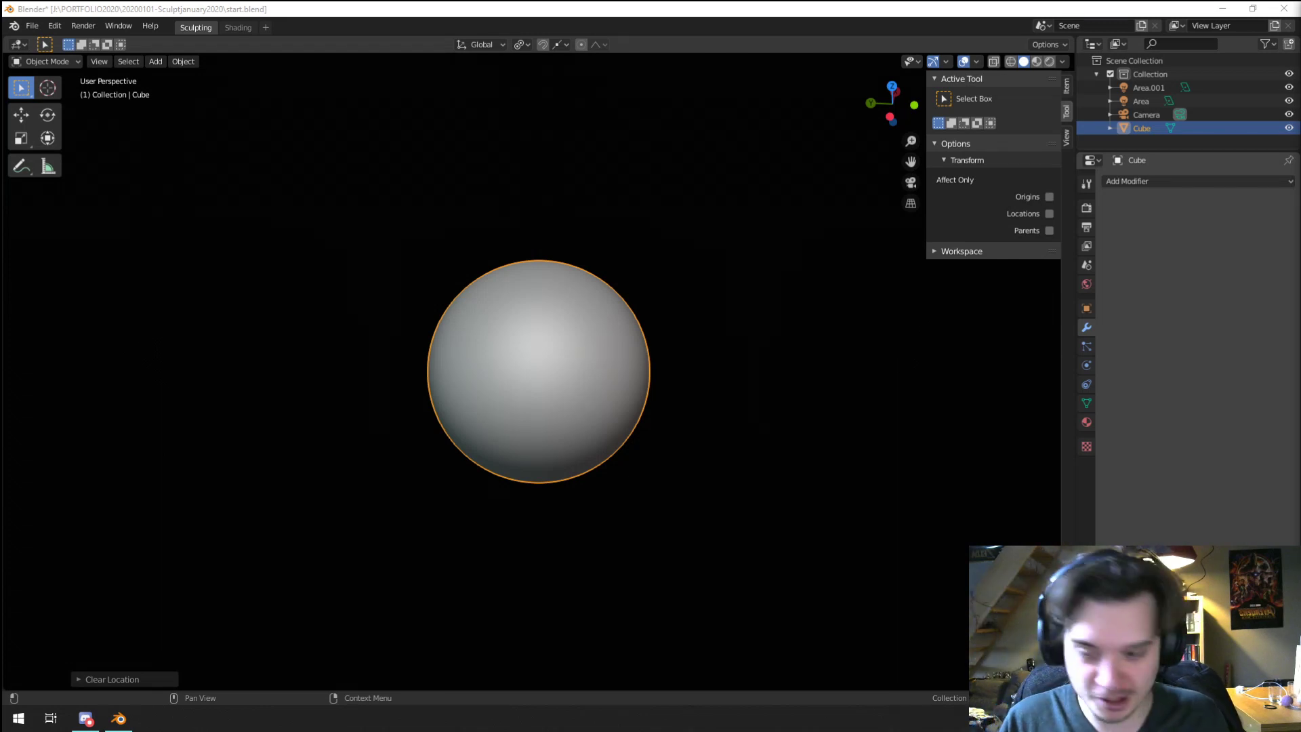
Step: Switch the sphere to Sculpt Mode and choose the Snake Hook brush with a 146 px radius
middle_click_drag(640, 250, 626, 264)
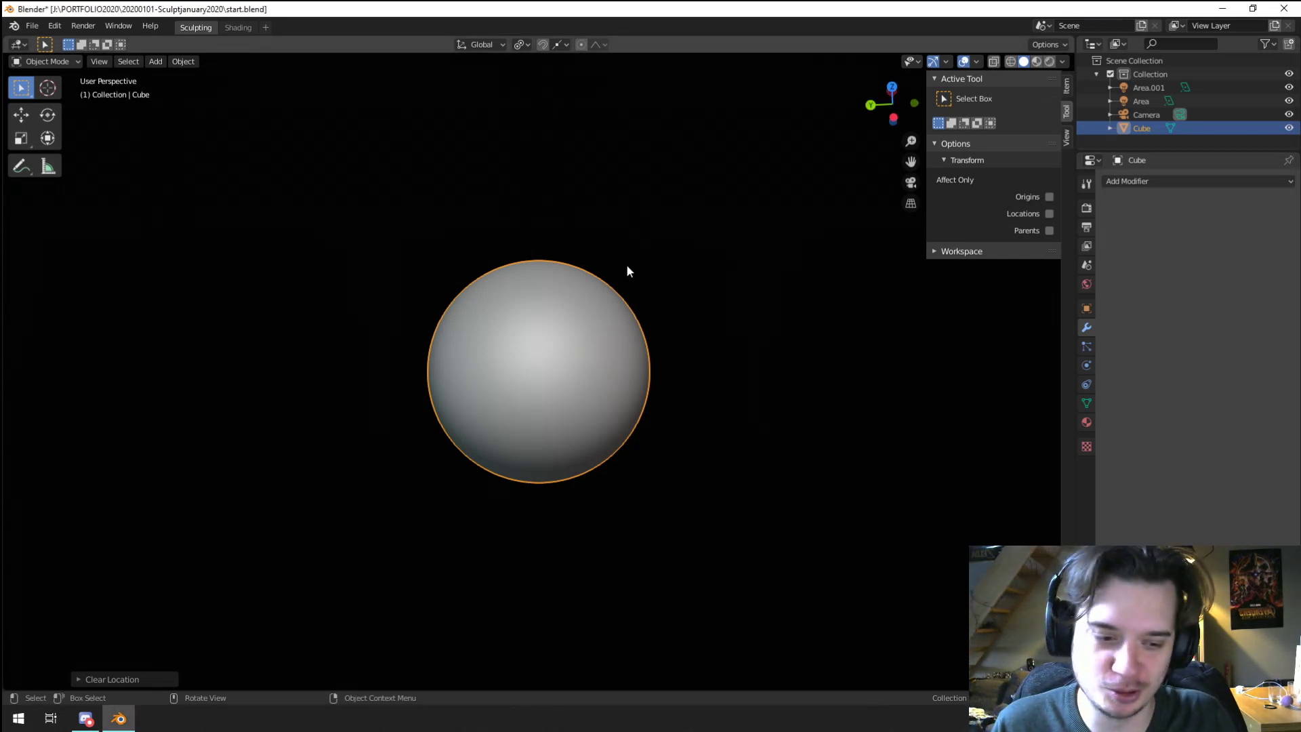
left_click(46, 62)
left_click(80, 106)
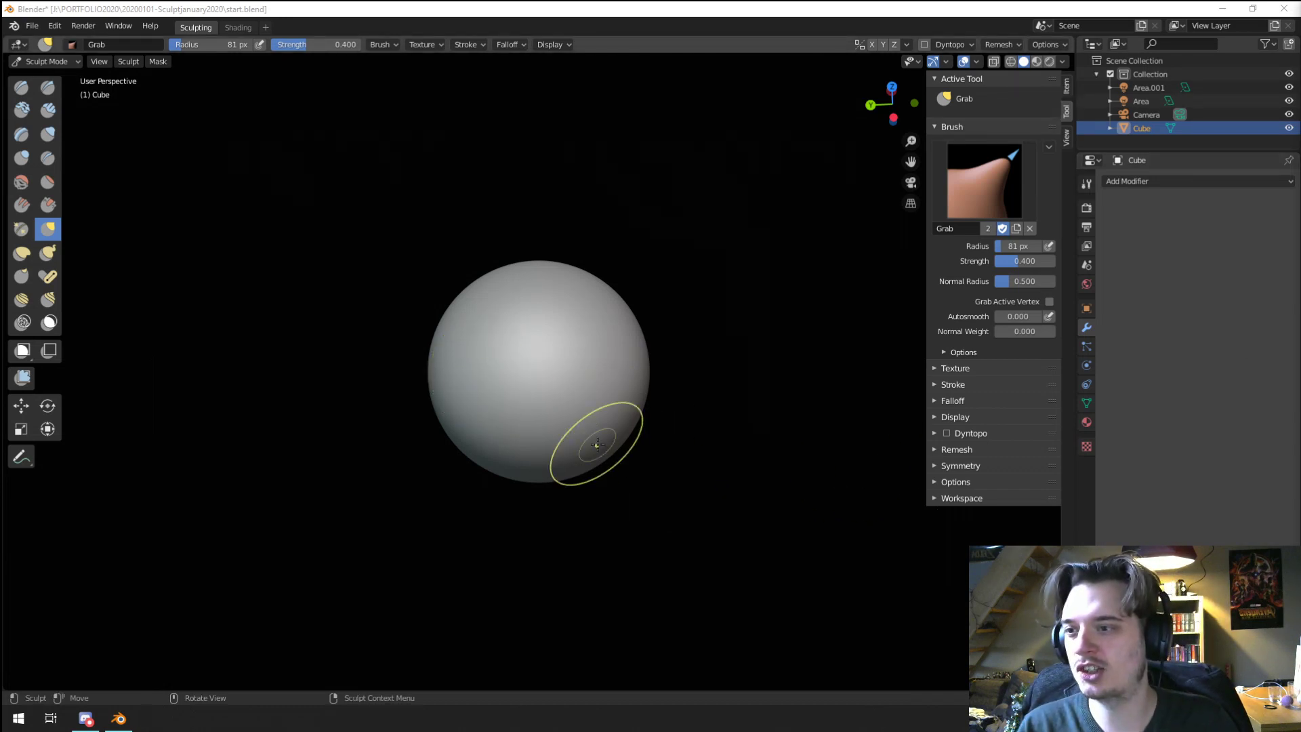
left_click(47, 253)
middle_click_drag(505, 301, 541, 301)
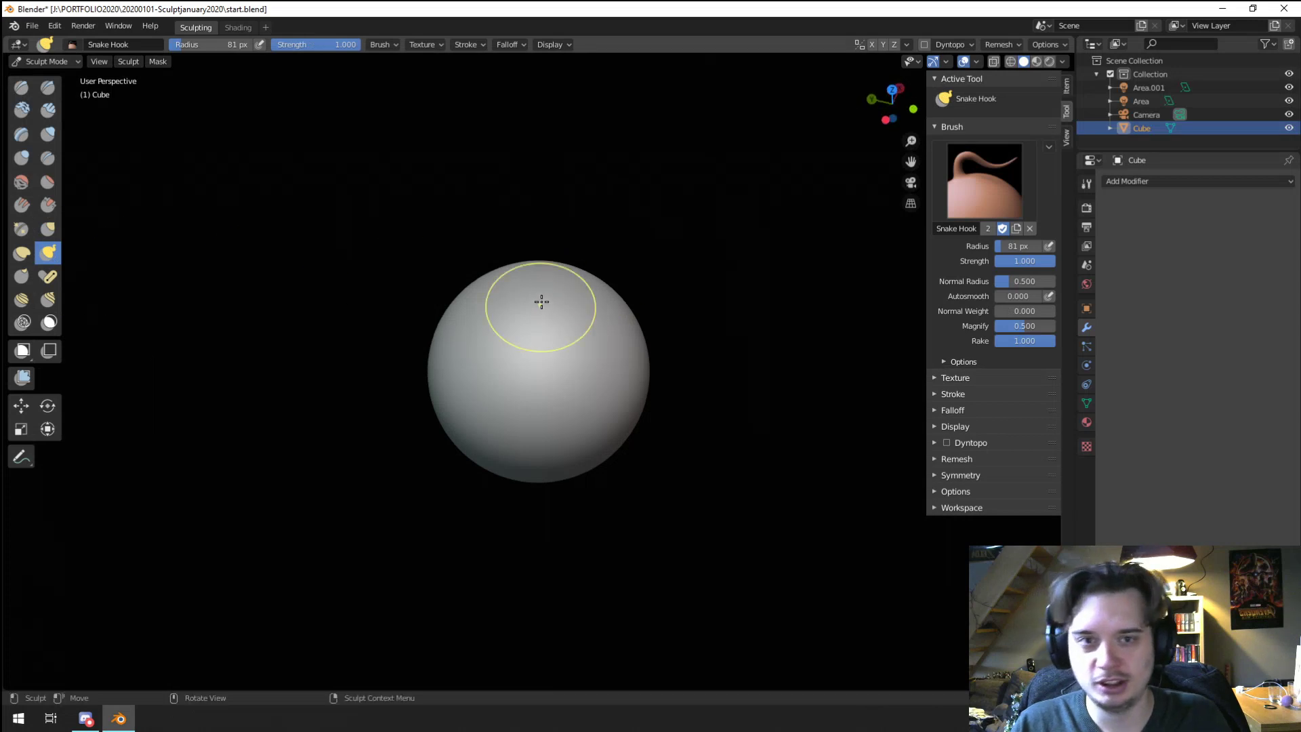
key("f")
left_click(698, 240)
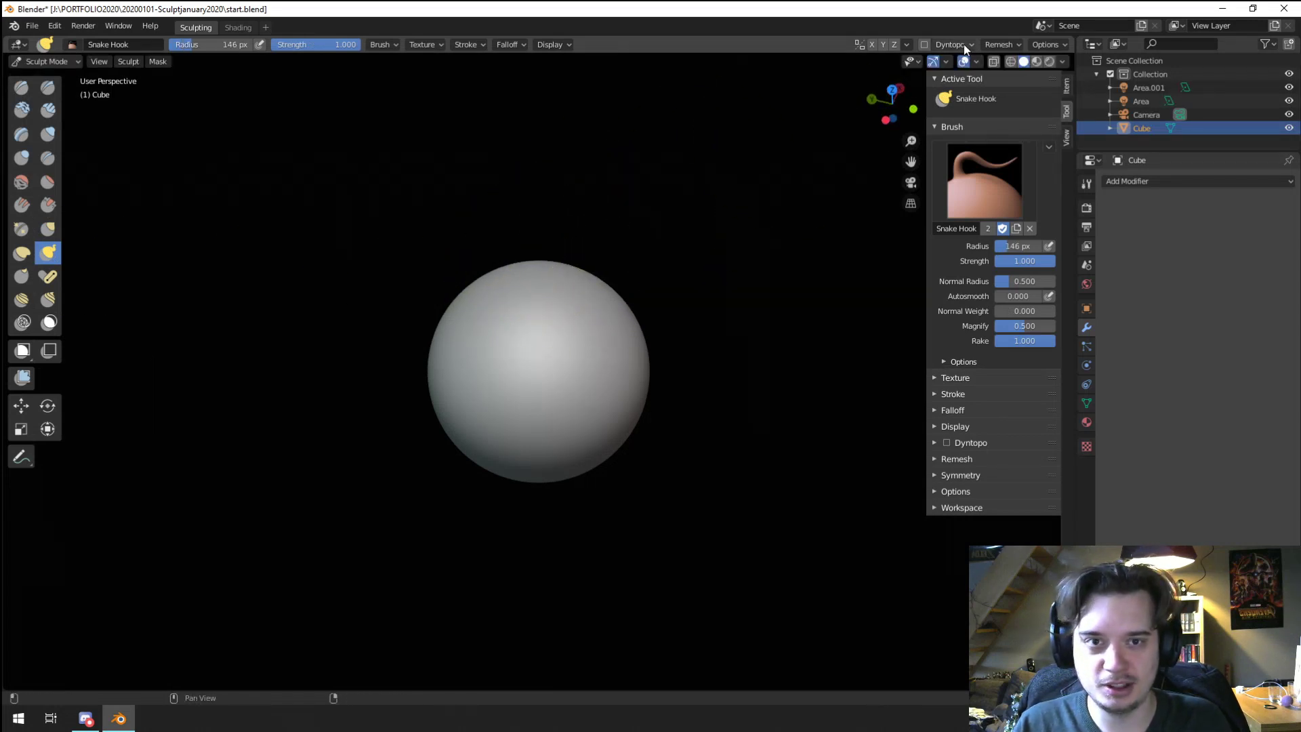
left_click(999, 45)
left_click(1043, 69)
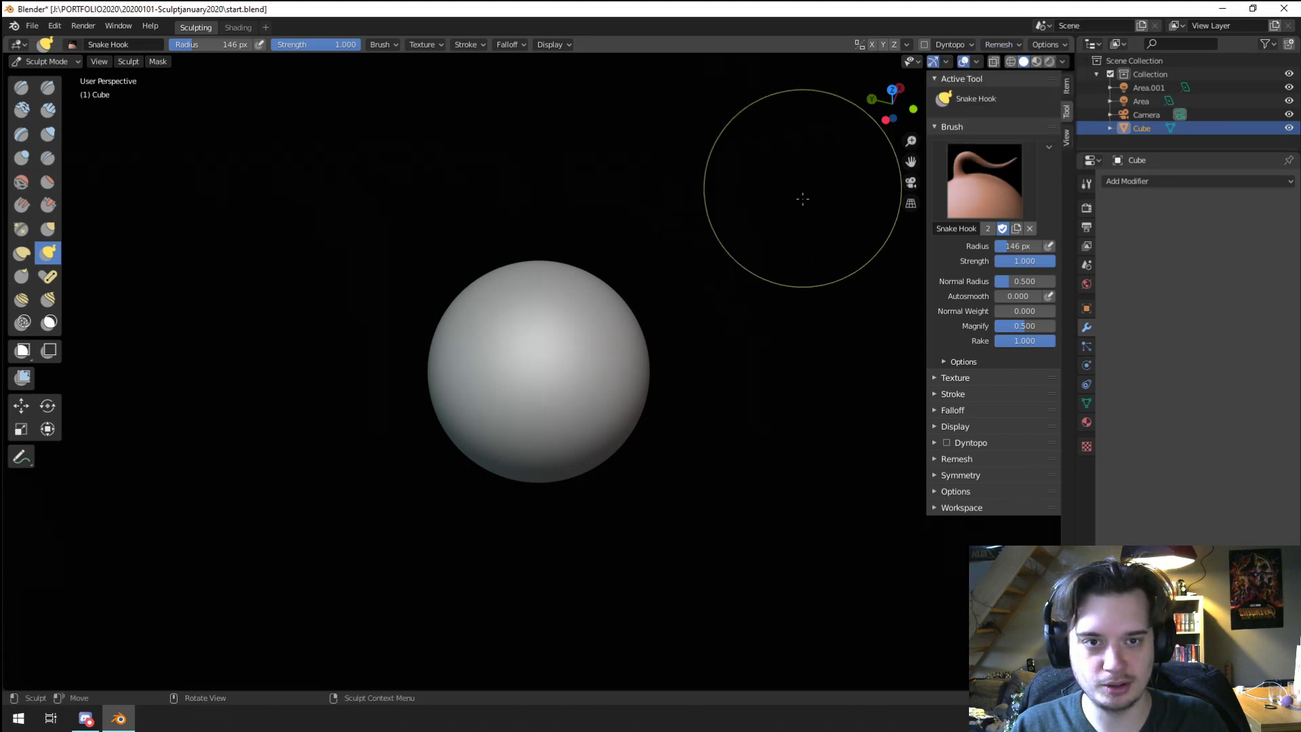
mouse_move(518, 309)
left_mouse_down()
mouse_move(523, 245)
mouse_move(543, 232)
left_mouse_up()
mouse_move(465, 267)
middle_mouse_down()
mouse_move(473, 290)
mouse_move(695, 225)
middle_mouse_up()
key("ctrl+z")
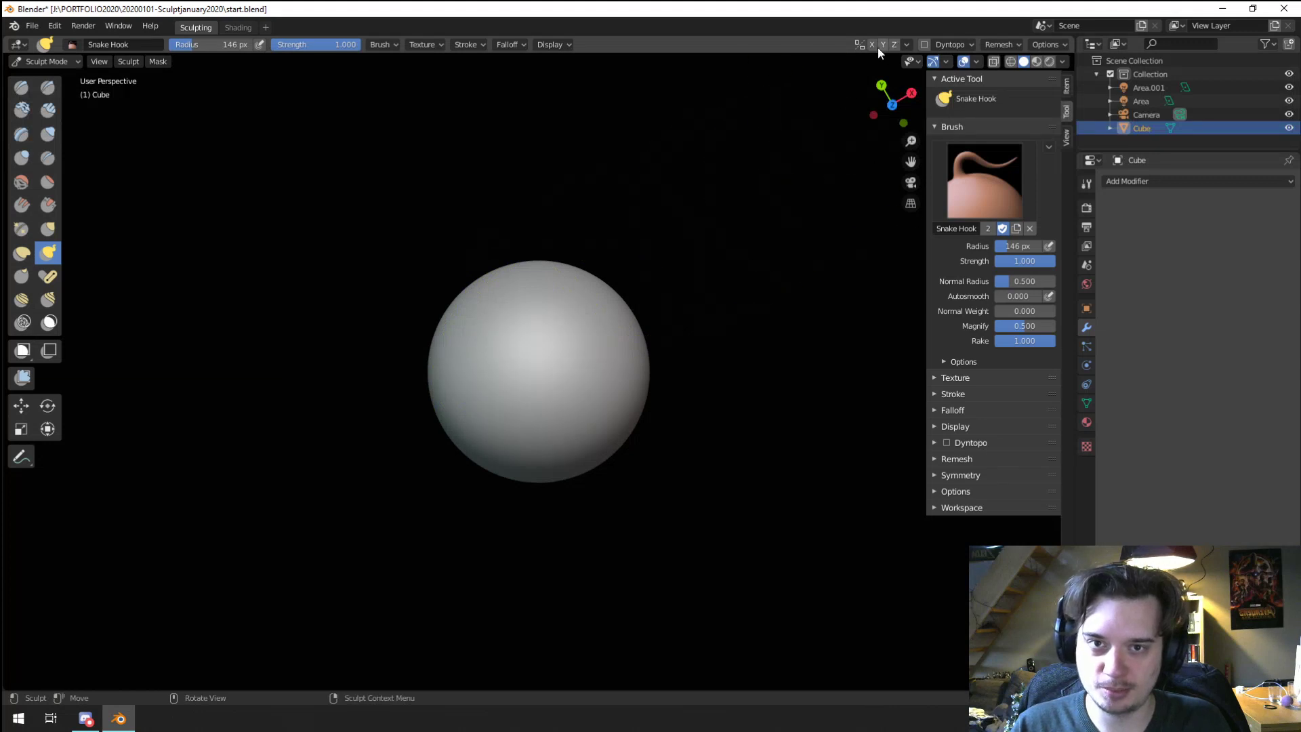
Step: Enable X-axis symmetry and pull the top of the sphere up and forward into a rough head
left_click(874, 45)
left_click_drag(500, 290, 471, 237)
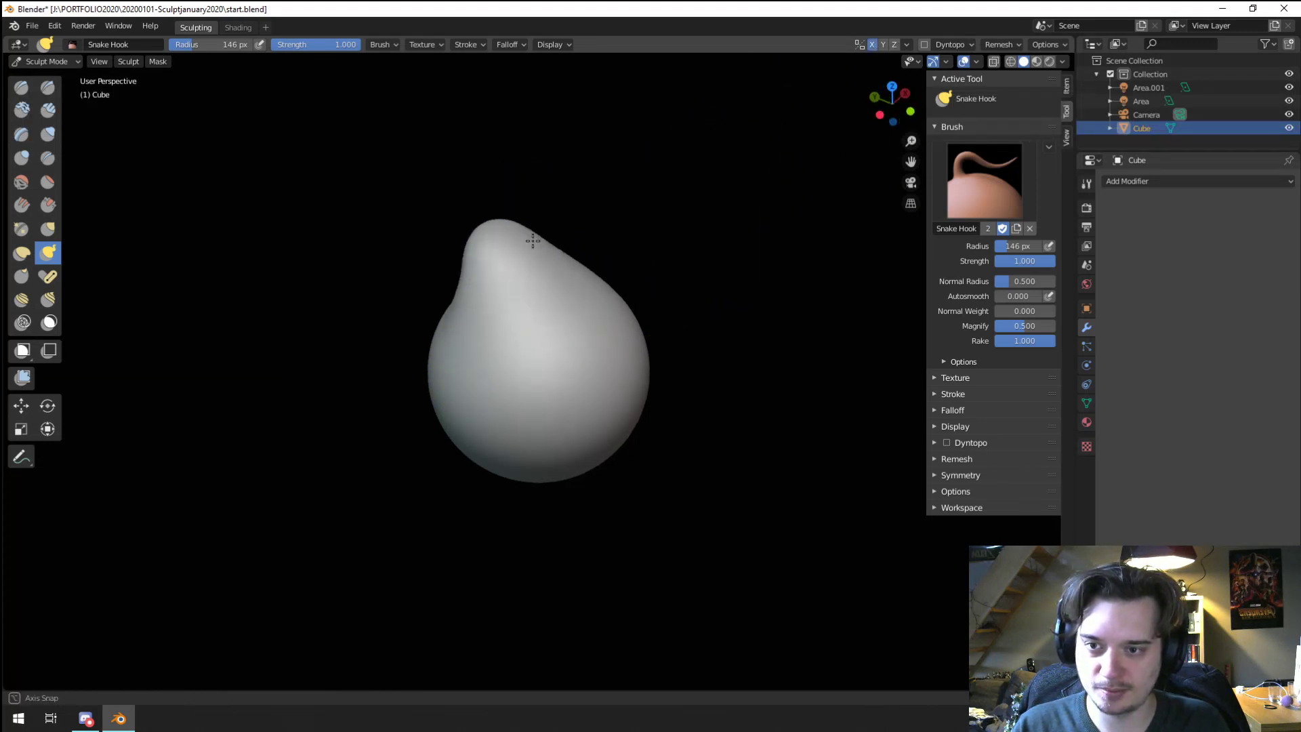
middle_click_drag(531, 244, 627, 207)
mouse_move(494, 236)
left_mouse_down()
mouse_move(456, 239)
mouse_move(522, 247)
left_mouse_up()
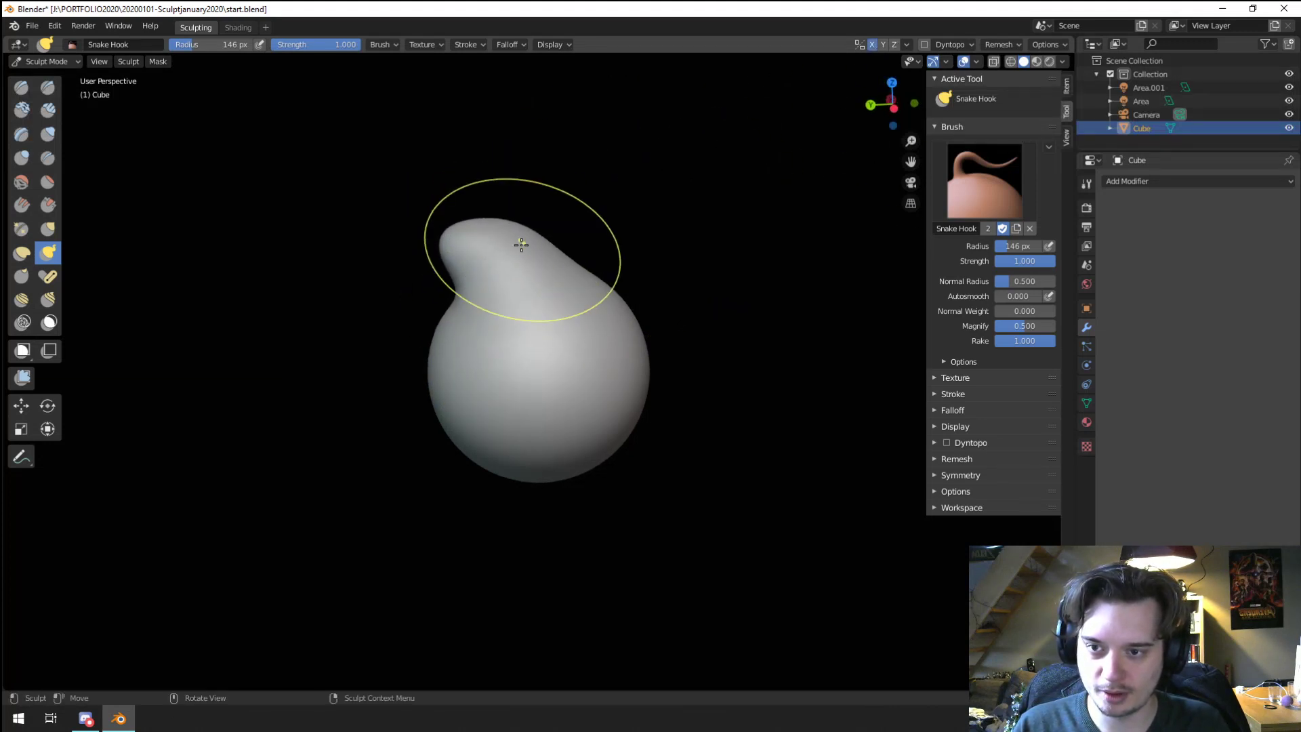
key("ctrl+z")
middle_click_drag(465, 217, 482, 230)
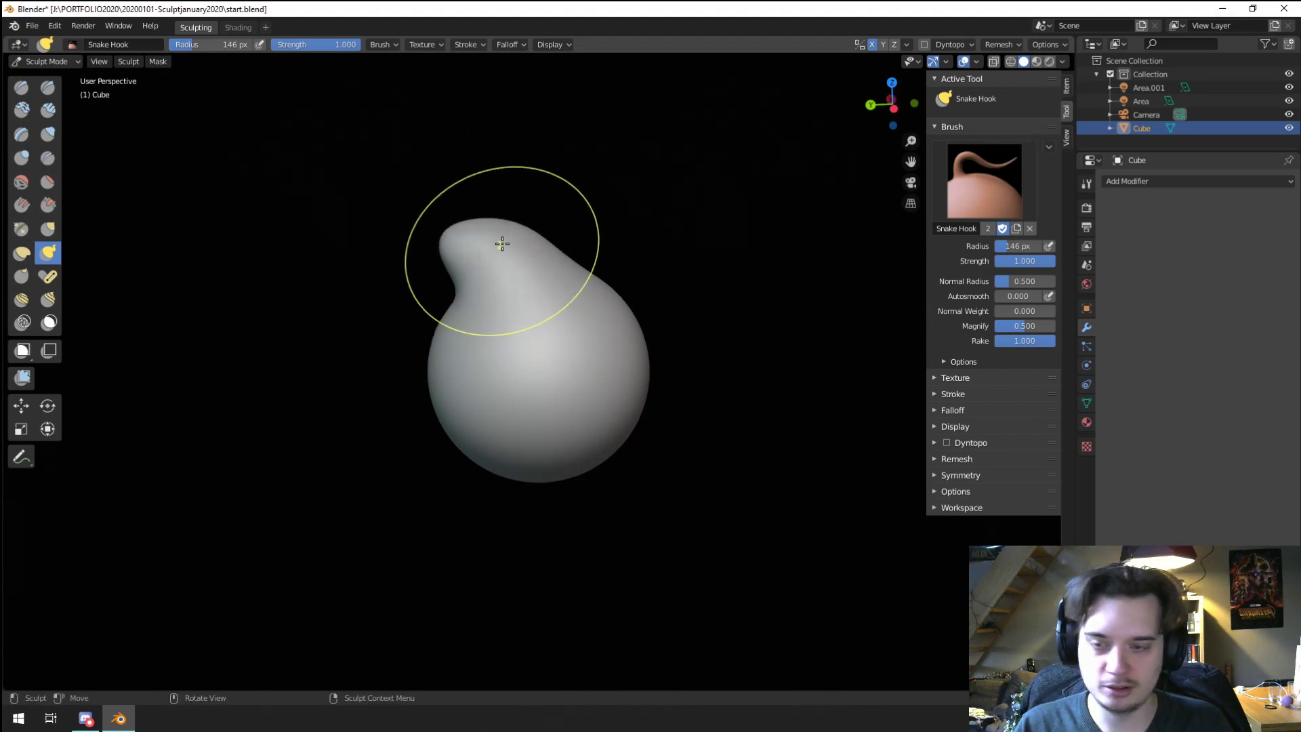
Step: Raise the head and reshape its crown with the Snake Hook brush, reducing the radius to 76 px
left_click_drag(512, 247, 522, 213)
mouse_move(493, 214)
middle_mouse_down()
mouse_move(465, 209)
mouse_move(522, 275)
mouse_move(581, 313)
mouse_move(641, 298)
mouse_move(623, 323)
middle_mouse_up()
key("f")
left_click(584, 317)
left_click_drag(568, 255, 566, 283)
middle_click_drag(566, 283, 517, 256)
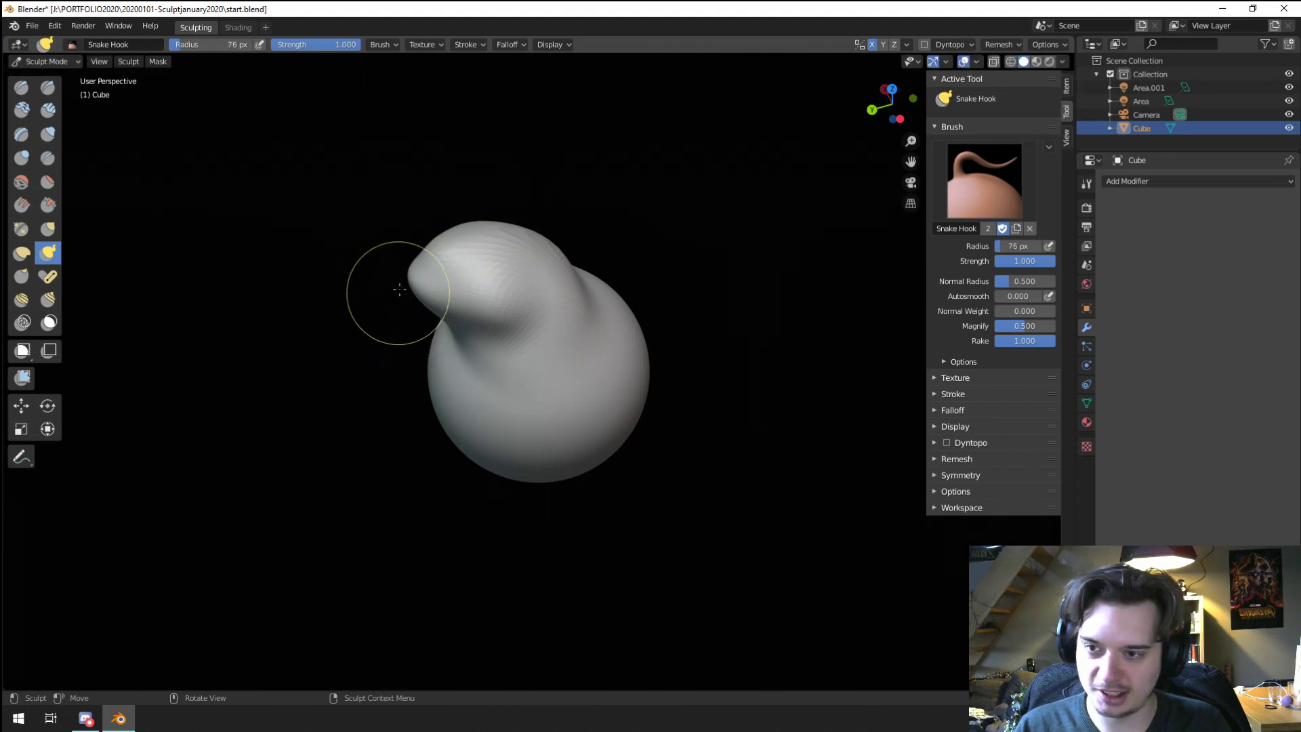
Step: Shape the snout and the sides of the head with Snake Hook, and set the brush radius to 94 px
key("f")
left_click_drag(438, 278, 436, 262)
mouse_move(436, 261)
middle_mouse_down()
mouse_move(499, 293)
mouse_move(566, 262)
middle_mouse_up()
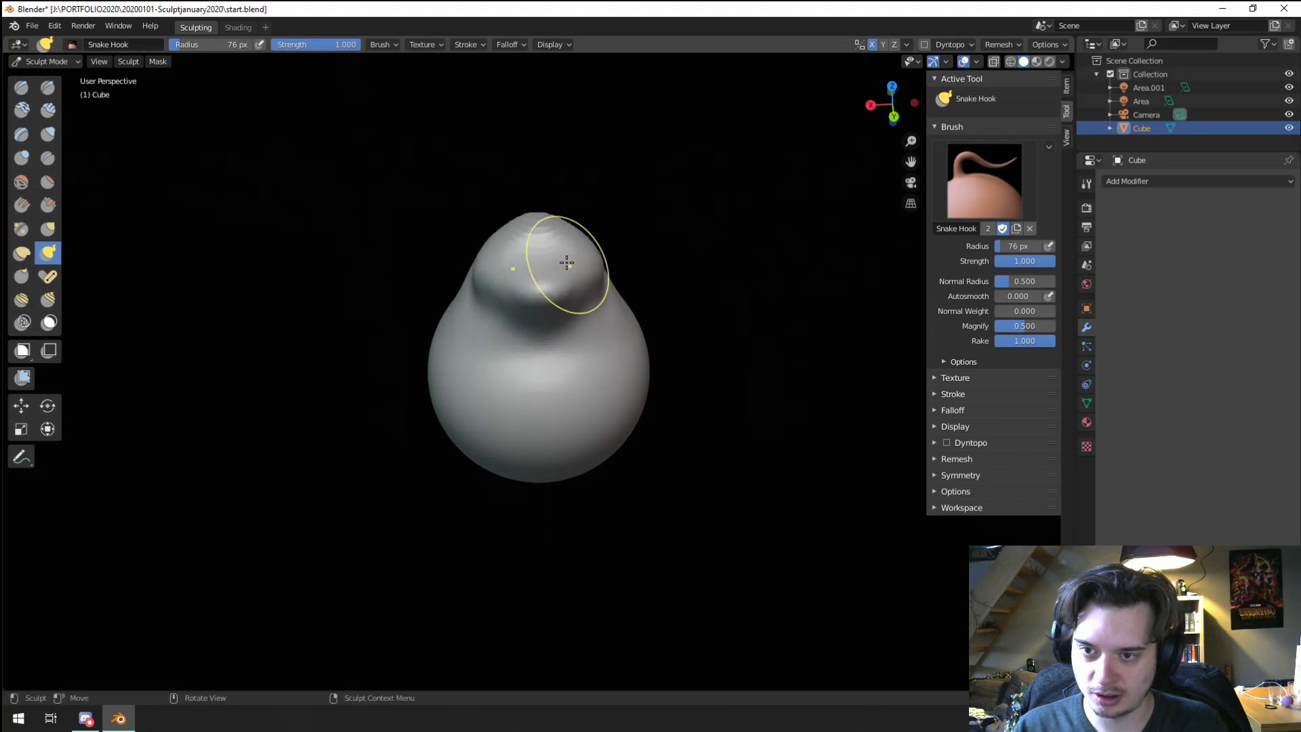
left_click_drag(579, 256, 569, 253)
middle_click_drag(574, 253, 544, 255)
key("f")
left_click(586, 269)
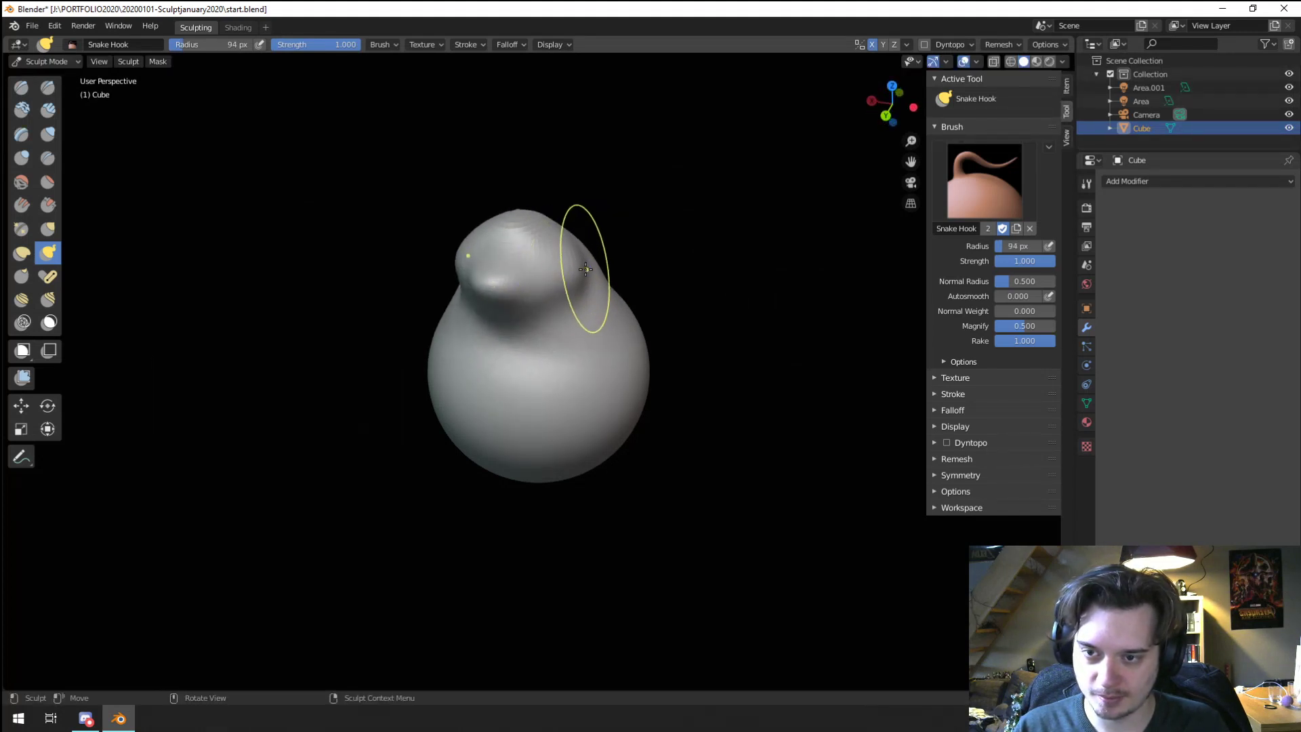
Step: Push the chest and upper back inward with a 281 px Snake Hook brush, and reduce the radius to 237 px
mouse_move(590, 339)
middle_mouse_down()
mouse_move(552, 334)
mouse_move(450, 393)
mouse_move(587, 407)
mouse_move(469, 401)
middle_mouse_up()
key("f")
left_click(604, 314)
left_click(454, 380)
left_click_drag(450, 372, 514, 374)
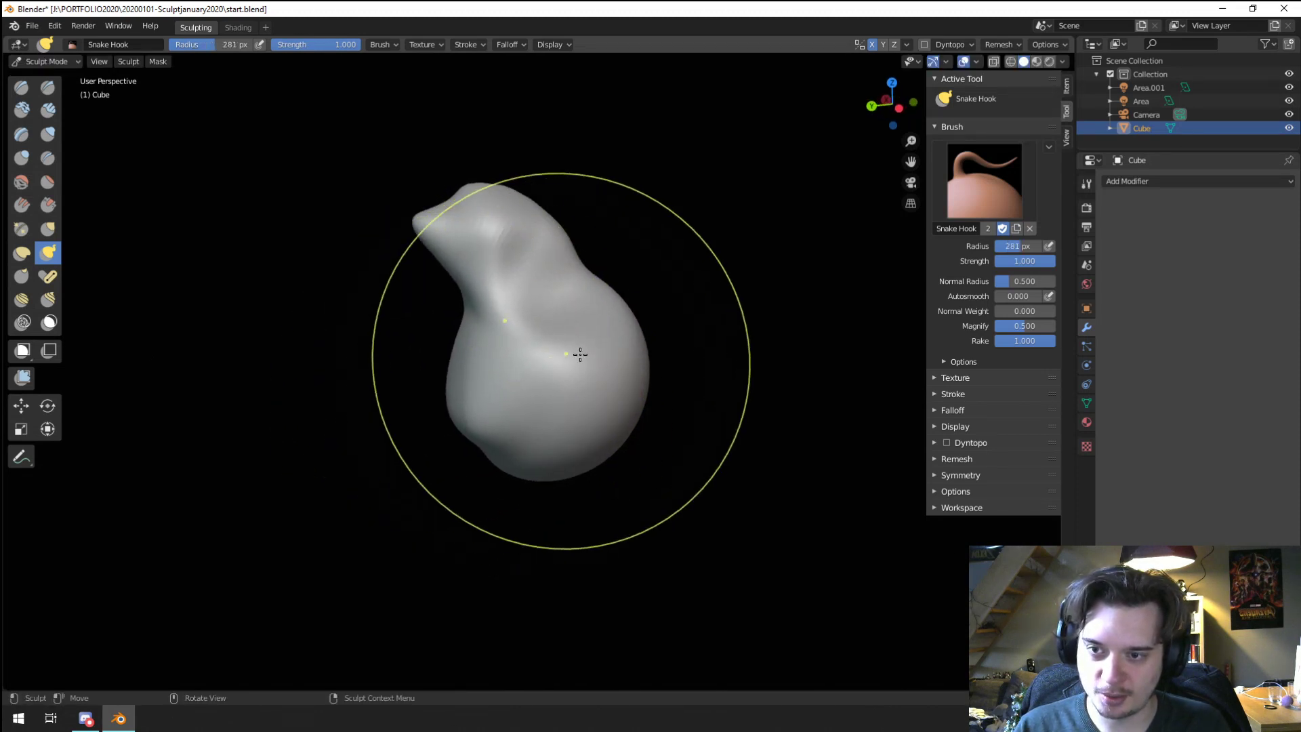
left_click_drag(619, 300, 600, 304)
key("f")
left_click(563, 224)
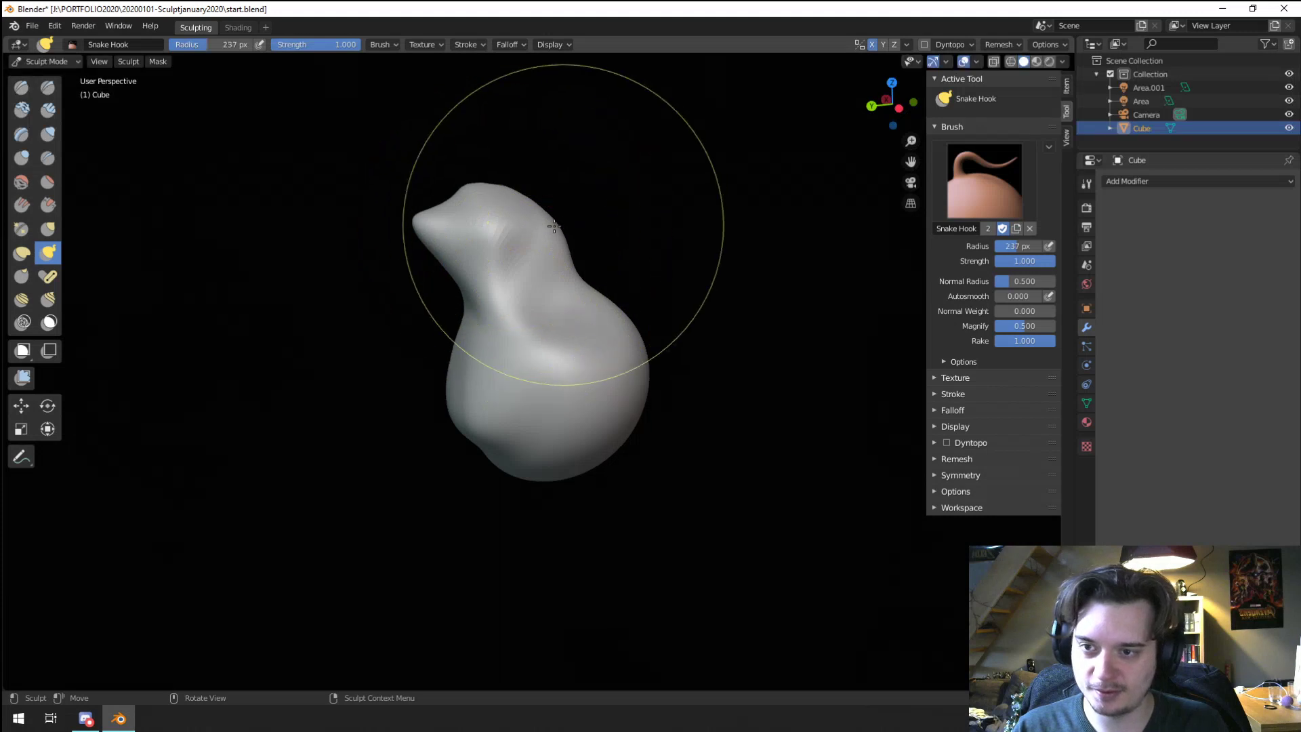
Step: Switch to the Grab brush to lower the head and snout and press the neck and torso sides inward
key("g")
key("f")
left_click(450, 230)
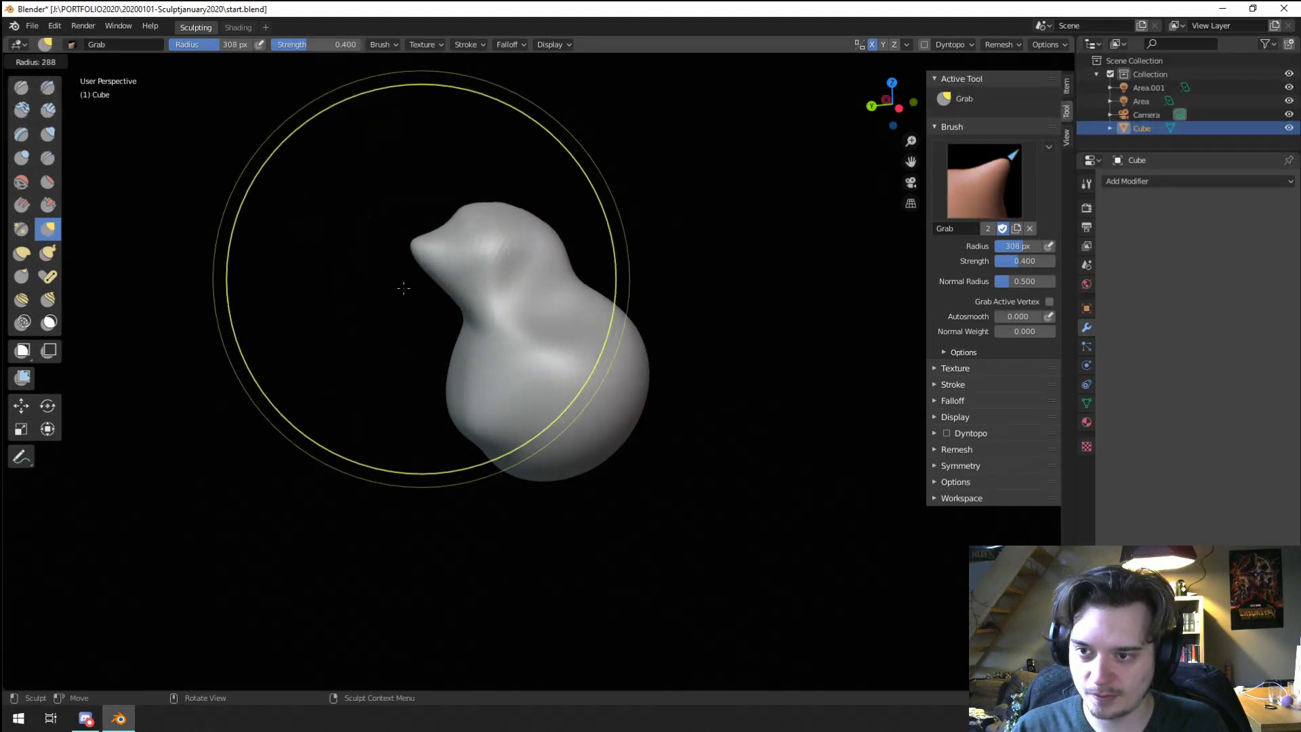
mouse_move(417, 250)
left_mouse_down()
mouse_move(437, 267)
mouse_move(461, 208)
mouse_move(420, 265)
left_mouse_up()
mouse_move(420, 269)
middle_mouse_down()
mouse_move(494, 310)
mouse_move(435, 296)
mouse_move(600, 299)
mouse_move(584, 291)
middle_mouse_up()
left_click_drag(584, 287, 551, 299)
key("f")
left_click(644, 347)
left_click_drag(648, 351, 599, 359)
Step: Slim the rounded back of the body with a large Grab brush
mouse_move(597, 367)
middle_mouse_down()
mouse_move(516, 351)
mouse_move(601, 337)
middle_mouse_up()
key("f")
left_click(500, 344)
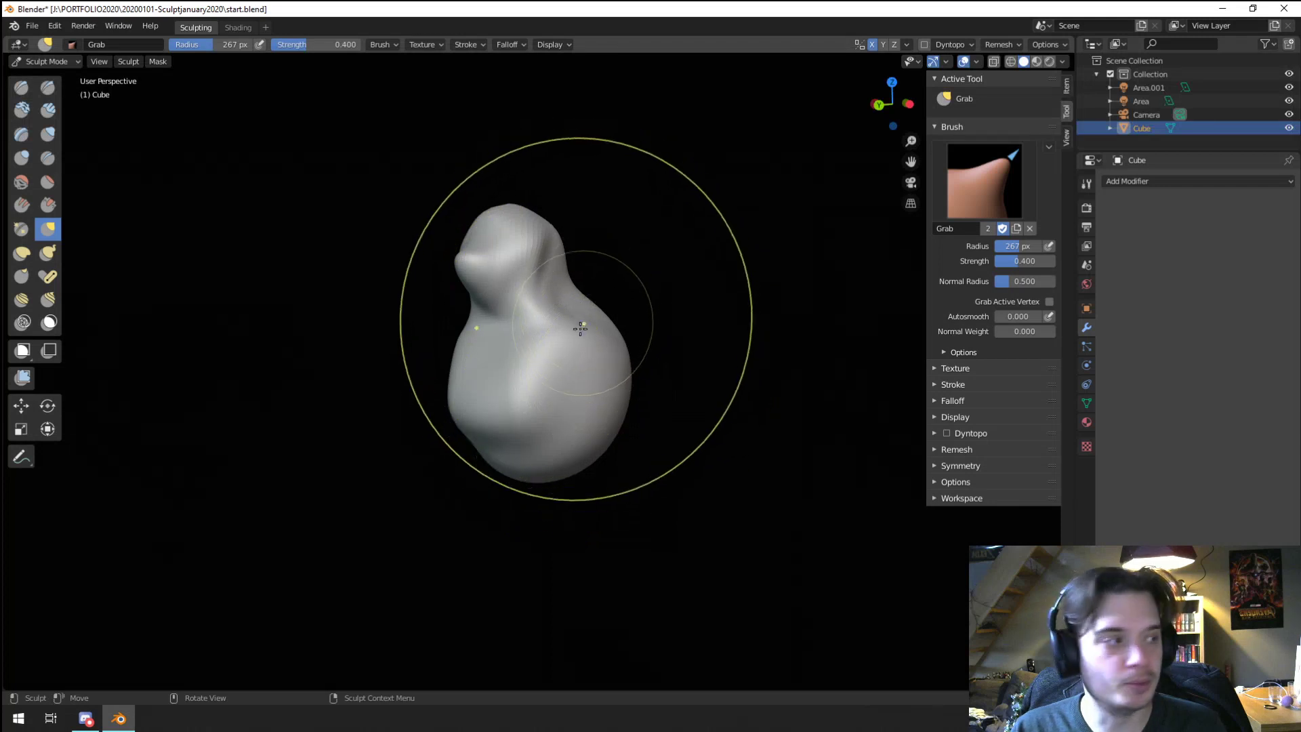
mouse_move(585, 360)
middle_mouse_down()
mouse_move(594, 372)
mouse_move(551, 374)
middle_mouse_up()
key("f")
left_click(483, 432)
key("f")
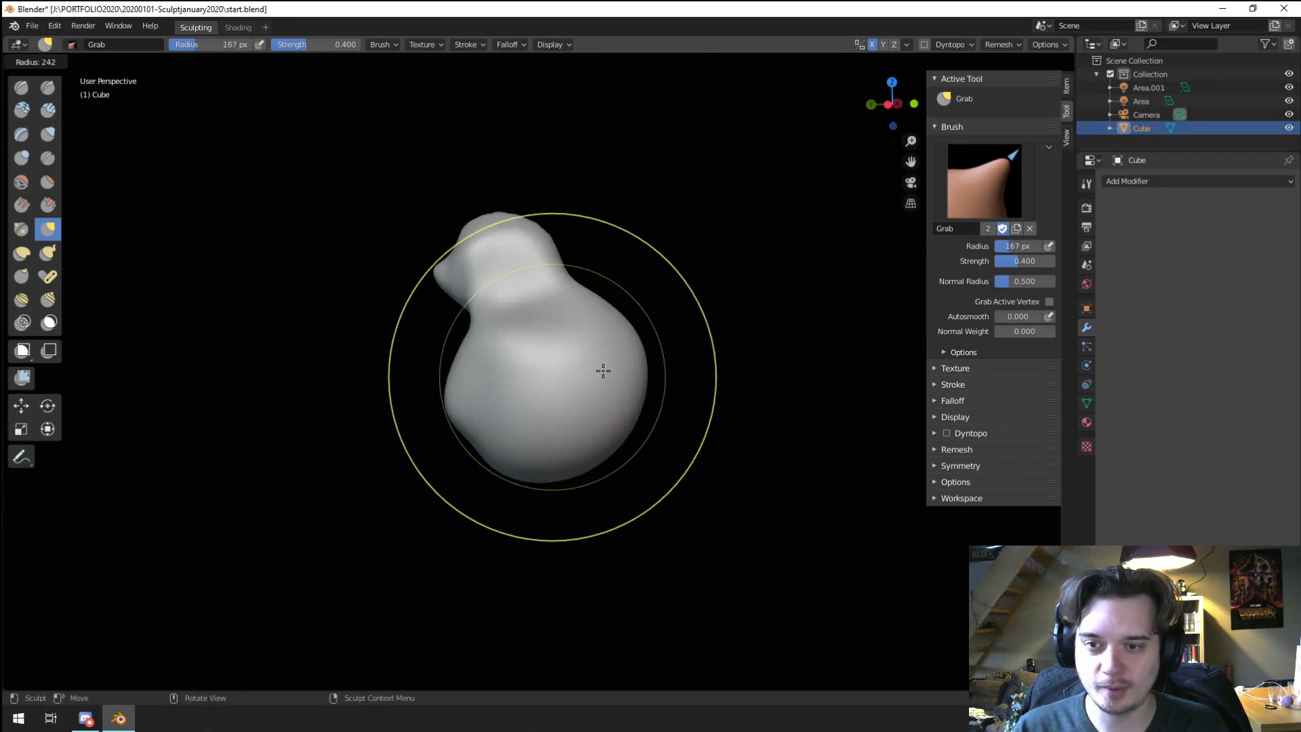
left_click(602, 368)
left_click_drag(601, 363, 589, 374)
Step: Press the lower back and side of the body inward with the Grab brush at a 108 px radius
key("f")
left_click(698, 391)
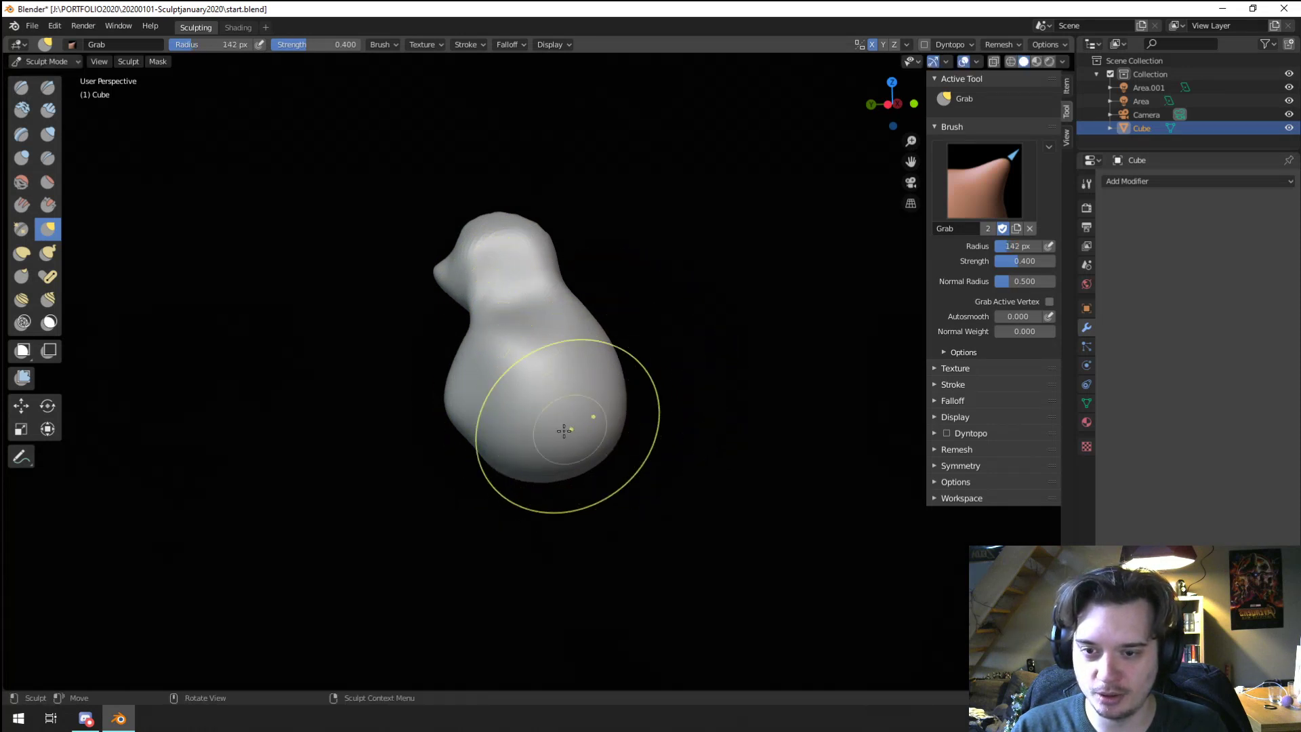
key("f")
left_click(527, 444)
key("f")
left_click(655, 423)
key("f")
left_click(695, 426)
left_click_drag(610, 432, 577, 415)
left_click_drag(598, 378, 583, 374)
middle_click_drag(581, 392, 500, 377)
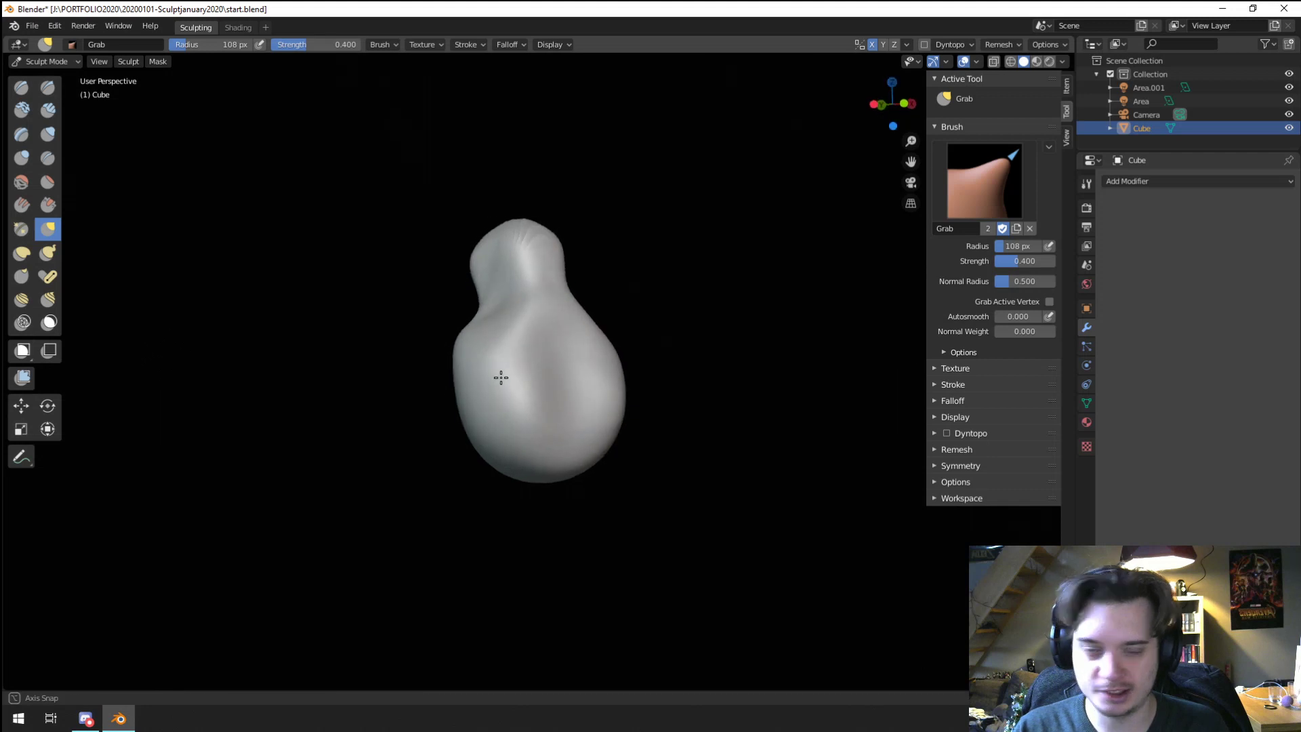
Step: Narrow the neck below the head with the Grab brush at a 132 px radius
mouse_move(515, 325)
middle_mouse_down()
mouse_move(546, 331)
mouse_move(488, 378)
middle_mouse_up()
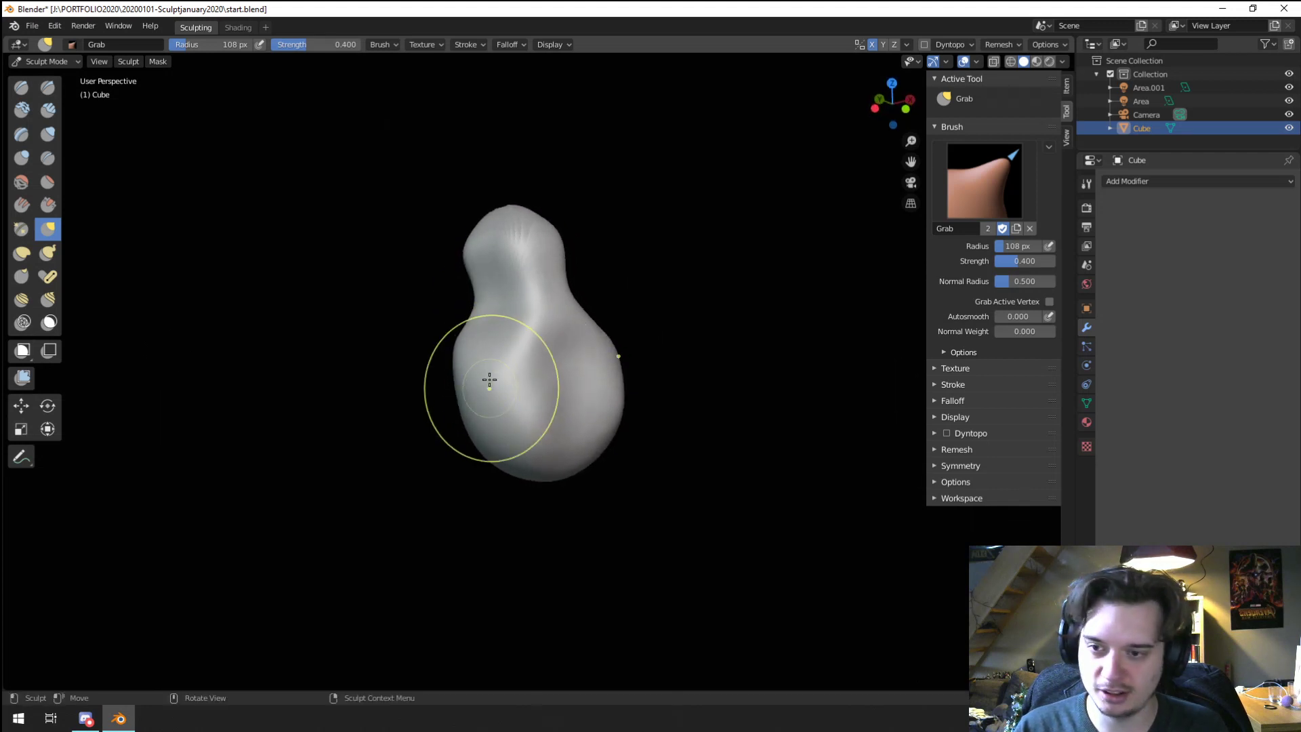
key("f")
left_click(501, 369)
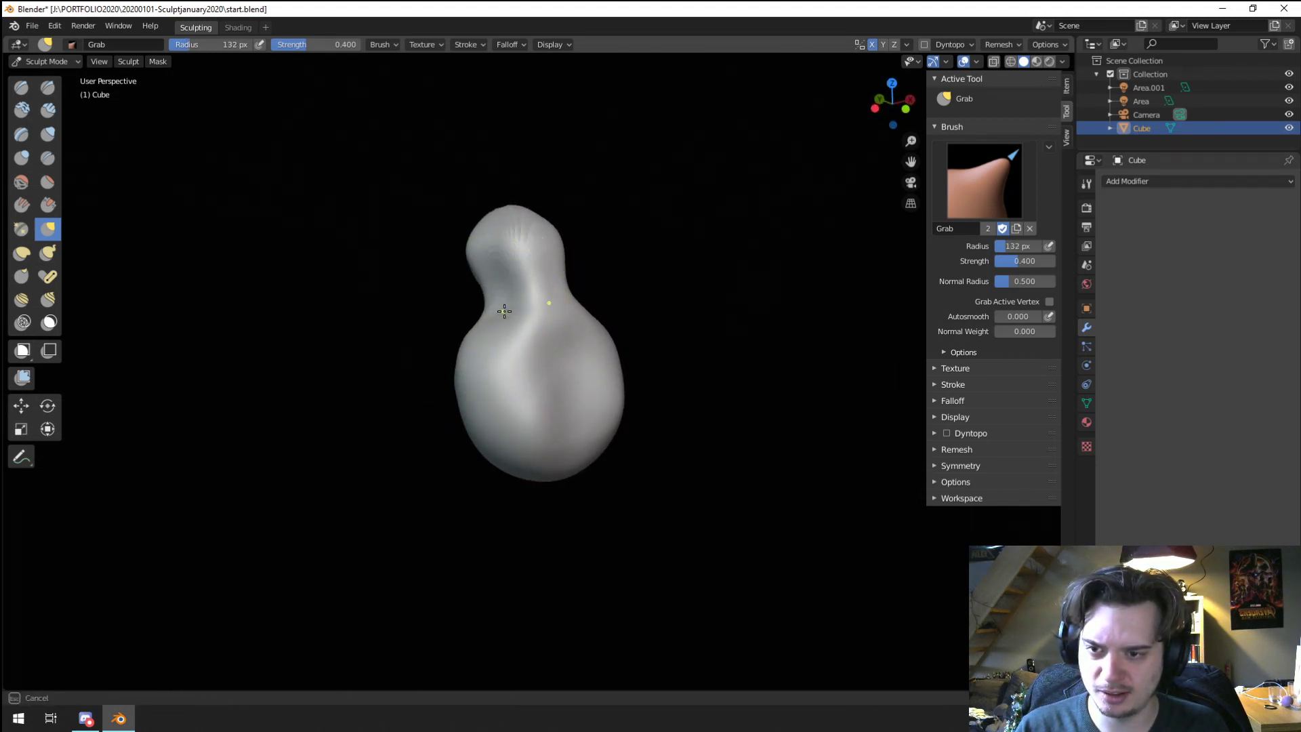
middle_click_drag(500, 311, 598, 316)
Step: Try a voxel remesh of the figure, undo it, and edit the remesh settings
key("ctrl+r")
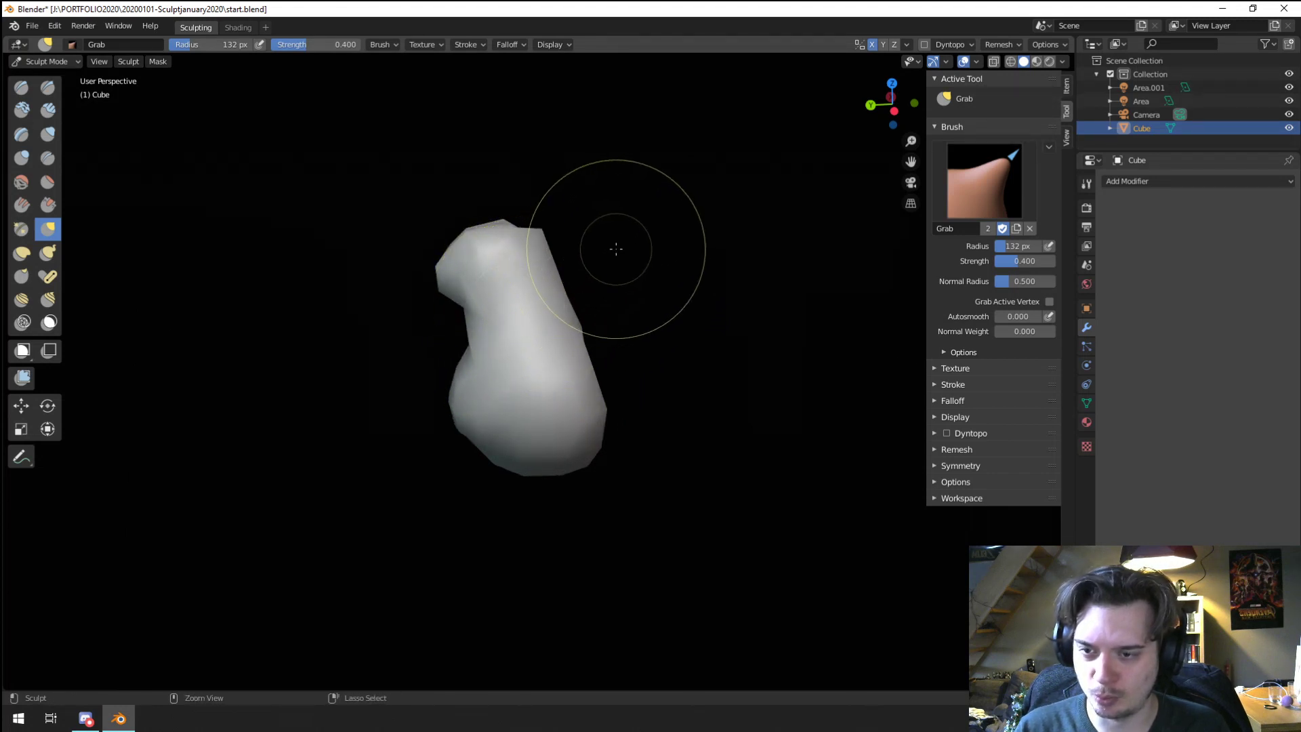
key("ctrl+z")
left_click(1048, 44)
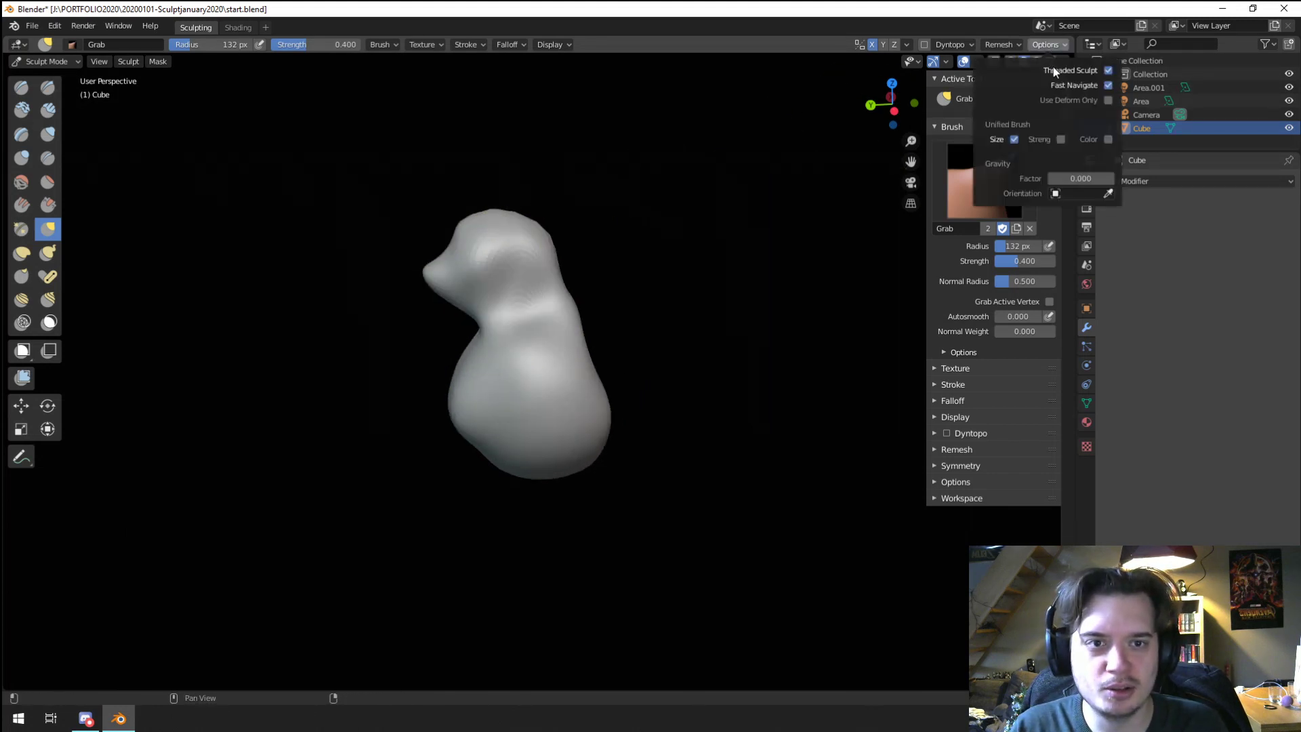
mouse_move(1003, 44)
left_click(1041, 70)
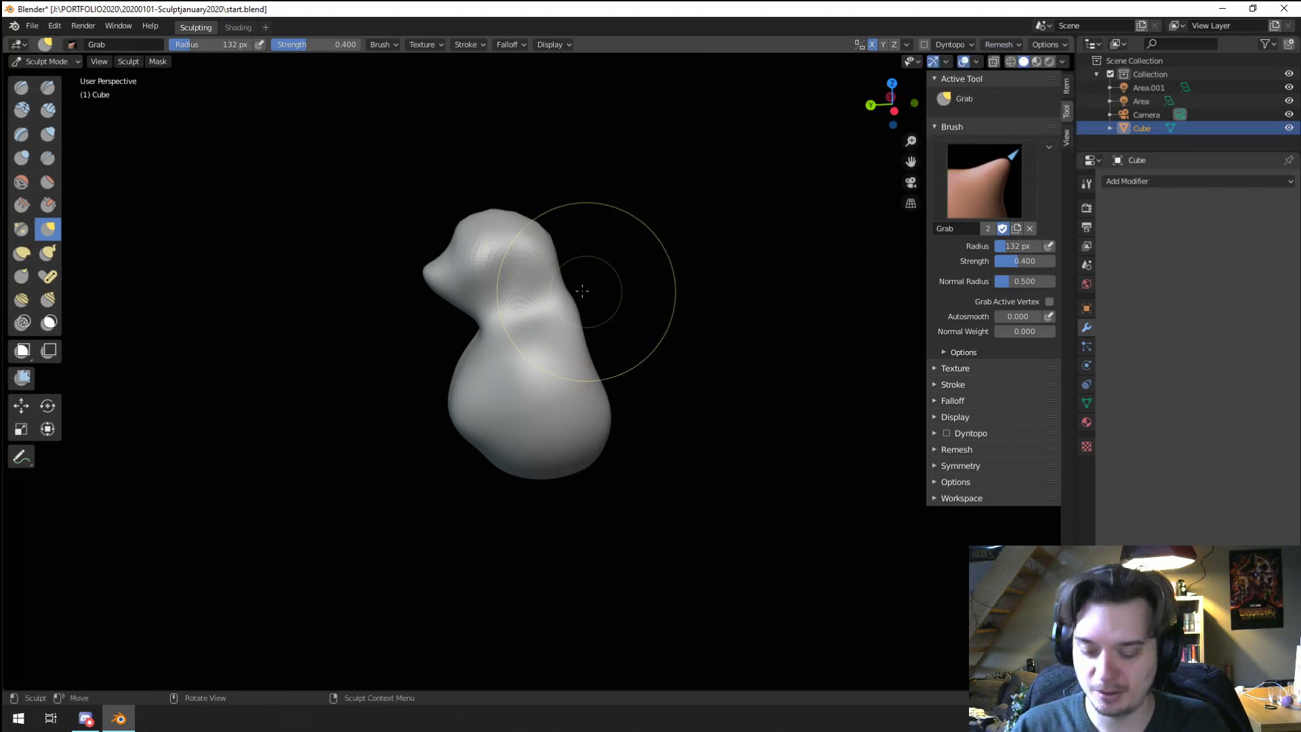
Step: Pull the snout forward and up with the Grab brush at a 135 px radius
key("f")
left_click(519, 305)
mouse_move(521, 306)
middle_mouse_down()
mouse_move(653, 297)
mouse_move(552, 316)
mouse_move(578, 322)
mouse_move(568, 310)
middle_mouse_up()
scroll(553, 315, "up", 3)
scroll(579, 313, "down", 2)
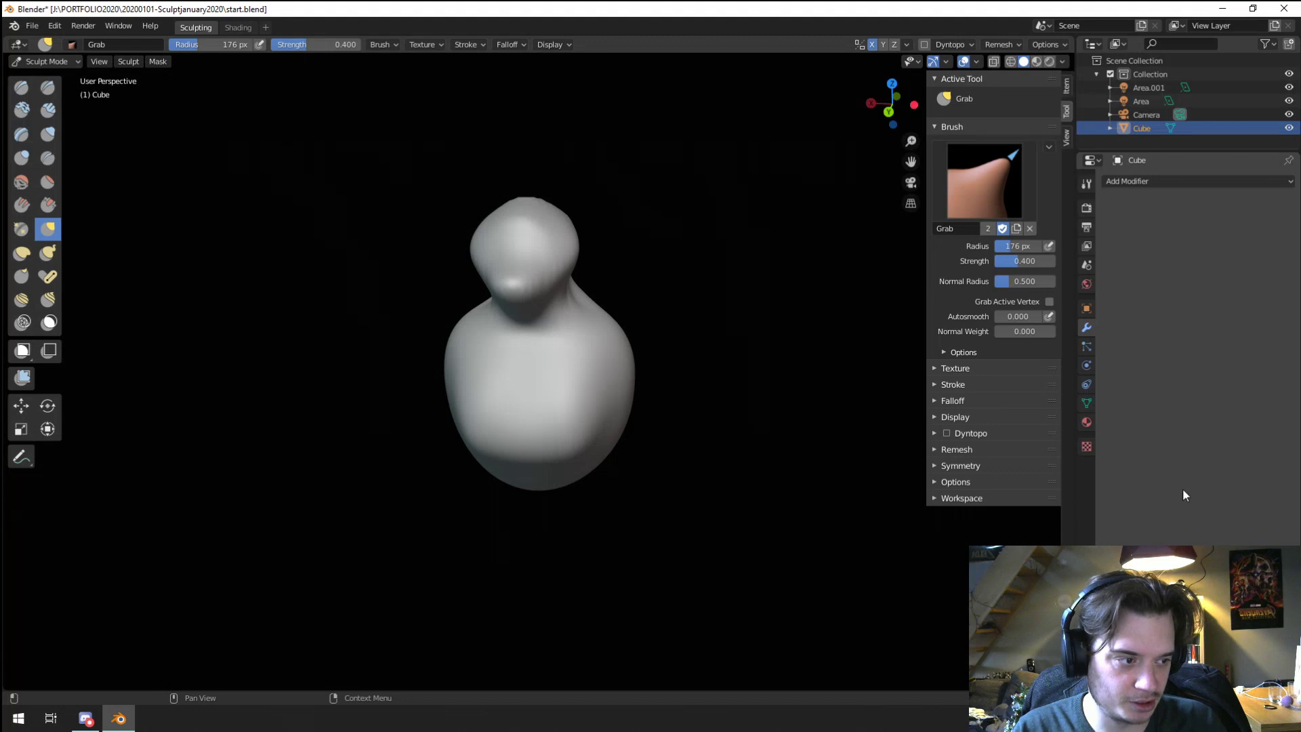
middle_click_drag(245, 386, 207, 400)
key("f")
left_click(472, 296)
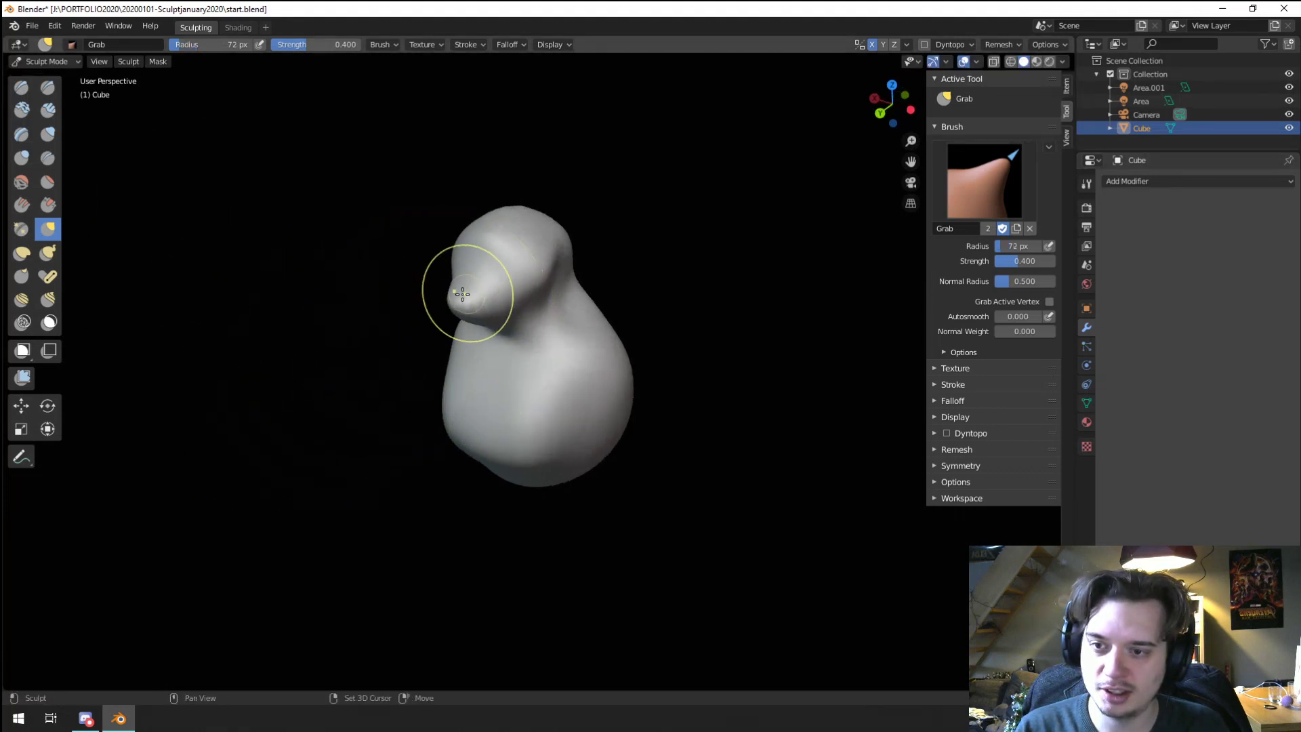
middle_click_drag(463, 294, 523, 278)
key("f")
left_click(516, 277)
left_click_drag(456, 296, 427, 275)
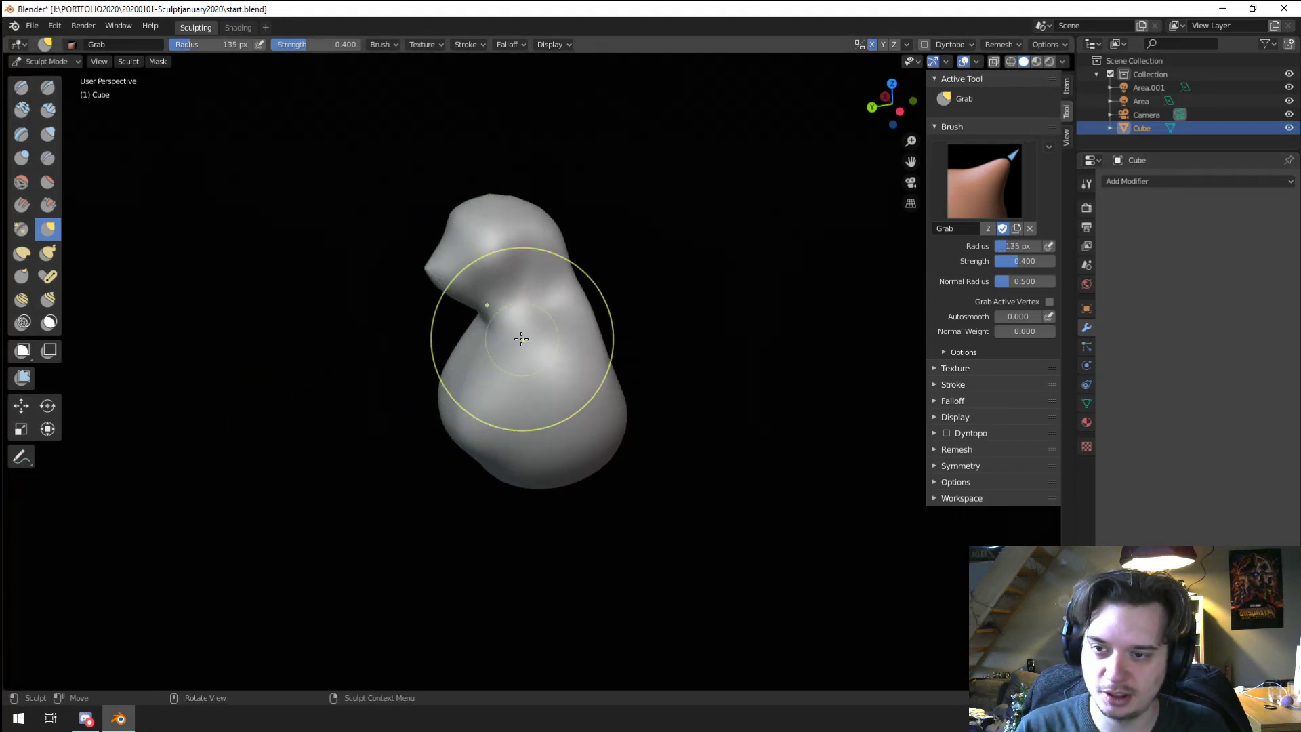
Step: Pull the shoulder area down and outward with a resized Grab brush
middle_click_drag(521, 339, 582, 309)
key("f")
left_click(547, 334)
key("f")
left_click(572, 311)
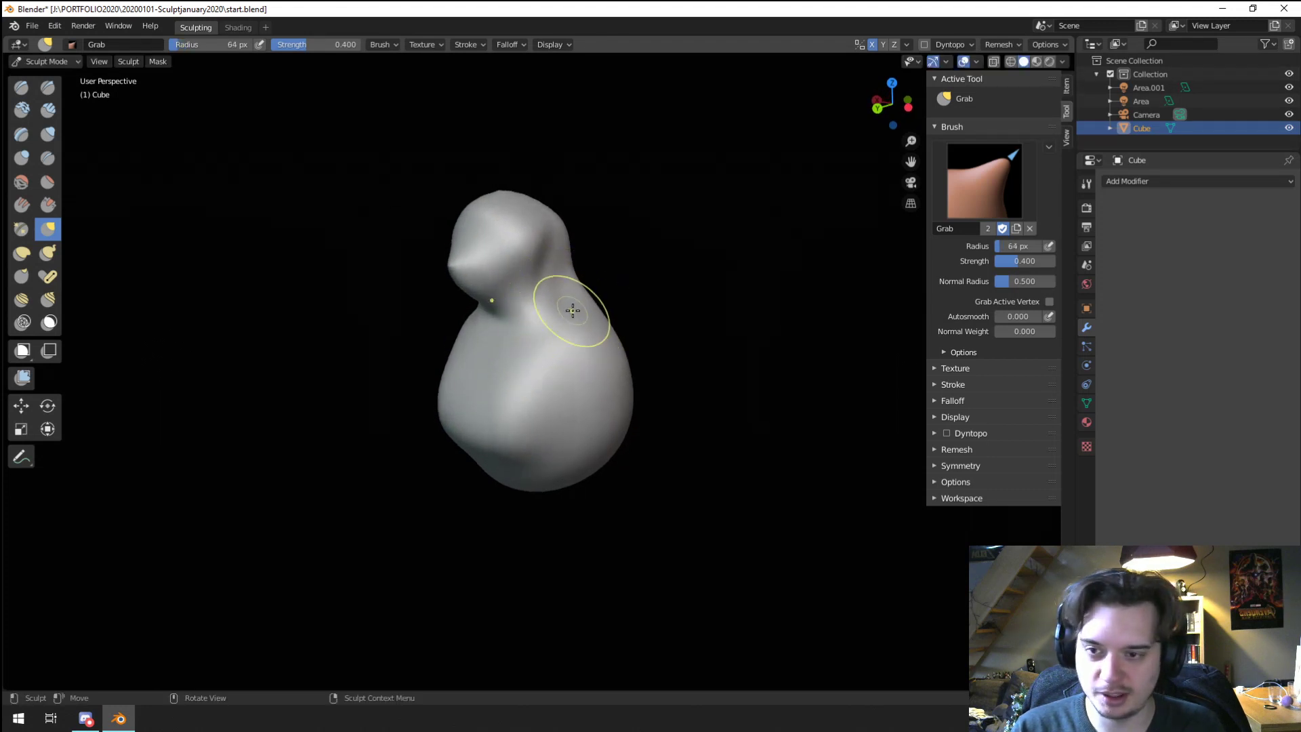
key("f")
left_click(608, 326)
key("f")
left_click(603, 329)
middle_click_drag(653, 334, 680, 316)
left_click_drag(588, 301, 608, 334)
Step: Resize the Grab brush and pull the shoulder area up toward the neck
middle_click_drag(684, 311, 715, 316)
key("f")
left_click(710, 317)
left_click_drag(588, 324, 624, 252)
middle_click_drag(624, 258, 621, 287)
Step: Push the lower belly inward with a larger Grab brush
key("f")
left_click(701, 437)
middle_click_drag(520, 378, 461, 330)
left_click_drag(473, 404, 509, 434)
mouse_move(508, 434)
middle_mouse_down()
mouse_move(597, 366)
mouse_move(543, 459)
mouse_move(526, 456)
middle_mouse_up()
mouse_move(535, 391)
middle_mouse_down()
mouse_move(535, 420)
mouse_move(468, 403)
mouse_move(512, 348)
middle_mouse_up()
Step: Refine the front of the torso upward toward the chest and set the Grab brush radius to 128 px
key("f")
left_click_drag(512, 348, 517, 313)
left_click(494, 376)
key("f")
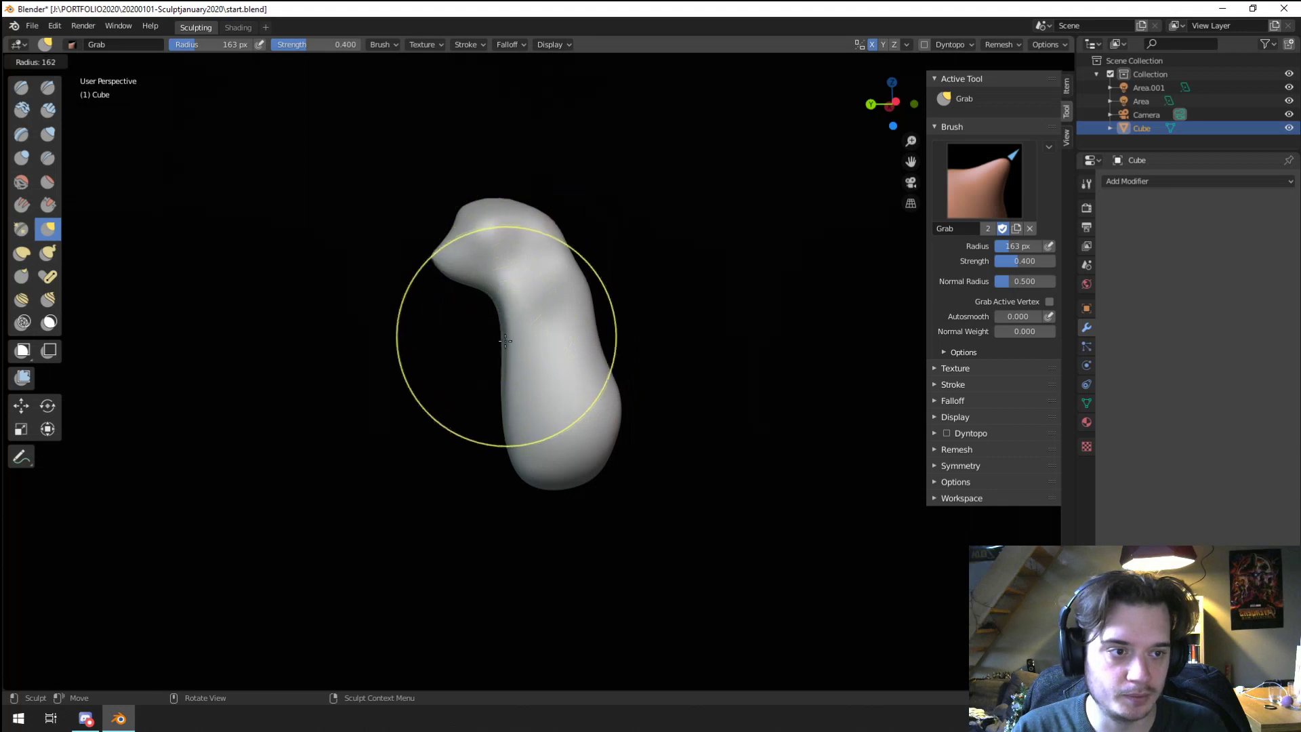
left_click(597, 336)
middle_click_drag(606, 362, 557, 365)
key("f")
left_click(552, 365)
middle_click_drag(550, 364, 461, 359)
Step: Choose the Blob brush and add volume to the lower sides of the body
left_click(21, 158)
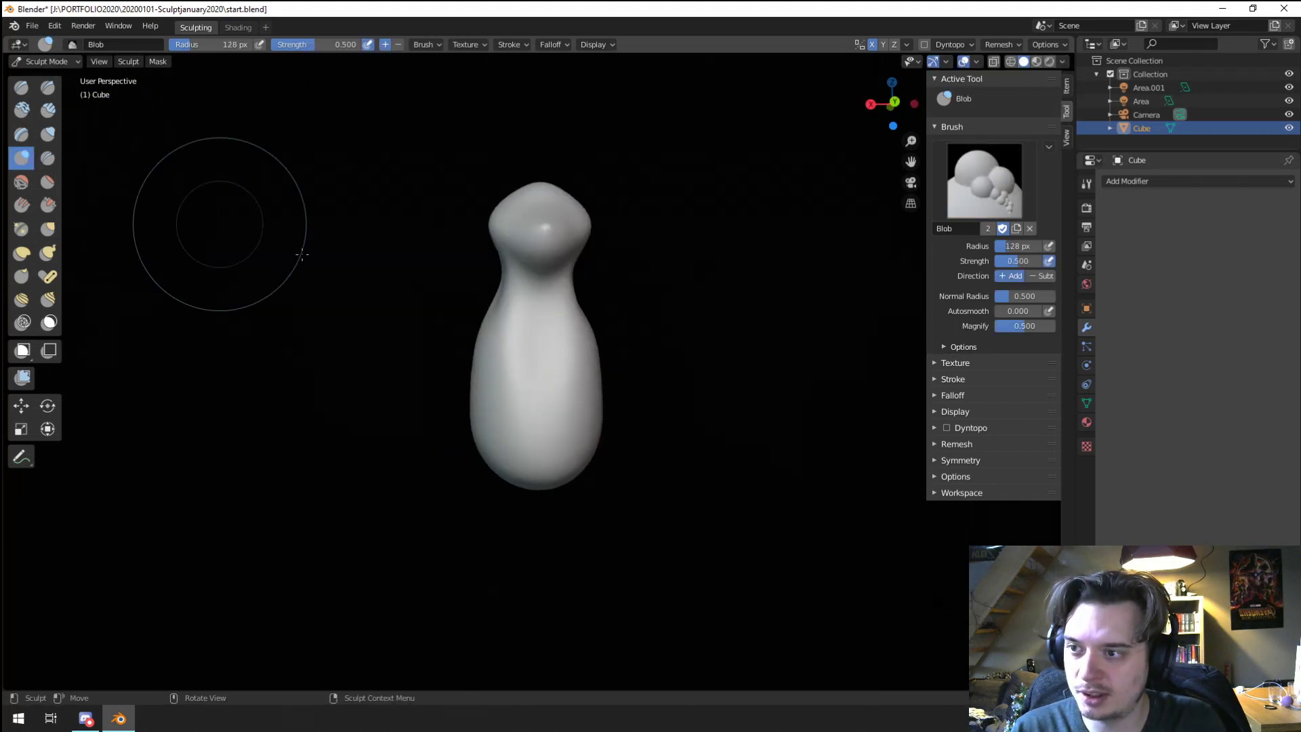
middle_click_drag(546, 373, 540, 441)
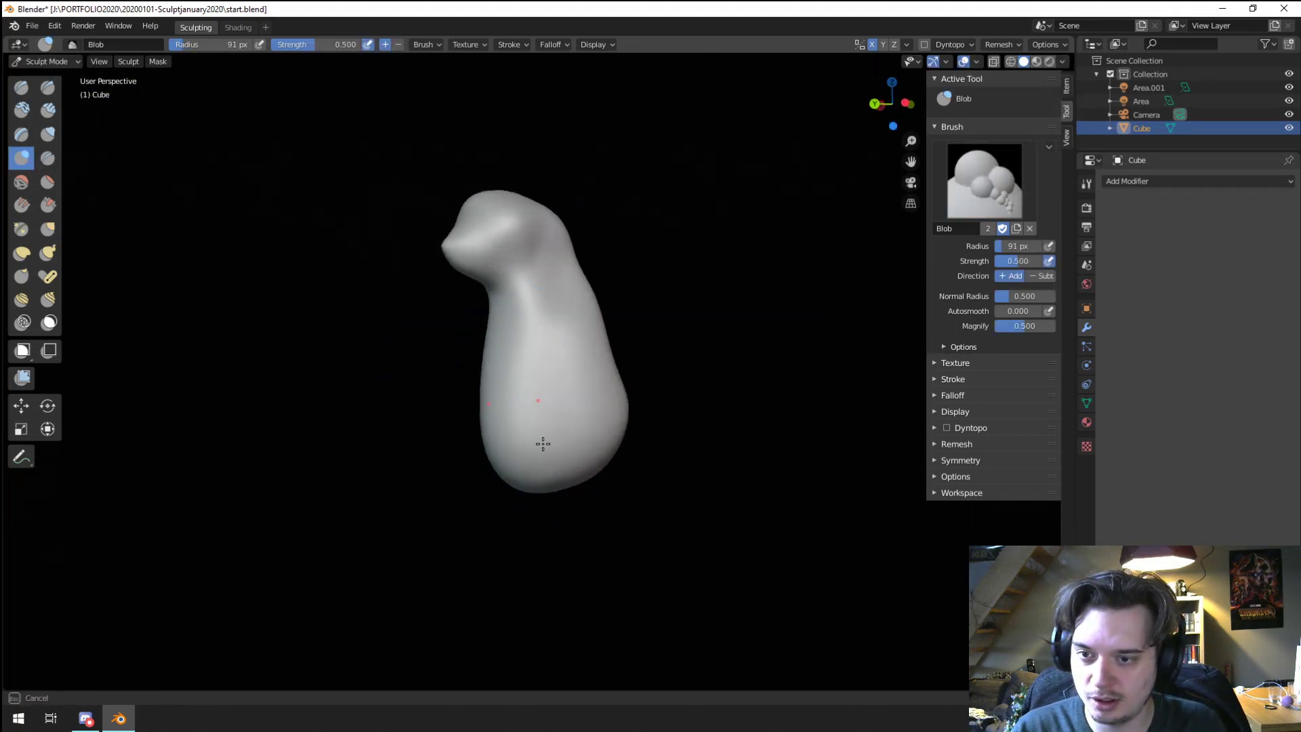
mouse_move(549, 343)
middle_mouse_down()
mouse_move(526, 359)
mouse_move(453, 360)
mouse_move(500, 377)
middle_mouse_up()
key("f")
left_click(557, 425)
left_click_drag(559, 425, 562, 423)
left_click_drag(571, 418, 573, 418)
Step: Push the bottom of the body upward with the Grab brush at a 334 px radius
key("g")
key("f")
left_click(602, 467)
left_click_drag(542, 475, 540, 393)
middle_click_drag(564, 411, 517, 384)
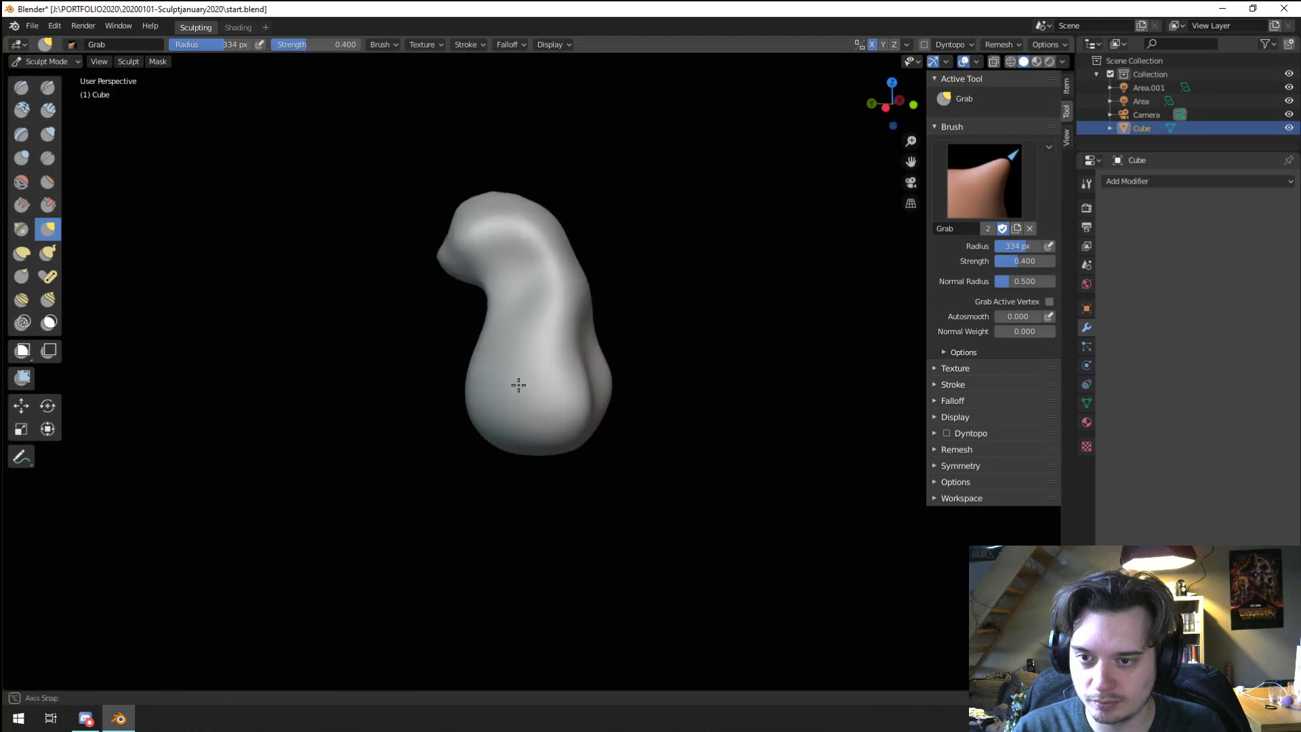
Step: Press the lower back inward with the Grab brush at a 270 px radius
key("f")
left_click(500, 387)
left_click_drag(598, 399, 583, 407)
mouse_move(553, 403)
middle_mouse_down()
mouse_move(656, 372)
mouse_move(651, 383)
mouse_move(616, 363)
middle_mouse_up()
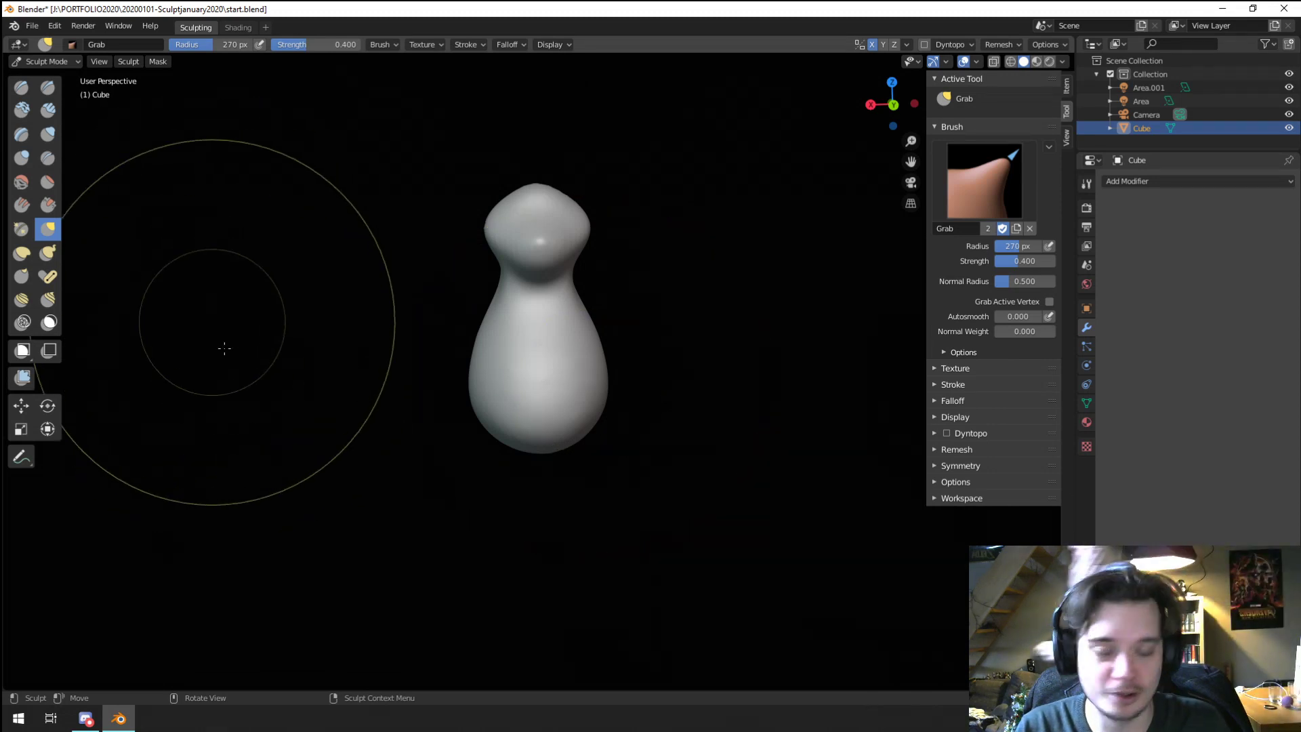
mouse_move(223, 349)
middle_mouse_down()
mouse_move(356, 431)
mouse_move(311, 429)
mouse_move(145, 203)
middle_mouse_up()
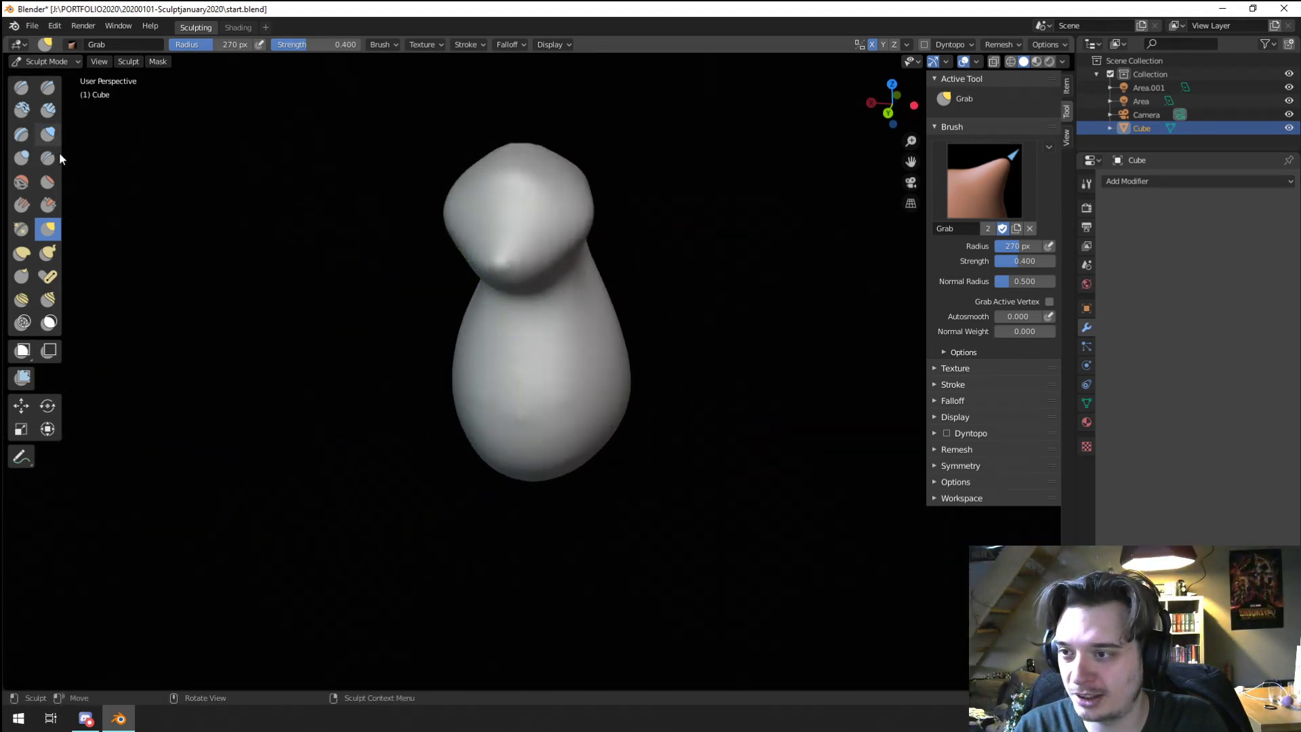
Step: Build up rounded shoulders on both sides of the upper torso with the Blob brush at a 68 px radius
left_click(23, 158)
middle_click_drag(540, 343, 502, 343)
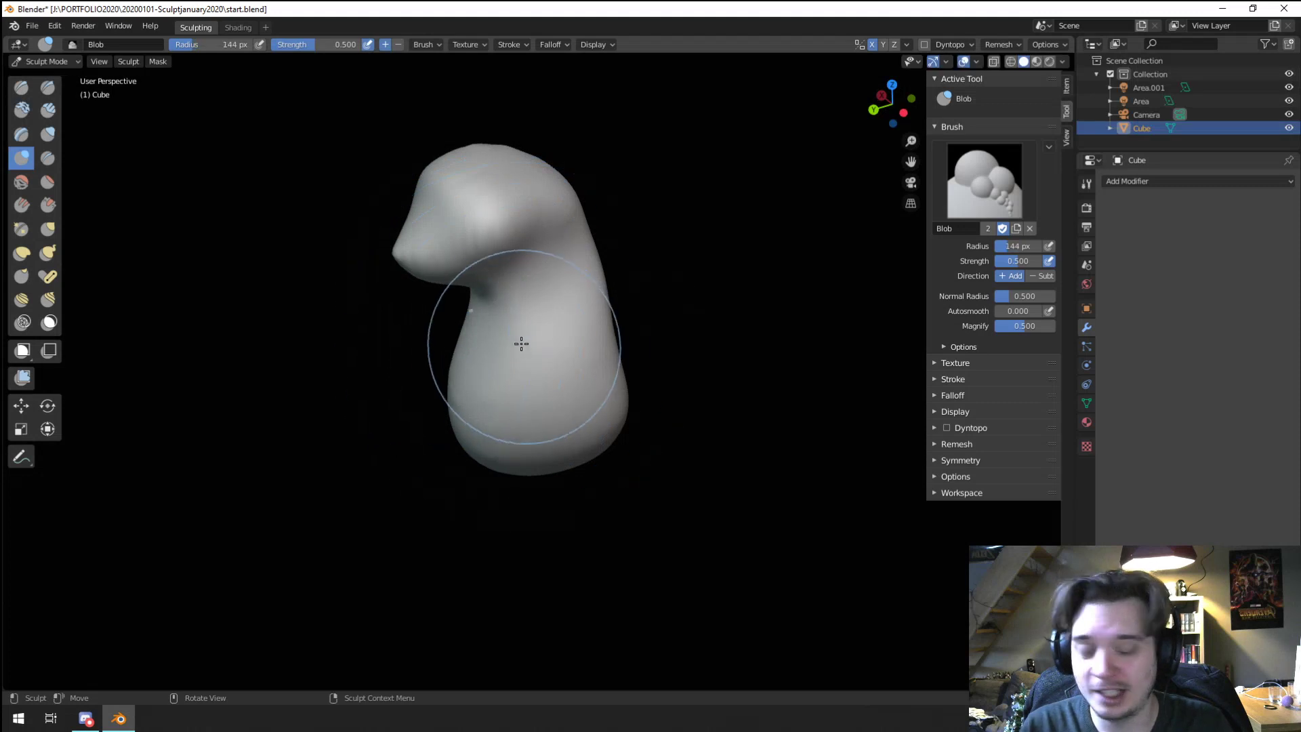
key("f")
left_click(480, 405)
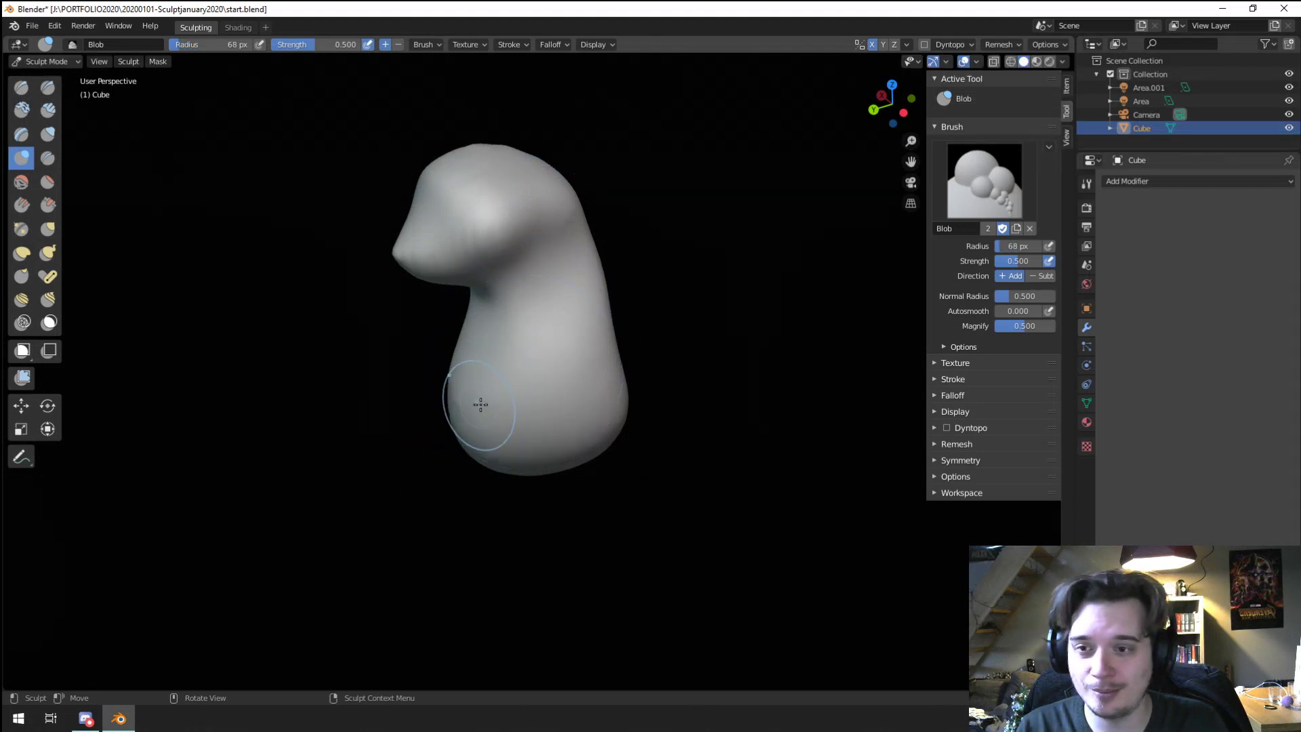
left_click_drag(571, 328, 567, 343)
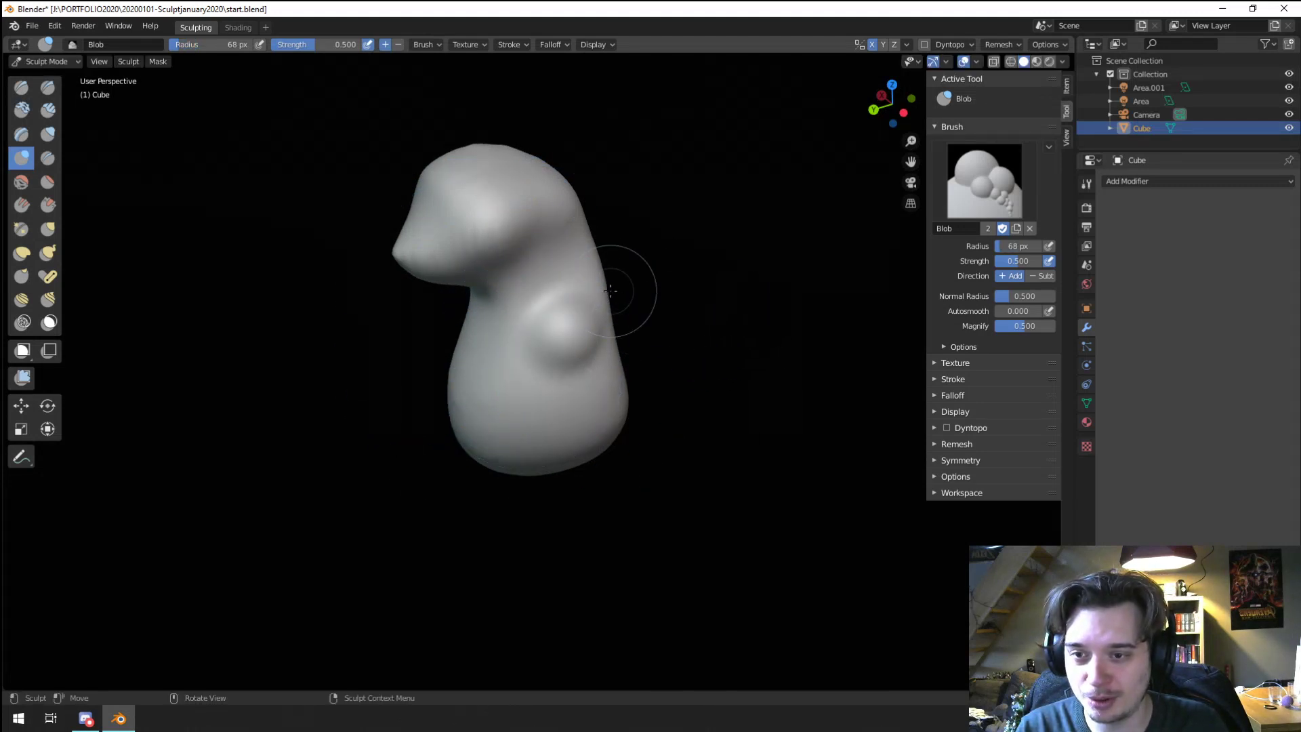
Step: Shape the shoulders from the front with the Grab brush at a 119 px radius, undoing the last stroke
mouse_move(613, 292)
middle_mouse_down()
mouse_move(720, 290)
mouse_move(590, 299)
mouse_move(624, 292)
mouse_move(624, 262)
mouse_move(617, 326)
middle_mouse_up()
key("g")
key("f")
left_click(625, 319)
key("f")
left_click(620, 342)
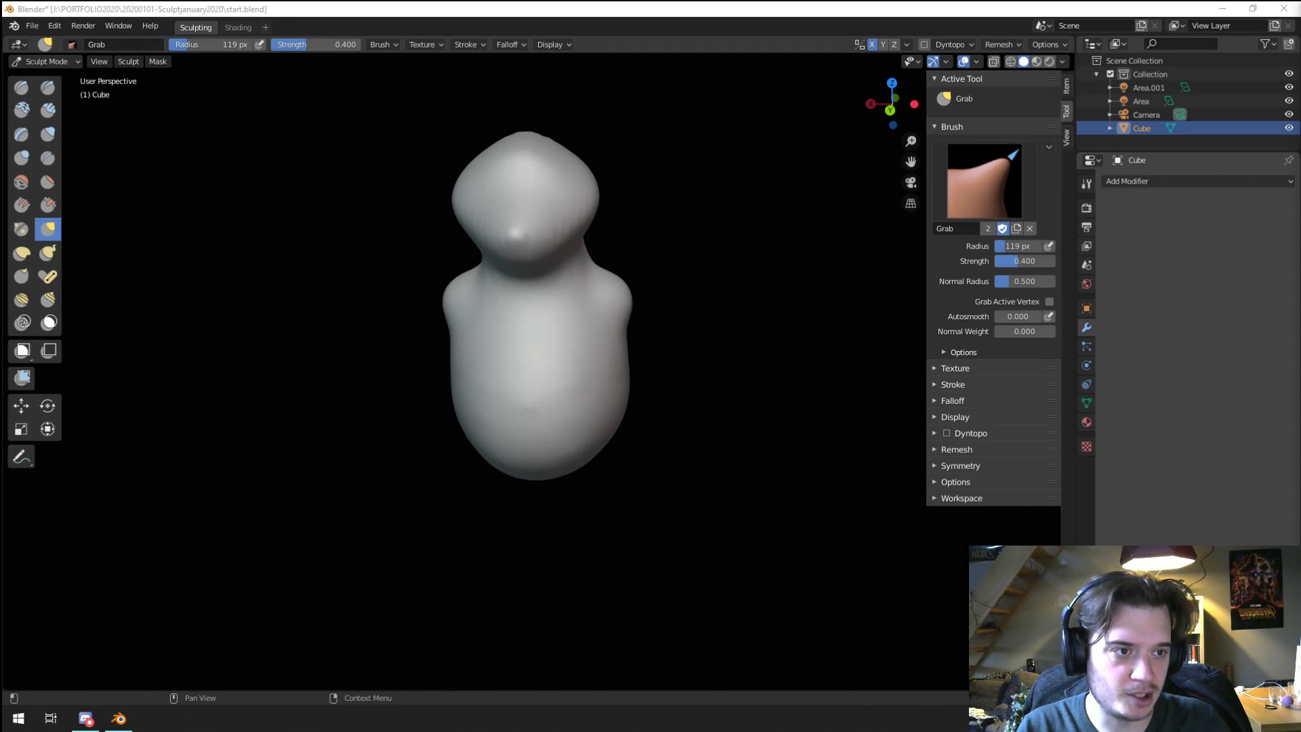
key("ctrl+z")
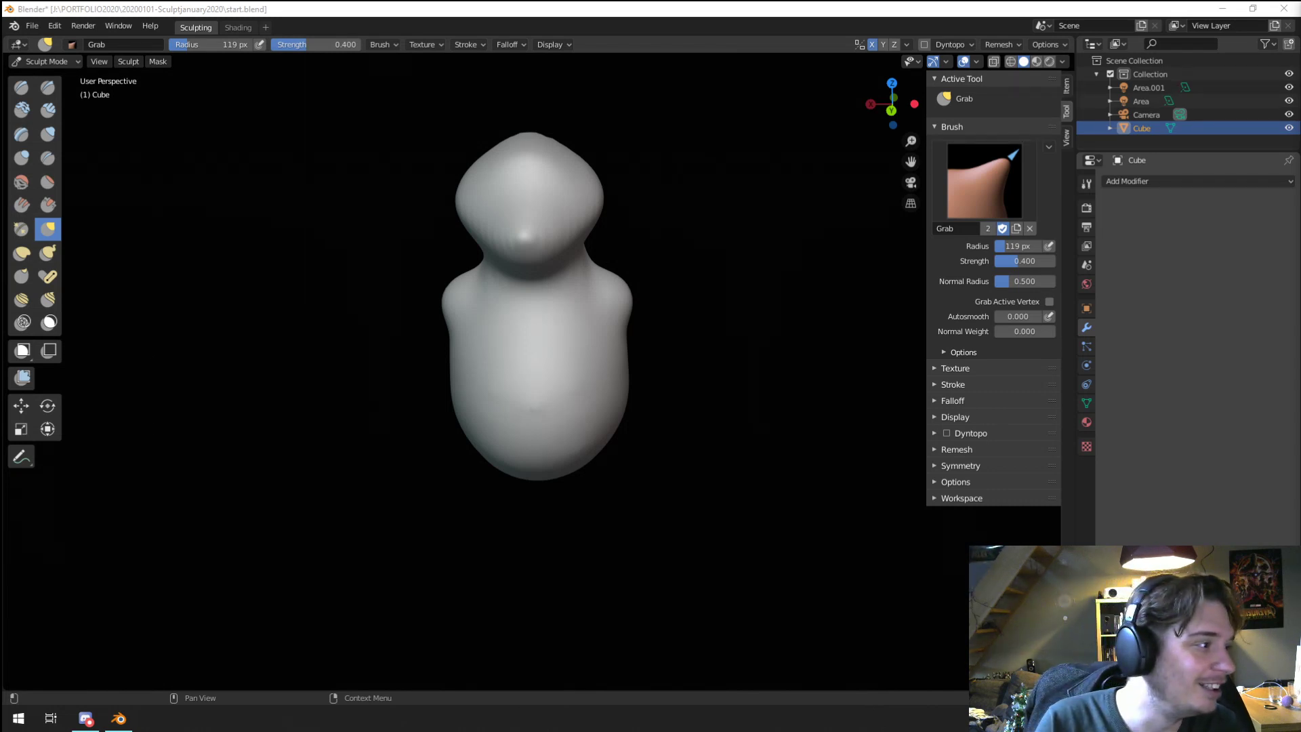
Step: Adjust the front of the chest below the neck with the Grab brush at a 173 px radius
mouse_move(822, 639)
middle_mouse_down()
mouse_move(790, 482)
mouse_move(770, 479)
middle_mouse_up()
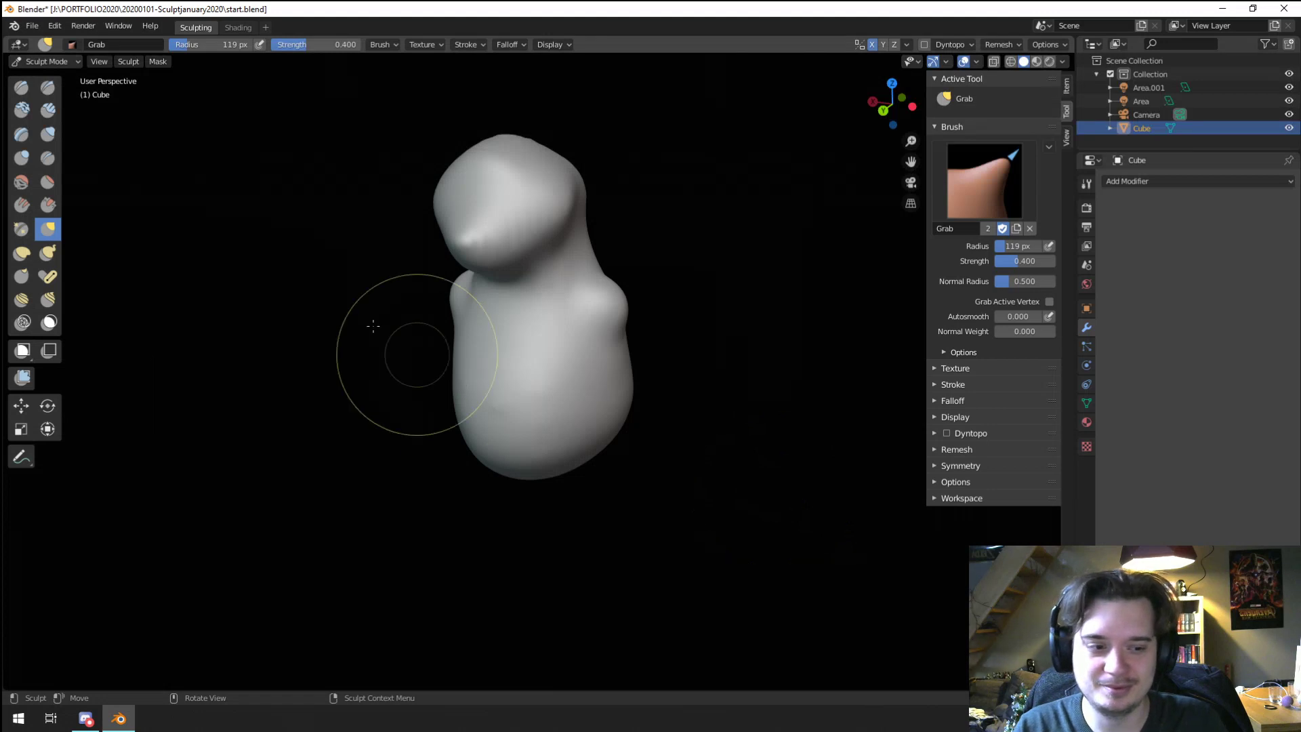
mouse_move(430, 334)
middle_mouse_down()
mouse_move(372, 238)
mouse_move(465, 319)
mouse_move(464, 302)
middle_mouse_up()
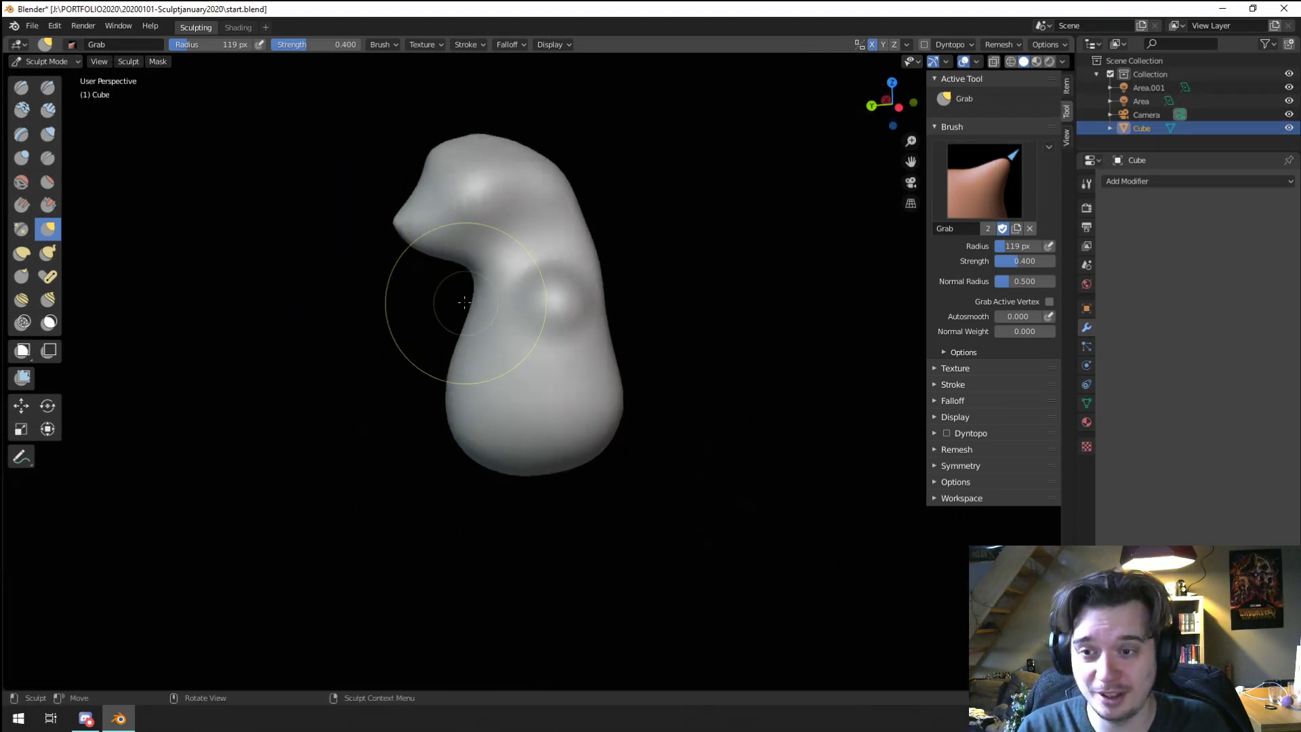
key("f")
left_click(474, 329)
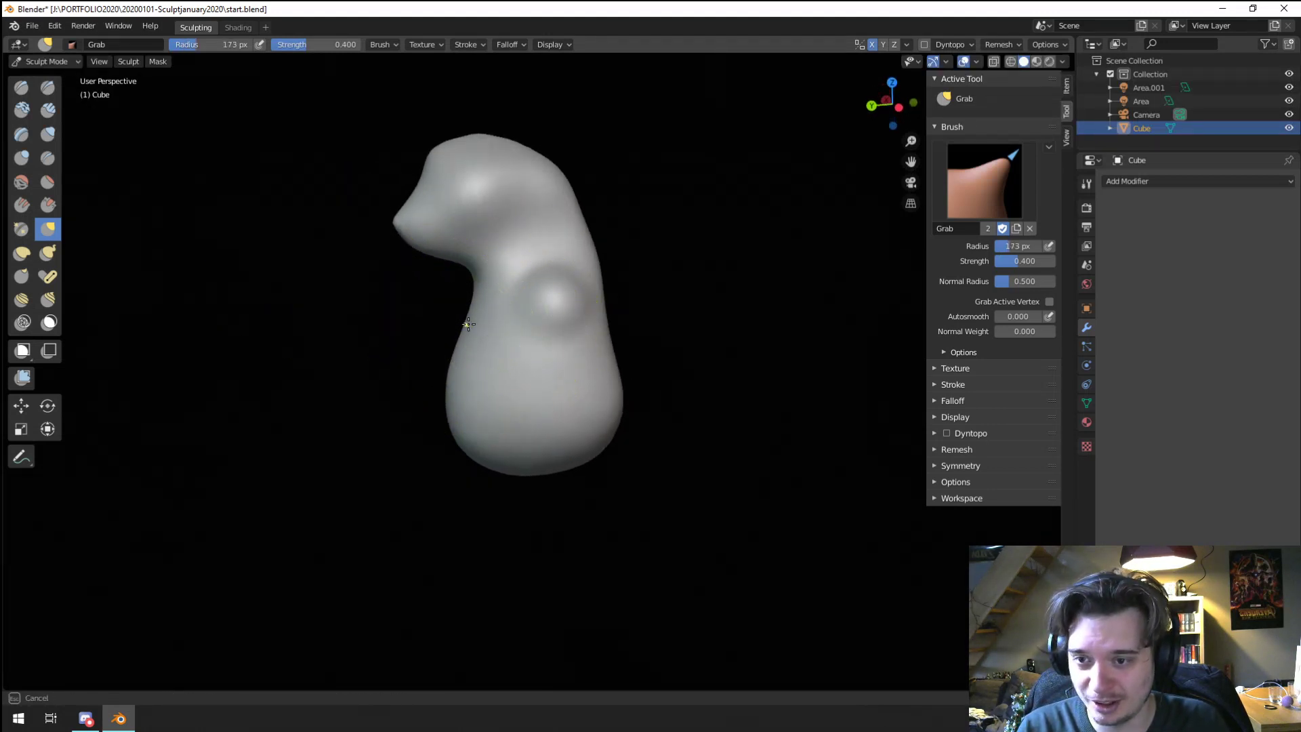
mouse_move(485, 314)
middle_mouse_down()
mouse_move(540, 314)
mouse_move(603, 352)
mouse_move(517, 355)
middle_mouse_up()
Step: Refine the neck and torso shape with the Grab brush at a 141 px radius
key("f")
left_click(618, 183)
mouse_move(618, 183)
middle_mouse_down()
mouse_move(537, 201)
mouse_move(550, 233)
mouse_move(674, 192)
mouse_move(647, 190)
mouse_move(570, 281)
mouse_move(566, 311)
mouse_move(528, 339)
middle_mouse_up()
key("f")
left_click(592, 187)
key("f")
left_click(517, 262)
scroll(536, 319, "up", 4)
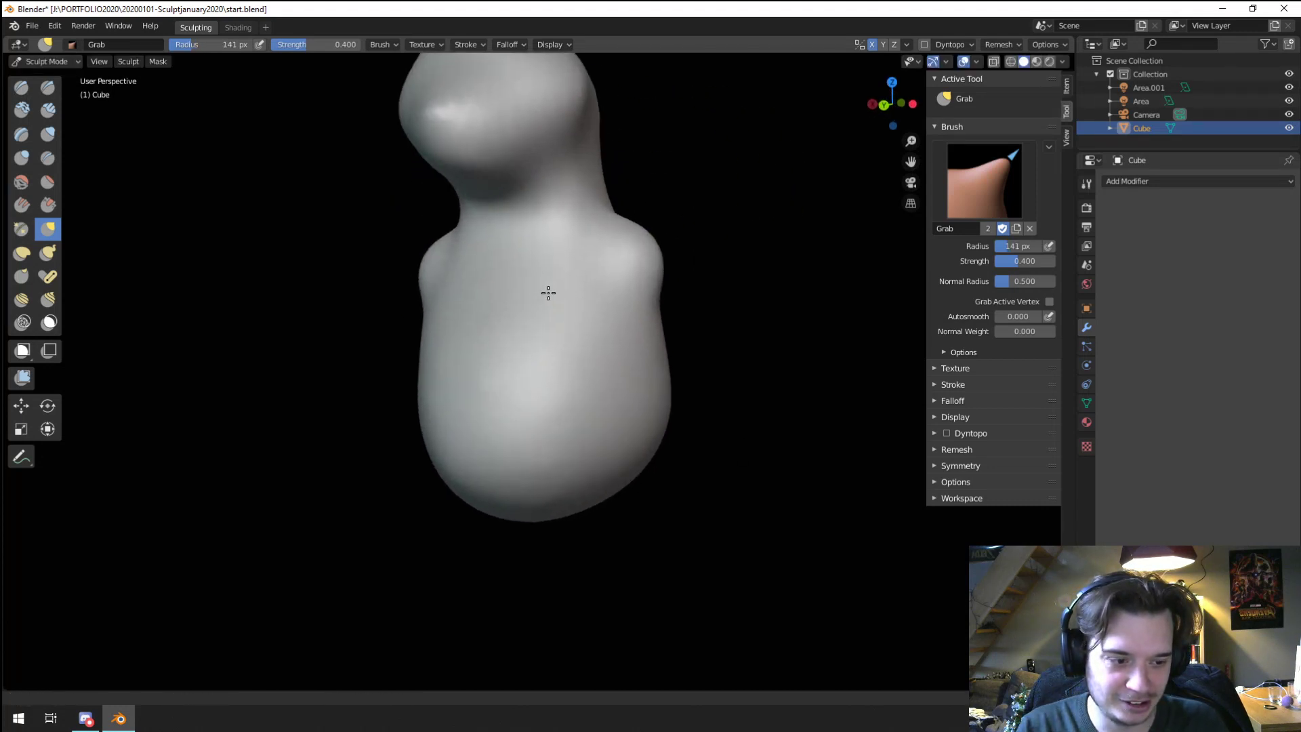
mouse_move(549, 292)
middle_mouse_down()
mouse_move(537, 314)
mouse_move(558, 322)
middle_mouse_up()
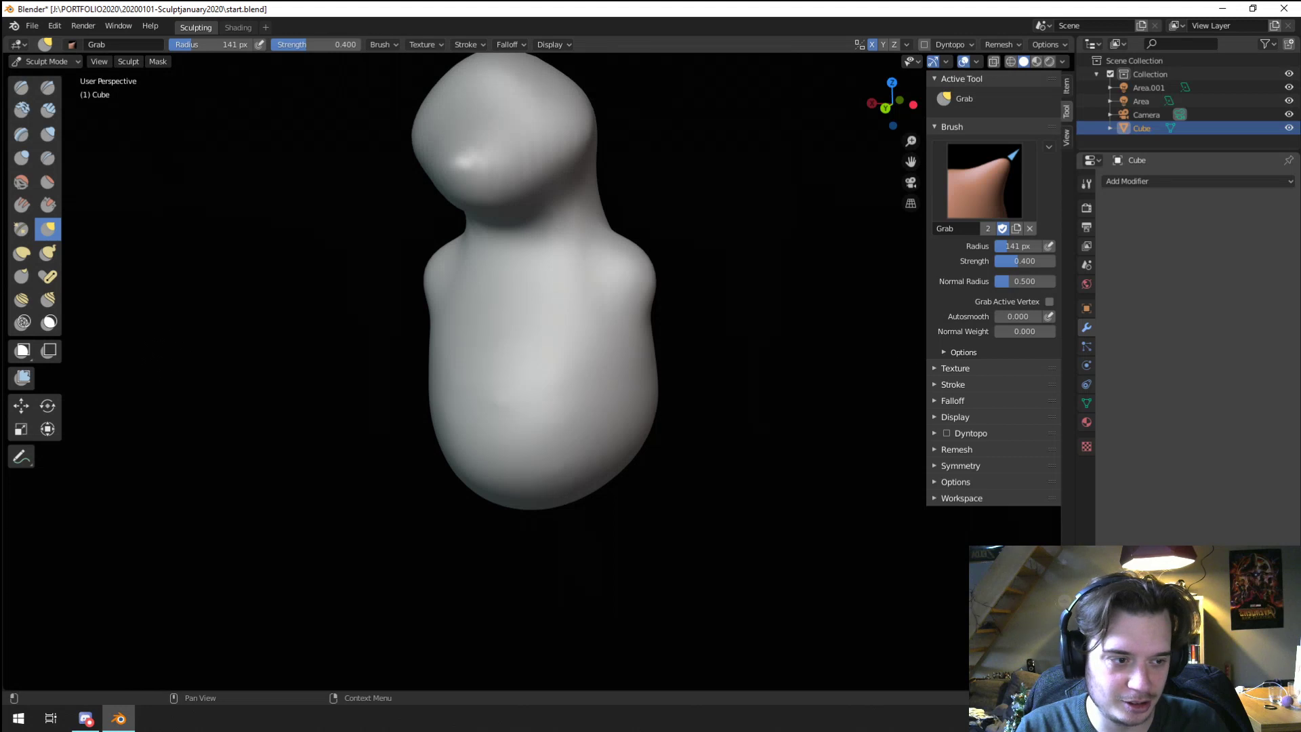
scroll(576, 383, "down", 4)
scroll(378, 334, "up", 2)
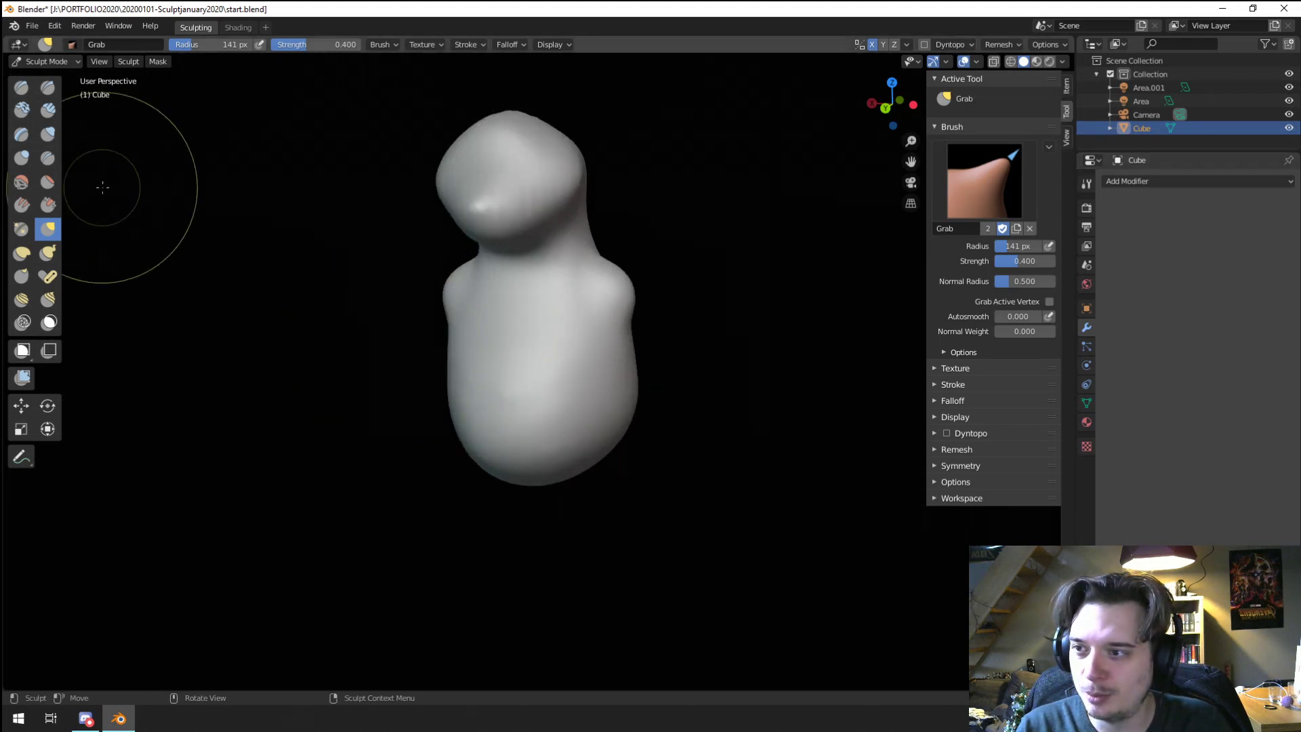
Step: Switch from Sculpt Mode to Object Mode and add a cylinder mesh to the scene
left_click(58, 59)
left_click(51, 87)
key("shift+a")
mouse_move(582, 320)
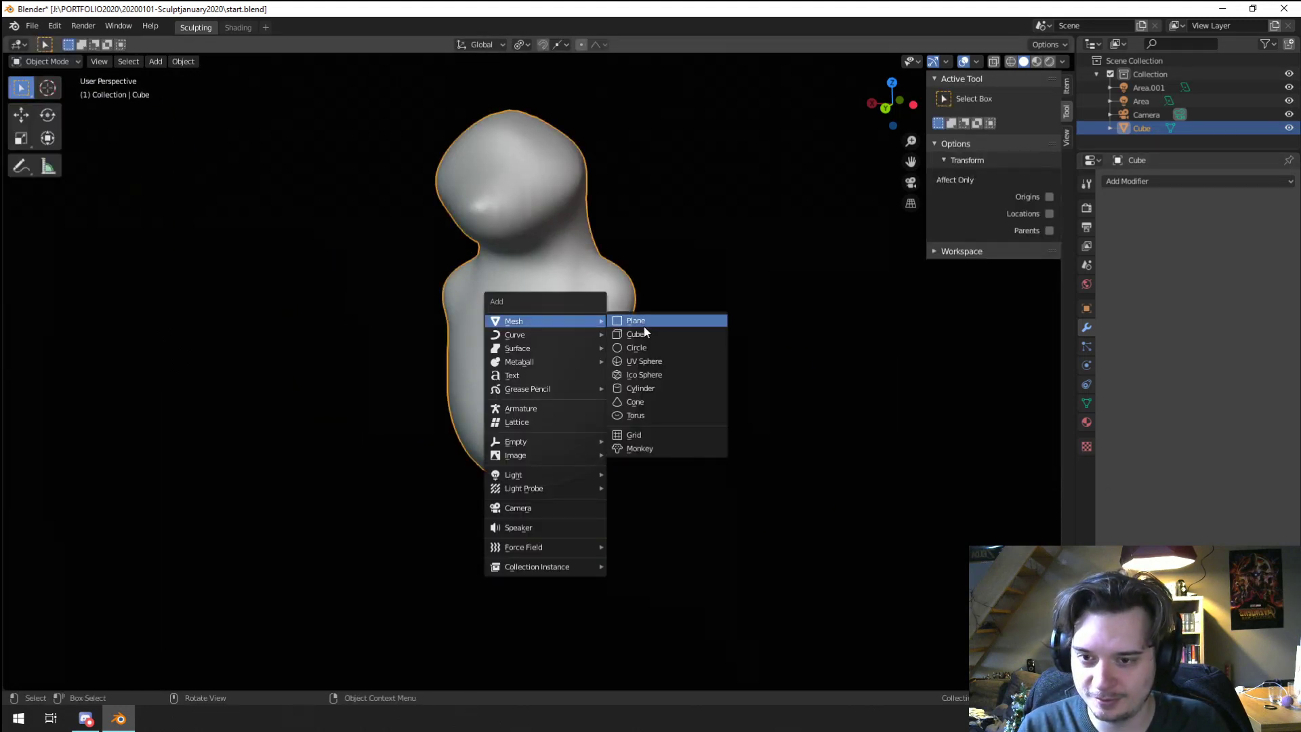
left_click(641, 388)
Step: Move the new cylinder out of the body to the space in front of the creature
scroll(644, 383, "down", 3)
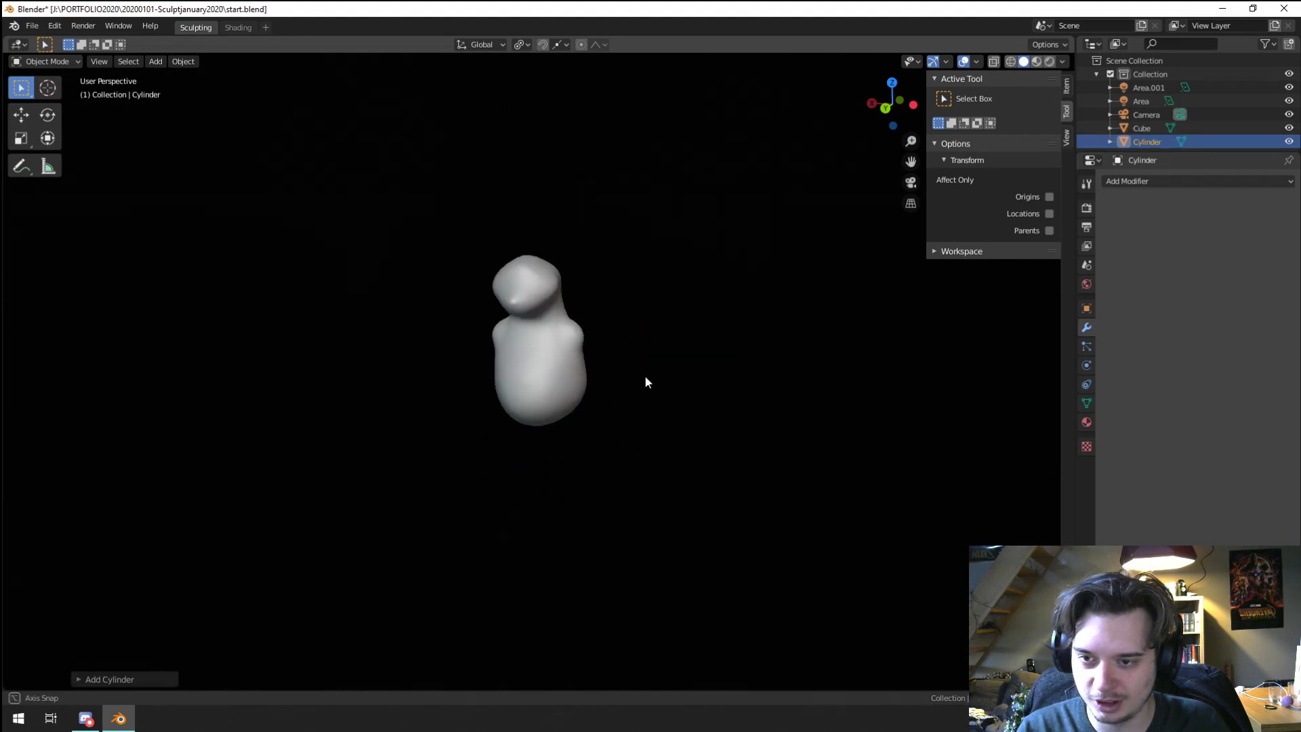
middle_click_drag(645, 379, 539, 396)
key("alt+g")
key("g")
left_click(681, 377)
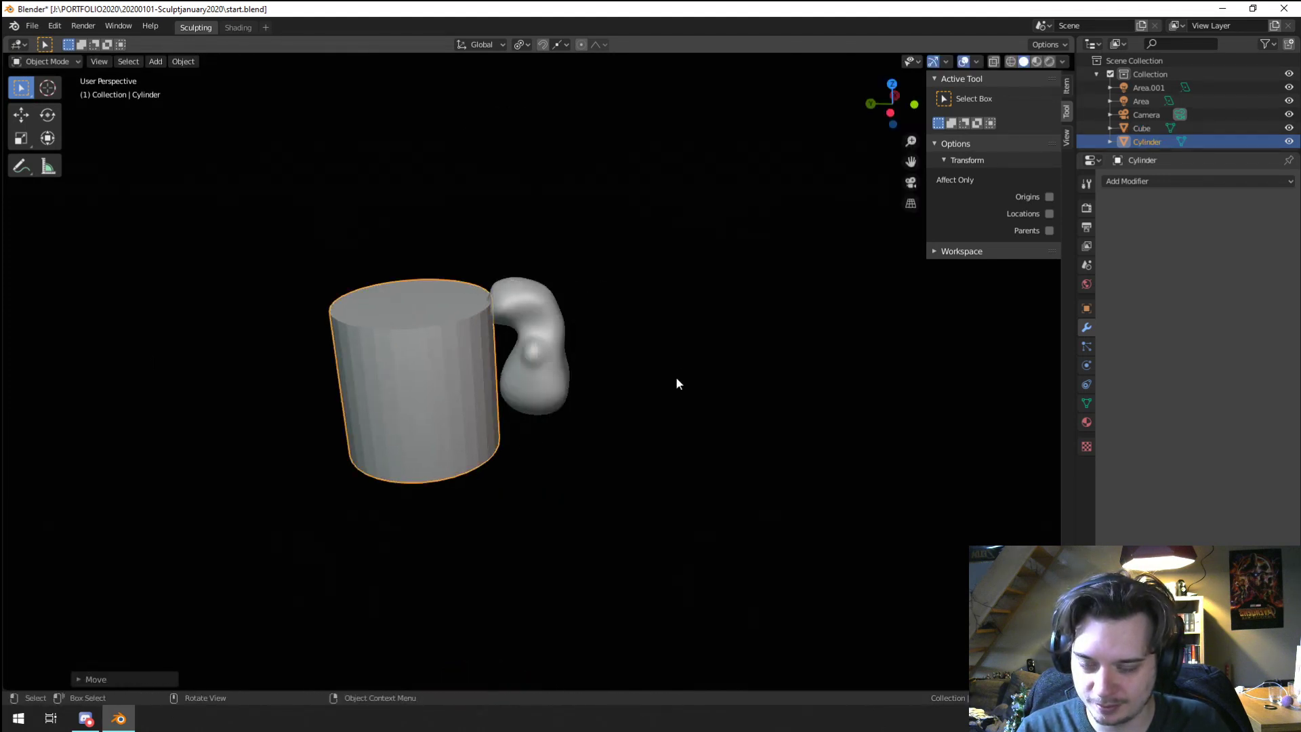
right_click(676, 376)
mouse_move(686, 413)
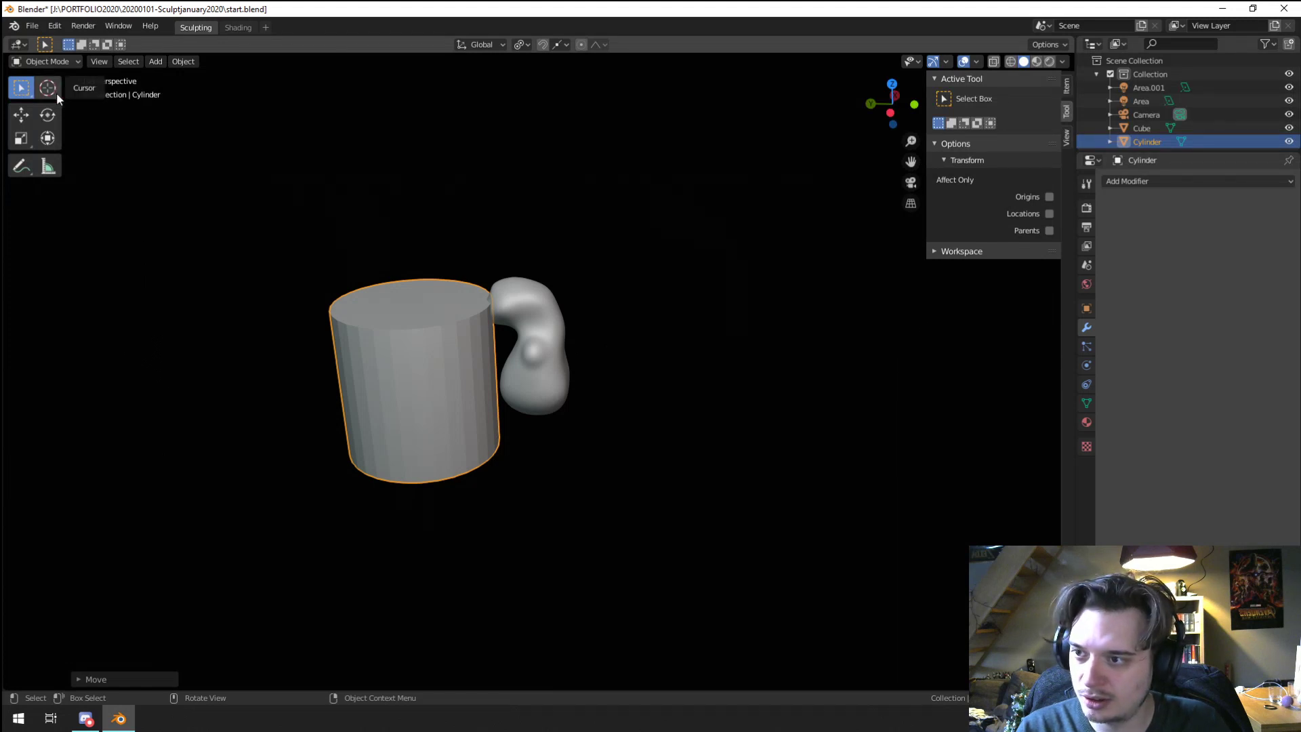
Step: Snap the 3D cursor to the selected cylinder and clear the cylinder's location
key("shift+s")
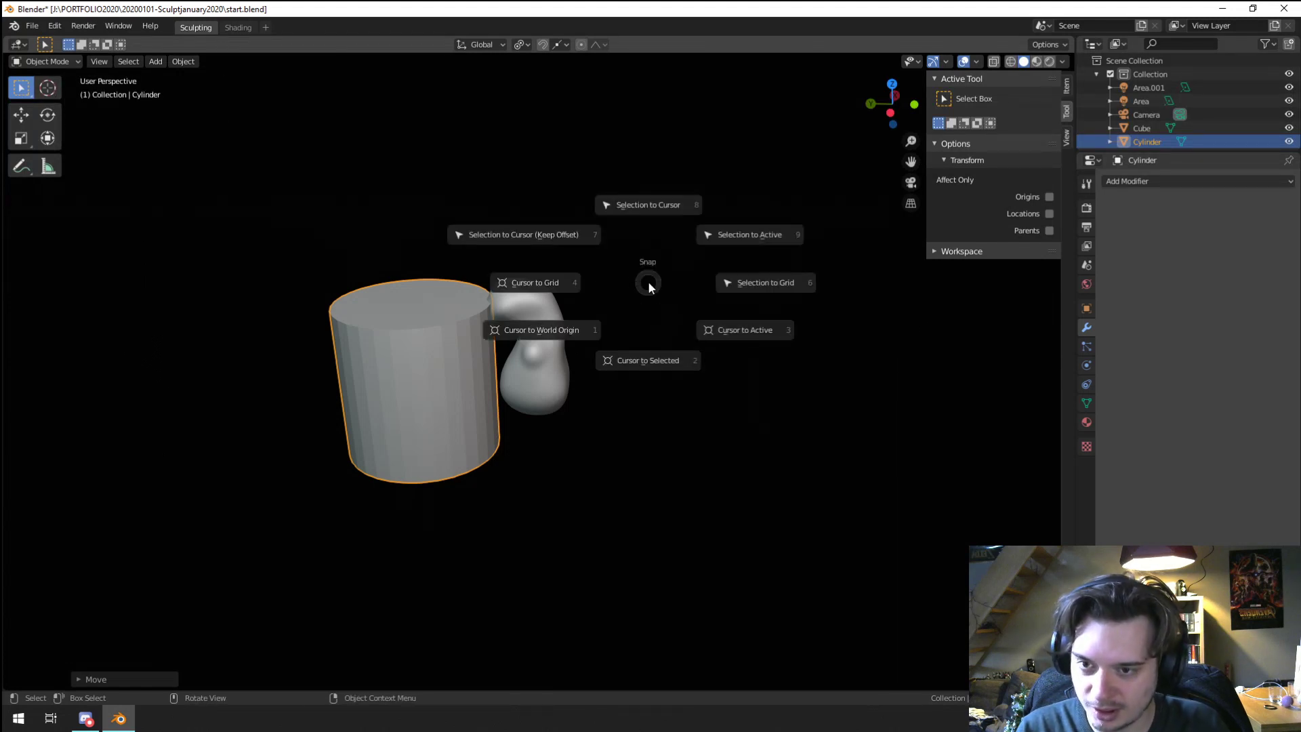
left_click(607, 360)
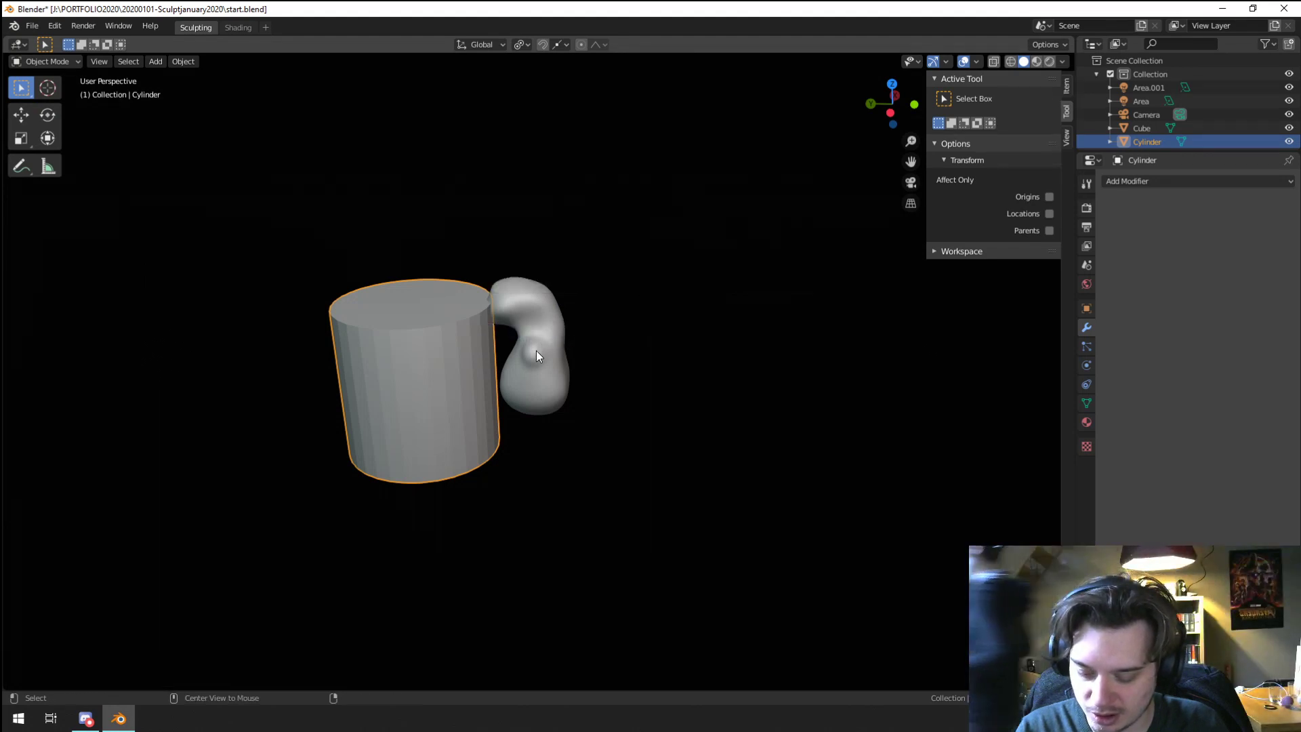
key("alt+g")
scroll(694, 381, "up", 3)
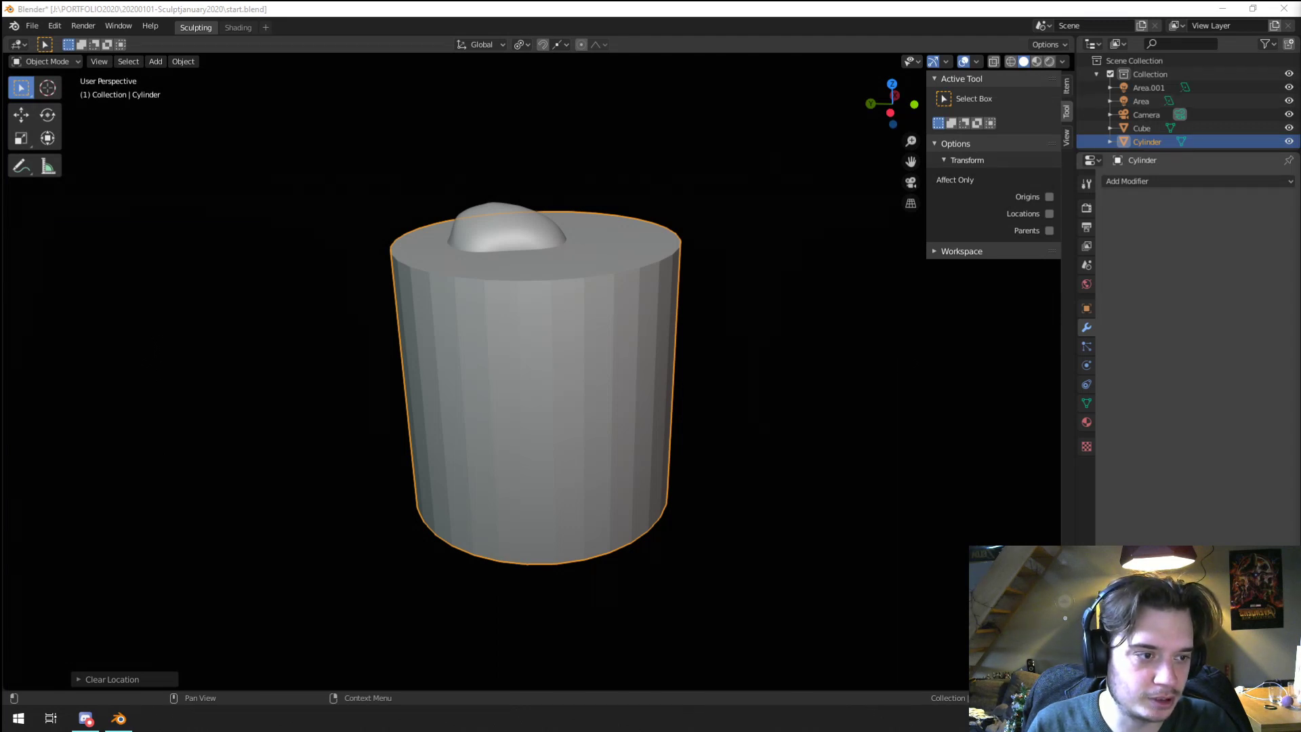
Step: Rotate the cylinder 90 degrees around the global Y axis
left_click(616, 372)
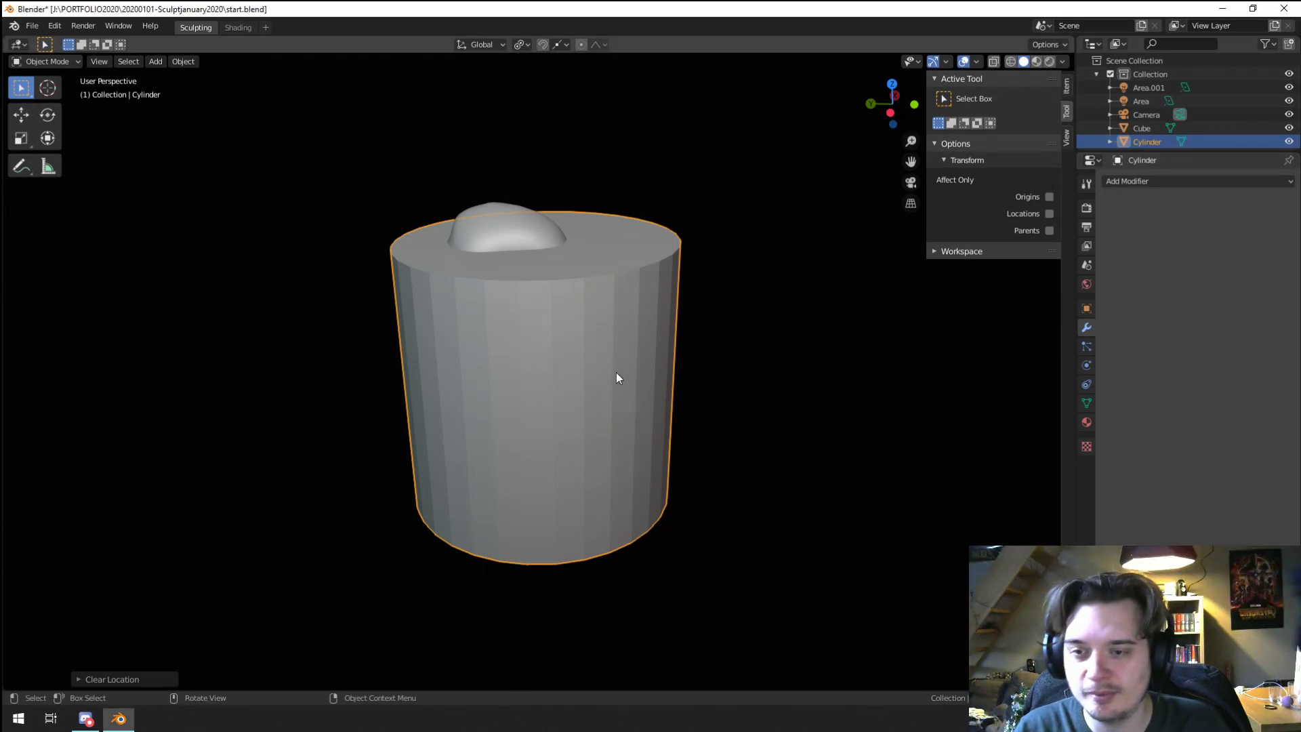
key("r")
type("y")
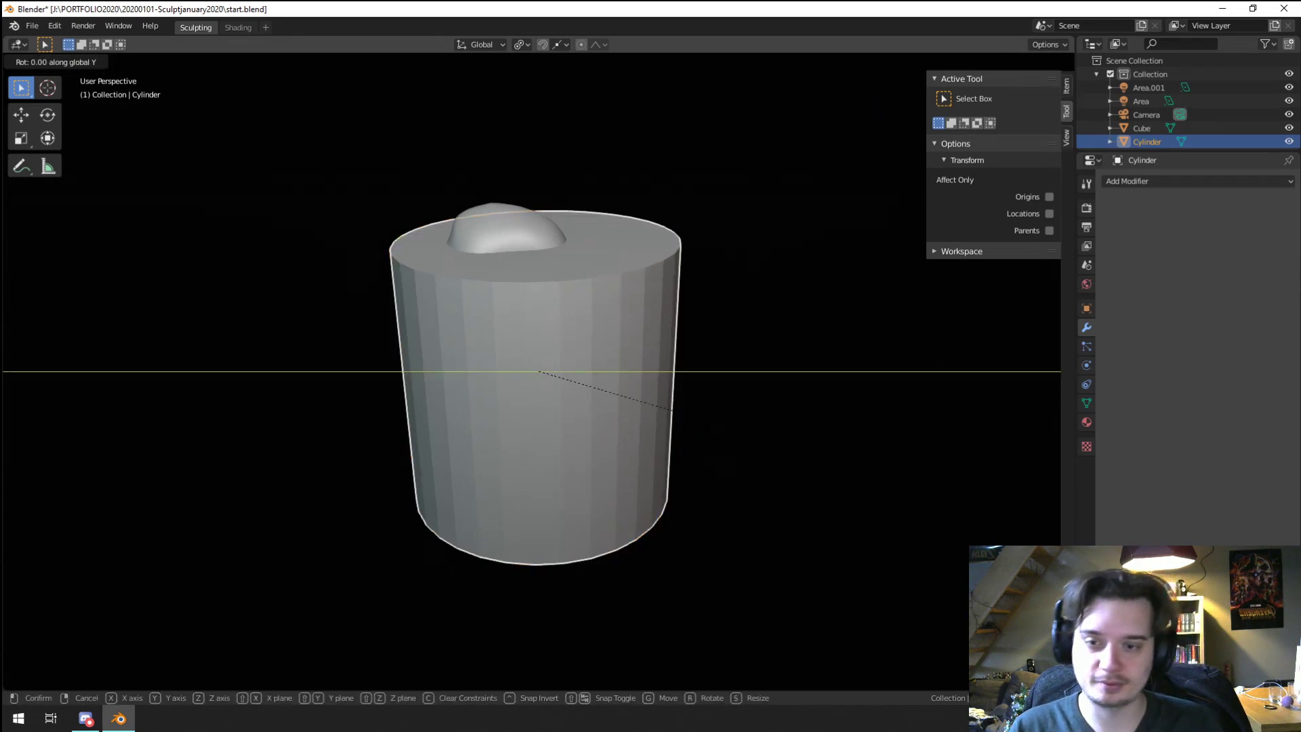
type("90")
key("Return")
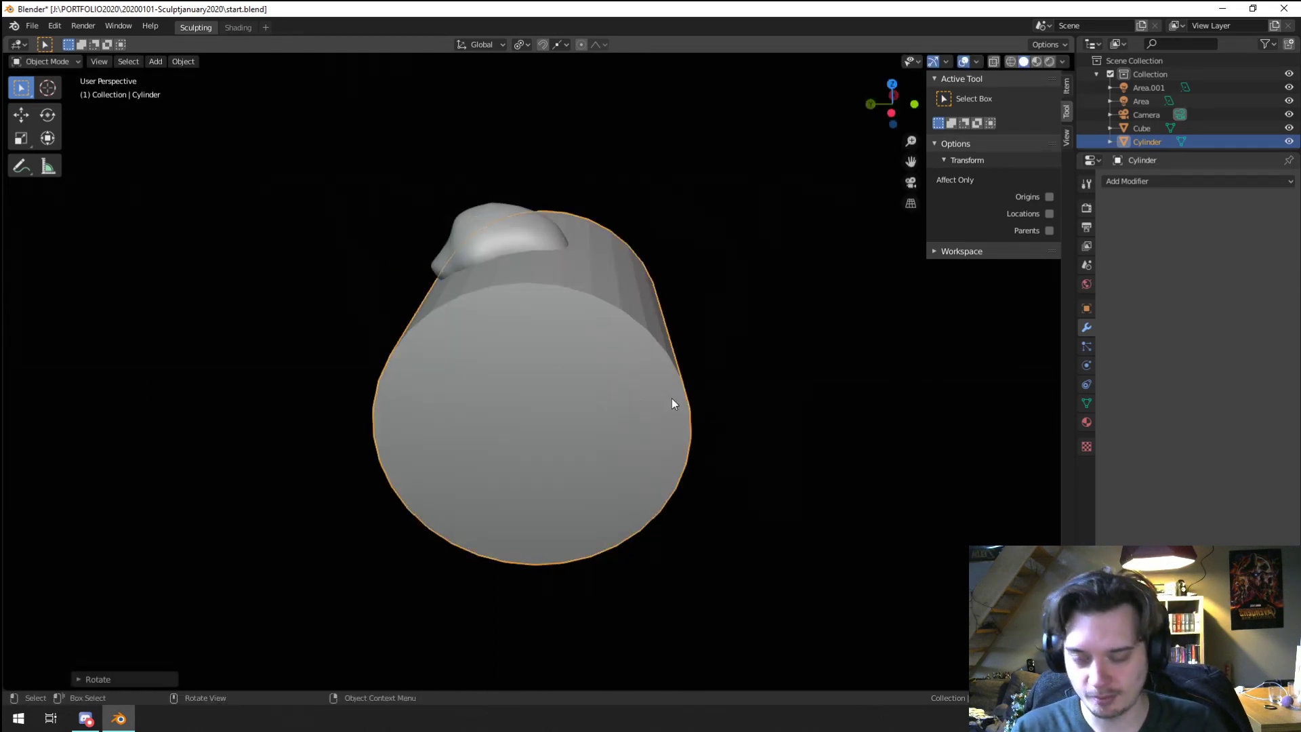
Step: Scale the cylinder down to a small size and place it in front of the creature's belly
key("s")
left_click(577, 384)
key("g")
left_click(501, 380)
middle_click_drag(525, 377, 631, 356)
key("g")
left_click(587, 372)
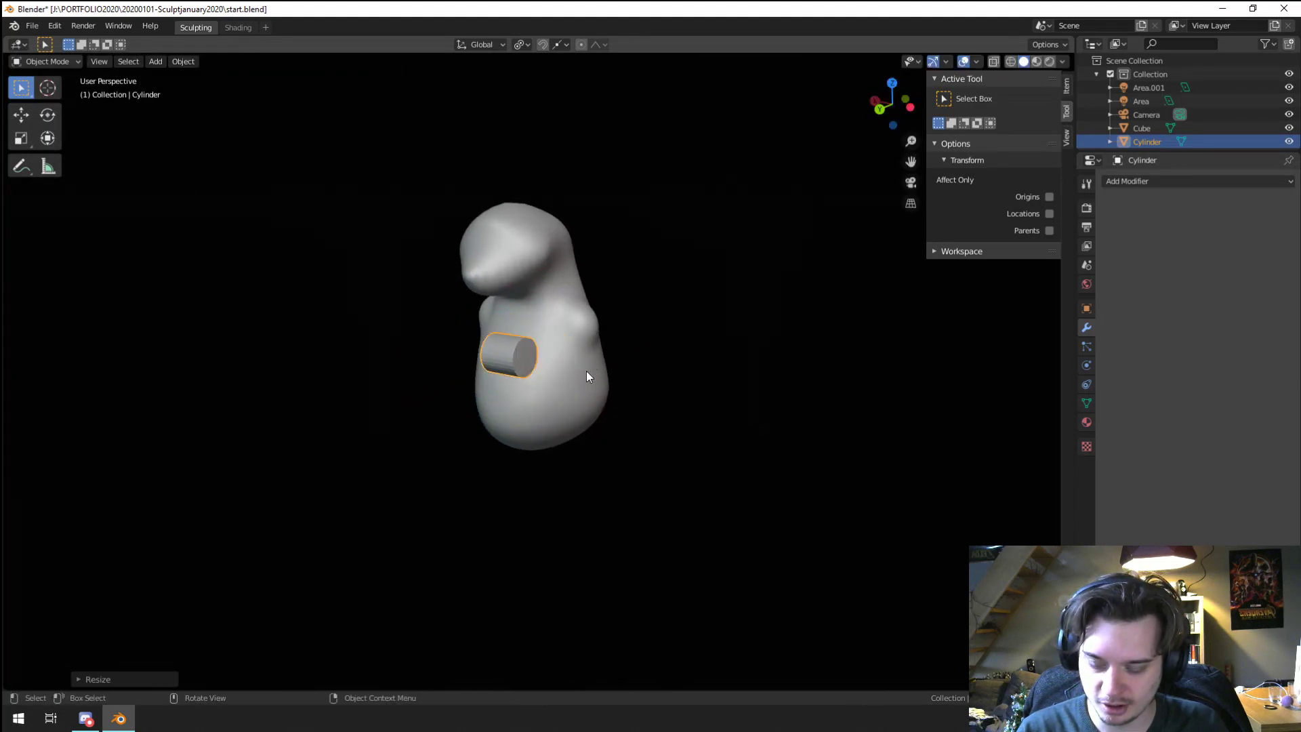
Step: Stretch the cylinder along the global X axis into a long bar extending past both sides of the body
key("s")
key("x")
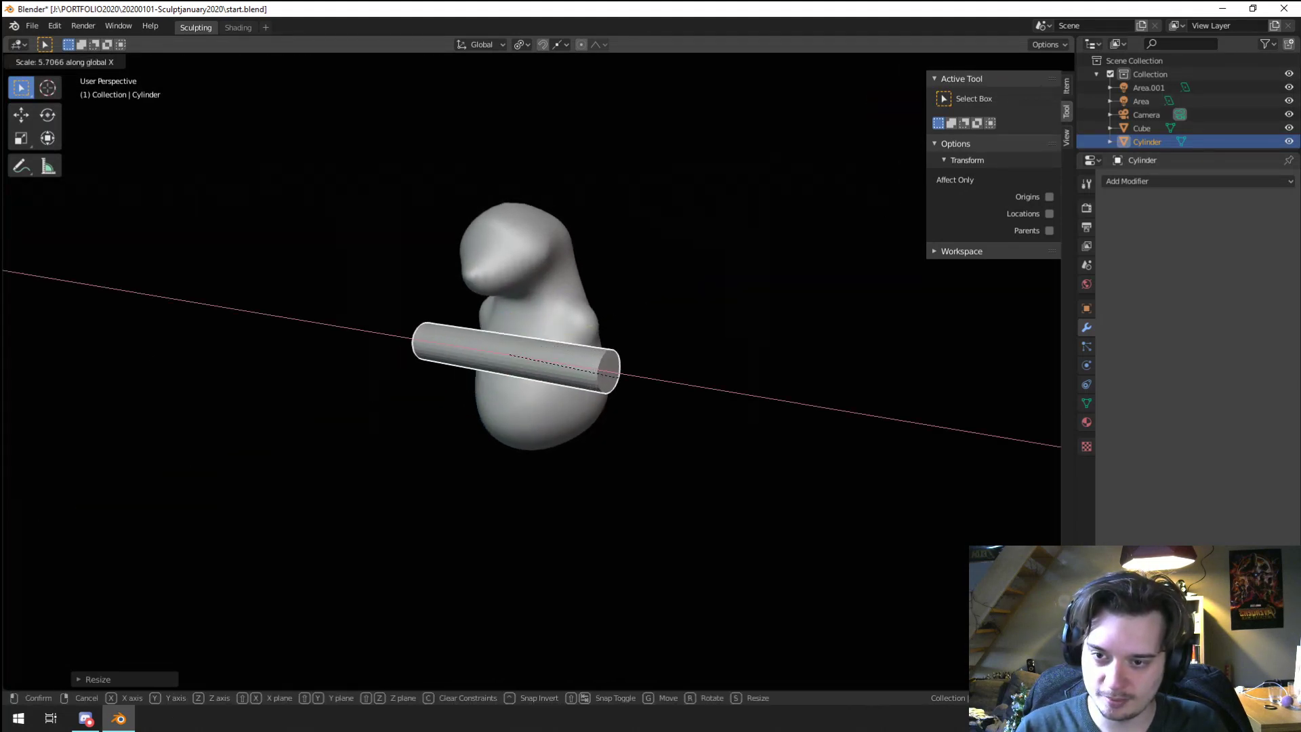
left_click(933, 454)
middle_click_drag(934, 453, 859, 440)
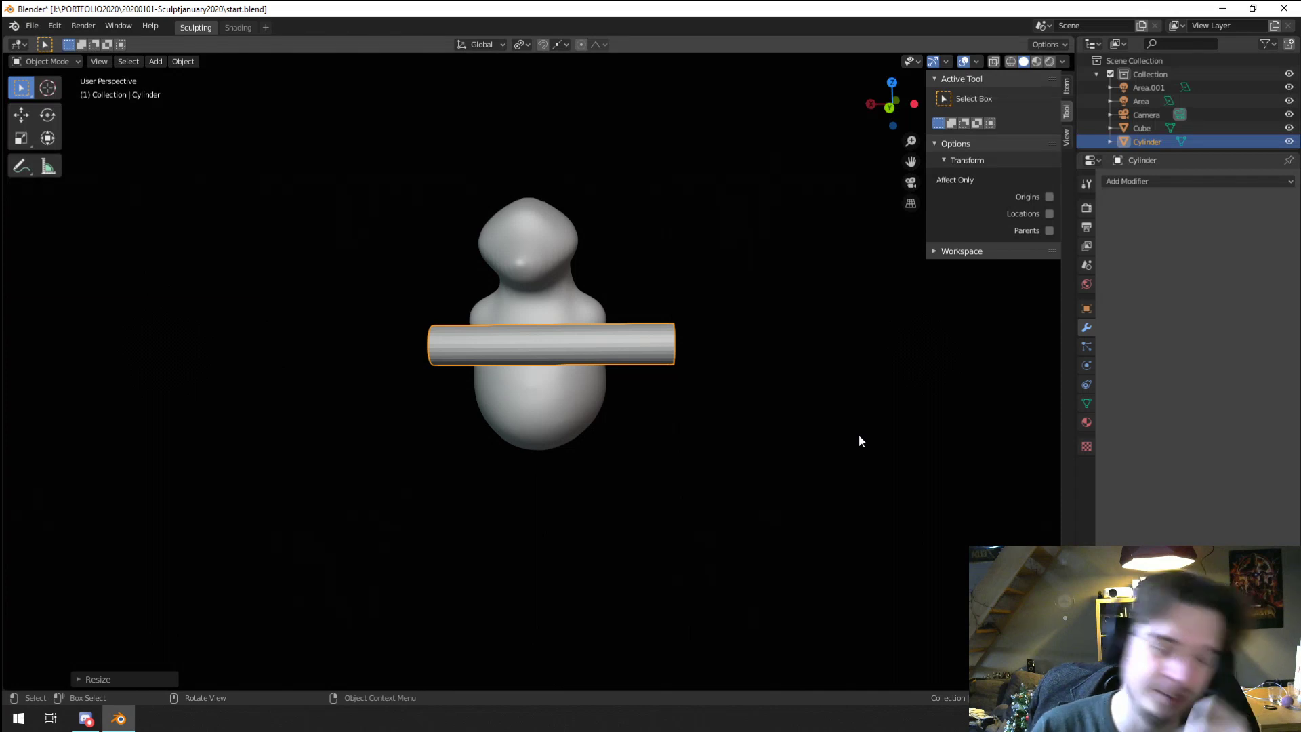
left_click(830, 427)
Step: Centre the bar on the creature and position it in front of the chest below the snout
scroll(823, 421, "up", 5)
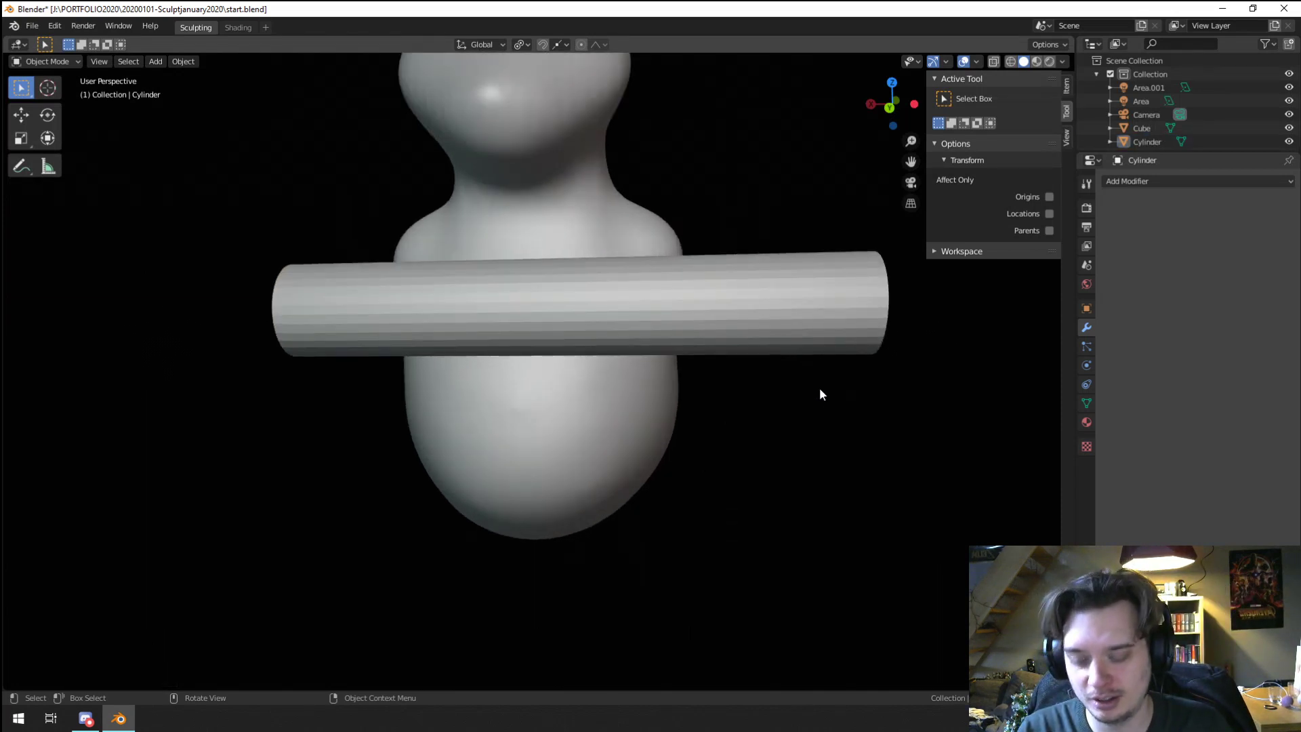
left_click(759, 326)
key("g")
left_click(769, 332)
scroll(770, 337, "down", 1)
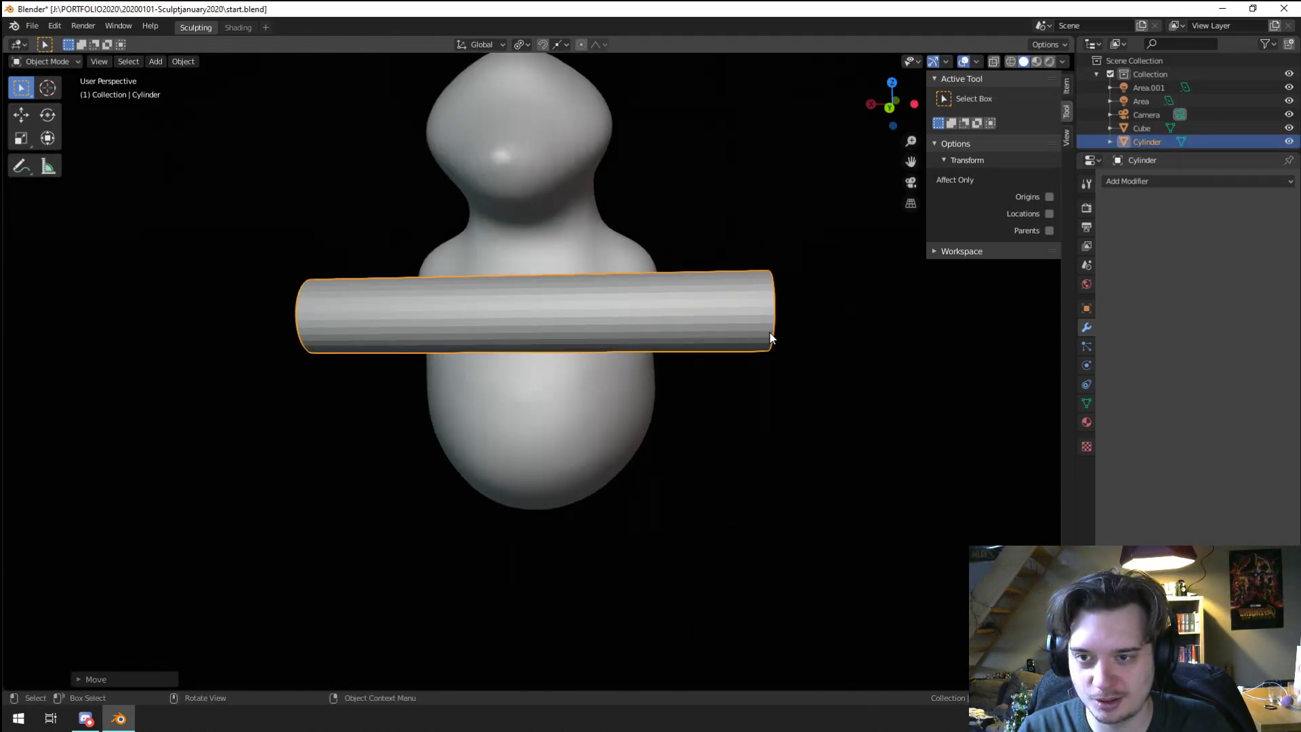
mouse_move(770, 339)
middle_mouse_down()
mouse_move(576, 320)
mouse_move(773, 331)
mouse_move(758, 336)
middle_mouse_up()
key("g")
left_click(589, 317)
Step: Select the creature's body and return it to Sculpt Mode
left_click(488, 349)
left_click(48, 61)
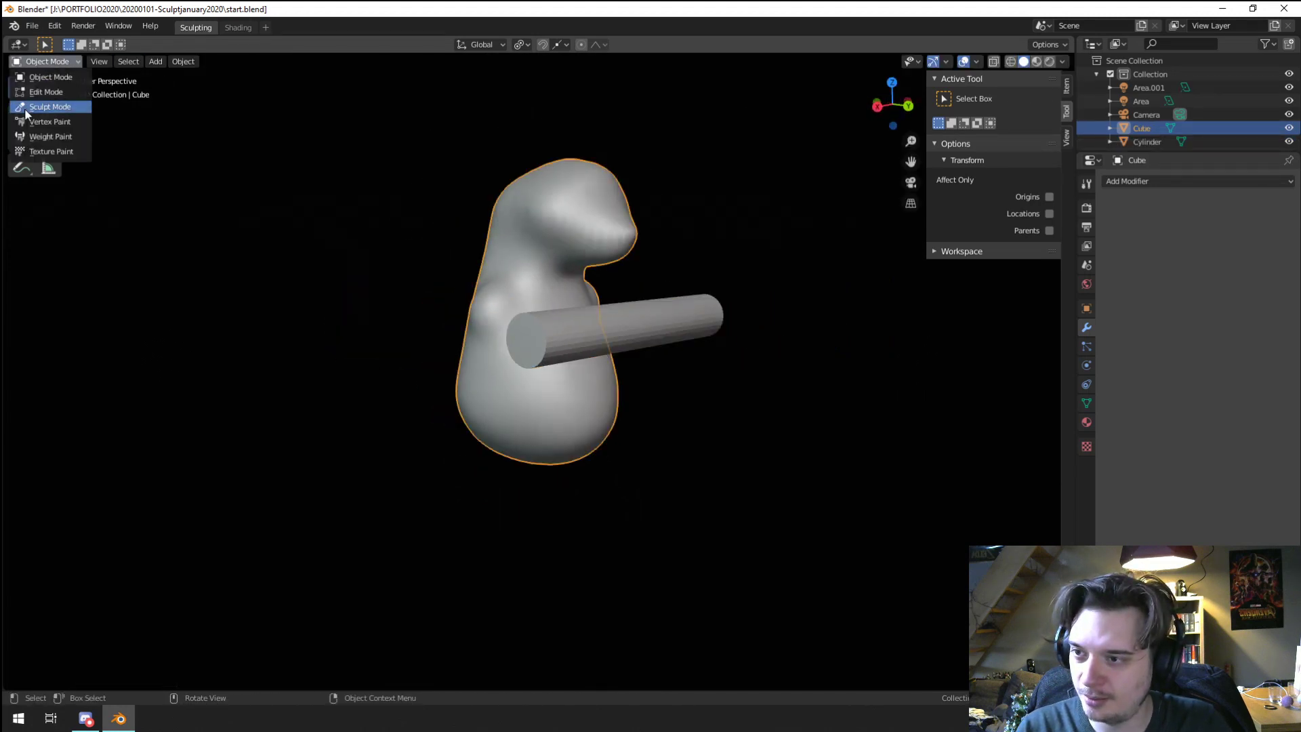
left_click(42, 108)
key("g")
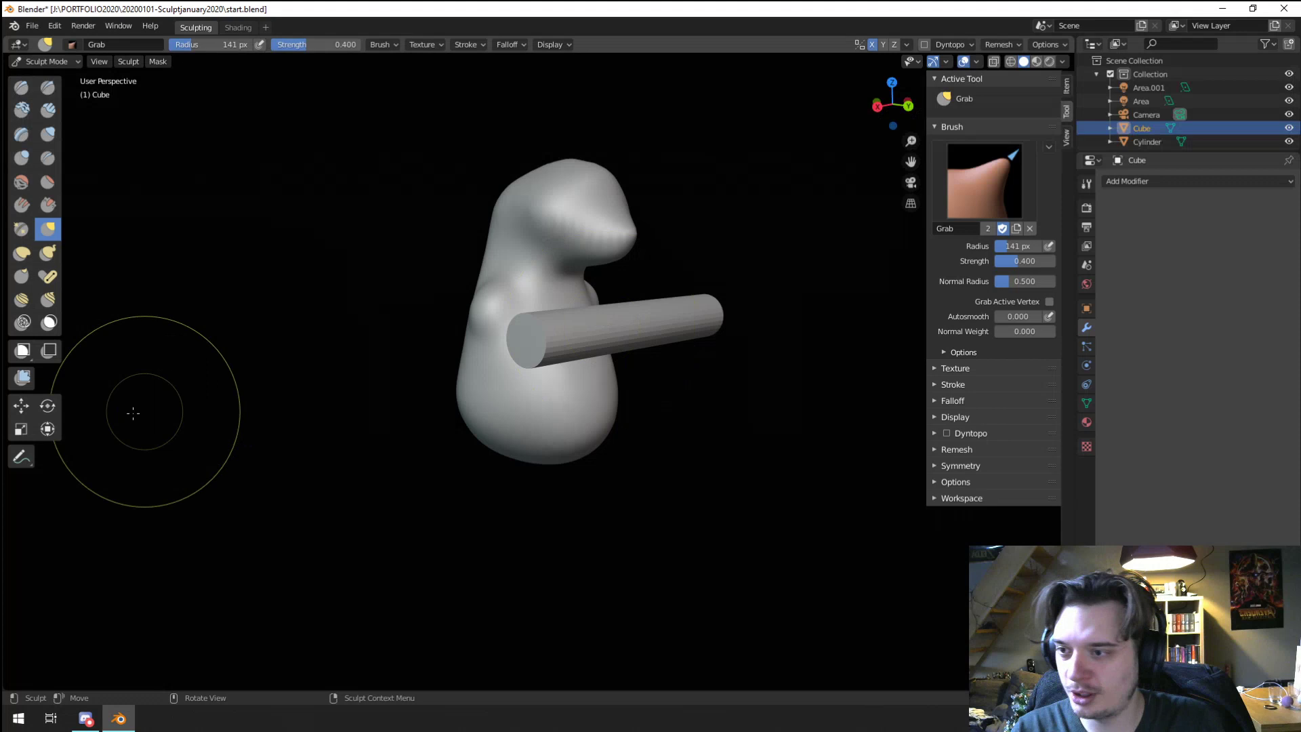
Step: Pull symmetrical arms from the sides of the torso over the bar with the Snake Hook brush at an 87 px radius
left_click(48, 253)
middle_click_drag(401, 342, 544, 336)
key("f")
left_click(559, 335)
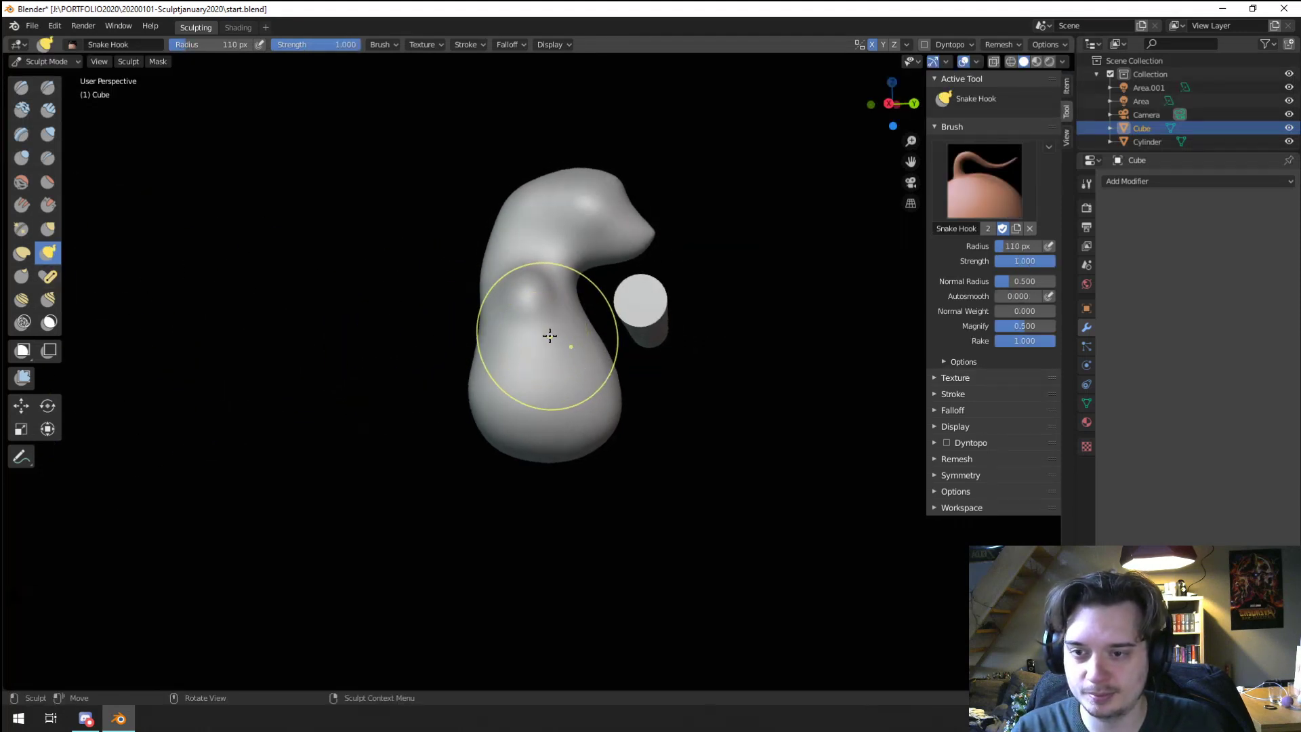
key("f")
left_click(535, 341)
left_click_drag(536, 343, 653, 276)
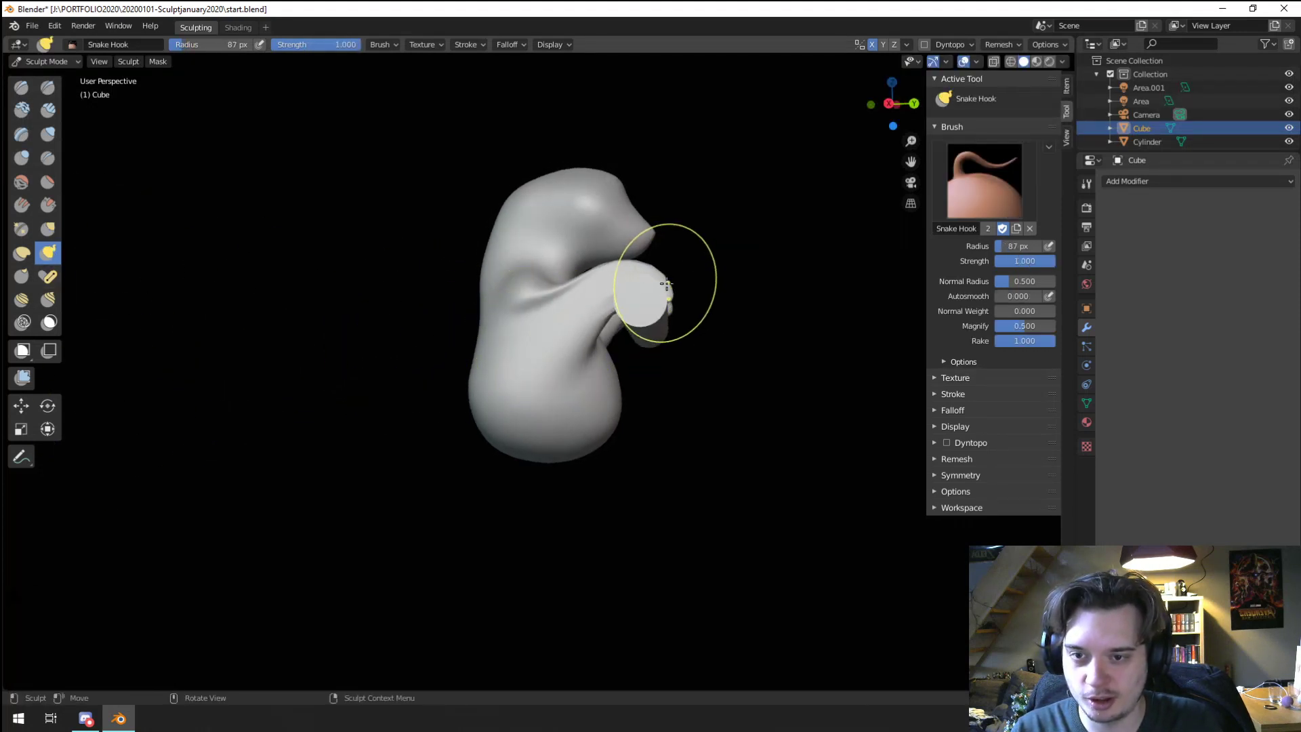
mouse_move(662, 317)
middle_mouse_down()
mouse_move(538, 311)
mouse_move(511, 394)
mouse_move(494, 379)
middle_mouse_up()
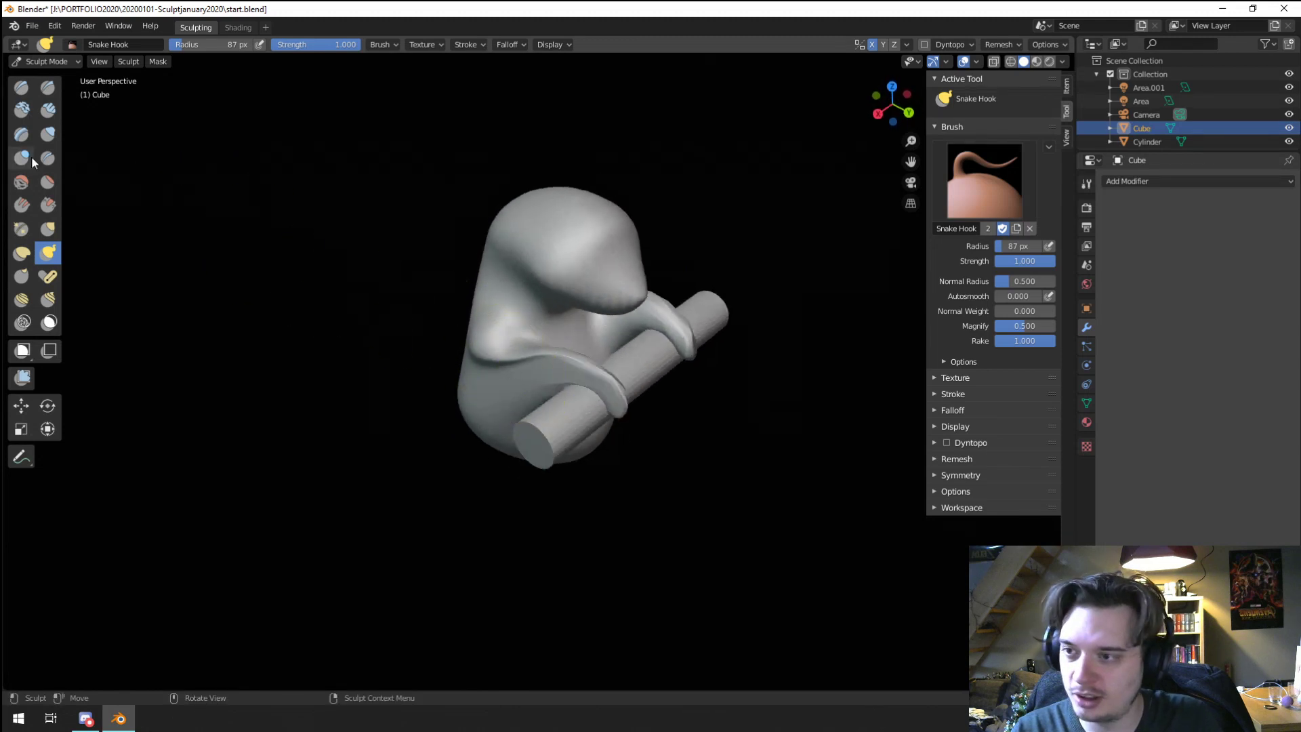
Step: Thicken and smooth both arms with the Inflate/Deflate brush, using radii of 69 px and 119 px
left_click(48, 134)
mouse_move(515, 399)
left_mouse_down()
mouse_move(564, 380)
mouse_move(504, 366)
mouse_move(653, 400)
mouse_move(483, 387)
mouse_move(644, 421)
left_mouse_up()
middle_click_drag(581, 372, 518, 377)
mouse_move(518, 378)
left_mouse_down("shift")
mouse_move(540, 441)
mouse_move(516, 407)
left_mouse_up("shift")
middle_click_drag(515, 400, 523, 352)
key("f")
left_click(509, 366)
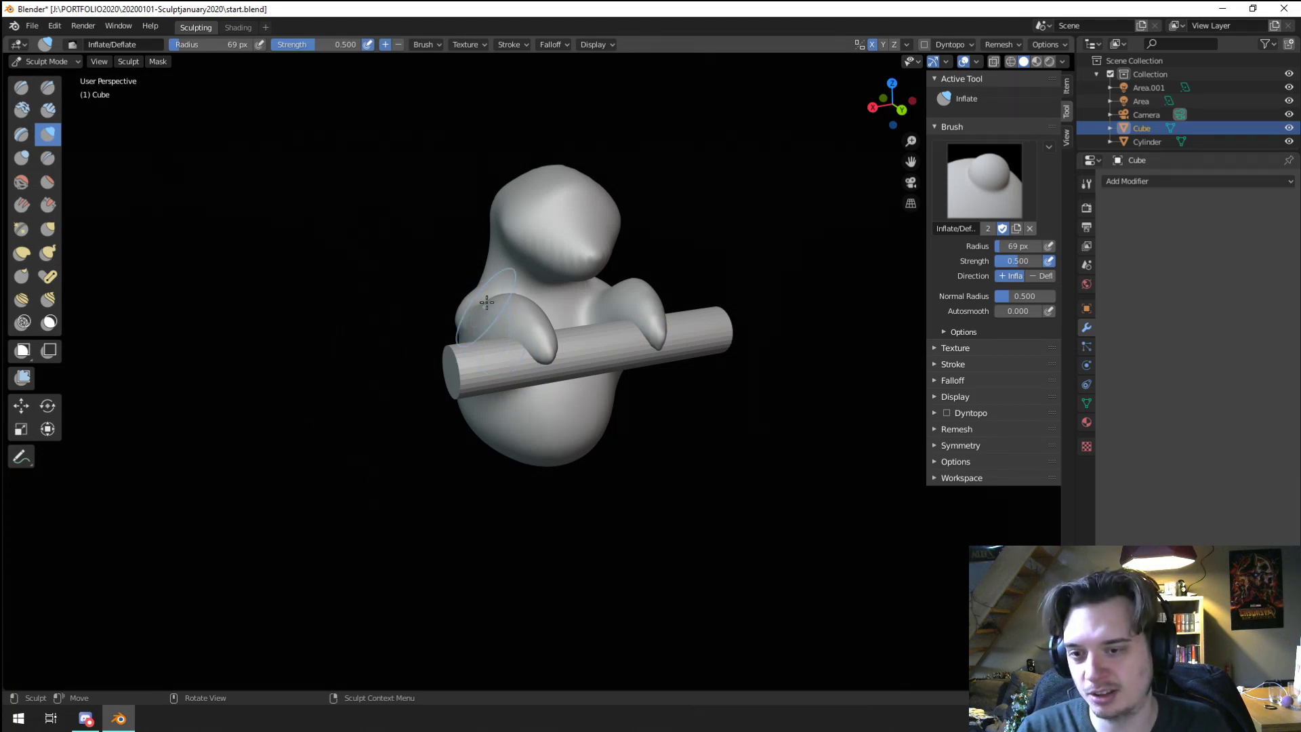
middle_click_drag(342, 313, 423, 382)
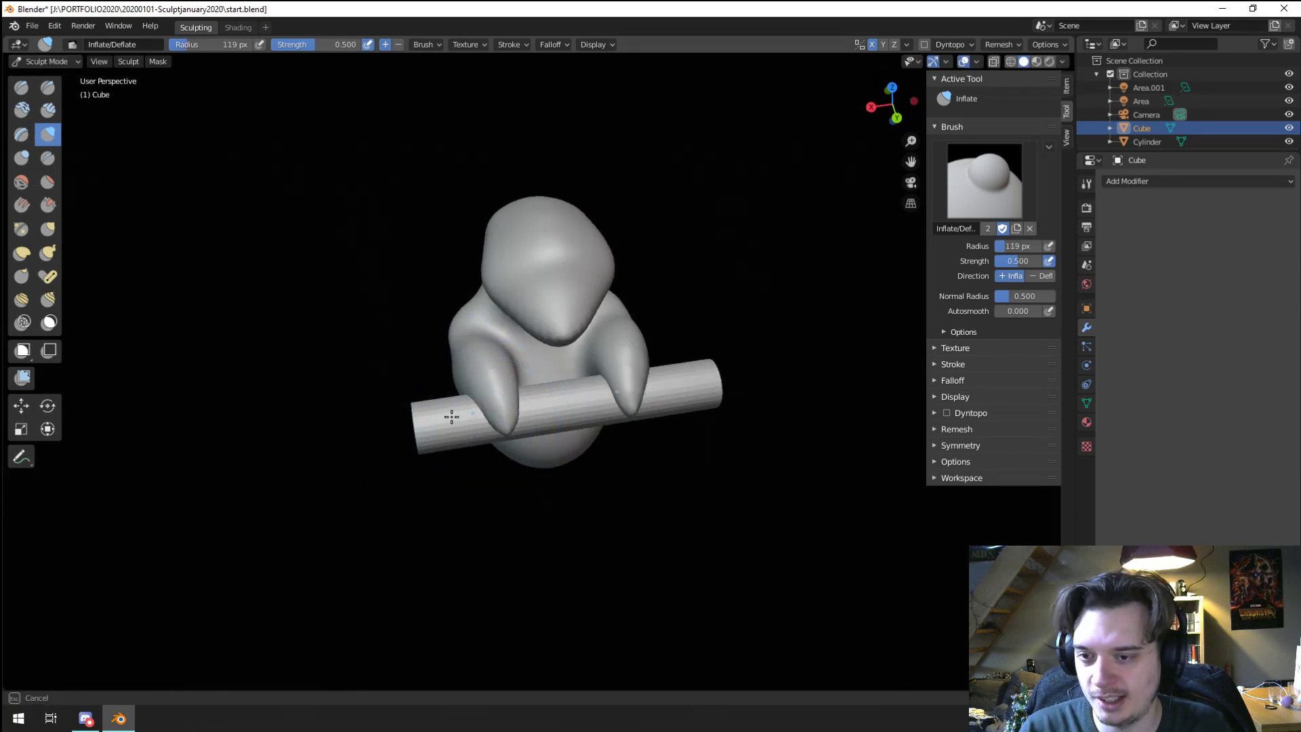
Step: Reshape the shoulders and upper arms with the Grab brush, using radii of 153 px and 146 px
key("g")
mouse_move(487, 407)
middle_mouse_down()
mouse_move(474, 406)
mouse_move(470, 430)
mouse_move(595, 305)
mouse_move(557, 325)
middle_mouse_up()
key("bracketleft")
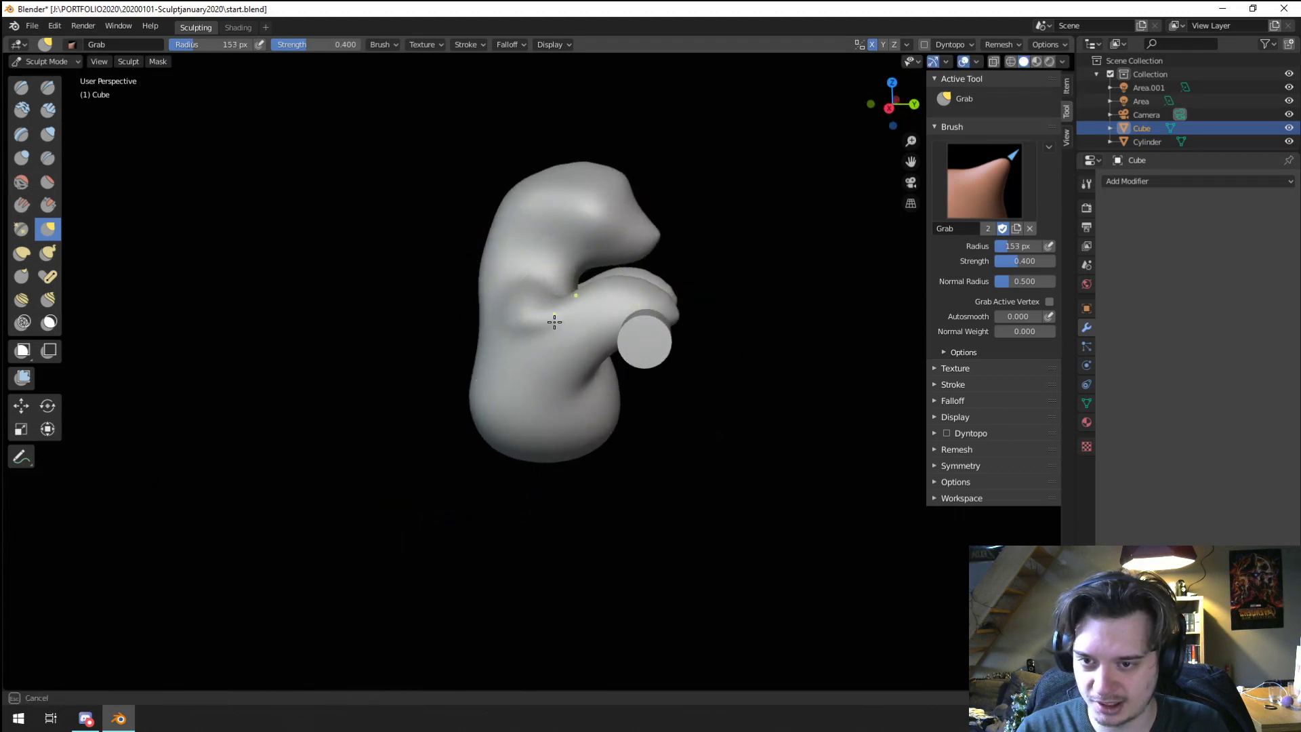
key("f")
left_click(529, 353)
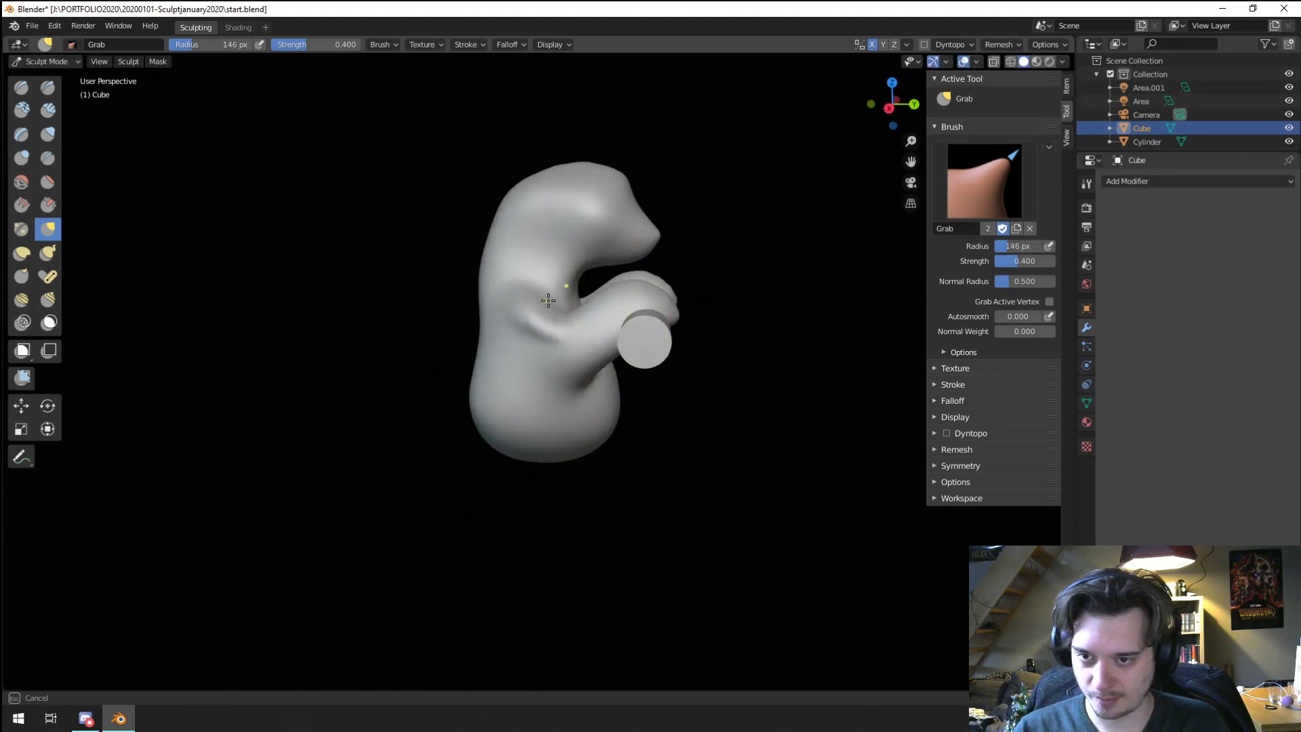
Step: Build up the bent elbows and upper arms with the Blob brush at a 60 px radius
left_click(21, 157)
key("f")
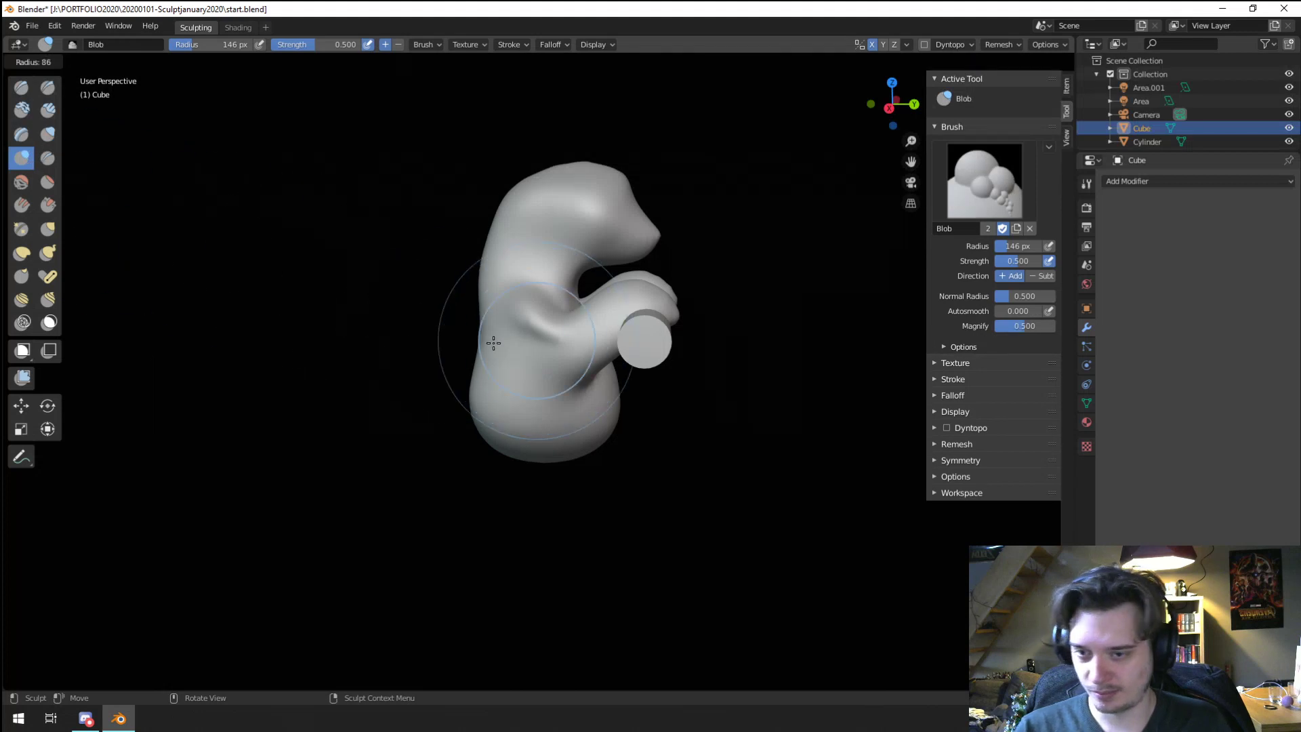
left_click(497, 342)
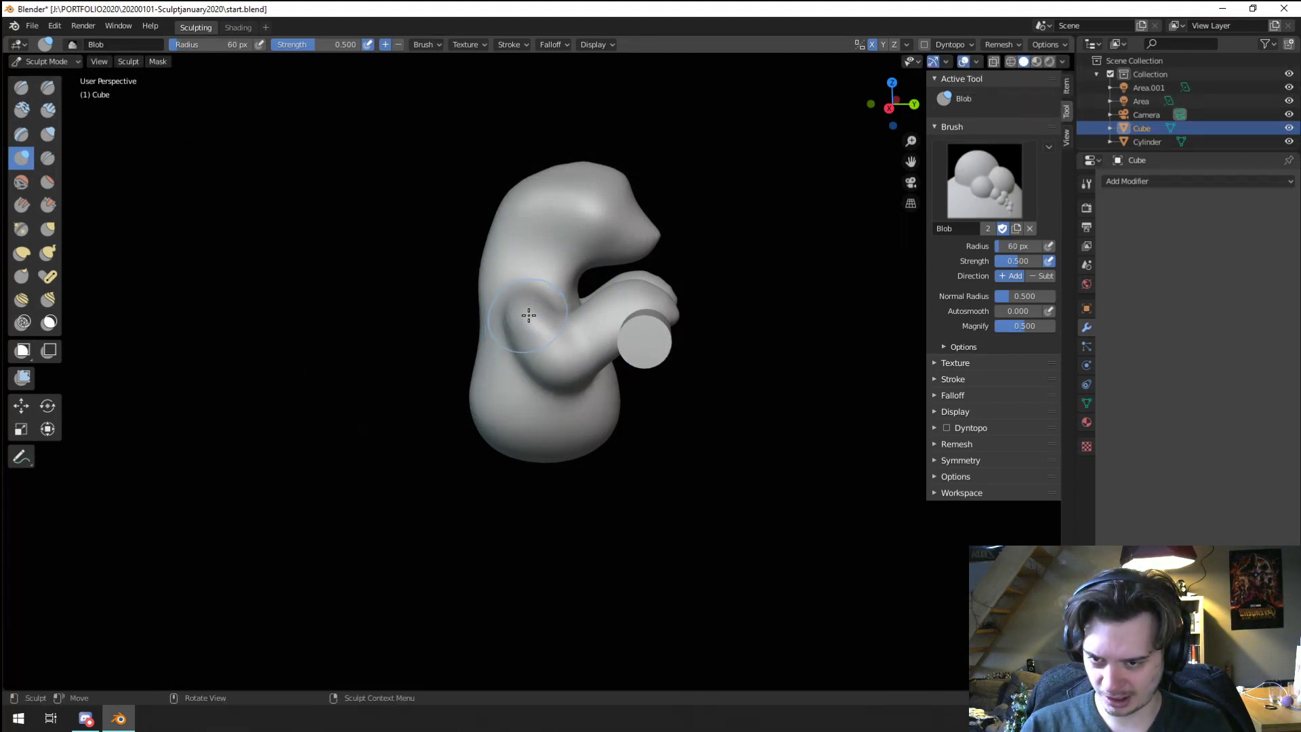
mouse_move(537, 301)
middle_mouse_down()
mouse_move(533, 328)
mouse_move(581, 301)
middle_mouse_up()
Step: Refine the upper arms and shoulders with the Grab brush, finishing at a 98 px radius
key("g")
key("f")
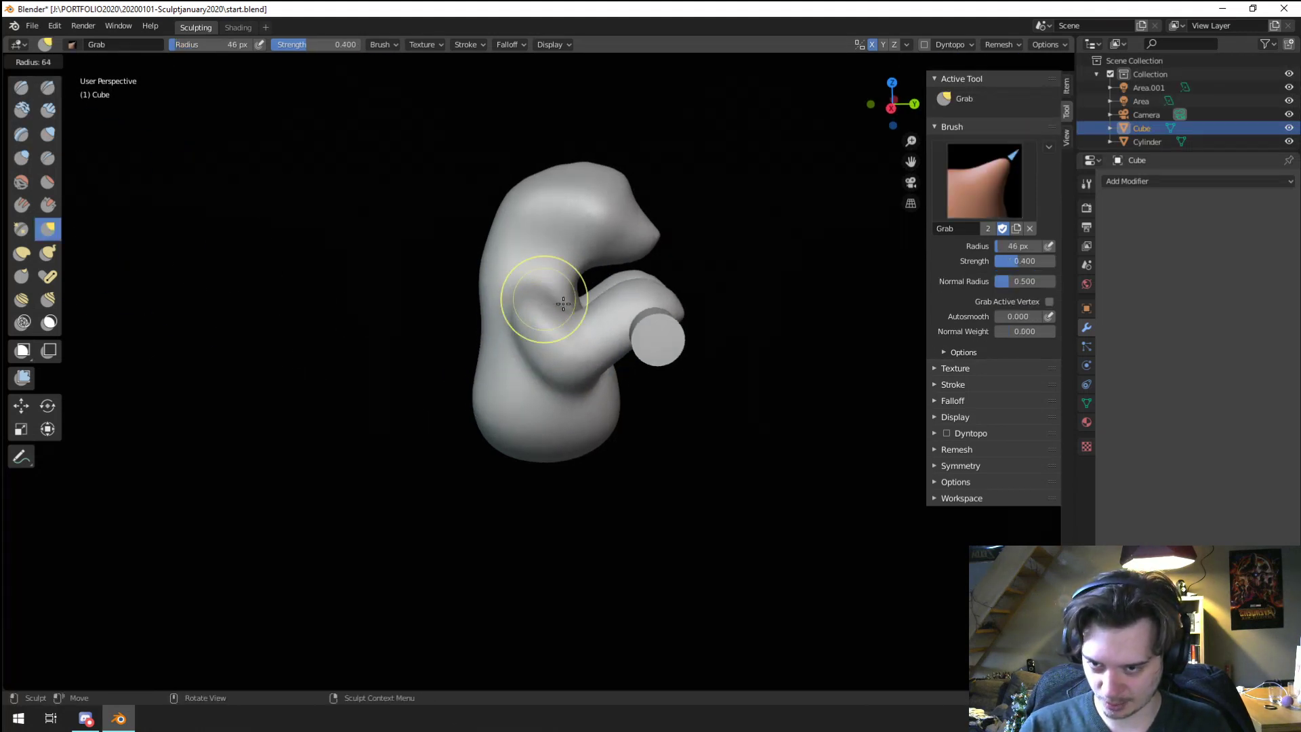
left_click(588, 321)
left_click_drag(580, 330, 572, 333)
mouse_move(572, 333)
middle_mouse_down()
mouse_move(563, 394)
mouse_move(545, 400)
mouse_move(517, 380)
mouse_move(532, 256)
mouse_move(397, 352)
middle_mouse_up()
key("f")
left_click(578, 394)
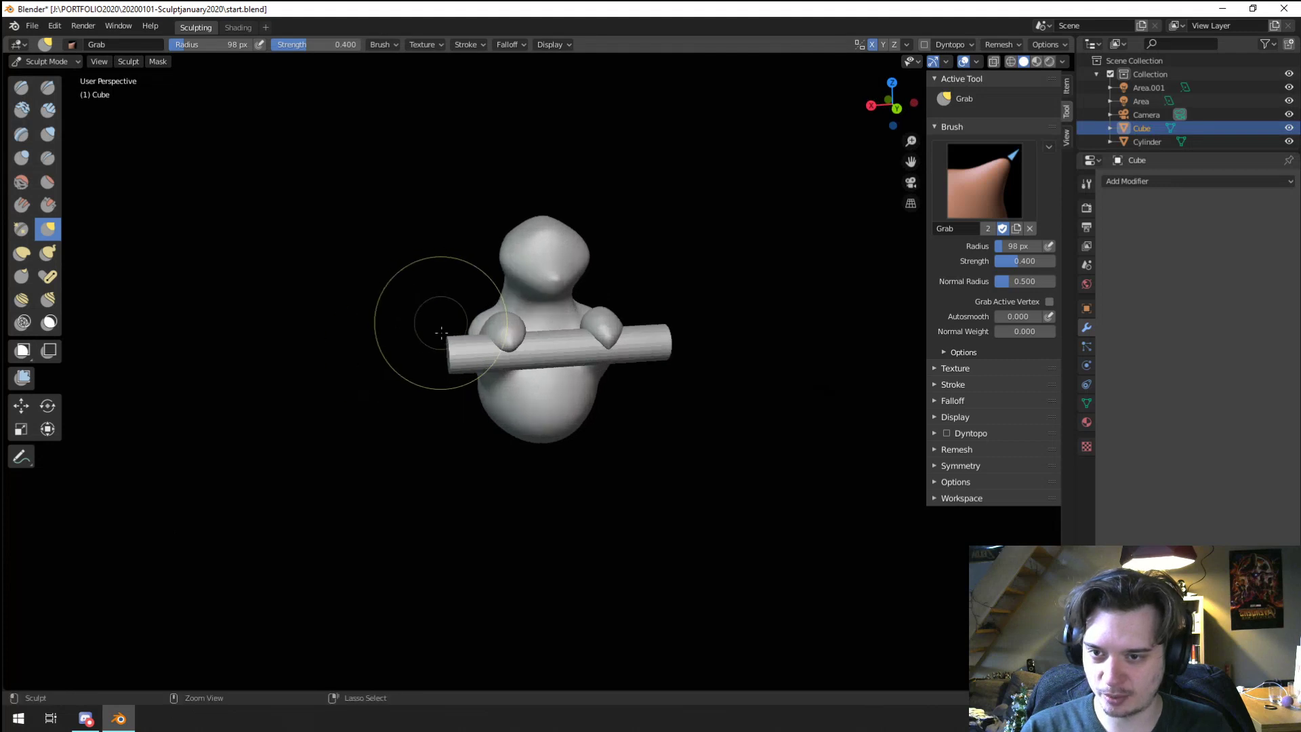
Step: Adjust the neck and upper back with the Grab brush at a 212 px radius
mouse_move(435, 305)
middle_mouse_down()
mouse_move(620, 328)
mouse_move(522, 311)
mouse_move(528, 271)
middle_mouse_up()
key("f")
left_click(615, 317)
key("f")
left_click(565, 276)
left_click_drag(564, 276, 557, 285)
middle_click_drag(557, 284, 540, 287)
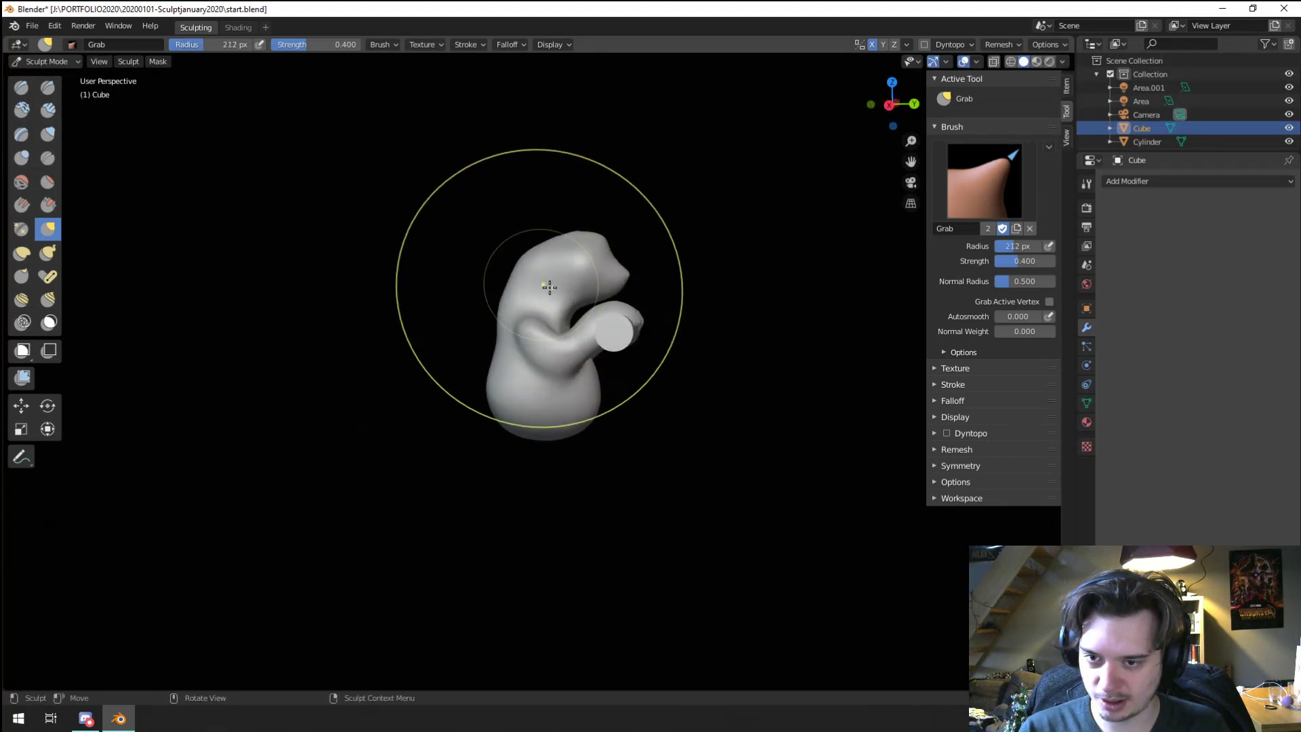
Step: Raise the forearms onto the bar and narrow the torso's sides with the Grab brush, using a 185 px radius for the torso
key("f")
left_click(598, 343)
left_click_drag(599, 340, 591, 317)
middle_click_drag(572, 308, 431, 325)
key("f")
left_click(555, 327)
left_click_drag(486, 349, 507, 351)
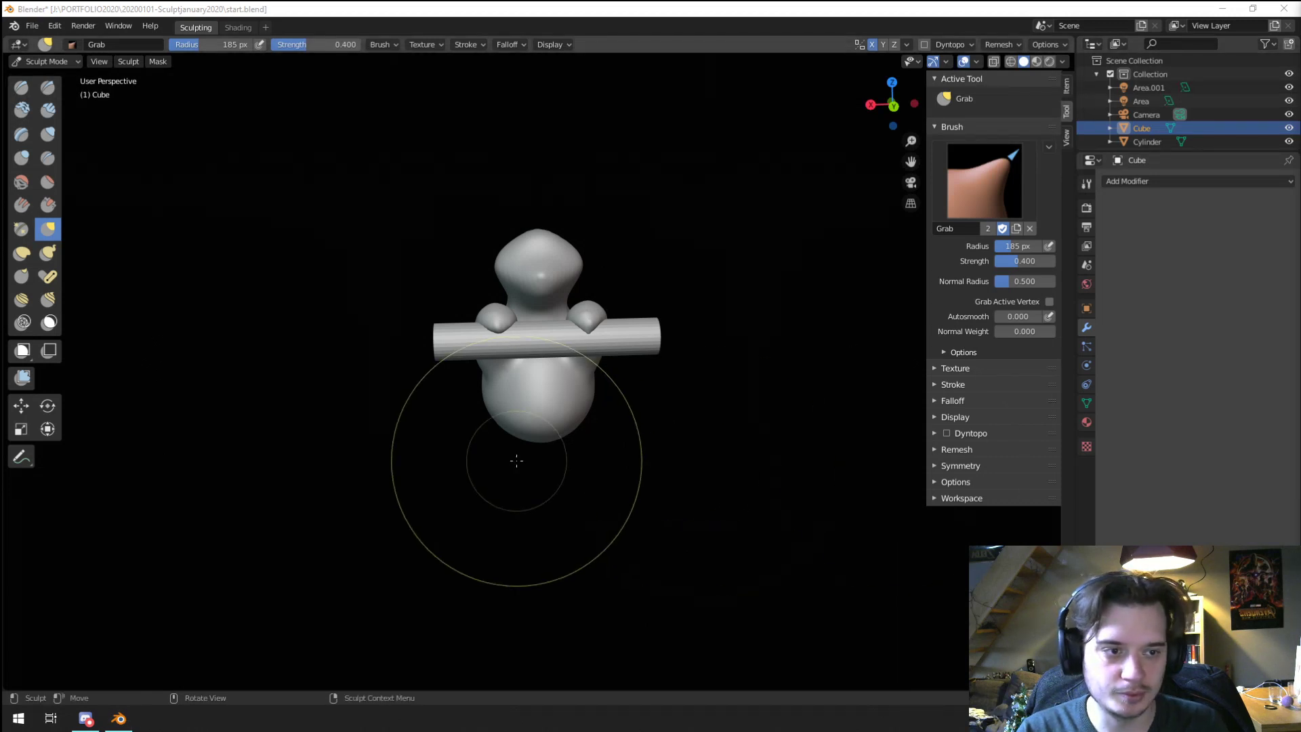
Step: Pull the head forward and down towards the bar with the Grab brush
mouse_move(291, 427)
middle_mouse_down()
mouse_move(510, 353)
mouse_move(566, 319)
middle_mouse_up()
key("f")
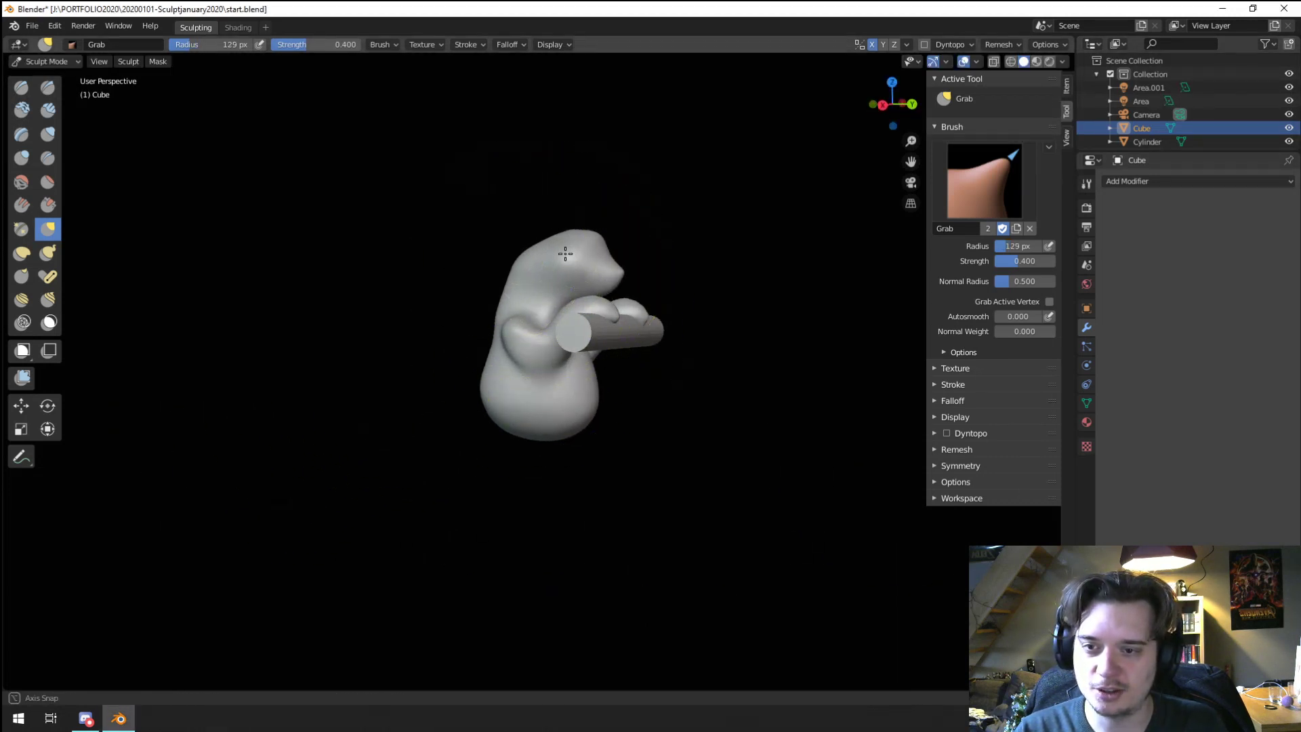
left_click(577, 254)
left_click_drag(578, 252, 611, 291)
mouse_move(534, 289)
middle_mouse_down()
mouse_move(430, 290)
mouse_move(560, 305)
mouse_move(512, 316)
middle_mouse_up()
Step: Shape the sides of the head symmetrically with the Grab brush, using radii of 97 px and 89 px
key("f")
left_click(503, 295)
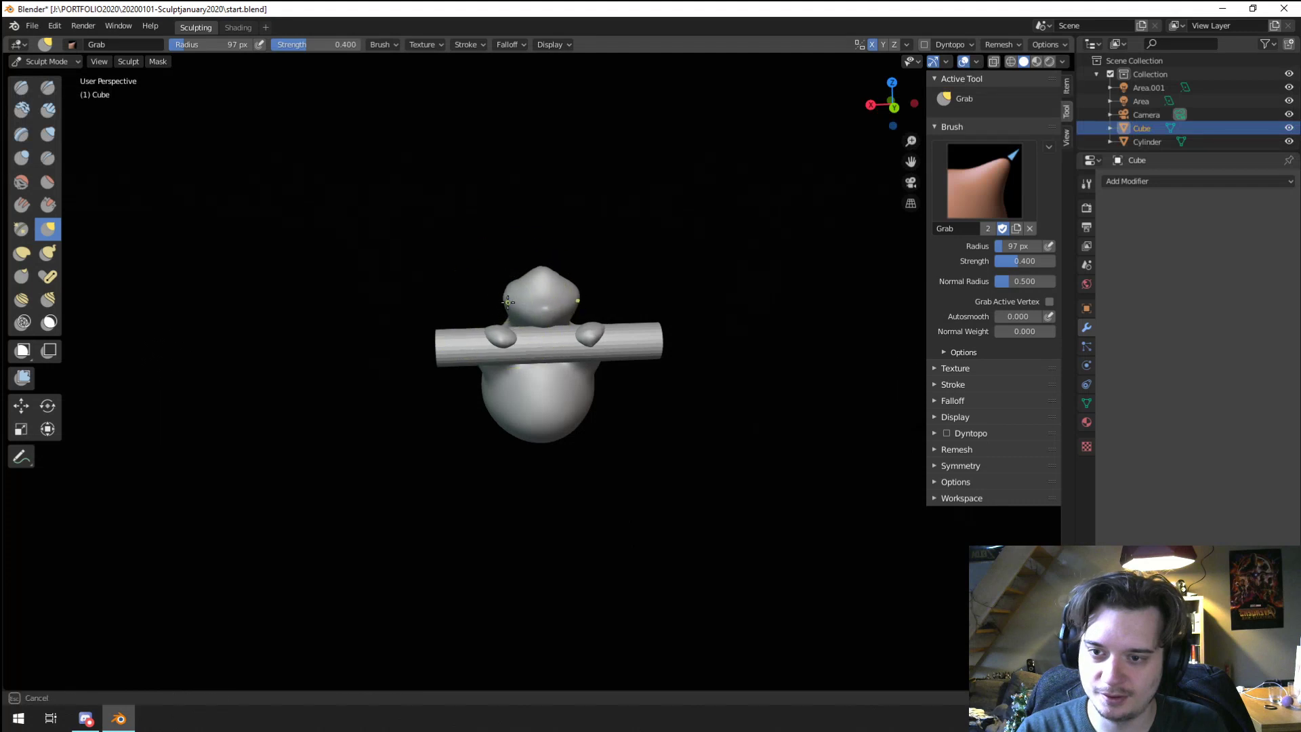
key("f")
left_click(497, 276)
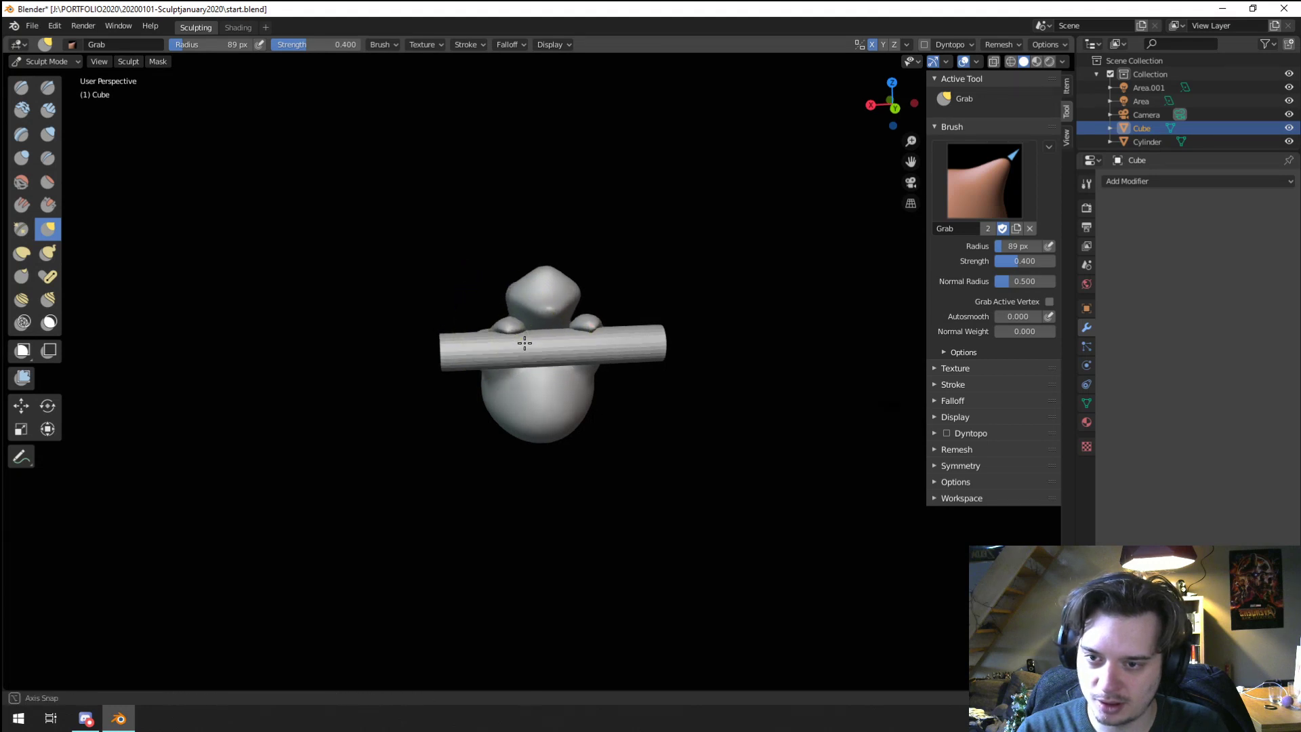
Step: Reshape the bent arms and push in the lower back with the Grab brush at radii of 111 px and 120 px
key("f")
left_click(502, 393)
middle_click_drag(502, 392, 600, 351)
key("f")
left_click(557, 359)
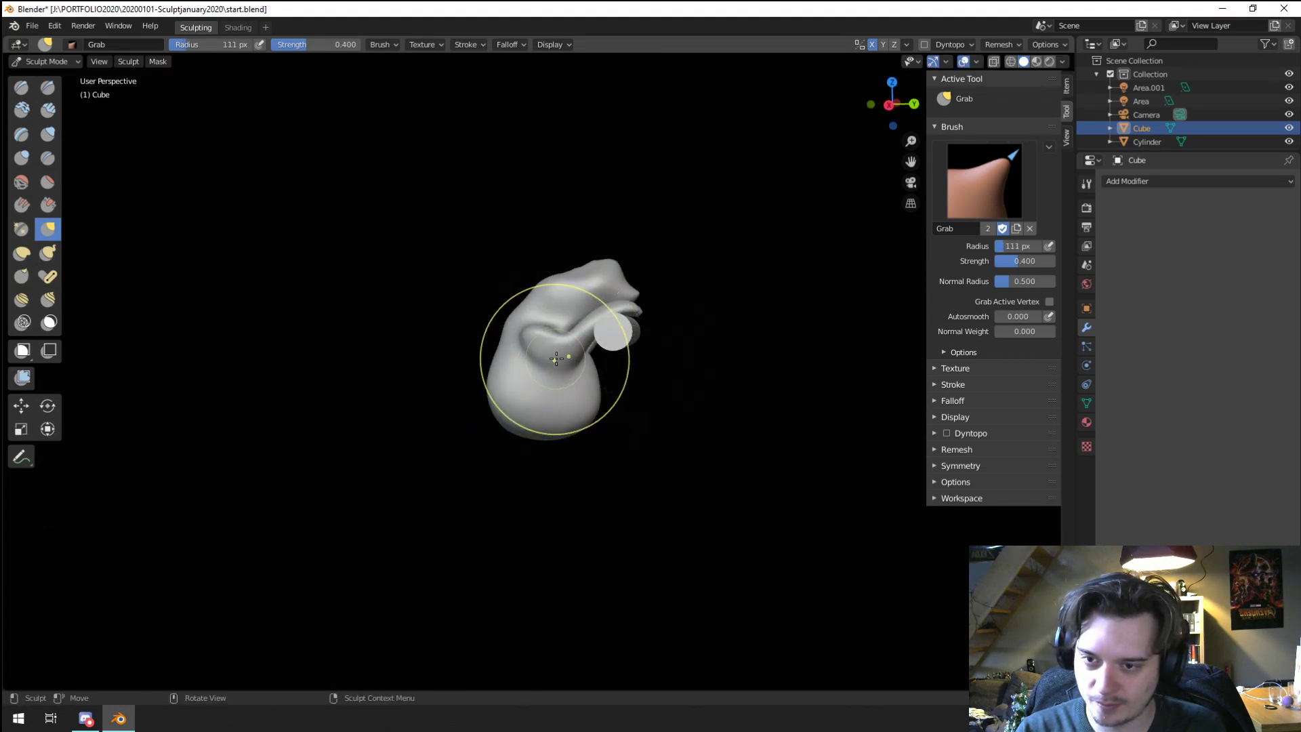
key("f")
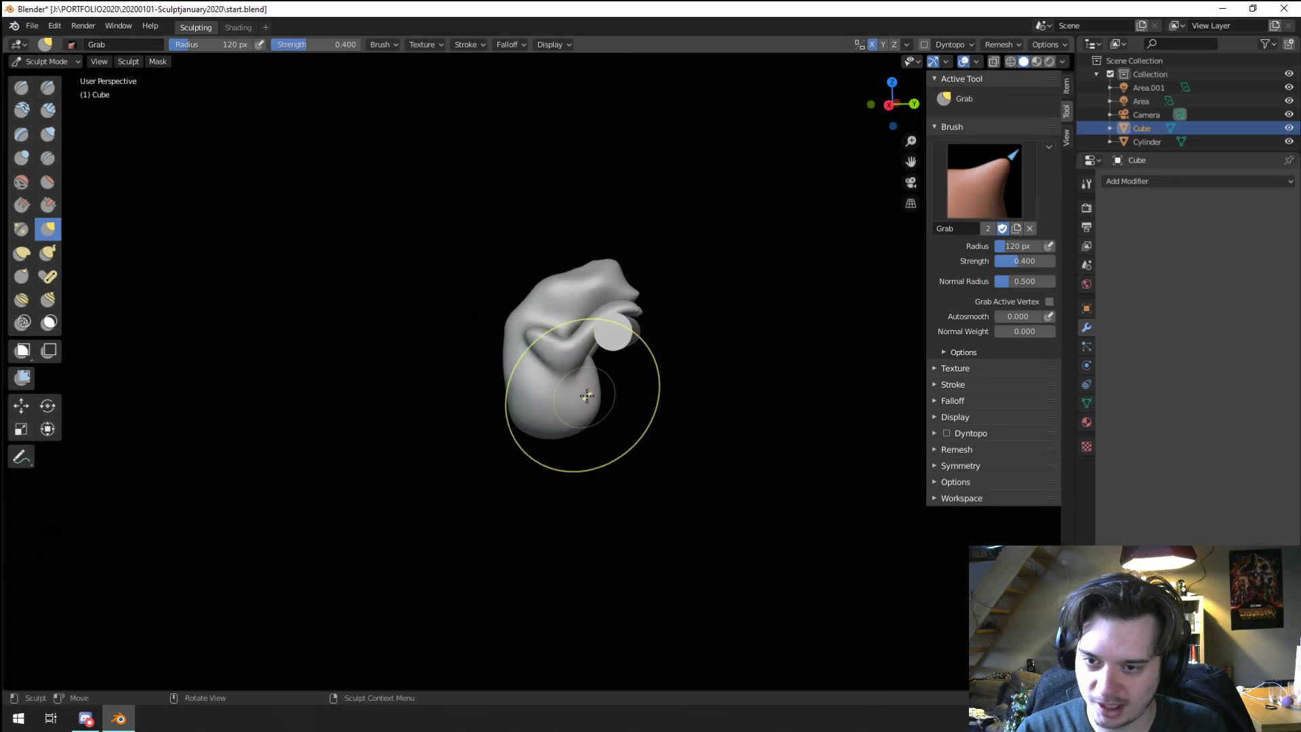
Step: Pull two symmetrical legs forward from the base of the torso with the Snake Hook brush, using radii of 59 px and 83 px
mouse_move(561, 421)
middle_mouse_down()
mouse_move(378, 400)
mouse_move(372, 415)
mouse_move(416, 398)
middle_mouse_up()
left_click(48, 253)
middle_click_drag(177, 332, 517, 400)
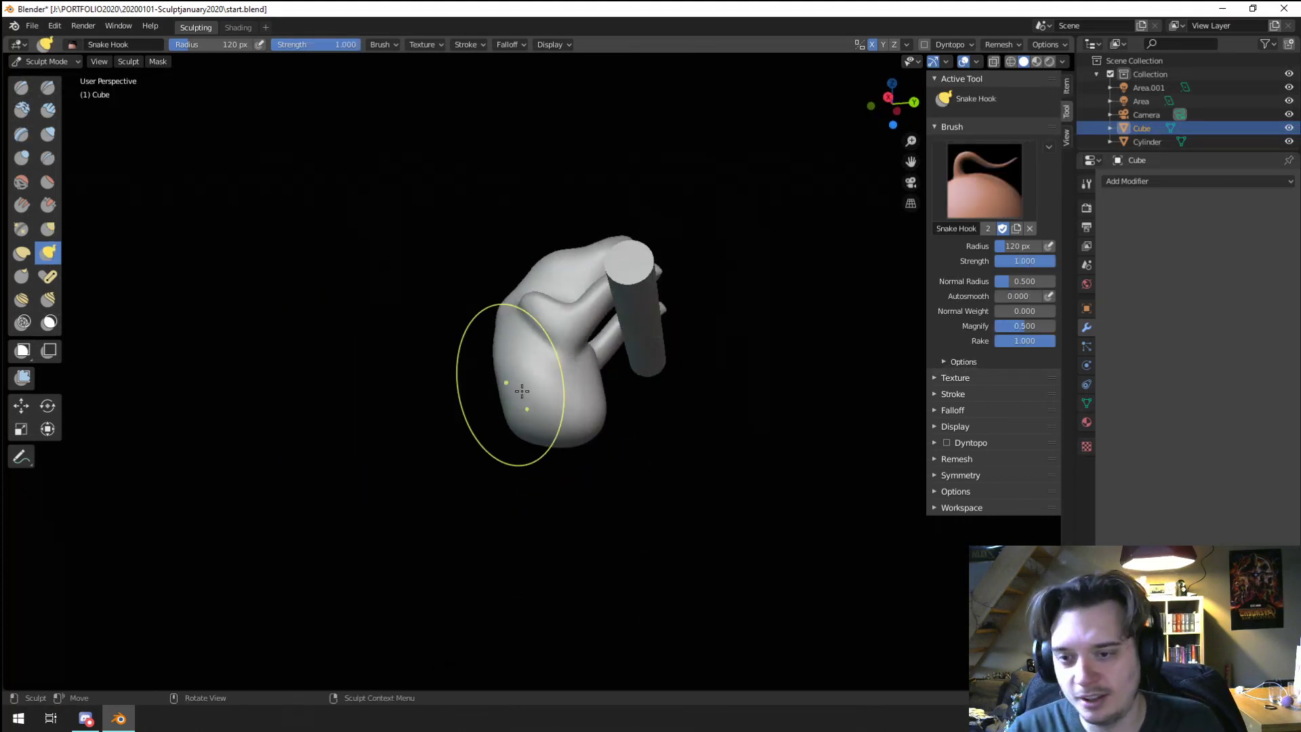
middle_click_drag(549, 444, 593, 427)
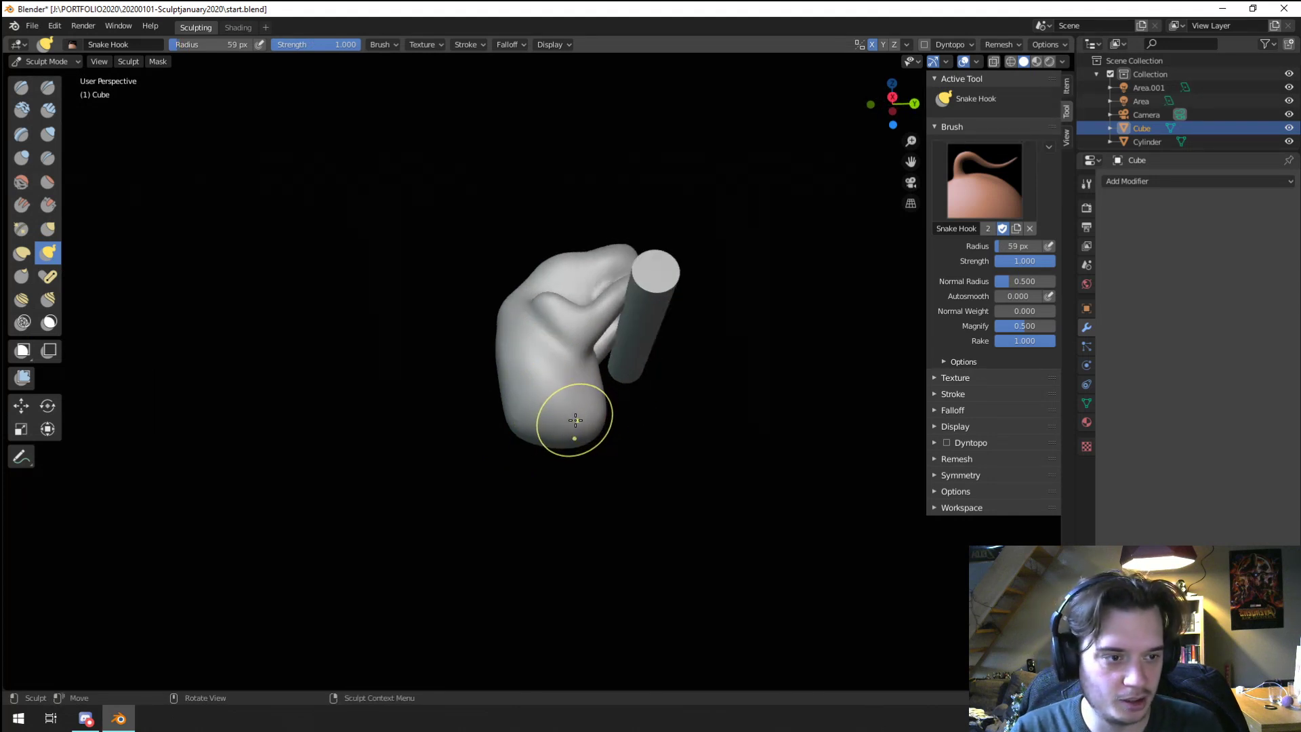
middle_click_drag(594, 440, 569, 410)
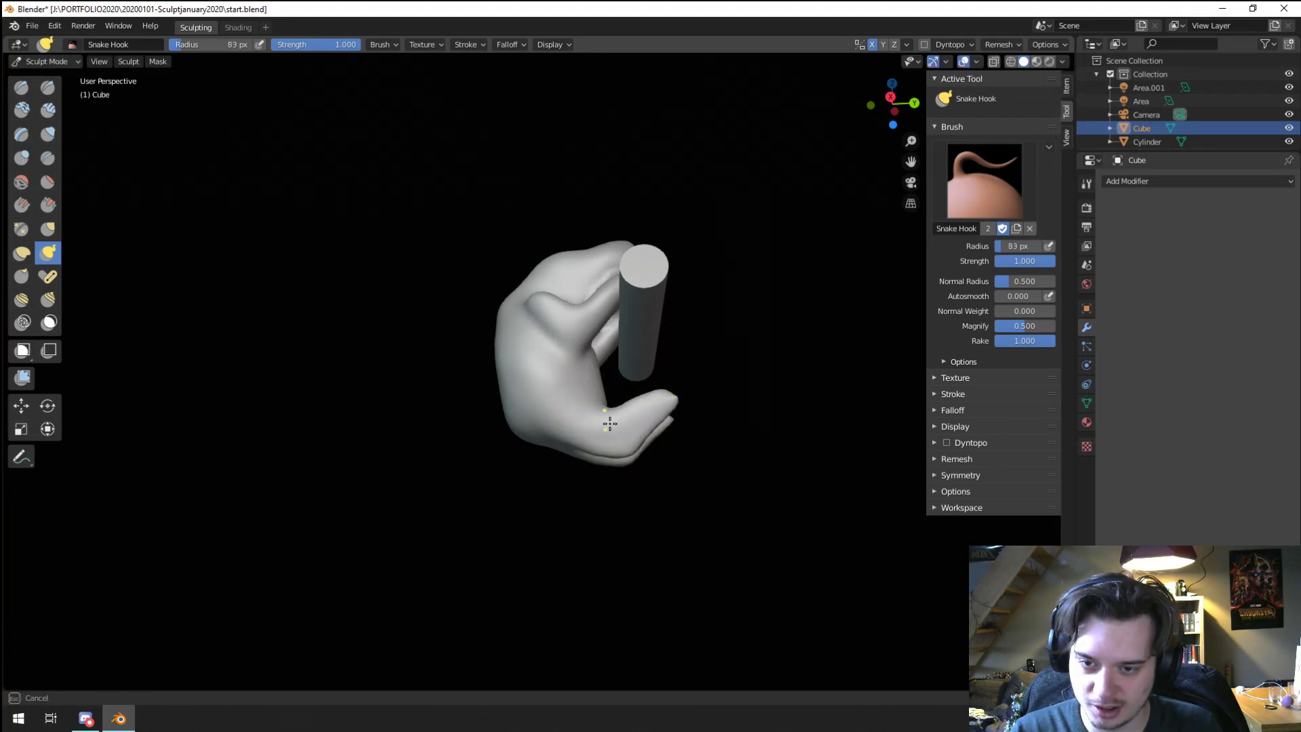
middle_click_drag(636, 438, 580, 429)
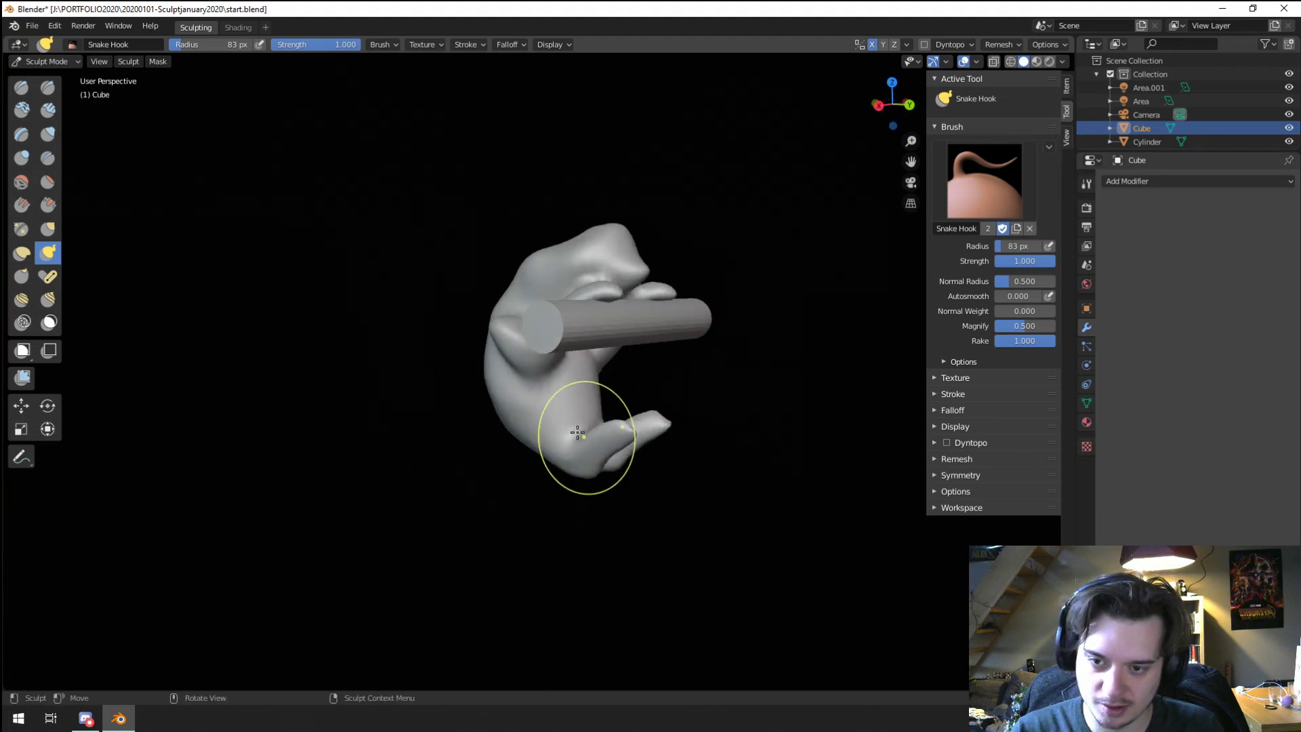
Step: Lift the legs towards the bar and shift the upper body with the Grab brush, using a 212 px radius for the upper body
key("g")
mouse_move(581, 451)
left_mouse_down()
mouse_move(574, 385)
mouse_move(625, 385)
left_mouse_up()
middle_click_drag(624, 384, 590, 380)
key("f")
left_click(569, 300)
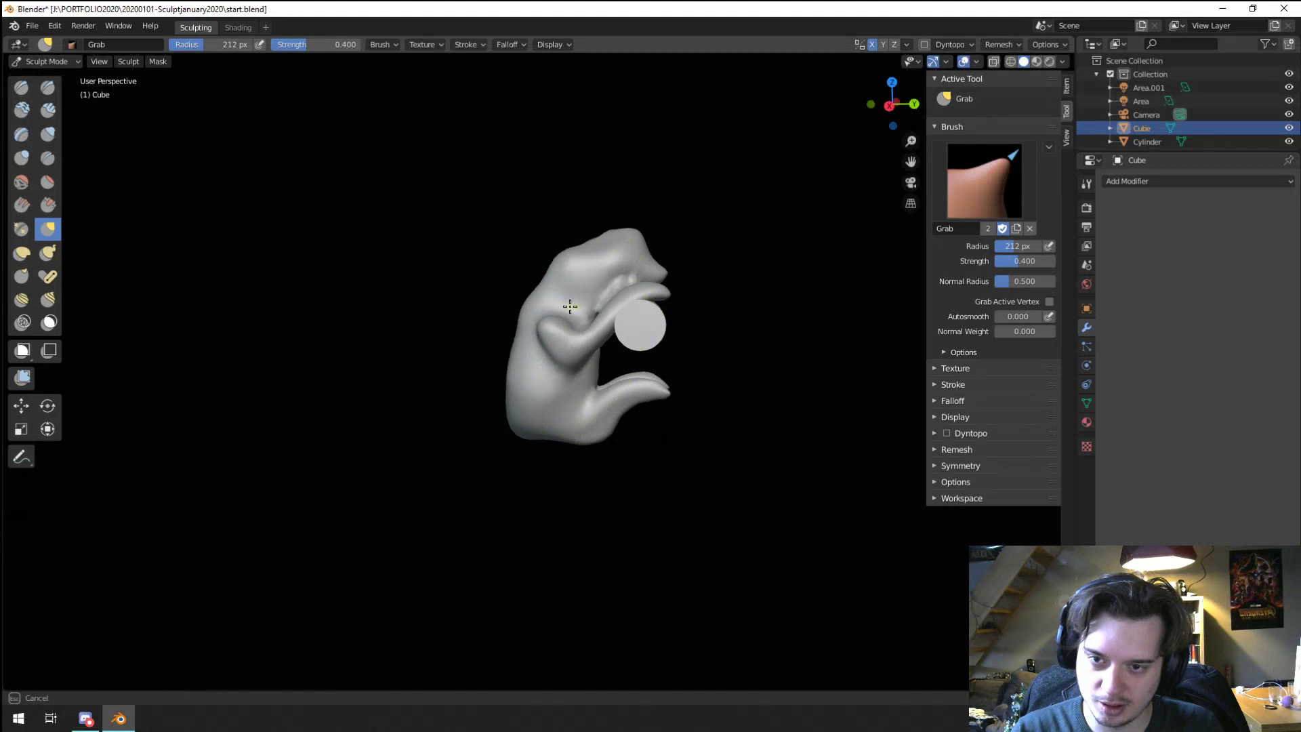
mouse_move(565, 300)
middle_mouse_down()
mouse_move(517, 344)
mouse_move(529, 311)
middle_mouse_up()
Step: Pull the hands outward along the bar with the Grab brush at a 174 px radius
scroll(528, 311, "up", 2)
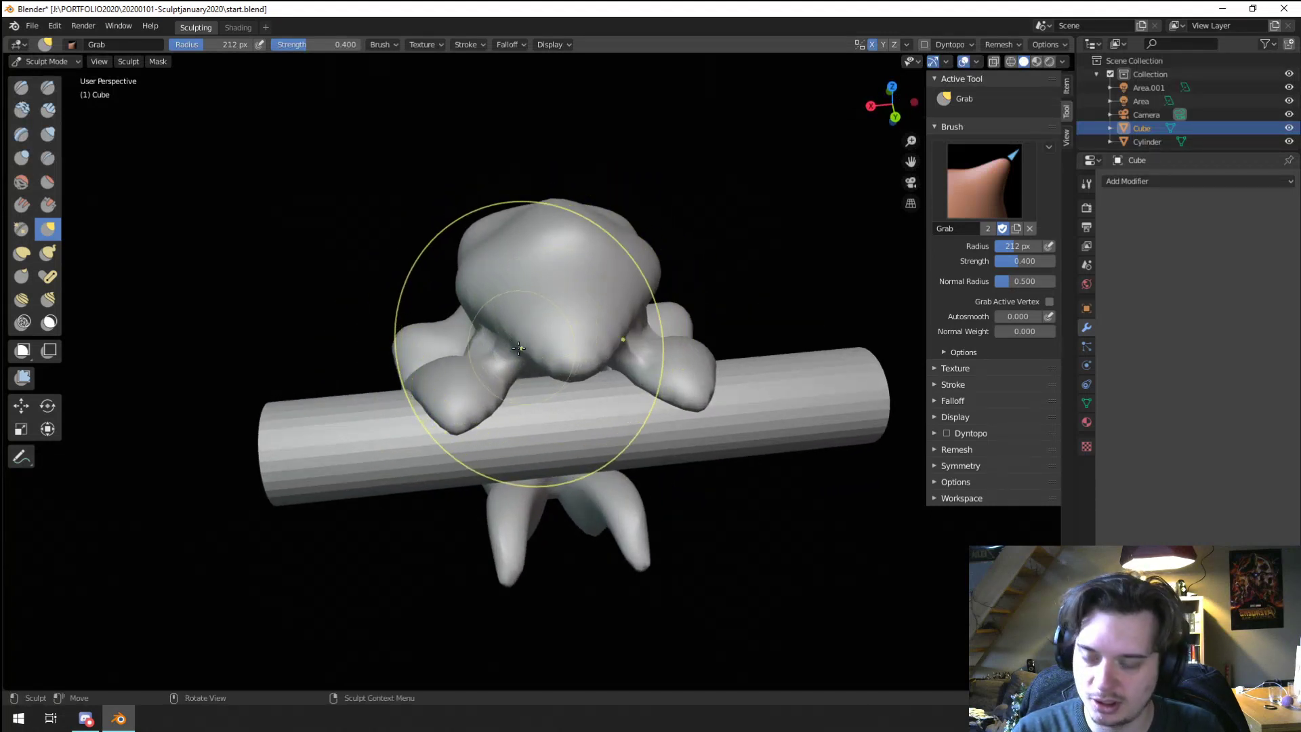
key("f")
left_click(494, 363)
left_click_drag(433, 390, 427, 398)
Step: Carve the gap between the snout and the arms with the Crease brush at a 56 px radius
left_click(47, 134)
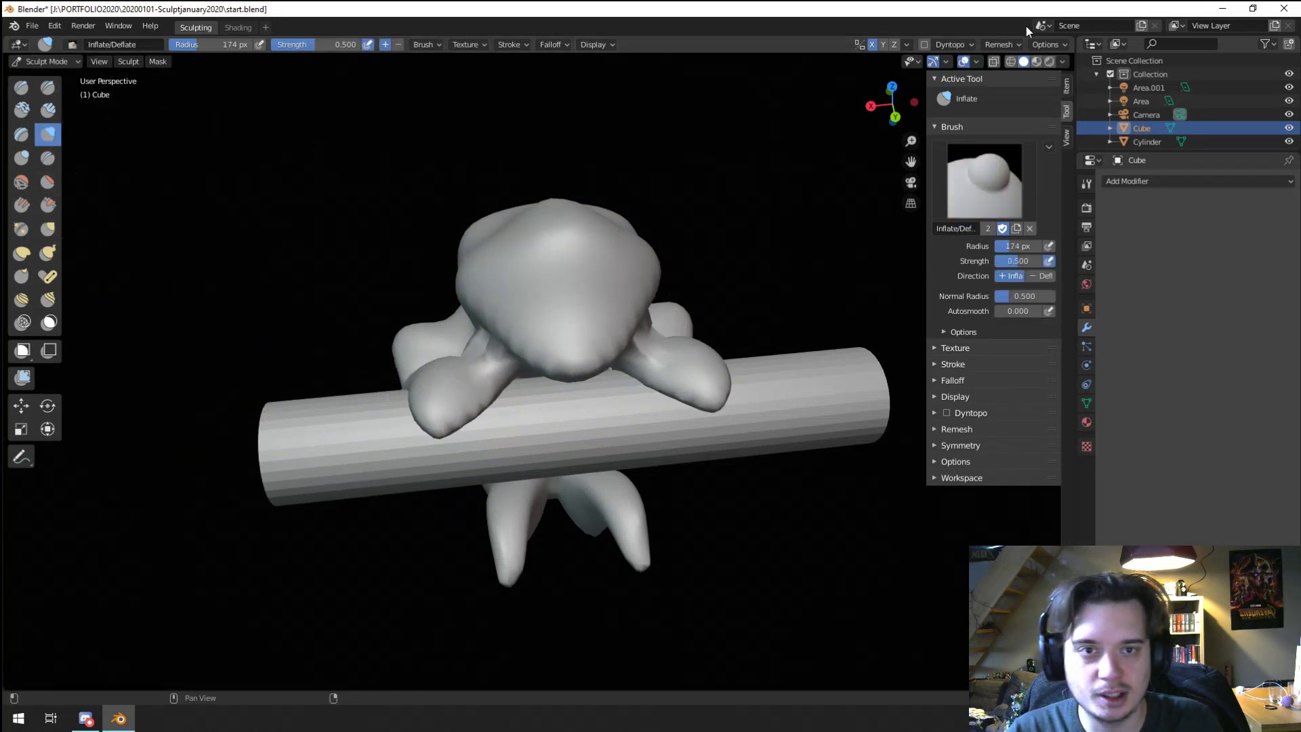
left_click(1001, 44)
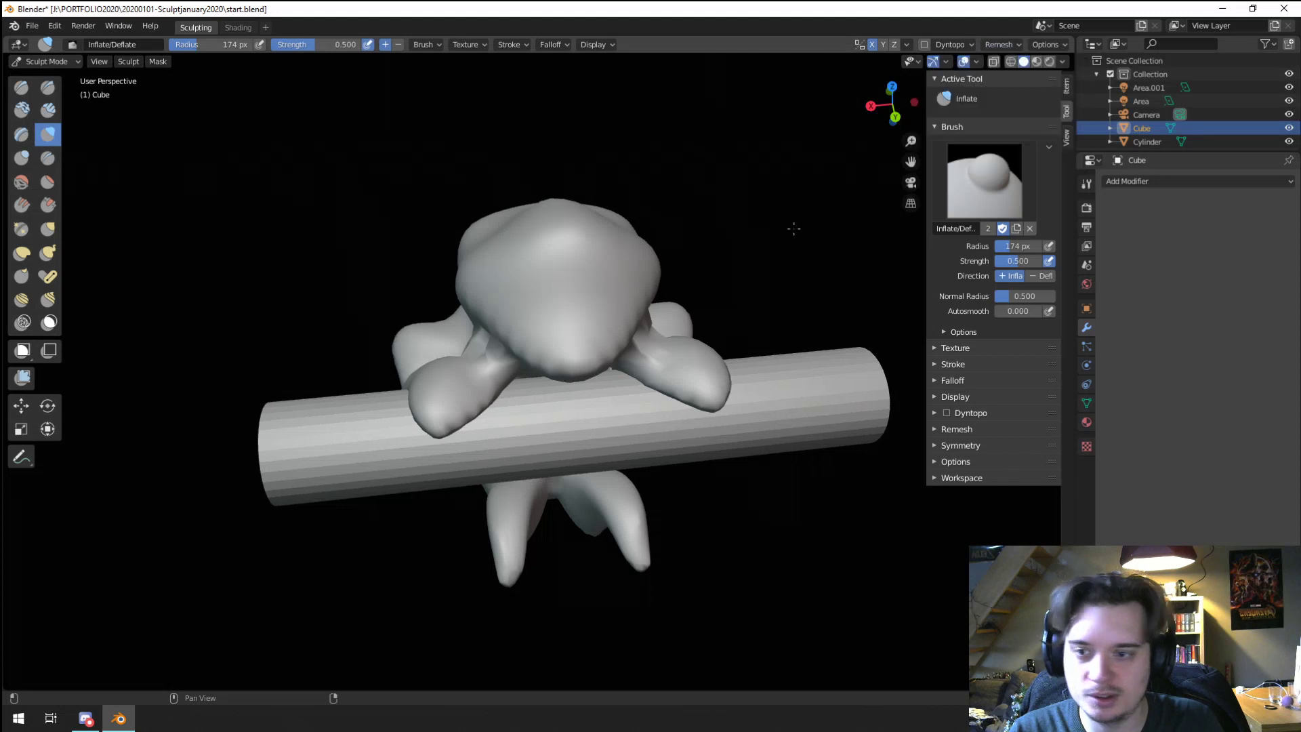
left_click(47, 158)
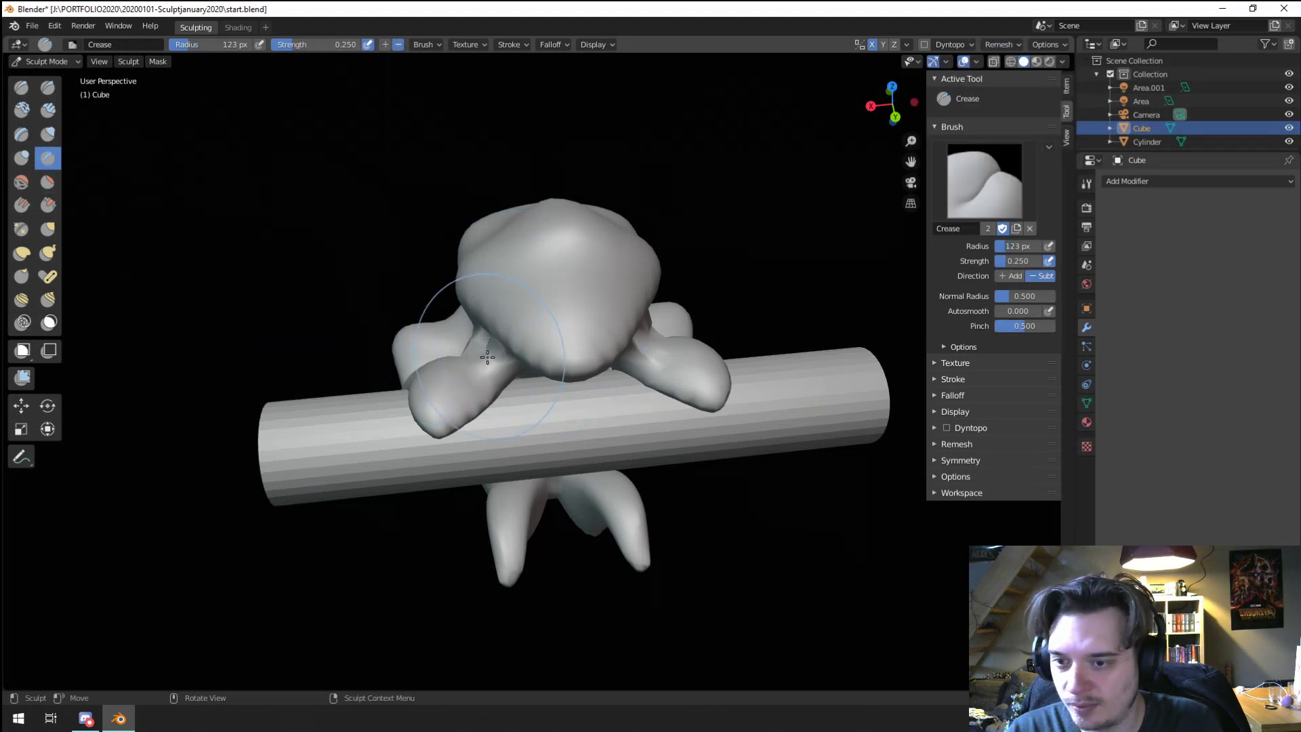
middle_click_drag(488, 360, 667, 344)
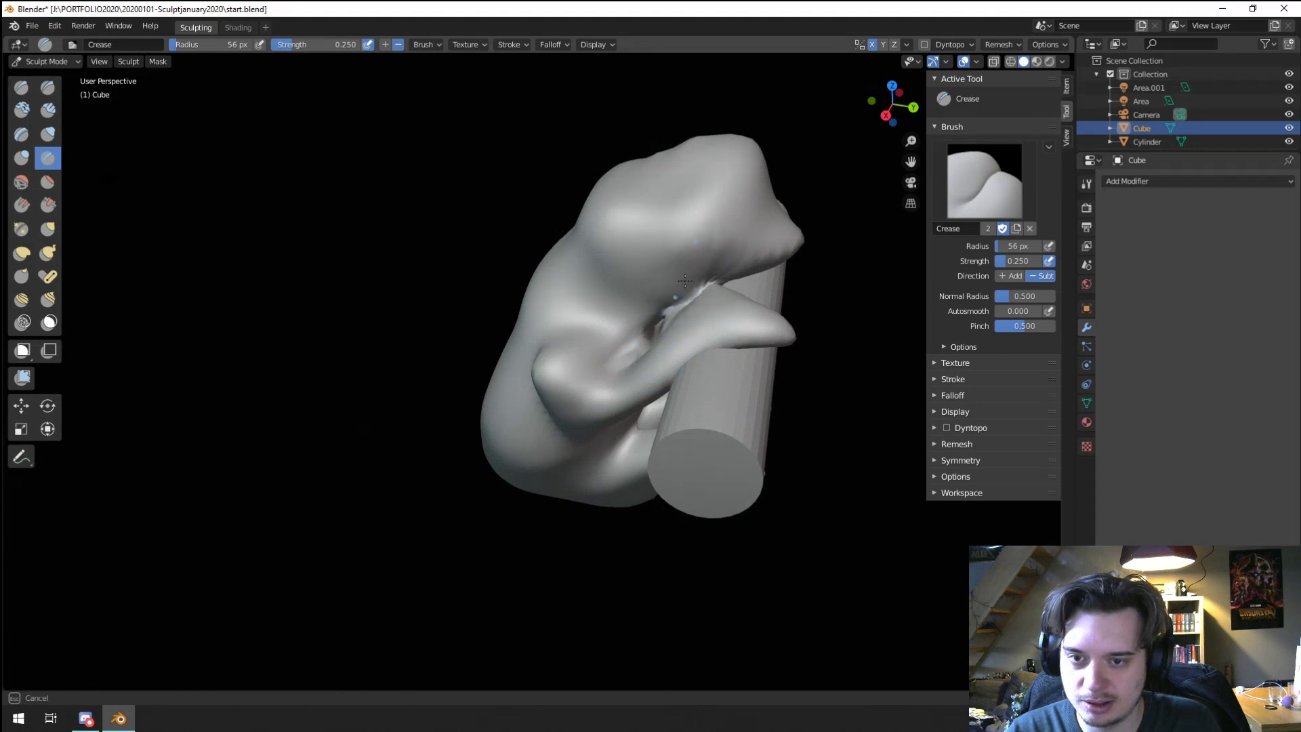
middle_click_drag(684, 280, 713, 278)
Step: Deflate the web of geometry joining the snout to the arms with the Inflate/Deflate brush at a 90 px radius
left_click(42, 135)
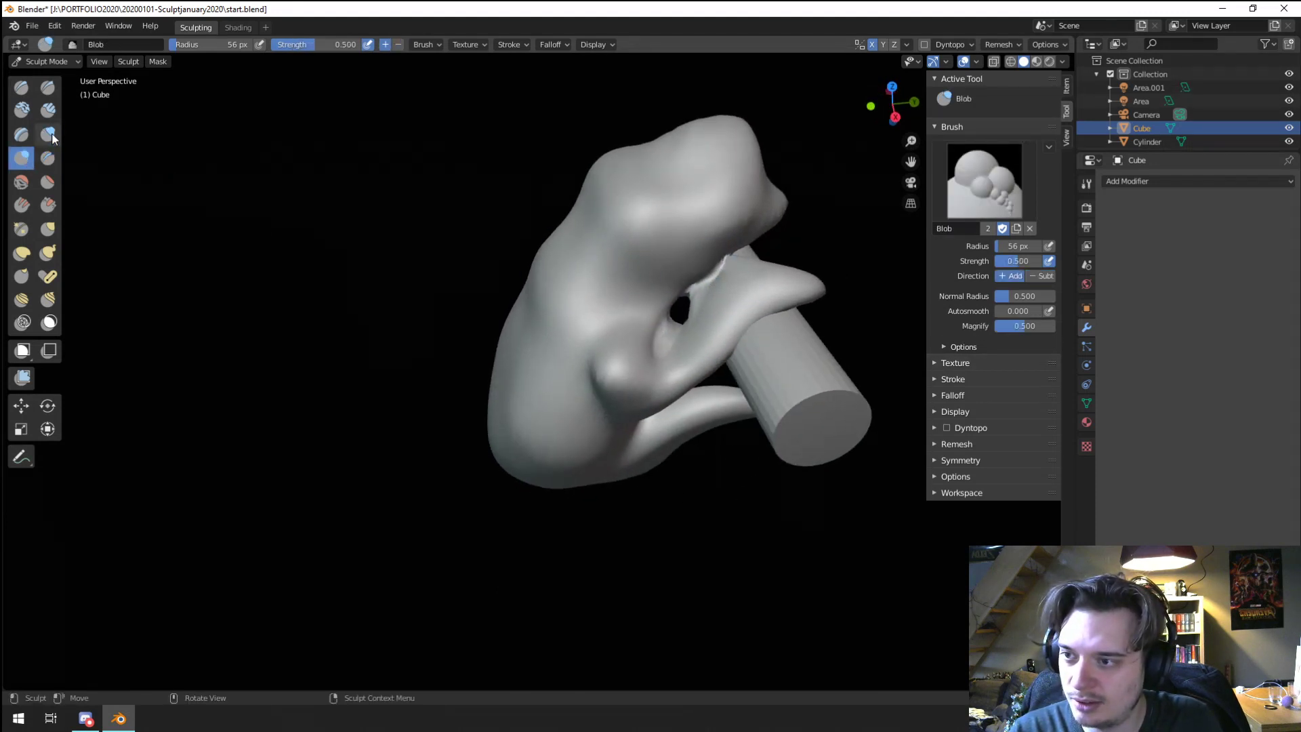
left_click_drag(757, 257, 704, 294, "ctrl")
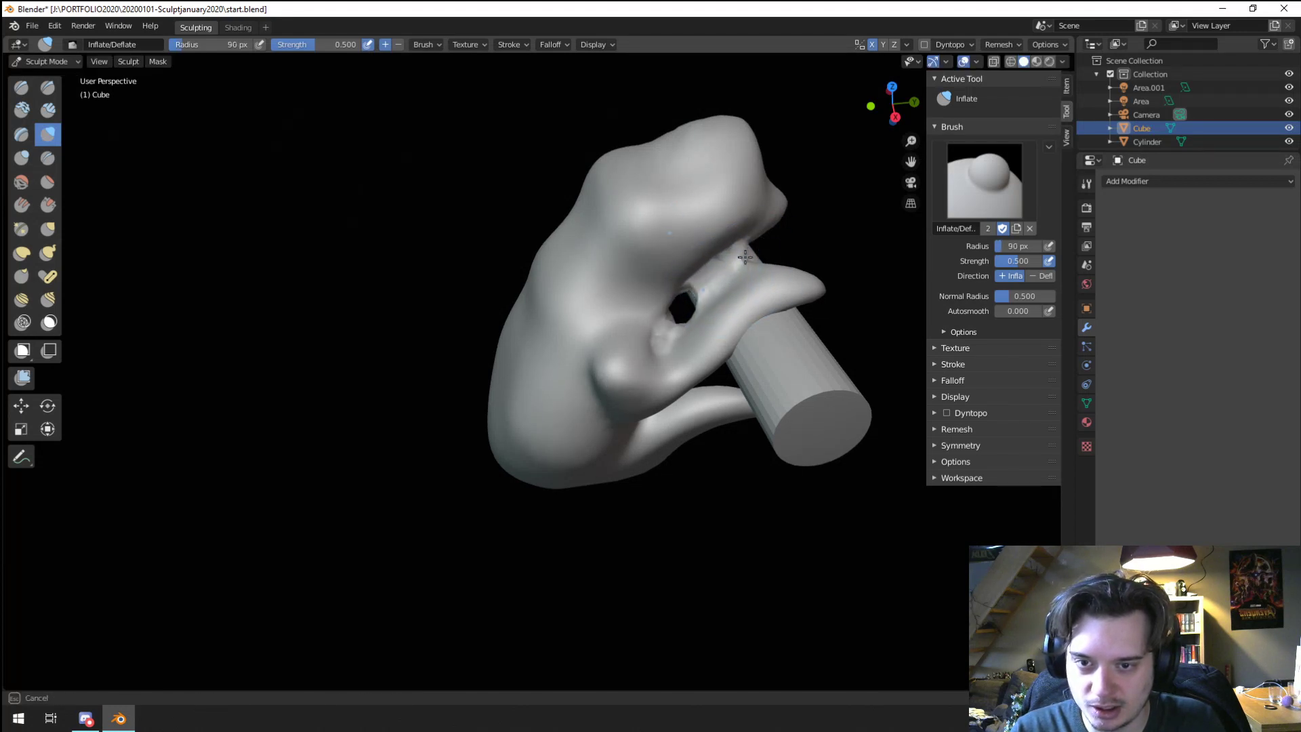
left_click_drag(702, 291, 702, 292)
mouse_move(702, 292)
middle_mouse_down()
mouse_move(627, 262)
mouse_move(472, 331)
middle_mouse_up()
left_click_drag(486, 317, 483, 315)
middle_click_drag(483, 315, 723, 326)
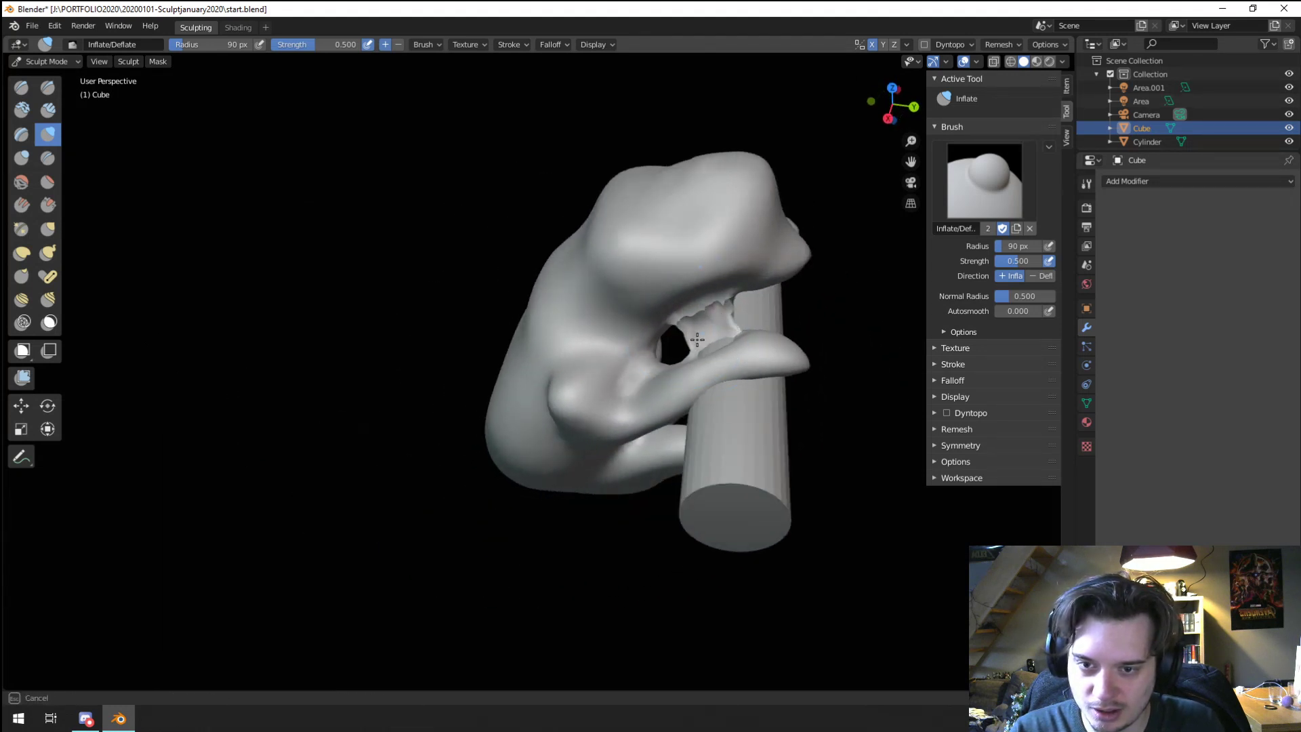
left_click_drag(767, 283, 693, 336, "ctrl")
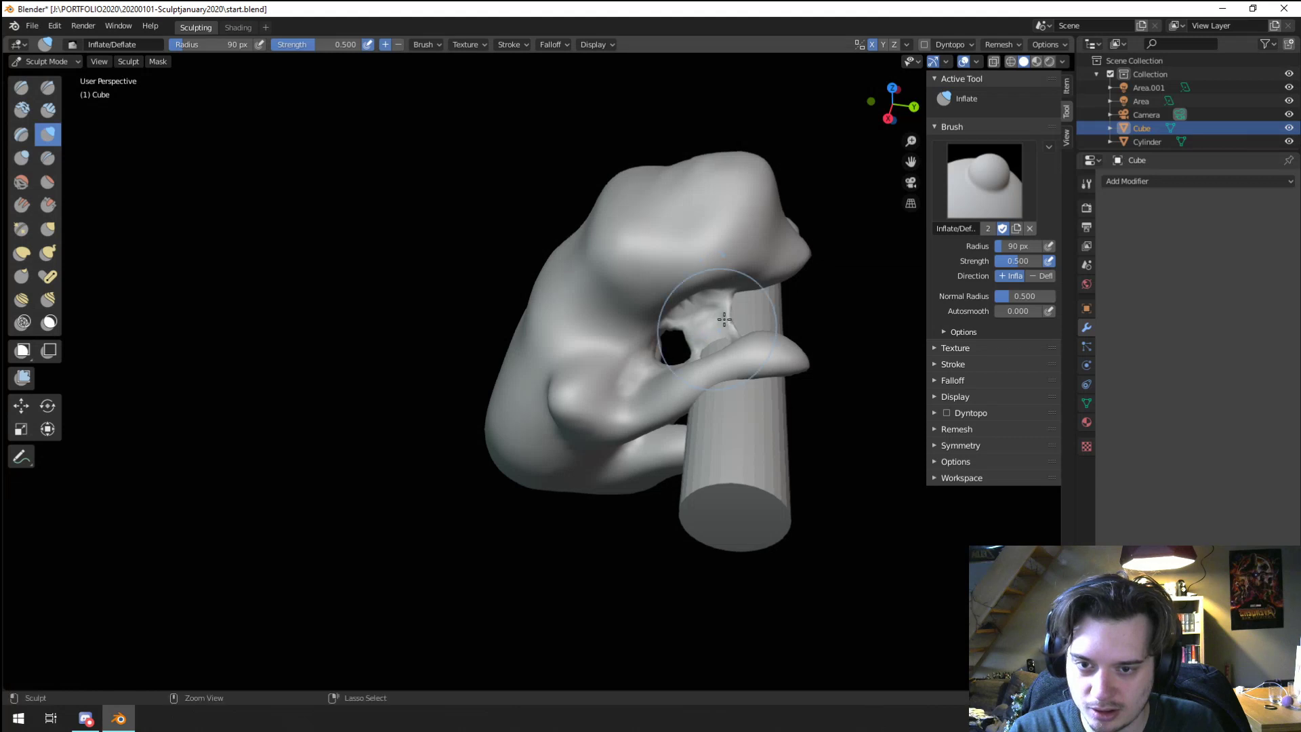
Step: Thin the web between the snout and arms with the Grab brush at a 72 px radius, undoing the unwanted strokes
mouse_move(705, 332)
middle_mouse_down()
mouse_move(739, 307)
mouse_move(633, 332)
middle_mouse_up()
scroll(633, 332, "up", 3)
key("g")
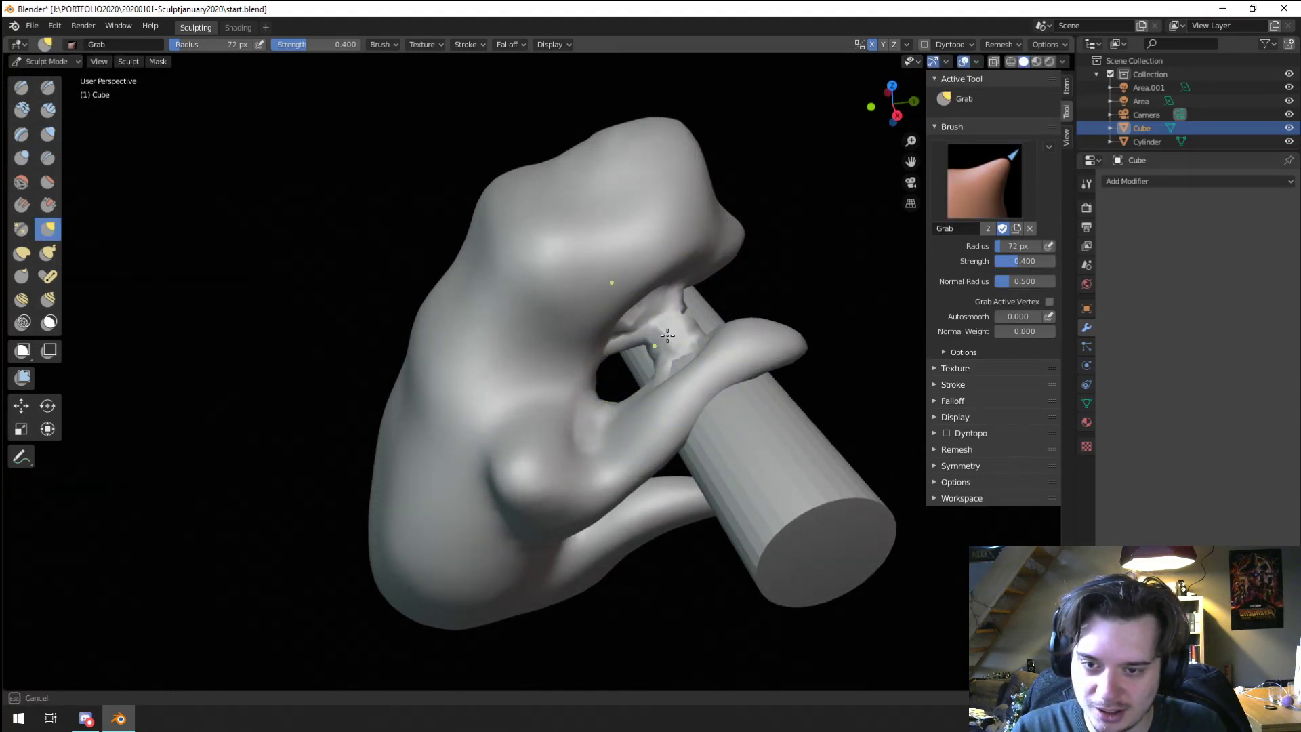
left_click_drag(667, 335, 701, 313)
key("ctrl+z")
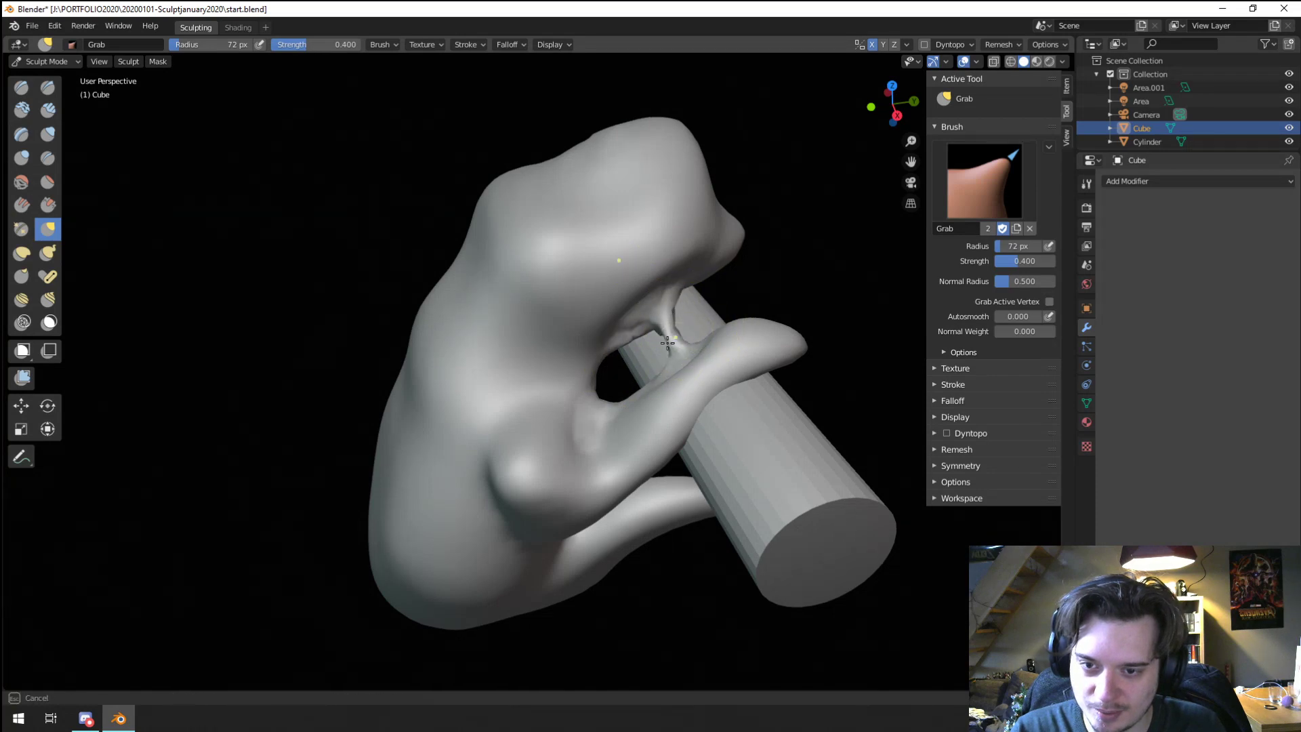
mouse_move(668, 342)
middle_mouse_down()
mouse_move(526, 296)
mouse_move(422, 348)
middle_mouse_up()
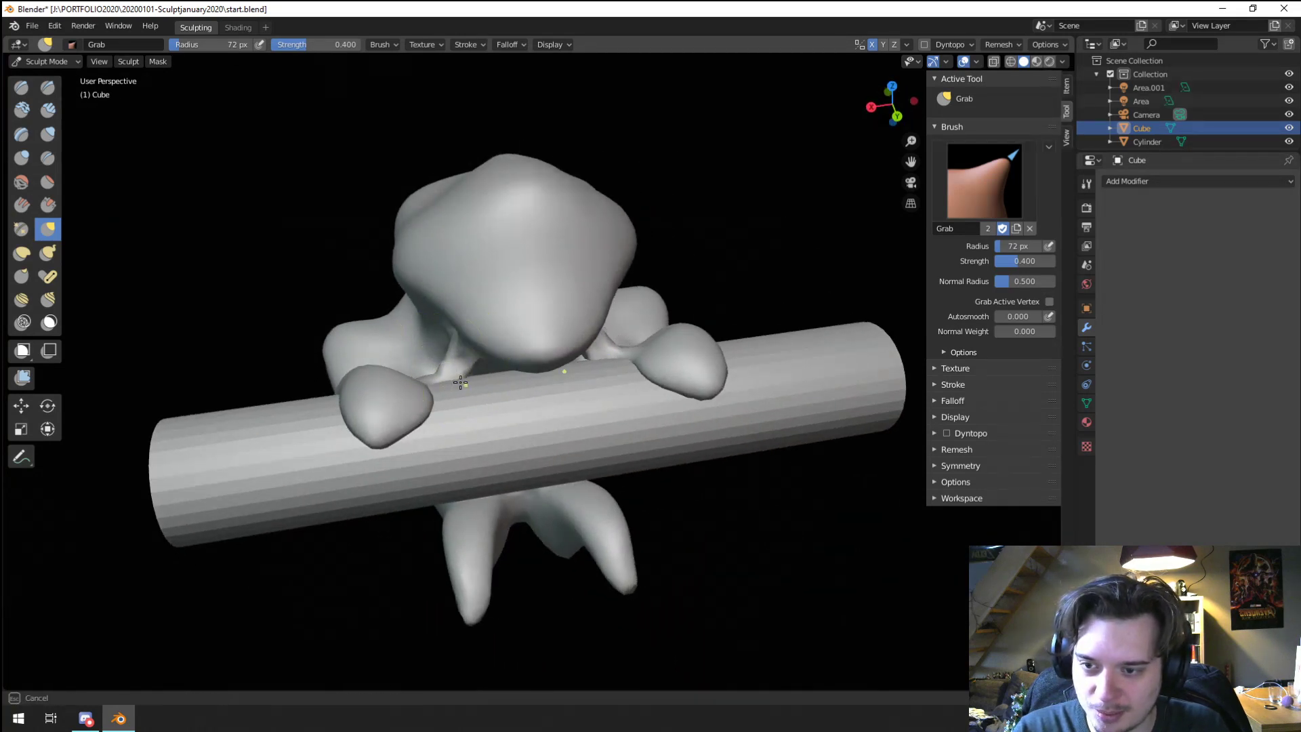
left_click_drag(456, 372, 442, 372)
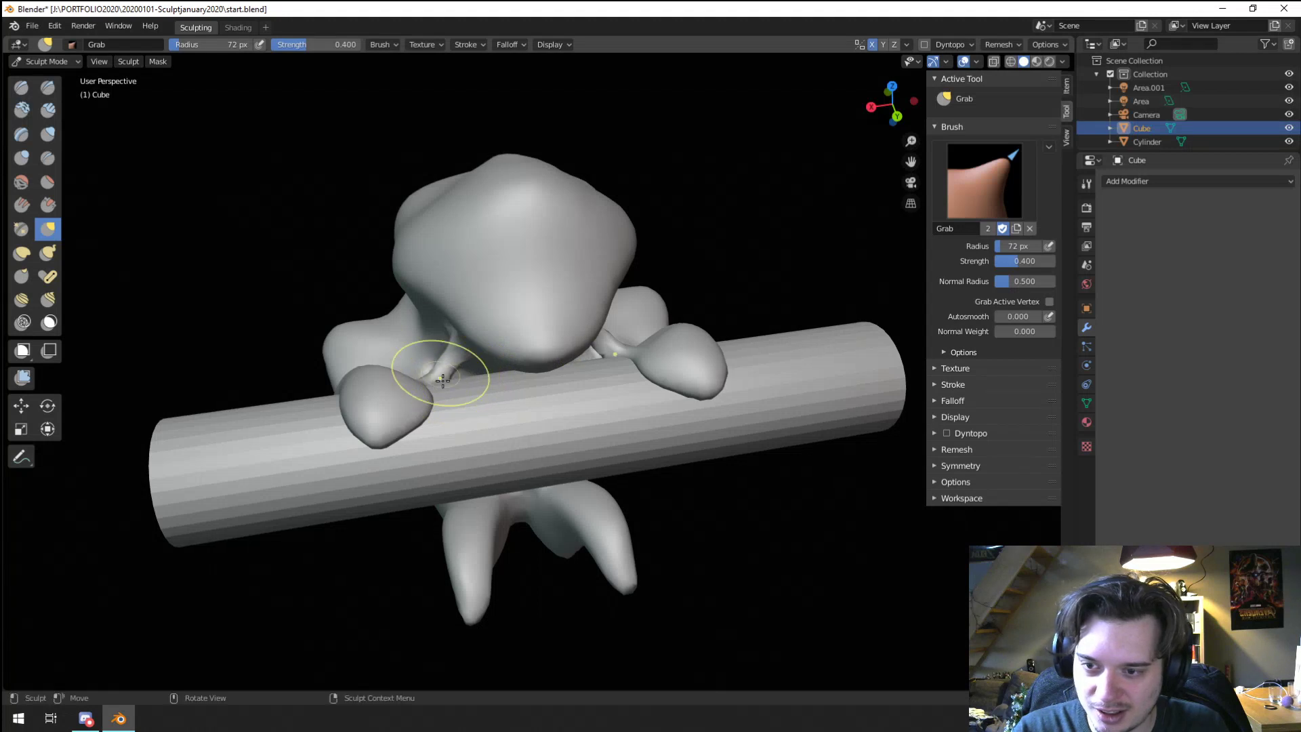
key("ctrl+z")
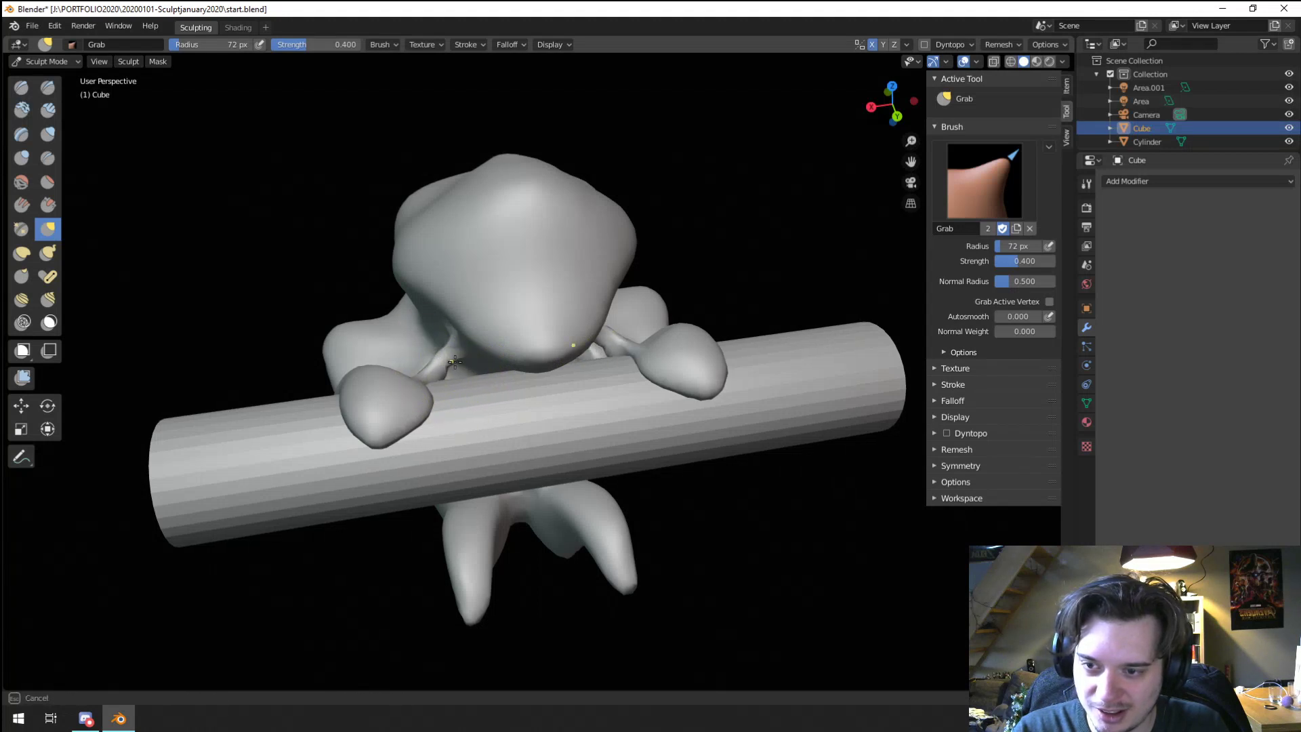
Step: Deflate the remaining strands under the snout with the Inflate/Deflate brush at a 72 px radius, and switch the body to Edit Mode
left_click(45, 134)
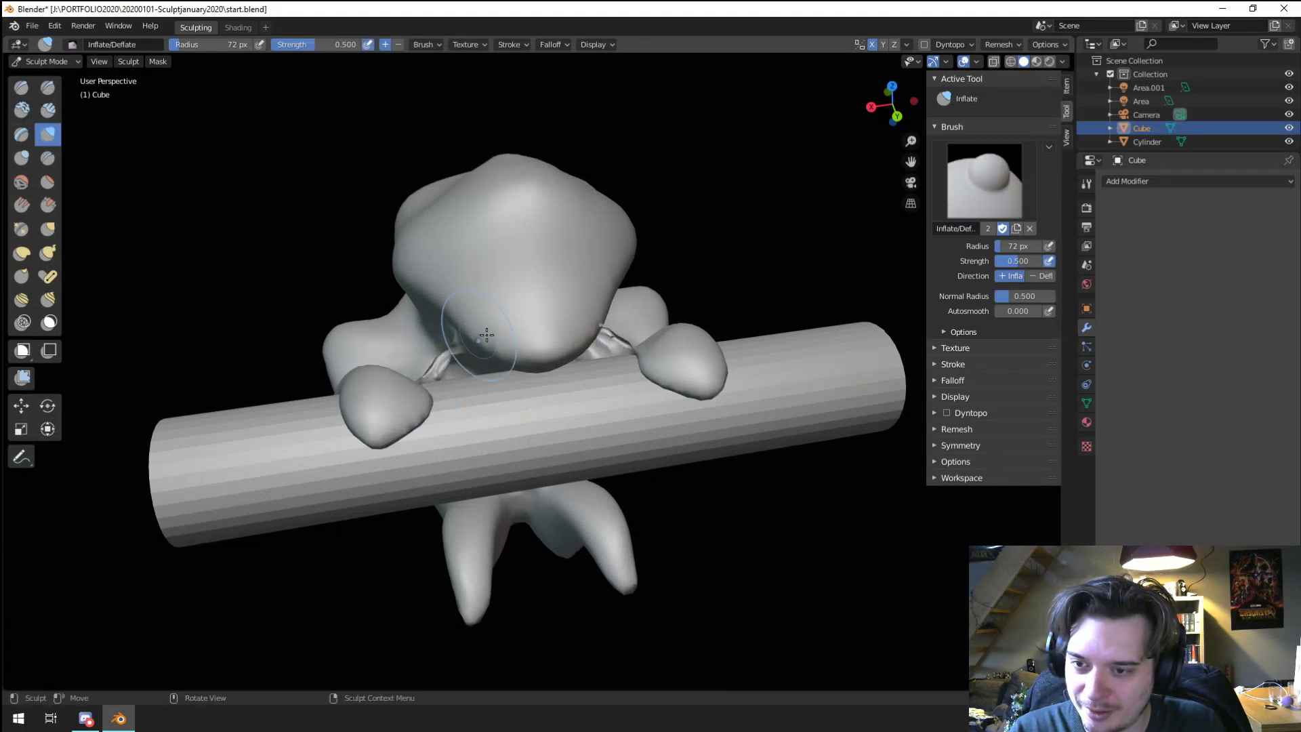
left_click_drag(486, 334, 479, 321)
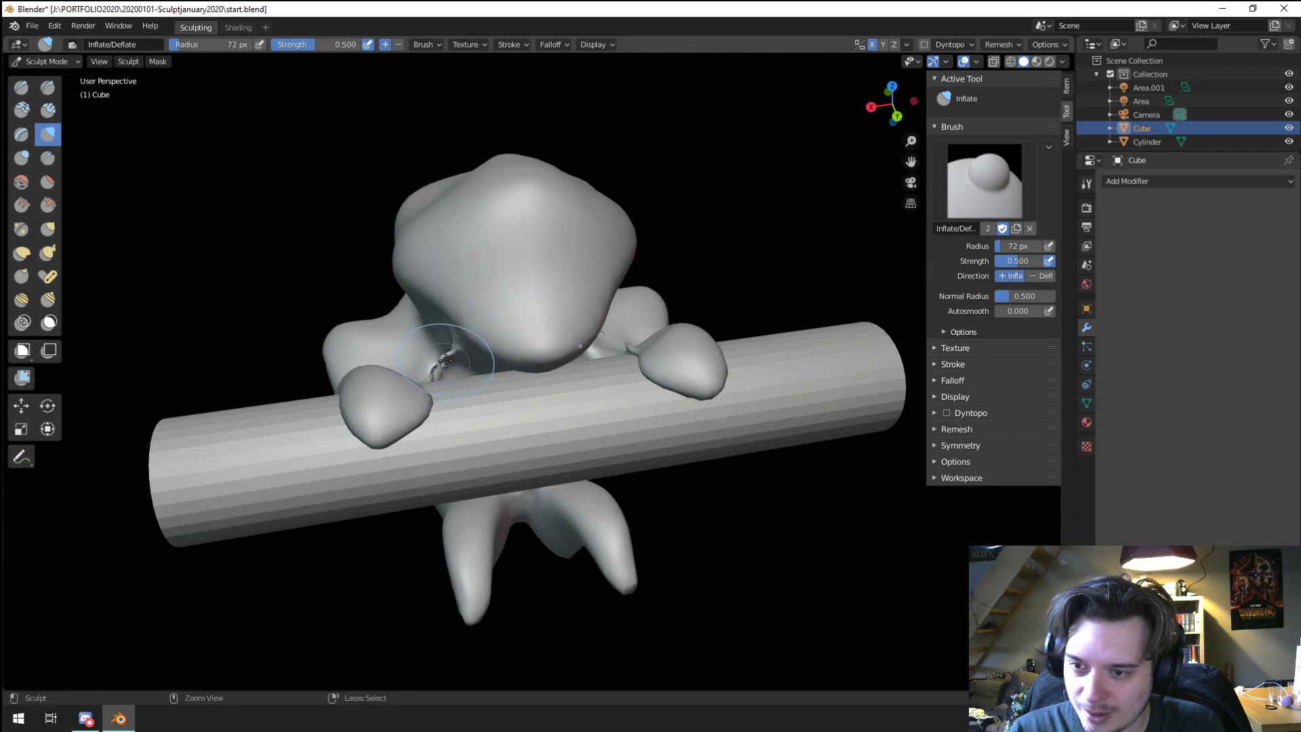
mouse_move(461, 337)
middle_mouse_down()
mouse_move(517, 363)
mouse_move(678, 352)
middle_mouse_up()
scroll(527, 395, "up", 3)
key("Tab")
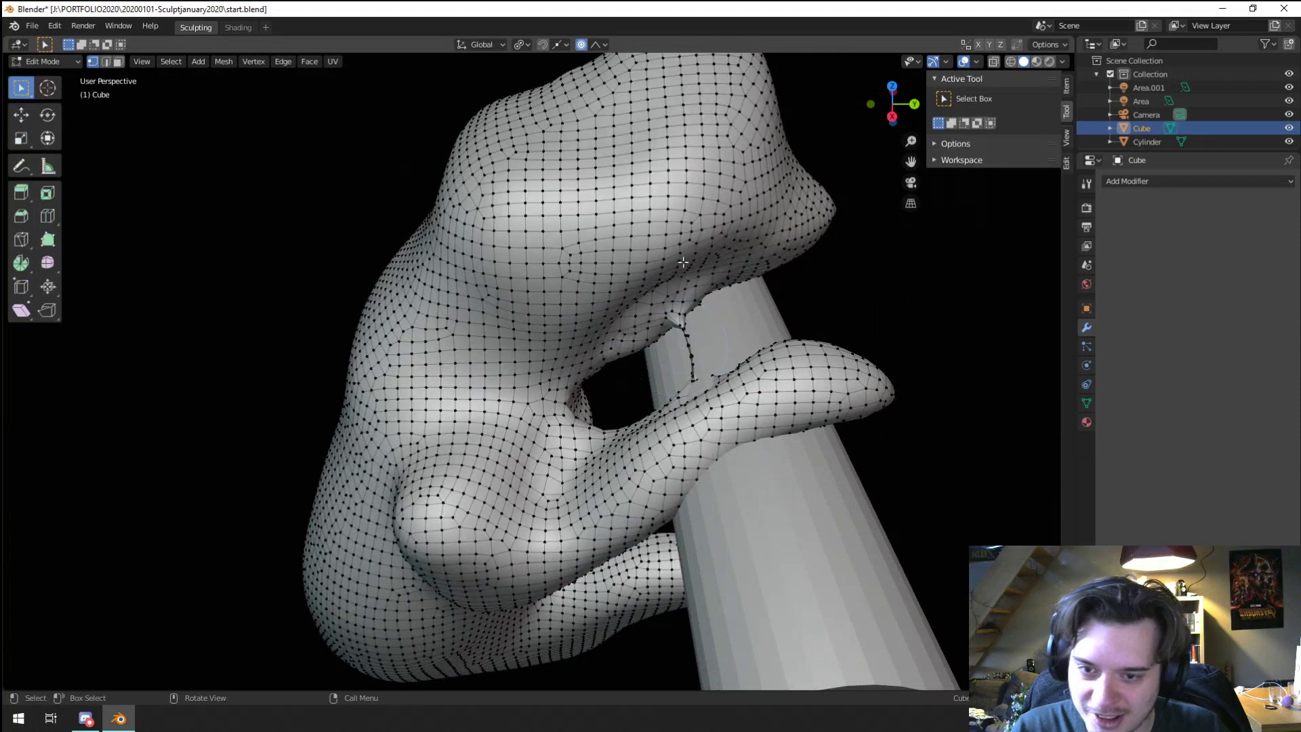
Step: Select and delete the vertices of the thin strand joining the snout to the arms
scroll(780, 338, "up", 3)
key("a")
key("alt+a")
key("c")
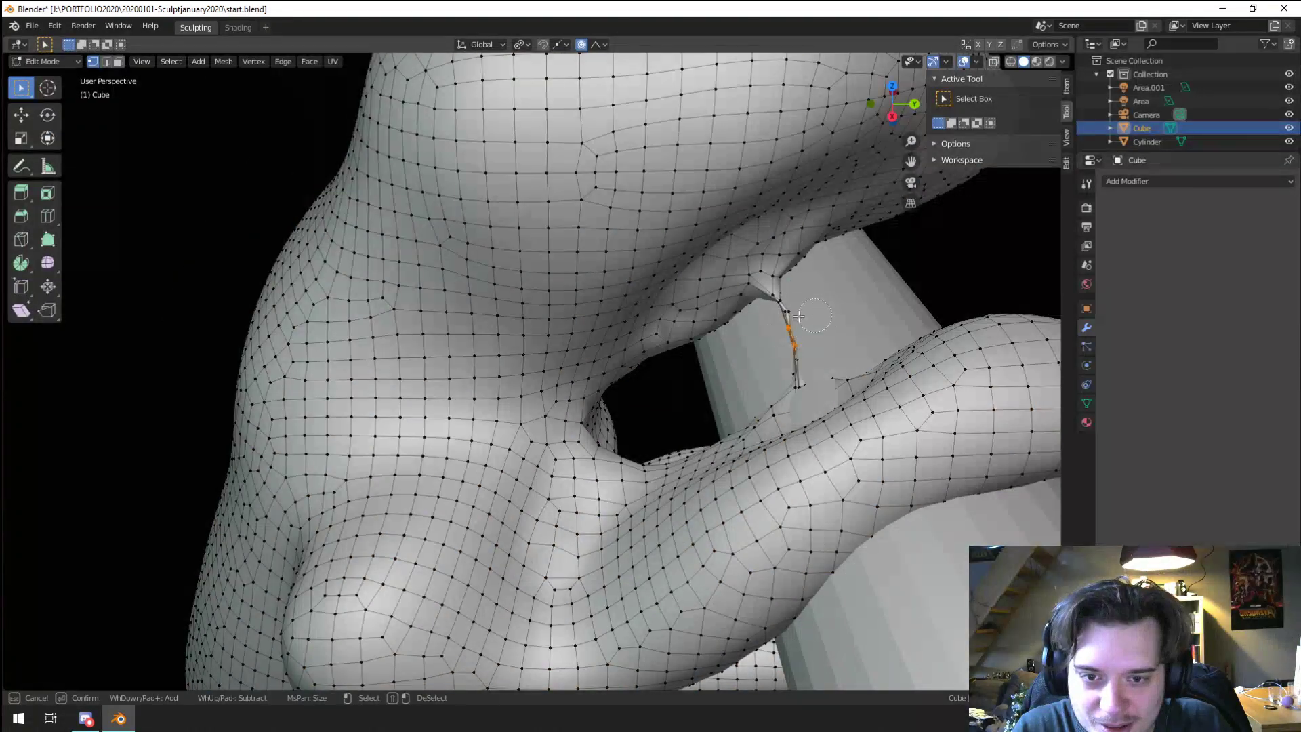
key("Escape")
key("x")
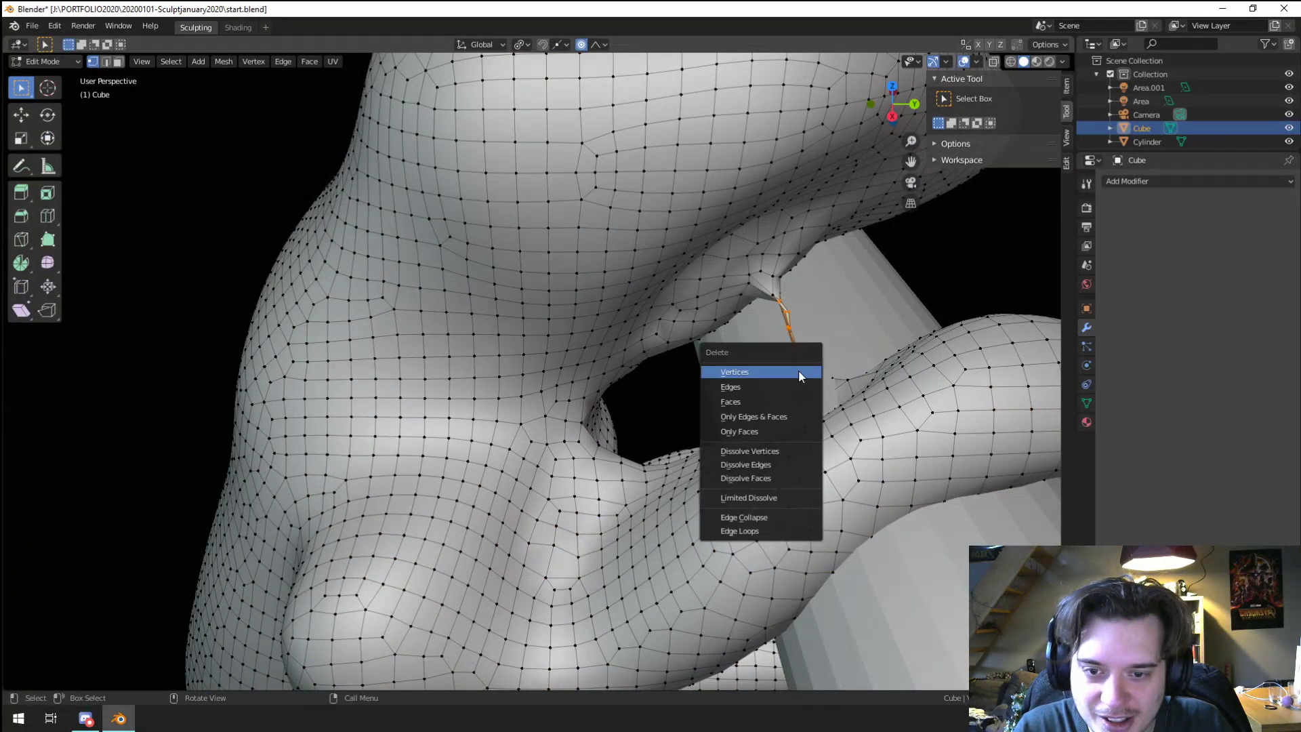
left_click(798, 369)
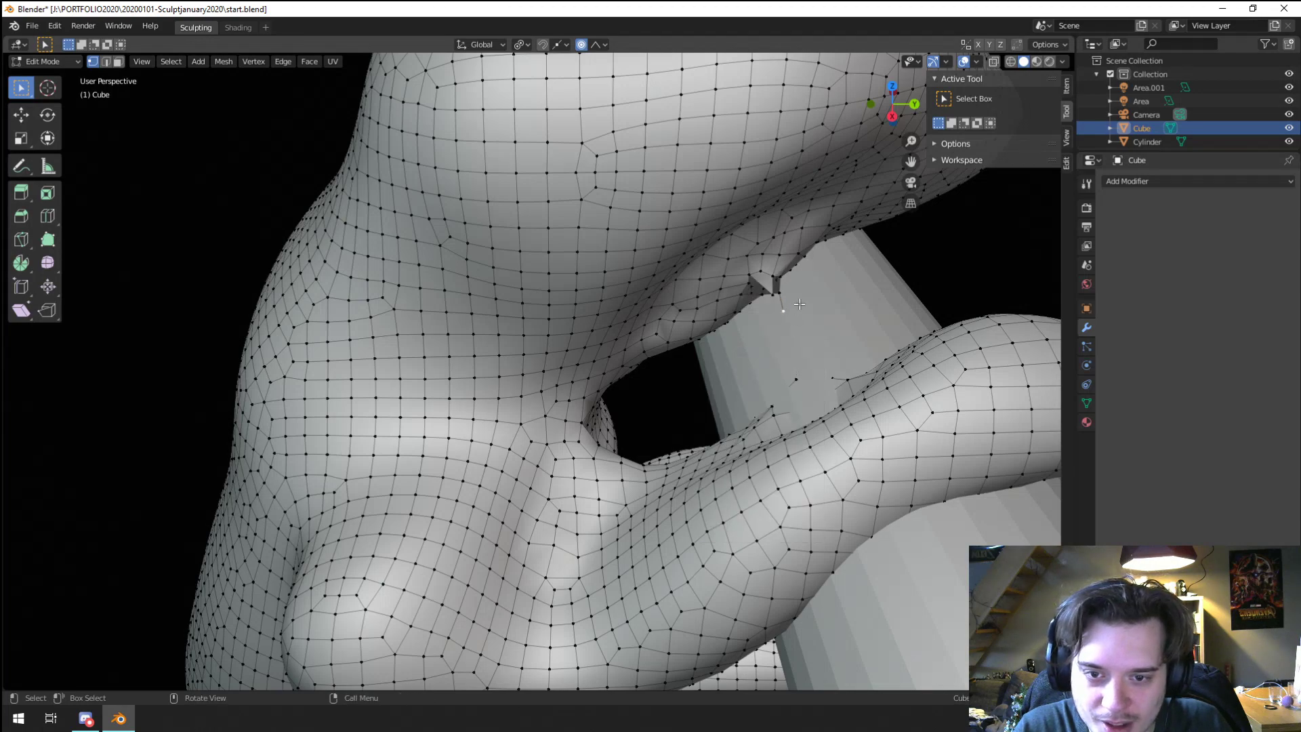
Step: Delete the remaining stray geometry between the snout and the arms, and return the body to Sculpt Mode
middle_click_drag(800, 304, 895, 396)
scroll(678, 292, "up", 2)
key("x")
key("Escape")
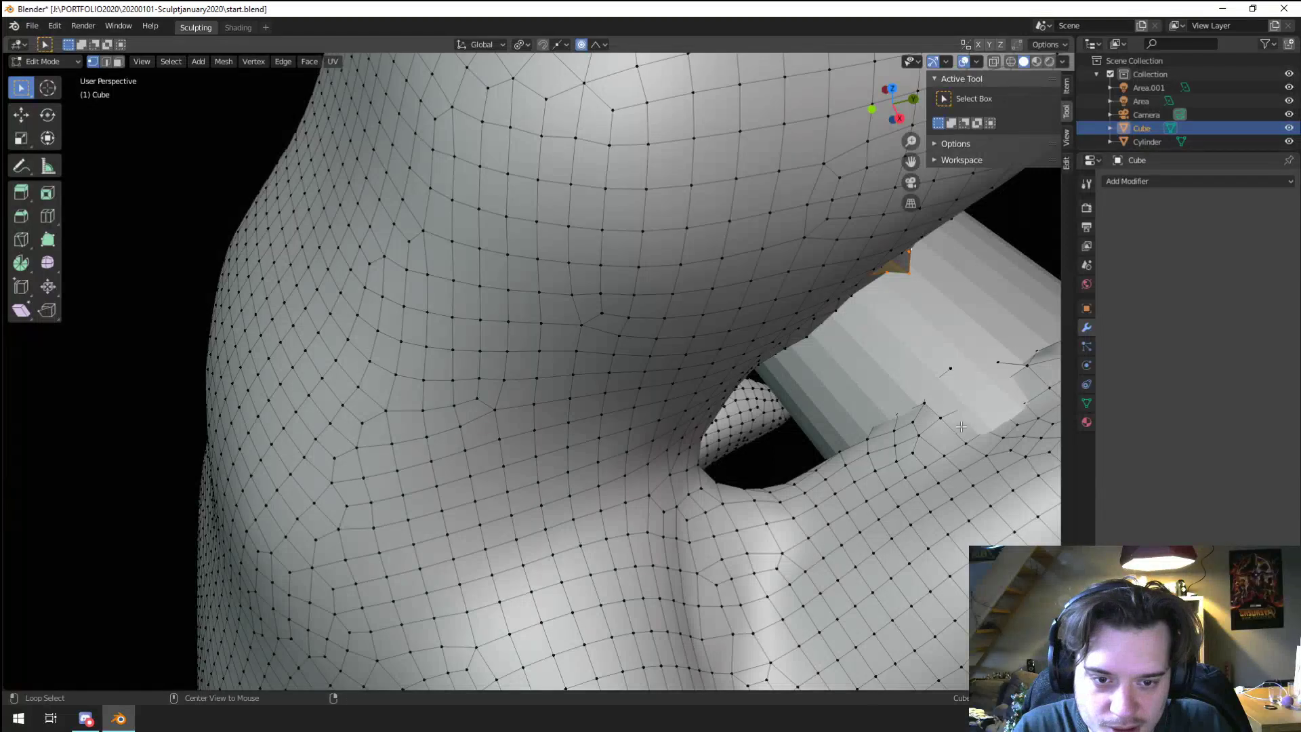
key("x")
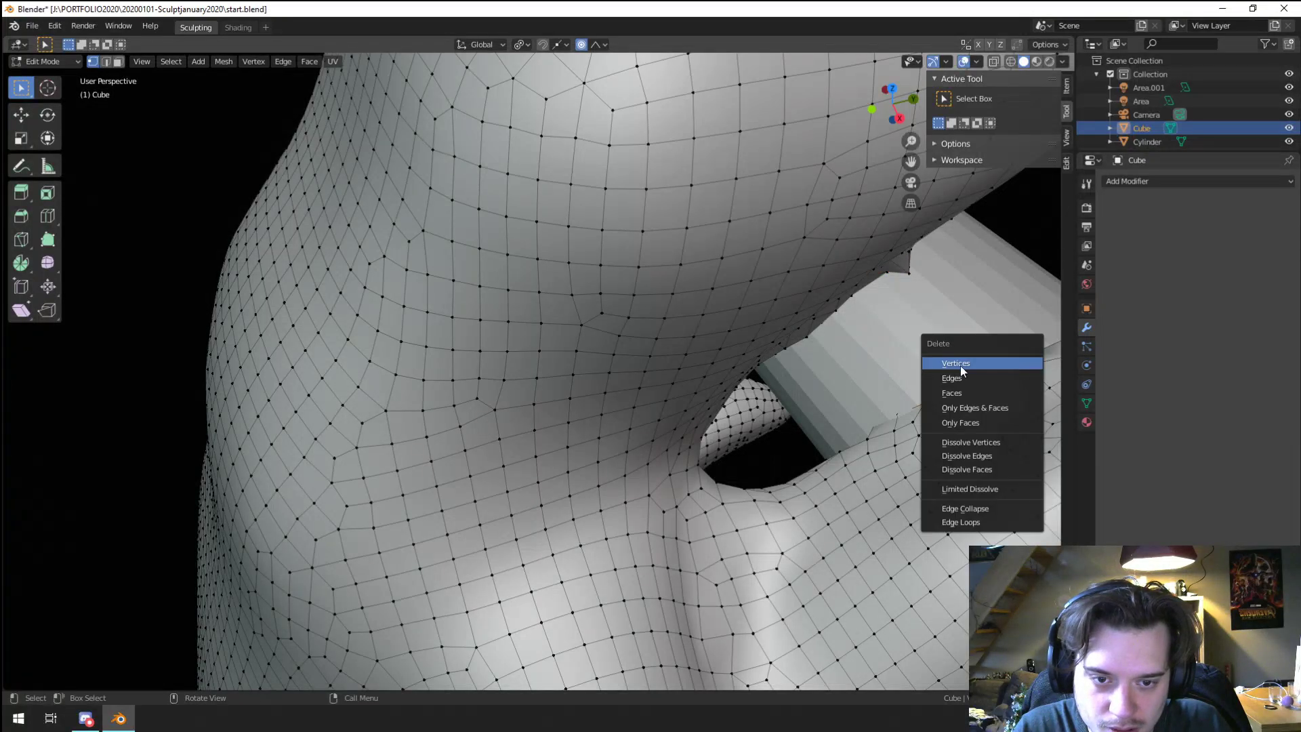
key("Escape")
key("Tab")
key("Tab")
key("KP_Divide")
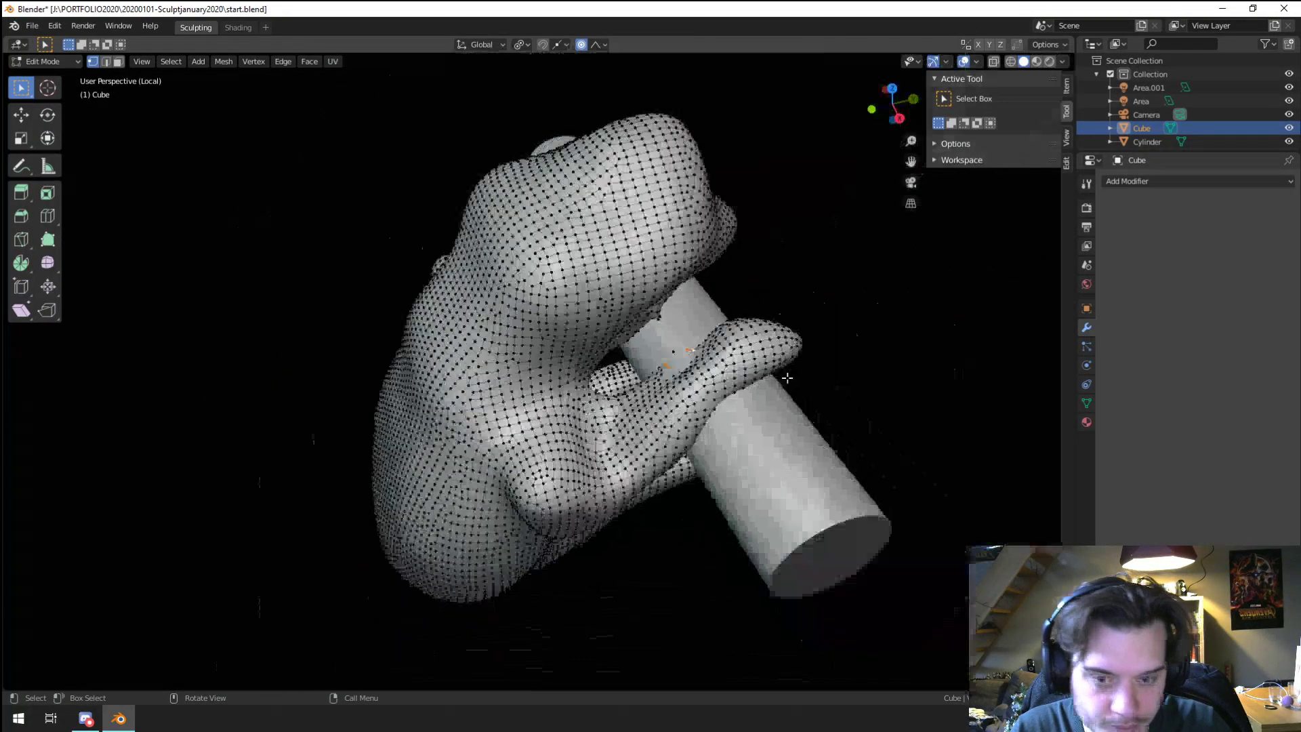
key("KP_Divide")
mouse_move(805, 381)
middle_mouse_down()
mouse_move(718, 413)
mouse_move(741, 428)
middle_mouse_up()
key("Tab")
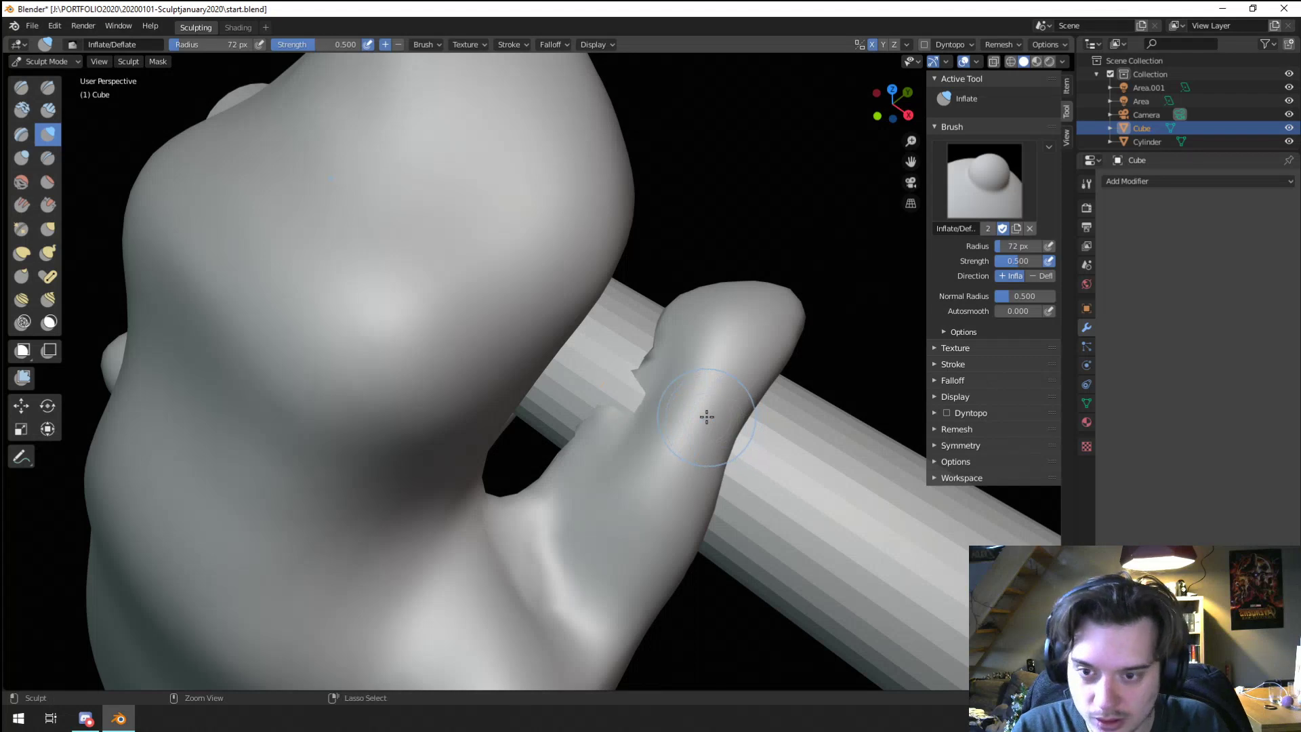
Step: Pull the torn inner edge of the arms outward with the Grab brush at a 159 px radius
key("g")
middle_click_drag(627, 407, 685, 291)
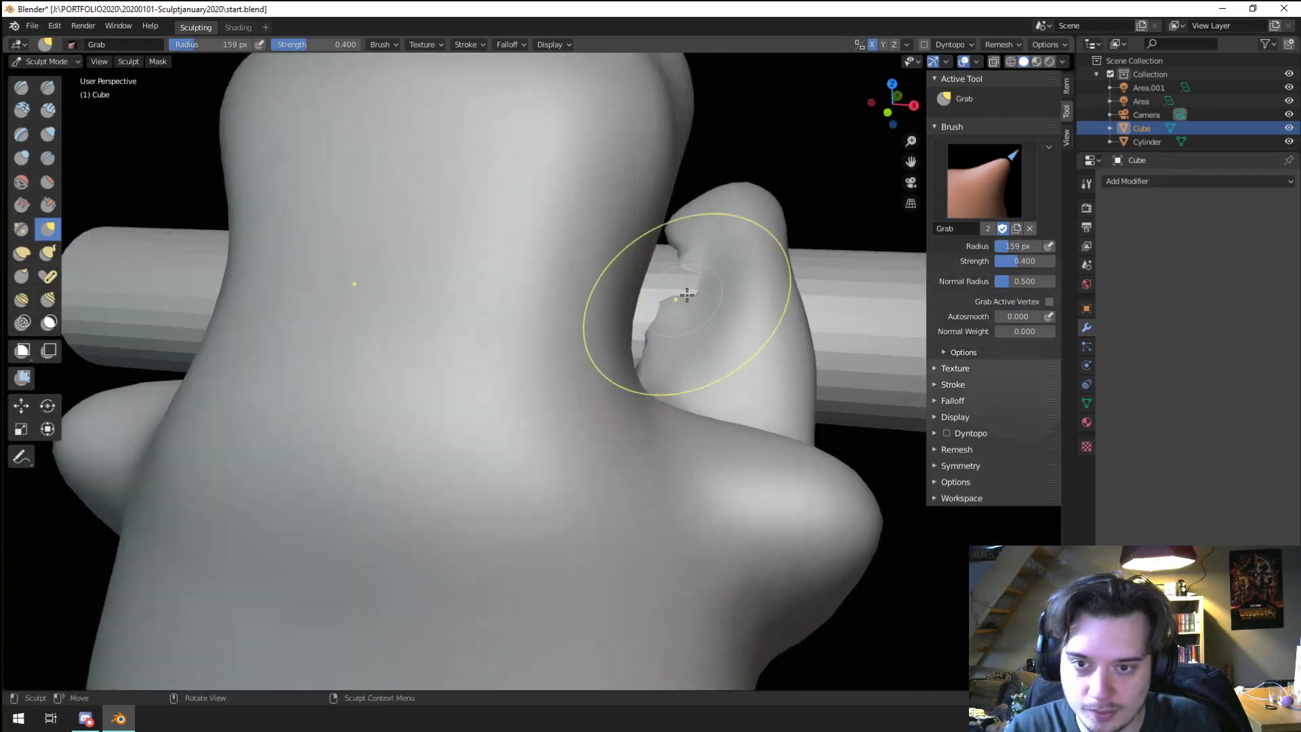
mouse_move(685, 291)
left_mouse_down()
mouse_move(729, 233)
mouse_move(698, 256)
mouse_move(697, 291)
left_mouse_up()
mouse_move(697, 291)
middle_mouse_down()
mouse_move(566, 305)
mouse_move(479, 252)
mouse_move(508, 278)
mouse_move(366, 296)
mouse_move(518, 256)
mouse_move(553, 217)
mouse_move(532, 166)
middle_mouse_up()
Step: Reshape the crown of the head with the Grab brush at a 164 px radius
key("f")
left_click(501, 269)
scroll(500, 268, "down", 3)
scroll(440, 271, "up", 3)
key("f")
left_click(565, 236)
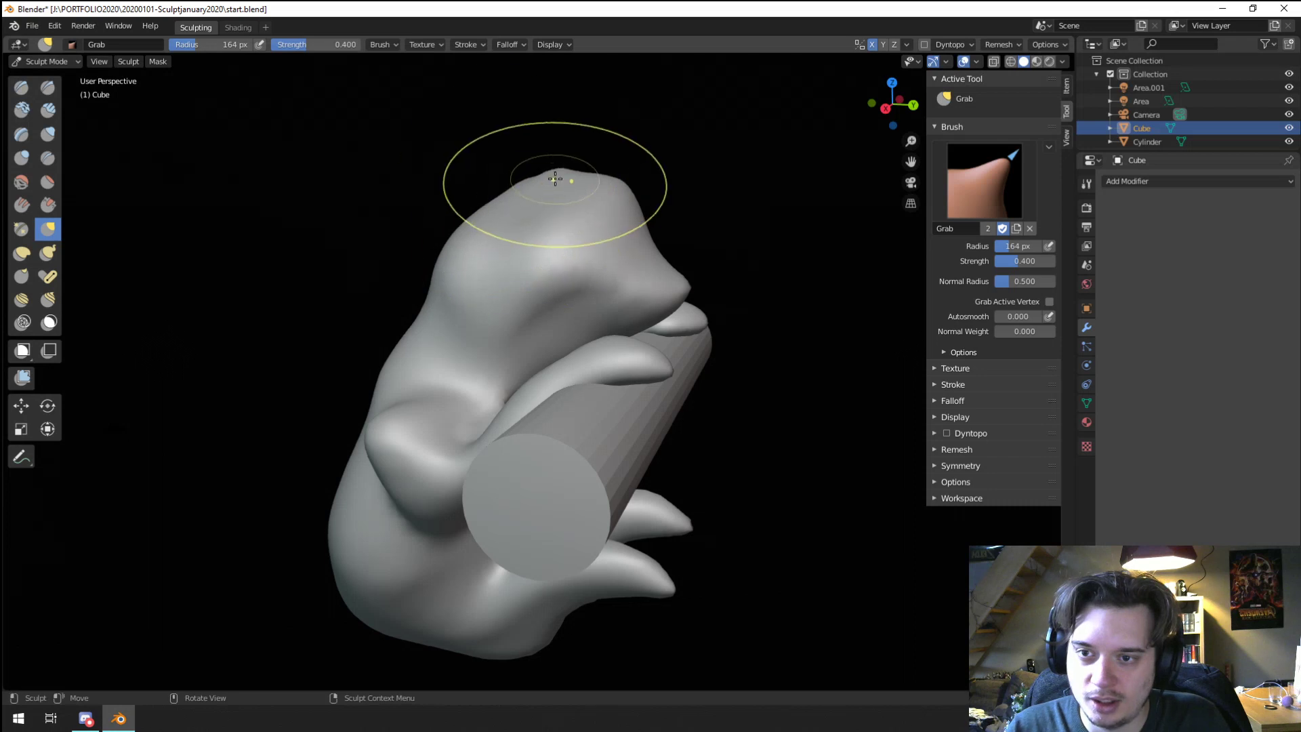
key("f")
left_click(620, 214)
Step: Reshape the forearms and elbows with the Grab brush at a 141 px radius
middle_click_drag(620, 215, 570, 390)
key("f")
left_click(623, 434)
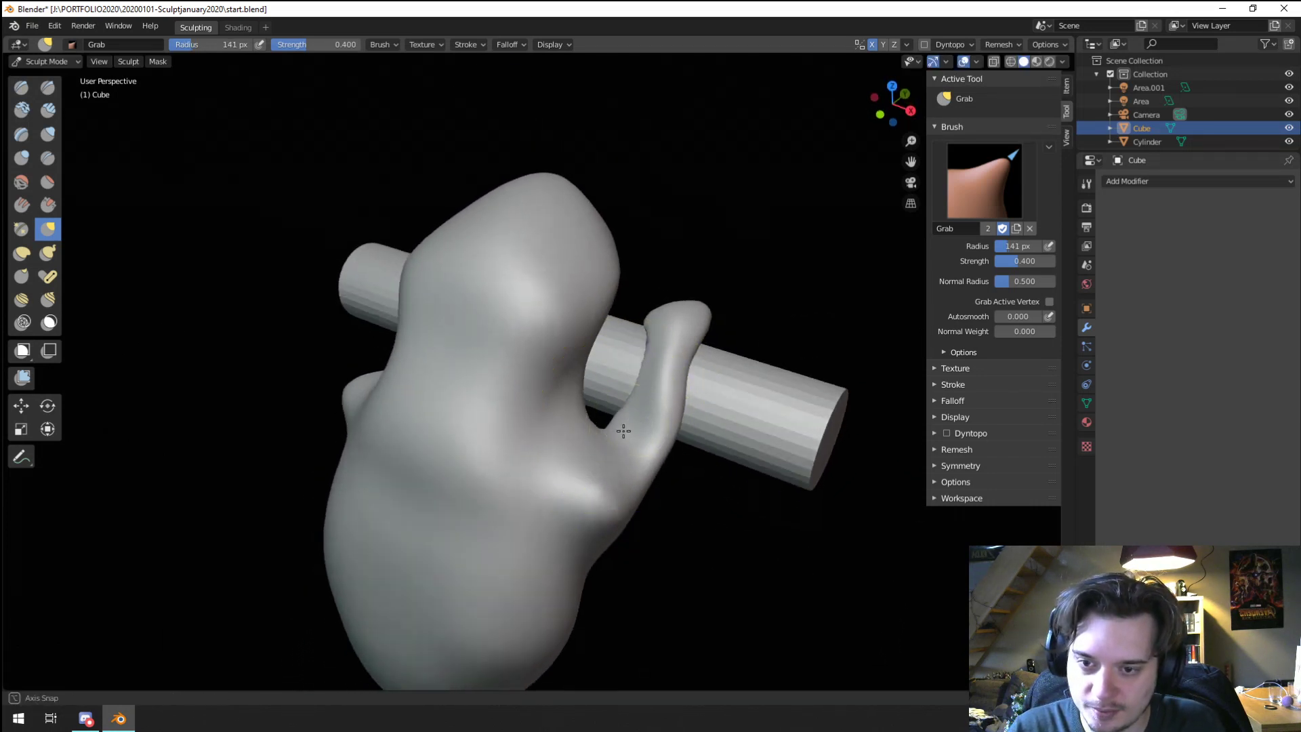
middle_click_drag(619, 430, 691, 460)
mouse_move(681, 410)
left_mouse_down()
mouse_move(645, 389)
mouse_move(676, 406)
left_mouse_up()
middle_click_drag(678, 406, 569, 371)
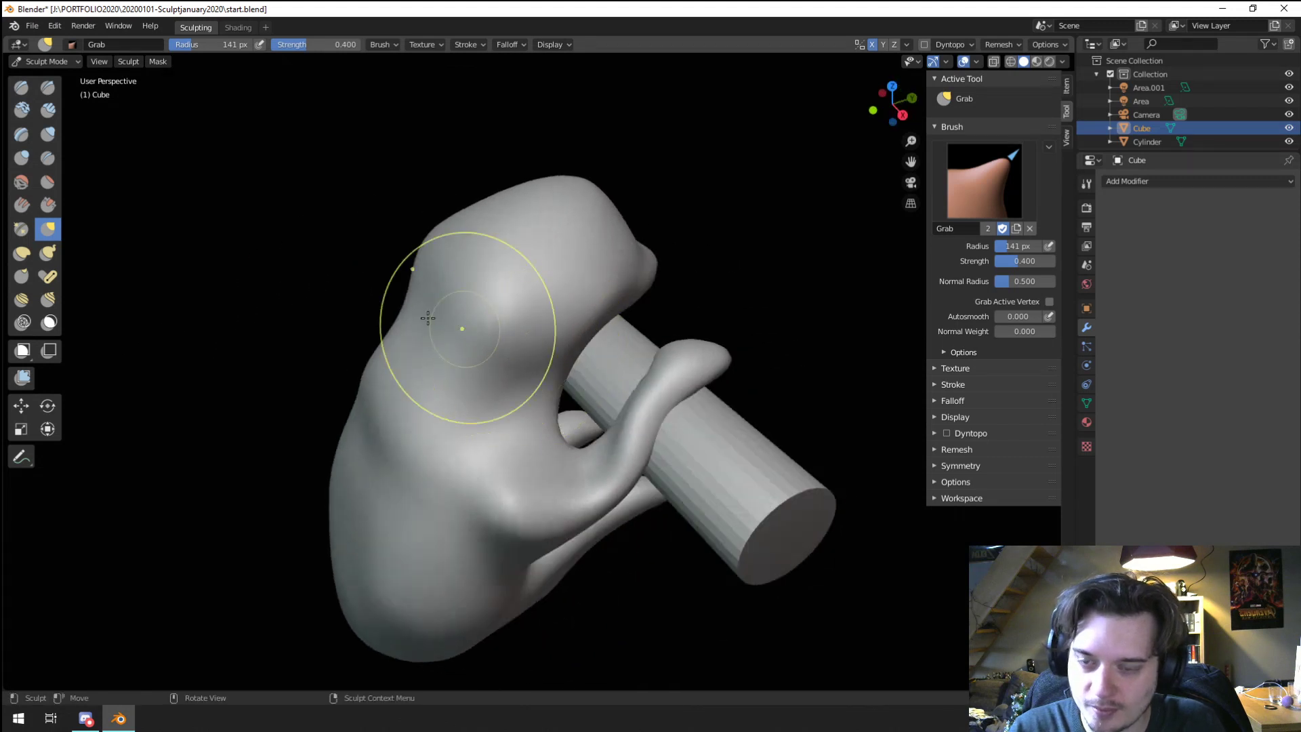
Step: Inflate the forearms at a 121 px radius, and curl the hands down over the bar with the Grab brush at 110 px
left_click(47, 136)
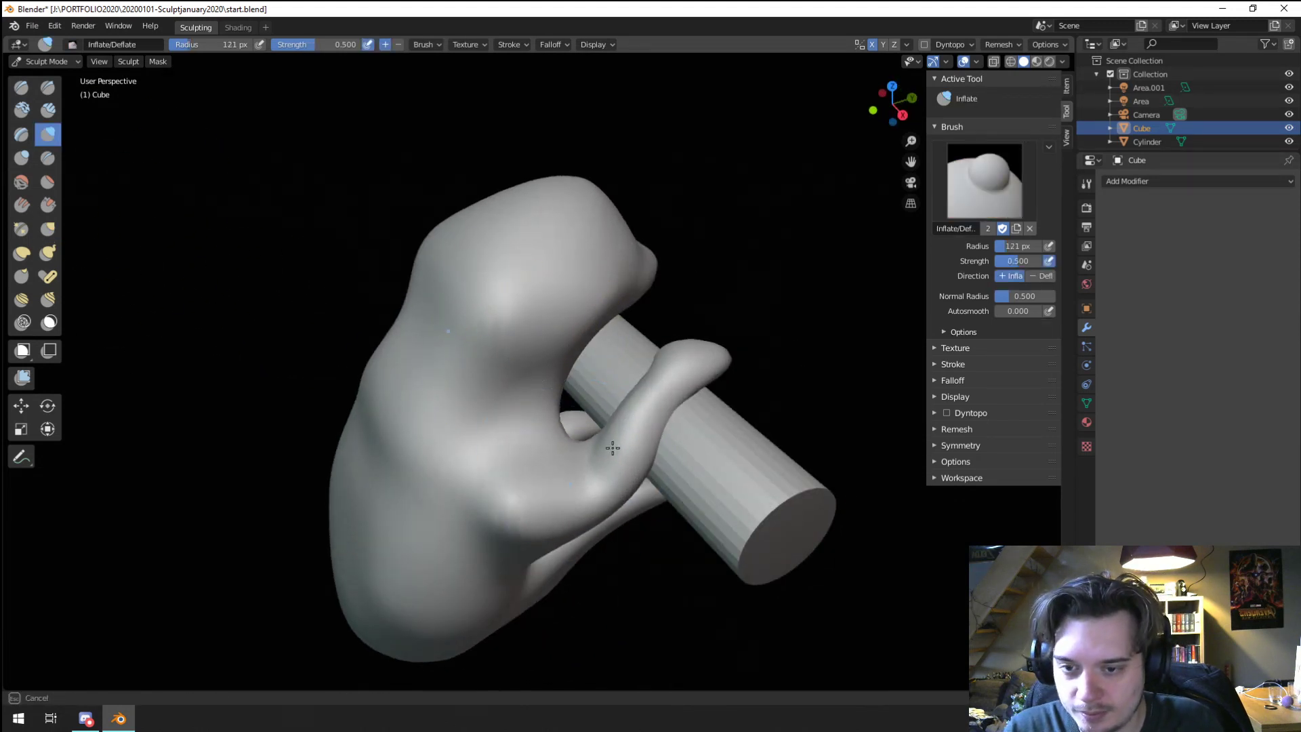
mouse_move(645, 395)
middle_mouse_down()
mouse_move(671, 376)
mouse_move(643, 362)
middle_mouse_up()
key("g")
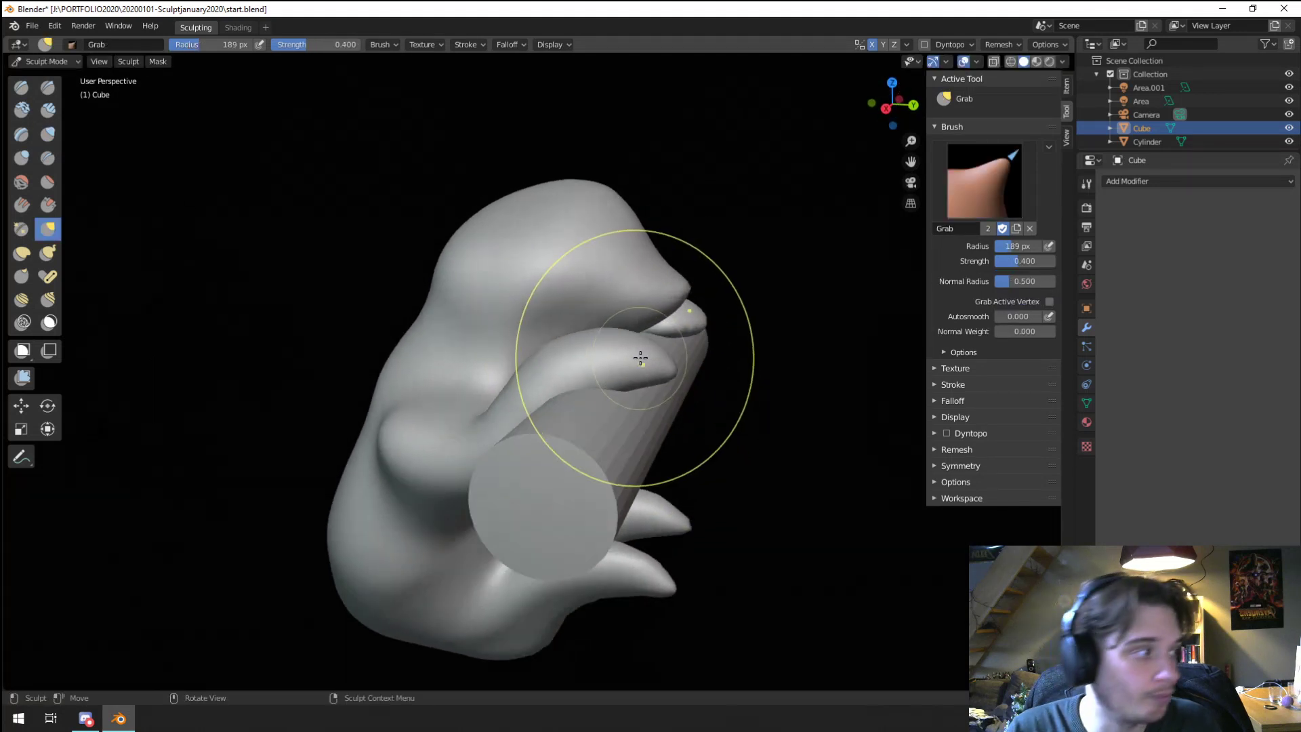
key("f")
left_click(567, 400)
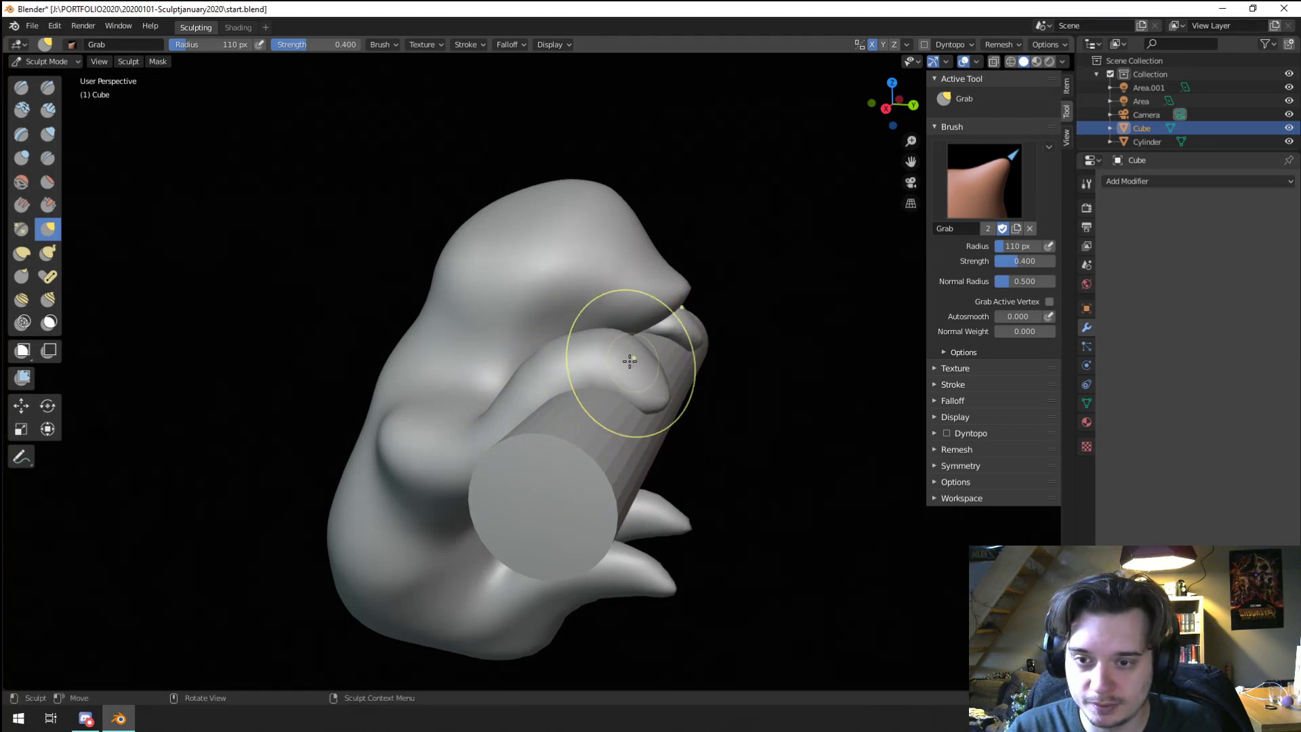
middle_click_drag(618, 355, 727, 347)
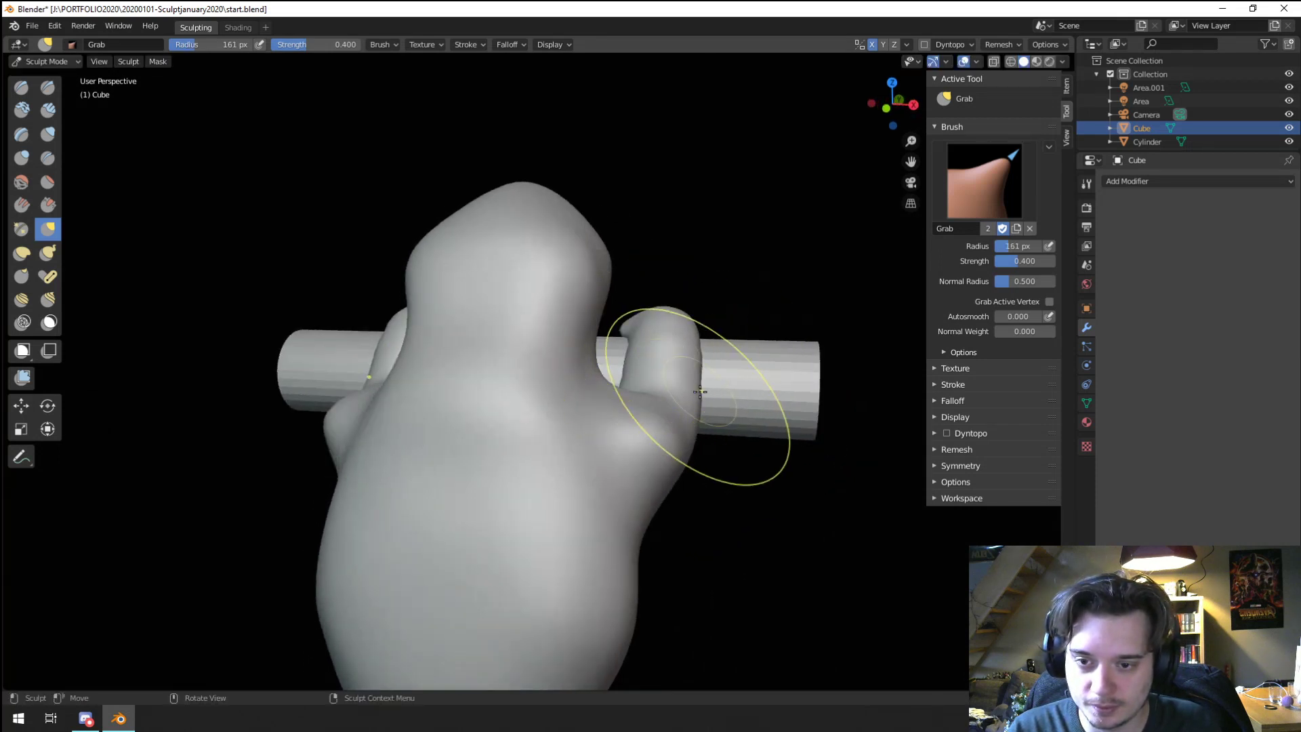
Step: Pull the elbows in toward the torso with the Grab brush at a 230 px radius
key("f")
left_click(830, 441)
left_click_drag(667, 453, 518, 435)
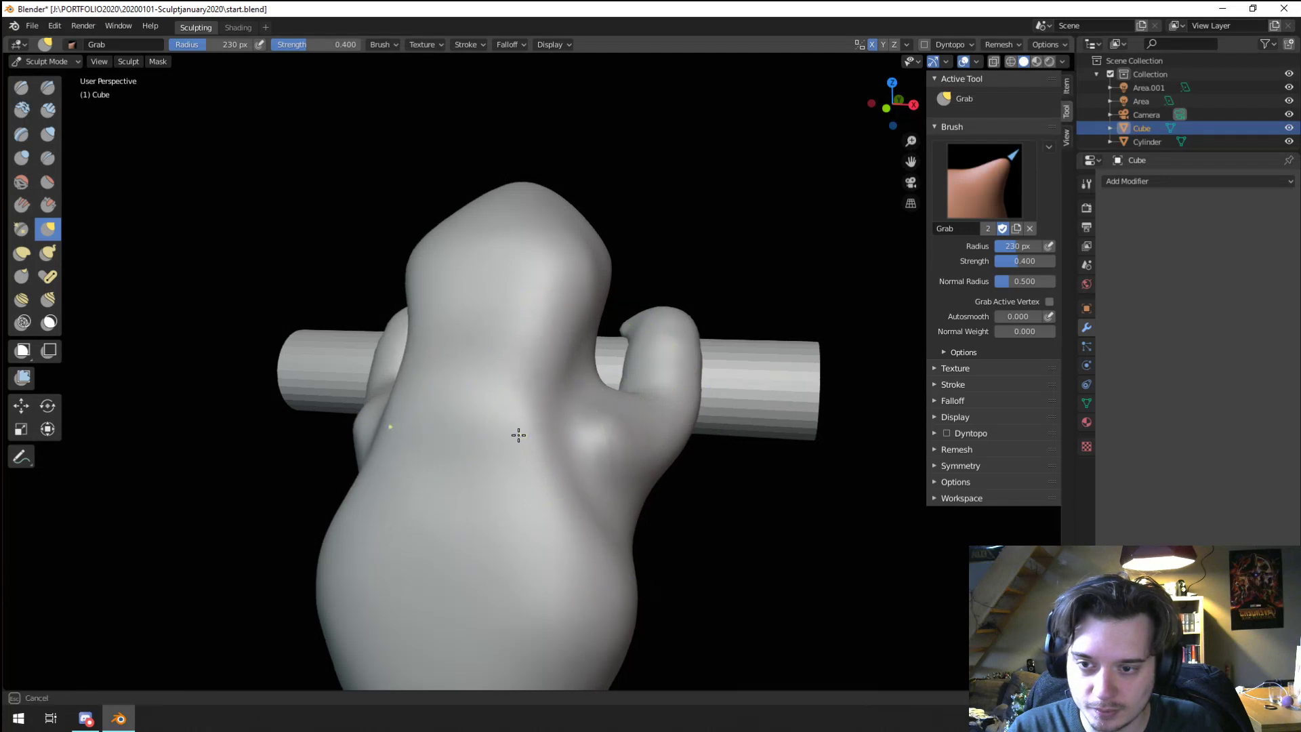
mouse_move(520, 435)
middle_mouse_down()
mouse_move(264, 412)
mouse_move(494, 499)
mouse_move(475, 525)
middle_mouse_up()
Step: Push the underside of the legs upward with the Grab brush at a 196 px radius
key("f")
left_click(542, 535)
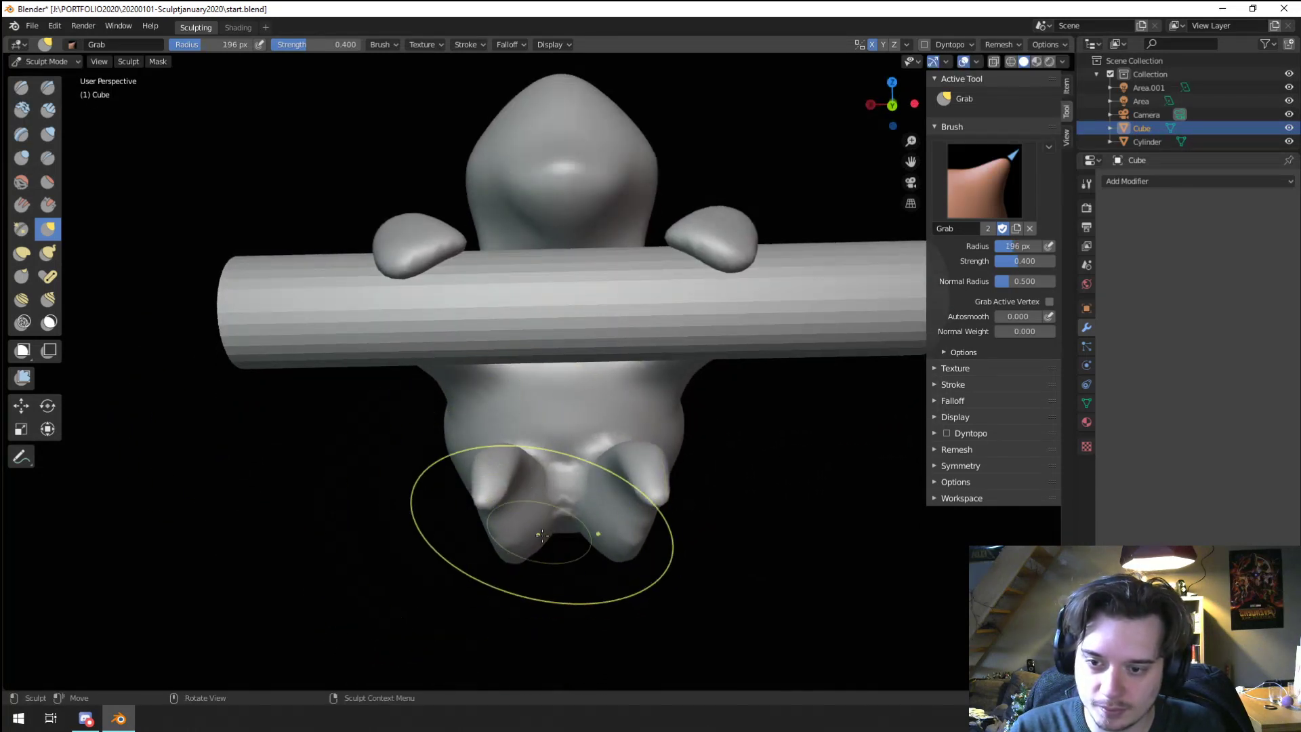
left_click_drag(542, 536, 531, 484)
mouse_move(475, 470)
middle_mouse_down()
mouse_move(637, 450)
mouse_move(546, 497)
middle_mouse_up()
key("f")
left_click(546, 496)
Step: Reshape the back and hips with large Grab brush strokes, starting from a 347 px radius
mouse_move(349, 554)
middle_mouse_down()
mouse_move(383, 514)
mouse_move(576, 450)
middle_mouse_up()
key("f")
left_click(557, 436)
key("f")
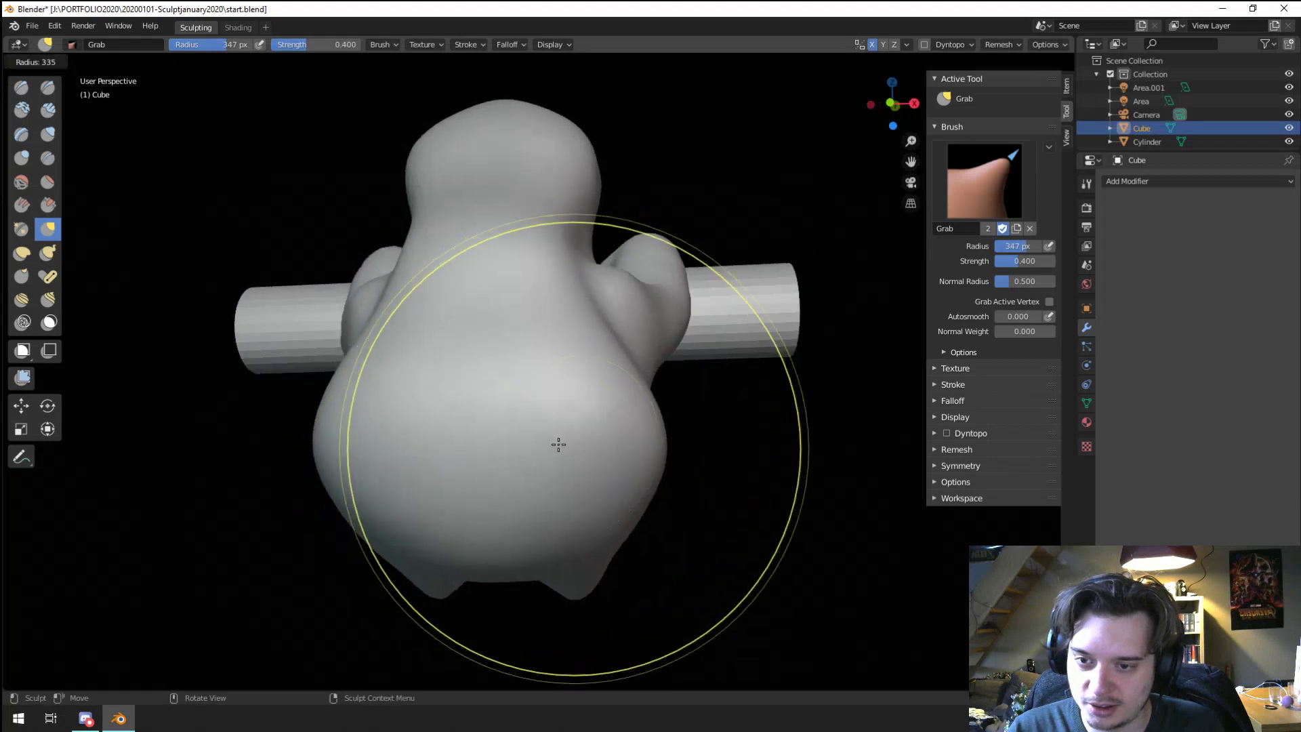
left_click(556, 446)
key("f")
left_click(552, 459)
middle_click_drag(664, 453, 576, 450)
mouse_move(474, 467)
middle_mouse_down()
mouse_move(573, 492)
mouse_move(583, 465)
mouse_move(354, 410)
mouse_move(339, 464)
mouse_move(406, 450)
mouse_move(425, 424)
mouse_move(415, 401)
middle_mouse_up()
key("f")
left_click(583, 465)
Step: Thicken the legs and feet with the Inflate/Deflate brush at a 177 px radius
scroll(415, 401, "up", 2)
left_click(47, 134)
key("f")
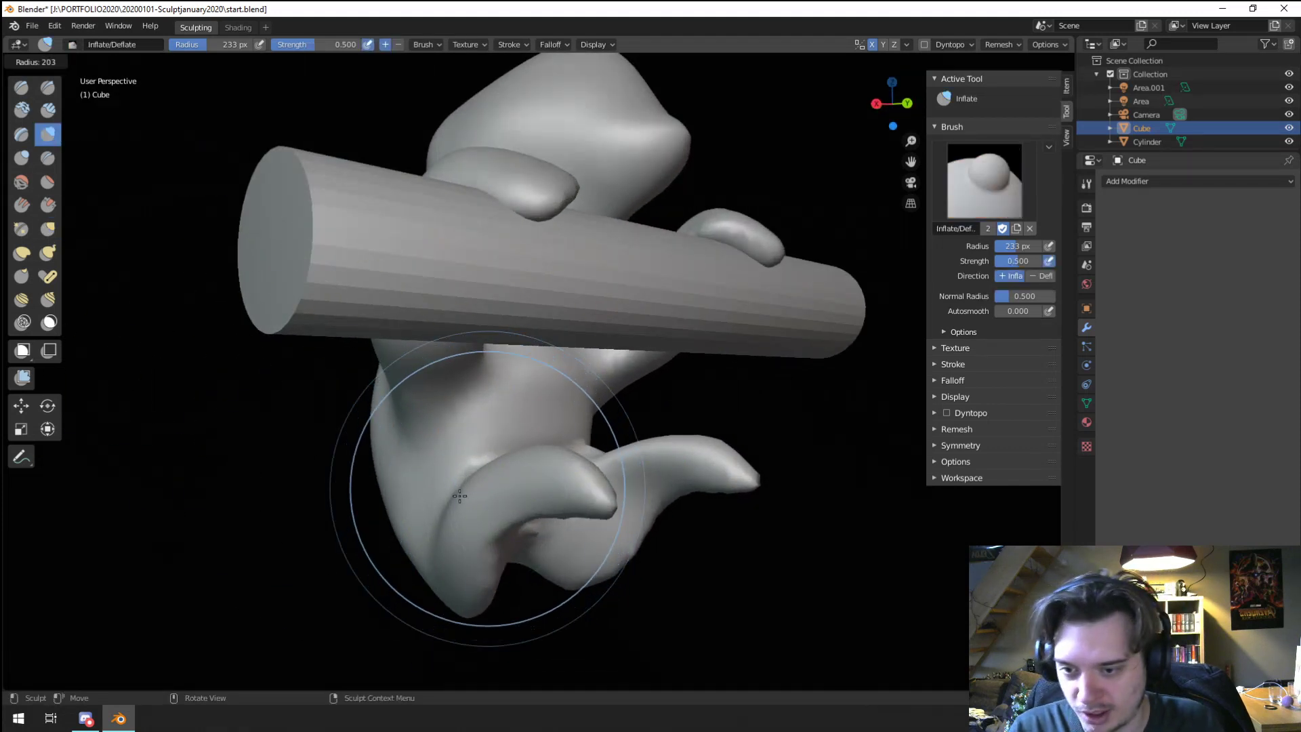
left_click(533, 508)
left_click_drag(488, 585, 482, 602)
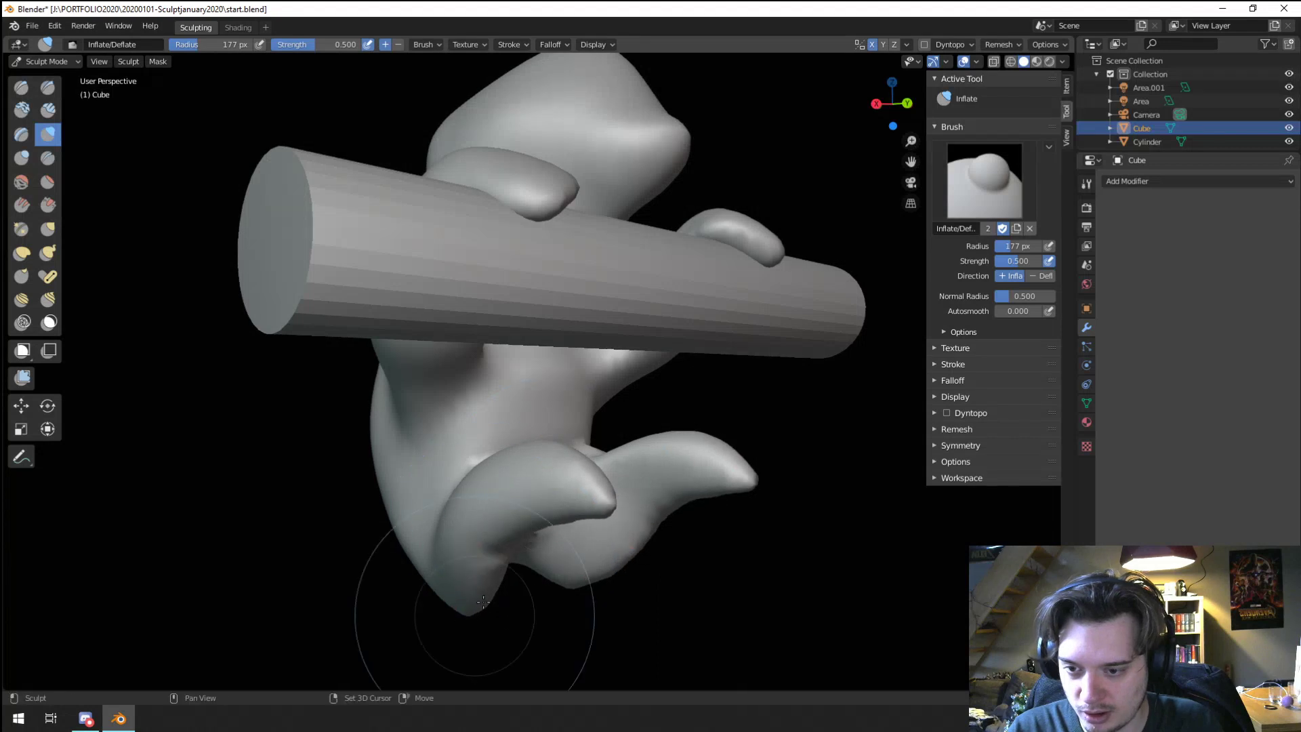
middle_click_drag(468, 489, 490, 483)
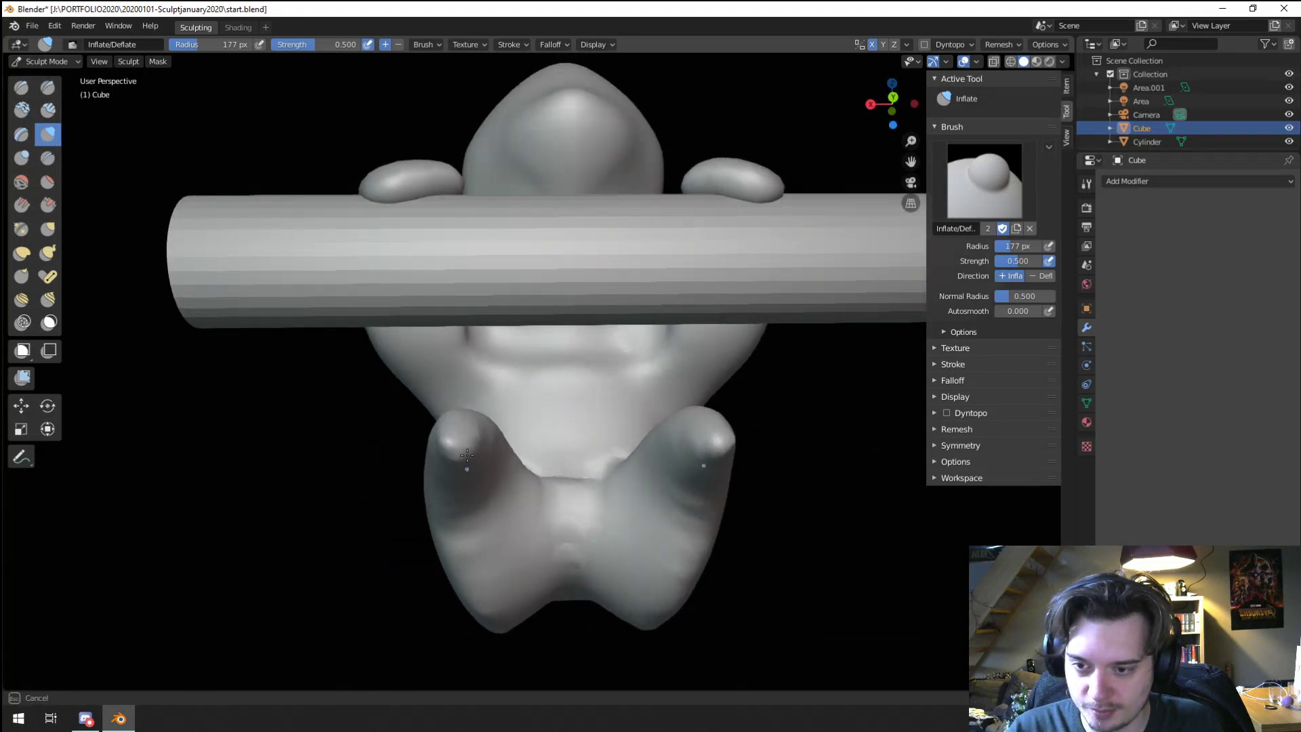
left_click_drag(476, 563, 557, 474)
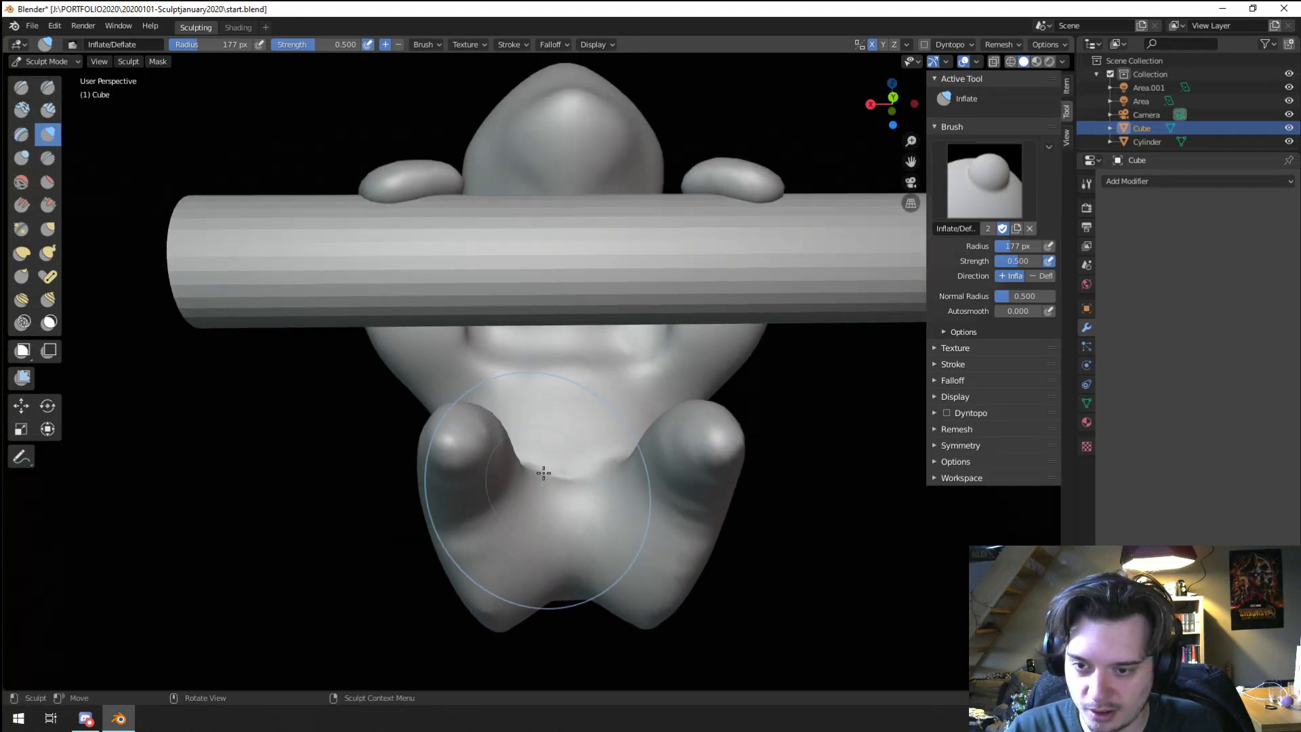
Step: Pull the legs and feet into position below the bar with the Grab brush at a 257 px radius
mouse_move(565, 441)
middle_mouse_down()
mouse_move(450, 494)
mouse_move(474, 529)
mouse_move(521, 537)
mouse_move(493, 499)
middle_mouse_up()
key("g")
key("f")
left_click(644, 515)
mouse_move(486, 517)
left_mouse_down()
mouse_move(537, 517)
mouse_move(513, 466)
left_mouse_up()
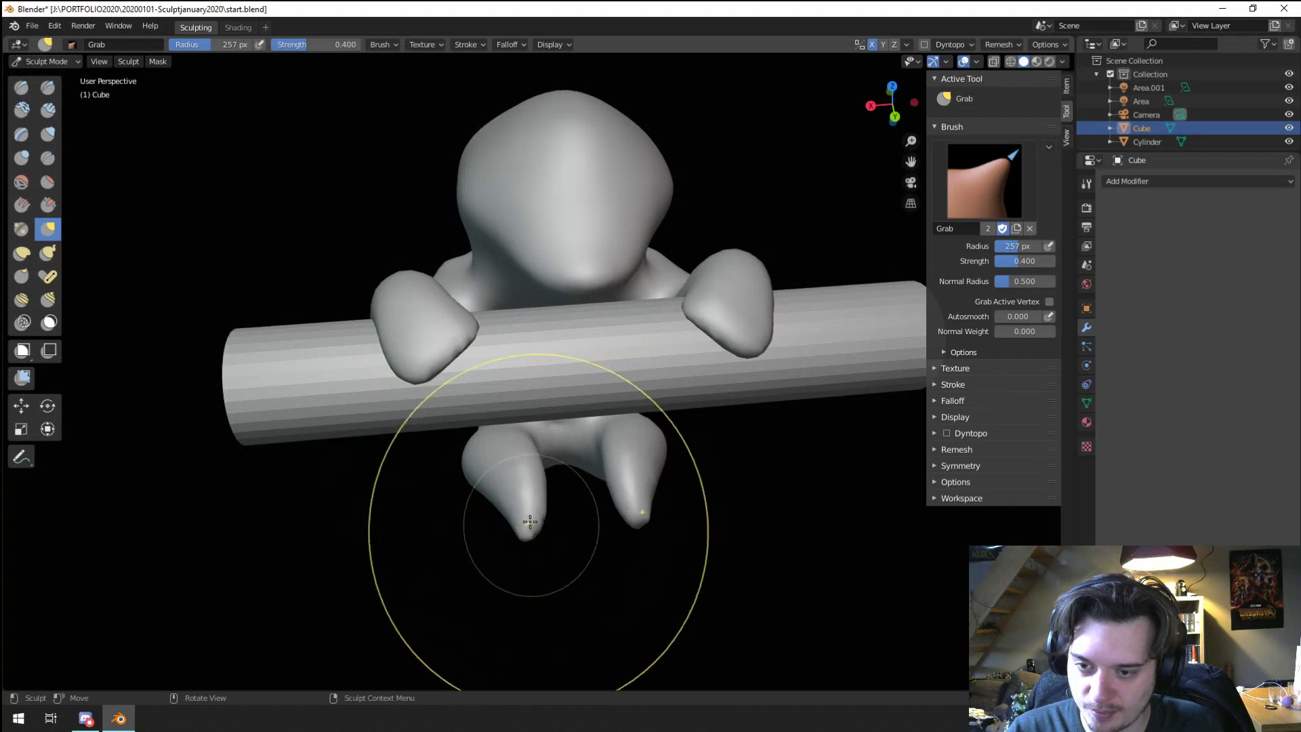
left_click_drag(527, 525, 513, 505)
middle_click_drag(513, 505, 529, 518)
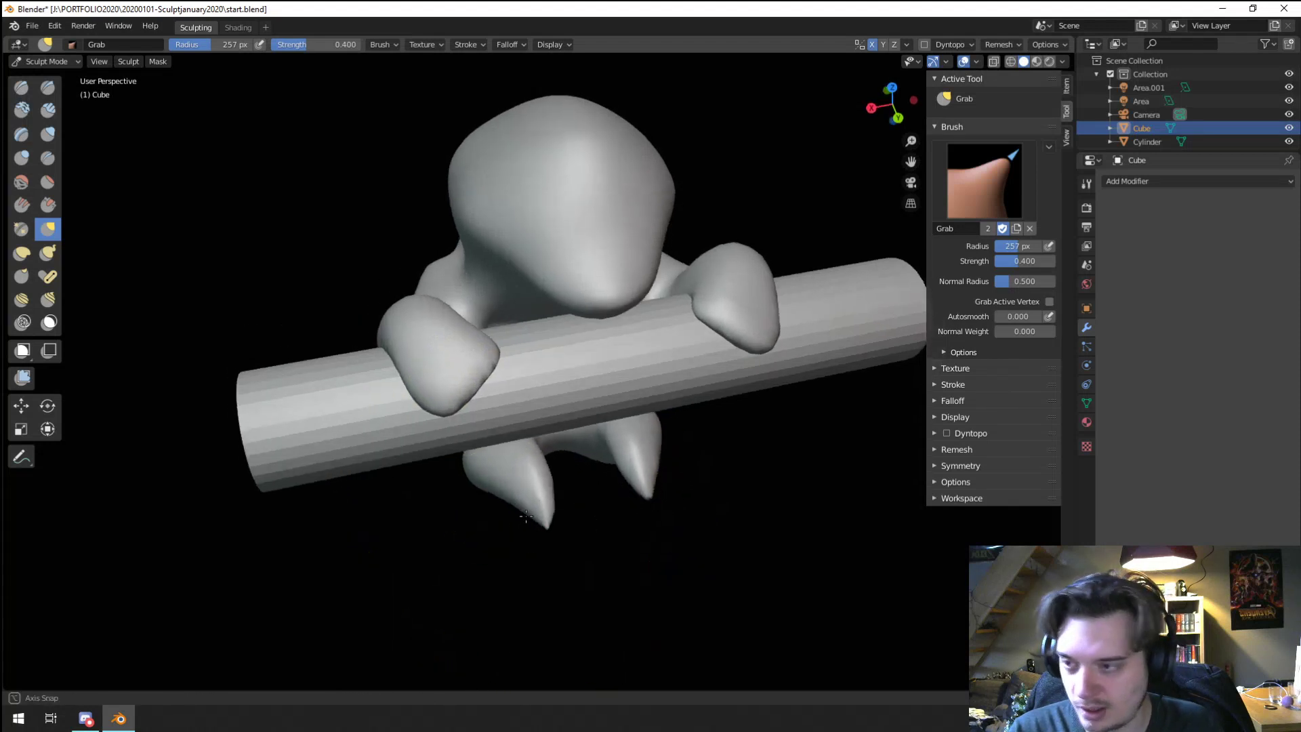
Step: Inflate the pointed feet with the Inflate/Deflate brush at a 177 px radius
left_click(47, 134)
left_click_drag(538, 493, 564, 499)
middle_click_drag(564, 499, 490, 363)
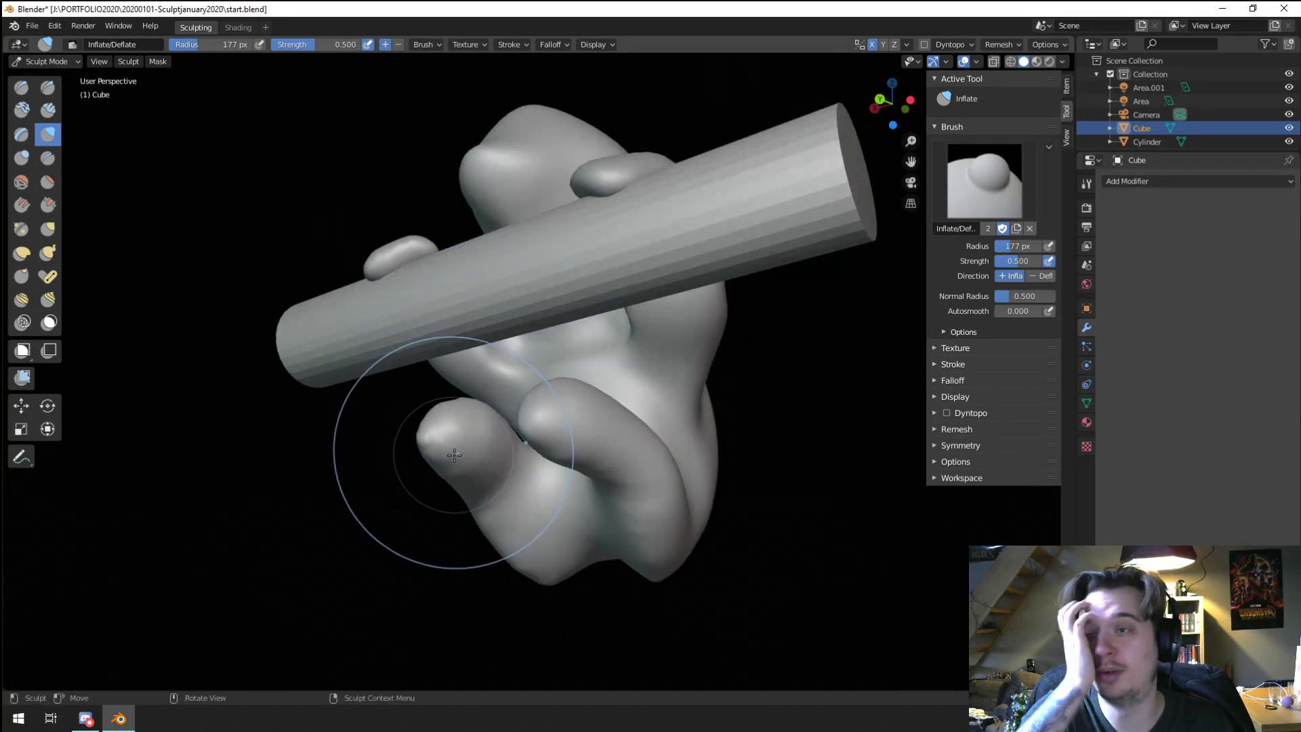
Step: Work the area between the legs with the Crease brush at a 67 px radius, and adjust it with the Grab brush
mouse_move(529, 515)
middle_mouse_down()
mouse_move(581, 441)
mouse_move(508, 436)
mouse_move(505, 453)
mouse_move(479, 450)
middle_mouse_up()
key("g")
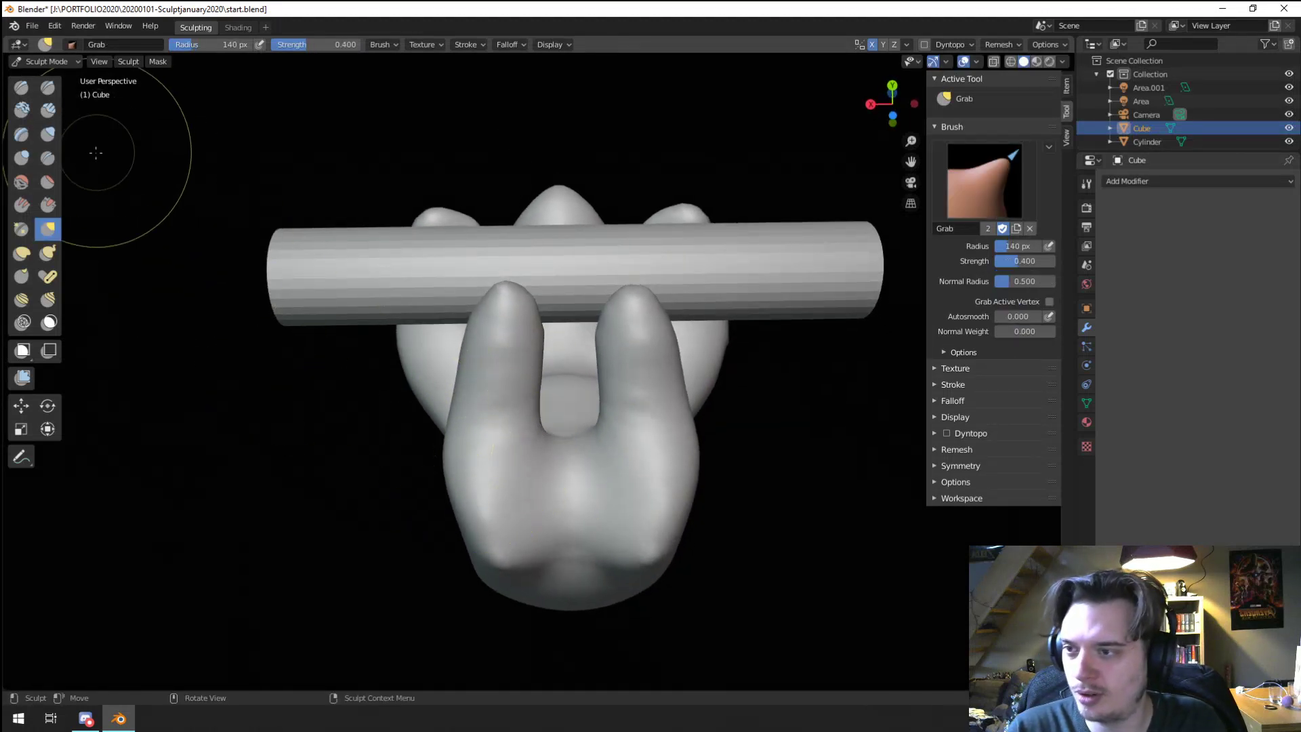
left_click(52, 157)
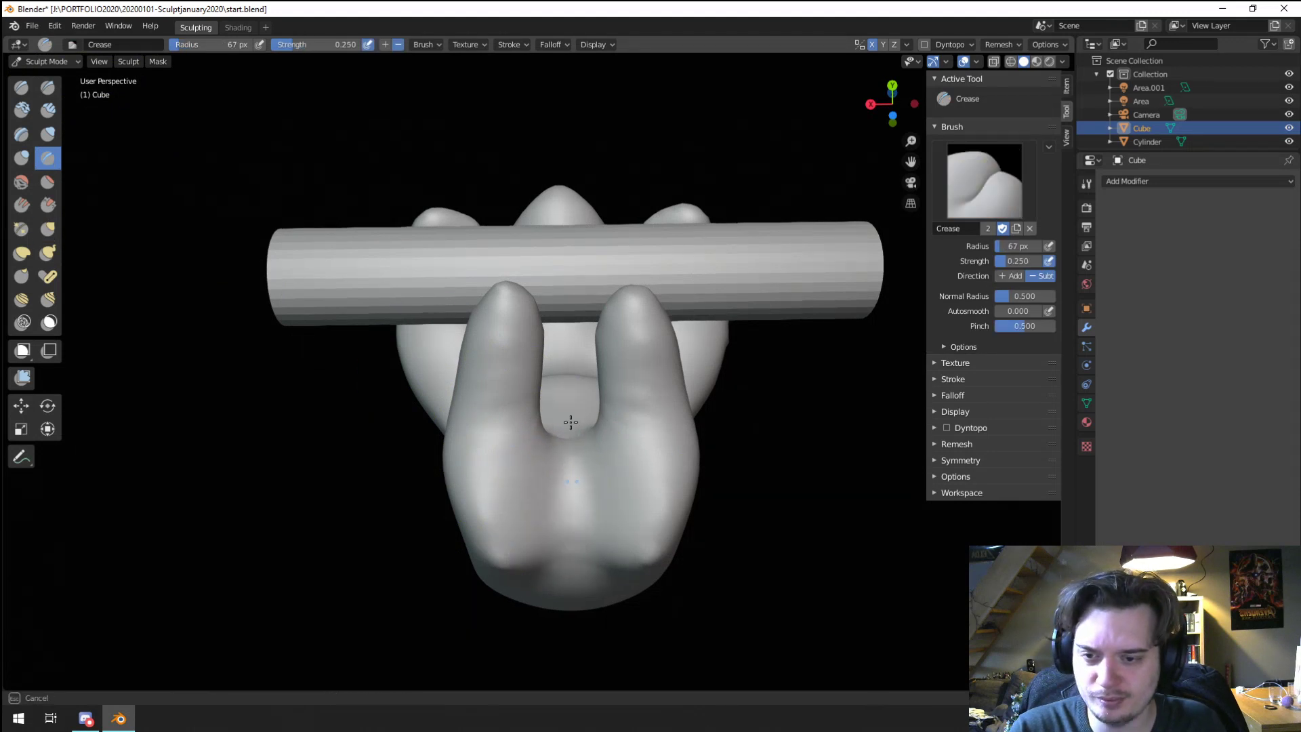
key("g")
mouse_move(555, 481)
middle_mouse_down()
mouse_move(532, 484)
mouse_move(561, 455)
middle_mouse_up()
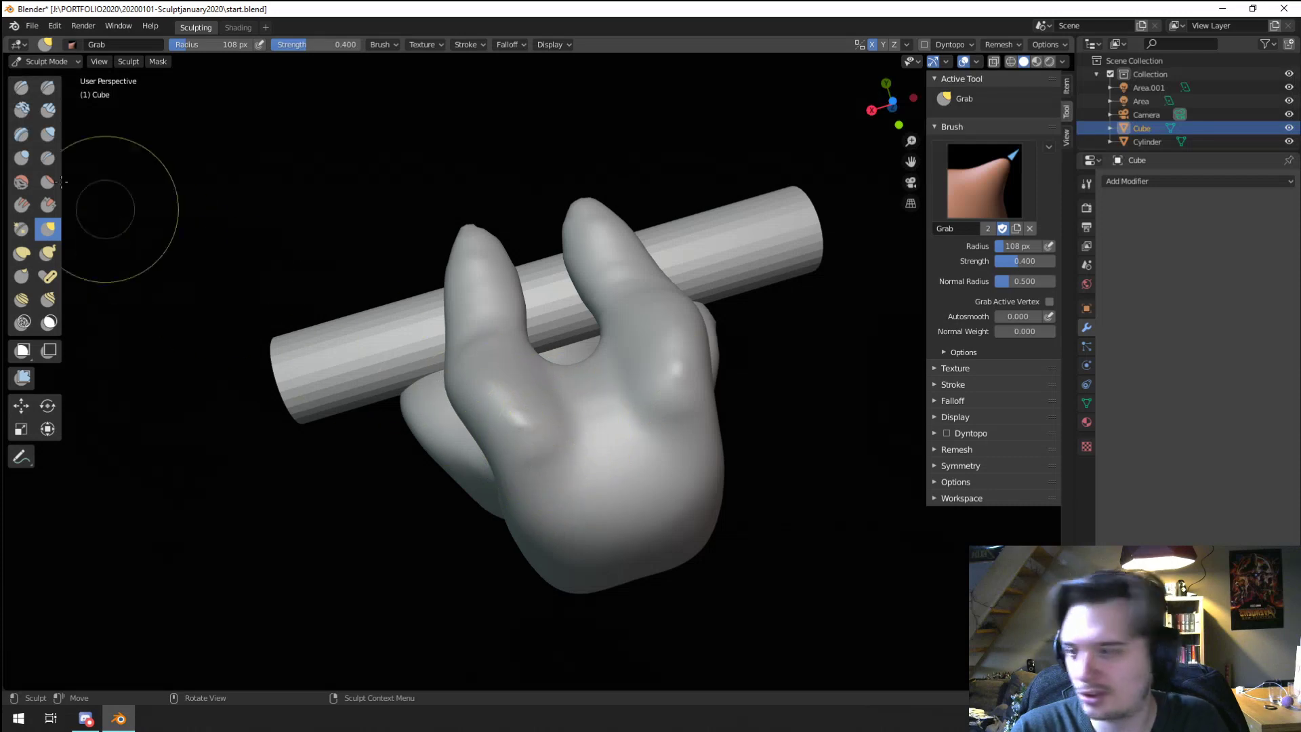
Step: Adjust the shape of the legs from below with the Grab brush
key("f")
left_click(500, 377)
middle_click_drag(495, 381, 486, 433)
left_click_drag(486, 434, 509, 434)
mouse_move(506, 430)
middle_mouse_down()
mouse_move(561, 368)
mouse_move(534, 454)
mouse_move(497, 416)
middle_mouse_up()
Step: Smooth out the back's side silhouette with the Grab brush at radii of 259, 153 and 197 px
scroll(531, 435, "down", 3)
key("f")
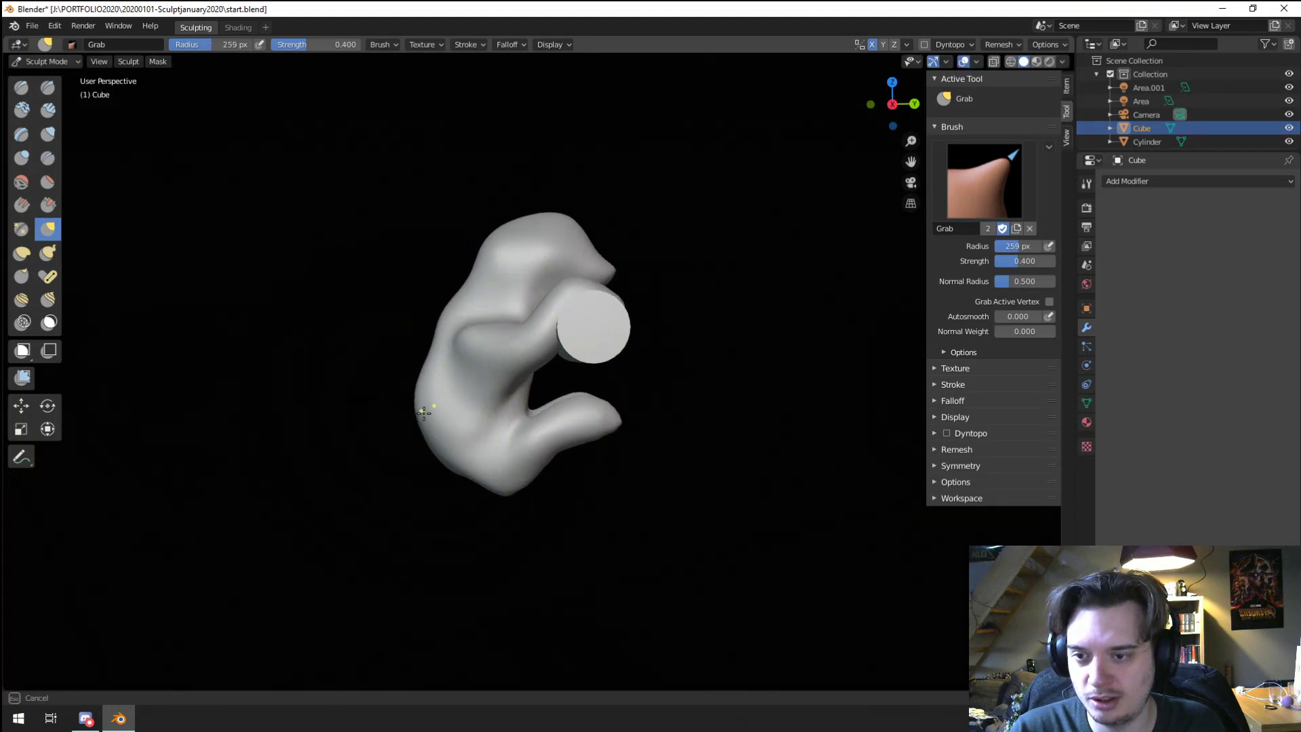
left_click(413, 410)
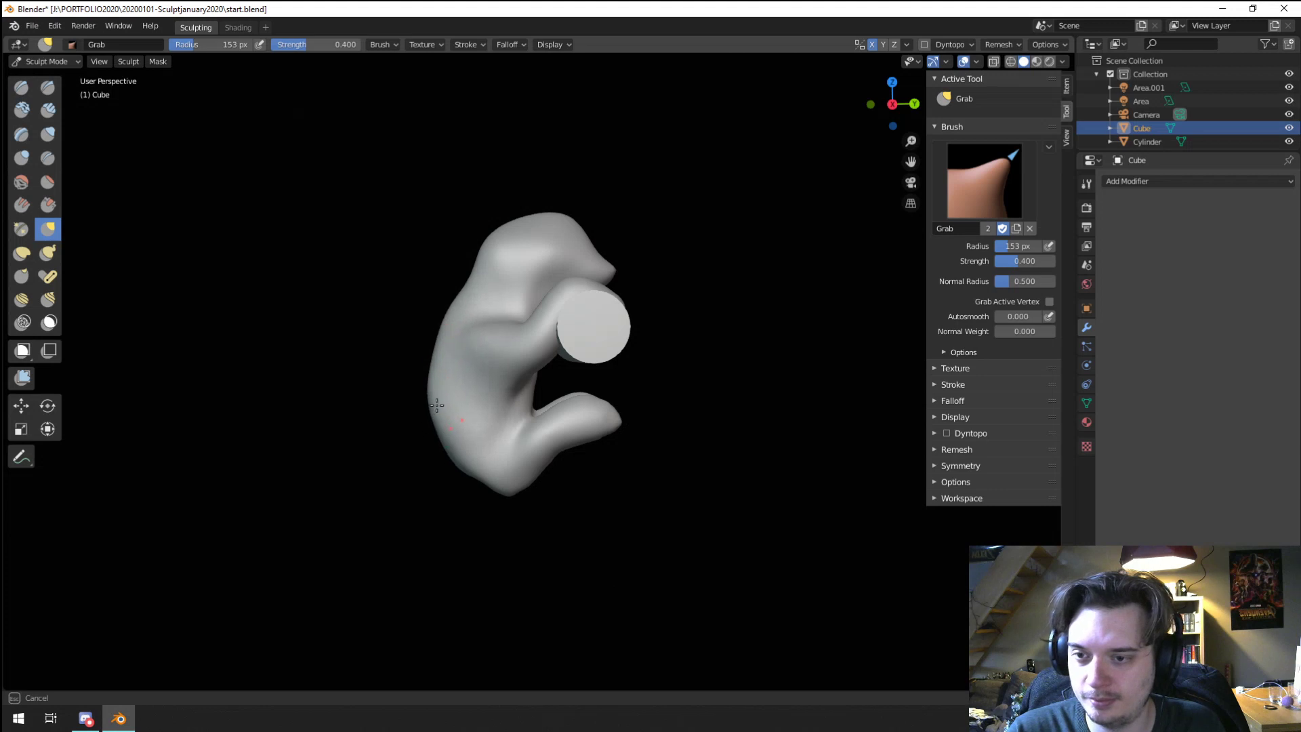
middle_click_drag(437, 405, 546, 380)
key("f")
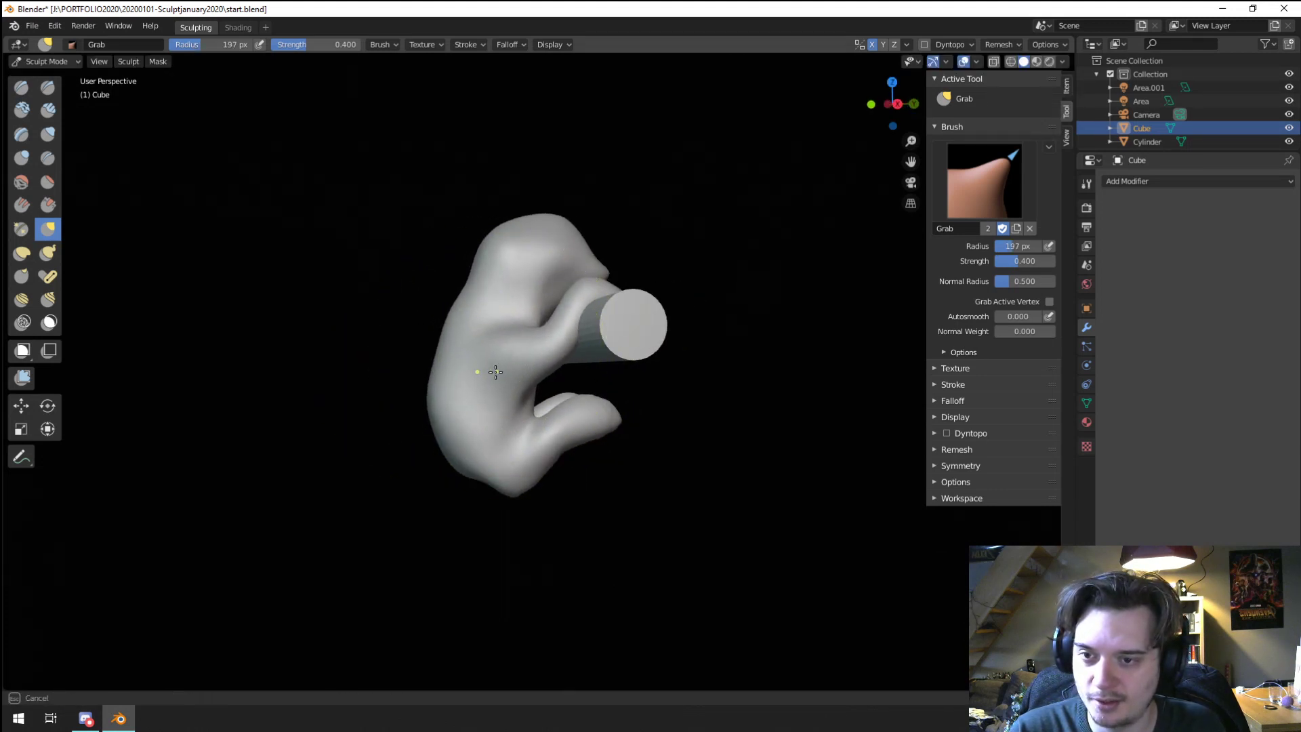
middle_click_drag(385, 377, 622, 311)
Step: Refine the snout's profile with the Grab brush at a 157 px radius
key("f")
left_click(580, 227)
left_click_drag(591, 228, 606, 244)
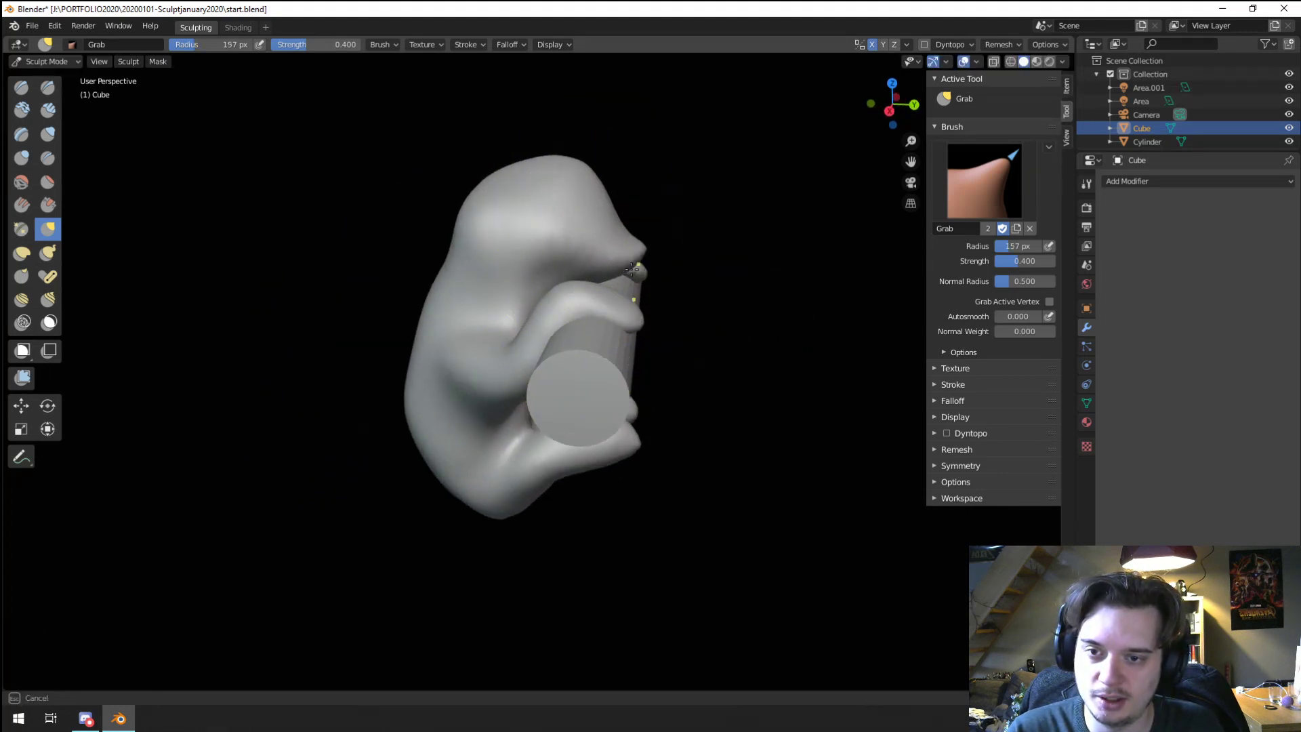
Step: Push the crown of the head down with the Grab brush at a 206 px radius
middle_click_drag(627, 260, 538, 246)
key("f")
left_click(482, 221)
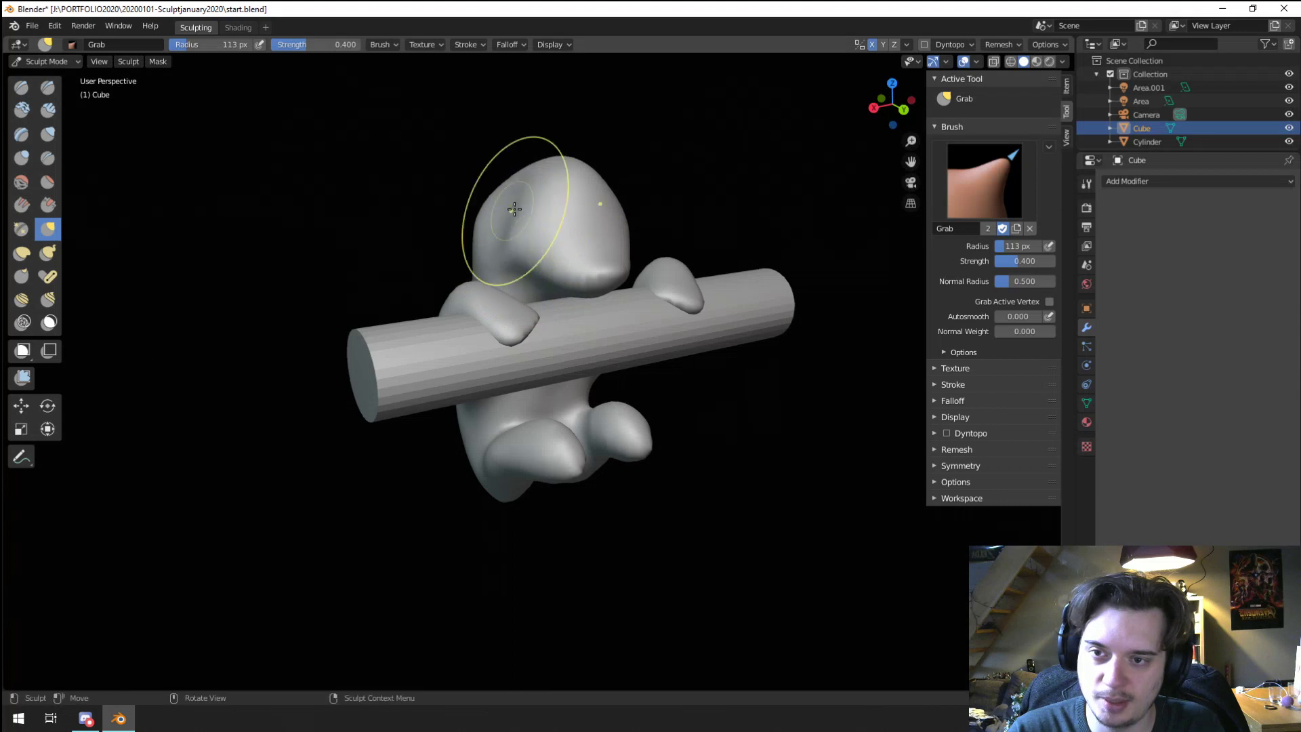
key("f")
left_click(577, 211)
mouse_move(572, 199)
left_mouse_down()
mouse_move(557, 232)
mouse_move(500, 264)
left_mouse_up()
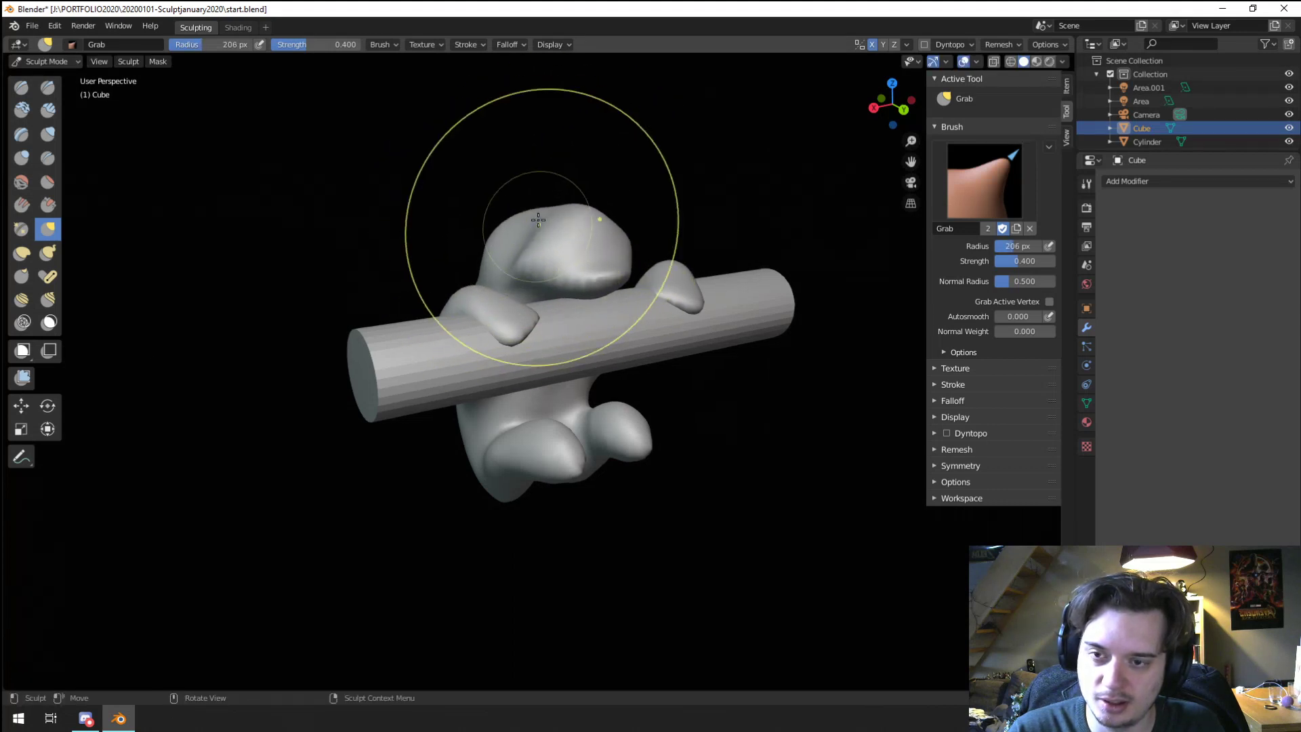
Step: Fill out the arms and hands with the Inflate brush at a 97 px radius
mouse_move(538, 220)
middle_mouse_down()
mouse_move(495, 234)
mouse_move(537, 223)
mouse_move(472, 300)
mouse_move(321, 316)
middle_mouse_up()
key("f")
left_click(561, 256)
left_click(47, 134)
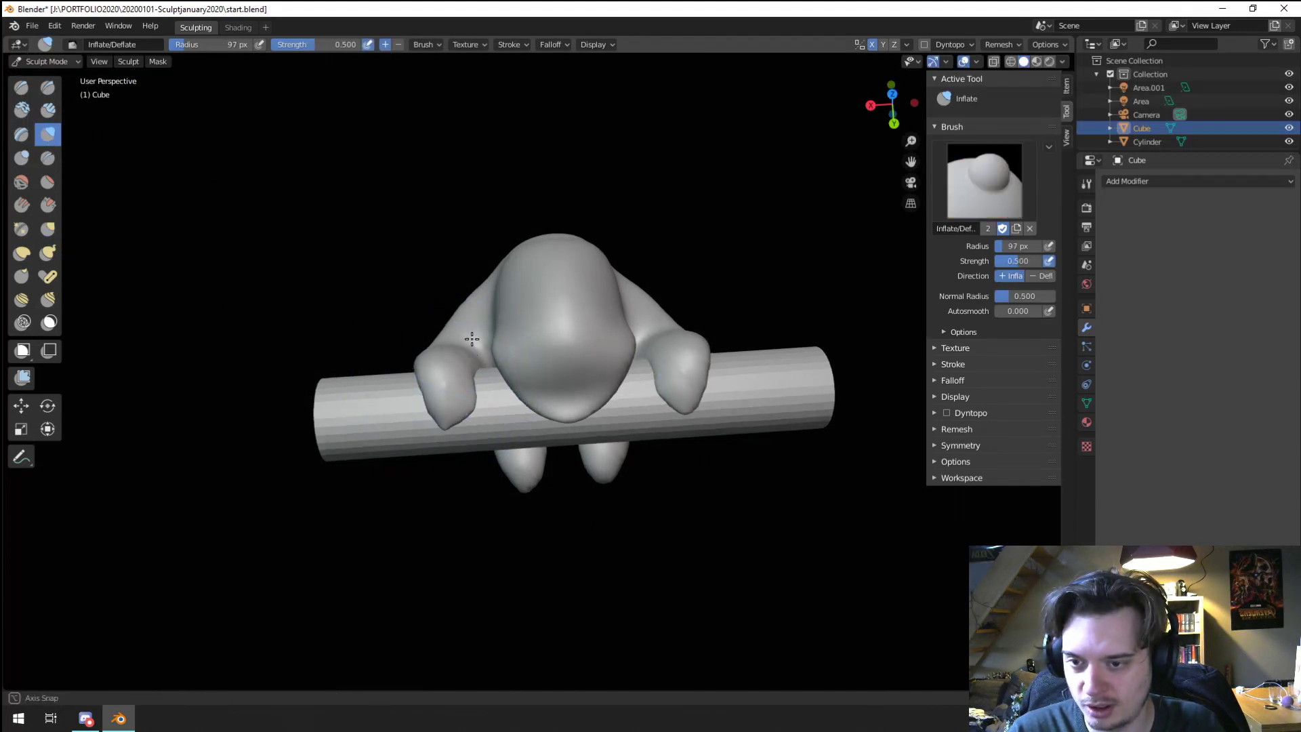
key("g")
mouse_move(467, 336)
middle_mouse_down()
mouse_move(450, 357)
mouse_move(486, 349)
mouse_move(458, 290)
mouse_move(456, 372)
mouse_move(474, 346)
mouse_move(572, 343)
middle_mouse_up()
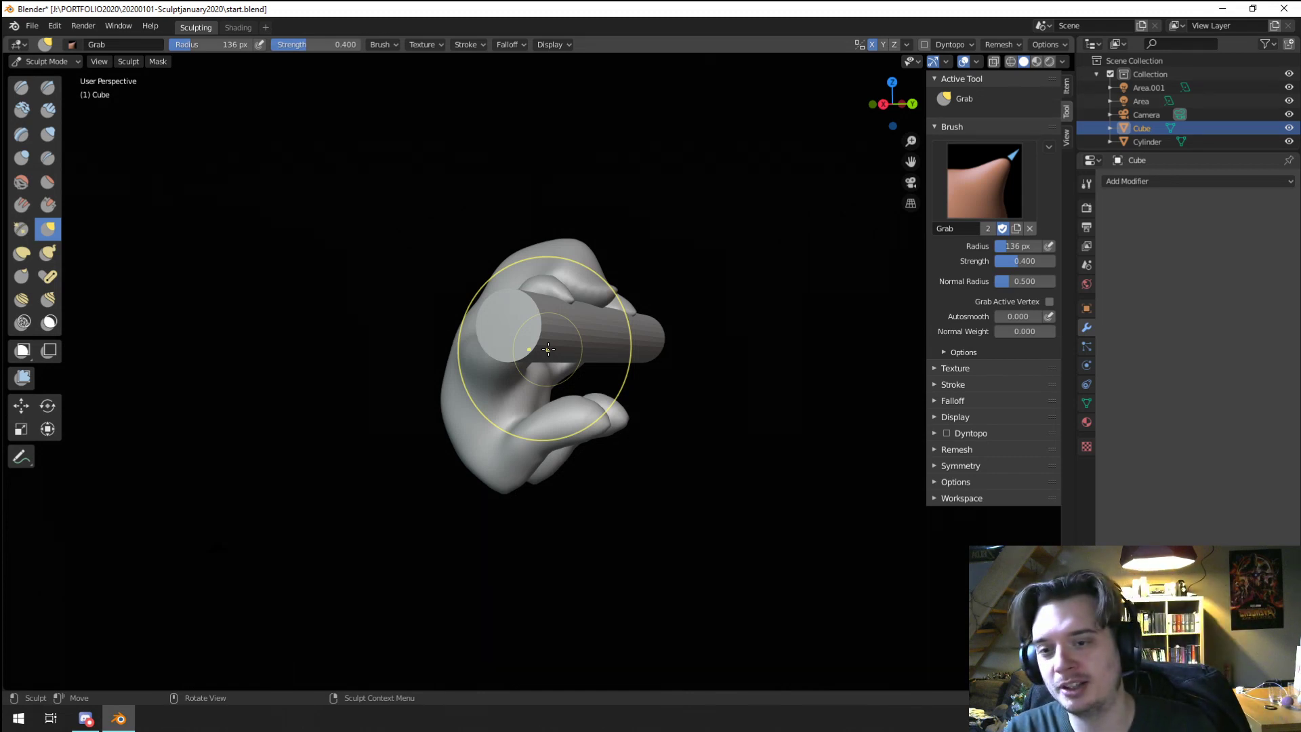
Step: Adjust the outer shape of the legs from below with the Grab brush at a 163 px radius
middle_click_drag(548, 349, 198, 448)
scroll(327, 423, "up", 3)
middle_click_drag(327, 424, 448, 515)
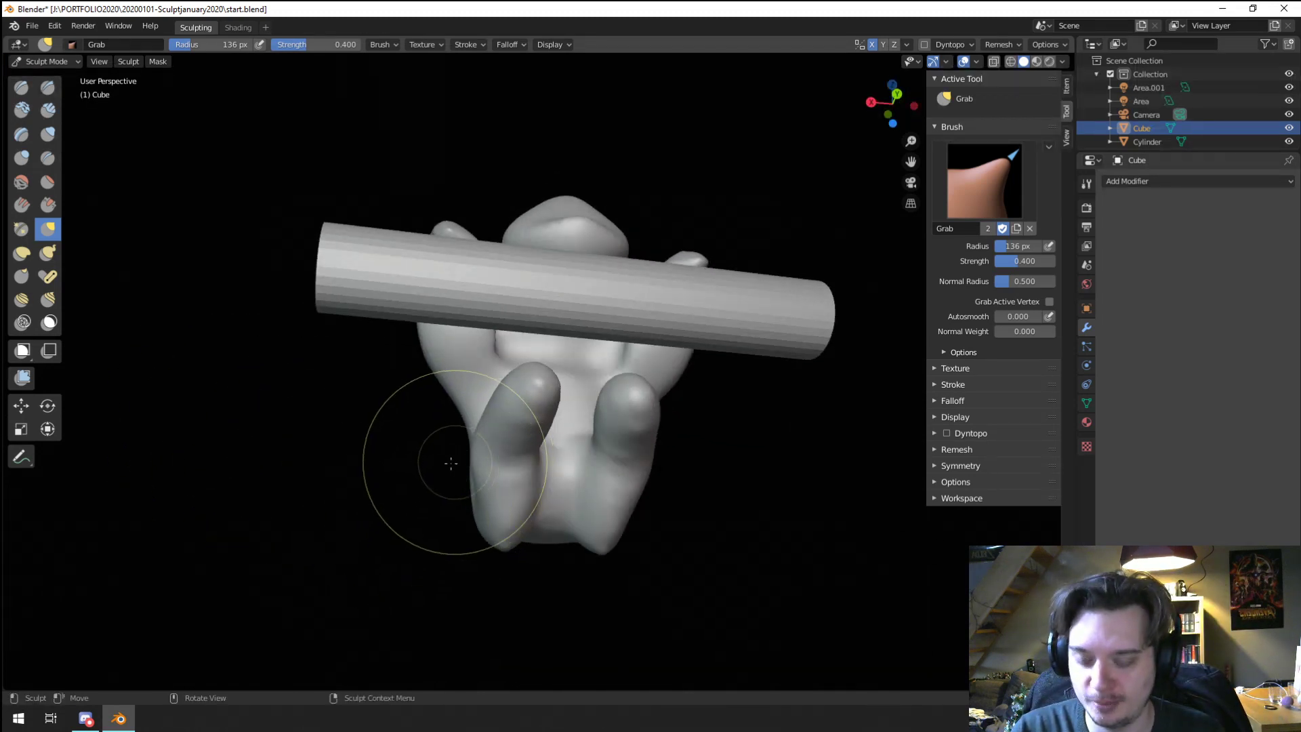
key("f")
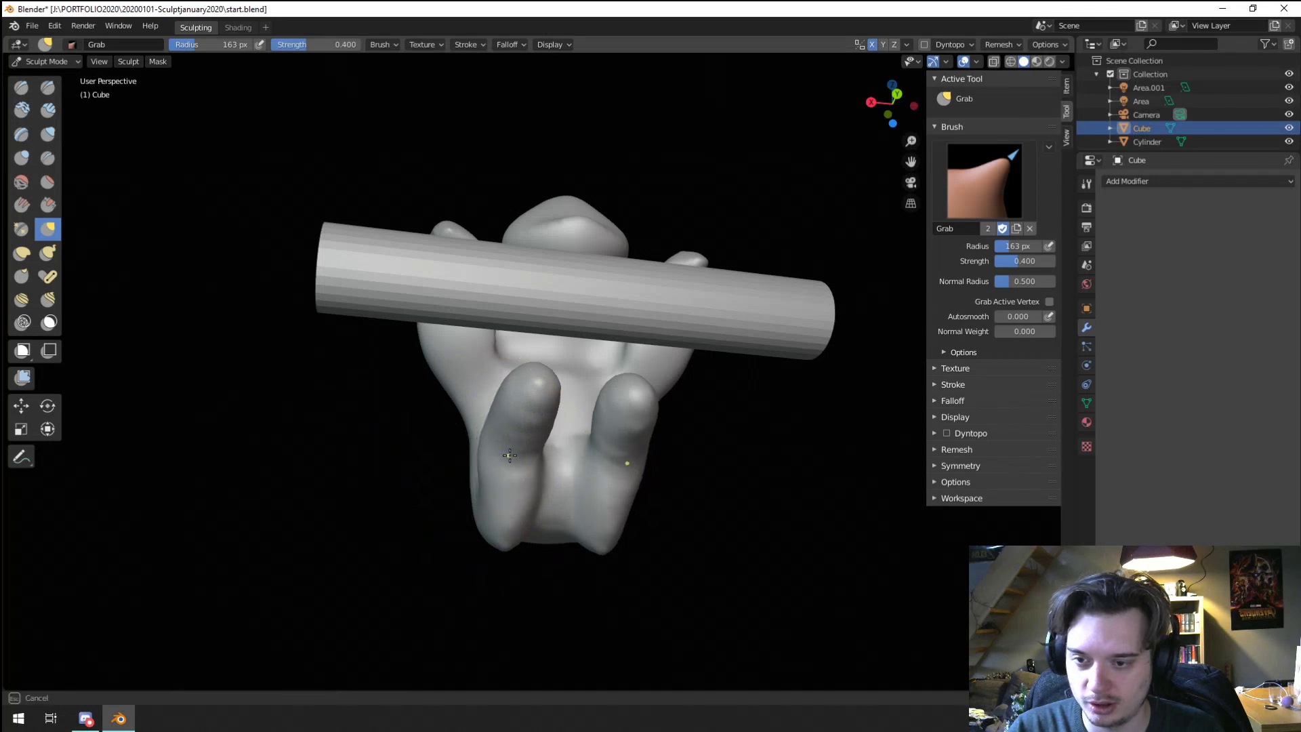
middle_click_drag(508, 458, 465, 407)
mouse_move(464, 407)
left_mouse_down()
mouse_move(535, 458)
mouse_move(502, 436)
mouse_move(525, 391)
mouse_move(517, 352)
mouse_move(508, 407)
mouse_move(517, 363)
mouse_move(523, 431)
mouse_move(525, 395)
left_mouse_up()
mouse_move(525, 396)
middle_mouse_down()
mouse_move(430, 494)
mouse_move(427, 421)
middle_mouse_up()
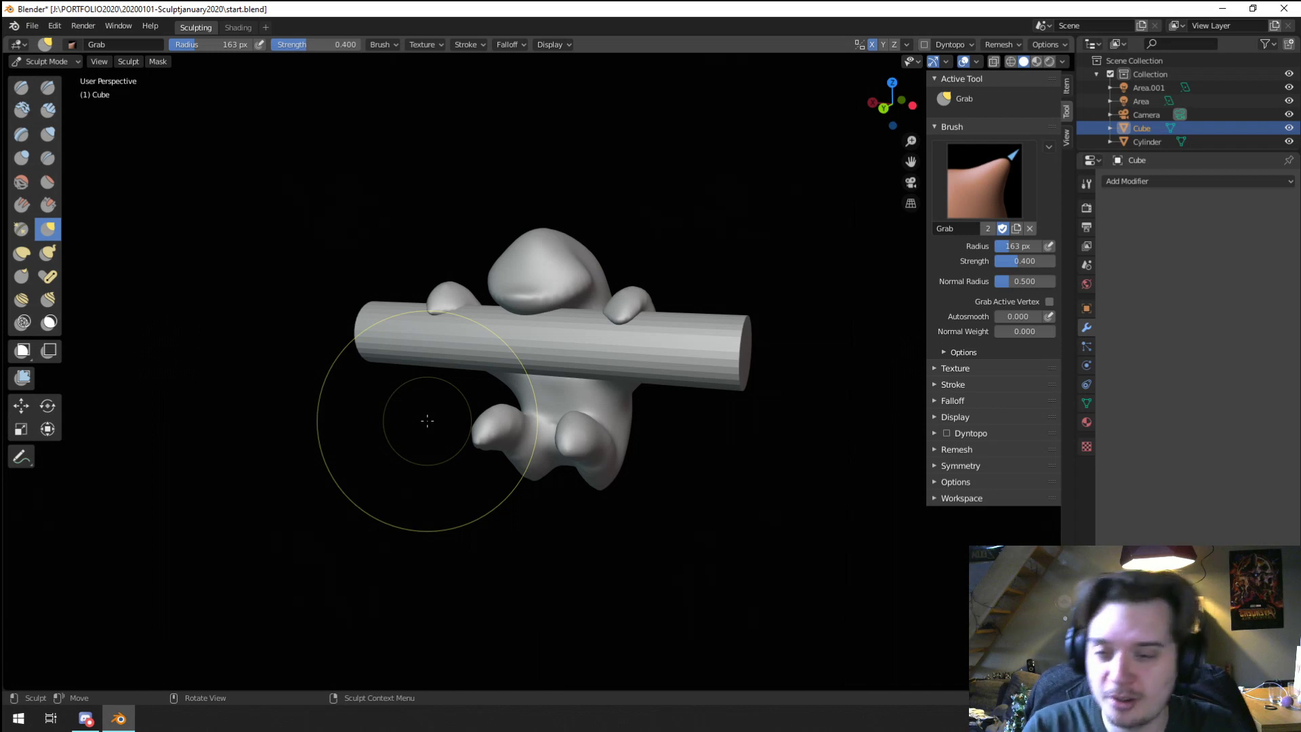
Step: Refine the lower sides of the head with the Grab brush at a 116 px radius
mouse_move(427, 421)
middle_mouse_down()
mouse_move(450, 537)
mouse_move(544, 220)
mouse_move(540, 314)
mouse_move(450, 318)
mouse_move(540, 305)
mouse_move(546, 338)
mouse_move(594, 330)
mouse_move(515, 323)
middle_mouse_up()
key("f")
left_click(544, 338)
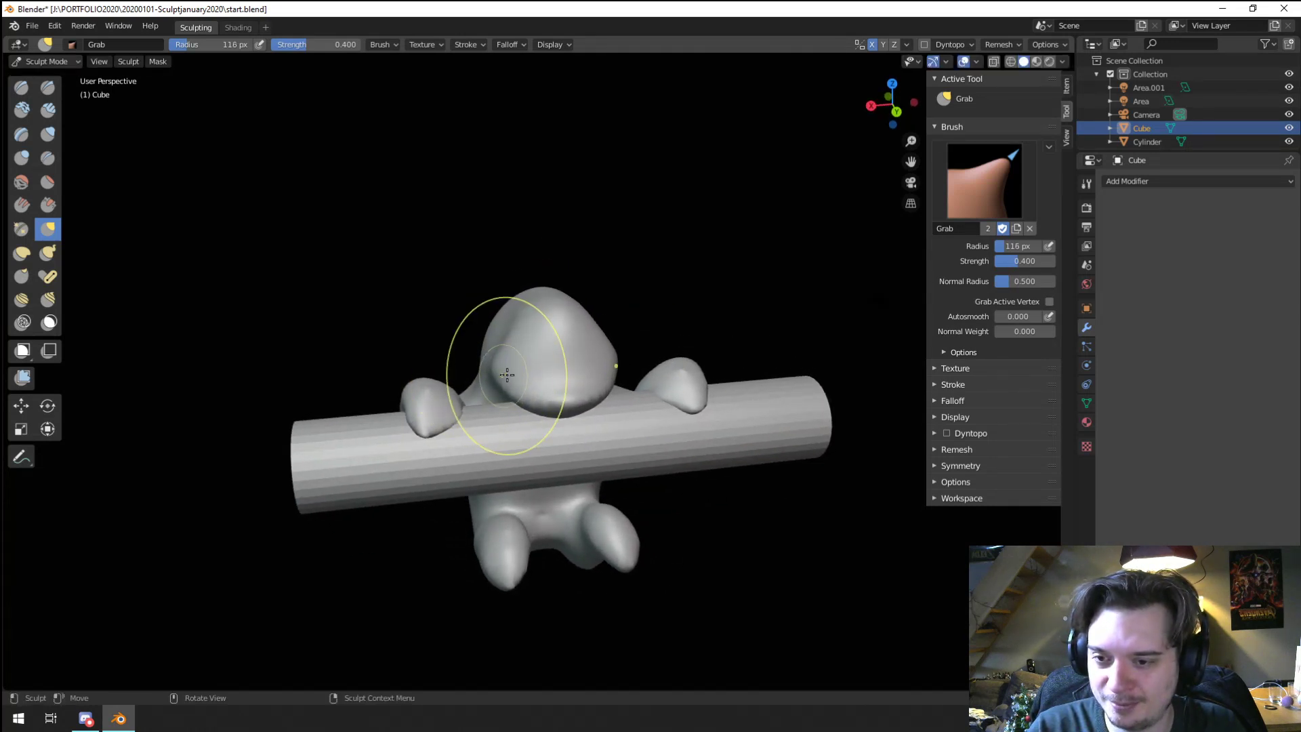
mouse_move(507, 375)
middle_mouse_down()
mouse_move(522, 313)
mouse_move(511, 332)
mouse_move(576, 298)
mouse_move(653, 282)
mouse_move(407, 346)
mouse_move(499, 400)
middle_mouse_up()
Step: Define the fold where the arms meet the back with the Crease brush at a 60 px radius
left_click(49, 160)
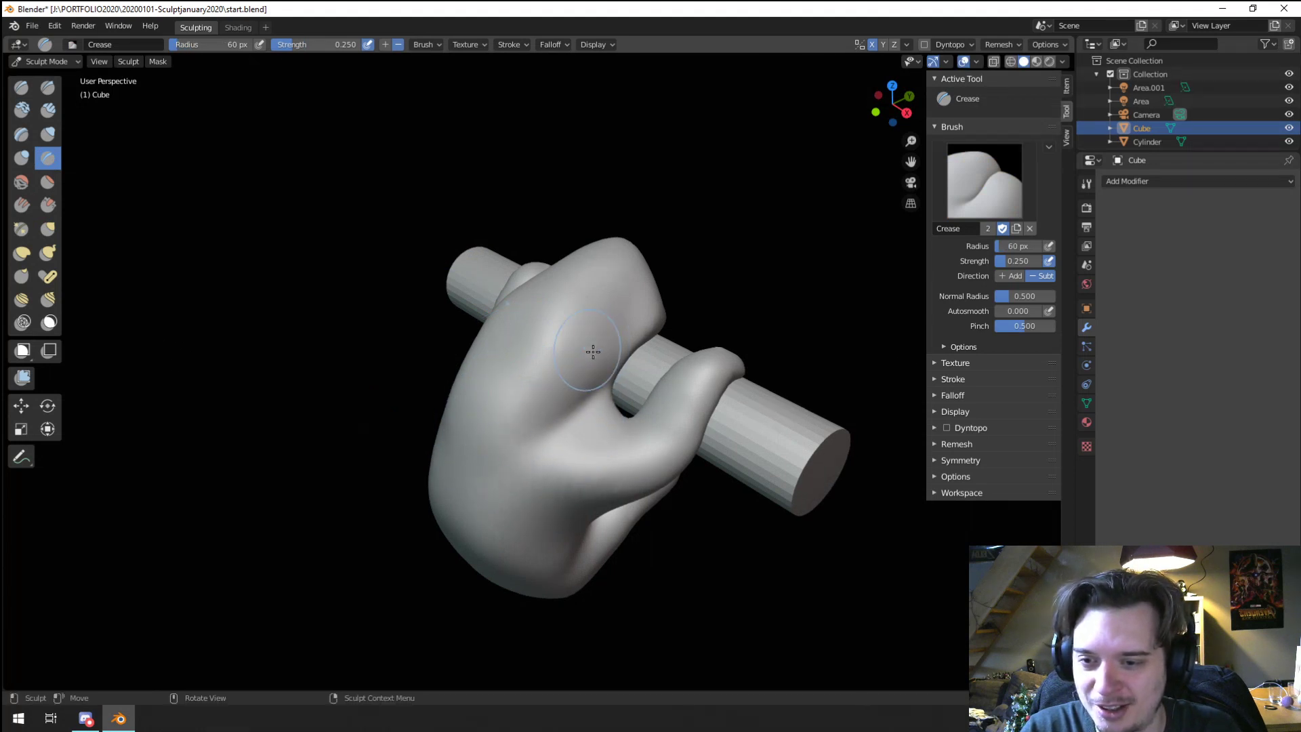
mouse_move(593, 351)
middle_mouse_down()
mouse_move(597, 373)
mouse_move(561, 363)
mouse_move(525, 560)
middle_mouse_up()
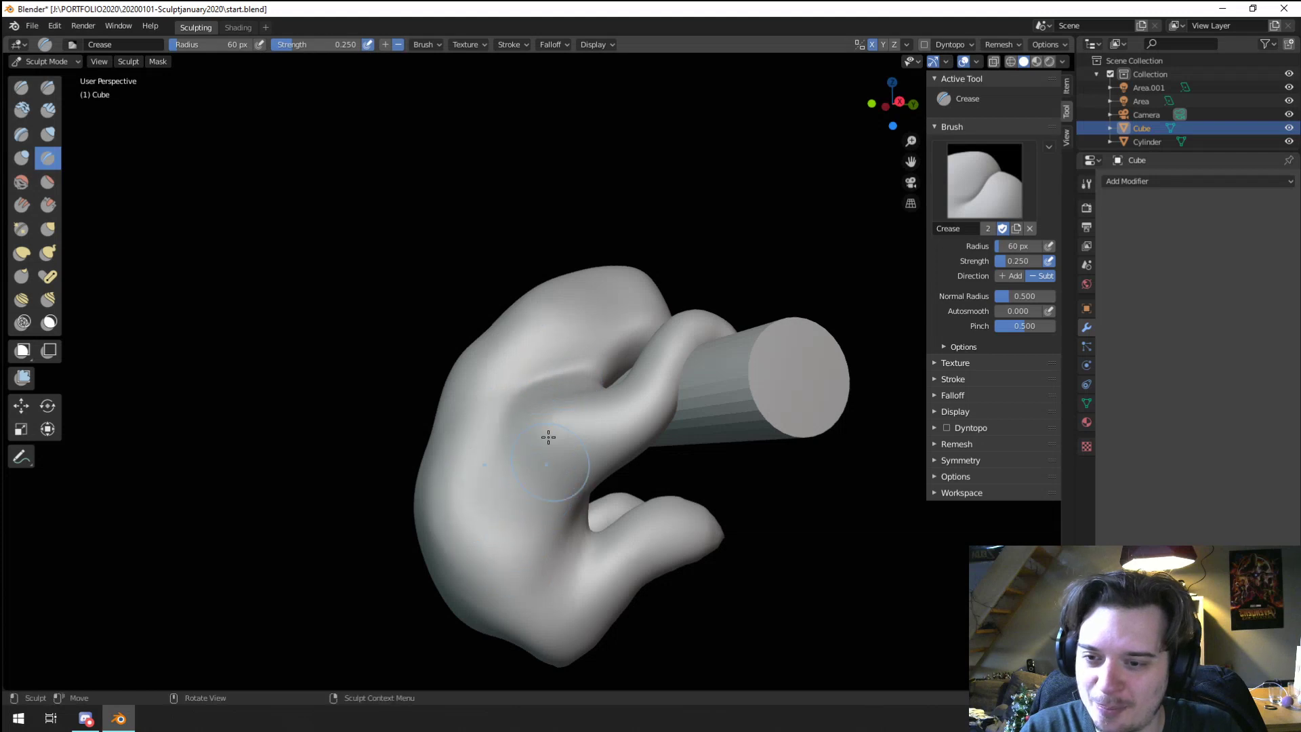
middle_click_drag(516, 424, 569, 381)
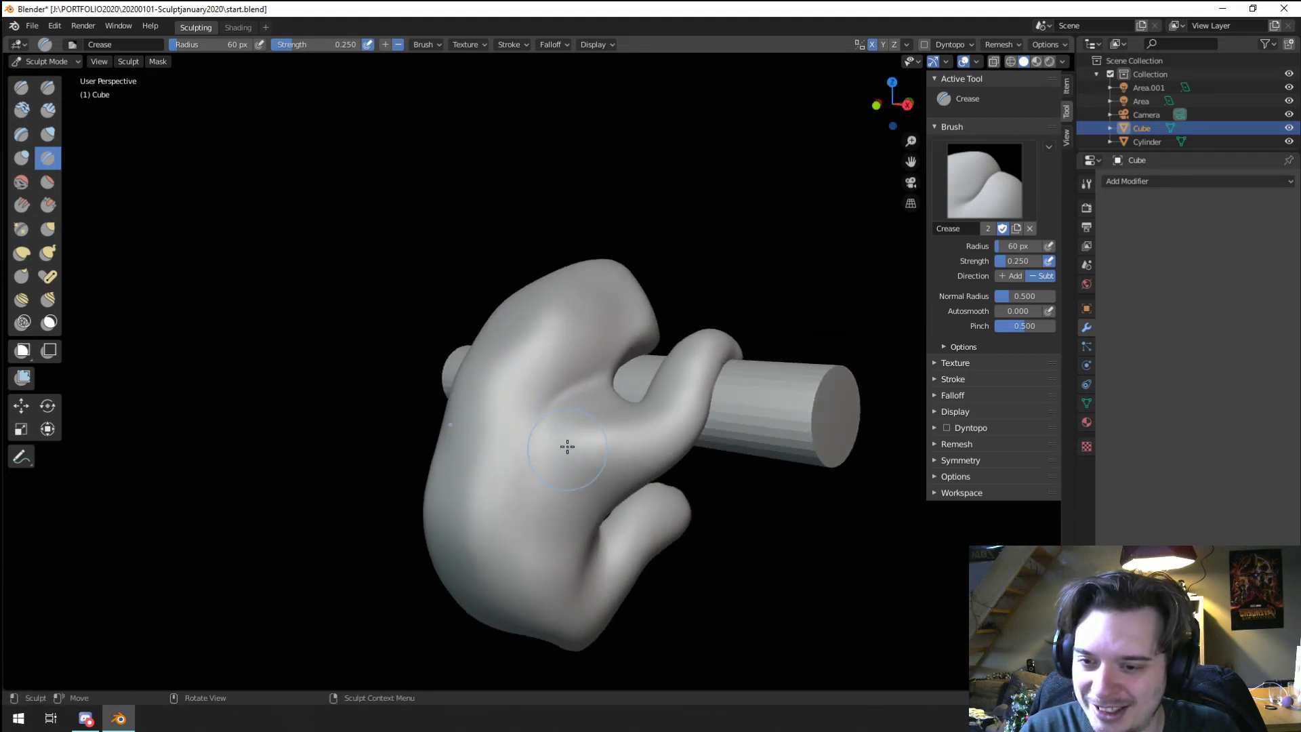
mouse_move(568, 447)
middle_mouse_down()
mouse_move(553, 605)
mouse_move(372, 395)
mouse_move(343, 470)
mouse_move(443, 394)
mouse_move(424, 342)
middle_mouse_up()
Step: Fill out the sides of the face with the Inflate brush at radii of 123 and 139 px
left_click(47, 135)
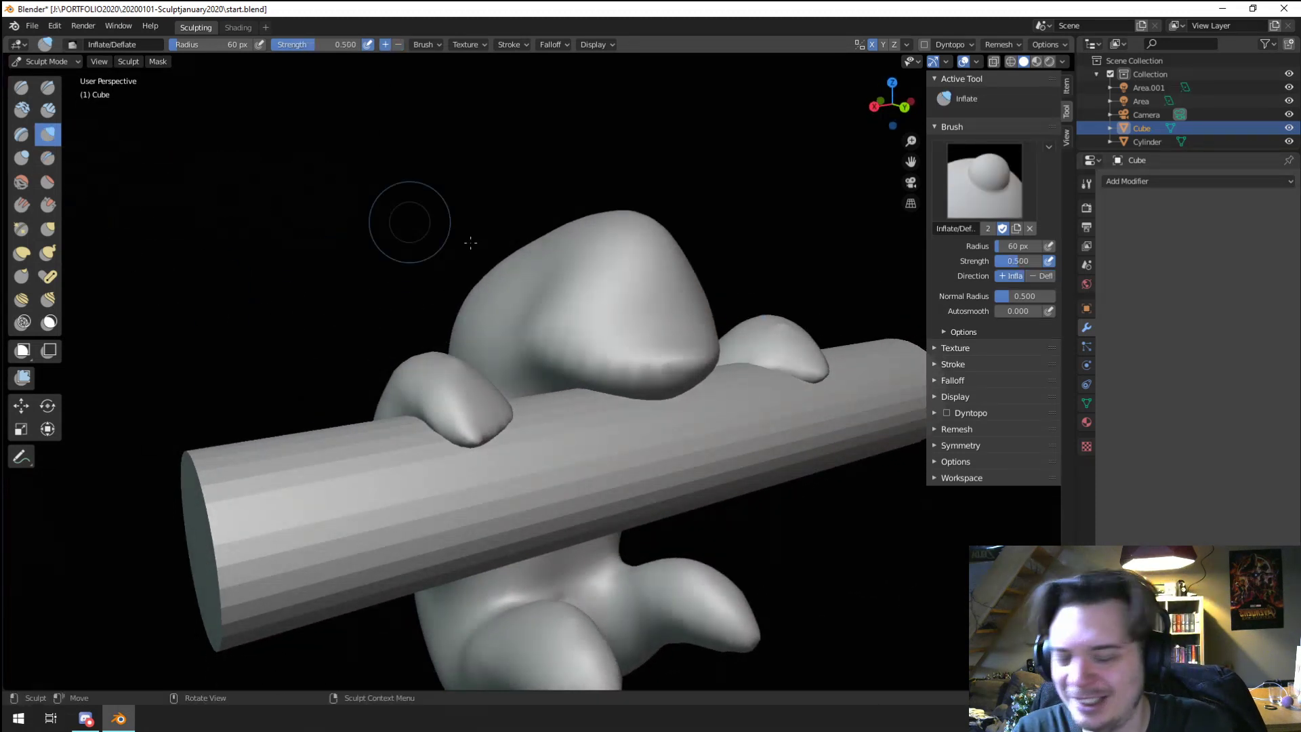
key("f")
left_click(600, 300)
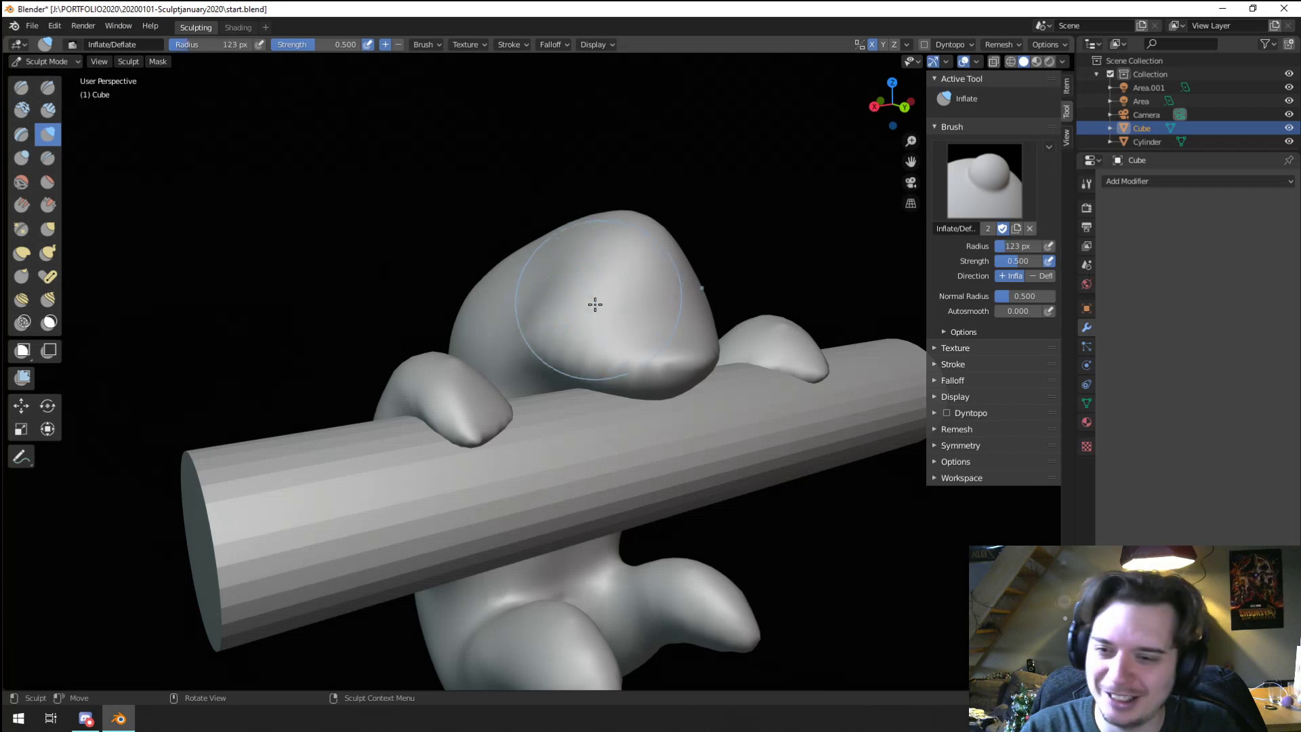
left_click_drag(538, 337, 745, 278)
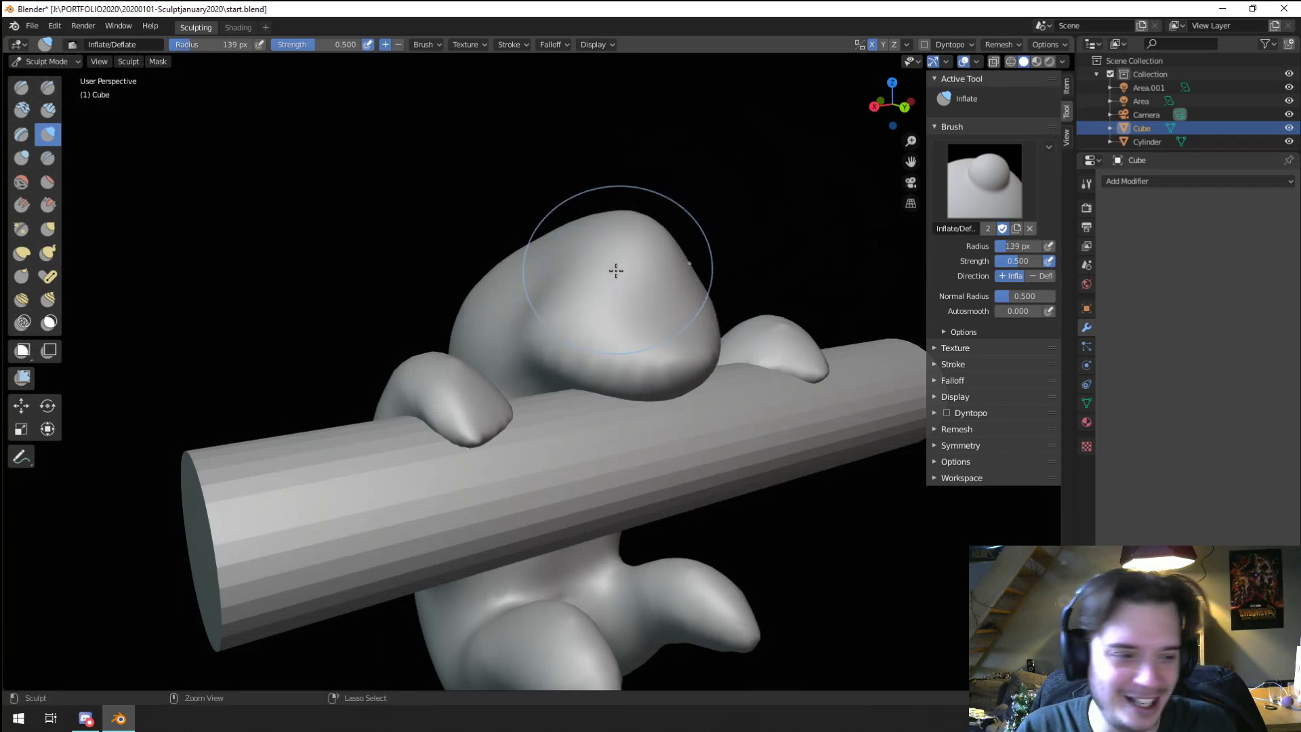
scroll(616, 271, "up", 4)
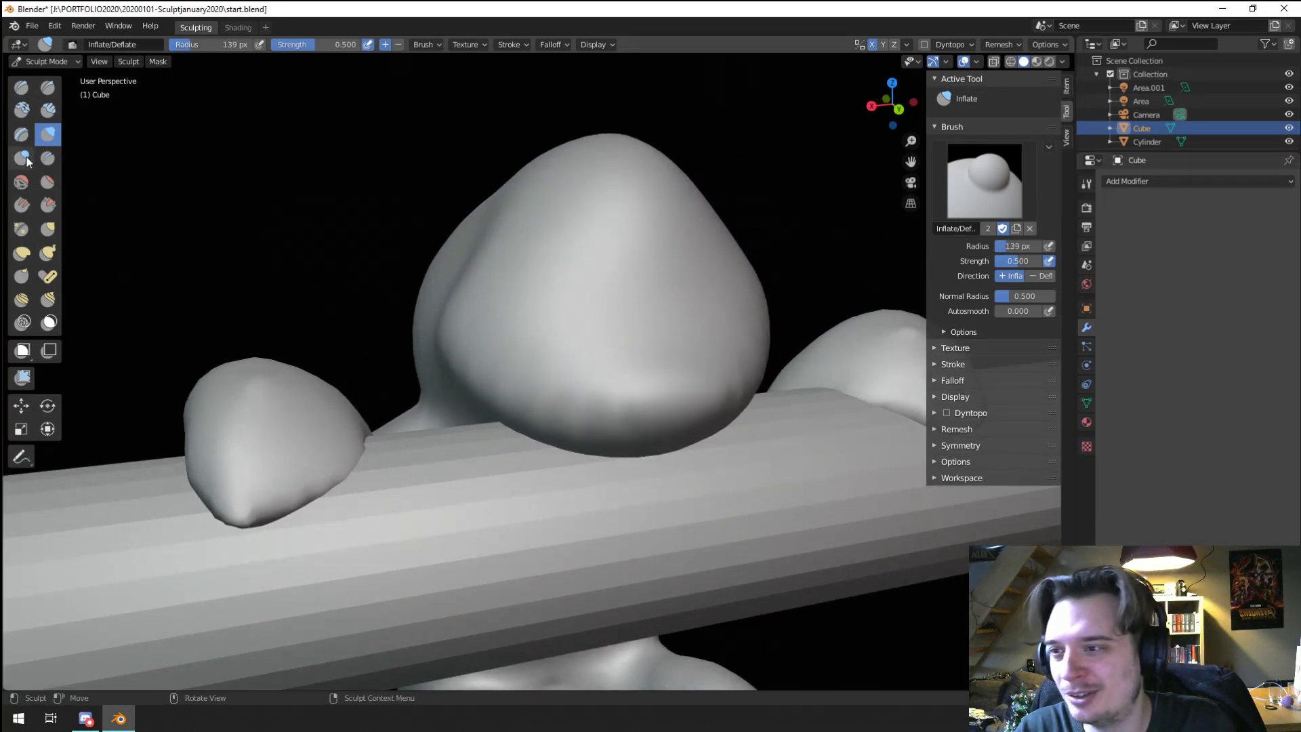
Step: Build up a rounded nose at the tip of the snout with the Blob brush at a 79 px radius
left_click(26, 159)
scroll(808, 128, "down", 2)
left_click(1000, 45)
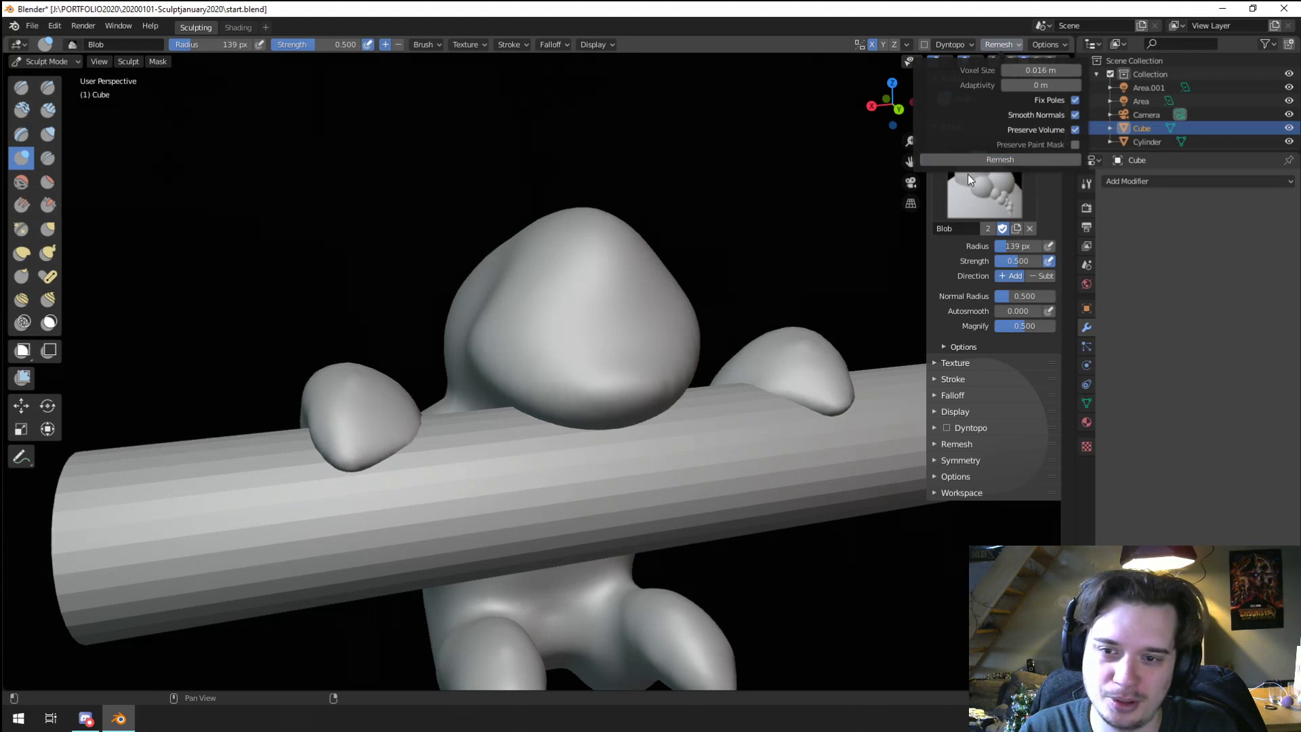
key("f")
left_click(618, 370)
left_click_drag(620, 372, 643, 381)
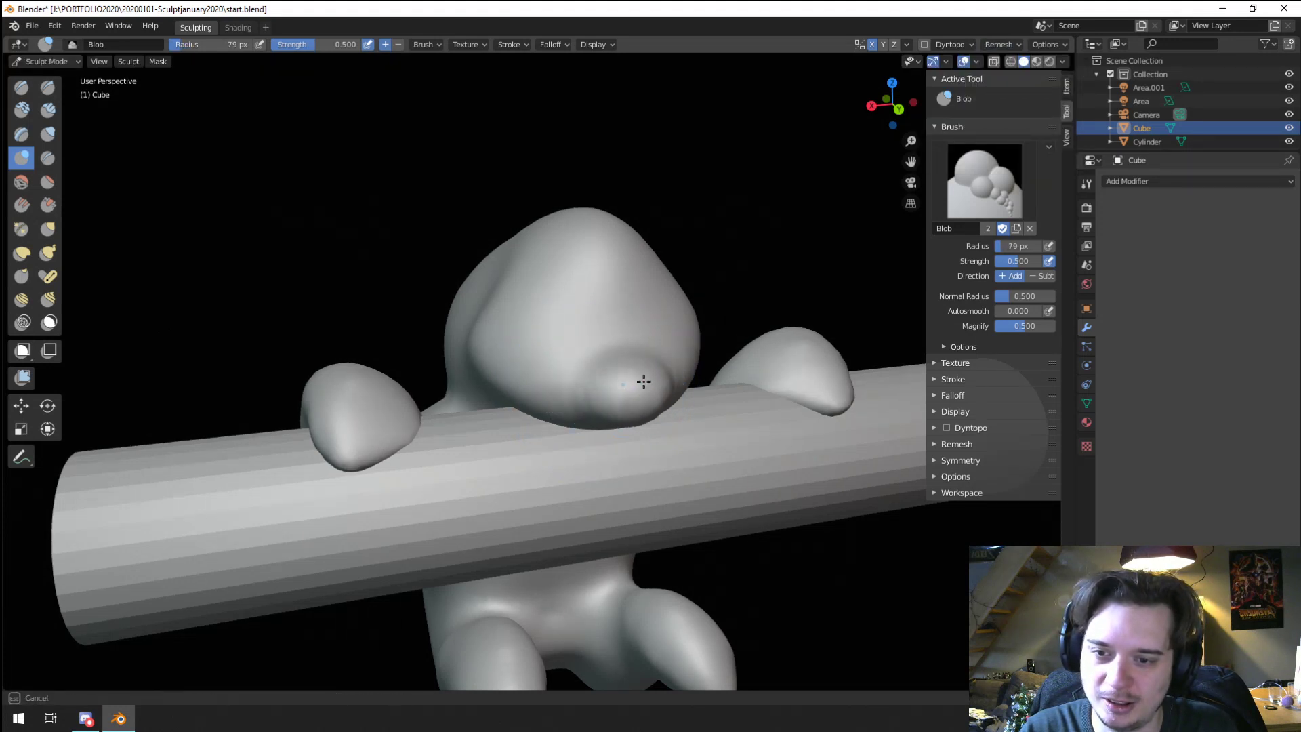
Step: Sink eye sockets into both sides of the face with the Blob brush at a 66 px radius
mouse_move(644, 382)
middle_mouse_down()
mouse_move(670, 325)
mouse_move(643, 263)
mouse_move(616, 275)
middle_mouse_up()
key("f")
left_click(589, 311)
left_click_drag(589, 311, 591, 300)
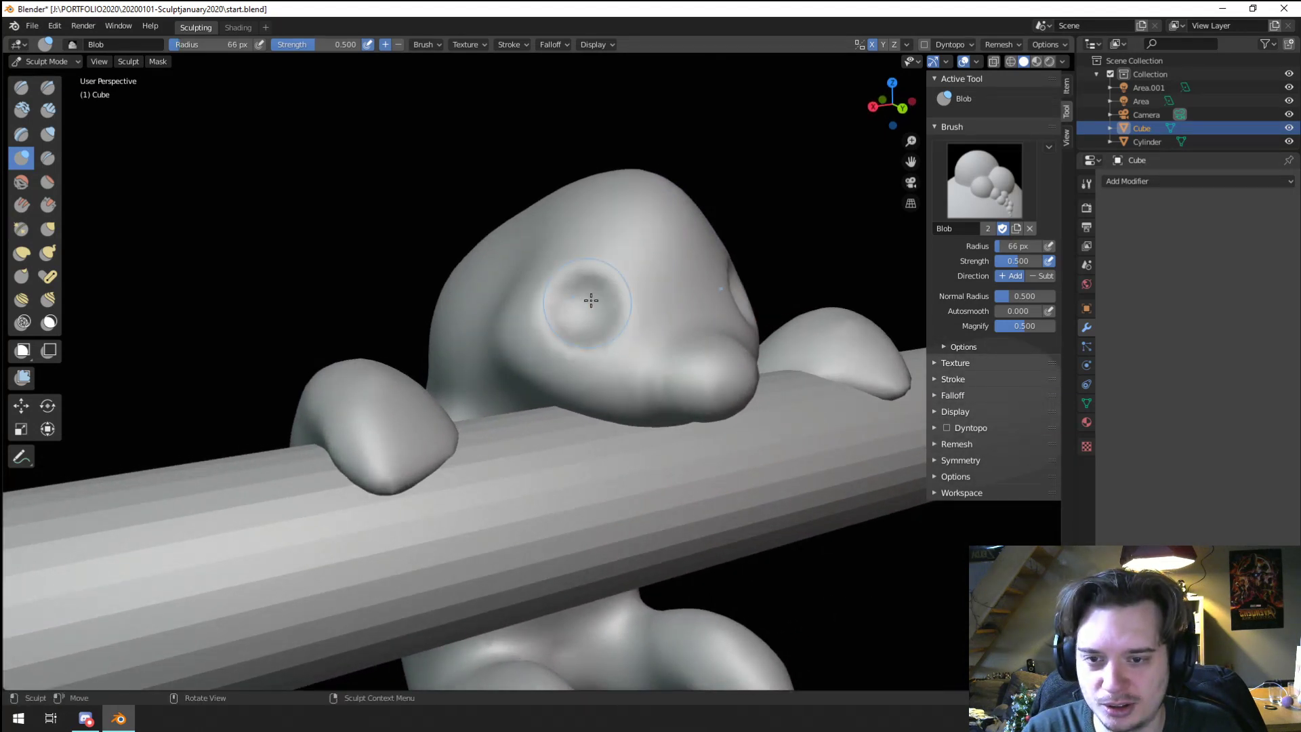
Step: Reshape the eye sockets and cheeks with the Grab brush at radii of 169 and 150 px
middle_click_drag(591, 300, 531, 319)
key("g")
left_click_drag(532, 319, 520, 353)
mouse_move(519, 352)
middle_mouse_down()
mouse_move(625, 291)
mouse_move(636, 369)
mouse_move(508, 314)
mouse_move(392, 320)
mouse_move(561, 264)
mouse_move(514, 433)
mouse_move(473, 456)
mouse_move(436, 401)
mouse_move(523, 316)
middle_mouse_up()
key("f")
left_click(567, 288)
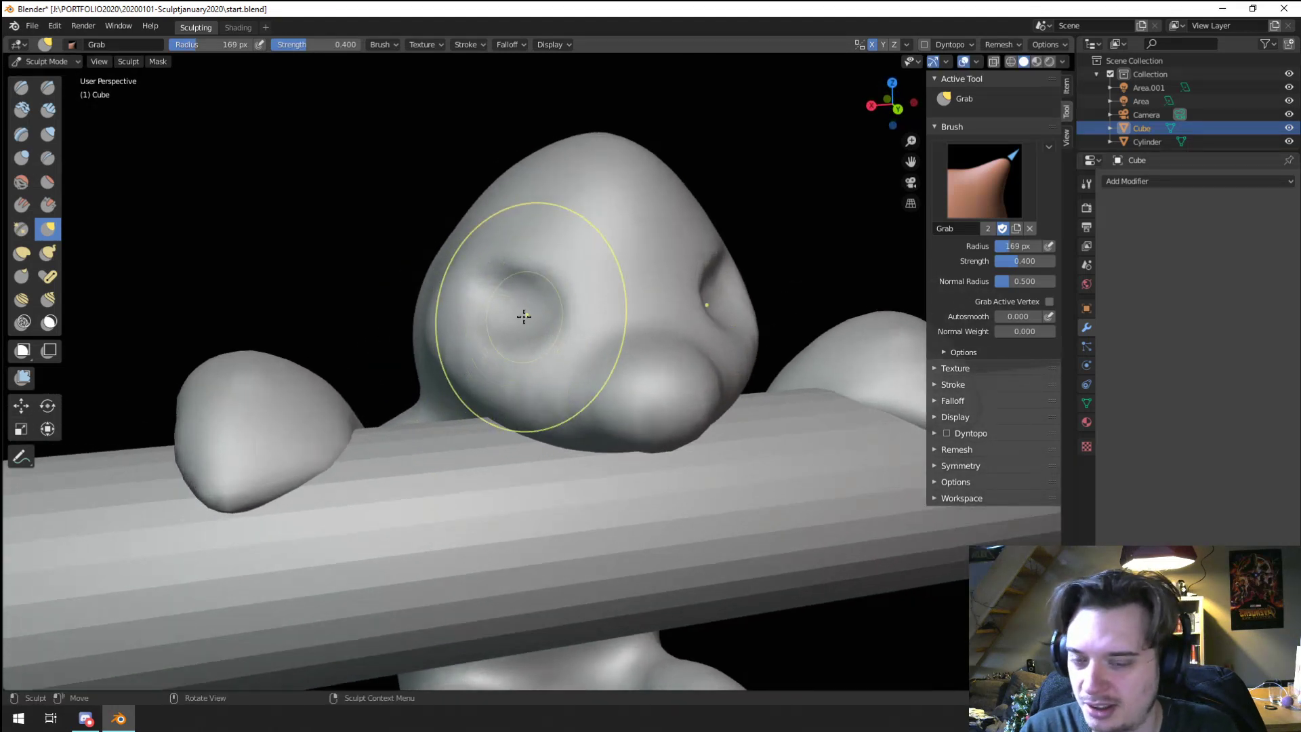
key("f")
left_click(550, 332)
left_click_drag(520, 312, 528, 299)
scroll(518, 339, "down", 6)
mouse_move(498, 417)
middle_mouse_down()
mouse_move(362, 413)
mouse_move(477, 382)
mouse_move(489, 421)
middle_mouse_up()
scroll(489, 422, "up", 2)
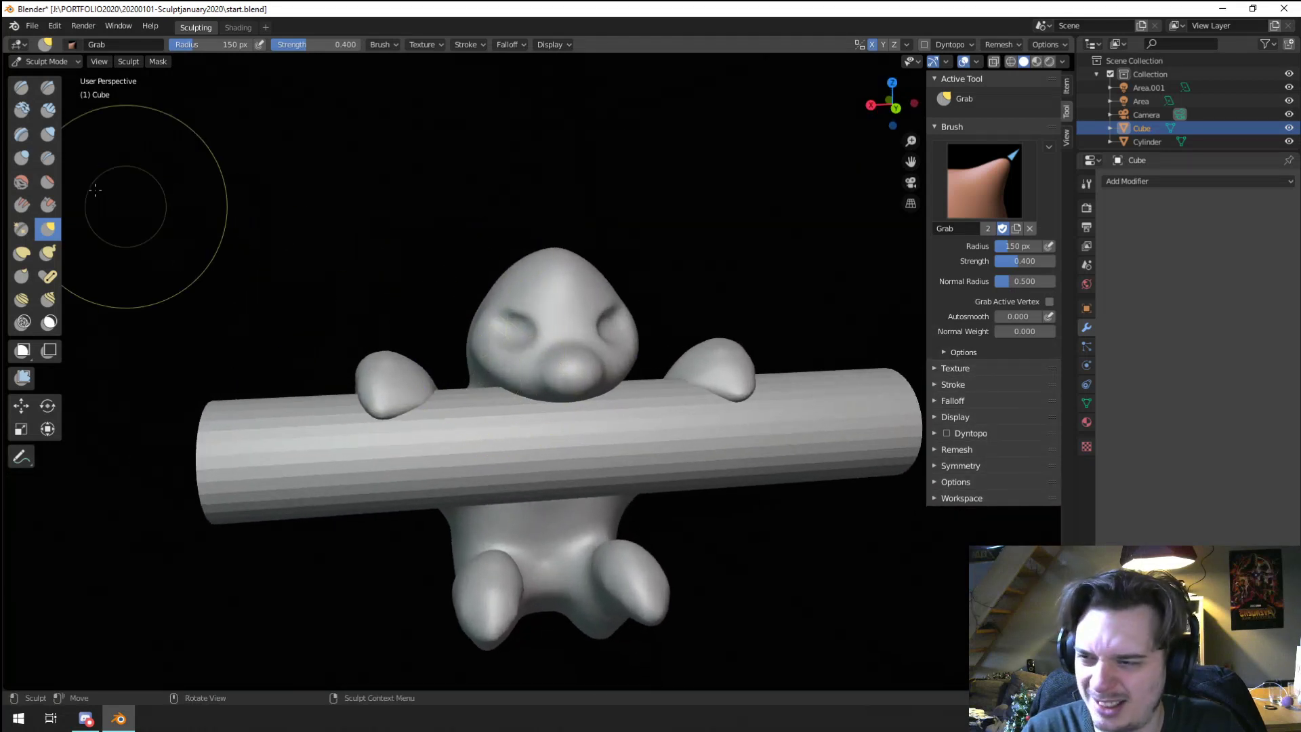
Step: Thicken the hands resting on the bar with the Inflate brush at an 80 px radius
left_click(47, 134)
middle_click_drag(429, 290, 386, 487)
scroll(386, 490, "up", 2)
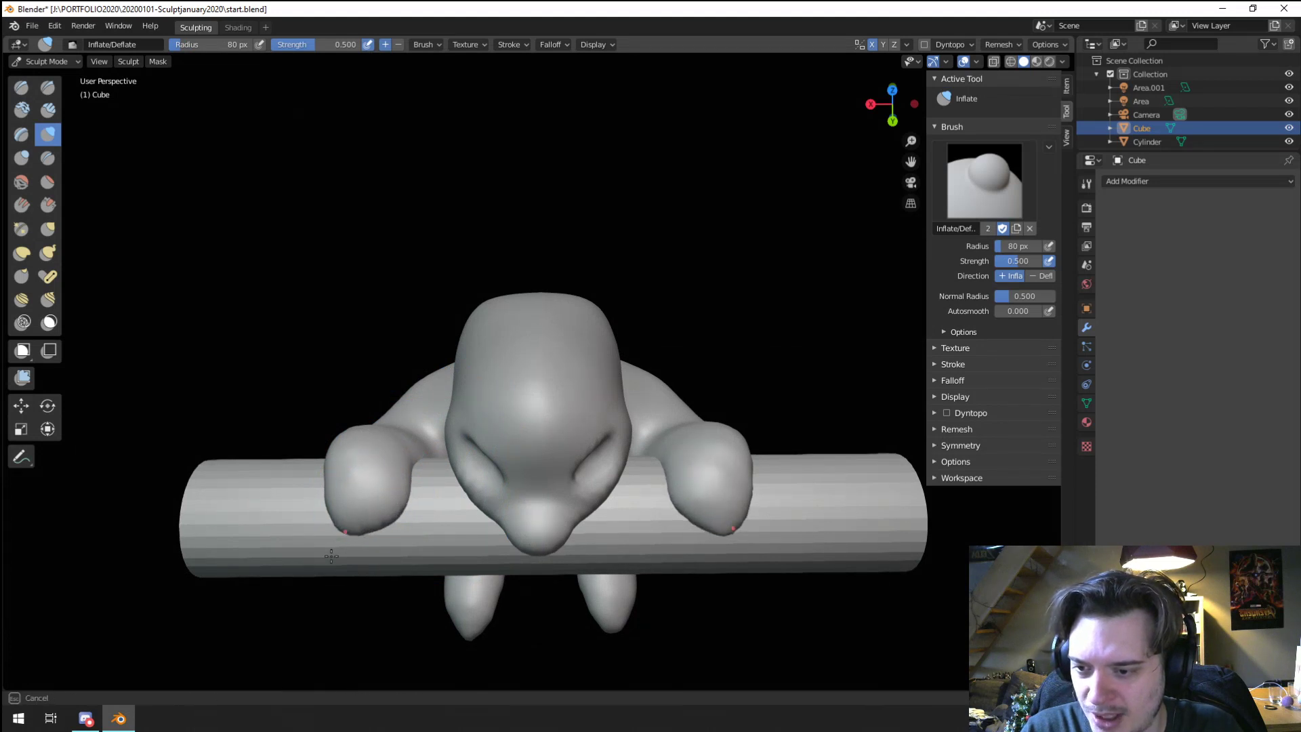
middle_click_drag(331, 555, 409, 366)
Step: Reposition the hands on the bar with the Grab brush at a 215 px radius
key("g")
key("f")
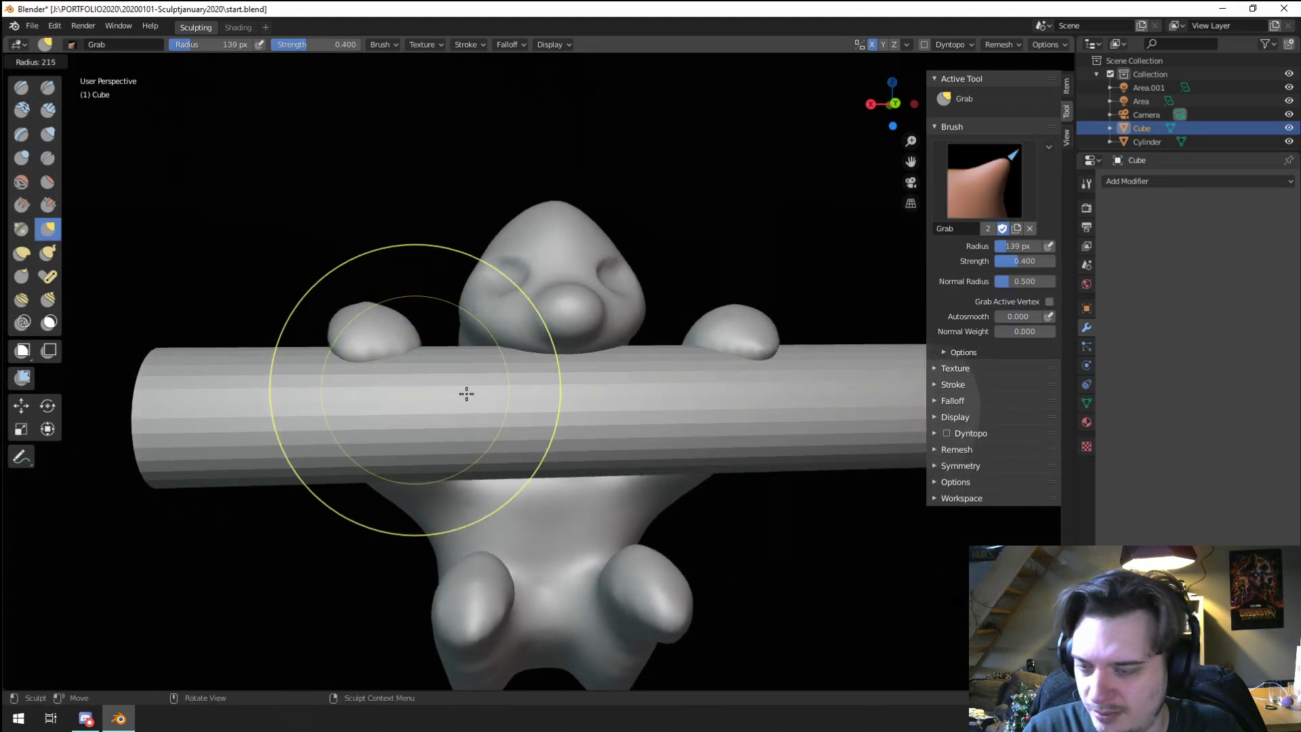
left_click(466, 394)
left_click_drag(380, 344, 360, 337)
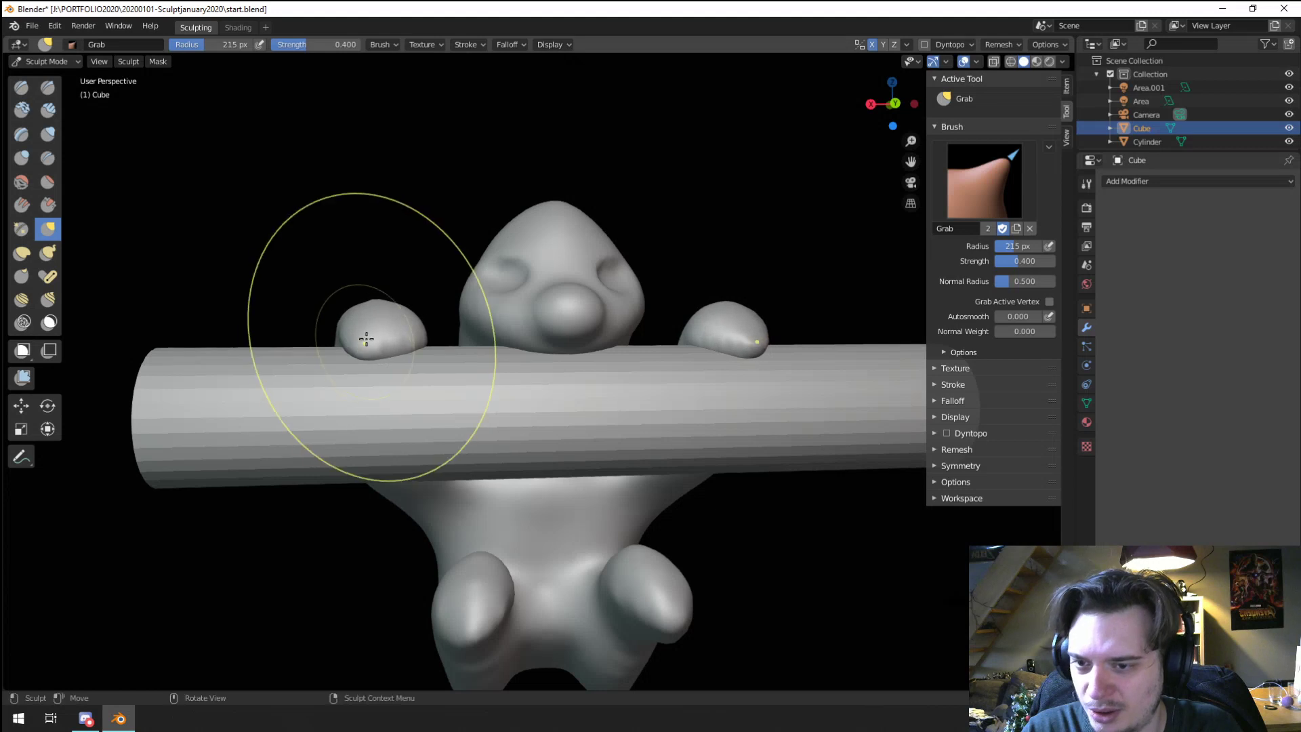
mouse_move(366, 339)
middle_mouse_down()
mouse_move(392, 372)
mouse_move(406, 536)
mouse_move(474, 488)
mouse_move(624, 436)
mouse_move(624, 474)
mouse_move(589, 474)
mouse_move(560, 406)
mouse_move(465, 465)
middle_mouse_up()
Step: Adjust the torso and the area between the shoulders and head with the Grab brush at radii of 210 and 138 px
key("f")
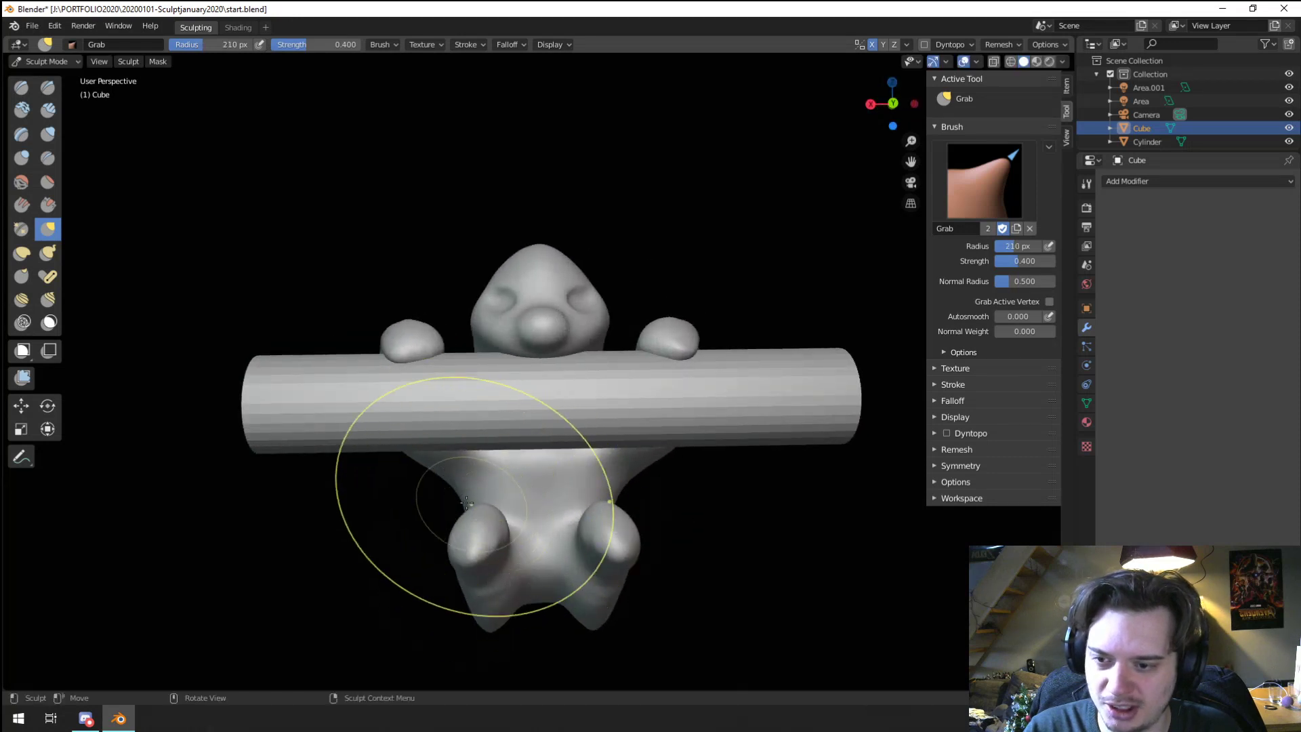
mouse_move(377, 435)
middle_mouse_down()
mouse_move(537, 523)
mouse_move(540, 460)
mouse_move(595, 430)
middle_mouse_up()
key("f")
left_click(529, 449)
key("f")
left_click(576, 429)
left_click_drag(608, 405, 611, 399)
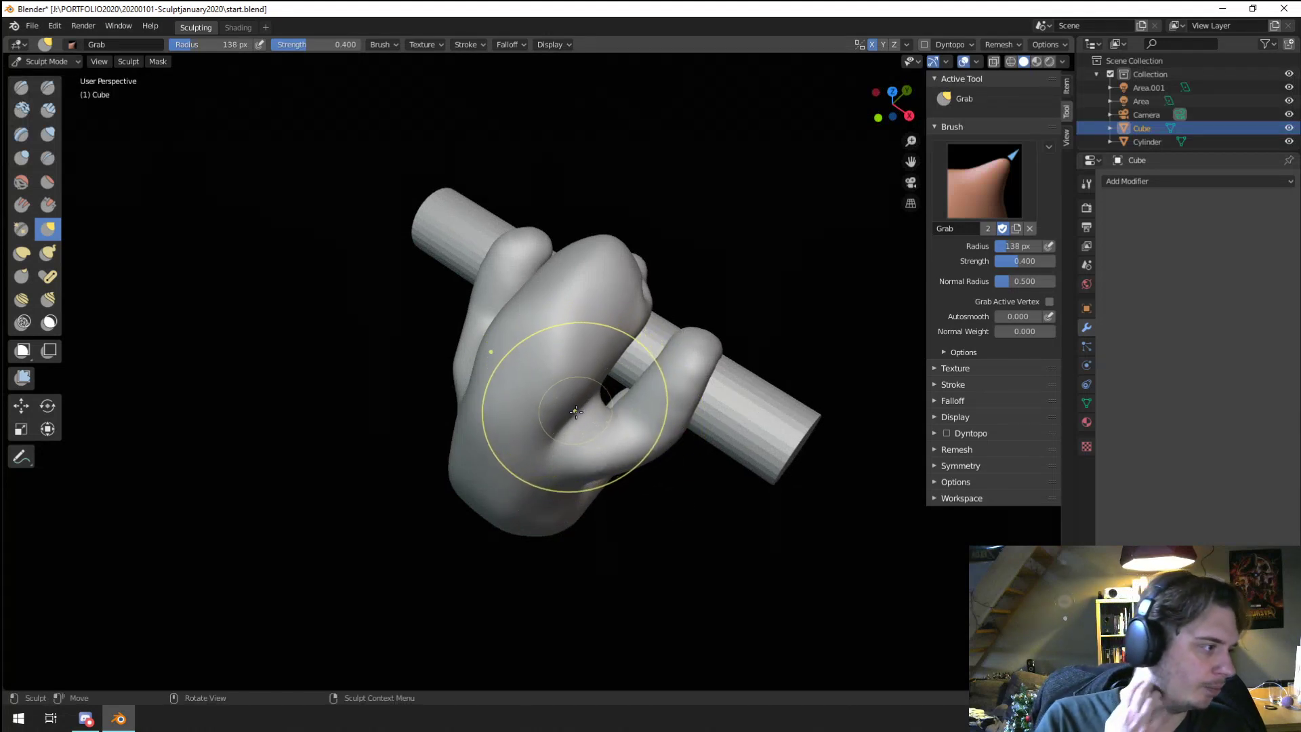
Step: Reshape the rump in side view with the Grab brush at a 319 px radius
mouse_move(571, 434)
middle_mouse_down()
mouse_move(429, 311)
mouse_move(502, 442)
mouse_move(473, 465)
middle_mouse_up()
key("f")
left_click(487, 489)
left_click(516, 564)
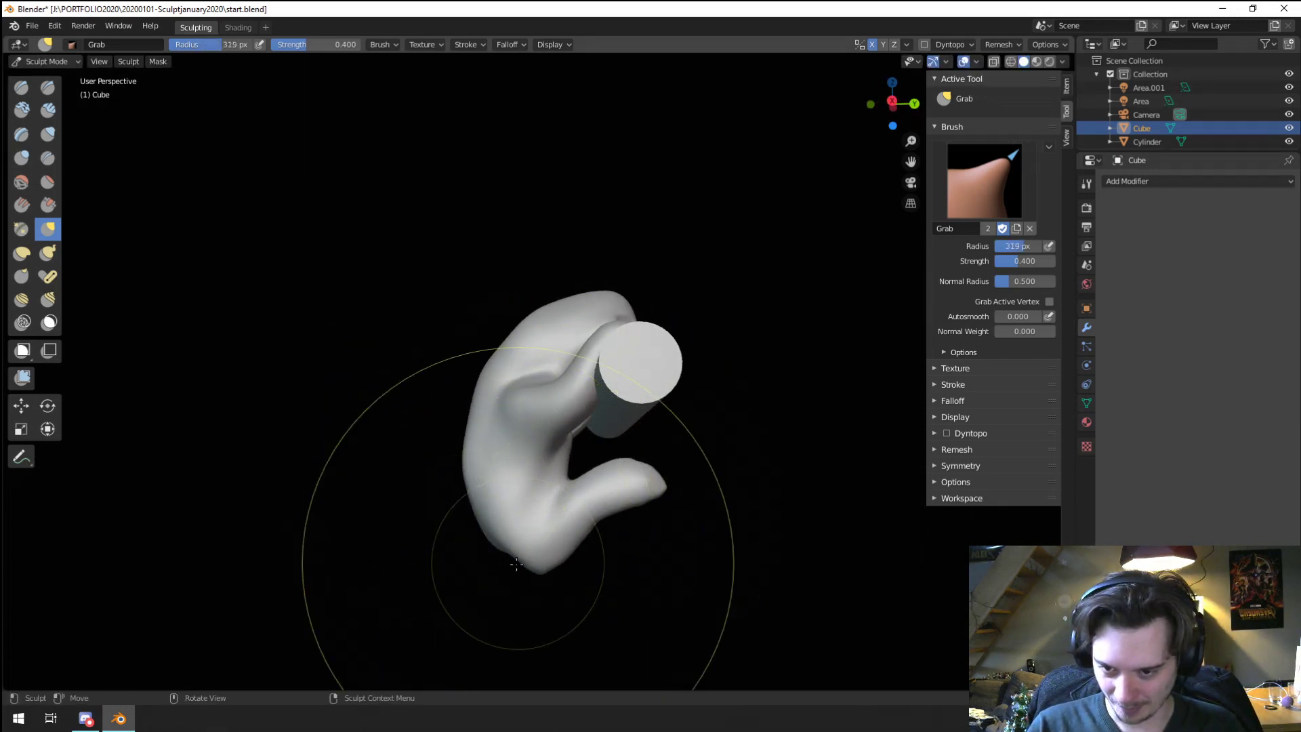
mouse_move(567, 529)
left_mouse_down()
mouse_move(641, 470)
mouse_move(557, 547)
mouse_move(532, 481)
left_mouse_up()
middle_click_drag(532, 481, 403, 498, "alt")
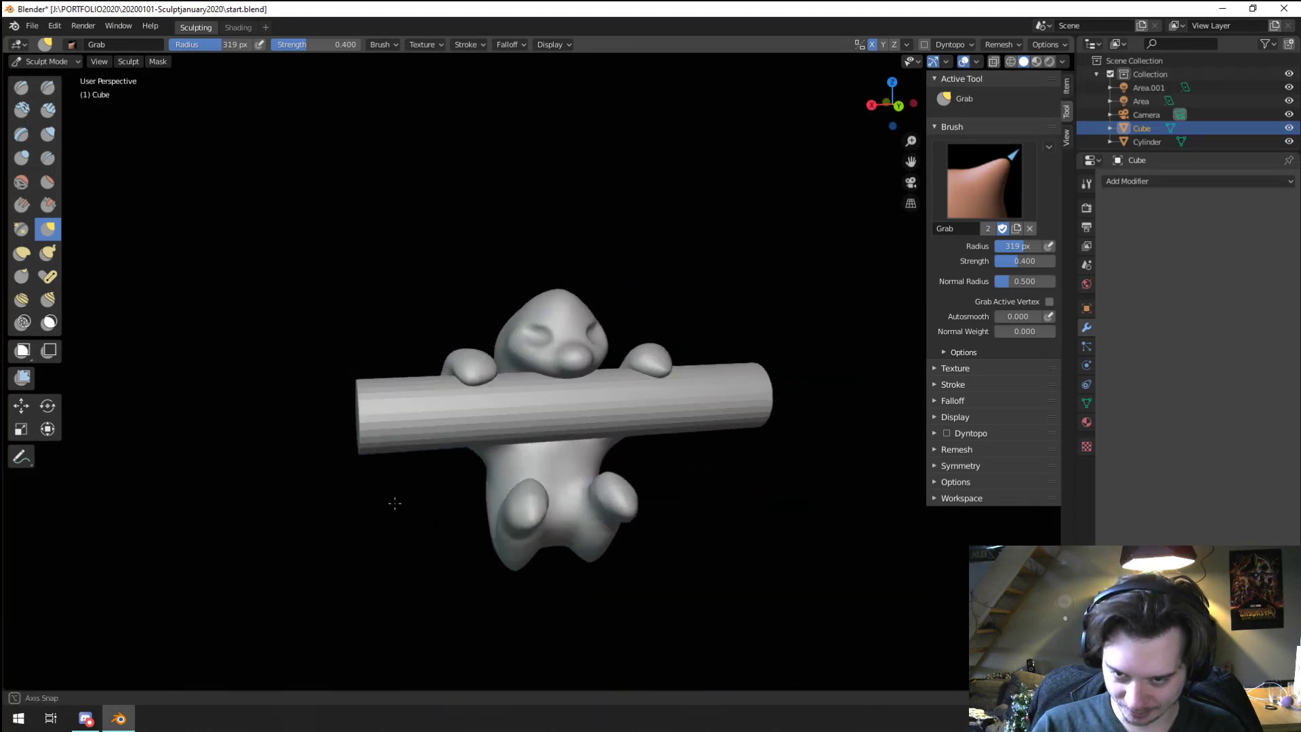
Step: Pull the head forward over the bar with the Grab brush at a 297 px radius
middle_click_drag(531, 473, 489, 525)
middle_click_drag(555, 409, 641, 360)
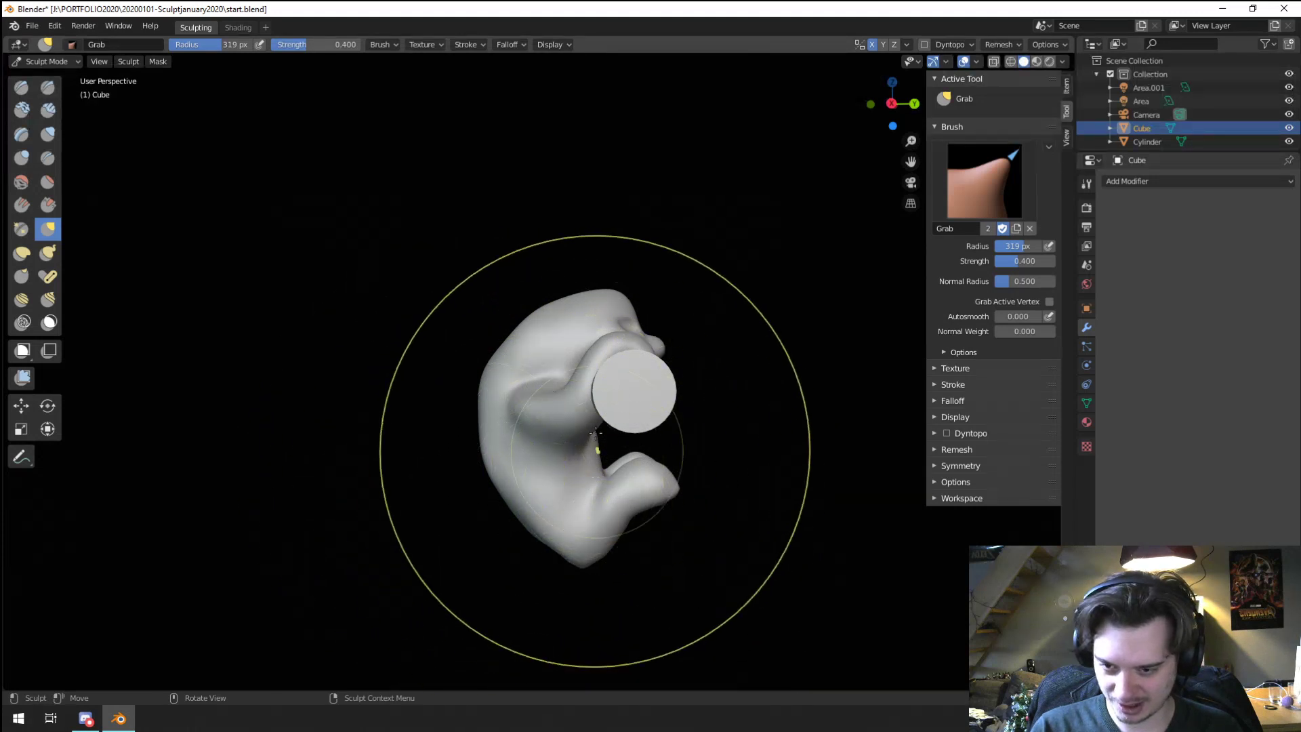
mouse_move(618, 369)
middle_mouse_down()
mouse_move(560, 522)
mouse_move(546, 500)
mouse_move(586, 373)
middle_mouse_up()
left_click_drag(592, 340, 629, 330)
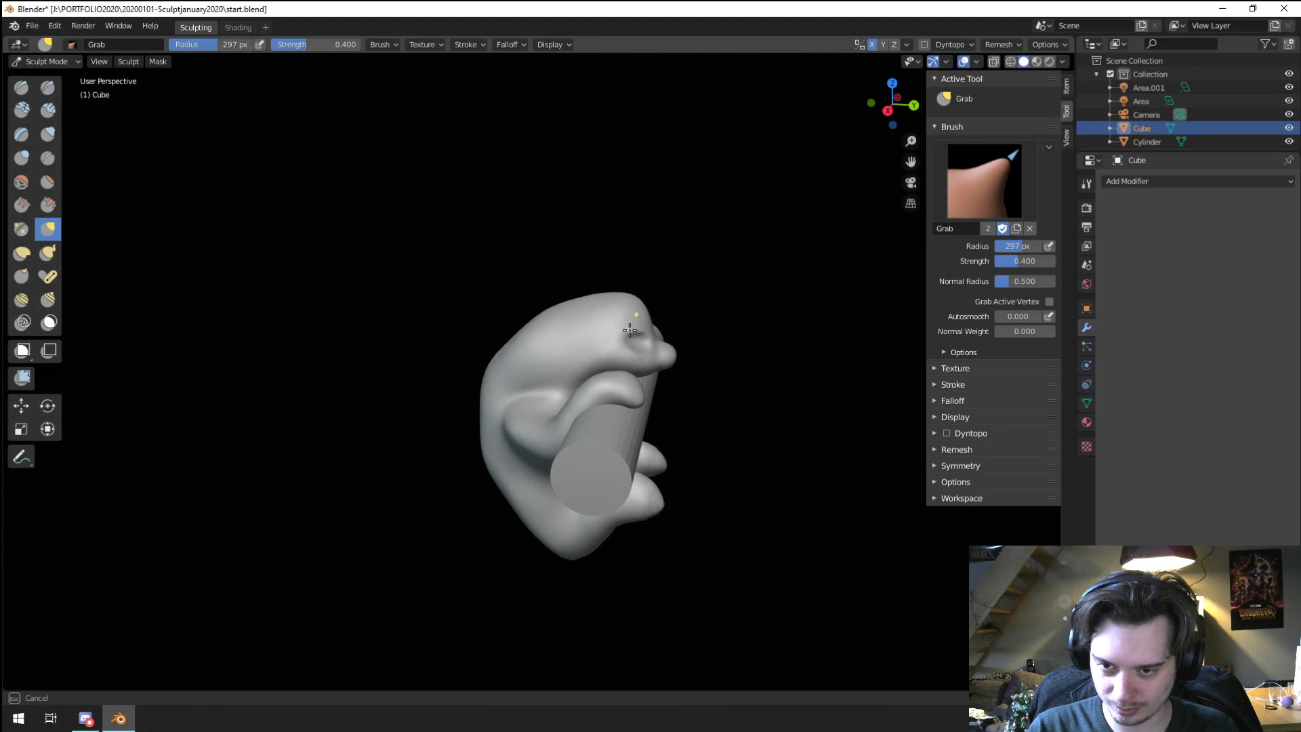
Step: Refine the lower back's side profile with the Grab brush at a 315 px radius
middle_click_drag(603, 350, 539, 491)
key("f")
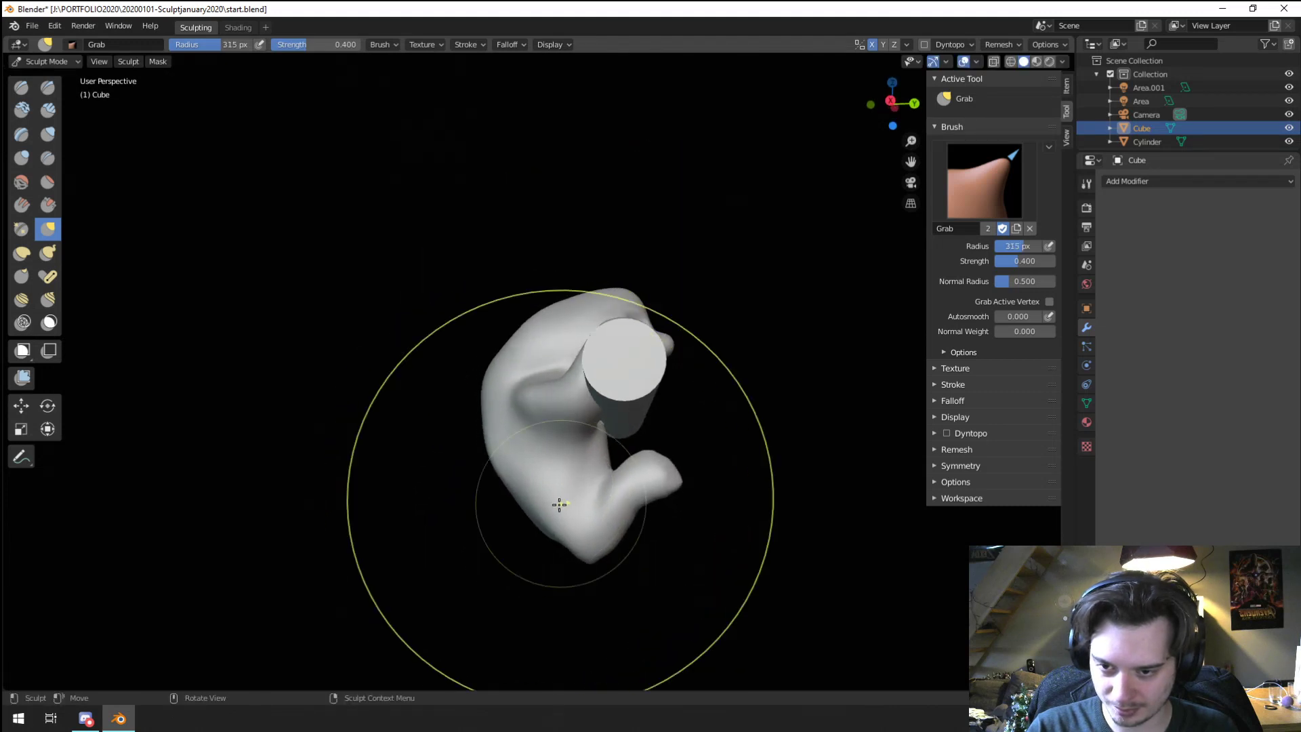
key("f")
left_click(611, 440)
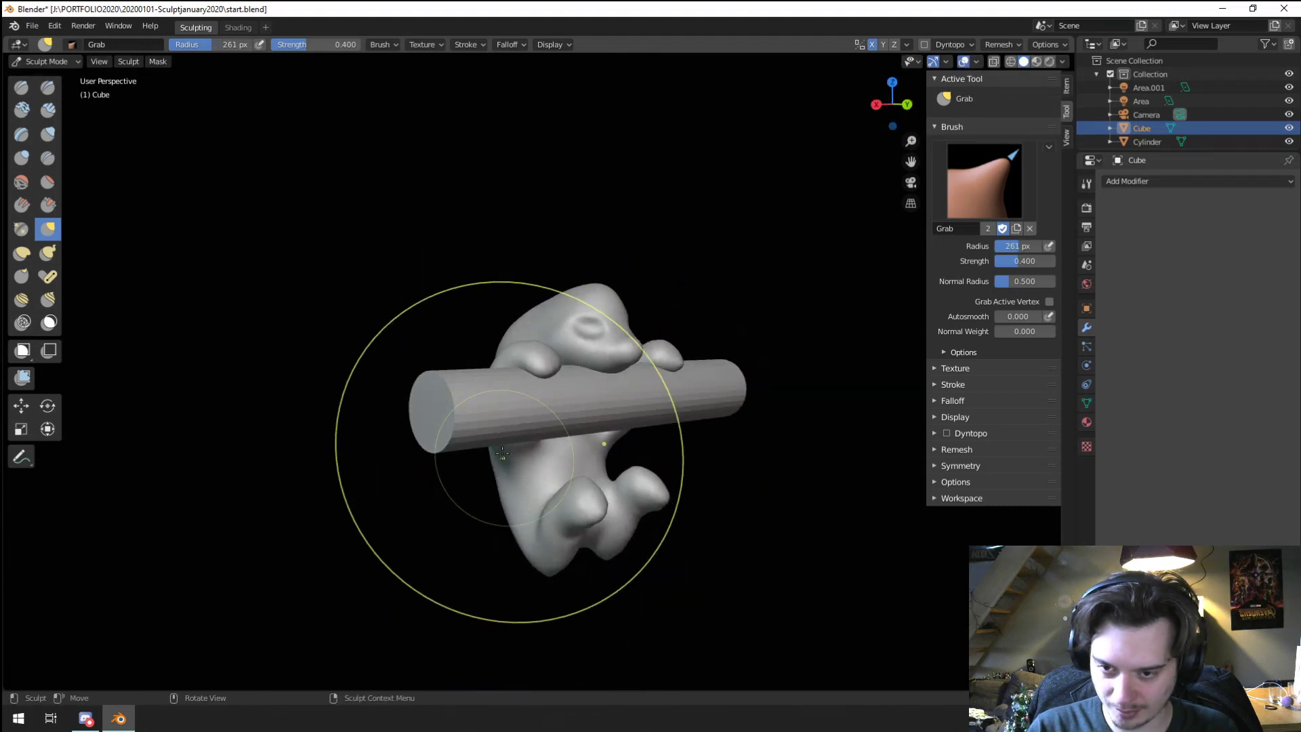
Step: Shape the sides of the torso below the bar from the front with the Grab brush at a 231 px radius
scroll(503, 455, "up", 3)
mouse_move(502, 455)
middle_mouse_down()
mouse_move(482, 432)
mouse_move(427, 437)
middle_mouse_up()
key("f")
left_click(471, 527)
left_click_drag(464, 508, 472, 501)
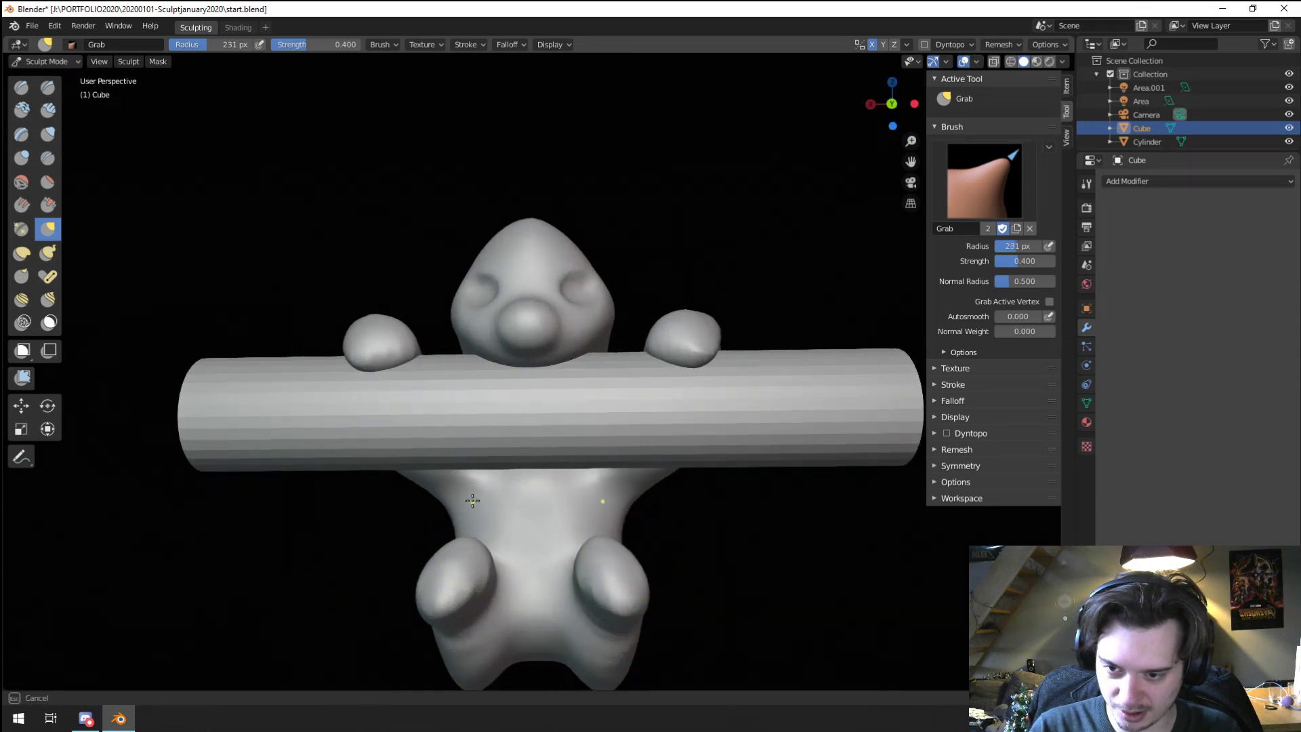
mouse_move(519, 489)
middle_mouse_down()
mouse_move(434, 459)
mouse_move(441, 436)
mouse_move(540, 511)
mouse_move(581, 475)
middle_mouse_up()
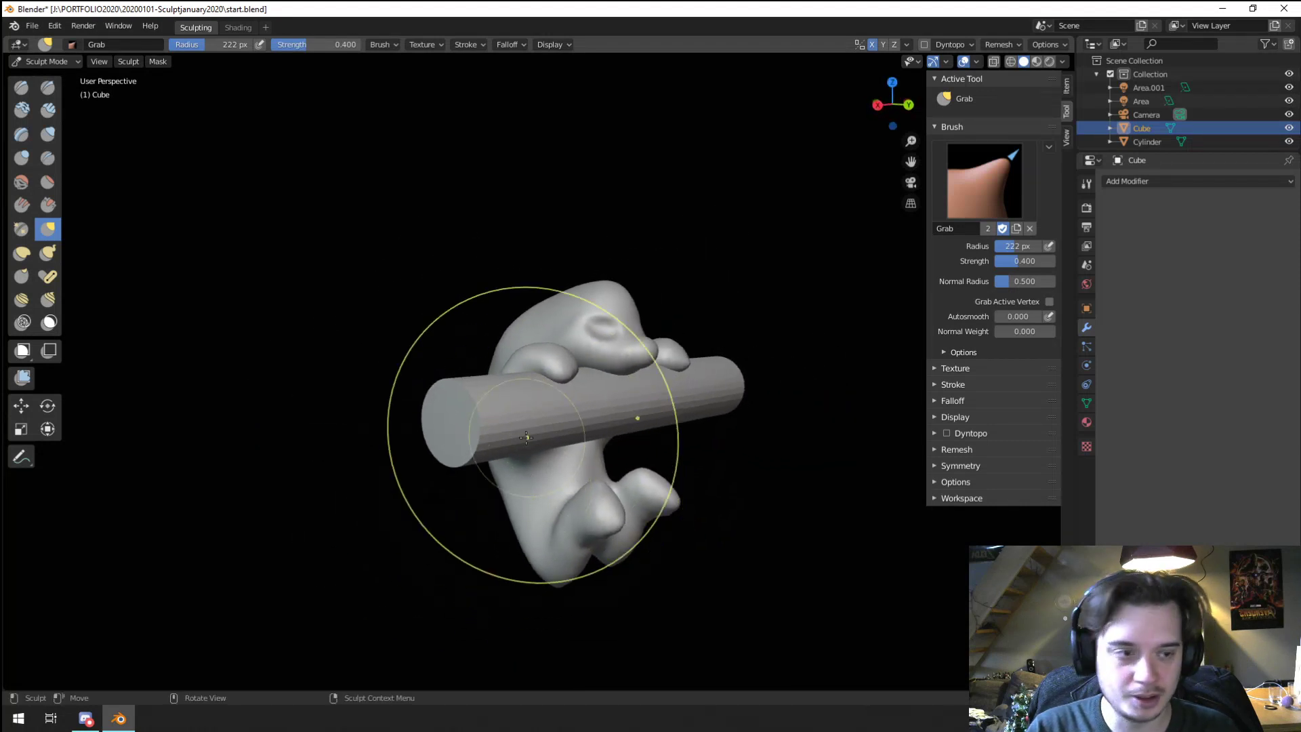
Step: Push the rump upward in side view with the Grab brush at a 272 px radius
middle_click_drag(454, 519, 512, 525)
scroll(404, 515, "up", 3)
key("f")
left_click(543, 575)
mouse_move(543, 573)
middle_mouse_down()
mouse_move(552, 483)
mouse_move(621, 515)
middle_mouse_up()
key("f")
left_click(638, 518)
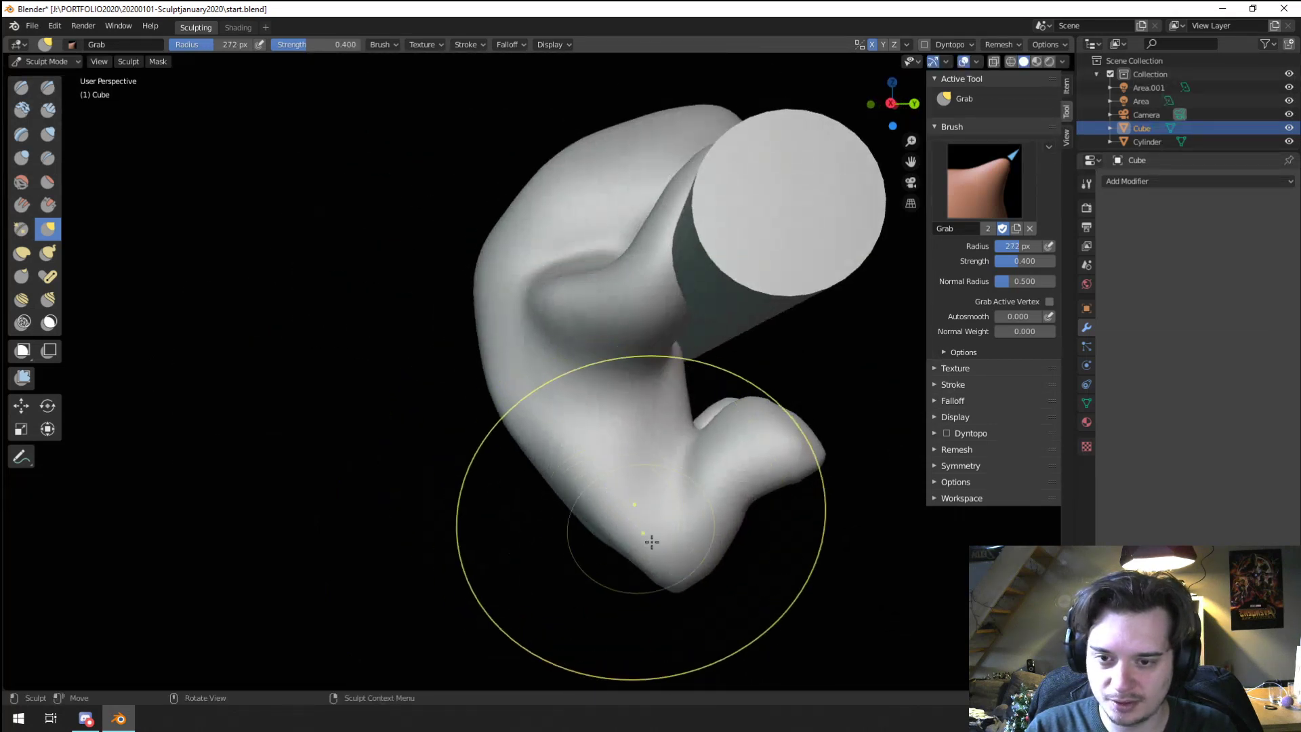
left_click_drag(650, 540, 639, 485)
Step: Round the lower back and shift the rump and legs up and forward with the Grab brush at a 351 px radius
key("f")
left_click(718, 505)
mouse_move(673, 526)
left_mouse_down()
mouse_move(646, 474)
mouse_move(671, 464)
left_mouse_up()
scroll(617, 512, "down", 1)
left_click_drag(665, 442, 724, 445)
left_click_drag(616, 466, 631, 470)
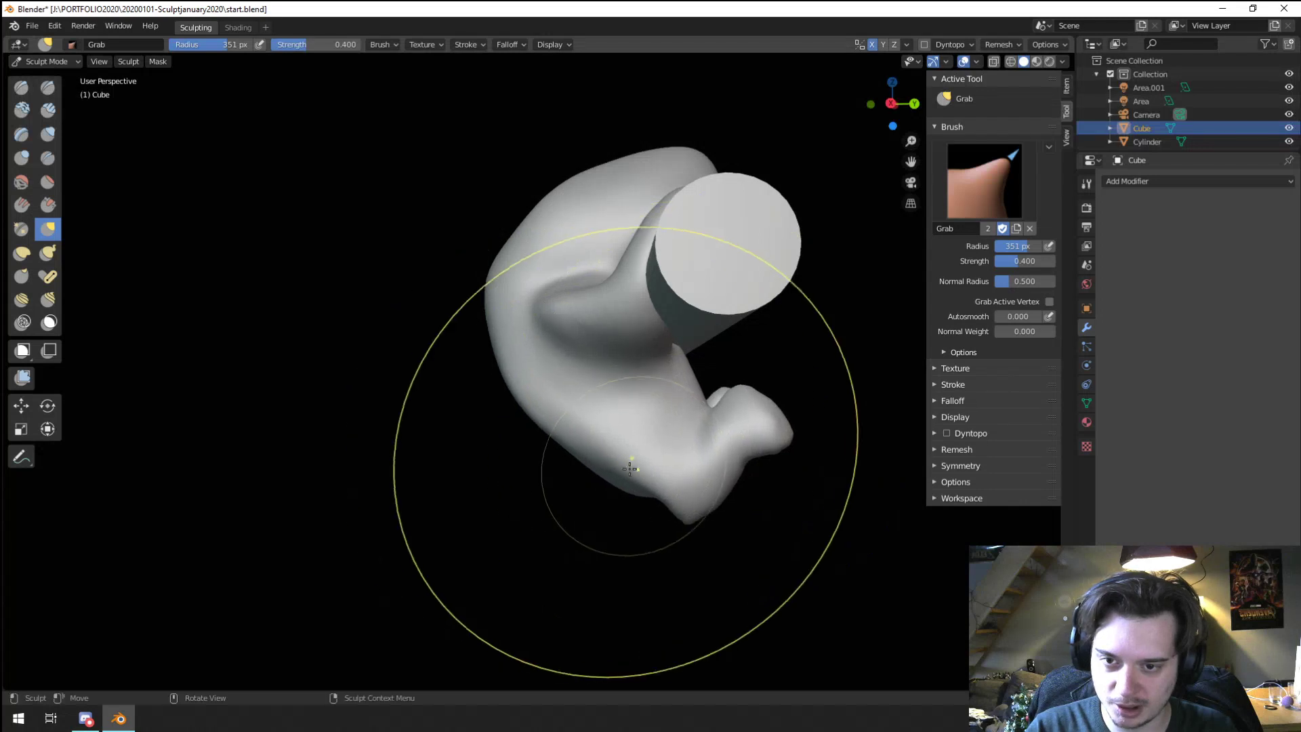
Step: Pull the sides of the head outward around the eyes with the Grab brush
key("f")
left_click(675, 398)
mouse_move(666, 345)
middle_mouse_down()
mouse_move(488, 508)
mouse_move(444, 526)
mouse_move(378, 406)
mouse_move(518, 397)
mouse_move(531, 372)
mouse_move(508, 416)
mouse_move(517, 387)
mouse_move(546, 477)
middle_mouse_up()
scroll(481, 364, "up", 4)
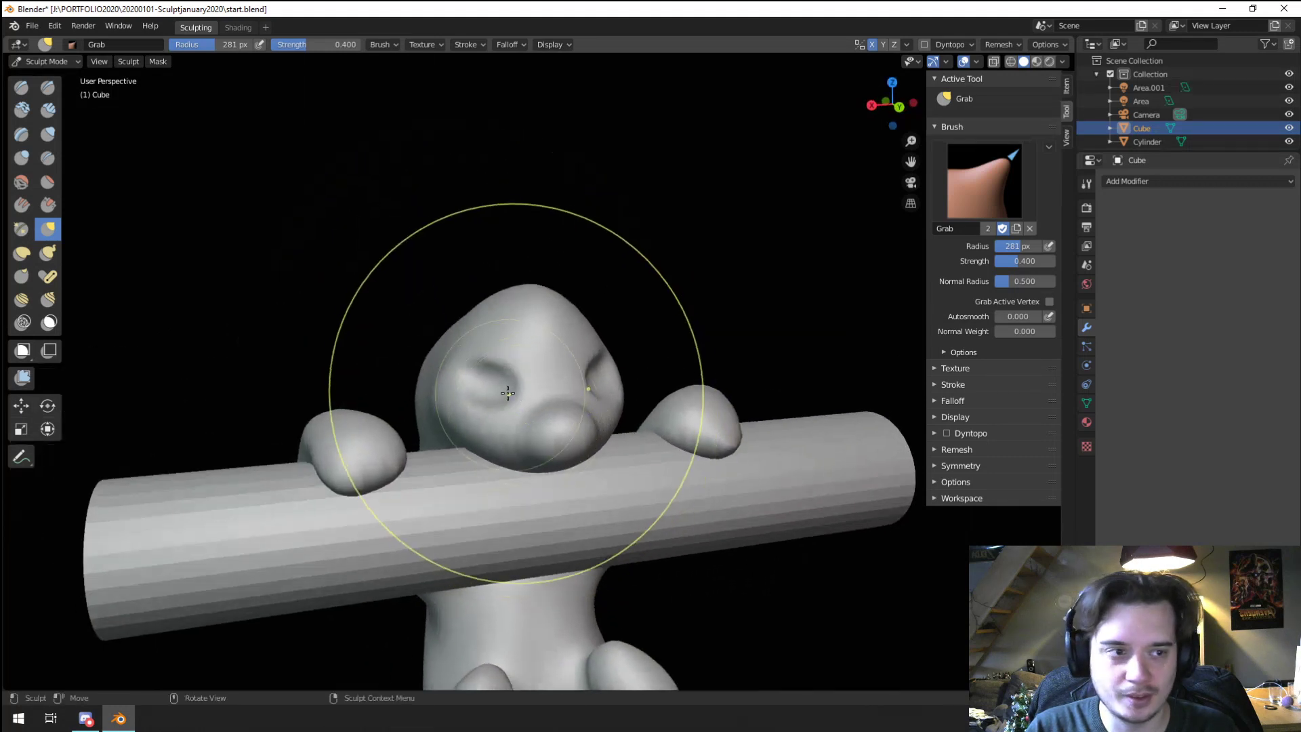
key("f")
left_click(470, 387)
left_click_drag(453, 374, 415, 349)
Step: Pull the crown of the head upward with the Grab brush at a 183 px radius
key("f")
left_click(517, 296)
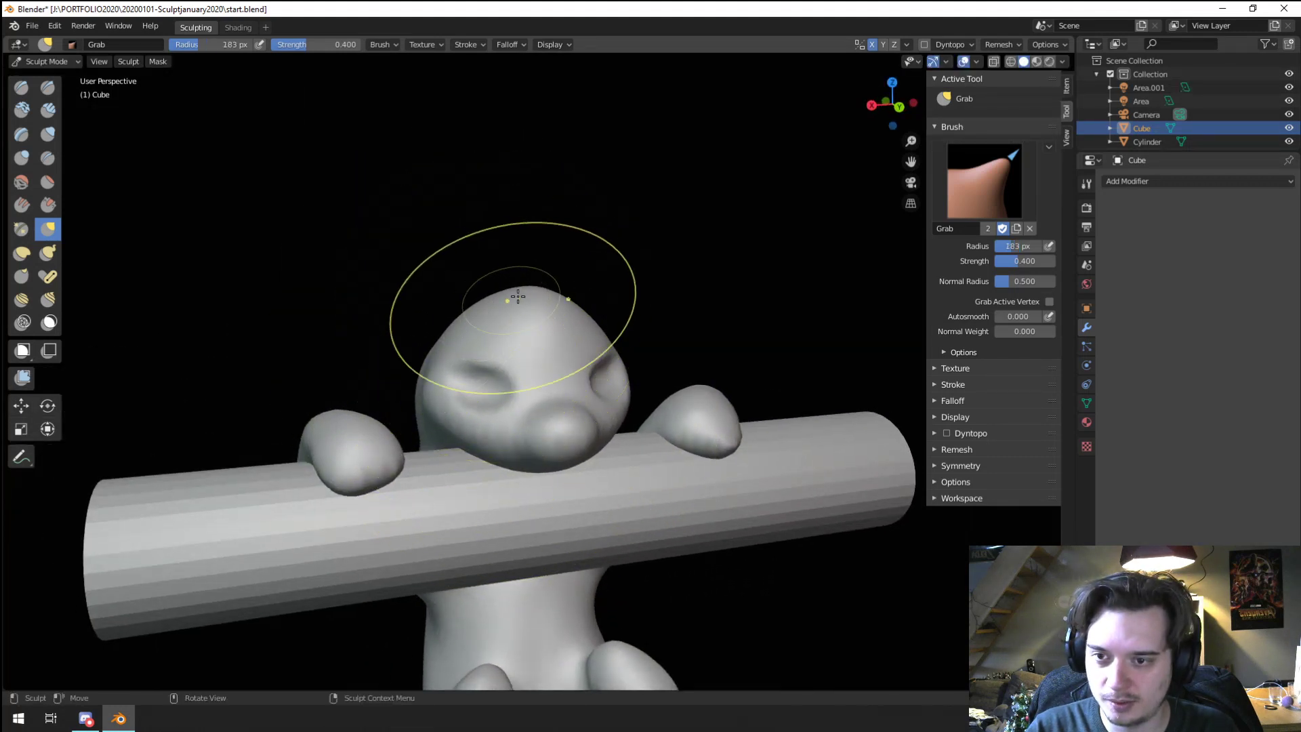
left_click_drag(509, 303, 519, 263)
scroll(505, 339, "down", 3)
mouse_move(495, 368)
middle_mouse_down()
mouse_move(474, 354)
mouse_move(532, 343)
mouse_move(610, 357)
mouse_move(542, 357)
middle_mouse_up()
scroll(479, 339, "up", 3)
key("f")
left_click(445, 370)
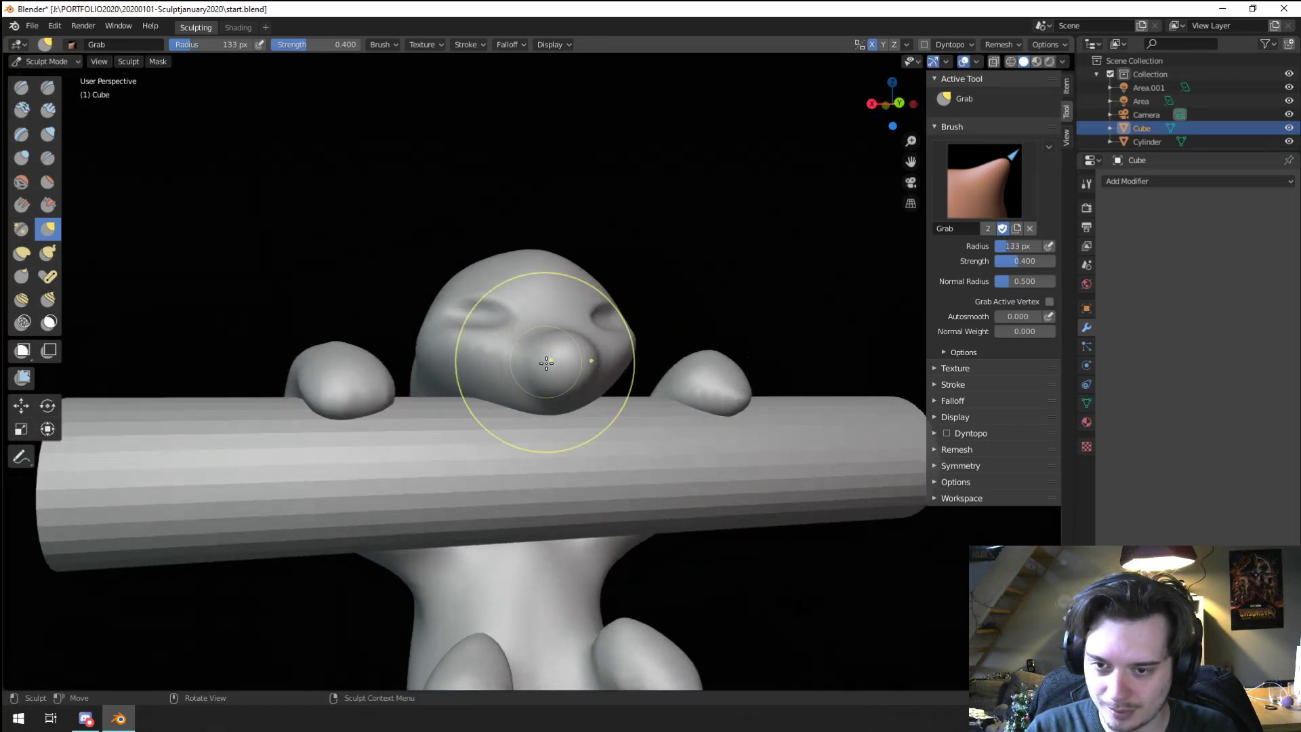
key("f")
left_click(520, 427)
mouse_move(516, 424)
middle_mouse_down()
mouse_move(473, 380)
mouse_move(508, 372)
middle_mouse_up()
Step: Switch to Object Mode, add a metaball capsule and reset its location to the world origin
left_click(44, 61)
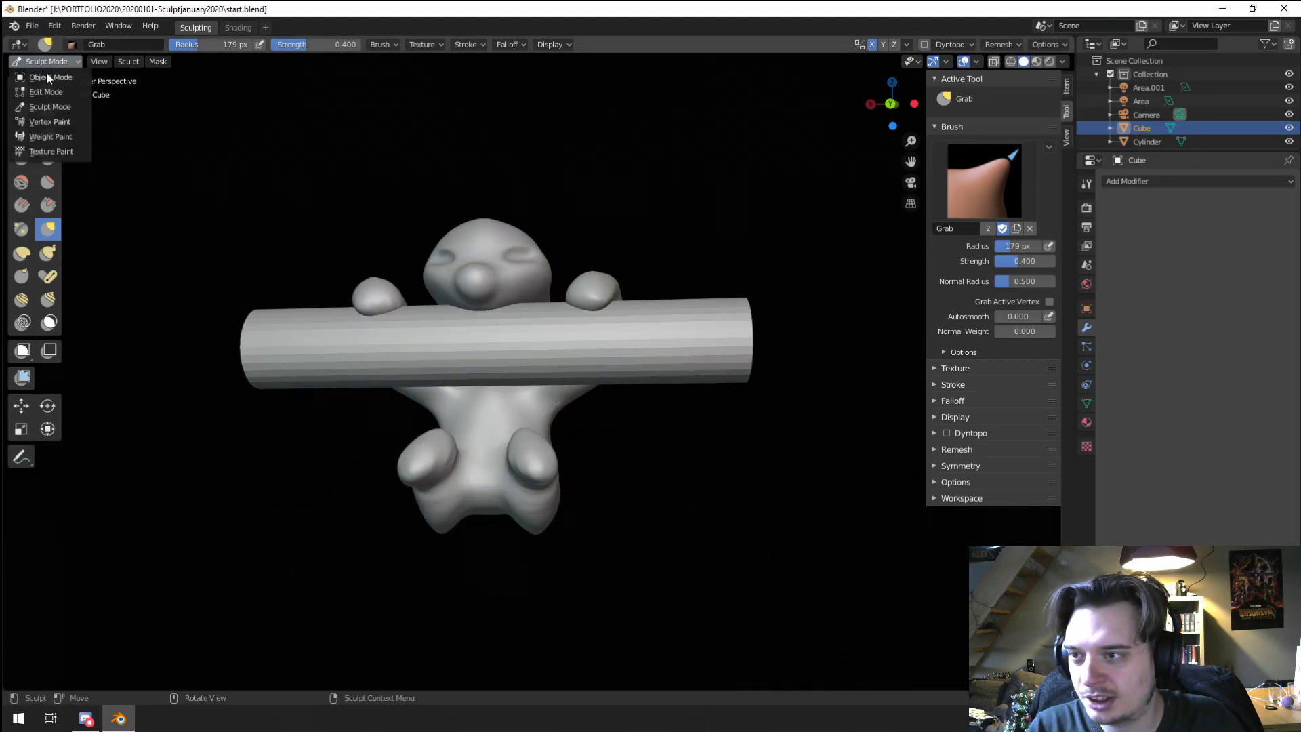
left_click(46, 72)
key("shift+a")
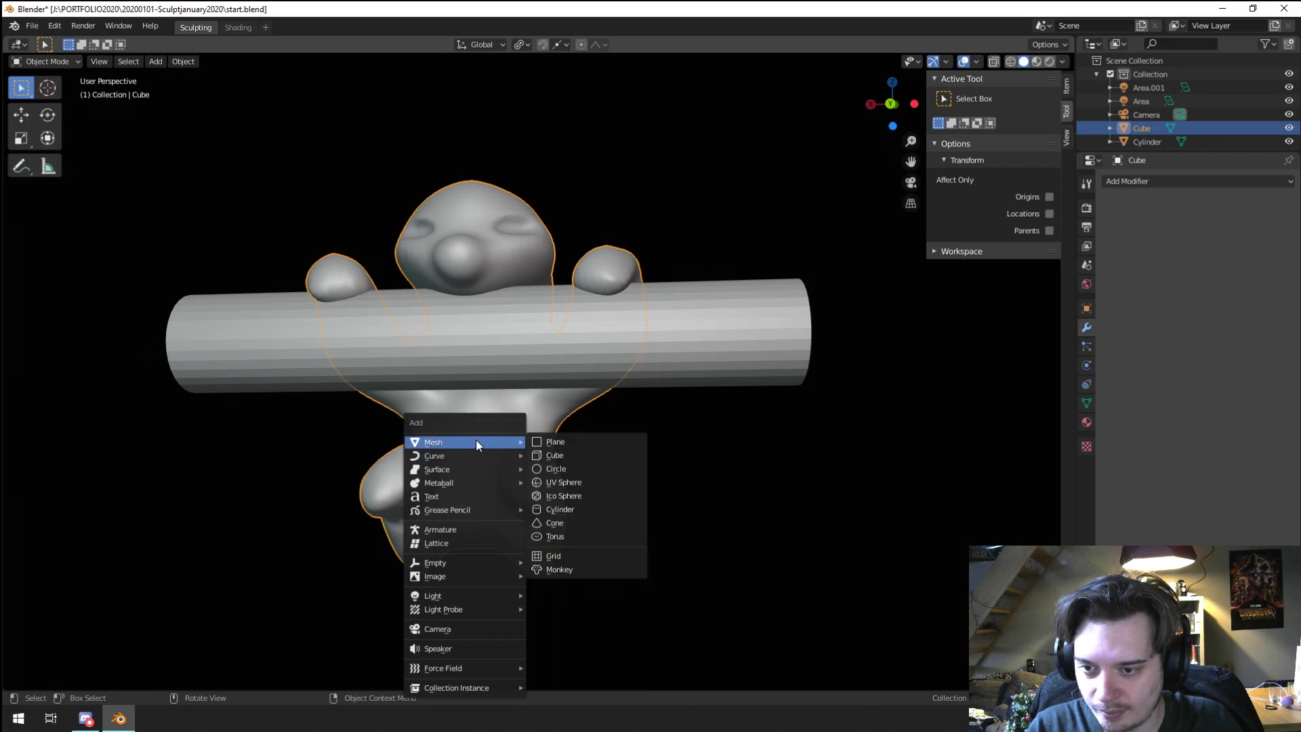
mouse_move(464, 482)
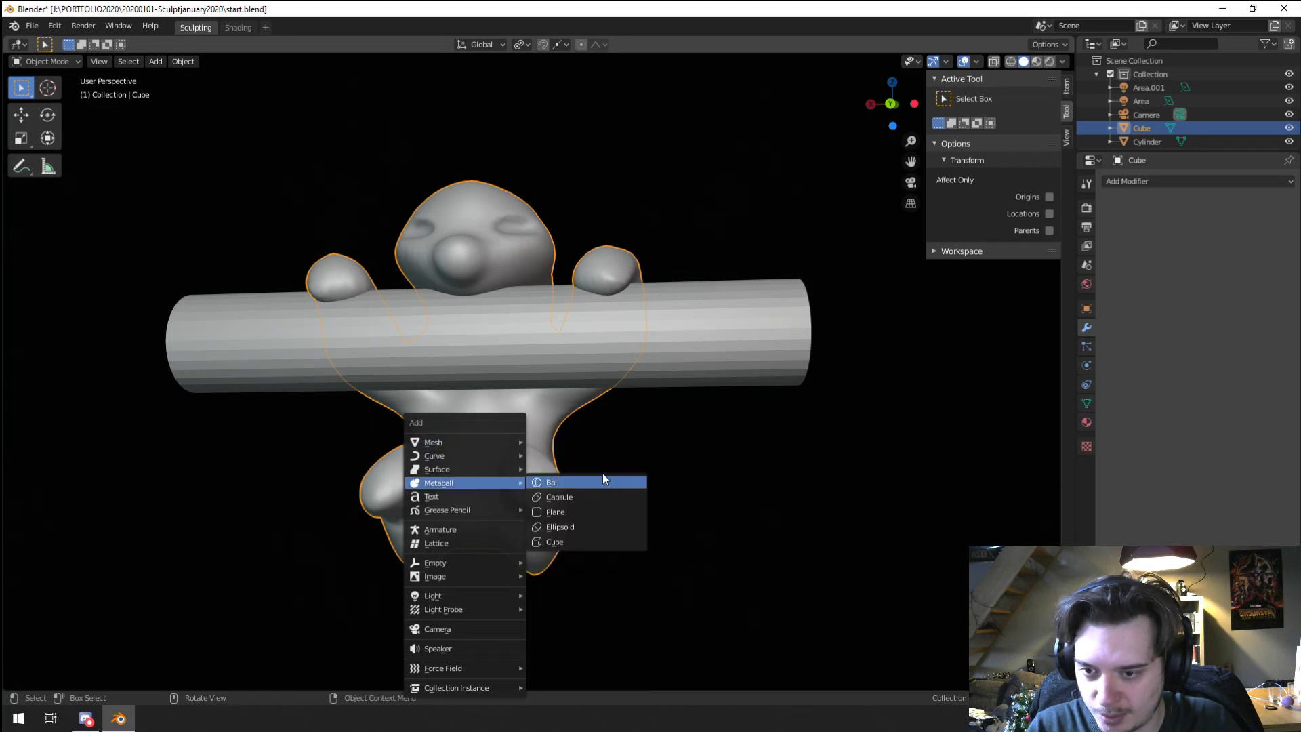
left_click(598, 498)
middle_click_drag(545, 482, 789, 505)
key("g")
left_click(730, 493)
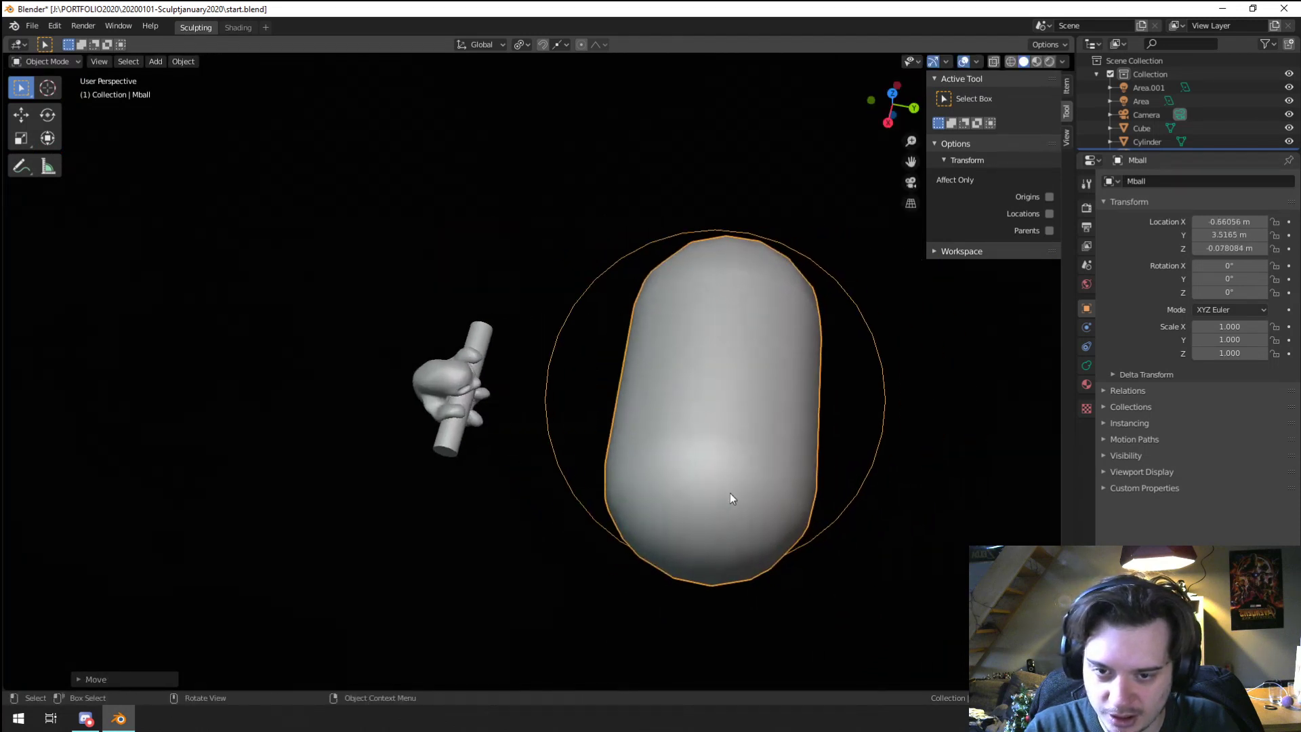
key("alt+g")
Step: Add a metaball ellipsoid, rotate it and position it at an angle against one end of the capsule
key("shift+a")
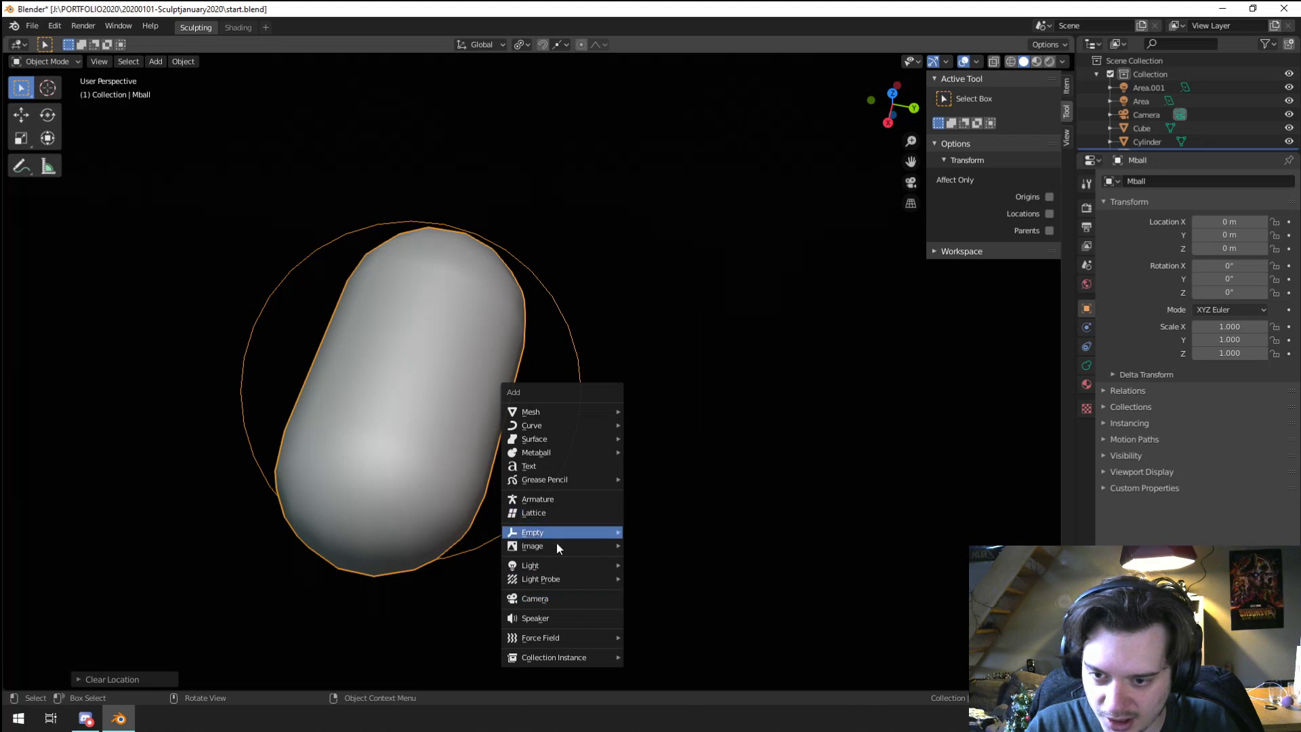
mouse_move(551, 454)
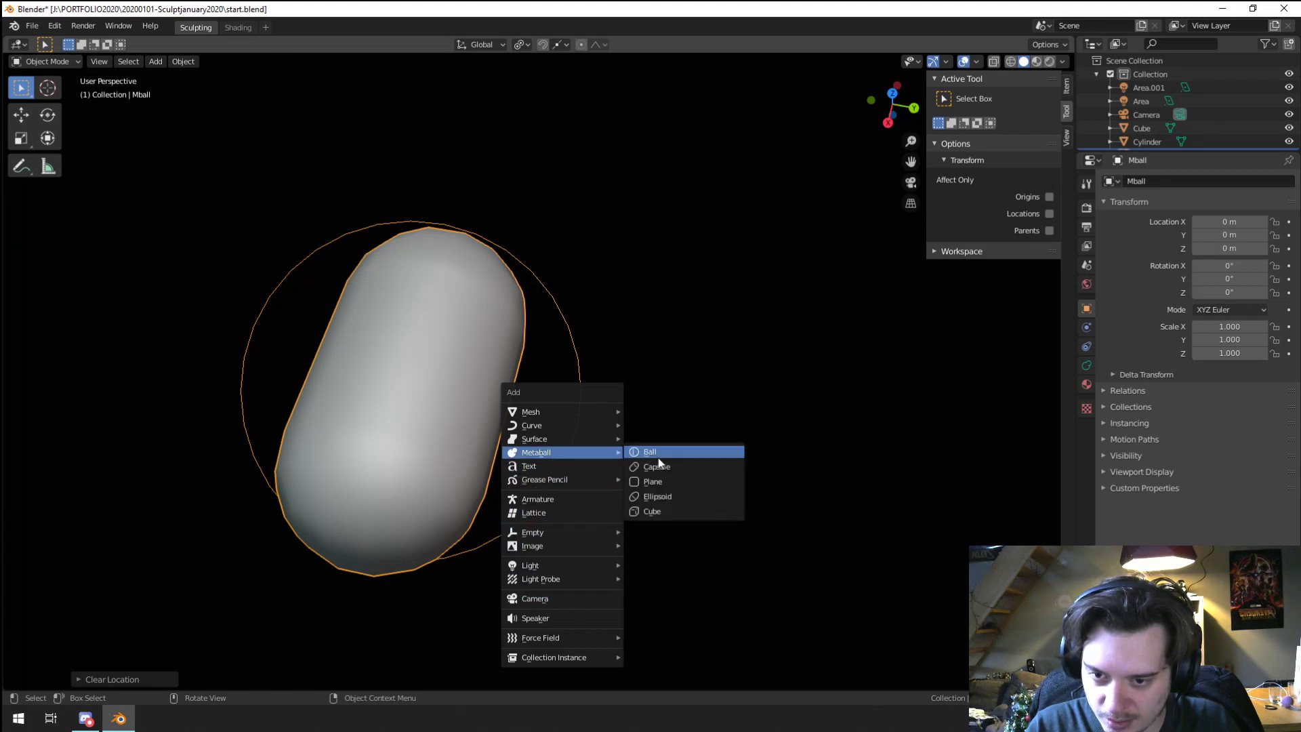
left_click(657, 497)
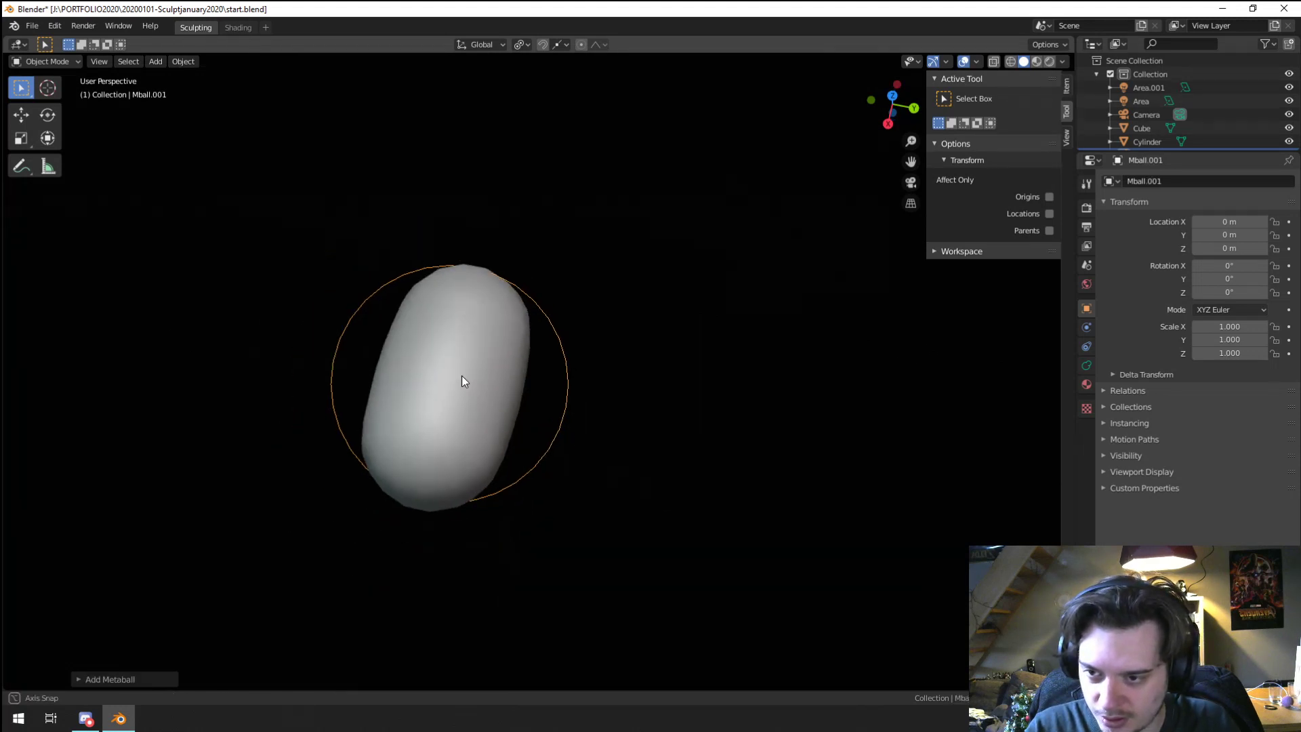
key("g")
left_click(321, 467)
key("r")
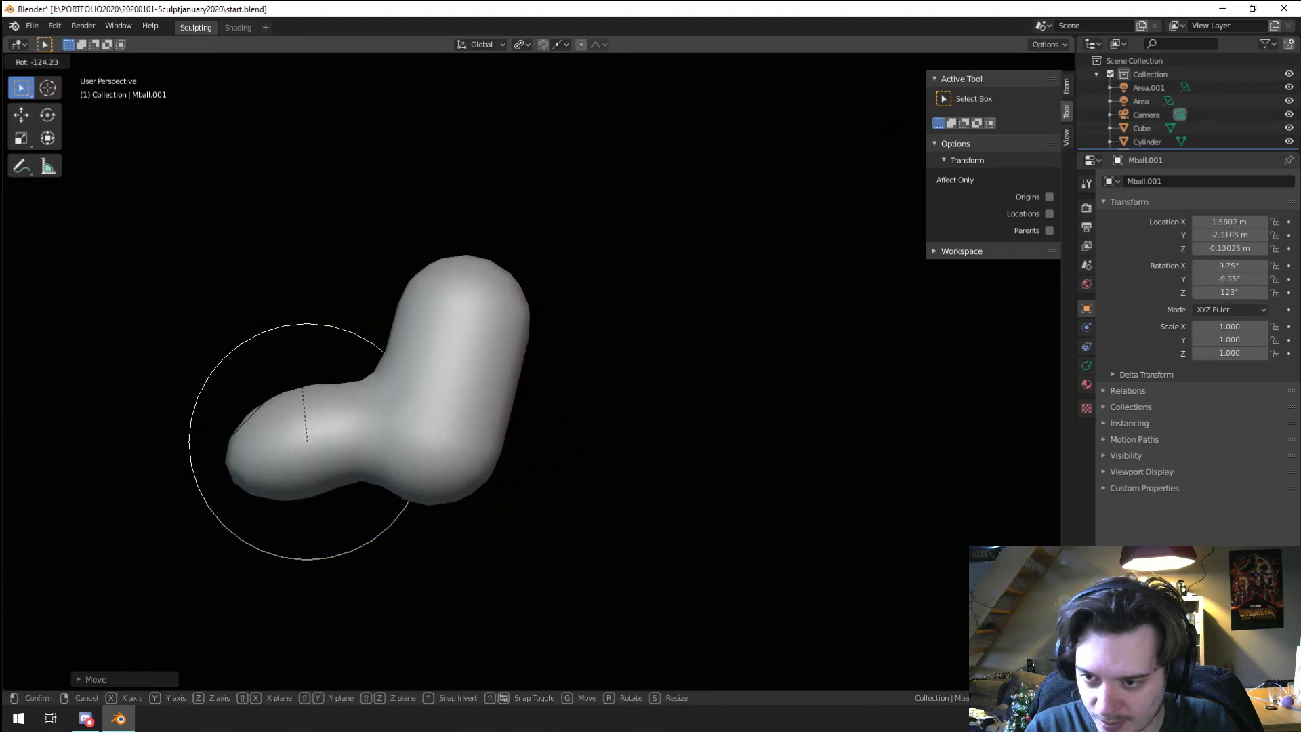
left_click(295, 266)
key("g")
left_click(342, 283)
Step: Duplicate the angled metaball and place the rotated copy at the opposite end of the capsule to form an arch
middle_click_drag(341, 283, 791, 396)
key("shift+d")
left_click(561, 402)
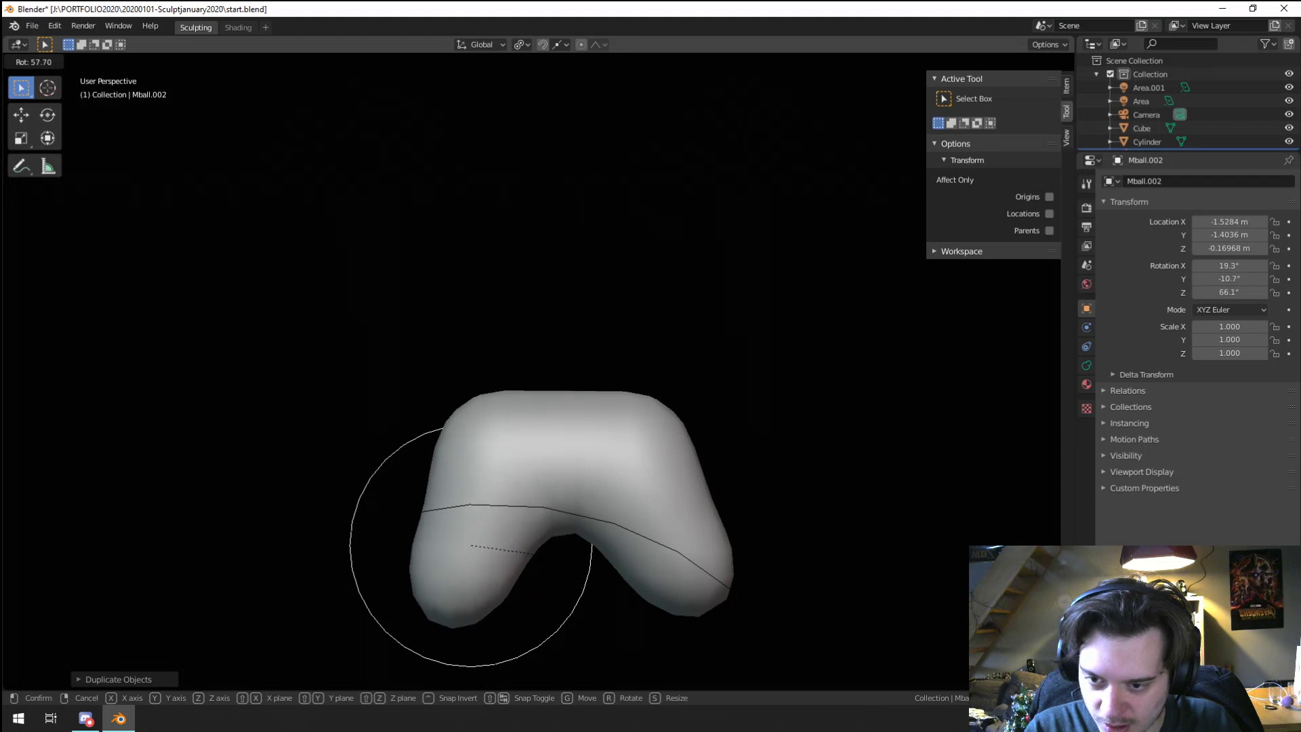
key("g")
left_click(642, 569)
Step: Shift the central capsule closer to the two side metaballs and nudge one side piece to even out the arch
left_click(647, 573)
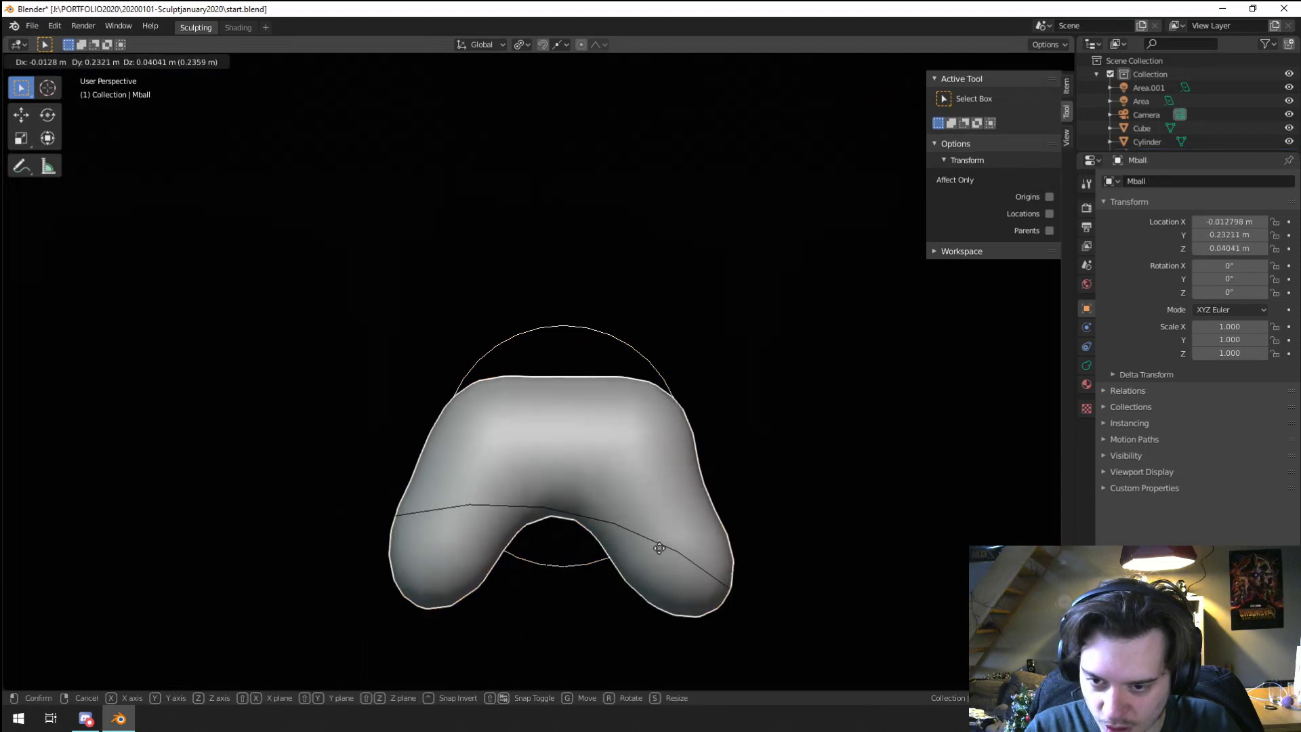
left_click(649, 652)
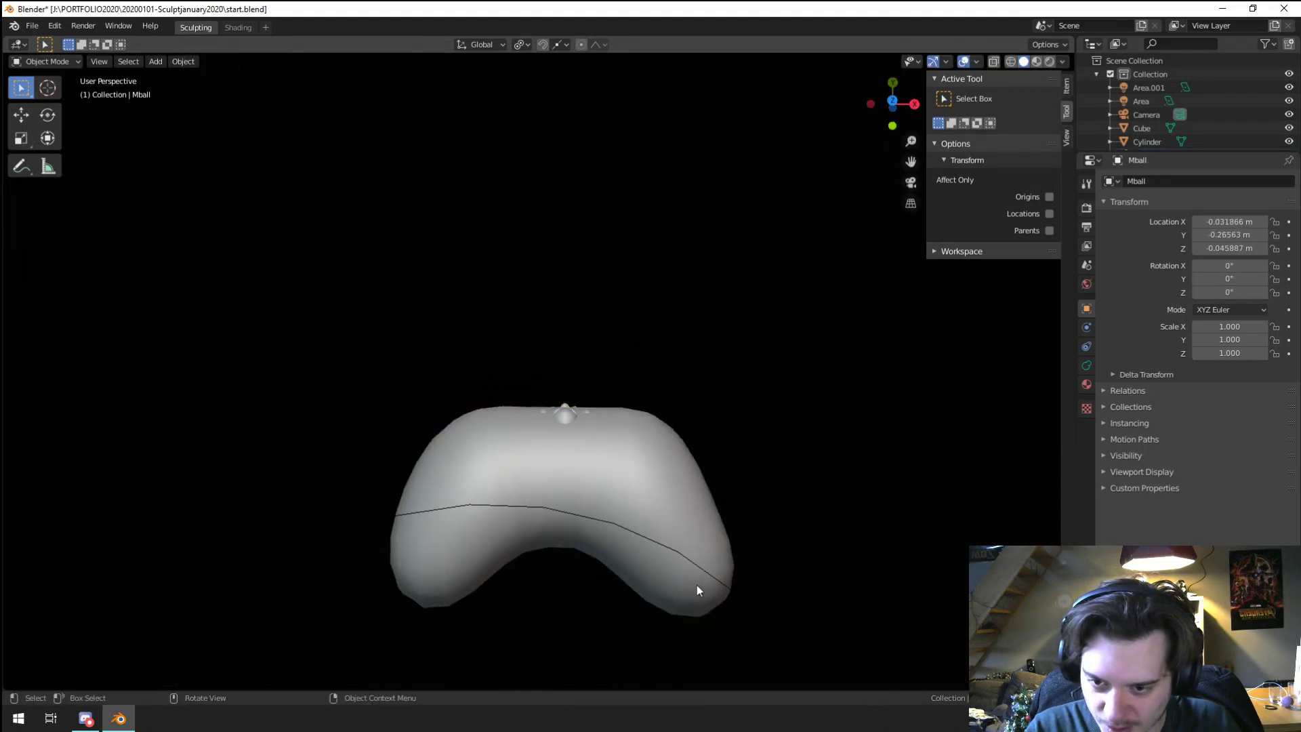
left_click(696, 584)
key("g")
left_click(644, 461)
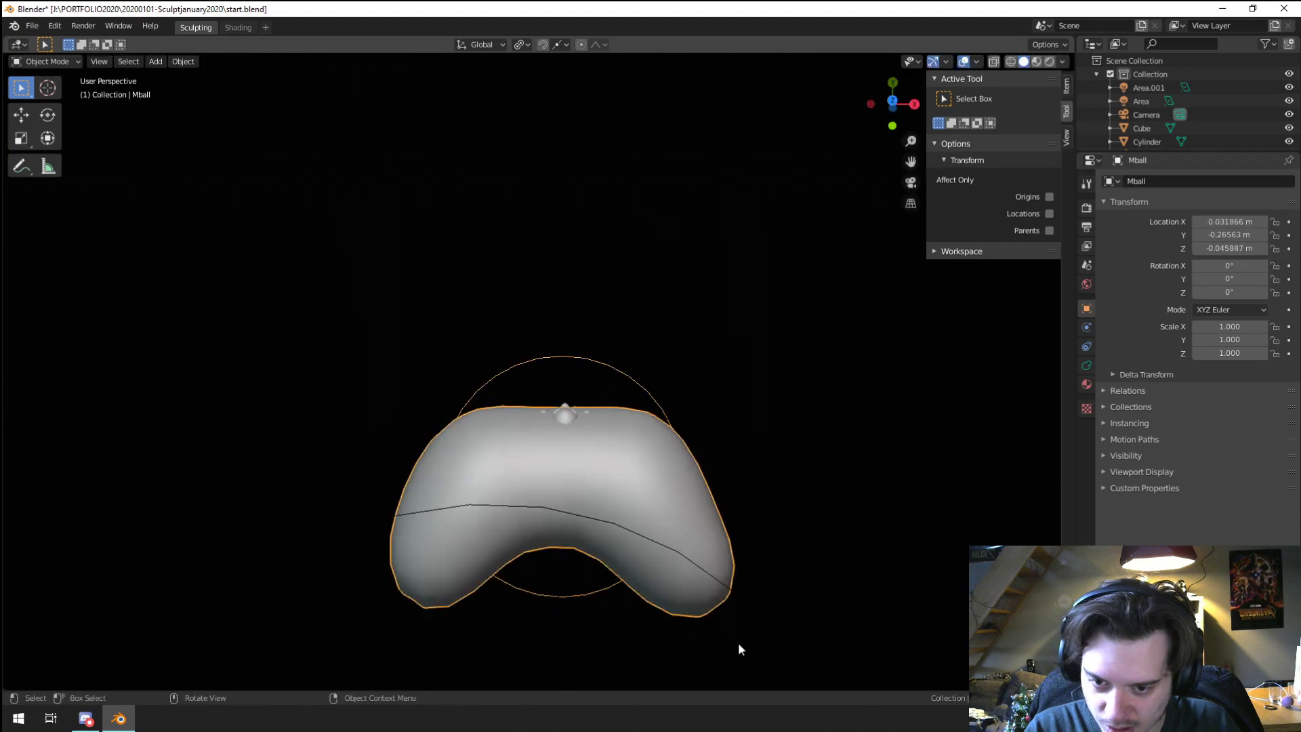
key("a")
left_click(779, 581)
key("g")
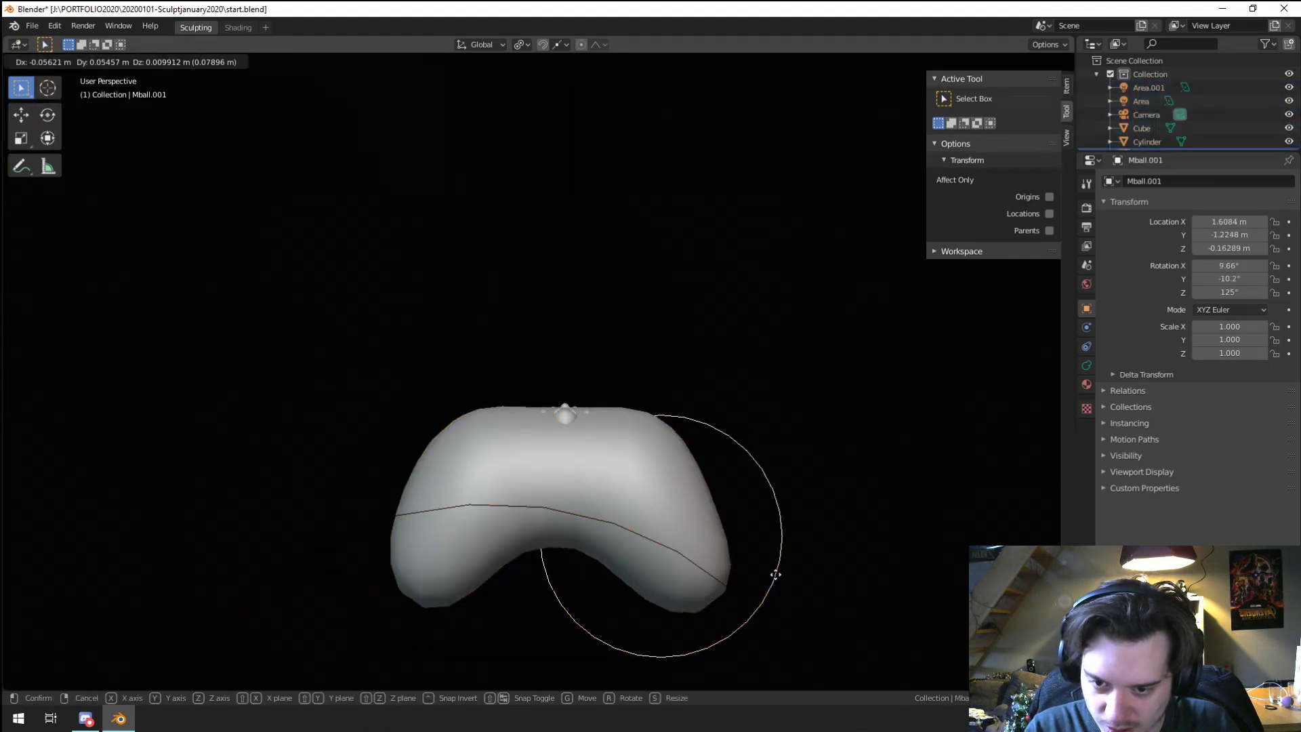
left_click(773, 576)
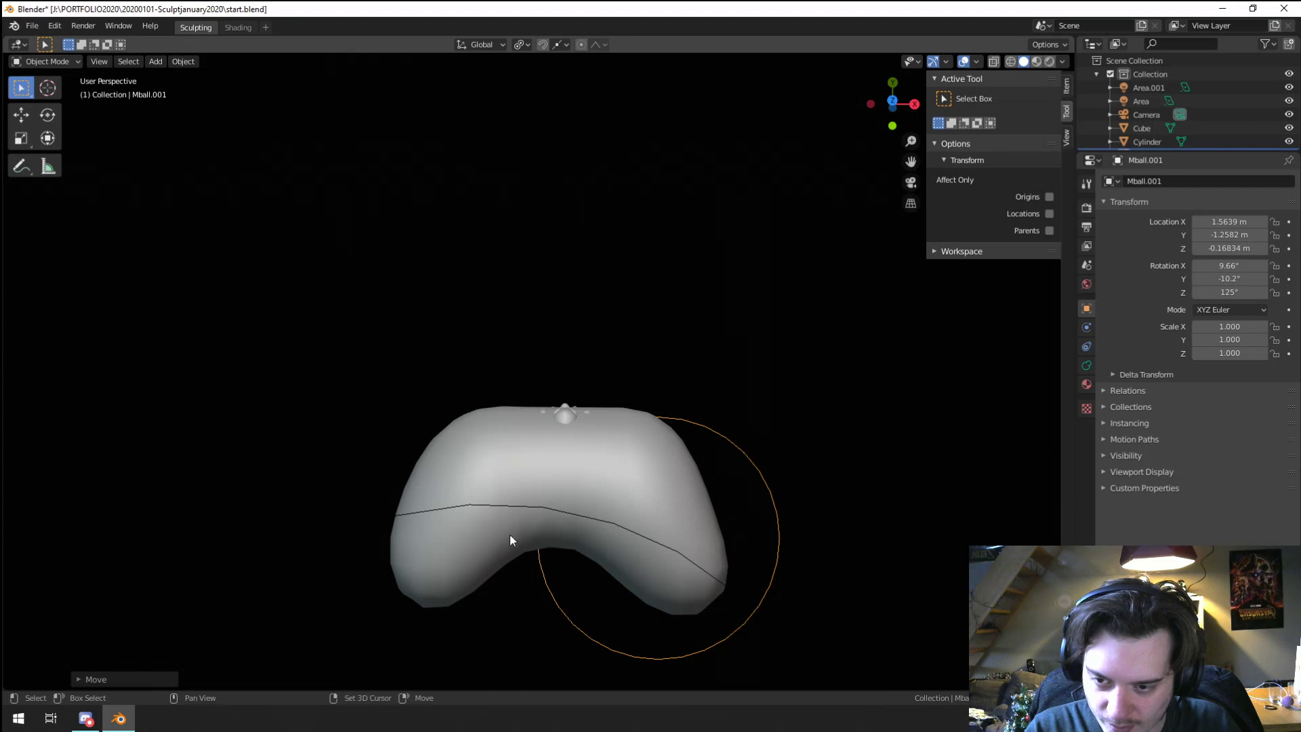
Step: Select all three metaballs and convert them to a mesh
left_click(505, 557, "shift")
left_click(432, 586, "shift")
left_click(427, 599, "shift")
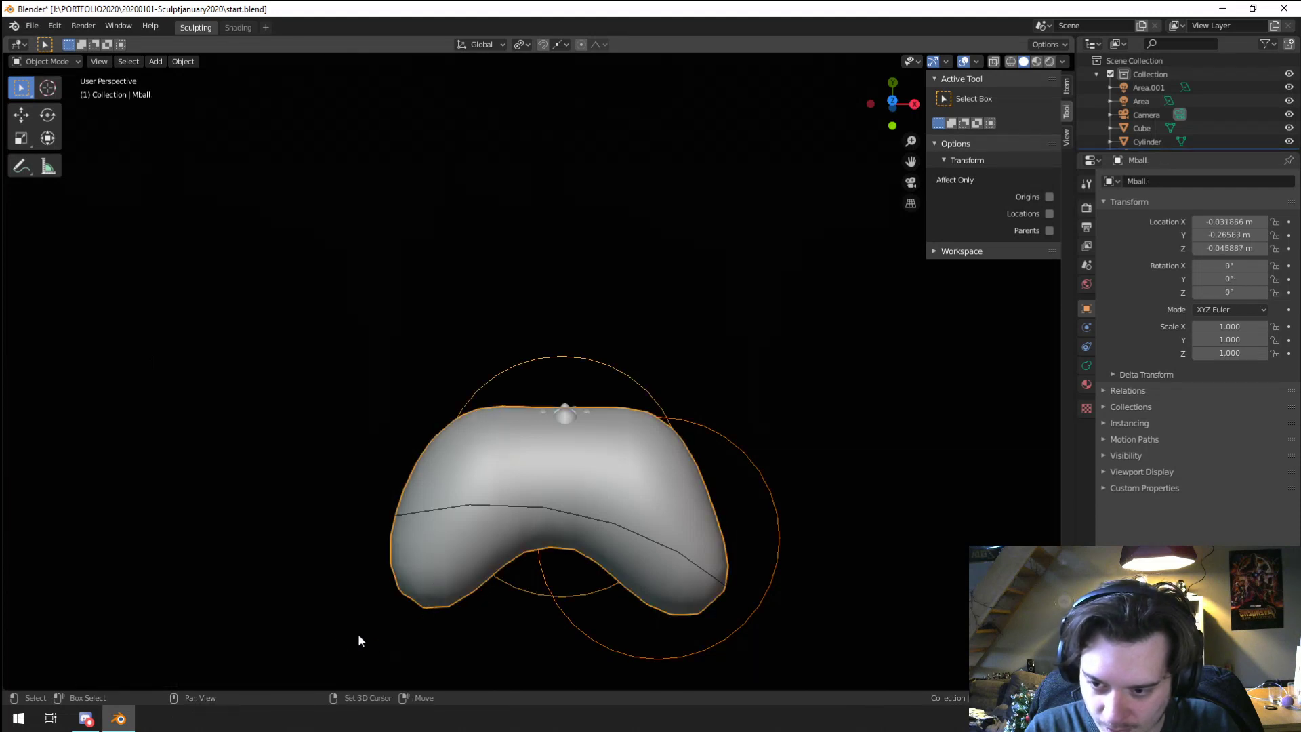
middle_click_drag(422, 541, 364, 418)
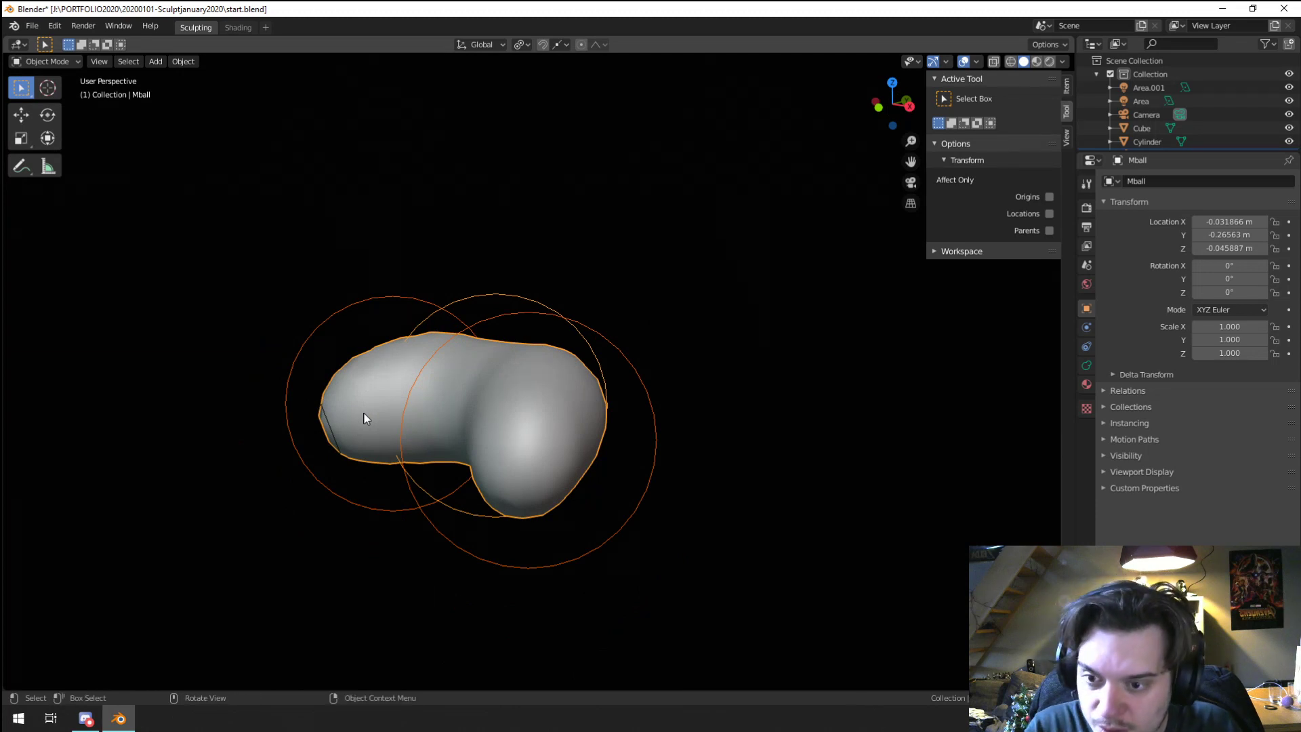
key("F3")
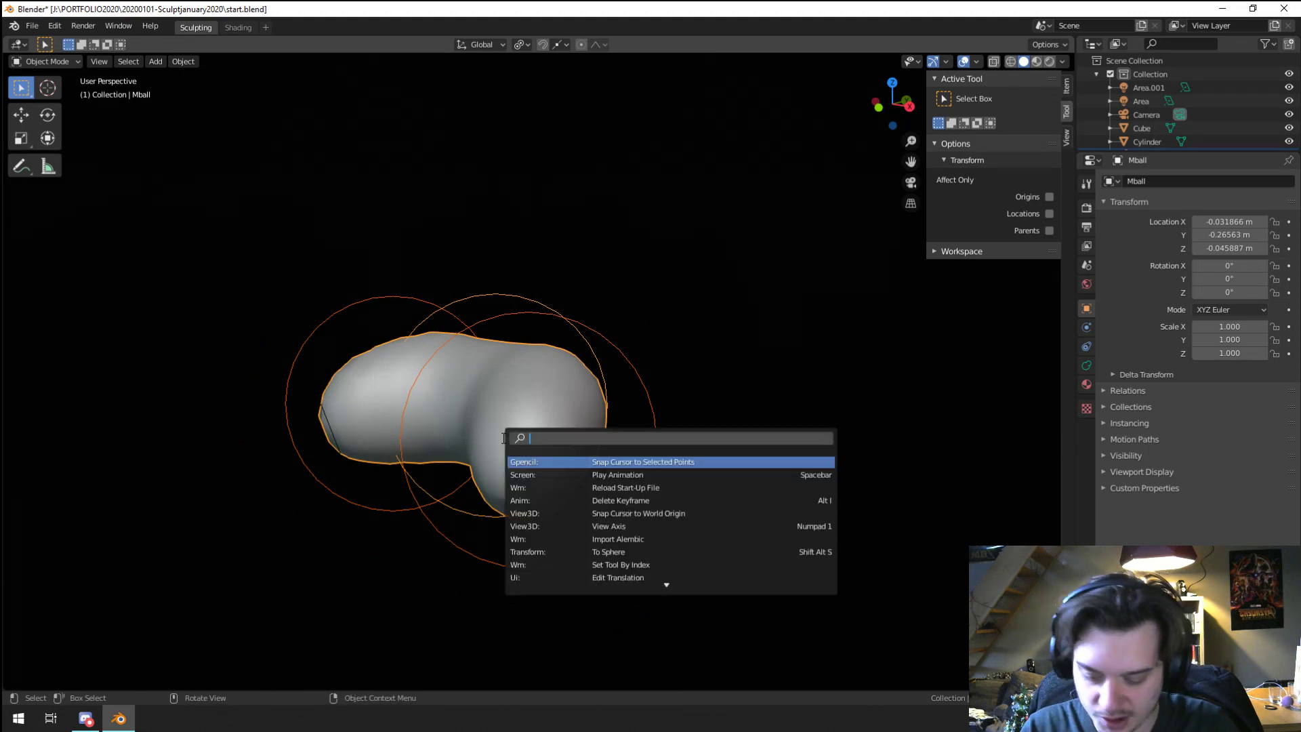
type("convert")
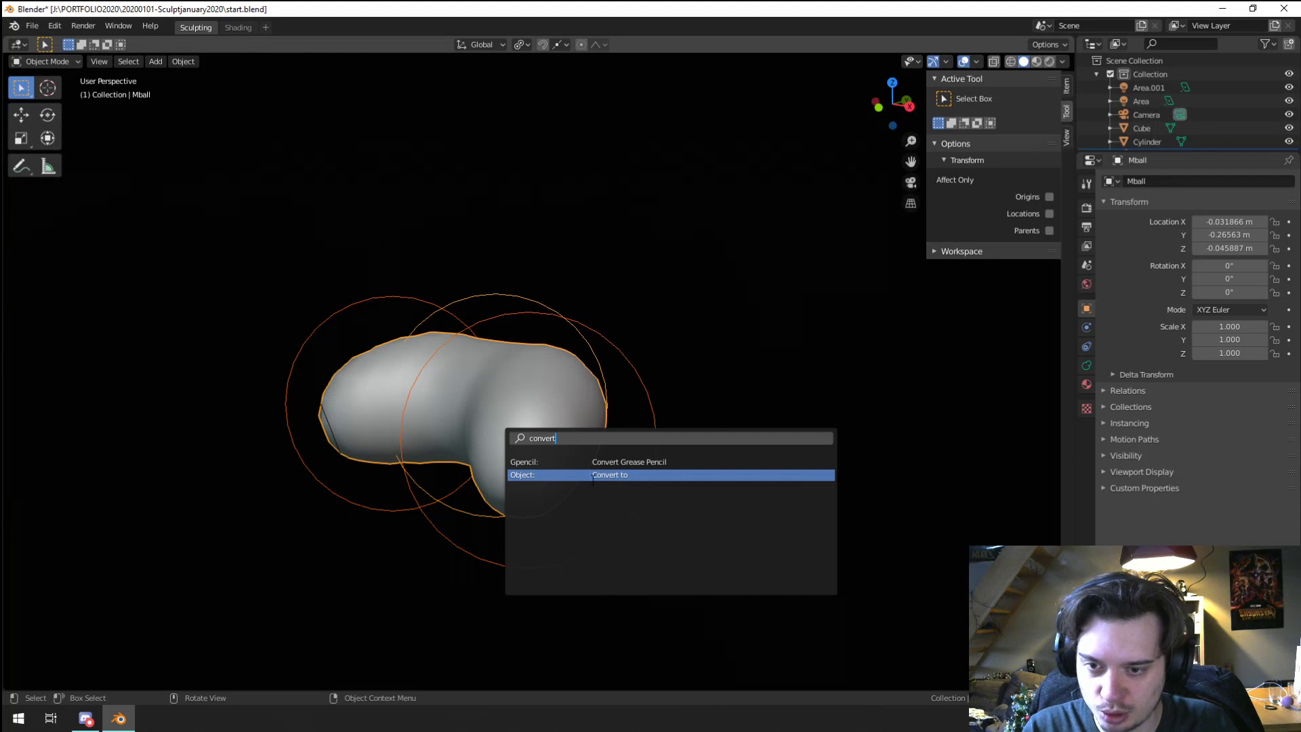
left_click(593, 477)
left_click(589, 495)
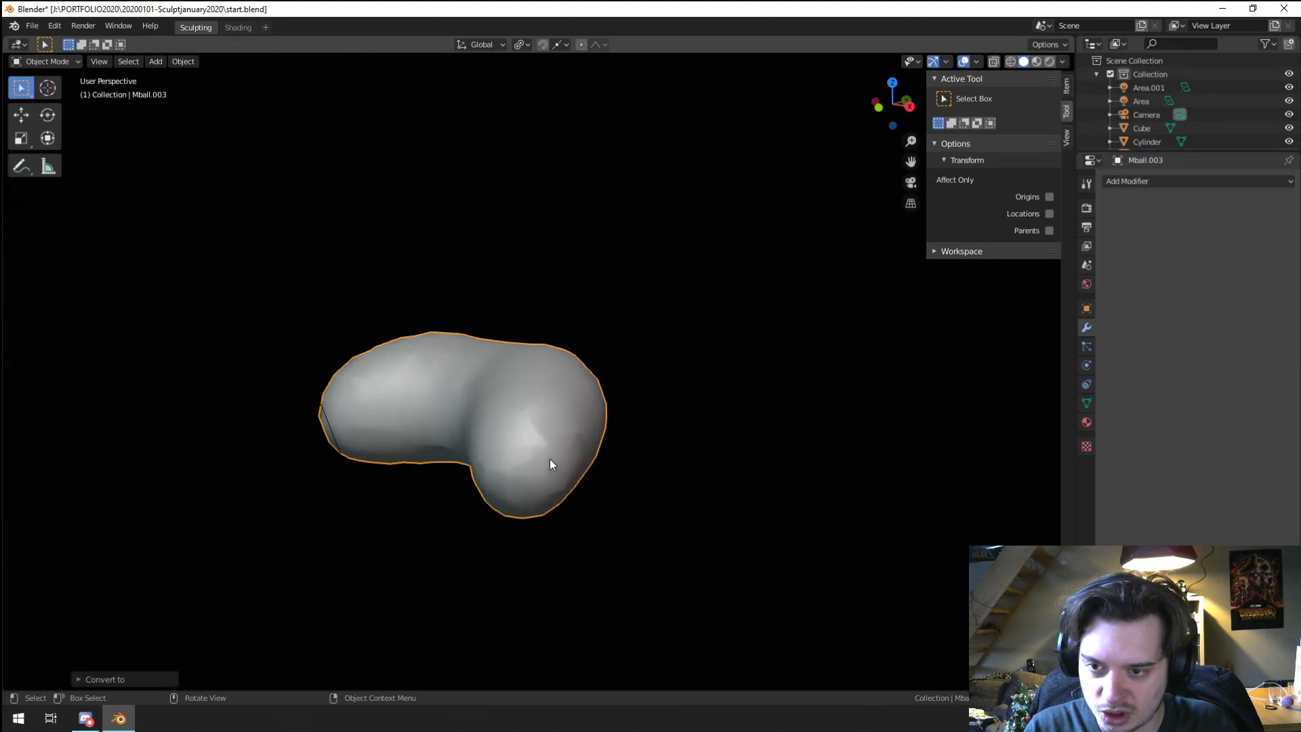
Step: Scale the converted arch mesh down and move it in front of the creature's feet
key("s")
left_click(644, 408)
scroll(644, 408, "up", 8)
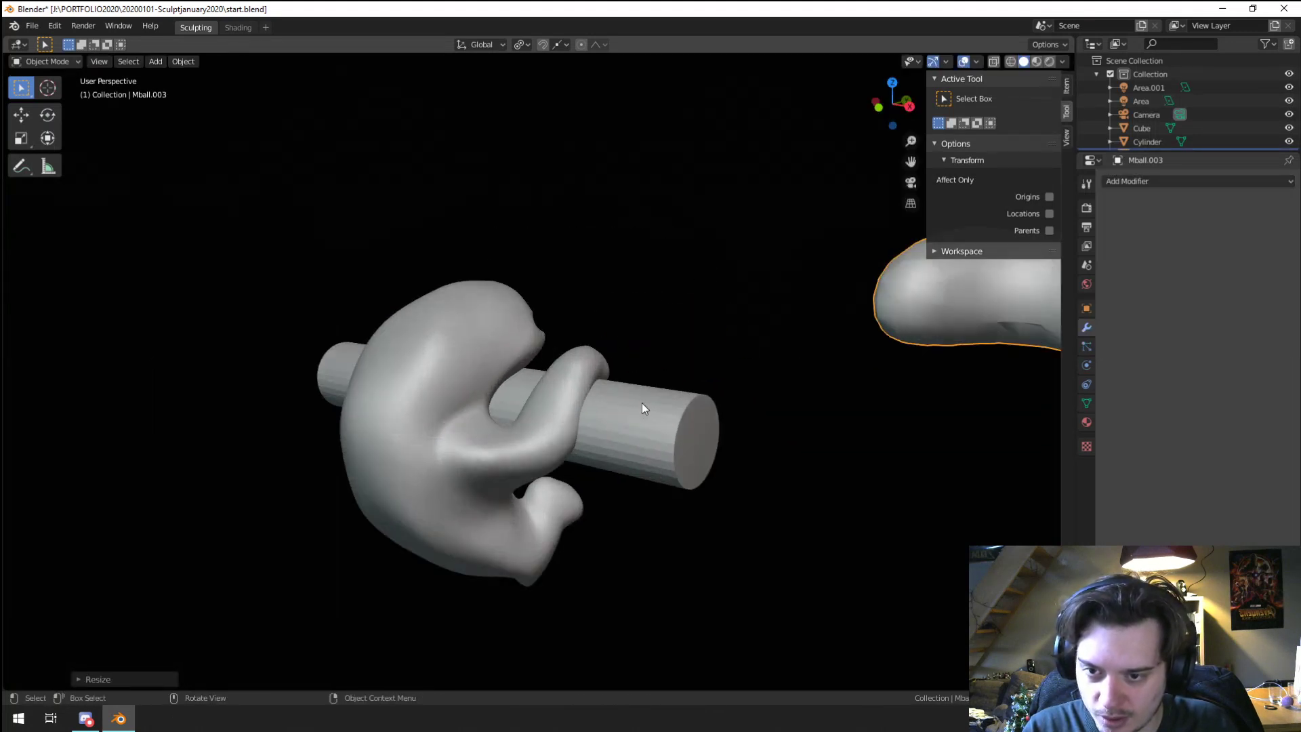
key("g")
left_click(162, 570)
middle_click_drag(437, 525, 476, 592)
key("g")
left_click(482, 546)
middle_click_drag(482, 546, 548, 395)
key("g")
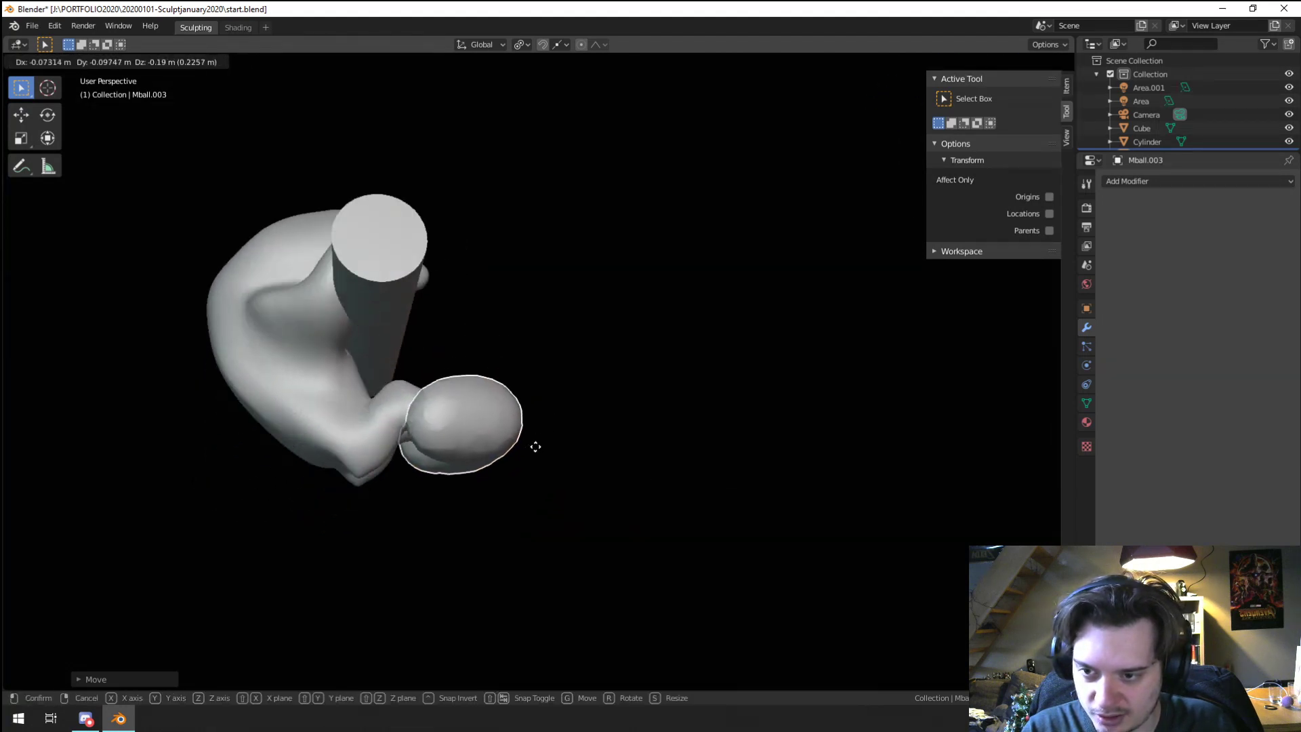
left_click(535, 449)
Step: Shrink the arch mesh further and position it between the creature's two feet
key("s")
middle_click_drag(535, 464, 586, 457)
left_click(453, 521)
key("g")
left_click(444, 510)
scroll(433, 488, "up", 2)
scroll(507, 525, "up", 3)
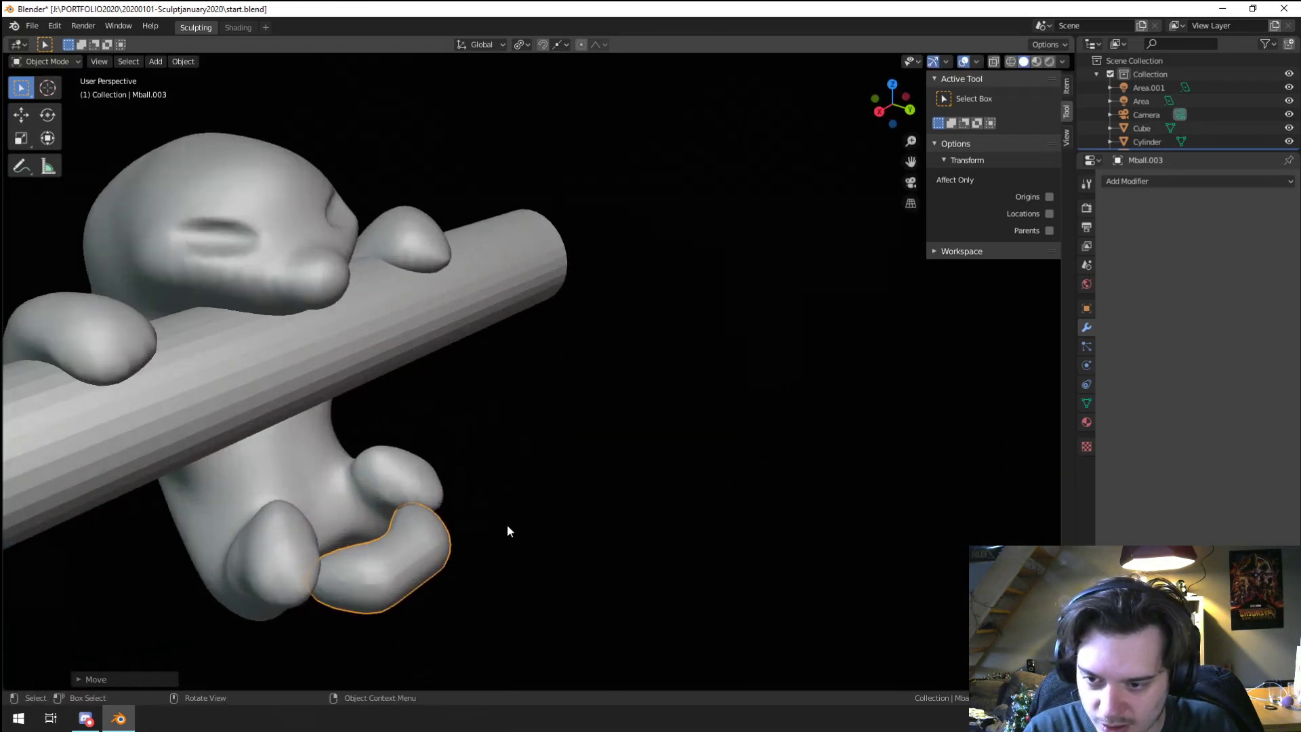
Step: Resize the arch mesh, flatten it along the Z axis and move it up against the underside of the feet
middle_click_drag(507, 525, 544, 464)
key("s")
left_click(467, 522)
key("s")
key("z")
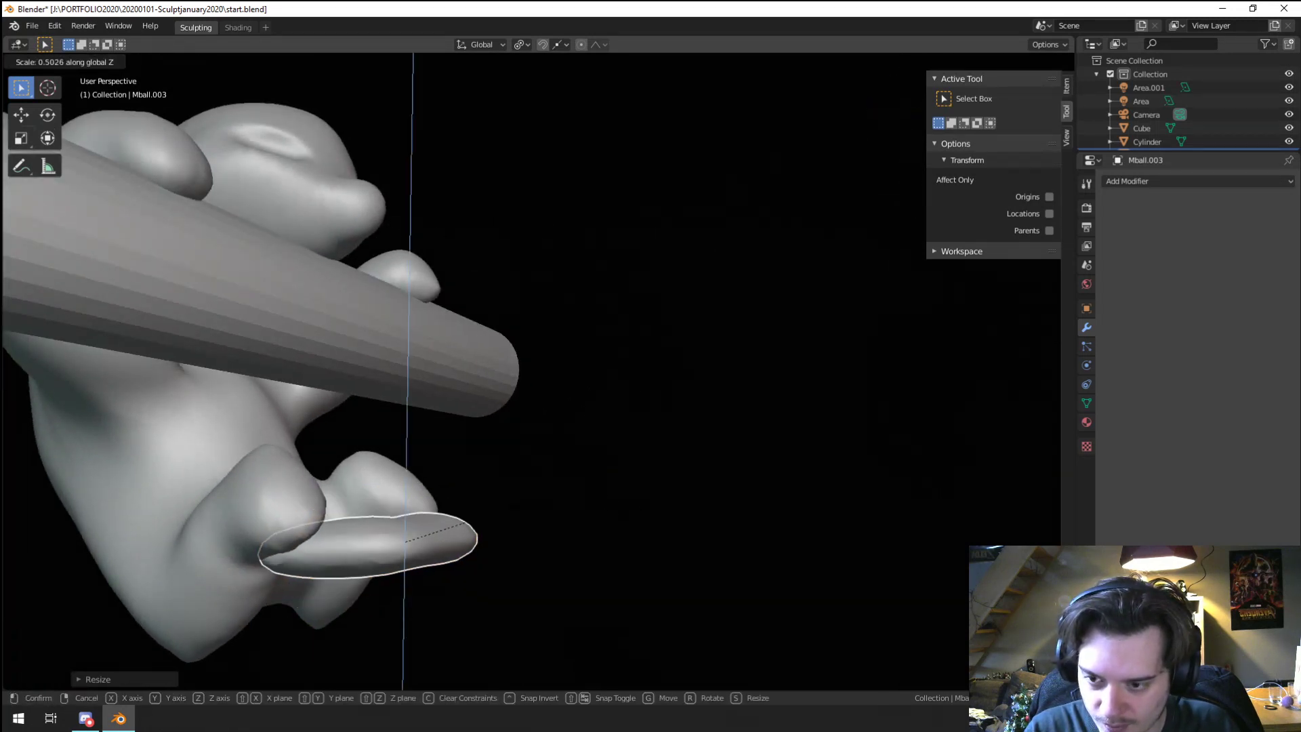
left_click(549, 517)
middle_click_drag(549, 517, 337, 494)
key("g")
left_click(571, 574)
Step: Return the creature body to Sculpt Mode and push its feet inward over the arch mesh with the Grab brush at a 187 px radius
left_click(342, 498)
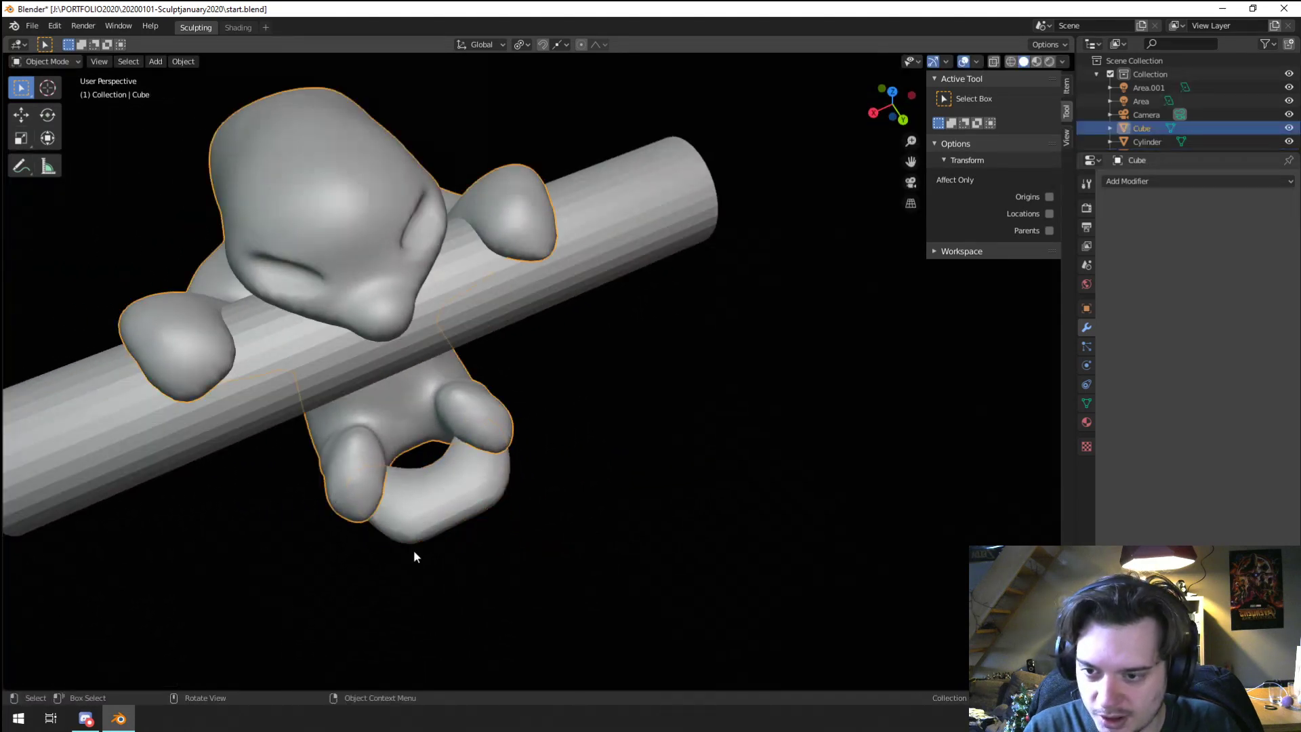
middle_click_drag(414, 551, 635, 430, "shift")
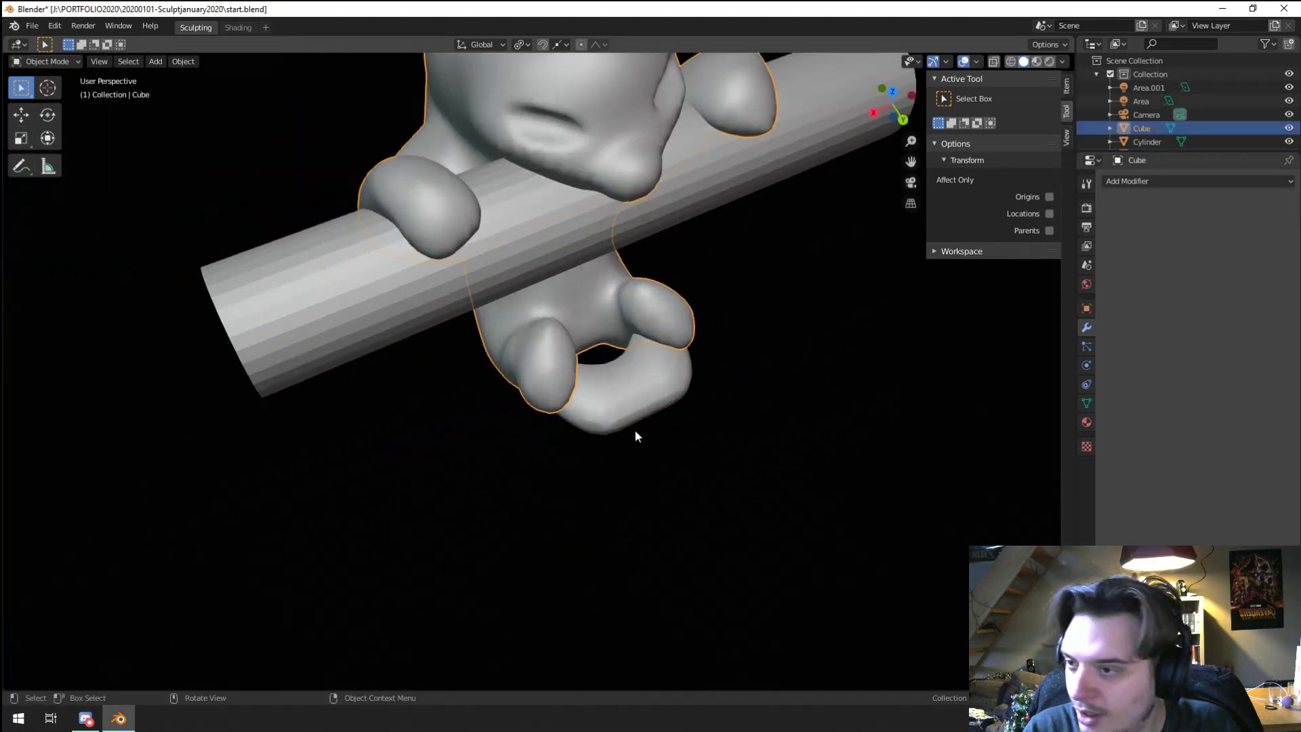
left_click(47, 62)
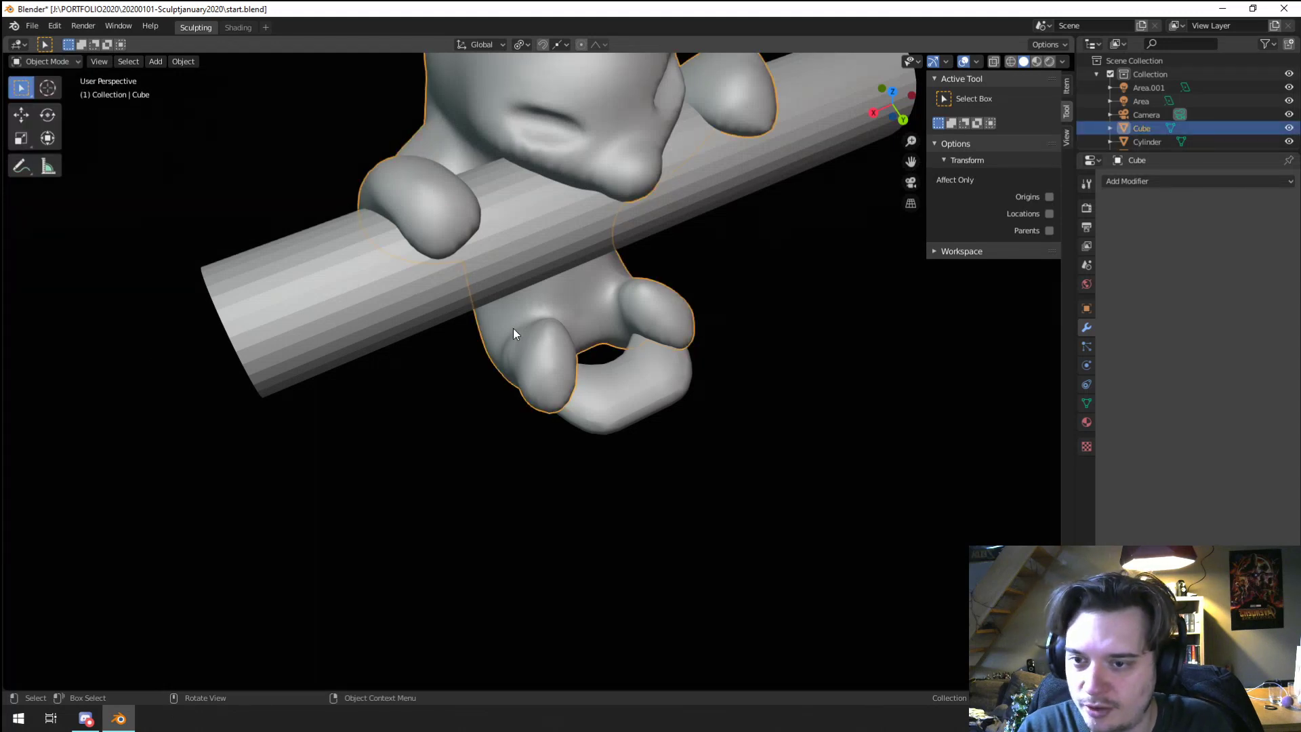
left_click(46, 62)
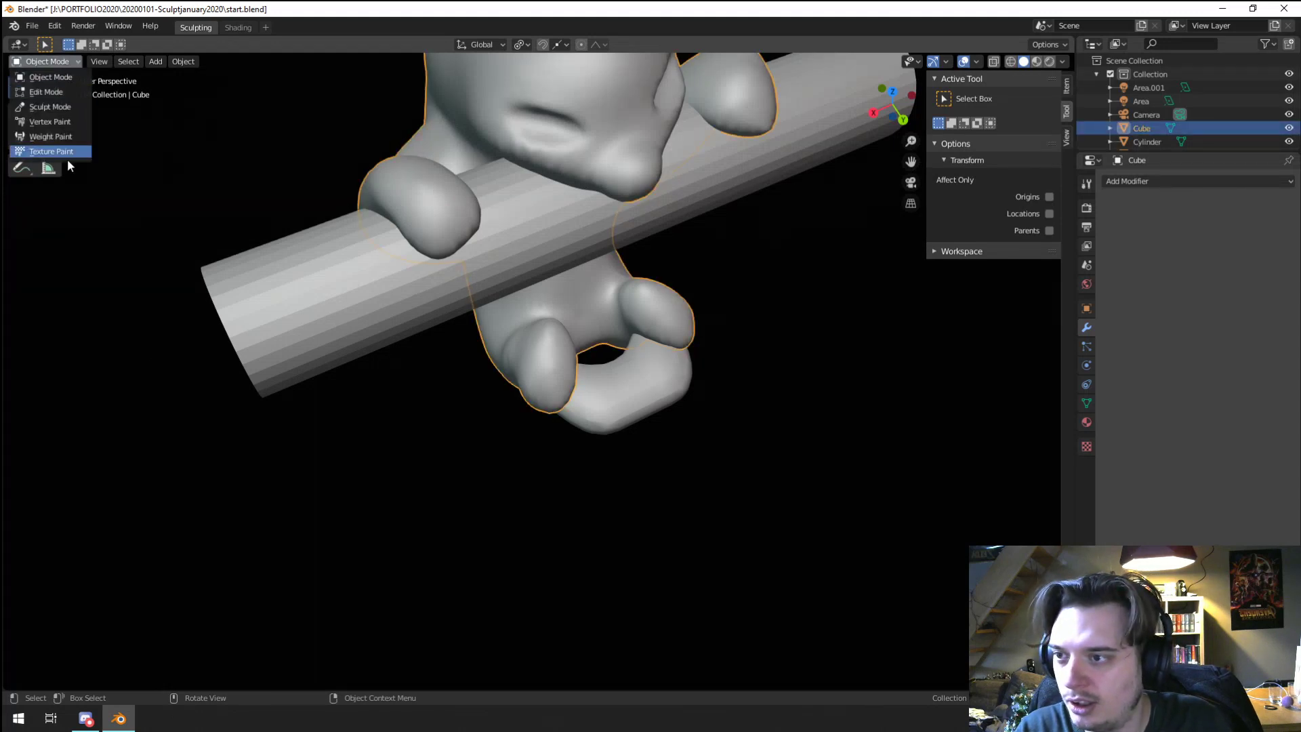
left_click(83, 107)
scroll(501, 380, "up", 5)
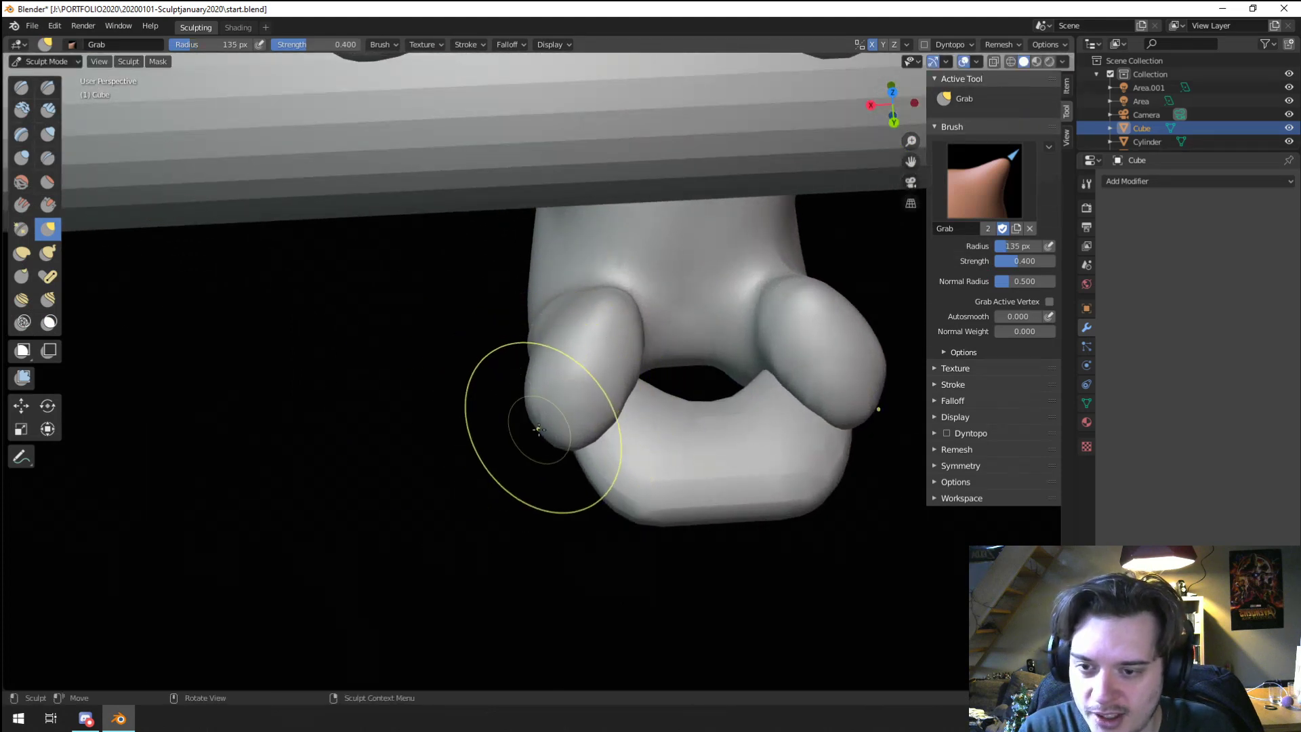
key("f")
left_click(574, 413)
mouse_move(539, 429)
left_mouse_down()
mouse_move(620, 407)
mouse_move(659, 363)
left_mouse_up()
mouse_move(585, 425)
left_mouse_down()
mouse_move(600, 406)
mouse_move(587, 425)
left_mouse_up()
Step: Pull the feet down onto the arch mesh from an angled side view with the Grab brush
mouse_move(589, 414)
middle_mouse_down()
mouse_move(639, 311)
mouse_move(691, 295)
middle_mouse_up()
left_click_drag(550, 348, 540, 381)
left_click_drag(537, 376, 534, 414)
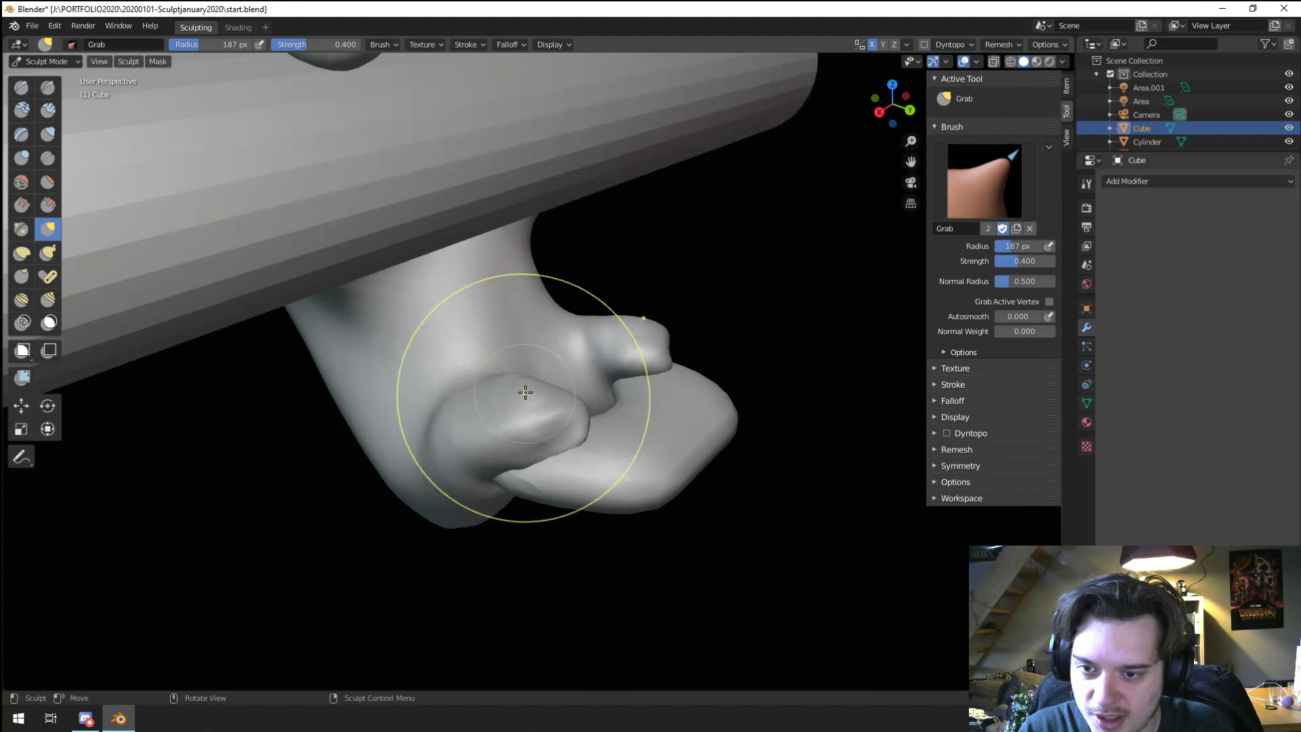
Step: Refine the toes and upper feet where they rest on the arch mesh with the Grab brush at a 112 px radius
middle_click_drag(538, 407, 537, 465)
key("f")
left_click(550, 373)
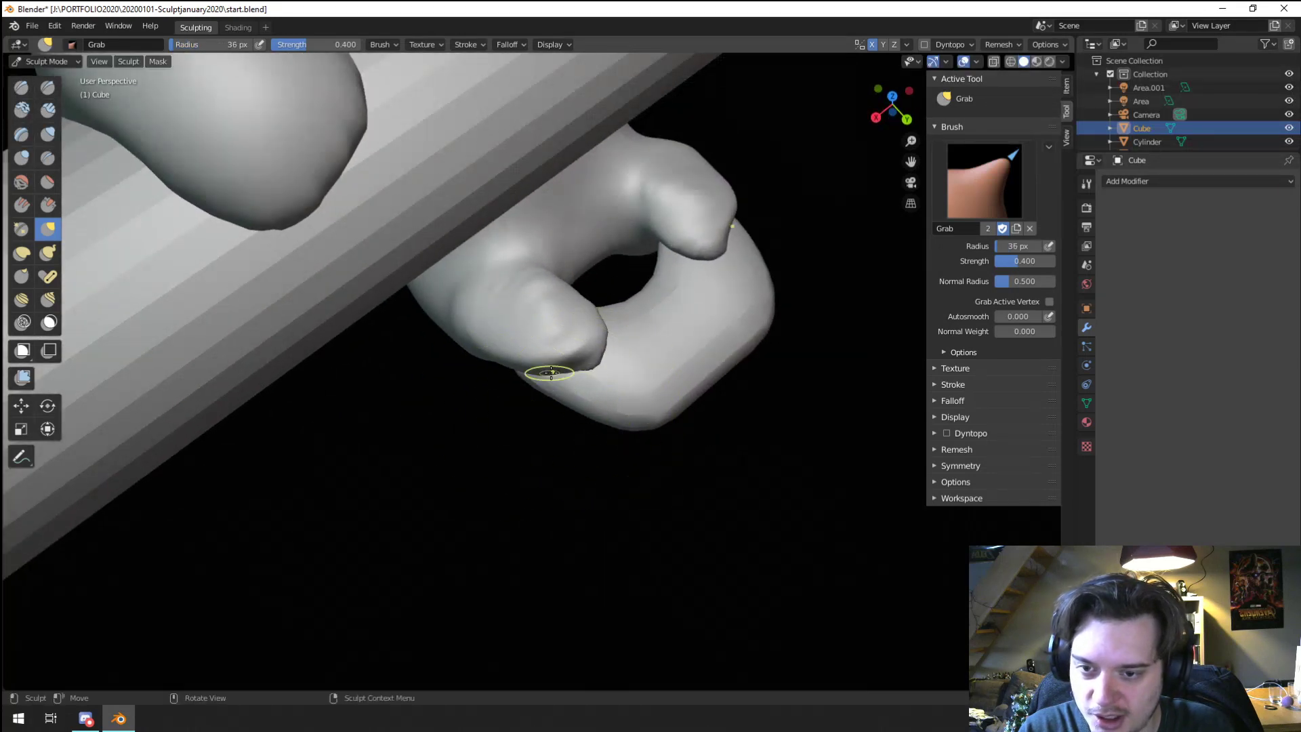
middle_click_drag(709, 403, 580, 381)
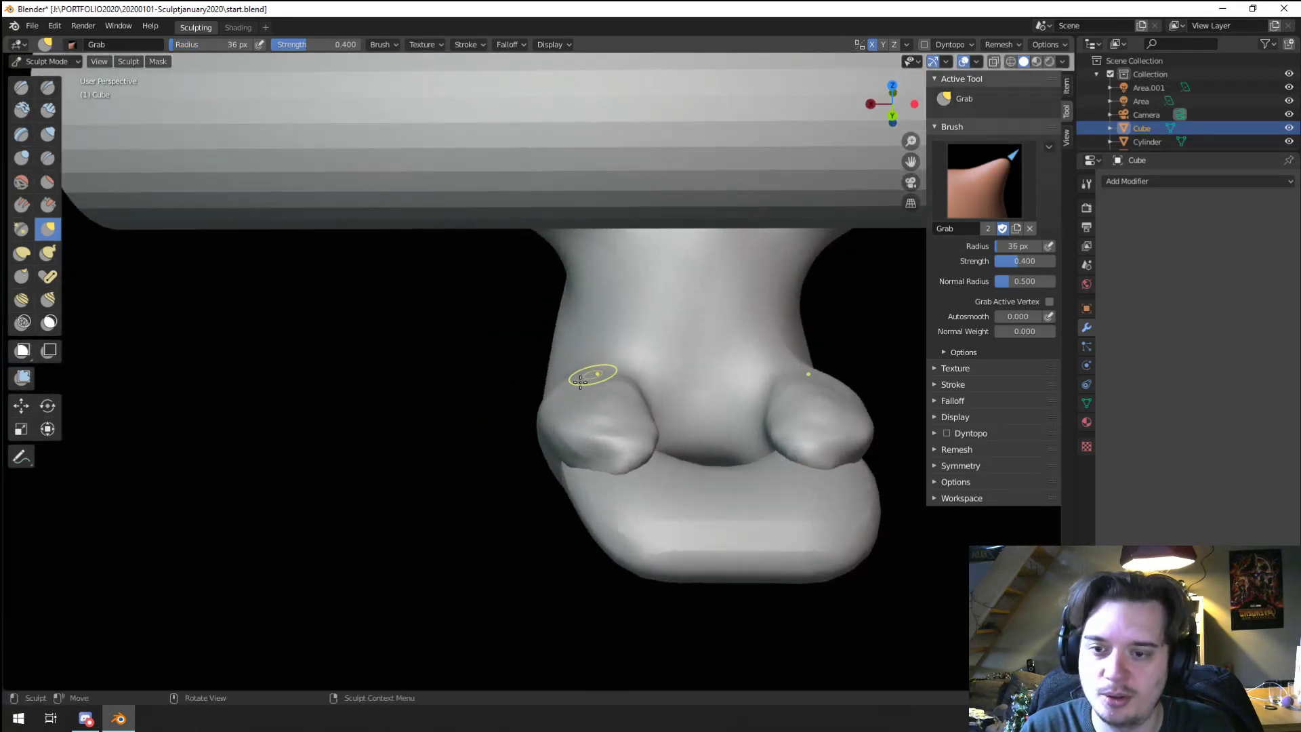
key("f")
left_click(638, 399)
left_click_drag(583, 456, 573, 476)
left_click_drag(612, 429, 628, 399)
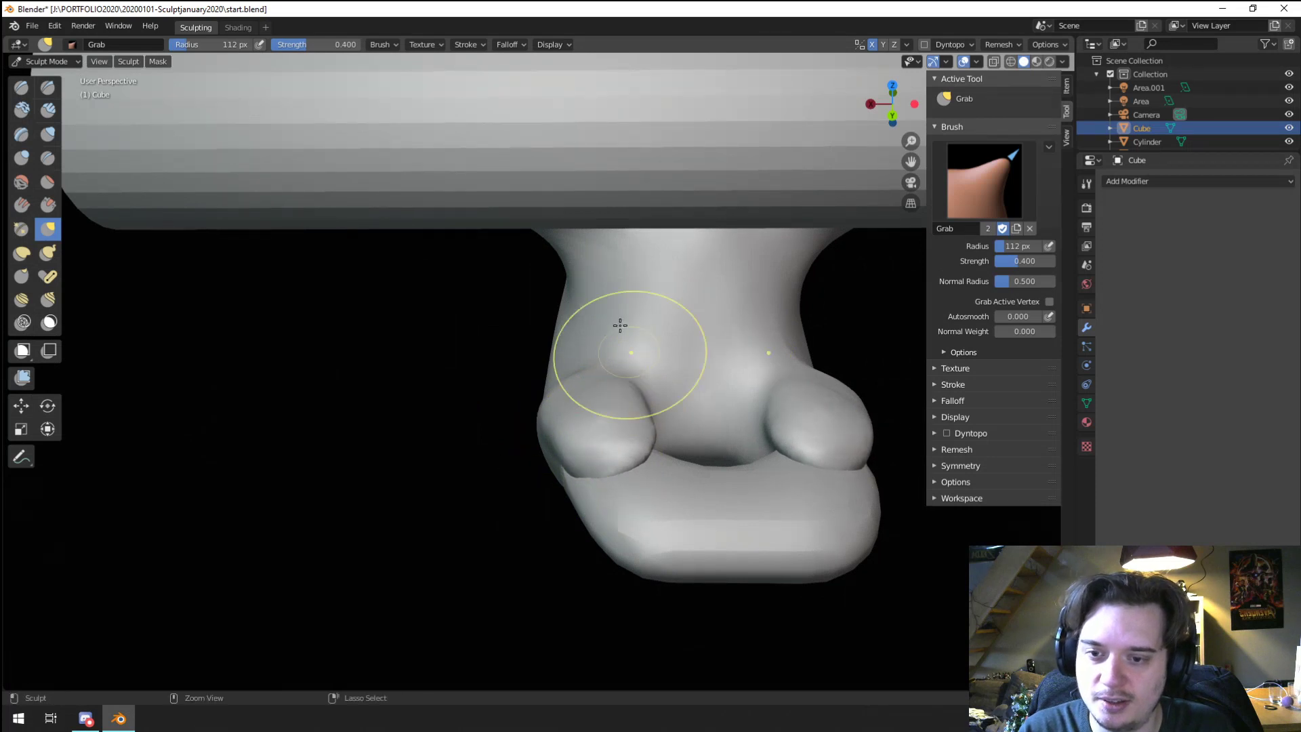
scroll(620, 325, "down", 5)
middle_click_drag(620, 325, 587, 380)
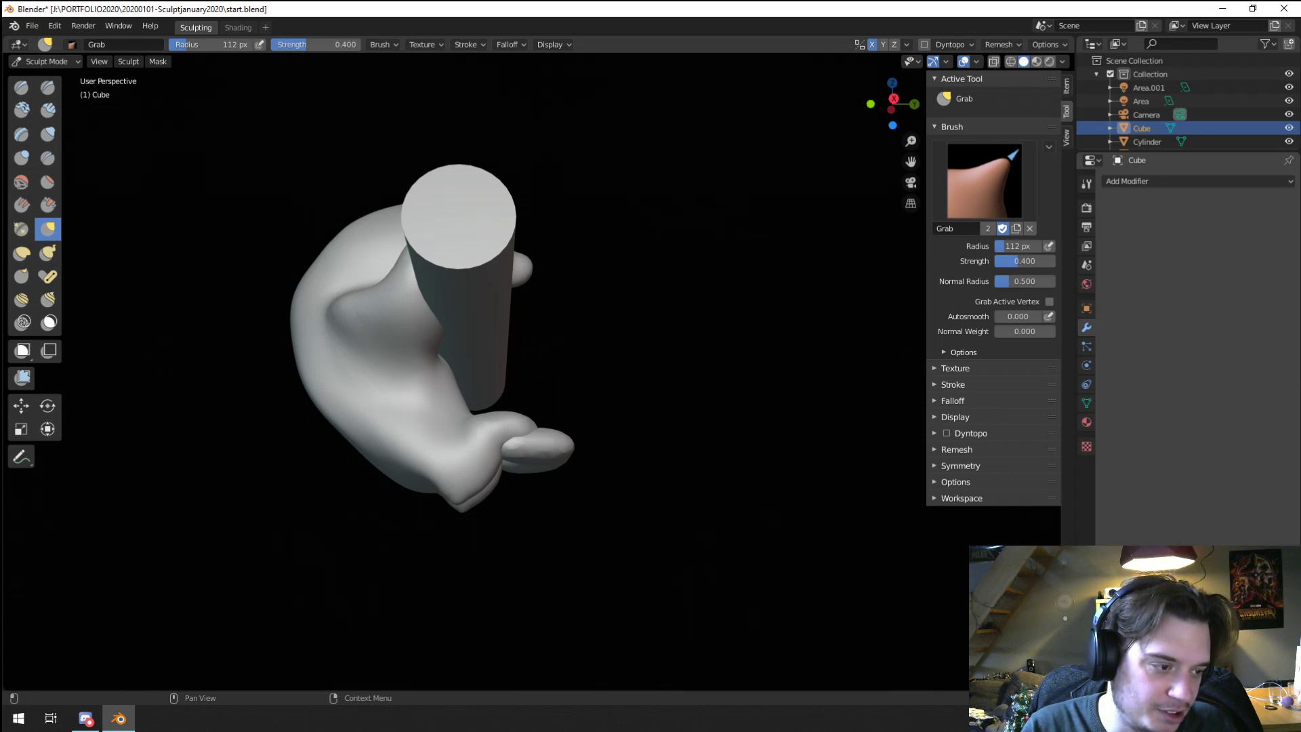
Step: Push the creature's upper back inward with the Grab brush at a 180 px radius
middle_click_drag(595, 459, 484, 422)
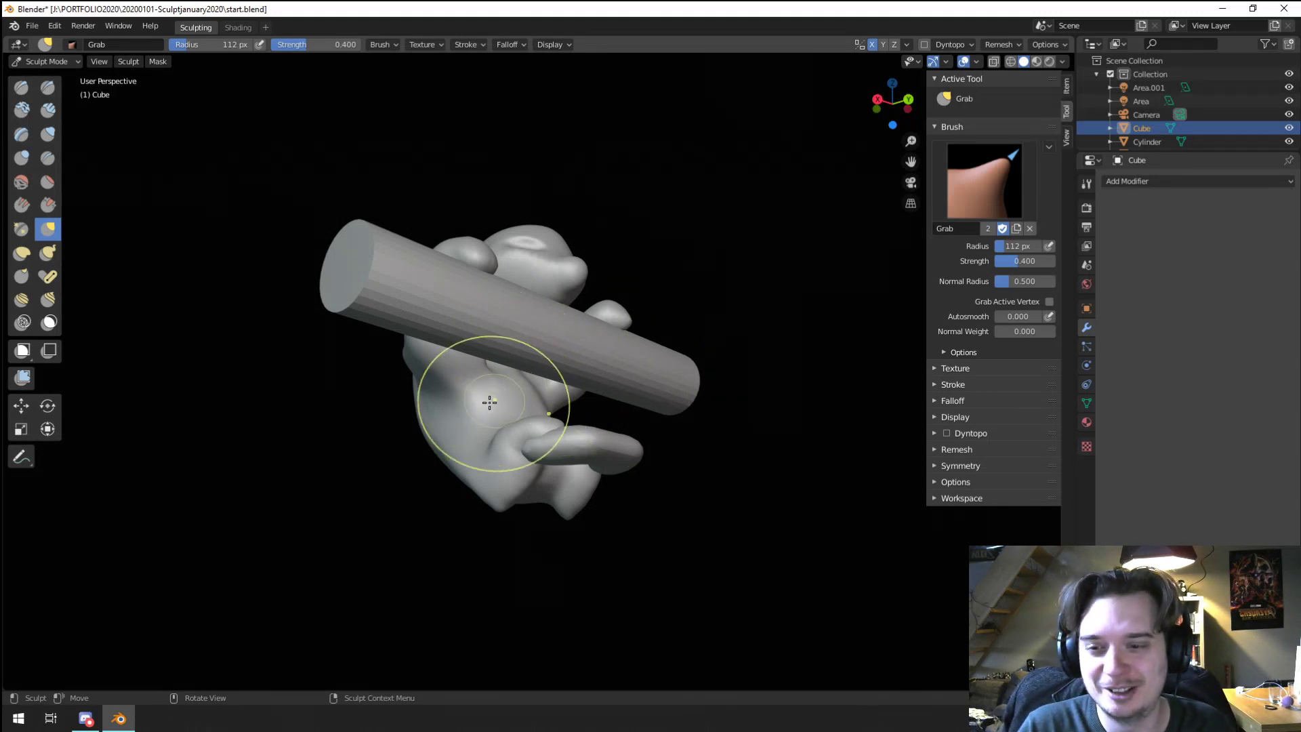
key("f")
left_click(443, 435)
middle_click_drag(444, 435, 454, 420, "alt")
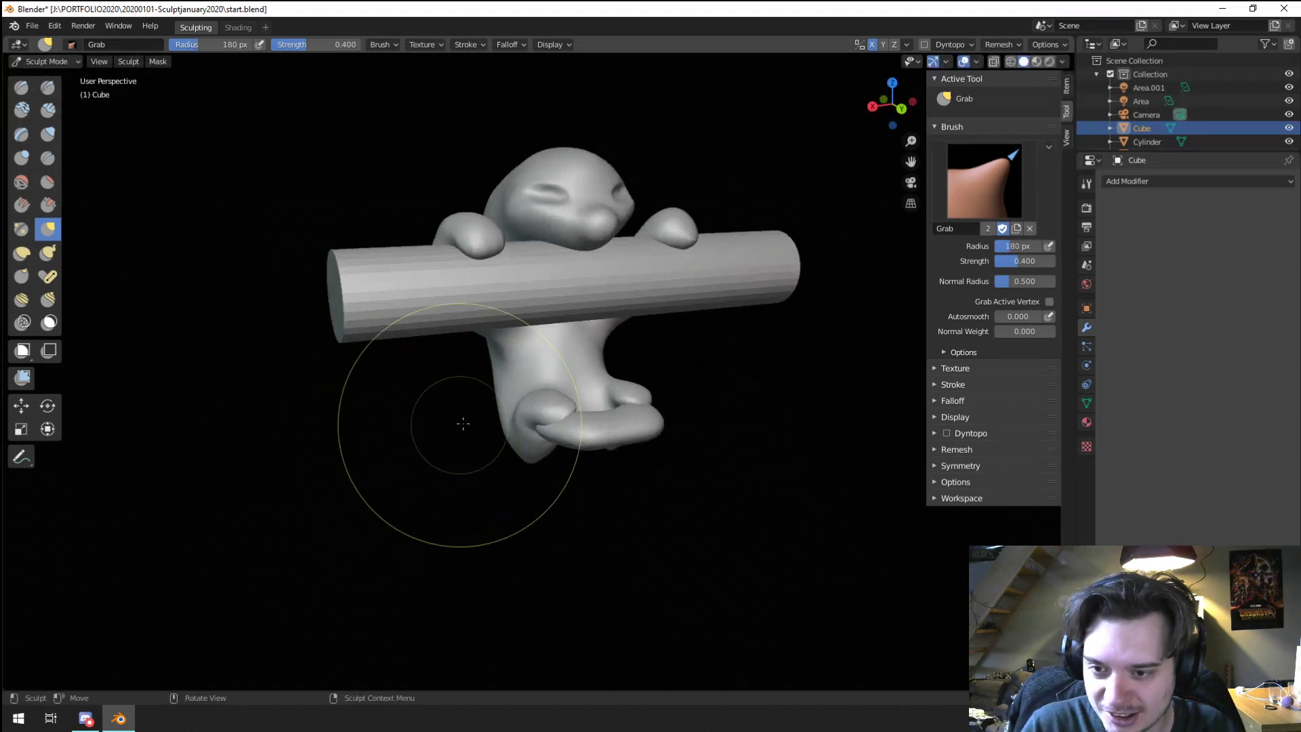
mouse_move(499, 380)
middle_mouse_down("alt")
mouse_move(495, 347)
mouse_move(422, 407)
middle_mouse_up("alt")
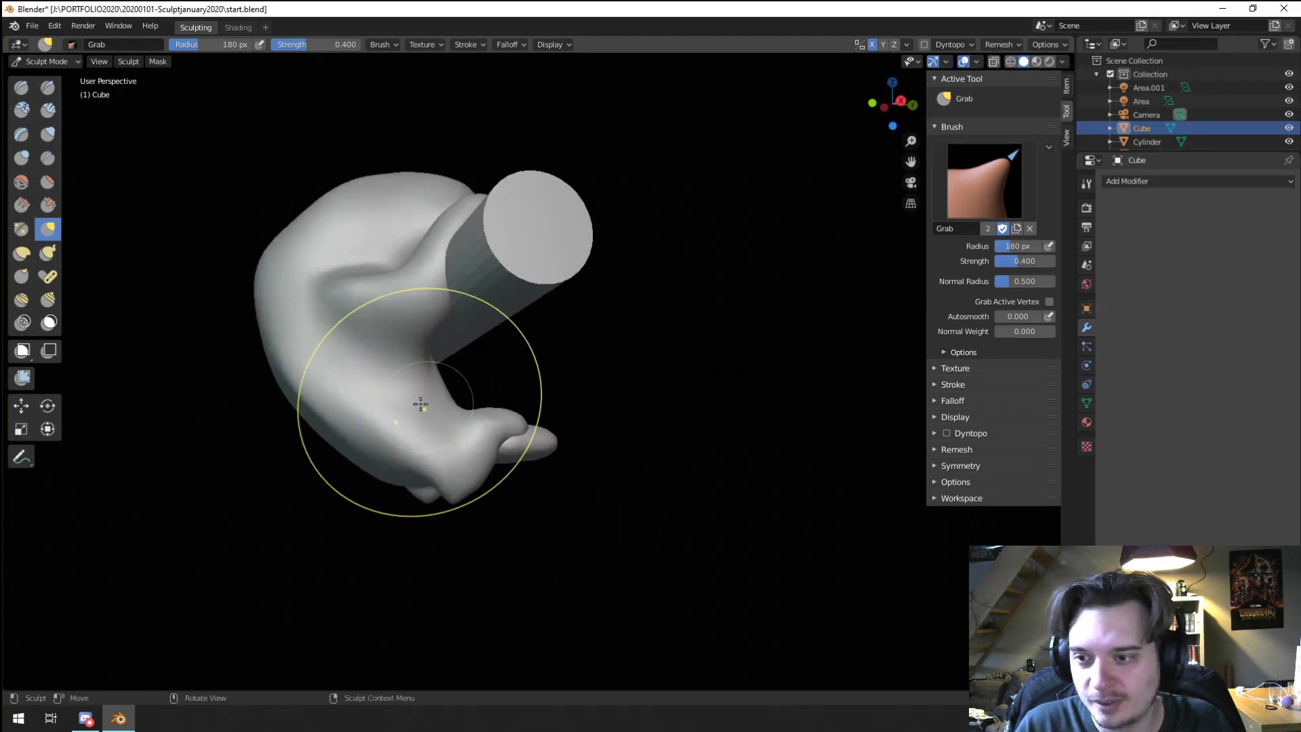
left_click_drag(264, 262, 300, 293)
Step: Reshape the creature's lower back from the side with the Grab brush at a 132 px radius
key("f")
left_click(286, 420)
mouse_move(324, 460)
left_mouse_down()
mouse_move(341, 457)
mouse_move(349, 428)
left_mouse_up()
mouse_move(333, 380)
middle_mouse_down("ctrl")
mouse_move(327, 434)
mouse_move(435, 407)
mouse_move(452, 353)
middle_mouse_up("ctrl")
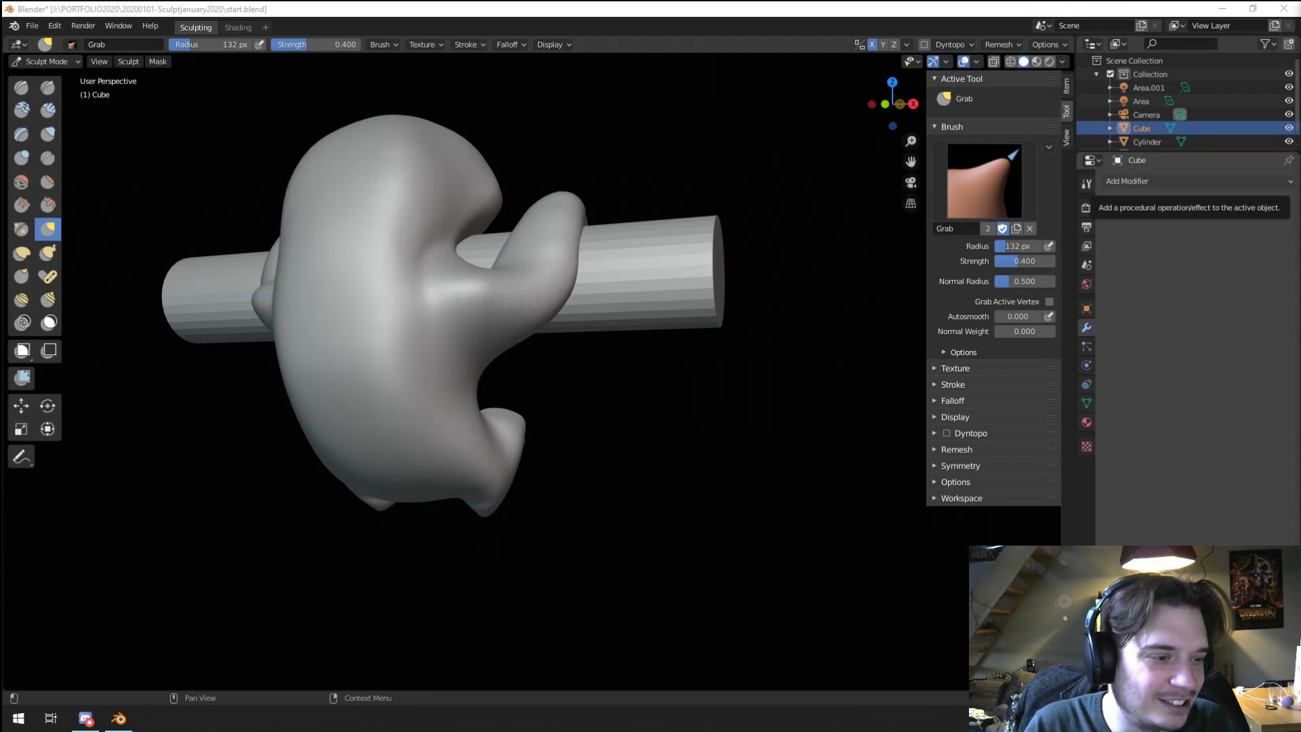
Step: Switch to the browser to view Faroe Islands soccer field photos, and close it to return to Blender
mouse_move(1300, 187)
left_mouse_down()
mouse_move(871, 186)
mouse_move(785, 103)
mouse_move(641, 34)
mouse_move(656, 5)
left_mouse_up()
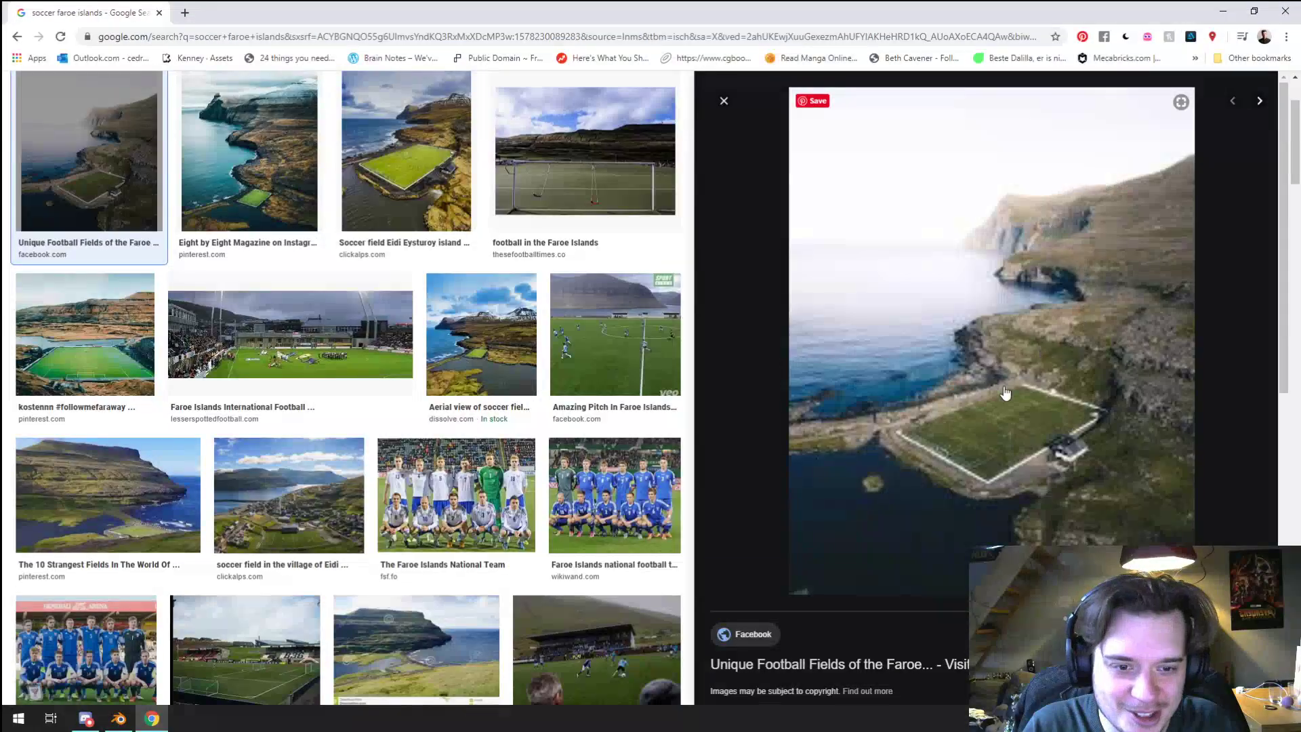
key("Right")
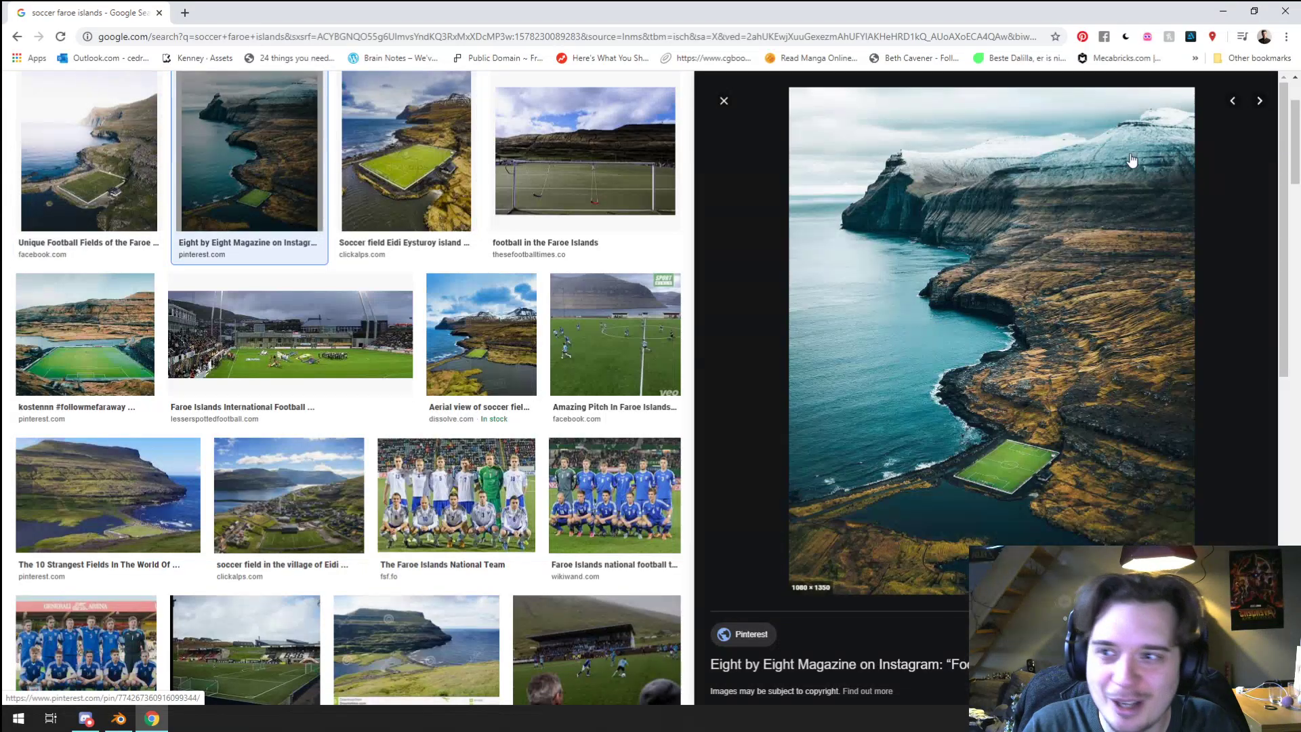
left_click(1285, 13)
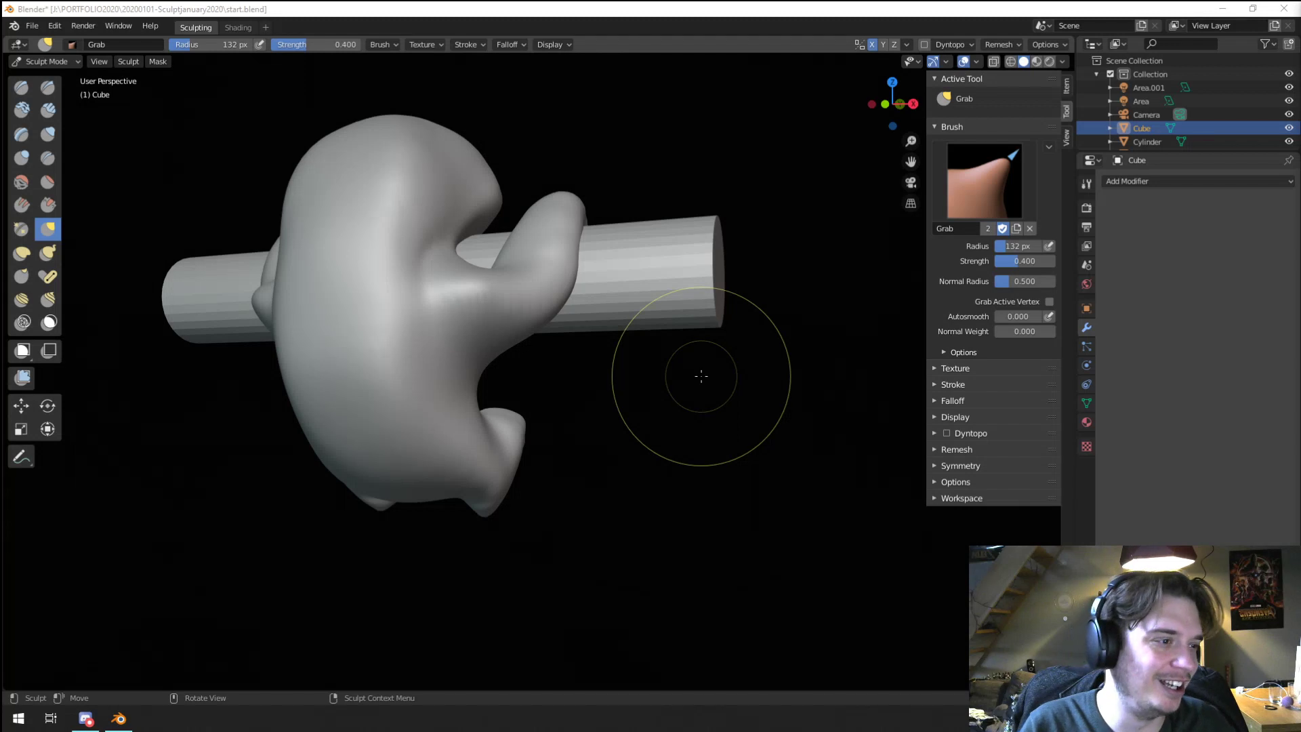
Step: Adjust the sides of the torso just below the bar with the Grab brush at a 210 px radius
mouse_move(702, 375)
middle_mouse_down()
mouse_move(532, 465)
mouse_move(465, 258)
mouse_move(502, 380)
mouse_move(404, 378)
mouse_move(465, 328)
mouse_move(479, 364)
middle_mouse_up()
key("f")
left_click(514, 370)
left_click_drag(529, 353, 540, 342)
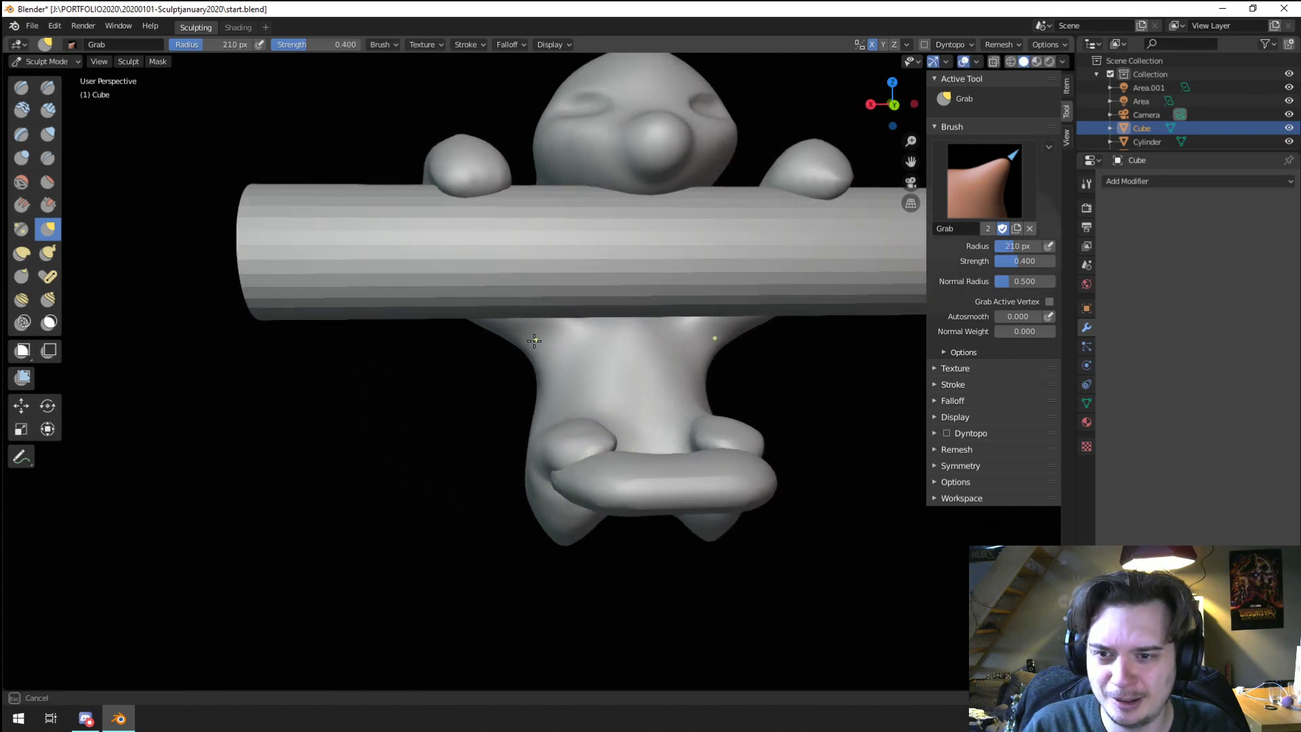
Step: Reshape the inner bend between the arms and the body from behind with the Grab brush at a 140 px radius
mouse_move(541, 342)
middle_mouse_down()
mouse_move(692, 337)
mouse_move(766, 353)
middle_mouse_up()
mouse_move(576, 379)
middle_mouse_down("ctrl")
mouse_move(560, 318)
mouse_move(531, 398)
middle_mouse_up("ctrl")
key("f")
left_click(546, 354)
key("f")
left_click(513, 407)
left_click_drag(511, 422, 512, 434)
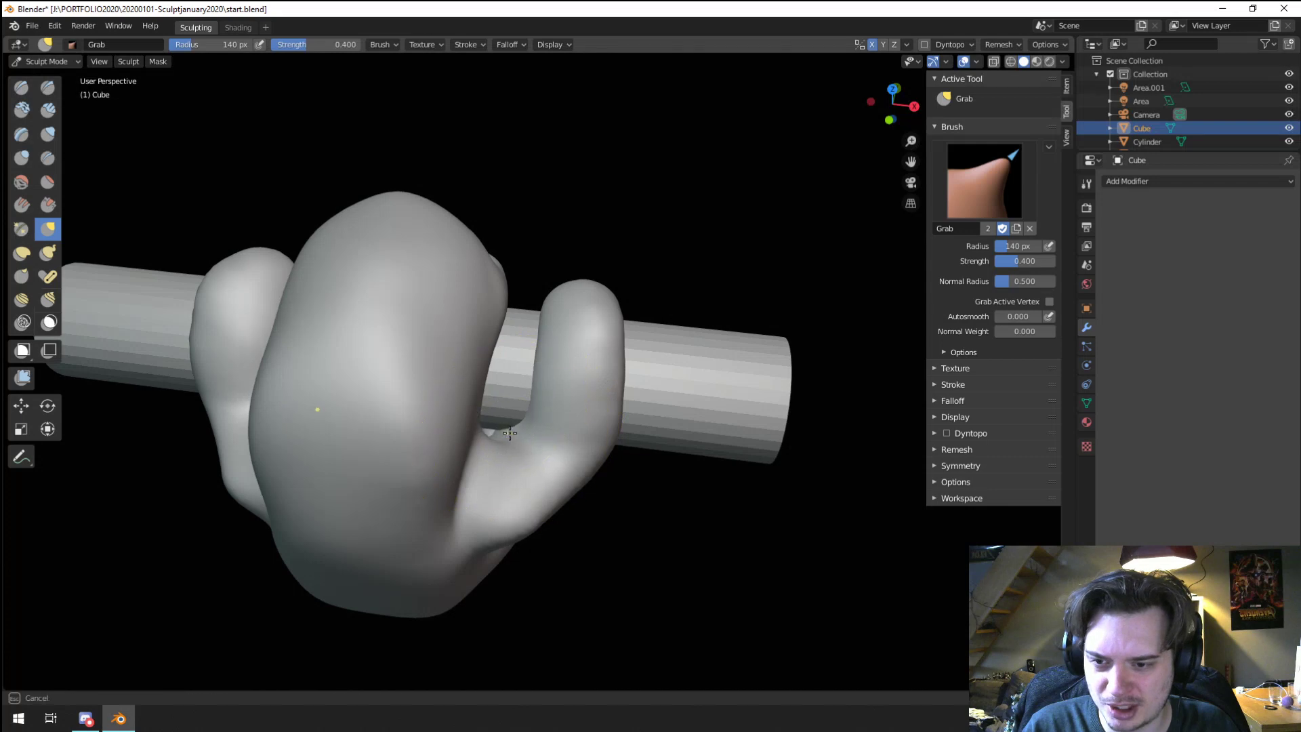
Step: Adjust the underside of the arms near the bar with the Grab brush at a 127 px radius
mouse_move(512, 434)
middle_mouse_down()
mouse_move(419, 323)
mouse_move(434, 345)
mouse_move(395, 313)
mouse_move(424, 291)
middle_mouse_up()
middle_click_drag(447, 305, 439, 294)
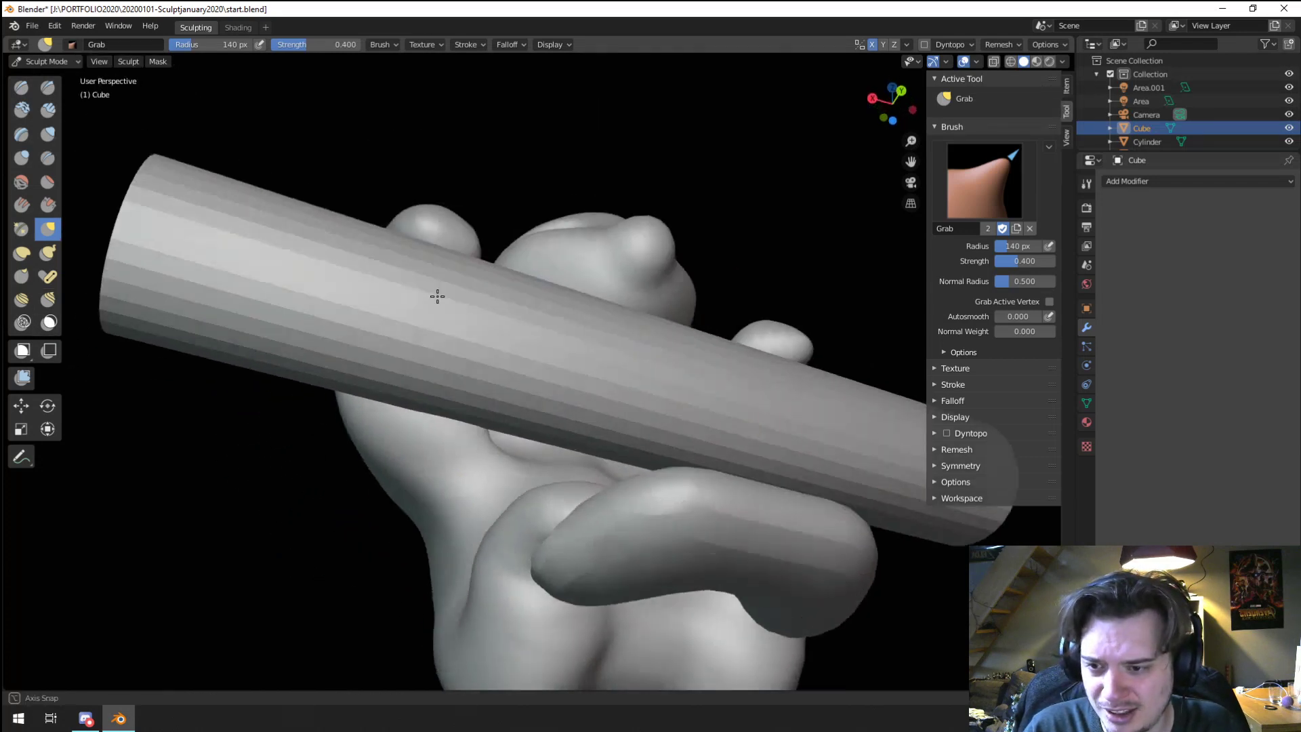
key("f")
left_click(430, 384)
middle_click_drag(458, 438, 468, 344)
left_click_drag(469, 343, 482, 337)
middle_click_drag(517, 298, 485, 366, "ctrl")
middle_click_drag(437, 374, 493, 369)
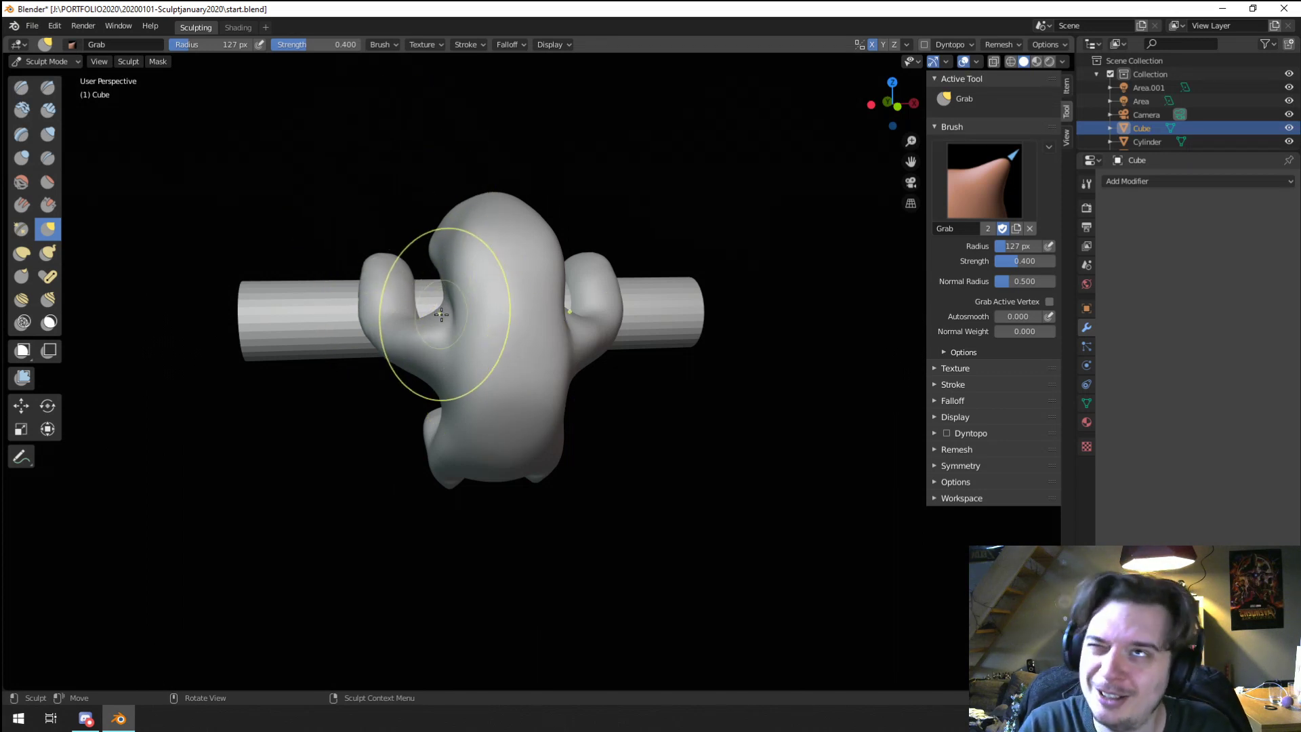
Step: Refine the gap between the upper arms and the body with short Grab strokes on a close view
middle_click_drag(502, 372, 410, 353)
scroll(468, 359, "up", 3)
scroll(437, 353, "up", 2)
key("f")
left_click(409, 332)
left_click_drag(402, 330, 369, 340)
mouse_move(389, 336)
left_mouse_down()
mouse_move(373, 351)
mouse_move(444, 337)
left_mouse_up()
Step: Pull the inner elbow of the arms toward the bar with the Grab brush at a 170 px radius
key("f")
left_click(386, 366)
middle_click_drag(452, 319, 450, 354)
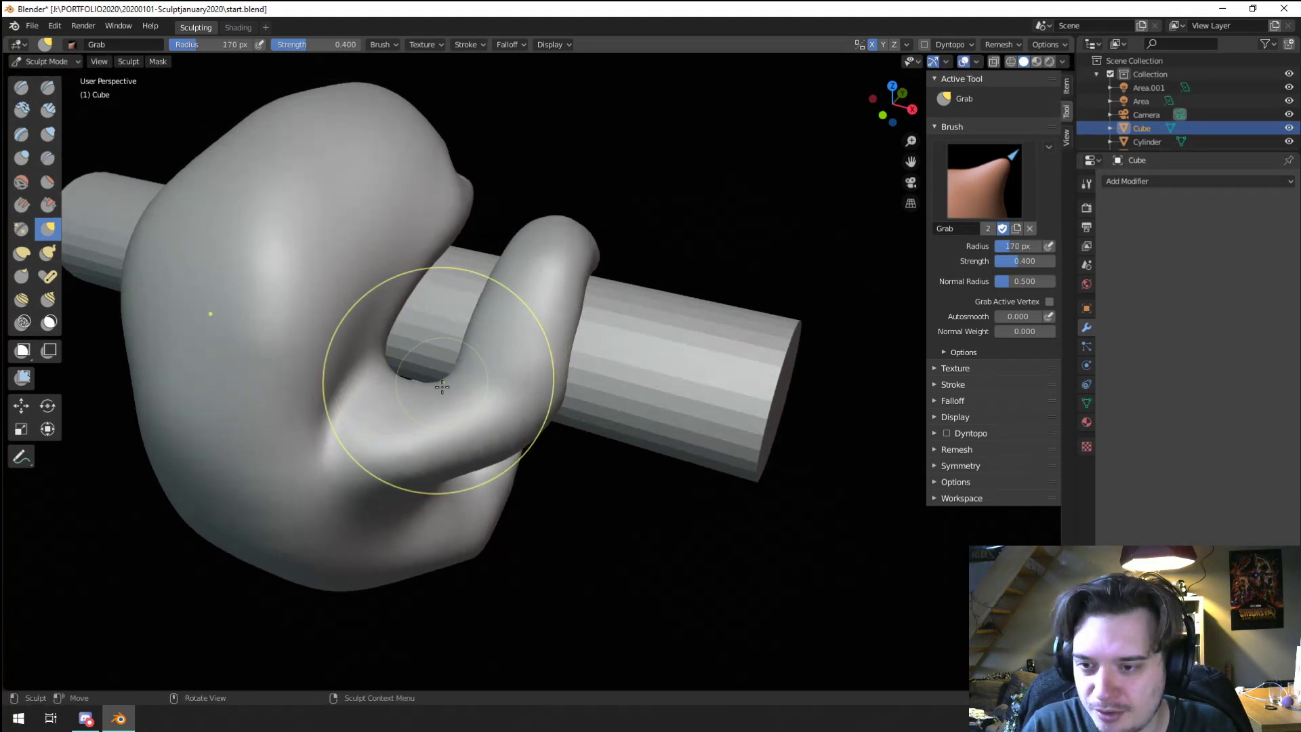
left_click_drag(443, 384, 483, 339)
middle_click_drag(484, 339, 326, 298)
mouse_move(380, 288)
middle_mouse_down("ctrl")
mouse_move(397, 323)
mouse_move(380, 291)
middle_mouse_up("ctrl")
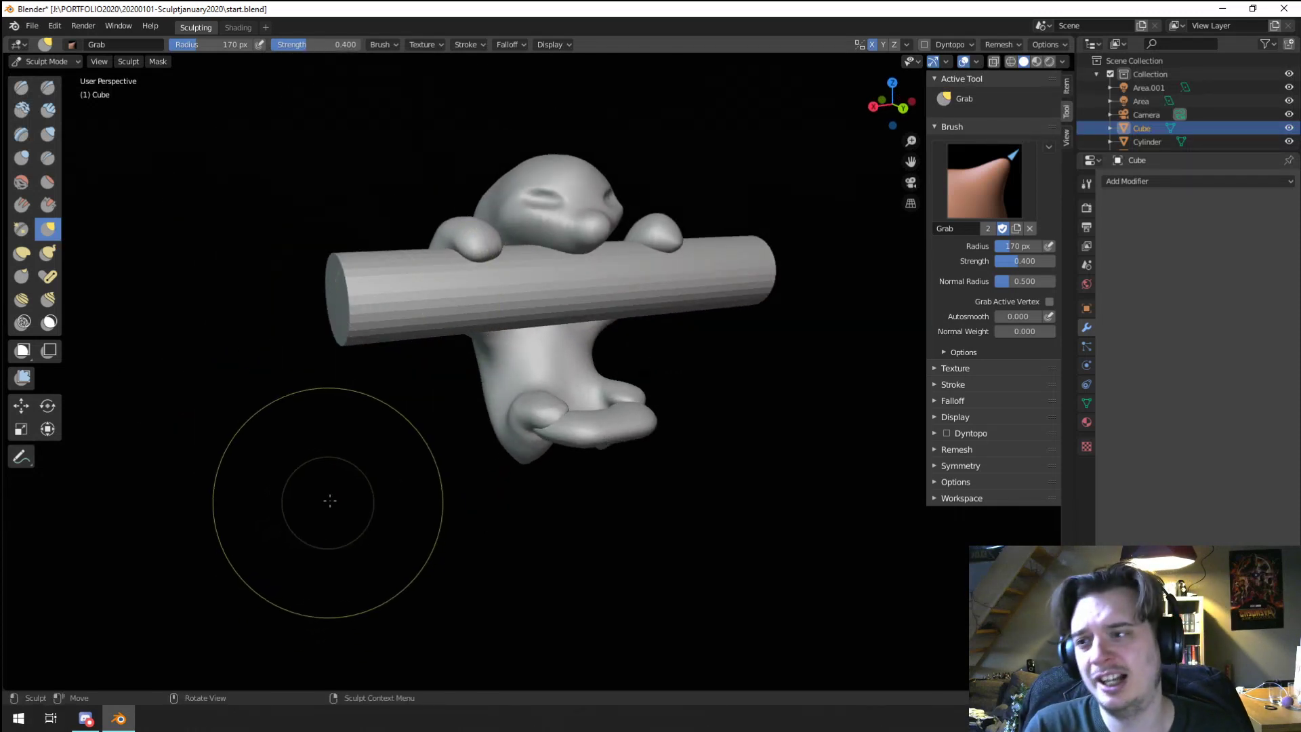
Step: Swell the heels with the Inflate brush at a 139 px radius and reshape the feet with the Grab brush
scroll(328, 499, "up", 1)
left_click(47, 134)
middle_click_drag(349, 424, 391, 404)
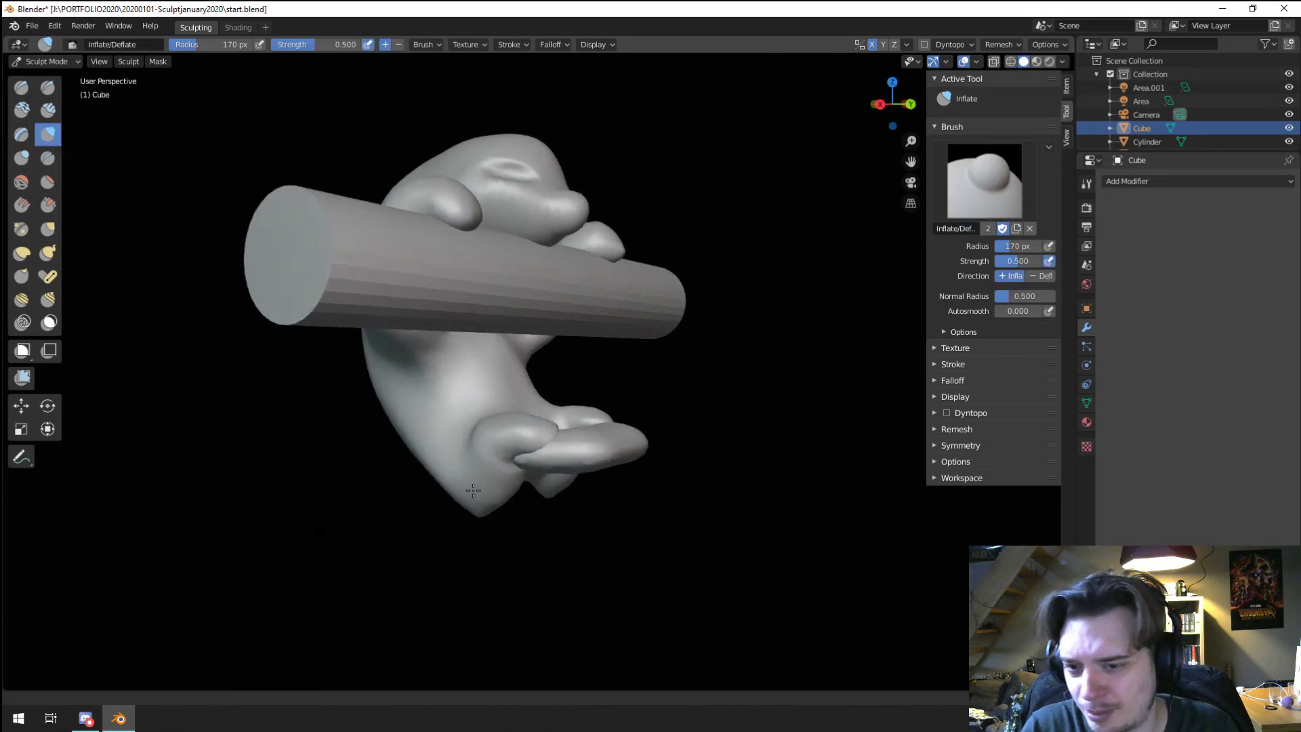
scroll(420, 434, "up", 1)
key("f")
left_click(467, 481)
left_click_drag(464, 490, 496, 515)
key("g")
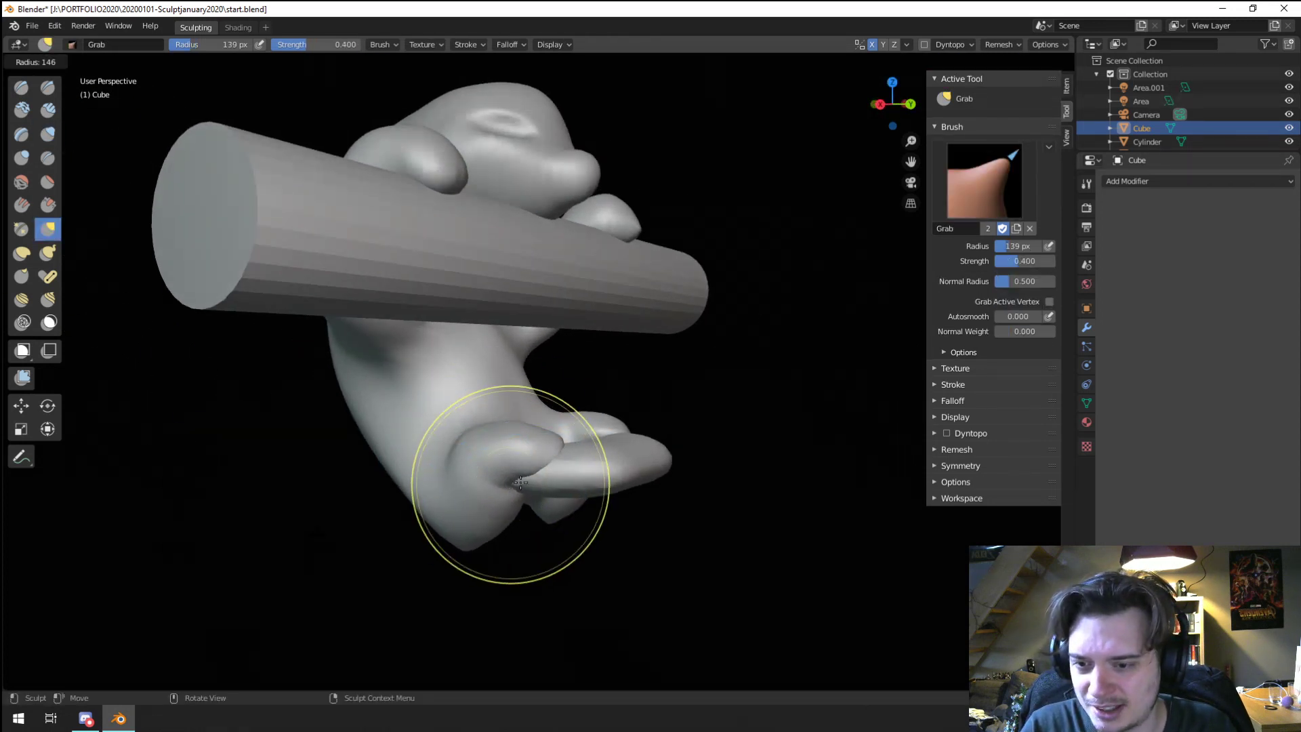
mouse_move(462, 469)
middle_mouse_down("shift")
mouse_move(427, 409)
mouse_move(517, 348)
mouse_move(494, 290)
middle_mouse_up("shift")
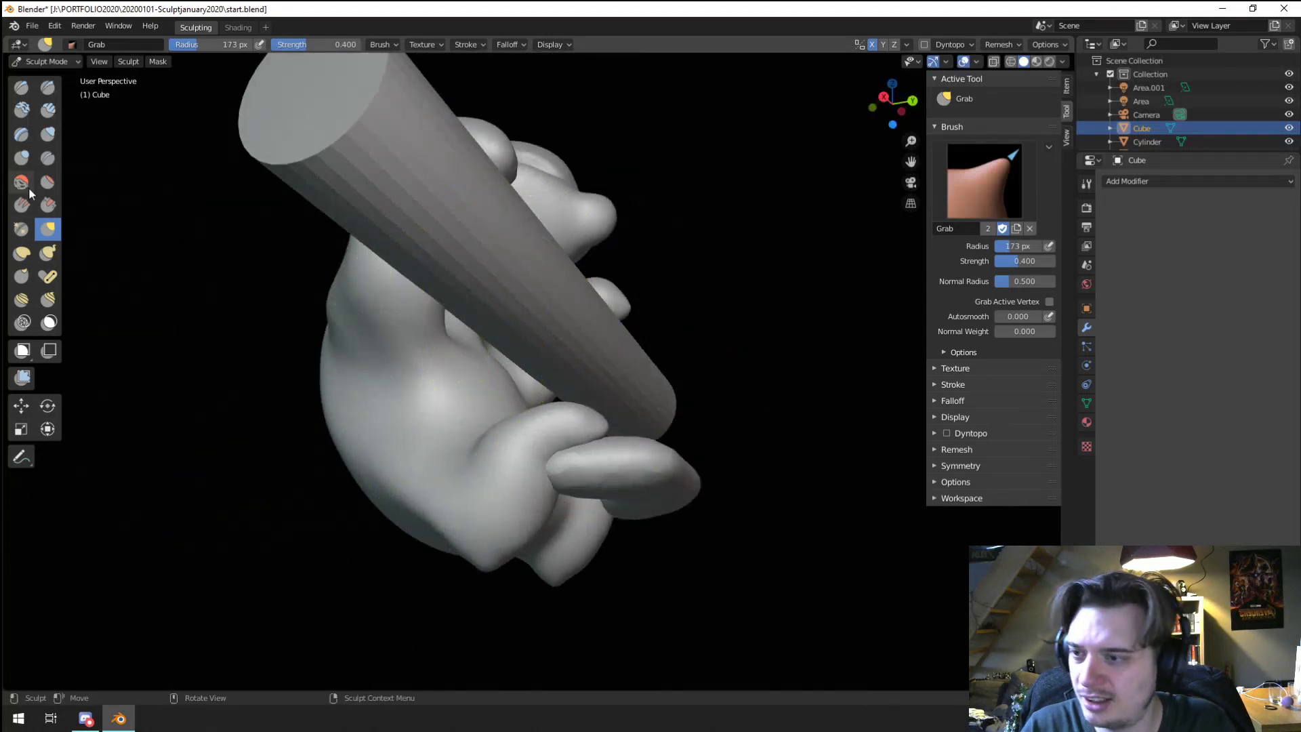
Step: Sharpen the fold beneath the arms where they meet the body with the Crease brush at a 54 px radius
left_click(47, 158)
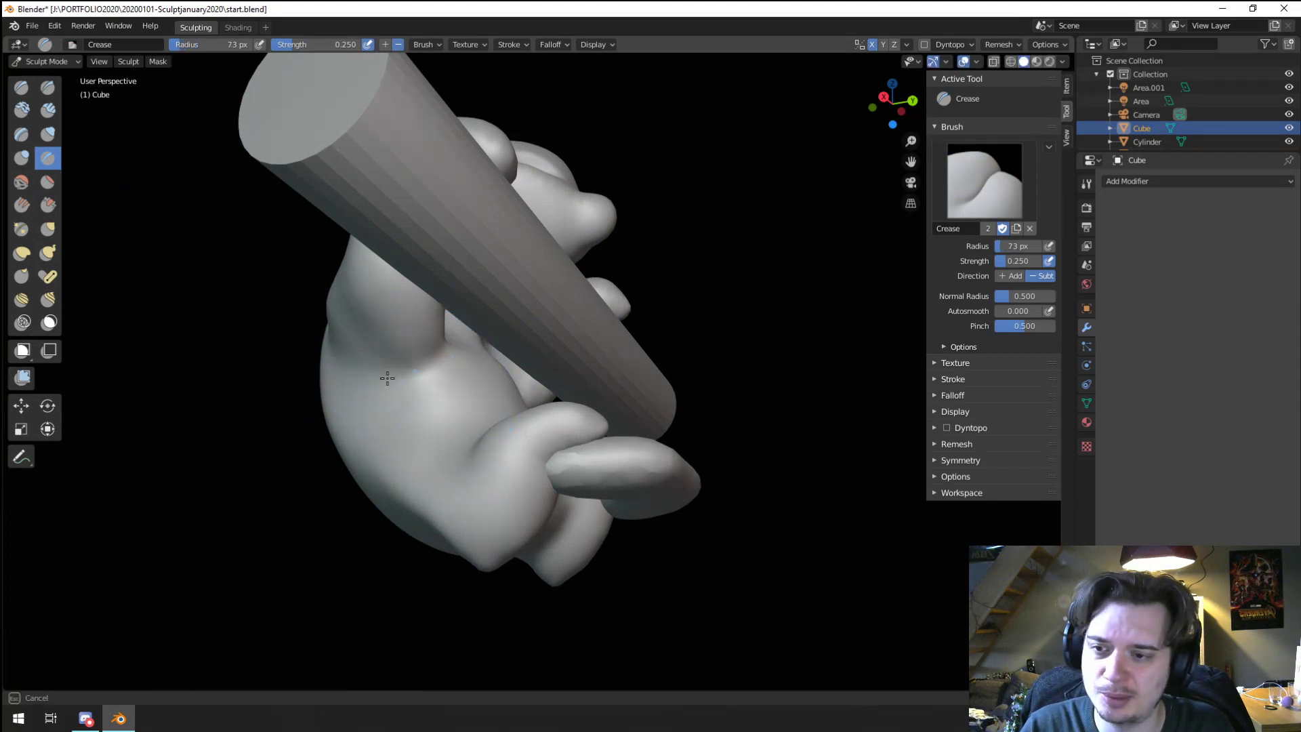
middle_click_drag(371, 361, 502, 354)
mouse_move(573, 297)
middle_mouse_down()
mouse_move(499, 342)
mouse_move(359, 500)
mouse_move(402, 401)
mouse_move(380, 340)
middle_mouse_up()
scroll(381, 340, "up", 3)
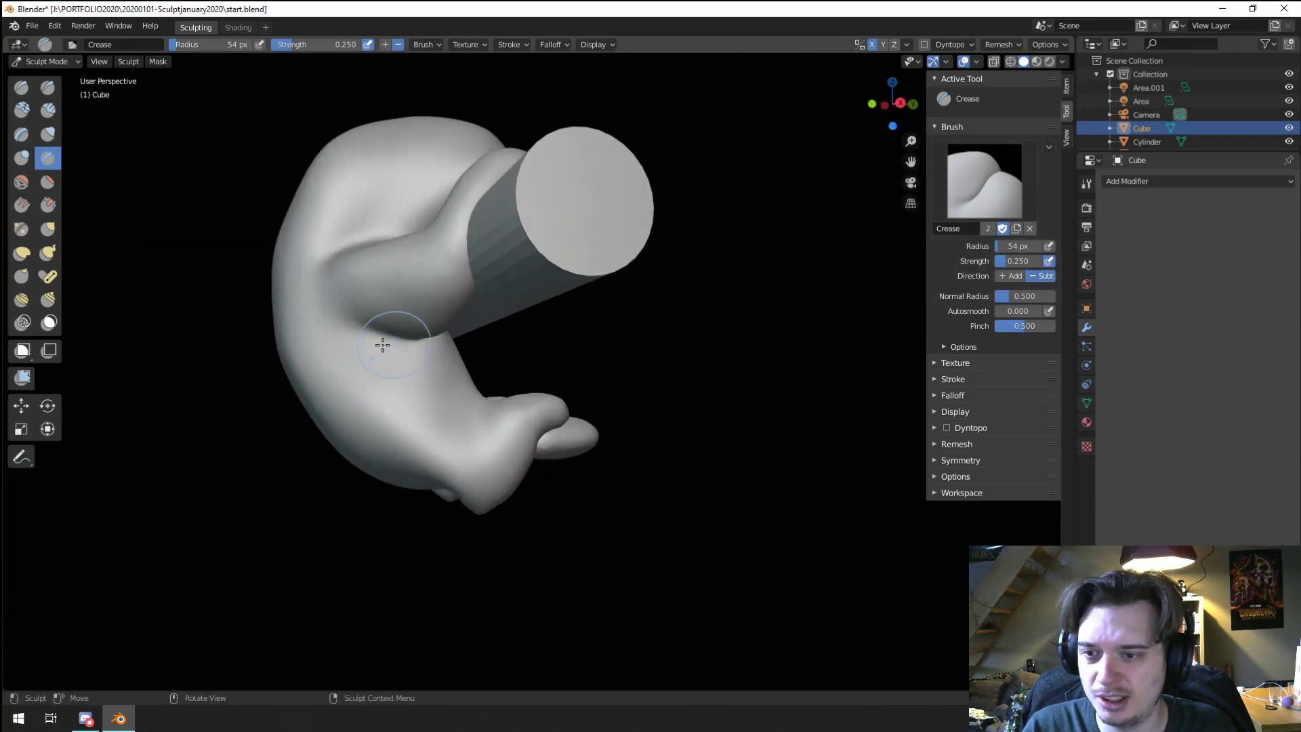
Step: Reshape the creature's side and lower body with the Grab brush, enlarging its radius from 141 to 212 px
key("g")
scroll(371, 316, "down", 2)
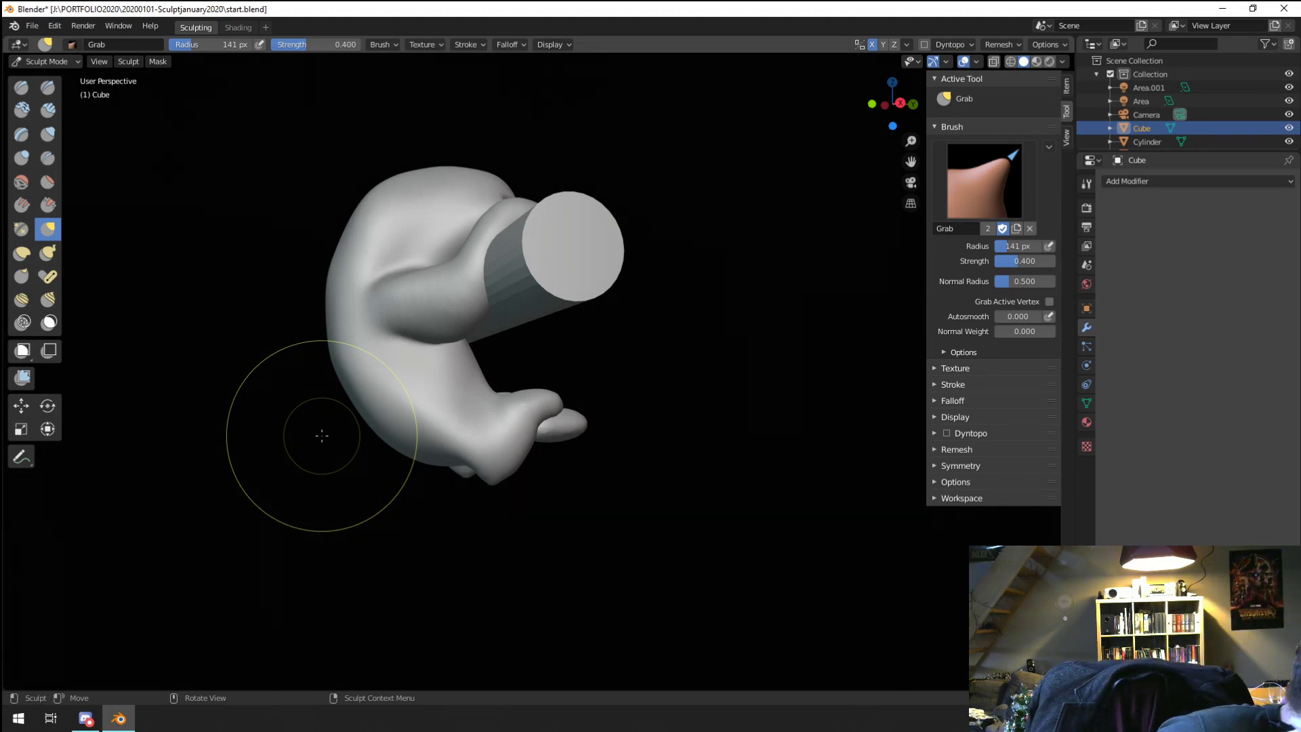
mouse_move(321, 435)
middle_mouse_down()
mouse_move(387, 444)
mouse_move(495, 425)
mouse_move(410, 450)
mouse_move(479, 415)
middle_mouse_up()
key("f")
scroll(479, 415, "up", 5)
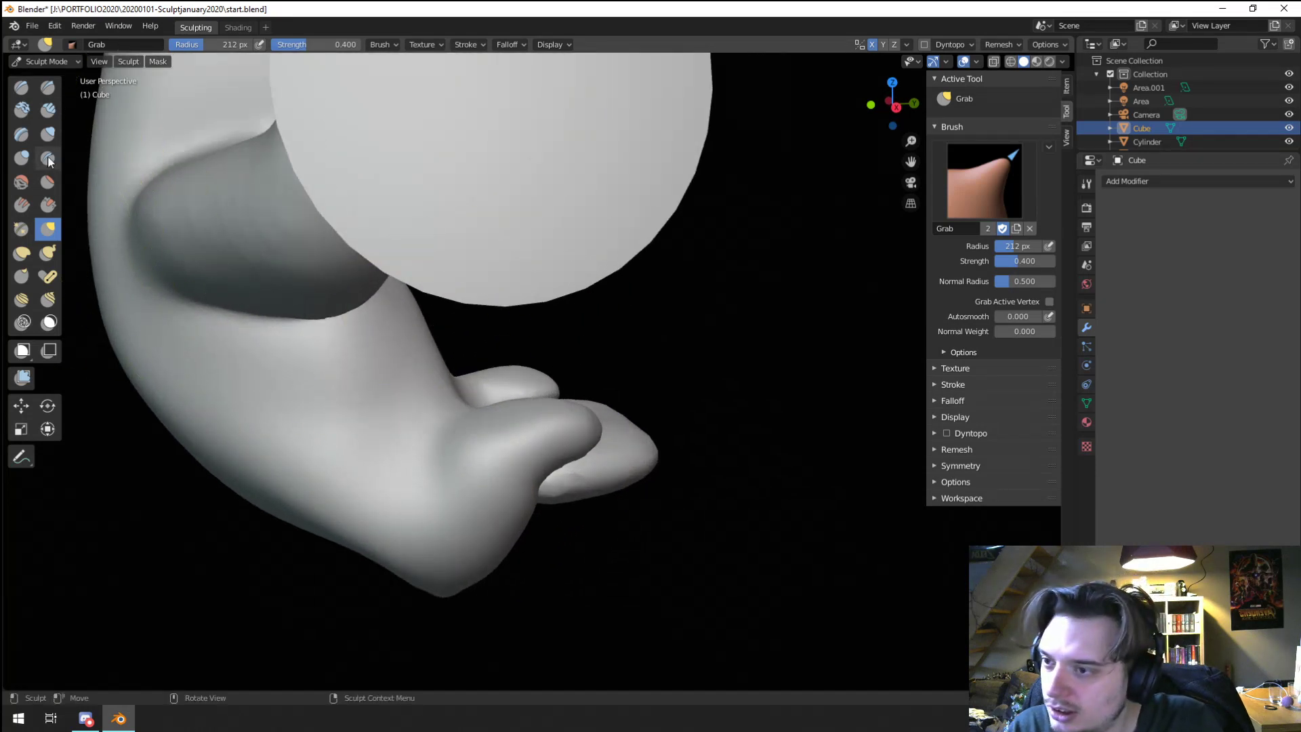
Step: Carve the folds between the legs and the belly with the Crease brush at 80 px and 63 px radii
left_click(48, 158)
mouse_move(203, 285)
middle_mouse_down()
mouse_move(343, 372)
mouse_move(338, 452)
middle_mouse_up()
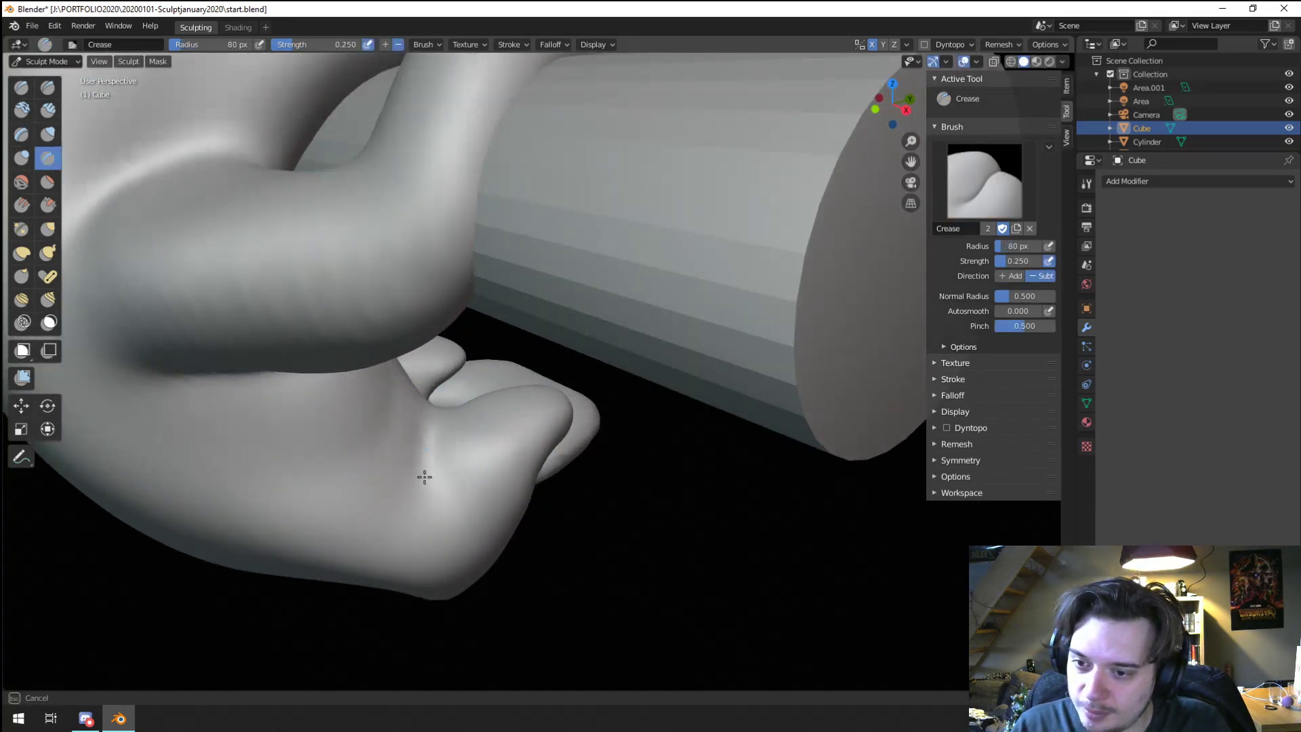
middle_click_drag(424, 478, 639, 421)
key("f")
left_click(647, 457)
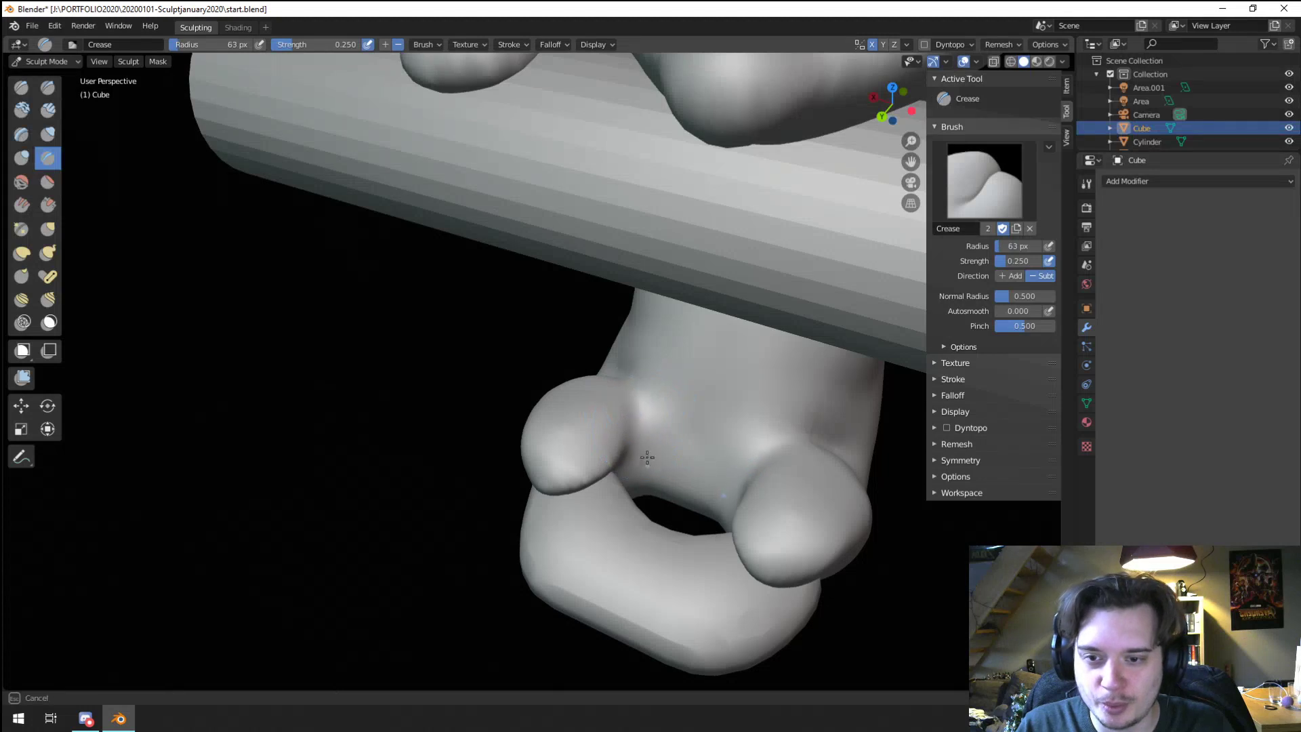
middle_click_drag(643, 520, 620, 347)
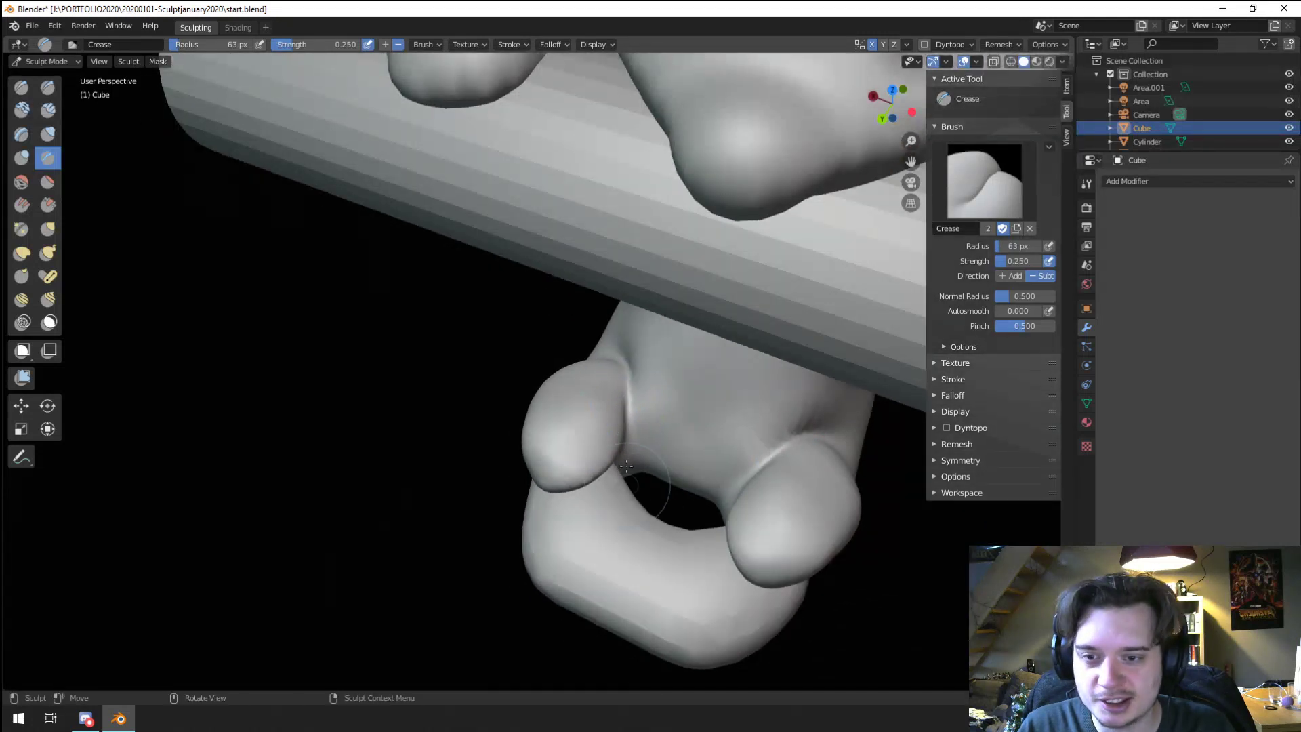
Step: Reshape the heels and the underside of the legs with the Grab brush at radii from 89 to 227 px
key("g")
mouse_move(637, 425)
middle_mouse_down()
mouse_move(641, 445)
mouse_move(685, 392)
mouse_move(639, 377)
middle_mouse_up()
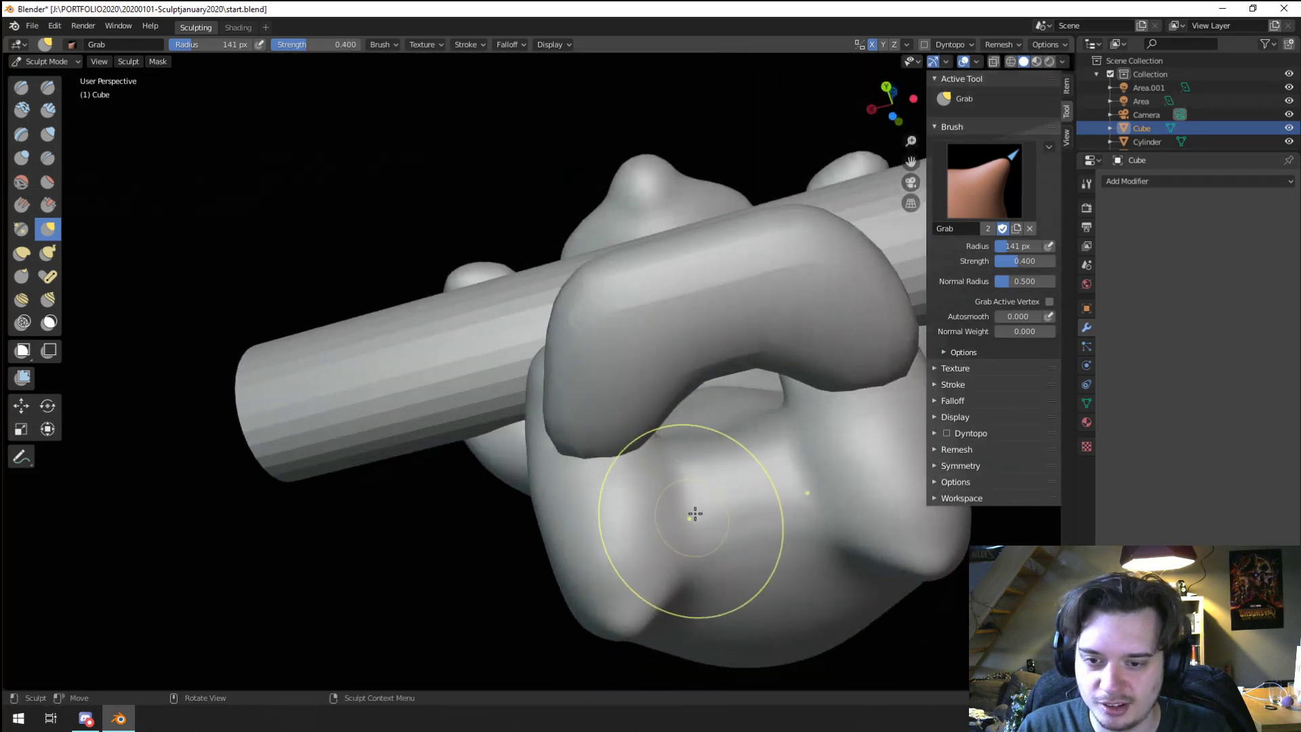
middle_click_drag(693, 514, 585, 379)
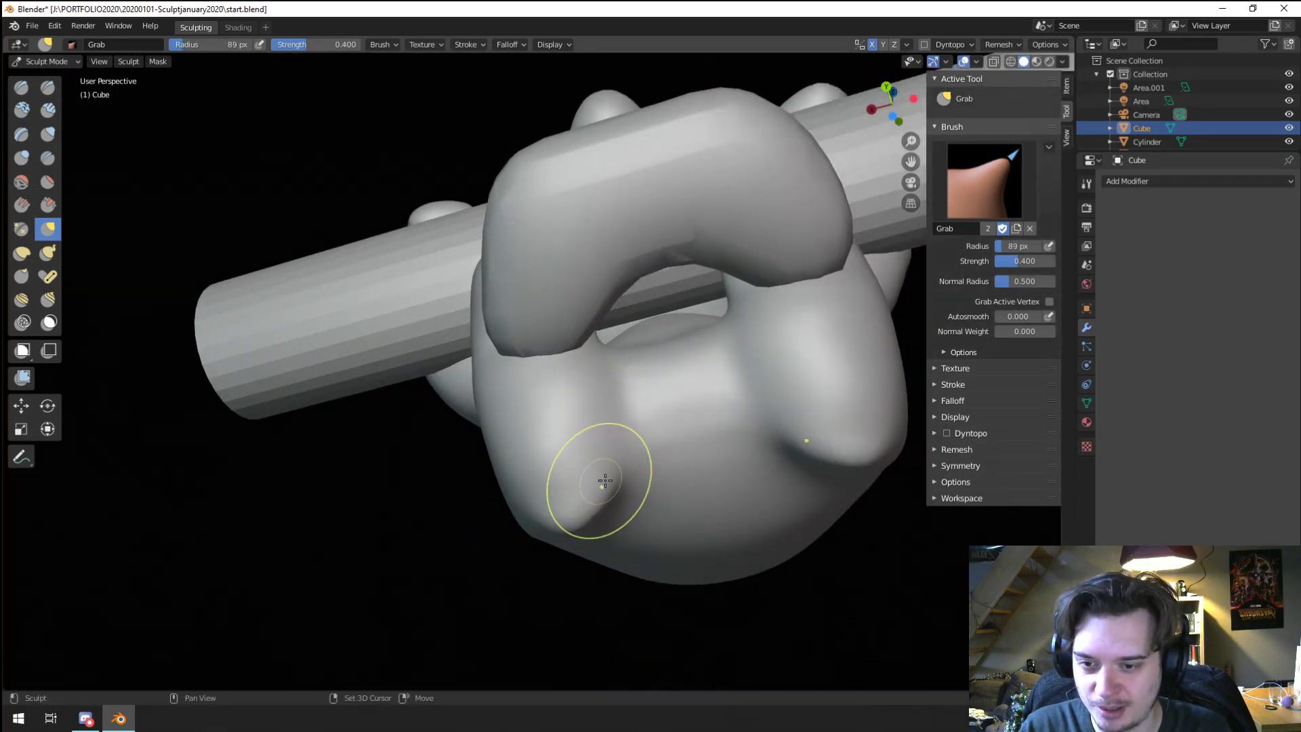
mouse_move(560, 517)
middle_mouse_down()
mouse_move(581, 392)
mouse_move(536, 482)
mouse_move(517, 567)
mouse_move(526, 530)
middle_mouse_up()
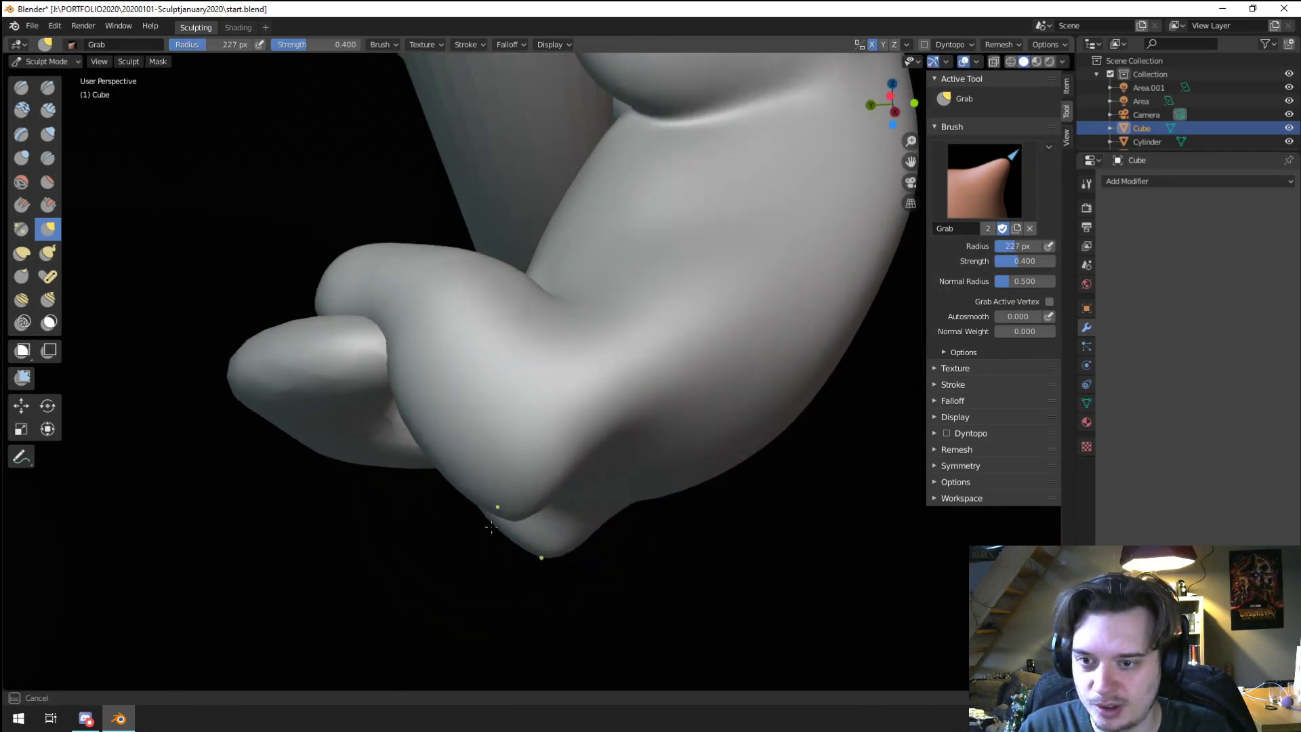
mouse_move(509, 454)
middle_mouse_down()
mouse_move(685, 436)
mouse_move(603, 517)
mouse_move(645, 516)
mouse_move(569, 515)
middle_mouse_up()
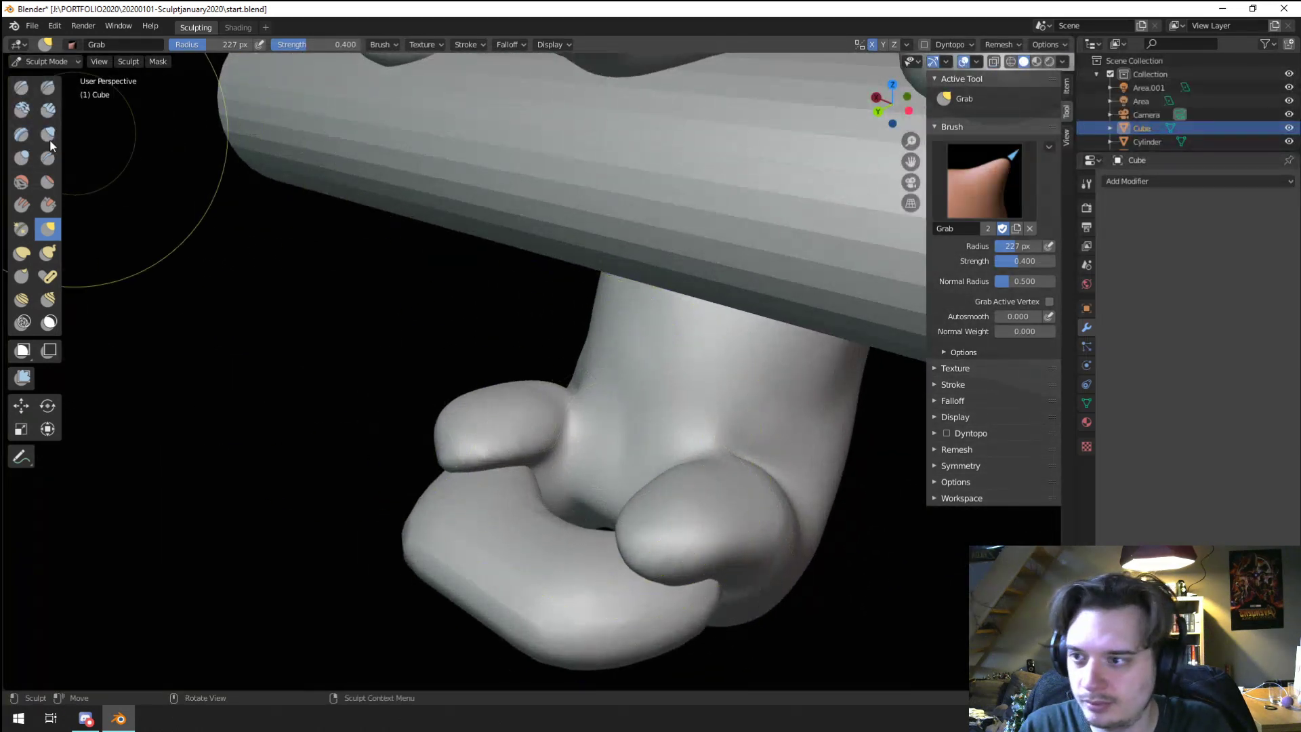
Step: Deepen the creases where the feet join the belly with the Crease brush at 97 px and 87 px radii
key("shift+c")
scroll(569, 427, "up", 2)
key("f")
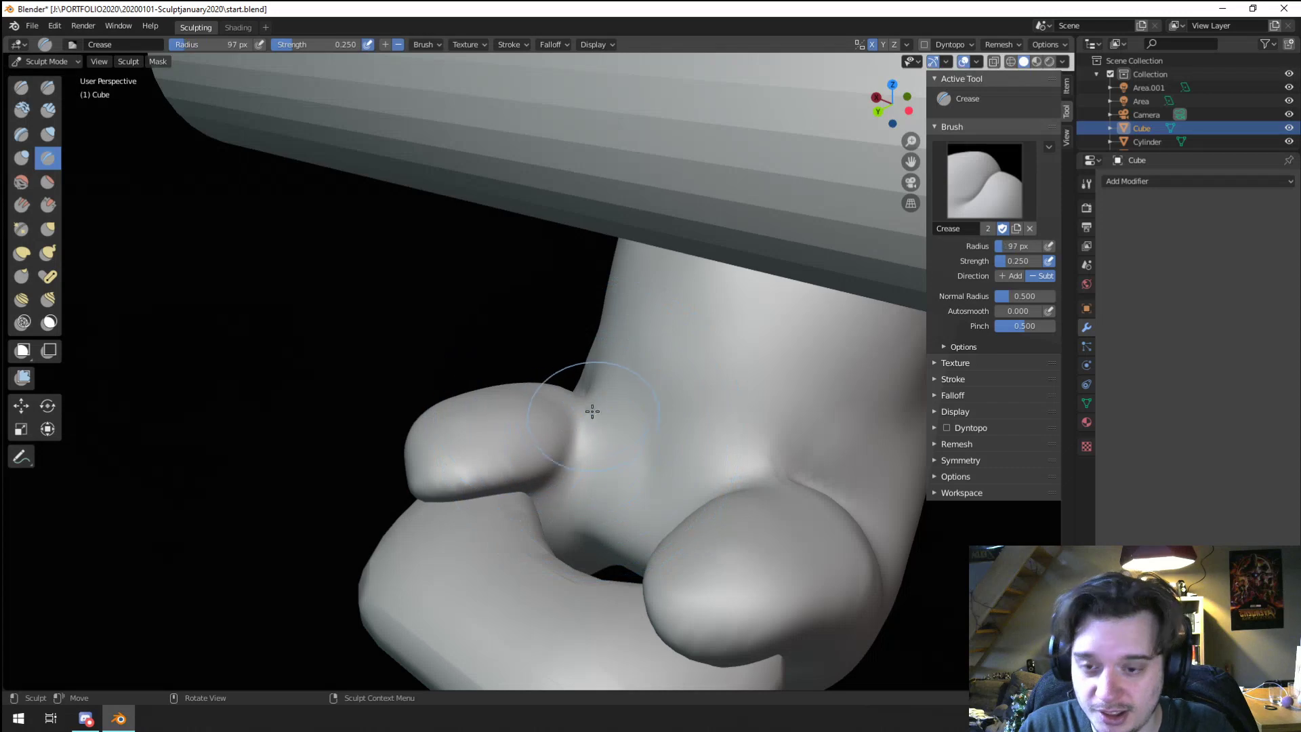
middle_click_drag(592, 530, 578, 384)
mouse_move(606, 450)
middle_mouse_down()
mouse_move(565, 383)
mouse_move(584, 380)
mouse_move(581, 517)
mouse_move(499, 421)
mouse_move(538, 334)
mouse_move(508, 377)
mouse_move(638, 387)
middle_mouse_up()
middle_click_drag(691, 347, 712, 334)
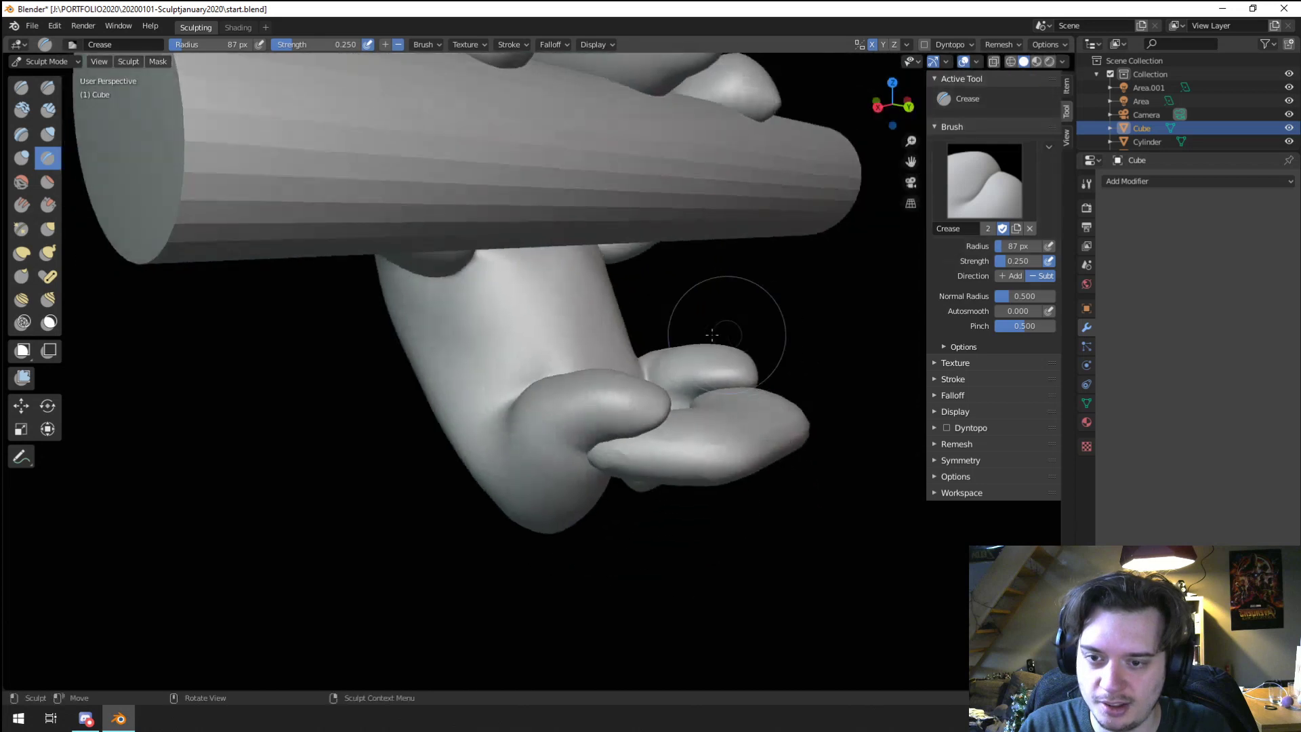
mouse_move(494, 353)
middle_mouse_down()
mouse_move(450, 450)
mouse_move(465, 465)
mouse_move(537, 429)
mouse_move(604, 425)
mouse_move(553, 363)
mouse_move(421, 435)
middle_mouse_up()
Step: Smooth out the shape of the lower legs and heels from the side with the Grab brush at a 117 px radius
key("g")
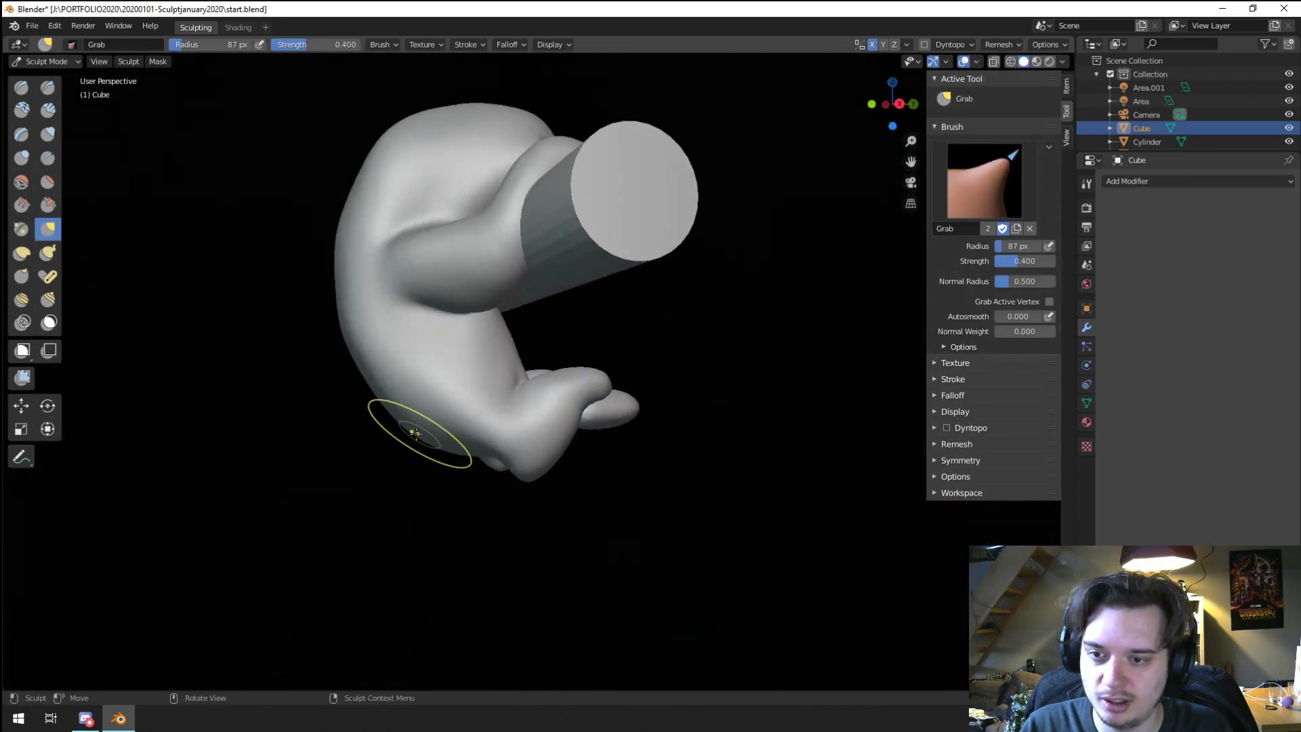
middle_click_drag(470, 471, 532, 484)
left_click(532, 464)
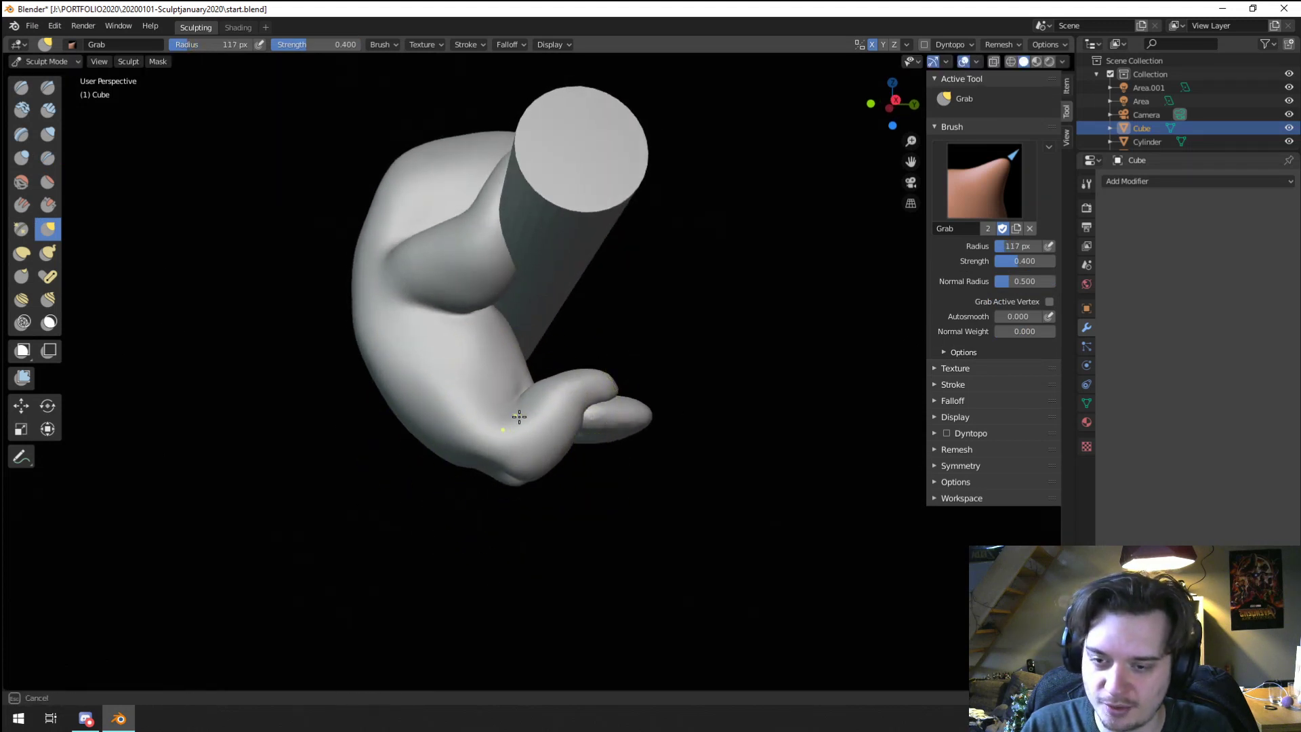
mouse_move(524, 417)
middle_mouse_down()
mouse_move(494, 386)
mouse_move(485, 415)
mouse_move(434, 414)
mouse_move(409, 447)
mouse_move(548, 418)
mouse_move(517, 401)
mouse_move(517, 421)
middle_mouse_up()
key("f")
left_click(472, 454)
Step: Pull the feet up and forward off the arch mesh and curve their tips with the Grab brush at 202 to 175 px radii
key("f")
left_click(592, 383)
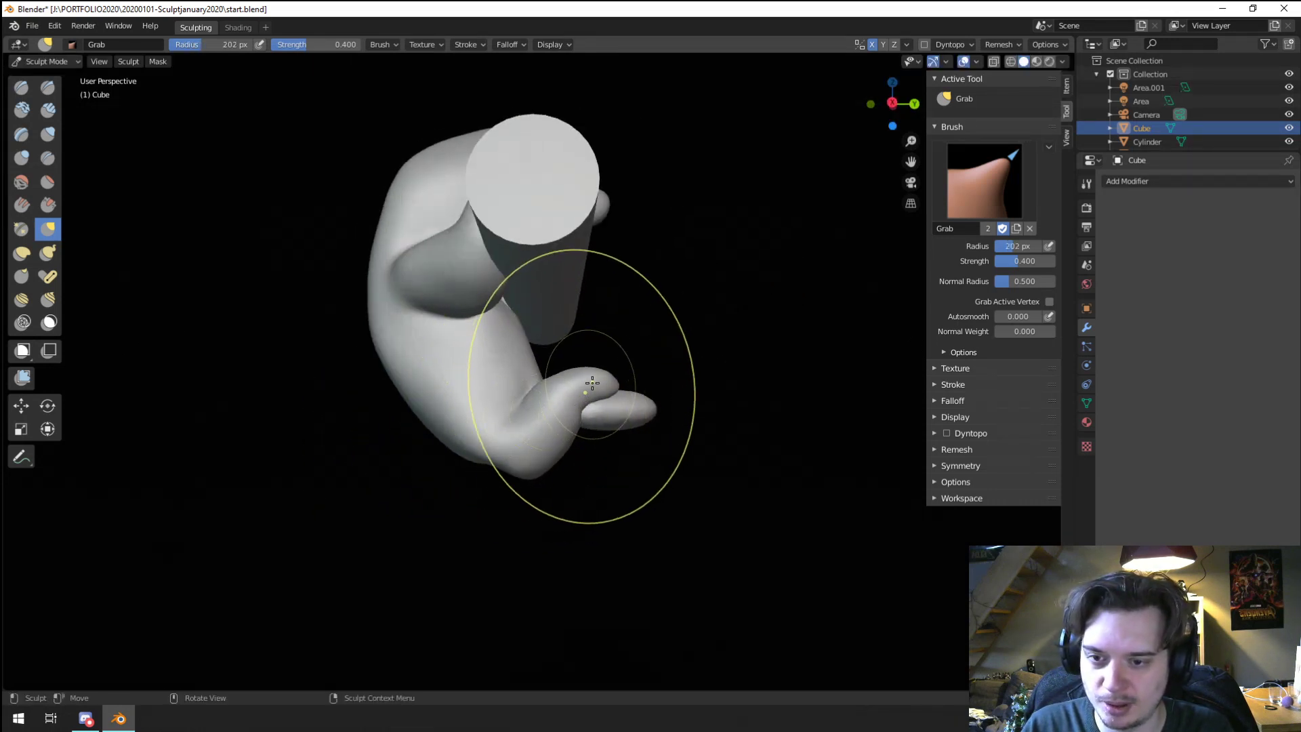
left_click(632, 329)
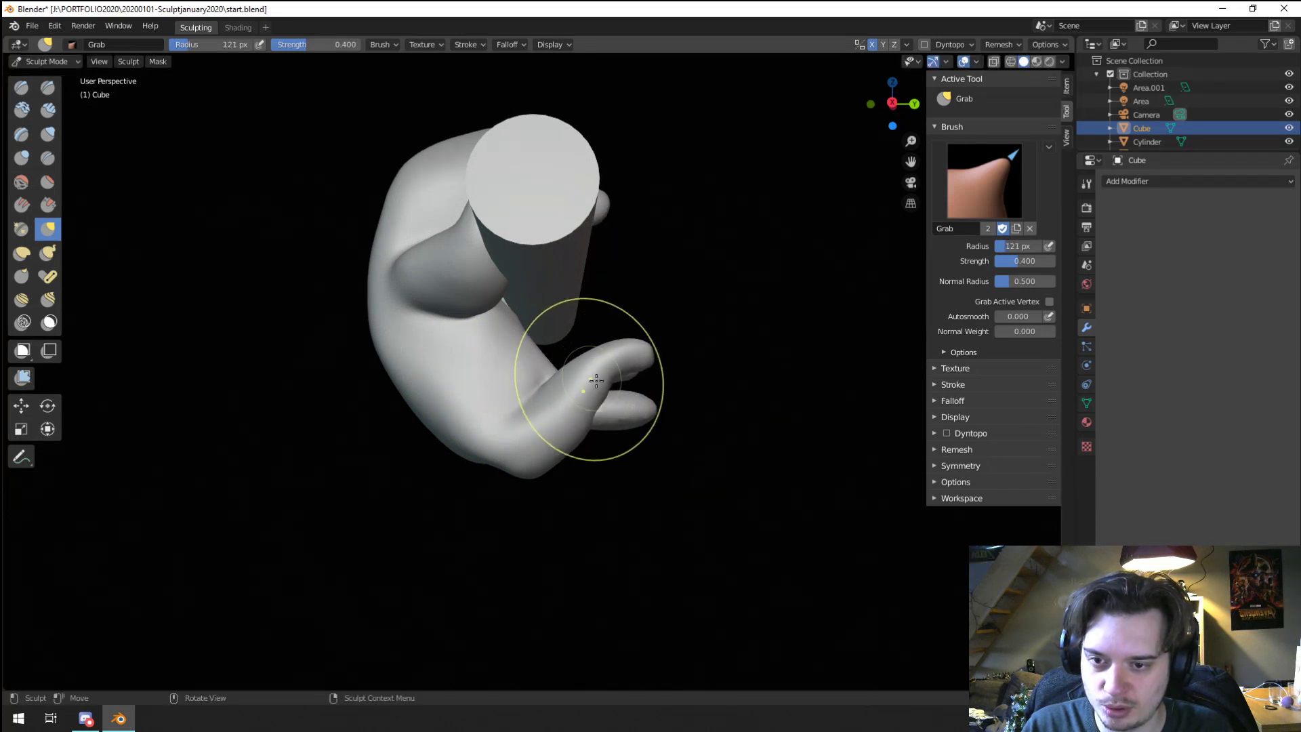
key("f")
left_click(633, 366)
mouse_move(646, 407)
middle_mouse_down()
mouse_move(470, 495)
mouse_move(603, 407)
middle_mouse_up()
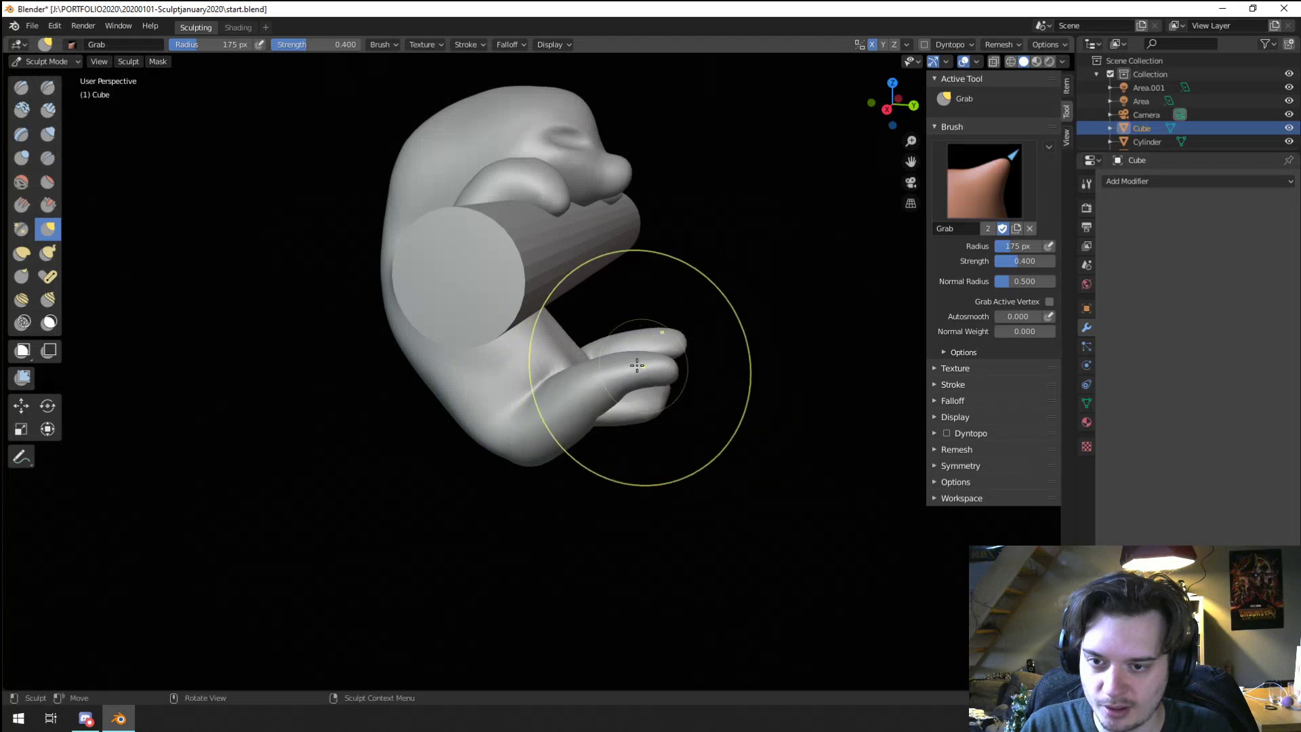
left_click_drag(637, 366, 599, 372)
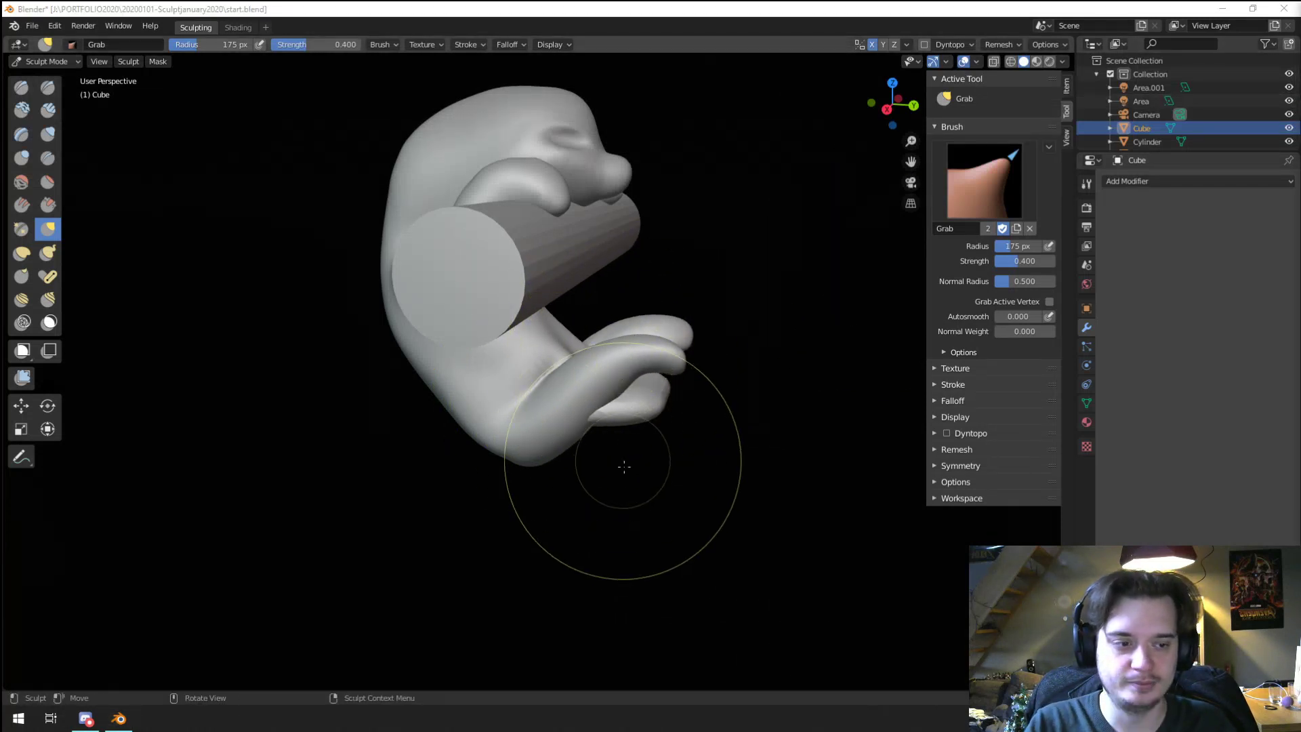
Step: Adjust the bend of the arms from behind with the Grab brush at a 227 px radius
key("f")
left_click(609, 389)
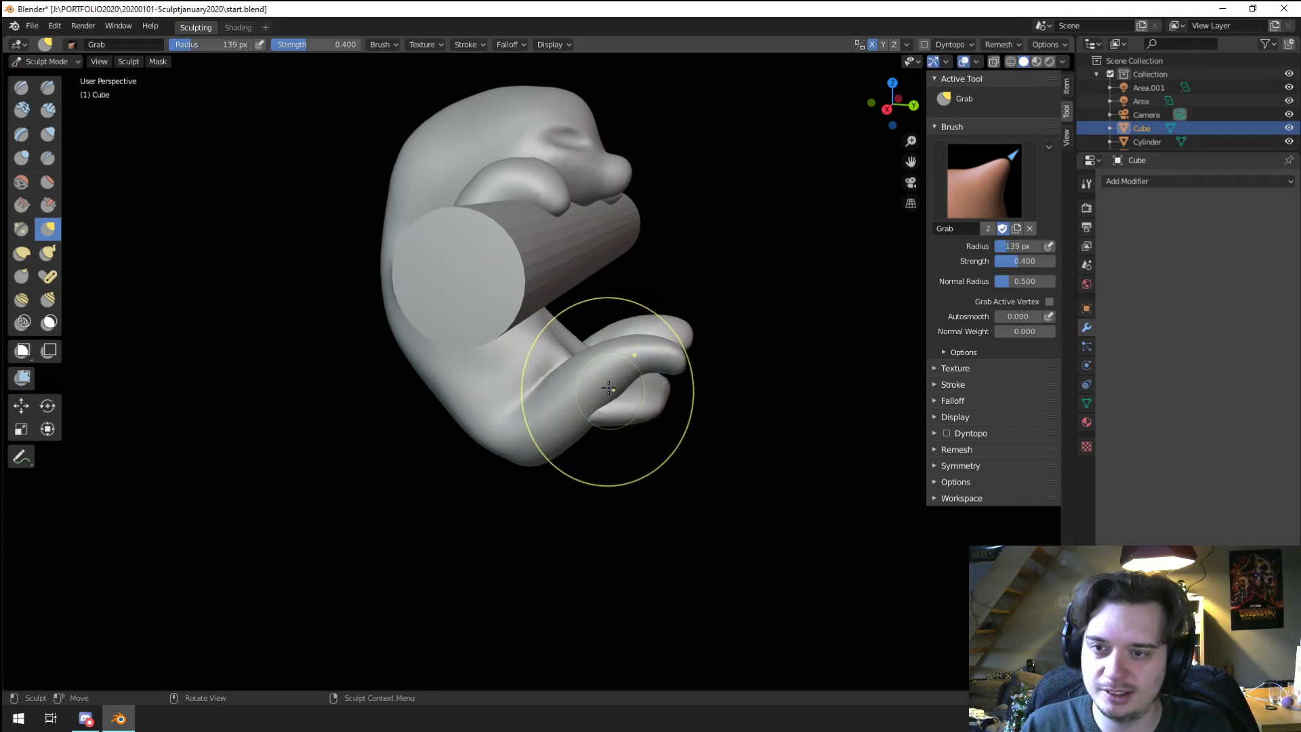
mouse_move(649, 375)
middle_mouse_down()
mouse_move(665, 360)
mouse_move(652, 326)
middle_mouse_up()
key("f")
left_click(634, 303)
left_click_drag(597, 284, 607, 303)
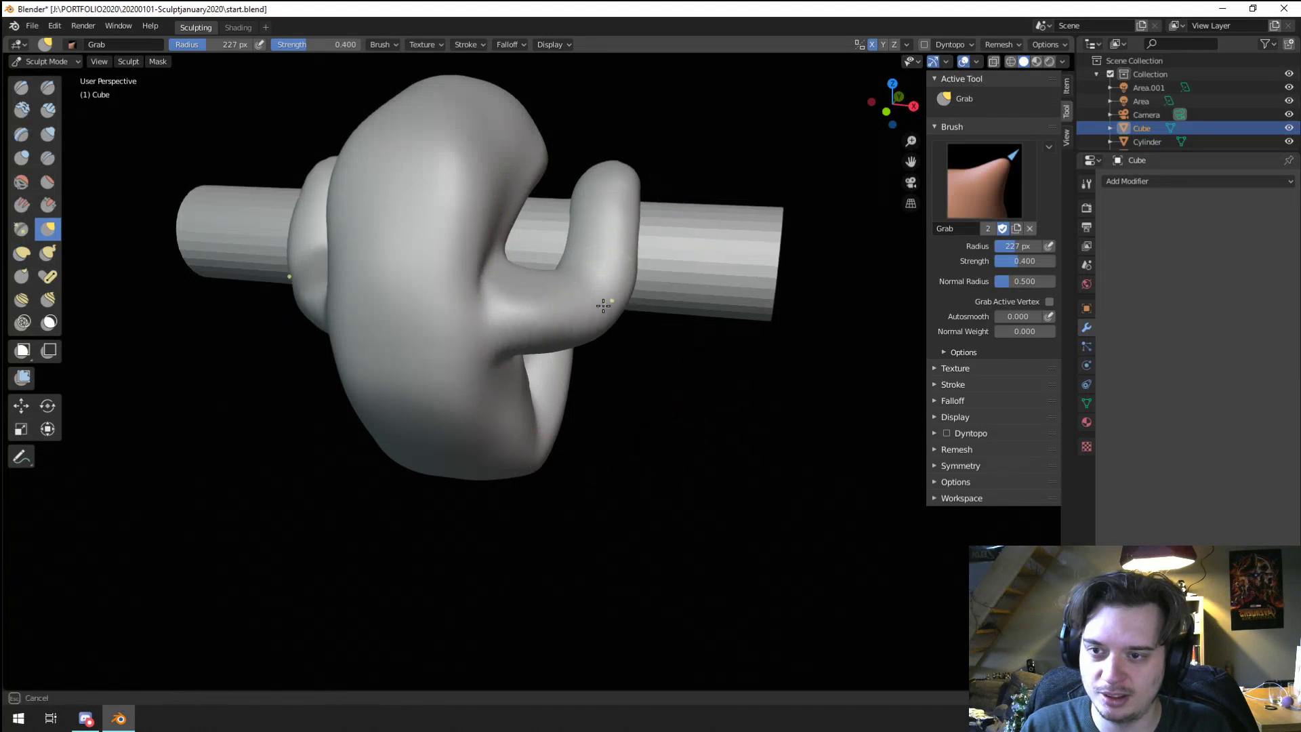
mouse_move(624, 298)
middle_mouse_down()
mouse_move(468, 239)
mouse_move(454, 325)
middle_mouse_up()
key("f")
left_click(500, 209)
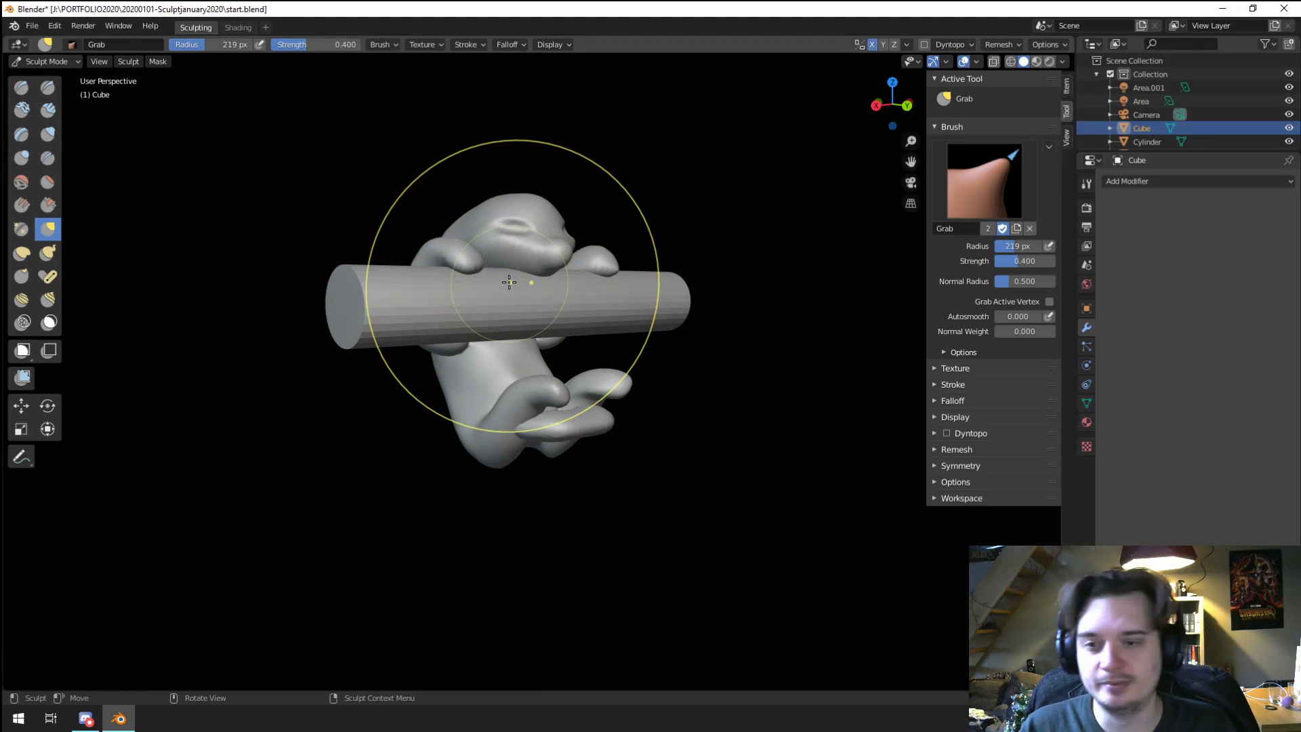
Step: Switch to Object Mode and move the curved arch mesh (Mball.003) down and away from the feet
middle_click_drag(540, 267, 515, 308, "shift")
scroll(523, 382, "up", 3)
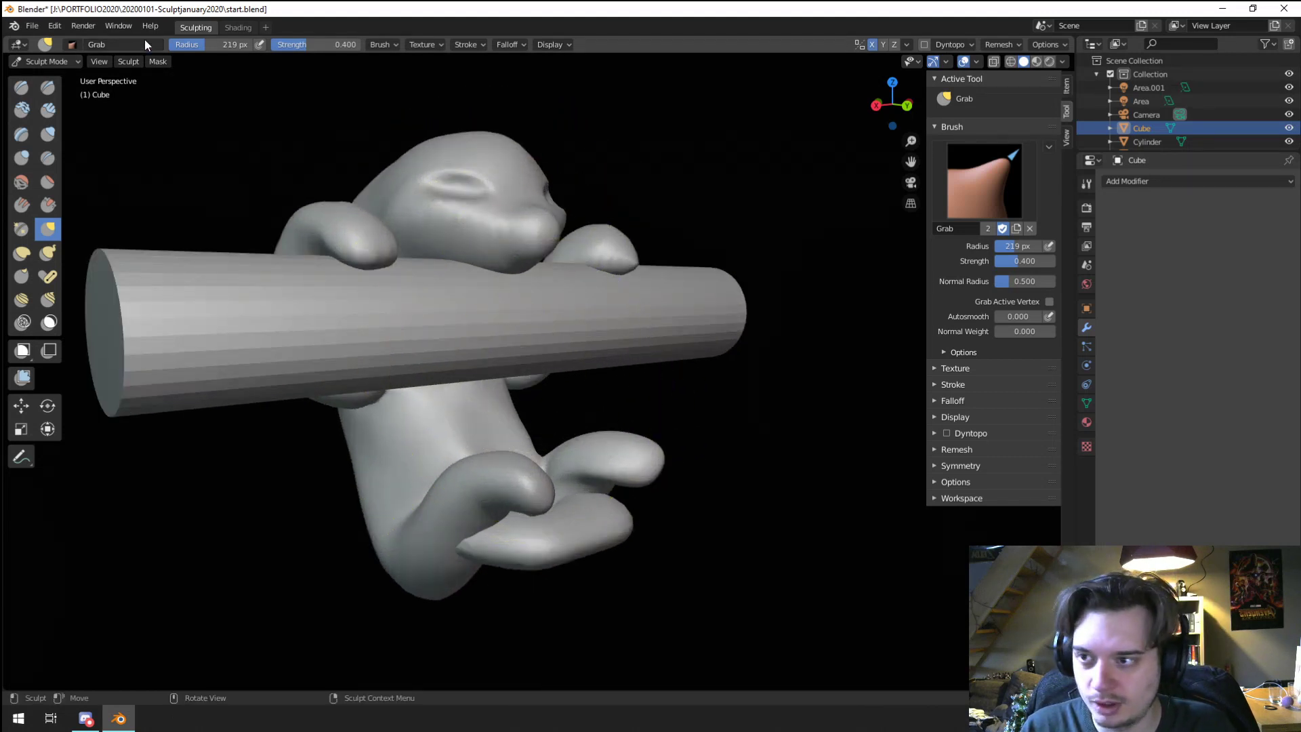
left_click(42, 62)
left_click(42, 76)
left_click(600, 537)
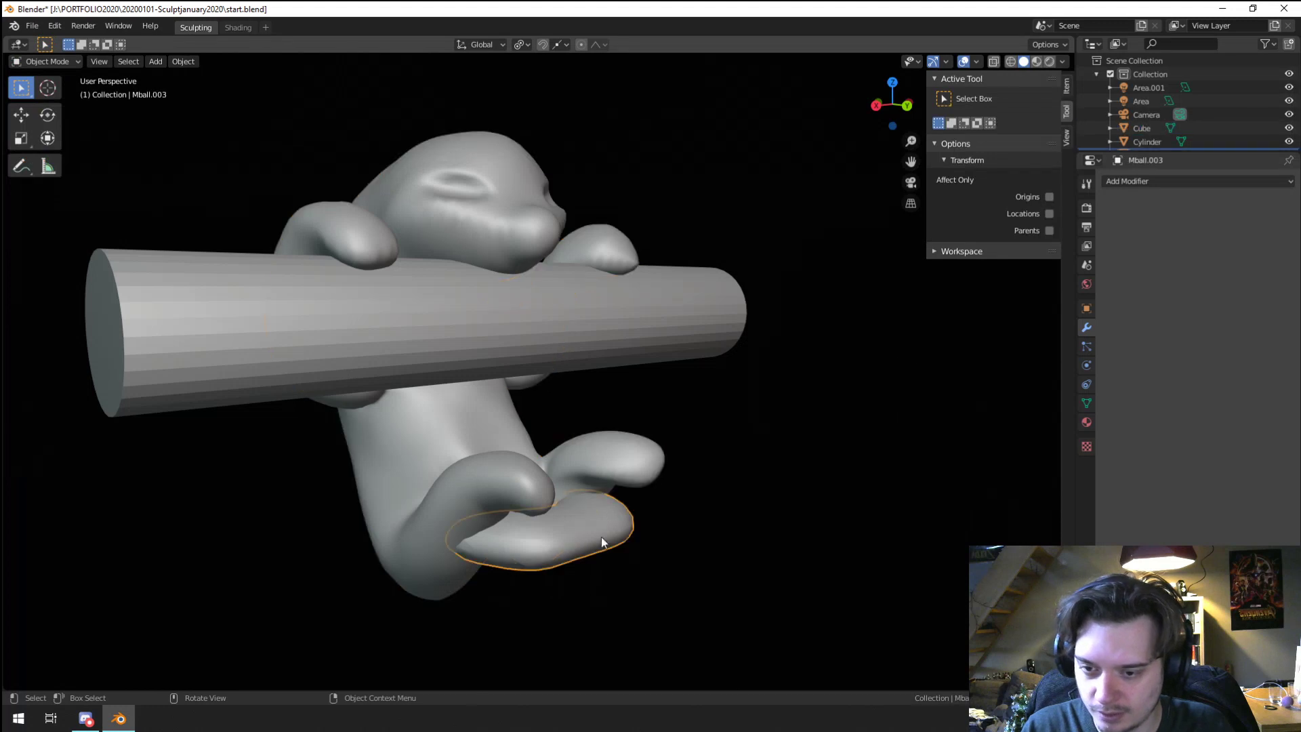
mouse_move(600, 536)
middle_mouse_down()
mouse_move(607, 546)
mouse_move(685, 443)
middle_mouse_up()
key("g")
left_click(636, 567)
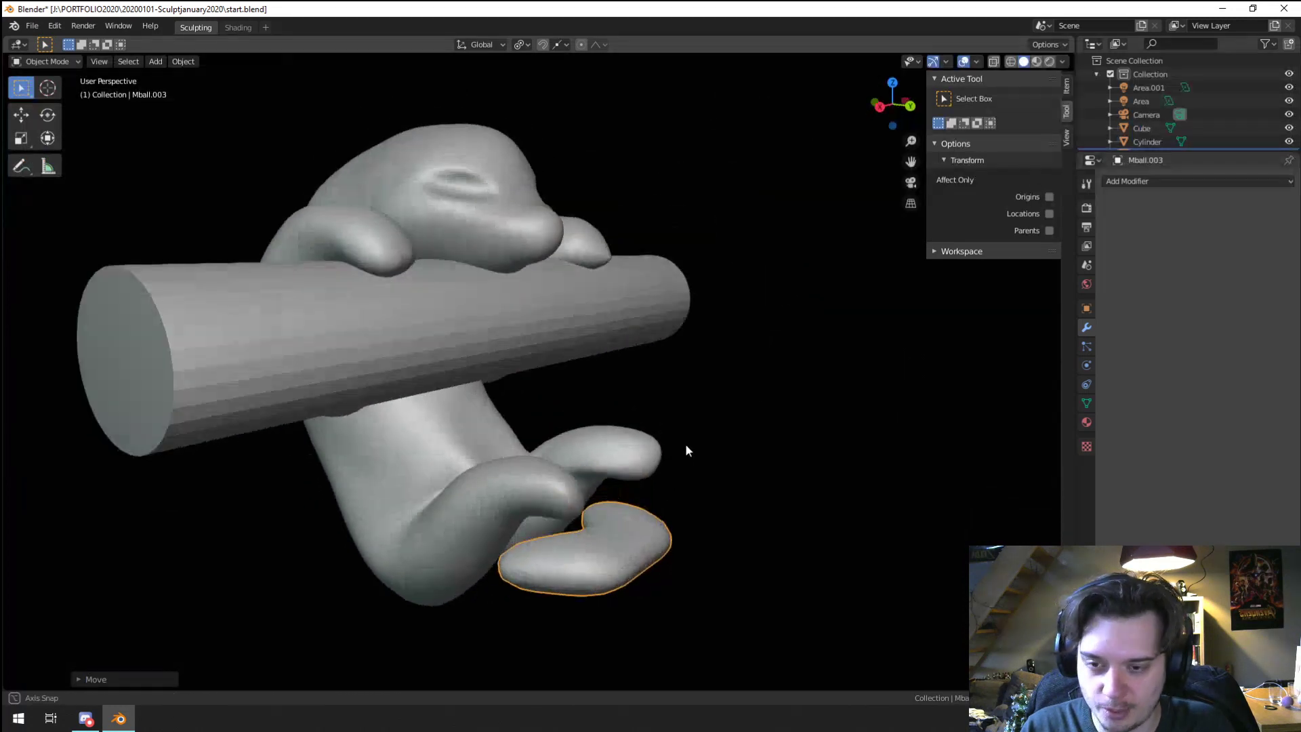
Step: Set the arch mesh's X location to 0 m and raise it along Z to about -0.06 m, under the feet
left_click(1067, 86)
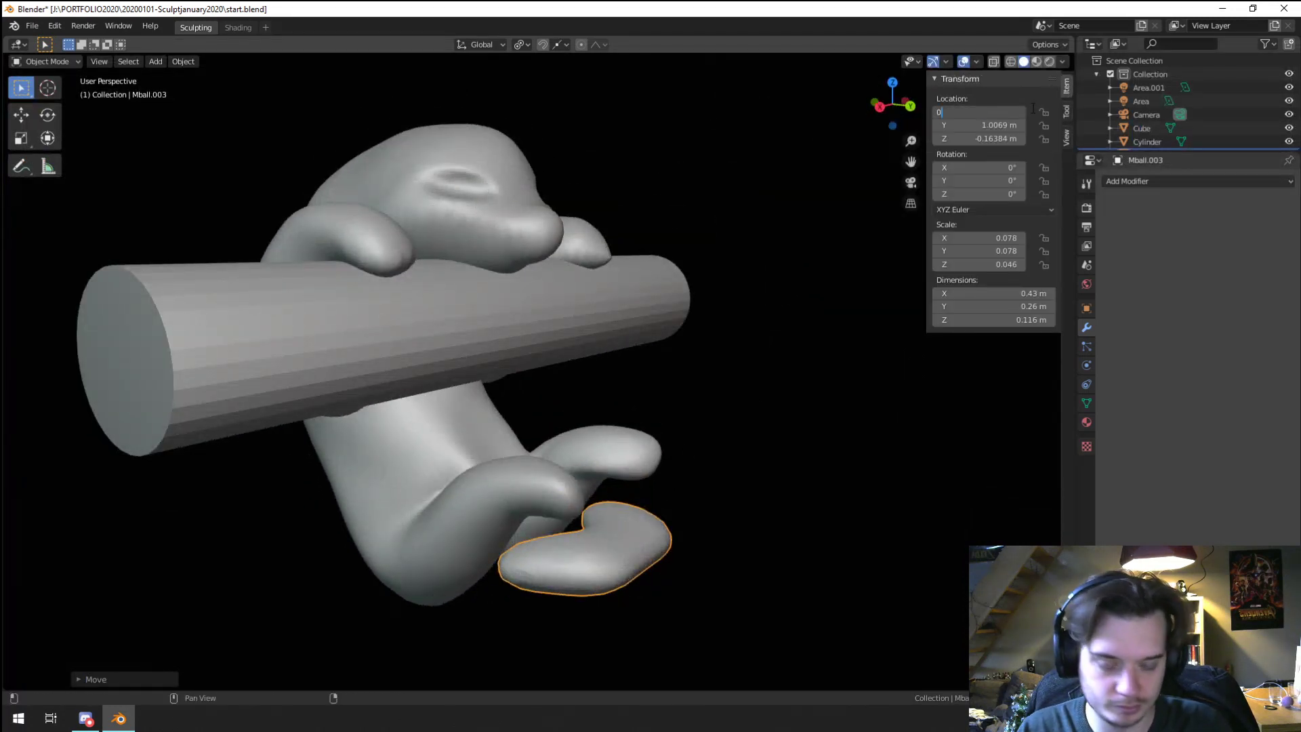
key("Return")
middle_click_drag(820, 257, 680, 314)
key("g")
key("z")
left_click(666, 229)
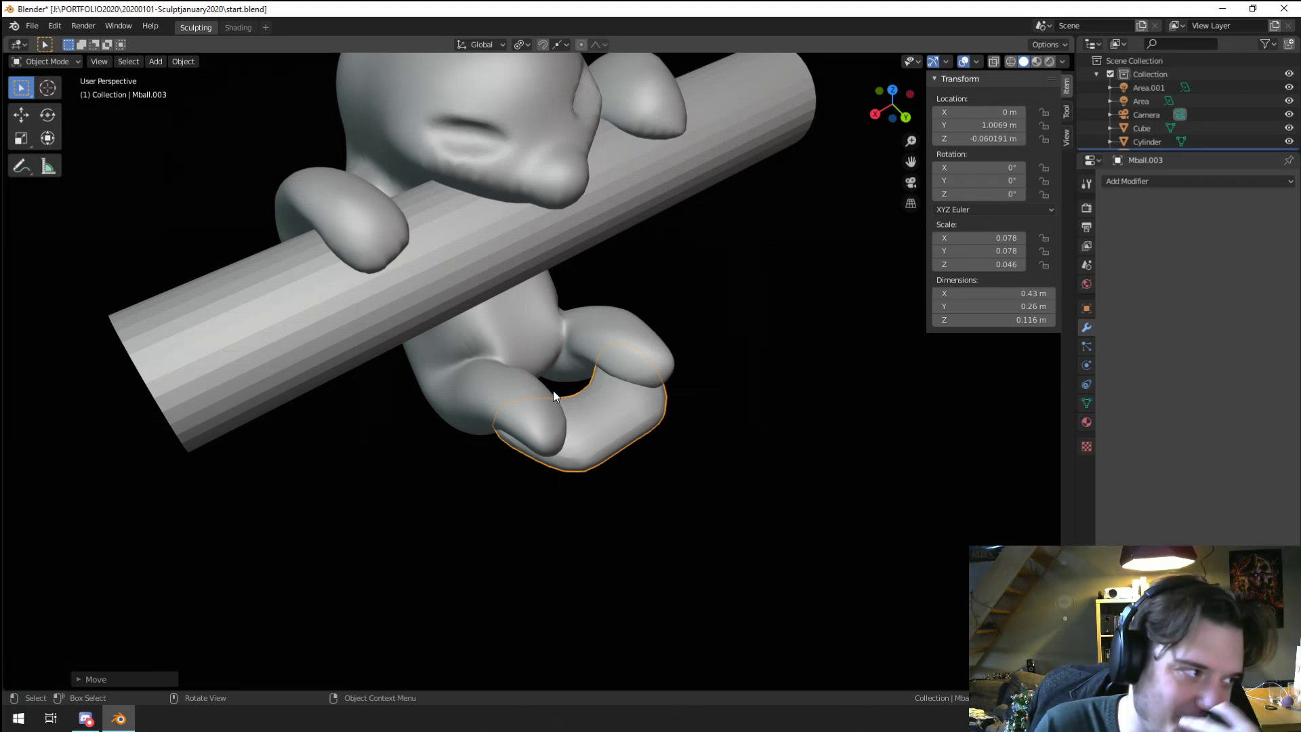
Step: Return the creature to Sculpt Mode and thicken its arms with the Inflate/Deflate brush at a 90 px radius
middle_click_drag(218, 526, 656, 298)
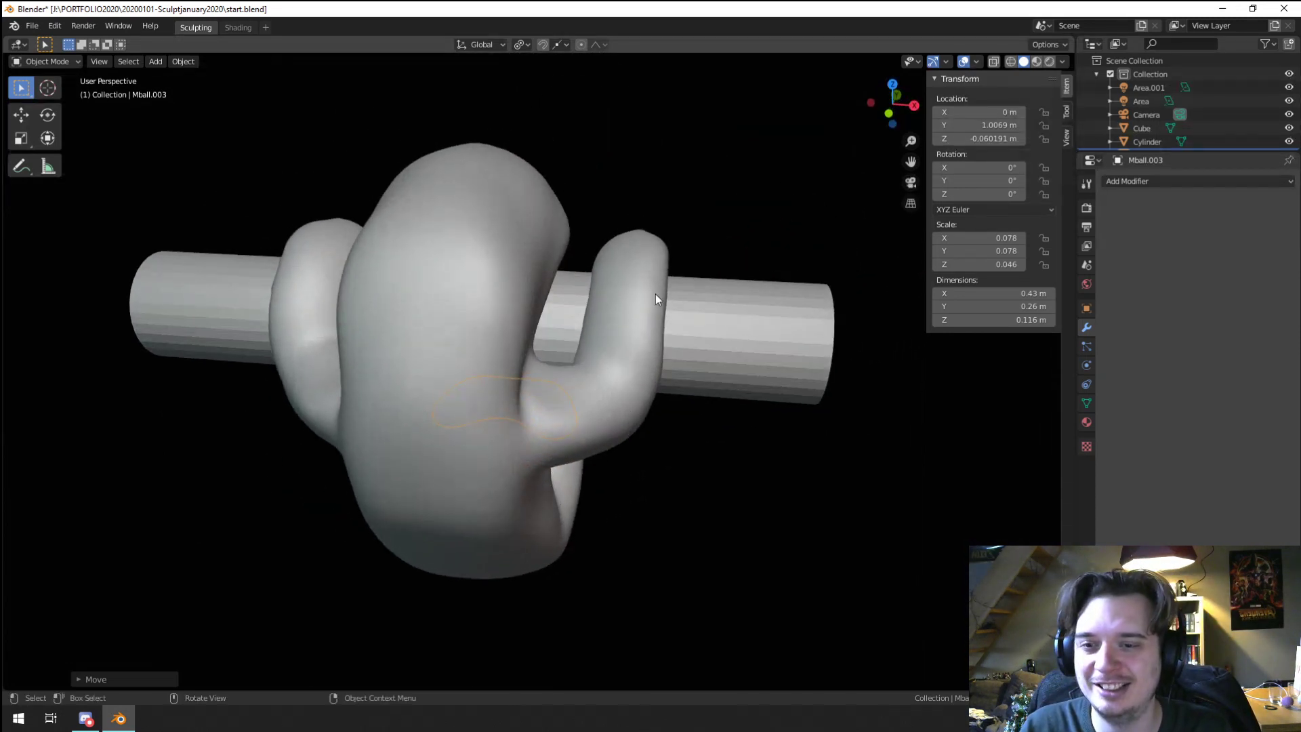
left_click(630, 369)
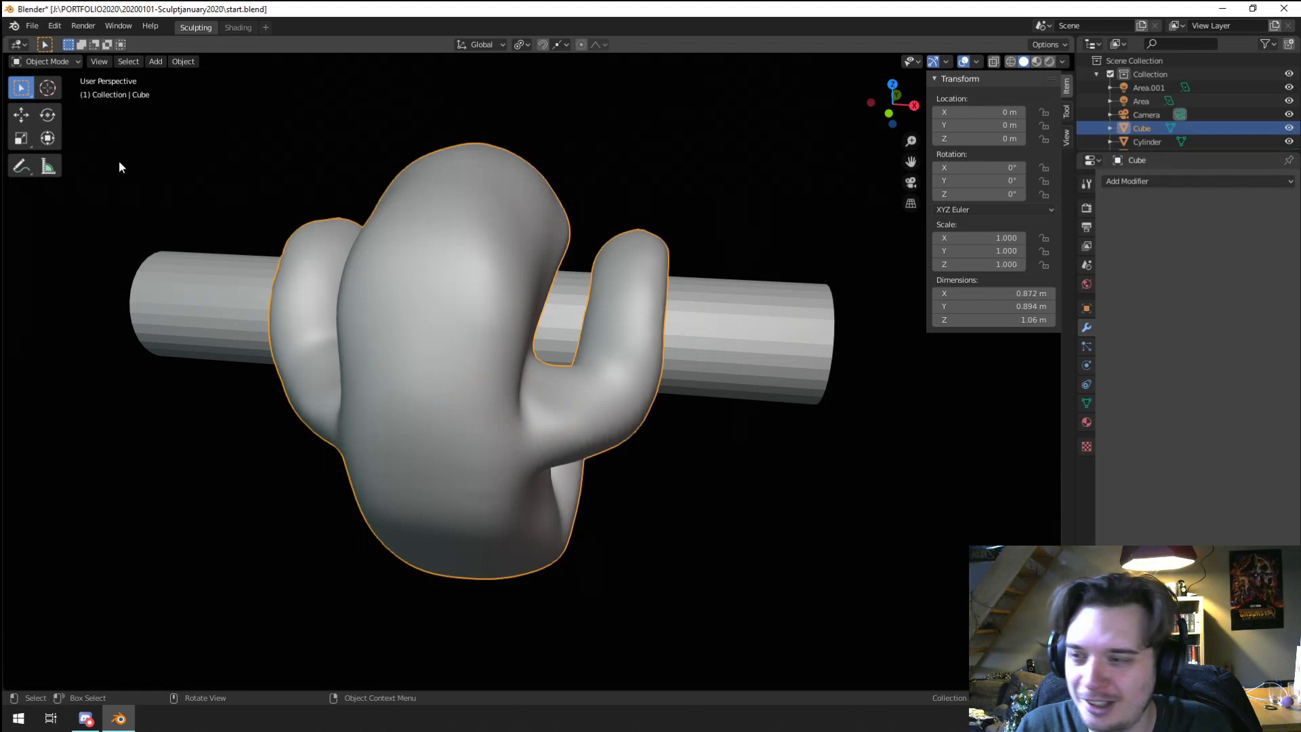
left_click(51, 62)
left_click(50, 107)
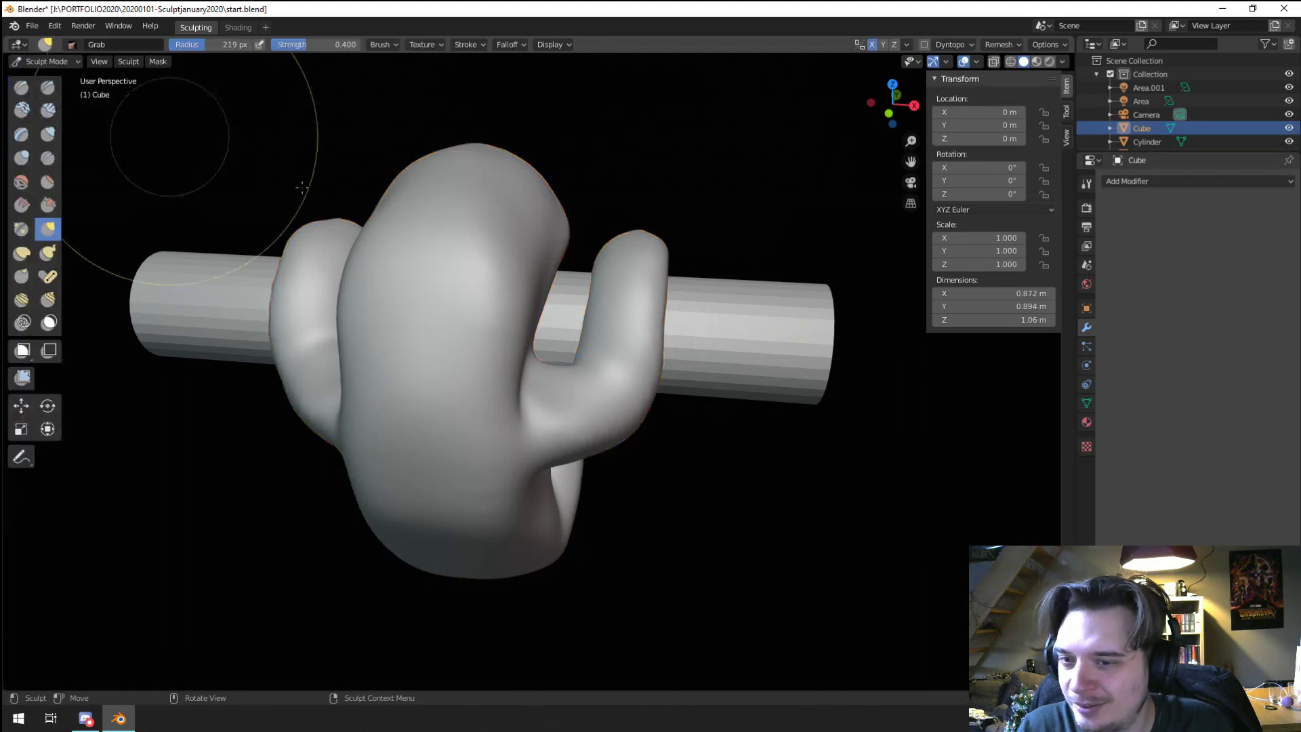
left_click(47, 229)
left_click(47, 134)
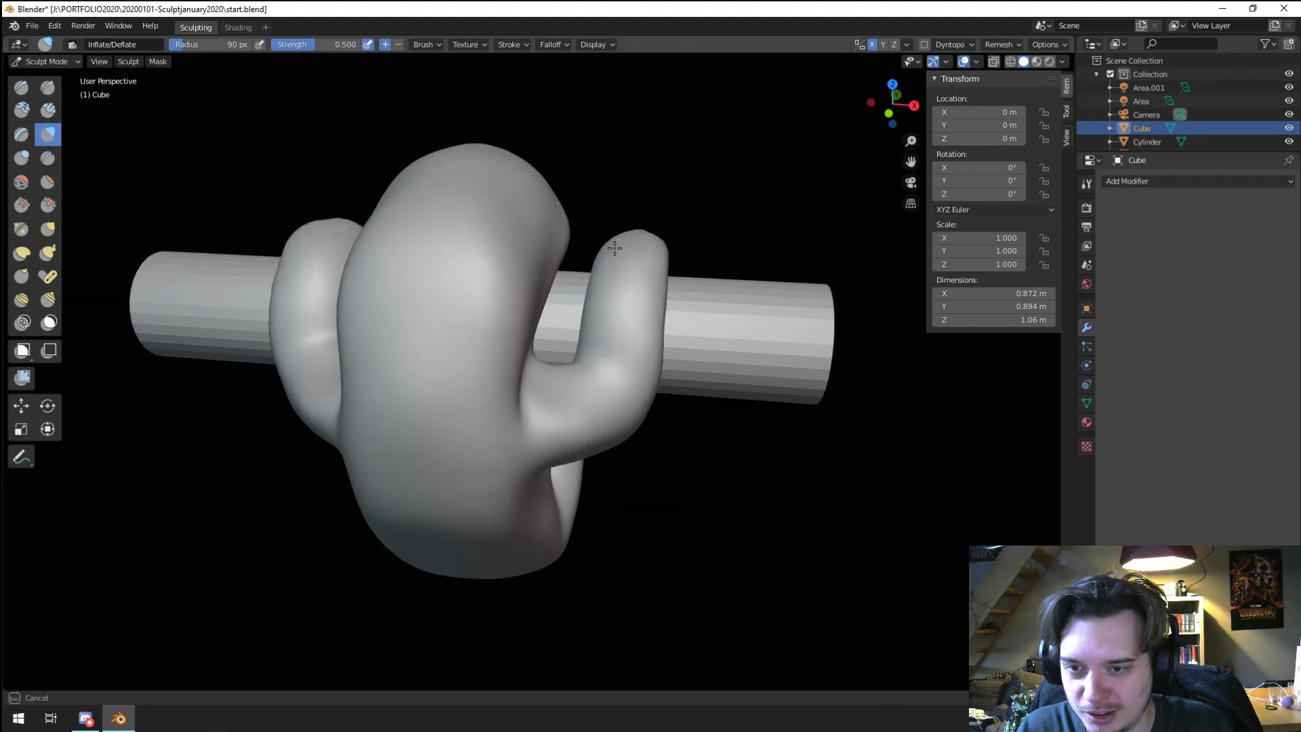
Step: Reshape the forearm's curve over the bar from the side with the Grab brush at a 125 px radius
middle_click_drag(683, 401, 393, 291)
key("g")
key("f")
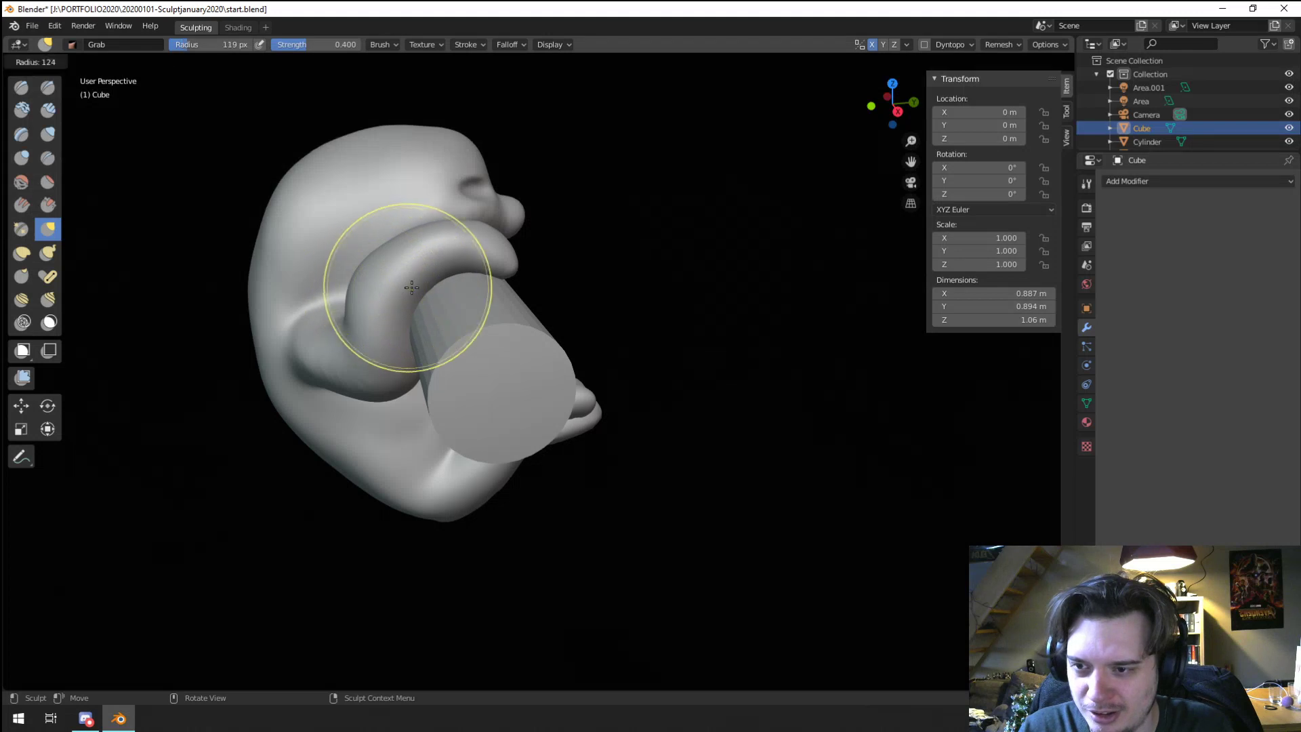
left_click(491, 289)
left_click_drag(364, 275, 381, 289)
middle_click_drag(381, 288, 371, 286)
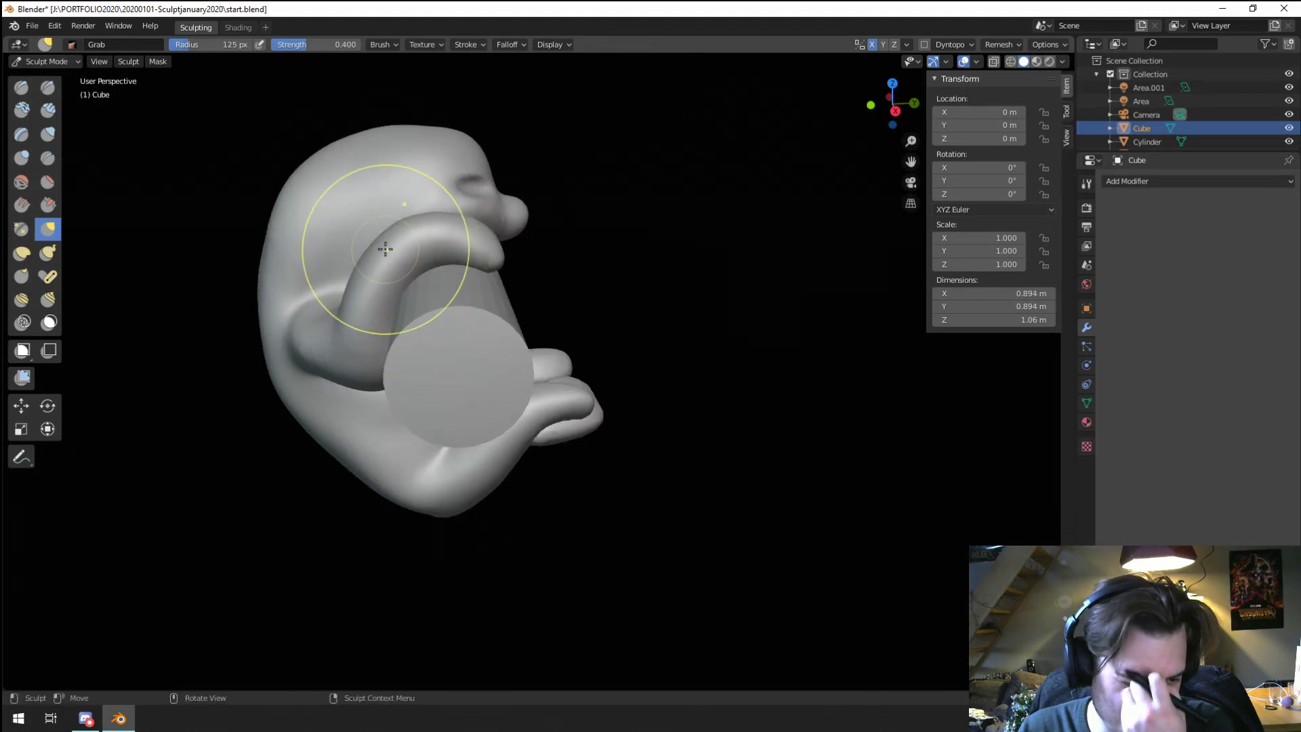
Step: Widen the forearms outward along the bar with the Grab brush at a 144 px radius
middle_click_drag(441, 305, 513, 313)
key("f")
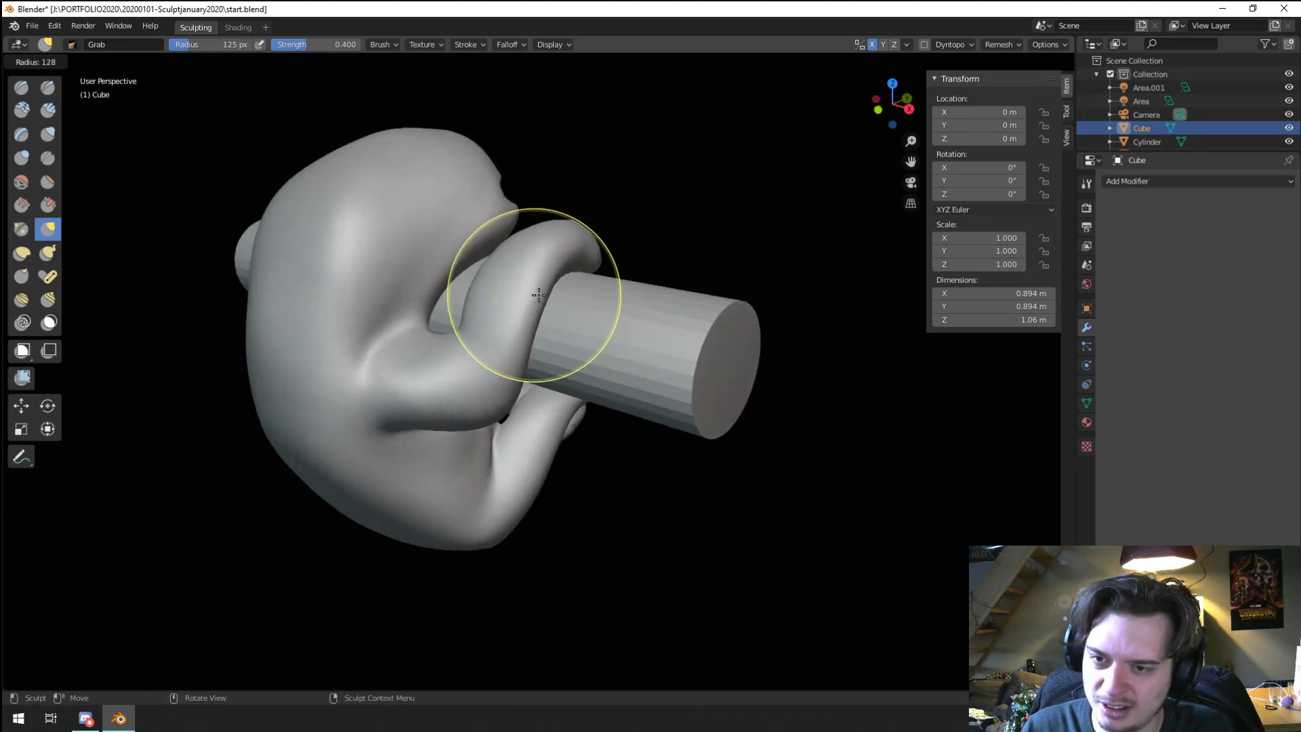
left_click(633, 290)
left_click_drag(550, 288, 598, 288)
middle_click_drag(525, 297, 578, 291)
left_click_drag(601, 273, 581, 264)
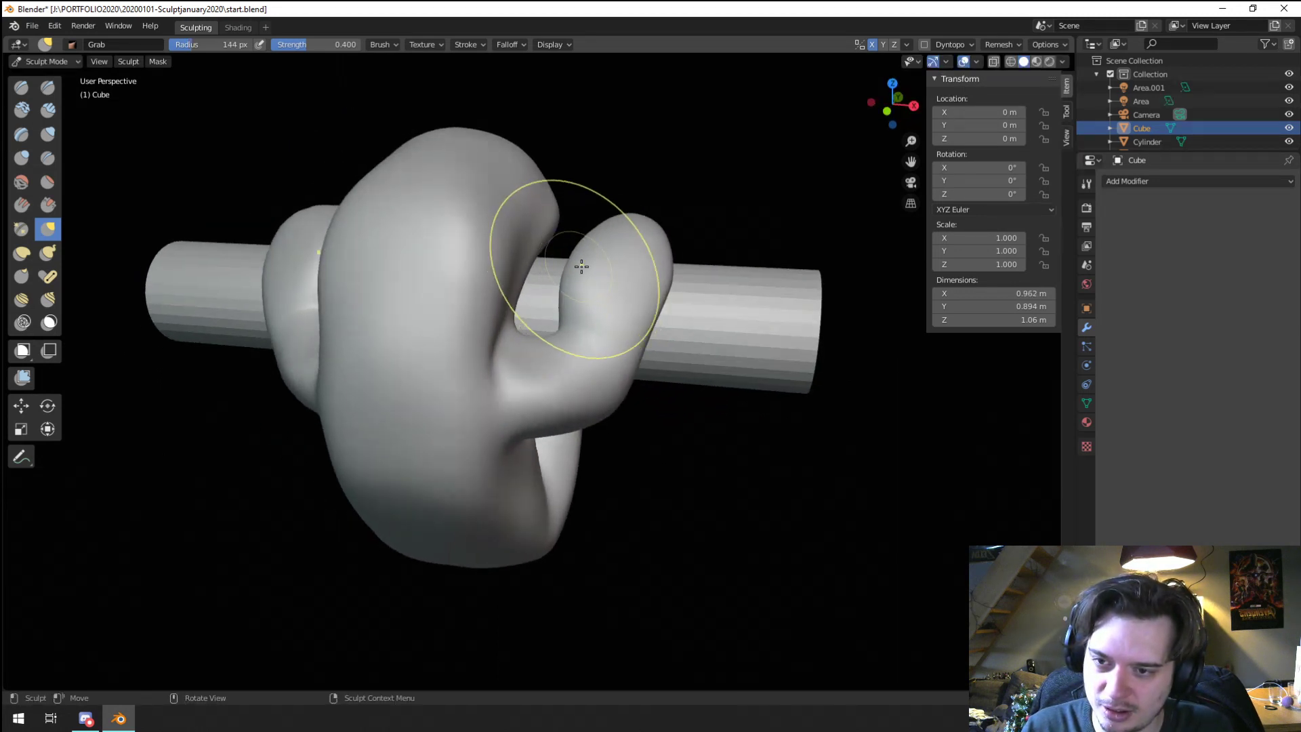
Step: Refine the elbows and forearm outline from behind with the Grab brush, reducing its radius to 103 px
middle_click_drag(583, 266, 610, 308)
key("f")
left_click(693, 322)
left_click_drag(624, 340, 614, 336)
middle_click_drag(615, 337, 542, 286)
key("f")
left_click(522, 279)
middle_click_drag(422, 251, 203, 223)
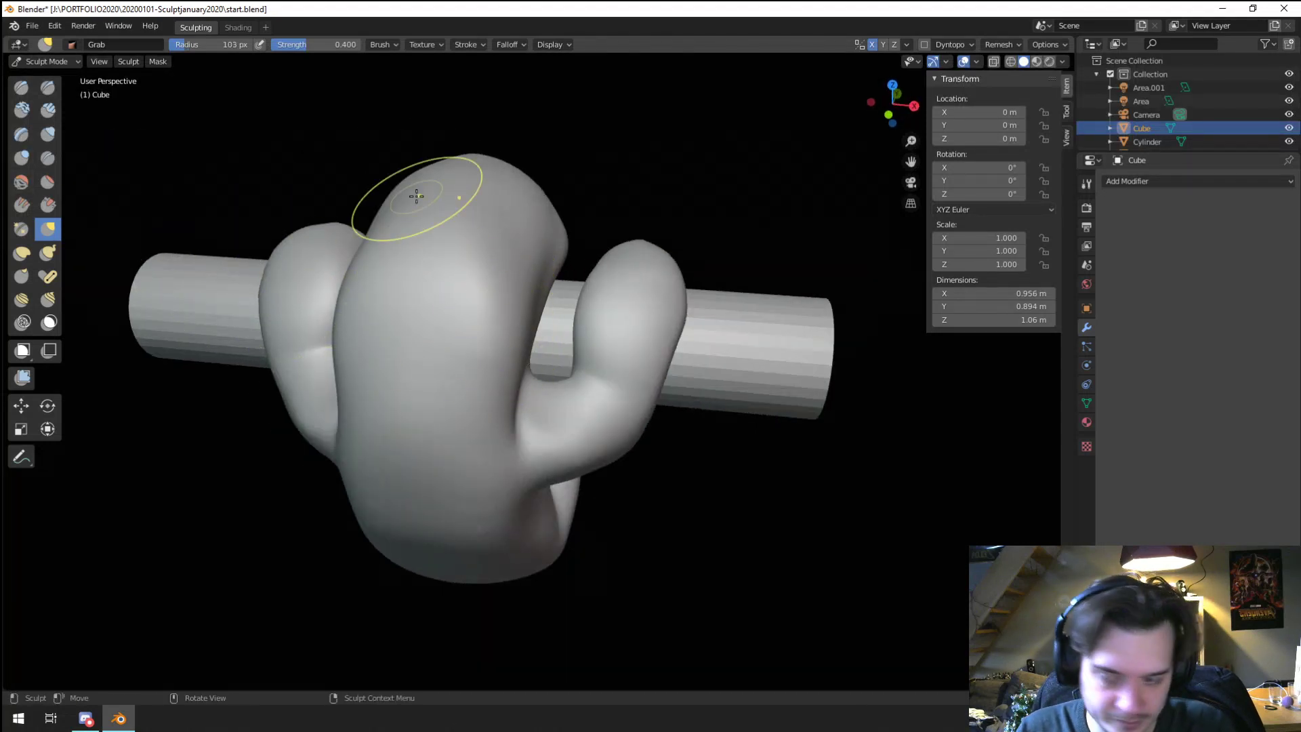
Step: Flatten the creature's back and shoulders with the Flatten/Contrast brush at a 134 px radius
mouse_move(431, 480)
middle_mouse_down()
mouse_move(450, 489)
mouse_move(487, 398)
mouse_move(467, 386)
middle_mouse_up()
left_click(48, 182)
mouse_move(379, 318)
middle_mouse_down()
mouse_move(360, 293)
mouse_move(405, 239)
middle_mouse_up()
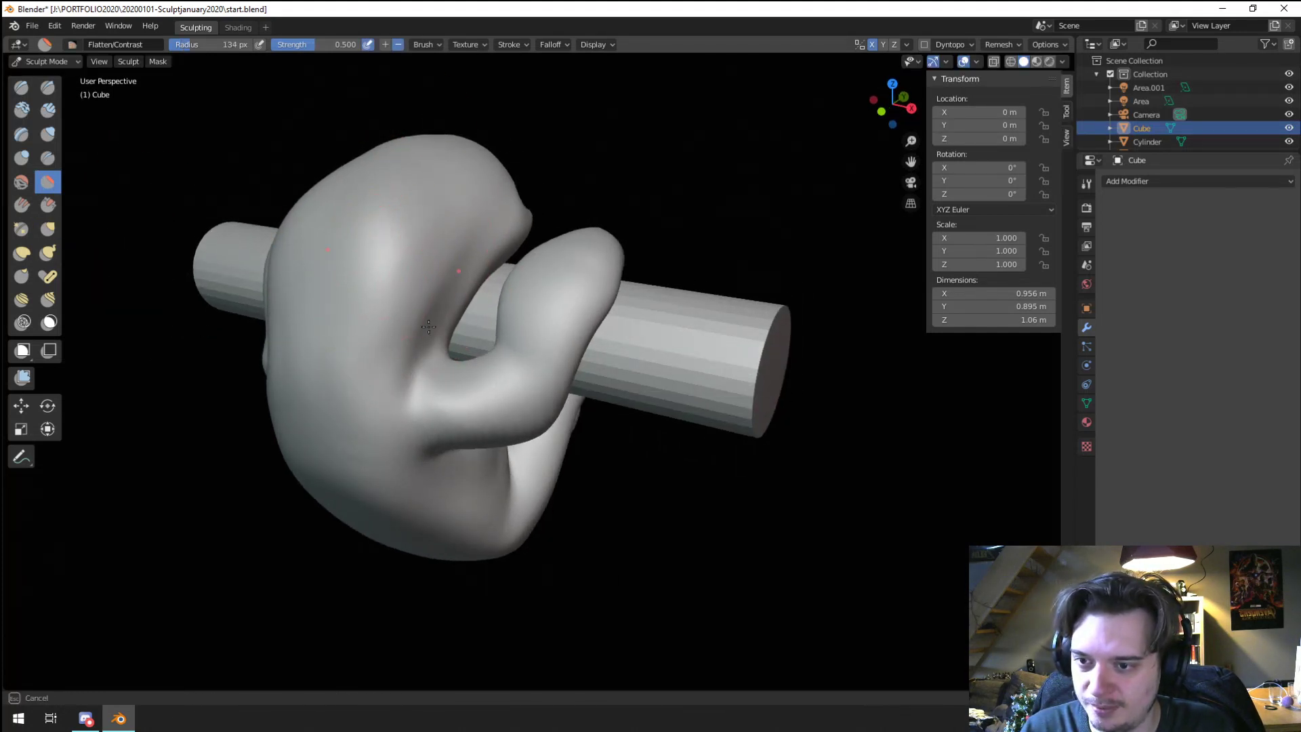
mouse_move(336, 338)
middle_mouse_down()
mouse_move(502, 209)
mouse_move(448, 286)
middle_mouse_up()
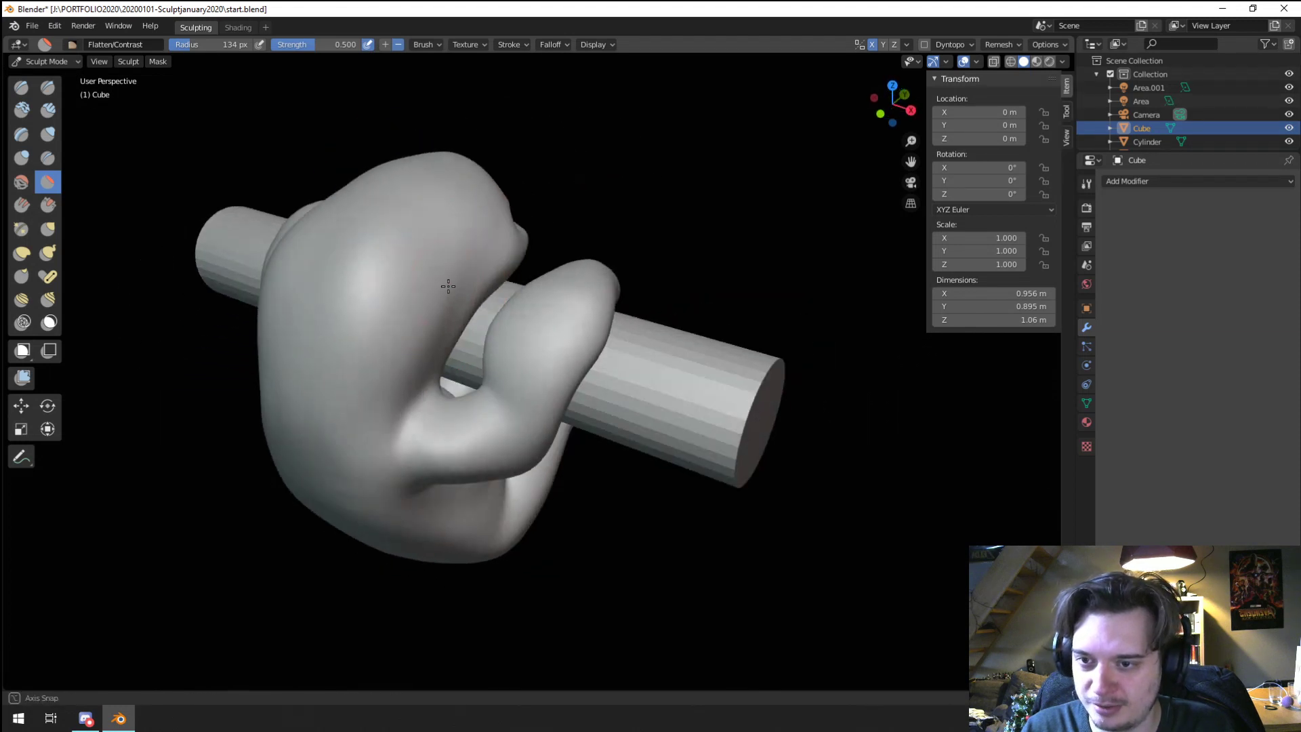
middle_click_drag(377, 324, 567, 363)
Step: Reshape the belly surface between the legs from below with the Grab brush at a 140 px radius
key("g")
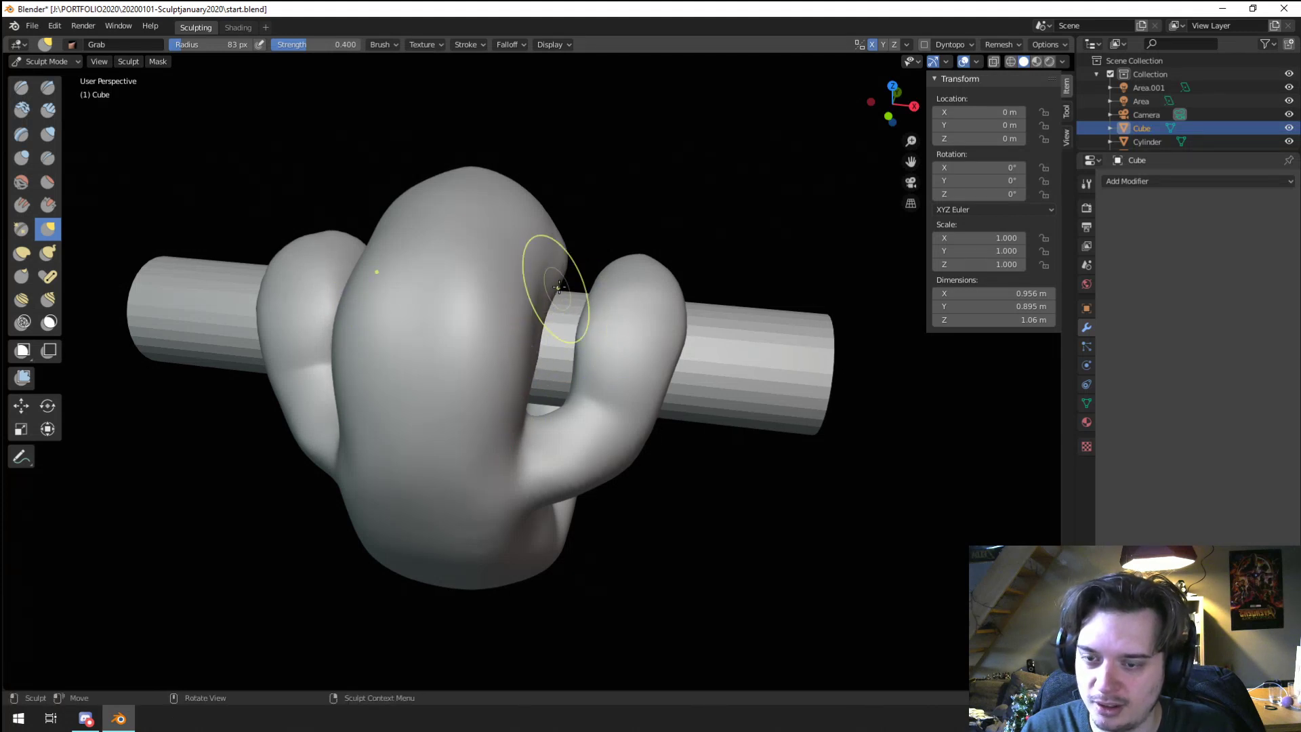
mouse_move(559, 287)
middle_mouse_down()
mouse_move(409, 290)
mouse_move(488, 278)
mouse_move(456, 282)
mouse_move(284, 336)
mouse_move(521, 265)
mouse_move(561, 380)
mouse_move(610, 429)
mouse_move(479, 465)
mouse_move(494, 554)
mouse_move(436, 538)
mouse_move(494, 430)
mouse_move(450, 319)
middle_mouse_up()
key("f")
left_click(596, 447)
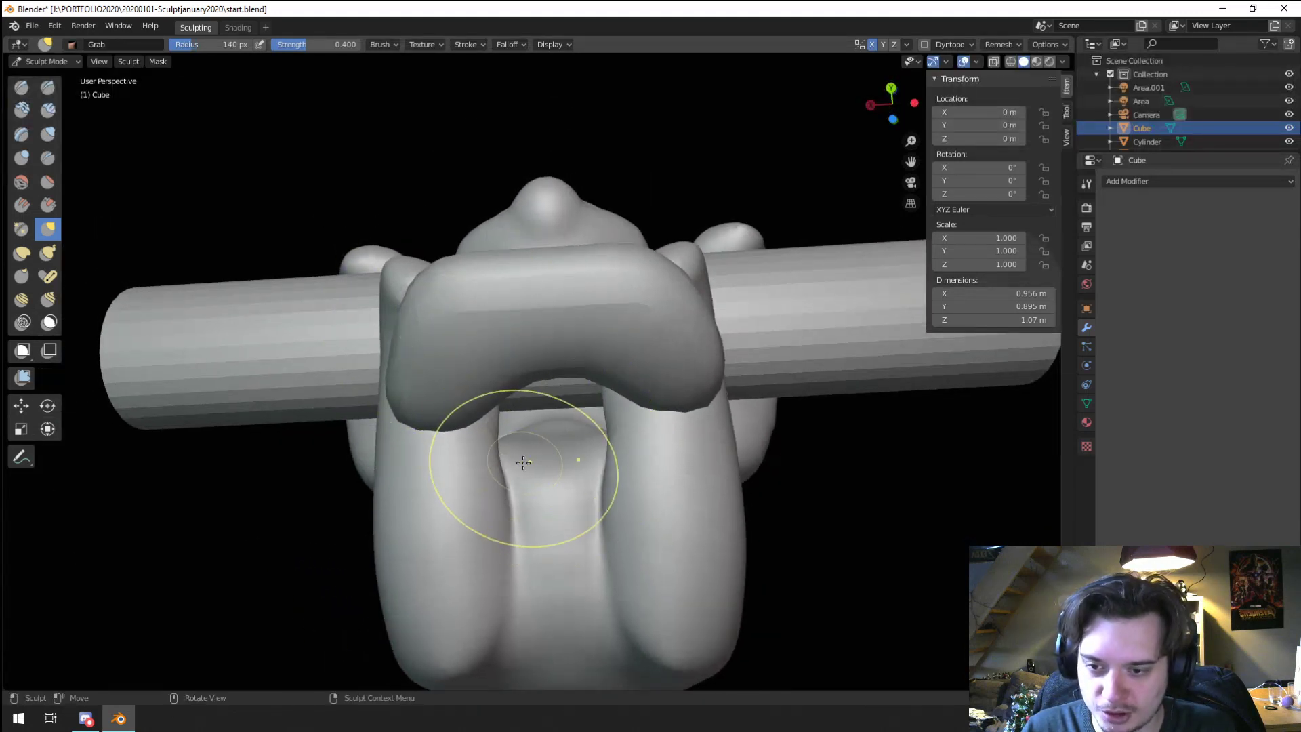
left_click_drag(523, 462, 540, 559)
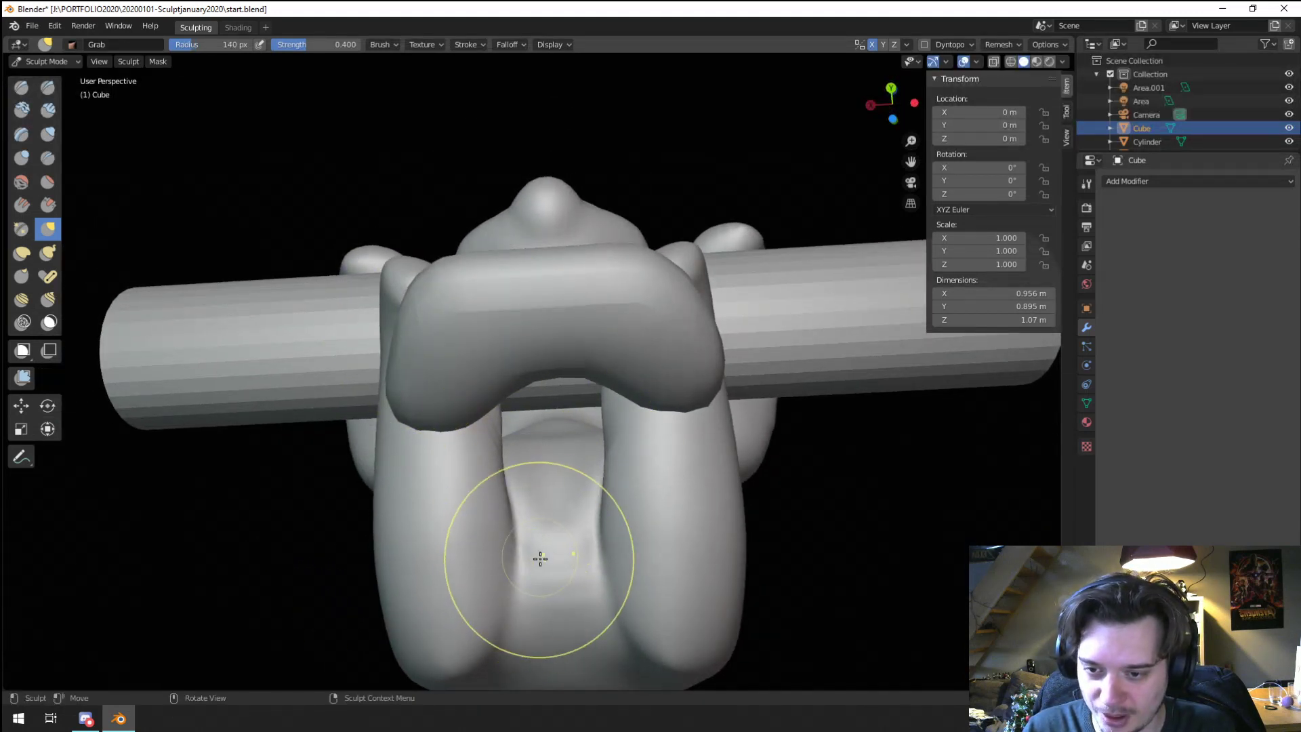
mouse_move(546, 570)
middle_mouse_down()
mouse_move(493, 549)
mouse_move(489, 486)
middle_mouse_up()
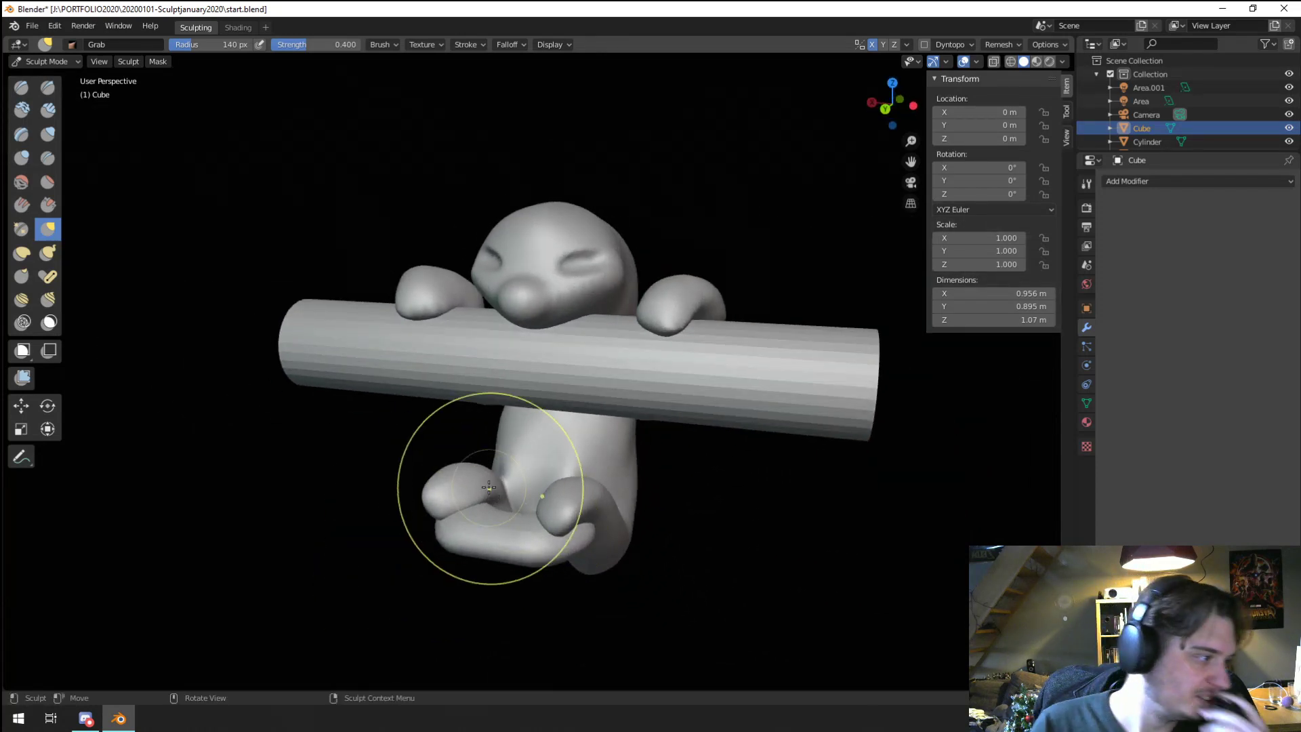
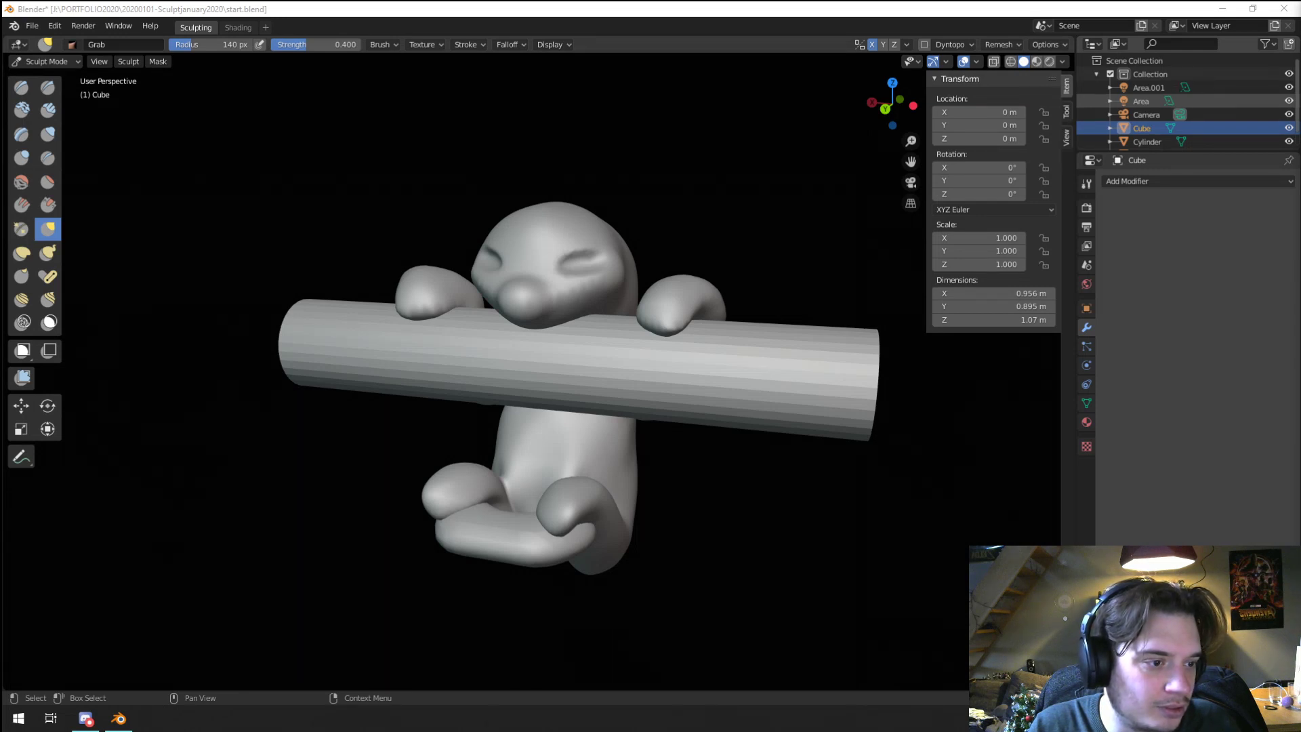
Step: Adjust the muzzle and cheeks from the front with the Grab brush at 121 px and 149 px radii
mouse_move(994, 441)
middle_mouse_down()
mouse_move(644, 570)
mouse_move(610, 435)
middle_mouse_up()
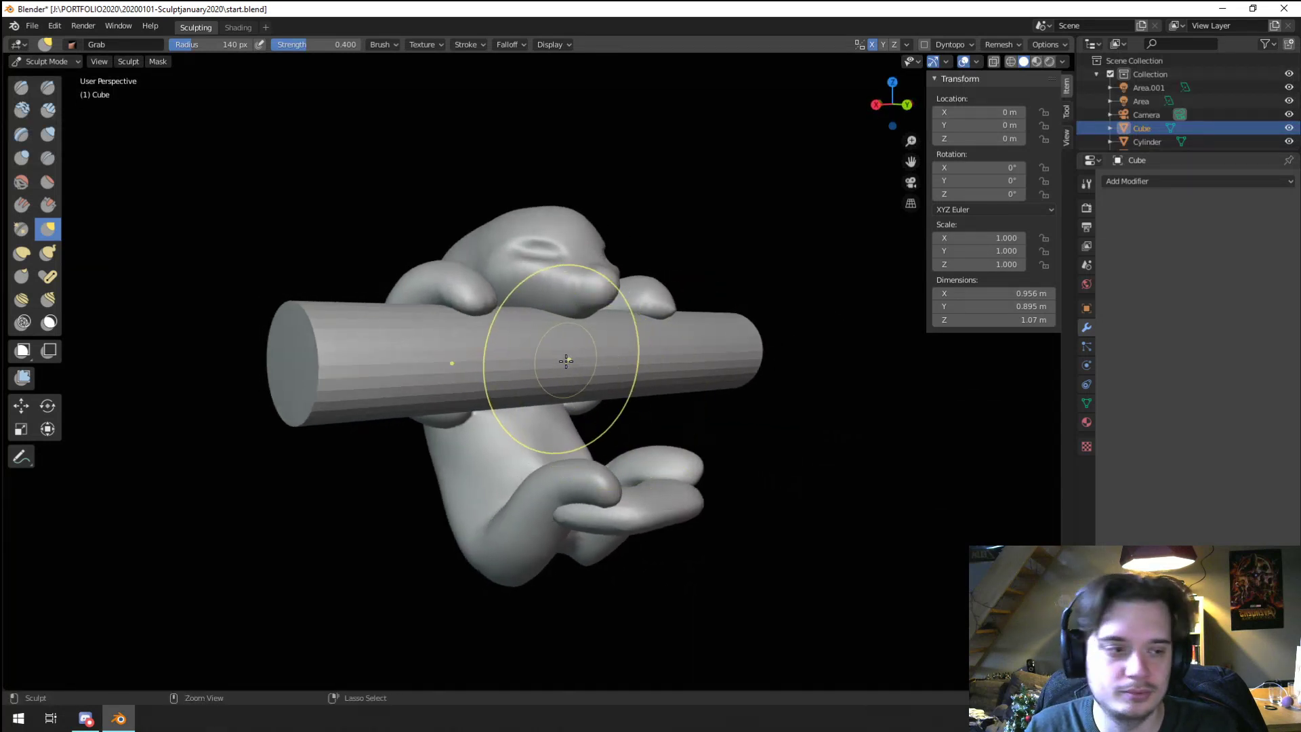
scroll(593, 289, "up", 4)
scroll(593, 289, "down", 3)
mouse_move(569, 319)
middle_mouse_down()
mouse_move(546, 348)
mouse_move(463, 347)
mouse_move(485, 346)
middle_mouse_up()
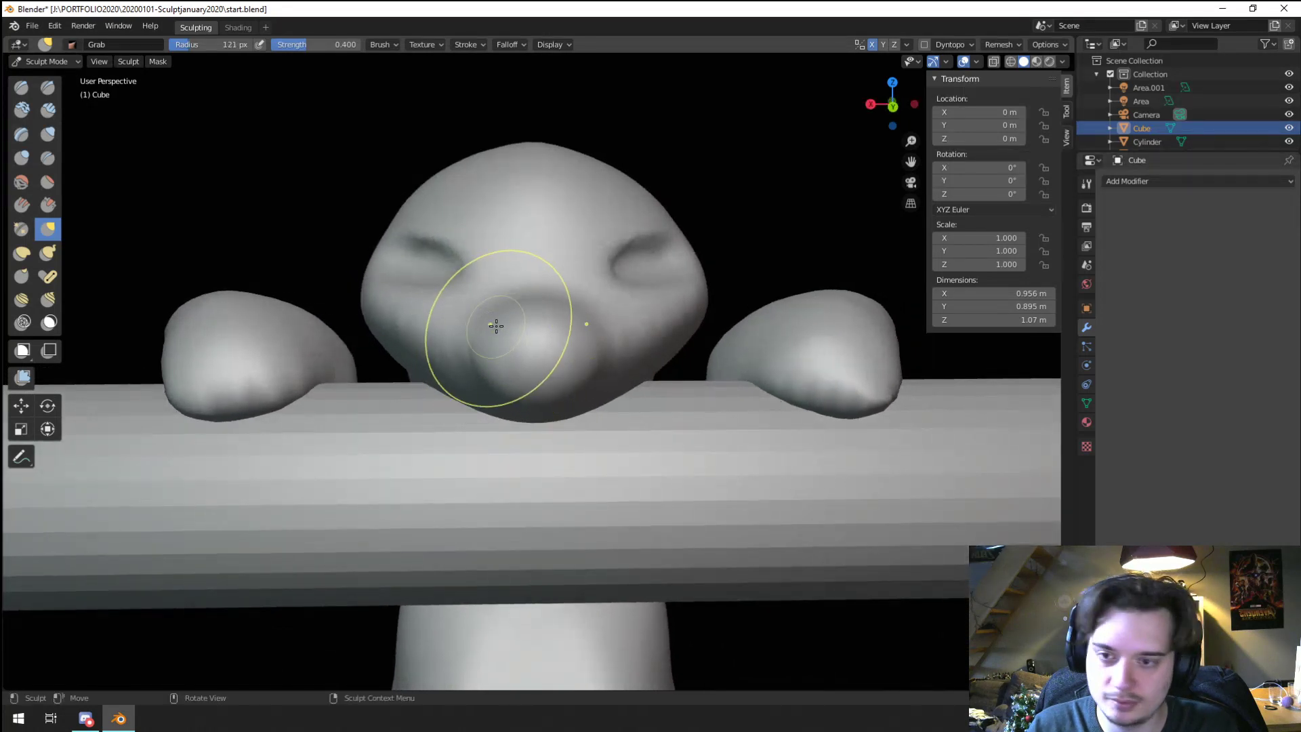
key("f")
left_click(628, 371)
mouse_move(533, 395)
middle_mouse_down()
mouse_move(581, 339)
mouse_move(618, 372)
mouse_move(618, 339)
mouse_move(517, 378)
middle_mouse_up()
Step: Remesh the creature with a 0.011 m voxel size
scroll(517, 377, "down", 3)
middle_click_drag(454, 438, 517, 391)
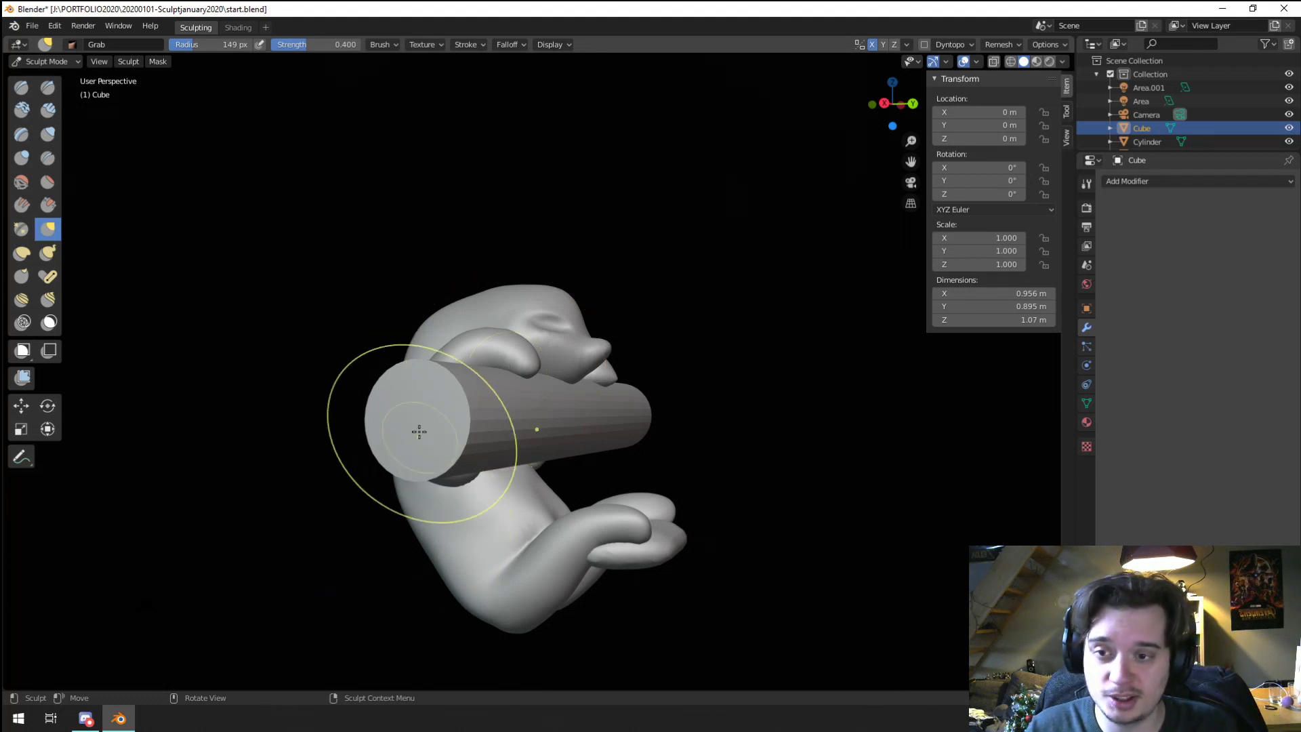
mouse_move(418, 431)
middle_mouse_down()
mouse_move(596, 415)
mouse_move(395, 407)
mouse_move(421, 355)
mouse_move(436, 378)
middle_mouse_up()
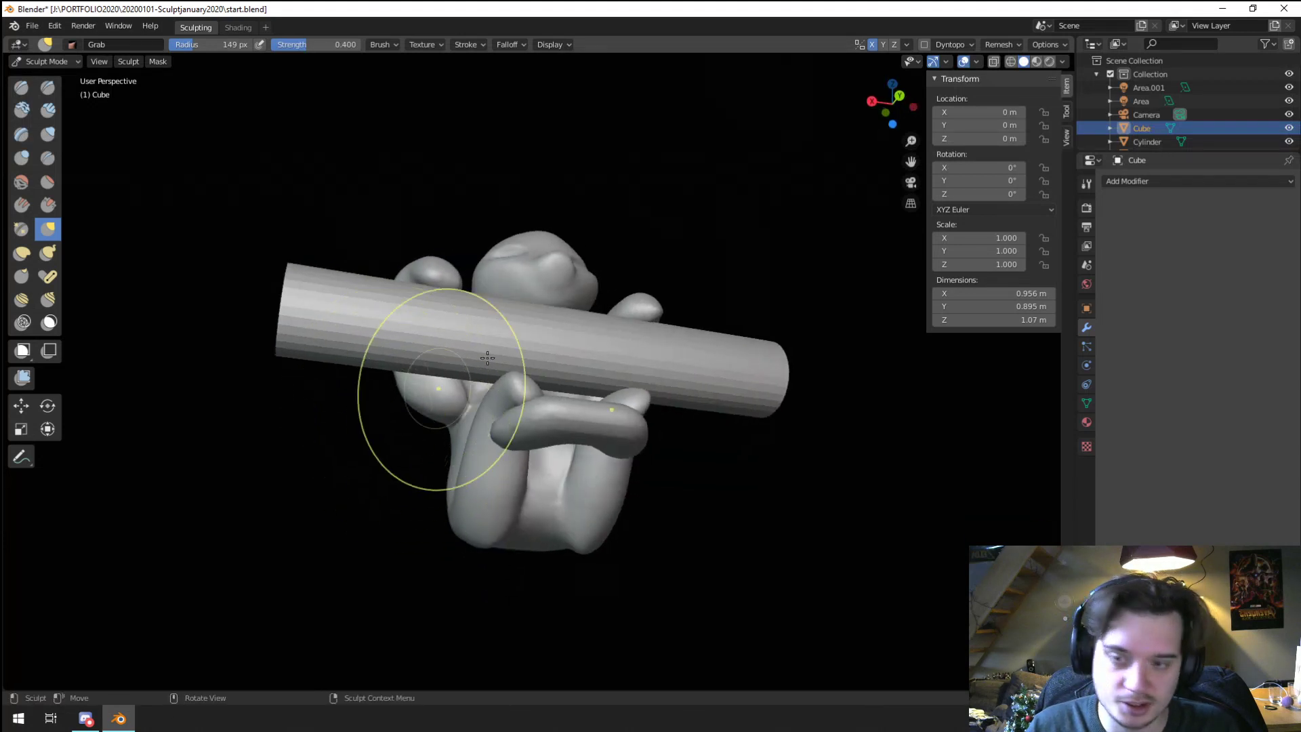
left_click(1001, 44)
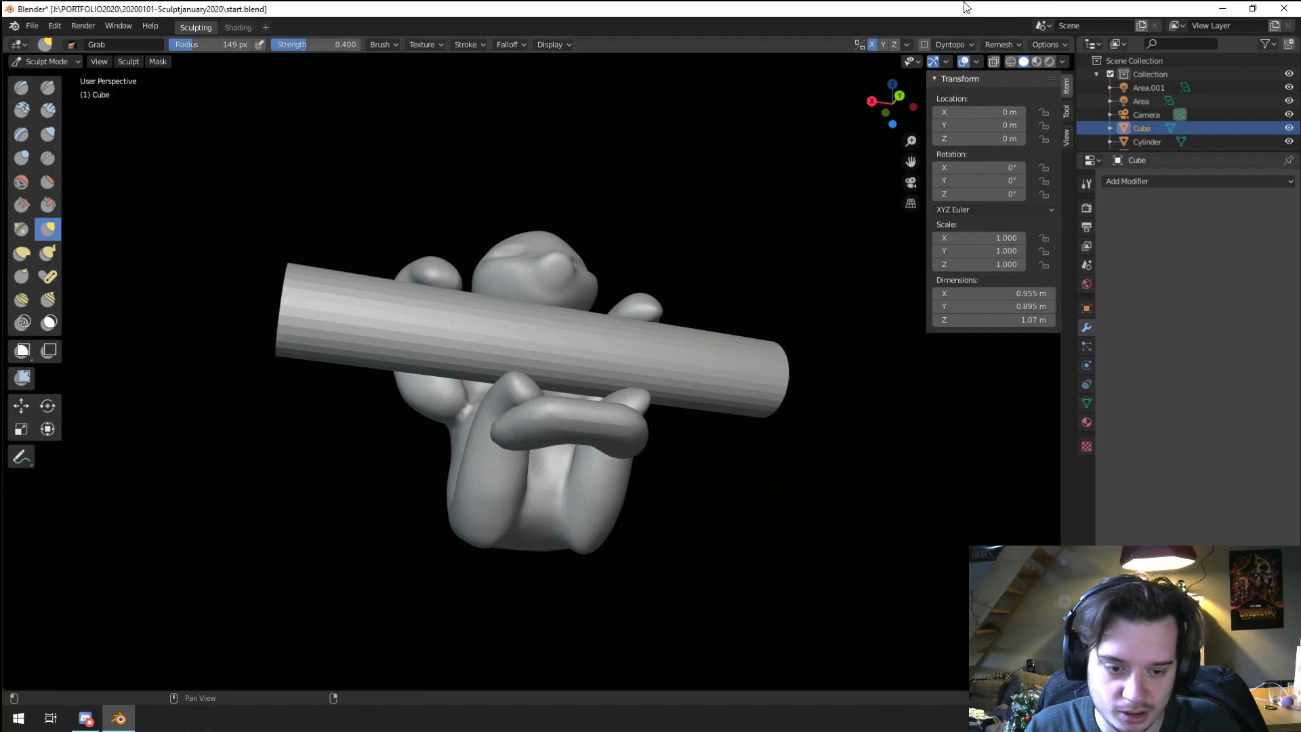
left_click(1001, 44)
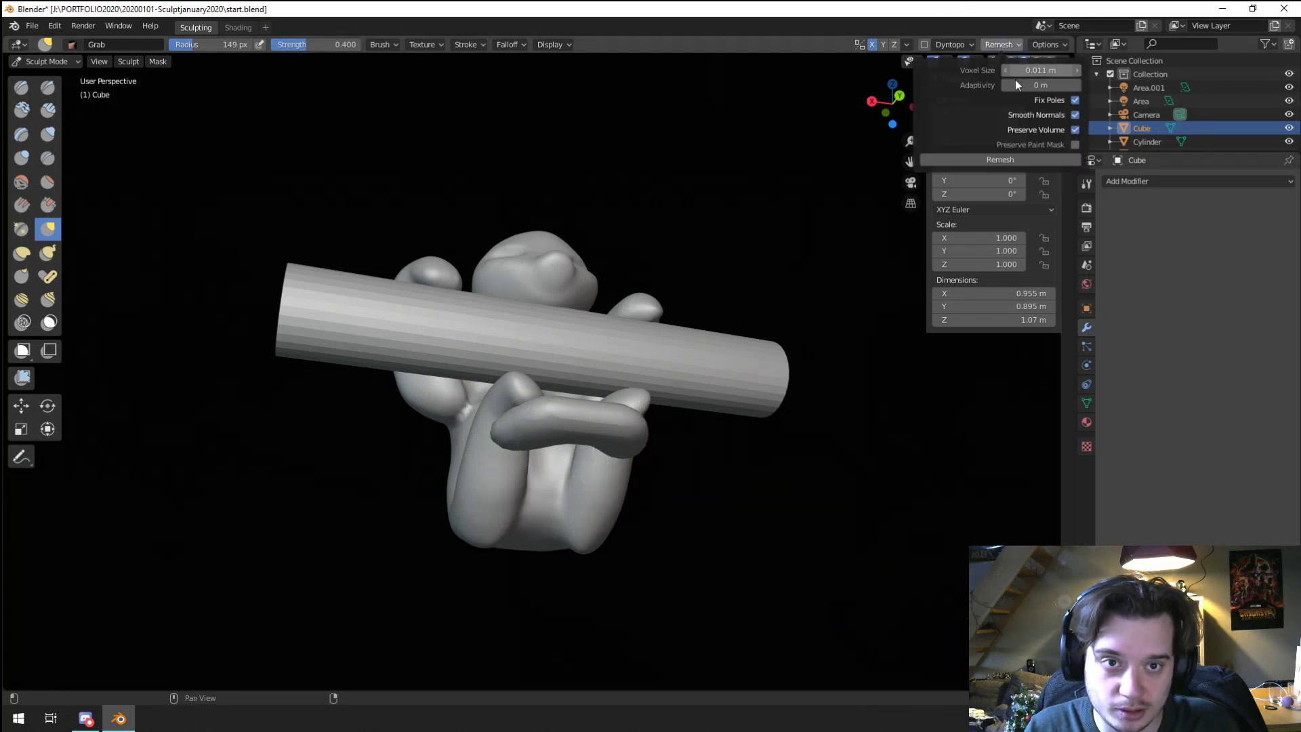
left_click(1018, 163)
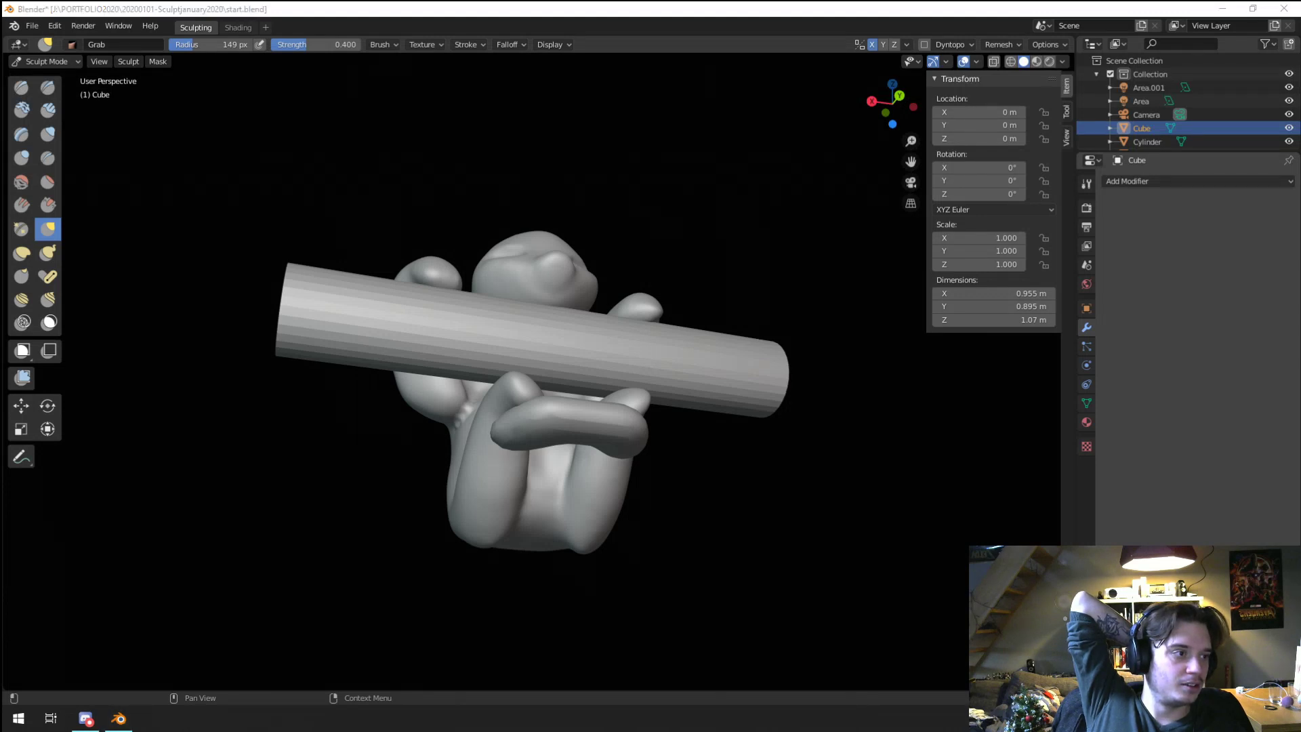
Step: Clean up the bumpy crease where the underside of the arm meets the body with the Crease brush at 78 px
middle_click_drag(494, 494, 717, 493)
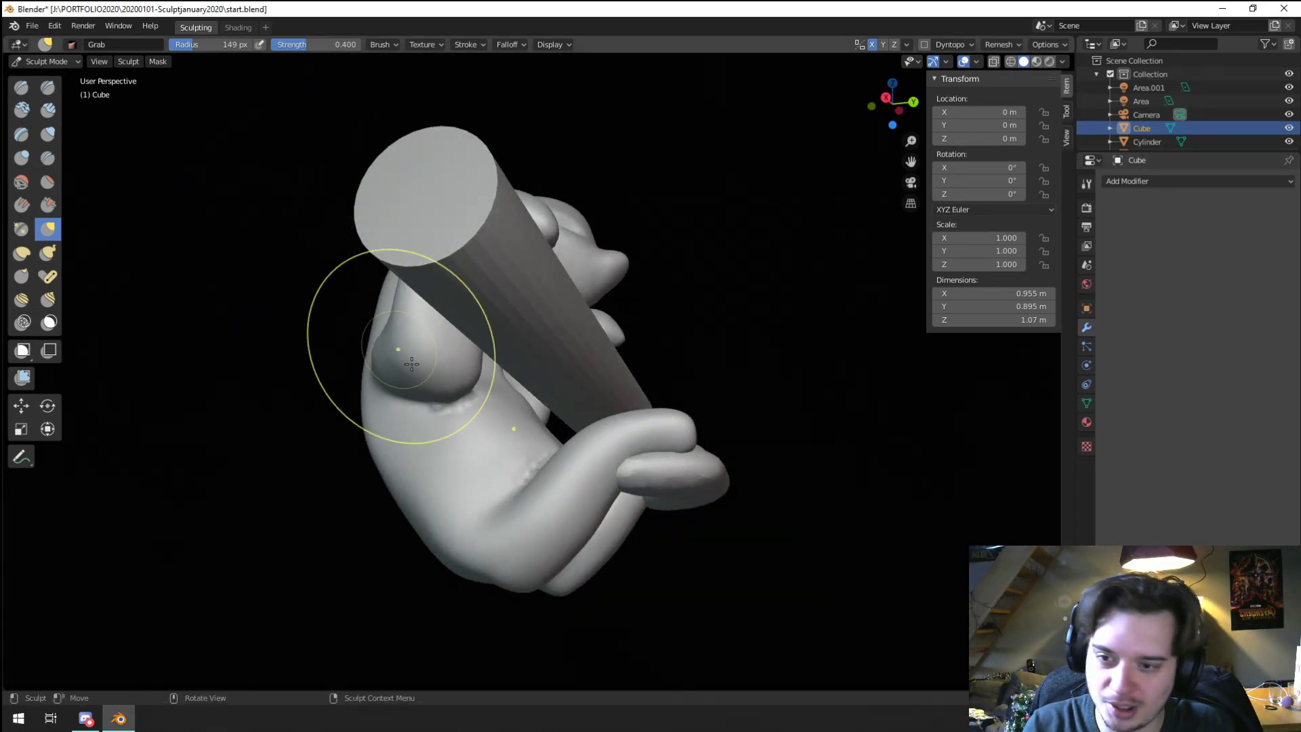
middle_click_drag(400, 364, 333, 370)
scroll(333, 370, "up", 3)
left_click(48, 158)
key("f")
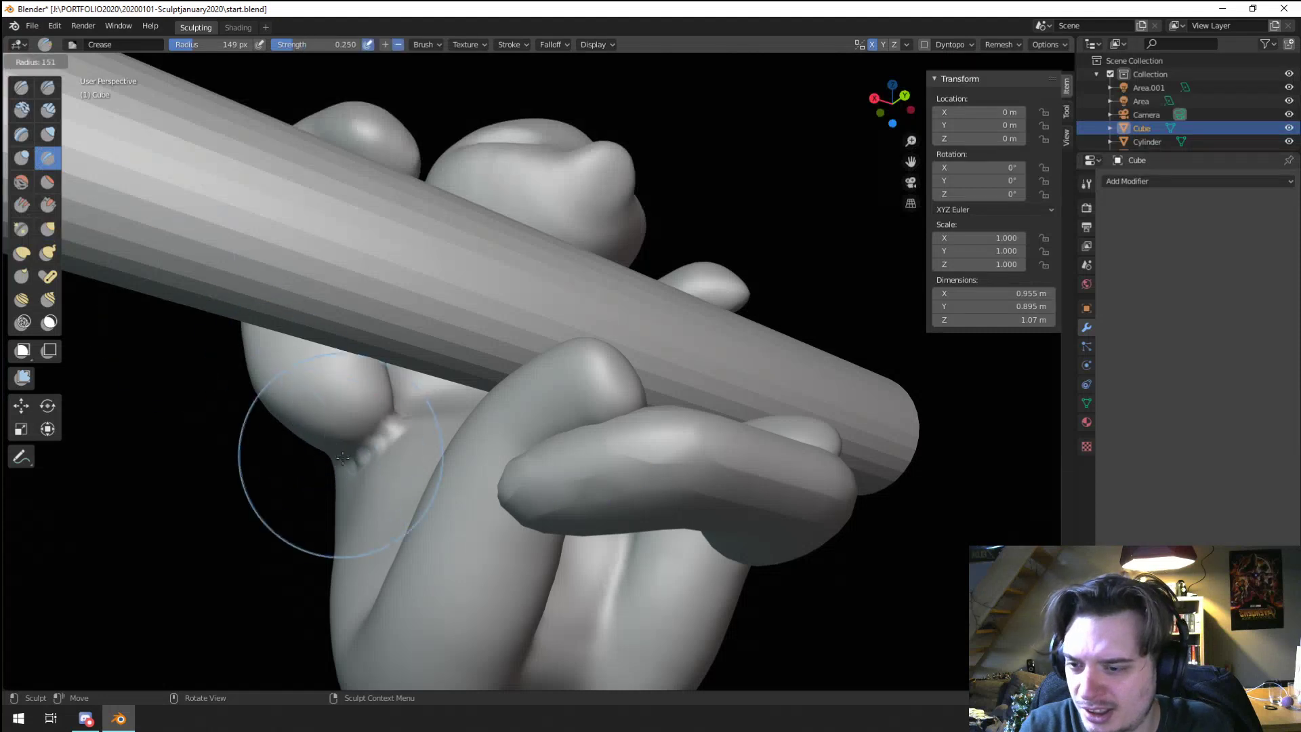
left_click(405, 417)
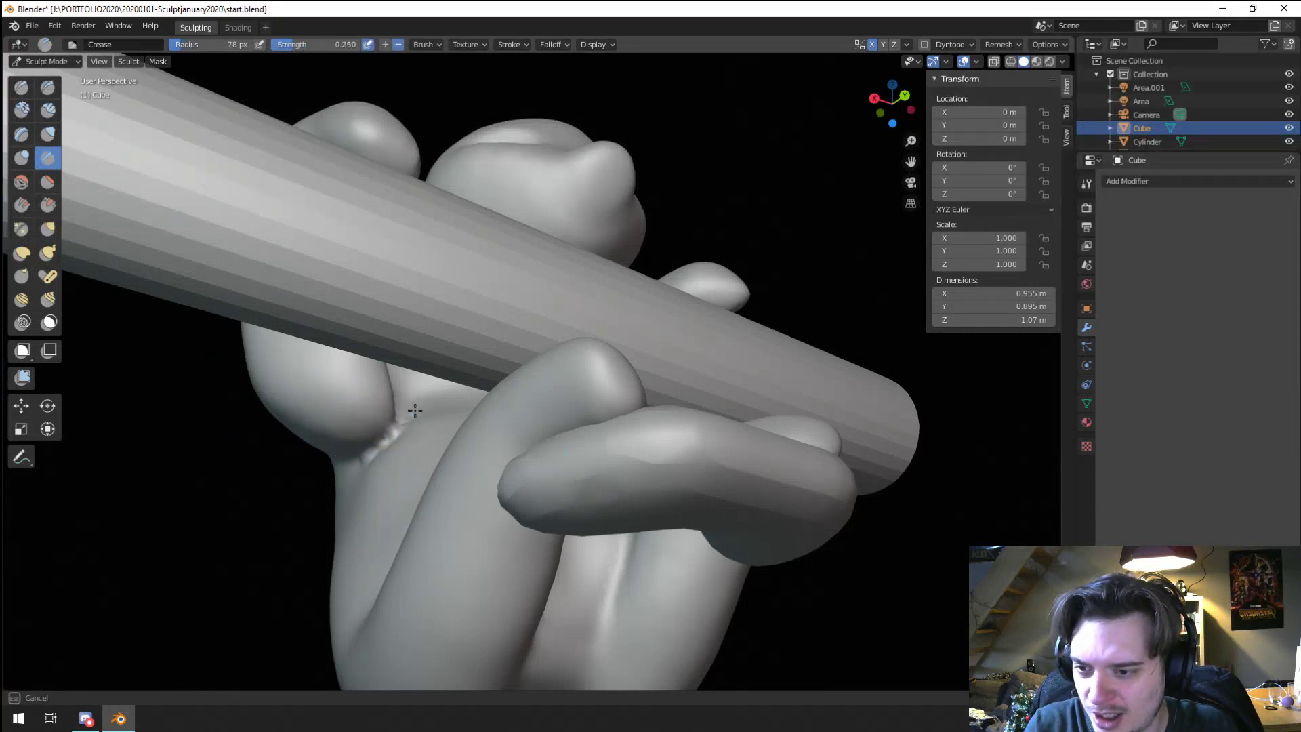
left_click_drag(383, 449, 361, 460)
Step: Shape the underside of the elbow from the side with the Grab brush at a 170 px radius
mouse_move(360, 448)
middle_mouse_down()
mouse_move(450, 414)
mouse_move(444, 440)
middle_mouse_up()
key("g")
key("f")
left_click(474, 419)
left_click_drag(451, 450, 427, 456)
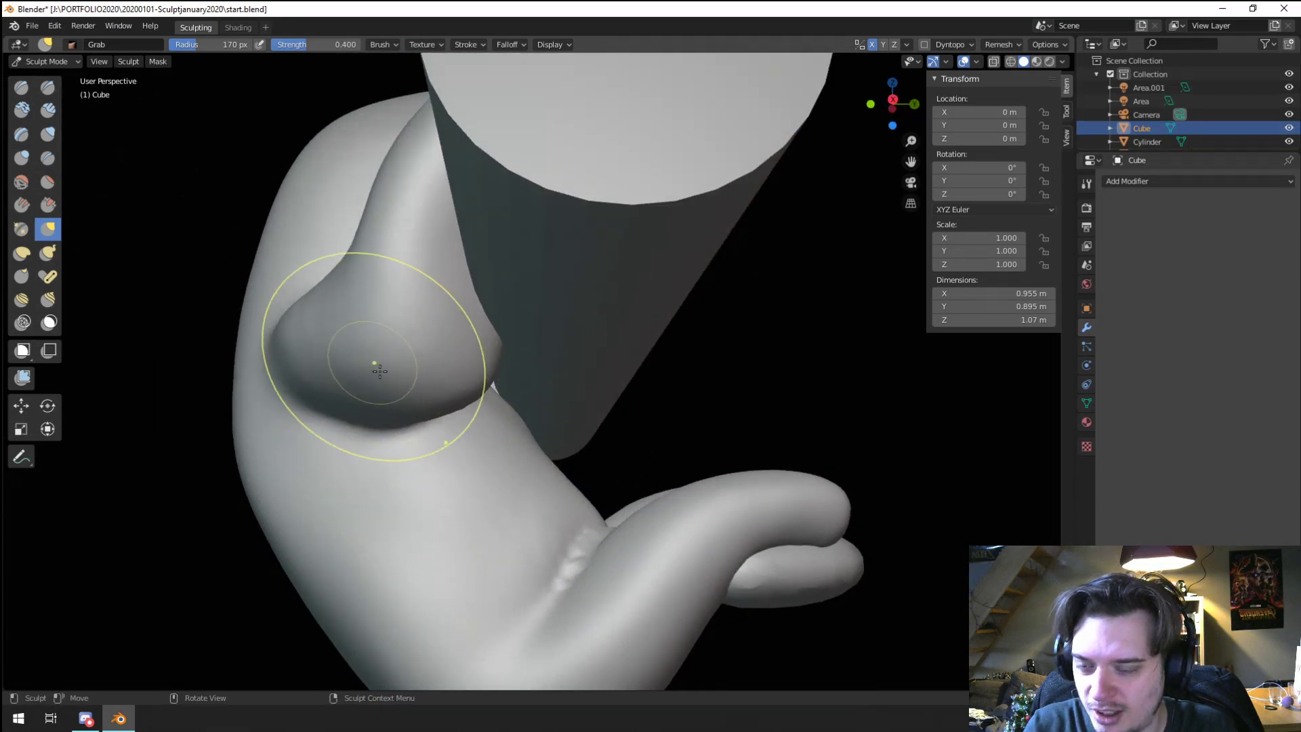
Step: Pull in and round off the elbow and the arm's underside with the Grab brush at a 117 px radius
mouse_move(372, 364)
middle_mouse_down()
mouse_move(337, 262)
mouse_move(349, 325)
mouse_move(489, 439)
mouse_move(523, 386)
mouse_move(677, 405)
middle_mouse_up()
left_click_drag(677, 404, 690, 368)
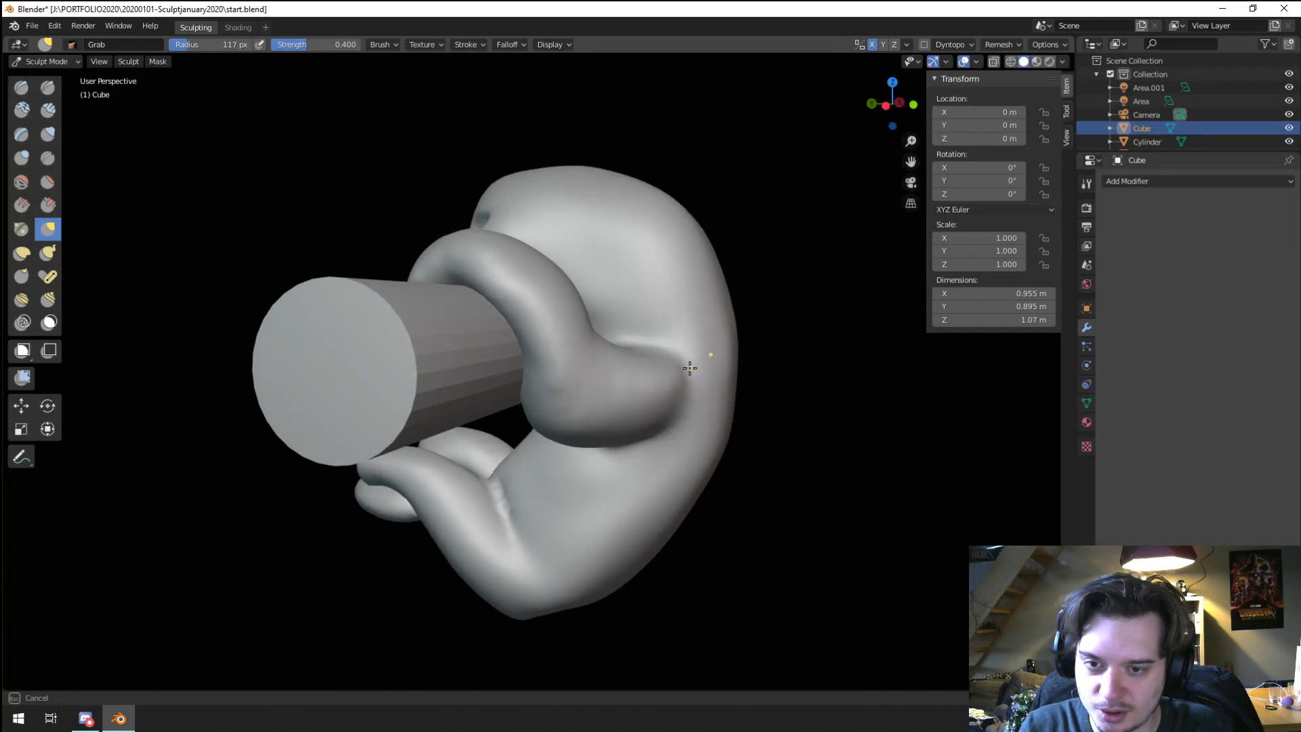
mouse_move(643, 323)
middle_mouse_down()
mouse_move(552, 447)
mouse_move(684, 376)
mouse_move(576, 400)
middle_mouse_up()
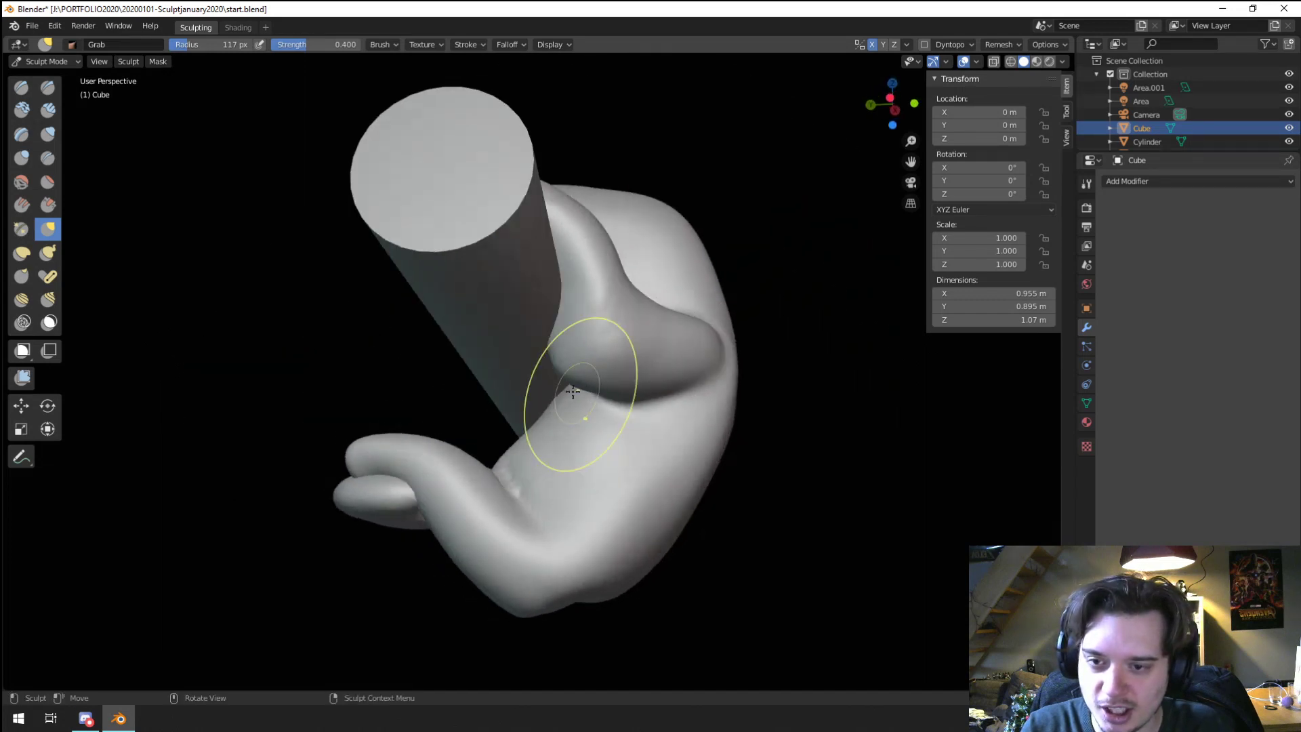
key("f")
mouse_move(579, 352)
middle_mouse_down()
mouse_move(529, 444)
mouse_move(436, 532)
middle_mouse_up()
left_click_drag(436, 532, 427, 529)
mouse_move(427, 529)
middle_mouse_down()
mouse_move(545, 397)
mouse_move(627, 356)
middle_mouse_up()
middle_click_drag(522, 505, 518, 427, "ctrl")
middle_click_drag(519, 427, 458, 385)
Step: Reshape the forearm and hand resting on the bar with the Grab brush at 259 px and 156 px radii
key("f")
left_click(697, 223)
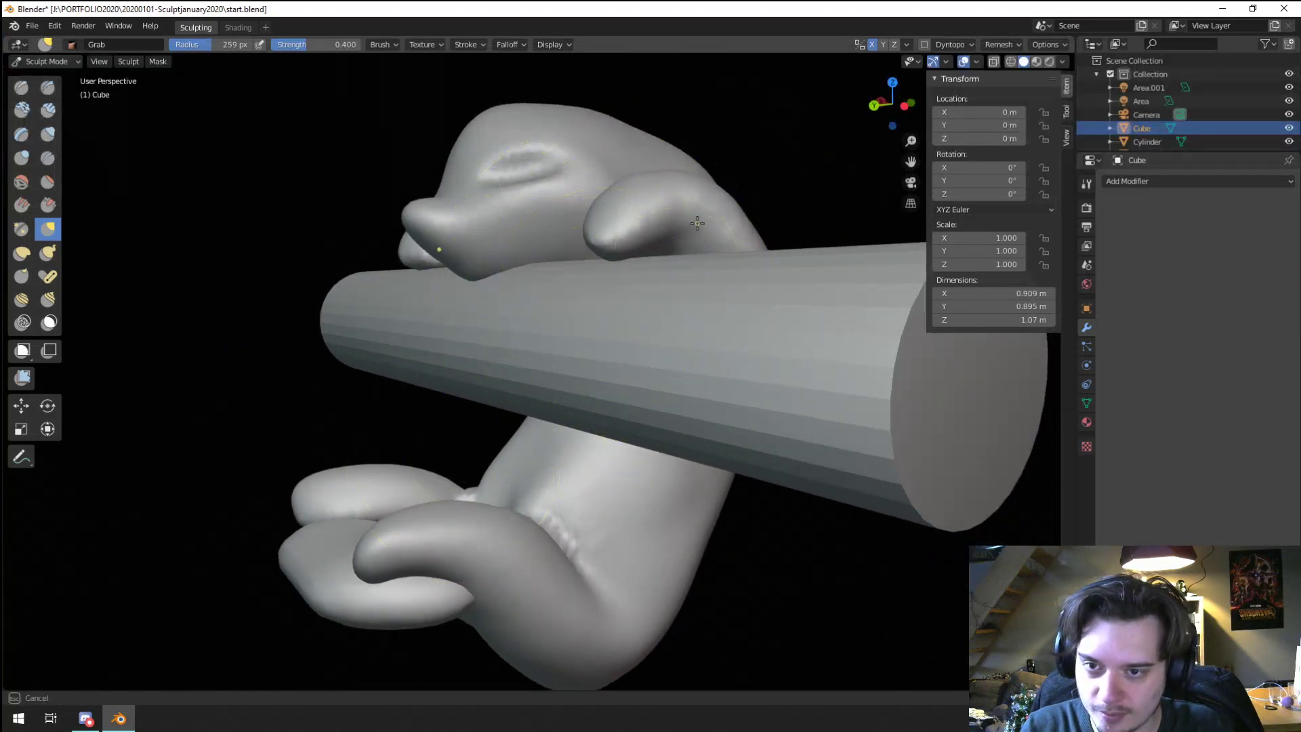
mouse_move(677, 227)
middle_mouse_down()
mouse_move(686, 261)
mouse_move(713, 267)
mouse_move(693, 315)
middle_mouse_up()
key("f")
left_click(593, 414)
key("f")
left_click(631, 486)
left_click_drag(639, 488, 617, 480)
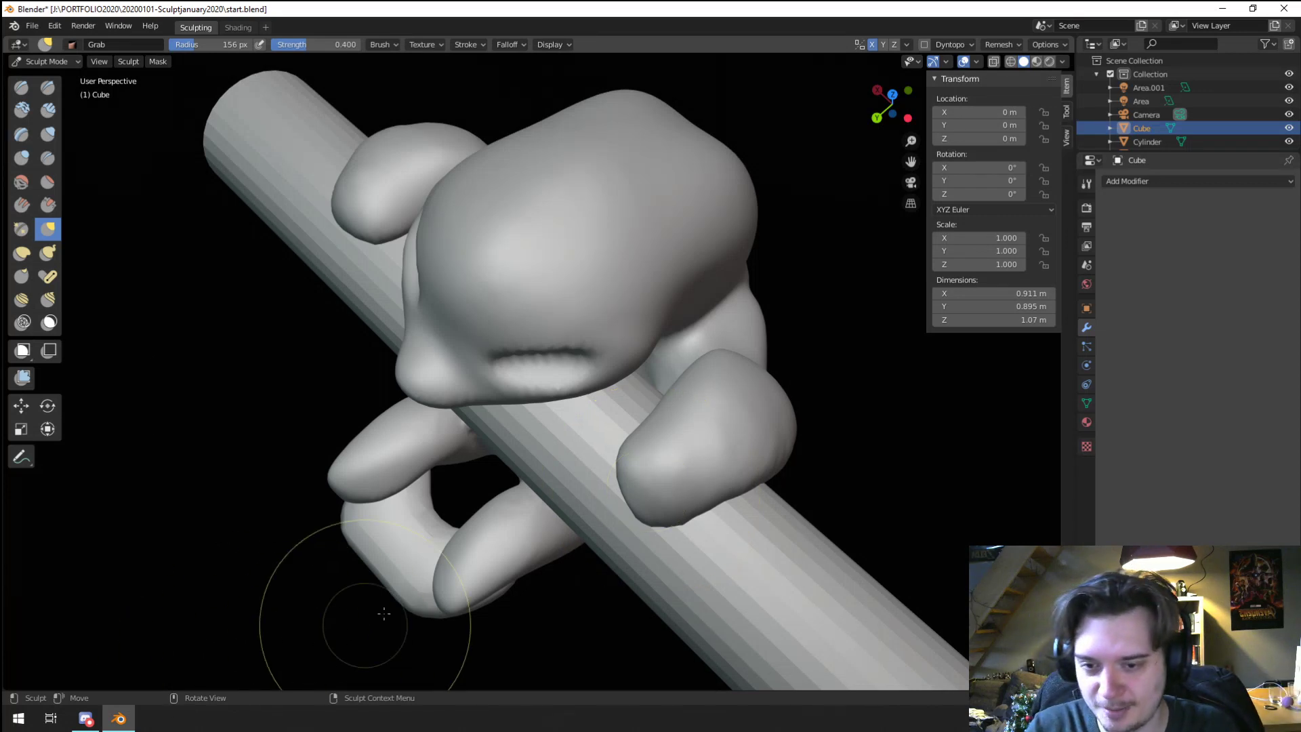
middle_click_drag(325, 624, 484, 556)
middle_click_drag(645, 561, 494, 415)
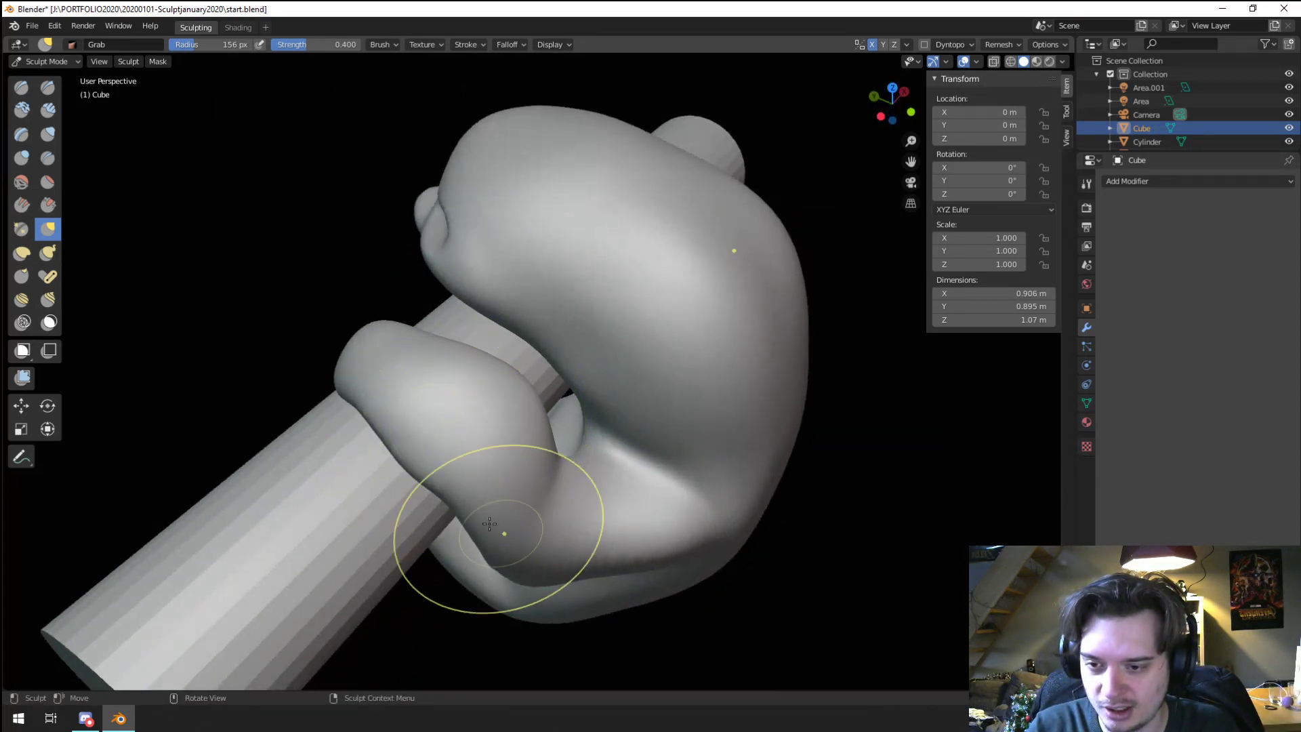
mouse_move(499, 529)
middle_mouse_down()
mouse_move(409, 450)
mouse_move(334, 436)
mouse_move(393, 406)
mouse_move(436, 364)
mouse_move(508, 464)
mouse_move(429, 368)
mouse_move(375, 398)
middle_mouse_up()
Step: Smooth the bumpy creases where the legs meet the belly with the Crease brush at 109 px and 141 px radii
scroll(375, 398, "up", 2)
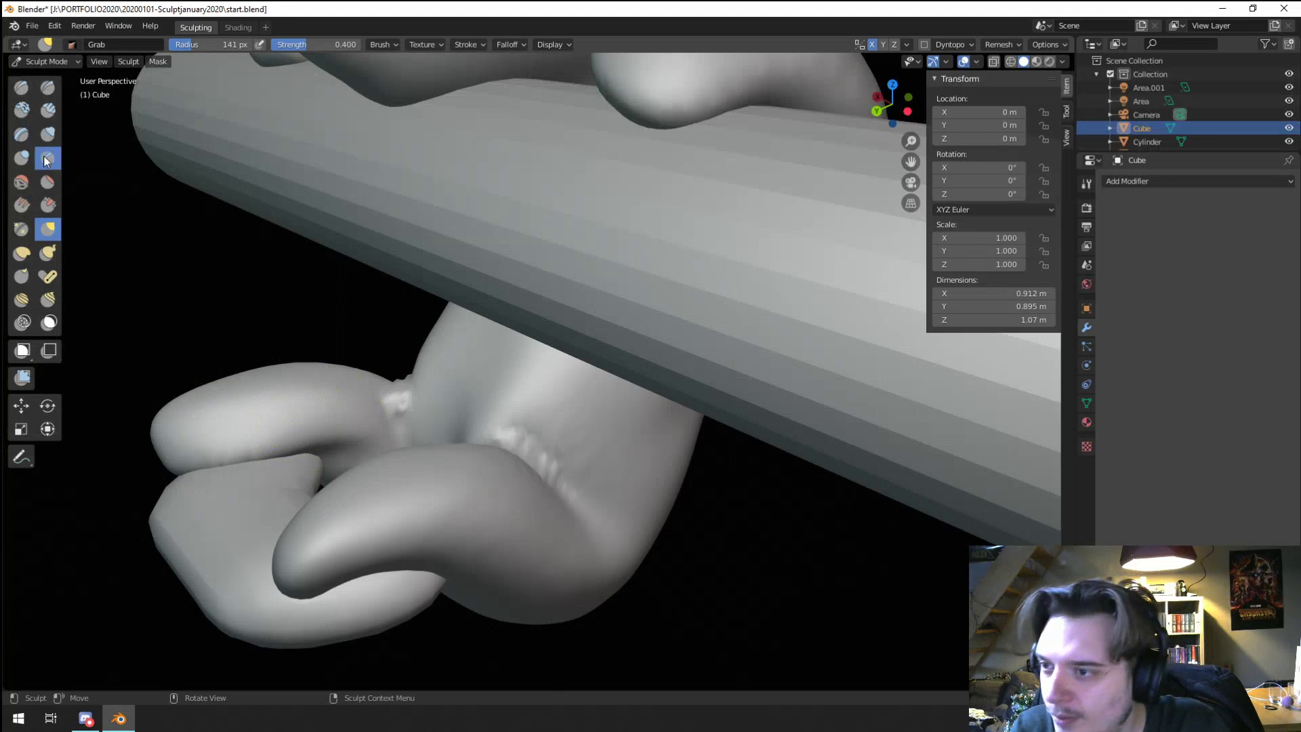
left_click(46, 160)
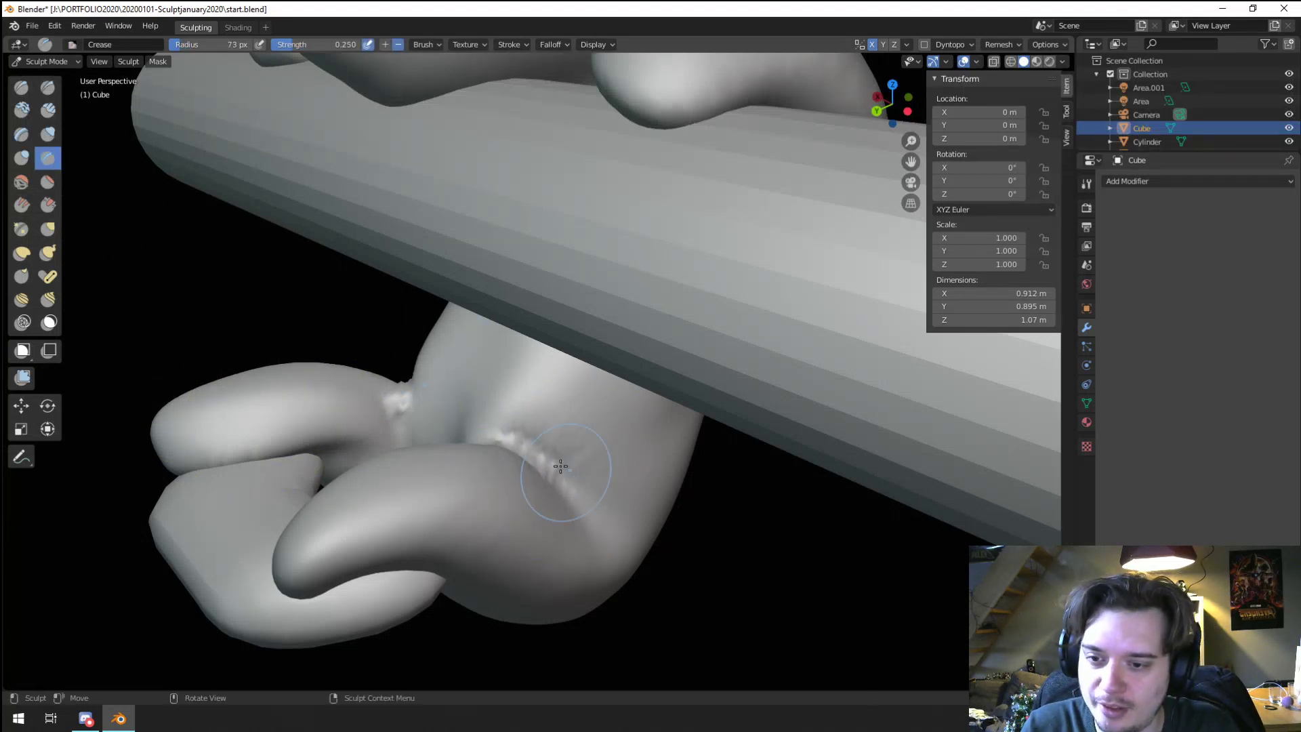
middle_click_drag(561, 466, 494, 443)
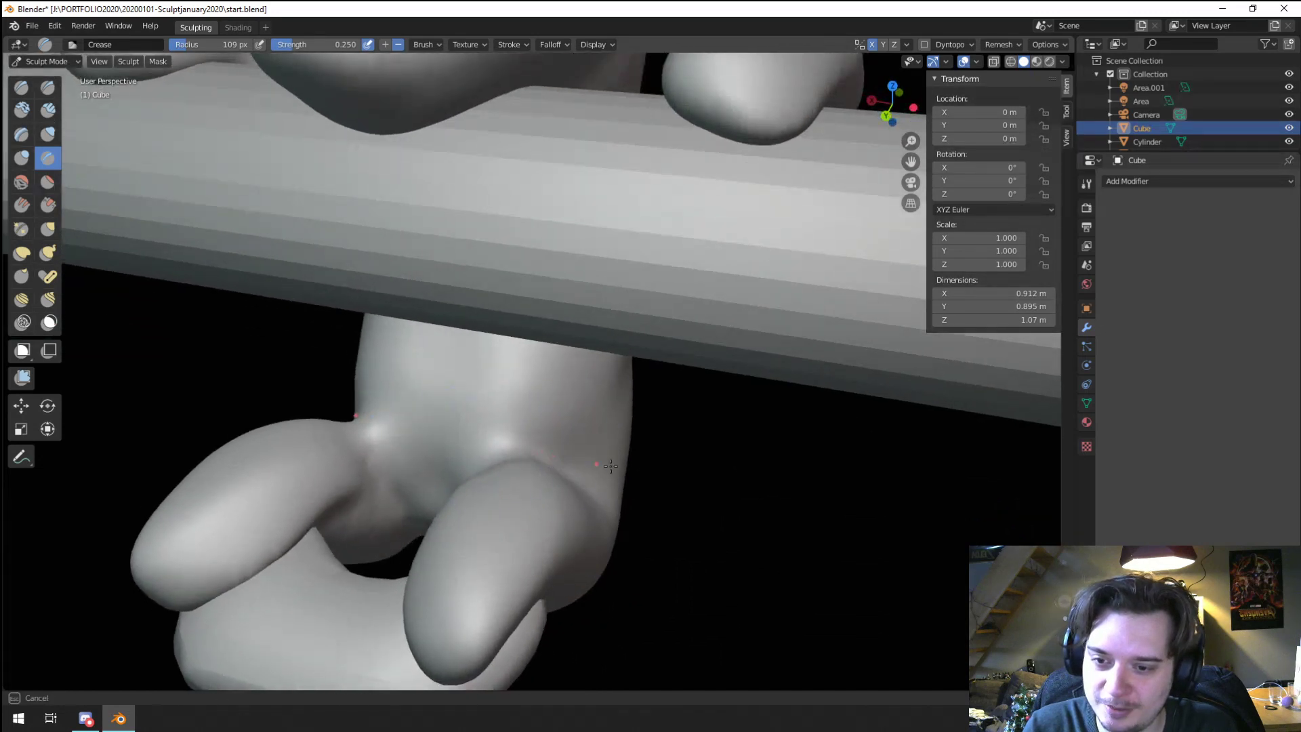
left_click_drag(610, 467, 615, 468, "shift")
mouse_move(588, 468)
middle_mouse_down()
mouse_move(528, 452)
mouse_move(534, 435)
mouse_move(588, 428)
middle_mouse_up()
left_click_drag(549, 446, 573, 434)
key("f")
left_click(637, 434)
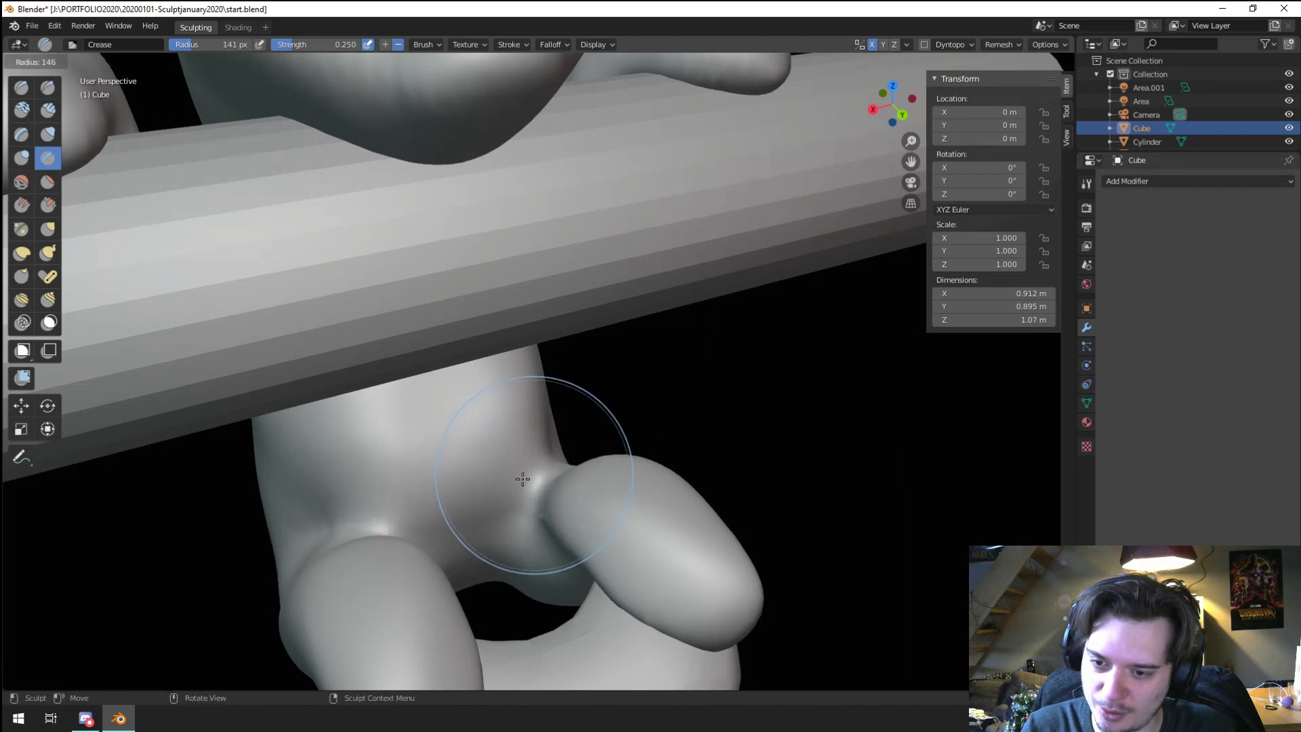
Step: Reshape the thighs and the underside of the rump with the Grab brush at 314 px and 284 px radii
mouse_move(532, 485)
middle_mouse_down()
mouse_move(543, 369)
mouse_move(479, 378)
middle_mouse_up()
key("g")
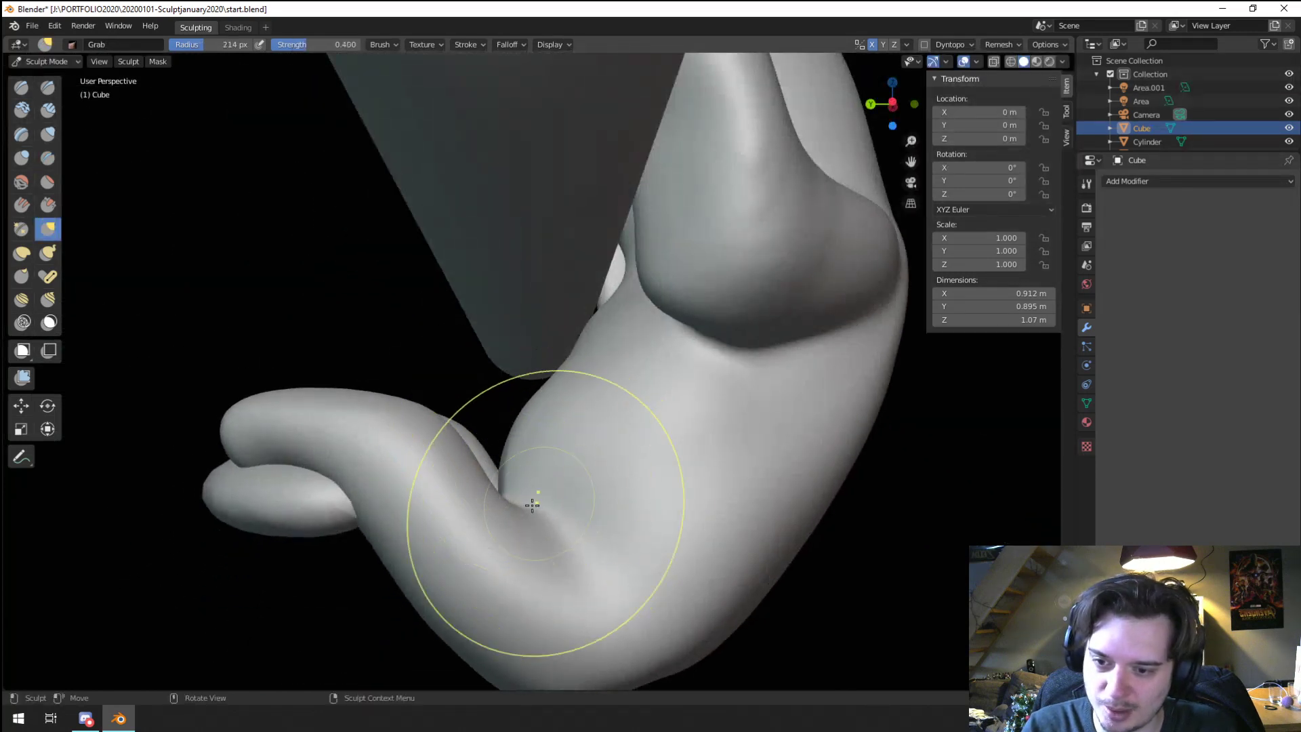
mouse_move(532, 505)
left_mouse_down()
mouse_move(514, 507)
mouse_move(551, 537)
left_mouse_up()
mouse_move(552, 537)
middle_mouse_down()
mouse_move(552, 421)
mouse_move(545, 518)
mouse_move(587, 474)
mouse_move(555, 453)
middle_mouse_up()
key("f")
left_click(569, 525)
mouse_move(533, 537)
left_mouse_down()
mouse_move(485, 563)
mouse_move(489, 576)
mouse_move(439, 559)
left_mouse_up()
mouse_move(518, 439)
left_mouse_down()
mouse_move(489, 445)
mouse_move(477, 468)
left_mouse_up()
left_click_drag(471, 581, 486, 588)
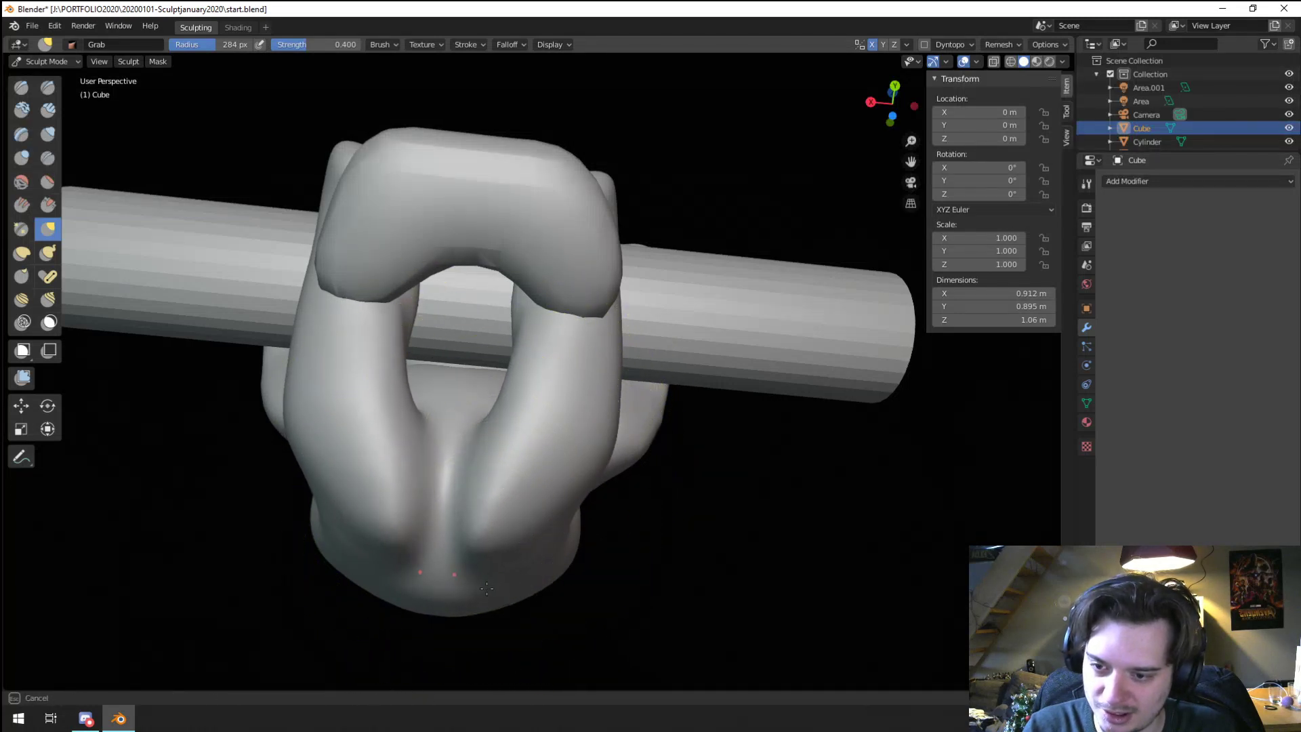
mouse_move(498, 474)
middle_mouse_down()
mouse_move(343, 517)
mouse_move(368, 540)
mouse_move(404, 479)
mouse_move(549, 459)
middle_mouse_up()
Step: Push up the rump and adjust the area between the thighs with the Grab brush at 251 px and 208 px radii
left_click(46, 111)
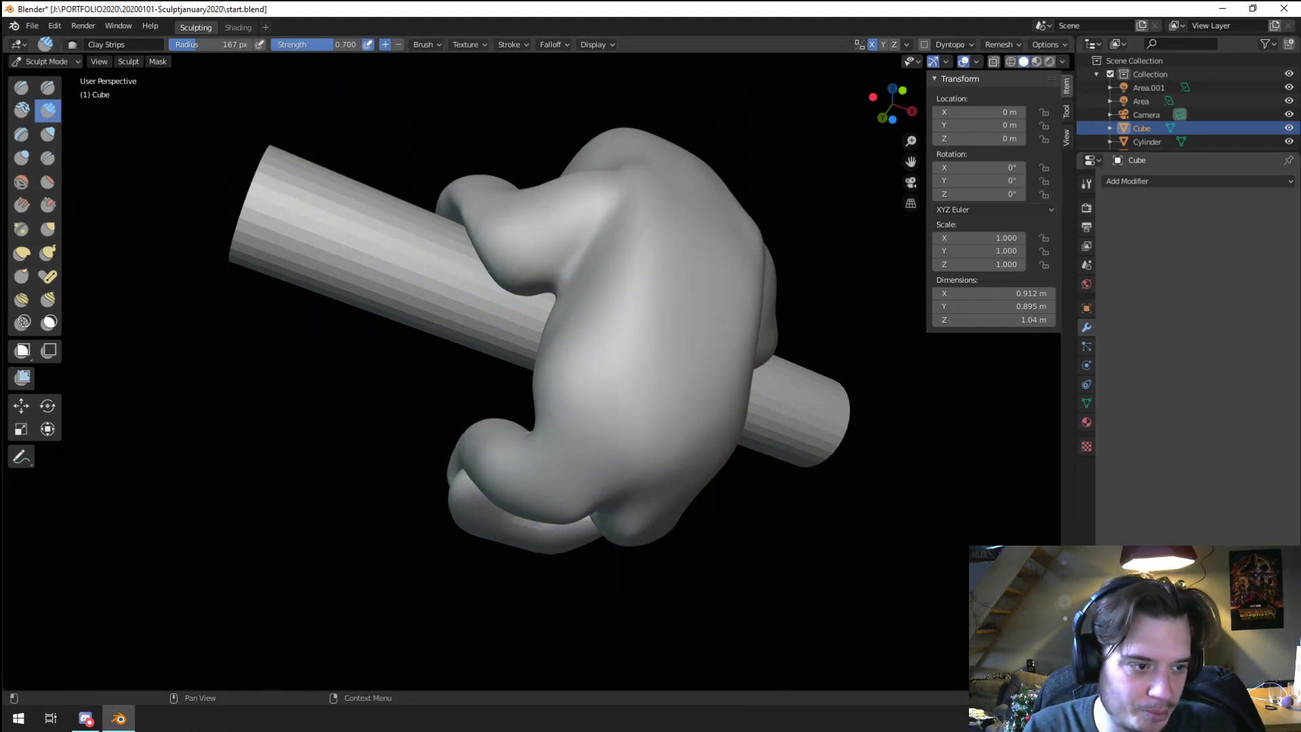
scroll(637, 265, "down", 1)
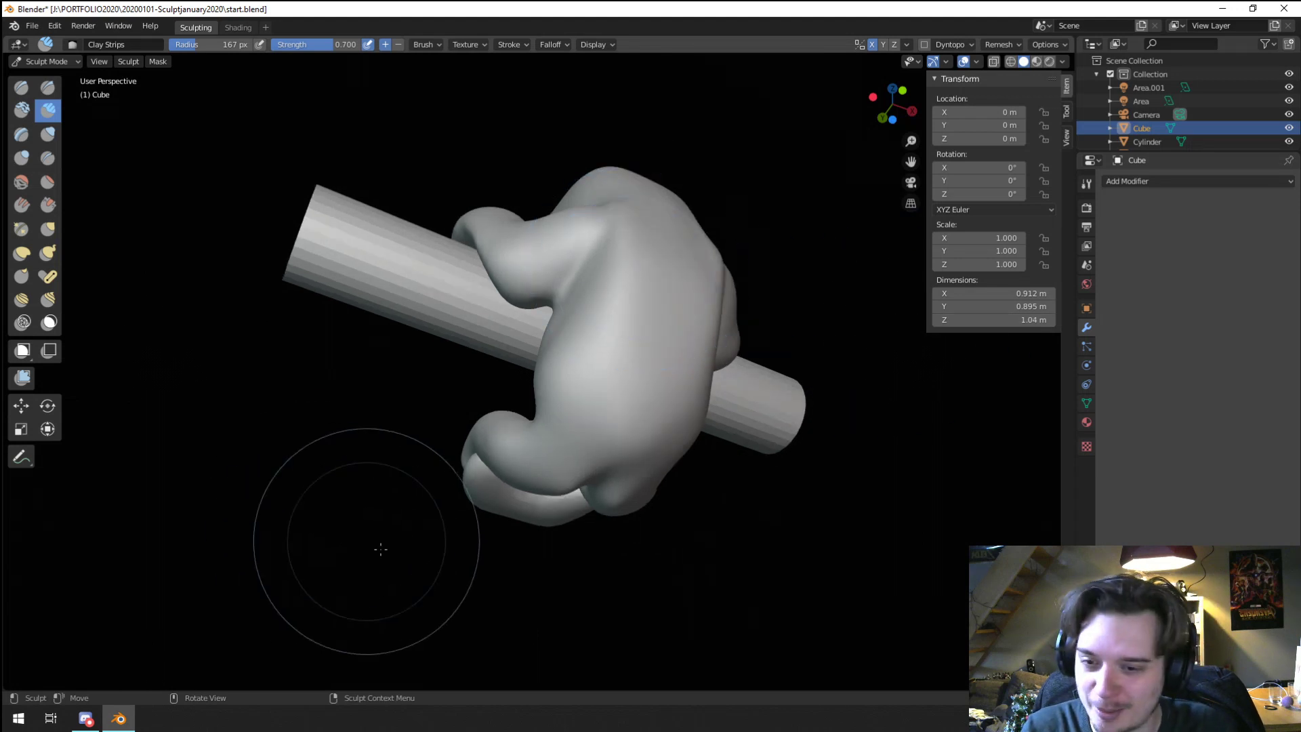
mouse_move(378, 543)
middle_mouse_down()
mouse_move(378, 456)
mouse_move(580, 479)
middle_mouse_up()
key("g")
left_click_drag(619, 480, 607, 445)
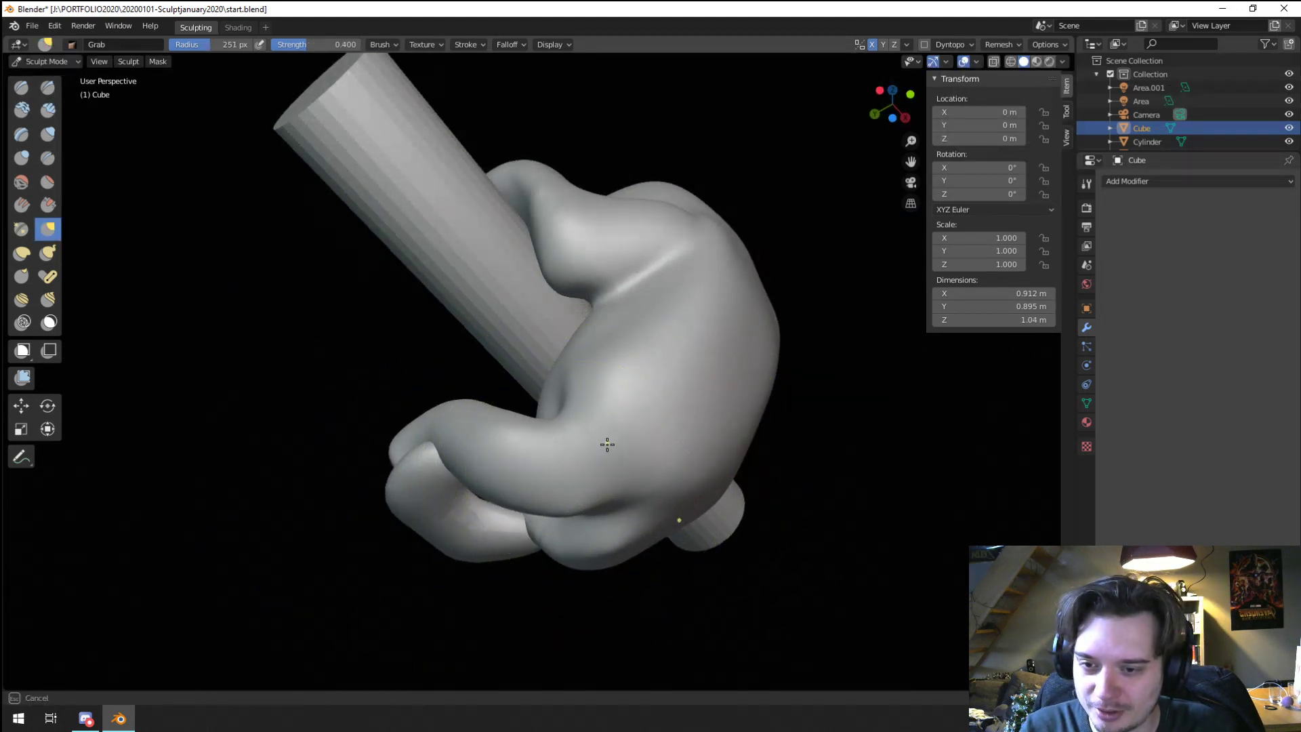
middle_click_drag(607, 444, 607, 482)
key("f")
left_click(579, 477)
left_click_drag(600, 437, 616, 404)
mouse_move(621, 504)
middle_mouse_down()
mouse_move(624, 386)
mouse_move(526, 380)
mouse_move(580, 416)
mouse_move(596, 377)
middle_mouse_up()
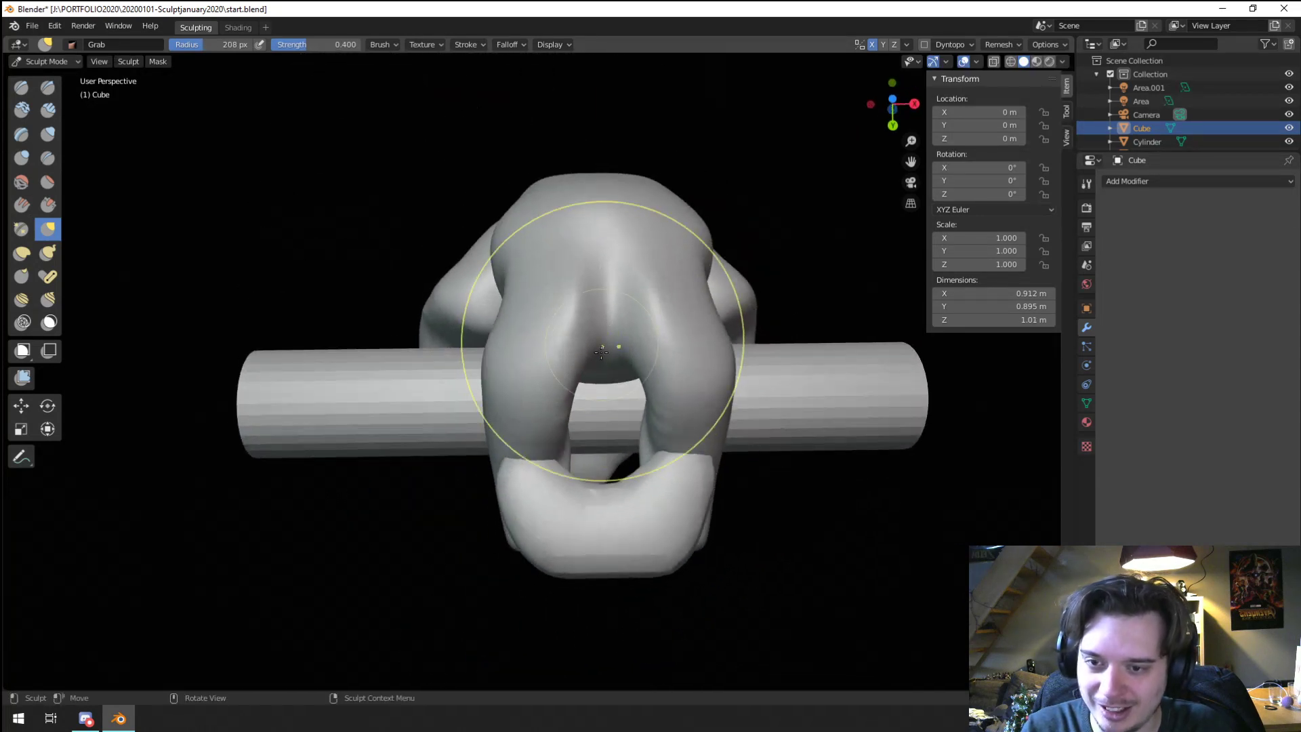
mouse_move(600, 338)
left_mouse_down()
mouse_move(607, 270)
mouse_move(544, 271)
left_mouse_up()
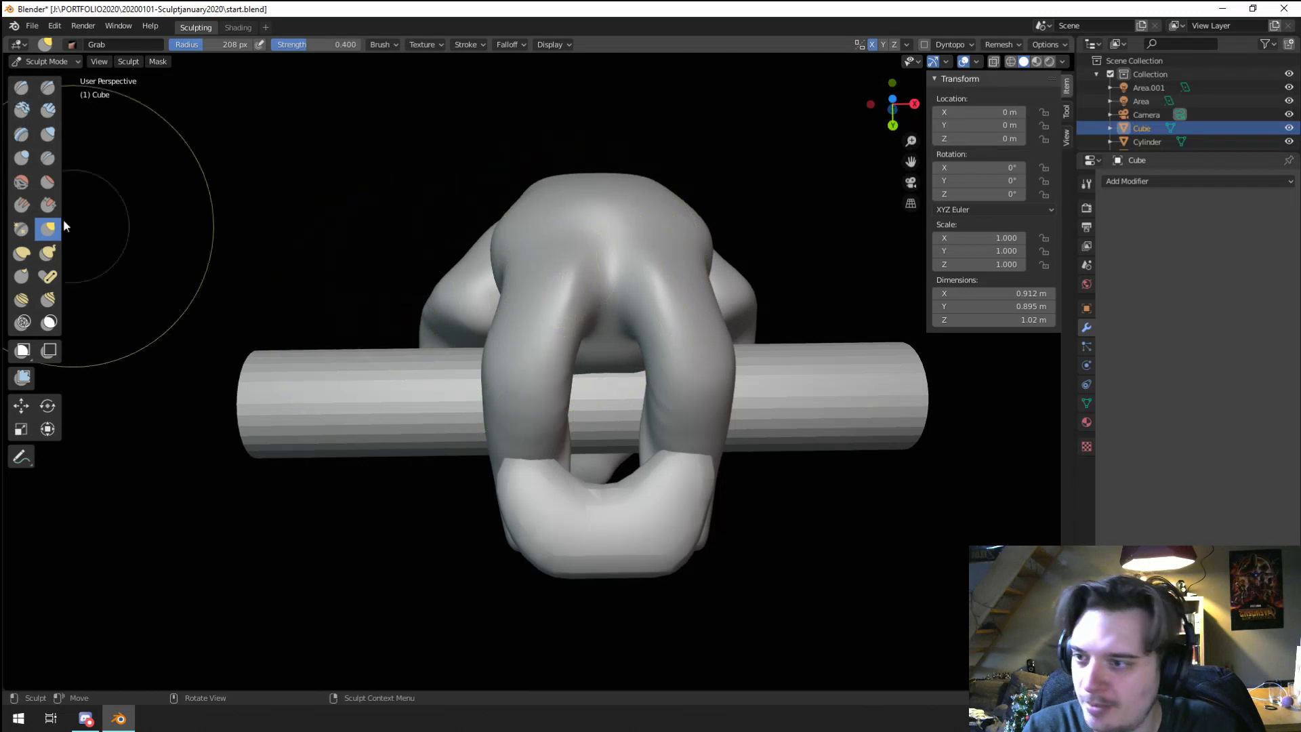
Step: Build up the rump above the gap between the thighs with the Clay Strips brush at a 55 px radius
left_click(47, 109)
key("f")
left_click(572, 299)
mouse_move(598, 233)
left_mouse_down()
mouse_move(561, 288)
mouse_move(531, 224)
mouse_move(601, 213)
mouse_move(515, 281)
mouse_move(567, 191)
mouse_move(604, 232)
left_mouse_up()
mouse_move(604, 233)
middle_mouse_down()
mouse_move(639, 372)
mouse_move(581, 491)
mouse_move(479, 421)
mouse_move(592, 387)
mouse_move(495, 282)
middle_mouse_up()
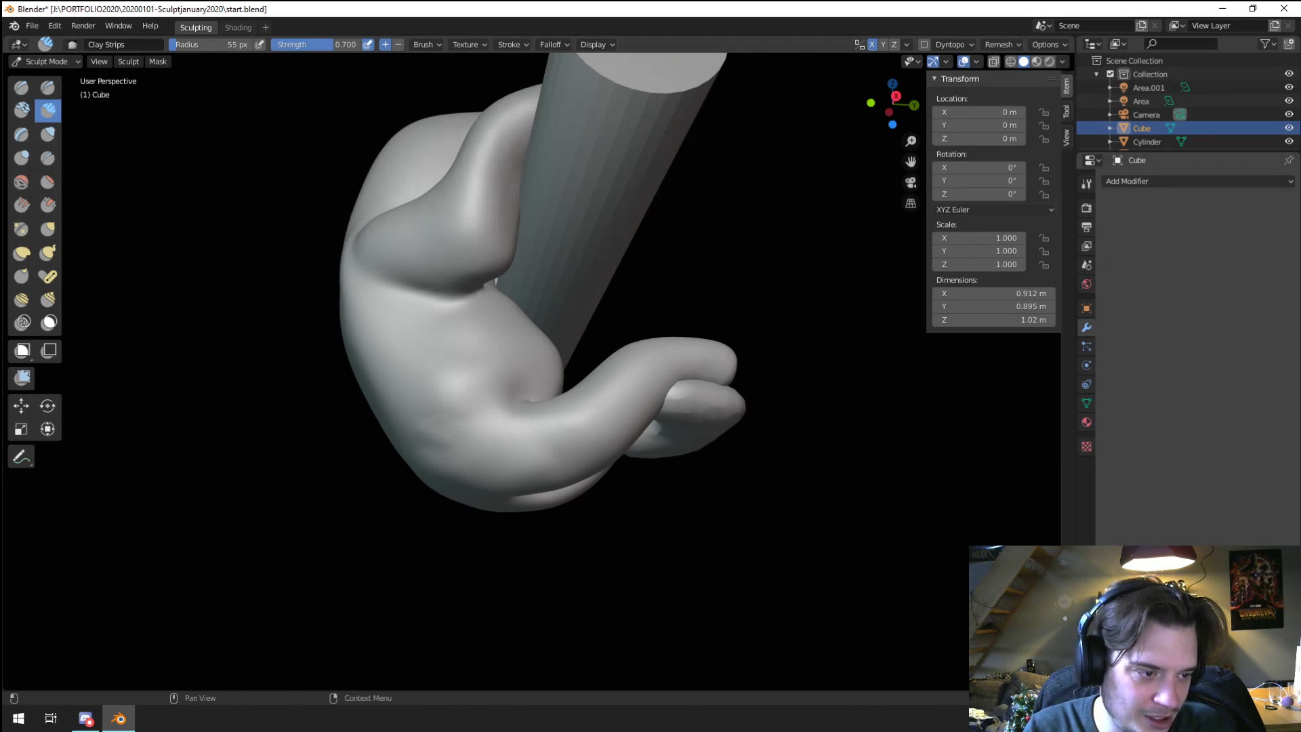
middle_click_drag(766, 413, 729, 399)
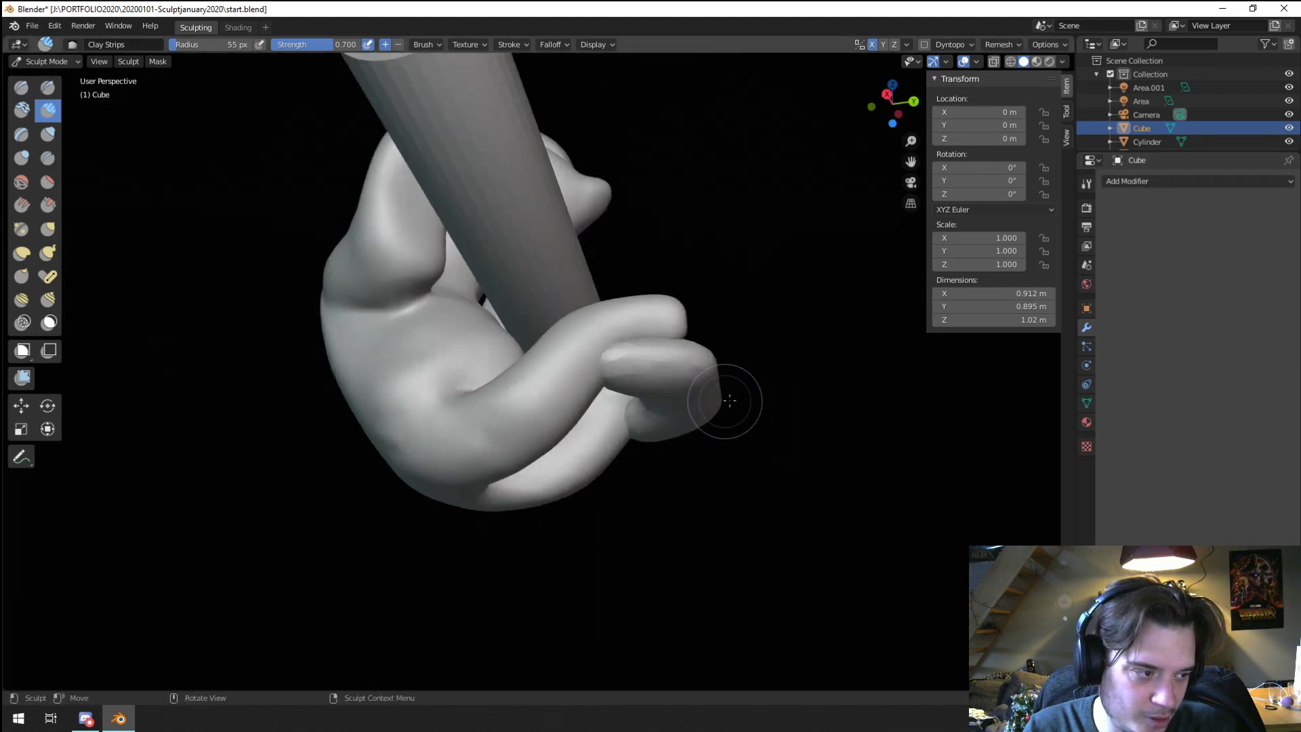
mouse_move(447, 406)
middle_mouse_down()
mouse_move(497, 507)
mouse_move(505, 446)
middle_mouse_up()
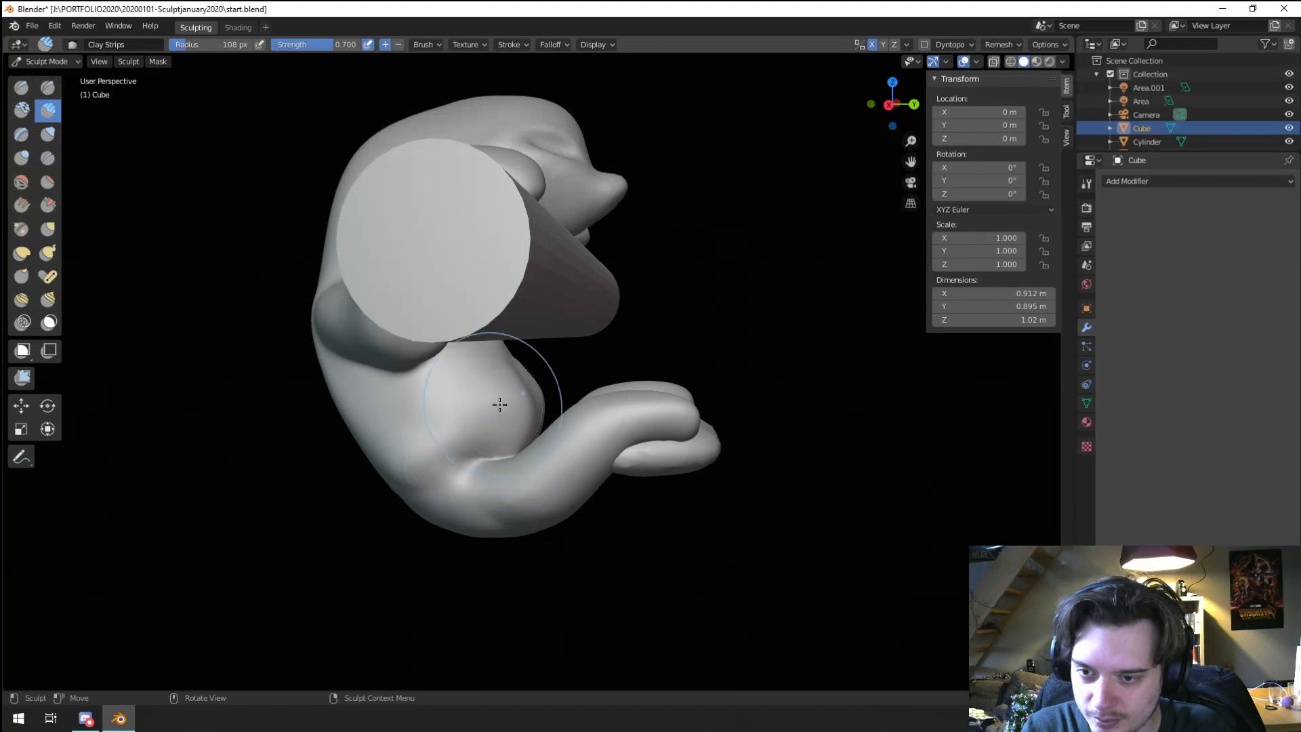
Step: Refine the lower belly at a 147 px radius and the feet at 188 px with the Grab brush
key("g")
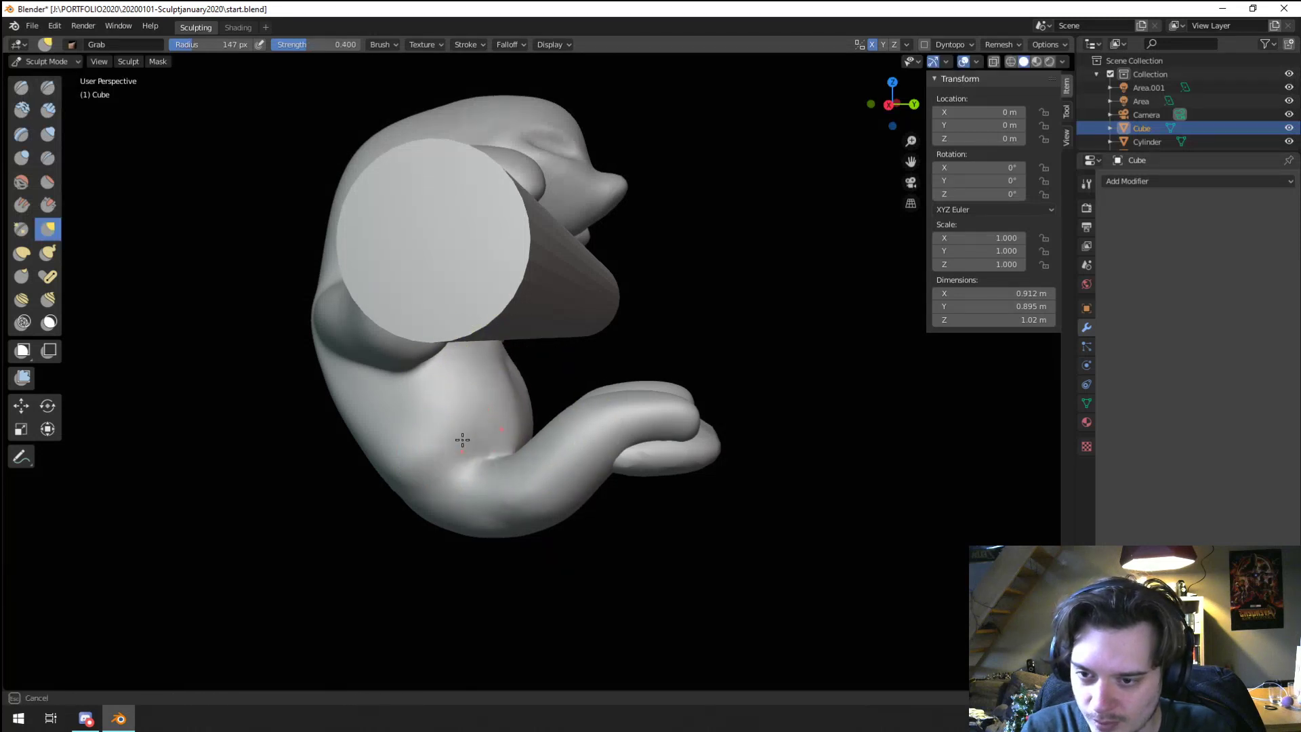
mouse_move(462, 440)
middle_mouse_down()
mouse_move(436, 400)
mouse_move(473, 360)
mouse_move(378, 405)
middle_mouse_up()
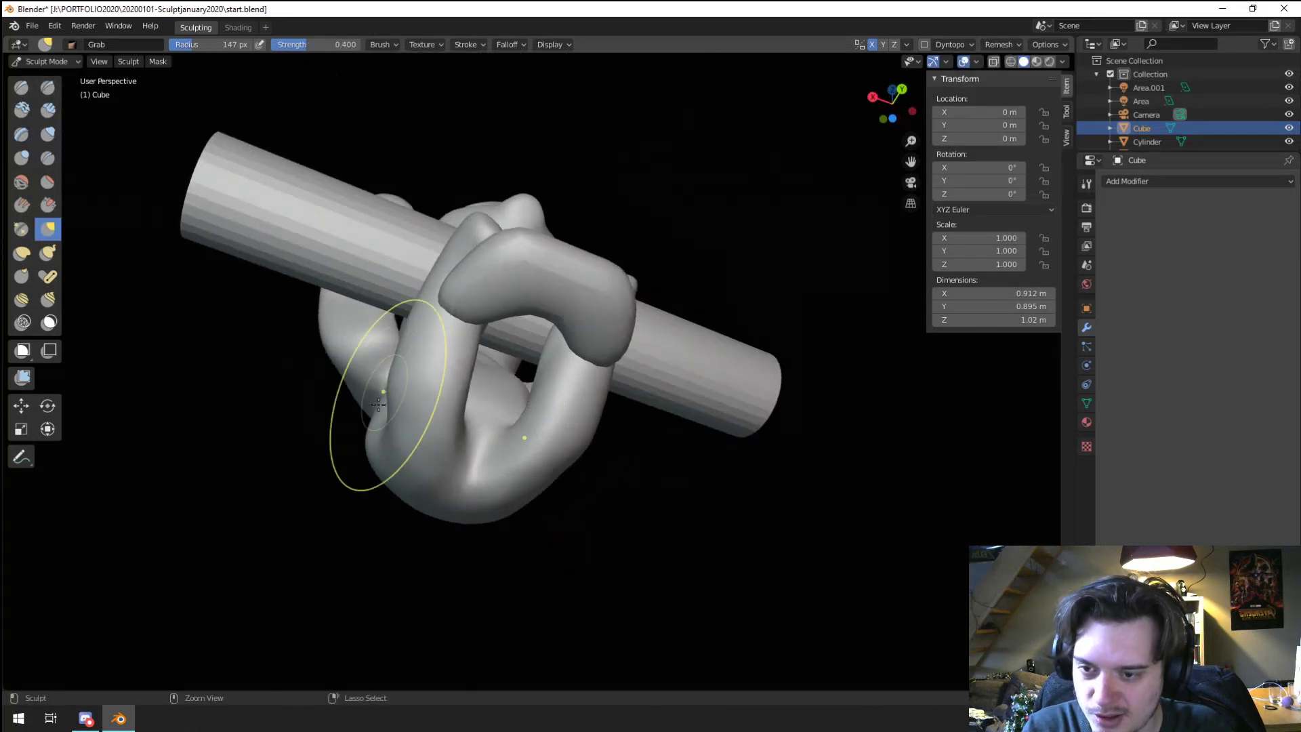
scroll(378, 404, "up", 2)
scroll(435, 372, "down", 3)
middle_click_drag(436, 372, 480, 429)
scroll(480, 428, "up", 2)
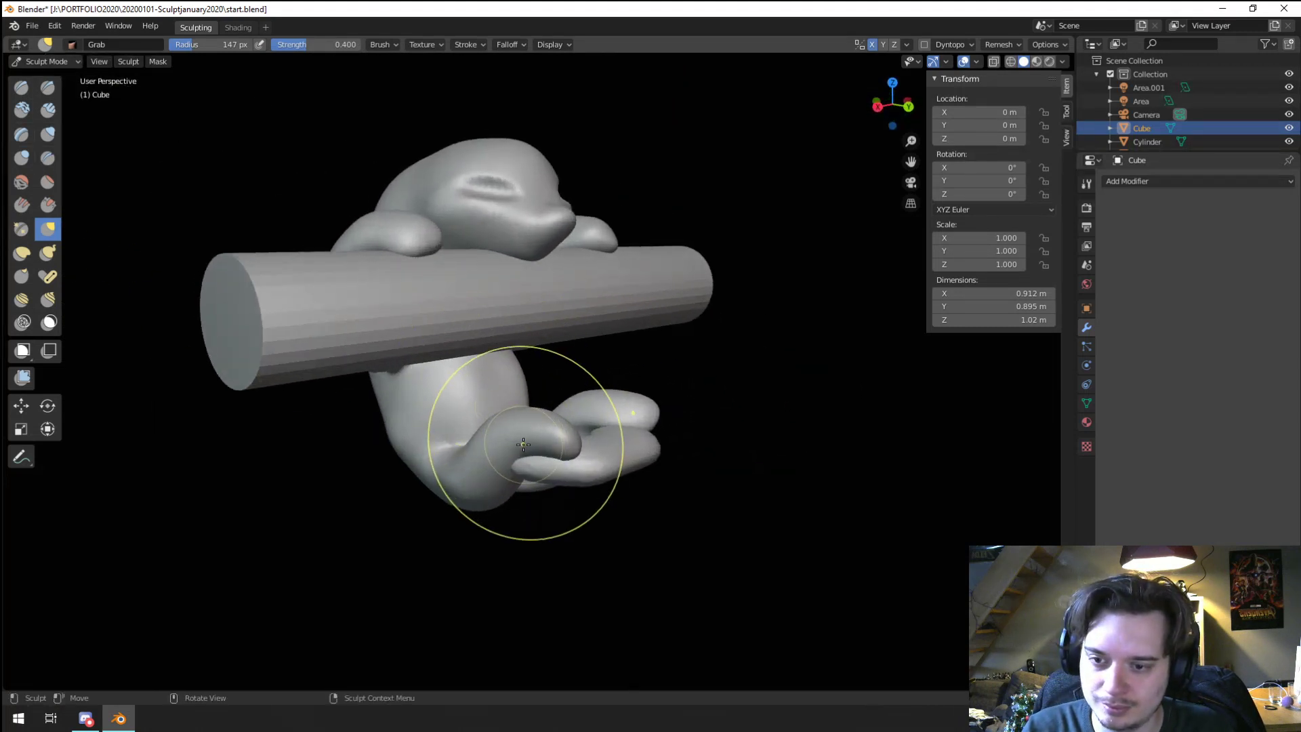
key("f")
left_click(556, 439)
left_click_drag(562, 438, 558, 432)
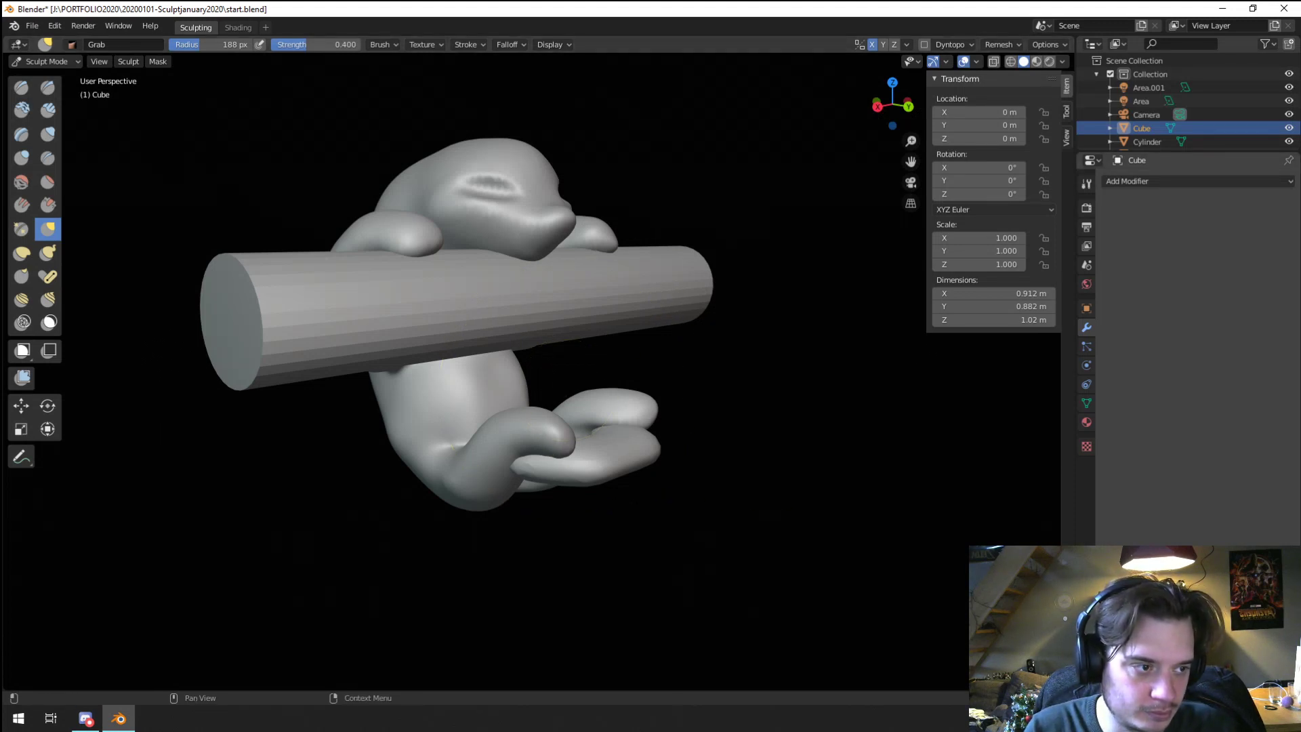
Step: Adjust the shape of the eye area on the side of the head with the Grab brush at a 163 px radius
middle_click_drag(796, 458, 755, 459)
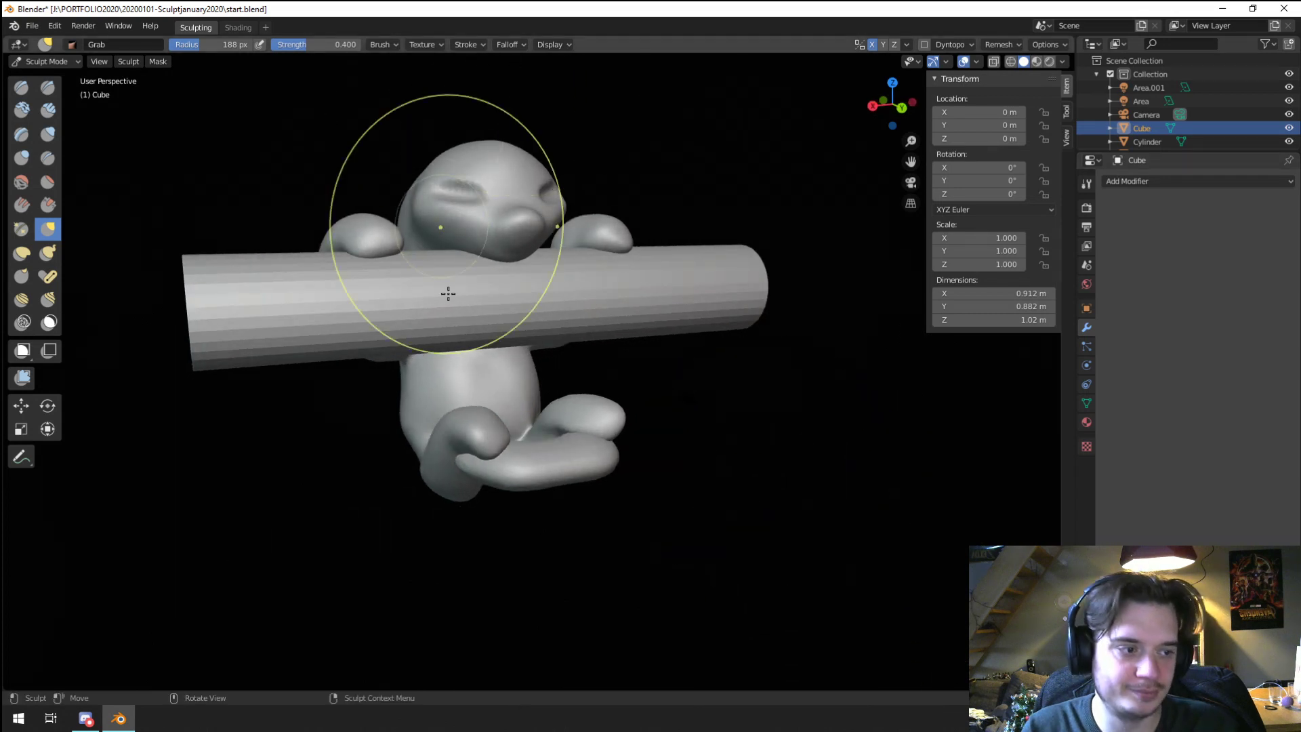
middle_click_drag(447, 291, 484, 385)
scroll(552, 363, "up", 6)
key("f")
left_click(468, 384)
left_click_drag(379, 363, 430, 366)
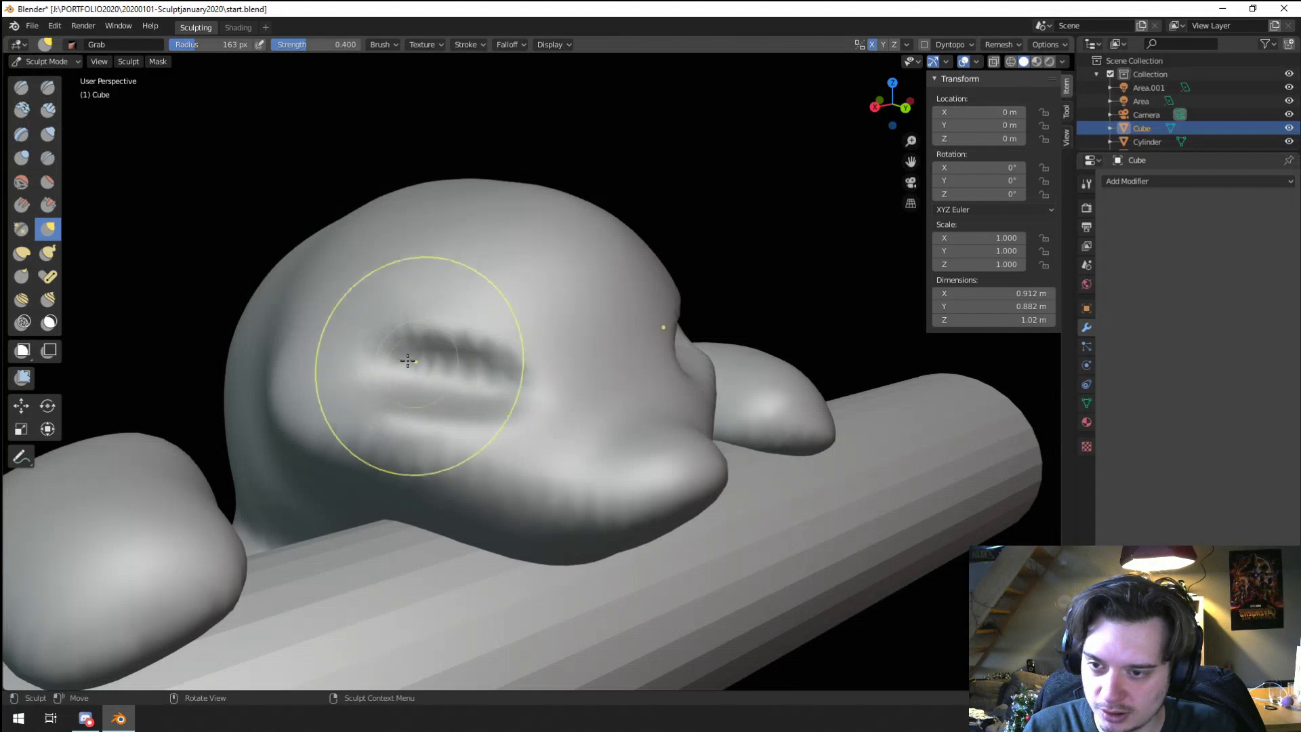
Step: Remesh the creature with a 0.005 m voxel size
left_click(48, 158)
left_click(999, 44)
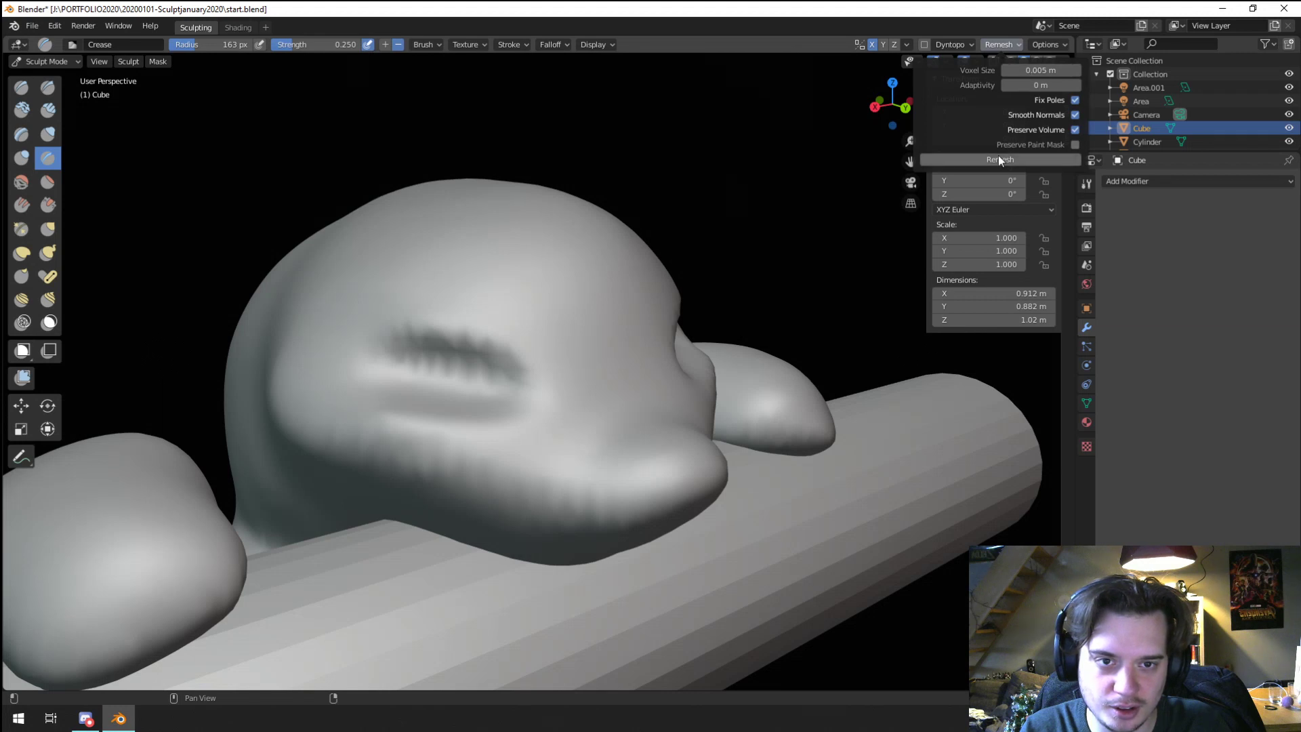
key("ctrl+r")
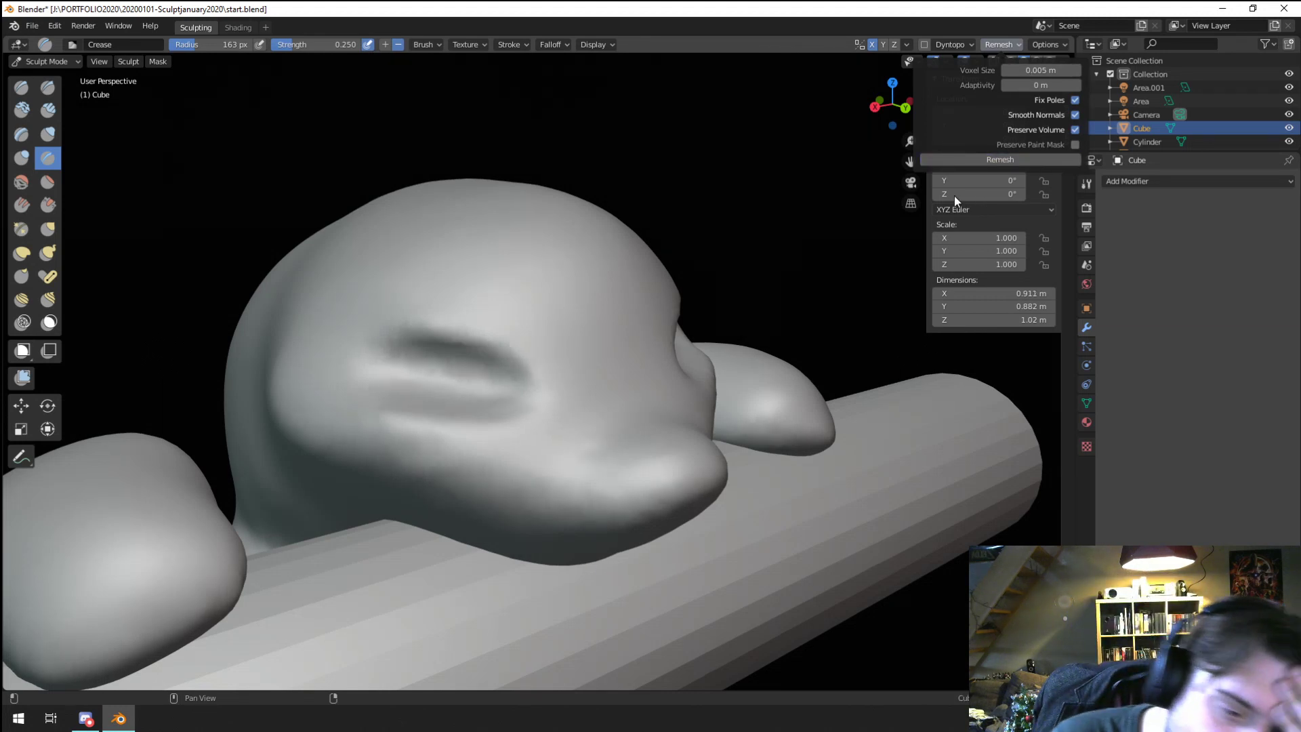
Step: Clean up and soften the ridged creases around the closed eye with the Crease brush at an 88 px radius
key("f")
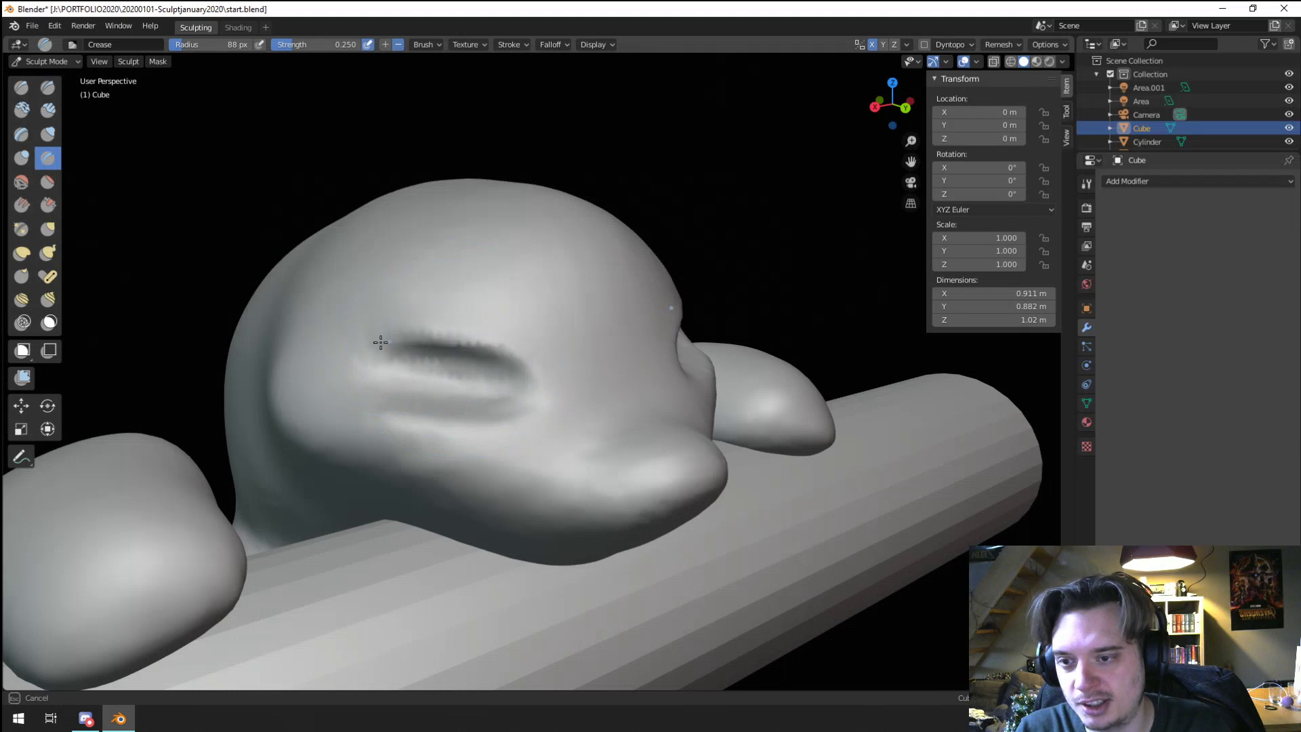
left_click(465, 410)
left_click_drag(465, 410, 531, 371, "shift")
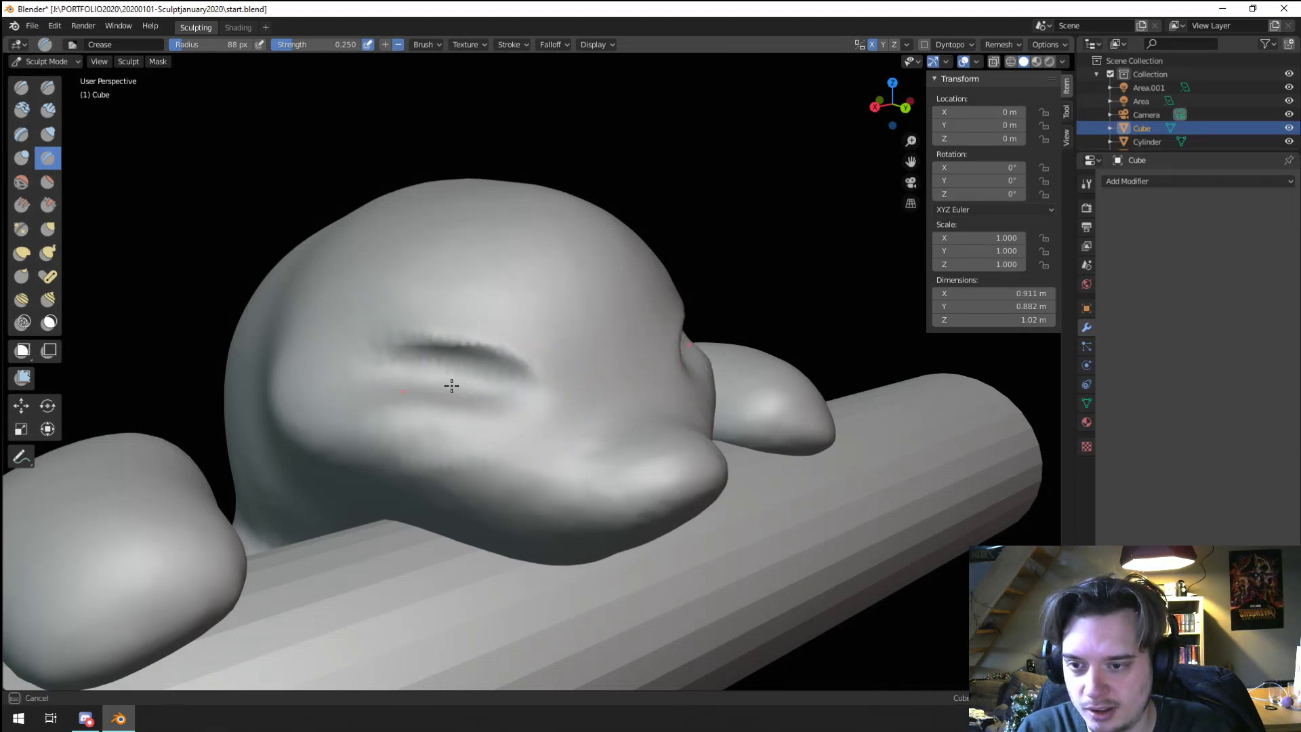
left_click_drag(452, 386, 406, 438, "shift")
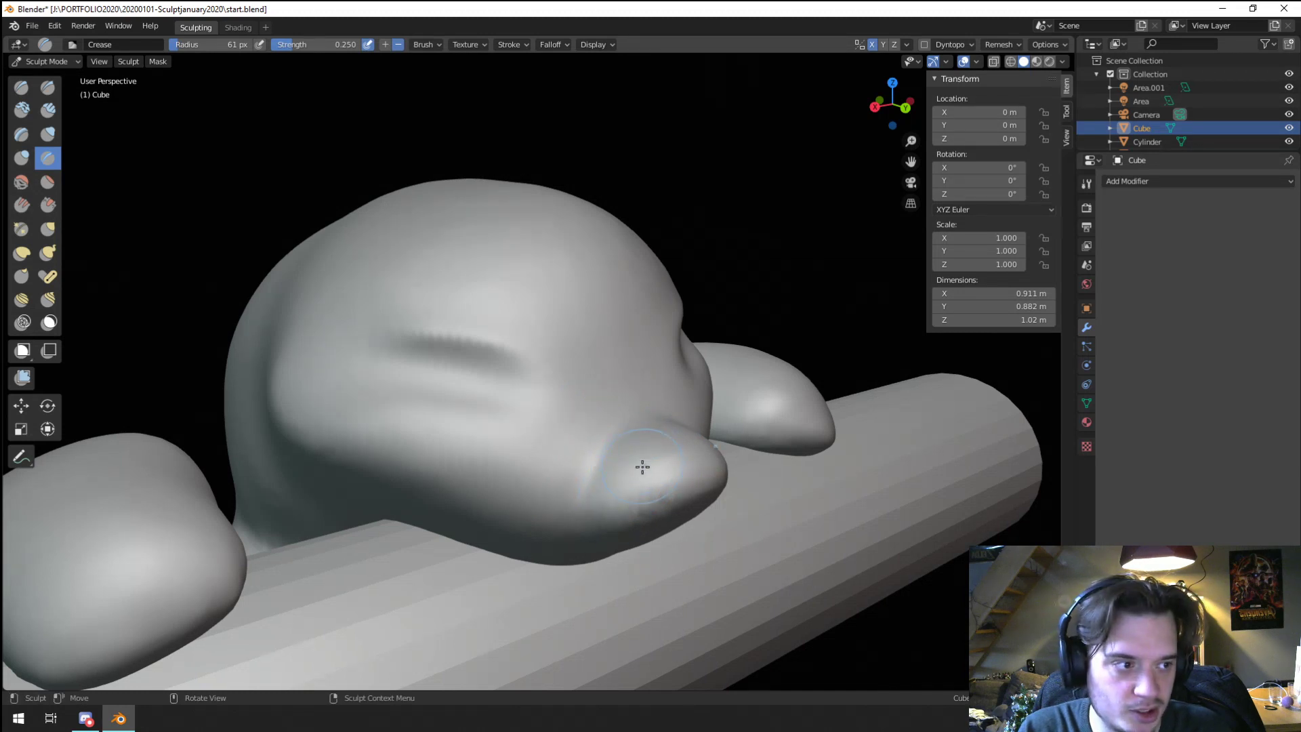
Step: Sharpen the nose and carve the mouth and cheek creases with the Crease brush at 61 px and 75 px radii
left_click(614, 507)
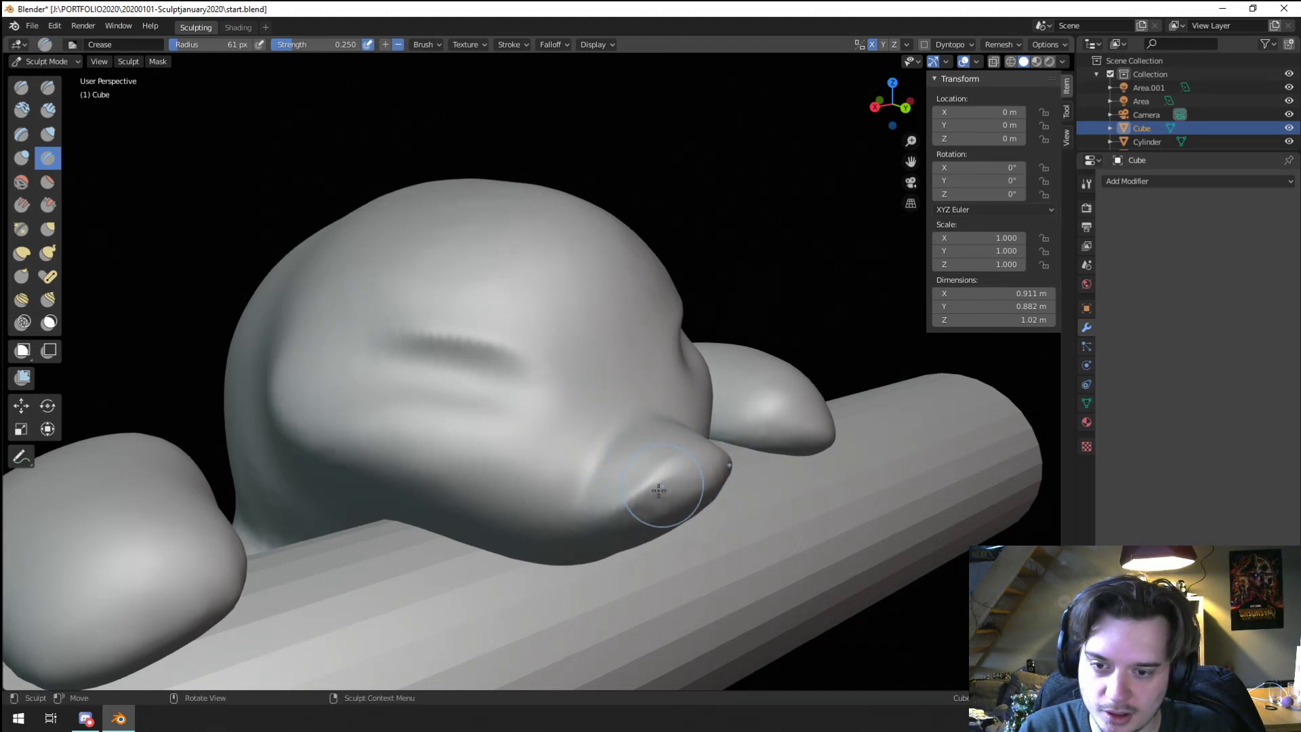
middle_click_drag(630, 502, 499, 372)
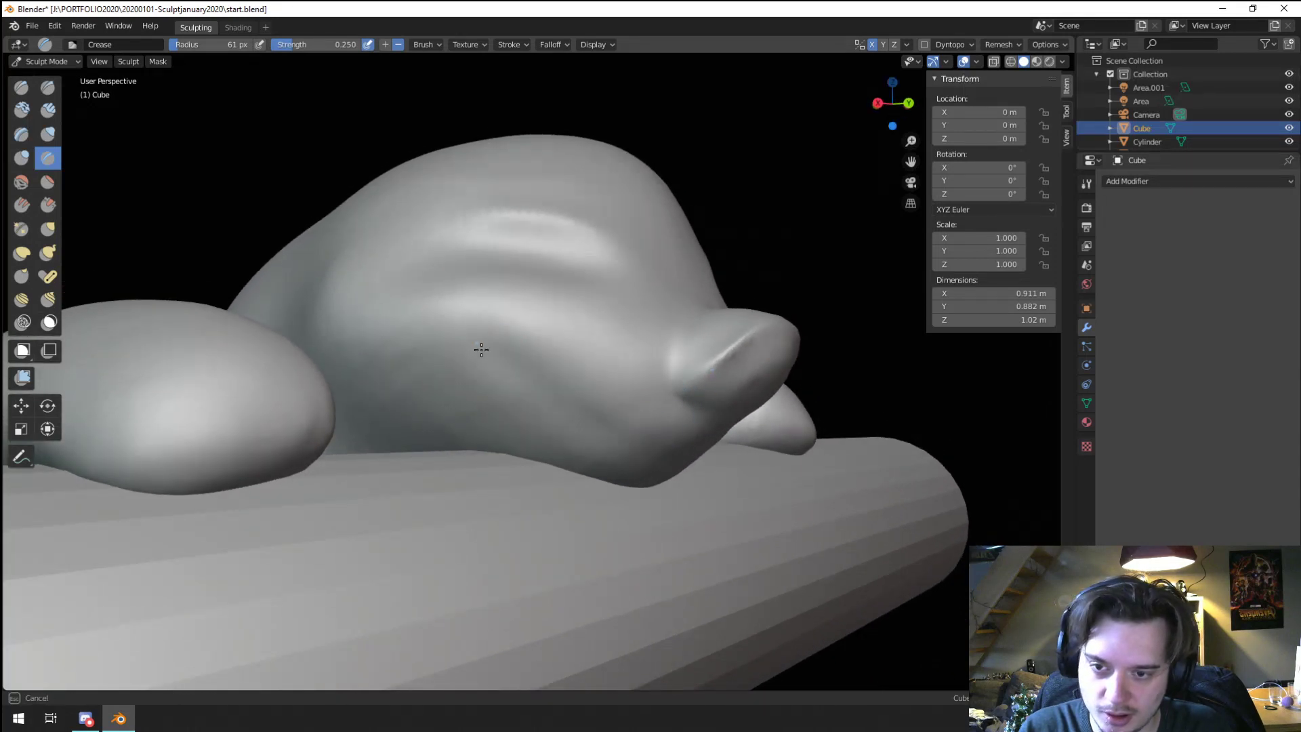
mouse_move(674, 419)
middle_mouse_down()
mouse_move(434, 388)
mouse_move(516, 393)
mouse_move(476, 383)
middle_mouse_up()
key("f")
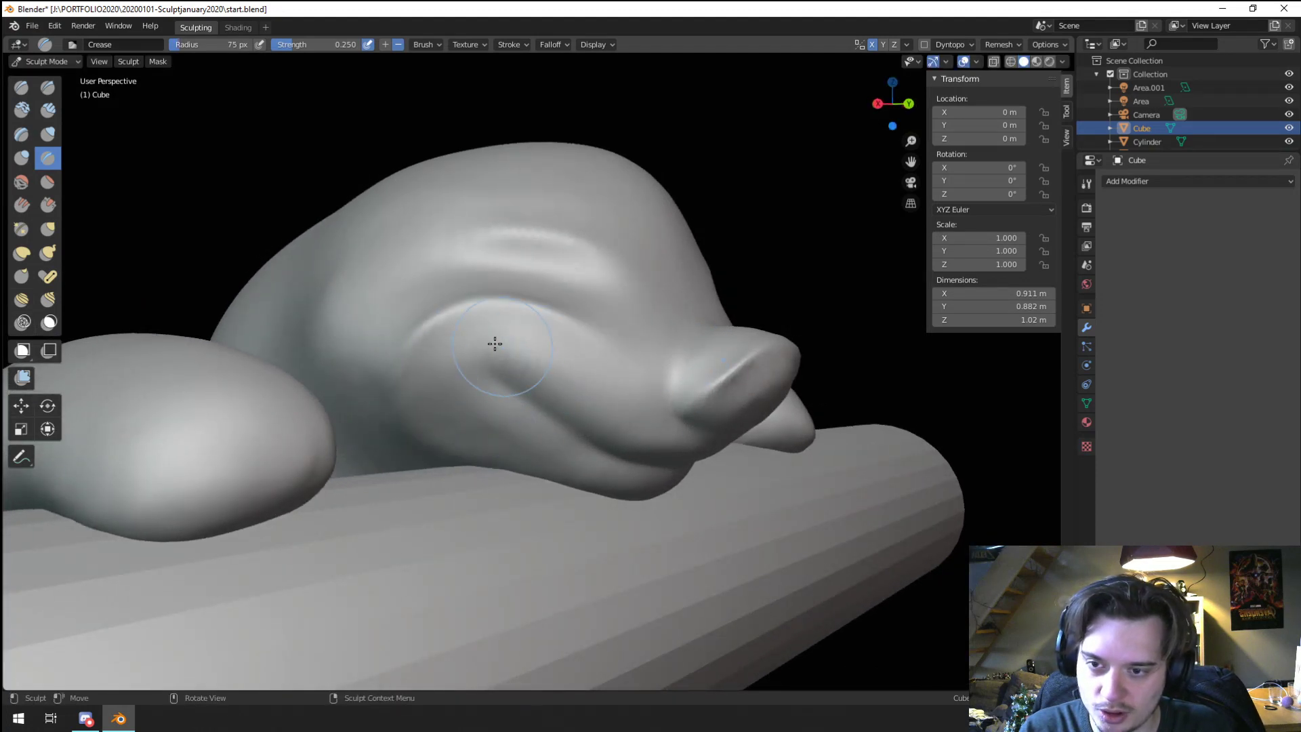
middle_click_drag(494, 344, 453, 372)
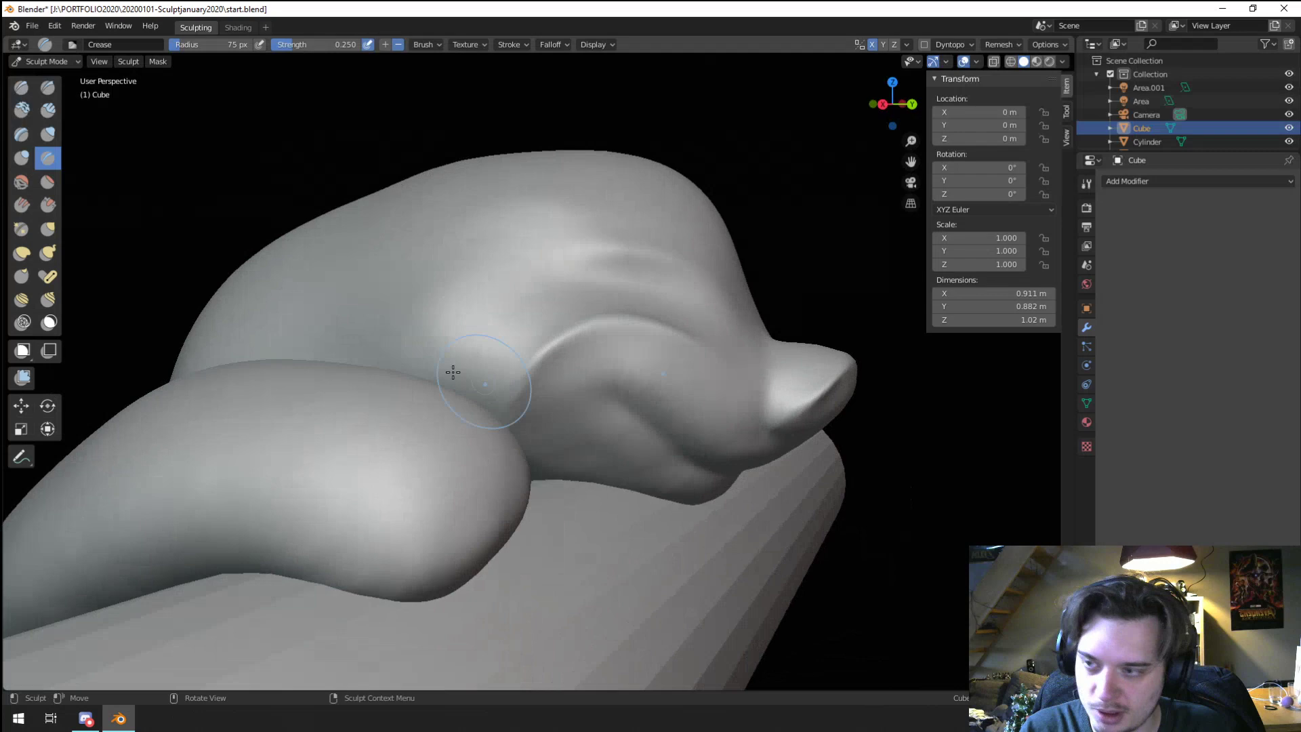
Step: Carve the corner of the mouth with the Clay Strips brush at a 75 px radius
left_click(46, 109)
mouse_move(380, 319)
middle_mouse_down()
mouse_move(433, 336)
mouse_move(625, 343)
middle_mouse_up()
mouse_move(624, 343)
left_mouse_down()
mouse_move(598, 328)
mouse_move(662, 365)
left_mouse_up()
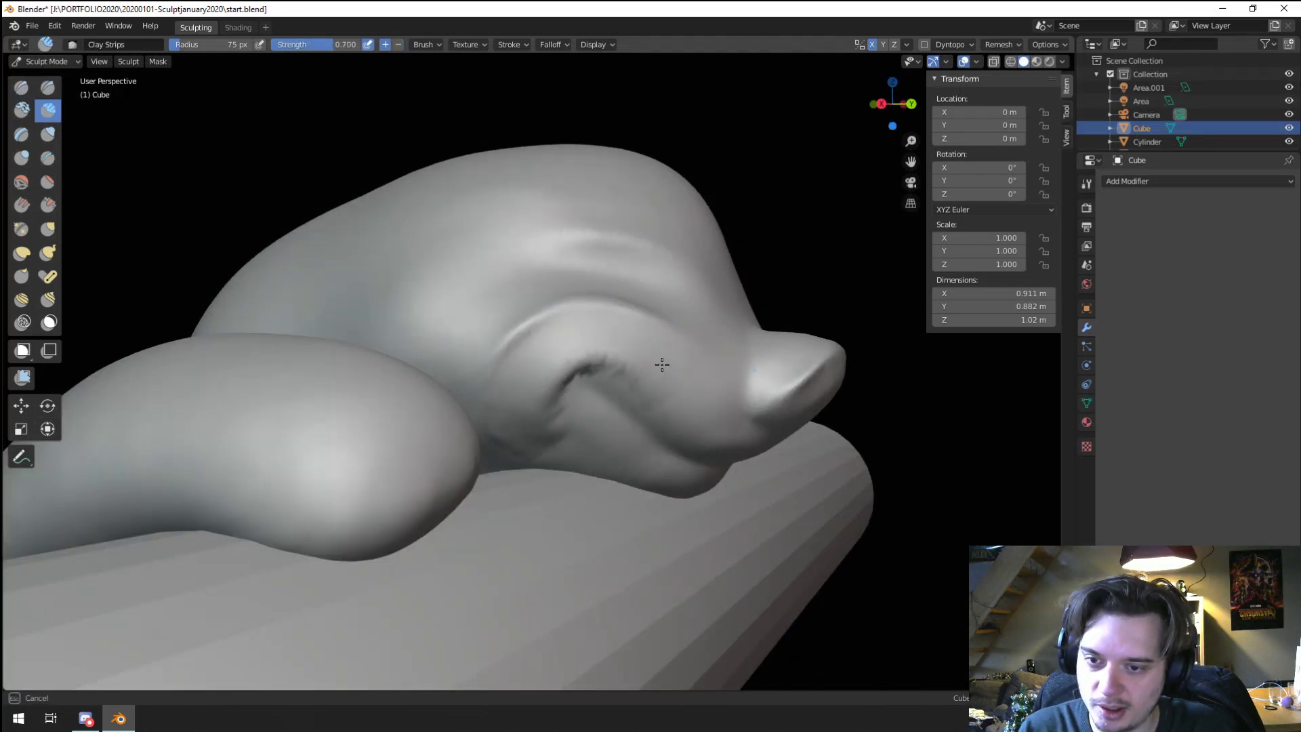
middle_click_drag(639, 311, 454, 334)
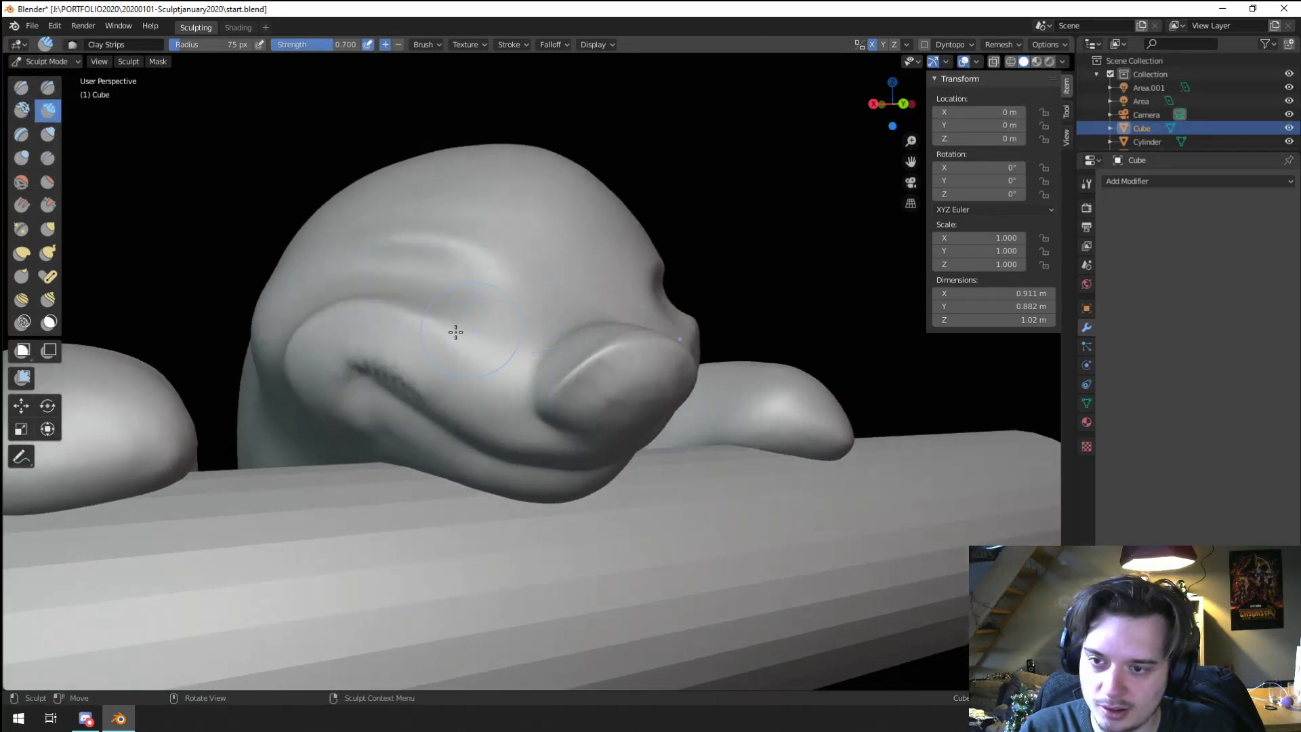
Step: Reshape the cheek and mouth corner with the Grab brush at a 236 px radius
key("g")
key("f")
left_click_drag(398, 397, 348, 347)
key("f")
left_click(349, 339)
mouse_move(349, 339)
middle_mouse_down()
mouse_move(378, 312)
mouse_move(433, 309)
middle_mouse_up()
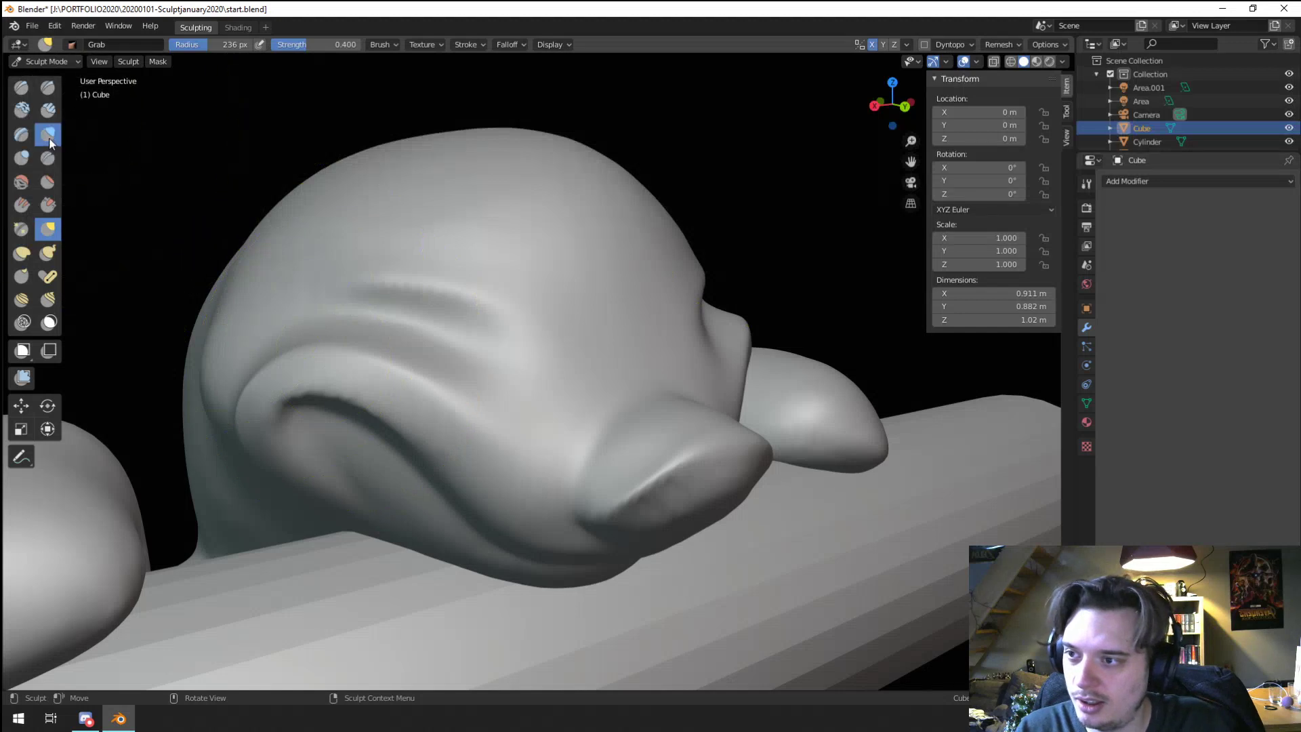
Step: Carve an eye socket and build up the surrounding lids with the Clay Strips brush at 109 px and 43 px radii
left_click(48, 110)
key("f")
left_click(440, 287)
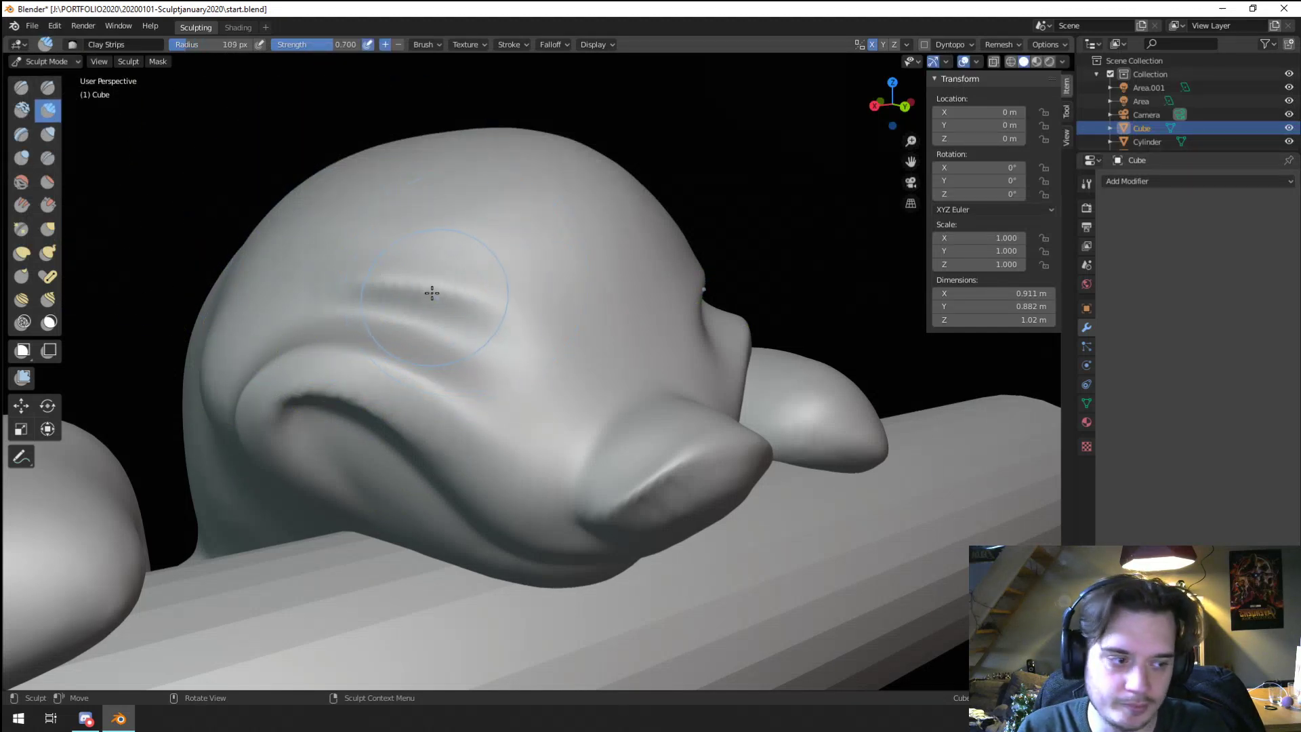
mouse_move(352, 248)
left_mouse_down()
mouse_move(408, 269)
mouse_move(433, 321)
mouse_move(459, 322)
left_mouse_up()
key("f")
left_click(380, 291)
mouse_move(459, 322)
middle_mouse_down()
mouse_move(366, 299)
mouse_move(317, 360)
middle_mouse_up()
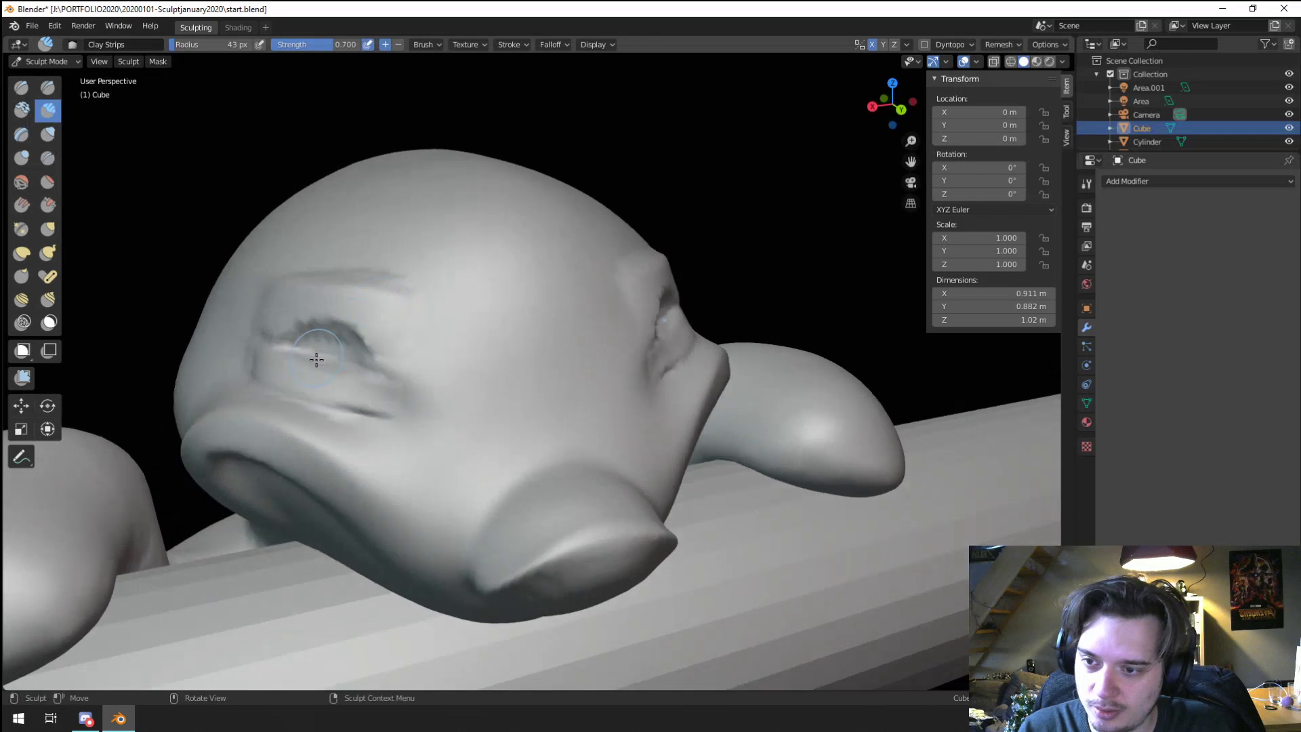
left_click_drag(323, 372, 363, 402)
middle_click_drag(426, 341, 426, 314)
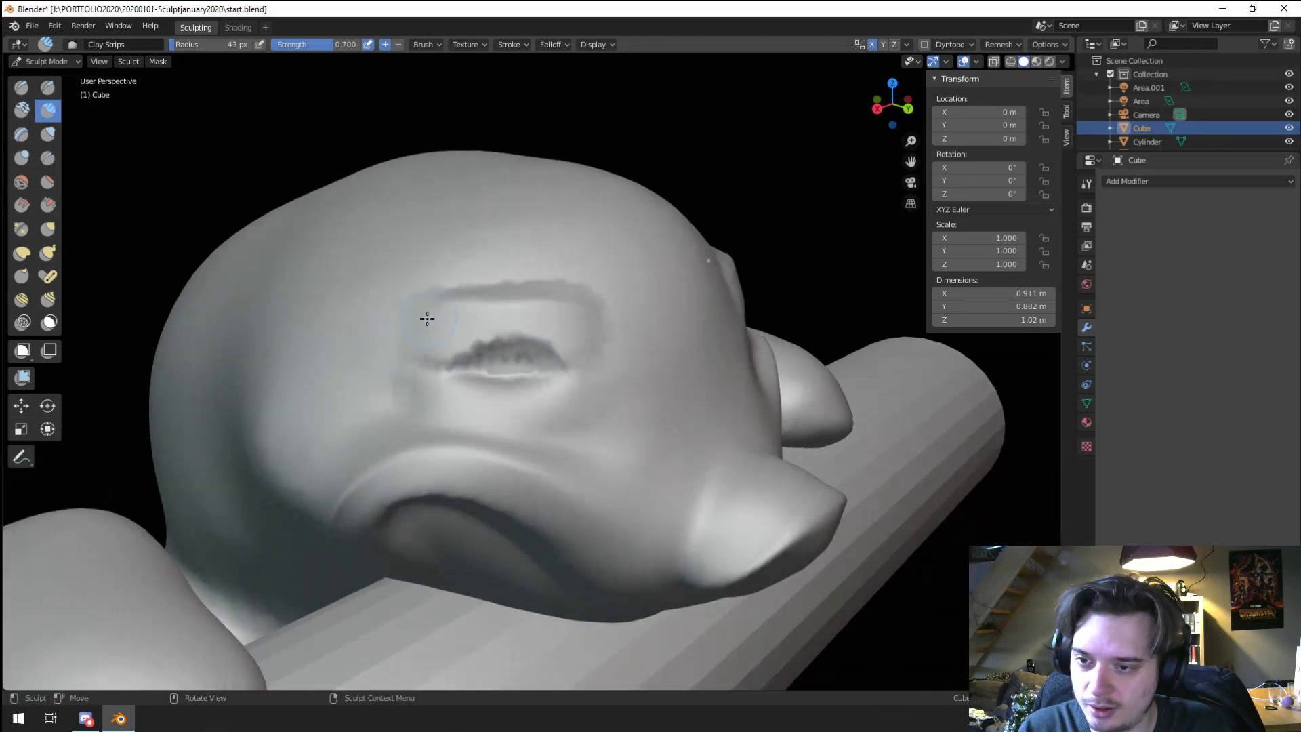
Step: Work over the inside of the eye socket with the Blob brush at a 53 px radius
scroll(427, 314, "up", 2)
left_click(21, 158)
mouse_move(441, 354)
left_mouse_down()
mouse_move(499, 343)
mouse_move(540, 366)
left_mouse_up()
key("f")
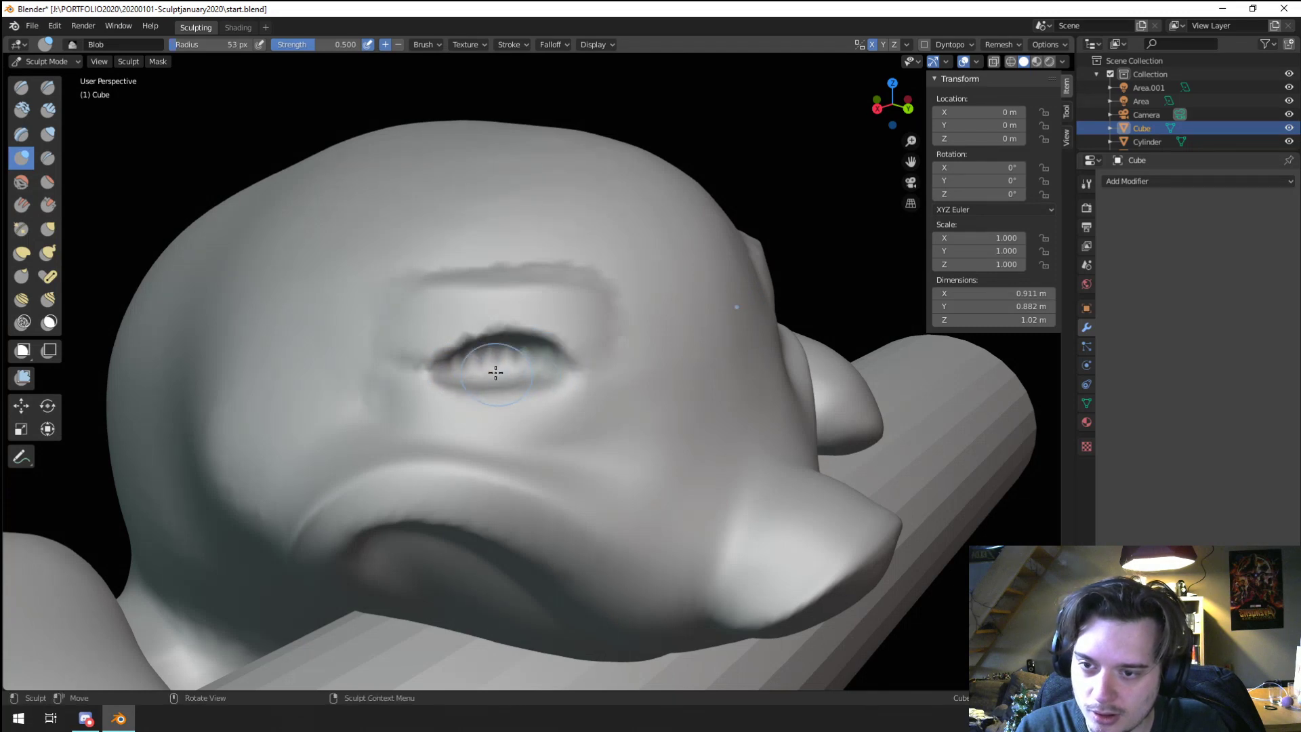
left_click(494, 366)
Step: Adjust the head shape around the brow and the snout bridge with the Grab brush at a 144 px radius
scroll(551, 275, "down", 3)
mouse_move(407, 340)
middle_mouse_down()
mouse_move(406, 314)
mouse_move(460, 299)
mouse_move(493, 269)
middle_mouse_up()
key("g")
left_click_drag(485, 280, 523, 311)
key("f")
mouse_move(522, 311)
middle_mouse_down()
mouse_move(584, 323)
mouse_move(633, 369)
mouse_move(639, 430)
middle_mouse_up()
left_click(578, 341)
key("f")
left_click(639, 429)
left_click_drag(669, 445, 710, 446)
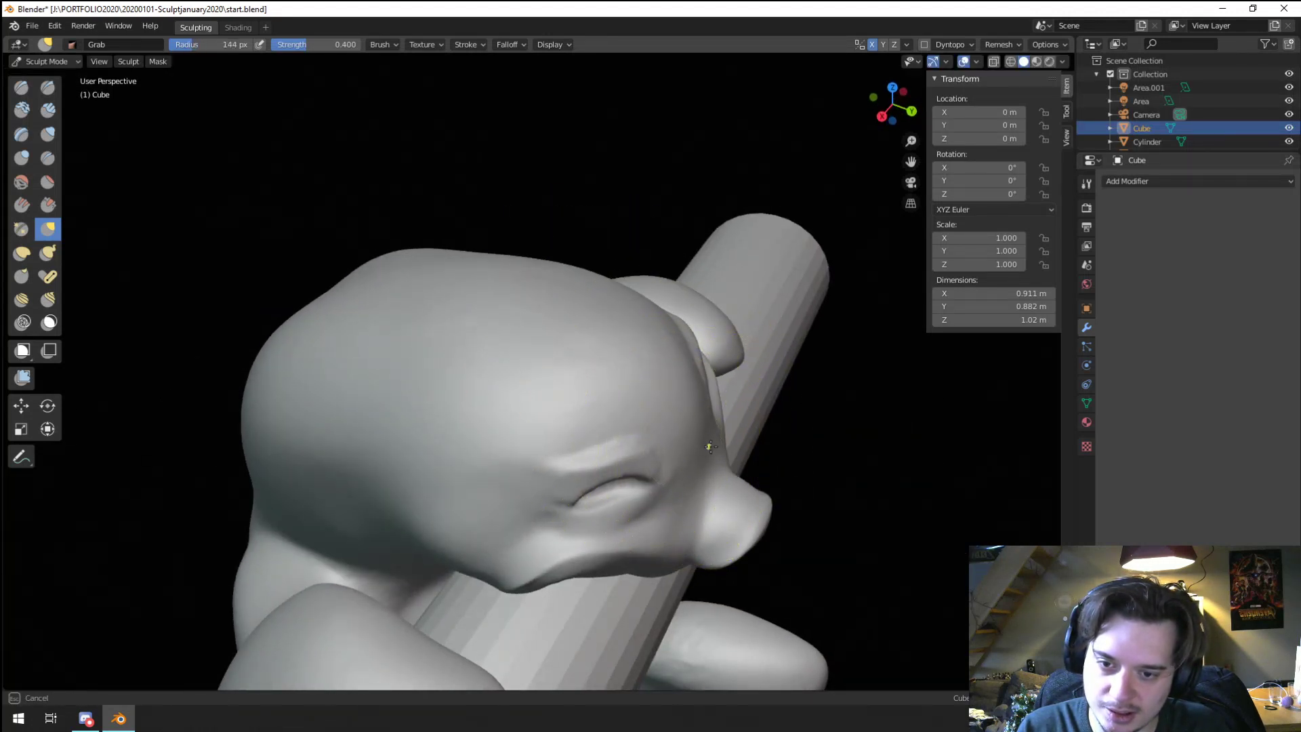
Step: Reshape the eyelids and the area under the eye with the Grab brush at 130 px and 149 px radii
mouse_move(650, 341)
middle_mouse_down()
mouse_move(680, 360)
mouse_move(718, 354)
mouse_move(761, 293)
mouse_move(688, 305)
mouse_move(761, 291)
mouse_move(669, 365)
mouse_move(647, 353)
middle_mouse_up()
key("f")
left_click(739, 353)
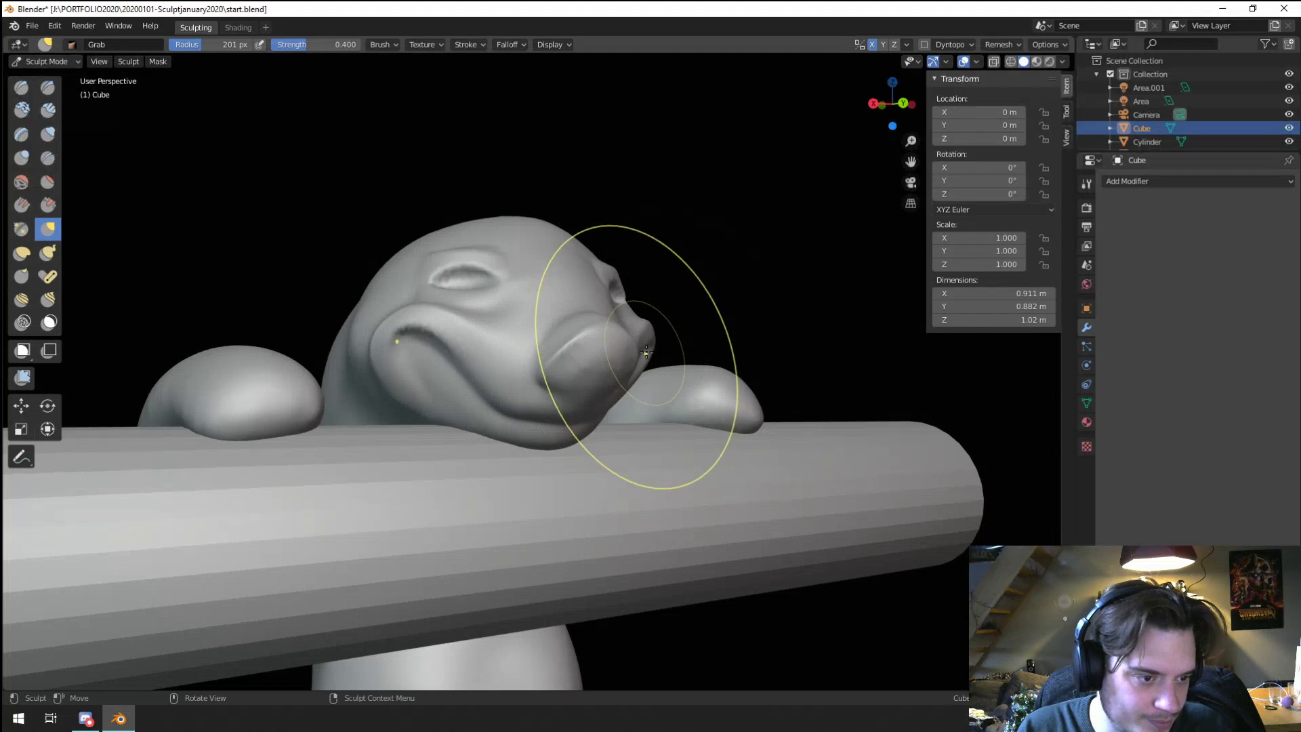
scroll(644, 351, "up", 4)
key("f")
left_click(539, 269)
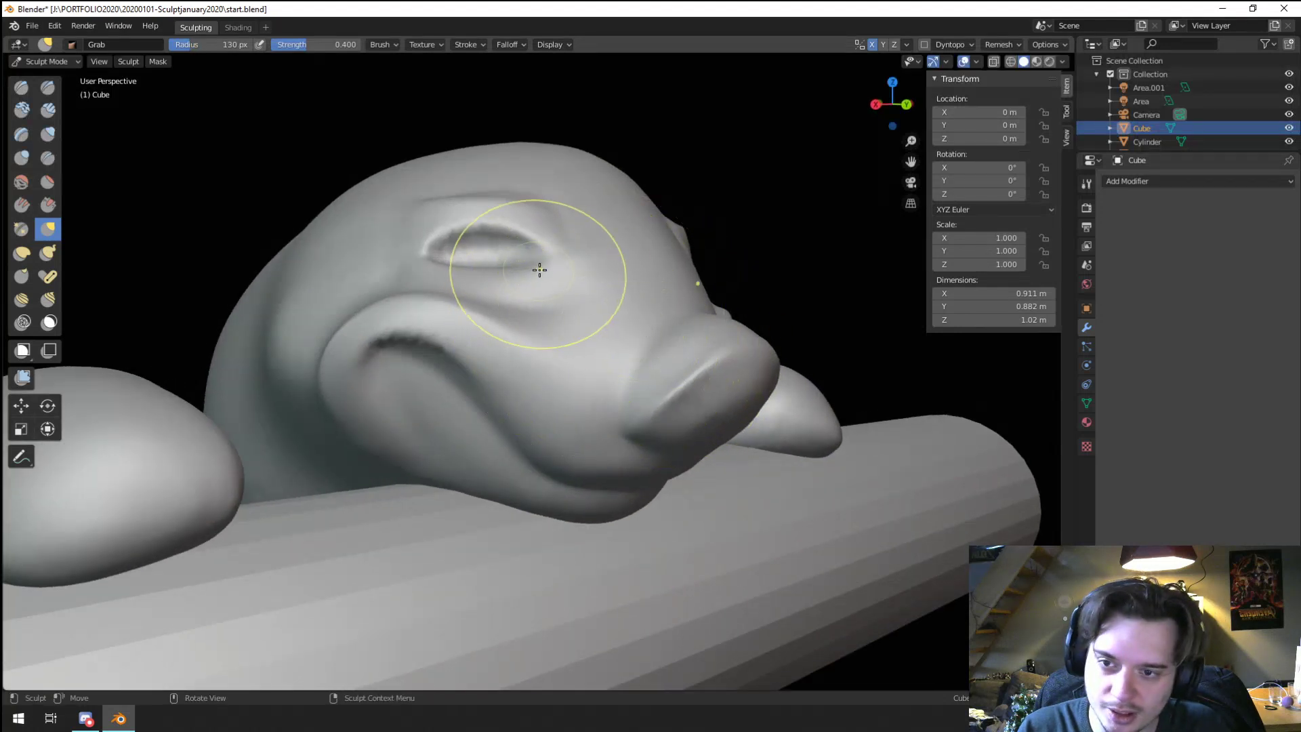
left_click(549, 250)
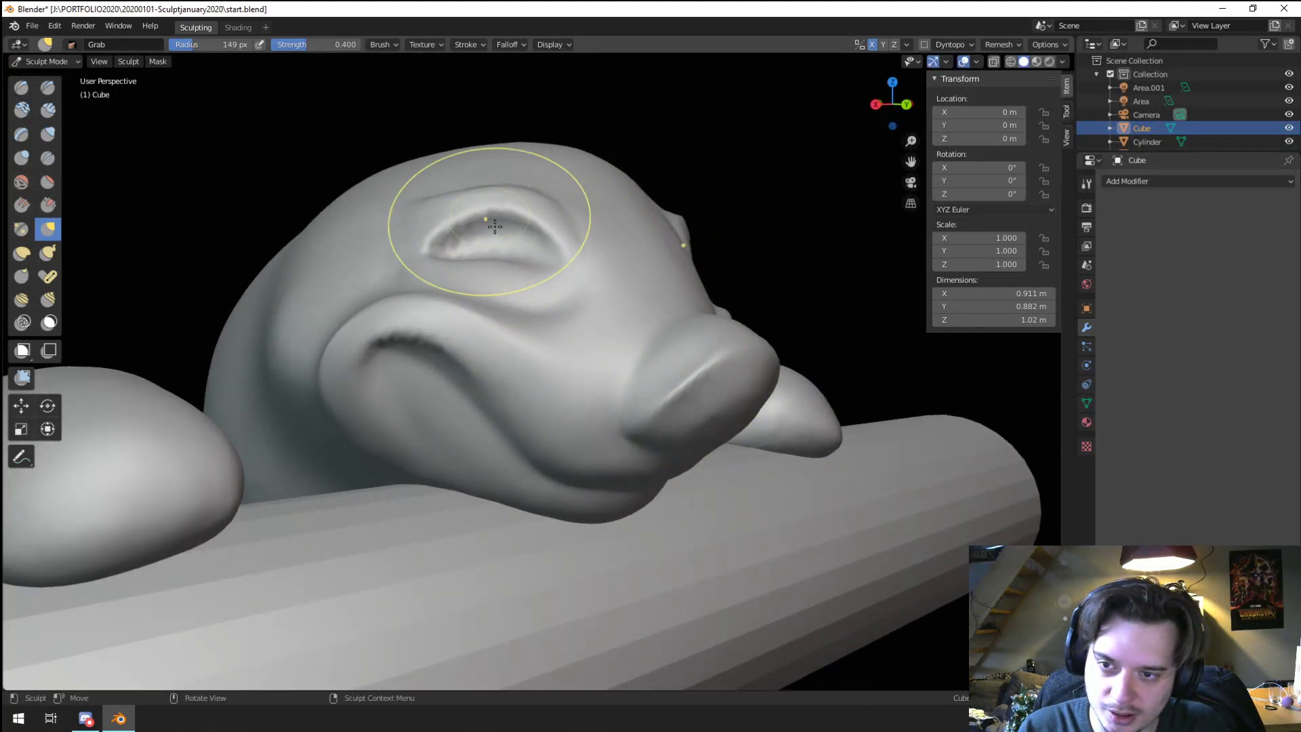
Step: Raise and round the top of the head with the Grab brush at a 133 px radius
middle_click_drag(495, 225, 398, 272)
middle_click_drag(311, 296, 395, 400)
scroll(411, 354, "up", 2)
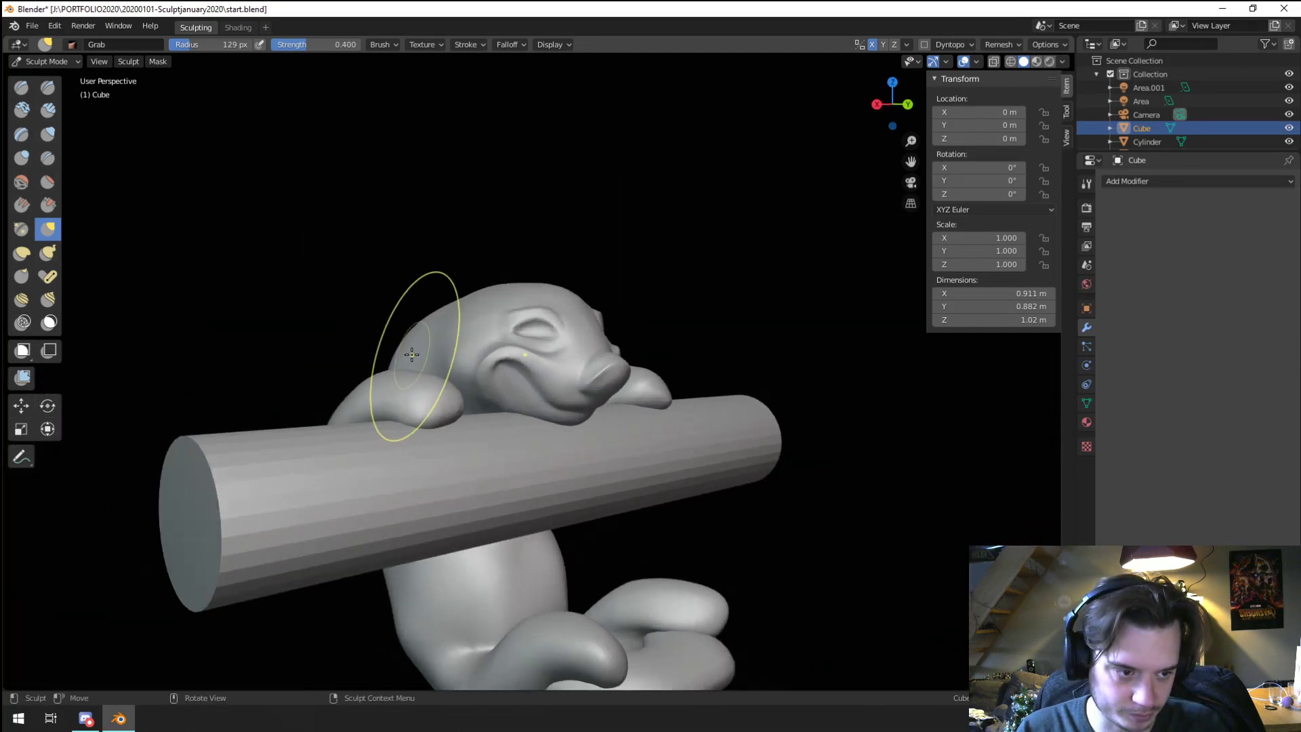
scroll(416, 357, "up", 1)
middle_click_drag(416, 357, 469, 328)
scroll(482, 311, "up", 1)
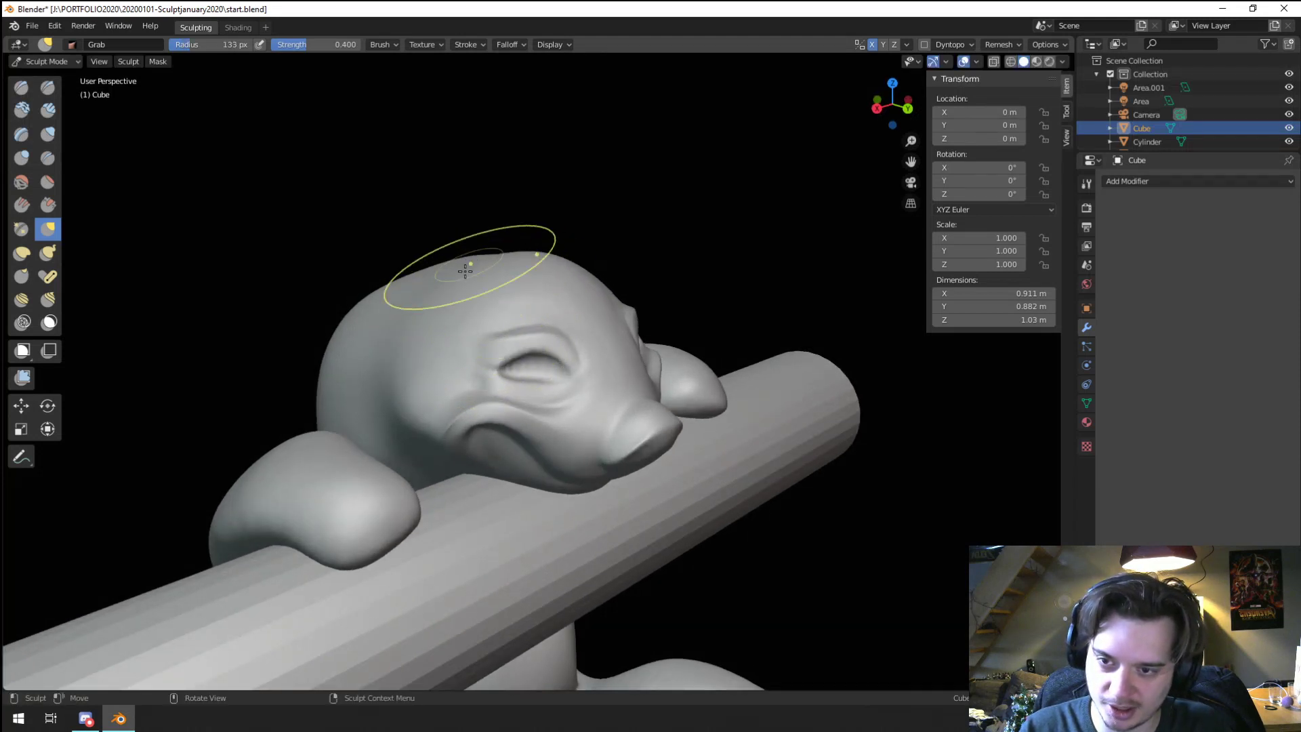
Step: Draw a crease across the forehead above the eye with the Crease brush at a 35 px radius
left_click(47, 158)
scroll(456, 276, "up", 2)
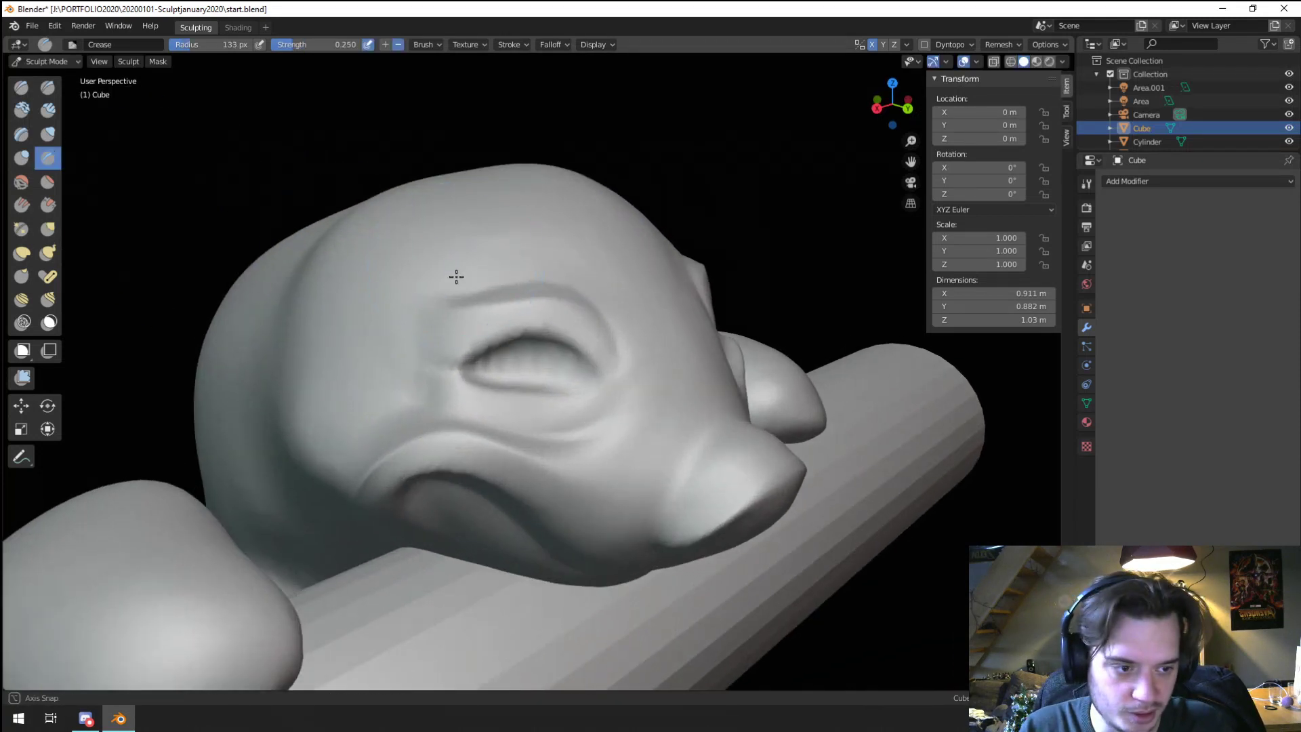
scroll(450, 270, "up", 2)
mouse_move(450, 270)
middle_mouse_down()
mouse_move(517, 275)
mouse_move(499, 285)
middle_mouse_up()
key("f")
left_click(499, 285)
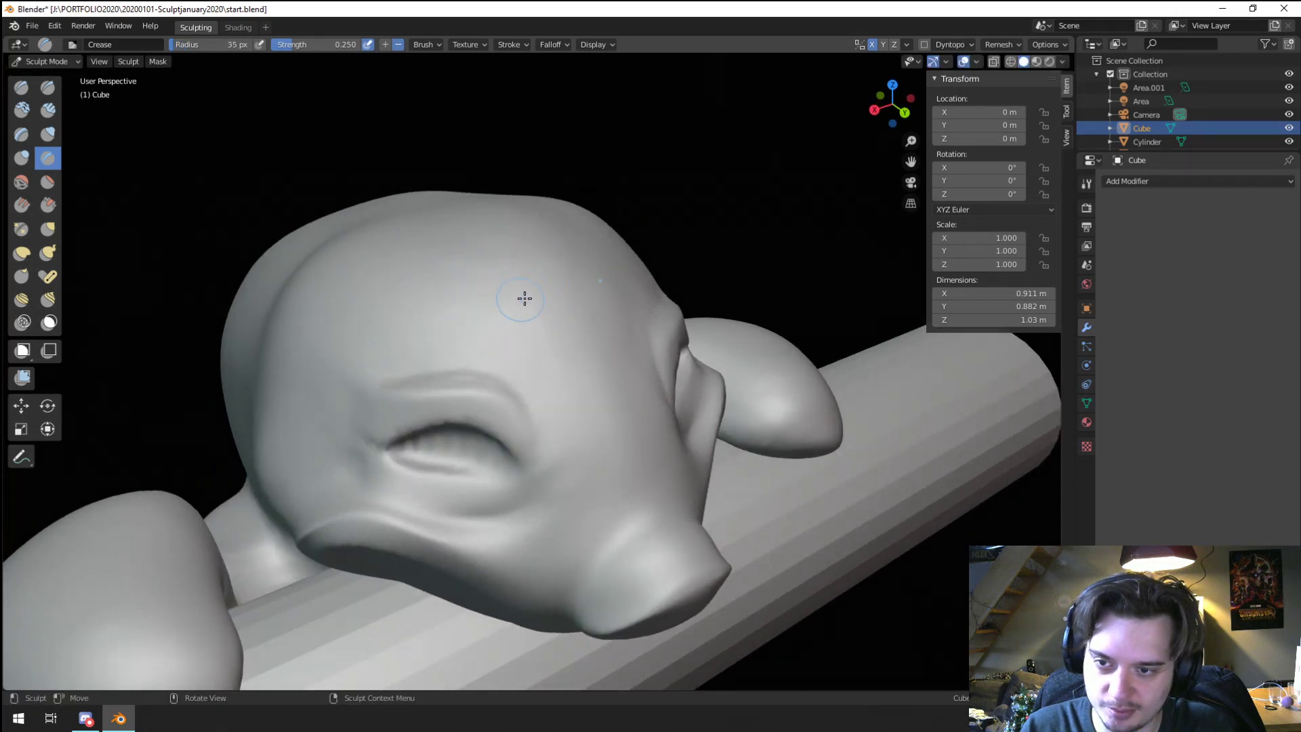
left_click_drag(509, 290, 474, 289)
Step: Deepen the forehead fold and extend it around the side of the face with the Crease brush at 77 px
mouse_move(500, 281)
middle_mouse_down()
mouse_move(551, 258)
mouse_move(521, 266)
middle_mouse_up()
key("f")
left_click(536, 266)
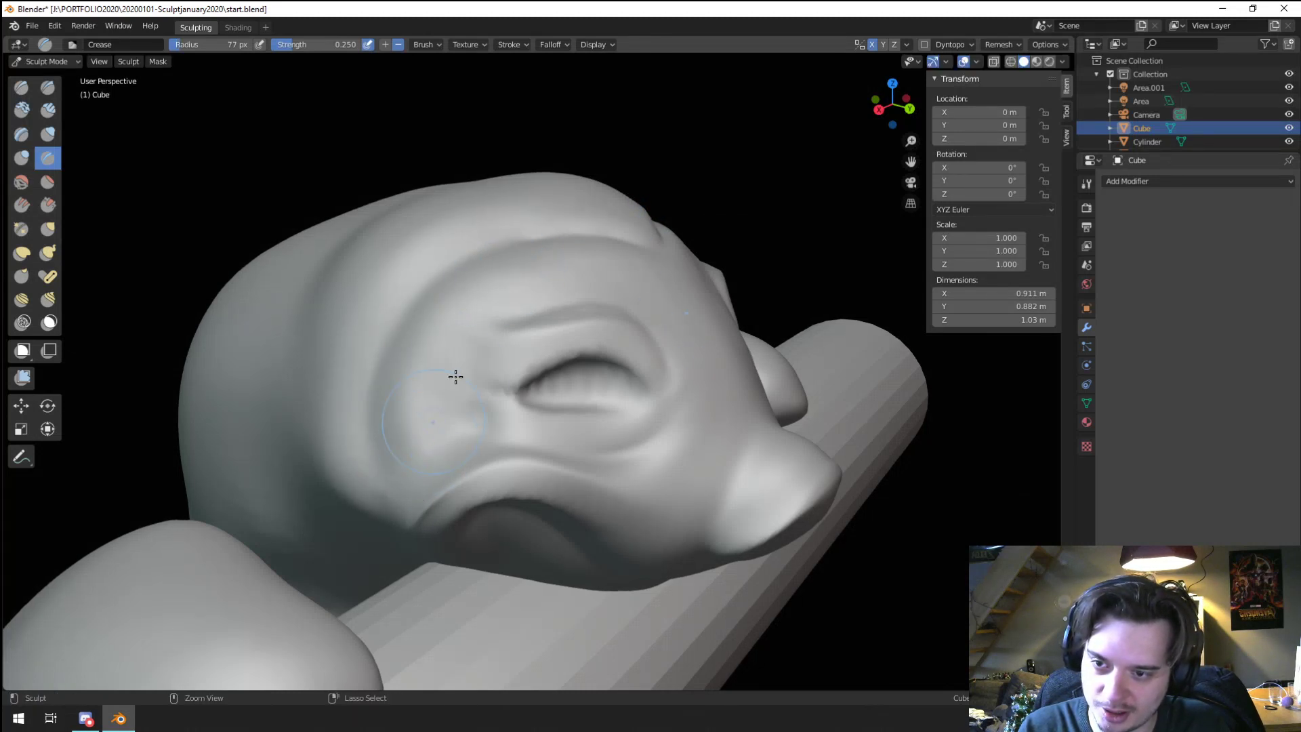
middle_click_drag(455, 377, 470, 288)
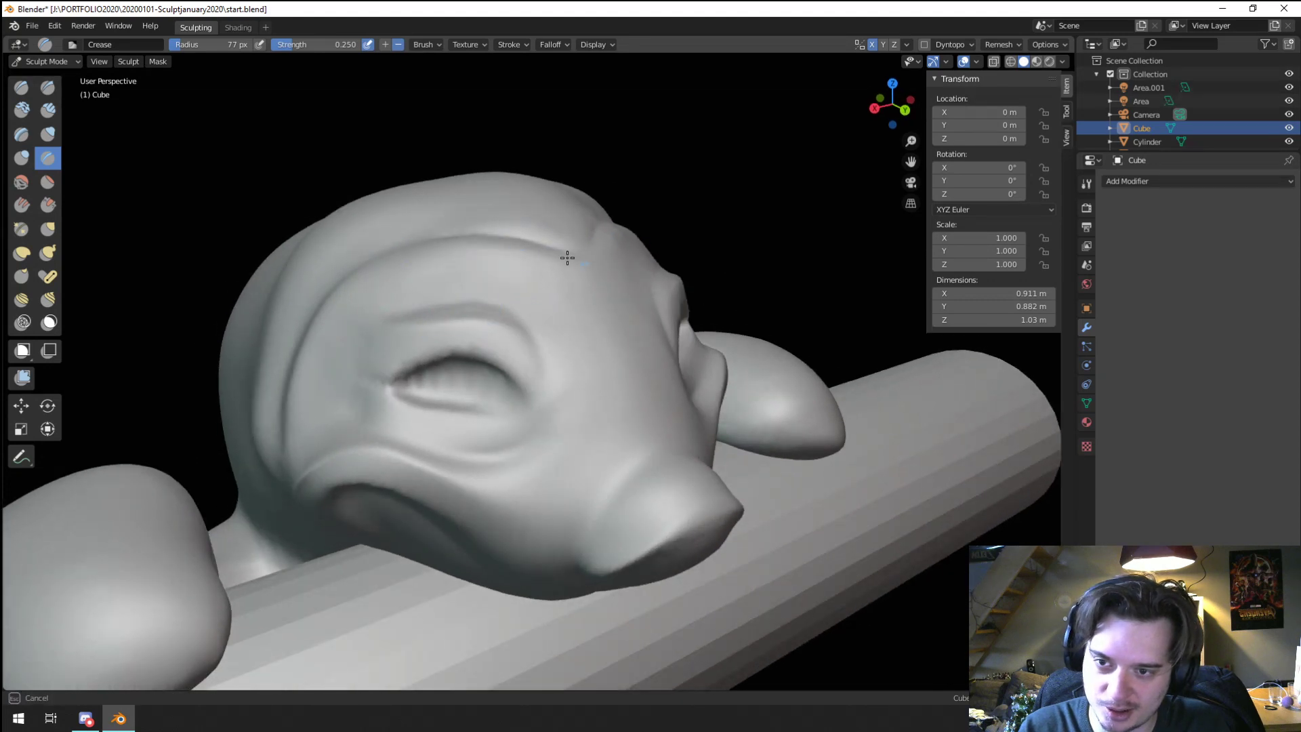
left_click_drag(567, 257, 421, 249)
Step: Adjust the eye area and the brow above it with the Grab brush, finishing at a 172 px radius
scroll(366, 340, "down", 4)
mouse_move(400, 335)
middle_mouse_down()
mouse_move(337, 360)
mouse_move(410, 312)
middle_mouse_up()
scroll(410, 309, "up", 3)
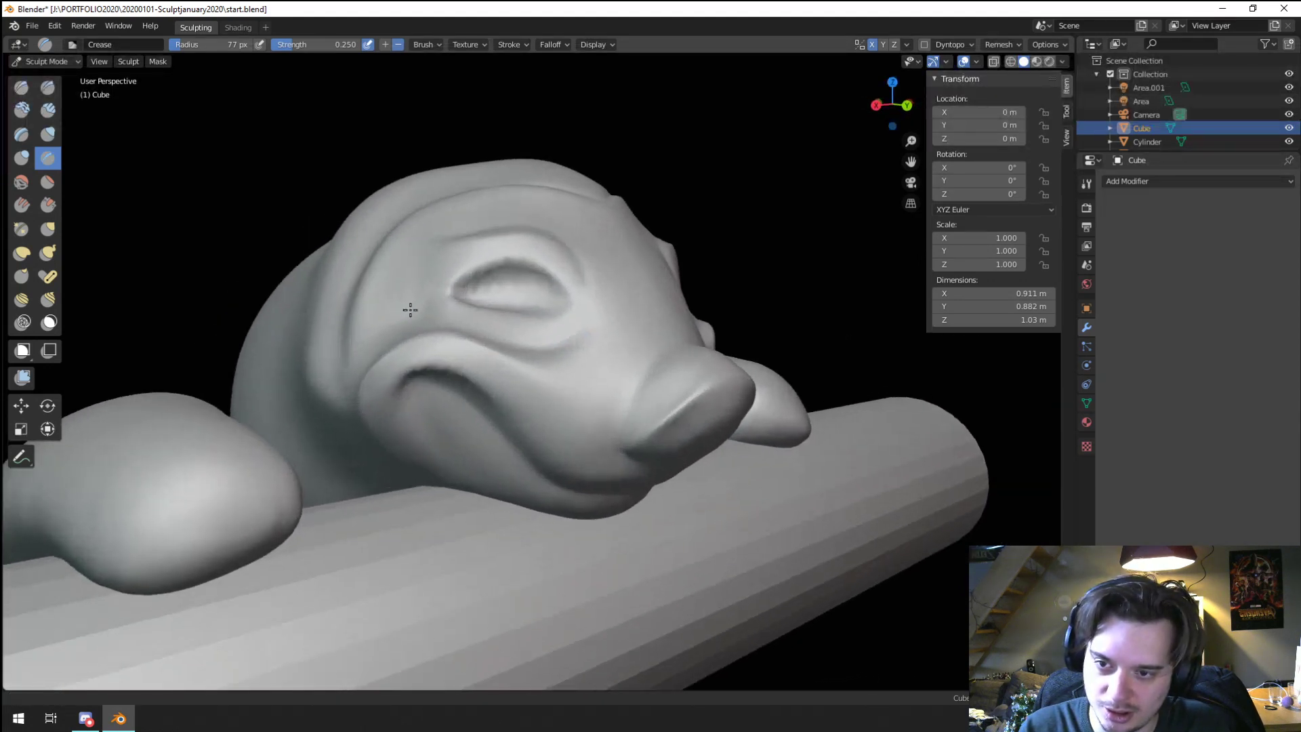
scroll(410, 310, "down", 3)
middle_click_drag(445, 262, 396, 290)
key("g")
key("f")
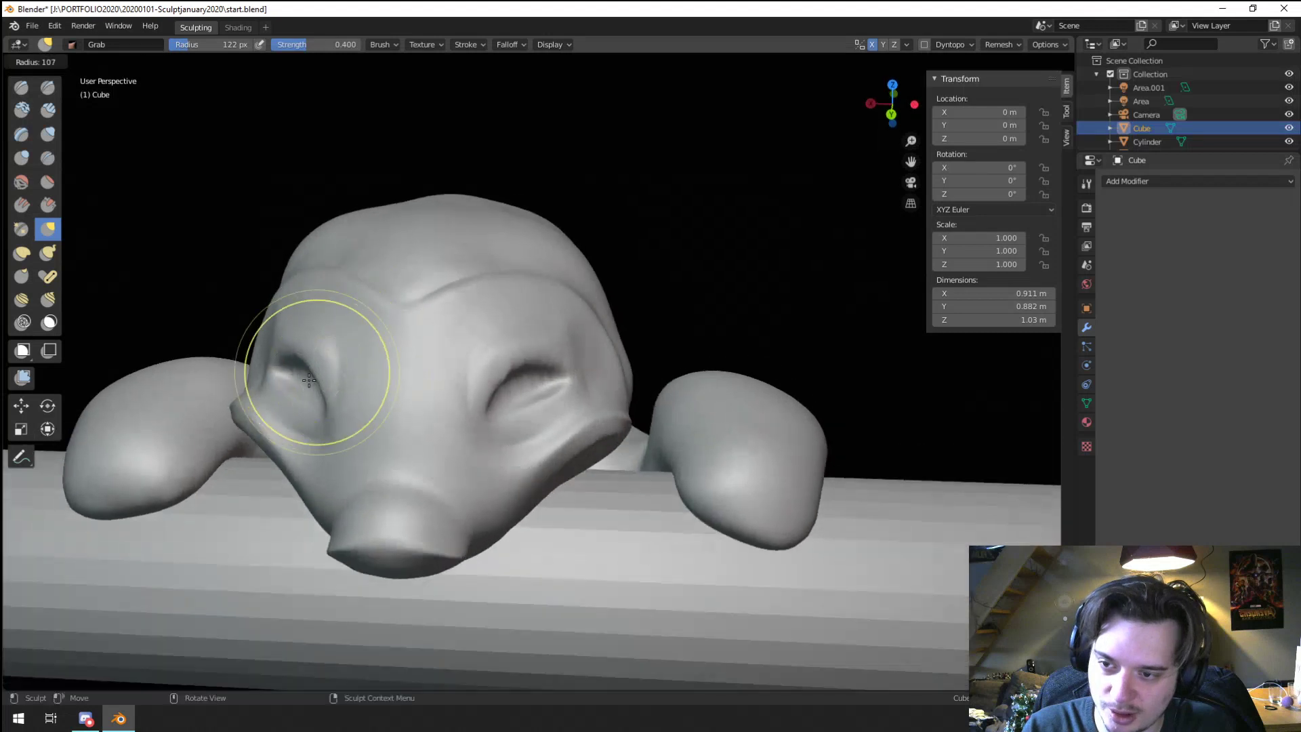
left_click(309, 381)
left_click_drag(347, 413, 360, 429)
middle_click_drag(359, 430, 434, 369)
key("f")
left_click(441, 336)
left_click_drag(458, 295, 470, 264)
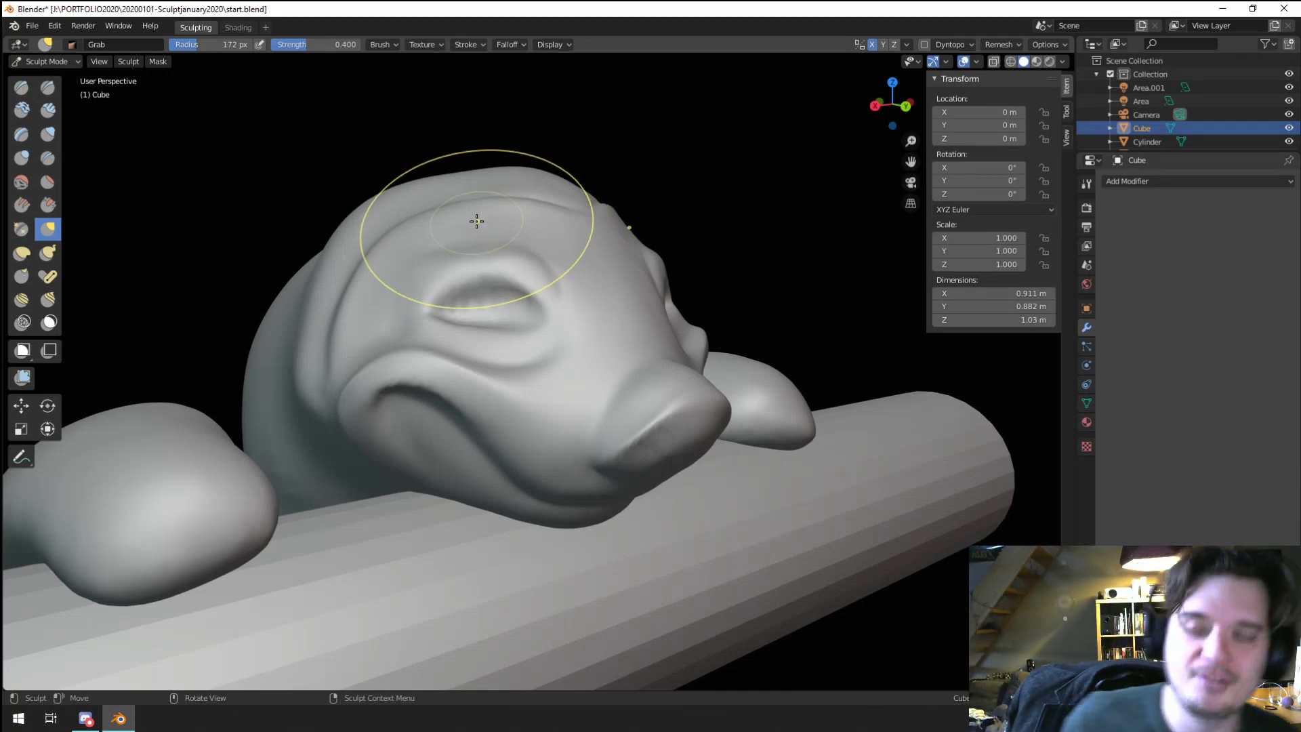
Step: Switch to Object Mode and add a UV sphere for the eyeball
mouse_move(569, 241)
middle_mouse_down()
mouse_move(448, 240)
mouse_move(479, 151)
middle_mouse_up()
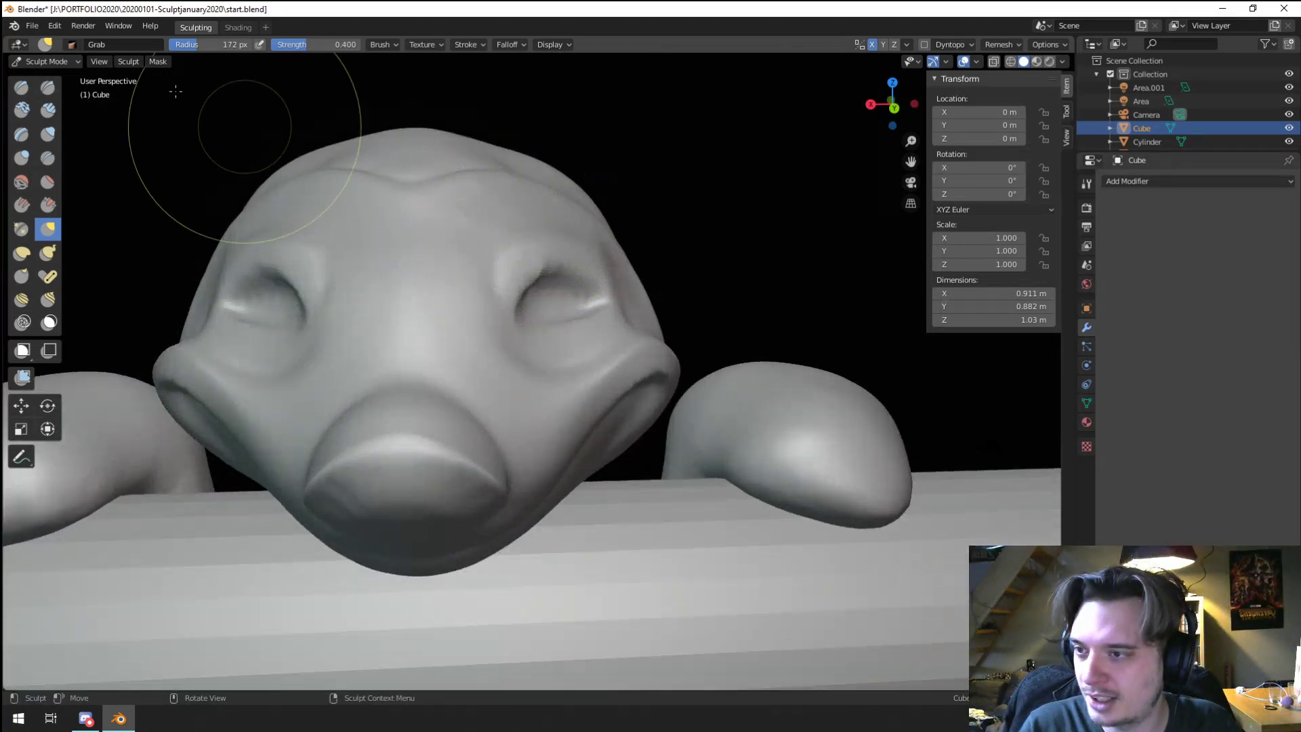
left_click(45, 62)
left_click(48, 77)
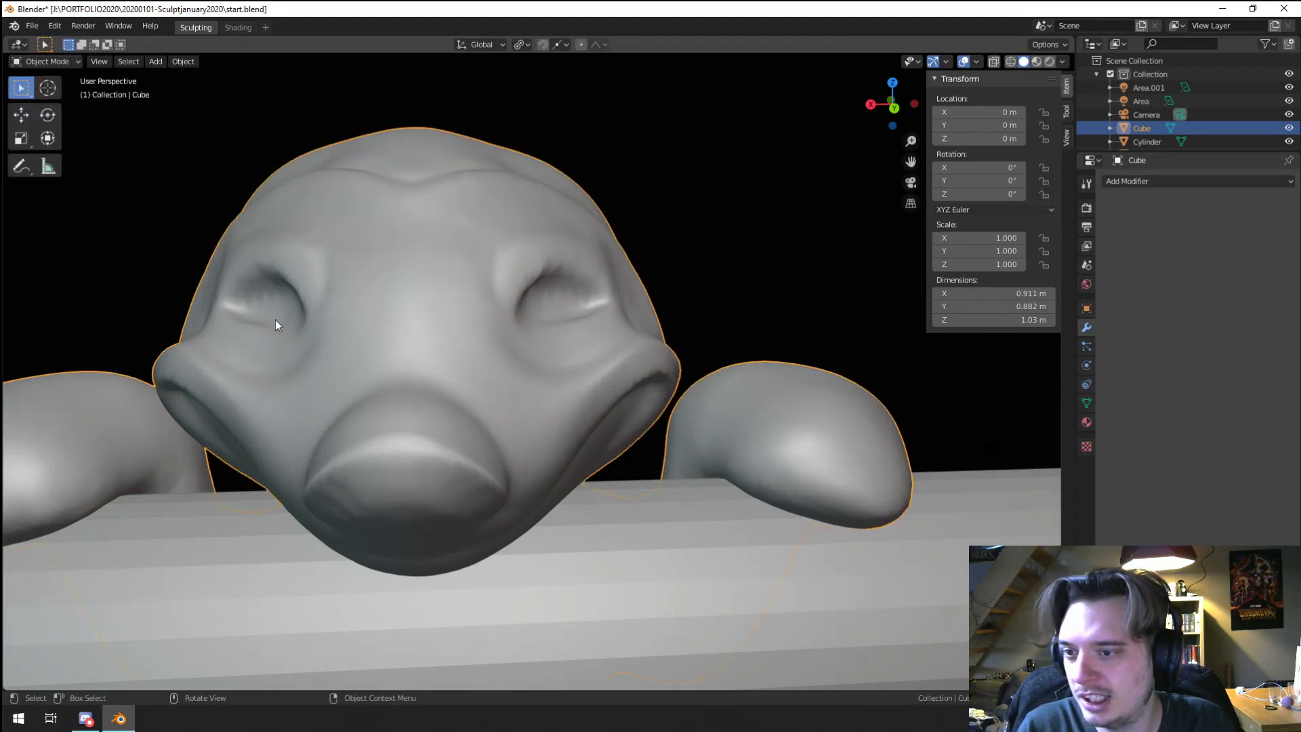
middle_click_drag(276, 320, 449, 307)
key("shift+a")
mouse_move(481, 307)
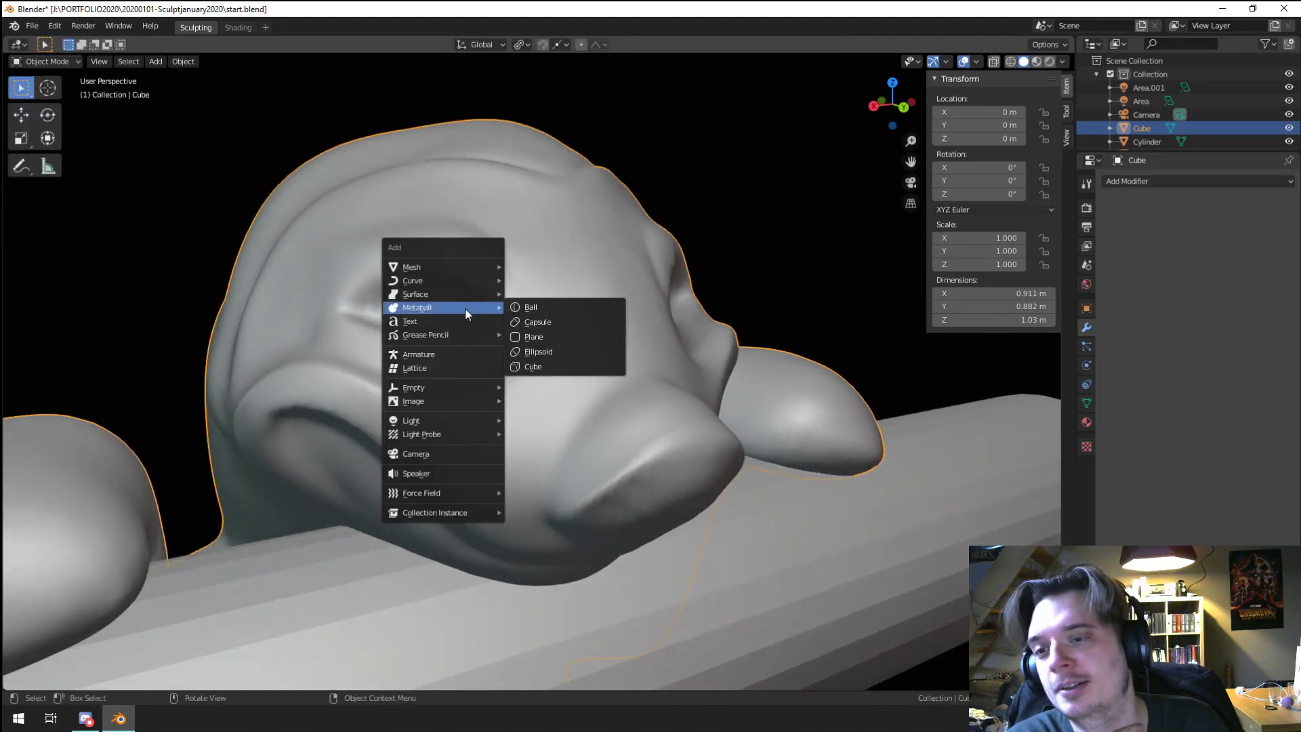
mouse_move(474, 267)
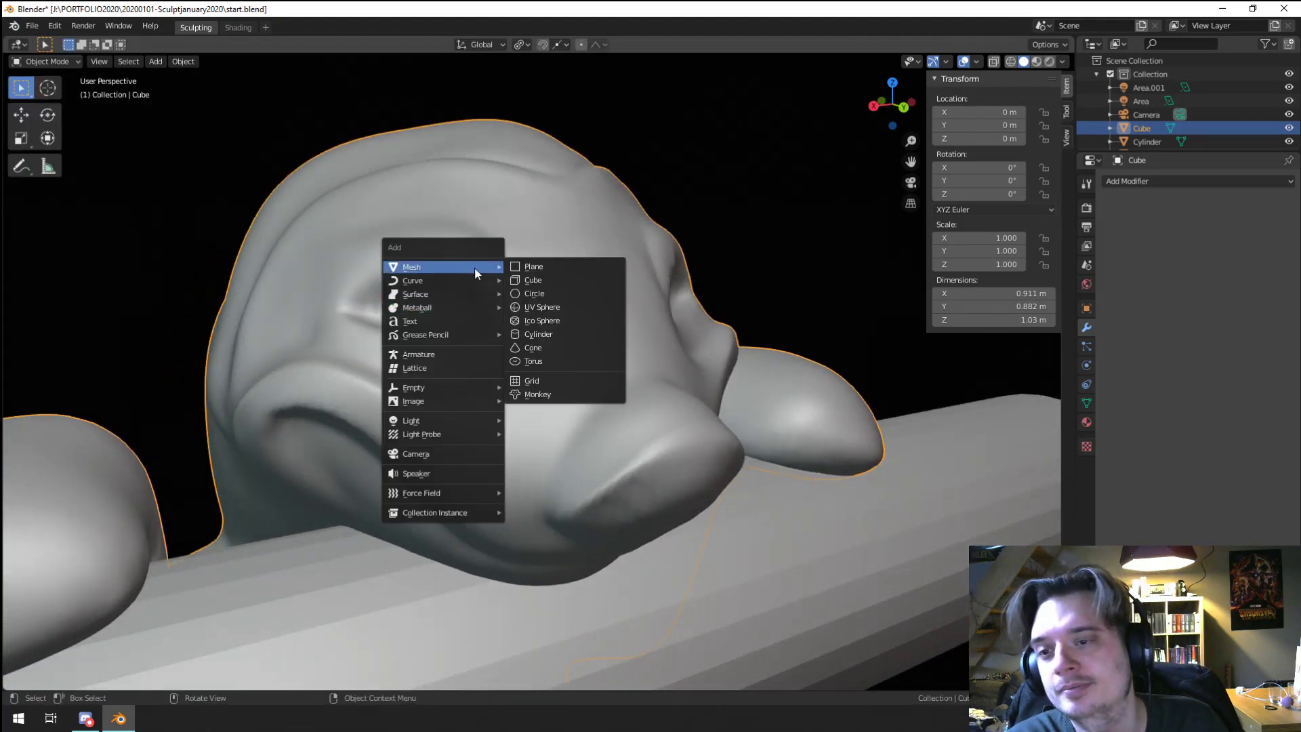
left_click(610, 306)
Step: Scale the sphere down to 0.121 and move it out in front of the creature's head
scroll(609, 304, "down", 5)
key("s")
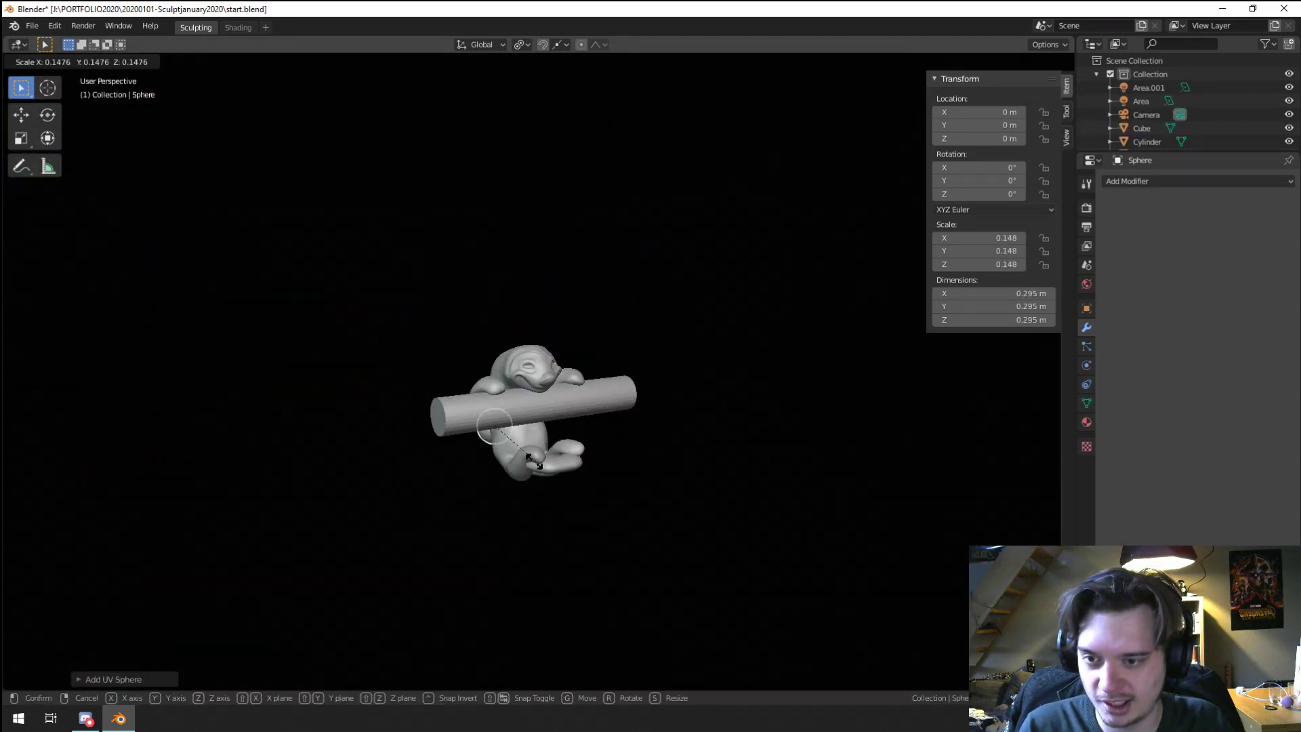
left_click(519, 466)
key("g")
left_click(553, 404)
scroll(553, 404, "up", 2)
middle_click_drag(474, 428, 593, 435)
key("g")
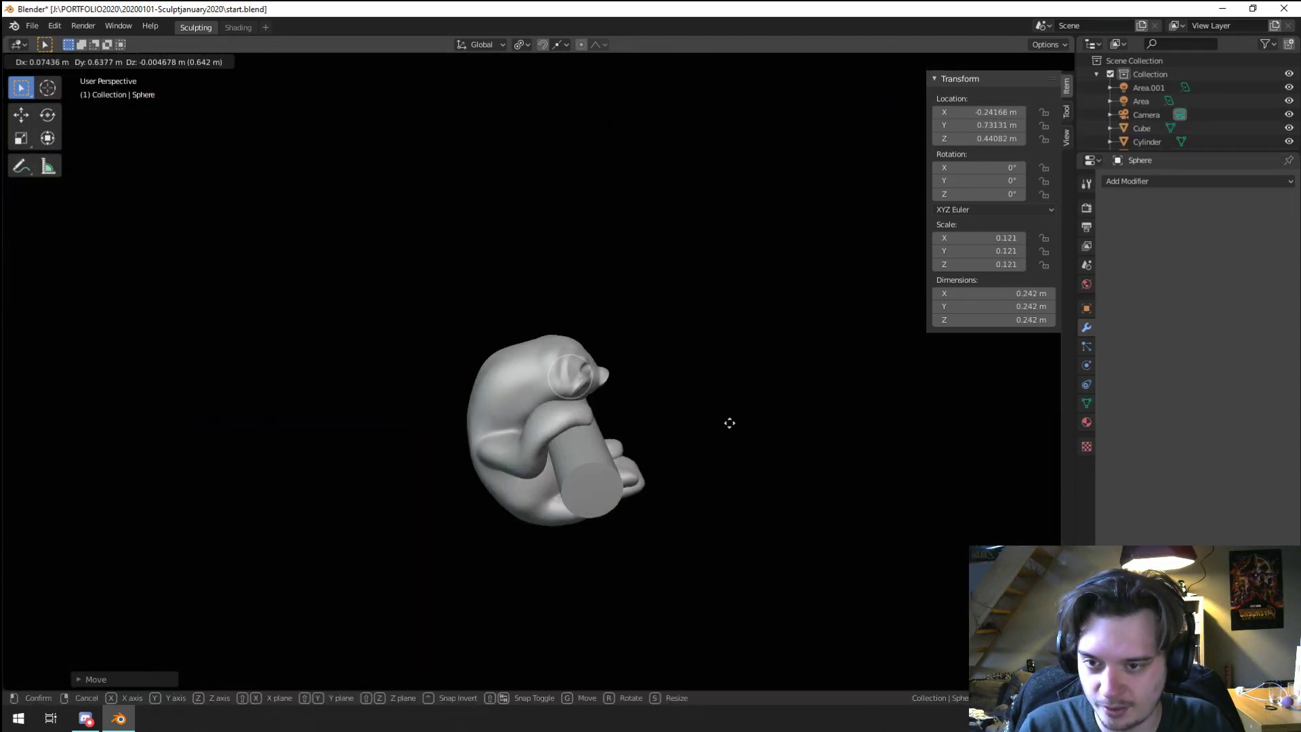
left_click(733, 393)
Step: Rotate the sphere 90° around the X axis and scale it down to 0.040
scroll(733, 391, "up", 5)
middle_click_drag(733, 391, 644, 389)
scroll(665, 407, "up", 2)
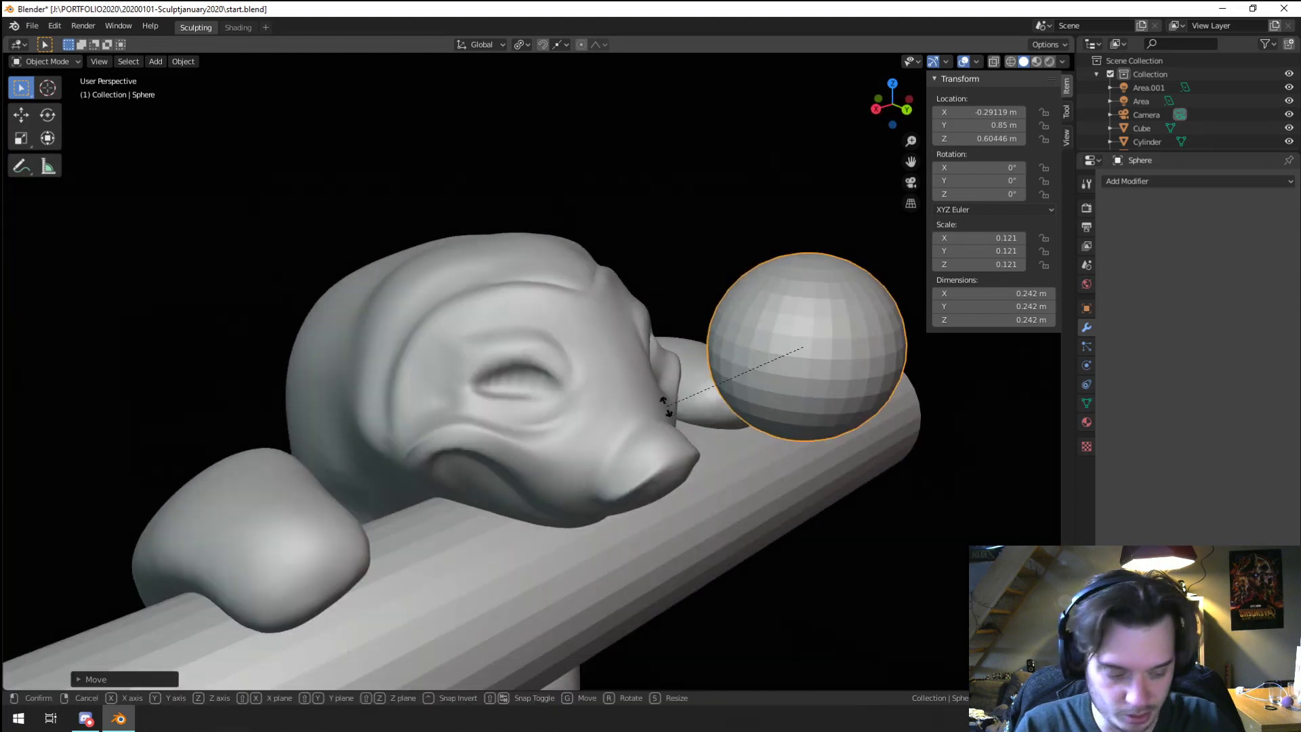
type("rx90")
key("Return")
key("s")
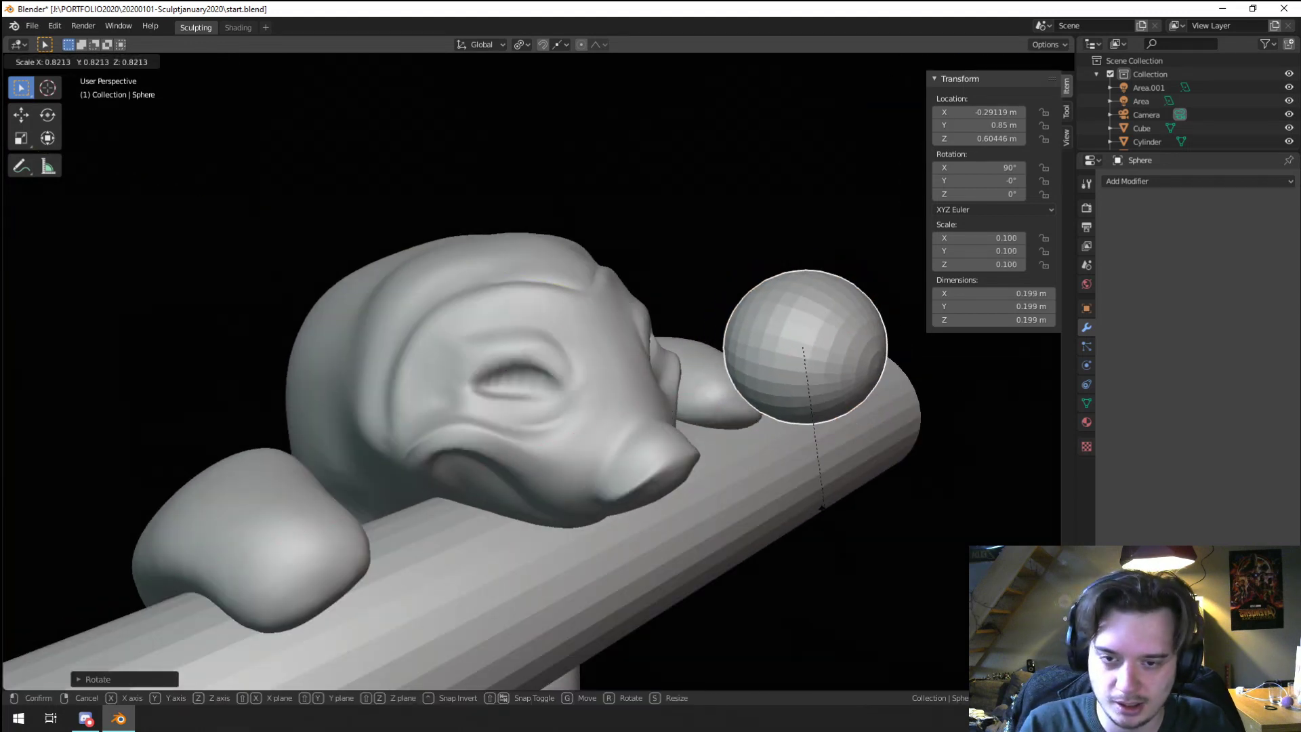
left_click(784, 398)
Step: Move the small sphere from beside the head over to the creature's eye
key("g")
left_click(607, 418)
middle_click_drag(559, 414, 367, 339)
key("g")
left_click(481, 376)
key("g")
left_click(384, 404)
Step: Seat the sphere inside the eye socket at about X -0.091 m, Y 0.722 m, Z 0.623 m
scroll(430, 393, "up", 5)
key("g")
left_click(532, 356)
middle_click_drag(368, 339, 613, 387, "shift")
scroll(468, 412, "up", 1)
key("g")
left_click(449, 410)
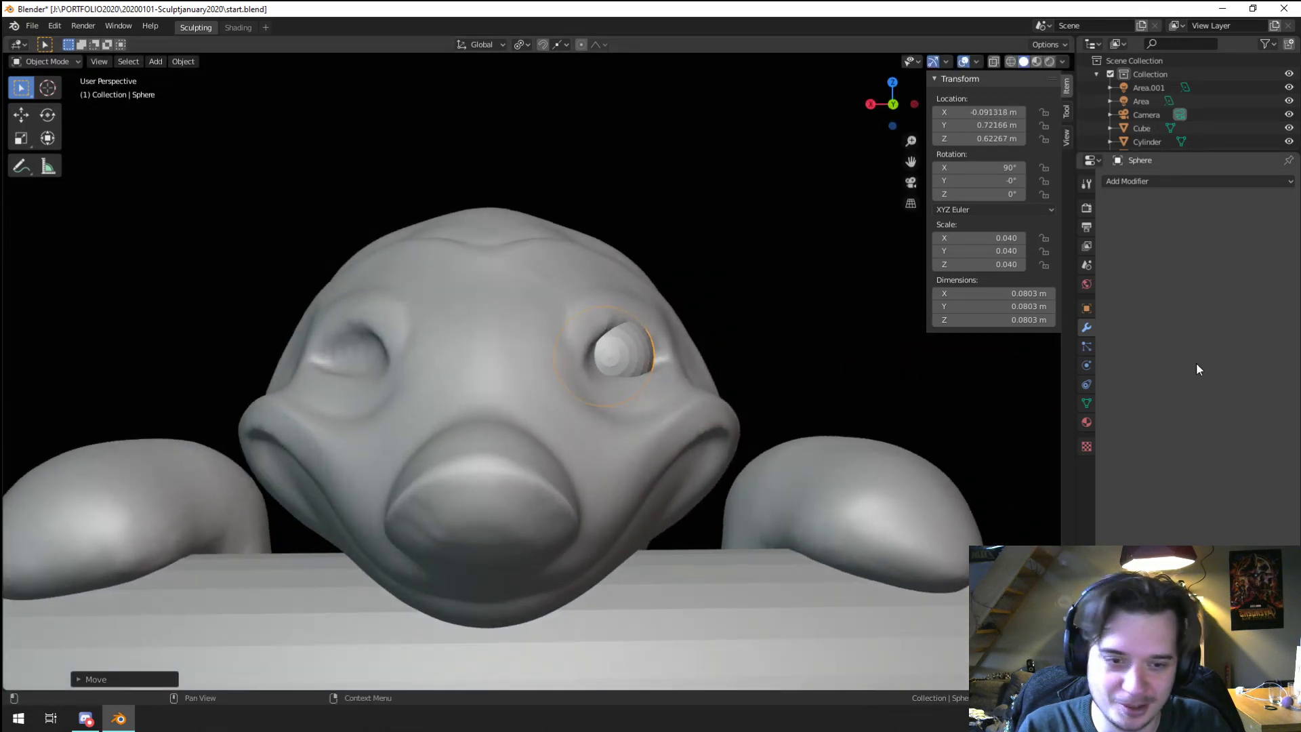
Step: Start adding a modifier to the eyeball sphere
left_click(1144, 181)
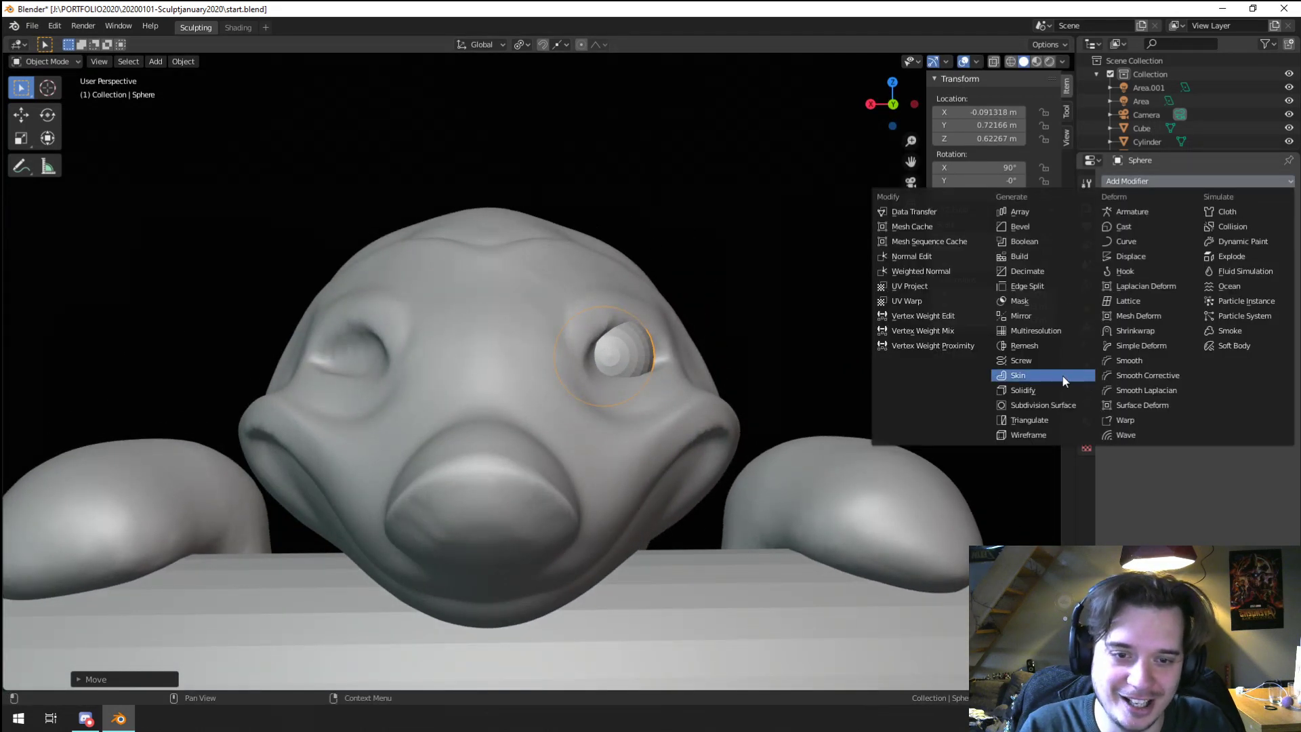
Step: Add a Mirror modifier to the eye sphere on the X axis, using Cube as the mirror object
left_click(1023, 316)
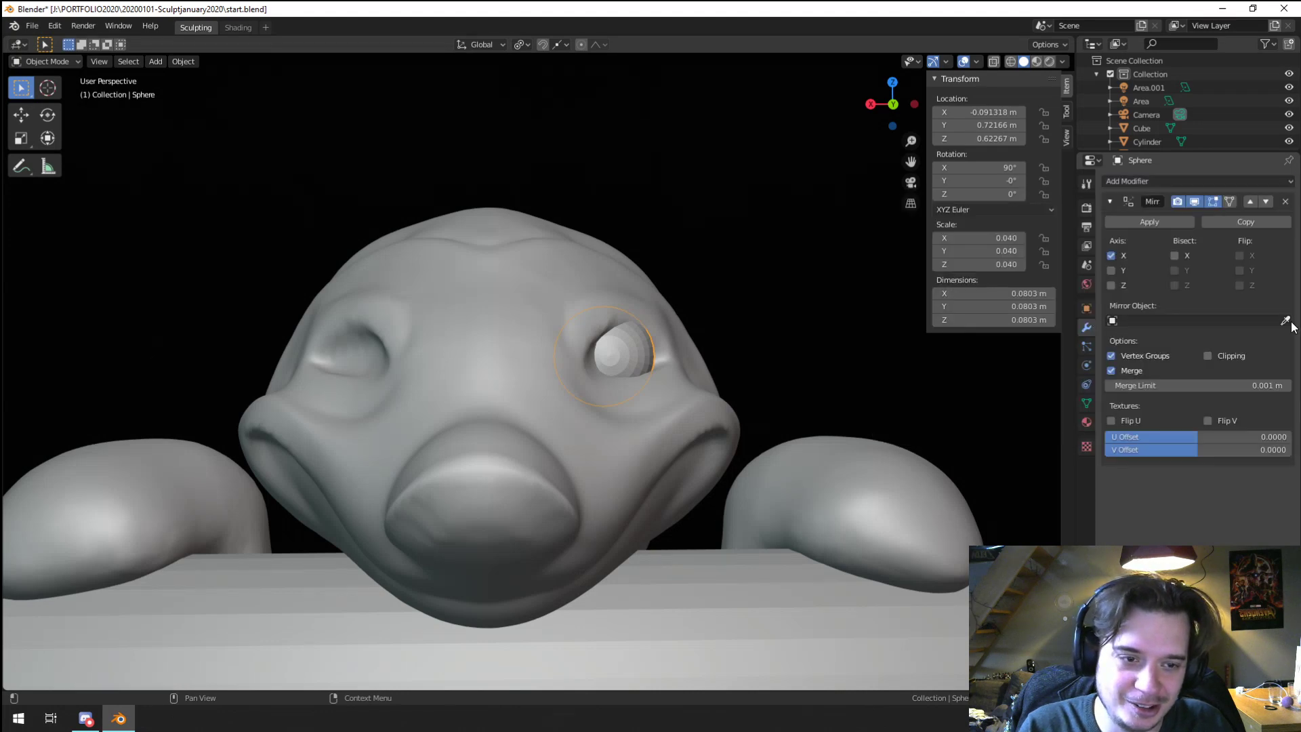
left_click(425, 426)
middle_click_drag(488, 448, 432, 404)
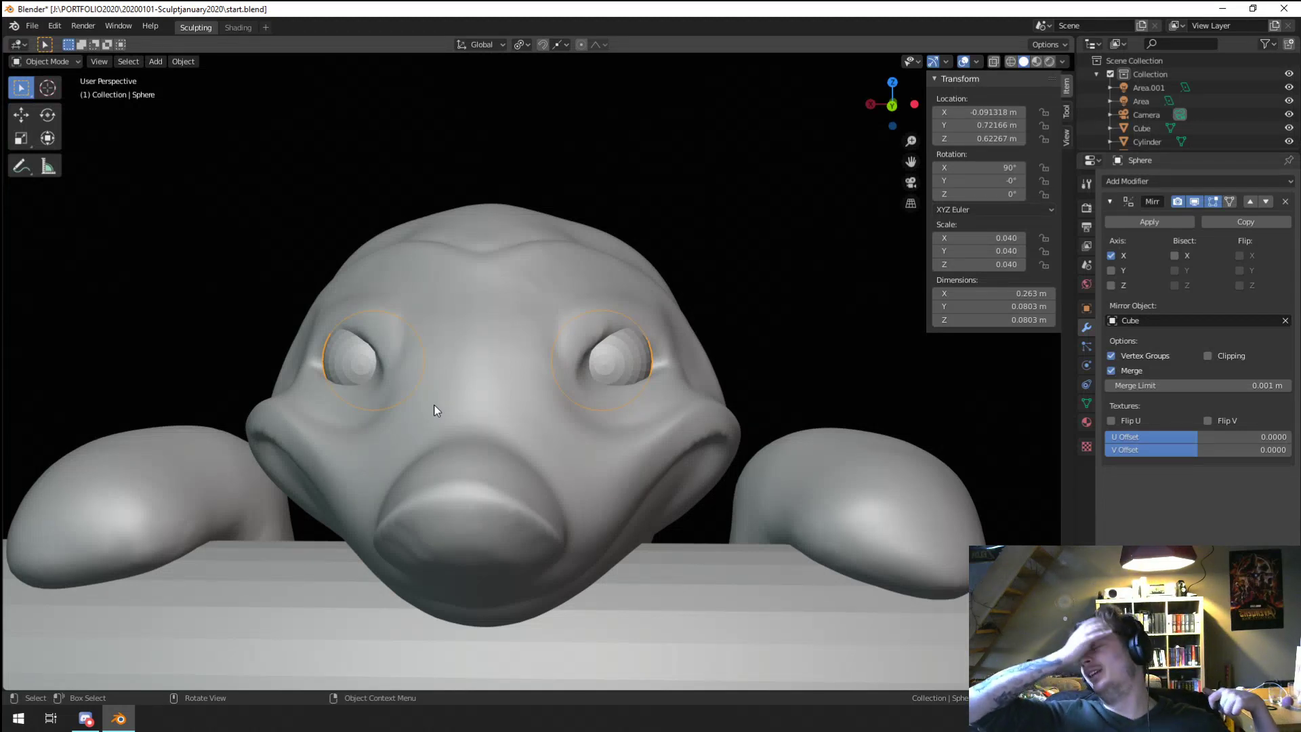
Step: Select the animal's body mesh and switch it to Sculpt Mode
left_click(492, 332)
left_click(47, 61)
left_click(49, 107)
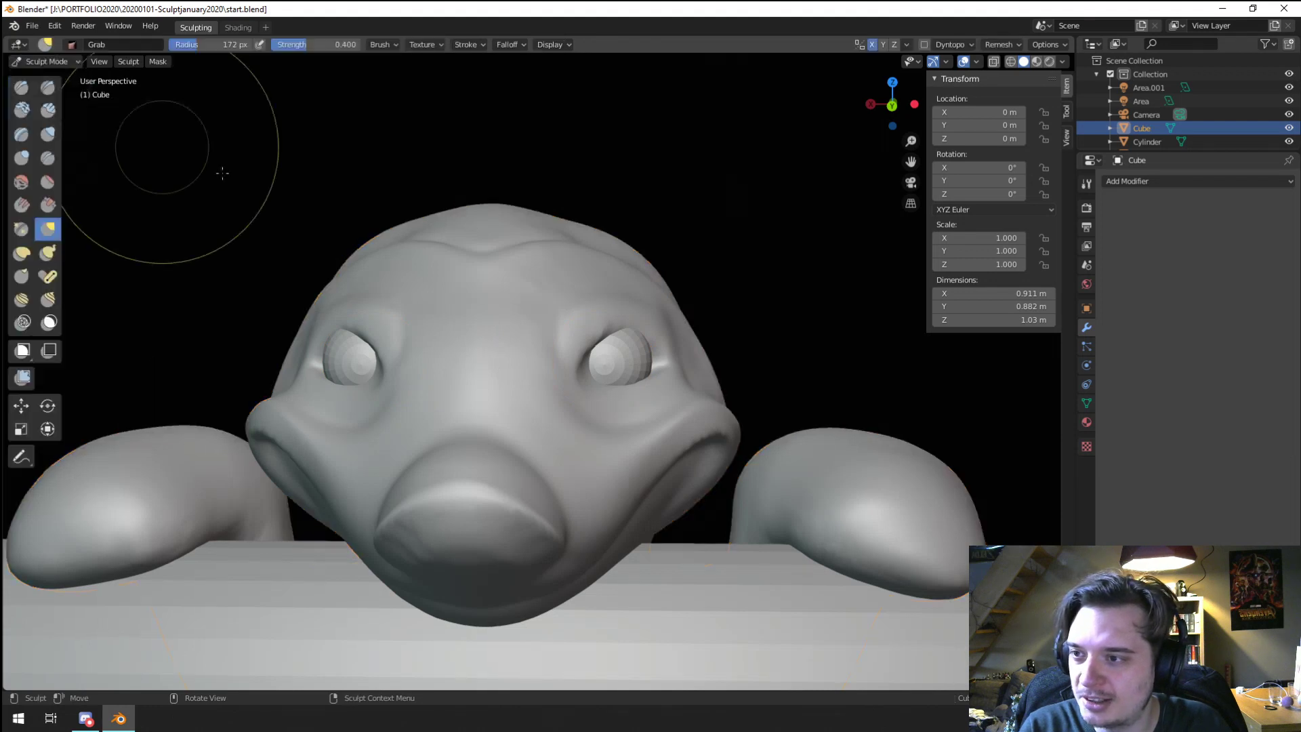
Step: Adjust the Grab brush radius and start reshaping the eye sockets around the mirrored eyeballs
key("f")
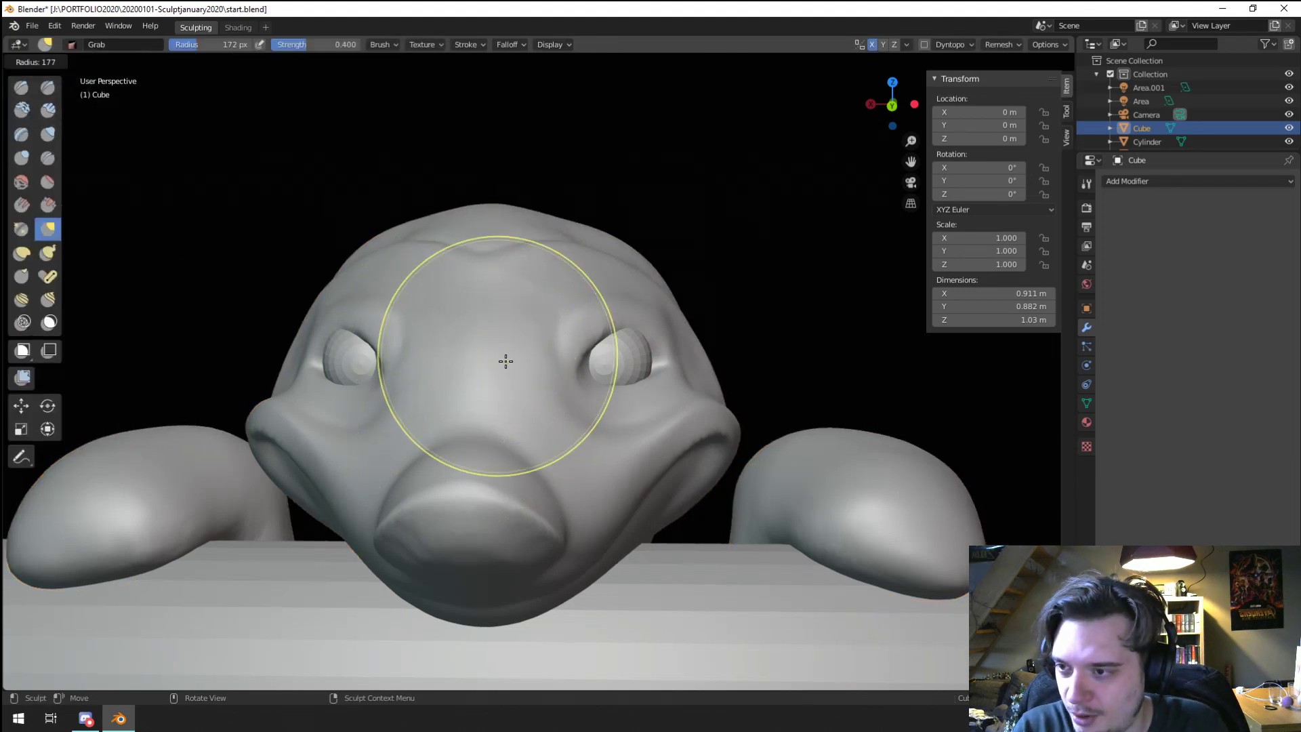
left_click(505, 360)
middle_click_drag(535, 371, 462, 369)
key("f")
left_click(492, 368)
left_click_drag(492, 367, 462, 371)
Step: Fit the eyelids closer over the eyeballs using the Grab brush at a 169 px radius
middle_click_drag(462, 371, 490, 358)
key("f")
left_click(480, 356)
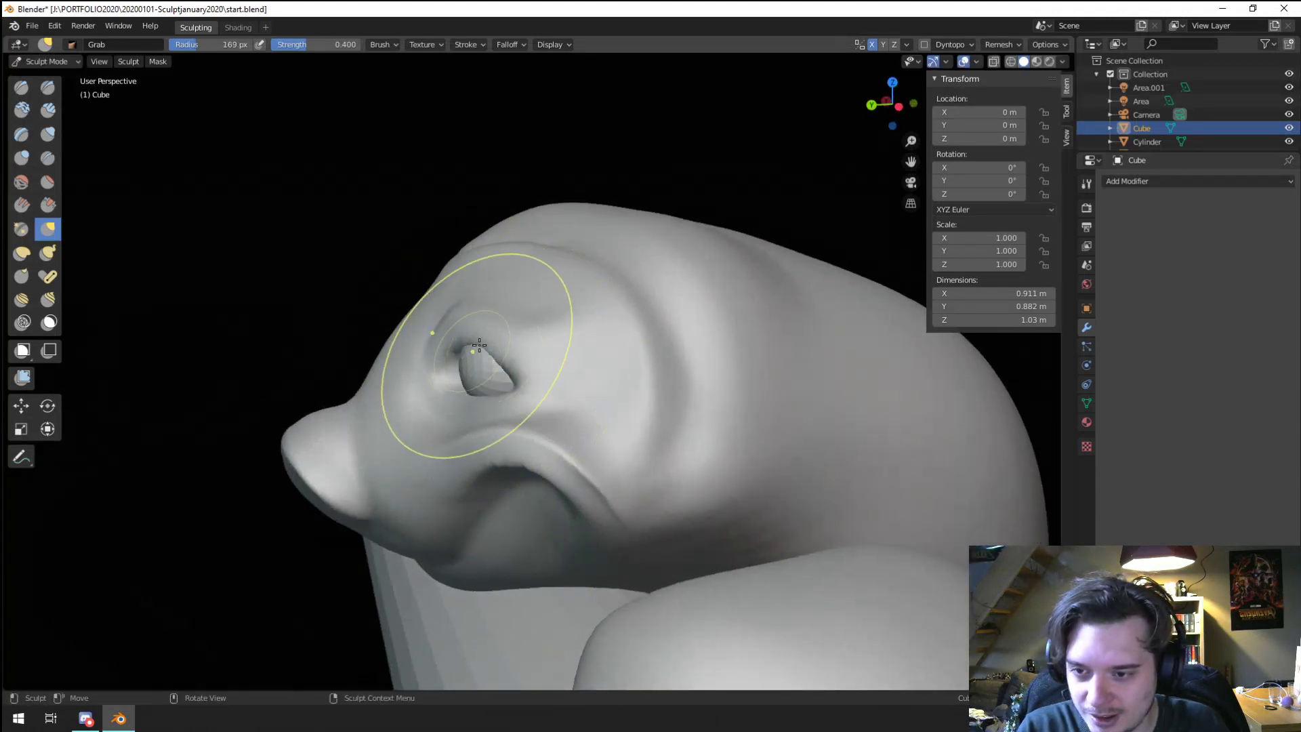
left_click_drag(478, 353, 471, 361)
middle_click_drag(471, 361, 580, 340)
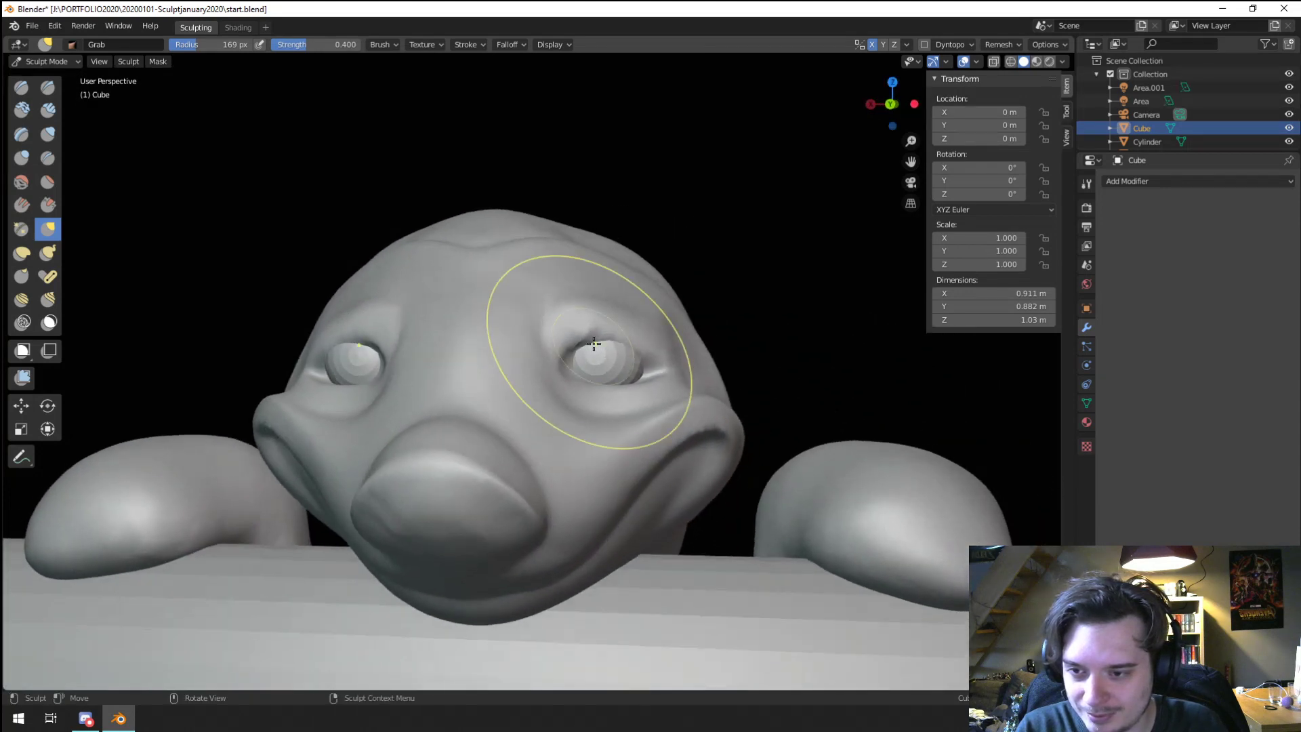
key("f")
left_click(95, 290)
Step: Flatten the brow above and beside the eyes with the Flatten/Contrast brush, enlarging its radius to 125 px
left_click(48, 182)
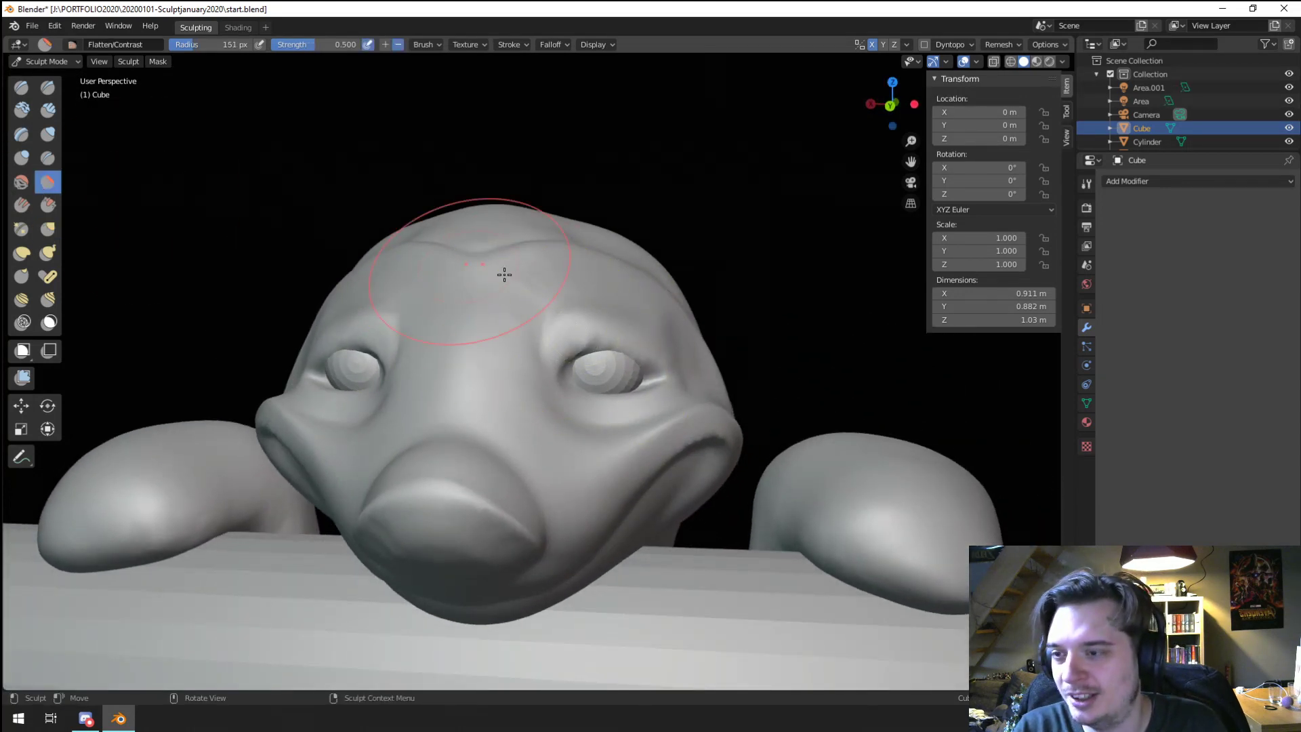
middle_click_drag(502, 270, 494, 360)
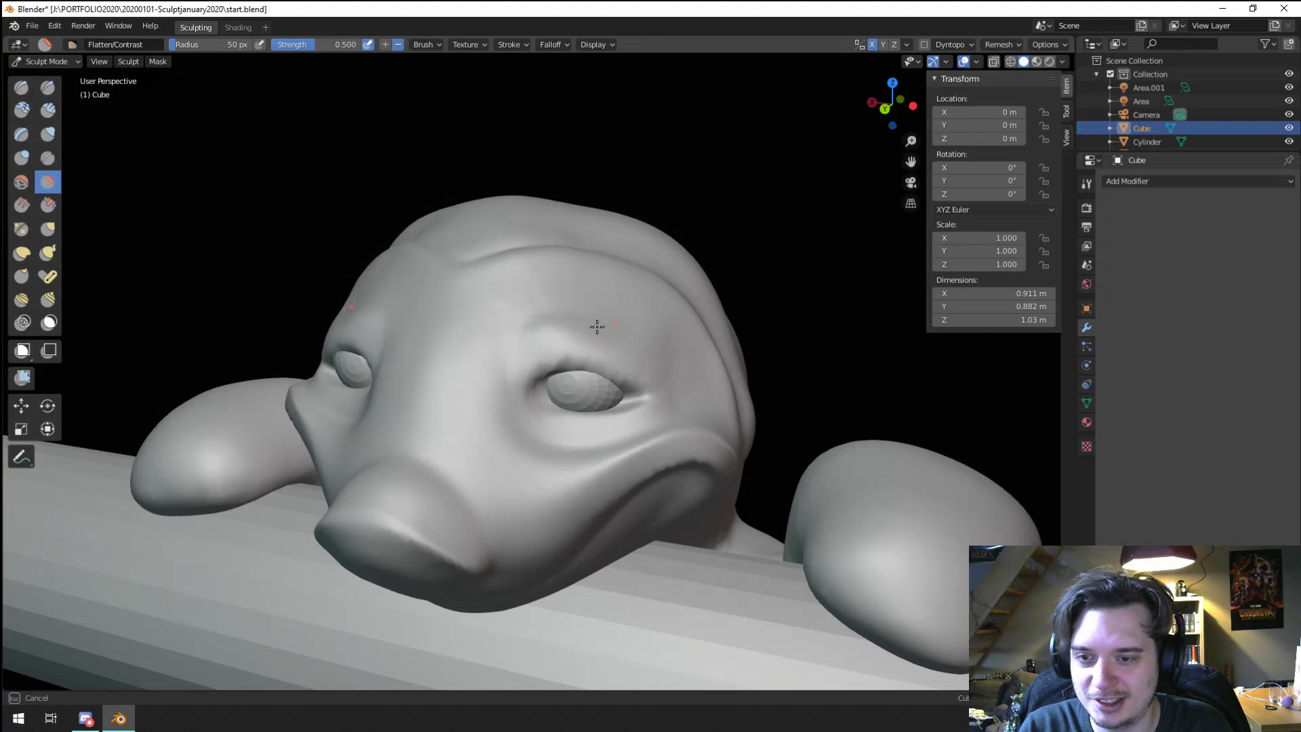
left_click_drag(701, 321, 707, 326)
middle_click_drag(575, 328, 519, 355)
key("f")
left_click(569, 355)
left_click_drag(592, 362, 641, 397)
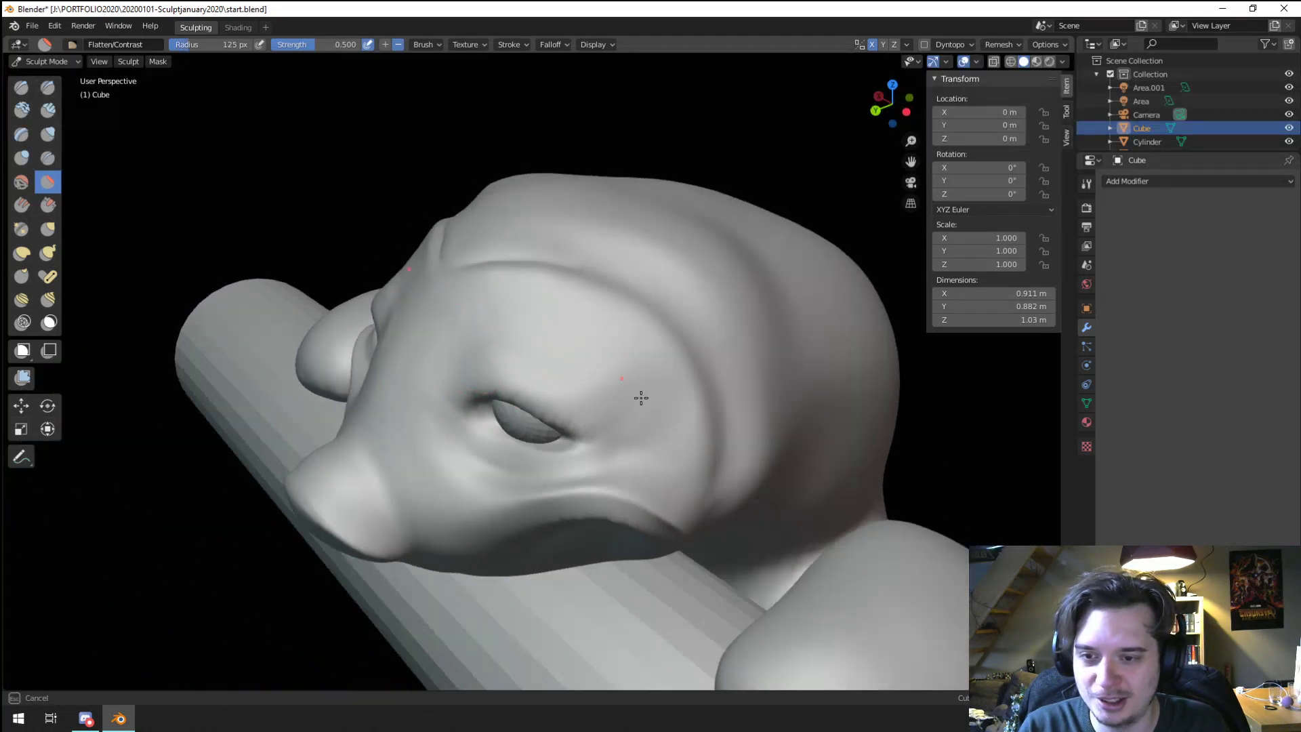
Step: Even out the forehead above both eyes with the Flatten/Contrast brush at a 125 px radius
middle_click_drag(628, 390, 666, 317)
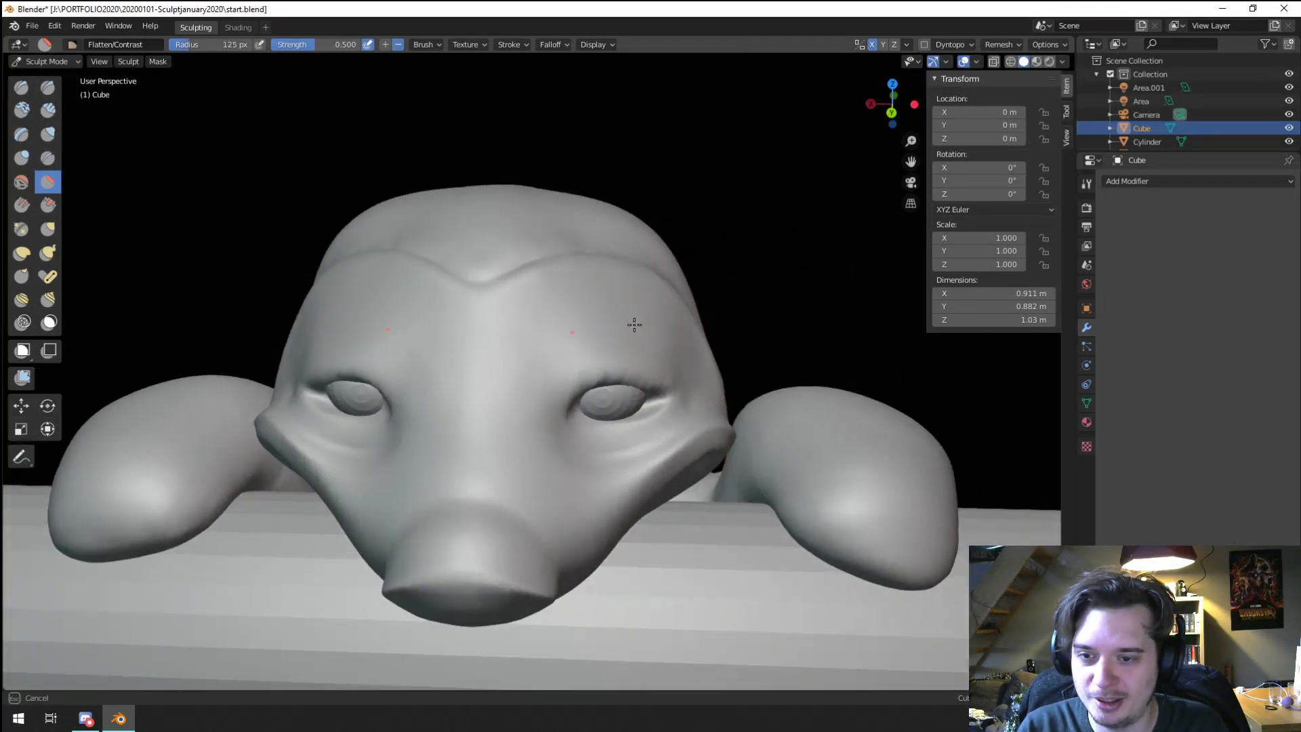
left_click_drag(634, 326, 597, 327)
middle_click_drag(566, 324, 534, 295)
middle_click_drag(538, 299, 564, 273, "ctrl")
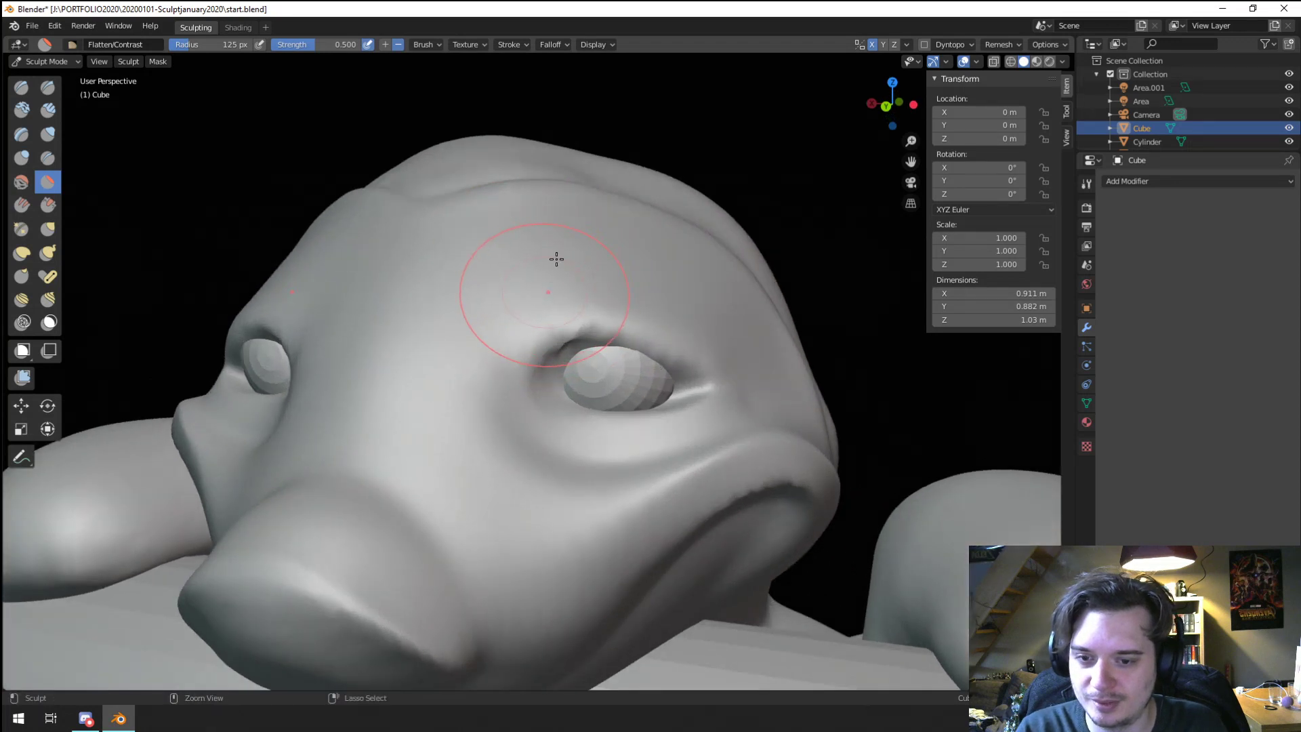
Step: Remesh the body, and sharpen the upper eyelid edge with the Crease brush at a 55 px radius
key("ctrl+r")
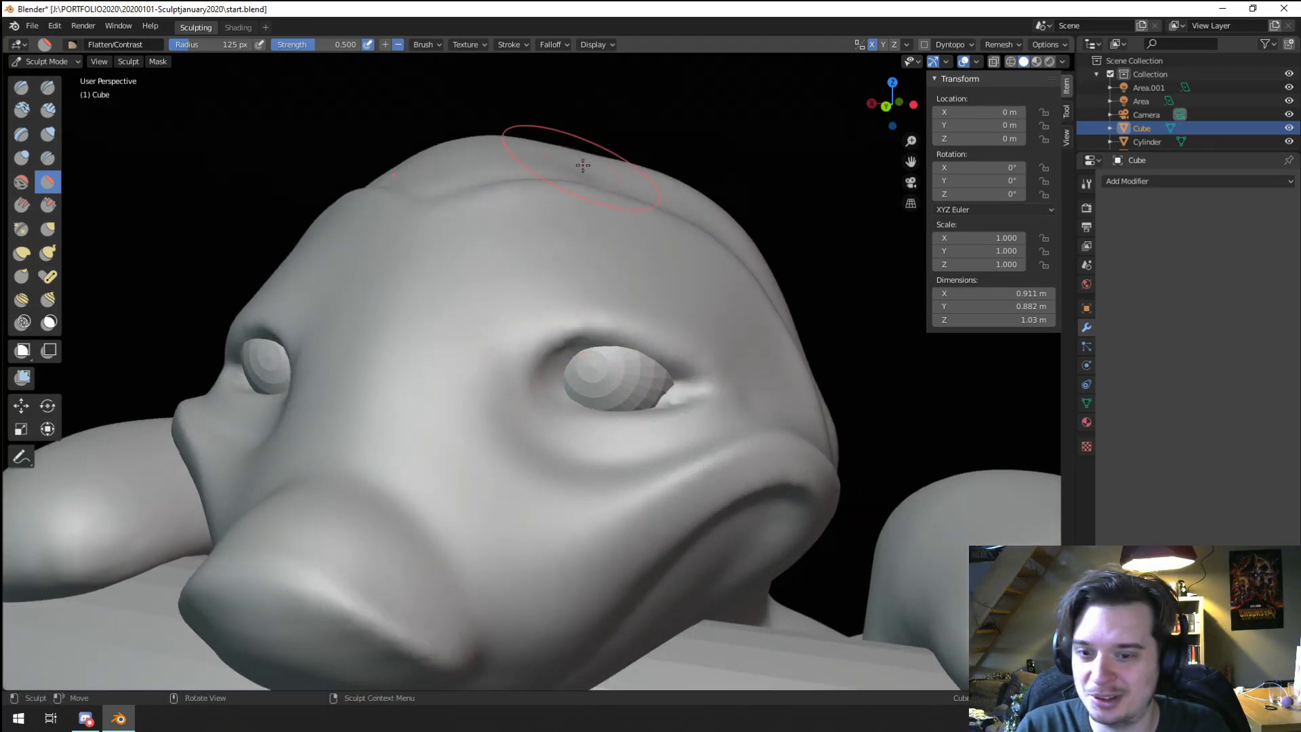
left_click(105, 179)
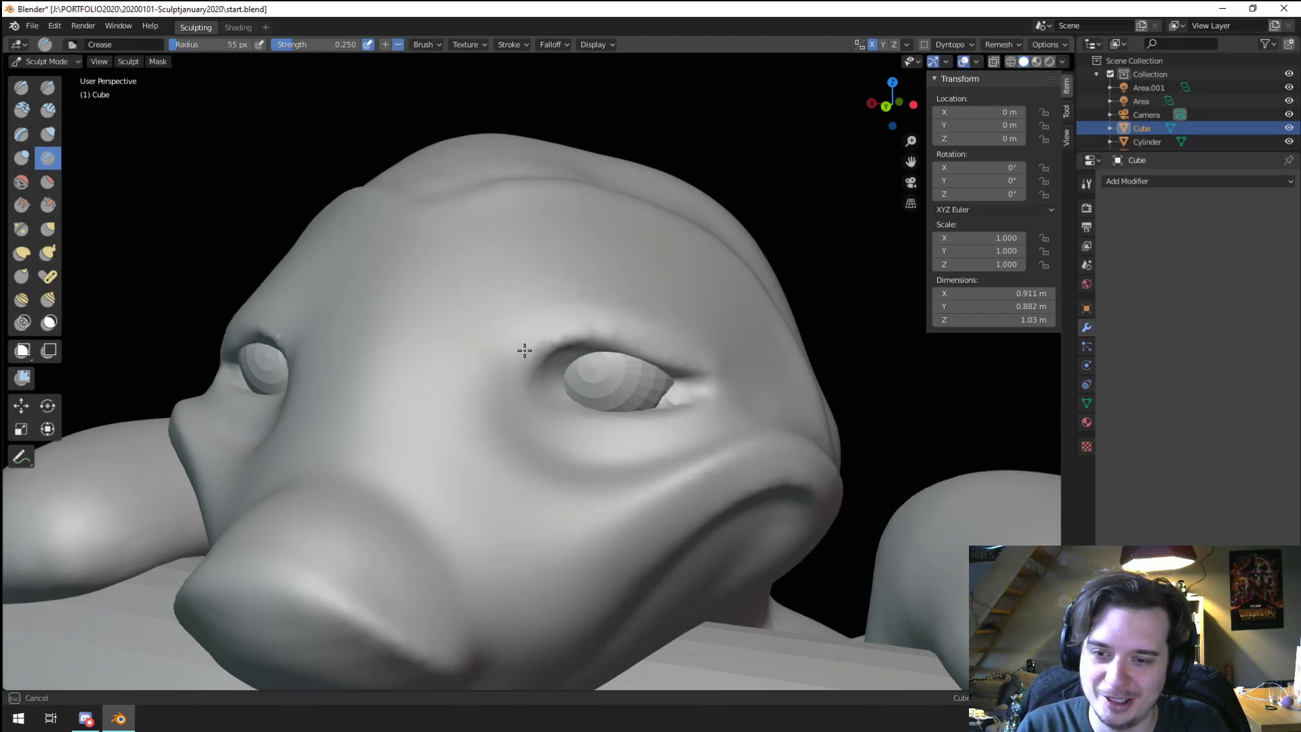
left_click_drag(666, 360, 686, 367)
Step: Reshape the eyelids from an angled view with the Grab brush, resizing the brush as needed
scroll(526, 421, "down", 3)
mouse_move(525, 421)
middle_mouse_down()
mouse_move(555, 415)
mouse_move(479, 397)
middle_mouse_up()
scroll(493, 401, "up", 2)
key("g")
key("f")
left_click(557, 373)
middle_click_drag(552, 373, 474, 370)
key("f")
left_click(528, 361)
left_click_drag(424, 373, 463, 374)
Step: Pull the outer eye corners in toward the eyeballs with the Grab brush at a 191 px radius
scroll(520, 354, "down", 2)
mouse_move(506, 354)
middle_mouse_down()
mouse_move(586, 331)
mouse_move(530, 373)
middle_mouse_up()
scroll(587, 331, "down", 2)
key("f")
left_click(669, 346)
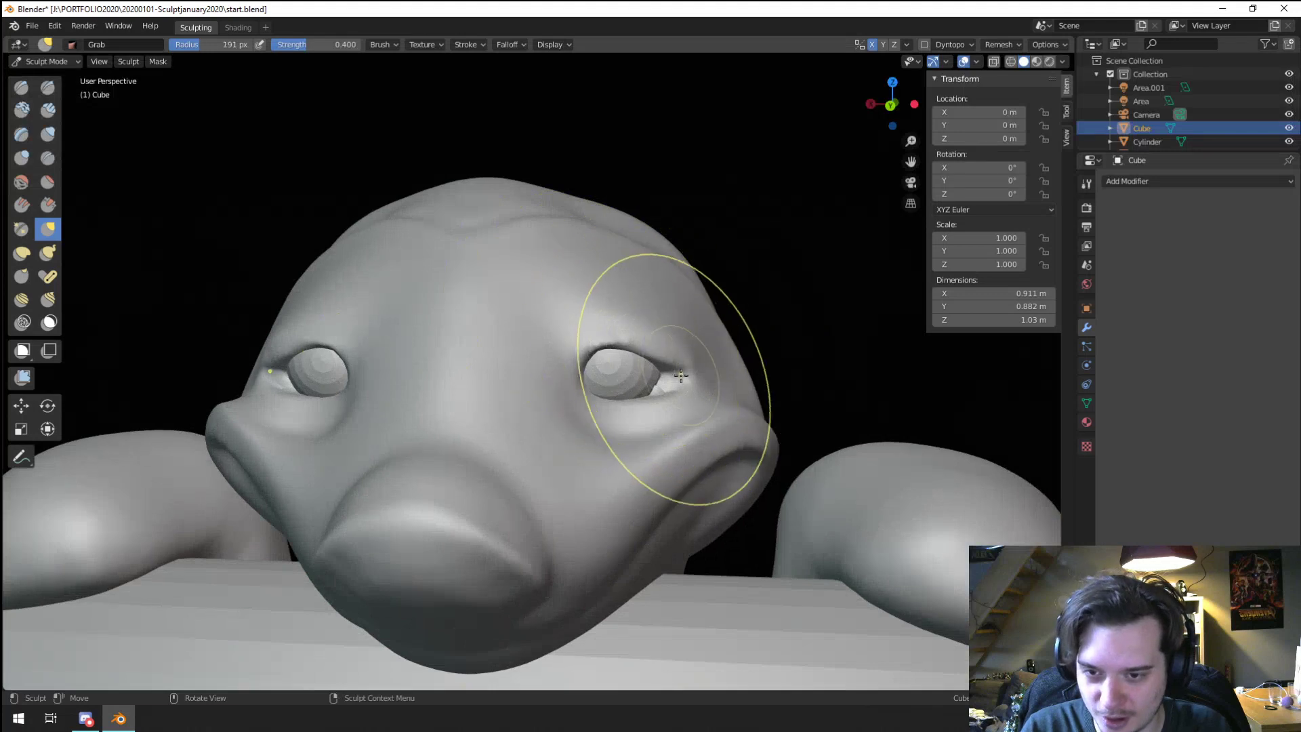
key("f")
left_click(752, 407)
mouse_move(752, 406)
middle_mouse_down()
mouse_move(498, 404)
mouse_move(617, 393)
mouse_move(485, 355)
mouse_move(438, 387)
mouse_move(616, 327)
mouse_move(532, 392)
mouse_move(579, 384)
mouse_move(392, 441)
mouse_move(562, 375)
mouse_move(499, 357)
middle_mouse_up()
Step: Close the eyelids around the eyeballs and round the eye openings with the Grab brush, enlarging its radius to 282 px
key("f")
key("f")
left_click(438, 388)
left_click(488, 358)
scroll(579, 384, "down", 3)
scroll(568, 303, "up", 3)
mouse_move(568, 303)
middle_mouse_down()
mouse_move(445, 389)
mouse_move(325, 298)
mouse_move(204, 232)
middle_mouse_up()
key("f")
left_click(477, 365)
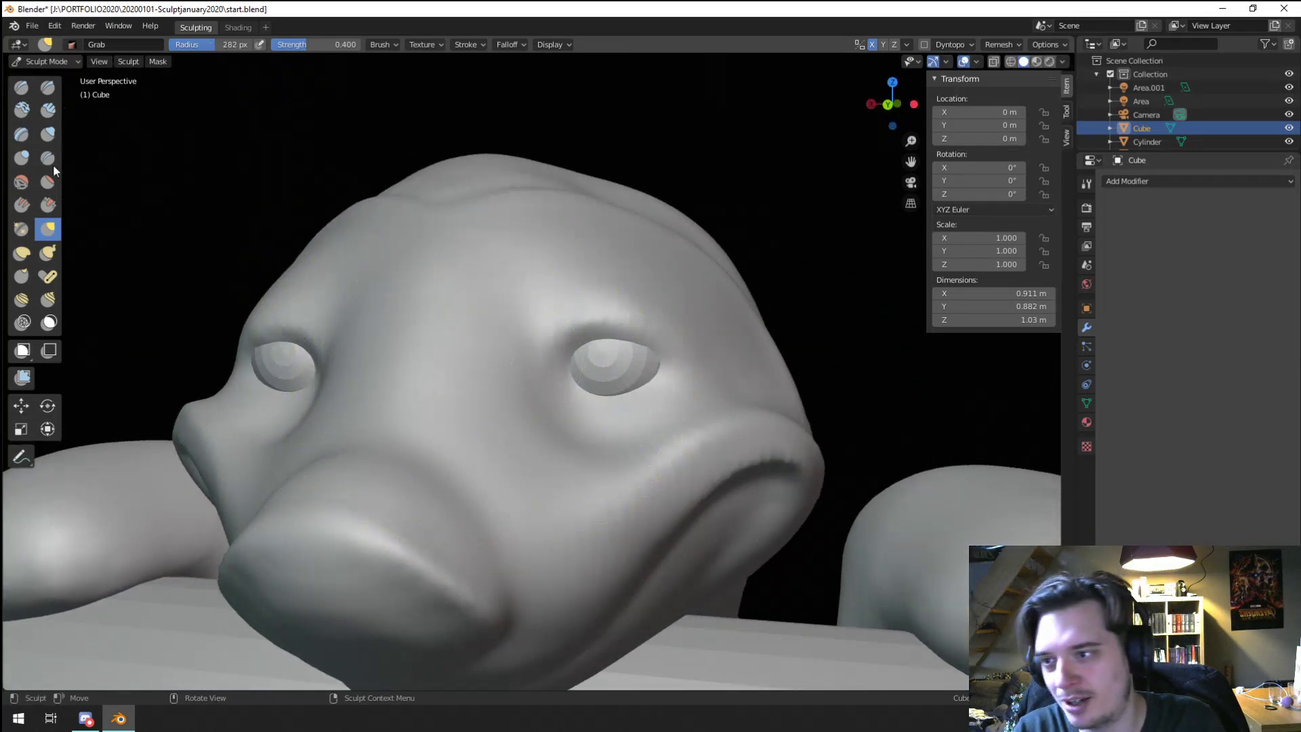
Step: Define a crease along the upper eyelids with the Crease brush at a 60 px radius
left_click(47, 158)
key("f")
left_click(592, 341)
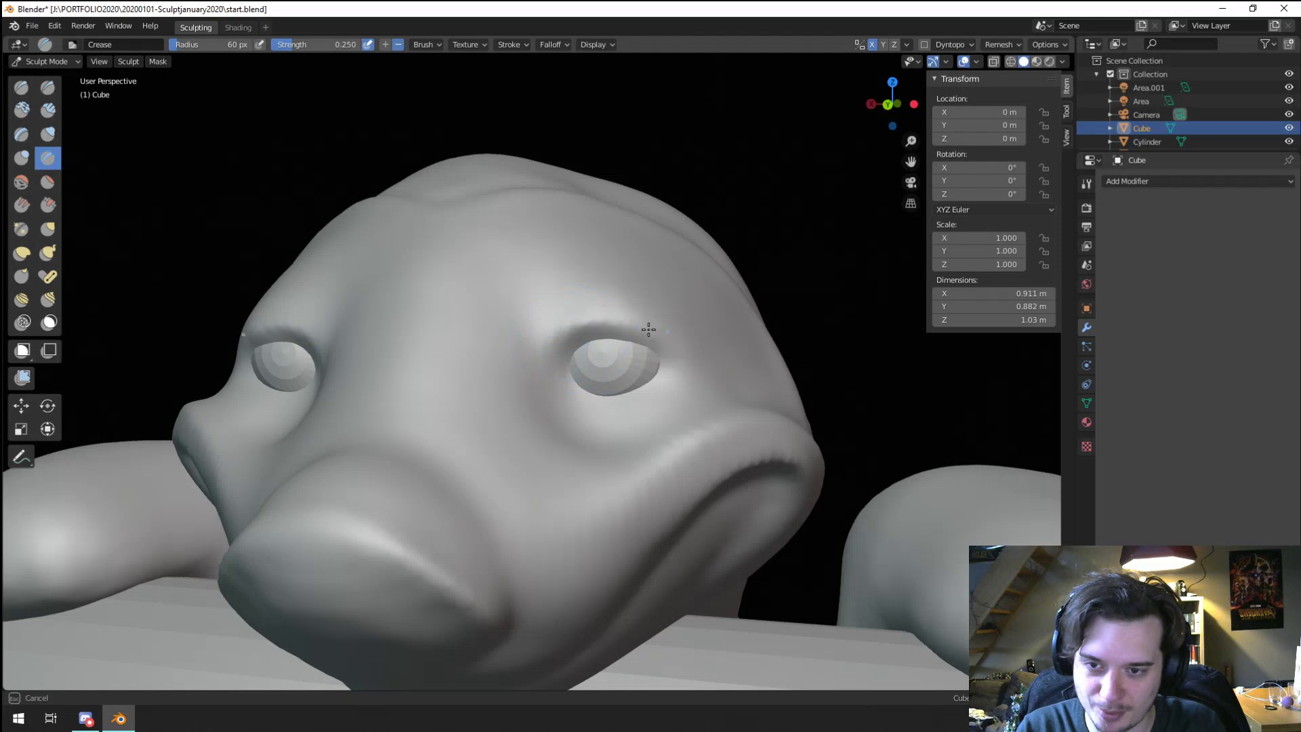
Step: Adjust the eyelids from the side and front with the Grab brush, reducing its radius from 289 to 210 px
scroll(685, 391, "down", 4)
middle_click_drag(548, 429, 475, 407)
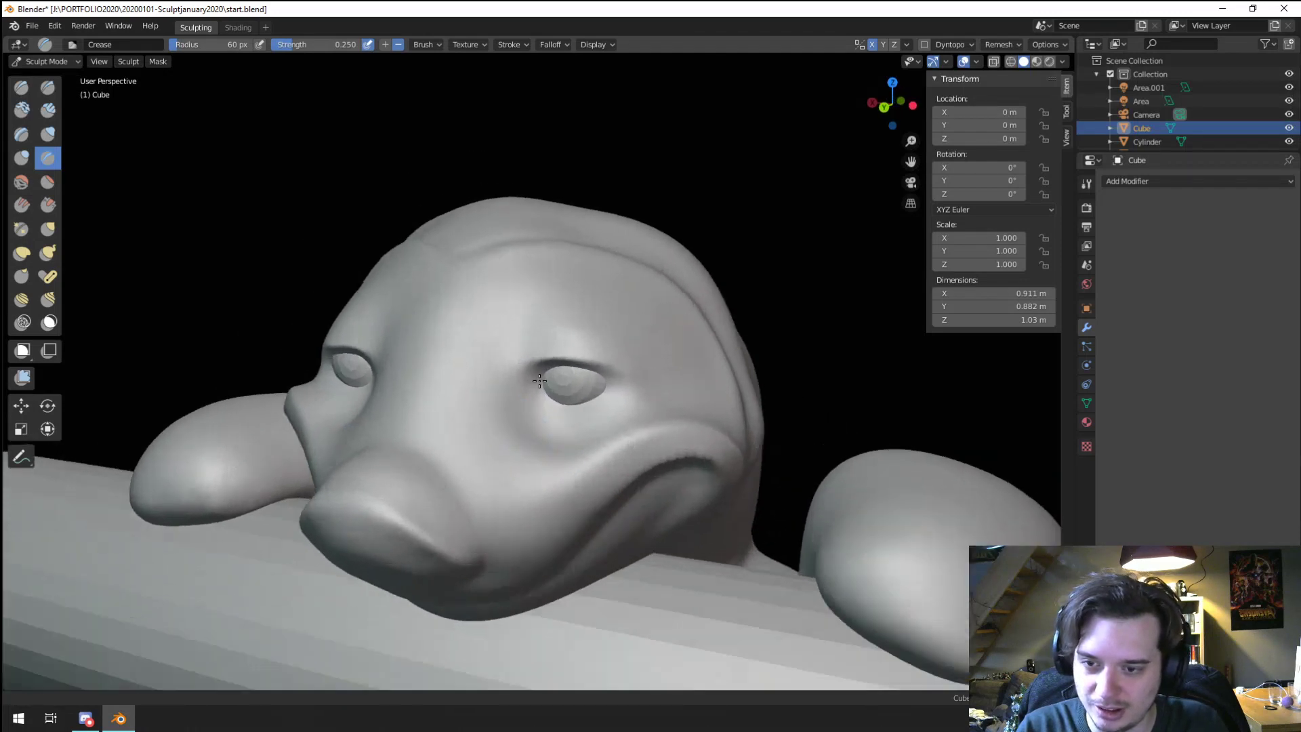
scroll(415, 369, "up", 6)
key("g")
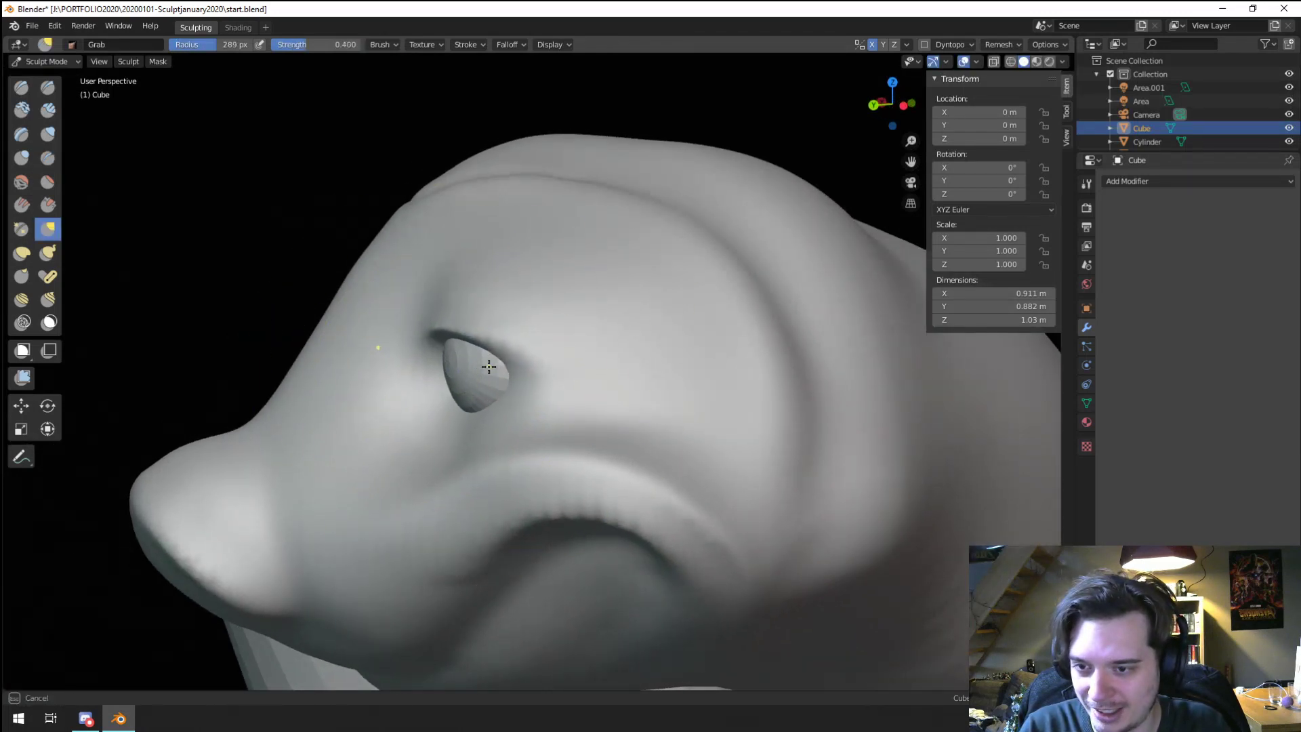
left_click(655, 363)
mouse_move(655, 363)
middle_mouse_down()
mouse_move(583, 332)
mouse_move(594, 326)
middle_mouse_up()
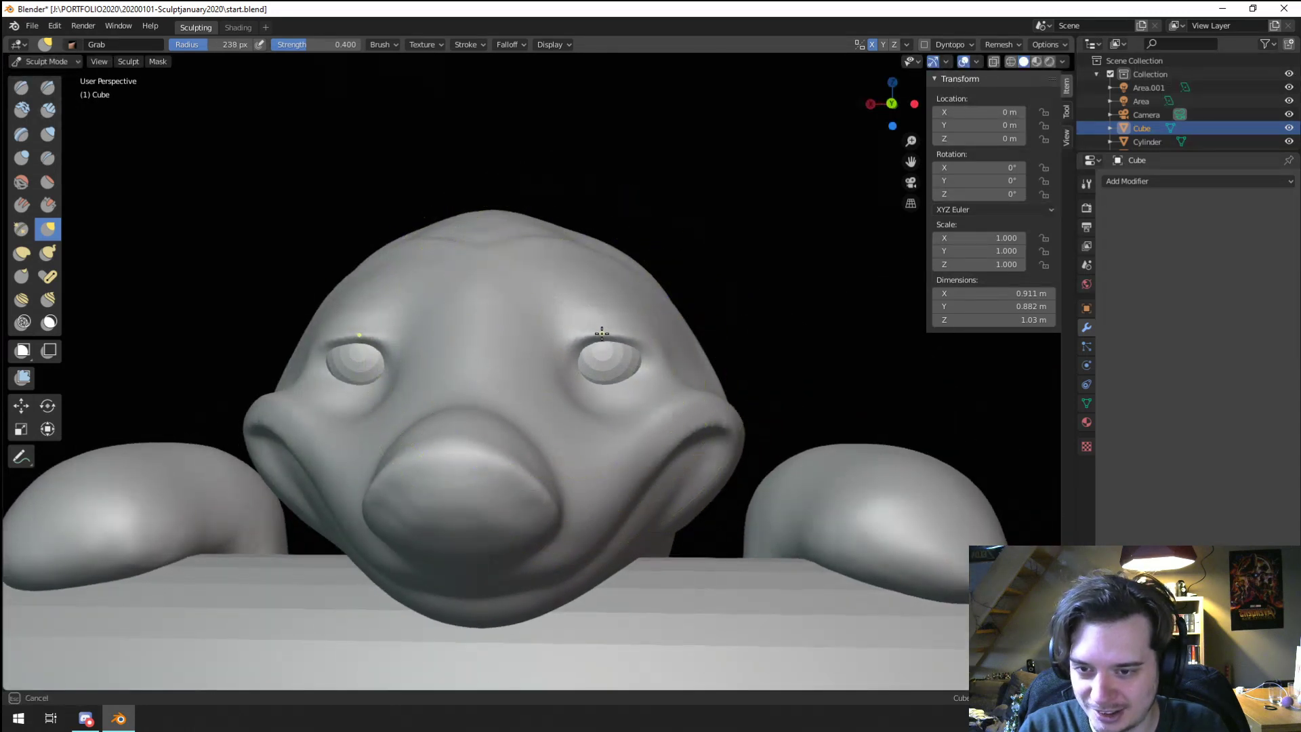
scroll(582, 276, "down", 1)
mouse_move(581, 277)
middle_mouse_down()
mouse_move(499, 430)
mouse_move(522, 377)
middle_mouse_up()
scroll(522, 378, "up", 2)
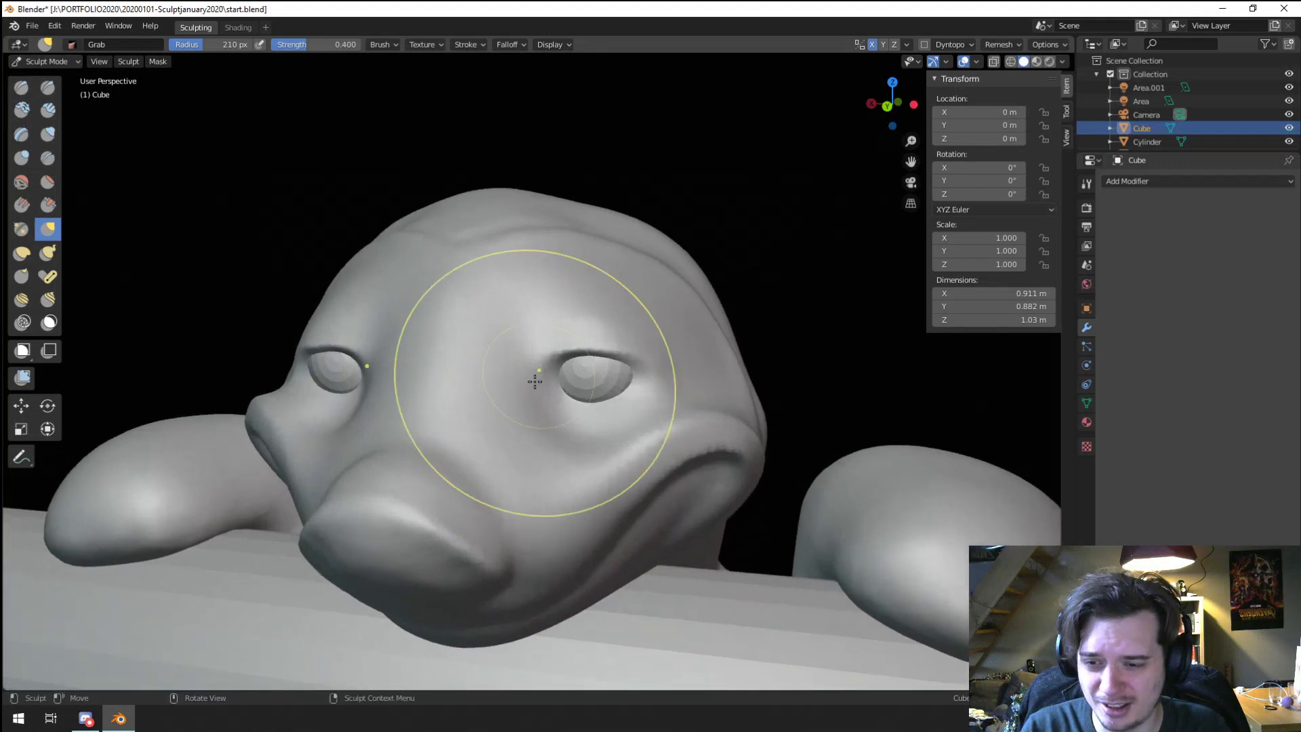
Step: Refine the nose and mouth area with the Grab brush at a 118 px radius, checking the face from several angles
key("f")
left_click(496, 439)
scroll(468, 451, "down", 2)
mouse_move(457, 456)
middle_mouse_down()
mouse_move(503, 416)
mouse_move(387, 430)
mouse_move(508, 399)
mouse_move(524, 454)
mouse_move(369, 523)
mouse_move(474, 500)
mouse_move(427, 494)
mouse_move(414, 426)
mouse_move(404, 433)
mouse_move(486, 416)
mouse_move(390, 422)
middle_mouse_up()
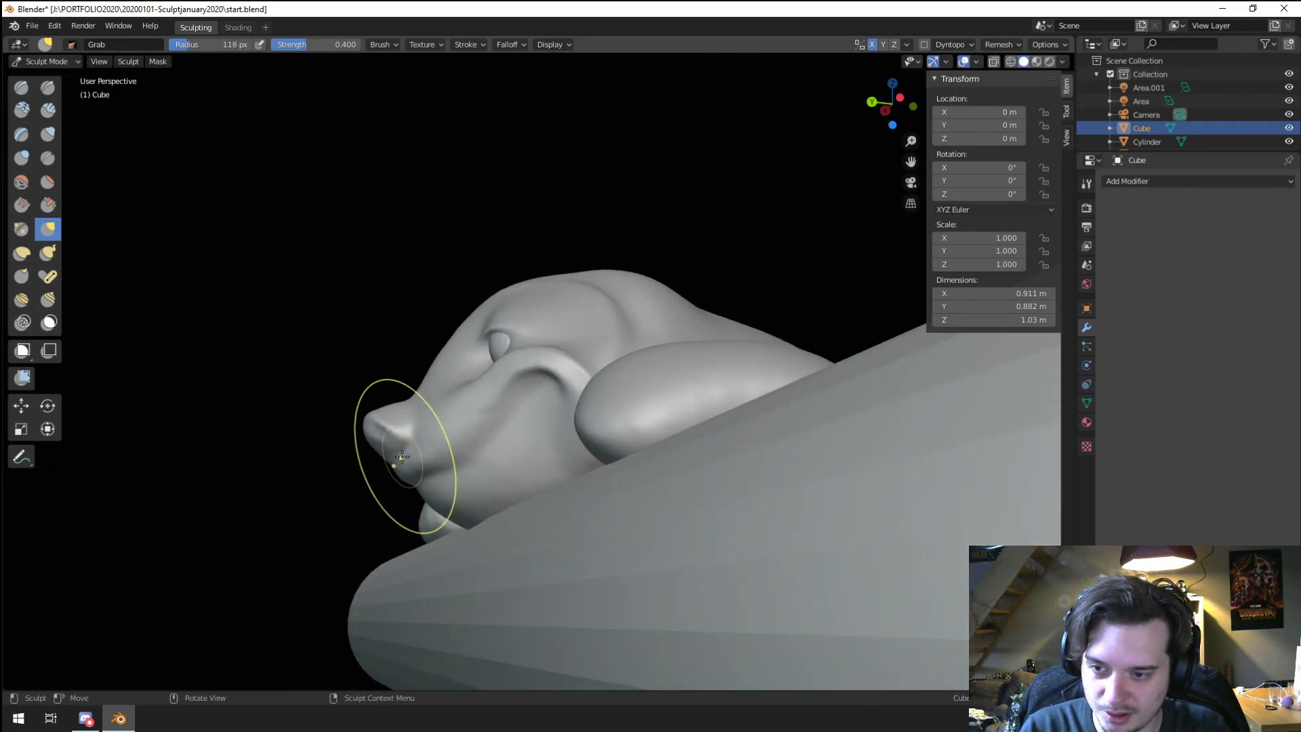
mouse_move(440, 414)
middle_mouse_down()
mouse_move(568, 417)
mouse_move(535, 418)
middle_mouse_up()
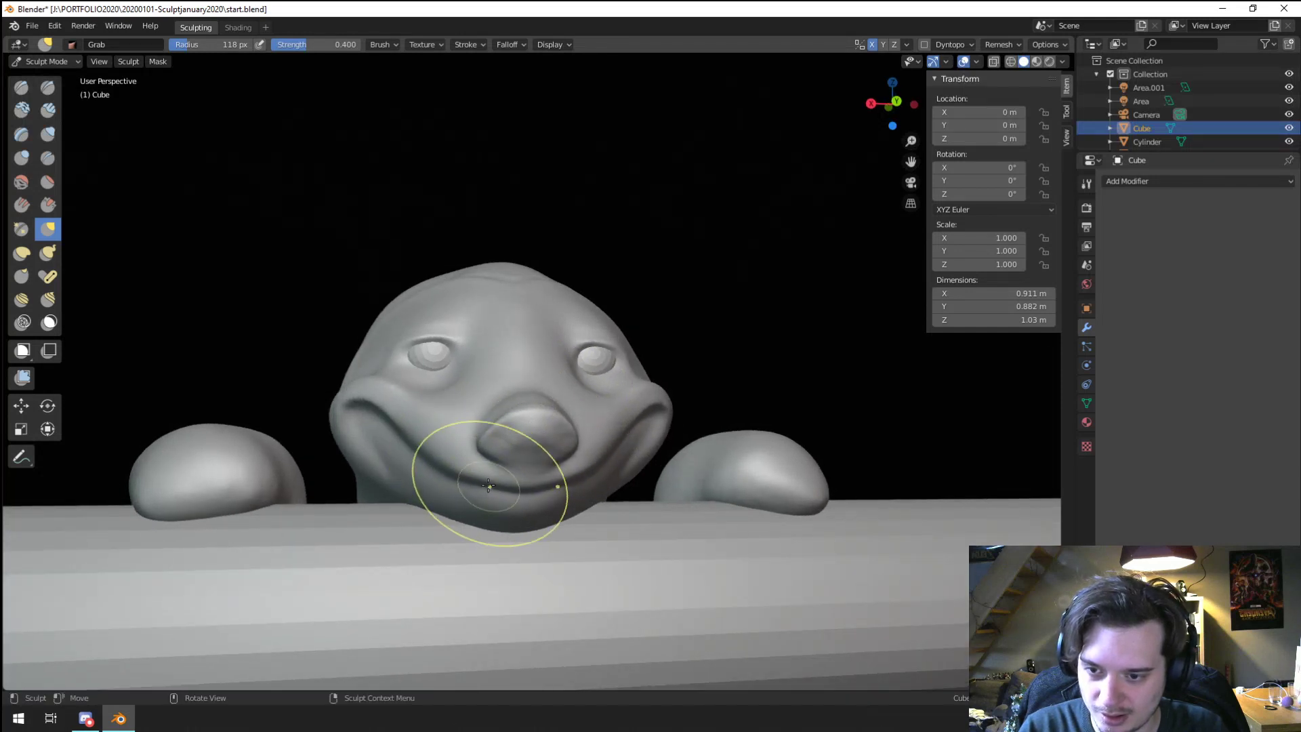
middle_click_drag(567, 479, 469, 476)
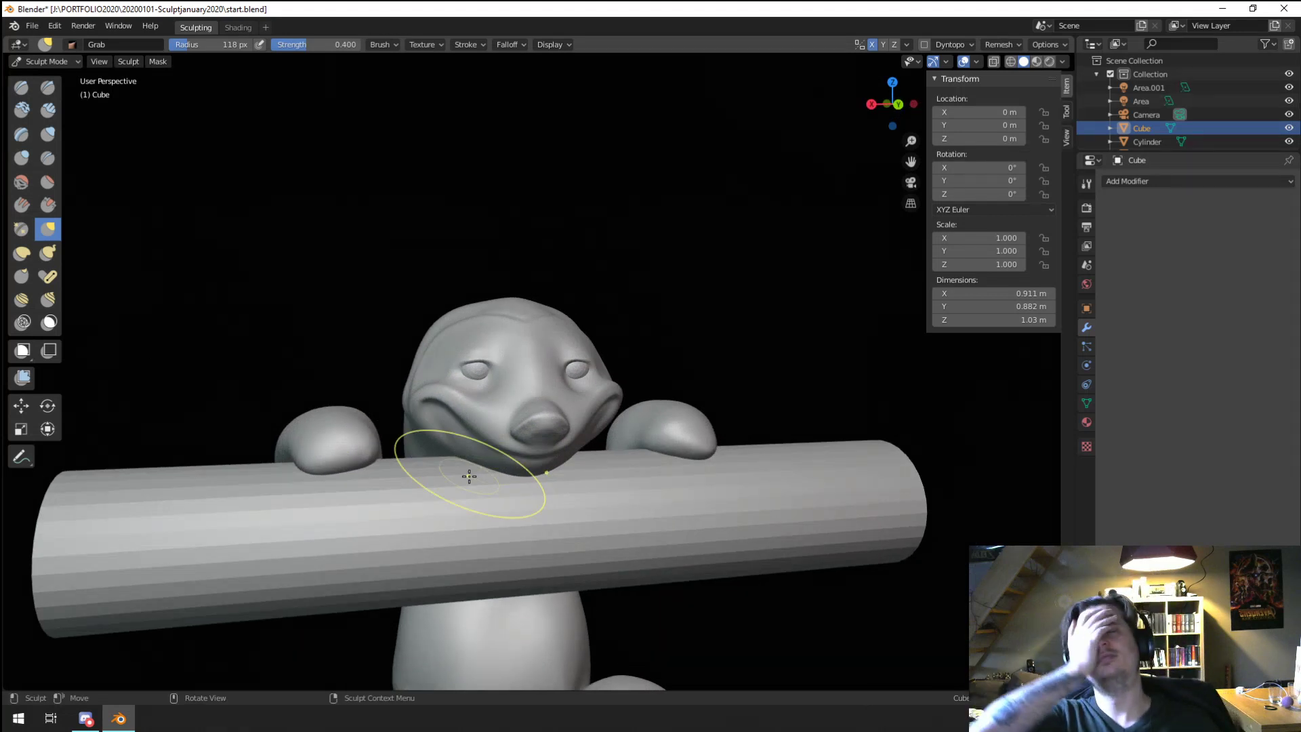
scroll(514, 474, "up", 3)
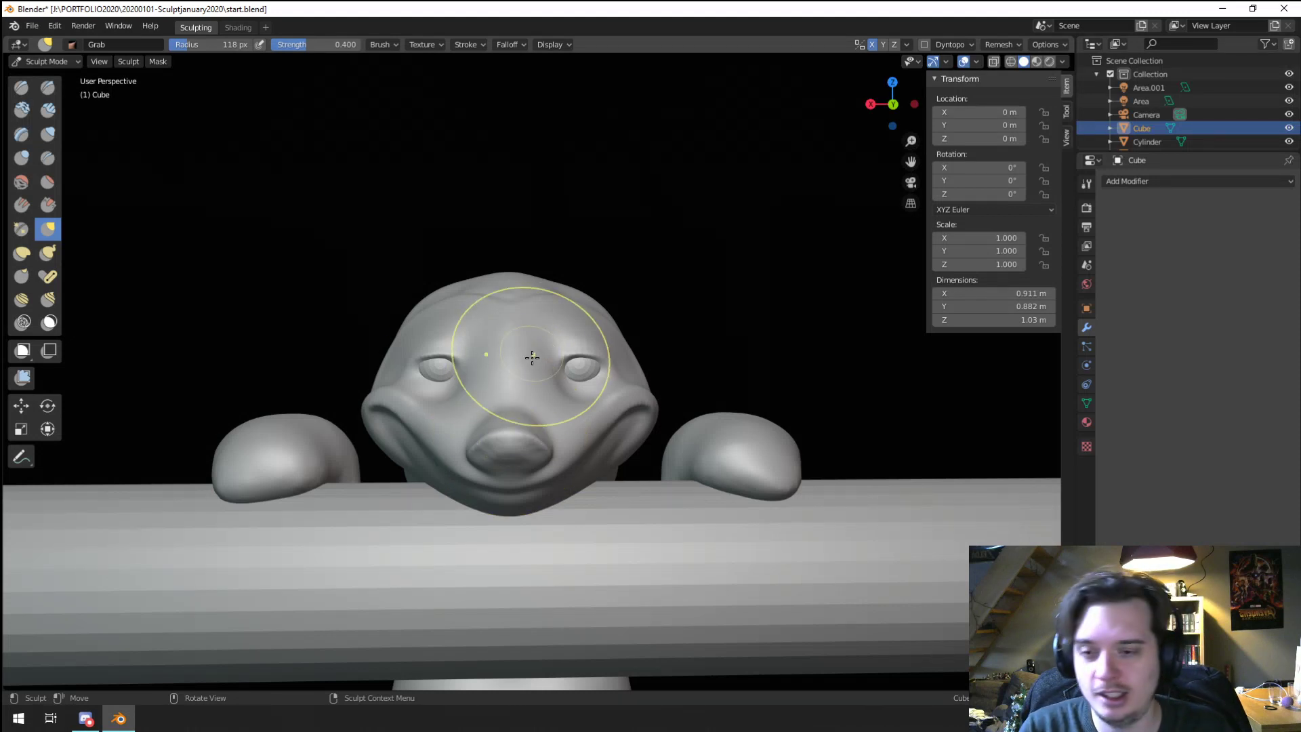
Step: Deepen the mouth line from the front of the snout to the cheek with the Crease brush at 85 px and 40 px radii
mouse_move(535, 349)
middle_mouse_down()
mouse_move(447, 420)
mouse_move(450, 380)
mouse_move(208, 276)
middle_mouse_up()
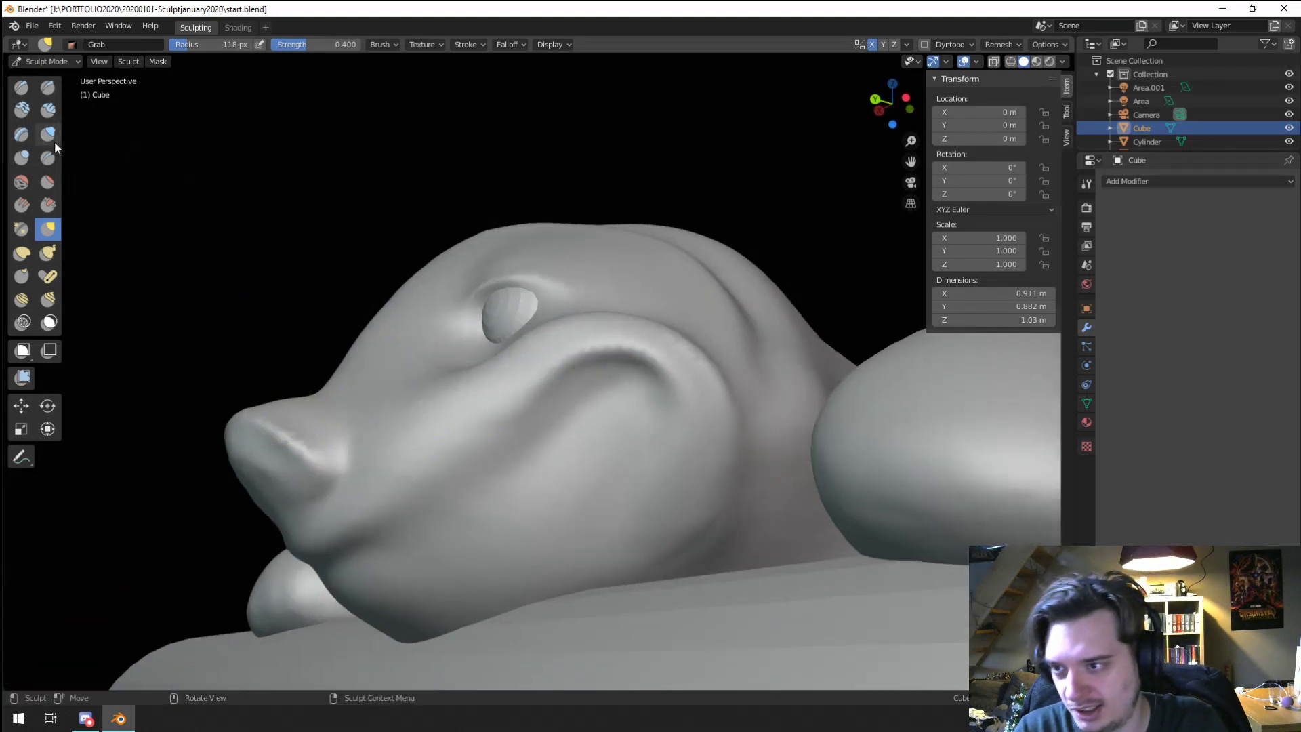
left_click(47, 158)
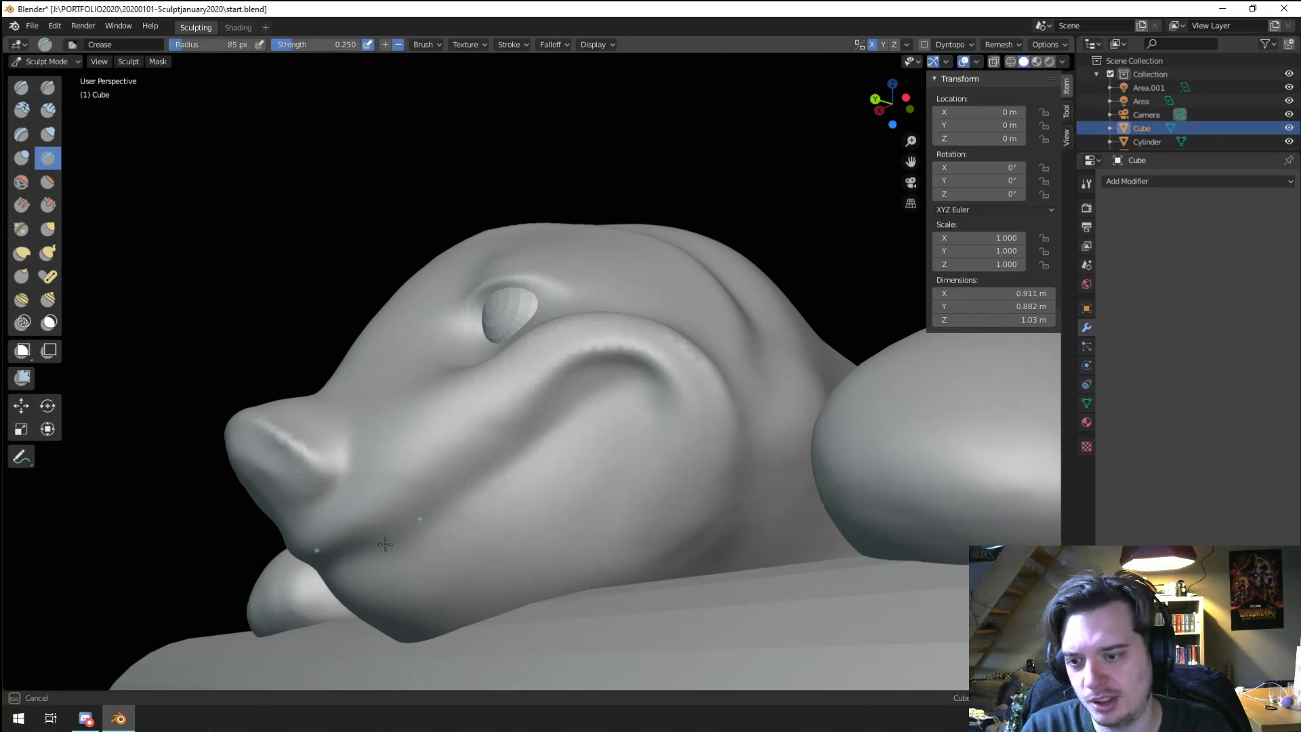
middle_click_drag(547, 377, 397, 456)
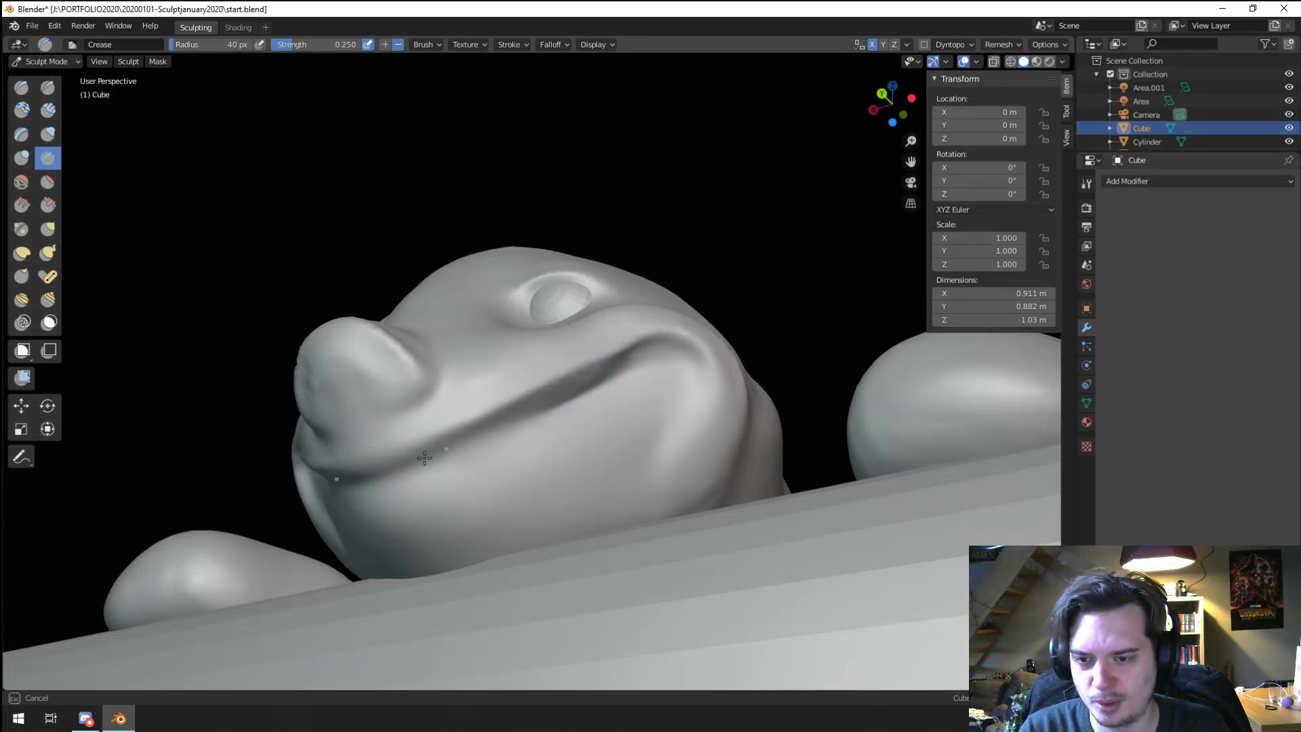
mouse_move(452, 480)
middle_mouse_down()
mouse_move(464, 508)
mouse_move(546, 465)
mouse_move(474, 488)
middle_mouse_up()
Step: Reshape the upper lip beneath the nose with the Grab brush at a 95 px radius
key("g")
scroll(474, 488, "up", 2)
key("f")
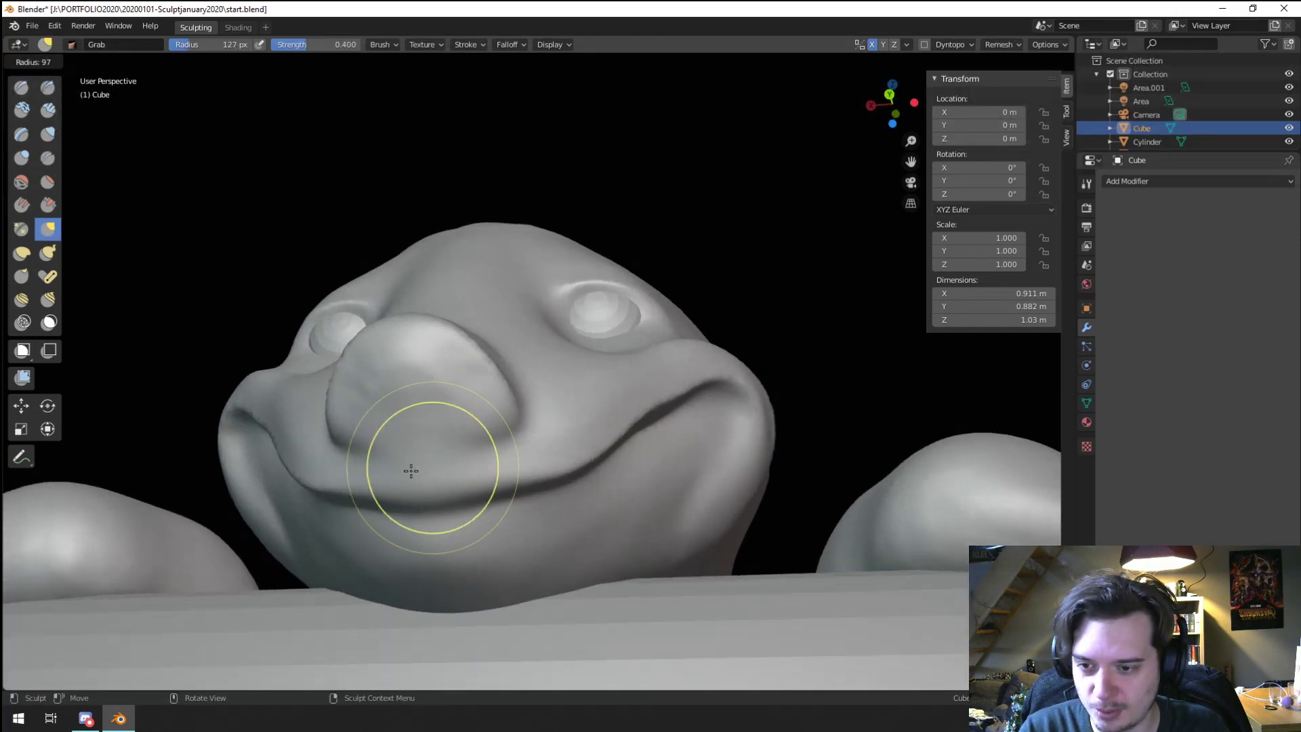
left_click(409, 470)
left_click_drag(358, 489, 355, 493)
scroll(426, 488, "down", 2)
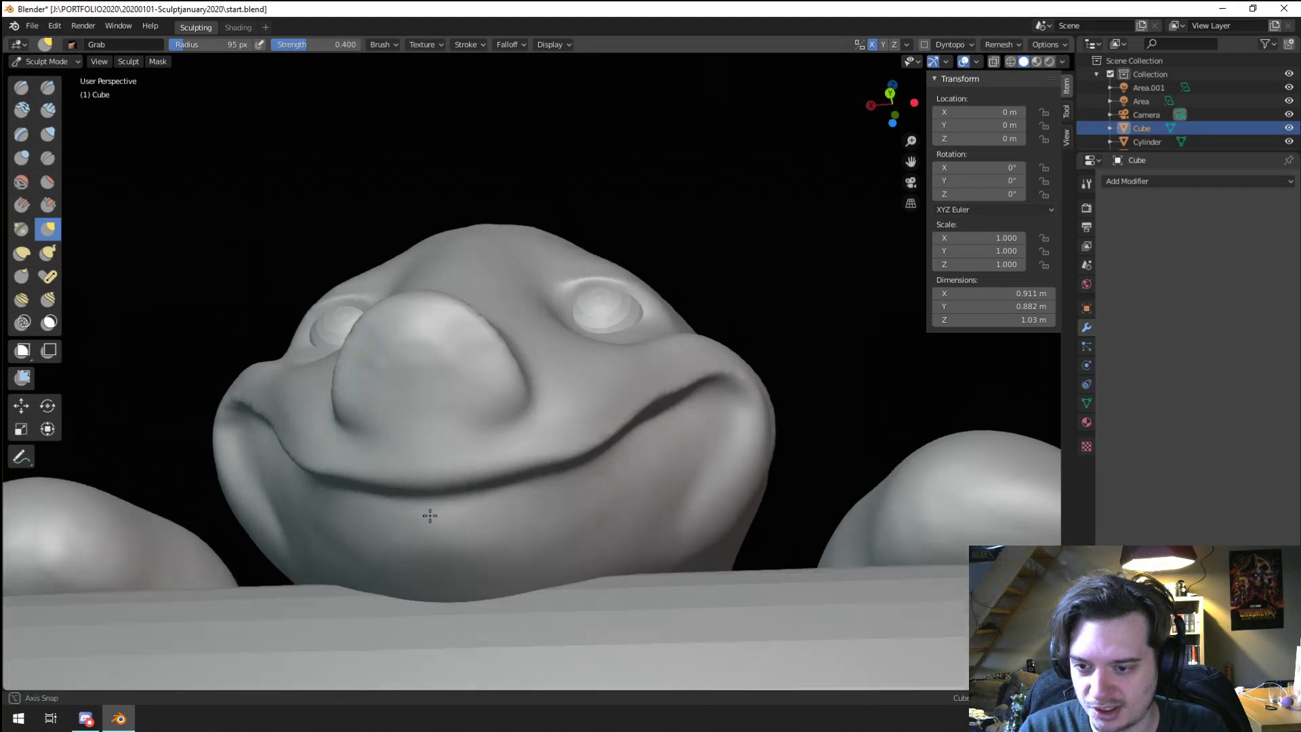
Step: Adjust the curve of the mouth and lower snout with the Grab brush at 140 px and 180 px radii
mouse_move(429, 517)
middle_mouse_down()
mouse_move(380, 559)
mouse_move(474, 498)
mouse_move(450, 495)
middle_mouse_up()
scroll(477, 492, "up", 1)
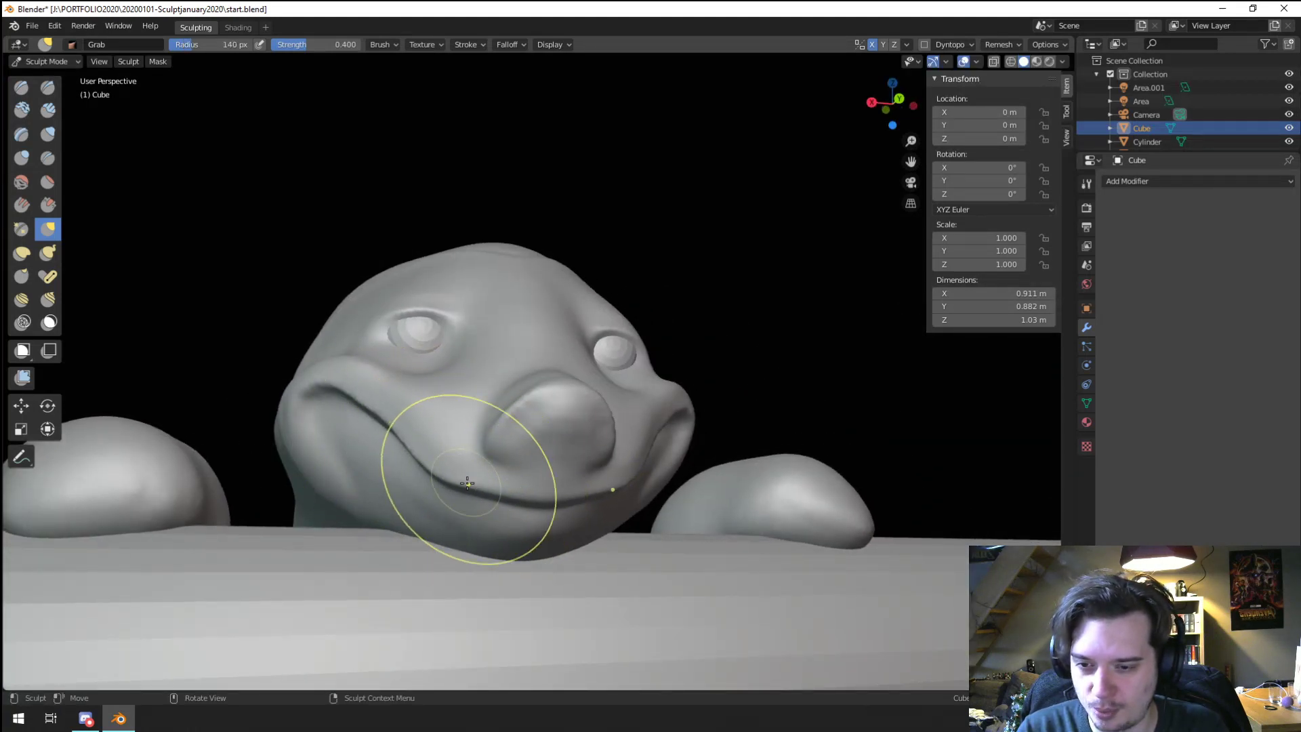
mouse_move(436, 496)
middle_mouse_down()
mouse_move(343, 420)
mouse_move(246, 473)
mouse_move(248, 461)
middle_mouse_up()
key("f")
left_click(421, 494)
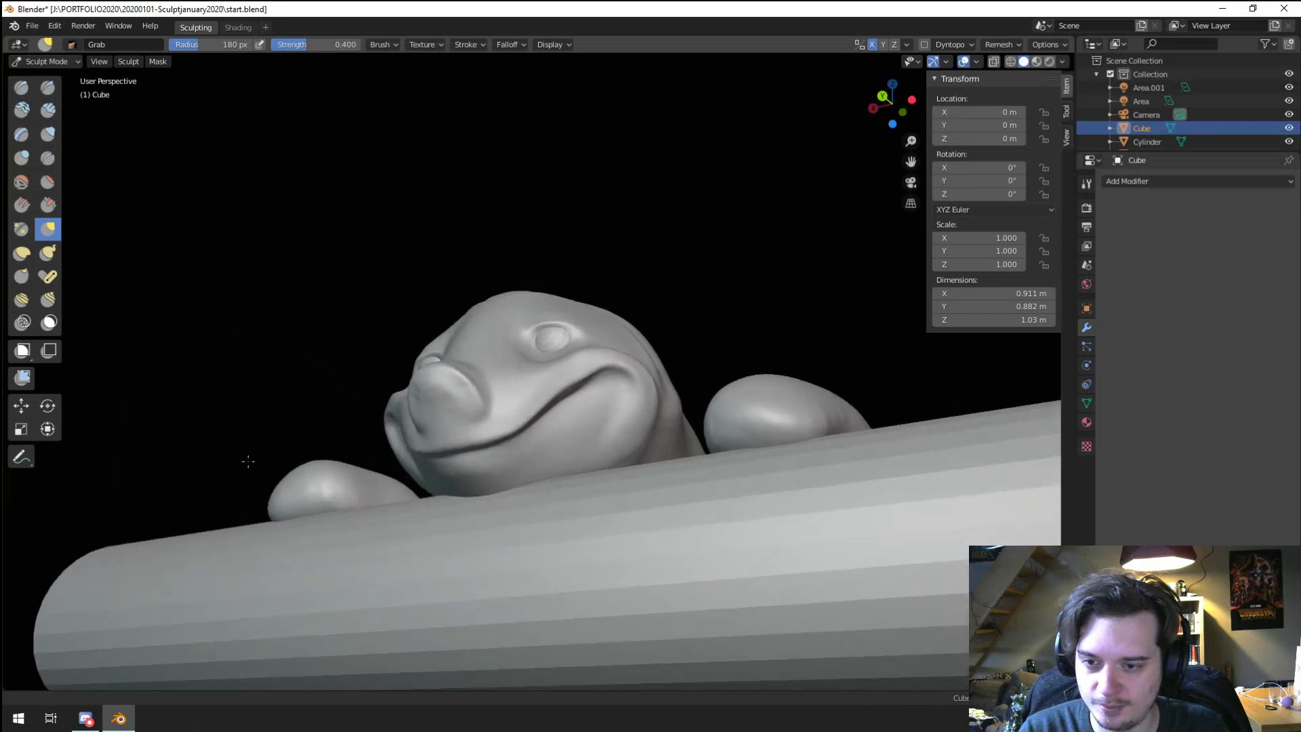
Step: Build up a lower lip along the mouth line with the Blob brush at a 56 px radius
scroll(185, 349, "up", 4)
left_click(21, 158)
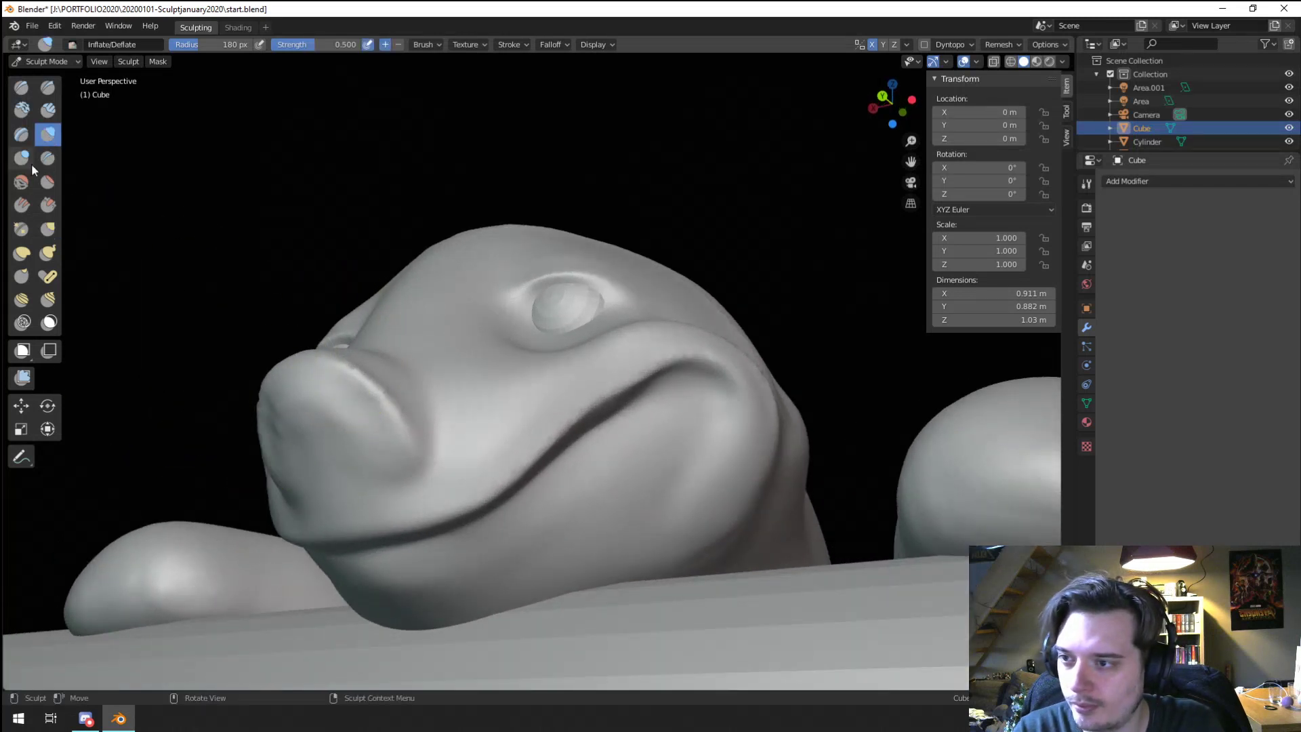
left_click(350, 364)
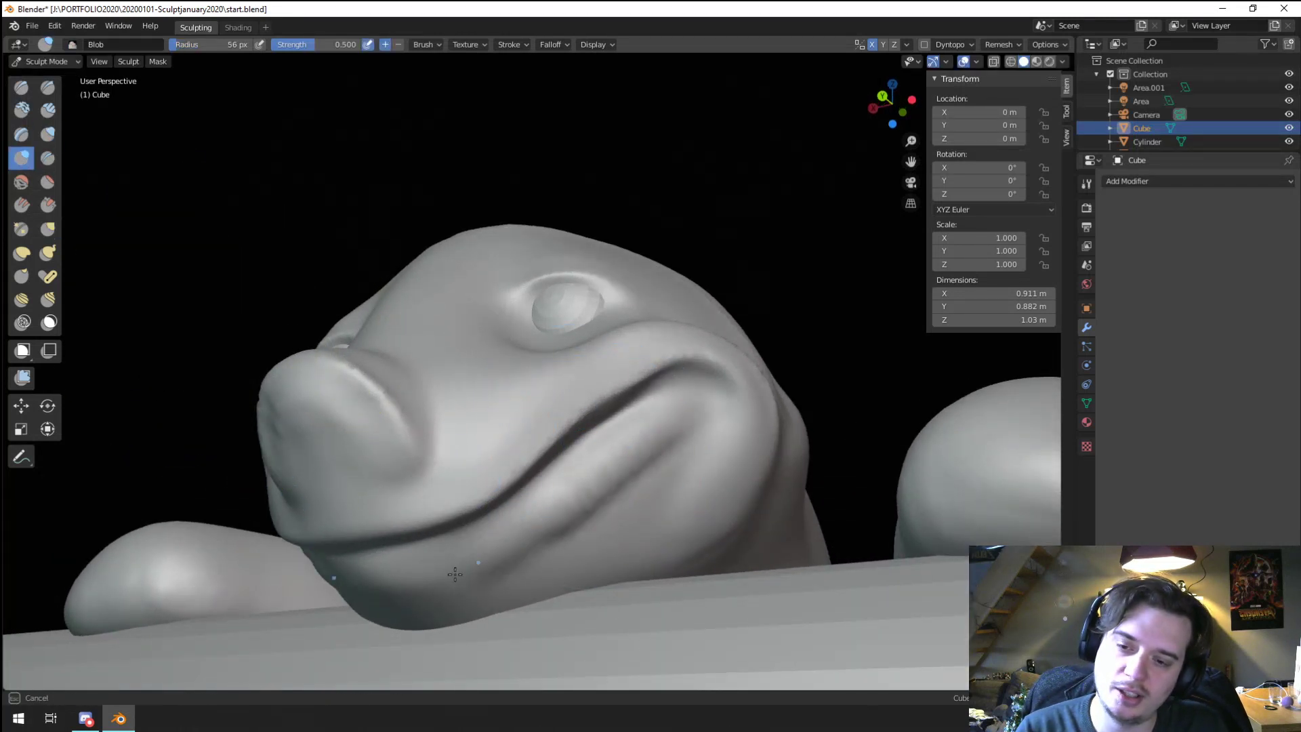
middle_click_drag(653, 422, 453, 526)
Step: Carve the area under the lower lip with the inverted Blob brush, and set the brush radius to 92 px
middle_click_drag(542, 467, 407, 457)
middle_click_drag(533, 459, 489, 532)
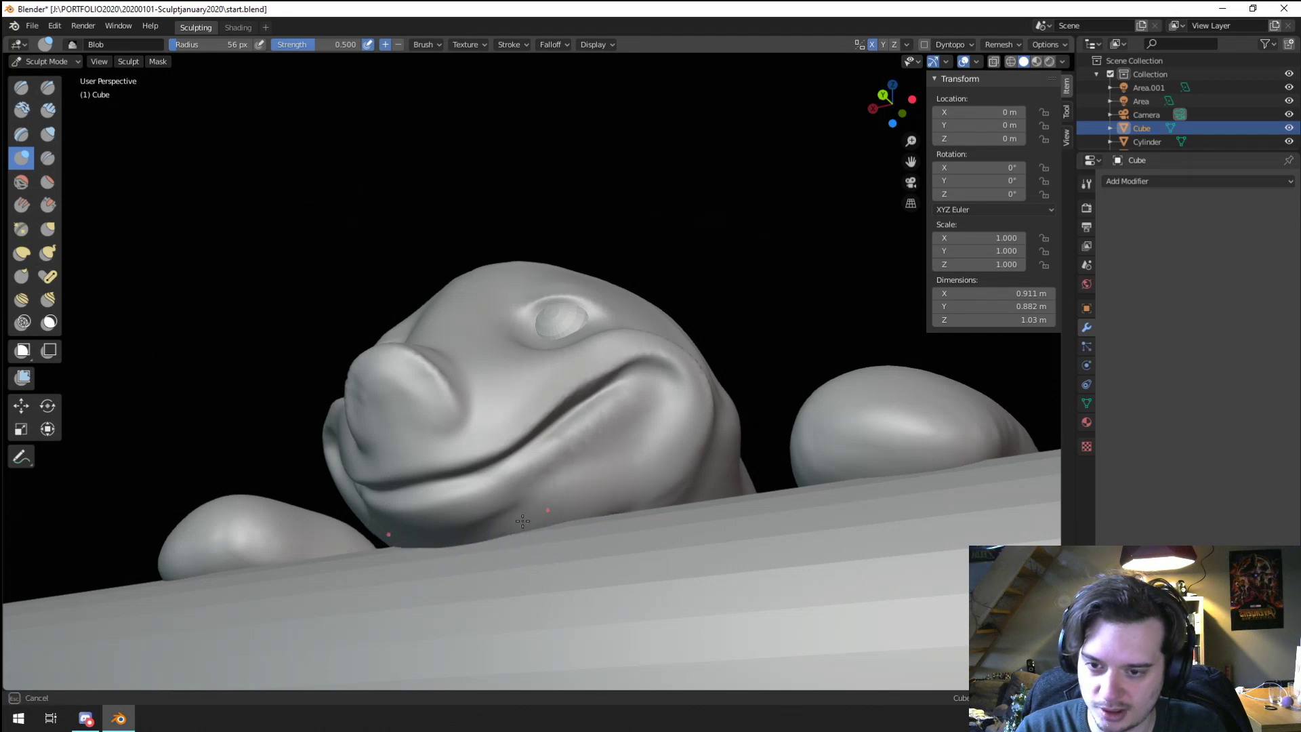
left_click(637, 462)
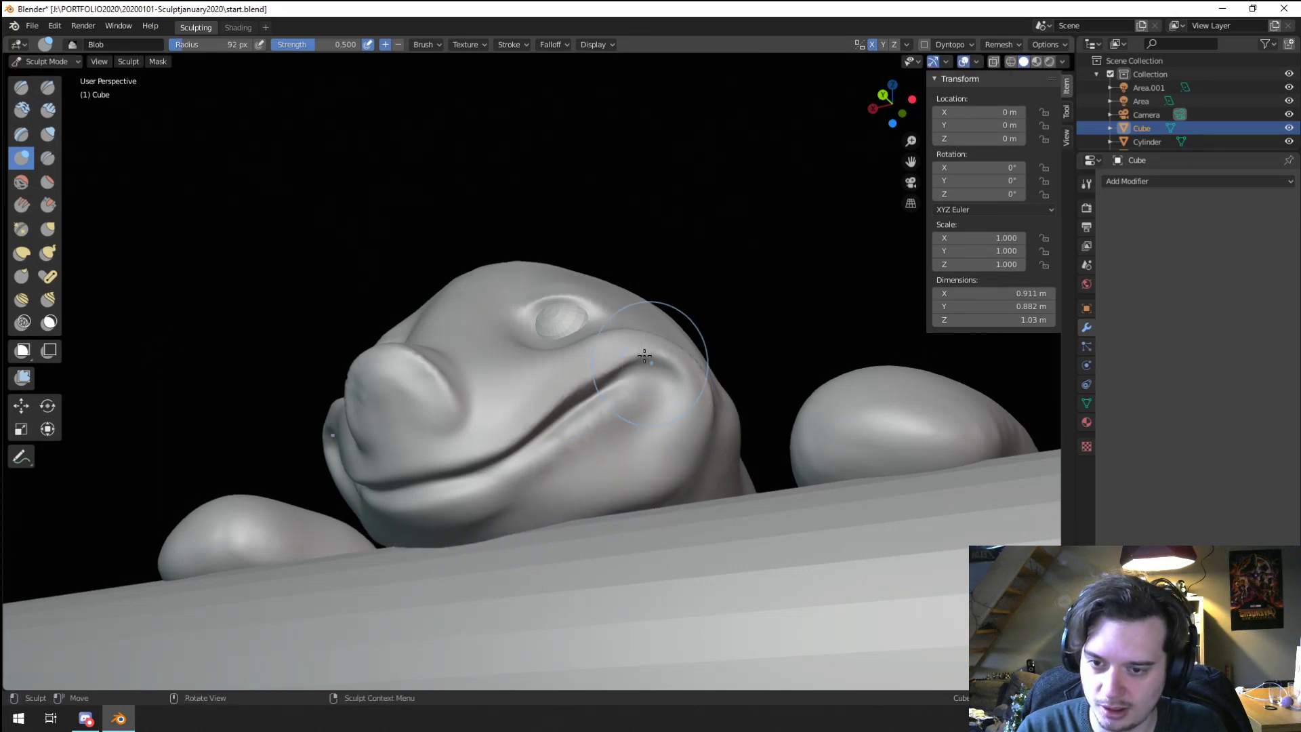
Step: Build up the neck and upper back behind the head with the Clay Strips brush at 57 to 71 px radii
mouse_move(644, 357)
middle_mouse_down()
mouse_move(528, 511)
mouse_move(459, 526)
mouse_move(537, 523)
mouse_move(529, 471)
mouse_move(680, 453)
mouse_move(271, 237)
middle_mouse_up()
left_click(48, 110)
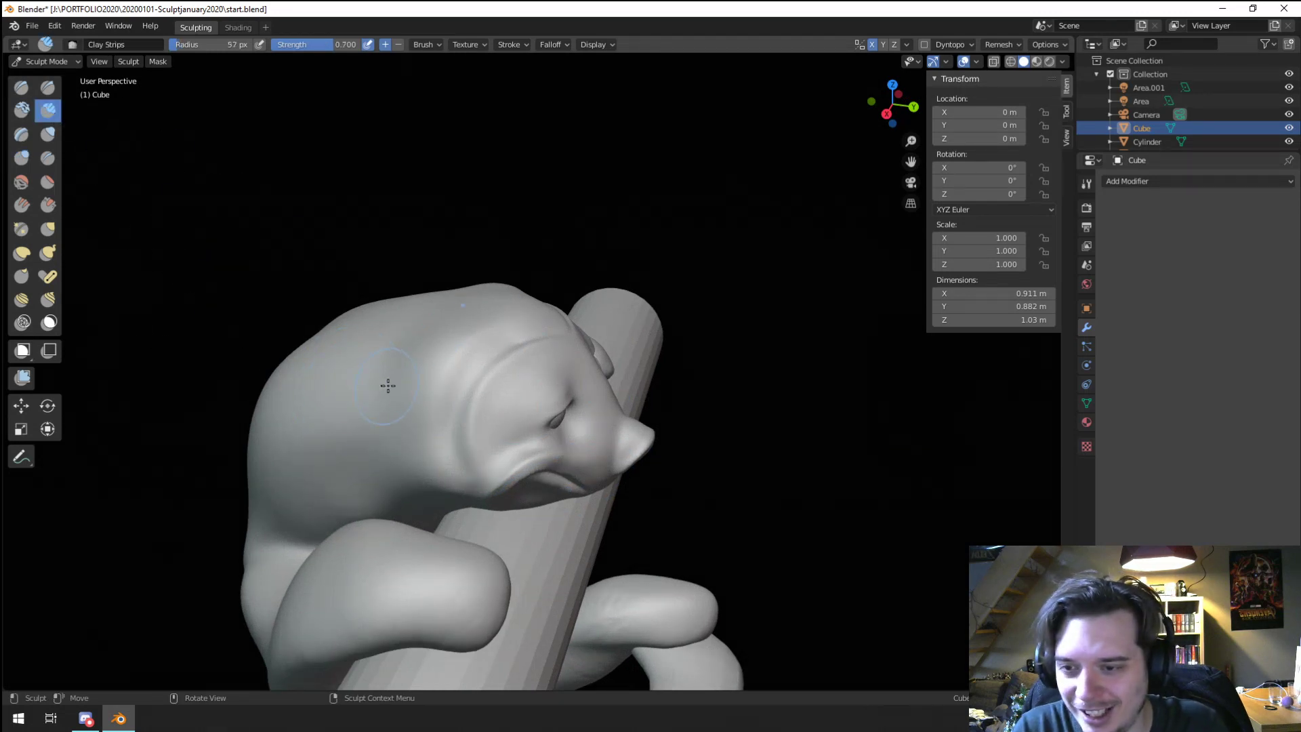
mouse_move(418, 320)
left_mouse_down()
mouse_move(389, 406)
mouse_move(393, 346)
mouse_move(332, 434)
mouse_move(285, 334)
mouse_move(279, 407)
left_mouse_up()
mouse_move(279, 406)
middle_mouse_down()
mouse_move(271, 353)
mouse_move(229, 340)
mouse_move(319, 354)
middle_mouse_up()
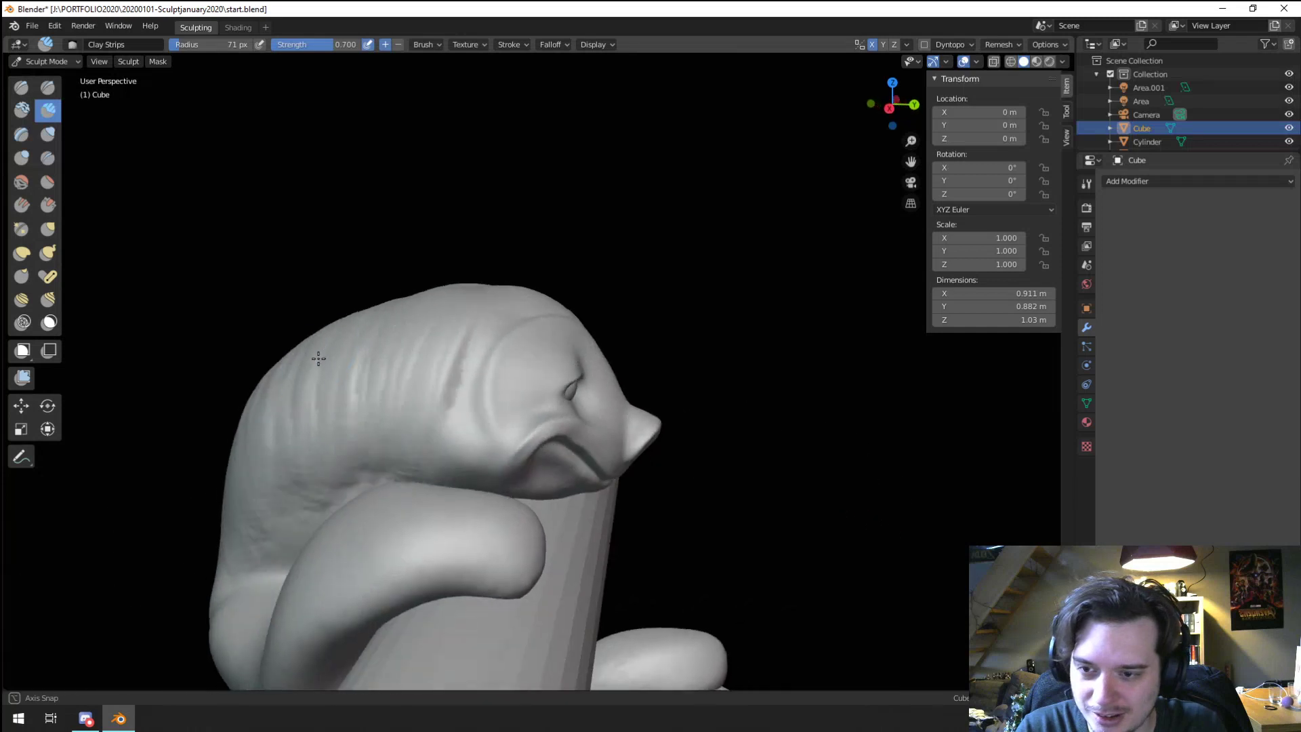
mouse_move(412, 324)
left_mouse_down()
mouse_move(450, 311)
mouse_move(424, 283)
left_mouse_up()
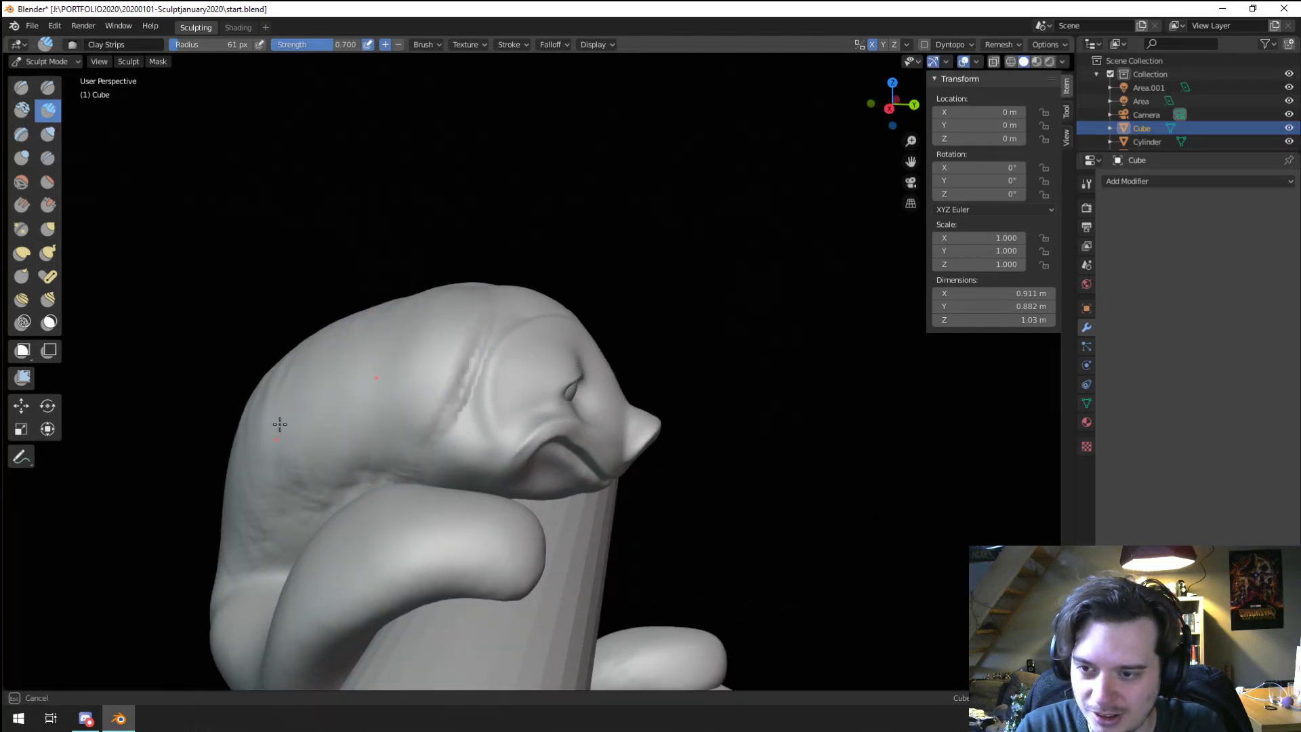
Step: Sculpt the side of the neck and shoulder with the Clay Strips brush at a 111 px radius, and set the radius to 82 px
mouse_move(315, 380)
middle_mouse_down()
mouse_move(380, 407)
mouse_move(369, 388)
middle_mouse_up()
key("f")
left_click(400, 349)
left_click_drag(405, 321, 384, 342)
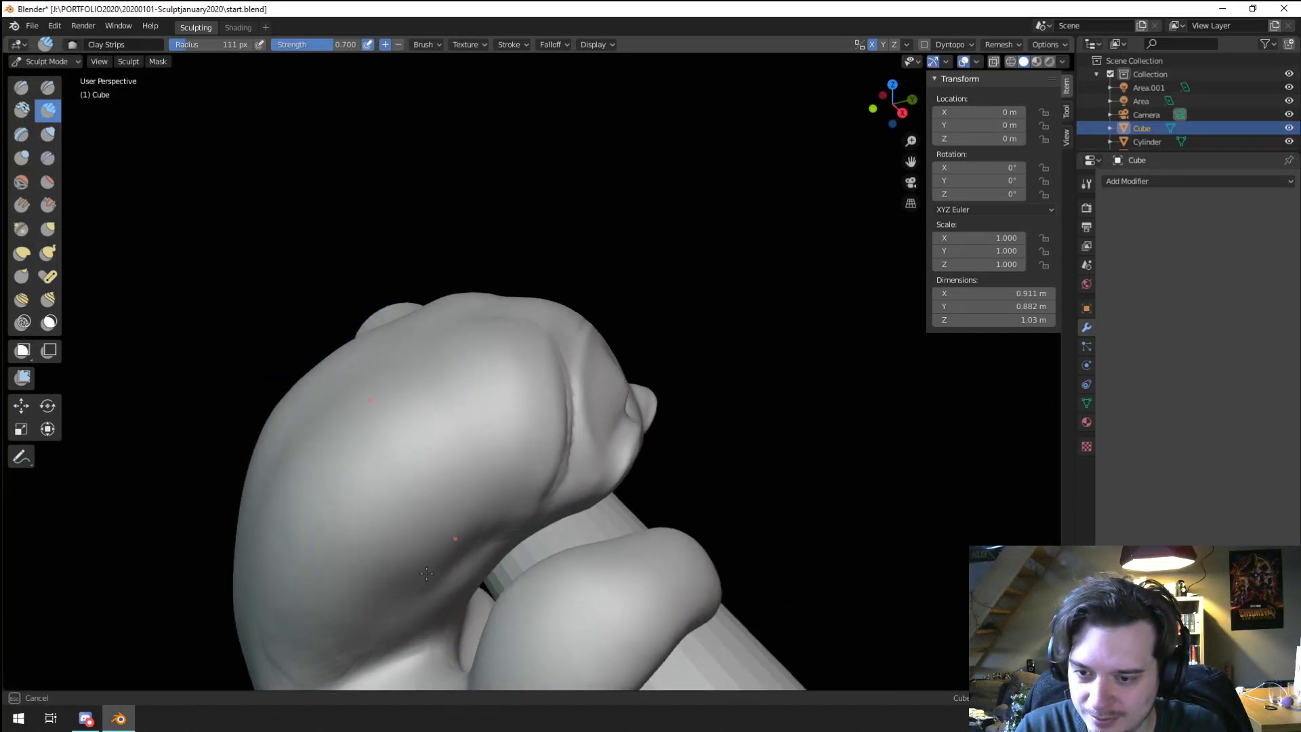
left_click_drag(426, 573, 458, 567)
mouse_move(461, 552)
middle_mouse_down()
mouse_move(421, 445)
mouse_move(290, 406)
mouse_move(299, 364)
middle_mouse_up()
key("f")
left_click(329, 415)
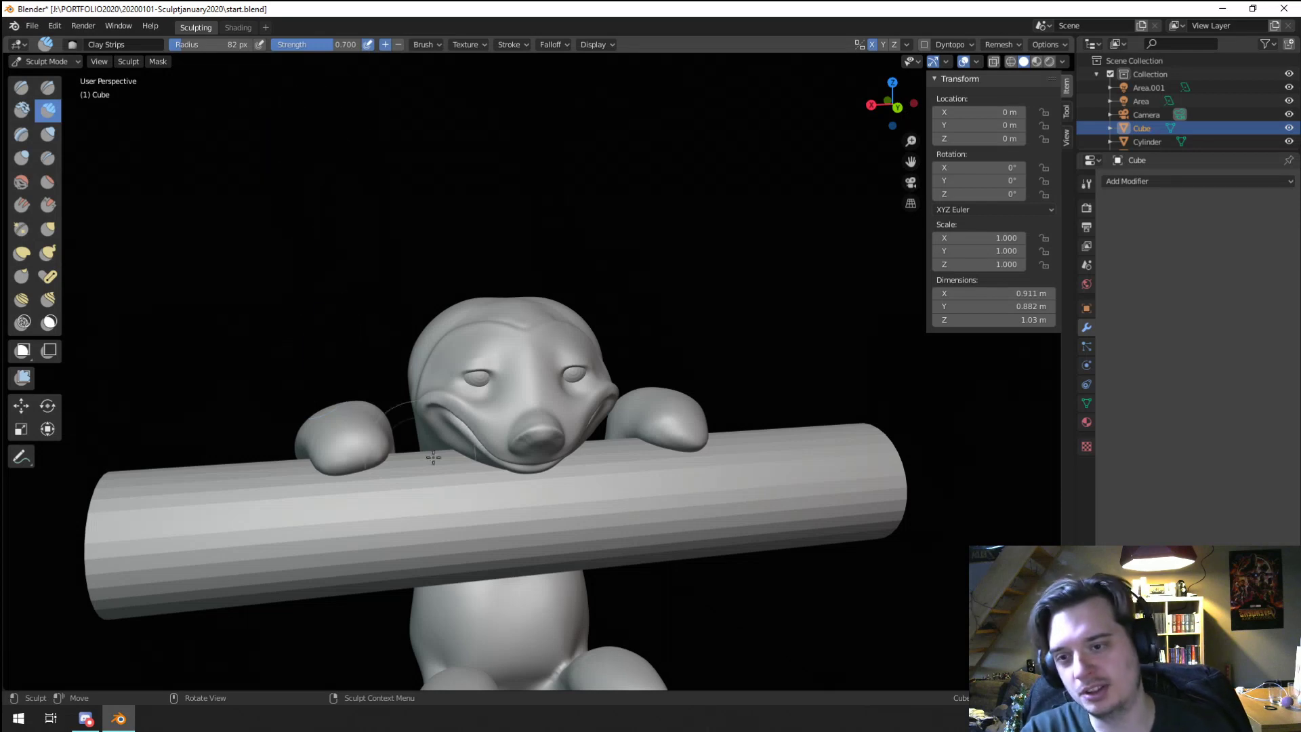
Step: Flatten the forehead above the eyes with the Scrape/Peaks brush at a 95 px radius
middle_click_drag(433, 457, 60, 133)
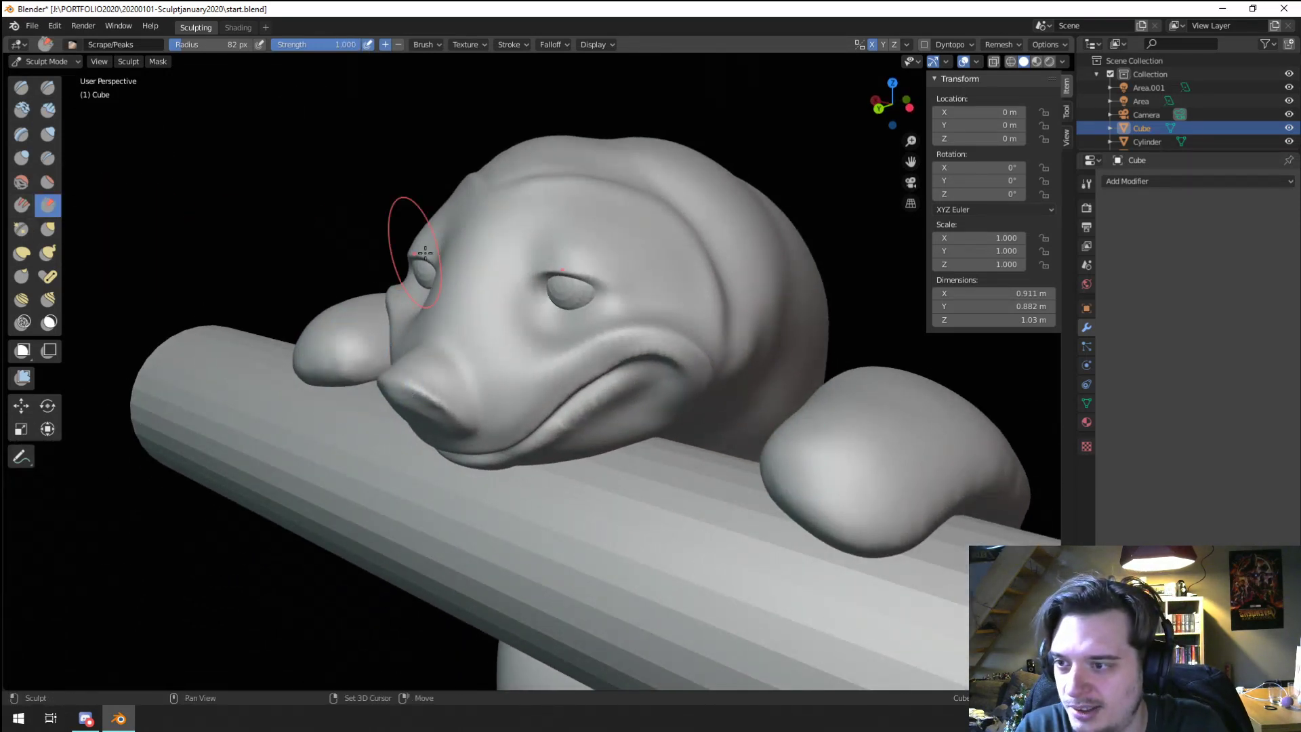
middle_click_drag(425, 252, 292, 339)
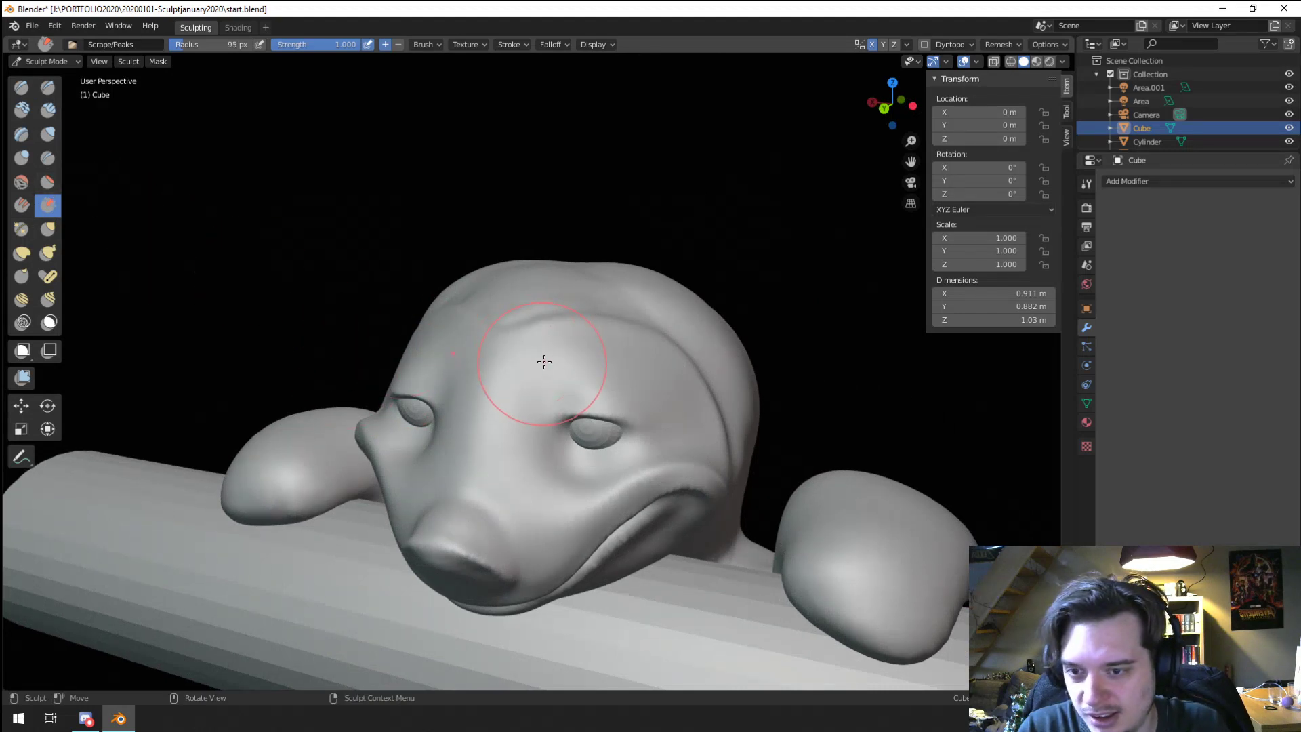
mouse_move(674, 427)
middle_mouse_down()
mouse_move(474, 346)
mouse_move(537, 357)
mouse_move(646, 342)
mouse_move(685, 302)
mouse_move(595, 298)
mouse_move(559, 328)
middle_mouse_up()
Step: Adjust the shape around the eye with the Grab brush at a 159 px radius
key("g")
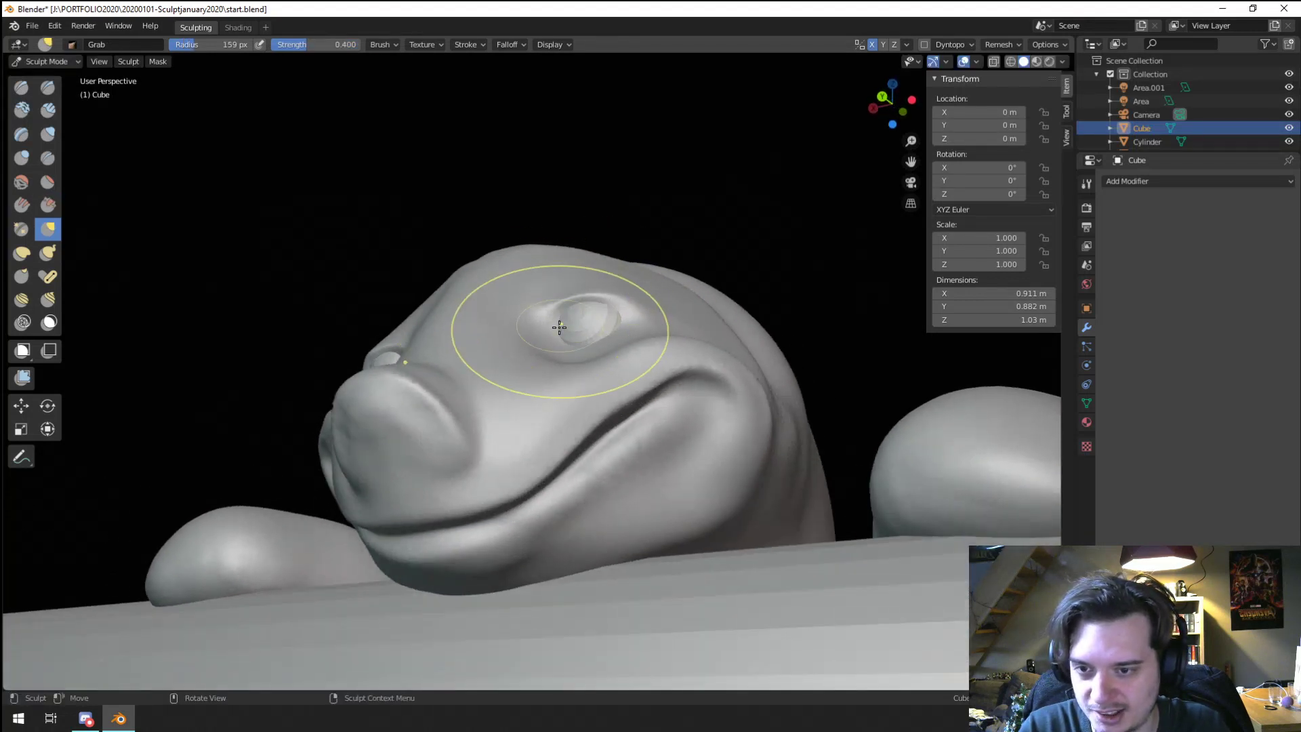
left_click_drag(559, 328, 554, 328)
mouse_move(555, 331)
middle_mouse_down()
mouse_move(599, 369)
mouse_move(584, 388)
mouse_move(610, 413)
mouse_move(610, 384)
middle_mouse_up()
Step: Tighten the outer corner of the eye with the Pinch/Magnify brush at a 70 px radius
scroll(532, 359, "up", 1)
left_click(21, 229)
key("f")
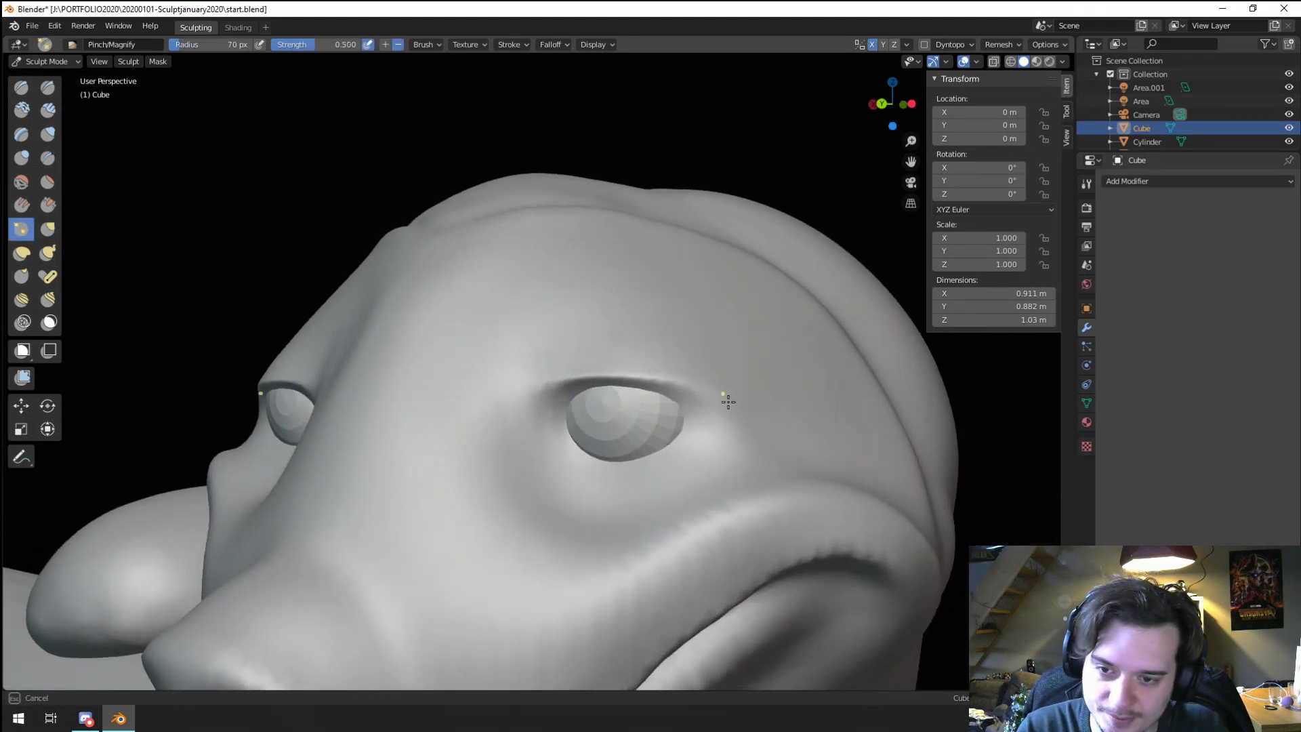
left_click(729, 402)
Step: Carve the eyelid edge along the lower and outer side of the eye with the inverted Blob brush at a 39 px radius
left_click(48, 158)
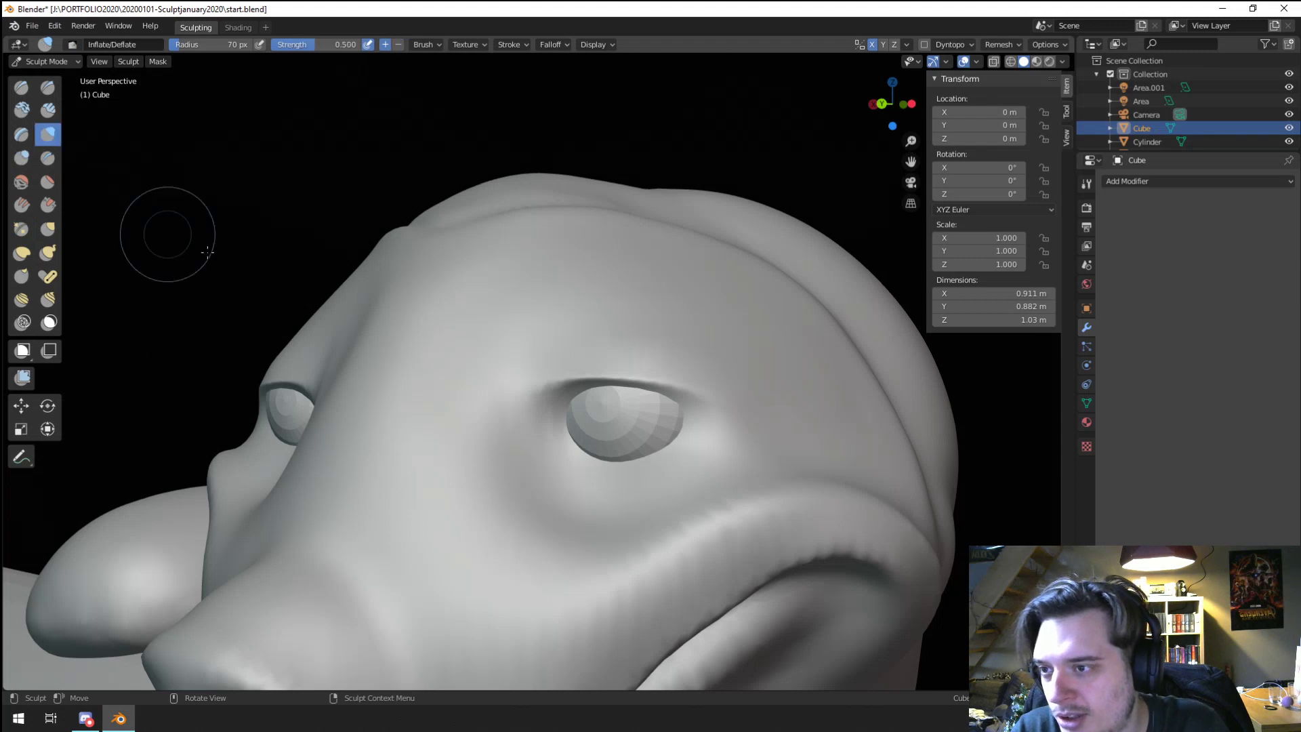
key("f")
left_click(552, 431)
mouse_move(563, 417)
left_mouse_down("ctrl")
mouse_move(578, 440)
mouse_move(624, 460)
mouse_move(681, 422)
left_mouse_up("ctrl")
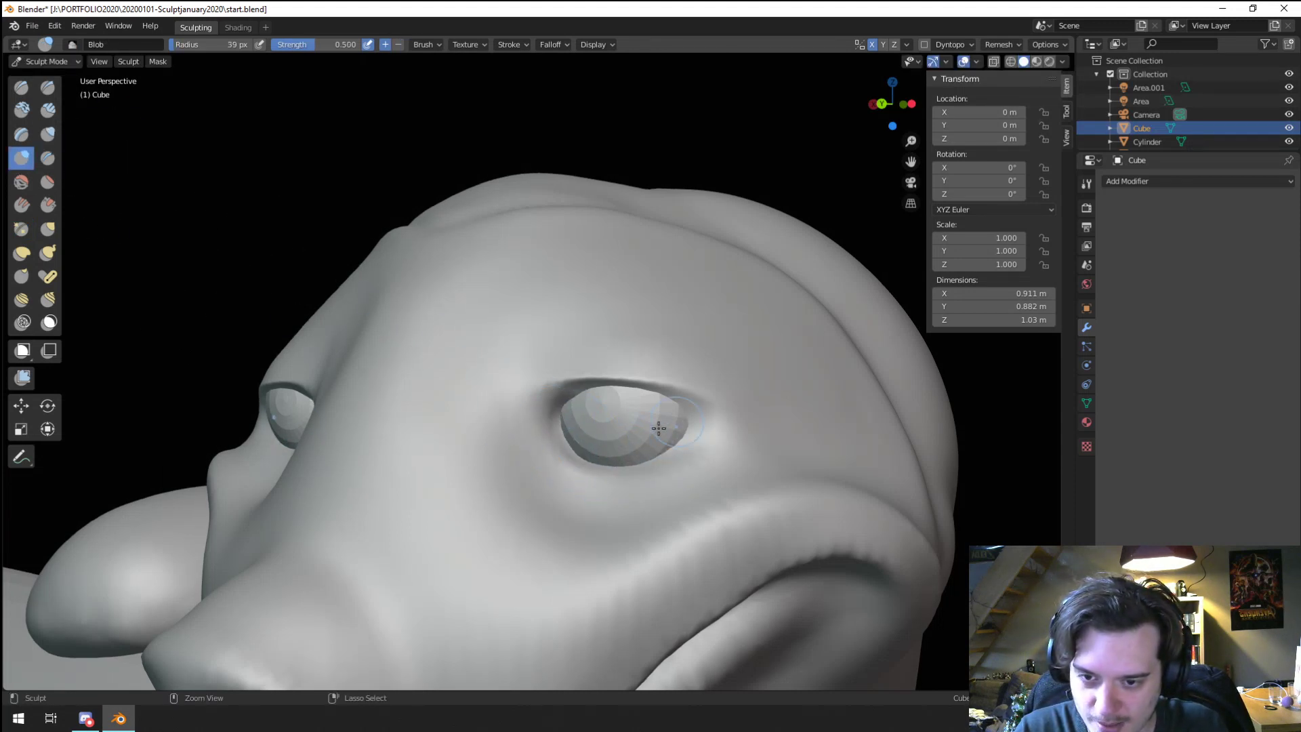
left_click_drag(609, 454, 680, 378, "ctrl")
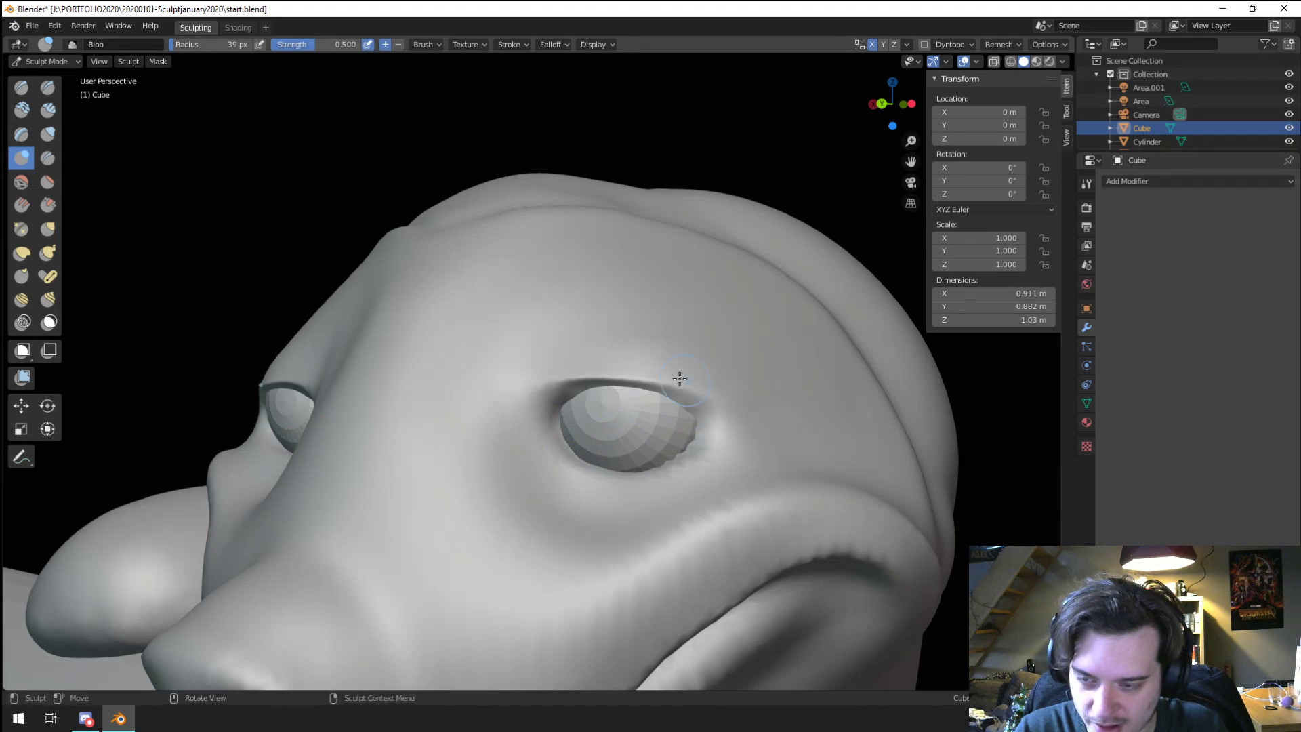
Step: Sharpen the lower eyelid edge with the Pinch/Magnify brush at a 54 px radius
mouse_move(680, 378)
middle_mouse_down()
mouse_move(619, 479)
mouse_move(624, 459)
mouse_move(549, 411)
middle_mouse_up()
scroll(400, 371, "up", 2)
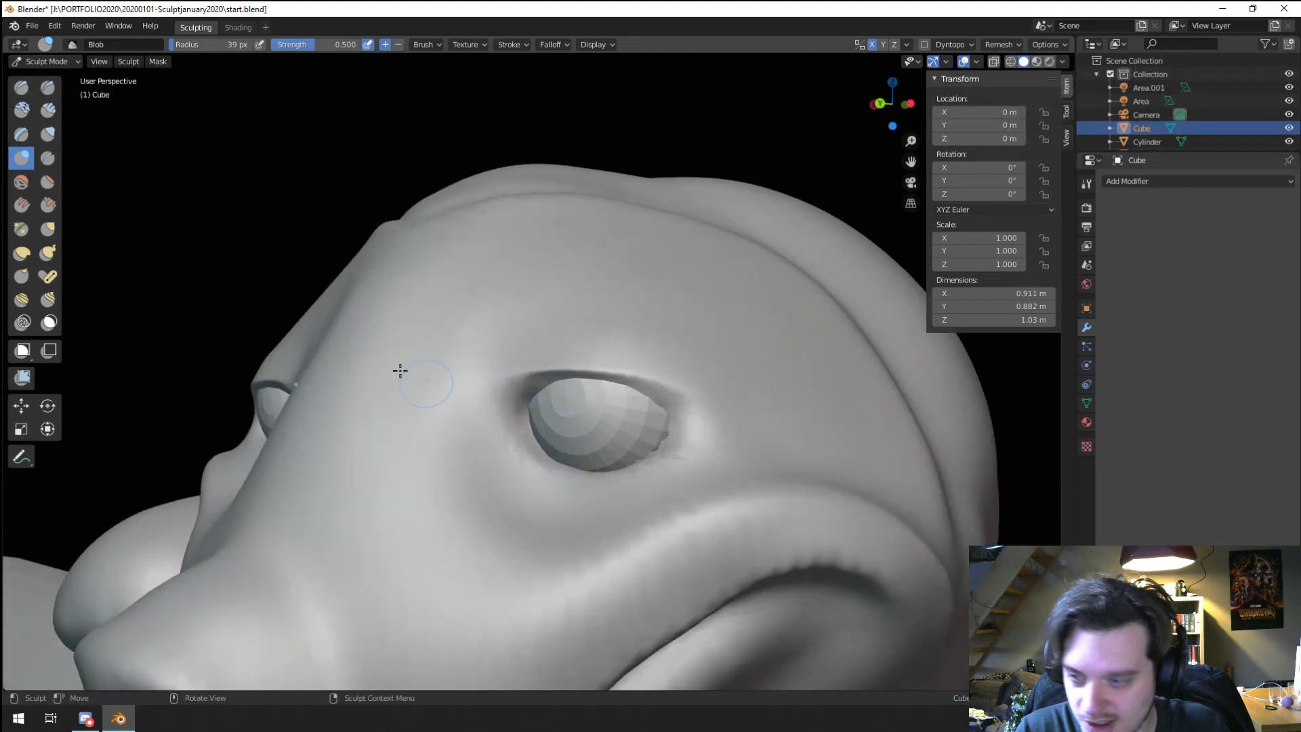
key("p")
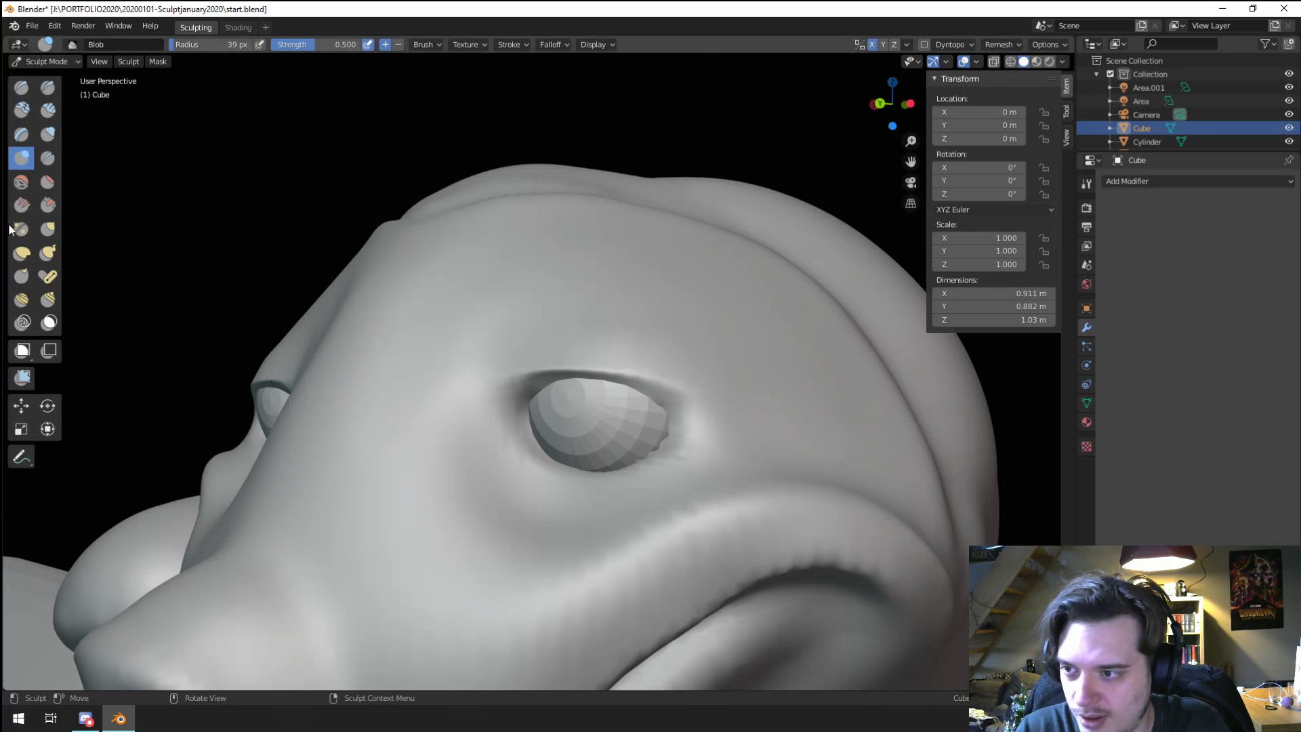
key("f")
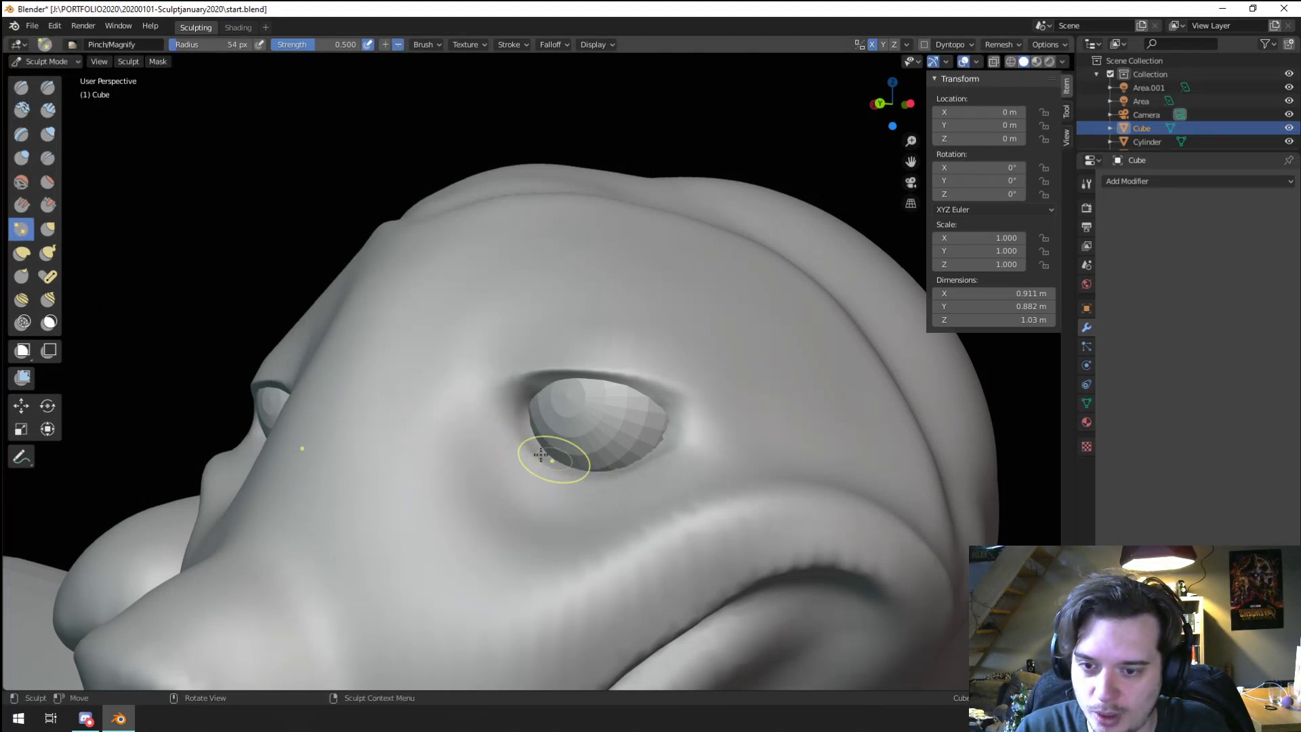
middle_click_drag(639, 392, 528, 477, "ctrl")
Step: Reshape the inner corner of the eyelids with the Grab brush, starting at a 138 px radius
mouse_move(528, 478)
middle_mouse_down()
mouse_move(567, 491)
mouse_move(556, 423)
middle_mouse_up()
mouse_move(556, 423)
middle_mouse_down()
mouse_move(400, 457)
mouse_move(546, 421)
mouse_move(506, 454)
mouse_move(525, 410)
middle_mouse_up()
key("g")
key("f")
left_click(463, 477)
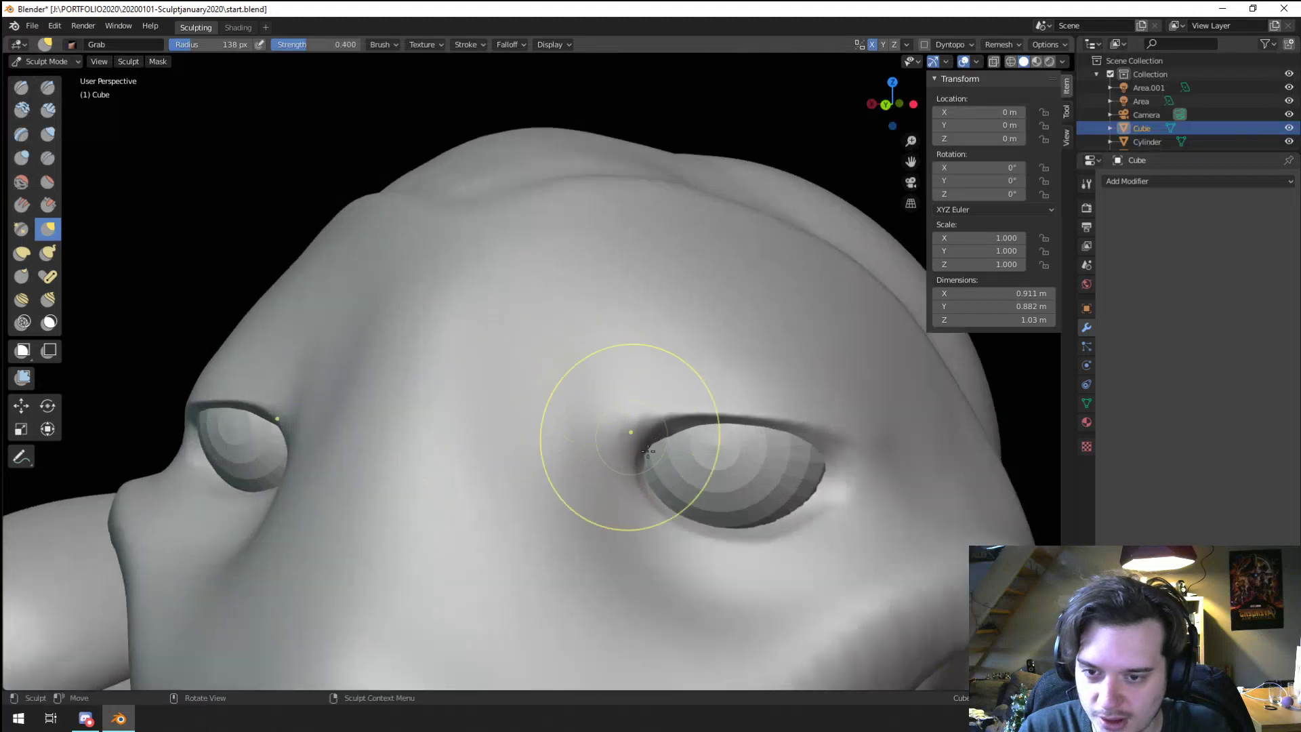
key("f")
left_click(615, 452)
key("f")
left_click(655, 463)
left_click_drag(647, 452, 630, 440)
left_click_drag(642, 450, 652, 421)
key("f")
left_click(681, 411)
Step: Build up the brow and upper eyelid above the eye with the Clay Strips brush at a 78 px radius
middle_click_drag(681, 370, 654, 456)
mouse_move(643, 455)
middle_mouse_down()
mouse_move(540, 453)
mouse_move(552, 412)
mouse_move(627, 410)
mouse_move(591, 479)
middle_mouse_up()
left_click(48, 110)
mouse_move(570, 454)
left_mouse_down()
mouse_move(639, 450)
mouse_move(595, 436)
mouse_move(706, 456)
mouse_move(630, 407)
mouse_move(560, 406)
mouse_move(734, 416)
left_mouse_up()
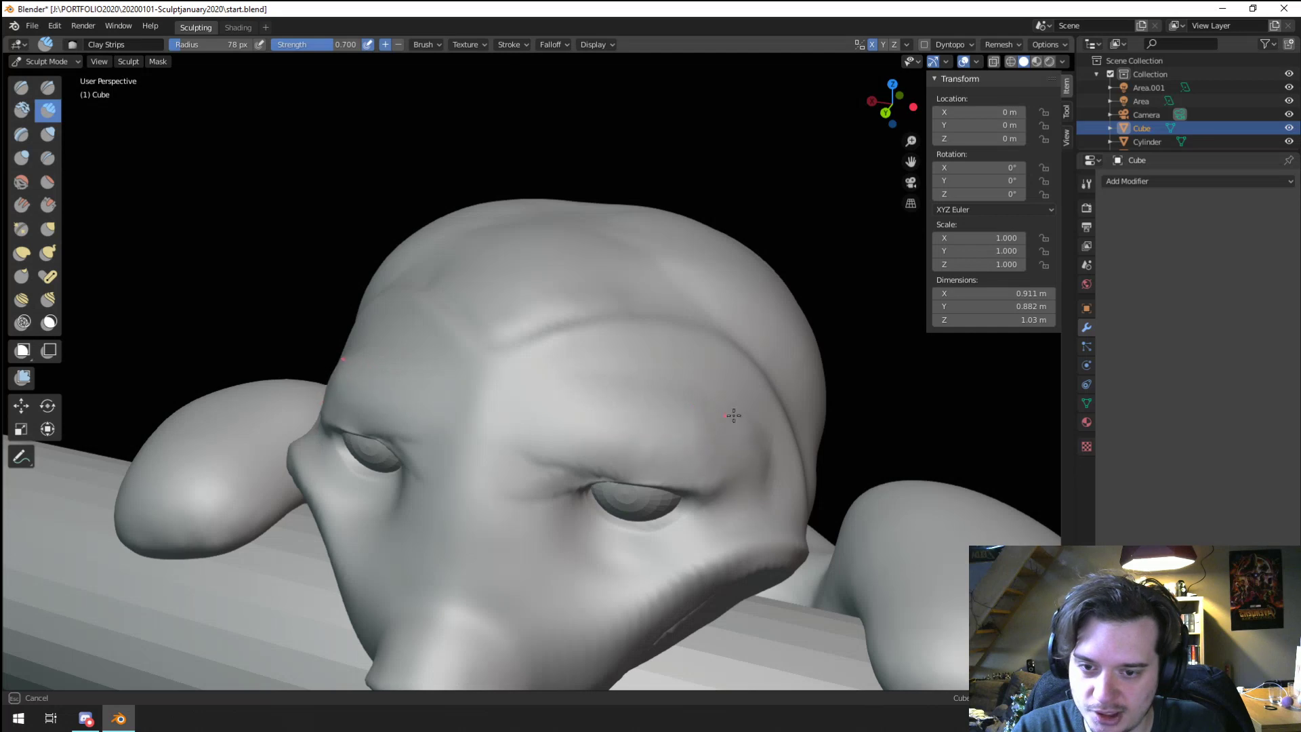
left_click_drag(547, 479, 583, 467)
Step: Add volume to the forehead and temple behind the eye with the Clay Strips brush at an 83 px radius
mouse_move(582, 468)
middle_mouse_down()
mouse_move(665, 374)
mouse_move(619, 308)
mouse_move(673, 316)
middle_mouse_up()
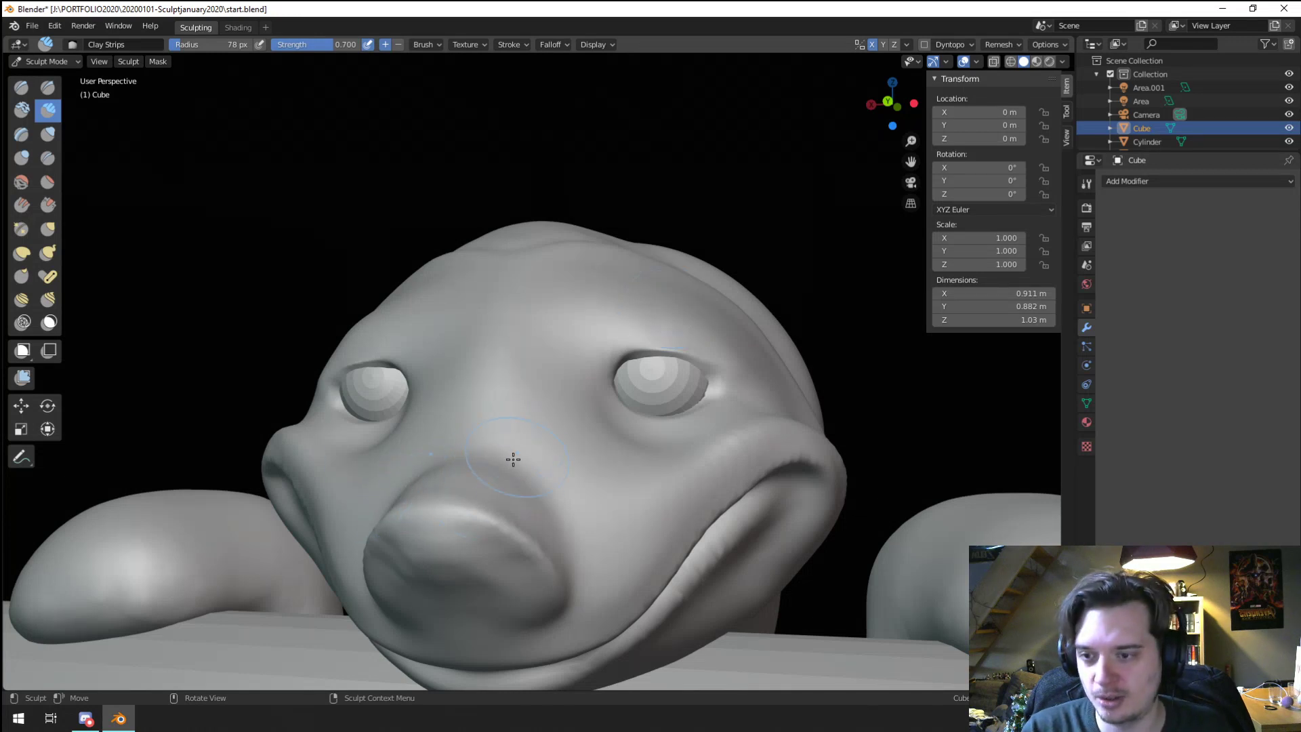
mouse_move(513, 459)
middle_mouse_down()
mouse_move(492, 364)
mouse_move(484, 398)
middle_mouse_up()
mouse_move(530, 383)
left_mouse_down()
mouse_move(526, 427)
mouse_move(523, 342)
mouse_move(607, 473)
mouse_move(525, 359)
left_mouse_up()
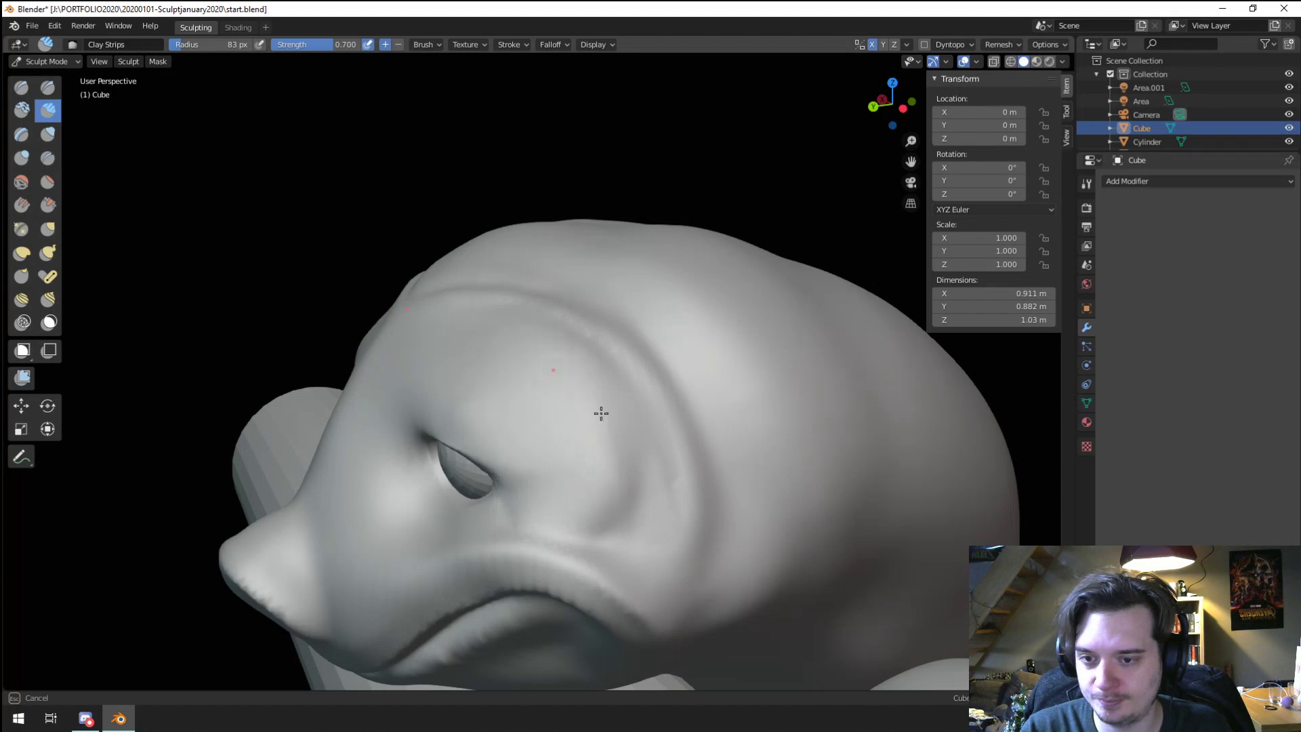
mouse_move(563, 413)
middle_mouse_down()
mouse_move(636, 308)
mouse_move(608, 331)
mouse_move(599, 387)
mouse_move(565, 382)
middle_mouse_up()
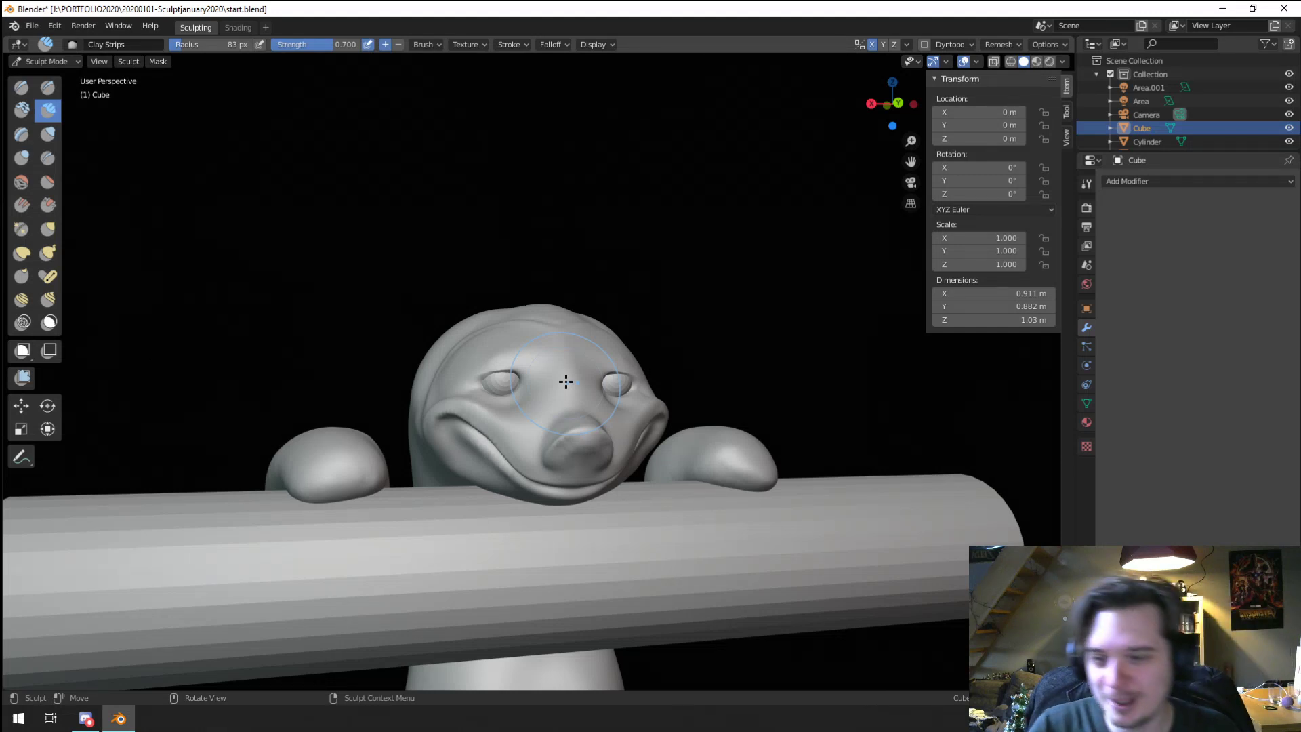
Step: Pull the top of the head upward with the Grab brush at a 182 px radius, and set the radius to 162 px
mouse_move(364, 459)
middle_mouse_down()
mouse_move(336, 502)
mouse_move(406, 441)
middle_mouse_up()
key("g")
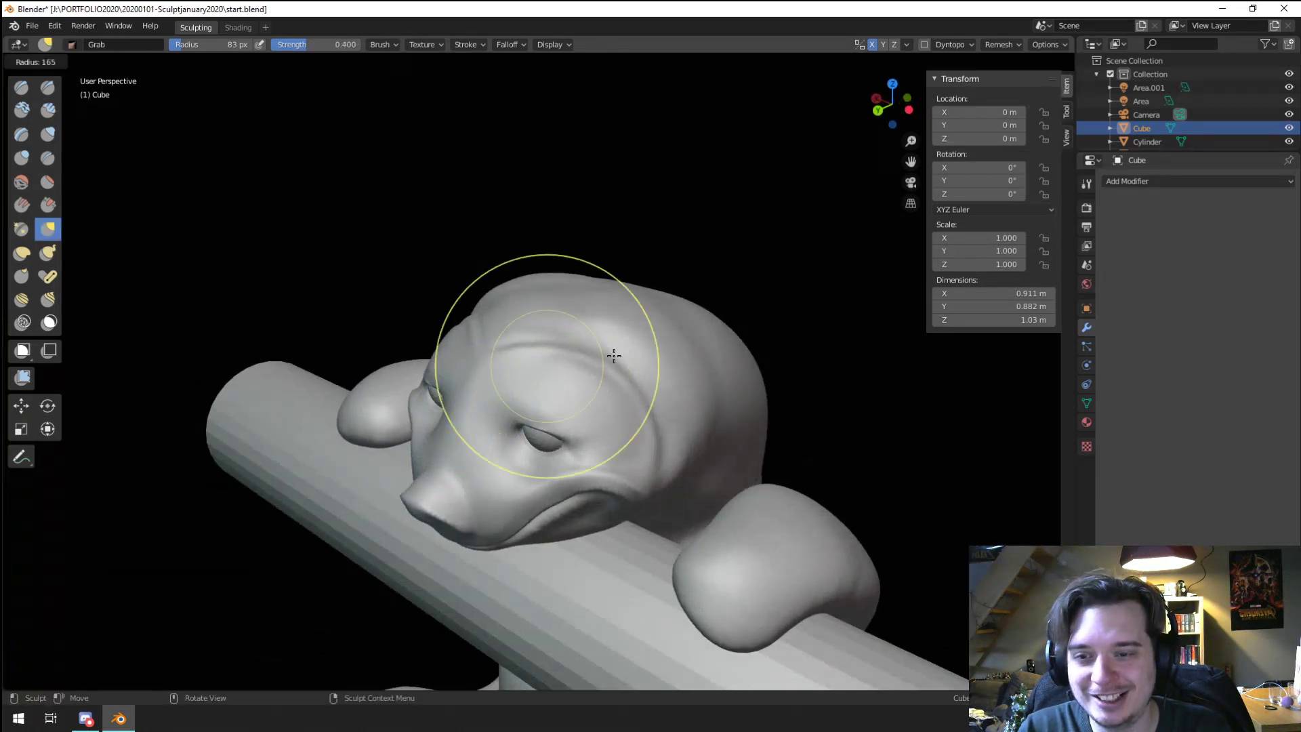
mouse_move(612, 354)
middle_mouse_down()
mouse_move(537, 315)
mouse_move(552, 298)
mouse_move(543, 290)
middle_mouse_up()
left_click_drag(544, 290, 511, 232)
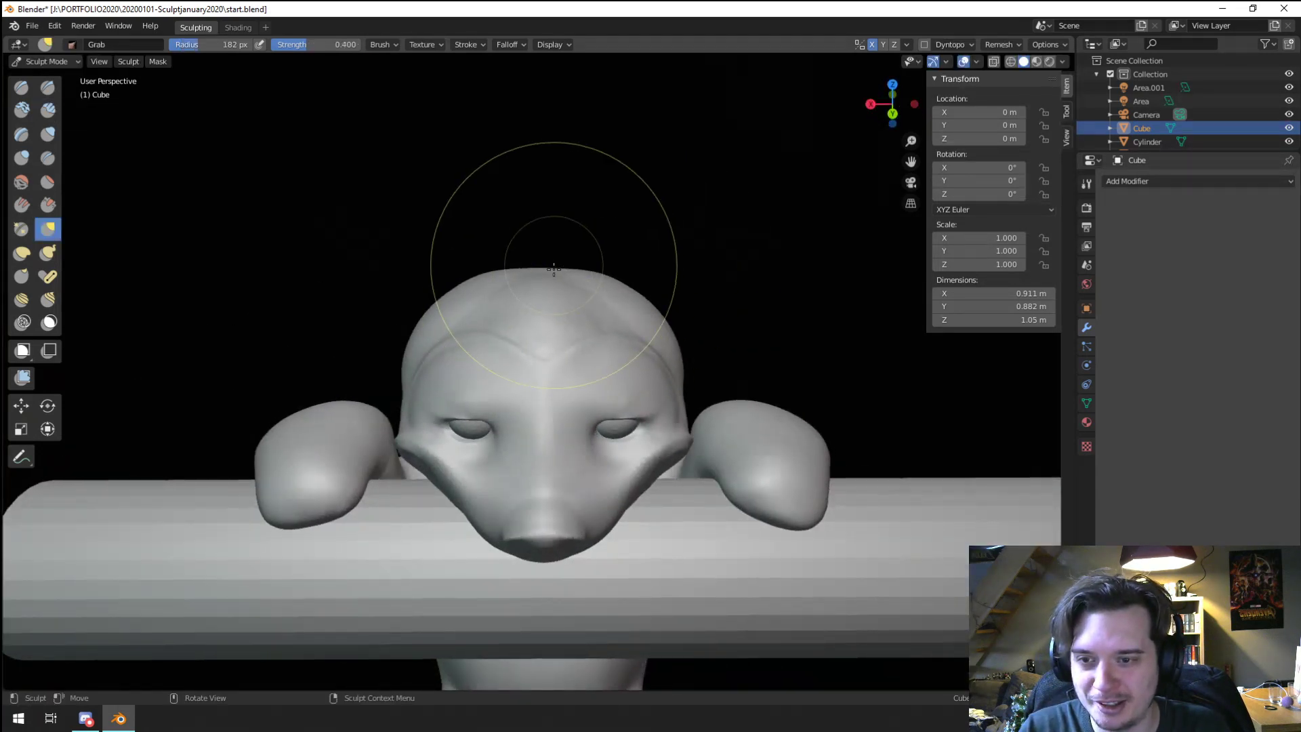
middle_click_drag(511, 232, 577, 258, "alt")
key("f")
left_click(712, 217)
mouse_move(712, 216)
middle_mouse_down()
mouse_move(525, 290)
mouse_move(659, 302)
mouse_move(599, 307)
middle_mouse_up()
mouse_move(788, 345)
middle_mouse_down()
mouse_move(670, 305)
mouse_move(784, 465)
mouse_move(779, 386)
mouse_move(796, 328)
mouse_move(691, 439)
mouse_move(674, 393)
middle_mouse_up()
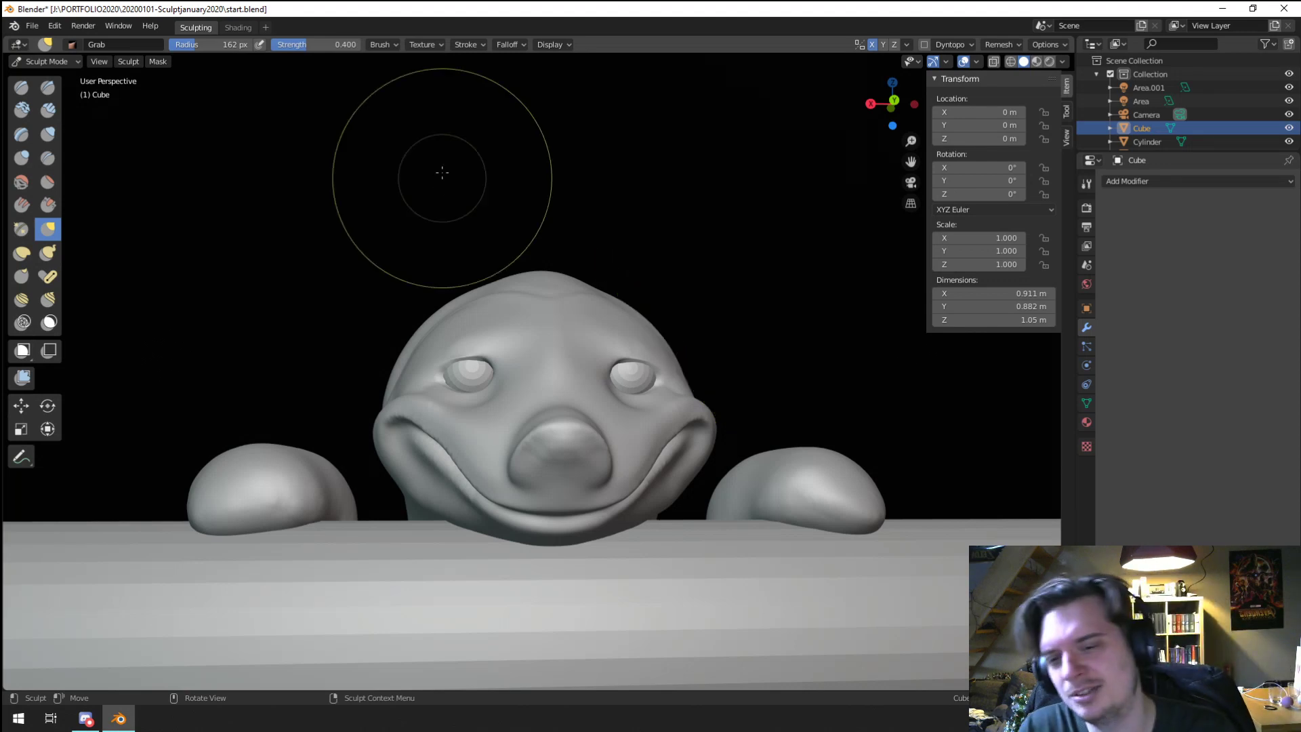
Step: Adjust the corners of the eyelids with the Grab brush at a 133 px radius
middle_click_drag(508, 377, 521, 369)
scroll(531, 364, "up", 6)
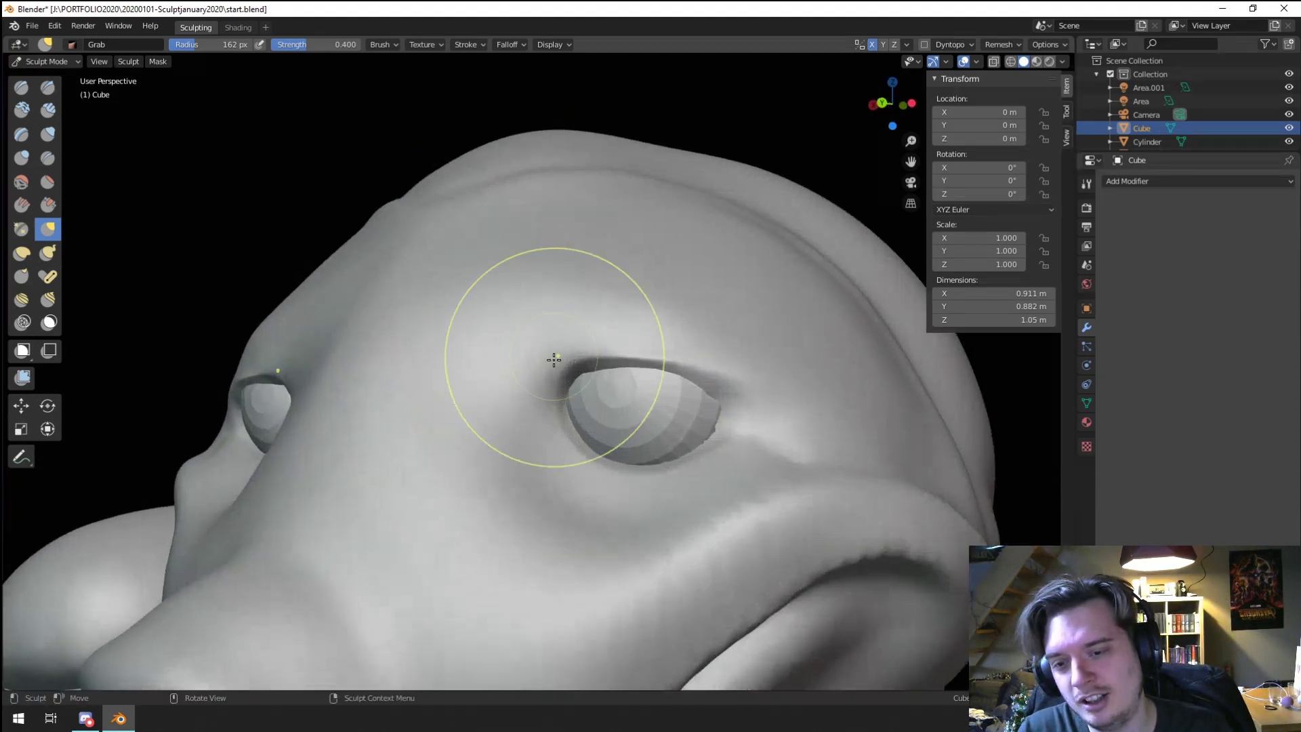
key("f")
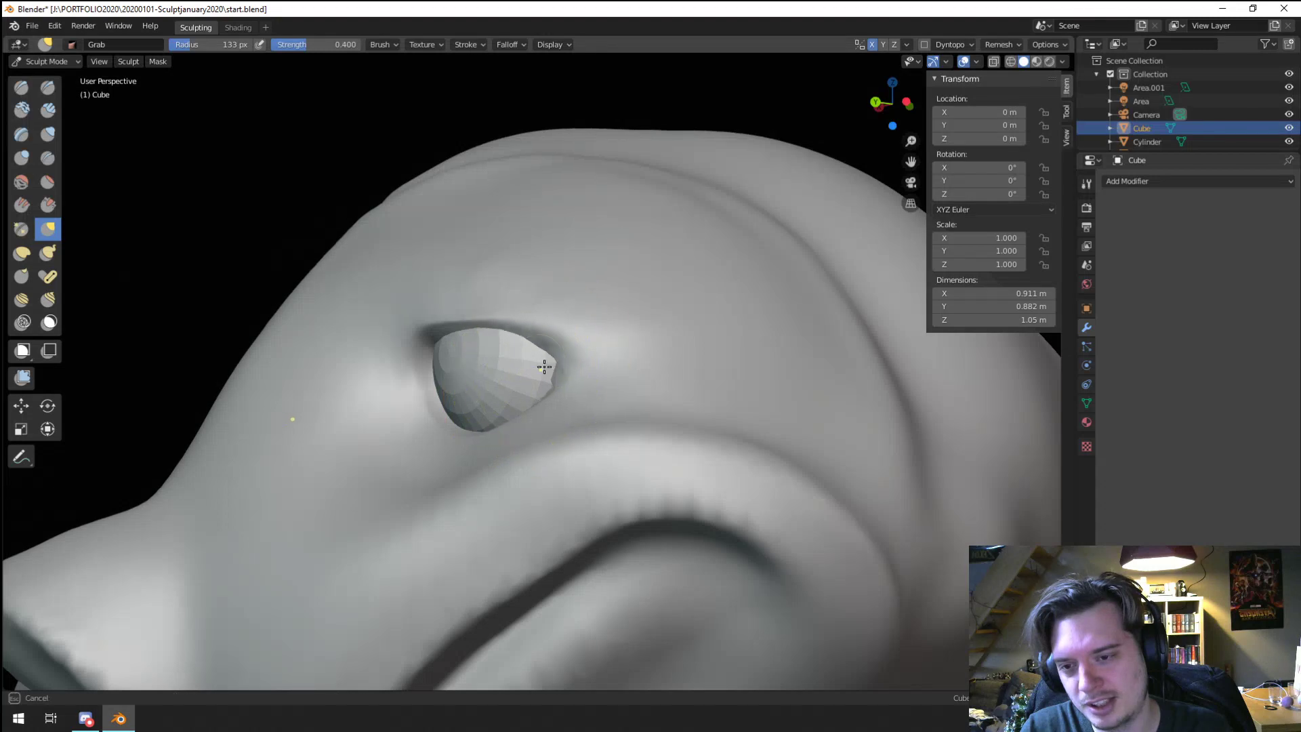
scroll(544, 382, "down", 5)
middle_click_drag(618, 386, 514, 411)
scroll(531, 485, "down", 2)
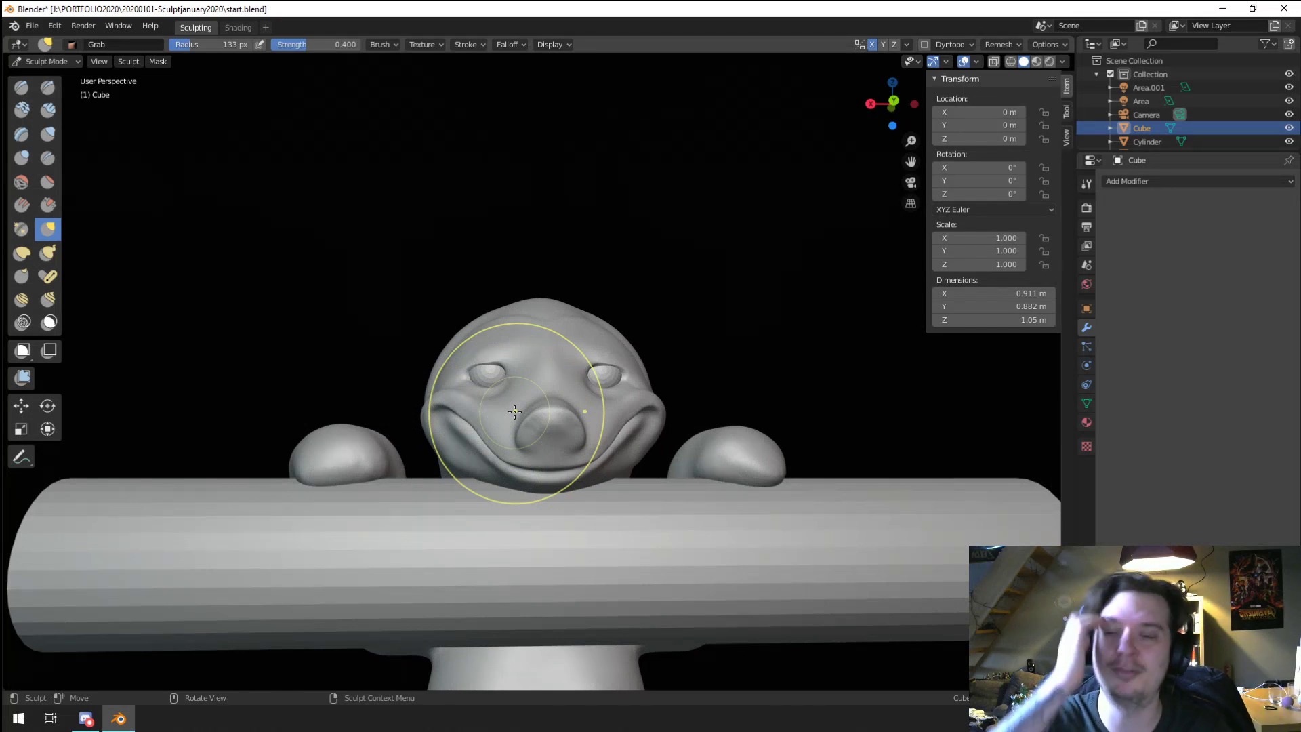
Step: Reshape the crown and forehead crease with the Grab brush at 145 px and 213 px radii
mouse_move(529, 352)
middle_mouse_down()
mouse_move(427, 386)
mouse_move(474, 407)
mouse_move(542, 380)
mouse_move(582, 319)
mouse_move(662, 312)
middle_mouse_up()
scroll(542, 380, "up", 2)
key("f")
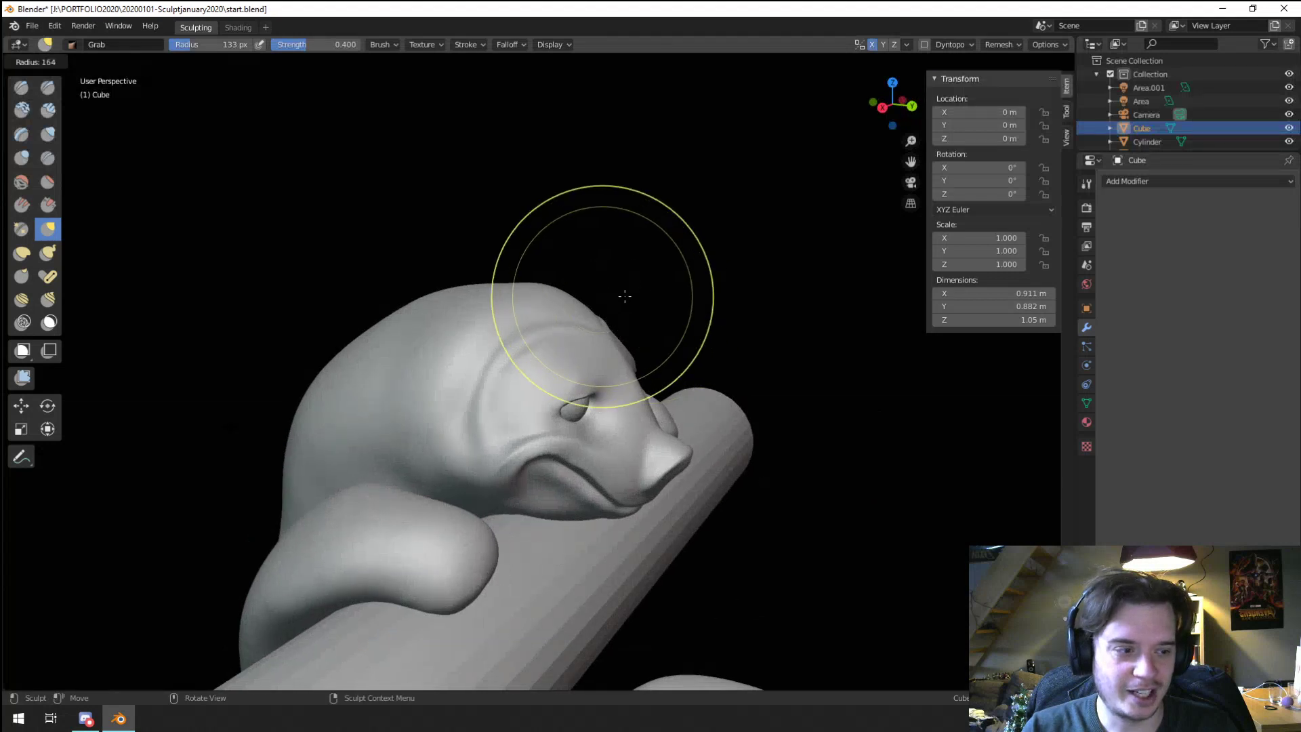
left_click(610, 298)
scroll(581, 319, "up", 3)
mouse_move(581, 319)
middle_mouse_down()
mouse_move(620, 265)
mouse_move(581, 294)
mouse_move(610, 302)
middle_mouse_up()
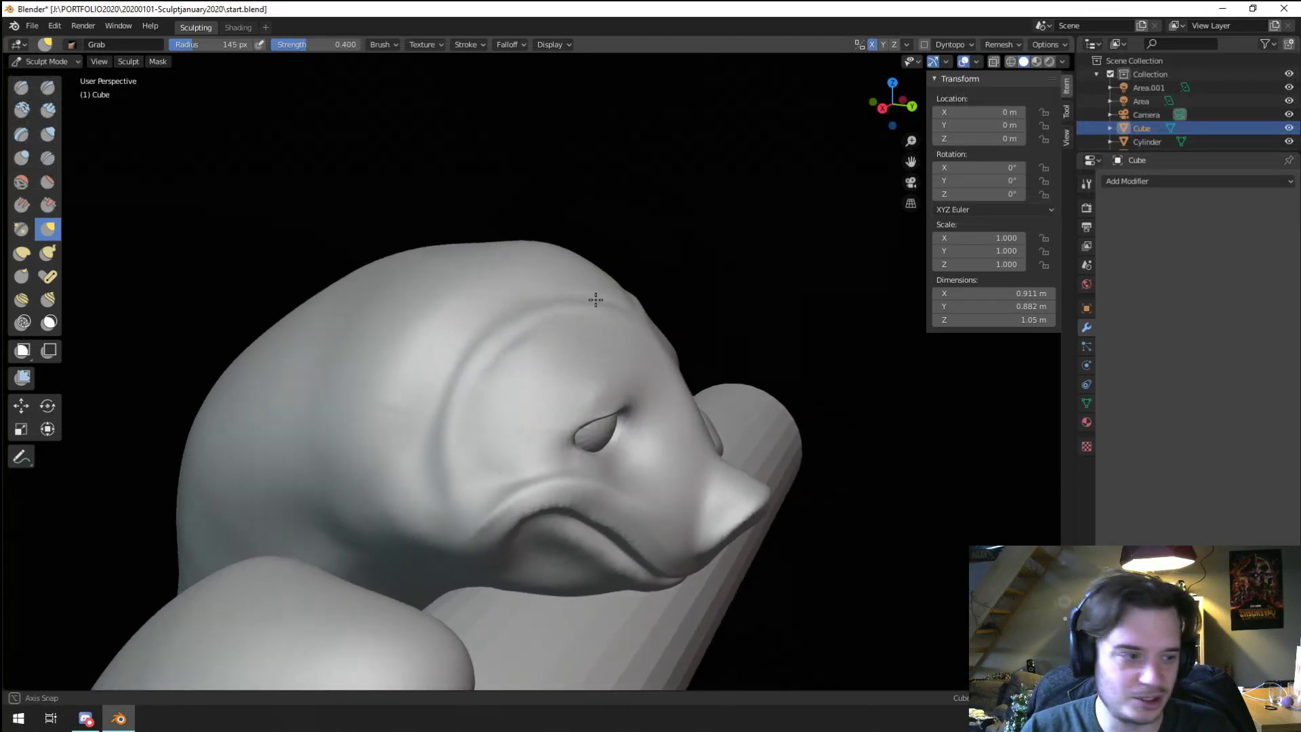
key("f")
left_click(614, 305)
scroll(624, 292, "up", 2)
key("f")
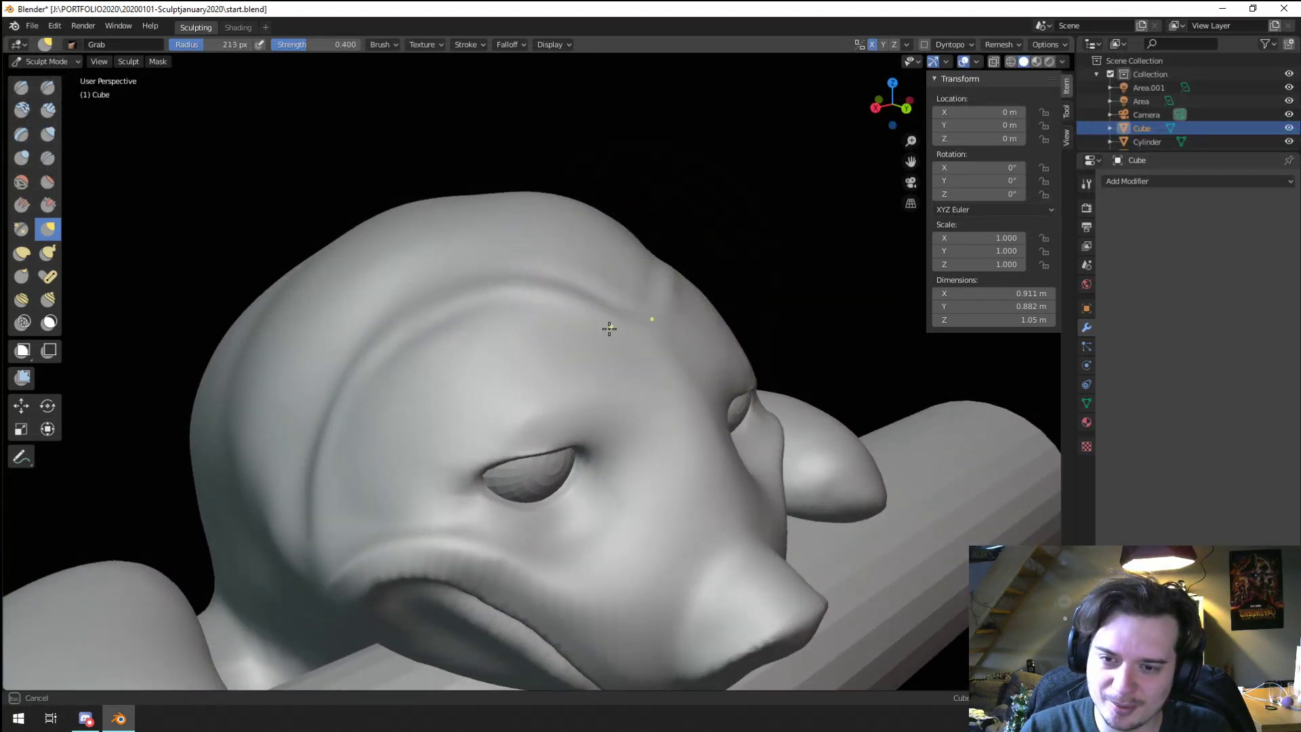
middle_click_drag(522, 244, 131, 239)
Step: Build up raised brow ridges above both eyes with the Blob brush at a 107 px radius
left_click(21, 158)
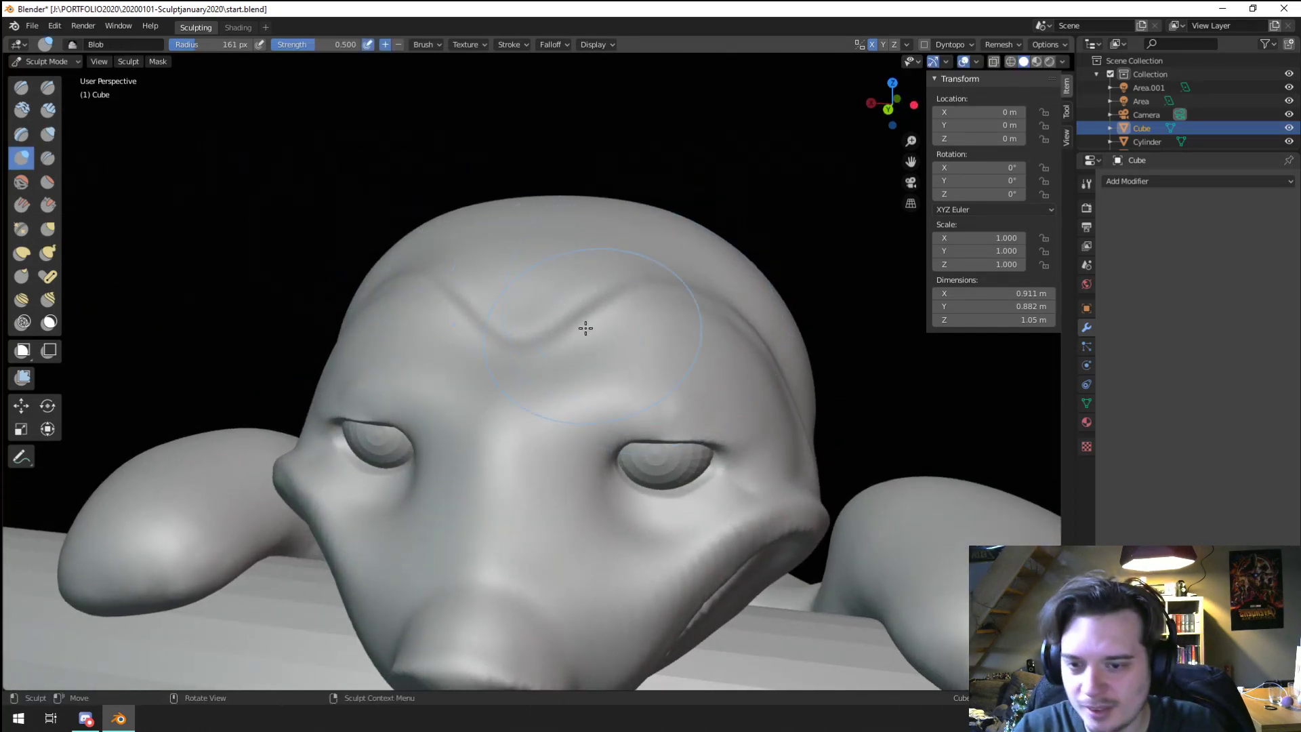
key("f")
left_click(596, 356)
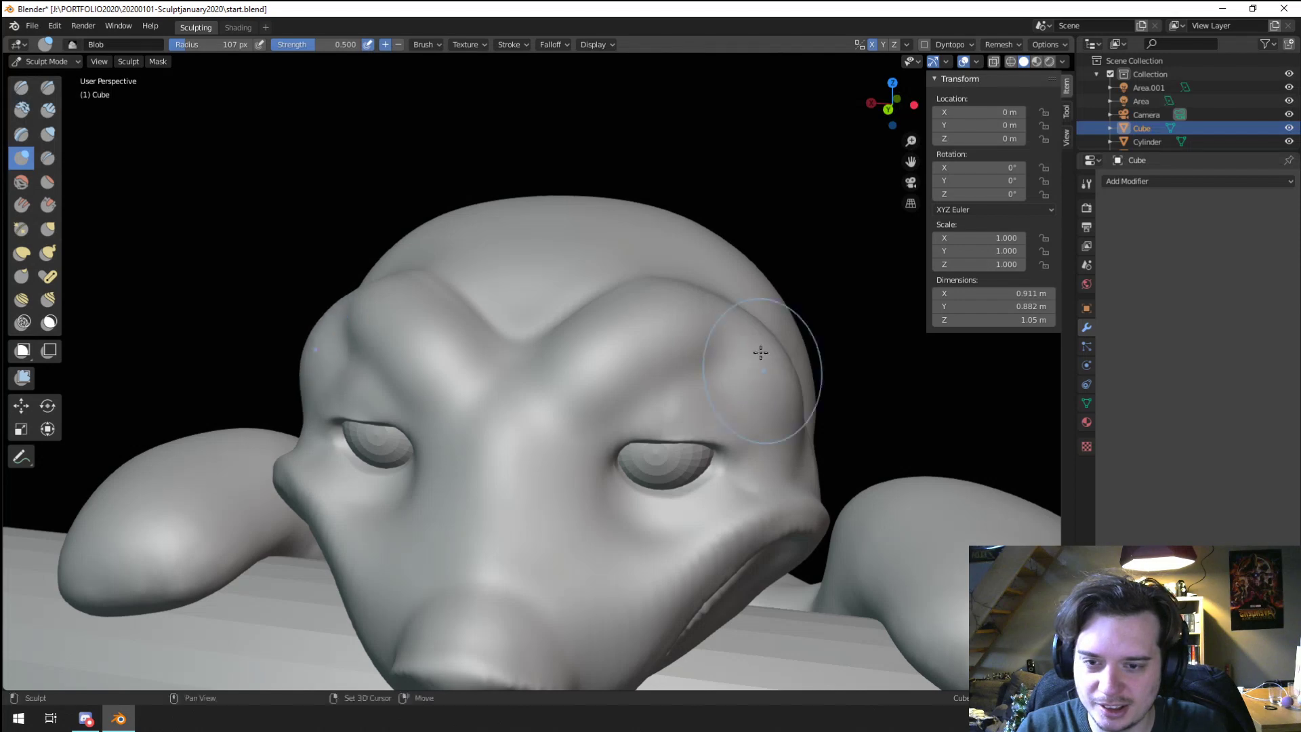
scroll(688, 311, "down", 3)
middle_click_drag(782, 302, 639, 298)
scroll(639, 298, "up", 2)
Step: Refine the brow ridges and side of the forehead with the Grab brush at a 117 px radius
key("g")
mouse_move(709, 347)
middle_mouse_down()
mouse_move(677, 332)
mouse_move(674, 347)
mouse_move(755, 276)
mouse_move(517, 386)
middle_mouse_up()
scroll(755, 276, "down", 2)
scroll(504, 341, "up", 3)
middle_click_drag(504, 324, 685, 332)
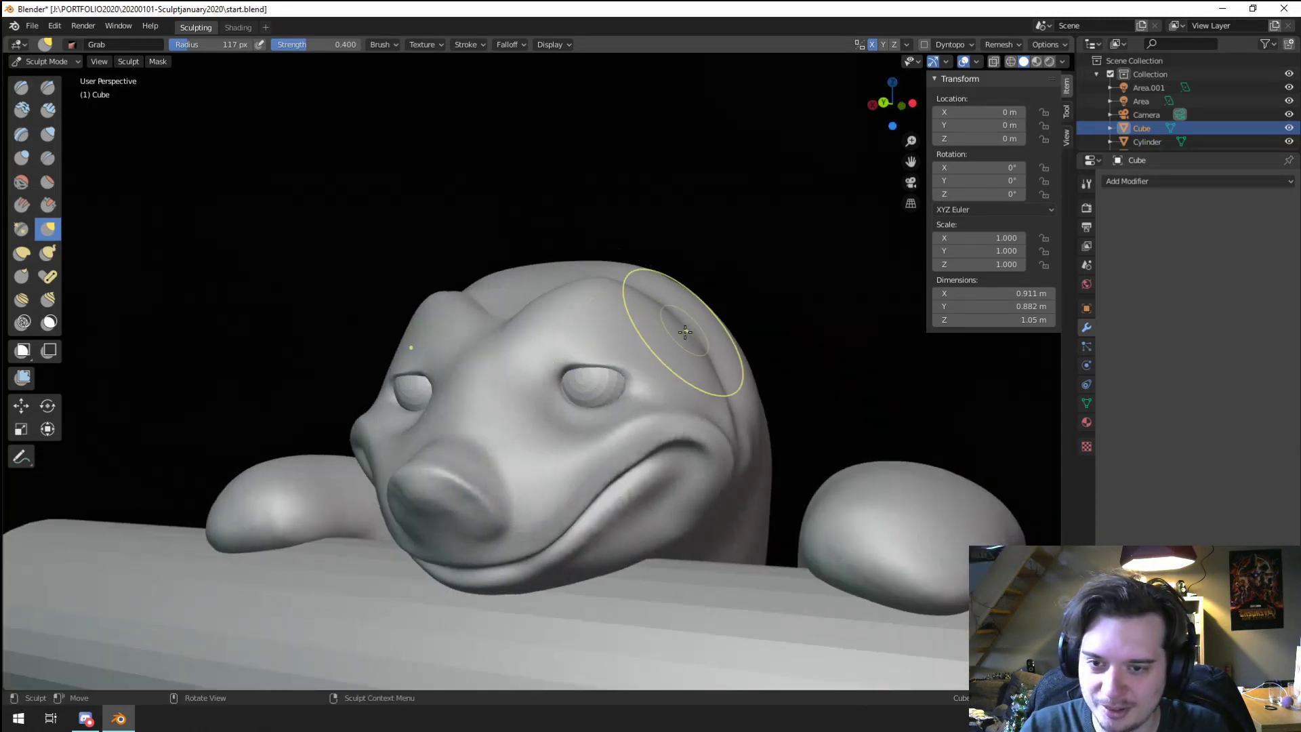
scroll(738, 299, "down", 3)
middle_click_drag(738, 299, 537, 494)
scroll(502, 499, "down", 2)
scroll(538, 493, "up", 5)
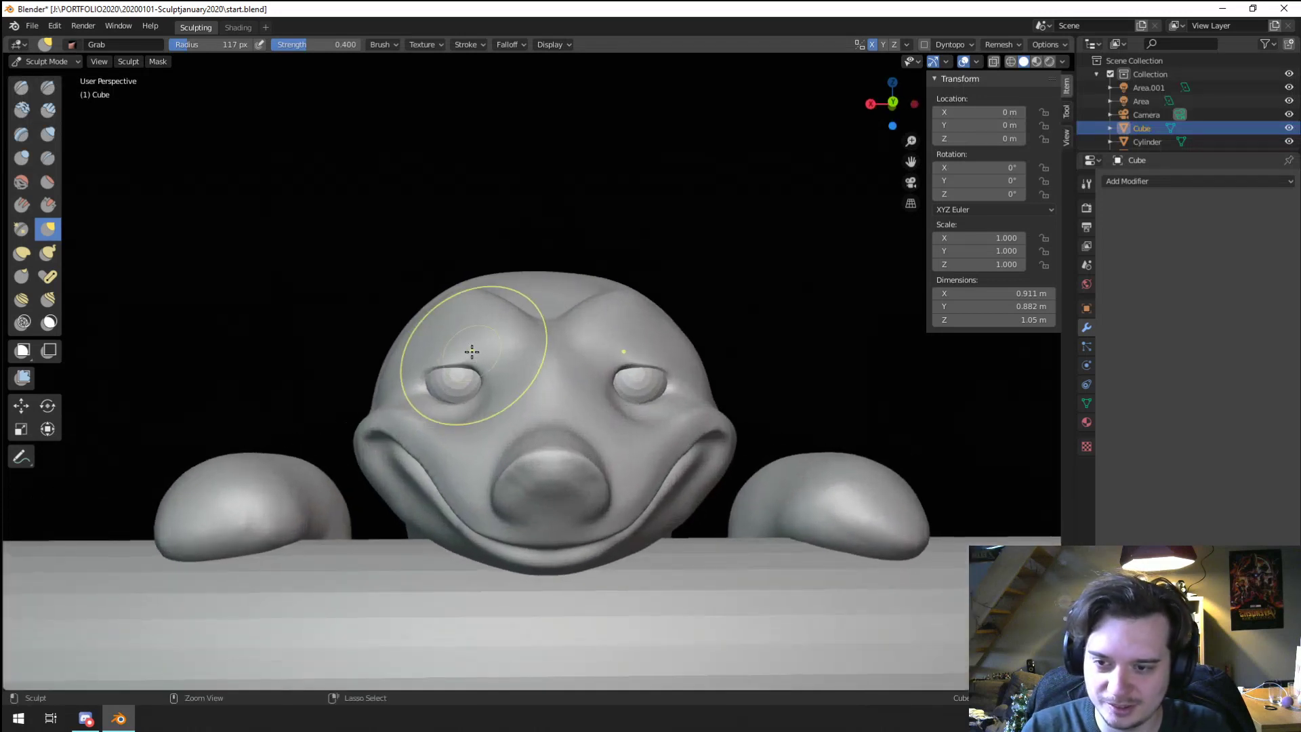
Step: Raise the lower eyelids with the Grab brush at 168 px and 212 px radii
mouse_move(470, 355)
middle_mouse_down()
mouse_move(521, 357)
mouse_move(508, 337)
mouse_move(551, 354)
middle_mouse_up()
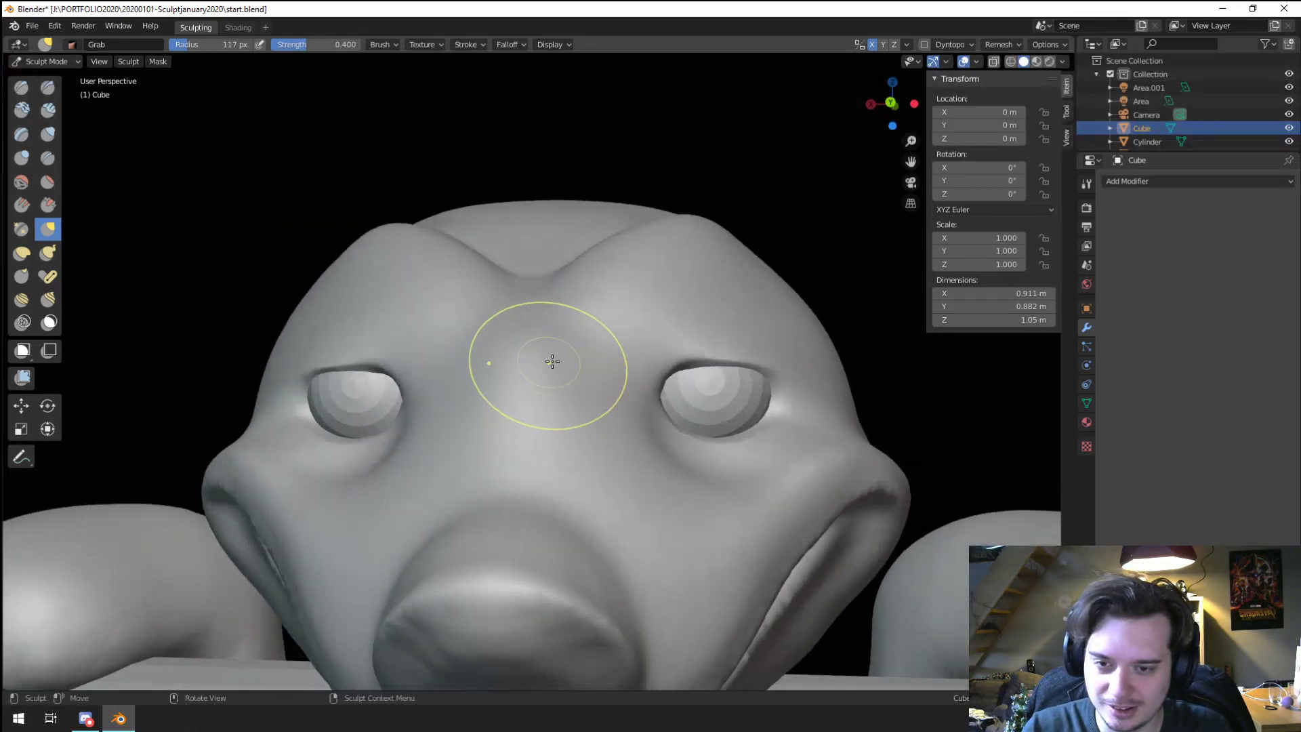
key("f")
left_click(784, 400)
middle_click_drag(718, 380, 718, 377)
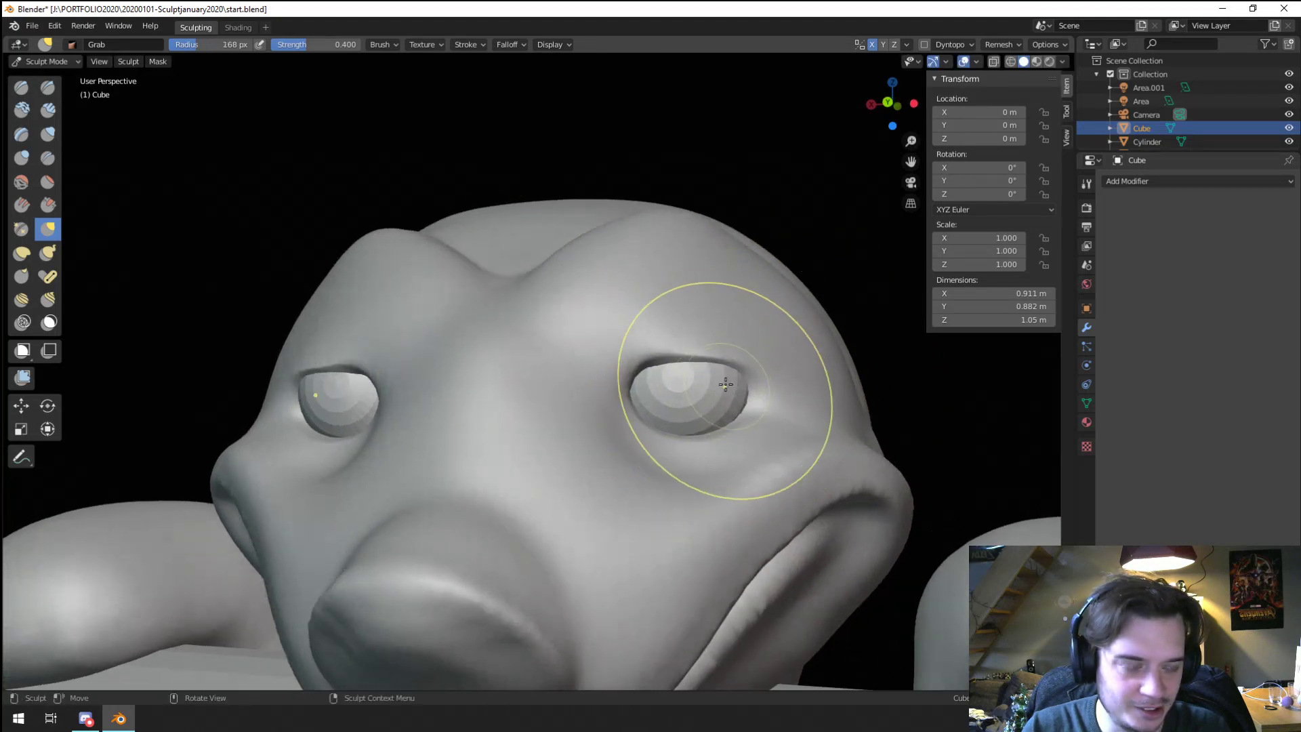
key("f")
left_click(695, 370)
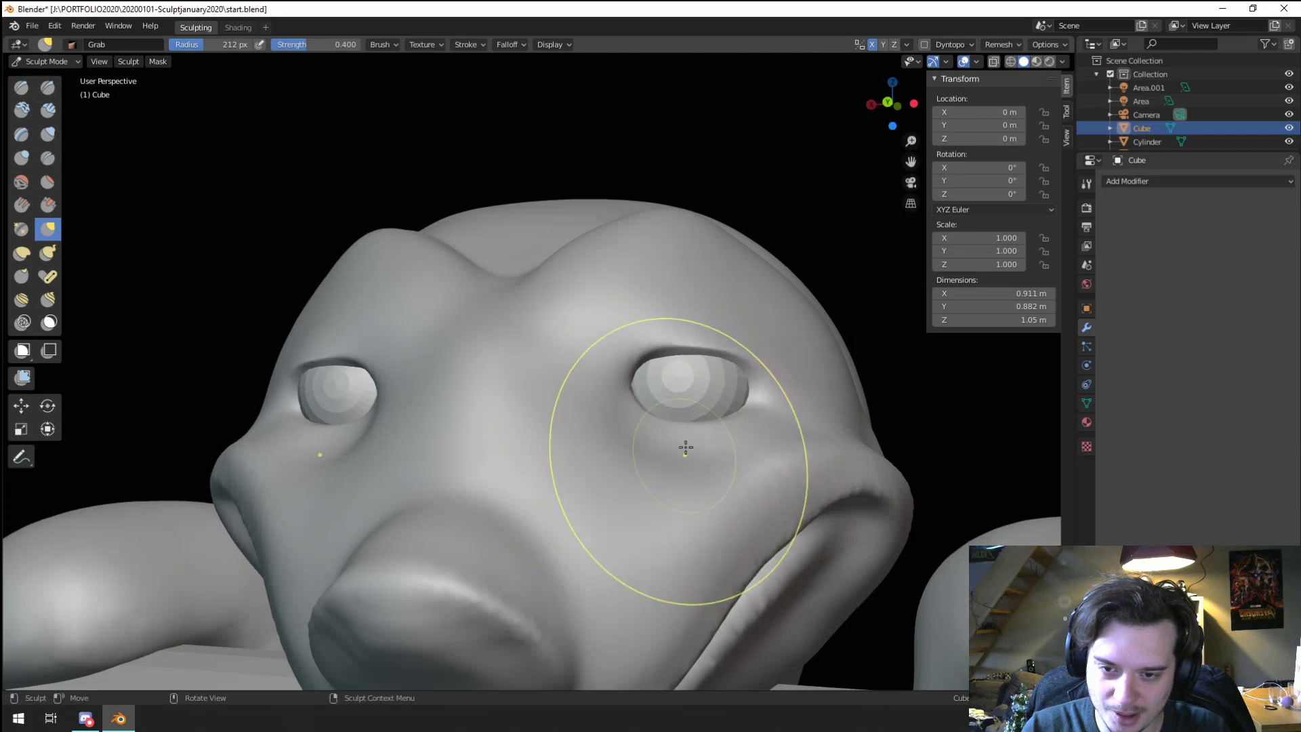
left_click_drag(683, 446, 713, 402)
Step: Adjust the eyelid contours from the front with the Grab brush at a 128 px radius
scroll(706, 399, "down", 2)
mouse_move(675, 408)
middle_mouse_down()
mouse_move(698, 409)
mouse_move(679, 383)
middle_mouse_up()
scroll(694, 386, "up", 1)
key("f")
left_click(631, 392)
left_click_drag(621, 404, 620, 399)
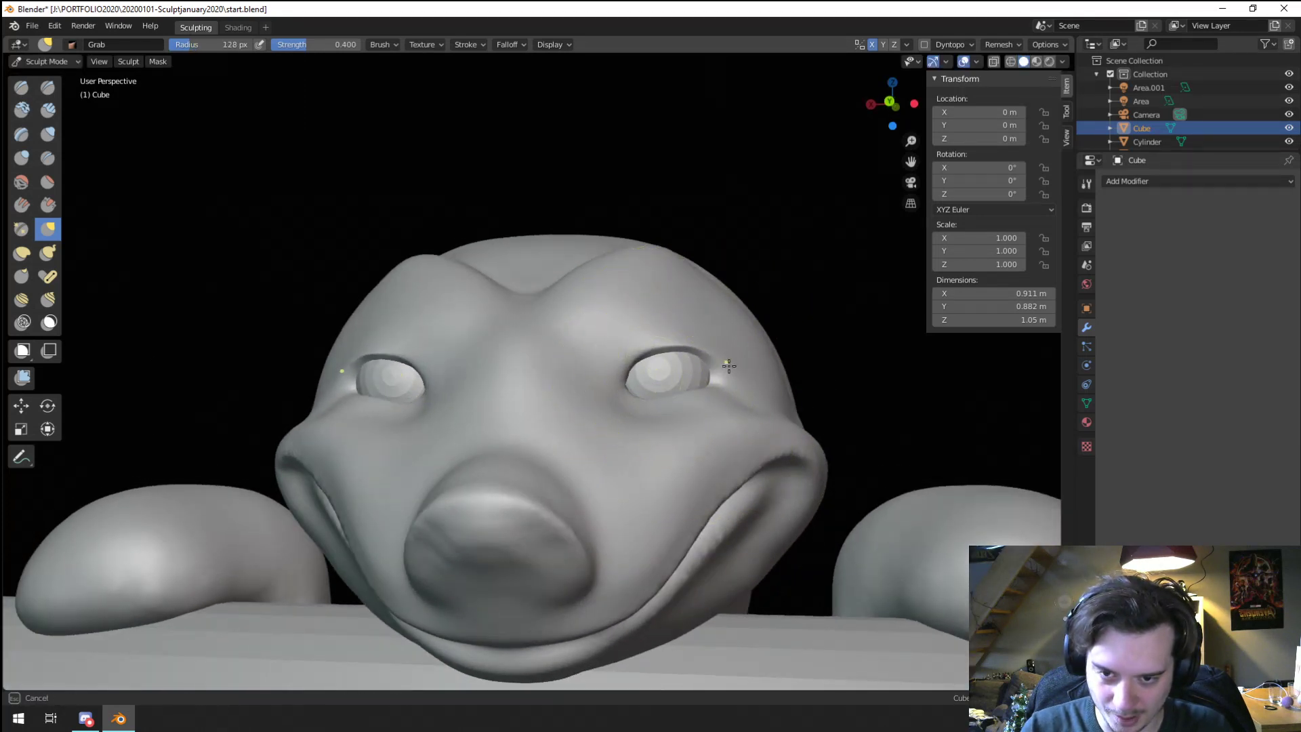
Step: Reshape the upper and lower eyelids from a three-quarter view with the Grab brush at 106 px and 157 px radii
middle_click_drag(711, 346, 698, 421, "ctrl")
middle_click_drag(666, 414, 604, 348)
middle_click_drag(489, 373, 539, 384)
key("f")
left_click(576, 423)
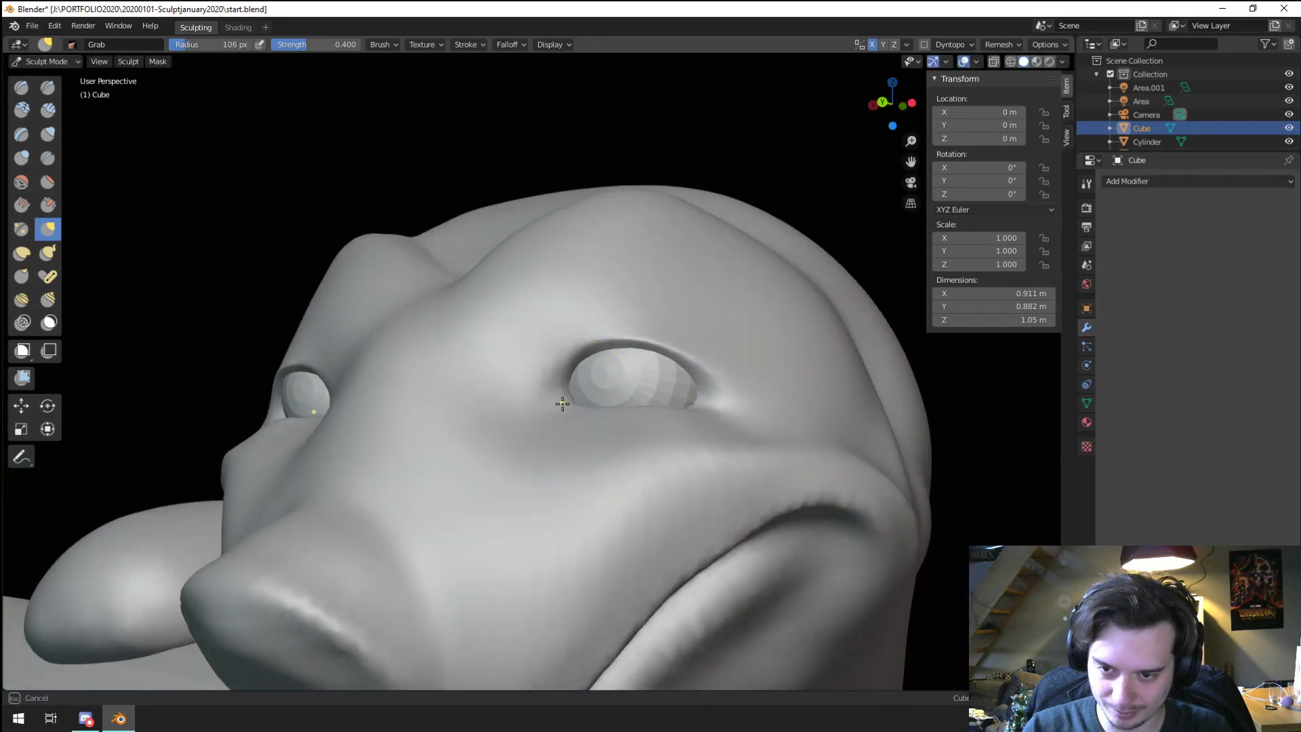
key("f")
left_click(604, 337)
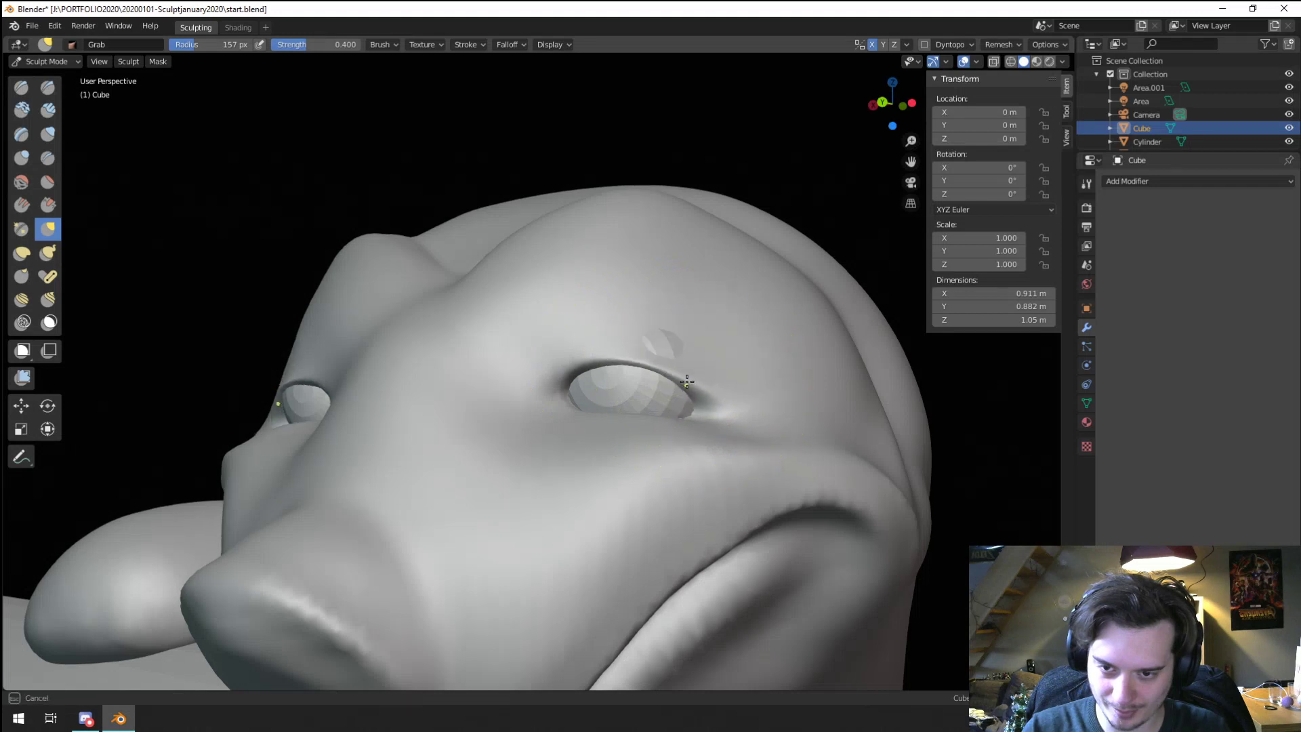
mouse_move(676, 415)
middle_mouse_down()
mouse_move(619, 355)
mouse_move(705, 340)
mouse_move(660, 344)
mouse_move(637, 400)
mouse_move(578, 416)
mouse_move(522, 391)
mouse_move(444, 396)
mouse_move(467, 368)
mouse_move(454, 359)
middle_mouse_up()
key("f")
middle_click_drag(454, 359, 271, 319, "ctrl")
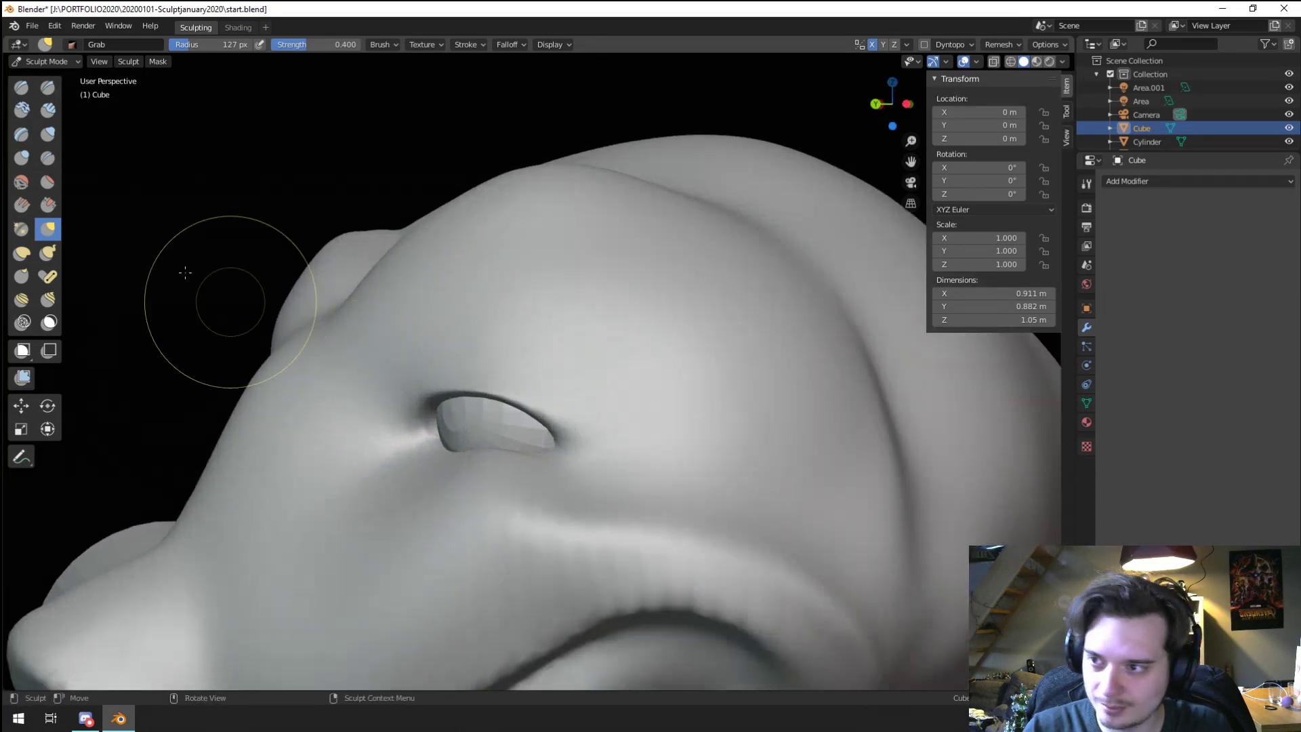
Step: Sharpen the upper eyelid crease with the Pinch/Magnify brush at a 46 px radius
left_click(47, 134)
middle_click_drag(475, 338, 568, 362)
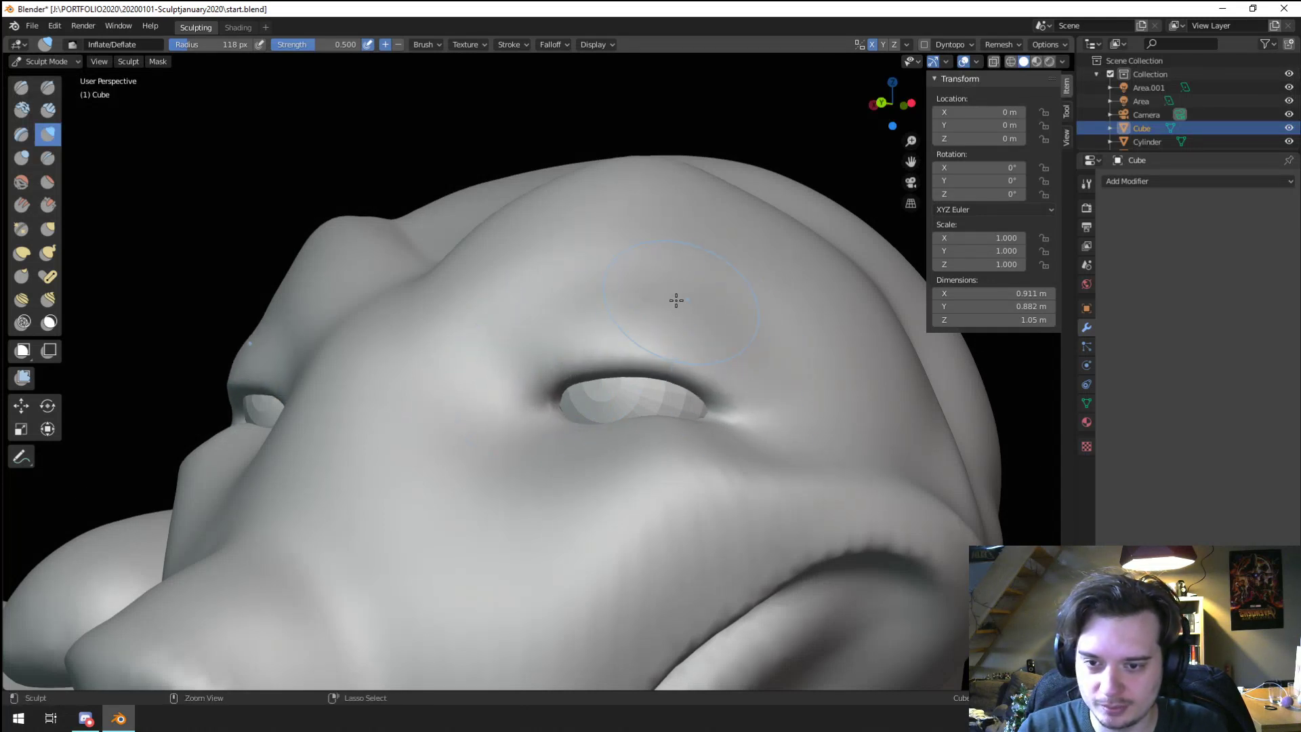
key("g")
key("p")
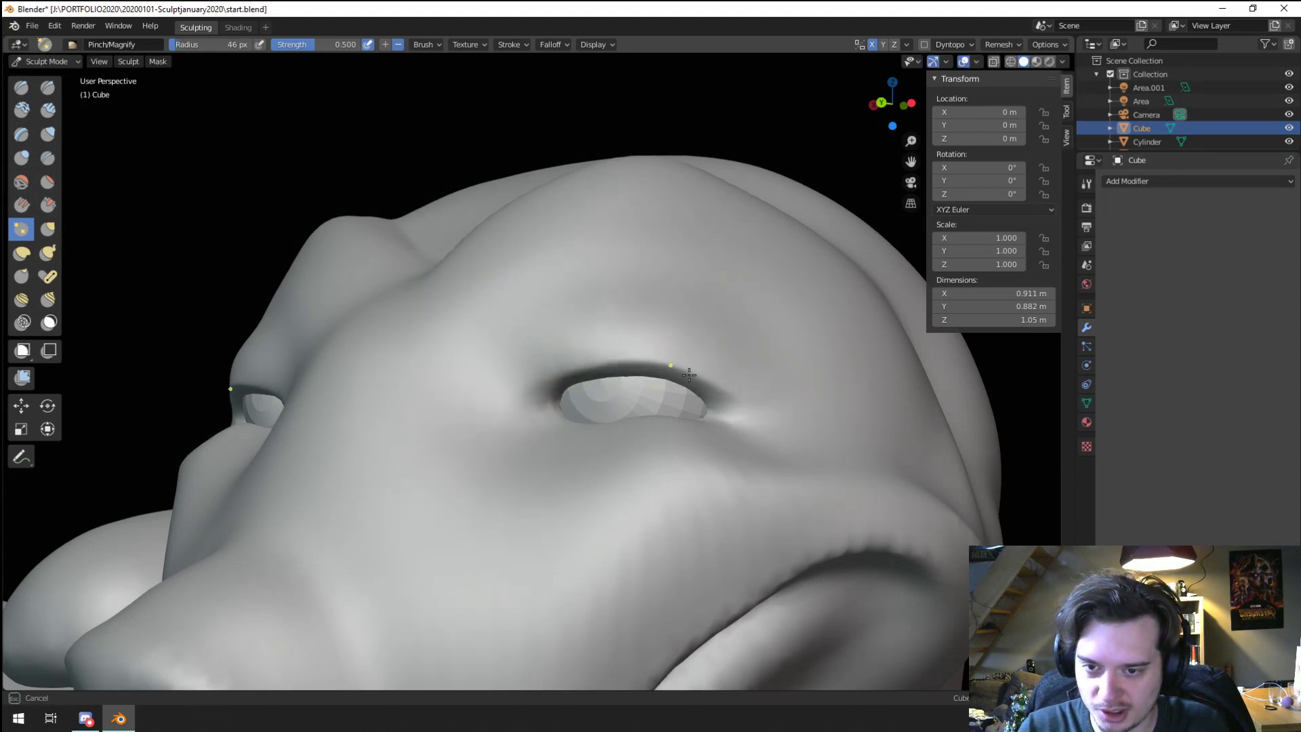
scroll(545, 383, "down", 3)
mouse_move(505, 444)
middle_mouse_down()
mouse_move(543, 468)
mouse_move(530, 466)
middle_mouse_up()
scroll(543, 467, "up", 2)
Step: Open and round the eye shapes with the Grab brush at 46 px and 141 px radii
key("g")
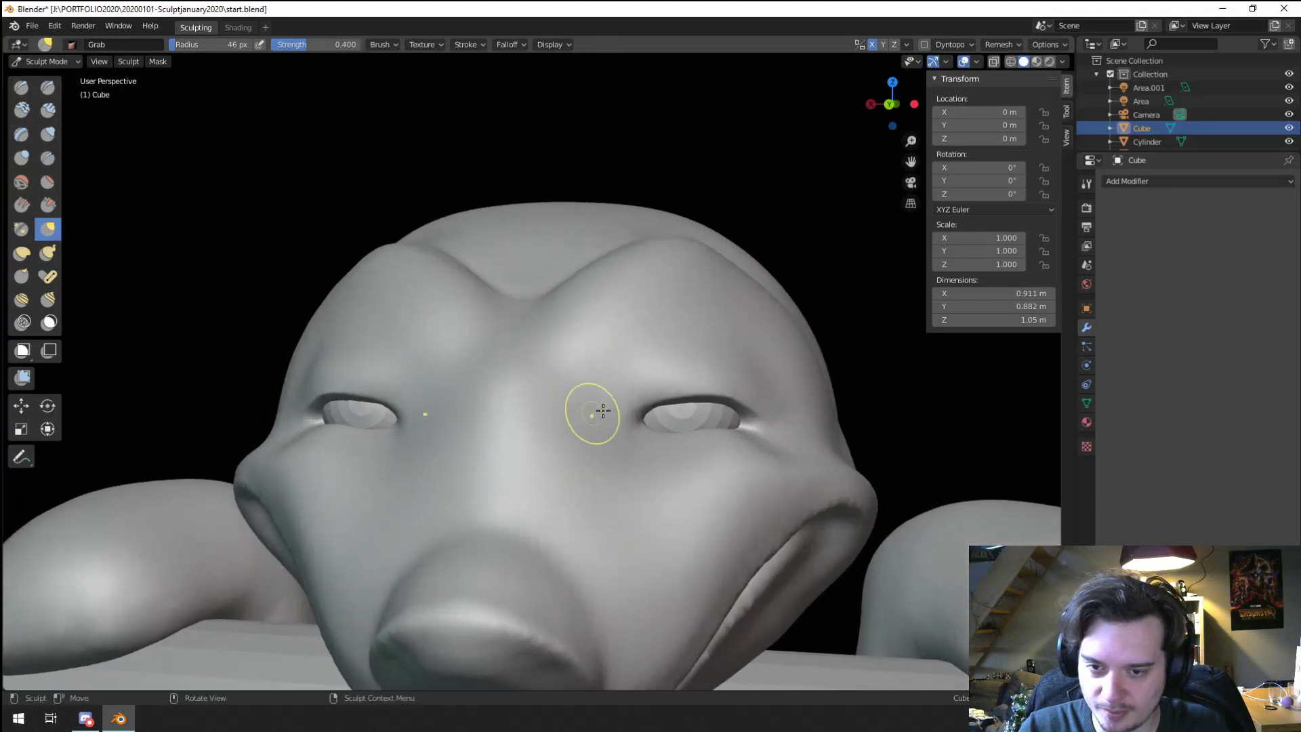
mouse_move(671, 404)
left_mouse_down()
mouse_move(697, 407)
mouse_move(682, 429)
mouse_move(706, 415)
mouse_move(711, 433)
mouse_move(661, 403)
mouse_move(672, 437)
mouse_move(739, 433)
left_mouse_up()
mouse_move(738, 434)
middle_mouse_down()
mouse_move(613, 465)
mouse_move(649, 399)
mouse_move(475, 404)
mouse_move(566, 456)
mouse_move(465, 494)
mouse_move(493, 488)
mouse_move(471, 447)
middle_mouse_up()
left_click(661, 399)
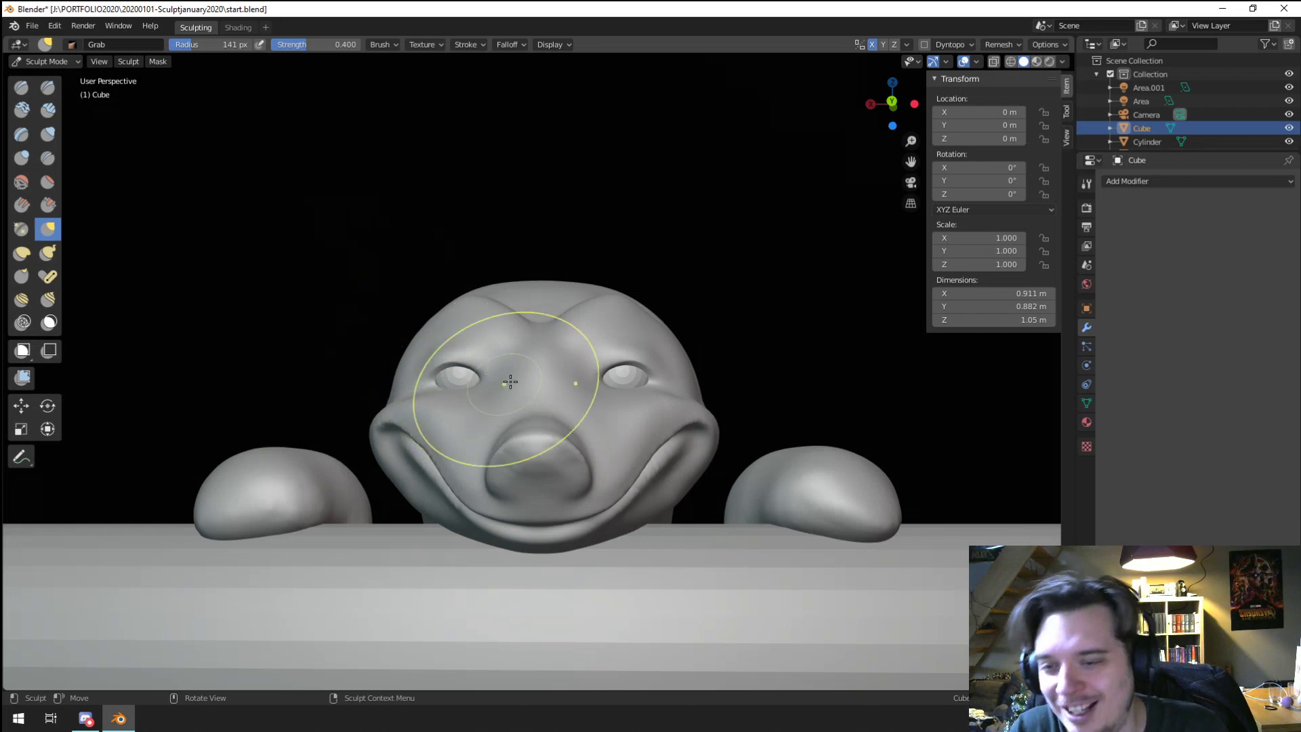
scroll(511, 382, "up", 5)
mouse_move(531, 325)
middle_mouse_down()
mouse_move(517, 348)
mouse_move(510, 337)
middle_mouse_up()
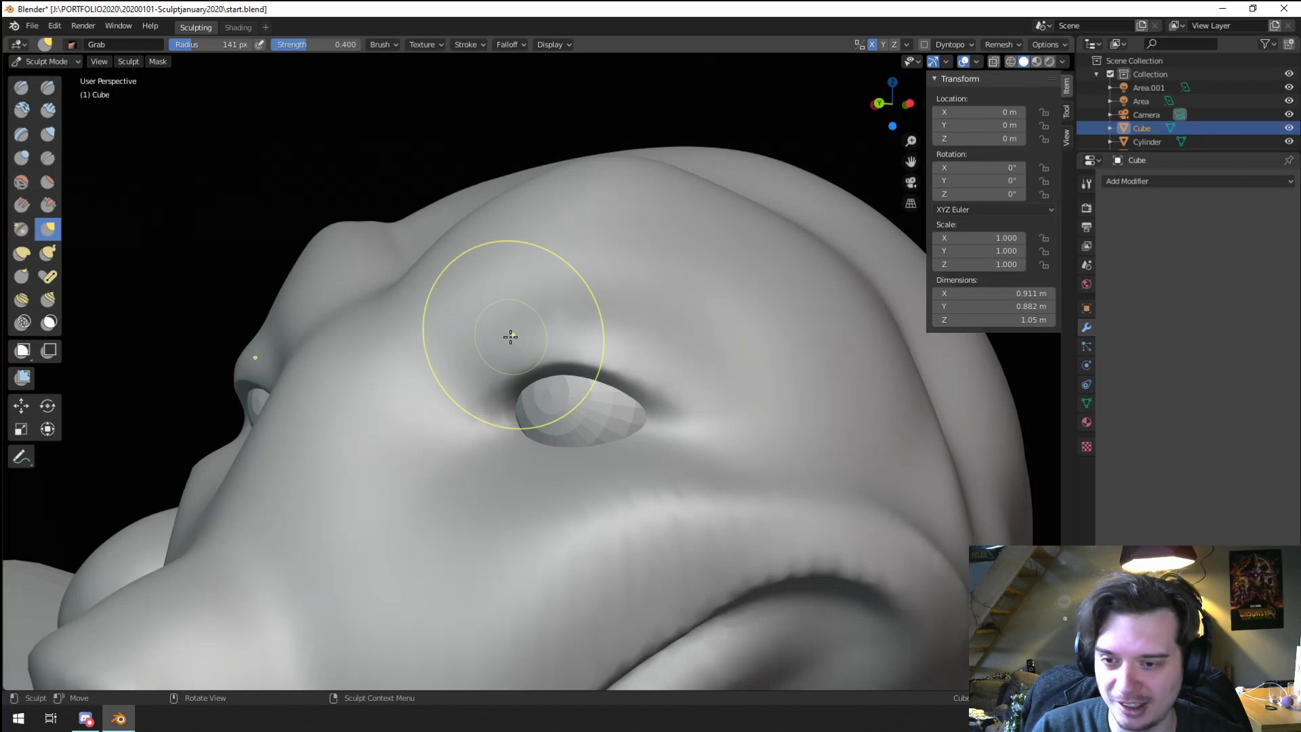
middle_click_drag(376, 461, 371, 415)
mouse_move(371, 415)
middle_mouse_down("ctrl")
mouse_move(372, 448)
mouse_move(465, 407)
mouse_move(475, 379)
middle_mouse_up("ctrl")
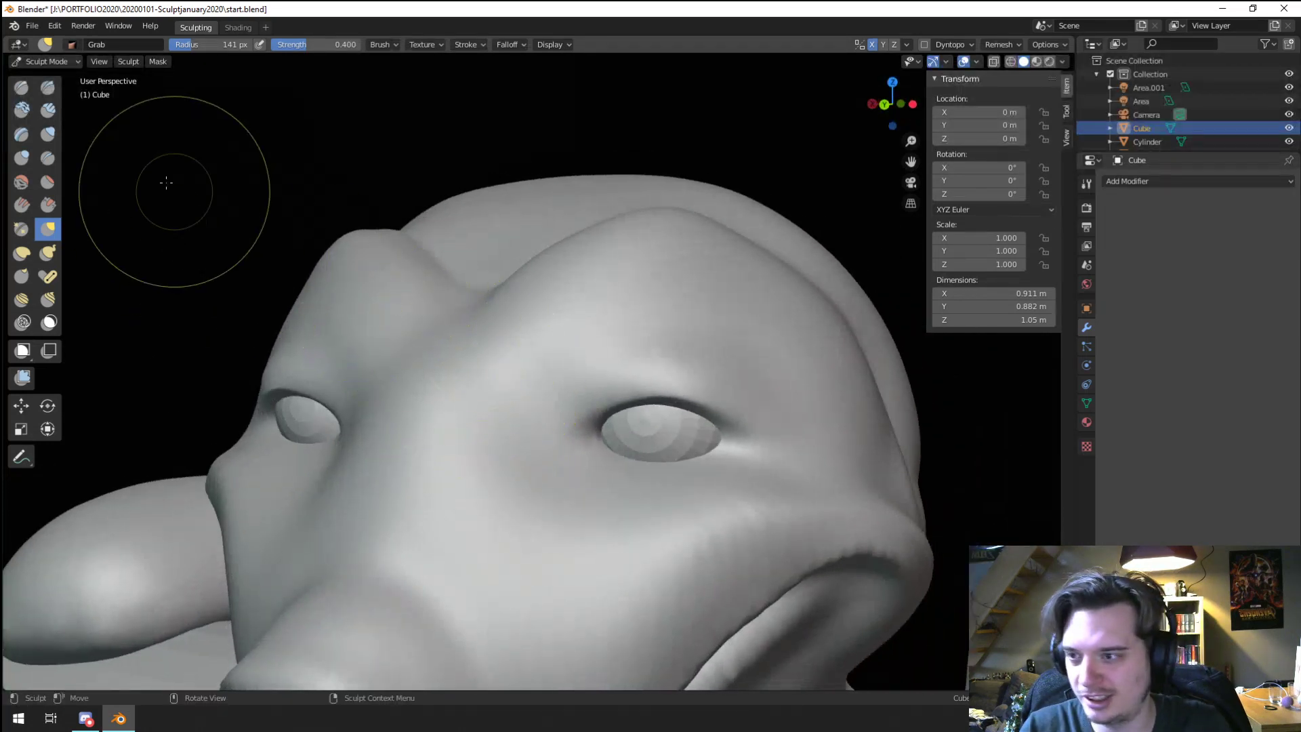
Step: Build up the brow above the eyes with the Clay Strips brush at a 96 px radius
left_click(47, 110)
key("f")
left_click(606, 350)
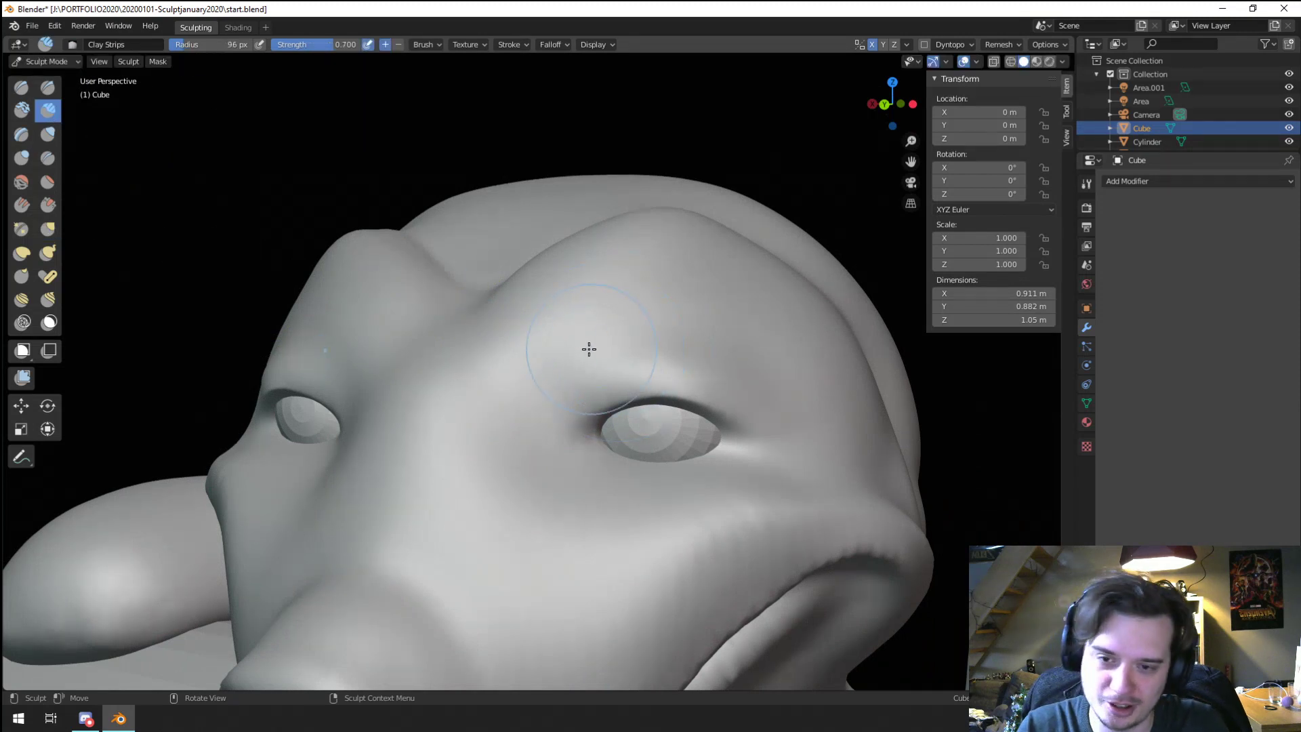
left_click_drag(591, 347, 691, 334)
middle_click_drag(596, 337, 551, 337)
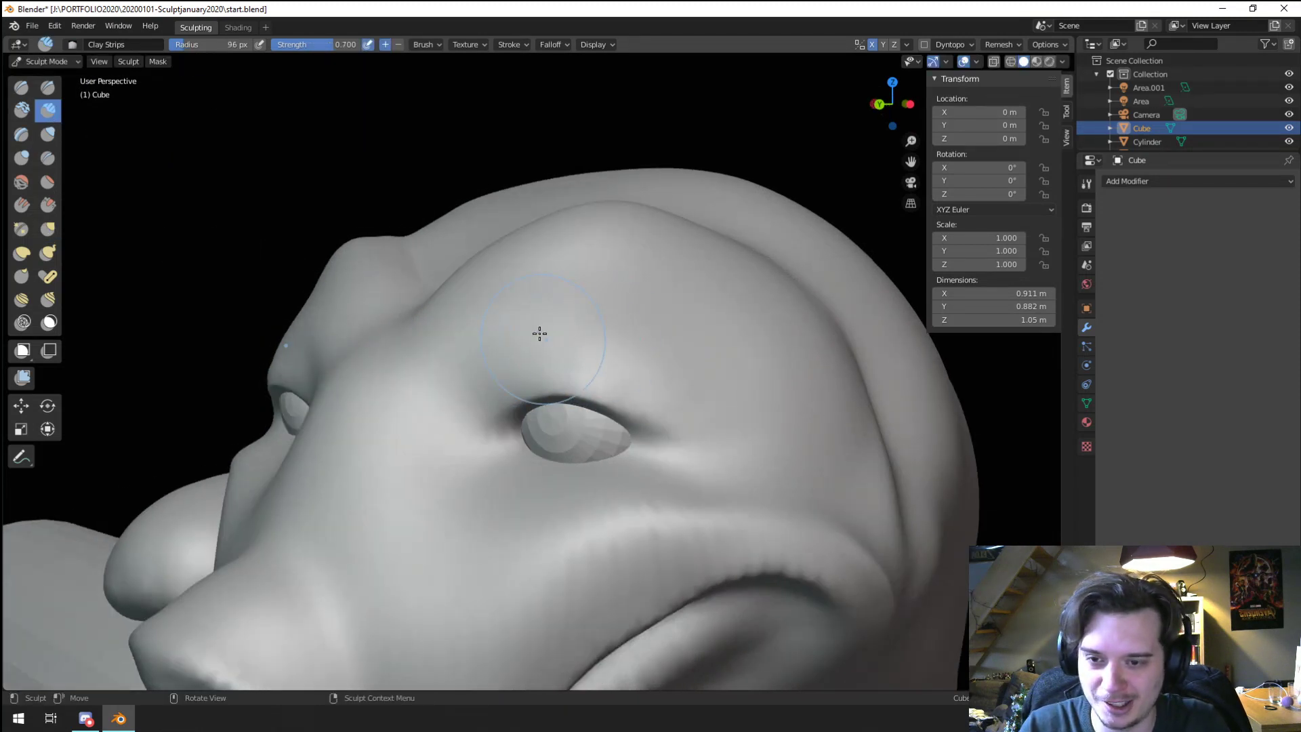
left_click_drag(540, 333, 677, 371)
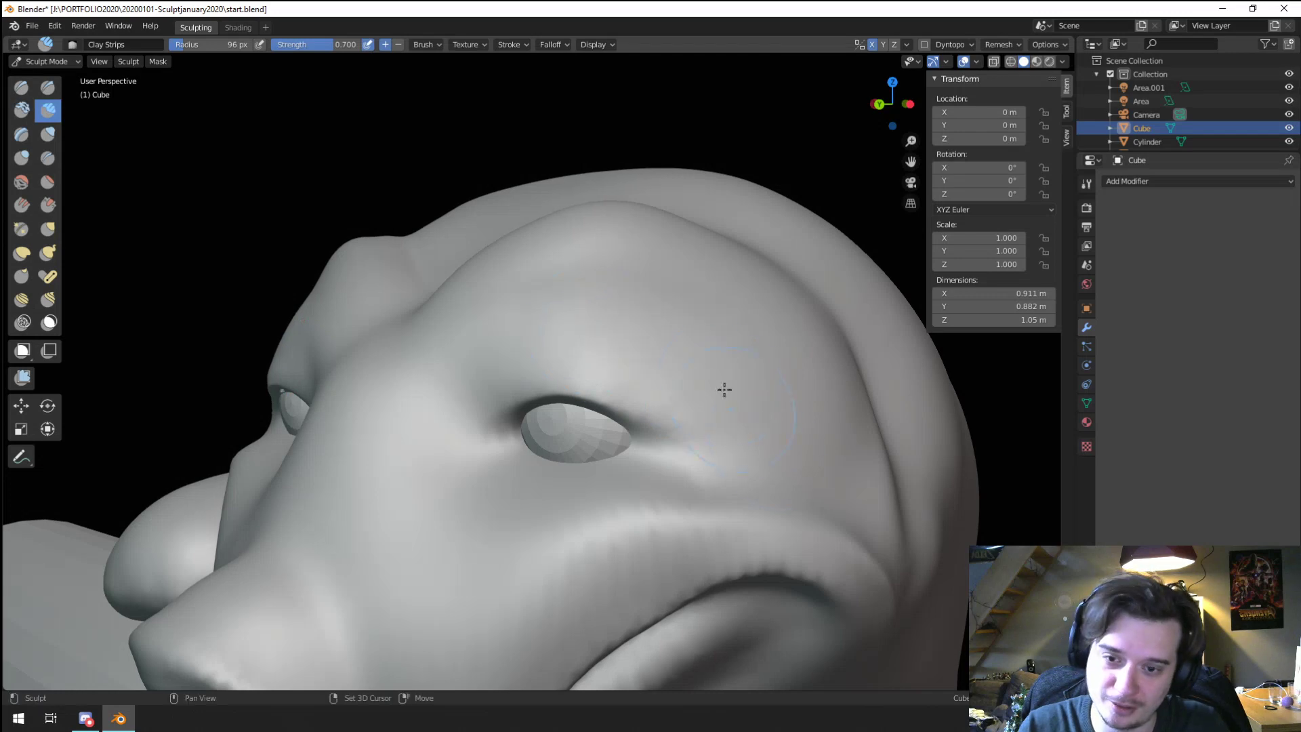
middle_click_drag(724, 389, 664, 340)
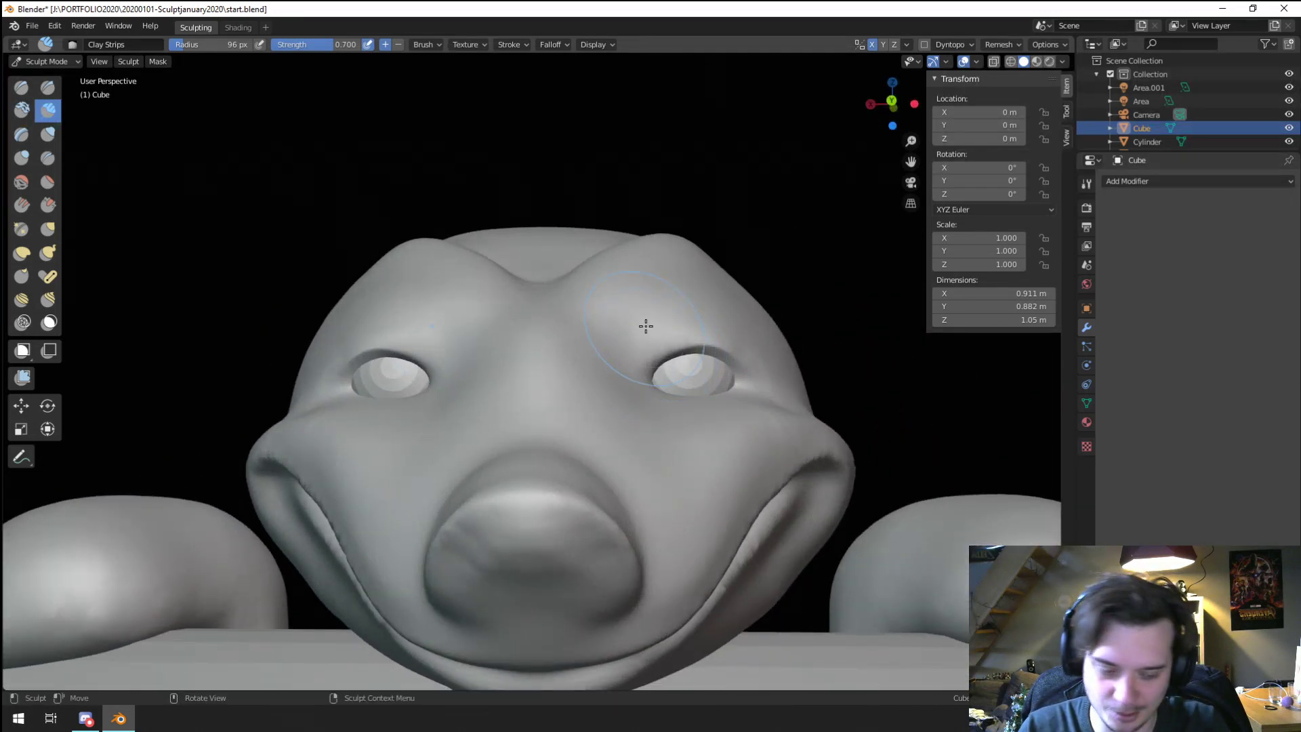
Step: Refine the inner brow and upper eyelid surface with the Clay Strips brush at a 55 px radius
mouse_move(494, 338)
middle_mouse_down()
mouse_move(580, 386)
mouse_move(589, 406)
mouse_move(620, 336)
middle_mouse_up()
scroll(620, 336, "up", 3)
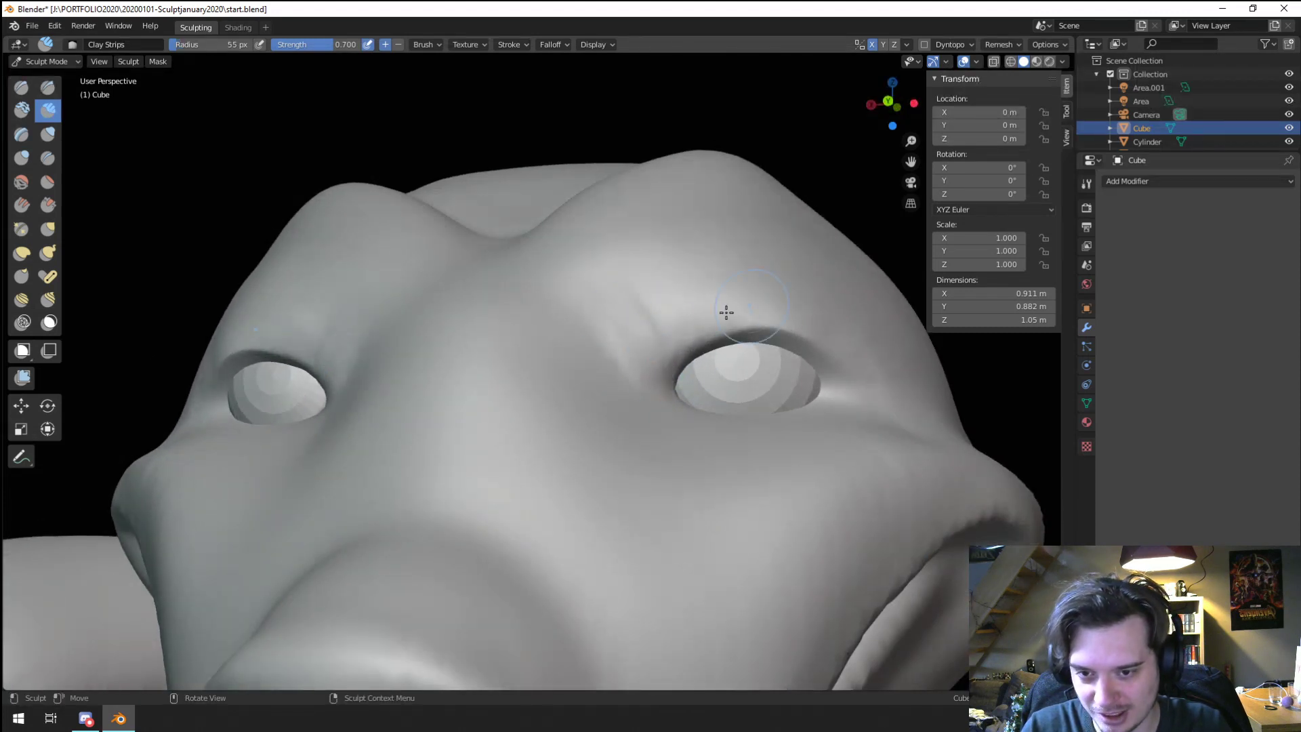
middle_click_drag(738, 282, 712, 243)
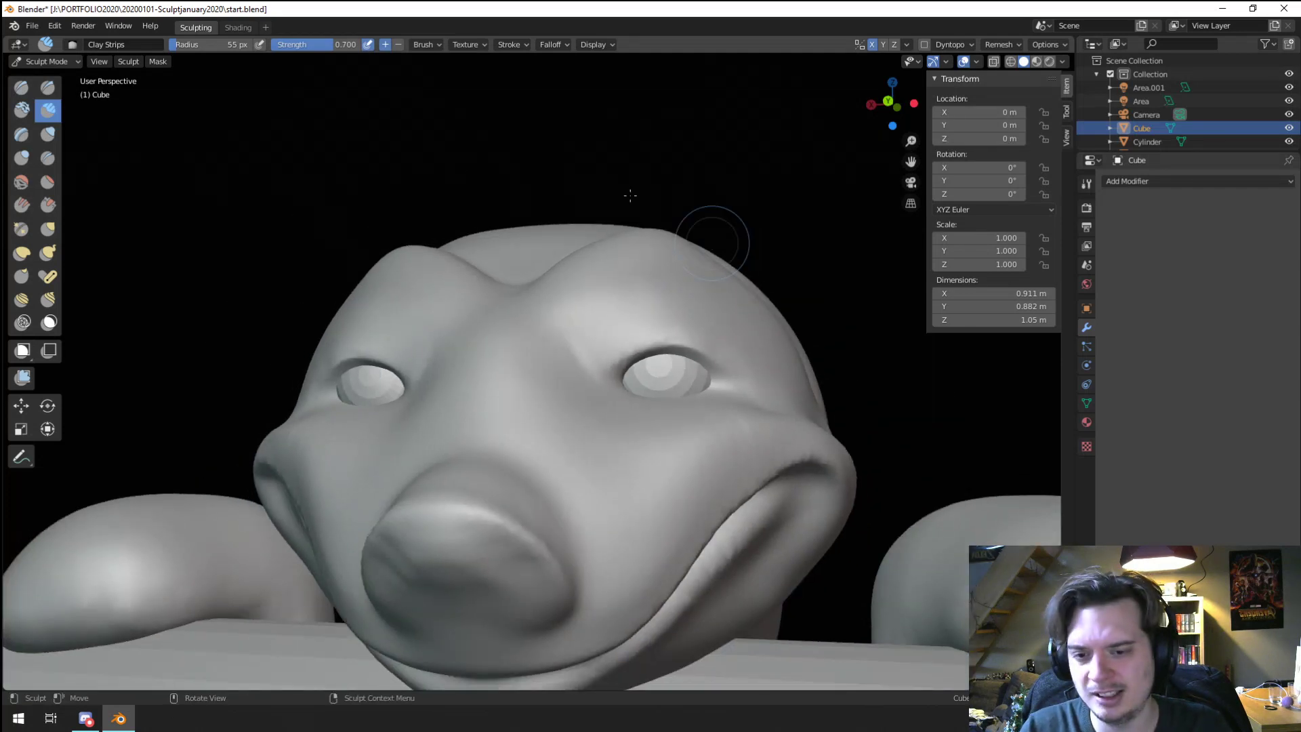
scroll(608, 215, "down", 4)
mouse_move(608, 215)
middle_mouse_down()
mouse_move(590, 491)
mouse_move(569, 461)
mouse_move(592, 355)
mouse_move(521, 380)
middle_mouse_up()
scroll(569, 461, "up", 3)
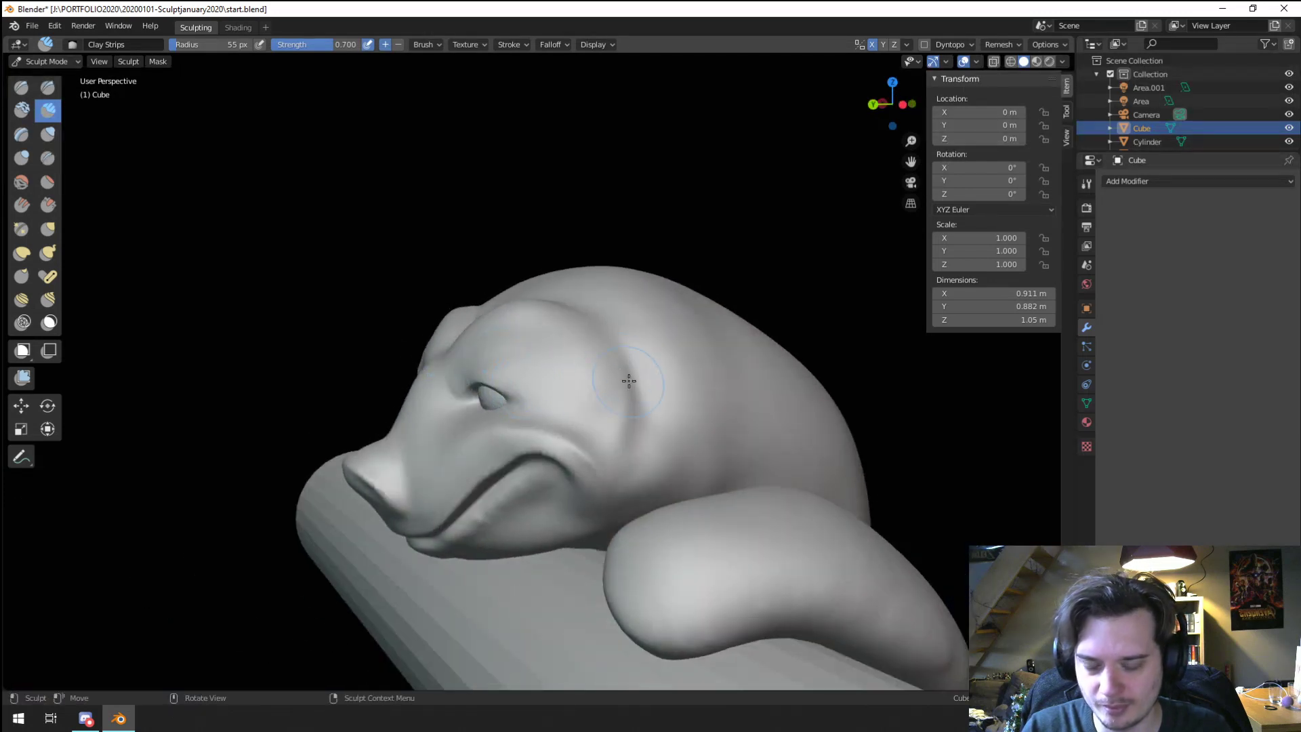
mouse_move(635, 431)
middle_mouse_down()
mouse_move(686, 415)
mouse_move(664, 409)
middle_mouse_up()
scroll(620, 406, "up", 2)
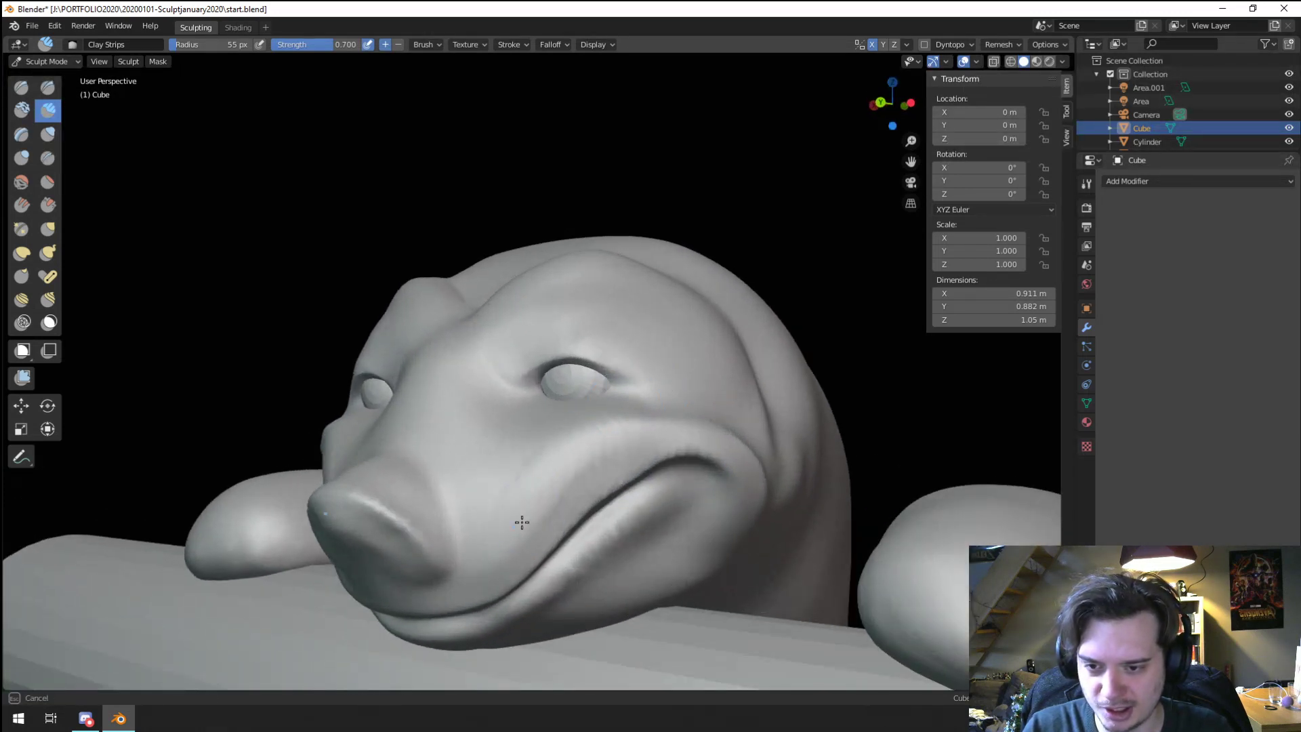
Step: Reshape the lower sides of the nose with the Grab brush at a 106 px radius
mouse_move(521, 533)
middle_mouse_down()
mouse_move(633, 436)
mouse_move(580, 441)
mouse_move(538, 416)
middle_mouse_up()
key("g")
key("f")
left_click(572, 421)
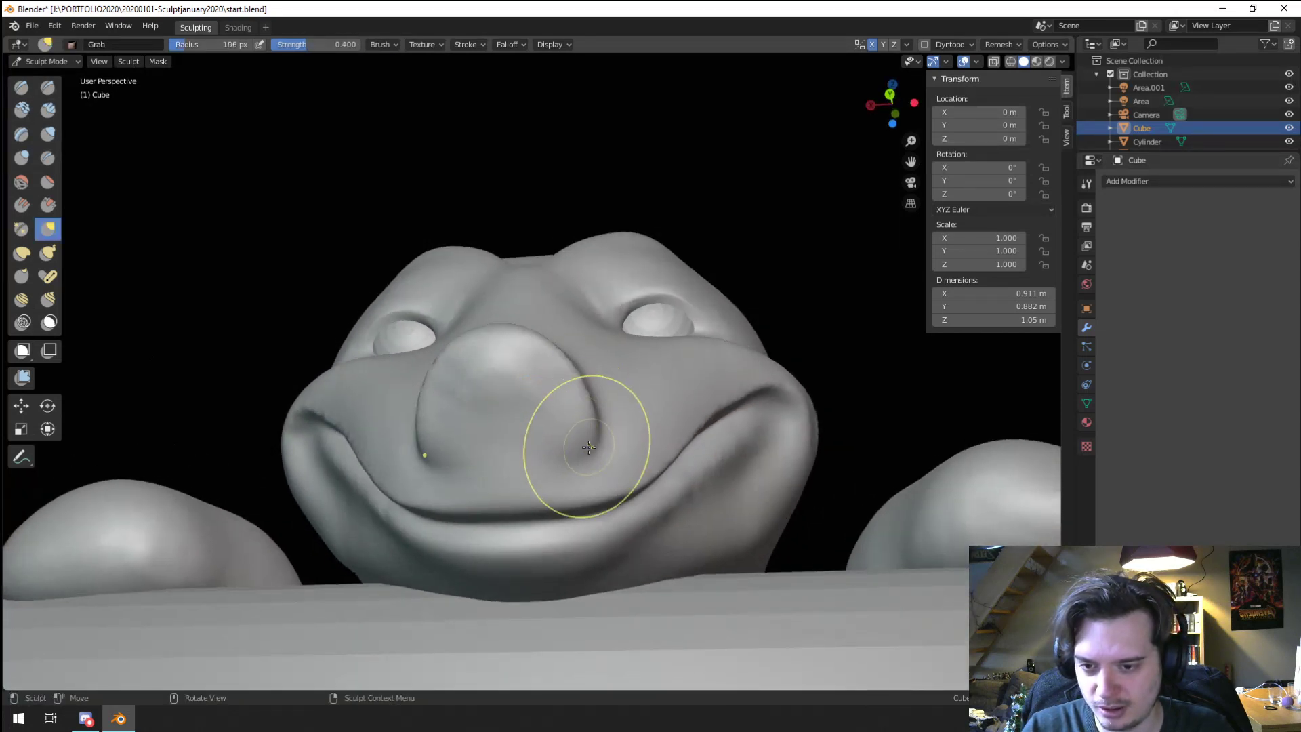
left_click_drag(584, 448, 569, 436)
mouse_move(572, 386)
middle_mouse_down()
mouse_move(515, 339)
mouse_move(361, 303)
middle_mouse_up()
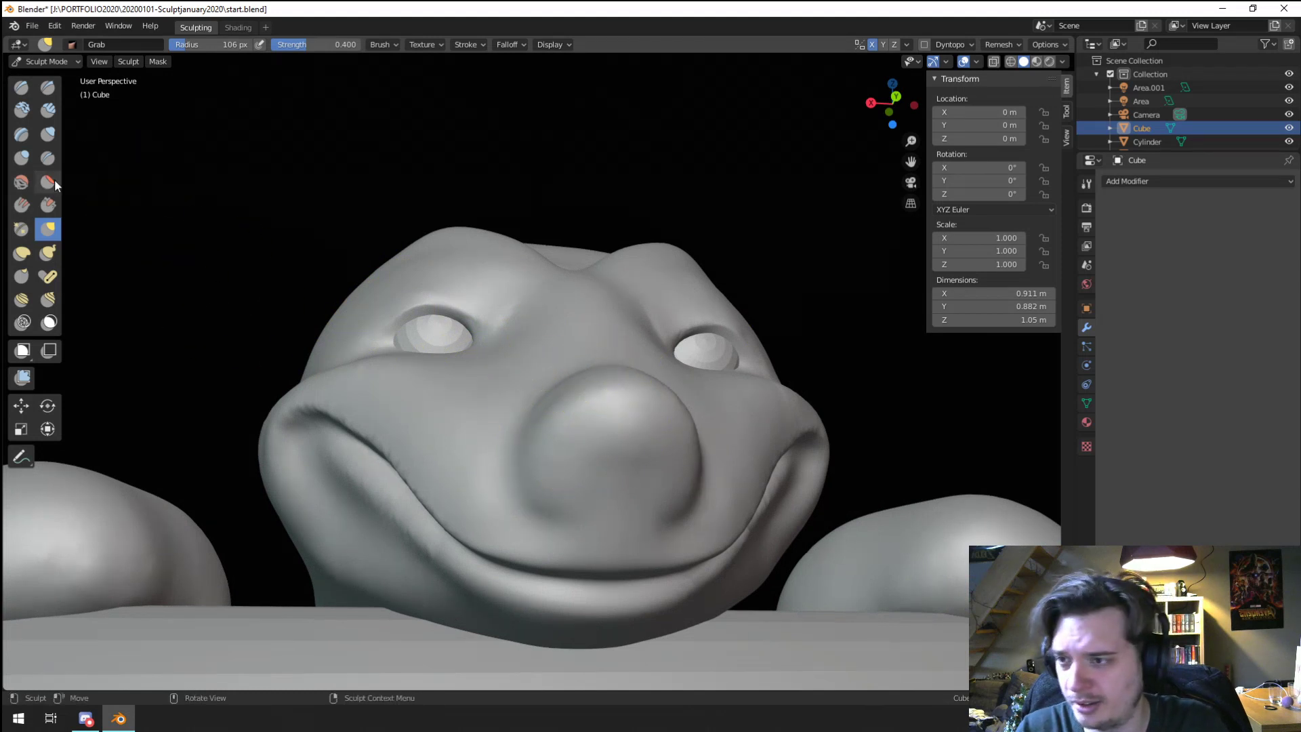
Step: Sculpt two nostril hollows into the front of the nose with the Blob brush at a 42 px radius
key("i")
key("f")
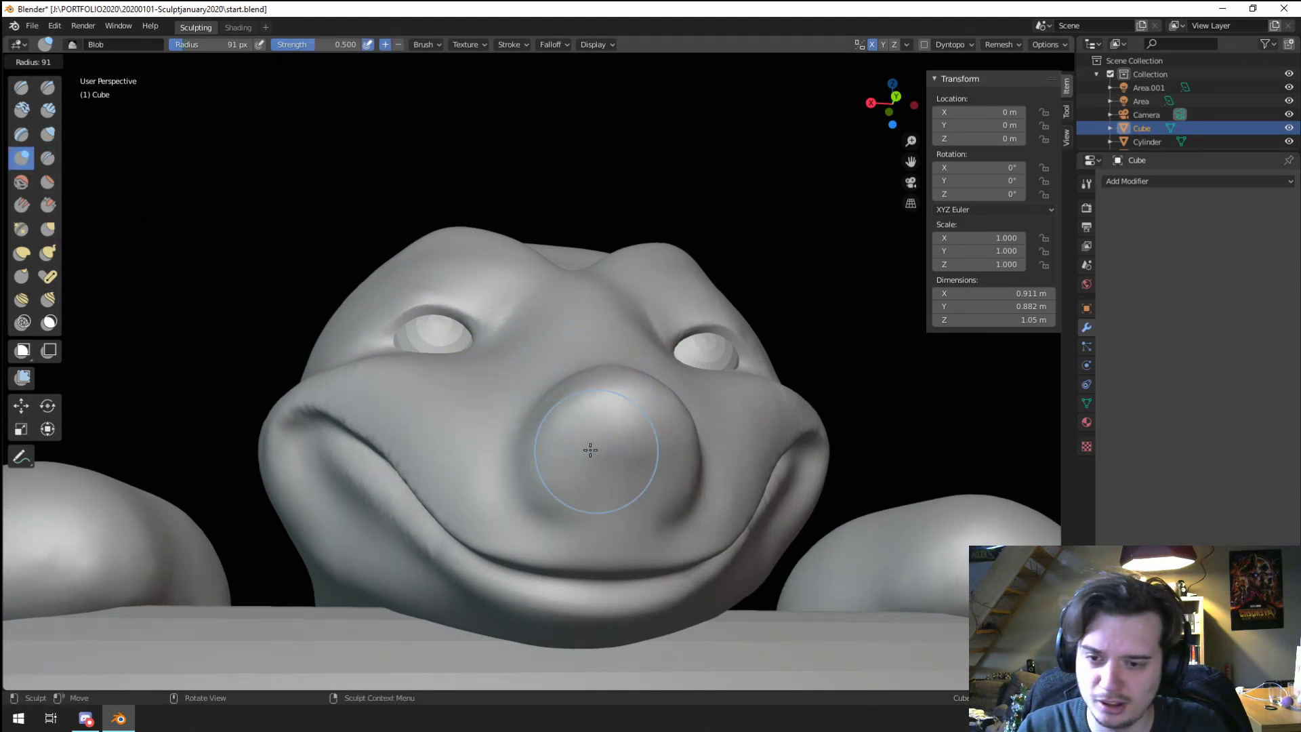
left_click(575, 448)
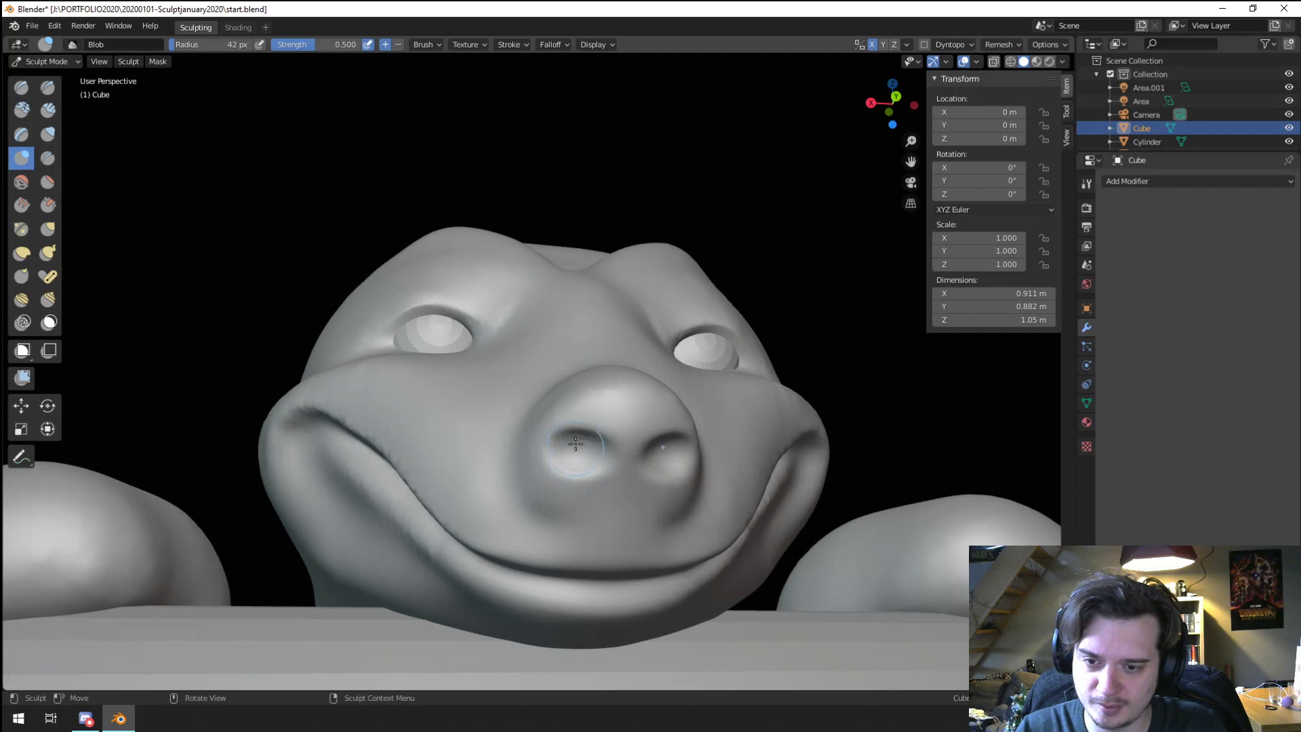
mouse_move(575, 443)
middle_mouse_down()
mouse_move(535, 384)
mouse_move(638, 301)
middle_mouse_up()
Step: Reshape the underside of the nose with the Grab brush at 81 px and 127 px radii
key("g")
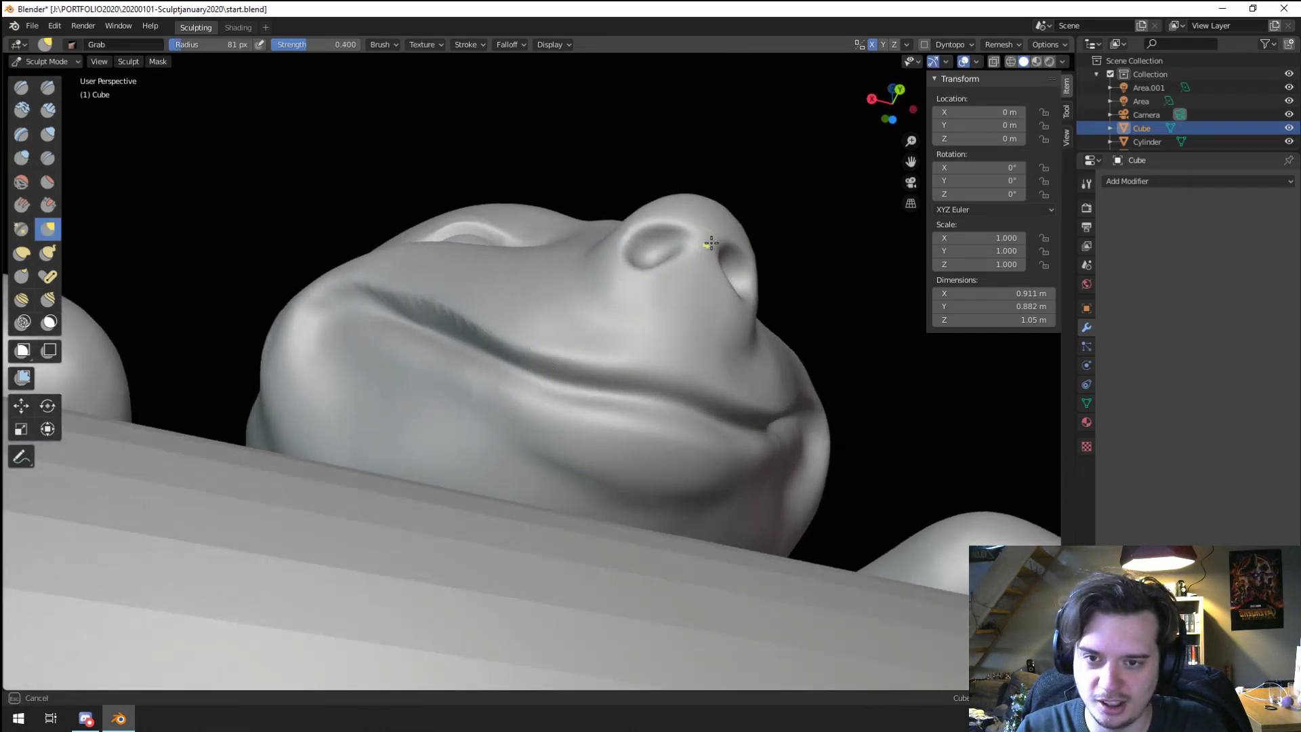
mouse_move(707, 256)
middle_mouse_down()
mouse_move(770, 325)
mouse_move(590, 352)
mouse_move(712, 421)
mouse_move(595, 348)
mouse_move(542, 342)
middle_mouse_up()
scroll(542, 342, "up", 1)
key("f")
left_click(796, 464)
left_click_drag(744, 493, 764, 532)
middle_click_drag(752, 452, 680, 448)
Step: Adjust the nose tip and nostrils with the Grab brush at a 120 px radius
key("f")
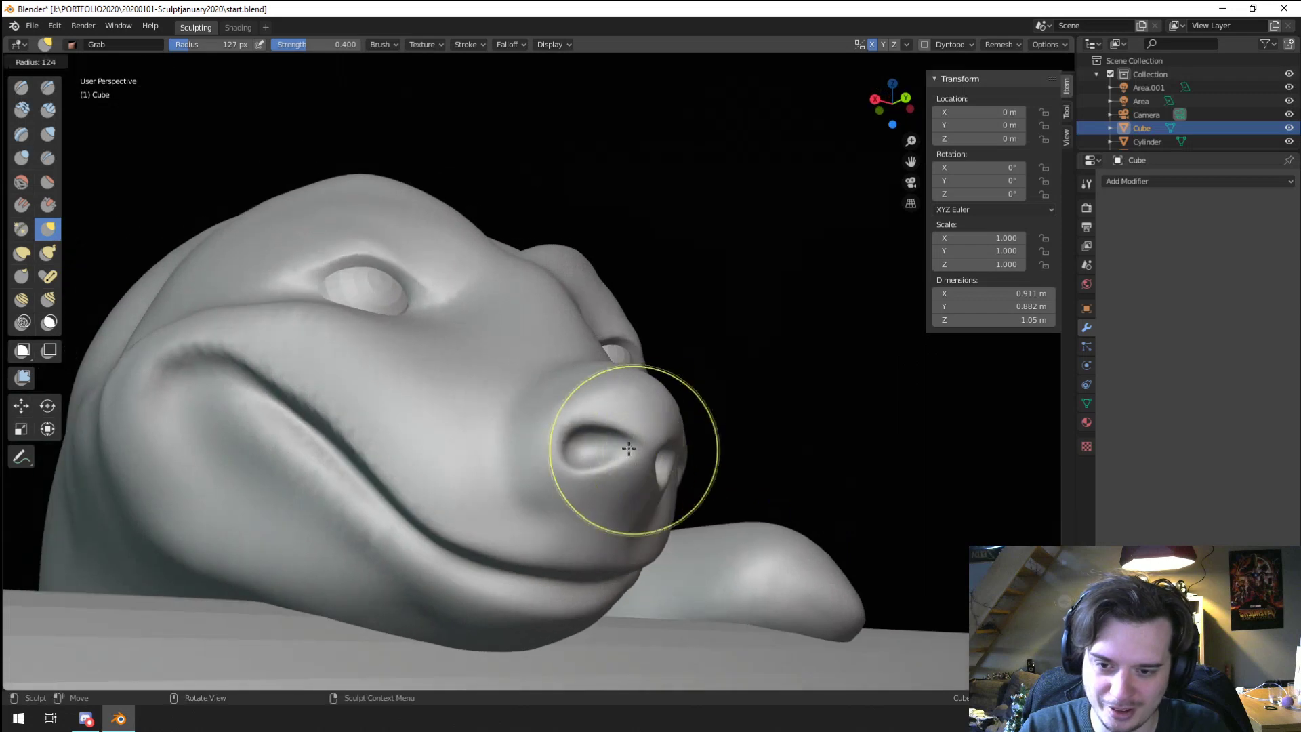
left_click(720, 445)
left_click_drag(624, 429, 618, 401)
middle_click_drag(627, 450, 401, 494)
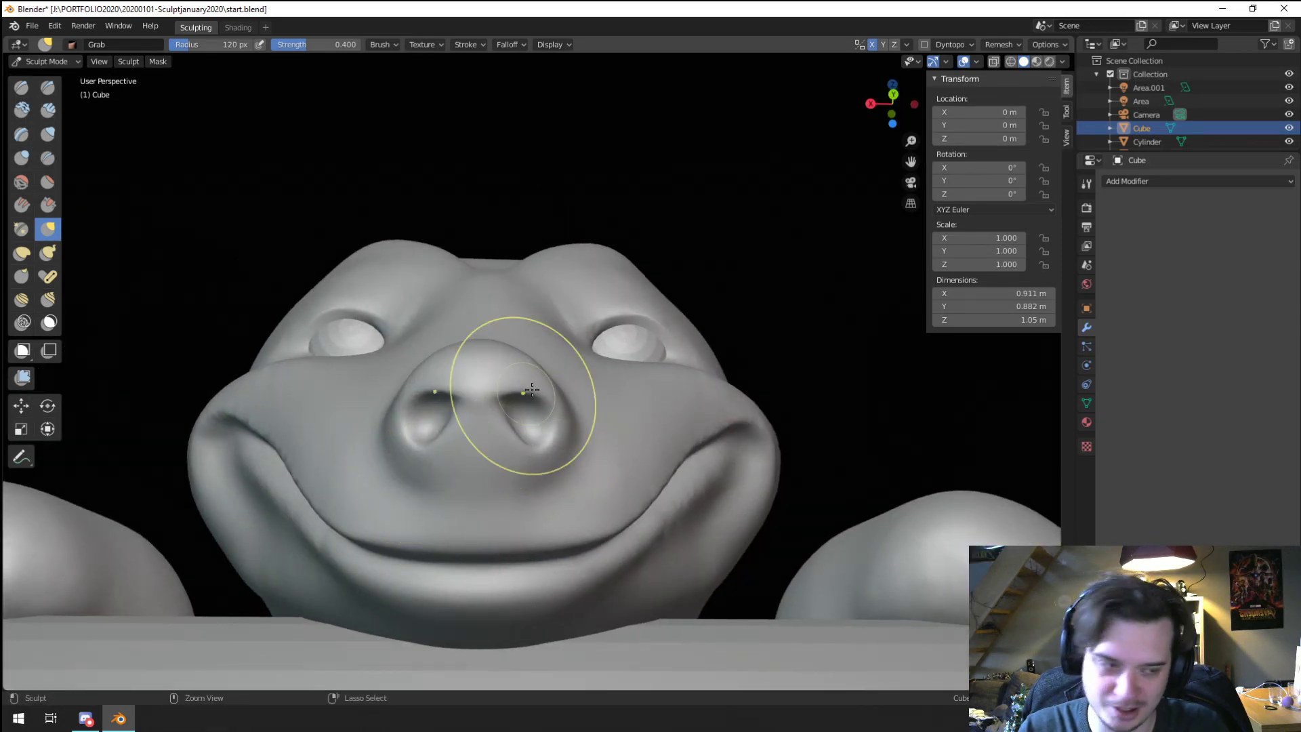
scroll(518, 400, "down", 2)
middle_click_drag(516, 406, 515, 478)
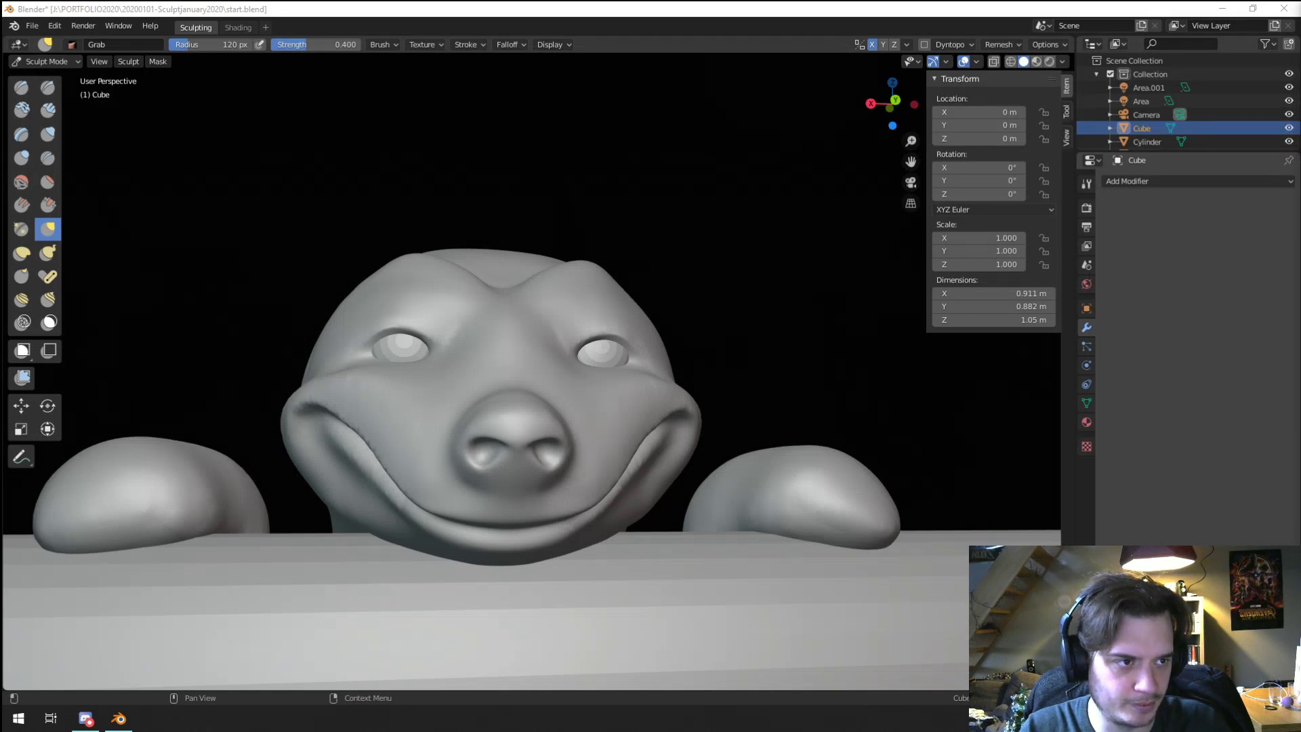
Step: Tighten the crease behind the brow ridges with the Pinch/Magnify brush at an 86 px radius
mouse_move(218, 290)
middle_mouse_down()
mouse_move(449, 290)
mouse_move(452, 262)
mouse_move(537, 415)
mouse_move(525, 334)
middle_mouse_up()
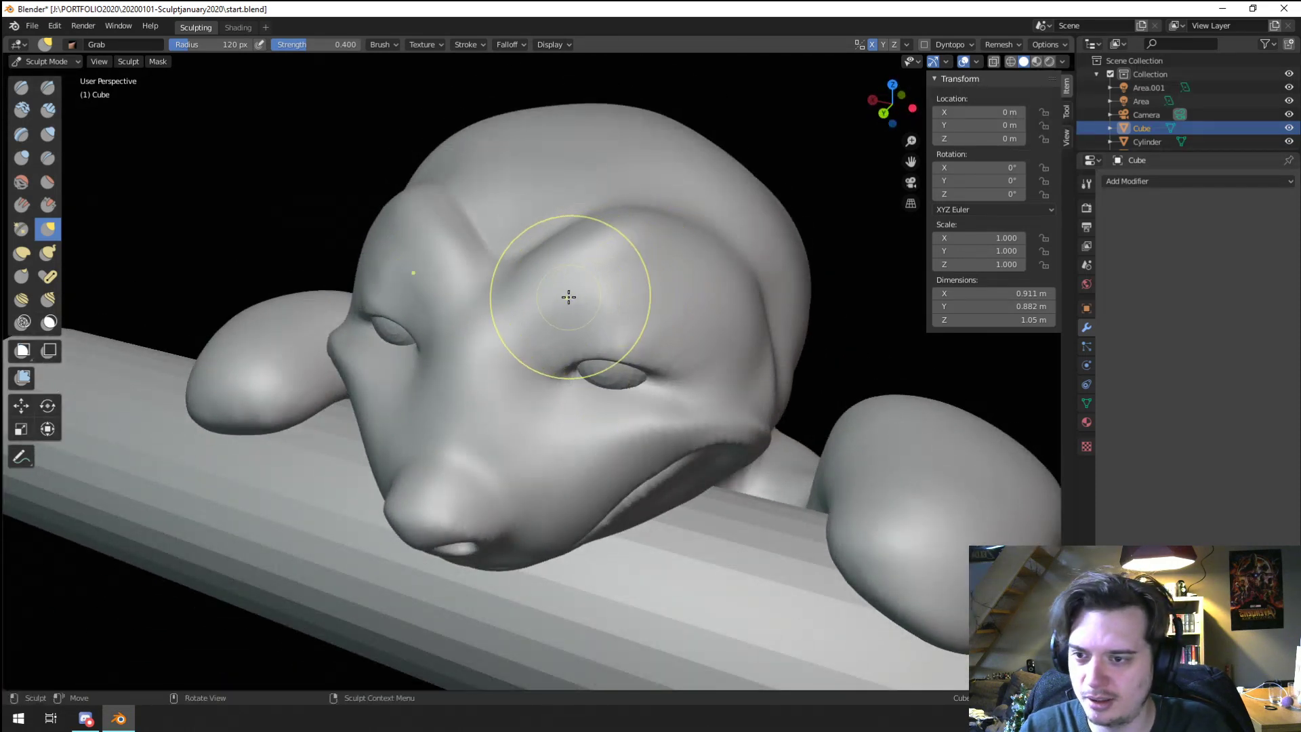
mouse_move(576, 326)
middle_mouse_down()
mouse_move(596, 282)
mouse_move(685, 255)
mouse_move(617, 324)
mouse_move(515, 363)
mouse_move(453, 328)
middle_mouse_up()
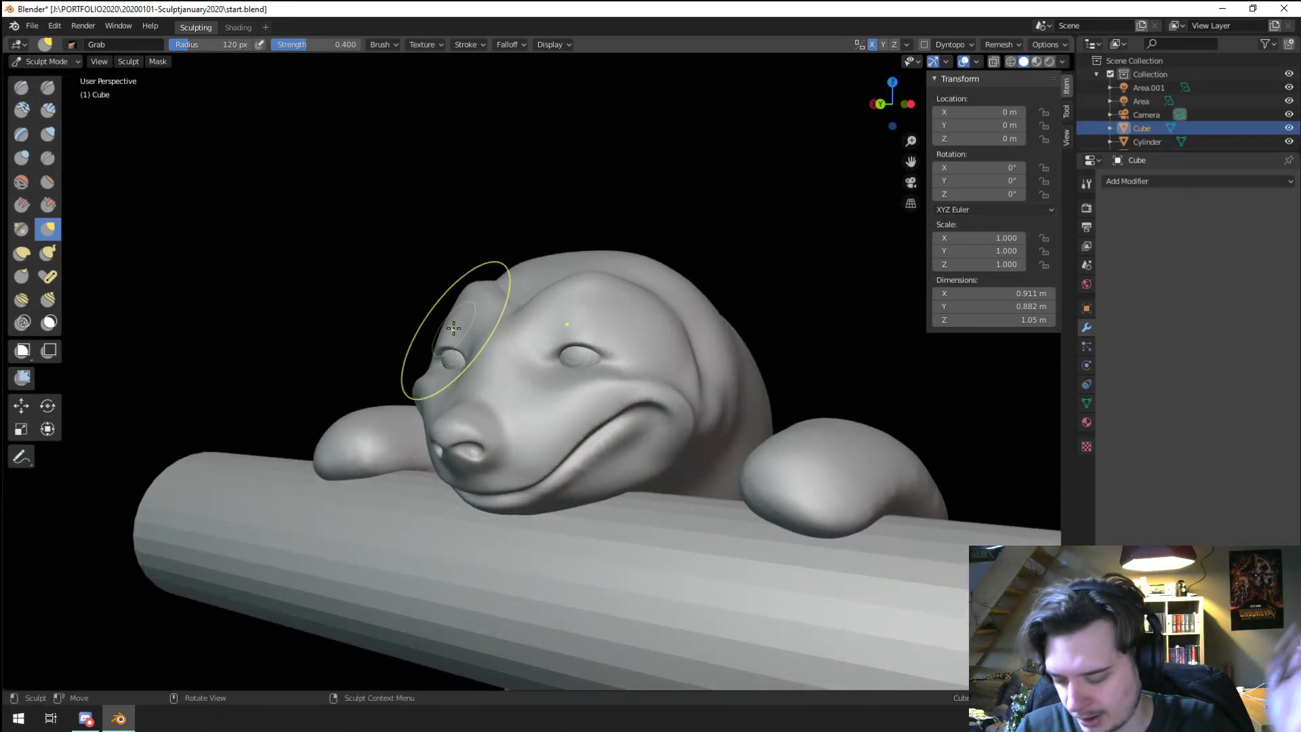
mouse_move(352, 488)
middle_mouse_down()
mouse_move(465, 435)
mouse_move(434, 365)
middle_mouse_up()
left_click(21, 229)
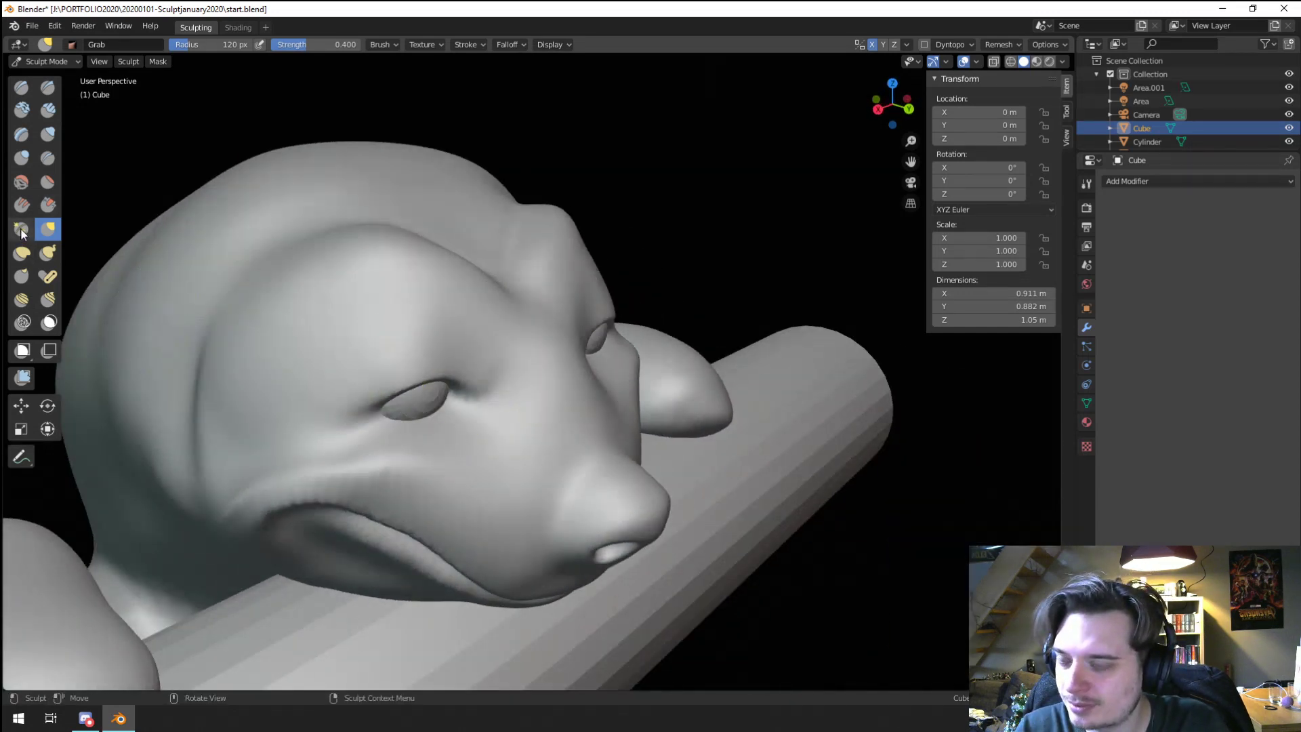
mouse_move(260, 295)
left_mouse_down()
mouse_move(361, 242)
mouse_move(313, 256)
left_mouse_up()
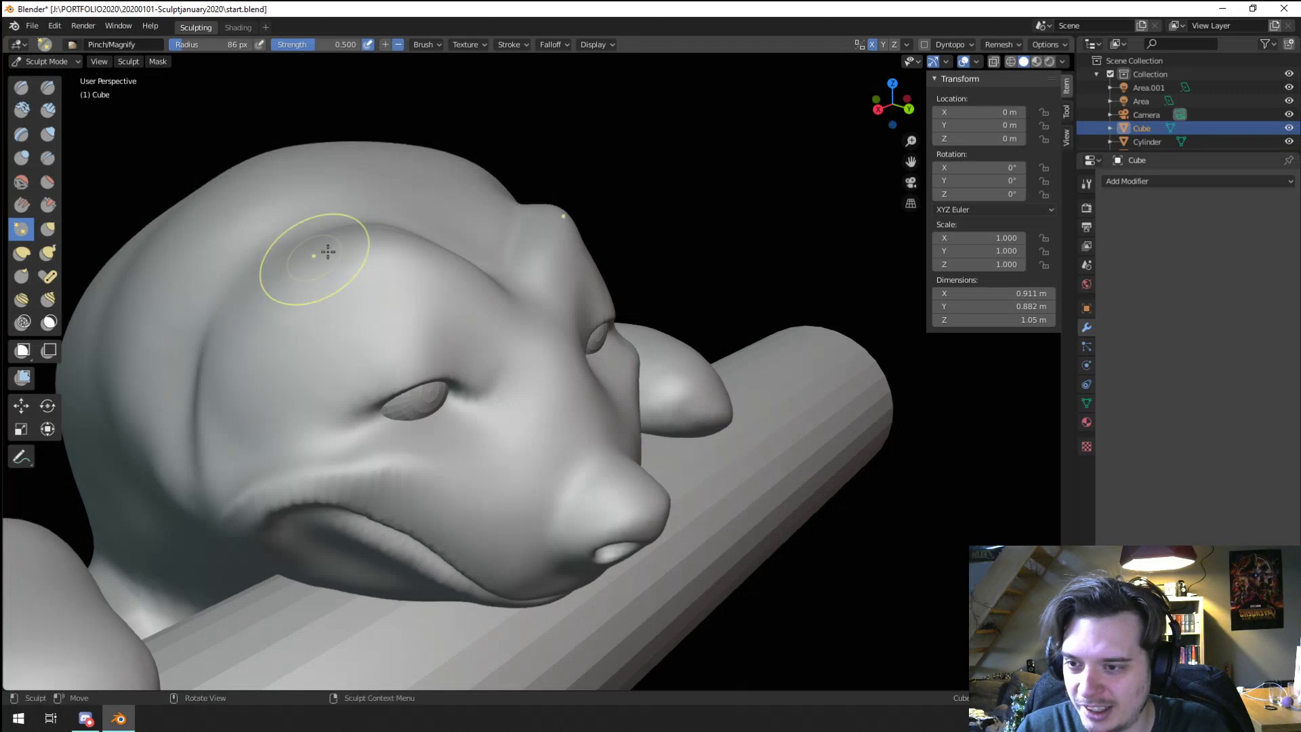
middle_click_drag(314, 255, 247, 305)
mouse_move(379, 224)
middle_mouse_down()
mouse_move(391, 232)
mouse_move(247, 337)
middle_mouse_up()
Step: Try to pull the crease behind the brow upward with the Grab brush at an 86 px radius
key("g")
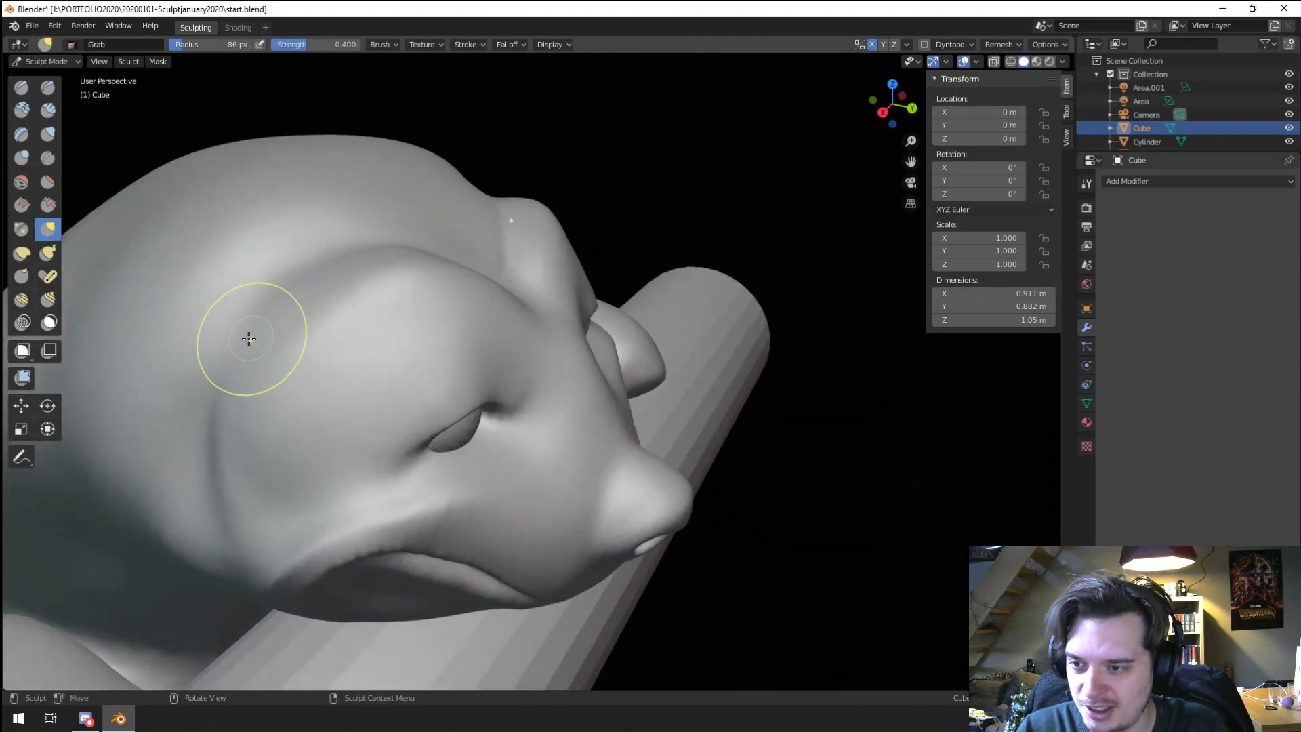
mouse_move(247, 337)
left_mouse_down()
mouse_move(302, 279)
mouse_move(270, 289)
left_mouse_up()
key("ctrl+z")
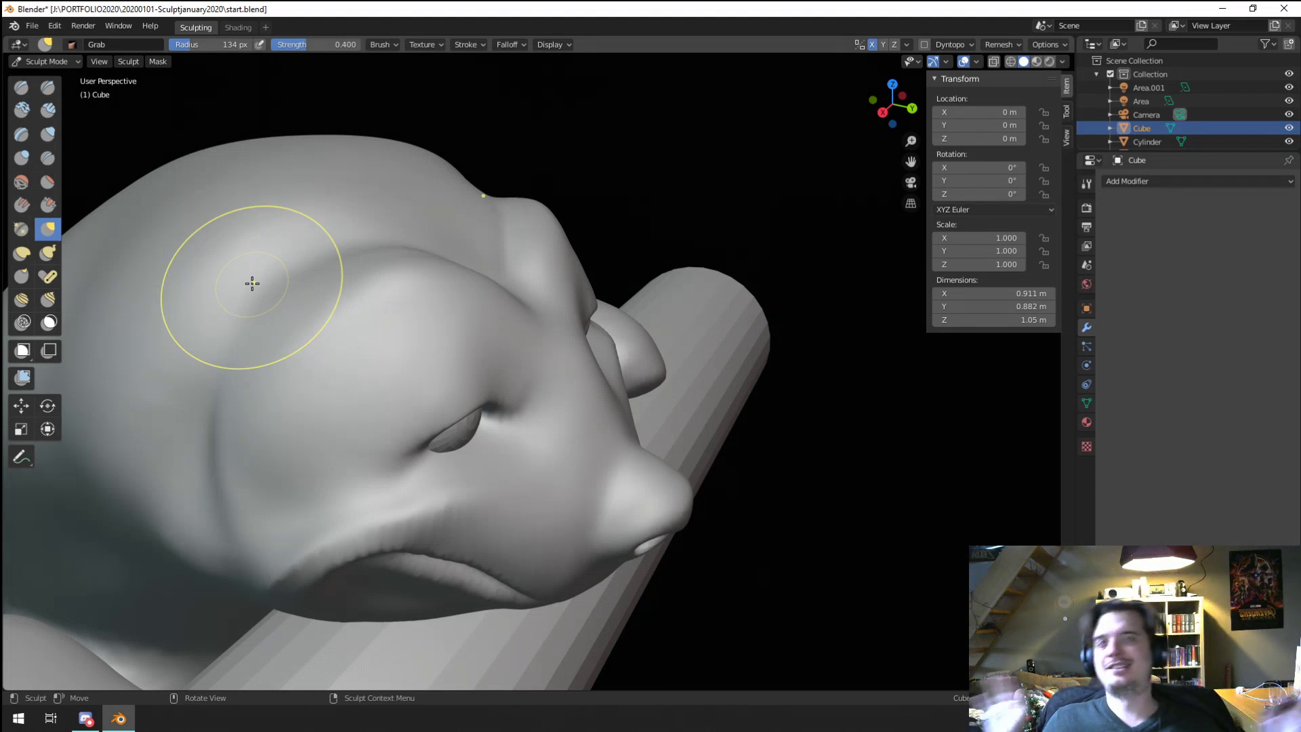
Step: Tighten the crease behind the brow and cheek with the Pinch/Magnify brush at a 106 px radius
left_click(24, 232)
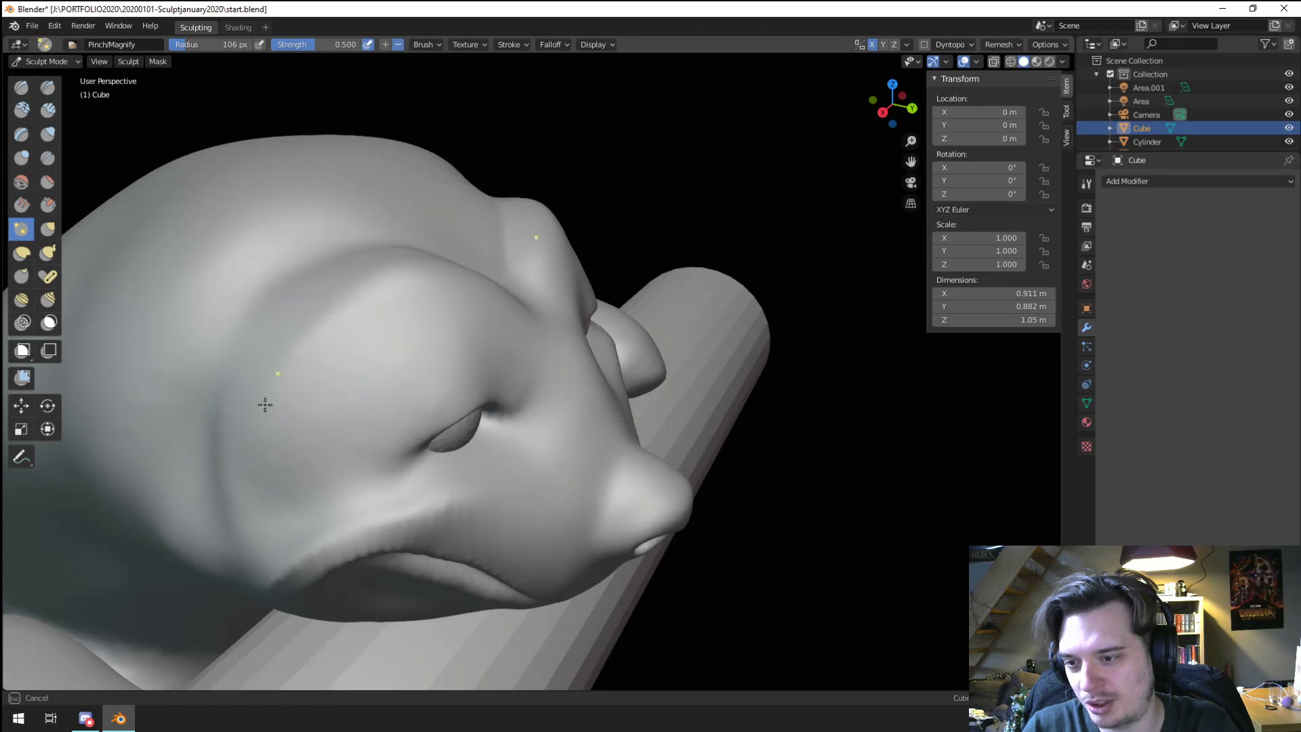
mouse_move(276, 499)
middle_mouse_down()
mouse_move(207, 365)
mouse_move(212, 400)
mouse_move(226, 348)
middle_mouse_up()
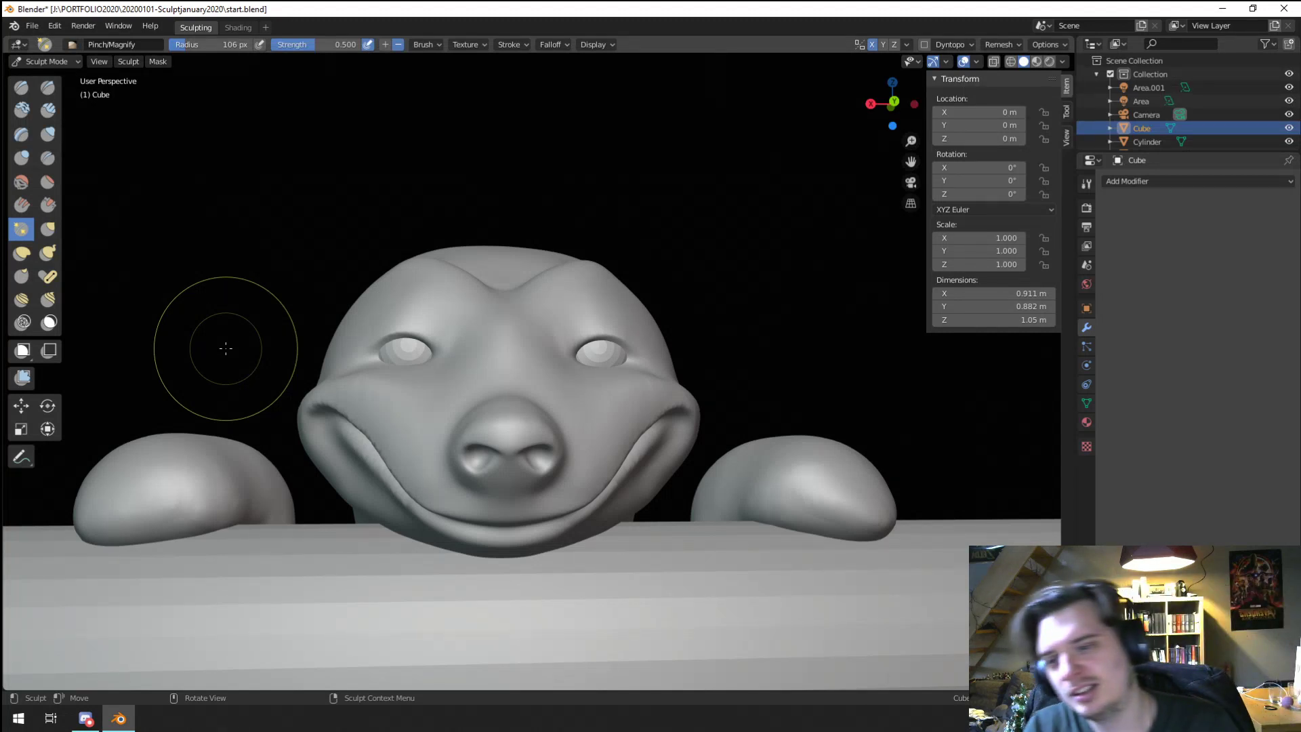
Step: Reshape the mouth corners and cheeks with the Grab brush at 114 px and 153 px radii
middle_click_drag(386, 350, 422, 401)
key("g")
mouse_move(340, 422)
middle_mouse_down()
mouse_move(363, 453)
mouse_move(310, 389)
mouse_move(401, 386)
middle_mouse_up()
key("f")
left_click(413, 404)
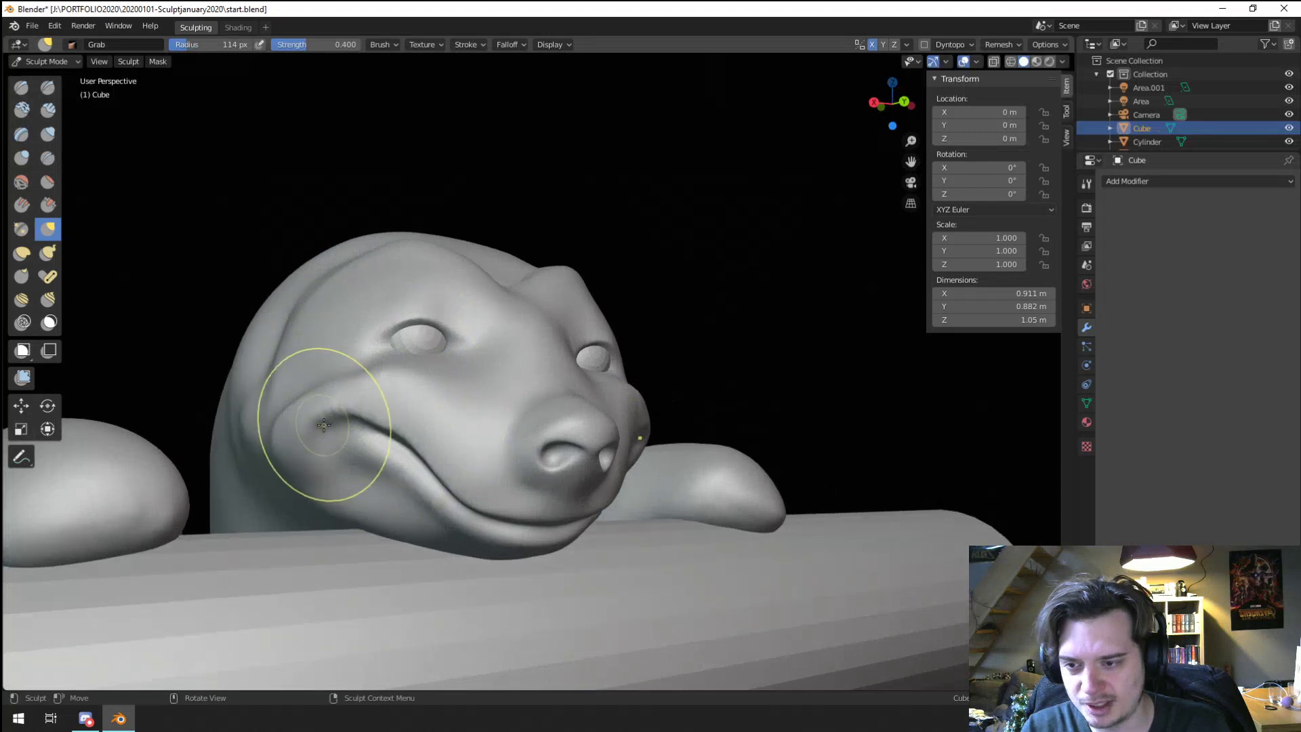
left_click_drag(324, 425, 393, 421)
key("f")
left_click(474, 434)
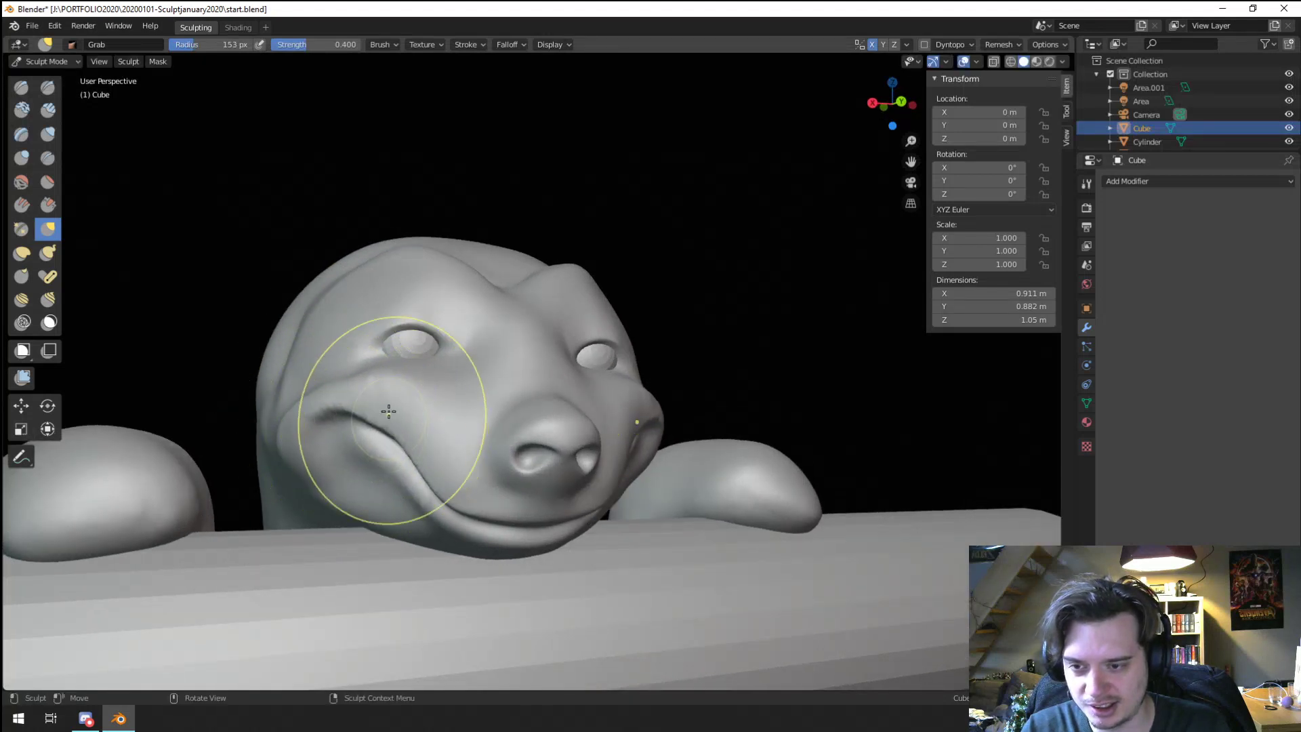
Step: Build up volume across the forehead and top of the head with the Blob brush at a 122 px radius
mouse_move(392, 421)
middle_mouse_down()
mouse_move(348, 488)
mouse_move(301, 439)
mouse_move(416, 372)
mouse_move(363, 372)
middle_mouse_up()
left_click(21, 157)
mouse_move(169, 305)
middle_mouse_down()
mouse_move(267, 291)
mouse_move(233, 291)
mouse_move(331, 229)
middle_mouse_up()
left_click_drag(331, 230, 497, 247)
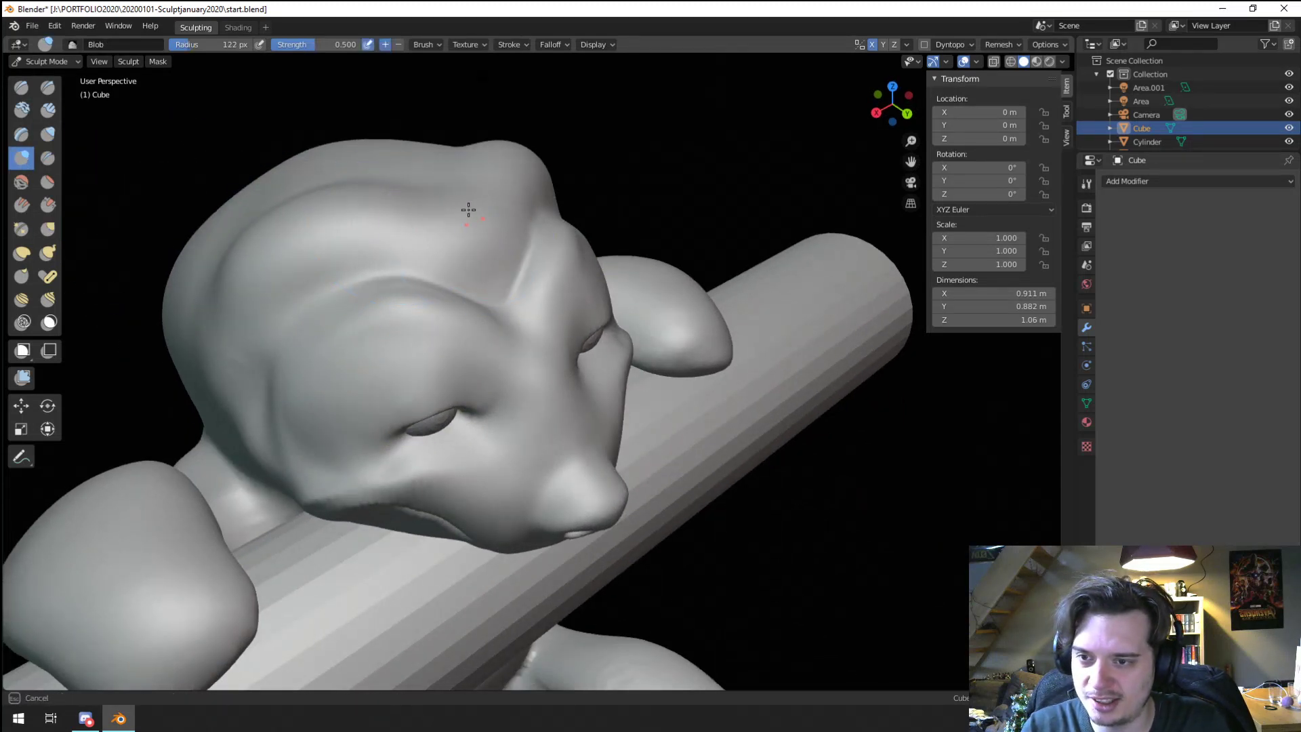
Step: Reshape the side of the head behind the cheek with the Grab brush at a 150 px radius
mouse_move(159, 344)
middle_mouse_down()
mouse_move(250, 322)
mouse_move(223, 366)
mouse_move(203, 328)
mouse_move(237, 296)
middle_mouse_up()
key("g")
mouse_move(354, 210)
middle_mouse_down()
mouse_move(343, 209)
mouse_move(499, 203)
mouse_move(299, 255)
mouse_move(330, 204)
middle_mouse_up()
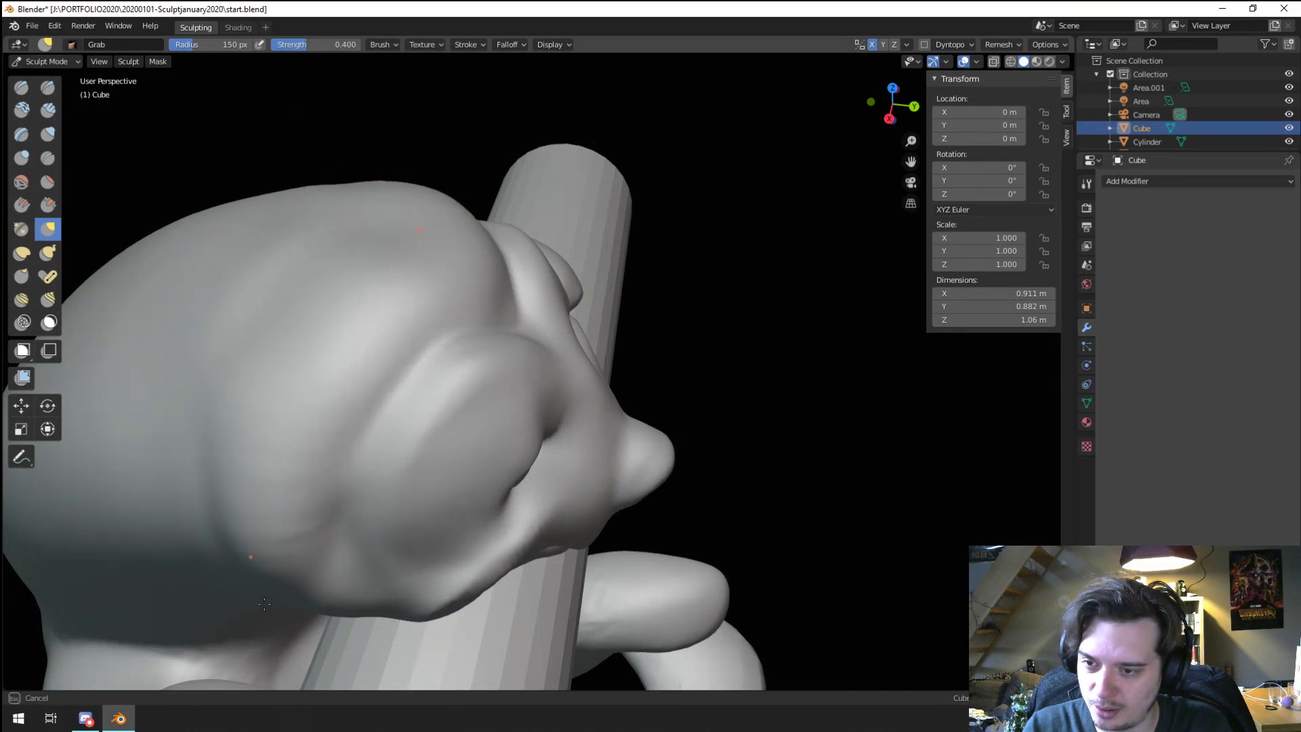
middle_click_drag(343, 334, 305, 348)
Step: Examine the whole figure hanging on the cylinder from the front and slightly from the side
scroll(233, 485, "down", 3)
scroll(313, 500, "down", 2)
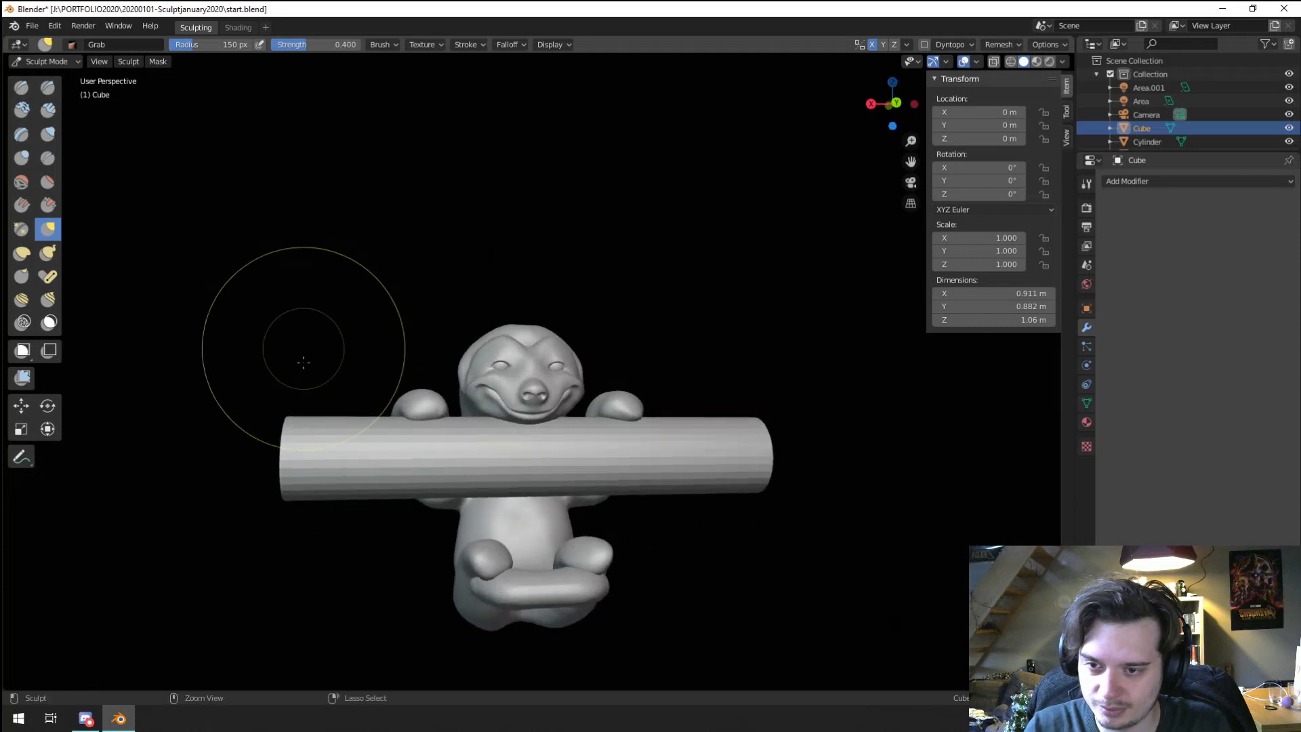
scroll(305, 348, "up", 3)
scroll(335, 450, "down", 4)
scroll(335, 451, "up", 2)
scroll(377, 304, "down", 1)
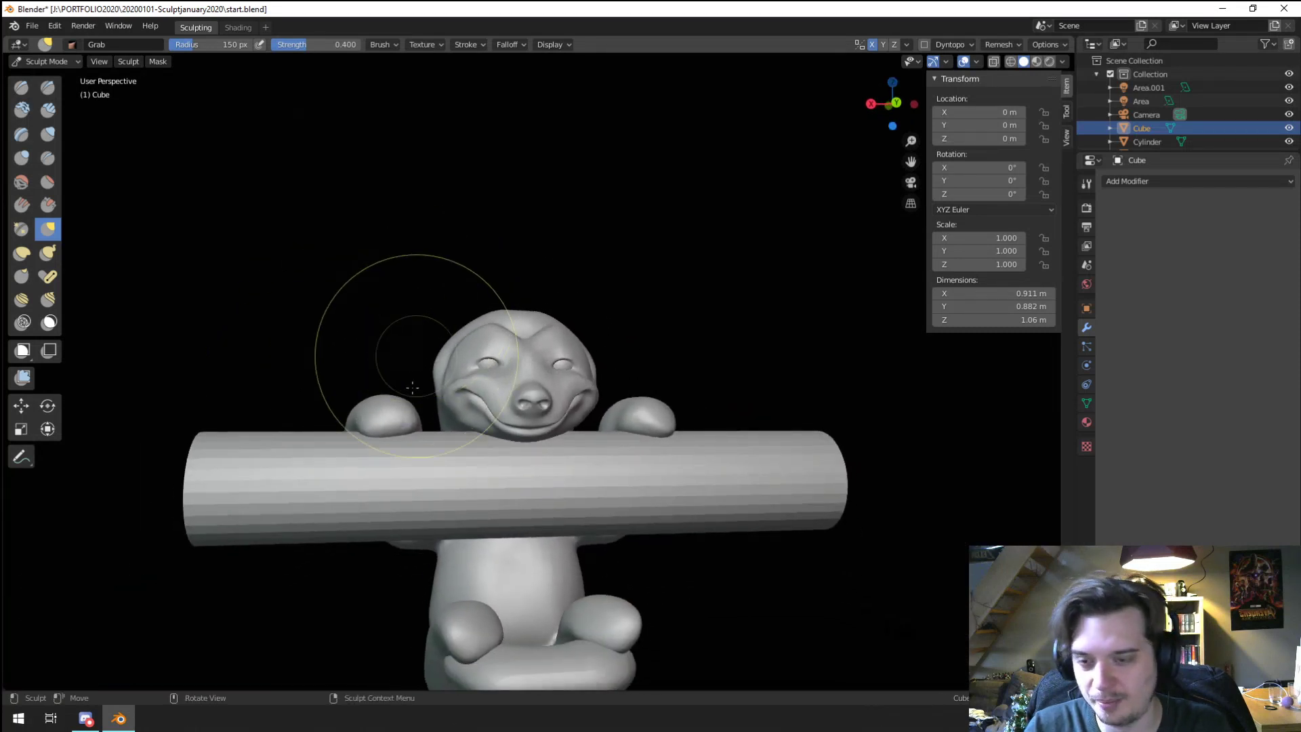
middle_click_drag(479, 267, 426, 425)
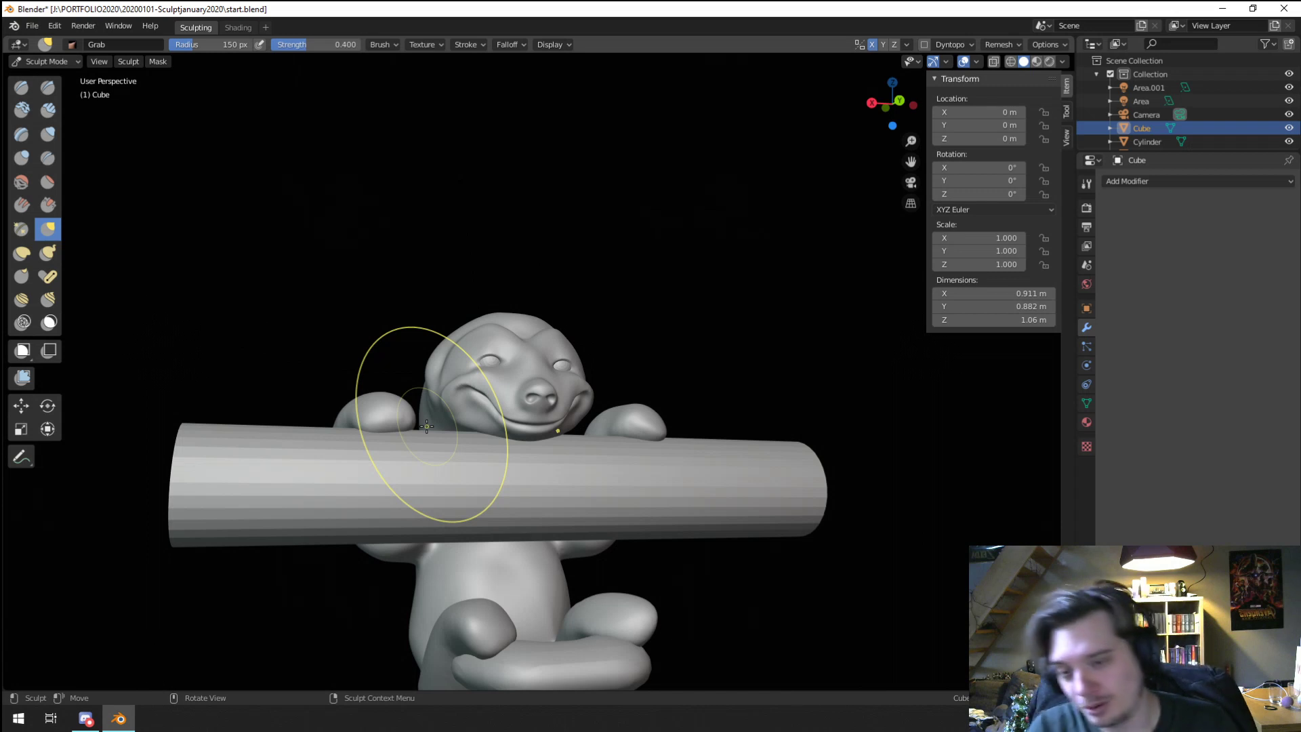
mouse_move(253, 467)
middle_mouse_down()
mouse_move(246, 492)
mouse_move(293, 448)
mouse_move(294, 404)
middle_mouse_up()
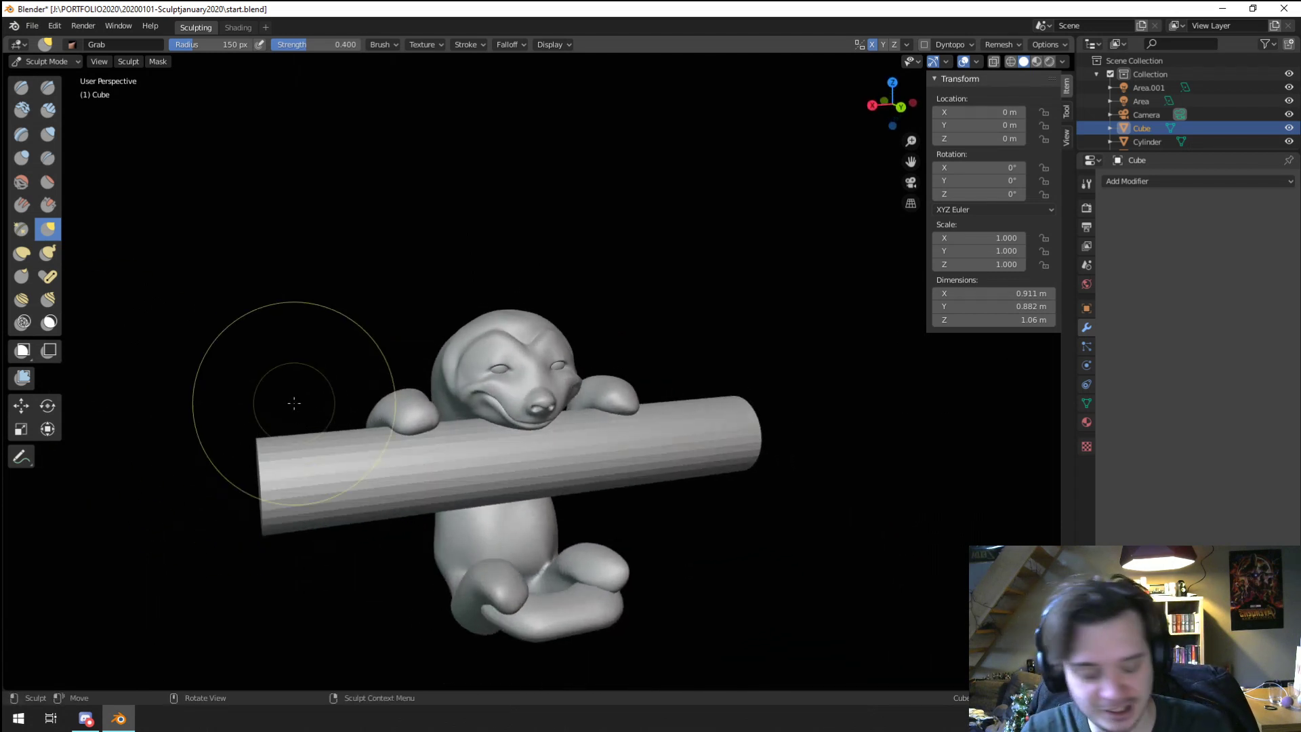
Step: Switch to Object Mode and examine the head and front paws from several sides
left_click(46, 61)
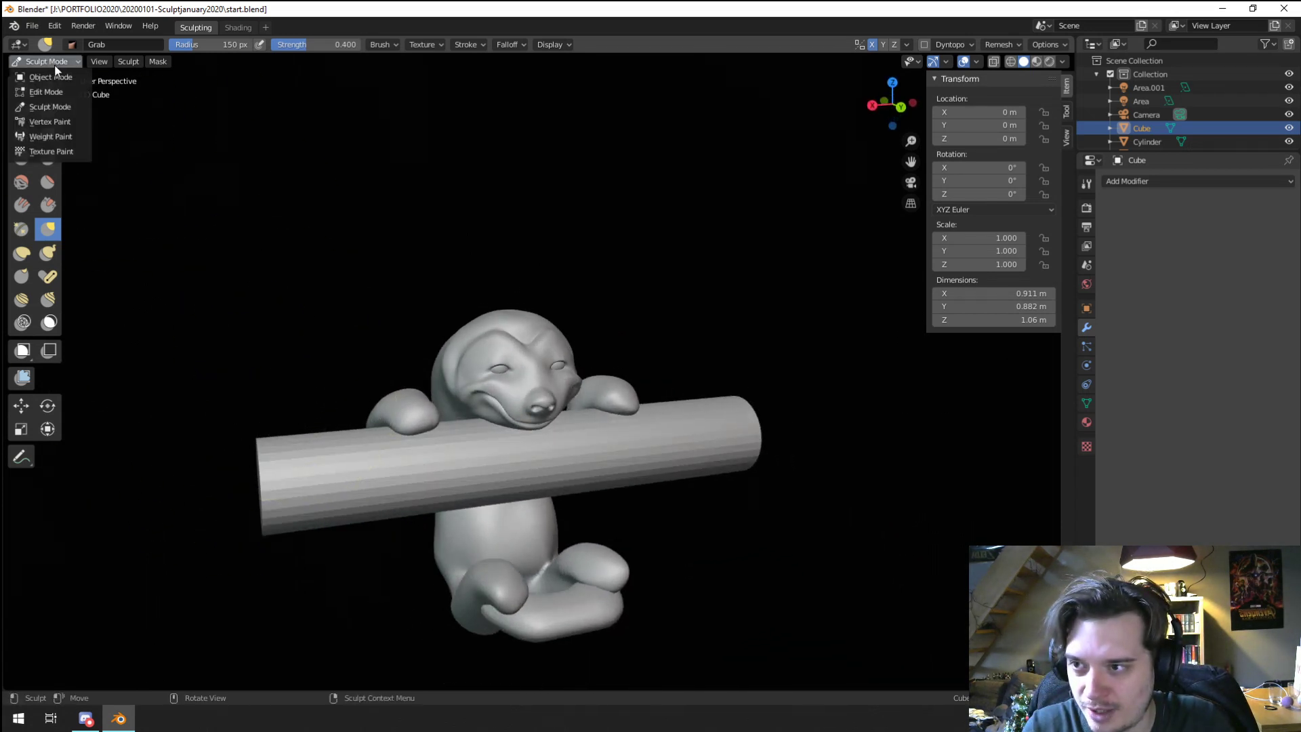
left_click(47, 74)
scroll(651, 418, "up", 2)
middle_click_drag(650, 413, 366, 445)
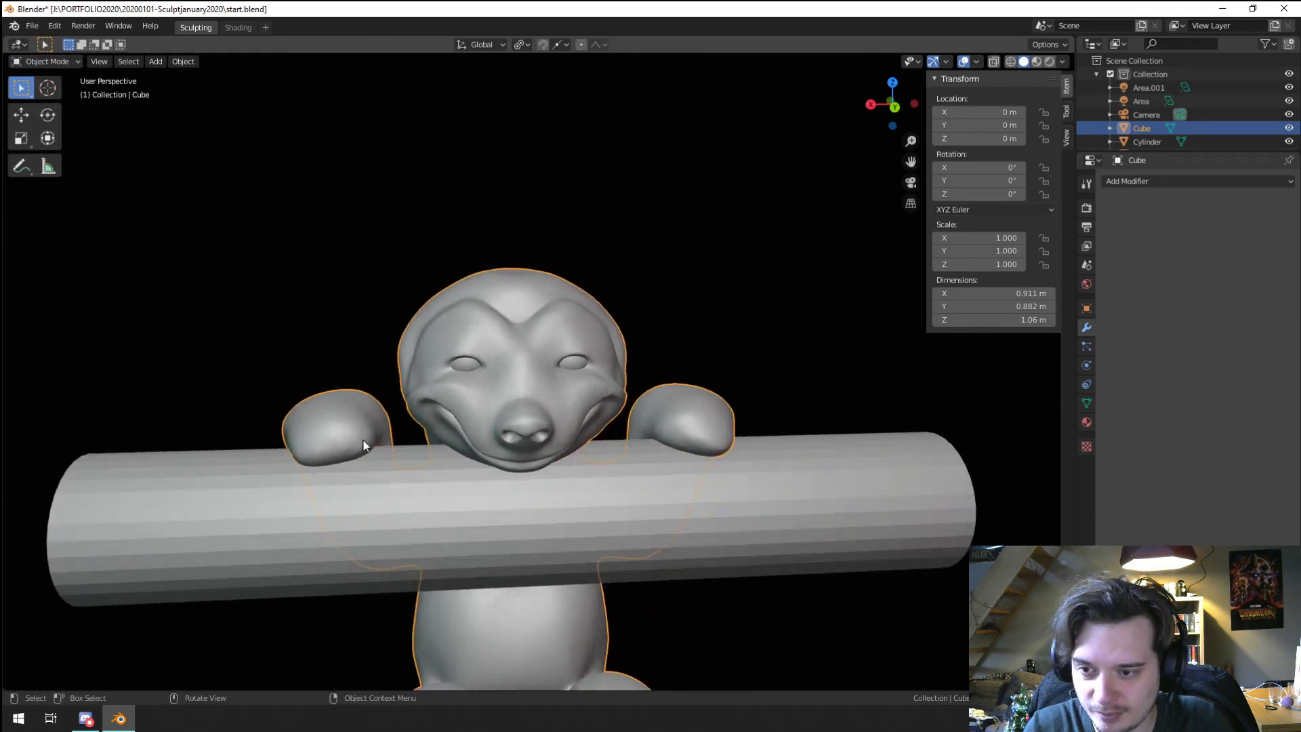
key("shift+a")
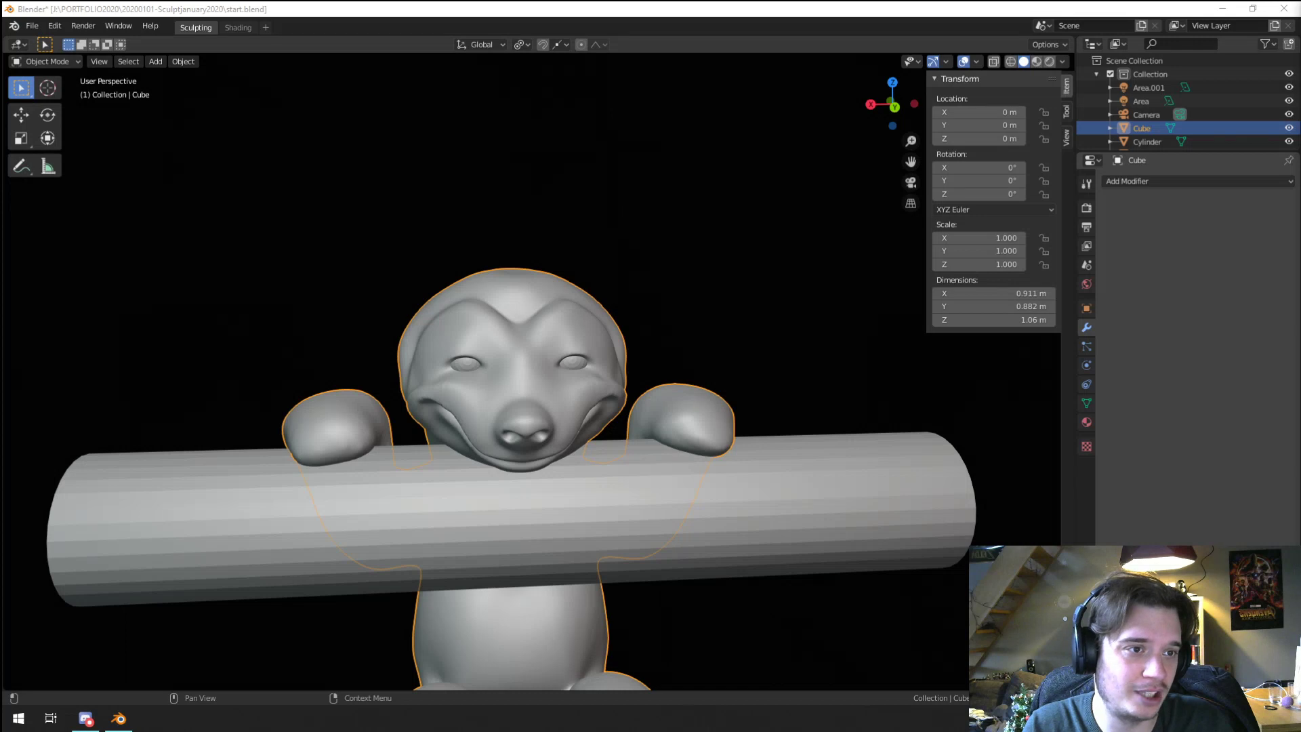
middle_click_drag(708, 402, 715, 401)
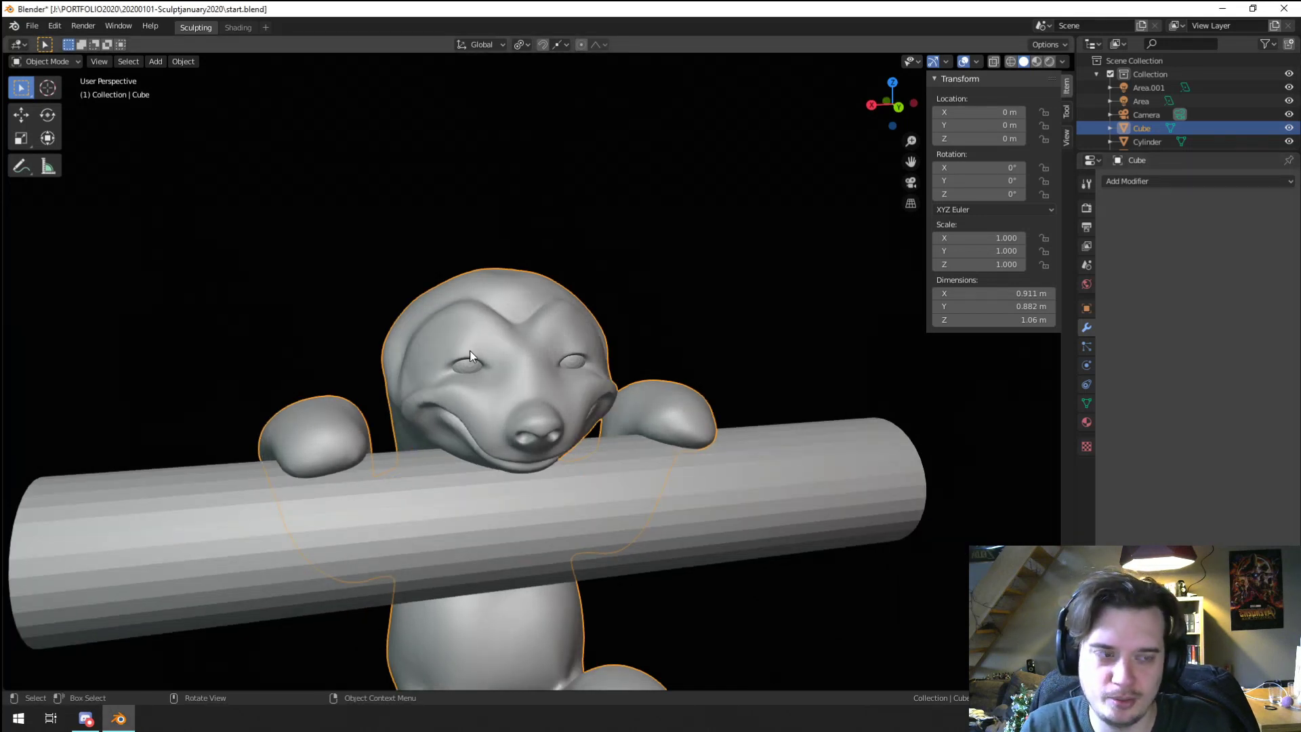
middle_click_drag(470, 351, 576, 369)
middle_click_drag(561, 200, 422, 368)
scroll(291, 312, "up", 2)
middle_click_drag(286, 311, 299, 315)
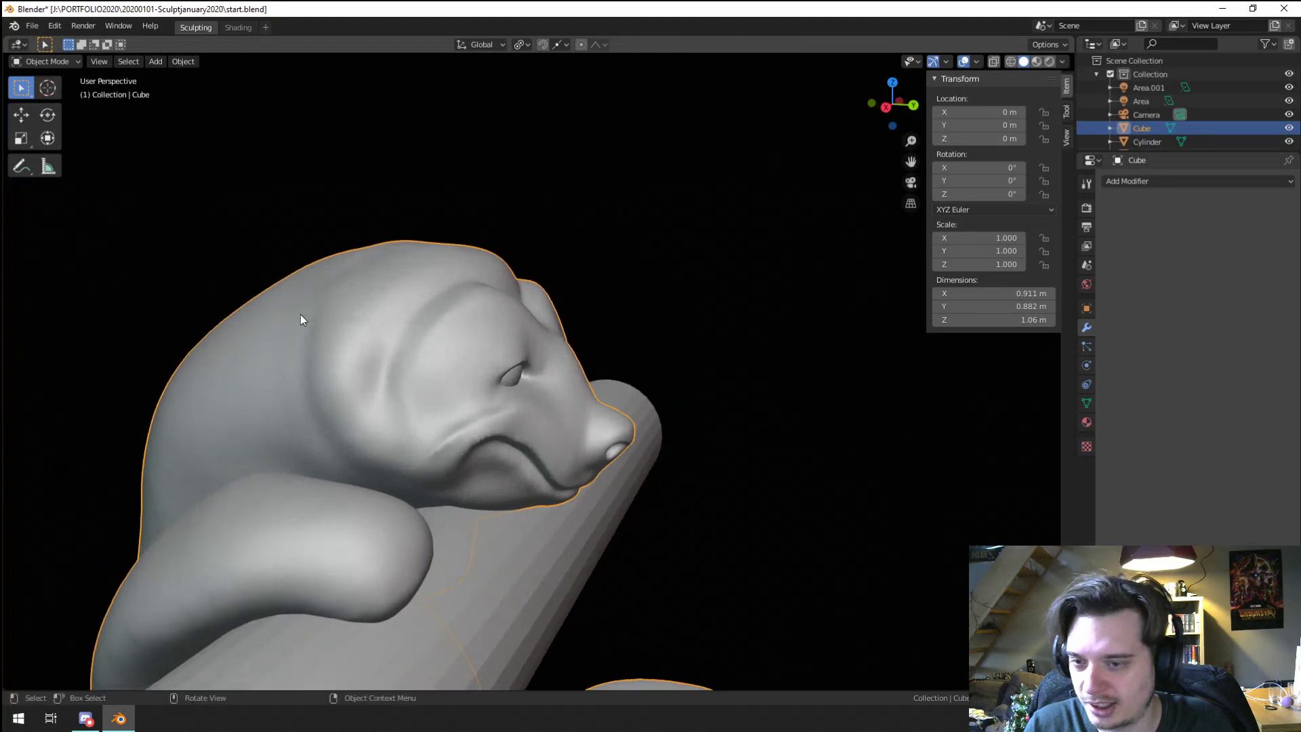
scroll(299, 315, "down", 1)
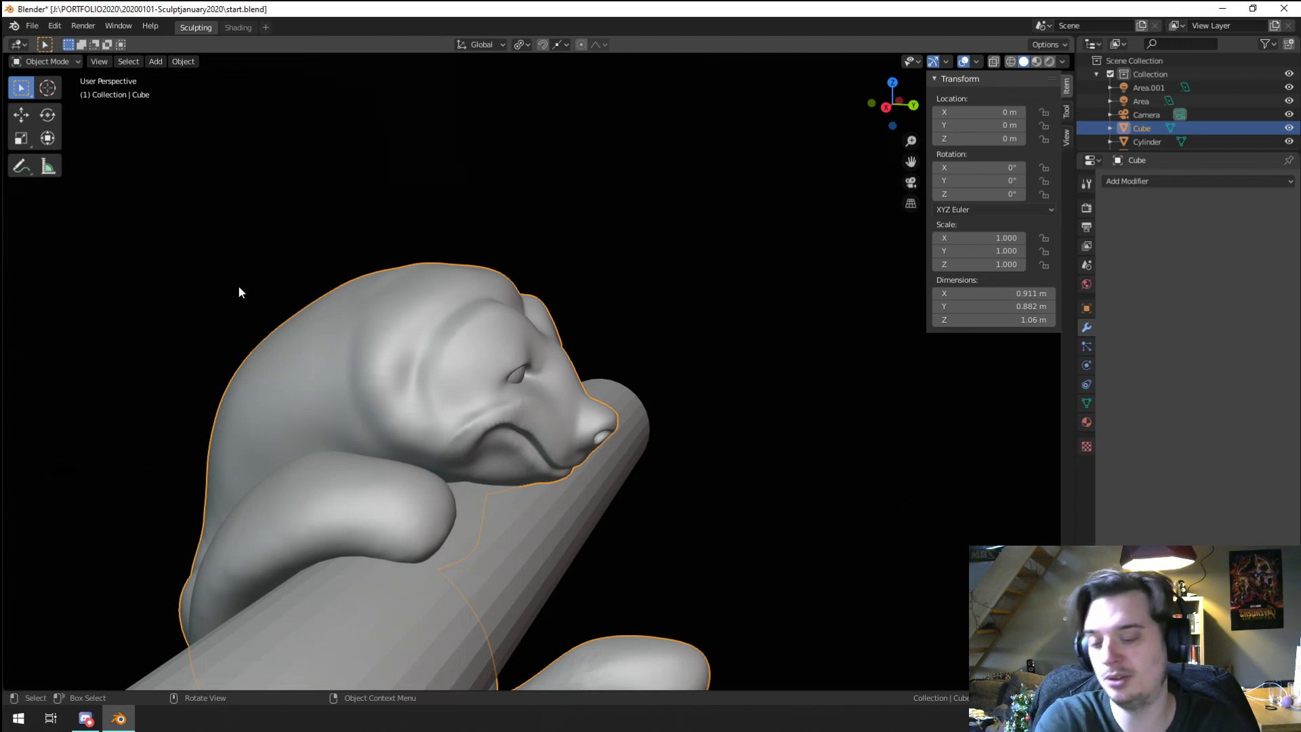
middle_click_drag(240, 290, 396, 478)
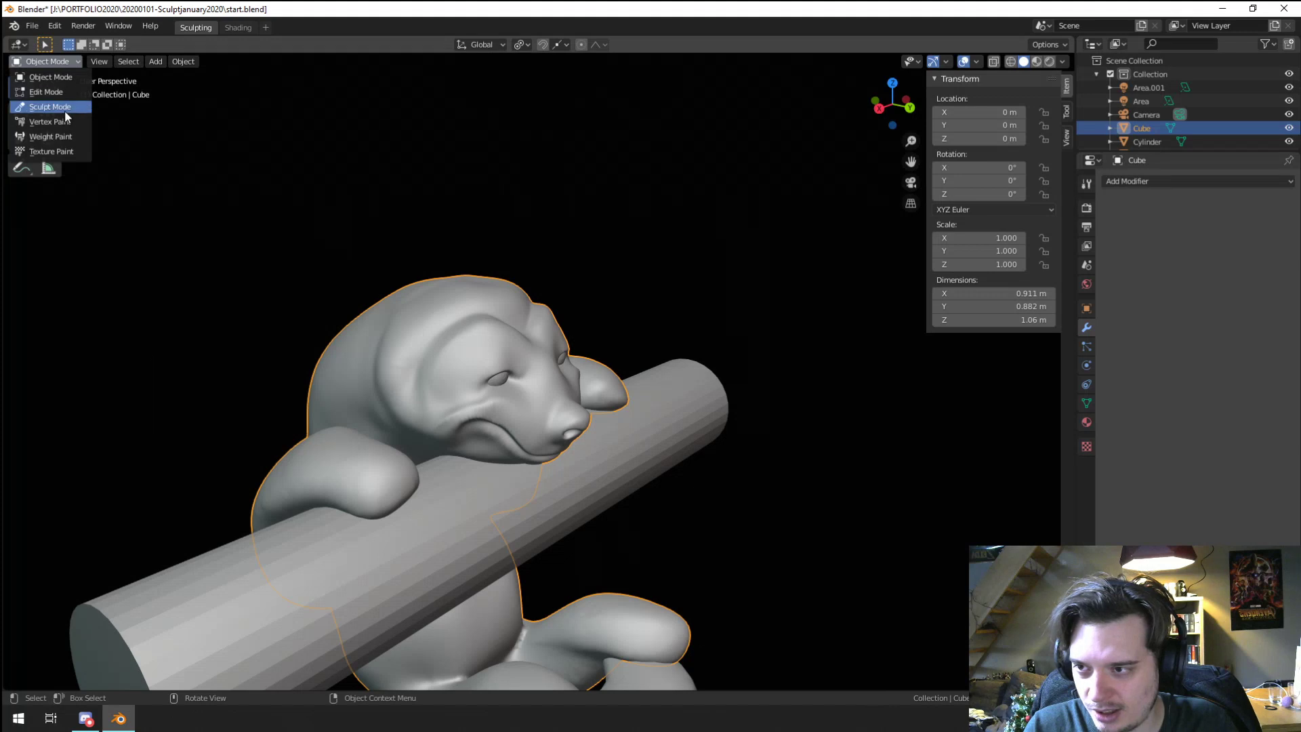
Step: Return to Sculpt Mode and flatten the neck, back and flanks with the Flatten/Contrast brush at a 102 px radius
left_click(65, 110)
mouse_move(349, 276)
middle_mouse_down()
mouse_move(479, 246)
mouse_move(524, 269)
middle_mouse_up()
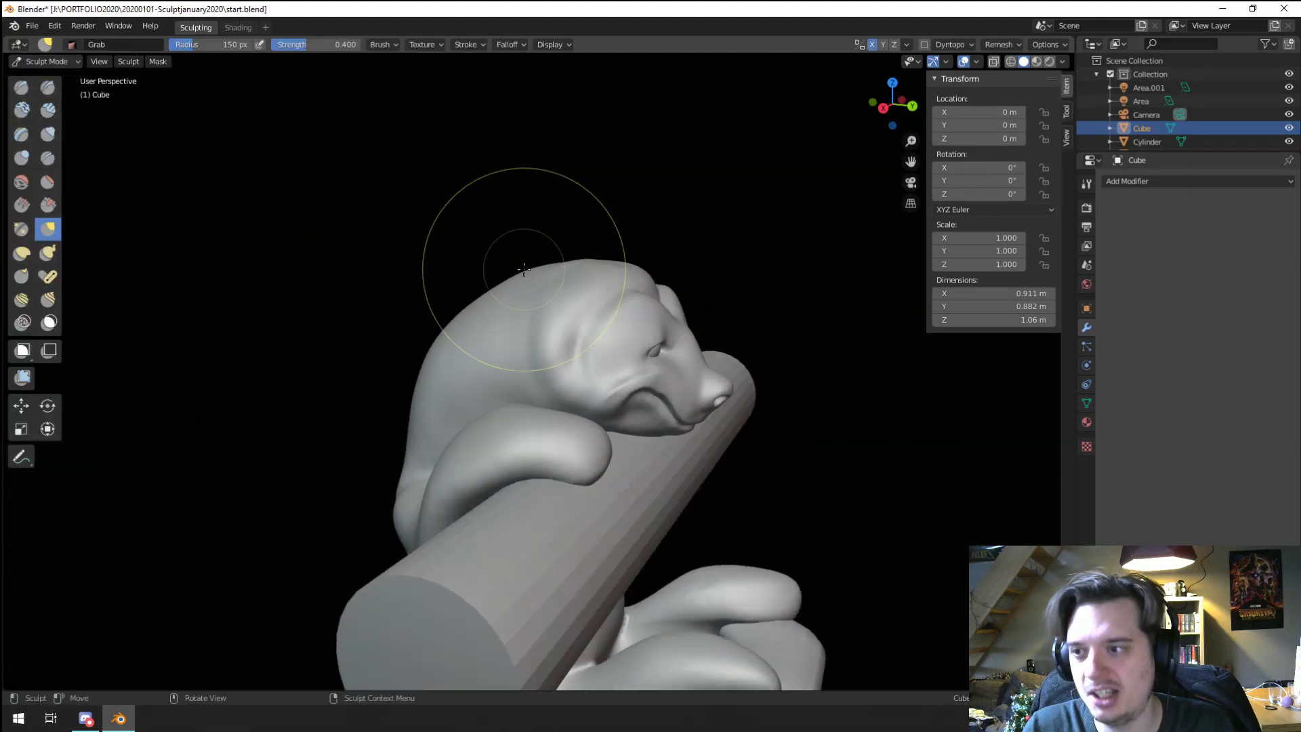
scroll(535, 407, "up", 3)
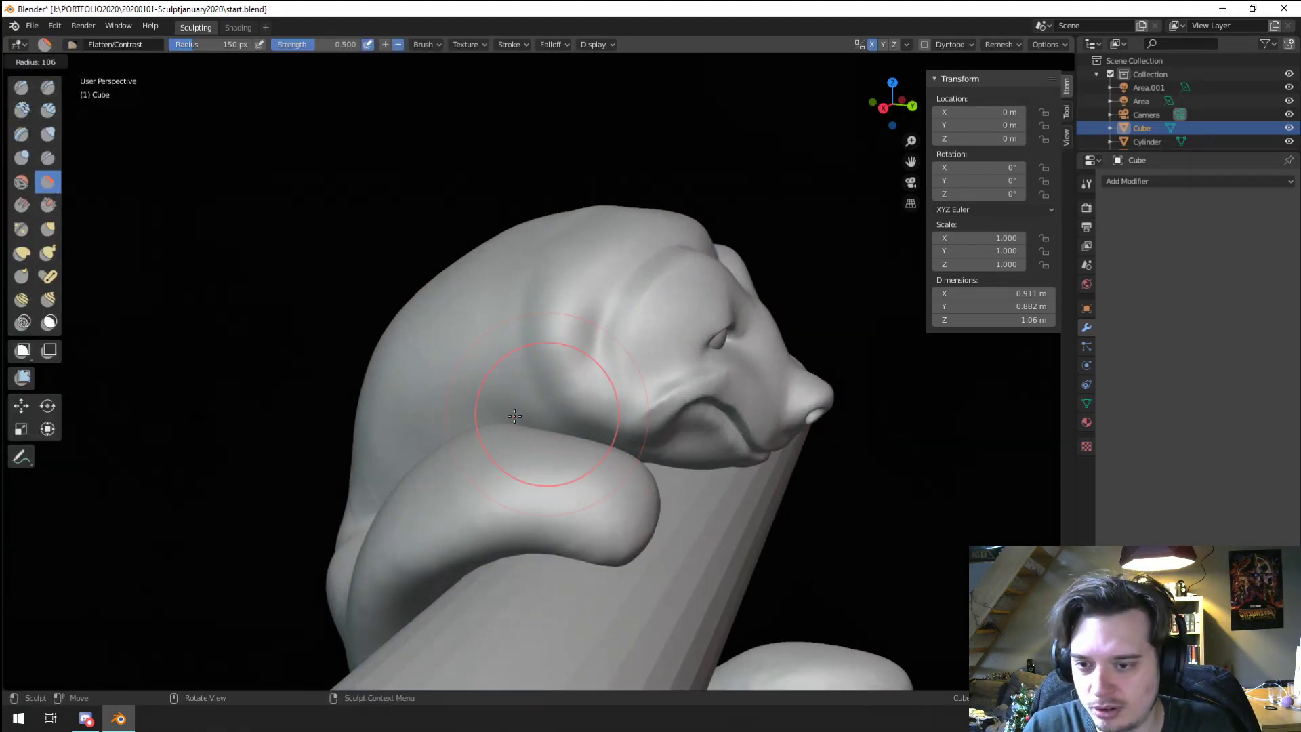
middle_click_drag(535, 406, 504, 391)
key("f")
left_click(500, 342)
mouse_move(500, 341)
middle_mouse_down()
mouse_move(474, 409)
mouse_move(417, 447)
middle_mouse_up()
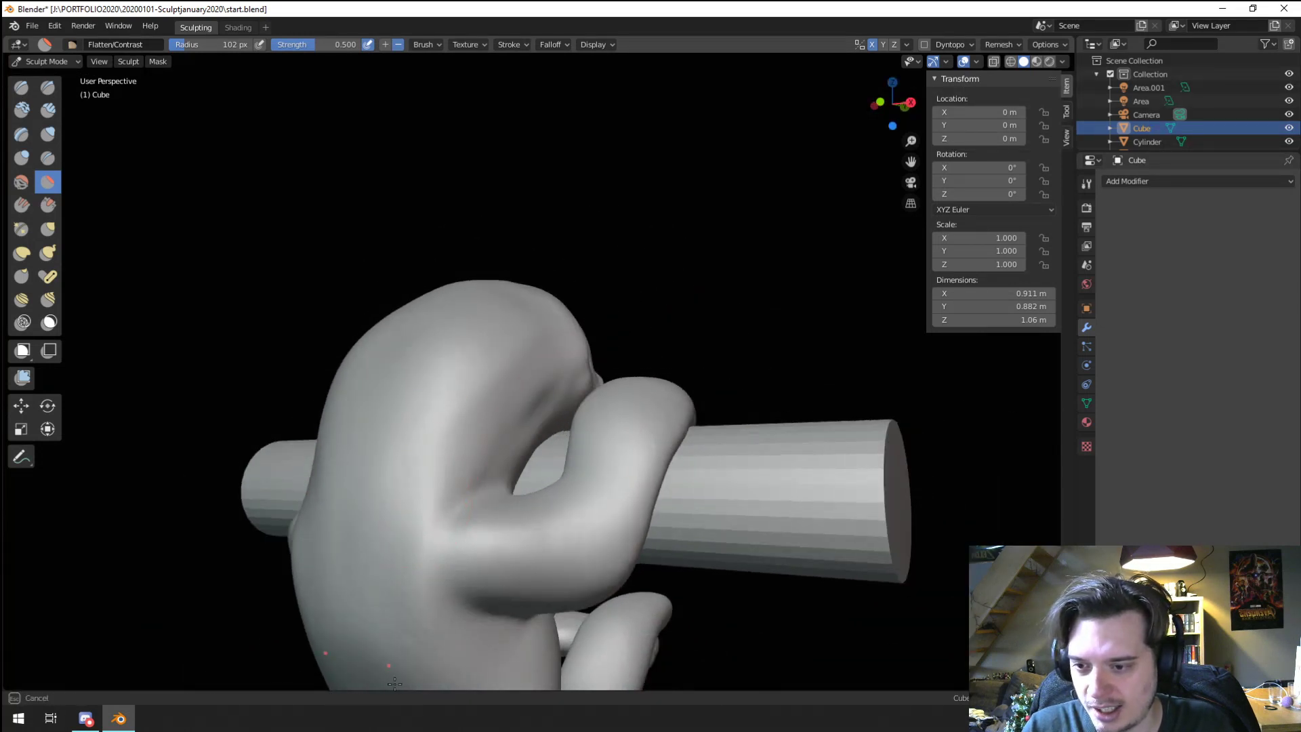
middle_click_drag(439, 700, 397, 487)
middle_click_drag(418, 593, 359, 374, "shift")
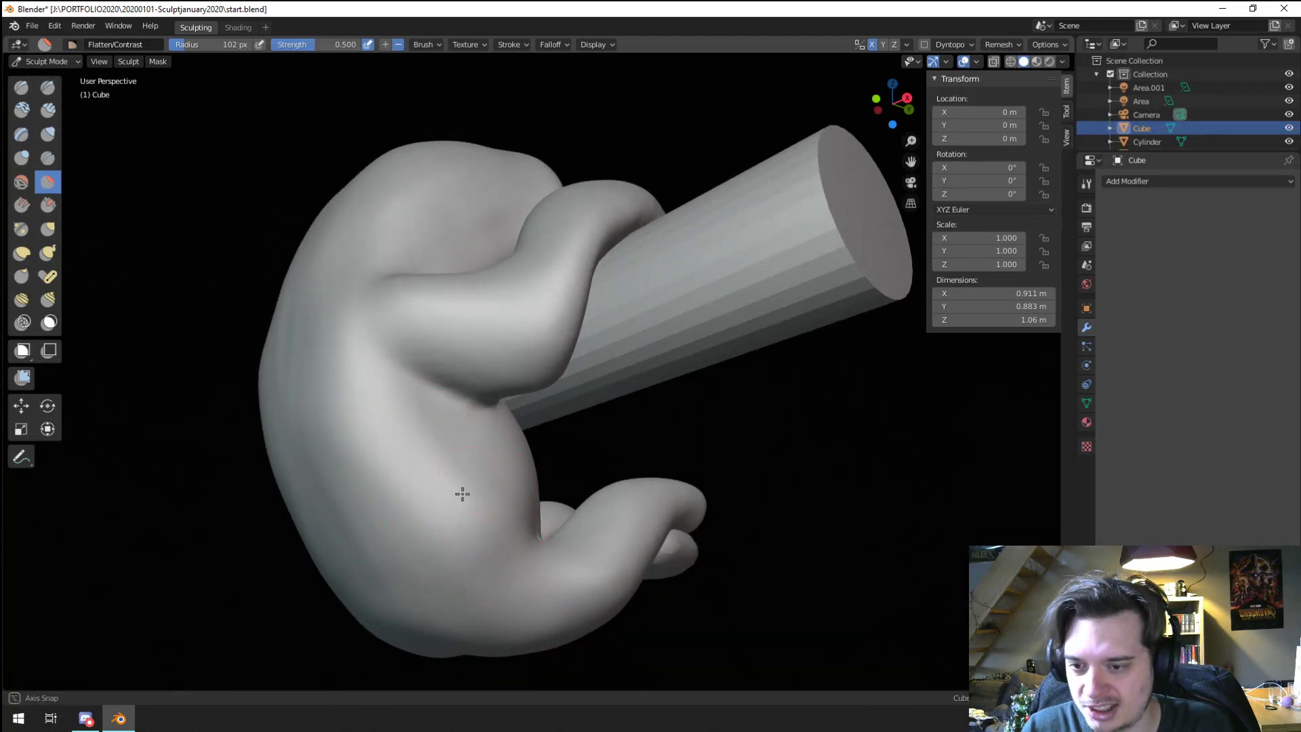
mouse_move(462, 494)
middle_mouse_down()
mouse_move(407, 521)
mouse_move(430, 492)
middle_mouse_up()
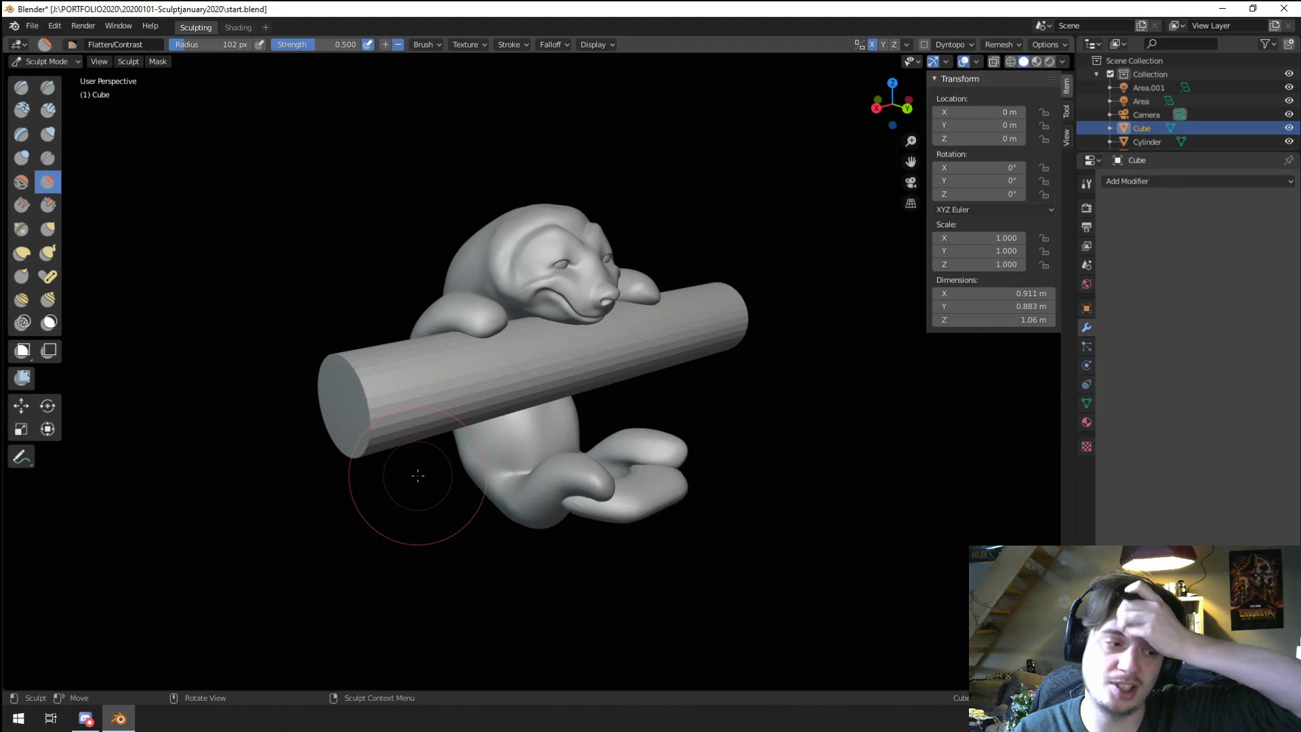
Step: Add raised strokes on top of the front paws with the Clay Strips brush at a 35 px radius and 0.700 strength
mouse_move(418, 476)
middle_mouse_down()
mouse_move(366, 450)
mouse_move(406, 494)
mouse_move(596, 415)
mouse_move(514, 454)
mouse_move(508, 510)
mouse_move(485, 494)
mouse_move(535, 549)
mouse_move(501, 549)
mouse_move(526, 519)
mouse_move(493, 560)
mouse_move(543, 523)
mouse_move(604, 526)
mouse_move(526, 532)
mouse_move(496, 548)
mouse_move(518, 542)
mouse_move(537, 567)
mouse_move(437, 511)
middle_mouse_up()
key("g")
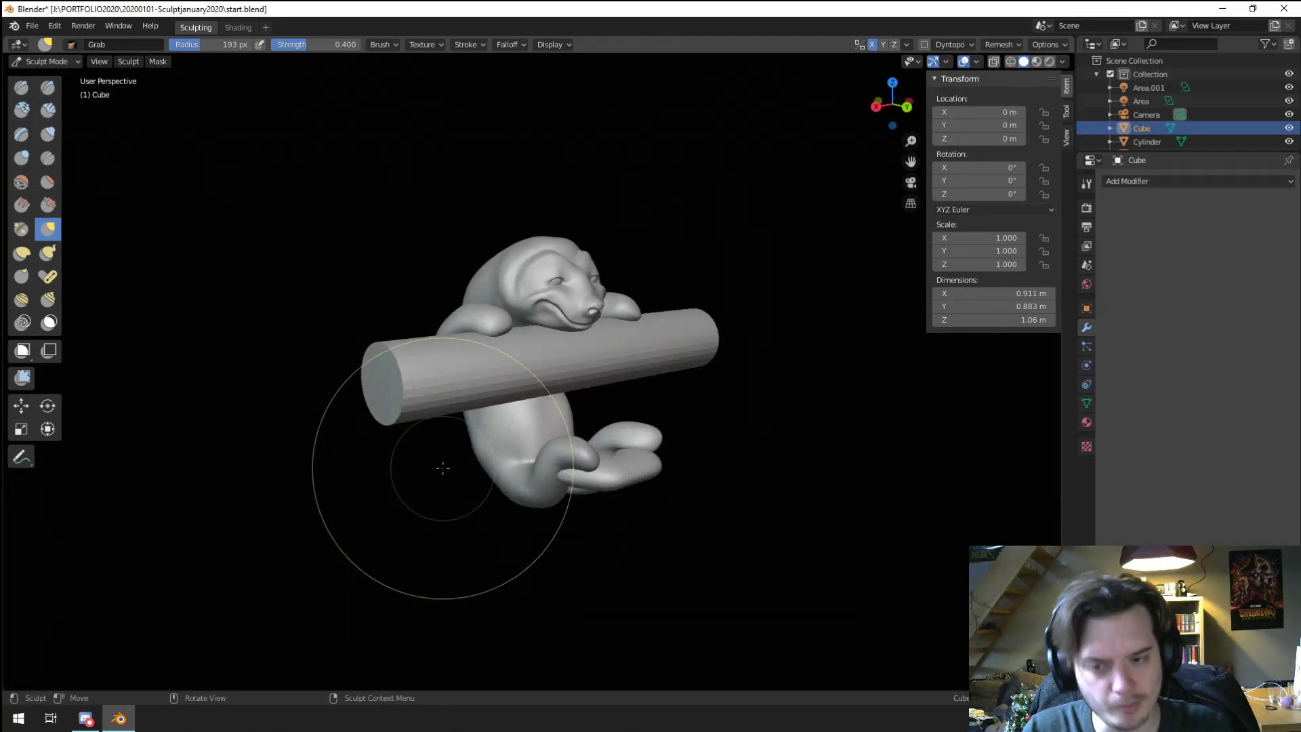
mouse_move(425, 361)
middle_mouse_down()
mouse_move(492, 404)
mouse_move(474, 360)
mouse_move(438, 351)
mouse_move(404, 441)
mouse_move(435, 415)
mouse_move(436, 392)
middle_mouse_up()
scroll(392, 406, "up", 1)
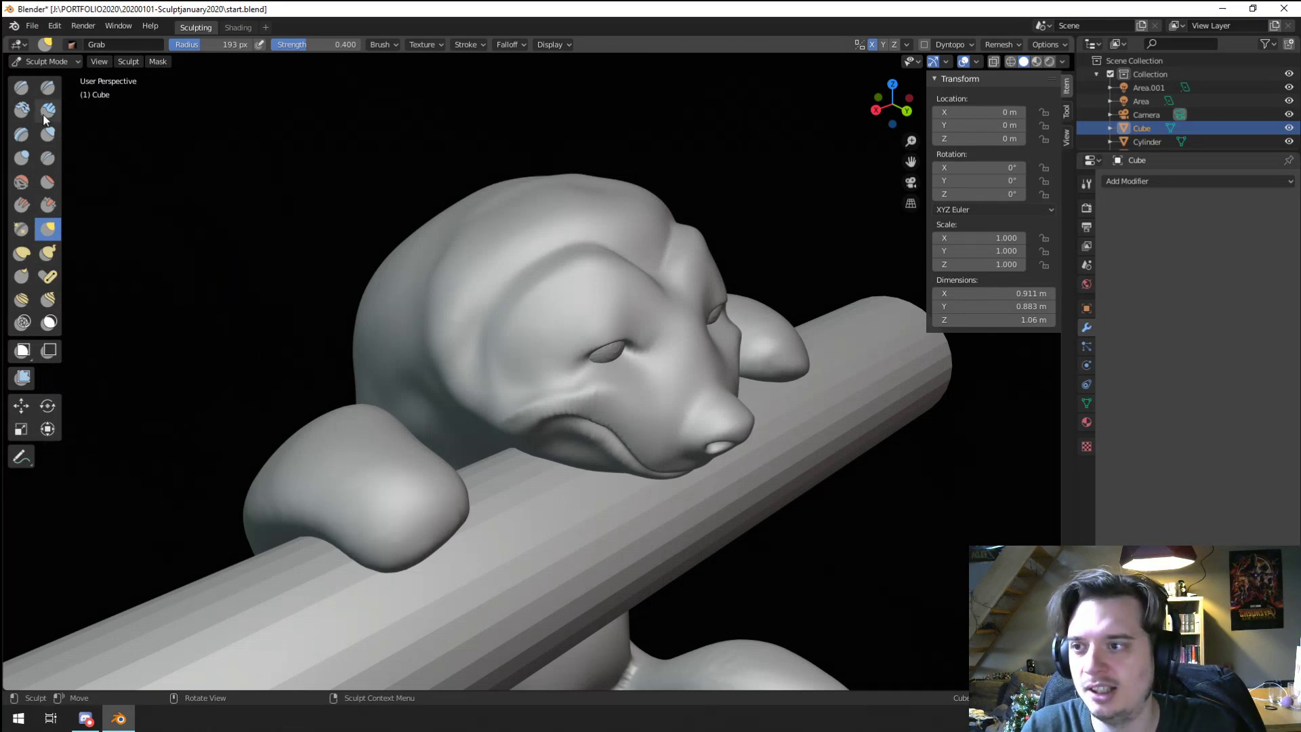
mouse_move(352, 326)
middle_mouse_down()
mouse_move(508, 421)
mouse_move(642, 450)
mouse_move(610, 436)
mouse_move(632, 435)
mouse_move(653, 511)
mouse_move(695, 506)
middle_mouse_up()
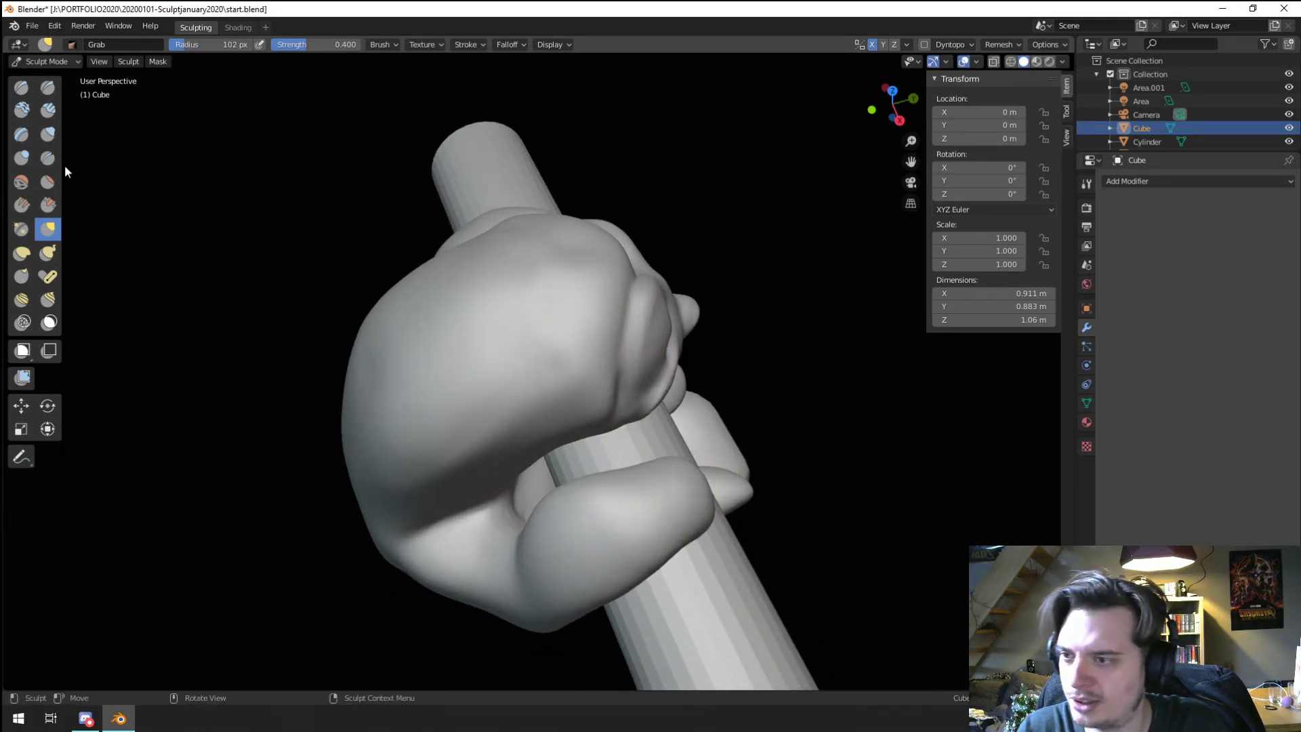
left_click(52, 112)
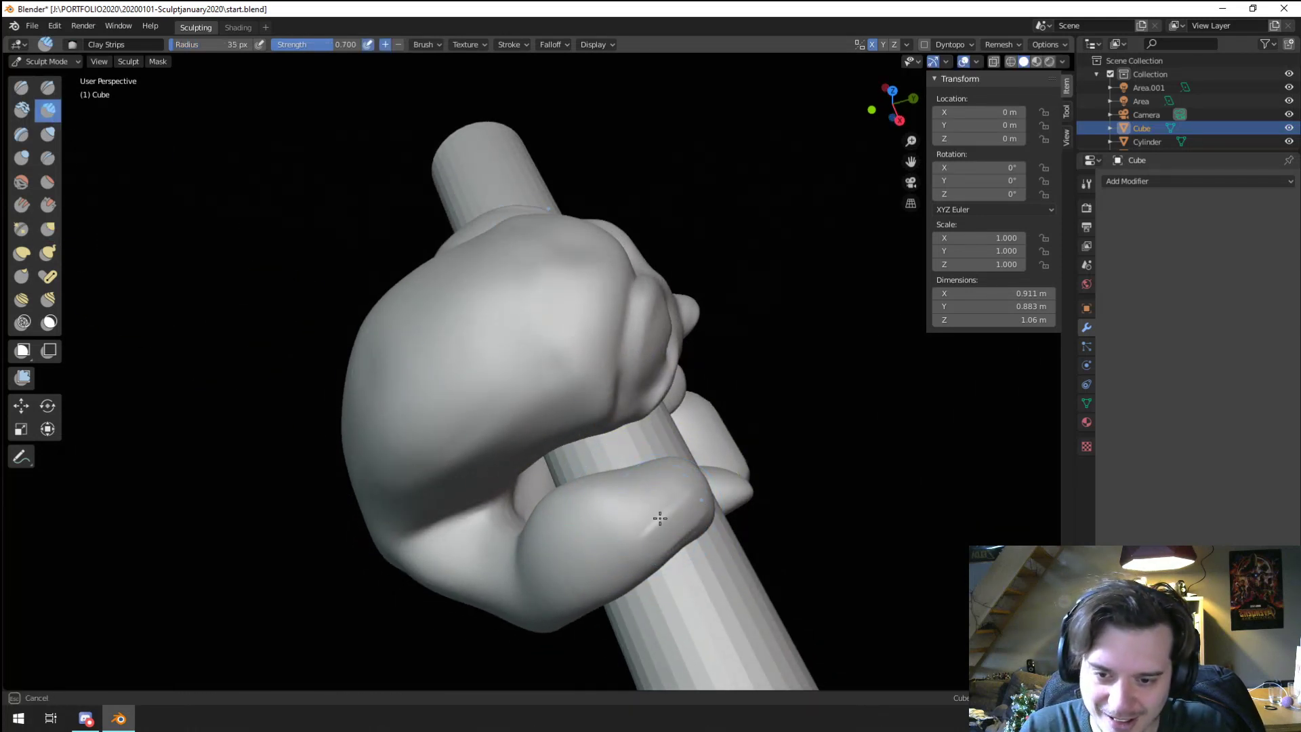
middle_click_drag(657, 434, 552, 349)
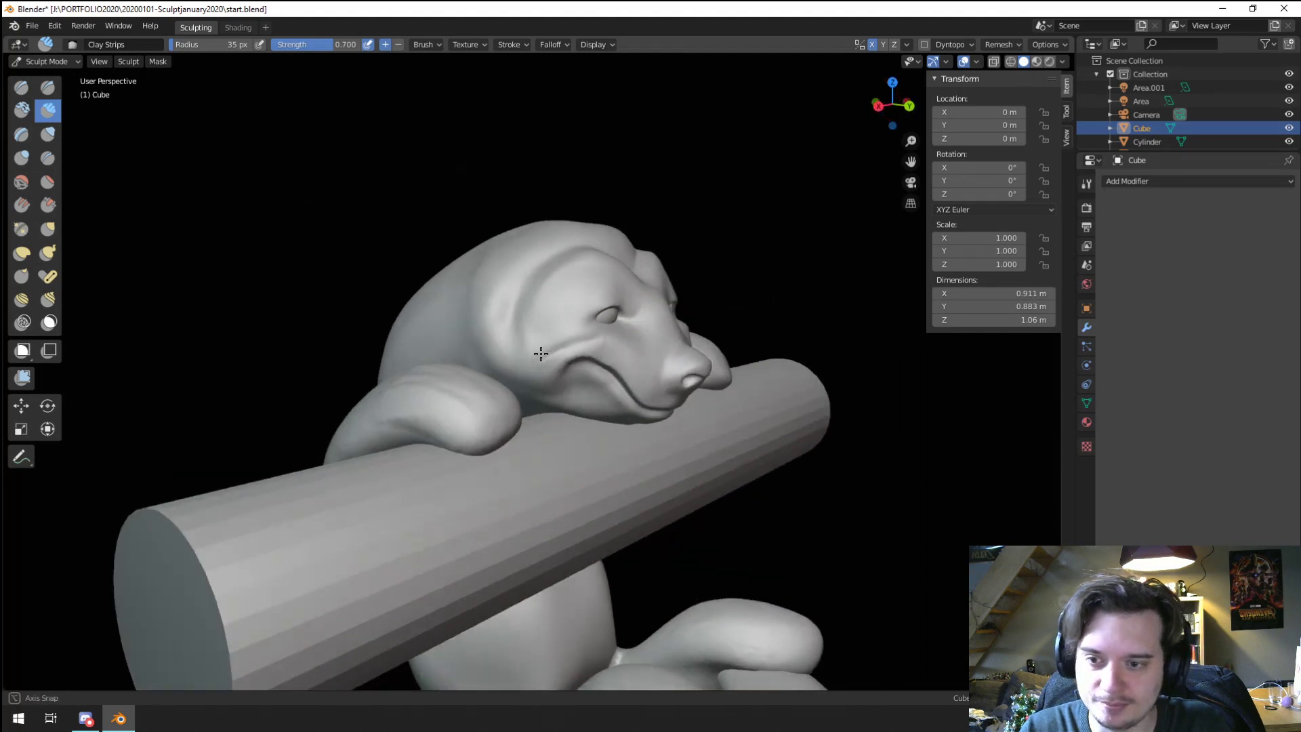
mouse_move(435, 407)
middle_mouse_down()
mouse_move(334, 435)
mouse_move(379, 440)
mouse_move(391, 491)
mouse_move(425, 498)
mouse_move(422, 464)
middle_mouse_up()
Step: Reshape the front paws with the Grab brush at a 111 px radius
key("g")
key("f")
left_click(372, 416)
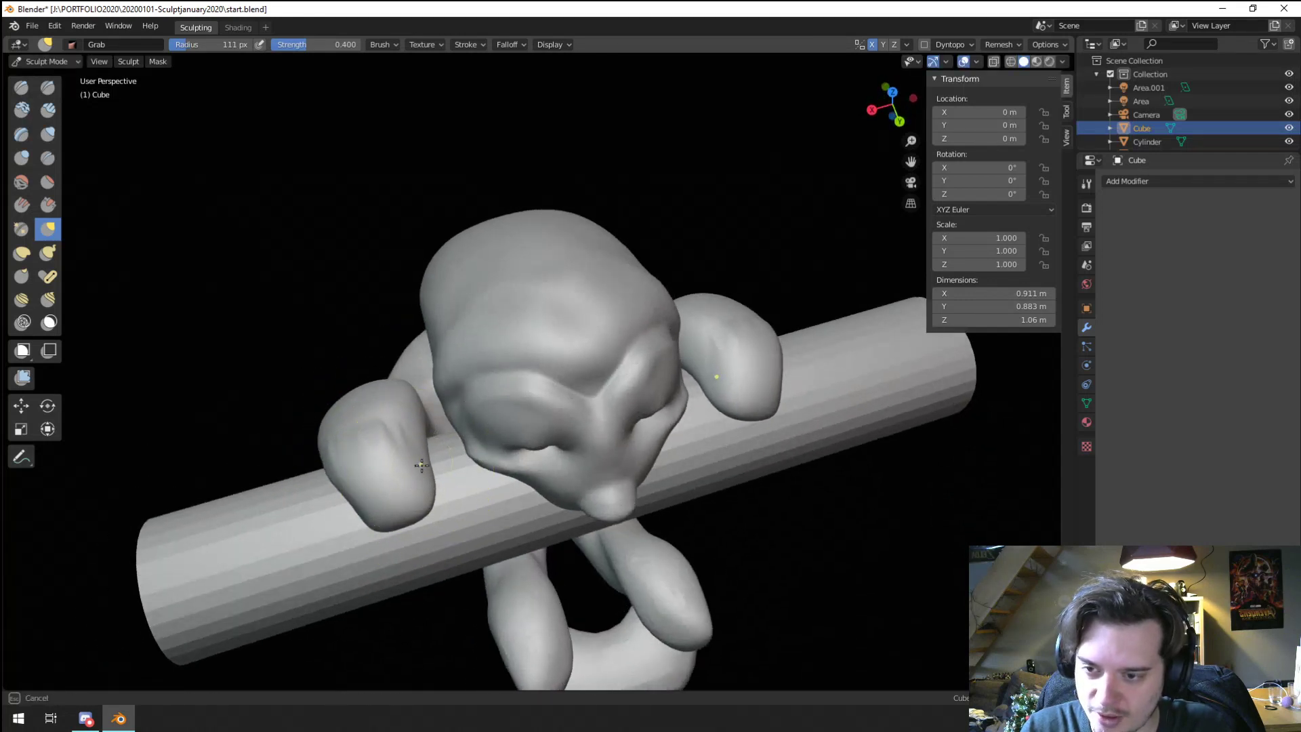
mouse_move(345, 477)
middle_mouse_down()
mouse_move(456, 436)
mouse_move(401, 419)
middle_mouse_up()
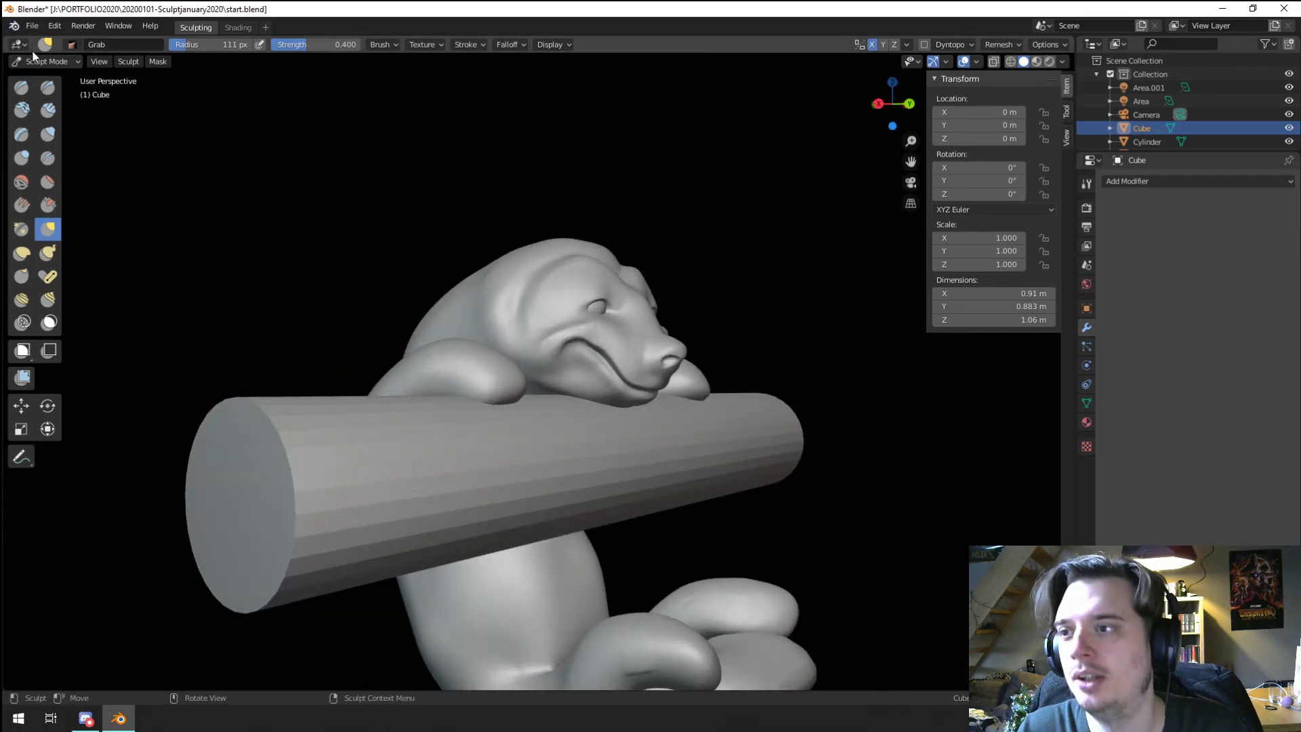
Step: Switch to Object Mode and place the 3D cursor on the front paw beside the head
left_click(46, 61)
left_click(41, 77)
scroll(507, 270, "up", 3)
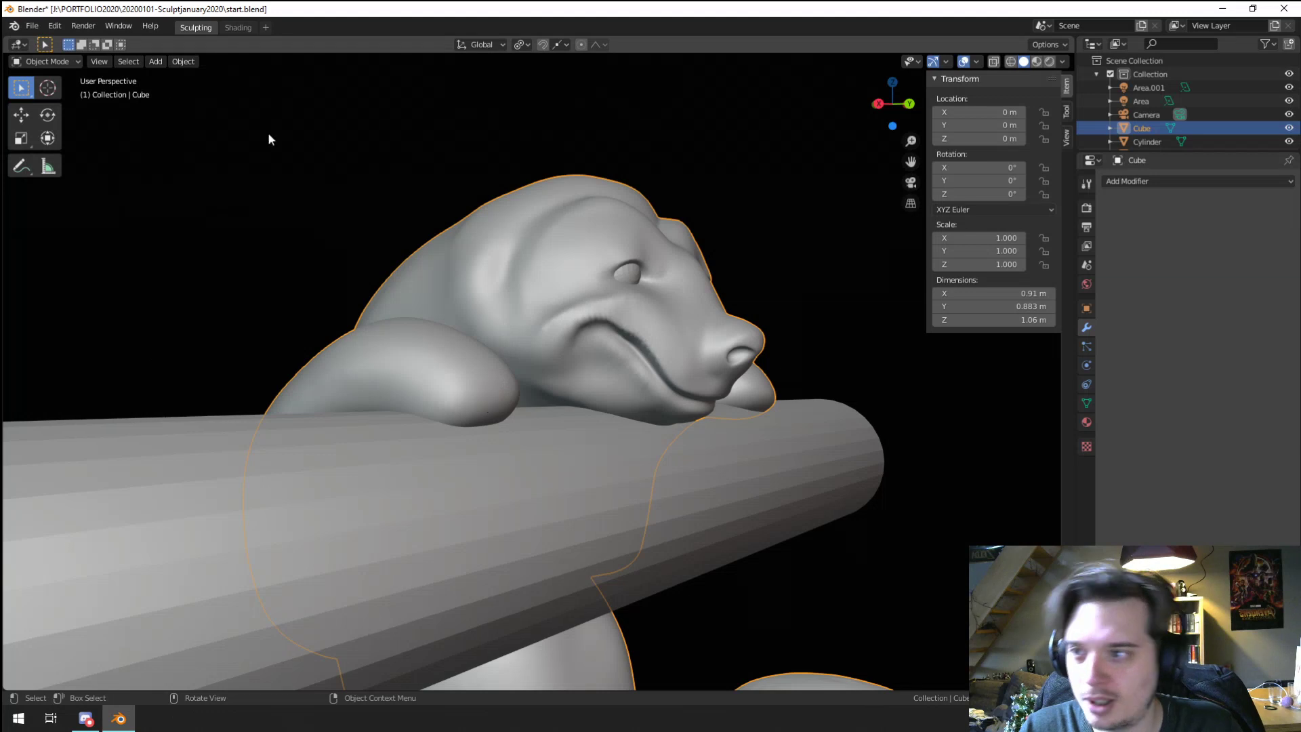
middle_click_drag(446, 328, 383, 309)
left_click(47, 88)
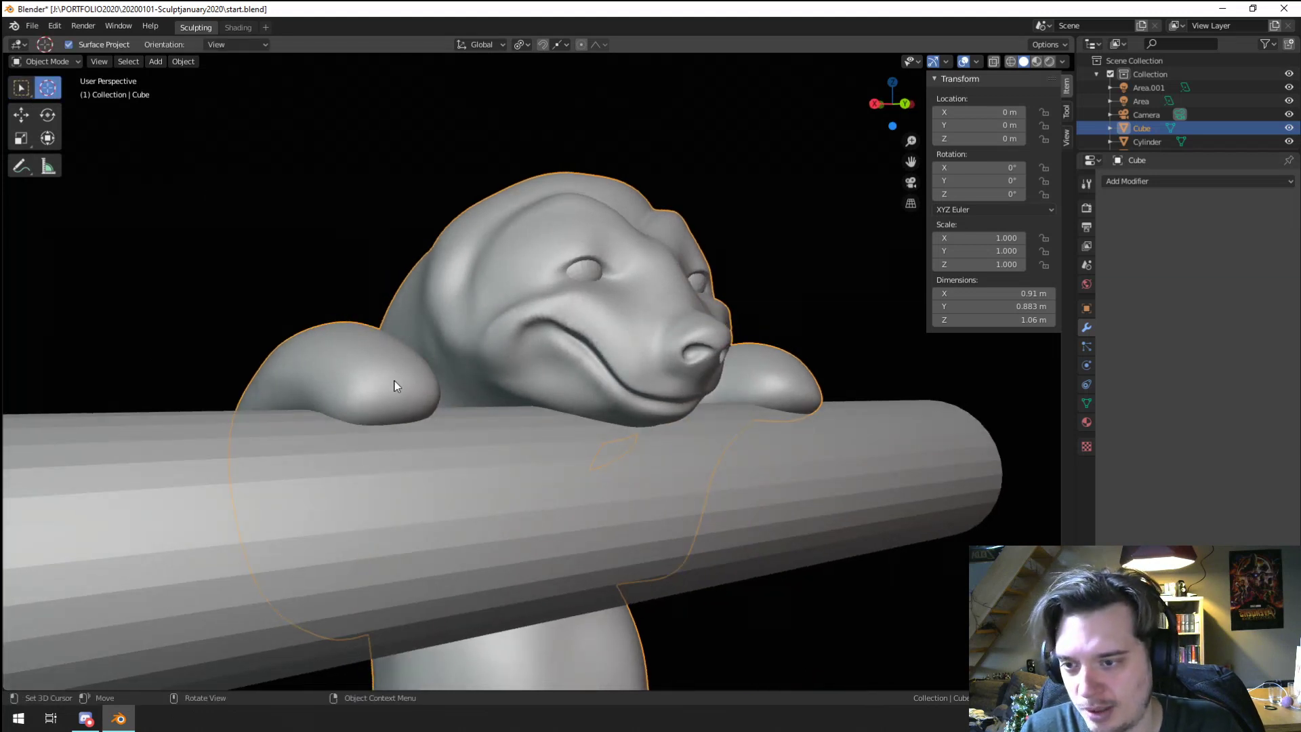
key("shift+a")
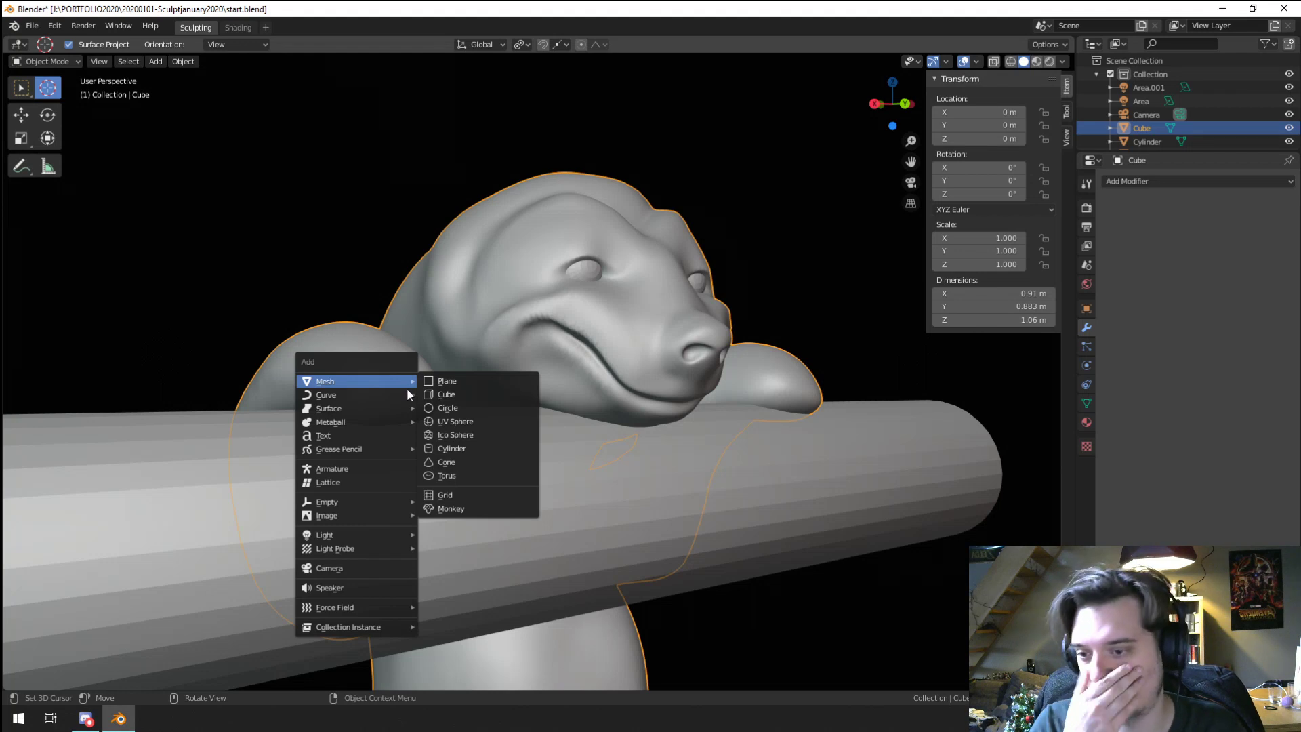
left_click(487, 405)
scroll(479, 404, "down", 5)
key("Delete")
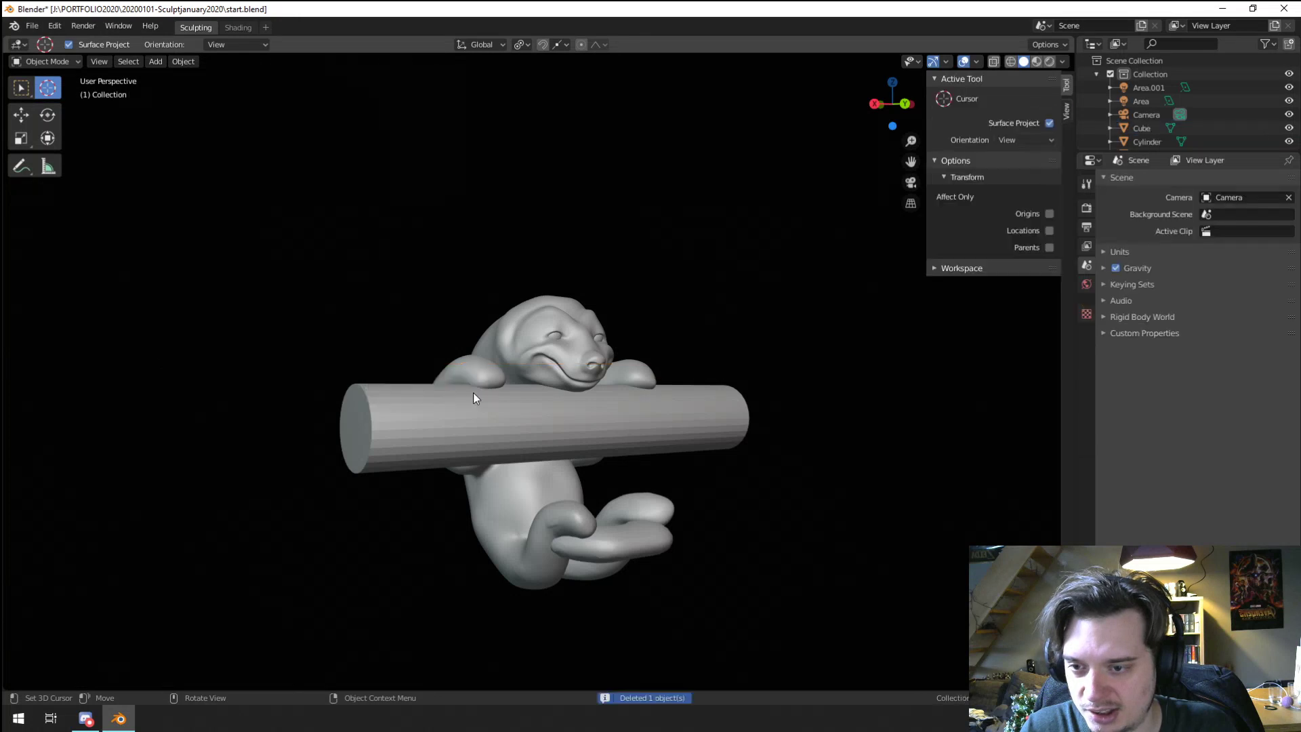
Step: Add a Bezier curve at the 3D cursor on the front paw
scroll(473, 398, "up", 5)
key("shift+a")
mouse_move(428, 405)
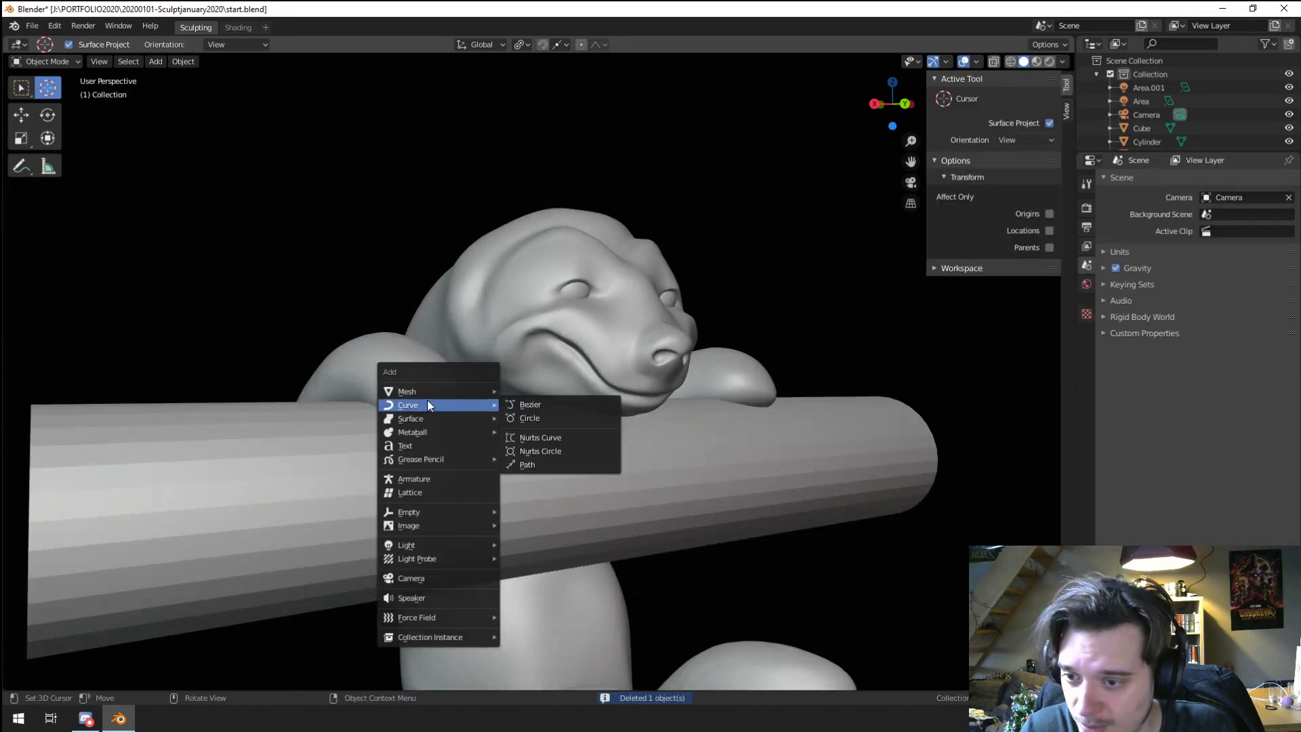
left_click(553, 405)
scroll(572, 415, "down", 5)
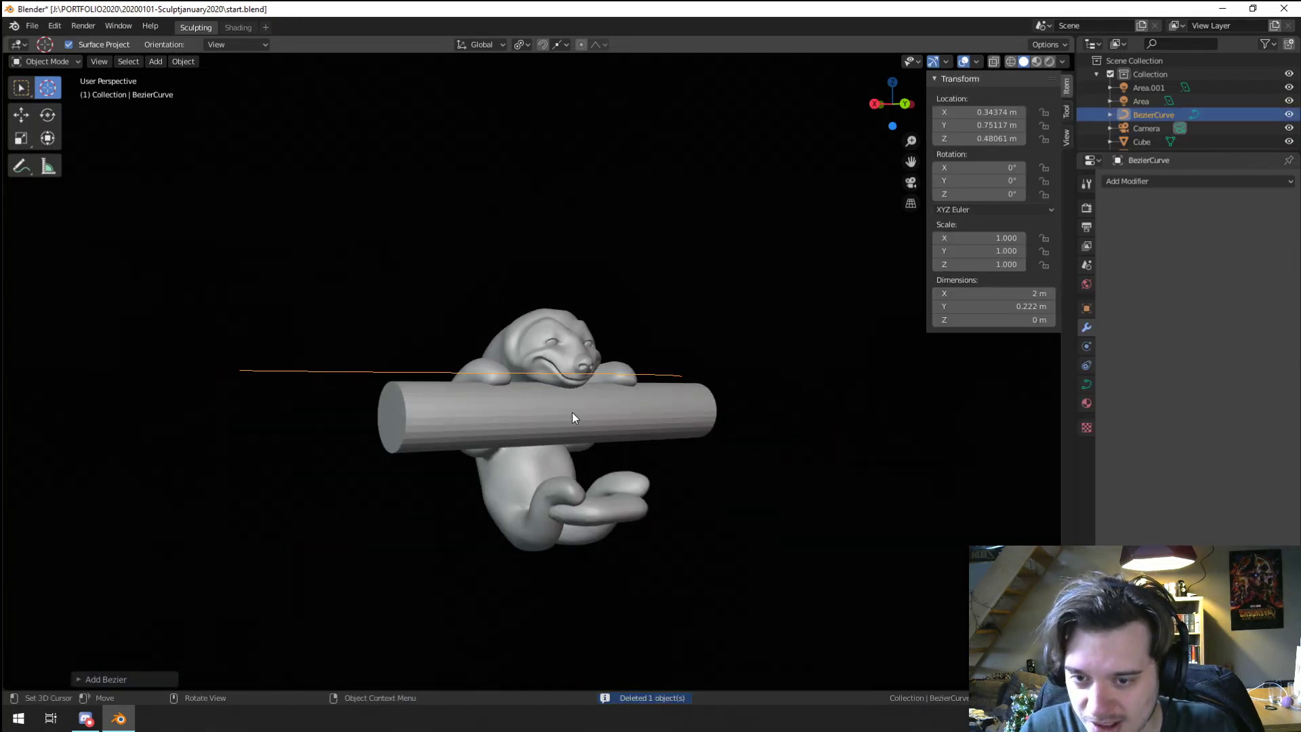
Step: Check the Bezier curve's control points beside the front paws and delete the curve
middle_click_drag(572, 413, 431, 502)
key("Tab")
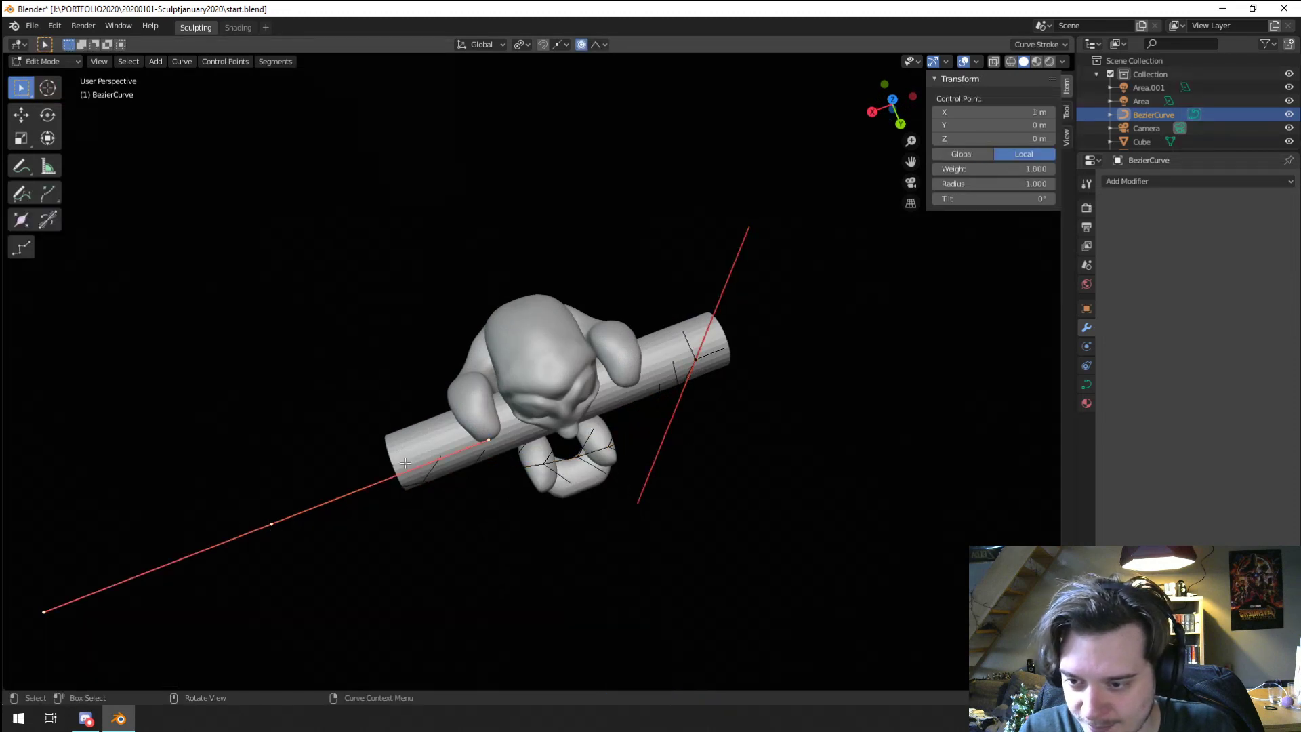
key("Tab")
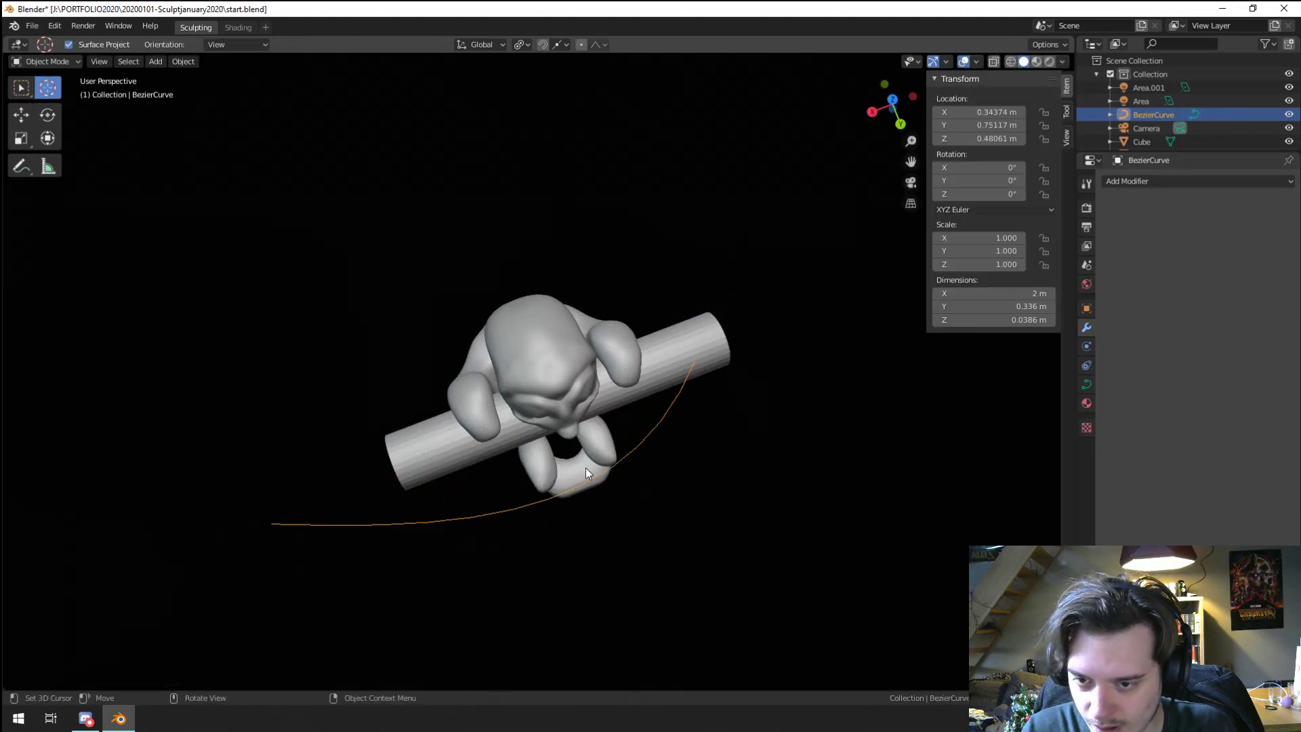
key("Delete")
scroll(526, 502, "up", 6)
middle_click_drag(526, 502, 531, 421)
key("shift+a")
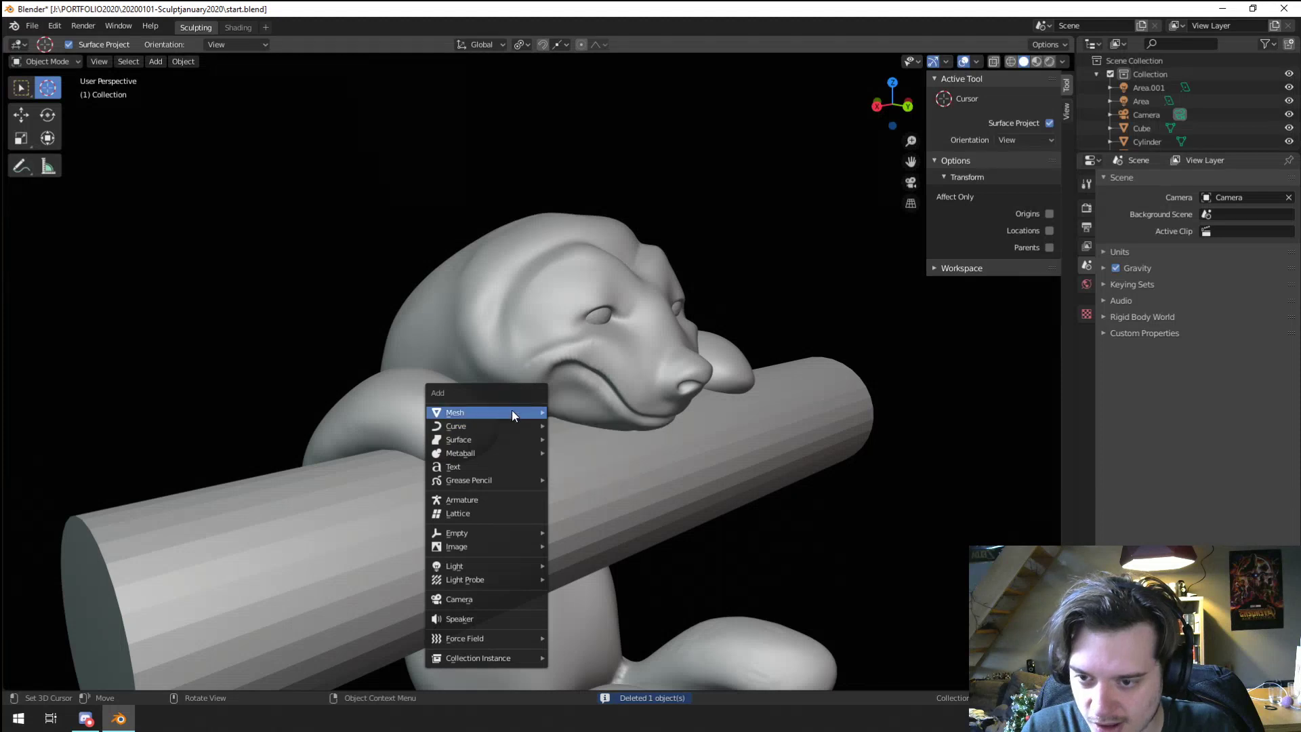
mouse_move(511, 410)
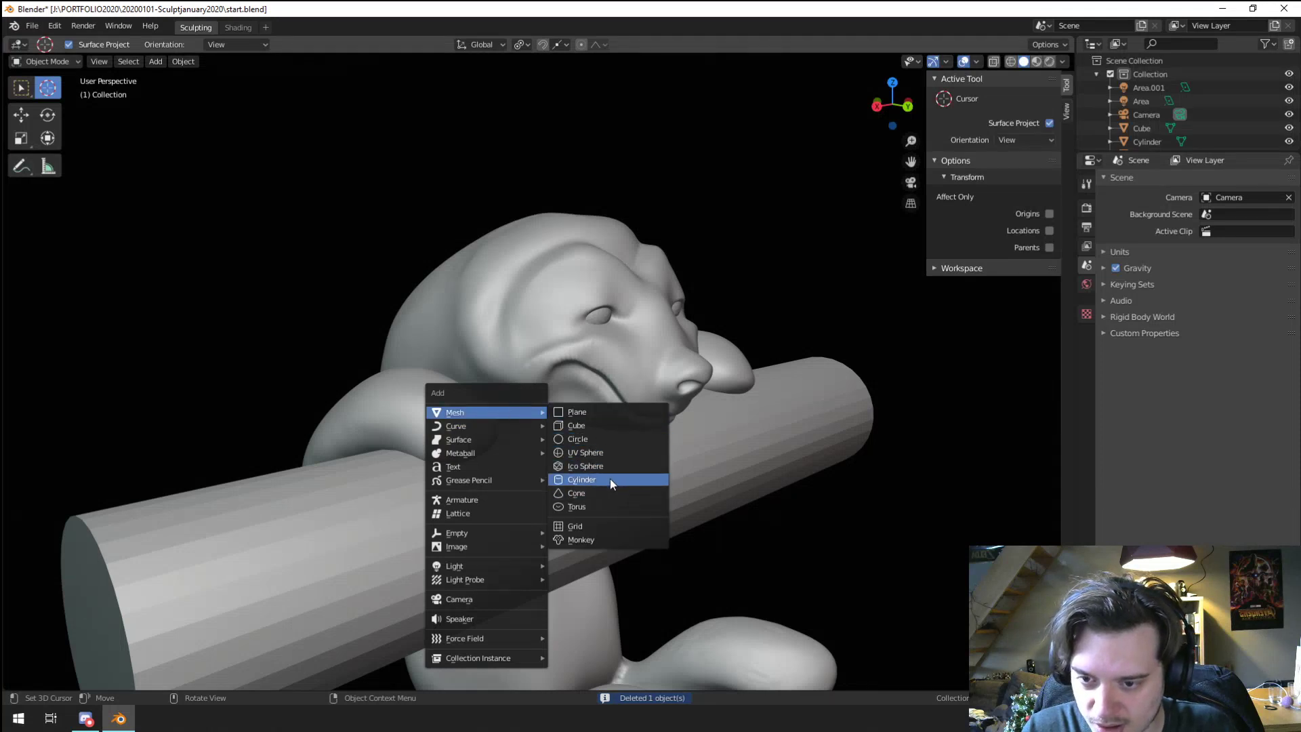
left_click(601, 442)
scroll(601, 445, "down", 5)
middle_click_drag(601, 445, 549, 463)
key("Tab")
scroll(636, 522, "down", 3)
key("Tab")
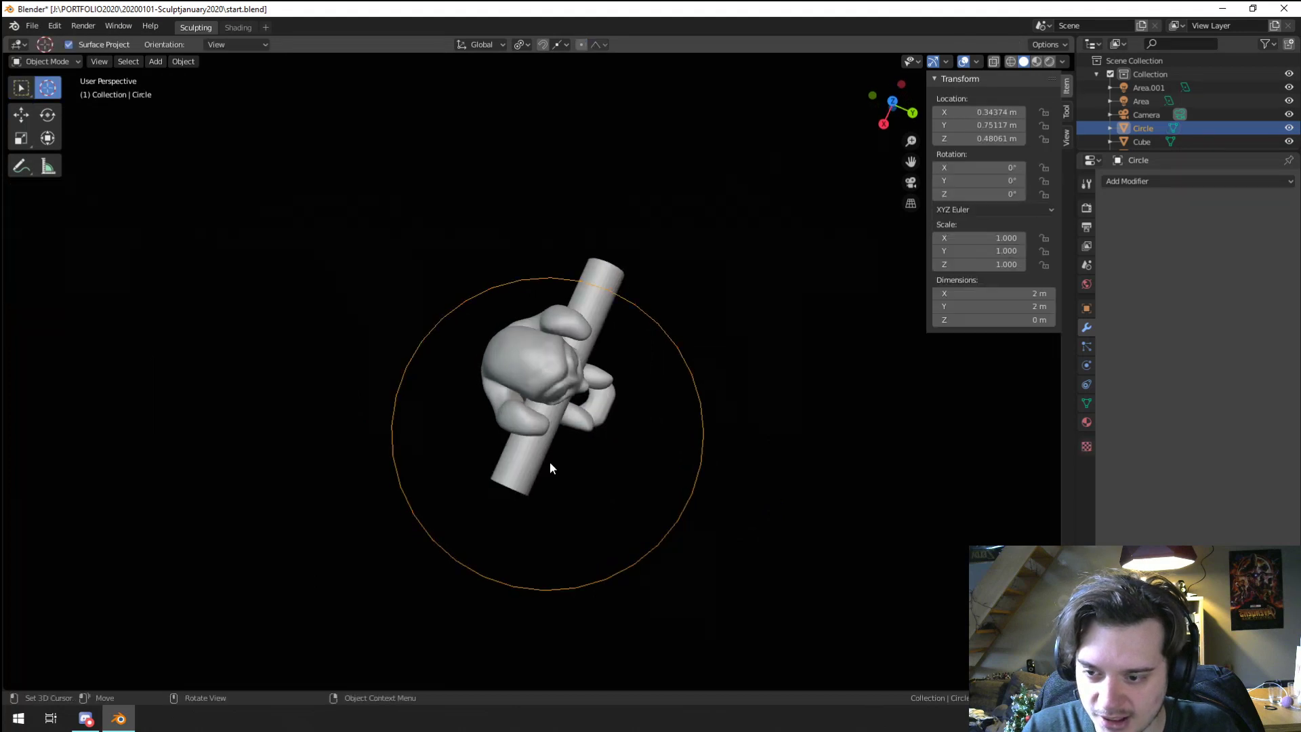
key("x")
left_click(550, 462)
Step: Add a mesh circle with 16 vertices at the 3D cursor
key("shift+a")
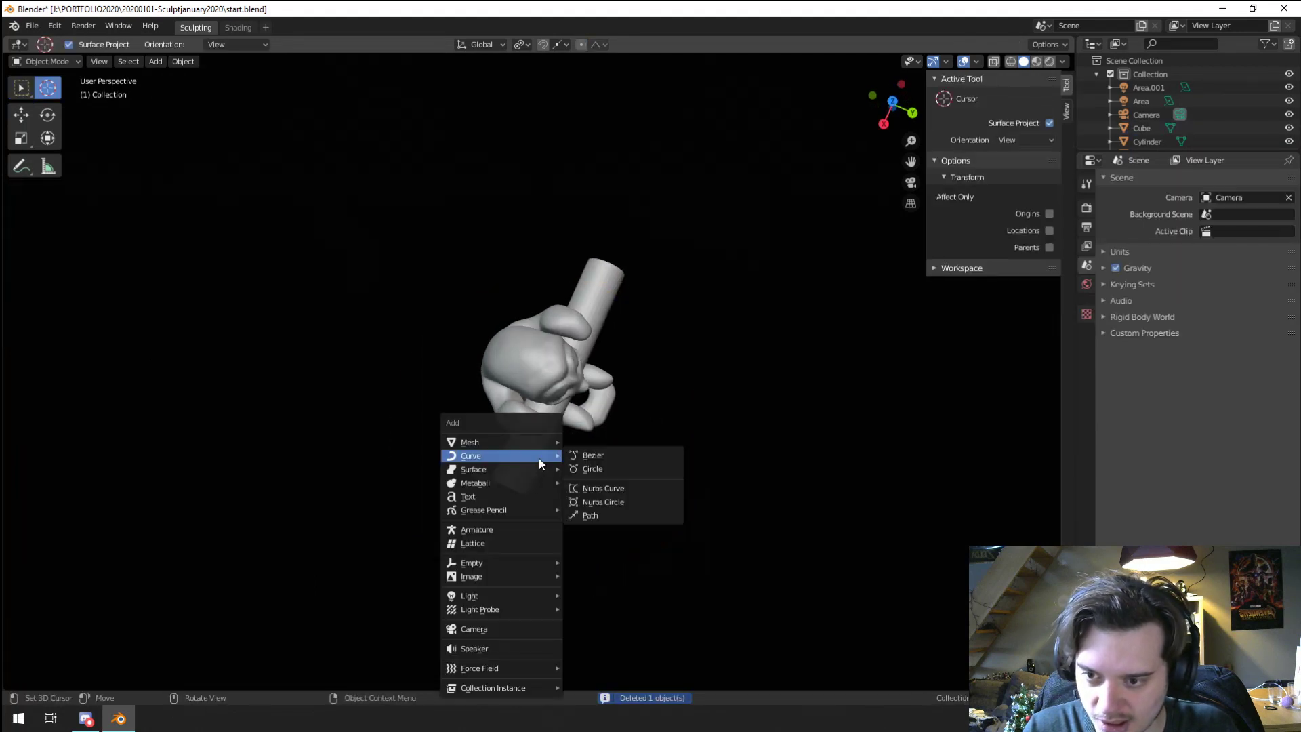
left_click(610, 468)
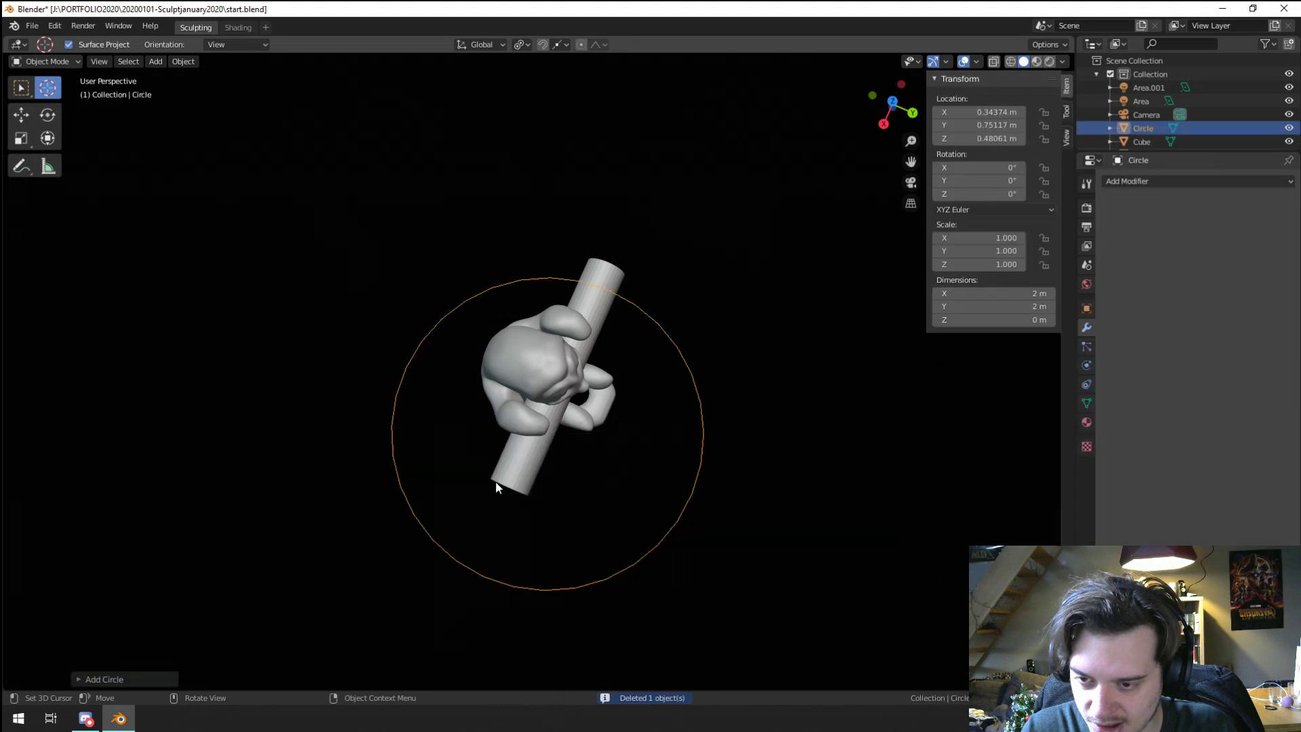
left_click(110, 679)
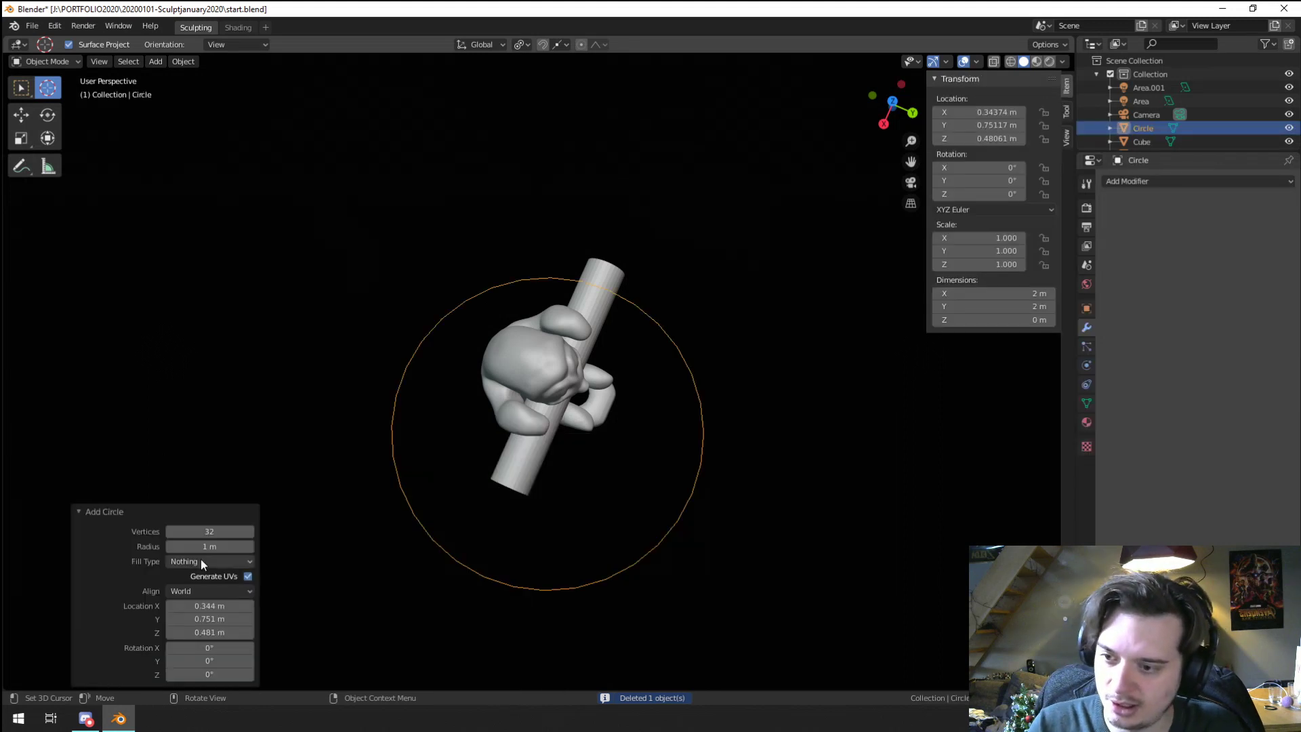
left_click(215, 527)
type("16")
key("Return")
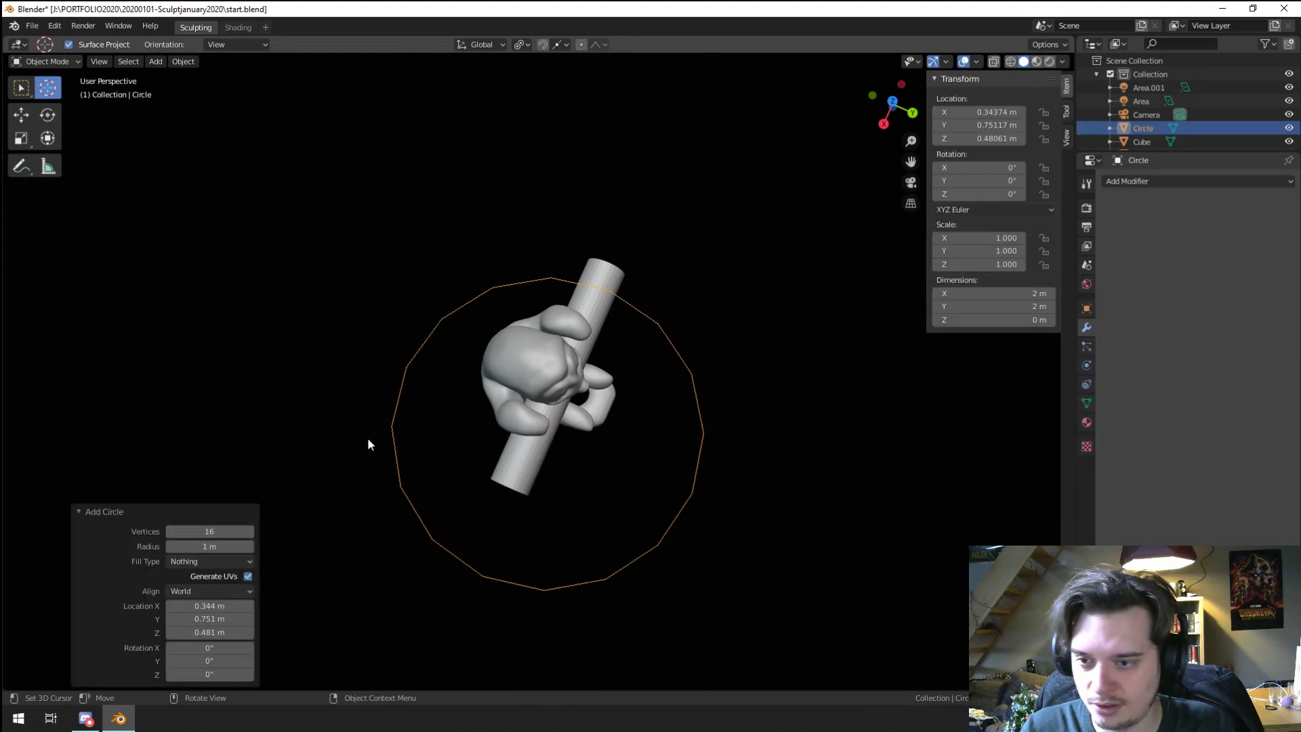
Step: Delete about half of the circle's vertices on the side facing away from the animal, leaving an open arc
key("Tab")
key("alt+a")
key("a")
key("c")
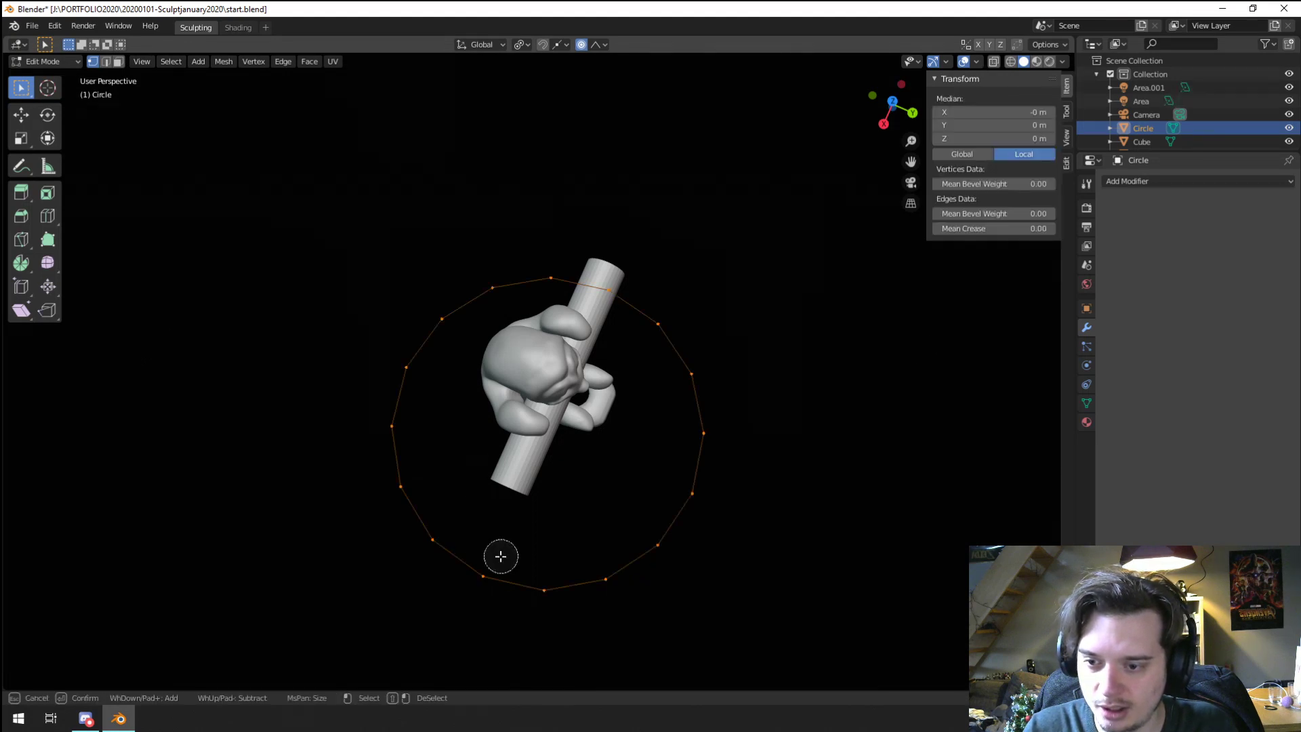
key("alt+a")
key("c")
left_click_drag(485, 573, 668, 561)
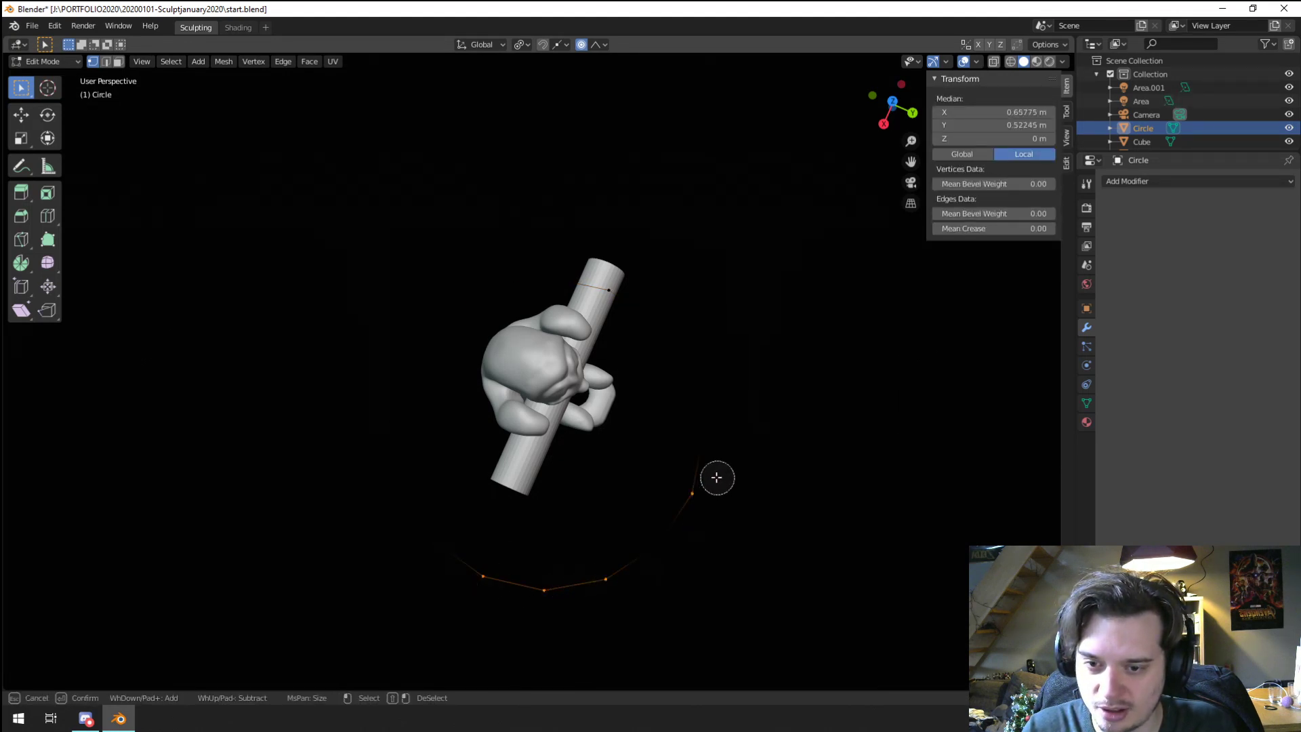
mouse_move(717, 477)
left_mouse_down()
mouse_move(688, 529)
mouse_move(705, 407)
mouse_move(689, 368)
left_mouse_up()
right_click(690, 371)
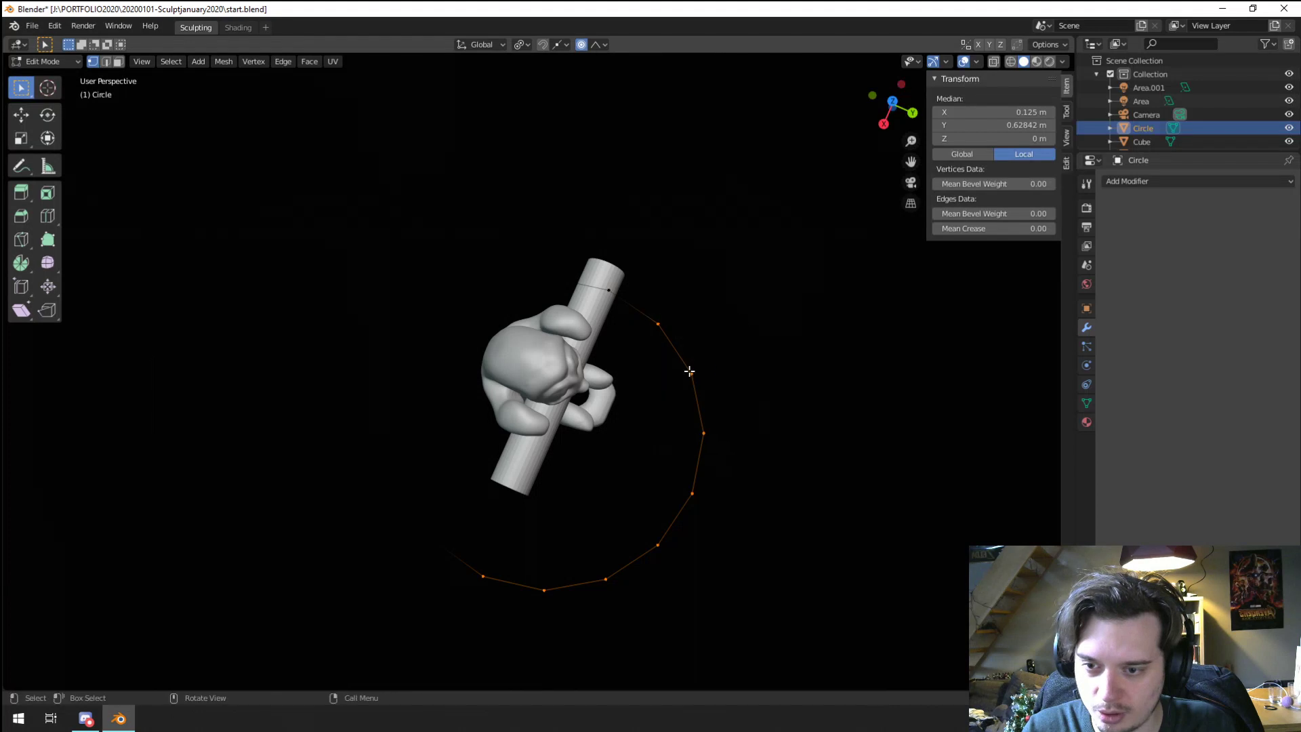
key("x")
left_click(689, 371)
key("alt+h")
key("Tab")
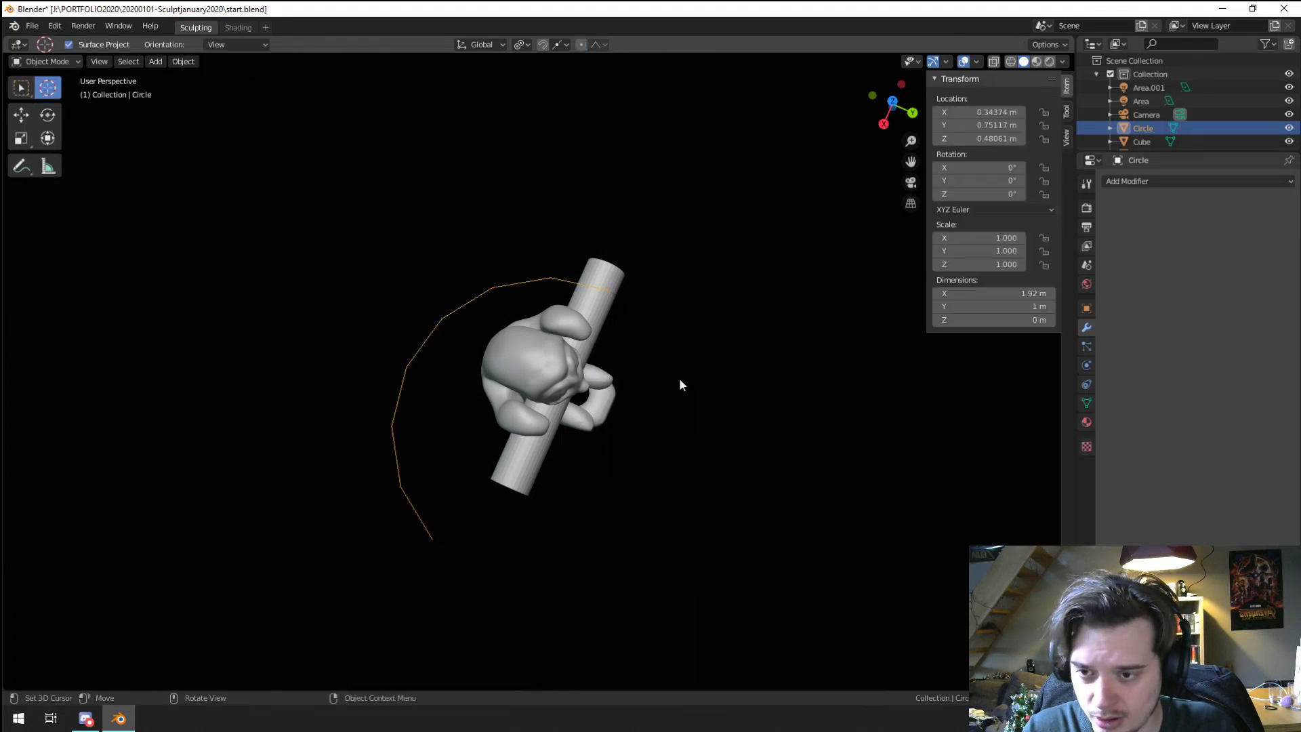
Step: Rotate the arc freely until it stands upright, at about -81°, 9° and -93° on X, Y and Z
mouse_move(679, 377)
middle_mouse_down()
mouse_move(664, 252)
mouse_move(729, 332)
mouse_move(790, 339)
middle_mouse_up()
key("r")
key("r")
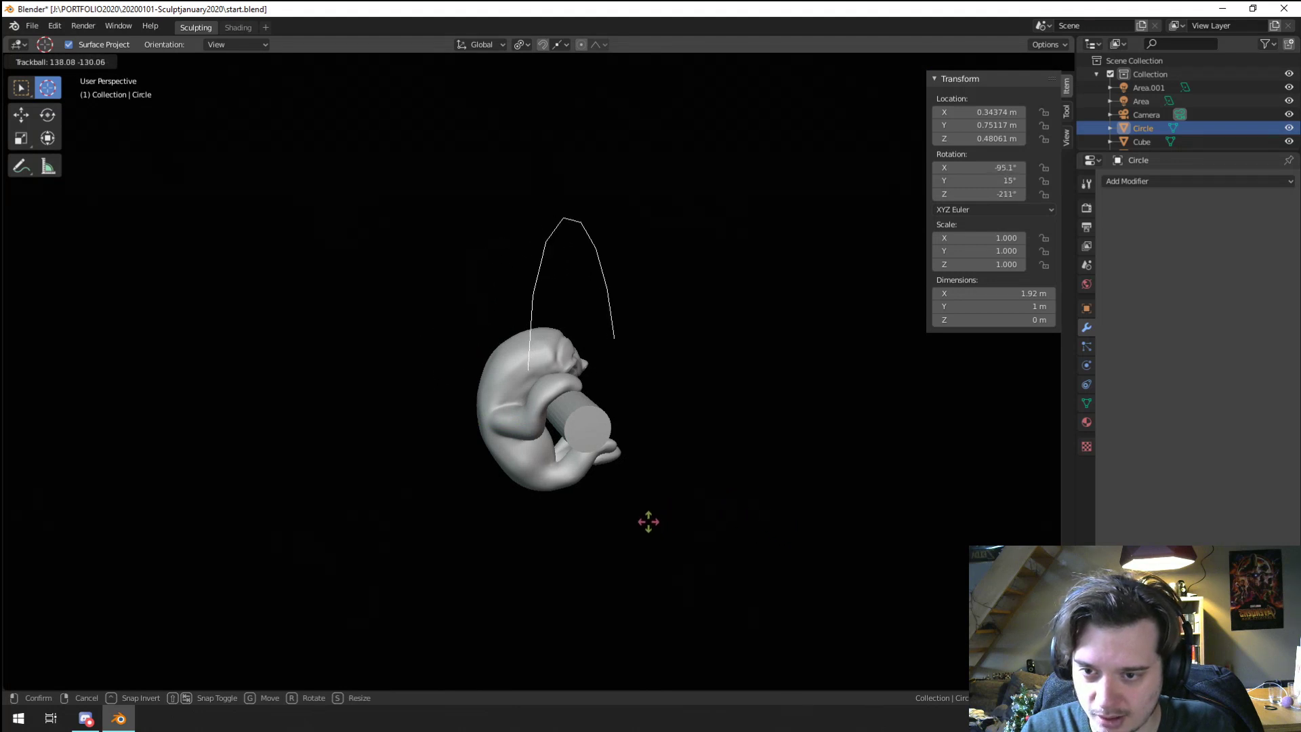
left_click(652, 518)
key("r")
key("r")
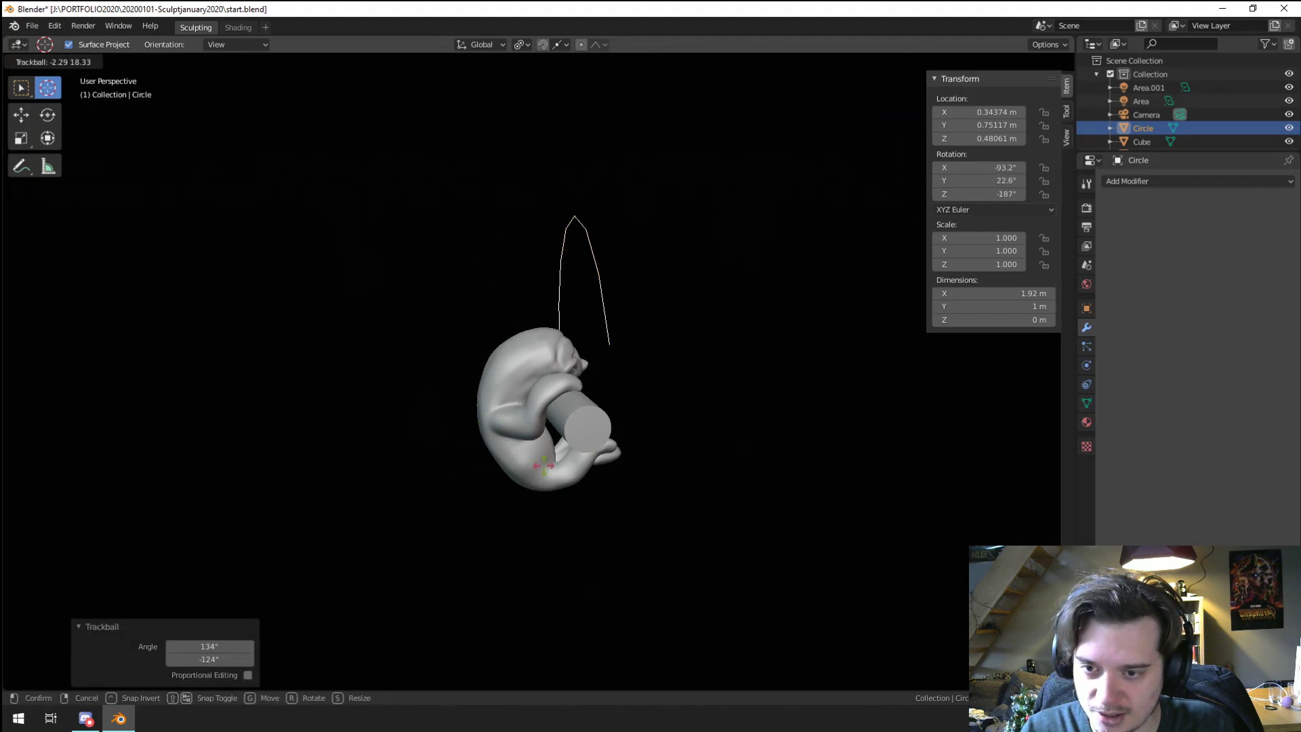
left_click(653, 465)
Step: Scale the arc down to about 0.157 and move it up to the front paw on the cylinder
scroll(609, 410, "up", 2)
middle_click_drag(532, 396, 618, 377)
key("g")
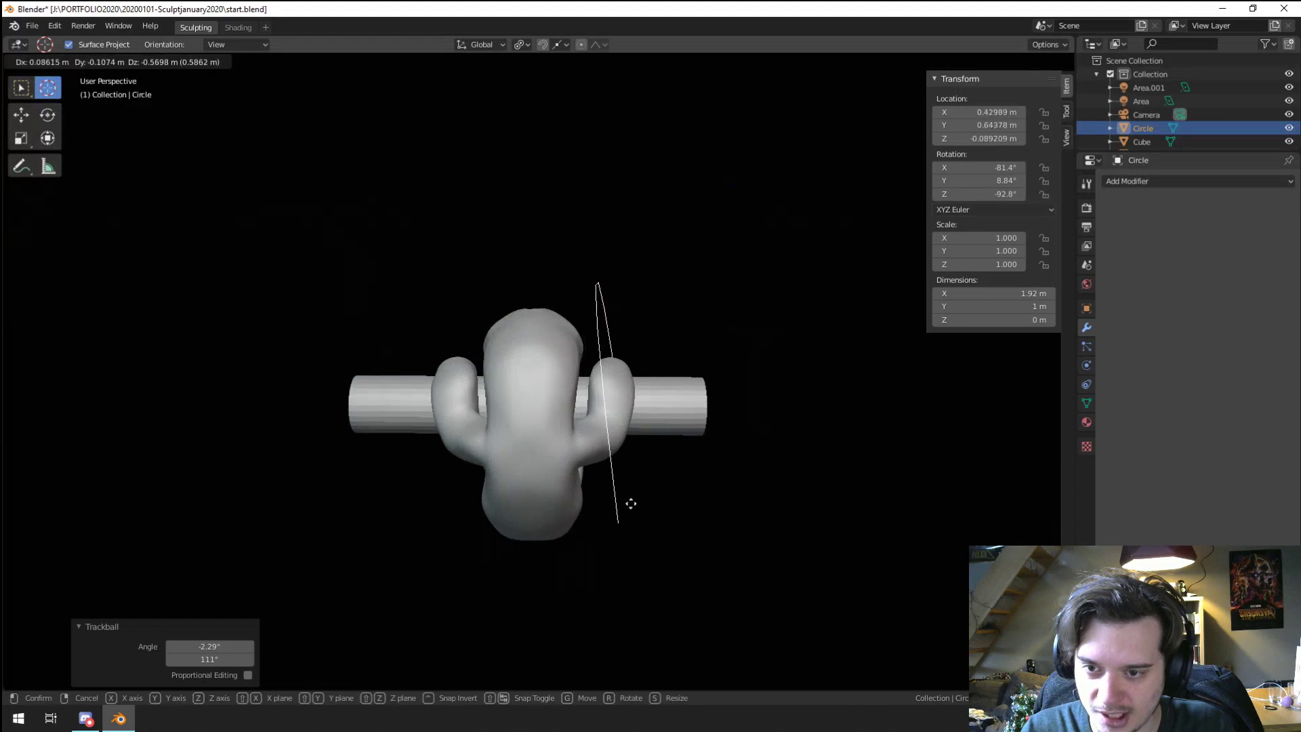
left_click(631, 504)
middle_click_drag(644, 501, 726, 586)
key("s")
left_click(582, 538)
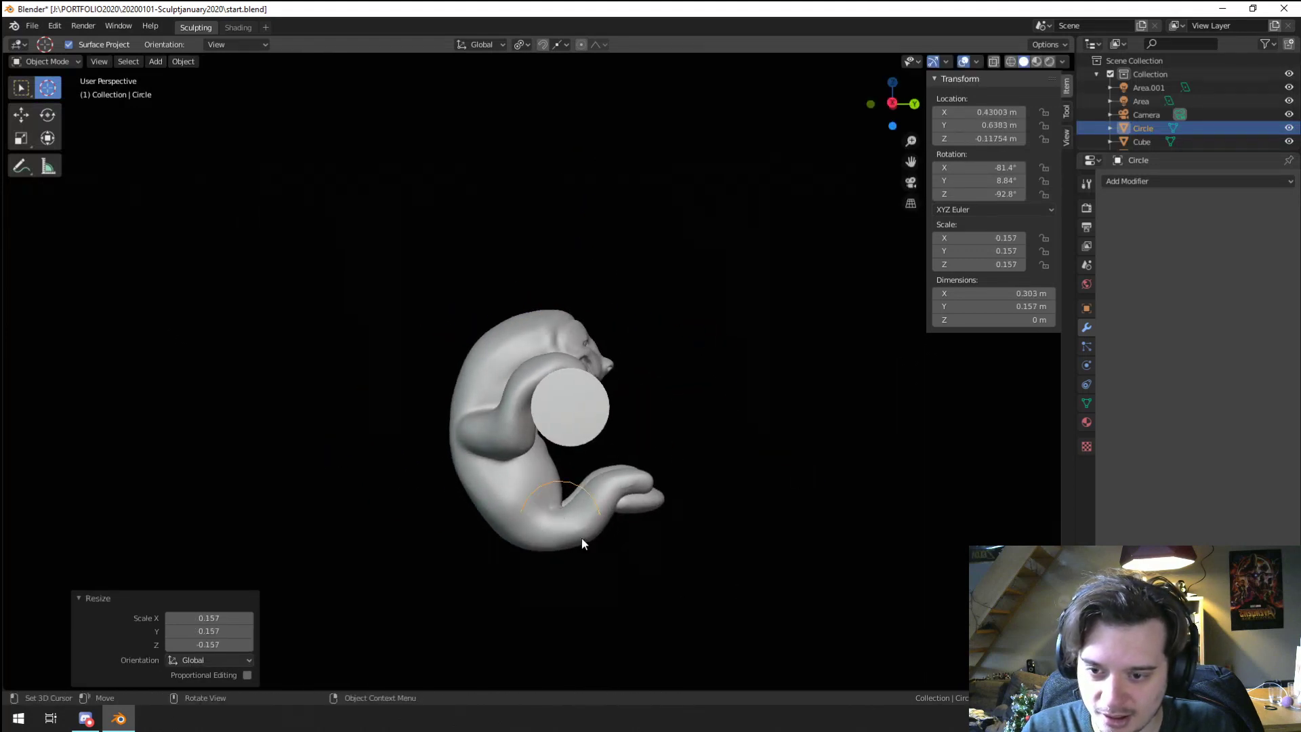
key("g")
left_click(618, 450)
Step: Rotate and move the arc so it curves from the front paw's tip down over the front of the cylinder
scroll(615, 427, "up", 2)
middle_click_drag(616, 427, 662, 435)
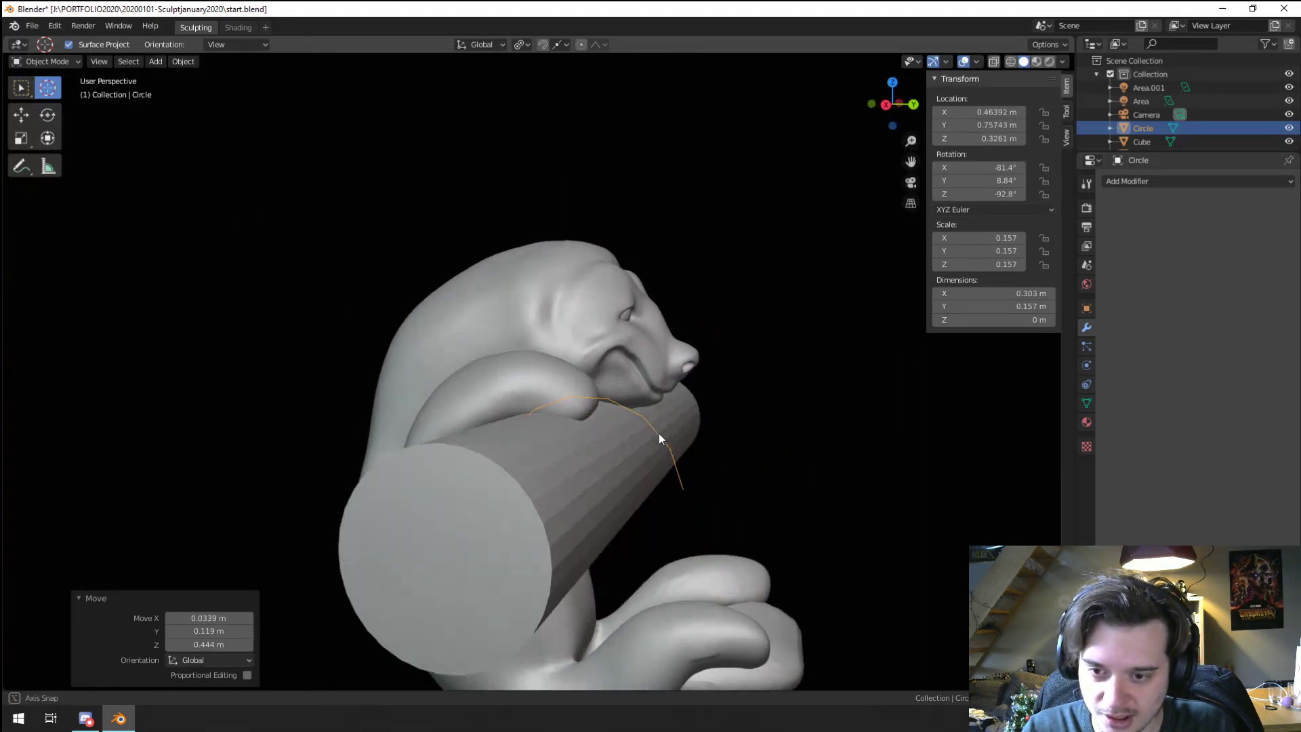
key("r")
left_click(655, 485)
middle_click_drag(655, 485, 491, 441)
key("g")
left_click(620, 504)
key("r")
key("Escape")
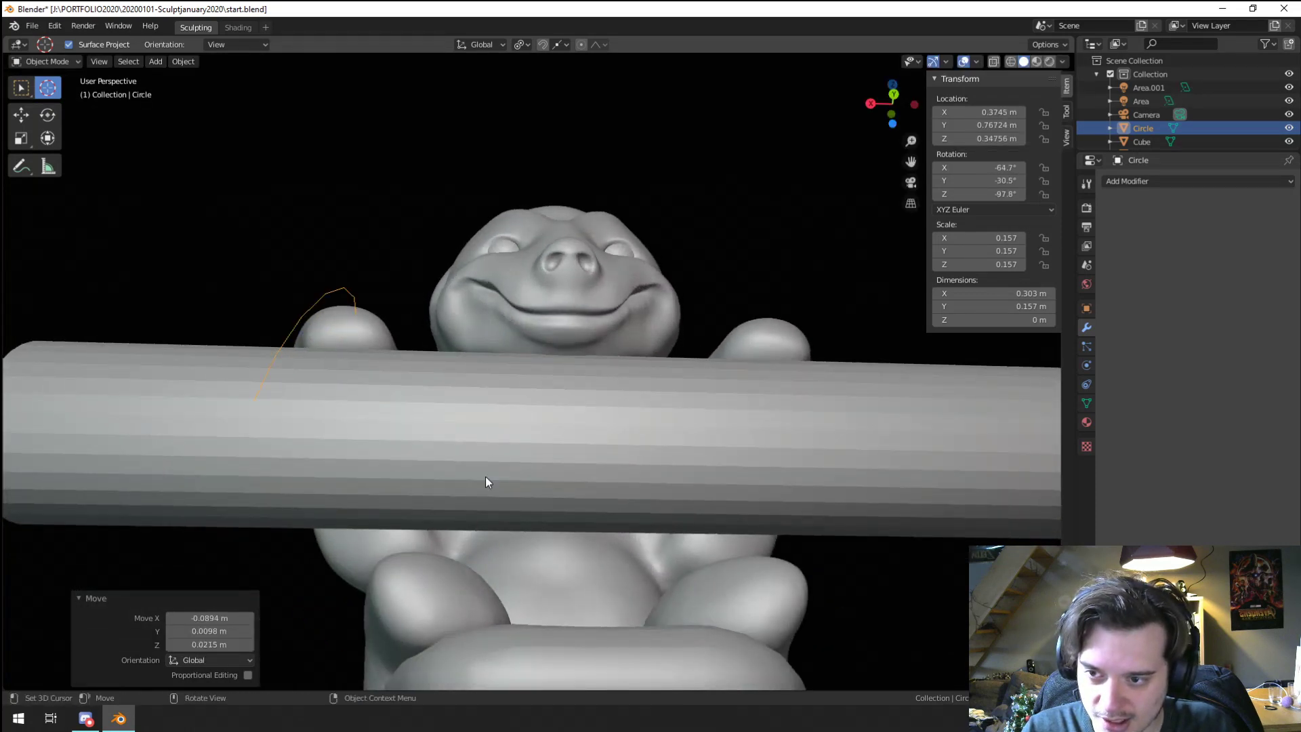
key("r")
left_click(550, 422)
key("g")
left_click(584, 424)
middle_click_drag(486, 456, 380, 468)
key("Tab")
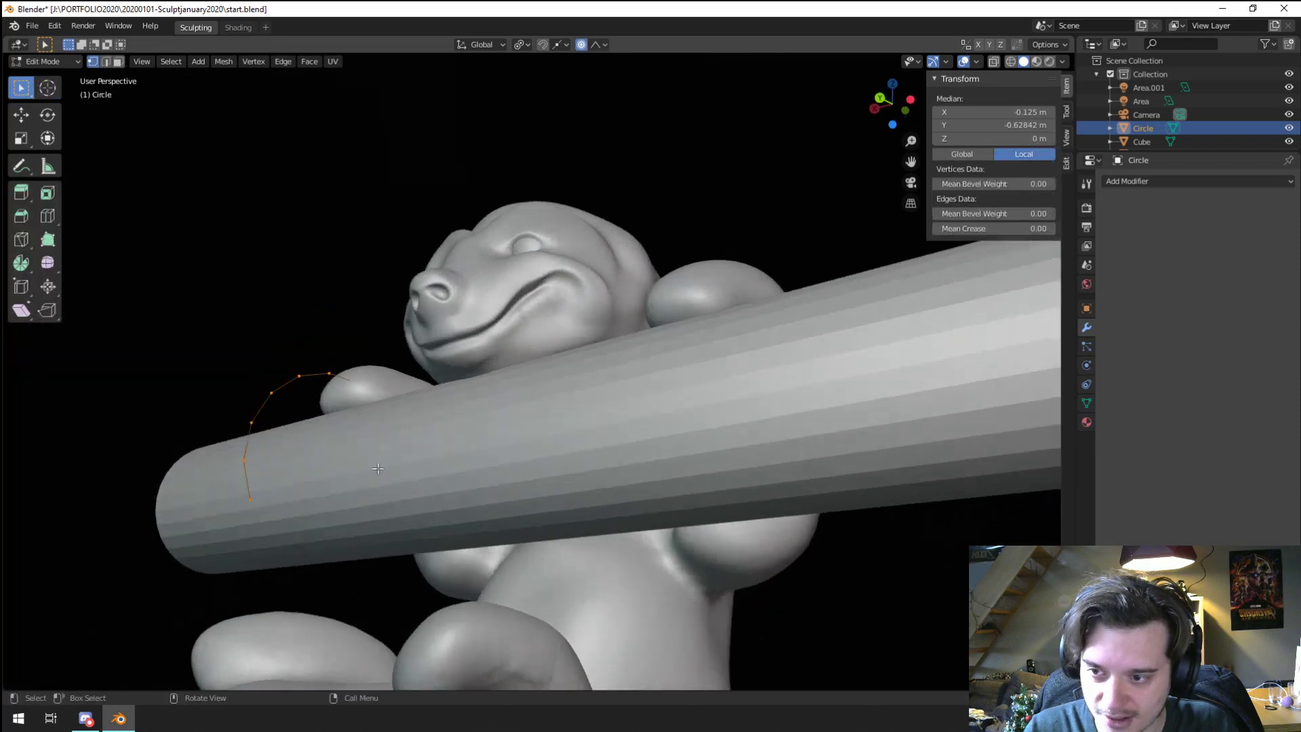
key("alt+a")
key("c")
left_click_drag(301, 512, 260, 504)
right_click(261, 504)
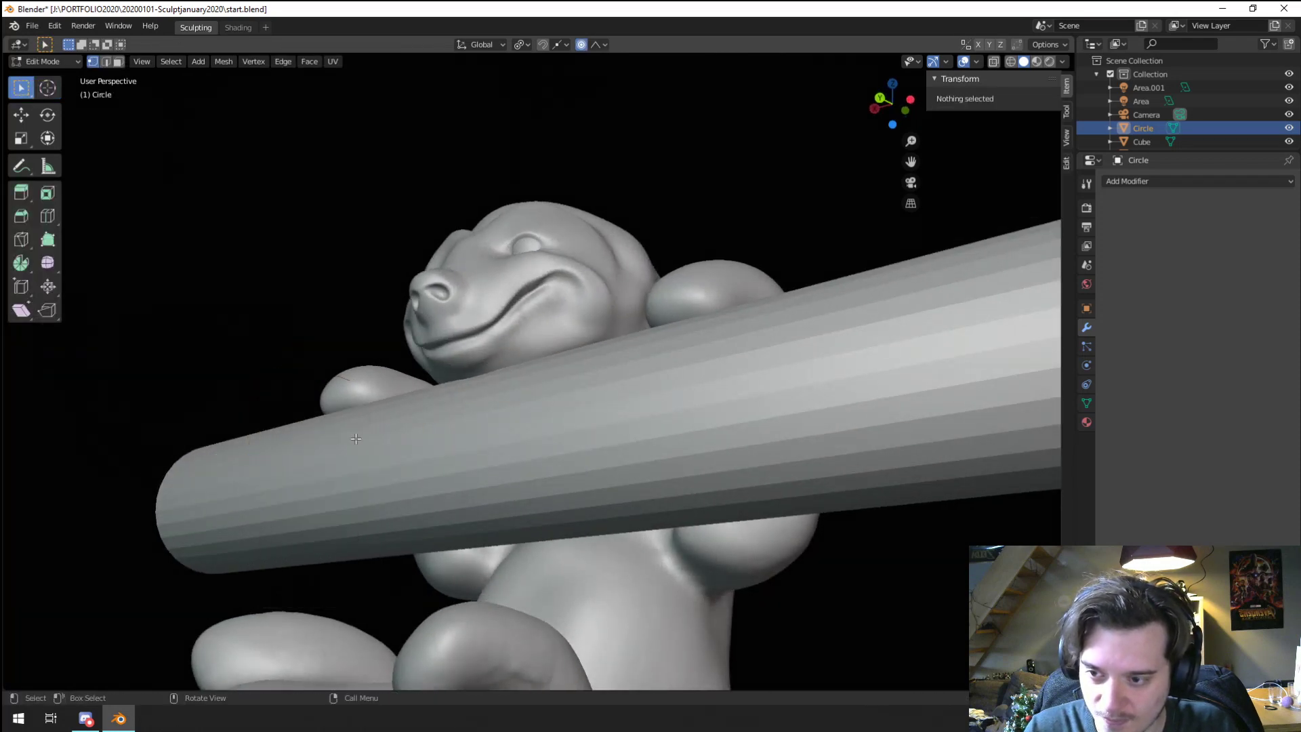
key("Tab")
Step: Add a Skin modifier to the arc
middle_click_drag(357, 433, 555, 474)
key("Tab")
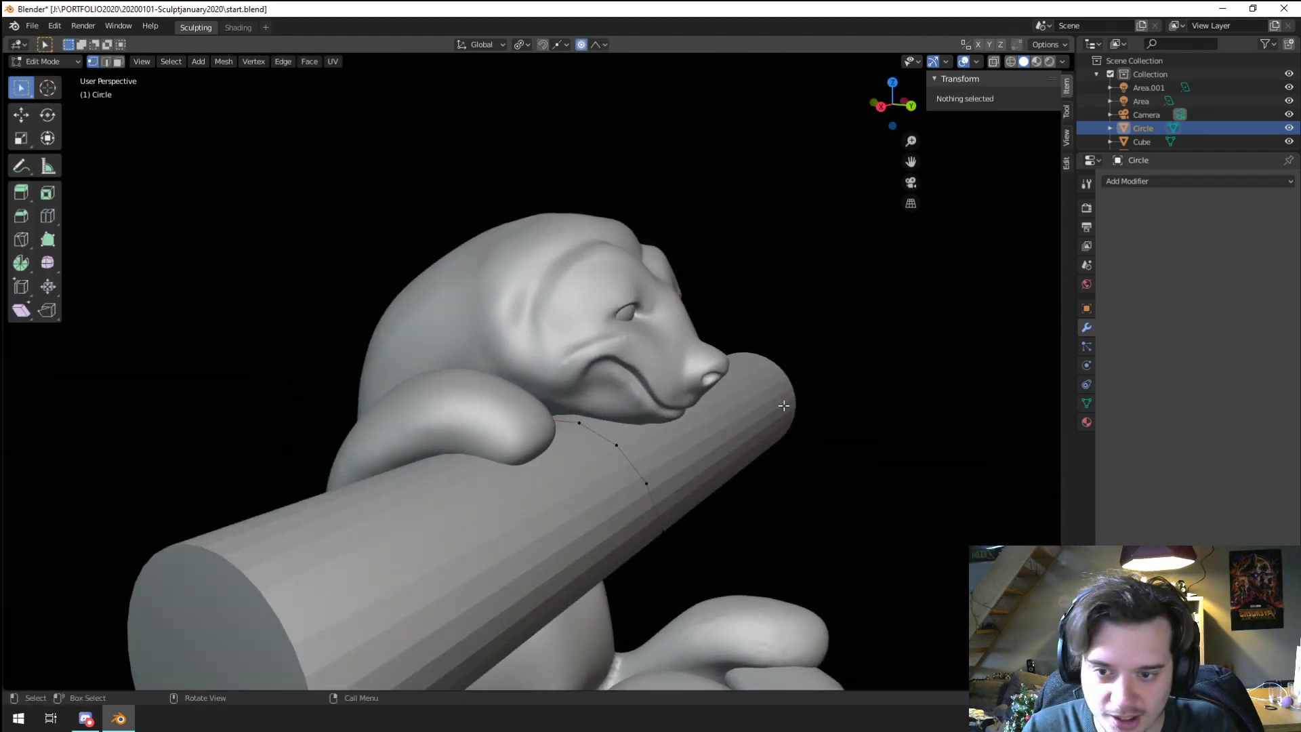
key("Tab")
left_click(1152, 181)
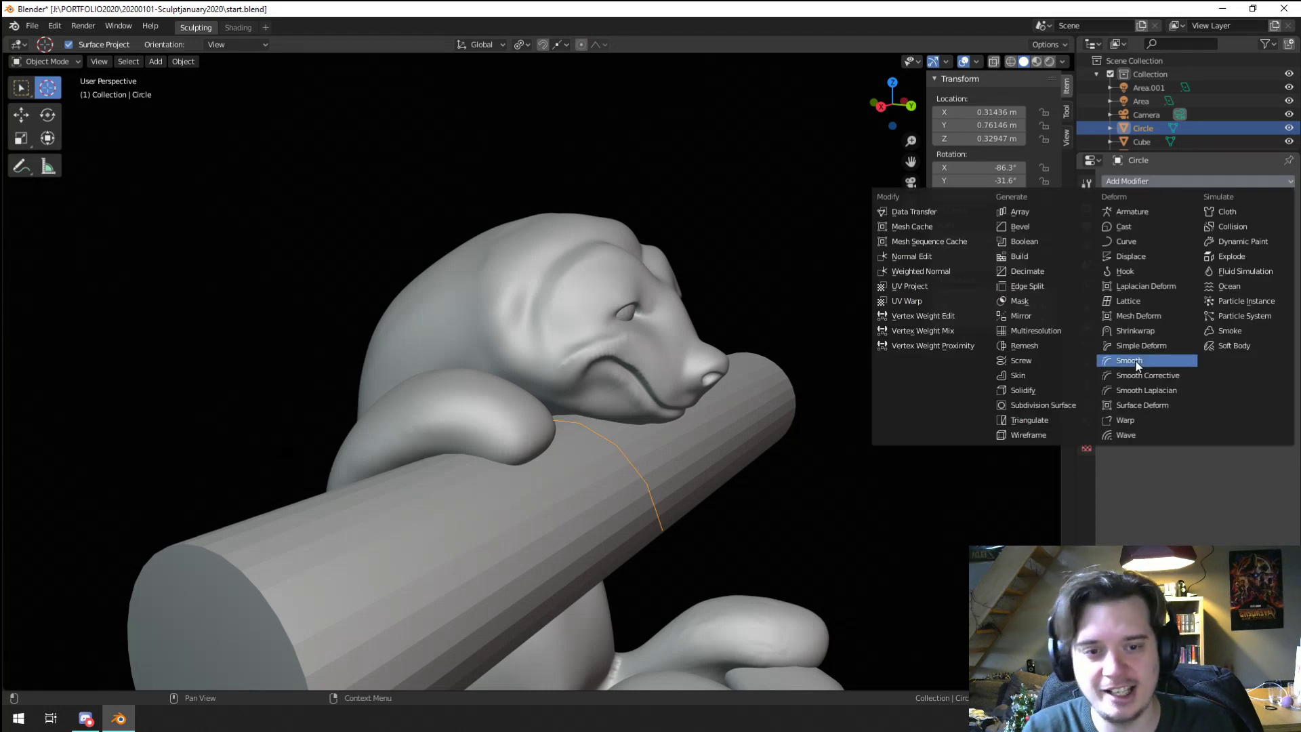
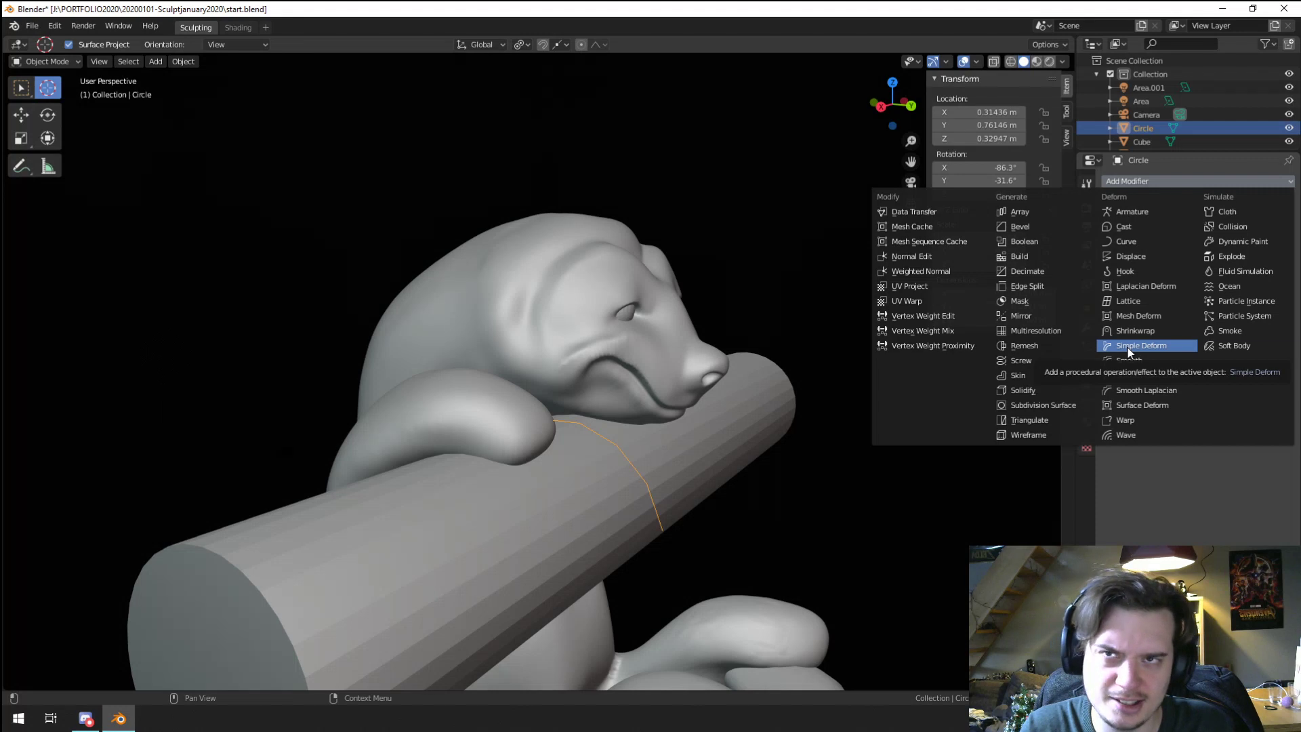
left_click(1060, 372)
Step: Taper the arc's free end by scaling its skin radius to about 0.030 with linear proportional editing at size 0.467
key("Tab")
left_click(659, 531)
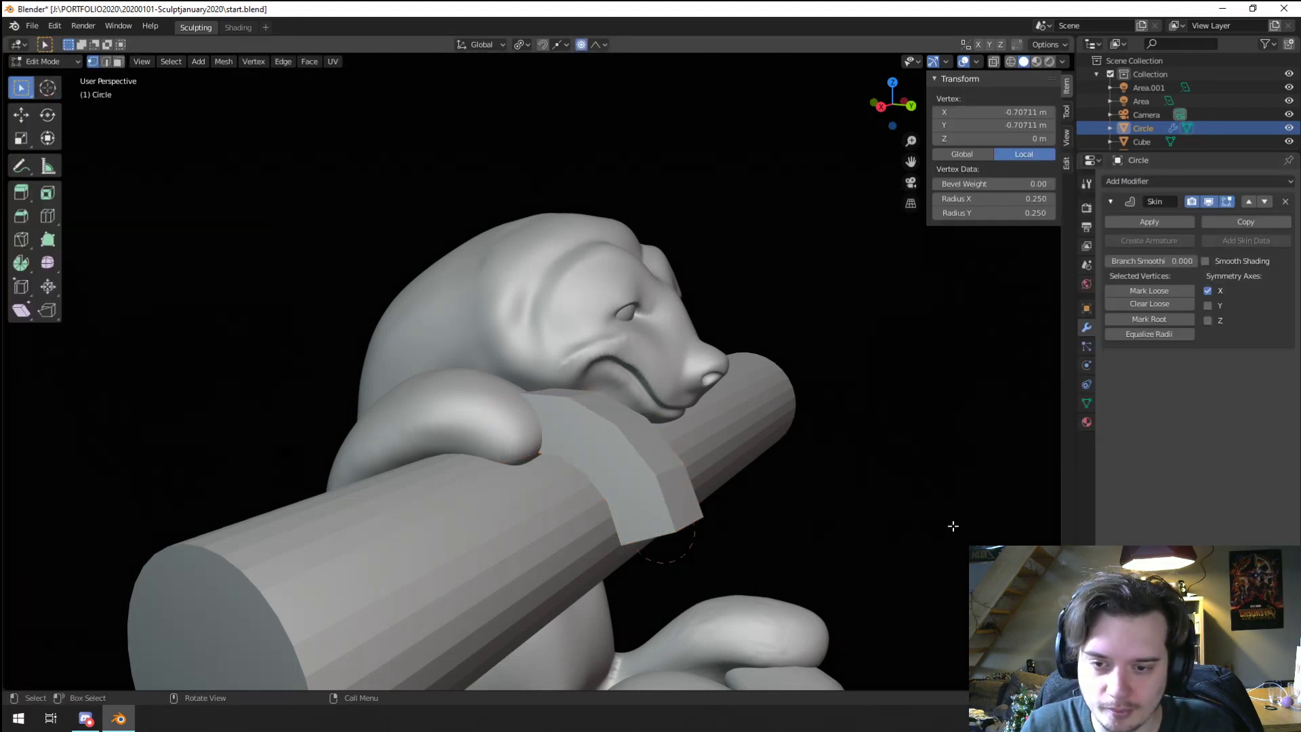
key("ctrl+a")
right_click(848, 514)
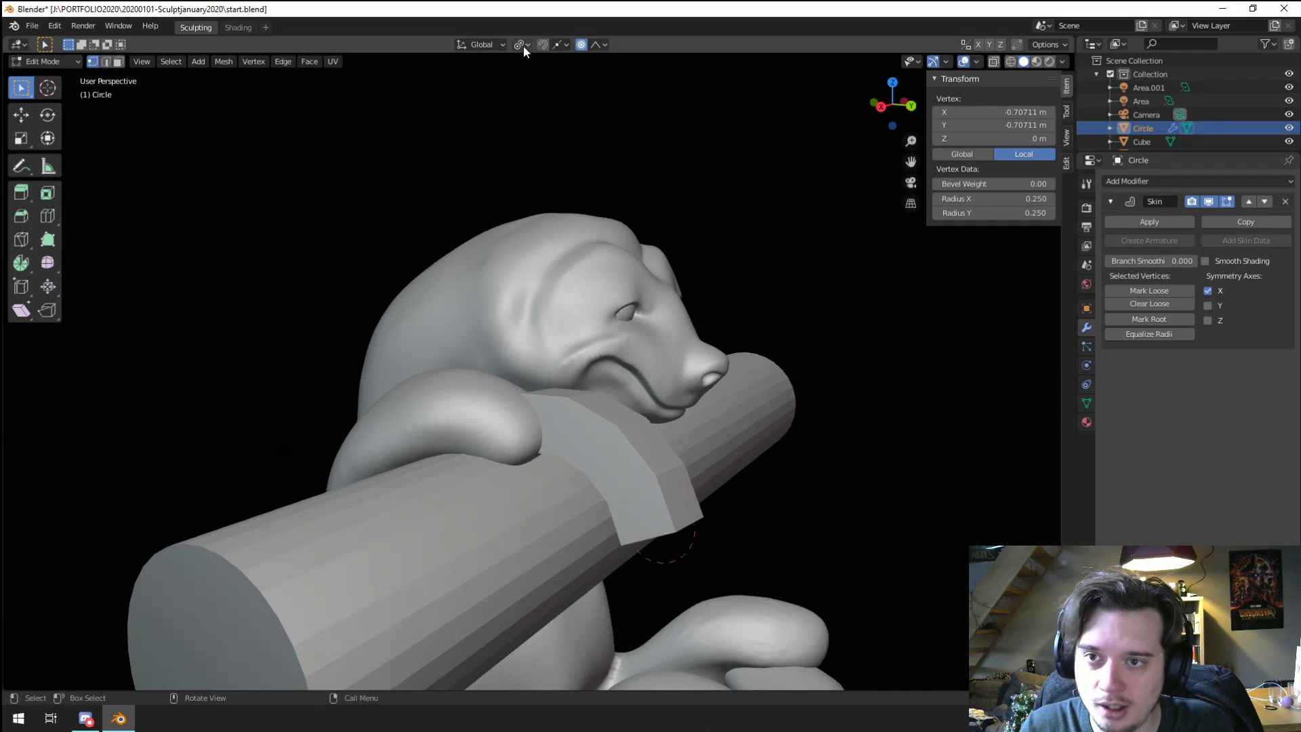
key("ctrl+a")
scroll(198, 53, "up", 14)
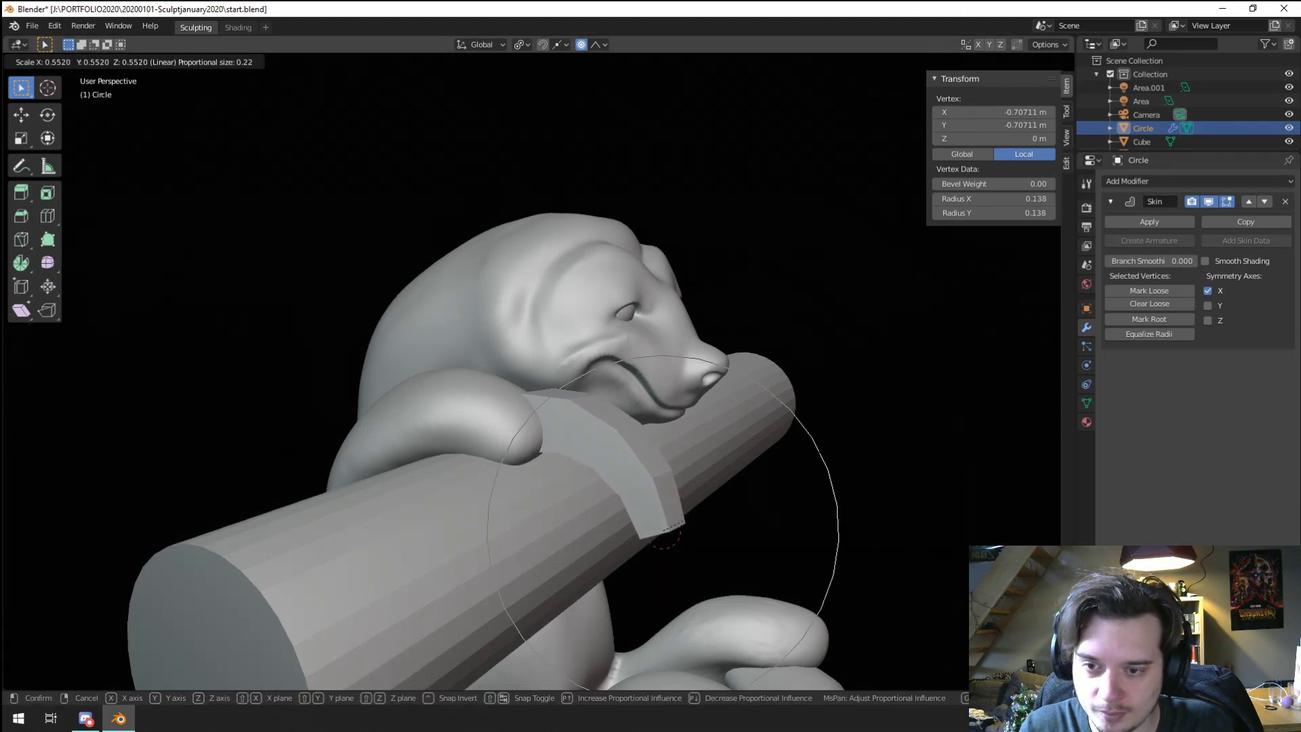
scroll(663, 521, "down", 8)
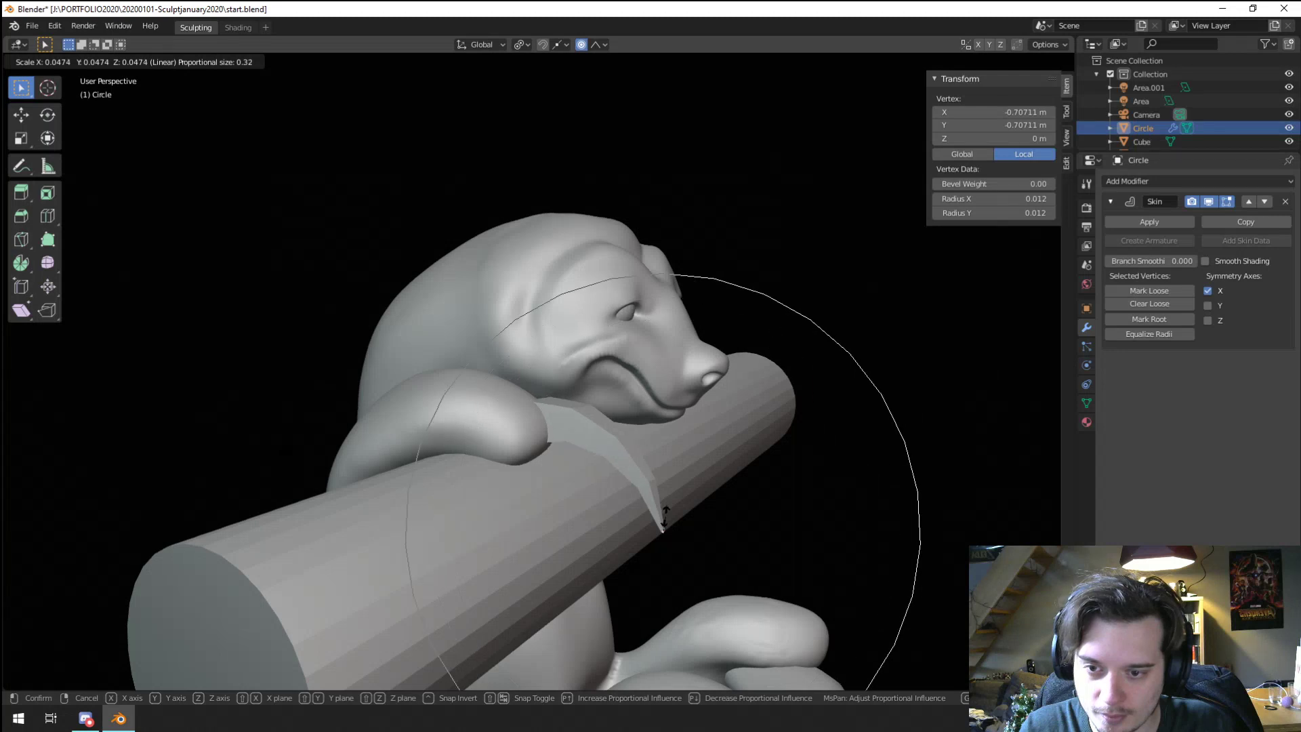
left_click(665, 517)
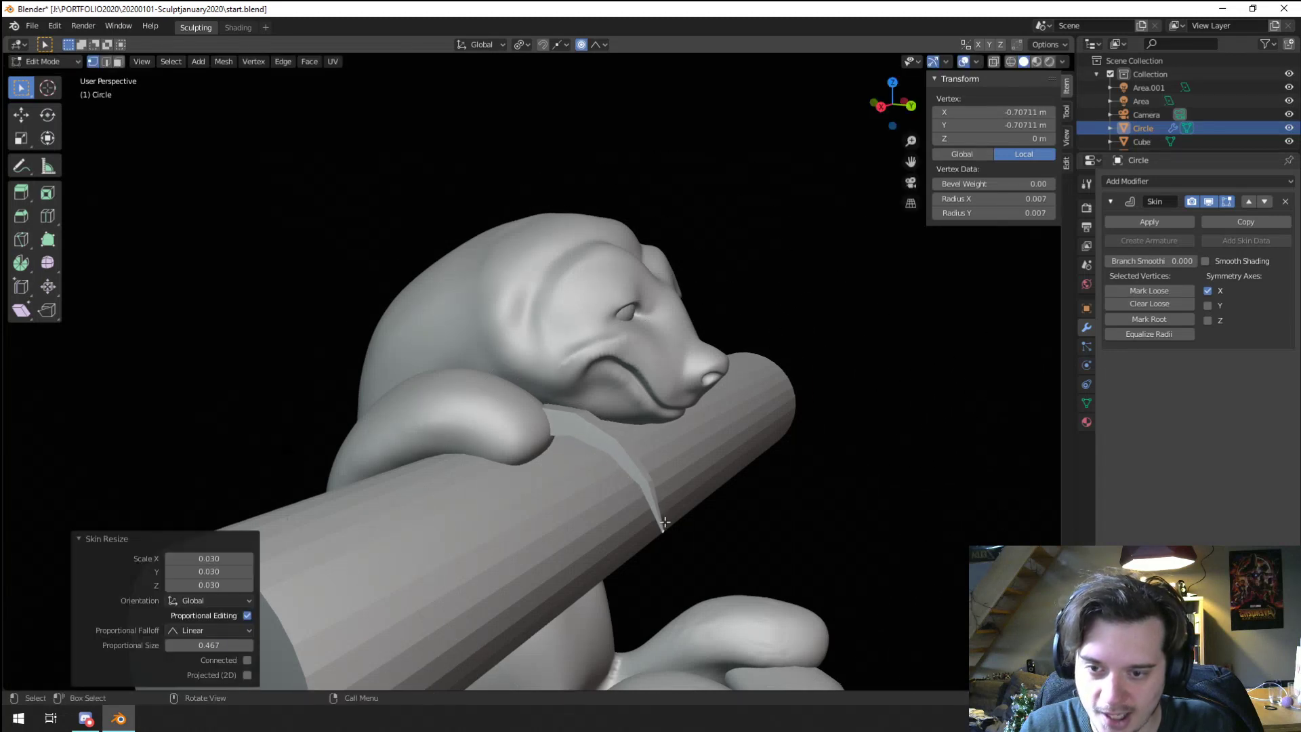
Step: Scale the claw by about 0.733 and move it up against the front paw's tip
key("Tab")
mouse_move(664, 516)
middle_mouse_down()
mouse_move(703, 491)
mouse_move(659, 502)
middle_mouse_up()
key("s")
left_click(592, 489)
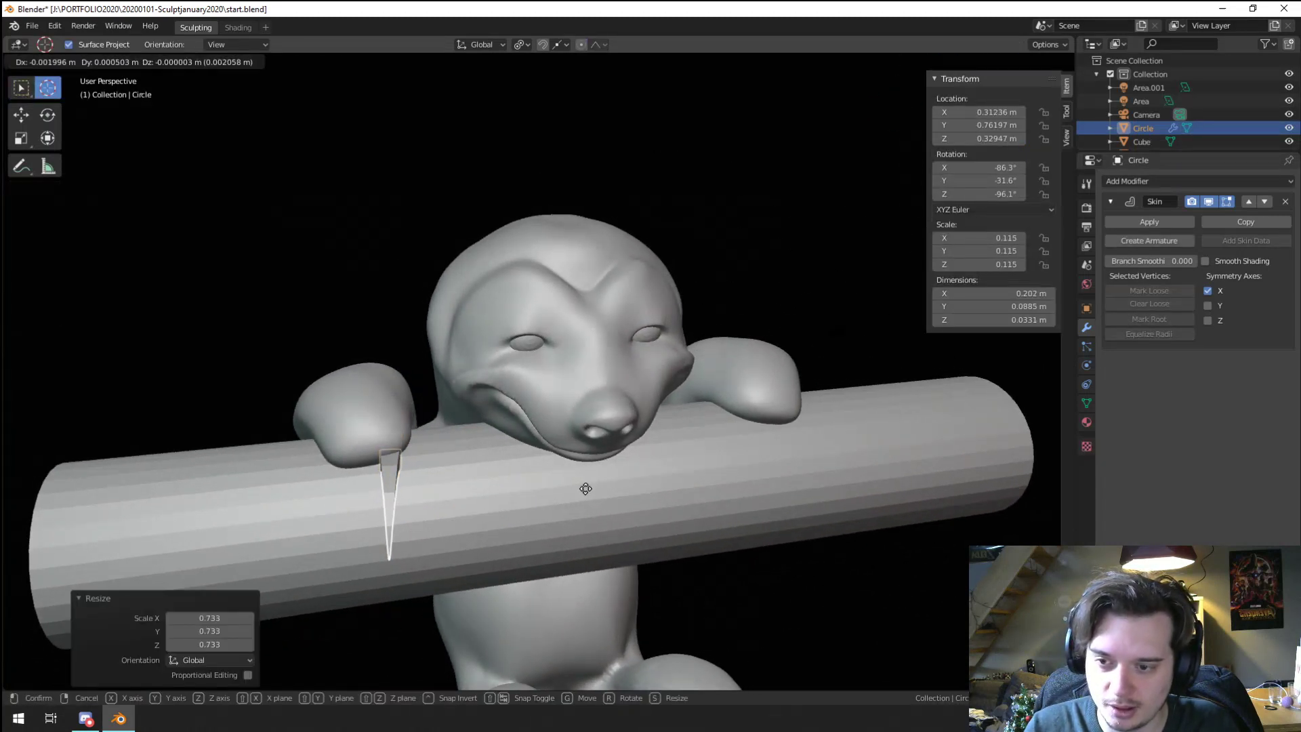
key("g")
left_click(613, 489)
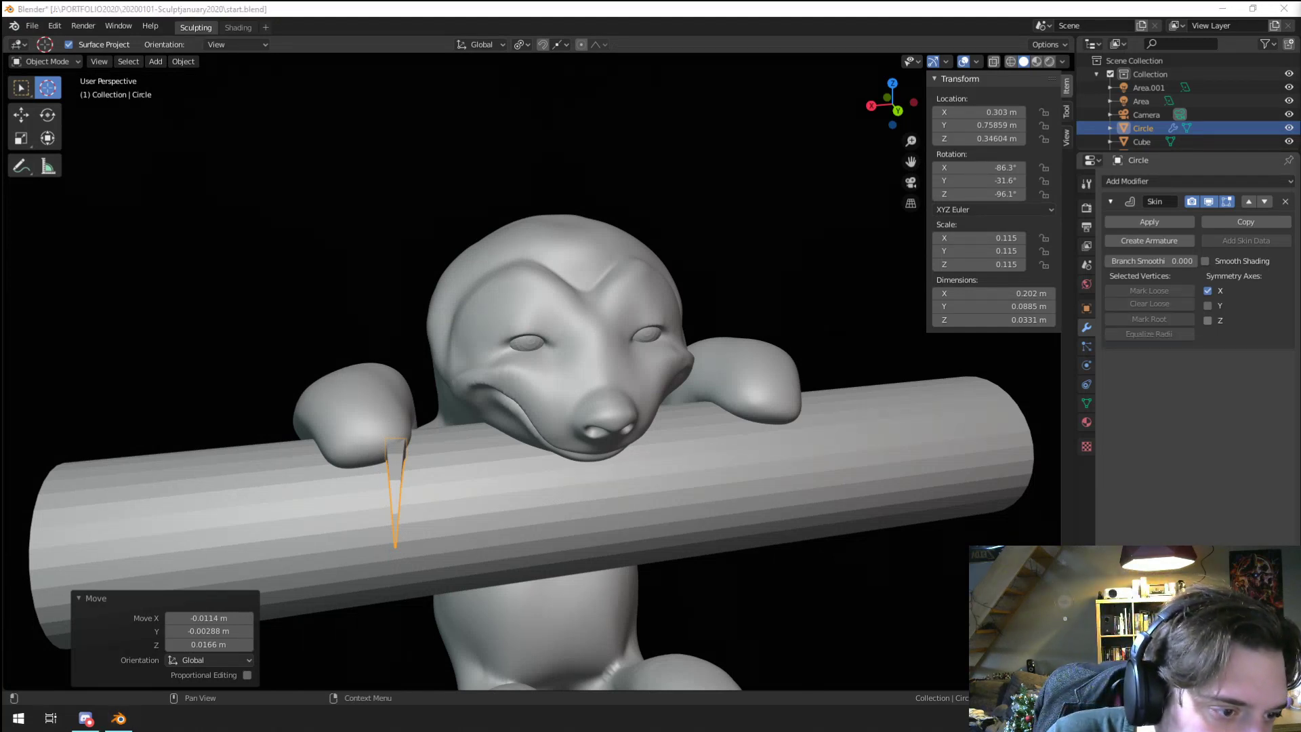
Step: Add a Subdivision Surface modifier with 2 levels to the claw
middle_click_drag(564, 448, 597, 411)
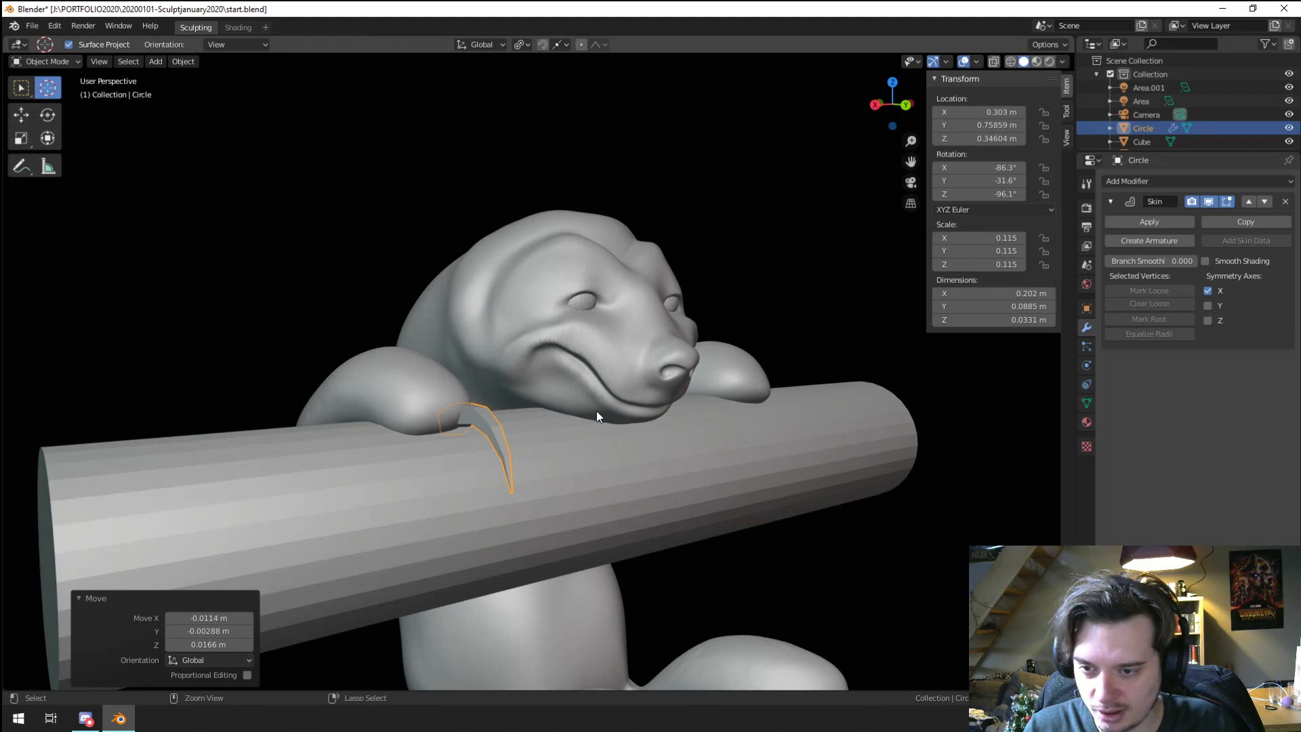
key("ctrl+1")
scroll(611, 410, "up", 1)
key("ctrl+2")
Step: Thicken the claw's tip by scaling its skin radius by about 4.225 with linear proportional editing at size 0.063
key("Tab")
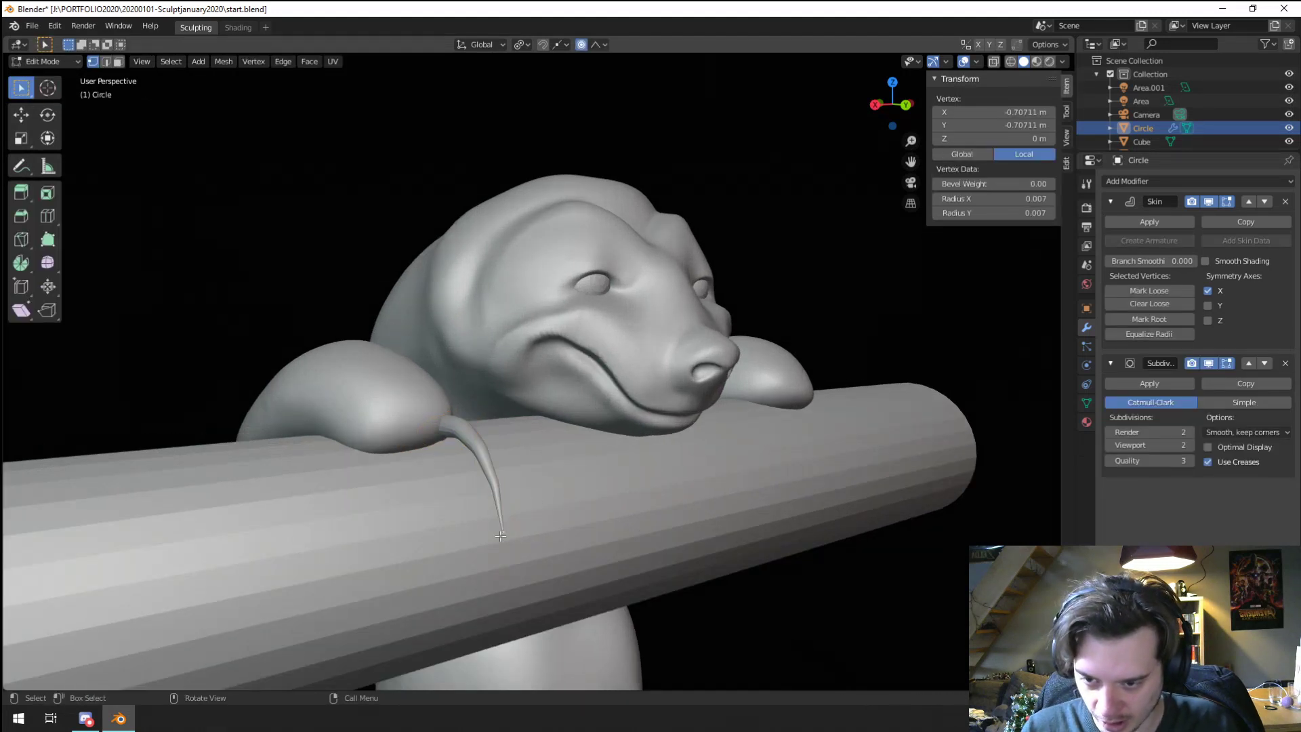
key("s")
left_click(530, 534)
key("s")
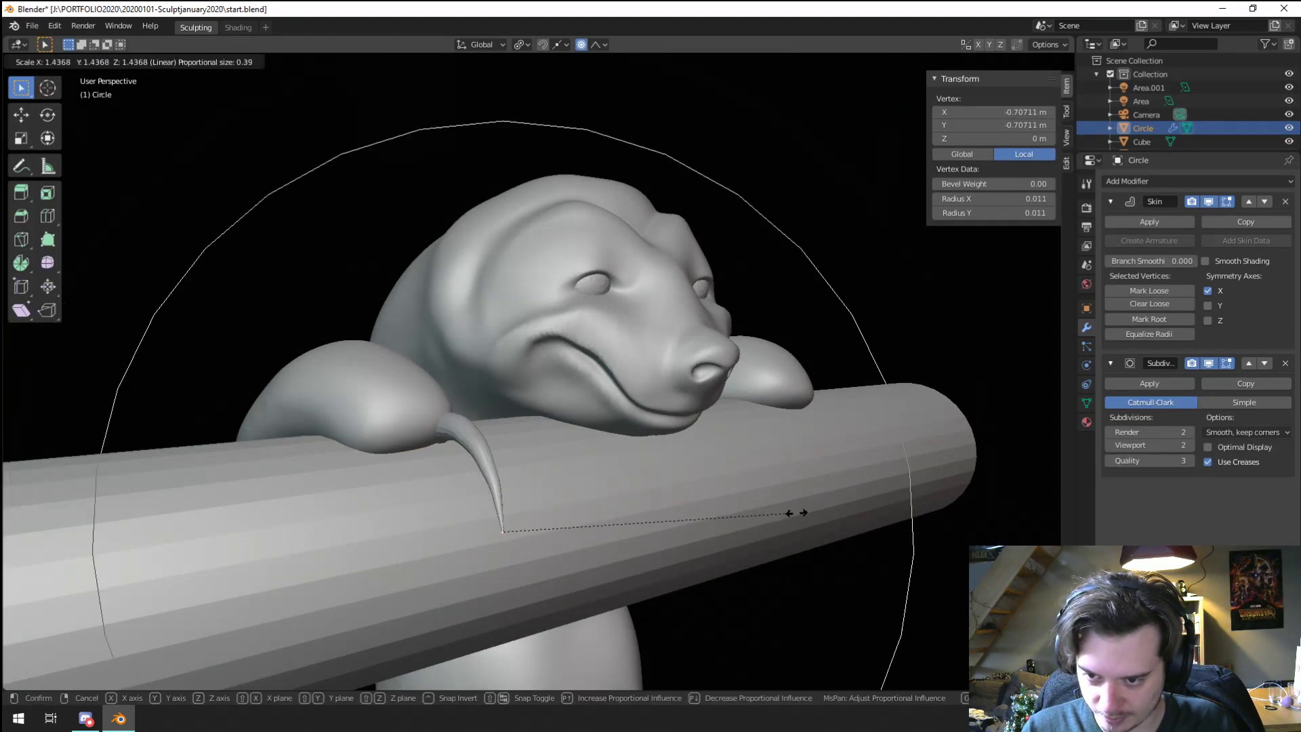
scroll(847, 521, "up", 5)
left_click(395, 533)
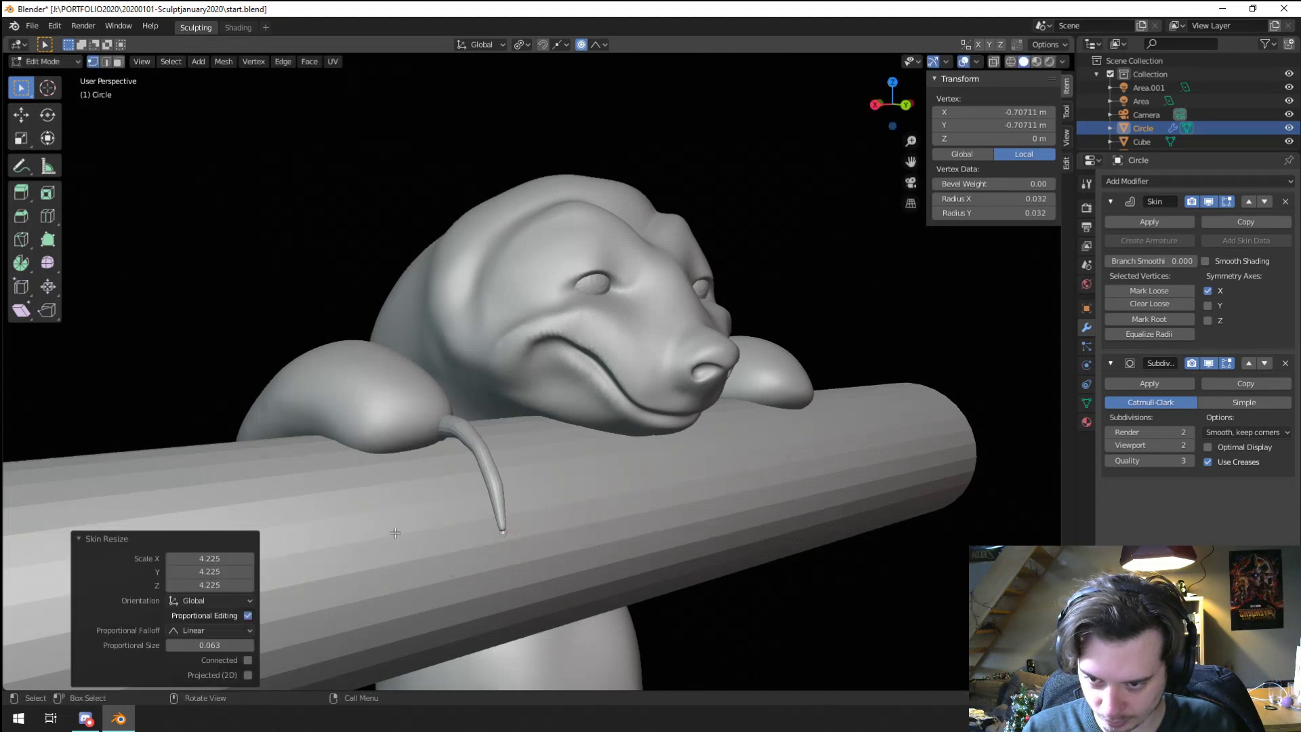
Step: Thicken the claw just above its tip by scaling that vertex's skin radius with linear proportional editing
left_click(493, 489)
key("ctrl+a")
left_click(634, 487)
key("Tab")
middle_click_drag(630, 488, 560, 453)
key("r")
right_click(555, 474)
middle_click_drag(322, 458, 344, 506)
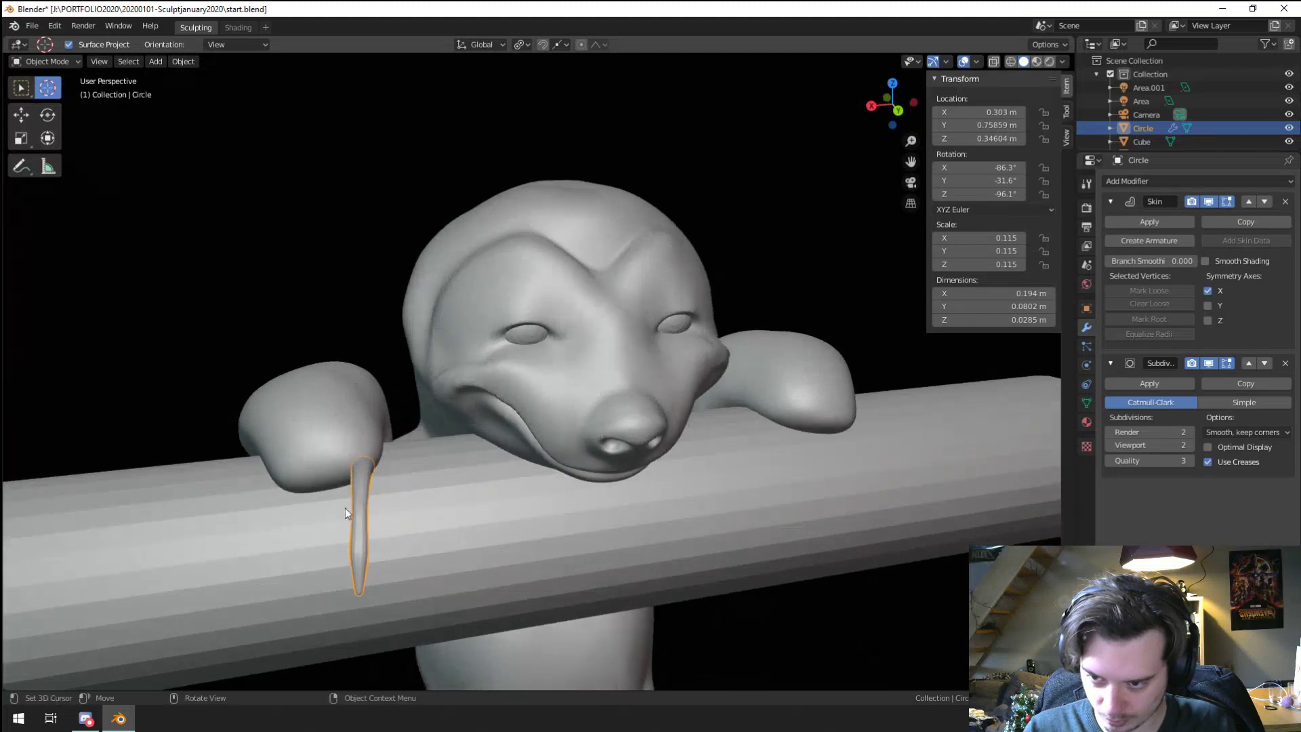
key("Tab")
key("ctrl+a")
left_click(467, 519)
key("Tab")
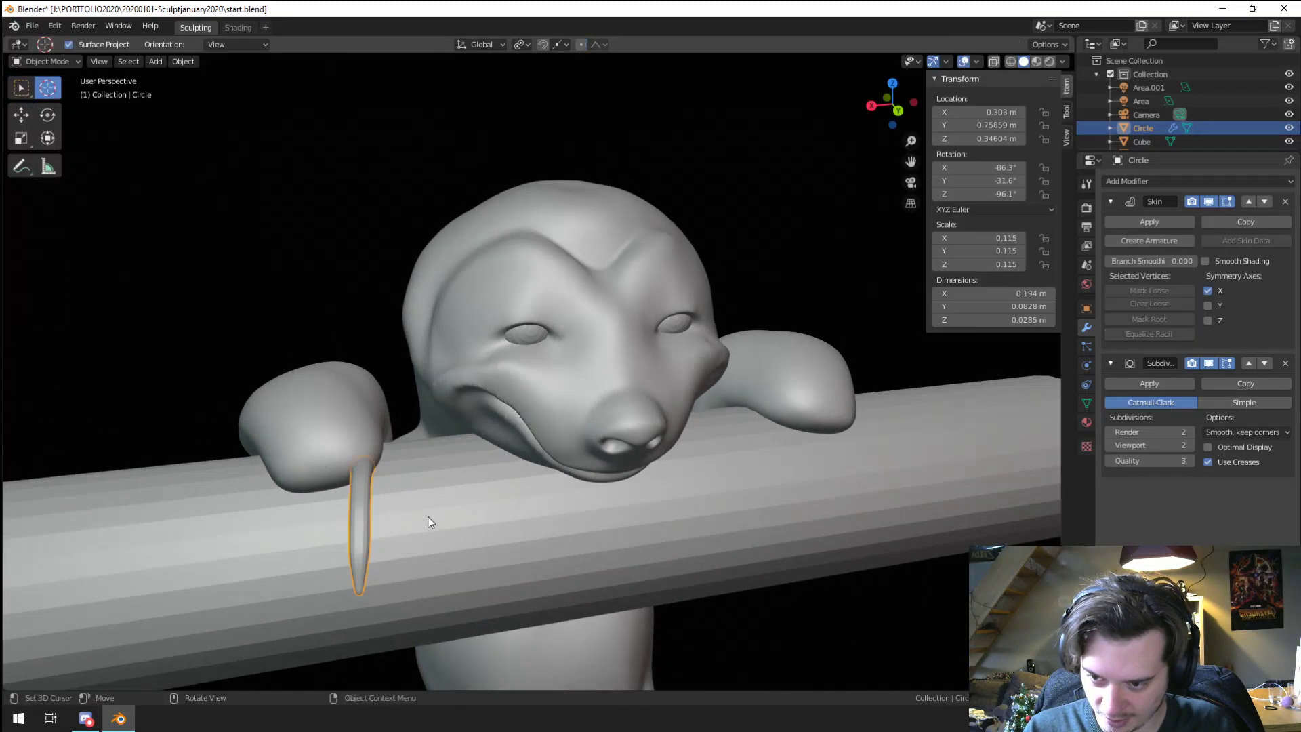
Step: Adjust the skin radius of the claw's tip vertex and of the vertex above it
middle_click_drag(428, 518, 411, 517)
key("Tab")
left_click(339, 543)
key("ctrl+a")
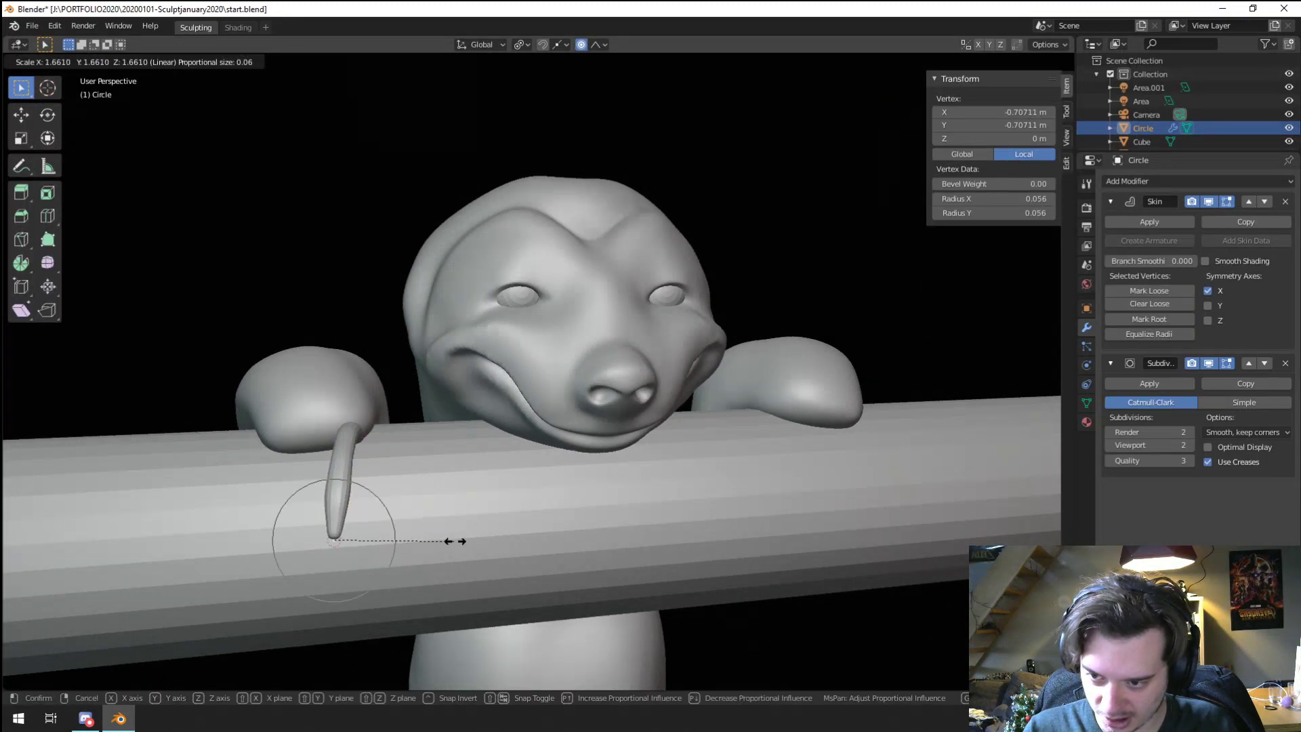
left_click(404, 531)
left_click(341, 492)
key("ctrl+a")
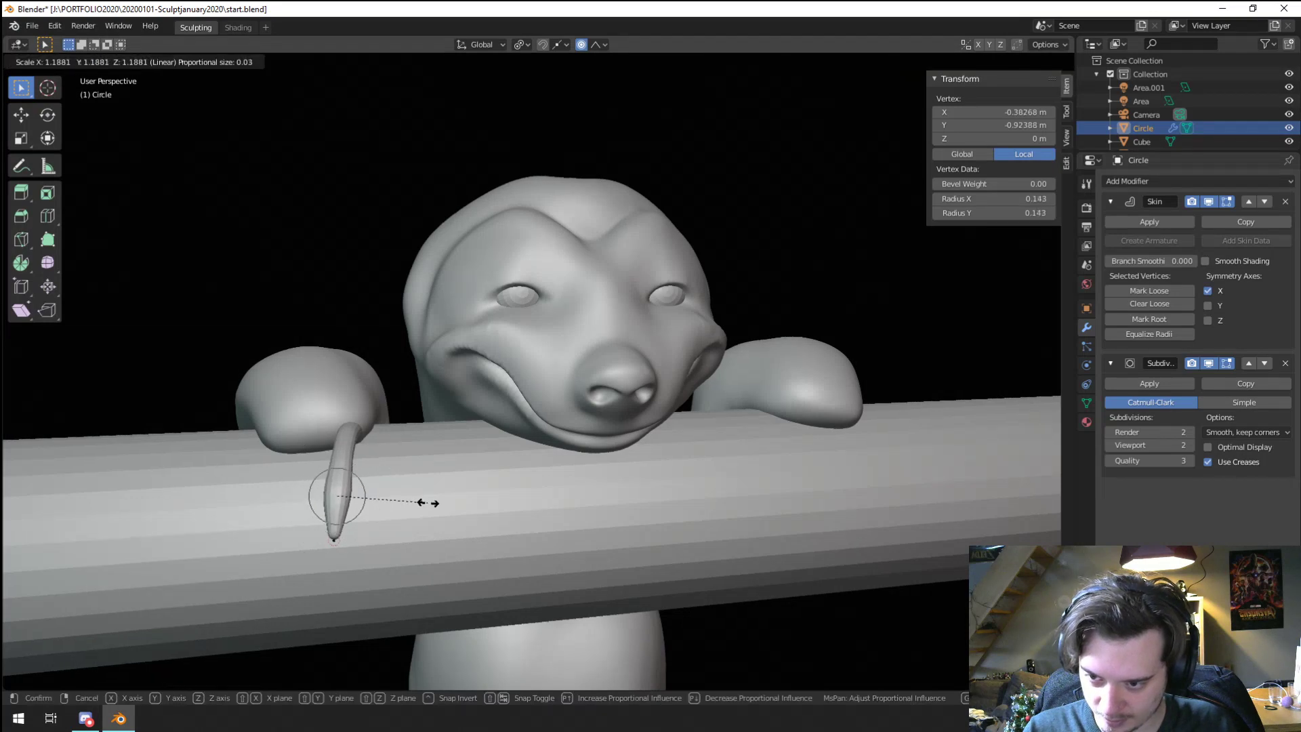
left_click(374, 520)
Step: Rotate the claw freely to about -96.9°, -52.4°, -69.1° so it follows the front paw's direction
key("Tab")
middle_click_drag(389, 530, 574, 395)
key("r")
key("r")
left_click(453, 486)
Step: Move the claw onto the inner side of the front paw's tip, at about X 0.288, Y 0.706, Z 0.354 m
key("g")
left_click(417, 513)
key("g")
left_click(462, 483)
key("g")
left_click(436, 532)
key("g")
left_click(476, 502)
key("g")
left_click(546, 453)
Step: Duplicate the claw about 0.079 m along X to the middle of the paw and rotate the copy 9.31° in view
scroll(575, 396, "up", 3)
key("shift+d")
left_click(496, 439)
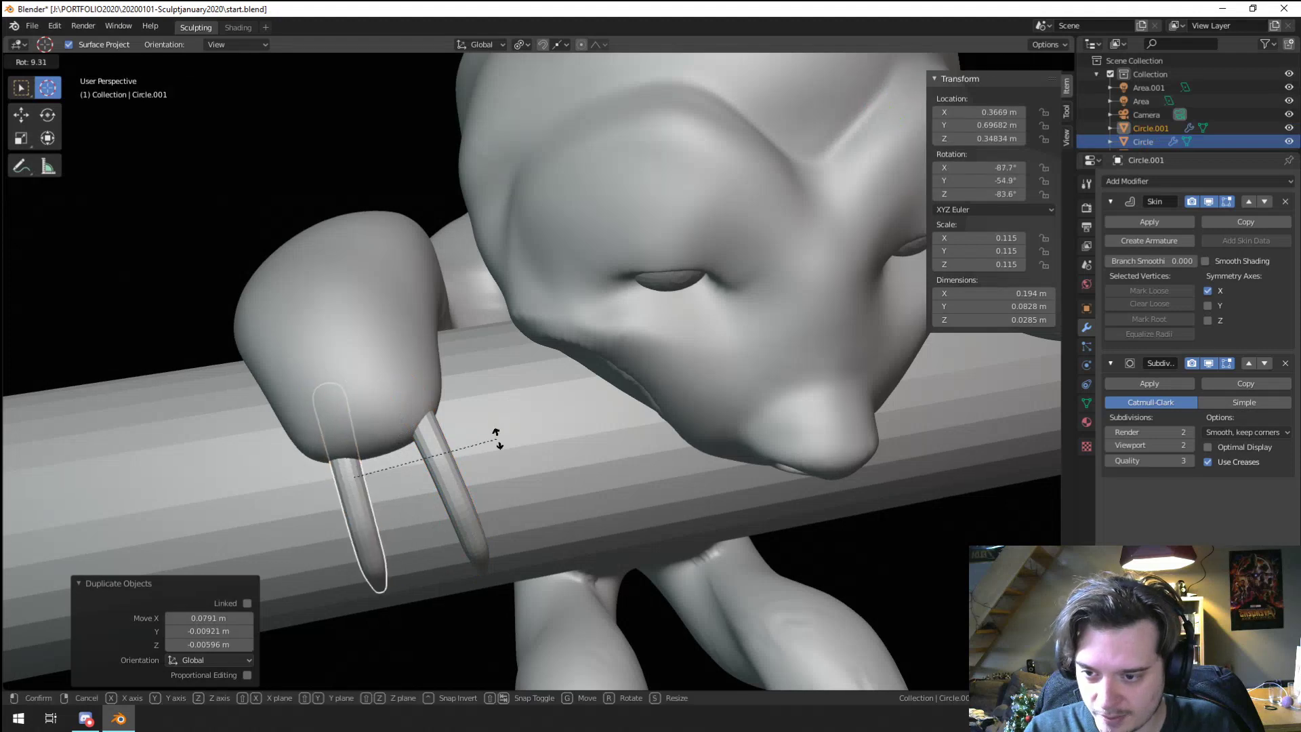
key("r")
left_click(497, 444)
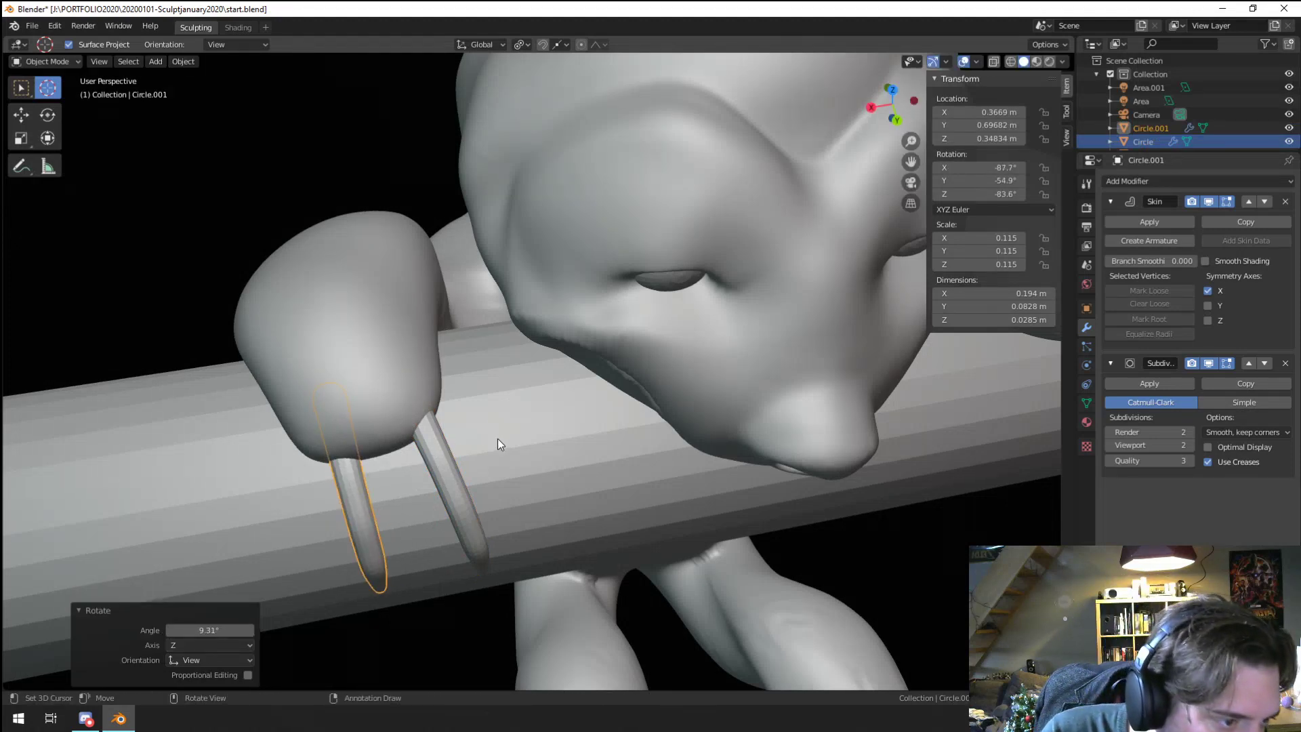
Step: Move the second claw to about X 0.326, Y 0.721, Z 0.343 m on the paw and rotate it -1.84° in view
middle_click_drag(498, 438, 483, 352)
key("g")
left_click(531, 367)
key("g")
left_click(450, 348)
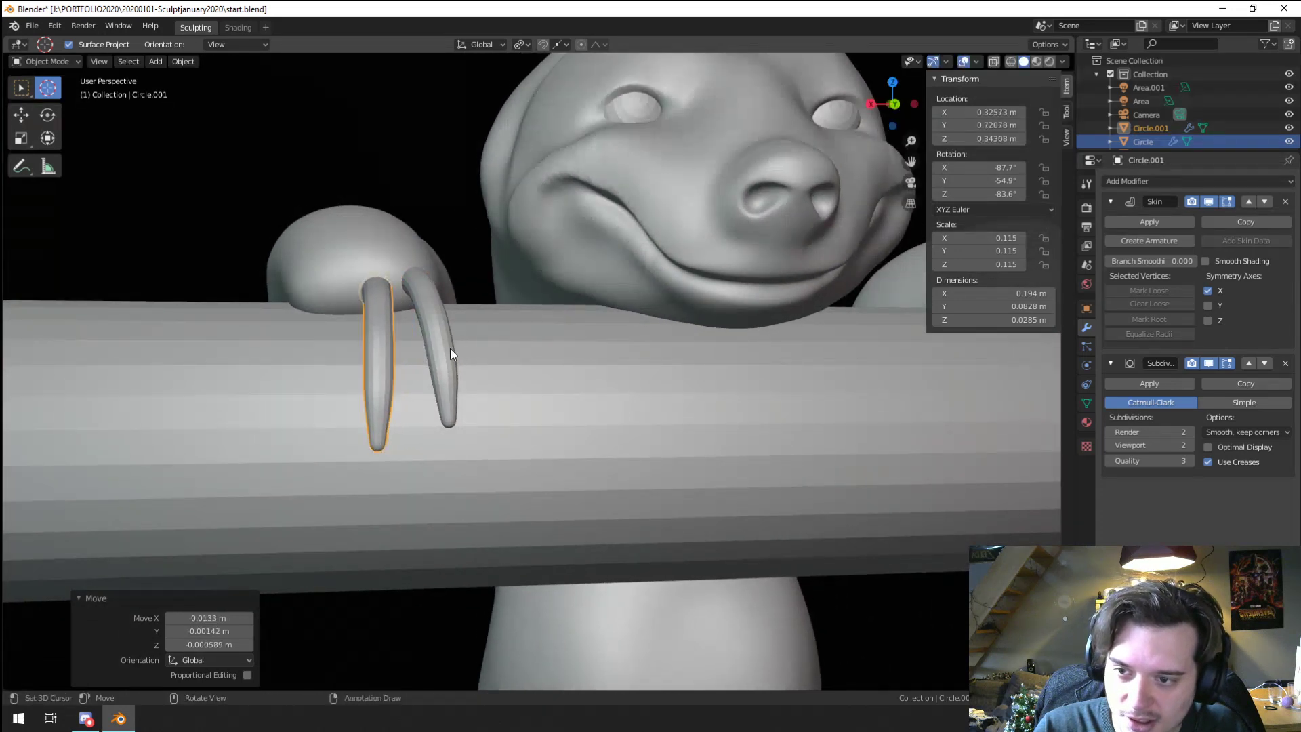
key("r")
left_click(481, 342)
Step: Duplicate the second claw to the paw's outer side at about X 0.373, Y 0.716, Z 0.349 m and rotate the copy to fan outward
key("shift+d")
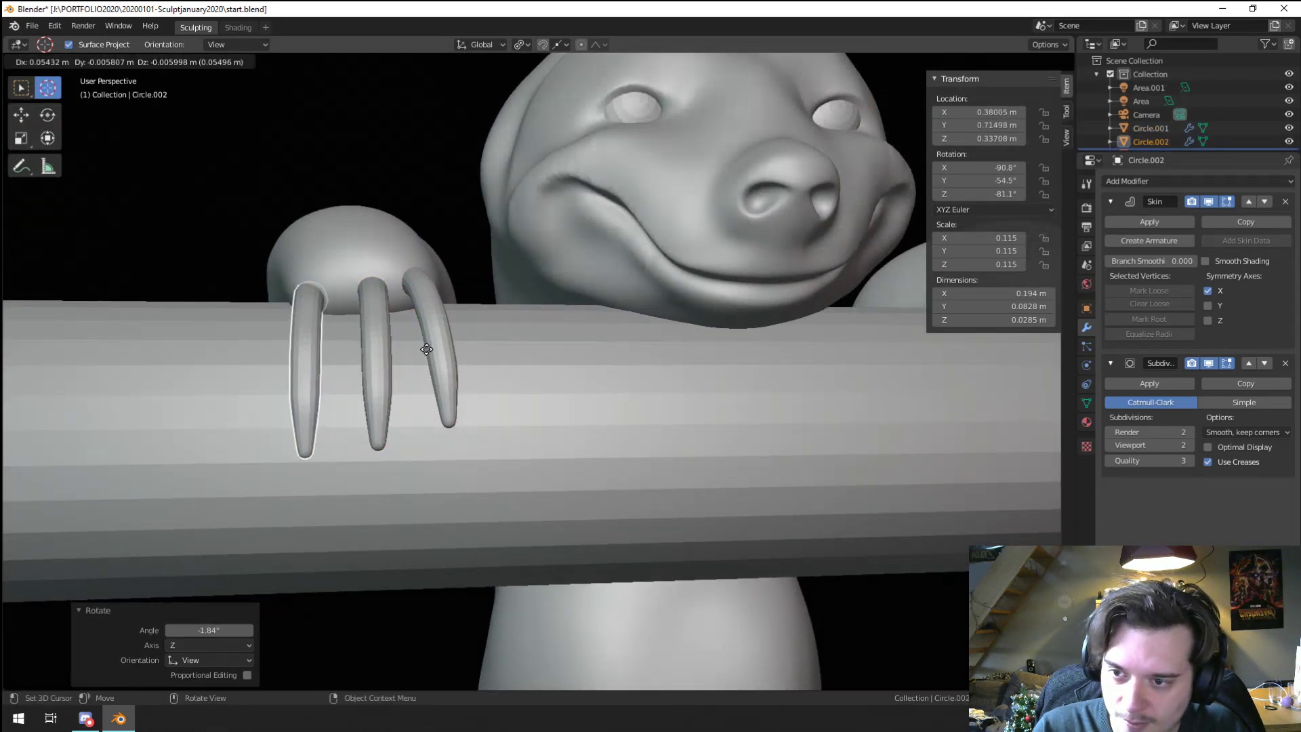
left_click(429, 347)
key("r")
left_click(444, 351)
key("g")
middle_click_drag(448, 353, 526, 396)
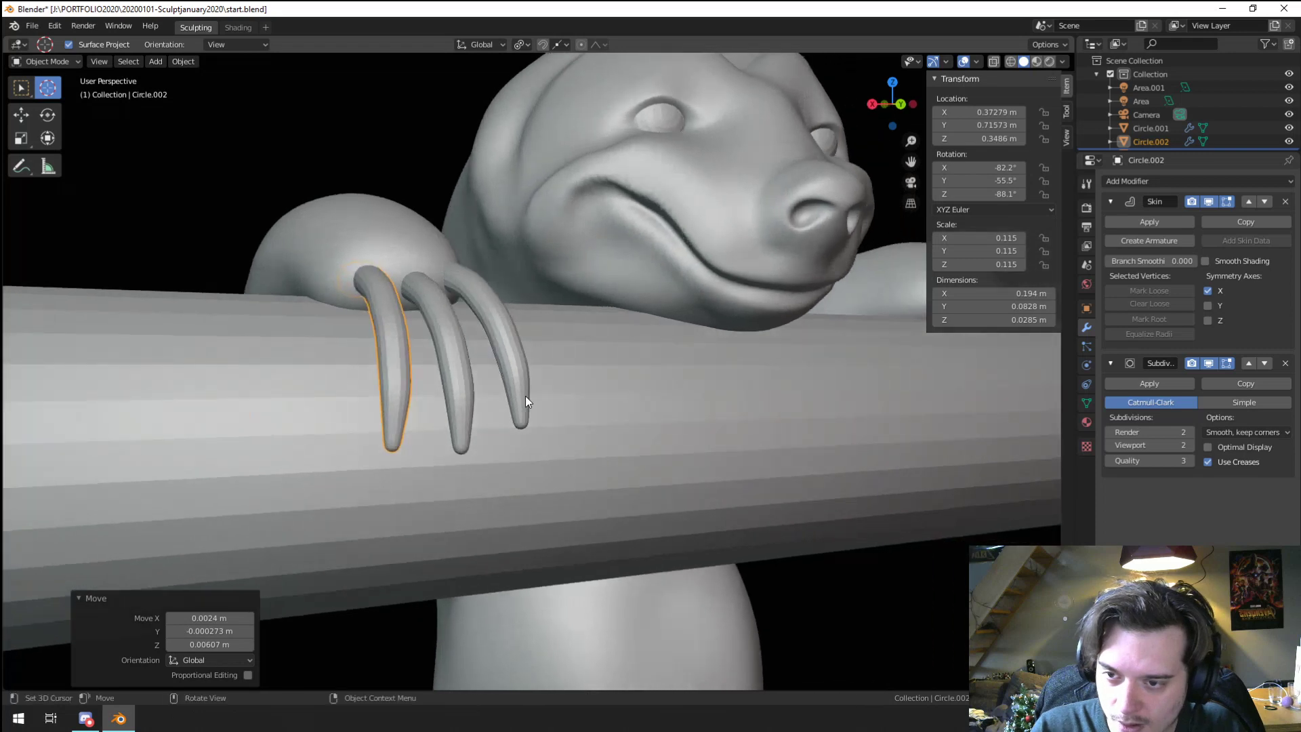
right_click(472, 432)
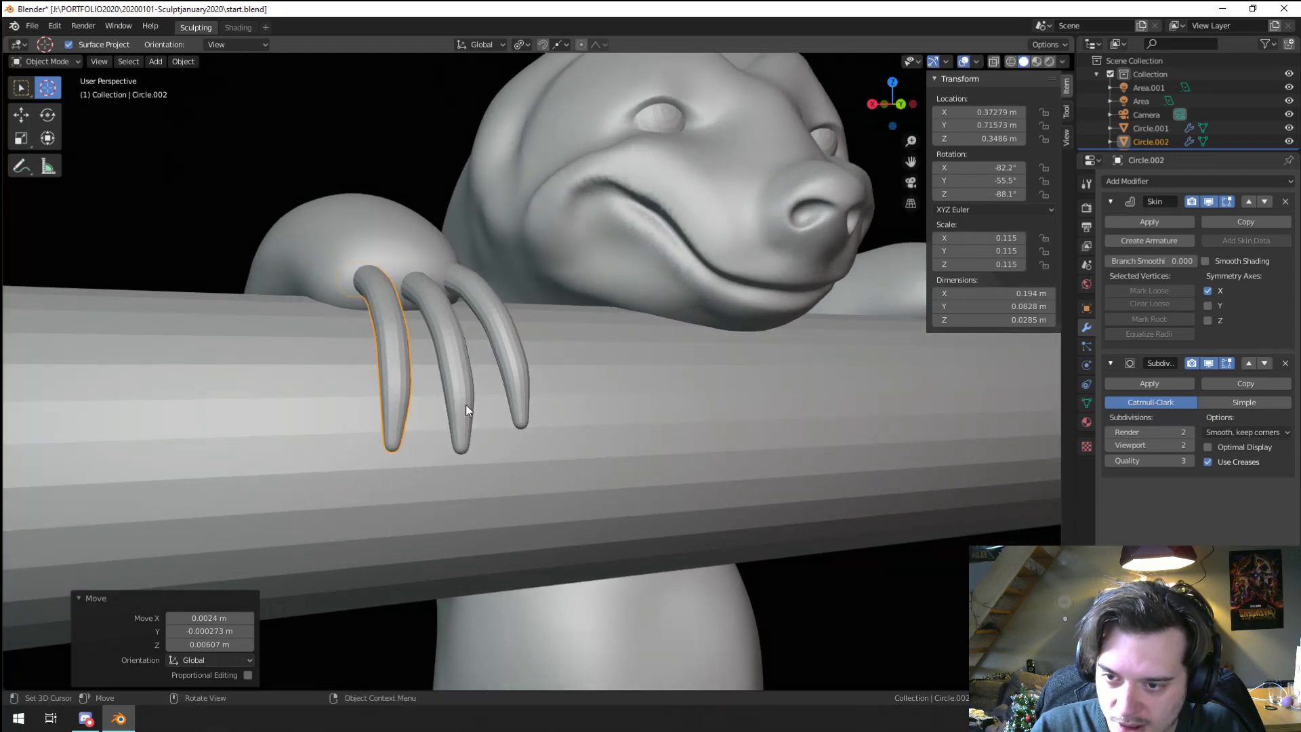
right_click(454, 360)
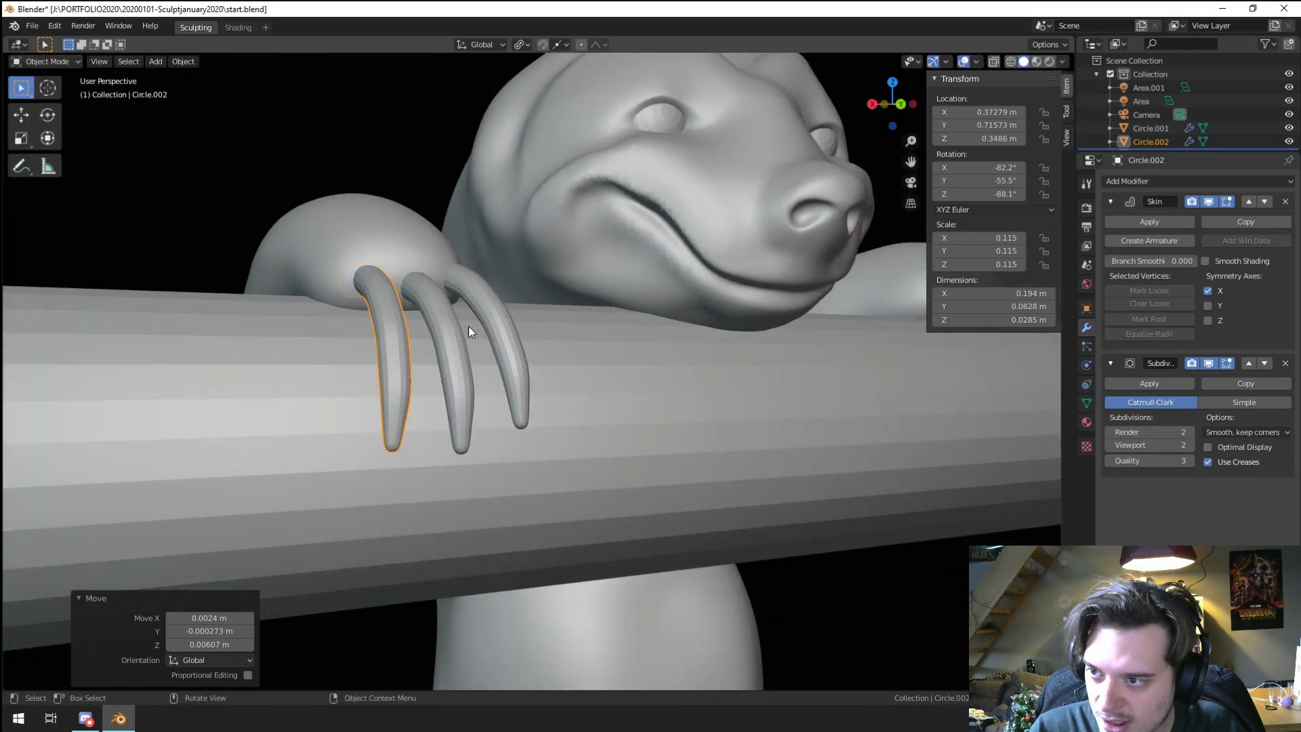
Step: Scale the middle claw by 1.058 and shift it slightly down on the paw
left_click(441, 368)
key("s")
right_click(629, 524)
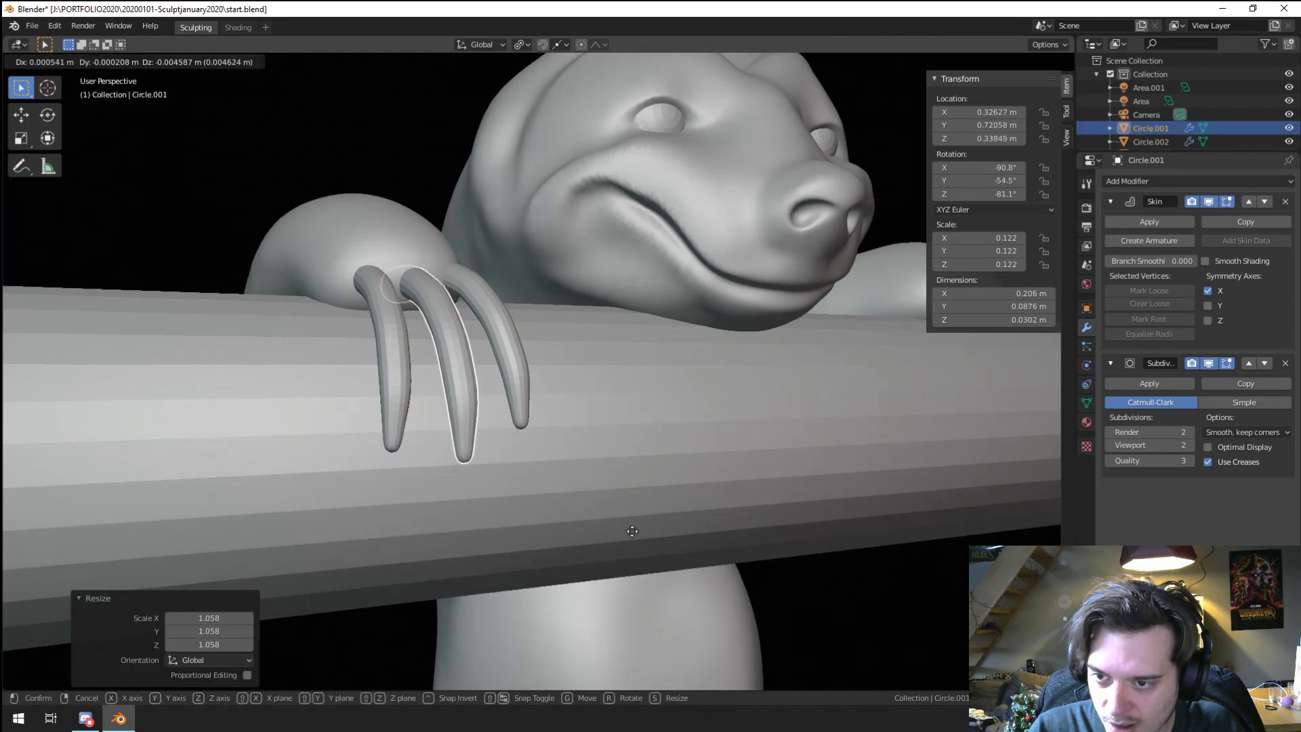
middle_click_drag(629, 525, 668, 479)
Step: Rotate the outer claw 6.41° in view and move it outward to about X 0.390, Y 0.710, Z 0.349 m
left_click(507, 366, "shift")
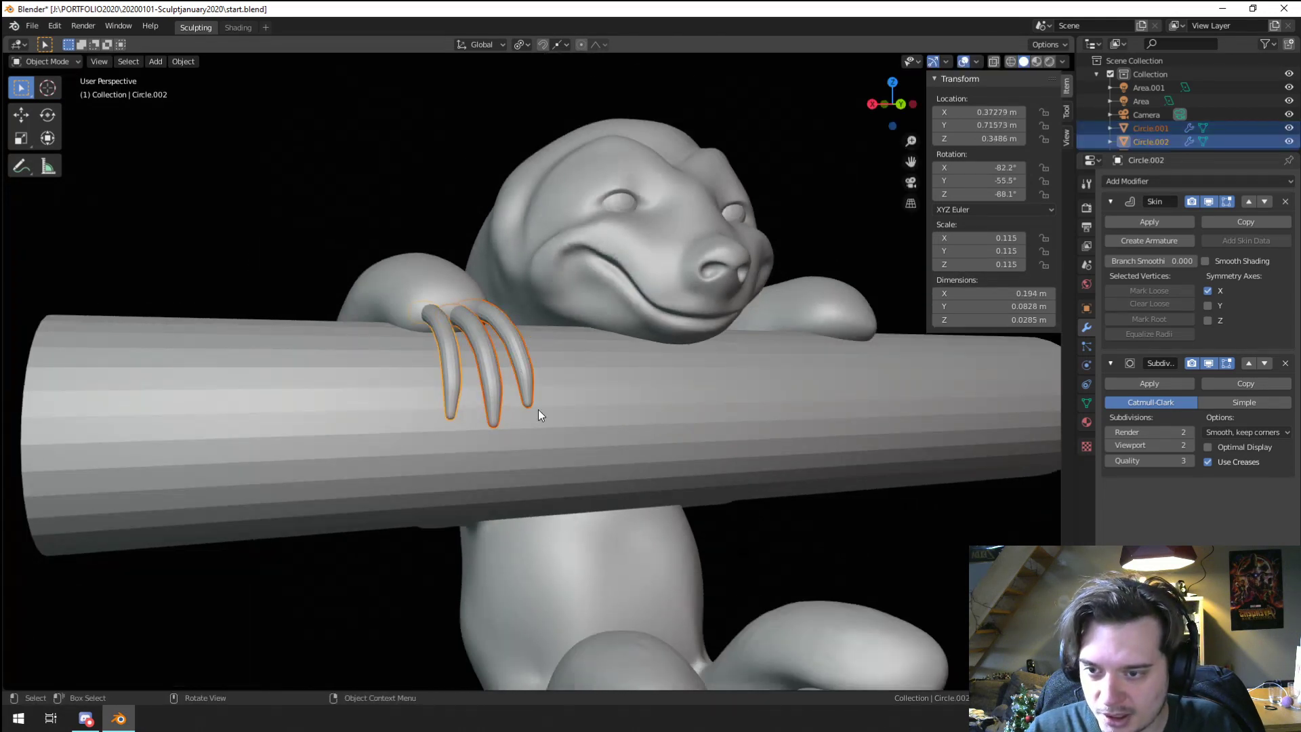
middle_click_drag(538, 410, 219, 382)
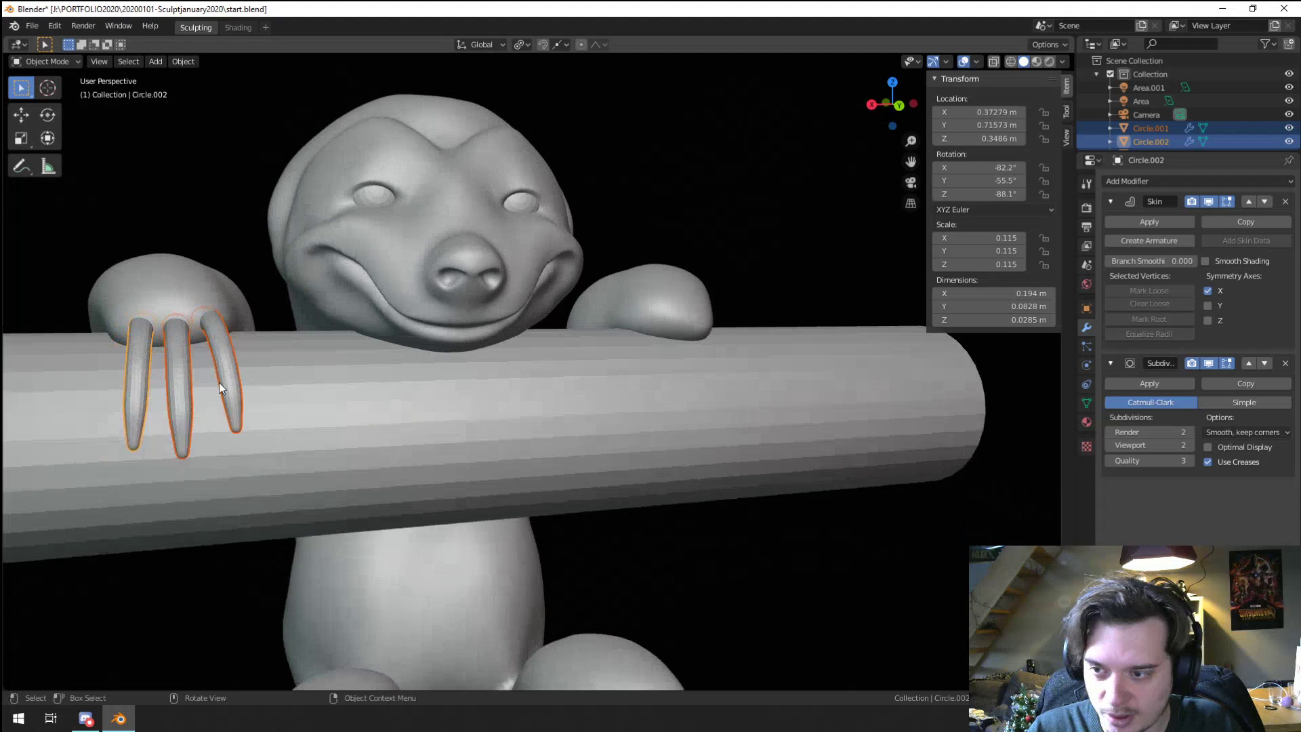
left_click(133, 386)
middle_click_drag(133, 386, 196, 441)
key("r")
left_click(169, 448)
key("g")
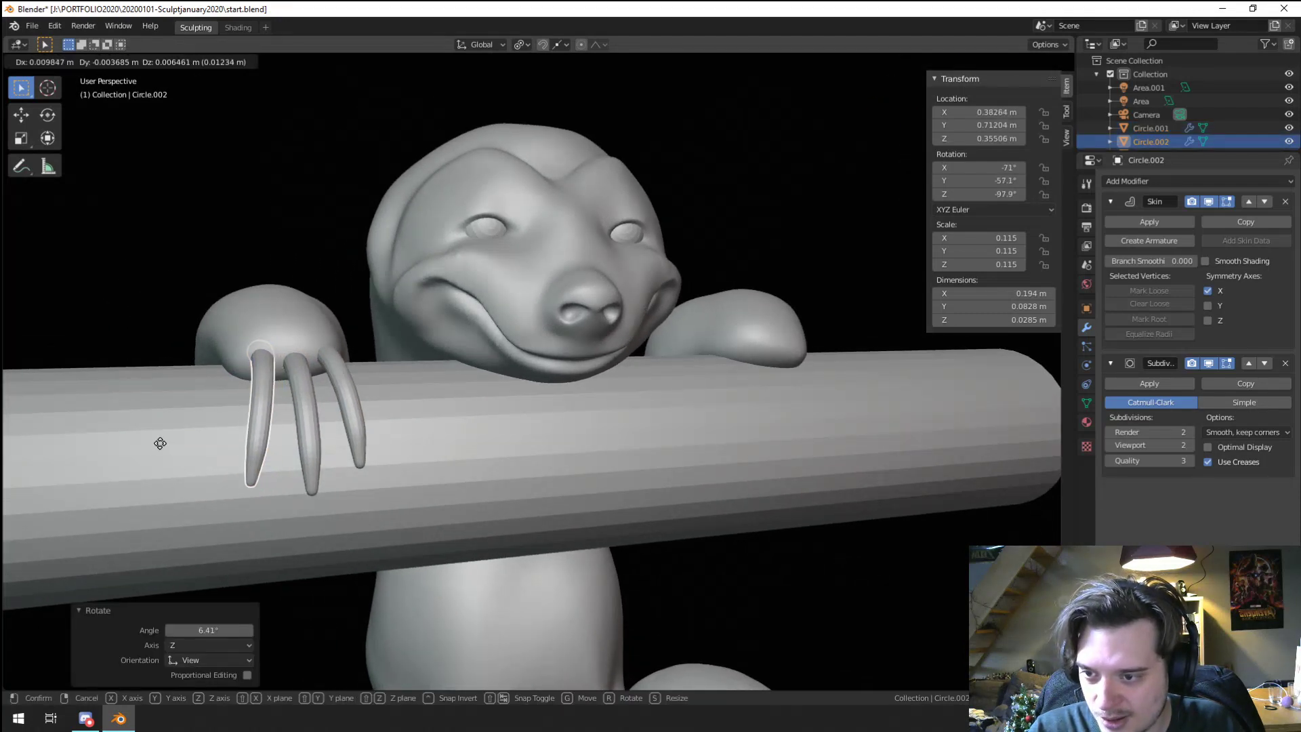
left_click(156, 453)
Step: Duplicate the three claws about -0.631 m along X to the other front paw and mirror them with a -1 scale along global X
left_click(308, 450, "shift")
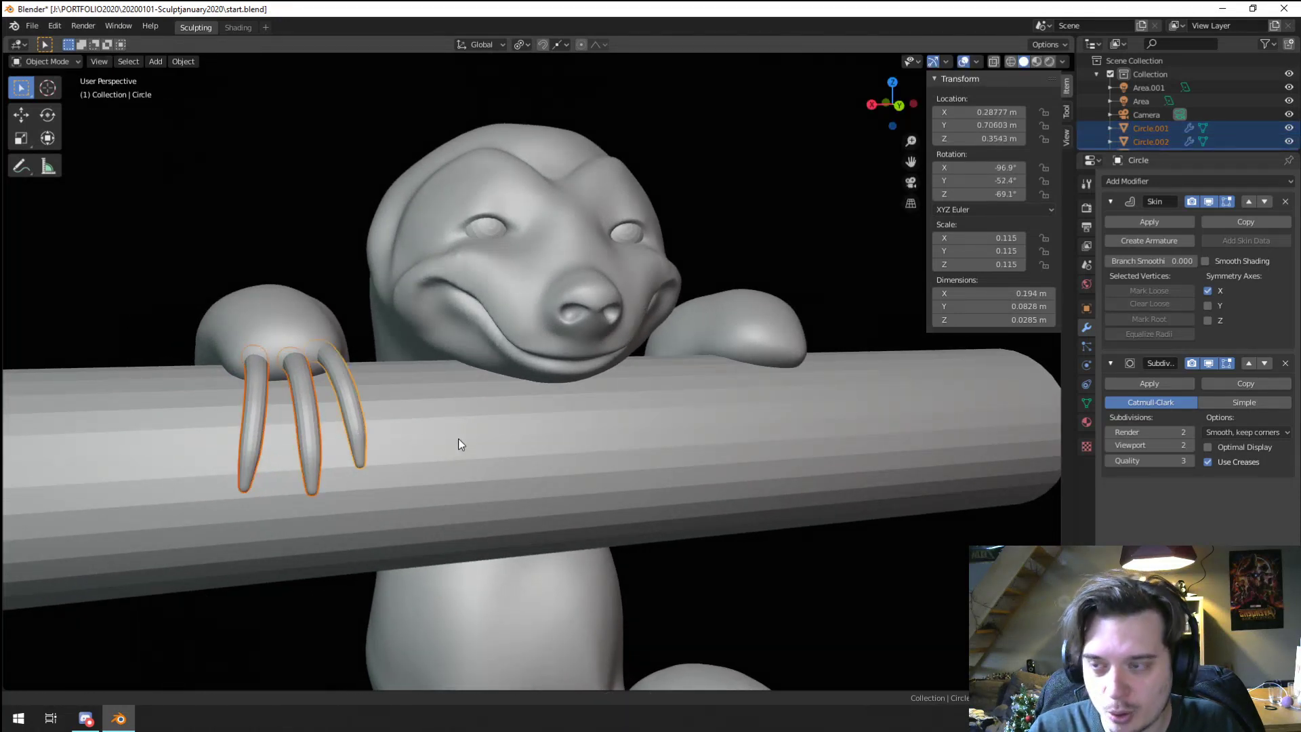
scroll(458, 438, "down", 2)
mouse_move(458, 437)
middle_mouse_down()
mouse_move(507, 465)
mouse_move(477, 454)
middle_mouse_up()
key("shift+d")
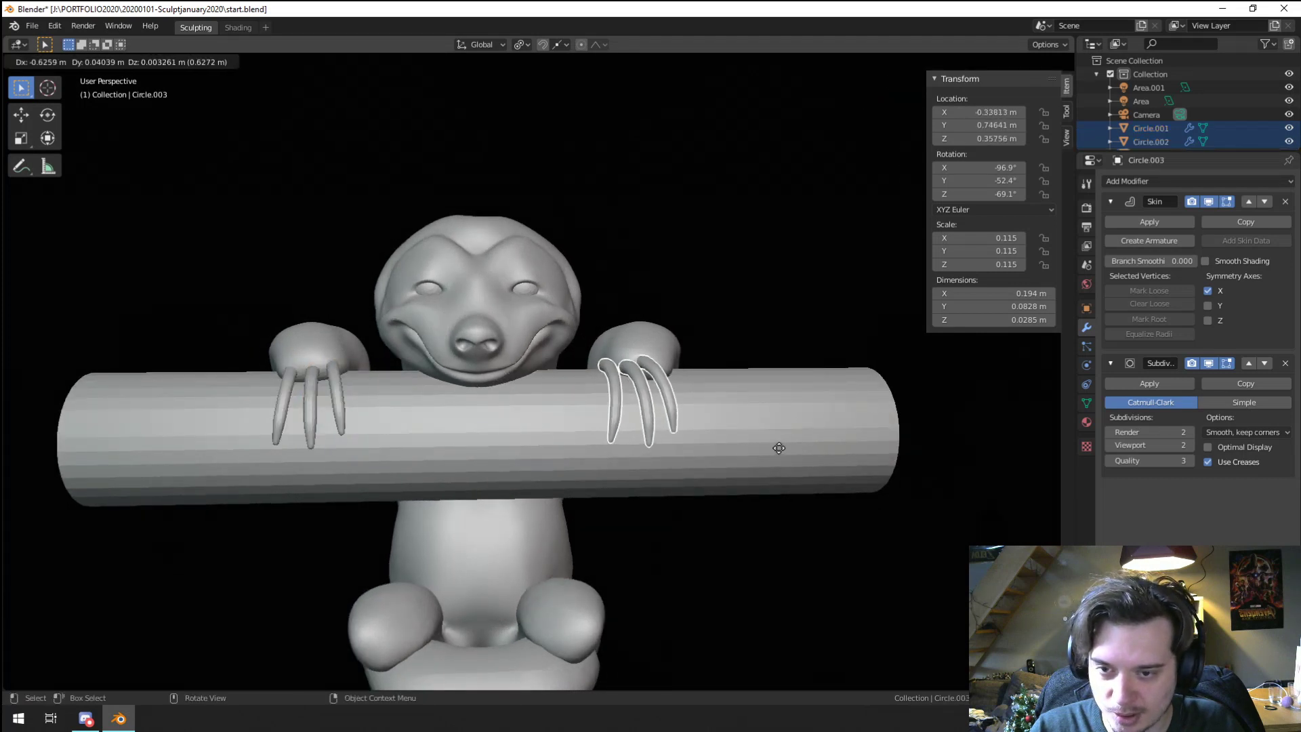
left_click(754, 449)
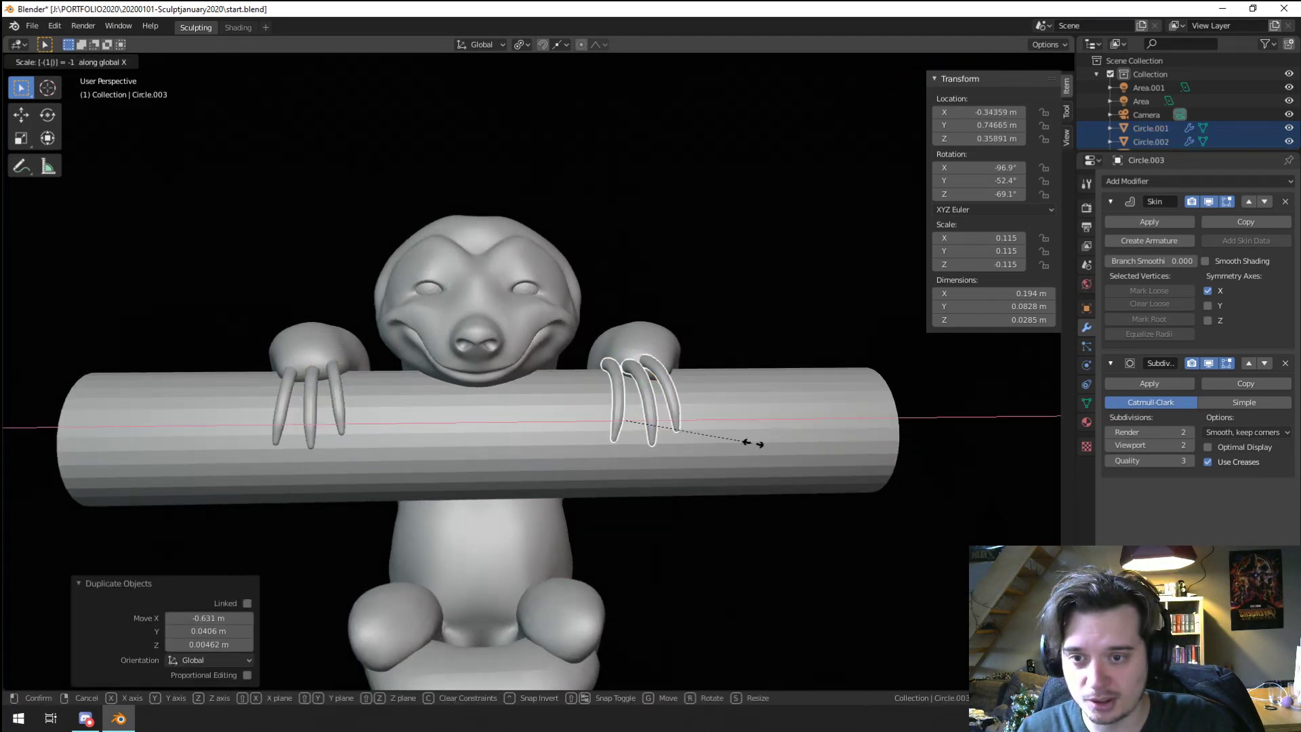
key("Return")
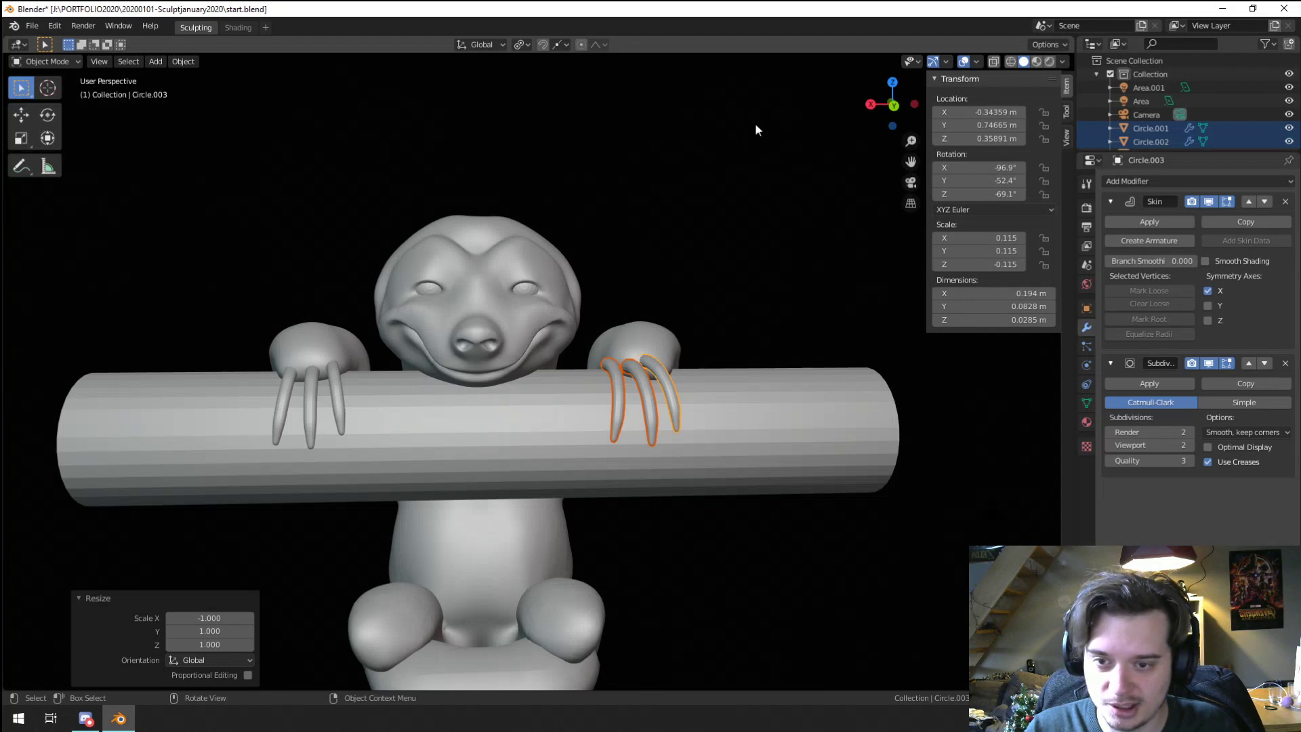
Step: Move the mirrored claws by about X -0.046, Y -0.022, Z 0.009 m against the other front paw's tip
middle_click_drag(755, 124, 706, 427)
key("g")
left_click(735, 427)
key("r")
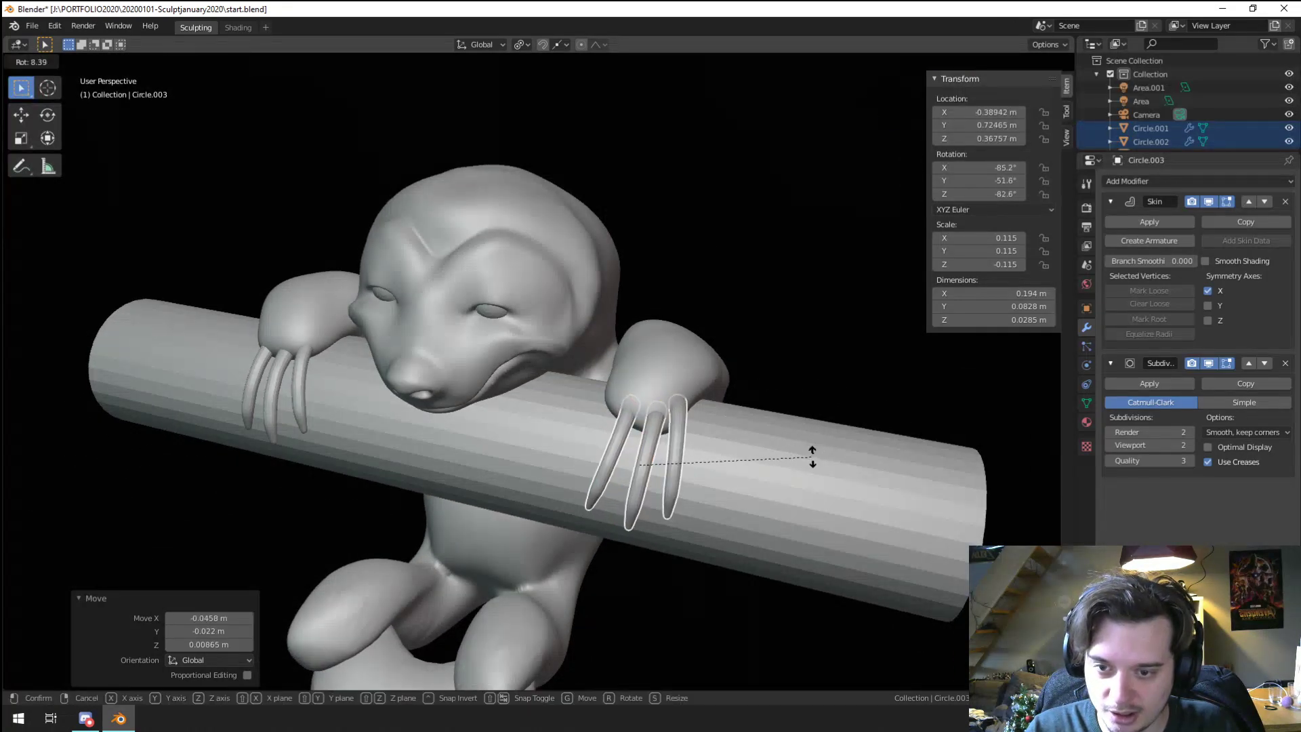
left_click(815, 429)
middle_click_drag(815, 429, 754, 495)
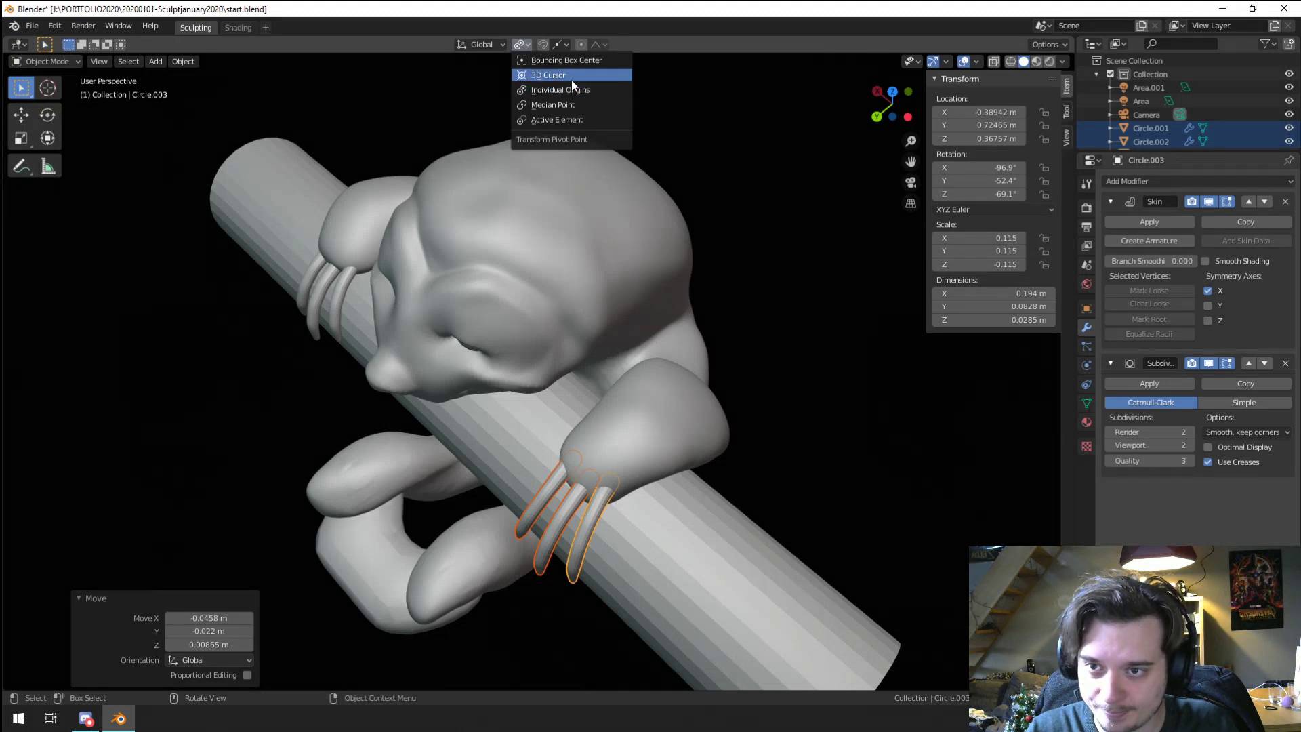
Step: Set the transform pivot point to Median Point and rotate the three mirrored claws 8.22° in view
left_click(575, 104)
key("r")
left_click(815, 364)
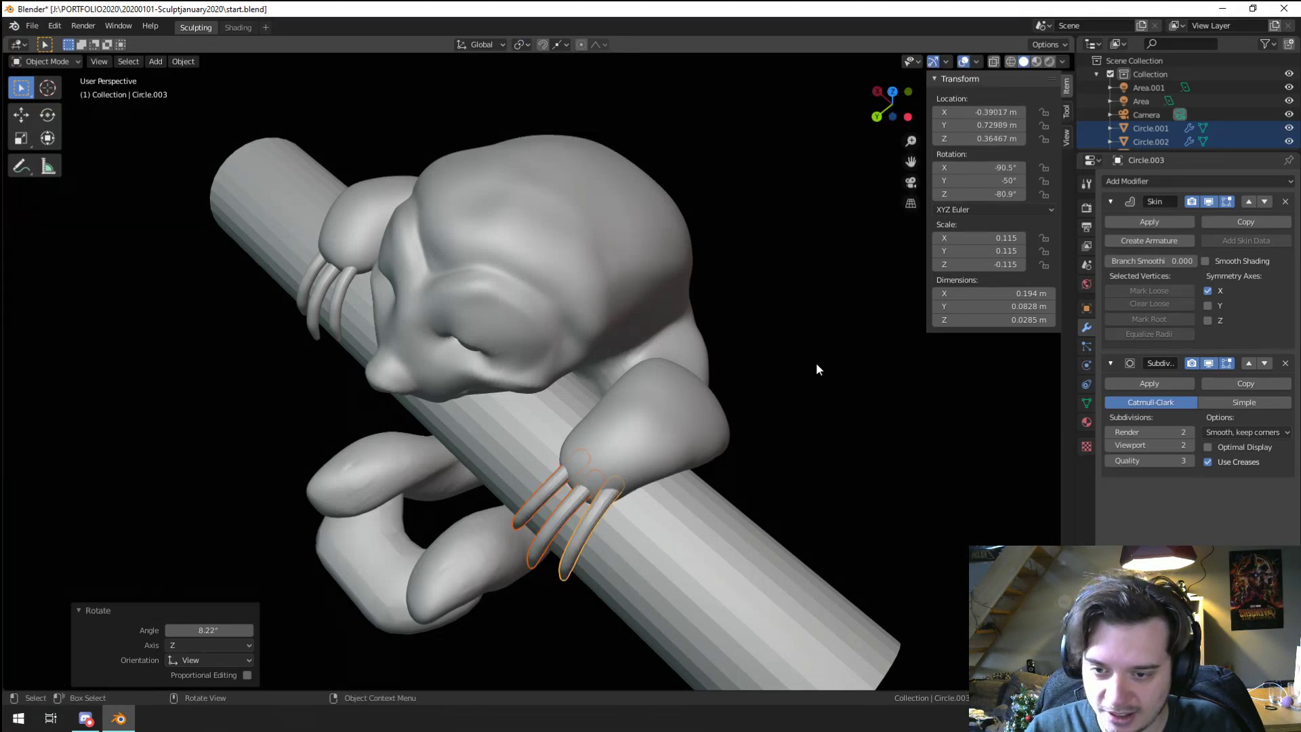
Step: Move and rotate the mirrored claw set so its roots sit inside the front paw's tip
middle_click_drag(816, 364, 761, 308)
key("g")
left_click(881, 258)
key("r")
left_click(880, 373)
key("g")
left_click(872, 359)
key("g")
left_click(770, 315)
Step: Reposition the mirrored middle claw, and move the outer claw by about X -0.005, Y -0.007, Z 0.010 m
left_click(694, 359)
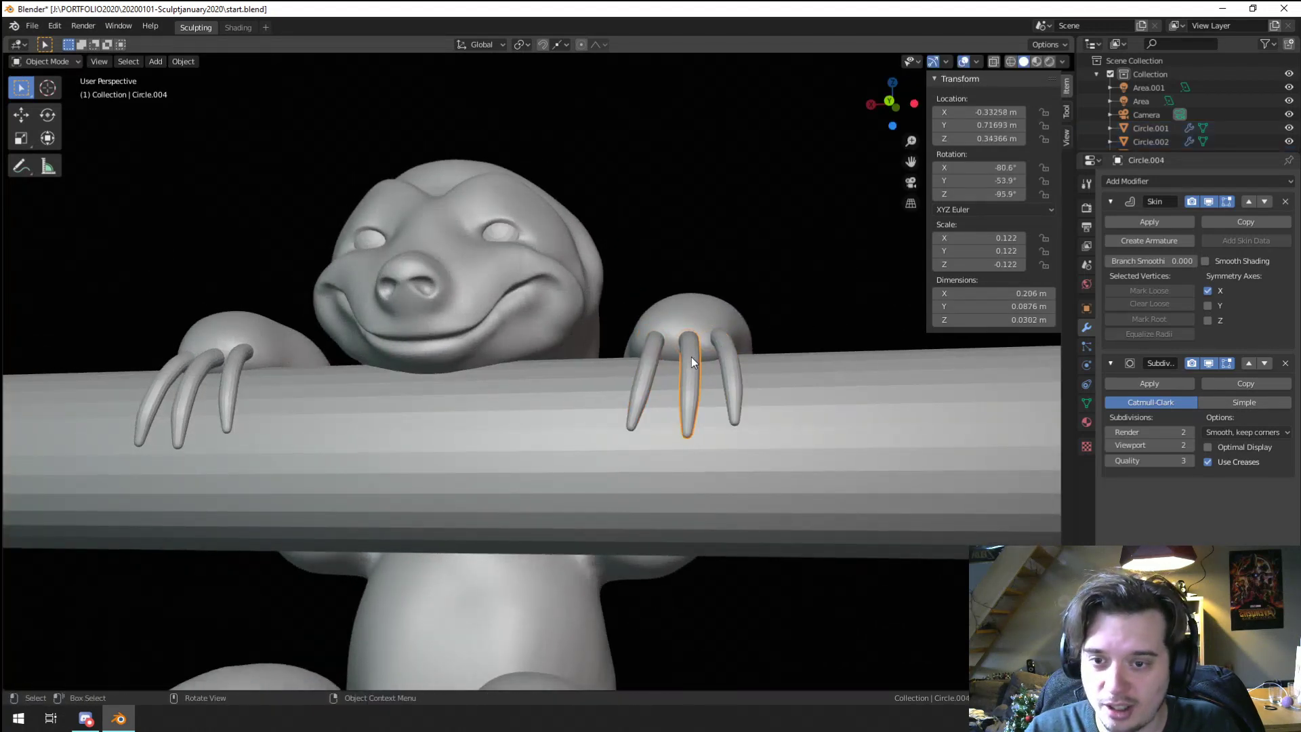
key("g")
left_click(686, 361)
left_click(722, 360)
key("g")
left_click(731, 366)
Step: Tilt the mirrored outer claw to about -91.1°, -59.4°, -79.8° and move it to about X -0.370, Y 0.696, Z 0.358 m
middle_click_drag(730, 363, 615, 365)
key("g")
left_click(717, 409)
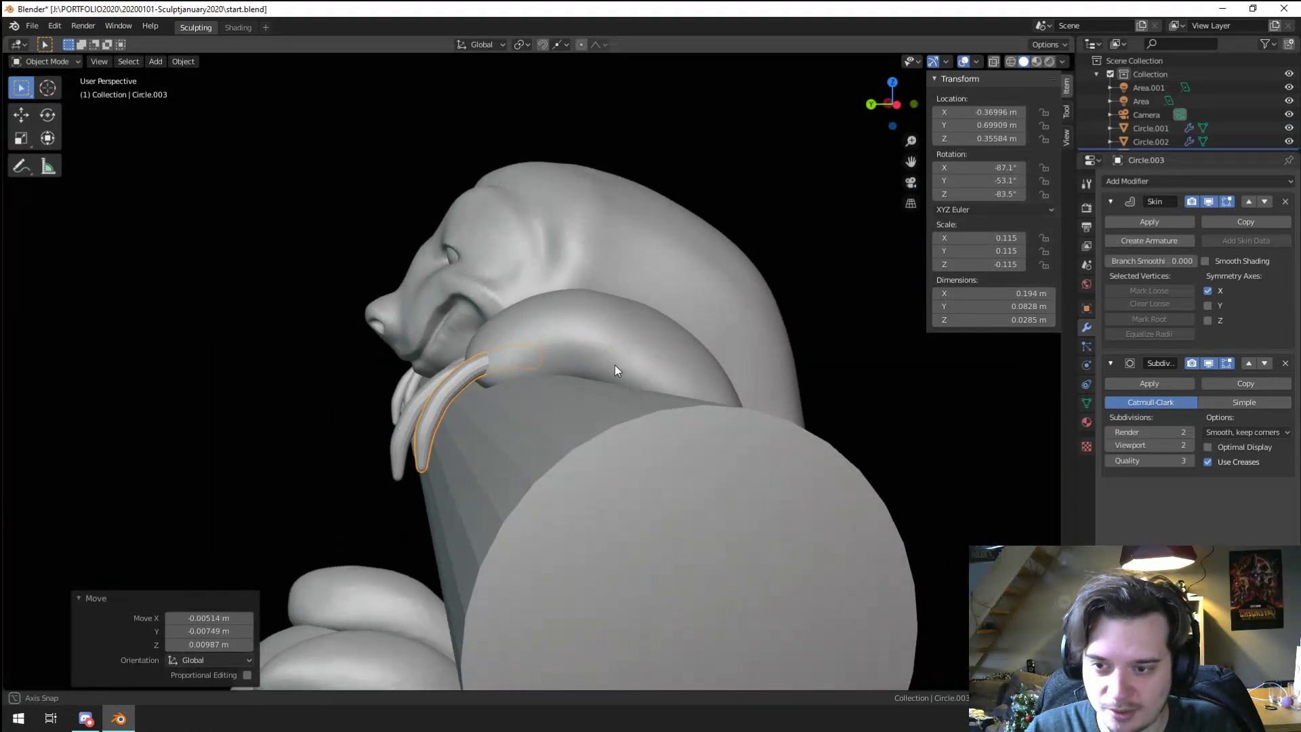
key("r")
left_click(610, 362)
key("g")
left_click(601, 359)
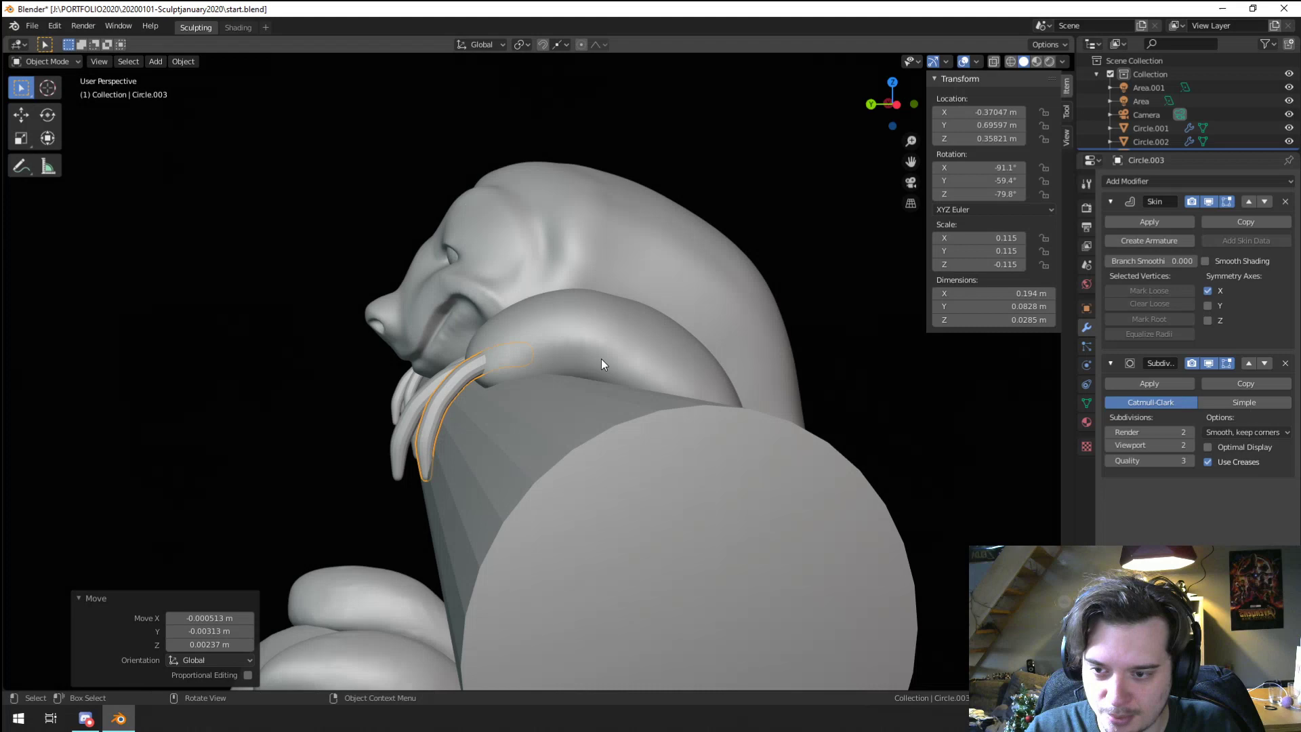
Step: Rotate the mirrored middle and inner claws individually to fan them over the cylinder
left_click(401, 441)
middle_click_drag(402, 441, 490, 405)
key("r")
middle_click_drag(572, 376, 677, 478)
left_click(420, 482)
left_click(454, 465)
key("r")
left_click(681, 422)
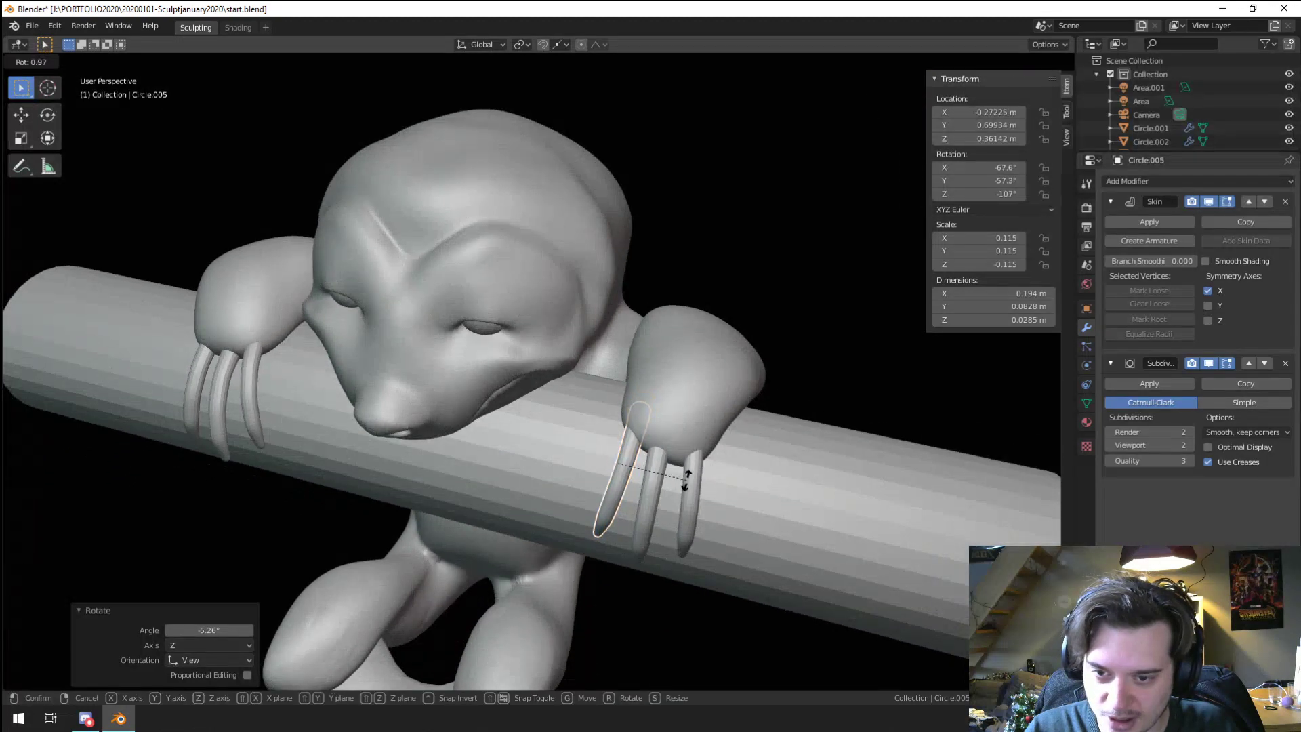
left_click(681, 477)
Step: Move the mirrored middle claw by about X -0.006, Y -0.006, Z 0.004 m into the paw
left_click(645, 476)
key("g")
left_click(727, 438)
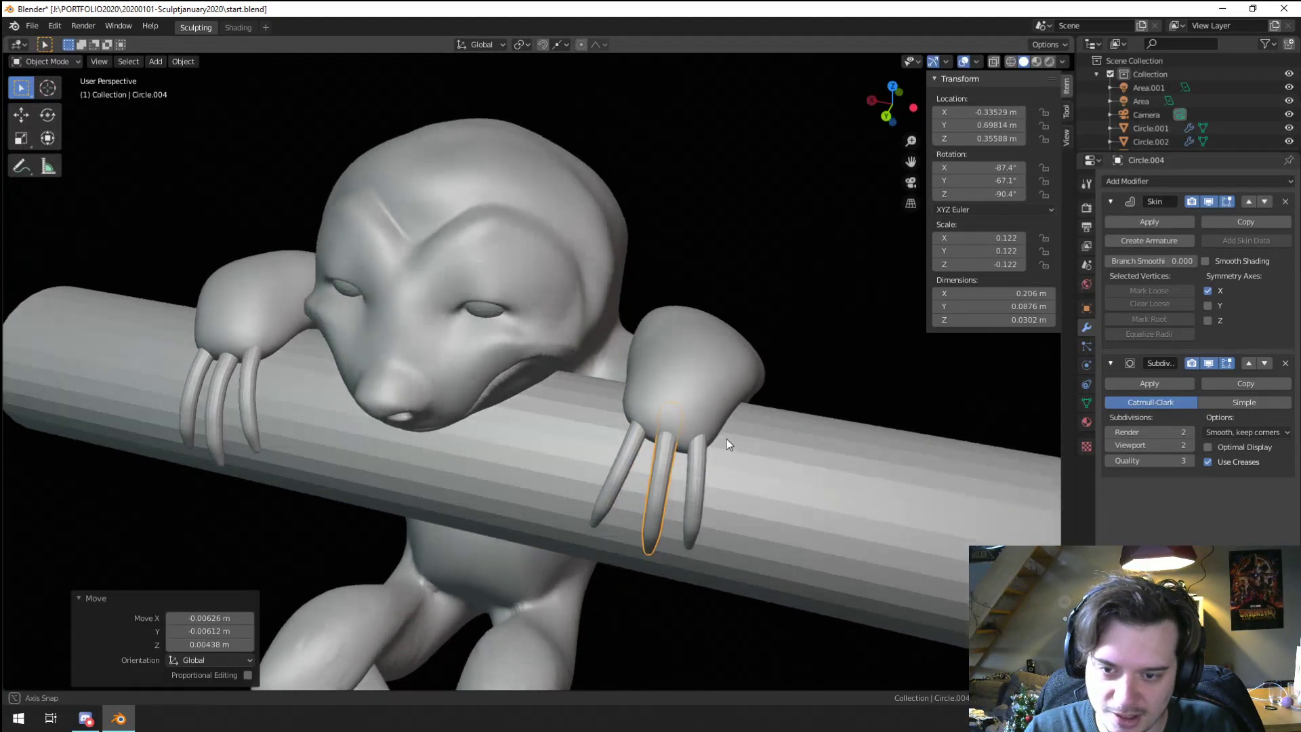
Step: Examine the claws on both front paws from the front and from a distance
key("a")
middle_click_drag(726, 438, 746, 372)
key("alt+a")
scroll(668, 421, "down", 5)
scroll(703, 407, "up", 5)
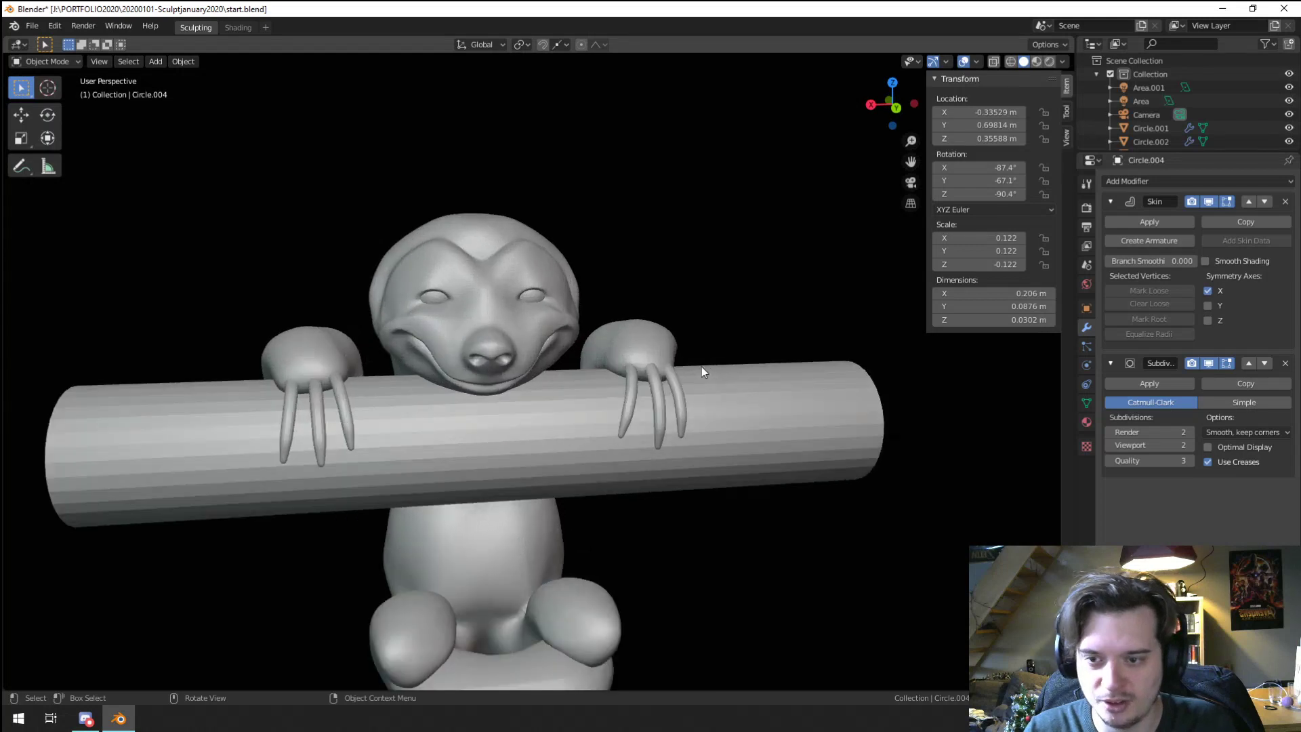
key("a")
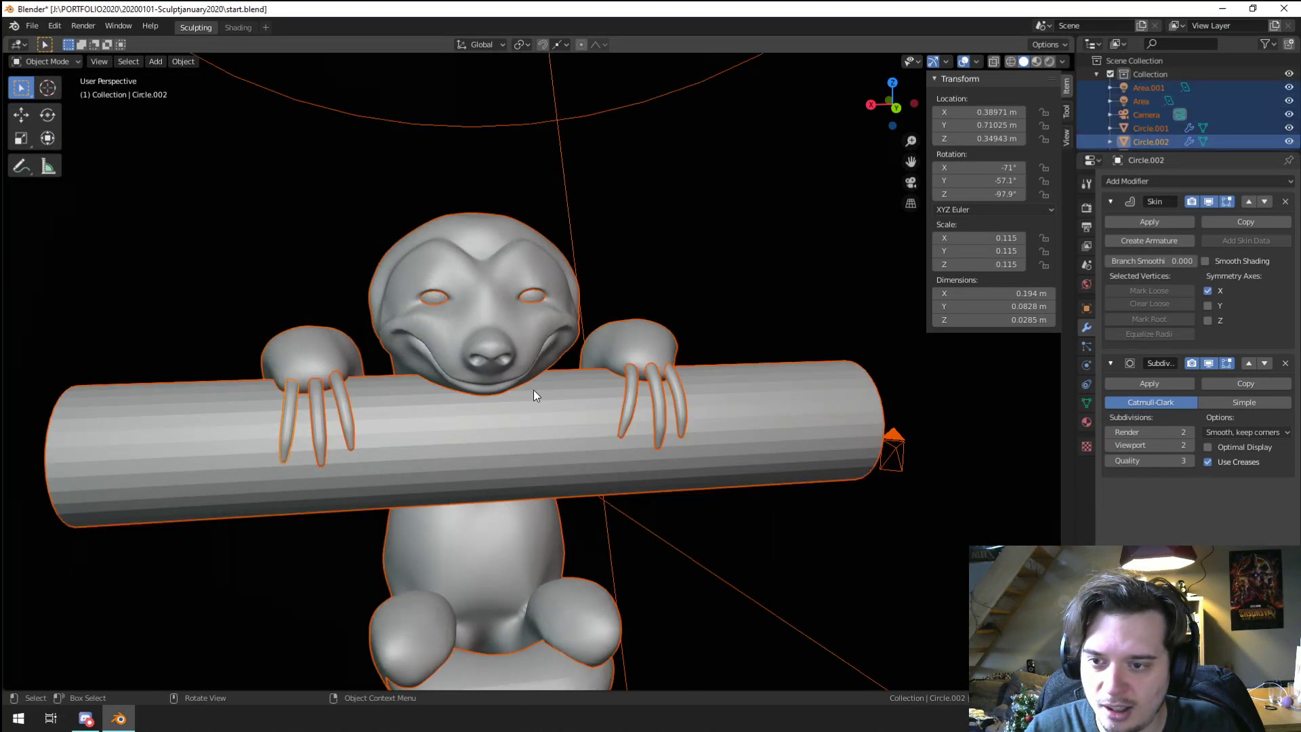
key("alt+a")
scroll(542, 366, "down", 3)
scroll(432, 400, "up", 2)
Step: Duplicate the first front paw's three claws to the hind foot below it, scale them down to 0.094 and place them at its tip
middle_click_drag(551, 348, 485, 404)
key("shift+d")
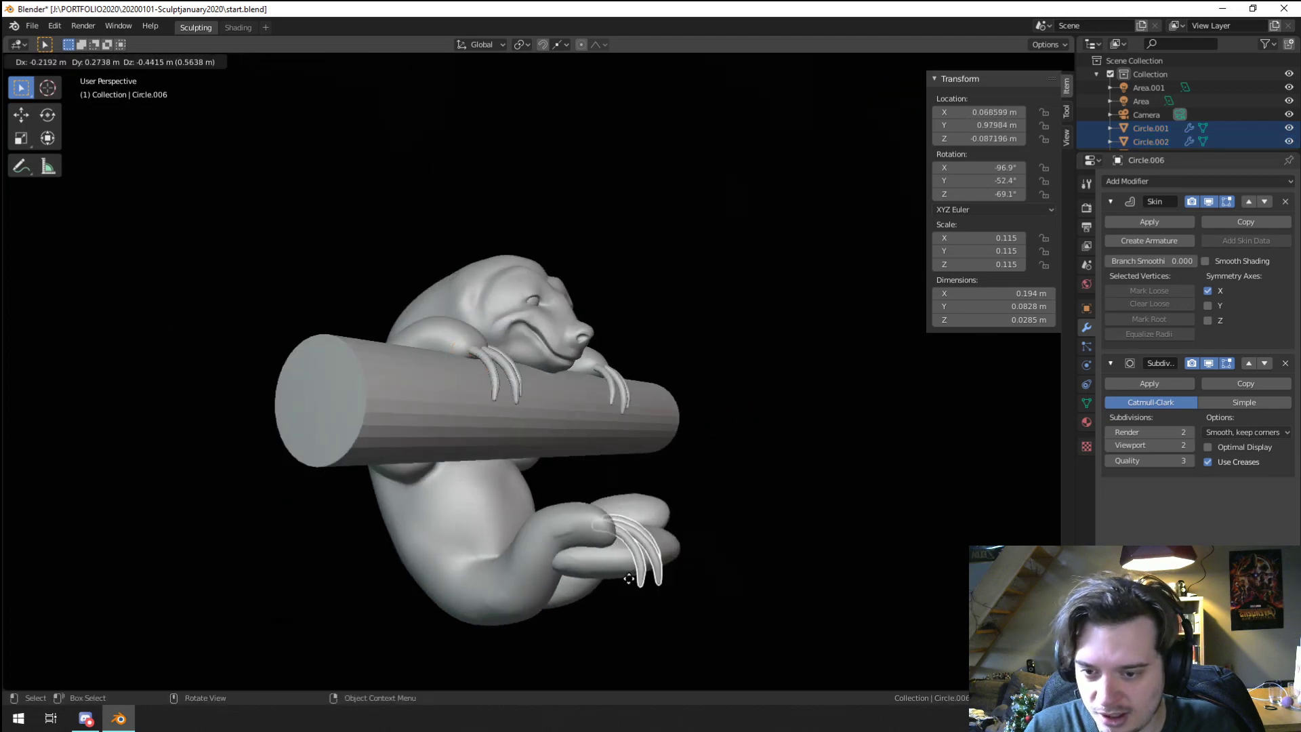
left_click(632, 542)
middle_click_drag(632, 543, 610, 552)
key("s")
left_click(596, 566)
scroll(587, 576, "up", 2)
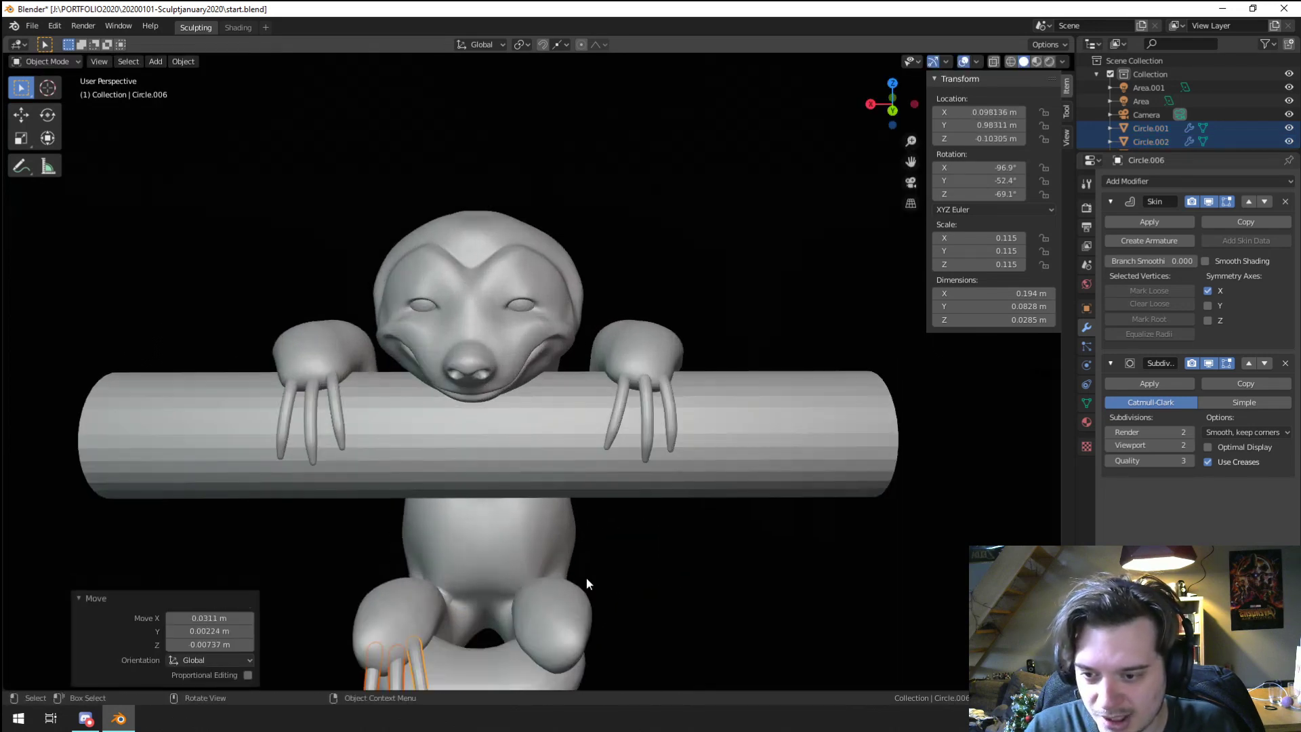
middle_click_drag(542, 587, 537, 459)
key("g")
left_click(686, 515)
scroll(525, 475, "up", 4)
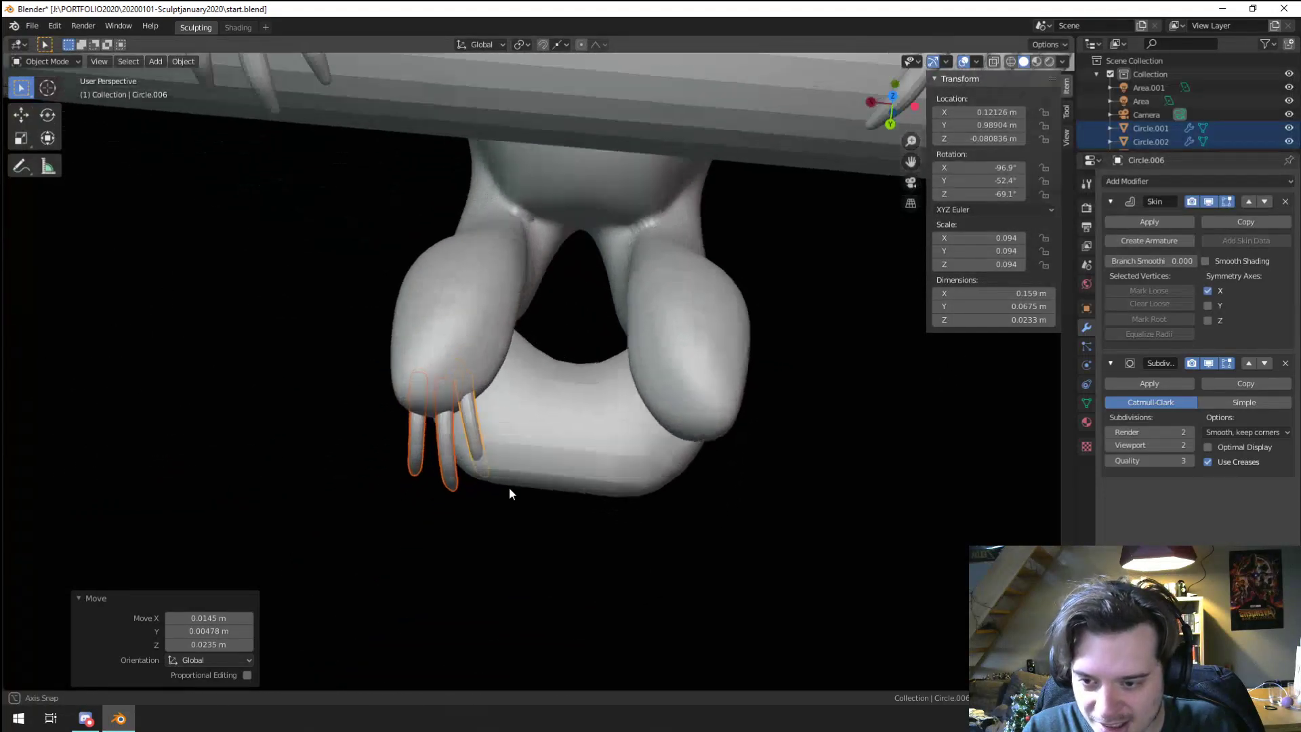
Step: Rotate the hind foot's claws, including -12.3° in the side view, and move them into the foot's tip
key("r")
key("g")
left_click(567, 514)
middle_click_drag(567, 514, 689, 415)
key("r")
left_click(698, 386)
key("g")
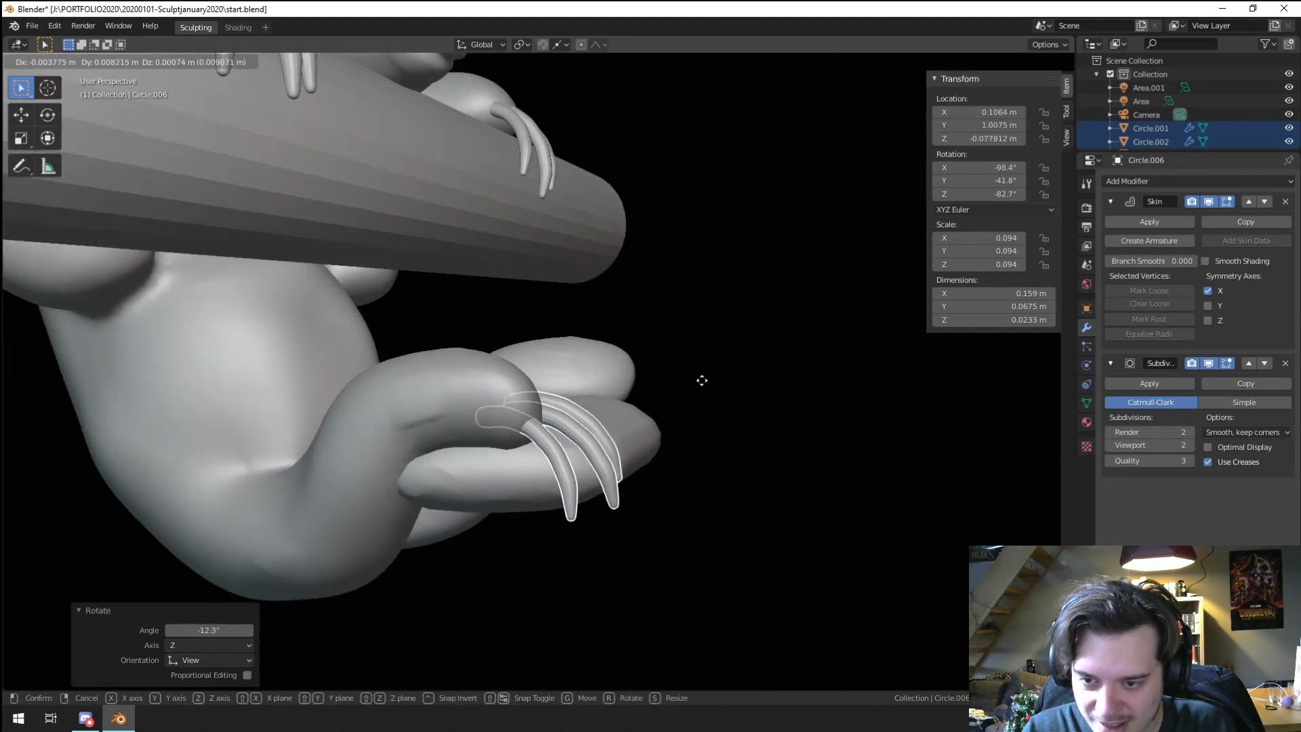
left_click(750, 401)
key("g")
left_click(712, 347)
key("g")
middle_click_drag(713, 347, 583, 480)
left_click(580, 495)
Step: Duplicate the first hind foot's three claws to the second hind foot, offset X -0.298 m, and mirror them with scale -1 along X
key("shift+d")
left_click(783, 448)
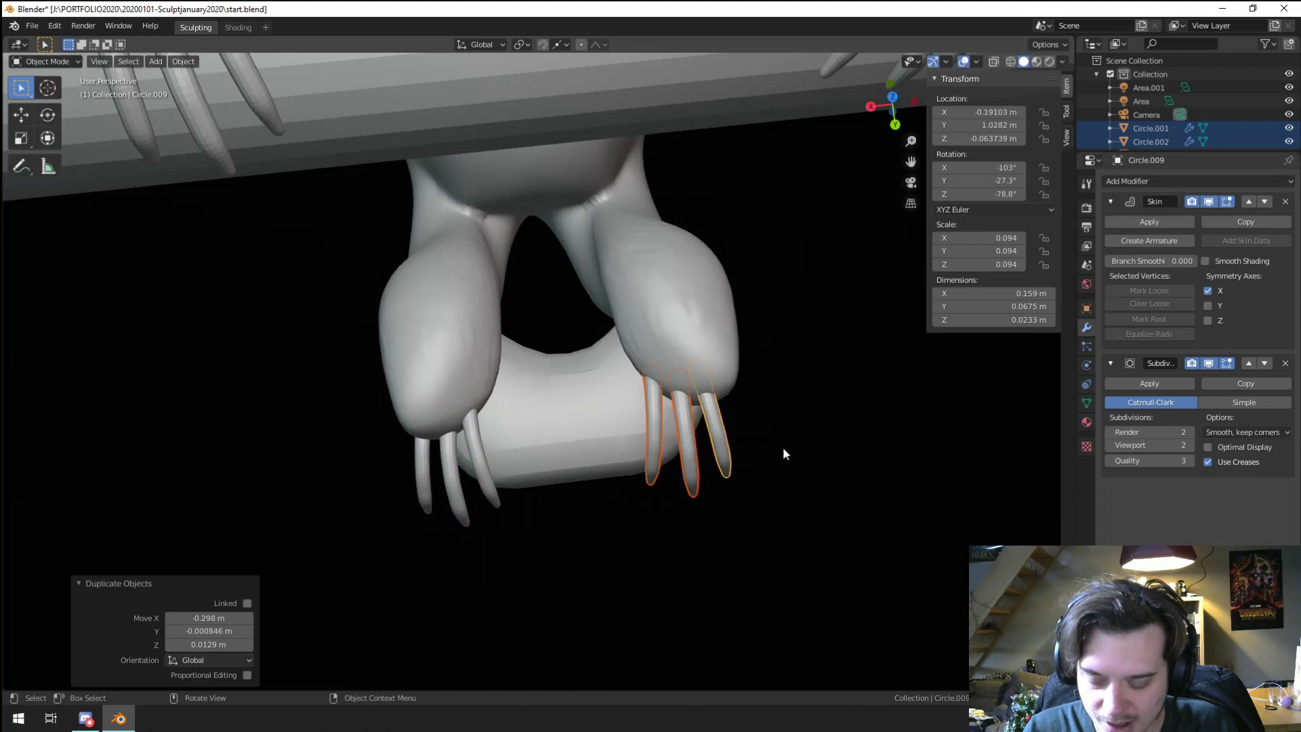
key("s")
key("x")
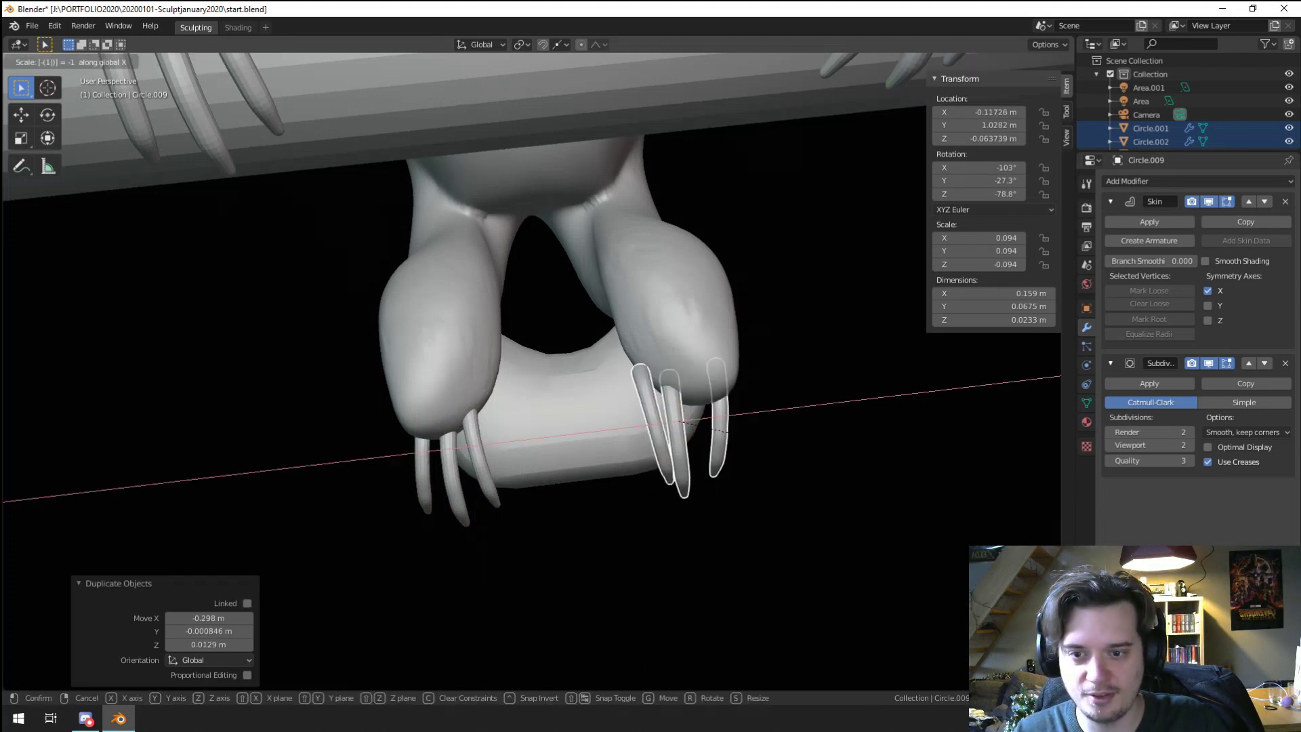
key("Return")
scroll(754, 437, "up", 2)
Step: Rotate the second hind foot's inner claw and move it X -0.0087, Y 0.00446, Z -0.00749 m
left_click(697, 452)
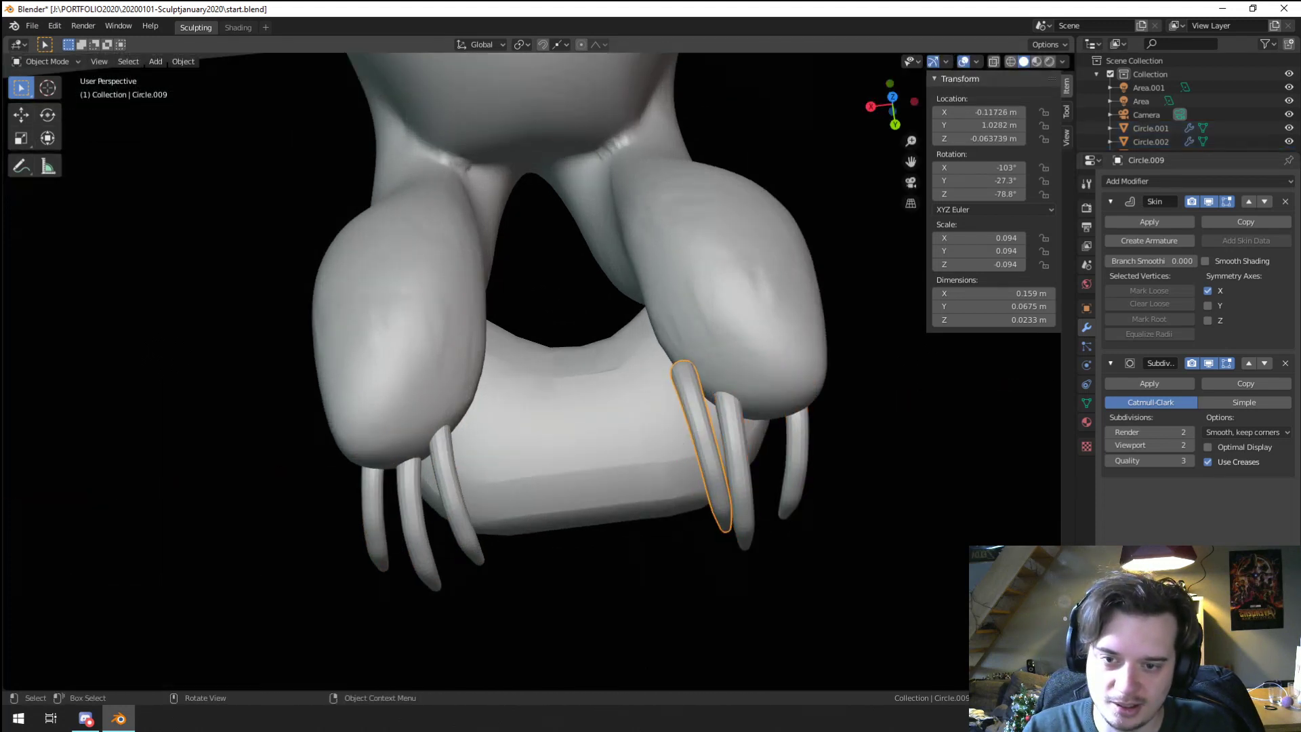
key("r")
left_click(674, 502)
middle_click_drag(674, 502, 643, 475)
key("g")
left_click(647, 478)
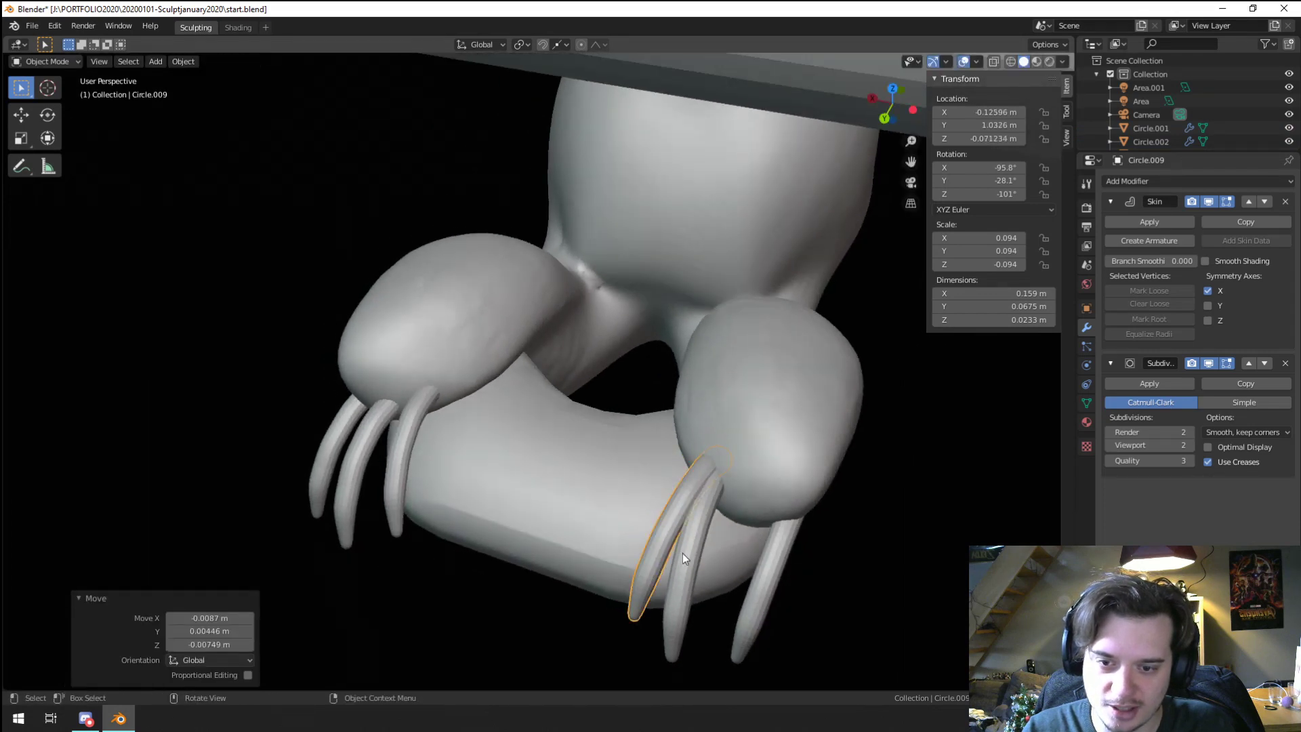
Step: Rotate the second hind foot's middle claw 13.4°, move it into the foot, and shift the inner claw slightly inward
left_click(681, 553)
key("r")
left_click(708, 559)
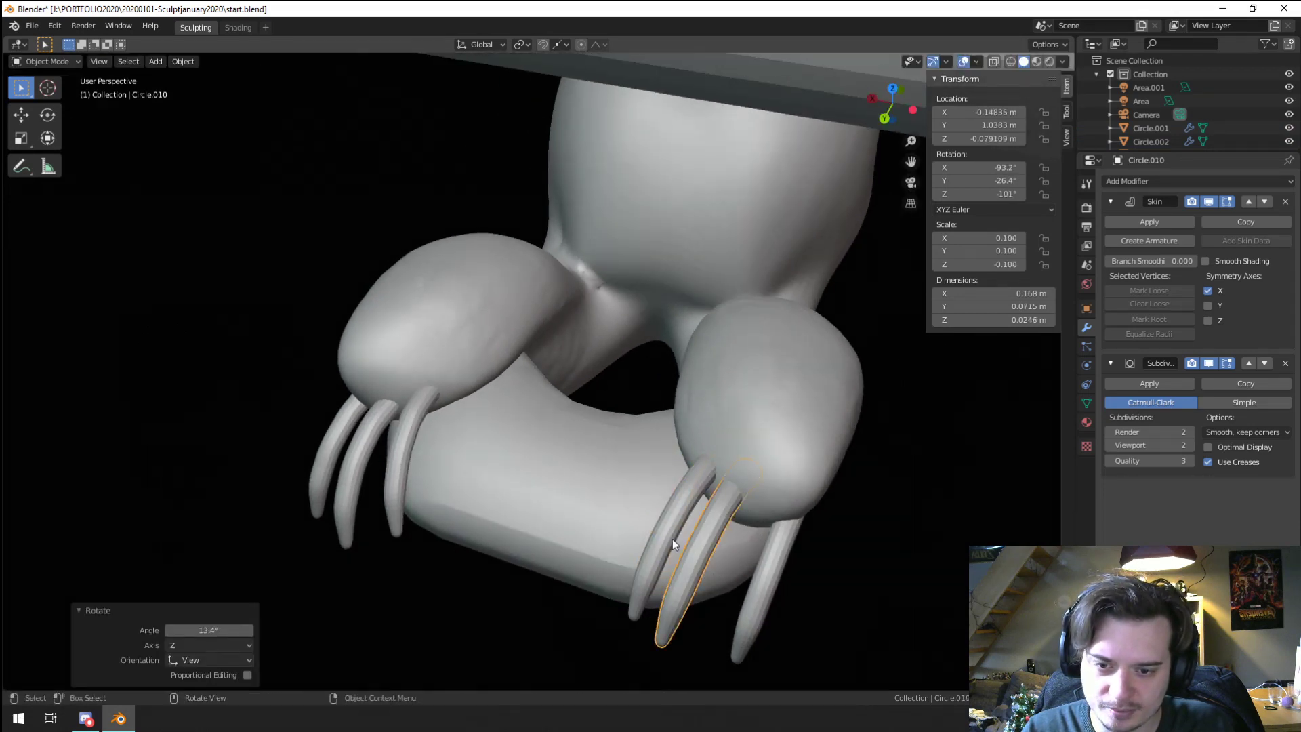
middle_click_drag(672, 539, 759, 450)
left_click(760, 450)
key("g")
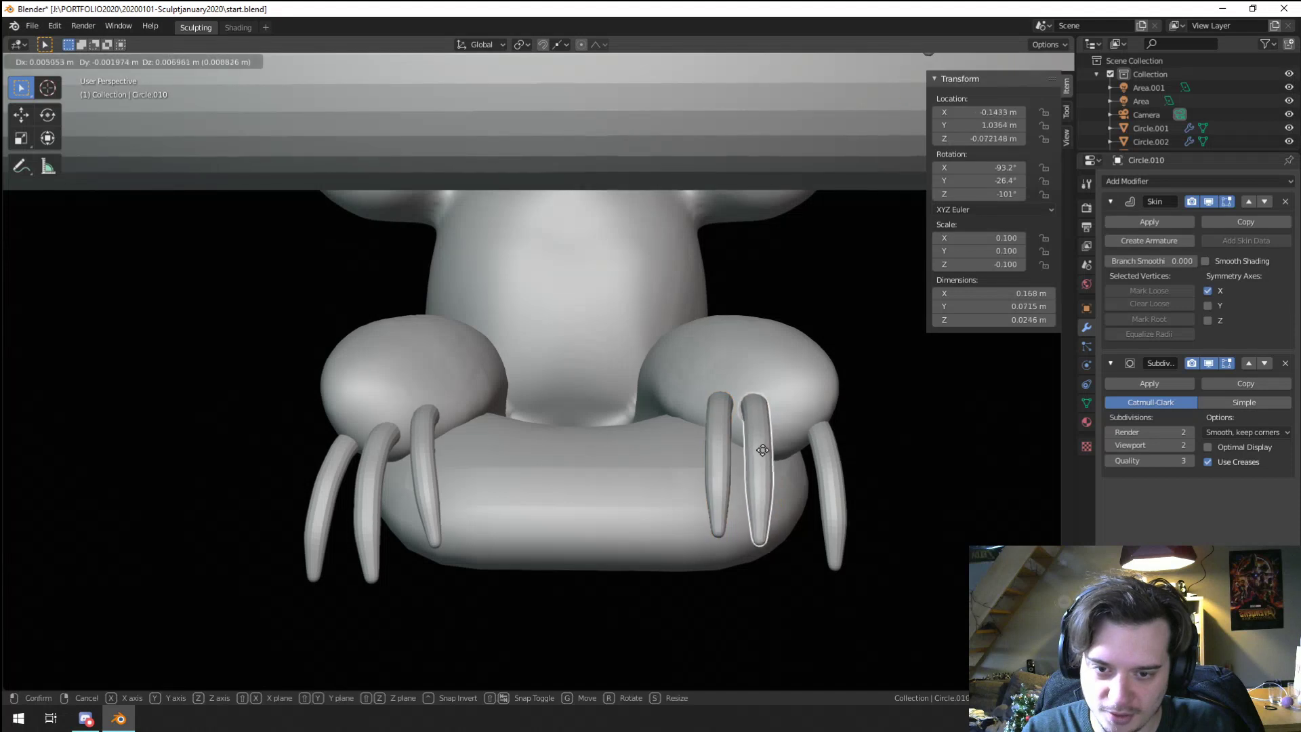
left_click(762, 450)
left_click(729, 512)
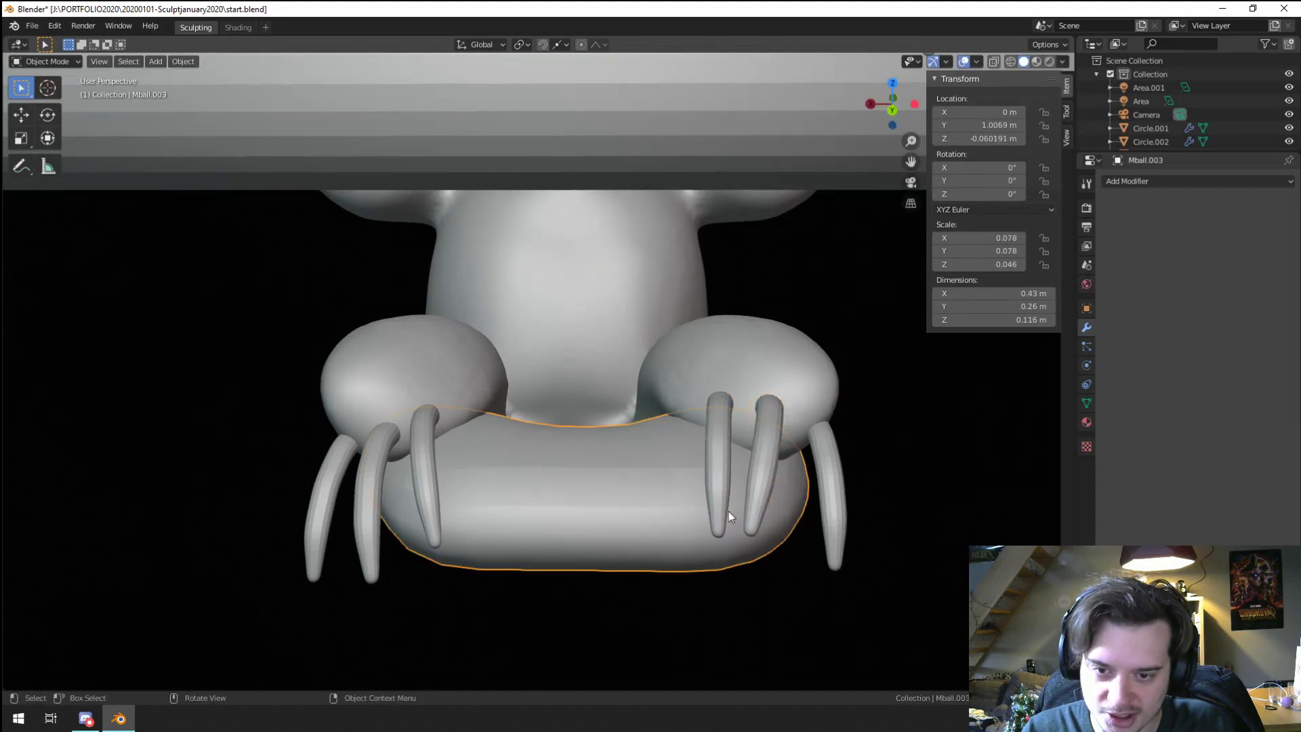
left_click_drag(729, 511, 664, 515)
Step: Rotate the first hind foot's middle claw -16° and move it into the foot
left_click(367, 539)
key("r")
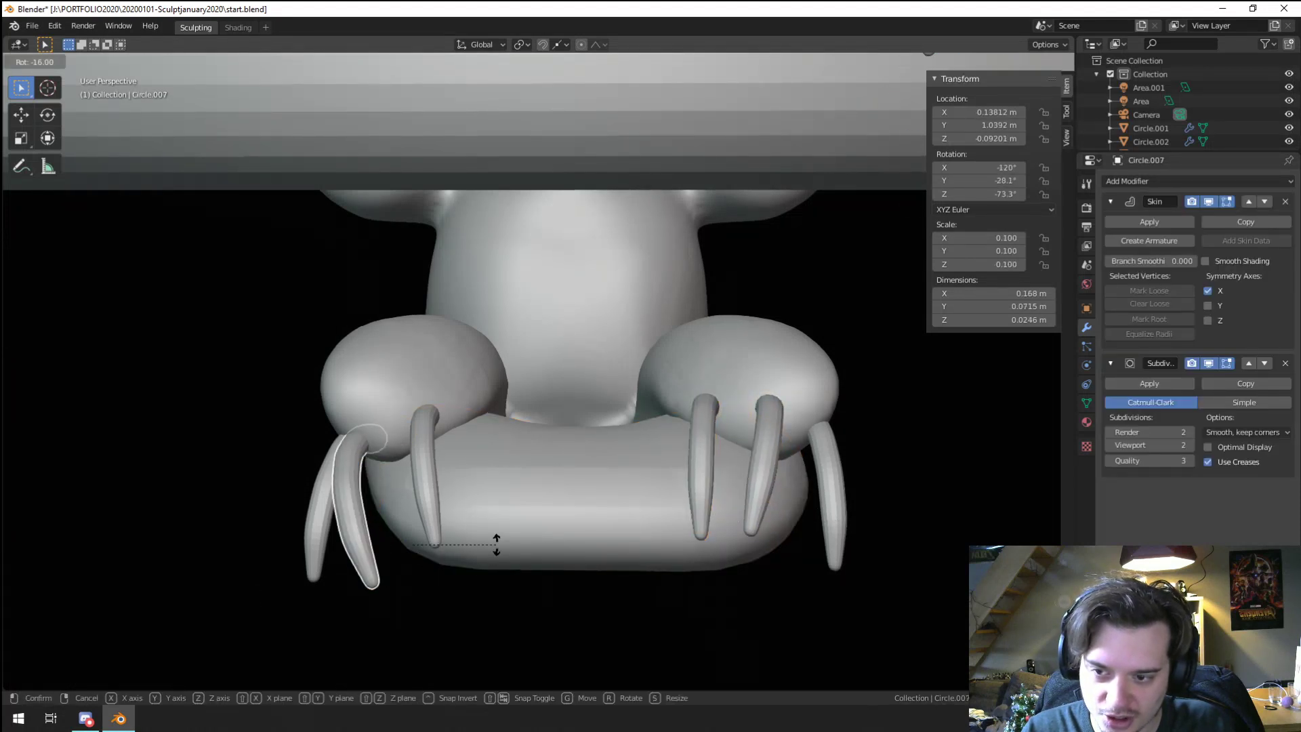
left_click(515, 536)
left_click(308, 530)
middle_click_drag(355, 544, 800, 496)
key("g")
left_click(404, 502)
Step: Rotate the second hind foot's outer claw 37.8°, tilt it freely, and move it X 0.0652, Y 0.0296, Z 0.0106 m
left_click(828, 528)
key("r")
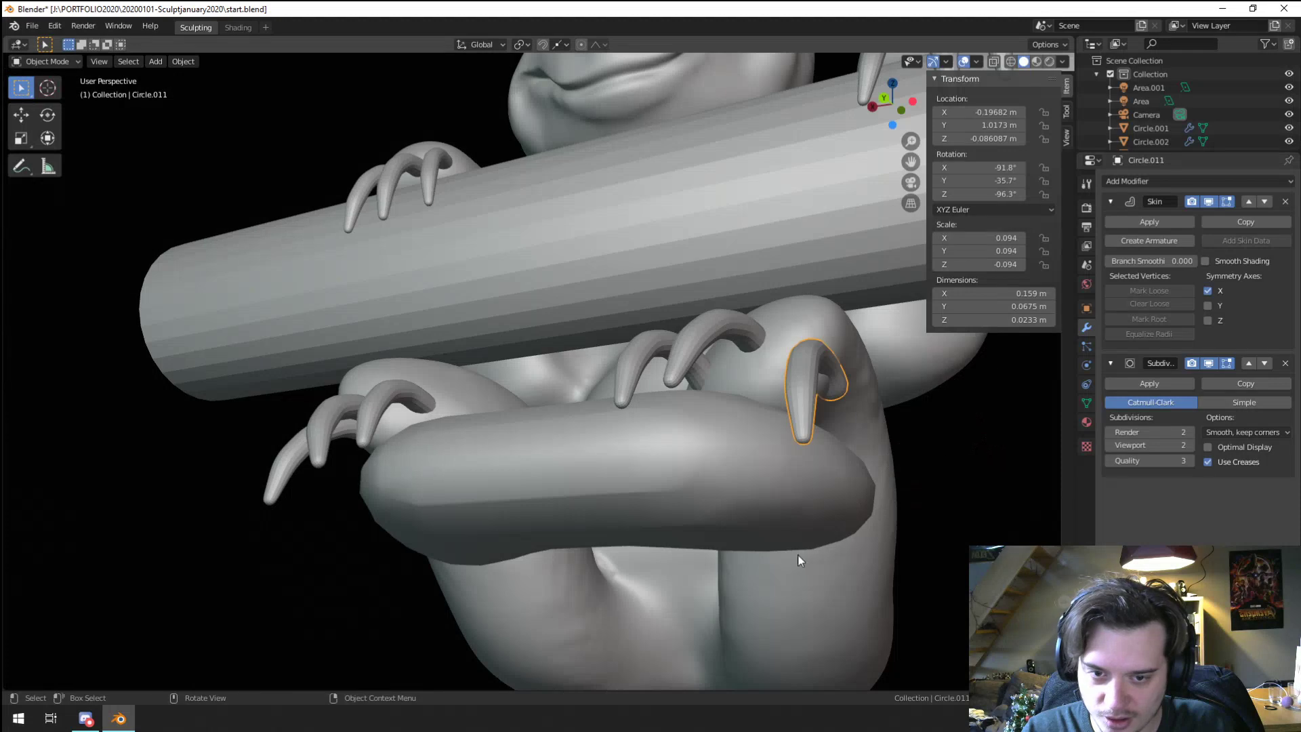
left_click(755, 520)
middle_click_drag(755, 520, 860, 496)
key("r")
key("r")
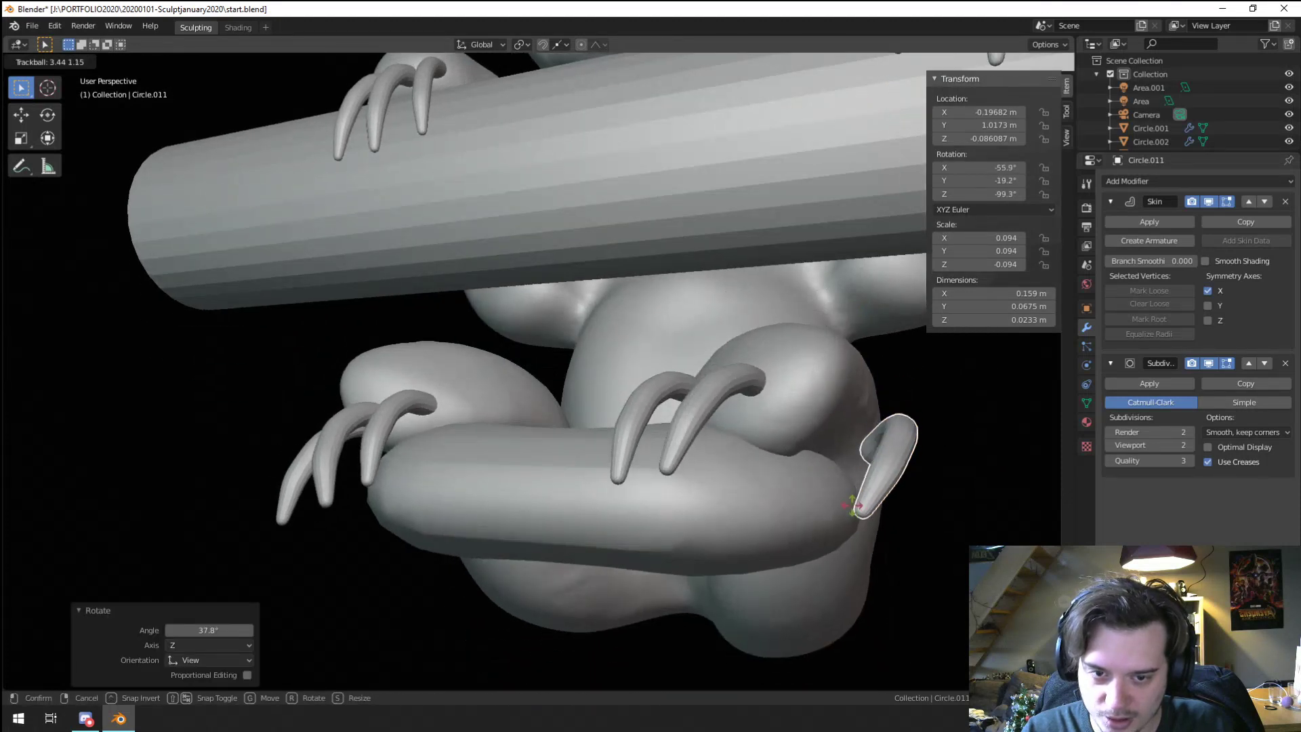
key("g")
left_click(738, 493)
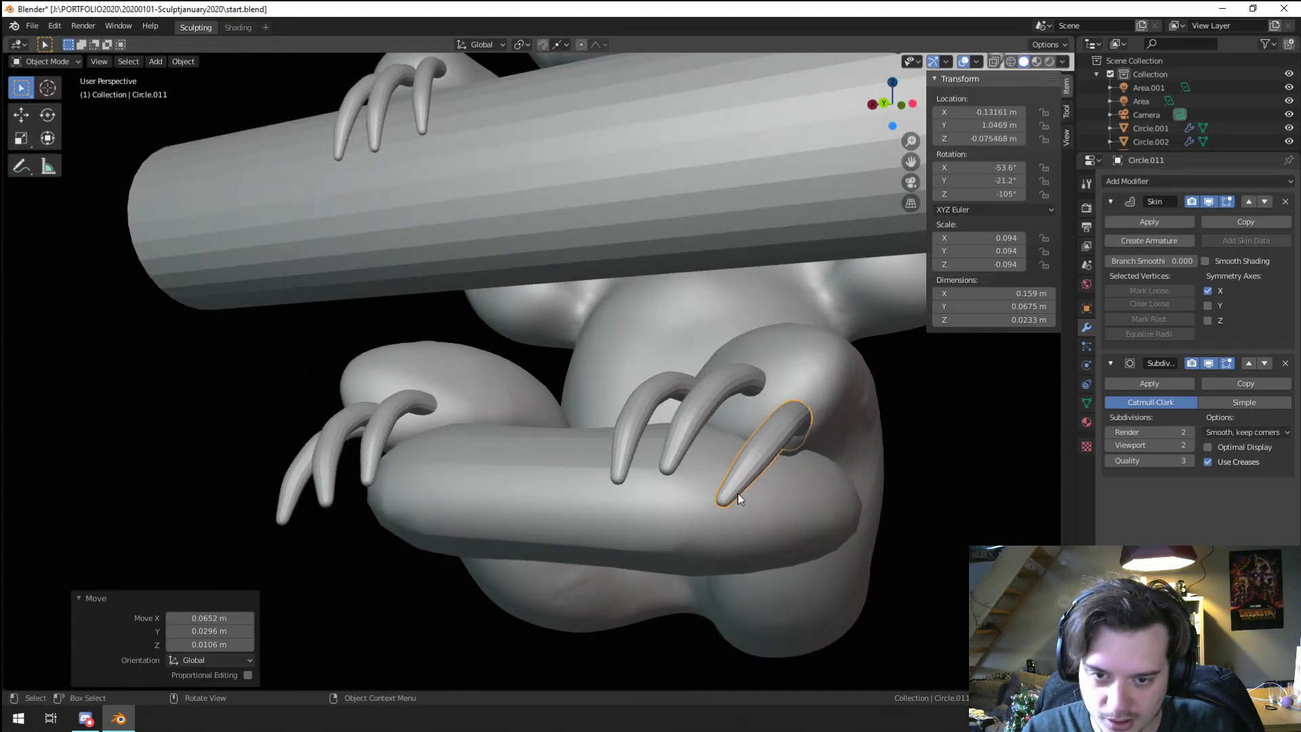
Step: Rotate the second hind foot's outer claw -23.9° in the side view and move it back into the foot
middle_click_drag(738, 493, 660, 476)
key("r")
left_click(313, 567)
key("g")
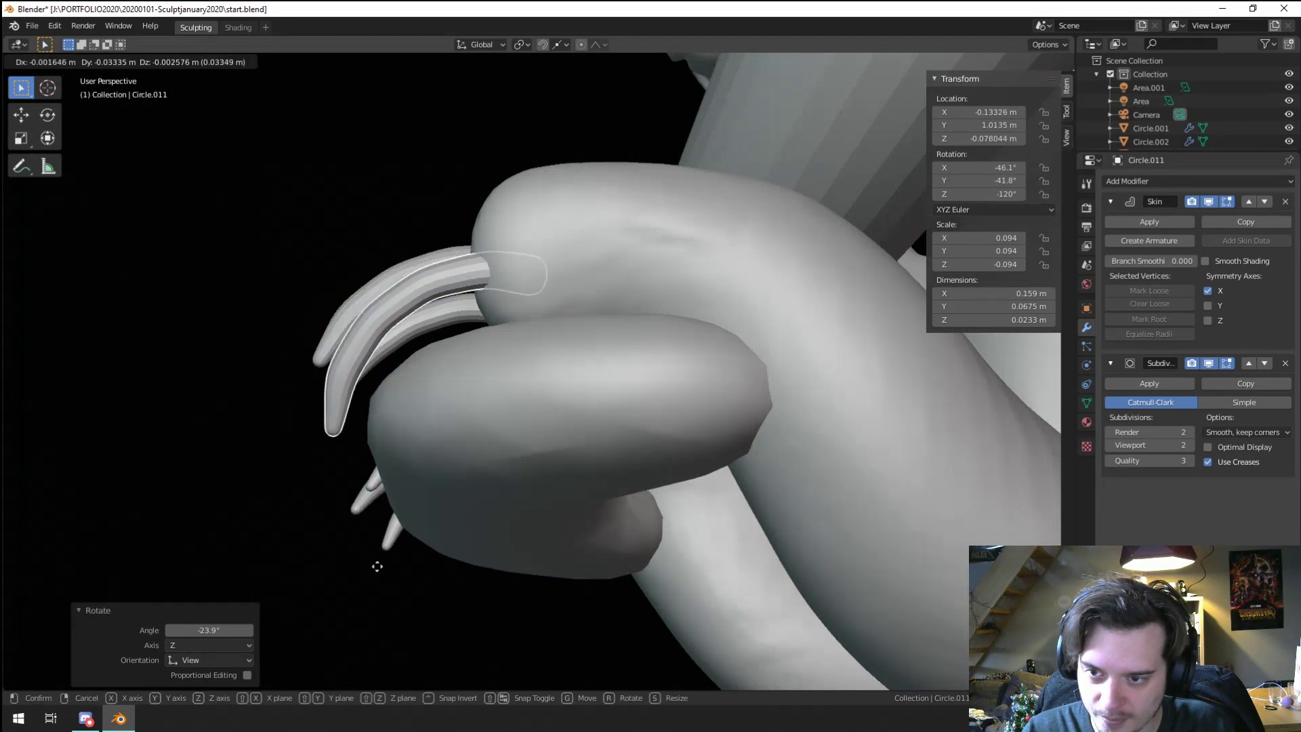
left_click(296, 532)
Step: Rotate the second hind foot's inner claw from several angles to align its curve with the neighbouring claws
middle_click_drag(296, 532, 651, 505)
left_click(731, 458)
middle_click_drag(731, 458, 695, 416)
key("r")
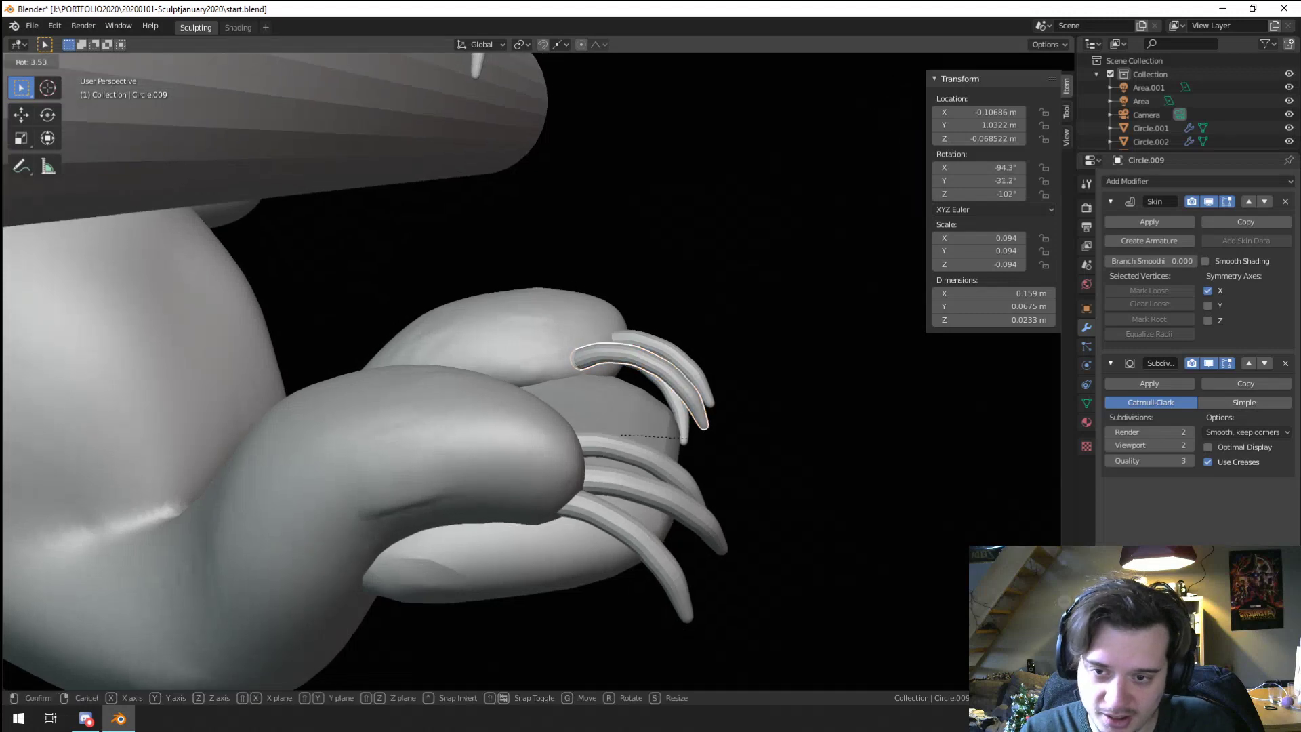
left_click(794, 446)
middle_click_drag(794, 446, 388, 473)
key("r")
left_click(676, 545)
key("r")
left_click(800, 465)
Step: Rotate the second hind foot's middle claw -12.1° in the side view and move it into the foot's tip
key("g")
left_click(795, 466)
right_click(795, 466)
left_click(795, 467)
key("r")
left_click(368, 500)
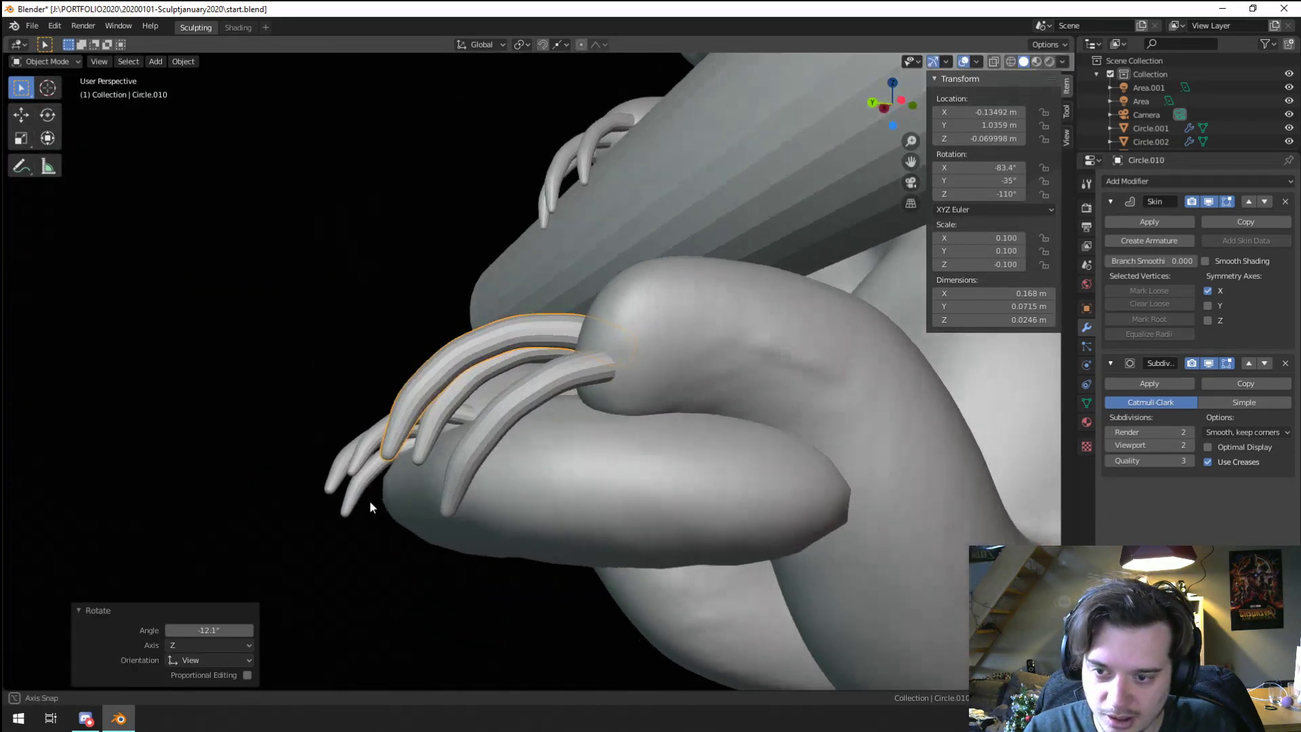
key("g")
left_click(405, 514)
middle_click_drag(407, 516, 702, 505)
Step: Rotate the first hind foot's claws and move them further back into the foot's tip, then clear the selection
left_click(434, 425)
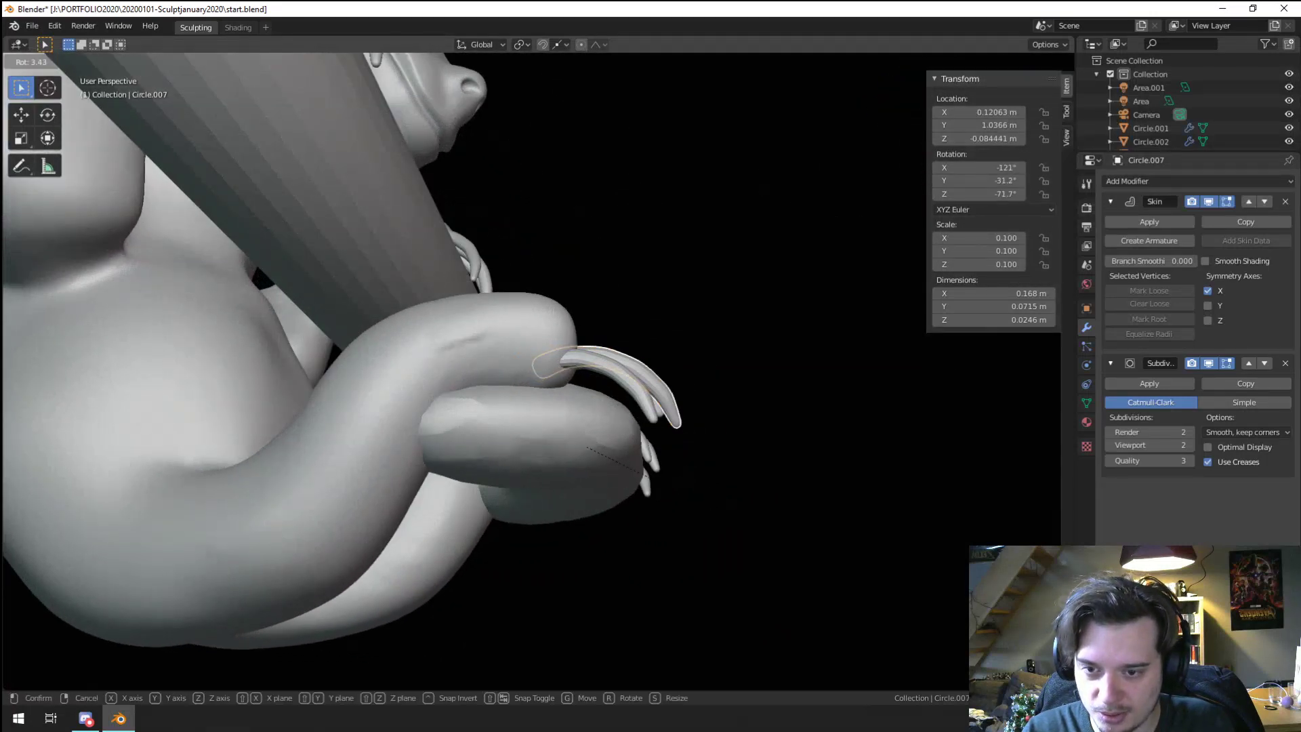
middle_click_drag(695, 434, 608, 456)
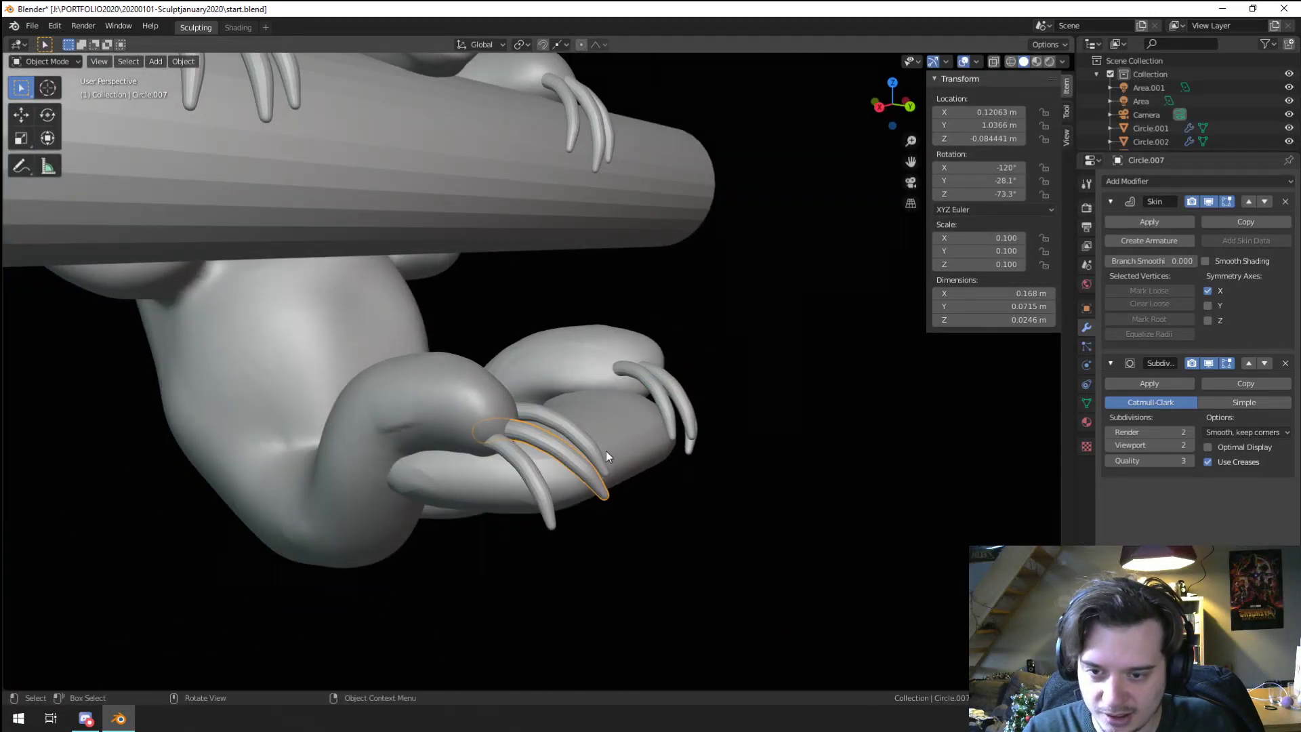
left_click(531, 486)
middle_click_drag(531, 485, 584, 517)
key("g")
left_click(690, 473)
key("r")
left_click(668, 518)
key("g")
left_click(683, 503)
key("a")
key("a")
Step: Rotate the first hind foot's middle claw 4.94° and refine its angle from another view
scroll(584, 515, "down", 3)
middle_click_drag(579, 470, 613, 441)
scroll(612, 439, "up", 4)
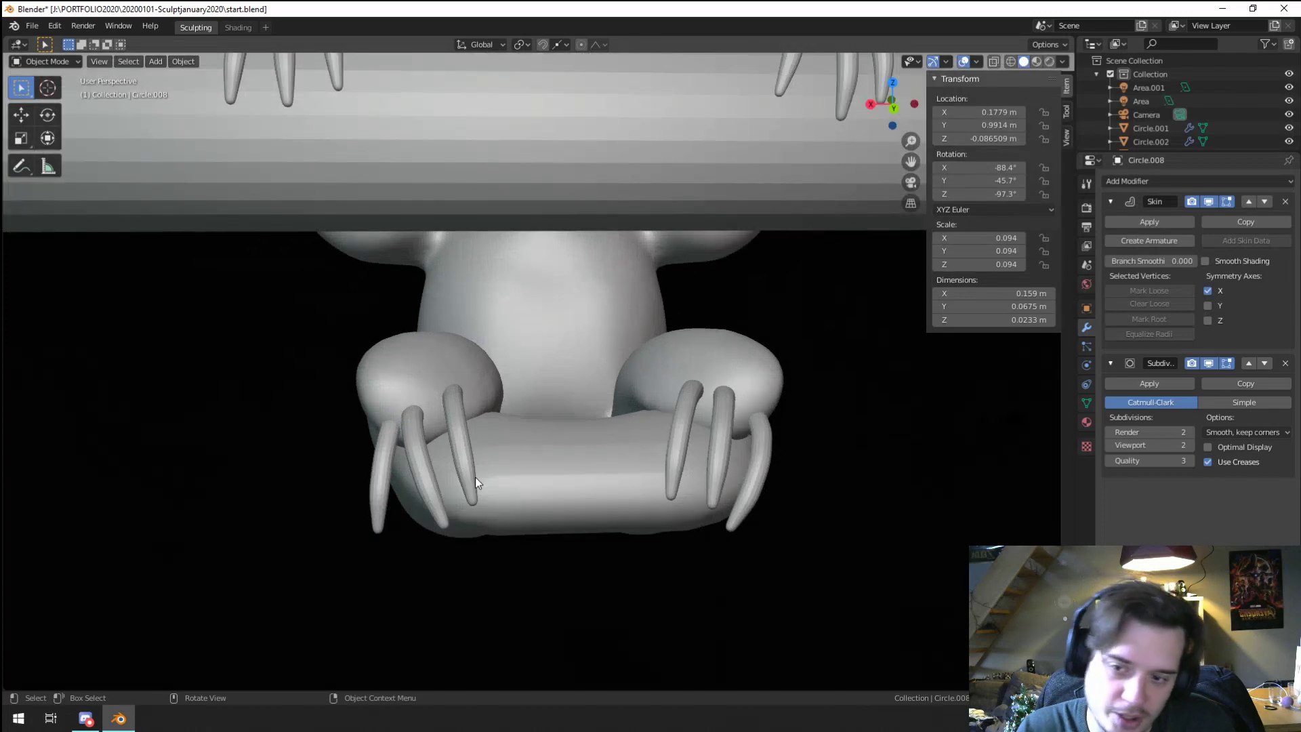
left_click(435, 479)
middle_click_drag(435, 478, 294, 467)
key("r")
left_click(285, 481)
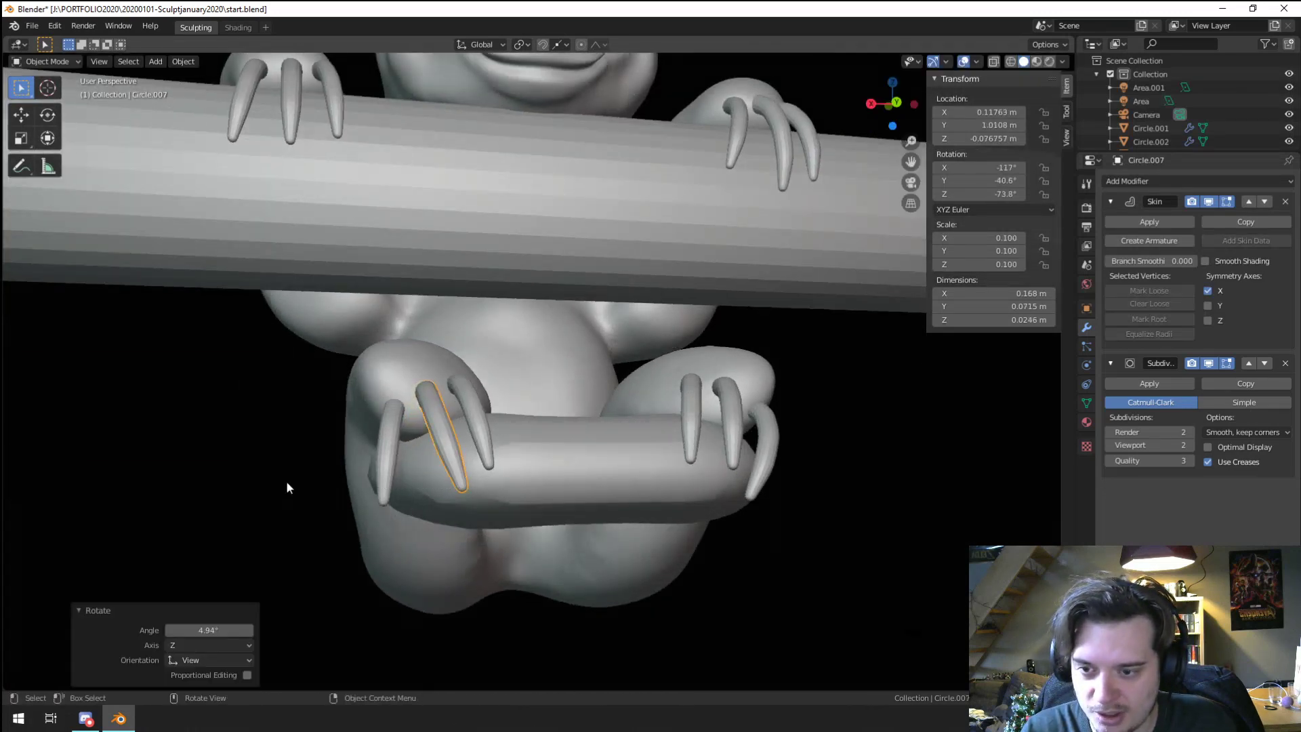
middle_click_drag(376, 483, 479, 456)
key("r")
left_click(344, 489)
scroll(565, 453, "down", 3)
scroll(369, 515, "up", 6)
middle_click_drag(353, 551, 433, 442)
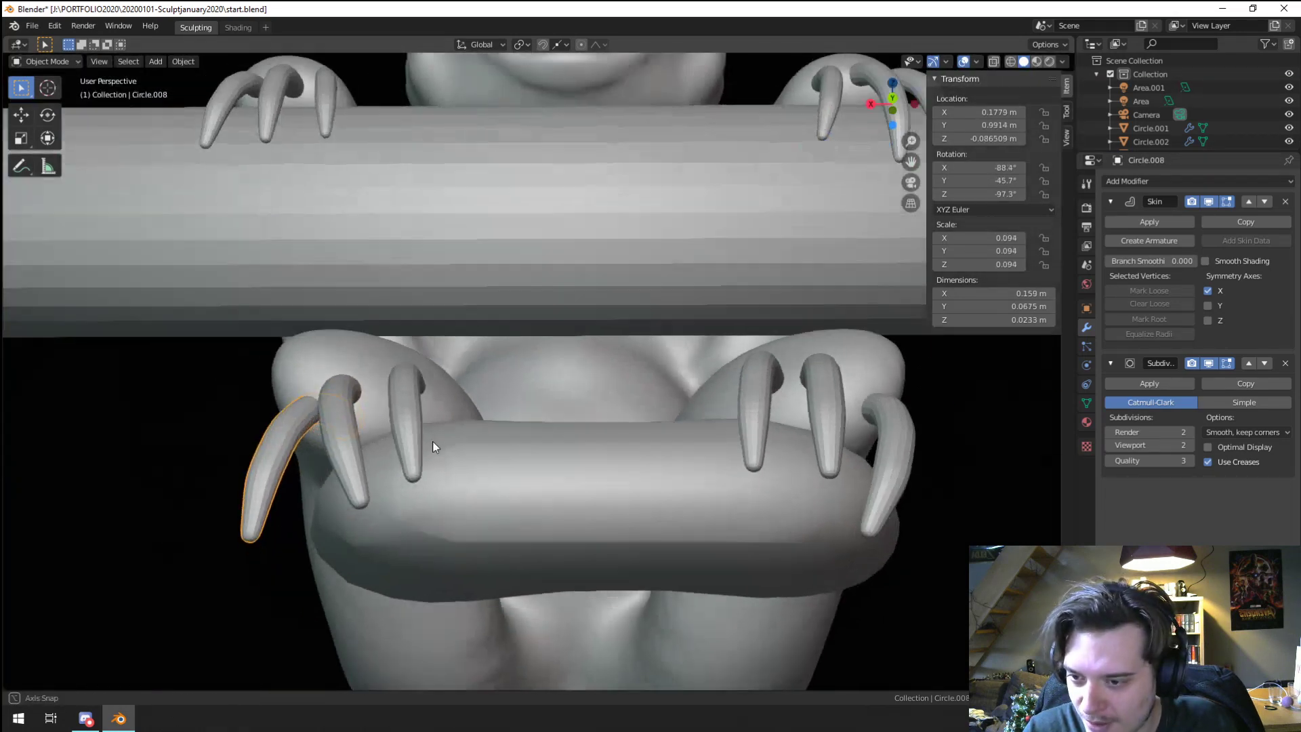
key("r")
right_click(175, 332)
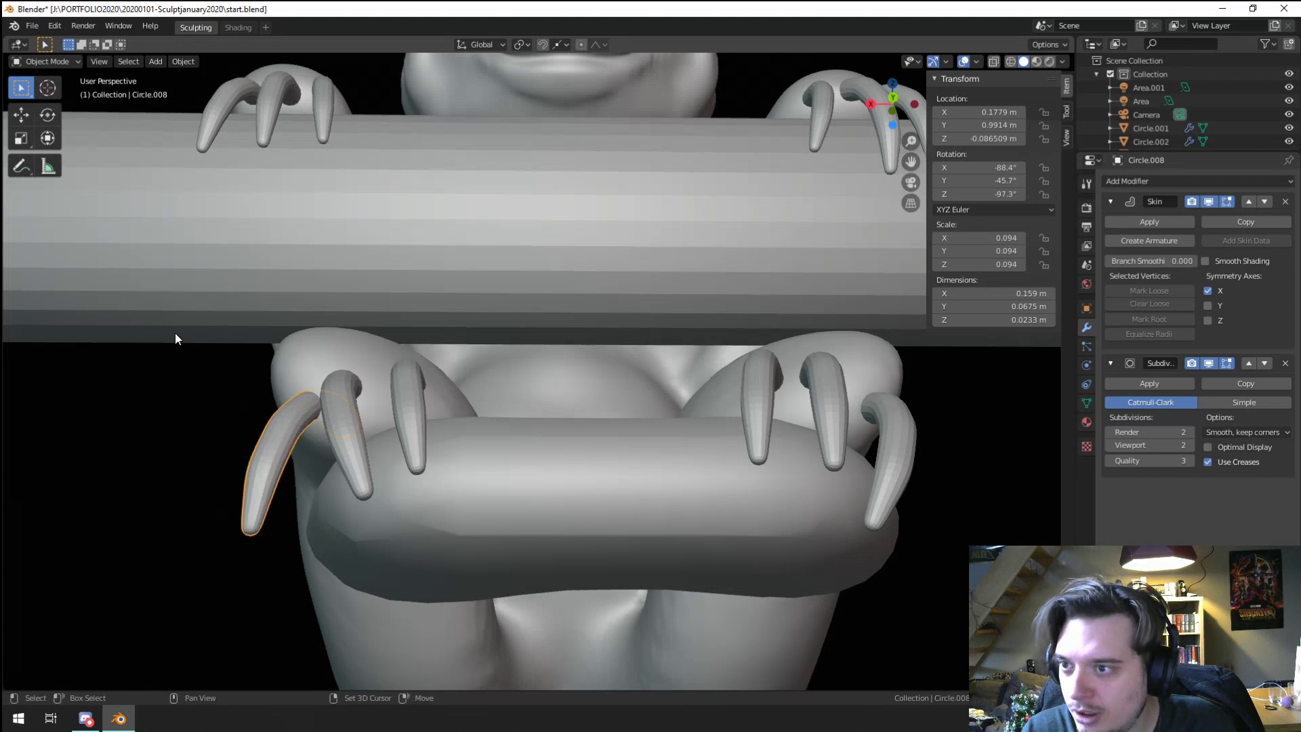
middle_click_drag(175, 332, 217, 335)
left_click(523, 45)
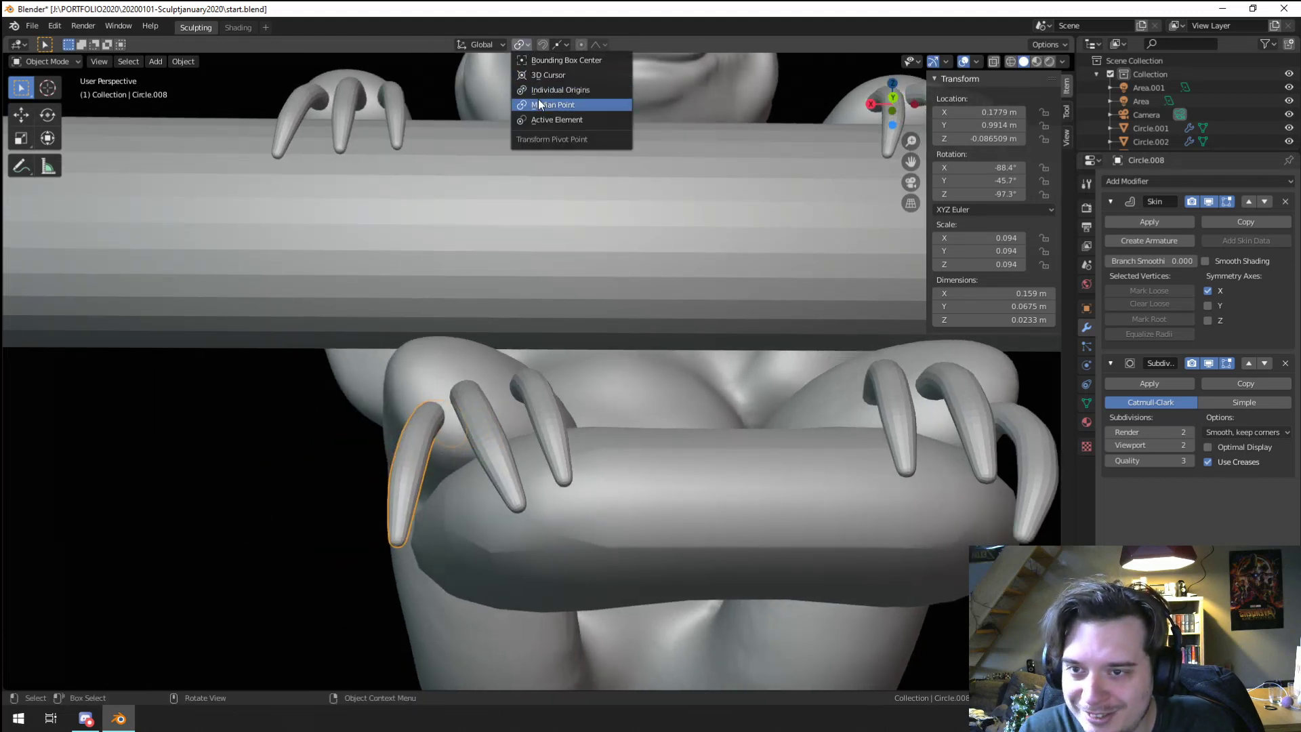
right_click(444, 445)
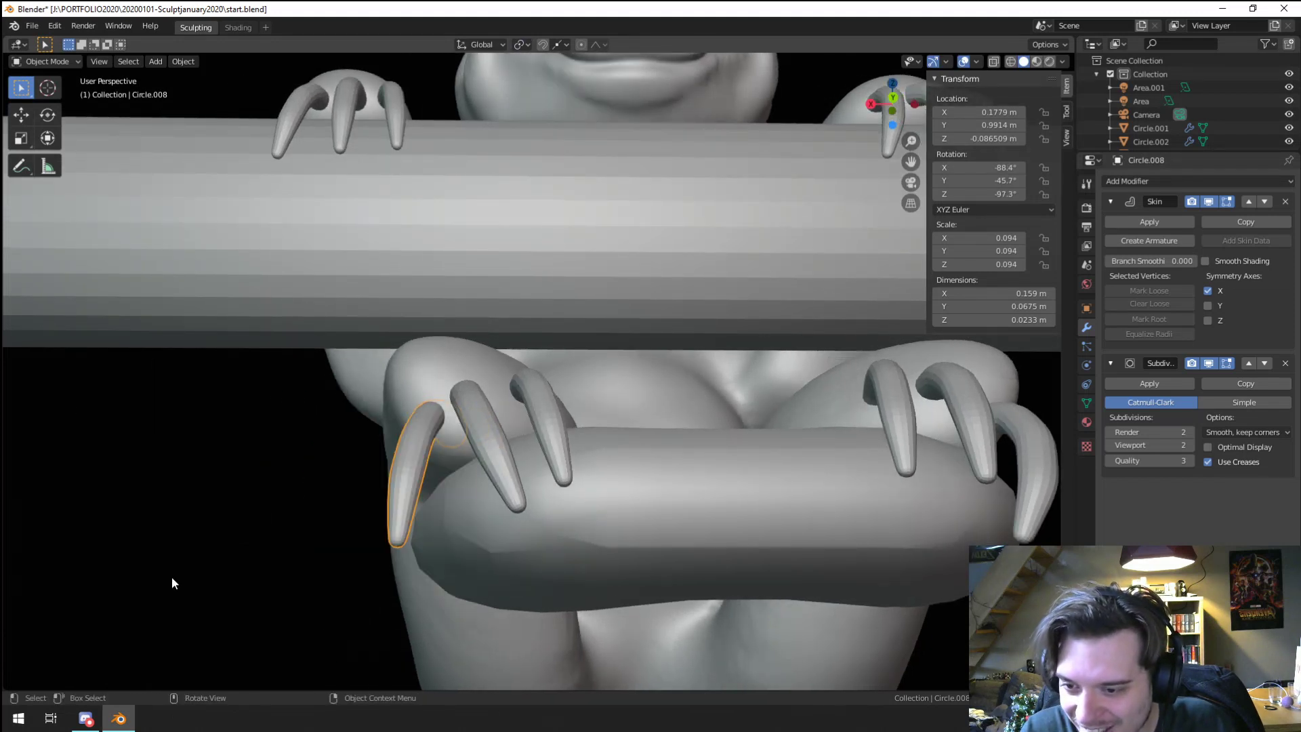
Step: Set the origin of the first hind foot's outer claw to Center of Mass (Surface), then rotate and reposition the claw
right_click(414, 485)
mouse_move(387, 505)
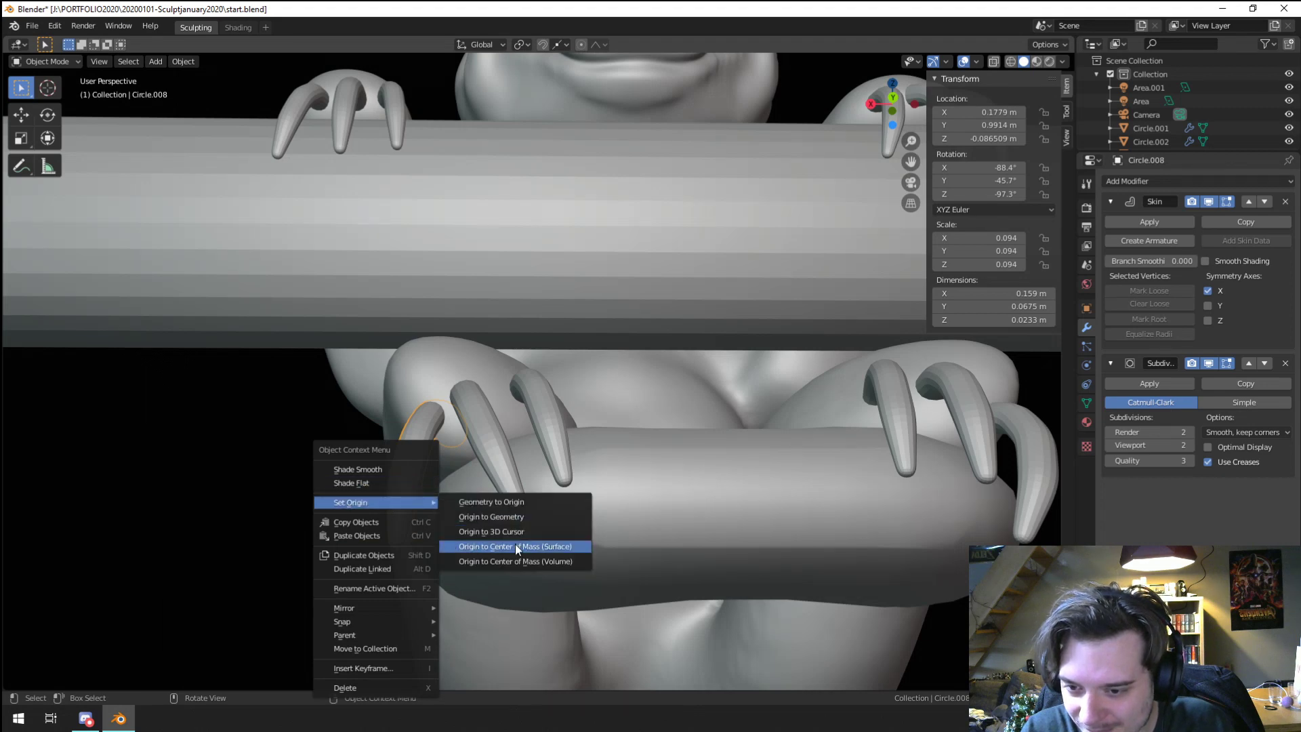
left_click(516, 546)
key("r")
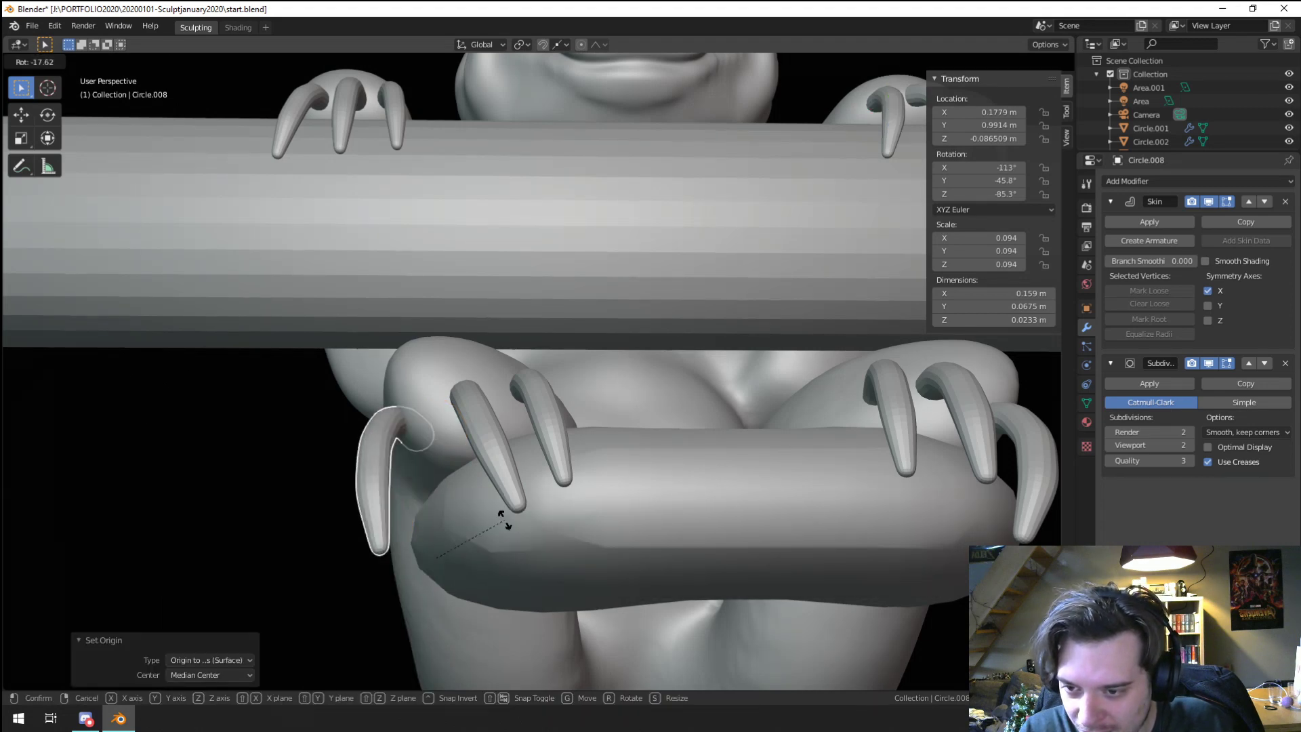
left_click(513, 523)
key("g")
left_click(532, 535)
Step: Examine the claws on both hind feet from a distance and up close
scroll(532, 536, "down", 4)
middle_click_drag(532, 535, 287, 386)
scroll(512, 517, "down", 4)
key("a")
key("a")
scroll(545, 506, "down", 3)
scroll(473, 490, "up", 5)
scroll(473, 490, "up", 2)
scroll(543, 404, "up", 5)
Step: Put the character's body in Sculpt Mode and set the Flatten/Contrast brush to a 144 px radius for the hind feet
left_click(514, 380)
middle_click_drag(514, 376, 610, 371)
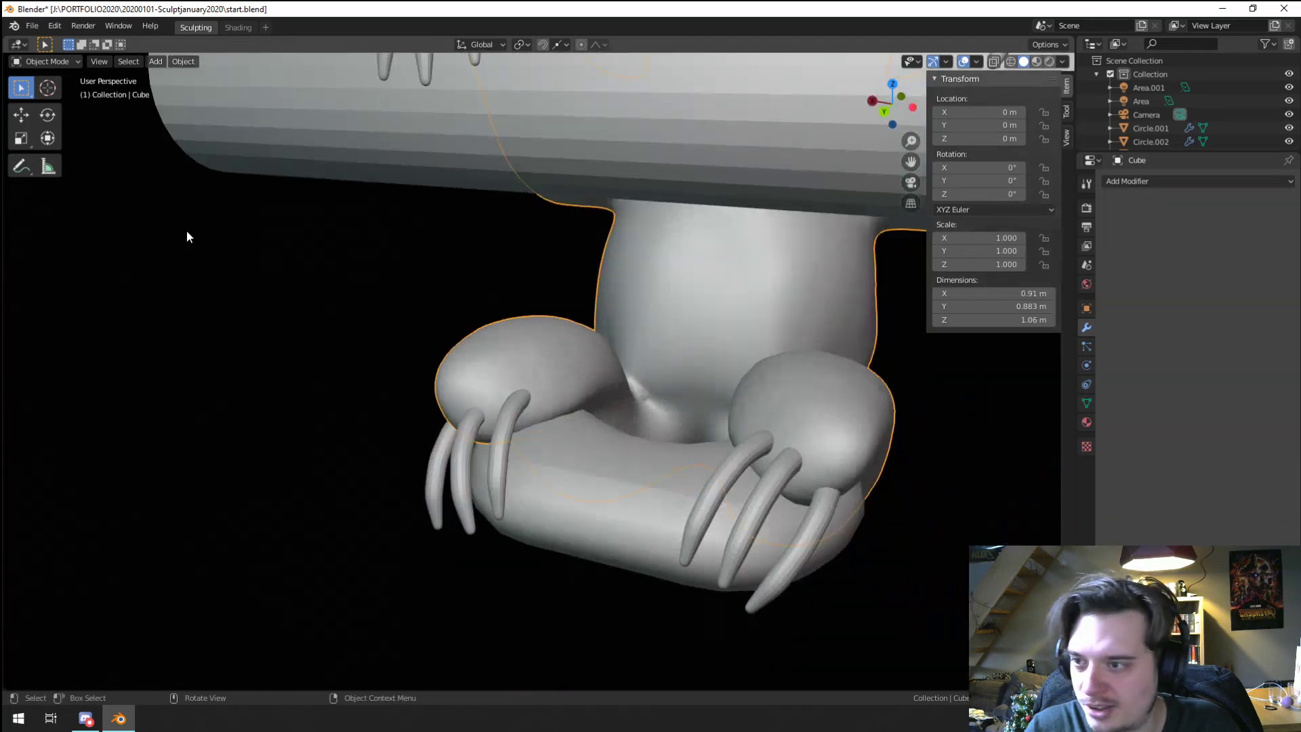
left_click(57, 106)
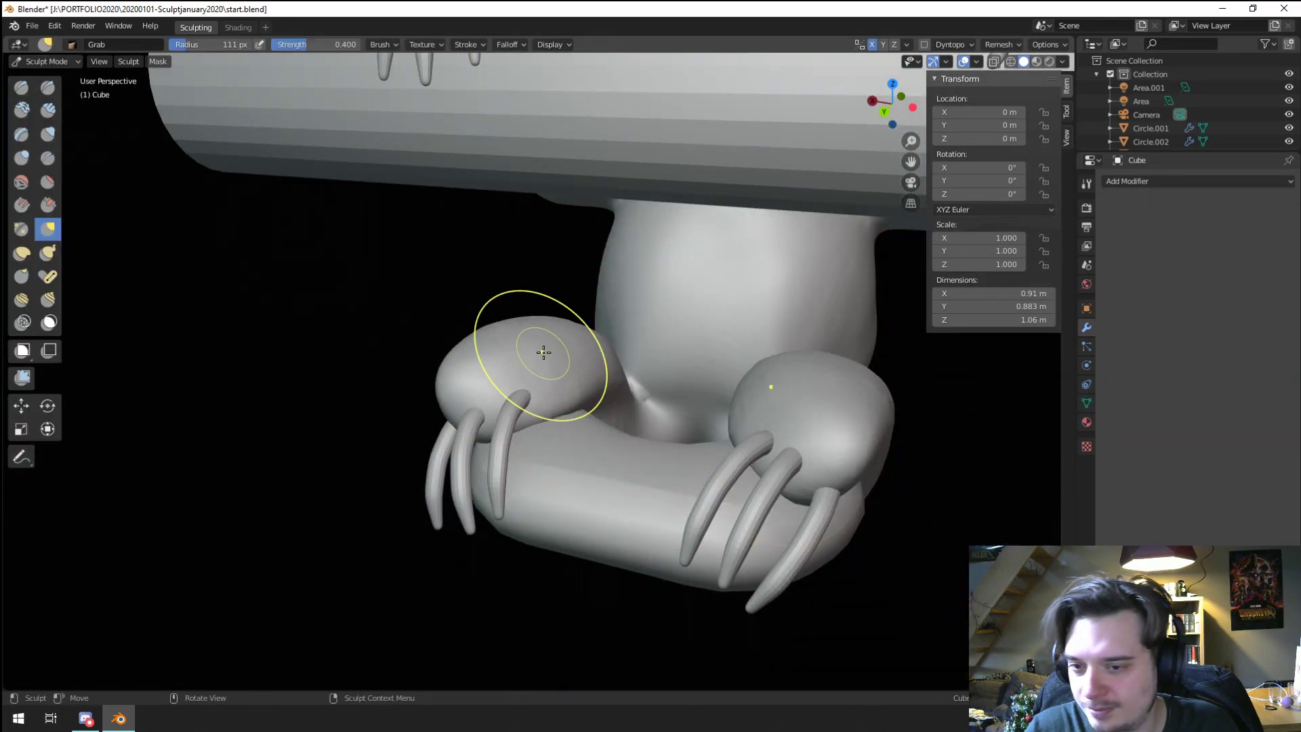
left_click(47, 181)
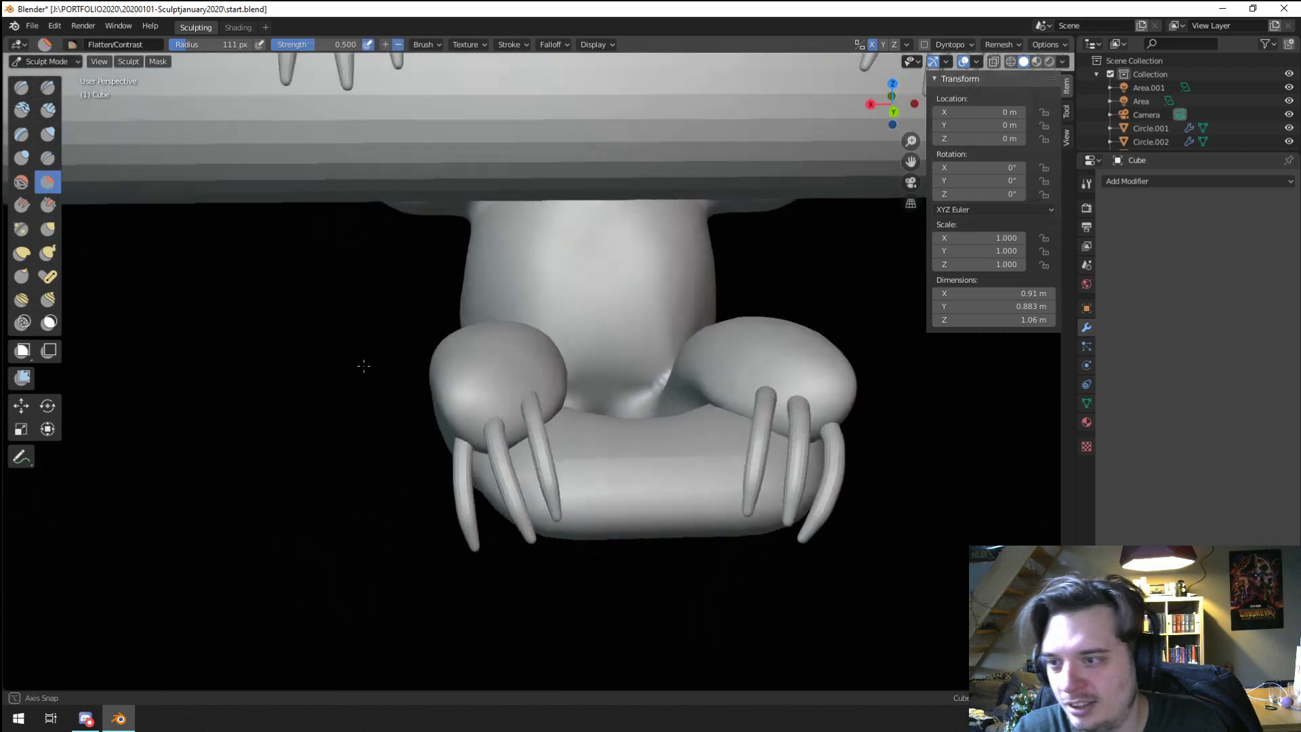
middle_click_drag(360, 368, 443, 403)
middle_click_drag(556, 392, 478, 372)
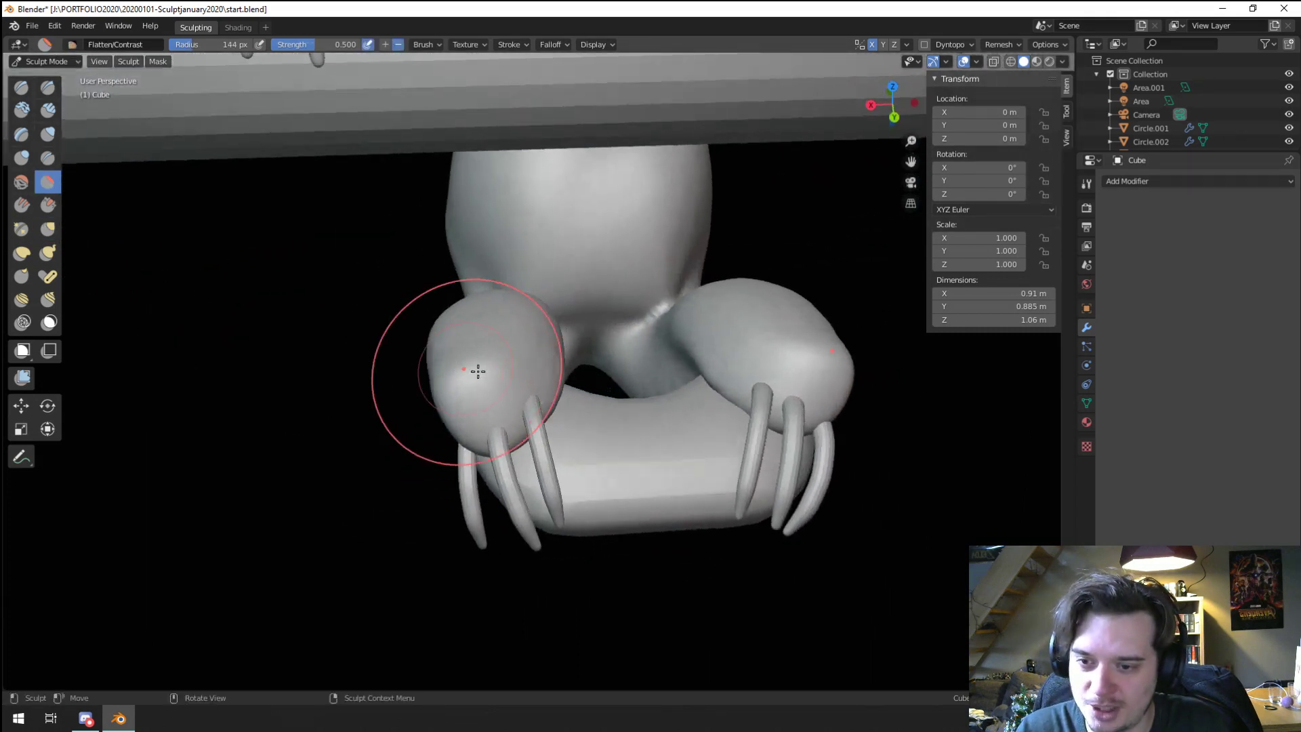
Step: Reshape the tips of the hind feet around the claw bases with the Grab brush
middle_click_drag(517, 410, 619, 340)
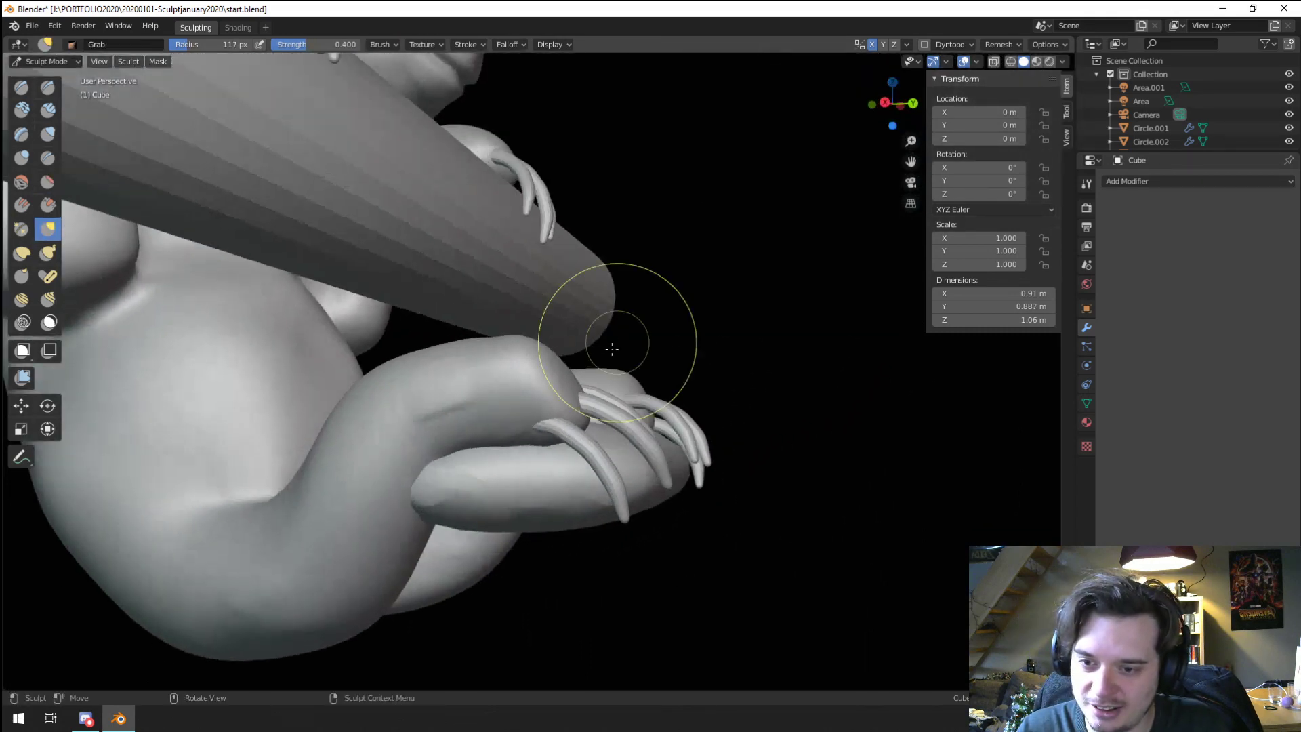
left_click_drag(544, 416, 543, 414)
middle_click_drag(543, 414, 552, 392)
left_click_drag(535, 384, 543, 368)
middle_click_drag(543, 367, 543, 407)
left_click_drag(541, 402, 542, 397)
middle_click_drag(542, 397, 434, 446)
mouse_move(405, 368)
middle_mouse_down()
mouse_move(388, 384)
mouse_move(436, 415)
mouse_move(445, 451)
mouse_move(343, 458)
middle_mouse_up()
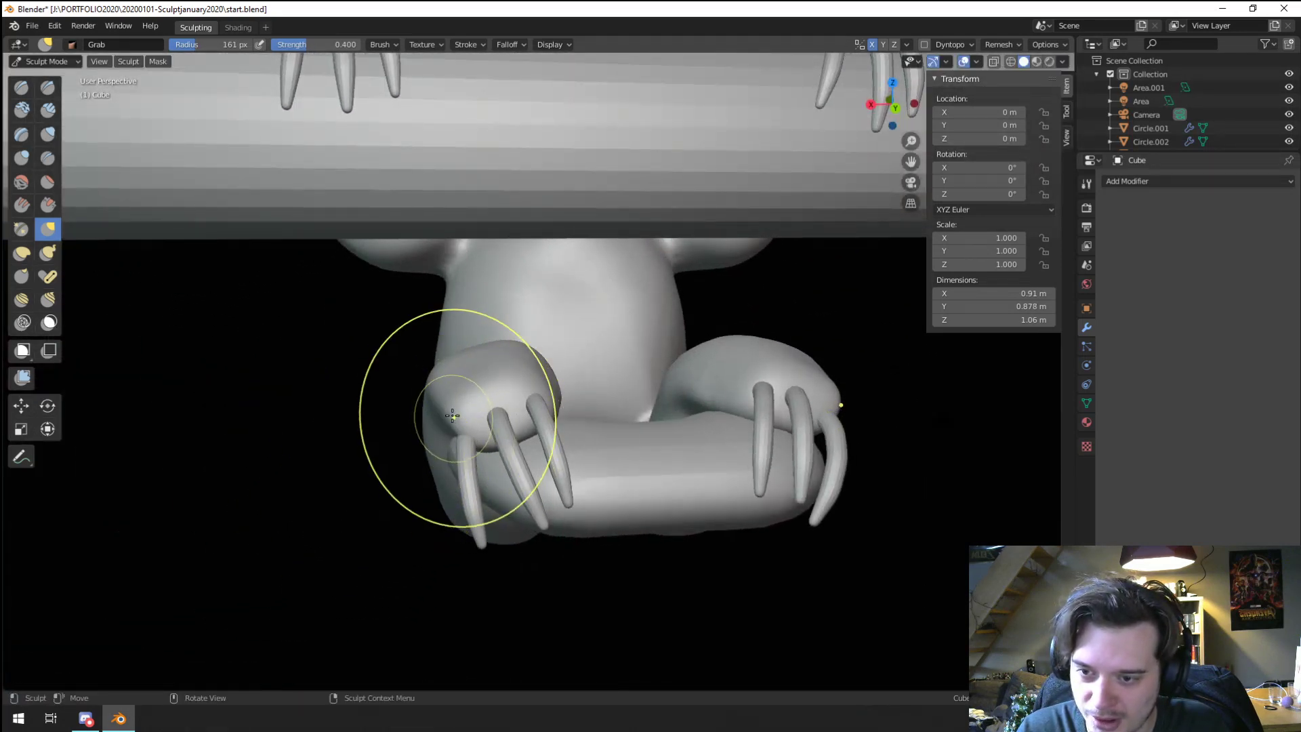
Step: Adjust the inner edges of the hind feet with the Grab brush at a 136 px radius and then enlarge the brush
mouse_move(452, 415)
middle_mouse_down()
mouse_move(554, 399)
mouse_move(440, 444)
mouse_move(531, 409)
mouse_move(555, 349)
middle_mouse_up()
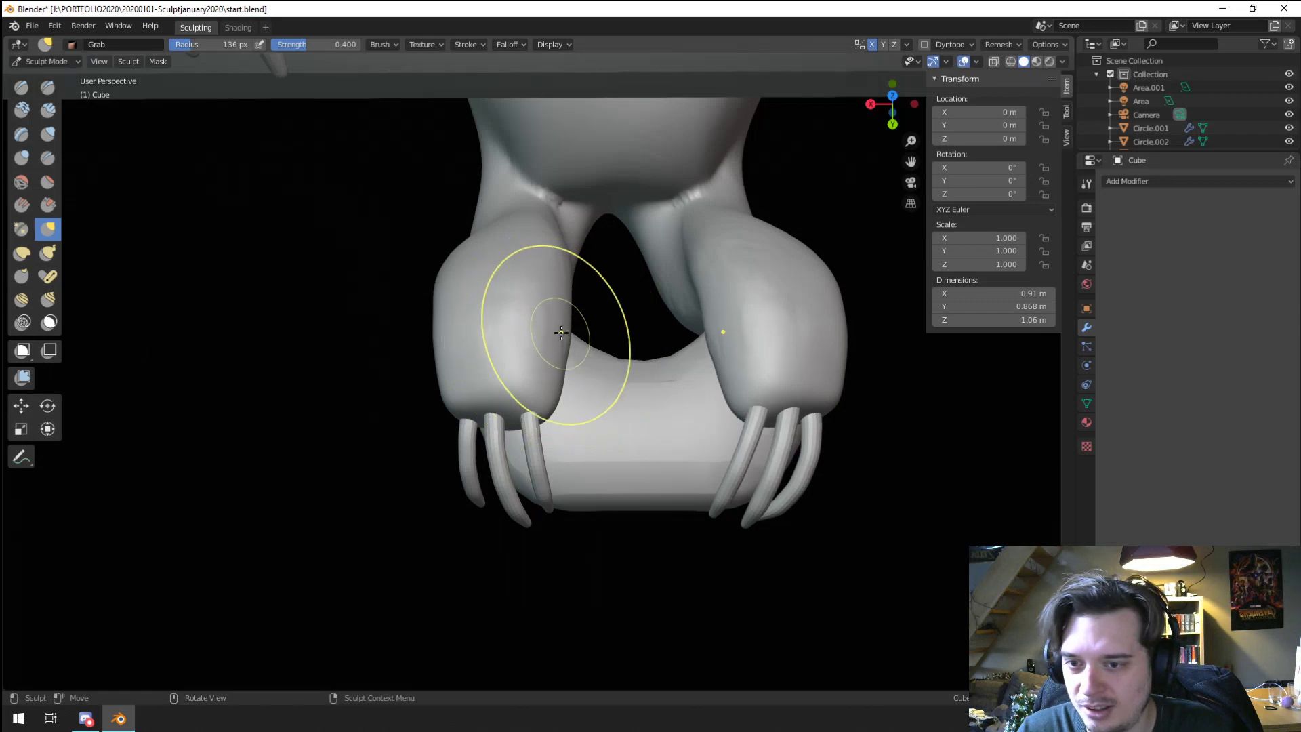
left_click_drag(571, 338, 574, 338)
mouse_move(574, 338)
middle_mouse_down()
mouse_move(513, 324)
mouse_move(519, 335)
middle_mouse_up()
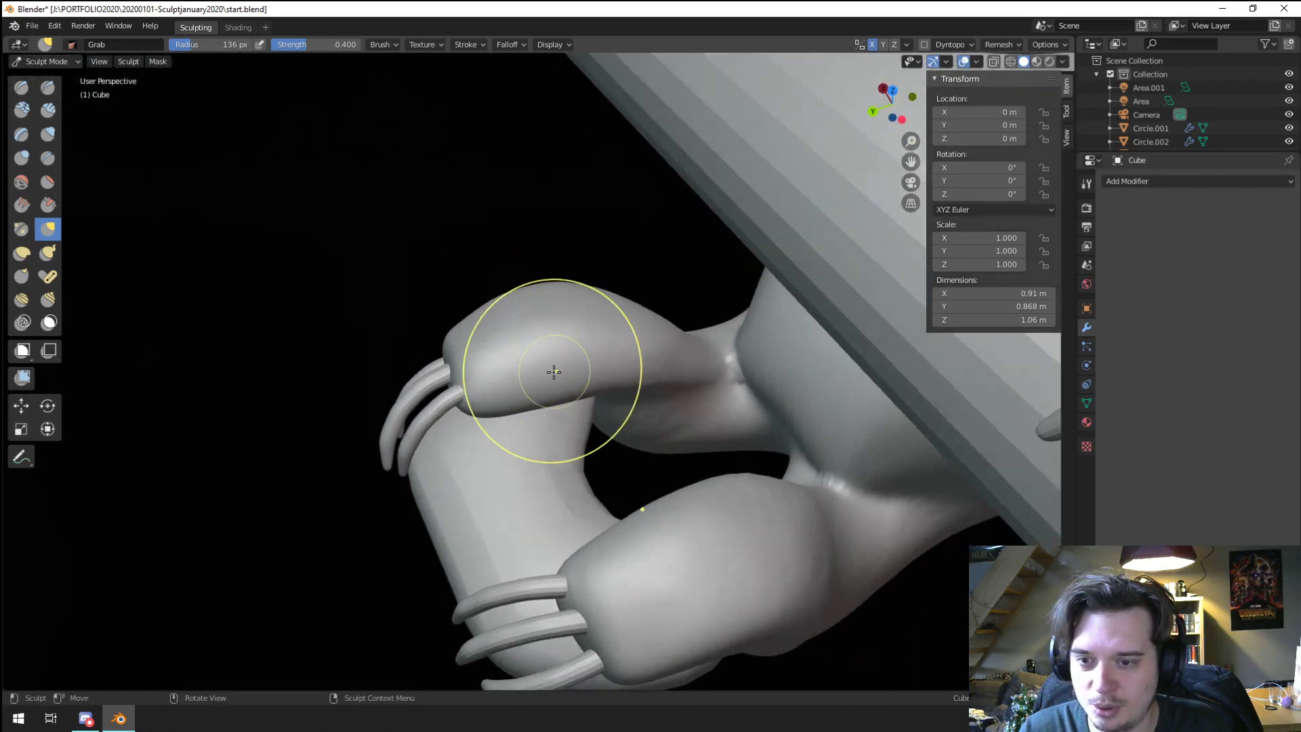
key("f")
left_click(588, 374)
mouse_move(588, 374)
middle_mouse_down()
mouse_move(585, 359)
mouse_move(610, 378)
mouse_move(653, 354)
mouse_move(619, 386)
mouse_move(623, 338)
middle_mouse_up()
Step: Examine the whole character and its reshaped hind feet from the front and from an angle
scroll(623, 339, "down", 5)
mouse_move(532, 372)
middle_mouse_down()
mouse_move(508, 442)
mouse_move(528, 456)
mouse_move(505, 383)
mouse_move(485, 383)
mouse_move(395, 478)
mouse_move(409, 474)
mouse_move(417, 441)
mouse_move(420, 473)
middle_mouse_up()
scroll(456, 419, "up", 3)
middle_click_drag(468, 463, 372, 460)
middle_click_drag(372, 461, 391, 385, "ctrl")
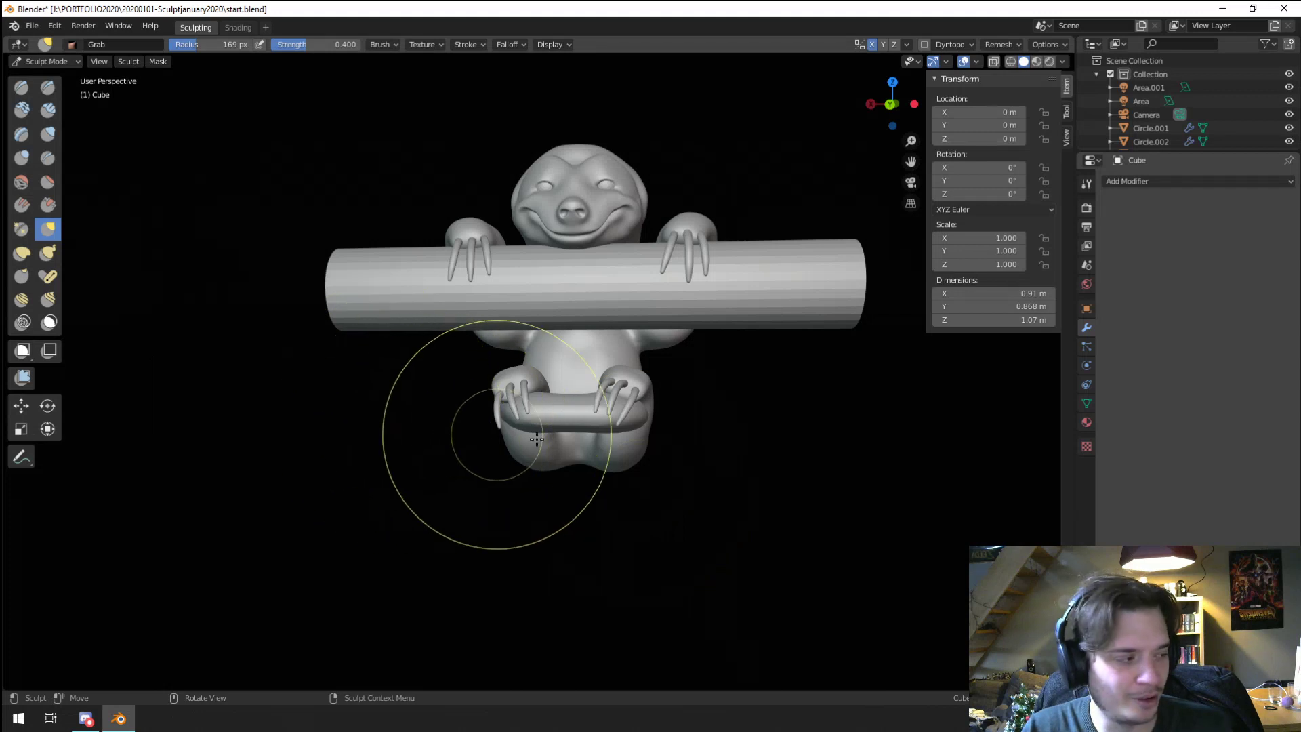
middle_click_drag(494, 421, 508, 407)
scroll(507, 407, "up", 3)
scroll(507, 407, "up", 3)
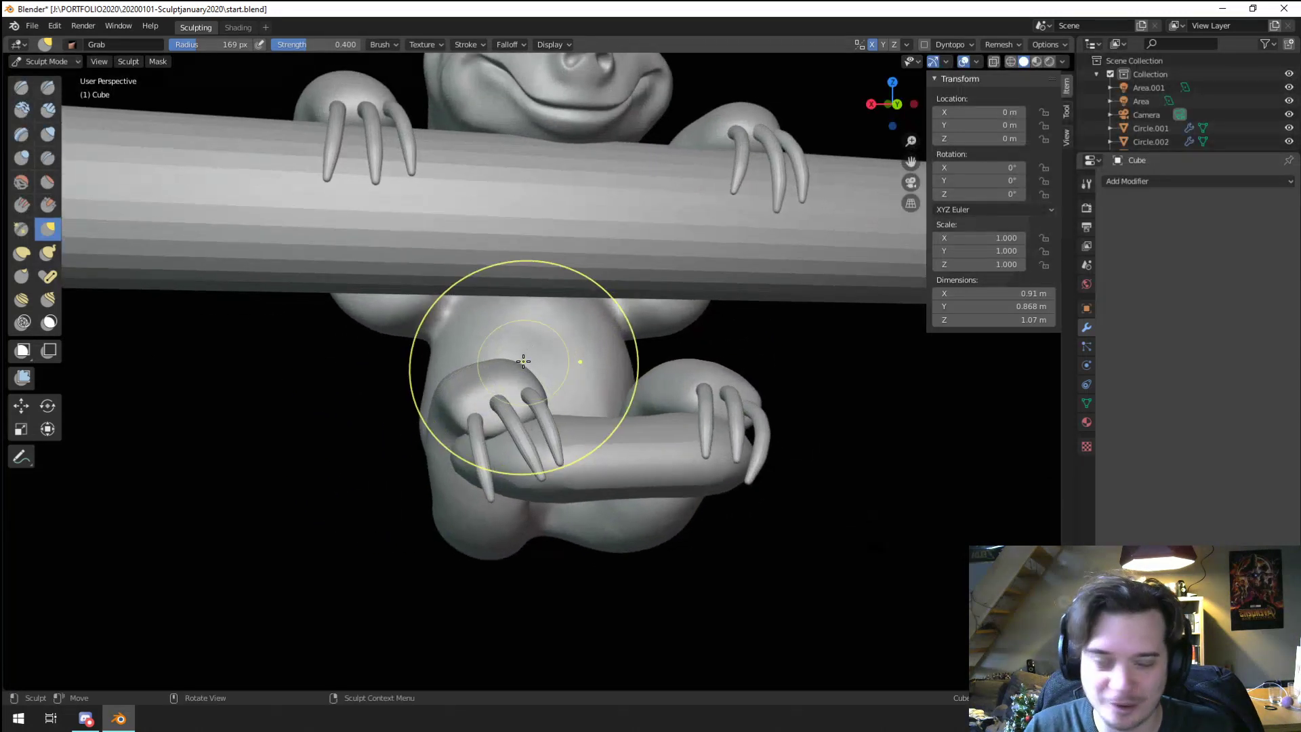
Step: Return to Object Mode and move the middle claw of the character's right hind foot slightly down and back into the foot
left_click(55, 61)
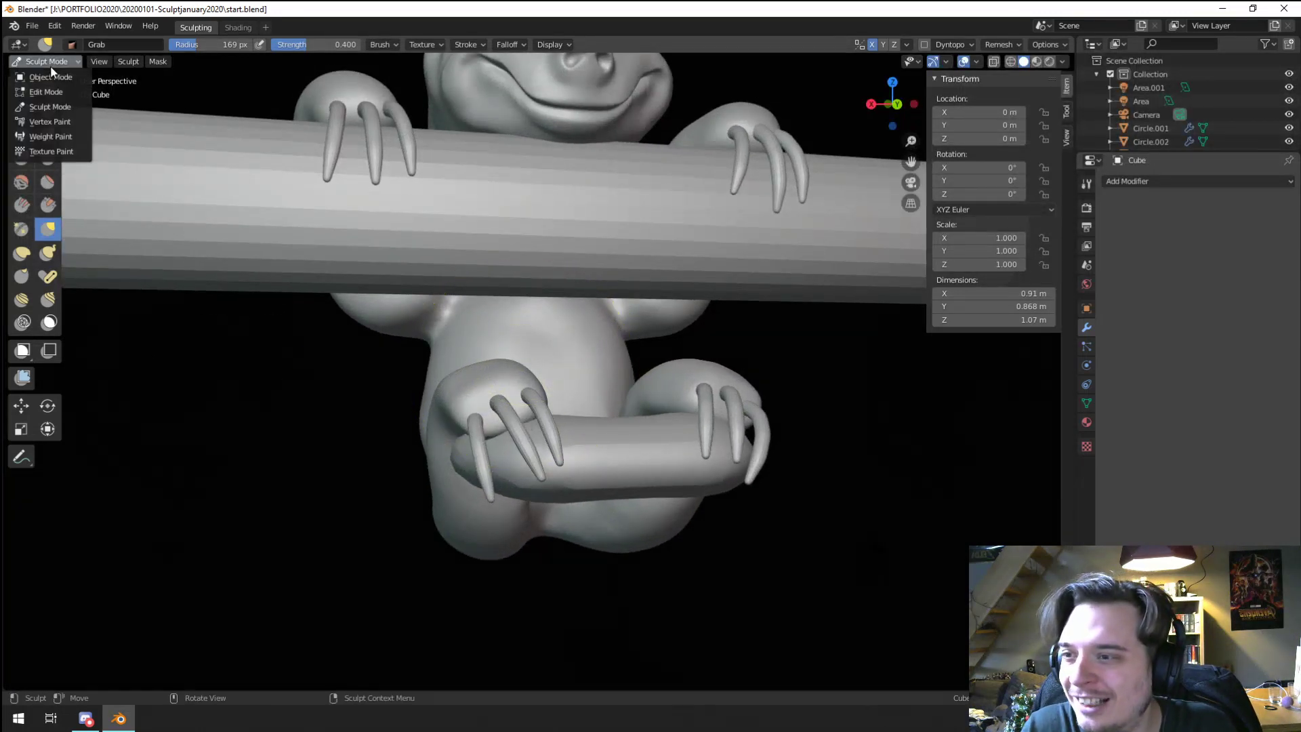
left_click(50, 77)
left_click(588, 450)
middle_click_drag(588, 450, 602, 430)
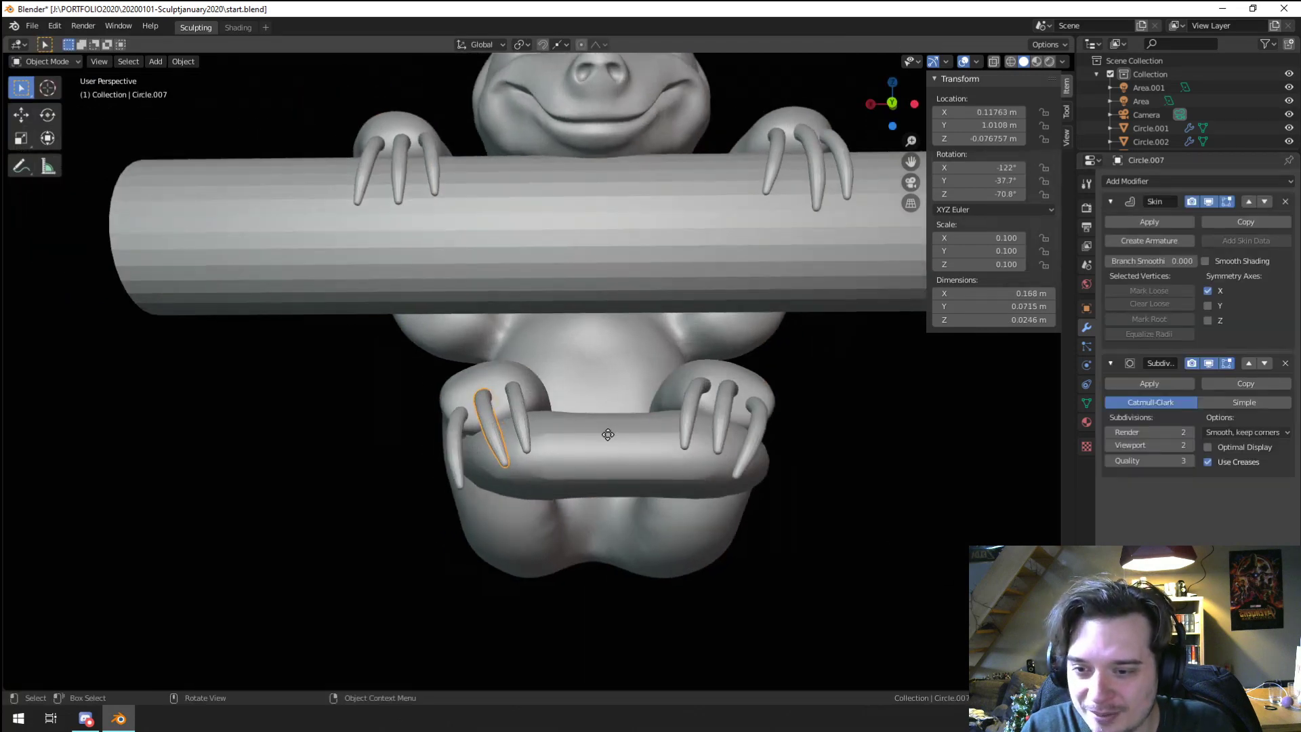
key("g")
left_click(607, 444)
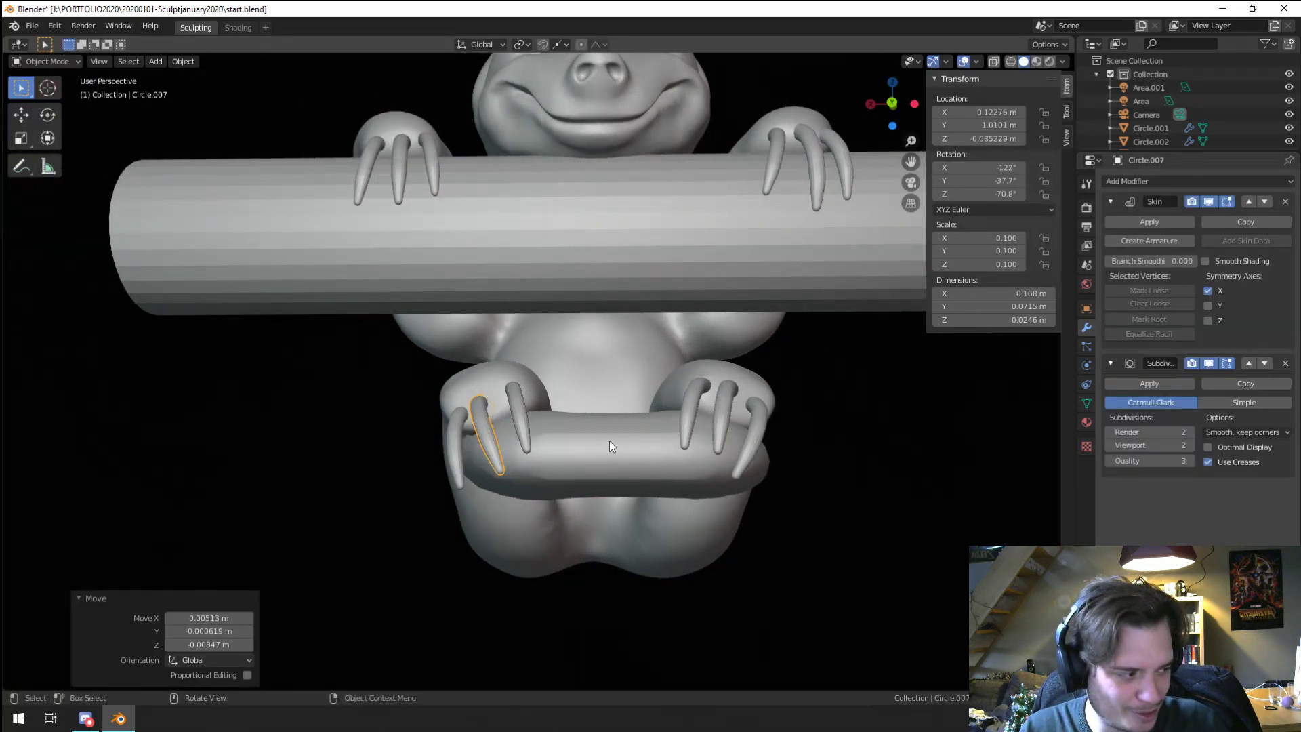
middle_click_drag(372, 542, 496, 515)
key("g")
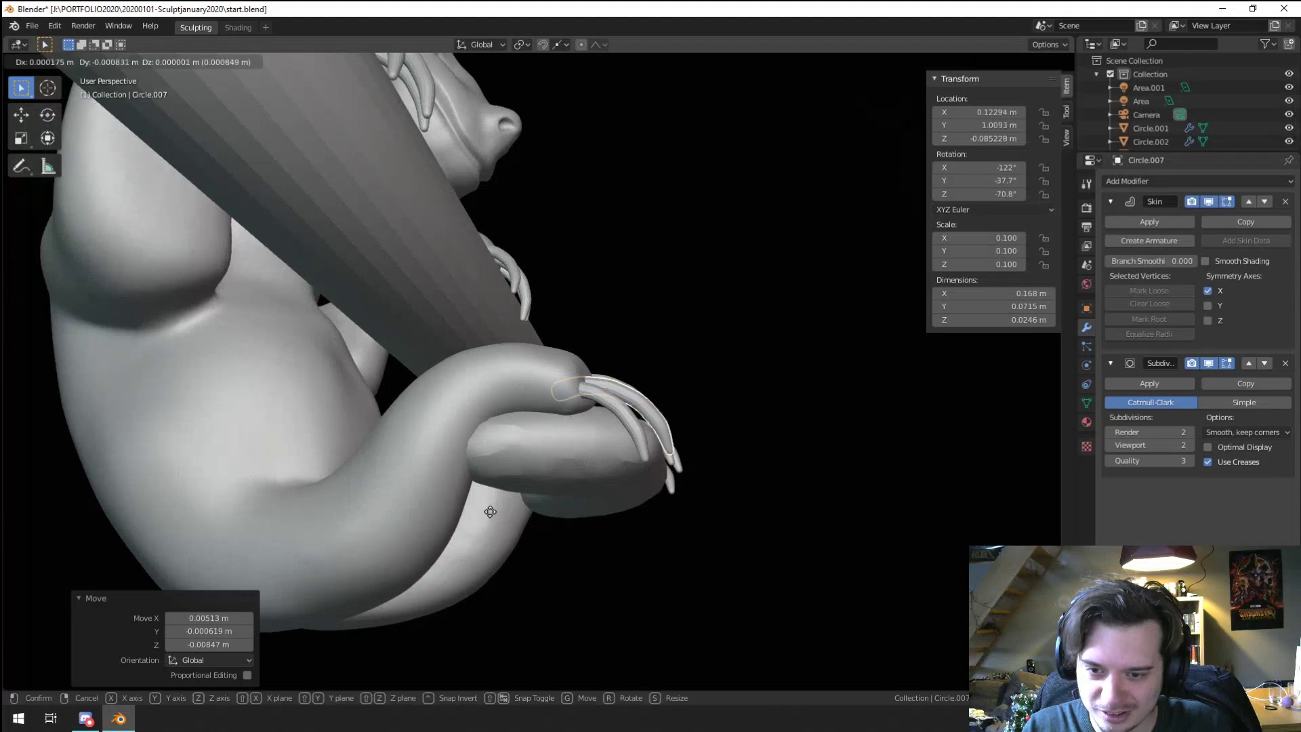
left_click(488, 525)
Step: Rotate the middle claw of the right hind foot to line up with the claws beside it
middle_click_drag(576, 469, 504, 490)
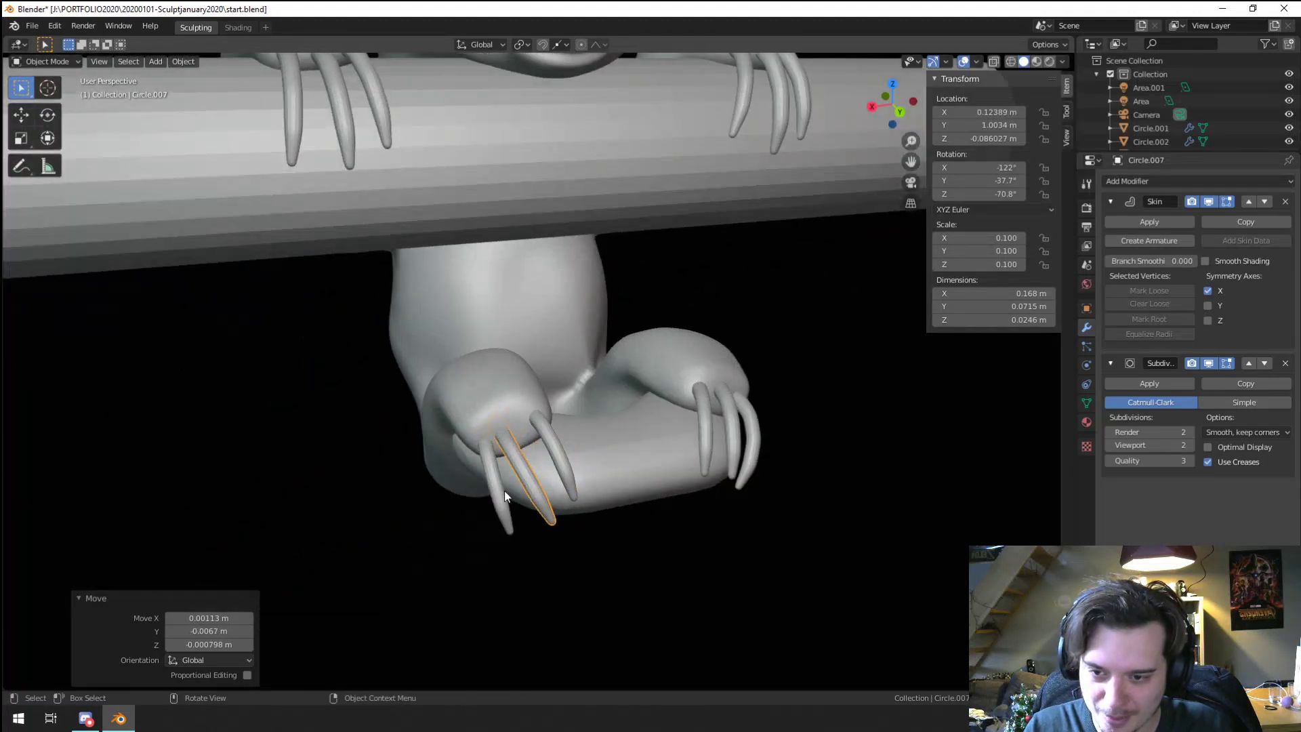
key("r")
left_click(669, 560)
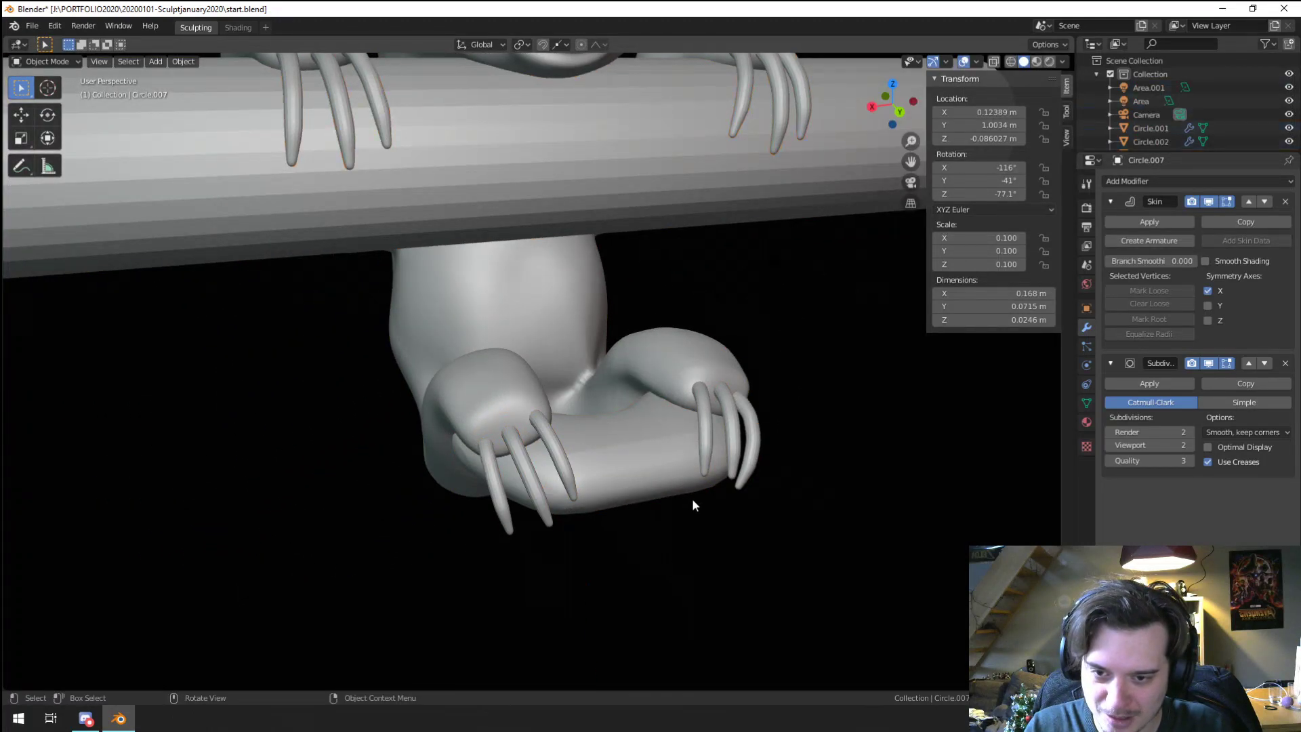
Step: Select the character's body and put it back in Sculpt Mode
scroll(656, 409, "down", 5)
middle_click_drag(692, 498, 622, 440)
scroll(710, 490, "up", 3)
middle_click_drag(711, 490, 603, 476)
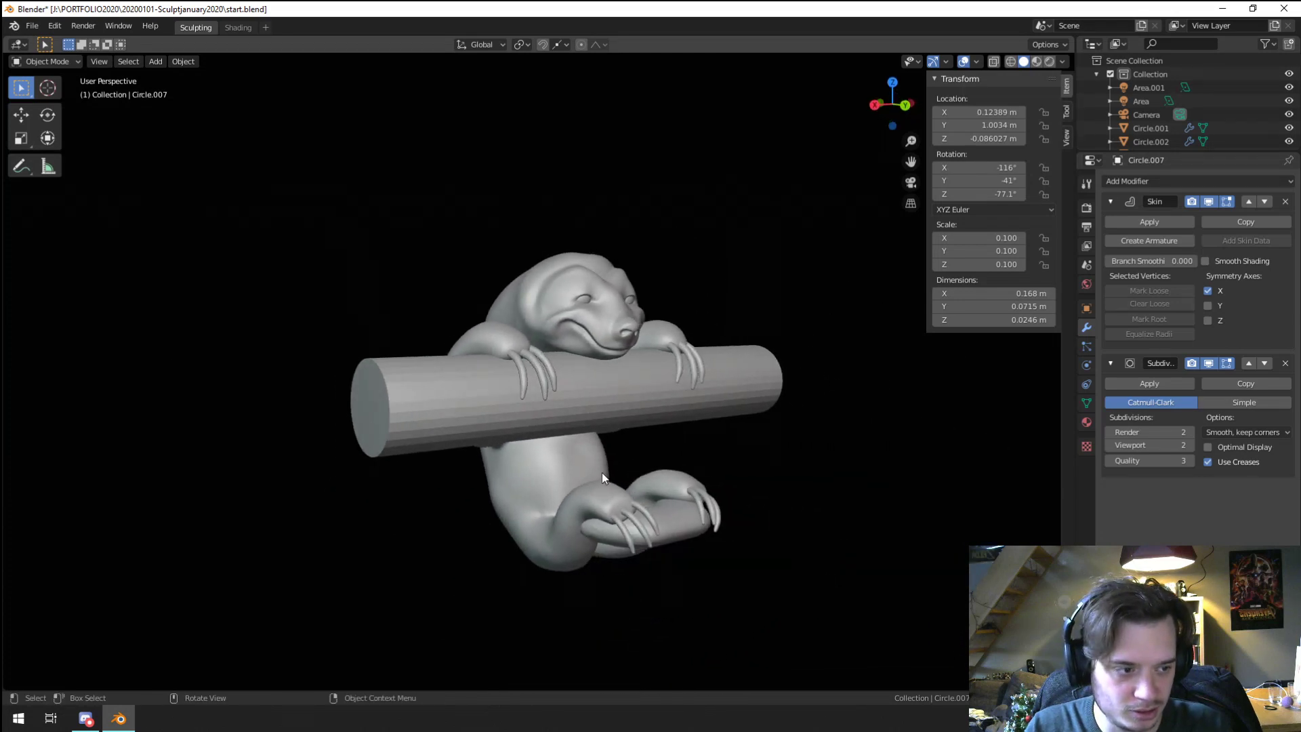
scroll(601, 473, "up", 2)
left_click(591, 320)
middle_click_drag(592, 320, 576, 344)
scroll(555, 343, "up", 2)
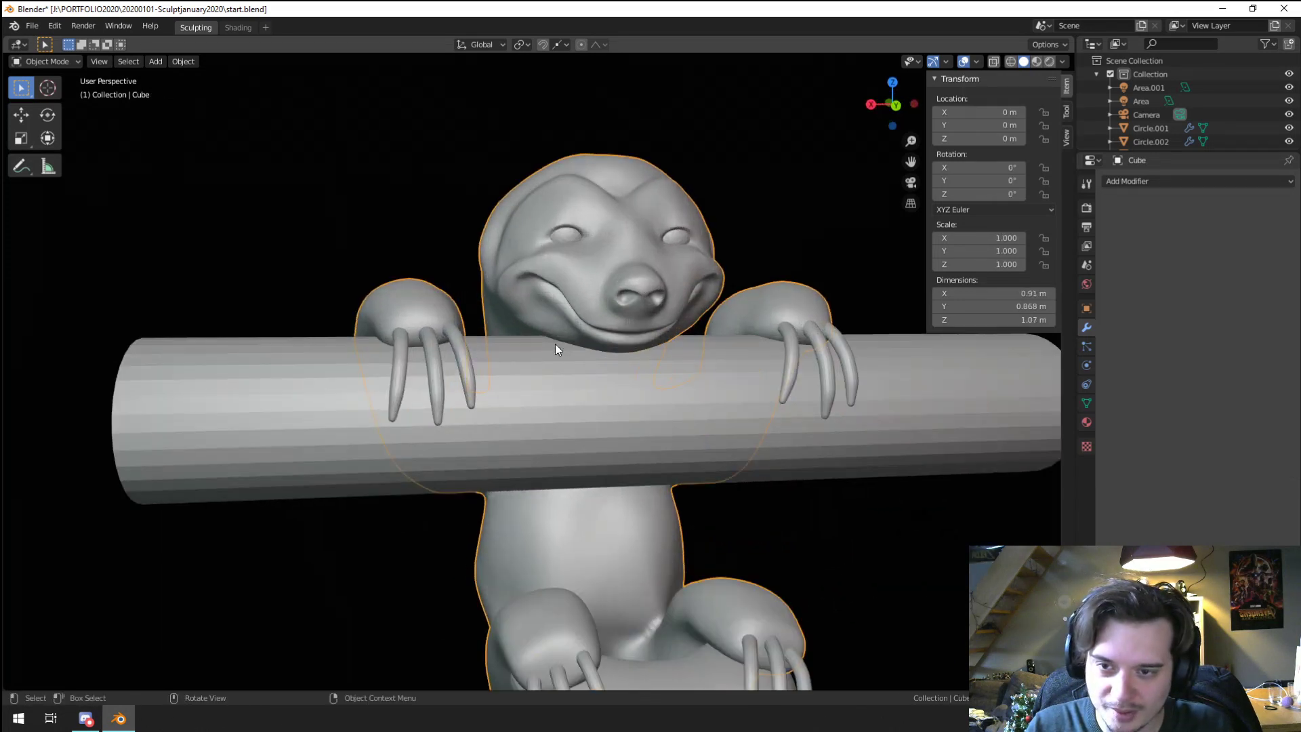
middle_click_drag(392, 221, 464, 392)
scroll(423, 345, "down", 5)
scroll(465, 391, "up", 2)
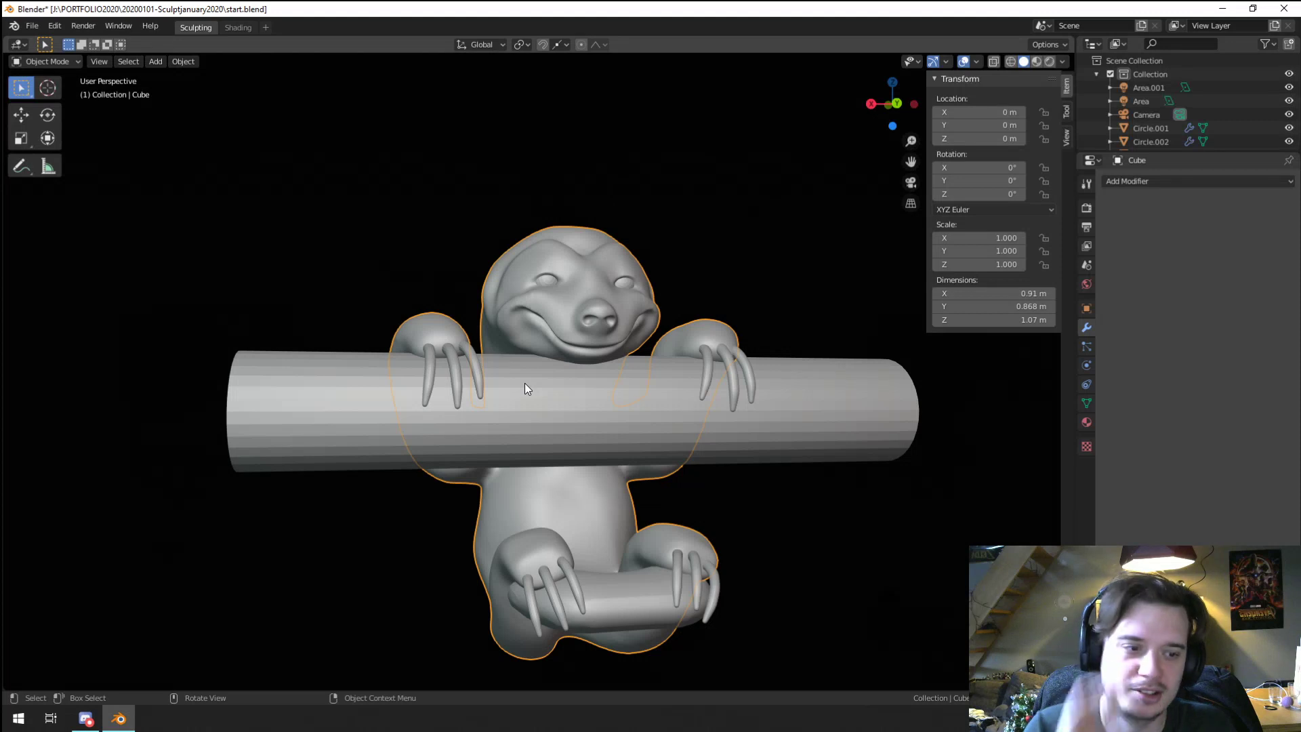
middle_click_drag(524, 384, 488, 393)
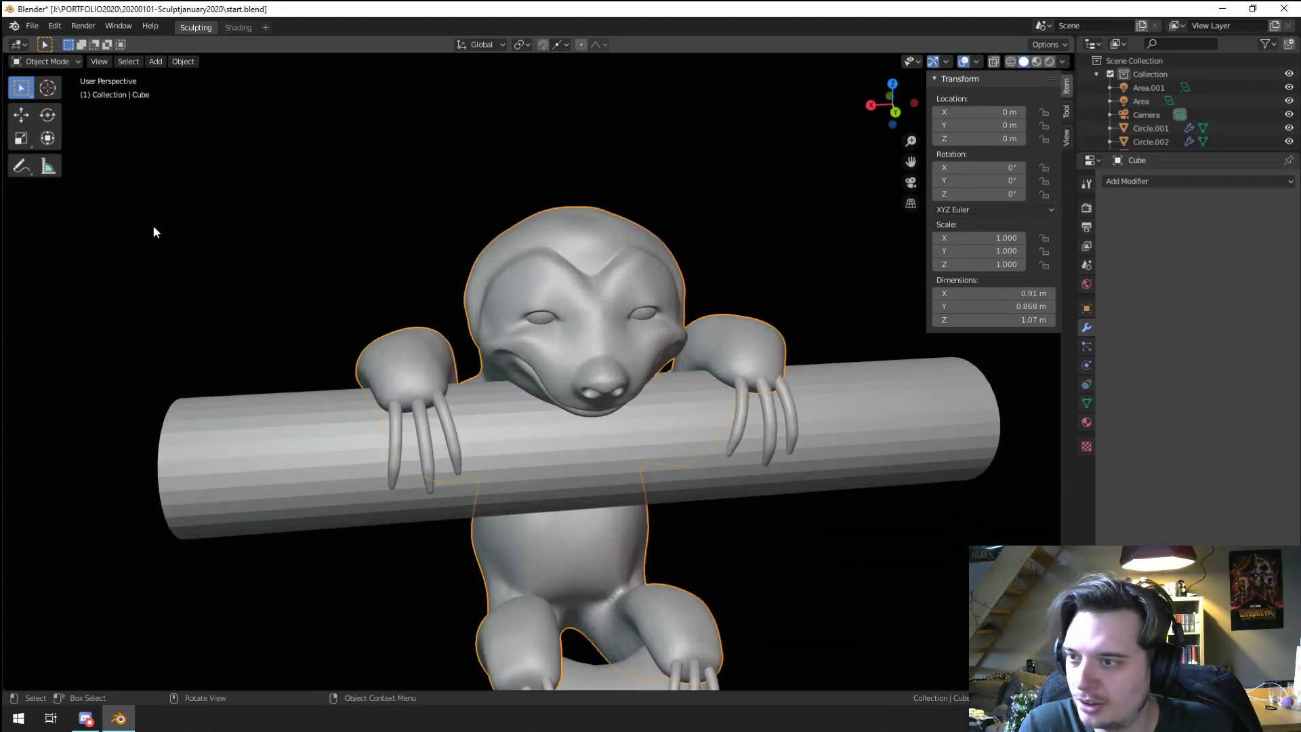
left_click(38, 61)
left_click(50, 106)
Step: Reshape the front paws and forearms with the Grab brush, reducing its radius from 148 px to 116 px
middle_click_drag(319, 160, 701, 296)
scroll(701, 296, "up", 1)
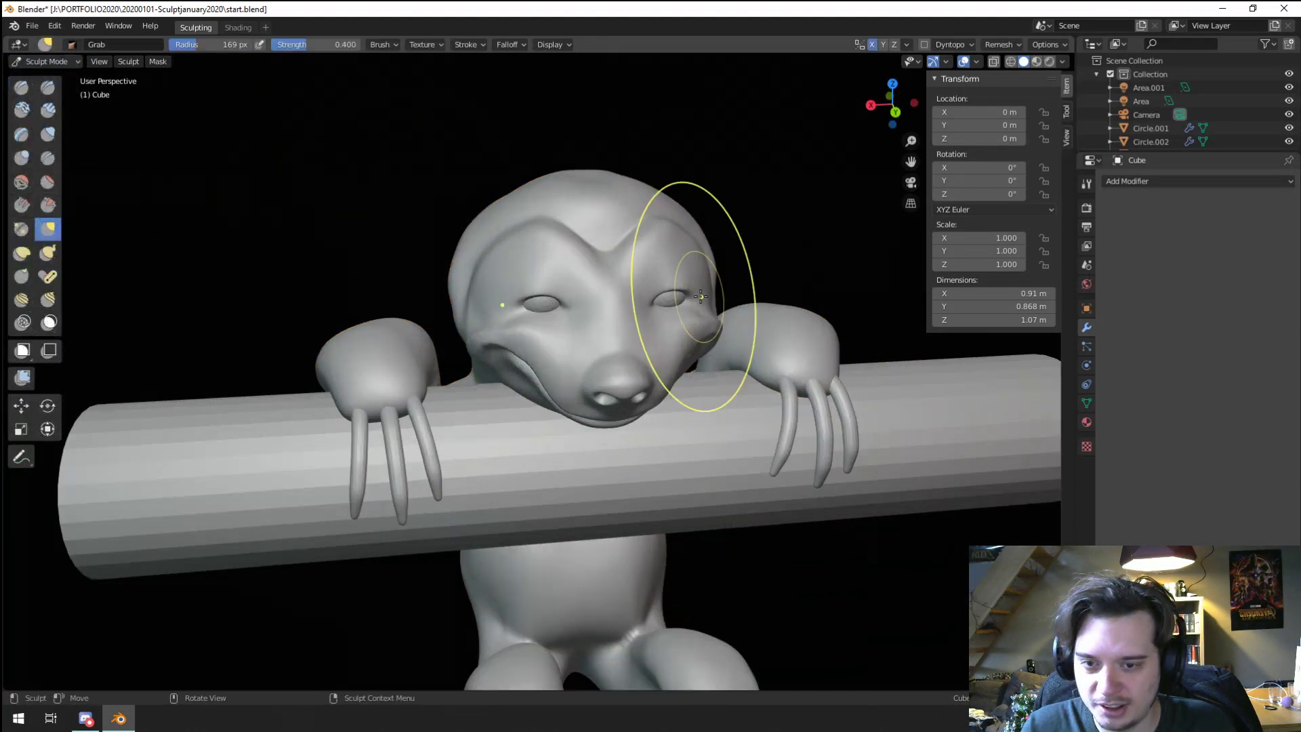
middle_click_drag(813, 343, 807, 340)
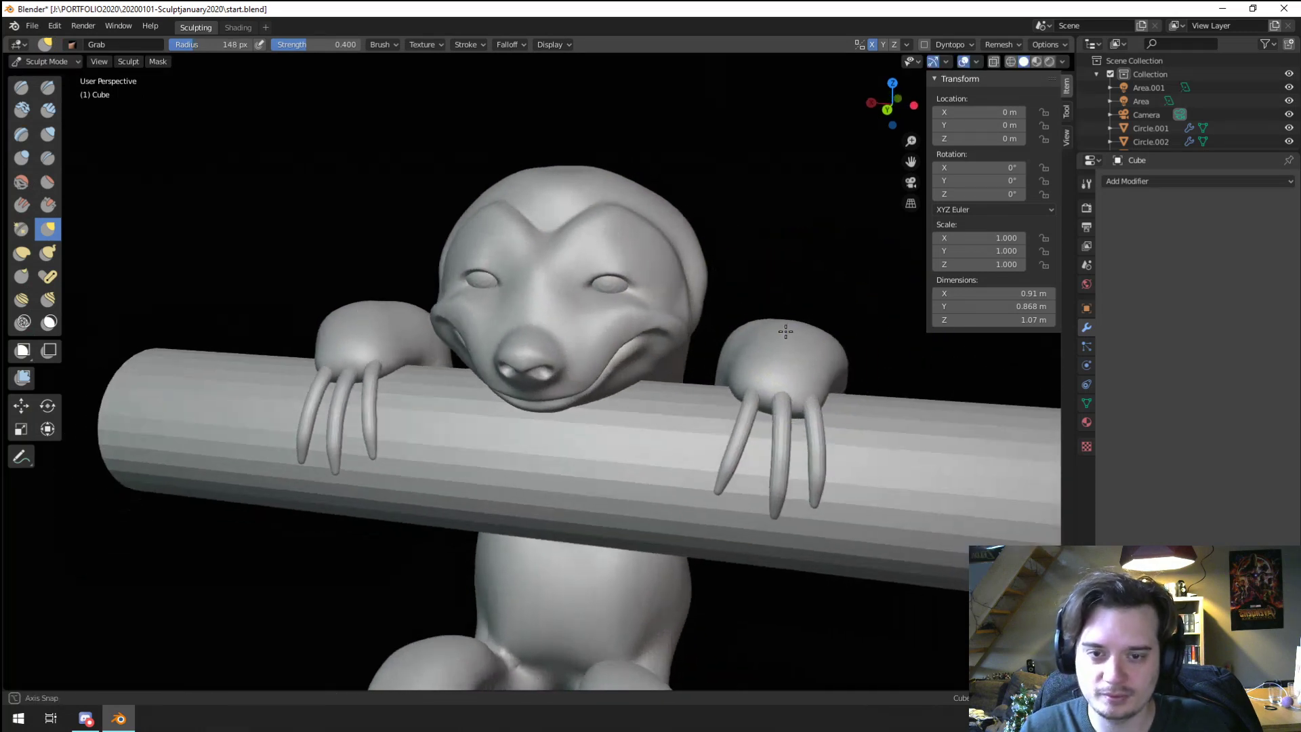
mouse_move(806, 340)
left_mouse_down()
mouse_move(816, 347)
mouse_move(742, 325)
mouse_move(791, 334)
left_mouse_up()
mouse_move(791, 335)
middle_mouse_down()
mouse_move(772, 416)
mouse_move(691, 420)
middle_mouse_up()
key("f")
left_click(735, 434)
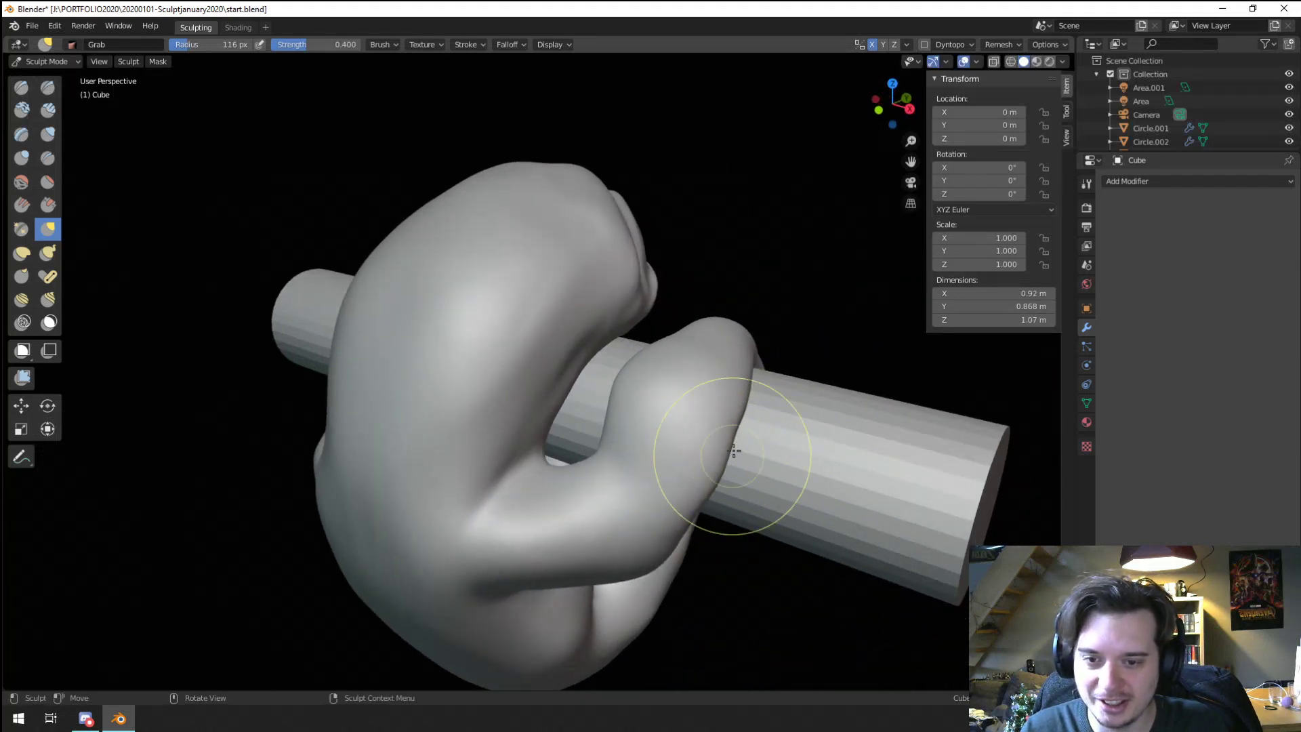
Step: Carve a brow fold above each eye with the Crease brush at a 35 px radius
mouse_move(743, 441)
middle_mouse_down()
mouse_move(572, 412)
mouse_move(582, 379)
middle_mouse_up()
scroll(588, 367, "up", 4)
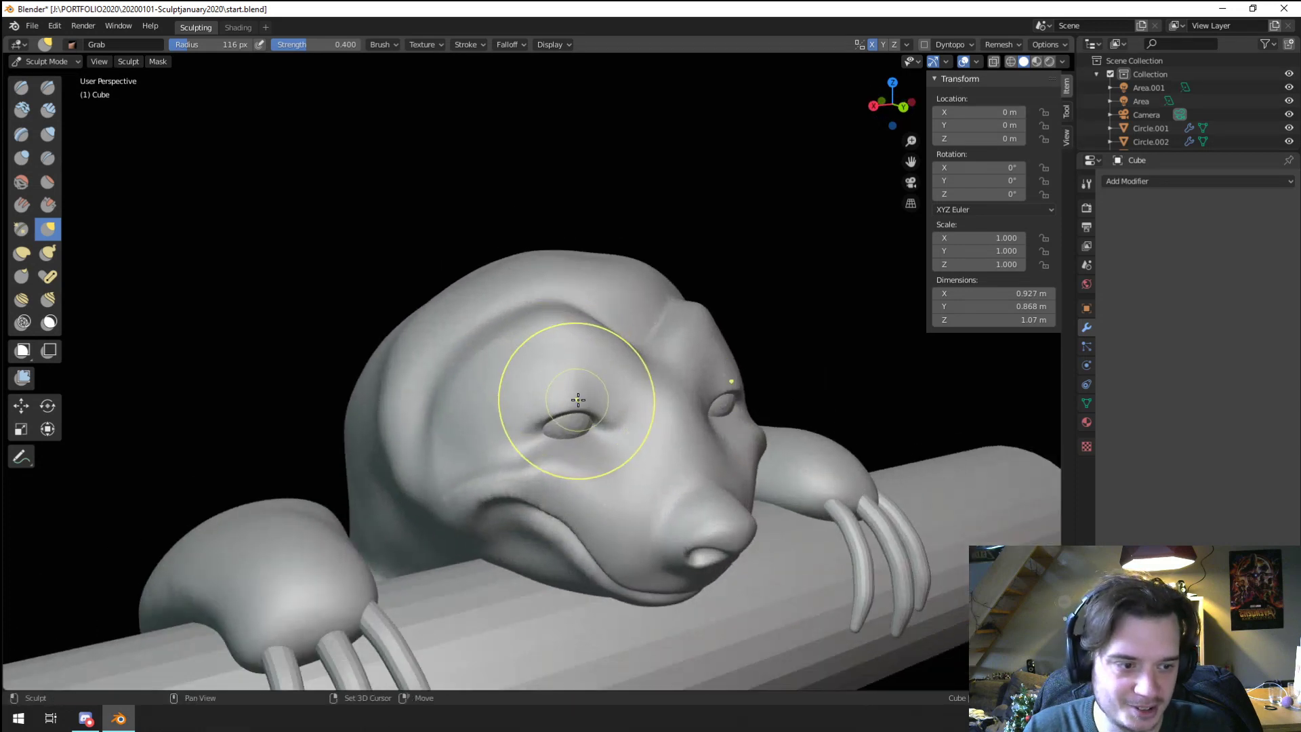
scroll(589, 363, "up", 2)
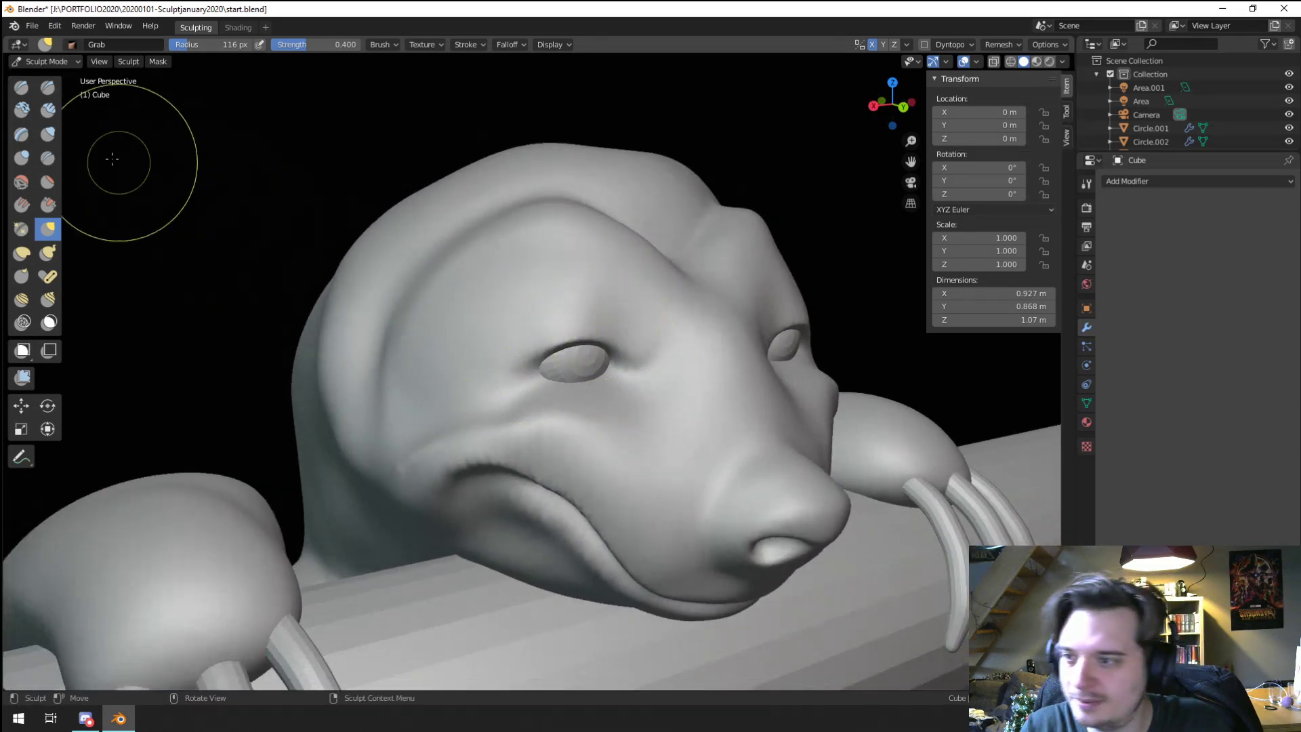
left_click(48, 158)
key("f")
left_click(380, 377)
key("f")
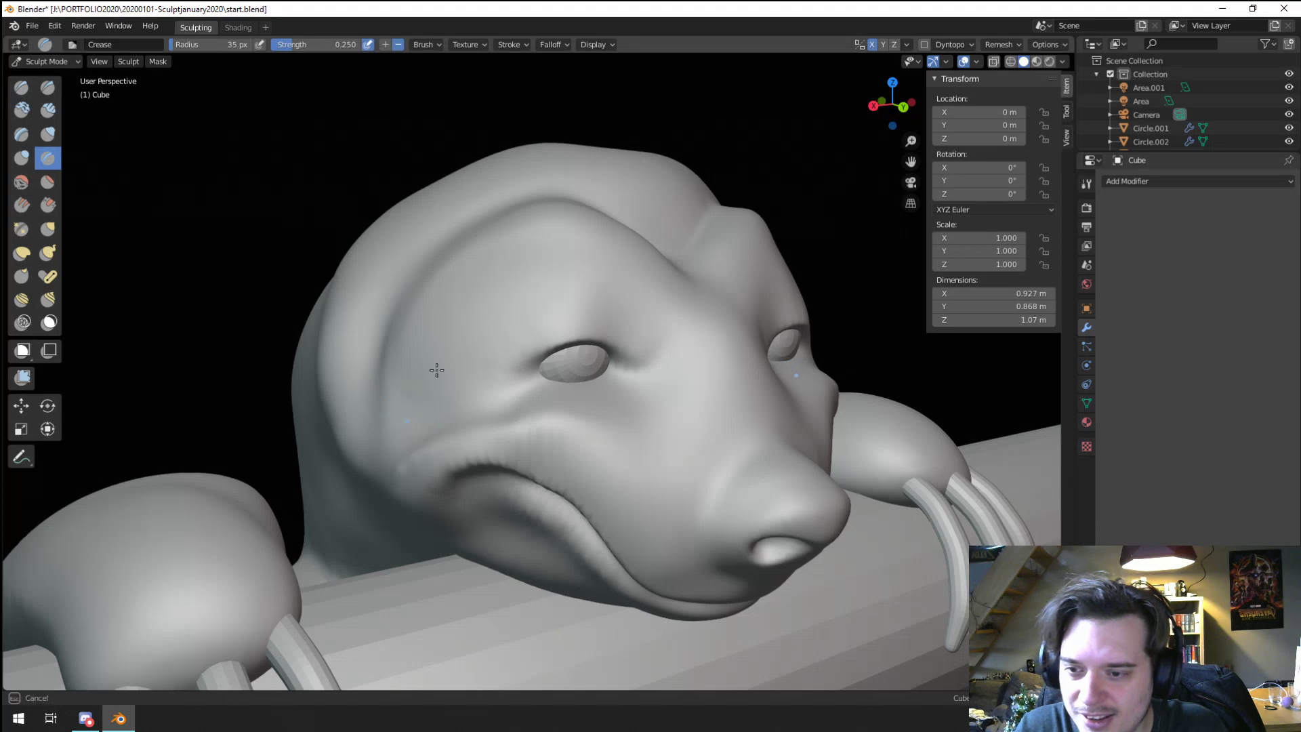
left_click(403, 411)
middle_click_drag(403, 411, 434, 352)
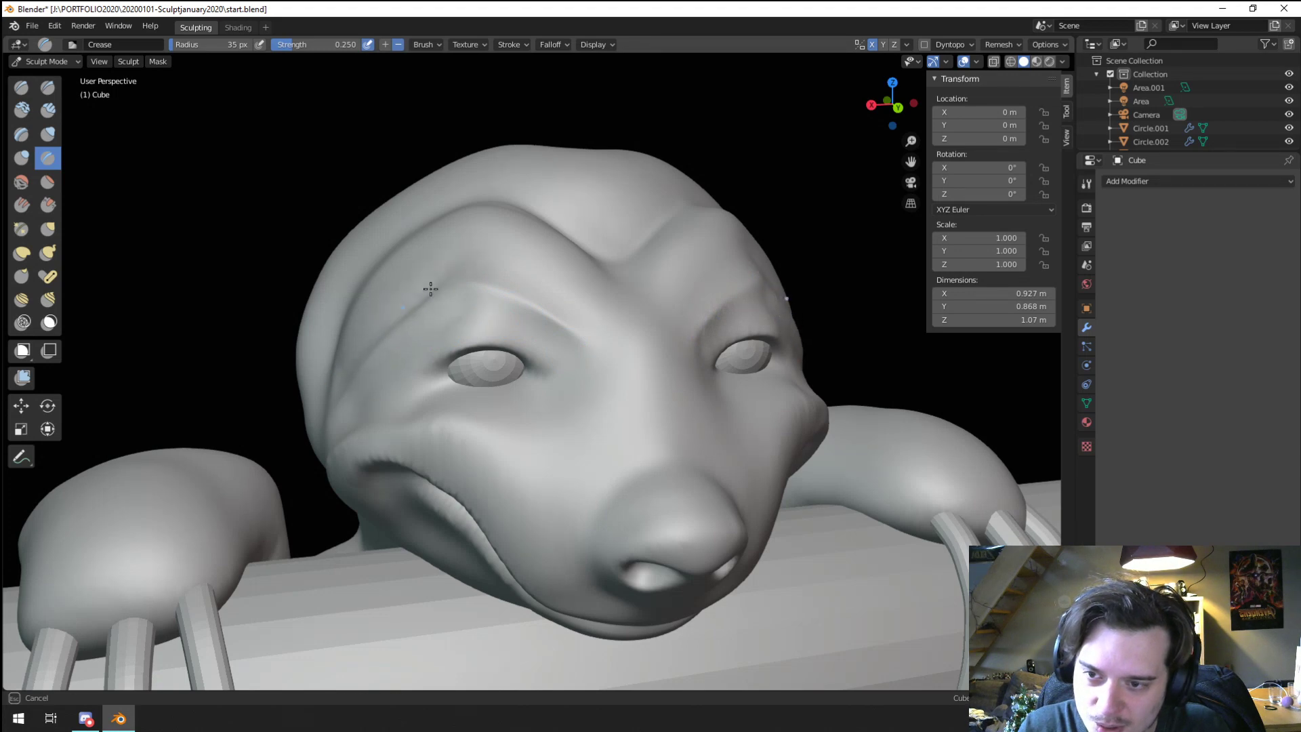
Step: Extend and deepen the folds from the brows down to the cheeks with the Crease brush at a 48 px radius
mouse_move(626, 357)
middle_mouse_down()
mouse_move(550, 277)
mouse_move(380, 334)
middle_mouse_up()
key("f")
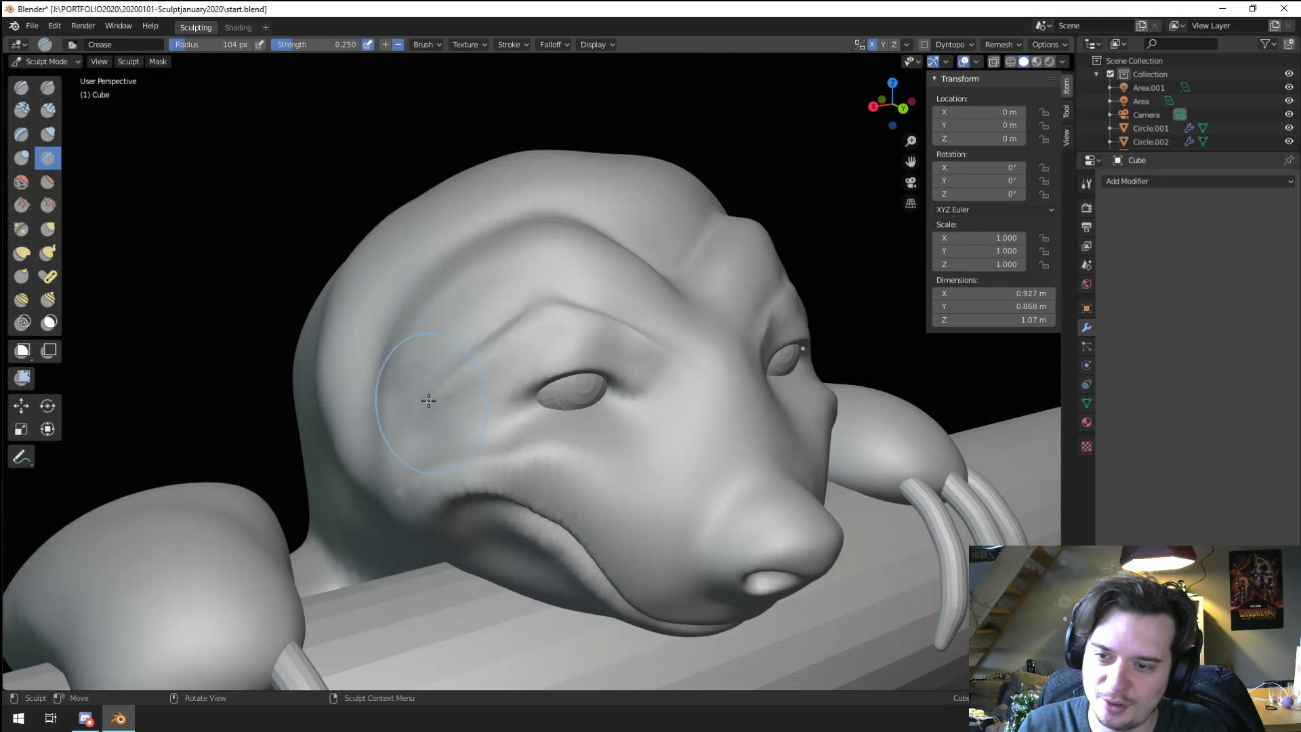
left_click(413, 421)
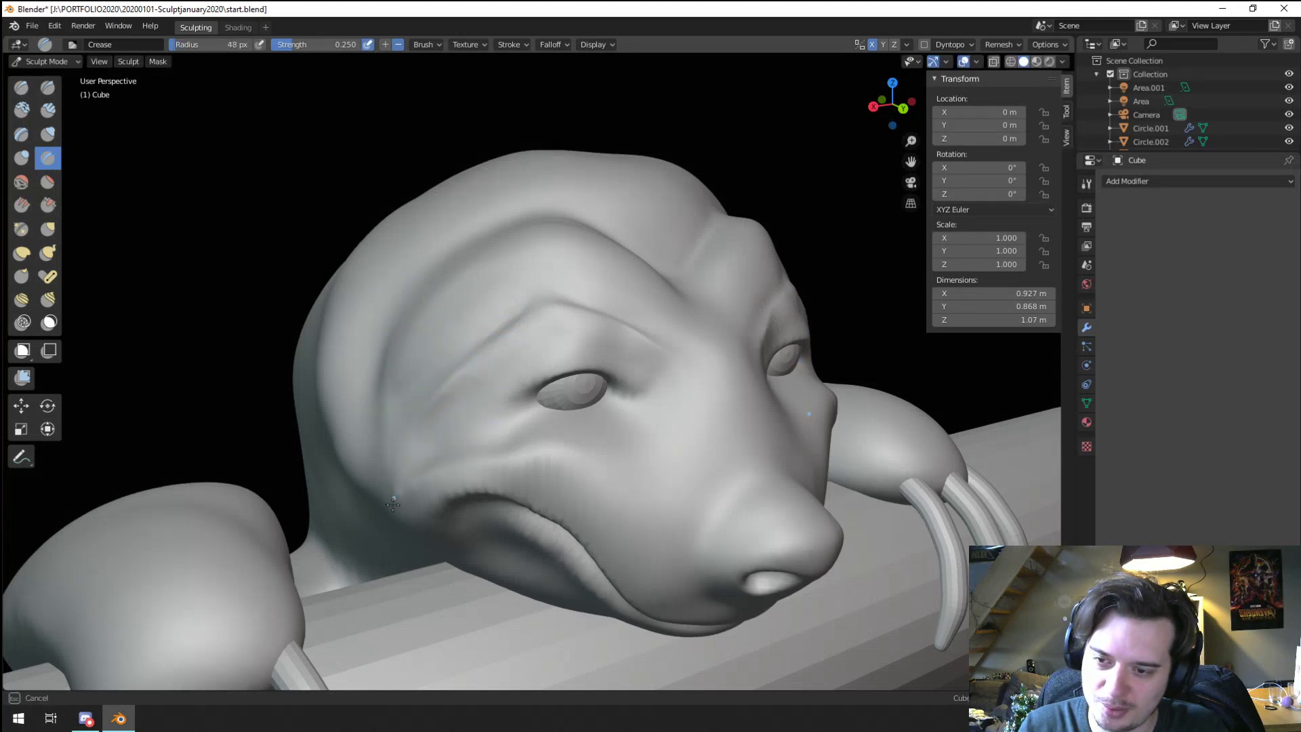
middle_click_drag(437, 288, 437, 288)
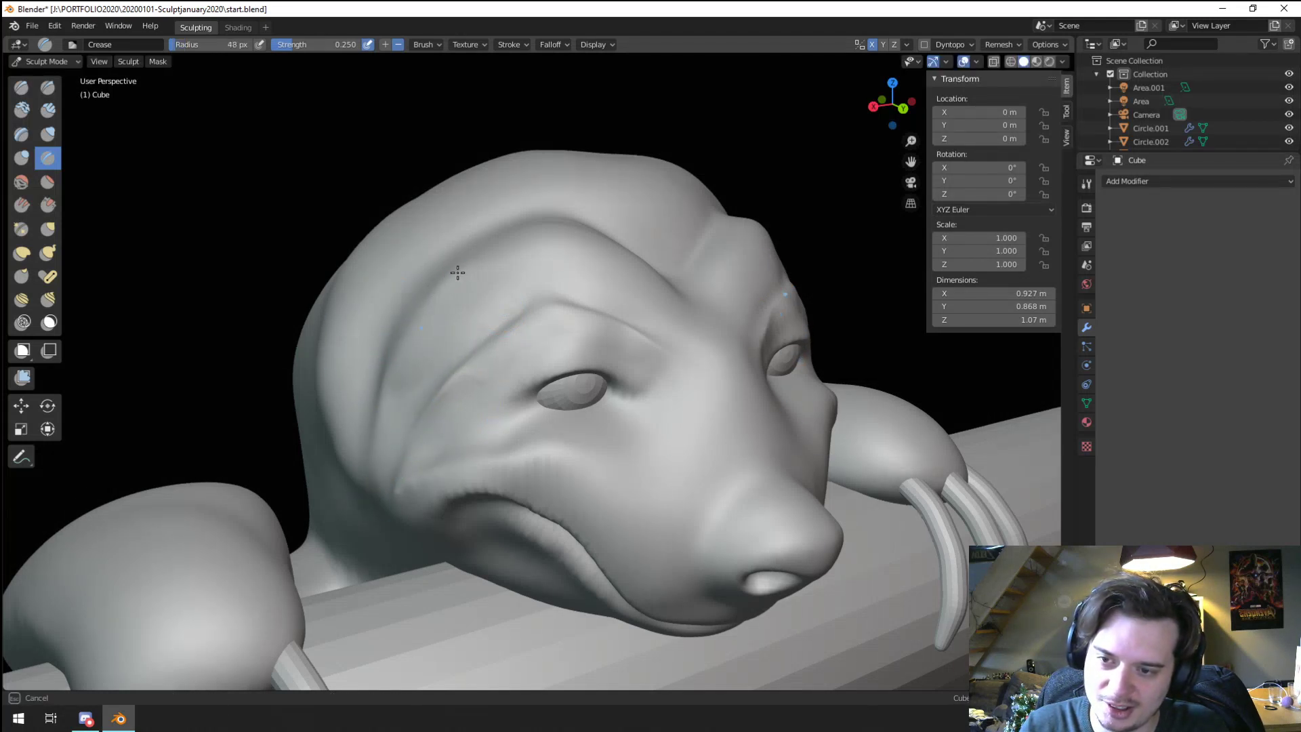
middle_click_drag(589, 217, 450, 260)
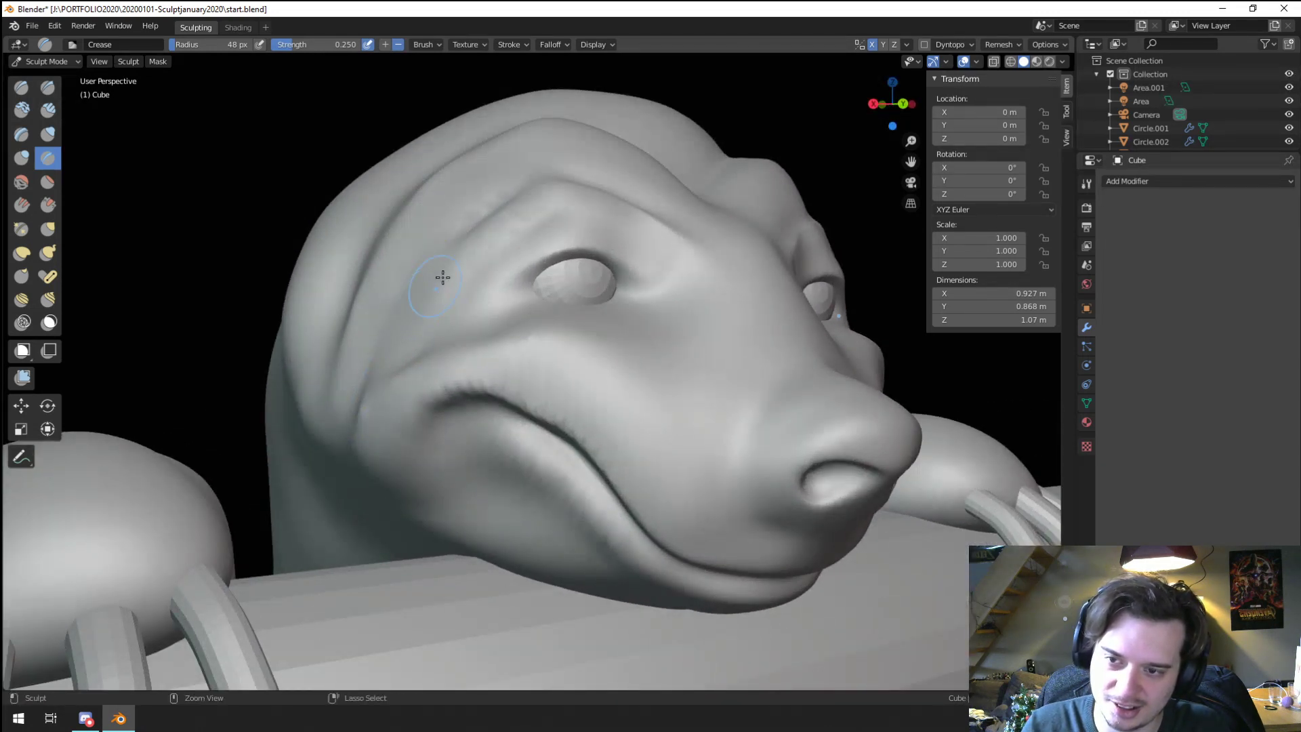
middle_click_drag(361, 392, 380, 416)
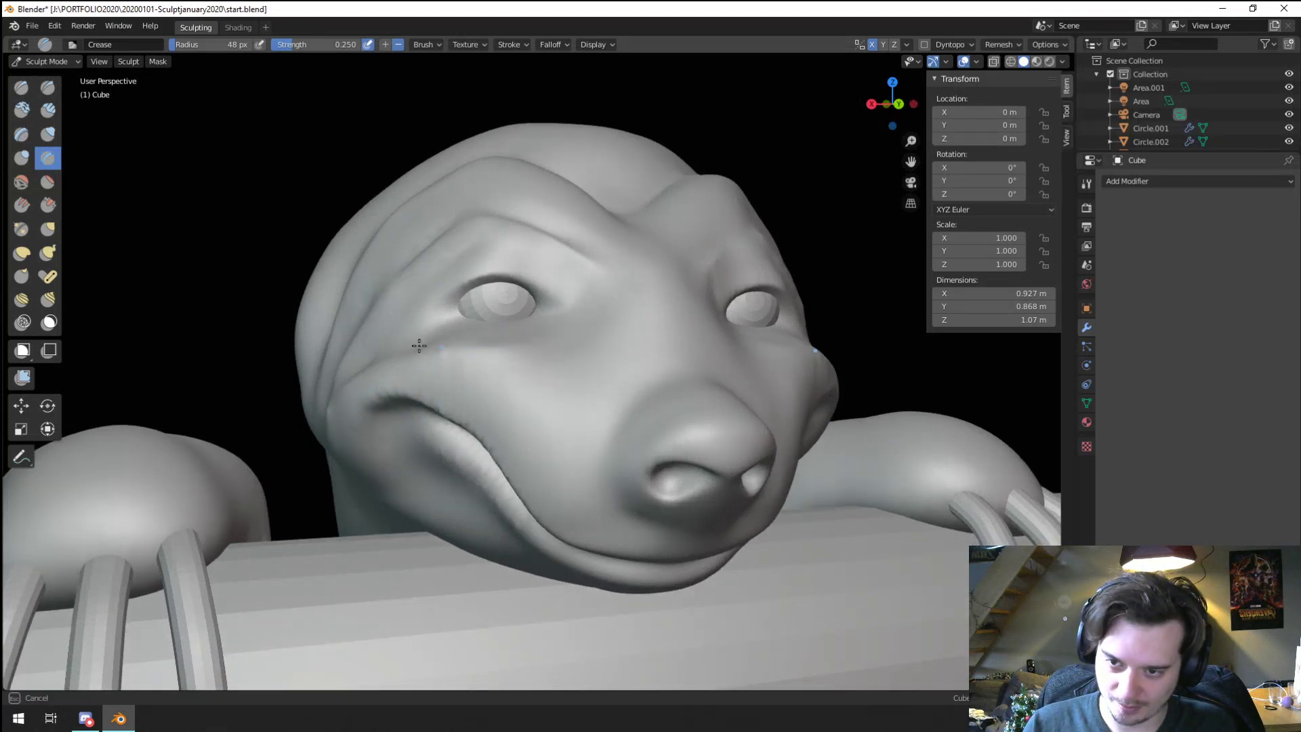
Step: Reshape the lower lip and chin with the Grab brush at a 195 px radius
mouse_move(485, 346)
middle_mouse_down()
mouse_move(595, 387)
mouse_move(673, 465)
mouse_move(662, 444)
mouse_move(523, 400)
mouse_move(572, 421)
middle_mouse_up()
key("g")
key("f")
left_click(698, 479)
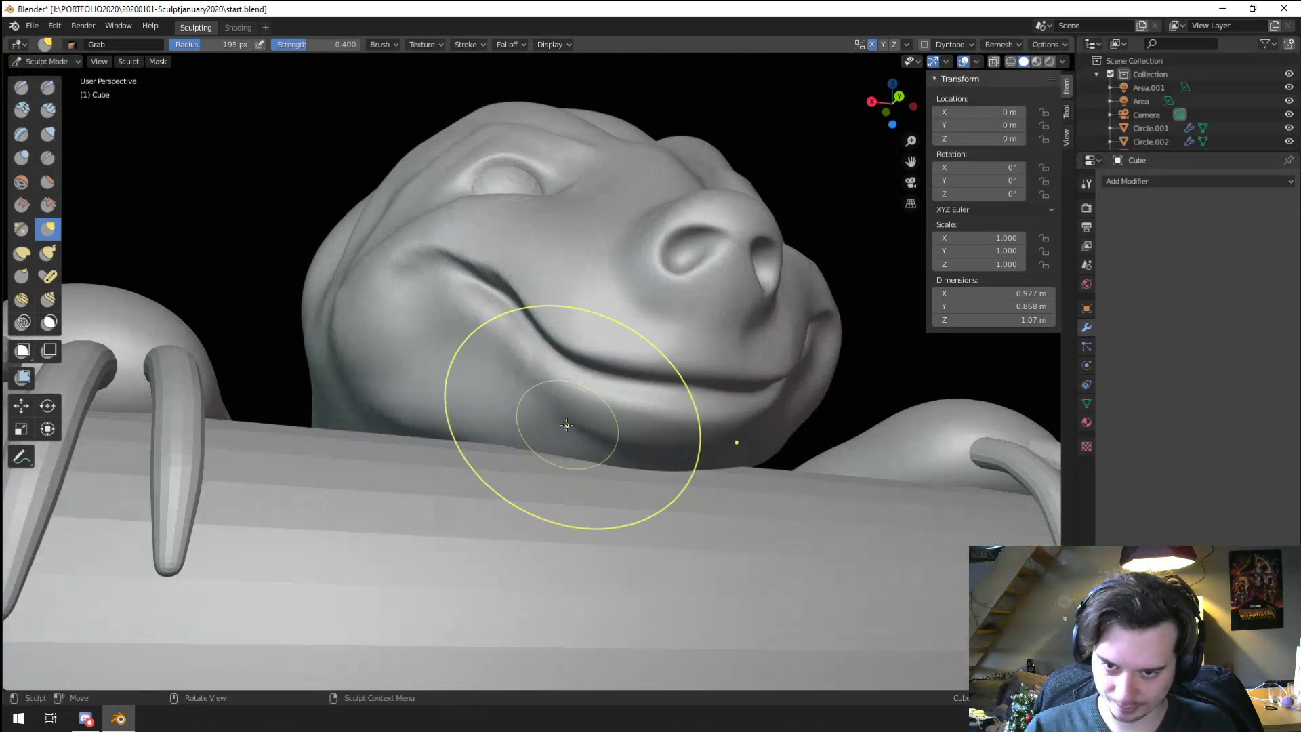
key("f")
left_click(671, 381)
left_click_drag(671, 382, 667, 369)
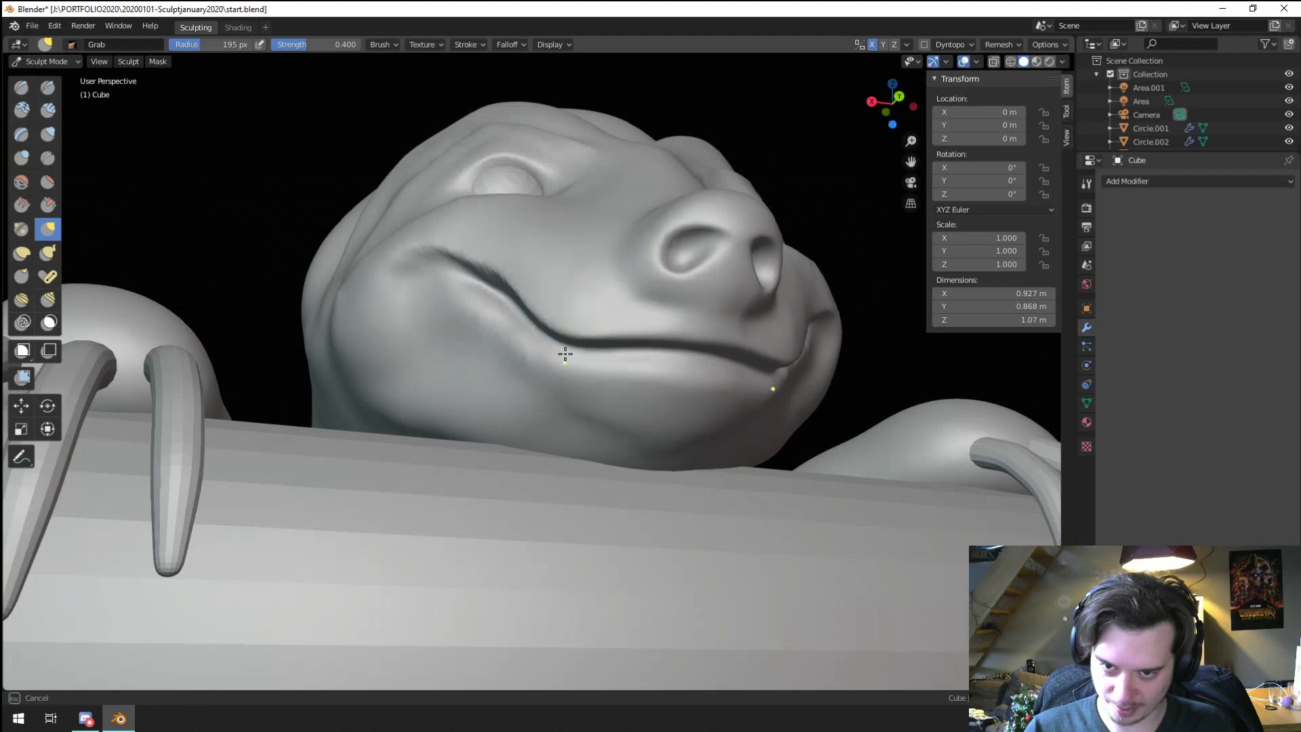
mouse_move(563, 352)
middle_mouse_down()
mouse_move(517, 372)
mouse_move(554, 377)
middle_mouse_up()
Step: Adjust the jaw and cheeks below the mouth corners with the Grab brush and set its radius to 198 px
key("f")
left_click(684, 390)
mouse_move(568, 400)
left_mouse_down()
mouse_move(577, 410)
mouse_move(530, 425)
left_mouse_up()
mouse_move(579, 458)
middle_mouse_down()
mouse_move(581, 420)
mouse_move(597, 434)
mouse_move(527, 447)
mouse_move(470, 416)
middle_mouse_up()
key("f")
left_click(529, 440)
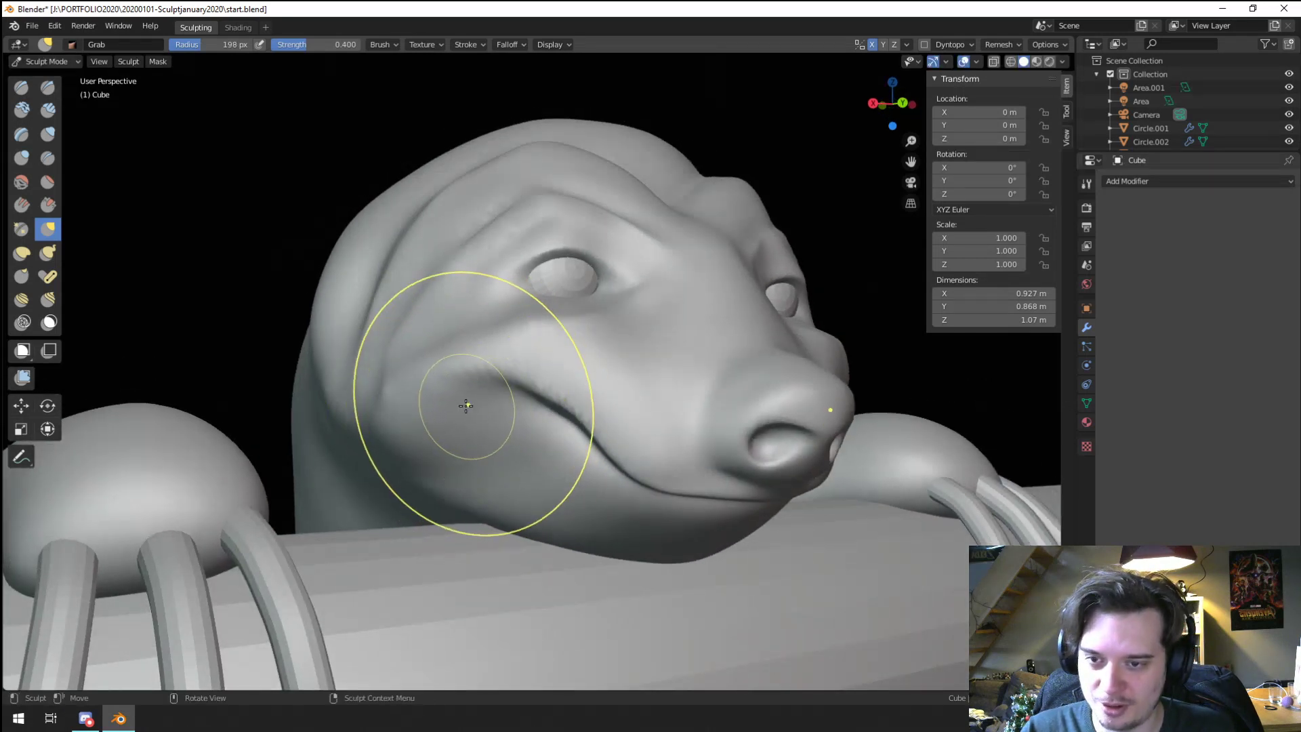
Step: Carve the fold above the mouth corners out toward the cheeks with the Crease brush at a 52 px radius
key("shift+c")
middle_click_drag(375, 377, 449, 364)
key("f")
left_click(568, 332)
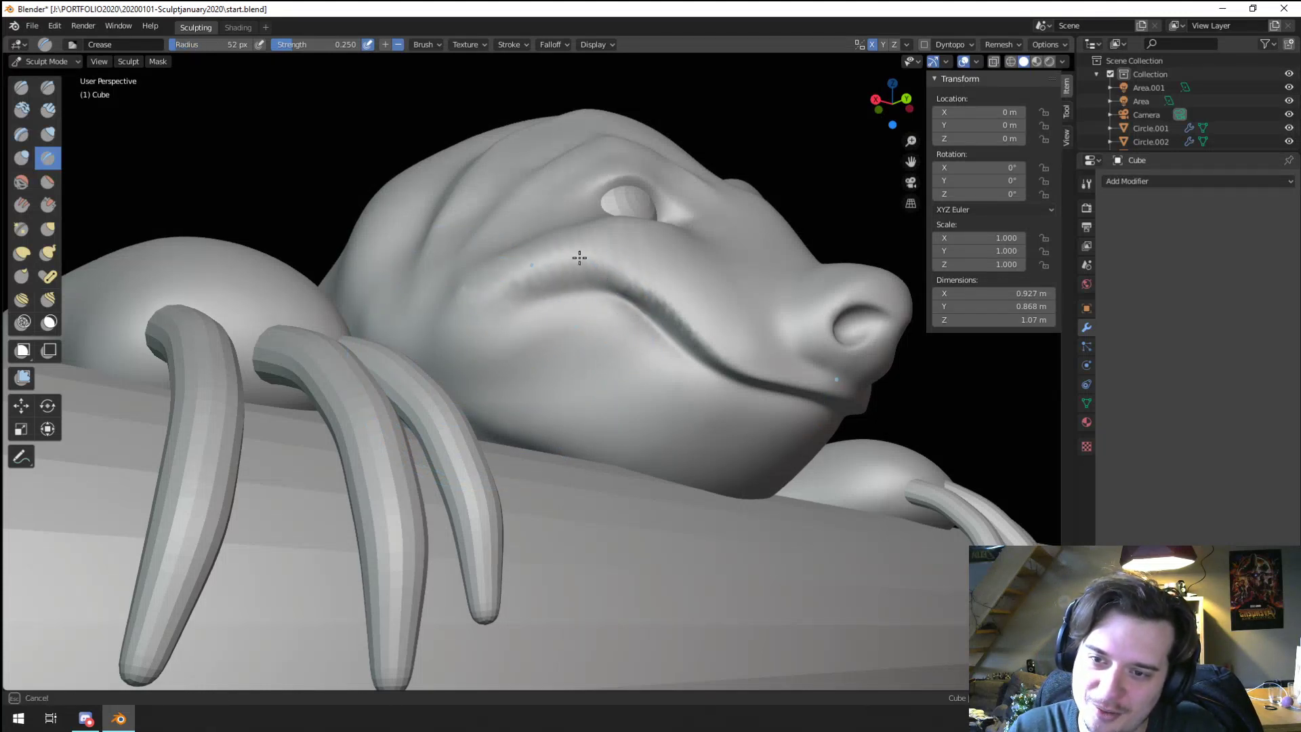
Step: Pull the upper lip edge near the mouth corners into shape with the Grab brush at a 71 px radius
key("g")
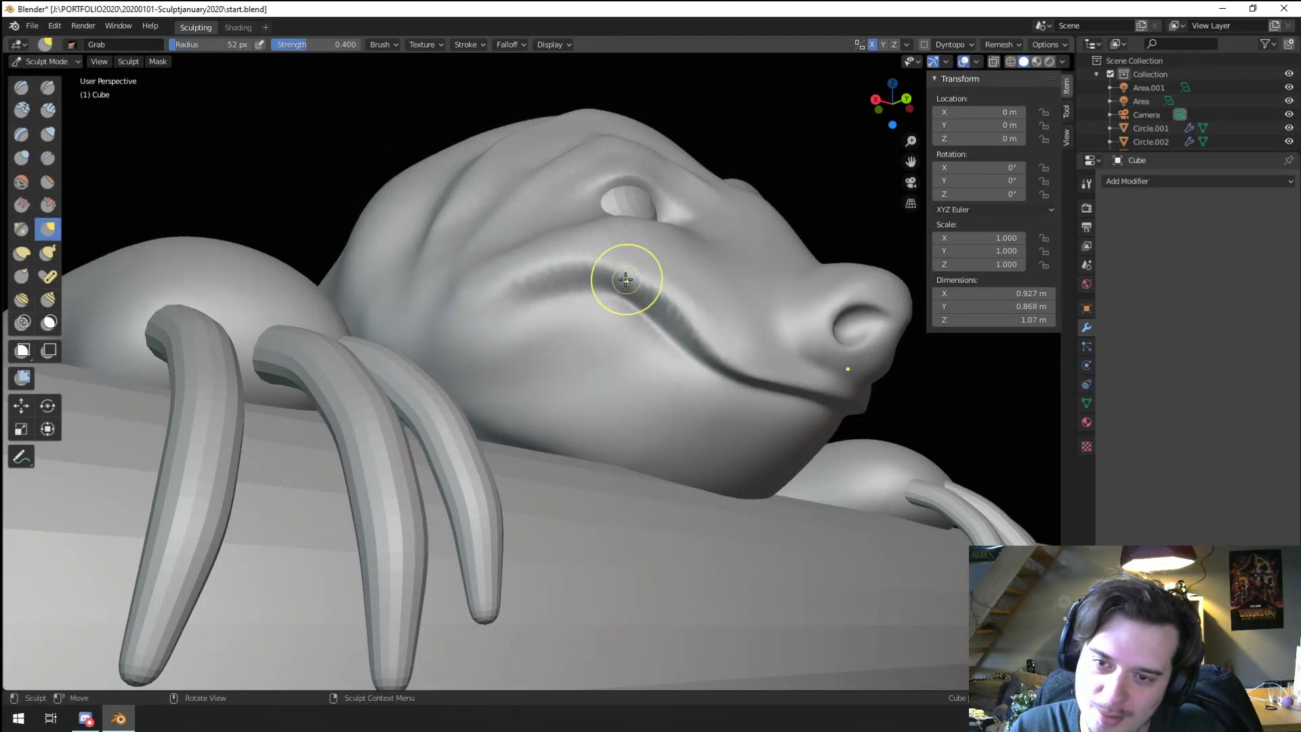
key("f")
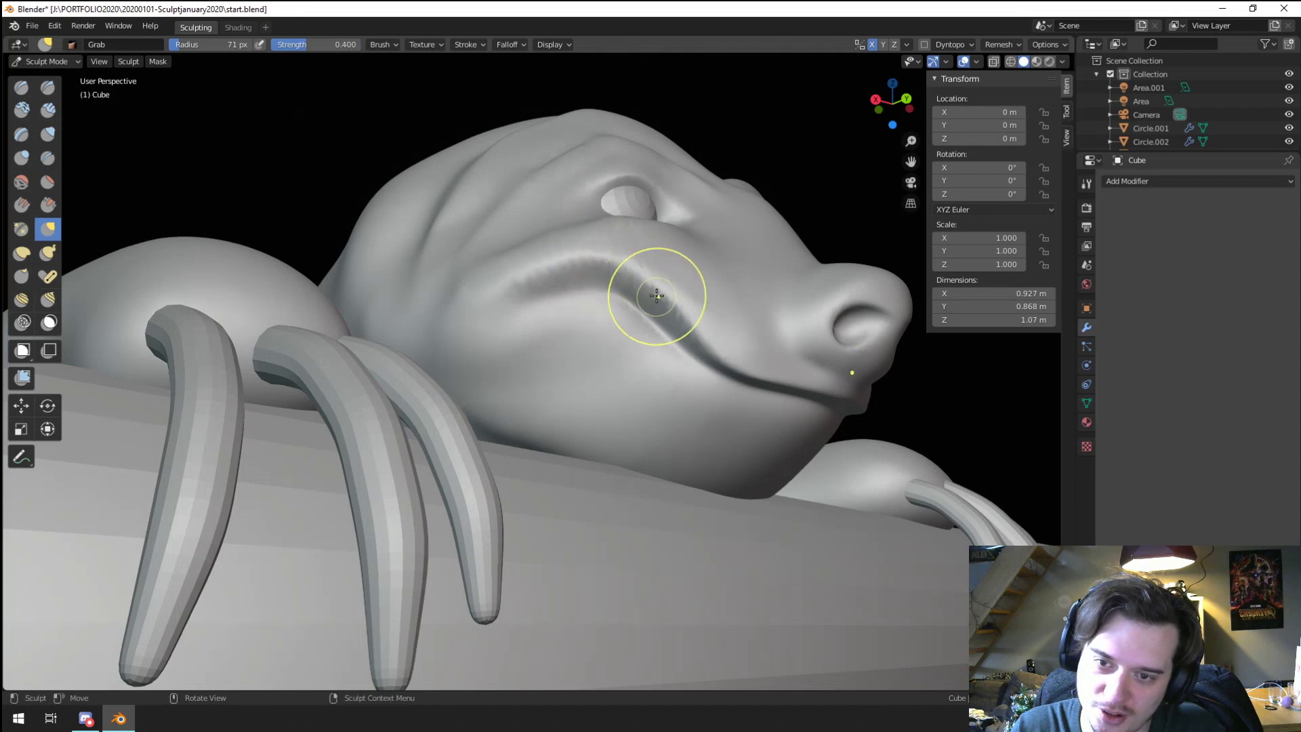
left_click_drag(651, 296, 668, 279)
mouse_move(647, 291)
middle_mouse_down()
mouse_move(552, 357)
mouse_move(474, 386)
mouse_move(496, 395)
mouse_move(473, 403)
middle_mouse_up()
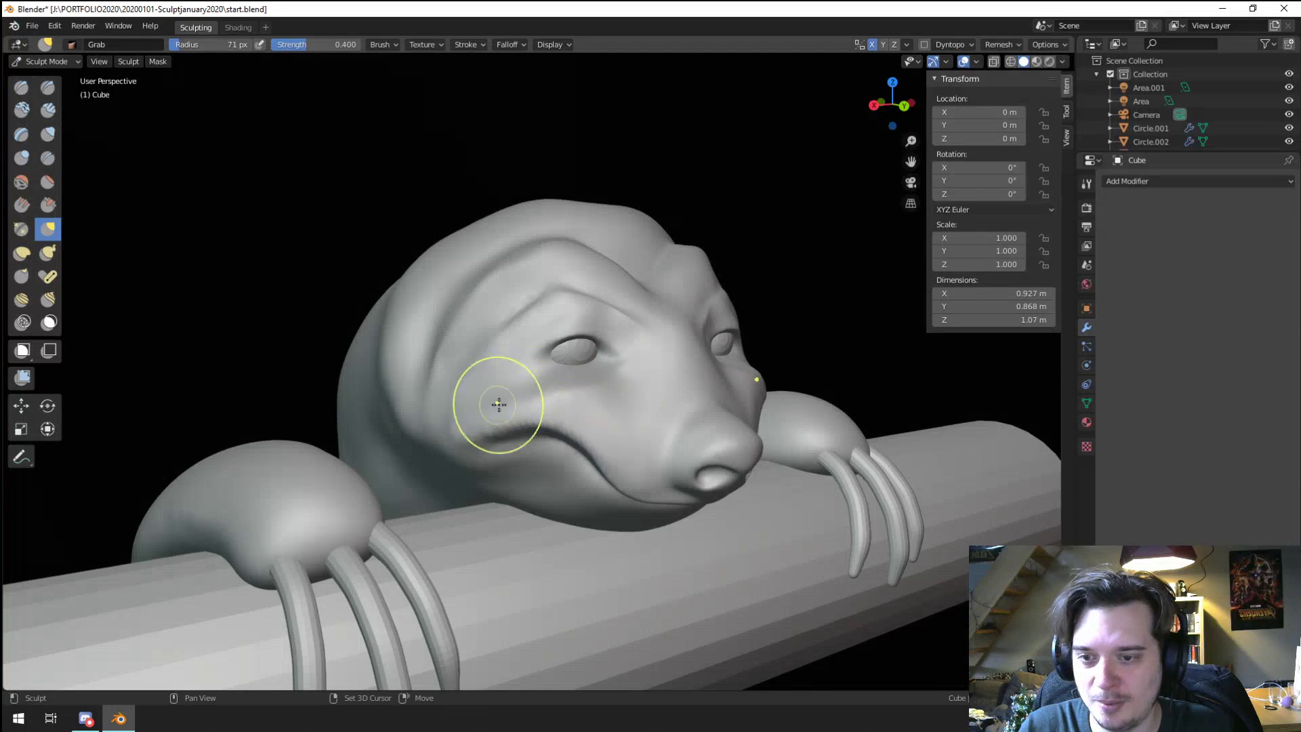
Step: Sharpen the mouth line beneath the nose and toward its corners with the Crease brush at a 59 px radius
mouse_move(561, 367)
middle_mouse_down()
mouse_move(442, 406)
mouse_move(447, 372)
mouse_move(506, 386)
mouse_move(456, 372)
mouse_move(509, 378)
mouse_move(539, 362)
mouse_move(522, 370)
mouse_move(562, 451)
middle_mouse_up()
left_click(48, 158)
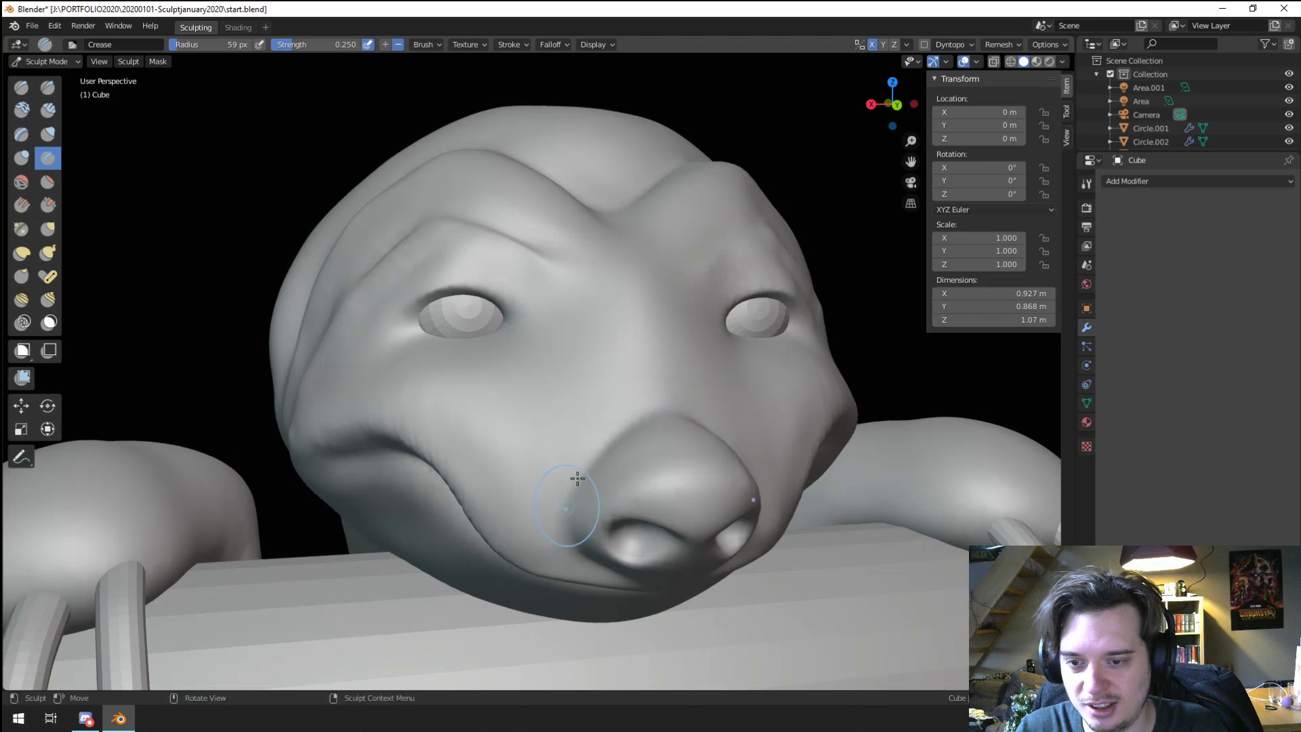
mouse_move(578, 479)
middle_mouse_down()
mouse_move(629, 434)
mouse_move(614, 330)
middle_mouse_up()
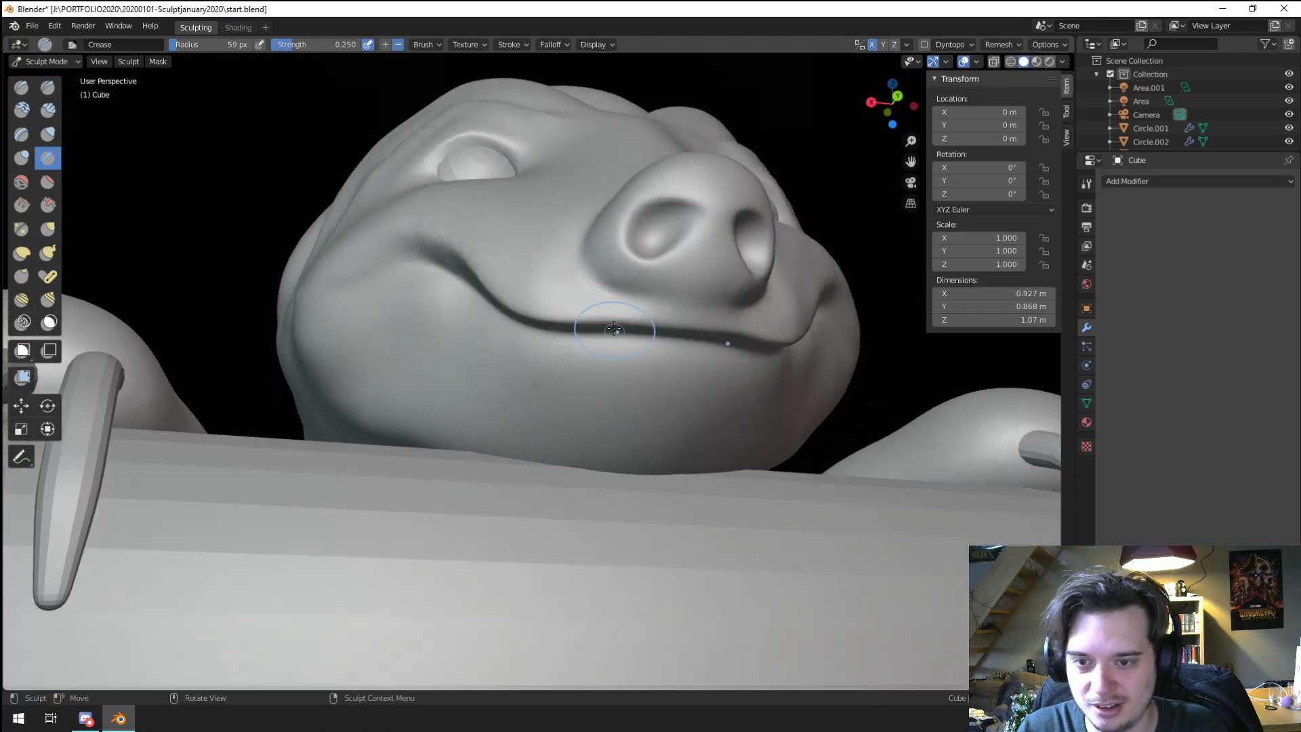
middle_click_drag(729, 291, 519, 299)
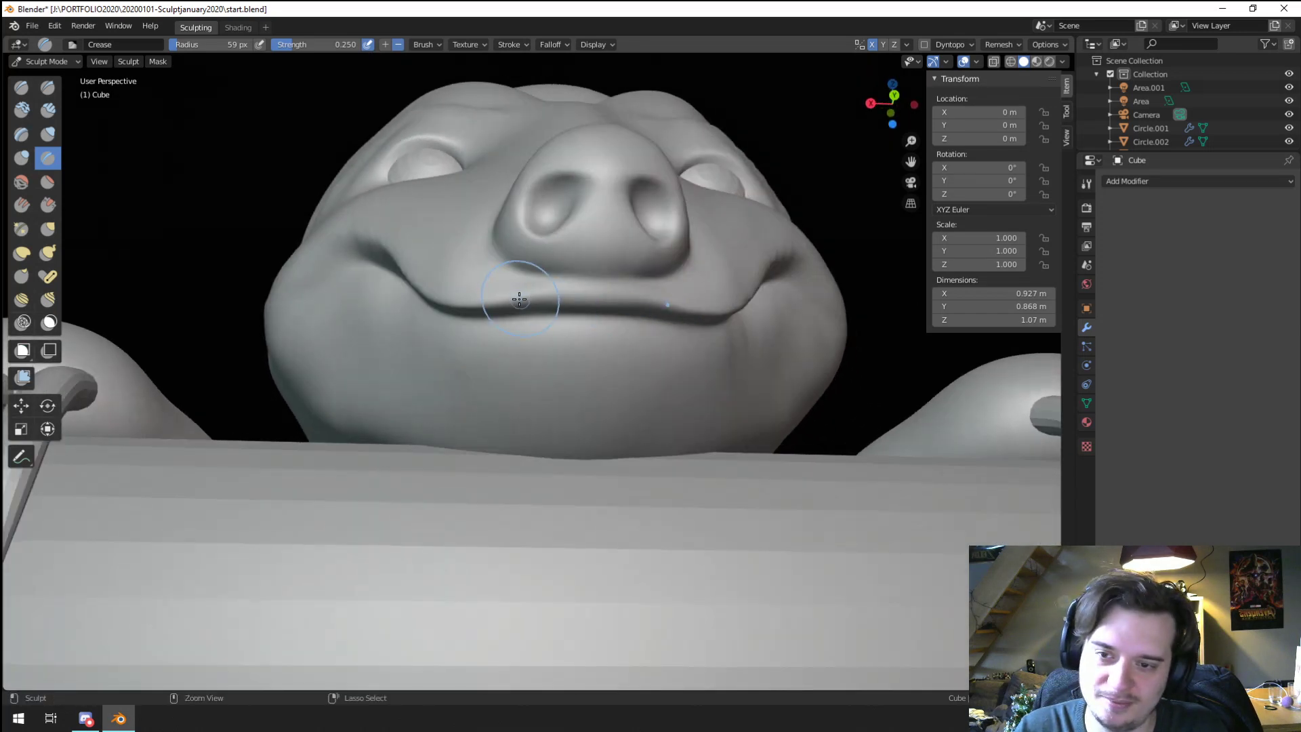
left_click_drag(516, 303, 575, 304)
mouse_move(581, 312)
middle_mouse_down("ctrl")
mouse_move(592, 357)
mouse_move(470, 427)
mouse_move(498, 364)
middle_mouse_up("ctrl")
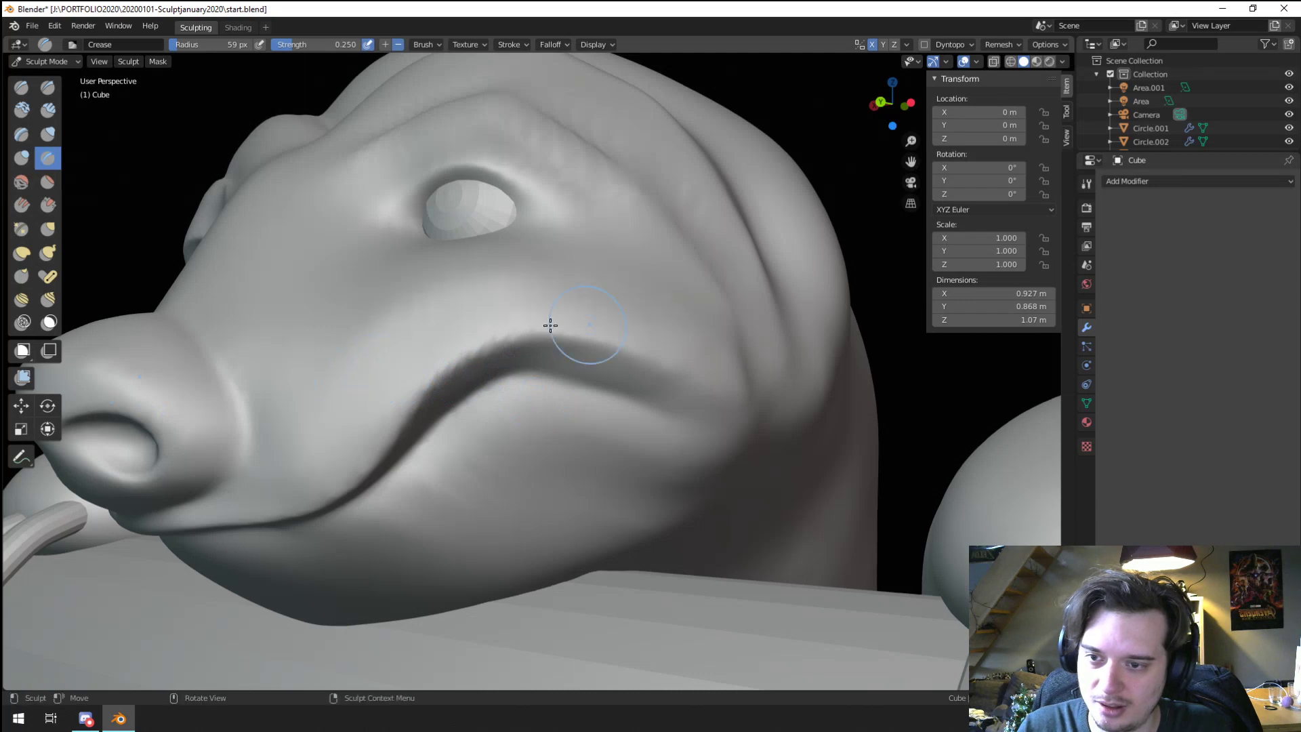
Step: Adjust the mouth line beside the nose with the Grab brush at a 129 px radius
scroll(346, 366, "down", 3)
mouse_move(346, 366)
middle_mouse_down()
mouse_move(529, 334)
mouse_move(513, 376)
middle_mouse_up()
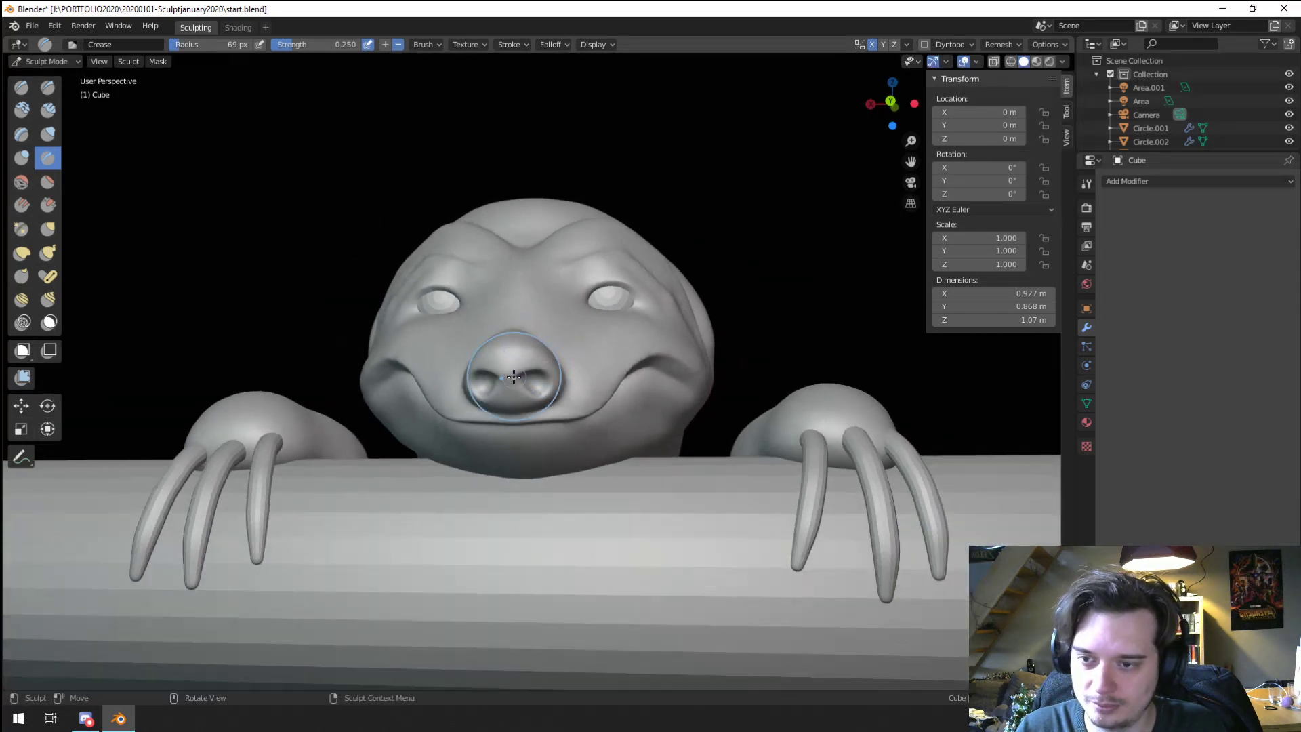
scroll(514, 376, "up", 3)
key("g")
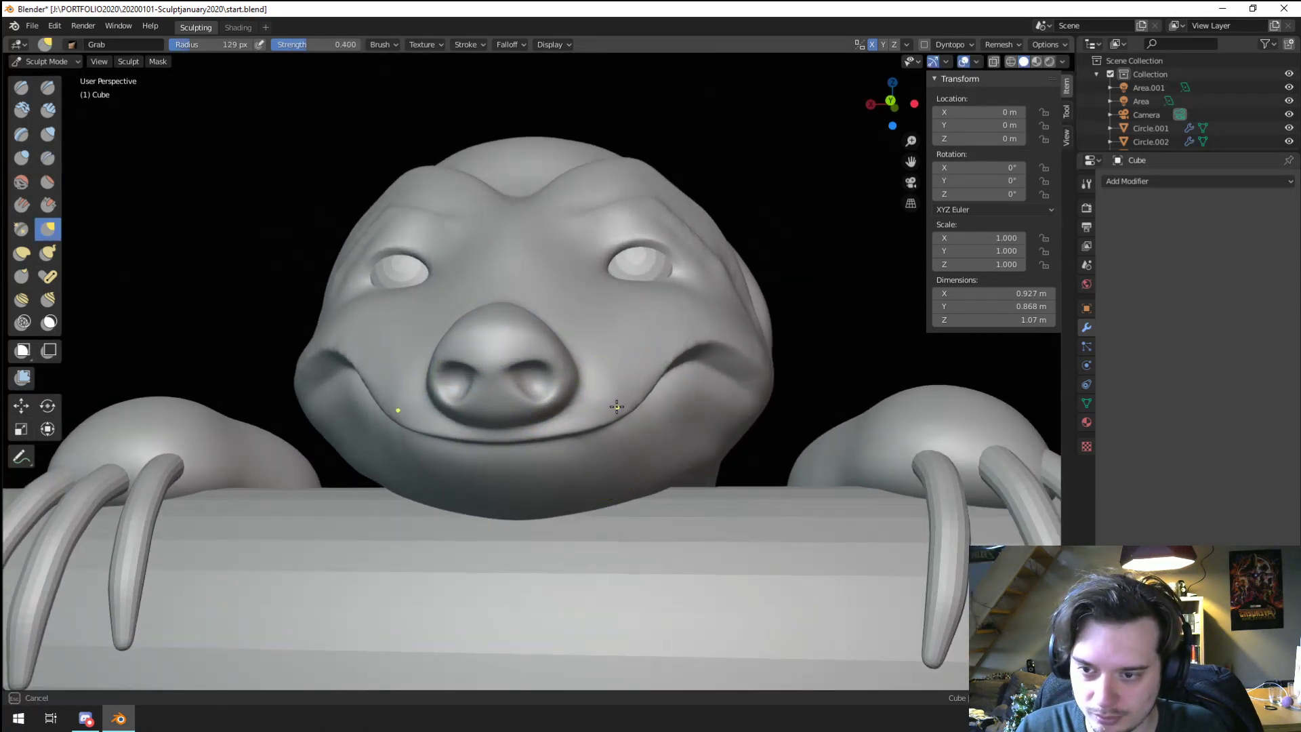
Step: Reshape the upper eyelids and brow area around the eyes with the Grab brush at a 248 px radius
scroll(627, 351, "down", 2)
middle_click_drag(627, 351, 584, 324)
scroll(535, 328, "up", 4)
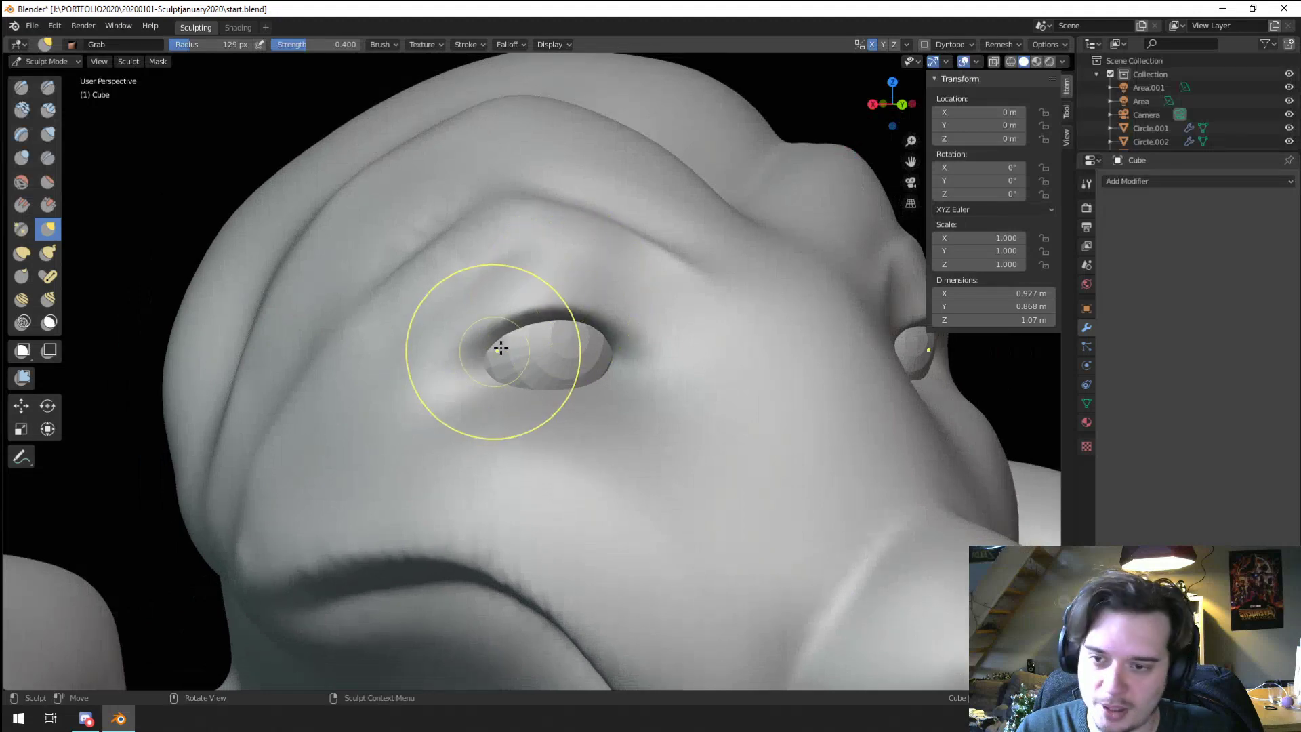
scroll(601, 323, "up", 2)
key("f")
left_click(681, 324)
left_click_drag(731, 306, 722, 323)
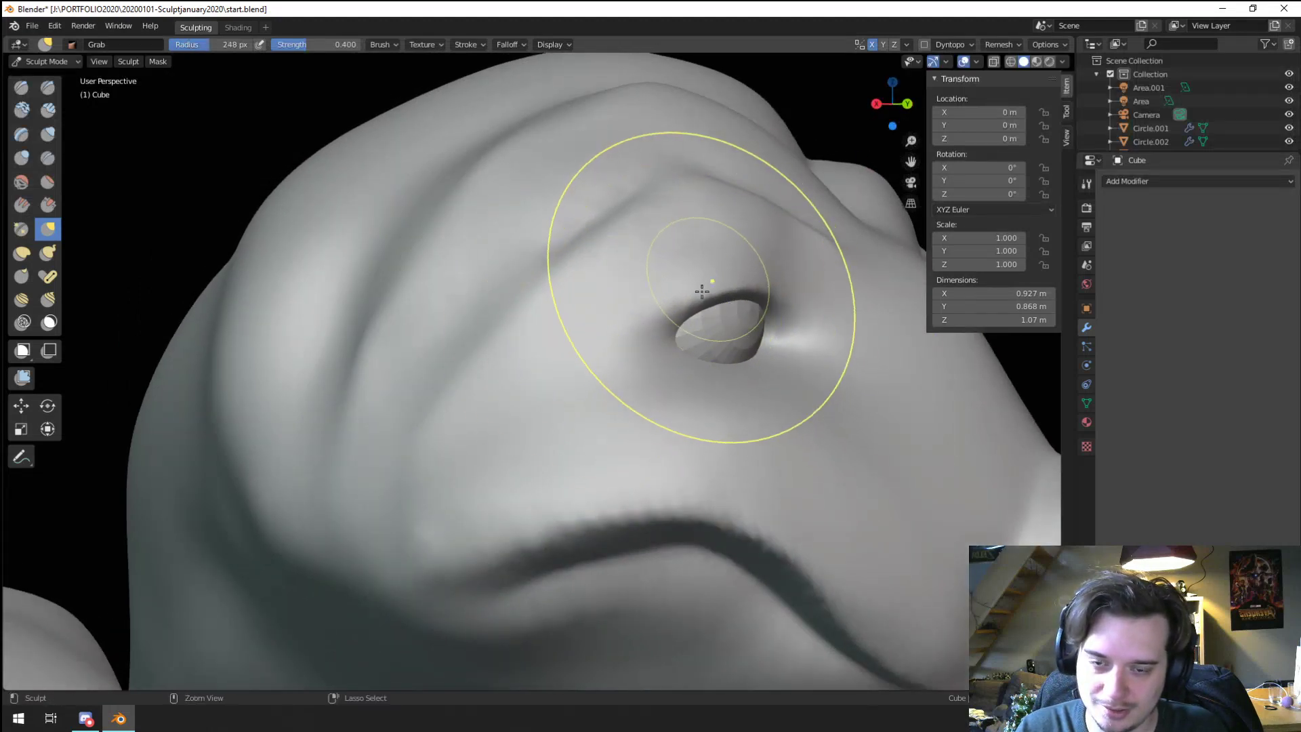
Step: Pull the lower eyelids and eye corners into shape with the Grab brush at 140 px and 112 px radii
scroll(703, 287, "down", 5)
mouse_move(603, 347)
middle_mouse_down()
mouse_move(536, 368)
mouse_move(544, 357)
middle_mouse_up()
scroll(535, 356, "up", 2)
key("f")
left_click(394, 368)
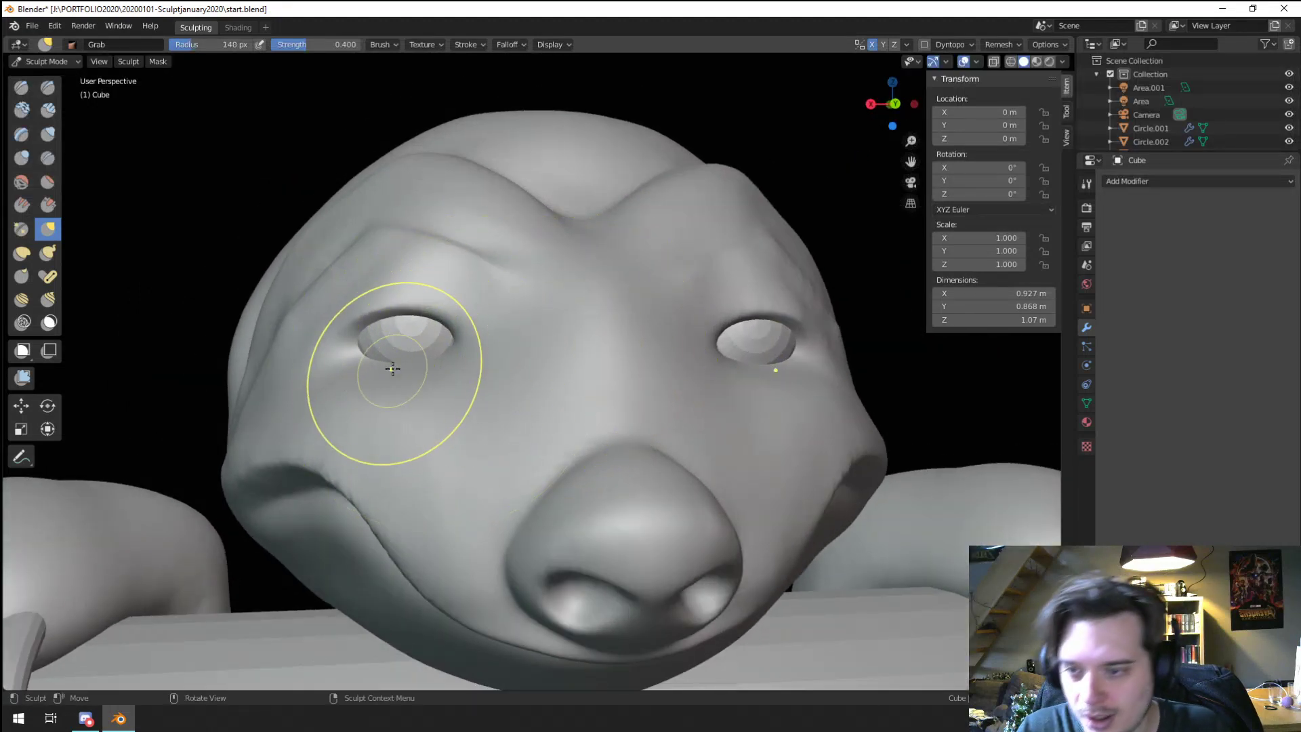
key("f")
left_click_drag(398, 349, 357, 353)
left_click(373, 362)
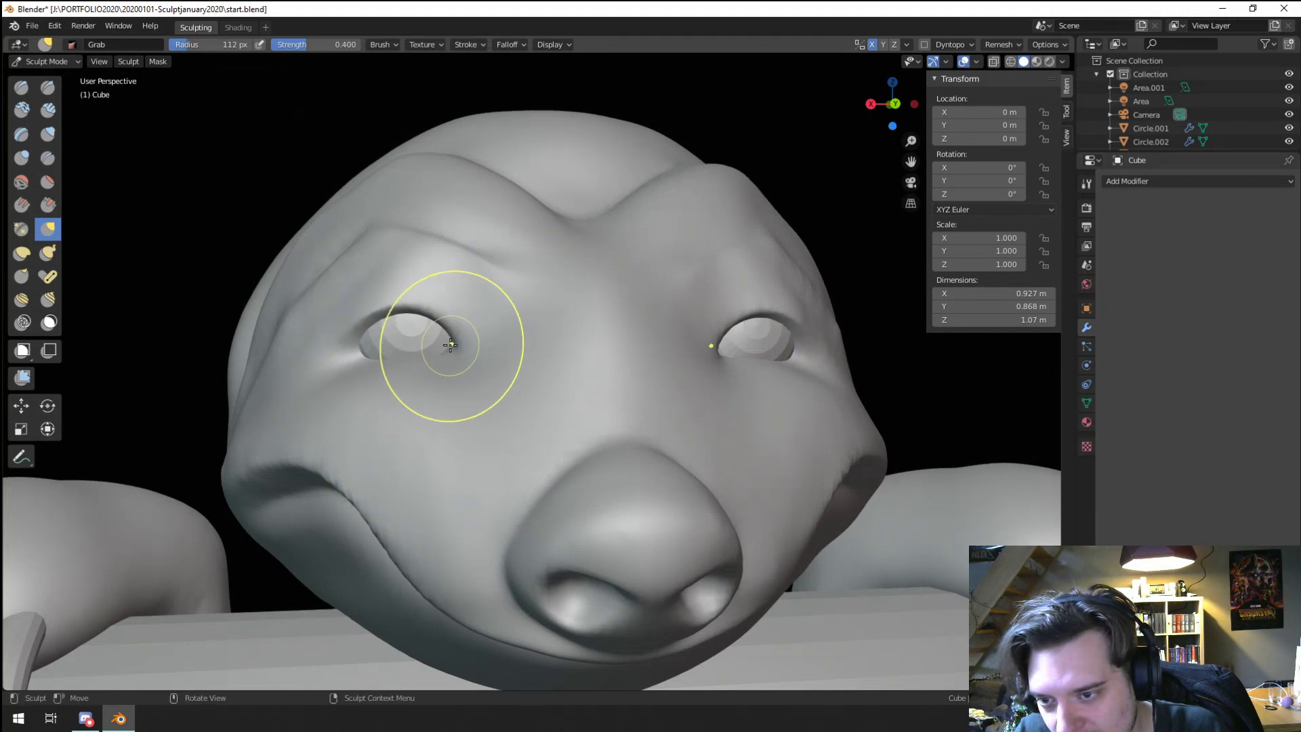
Step: Build up the lower eyelid rims with the Blob brush at a 41 px radius
mouse_move(384, 358)
middle_mouse_down()
mouse_move(450, 427)
mouse_move(450, 348)
mouse_move(450, 372)
middle_mouse_up()
left_click(21, 158)
scroll(450, 565, "up", 1)
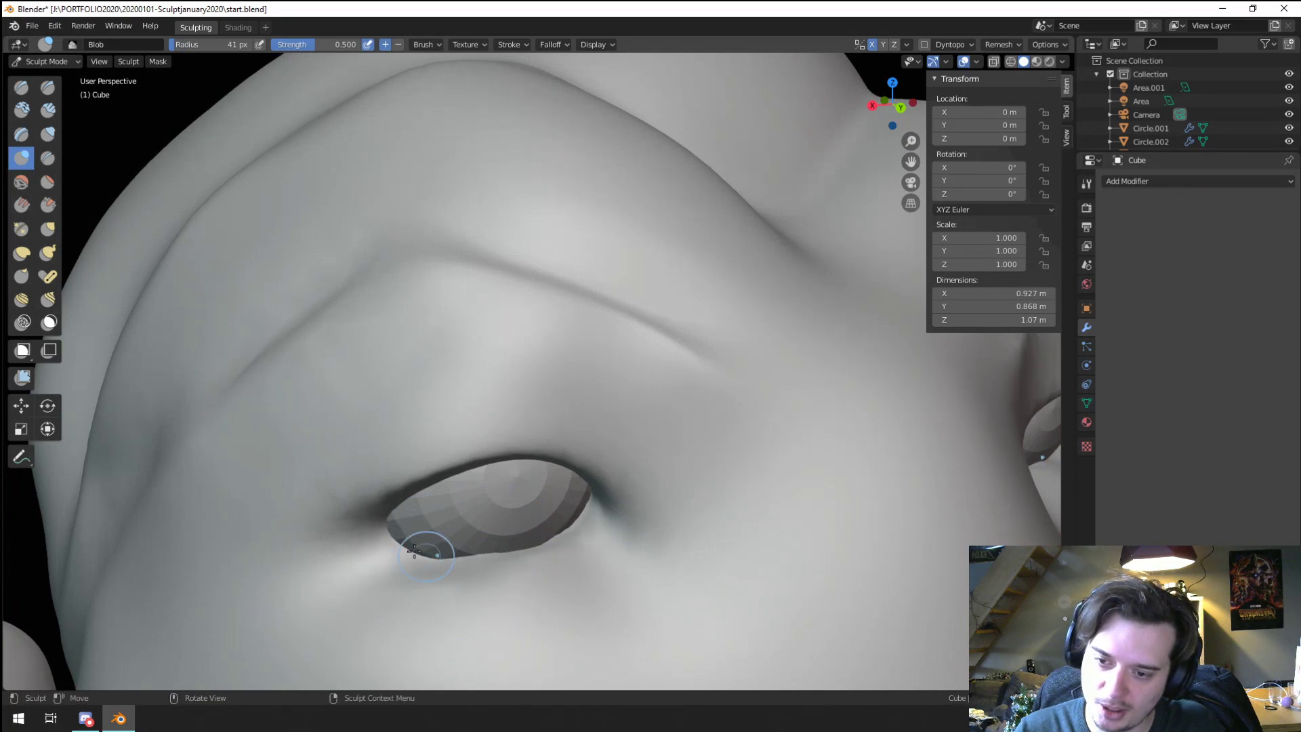
middle_click_drag(568, 497, 443, 576, "ctrl")
middle_click_drag(444, 576, 393, 627)
middle_click_drag(393, 626, 454, 599)
middle_click_drag(454, 600, 435, 529, "ctrl")
Step: Smooth the cheek behind the mouth corners at a 100 px radius and build up the brows above the eyes with the Blob brush at 66 px
mouse_move(465, 375)
left_mouse_down("shift")
mouse_move(601, 258)
mouse_move(442, 465)
left_mouse_up("shift")
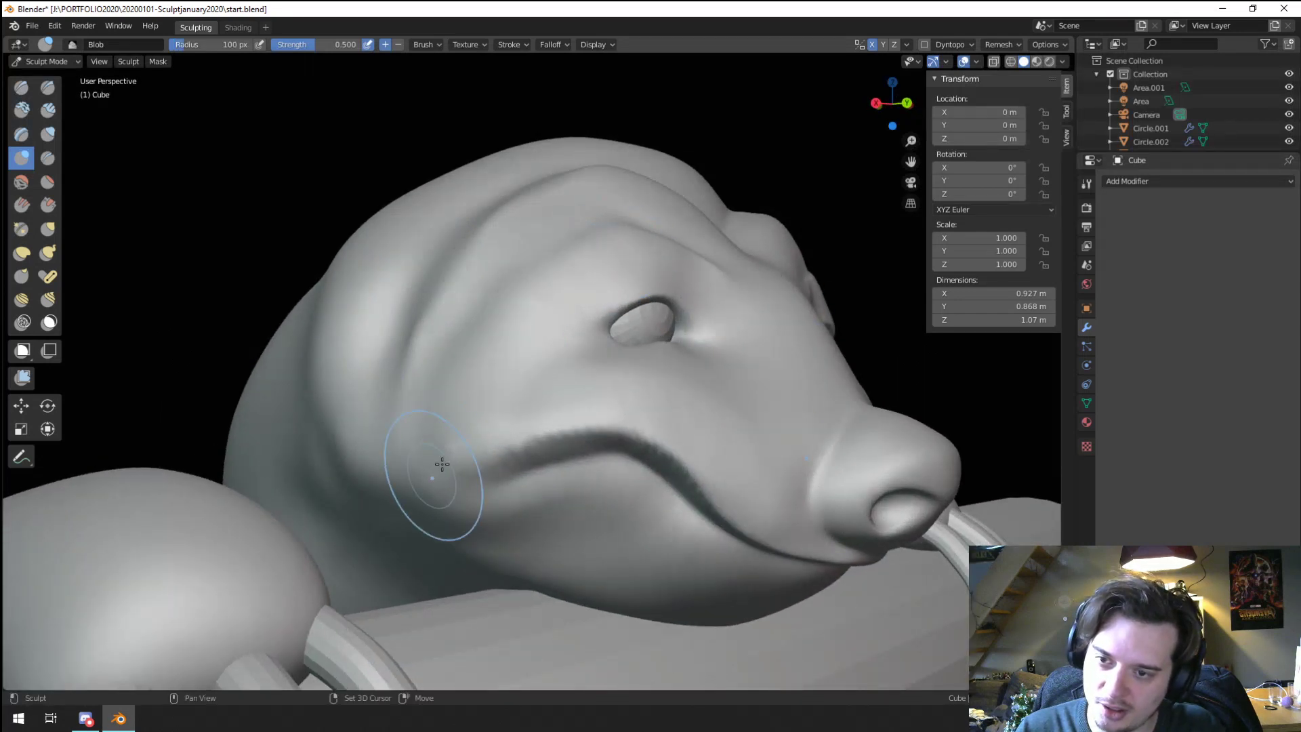
key("f")
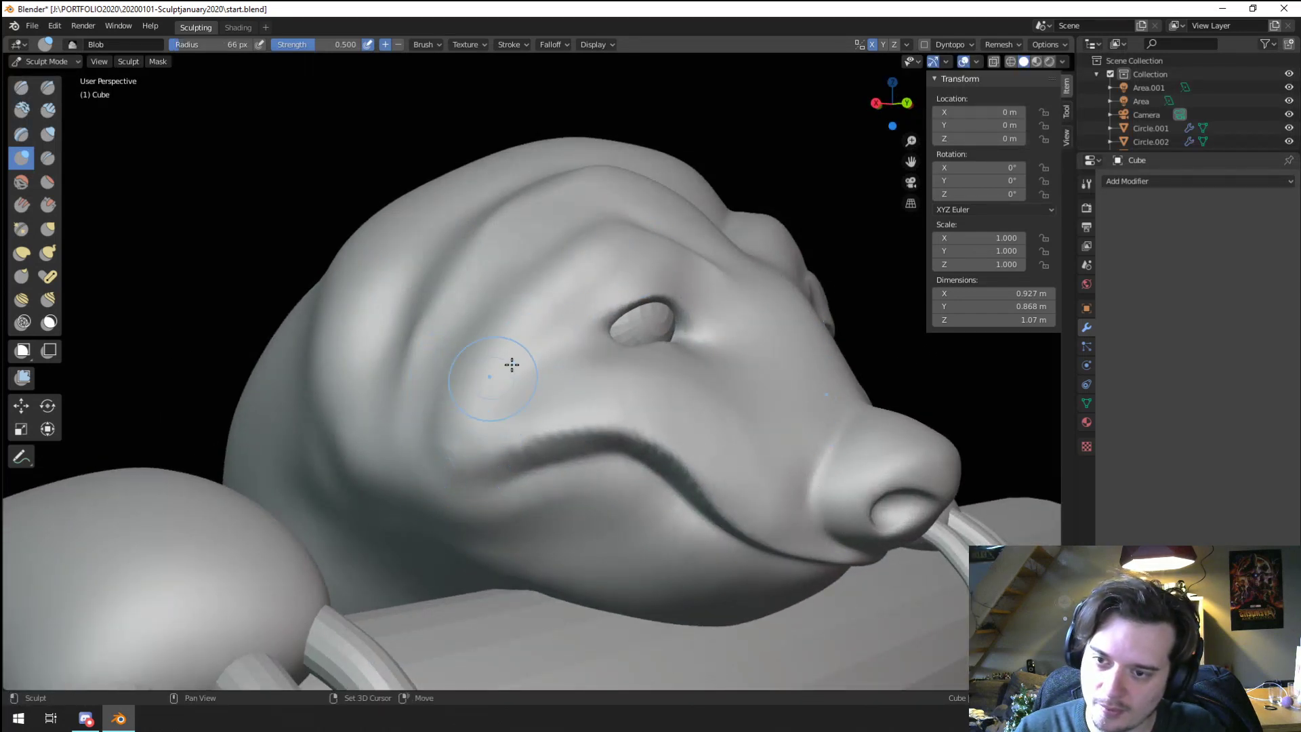
middle_click_drag(567, 318, 471, 341)
mouse_move(471, 341)
middle_mouse_down("ctrl")
mouse_move(450, 377)
mouse_move(485, 322)
mouse_move(540, 288)
middle_mouse_up("ctrl")
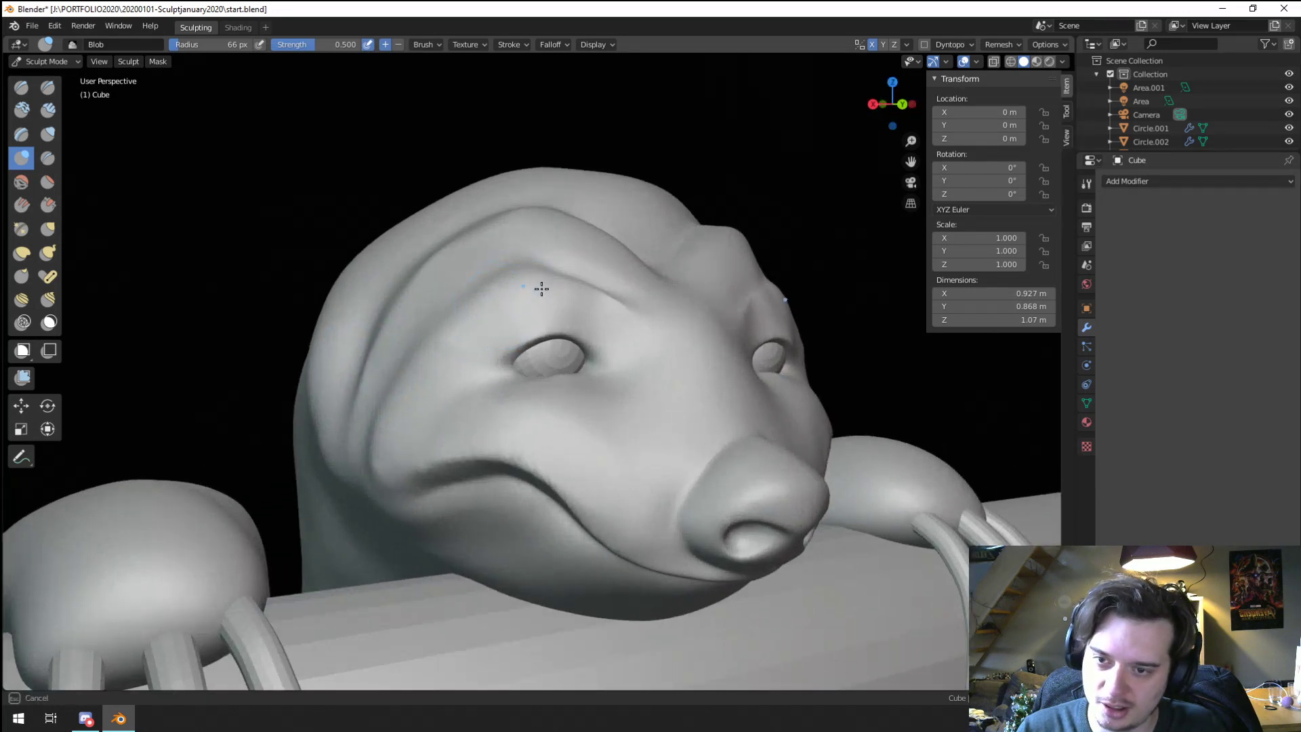
mouse_move(540, 287)
left_mouse_down()
mouse_move(610, 307)
mouse_move(611, 323)
mouse_move(515, 308)
mouse_move(443, 373)
left_mouse_up()
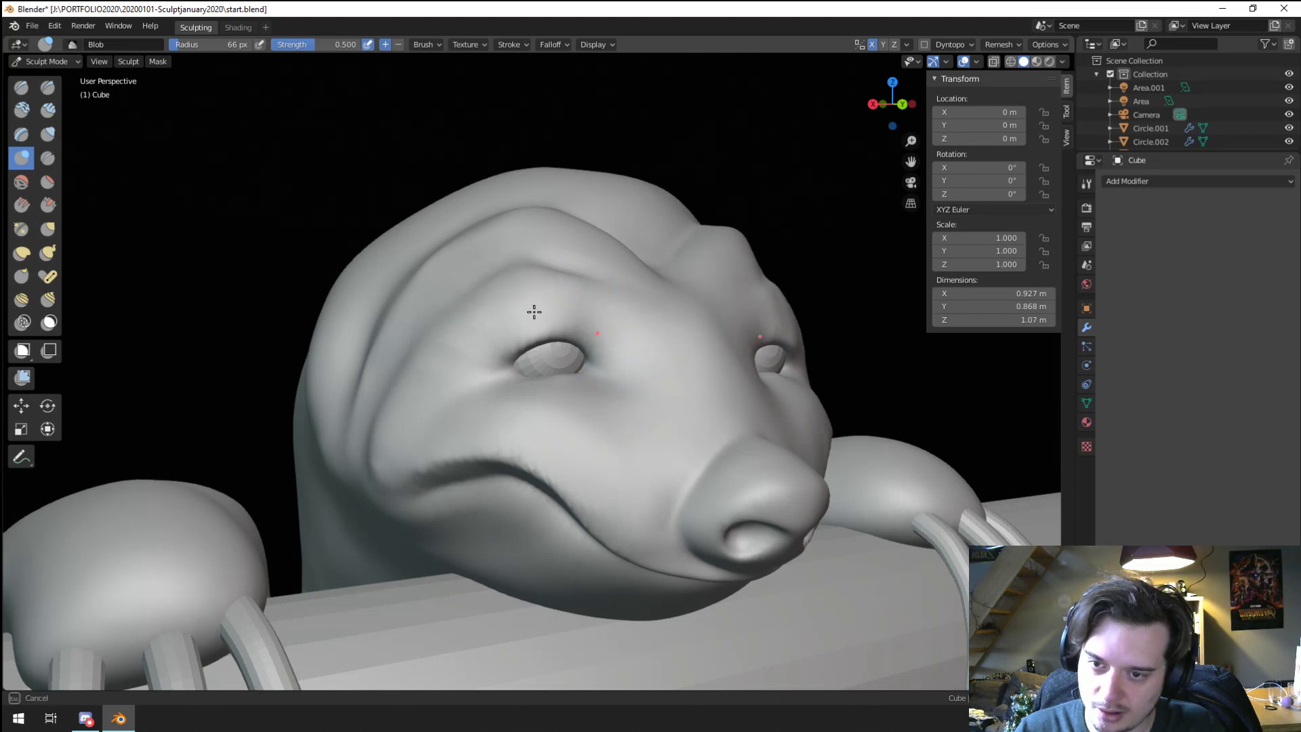
Step: Remesh the character with a voxel size of .003
middle_click_drag(441, 343, 353, 433)
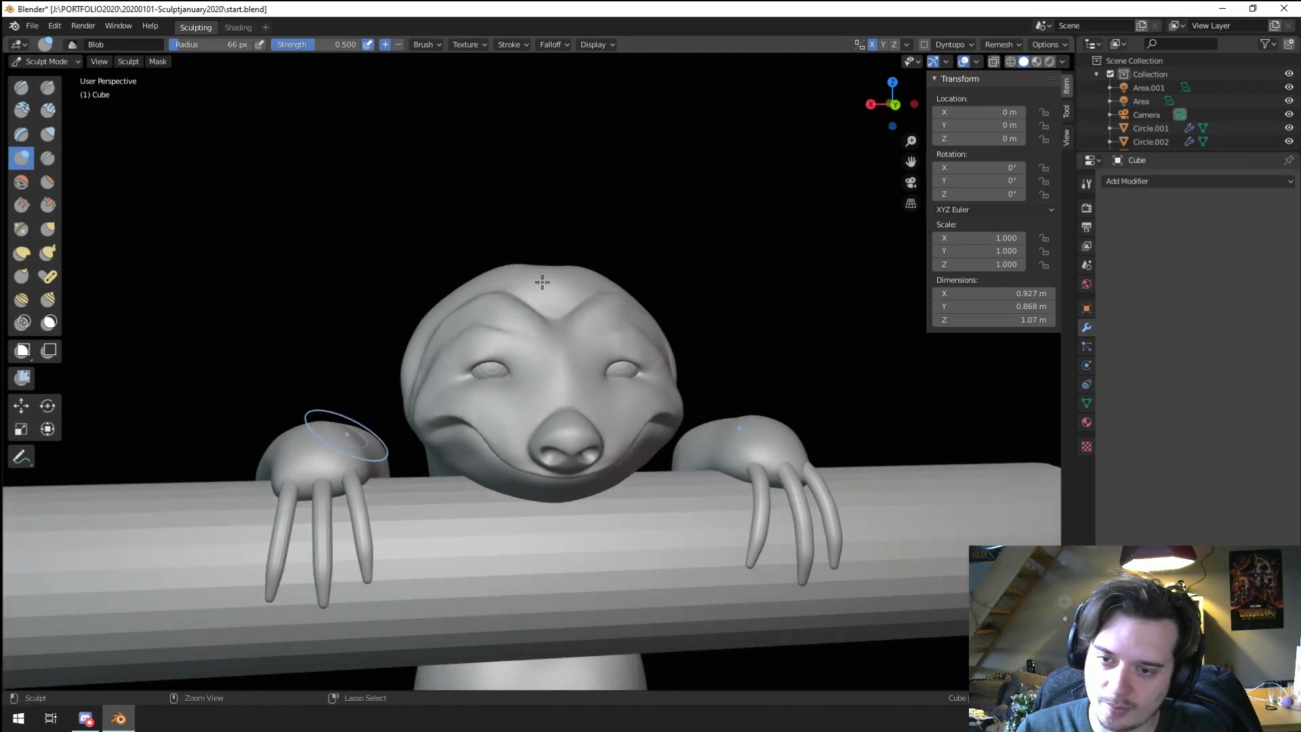
middle_click_drag(432, 442, 503, 380, "ctrl")
middle_click_drag(484, 444, 488, 334, "ctrl")
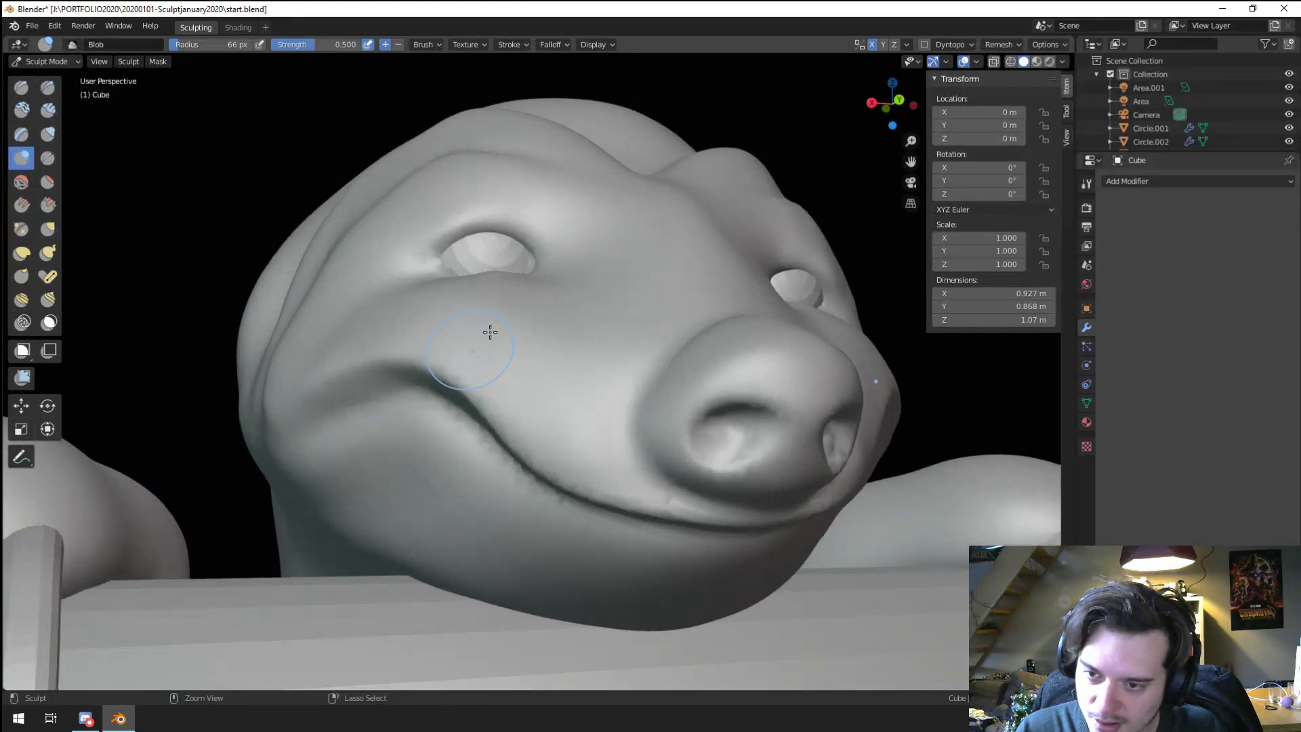
left_click(991, 45)
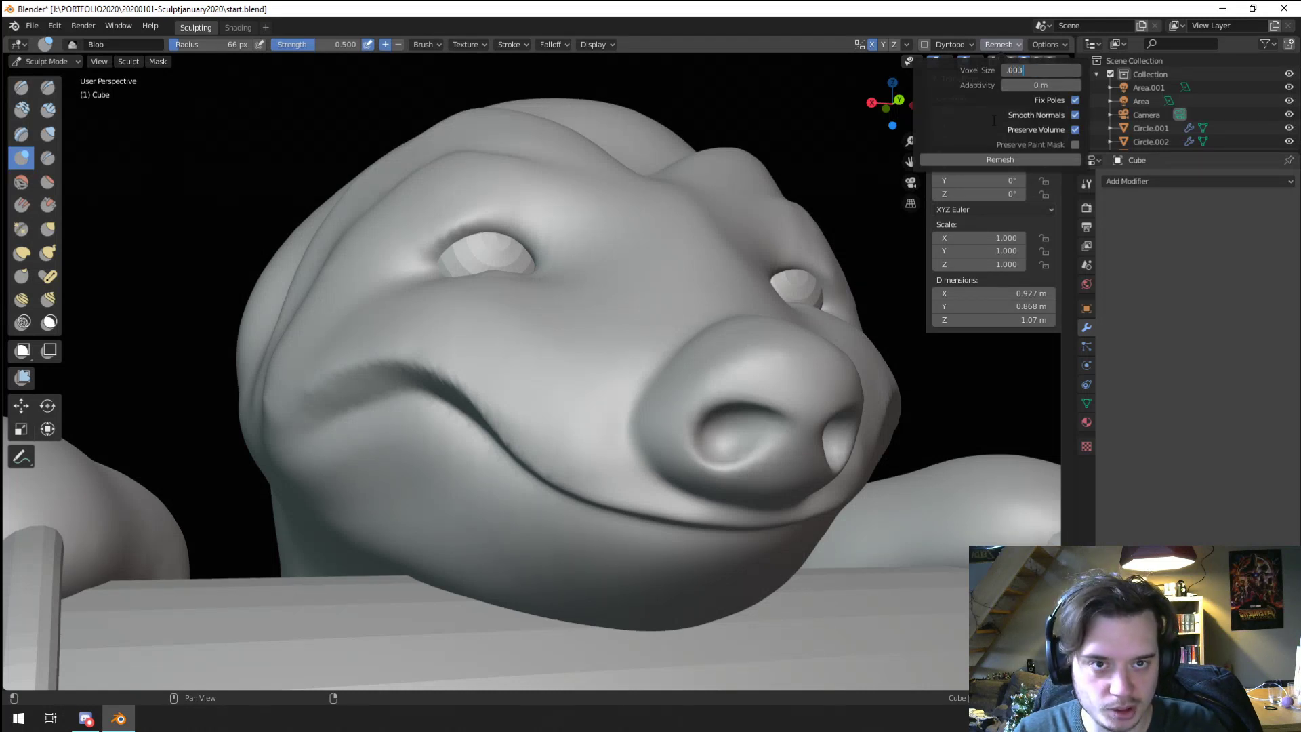
left_click(1001, 45)
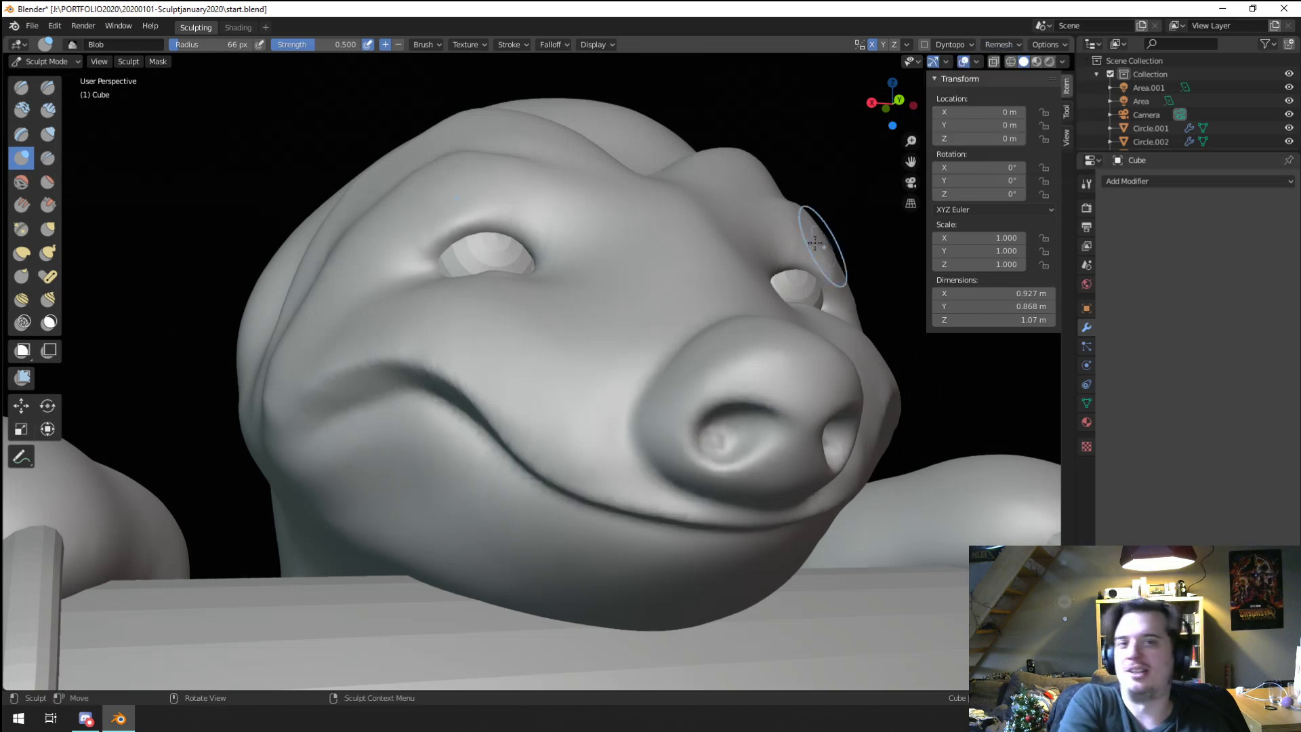
Step: Refine the lower eyelids with the Grab brush at a 122 px radius
mouse_move(578, 387)
middle_mouse_down()
mouse_move(473, 351)
mouse_move(517, 368)
mouse_move(472, 363)
middle_mouse_up()
scroll(472, 351, "down", 3)
scroll(517, 368, "up", 3)
key("g")
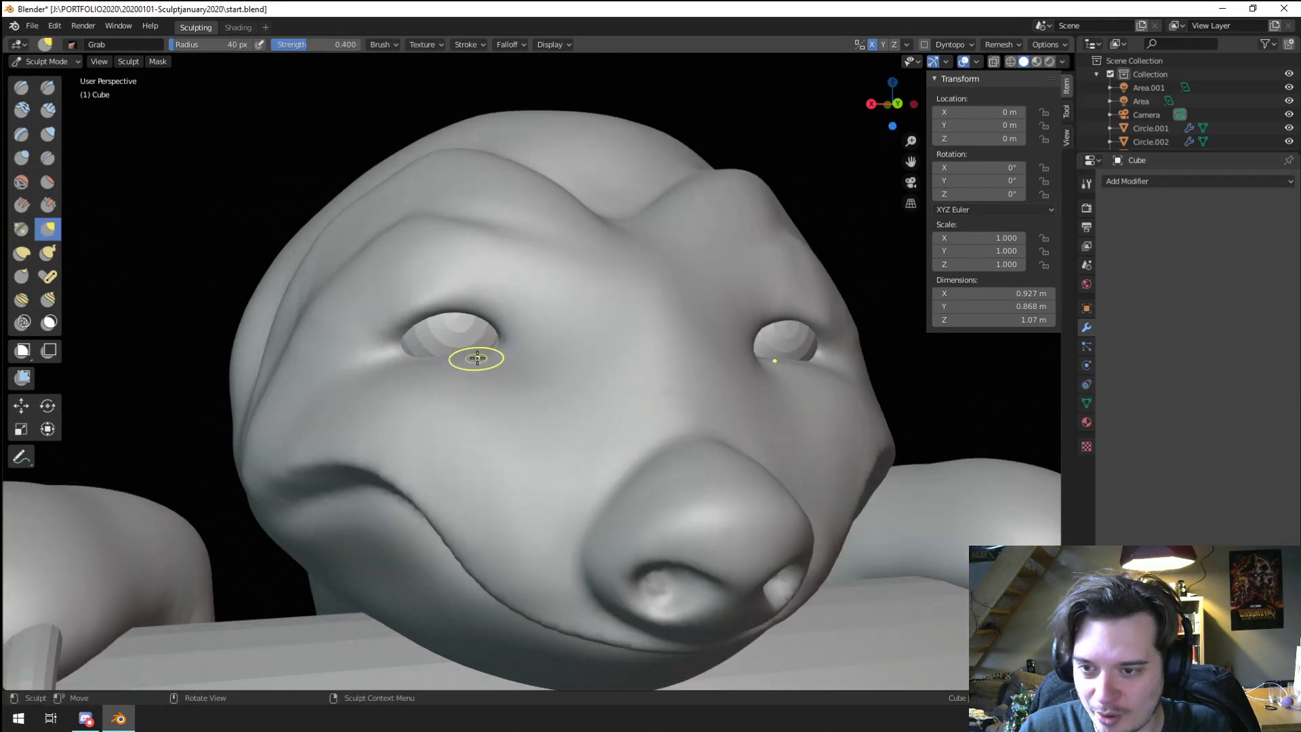
key("f")
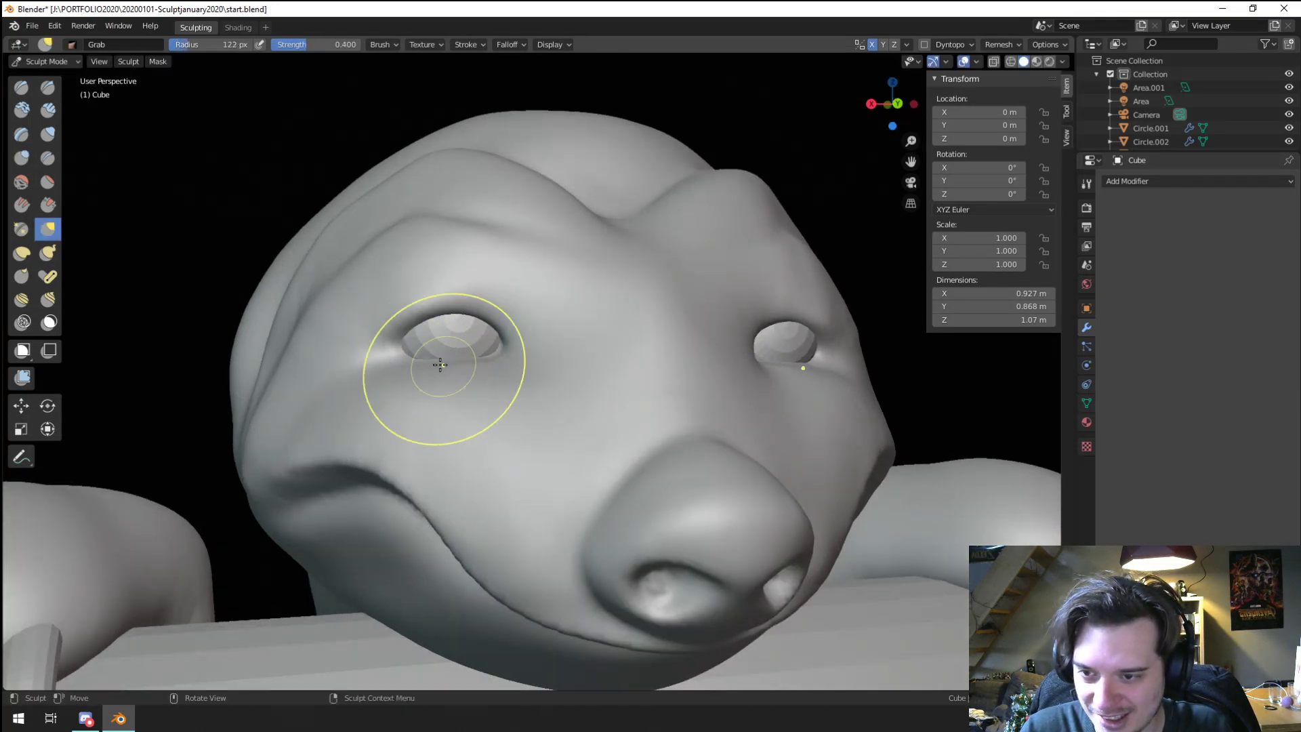
scroll(407, 399, "down", 2)
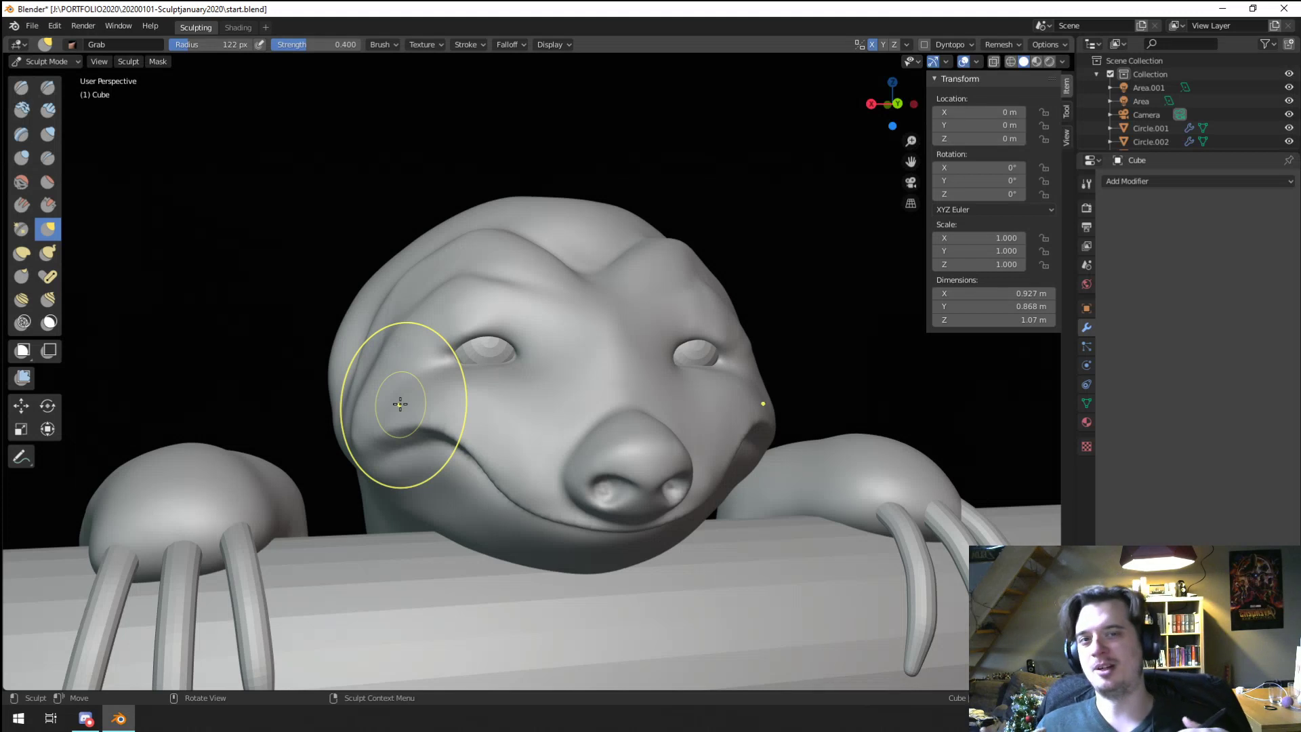
left_click(1002, 45)
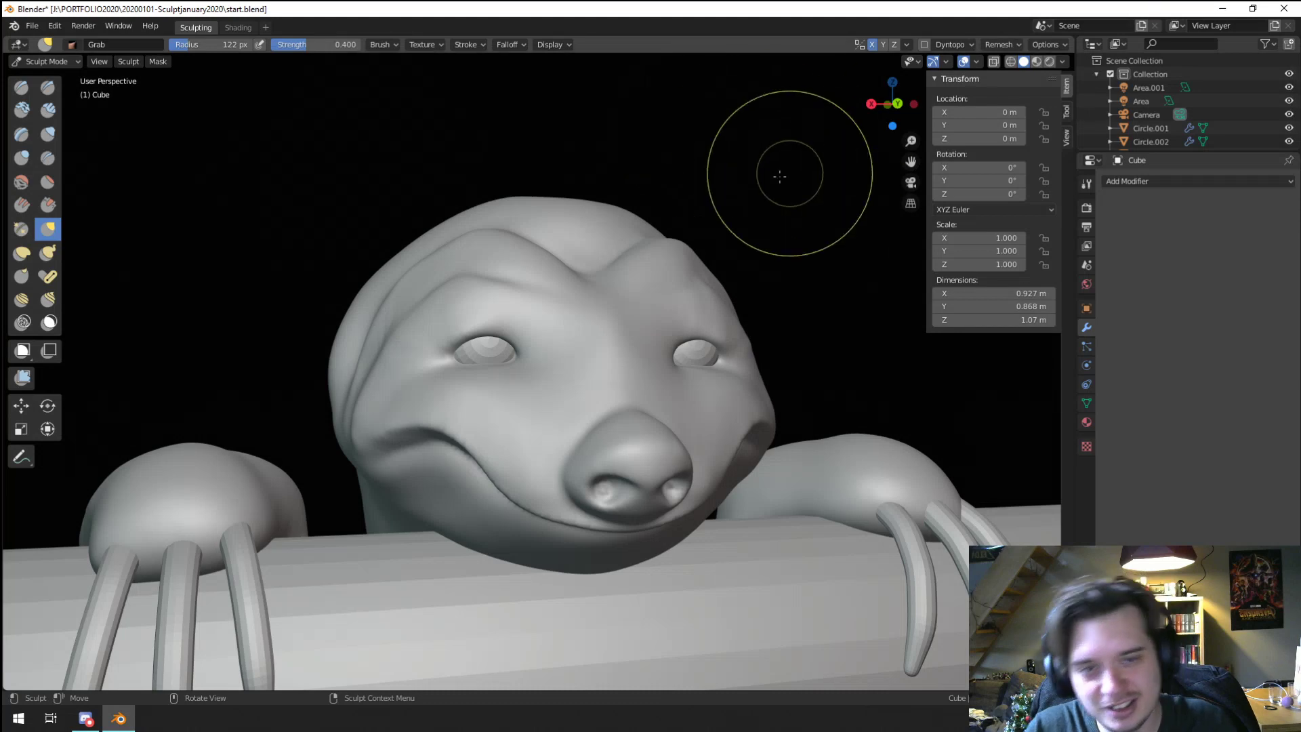
Step: Examine the head's proportions and the facial expression from the front and the side
scroll(764, 276, "down", 2)
scroll(751, 274, "down", 4)
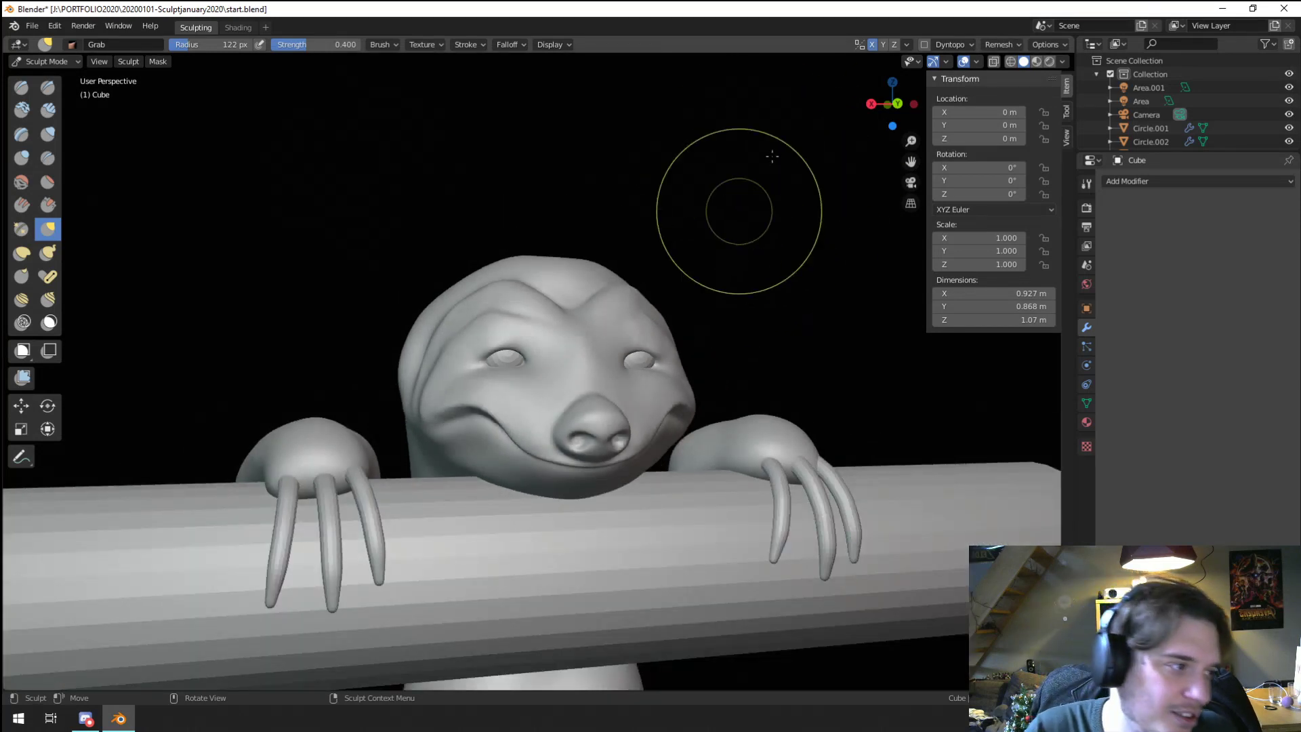
mouse_move(705, 360)
middle_mouse_down()
mouse_move(372, 349)
mouse_move(721, 372)
middle_mouse_up()
scroll(662, 305, "up", 5)
scroll(456, 285, "down", 4)
middle_click_drag(610, 321, 494, 407)
scroll(494, 407, "up", 4)
scroll(506, 396, "up", 2)
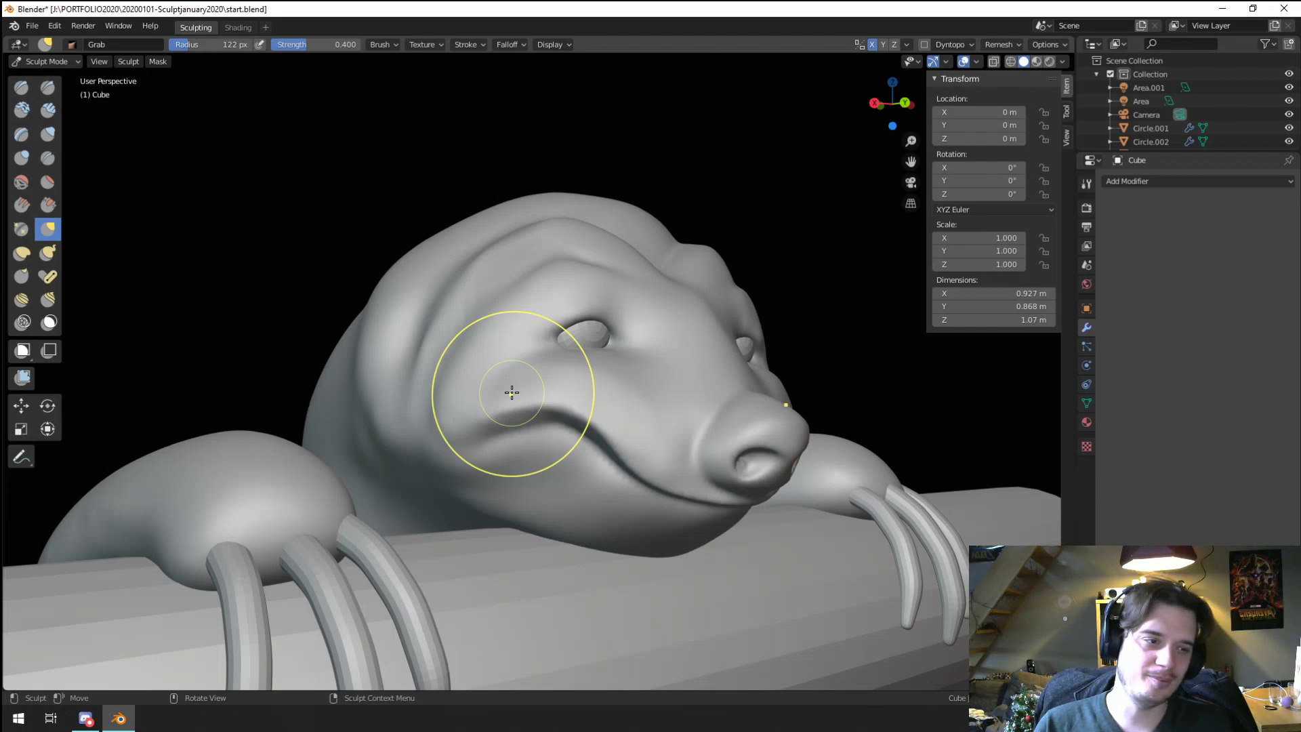
Step: Adjust the outer eye corners with the Grab brush at a 100 px radius
mouse_move(511, 392)
middle_mouse_down()
mouse_move(456, 417)
mouse_move(425, 407)
mouse_move(456, 314)
middle_mouse_up()
key("f")
left_click(436, 407)
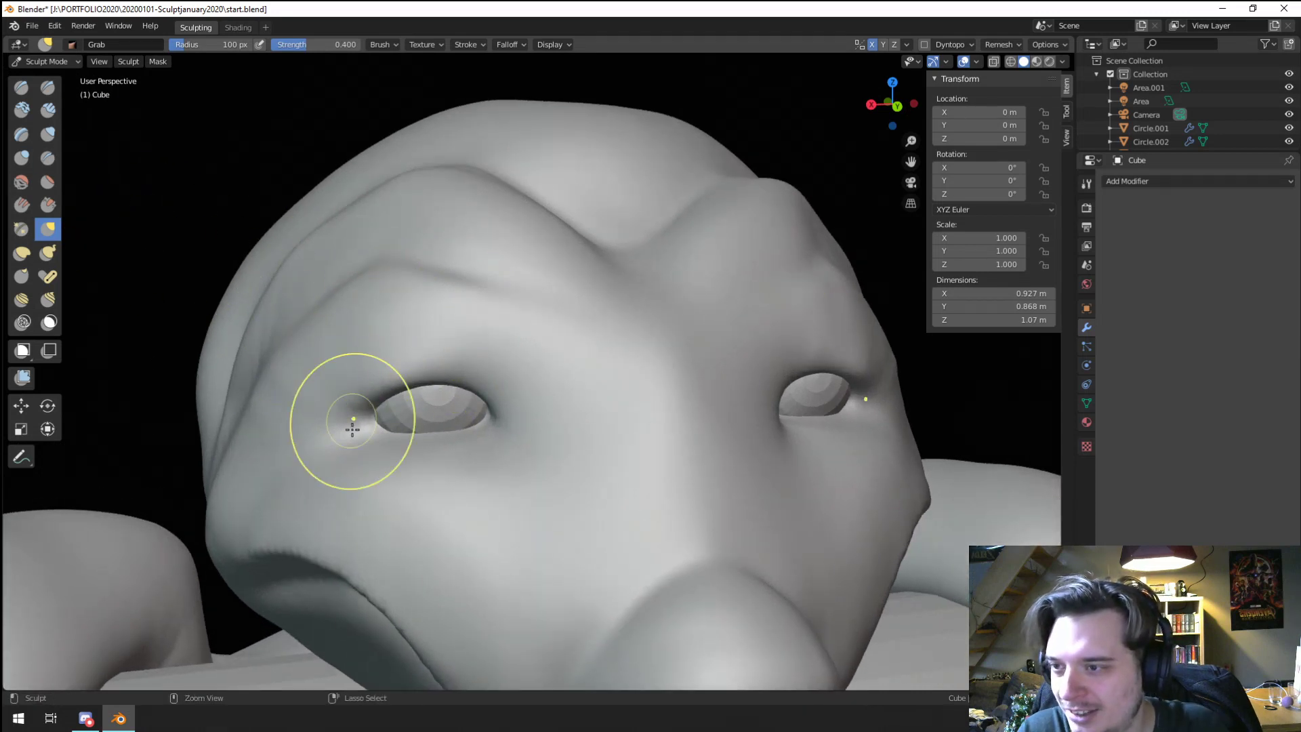
Step: Sharpen the fold along the upper eyelids with the Crease brush at a 39 px radius
scroll(353, 429, "up", 2)
left_click(48, 158)
scroll(284, 414, "up", 5)
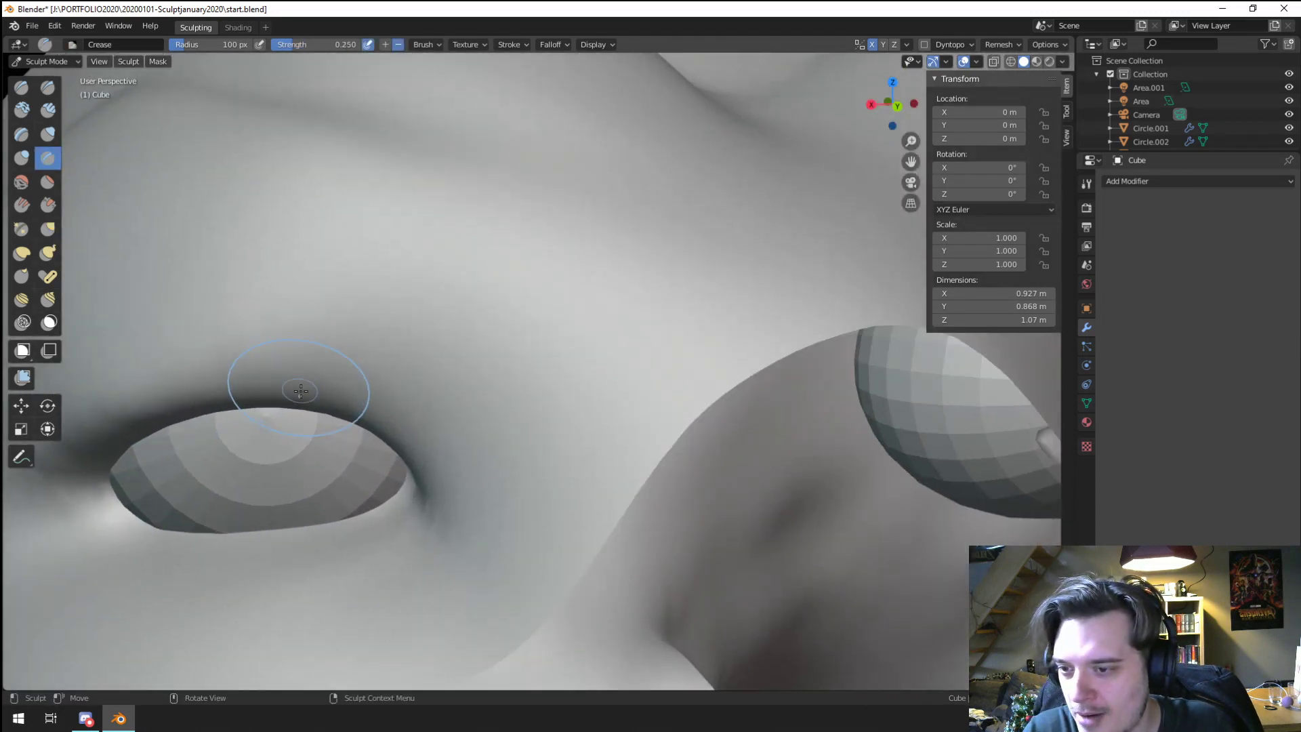
scroll(300, 391, "down", 5)
middle_click_drag(311, 427, 334, 372)
key("f")
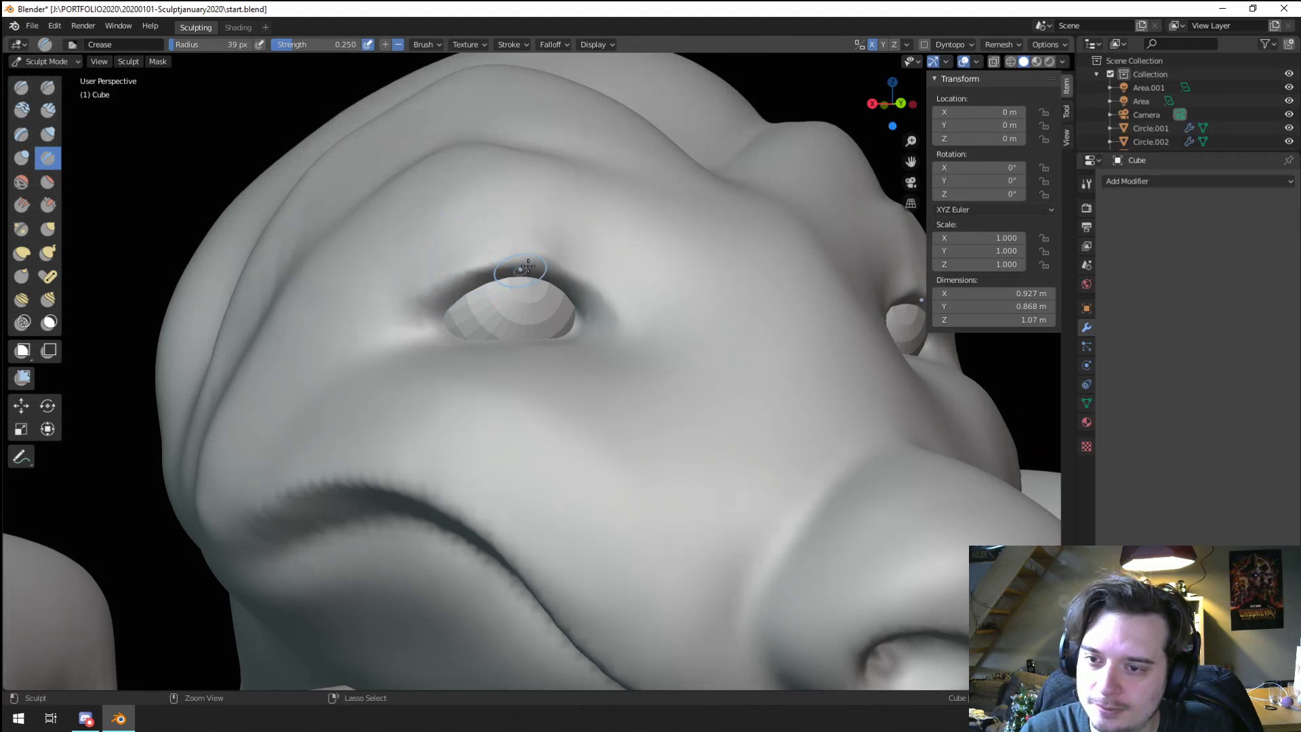
Step: Pull the inner nostril edges into shape with the Grab brush and set its radius to 62 px
scroll(626, 273, "down", 8)
middle_click_drag(609, 285, 436, 406)
scroll(444, 377, "up", 6)
scroll(485, 261, "up", 6)
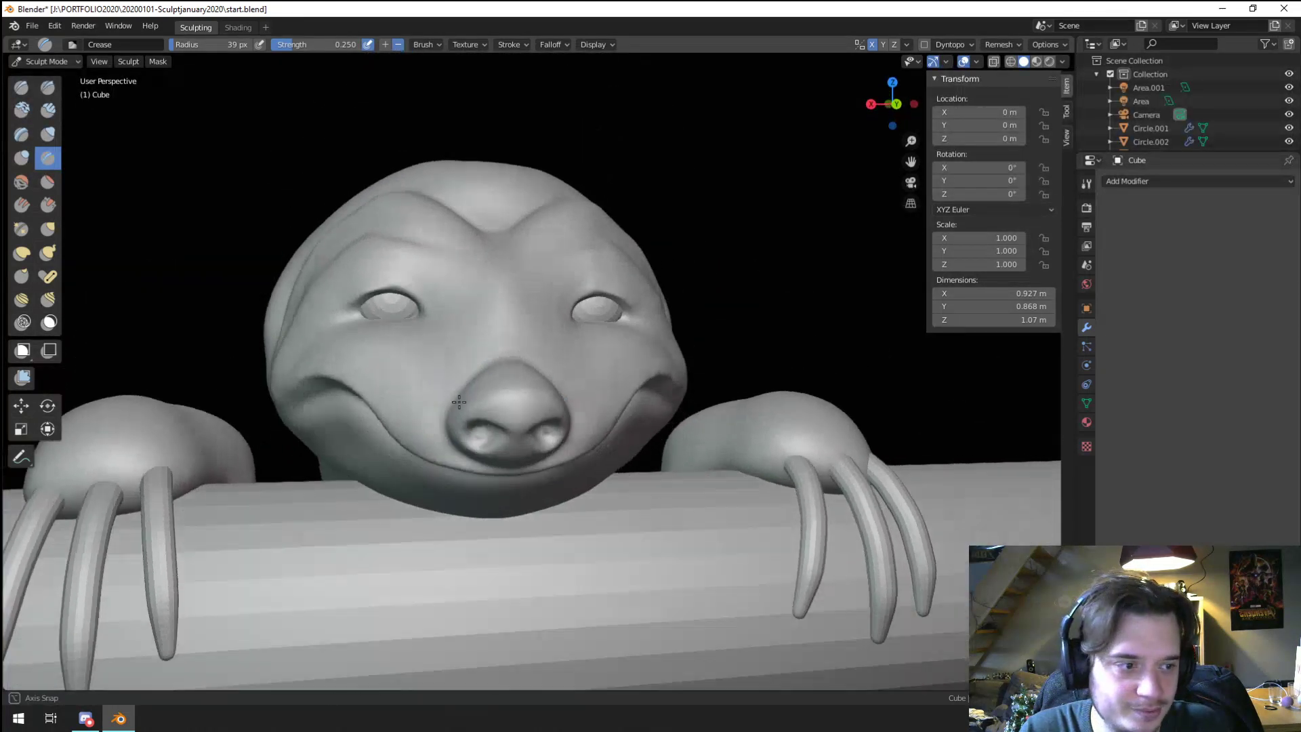
scroll(477, 360, "up", 2)
key("g")
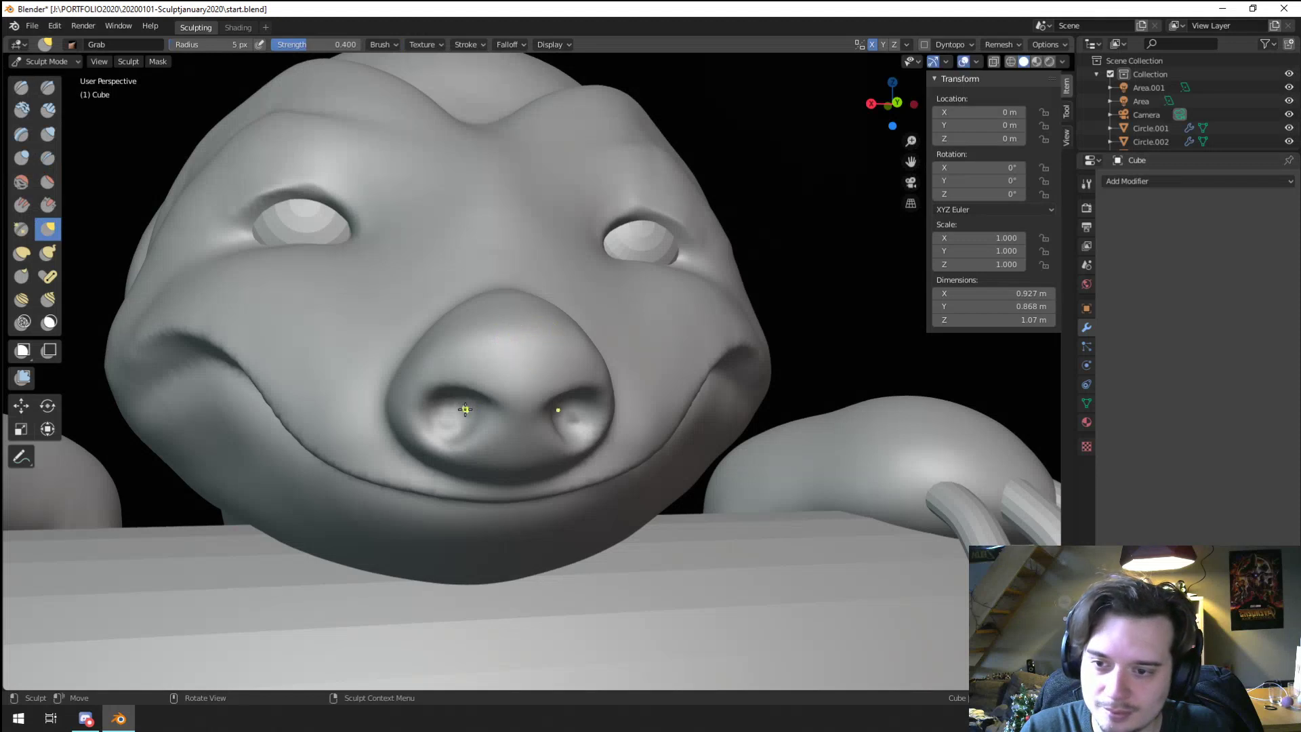
left_click_drag(466, 427, 488, 426)
middle_click_drag(499, 421, 499, 375)
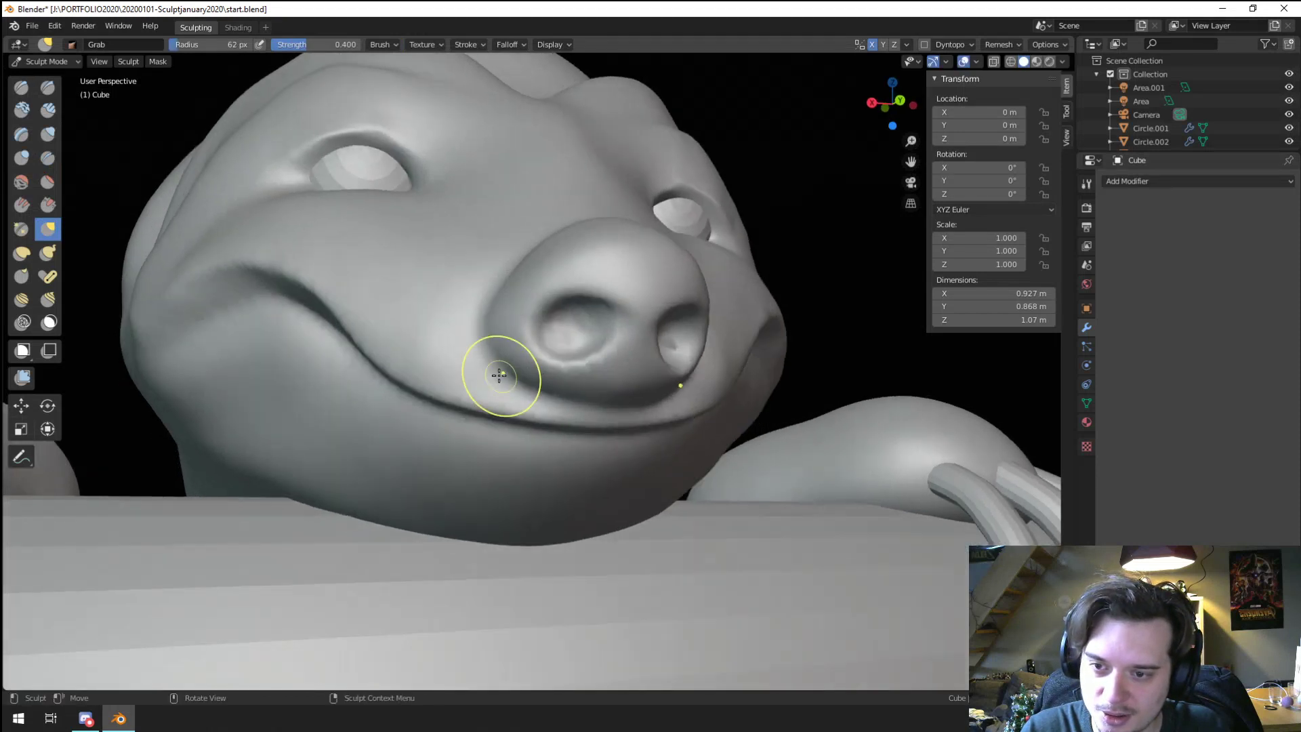
Step: Refine the nostril rims with the Crease brush at 34 px, the Grab brush at 63 px and the Blob brush at 42 px
left_click(47, 158)
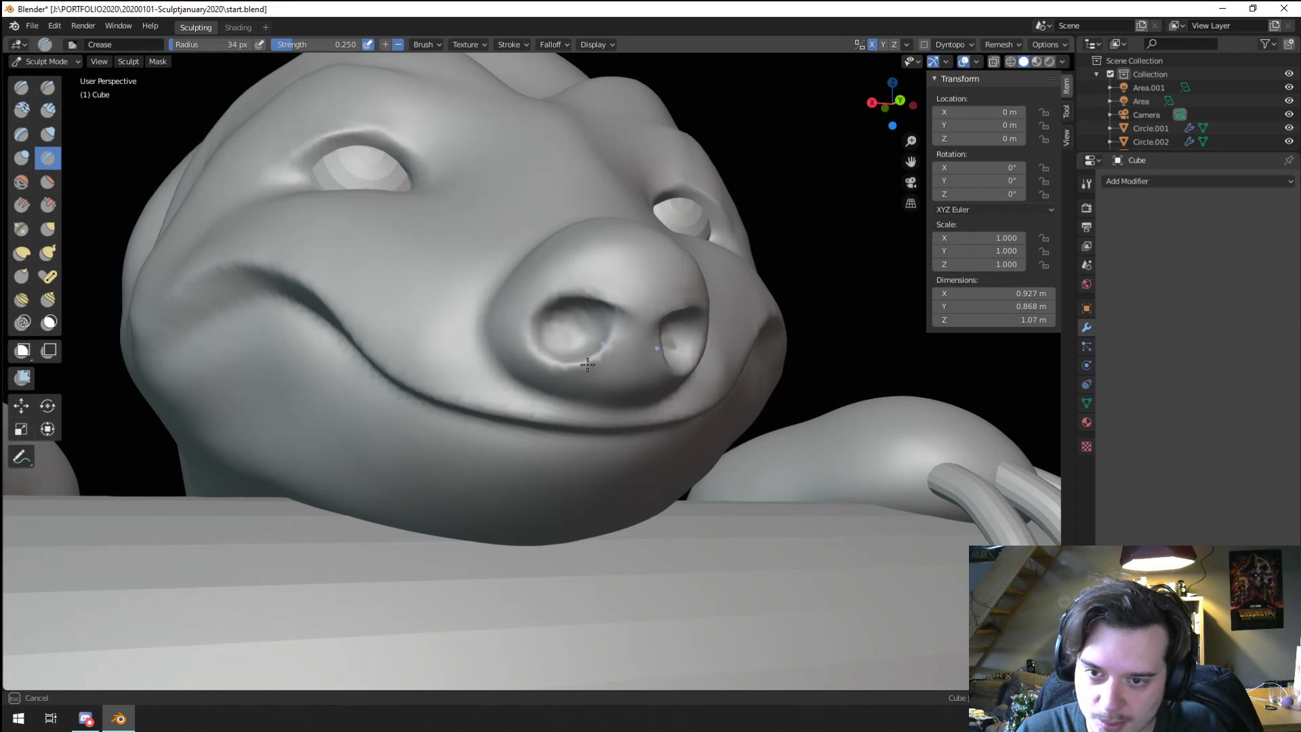
key("g")
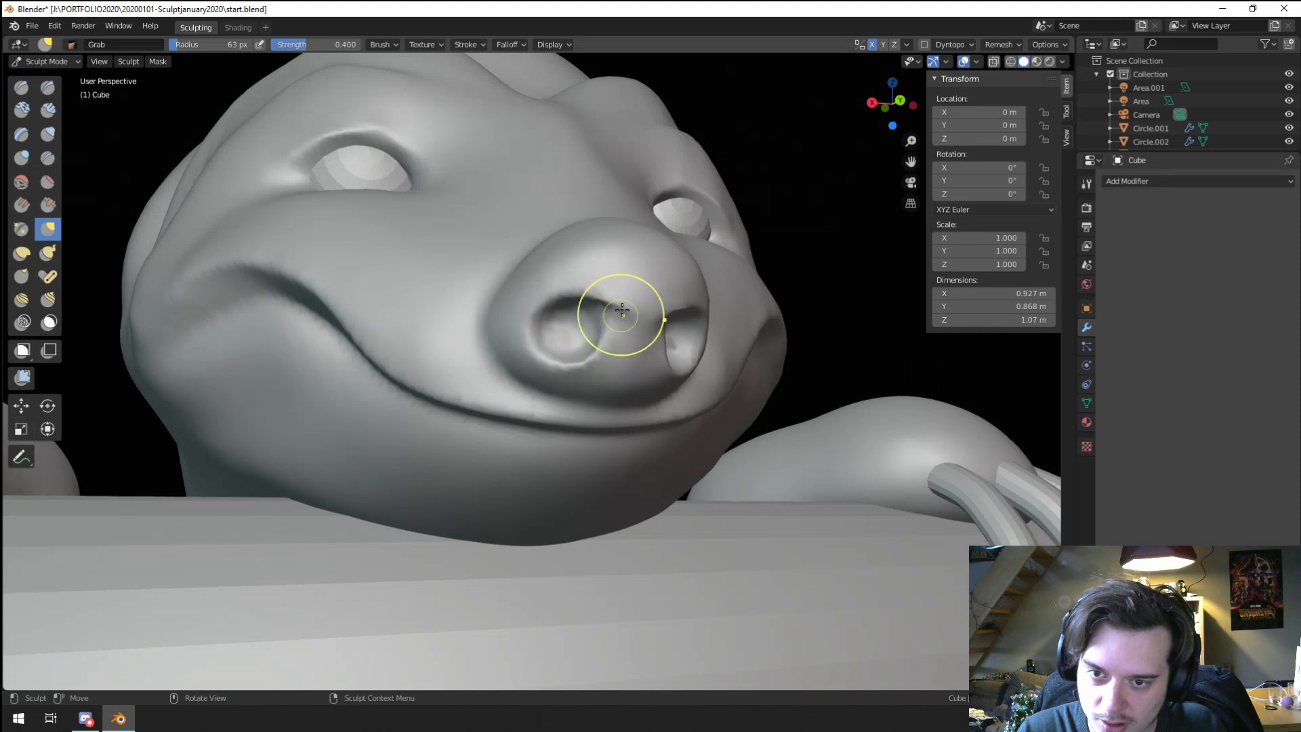
left_click_drag(591, 322, 580, 308)
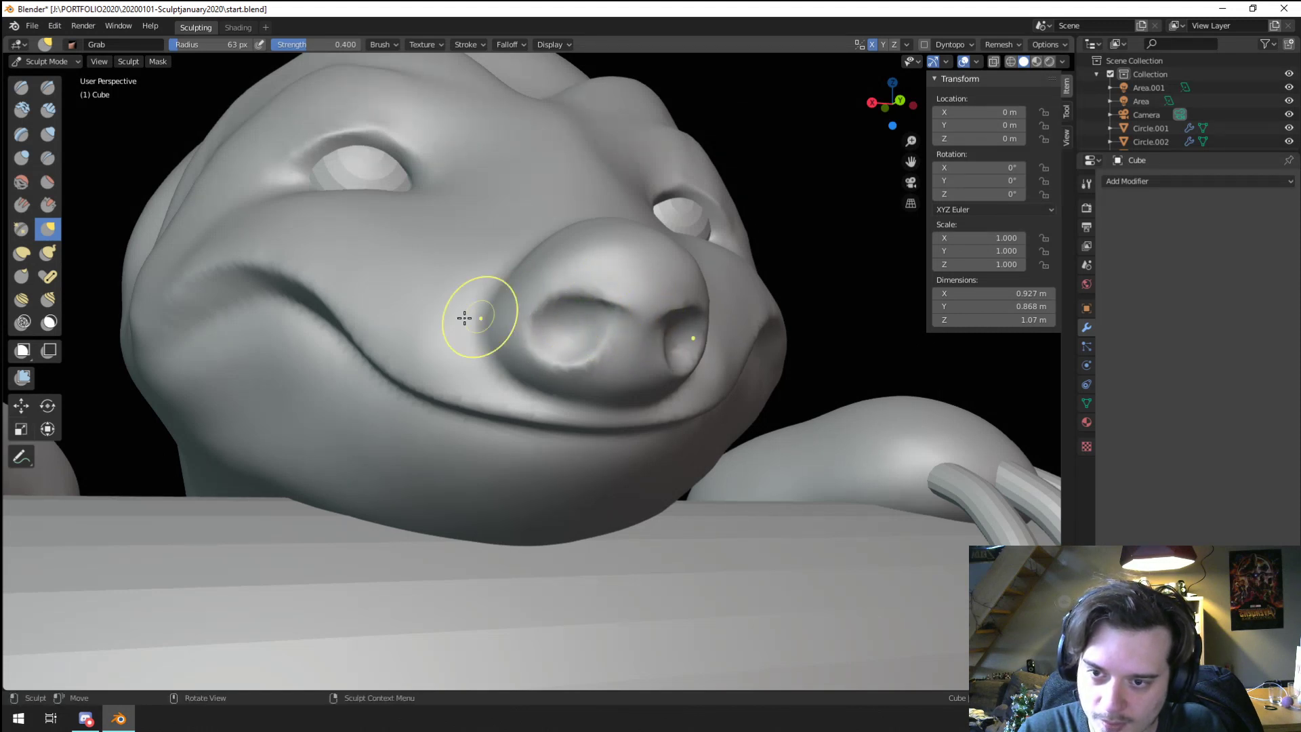
left_click(47, 157)
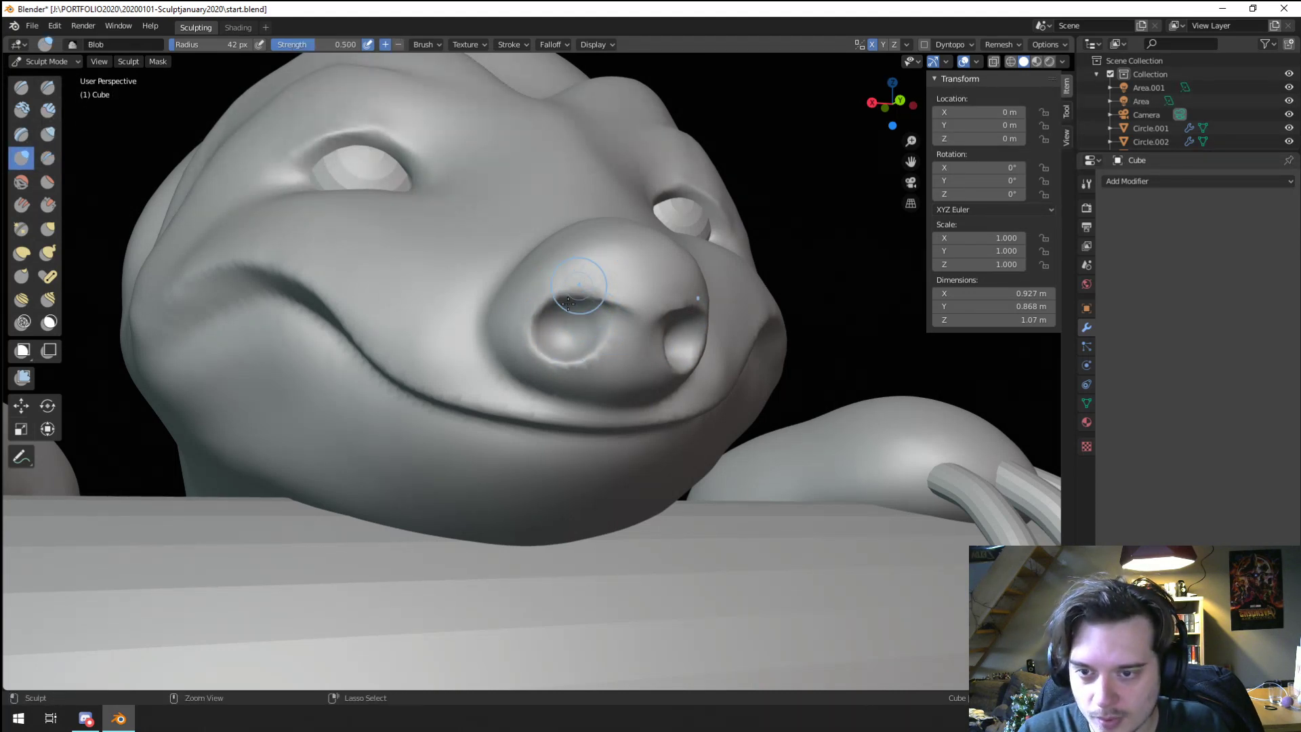
Step: Adjust the underside of the nose below the nostrils with the Grab brush at a 119 px radius
scroll(567, 303, "down", 3)
middle_click_drag(567, 303, 406, 278)
scroll(398, 272, "up", 3)
key("g")
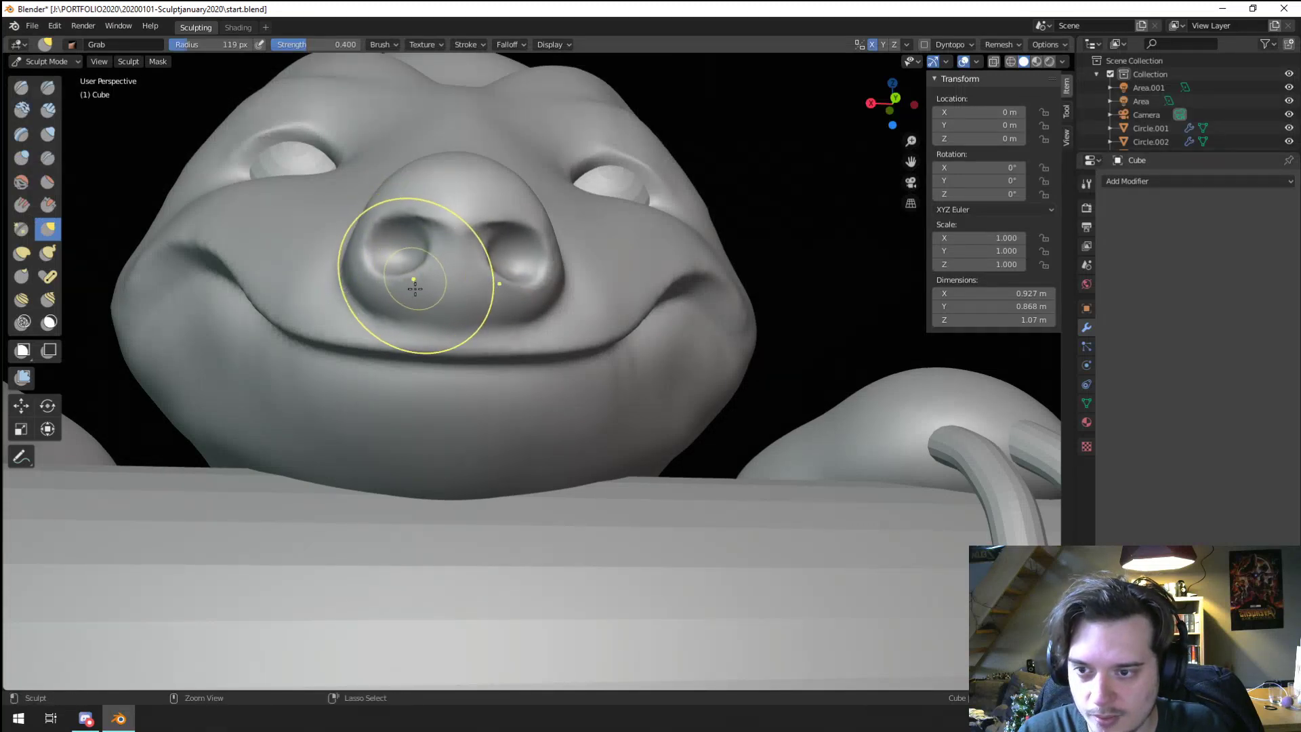
Step: Reshape the top and back of the head with the Grab brush at a 168 px radius
scroll(415, 288, "down", 4)
middle_click_drag(386, 415, 402, 363)
scroll(391, 344, "up", 1)
scroll(391, 343, "down", 1)
scroll(402, 363, "up", 1)
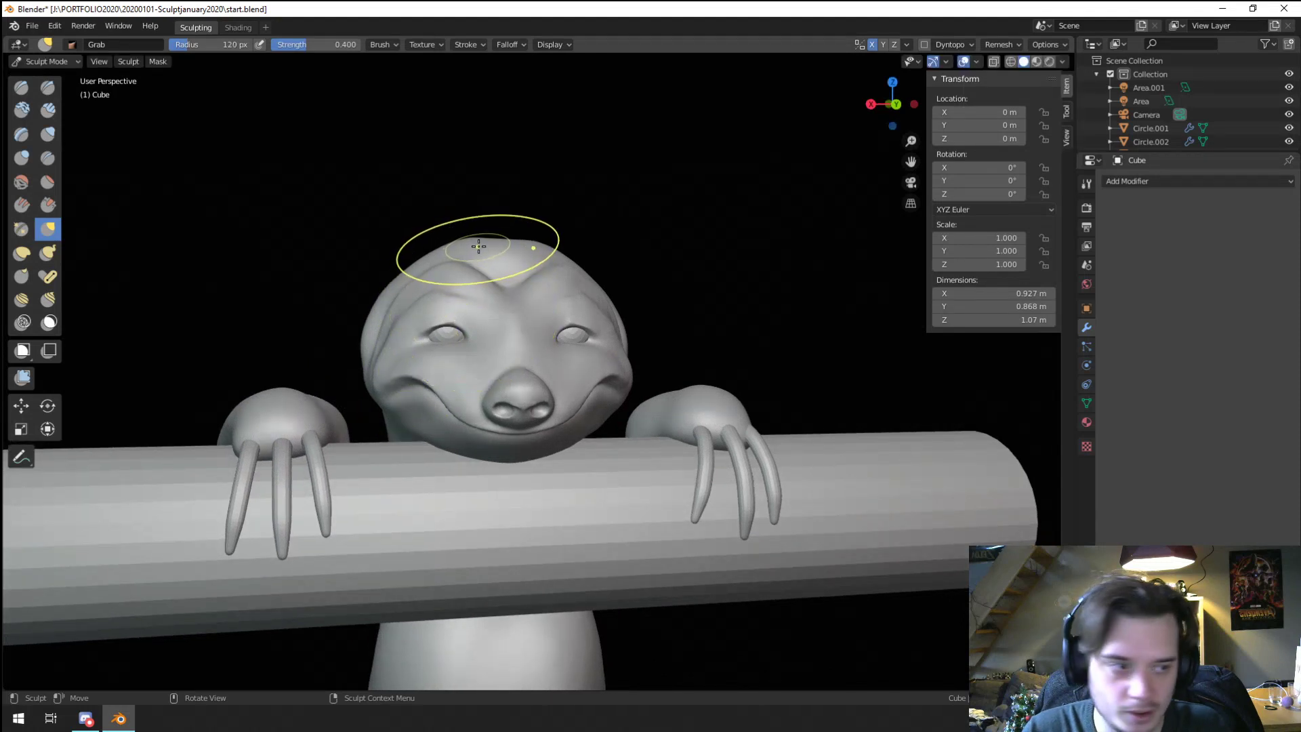
mouse_move(476, 249)
middle_mouse_down()
mouse_move(546, 256)
mouse_move(546, 334)
mouse_move(485, 323)
middle_mouse_up()
key("f")
left_click(546, 255)
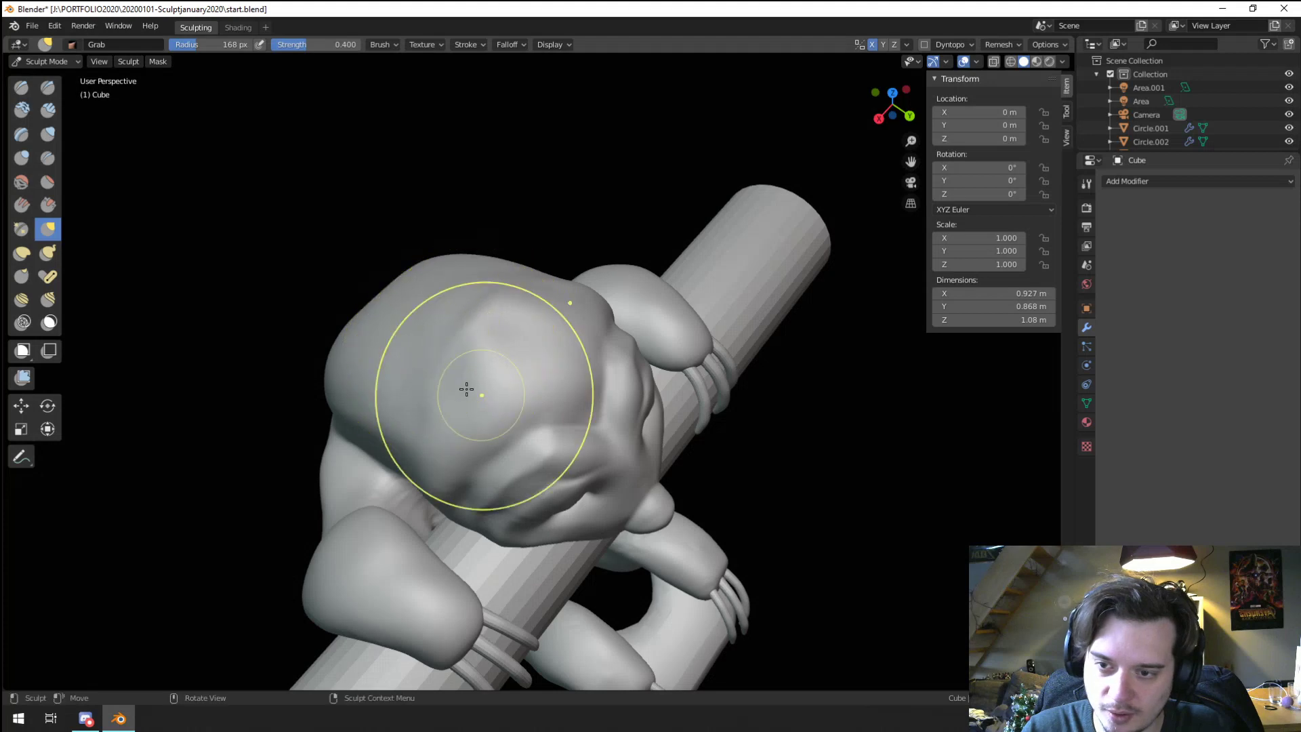
middle_click_drag(465, 387, 446, 290)
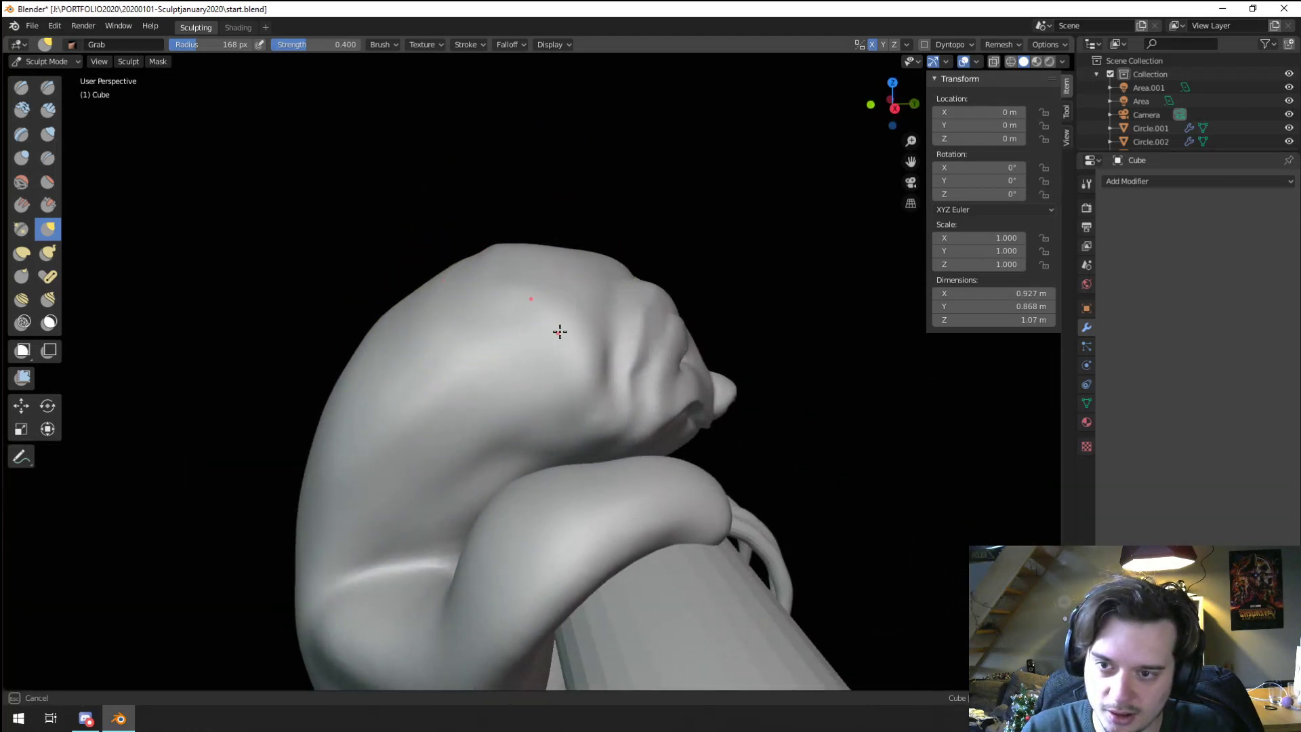
Step: Even out the surface of the back of the head, neck and shoulders with the Flatten/Contrast brush at a 92 px radius
key("f")
mouse_move(550, 371)
middle_mouse_down()
mouse_move(436, 296)
mouse_move(388, 391)
mouse_move(107, 223)
middle_mouse_up()
left_click(488, 291)
scroll(488, 291, "up", 3)
left_click(48, 182)
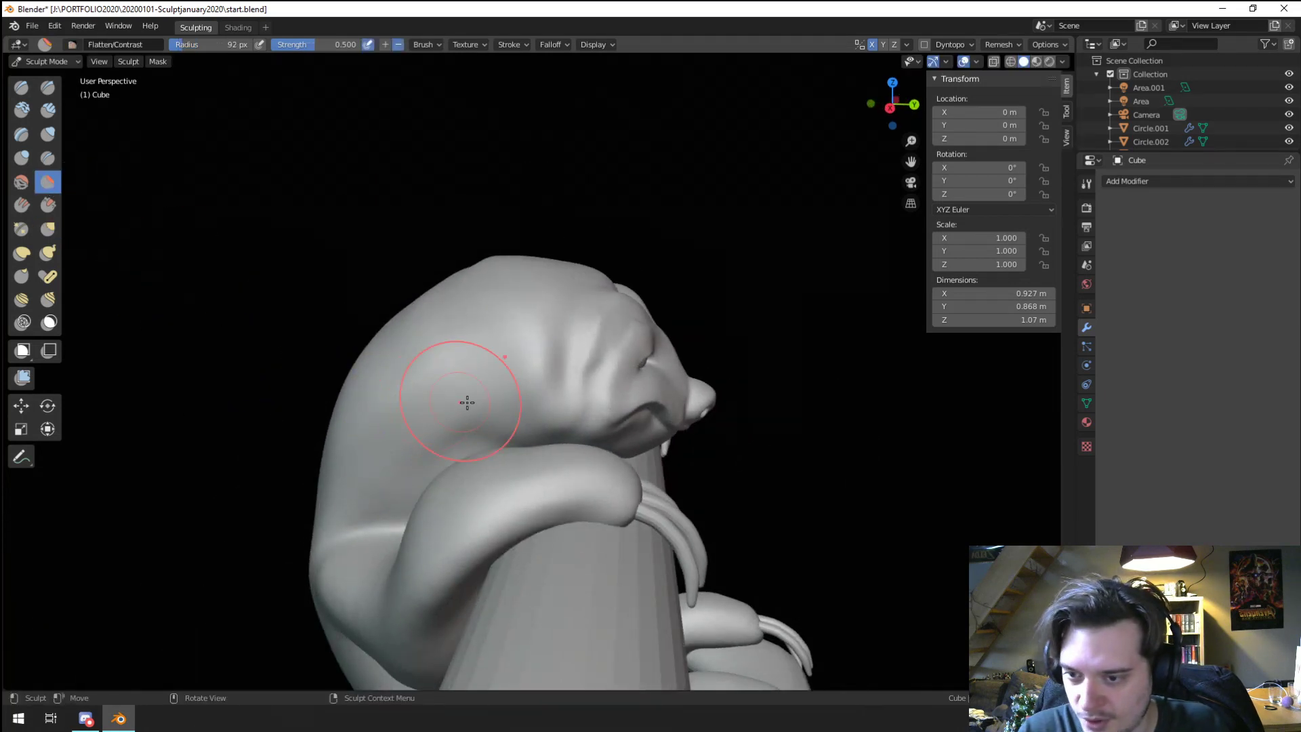
middle_click_drag(582, 319, 504, 320)
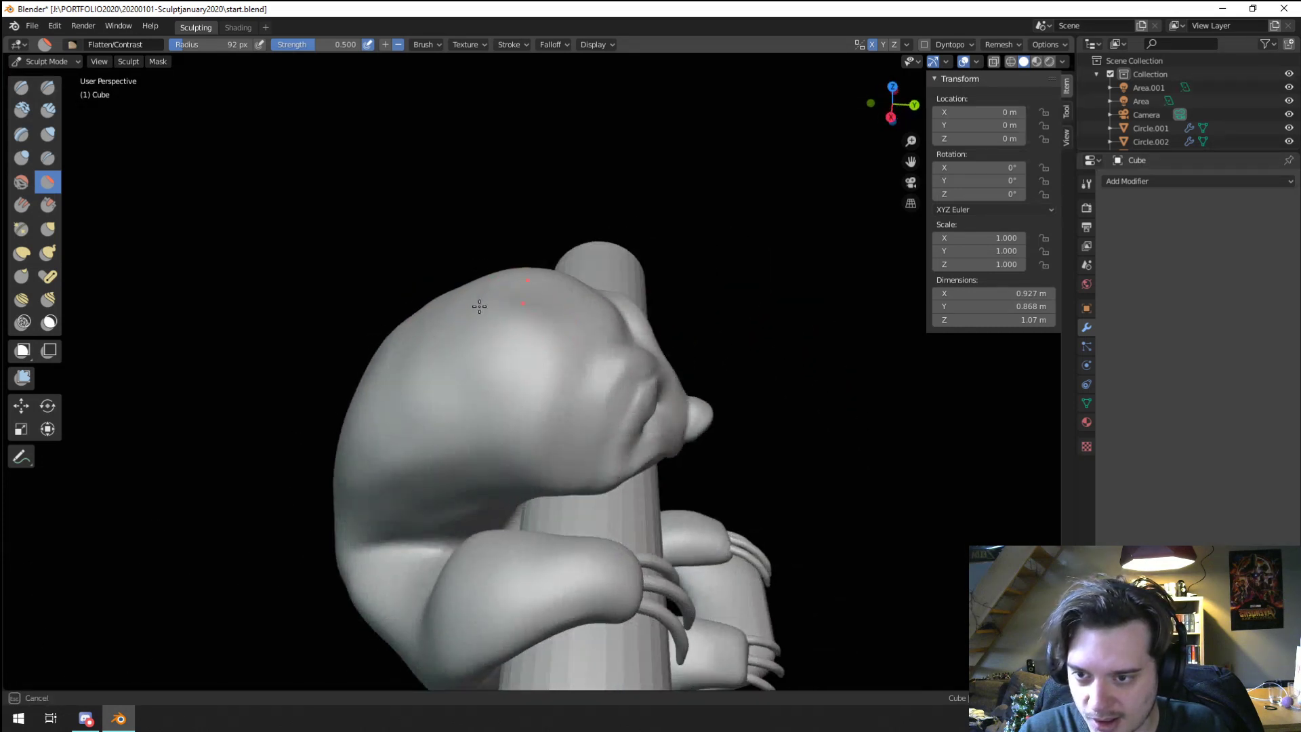
middle_click_drag(437, 463, 512, 312)
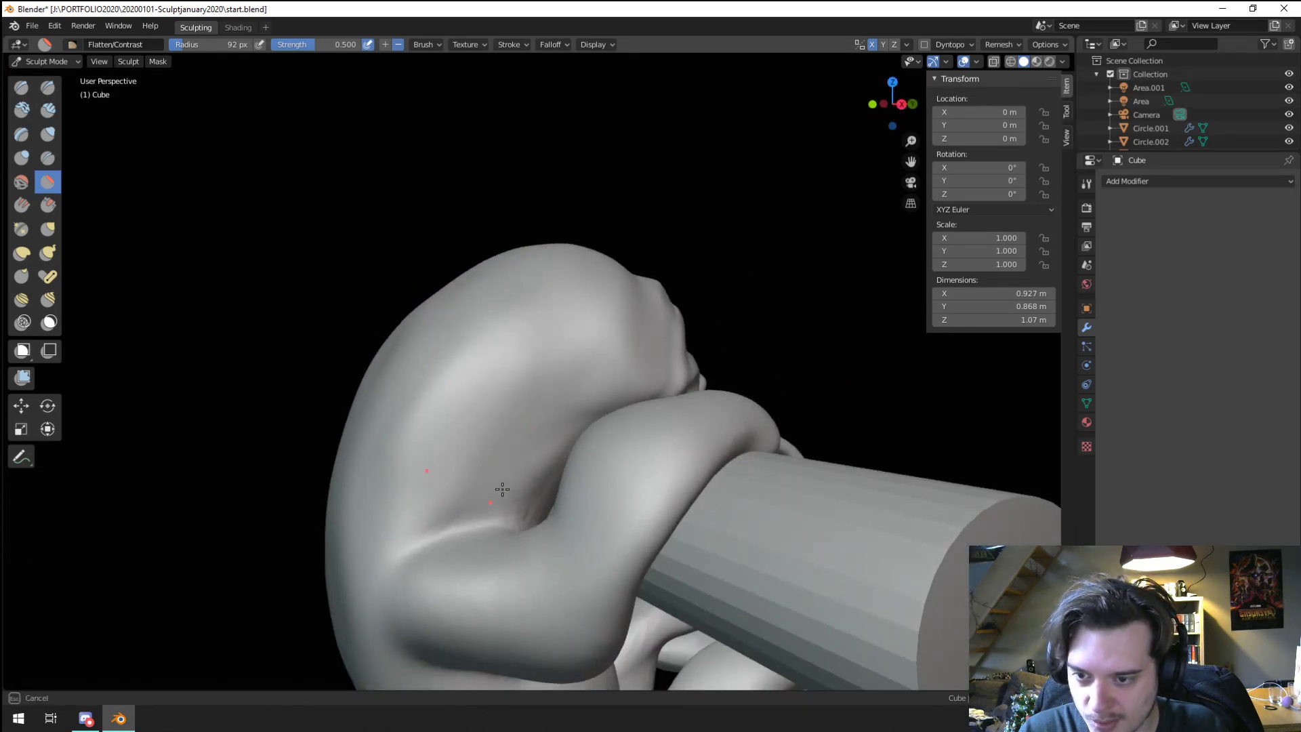
middle_click_drag(501, 483, 531, 471)
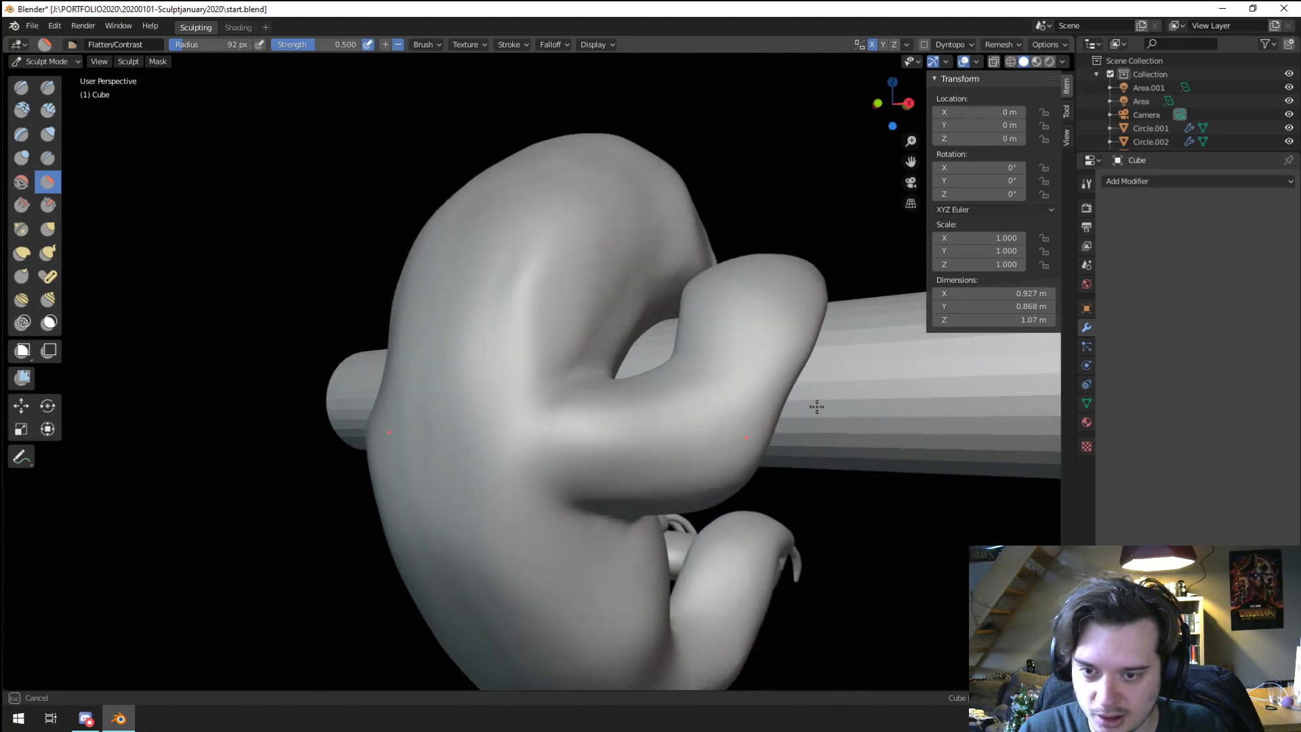
middle_click_drag(816, 406, 631, 464)
middle_click_drag(640, 393, 708, 427)
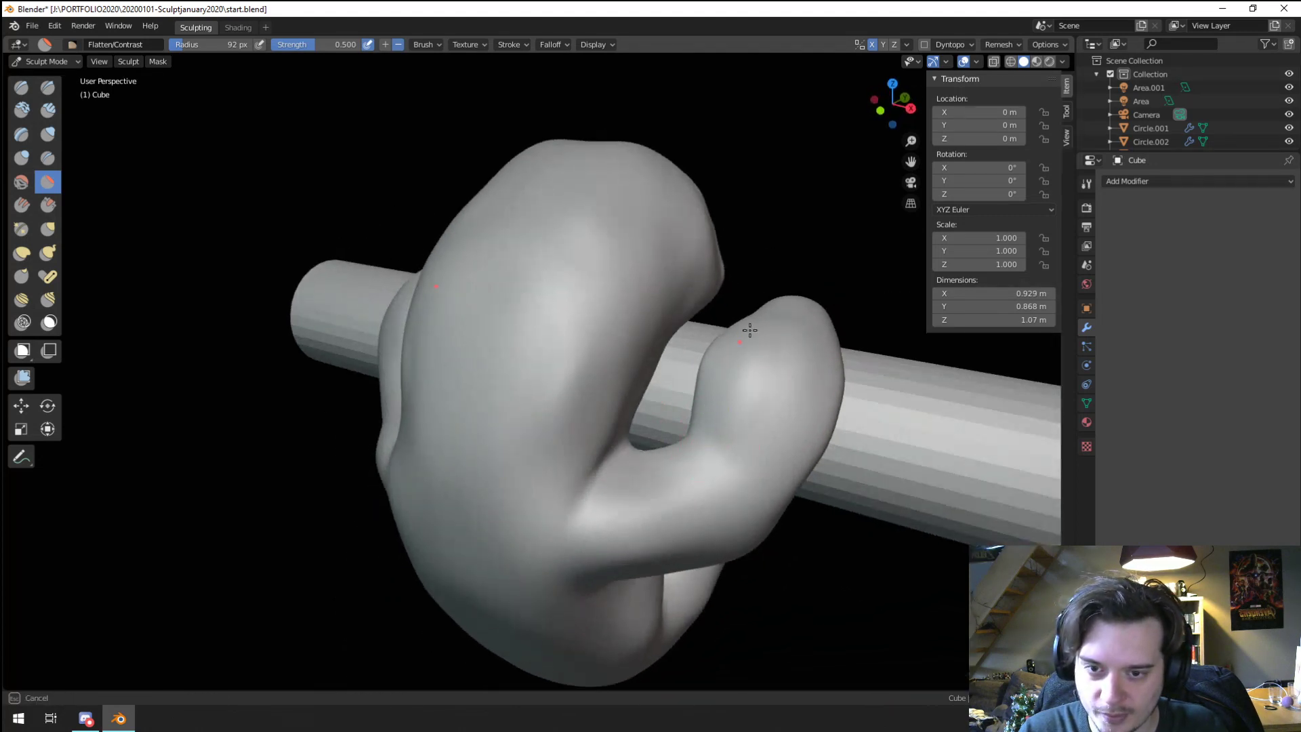
middle_click_drag(744, 477, 631, 403)
middle_click_drag(584, 342, 643, 415)
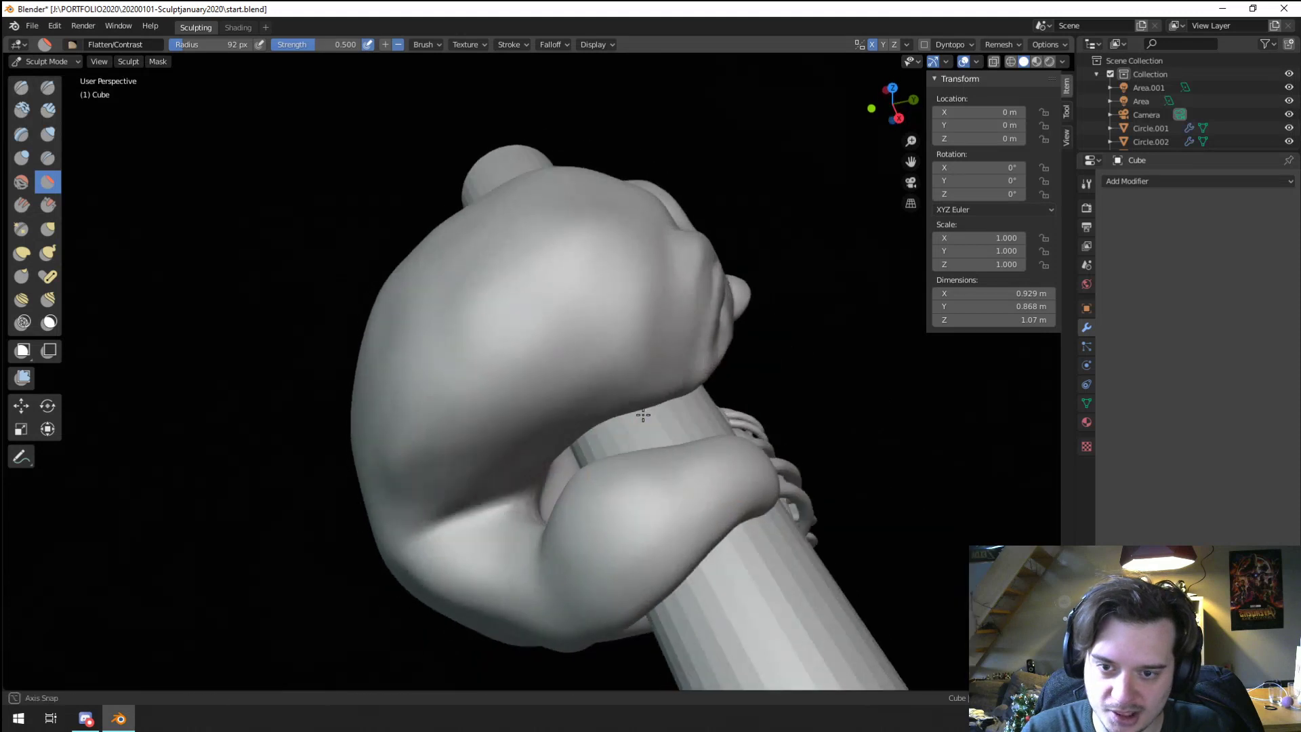
Step: Pull the elbows in toward the body with the Grab brush and set its radius to 144 px
middle_click_drag(704, 499, 714, 451)
key("g")
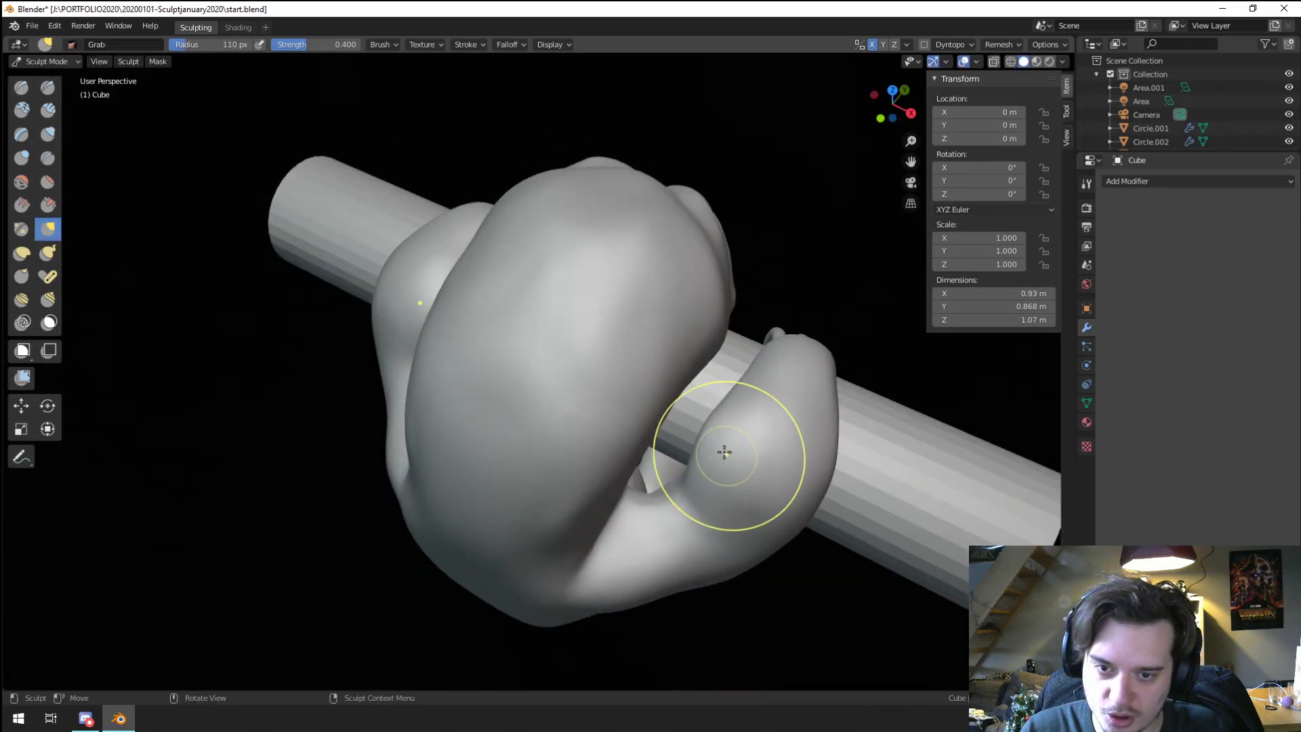
key("f")
left_click(815, 493)
left_click_drag(815, 493, 800, 457)
mouse_move(792, 434)
middle_mouse_down()
mouse_move(770, 380)
mouse_move(698, 397)
mouse_move(683, 427)
mouse_move(703, 372)
mouse_move(714, 426)
middle_mouse_up()
key("f")
left_click(692, 431)
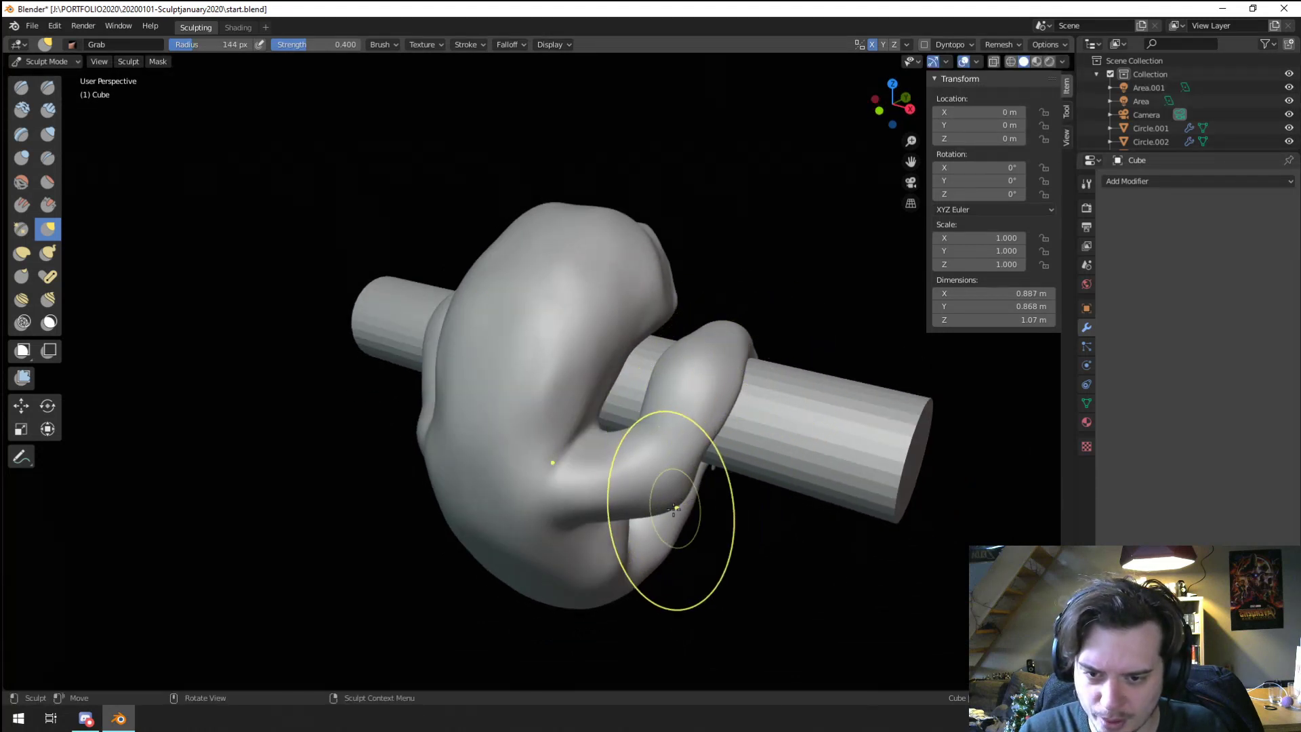
Step: Try to push the curve of the back inward with the Grab brush at a 164 px radius
mouse_move(597, 527)
middle_mouse_down()
mouse_move(589, 498)
mouse_move(616, 509)
mouse_move(655, 453)
mouse_move(655, 422)
mouse_move(715, 364)
mouse_move(476, 335)
middle_mouse_up()
mouse_move(534, 301)
middle_mouse_down()
mouse_move(500, 383)
mouse_move(531, 436)
mouse_move(502, 427)
mouse_move(468, 489)
mouse_move(543, 261)
middle_mouse_up()
key("f")
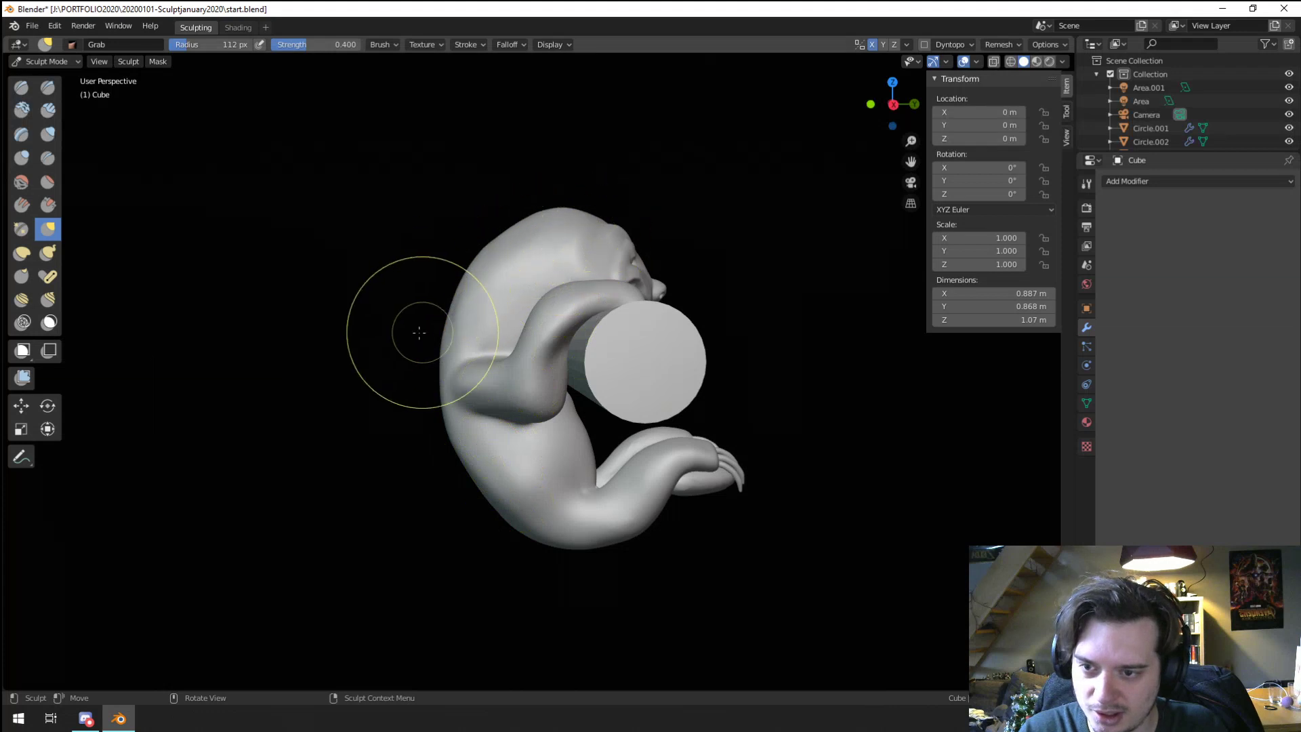
left_click(448, 349)
mouse_move(448, 349)
left_mouse_down()
mouse_move(477, 344)
mouse_move(464, 321)
left_mouse_up()
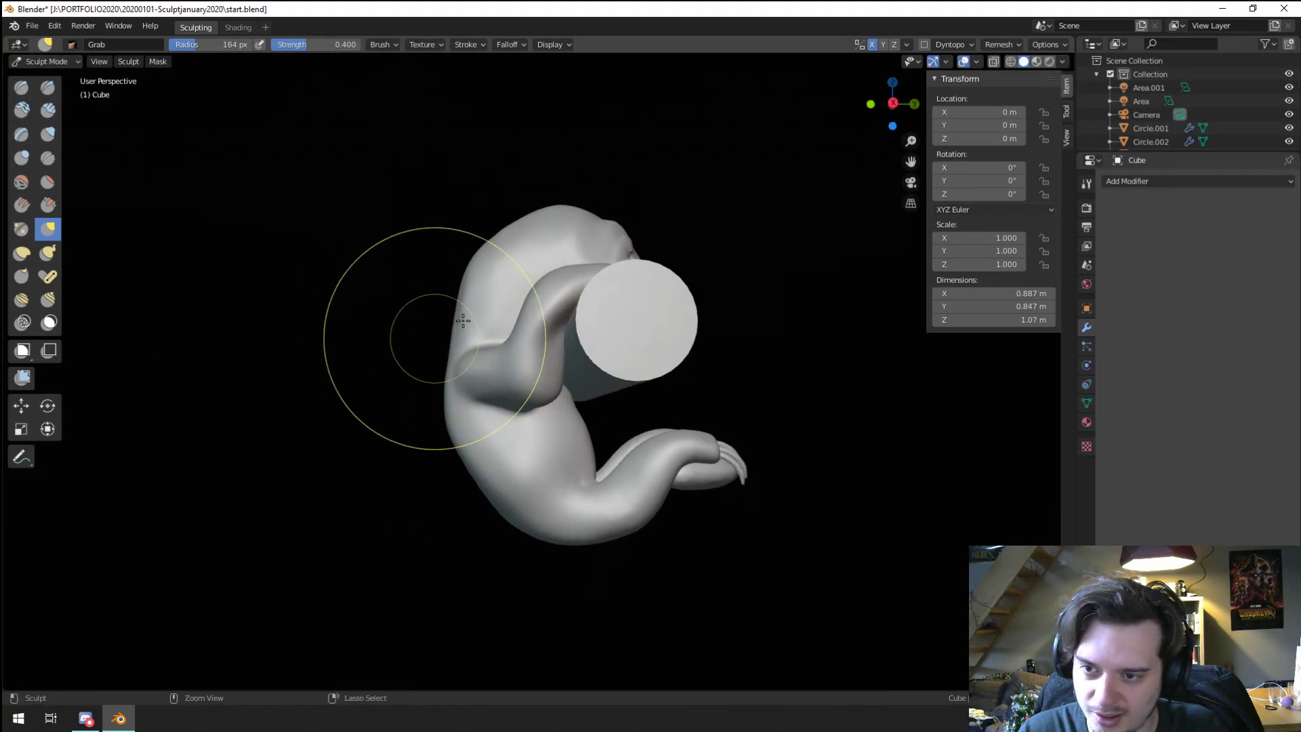
Step: Push the underside of the rump upward with the Grab brush at a 221 px radius
key("f")
left_click(544, 546)
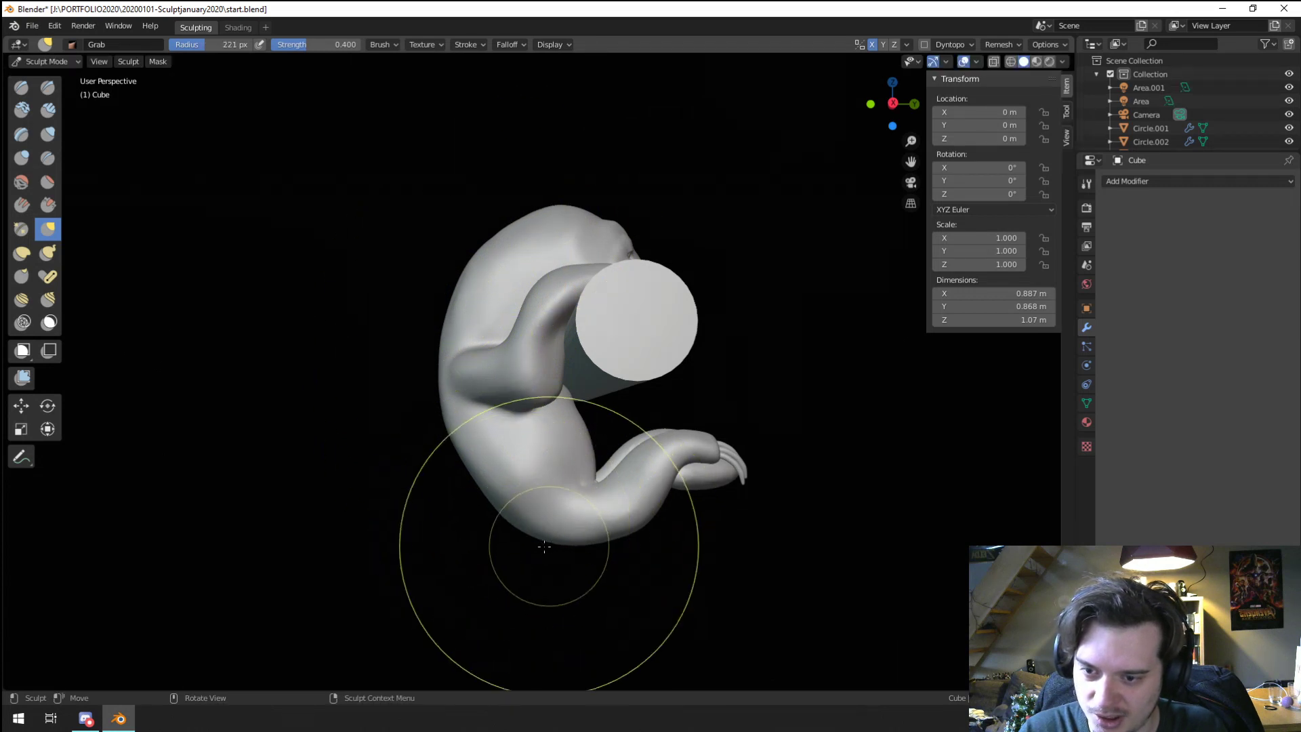
left_click_drag(545, 541, 563, 503)
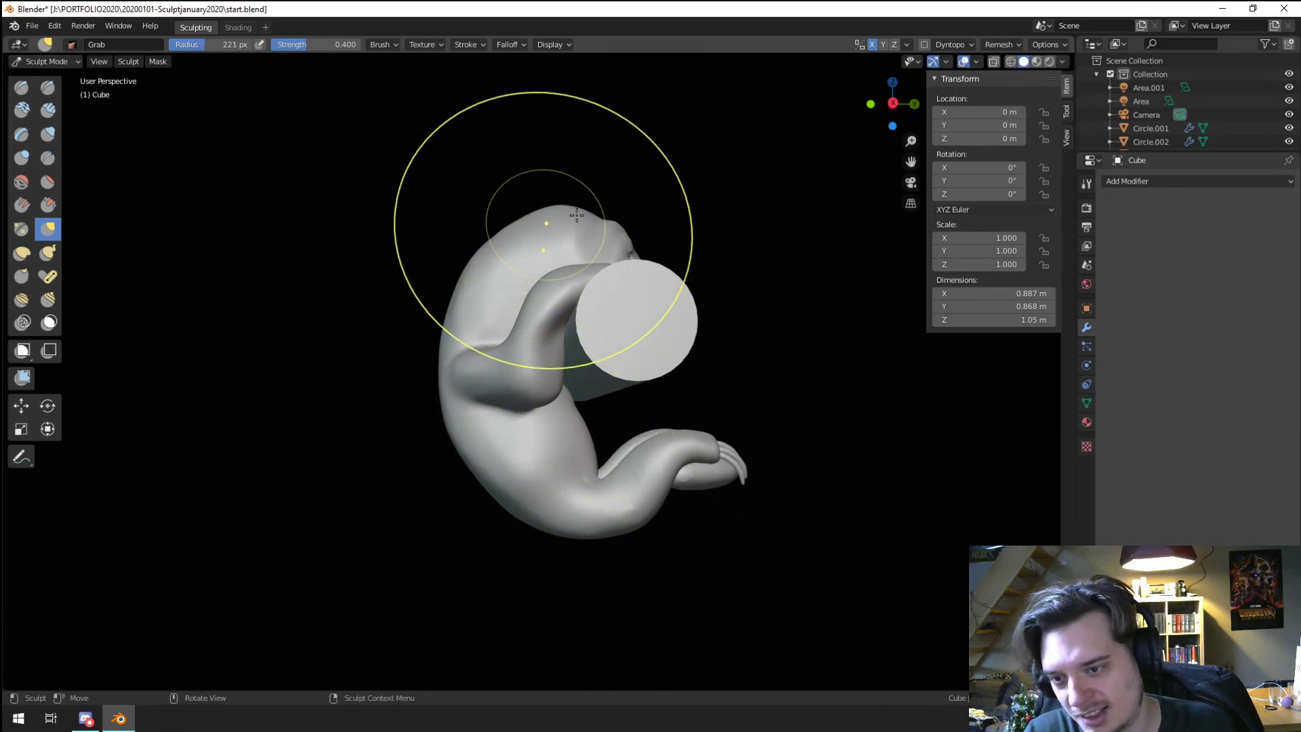
Step: Adjust the sides of the waist below the arms with the Grab brush at an 89 px radius
mouse_move(517, 551)
middle_mouse_down()
mouse_move(612, 390)
mouse_move(634, 453)
mouse_move(615, 412)
middle_mouse_up()
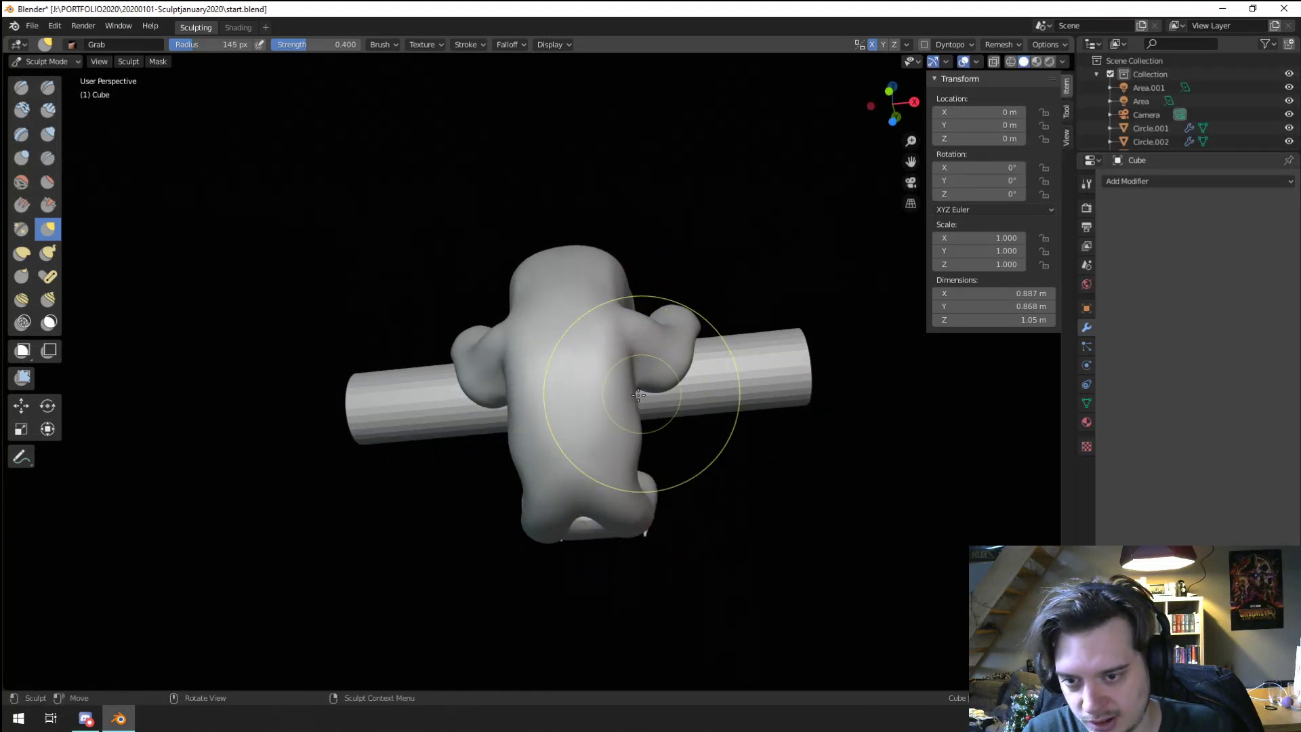
key("f")
left_click(632, 429)
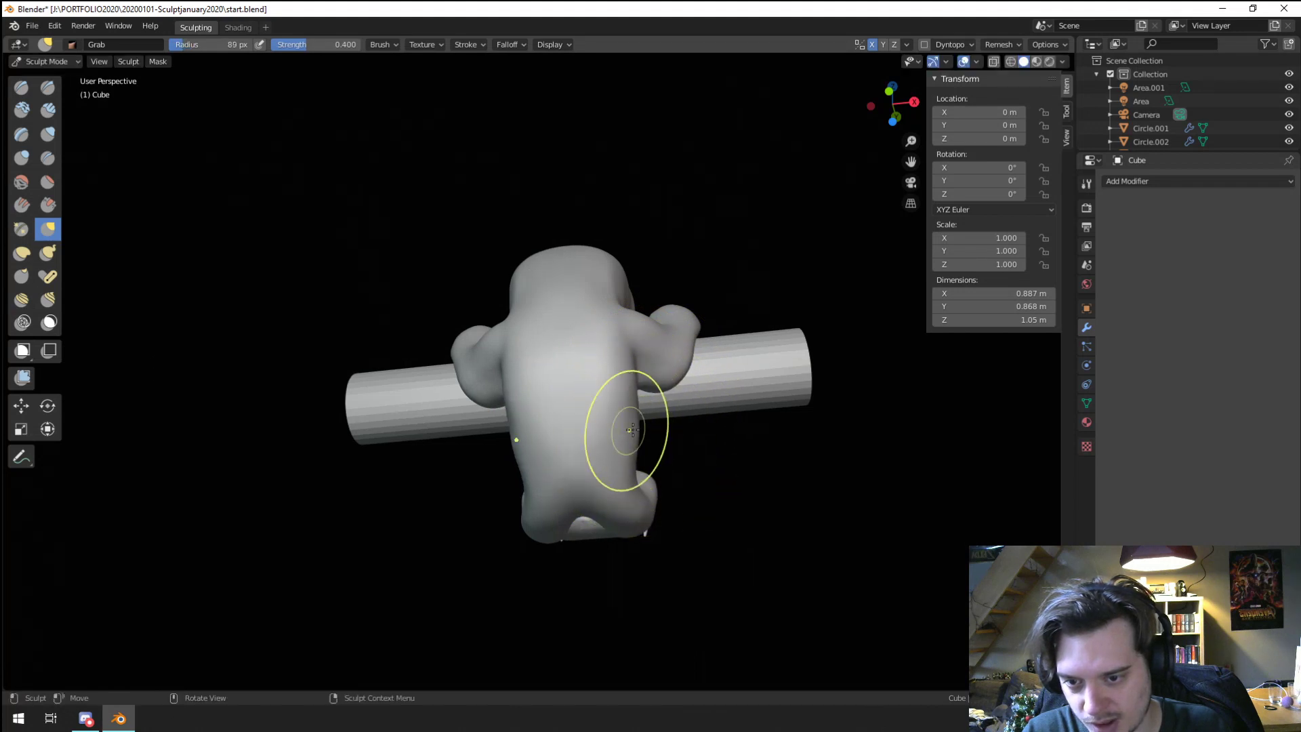
mouse_move(636, 464)
middle_mouse_down()
mouse_move(467, 458)
mouse_move(399, 426)
middle_mouse_up()
Step: Even out the flanks and the belly near the hips with the Flatten/Contrast brush at an 89 px radius
left_click(48, 182)
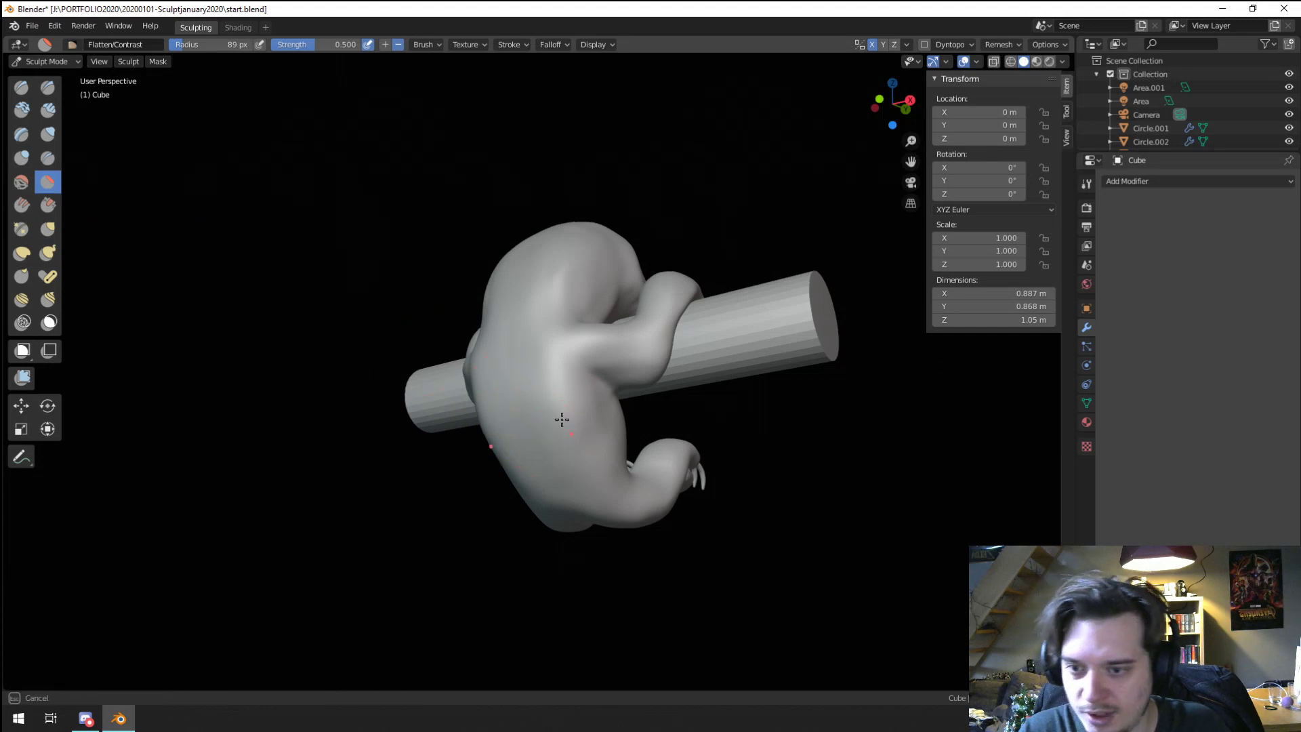
middle_click_drag(569, 493, 441, 465)
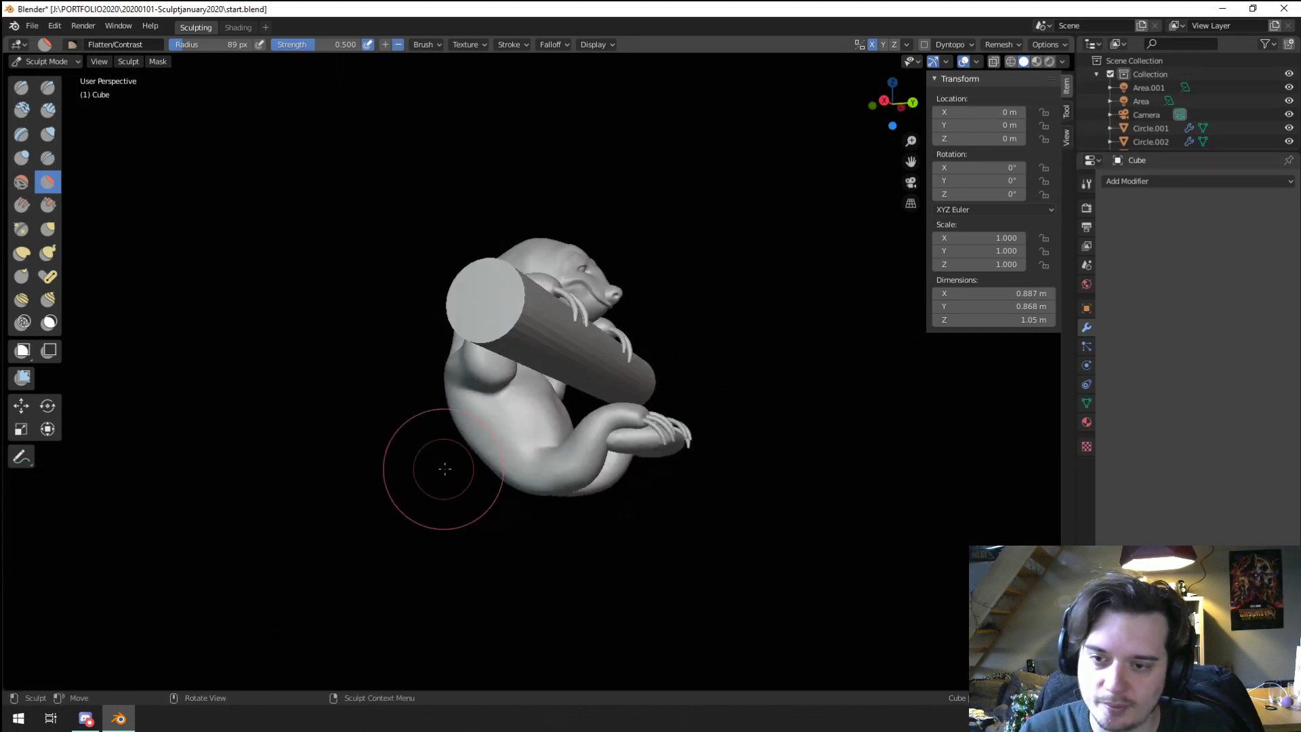
scroll(493, 481, "up", 3)
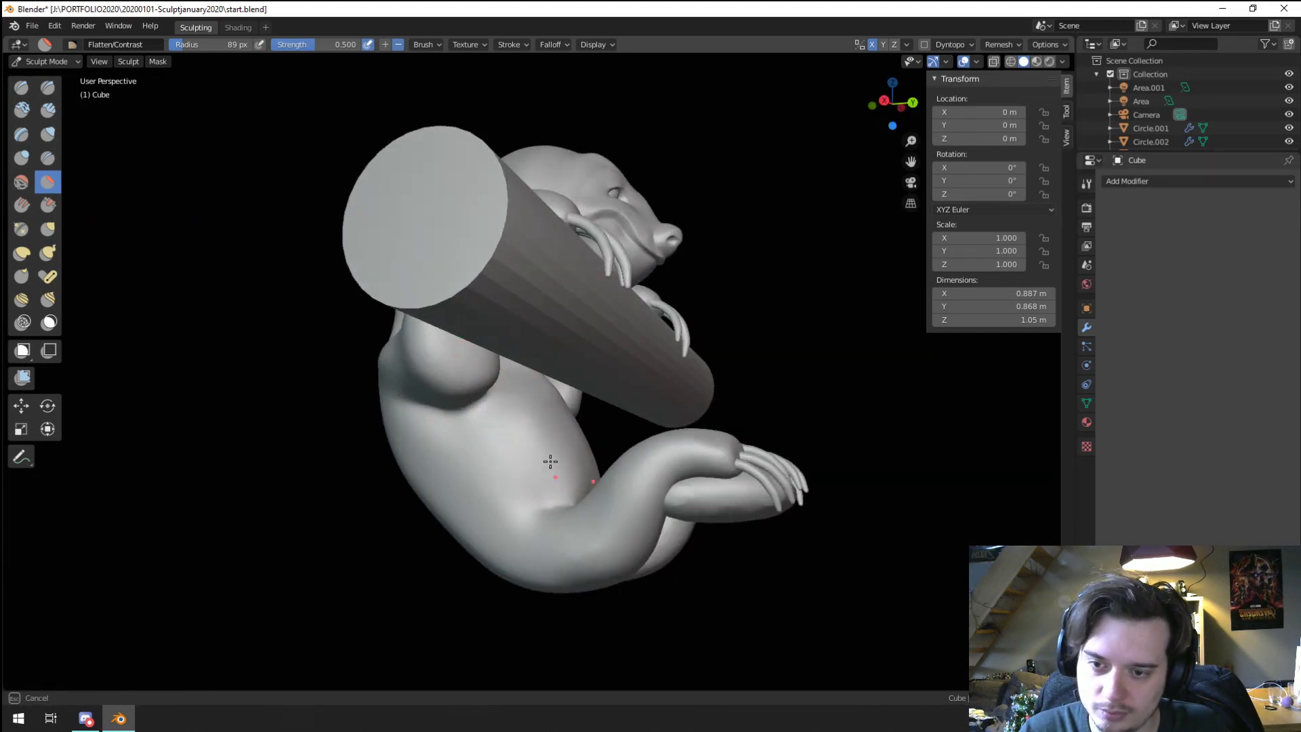
scroll(530, 422, "down", 3)
middle_click_drag(529, 422, 473, 424)
scroll(474, 425, "up", 3)
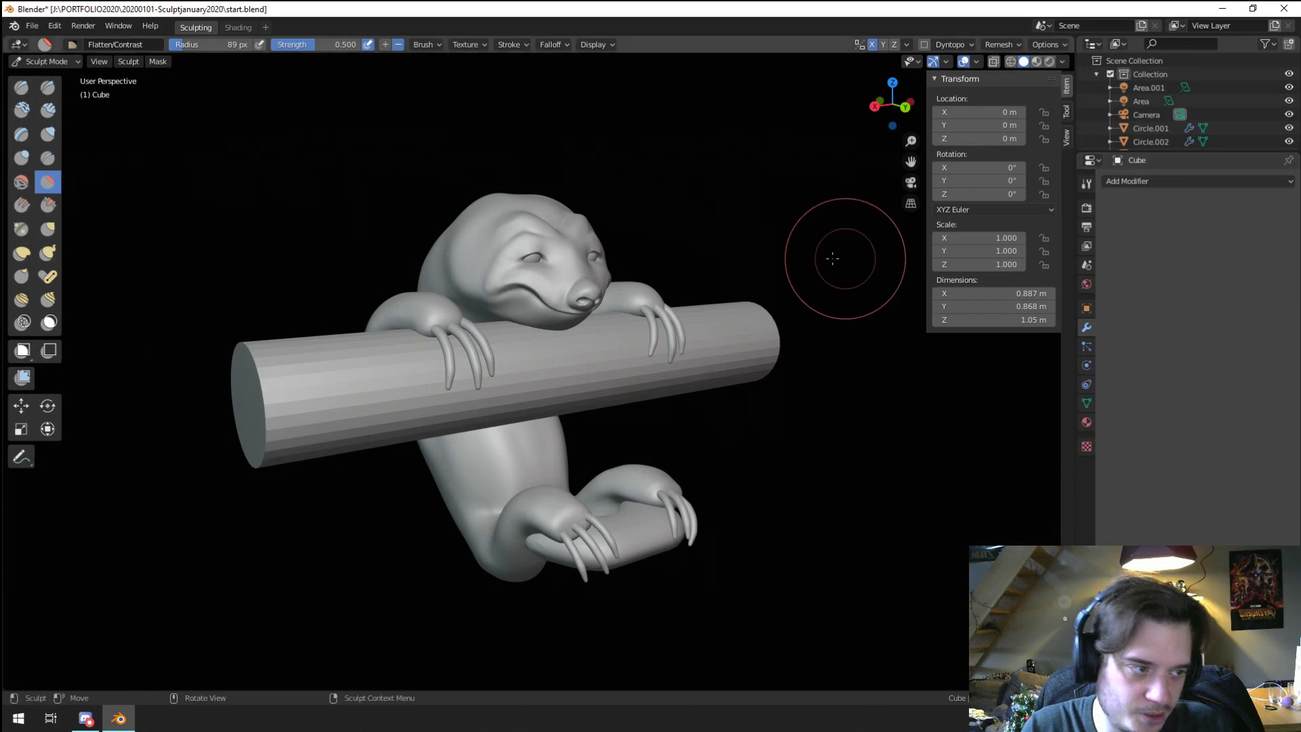
Step: Reshape the crown of the head with the Grab brush at a 156 px radius
middle_click_drag(509, 257, 558, 366, "shift")
scroll(543, 340, "up", 3)
key("g")
key("f")
left_click(566, 256)
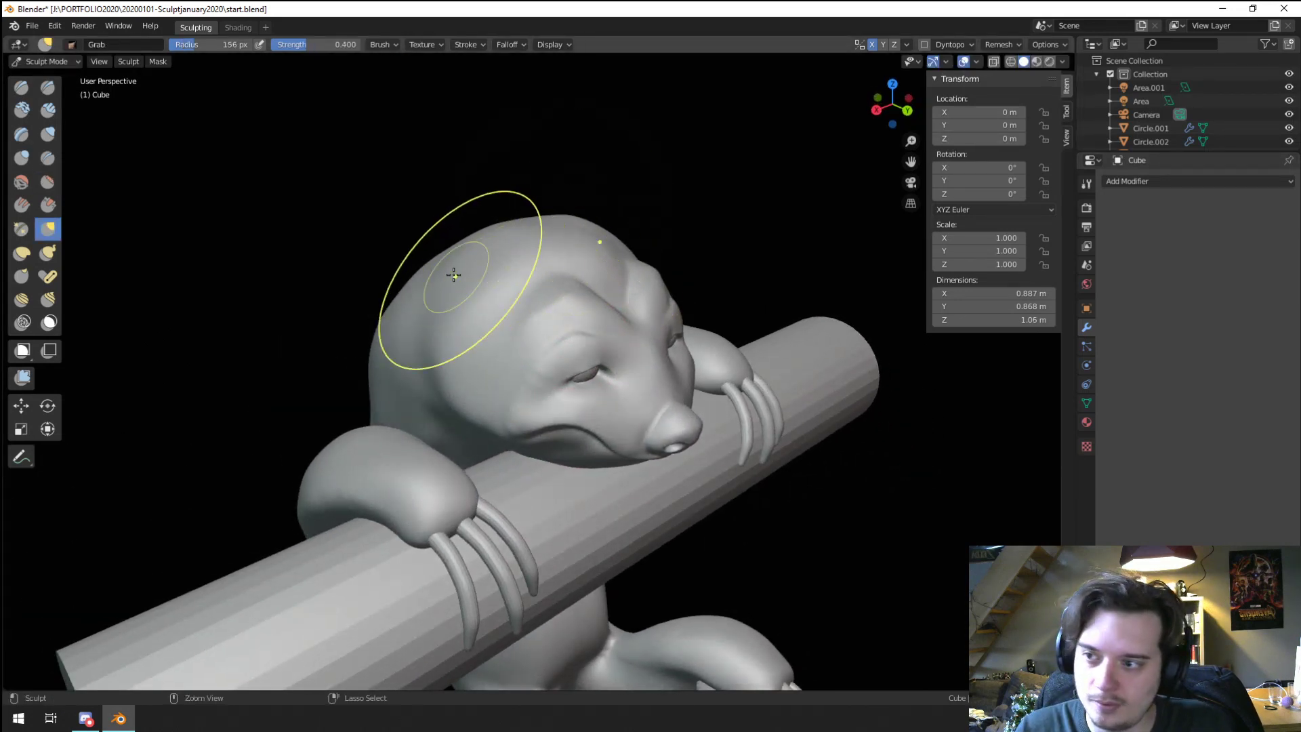
Step: Refine the side of the head behind the eye with the Crease brush at a 65 px radius
scroll(456, 281, "up", 3)
left_click(47, 158)
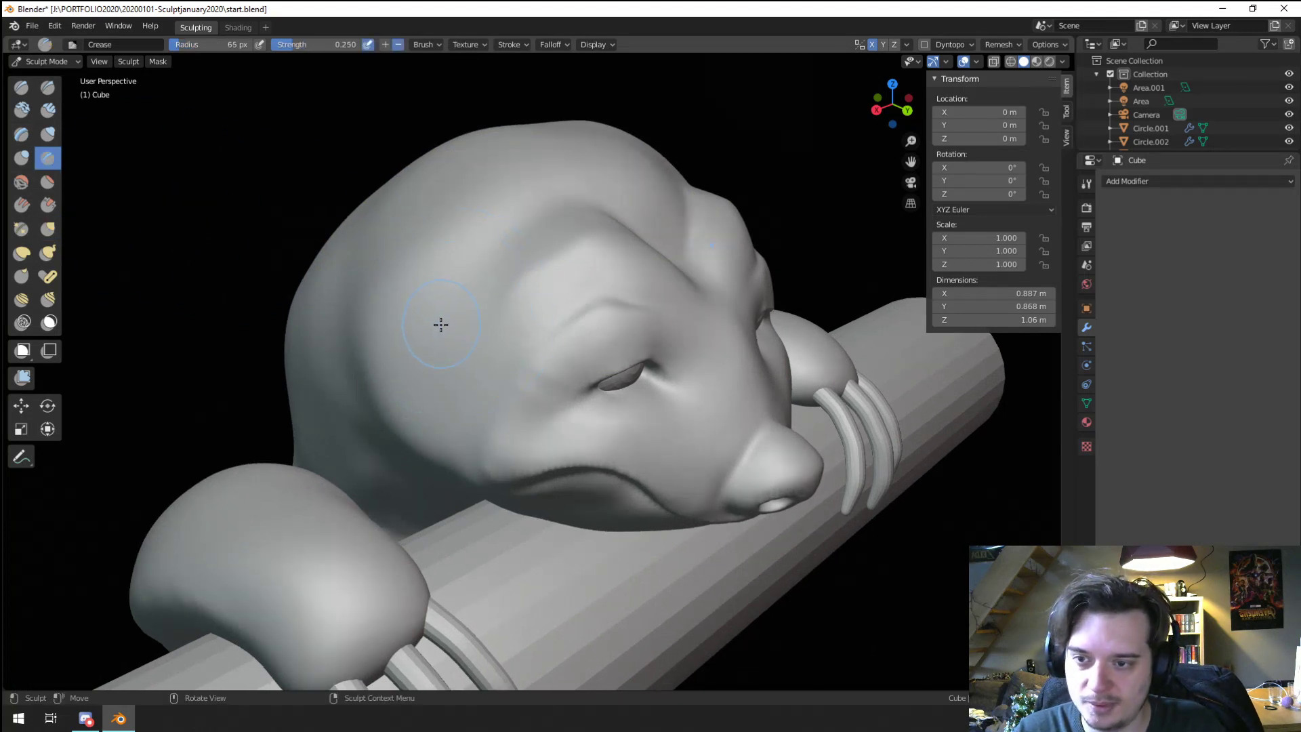
middle_click_drag(454, 266, 397, 337)
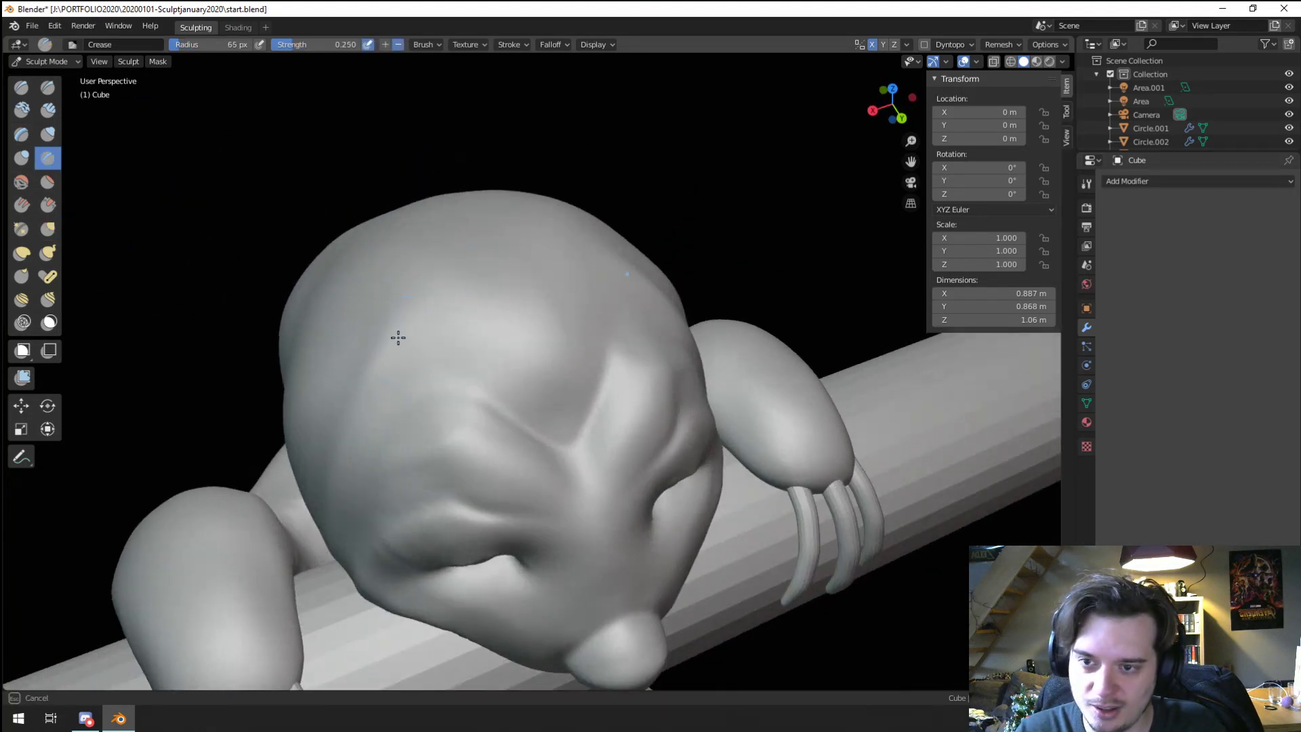
mouse_move(415, 391)
middle_mouse_down()
mouse_move(465, 316)
mouse_move(415, 347)
middle_mouse_up()
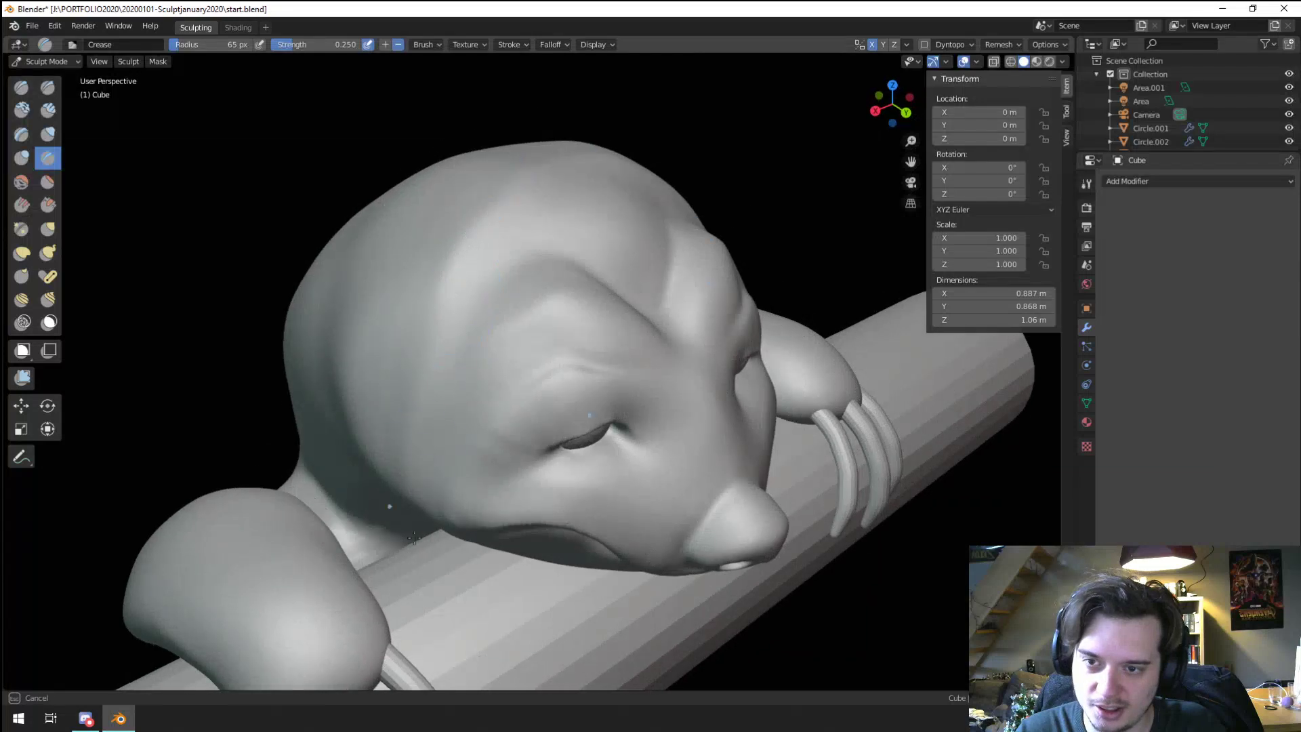
middle_click_drag(389, 505, 467, 540)
Step: Adjust the shape of the cranium behind the brow with the Grab brush at a 171 px radius
key("g")
key("f")
left_click(620, 223)
left_click_drag(601, 276, 510, 404)
middle_click_drag(495, 420, 468, 400)
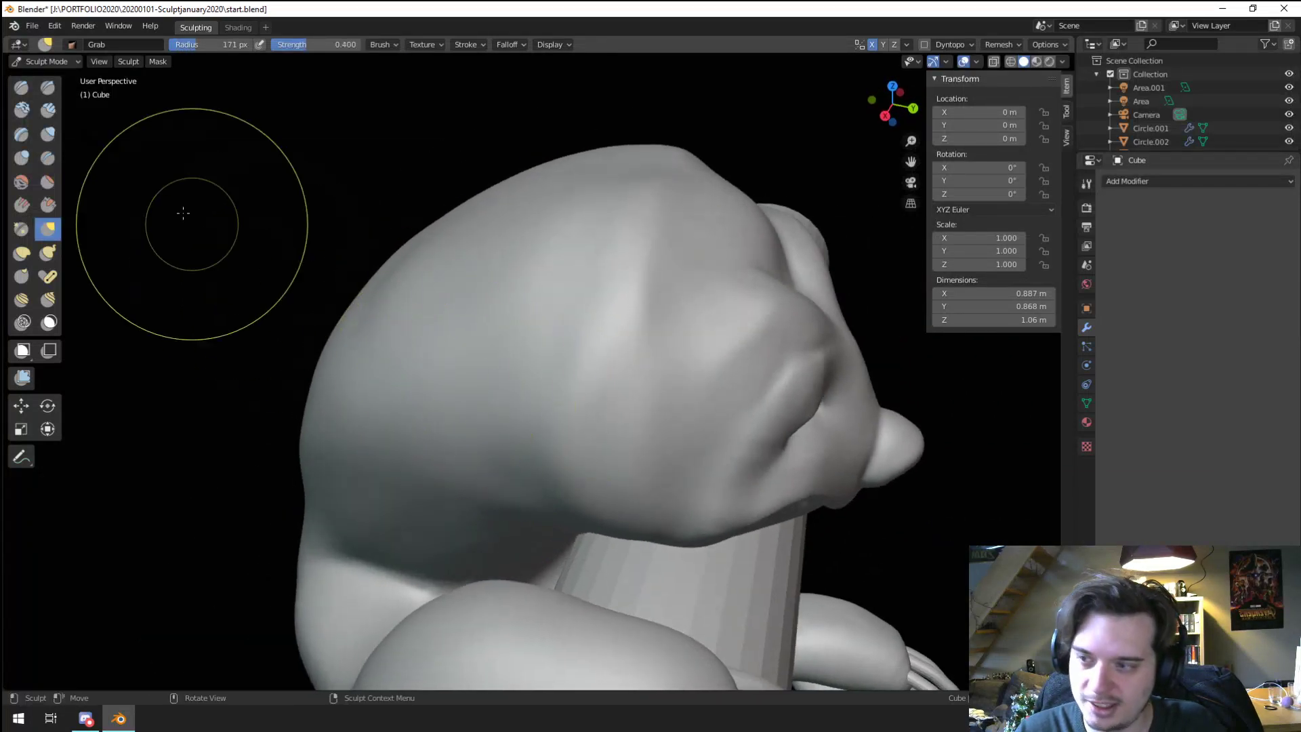
Step: Build up the side of the head behind the face with the Clay Strips brush at a 65 px radius and smooth it
left_click(48, 109)
mouse_move(574, 544)
left_mouse_down()
mouse_move(557, 411)
mouse_move(603, 377)
left_mouse_up()
key("ctrl+z")
key("f")
left_click(572, 501)
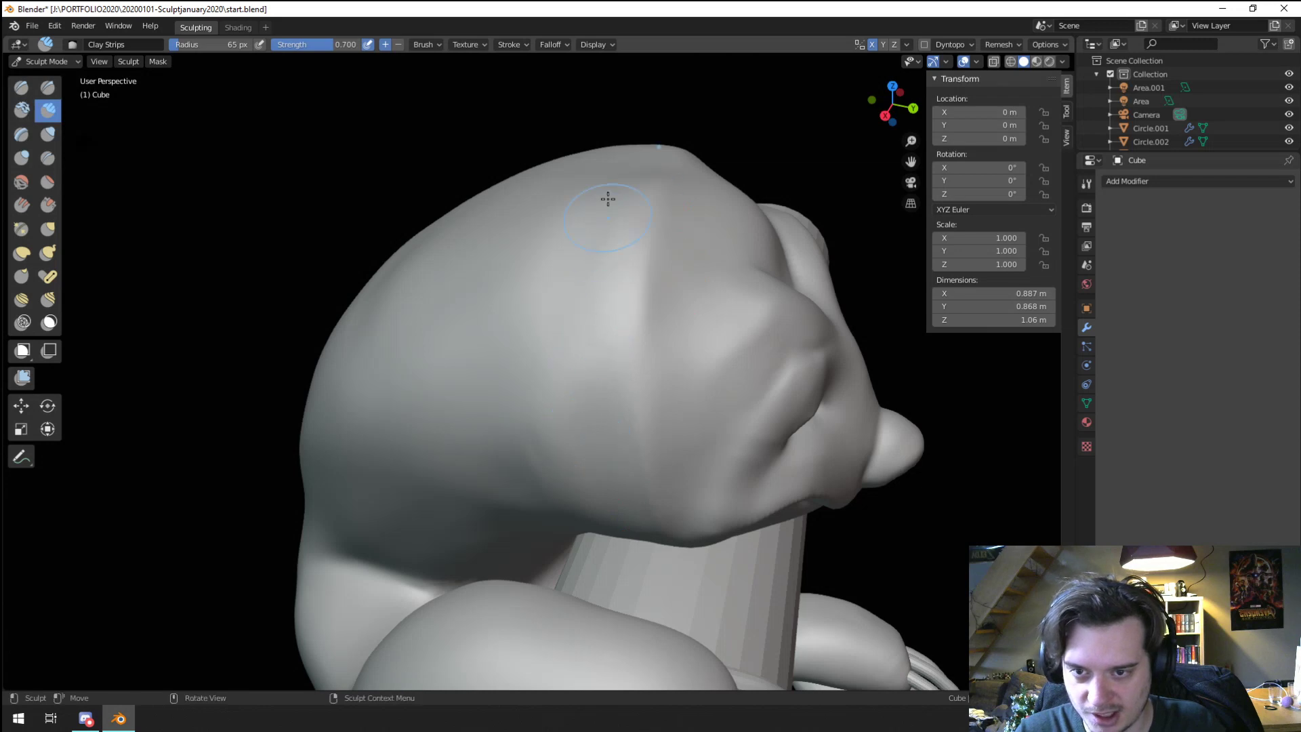
left_click_drag(553, 318, 539, 349)
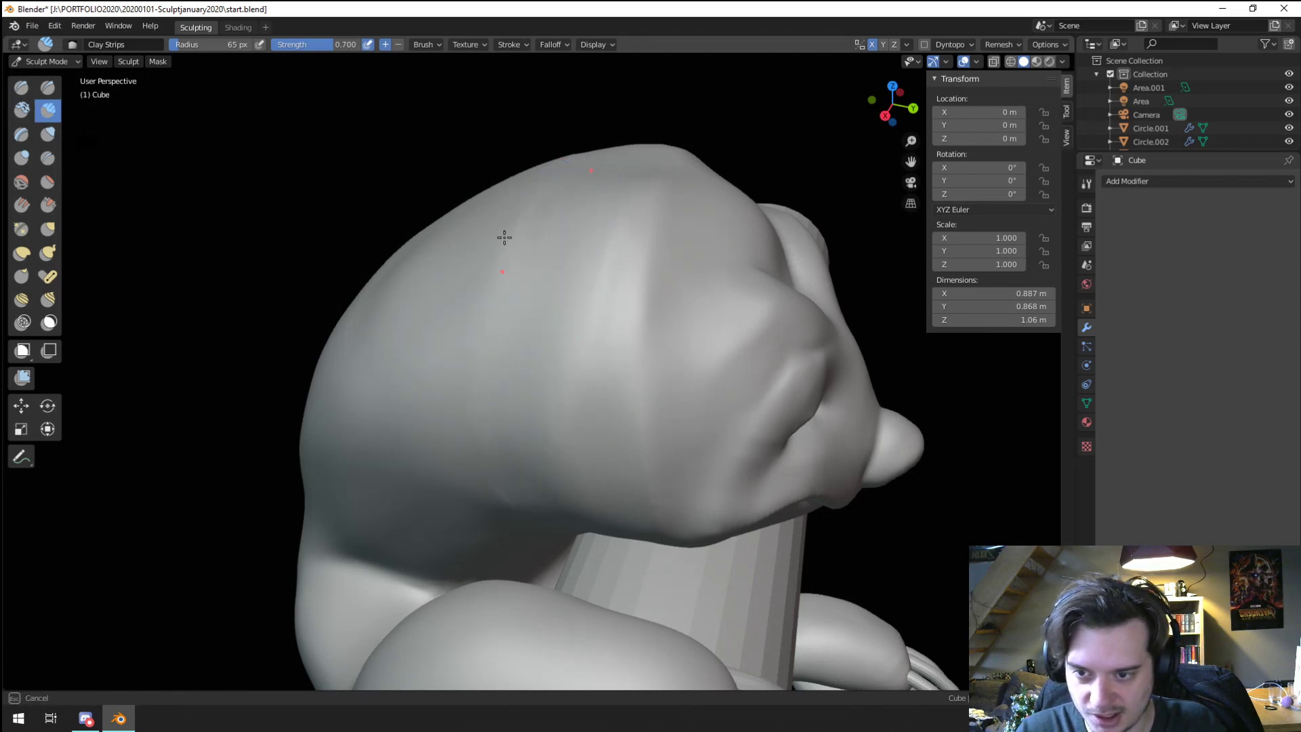
left_click_drag(587, 285, 594, 437, "shift")
mouse_move(571, 346)
middle_mouse_down("ctrl")
mouse_move(538, 441)
mouse_move(424, 407)
mouse_move(497, 376)
mouse_move(460, 286)
middle_mouse_up("ctrl")
left_click_drag(461, 286, 463, 277)
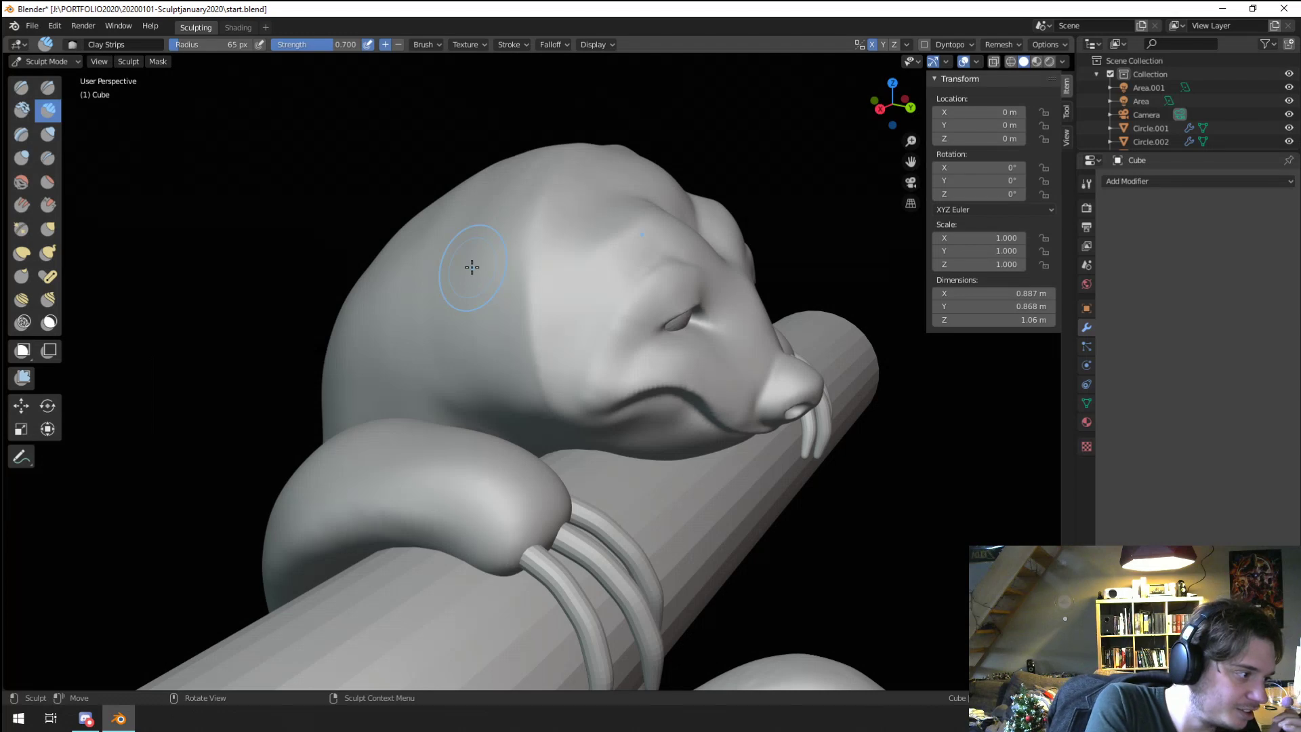
Step: Adjust the head's upper contour with the Grab brush at a 149 px radius
mouse_move(473, 267)
middle_mouse_down()
mouse_move(436, 363)
mouse_move(450, 267)
mouse_move(479, 334)
mouse_move(467, 238)
middle_mouse_up()
key("g")
key("f")
left_click(595, 230)
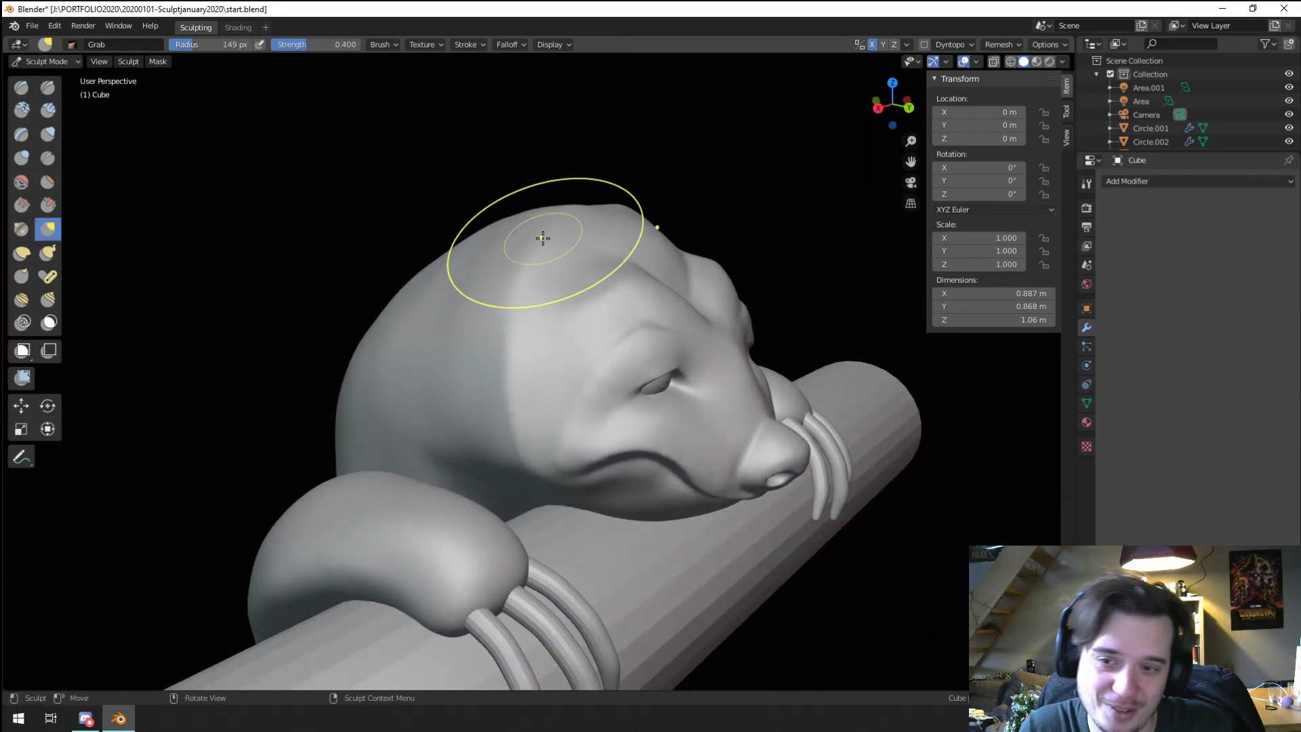
left_click_drag(555, 205, 561, 217)
mouse_move(499, 311)
middle_mouse_down()
mouse_move(395, 284)
mouse_move(354, 339)
middle_mouse_up()
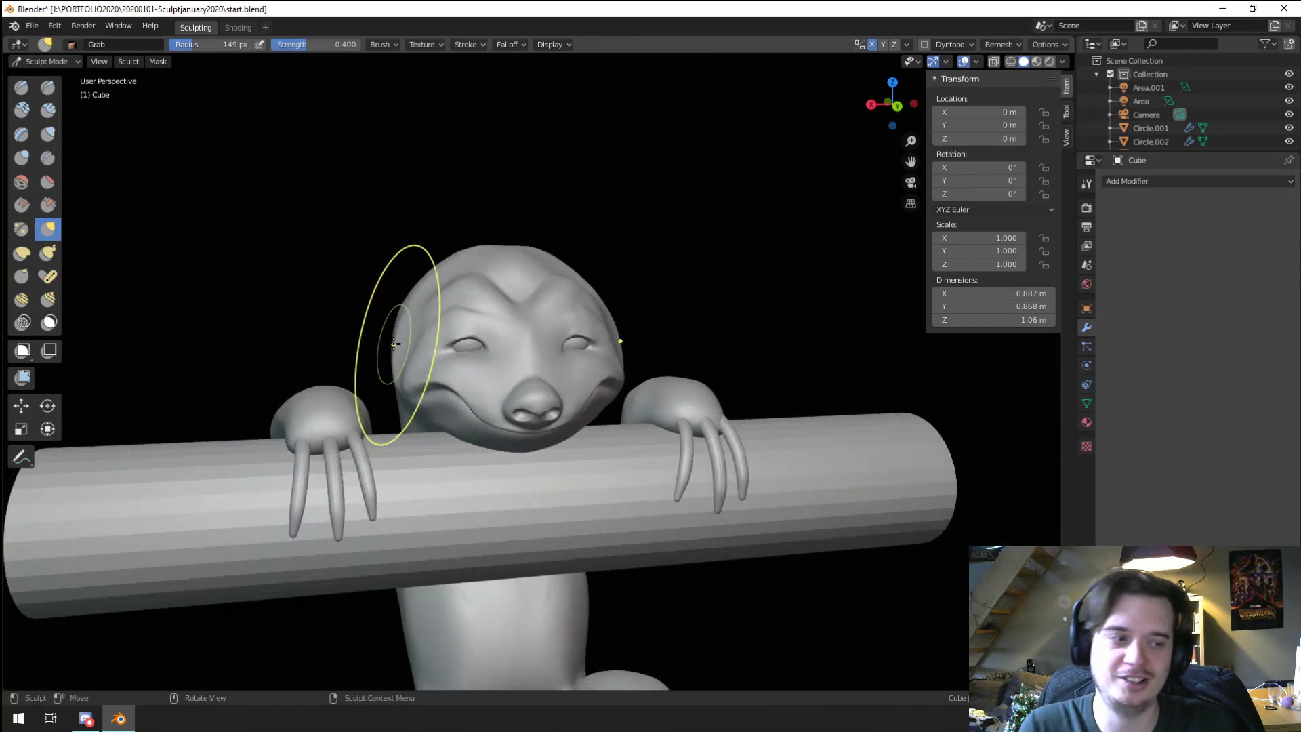
Step: Sharpen the furrow above the brows on the forehead with the Crease brush at a 66 px radius
mouse_move(496, 282)
middle_mouse_down()
mouse_move(499, 296)
mouse_move(476, 276)
middle_mouse_up()
mouse_move(473, 338)
middle_mouse_down("shift")
mouse_move(497, 369)
mouse_move(505, 464)
middle_mouse_up("shift")
middle_click_drag(505, 464, 494, 327, "ctrl")
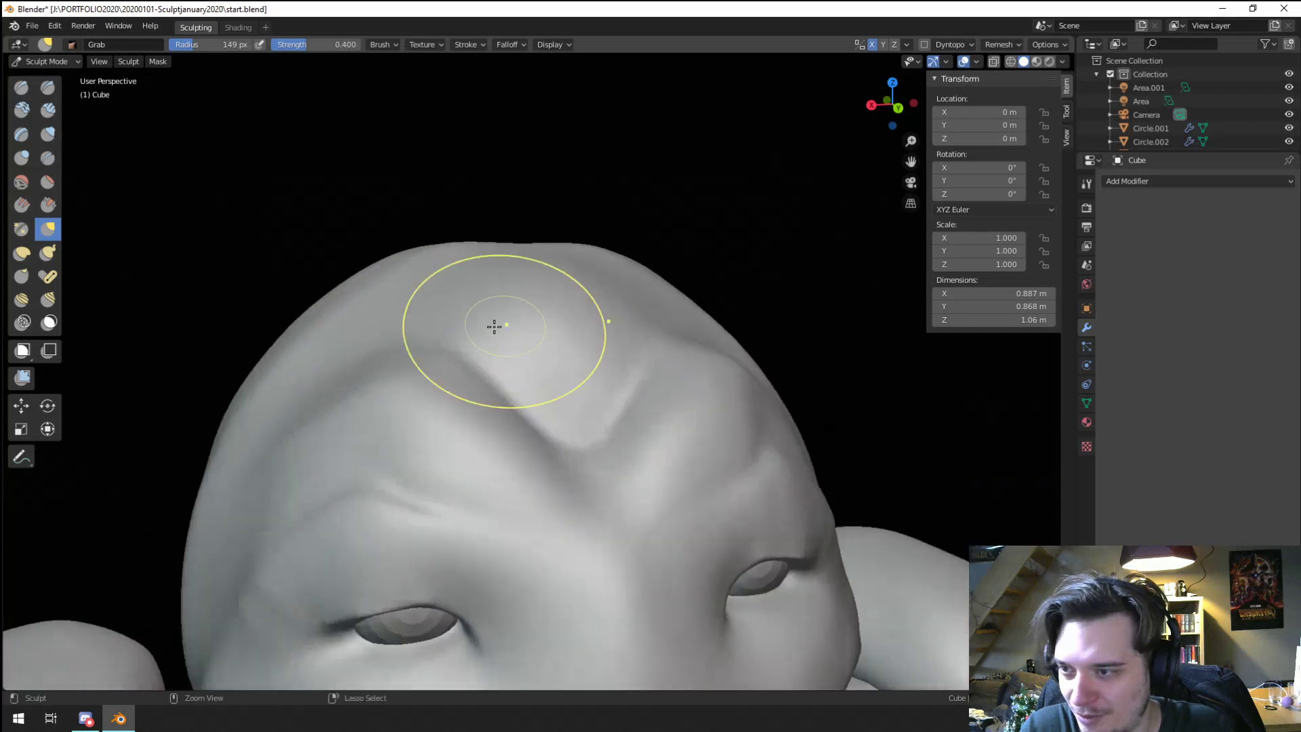
left_click(47, 158)
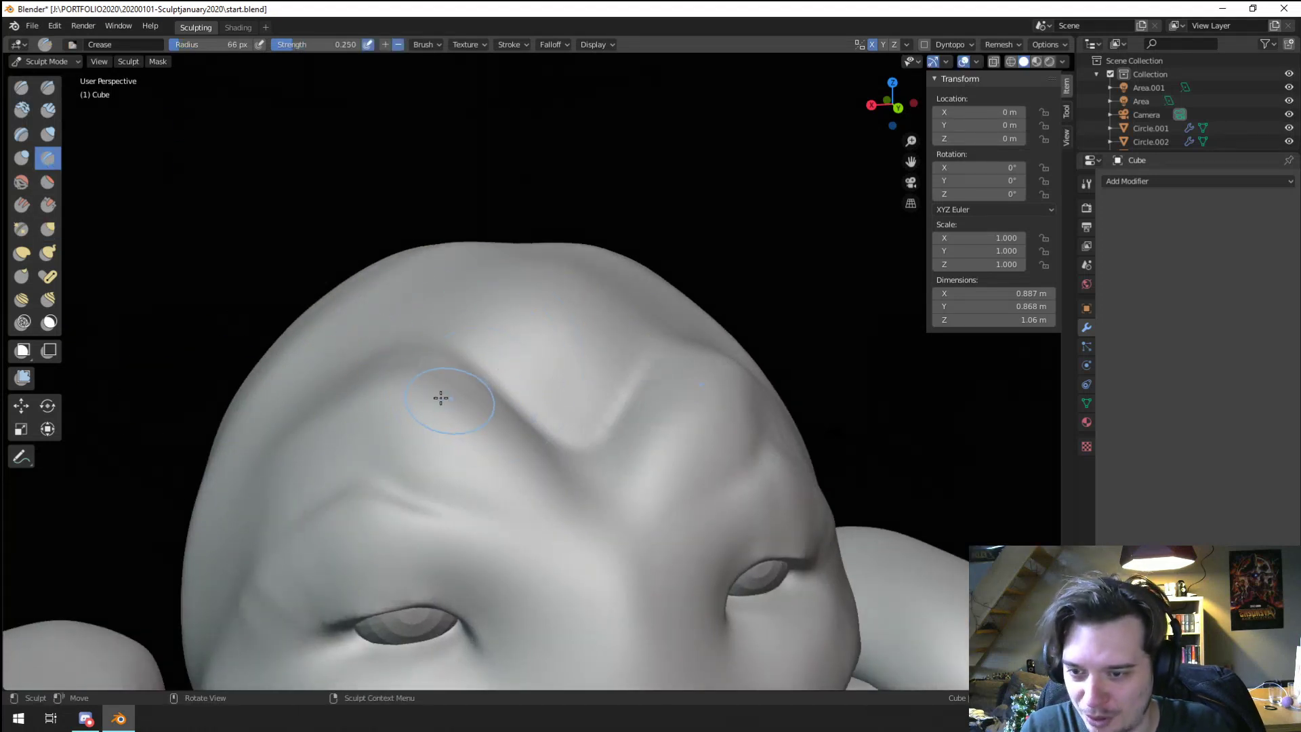
middle_click_drag(427, 370, 518, 430)
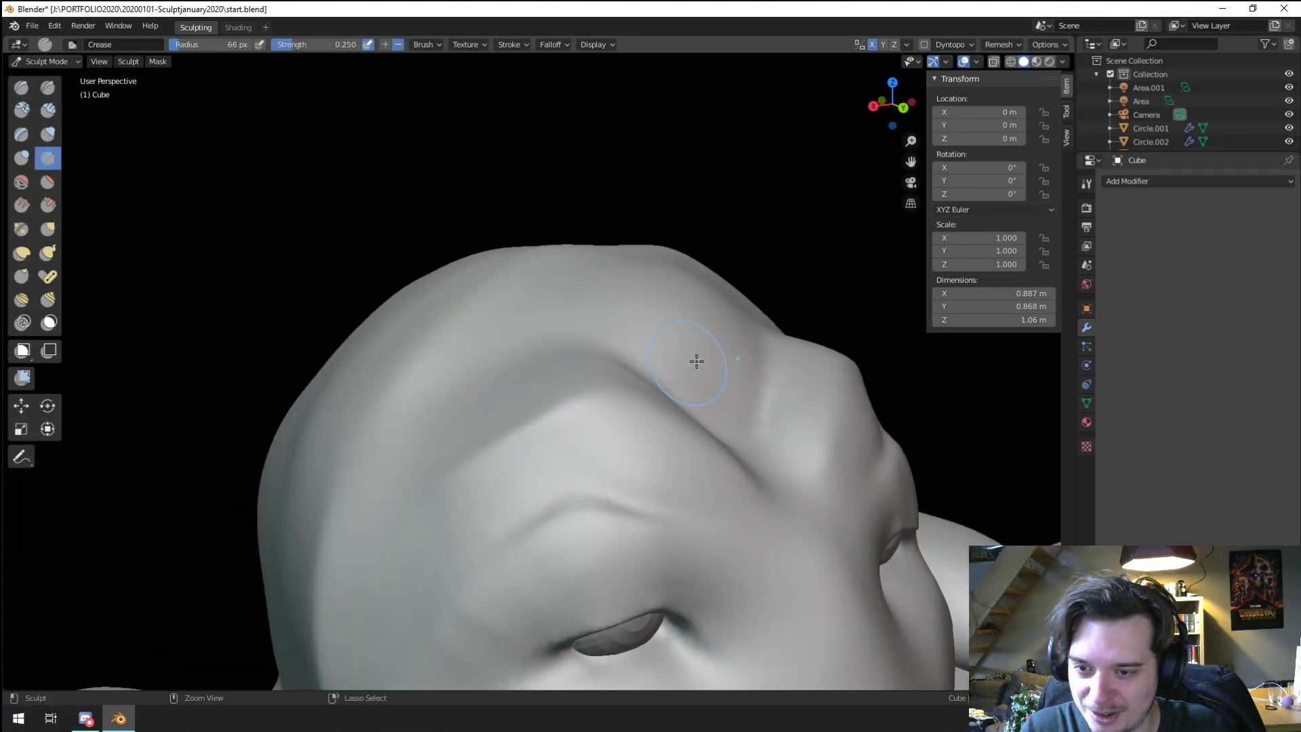
Step: Reshape the upper and lower eyelids of the sloth's eyes with the Grab brush at a 154 px radius
middle_click_drag(807, 339, 752, 419, "ctrl")
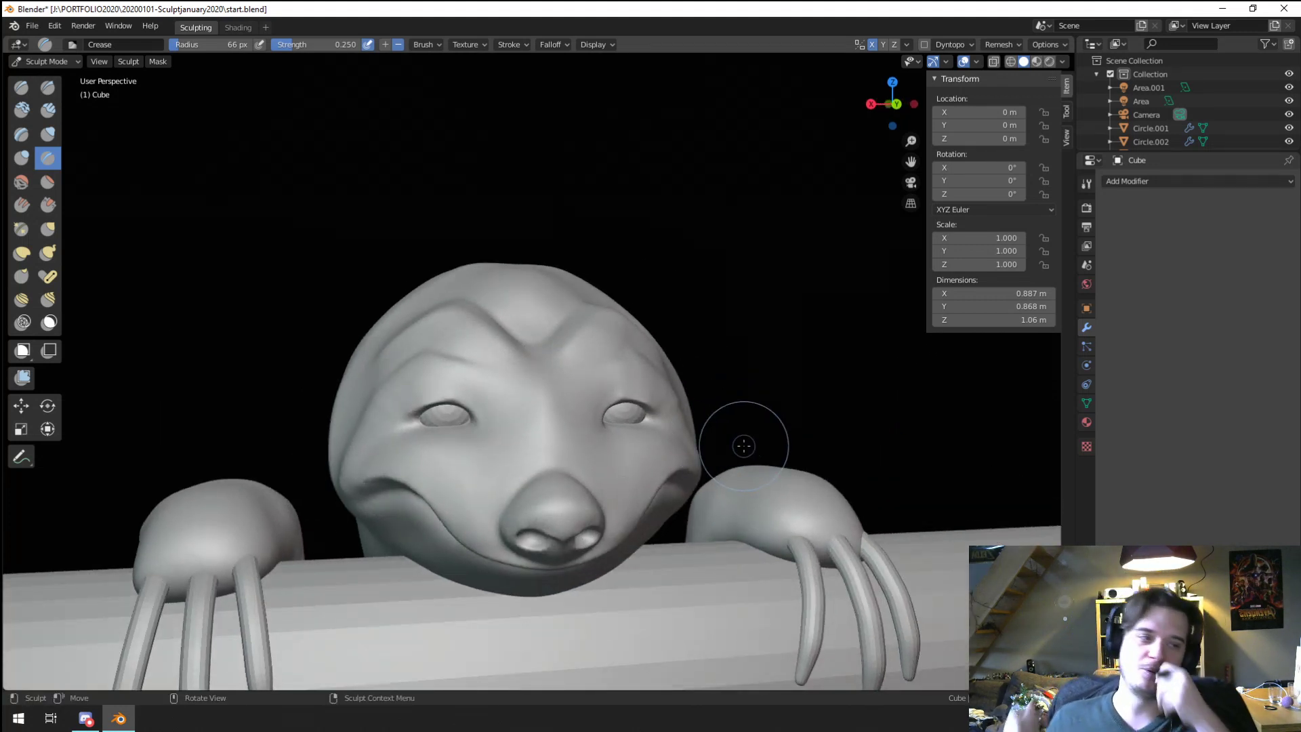
middle_click_drag(374, 504, 302, 427, "ctrl")
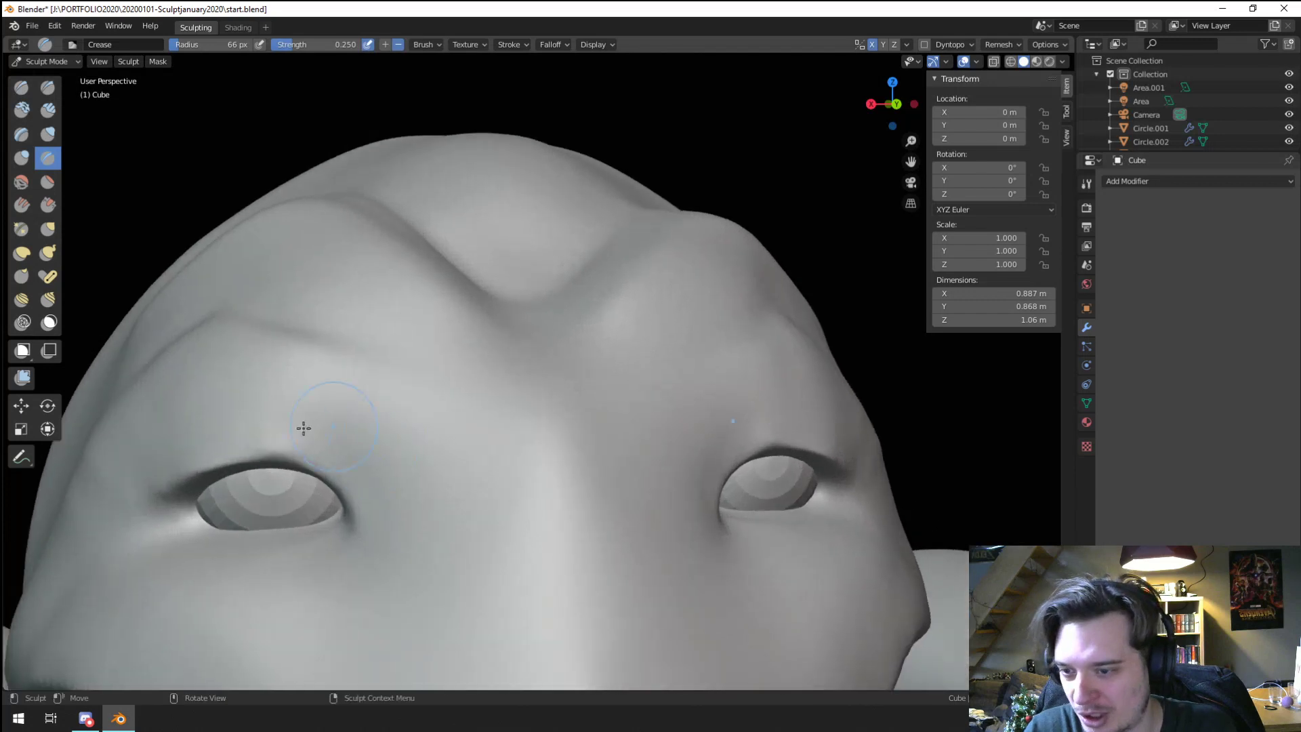
key("g")
key("f")
left_click(335, 459)
left_click_drag(294, 473, 299, 454)
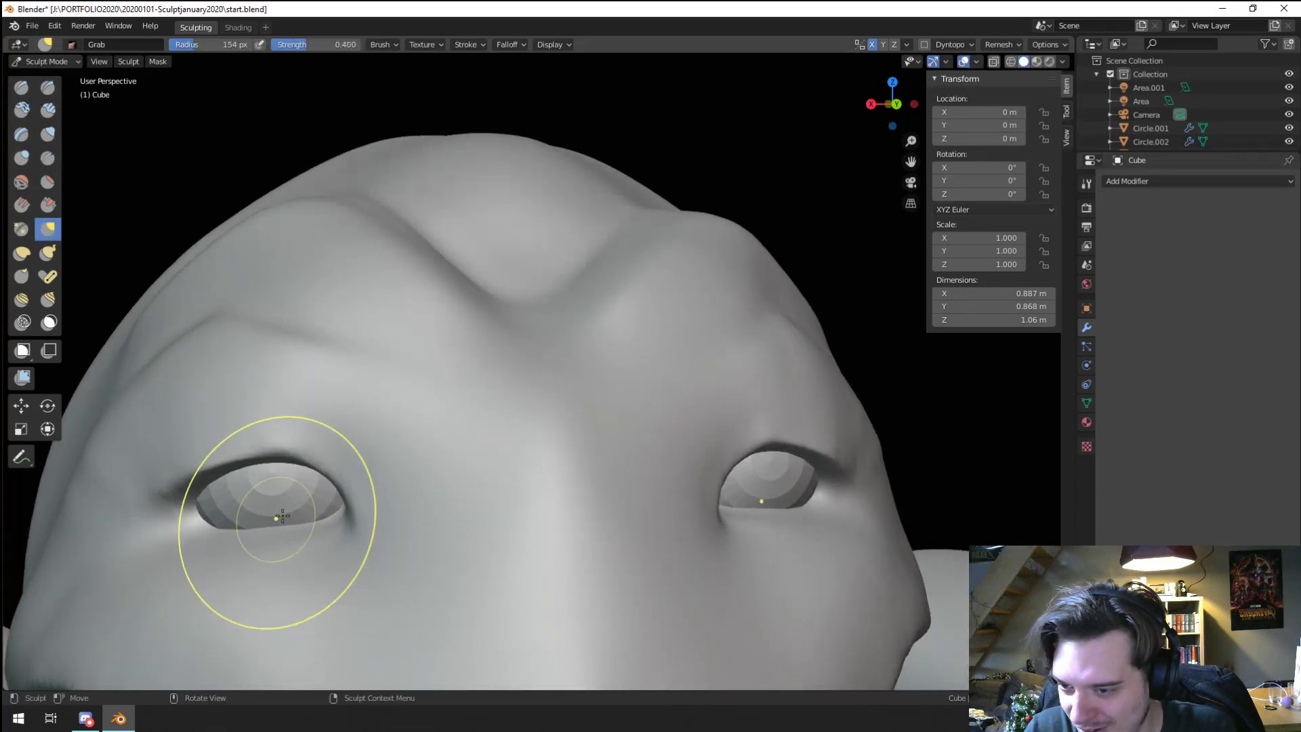
left_click_drag(329, 537, 329, 535)
Step: Examine the sloth's eyes, nose and mouth from below and from the front, up close and from a distance
middle_click_drag(329, 467, 319, 549, "ctrl")
mouse_move(319, 549)
middle_mouse_down()
mouse_move(244, 529)
mouse_move(261, 439)
mouse_move(374, 372)
middle_mouse_up()
middle_click_drag(373, 385, 380, 404)
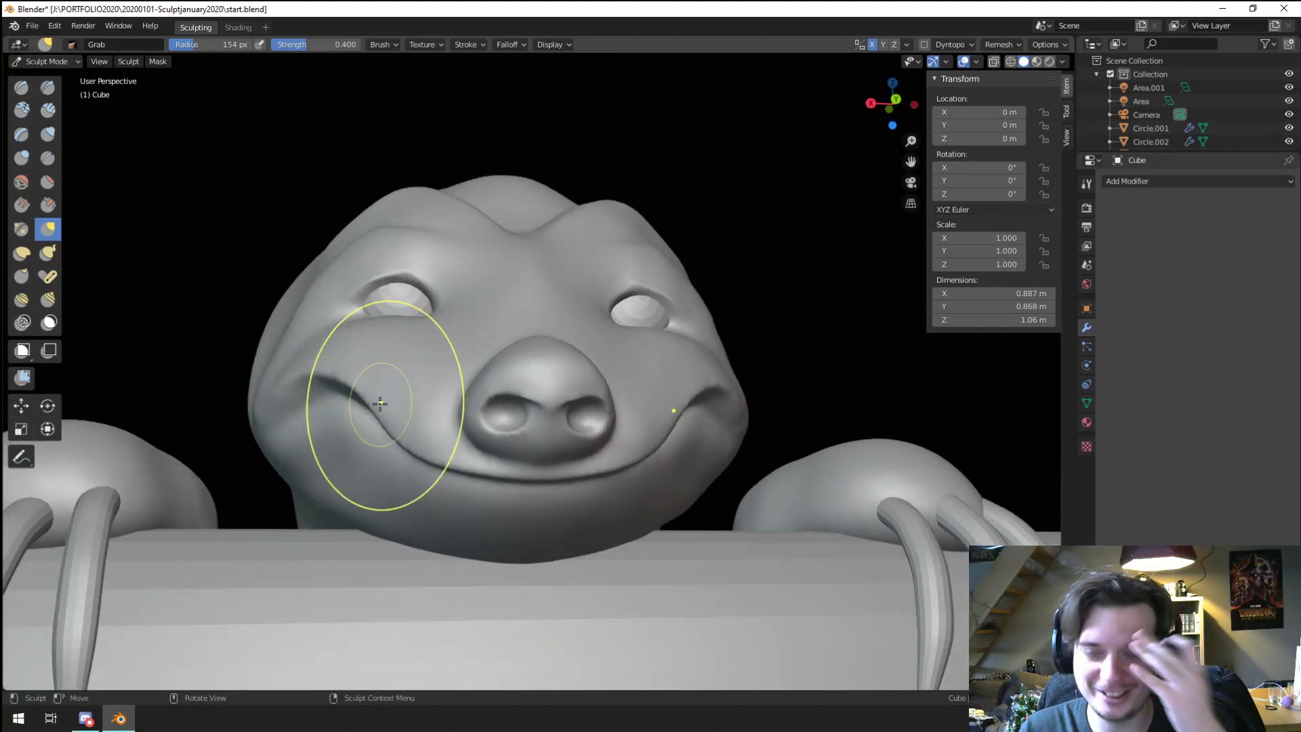
middle_click_drag(246, 341, 261, 352)
middle_click_drag(261, 352, 440, 335, "ctrl")
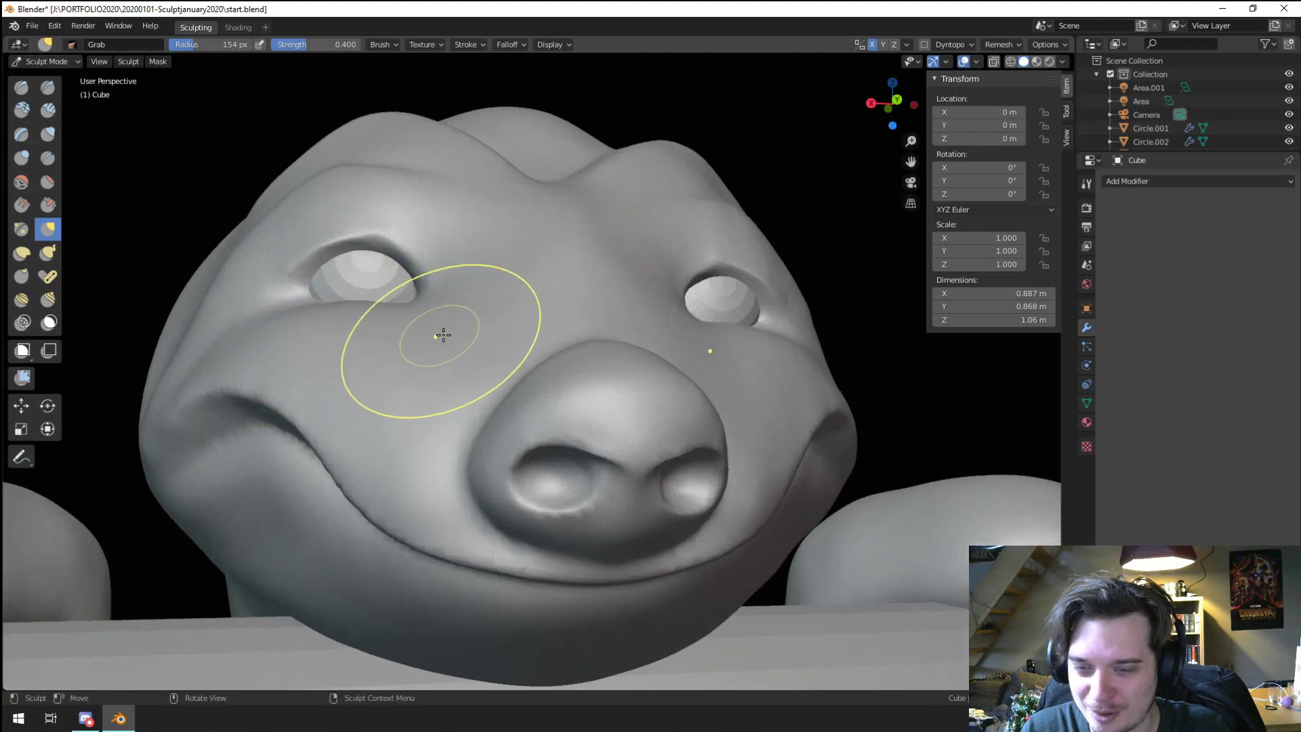
mouse_move(350, 473)
middle_mouse_down()
mouse_move(413, 465)
mouse_move(368, 522)
mouse_move(328, 488)
mouse_move(334, 474)
middle_mouse_up()
mouse_move(335, 475)
middle_mouse_down("ctrl")
mouse_move(311, 515)
mouse_move(314, 450)
mouse_move(296, 514)
mouse_move(301, 483)
middle_mouse_up("ctrl")
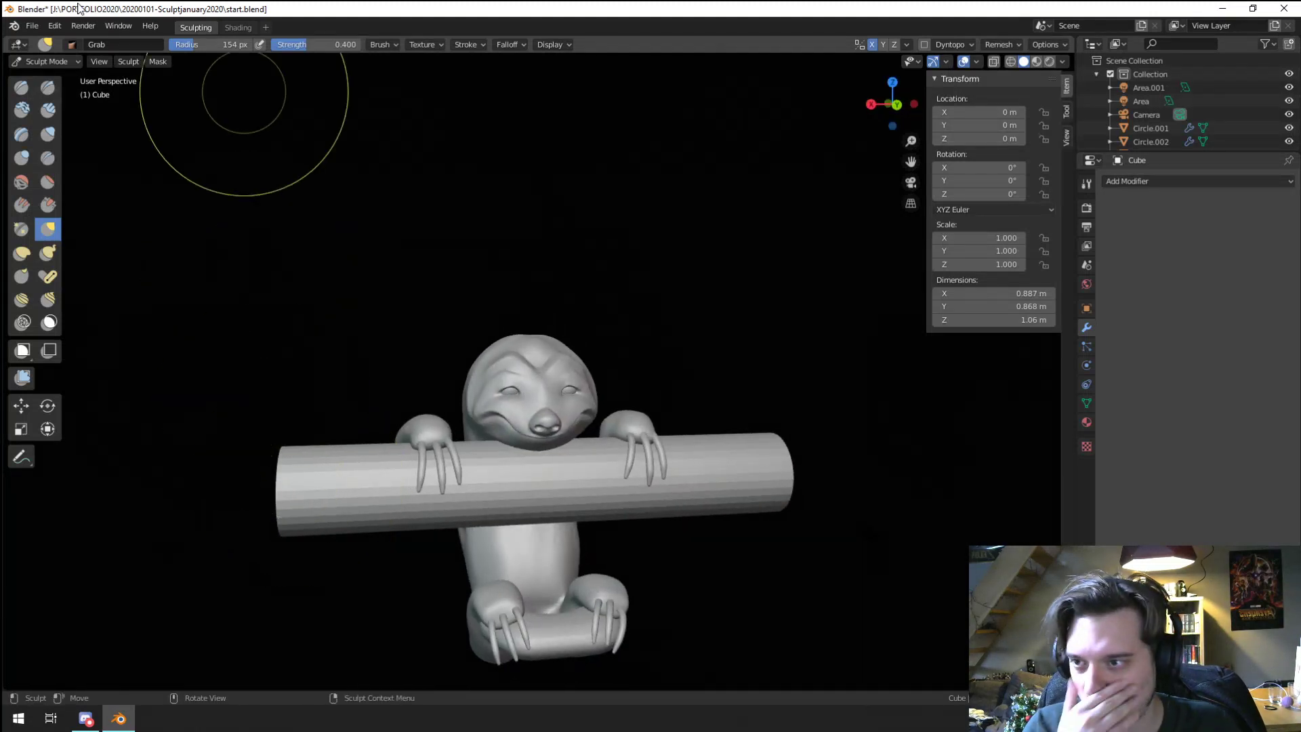
Step: Switch to Object Mode, select the log cylinder and apply its scale
left_click(43, 61)
left_click(366, 468)
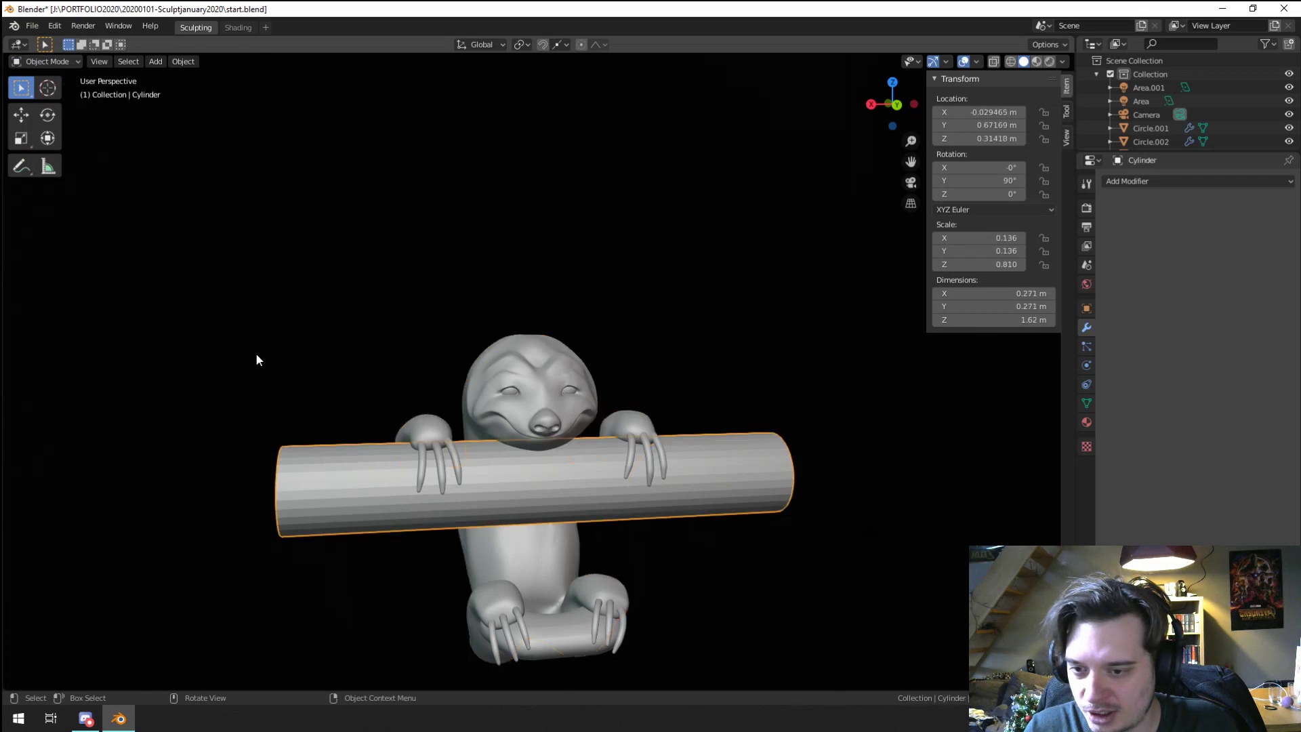
key("ctrl+a")
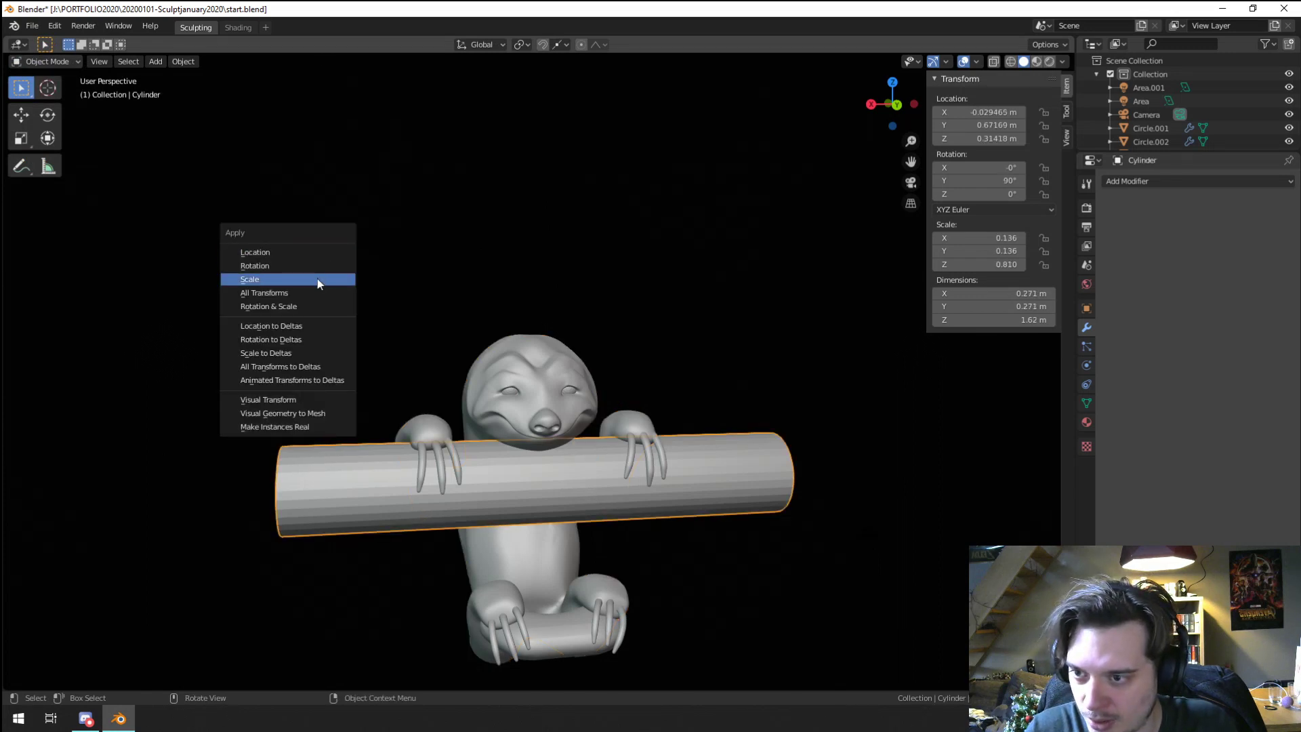
left_click(318, 278)
Step: Enter Sculpt Mode on the cylinder and voxel remesh it at 0.02 m with Smooth Normals enabled
left_click(70, 65)
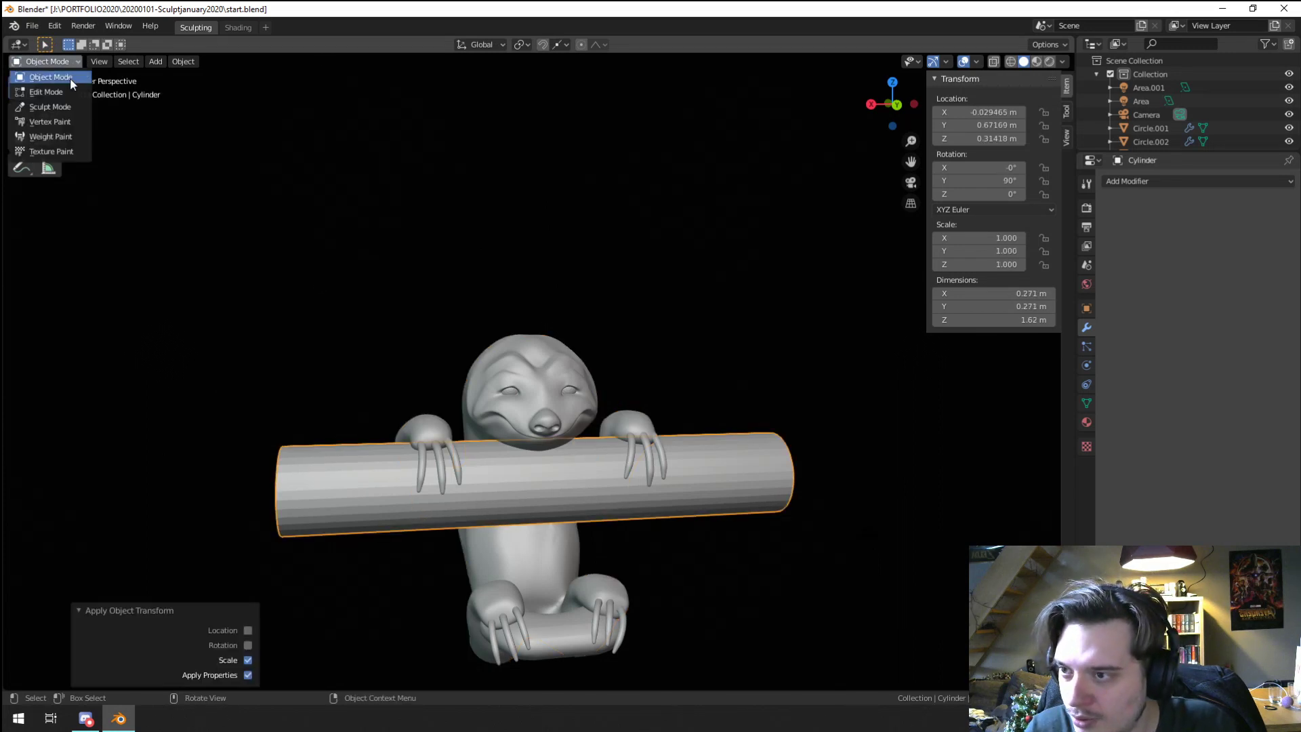
left_click(53, 107)
left_click(999, 45)
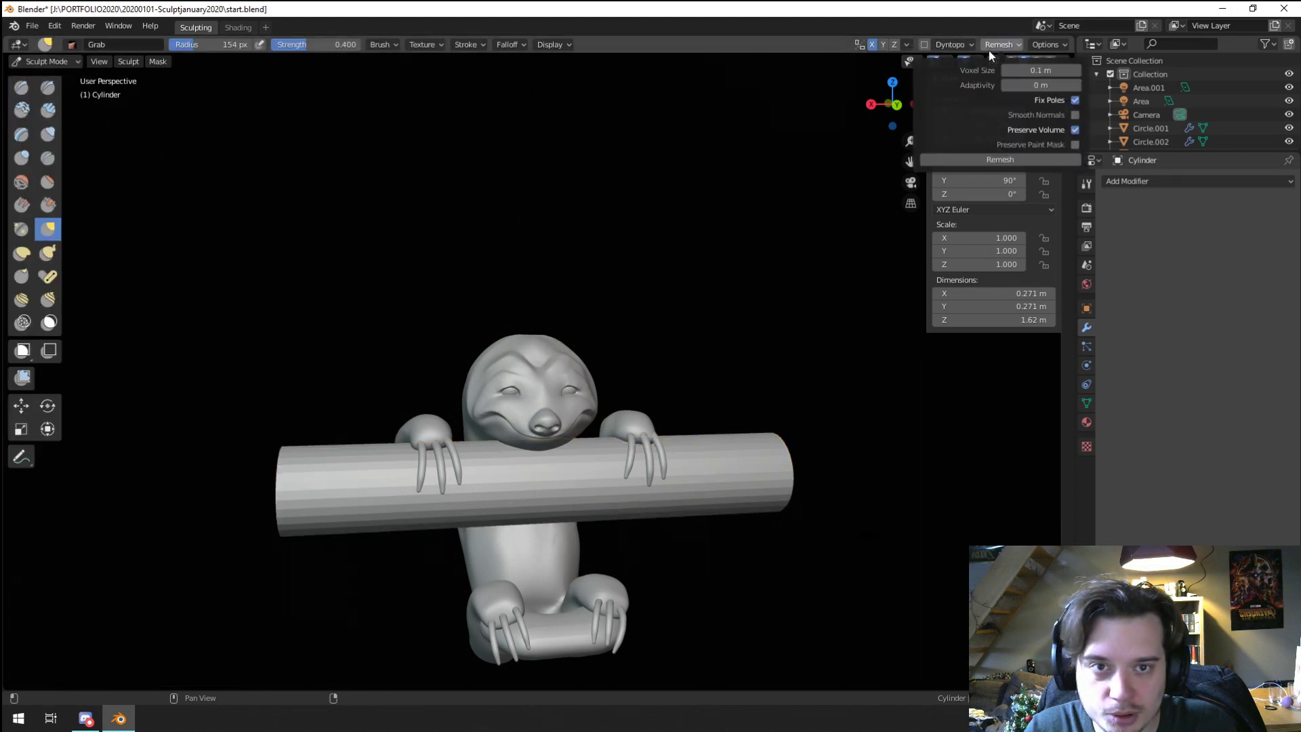
left_click_drag(1047, 70, 1033, 71)
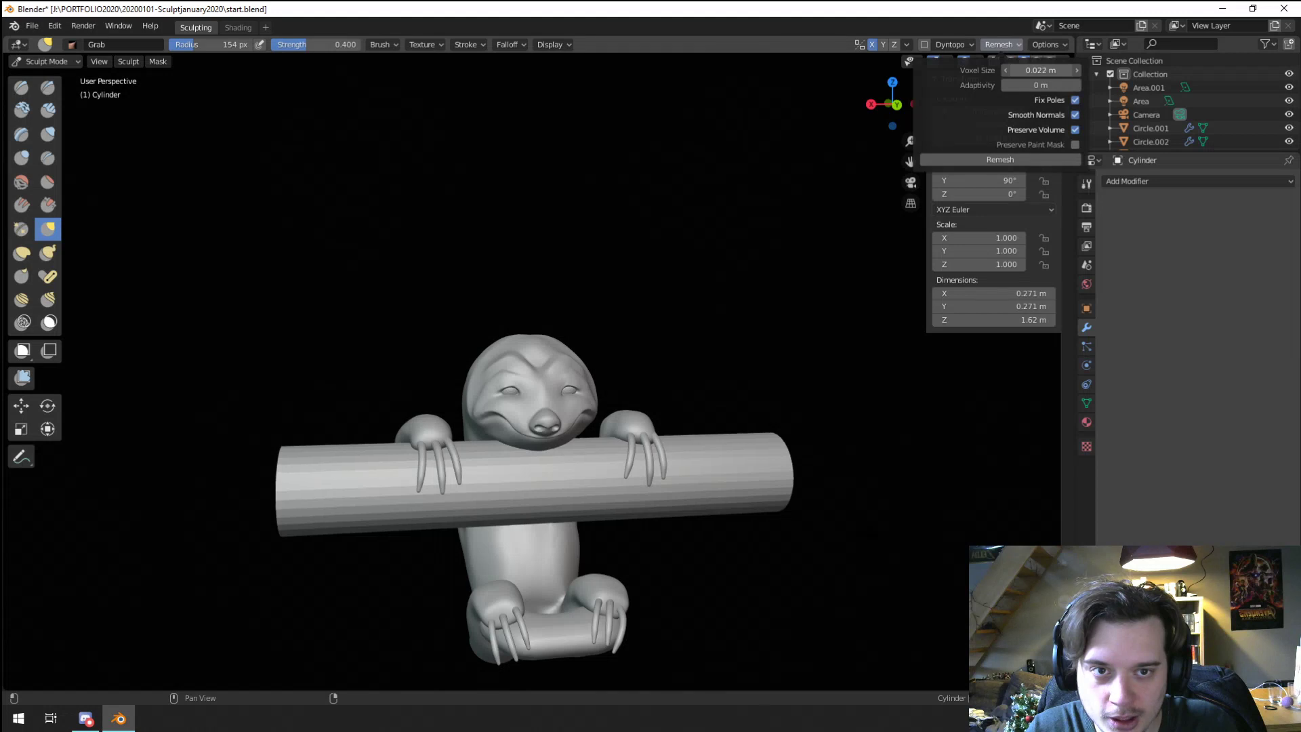
left_click(1051, 160)
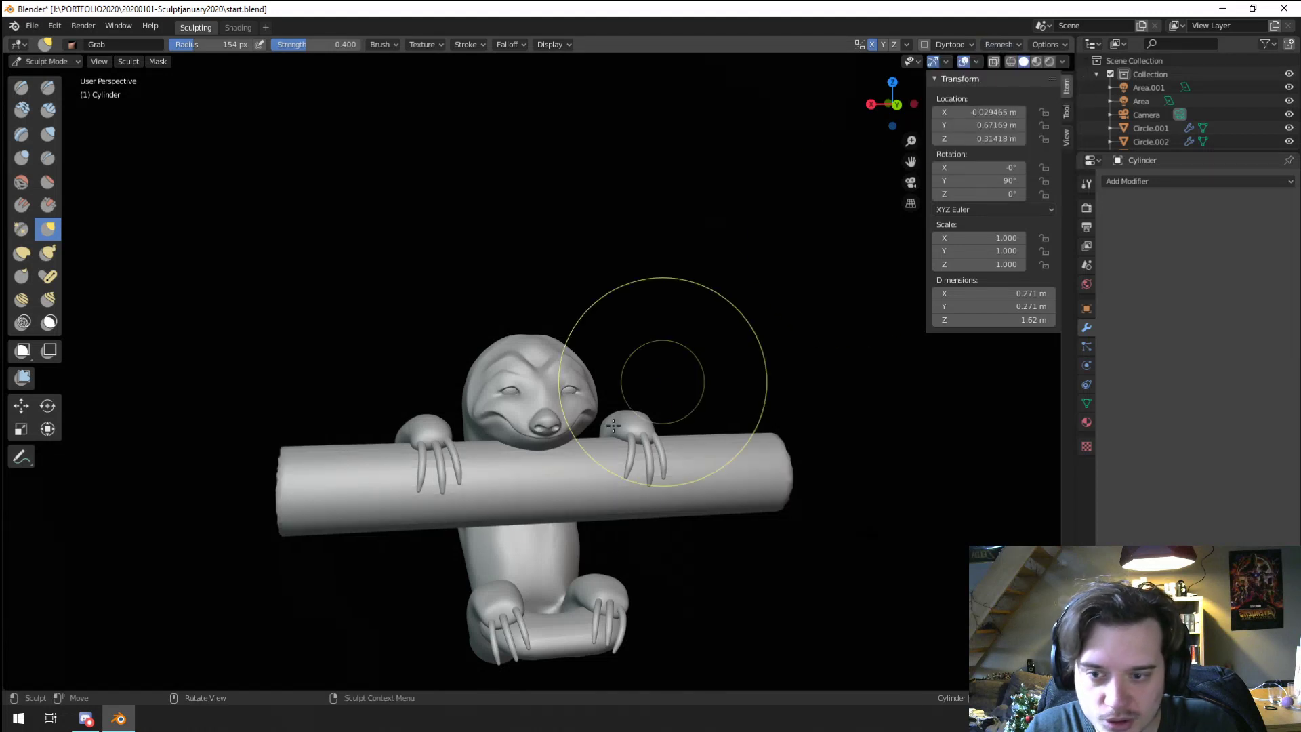
Step: Disable X mirroring for the log and set its radial symmetry around Z to 4
middle_click_drag(667, 372, 596, 421)
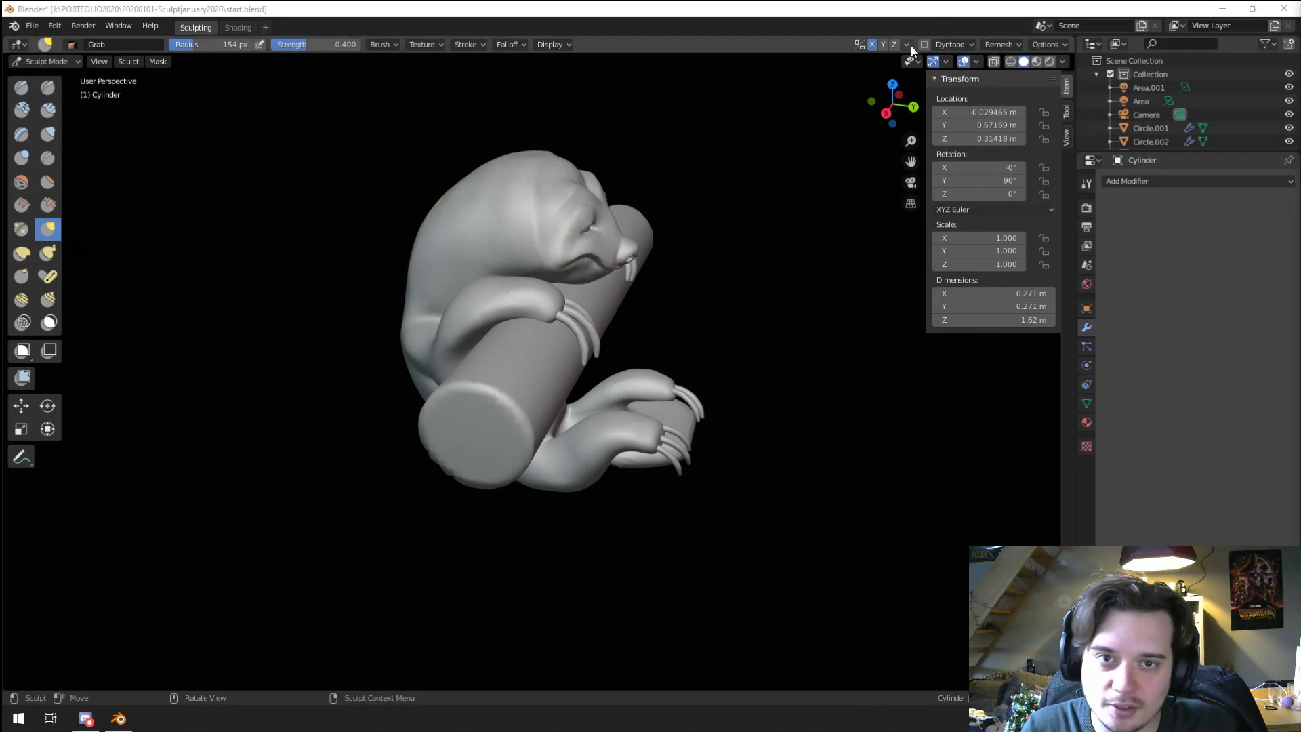
middle_click_drag(596, 370, 522, 347)
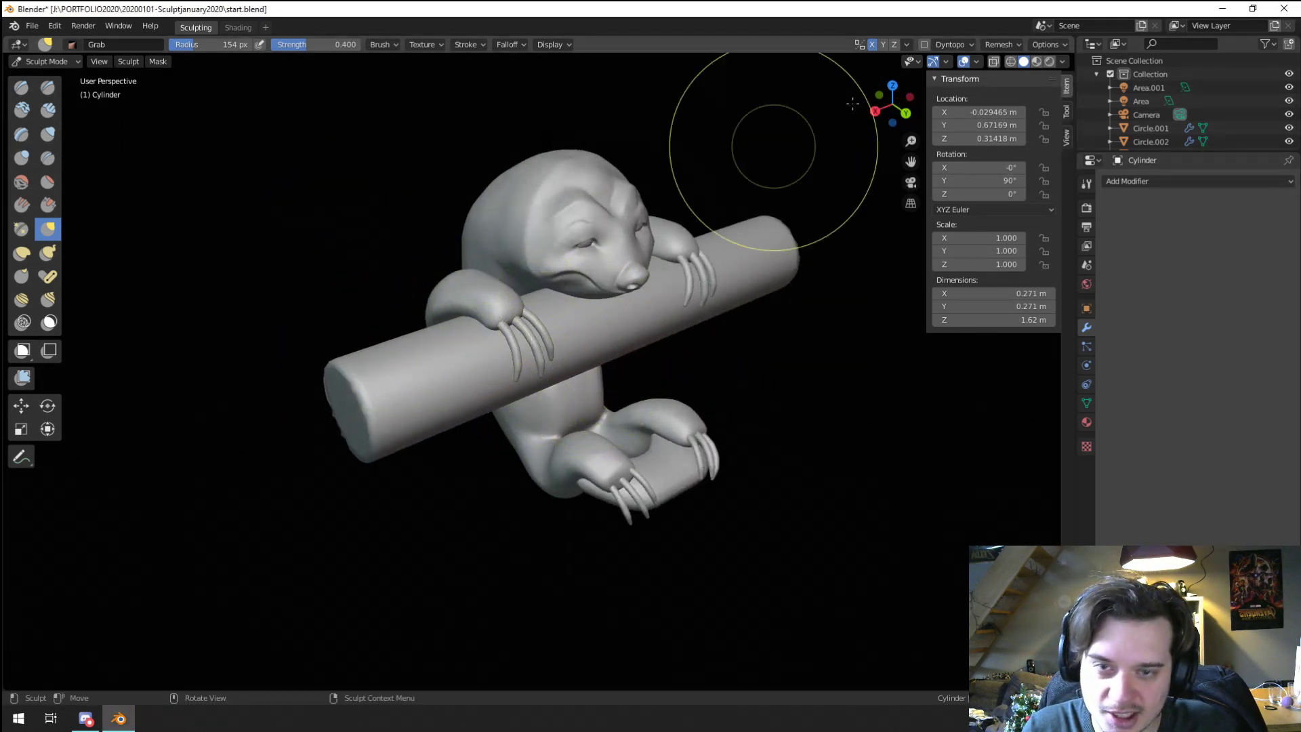
left_click(873, 45)
left_click(905, 45)
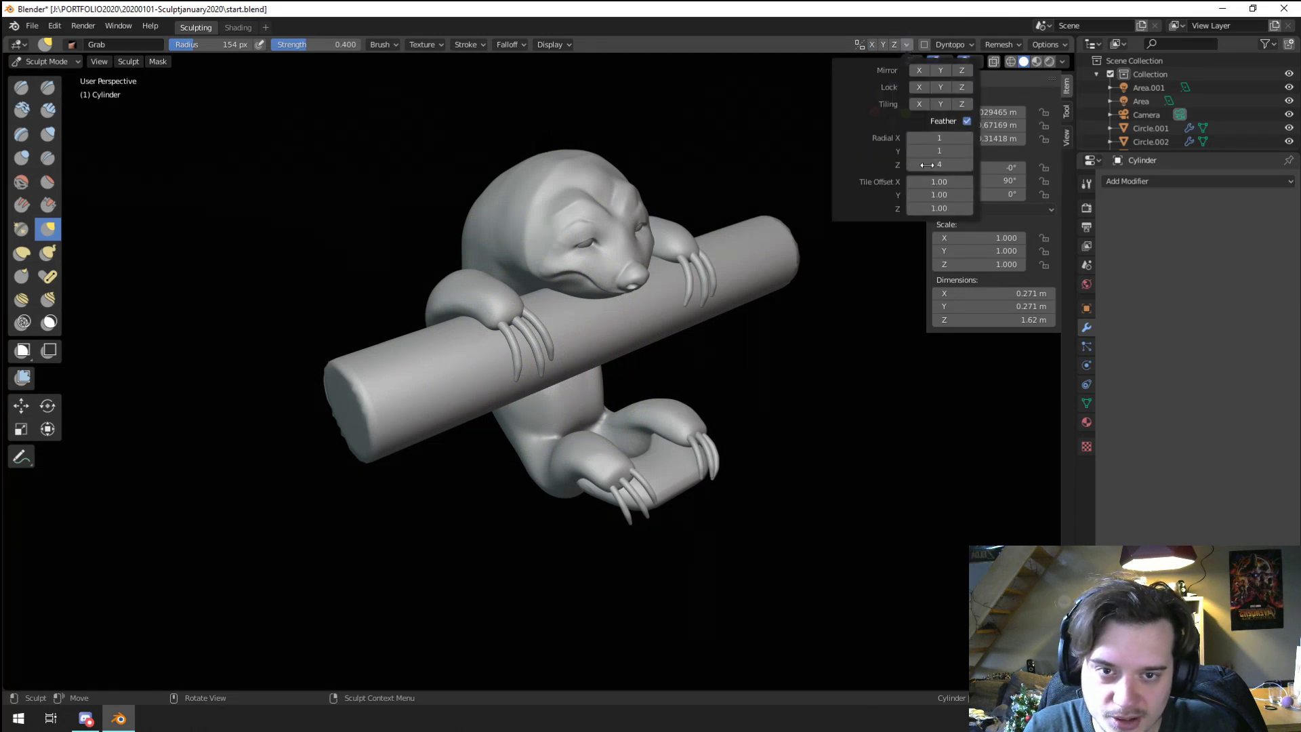
left_click(990, 44)
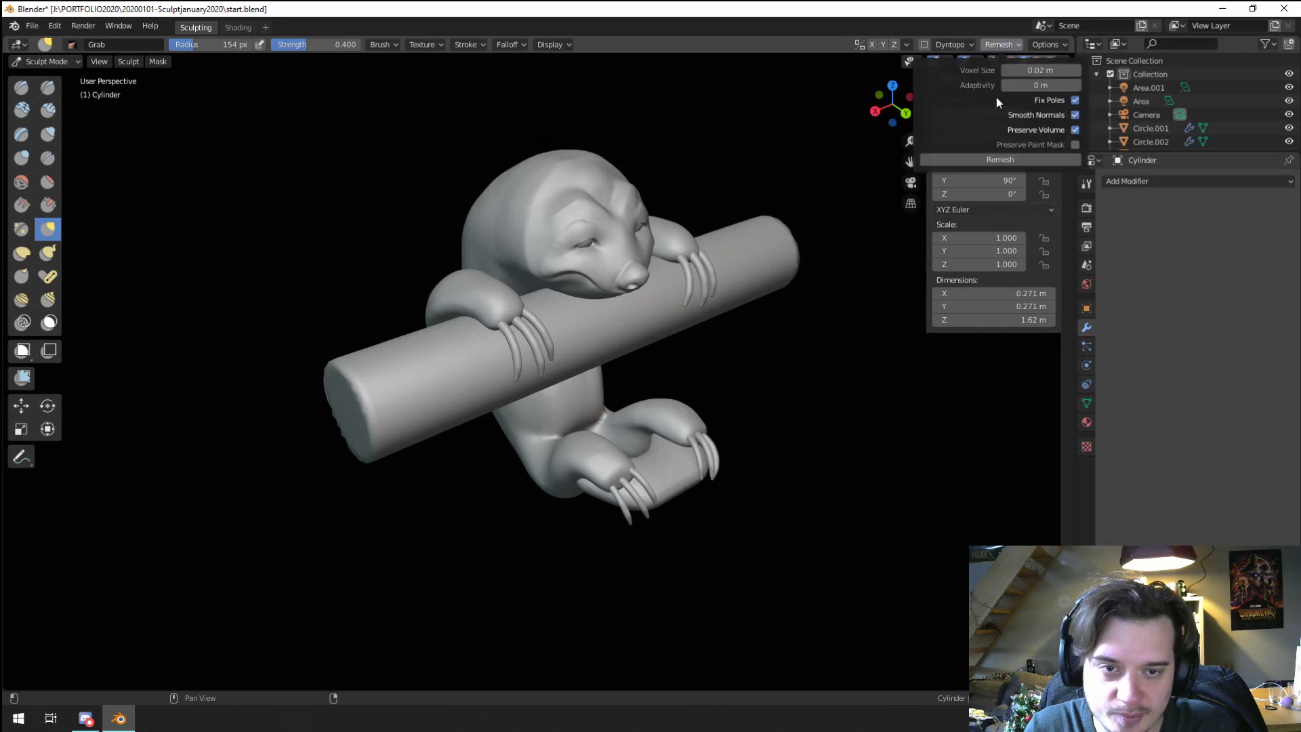
left_click(908, 44)
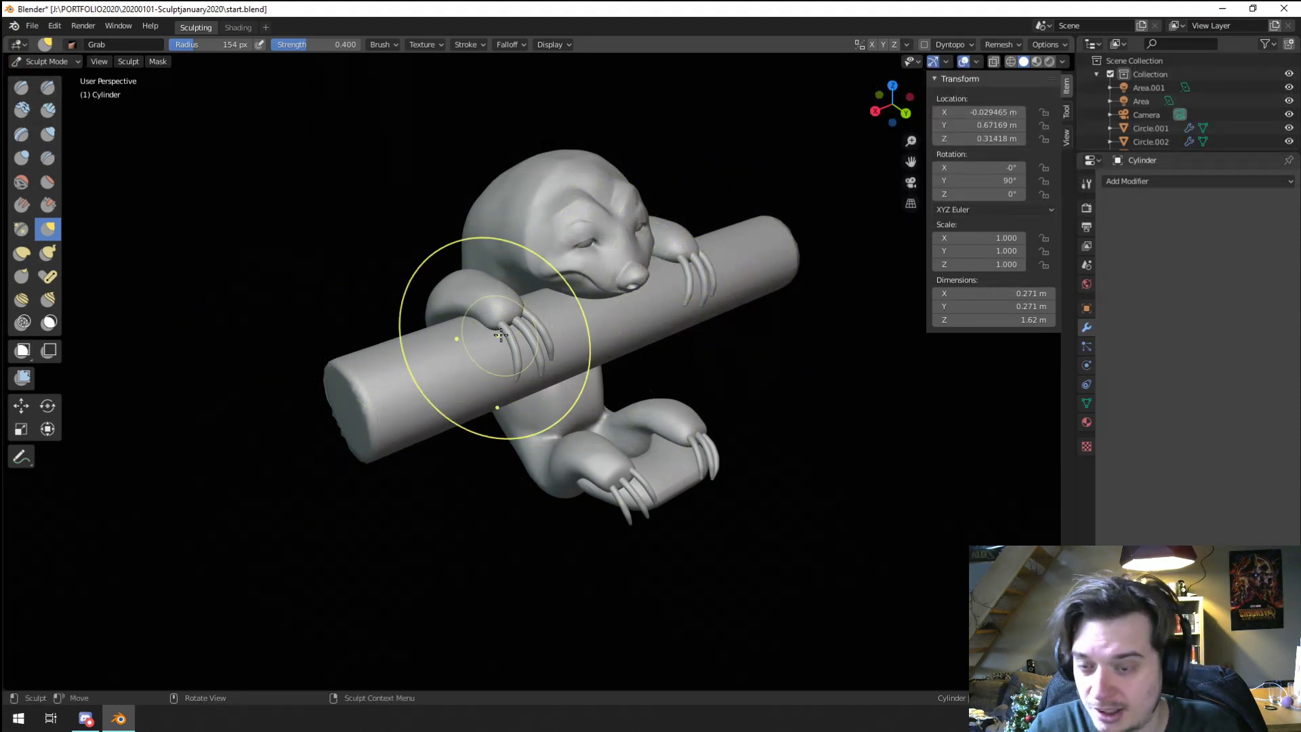
Step: Hollow out the flat end face of the log with the inverted Blob brush
mouse_move(377, 338)
middle_mouse_down()
mouse_move(514, 310)
mouse_move(569, 320)
middle_mouse_up()
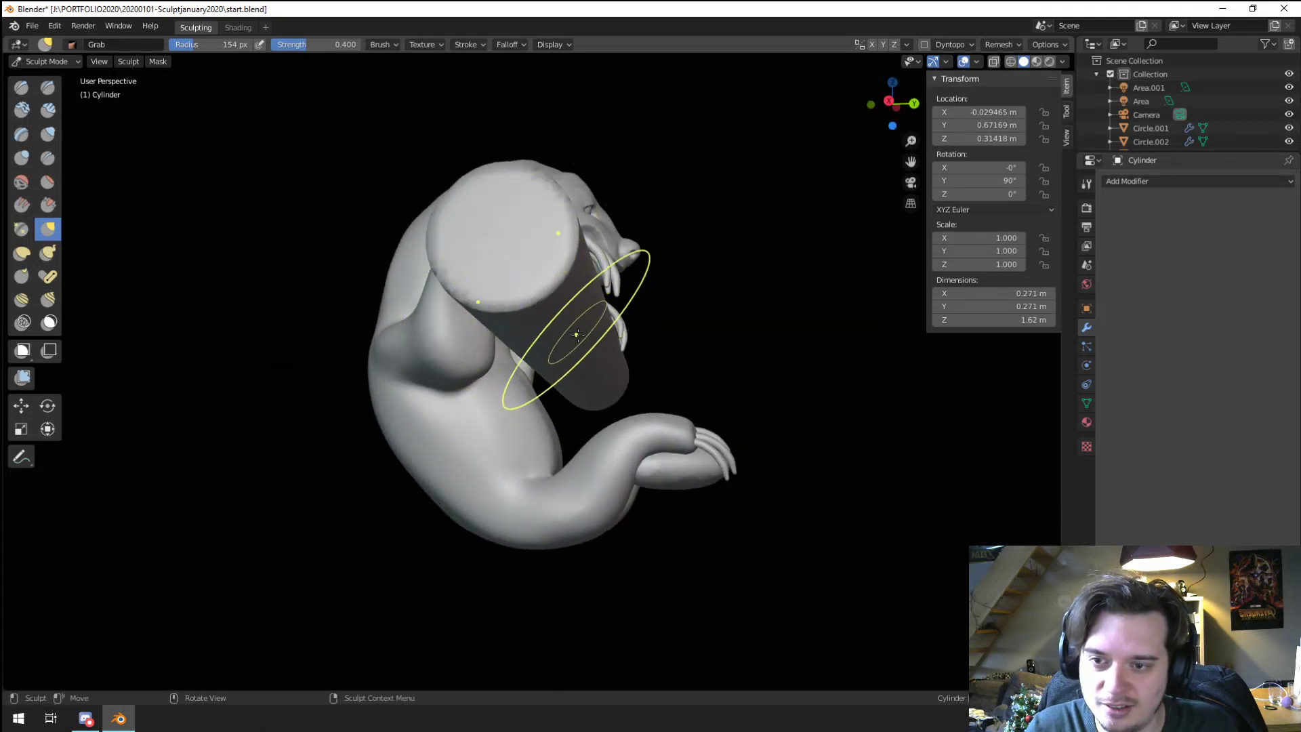
middle_click_drag(580, 341, 537, 342)
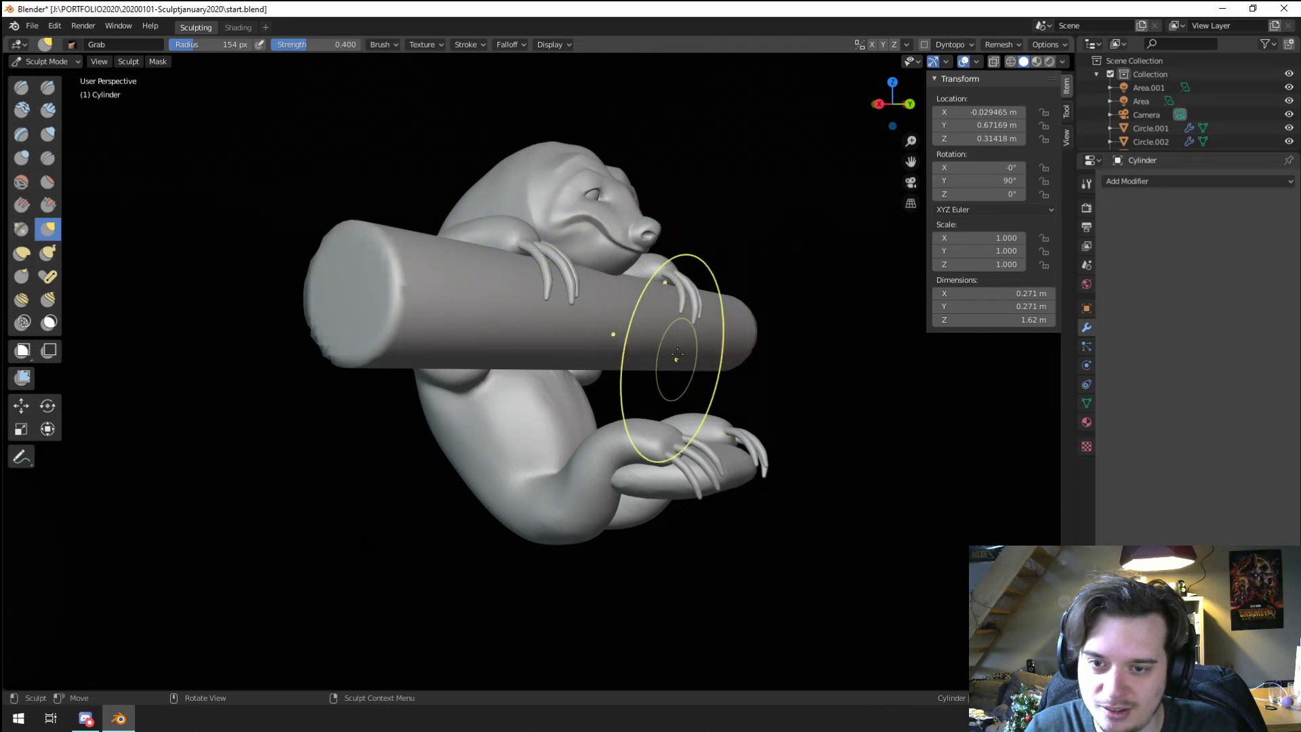
mouse_move(305, 334)
middle_mouse_down()
mouse_move(450, 456)
mouse_move(779, 459)
mouse_move(509, 415)
mouse_move(579, 421)
middle_mouse_up()
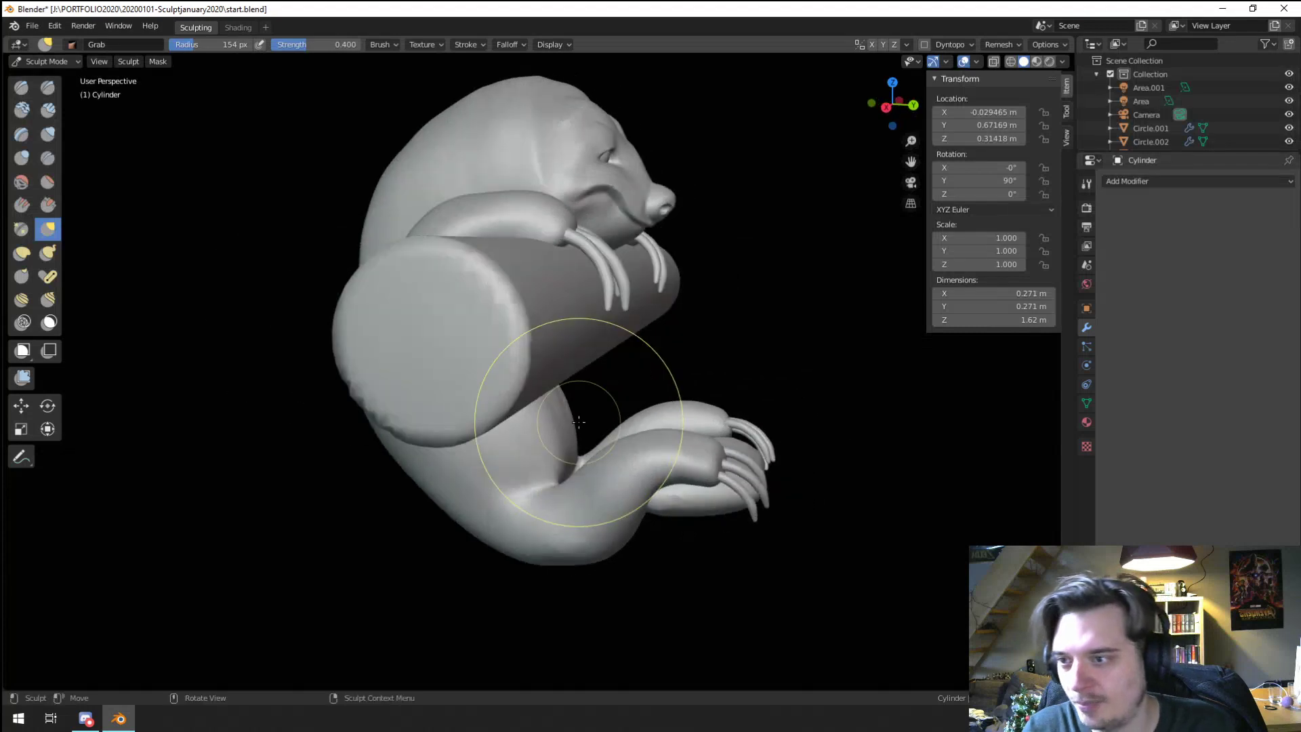
left_click(21, 158)
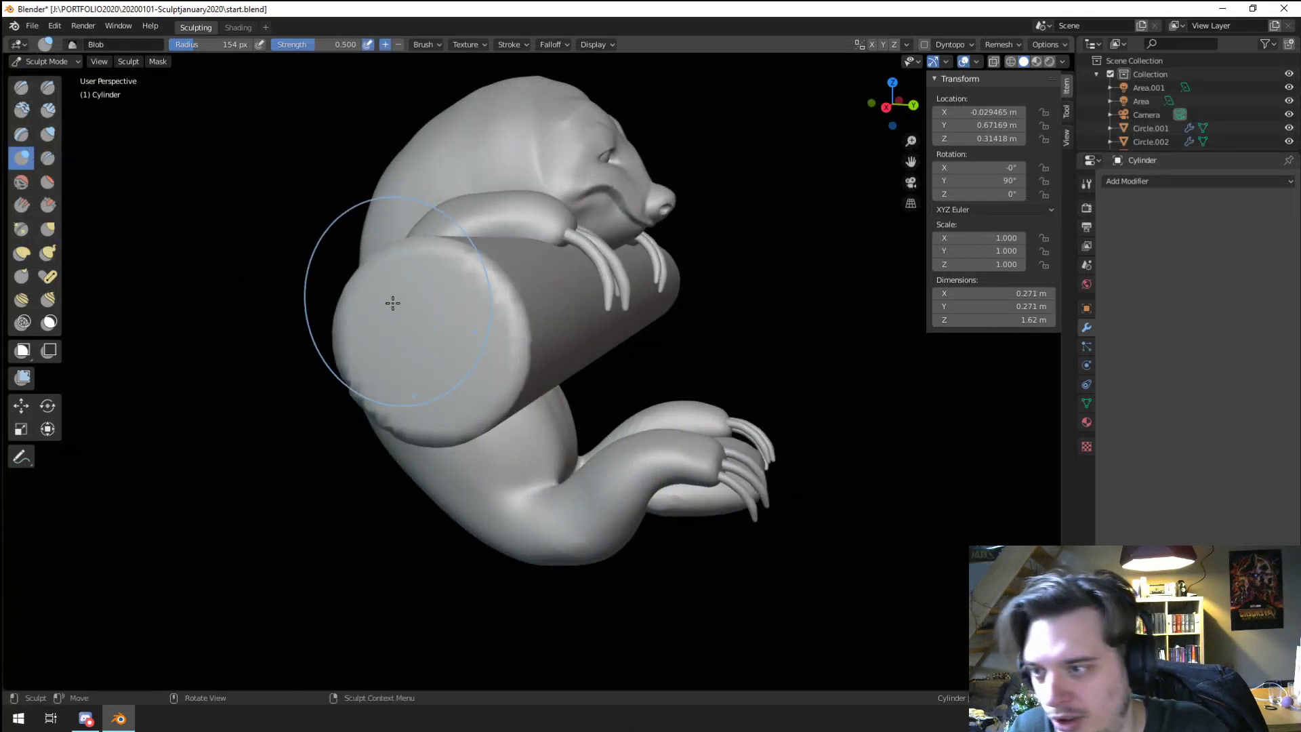
mouse_move(436, 339)
left_mouse_down("ctrl")
mouse_move(416, 323)
mouse_move(439, 360)
mouse_move(451, 333)
left_mouse_up("ctrl")
Step: Bulge the log's outer surface near the hollowed end with the Blob brush
middle_click_drag(452, 333, 415, 350)
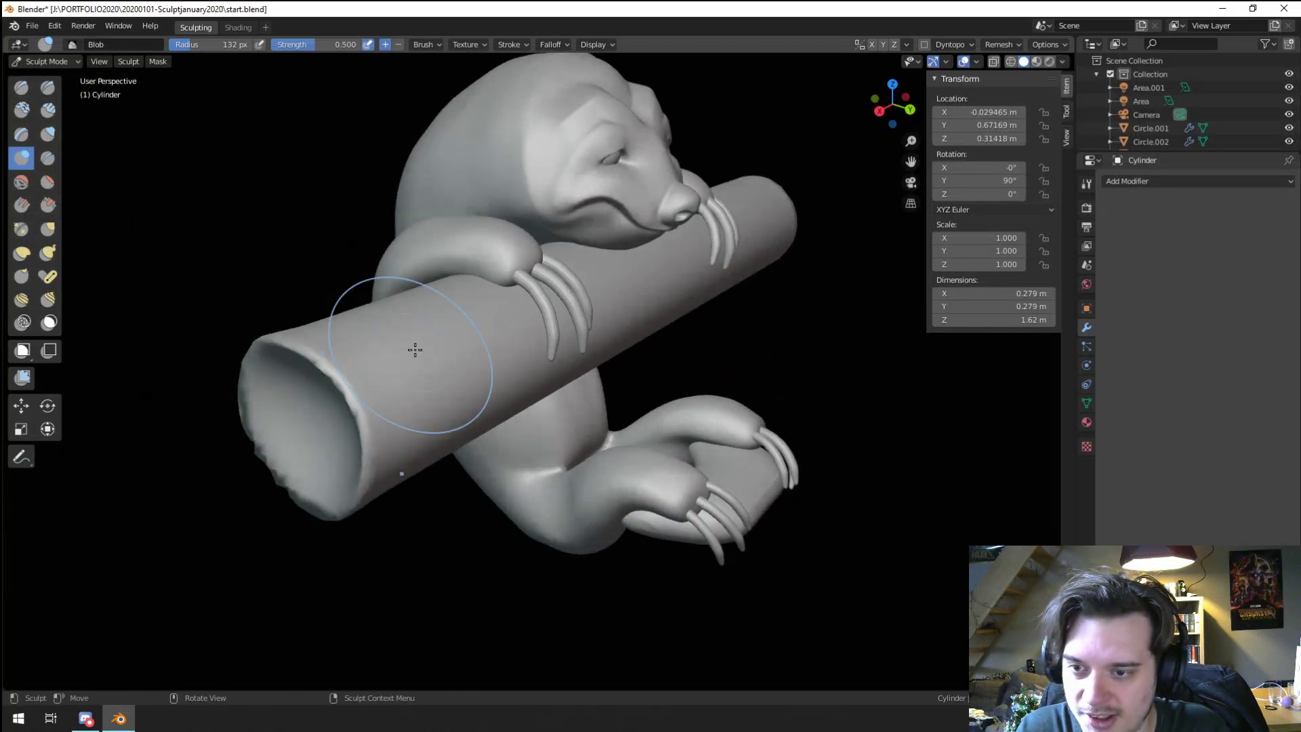
mouse_move(414, 350)
left_mouse_down()
mouse_move(349, 377)
mouse_move(353, 396)
left_mouse_up()
middle_click_drag(353, 396, 354, 407)
mouse_move(354, 407)
left_mouse_down()
mouse_move(358, 390)
mouse_move(388, 414)
left_mouse_up()
Step: Pull the log's hollowed end into an irregular shape with the Grab brush at a 222 px radius
key("g")
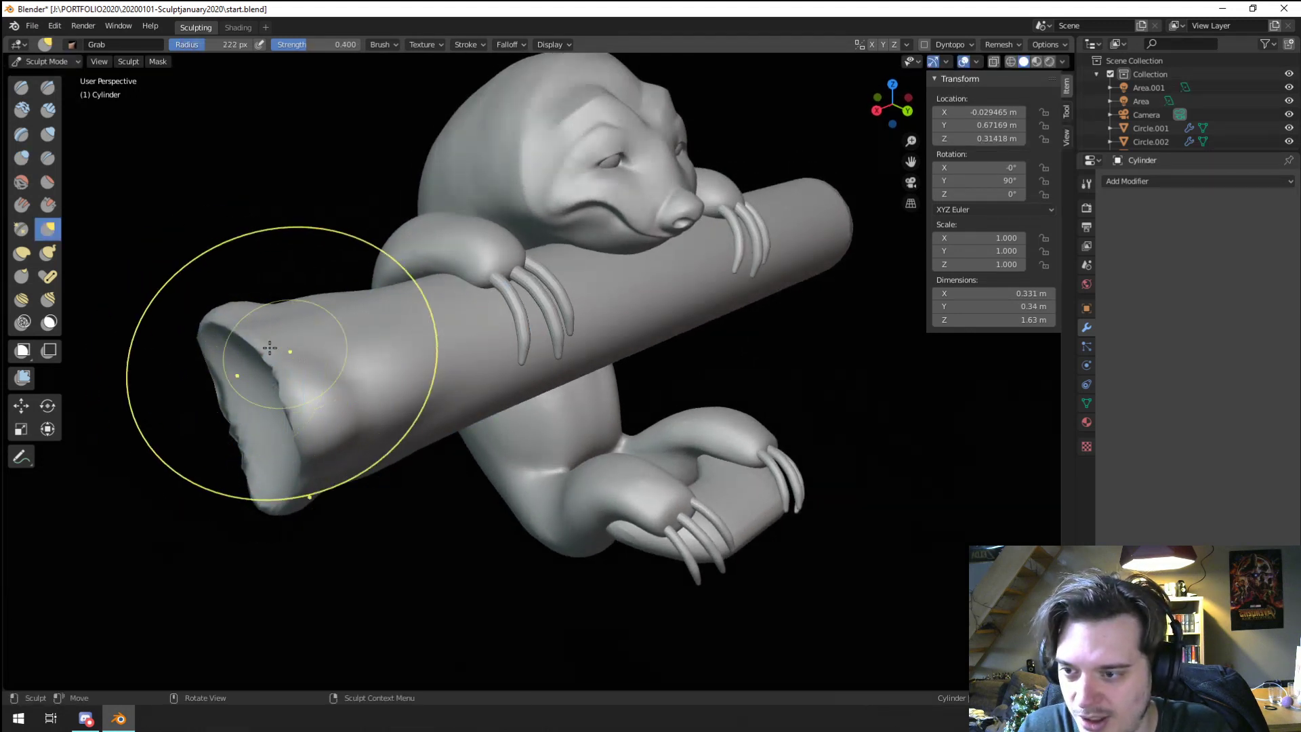
left_click_drag(269, 348, 232, 363)
mouse_move(232, 363)
middle_mouse_down()
mouse_move(247, 378)
mouse_move(212, 486)
middle_mouse_up()
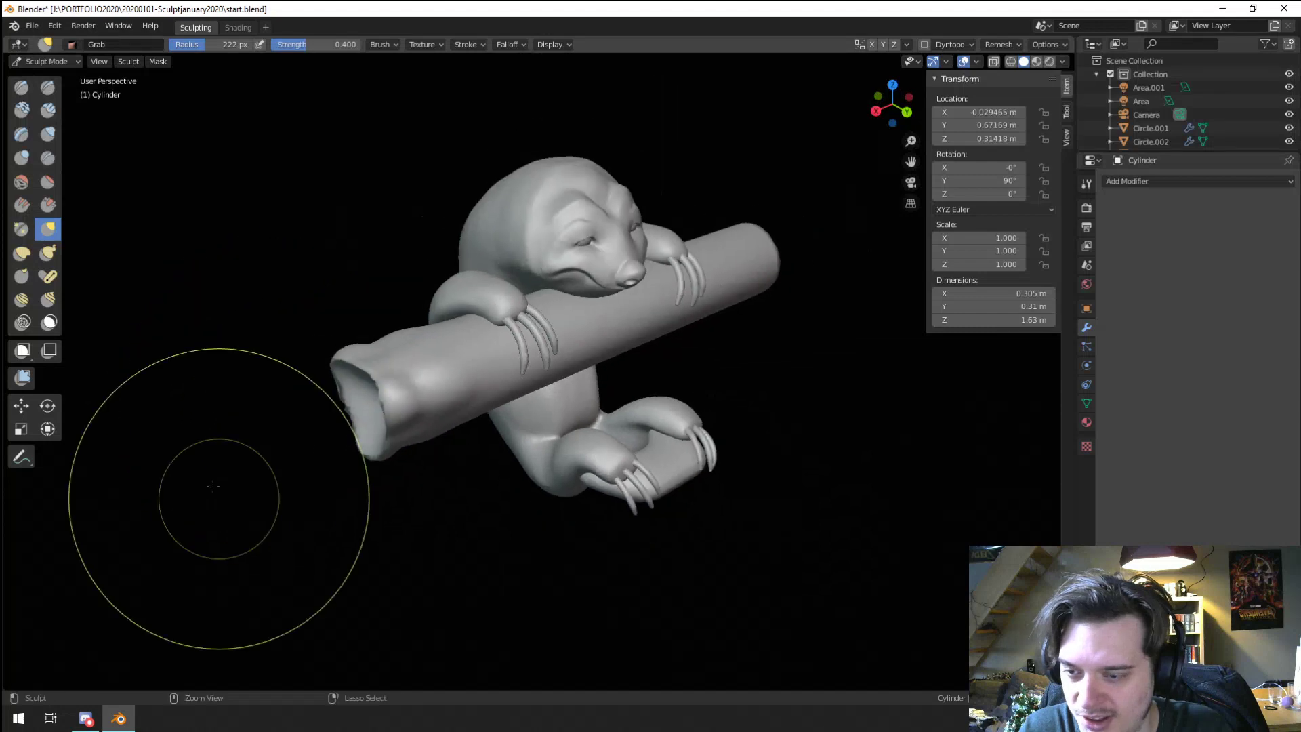
middle_click_drag(325, 352, 396, 305)
left_click_drag(396, 305, 415, 302)
middle_click_drag(427, 305, 395, 318)
mouse_move(394, 319)
middle_mouse_down()
mouse_move(391, 355)
mouse_move(305, 430)
middle_mouse_up()
Step: Build up a bark ridge from the hollowed end along the log with Clay Strips at an 80 px radius
left_click(48, 109)
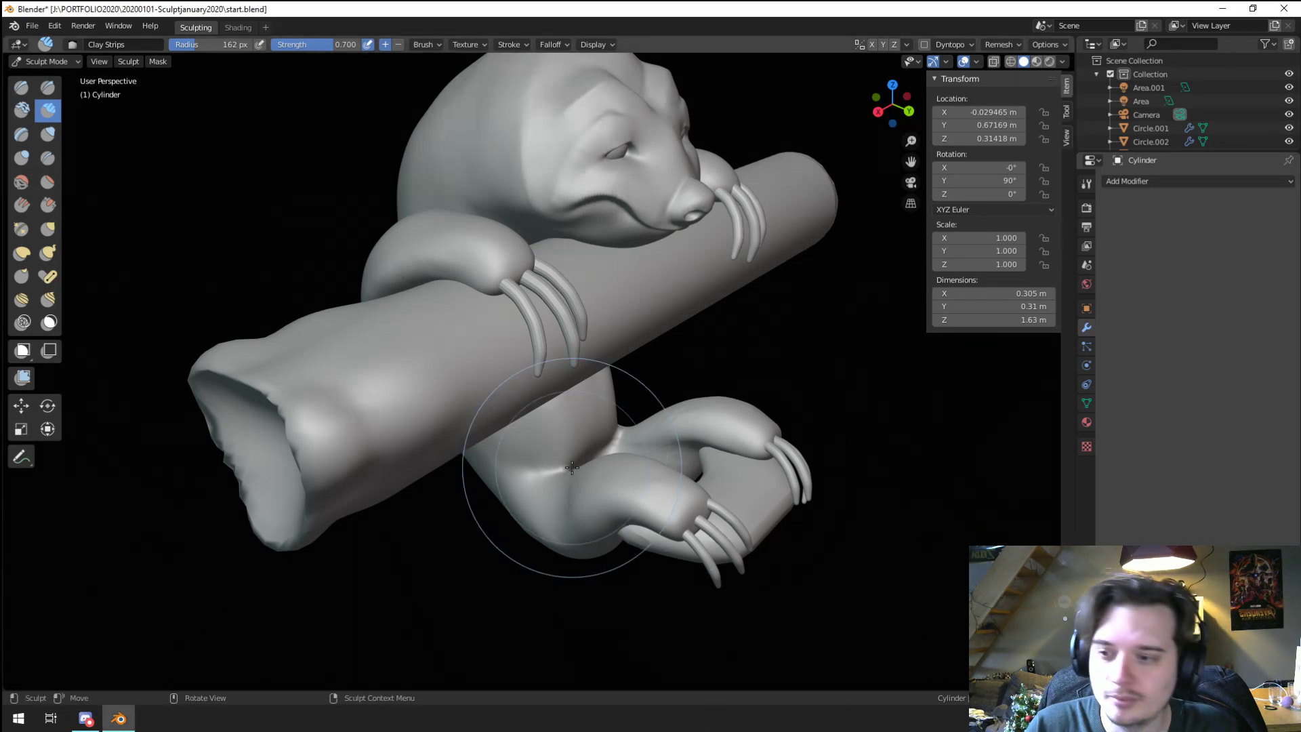
middle_click_drag(372, 386, 346, 400)
key("f")
left_click(327, 412)
left_click_drag(330, 410, 450, 357)
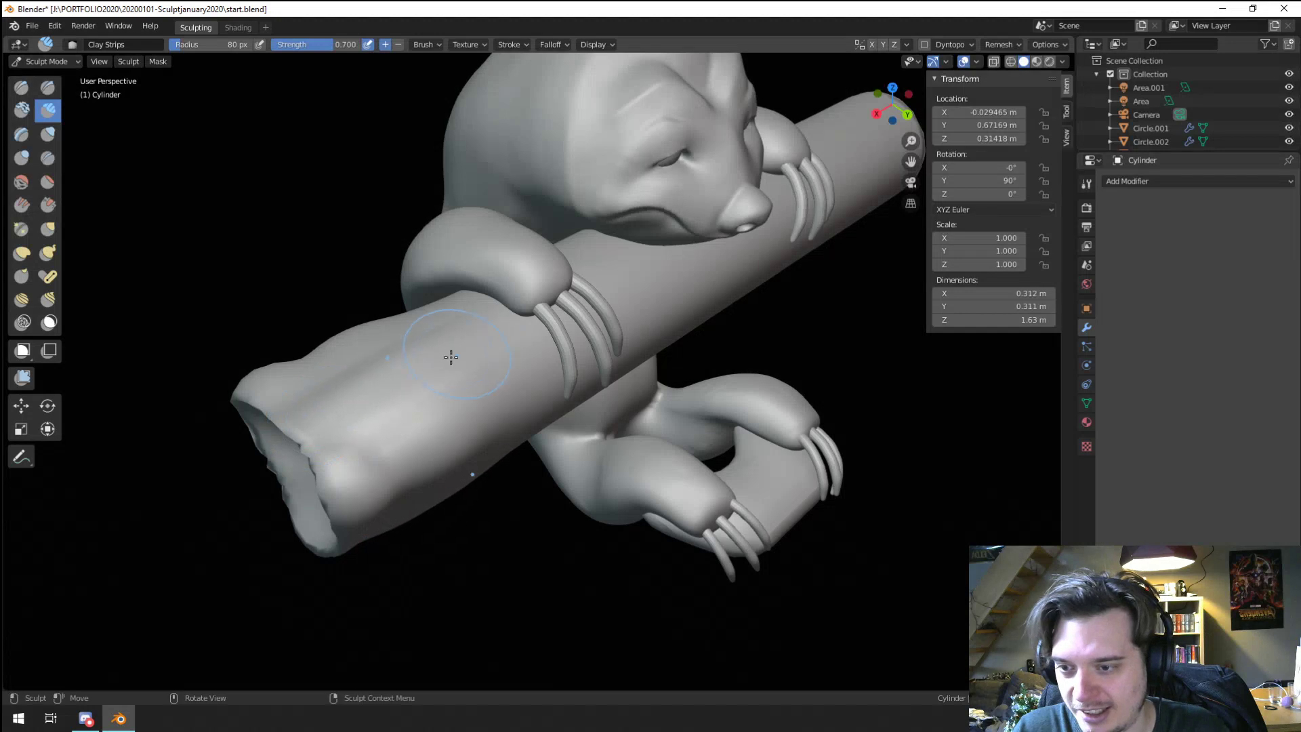
Step: Reduce the Clay Strips brush radius to 37 px
key("f")
mouse_move(393, 442)
middle_mouse_down()
mouse_move(382, 415)
mouse_move(348, 429)
middle_mouse_up()
left_click(380, 413)
key("f")
left_click(344, 388)
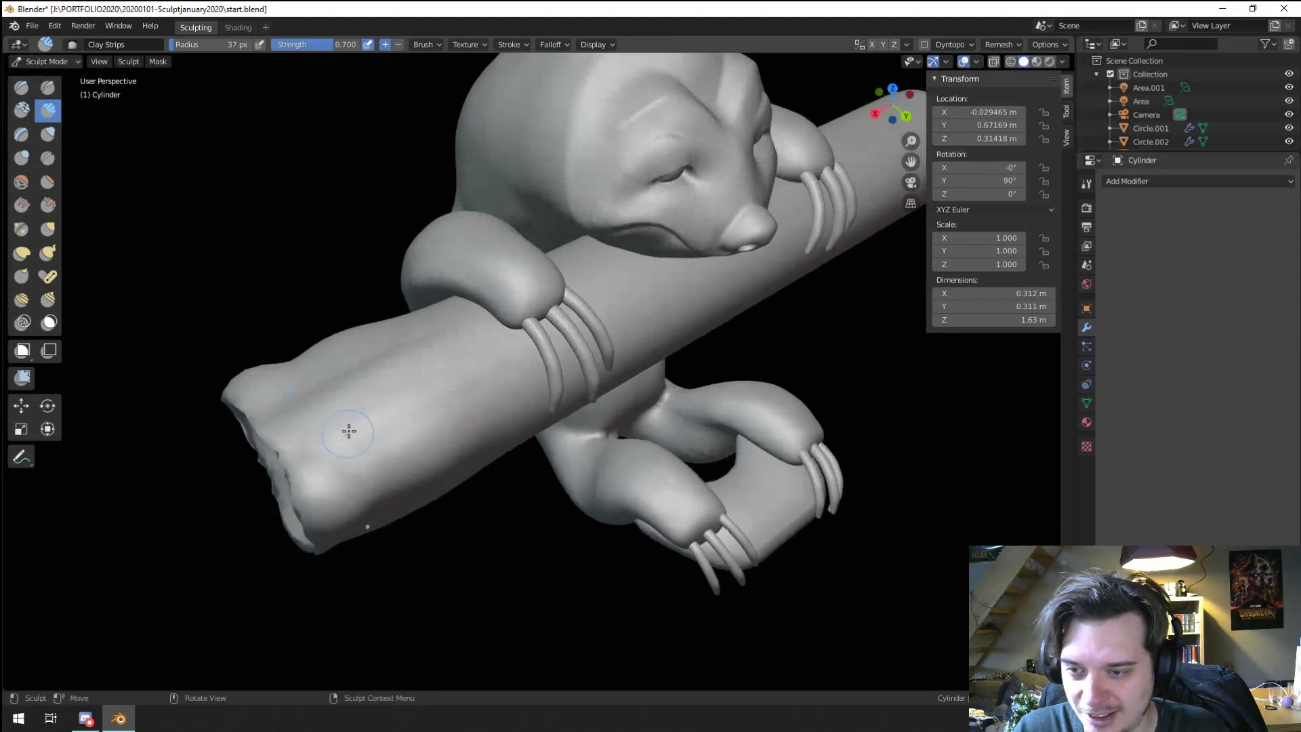
Step: Remesh the log again with a voxel size of 0.01 m
left_click(998, 44)
left_click(1016, 71)
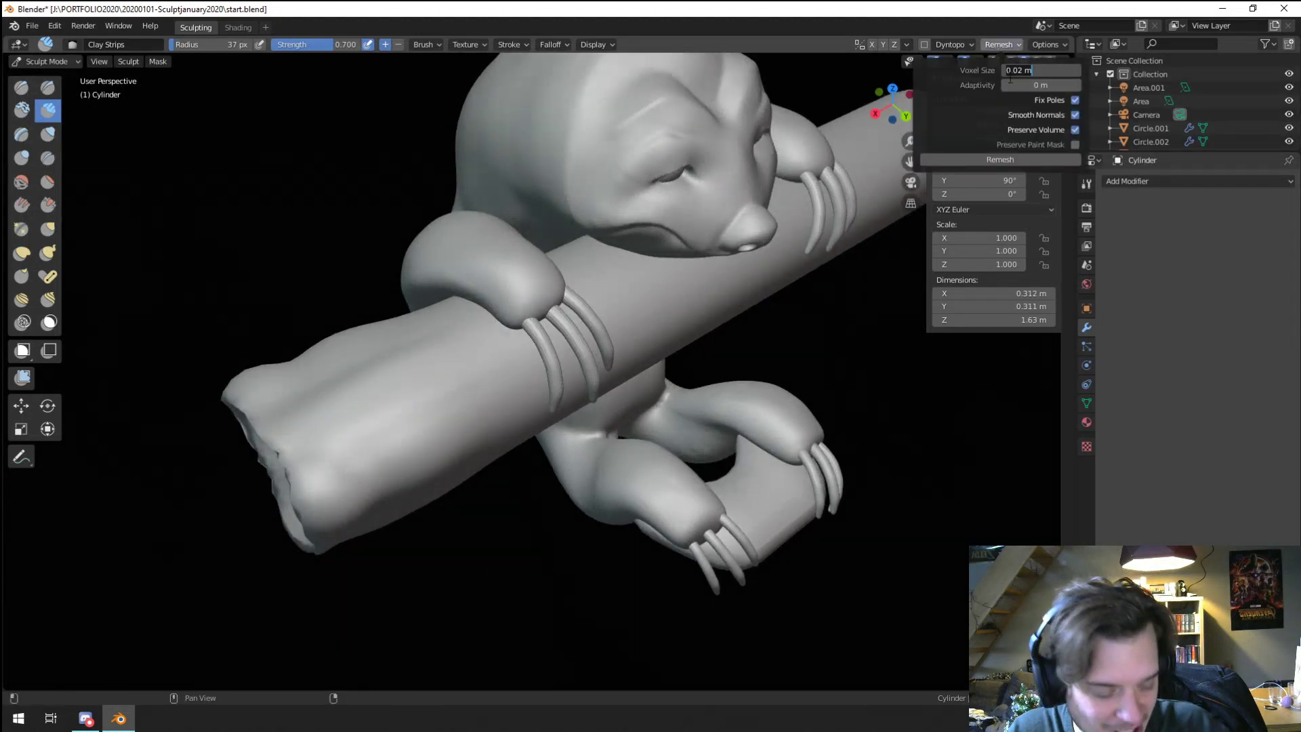
type(".01")
key("Return")
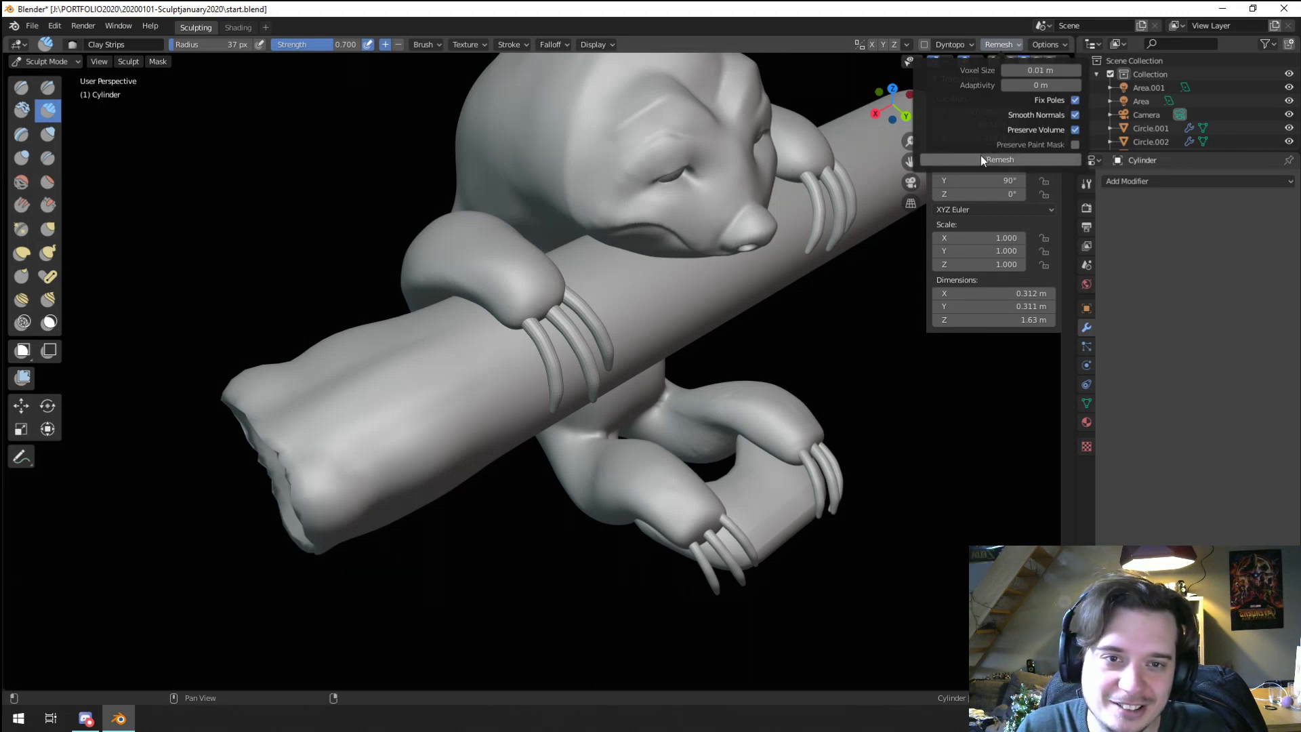
left_click(981, 157)
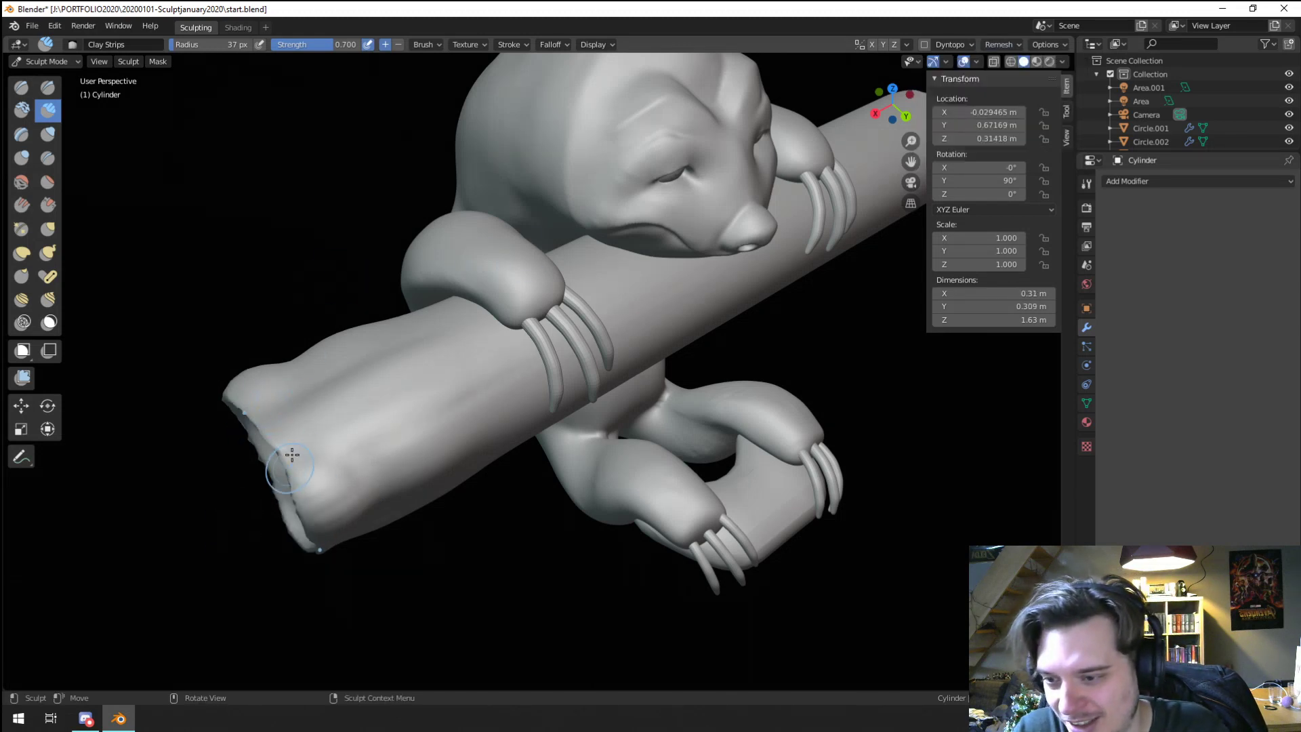
Step: Sculpt fine lengthwise bark ridges from the hollowed end past the sloth's claws with Clay Strips at a 37 px radius
mouse_move(291, 437)
left_mouse_down()
mouse_move(494, 363)
mouse_move(302, 461)
mouse_move(316, 400)
mouse_move(381, 378)
left_mouse_up()
middle_click_drag(435, 345, 429, 313)
mouse_move(445, 366)
left_mouse_down()
mouse_move(401, 380)
mouse_move(562, 345)
mouse_move(366, 270)
mouse_move(728, 259)
left_mouse_up()
middle_click_drag(727, 259, 339, 353)
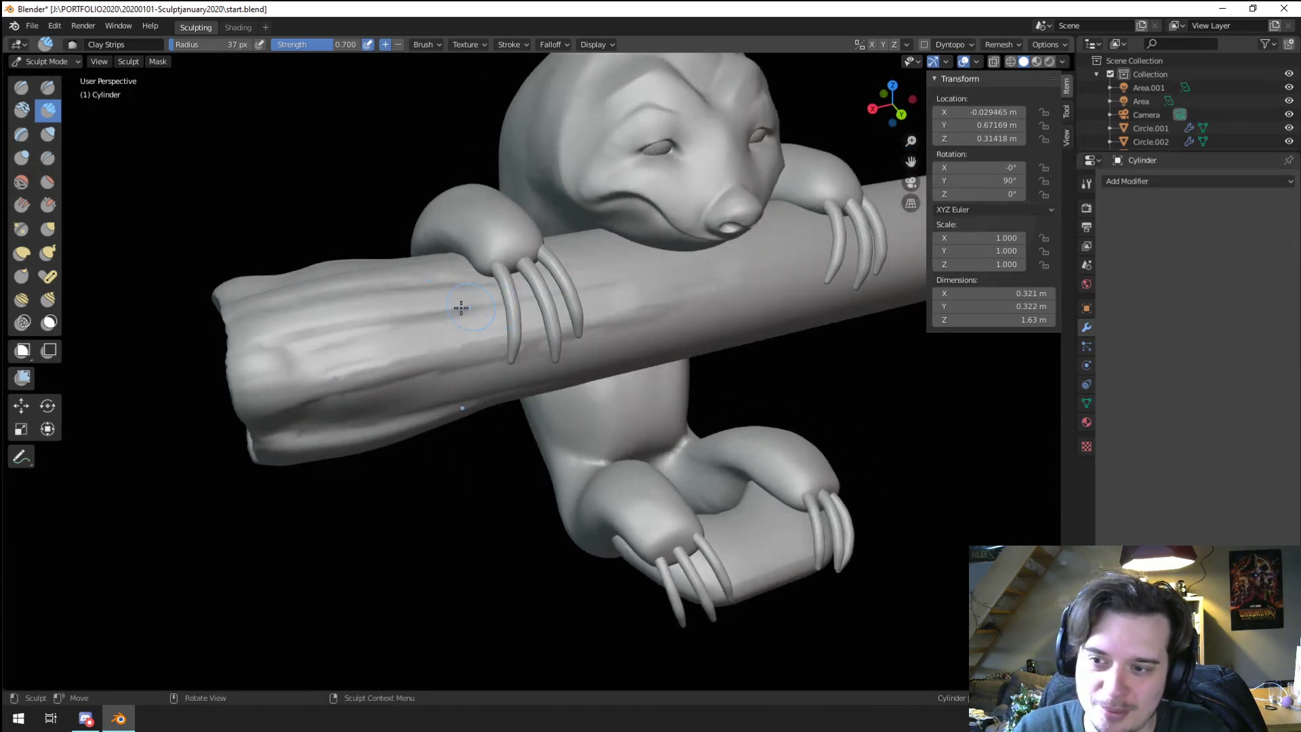
mouse_move(465, 342)
middle_mouse_down()
mouse_move(583, 253)
mouse_move(465, 299)
middle_mouse_up()
mouse_move(465, 299)
left_mouse_down()
mouse_move(333, 346)
mouse_move(682, 314)
mouse_move(825, 317)
left_mouse_up()
Step: Extend the bark ridges from the middle of the log to its opposite end with Clay Strips at a 44 px radius
middle_click_drag(681, 321, 609, 345)
key("f")
left_click(580, 298)
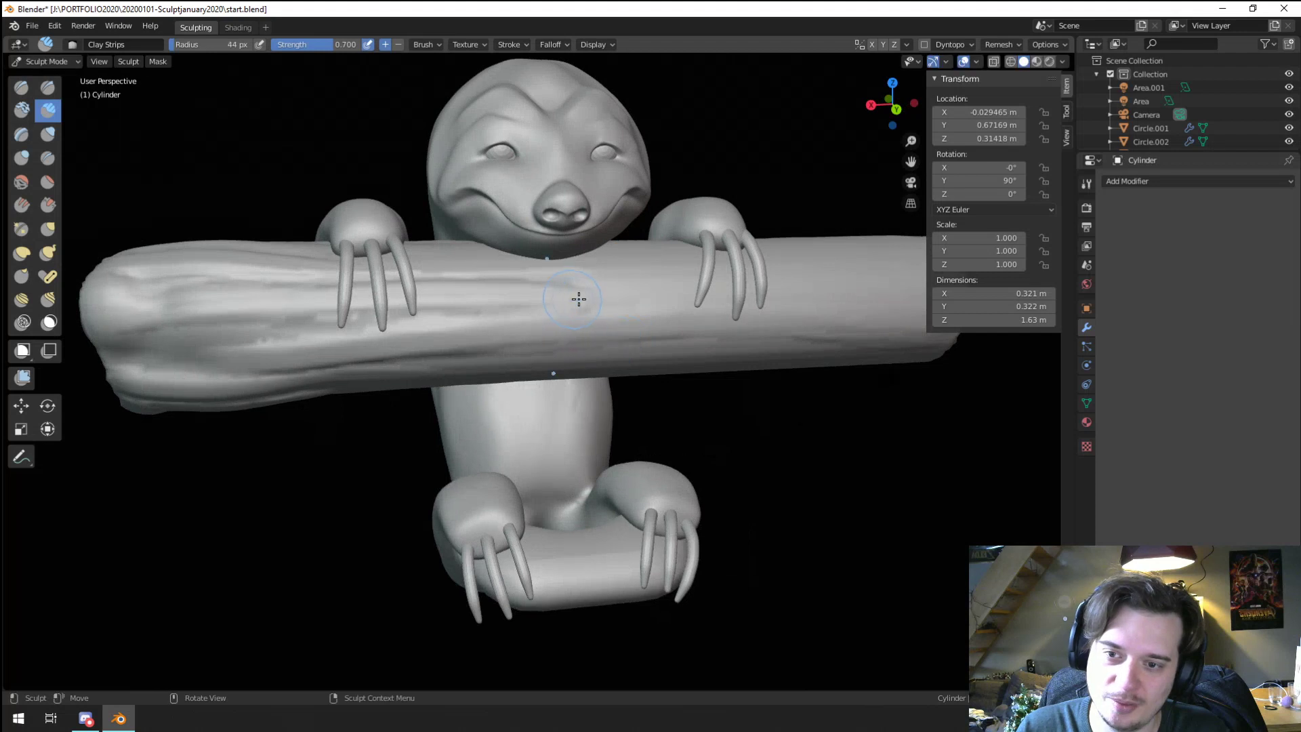
left_click_drag(578, 296, 919, 262)
Step: Add thinner bark strands from below the sloth's chin to the log's far end with Clay Strips at a 21 px radius
middle_click_drag(684, 304, 543, 335)
scroll(611, 324, "down", 2)
key("f")
left_click(528, 339)
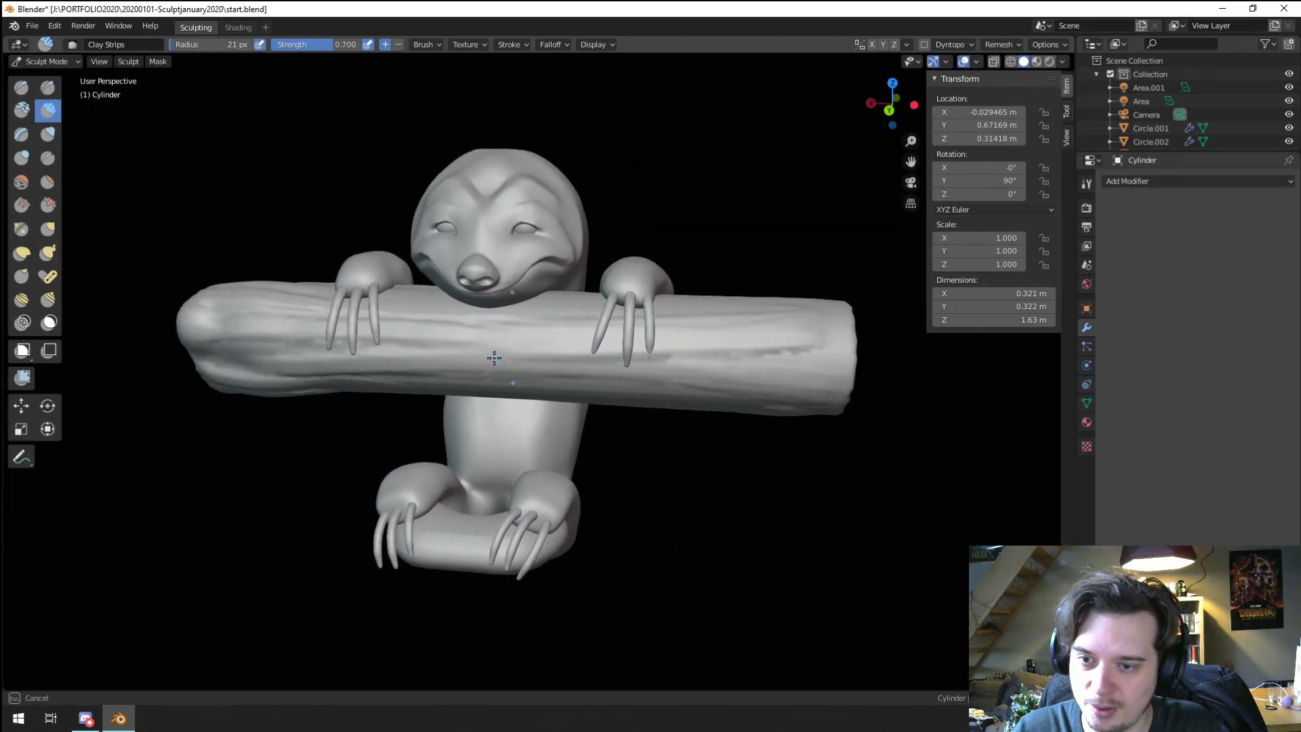
left_click_drag(494, 357, 915, 319)
middle_click_drag(581, 332, 576, 364)
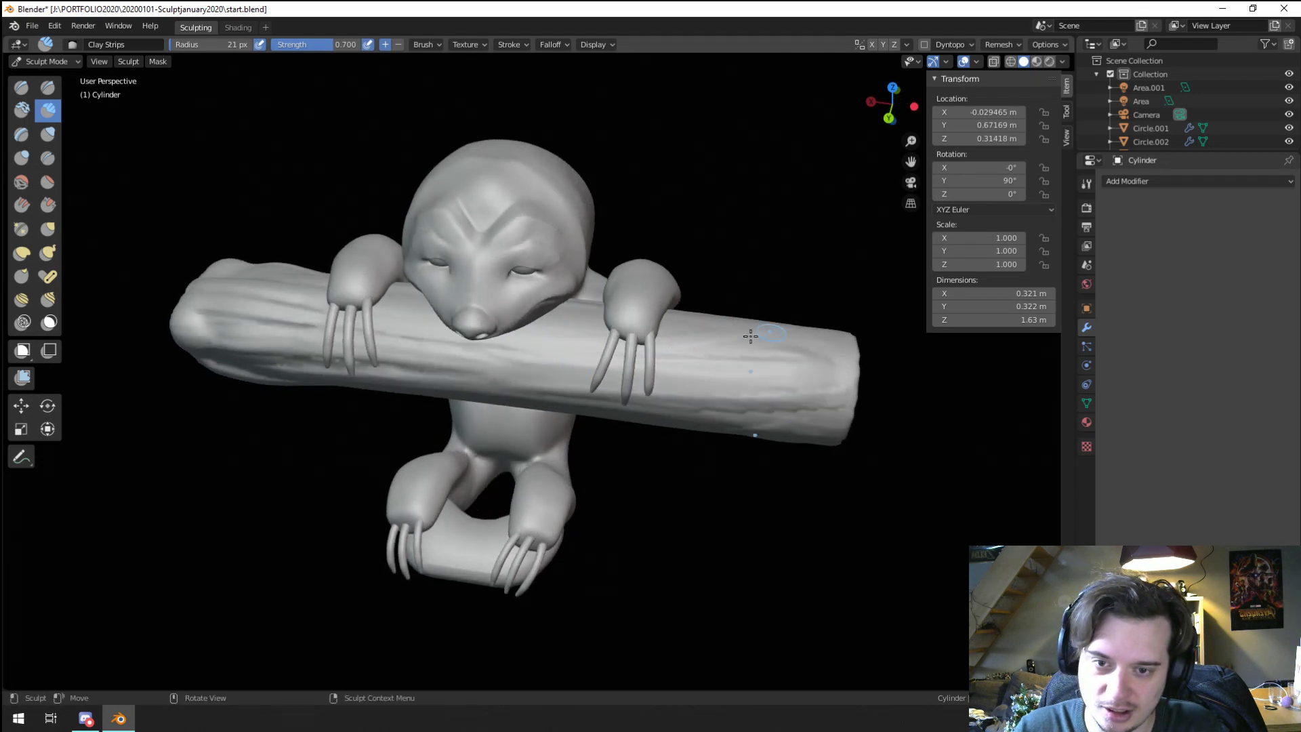
Step: Build up the bark ridges from the log's far end round to its hollowed end with Clay Strips at 49 and 41 px radius
middle_click_drag(888, 354, 697, 398)
key("f")
left_click(568, 364)
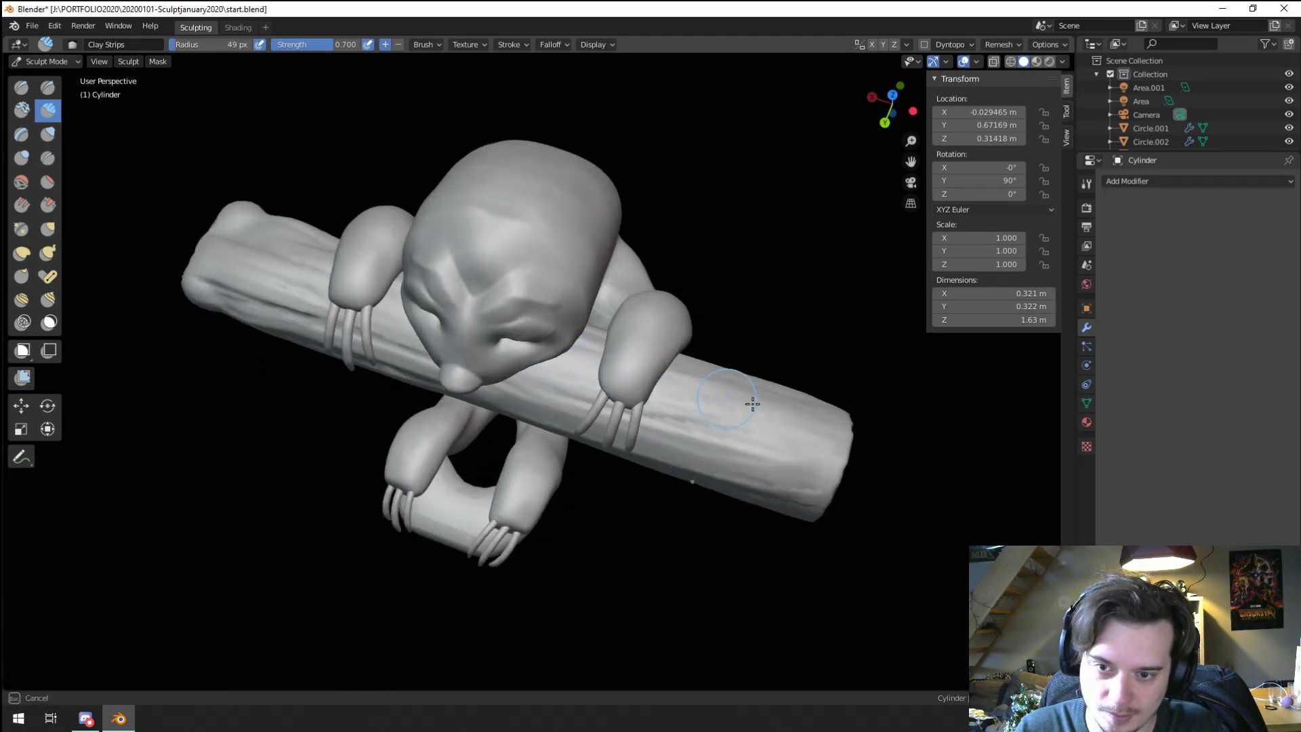
middle_click_drag(814, 427, 420, 366)
middle_click_drag(335, 380, 336, 400)
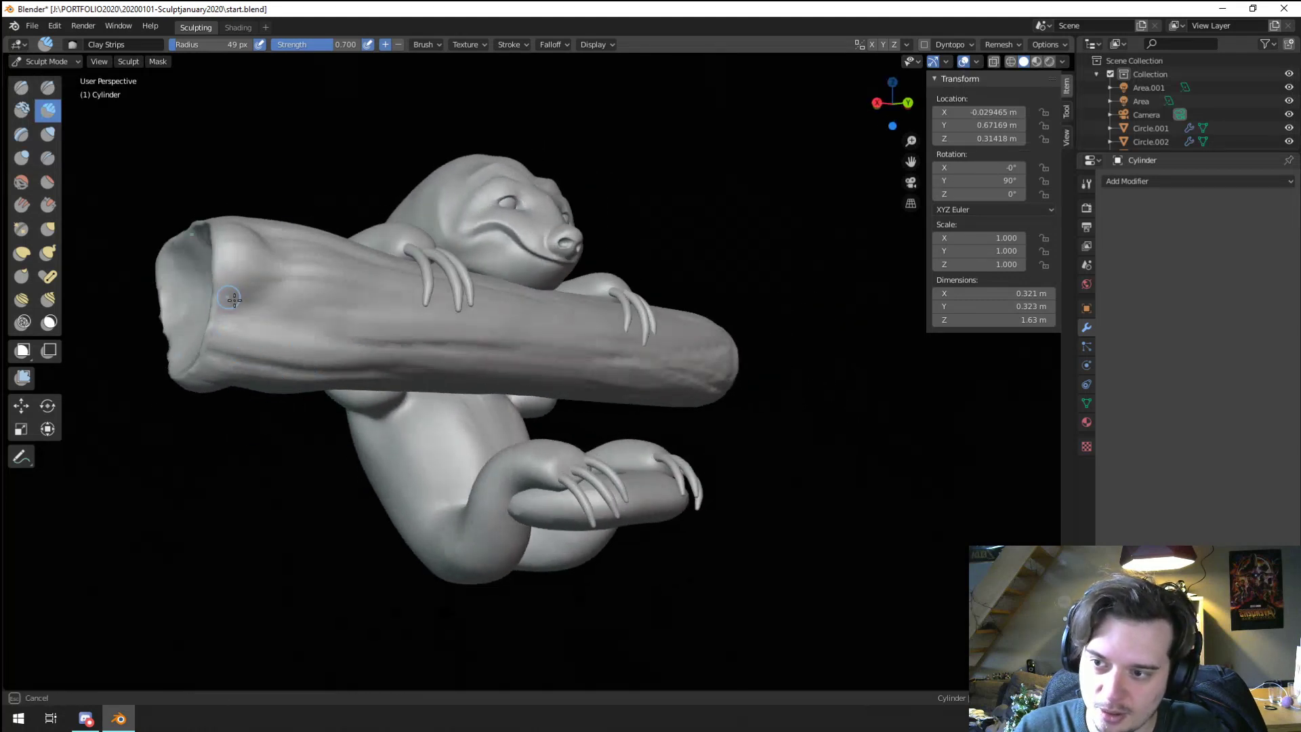
middle_click_drag(447, 352, 203, 318)
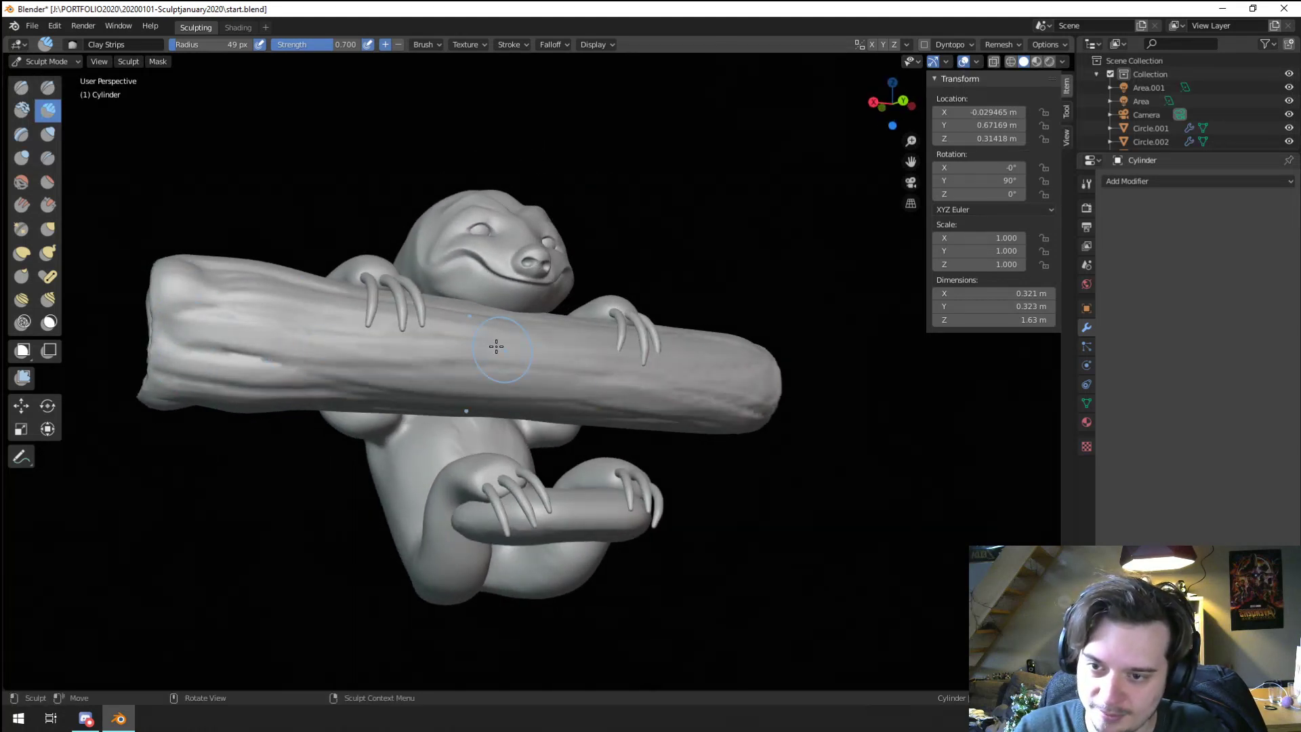
middle_click_drag(494, 346, 392, 305)
key("f")
left_click(388, 322)
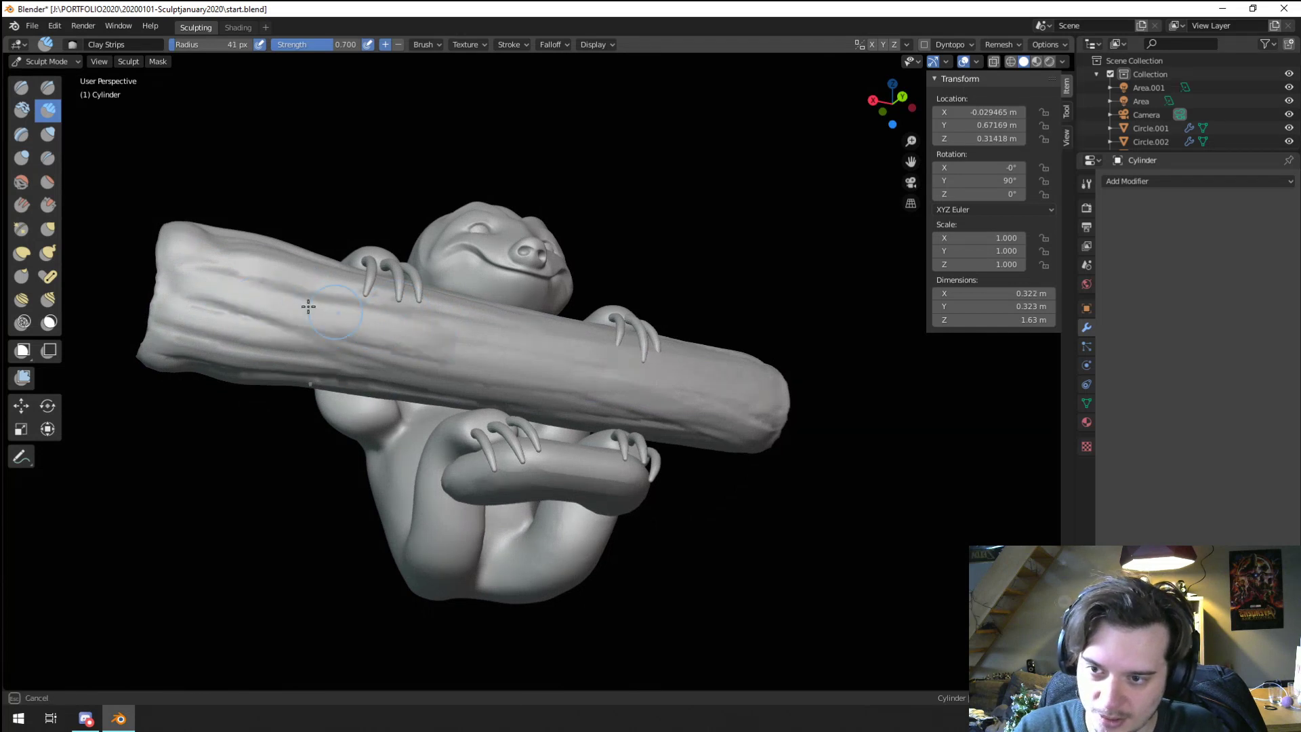
middle_click_drag(311, 305, 276, 311)
Step: Switch to the Blob brush and set its falloff curve to Constant
left_click(21, 158)
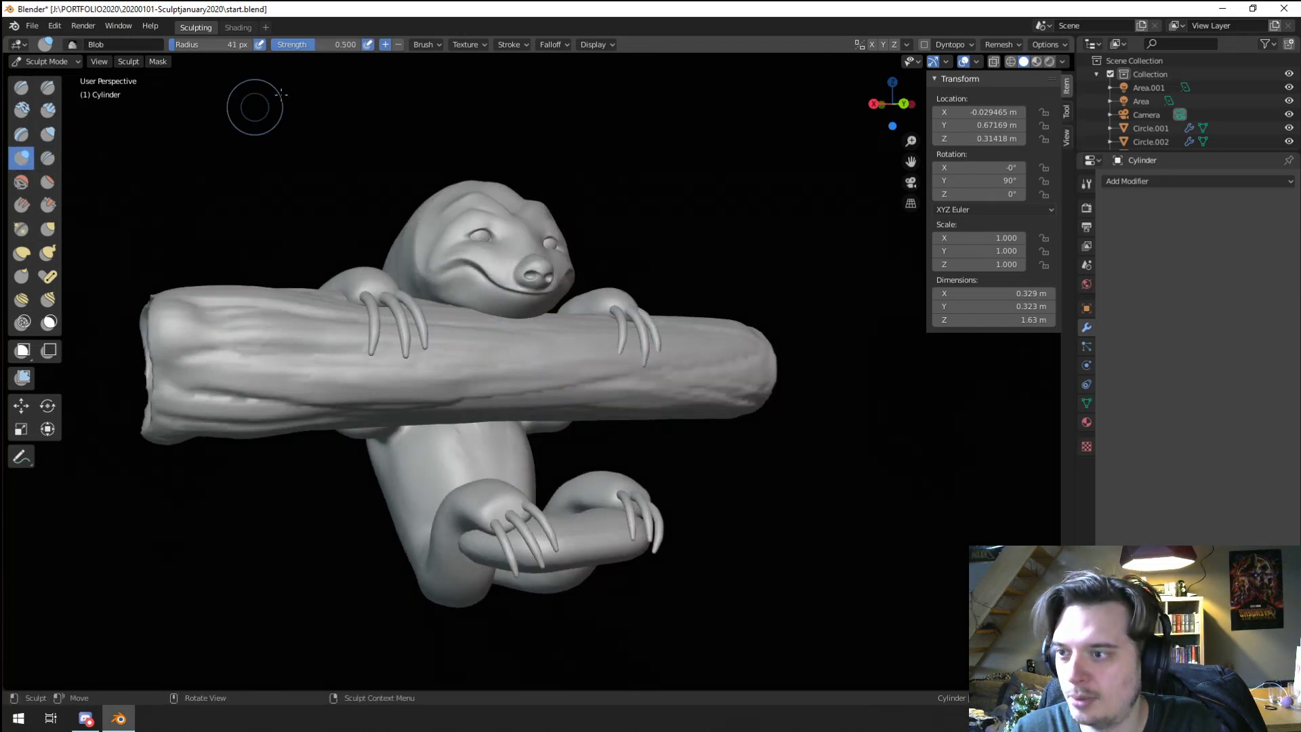
left_click(460, 45)
mouse_move(498, 43)
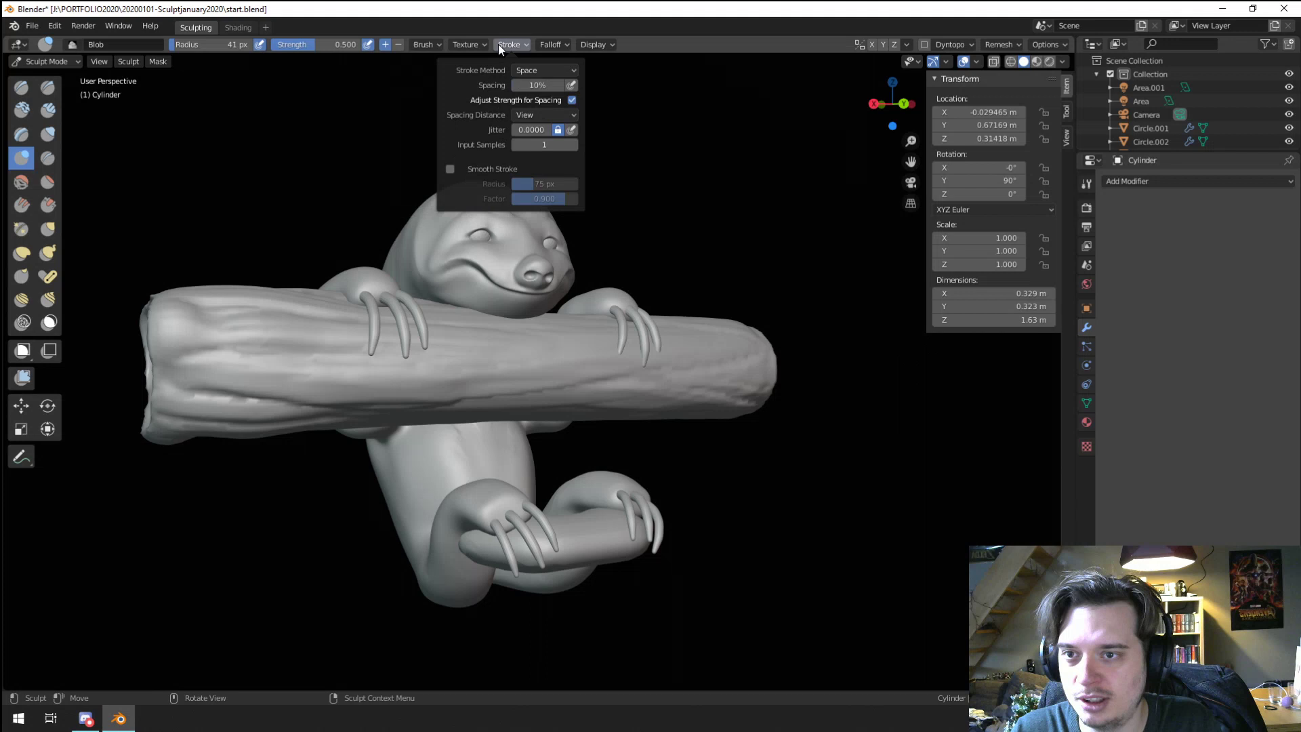
mouse_move(550, 44)
left_click(536, 70)
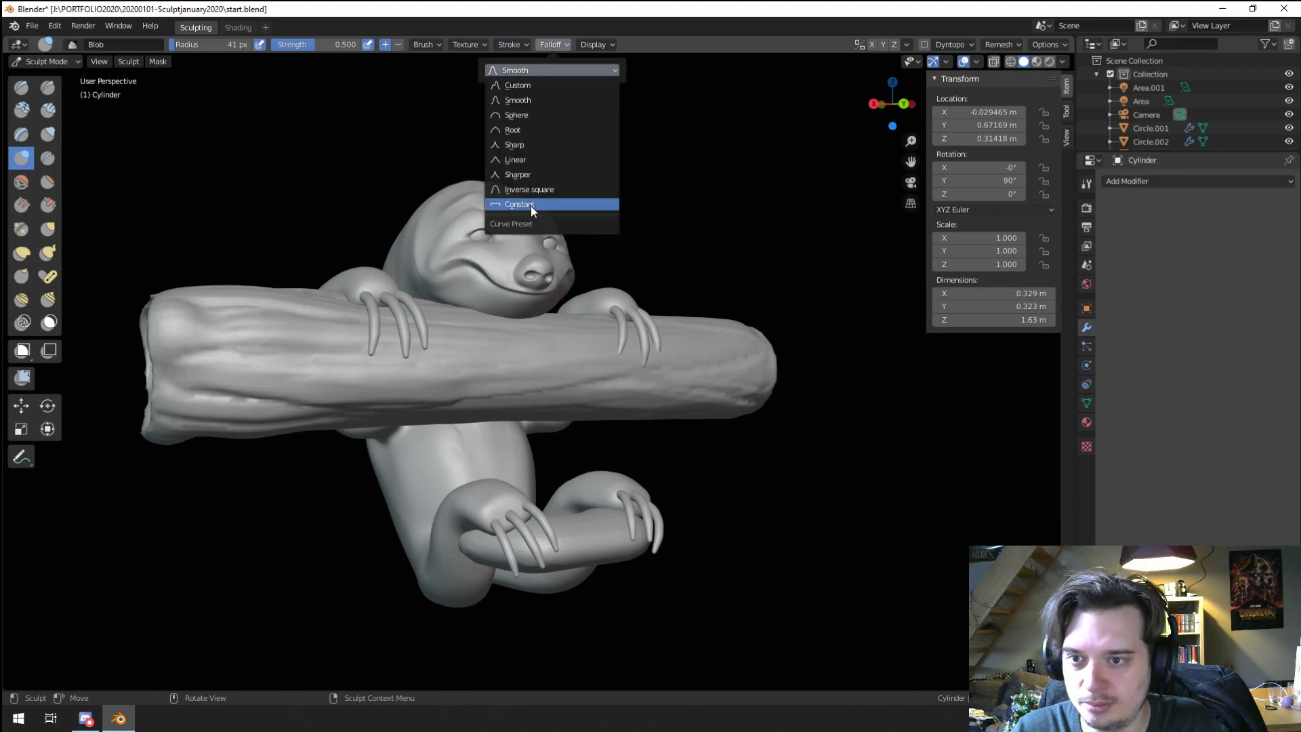
left_click(533, 204)
Step: Swell and carve lengthwise bark grooves along the log's front face with the Blob brush at a 41 px radius
left_click_drag(201, 366, 526, 391)
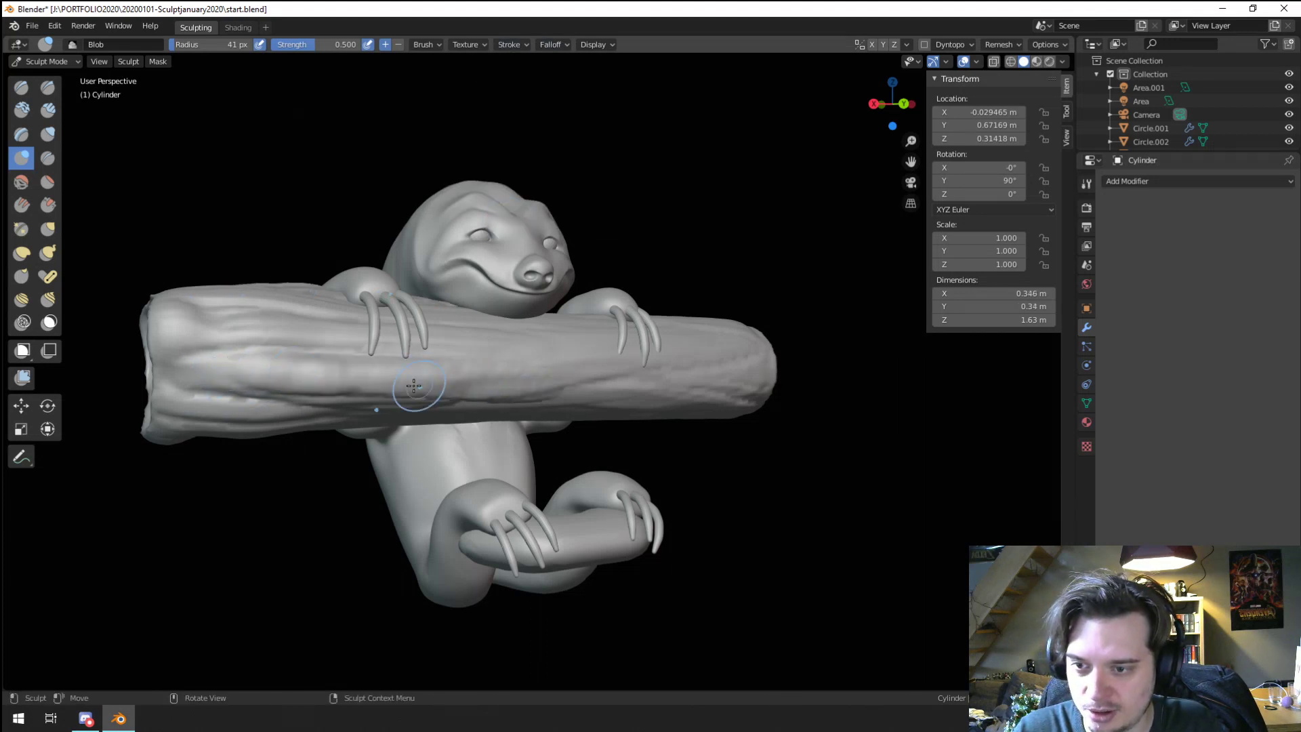
mouse_move(413, 385)
left_mouse_down()
mouse_move(616, 392)
mouse_move(706, 380)
left_mouse_up()
middle_click_drag(705, 380, 260, 419)
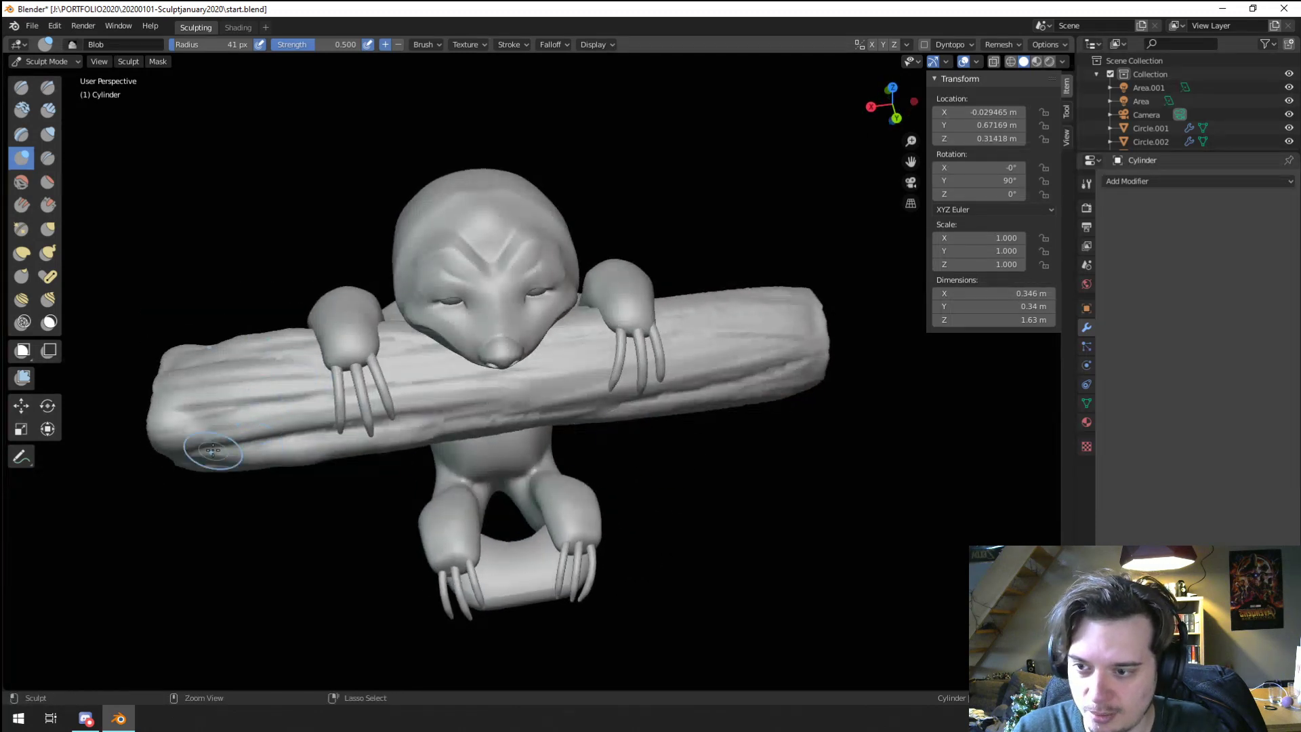
left_click_drag(213, 450, 550, 415, "ctrl")
left_click_drag(369, 424, 677, 398, "ctrl")
left_click_drag(383, 402, 789, 371)
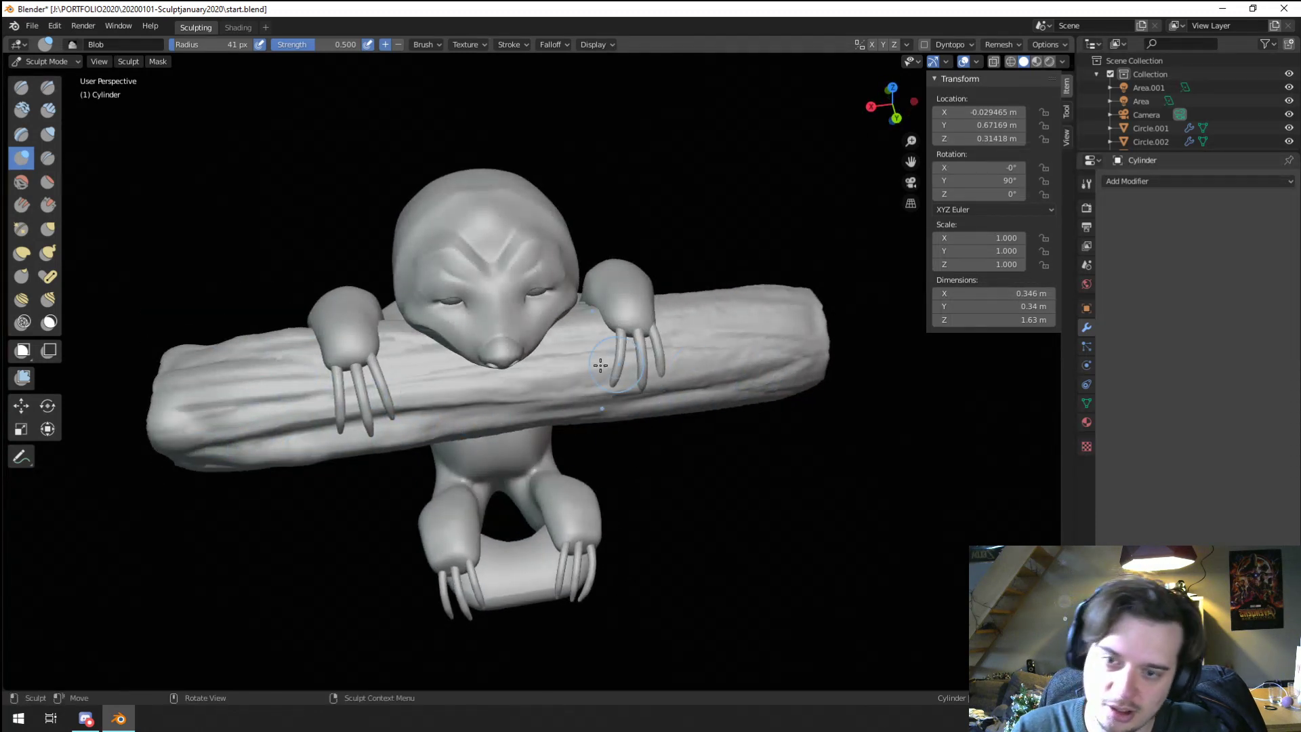
left_click_drag(600, 365, 839, 368)
Step: Raise a rounded bump beside the log's hollow opening with the Blob brush, and remesh the log
middle_click_drag(766, 400, 712, 353)
middle_click_drag(712, 352, 702, 406, "ctrl")
middle_click_drag(681, 412, 542, 359)
scroll(513, 351, "up", 4)
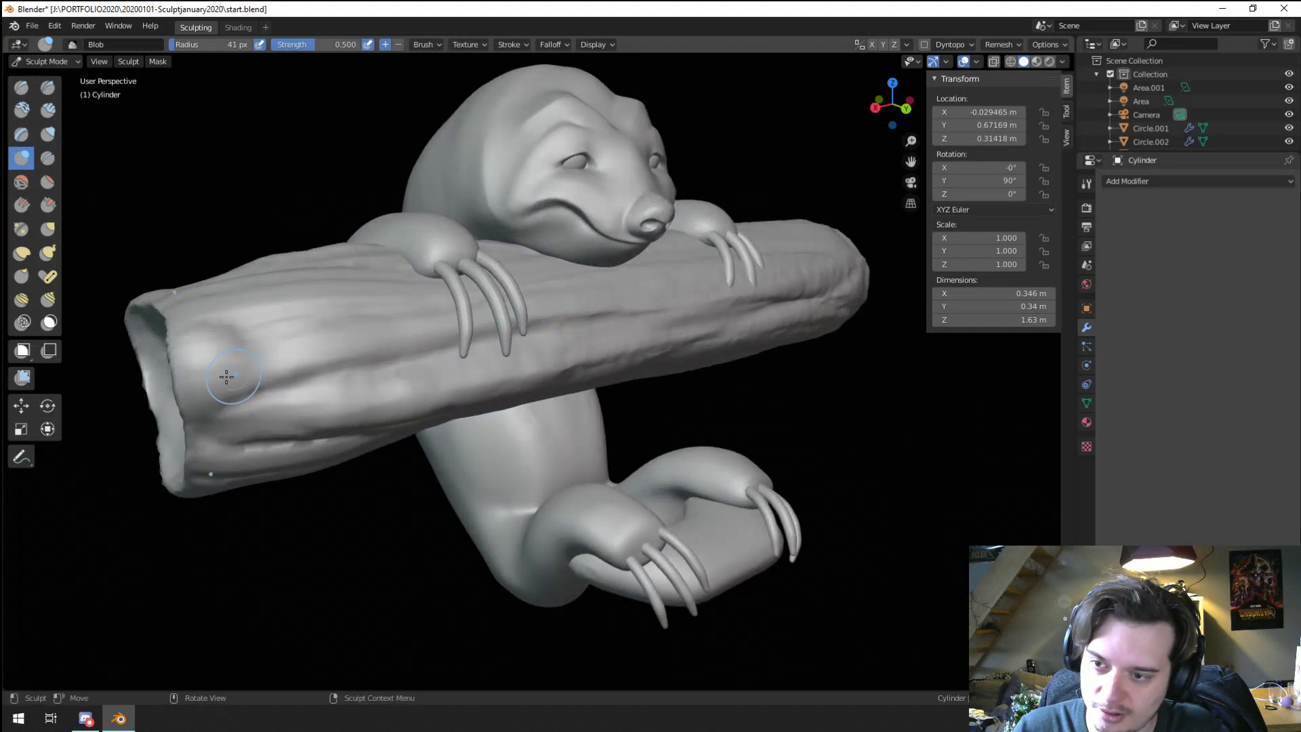
left_click_drag(227, 377, 190, 368)
middle_click_drag(189, 368, 319, 342)
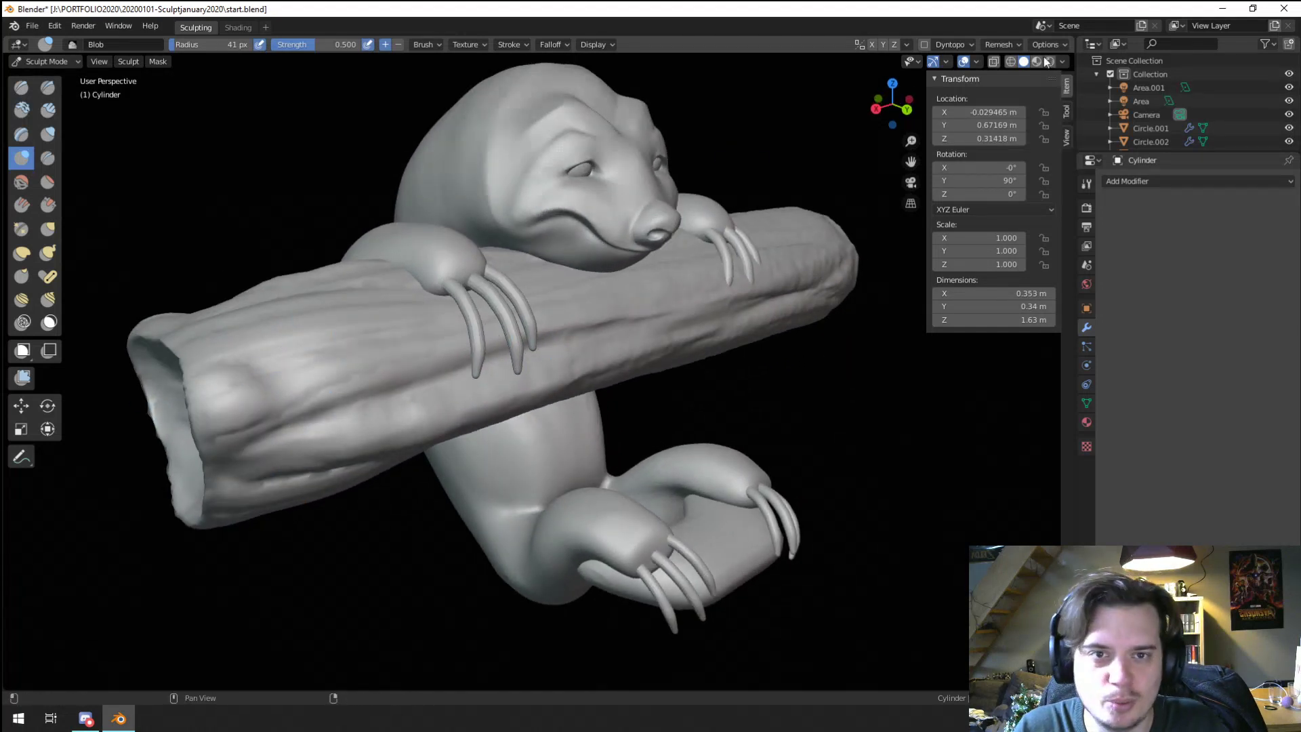
left_click(1004, 45)
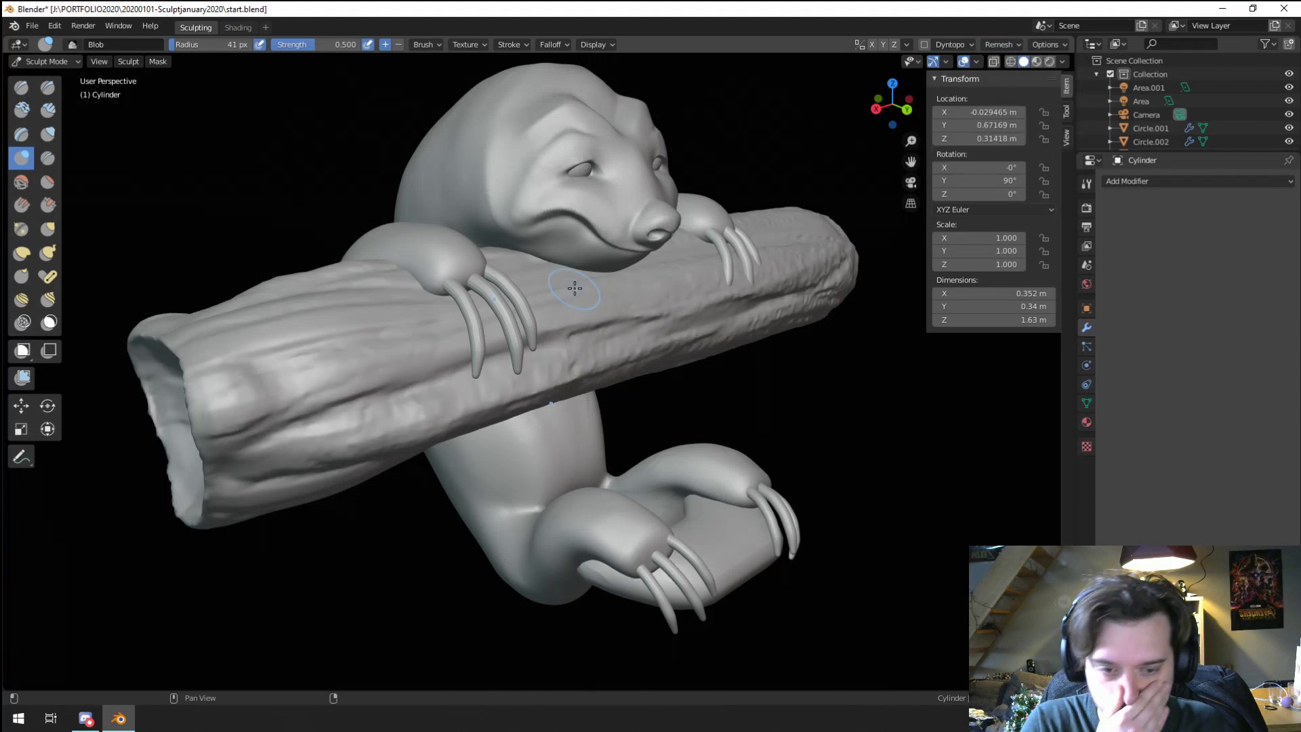
Step: Refine the bump at the hollowed end and smooth the rough bark along the log's front at a 106 px radius
mouse_move(224, 419)
left_mouse_down()
mouse_move(246, 377)
mouse_move(203, 420)
left_mouse_up()
middle_click_drag(210, 498, 150, 398)
mouse_move(170, 348)
middle_mouse_down()
mouse_move(193, 366)
mouse_move(180, 354)
middle_mouse_up()
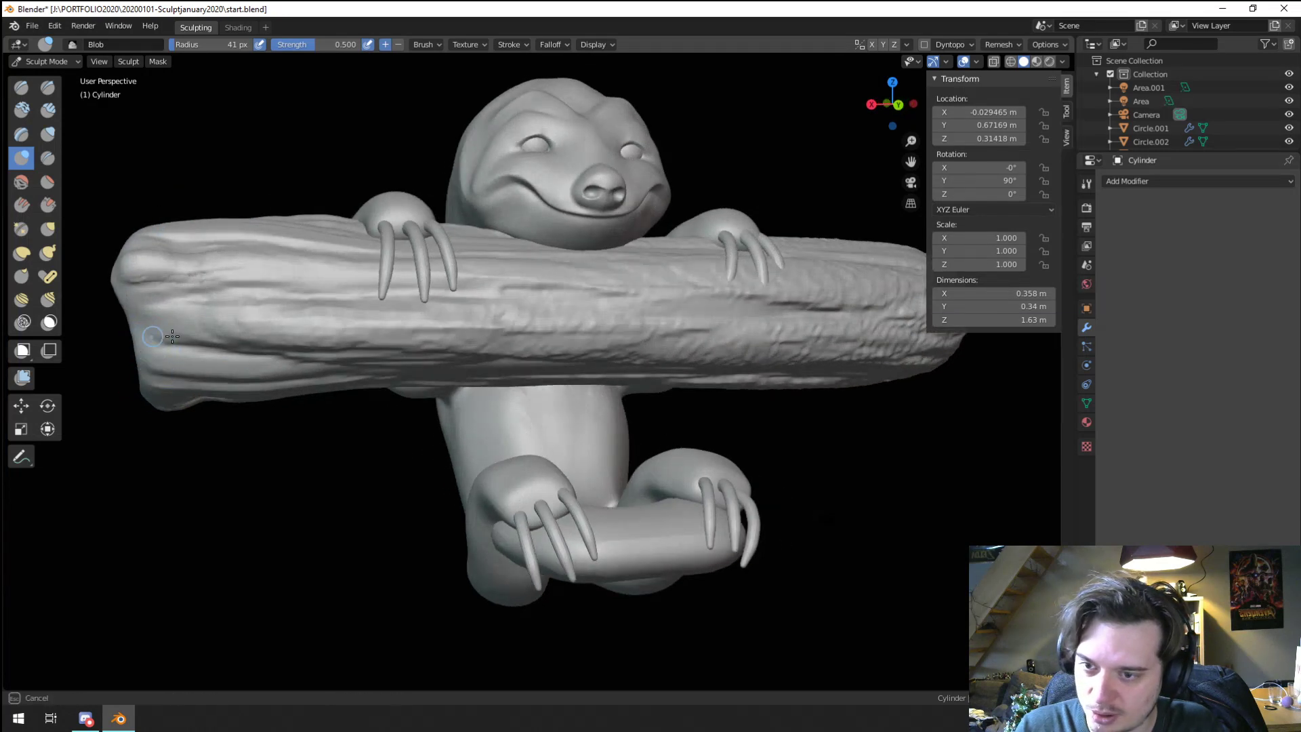
key("f")
left_click(224, 353)
mouse_move(292, 309)
left_mouse_down()
mouse_move(257, 284)
mouse_move(791, 289)
left_mouse_up()
middle_click_drag(790, 289, 745, 319)
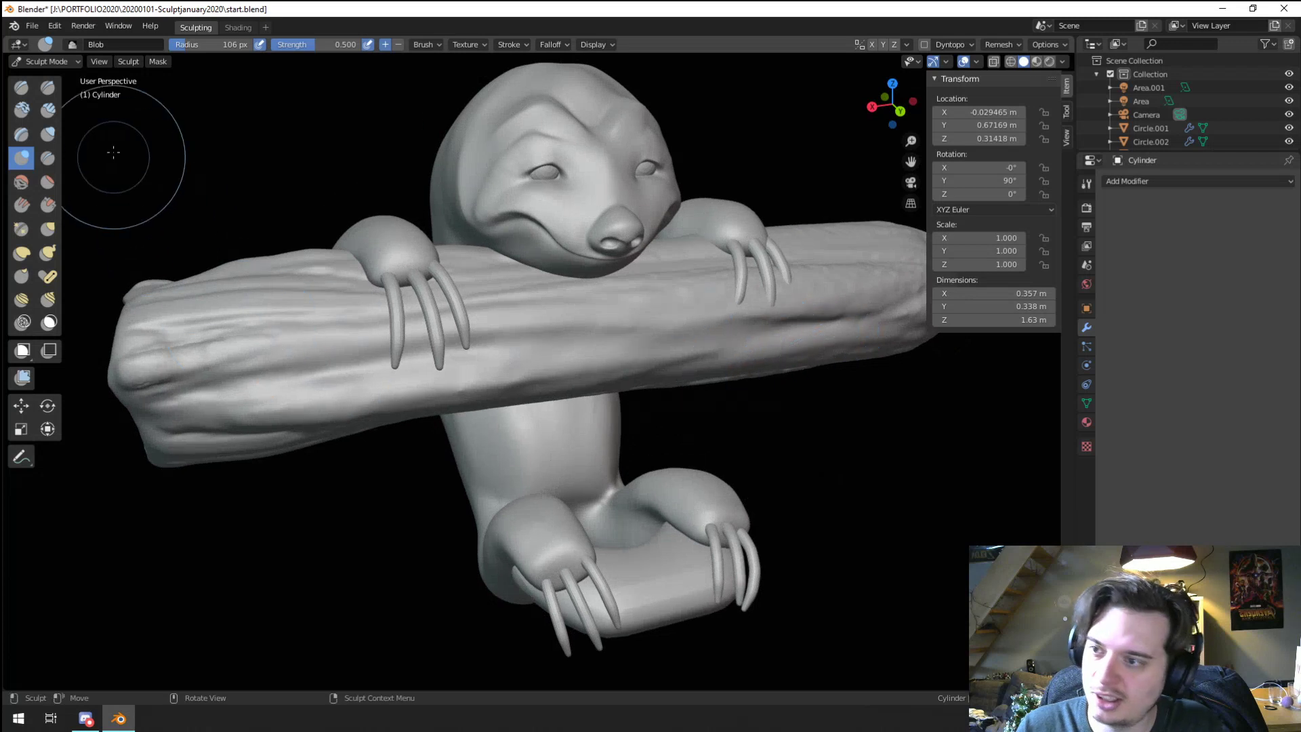
Step: Flatten the bark on the log's front into harder planes with Scrape/Peaks at a 66 px radius
left_click(57, 208)
mouse_move(178, 327)
left_mouse_down()
mouse_move(458, 372)
mouse_move(418, 372)
mouse_move(725, 313)
left_mouse_up()
middle_click_drag(725, 313, 615, 312)
mouse_move(615, 312)
left_mouse_down()
mouse_move(928, 358)
mouse_move(911, 381)
left_mouse_up()
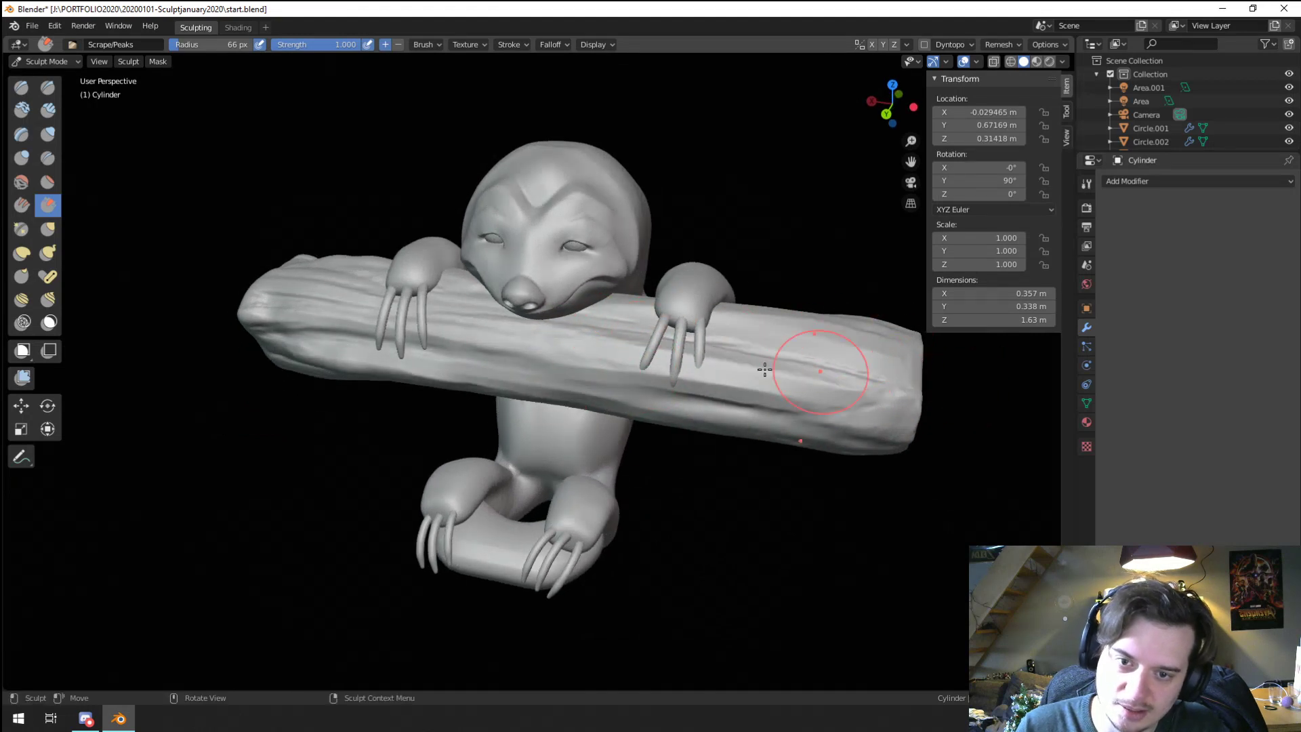
middle_click_drag(764, 369, 647, 333)
middle_click_drag(459, 351, 282, 343)
Step: Scrape the ridges on the log's underside and back, up to the hollowed end, with Scrape/Peaks at a 66 px radius
left_click_drag(281, 343, 717, 371)
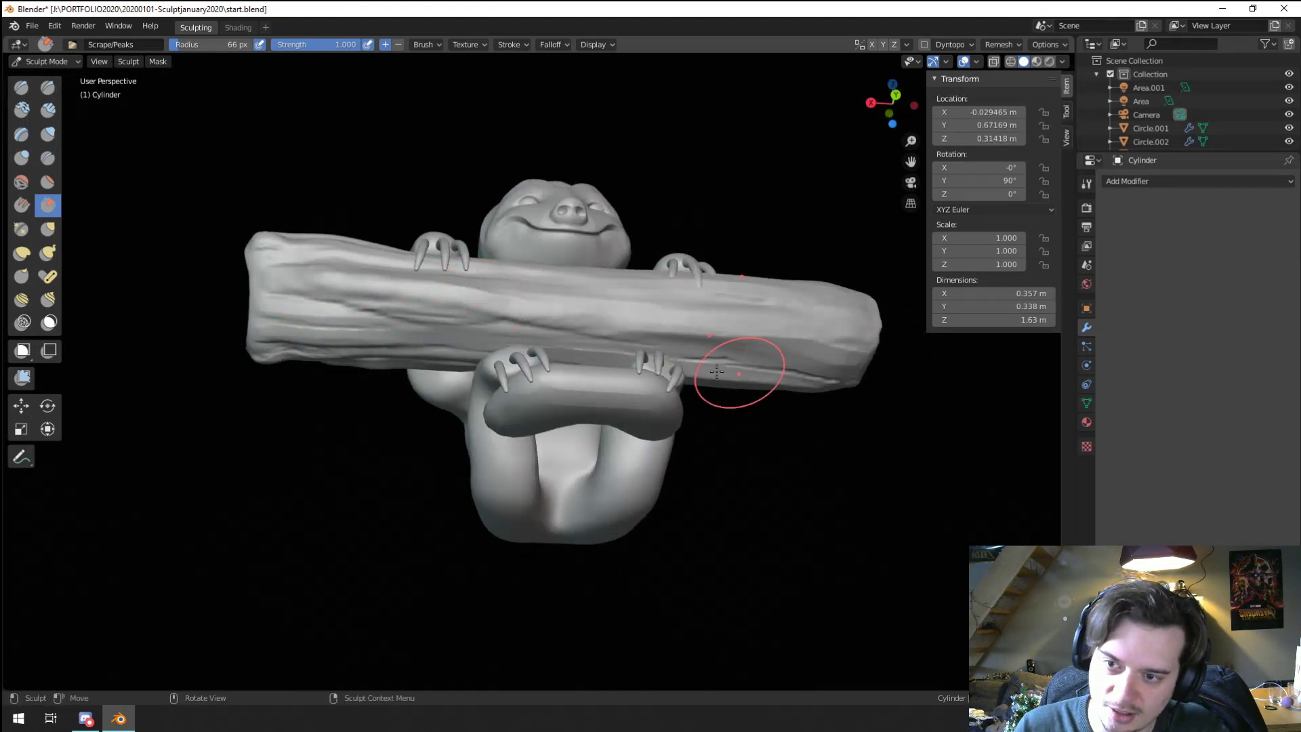
mouse_move(705, 369)
middle_mouse_down()
mouse_move(322, 242)
mouse_move(609, 261)
middle_mouse_up()
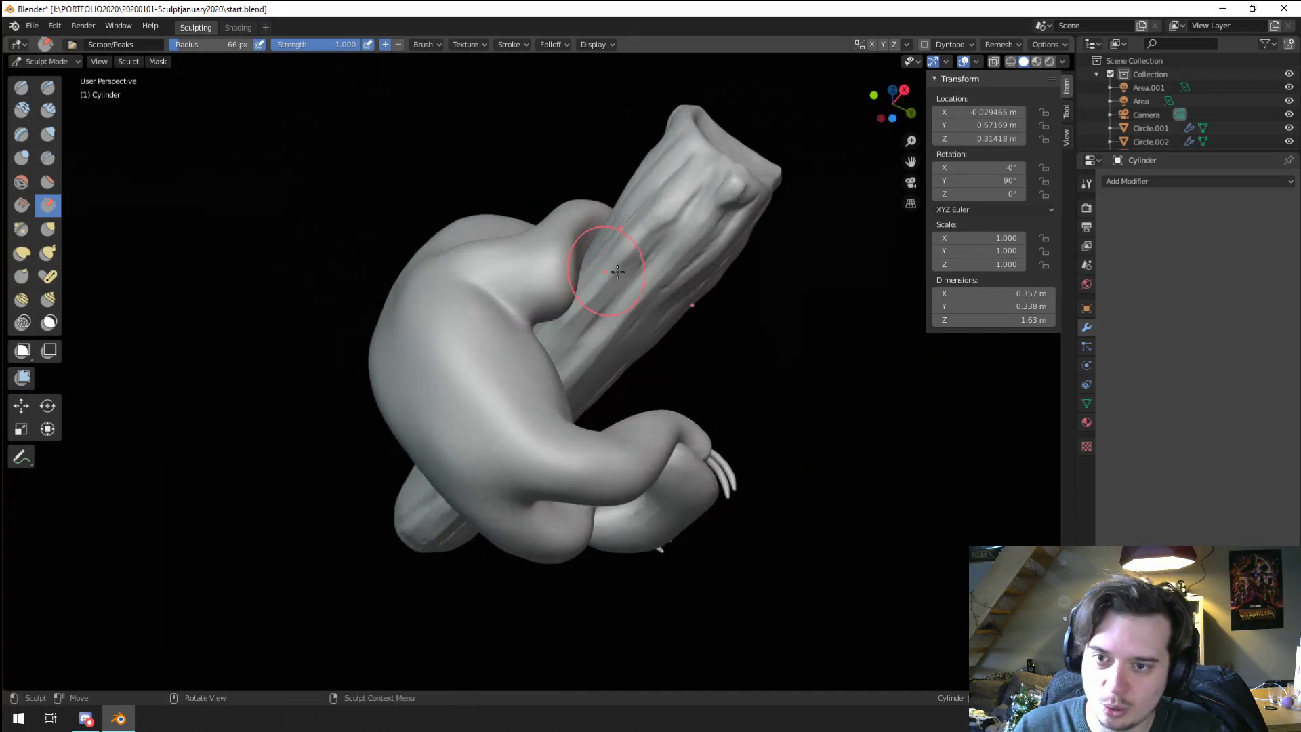
mouse_move(610, 262)
left_mouse_down()
mouse_move(741, 197)
mouse_move(778, 128)
left_mouse_up()
middle_click_drag(800, 81, 706, 267)
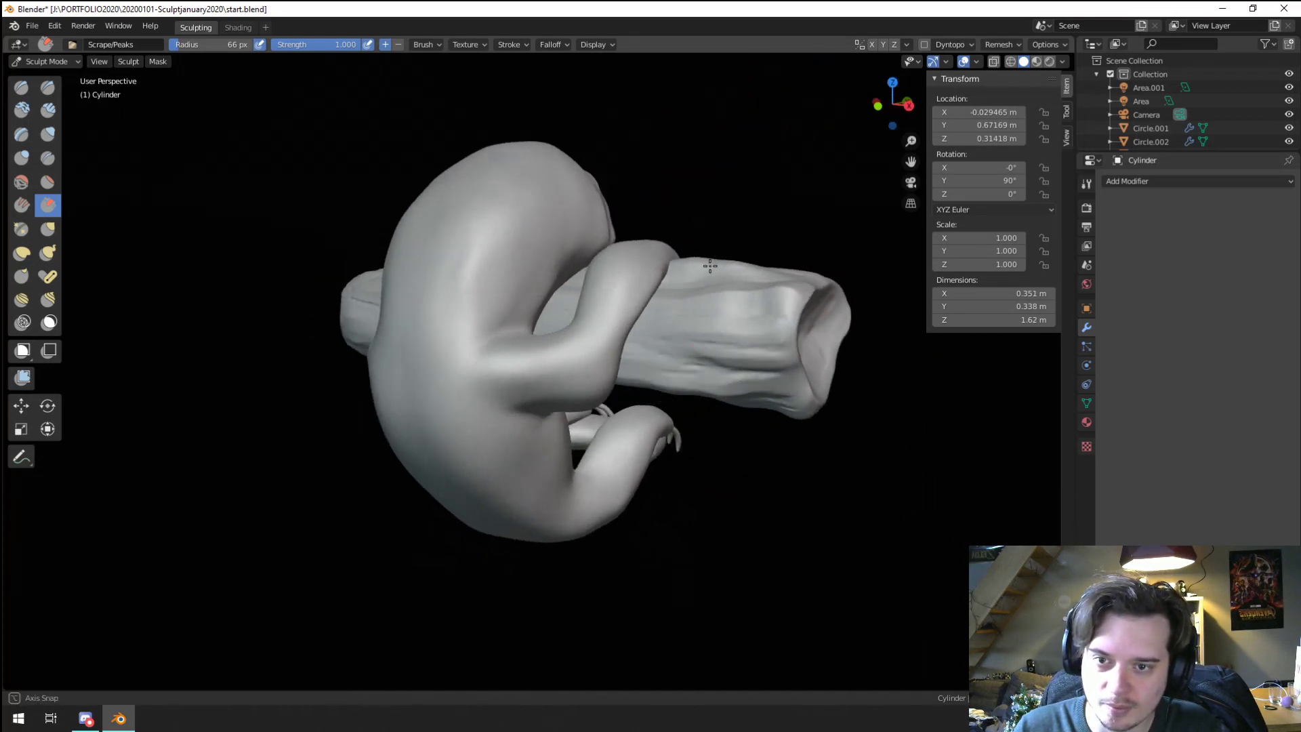
mouse_move(843, 387)
middle_mouse_down()
mouse_move(492, 361)
mouse_move(276, 393)
middle_mouse_up()
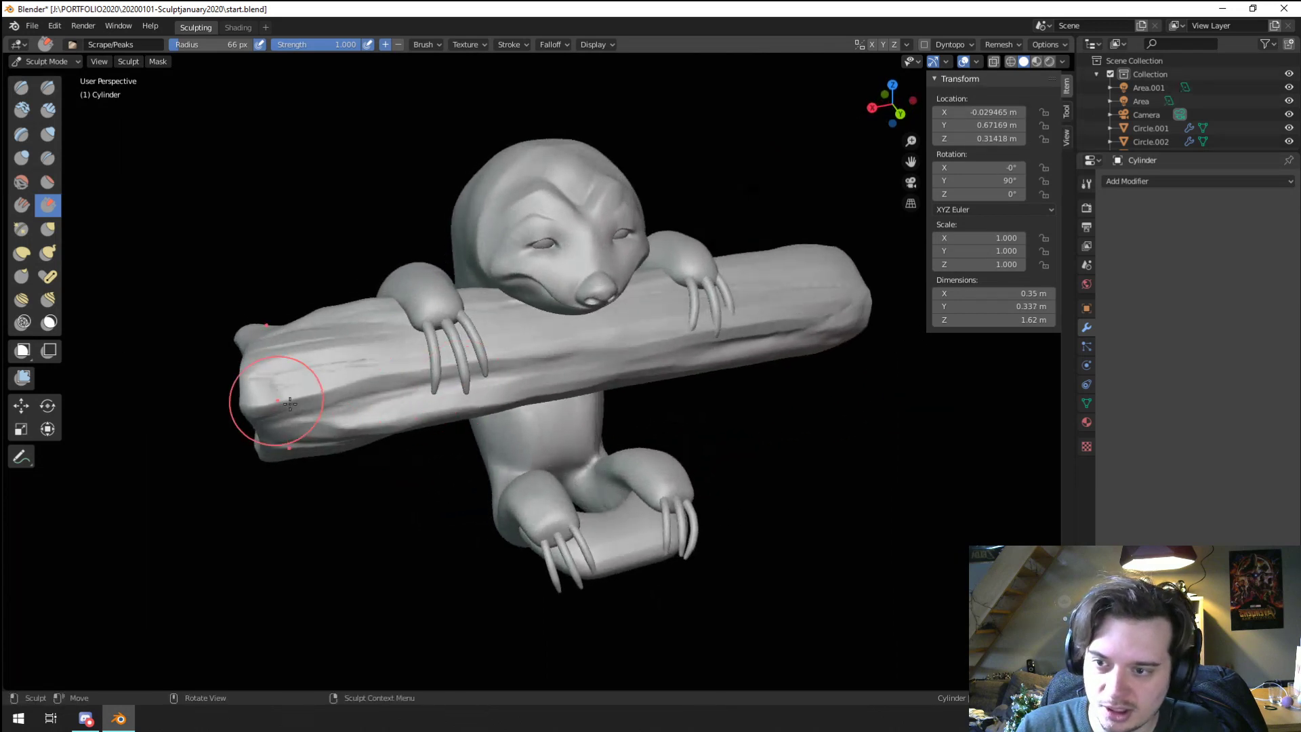
Step: Reshape the log's outline from the hollowed end to both front paws with the Grab brush at a 216 px radius
mouse_move(154, 465)
middle_mouse_down()
mouse_move(271, 378)
mouse_move(359, 341)
mouse_move(342, 372)
mouse_move(292, 394)
middle_mouse_up()
key("g")
mouse_move(291, 394)
left_mouse_down()
mouse_move(407, 363)
mouse_move(421, 374)
left_mouse_up()
key("f")
left_click(301, 406)
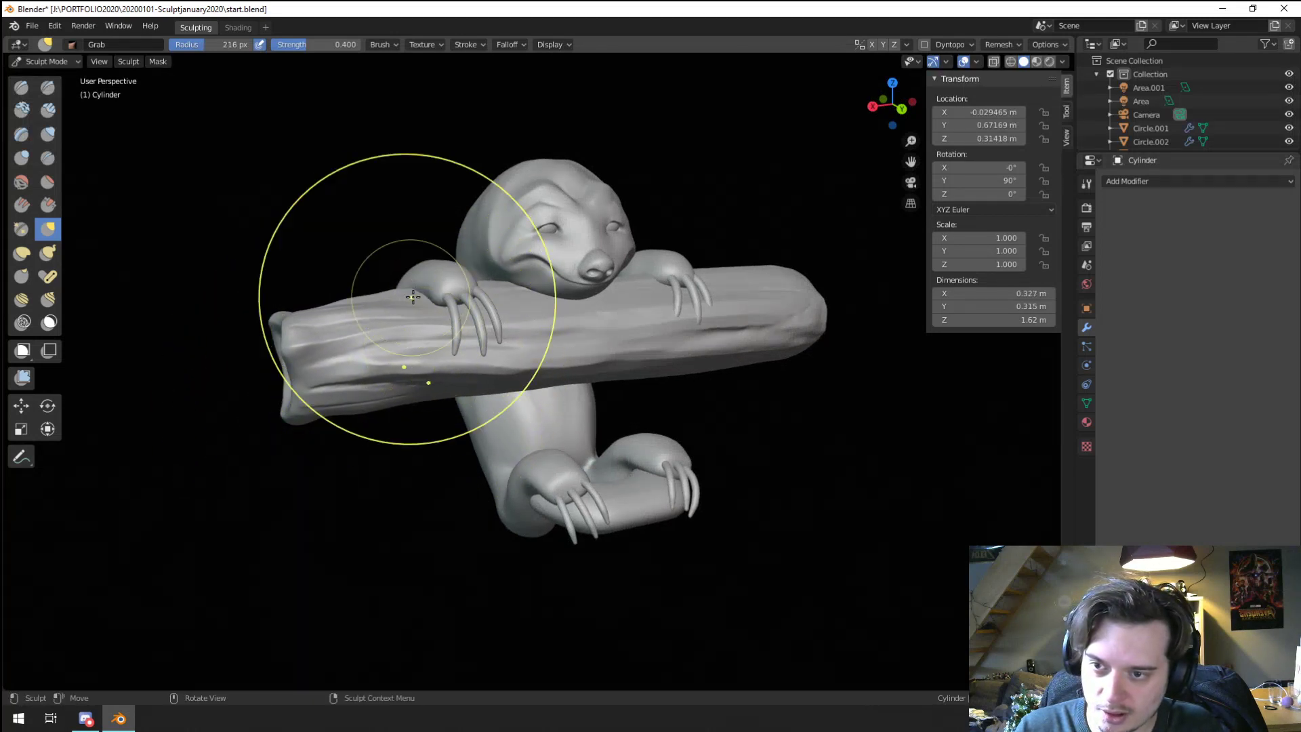
left_click_drag(394, 298, 452, 287)
left_click_drag(676, 272, 664, 274)
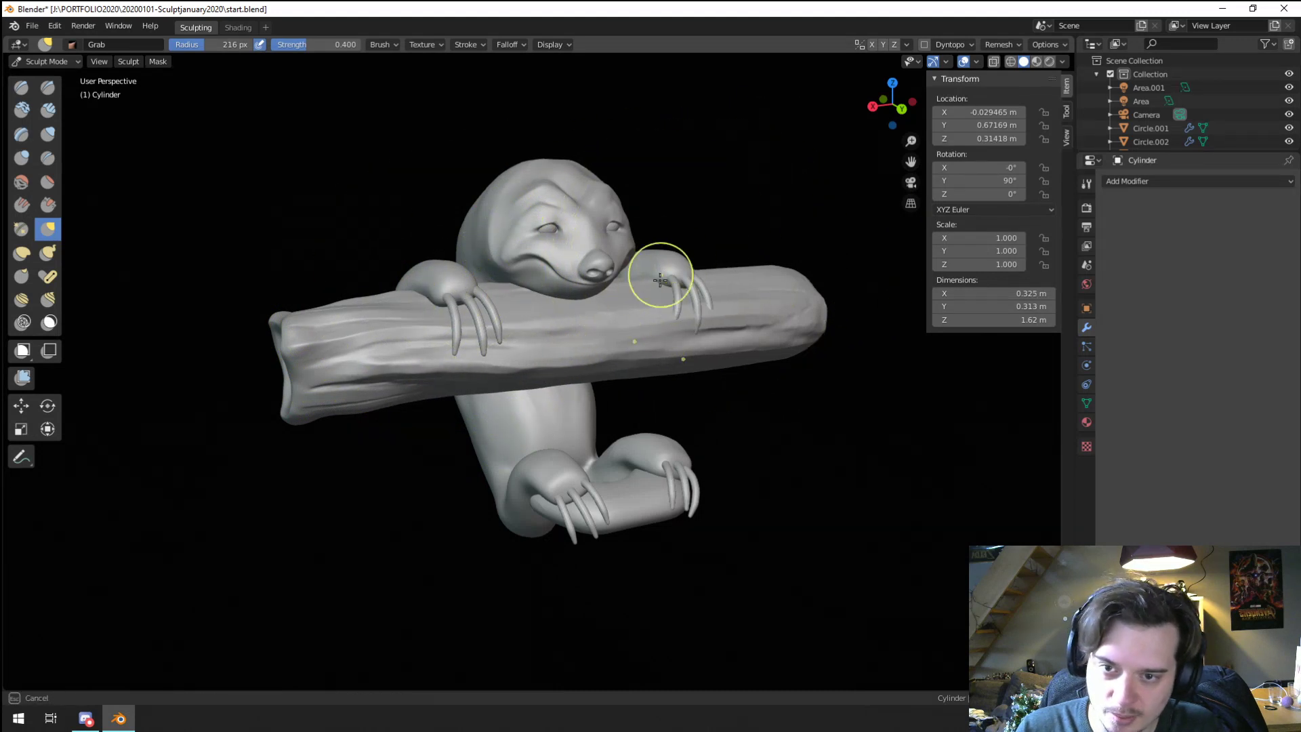
Step: Adjust the contour of the log's closed end and middle with the Grab brush at a 216 px radius
mouse_move(664, 274)
middle_mouse_down()
mouse_move(639, 325)
mouse_move(546, 261)
middle_mouse_up()
left_click_drag(779, 265, 761, 352)
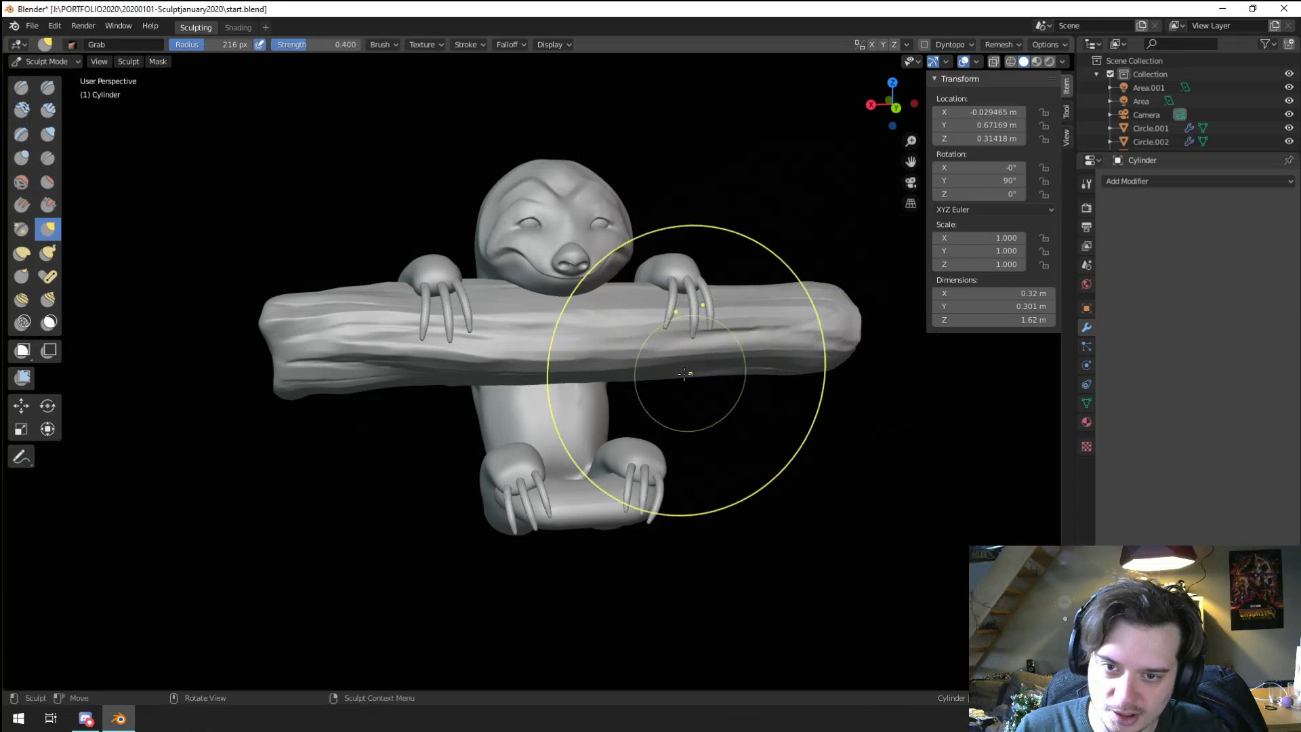
left_click_drag(813, 325, 815, 325)
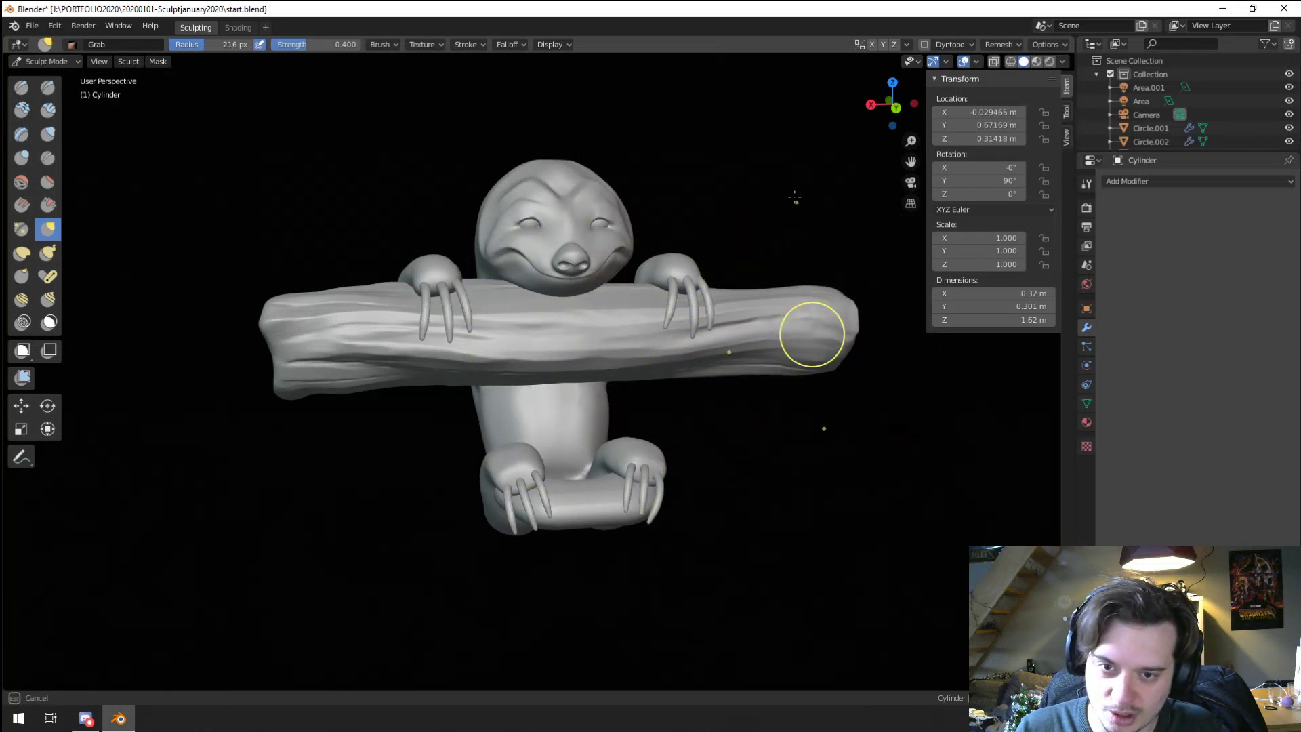
mouse_move(639, 331)
left_mouse_down()
mouse_move(663, 243)
mouse_move(531, 328)
left_mouse_up()
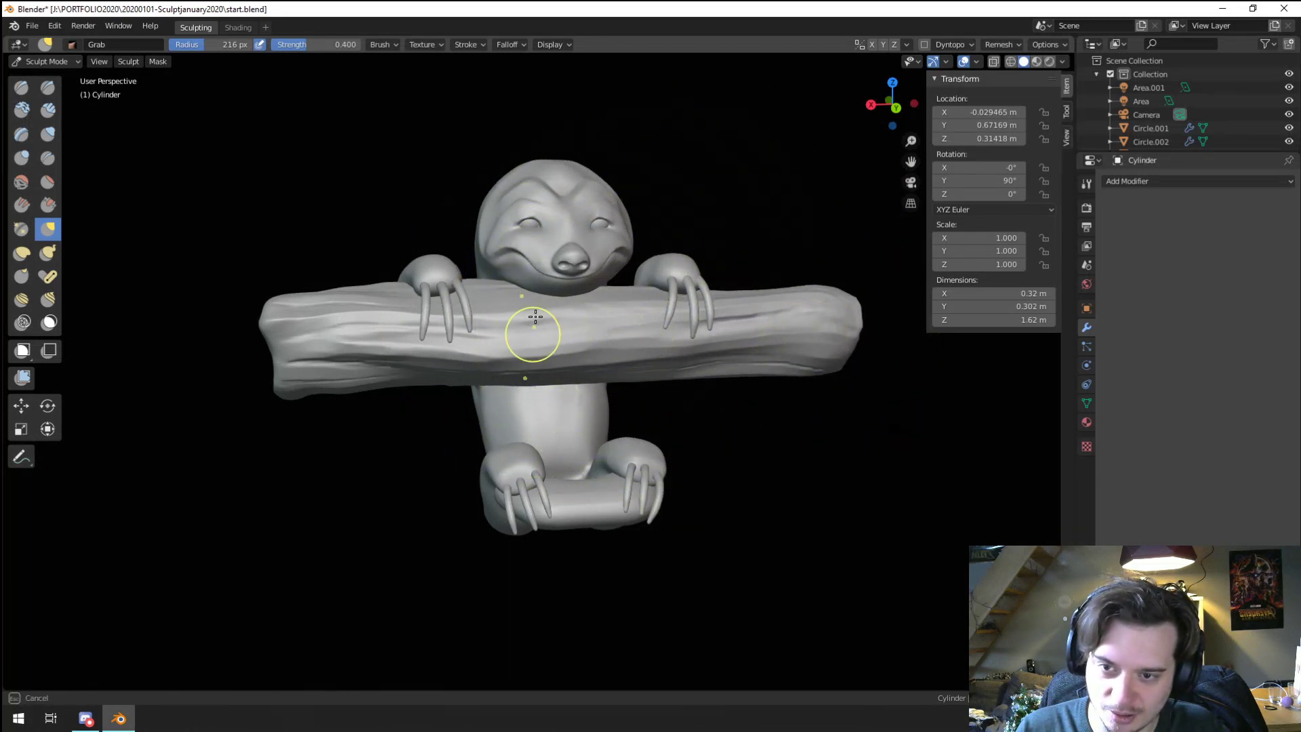
Step: Pull the middle of the log into a subtle bend with the Grab brush at a 500 px radius, and set the radius to 289 px
key("f")
left_click(834, 330)
key("f")
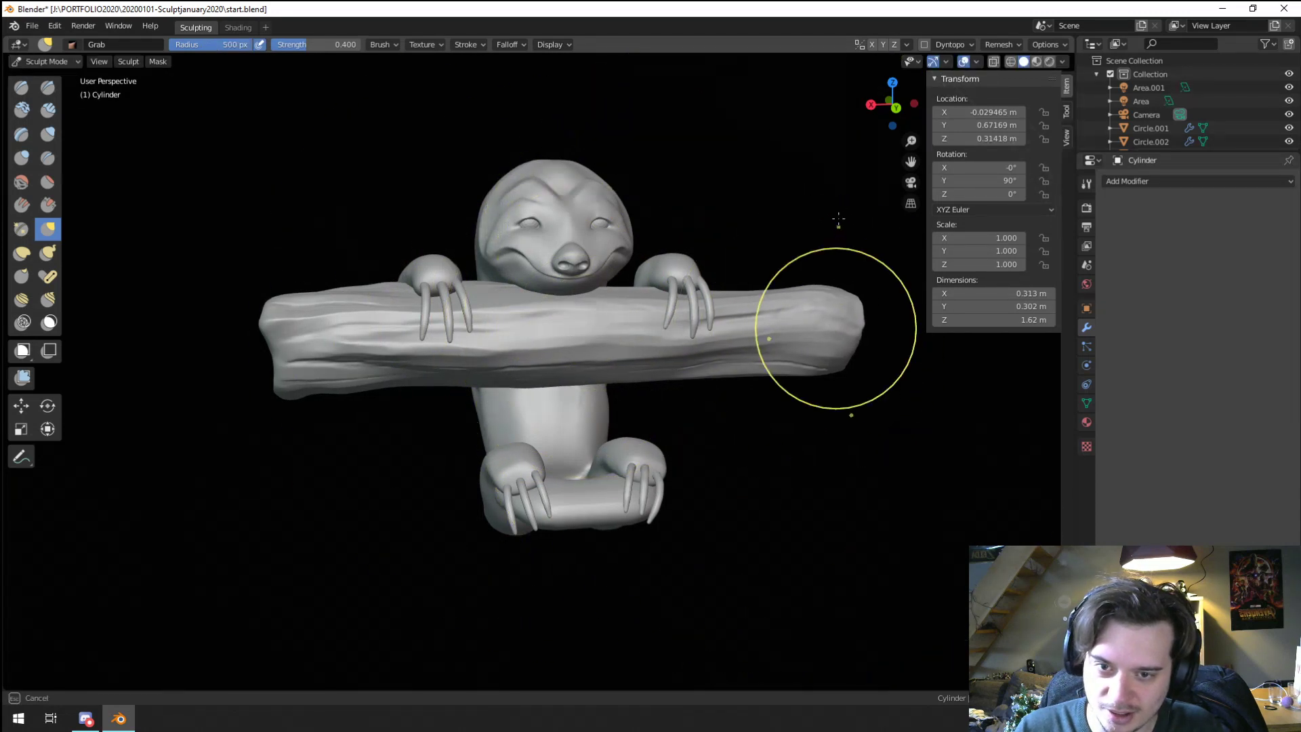
left_click(838, 172)
left_click_drag(600, 330, 607, 318)
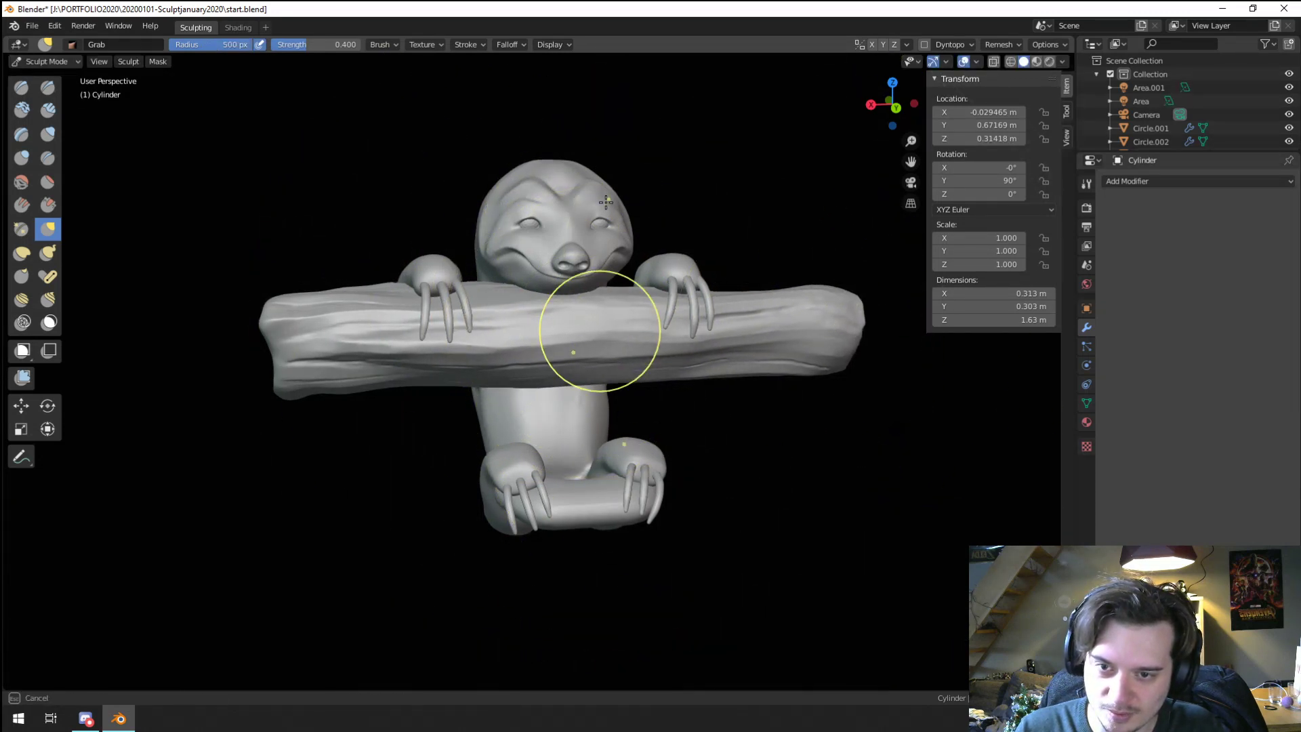
key("f")
left_click(502, 319)
Step: Sculpt rough bark strips running back from the hollow opening's rim with Clay Strips at a 42 px radius
mouse_move(503, 320)
middle_mouse_down()
mouse_move(523, 276)
mouse_move(519, 362)
mouse_move(465, 396)
middle_mouse_up()
scroll(526, 299, "up", 5)
scroll(474, 339, "down", 3)
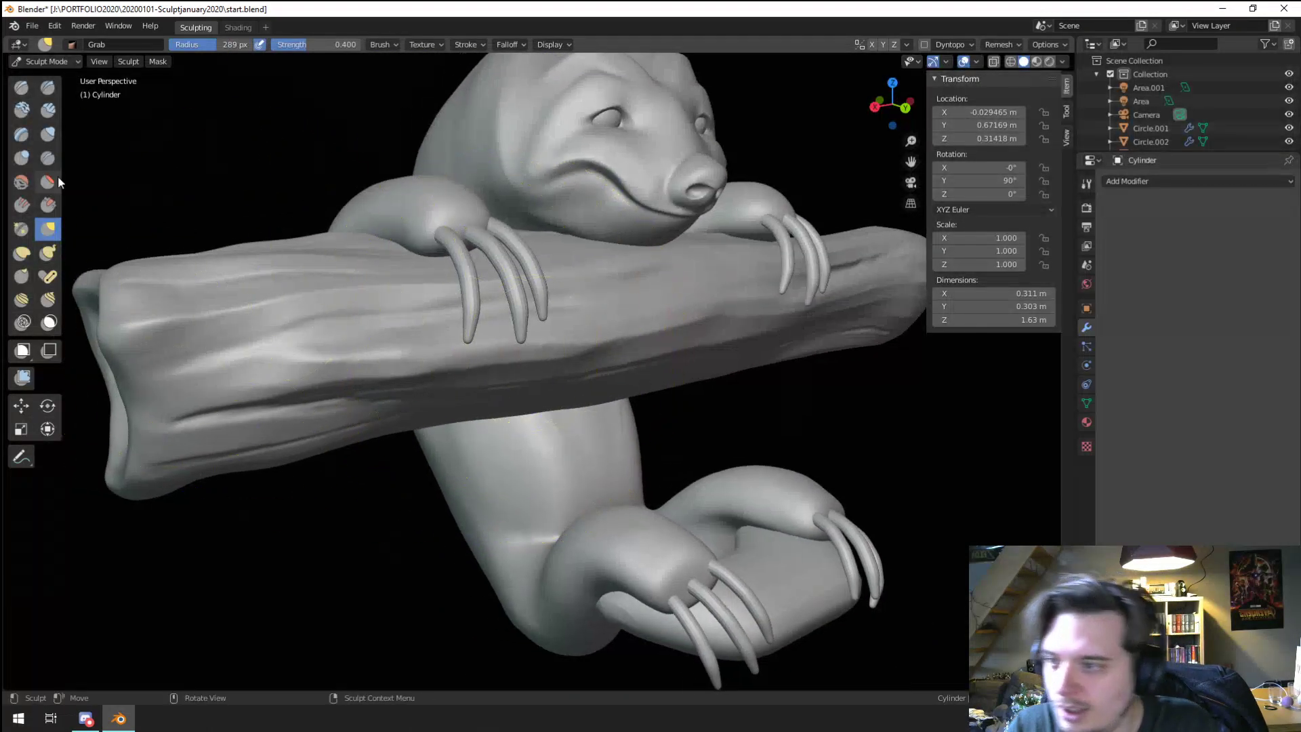
left_click(47, 110)
middle_click_drag(380, 339, 291, 319)
key("f")
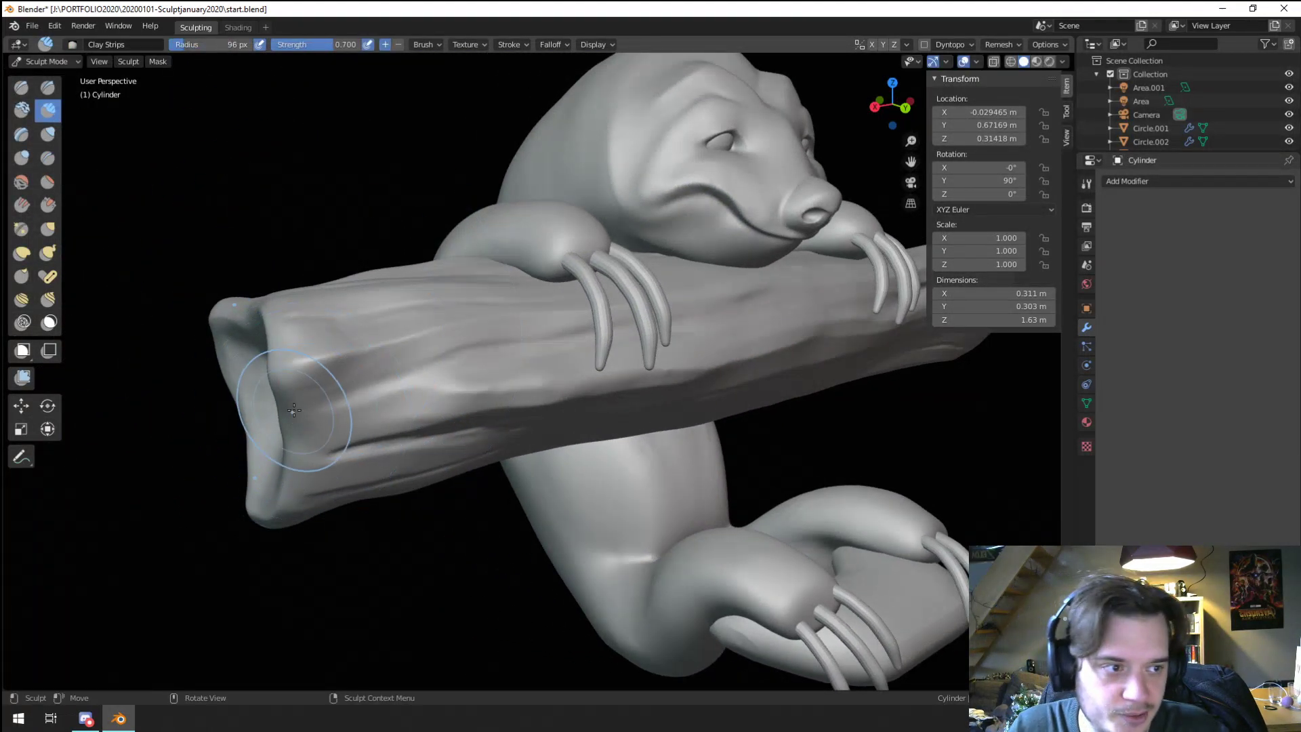
left_click(276, 425)
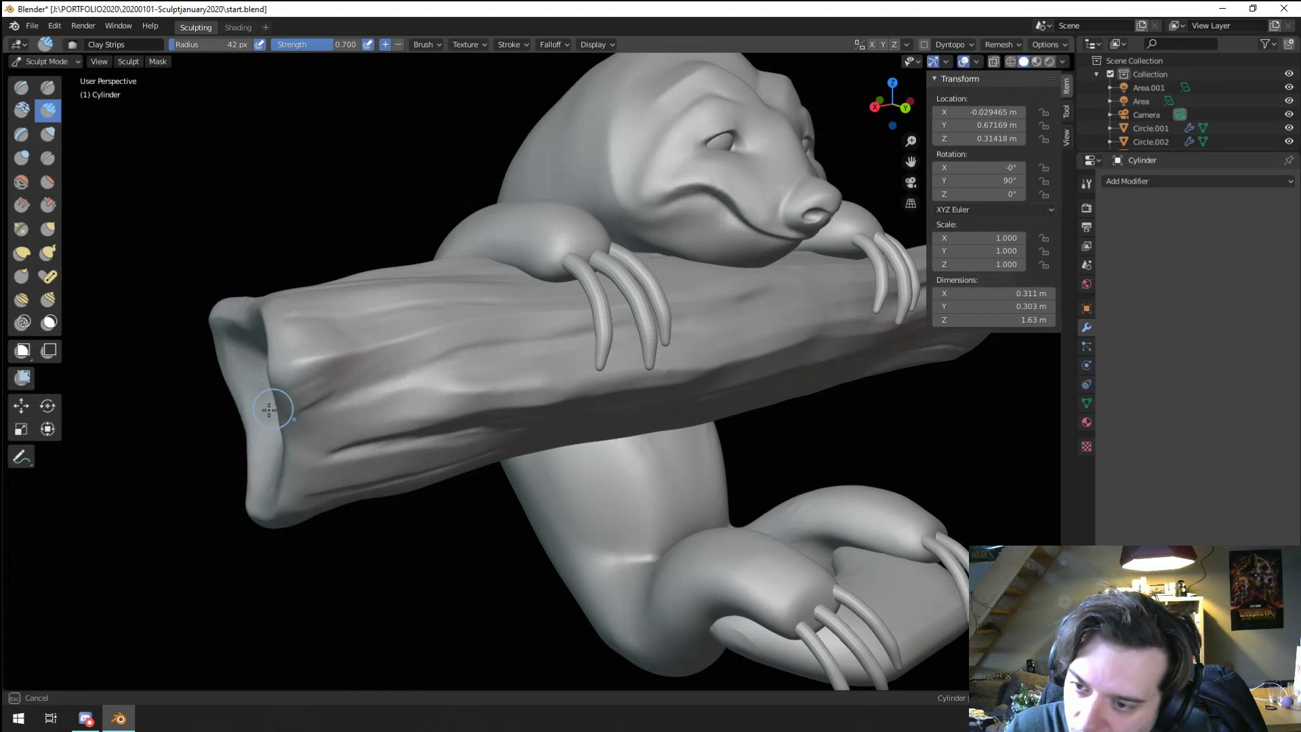
left_click_drag(269, 410, 479, 354)
left_click_drag(314, 386, 447, 365)
mouse_move(292, 420)
left_mouse_down()
mouse_move(355, 429)
mouse_move(441, 403)
left_mouse_up()
mouse_move(273, 350)
left_mouse_down()
mouse_move(311, 334)
mouse_move(284, 322)
mouse_move(281, 515)
mouse_move(309, 479)
mouse_move(566, 436)
left_mouse_up()
Step: Deepen the log's hollow opening and sculpt rough ring-shaped ridges inside it with Clay Strips at a 42 px radius
mouse_move(566, 436)
middle_mouse_down()
mouse_move(387, 386)
mouse_move(416, 276)
middle_mouse_up()
left_click_drag(370, 280, 407, 291)
middle_click_drag(407, 290, 484, 294)
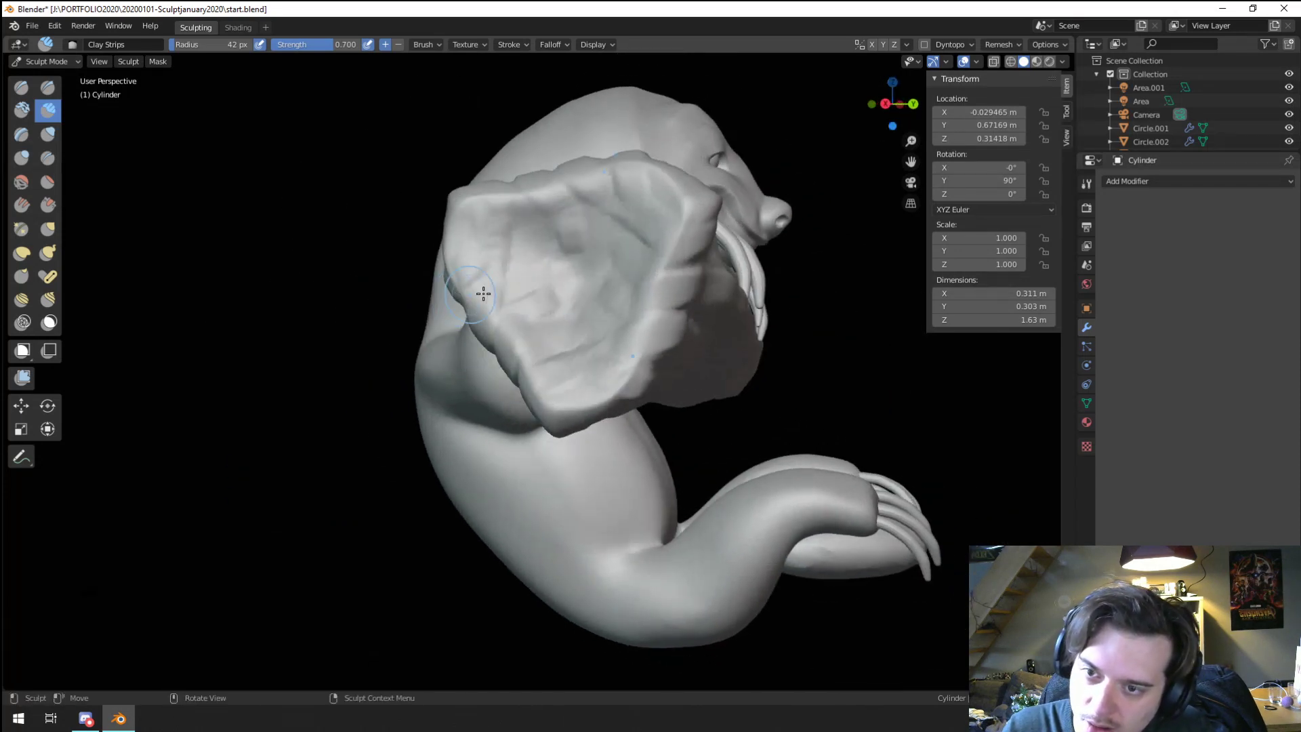
mouse_move(567, 324)
left_mouse_down()
mouse_move(587, 217)
mouse_move(566, 328)
mouse_move(618, 311)
mouse_move(636, 285)
mouse_move(582, 278)
mouse_move(543, 224)
mouse_move(515, 325)
left_mouse_up()
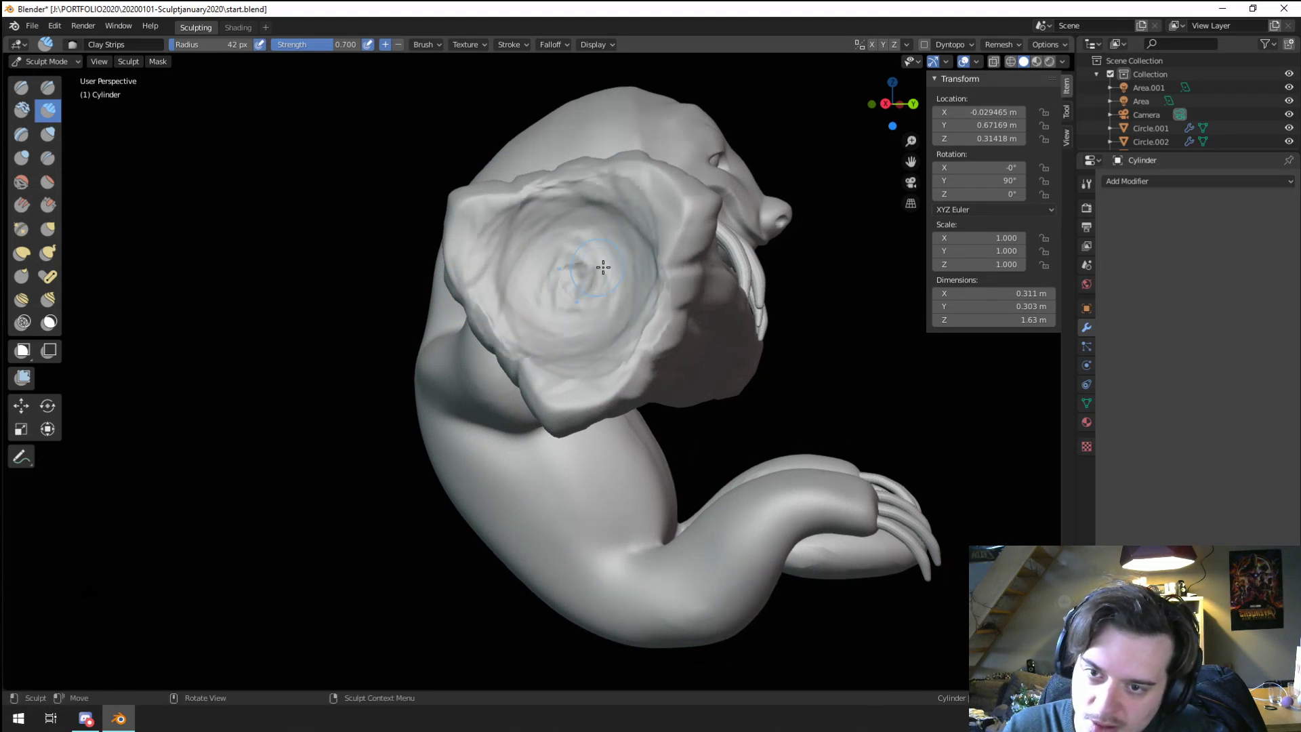
mouse_move(515, 326)
middle_mouse_down()
mouse_move(494, 332)
mouse_move(512, 312)
middle_mouse_up()
left_click_drag(511, 312, 515, 324)
Step: Sculpt an eye-shaped wood knot below the sloth's chin with grain lines flowing around it, using Clay Strips at a 42 px radius
mouse_move(515, 323)
middle_mouse_down()
mouse_move(398, 325)
mouse_move(504, 325)
middle_mouse_up()
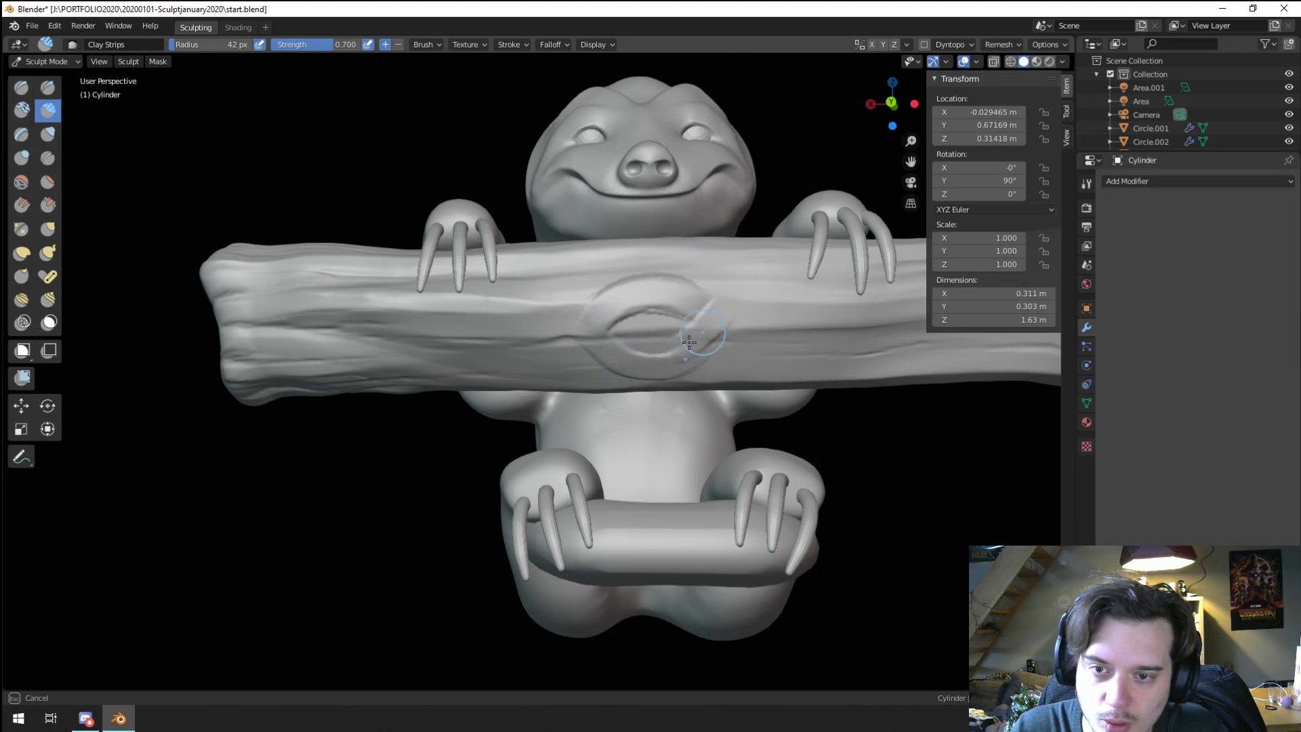
left_click_drag(530, 337, 674, 360)
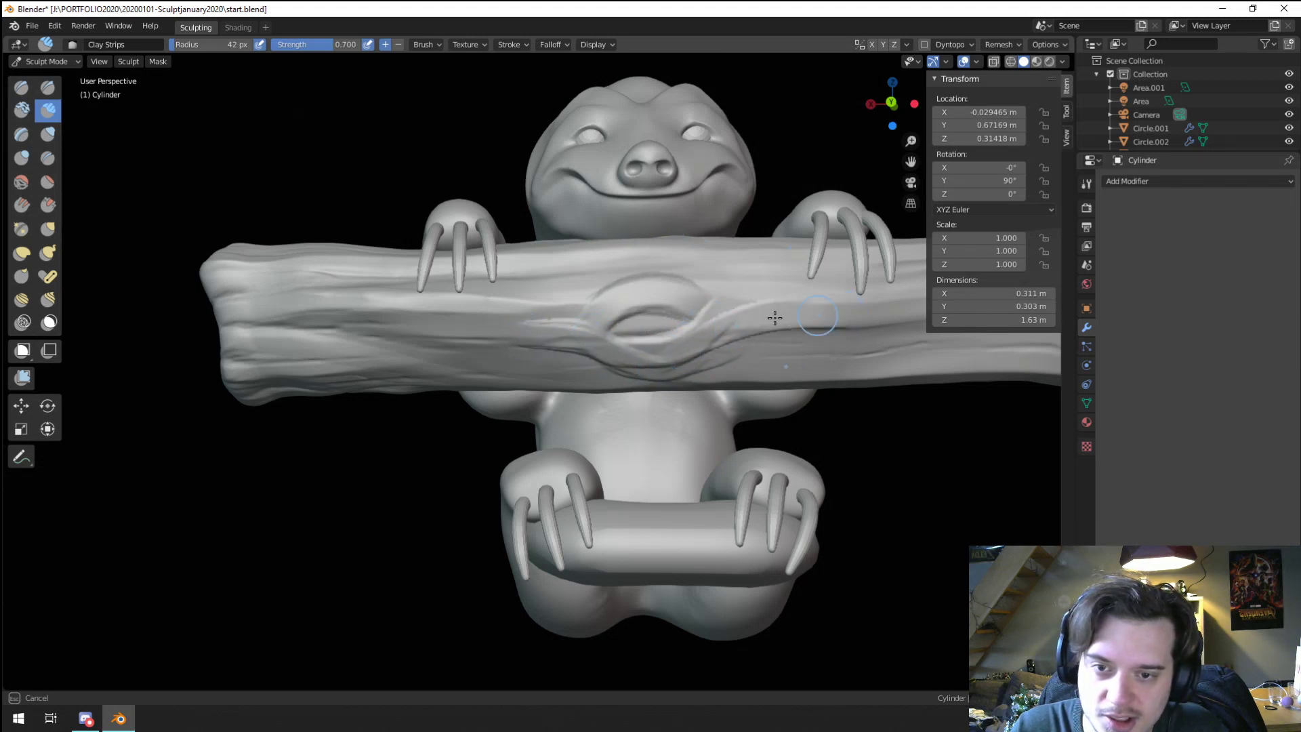
mouse_move(775, 318)
left_mouse_down()
mouse_move(698, 336)
mouse_move(528, 329)
left_mouse_up()
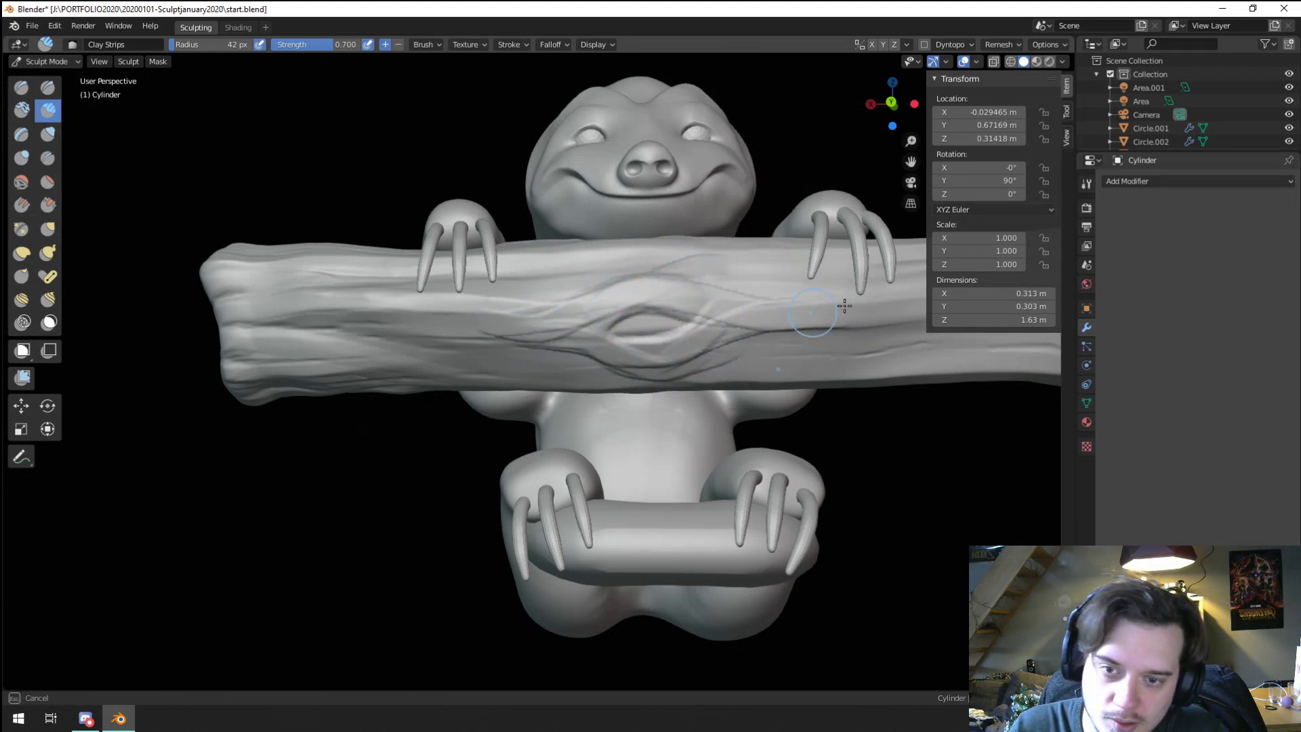
Step: Reshape the centre of the wood knot with the Blob brush at a 42 px radius, switching its falloff to Smooth
left_click_drag(626, 280, 643, 329)
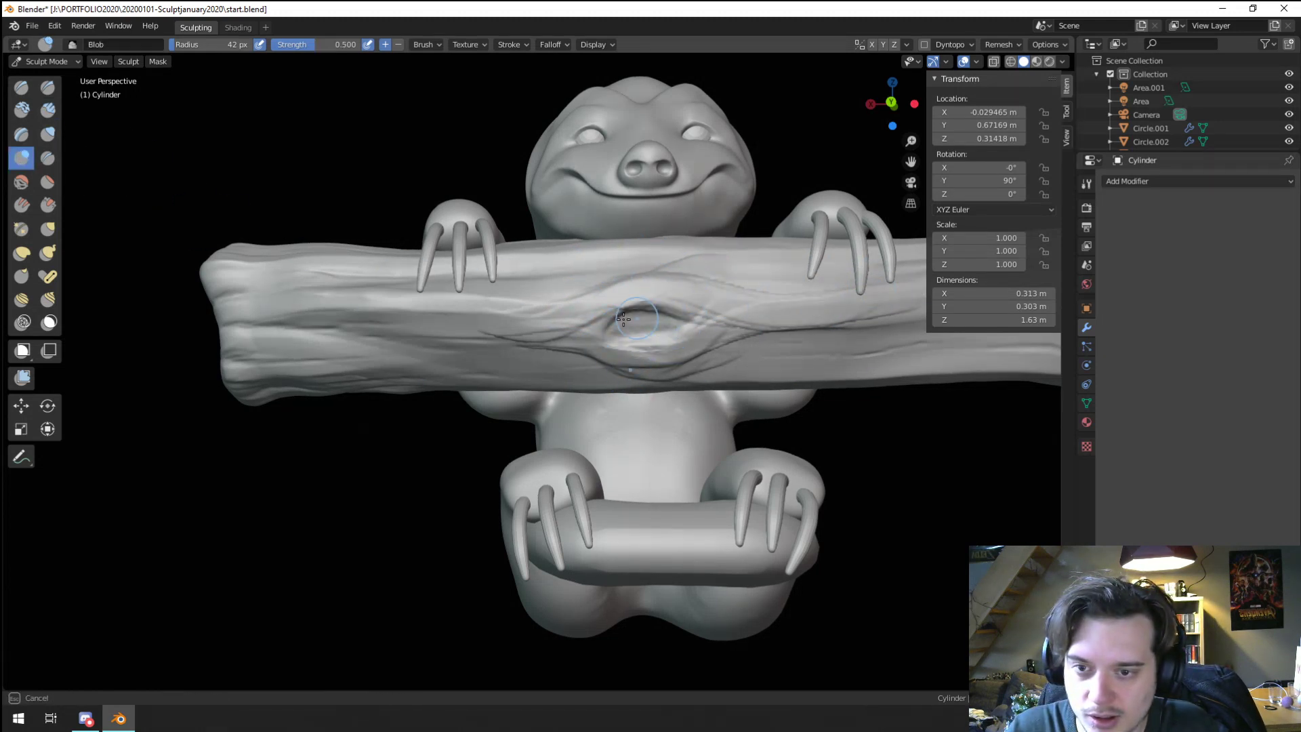
mouse_move(653, 347)
left_mouse_down()
mouse_move(667, 334)
mouse_move(613, 325)
mouse_move(678, 319)
mouse_move(643, 349)
mouse_move(596, 316)
left_mouse_up()
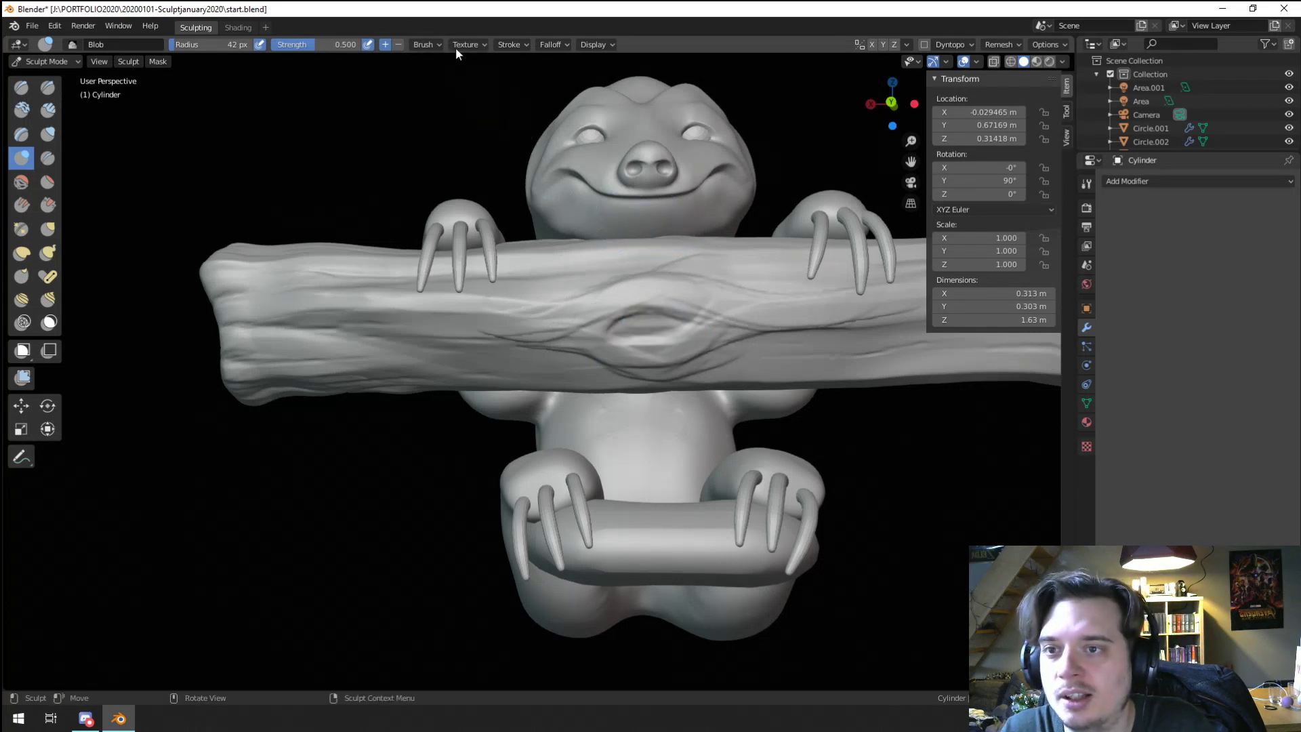
left_click(549, 71)
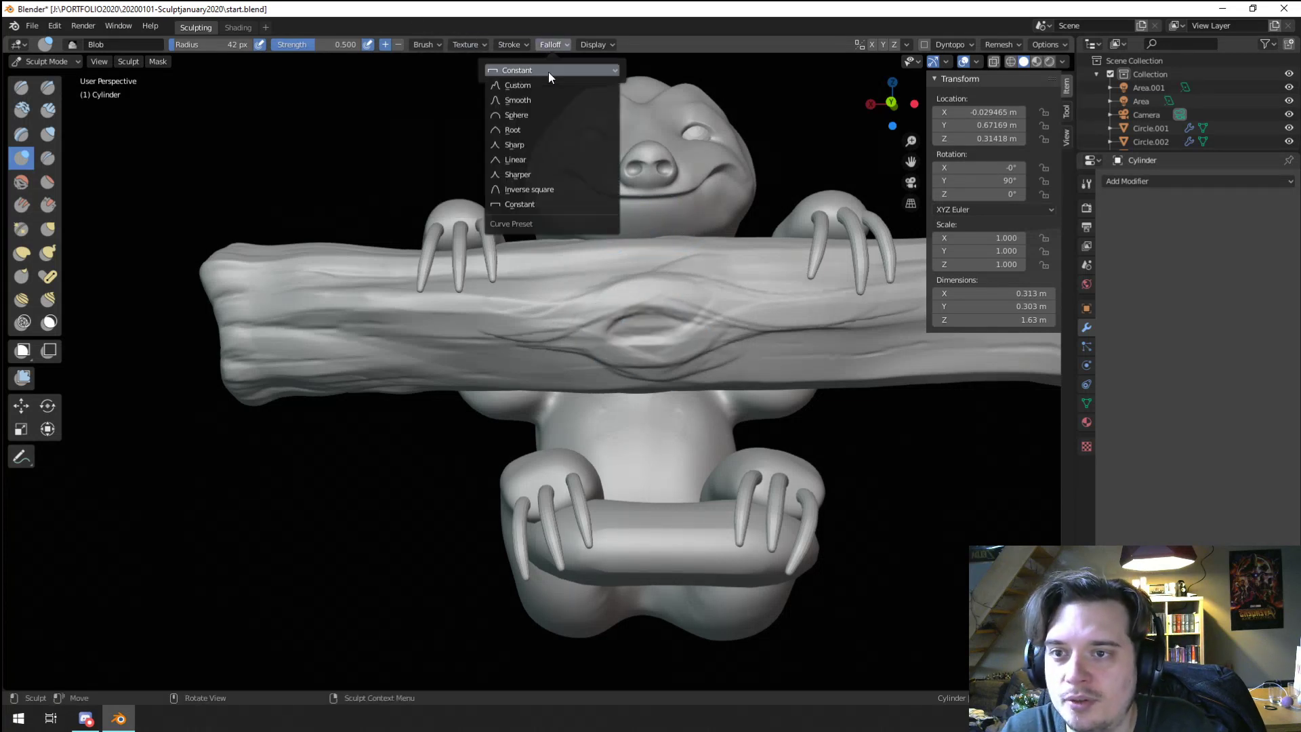
left_click(522, 100)
mouse_move(633, 333)
left_mouse_down()
mouse_move(667, 325)
mouse_move(650, 338)
left_mouse_up()
scroll(578, 331, "down", 3)
middle_click_drag(578, 331, 585, 413)
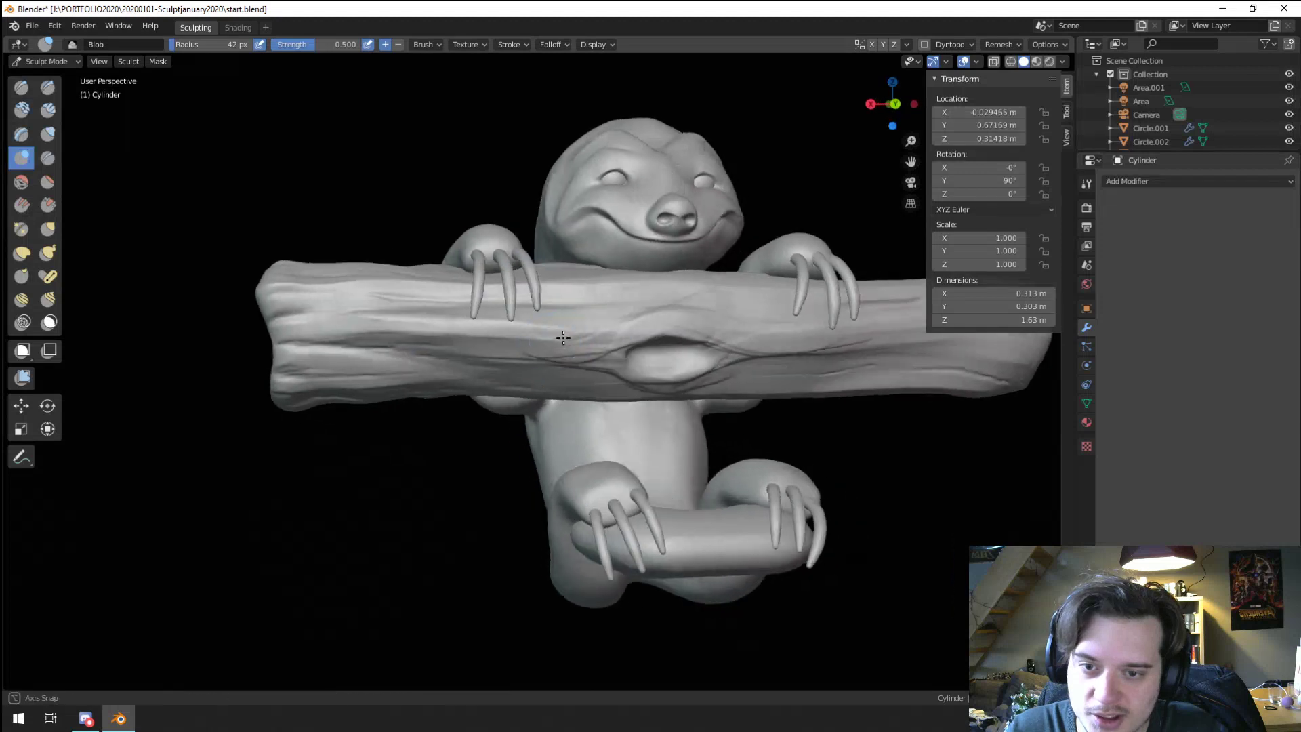
Step: Refine the rim and corners of the wood knot with Clay Strips at 27 to 30 px radius
scroll(339, 285, "up", 4)
key("f")
left_click(525, 329)
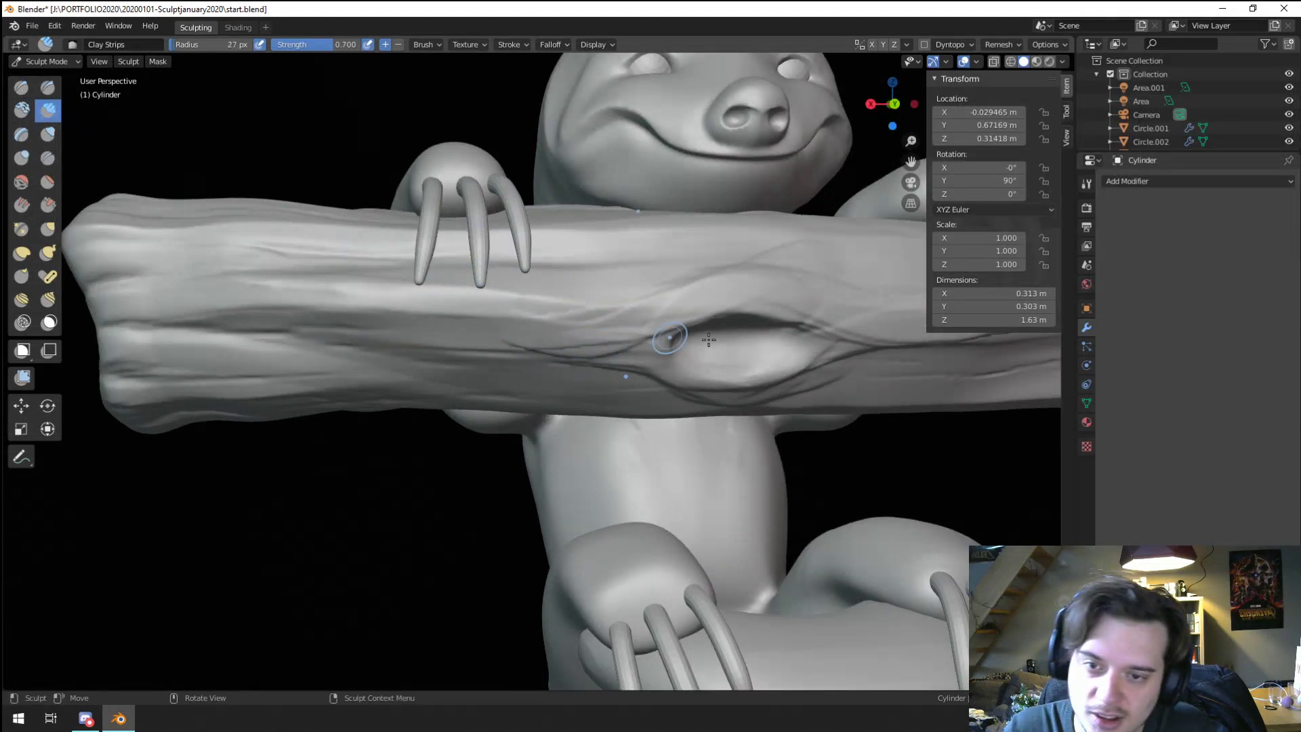
left_click(796, 300)
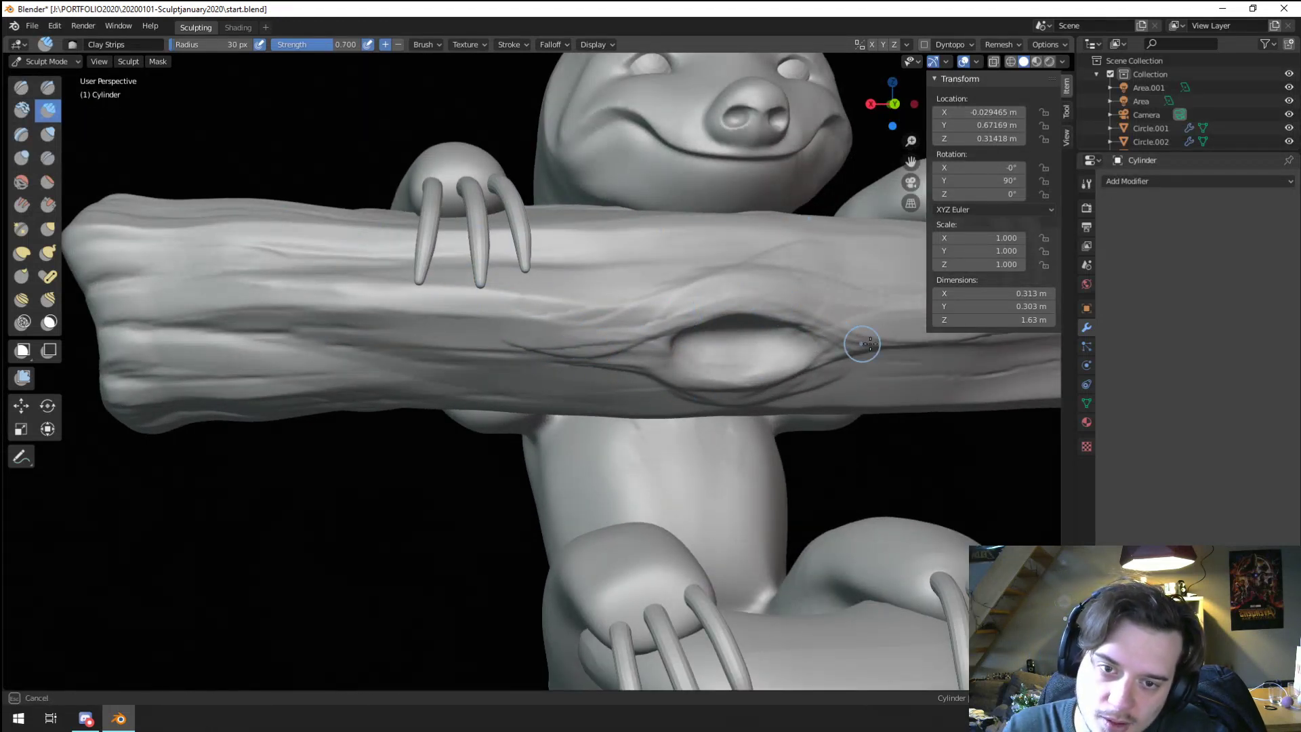
Step: Sharpen the grooves around the wood knot's rim and corners with the Crease brush at a 61 px radius
left_click(46, 157)
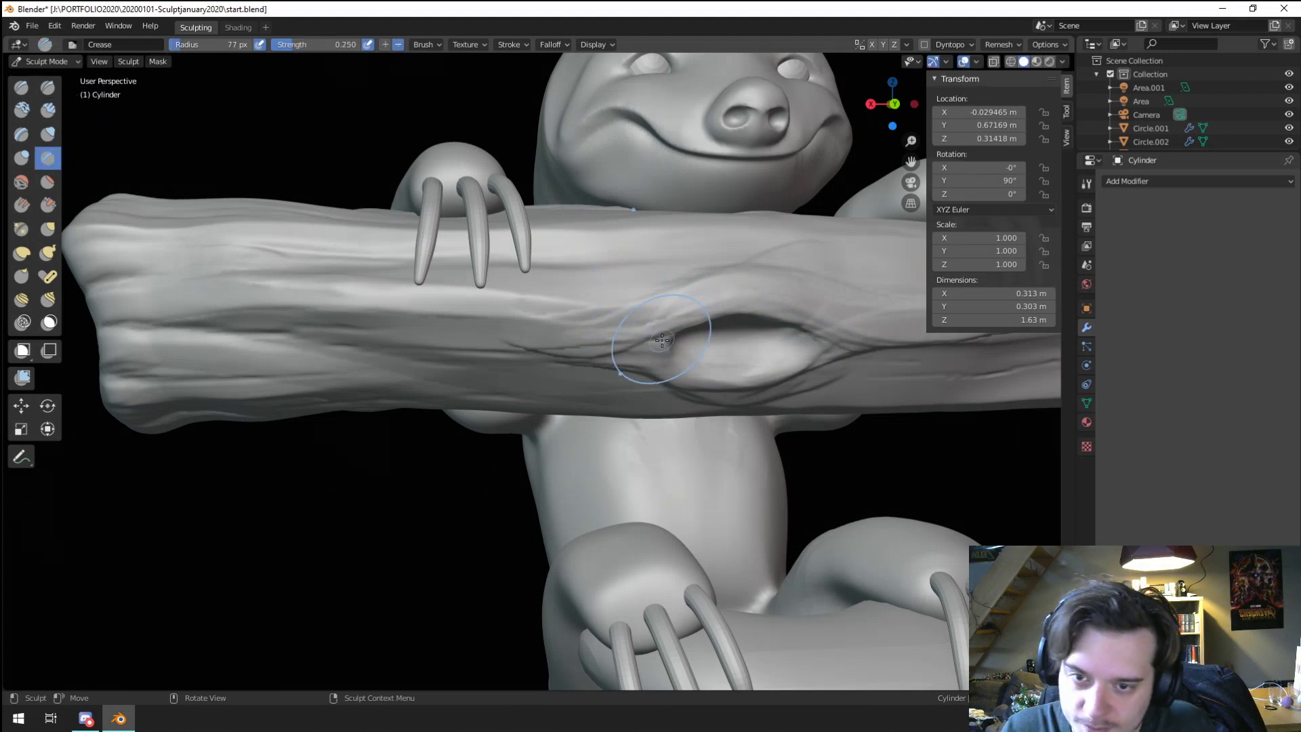
left_click_drag(682, 365, 804, 377)
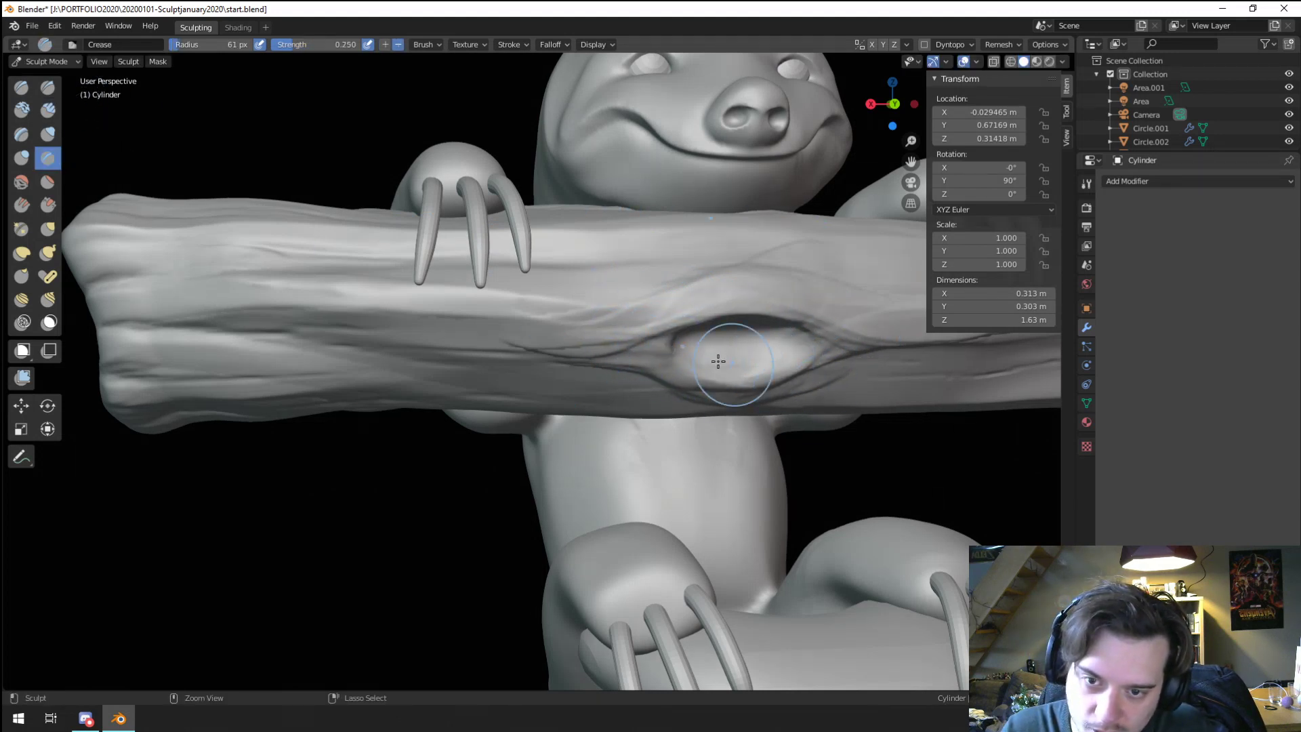
mouse_move(717, 379)
left_mouse_down()
mouse_move(840, 369)
mouse_move(892, 349)
left_mouse_up()
mouse_move(778, 353)
left_mouse_down()
mouse_move(912, 360)
mouse_move(761, 343)
mouse_move(600, 351)
left_mouse_up()
scroll(650, 349, "down", 2)
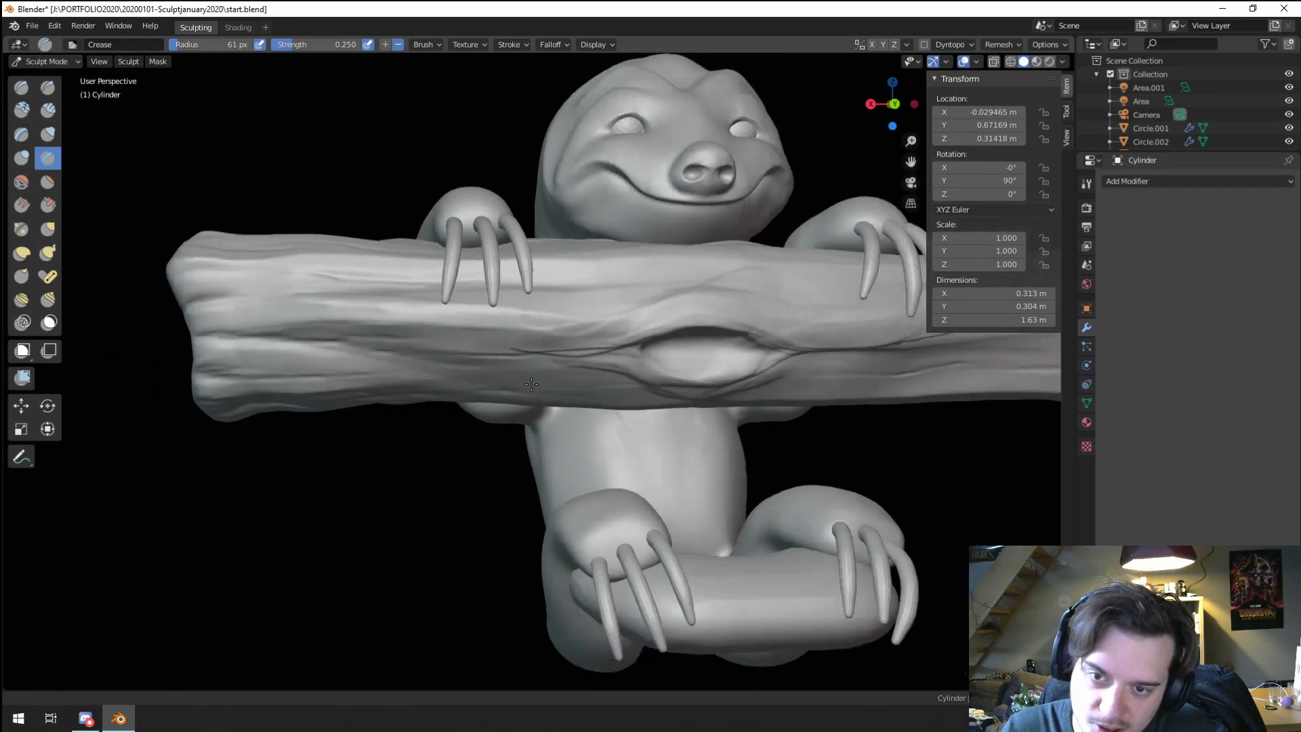
Step: Carve grain lines from the knot along the log's solid half with the Crease brush at a 48 px radius
middle_click_drag(684, 359, 593, 332)
key("f")
left_click(681, 340)
scroll(681, 339, "up", 2)
left_click_drag(532, 333, 838, 300)
scroll(613, 364, "down", 2)
middle_click_drag(613, 365, 653, 374)
mouse_move(618, 330)
left_mouse_down()
mouse_move(592, 324)
mouse_move(646, 327)
left_mouse_up()
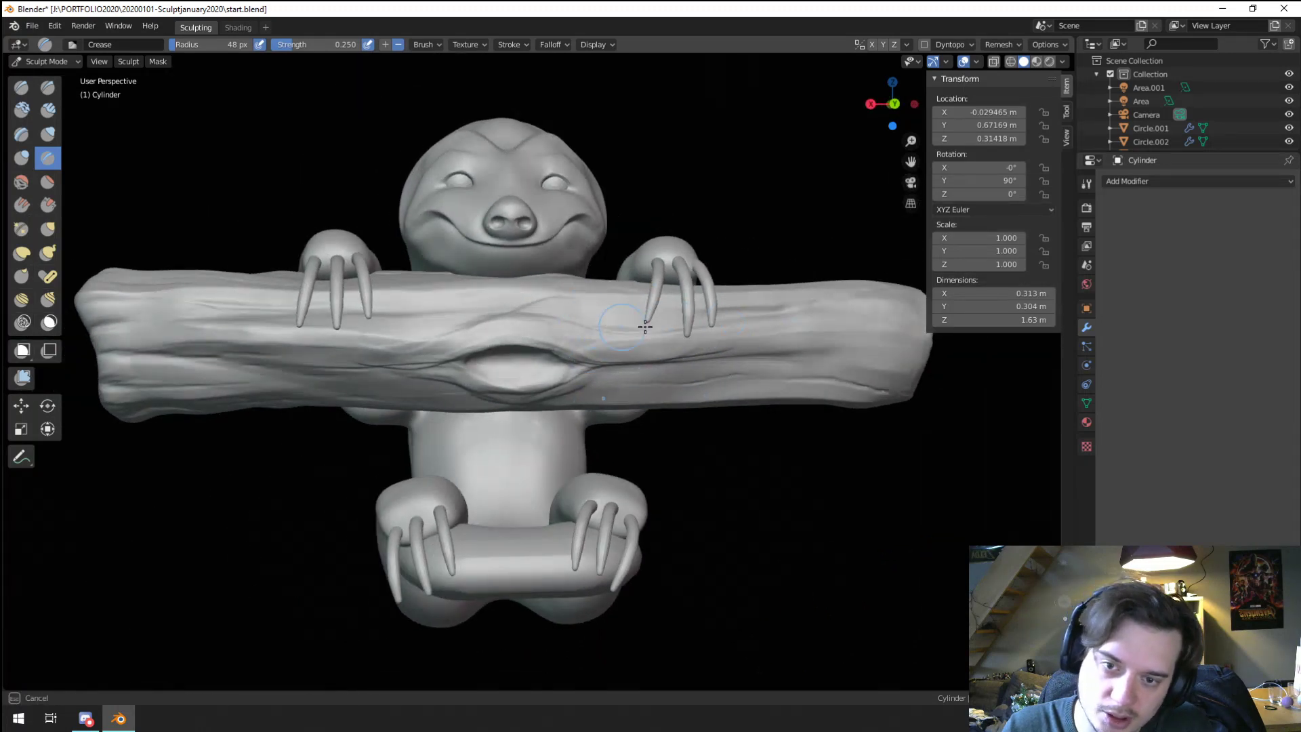
left_click_drag(886, 311, 880, 312)
Step: Add finer grain lines along the lower face of the log's solid half with the Crease brush at a 37 px radius
mouse_move(881, 312)
middle_mouse_down()
mouse_move(746, 284)
mouse_move(672, 313)
middle_mouse_up()
key("f")
left_click(672, 313)
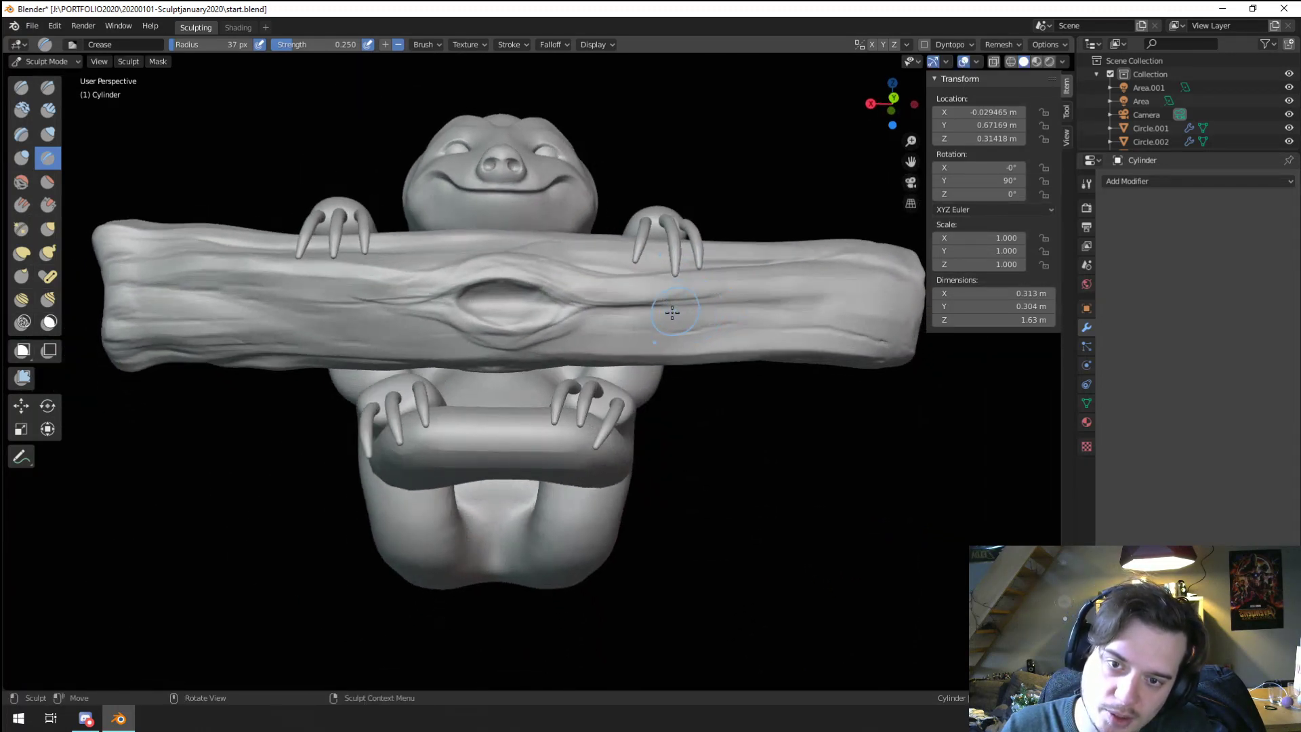
left_click_drag(889, 322, 885, 340)
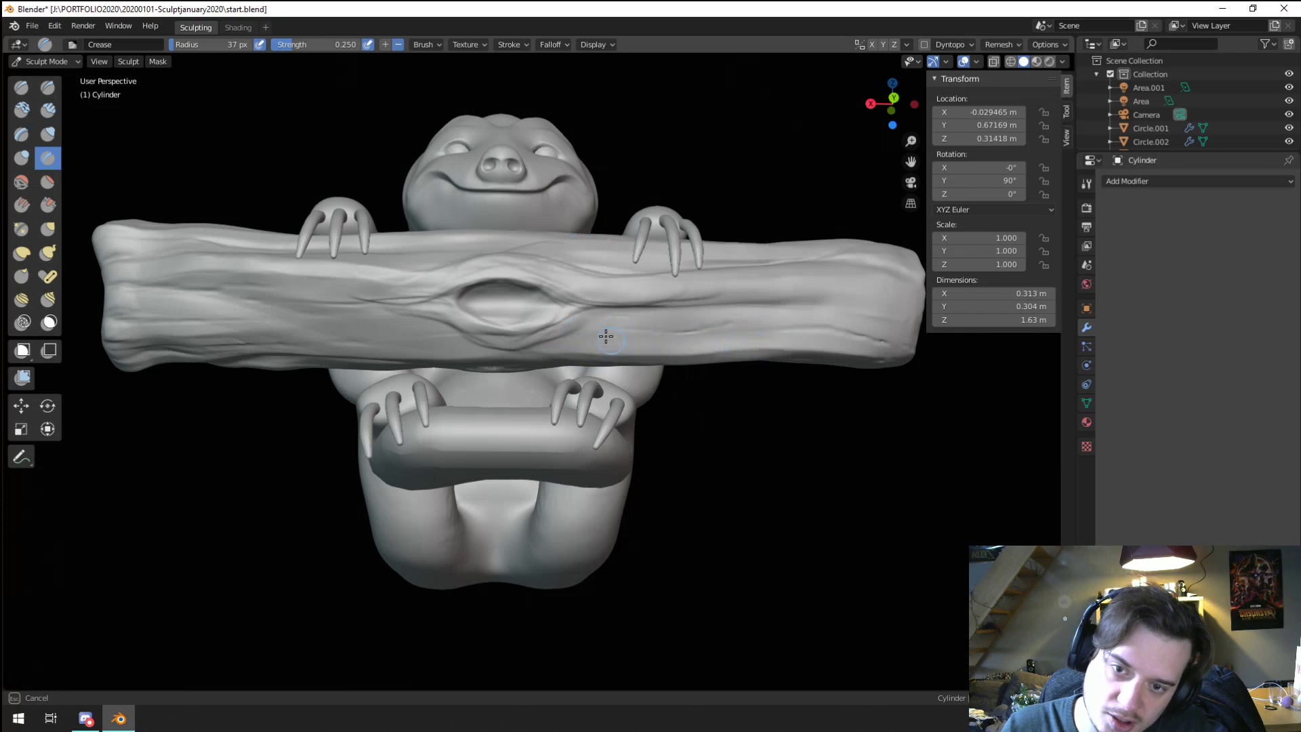
left_click_drag(674, 332, 854, 332)
Step: Crease long bark grooves from the hollow end towards the knot at 67 px and 41 px radius
middle_click_drag(854, 332, 552, 313)
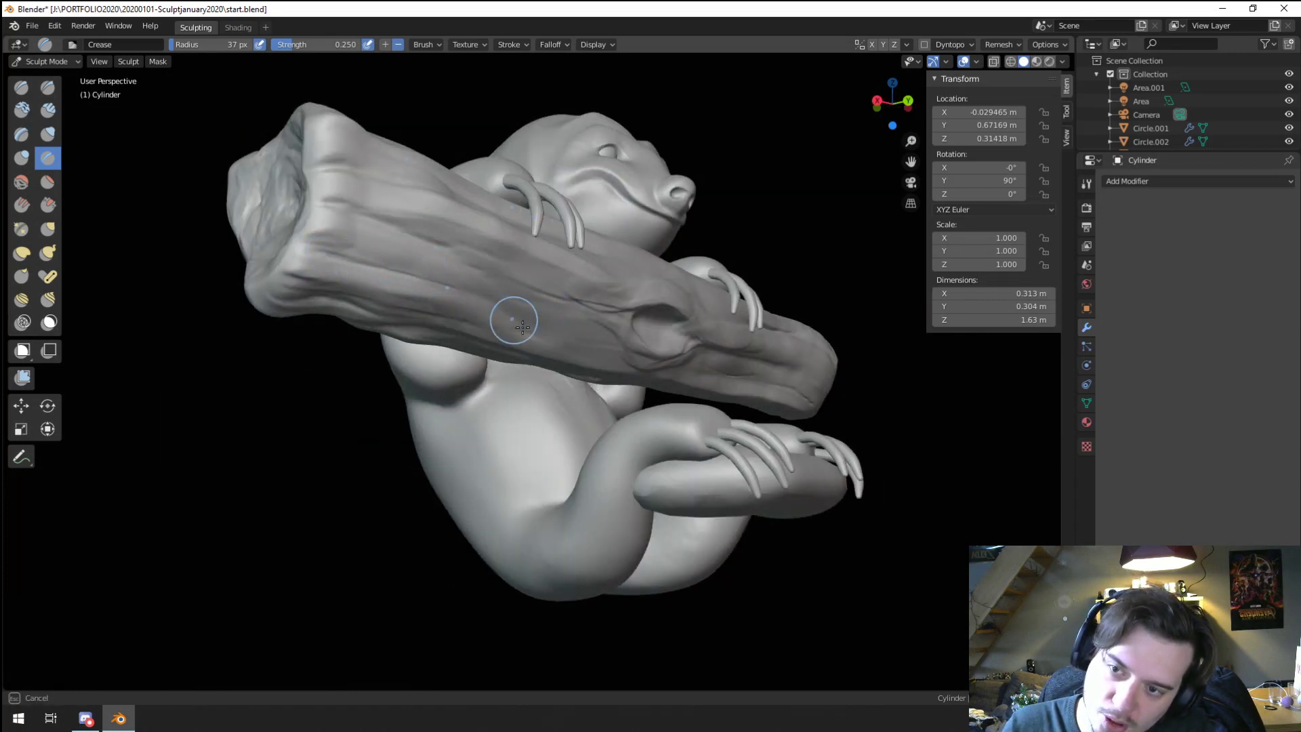
key("f")
mouse_move(348, 248)
left_mouse_down()
mouse_move(461, 288)
mouse_move(431, 277)
left_mouse_up()
left_click(466, 285)
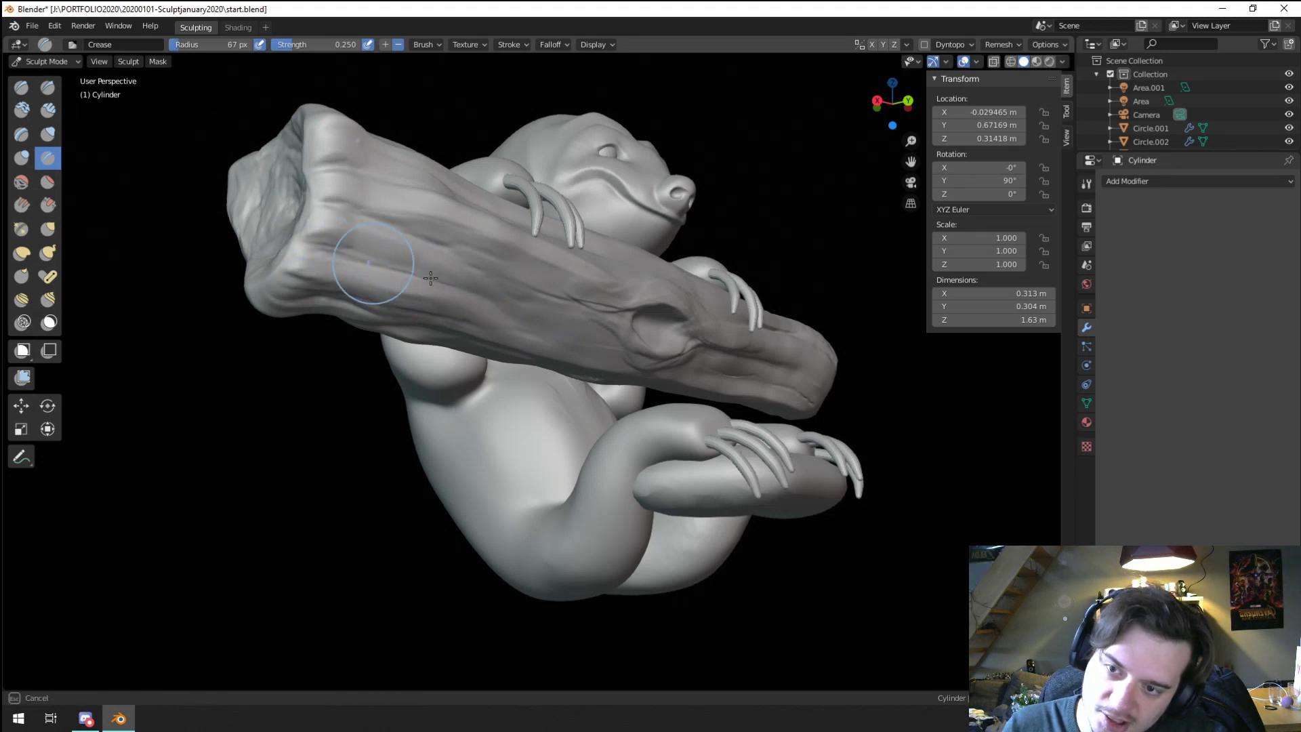
left_click_drag(582, 344, 599, 348)
left_click_drag(410, 232, 499, 266)
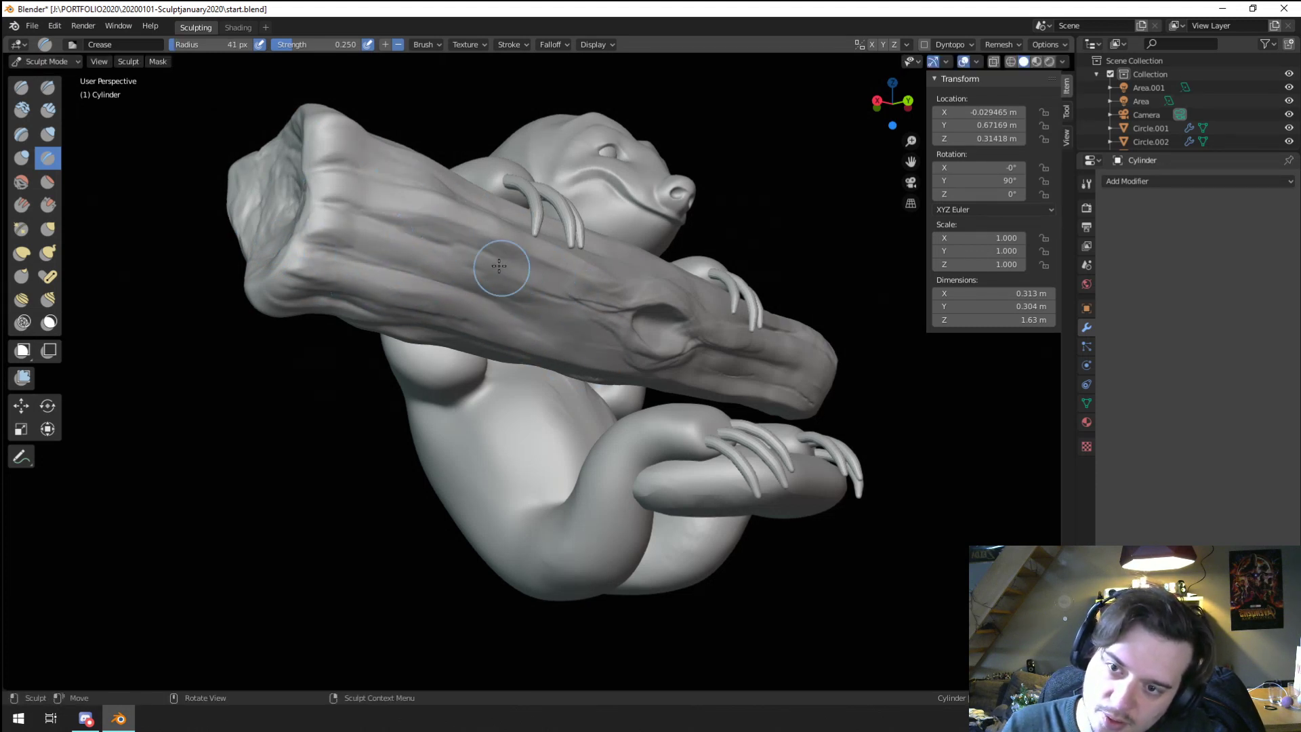
mouse_move(356, 210)
left_mouse_down()
mouse_move(482, 266)
mouse_move(618, 299)
left_mouse_up()
Step: Crease the bark beneath the sloth's chin at a 51 px radius, and set the radius to 58 px
mouse_move(619, 299)
middle_mouse_down()
mouse_move(501, 407)
mouse_move(459, 400)
mouse_move(500, 383)
mouse_move(446, 420)
middle_mouse_up()
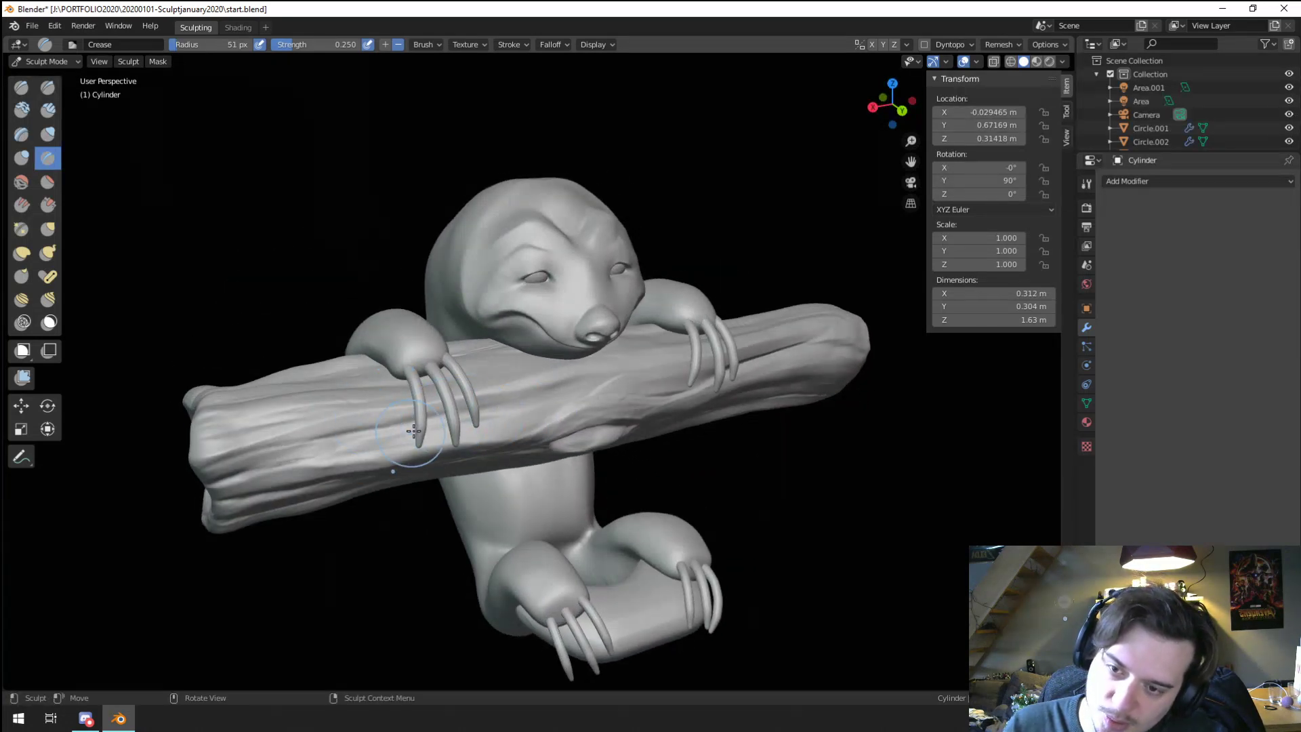
mouse_move(494, 402)
left_mouse_down()
mouse_move(453, 420)
mouse_move(363, 403)
mouse_move(565, 347)
left_mouse_up()
key("f")
left_click(327, 389)
Step: Deepen the main groove from the knot to the log's solid end with Crease strokes at 59 px and 62 px radius
middle_click_drag(566, 331, 543, 307)
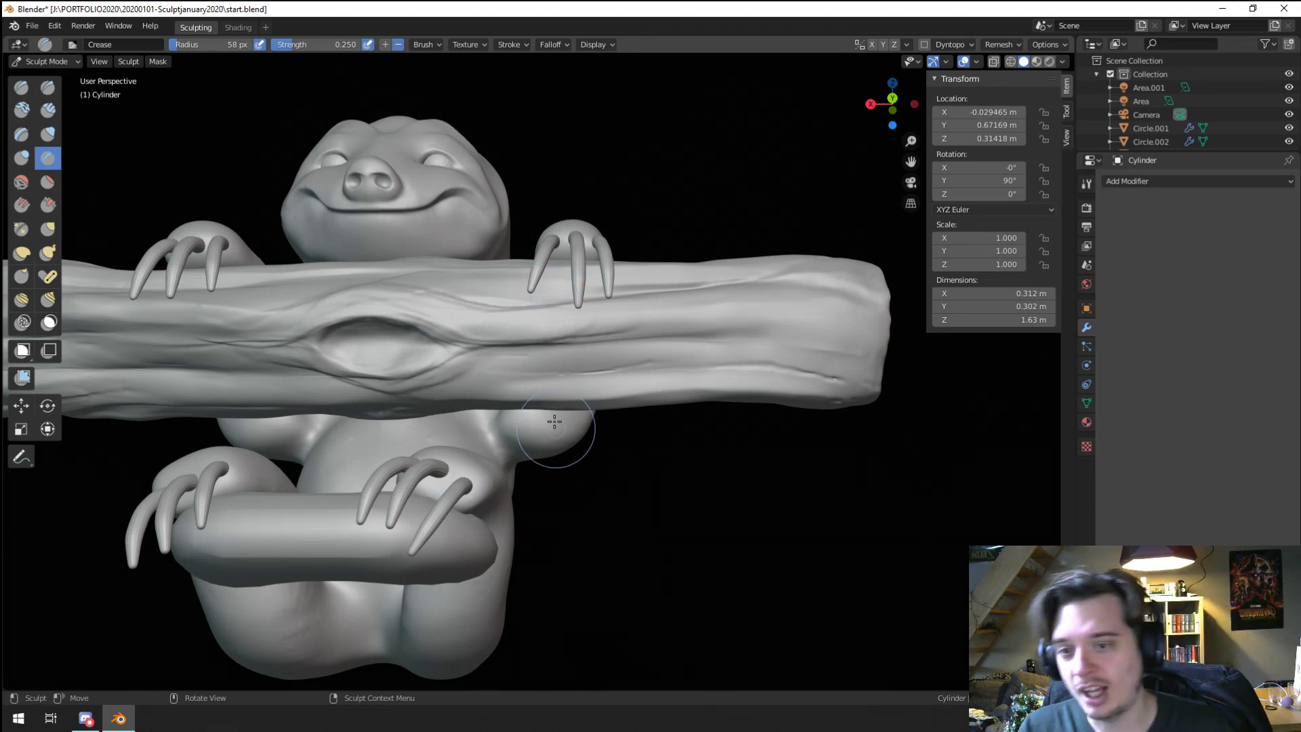
left_click_drag(522, 342, 806, 337)
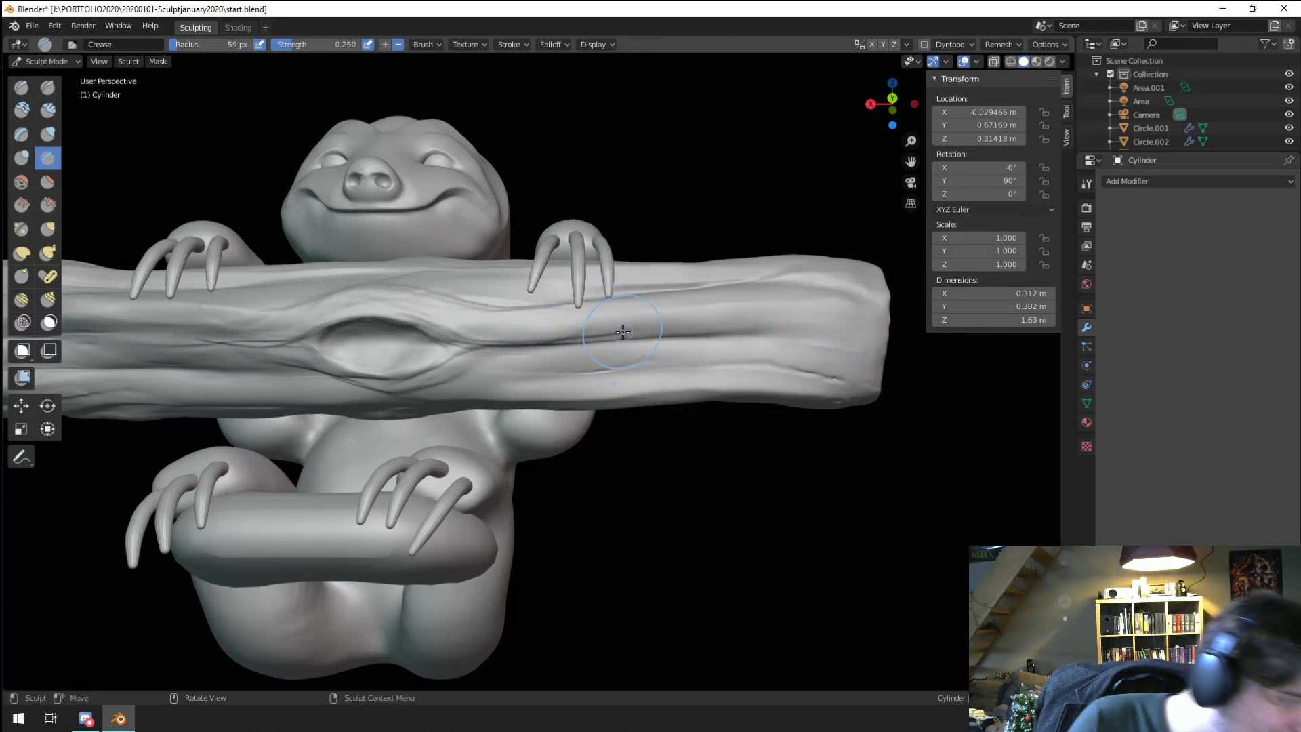
key("ctrl+f")
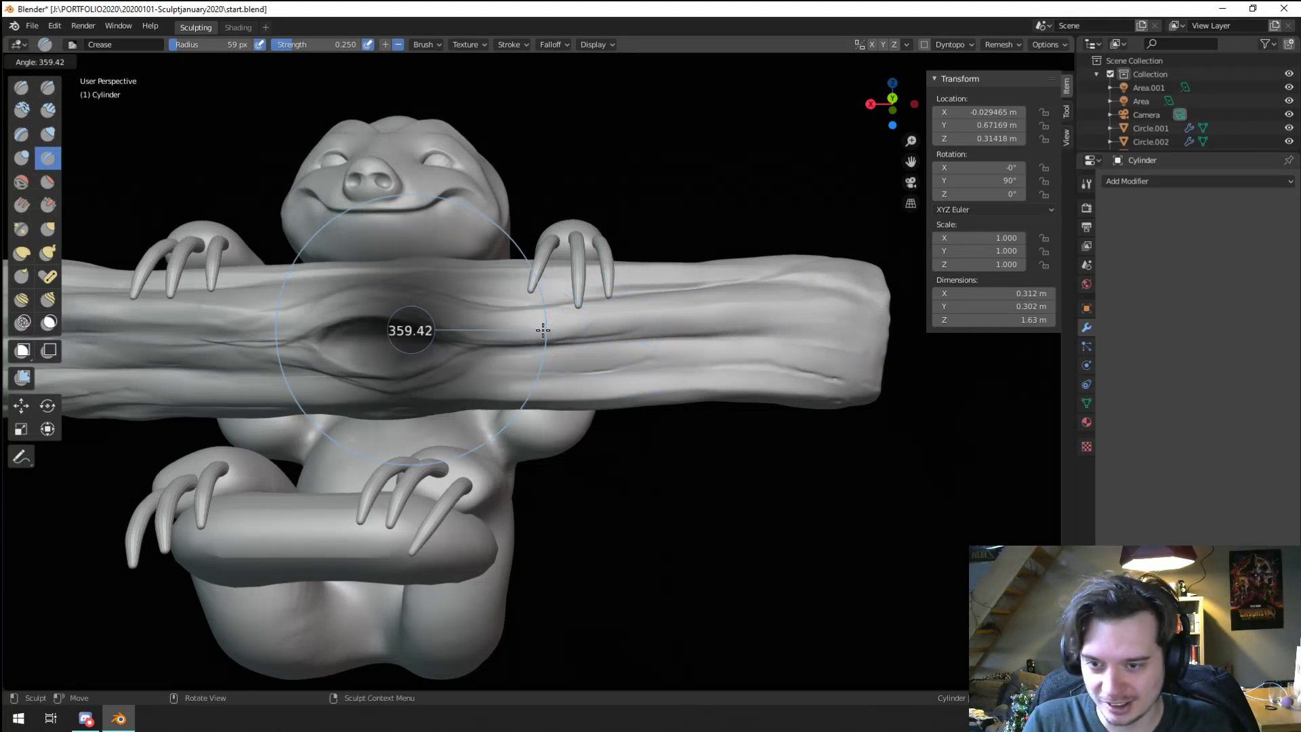
left_click(544, 331)
key("f")
left_click(551, 329)
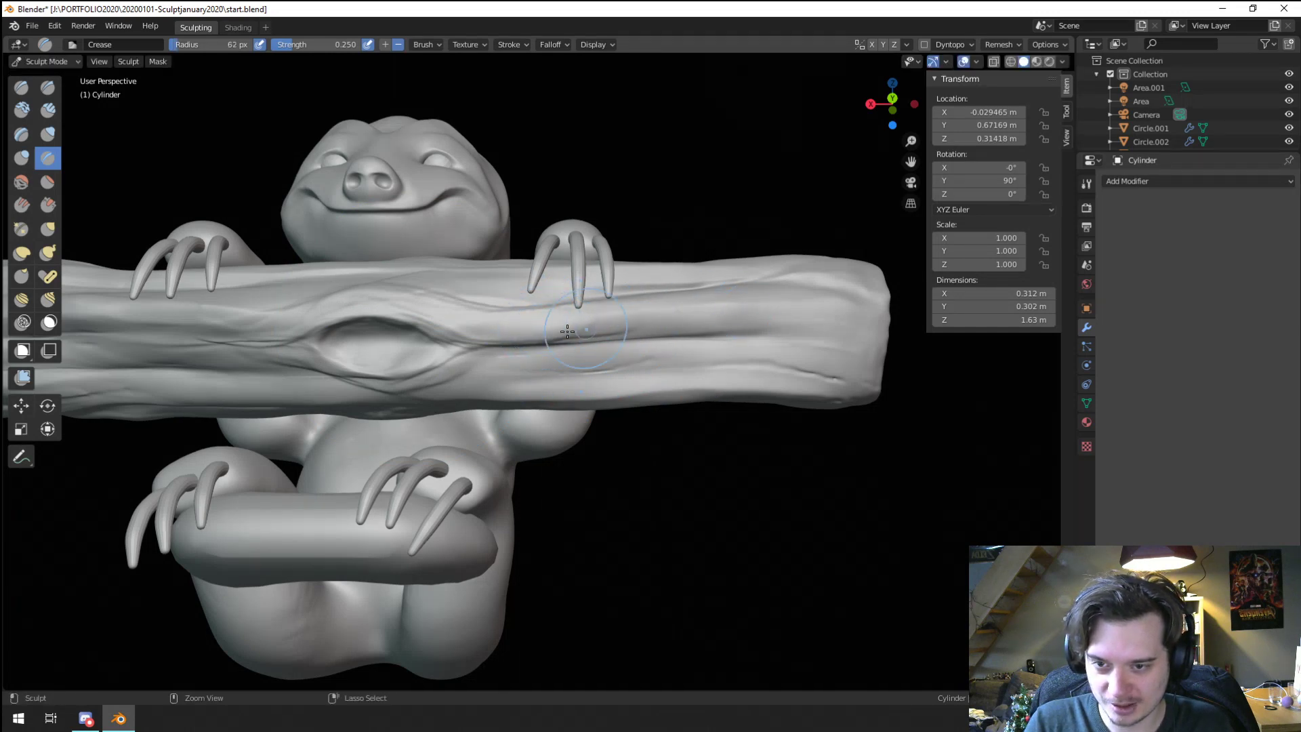
left_click_drag(567, 331, 877, 326)
Step: Crease more bark grooves along the underside of the log's solid half, and reduce the brush radius to 40 px
mouse_move(877, 325)
middle_mouse_down()
mouse_move(677, 291)
mouse_move(776, 333)
middle_mouse_up()
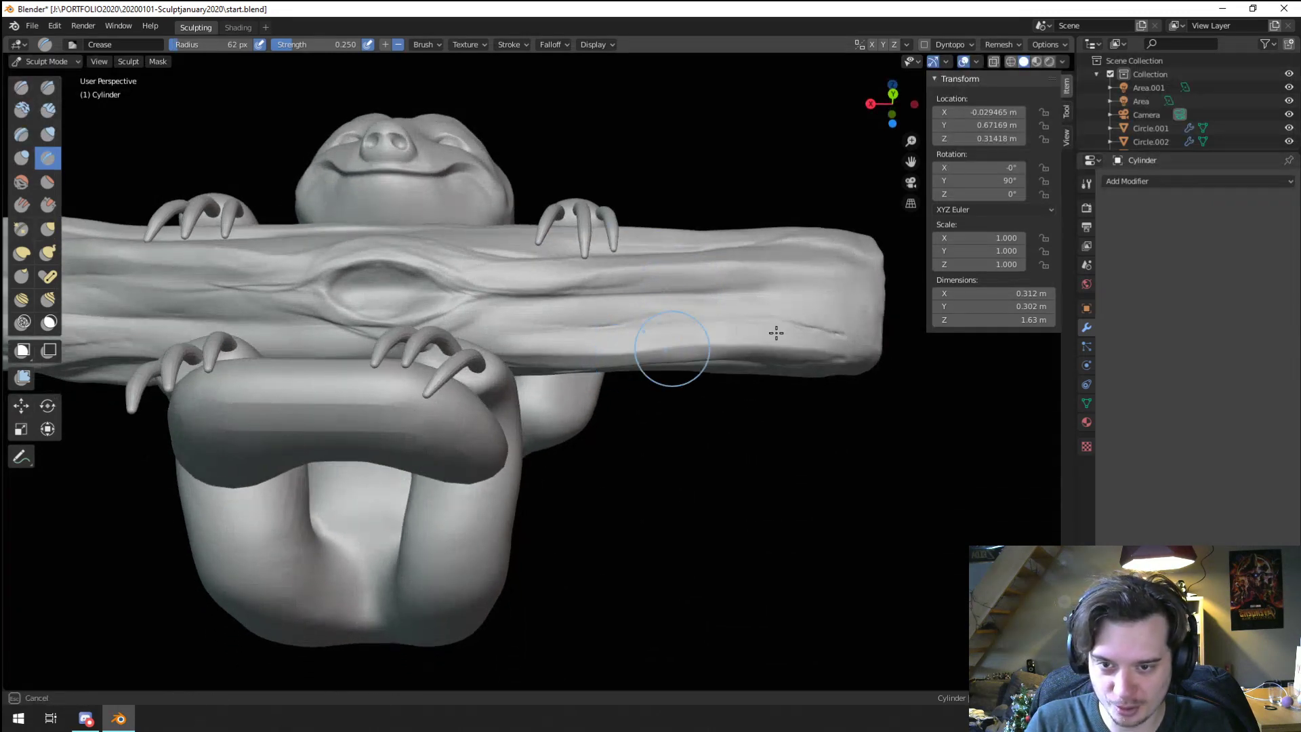
left_click_drag(776, 332, 839, 358)
key("f")
left_click(656, 329)
key("f")
left_click(576, 329)
left_click_drag(560, 331, 772, 319)
left_click_drag(577, 338, 610, 325)
key("f")
left_click(562, 307)
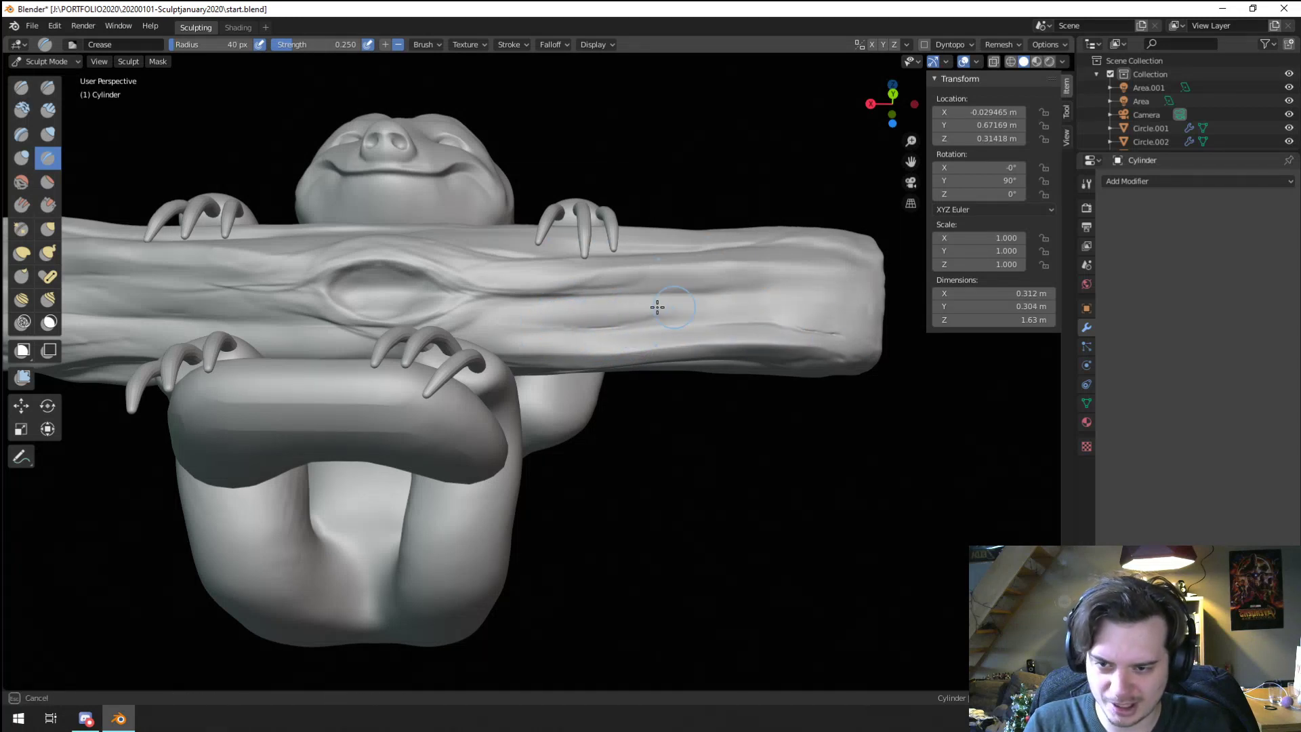
Step: Run bark grooves out over the edge of the log's solid end with the Crease brush at a 40 px radius
middle_click_drag(677, 299, 692, 275)
left_click_drag(691, 275, 885, 267)
middle_click_drag(885, 267, 677, 330, "shift")
left_click_drag(725, 320, 790, 319)
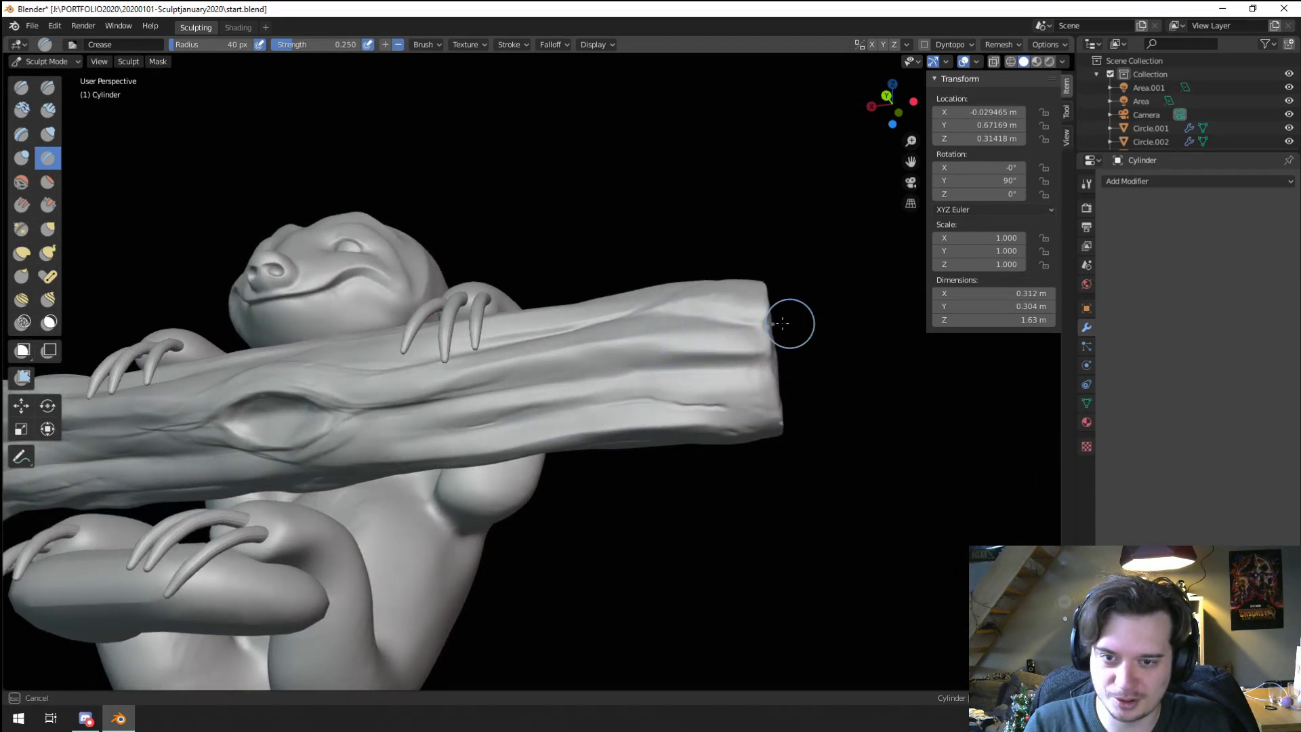
middle_click_drag(790, 319, 622, 410)
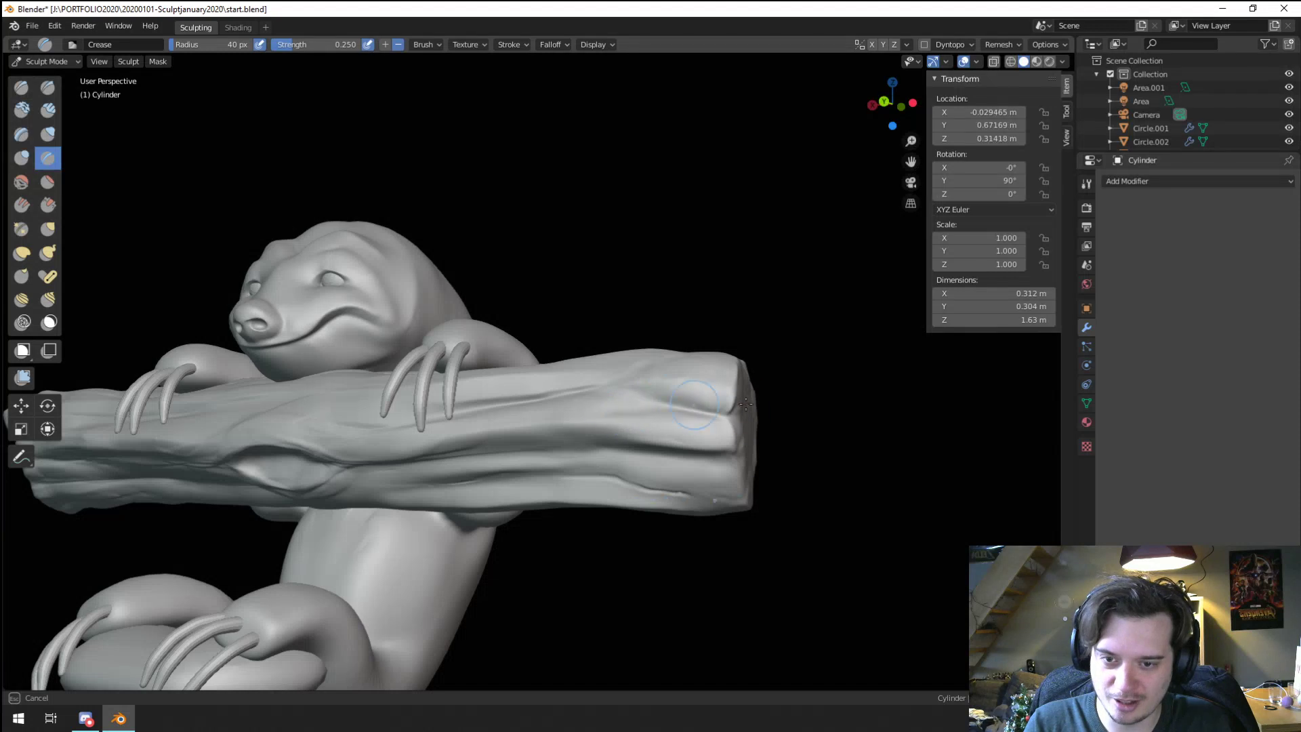
middle_click_drag(746, 404, 597, 387)
Step: Hollow out the log's solid end with Inflate/Deflate at a 40 px radius, and refine the recess with Blob at 27 px
left_click(46, 135)
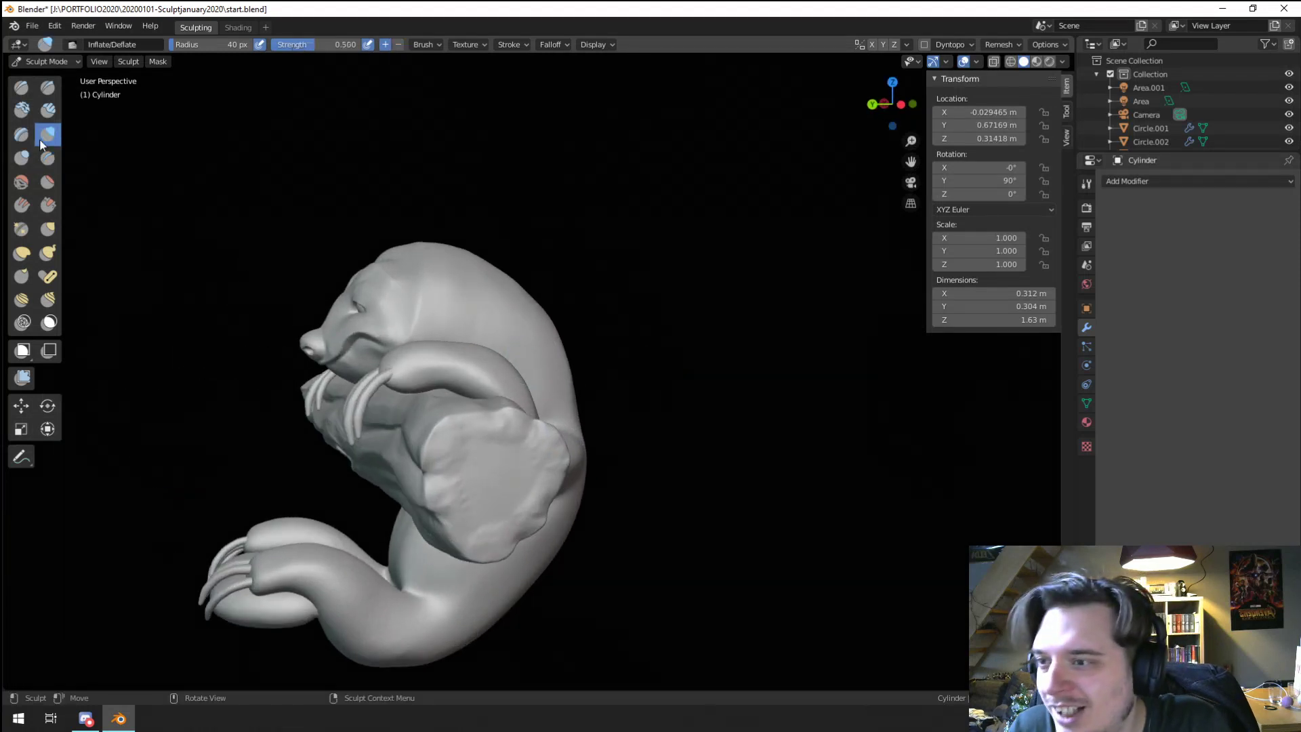
mouse_move(492, 486)
left_mouse_down("ctrl")
mouse_move(505, 465)
mouse_move(484, 483)
mouse_move(494, 487)
mouse_move(490, 462)
left_mouse_up("ctrl")
middle_click_drag(489, 462, 428, 383)
key("f")
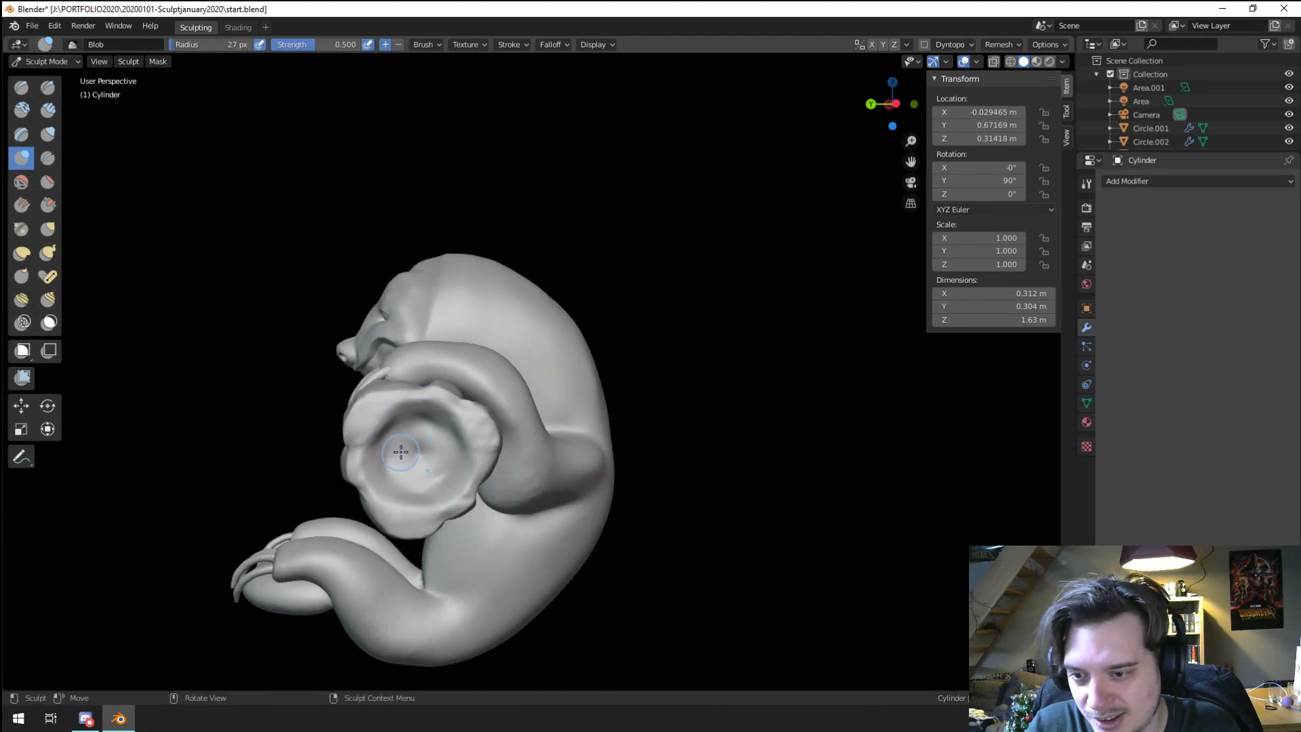
left_click(414, 467)
mouse_move(426, 479)
left_mouse_down()
mouse_move(443, 461)
mouse_move(428, 444)
left_mouse_up()
Step: Examine the whole sloth and log from several angles and open the sculpting symmetry settings
scroll(467, 358, "down", 1)
middle_click_drag(468, 357, 654, 349)
scroll(444, 413, "down", 3)
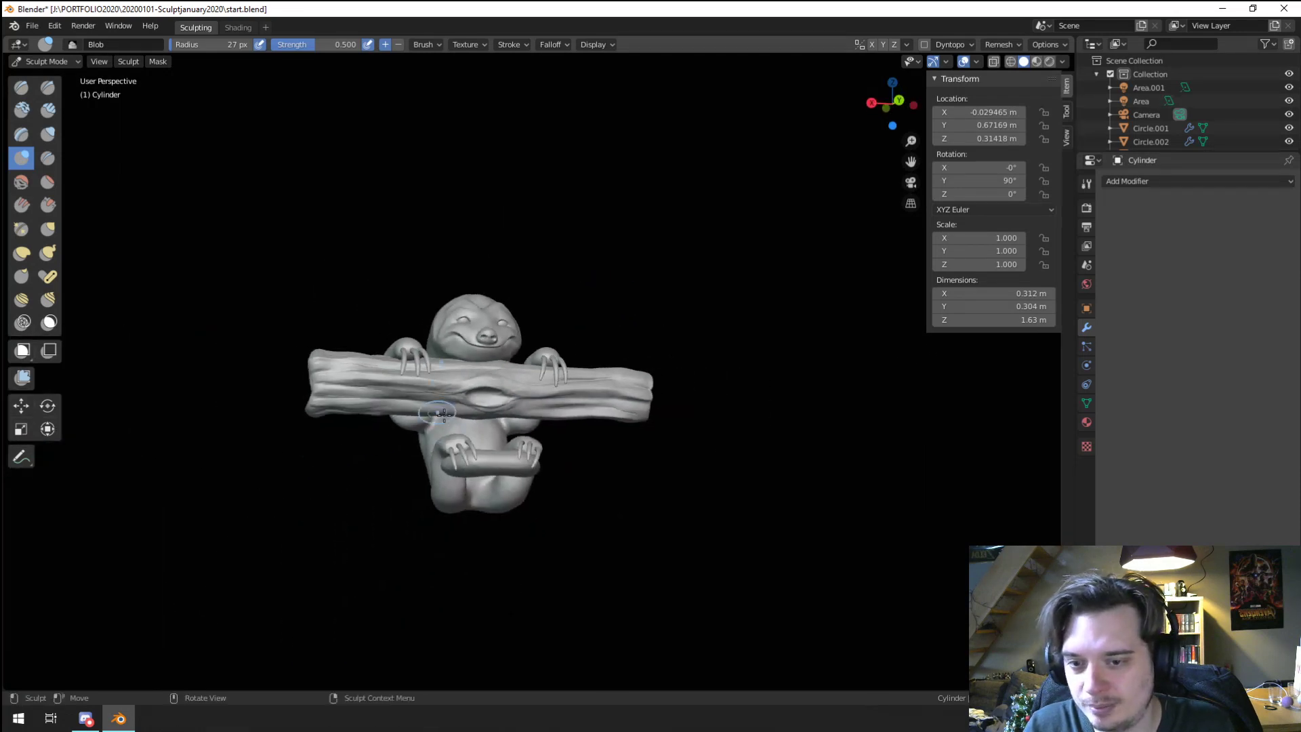
mouse_move(444, 413)
middle_mouse_down()
mouse_move(502, 406)
mouse_move(416, 381)
mouse_move(366, 425)
mouse_move(431, 410)
middle_mouse_up()
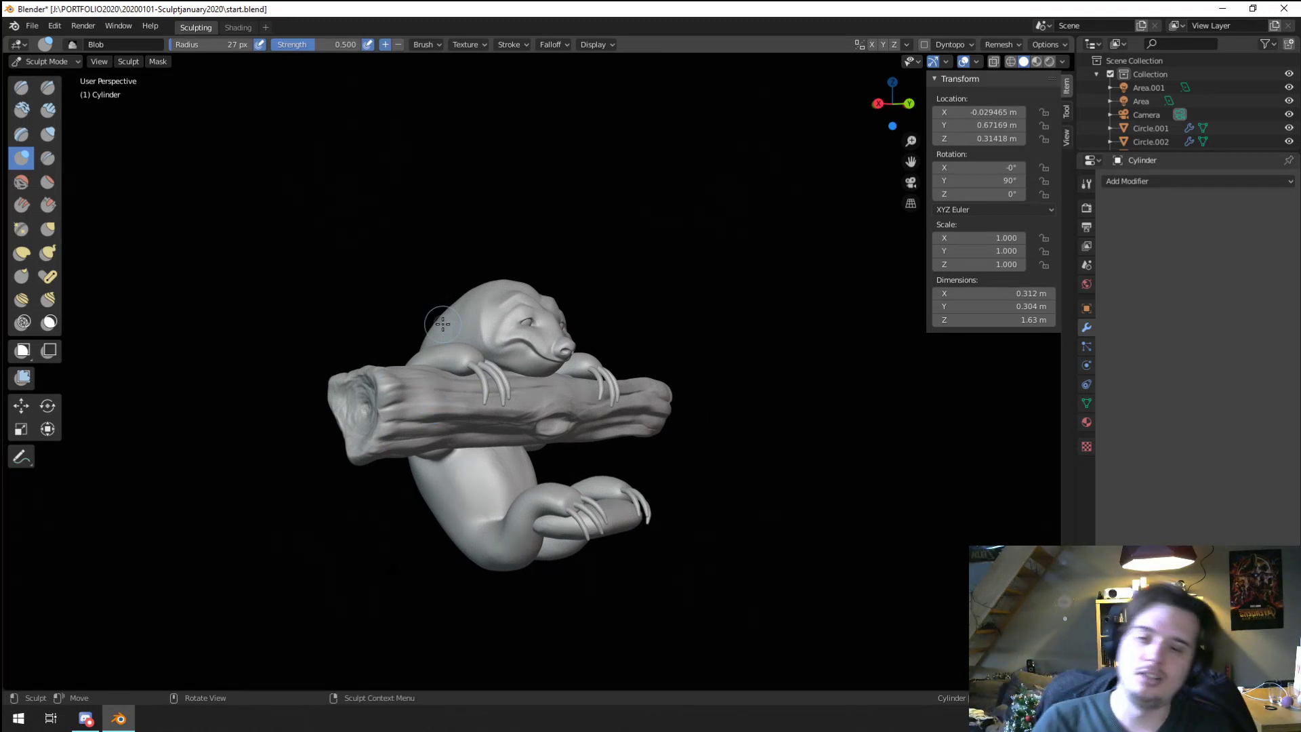
middle_click_drag(444, 542, 409, 452)
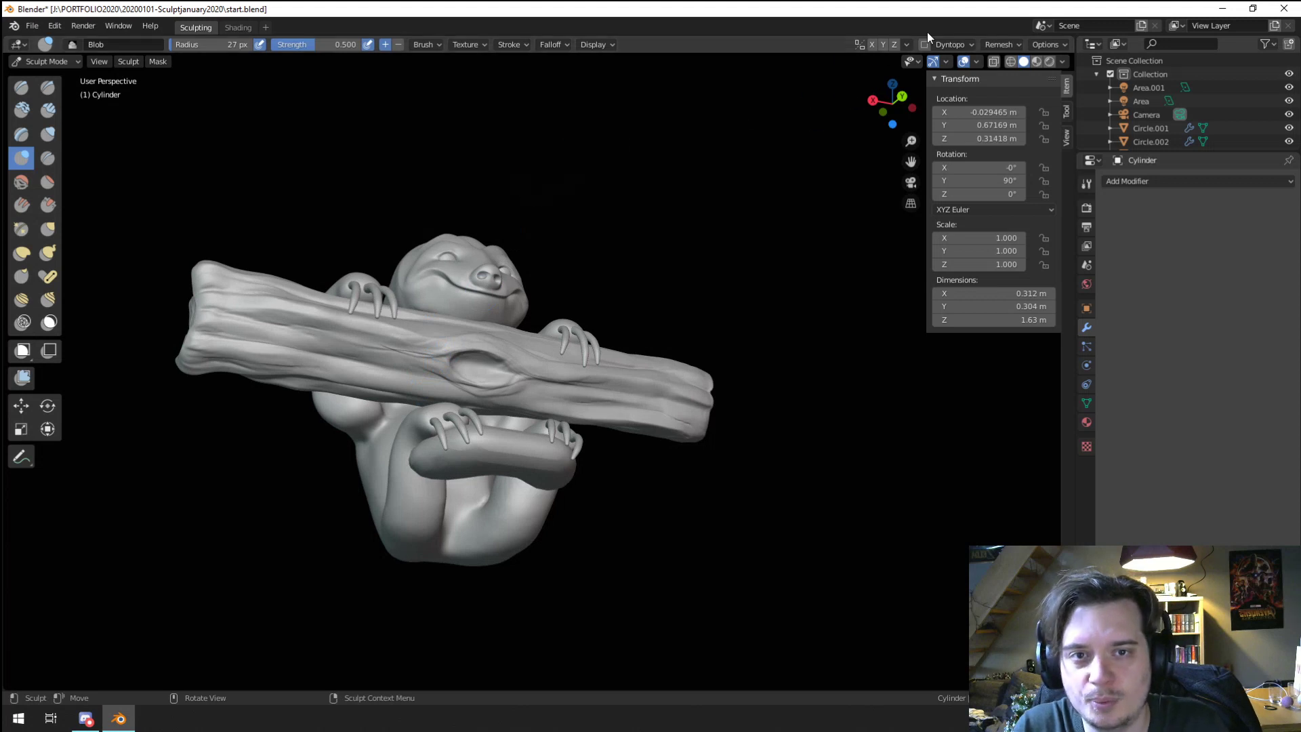
left_click(905, 44)
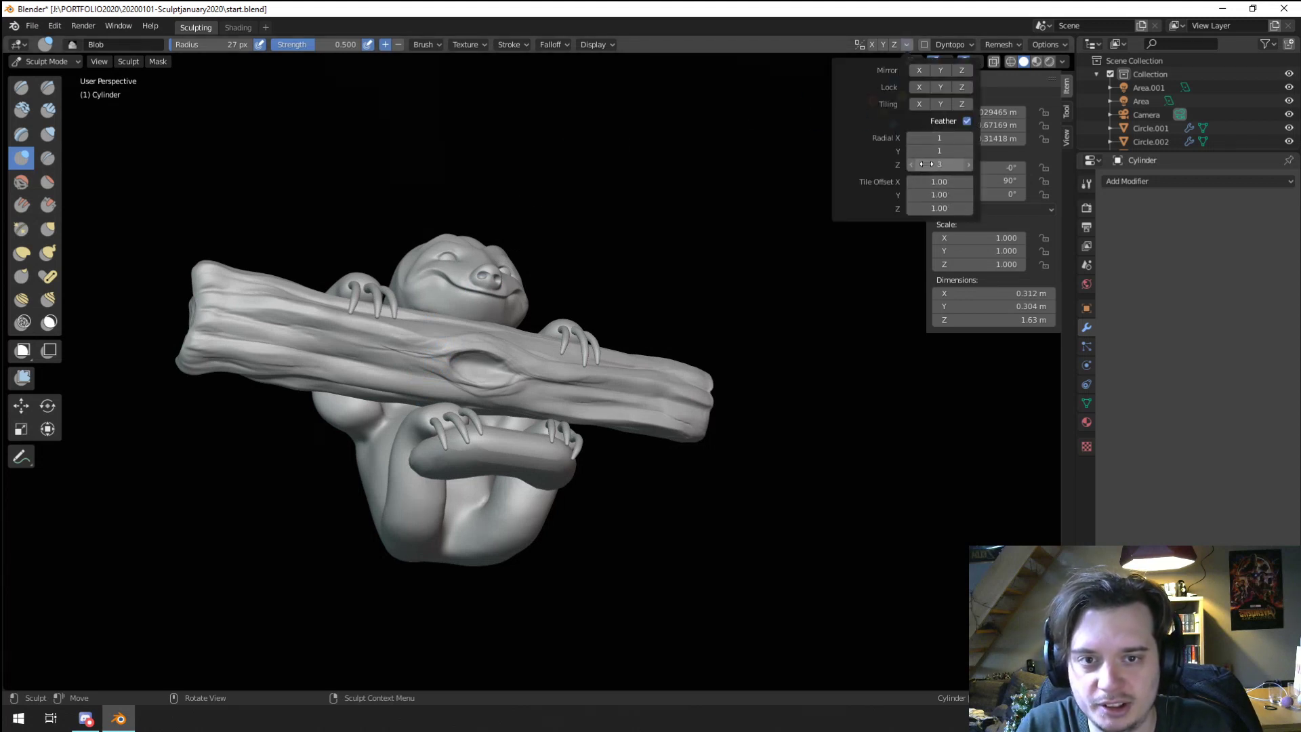
middle_click_drag(514, 379, 562, 369)
Step: Pull the rim of the log's ringed hollow end into a more irregular shape with the Grab brush at 125 px and 212 px radius
scroll(562, 369, "up", 5)
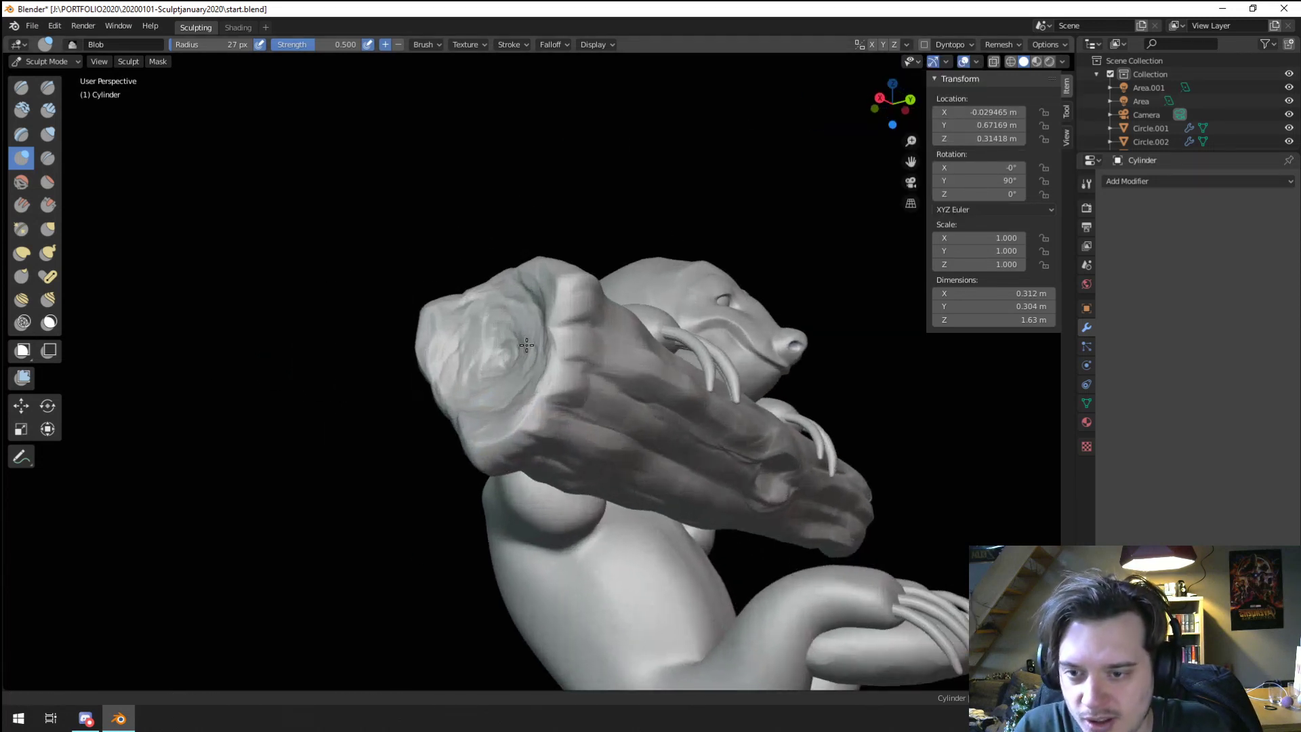
key("g")
key("f")
left_click(537, 377)
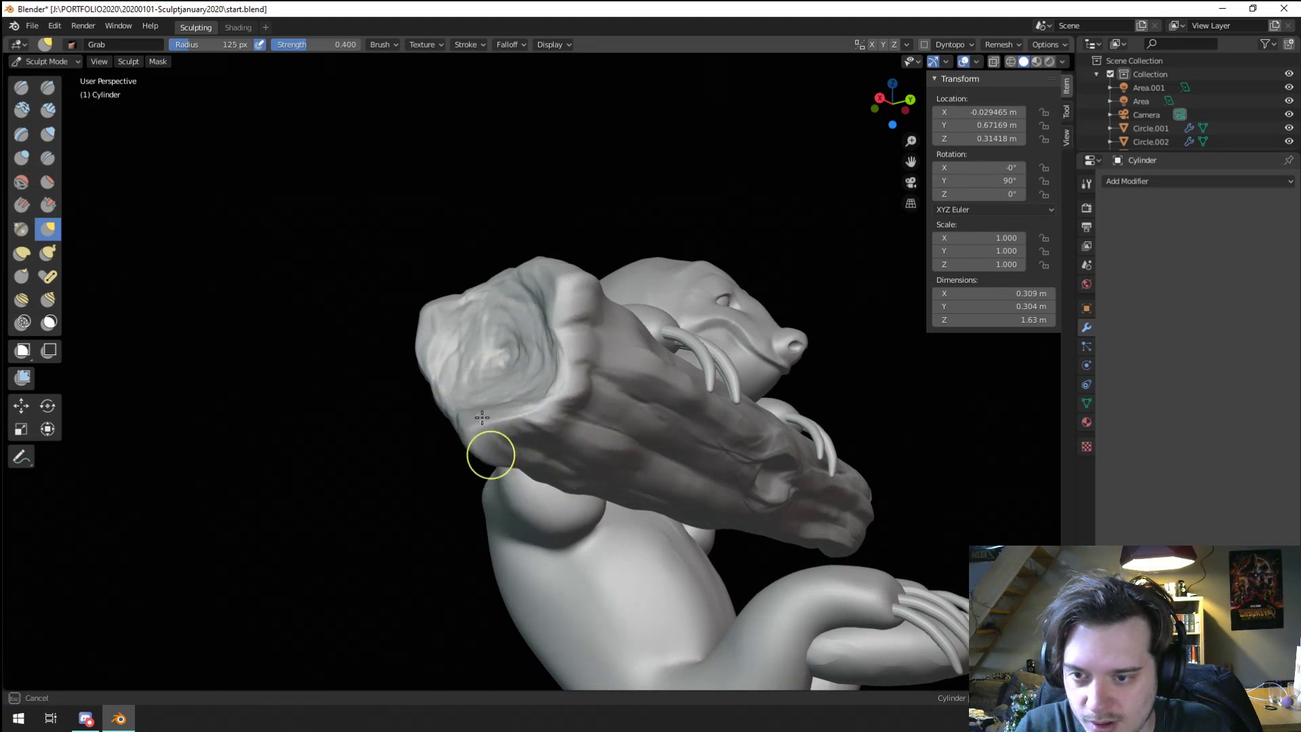
middle_click_drag(488, 456, 515, 457)
key("f")
left_click(527, 458)
left_click_drag(581, 363, 566, 386)
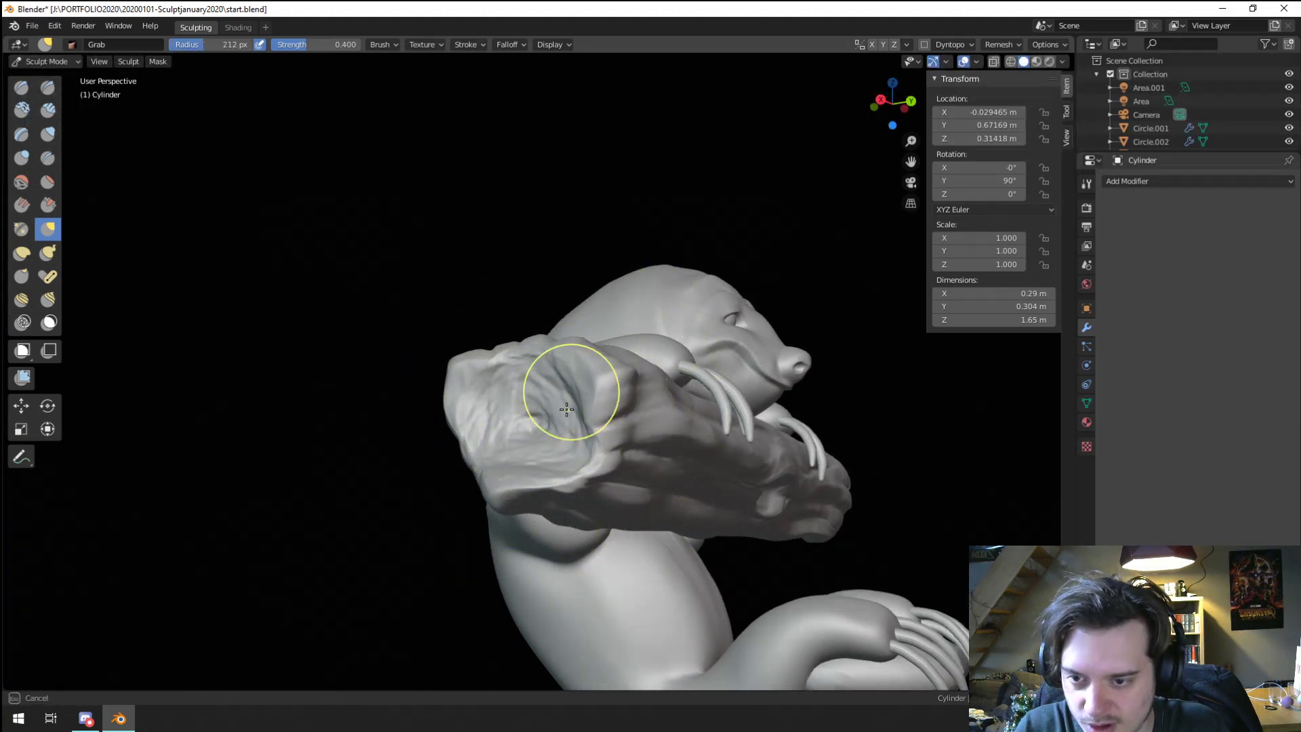
Step: Pull the ringed end's rim outward with the Grab brush at a 137 px radius, and set the radius to 143 px
key("f")
left_click(465, 406)
mouse_move(464, 407)
middle_mouse_down()
mouse_move(320, 406)
mouse_move(271, 449)
middle_mouse_up()
key("f")
left_click(285, 449)
mouse_move(348, 465)
left_mouse_down()
mouse_move(276, 479)
mouse_move(275, 467)
left_mouse_up()
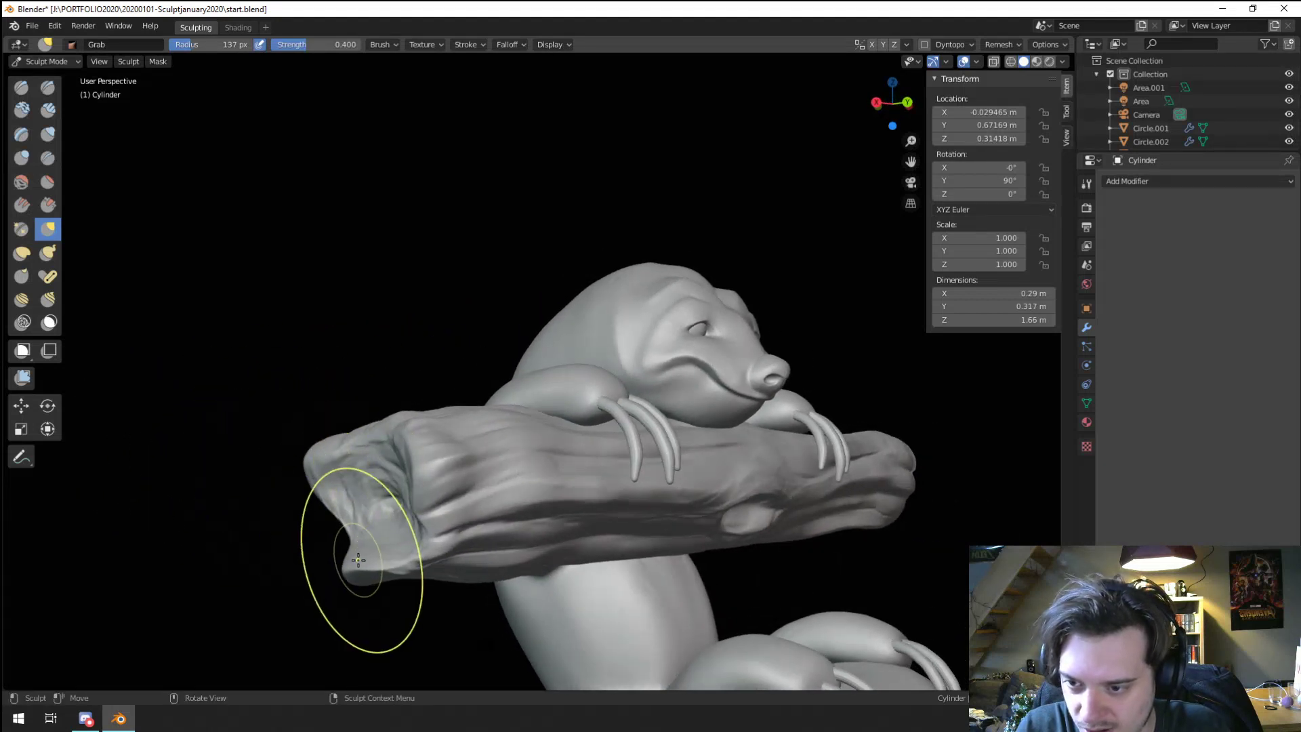
key("f")
left_click(359, 522)
mouse_move(369, 494)
middle_mouse_down()
mouse_move(343, 406)
mouse_move(330, 458)
mouse_move(364, 465)
mouse_move(407, 393)
mouse_move(366, 319)
middle_mouse_up()
key("f")
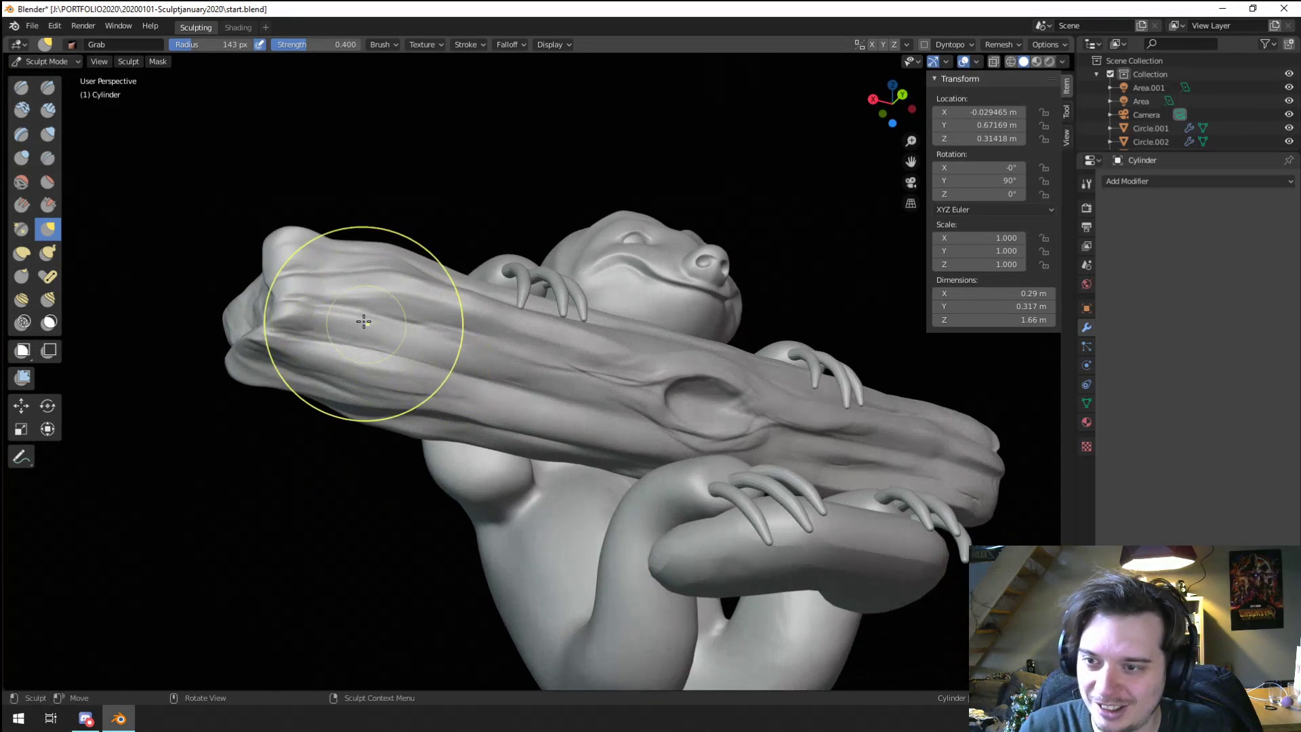
Step: Reshape the log's outer section beside the sloth's arm with the Grab brush at a 219 px radius
left_click(319, 250)
left_click_drag(325, 252, 359, 244)
mouse_move(359, 244)
middle_mouse_down()
mouse_move(305, 349)
mouse_move(336, 425)
middle_mouse_up()
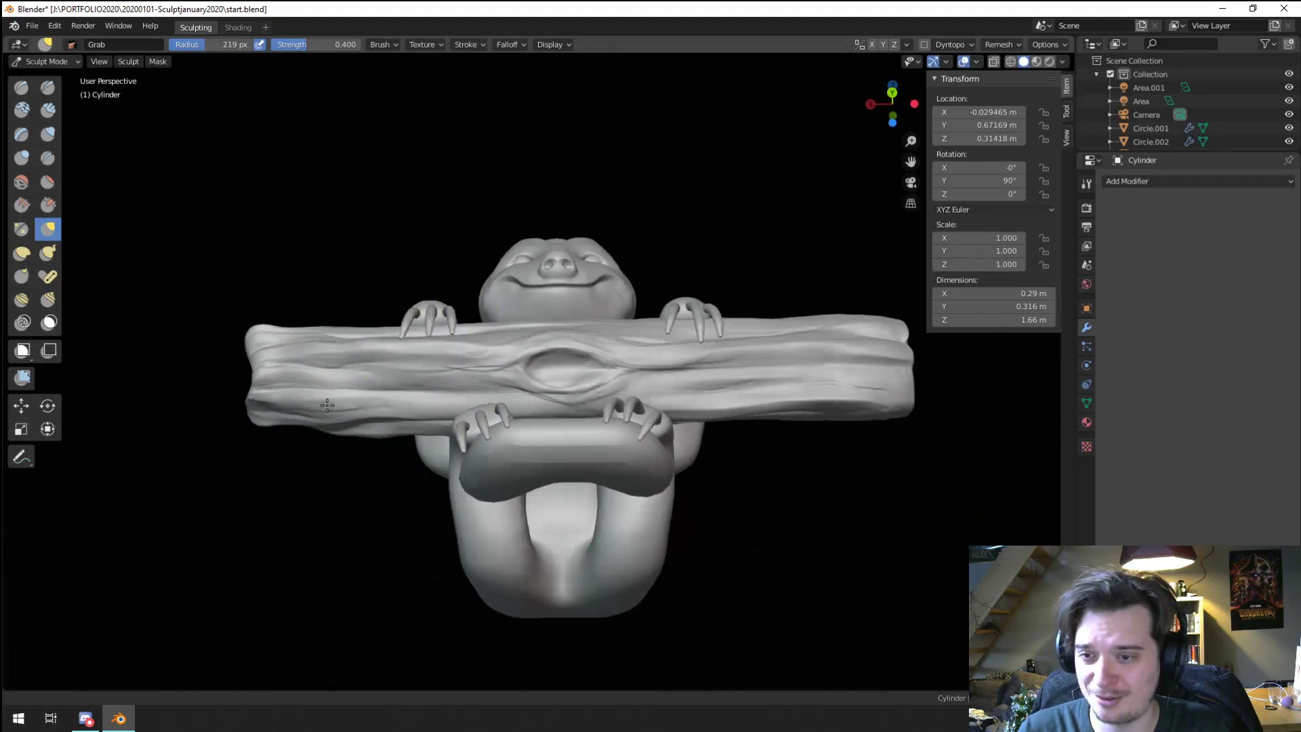
key("f")
left_click(337, 425)
mouse_move(337, 425)
left_mouse_down()
mouse_move(378, 429)
mouse_move(397, 415)
left_mouse_up()
middle_click_drag(398, 415, 372, 436)
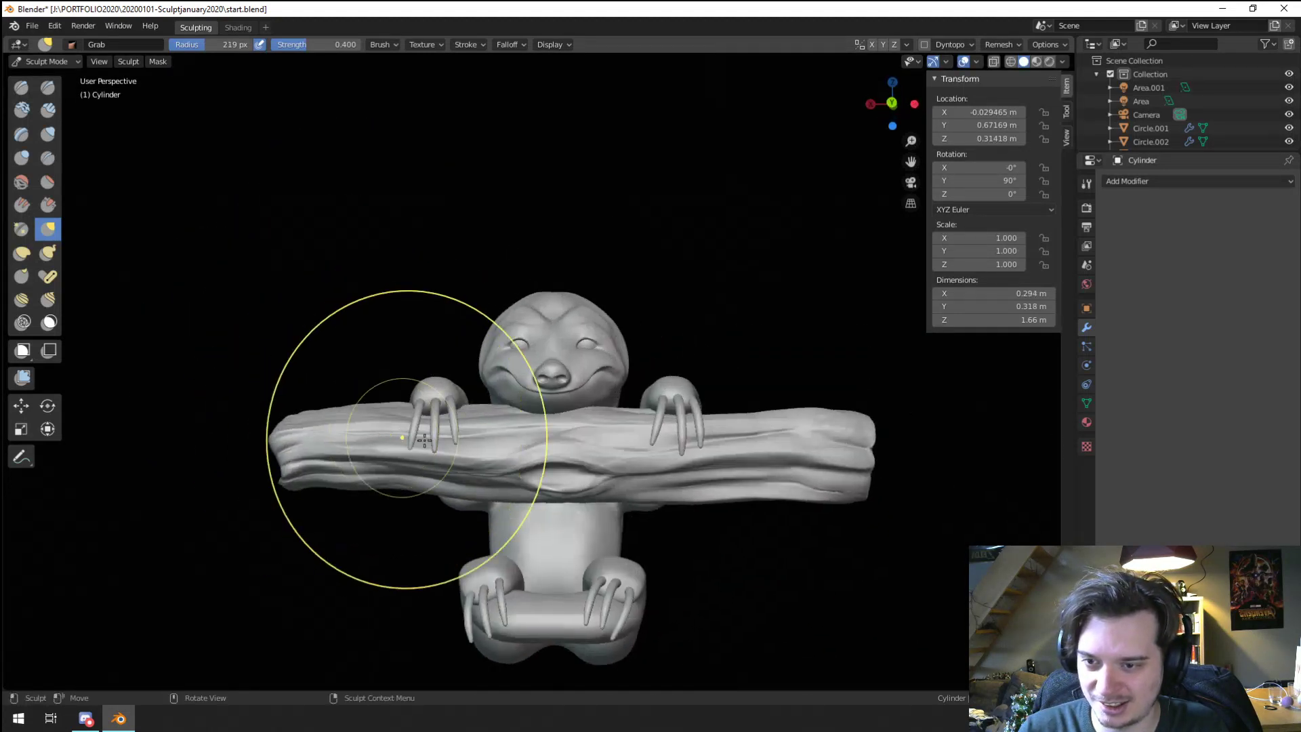
Step: Bend the log's length into a less straight outline with the Grab brush at 209 px and 186 px radius
key("f")
left_click(450, 495)
left_click_drag(450, 495, 451, 497)
key("f")
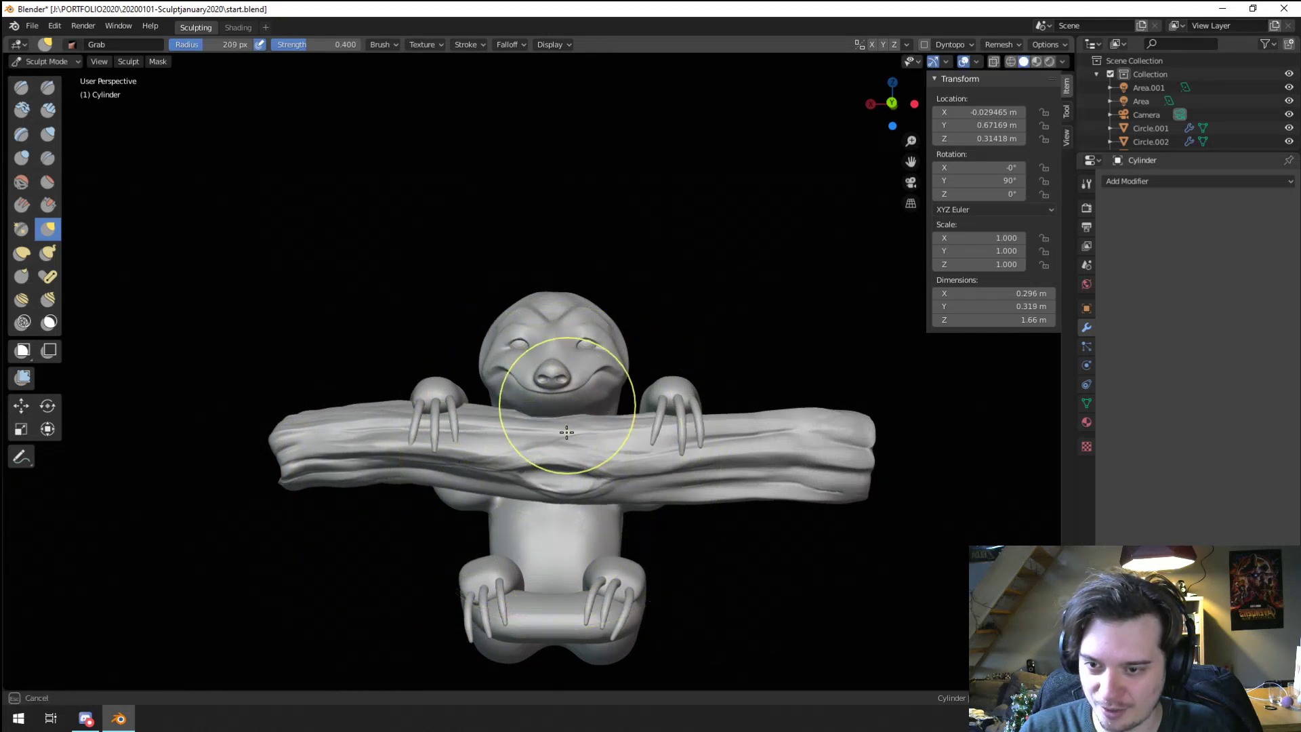
left_click(532, 486)
left_click_drag(532, 485, 551, 470)
key("f")
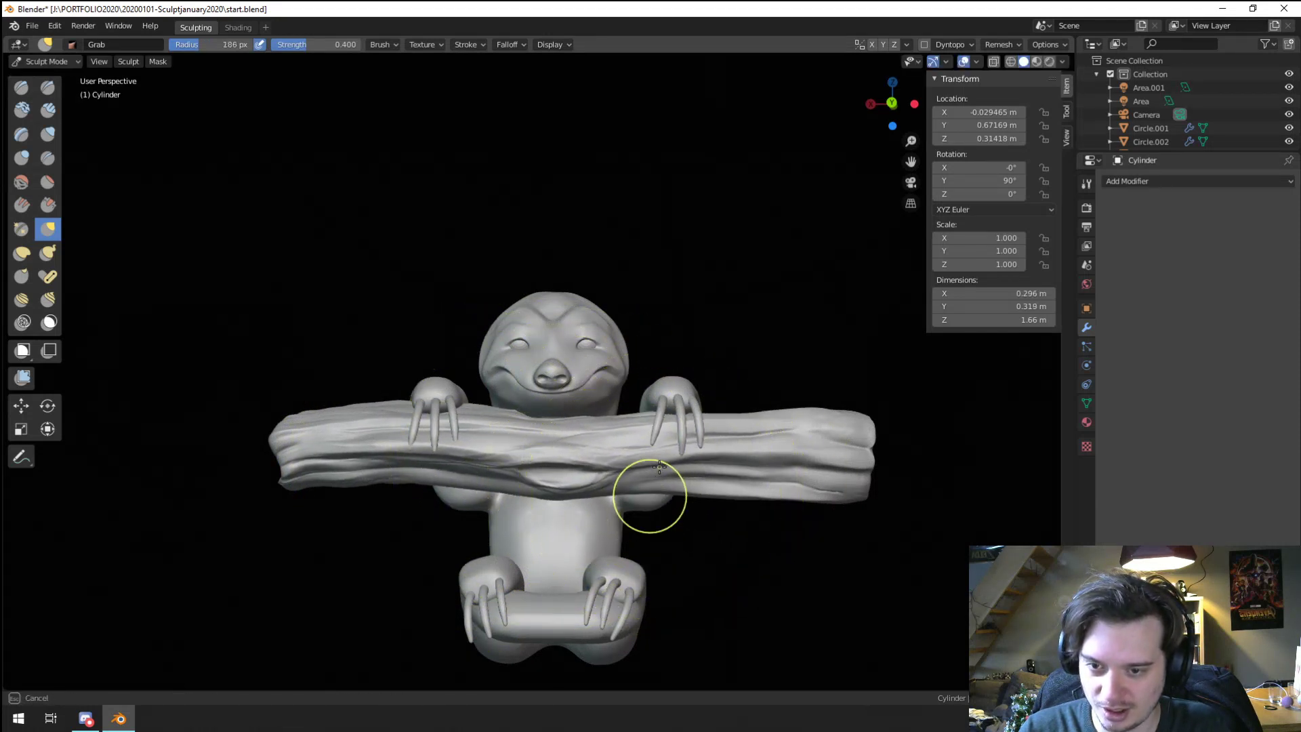
left_click(670, 476)
left_click_drag(827, 392, 826, 487)
scroll(761, 479, "down", 3)
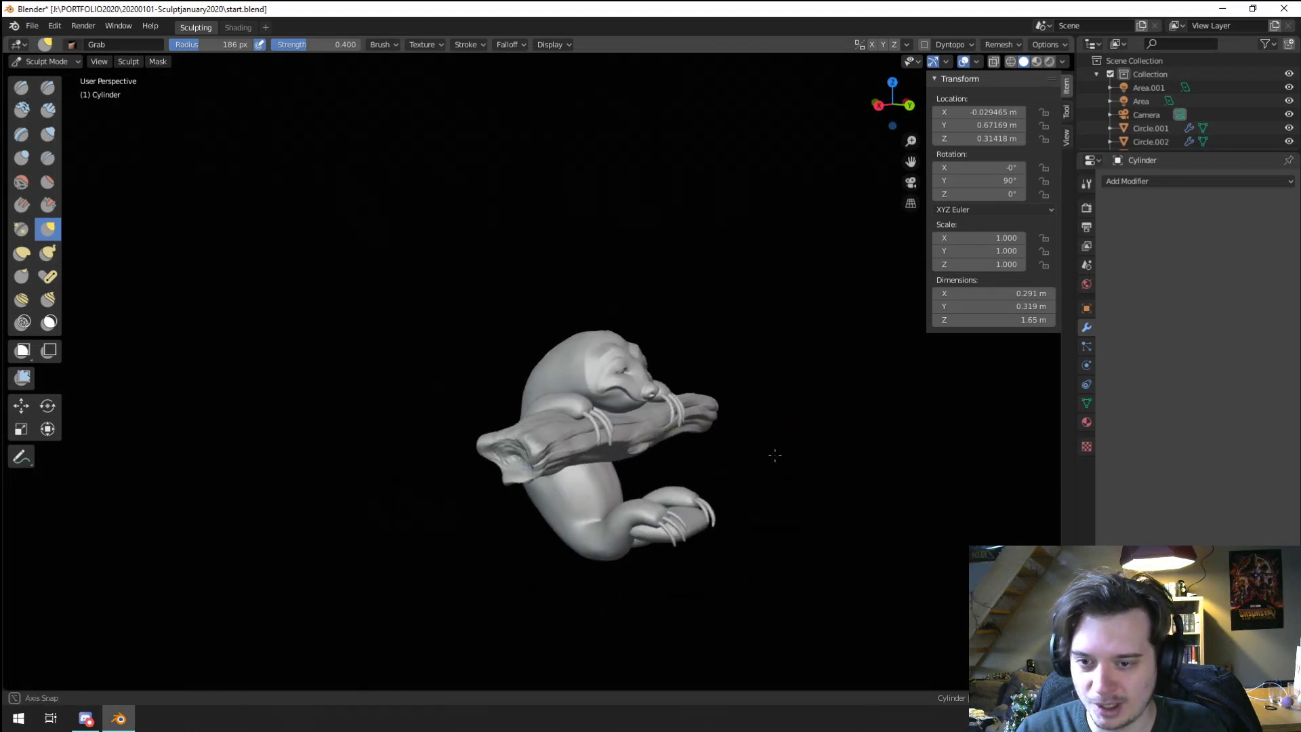
mouse_move(668, 377)
middle_mouse_down("alt")
mouse_move(602, 416)
mouse_move(581, 465)
middle_mouse_up("alt")
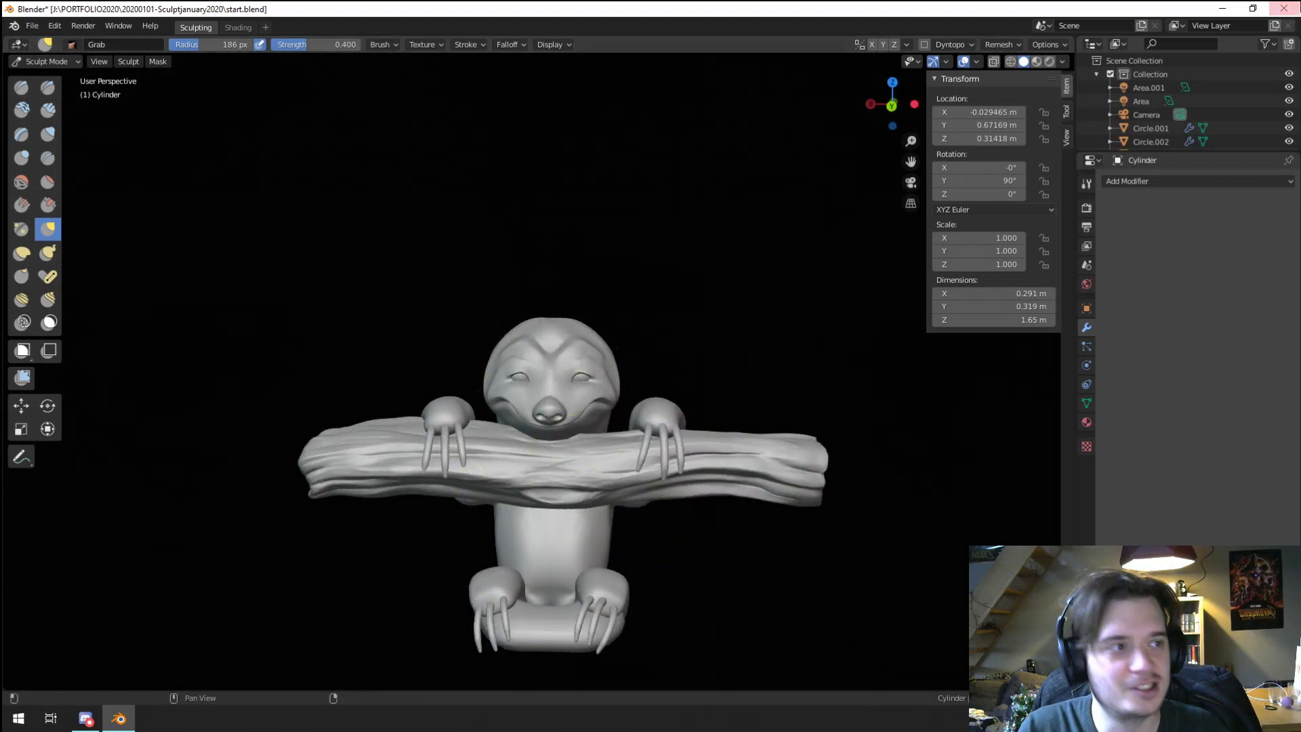
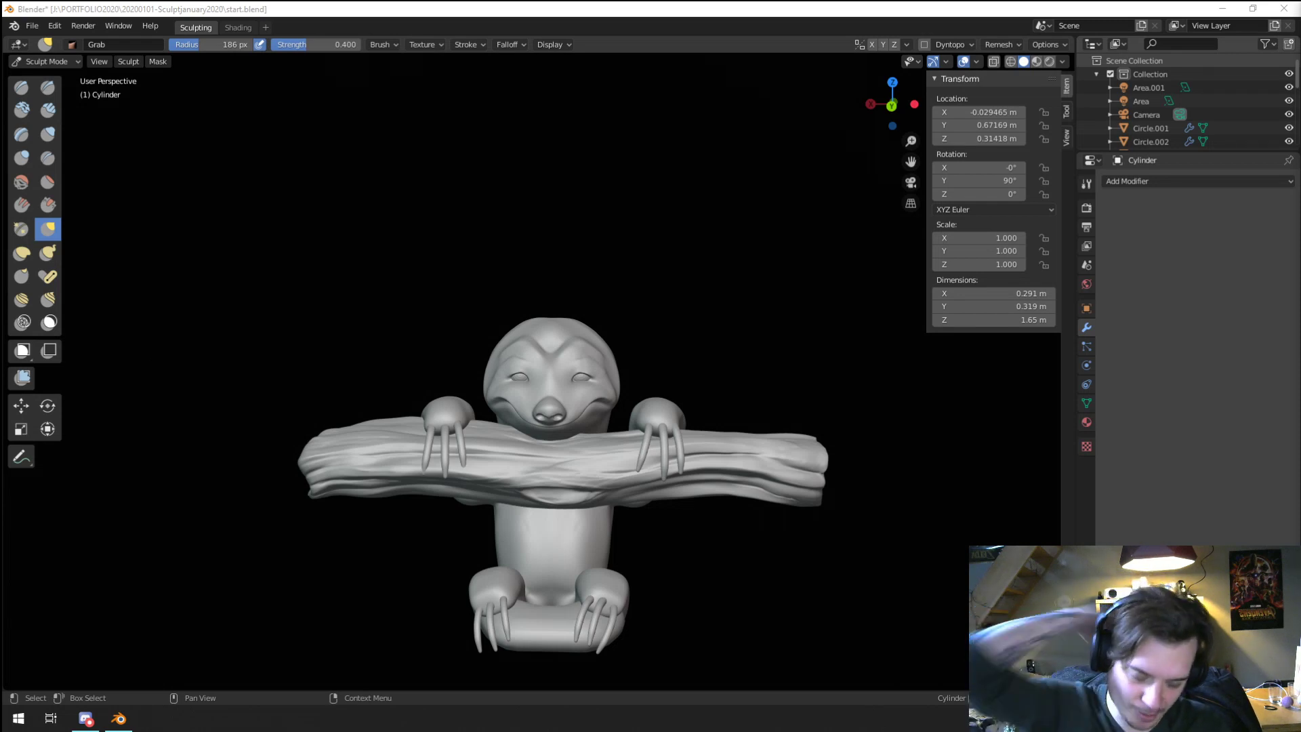
Step: Push in the log's upper contour beside the sloth's hand with the Grab brush at a 158 px radius
scroll(589, 586, "up", 1)
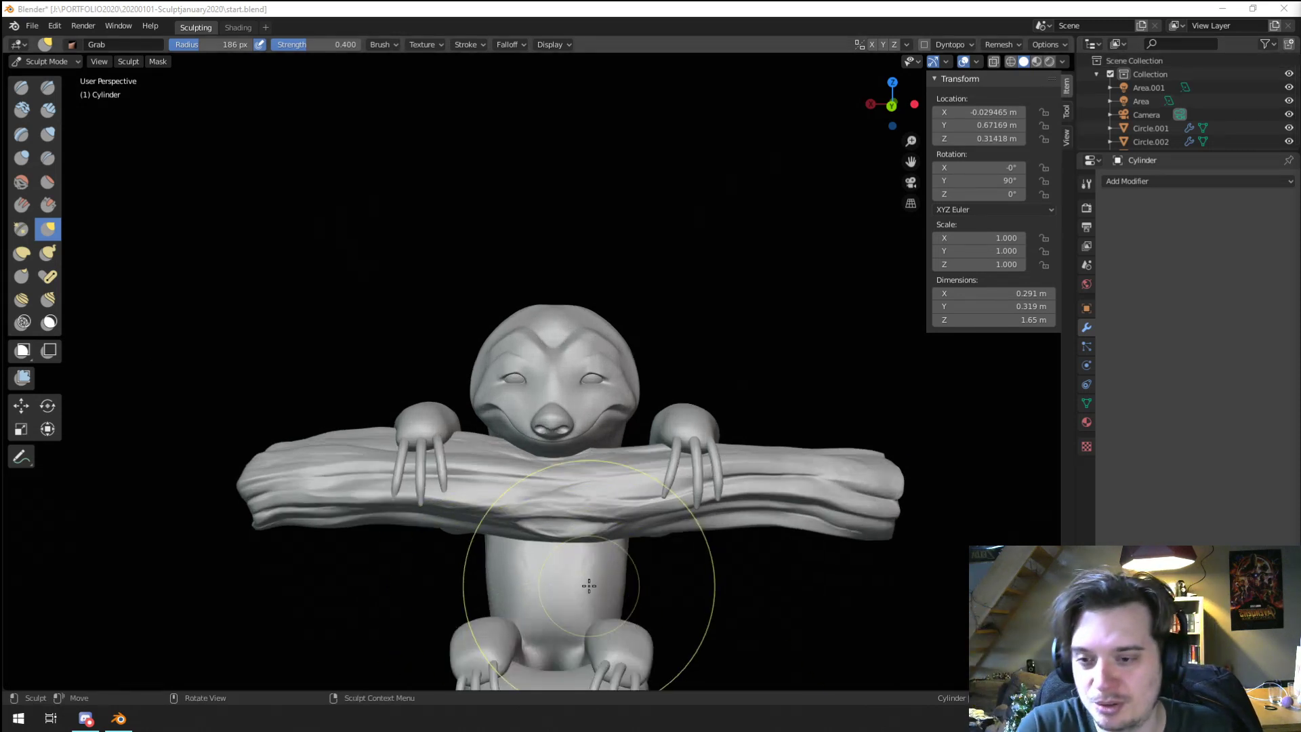
mouse_move(407, 458)
middle_mouse_down()
mouse_move(421, 465)
mouse_move(312, 438)
middle_mouse_up()
scroll(312, 437, "up", 1)
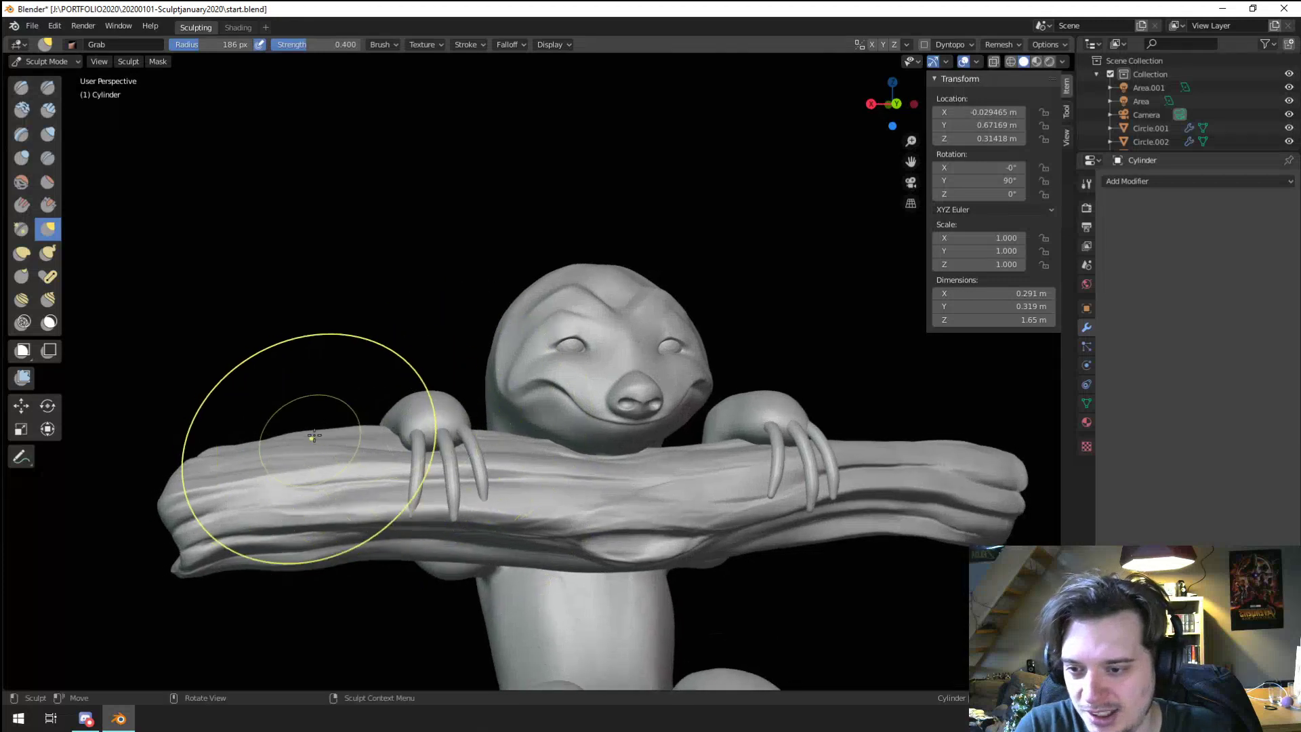
key("f")
left_click(395, 441)
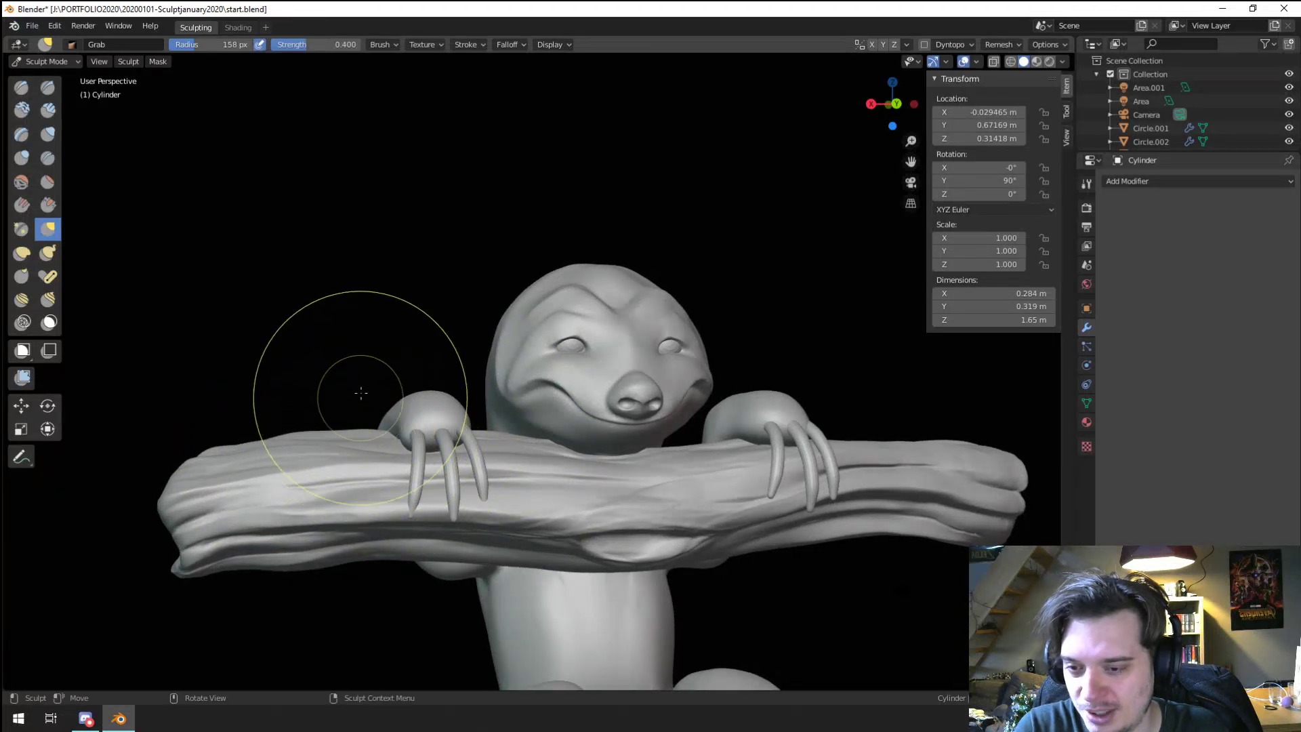
mouse_move(354, 386)
middle_mouse_down()
mouse_move(489, 553)
mouse_move(500, 488)
middle_mouse_up()
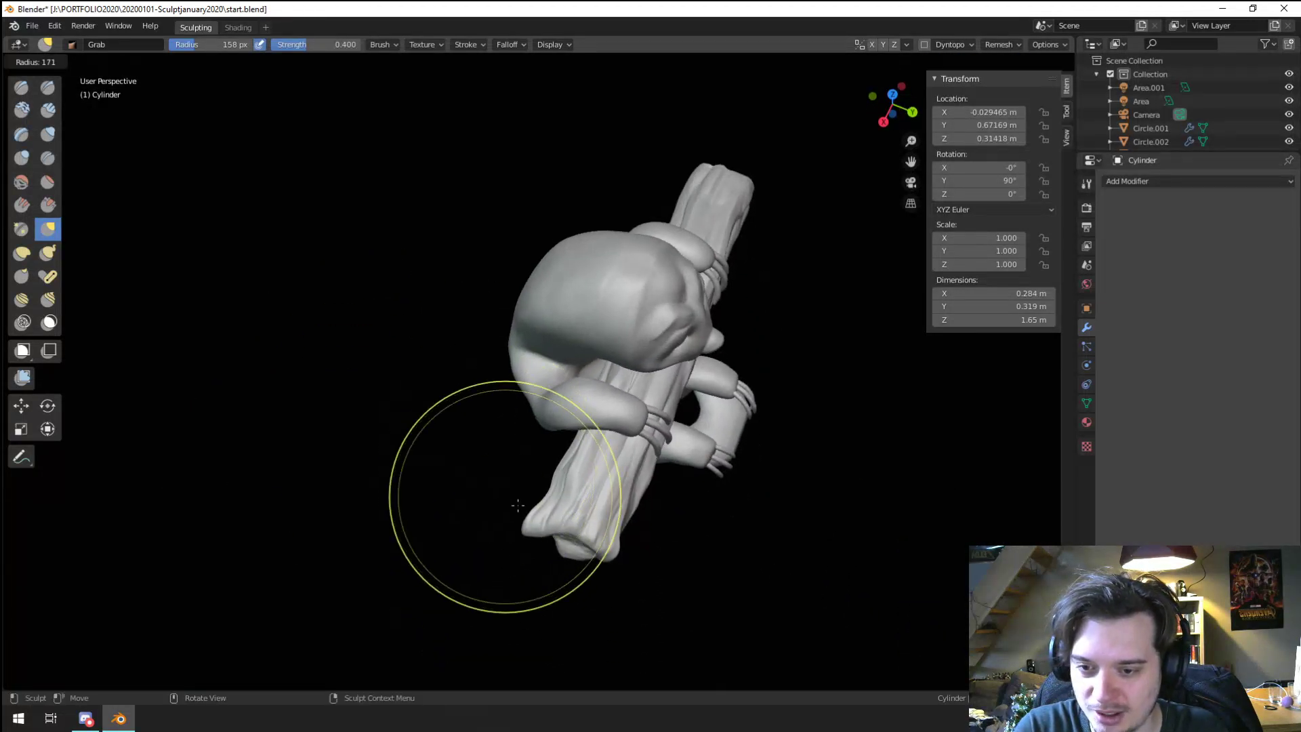
Step: Reshape the log's flared hollow end with the Grab brush at 191 px and 157 px radius
scroll(500, 488, "up", 1)
key("f")
left_click(587, 495)
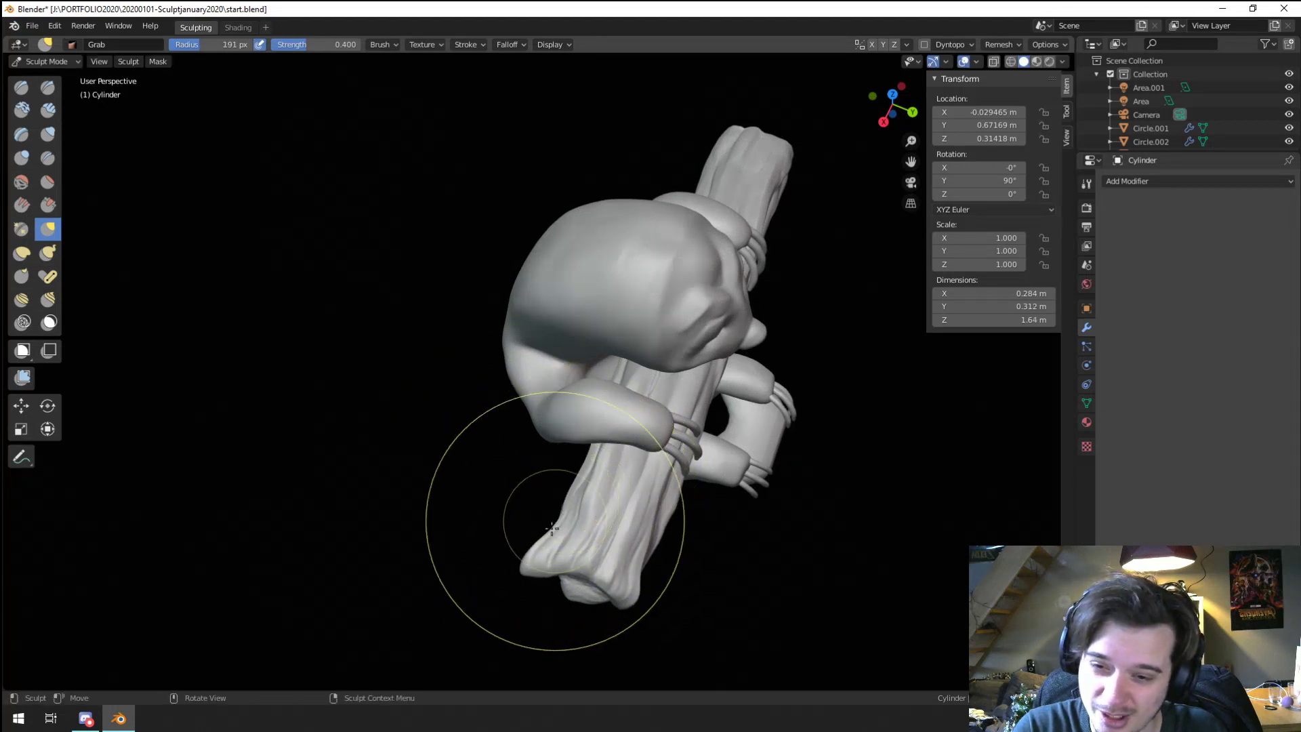
key("f")
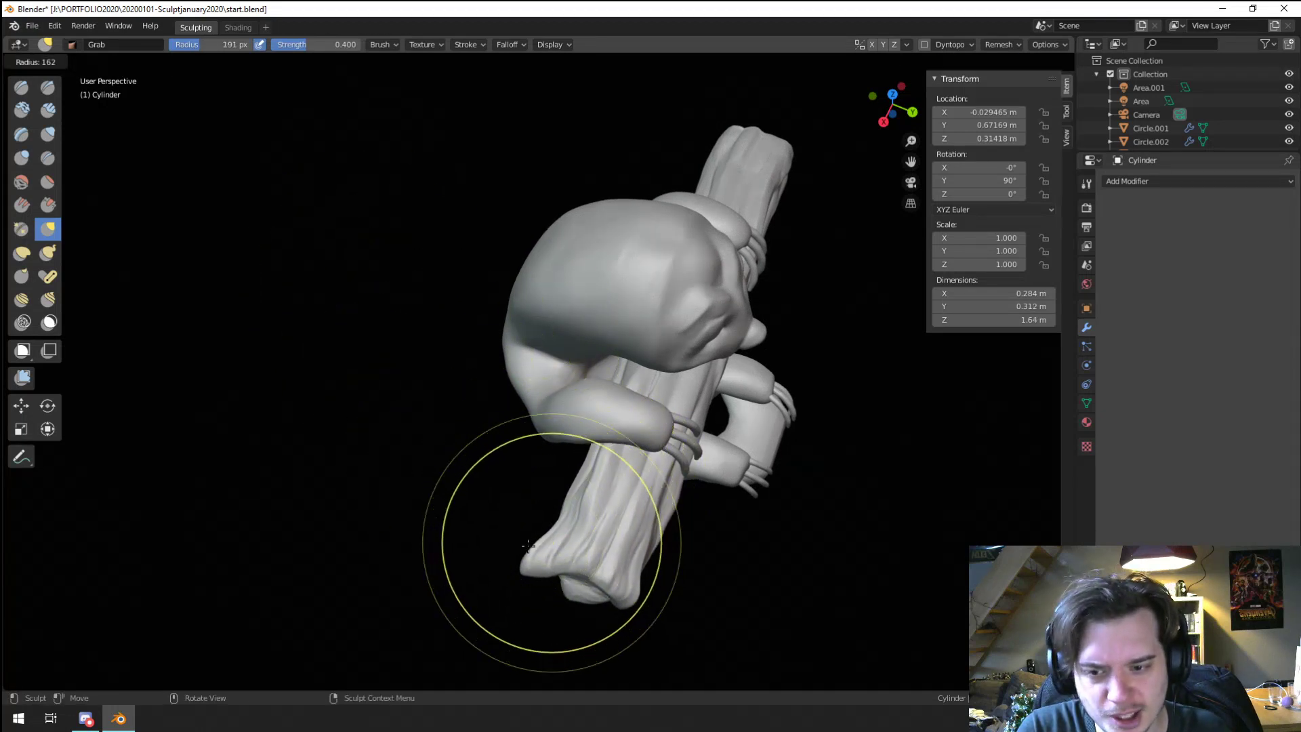
left_click(659, 543)
left_click_drag(540, 552, 583, 507)
middle_click_drag(561, 474, 526, 374)
Step: Build up a rounded core inside the log's wood knot with the Blob brush at a 54 px radius
scroll(526, 374, "up", 2)
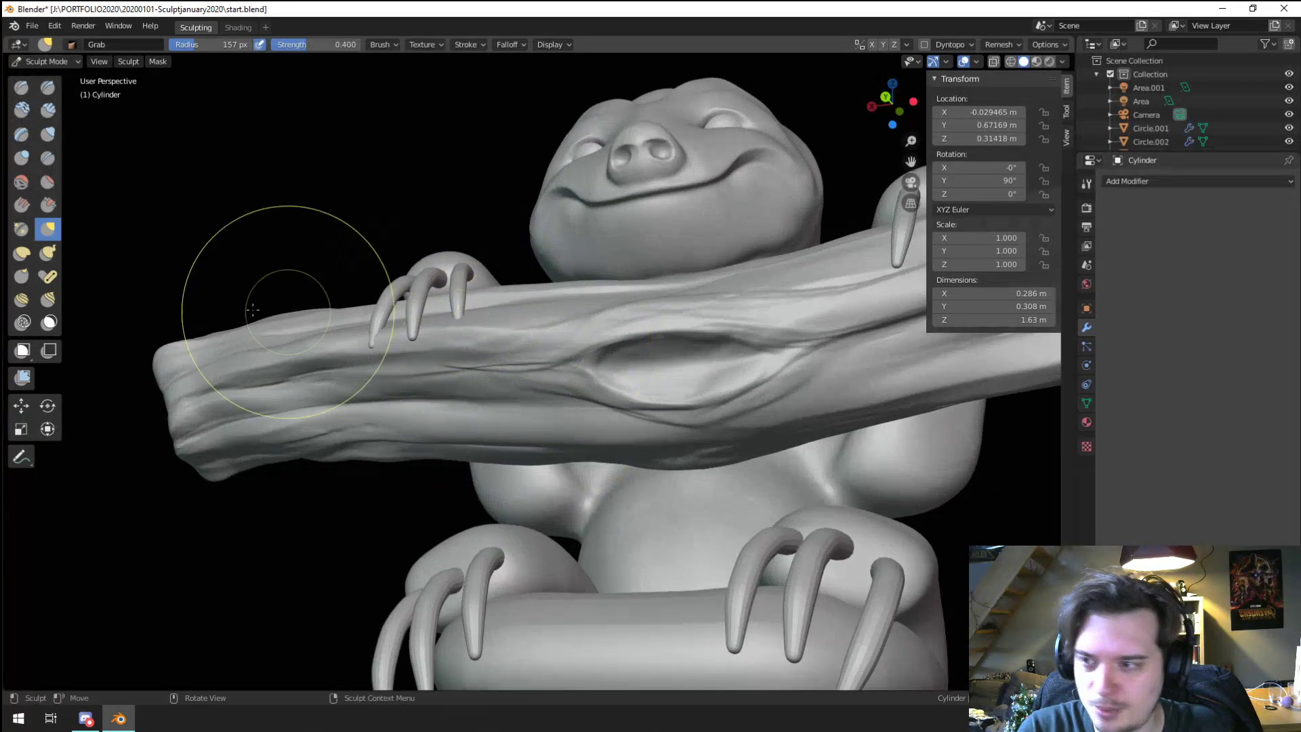
left_click(21, 158)
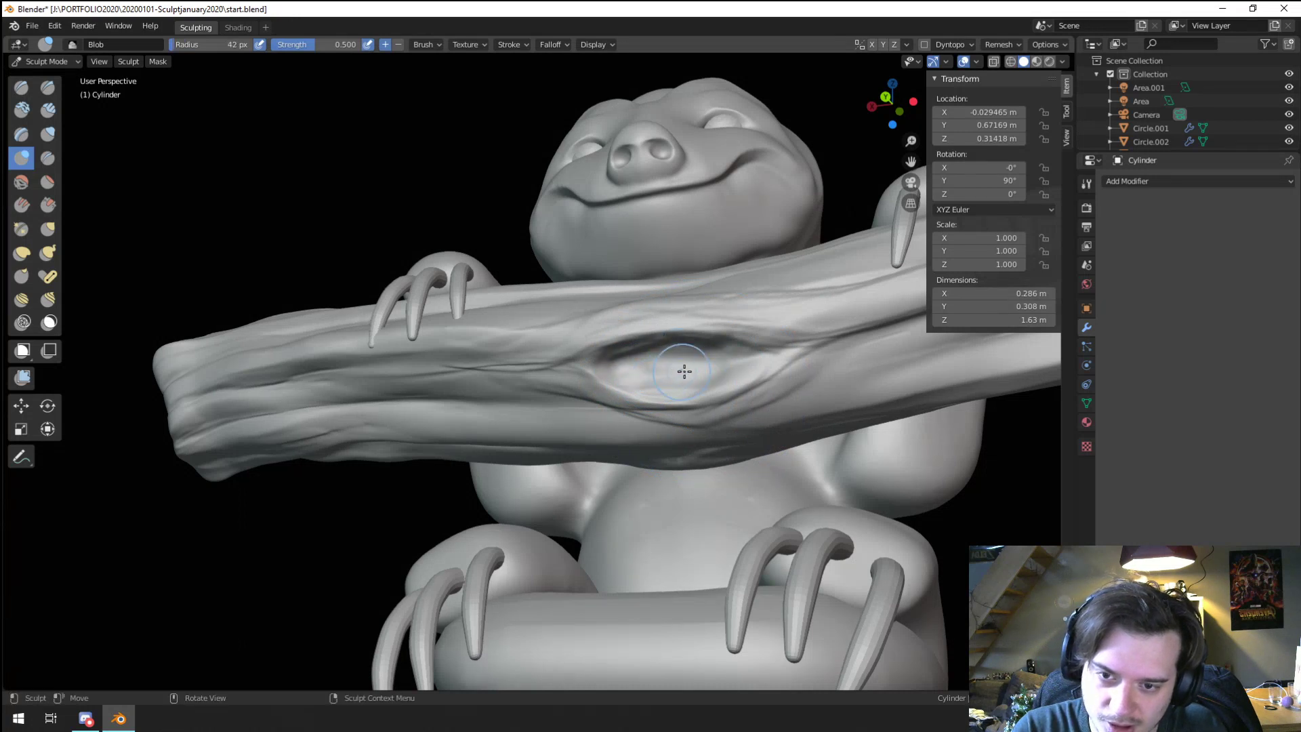
key("f")
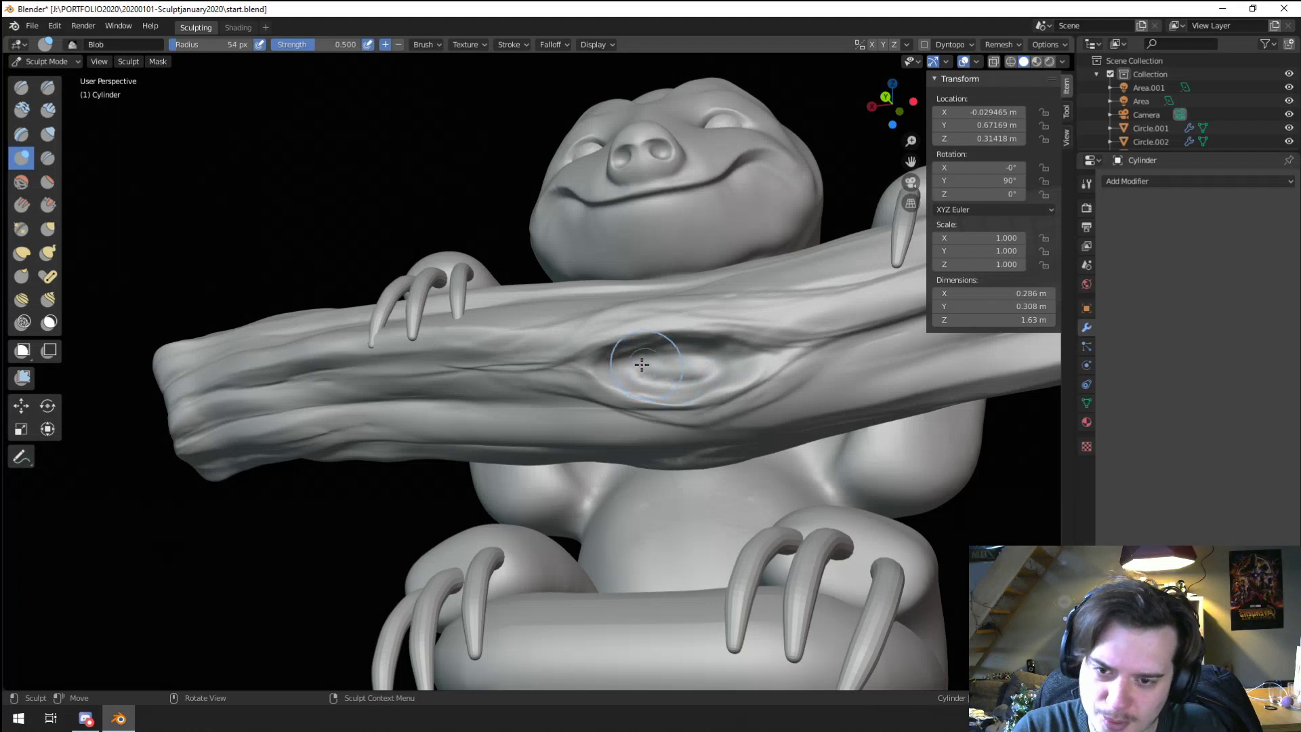
left_click(716, 372)
scroll(661, 369, "down", 5)
middle_click_drag(505, 485, 542, 526)
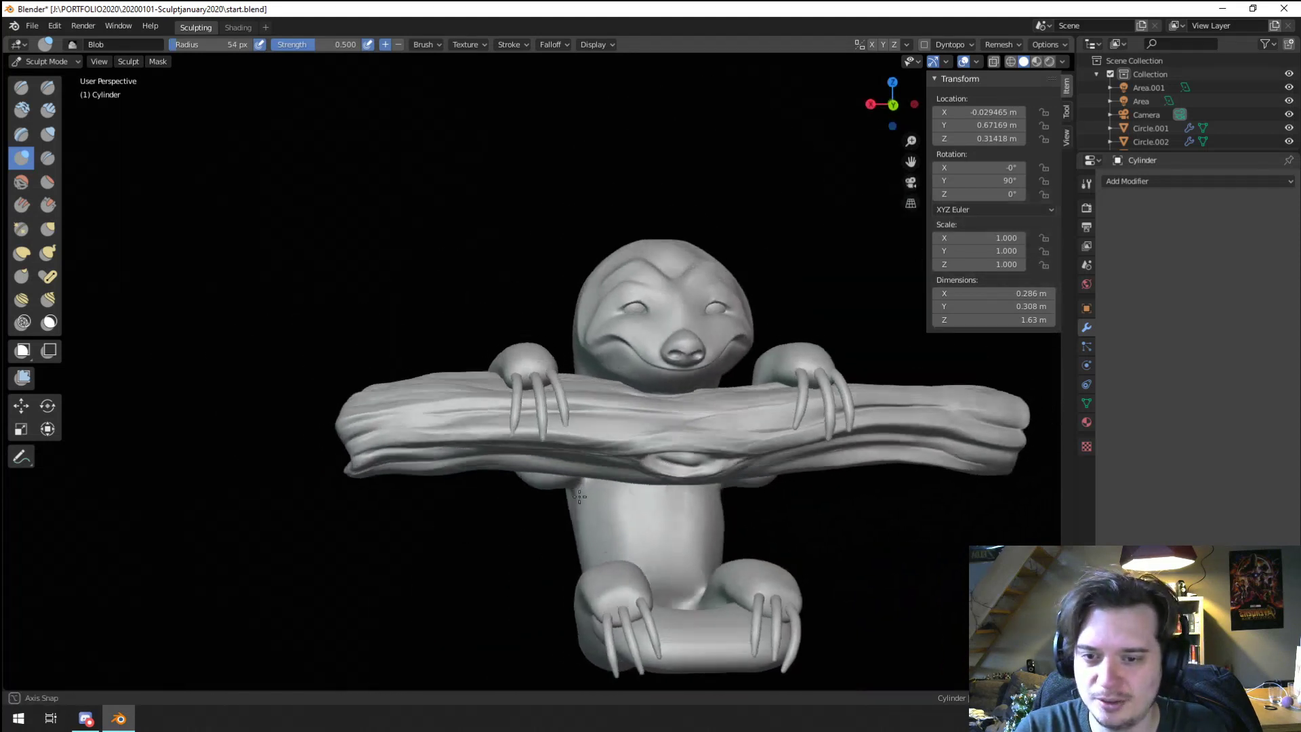
scroll(543, 526, "down", 2)
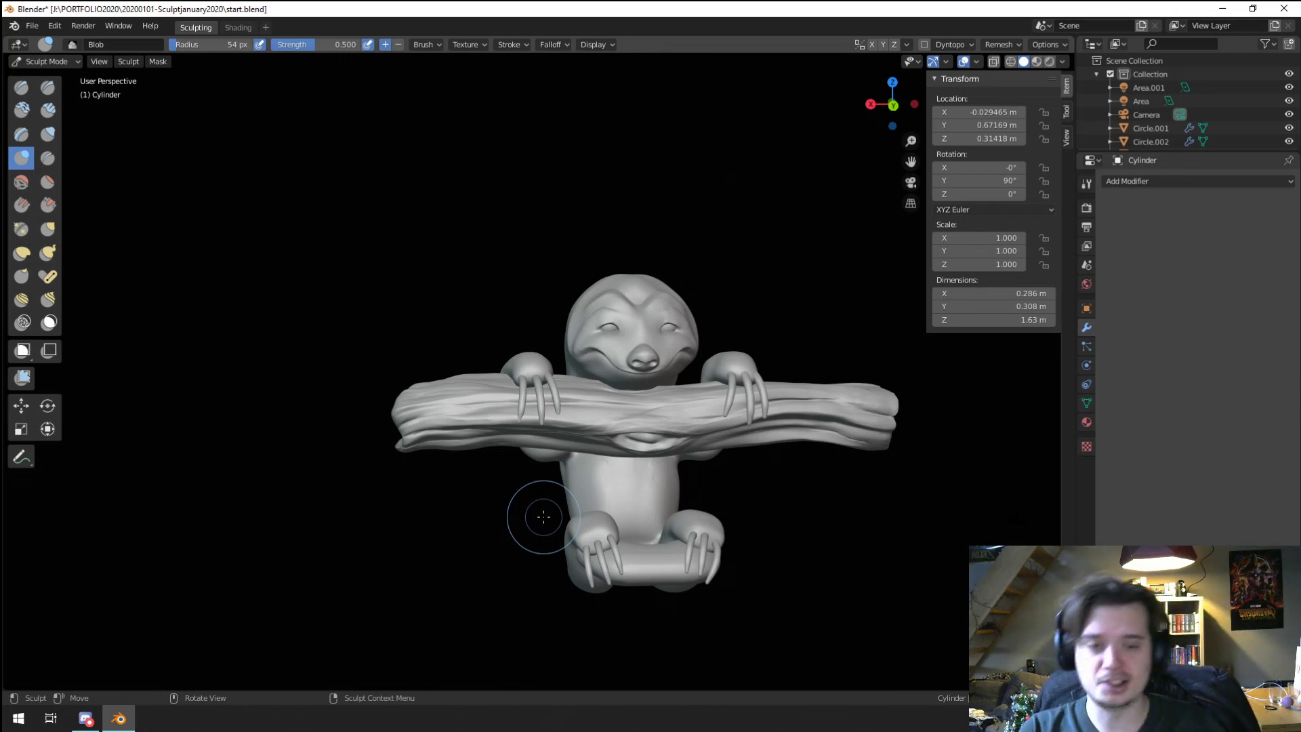
Step: Adjust the log's upper surface beneath the sloth's chin with the Grab brush, starting at a 121 px radius
middle_click_drag(504, 334, 675, 410)
scroll(531, 339, "up", 5)
key("g")
middle_click_drag(761, 406, 775, 370)
key("f")
left_click(909, 396)
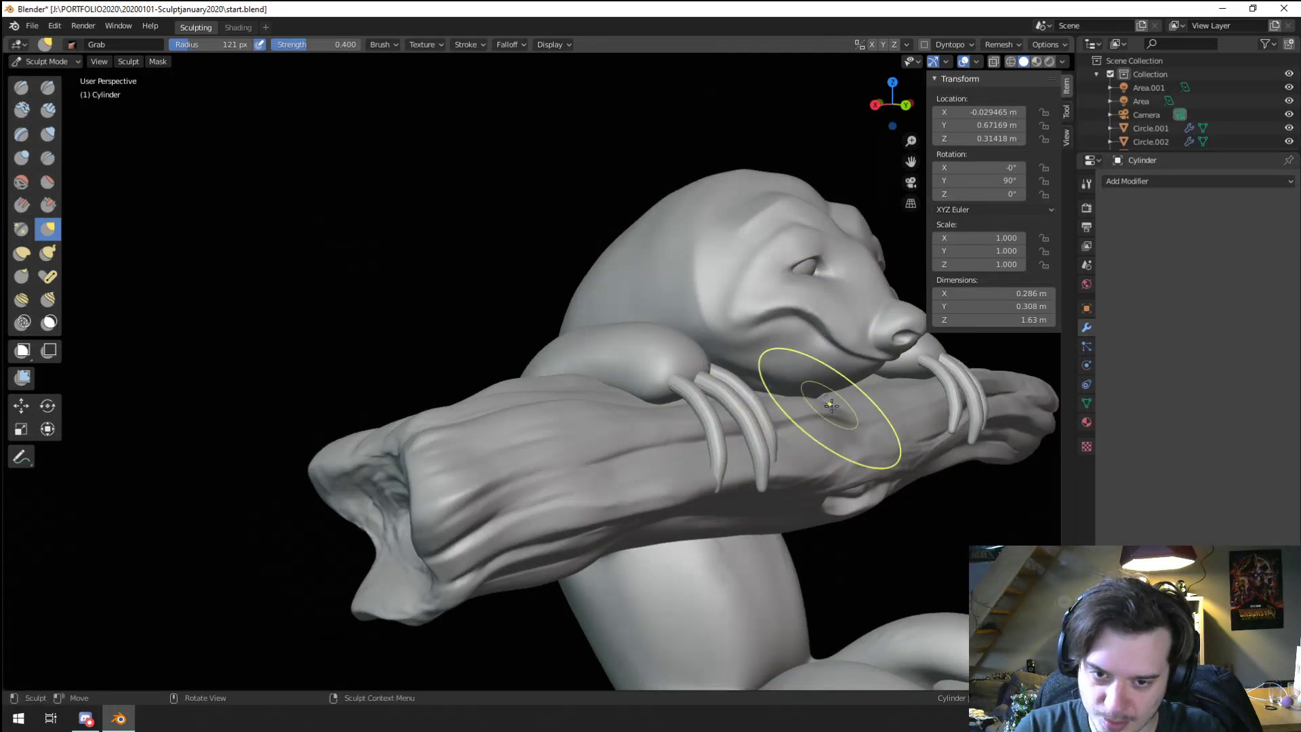
key("f")
left_click(965, 411)
mouse_move(840, 400)
left_mouse_down()
mouse_move(844, 381)
mouse_move(821, 367)
left_mouse_up()
Step: Refine the log's upper surface between the sloth's hand and chin with the Grab brush, and set its radius to 201 px
middle_click_drag(818, 370, 742, 405, "ctrl")
mouse_move(742, 404)
middle_mouse_down()
mouse_move(659, 406)
mouse_move(690, 448)
mouse_move(718, 407)
middle_mouse_up()
key("f")
left_click(680, 409)
left_click_drag(703, 418, 708, 416)
middle_click_drag(691, 422, 640, 413)
left_click_drag(651, 433, 644, 416)
key("f")
left_click(678, 395)
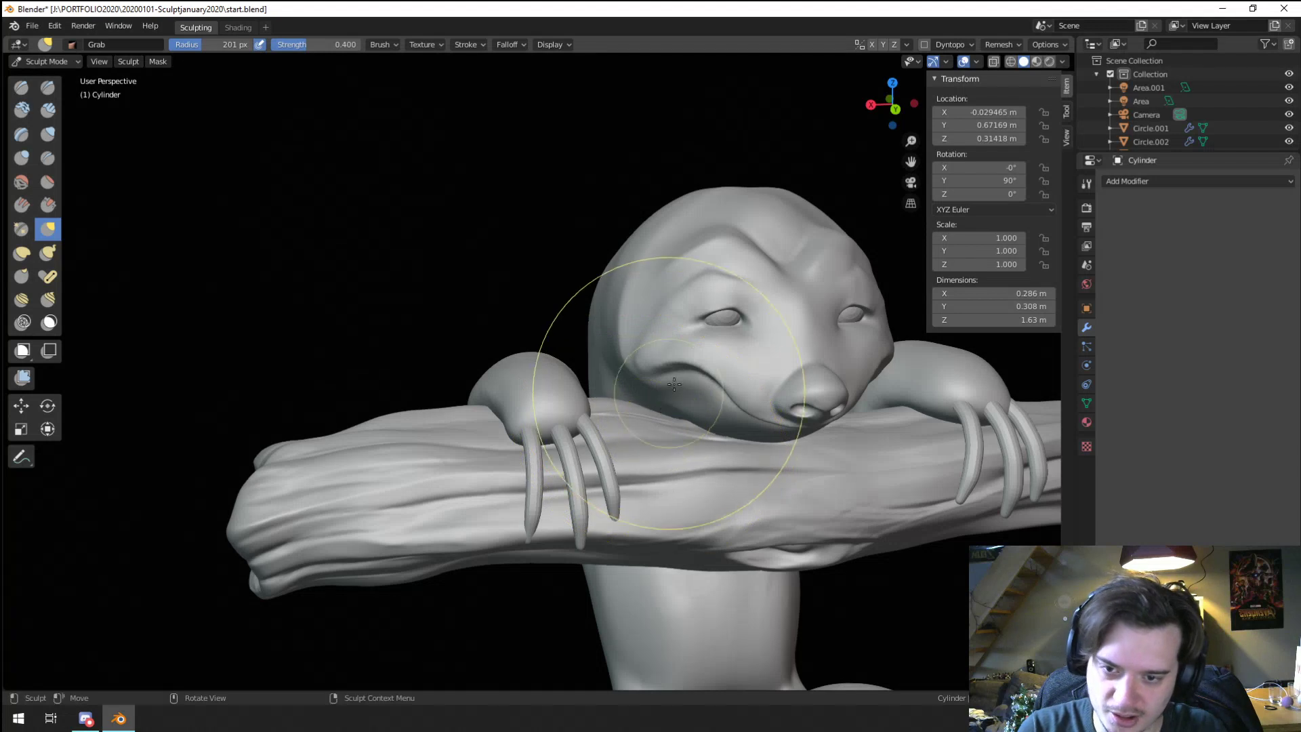
Step: Examine the overall pose of the sloth and the shape of the log from several angles
mouse_move(669, 392)
middle_mouse_down()
mouse_move(622, 377)
mouse_move(596, 464)
middle_mouse_up()
scroll(599, 445, "down", 5)
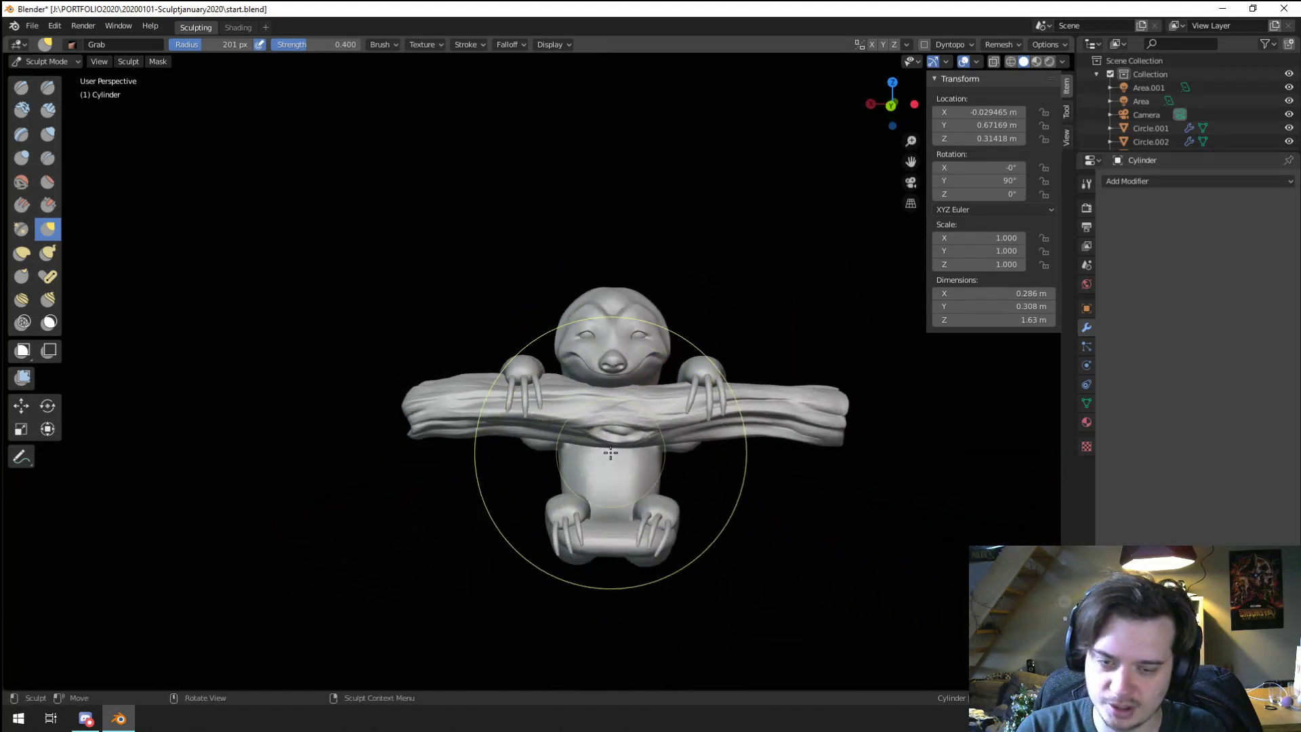
mouse_move(619, 353)
middle_mouse_down()
mouse_move(619, 407)
mouse_move(493, 453)
mouse_move(560, 421)
mouse_move(620, 350)
middle_mouse_up()
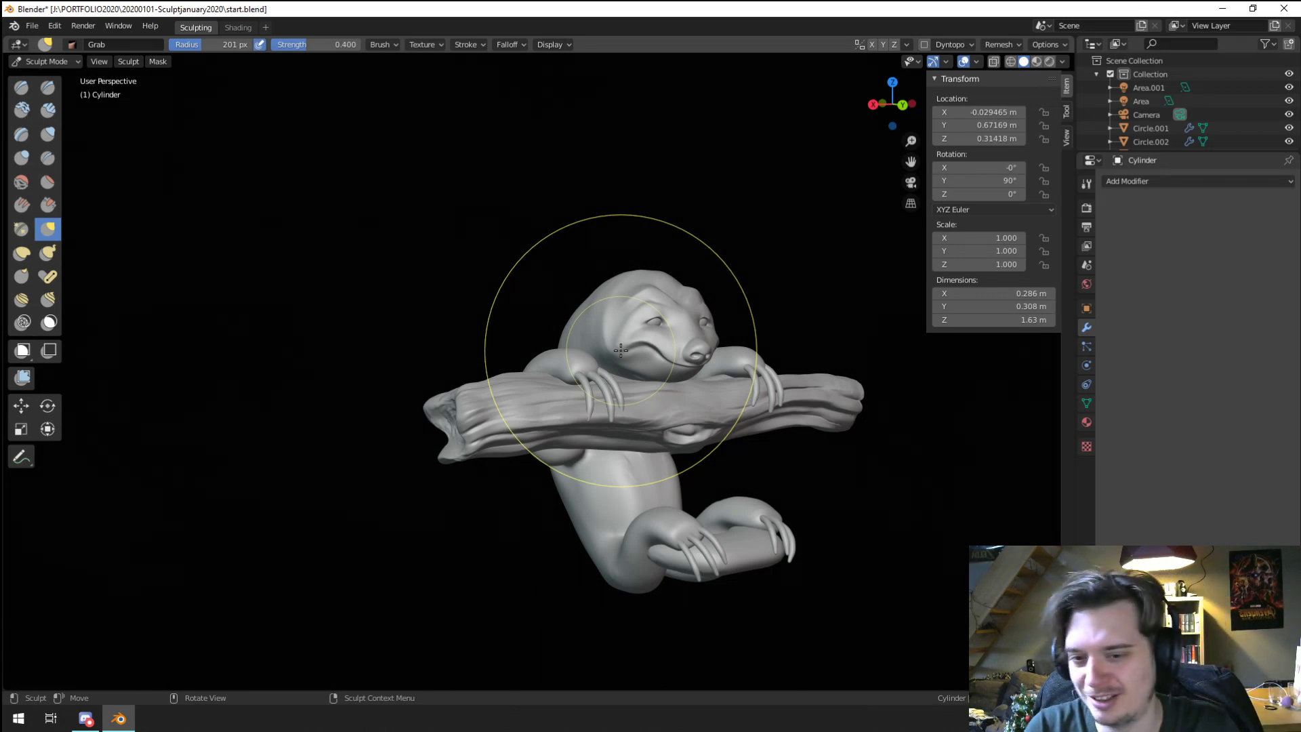
middle_click_drag(620, 350, 389, 510)
scroll(406, 482, "up", 3)
middle_click_drag(432, 432, 392, 383)
middle_click_drag(392, 383, 423, 384)
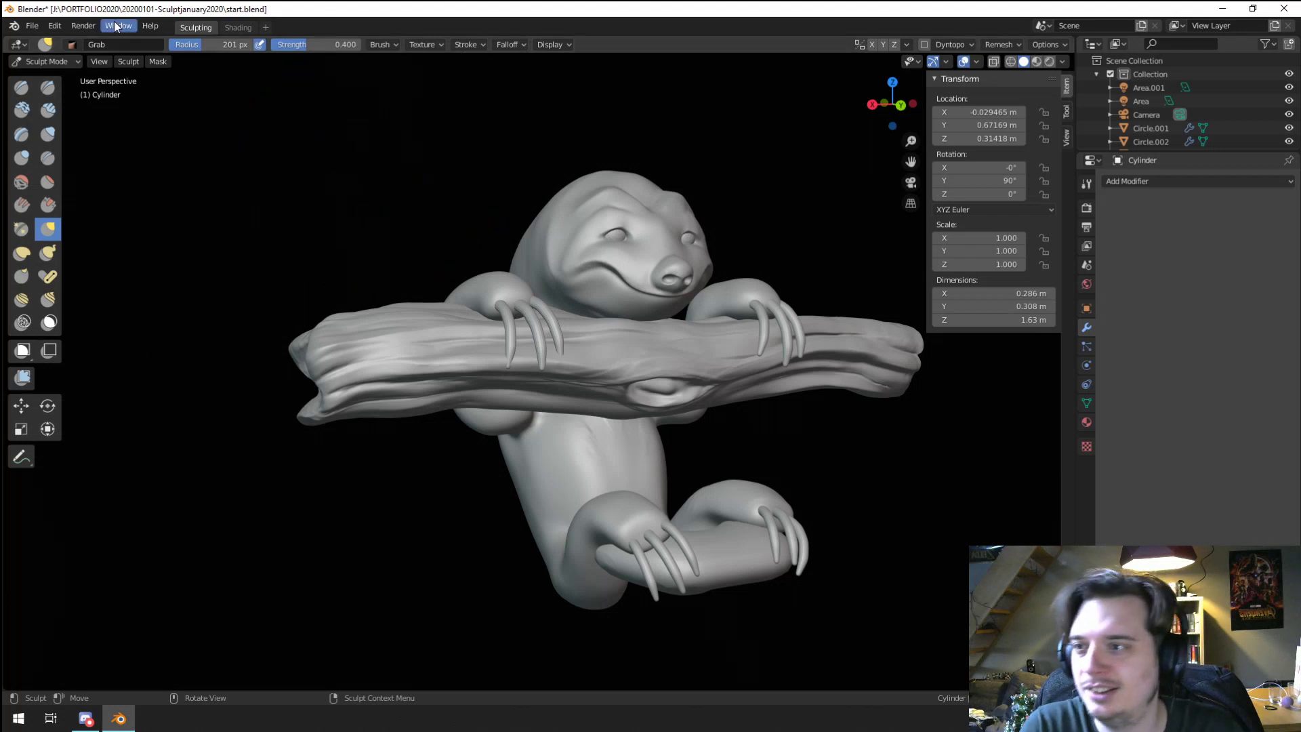
Step: Leave sculpting on the log, select the sloth's body and enter Sculpt Mode on it
left_click(46, 61)
left_click(37, 78)
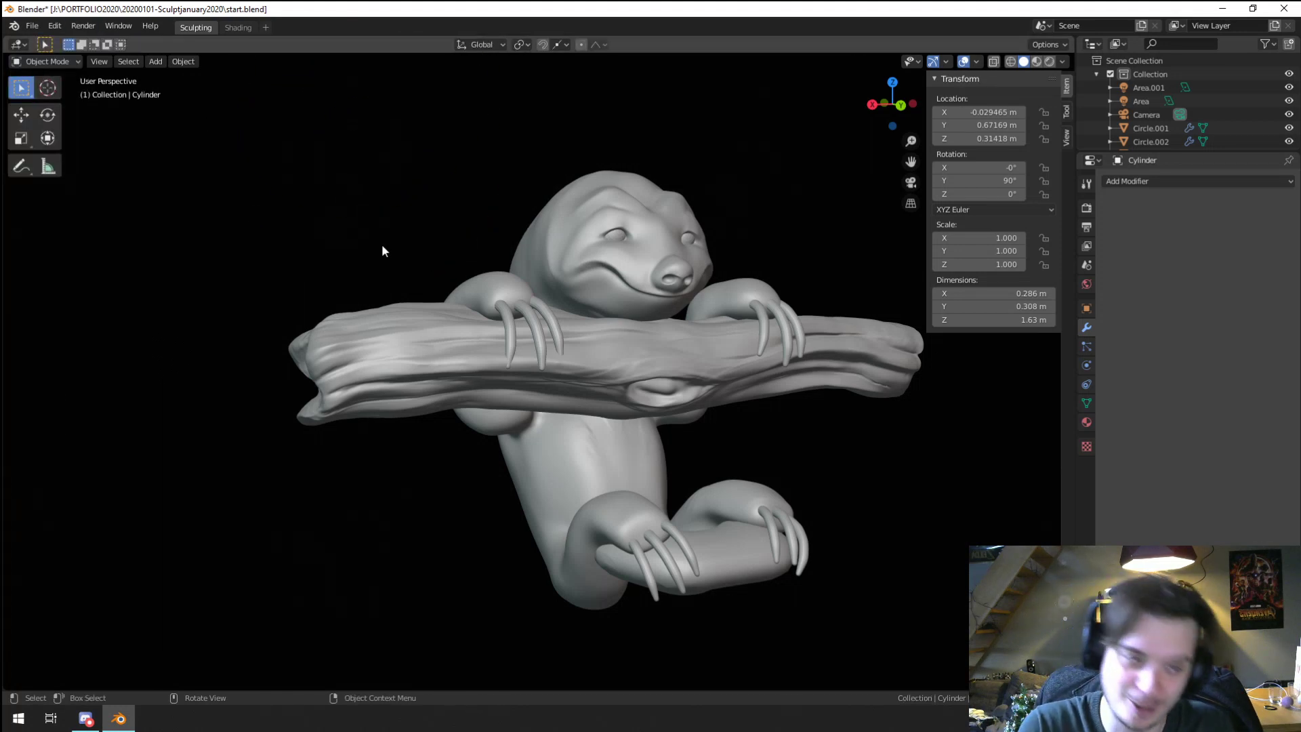
left_click(571, 250)
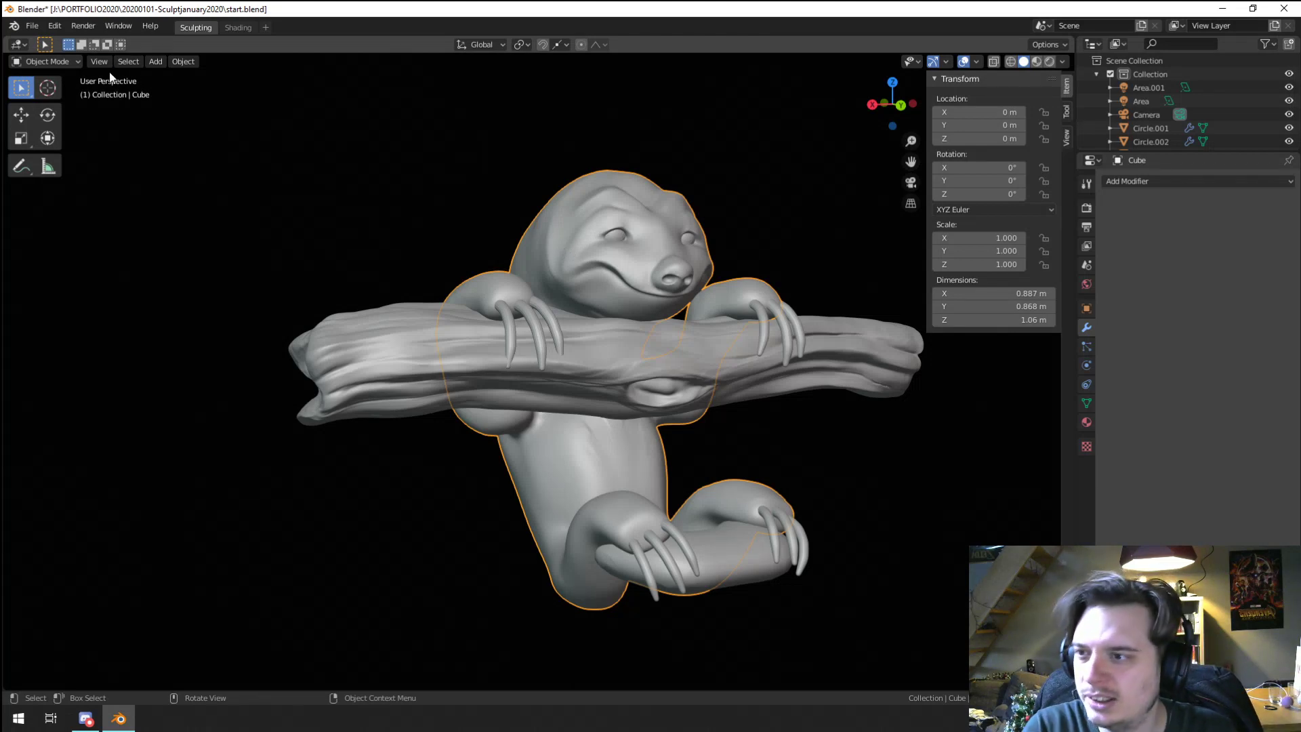
left_click(53, 62)
left_click(44, 107)
Step: Sharpen the folds around the sloth's mouth corner and cheek with the Crease brush at 53 px and 66 px radius
scroll(645, 160, "up", 5)
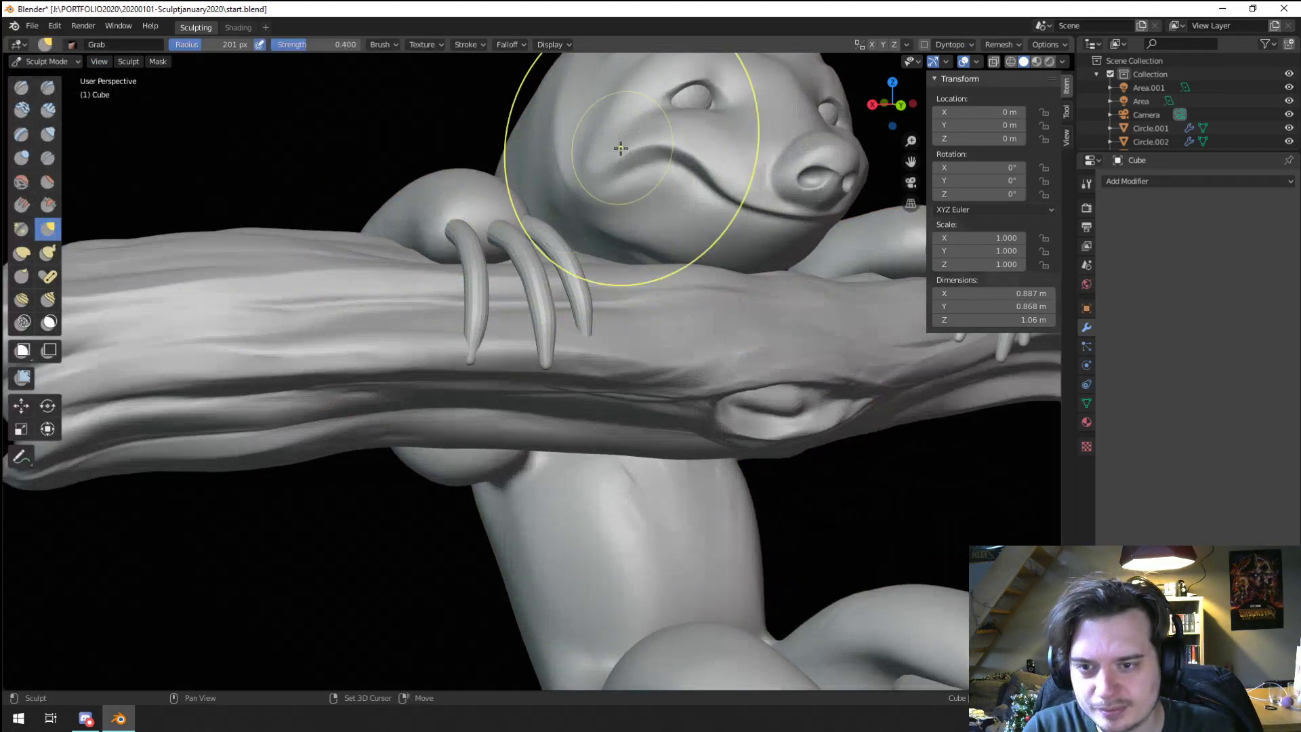
middle_click_drag(469, 311, 429, 426)
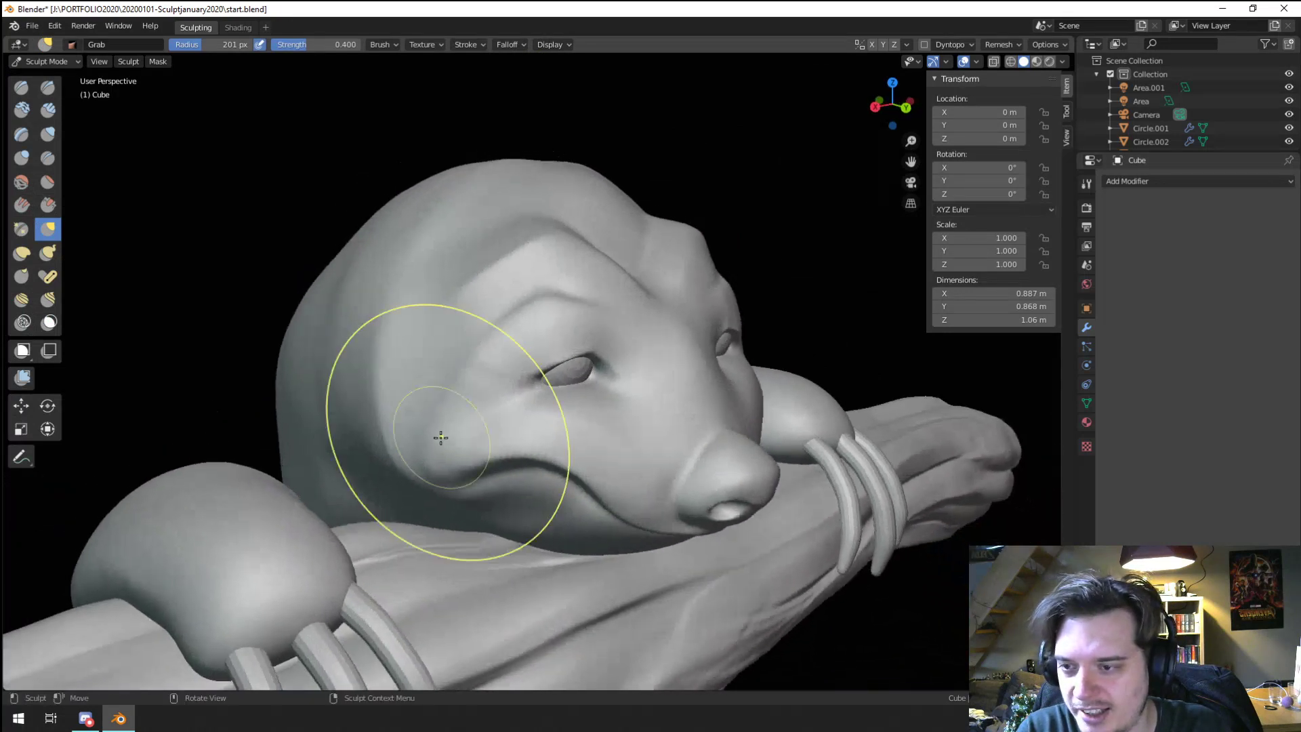
left_click(48, 158)
key("f")
left_click(379, 401)
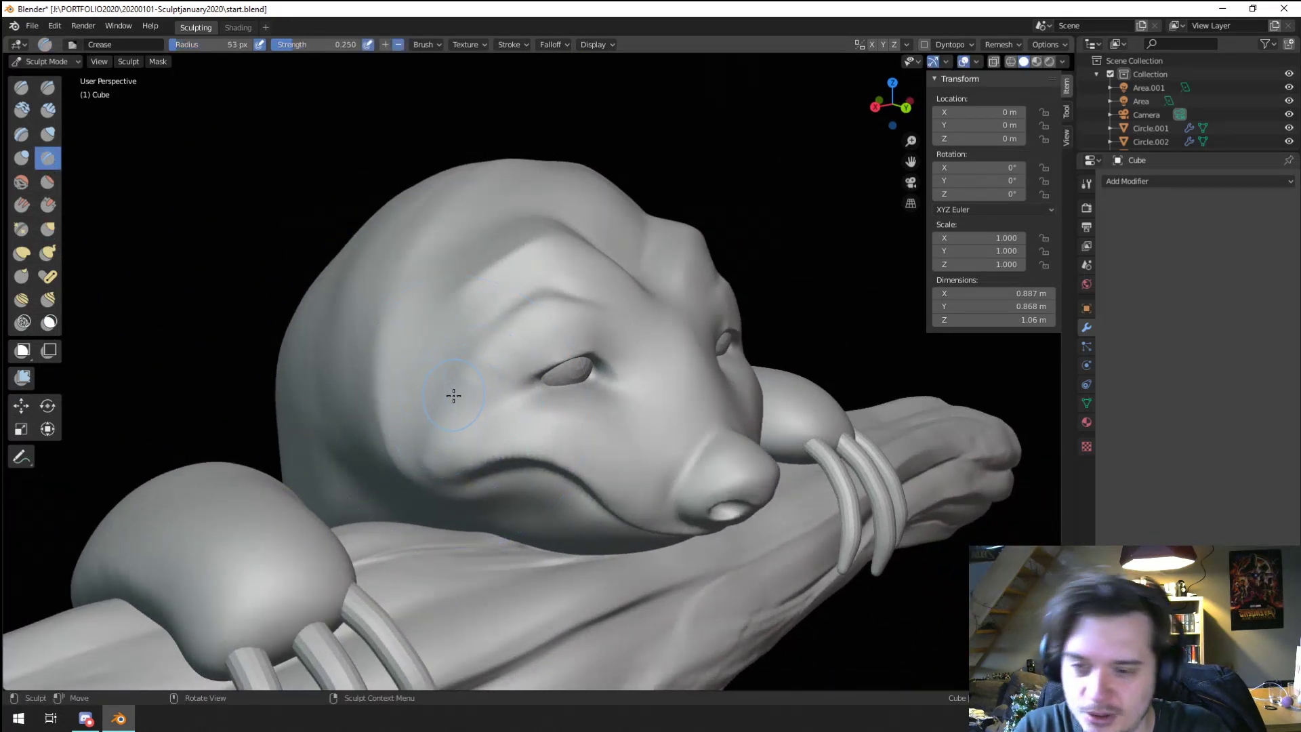
key("f")
left_click(453, 400)
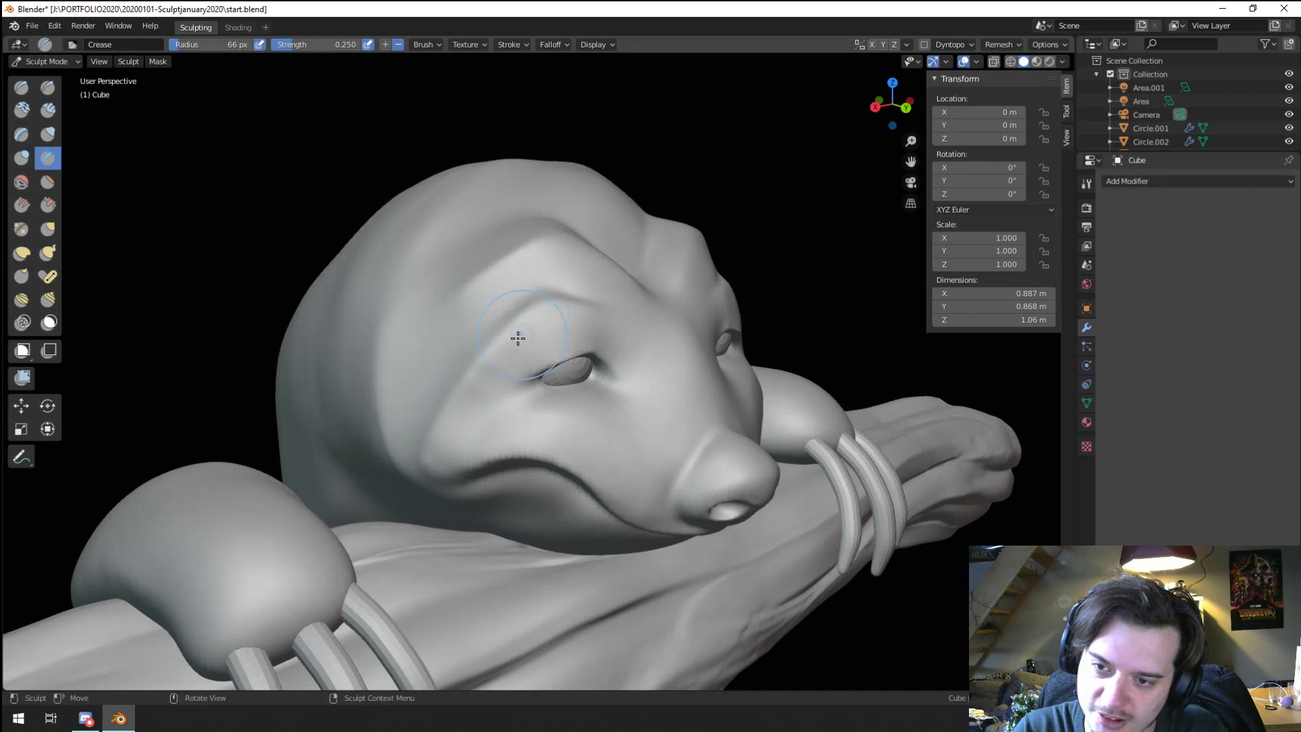
Step: Pull up one corner of the sloth's mouth with the Grab brush at a 155 px radius
mouse_move(518, 338)
middle_mouse_down()
mouse_move(469, 324)
mouse_move(499, 302)
mouse_move(465, 299)
mouse_move(434, 339)
middle_mouse_up()
key("g")
left_click_drag(410, 376, 419, 345)
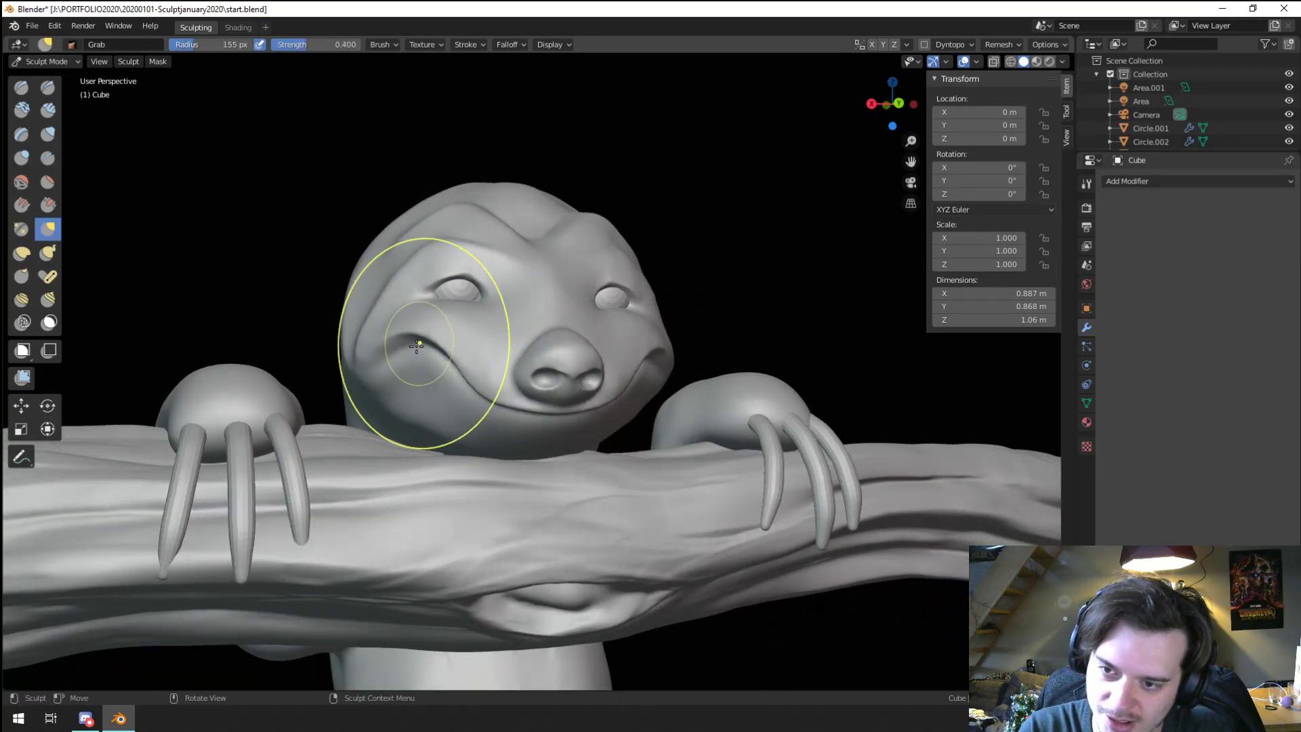
middle_click_drag(407, 363, 393, 365)
Step: Toggle out of and back into Sculpt Mode on the sloth, enable X mirroring and set the Grab radius to 128 px
key("ctrl+Tab")
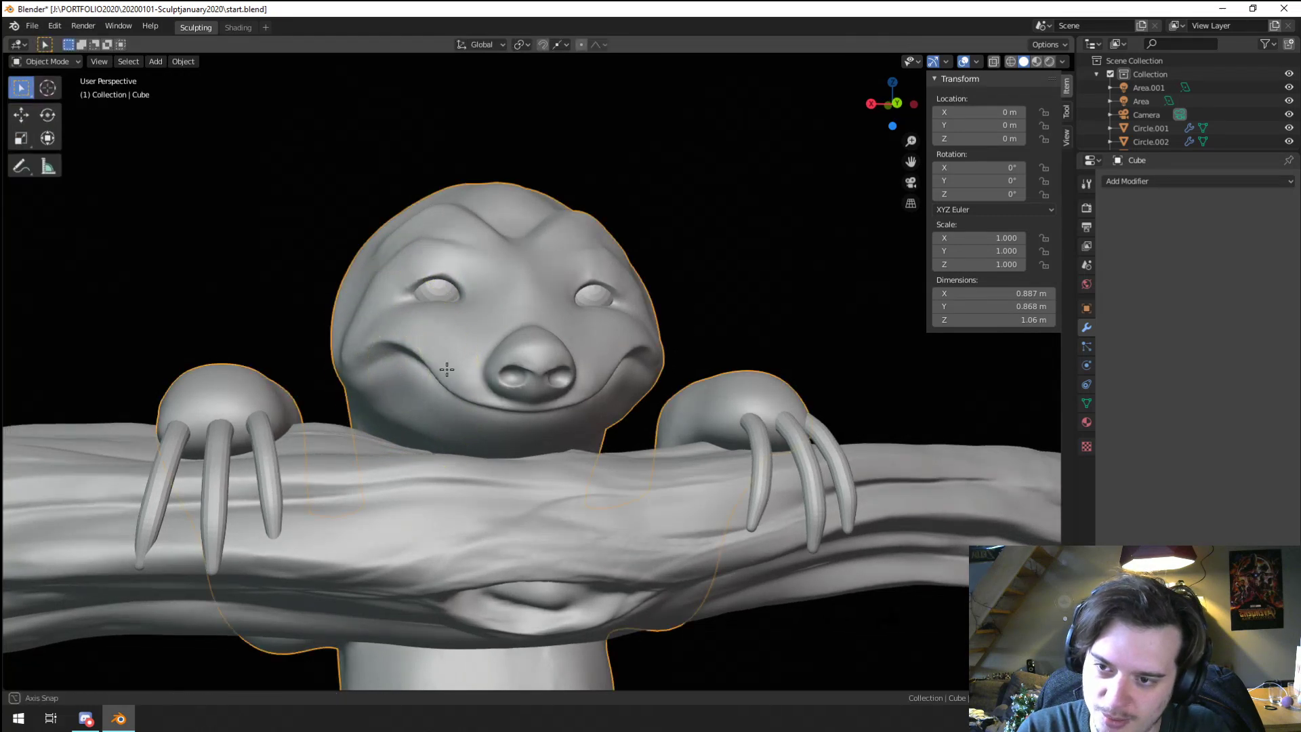
middle_click_drag(766, 163, 783, 147)
left_click(47, 62)
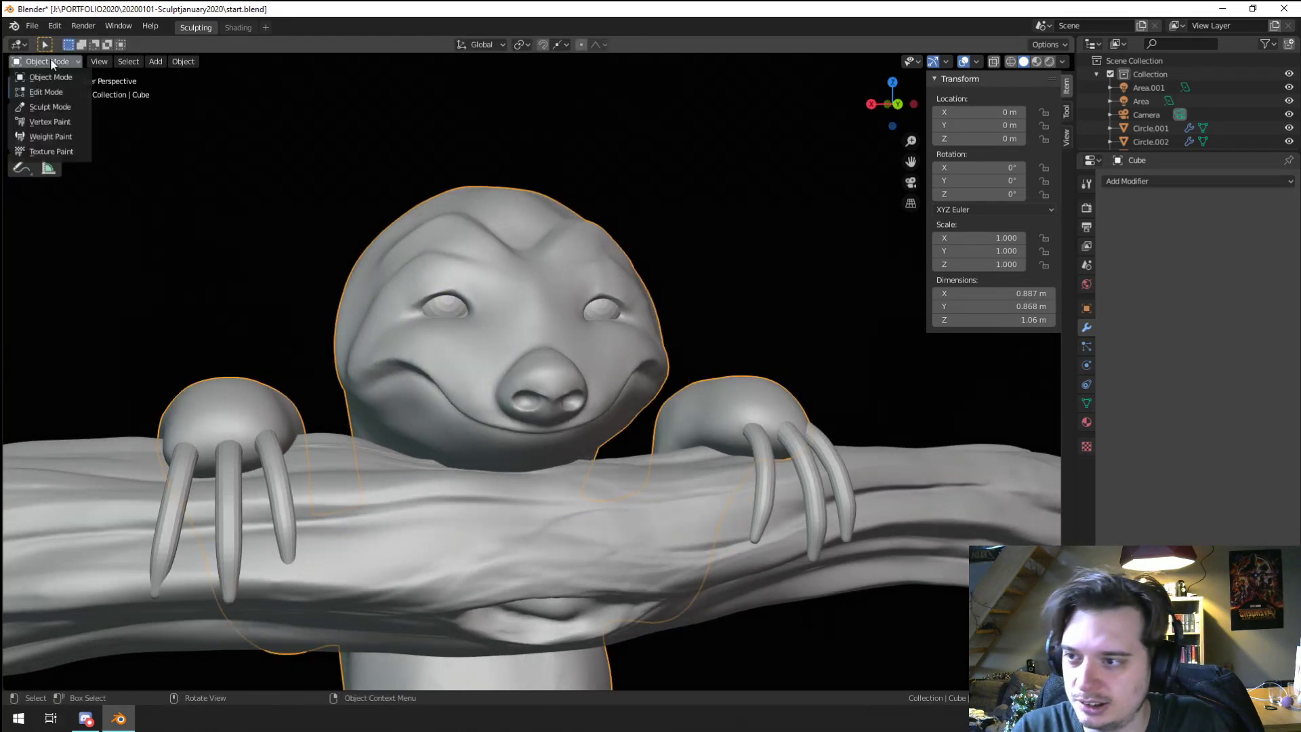
left_click(52, 106)
key("f")
left_click(421, 305)
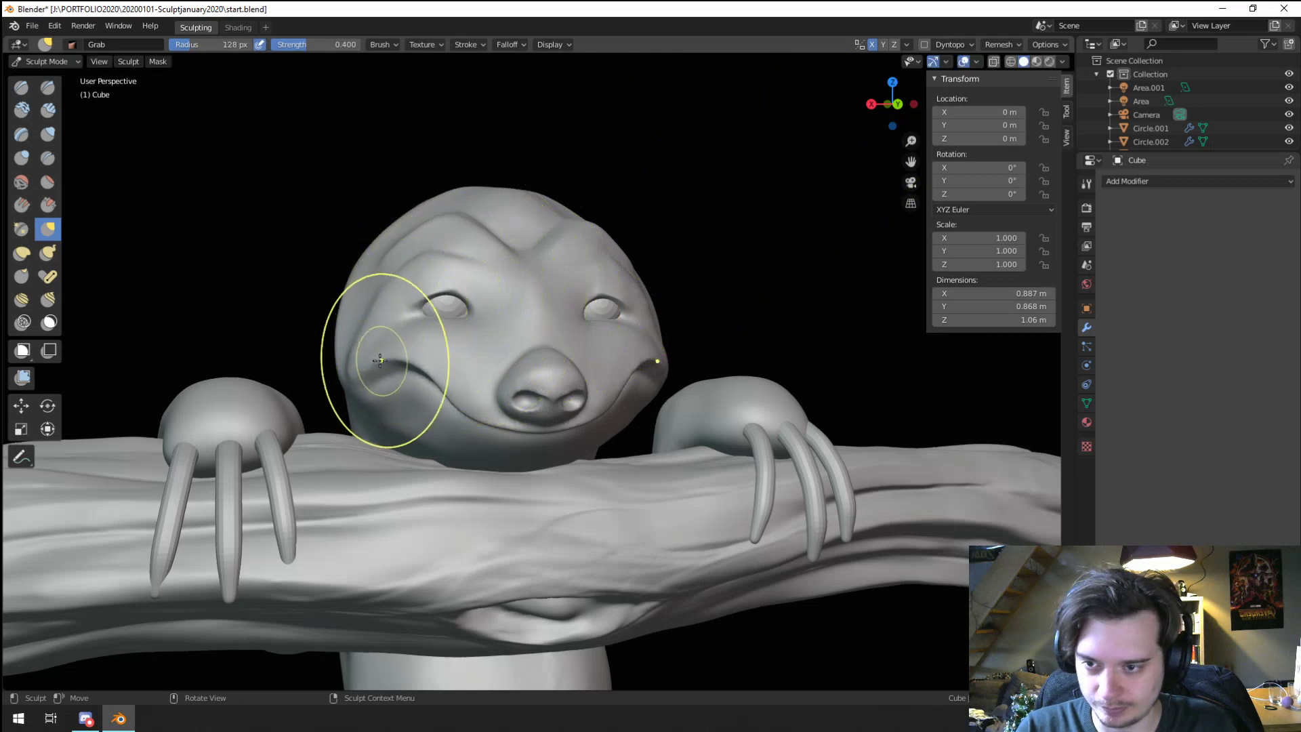
Step: Pull the sloth's mouth corners up with the Grab brush at a 156 px radius and adjust the area beside the eyes
key("f")
left_click(407, 370)
left_click_drag(398, 380, 396, 347)
middle_click_drag(493, 337, 502, 345)
key("f")
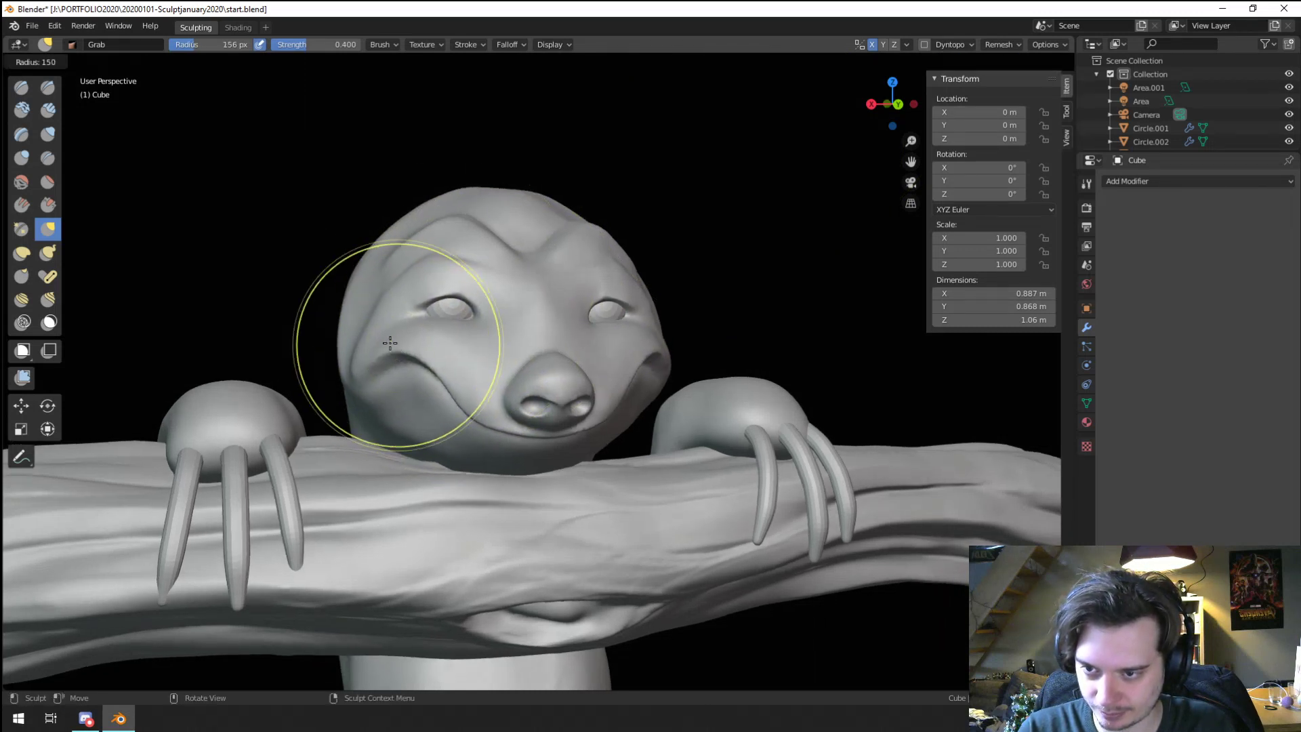
left_click(487, 346)
left_click_drag(417, 296, 417, 307)
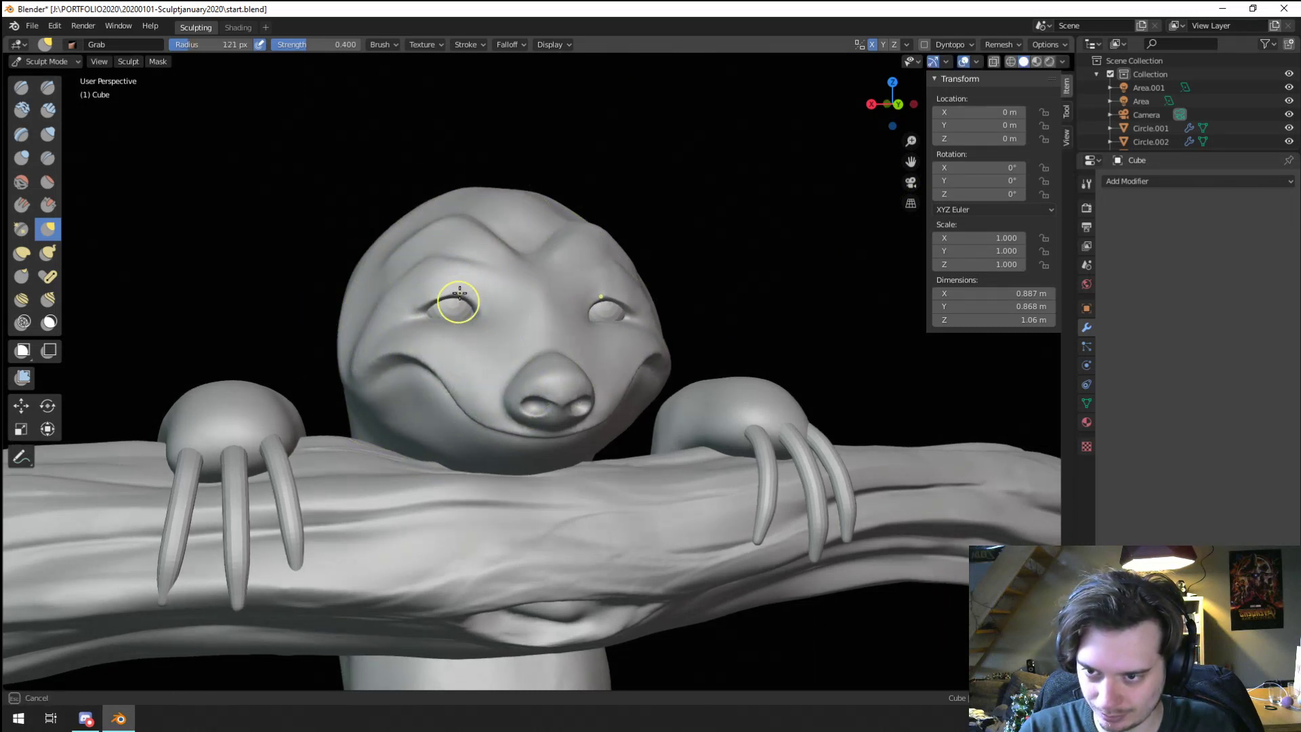
Step: Crease the cheek fold behind the mouth corner at an 82 px radius and reshape it with the Grab brush at 159 px
mouse_move(459, 293)
middle_mouse_down()
mouse_move(430, 248)
mouse_move(474, 238)
mouse_move(456, 251)
mouse_move(442, 305)
middle_mouse_up()
scroll(441, 302, "up", 4)
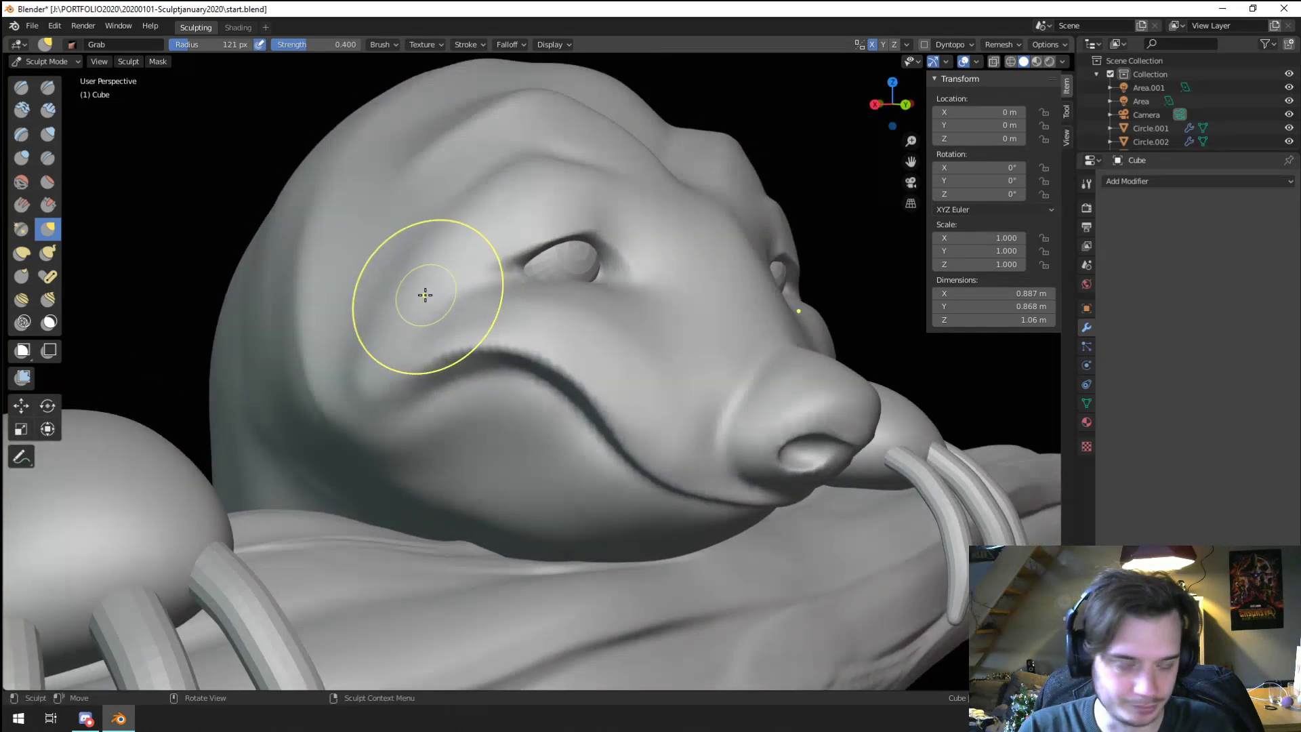
left_click(54, 160)
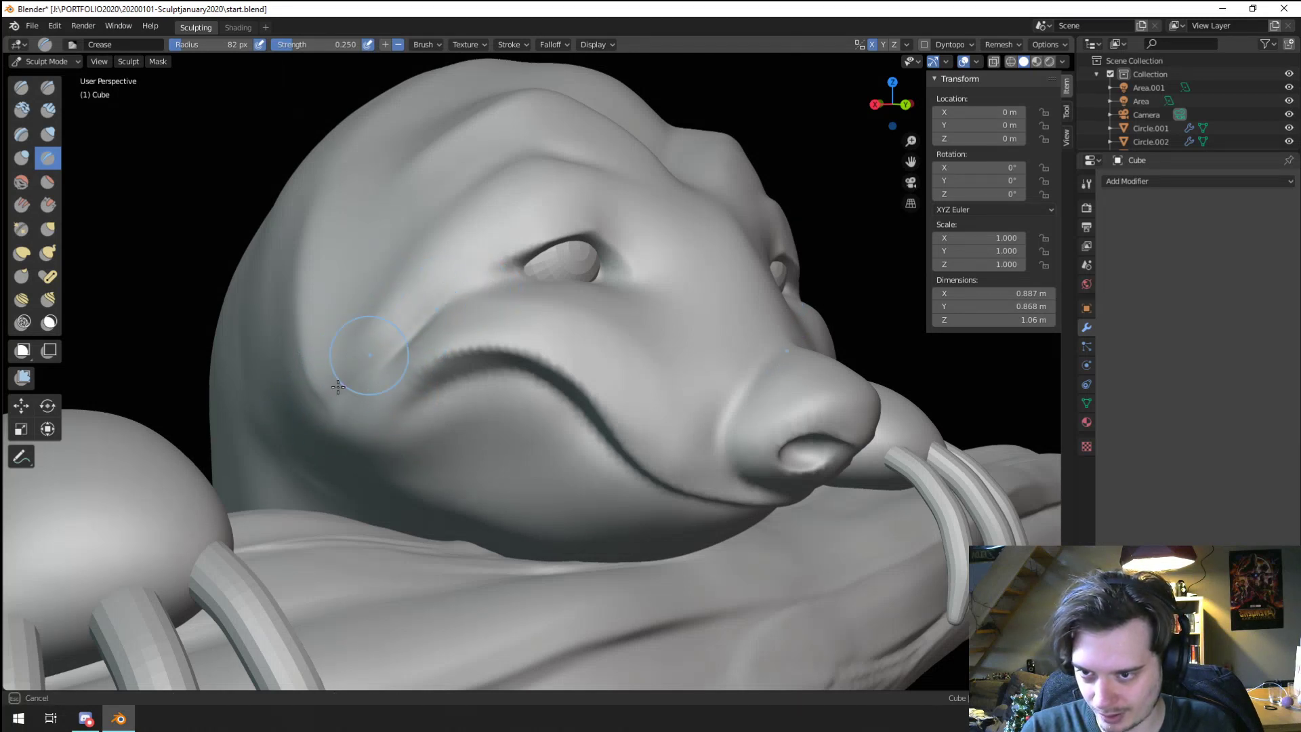
key("g")
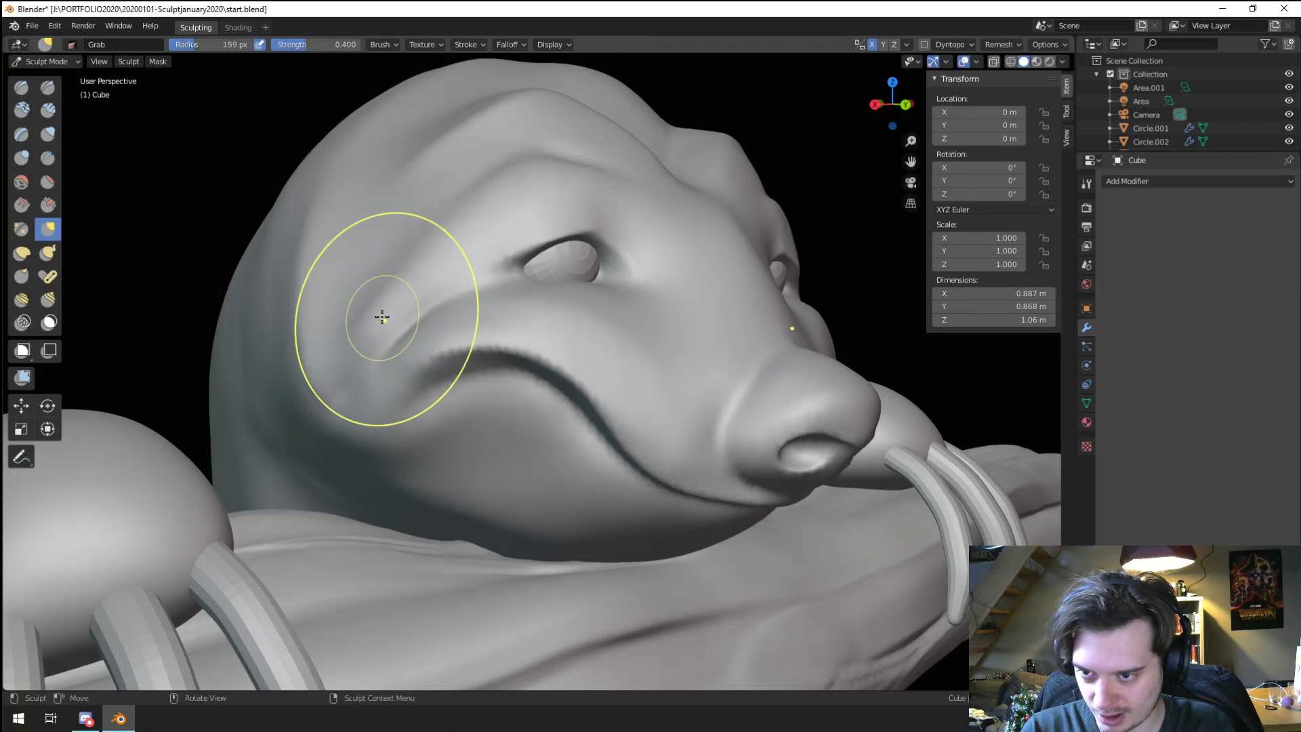
mouse_move(317, 336)
middle_mouse_down("ctrl")
mouse_move(311, 354)
mouse_move(325, 352)
mouse_move(319, 336)
middle_mouse_up("ctrl")
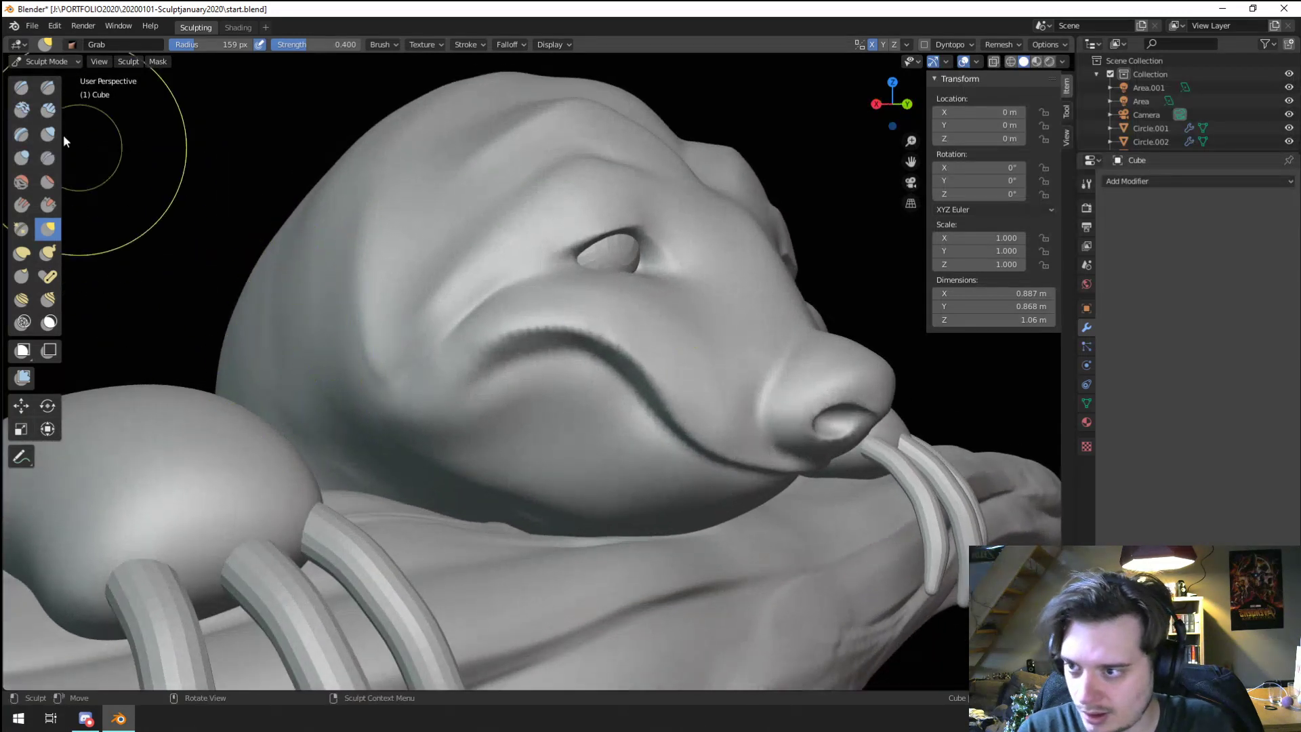
left_click(49, 133)
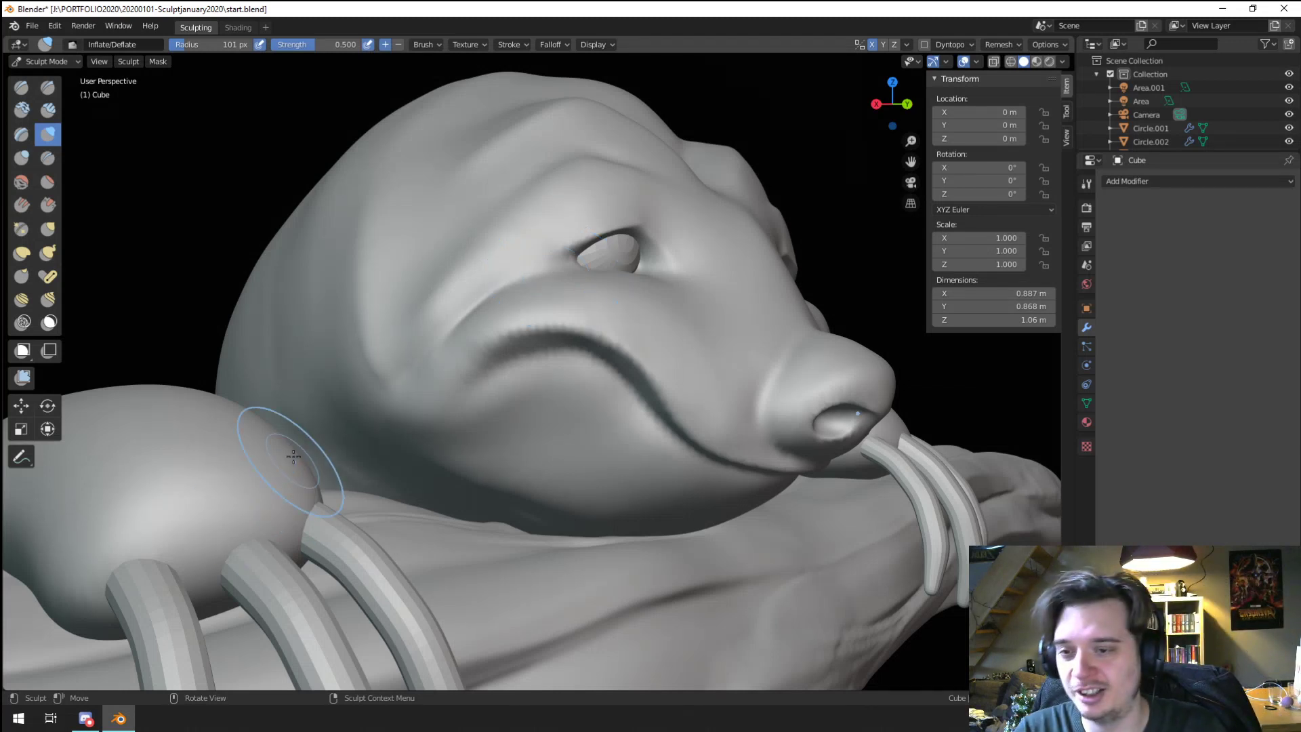
middle_click_drag(352, 420, 354, 453)
key("f")
left_click(571, 455)
mouse_move(610, 428)
middle_mouse_down()
mouse_move(488, 408)
mouse_move(479, 372)
mouse_move(470, 407)
mouse_move(505, 375)
middle_mouse_up()
Step: Reshape the upper and lower rims of the eye opening with the Grab brush at a 131 px radius
key("g")
scroll(502, 288, "up", 4)
key("f")
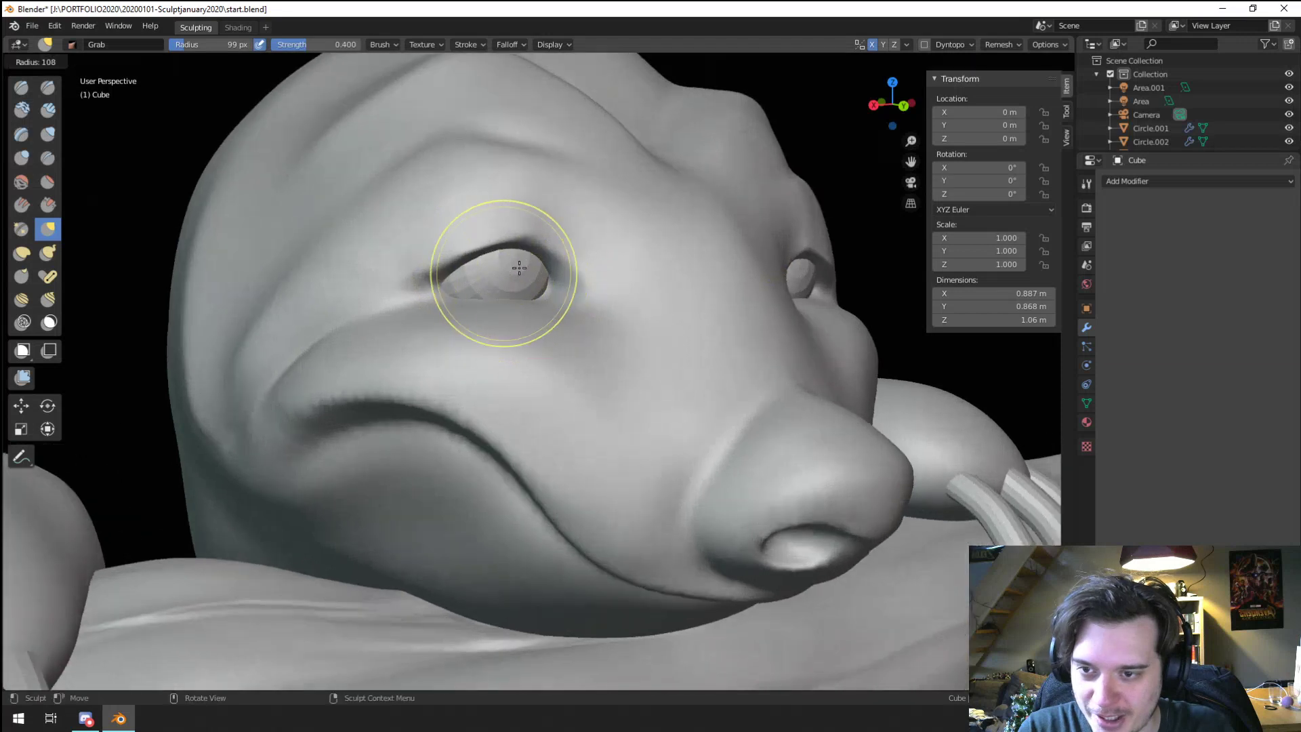
left_click(520, 269)
left_click_drag(509, 270, 502, 254)
left_click_drag(520, 255, 528, 246)
left_click_drag(500, 290, 504, 297)
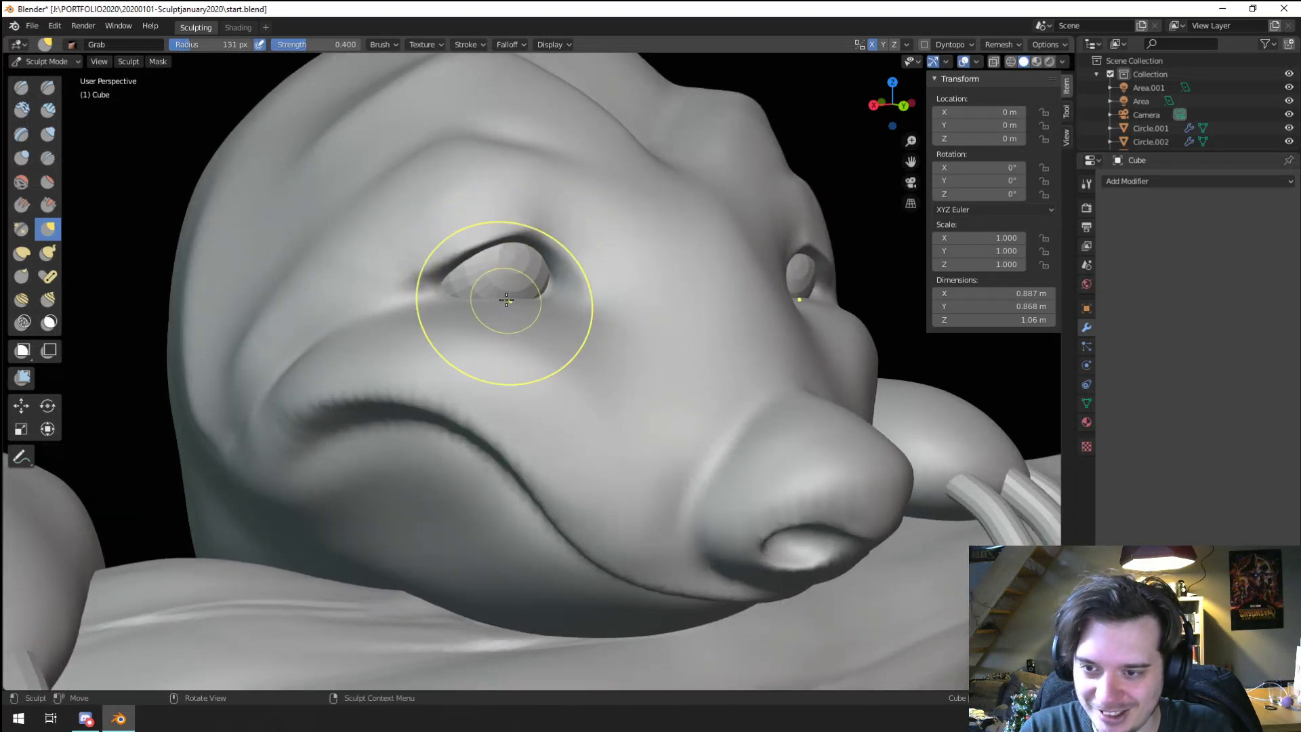
scroll(507, 300, "down", 5)
scroll(542, 326, "up", 3)
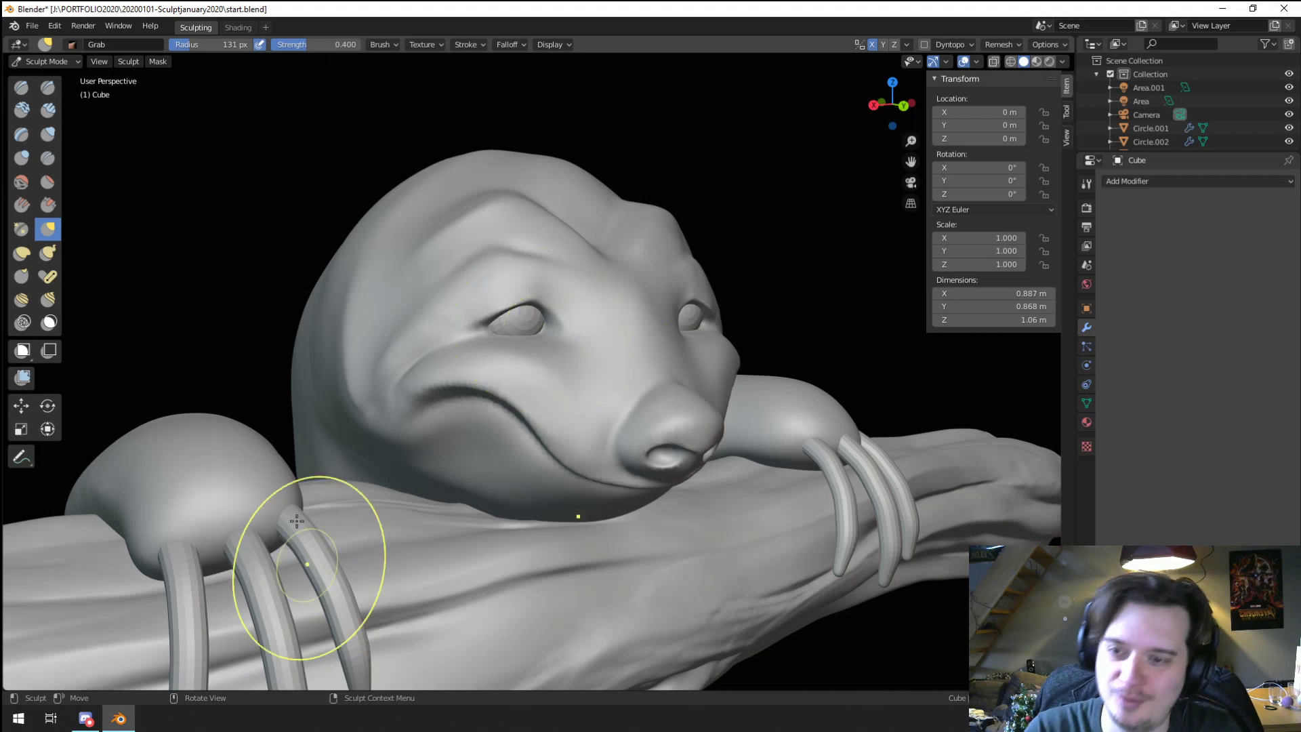
Step: Deepen the fold running from above the eye down to the cheek with the Crease brush at radii of 63, 85 and 66 px
scroll(314, 355, "up", 2)
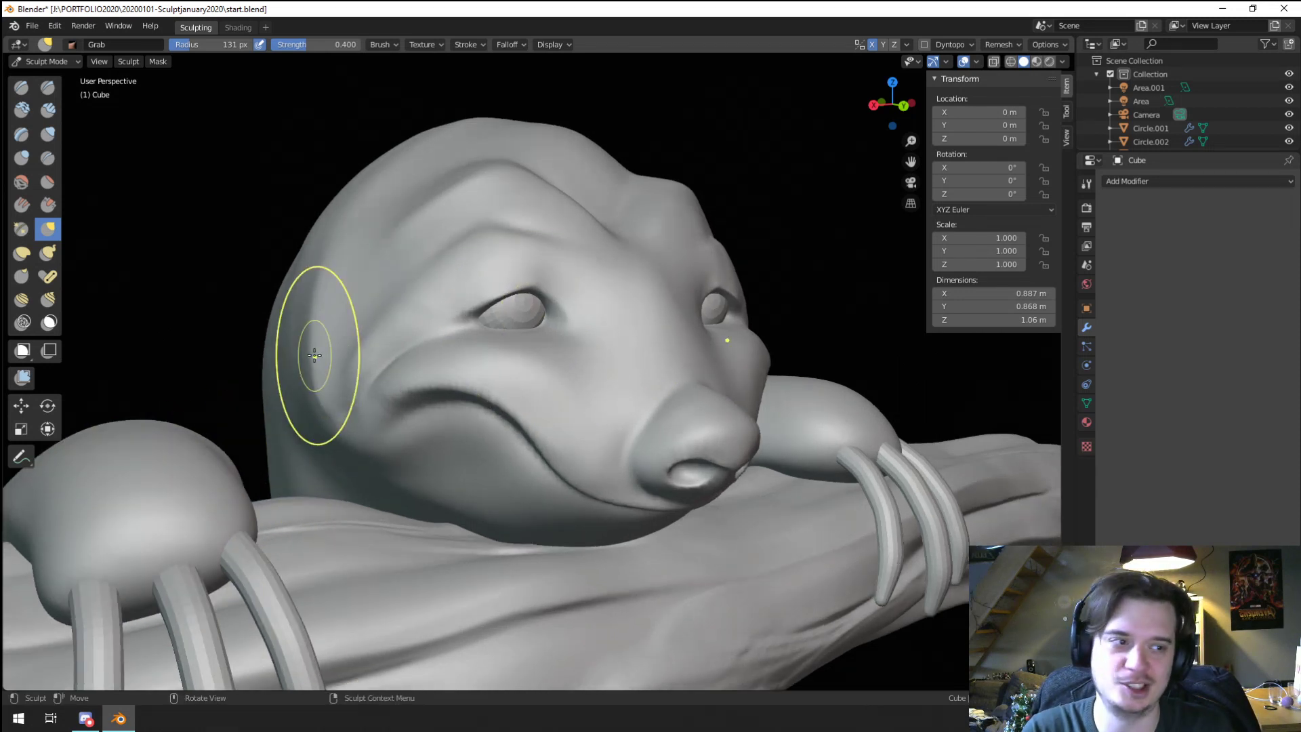
scroll(343, 459, "up", 1)
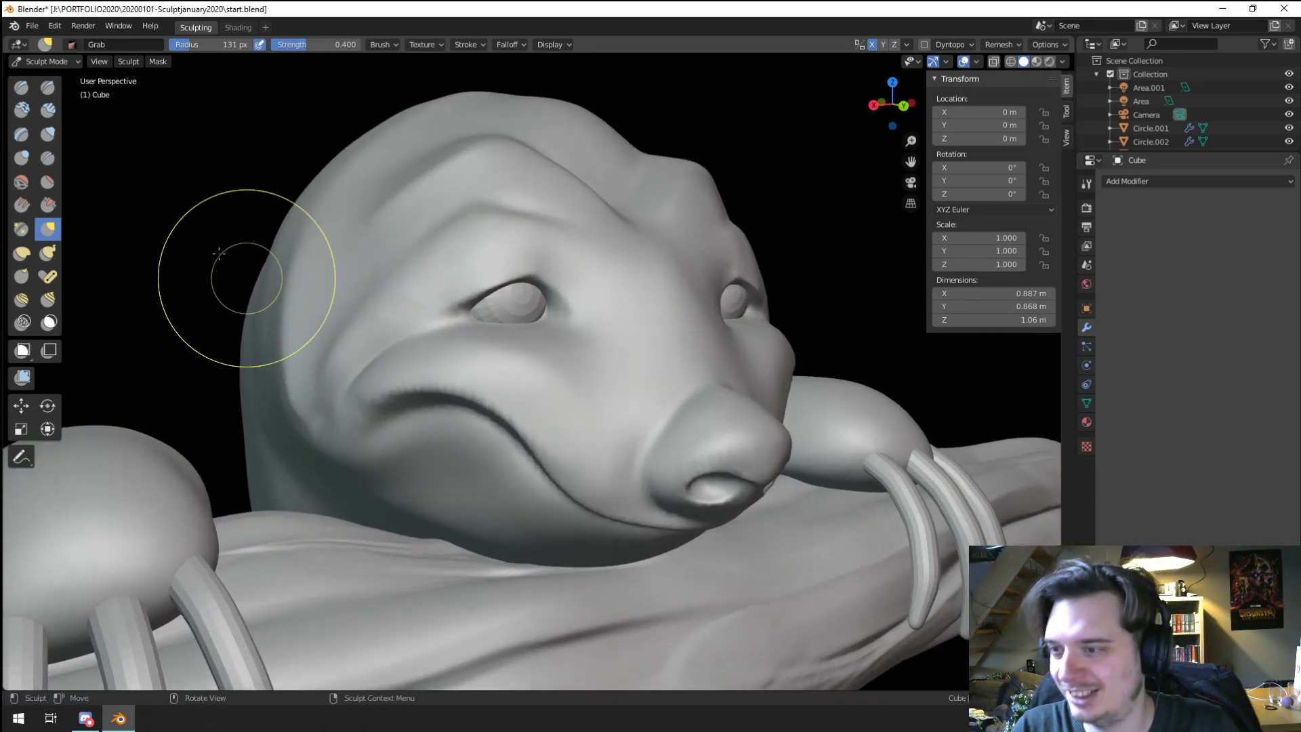
left_click(47, 157)
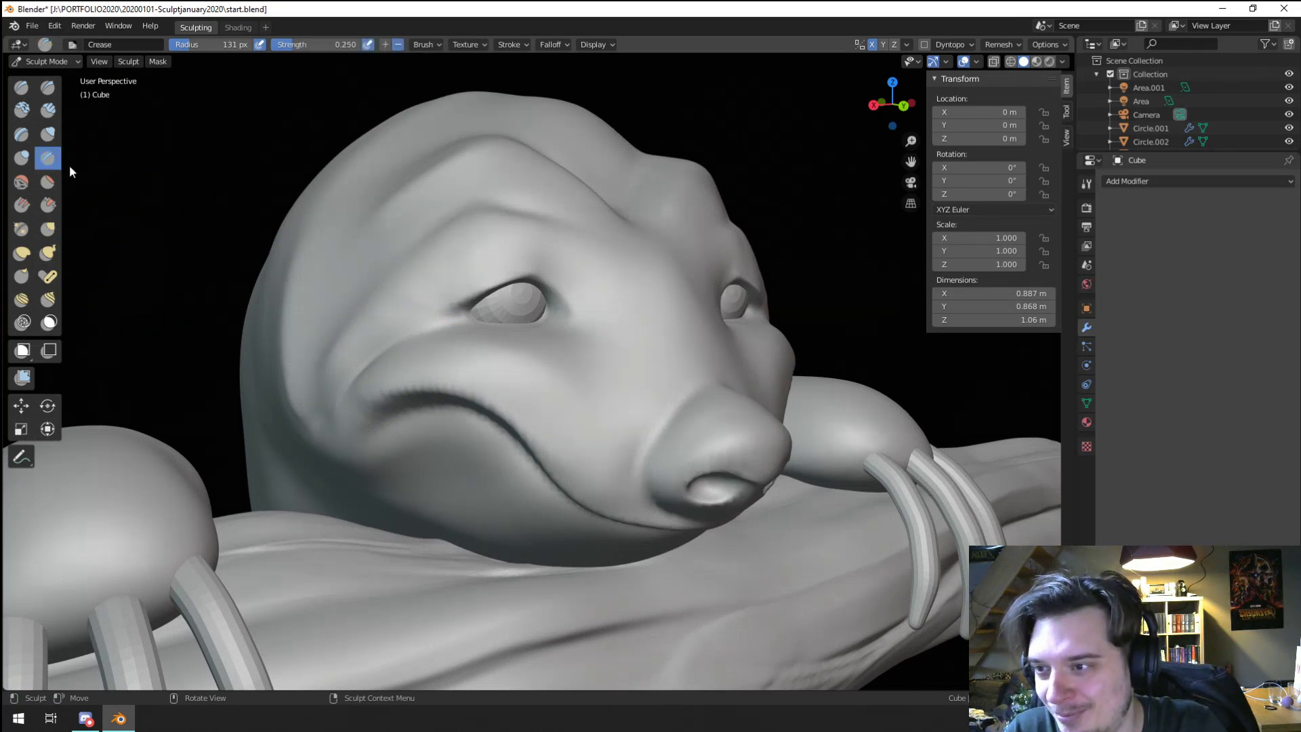
middle_click_drag(386, 293, 423, 307)
key("f")
left_click(412, 355)
key("f")
left_click(417, 351)
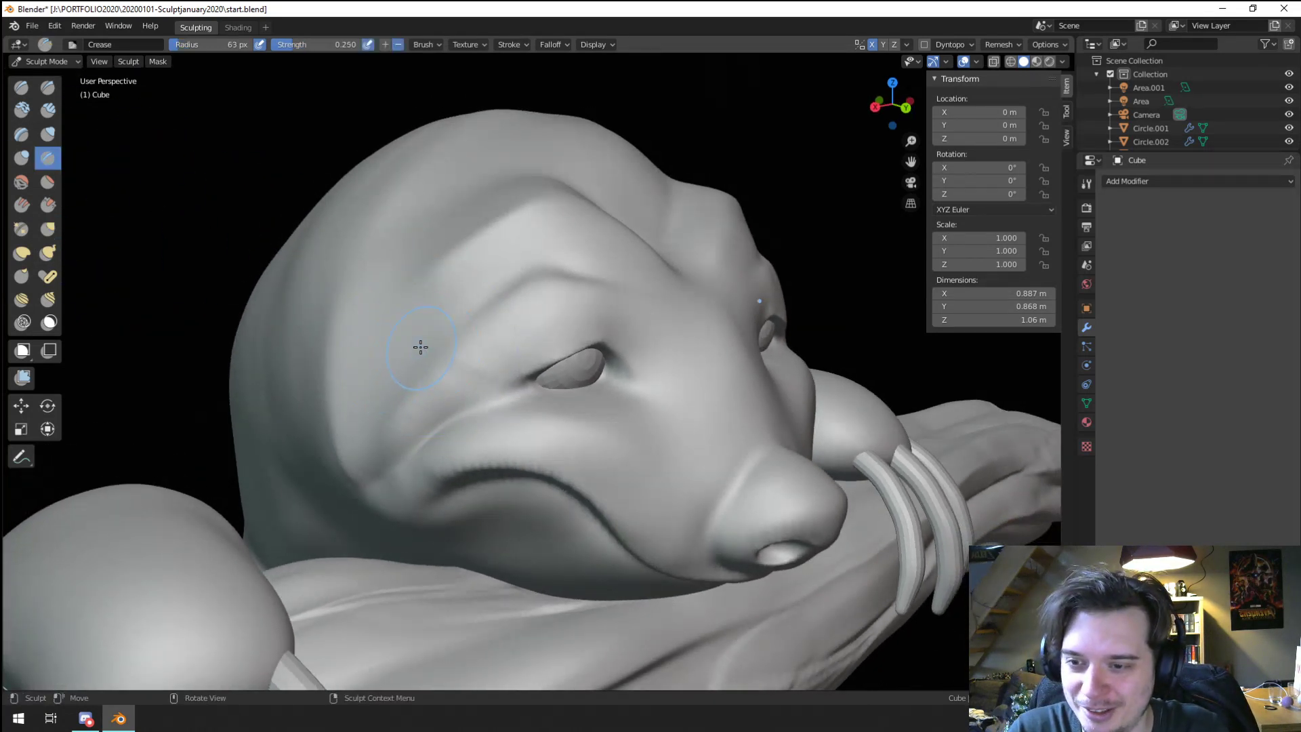
key("f")
left_click(423, 344)
key("f")
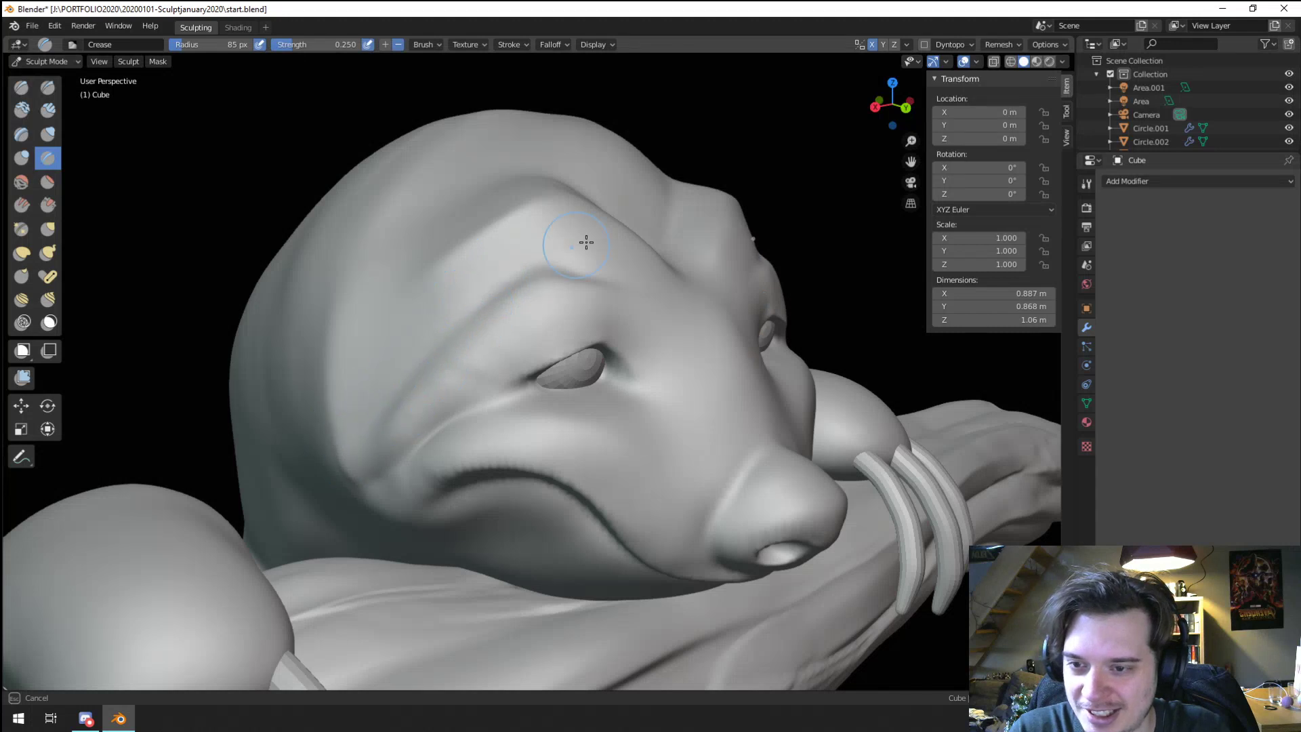
left_click(586, 242)
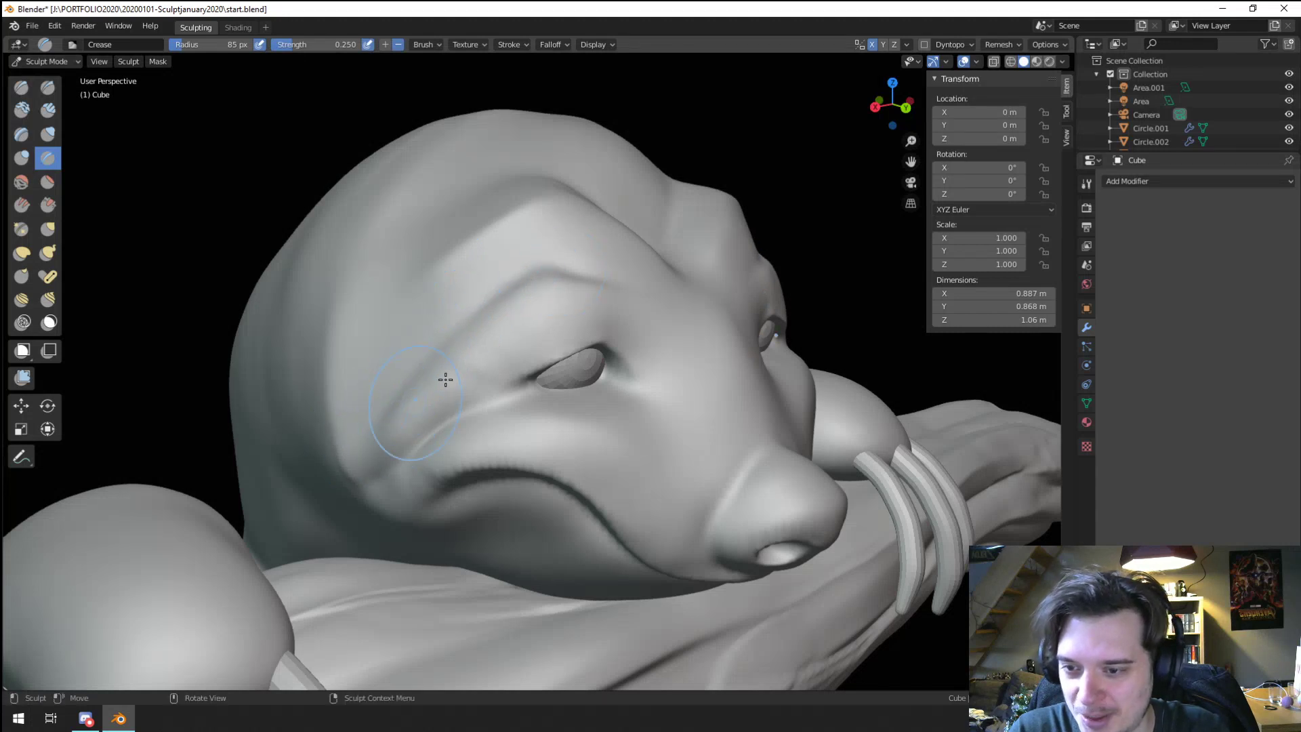
left_click(548, 287)
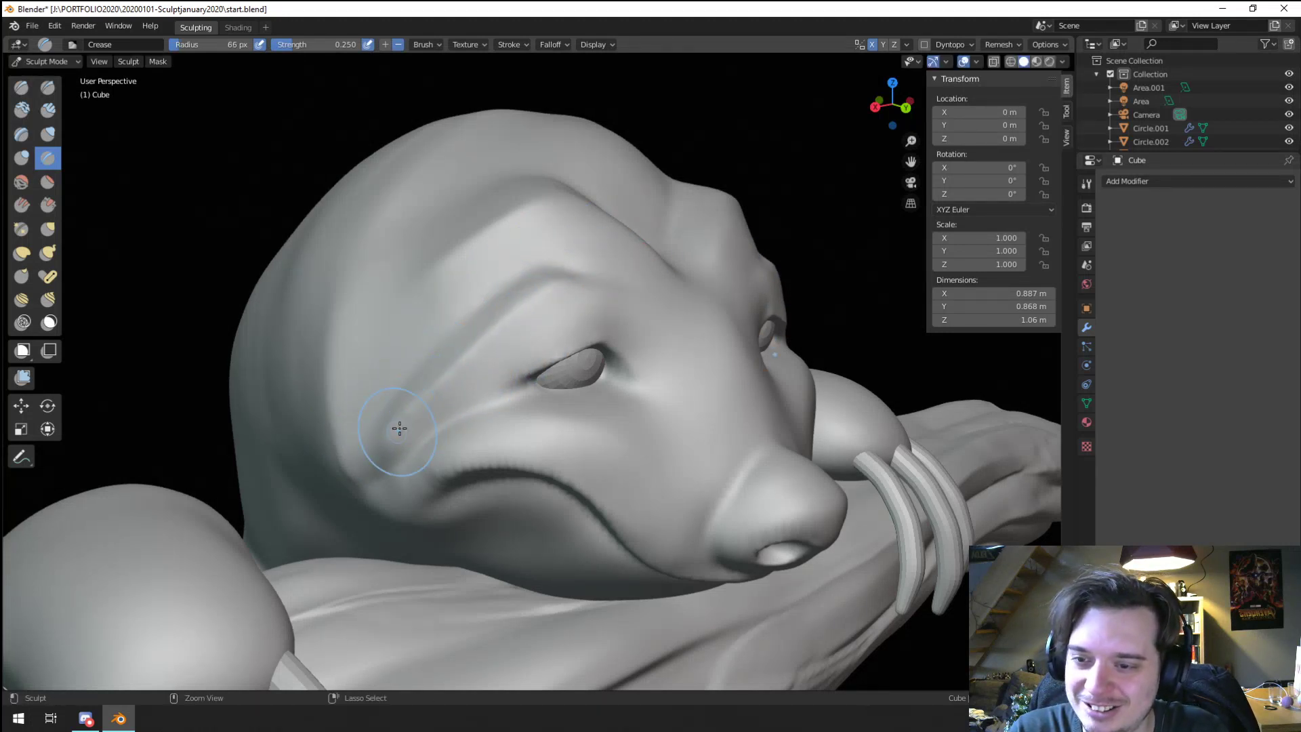
Step: Extend the crease above the eyes across the front of the brow at a 66 px radius
middle_click_drag(411, 379, 378, 313)
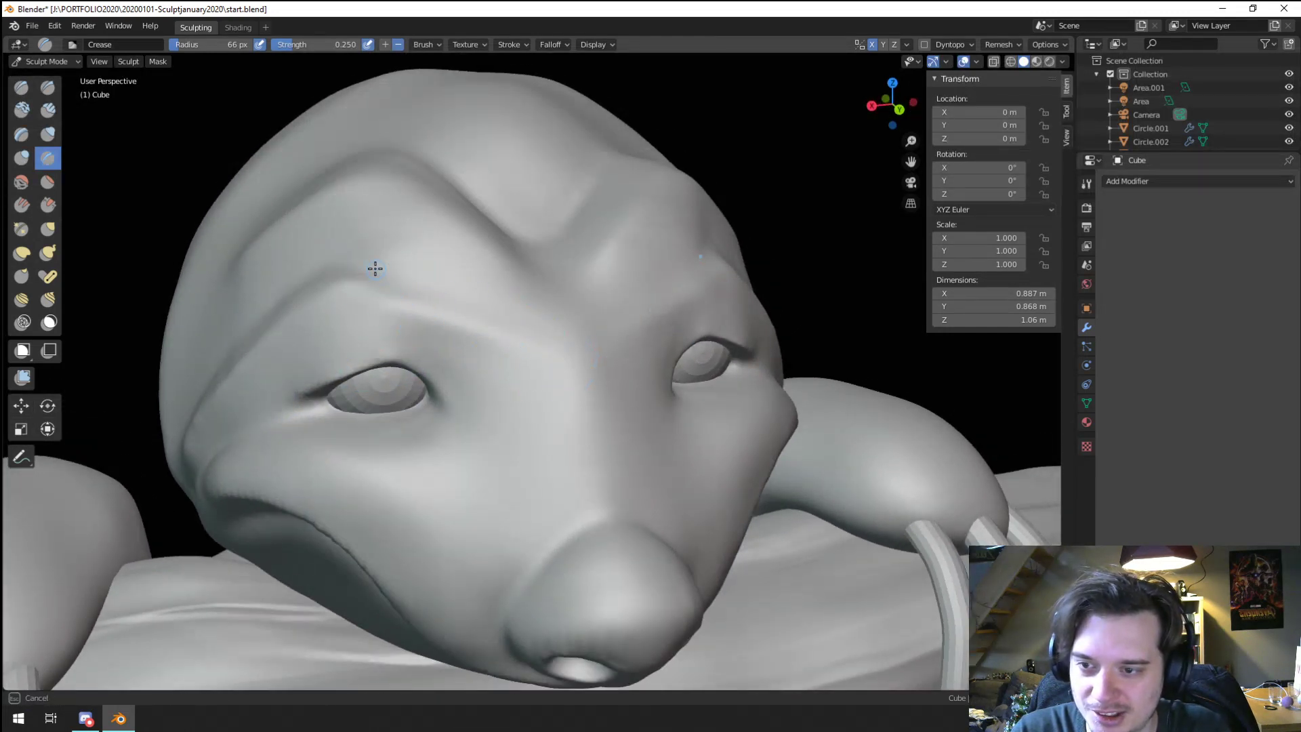
key("f")
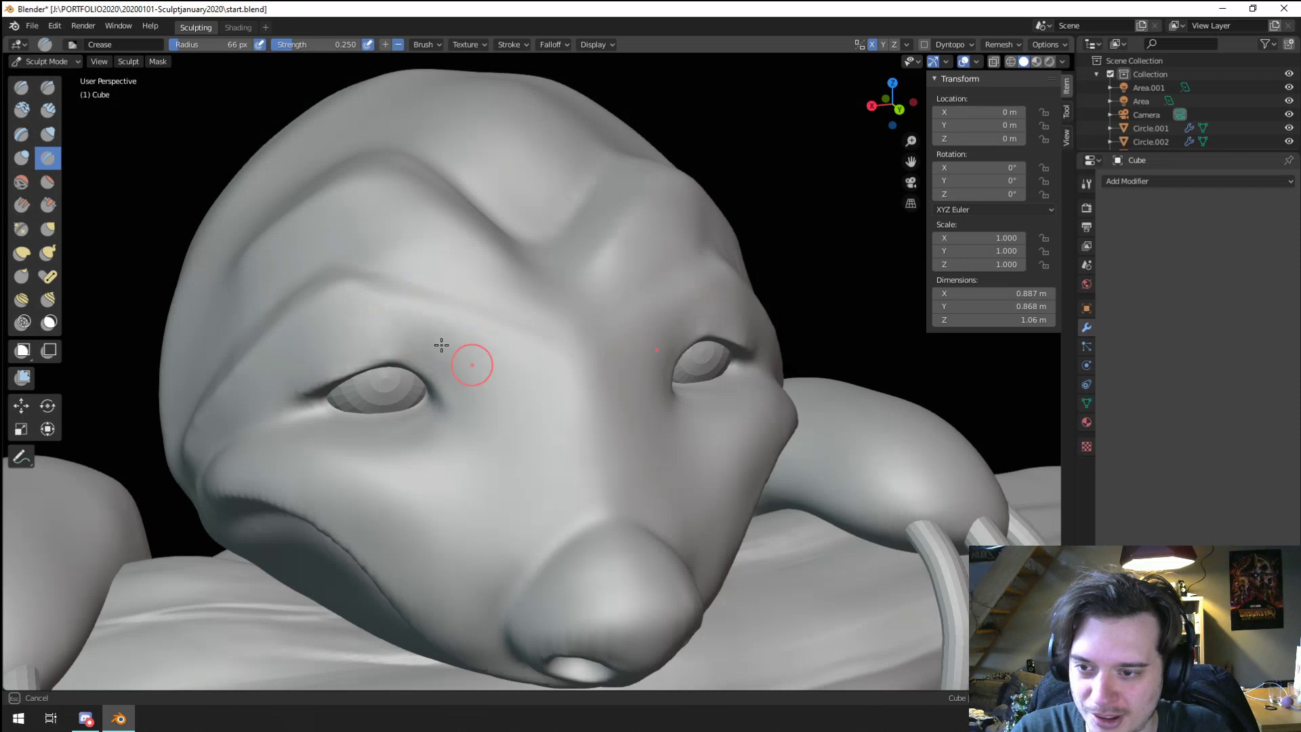
key("Escape")
middle_click_drag(456, 299, 399, 338)
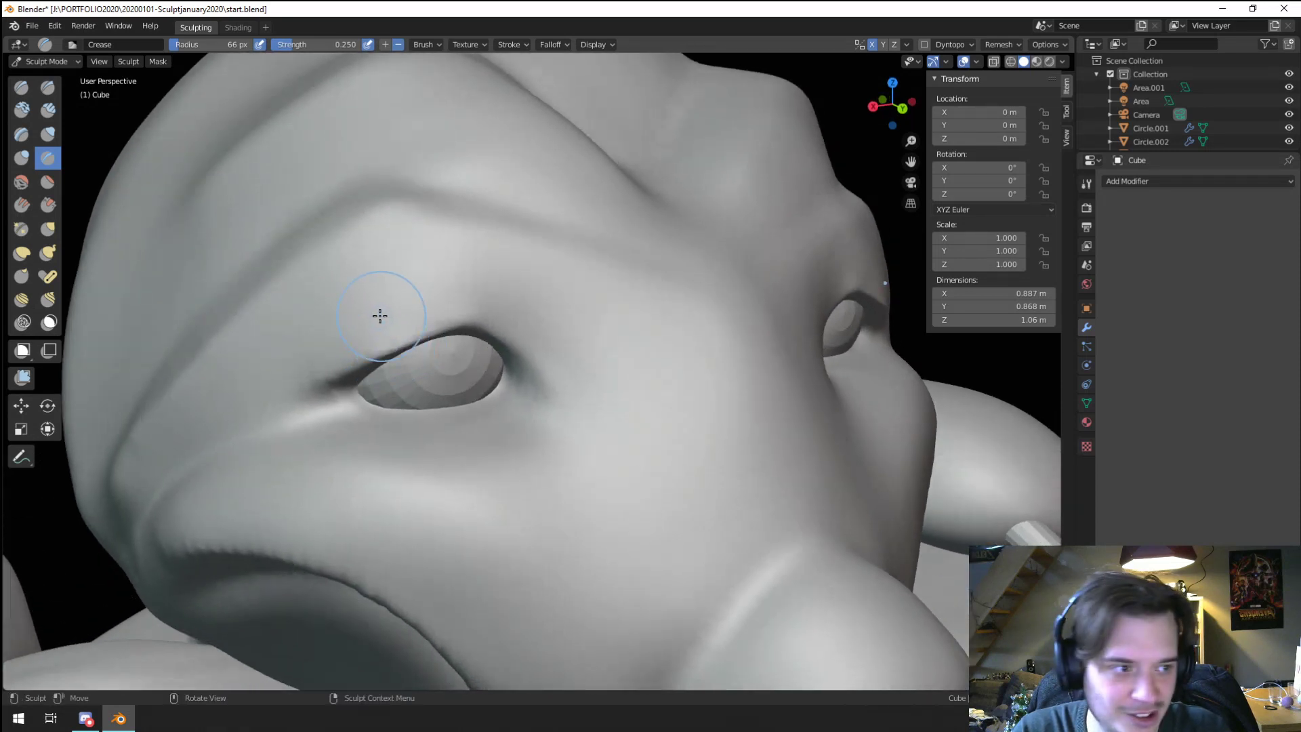
Step: Pull the upper eyelid up with the Grab brush at a 167 px radius
key("g")
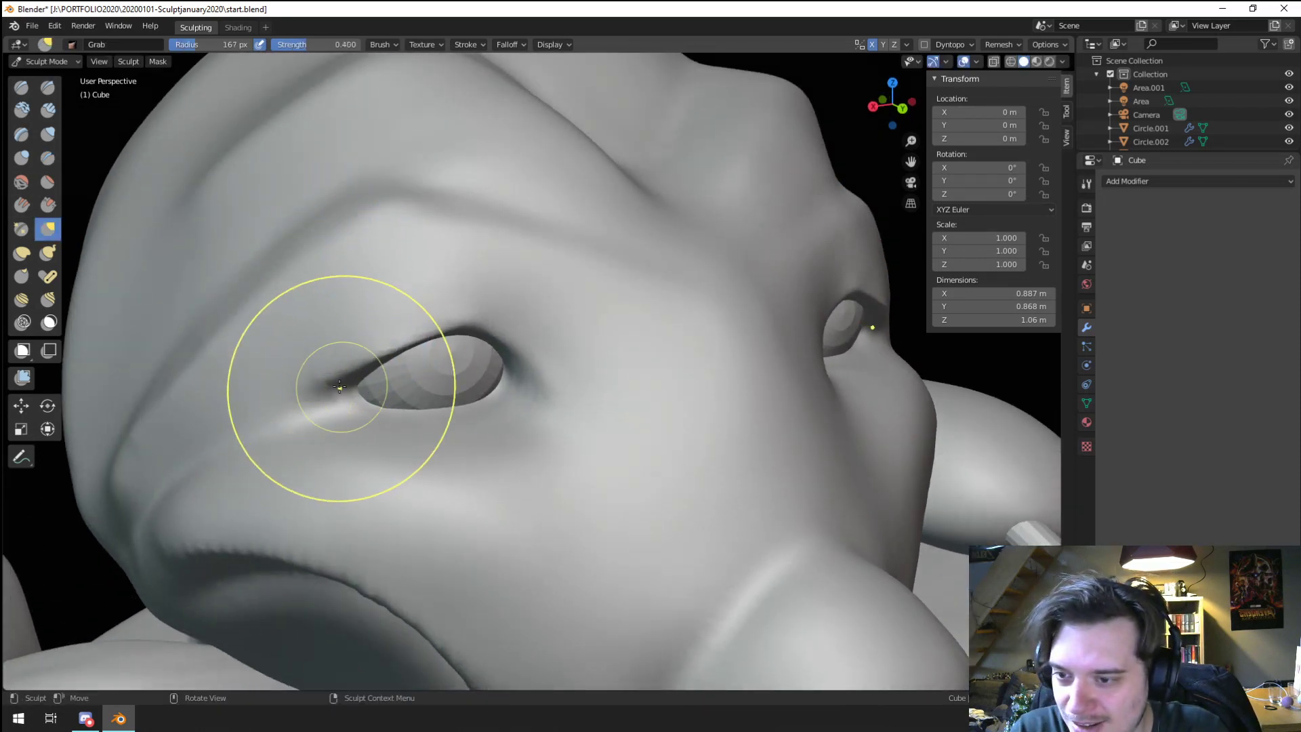
mouse_move(418, 351)
left_mouse_down()
mouse_move(418, 330)
mouse_move(436, 325)
left_mouse_up()
scroll(436, 325, "down", 5)
middle_click_drag(436, 325, 321, 385)
scroll(343, 334, "up", 3)
mouse_move(343, 334)
middle_mouse_down()
mouse_move(357, 339)
mouse_move(343, 336)
middle_mouse_up()
Step: Build up the lower eyelid and the inner and outer eye corners with the Blob brush at radii between 46 and 102 px
left_click(25, 158)
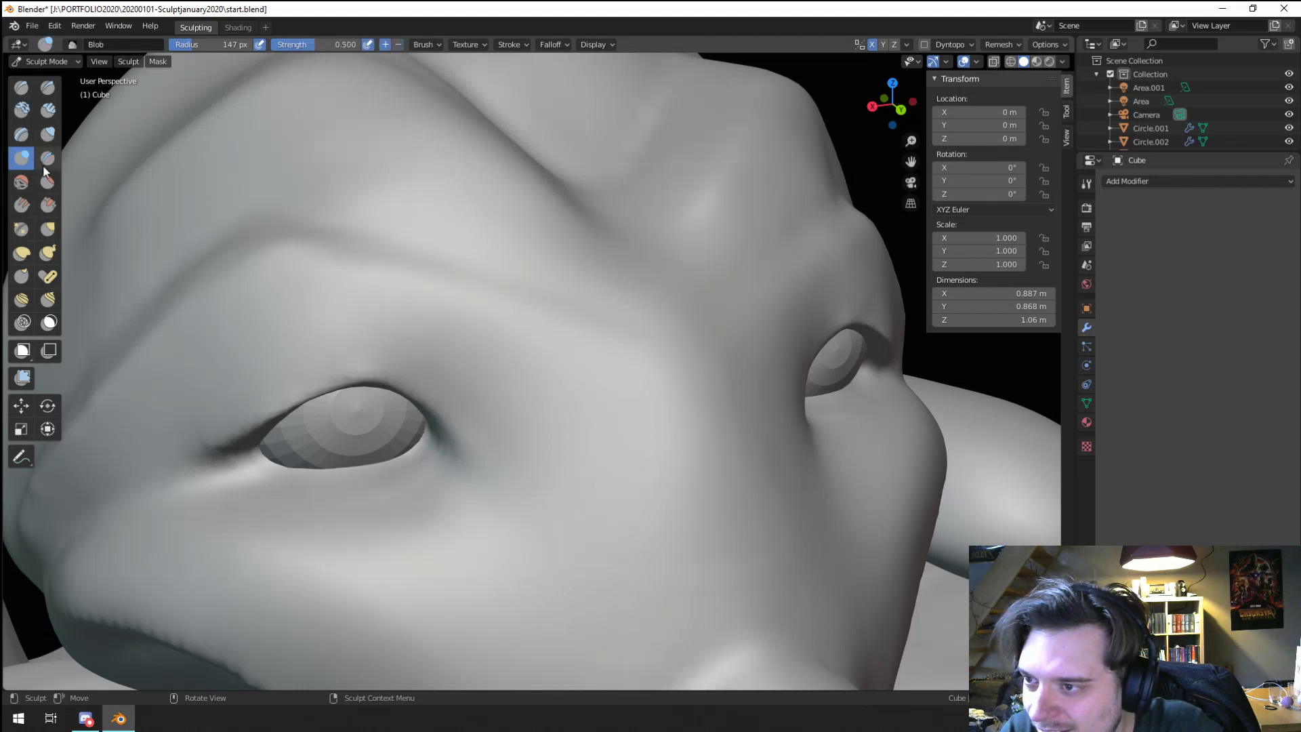
key("f")
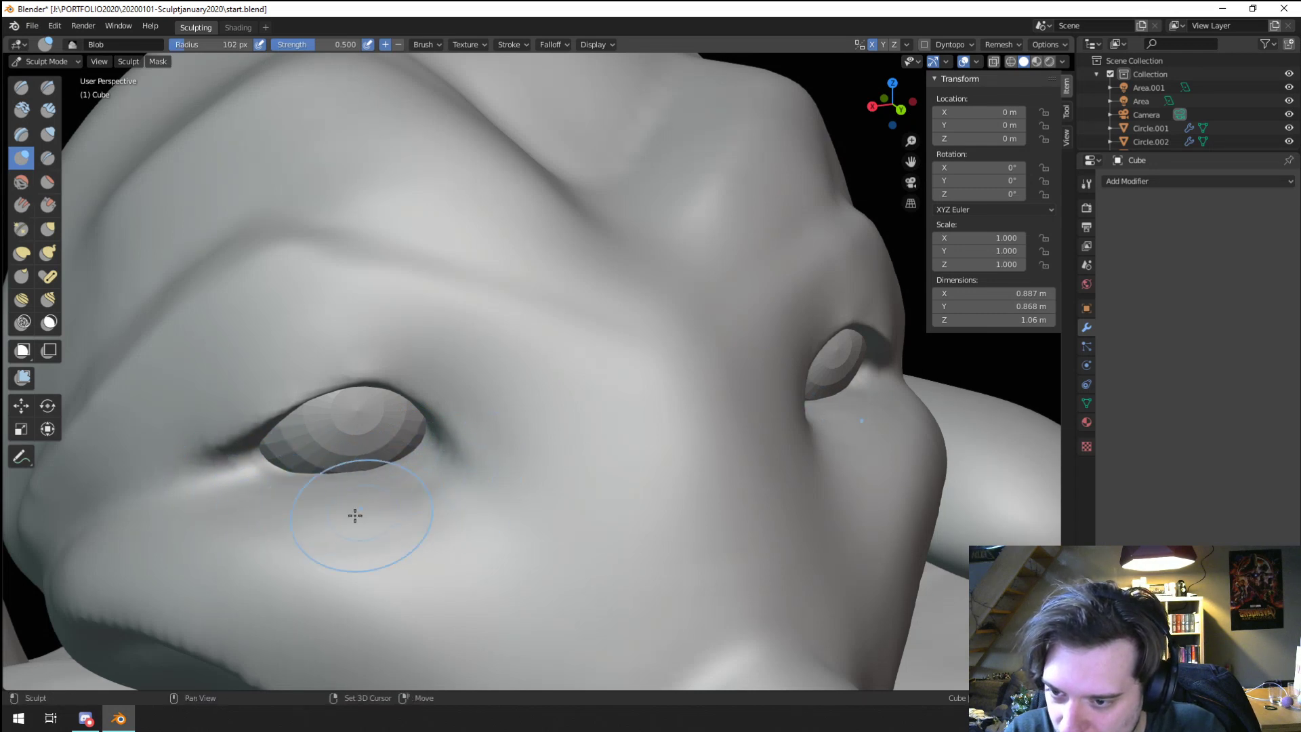
mouse_move(354, 515)
left_mouse_down()
mouse_move(409, 494)
mouse_move(406, 479)
mouse_move(438, 457)
left_mouse_up()
left_click(400, 455)
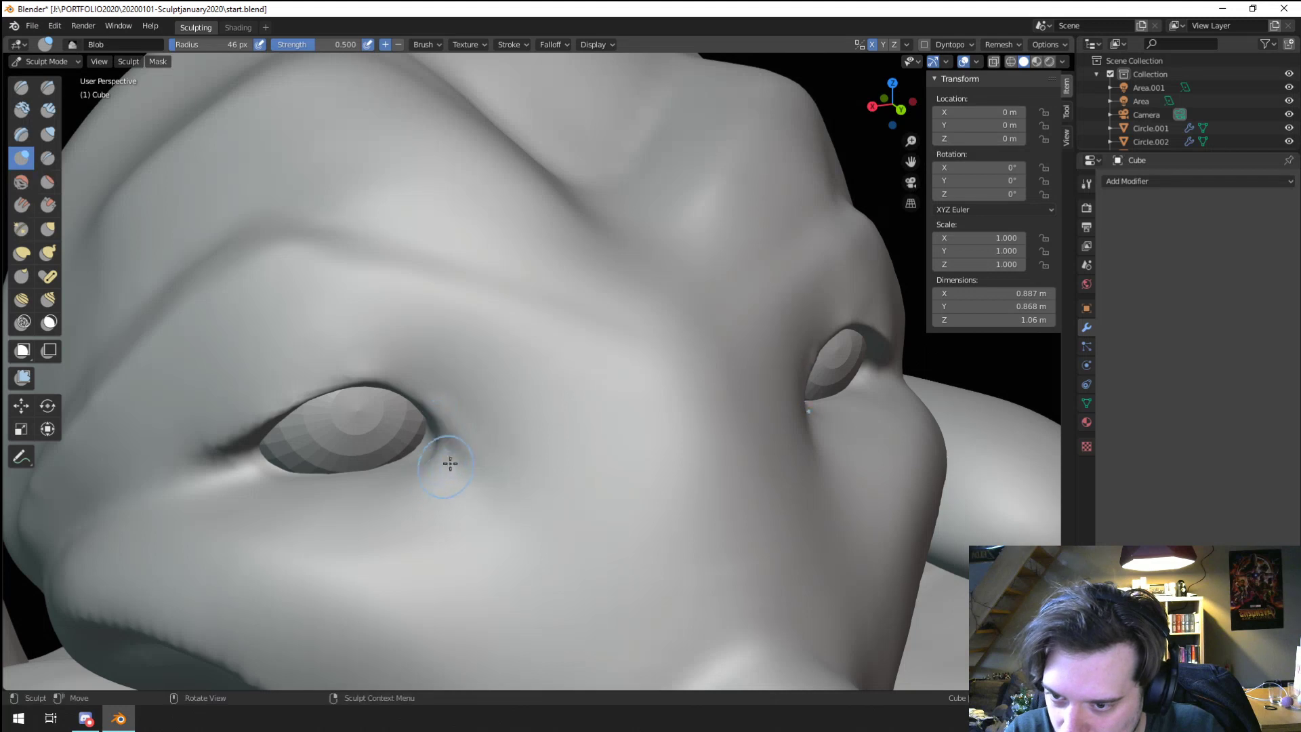
left_click_drag(457, 417, 454, 396)
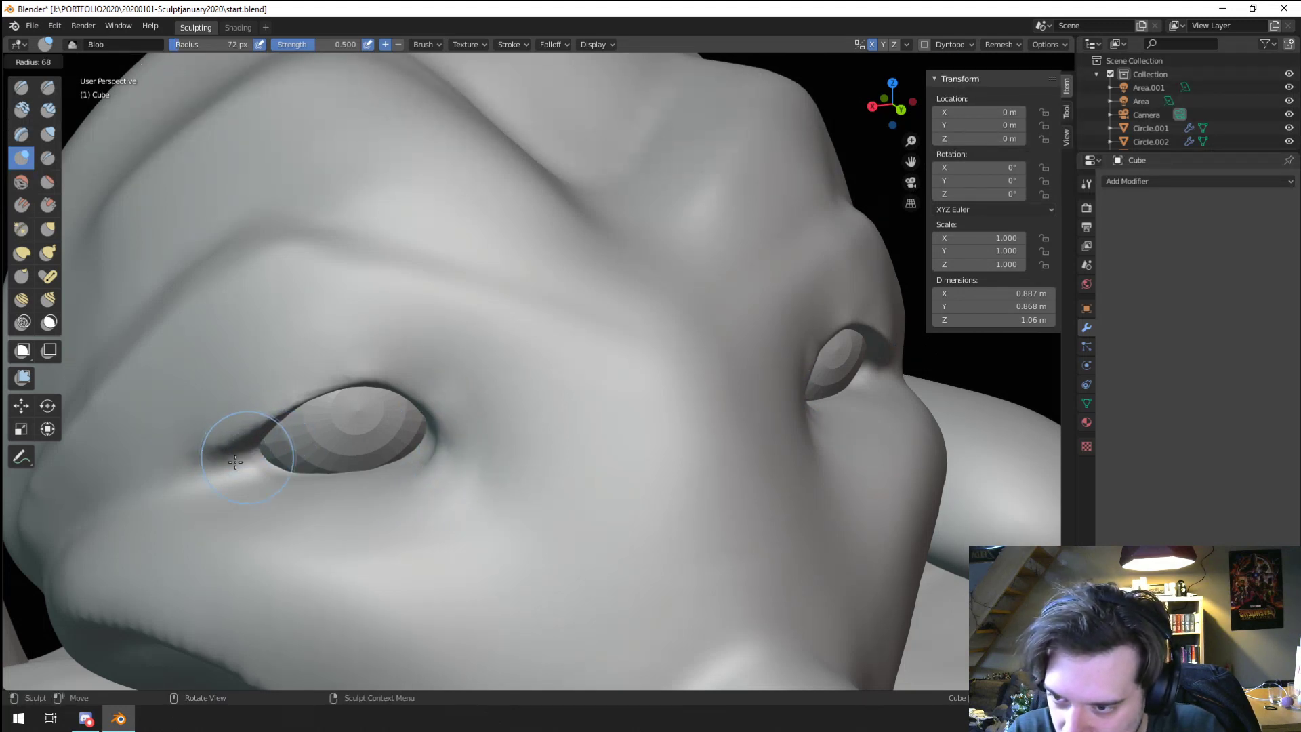
mouse_move(324, 473)
left_mouse_down()
mouse_move(224, 463)
mouse_move(386, 458)
left_mouse_up()
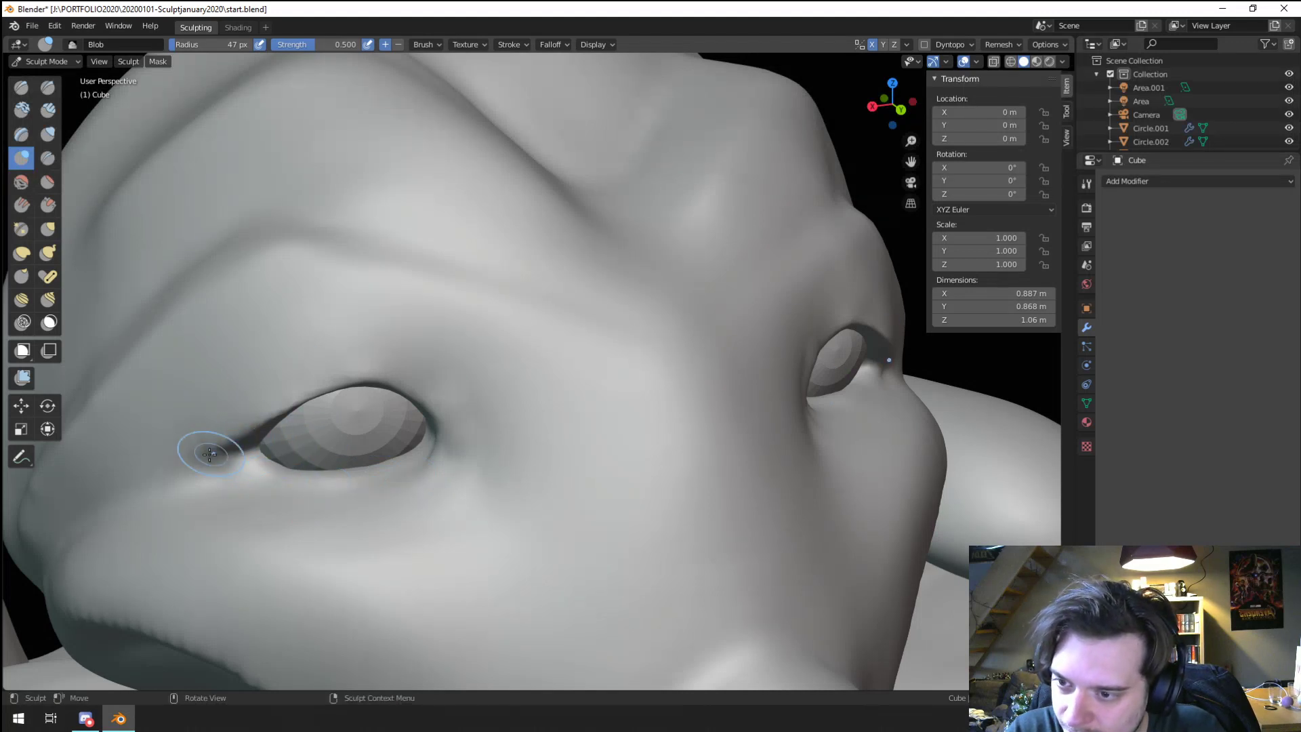
left_click_drag(210, 454, 233, 421)
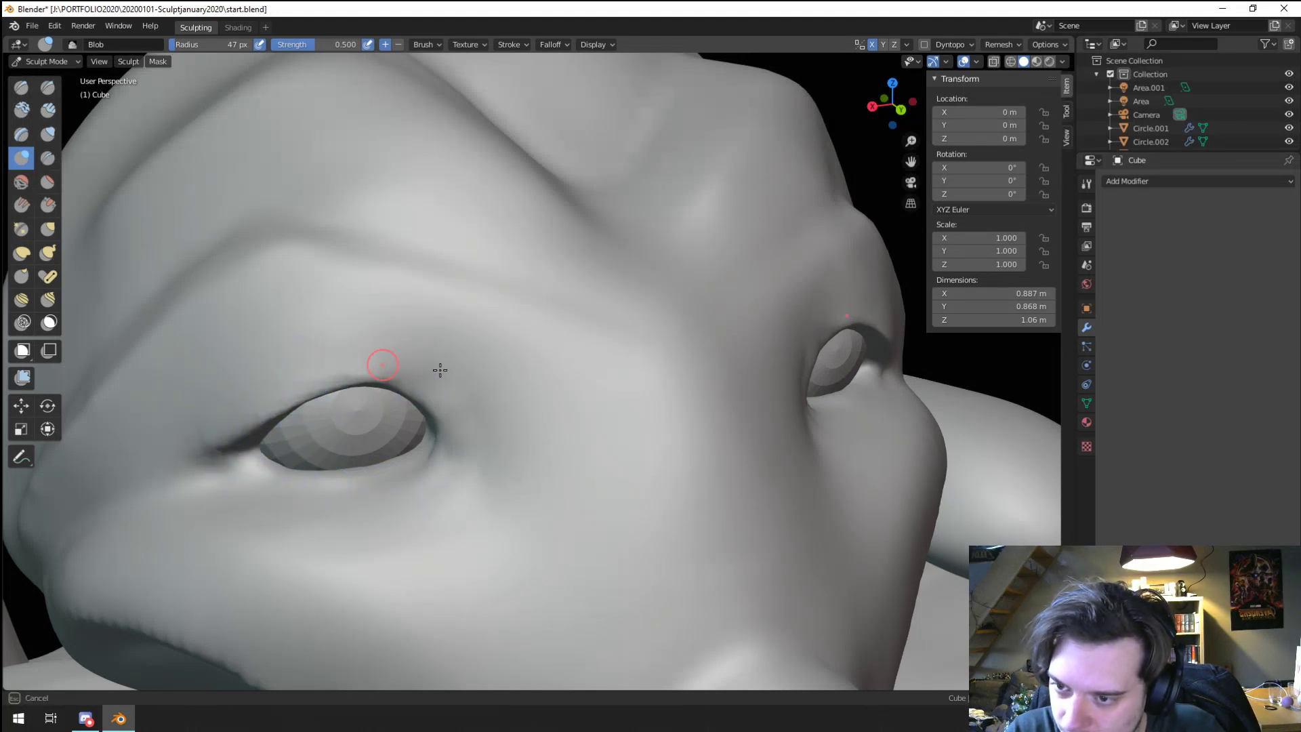
Step: Sharpen the eyelid rims and outer eye corner with the Pinch/Magnify brush at 43 px and 85 px radius
mouse_move(439, 369)
middle_mouse_down("ctrl")
mouse_move(320, 354)
mouse_move(164, 364)
middle_mouse_up("ctrl")
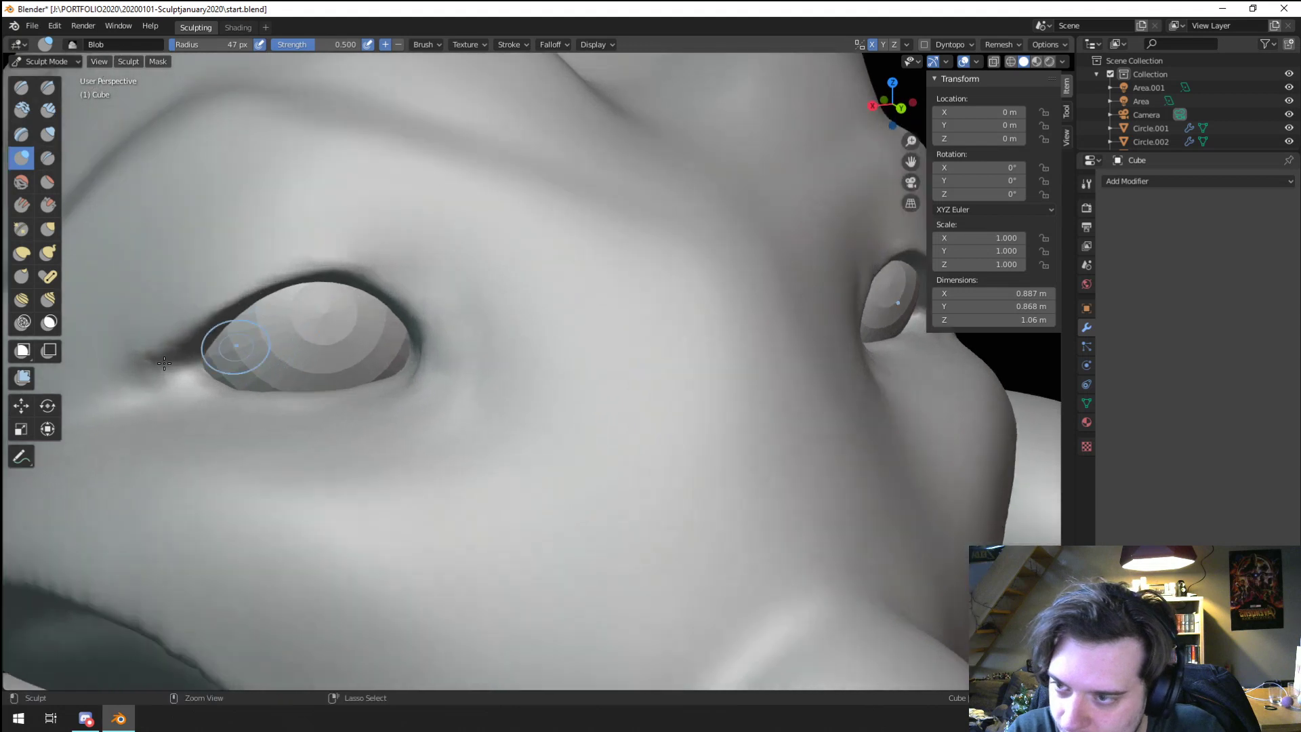
left_click(21, 229)
left_click_drag(232, 293, 266, 270)
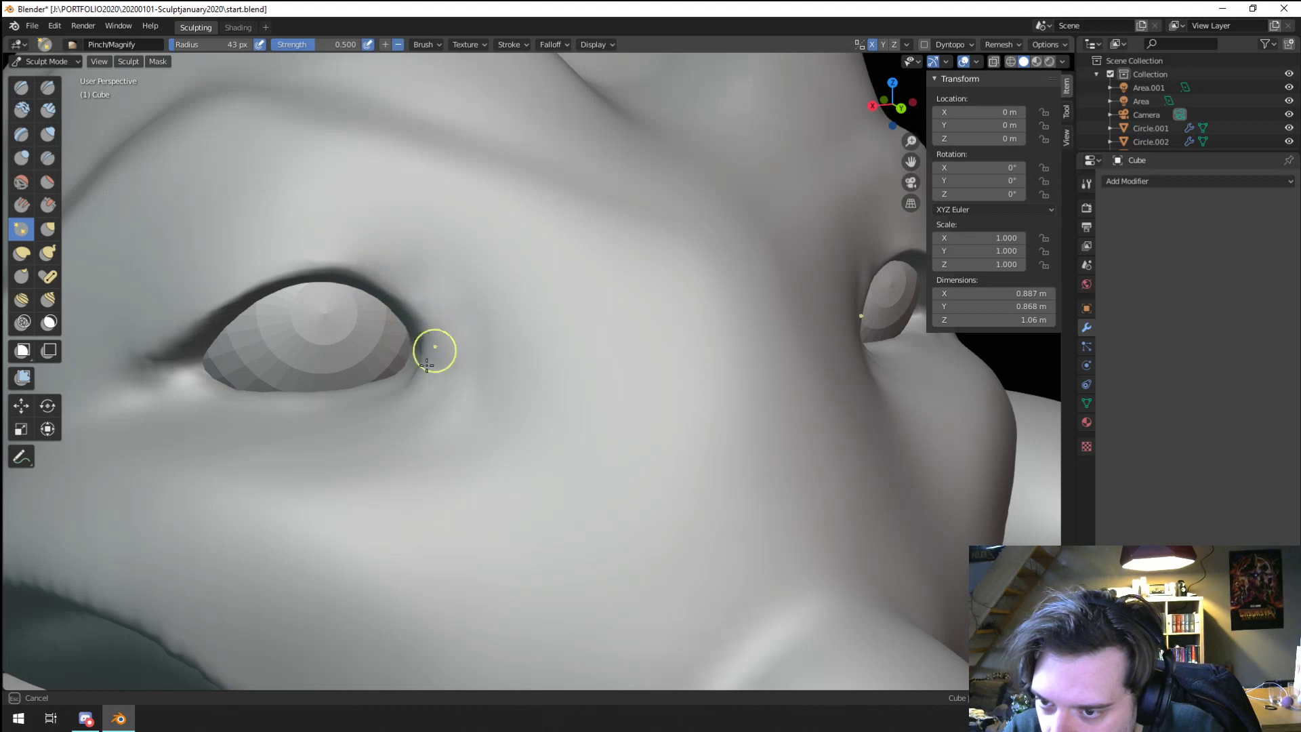
mouse_move(414, 313)
left_mouse_down()
mouse_move(153, 328)
mouse_move(264, 397)
mouse_move(166, 395)
mouse_move(155, 376)
left_mouse_up()
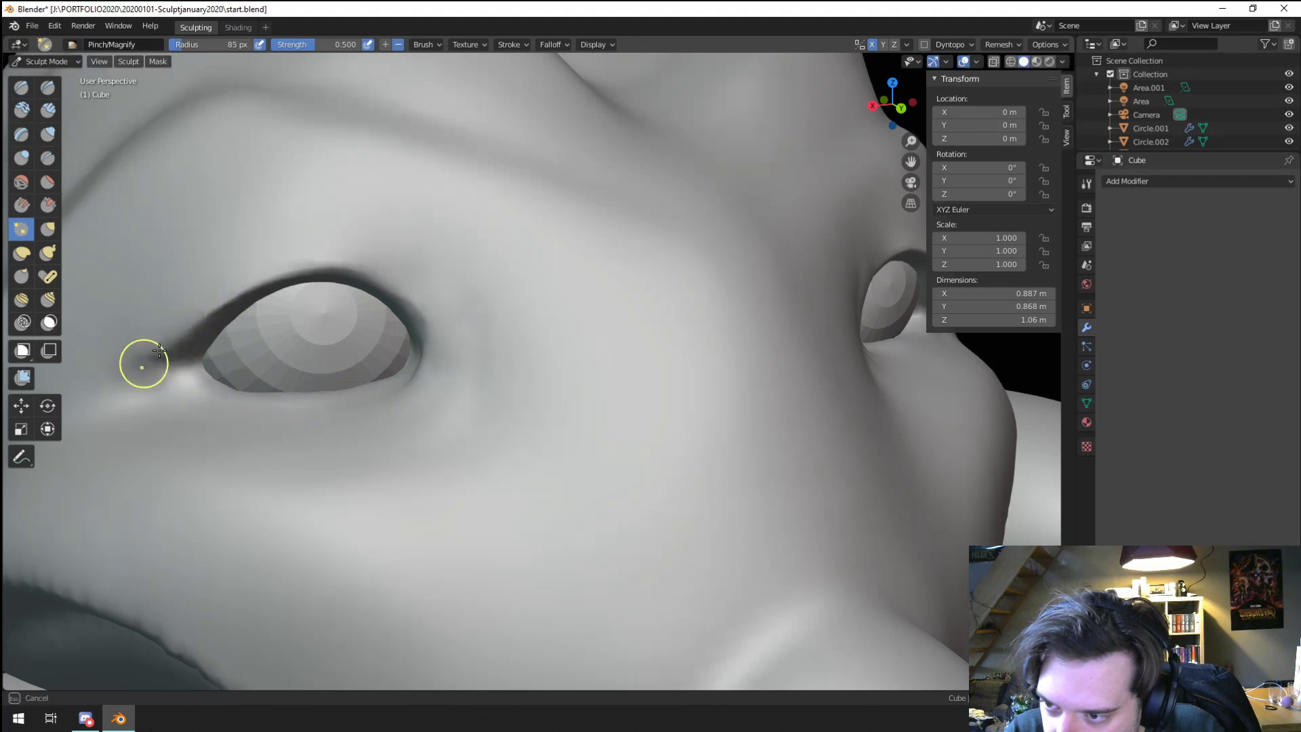
key("f")
left_click(371, 248)
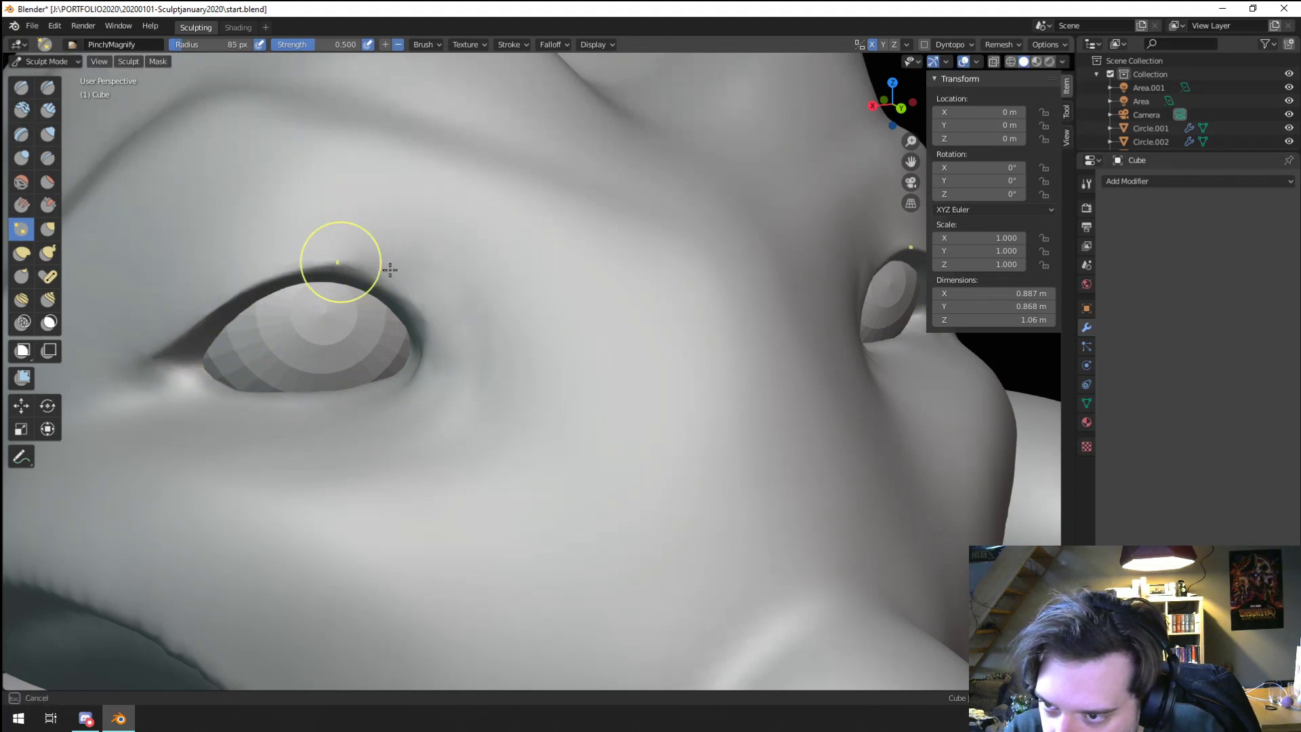
Step: Pinch the brow and forehead folds into sharper ridges with the Pinch/Magnify brush at a 66 px radius
scroll(219, 349, "down", 10)
middle_click_drag(219, 349, 314, 267)
scroll(217, 282, "up", 2)
scroll(314, 267, "up", 5)
scroll(396, 319, "up", 2)
key("f")
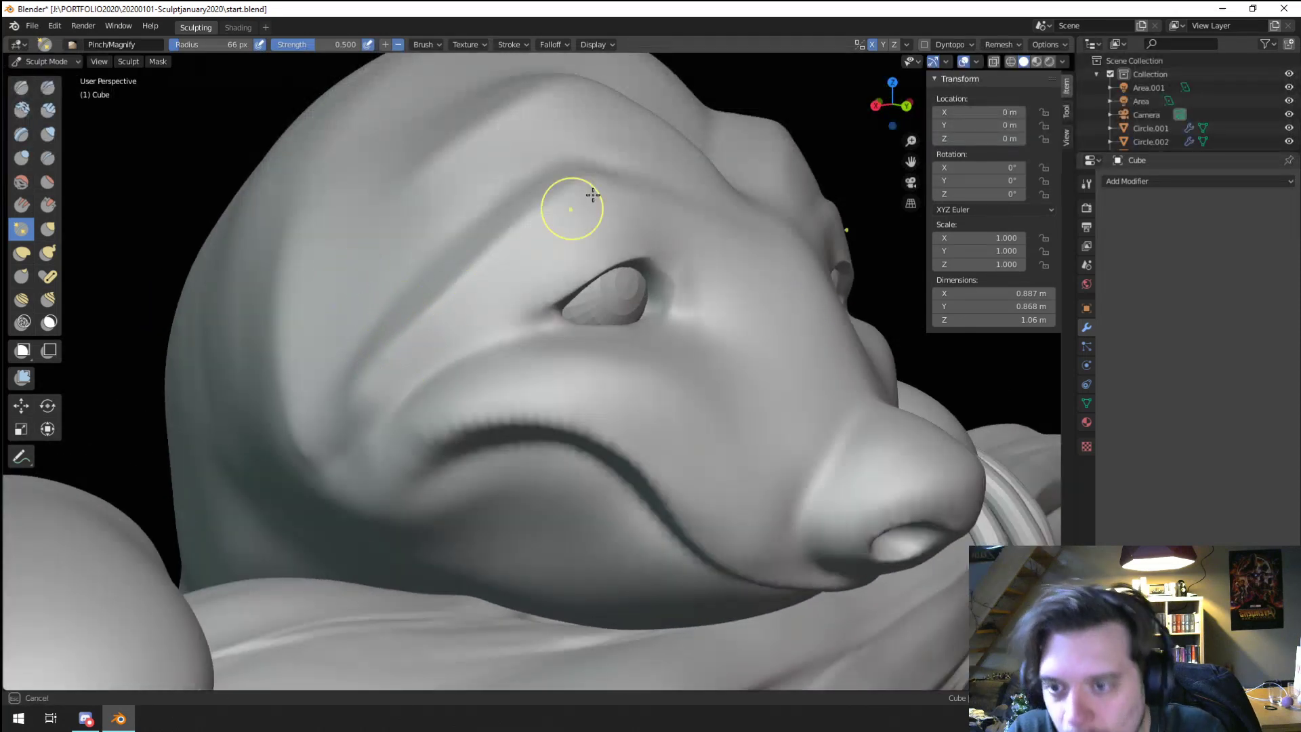
middle_click_drag(359, 374, 445, 293)
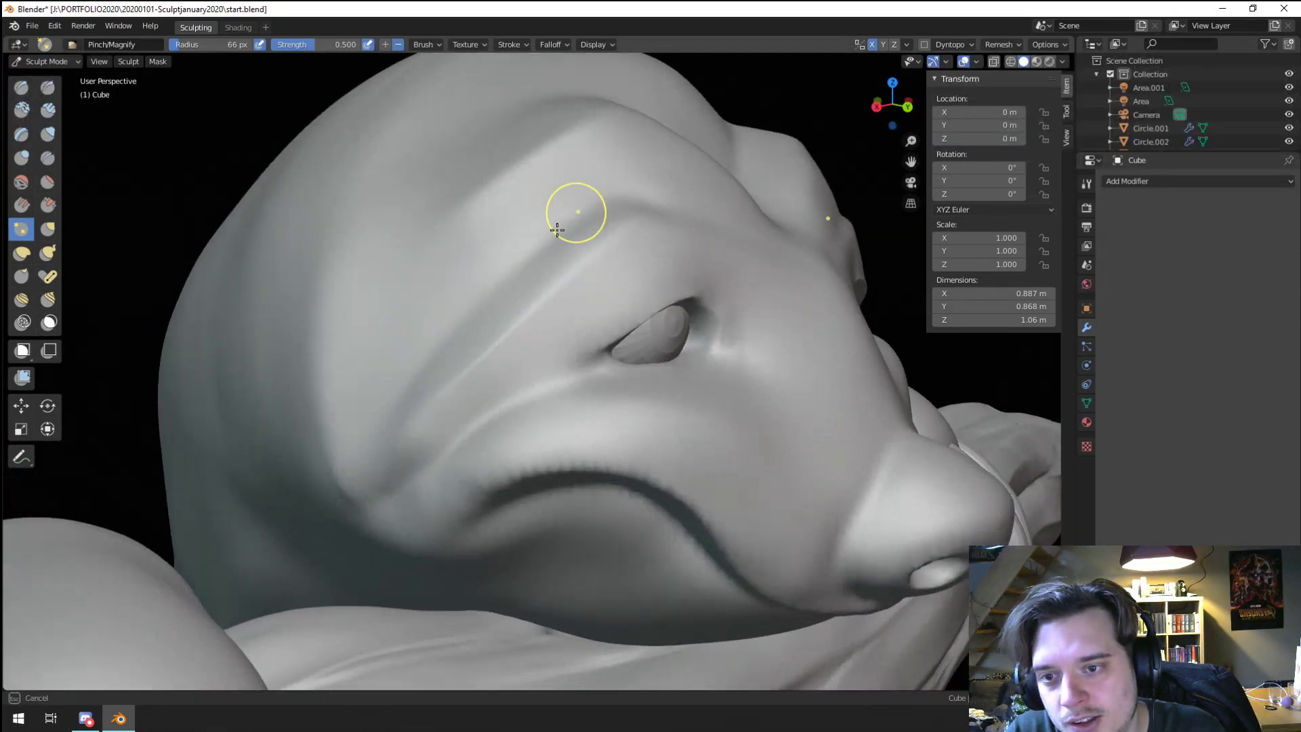
mouse_move(578, 208)
middle_mouse_down()
mouse_move(415, 354)
mouse_move(484, 385)
middle_mouse_up()
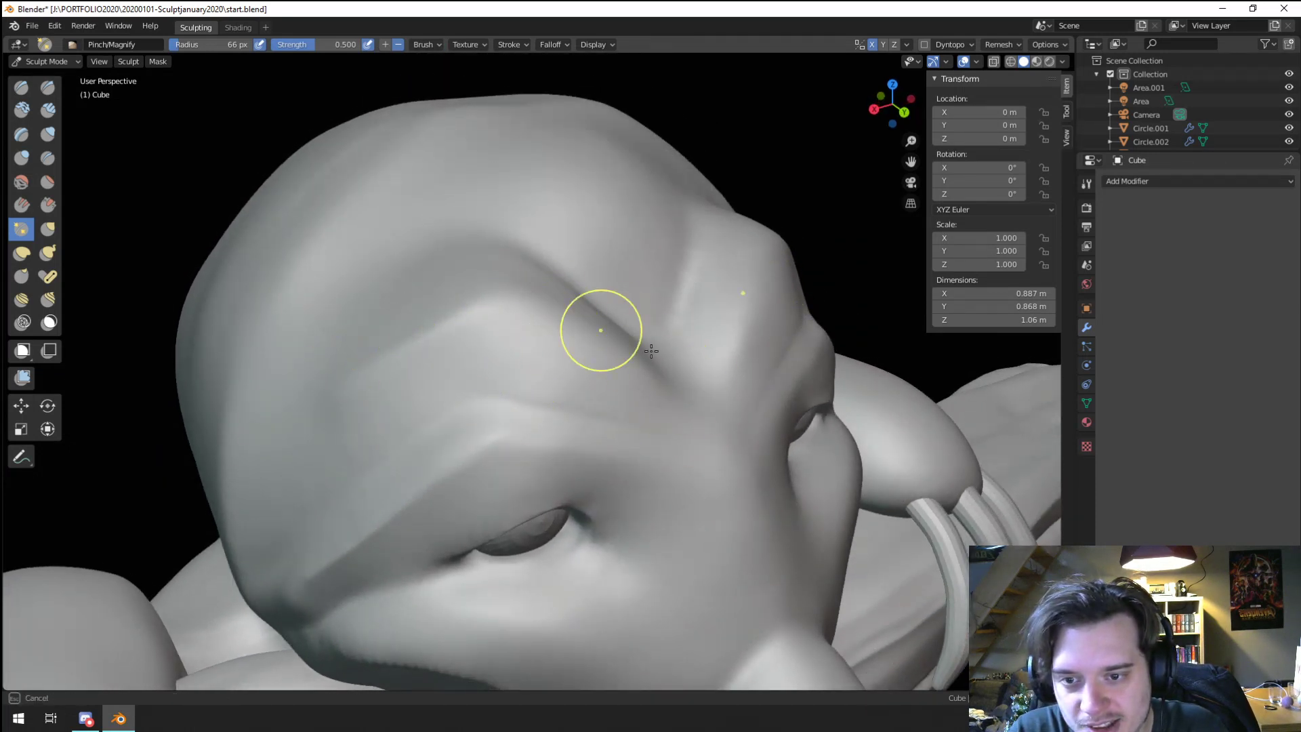
Step: Reshape the forehead and crown of the head with the Grab brush at radii between 154 and 274 px
scroll(662, 372, "down", 5)
mouse_move(540, 415)
middle_mouse_down()
mouse_move(494, 328)
mouse_move(477, 339)
middle_mouse_up()
scroll(503, 378, "up", 2)
key("g")
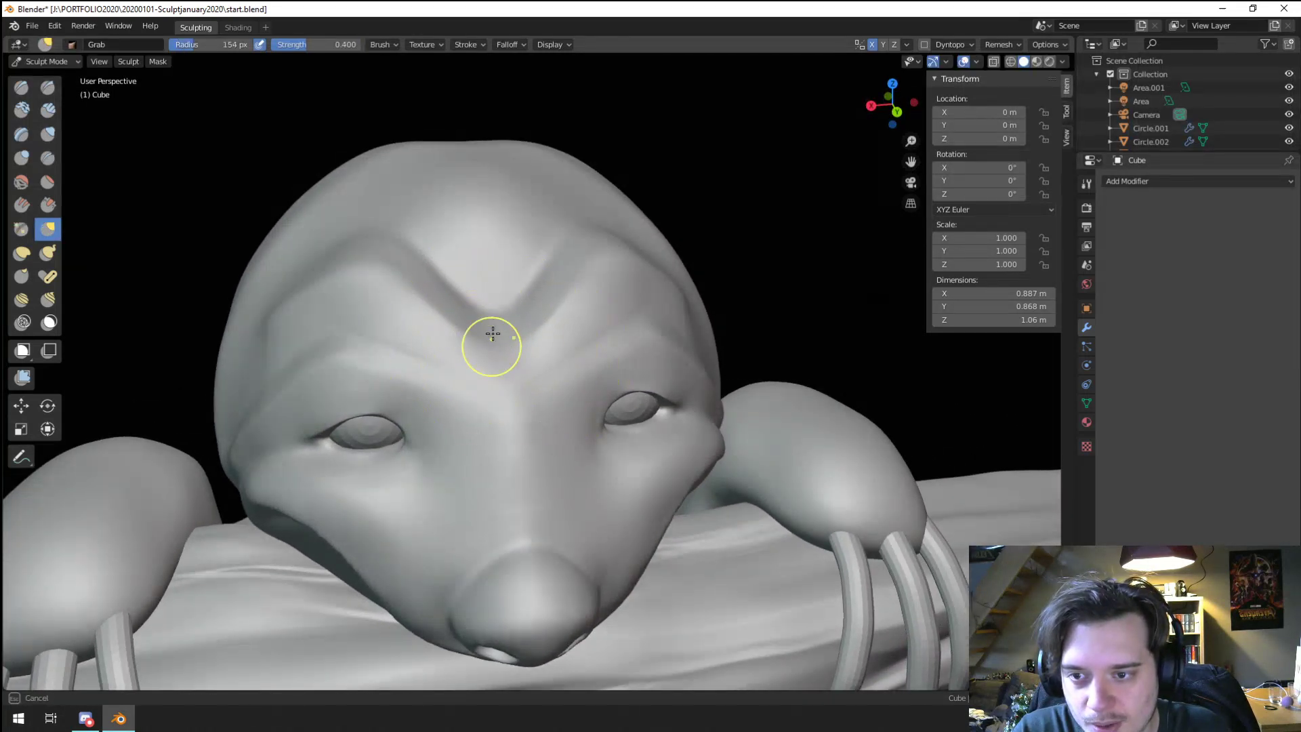
middle_click_drag(583, 235, 488, 204)
key("f")
left_click(566, 188)
middle_click_drag(566, 188, 572, 282)
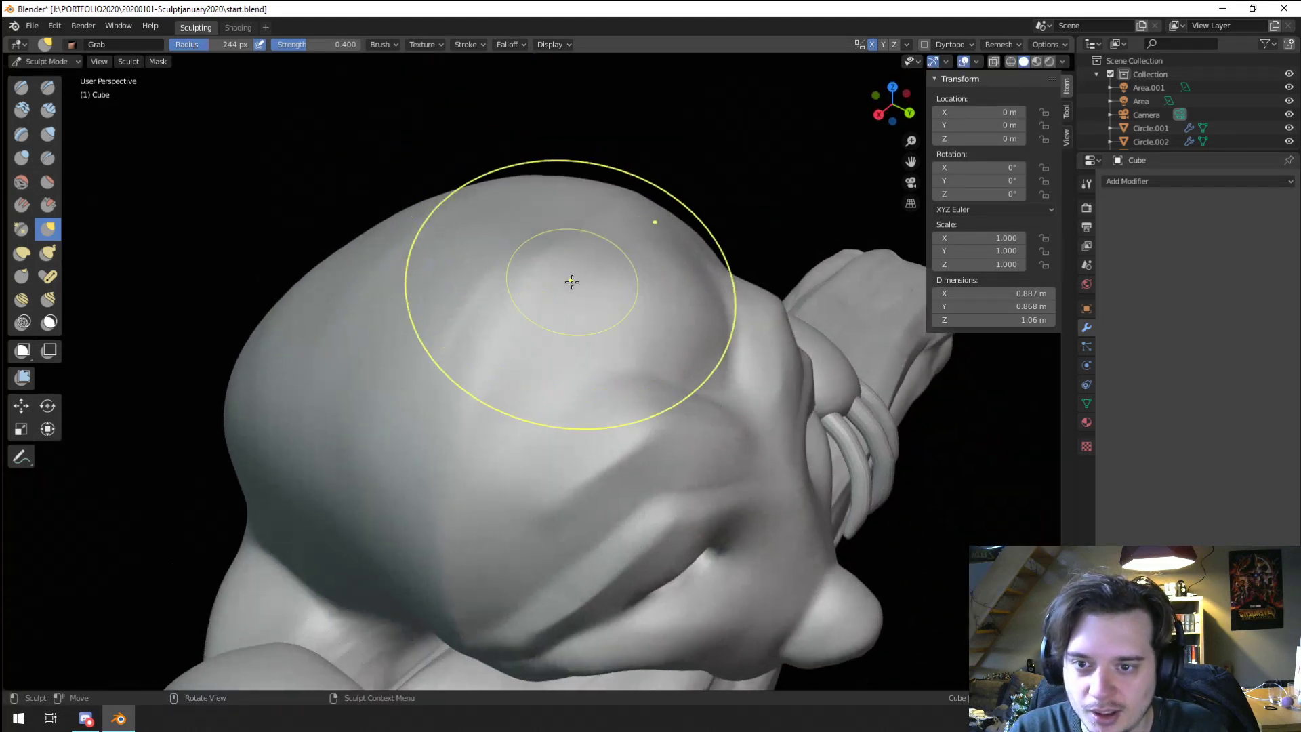
key("f")
left_click(540, 254)
left_click_drag(539, 253, 549, 203)
middle_click_drag(549, 242, 520, 177)
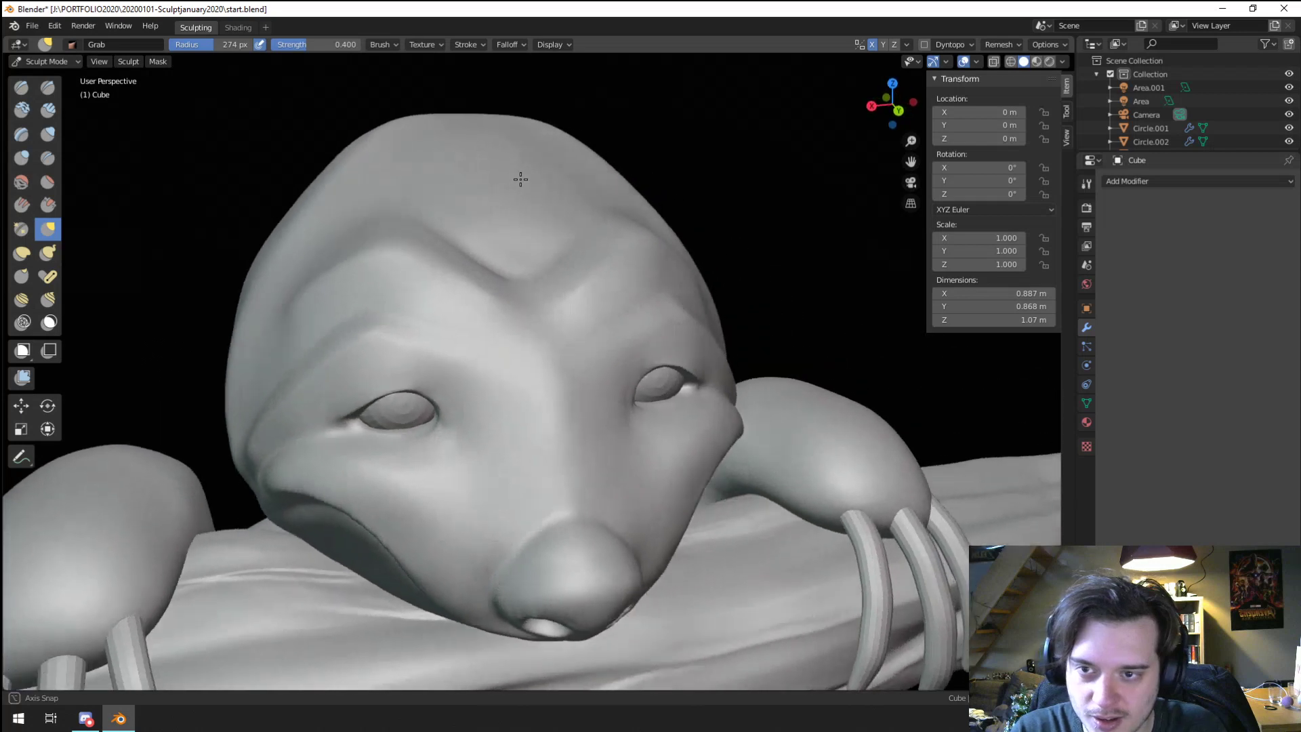
Step: Adjust the sides and top of the skull with the Grab brush at 190 px and 143 px radius
scroll(520, 177, "down", 2)
key("f")
left_click(336, 245)
middle_click_drag(336, 245, 324, 216)
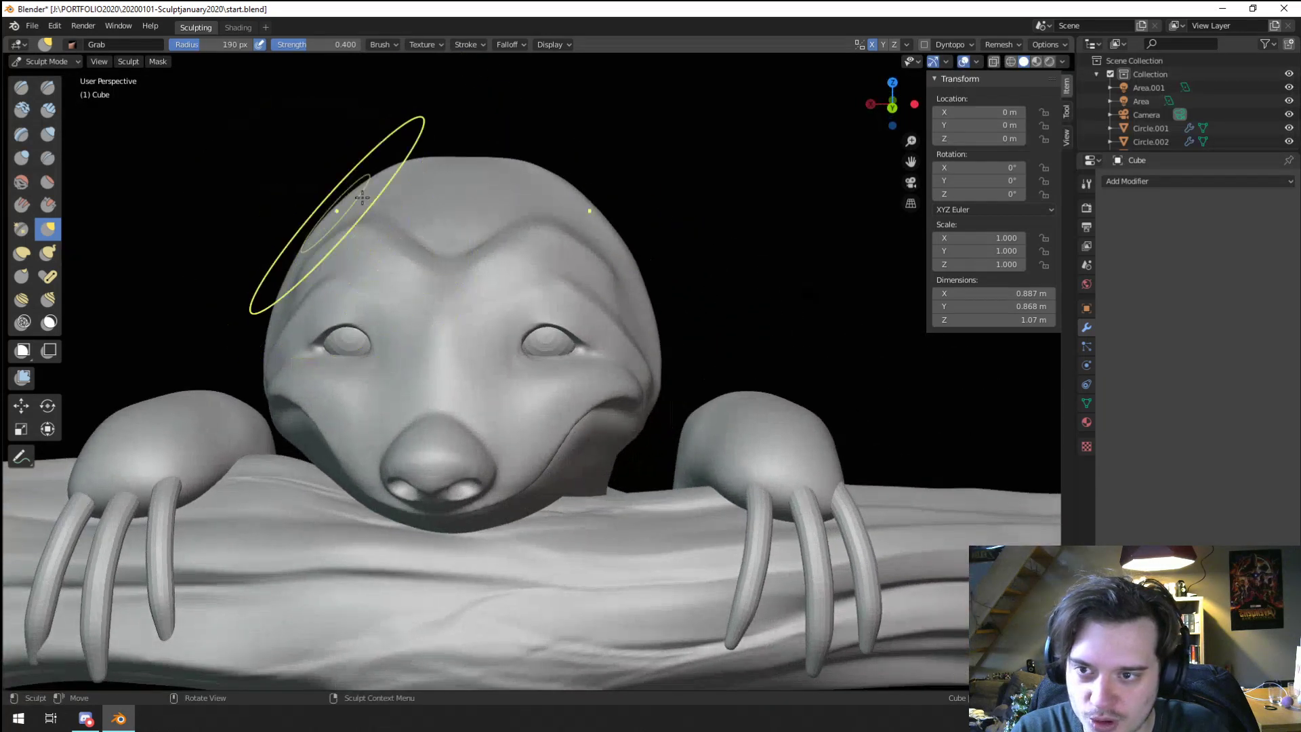
key("f")
left_click(459, 165)
left_click_drag(459, 165, 447, 150)
middle_click_drag(448, 150, 519, 162)
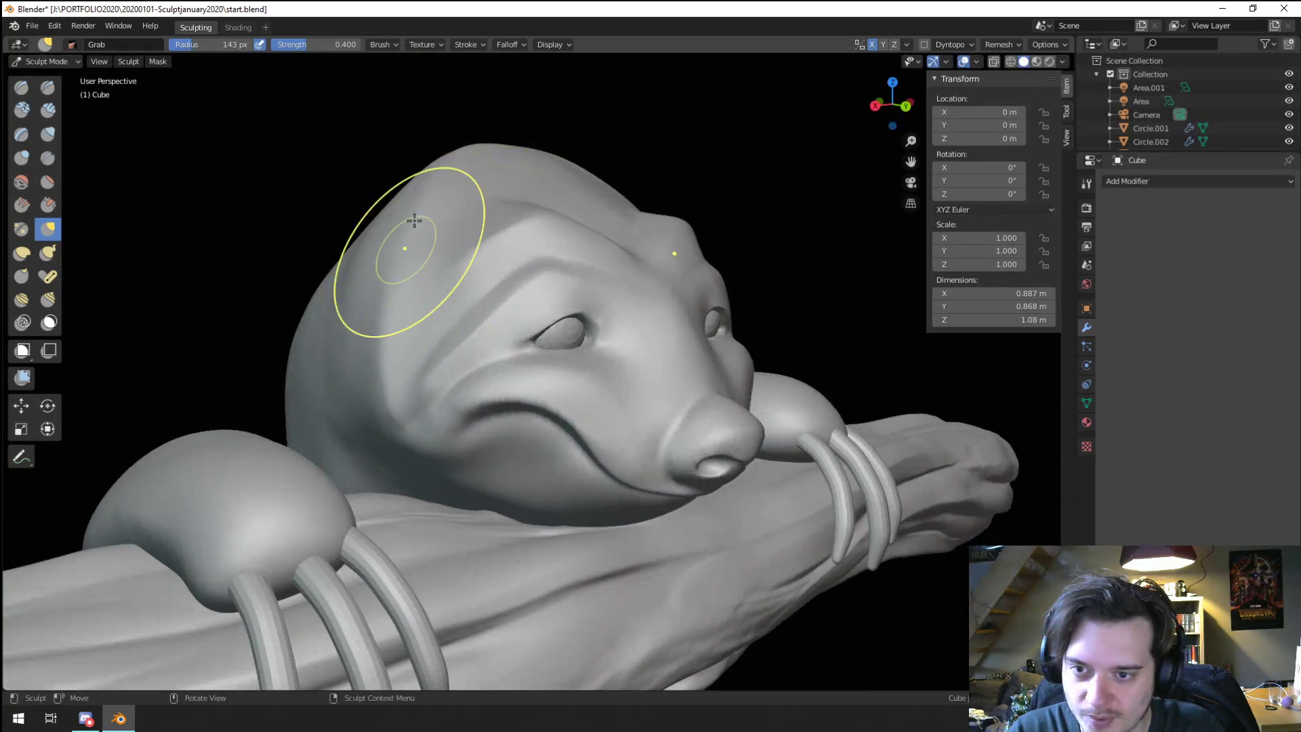
Step: Flatten the forehead above the brow with the Flatten/Contrast brush at an 89 px radius
mouse_move(414, 220)
middle_mouse_down()
mouse_move(490, 213)
mouse_move(480, 210)
mouse_move(563, 233)
mouse_move(372, 290)
mouse_move(448, 365)
middle_mouse_up()
key("f")
left_click(450, 189)
left_click(47, 182)
left_click_drag(447, 365, 469, 338)
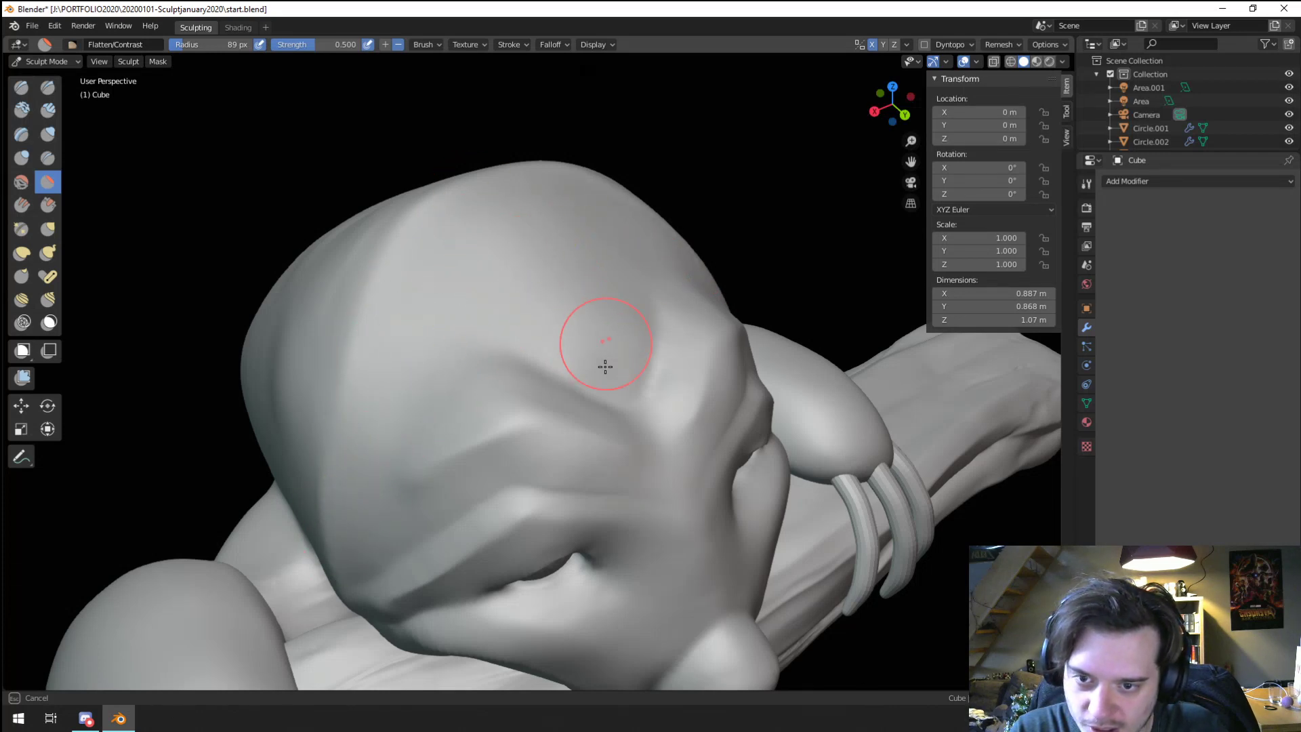
left_click_drag(430, 336, 435, 331)
Step: Flatten the top and back of the head down to the neck with the Flatten/Contrast brush at a 106 px radius
mouse_move(435, 331)
middle_mouse_down()
mouse_move(328, 299)
mouse_move(542, 290)
middle_mouse_up()
key("f")
left_click(555, 291)
left_click_drag(522, 315, 523, 215)
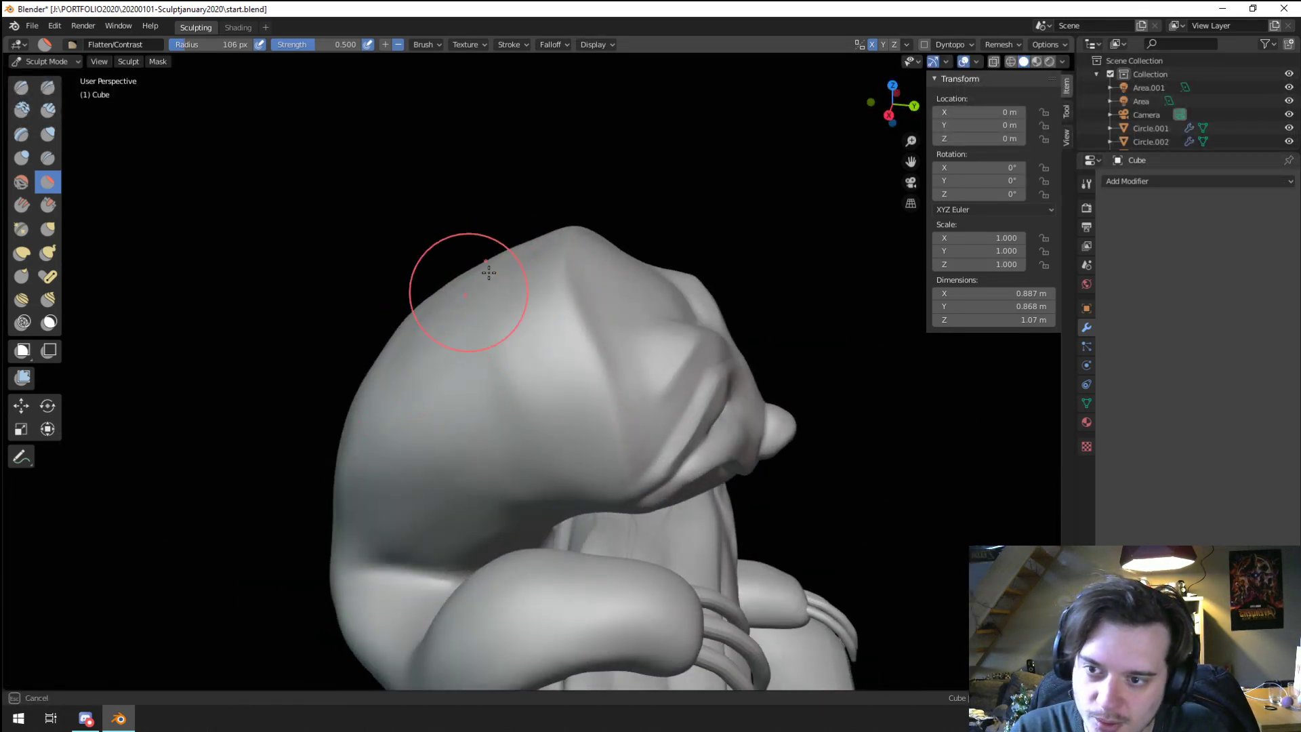
left_click_drag(450, 300, 474, 284)
middle_click_drag(474, 285, 499, 267)
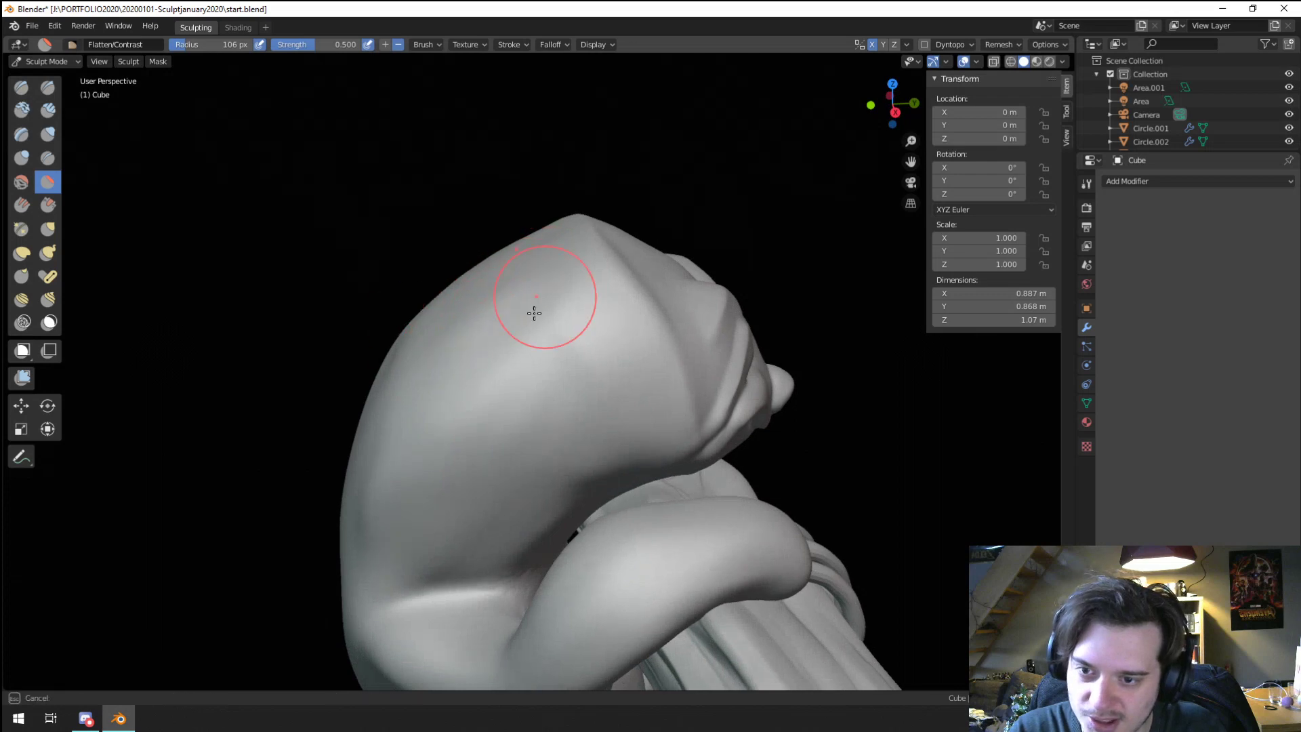
mouse_move(538, 299)
left_mouse_down()
mouse_move(567, 407)
mouse_move(560, 344)
left_mouse_up()
mouse_move(561, 344)
middle_mouse_down()
mouse_move(668, 326)
mouse_move(636, 343)
middle_mouse_up()
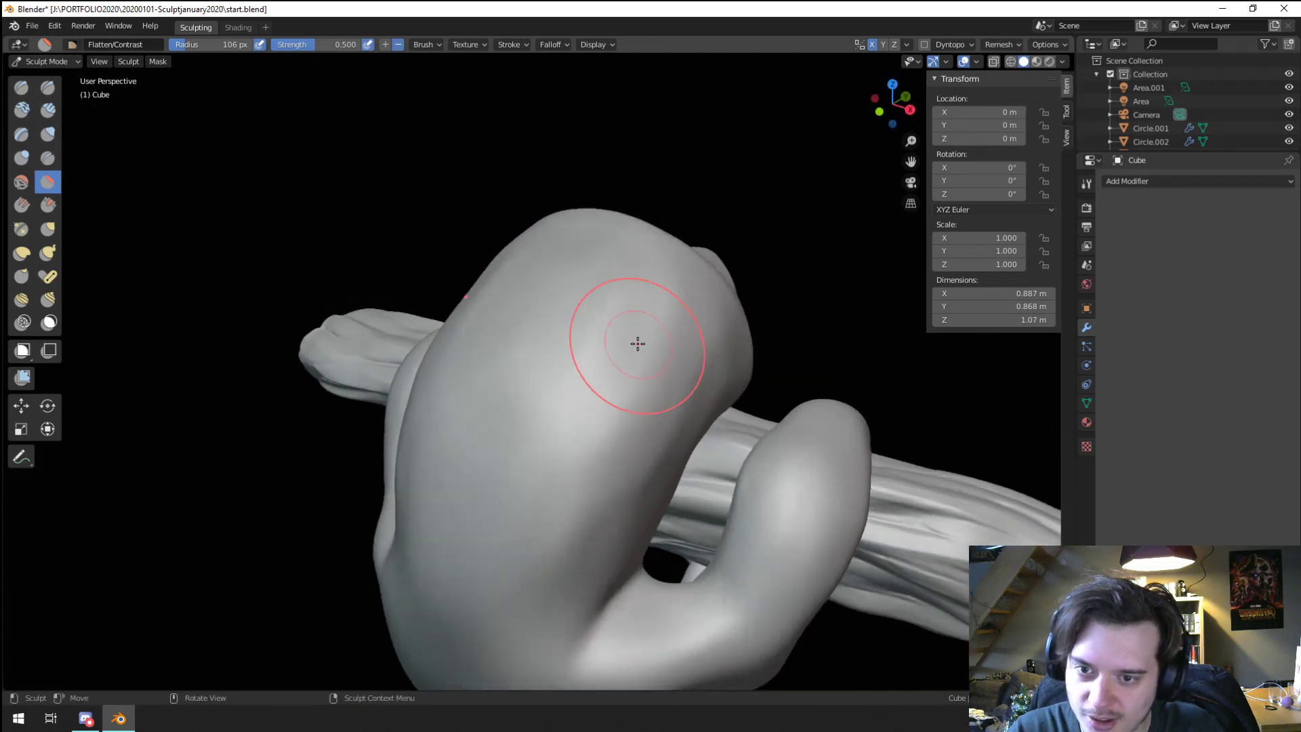
left_click_drag(675, 328, 639, 378)
mouse_move(615, 273)
left_mouse_down()
mouse_move(662, 393)
mouse_move(575, 573)
left_mouse_up()
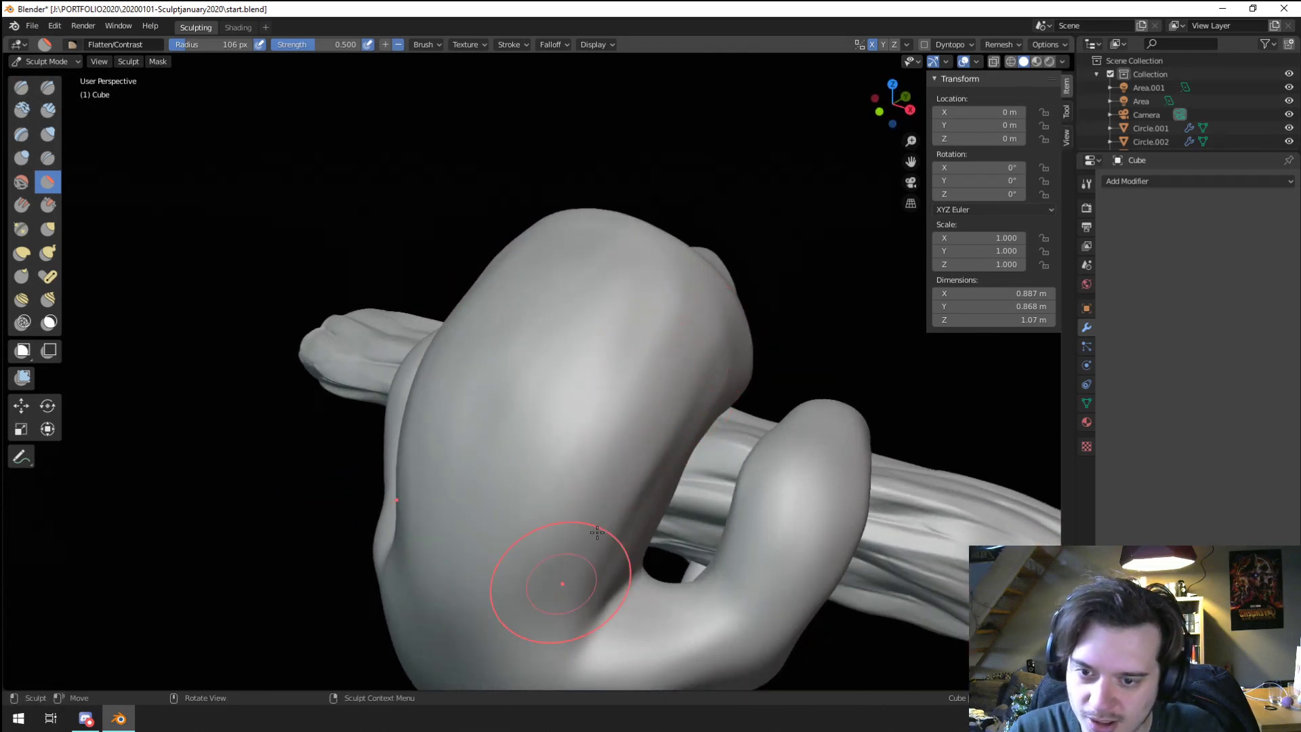
Step: Sharpen the mouth corner and the cheek part of the lip line with the Pinch/Magnify brush at an 81 px radius
mouse_move(662, 363)
middle_mouse_down()
mouse_move(519, 316)
mouse_move(427, 346)
mouse_move(465, 355)
mouse_move(523, 337)
mouse_move(501, 312)
middle_mouse_up()
scroll(470, 320, "up", 3)
scroll(465, 355, "up", 2)
key("f")
left_click(450, 377)
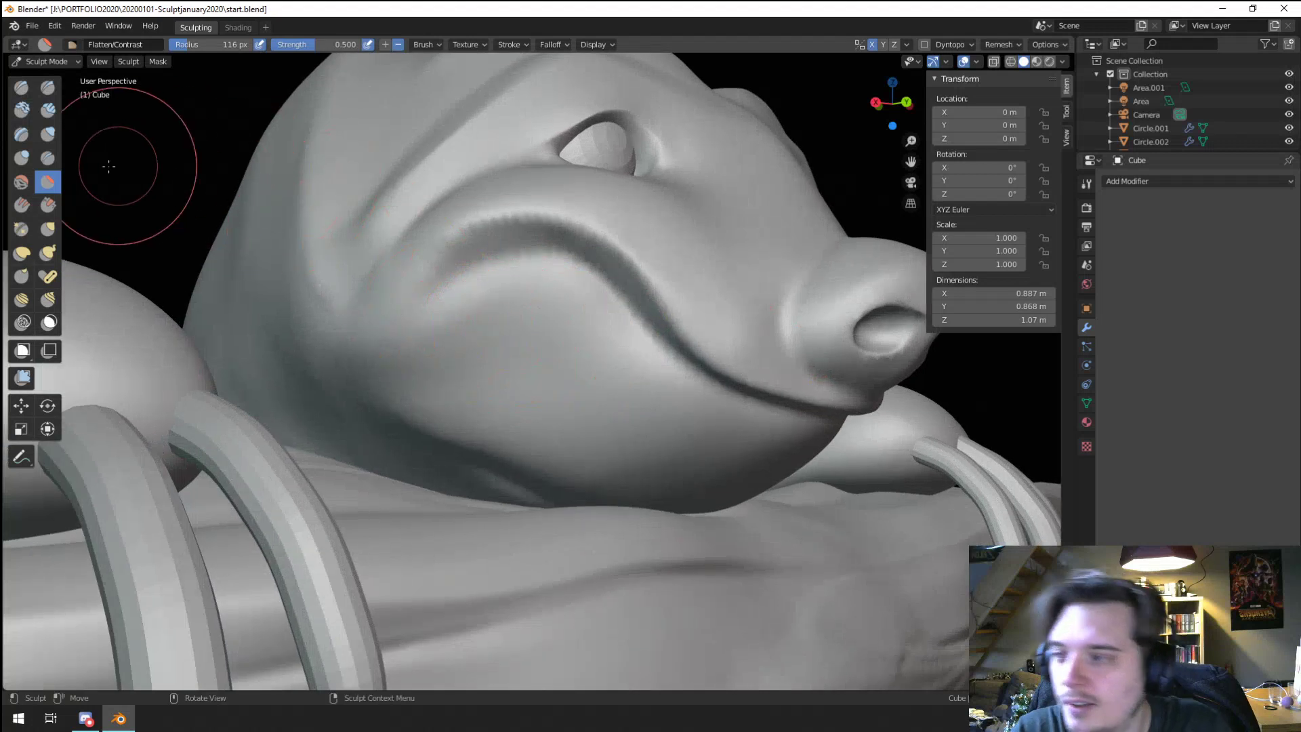
left_click(21, 229)
key("f")
left_click(426, 231)
key("f")
left_click(437, 267)
mouse_move(468, 238)
left_mouse_down()
mouse_move(514, 215)
mouse_move(569, 212)
mouse_move(643, 248)
left_mouse_up()
mouse_move(573, 220)
left_mouse_down()
mouse_move(614, 224)
mouse_move(689, 332)
mouse_move(804, 409)
left_mouse_up()
left_click_drag(630, 248, 643, 255)
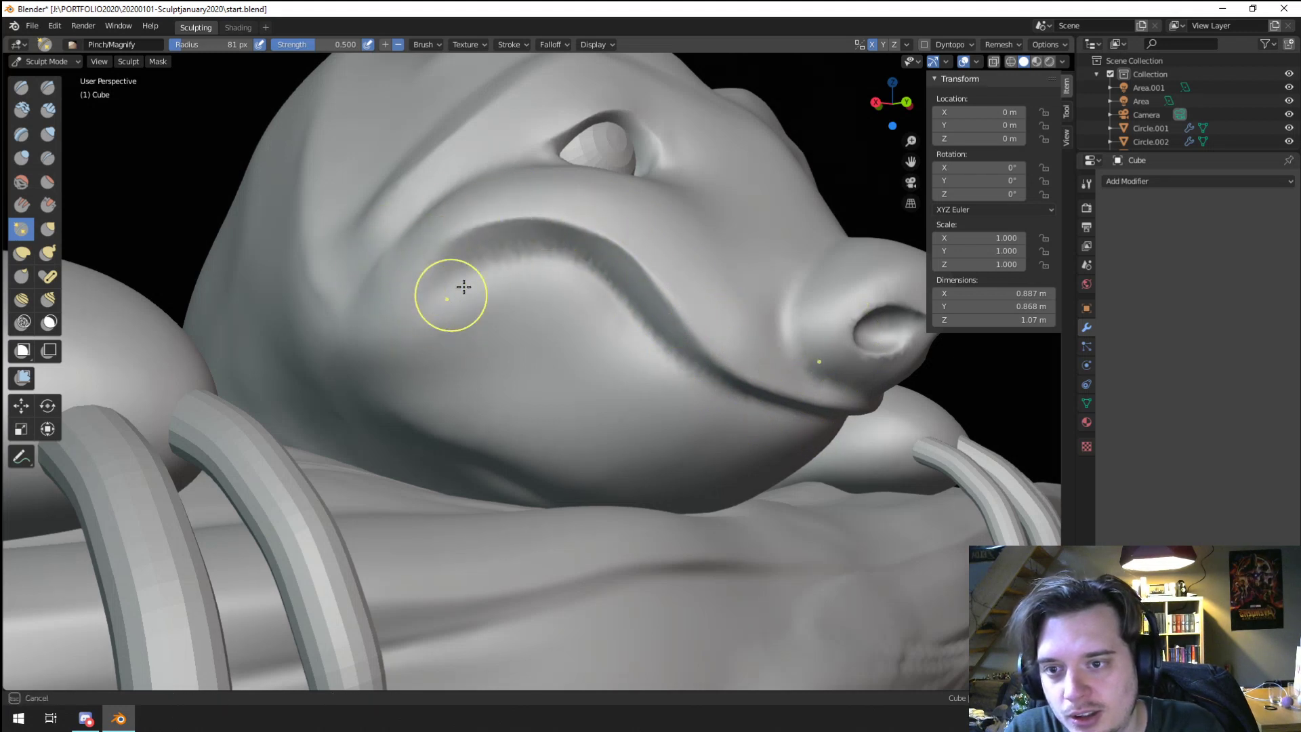
Step: Pinch the lip edges from the cheek to below the nose at 61 px and 88 px brush radius
key("f")
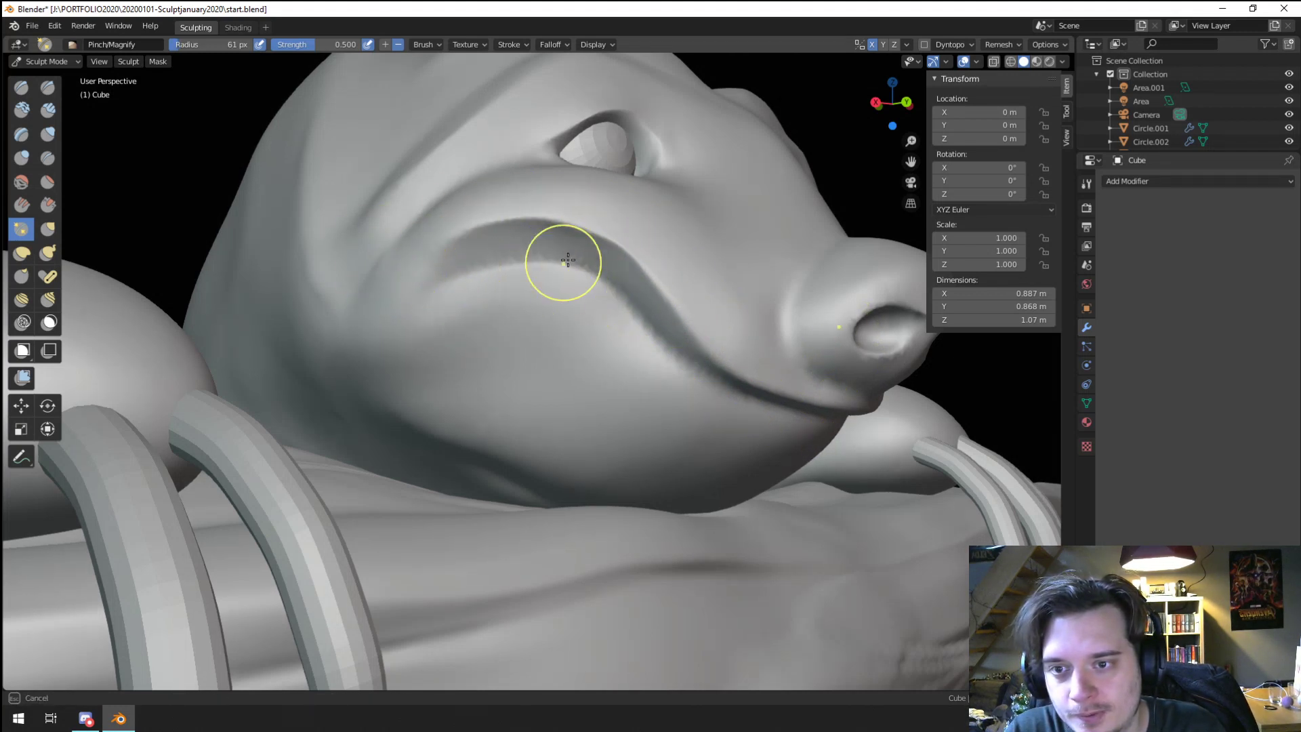
mouse_move(568, 260)
left_mouse_down()
mouse_move(673, 363)
mouse_move(506, 254)
left_mouse_up()
middle_click_drag(678, 364, 616, 291)
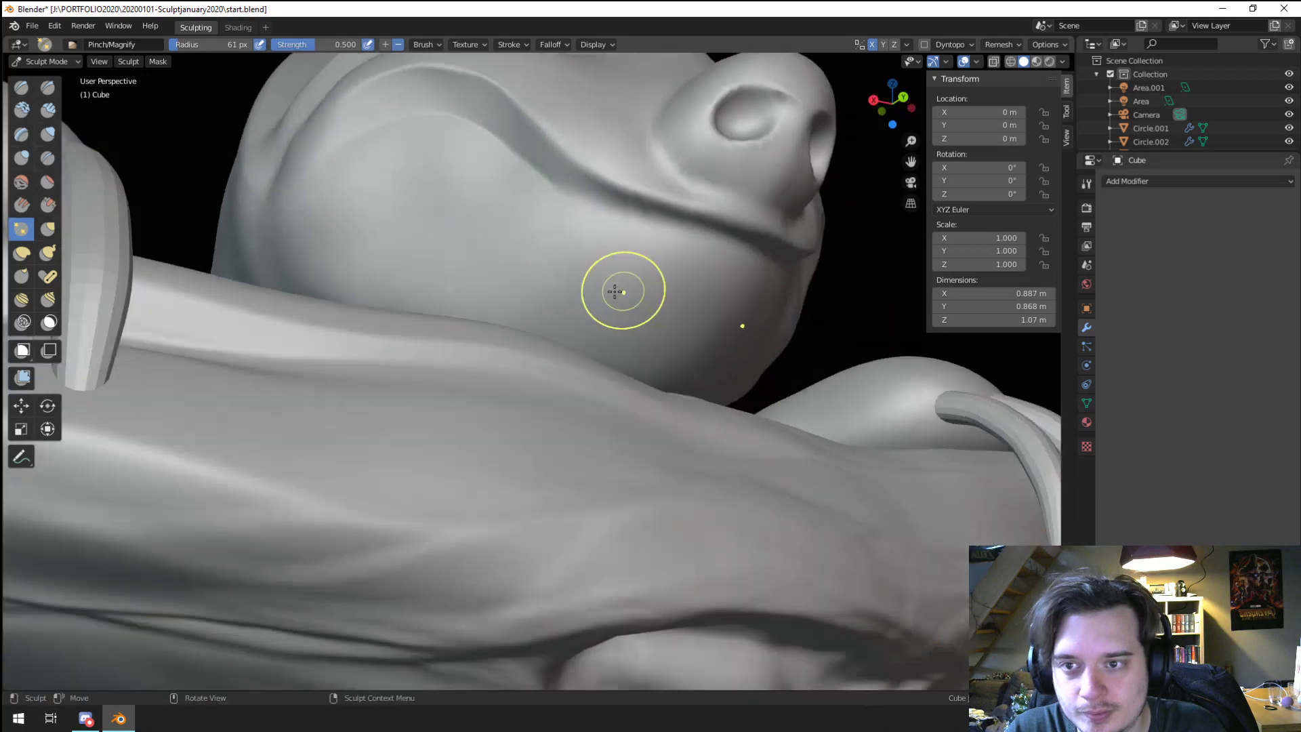
mouse_move(559, 189)
left_mouse_down()
mouse_move(665, 256)
mouse_move(723, 242)
mouse_move(692, 231)
left_mouse_up()
key("f")
left_click(709, 216)
left_click_drag(592, 181, 779, 234)
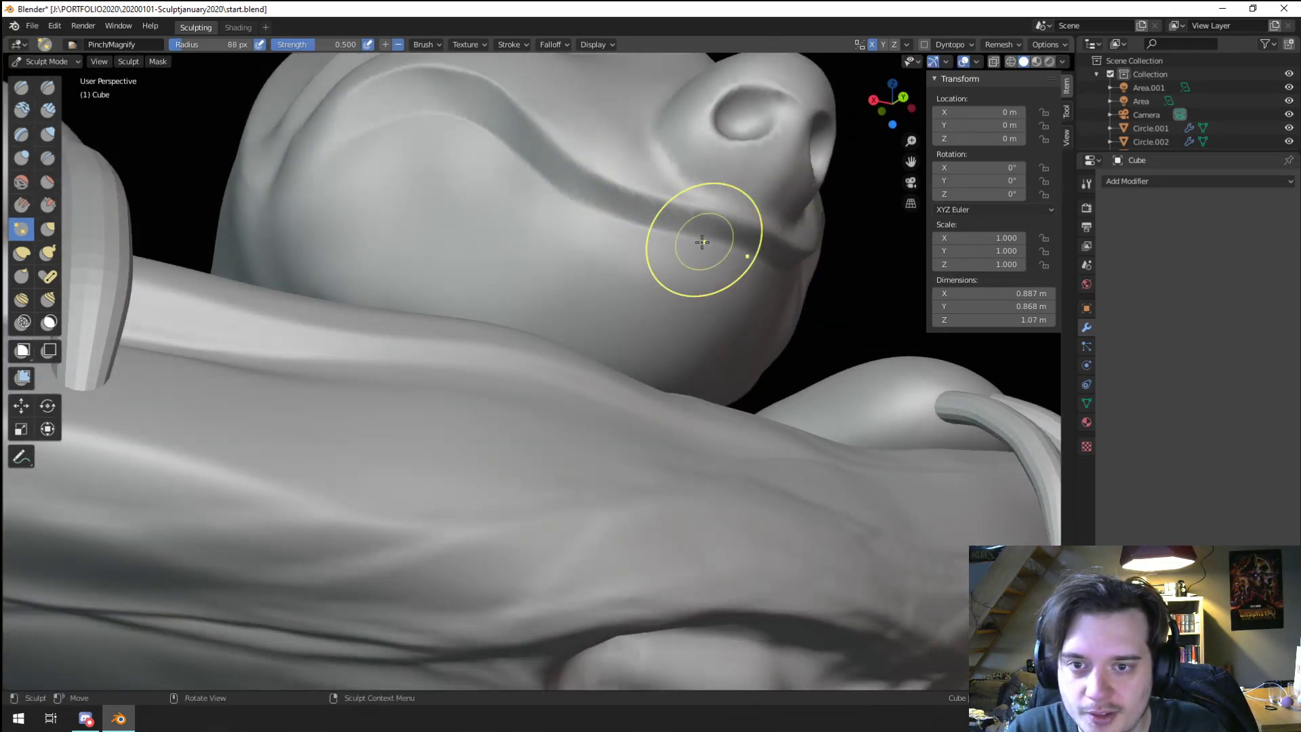
Step: Pinch the crease beside the nose at a 77 px radius and the lip line beneath it at 68 px
scroll(678, 247, "down", 5)
scroll(624, 267, "down", 3)
mouse_move(624, 267)
middle_mouse_down()
mouse_move(557, 271)
mouse_move(614, 259)
middle_mouse_up()
scroll(592, 270, "up", 4)
scroll(566, 270, "up", 2)
scroll(612, 278, "up", 1)
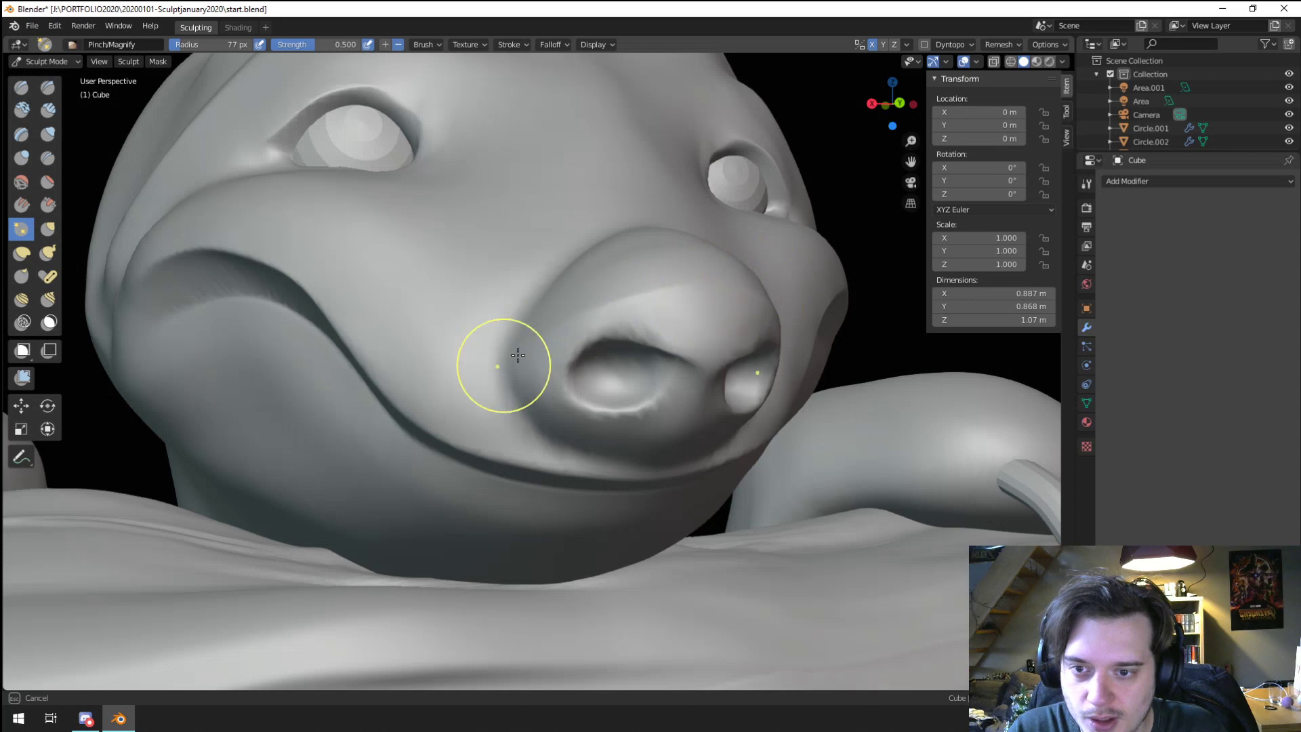
middle_click_drag(671, 294, 550, 291)
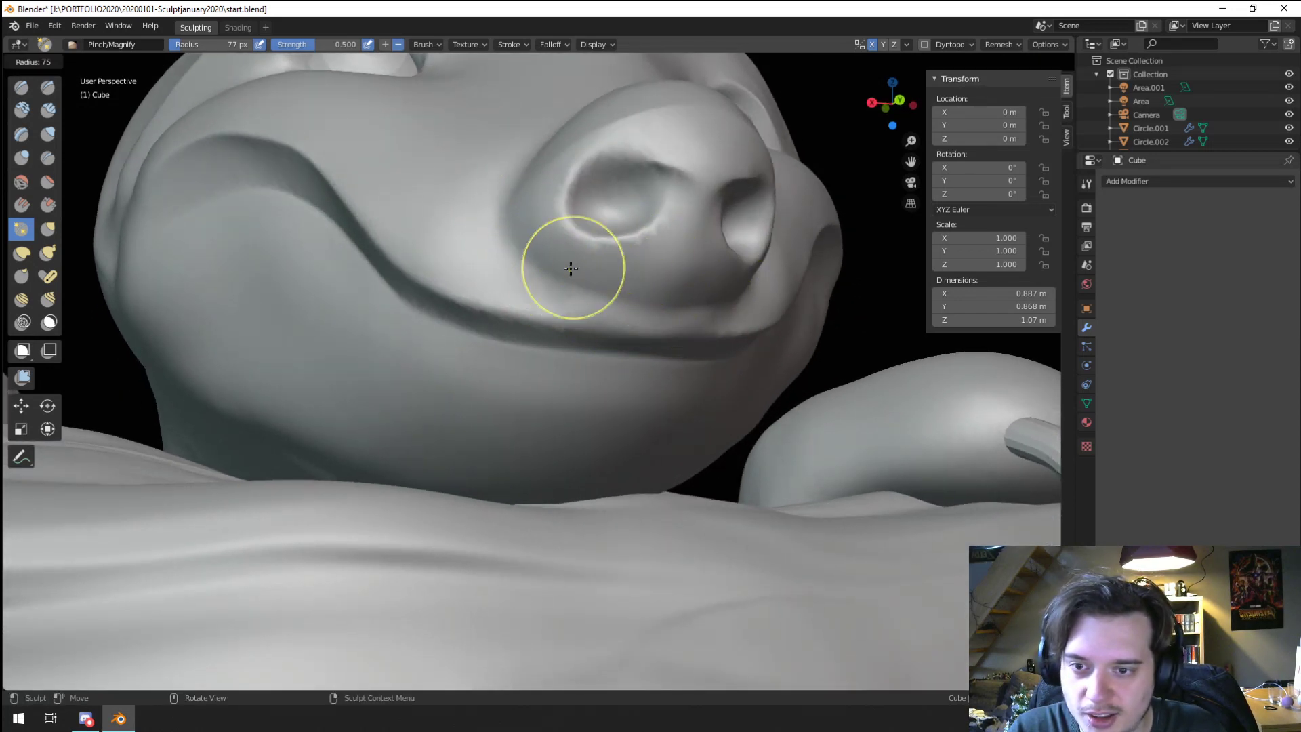
key("f")
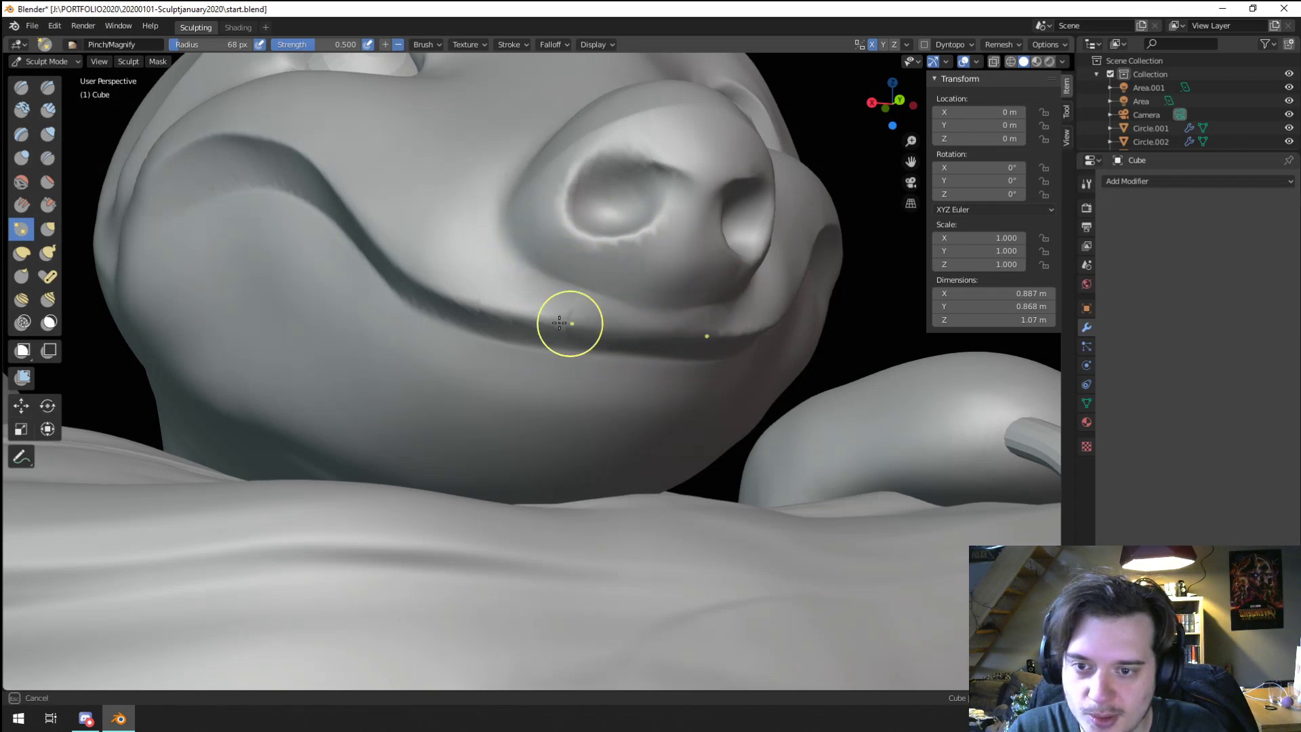
left_click_drag(785, 335, 792, 329)
Step: Sharpen the nostril rim and lower nose with the Pinch/Magnify brush at a 68 px radius
mouse_move(684, 254)
middle_mouse_down("ctrl")
mouse_move(604, 319)
mouse_move(624, 311)
mouse_move(630, 271)
middle_mouse_up("ctrl")
middle_click_drag(630, 278, 653, 305)
middle_click_drag(653, 346, 652, 318, "ctrl")
left_click_drag(652, 318, 659, 375)
left_click_drag(655, 422, 659, 343)
middle_click_drag(660, 343, 643, 328)
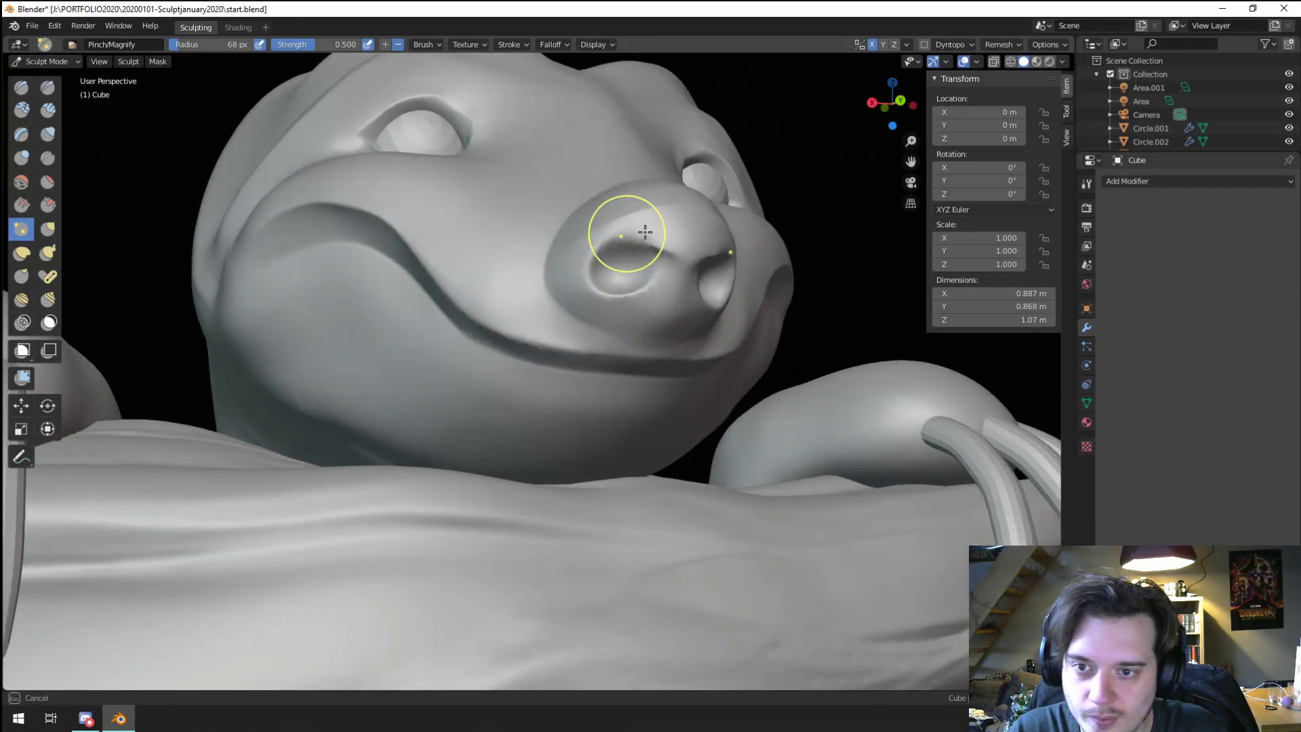
left_click_drag(624, 240, 617, 266)
scroll(616, 266, "down", 6)
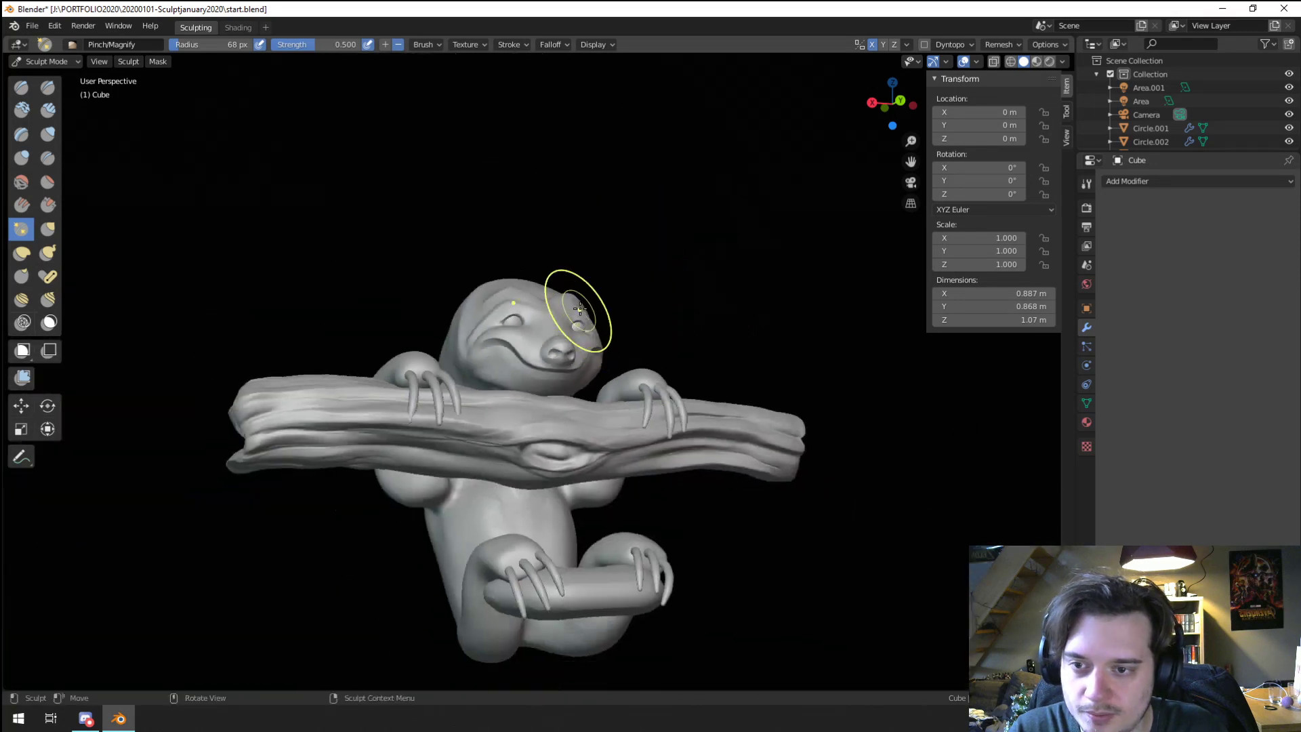
Step: Pinch the ridge along the side of the head with the Pinch/Magnify brush at an 85 px radius
middle_click_drag(581, 298, 553, 323)
scroll(552, 322, "up", 3)
mouse_move(567, 276)
middle_mouse_down()
mouse_move(531, 311)
mouse_move(596, 271)
mouse_move(644, 312)
middle_mouse_up()
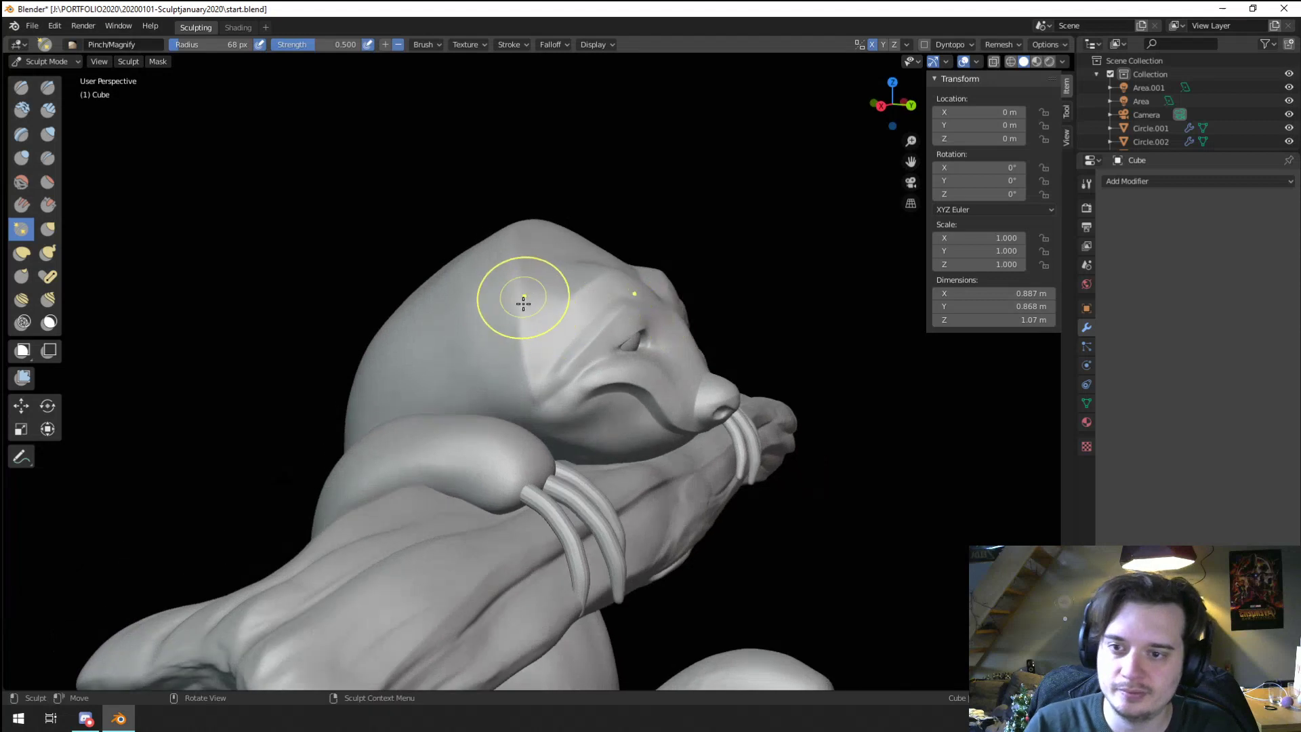
key("f")
mouse_move(522, 302)
middle_mouse_down()
mouse_move(478, 401)
mouse_move(479, 299)
middle_mouse_up()
left_click(458, 379)
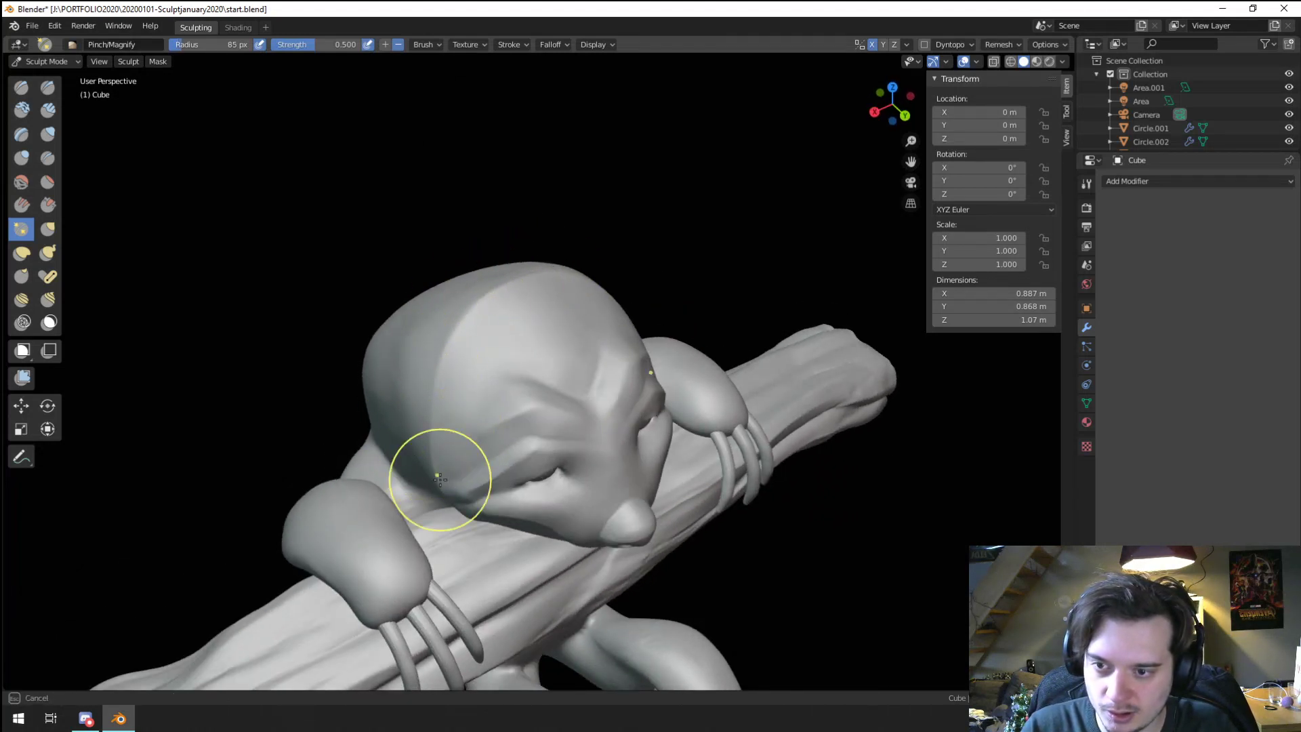
left_click_drag(441, 473, 422, 460)
mouse_move(421, 459)
middle_mouse_down()
mouse_move(400, 344)
mouse_move(456, 334)
mouse_move(412, 315)
mouse_move(388, 330)
mouse_move(378, 296)
middle_mouse_up()
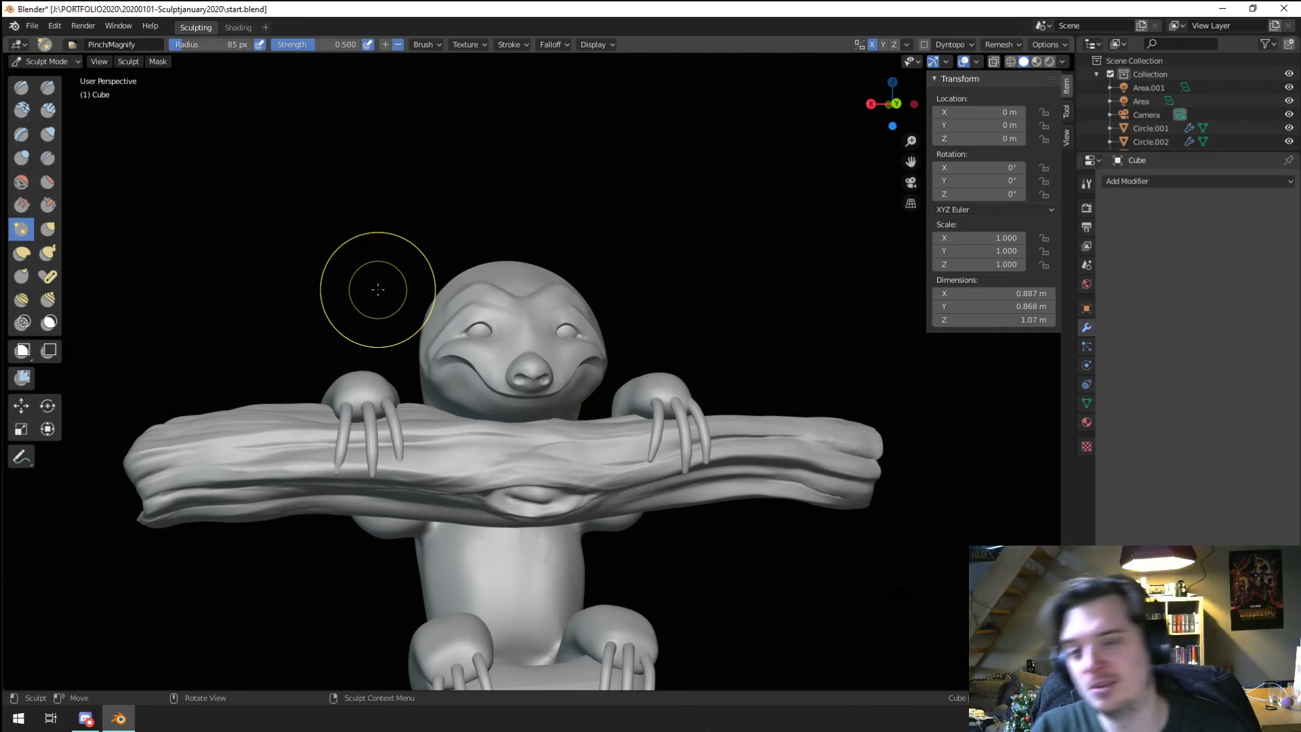
Step: Refine the back of the head and neck with the Pinch/Magnify brush at a smaller radius
mouse_move(404, 345)
middle_mouse_down()
mouse_move(393, 395)
mouse_move(406, 347)
middle_mouse_up()
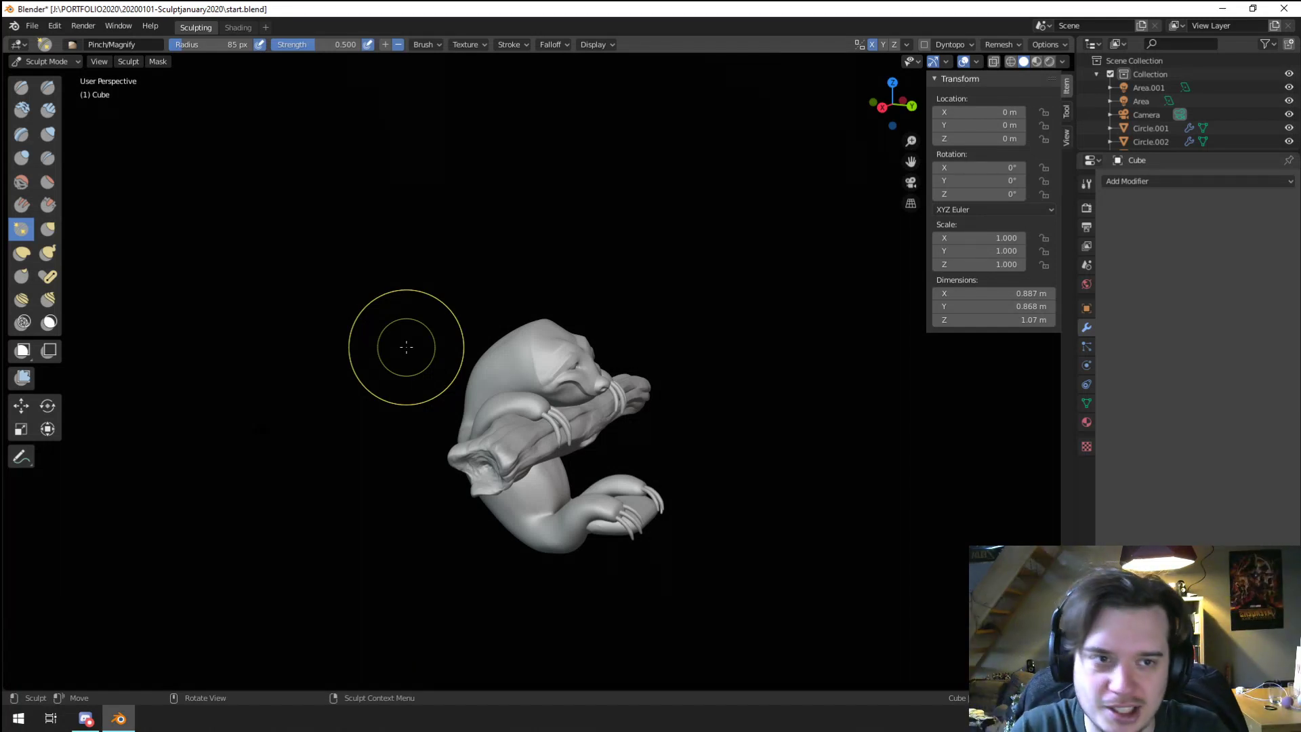
middle_click_drag(415, 348, 366, 314)
mouse_move(372, 415)
middle_mouse_down()
mouse_move(496, 451)
mouse_move(554, 432)
mouse_move(581, 407)
middle_mouse_up()
mouse_move(501, 420)
middle_mouse_down()
mouse_move(540, 427)
mouse_move(547, 395)
middle_mouse_up()
key("f")
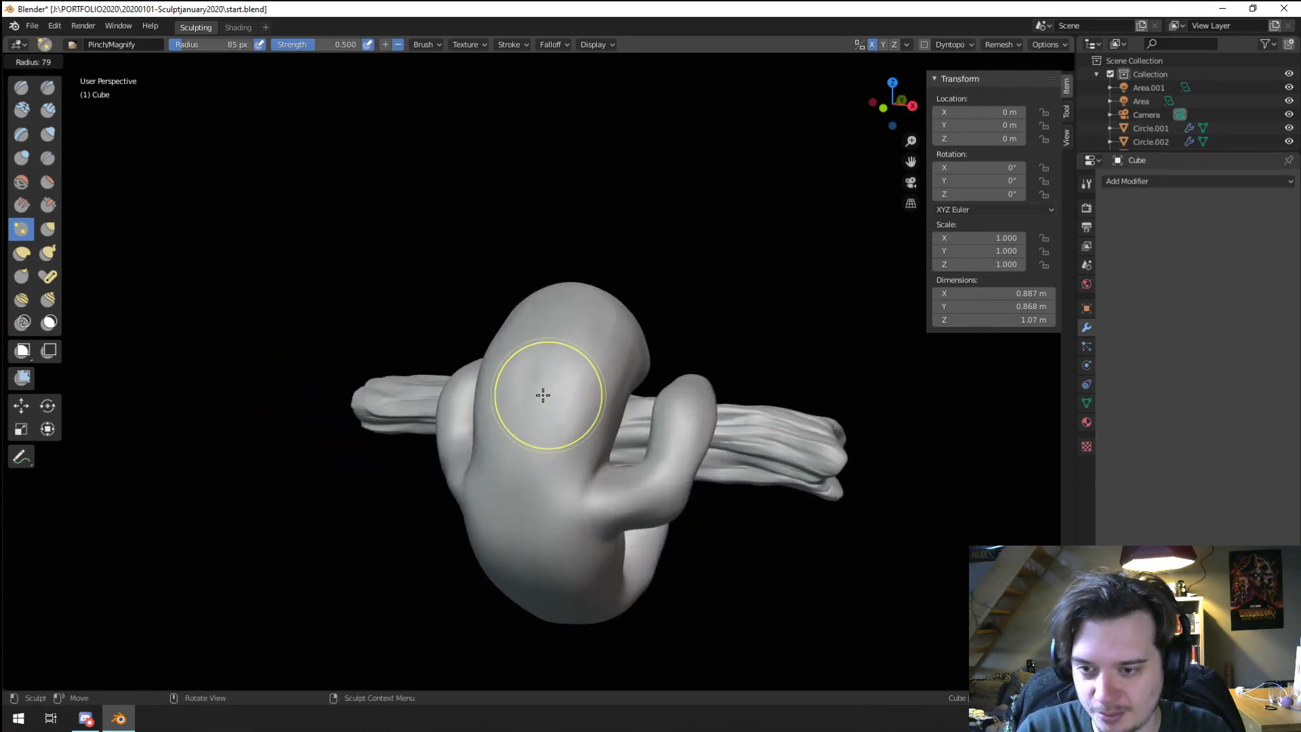
left_click(534, 394)
left_click_drag(550, 337, 538, 358)
mouse_move(568, 394)
middle_mouse_down()
mouse_move(561, 354)
mouse_move(590, 378)
mouse_move(534, 362)
middle_mouse_up()
Step: Reshape the back and the torso below the arm with the Grab brush at 167 px and 197 px radius
key("g")
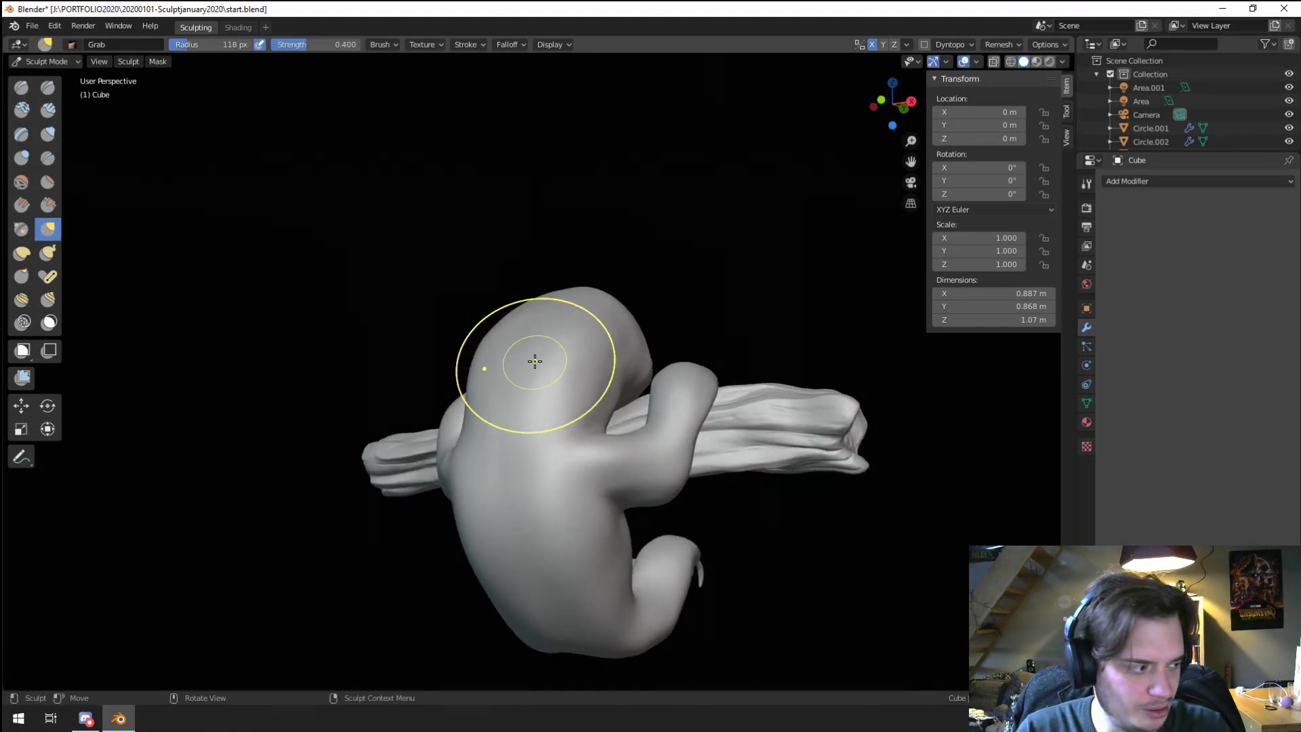
middle_click_drag(535, 361, 530, 390)
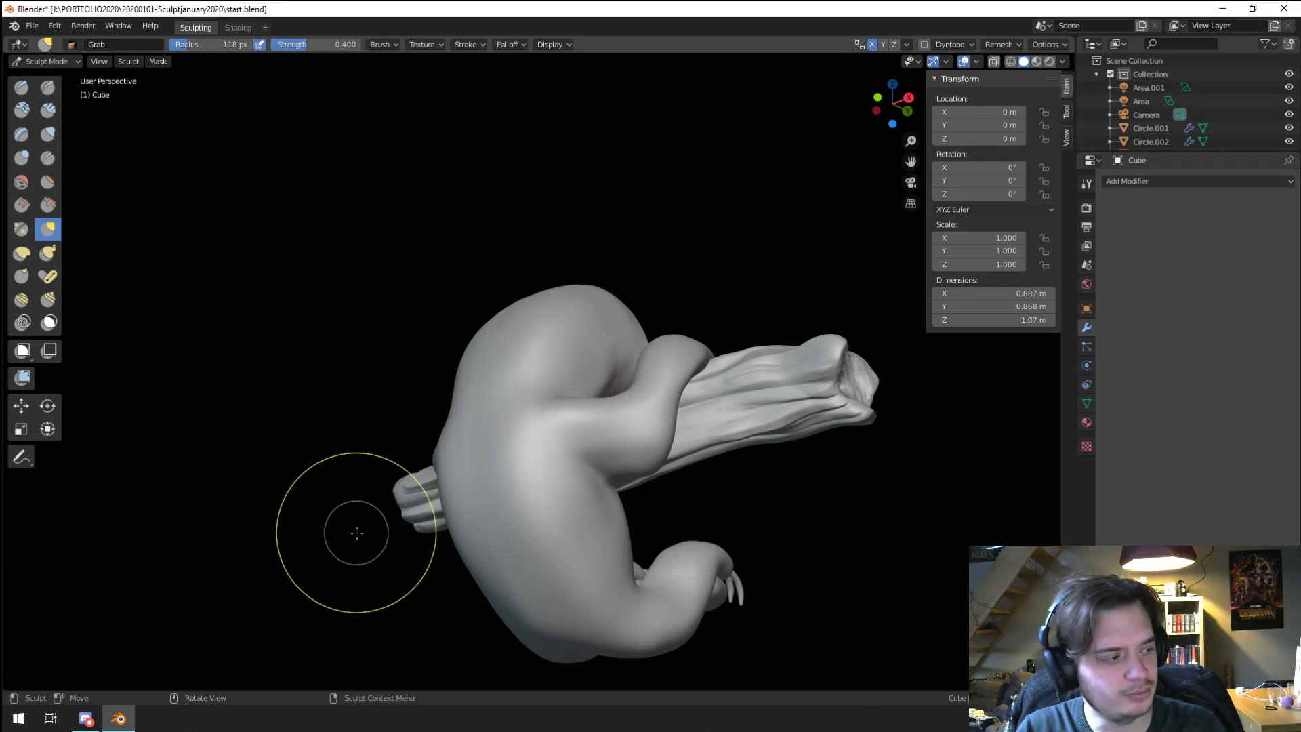
mouse_move(430, 436)
middle_mouse_down()
mouse_move(508, 407)
mouse_move(484, 379)
middle_mouse_up()
key("f")
left_click(531, 412)
key("f")
left_click(515, 403)
key("f")
left_click(537, 430)
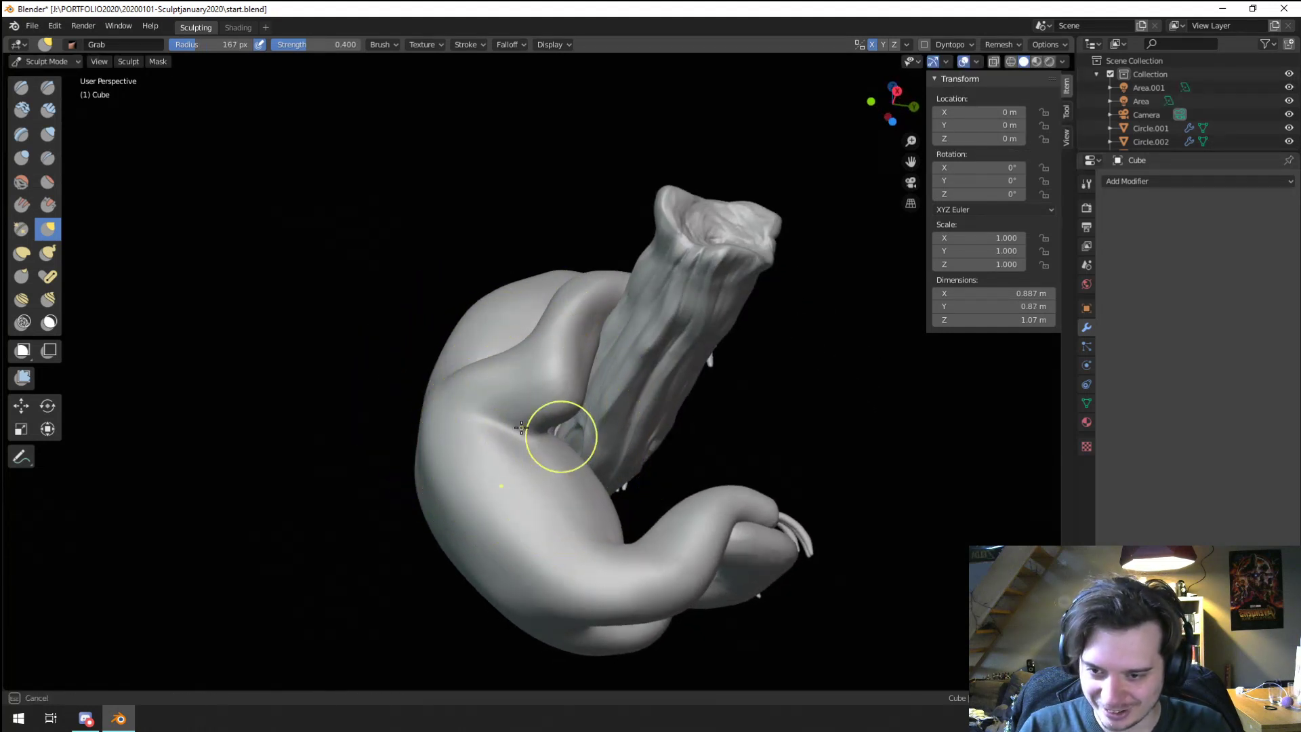
middle_click_drag(515, 435, 524, 457)
left_click(599, 443)
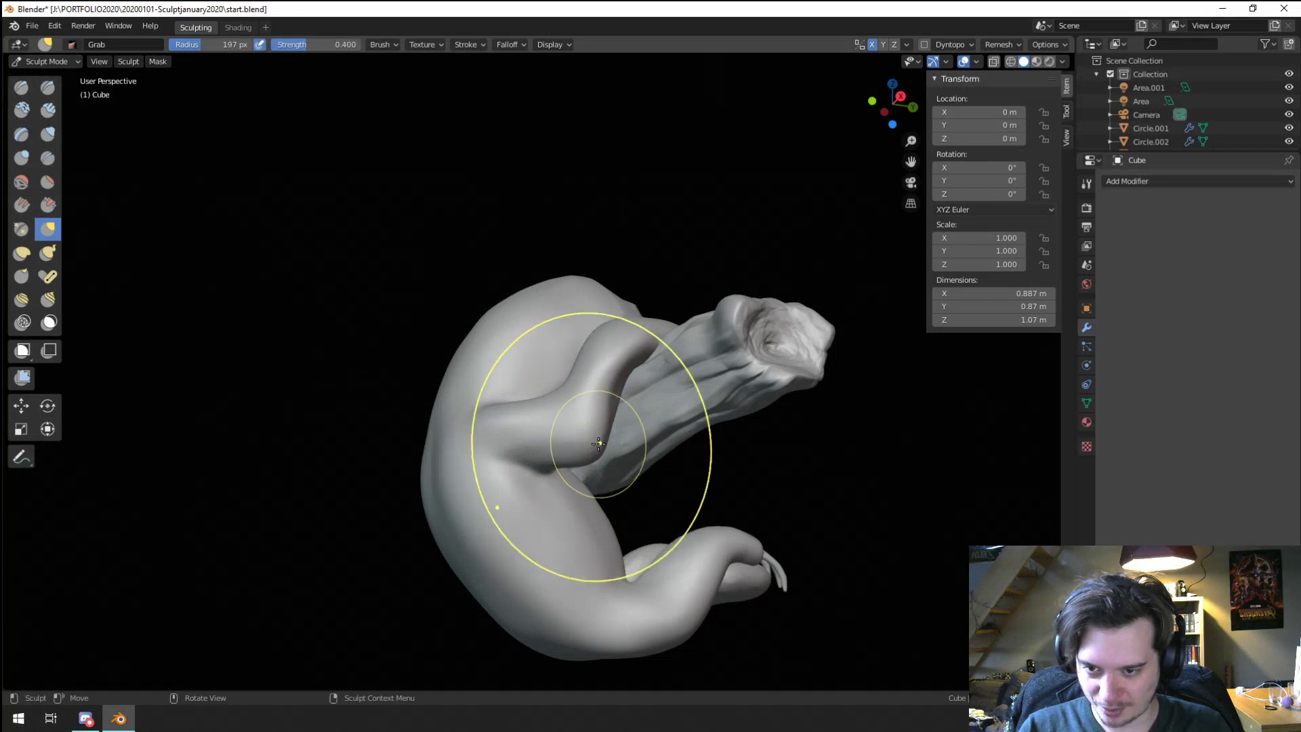
Step: Flatten the bumps on the chest and belly with the Flatten/Contrast brush at a 156 px radius
mouse_move(628, 466)
middle_mouse_down()
mouse_move(423, 490)
mouse_move(501, 532)
mouse_move(479, 522)
mouse_move(456, 429)
mouse_move(422, 413)
middle_mouse_up()
scroll(421, 412, "up", 2)
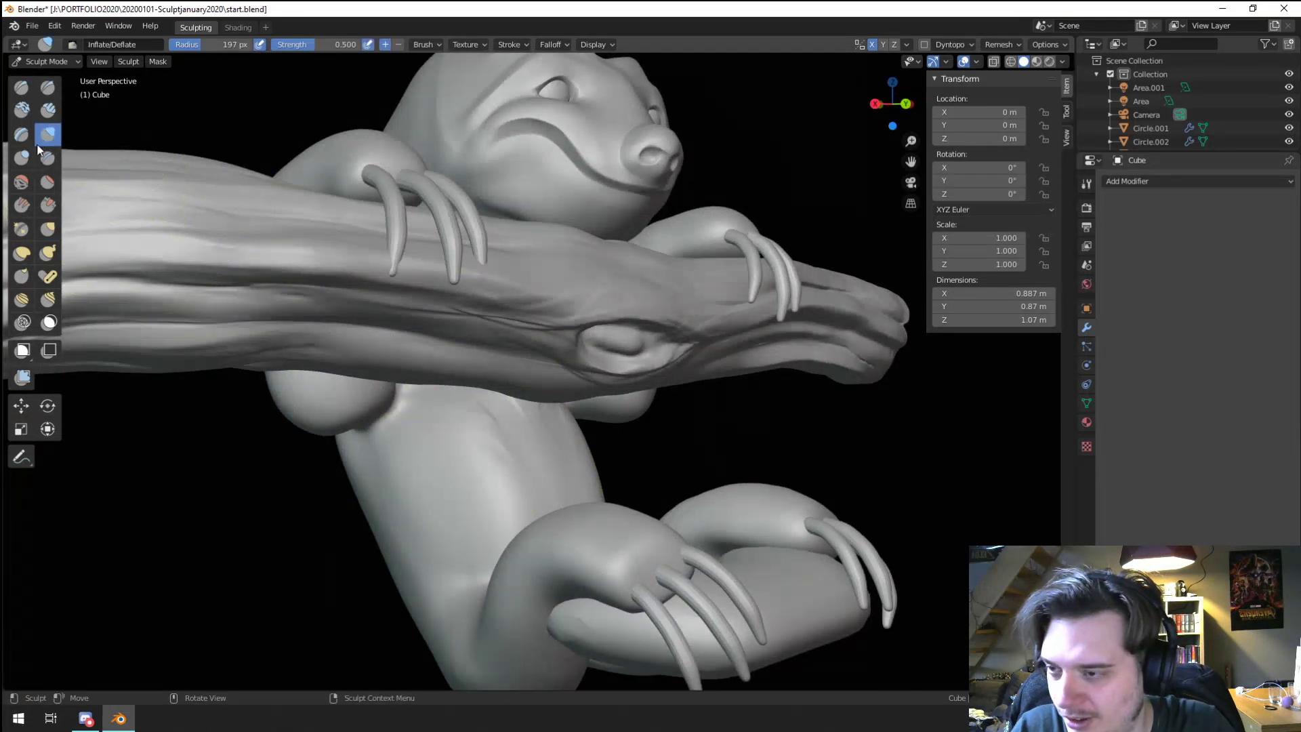
key("f")
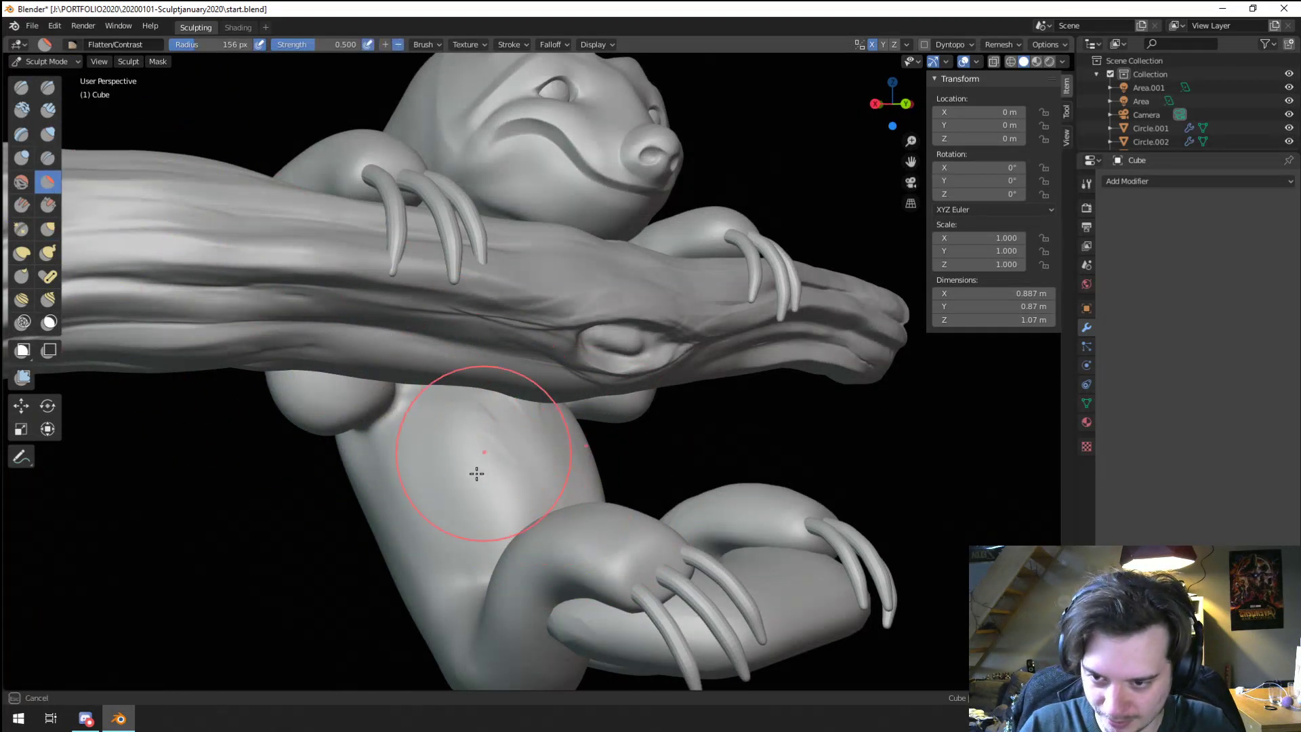
left_click(411, 562)
middle_click_drag(410, 562, 517, 450)
Step: Deepen the fold between the upper arm and the torso with the Crease brush at 79 px and 52 px radius
scroll(519, 389, "up", 4)
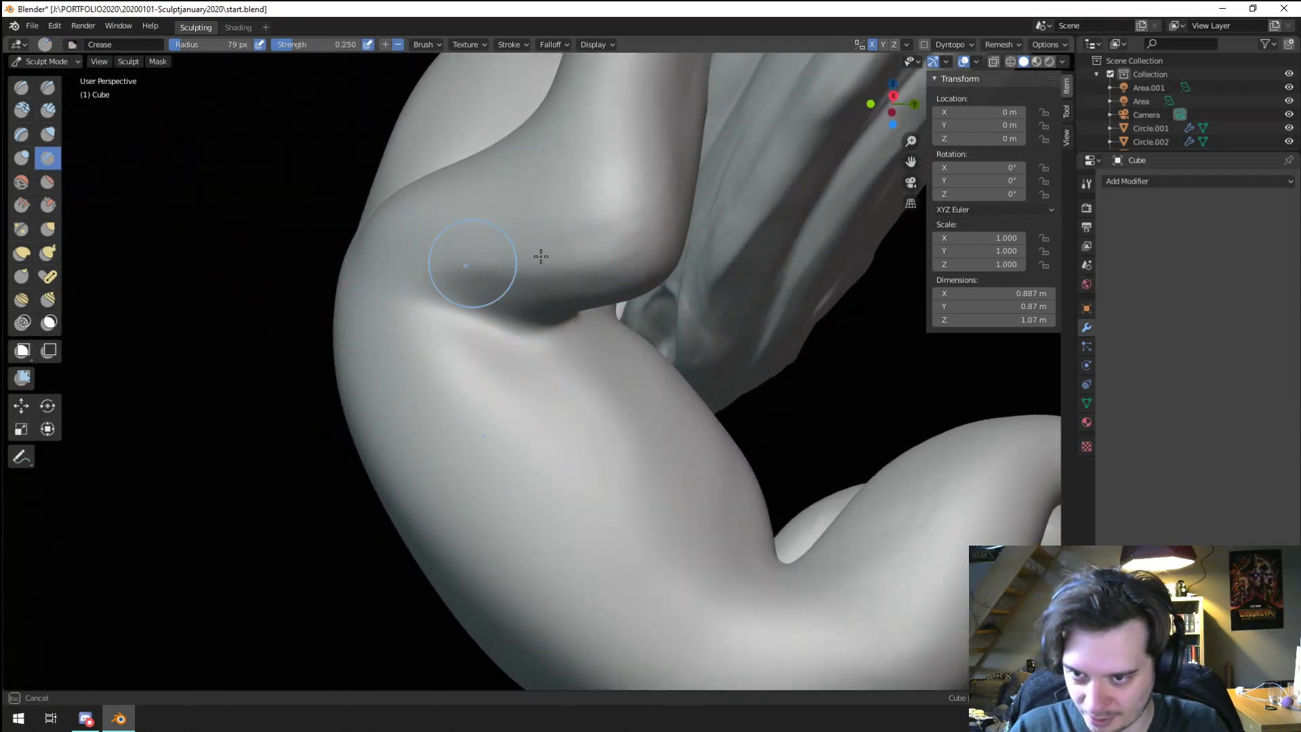
scroll(650, 198, "down", 7)
key("f")
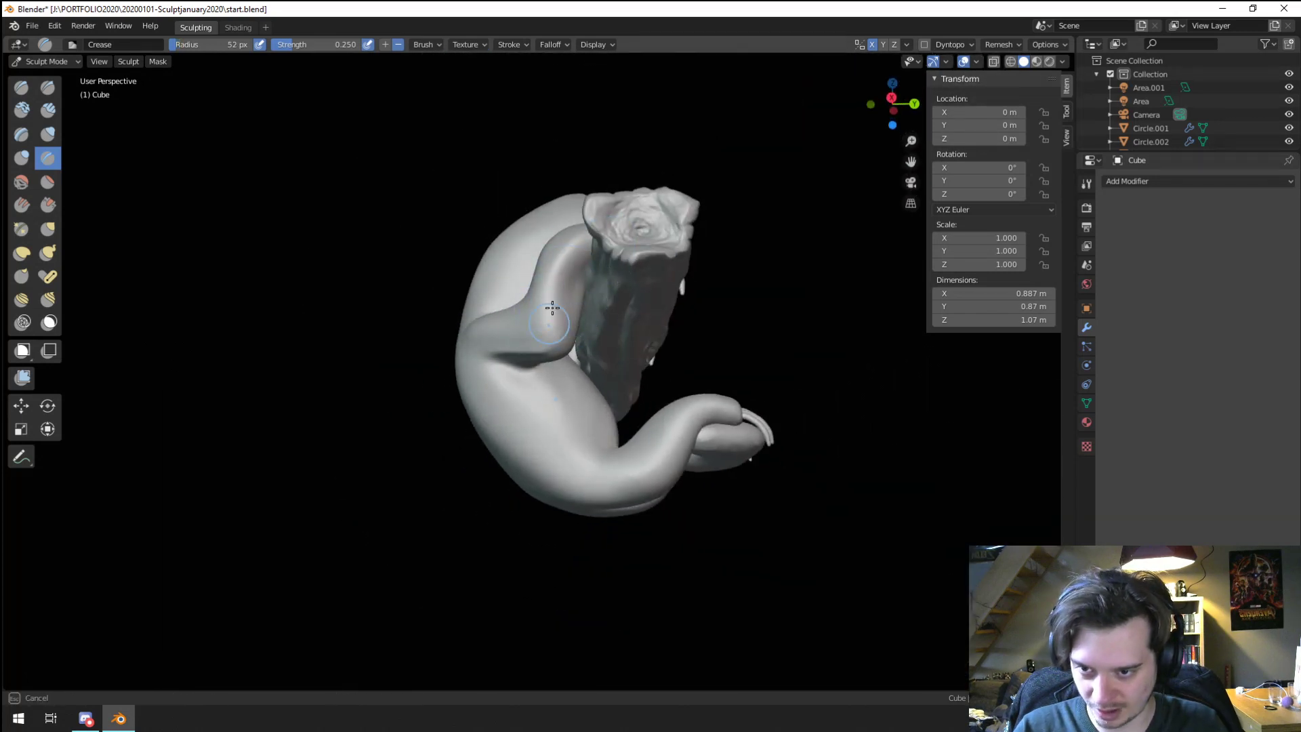
middle_click_drag(558, 284, 496, 332)
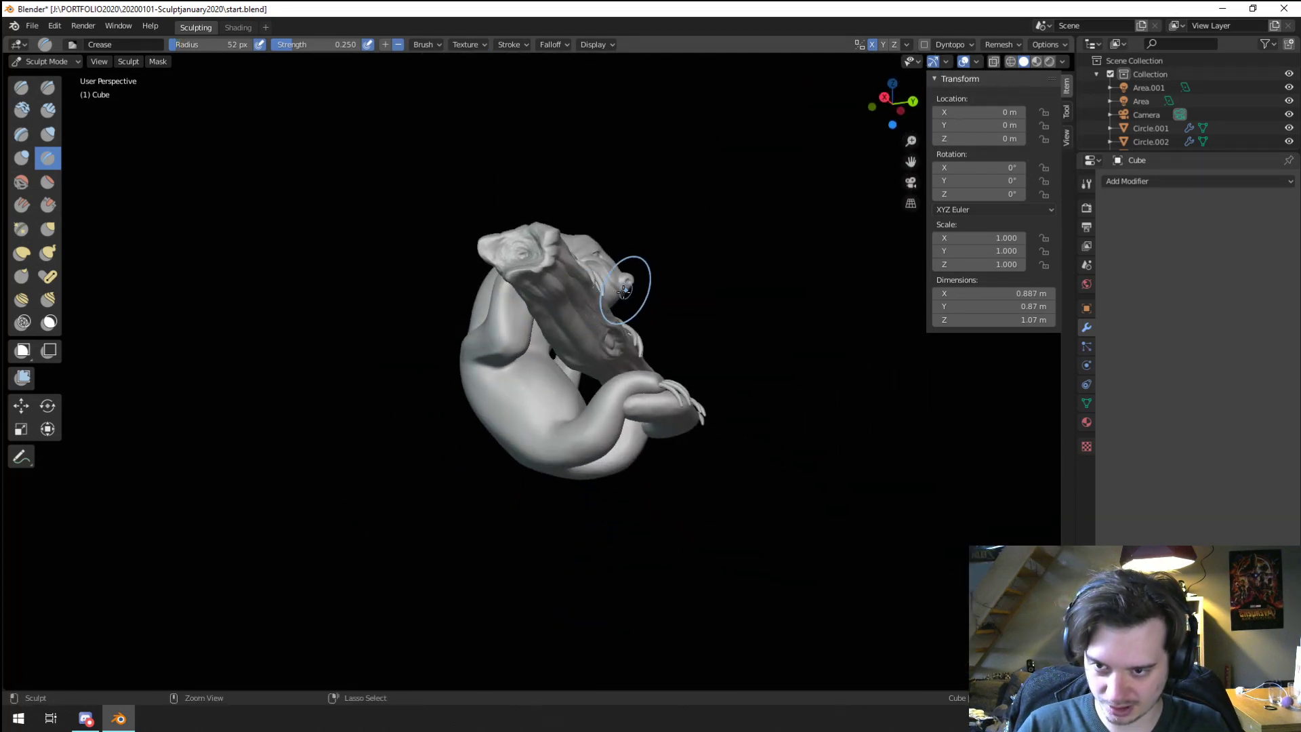
middle_click_drag(606, 298, 501, 319)
scroll(483, 324, "up", 4)
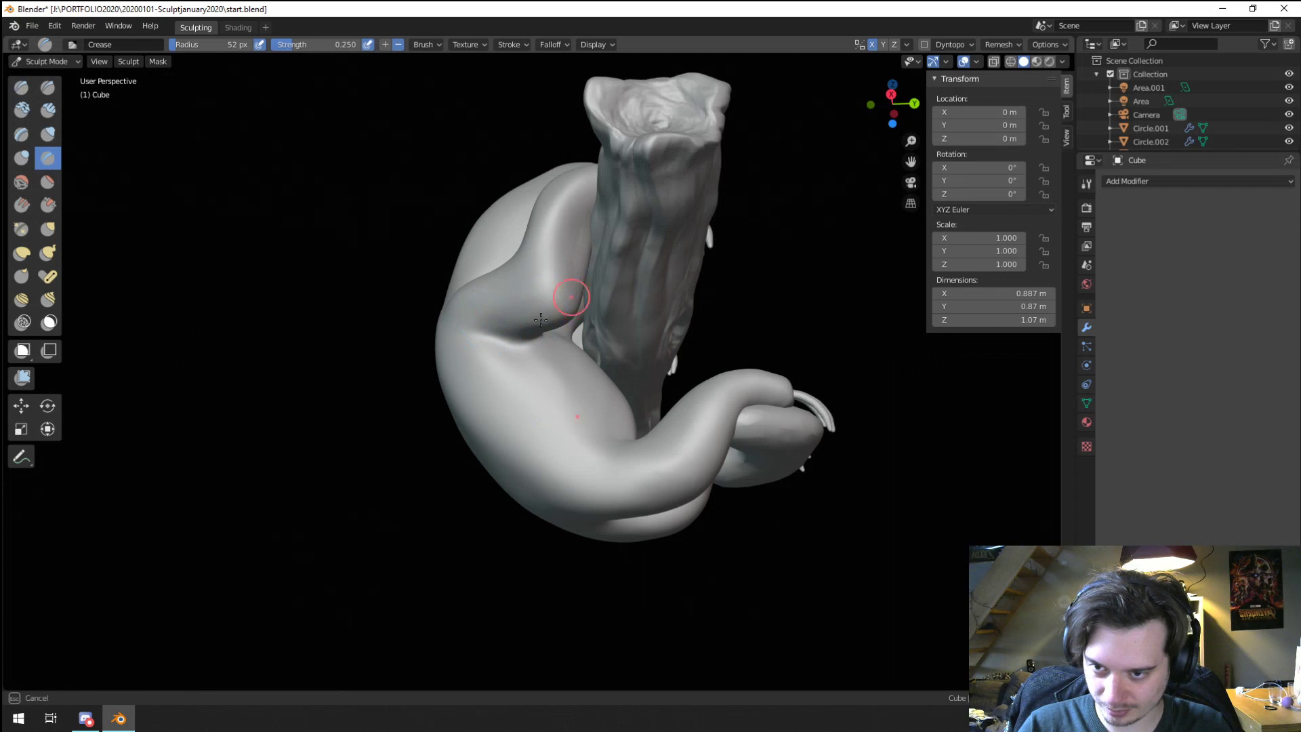
scroll(614, 238, "down", 5)
middle_click_drag(614, 237, 487, 343)
scroll(488, 271, "up", 2)
scroll(459, 273, "up", 2)
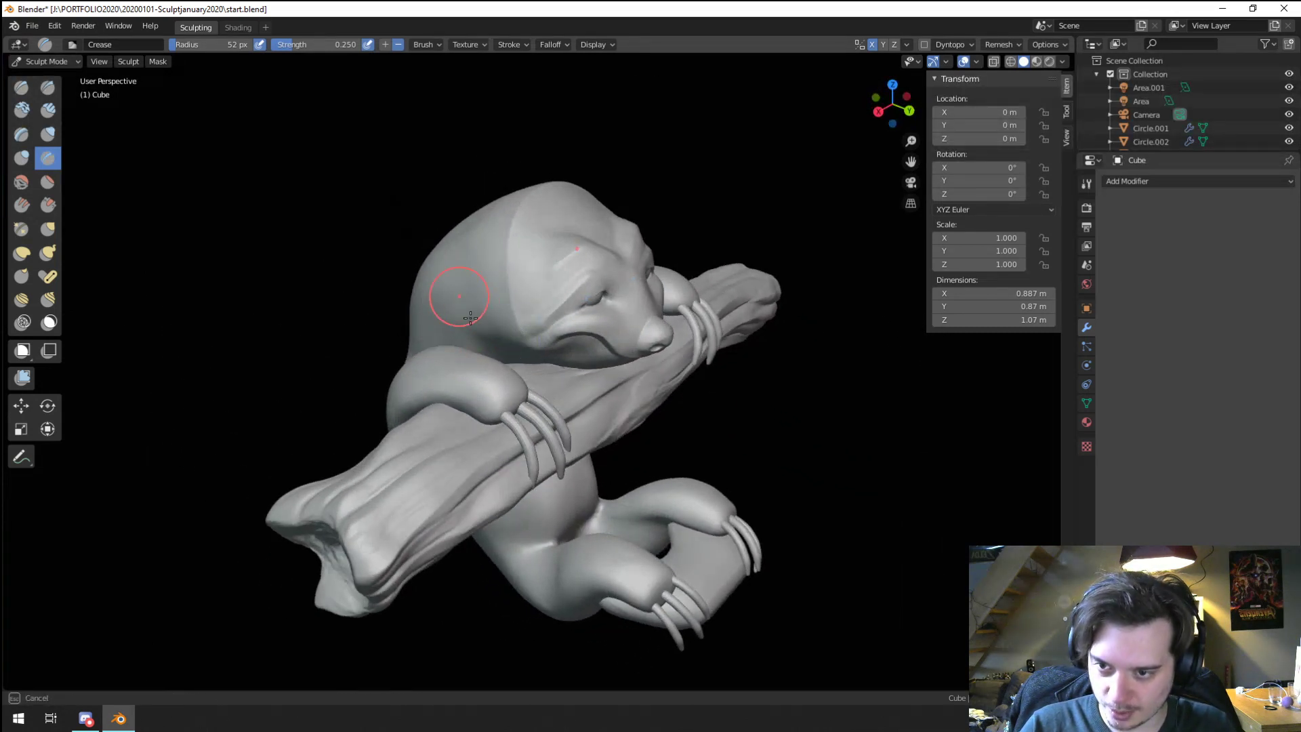
mouse_move(453, 225)
middle_mouse_down()
mouse_move(496, 293)
mouse_move(474, 325)
mouse_move(485, 291)
mouse_move(583, 296)
mouse_move(532, 294)
mouse_move(640, 271)
mouse_move(672, 239)
middle_mouse_up()
Step: Reshape the arms and shoulders with the Grab brush at 127 px and 167 px radius
key("g")
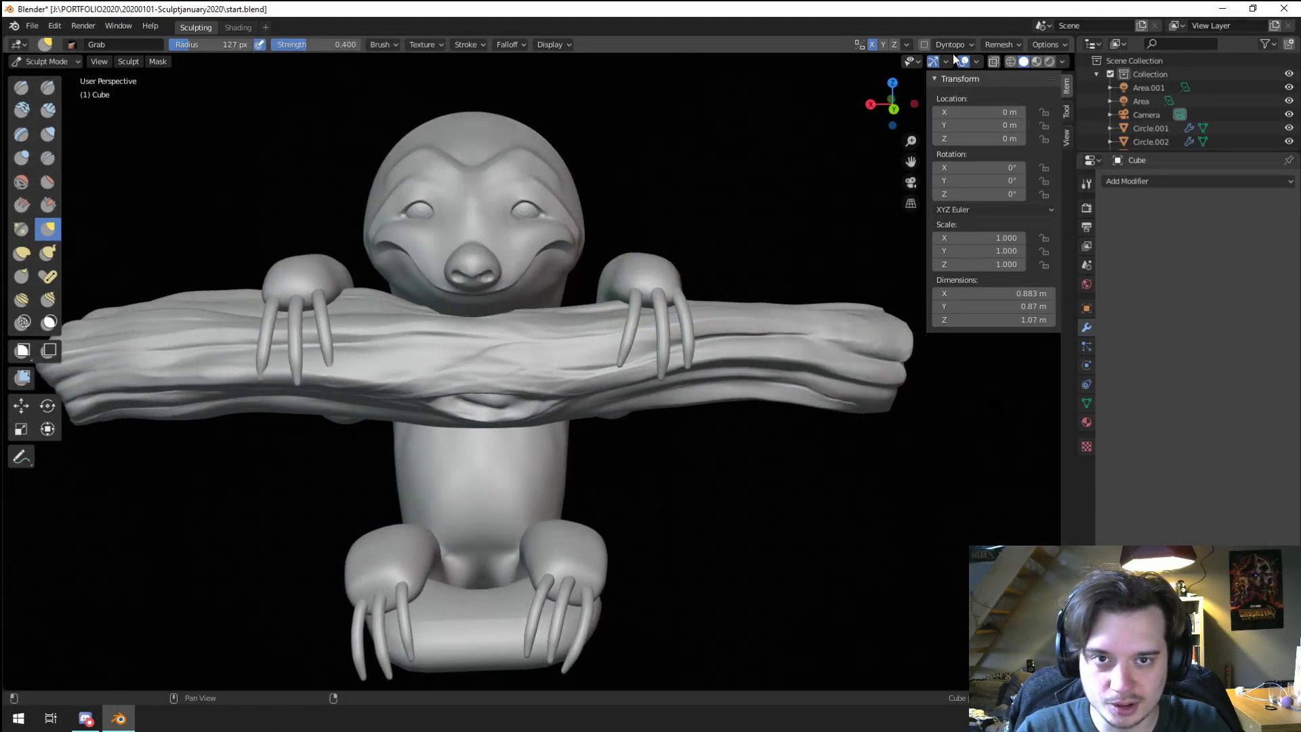
mouse_move(352, 291)
middle_mouse_down()
mouse_move(619, 272)
mouse_move(556, 338)
mouse_move(441, 418)
middle_mouse_up()
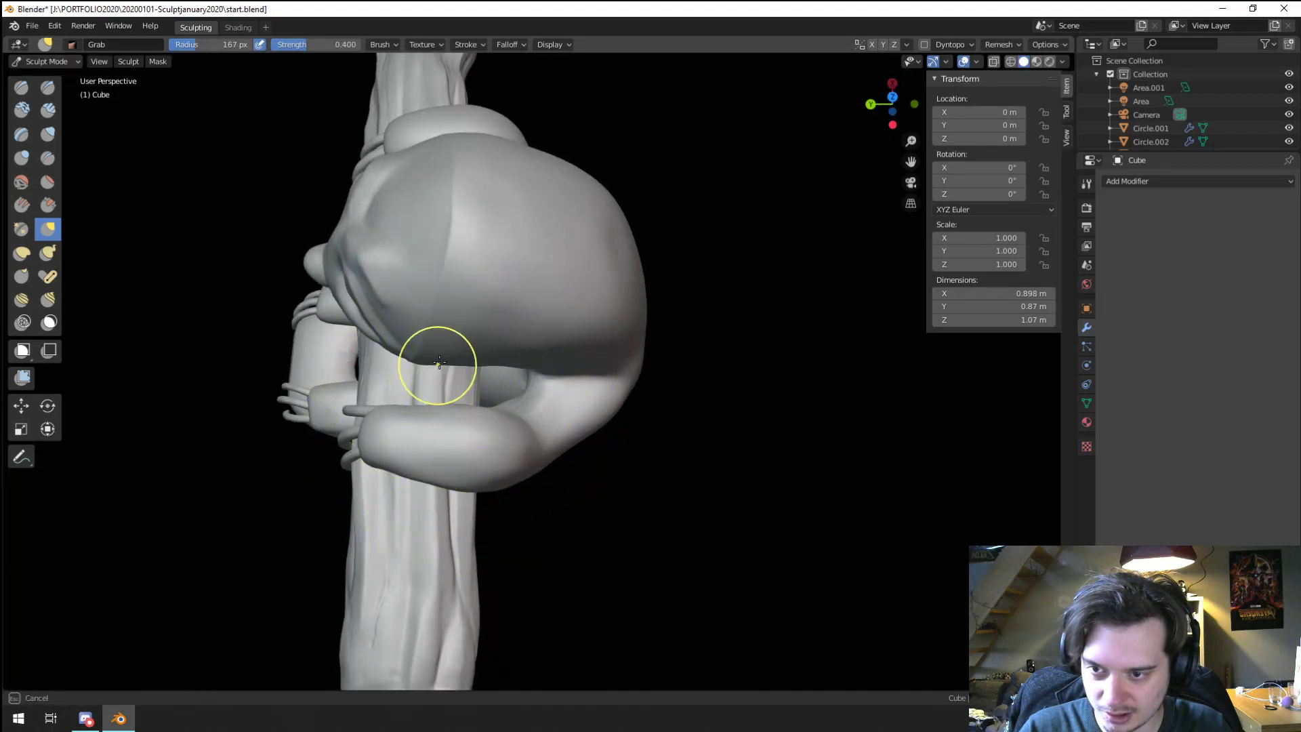
middle_click_drag(437, 352, 526, 256)
scroll(596, 271, "up", 4)
middle_click_drag(448, 265, 393, 285)
left_click(22, 299)
key("f")
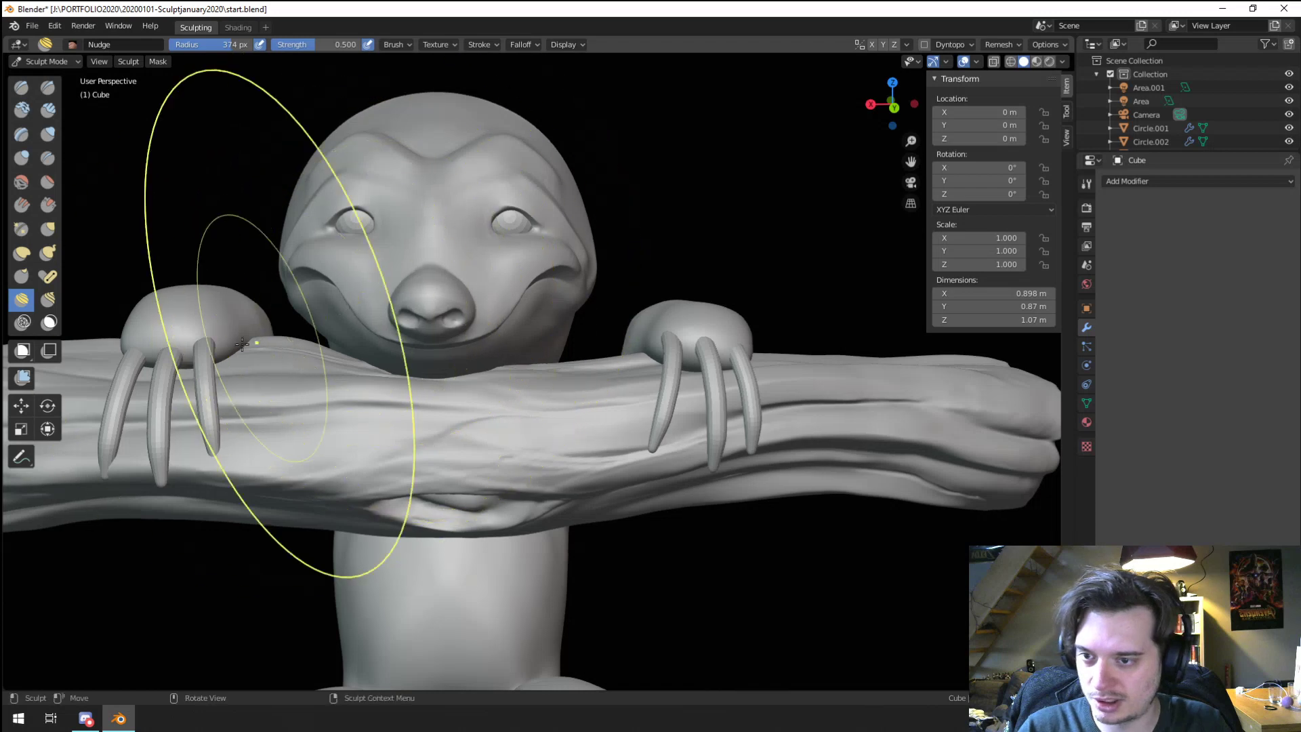
key("Escape")
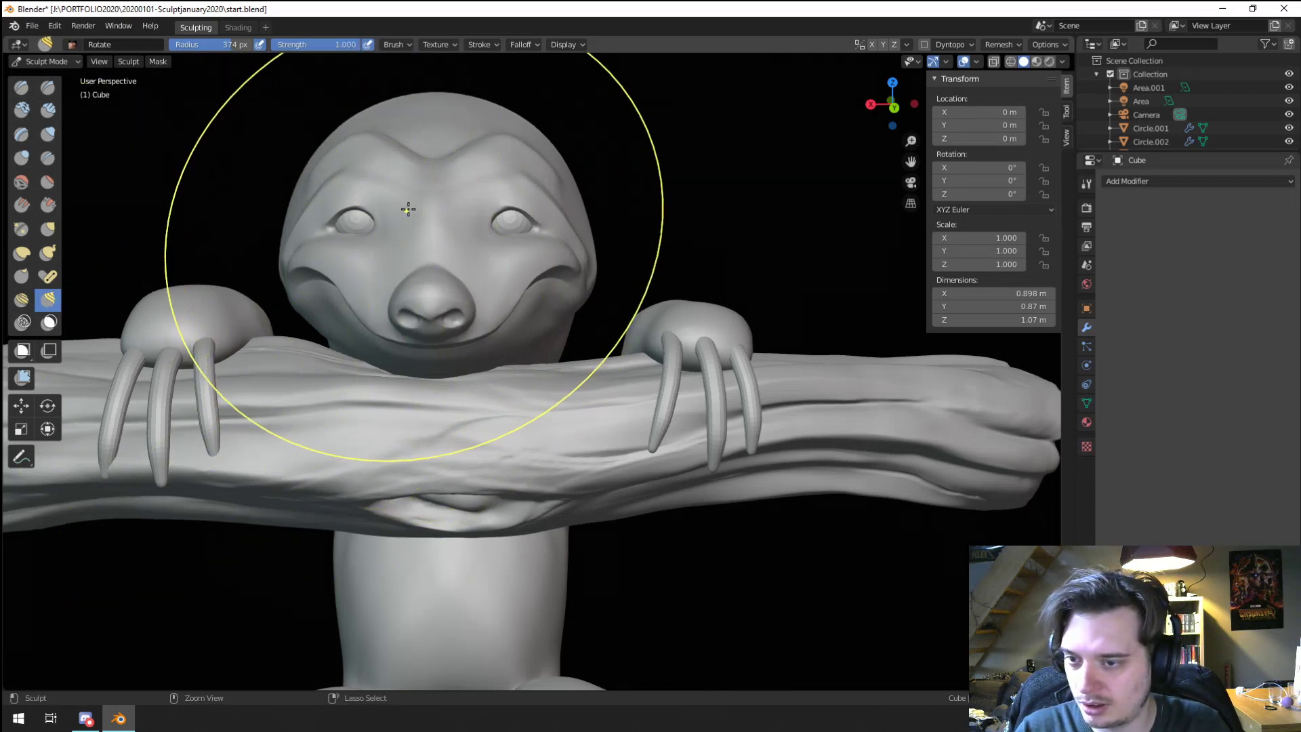
key("f")
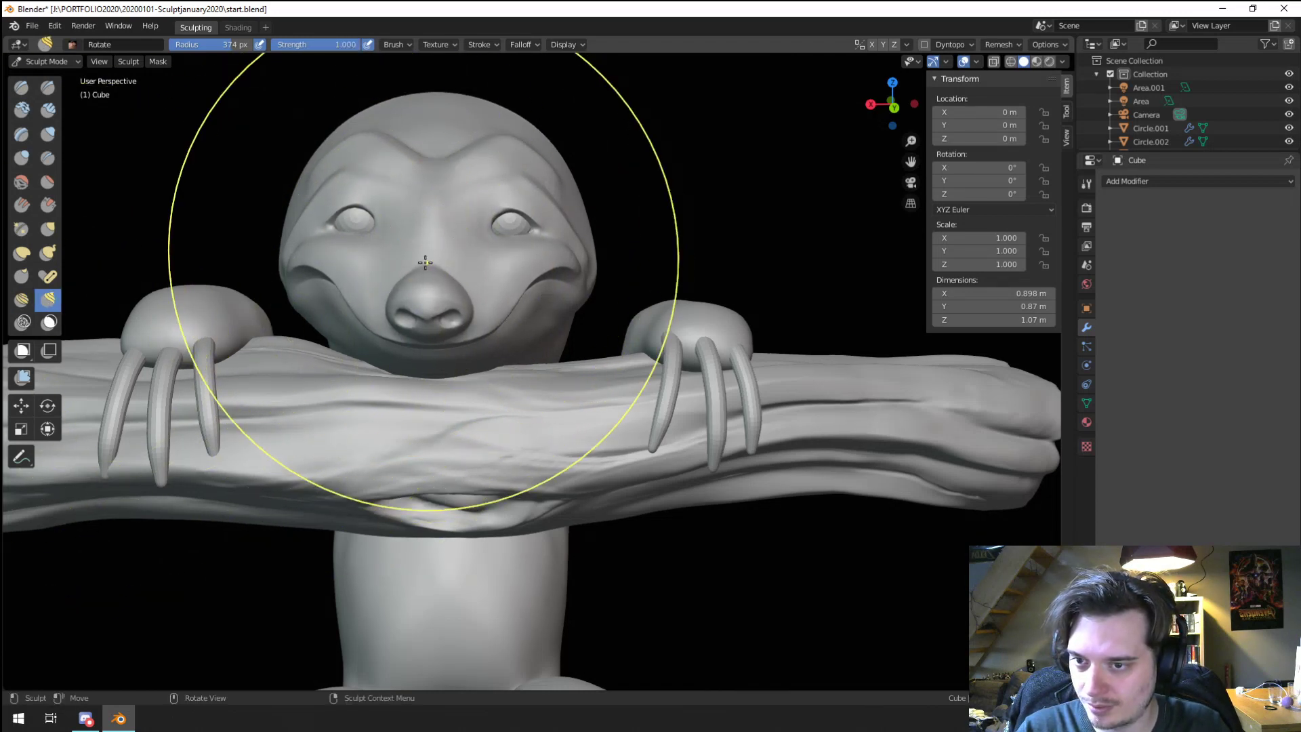
Step: Pull the mouth corner, the lip line and the top of the nose slightly upward with the Grab brush
middle_click_drag(425, 262, 353, 284)
scroll(341, 289, "up", 5)
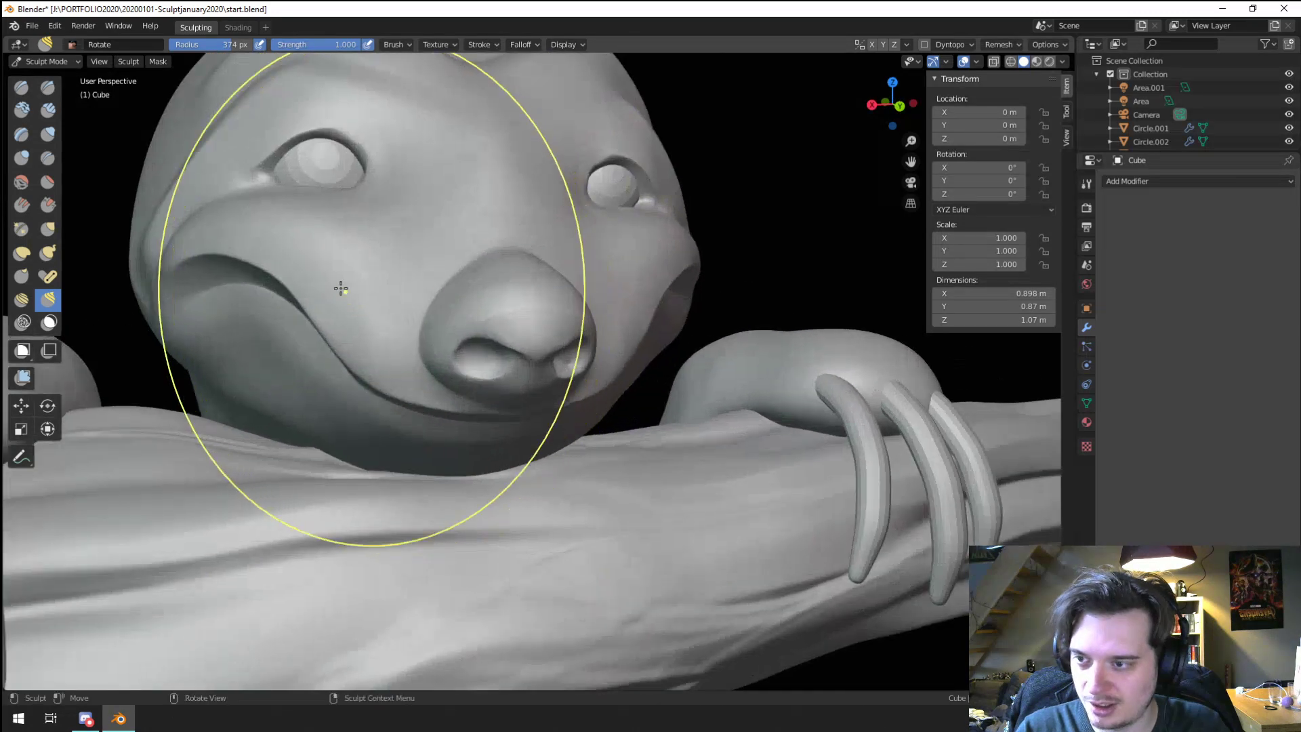
key("g")
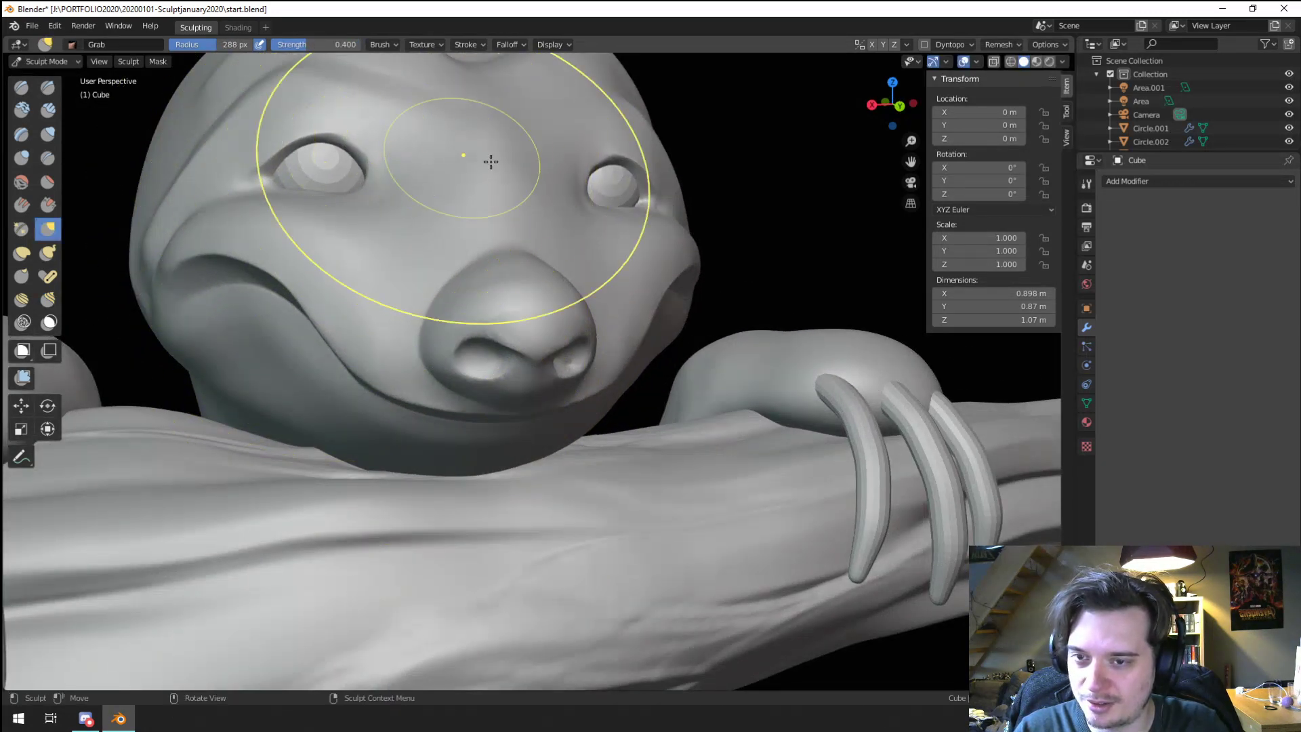
key("f")
left_click(197, 299)
left_click_drag(185, 297, 197, 273)
left_click_drag(414, 390, 420, 366)
key("f")
left_click(483, 322)
left_click_drag(485, 299, 487, 276)
mouse_move(486, 271)
middle_mouse_down("ctrl")
mouse_move(488, 500)
mouse_move(462, 298)
mouse_move(429, 294)
mouse_move(421, 366)
middle_mouse_up("ctrl")
Step: Reshape the sloth's right foot and lower leg with the Grab brush at about 255 px radius
key("f")
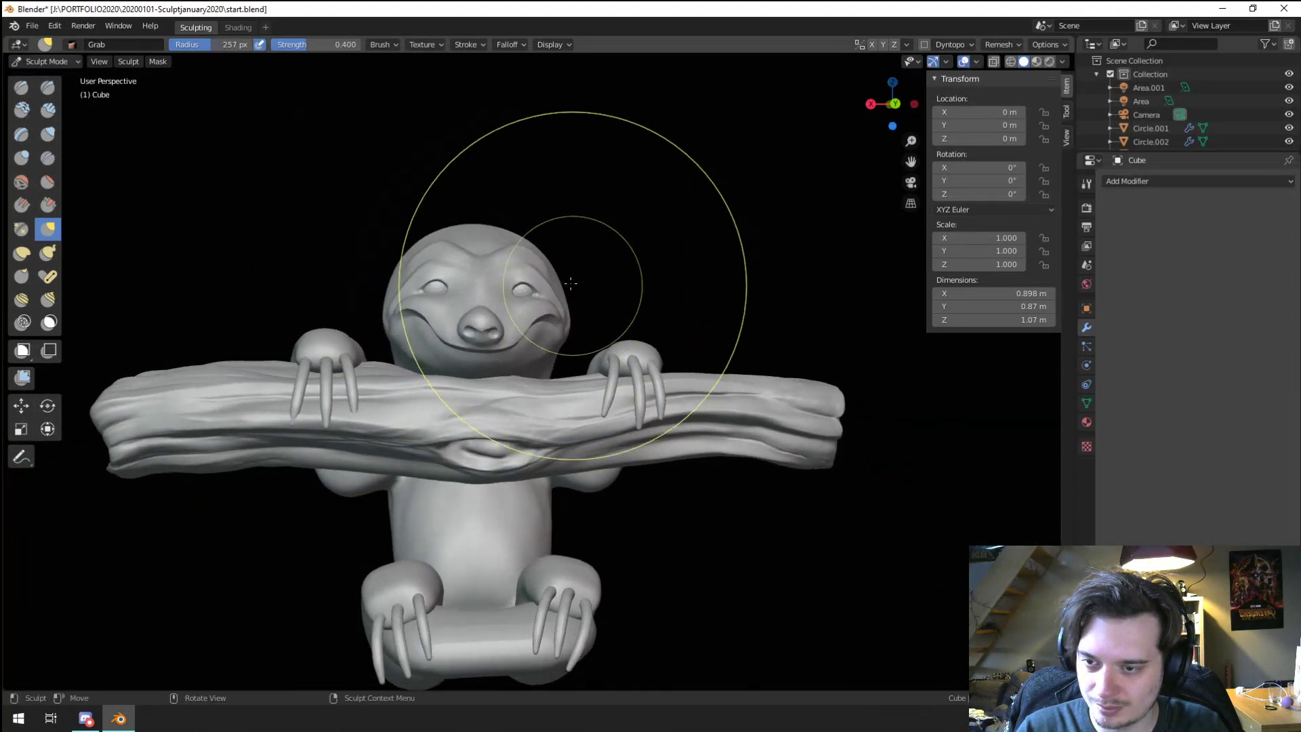
mouse_move(515, 292)
middle_mouse_down()
mouse_move(436, 429)
mouse_move(435, 468)
middle_mouse_up()
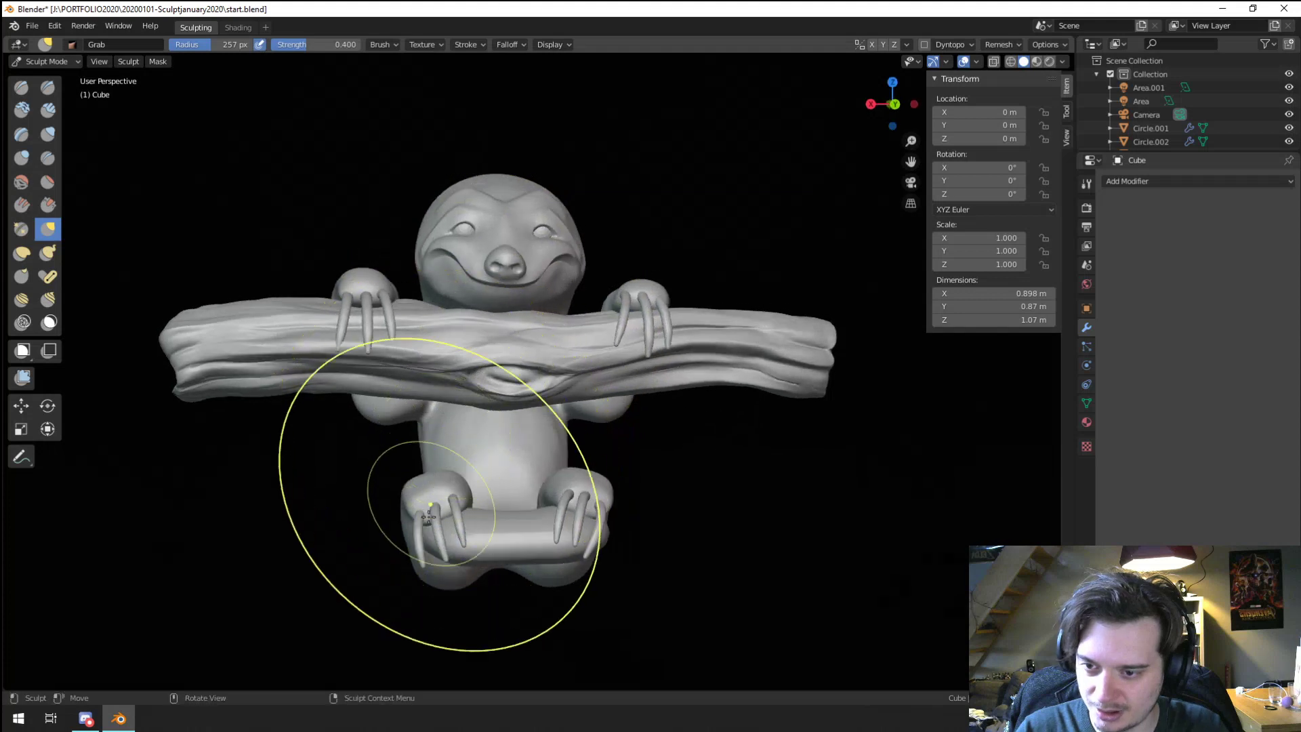
key("f")
left_click(441, 521)
left_click_drag(423, 536, 427, 537)
middle_click_drag(423, 522, 450, 537)
mouse_move(450, 537)
left_mouse_down()
mouse_move(493, 499)
mouse_move(478, 463)
left_mouse_up()
middle_click_drag(479, 463, 481, 454)
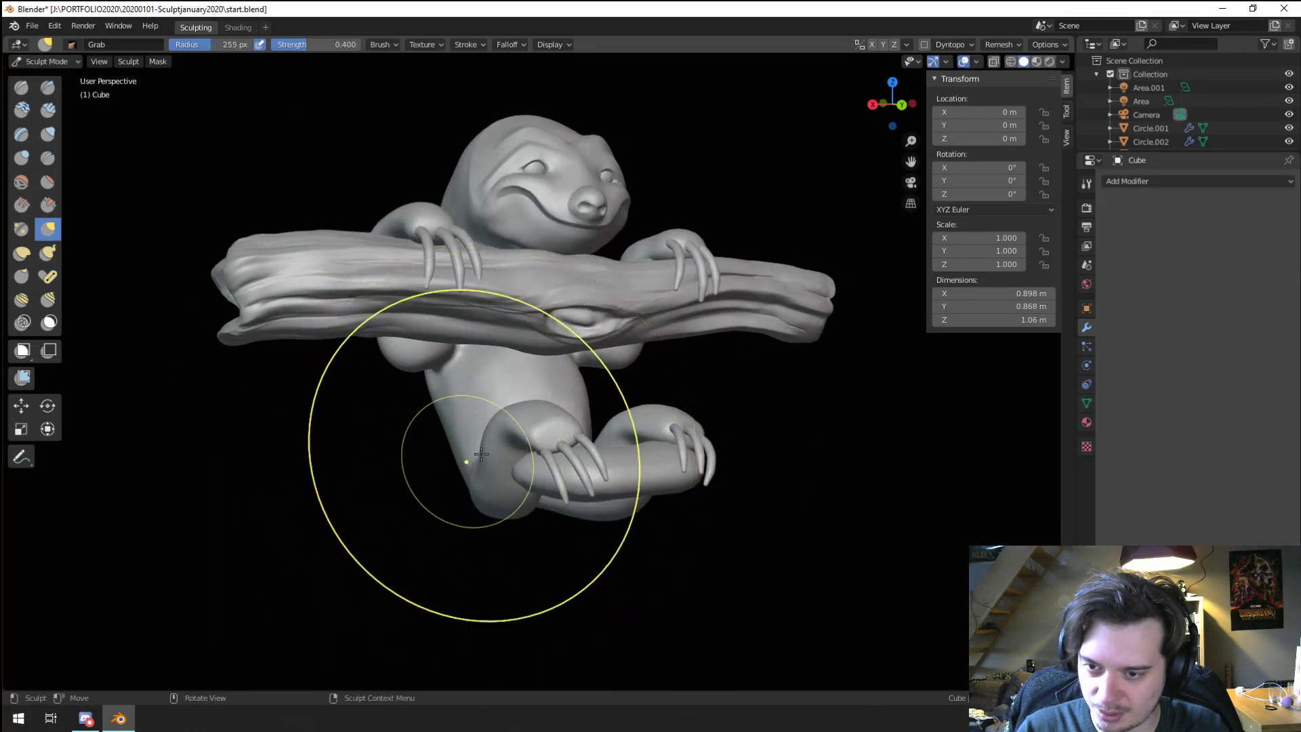
Step: Adjust the pose of the feet and raise the sloth's left foot with the Grab brush at 312 px and 246 px radius
middle_click_drag(536, 405, 499, 413)
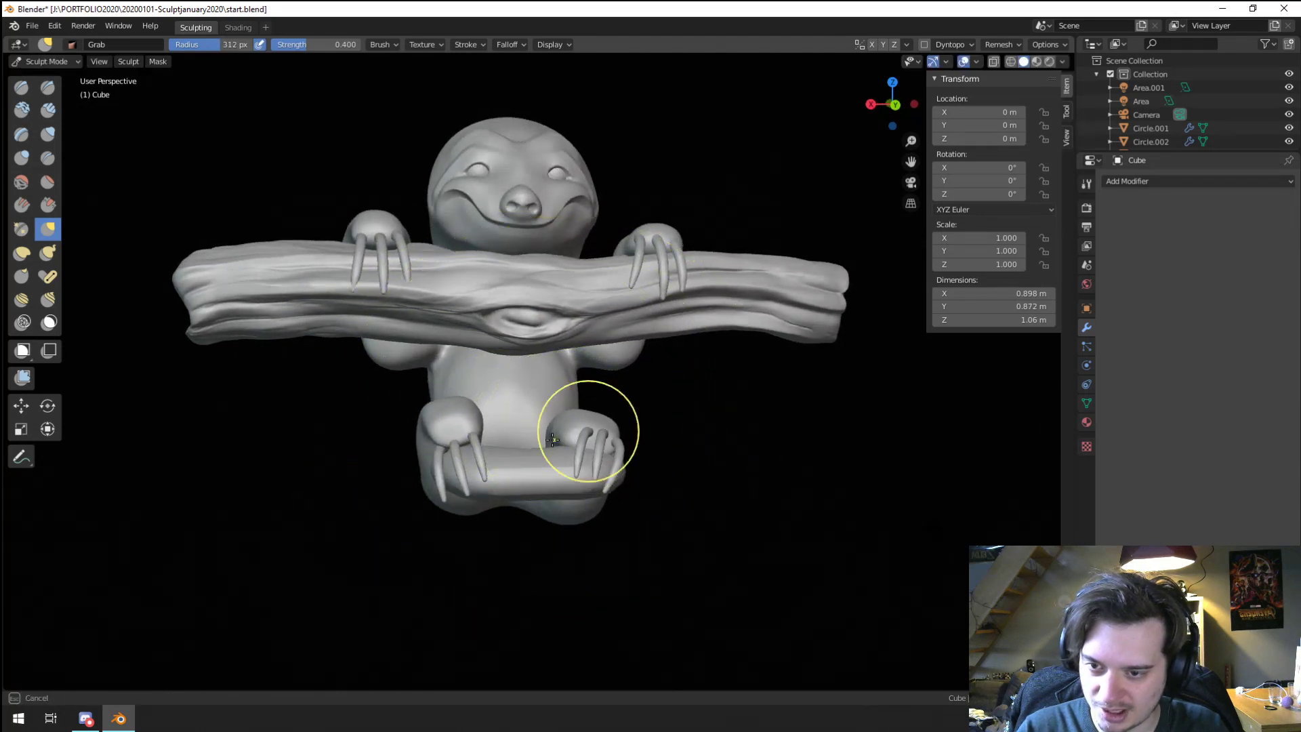
left_click_drag(553, 439, 576, 428)
mouse_move(549, 416)
middle_mouse_down()
mouse_move(423, 458)
mouse_move(589, 479)
middle_mouse_up()
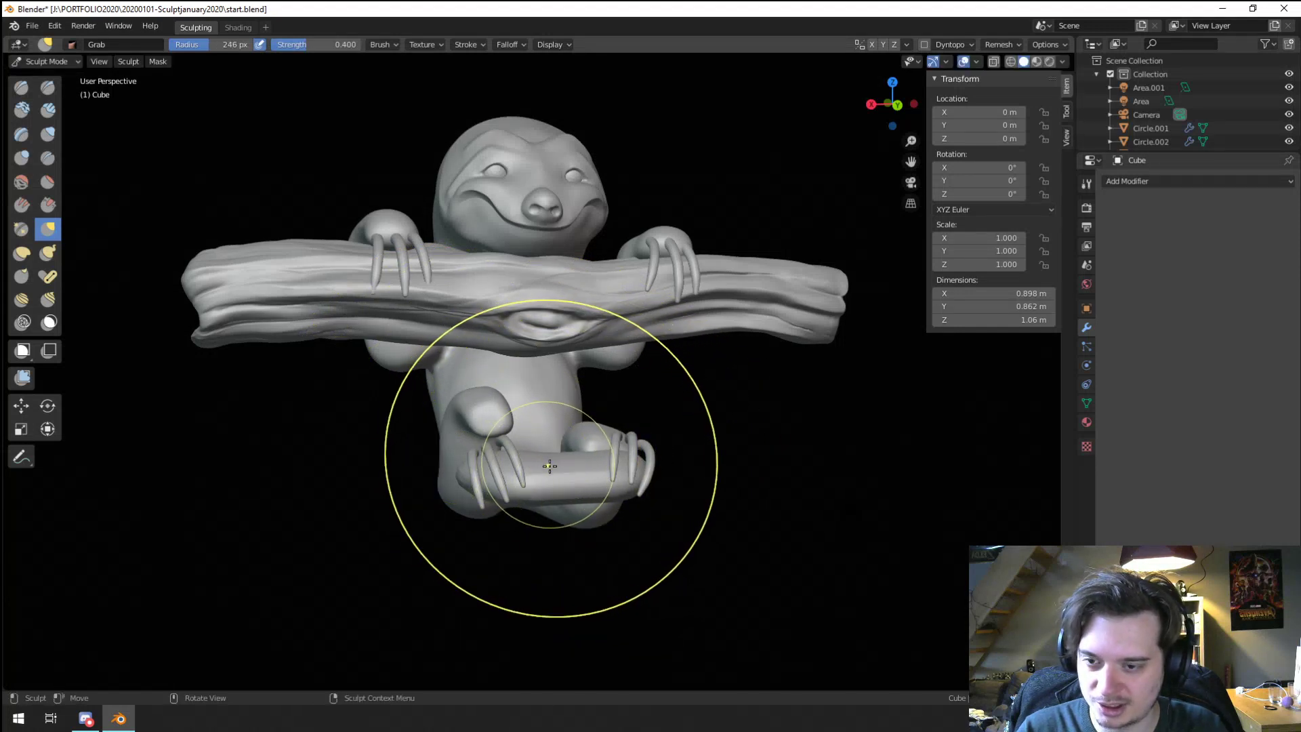
mouse_move(604, 465)
left_mouse_down()
mouse_move(604, 427)
mouse_move(627, 418)
left_mouse_up()
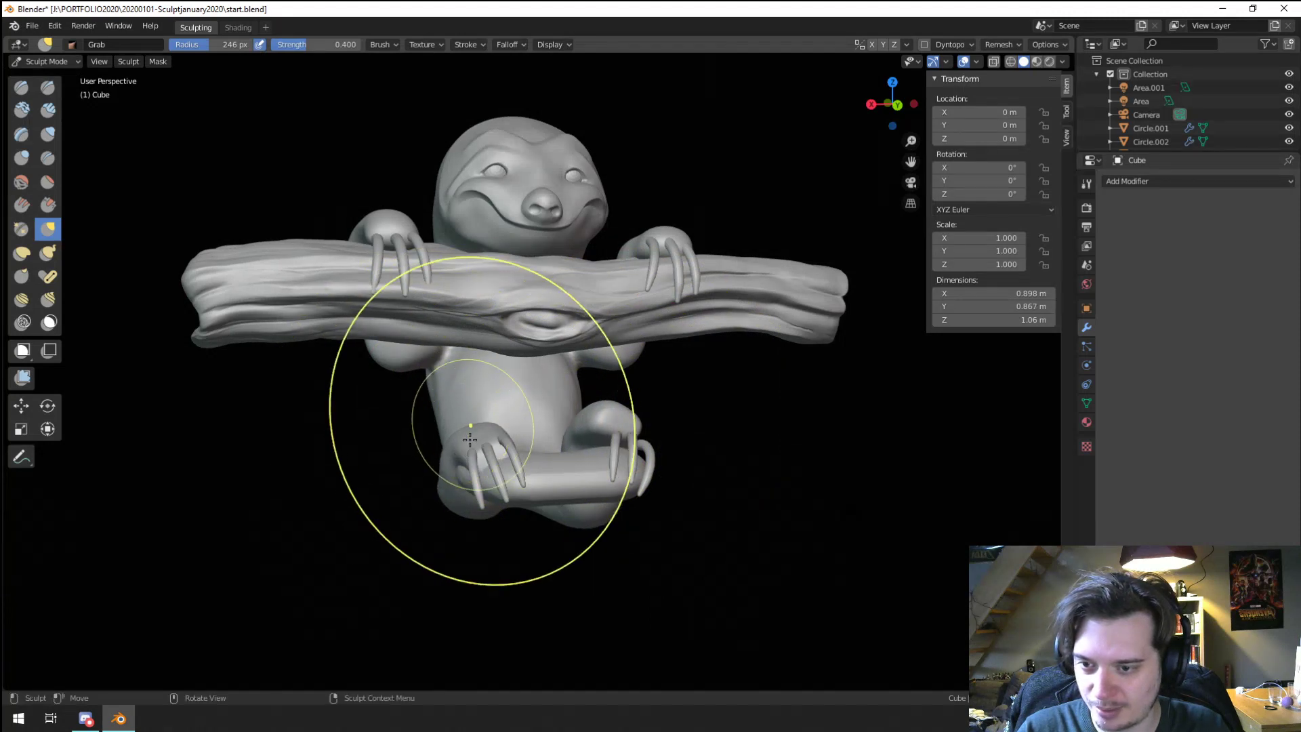
Step: Pull out the hip and bent part of the right leg with the Grab brush at 246 px and 206 px radius
middle_click_drag(470, 440, 620, 423)
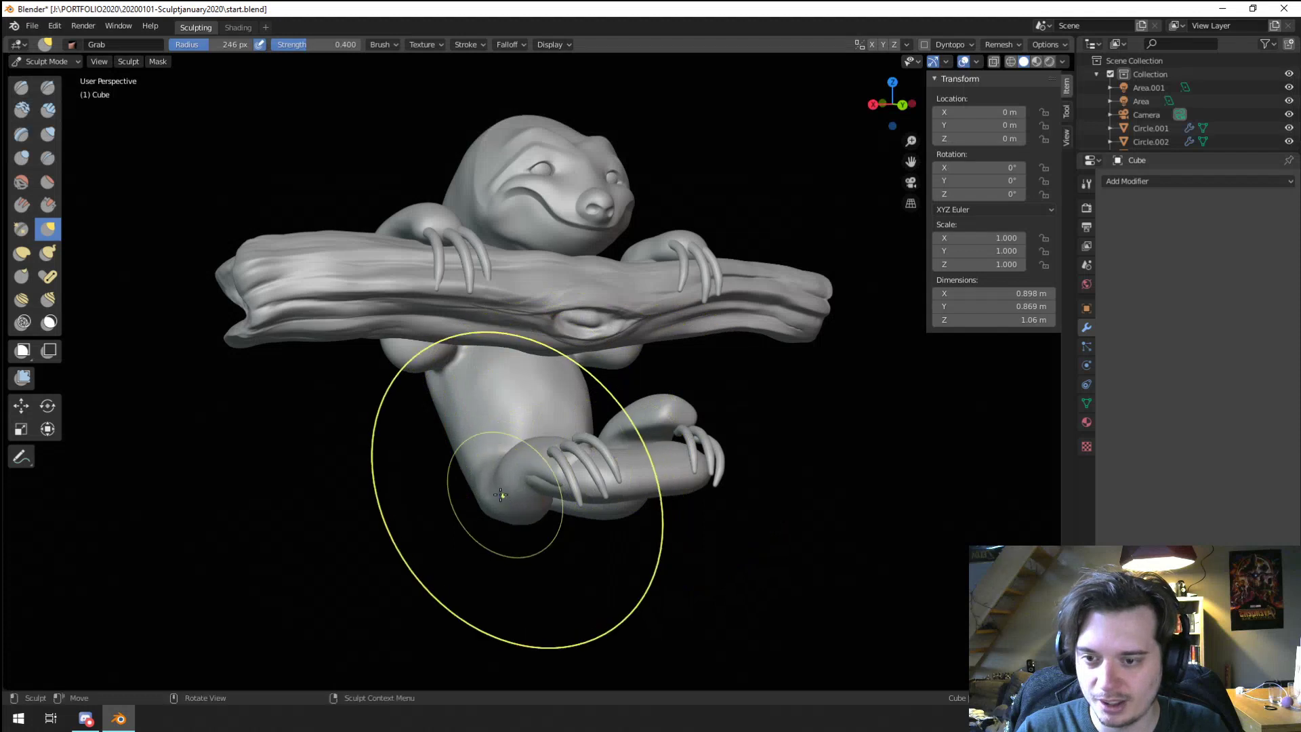
mouse_move(503, 486)
left_mouse_down()
mouse_move(488, 465)
mouse_move(488, 493)
left_mouse_up()
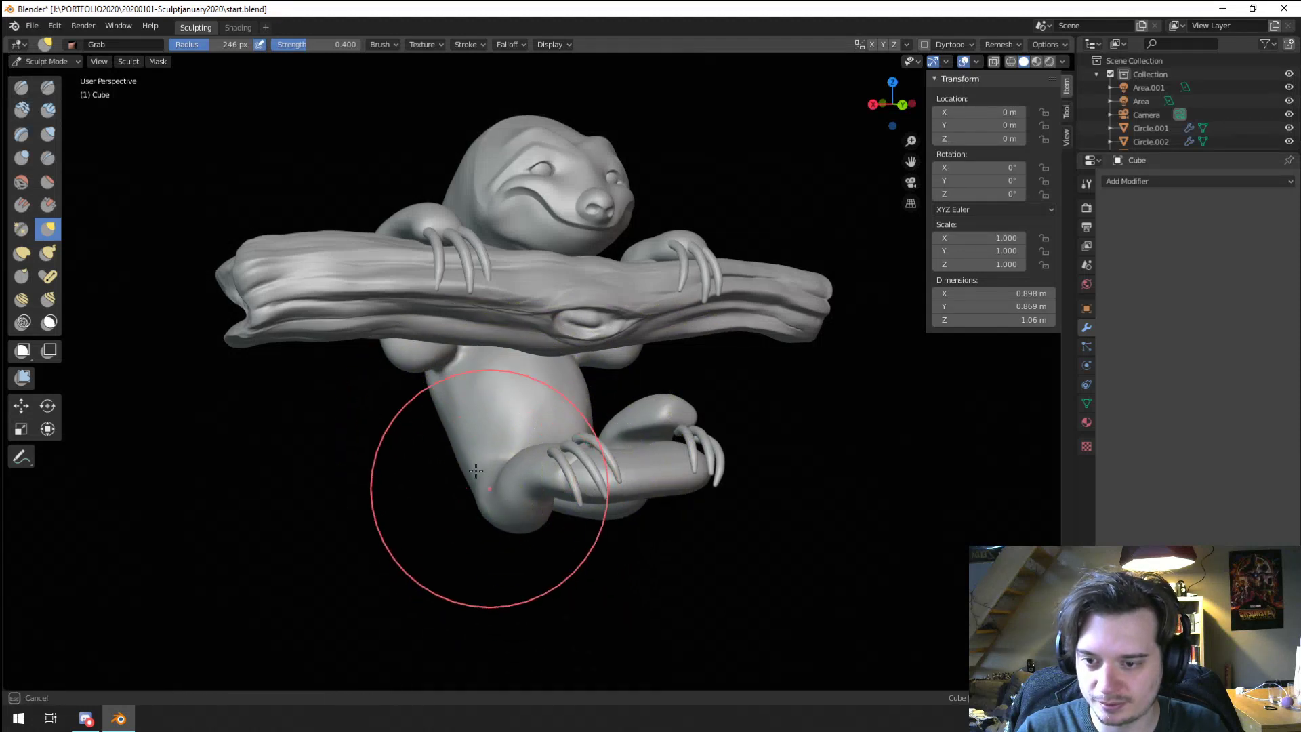
mouse_move(488, 494)
middle_mouse_down()
mouse_move(457, 504)
mouse_move(509, 487)
mouse_move(476, 410)
mouse_move(569, 416)
middle_mouse_up()
key("f")
left_click(425, 496)
left_click(475, 443)
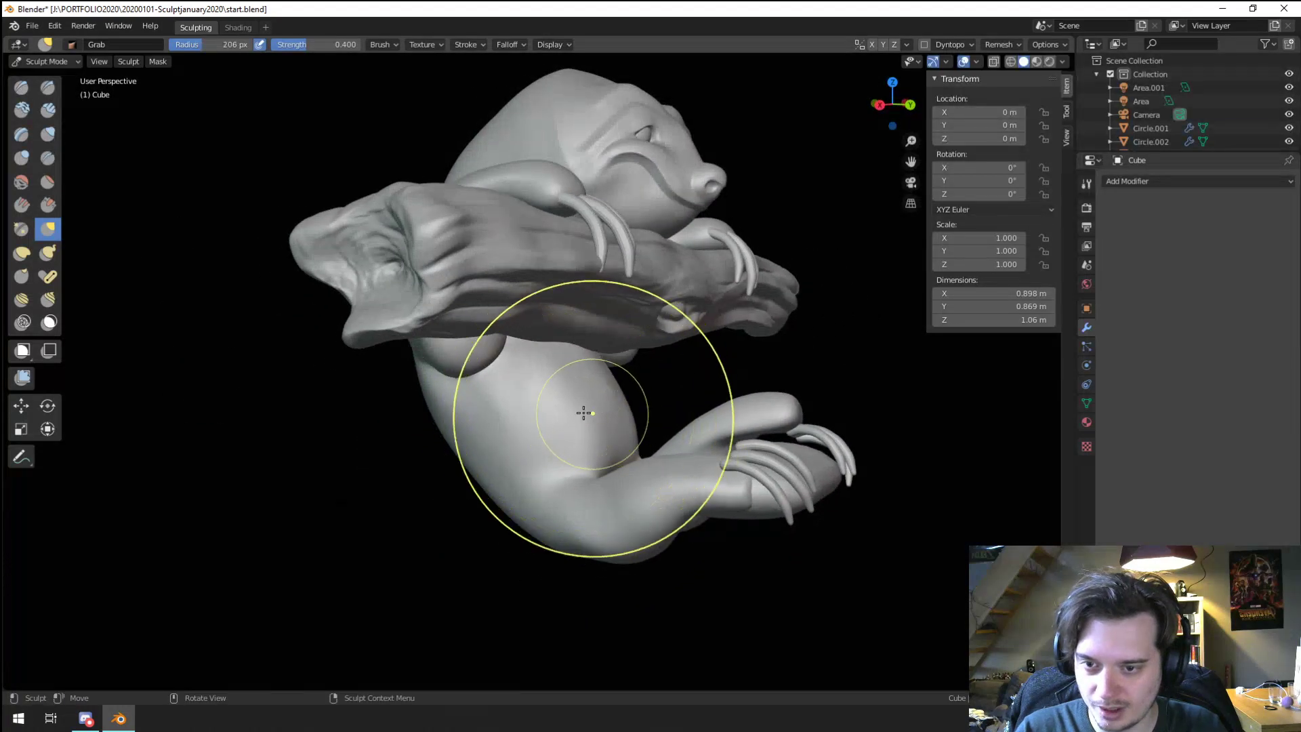
Step: Puff up the belly above the legs with the Inflate/Deflate brush at a 79 px radius
left_click(47, 134)
middle_click_drag(262, 217, 508, 421)
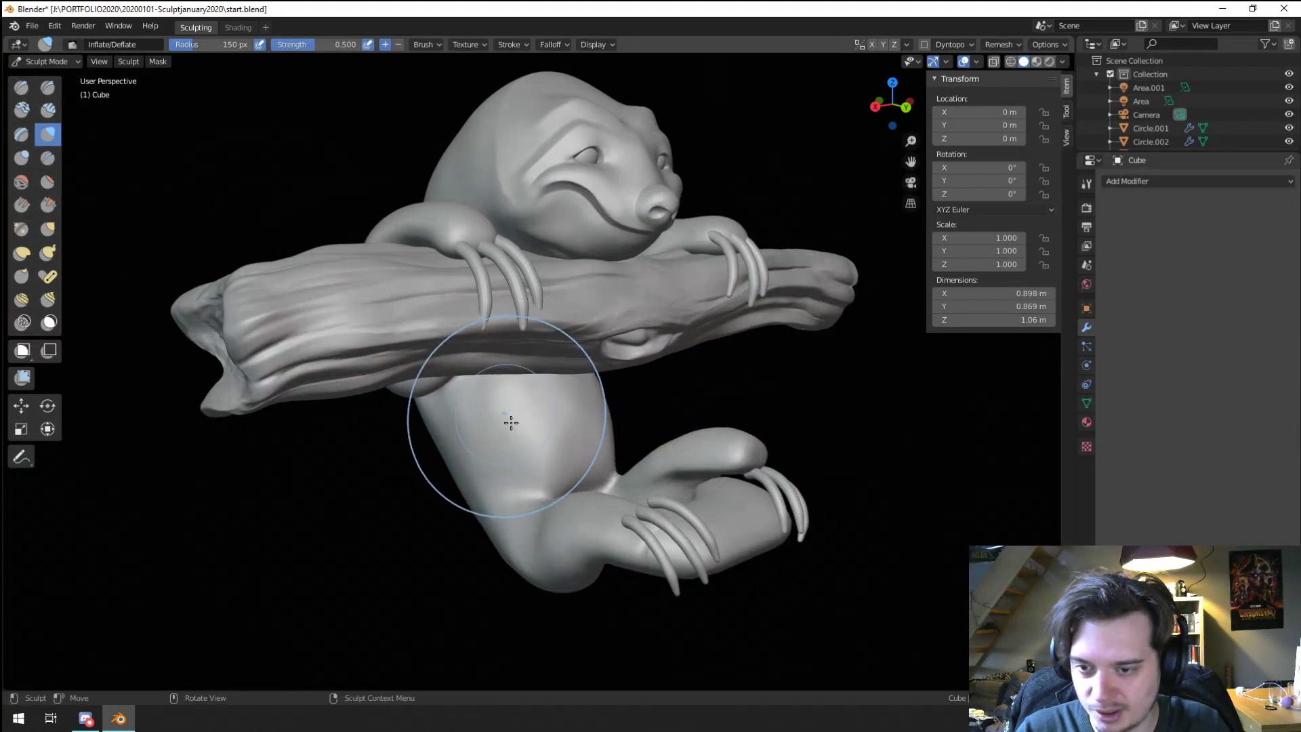
key("f")
left_click(580, 415)
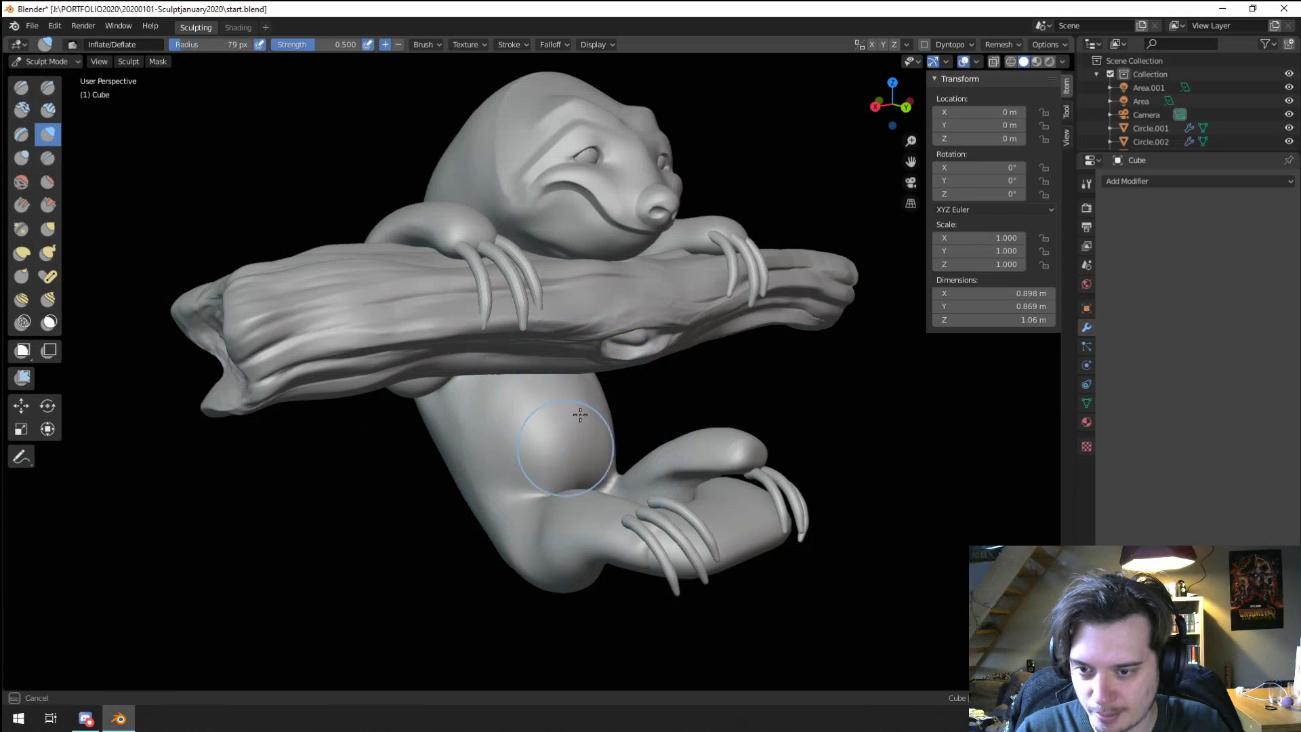
mouse_move(546, 393)
middle_mouse_down()
mouse_move(562, 407)
mouse_move(541, 391)
middle_mouse_up()
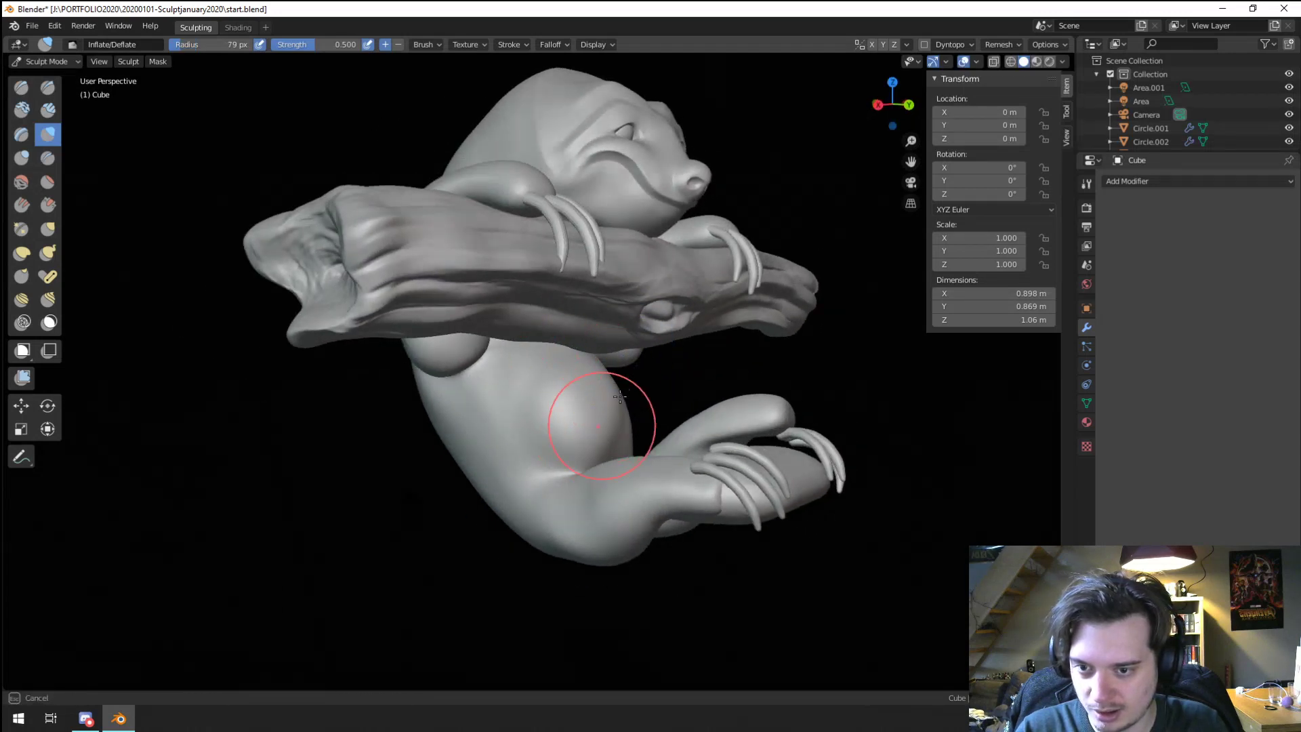
middle_click_drag(583, 332, 428, 414)
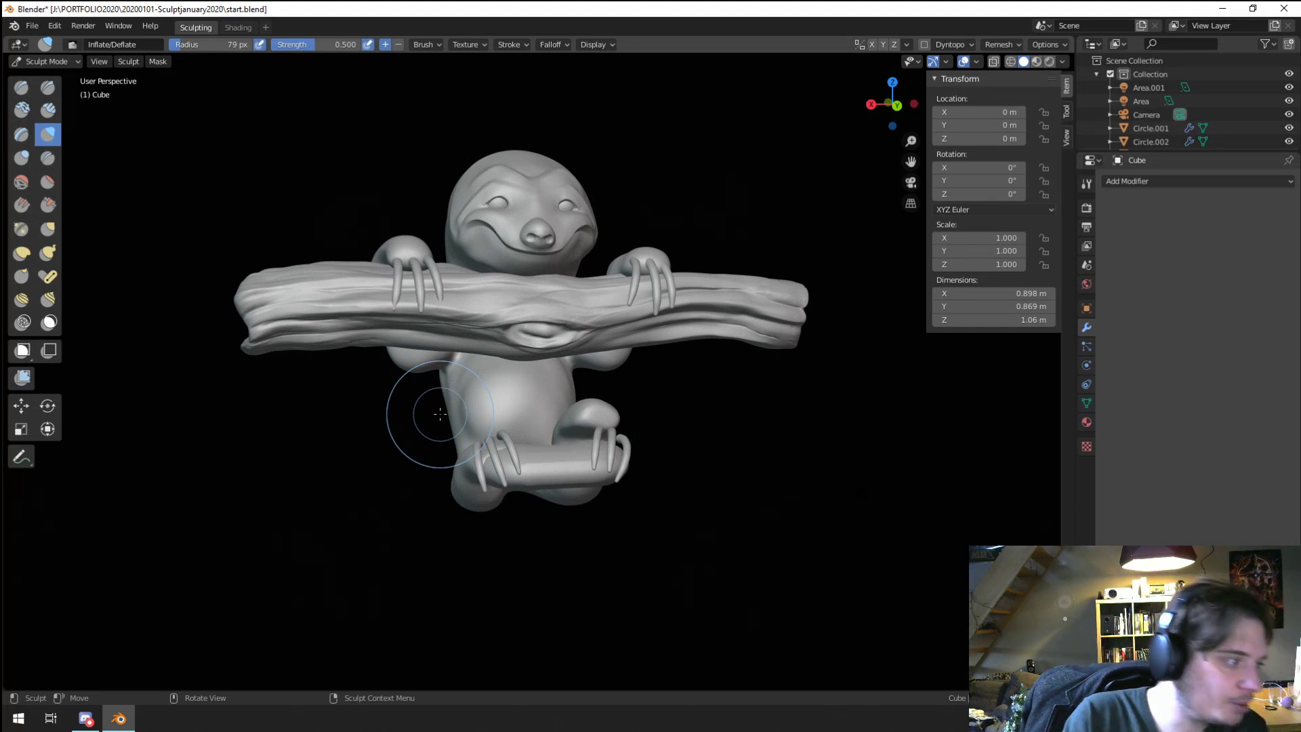
Step: Switch to Object Mode and trackball-rotate the inner claw of the sloth's right hand by about -13.8° and 4.58°
mouse_move(439, 413)
middle_mouse_down("ctrl")
mouse_move(339, 493)
mouse_move(359, 412)
middle_mouse_up("ctrl")
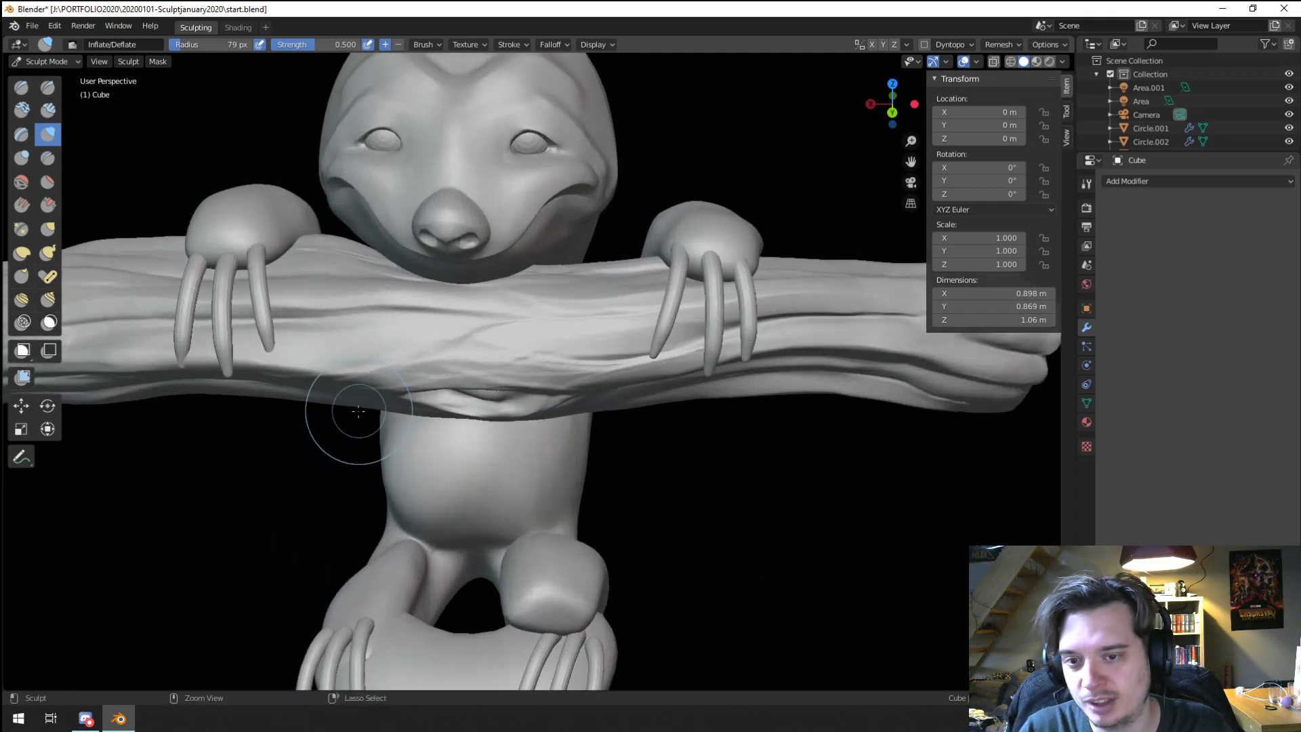
left_click(38, 63)
left_click(41, 74)
scroll(149, 256, "up", 1)
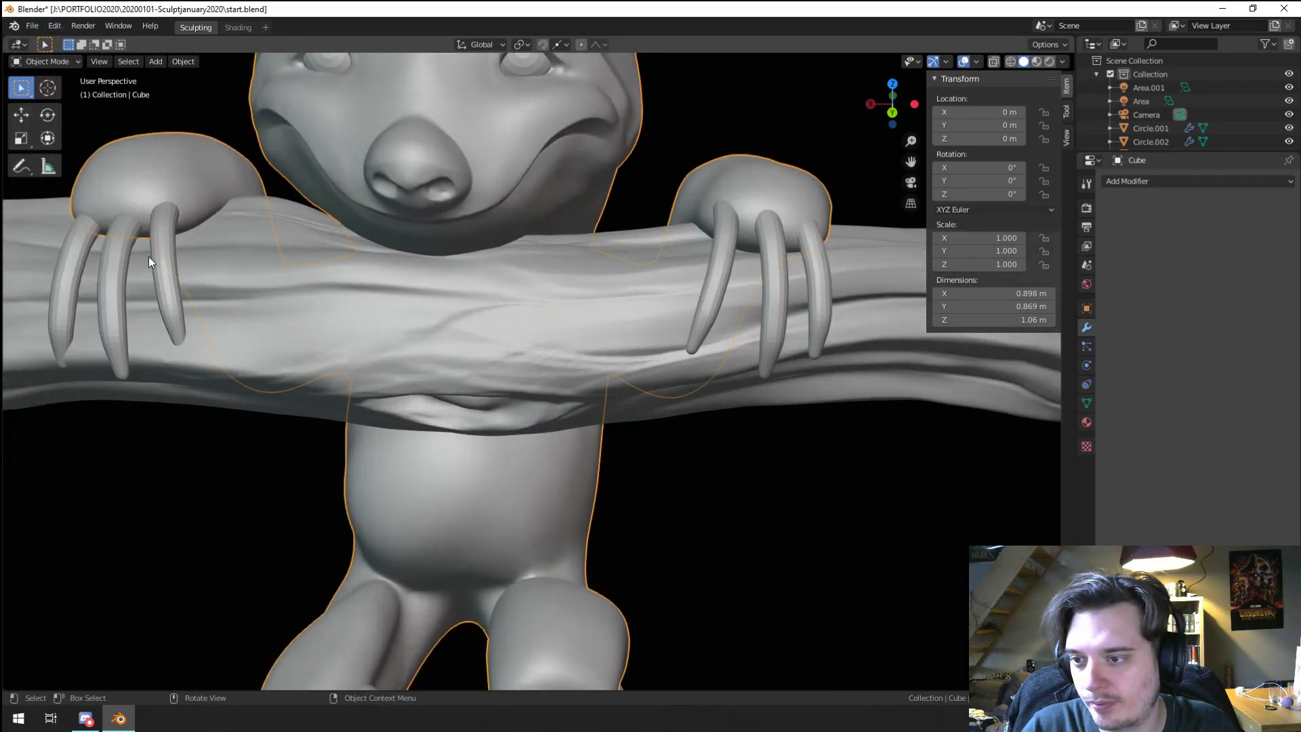
left_click(167, 296)
middle_click_drag(220, 295, 287, 278)
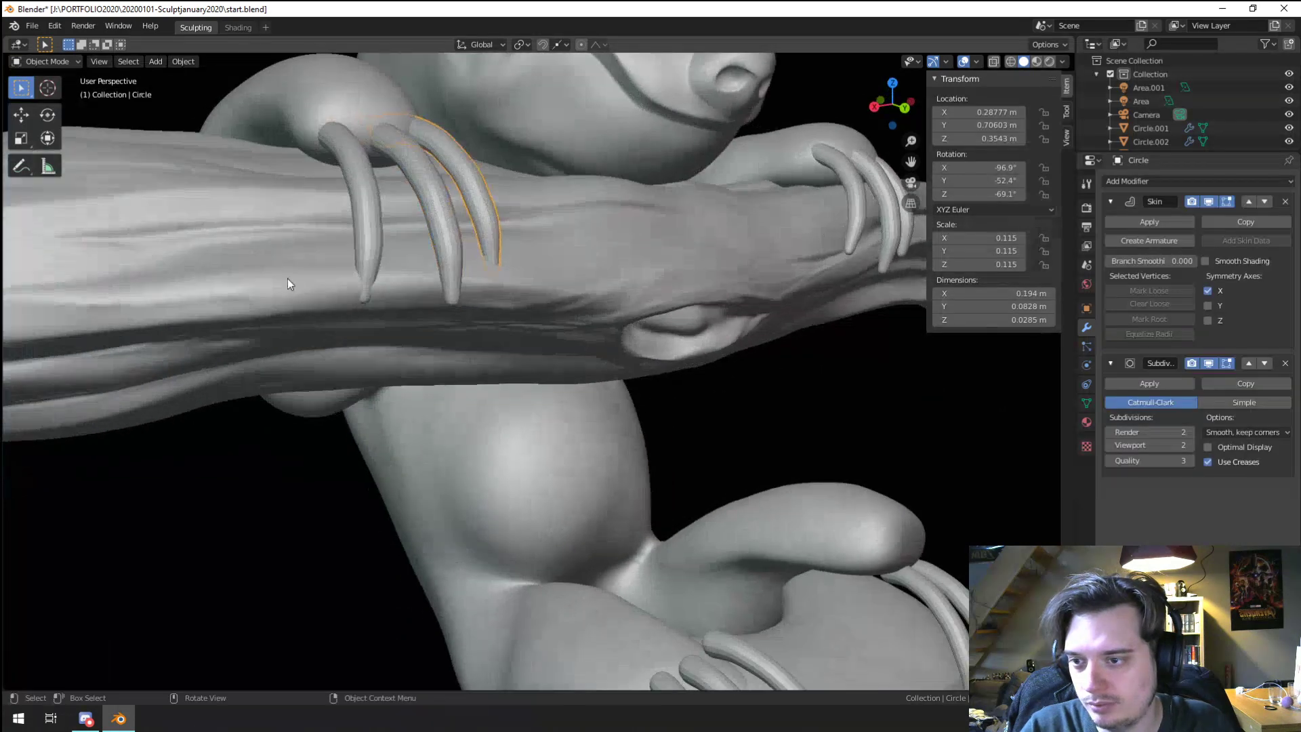
key("r")
key("r")
left_click(605, 355)
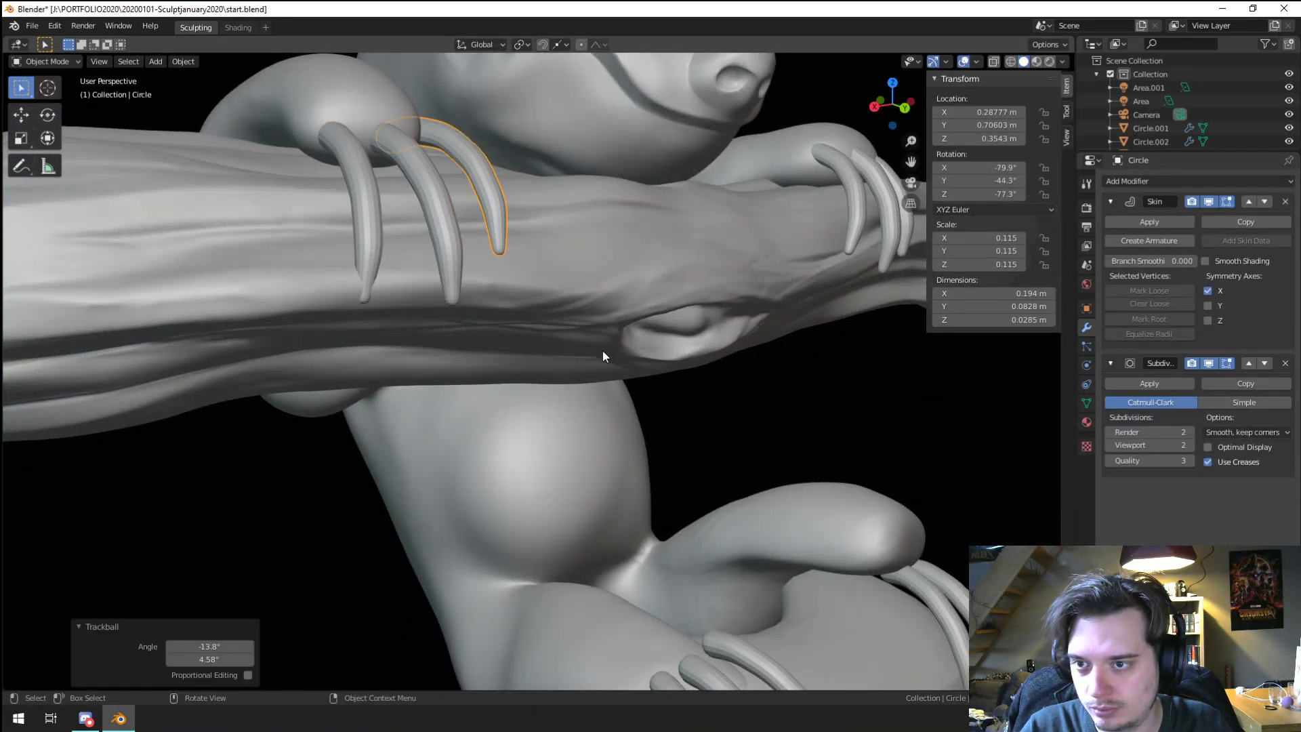
Step: Rotate the outer claw of the right hand and move it to about X 0.394, Y 0.721, Z 0.353 m
left_click(373, 295)
middle_click_drag(389, 294, 531, 342)
key("r")
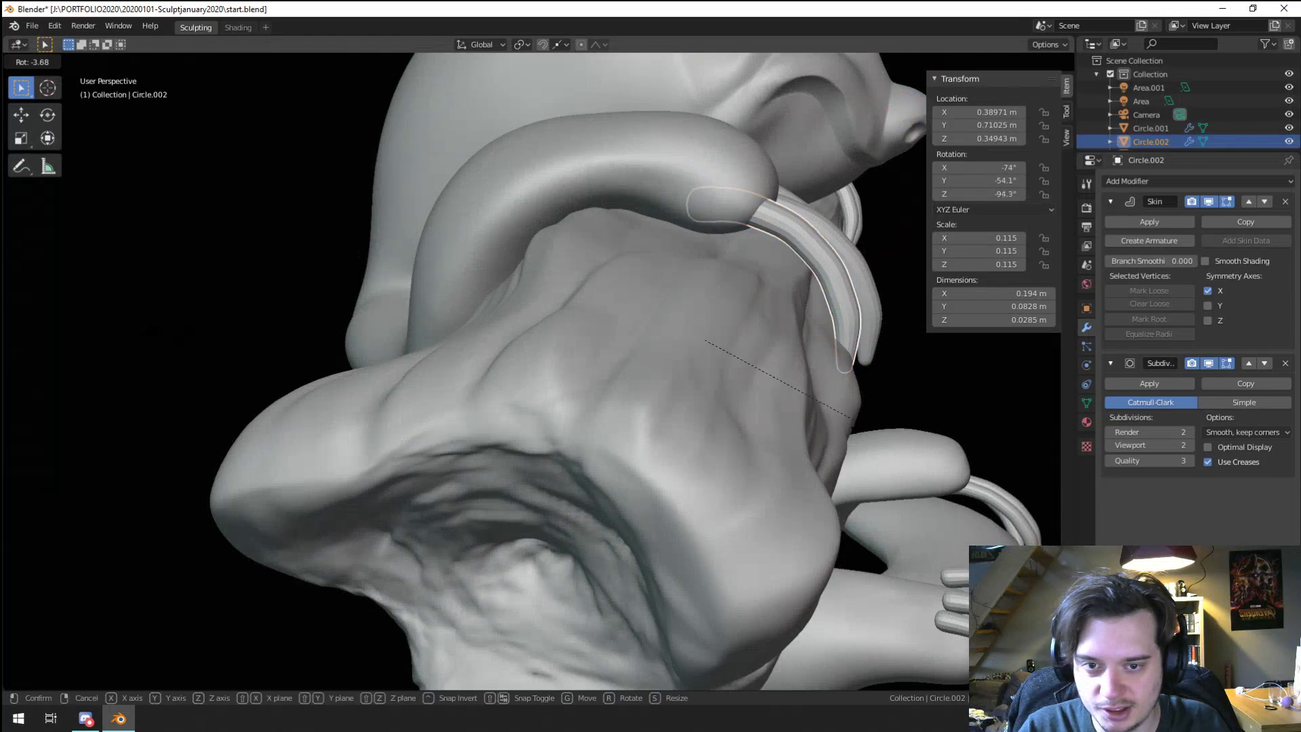
left_click(864, 404)
key("g")
left_click(877, 398)
middle_click_drag(877, 397, 484, 523)
key("r")
left_click(312, 530)
key("g")
left_click(279, 527)
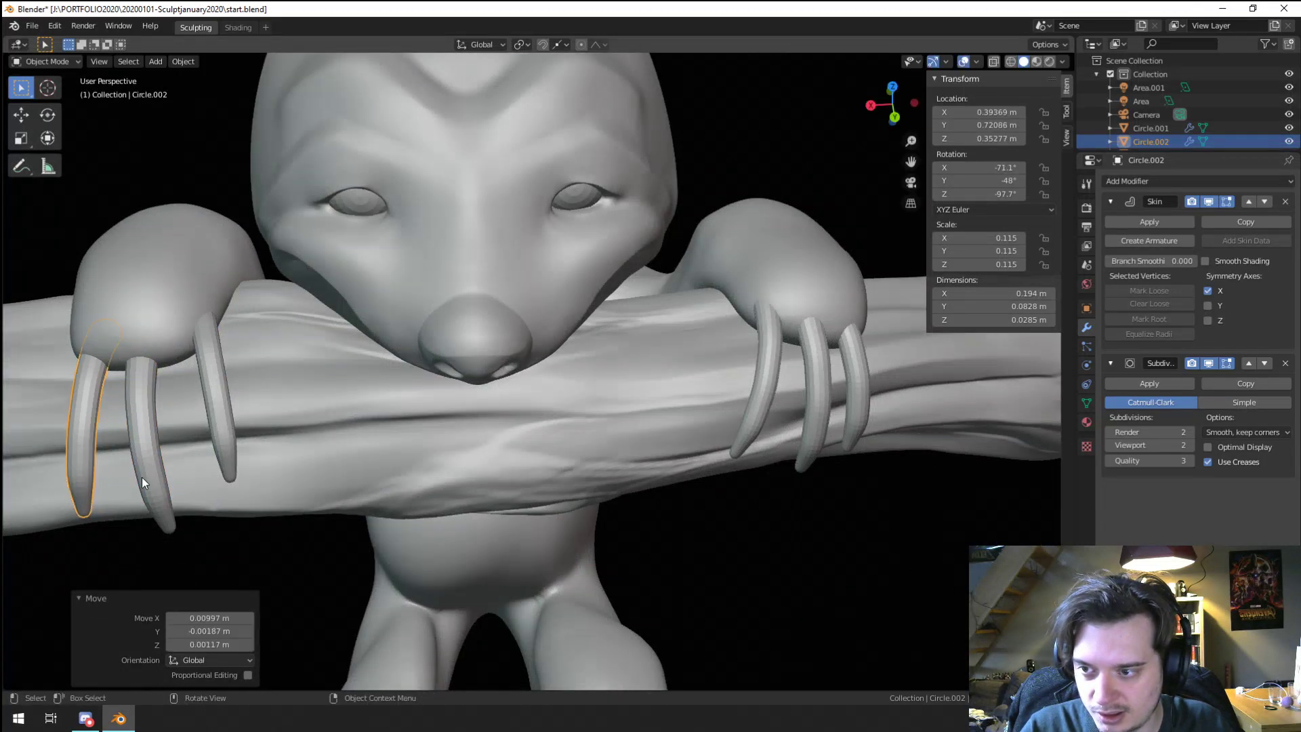
Step: Move and rotate the middle claw of the right hand so it follows the curve of the paw
left_click(152, 472)
key("g")
left_click(159, 473)
middle_click_drag(185, 489, 327, 473)
key("r")
left_click(358, 450)
Step: Shift the inner and middle claws of the right hand closer to the outer claw to even their spacing
left_click(198, 478)
key("g")
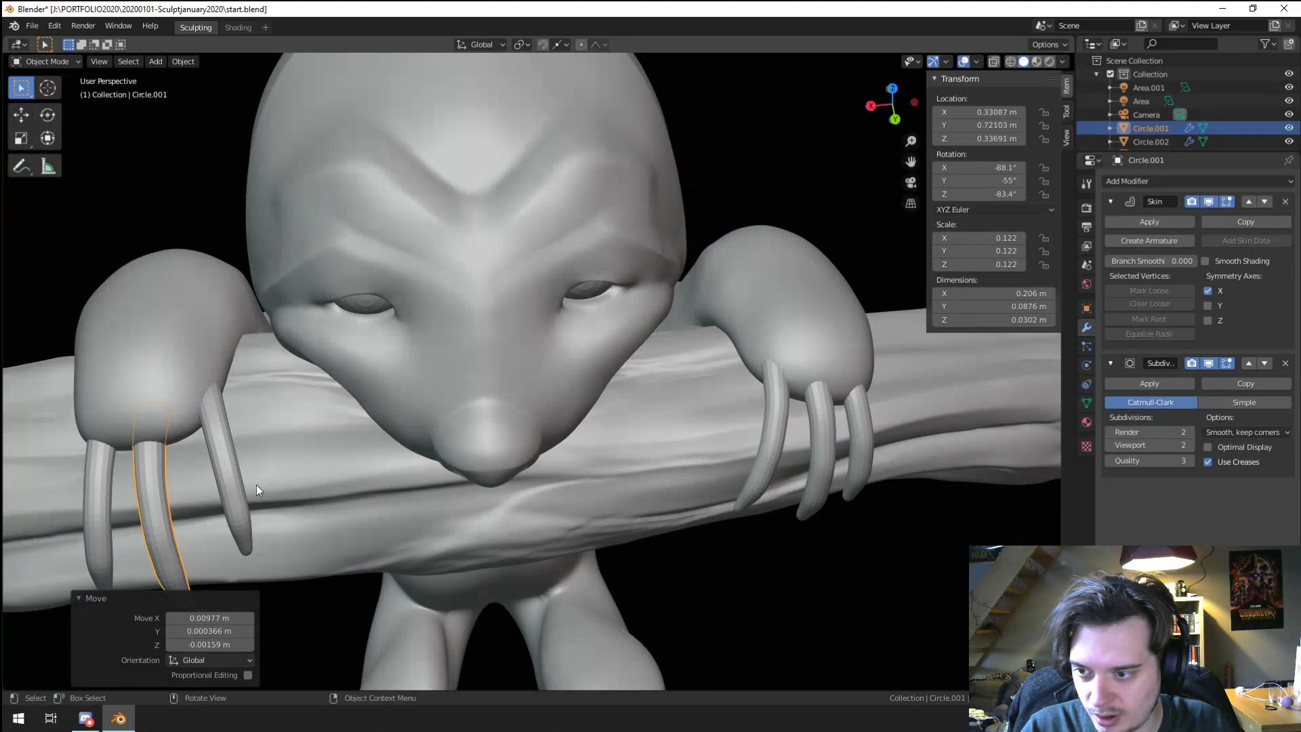
left_click(206, 533)
left_click(173, 543)
key("g")
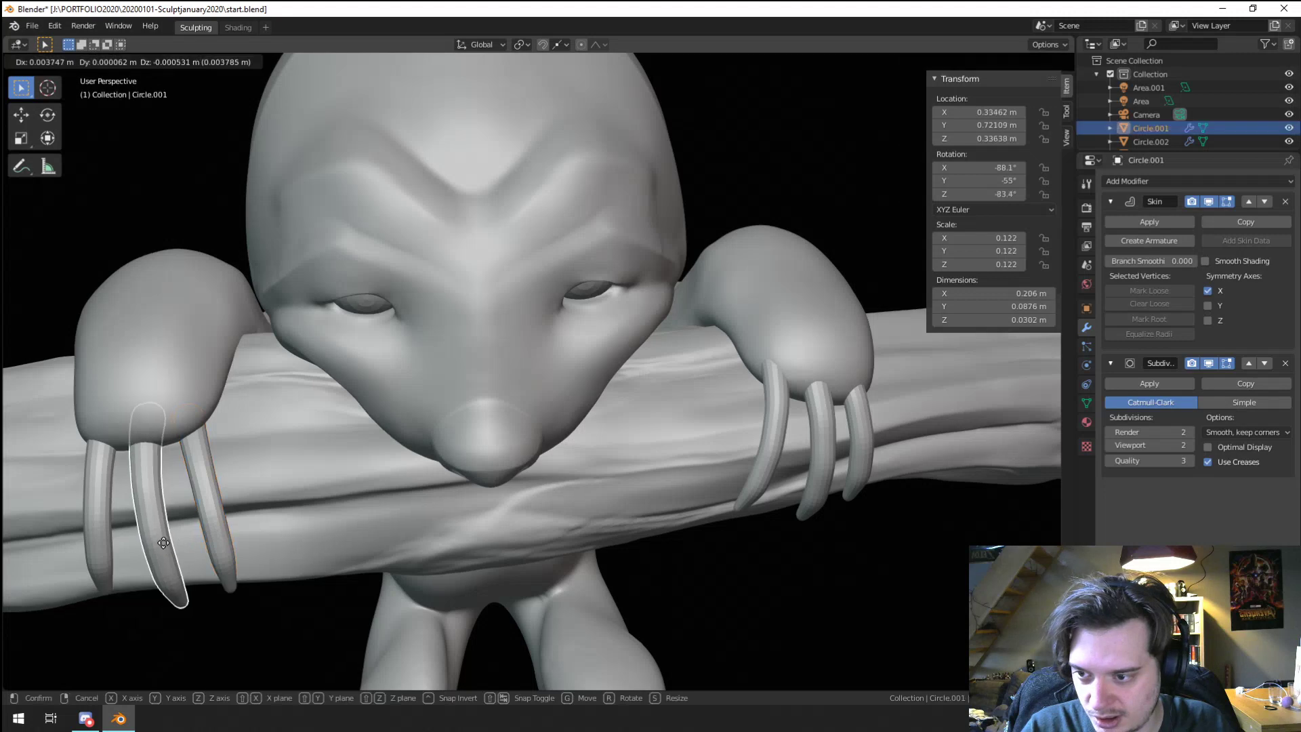
left_click(169, 544)
Step: Raise the inner claw of the right hand by about 0.021 m so it sits in the paw
middle_click_drag(170, 541, 430, 343)
left_click(266, 349)
key("g")
left_click(263, 346)
Step: Rotate the middle claw of the left hand about 8.5° and move it to about X -0.327, Y 0.699, Z 0.355 m
scroll(487, 335, "down", 5)
scroll(488, 343, "up", 4)
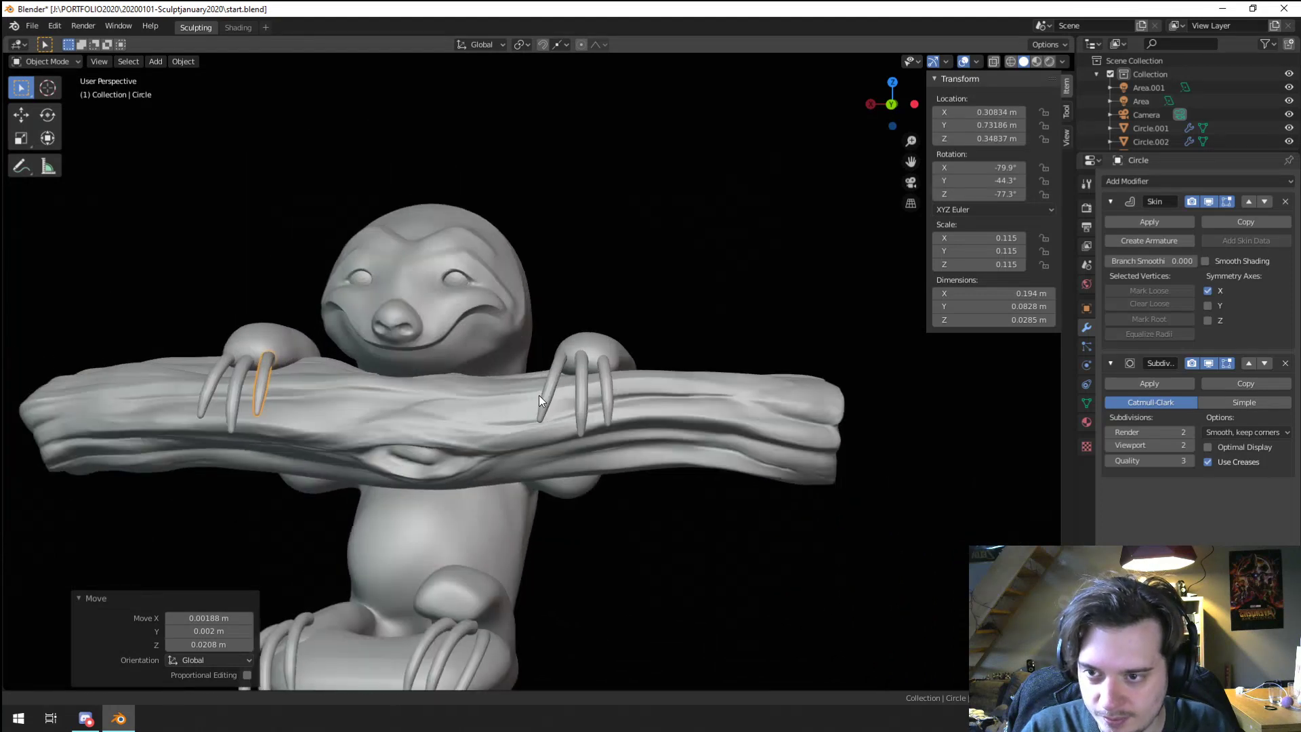
middle_click_drag(538, 396, 636, 400)
scroll(664, 391, "up", 3)
left_click(693, 397)
left_click(709, 388)
key("g")
left_click(689, 467)
left_click(711, 399)
key("r")
left_click(563, 518)
key("g")
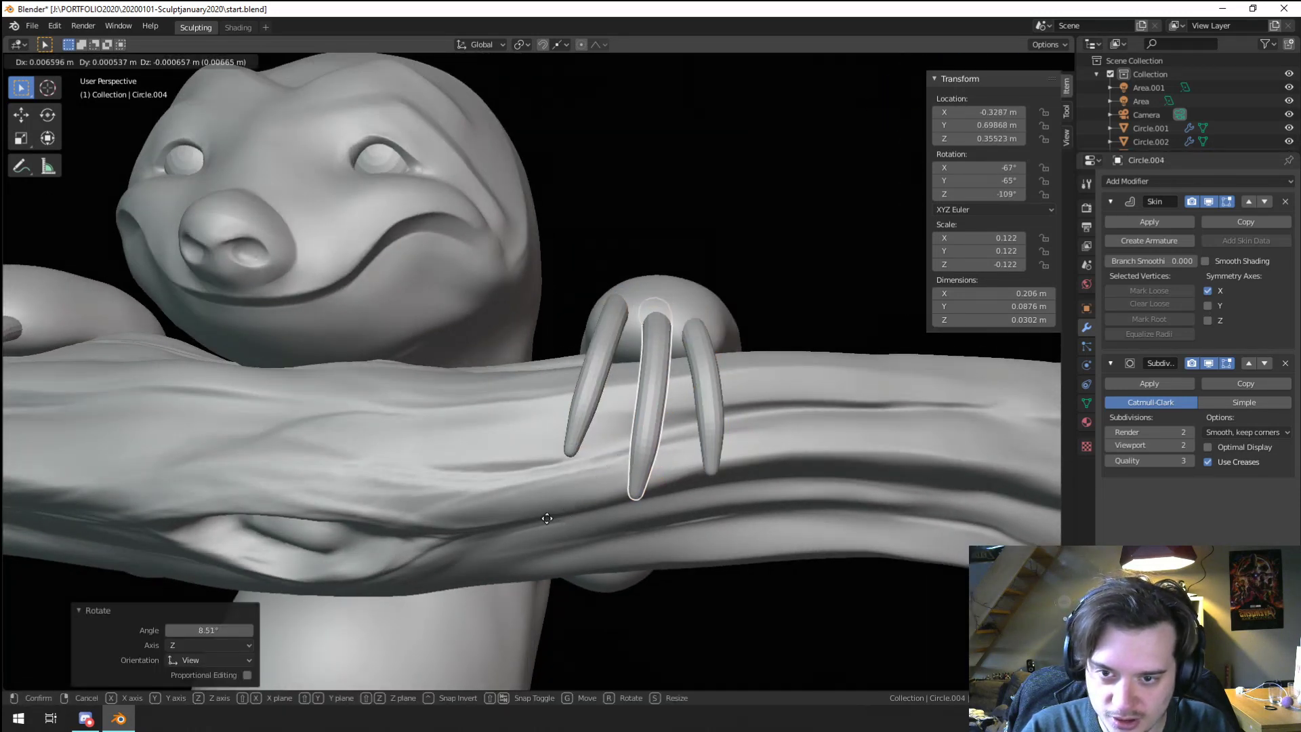
left_click(570, 520)
key("ctrl+c")
Step: Move the outer claw of the left hand closer to the middle claw and shift its base into the paw
left_click(718, 446)
key("g")
left_click(709, 455)
key("g")
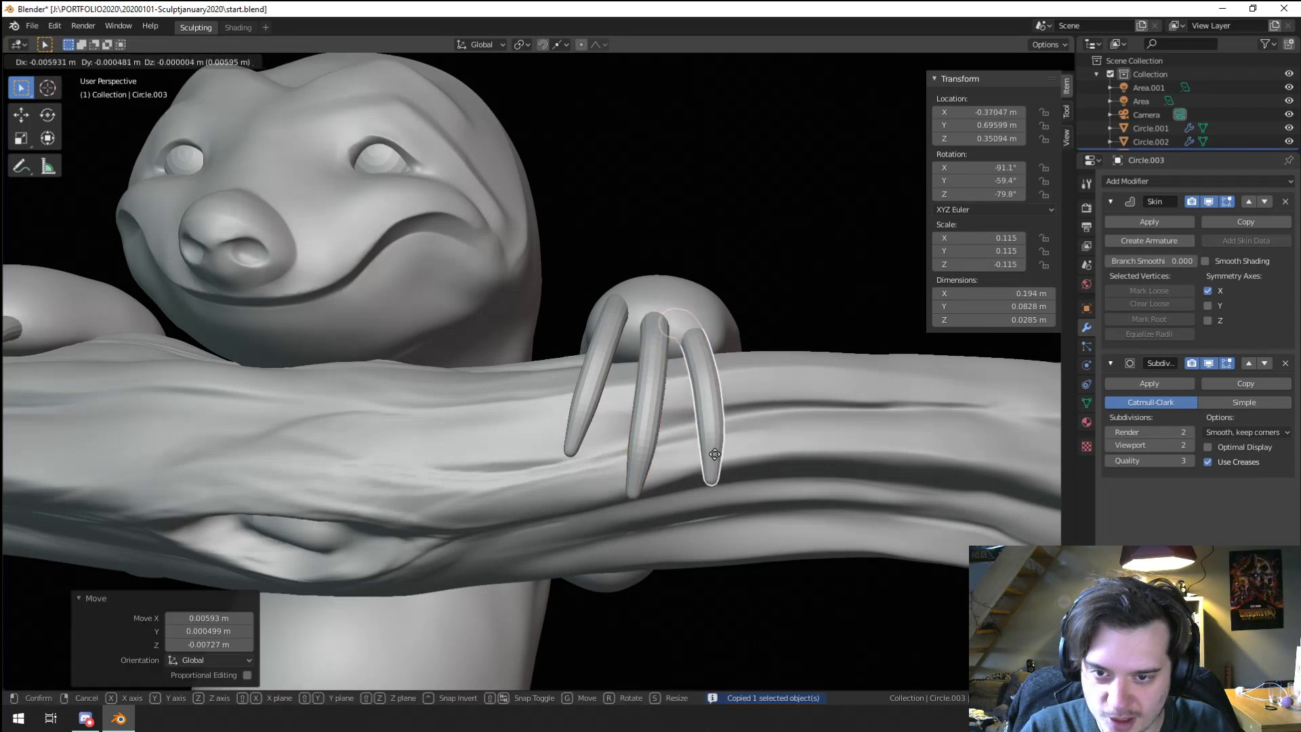
left_click(720, 455)
middle_click_drag(720, 455, 602, 442)
key("g")
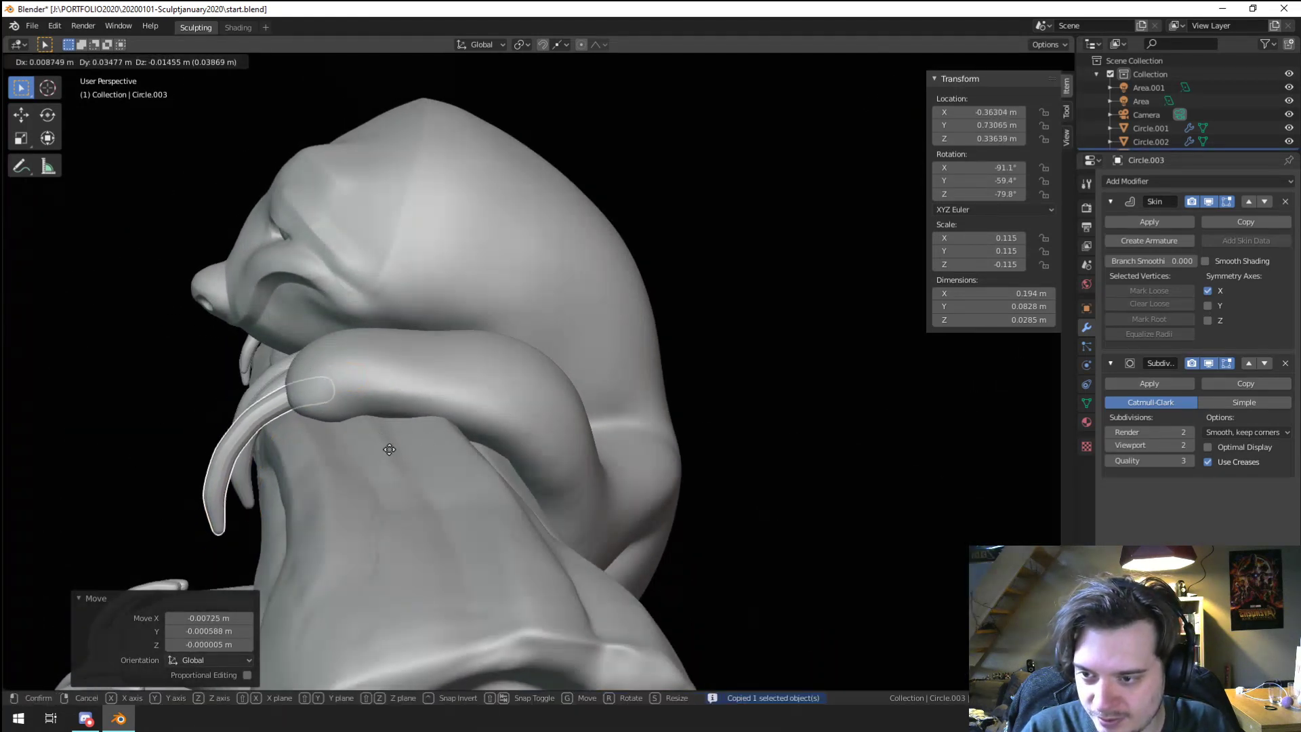
left_click(259, 436)
Step: Rotate the left hand's outer claw to curve around the log and move it to about X -0.369, Y 0.710, Z 0.347 m
middle_click_drag(258, 436, 200, 476)
key("r")
left_click(249, 503)
key("g")
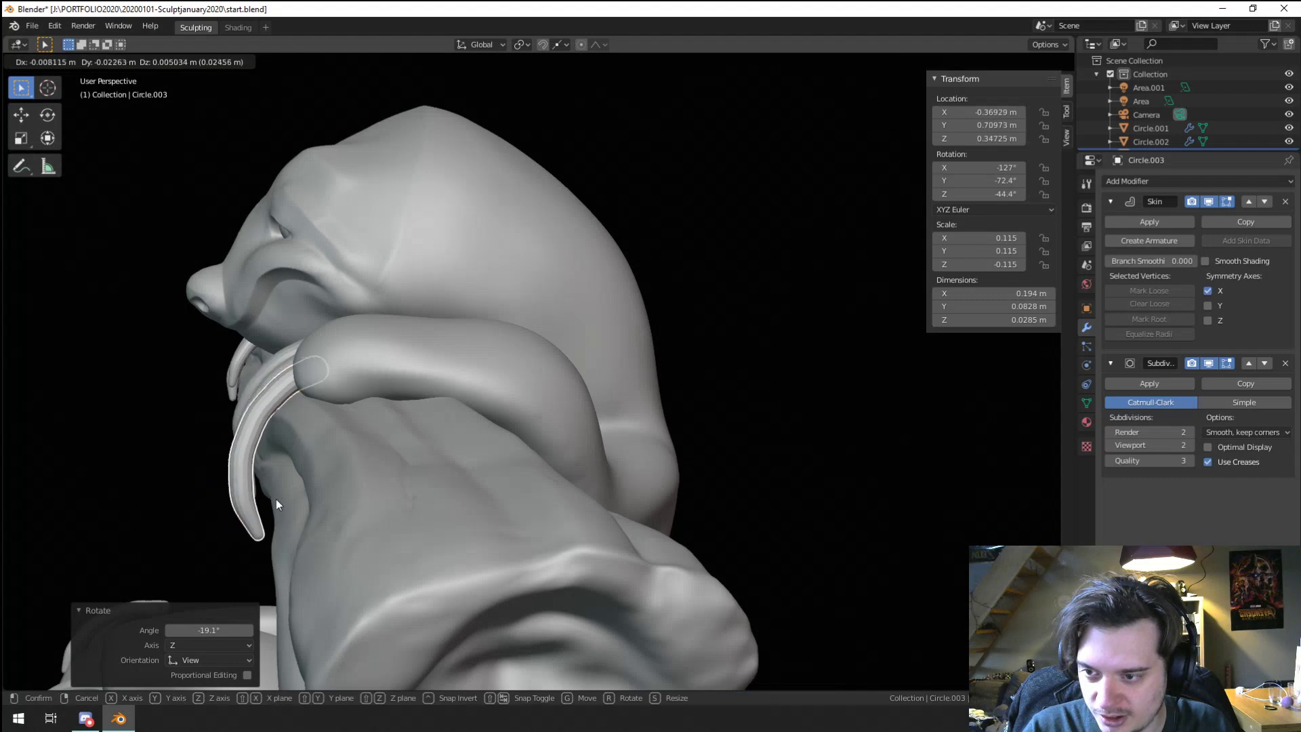
left_click(275, 498)
middle_click_drag(275, 498, 520, 477)
middle_click_drag(758, 461, 768, 459)
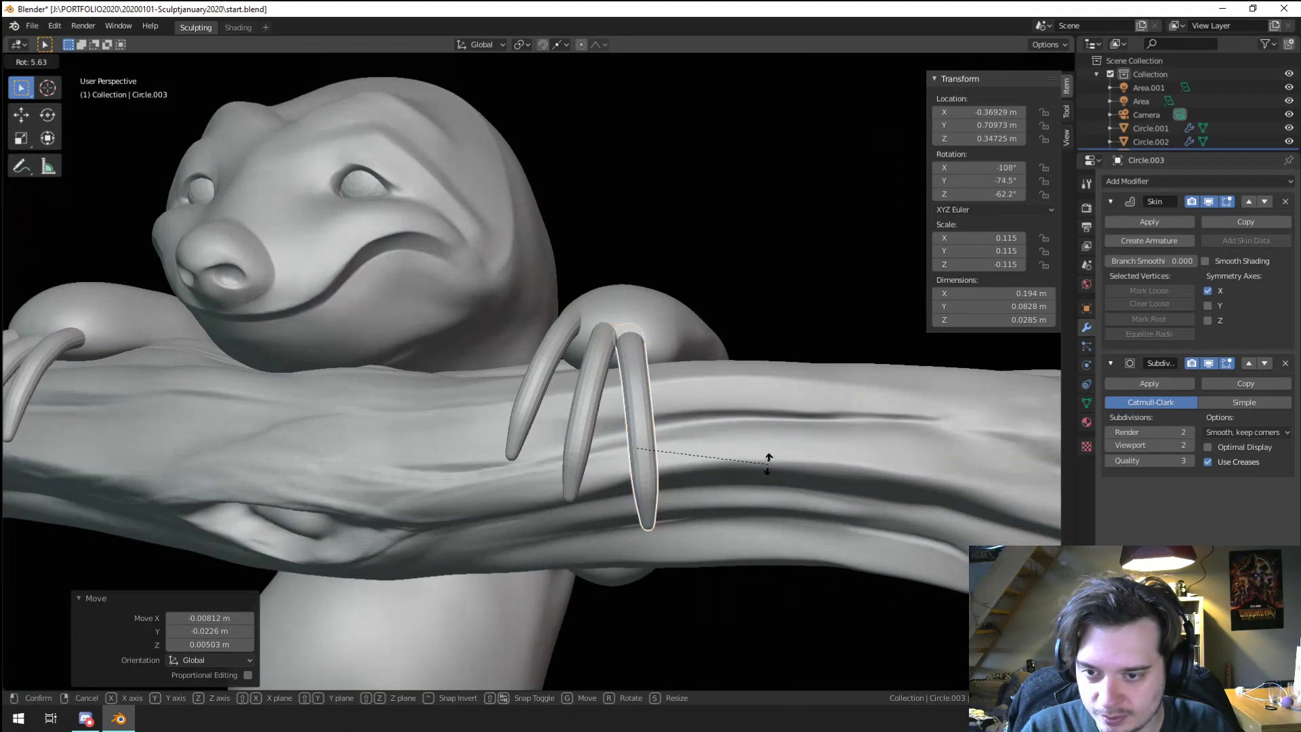
Step: Move the left hand's middle claw against the log and rotate it about -9.1° to follow the outer claw
left_click(579, 450)
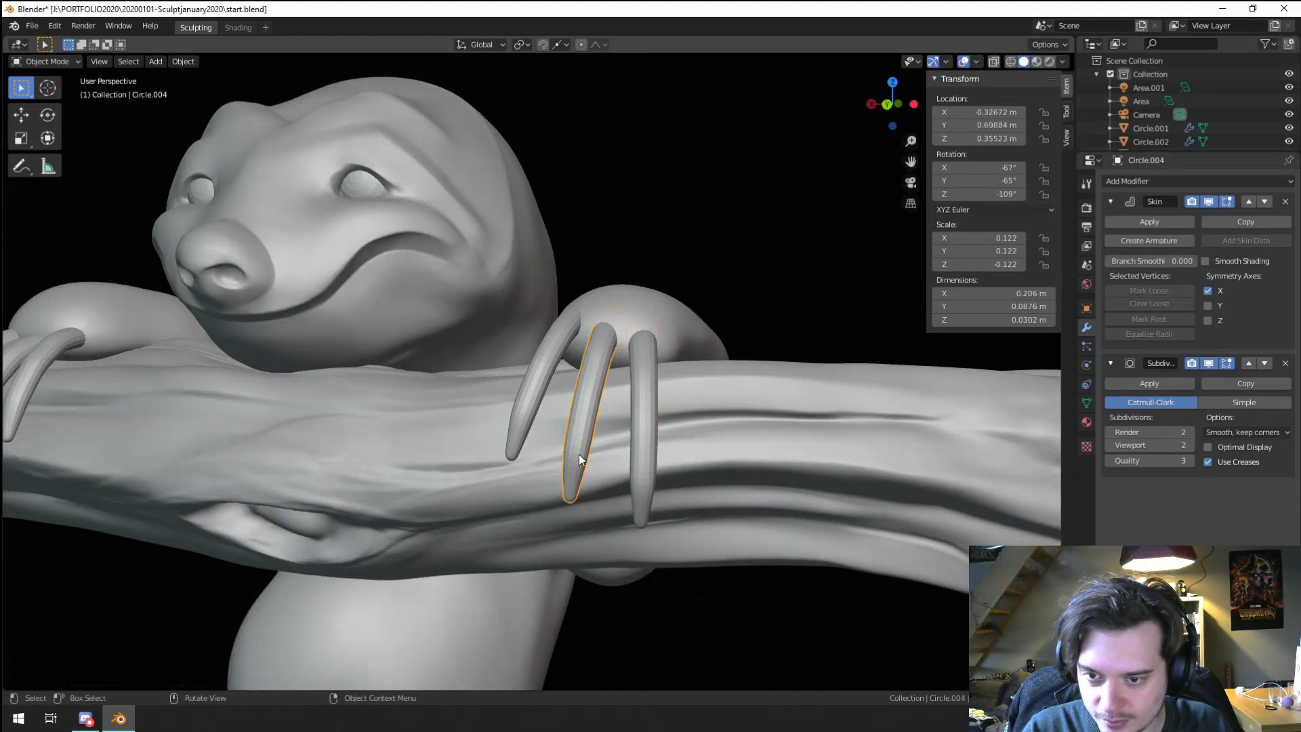
middle_click_drag(575, 470, 517, 400)
key("g")
left_click(549, 481)
key("r")
left_click(269, 484)
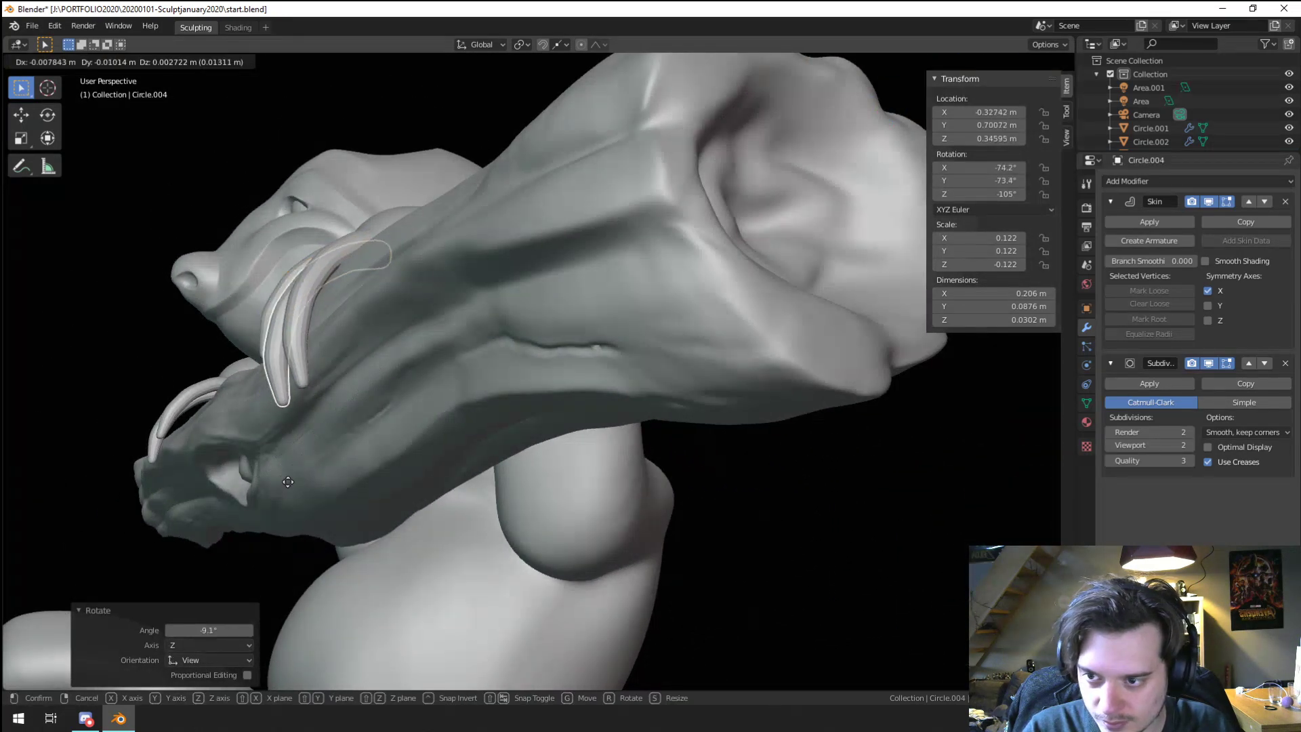
middle_click_drag(269, 484, 473, 478)
Step: Move the left hand's inner claw to about X -0.282, Y 0.730, Z 0.349 m and tilt it with a trackball rotation
left_click(542, 445)
middle_click_drag(542, 444, 708, 450)
key("g")
left_click(837, 455)
middle_click_drag(838, 455, 727, 435)
key("g")
left_click(702, 442)
key("r")
key("r")
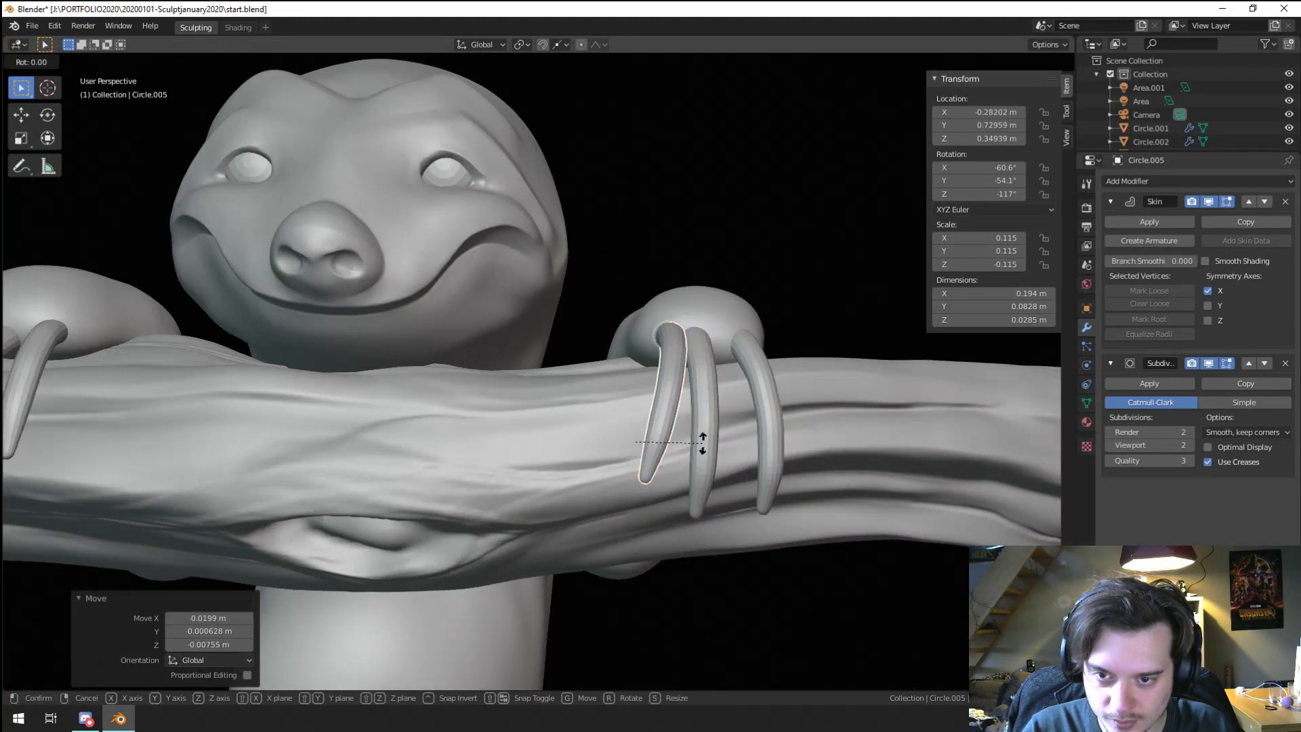
left_click(702, 441)
middle_click_drag(702, 440, 563, 435)
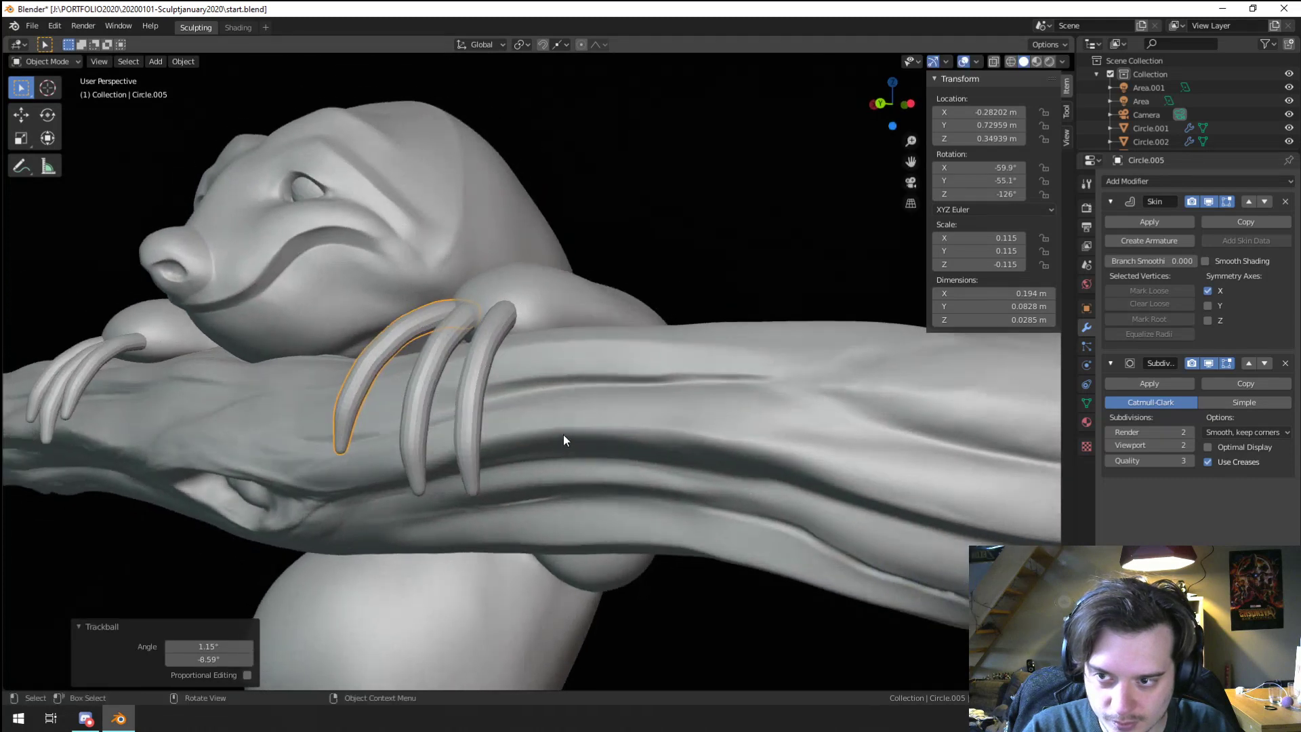
Step: Rotate the left hand's middle claw between its neighbours and move it to about X -0.330, Y 0.704, Z 0.339 m
left_click(435, 411)
middle_click_drag(435, 410, 565, 436)
key("r")
left_click(731, 522)
key("g")
left_click(706, 502)
scroll(558, 478, "down", 2)
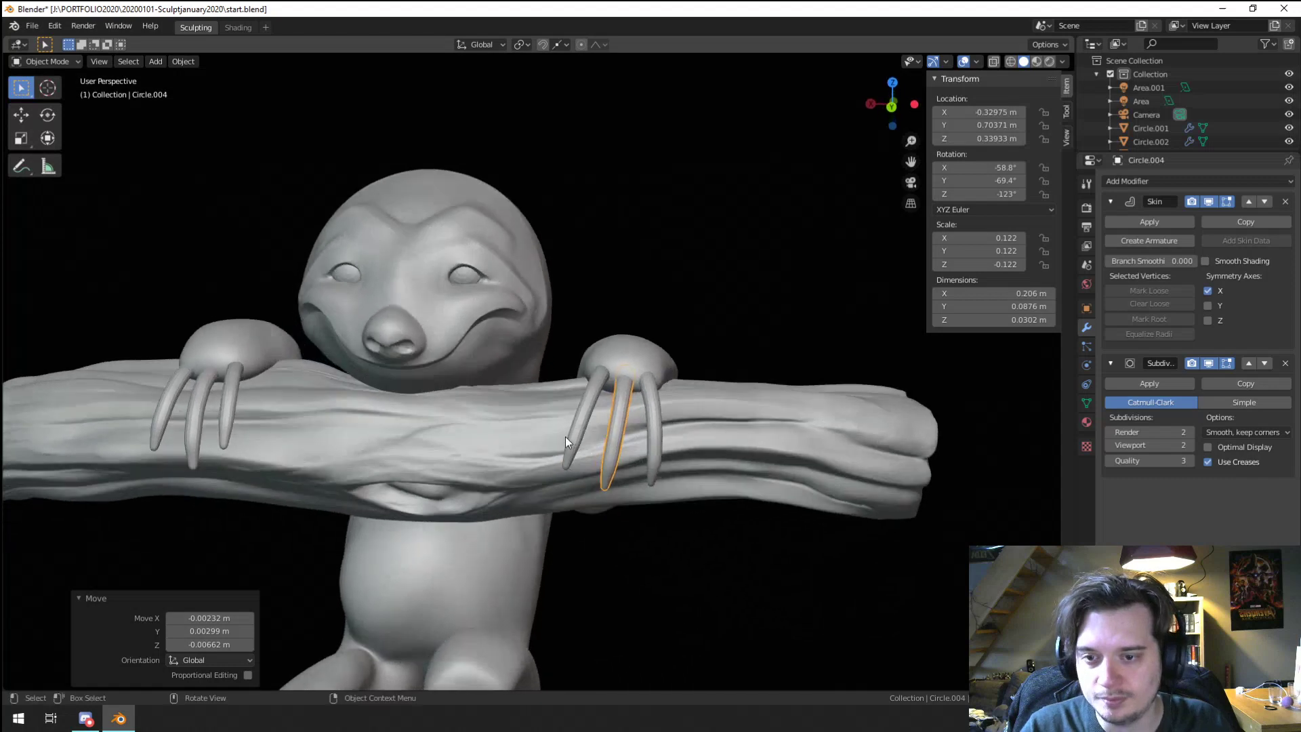
Step: Select all six claws on both hands and join them into one object
scroll(565, 437, "up", 2)
left_click(637, 434, "shift")
left_click(721, 440, "shift")
scroll(583, 424, "down", 2)
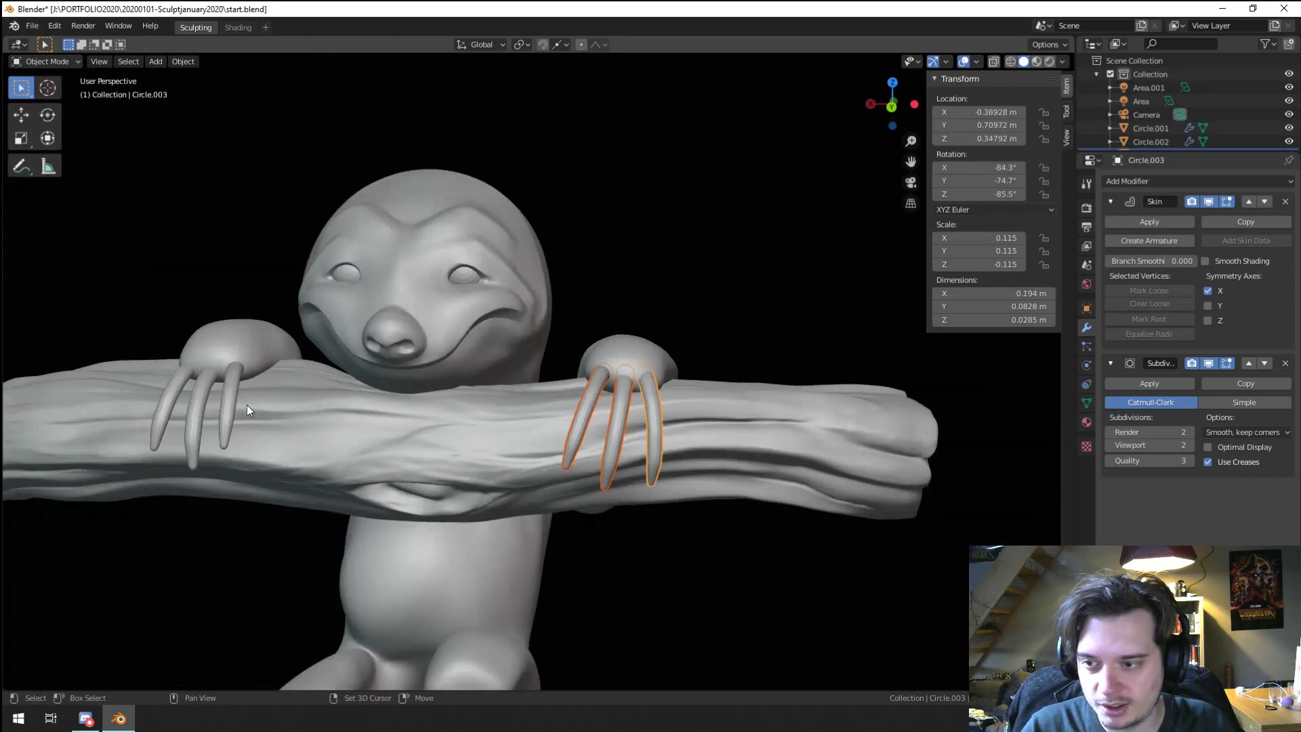
left_click(198, 405, "shift")
scroll(326, 421, "down", 2)
scroll(339, 405, "up", 4)
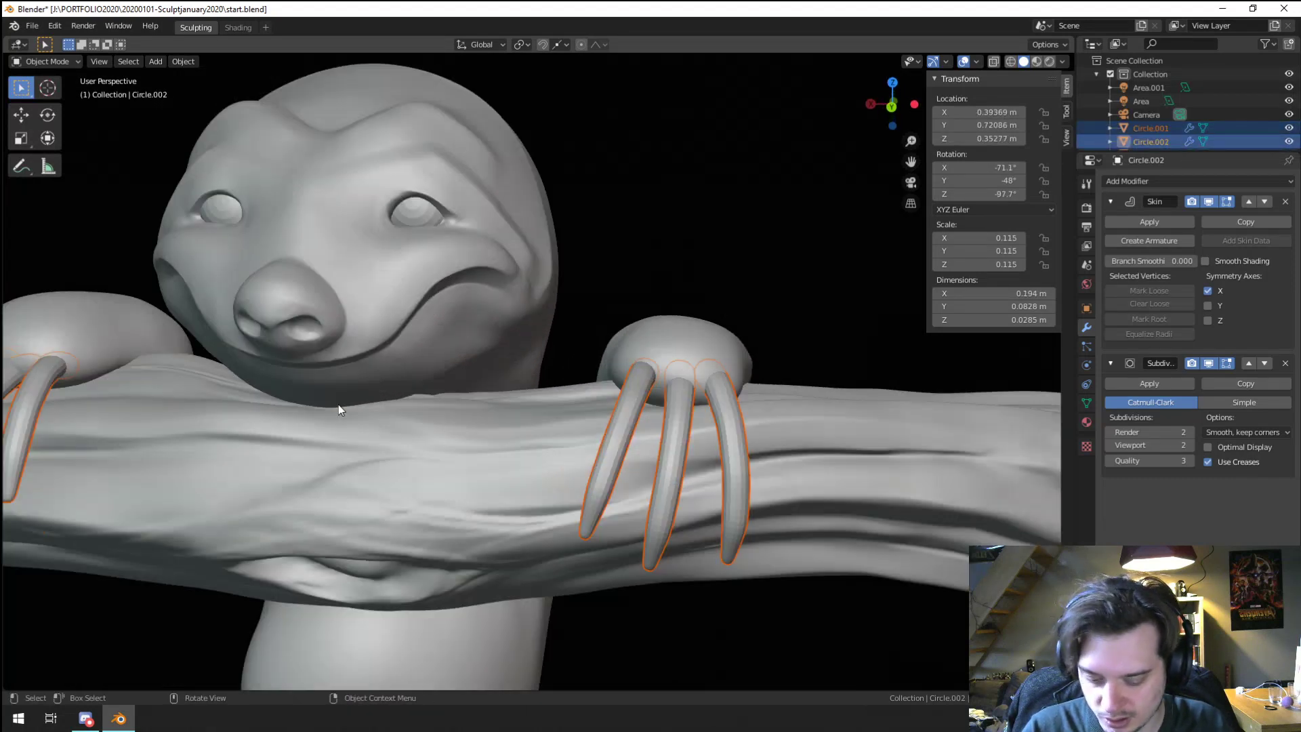
scroll(339, 405, "down", 2)
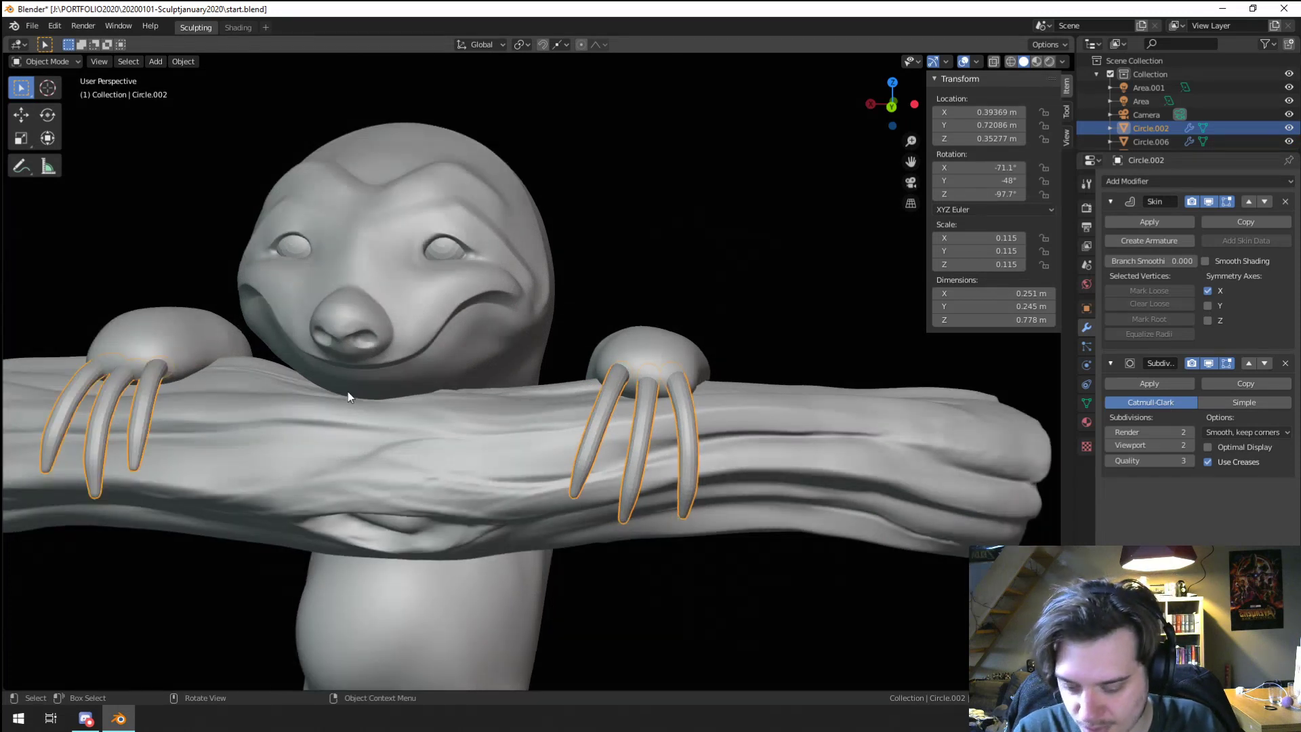
Step: Apply the Skin and Subdivision modifiers of the joined hand claws
key("F3")
type("conver")
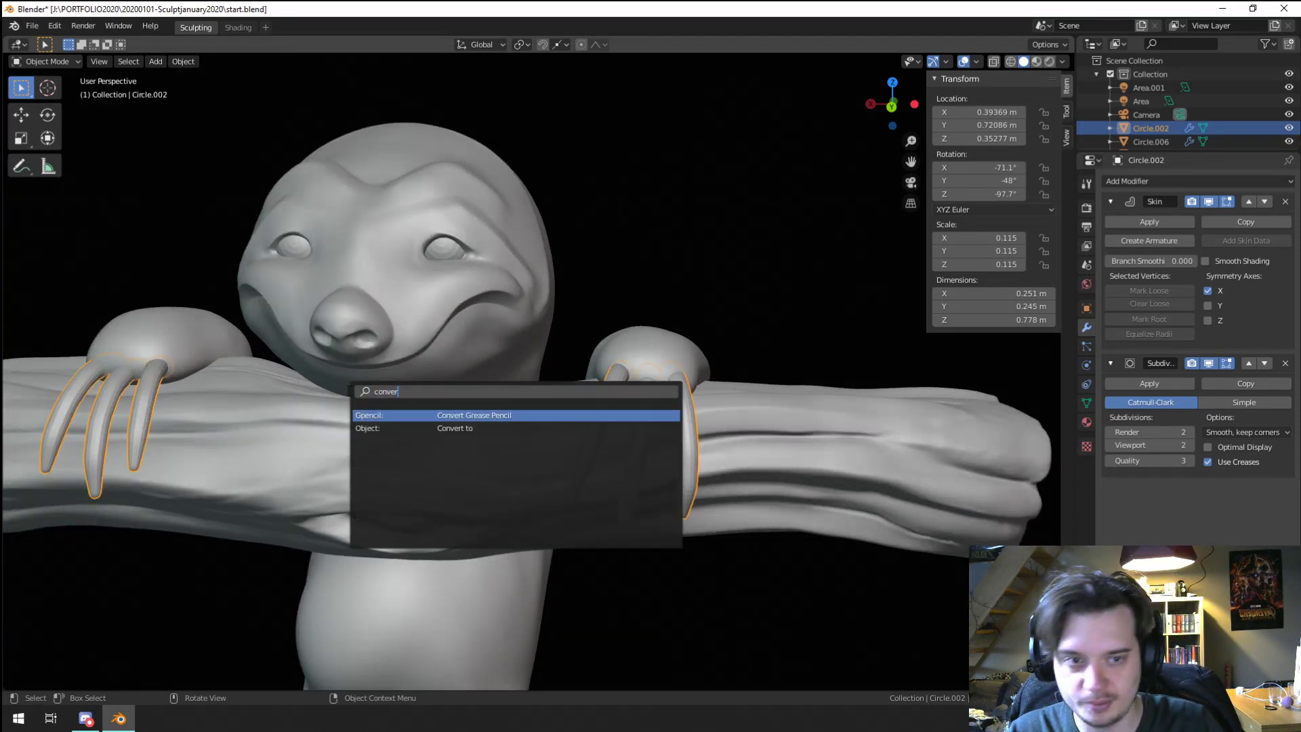
key("Escape")
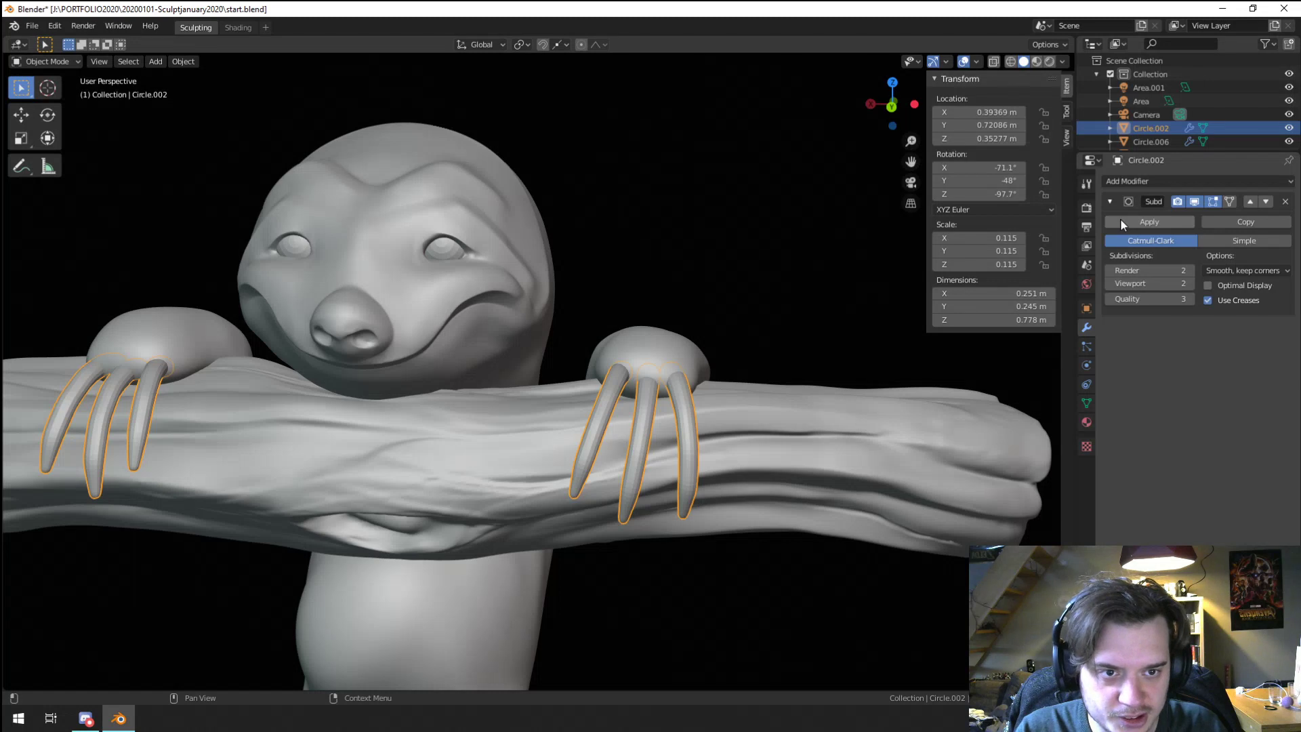
left_click(1121, 222)
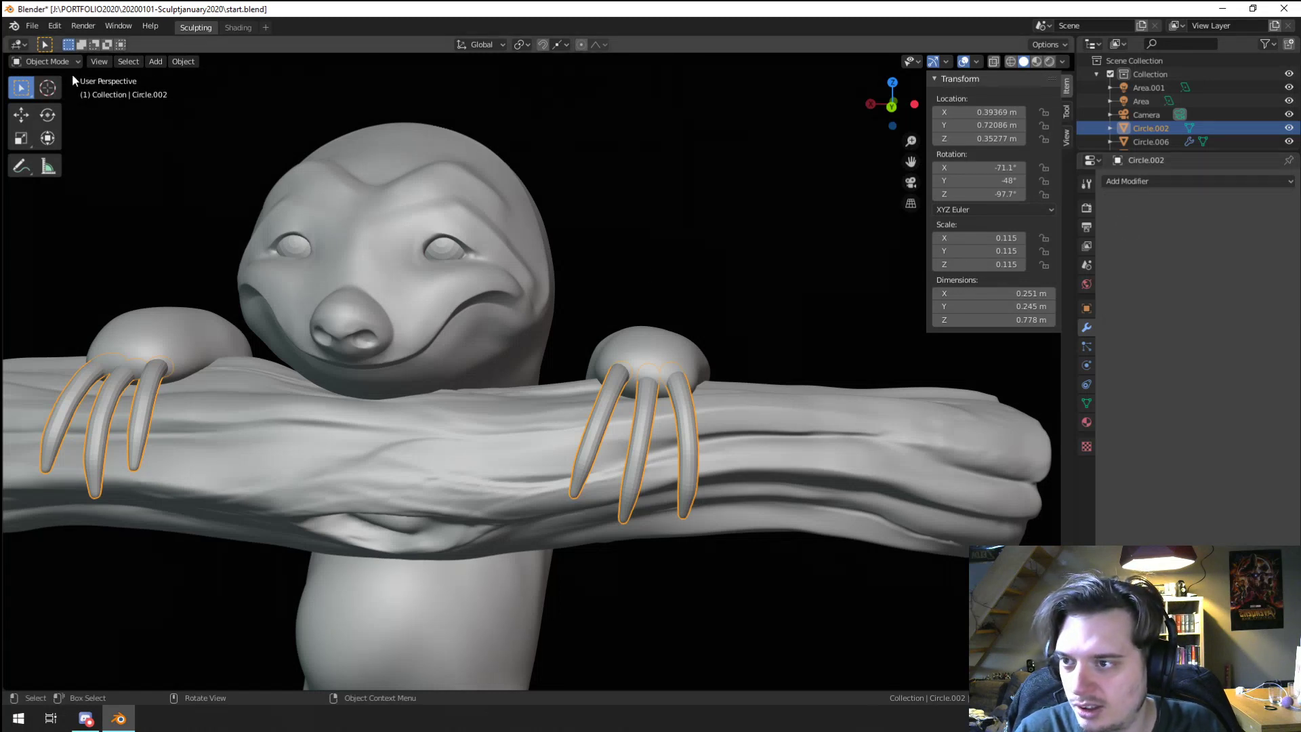
Step: Shade the joined hand claws smooth and deselect them
right_click(652, 380)
left_click(630, 330)
left_click(663, 315)
scroll(663, 315, "down", 5)
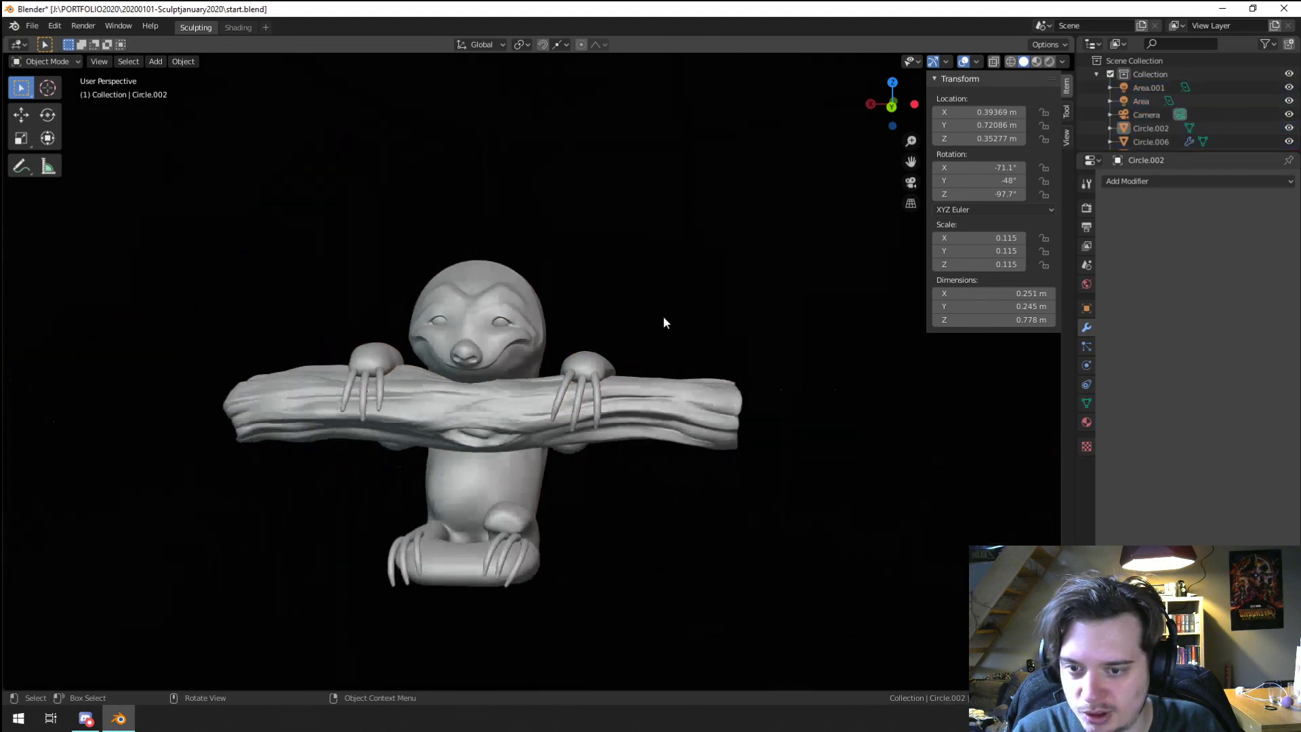
middle_click_drag(663, 322, 727, 320)
scroll(727, 320, "up", 3)
scroll(371, 386, "up", 3)
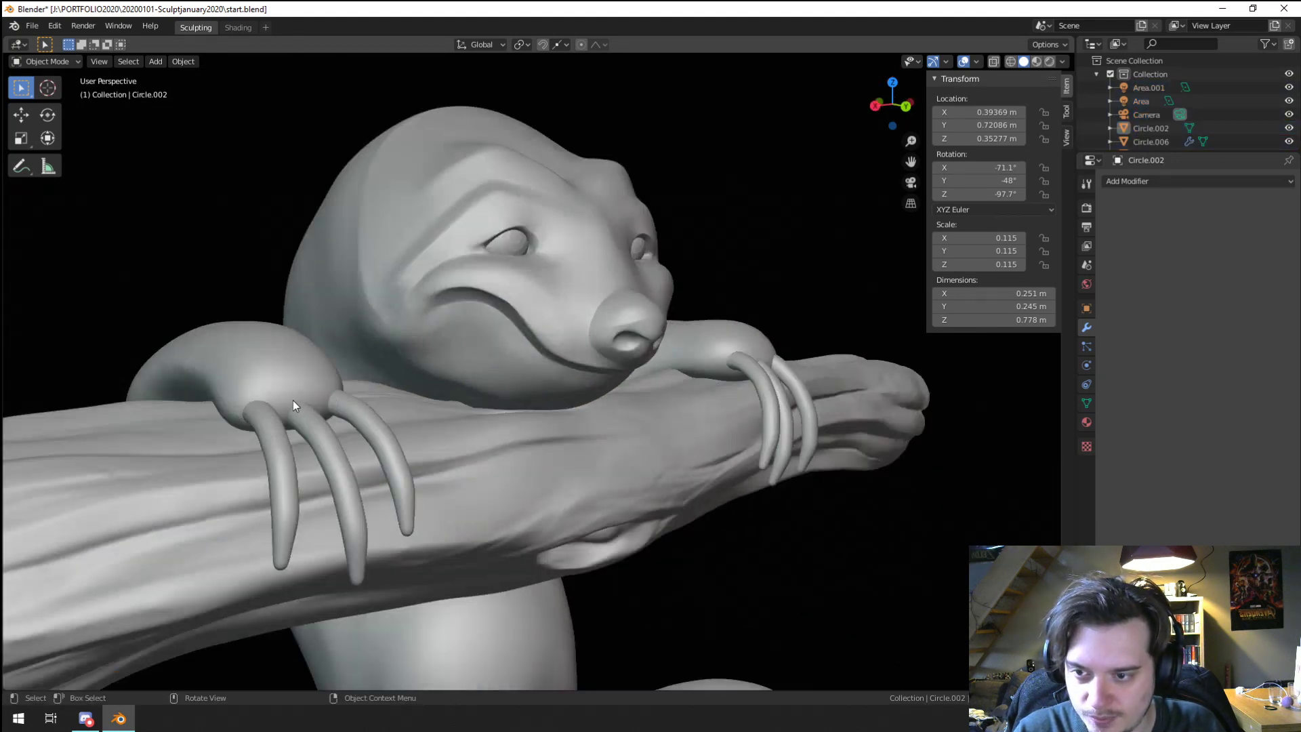
Step: Try to join the hand claws with the sloth's body, and undo the join
left_click(358, 423)
left_click(307, 364, "shift")
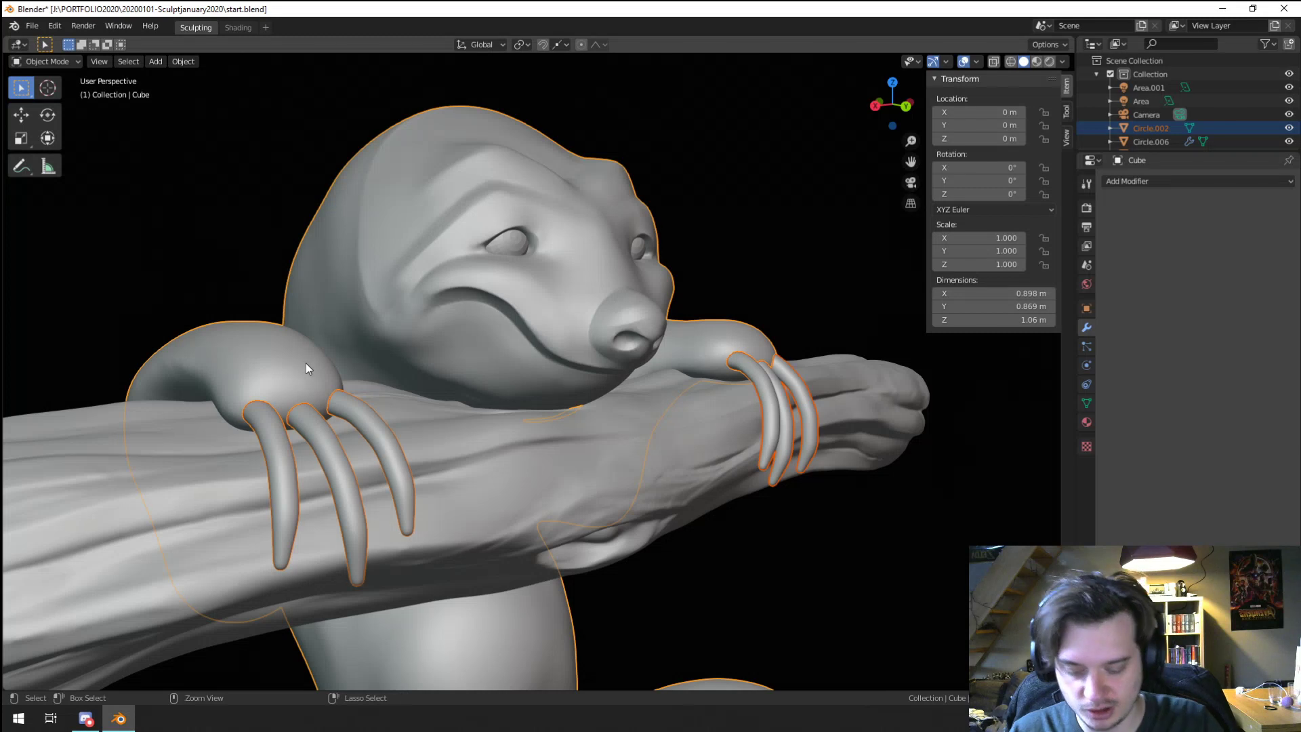
key("ctrl+j")
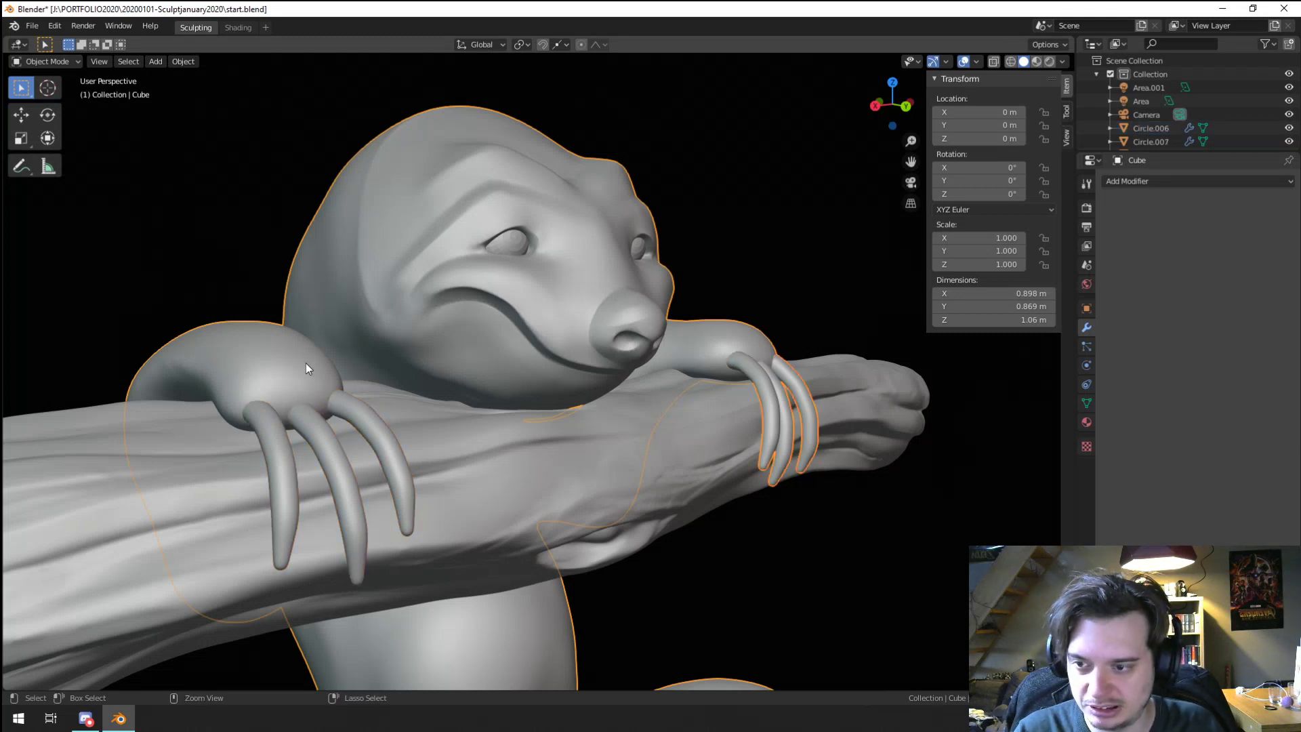
key("ctrl+z")
key("ctrl+z")
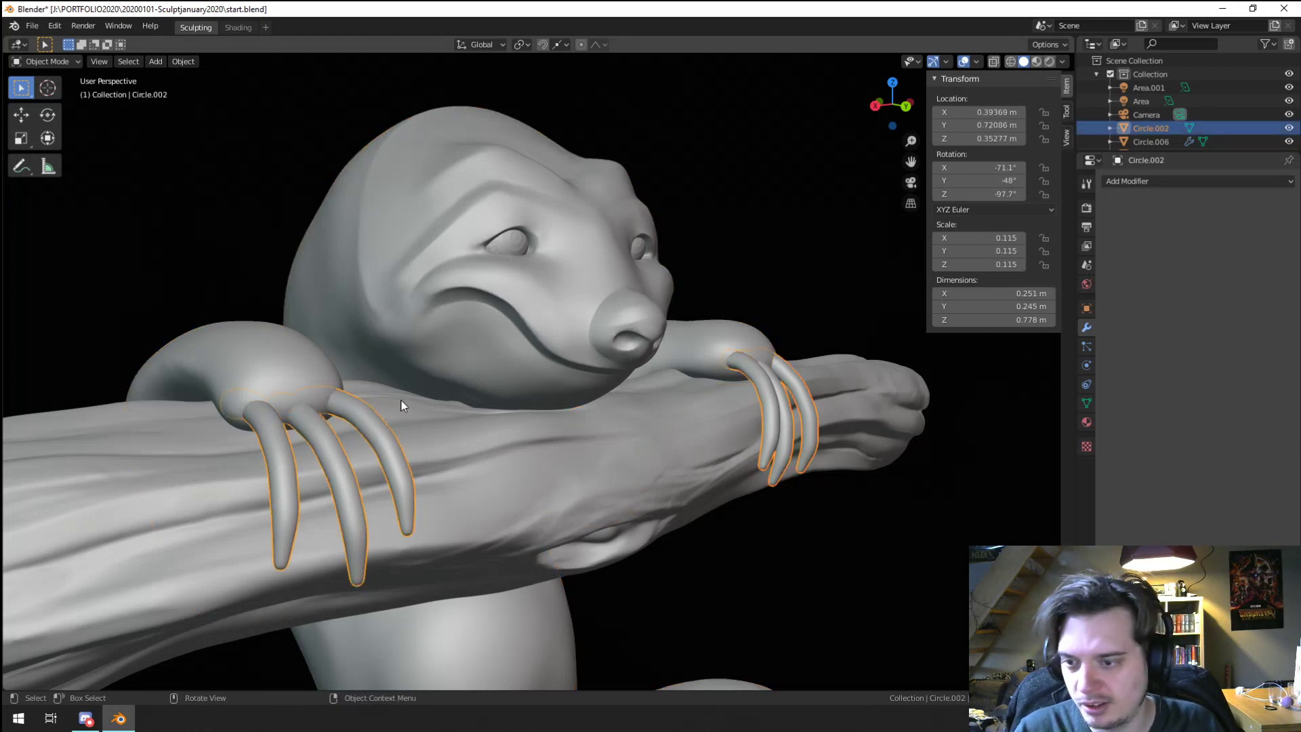
scroll(401, 405, "down", 4)
key("Tab")
key("Tab")
left_click(654, 573)
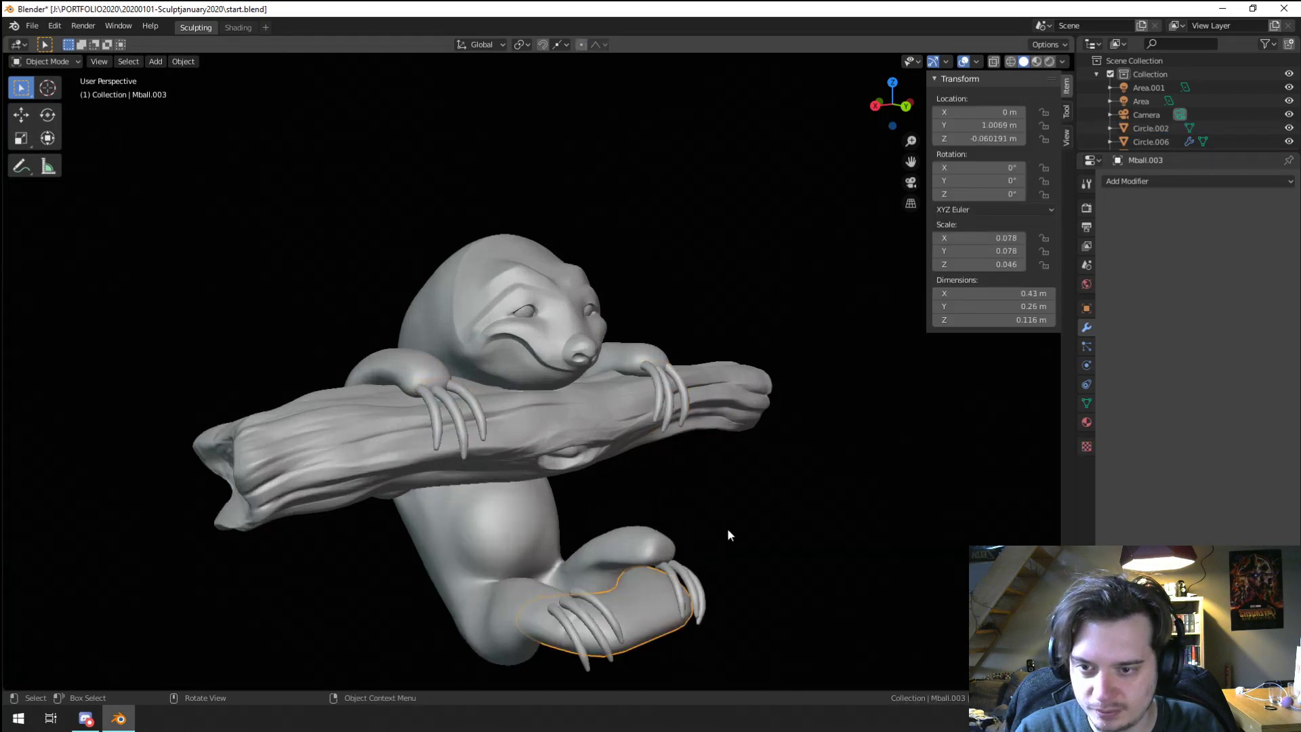
scroll(729, 536, "up", 3)
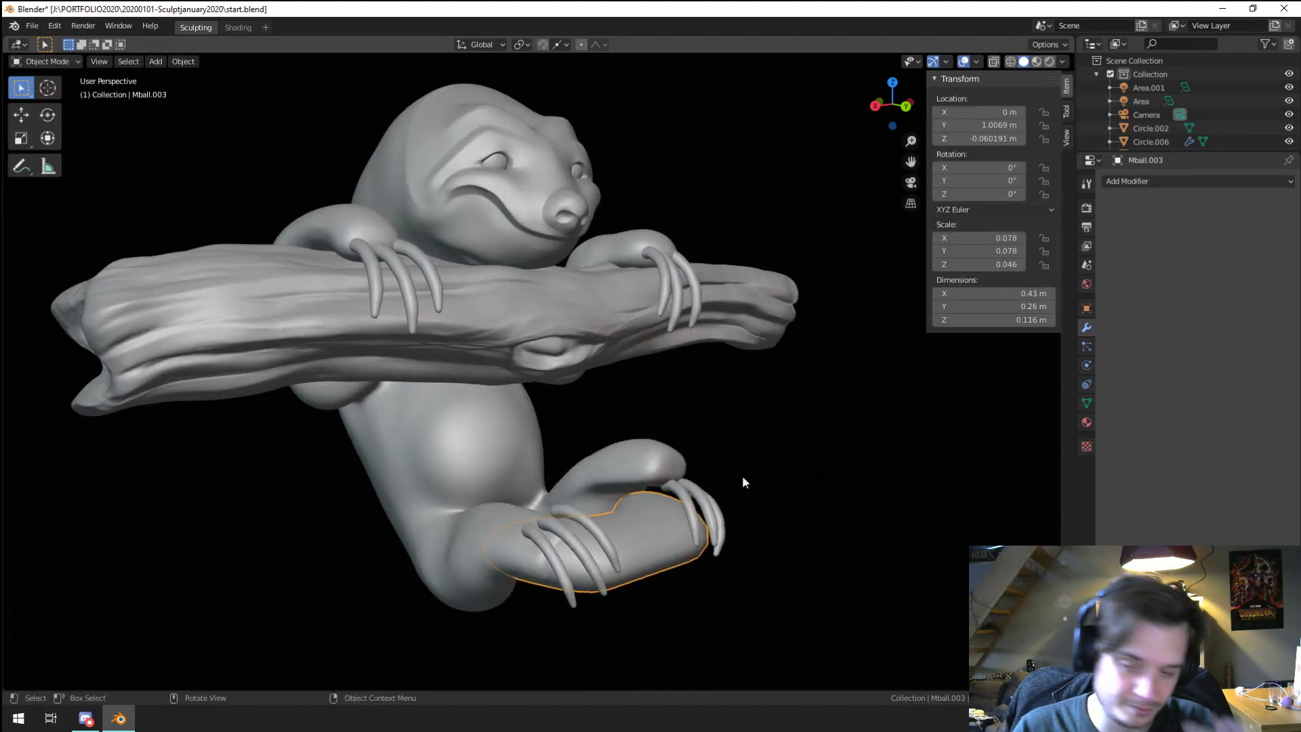
scroll(742, 482, "up", 6)
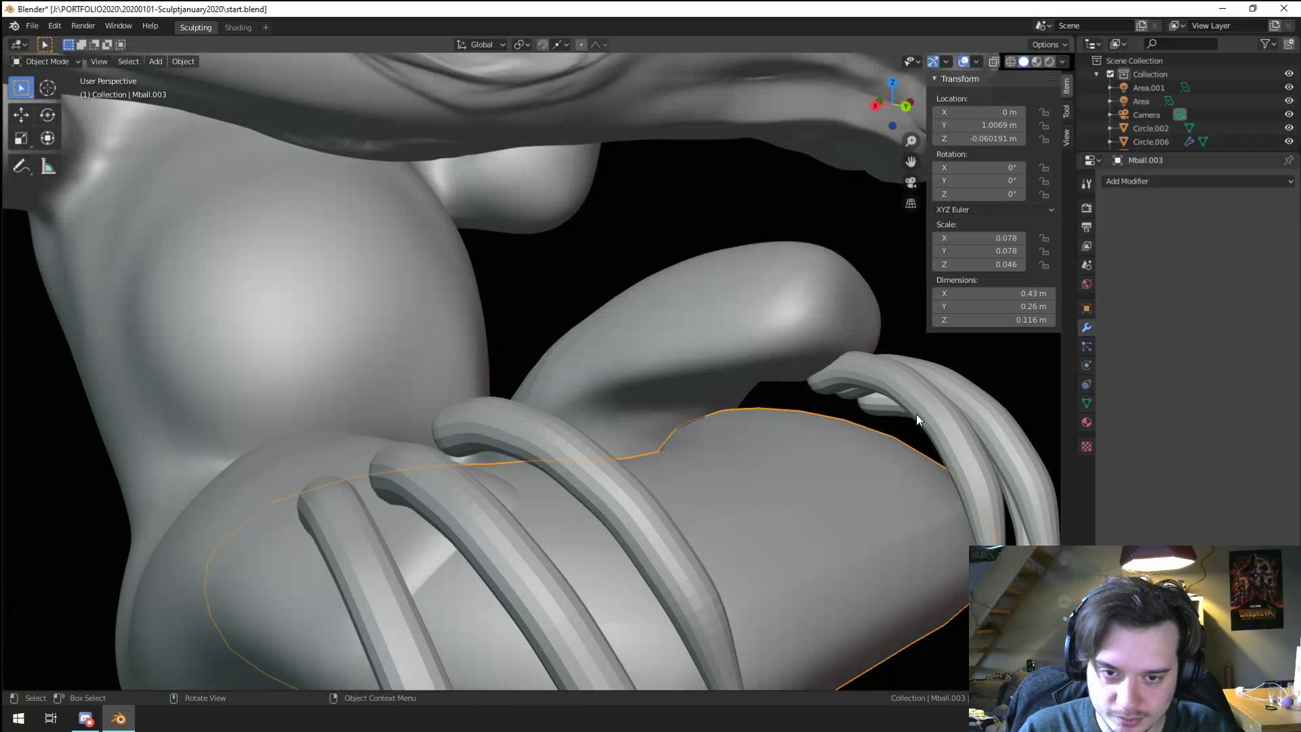
Step: Select the three claws of the left foot, move them into the end of the paw and rotate them about -10°
left_click(917, 418)
key("KP_Decimal")
left_click(532, 434, "shift")
left_click(621, 457, "shift")
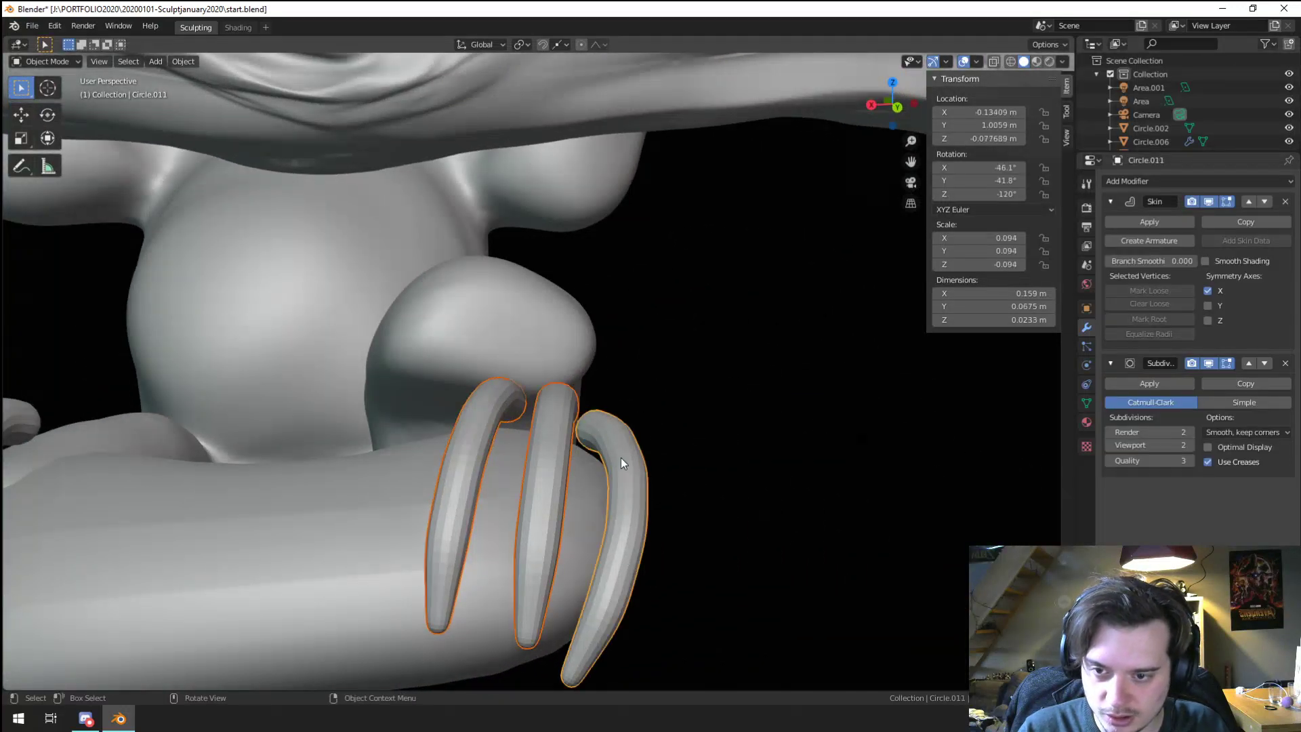
scroll(620, 458, "down", 3)
key("g")
left_click(579, 374)
middle_click_drag(579, 374, 620, 370)
key("r")
left_click(775, 535)
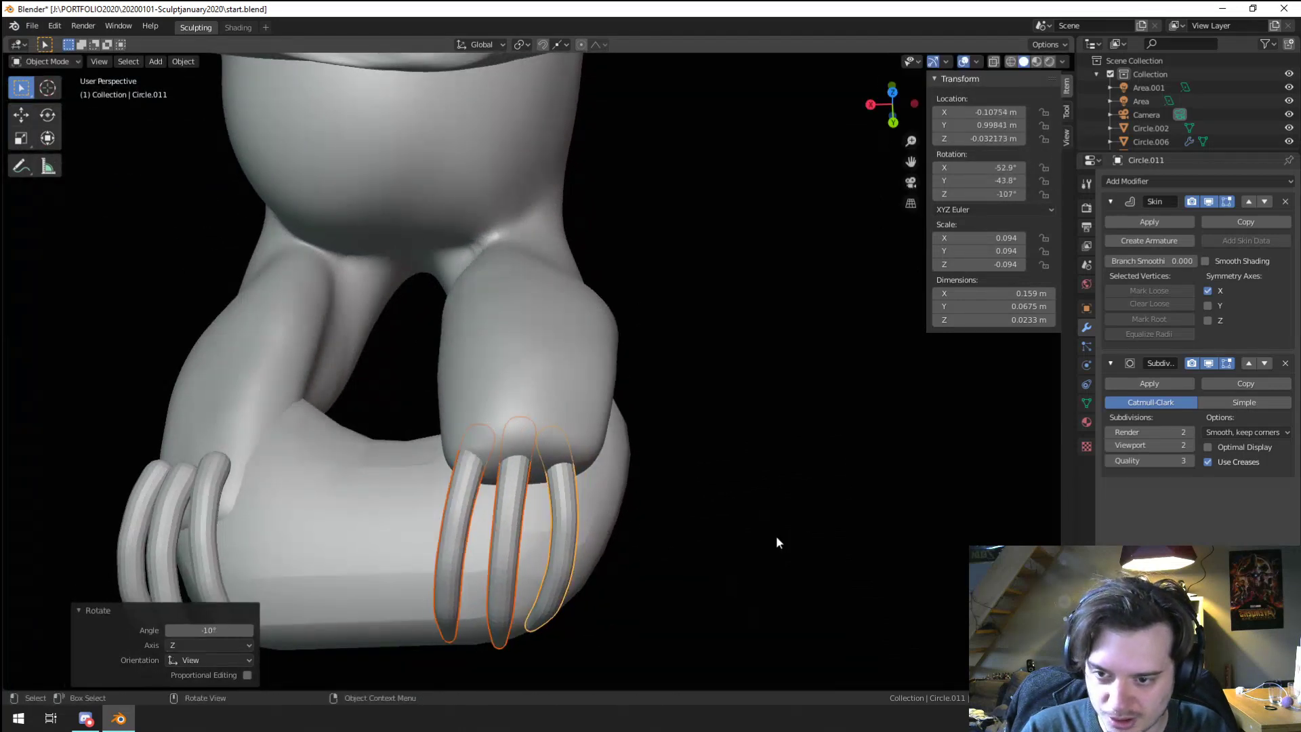
Step: Move the middle claw of the left foot to the paw's centre and slant its tip towards the inner claw
left_click(523, 538)
key("g")
left_click(723, 568)
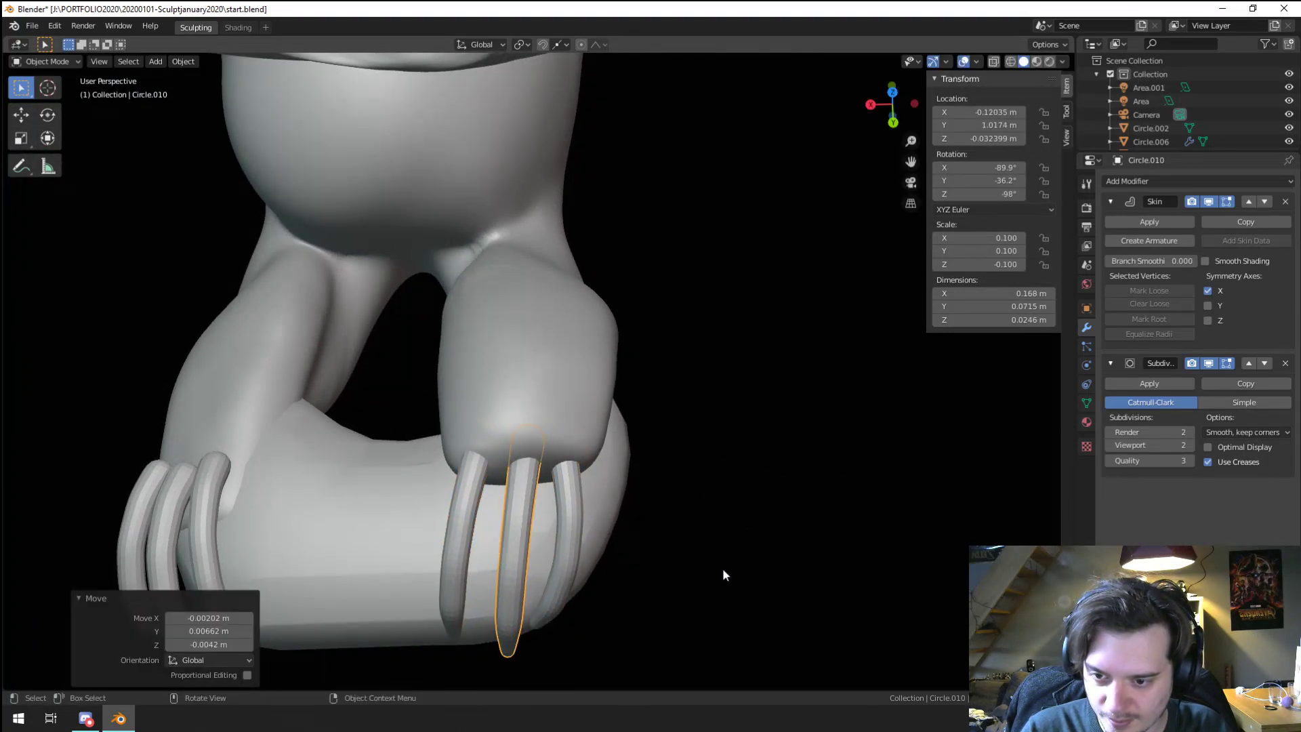
key("s")
left_click(706, 589)
Step: Rotate the inner claw of the left foot and move it to about X -0.095, Y 1.018, Z -0.026 m
left_click(452, 551)
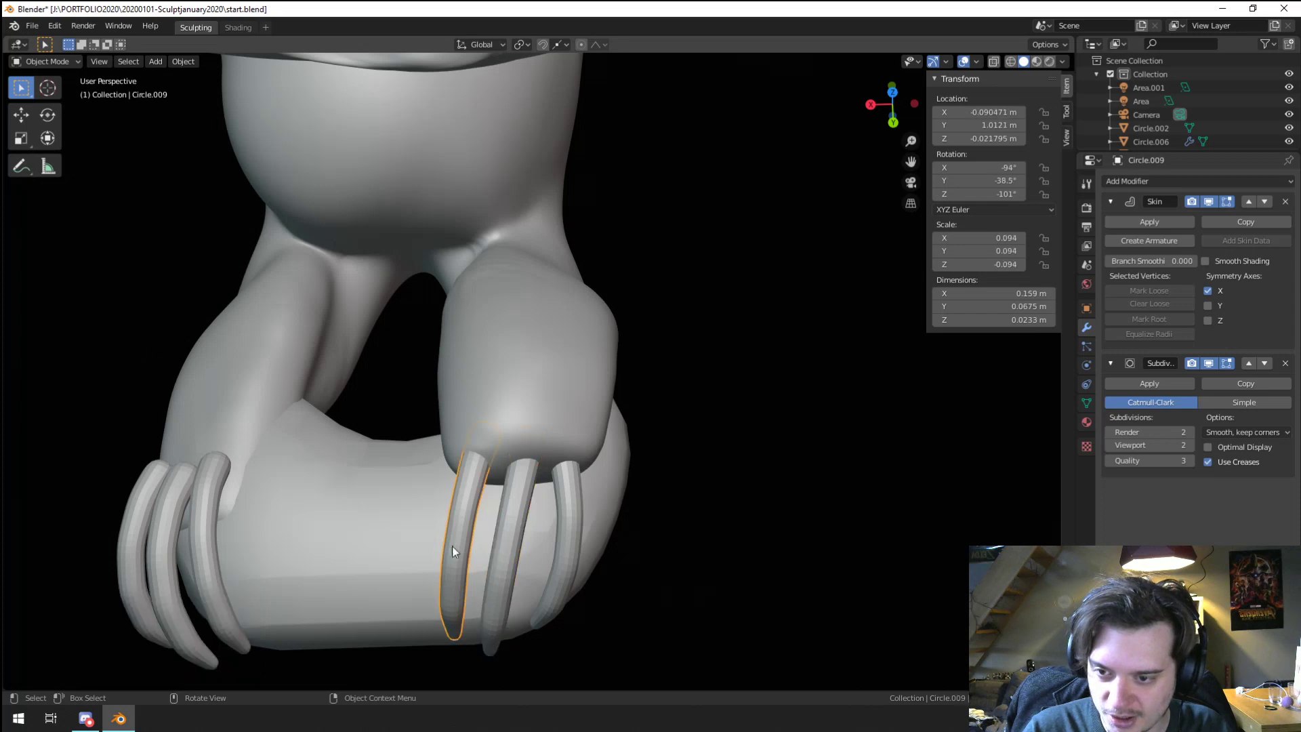
key("r")
left_click(677, 535)
key("g")
left_click(701, 532)
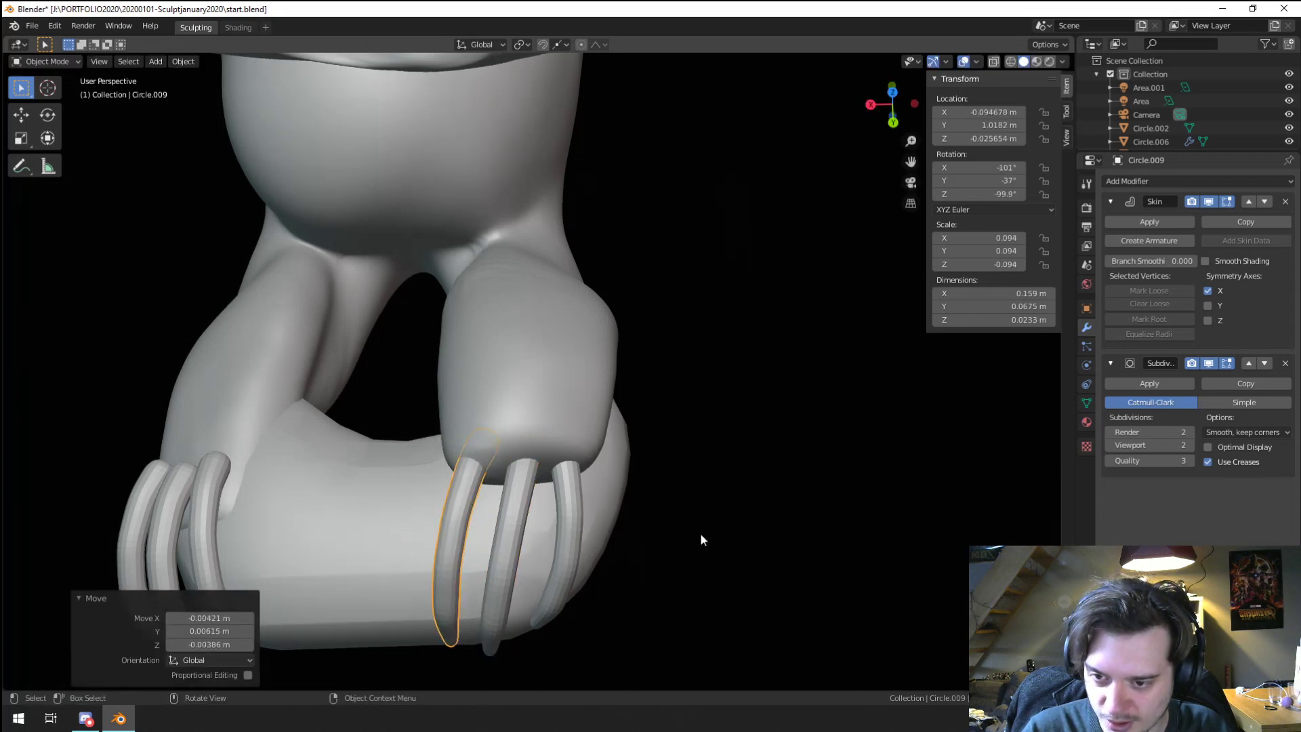
Step: Tilt the short log under the feet about -18.6° and move it about 0.025 m along X
middle_click_drag(701, 539, 597, 389)
left_click(598, 387)
key("r")
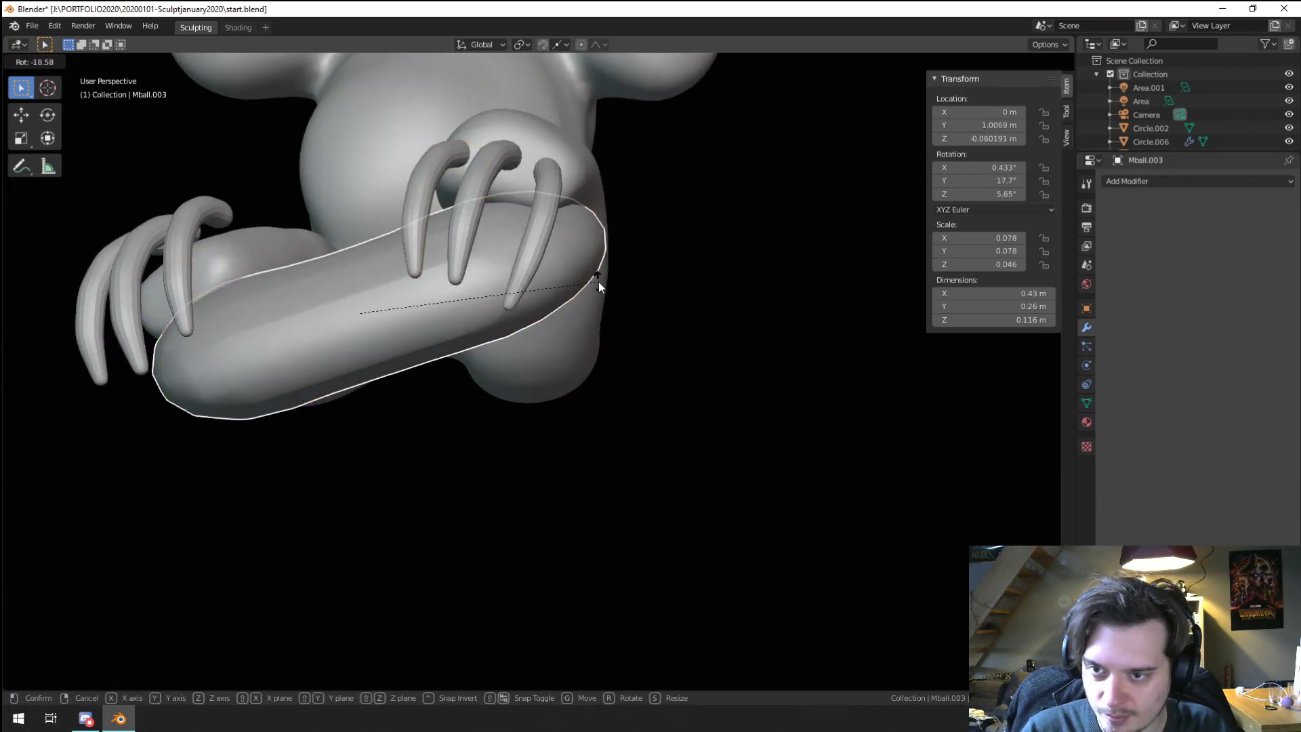
right_click(599, 283)
middle_click_drag(599, 283, 727, 360)
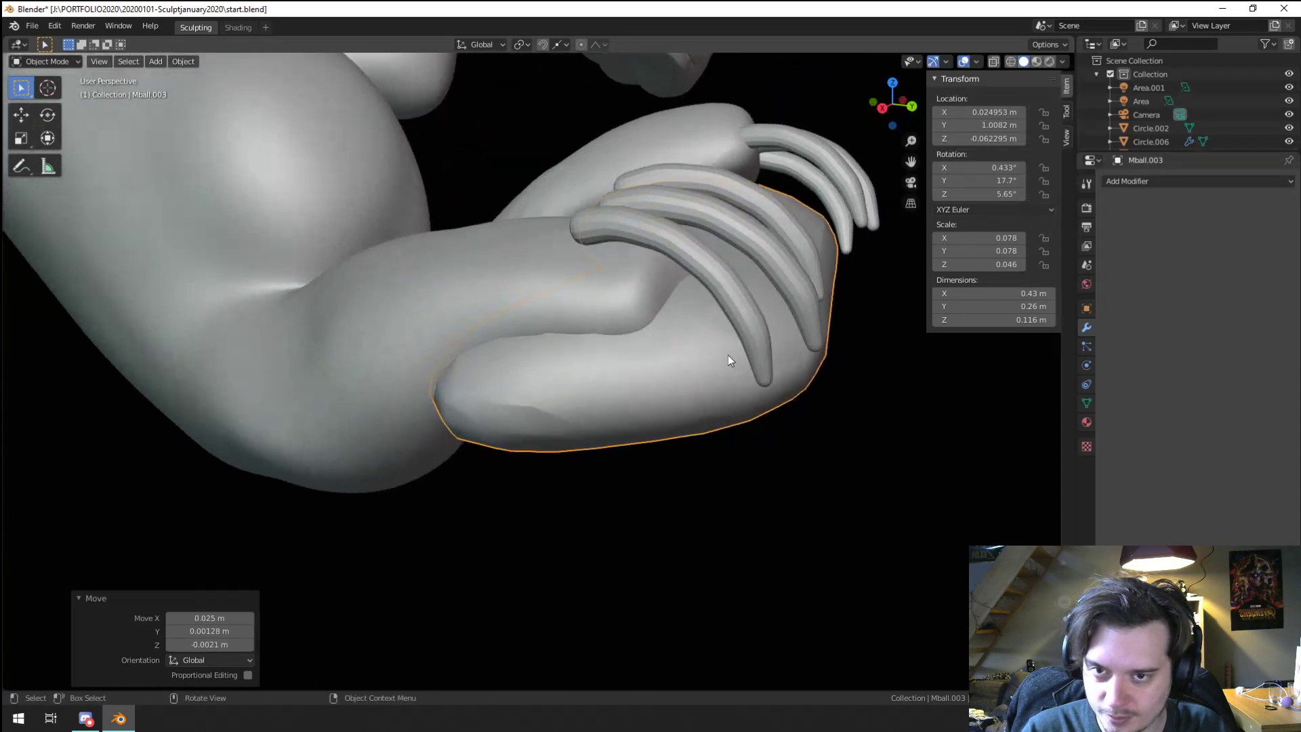
Step: Turn the short log to a rotation of about 18.6°, 23°, 16° and move it forward beneath the foot claws
key("r")
left_click(840, 372)
mouse_move(840, 373)
middle_mouse_down()
mouse_move(807, 406)
mouse_move(844, 425)
mouse_move(853, 368)
middle_mouse_up()
key("g")
left_click(864, 376)
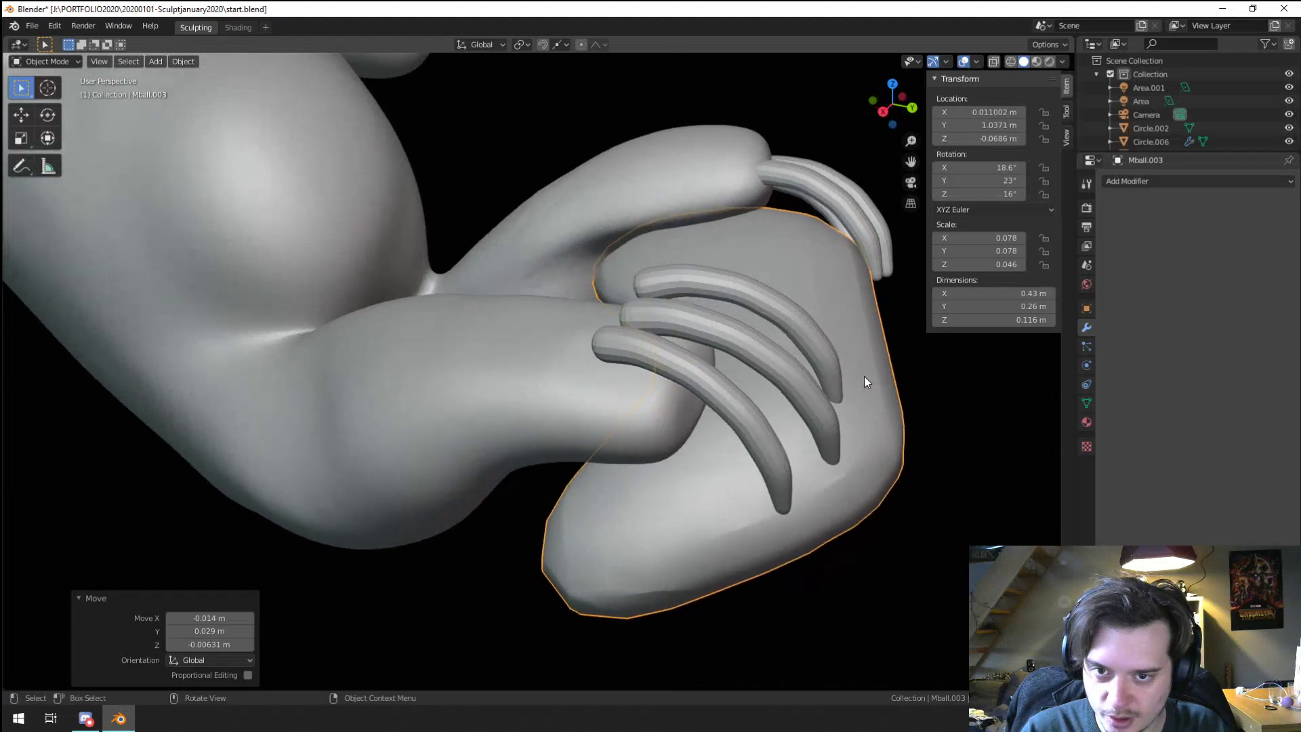
key("g")
left_click(862, 378)
Step: Select the sloth's body and switch it to Sculpt Mode for work on the legs
scroll(709, 389, "down", 4)
middle_click_drag(709, 389, 651, 339)
left_click(625, 327)
left_click(688, 355)
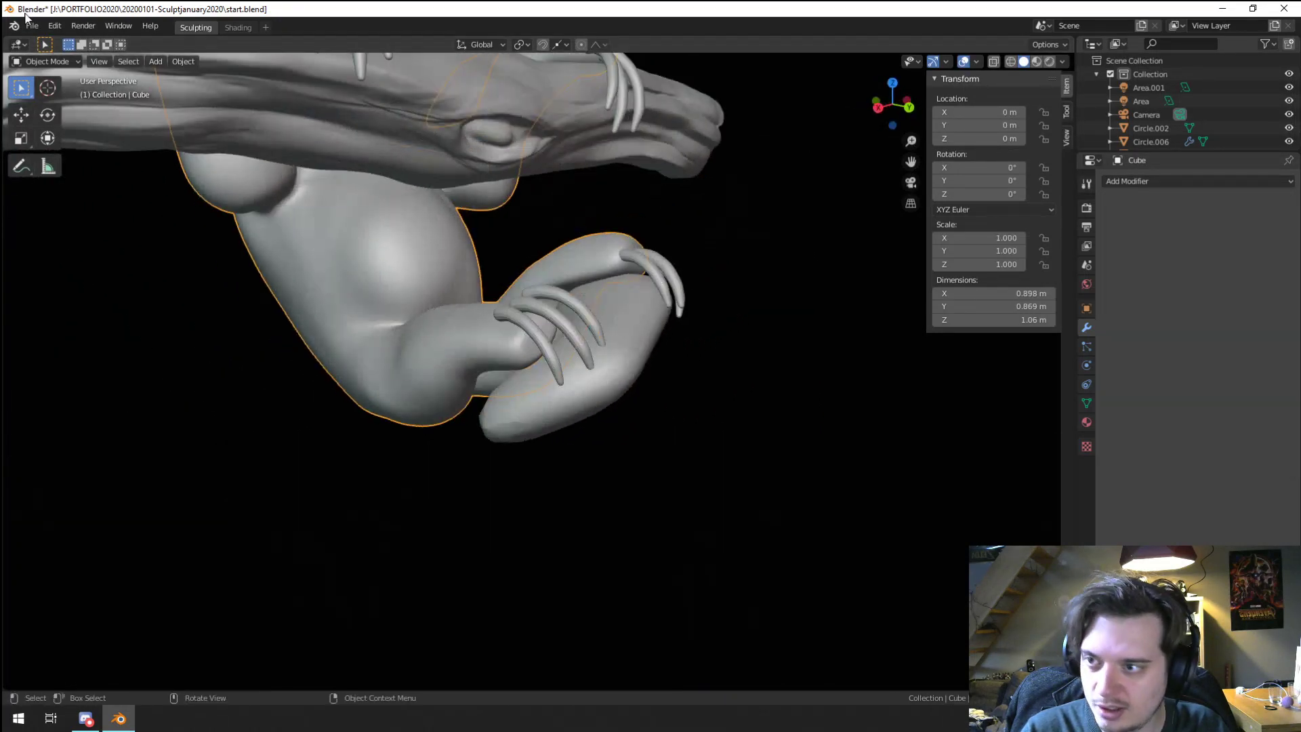
left_click(46, 61)
left_click(42, 94)
mouse_move(596, 380)
middle_mouse_down()
mouse_move(609, 384)
mouse_move(429, 407)
middle_mouse_up()
key("g")
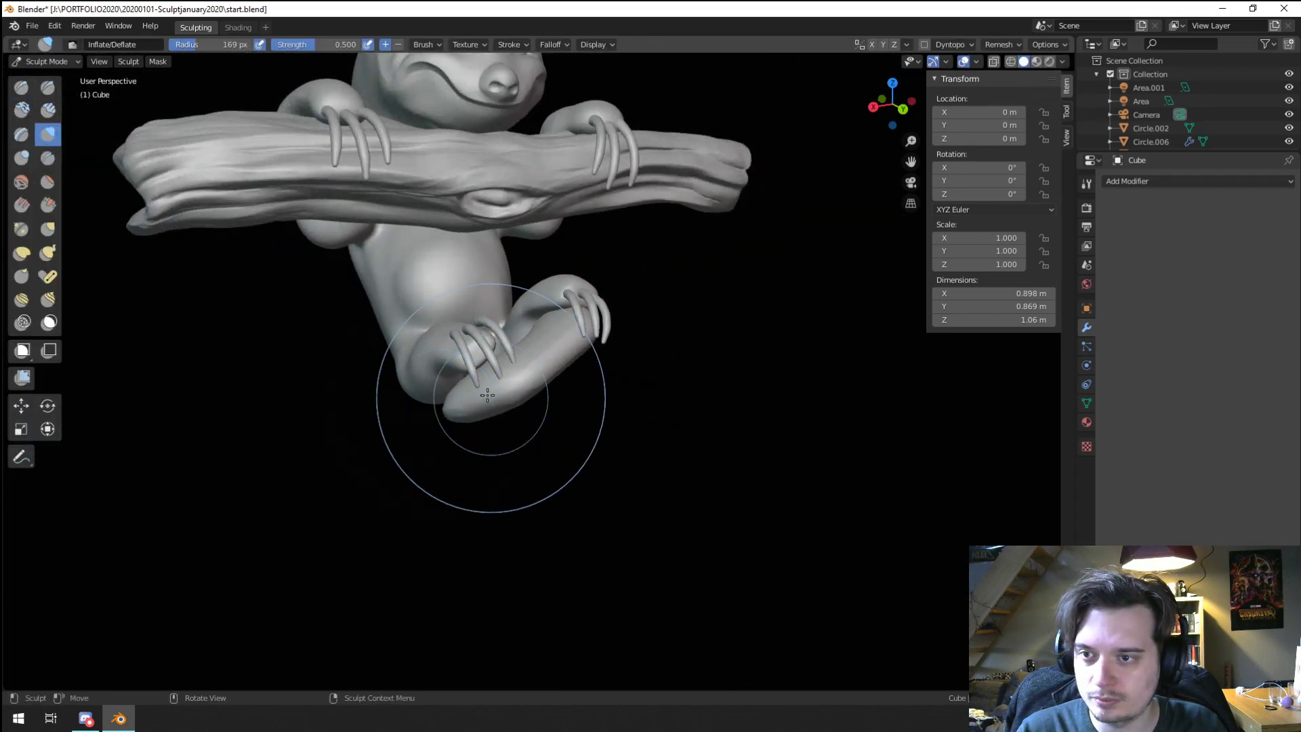
Step: Pull the sloth's lower leg and foot into shape around the short log with the Grab brush at a 142 px radius
key("f")
key("Escape")
middle_click_drag(461, 366, 615, 332)
left_click_drag(615, 331, 619, 325)
middle_click_drag(619, 325, 600, 365)
key("f")
left_click(592, 358)
left_click_drag(594, 360, 609, 359)
middle_click_drag(611, 360, 421, 392)
mouse_move(421, 392)
left_mouse_down()
mouse_move(446, 315)
mouse_move(474, 298)
left_mouse_up()
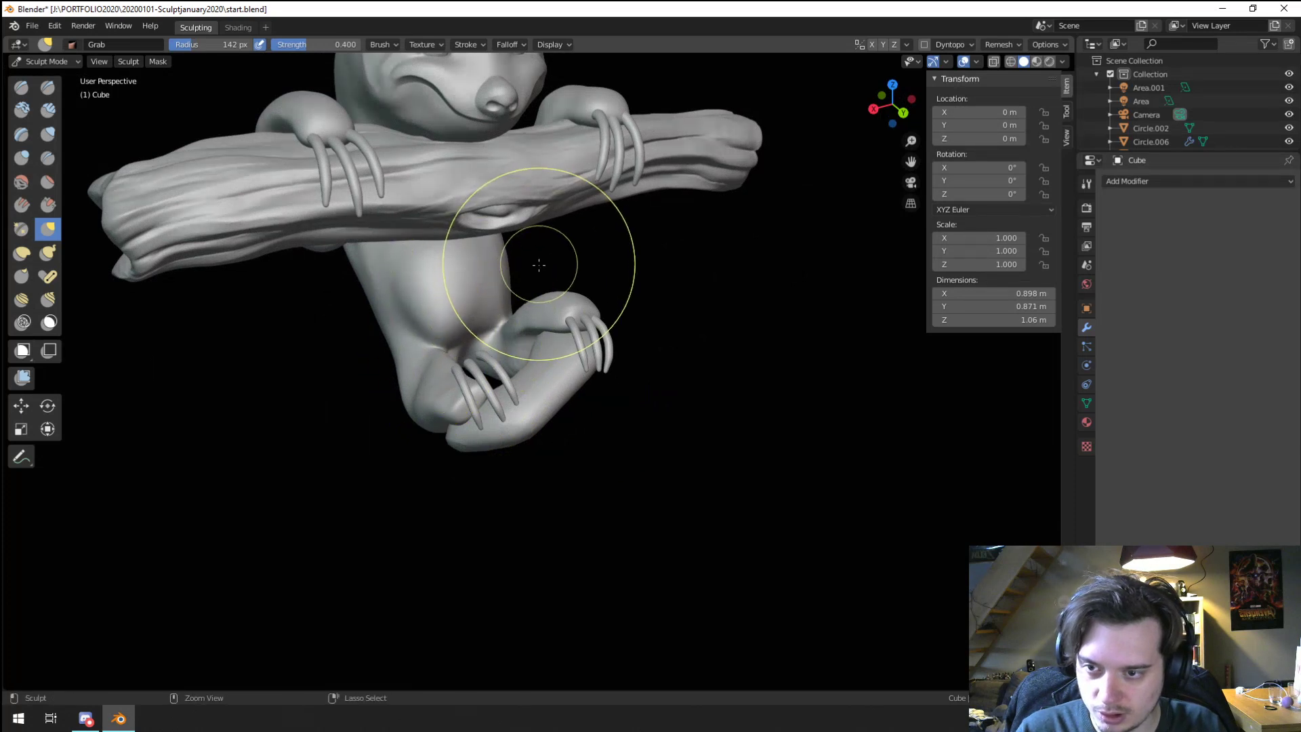
Step: Stretch the sloth's feet further towards their claws with the Grab brush at a 150 px radius
mouse_move(523, 291)
middle_mouse_down()
mouse_move(570, 348)
mouse_move(599, 352)
middle_mouse_up()
key("f")
mouse_move(610, 353)
left_mouse_down()
mouse_move(677, 339)
mouse_move(689, 368)
left_mouse_up()
mouse_move(688, 369)
middle_mouse_down()
mouse_move(550, 295)
mouse_move(595, 291)
middle_mouse_up()
left_click_drag(595, 291, 588, 298)
middle_click_drag(588, 298, 568, 426)
left_click_drag(550, 444, 551, 440)
mouse_move(550, 441)
middle_mouse_down()
mouse_move(538, 378)
mouse_move(552, 328)
mouse_move(521, 322)
mouse_move(580, 354)
mouse_move(348, 223)
middle_mouse_up()
scroll(520, 322, "up", 3)
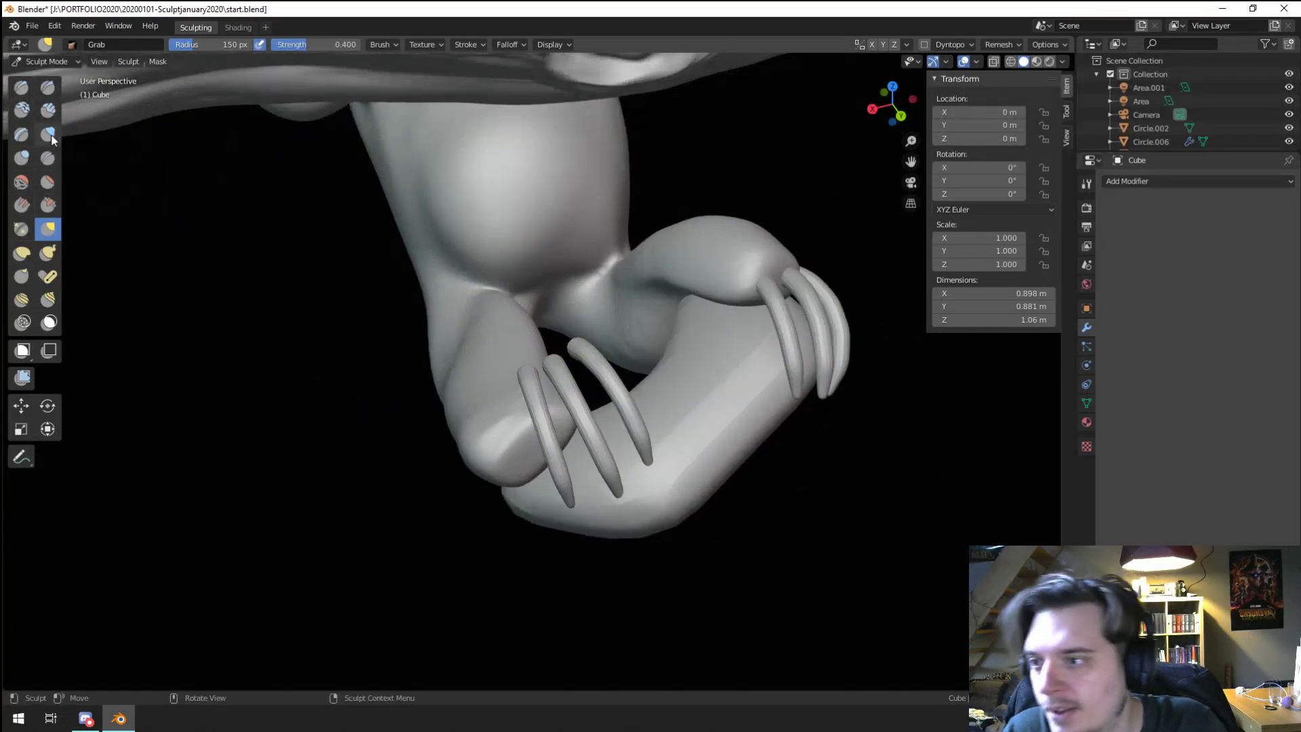
Step: Thicken and smooth the sloth's legs with the Inflate/Deflate brush, using radii of 118 and 144 px at strength 0.500
left_click(48, 134)
middle_click_drag(169, 197, 456, 366)
left_click_drag(456, 366, 510, 407)
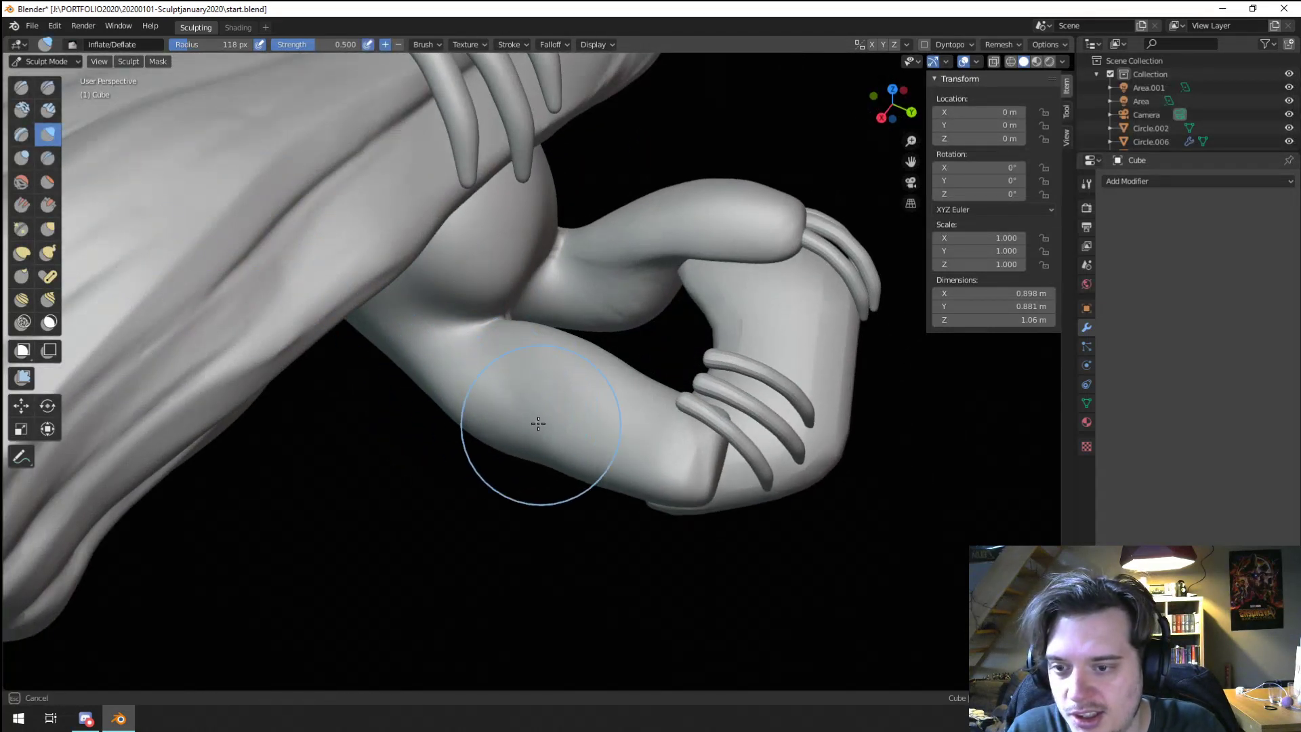
middle_click_drag(538, 423, 425, 366)
left_click_drag(456, 374, 478, 366, "shift")
middle_click_drag(479, 366, 445, 361)
key("f")
left_click(463, 355)
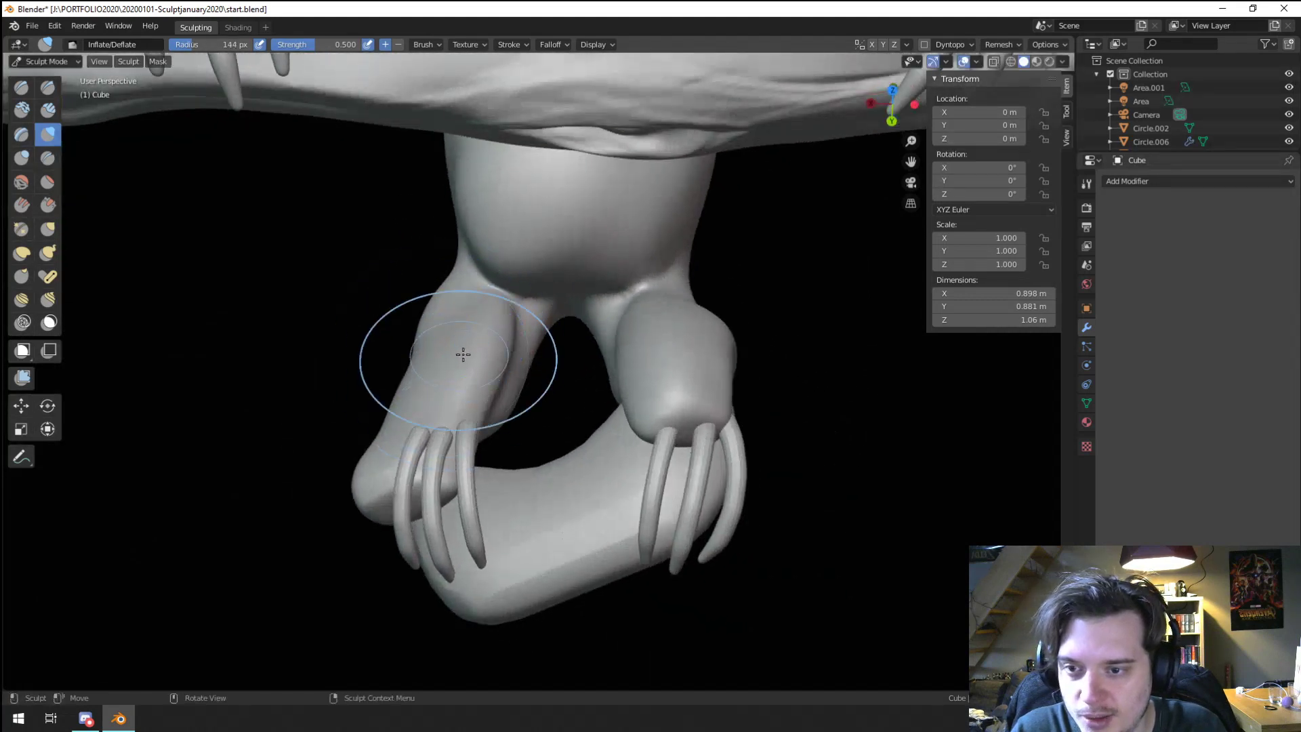
key("shift+t")
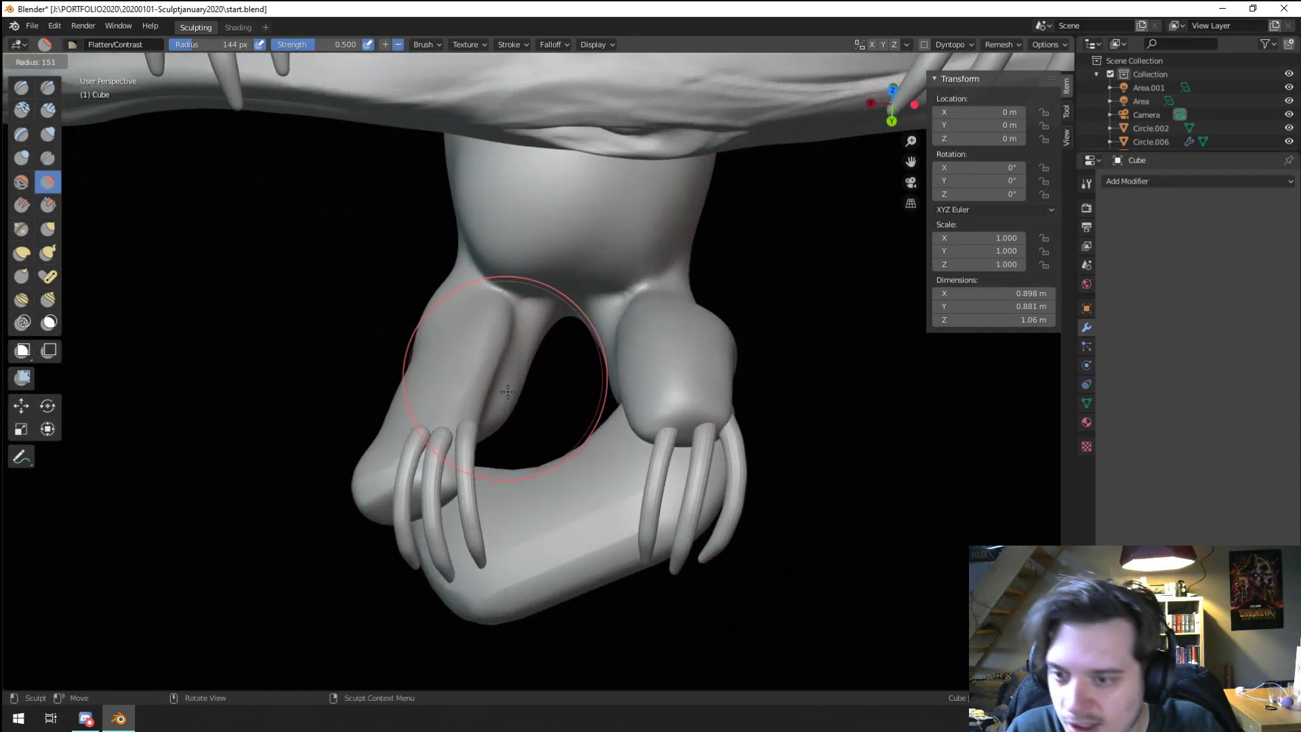
mouse_move(491, 375)
middle_mouse_down()
mouse_move(401, 328)
mouse_move(421, 377)
mouse_move(479, 407)
mouse_move(475, 380)
mouse_move(522, 305)
mouse_move(430, 407)
mouse_move(426, 384)
mouse_move(397, 368)
middle_mouse_up()
key("g")
scroll(427, 389, "down", 5)
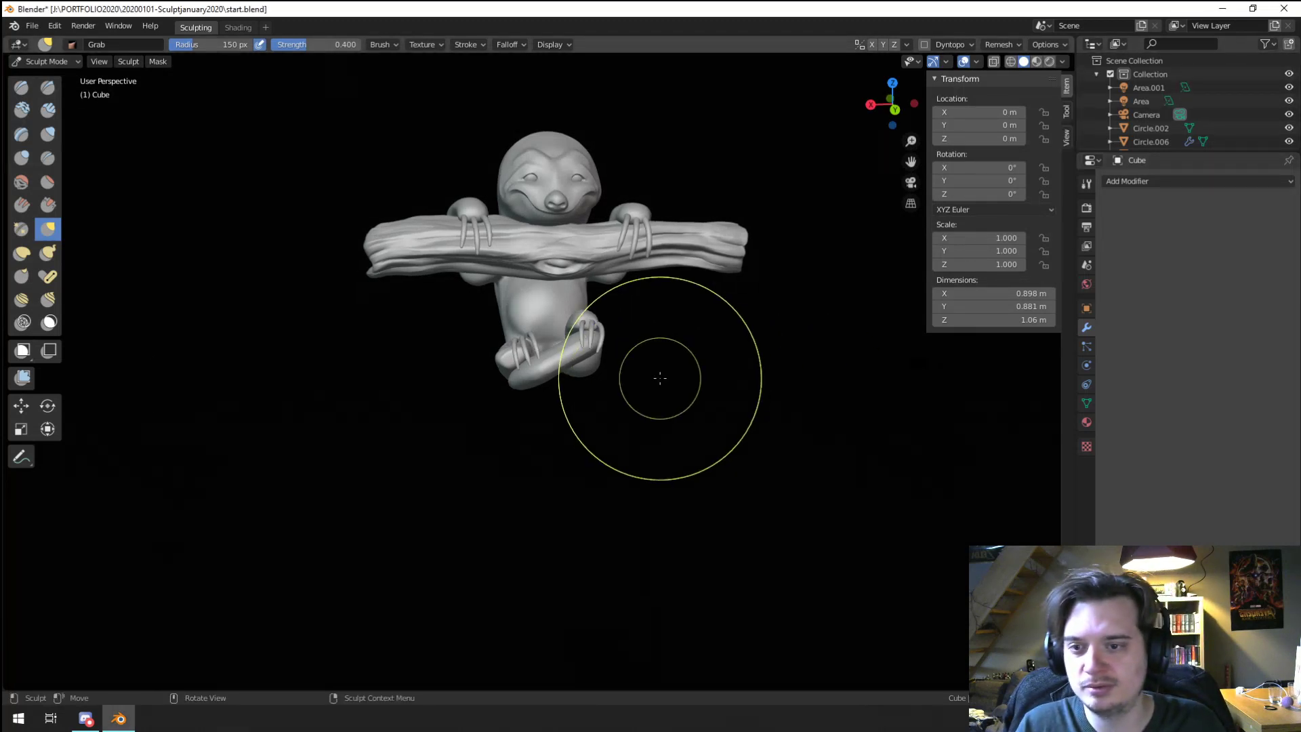
Step: In Object Mode, move the three claws of the right foot onto its tip and rotate them about -11.2°
scroll(660, 378, "up", 3)
left_click(42, 61)
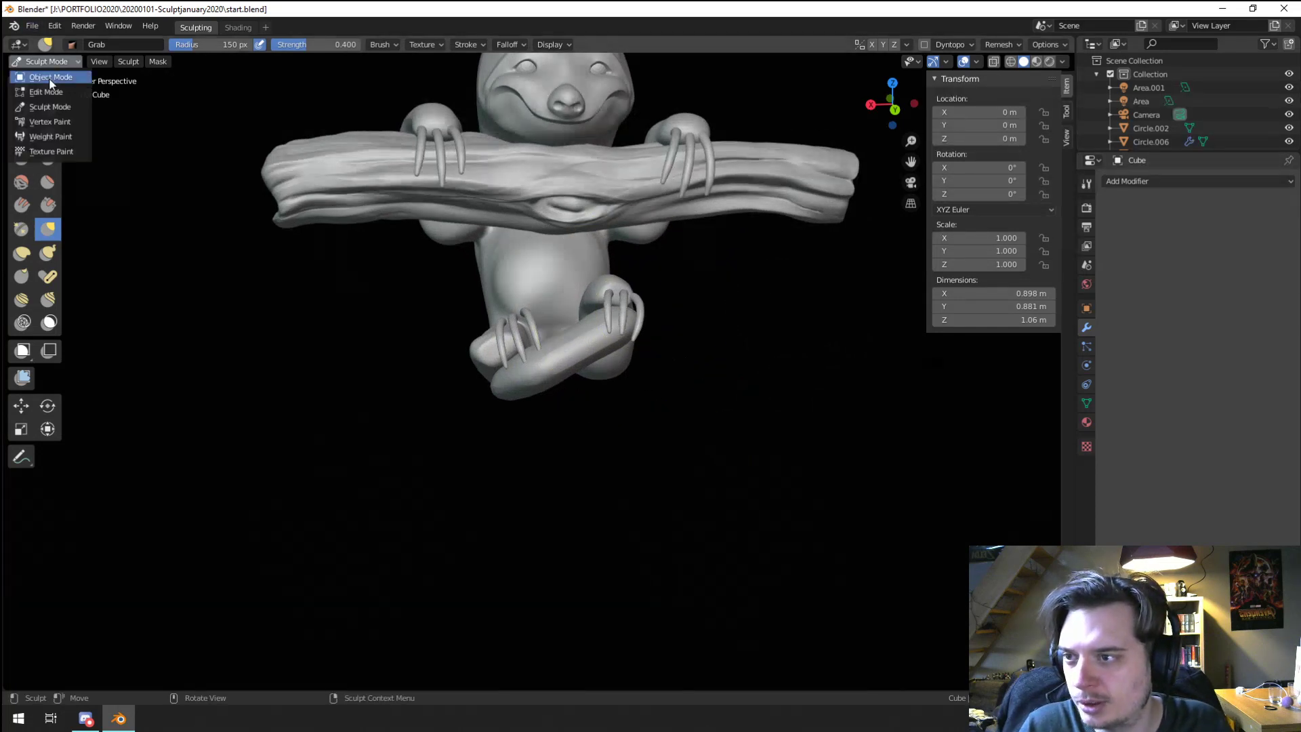
left_click(51, 77)
mouse_move(474, 237)
middle_mouse_down()
mouse_move(515, 285)
mouse_move(502, 308)
middle_mouse_up()
left_click(481, 332)
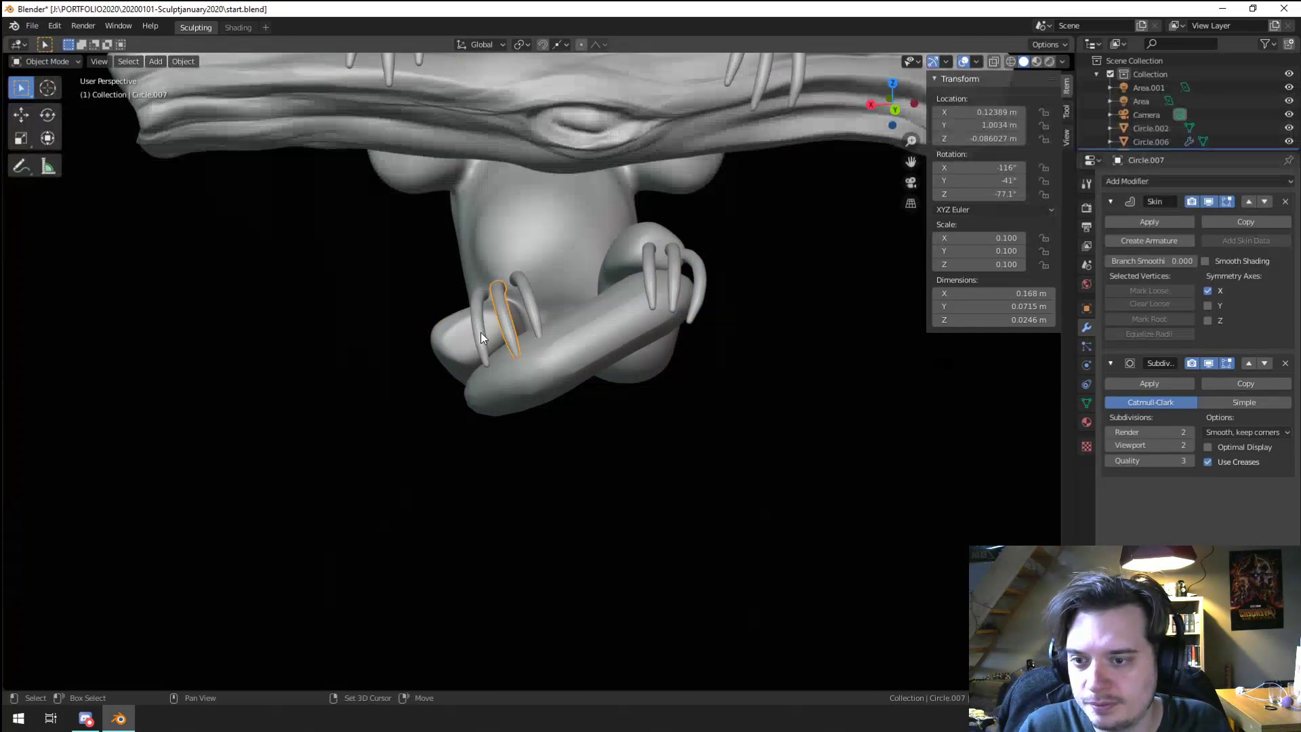
left_click(532, 308)
key("g")
left_click(514, 358)
middle_click_drag(513, 358, 679, 387)
key("g")
left_click(680, 362)
key("r")
left_click(681, 383)
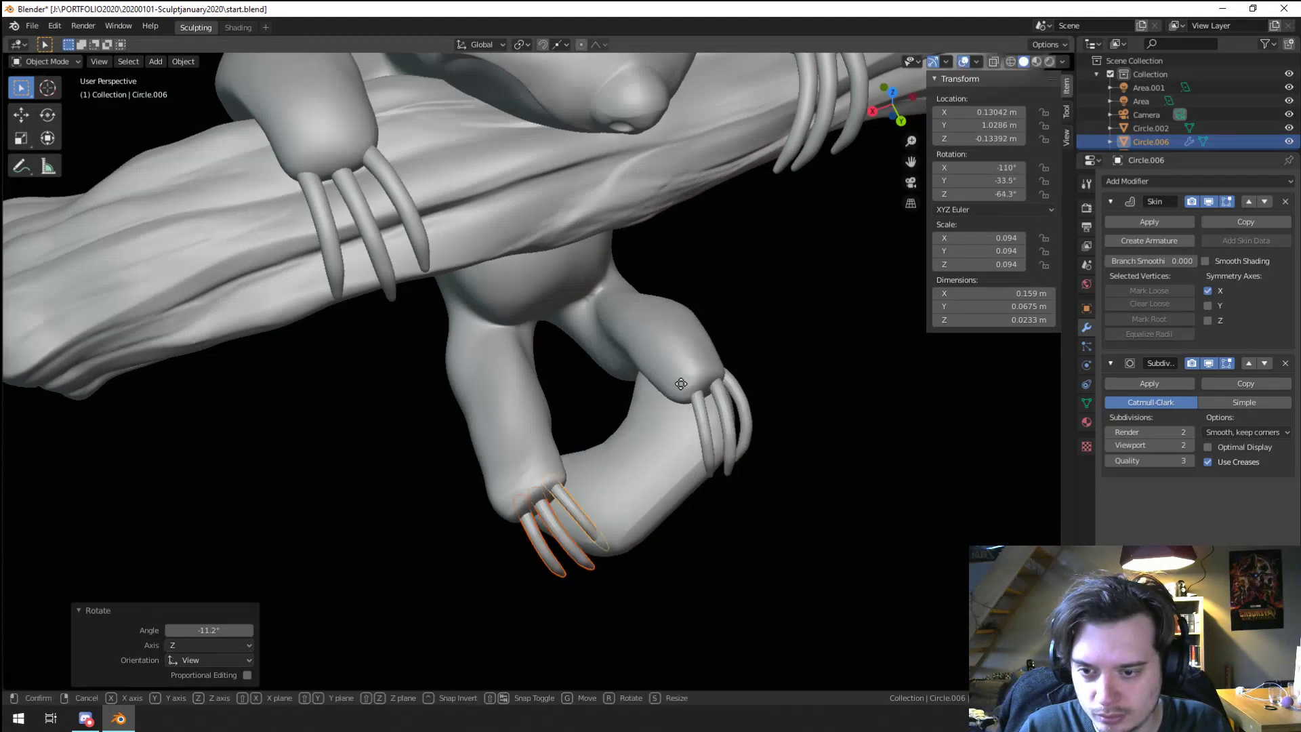
Step: Select the three claws of the left foot and move them together to fit the reshaped foot
left_click(714, 423)
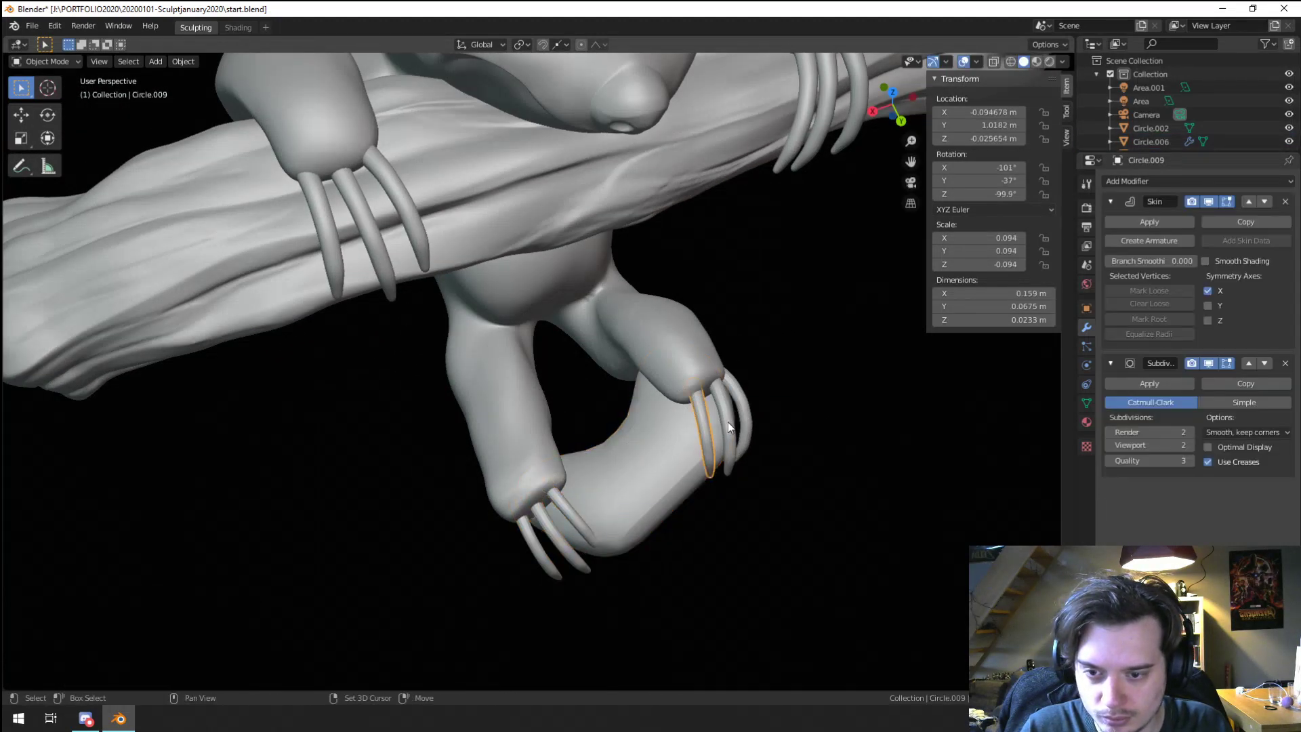
left_click(728, 422, "shift")
left_click(750, 420, "shift")
middle_click_drag(751, 418, 355, 367)
key("g")
left_click(702, 401)
Step: Select the short log under the feet, move it and rotate it from several angles to fit beneath both feet
left_click(548, 286)
middle_click_drag(548, 286, 705, 251)
key("g")
left_click(523, 227)
key("r")
left_click(614, 204)
key("r")
left_click(755, 268)
key("r")
left_click(750, 367)
Step: Turn the short log to about 35.4°, 16.4°, 5.3°, shift it under the claws and scale it up to about 0.088
key("g")
left_click(780, 338)
key("r")
left_click(705, 269)
key("g")
left_click(704, 281)
key("s")
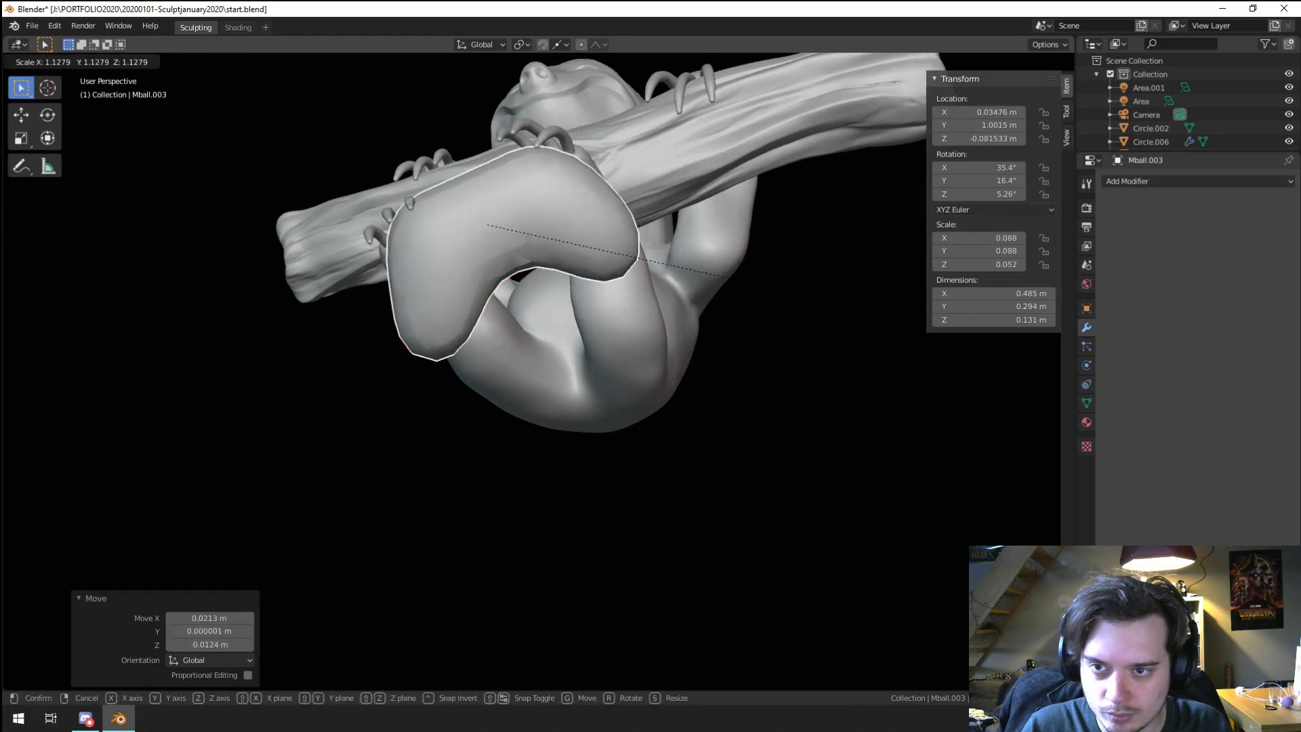
left_click(701, 279)
Step: Rotate the short log about 6.87° in side view and move it to about X 0.033, Y 0.993, Z -0.071 m
mouse_move(703, 283)
middle_mouse_down()
mouse_move(755, 369)
mouse_move(714, 351)
mouse_move(723, 296)
mouse_move(717, 334)
mouse_move(744, 312)
middle_mouse_up()
key("r")
left_click(747, 310)
key("g")
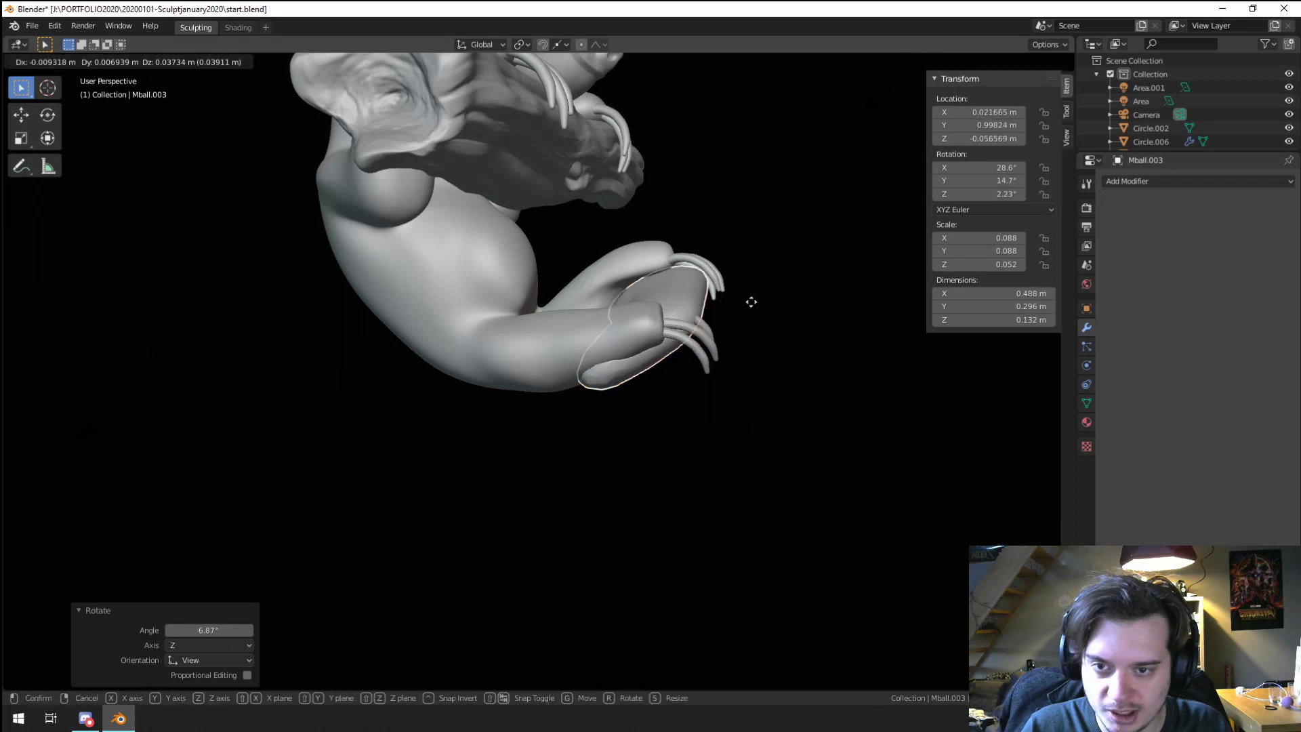
left_click(746, 287)
key("g")
left_click(748, 302)
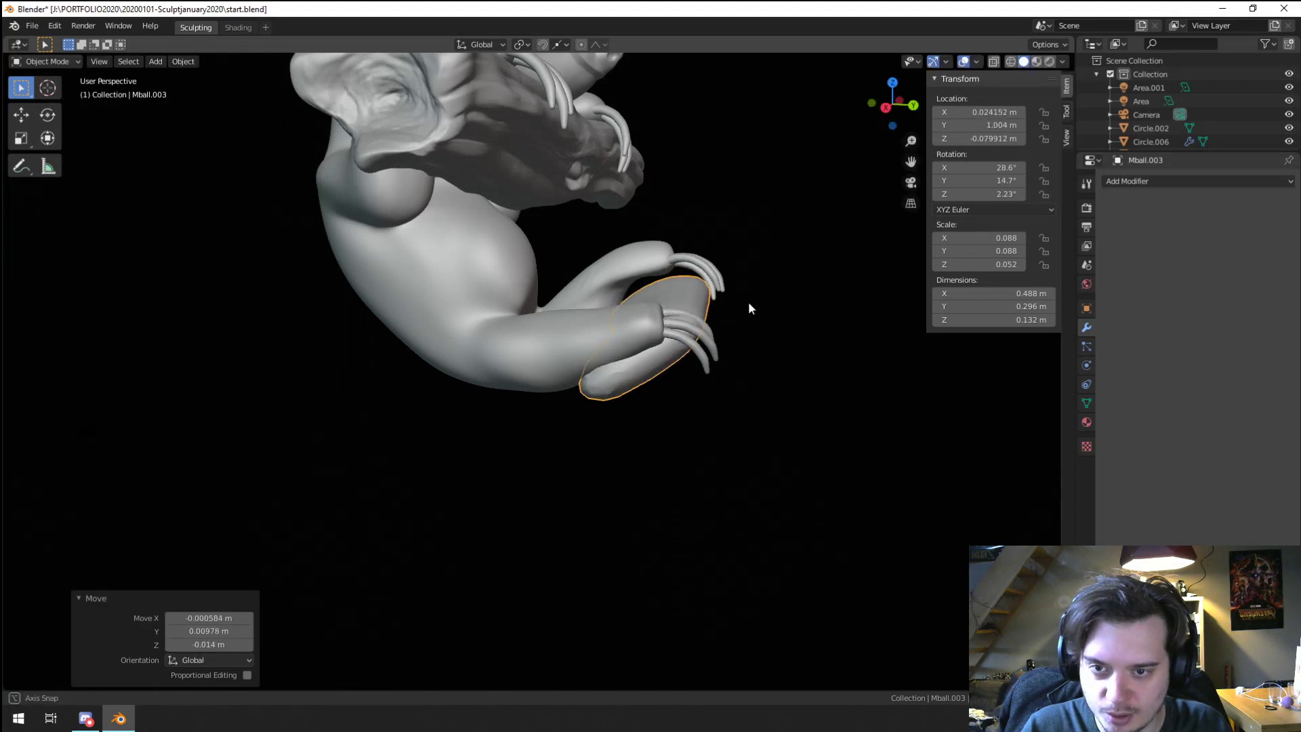
middle_click_drag(748, 302, 773, 403)
key("g")
left_click(669, 343)
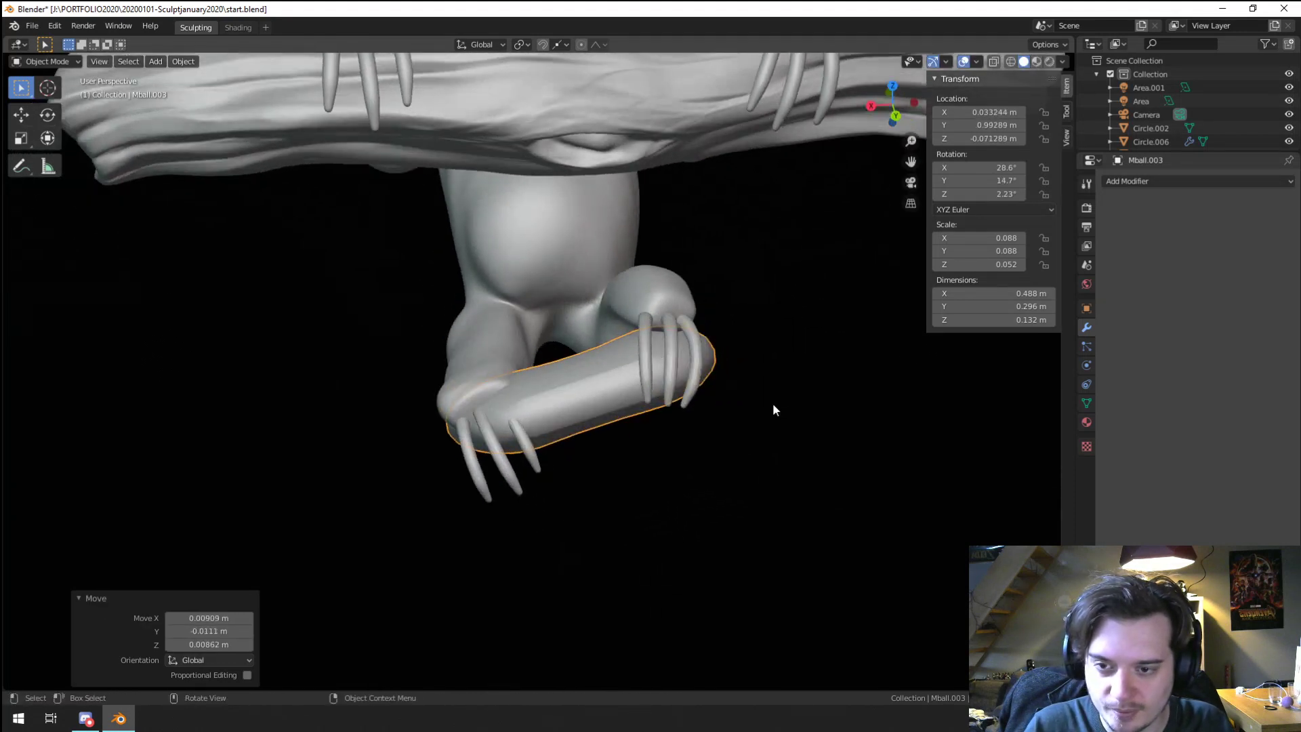
Step: Scale the short log about 1.234 along its local Z axis and move it about 0.004 m down
key("s")
key("z")
key("z")
left_click(702, 406)
key("g")
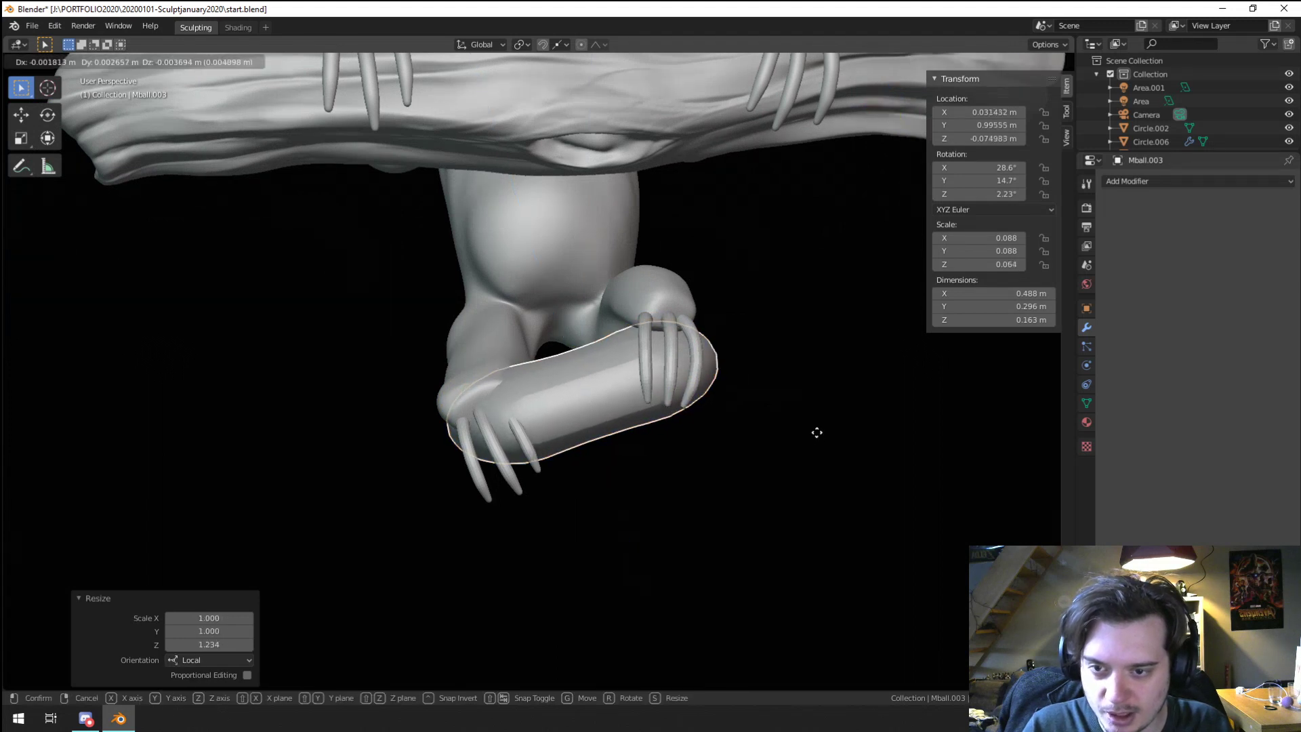
left_click(814, 433)
middle_click_drag(636, 404, 702, 348)
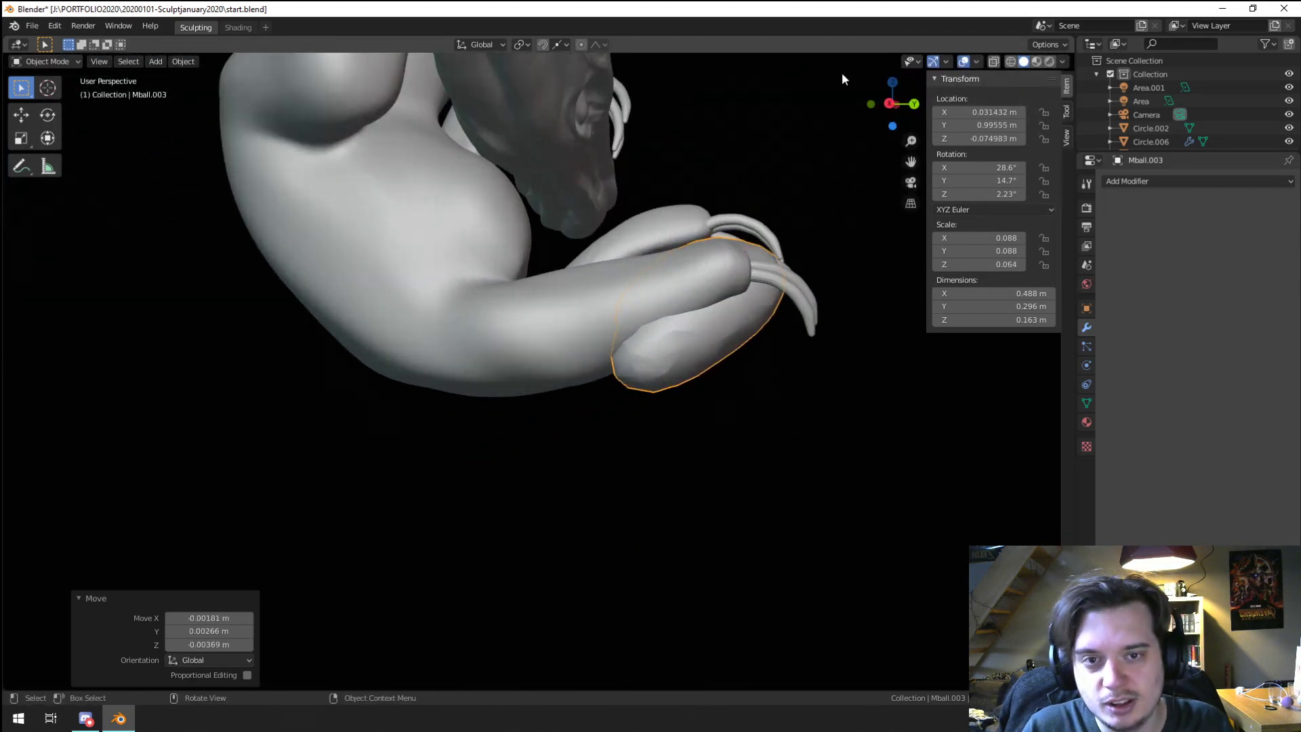
Step: Isolate the short log in local view and switch it to Sculpt Mode
key("KP_Divide")
scroll(649, 390, "up", 1)
middle_click_drag(641, 389, 708, 387)
left_click(46, 61)
left_click(40, 105)
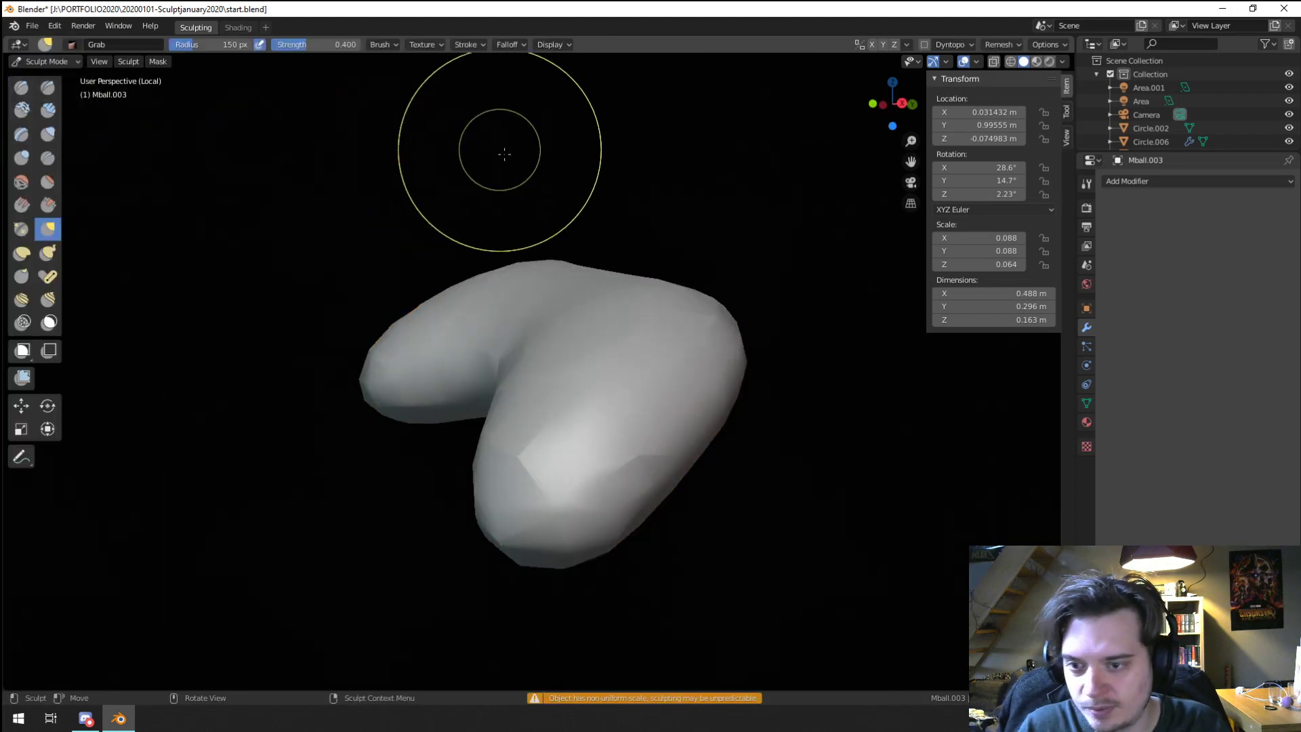
middle_click_drag(500, 145, 644, 135)
Step: Enable Dyntopo on the short log, symmetrize it in the -X to +X direction and turn Dyntopo off again
left_click(925, 44)
left_click(950, 44)
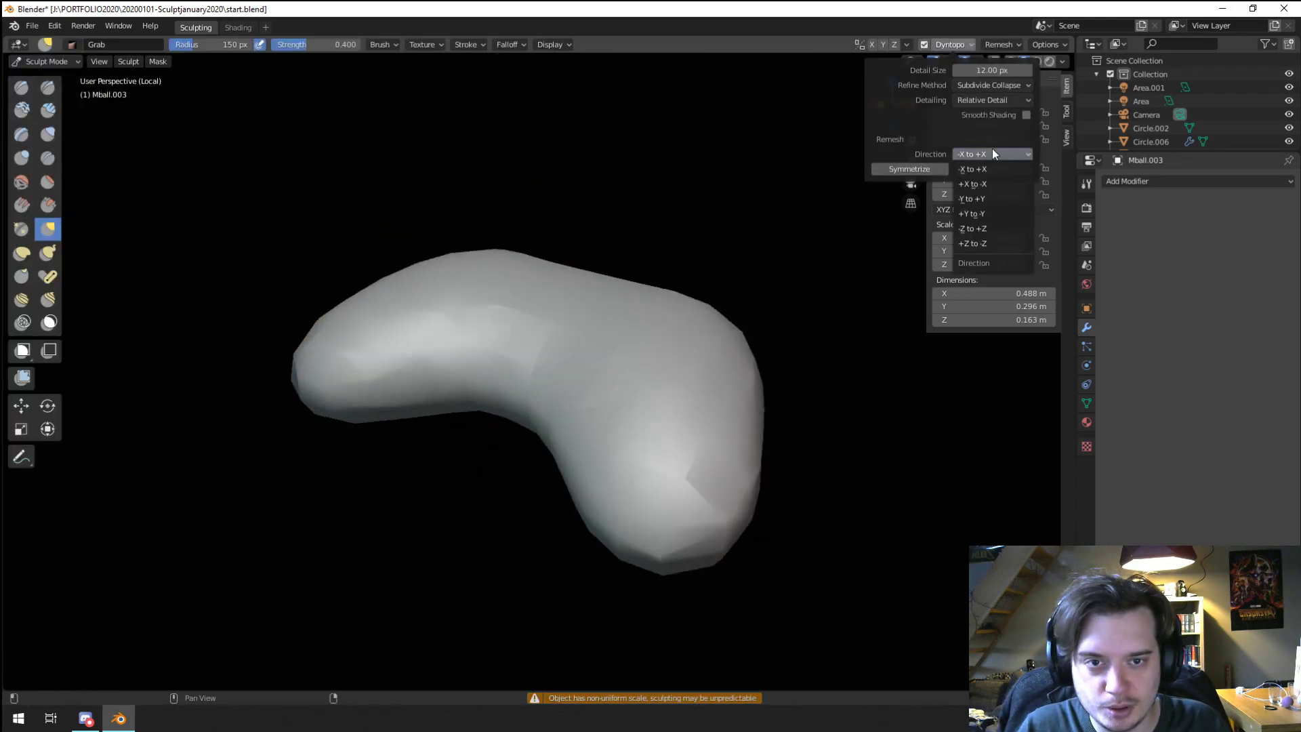
left_click(912, 165)
middle_click_drag(685, 246, 645, 299)
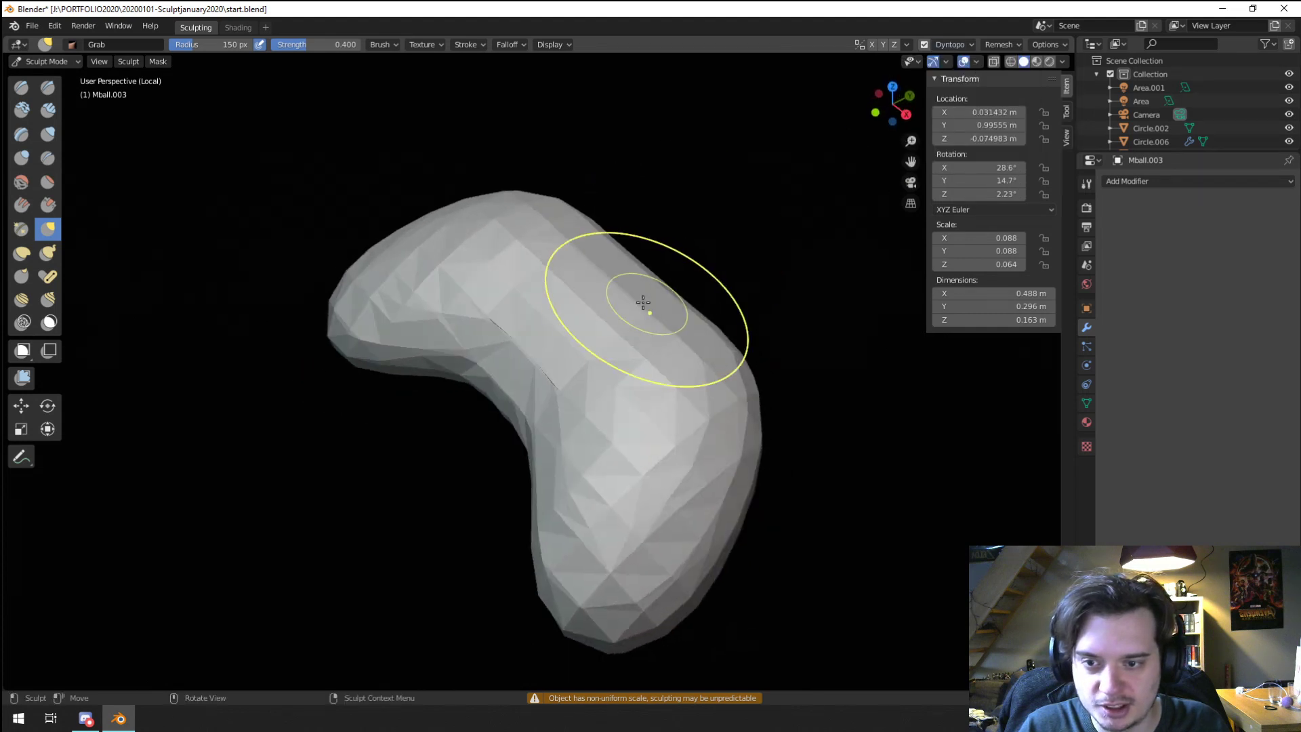
left_click(924, 44)
Step: Set the voxel size to 0.0001 m and try to remesh the short log
left_click(1002, 44)
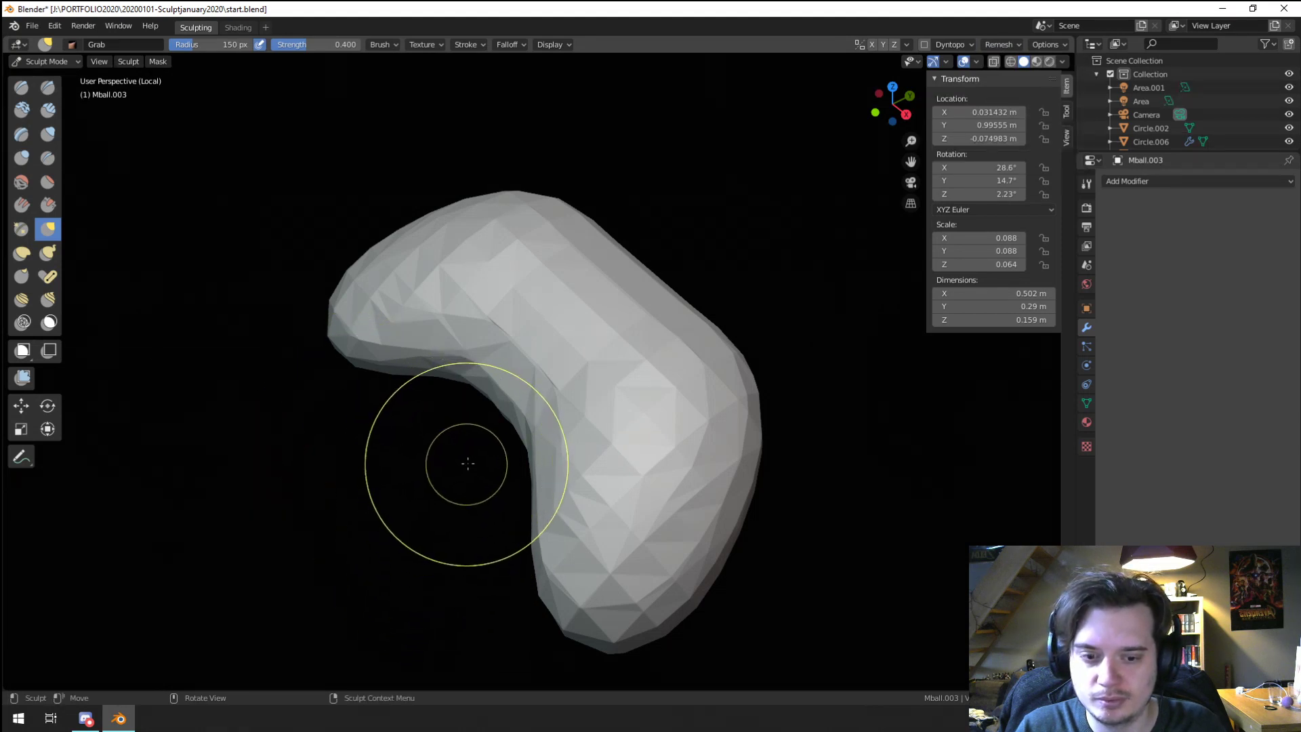
middle_click_drag(468, 464, 489, 453)
left_click(1008, 45)
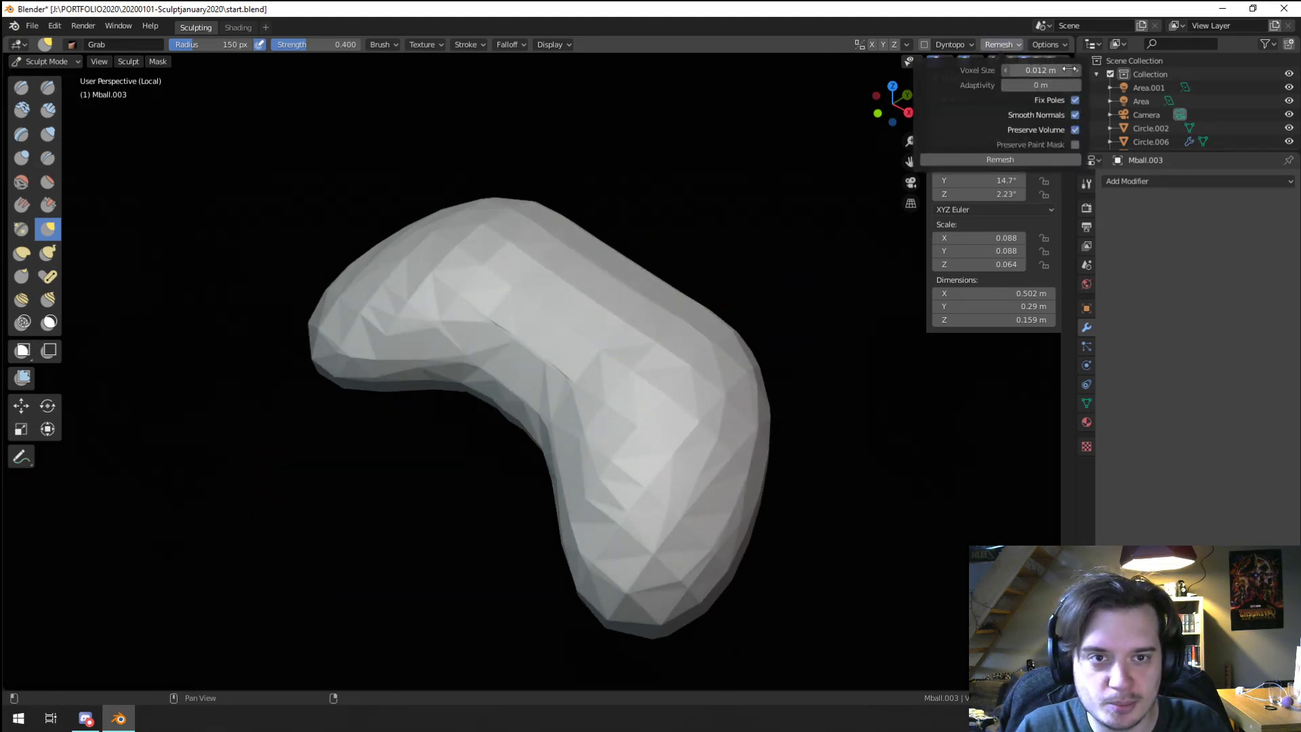
left_click_drag(1019, 145, 1014, 151)
left_click(1013, 161)
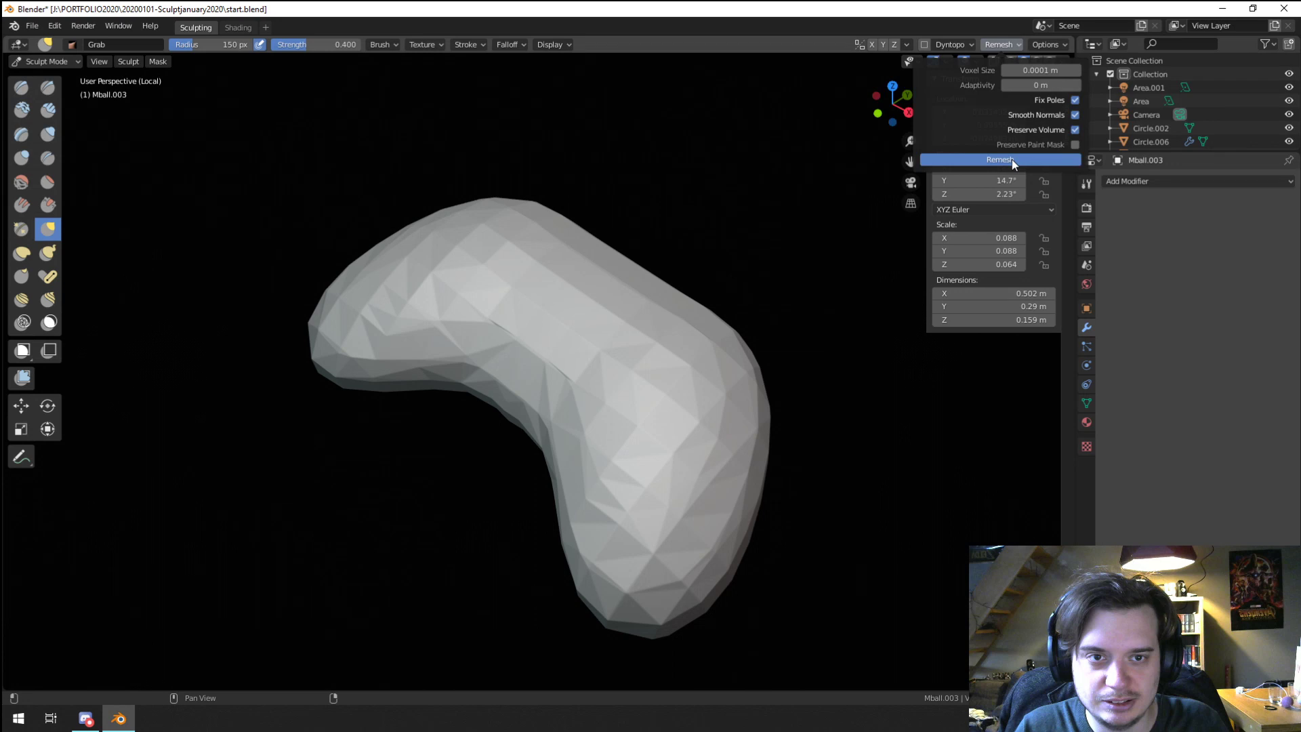
left_click(1011, 160)
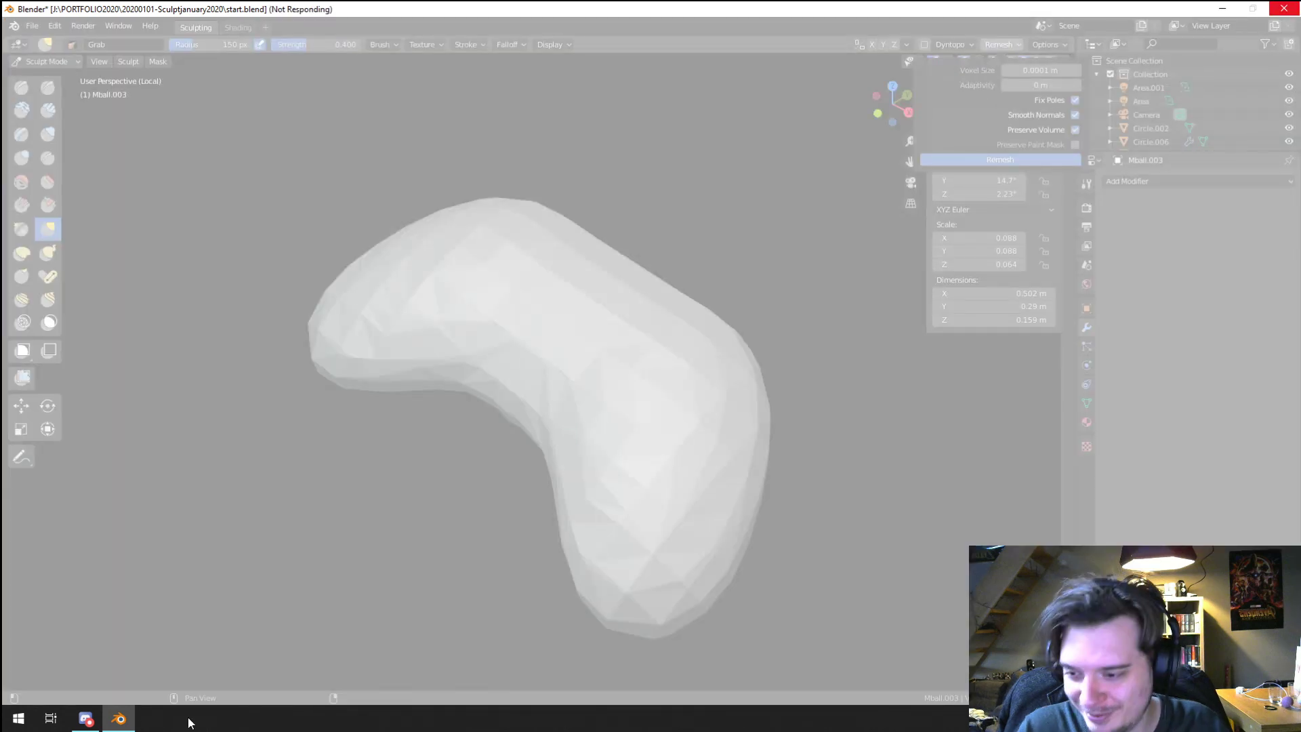
Step: End the frozen Blender with Task Manager, relaunch it to recover the sloth scene, and save that as Procrast01.blend in the 05-Procrastinate folder
right_click(161, 725)
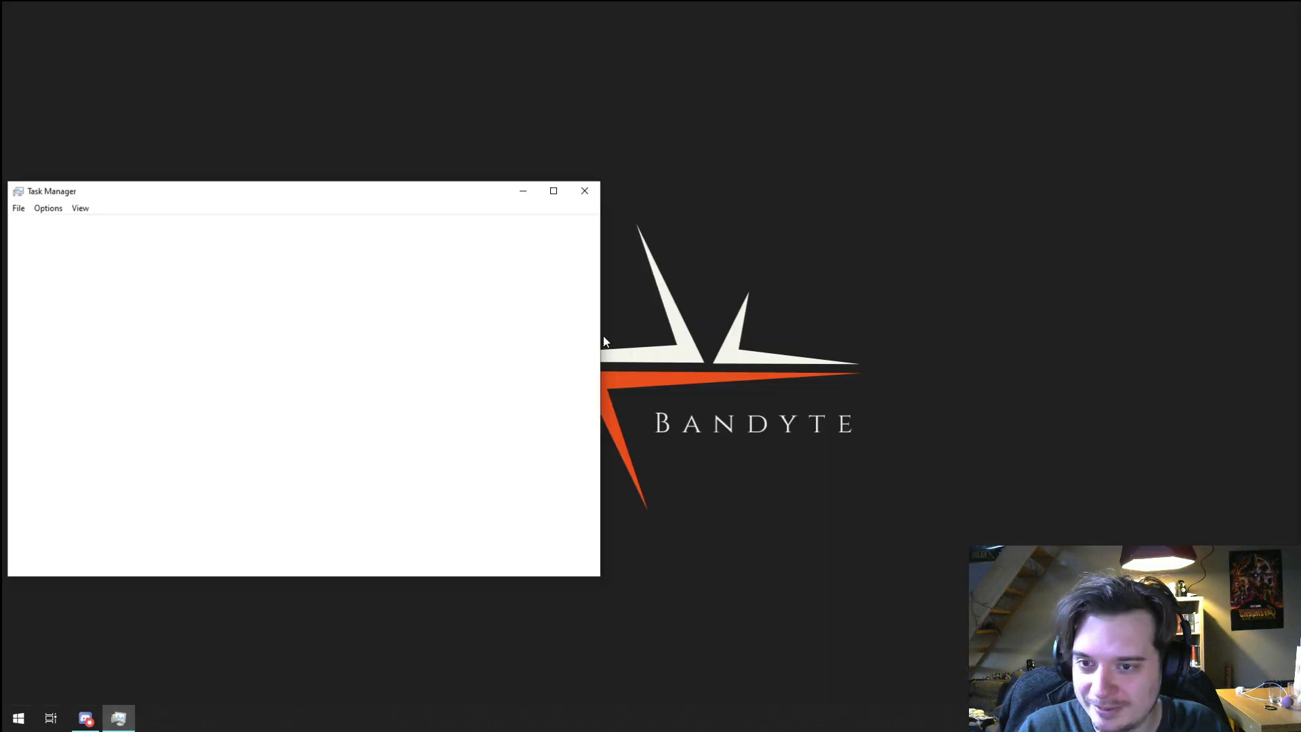
right_click(288, 717)
left_click(581, 657)
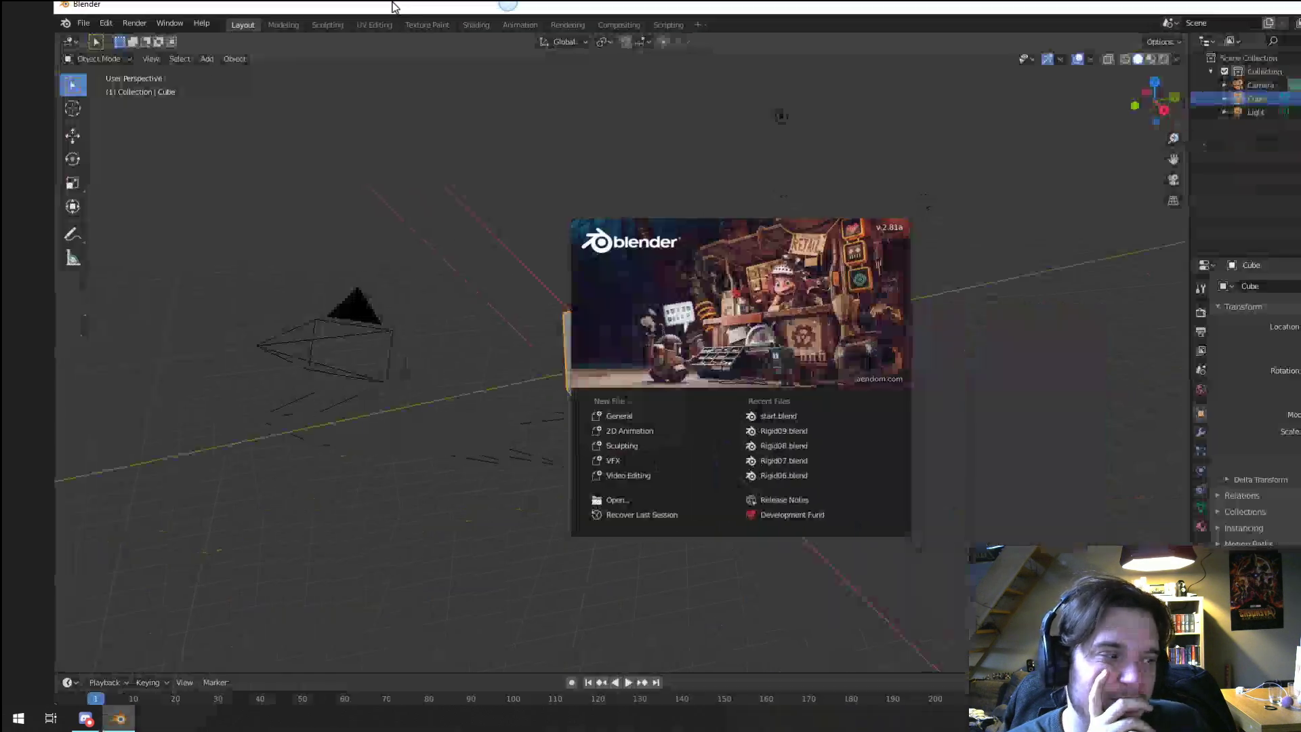
left_click(36, 26)
left_click(35, 26)
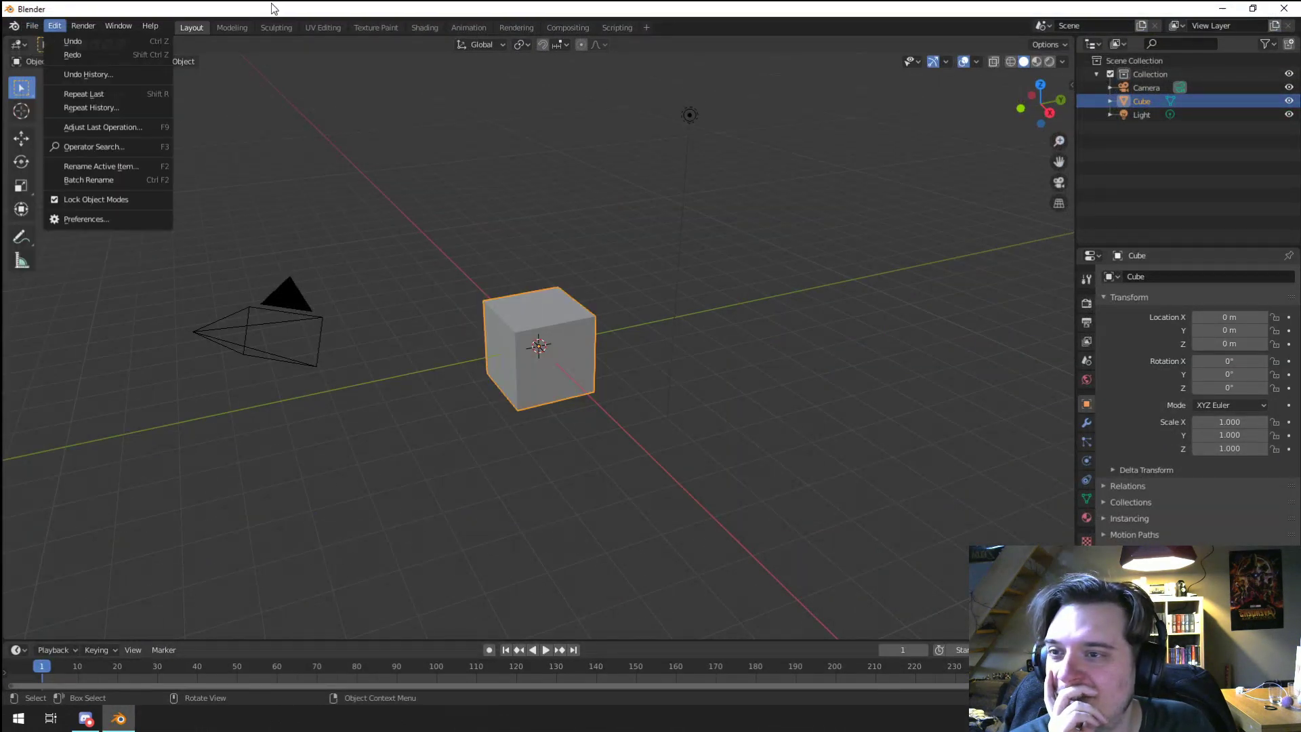
left_click(1284, 8)
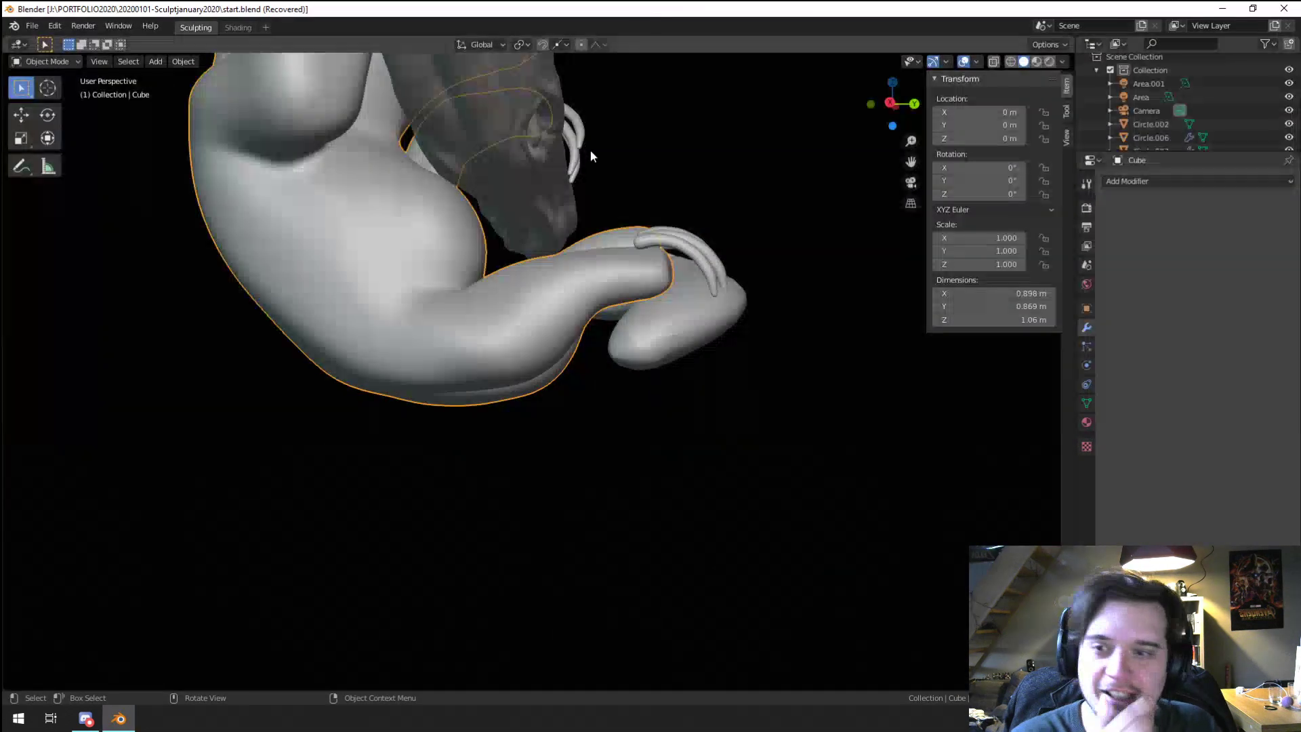
middle_click_drag(587, 156, 503, 221)
scroll(503, 221, "up", 6)
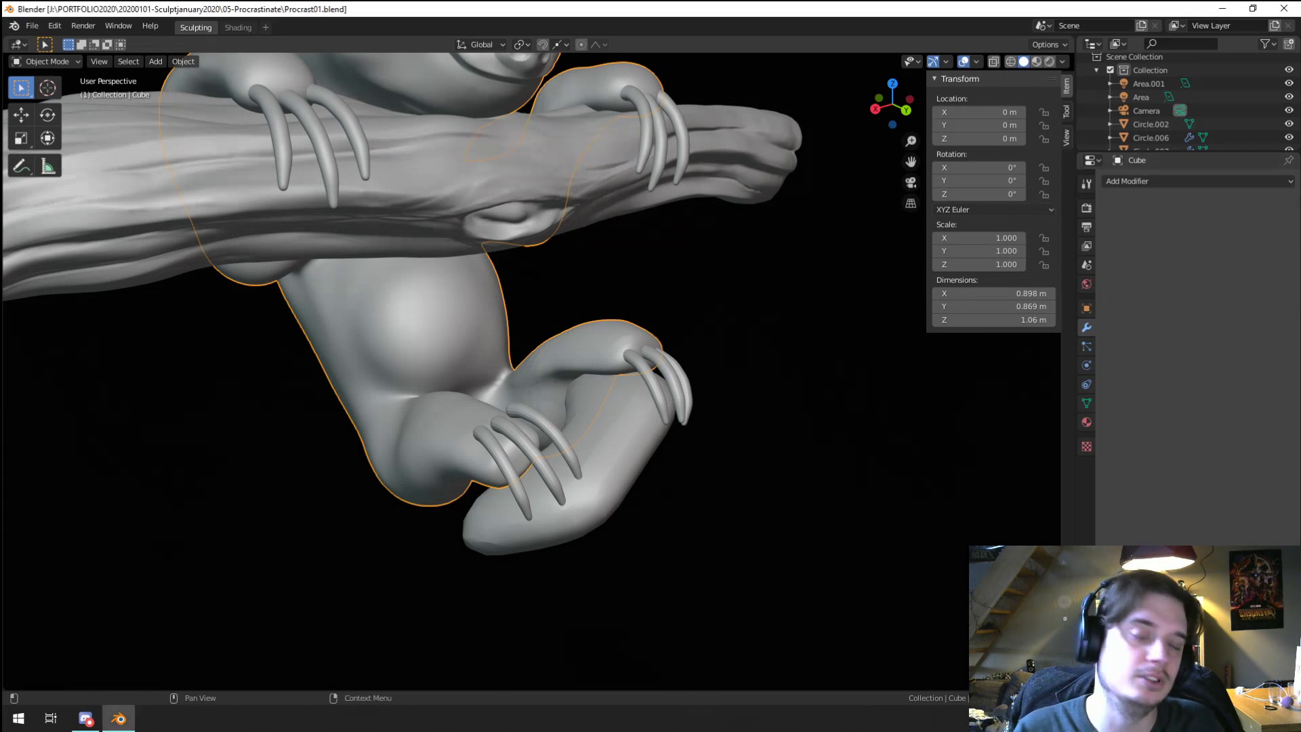
Step: Select the short log under the feet and thicken it along its local Z axis to a scale of about 0.067
scroll(624, 278, "down", 4)
scroll(529, 450, "up", 4)
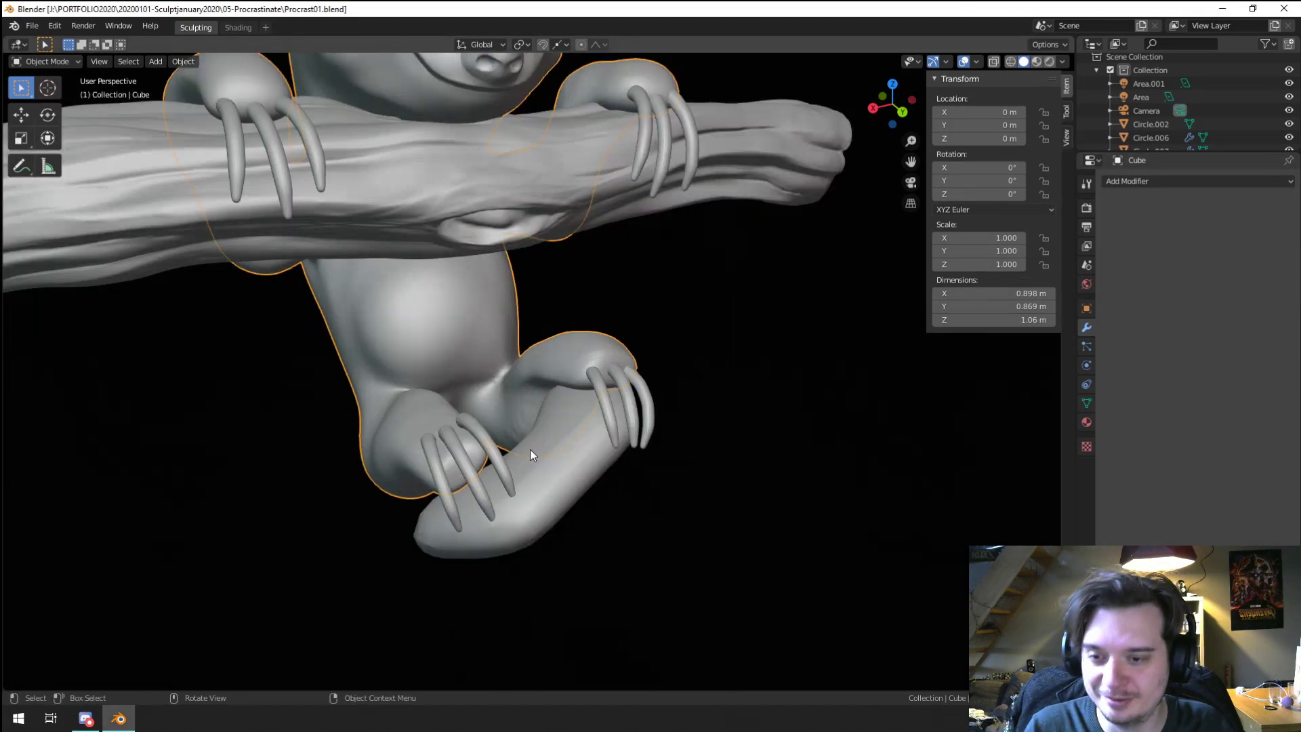
left_click(576, 430)
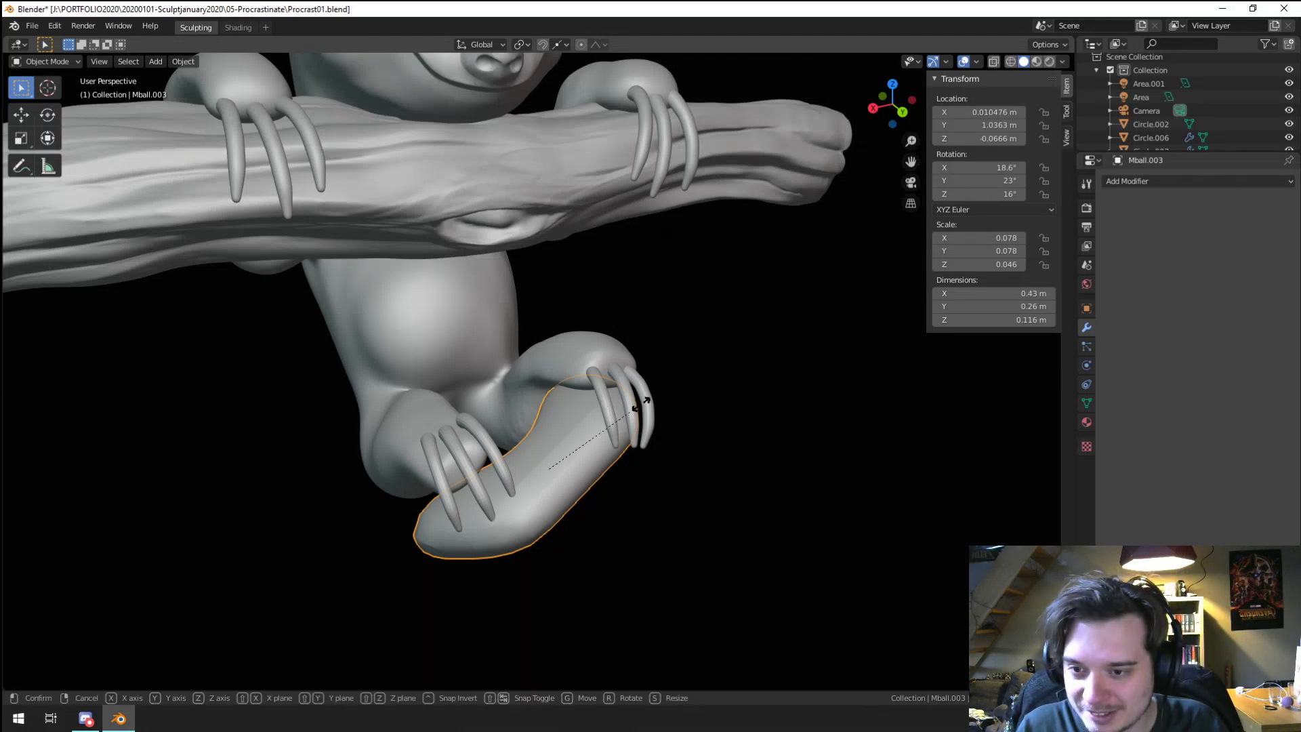
key("s")
key("z")
left_click(609, 550)
middle_click_drag(609, 550, 642, 372)
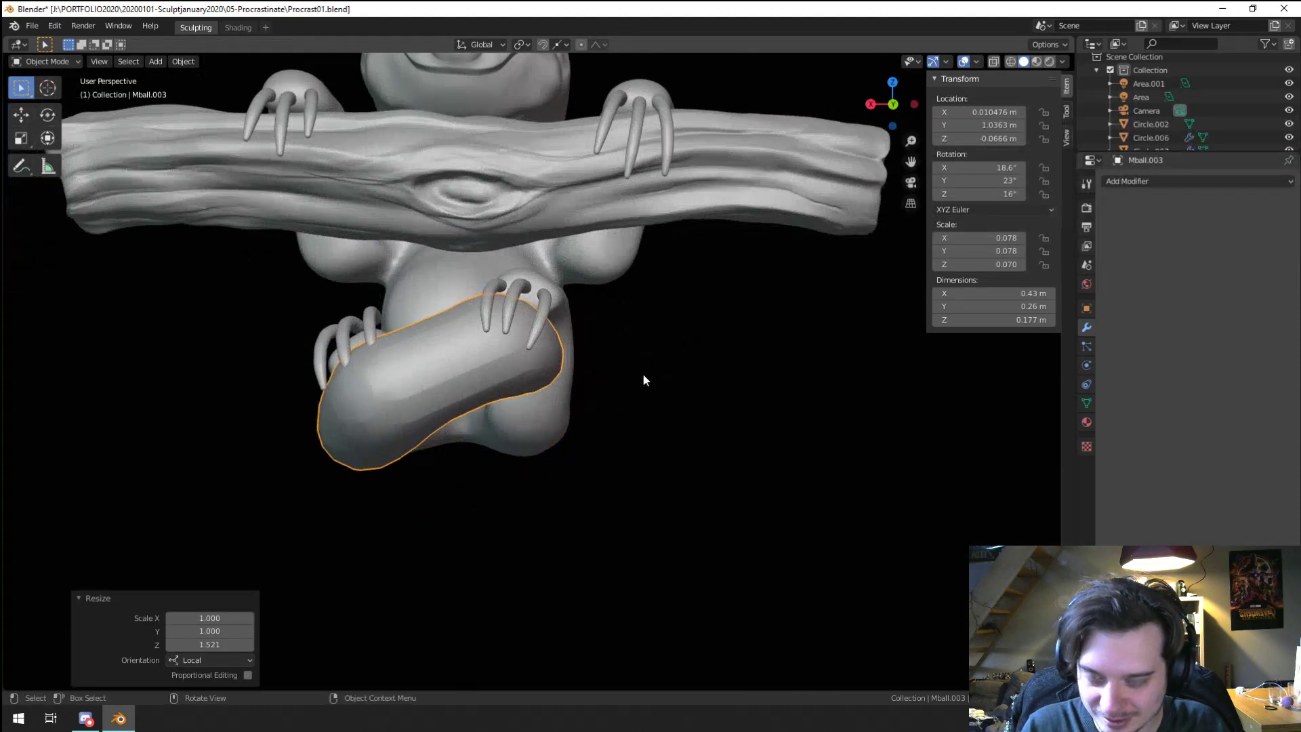
key("s")
key("z")
left_click(571, 410)
Step: Rotate the short log to about 16.3°, 11.3°, 12.5° and move it about -0.011 m along X
key("r")
middle_click_drag(571, 405, 641, 439)
left_click(582, 438)
key("g")
left_click(590, 438)
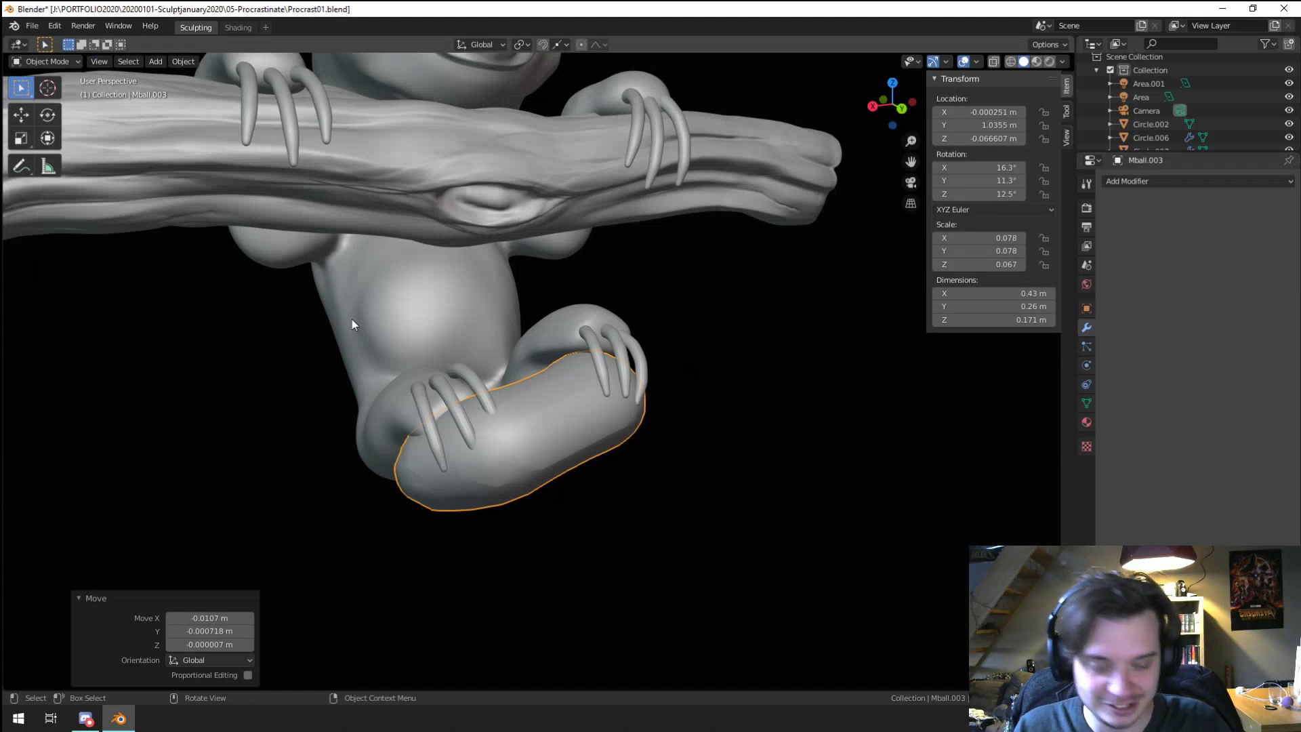
Step: Isolate the short log in local view, switch it to Sculpt Mode and symmetrize its mesh from -X to +X
key("KP_Divide")
middle_click_drag(351, 317, 545, 433)
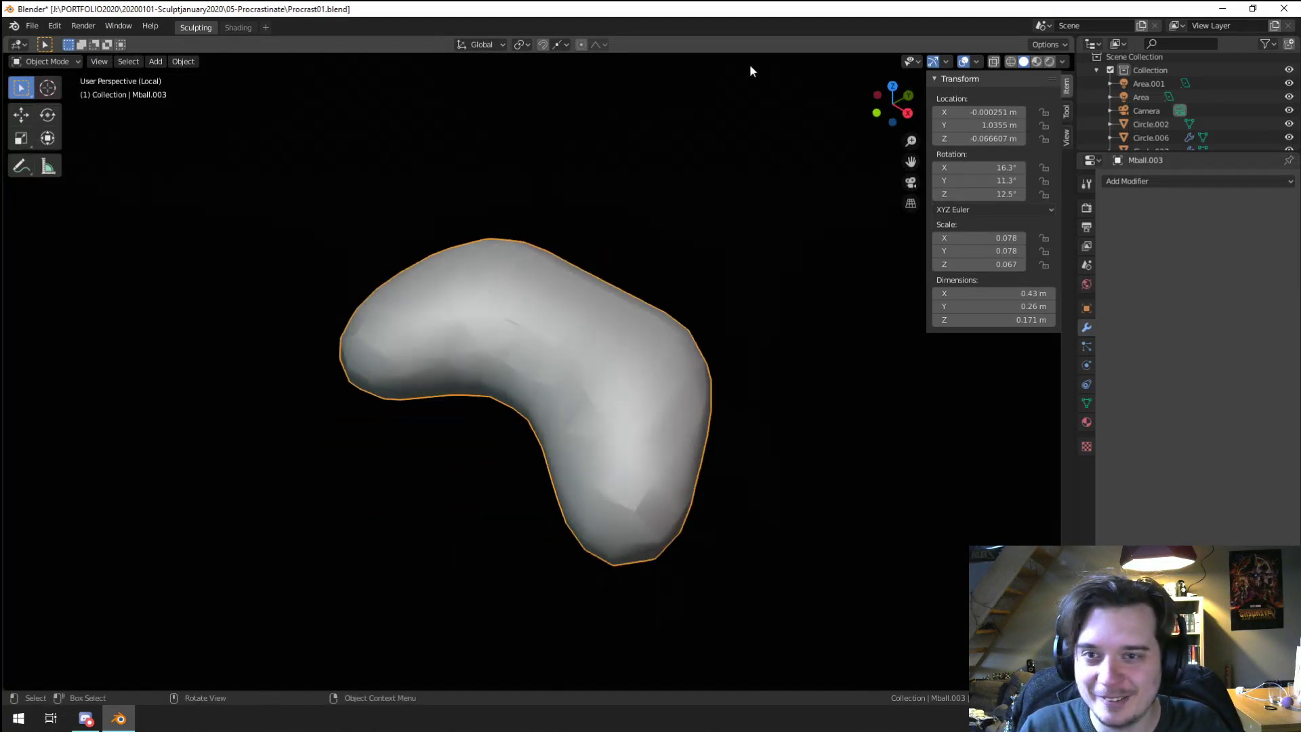
left_click(40, 61)
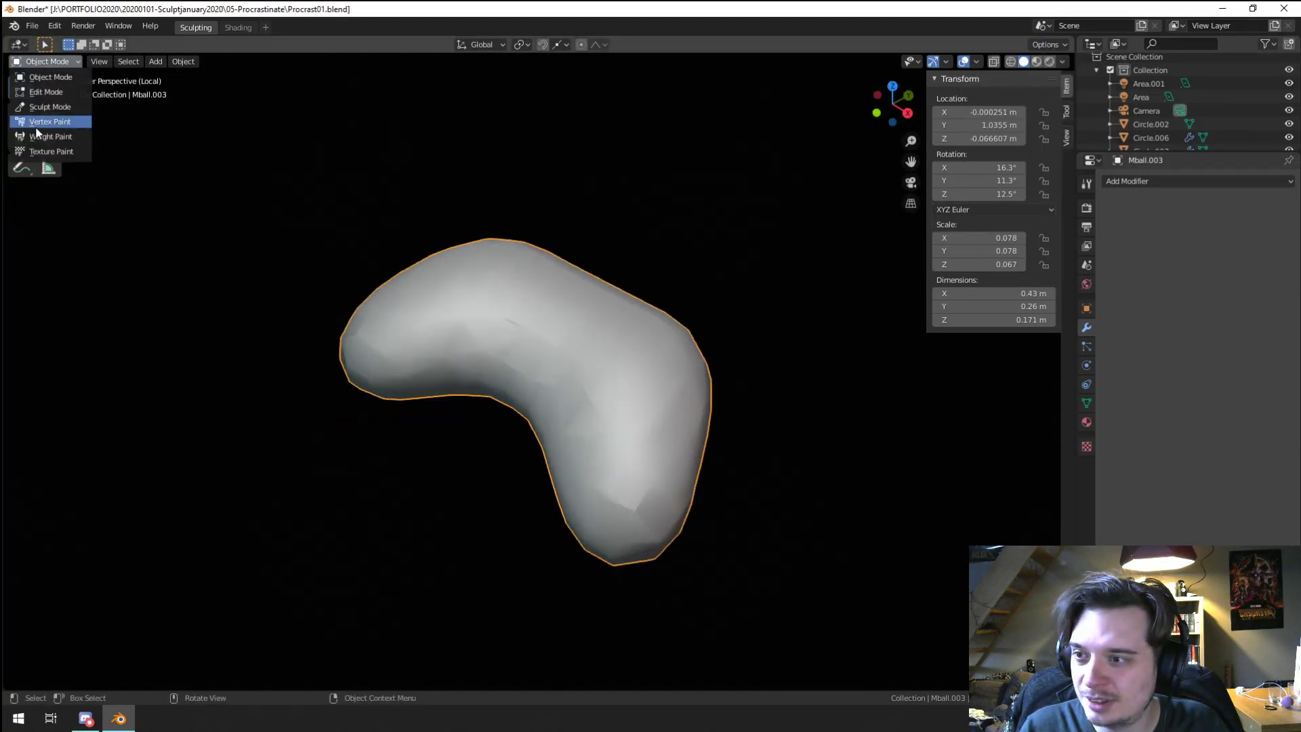
key("Return")
left_click(956, 44)
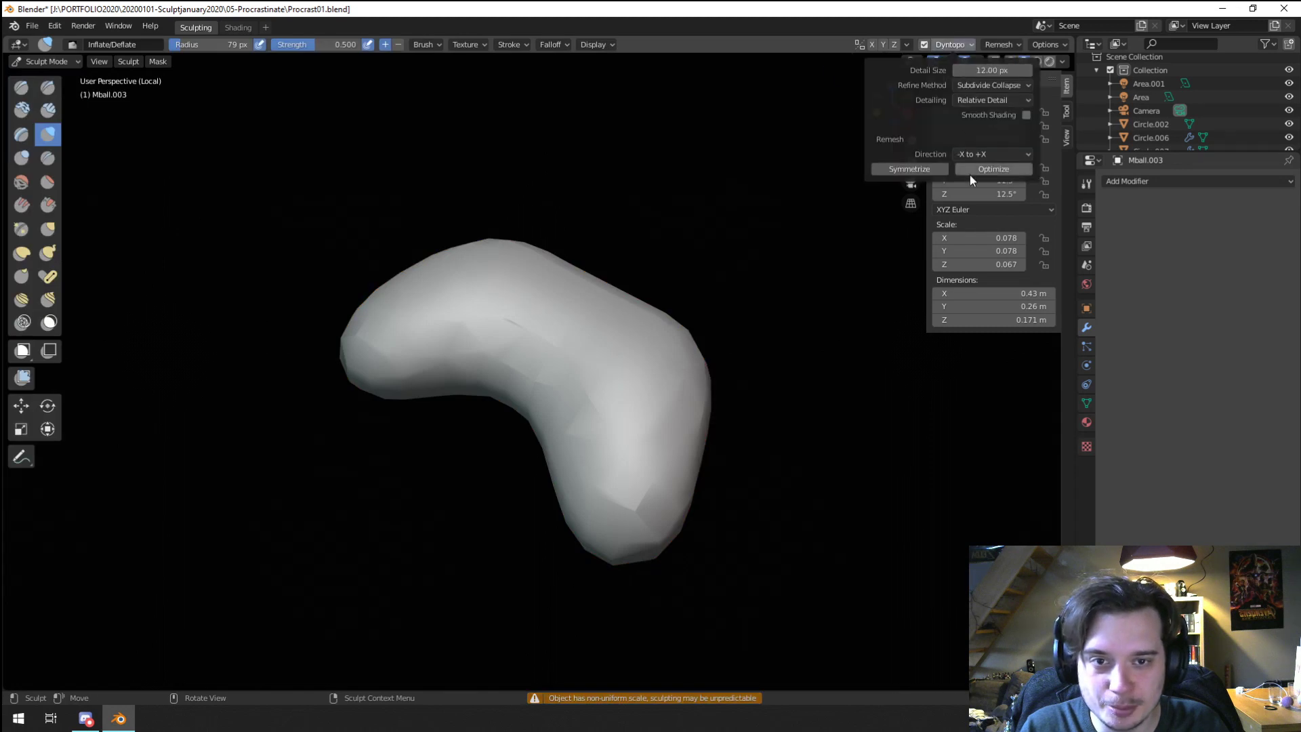
left_click(925, 168)
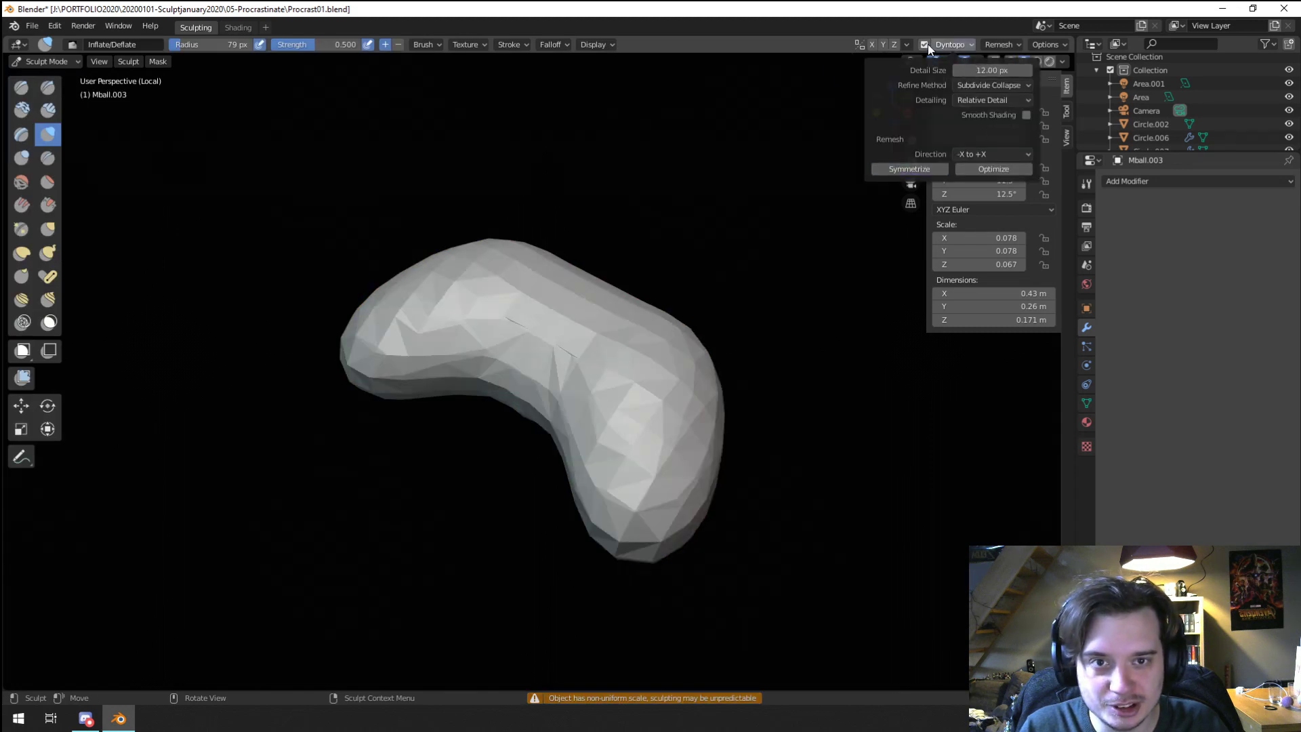
Step: Turn on smooth normals, set the voxel size to 0.037 m, disable dynamic topology and remesh the isolated body
left_click(1002, 45)
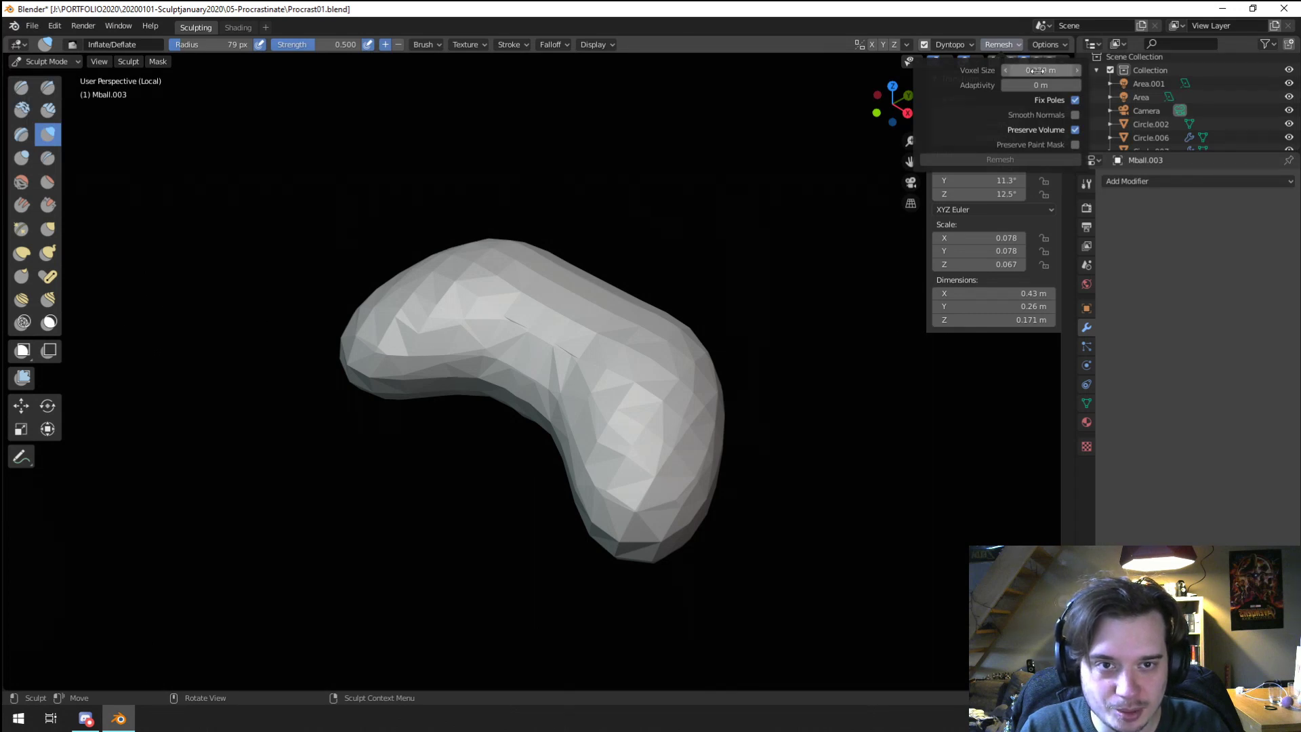
left_click(1074, 116)
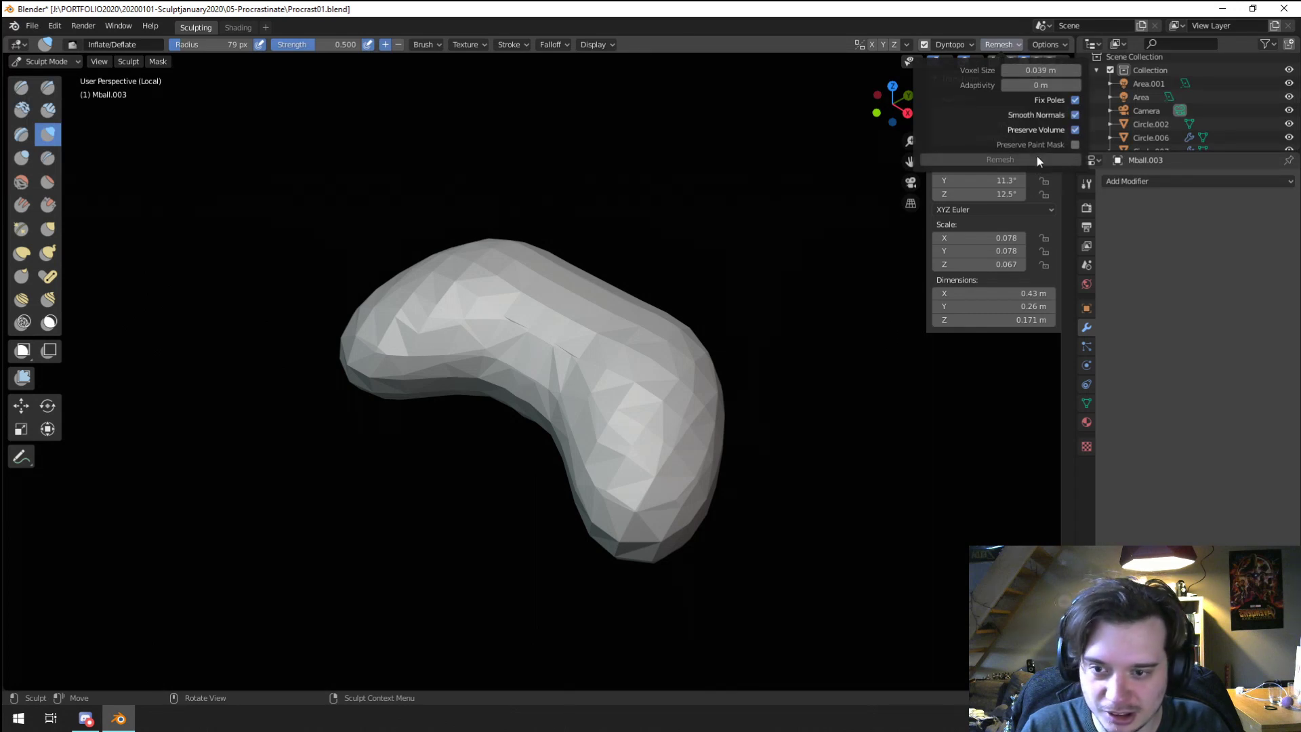
left_click(1002, 45)
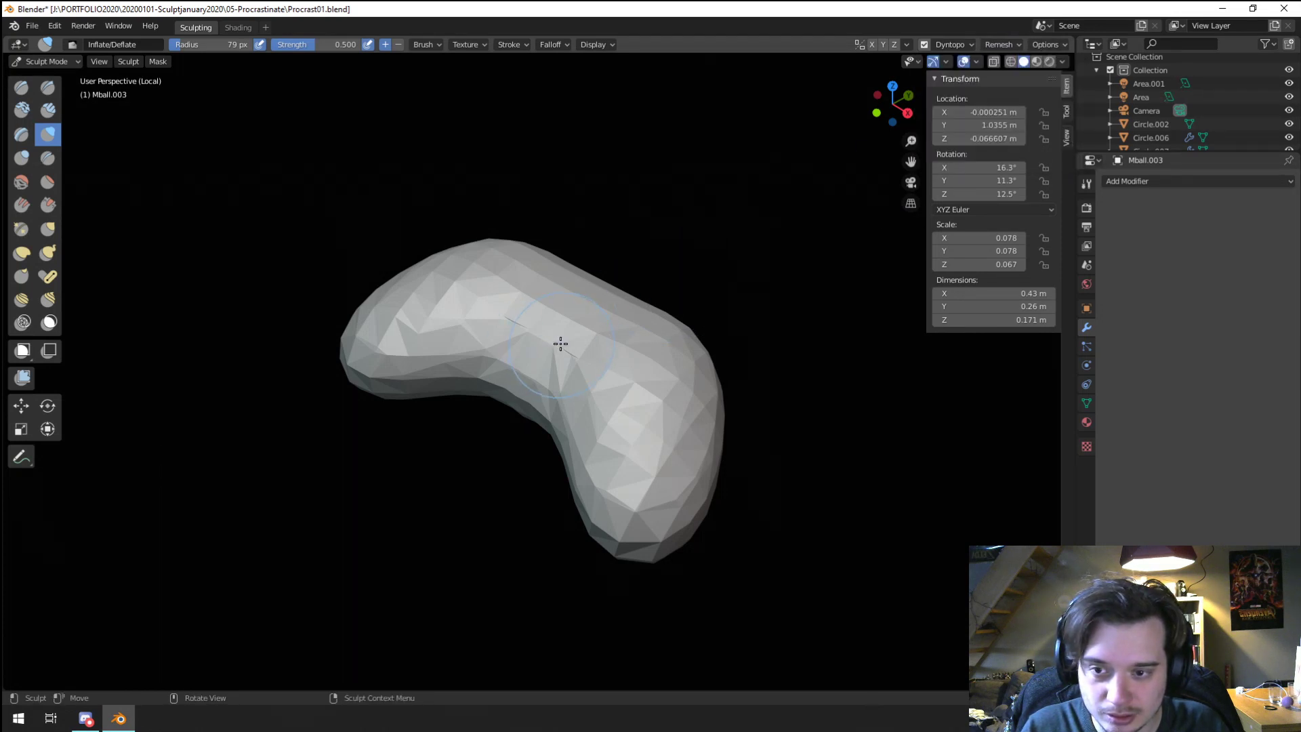
left_click(994, 46)
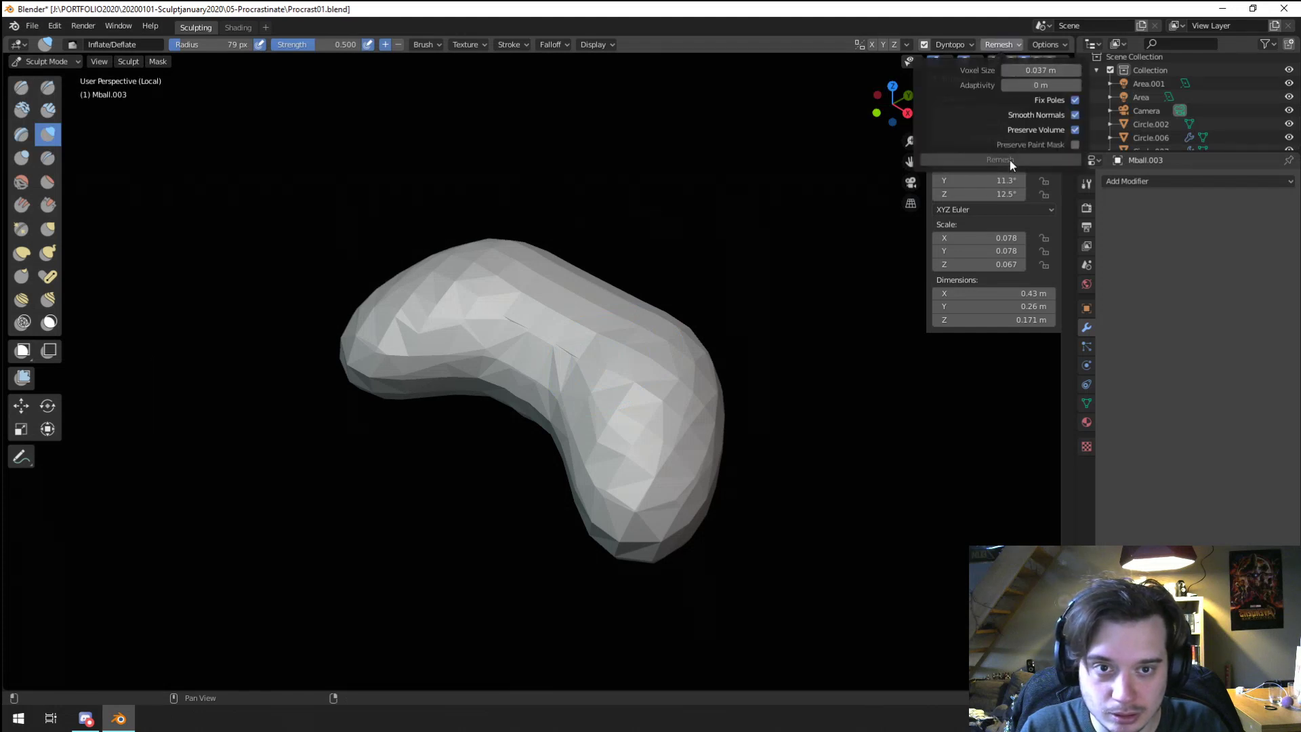
left_click(942, 43)
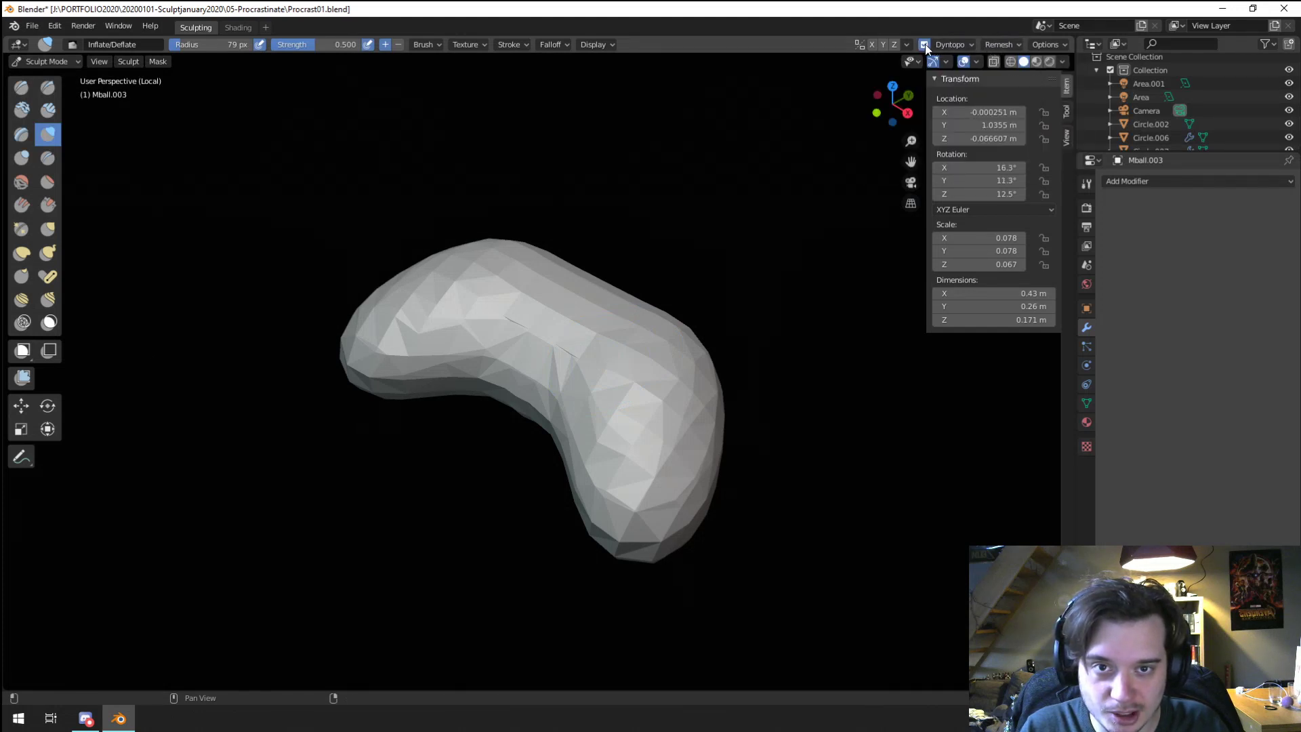
left_click(925, 43)
left_click(996, 45)
left_click(1024, 158)
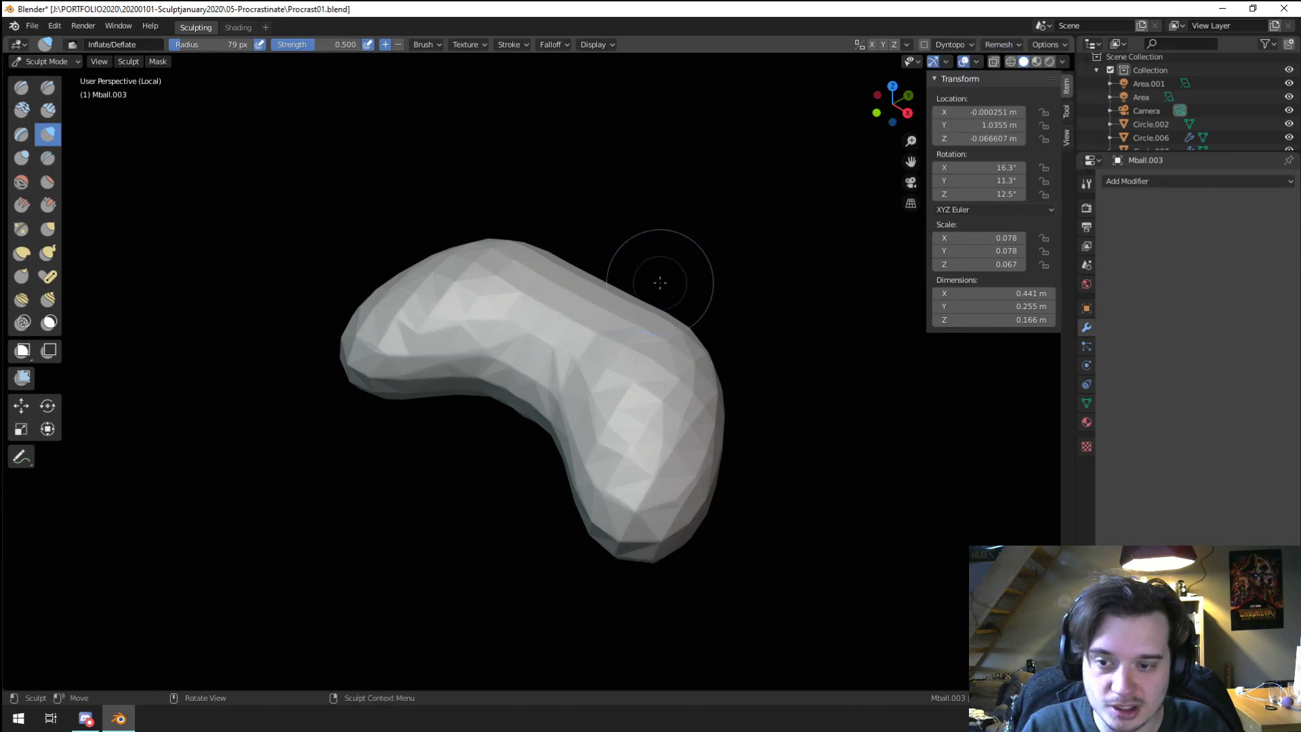
Step: Undo the remesh, try an Inflate/Deflate stroke with a radius of about 183 px on the body's end, and undo it
key("ctrl+z")
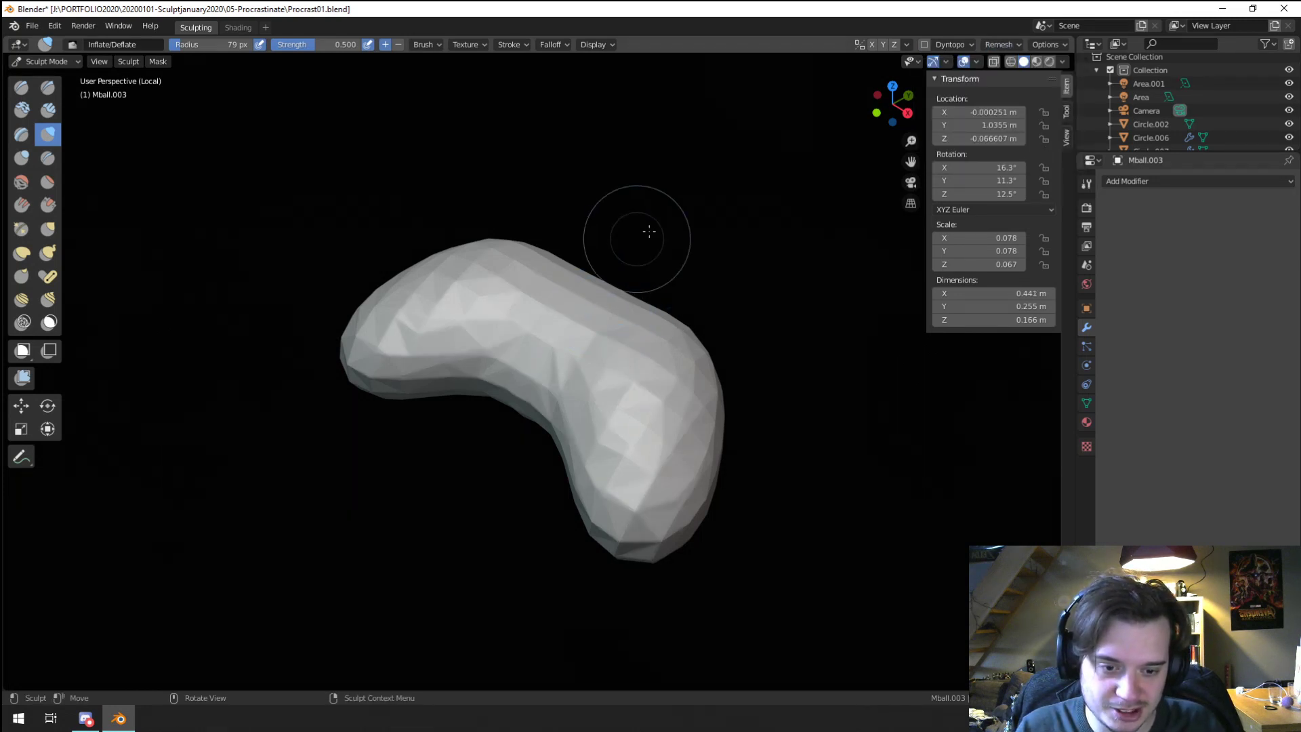
middle_click_drag(740, 276, 659, 241)
key("f")
left_click(608, 379)
left_click_drag(540, 380, 498, 425)
key("ctrl+z")
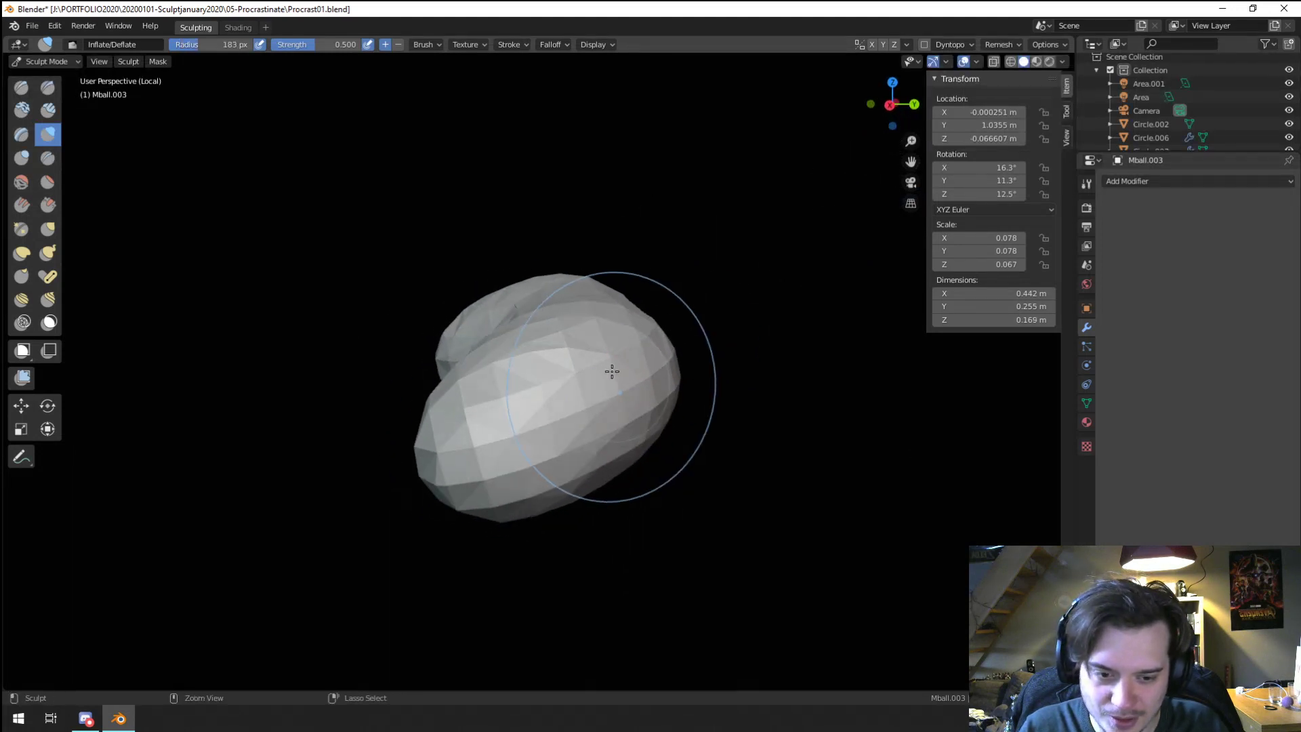
middle_click_drag(631, 407, 764, 348)
Step: Remesh the body at 0.037 m voxel size, try a smoothing stroke across its length and undo that stroke
left_click(998, 44)
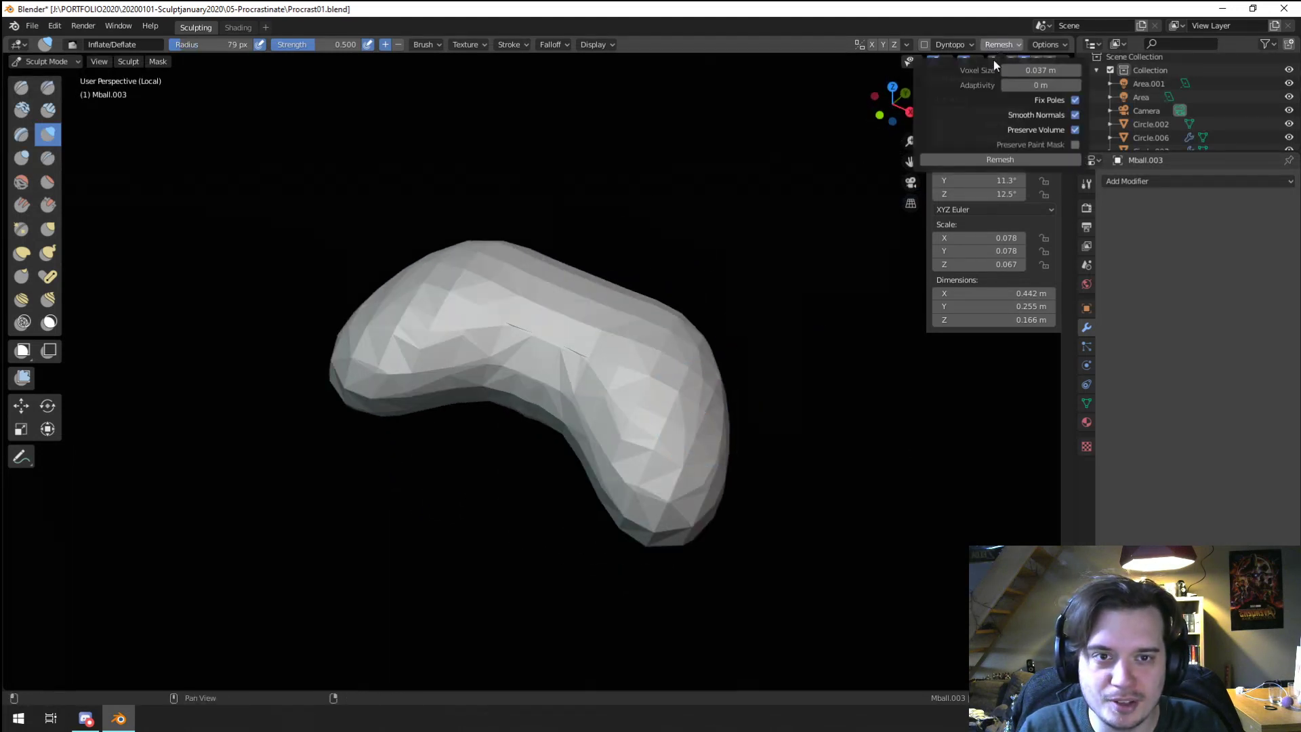
left_click(1006, 160)
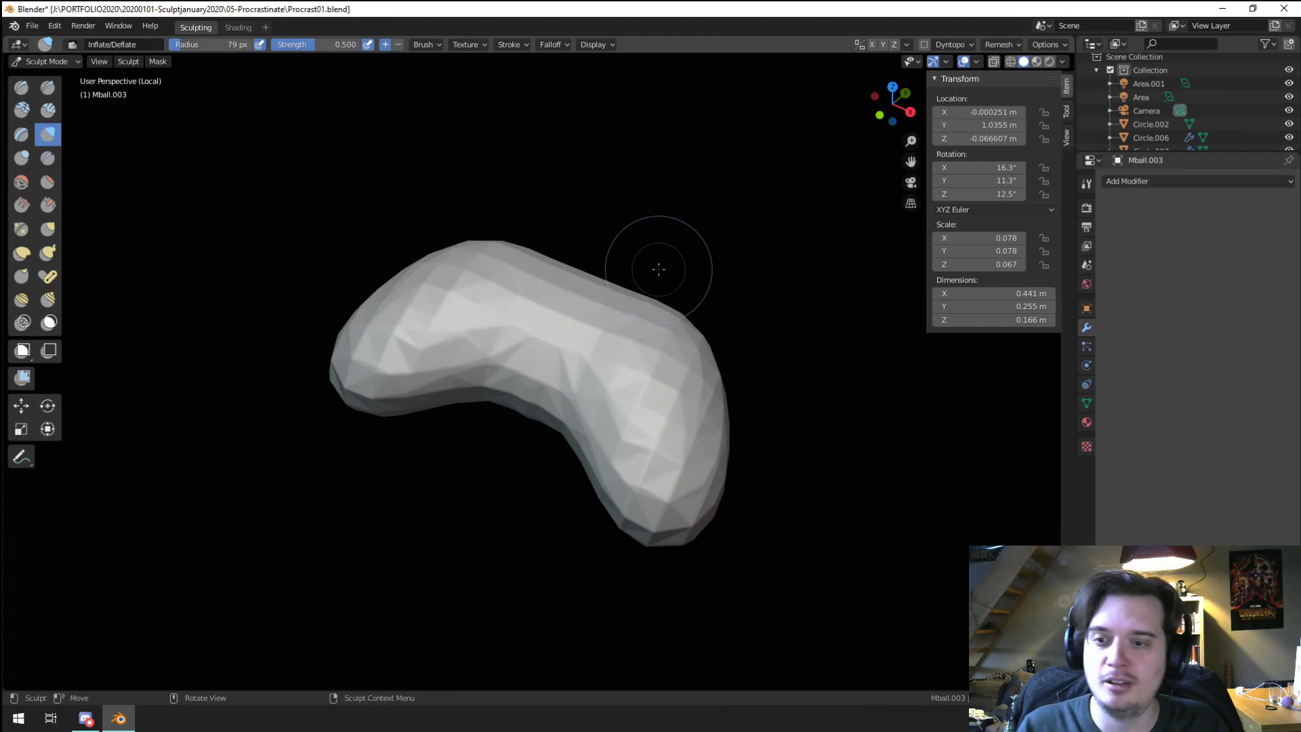
mouse_move(421, 338)
left_mouse_down("shift")
mouse_move(552, 372)
mouse_move(541, 345)
mouse_move(698, 305)
mouse_move(576, 467)
mouse_move(668, 465)
left_mouse_up("shift")
key("ctrl+z")
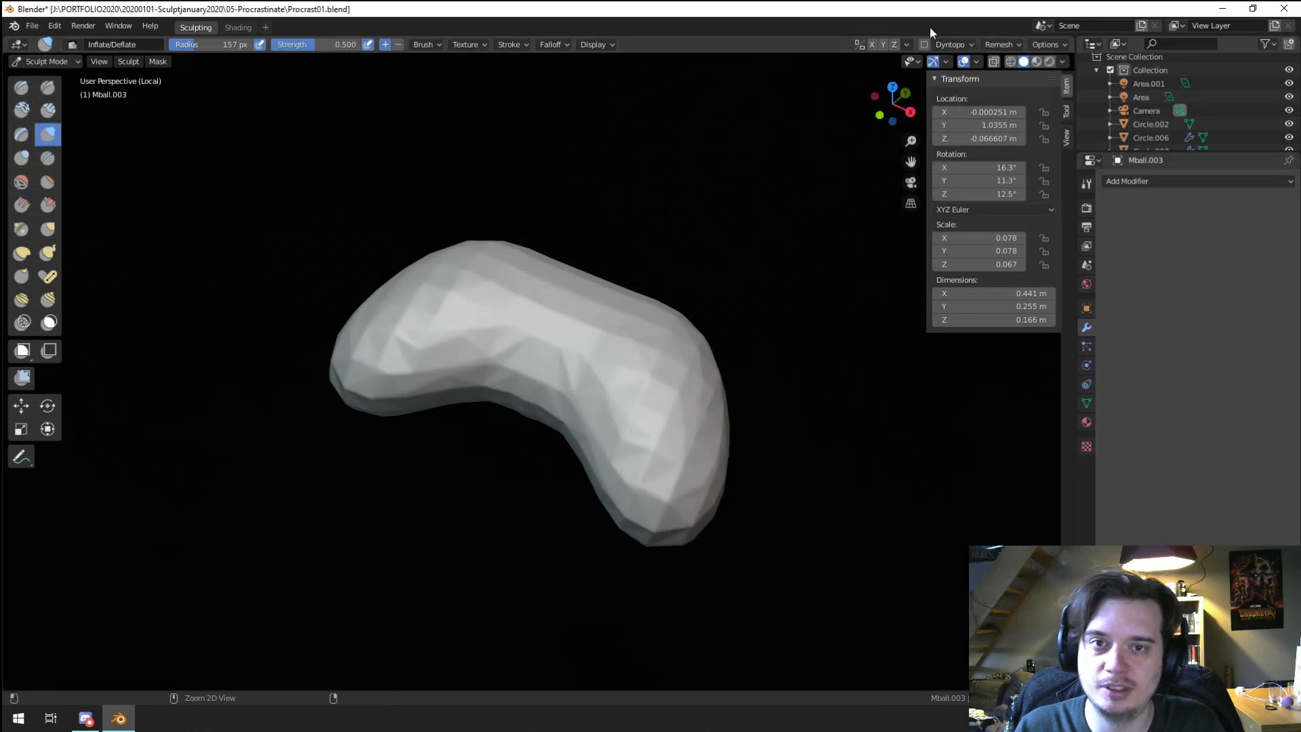
Step: Turn on X symmetry and smooth the faceted surface on the front, top and back with a 157 px brush
left_click(872, 45)
mouse_move(590, 409)
left_mouse_down("shift")
mouse_move(607, 348)
mouse_move(517, 464)
left_mouse_up("shift")
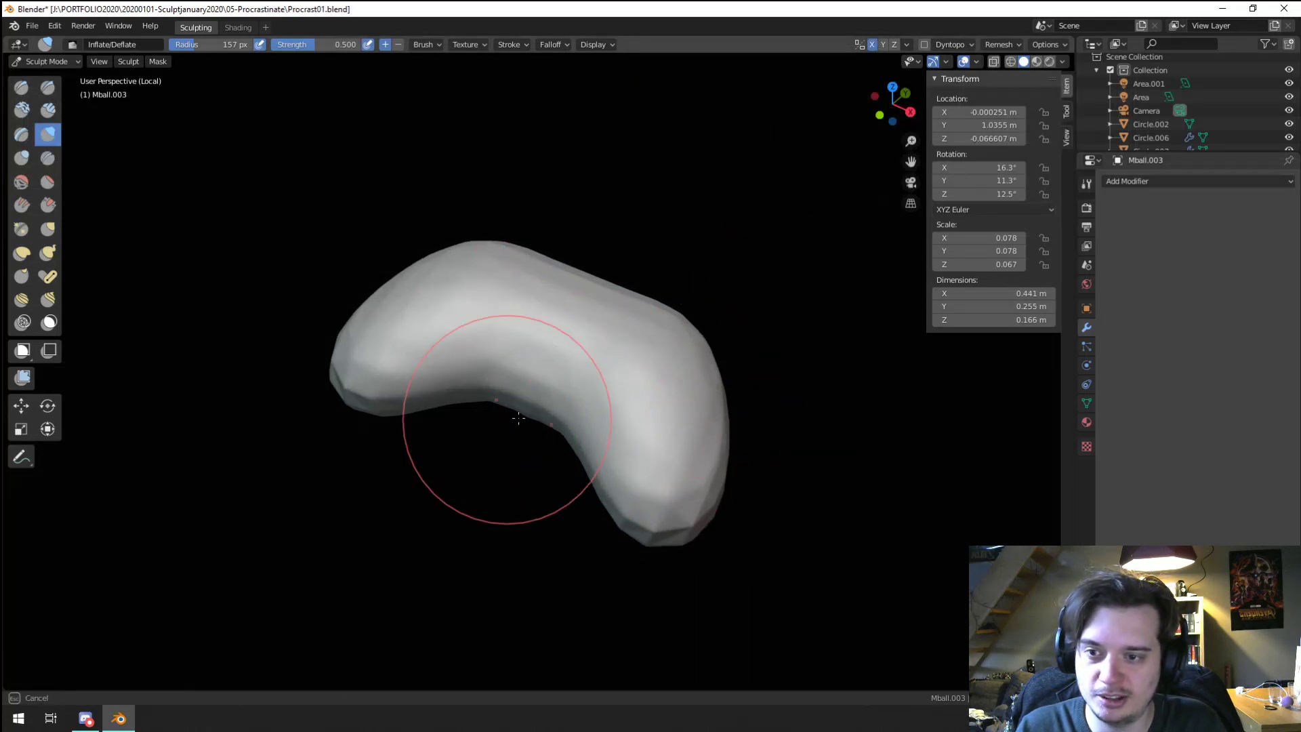
middle_click_drag(517, 464, 521, 381)
left_click_drag(569, 305, 624, 334, "shift")
middle_click_drag(624, 334, 494, 386)
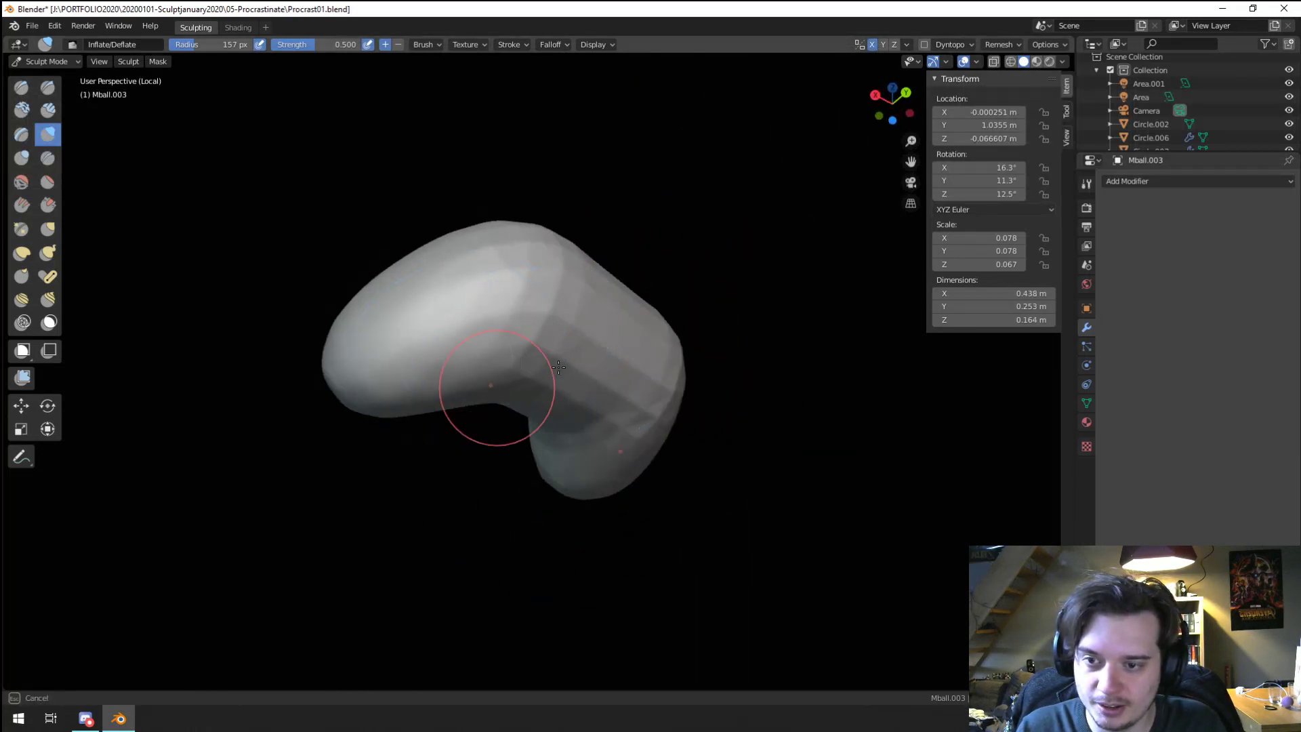
mouse_move(494, 386)
left_mouse_down("shift")
mouse_move(567, 262)
mouse_move(573, 334)
mouse_move(610, 406)
left_mouse_up("shift")
middle_click_drag(611, 406, 573, 407)
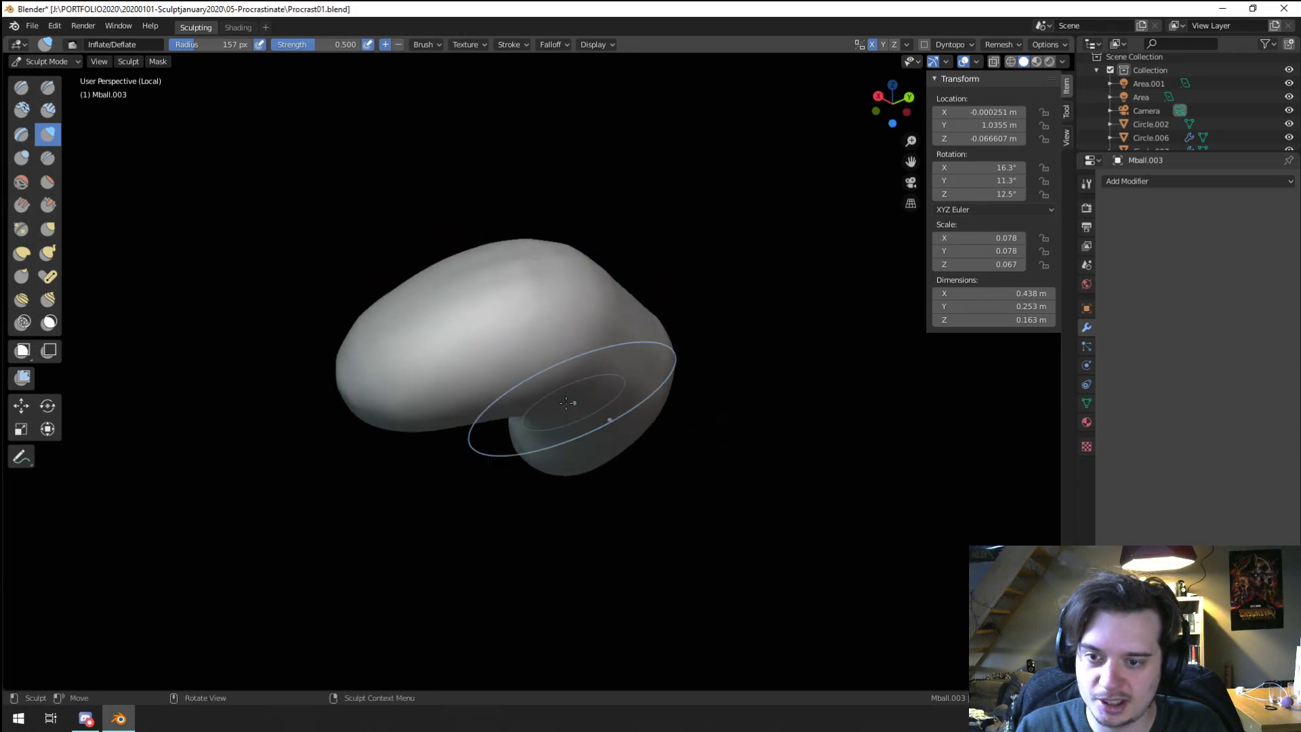
Step: Use the Grab brush to push the body's middle upward and pull the two ends down into controller grips
key("g")
left_click_drag(543, 372, 532, 313)
middle_click_drag(495, 360, 519, 377)
key("f")
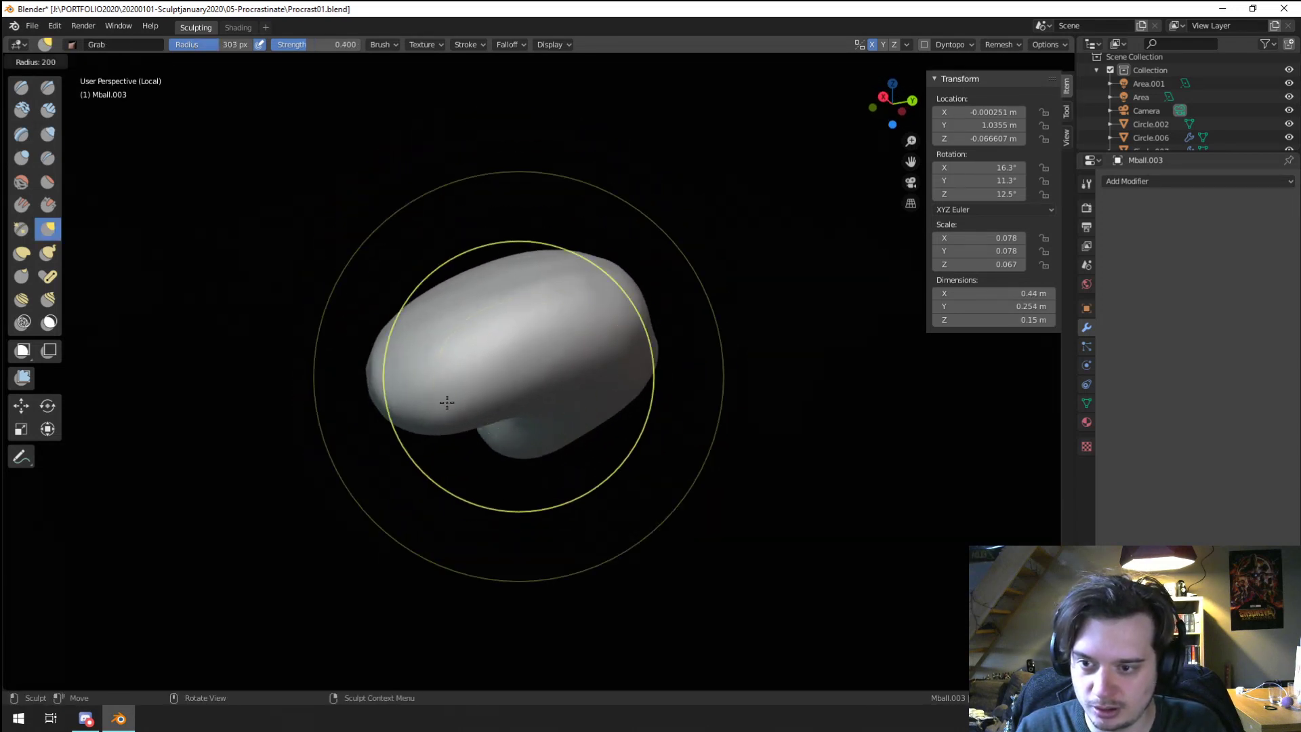
left_click(448, 400)
left_click_drag(405, 412, 410, 467)
left_click_drag(493, 394, 490, 411)
Step: Refine both grips with large Grab strokes, lowering them and pulling their tips closer together, and smooth the transition
middle_click_drag(490, 410, 633, 392)
key("f")
left_click(692, 401)
left_click_drag(637, 398, 626, 421)
mouse_move(654, 399)
left_mouse_down("shift")
mouse_move(642, 371)
mouse_move(661, 359)
left_mouse_up("shift")
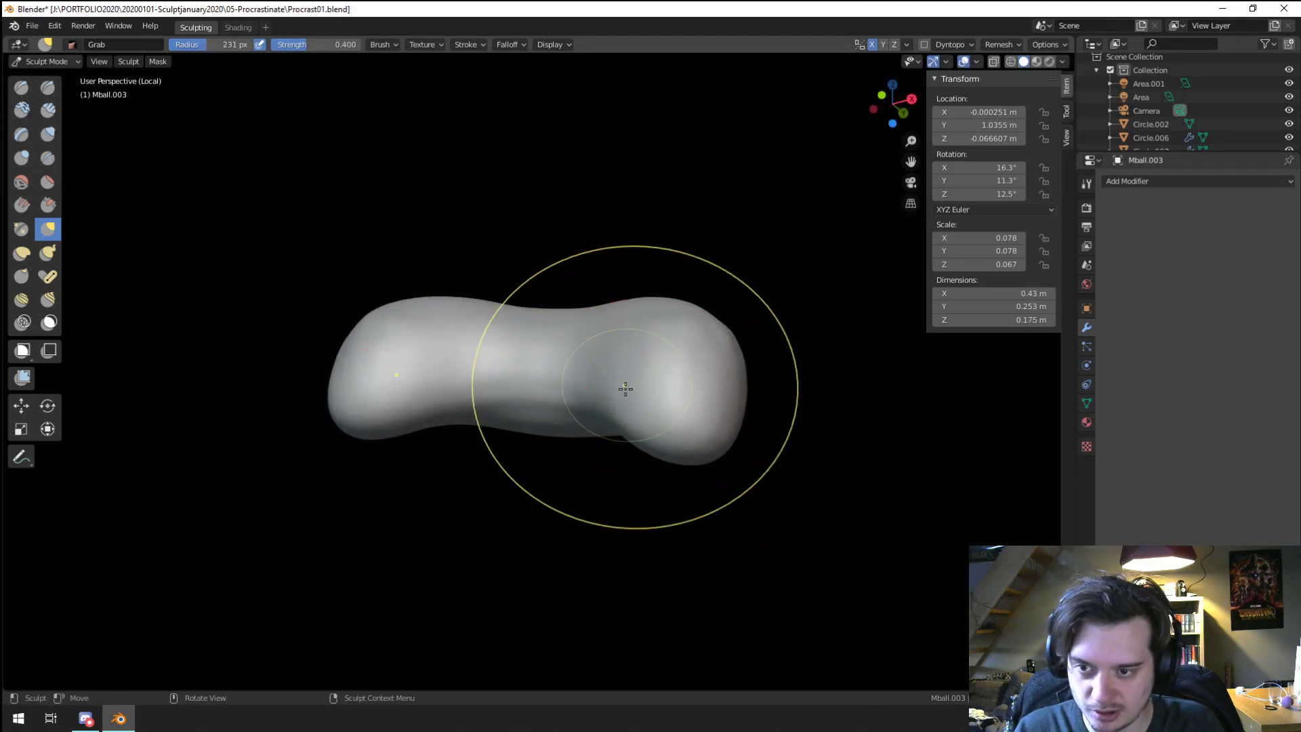
mouse_move(624, 388)
middle_mouse_down()
mouse_move(630, 467)
mouse_move(648, 476)
middle_mouse_up()
left_click_drag(677, 499, 635, 482)
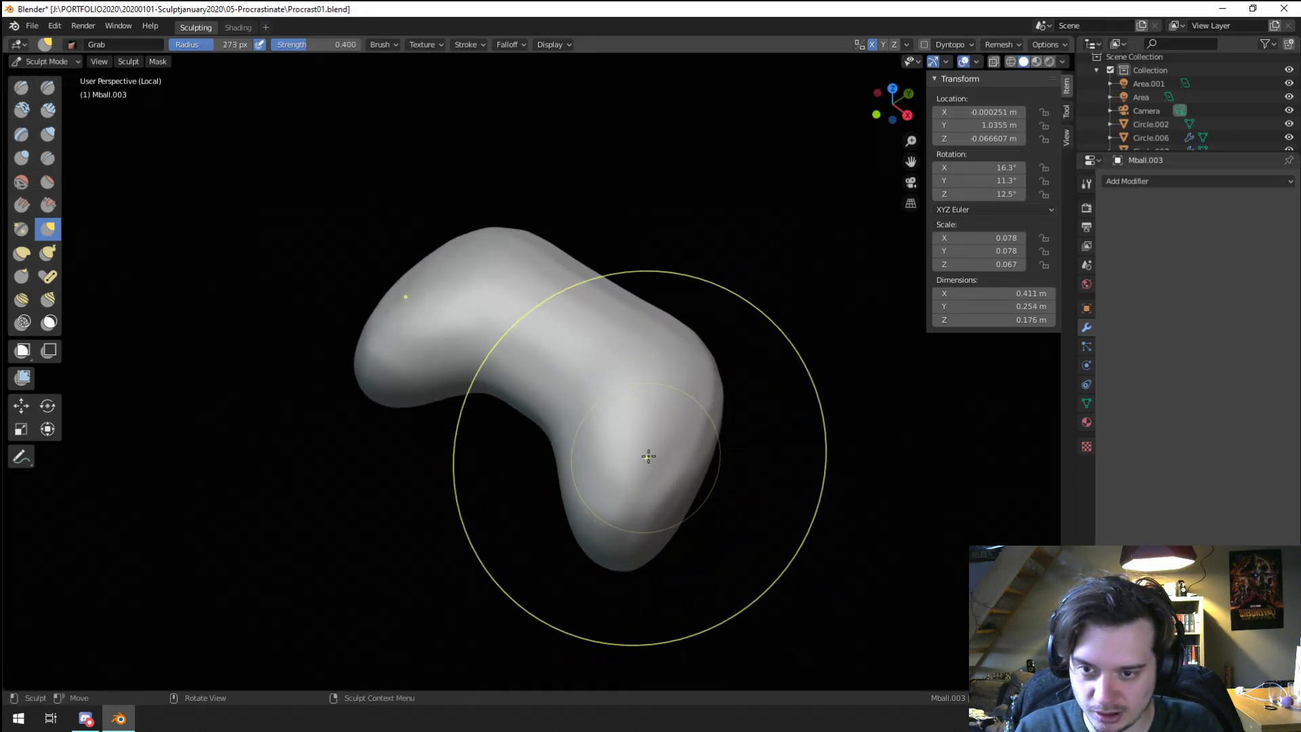
middle_click_drag(648, 456, 669, 434)
left_click_drag(686, 415, 677, 415)
Step: Smooth the controller body's front, side, top and back with a brush radius of about 175 px
middle_click_drag(827, 433, 782, 459)
key("f")
left_click(749, 459)
left_click_drag(600, 322, 605, 532, "shift")
mouse_move(632, 388)
middle_mouse_down()
mouse_move(612, 403)
mouse_move(630, 421)
mouse_move(540, 386)
middle_mouse_up()
key("f")
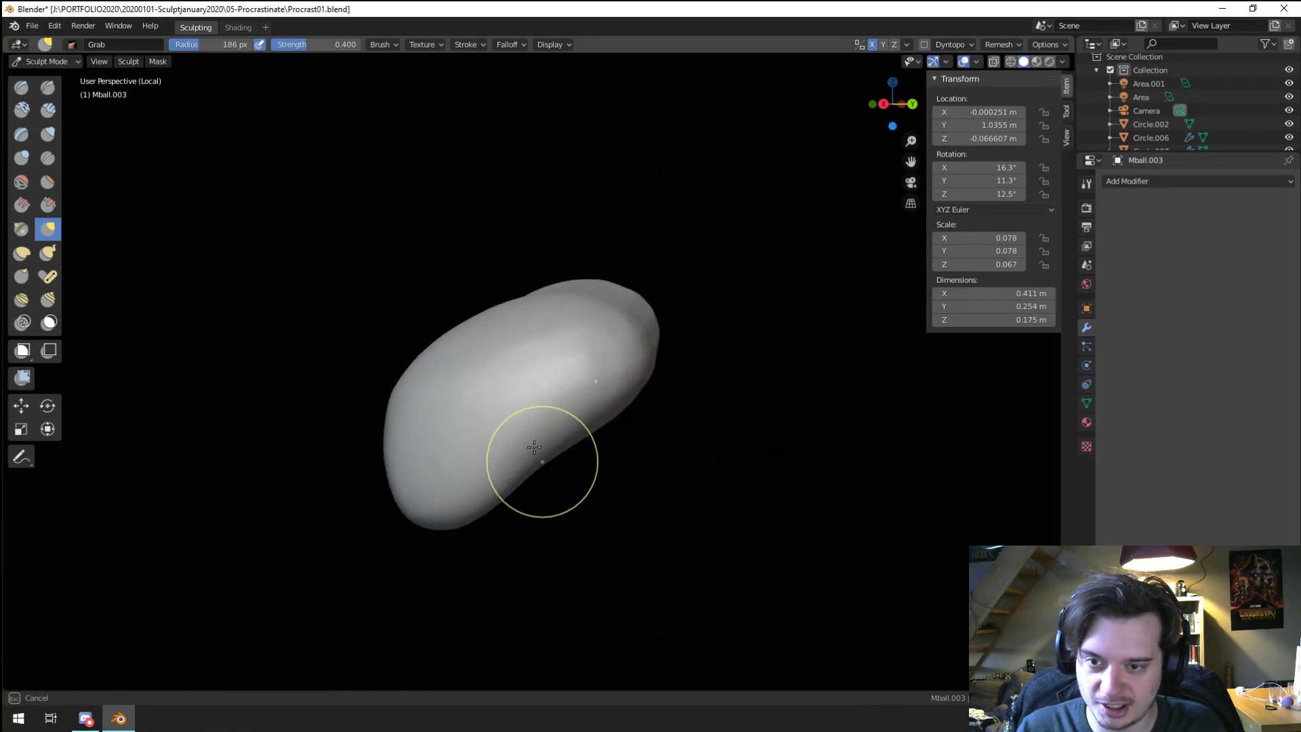
left_click(547, 407)
left_click_drag(546, 407, 589, 299, "shift")
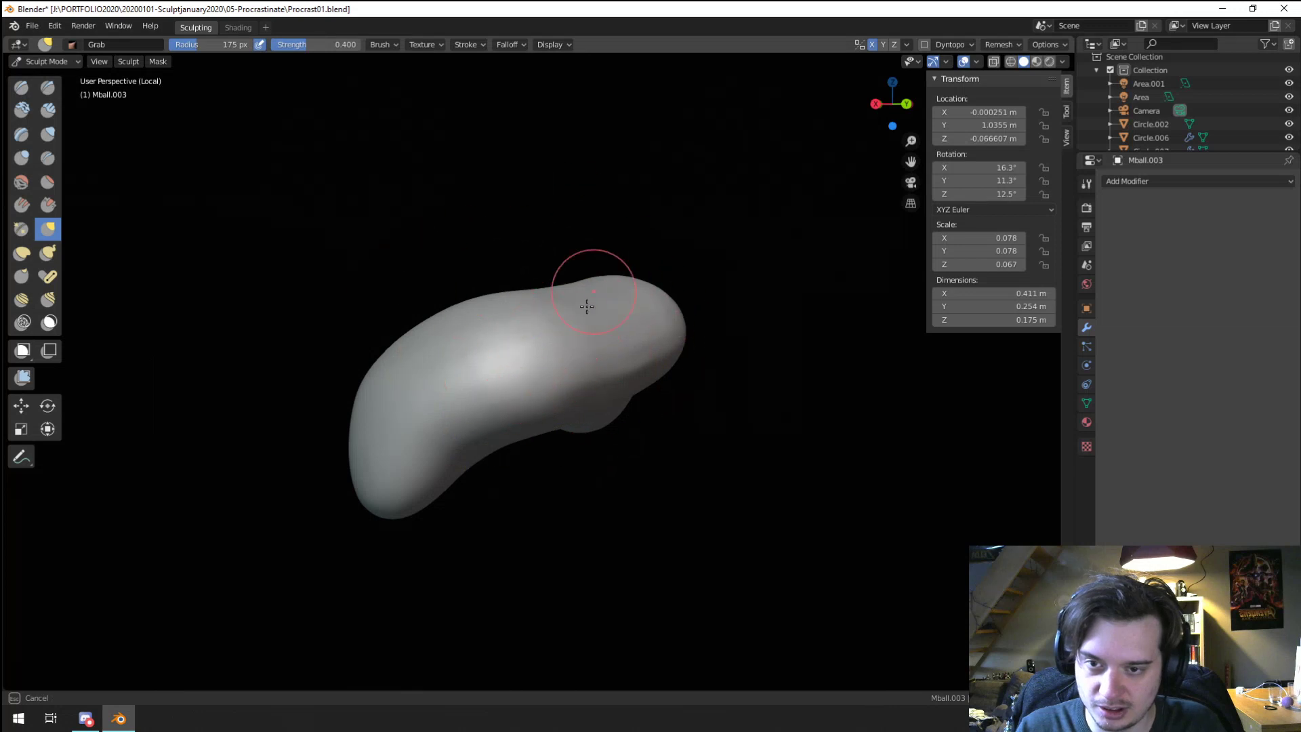
middle_click_drag(589, 298, 532, 492)
left_click_drag(546, 459, 517, 488, "shift")
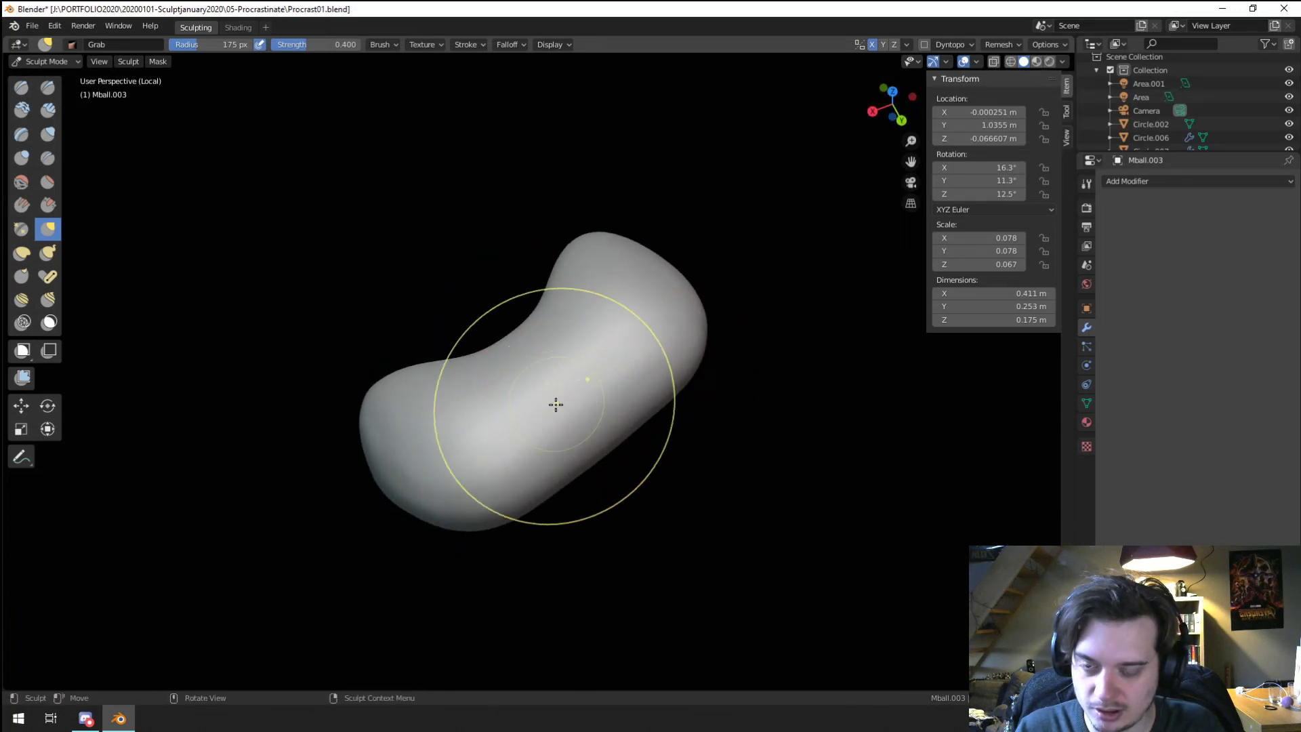
Step: Turn off X symmetry and sculpt four round button sockets above one grip with a small Blob brush
scroll(554, 404, "up", 1)
mouse_move(554, 404)
middle_mouse_down()
mouse_move(589, 348)
mouse_move(523, 381)
middle_mouse_up()
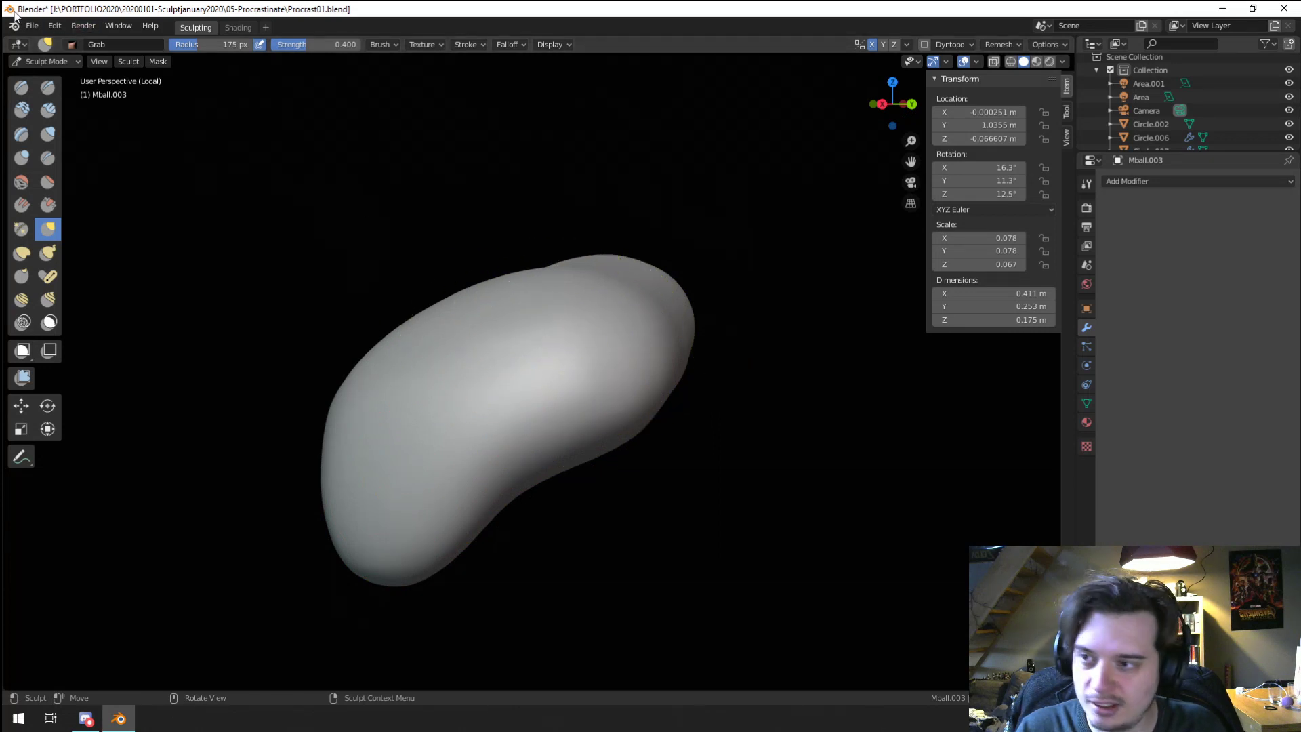
middle_click_drag(610, 474, 643, 526)
middle_click_drag(312, 474, 201, 380)
left_click(21, 158)
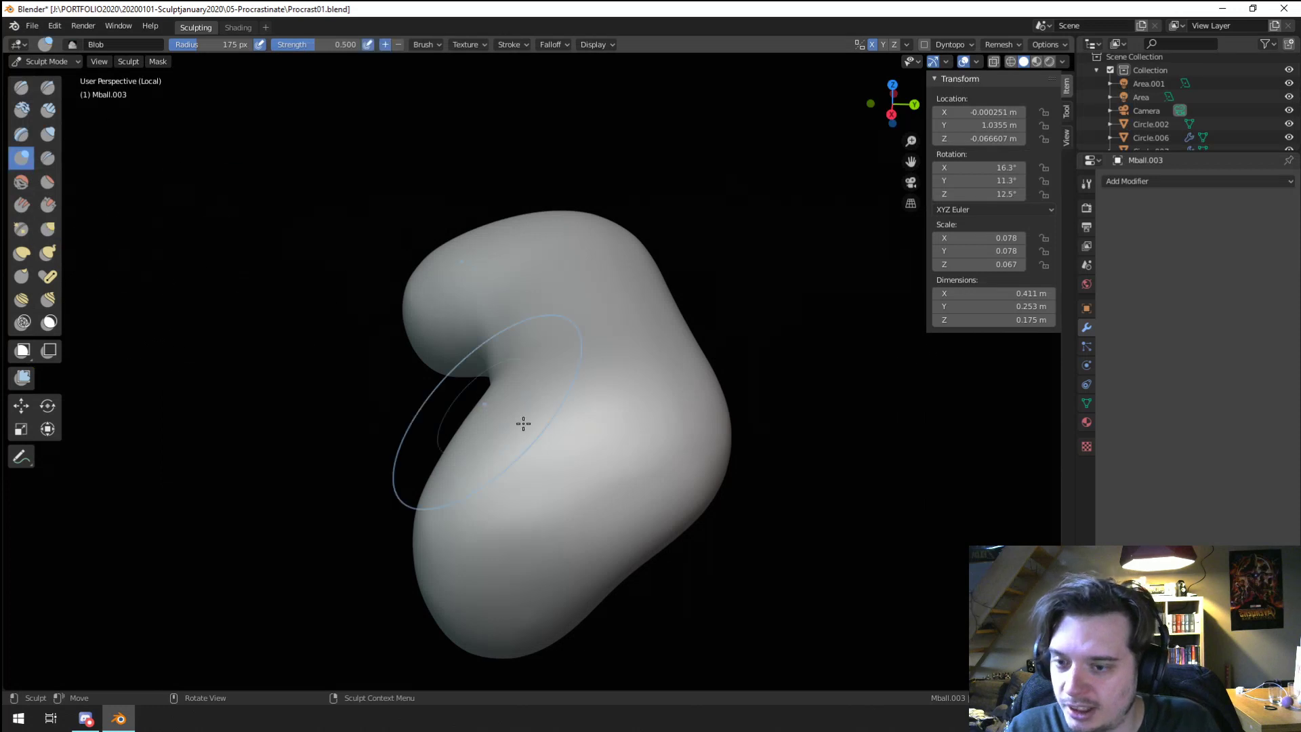
key("f")
left_click(607, 430)
middle_click_drag(607, 429, 654, 349)
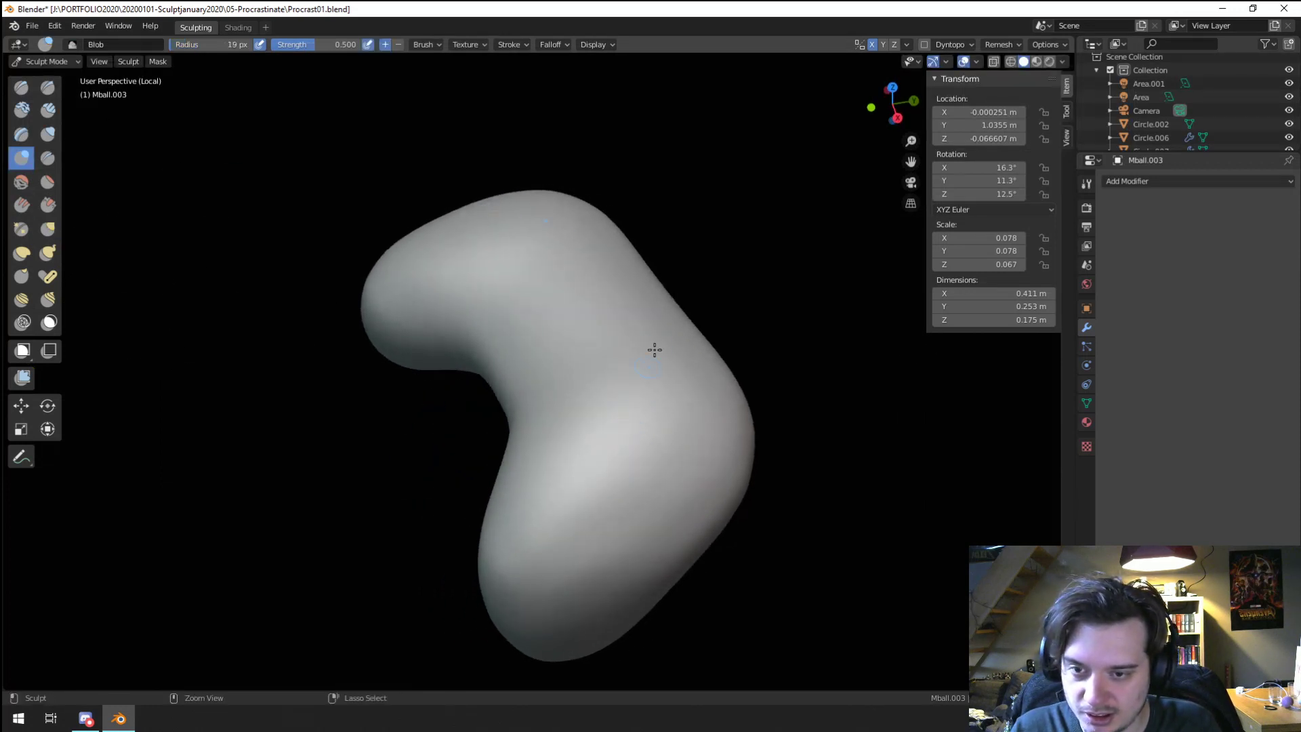
left_click(874, 44)
middle_click_drag(636, 403, 672, 445)
key("f")
left_click(665, 427)
left_click_drag(684, 422, 683, 424)
left_click_drag(691, 477, 626, 474)
left_click_drag(628, 427, 685, 424)
Step: Raise a rounded button inside each of the four sockets with the Blob brush at 30 px
key("bracketleft")
key("bracketleft")
key("bracketleft")
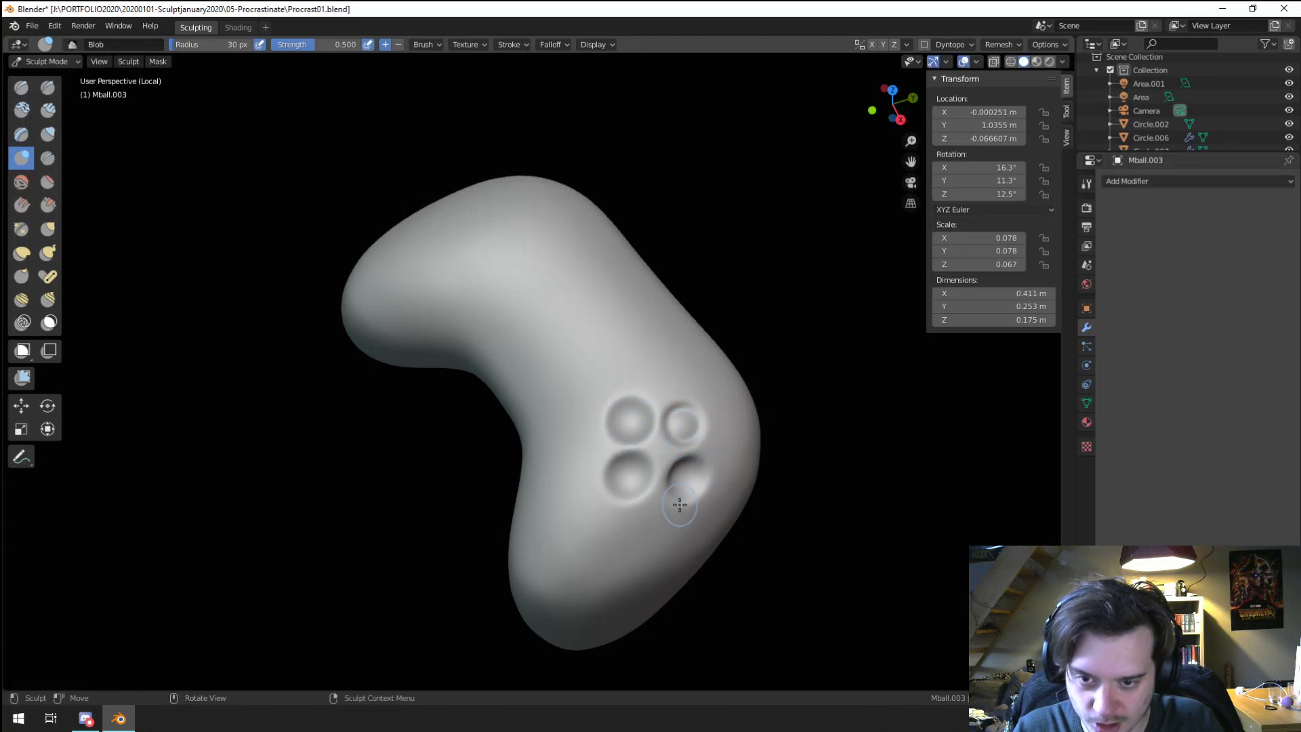
mouse_move(686, 476)
left_mouse_down()
mouse_move(689, 465)
mouse_move(630, 471)
left_mouse_up()
left_click_drag(631, 418, 632, 422)
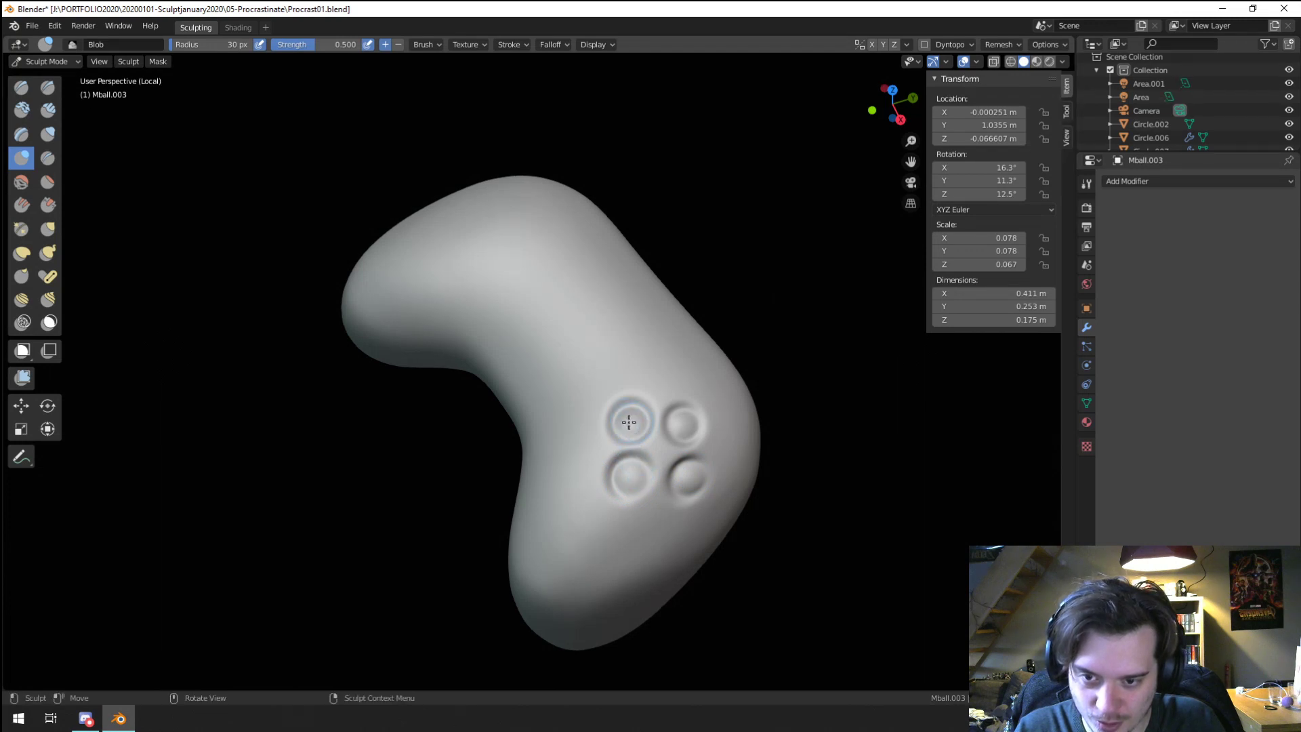
Step: Sculpt a cross-shaped D-pad above the opposite grip with the 30 px Blob brush, undoing the stray strokes
mouse_move(632, 421)
middle_mouse_down()
mouse_move(636, 407)
mouse_move(687, 451)
mouse_move(437, 406)
middle_mouse_up()
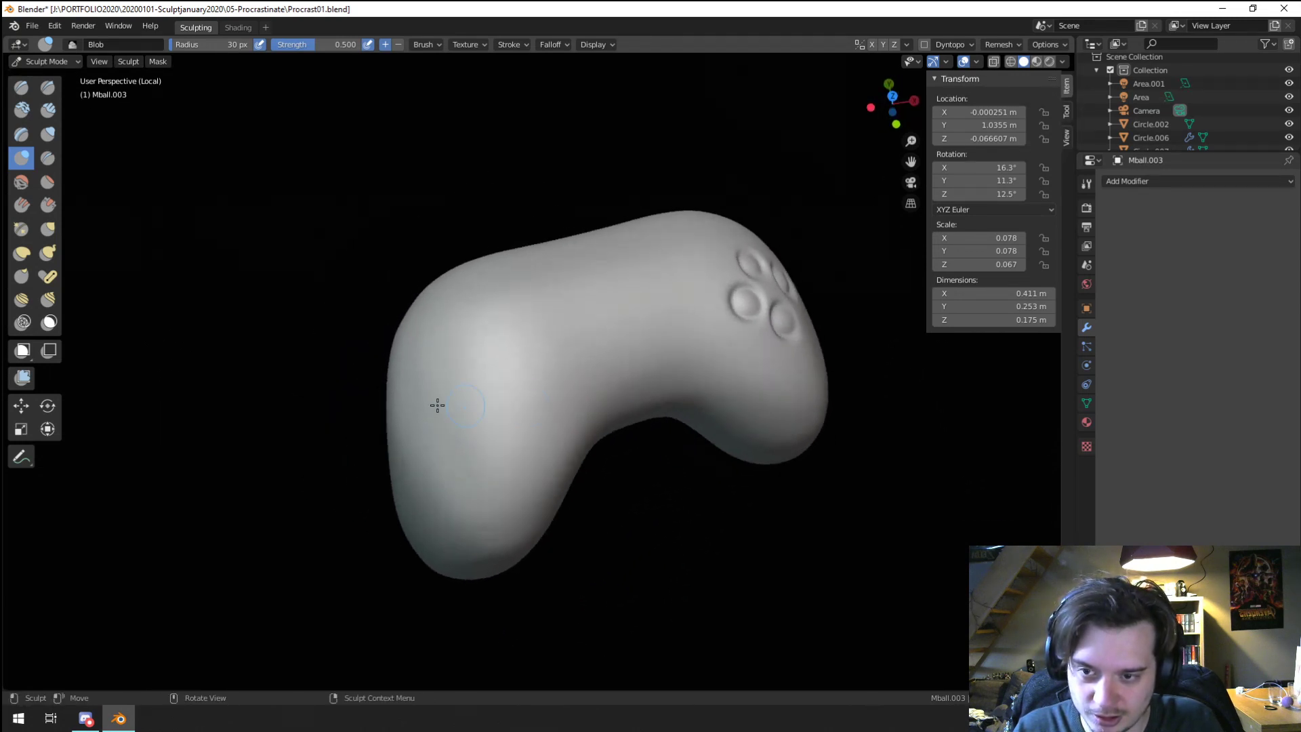
left_click_drag(462, 381, 441, 386)
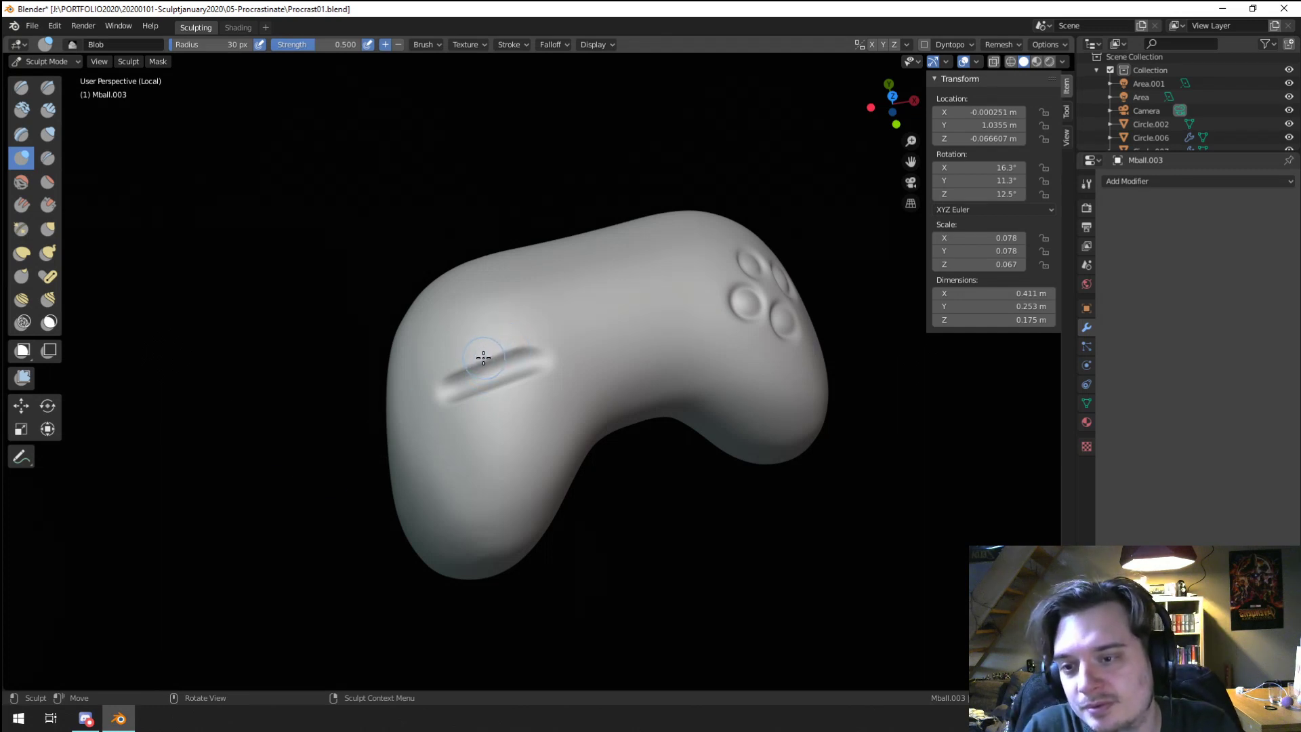
left_click_drag(454, 379, 452, 383)
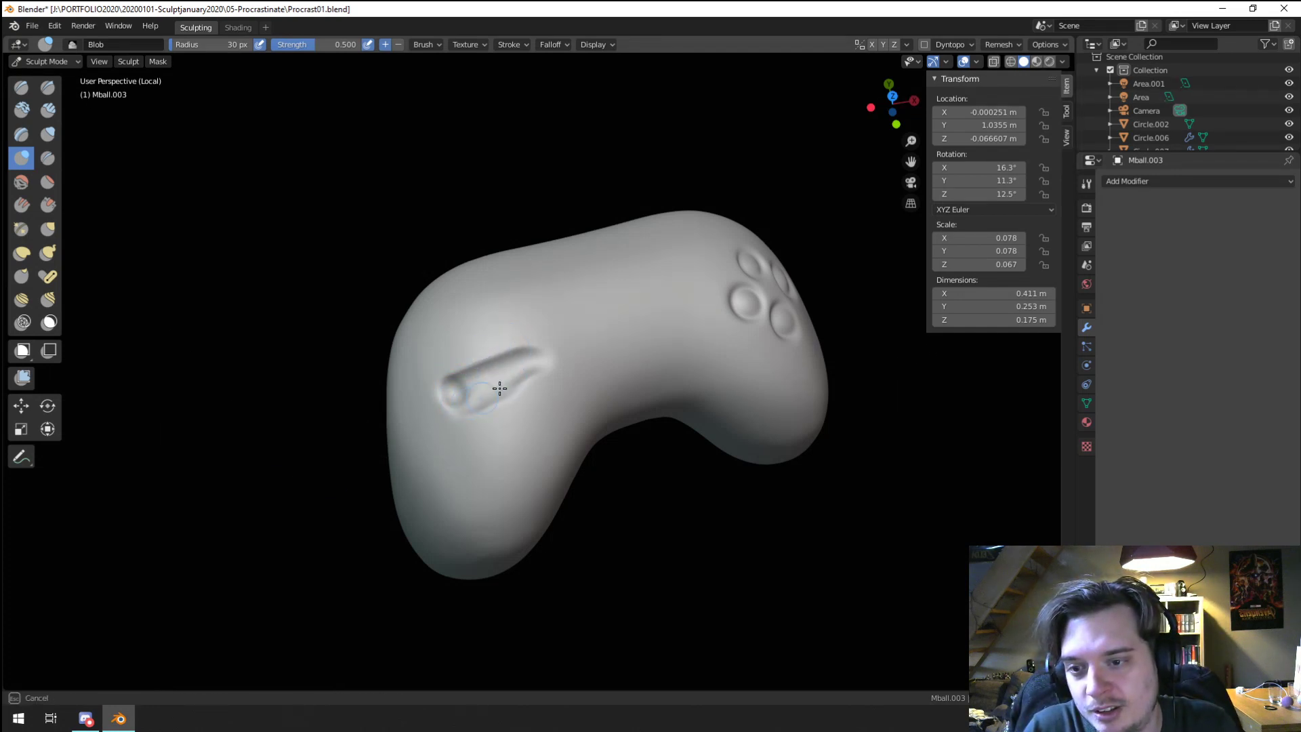
mouse_move(533, 353)
left_mouse_down()
mouse_move(465, 384)
mouse_move(497, 393)
left_mouse_up()
key("ctrl+z")
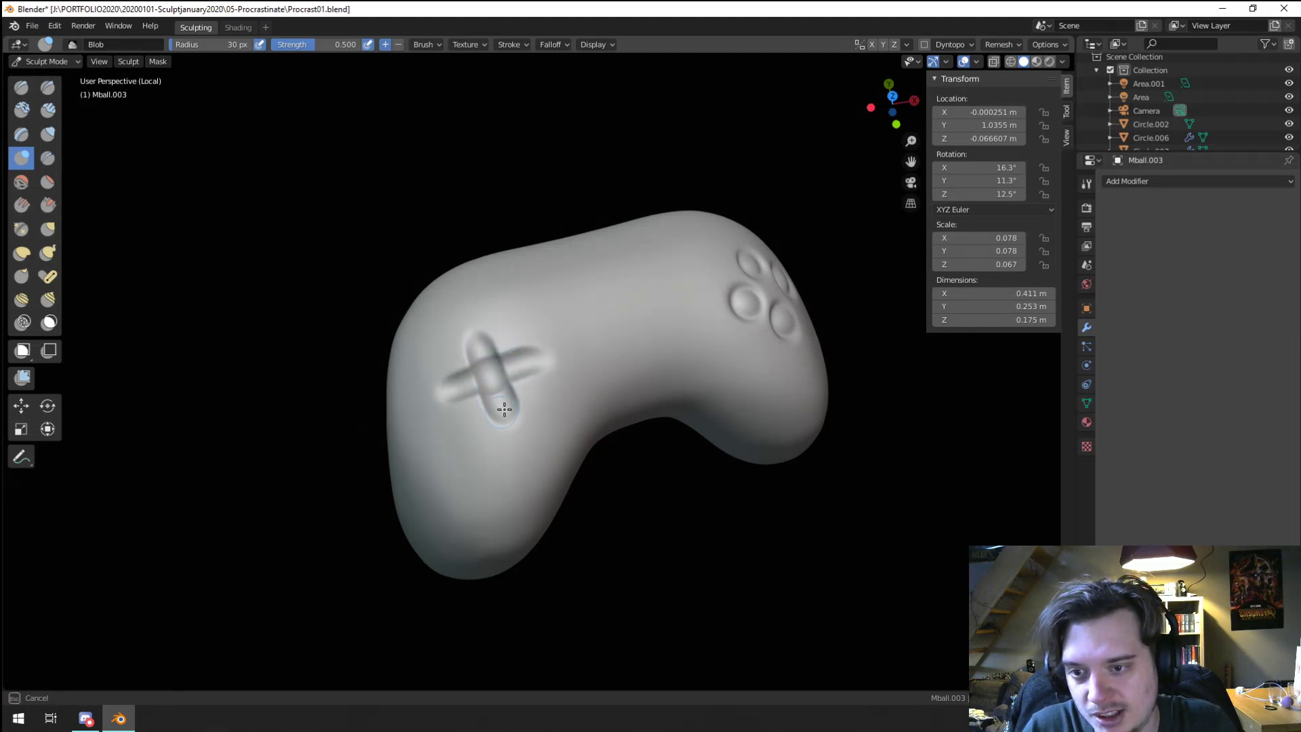
mouse_move(491, 388)
left_mouse_down()
mouse_move(514, 363)
mouse_move(478, 383)
mouse_move(514, 366)
left_mouse_up()
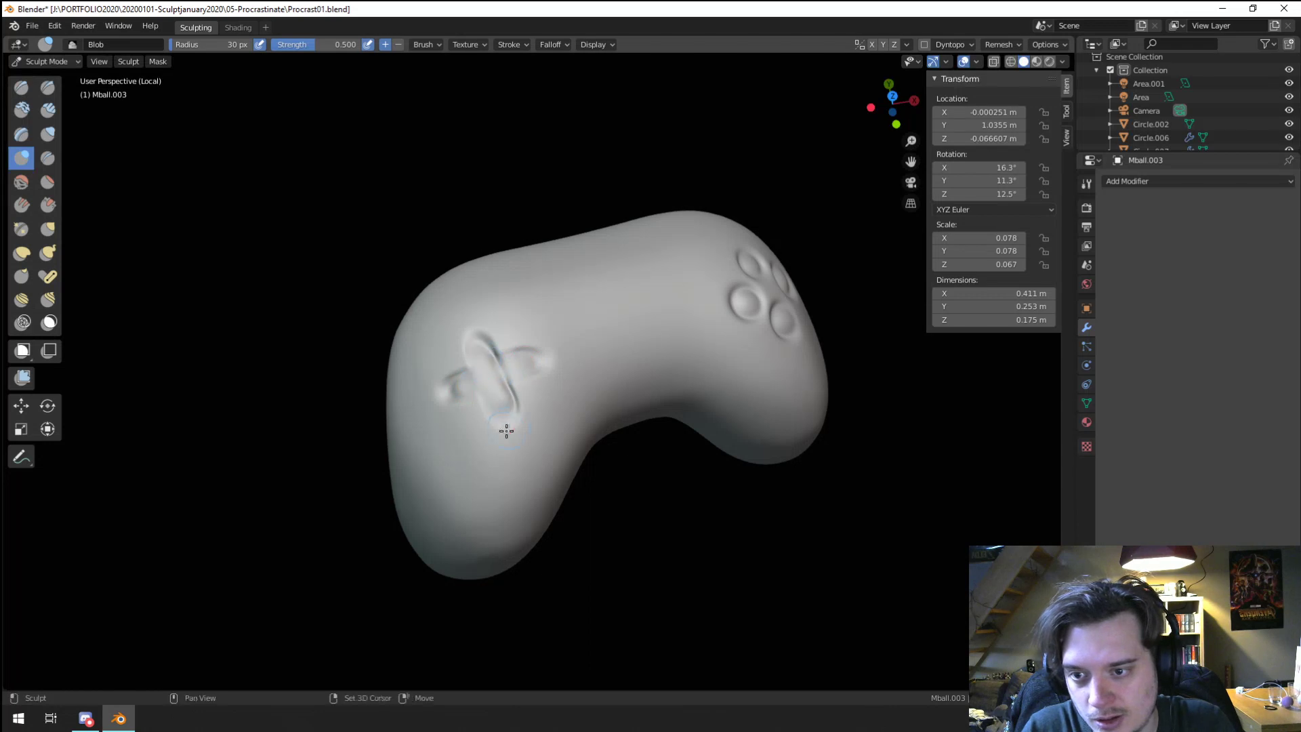
Step: Scrape down the raised surface around the D-pad with an enlarged Scrape/Peaks brush at strength 1.000
mouse_move(507, 431)
middle_mouse_down()
mouse_move(488, 407)
mouse_move(380, 372)
mouse_move(476, 326)
mouse_move(430, 339)
mouse_move(93, 188)
middle_mouse_up()
left_click(43, 206)
key("f")
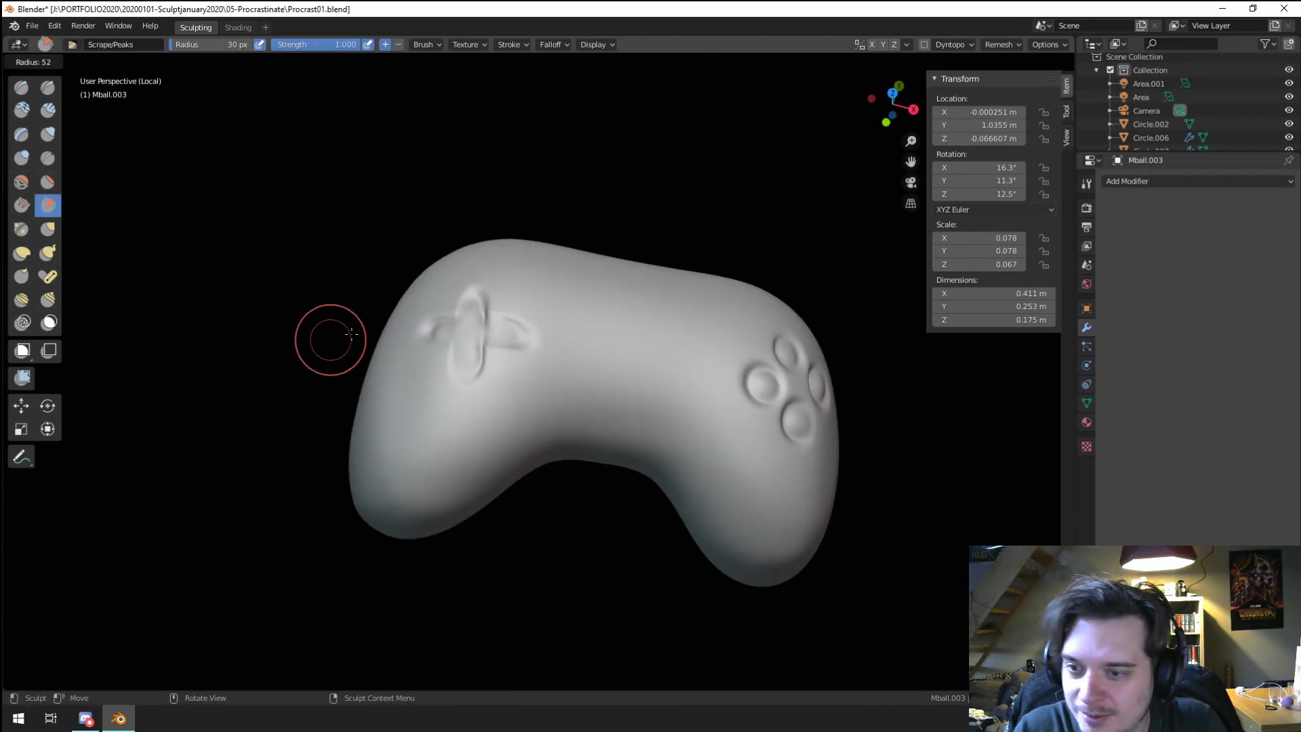
left_click(380, 340)
mouse_move(456, 366)
left_mouse_down()
mouse_move(467, 339)
mouse_move(502, 325)
mouse_move(475, 370)
left_mouse_up()
Step: Try flattening the controller's grips and faces with the Scrape/Peaks brush at 154 px radius, and undo these strokes
key("f")
left_click(513, 305)
mouse_move(502, 313)
left_mouse_down()
mouse_move(473, 325)
mouse_move(537, 299)
mouse_move(488, 264)
mouse_move(421, 413)
left_mouse_up()
mouse_move(421, 412)
middle_mouse_down()
mouse_move(488, 363)
mouse_move(636, 418)
mouse_move(616, 465)
middle_mouse_up()
mouse_move(616, 465)
left_mouse_down()
mouse_move(585, 483)
mouse_move(569, 578)
mouse_move(566, 503)
left_mouse_up()
middle_click_drag(567, 502, 533, 383)
mouse_move(533, 383)
left_mouse_down()
mouse_move(502, 485)
mouse_move(590, 377)
mouse_move(500, 511)
left_mouse_up()
mouse_move(499, 511)
middle_mouse_down()
mouse_move(596, 268)
mouse_move(575, 303)
mouse_move(688, 340)
middle_mouse_up()
key("ctrl+z")
key("ctrl+z")
key("ctrl+z")
key("ctrl+z")
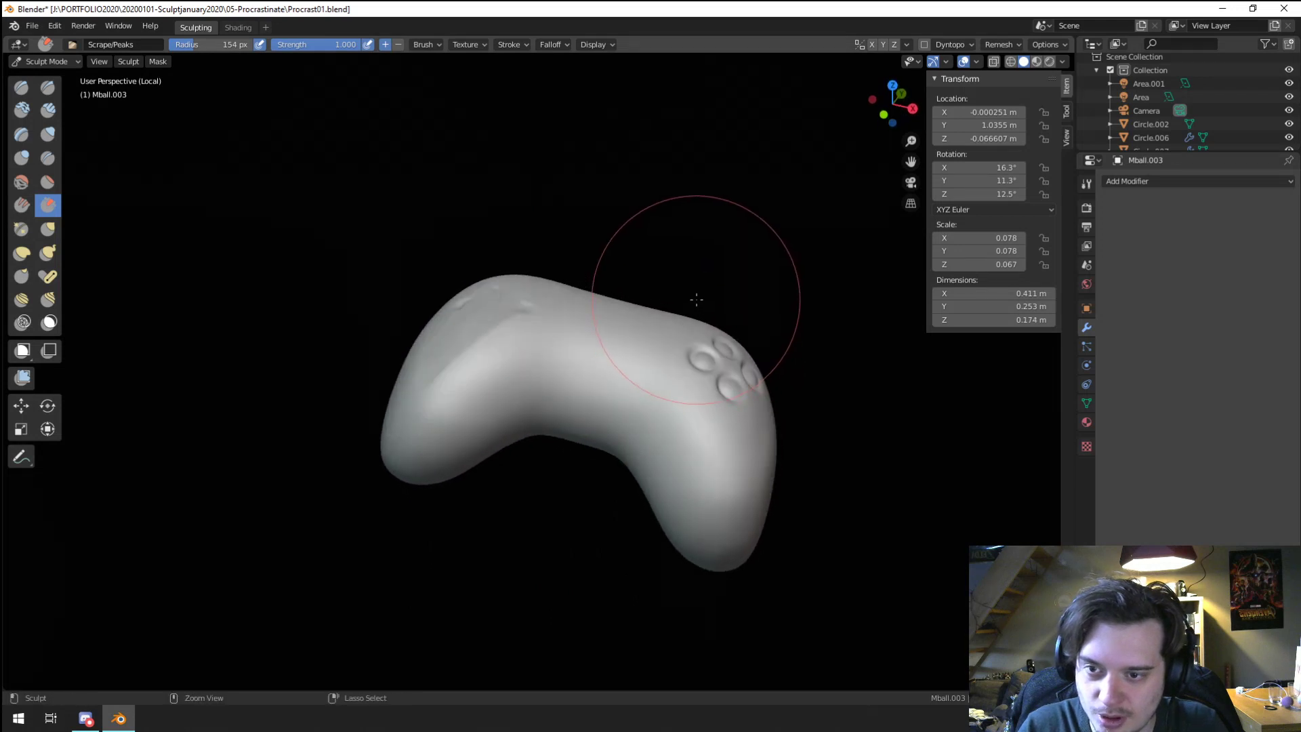
Step: Undo the sculpted button and ridge strokes until the controller body is plain again
key("ctrl+z")
key("ctrl+z")
key("ctrl+z")
key("ctrl+z")
key("ctrl+z")
key("ctrl+z")
key("ctrl+z")
key("ctrl+z")
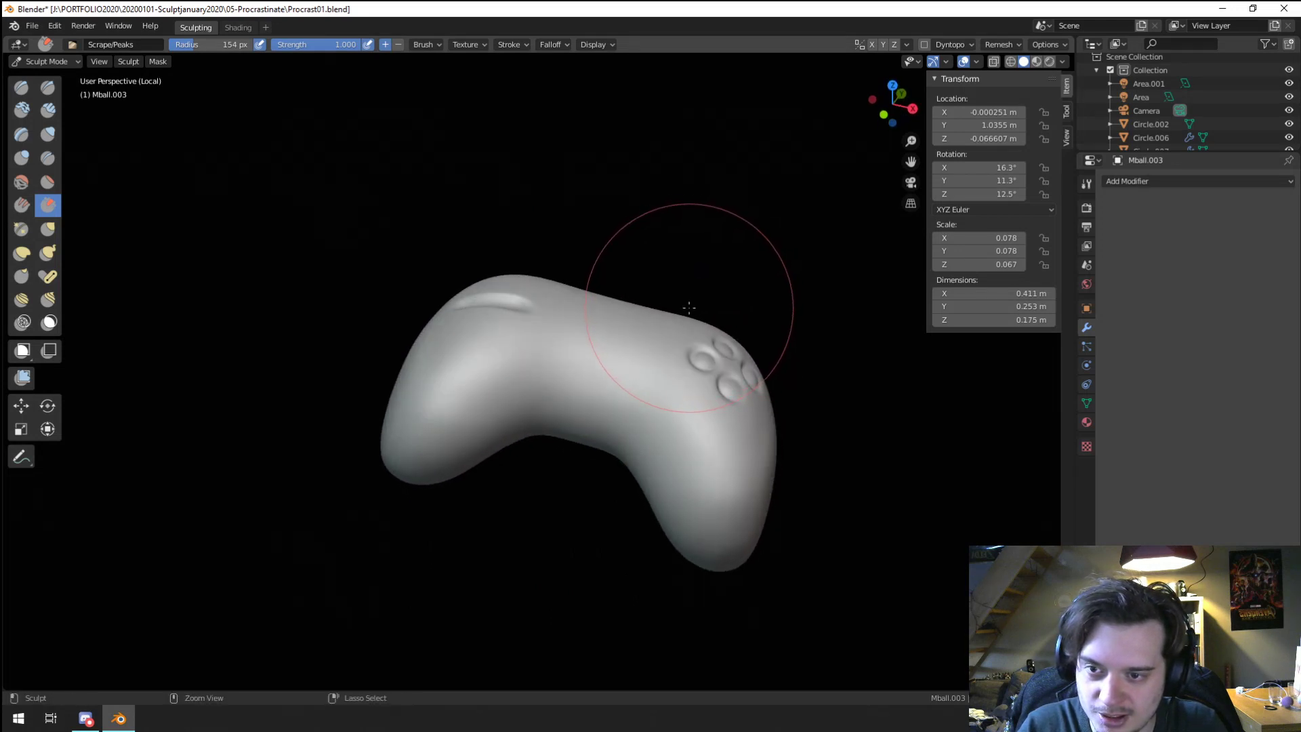
key("ctrl+z")
key("ctrl+z")
key("ctrl+z")
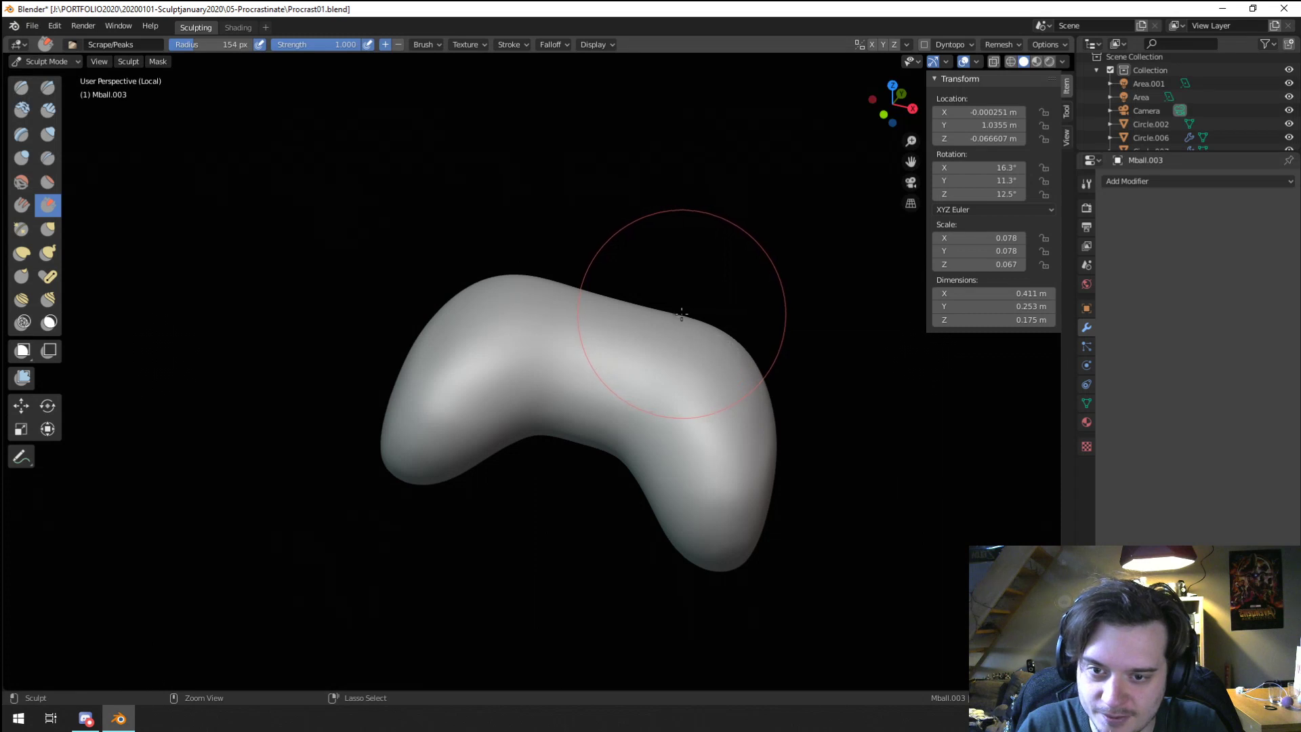
Step: Turn on X-axis symmetry and flatten the controller's top face with the Scrape/Peaks brush at 154 px radius
middle_click_drag(684, 310, 575, 357)
left_click(872, 44)
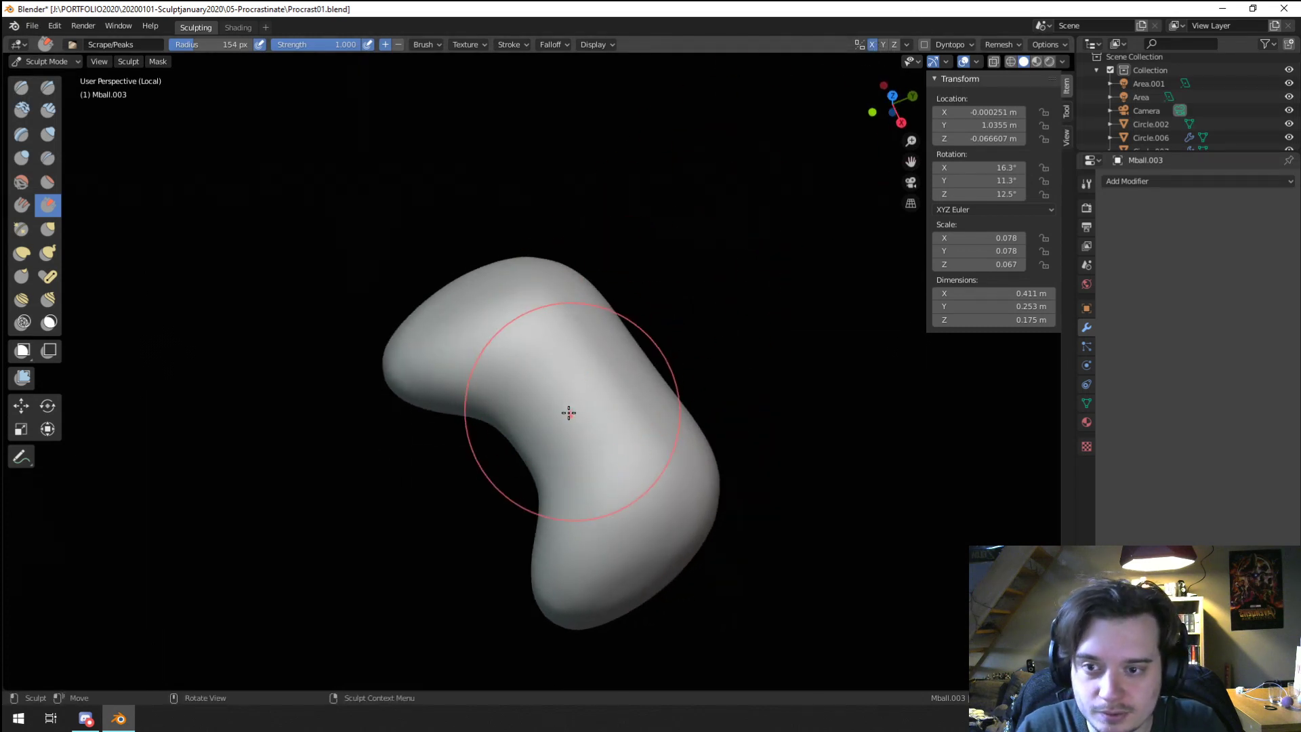
mouse_move(569, 409)
left_mouse_down()
mouse_move(609, 435)
mouse_move(517, 322)
mouse_move(649, 519)
mouse_move(640, 484)
left_mouse_up()
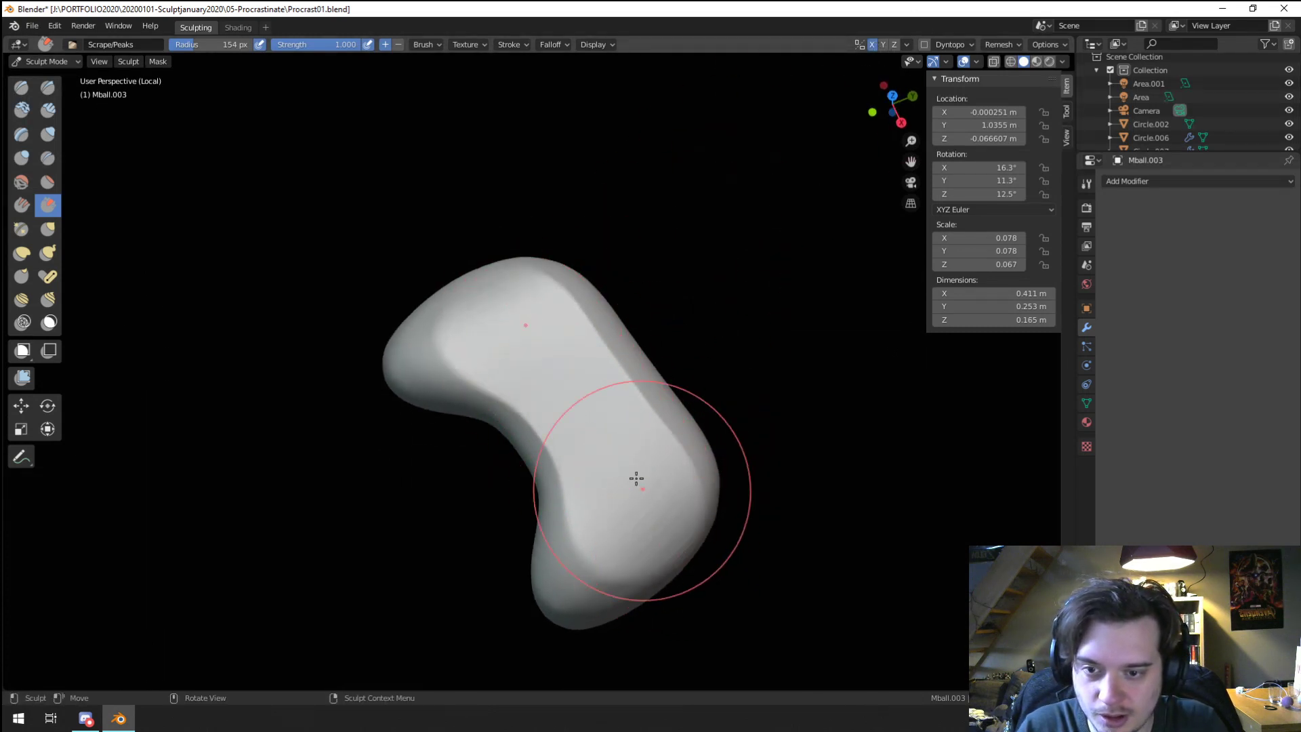
Step: Set the Scrape/Peaks radius to 122 px and flatten the controller's edges and underside
middle_click_drag(636, 479, 584, 351)
key("f")
left_click(584, 467)
mouse_move(568, 410)
middle_mouse_down()
mouse_move(561, 439)
mouse_move(607, 460)
middle_mouse_up()
mouse_move(616, 462)
left_mouse_down()
mouse_move(648, 372)
mouse_move(648, 401)
mouse_move(612, 407)
mouse_move(601, 438)
left_mouse_up()
middle_click_drag(601, 438, 543, 403)
middle_click_drag(454, 328, 348, 355)
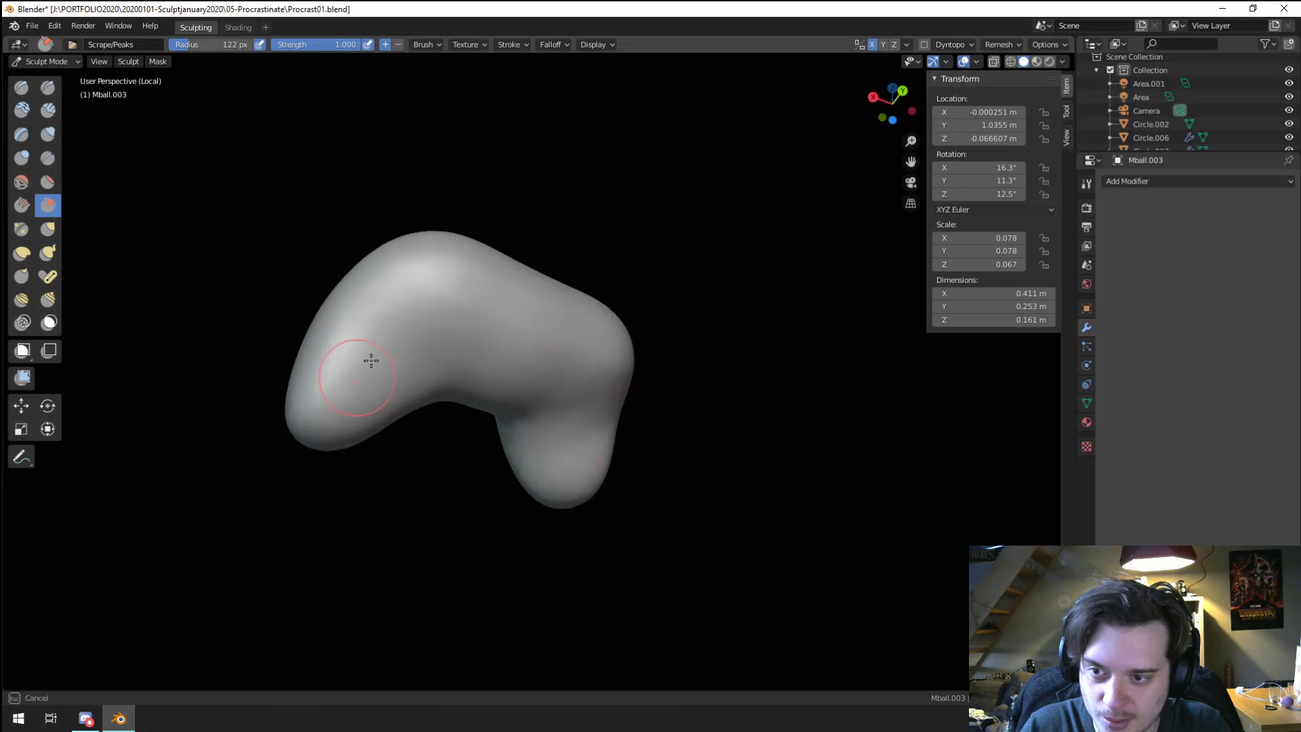
mouse_move(348, 355)
left_mouse_down()
mouse_move(447, 328)
mouse_move(441, 264)
mouse_move(444, 352)
left_mouse_up()
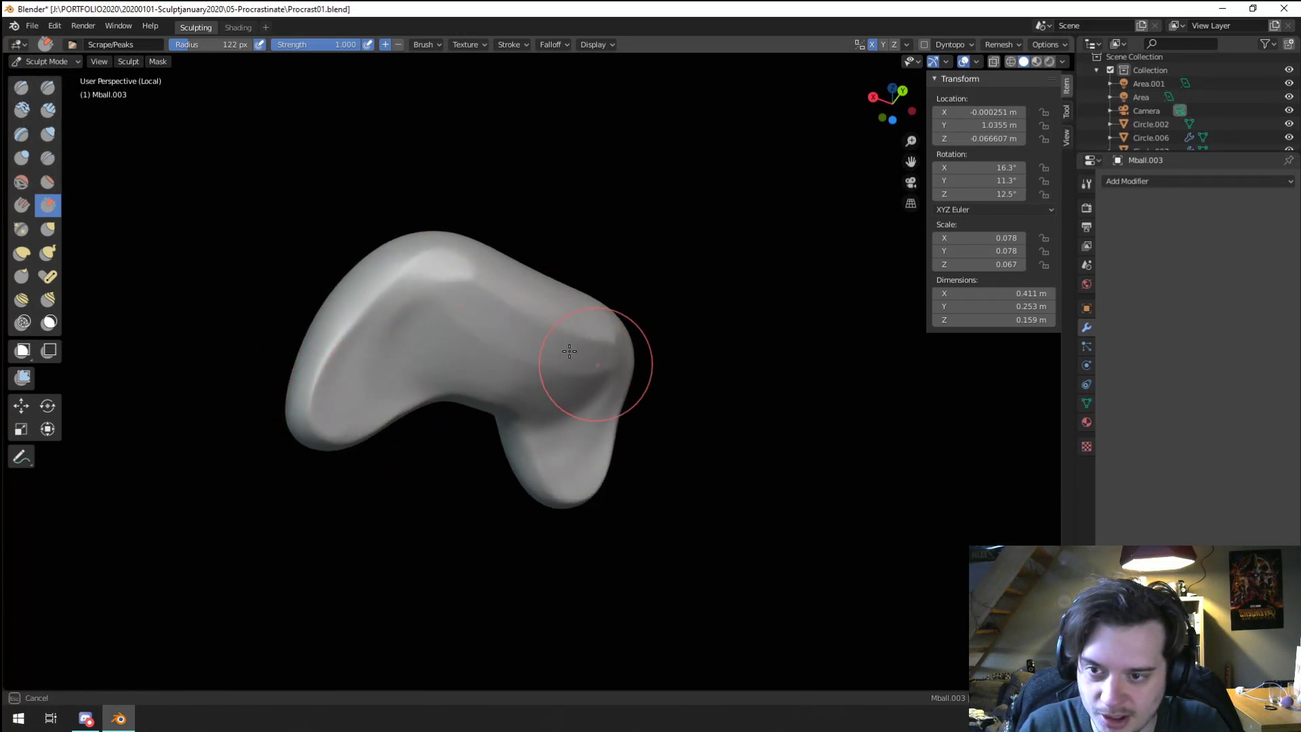
Step: Enlarge the Scrape/Peaks brush to about 160 px radius and flatten the controller's shoulder side and outer corner
mouse_move(569, 351)
middle_mouse_down()
mouse_move(517, 499)
mouse_move(482, 499)
middle_mouse_up()
key("f")
left_click(585, 322)
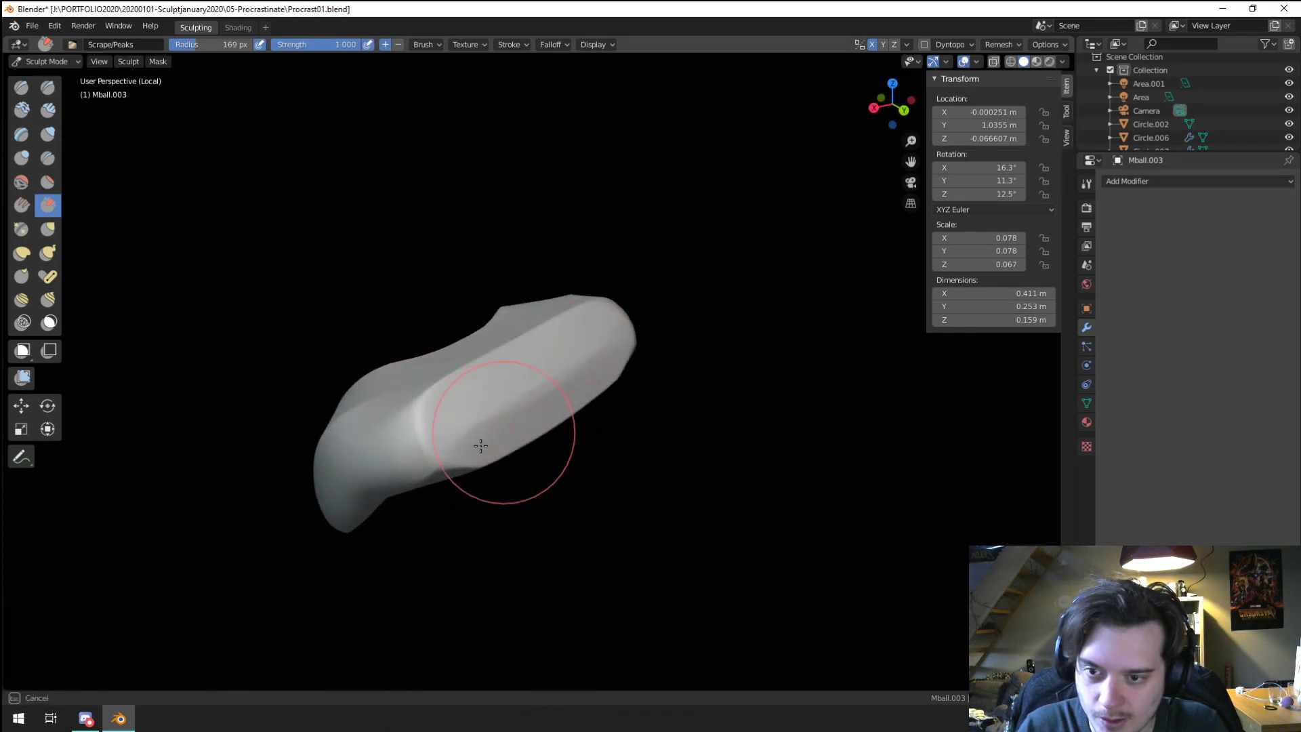
middle_click_drag(607, 305, 671, 315)
mouse_move(520, 407)
left_mouse_down()
mouse_move(557, 424)
mouse_move(566, 366)
mouse_move(538, 456)
mouse_move(612, 420)
left_mouse_up()
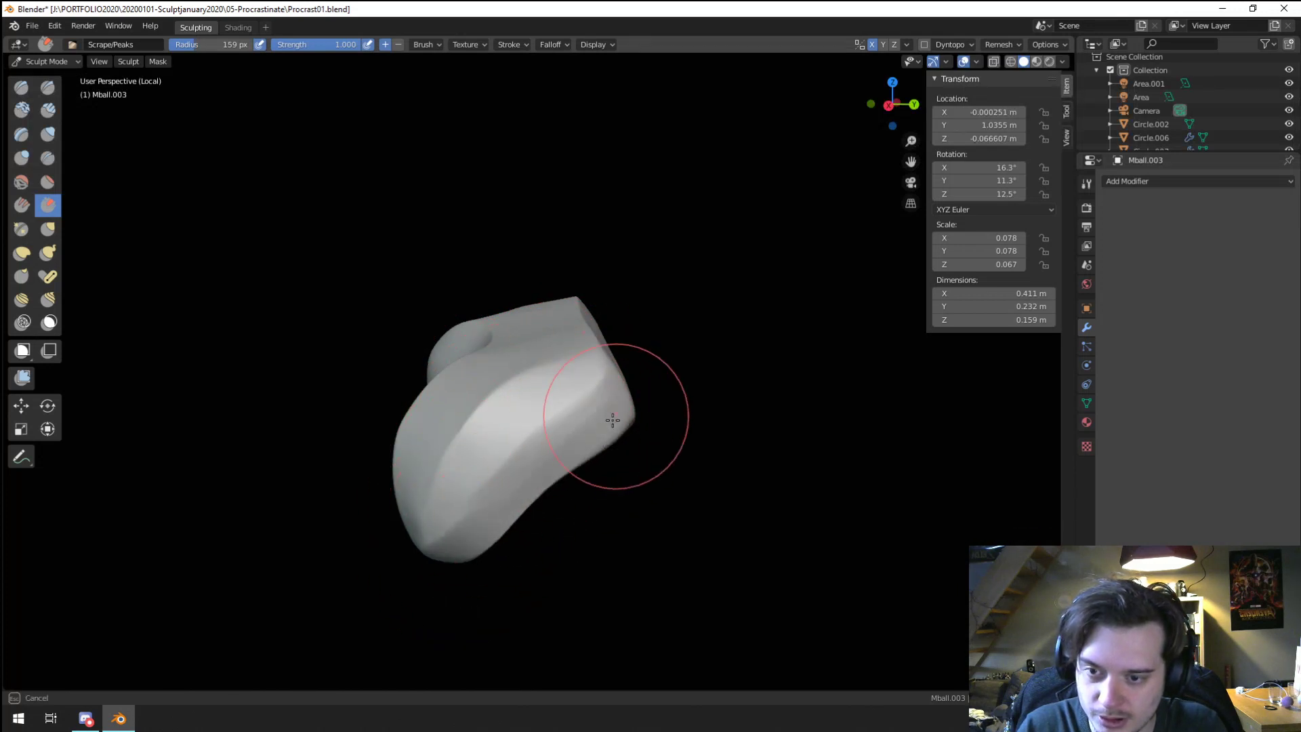
Step: Flatten the outer side of the grips with Scrape/Peaks, then refine the planes at 109 px radius
mouse_move(450, 542)
middle_mouse_down()
mouse_move(639, 311)
mouse_move(746, 276)
mouse_move(558, 394)
mouse_move(609, 301)
middle_mouse_up()
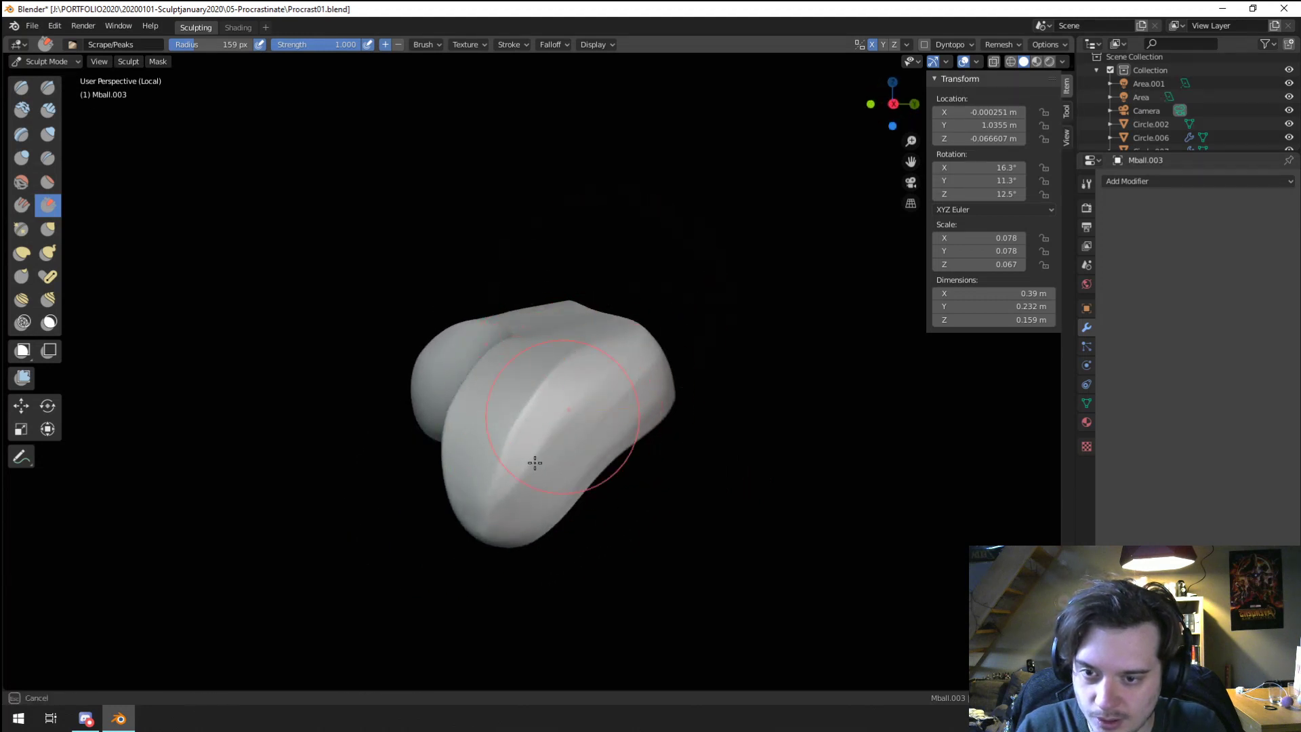
left_click_drag(535, 463, 596, 422)
key("f")
left_click(642, 419)
middle_click_drag(647, 402, 549, 386)
mouse_move(571, 369)
left_mouse_down()
mouse_move(553, 372)
mouse_move(562, 379)
left_mouse_up()
middle_click_drag(562, 379, 512, 411)
mouse_move(626, 332)
middle_mouse_down()
mouse_move(681, 478)
mouse_move(531, 420)
mouse_move(512, 389)
middle_mouse_up()
Step: Try raising a button on the shoulder side with the Blob brush at 73 px radius and 0.500 strength
scroll(512, 389, "up", 2)
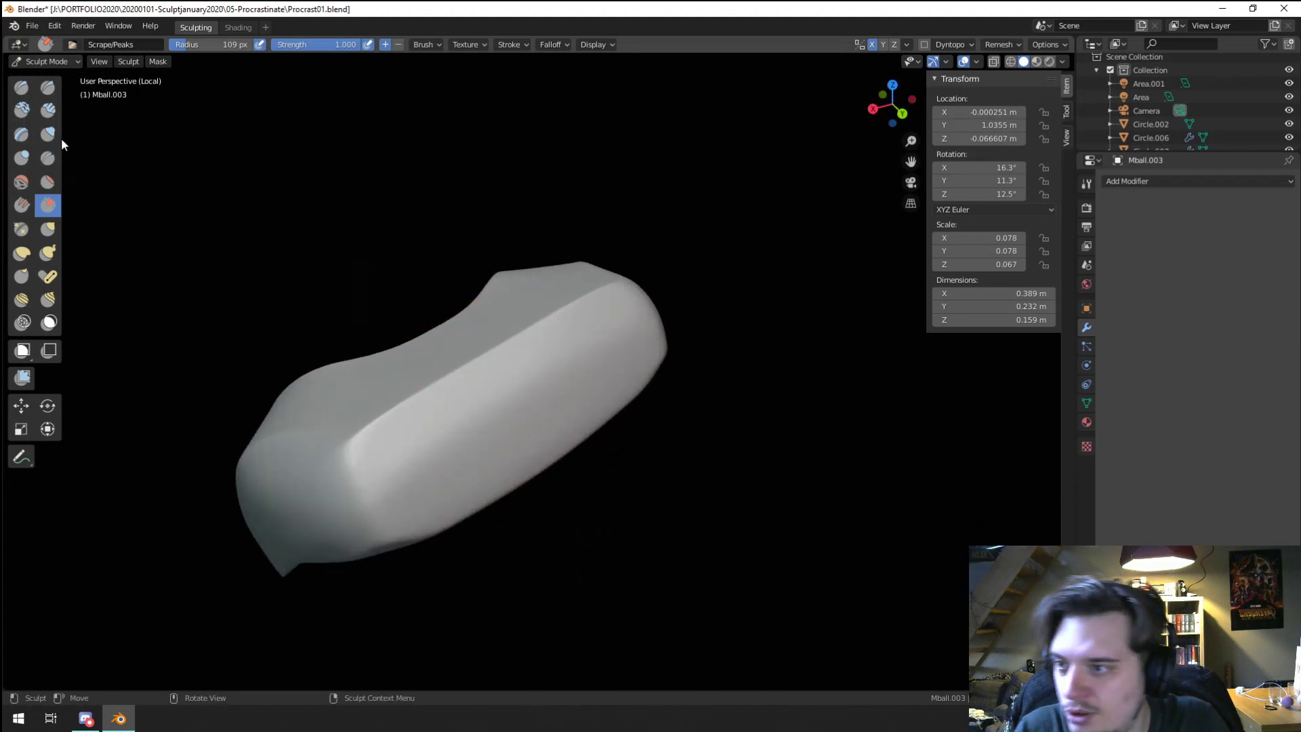
scroll(389, 450, "up", 2)
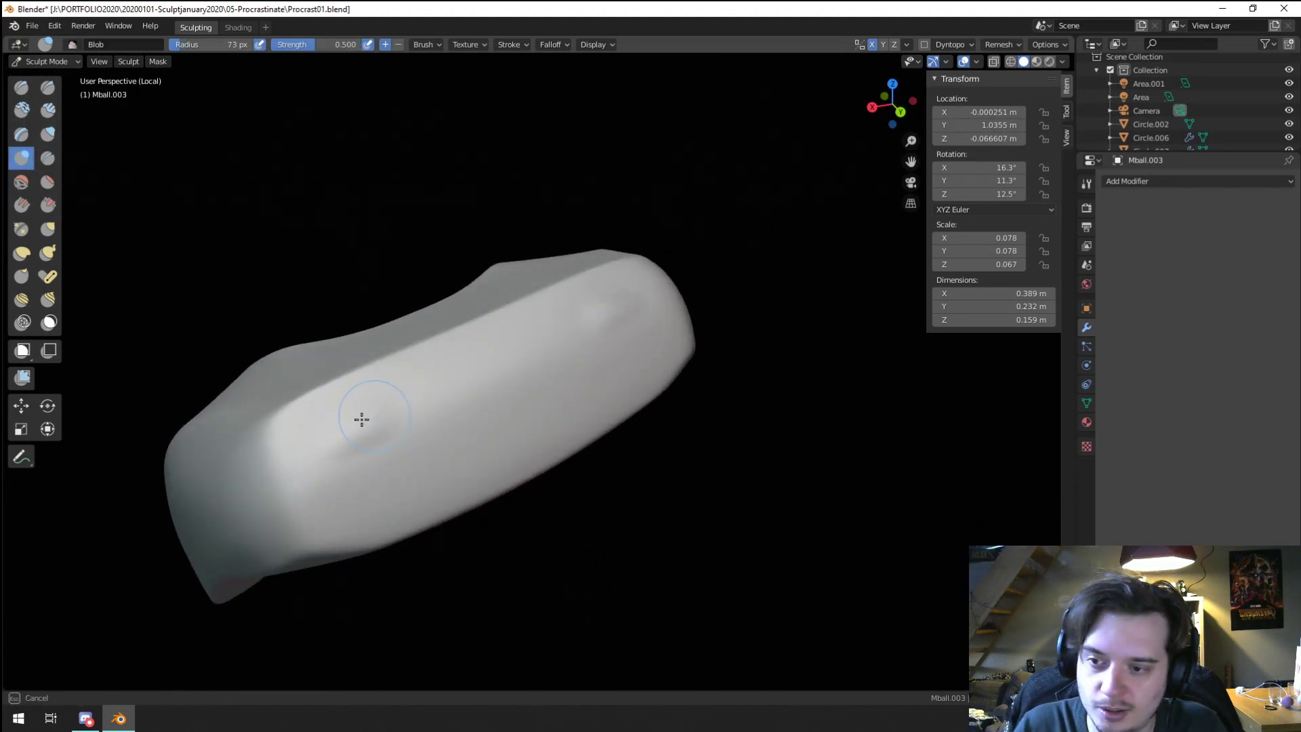
left_click_drag(362, 419, 363, 420)
key("ctrl+z")
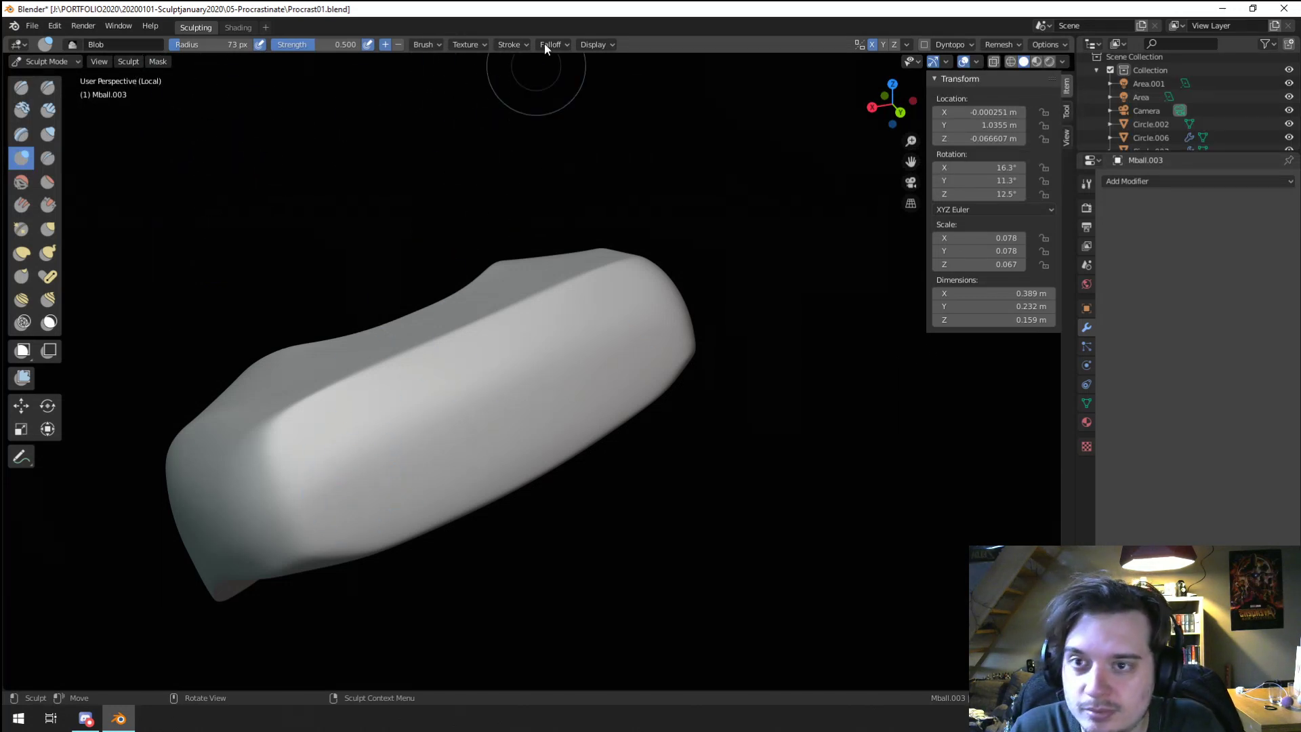
Step: Change the Blob brush's falloff curve and build two elongated shoulder buttons, mirrored, at 50 px radius
left_click(500, 44)
mouse_move(555, 44)
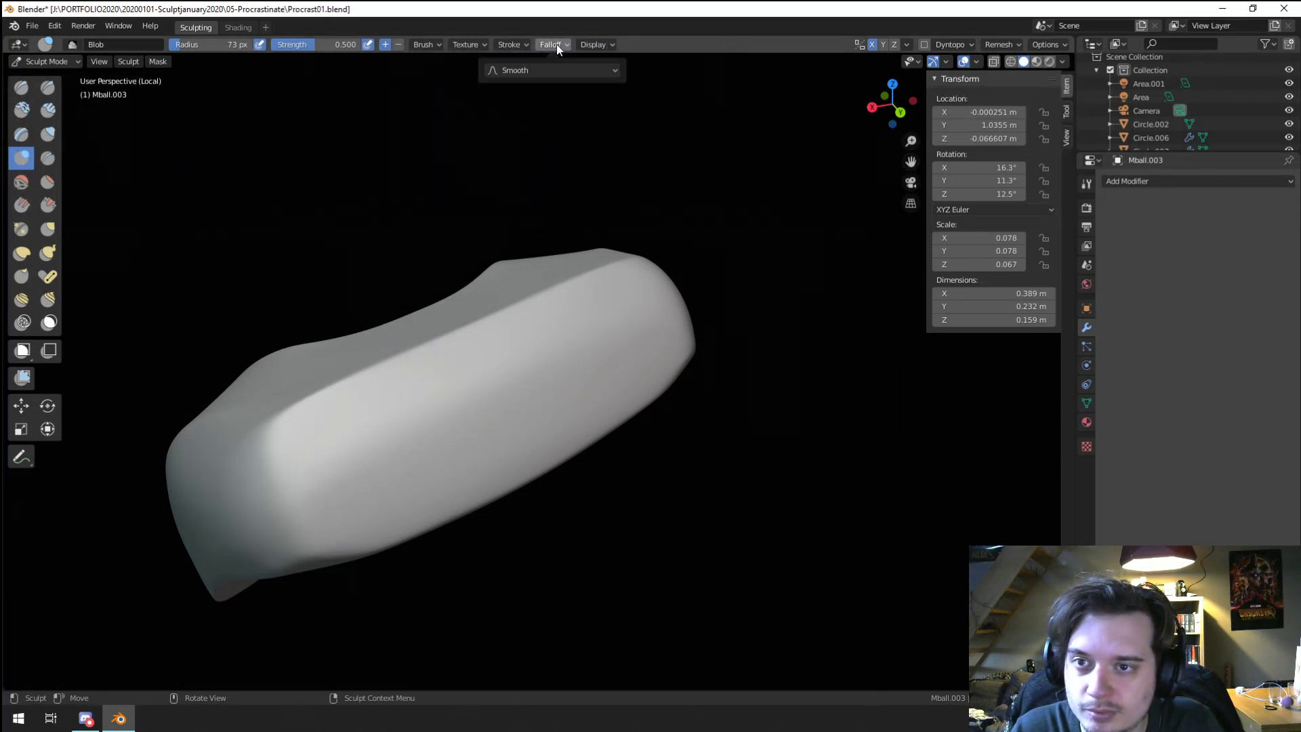
left_click(546, 71)
left_click(514, 204)
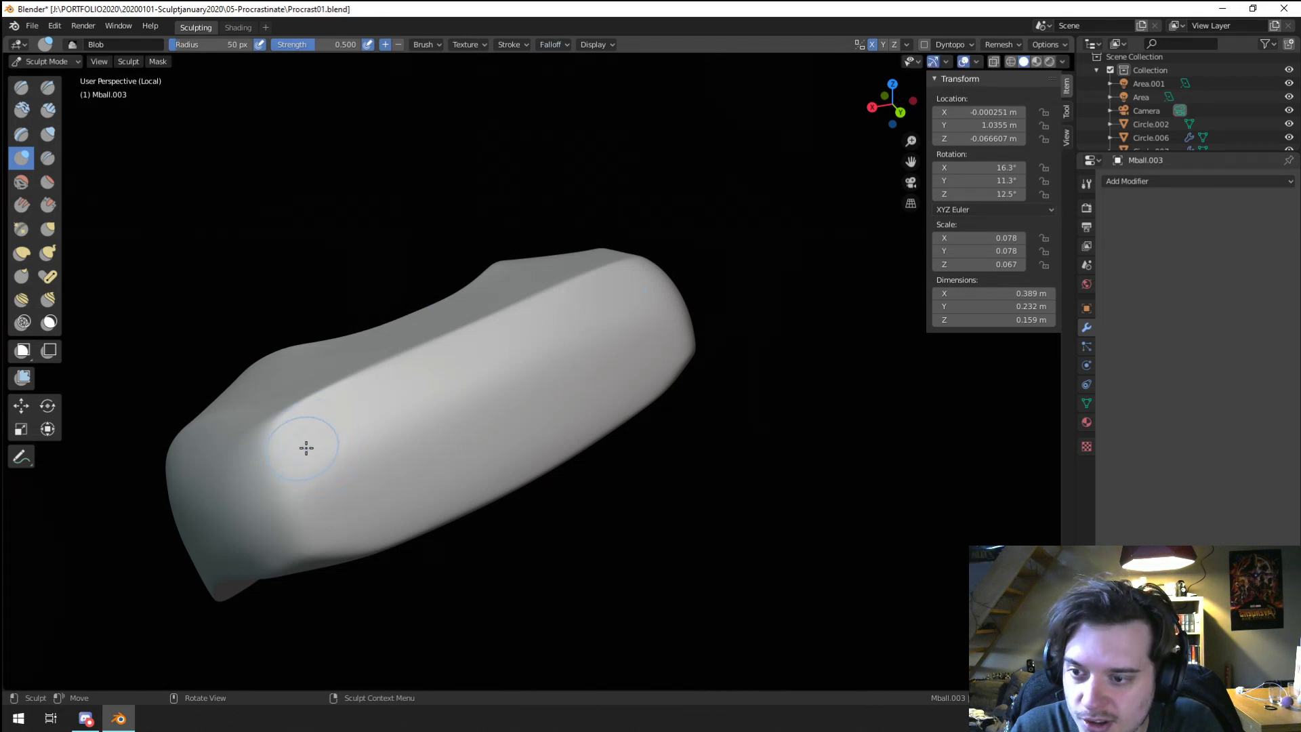
mouse_move(306, 448)
left_mouse_down()
mouse_move(364, 415)
mouse_move(336, 430)
mouse_move(389, 458)
mouse_move(352, 498)
mouse_move(383, 489)
mouse_move(348, 499)
left_mouse_up()
middle_click_drag(348, 499, 334, 456)
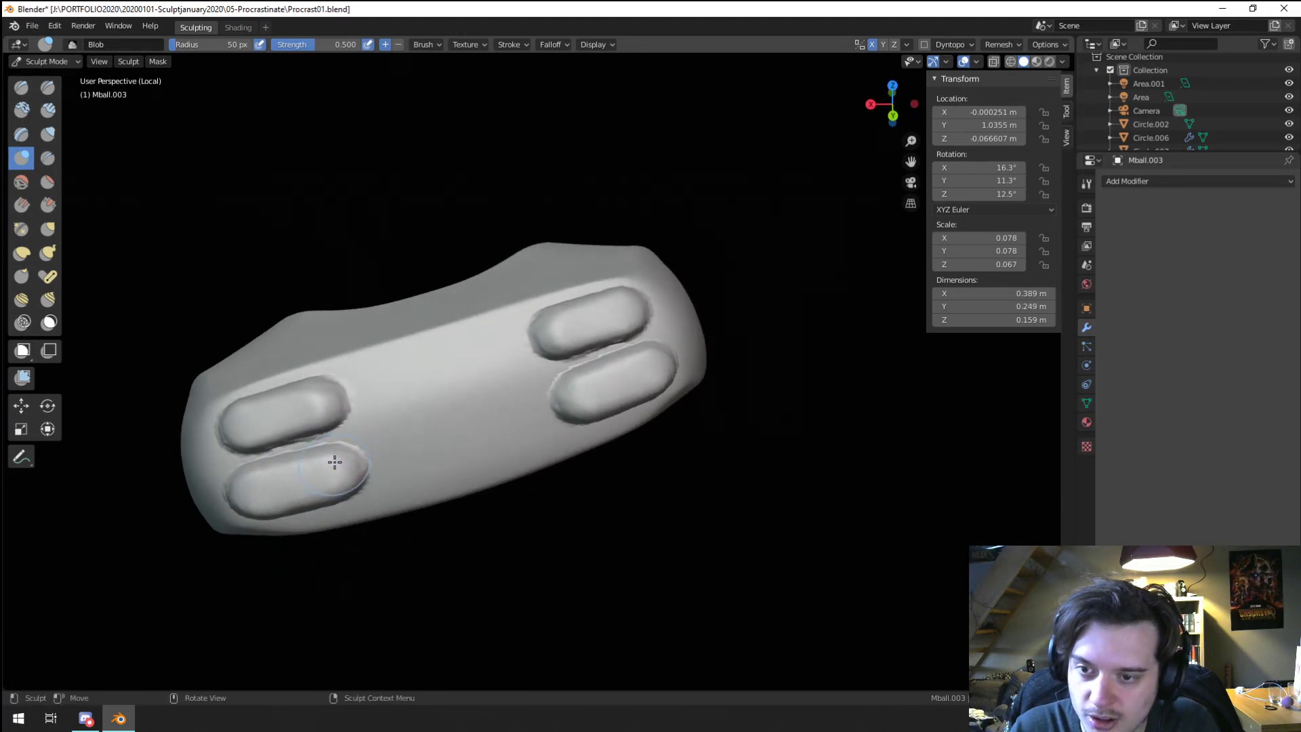
Step: Add a small round button midway between the shoulder buttons with the Blob brush at 23 px radius
key("f")
left_click(439, 383)
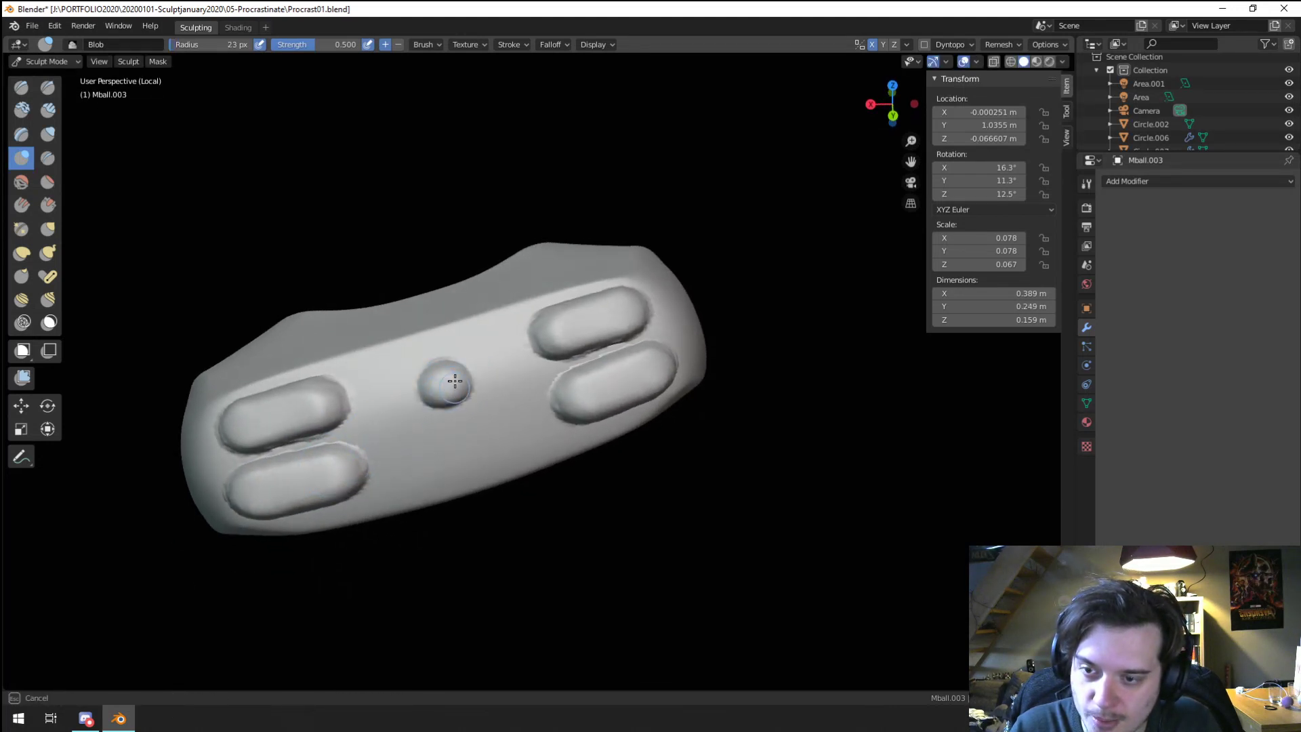
left_click_drag(455, 381, 451, 386)
Step: Set the Blob radius to 32 px and sculpt mirrored cross-shaped pads on the controller's top face
scroll(450, 386, "down", 2)
mouse_move(451, 386)
middle_mouse_down()
mouse_move(427, 404)
mouse_move(494, 398)
mouse_move(490, 374)
mouse_move(613, 345)
mouse_move(587, 427)
mouse_move(675, 442)
mouse_move(540, 522)
middle_mouse_up()
scroll(563, 415, "up", 4)
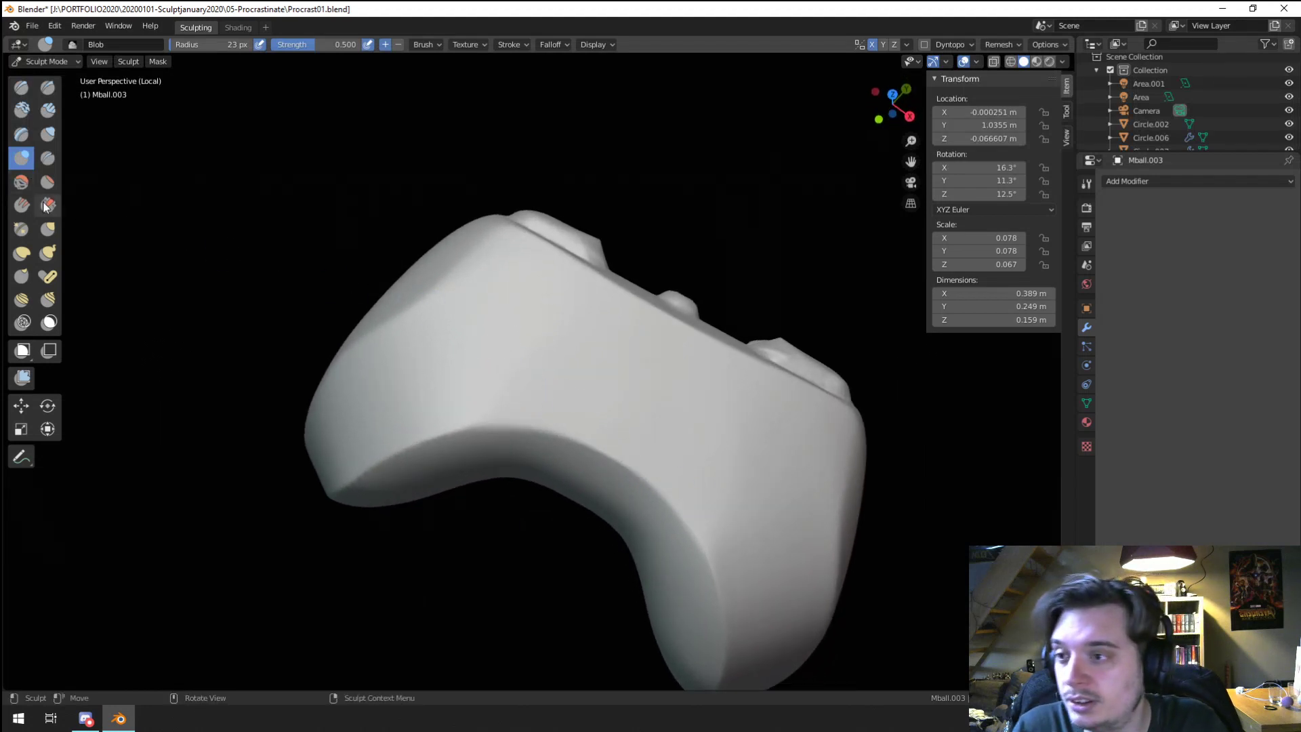
key("f")
left_click(511, 313)
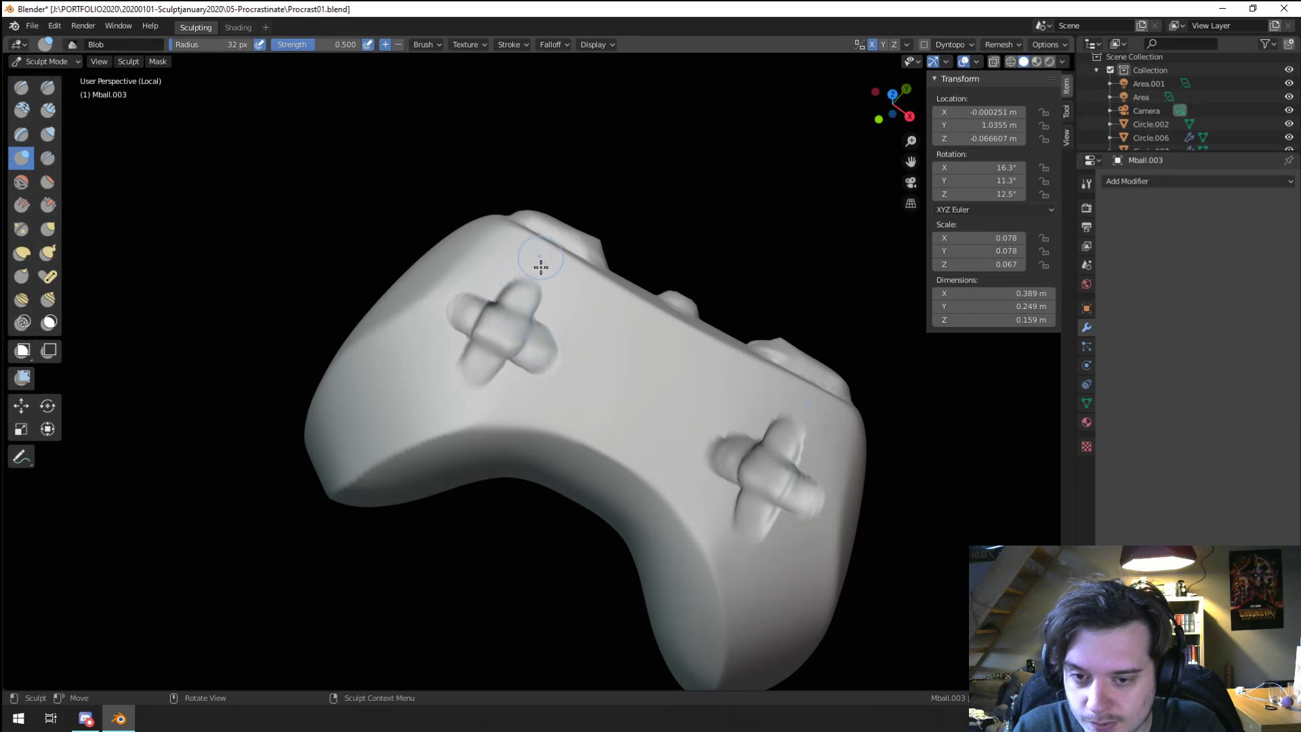
Step: Flatten the raised cross-shaped pads with the Scrape/Peaks brush at 56 px radius
middle_click_drag(541, 266, 442, 261)
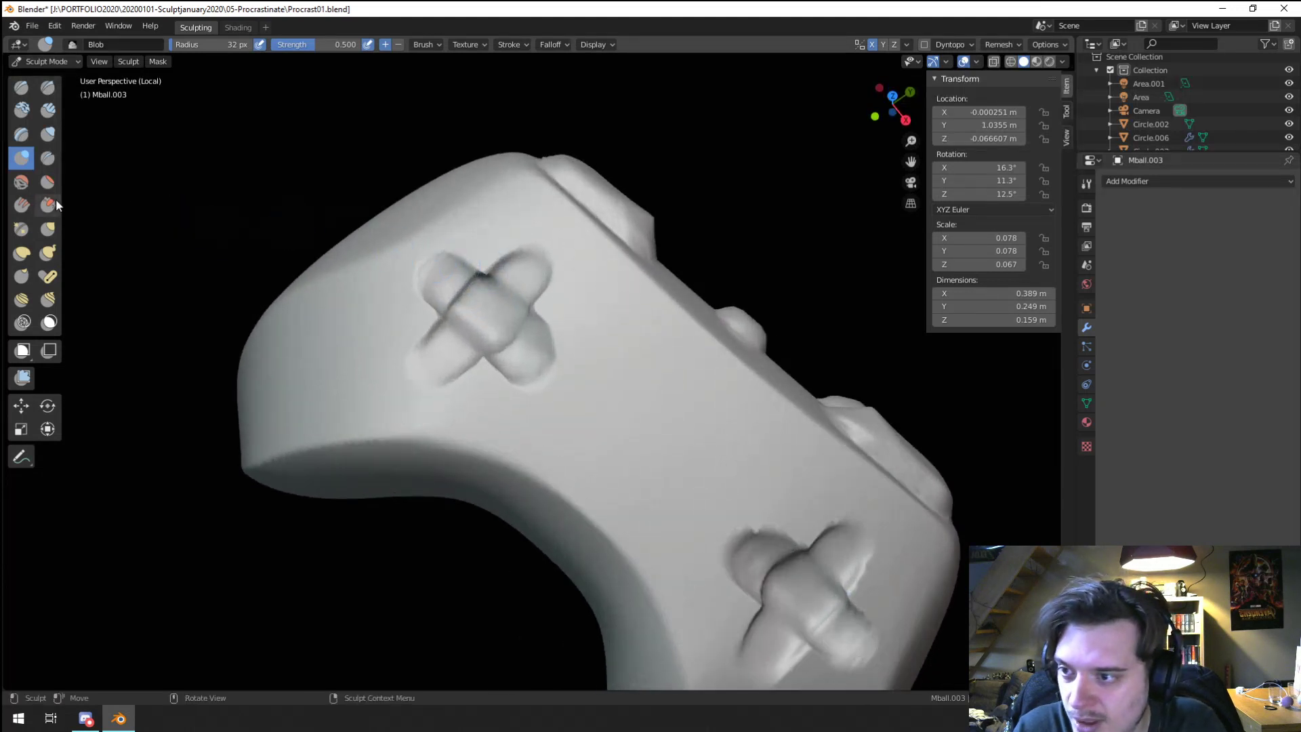
left_click_drag(510, 315, 535, 353)
middle_click_drag(535, 353, 555, 290)
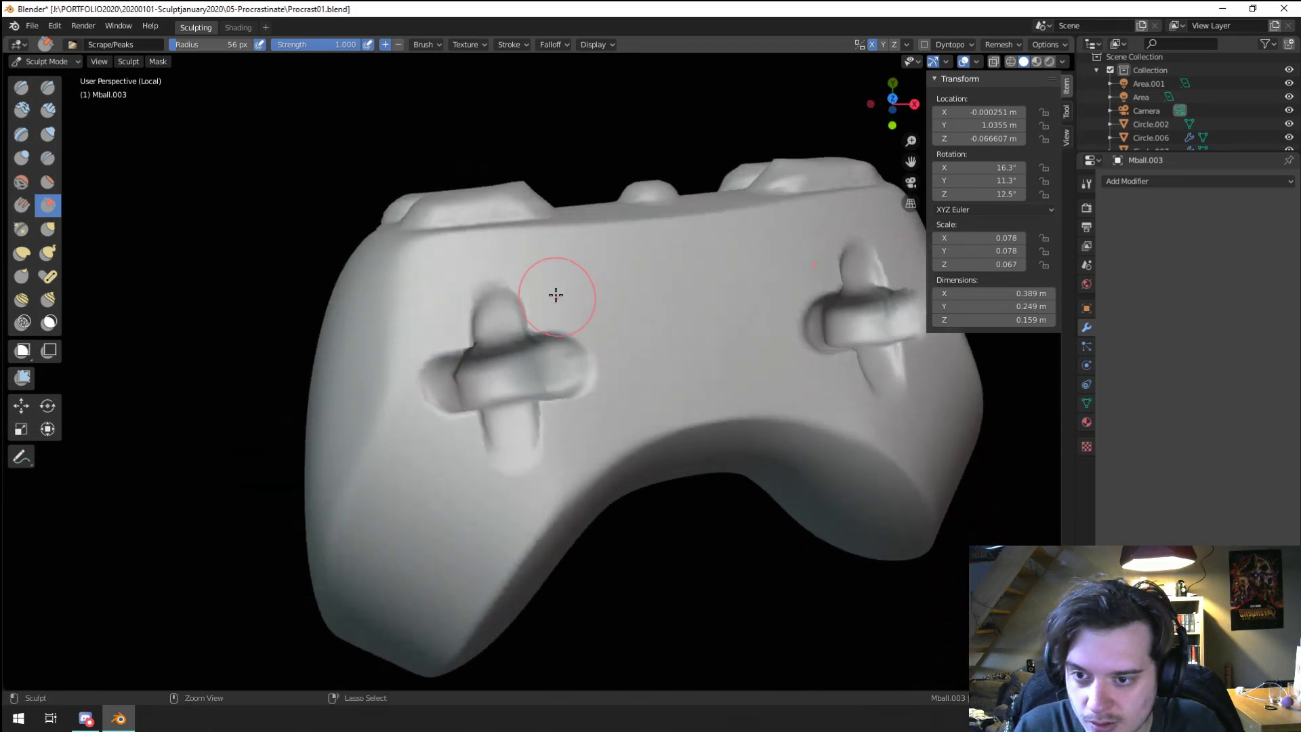
left_click(46, 184)
mouse_move(477, 378)
left_mouse_down()
mouse_move(442, 383)
mouse_move(526, 360)
mouse_move(546, 291)
left_mouse_up()
Step: Undo the last scrape on the cross pad and scrape it again with an 86 px brush radius
key("f")
left_click(515, 377)
key("ctrl+z")
key("f")
left_click(496, 381)
mouse_move(500, 384)
left_mouse_down()
mouse_move(520, 380)
mouse_move(535, 311)
left_mouse_up()
middle_click_drag(534, 311, 473, 256)
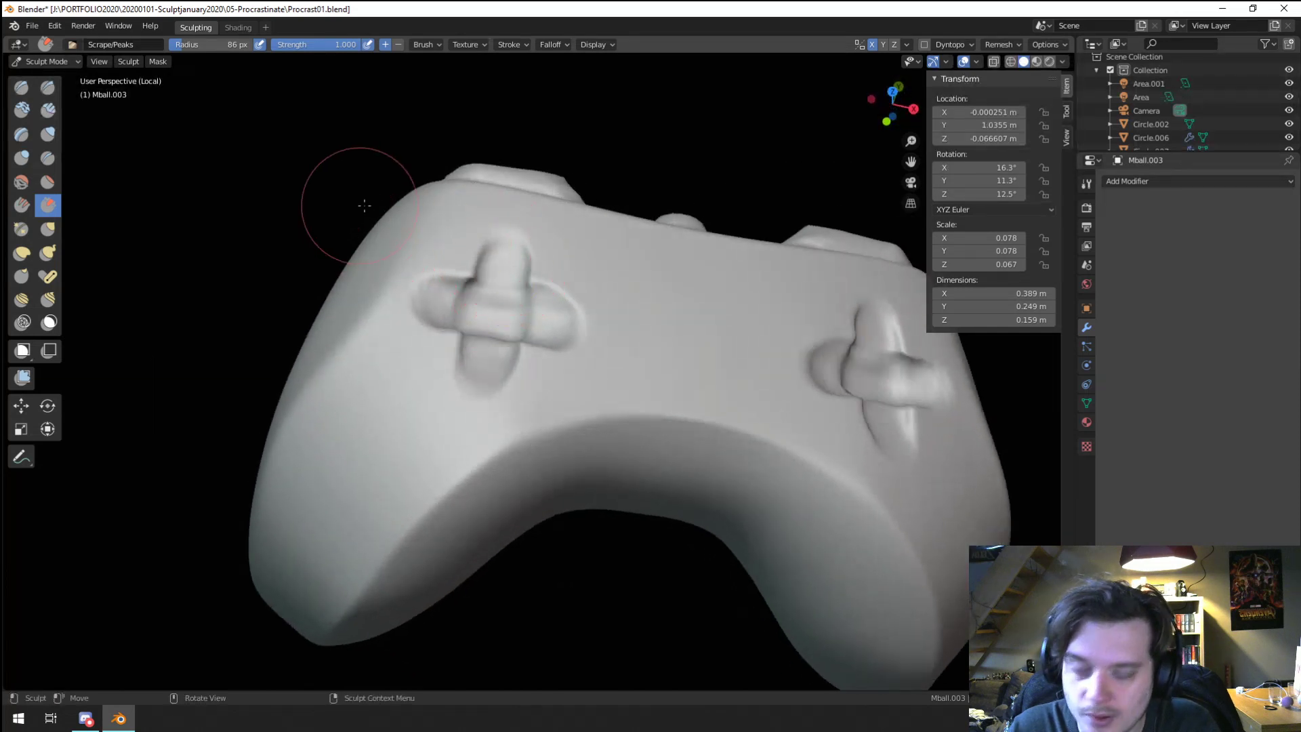
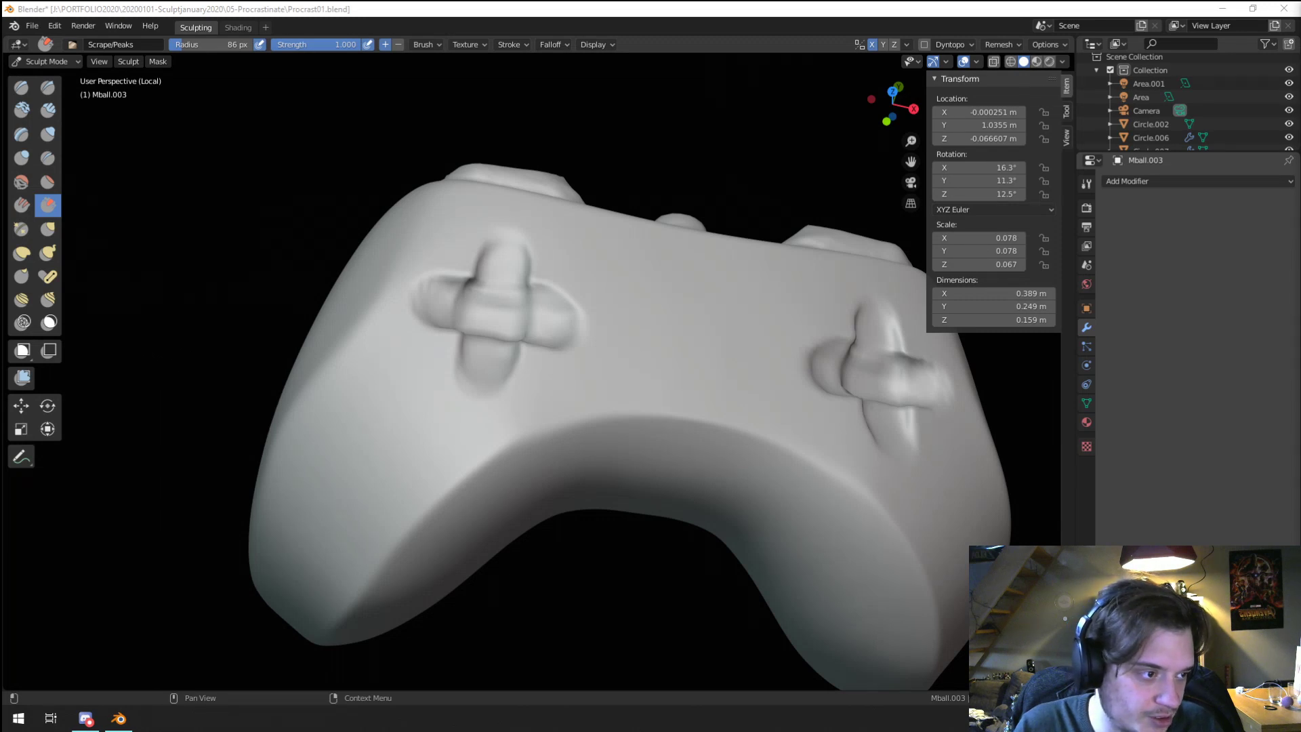
Step: Reshape the arms of the mirrored cross pads with the Blob brush
middle_click_drag(421, 236, 416, 257)
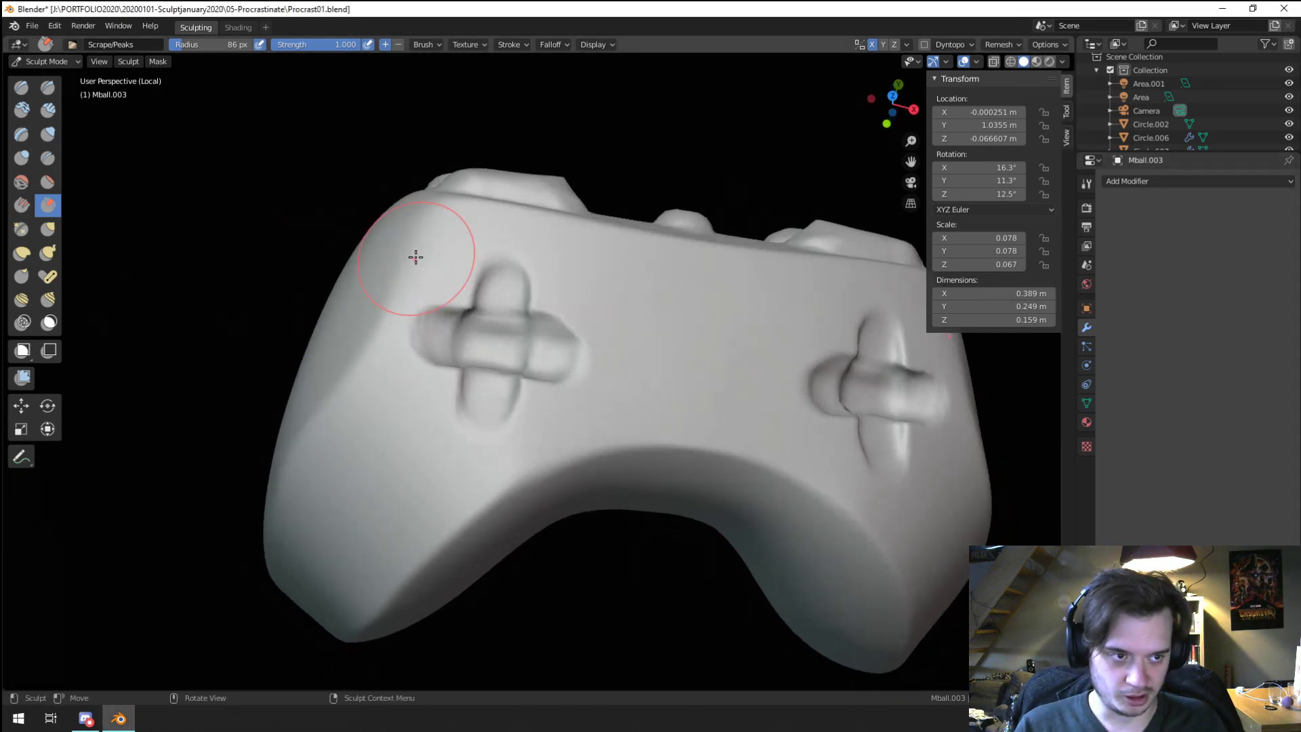
middle_click_drag(379, 311, 363, 351)
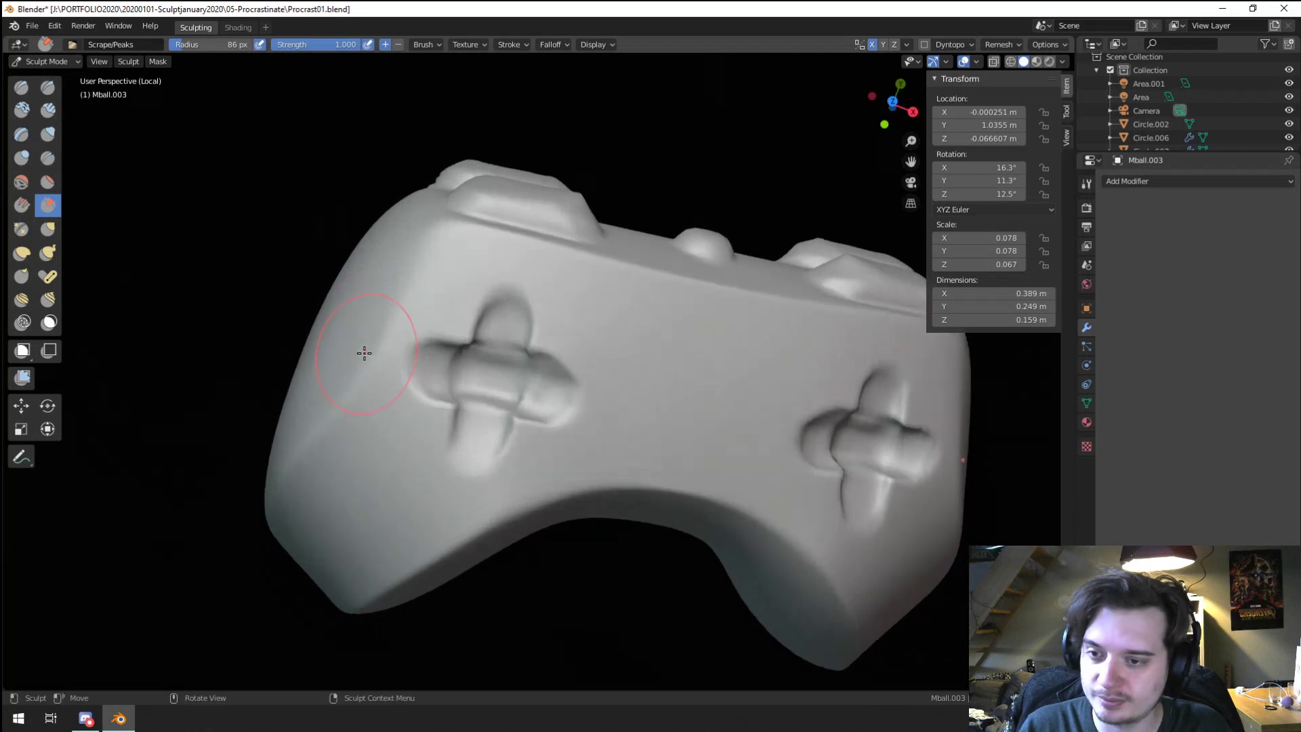
scroll(339, 364, "up", 3)
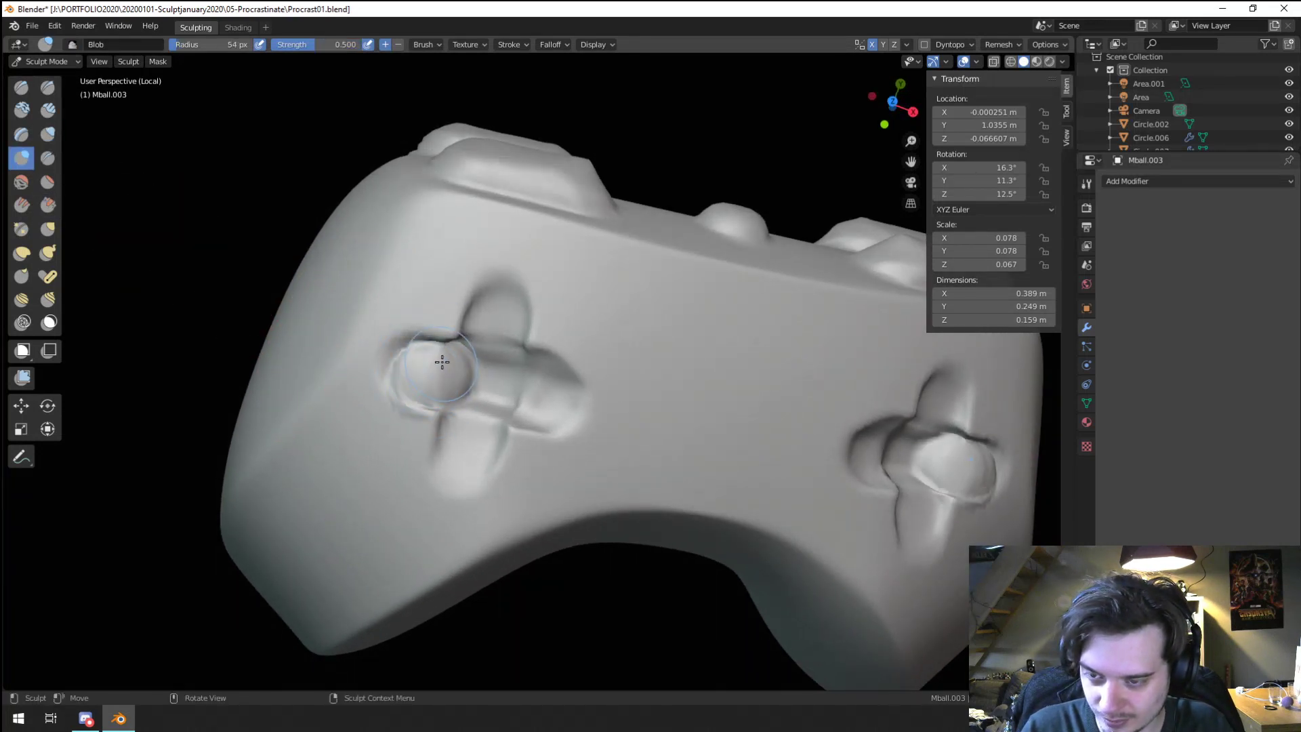
left_click(420, 379)
mouse_move(422, 386)
left_mouse_down()
mouse_move(436, 372)
mouse_move(505, 395)
mouse_move(473, 407)
mouse_move(494, 335)
left_mouse_up()
Step: Add two small oval buttons per side between the cross pads with the Blob brush at 24 px radius
scroll(460, 359, "down", 4)
mouse_move(460, 359)
middle_mouse_down()
mouse_move(436, 381)
mouse_move(415, 365)
mouse_move(445, 403)
mouse_move(604, 358)
middle_mouse_up()
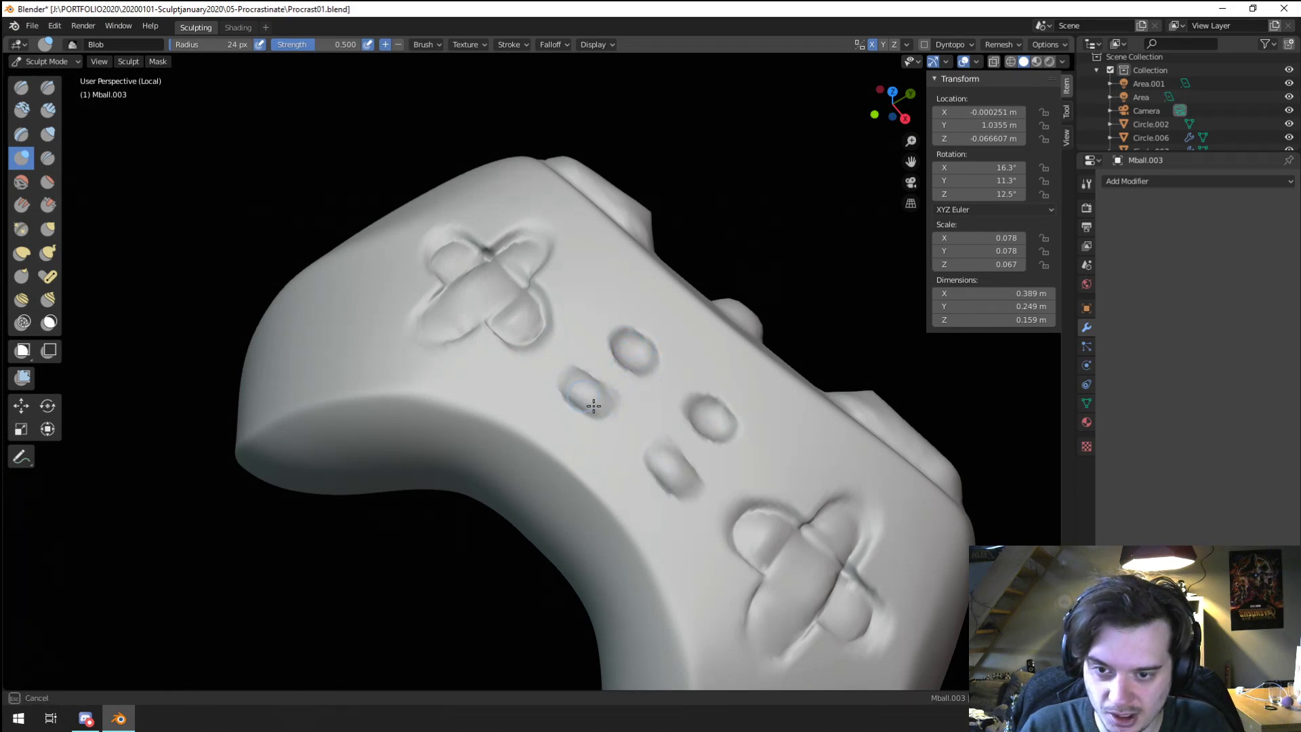
middle_click_drag(587, 385, 522, 466, "ctrl")
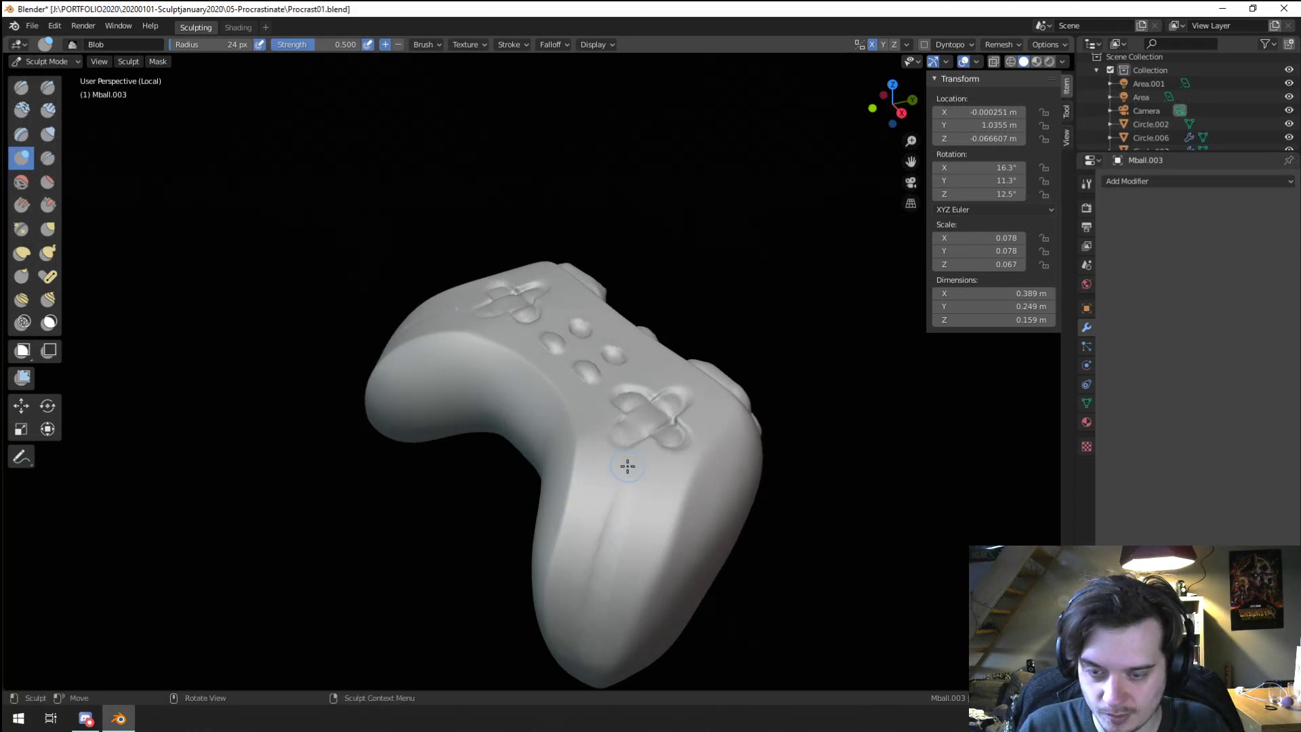
Step: Switch to the Grab brush at about 207 px radius and pull the controller's body and grips into a curved shape
mouse_move(637, 447)
middle_mouse_down()
mouse_move(495, 483)
mouse_move(532, 494)
mouse_move(604, 456)
mouse_move(453, 399)
middle_mouse_up()
key("g")
key("f")
left_click(542, 404)
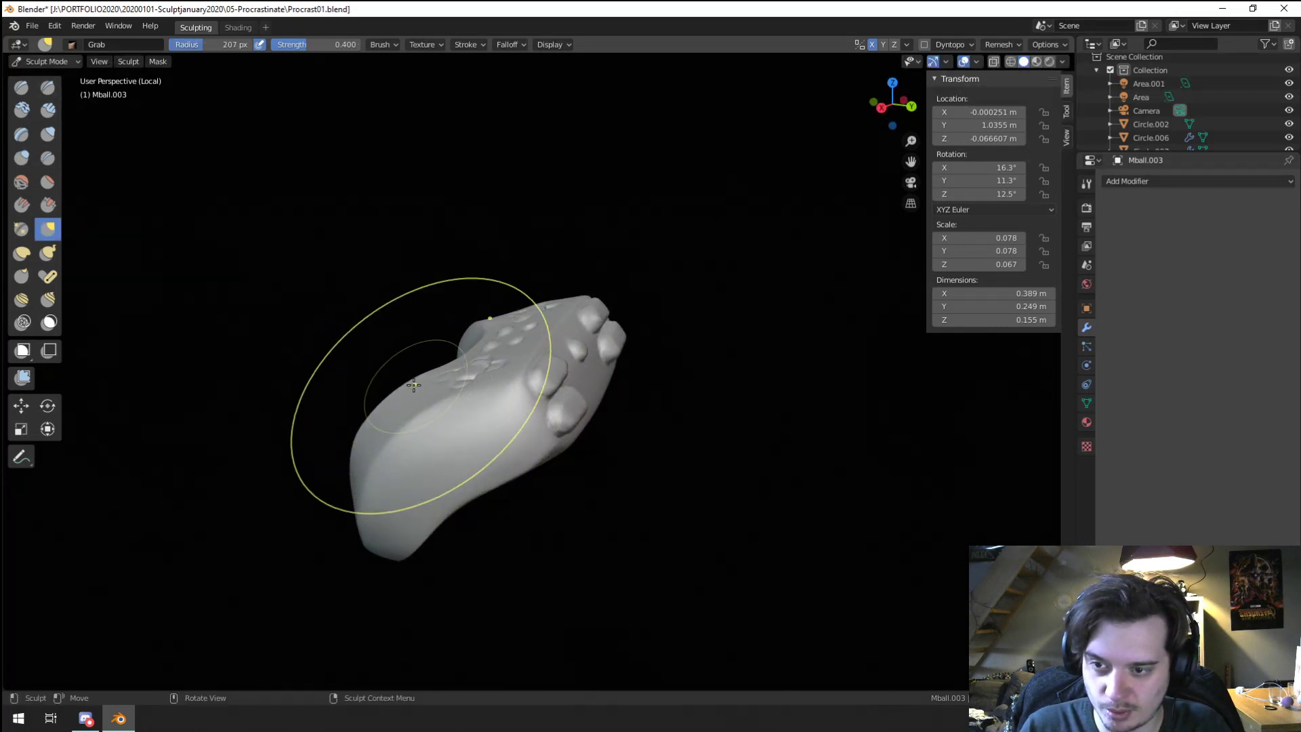
left_click_drag(447, 403, 488, 334)
key("f")
left_click(512, 334)
mouse_move(488, 334)
middle_mouse_down()
mouse_move(494, 355)
mouse_move(550, 387)
middle_mouse_up()
mouse_move(549, 390)
left_mouse_down()
mouse_move(520, 366)
mouse_move(449, 362)
left_mouse_up()
Step: Refine the bend of the grips with the Grab brush, adjusting its radius to 215 px and then 187 px
key("f")
left_click(557, 373)
middle_click_drag(450, 367, 404, 389)
key("f")
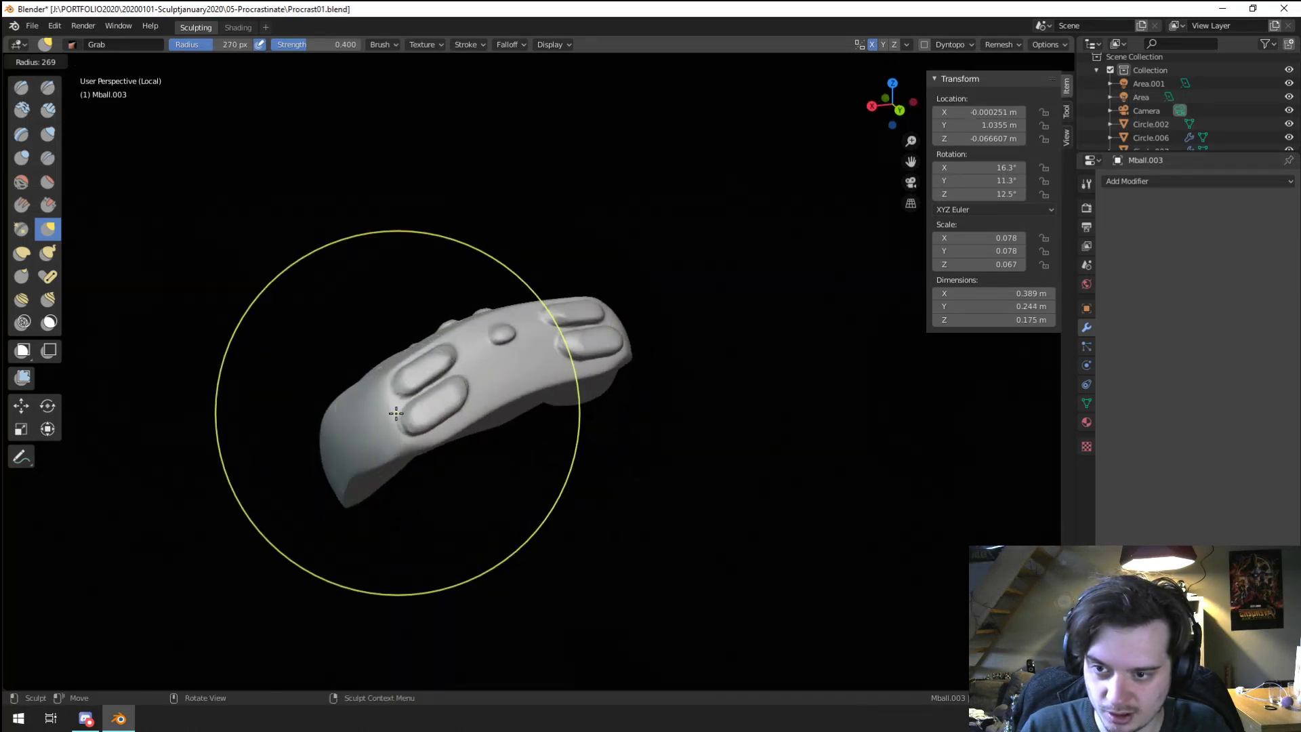
left_click(562, 414)
key("f")
left_click(536, 437)
left_click_drag(410, 434, 407, 423)
middle_click_drag(406, 423, 465, 412)
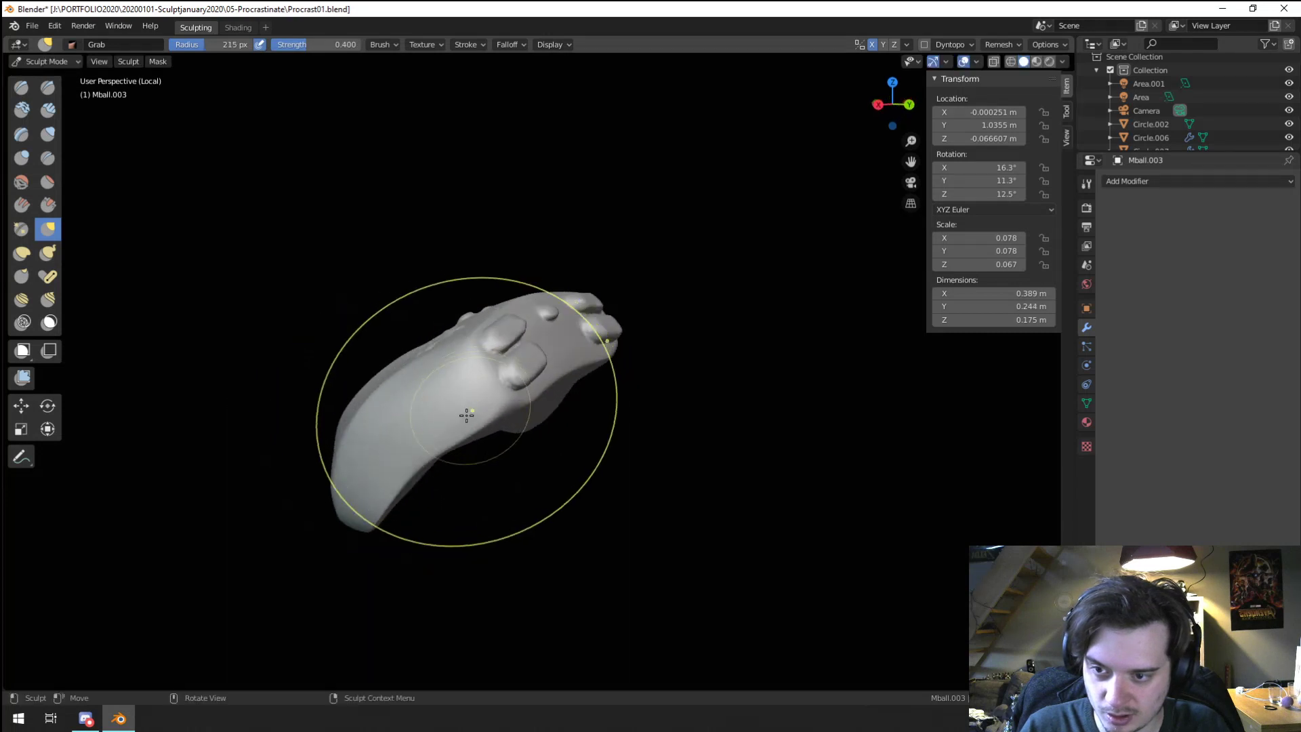
left_click_drag(465, 425, 461, 420)
mouse_move(464, 419)
middle_mouse_down()
mouse_move(488, 404)
mouse_move(592, 546)
mouse_move(494, 506)
mouse_move(400, 432)
mouse_move(434, 328)
middle_mouse_up()
key("f")
left_click(597, 414)
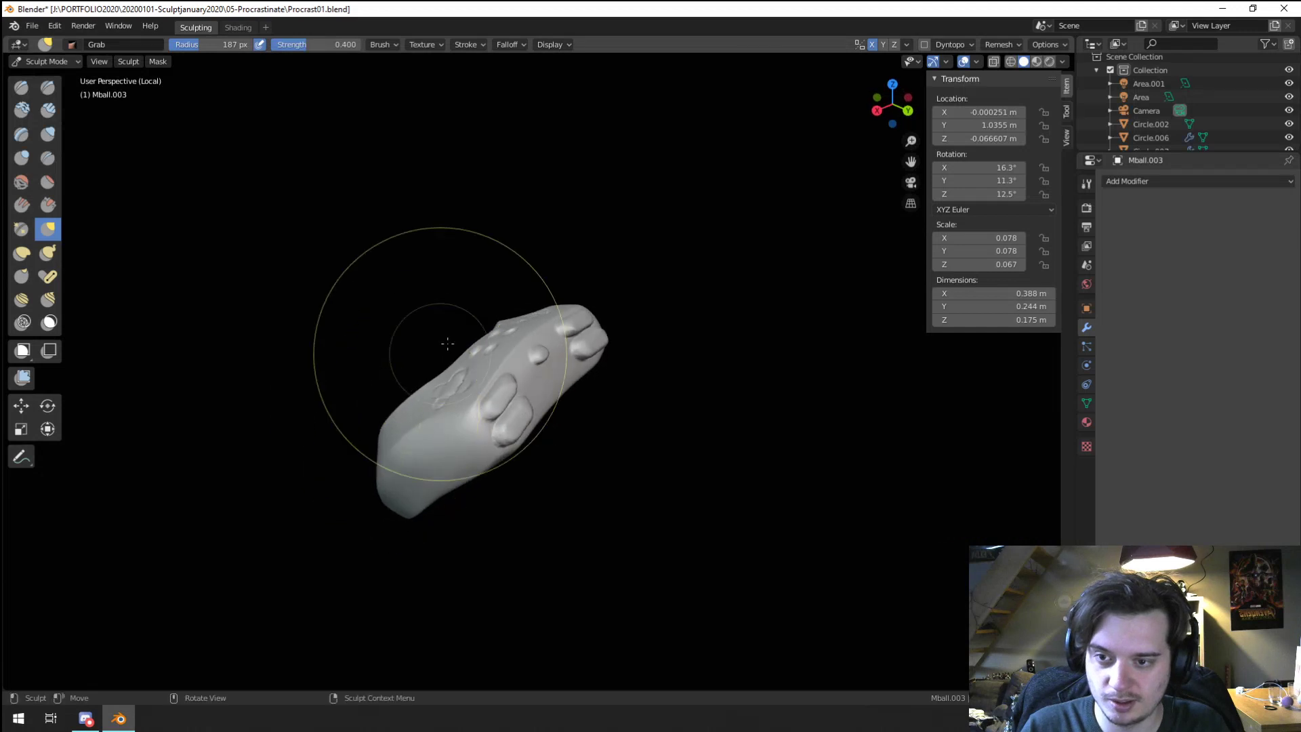
Step: Return to Object Mode and leave local view to show the whole sloth scene
left_click(46, 62)
left_click(50, 76)
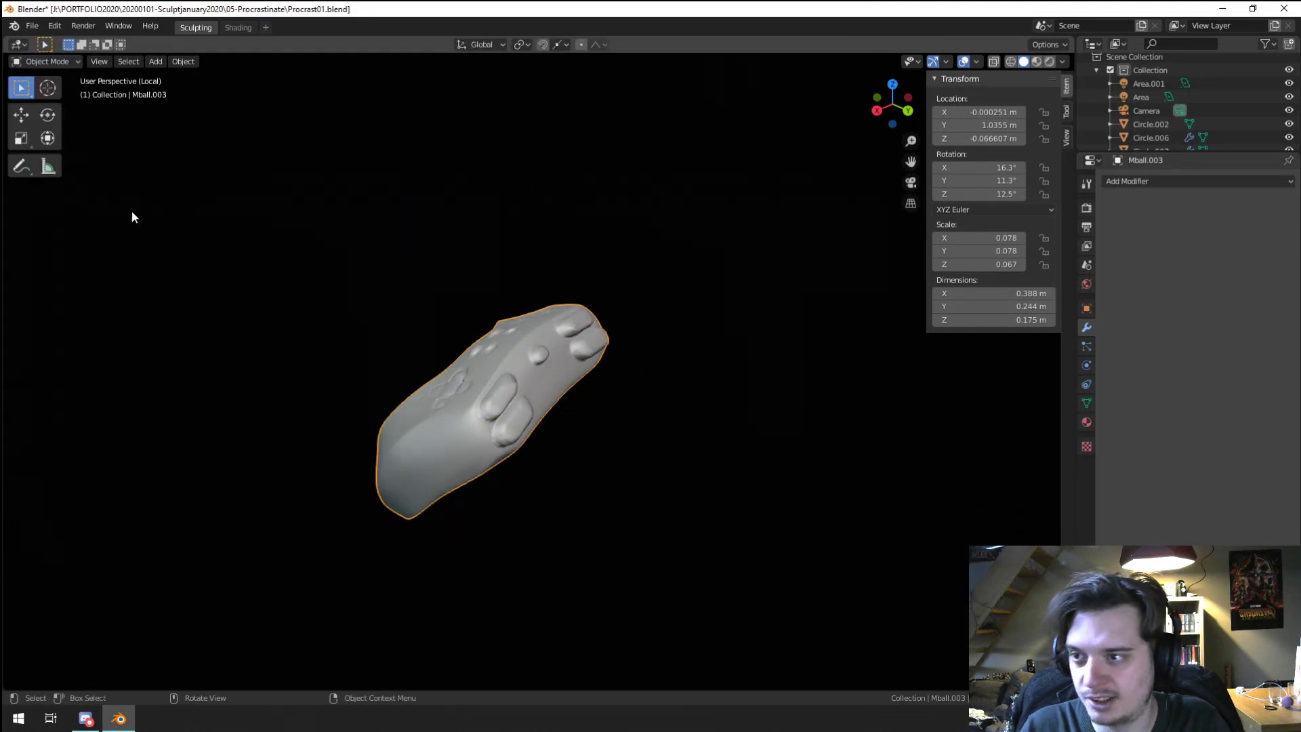
key("KP_Divide")
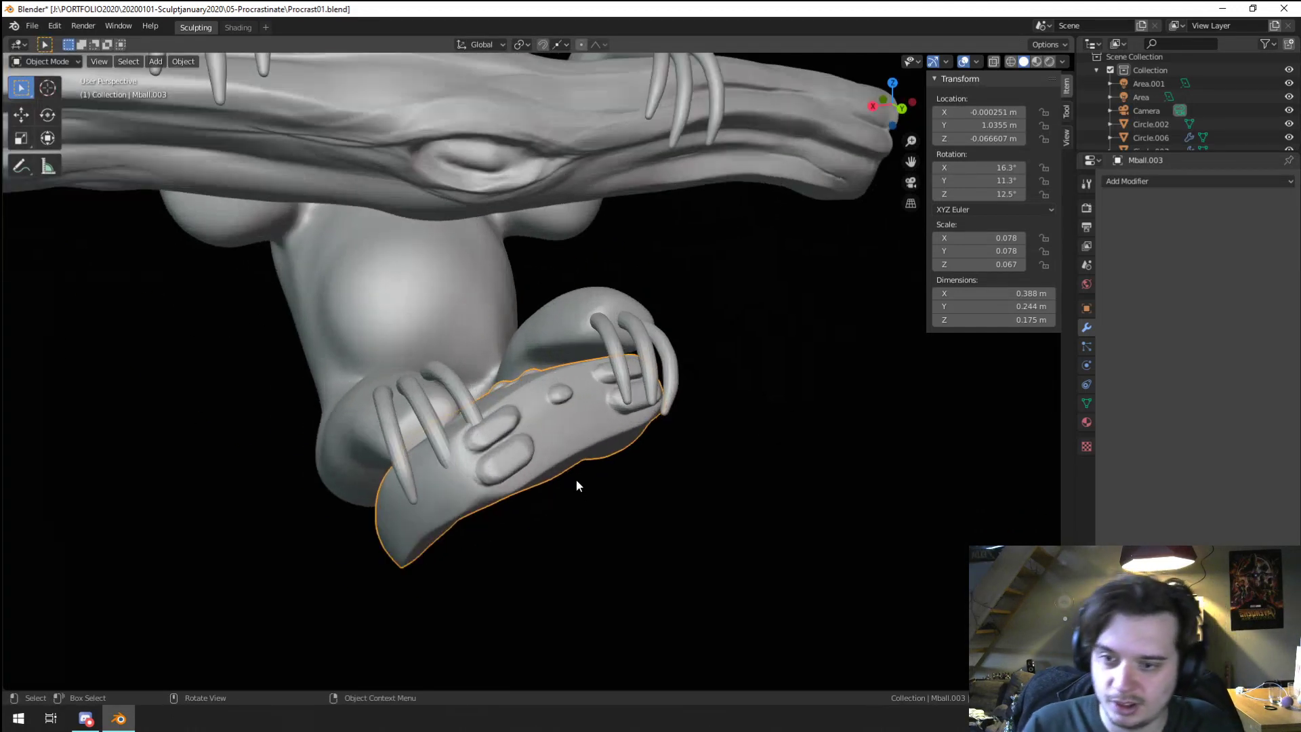
Step: Rotate the controller to about 16.5°, 22.5°, 18.4° and move it about -0.042 m in Y and -0.024 m in Z
middle_click_drag(534, 492, 561, 342)
key("r")
left_click(695, 412)
key("g")
left_click(706, 362)
Step: Rotate the controller freely and reposition it to fit between the sloth's feet and claws
key("r")
key("r")
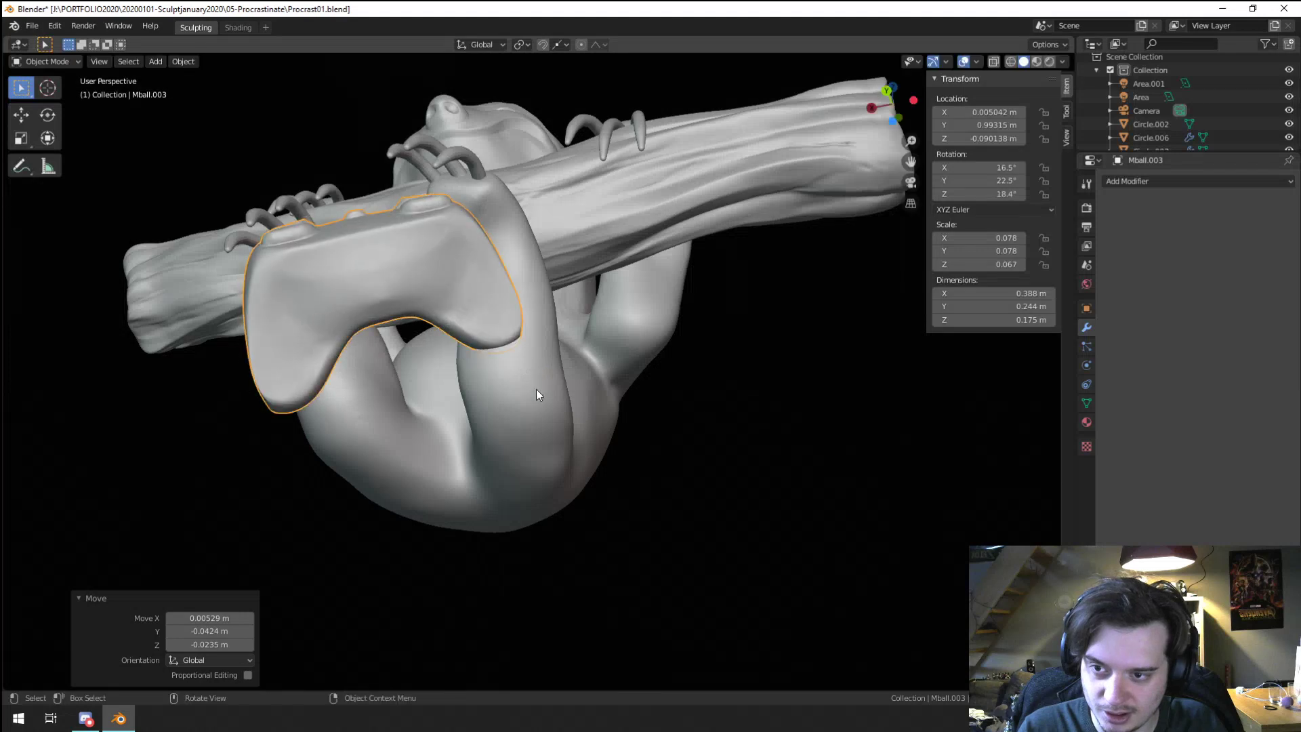
left_click(336, 396)
middle_click_drag(336, 397, 413, 463)
key("g")
left_click(427, 513)
key("r")
left_click(537, 515)
Step: Rotate and reposition the claws on the sloth's near foot so they reach over the controller
middle_click_drag(537, 515, 723, 441)
left_click(698, 354)
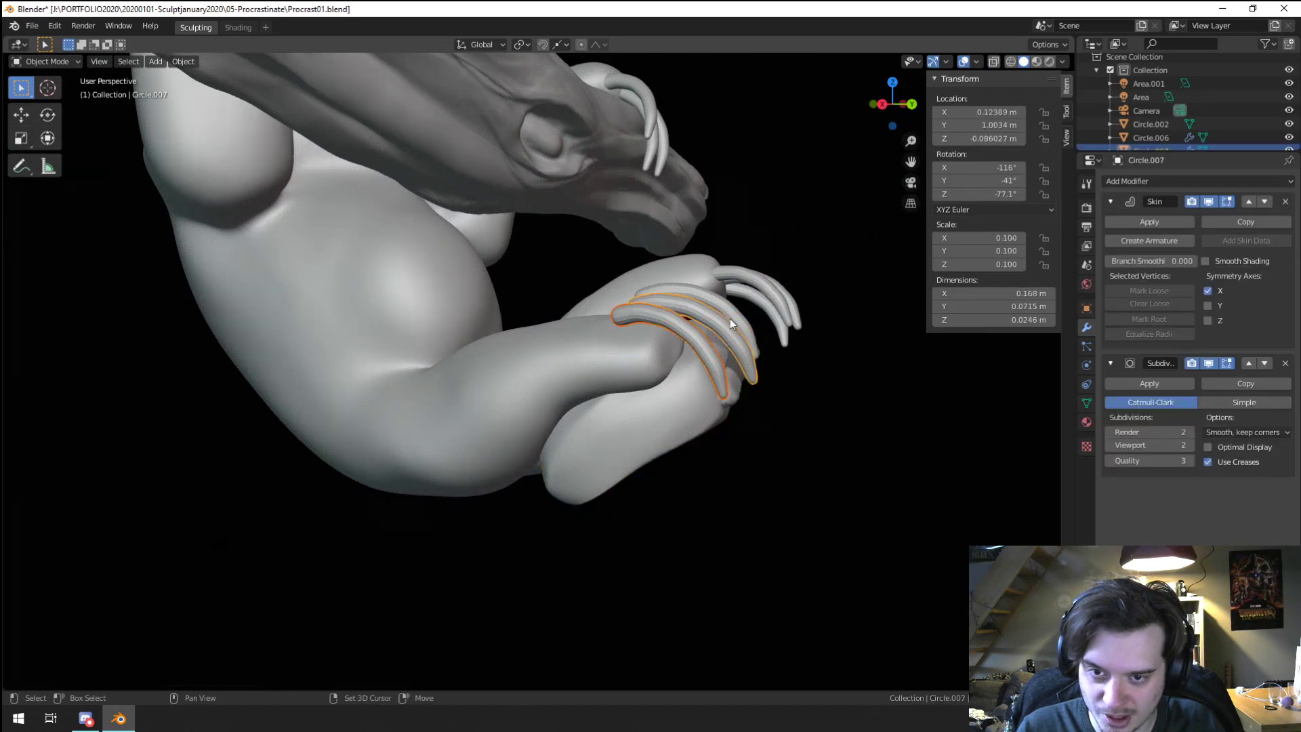
key("r")
middle_click_drag(747, 359, 709, 446)
left_click(770, 377)
key("g")
left_click(774, 372)
key("g")
left_click(714, 430)
Step: Refine the rotation and placement of the foot claws to seat them against the feet
key("r")
left_click(704, 385)
mouse_move(703, 385)
middle_mouse_down()
mouse_move(787, 393)
mouse_move(699, 486)
mouse_move(579, 439)
mouse_move(641, 431)
mouse_move(654, 361)
mouse_move(683, 379)
middle_mouse_up()
key("g")
left_click(785, 401)
key("g")
right_click(702, 480)
left_click(652, 361)
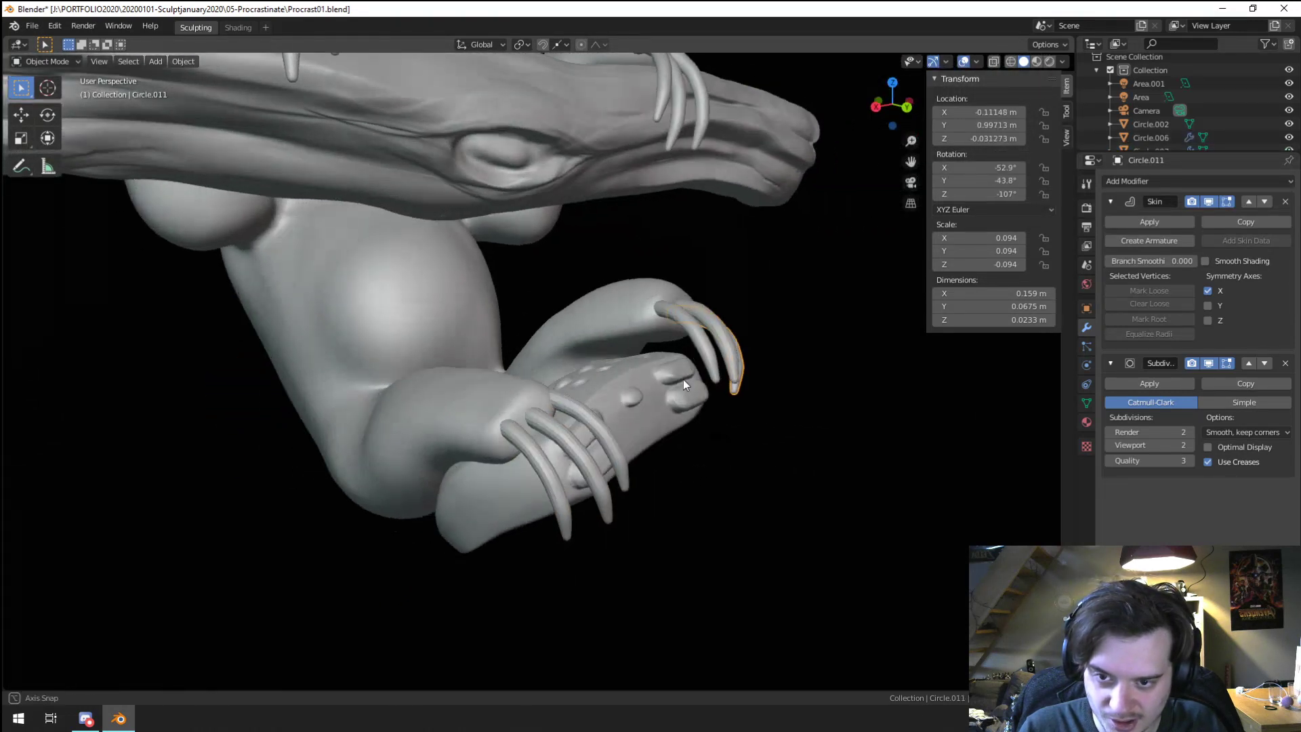
Step: Select the sloth body, switch to Sculpt Mode and reshape the foot beside the controller with a resized Grab brush
left_click(660, 332)
left_click(49, 62)
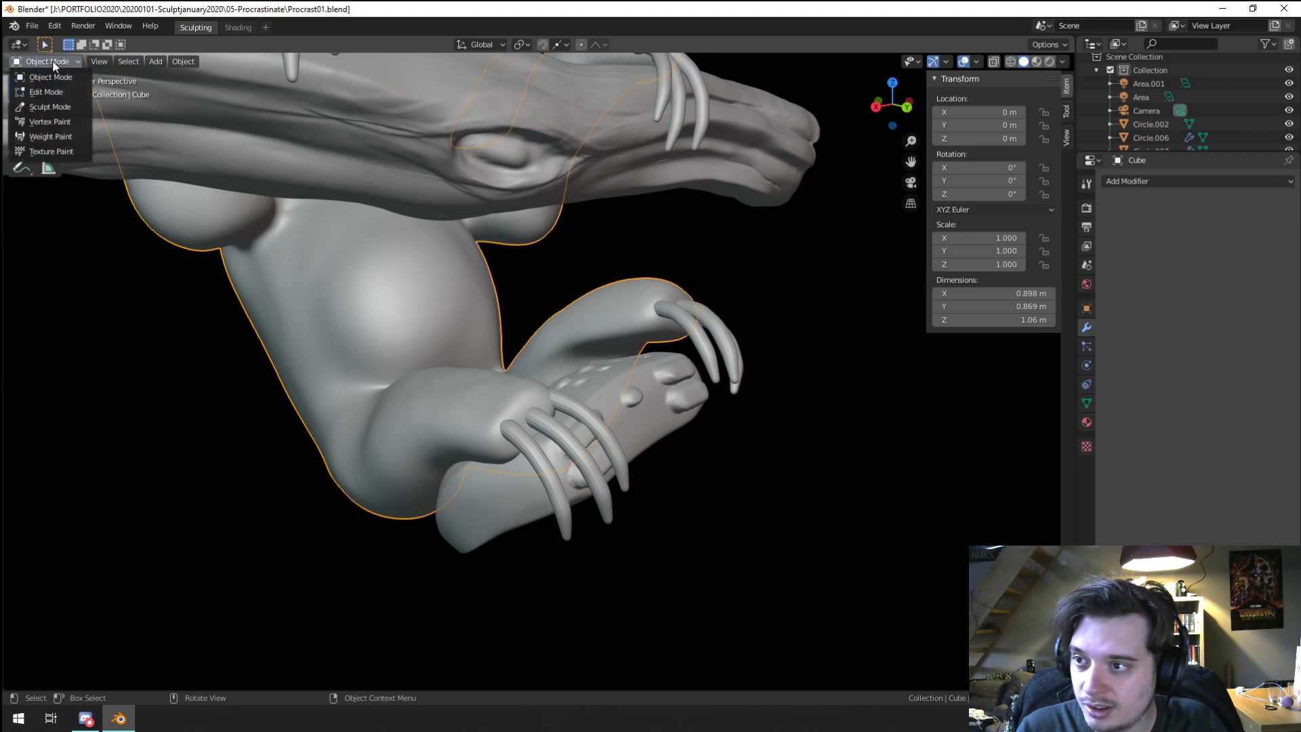
left_click(49, 106)
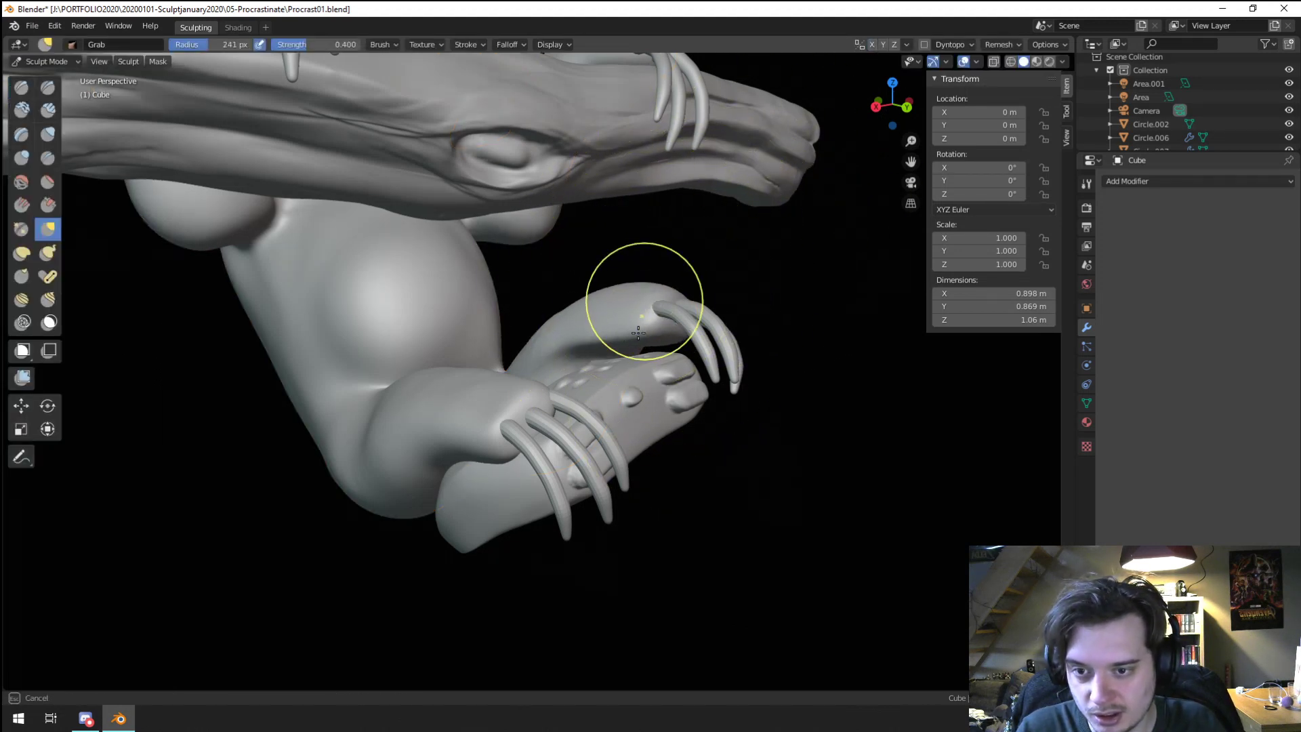
key("f")
left_click_drag(620, 332, 568, 341)
mouse_move(593, 341)
middle_mouse_down()
mouse_move(576, 376)
mouse_move(588, 387)
middle_mouse_up()
left_click_drag(599, 389, 611, 422)
Step: Continue shaping the sloth's feet around the controller with the Grab brush, using radii of 204 px and 188 px
mouse_move(612, 421)
middle_mouse_down()
mouse_move(584, 458)
mouse_move(540, 457)
middle_mouse_up()
key("f")
left_click(513, 459)
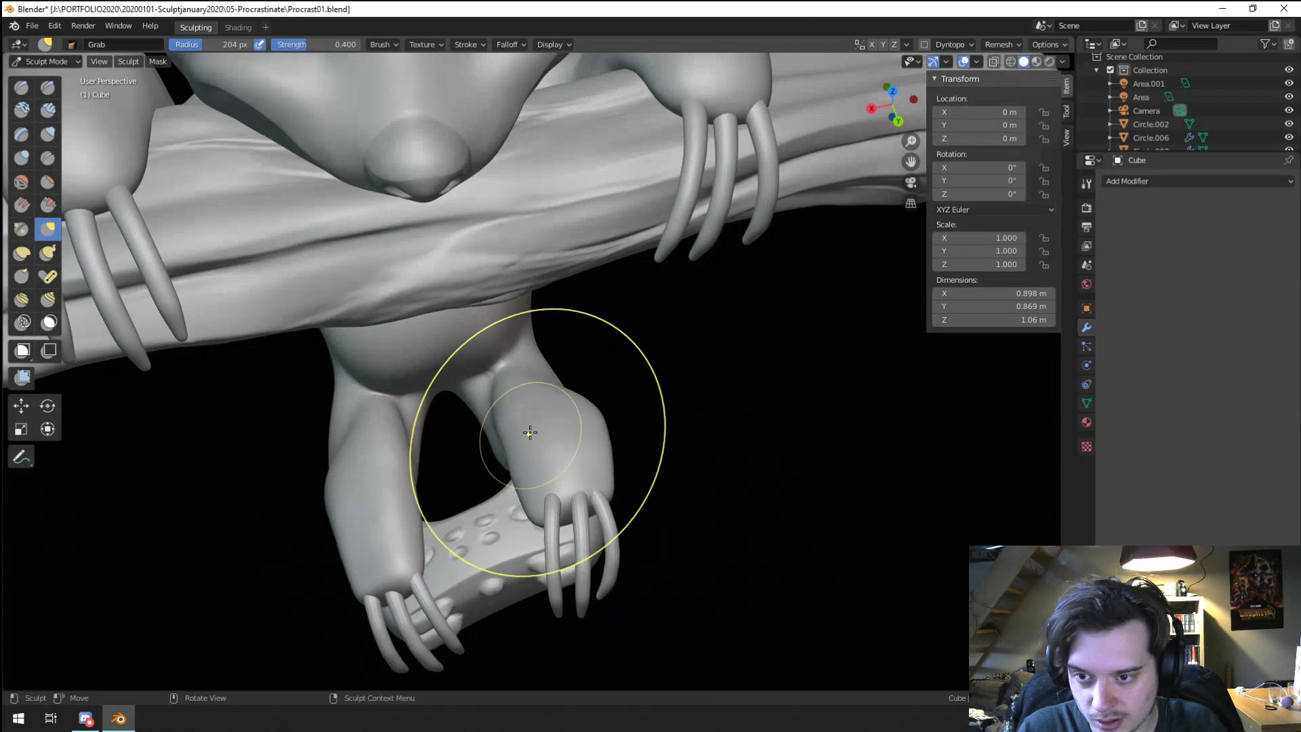
left_click_drag(519, 380, 510, 388)
middle_click_drag(605, 360, 538, 303)
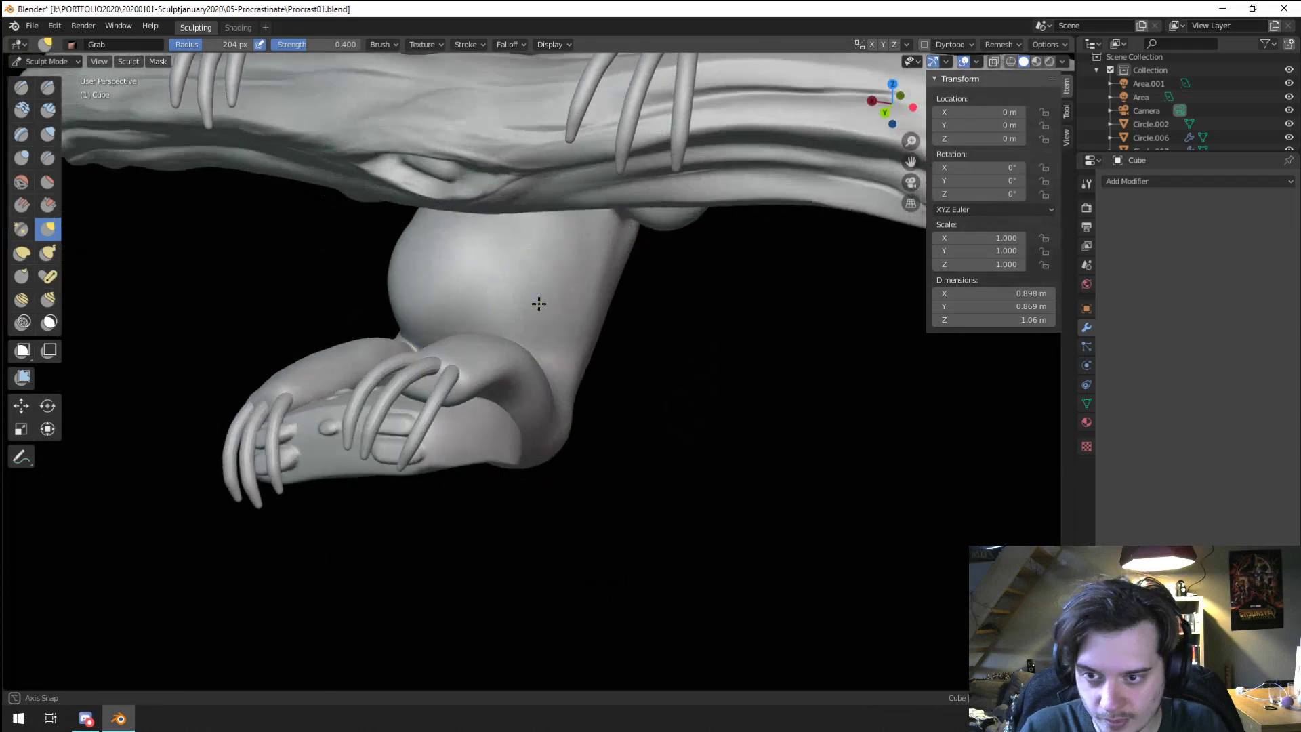
left_click_drag(512, 380, 502, 389)
mouse_move(500, 389)
middle_mouse_down()
mouse_move(563, 341)
mouse_move(549, 379)
mouse_move(580, 432)
mouse_move(568, 380)
middle_mouse_up()
scroll(537, 407, "down", 3)
scroll(573, 419, "up", 3)
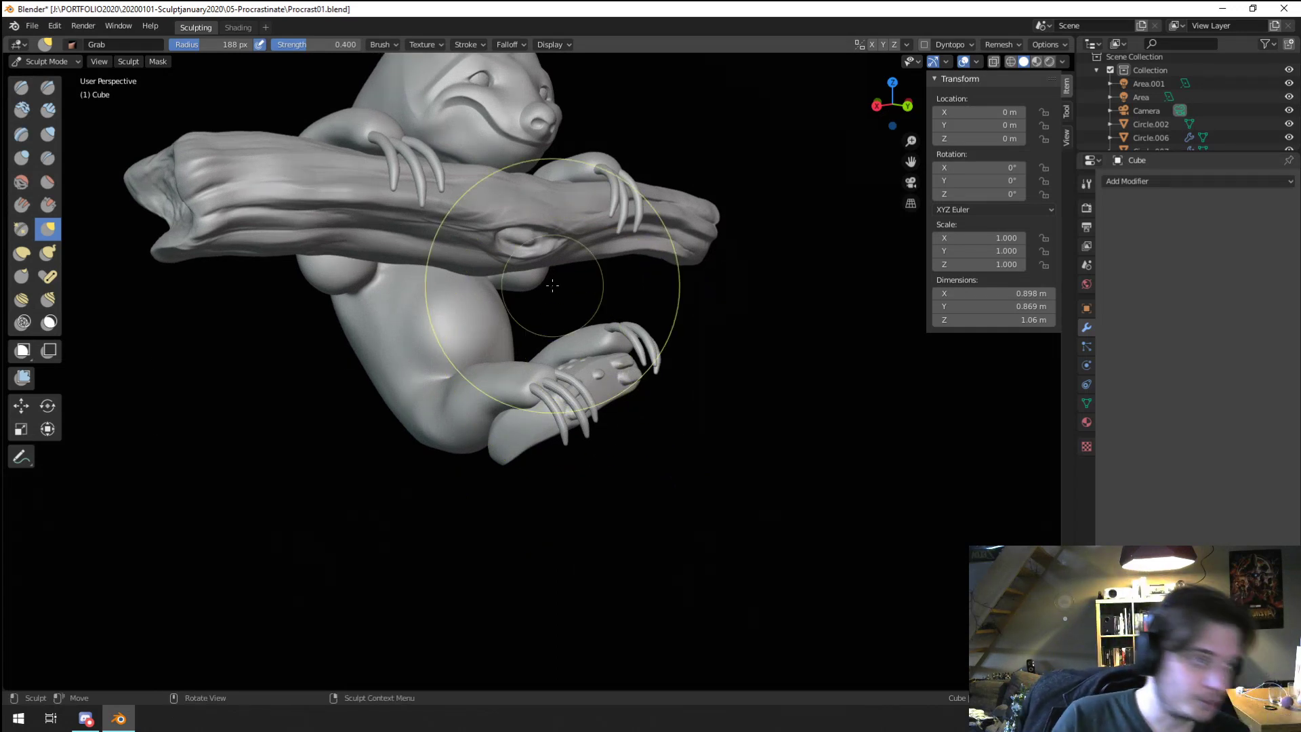
scroll(518, 393, "up", 5)
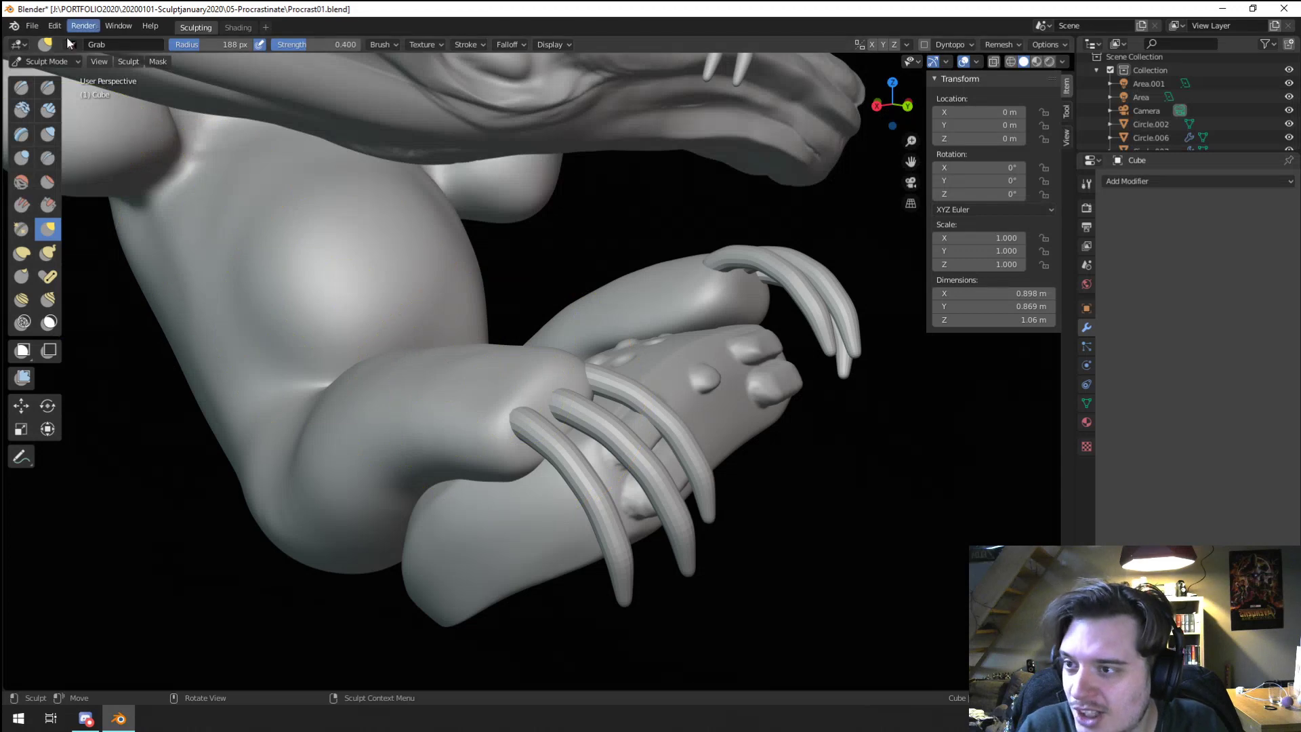
Step: Return to Object Mode and move the controller about 0.024 m in Y and 0.009 m in Z towards the claws
left_click(45, 61)
left_click(56, 79)
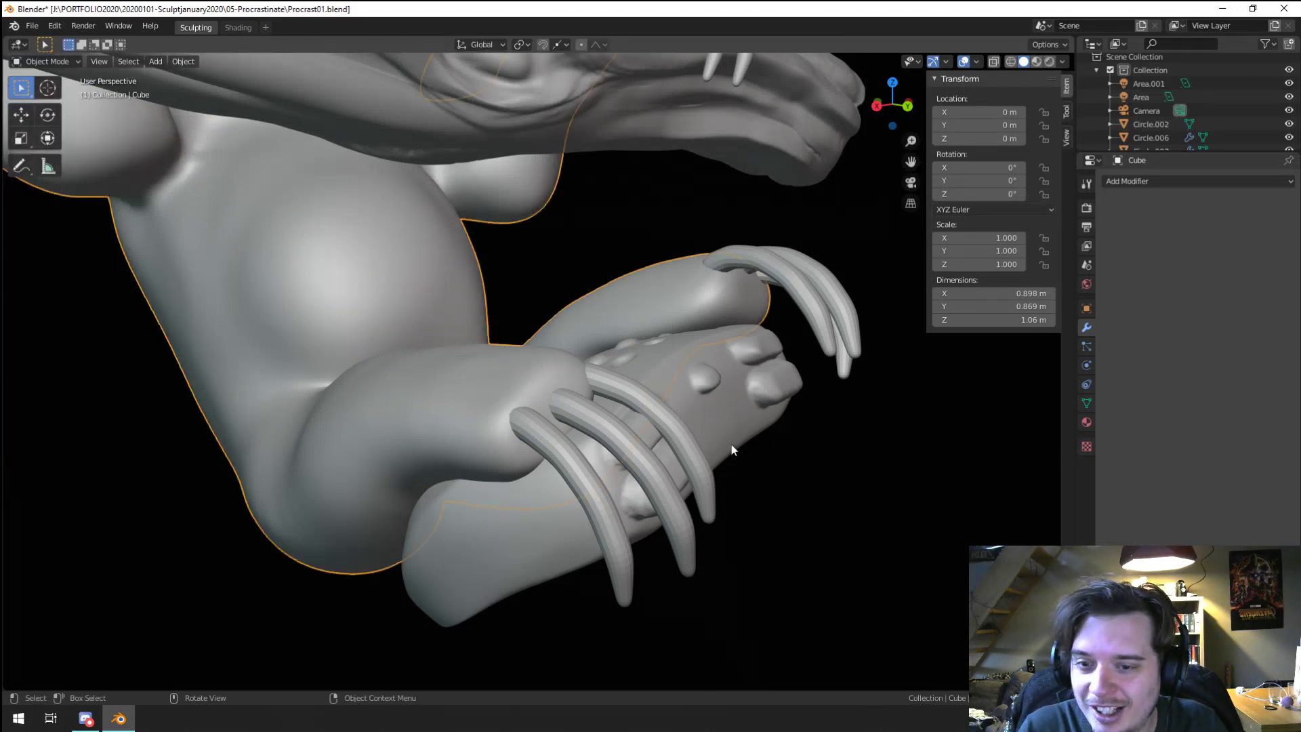
left_click(731, 446)
middle_click_drag(731, 446, 798, 461)
key("g")
left_click(800, 373)
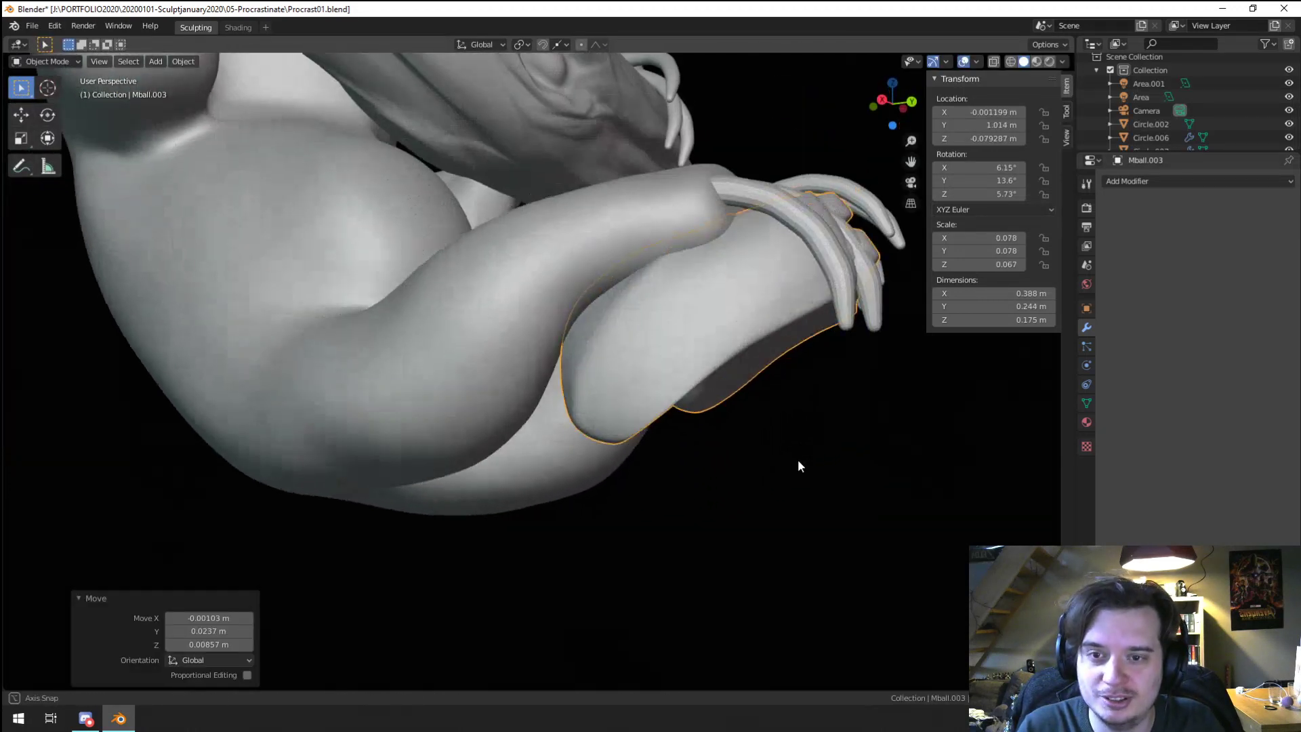
Step: Select the three claws of the near foot together, then rotate and move them to fit over the controller's edge
left_click(840, 325)
key("KP_Decimal")
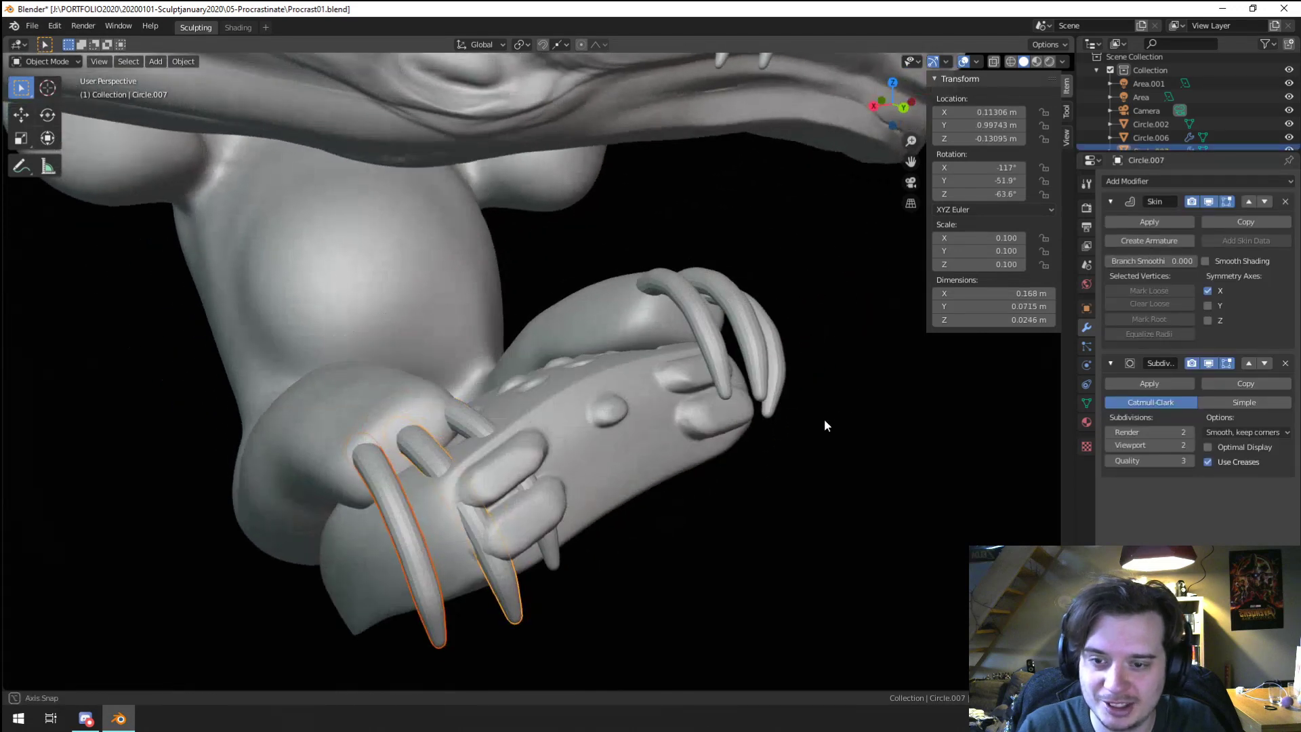
left_click(588, 482)
key("KP_Decimal")
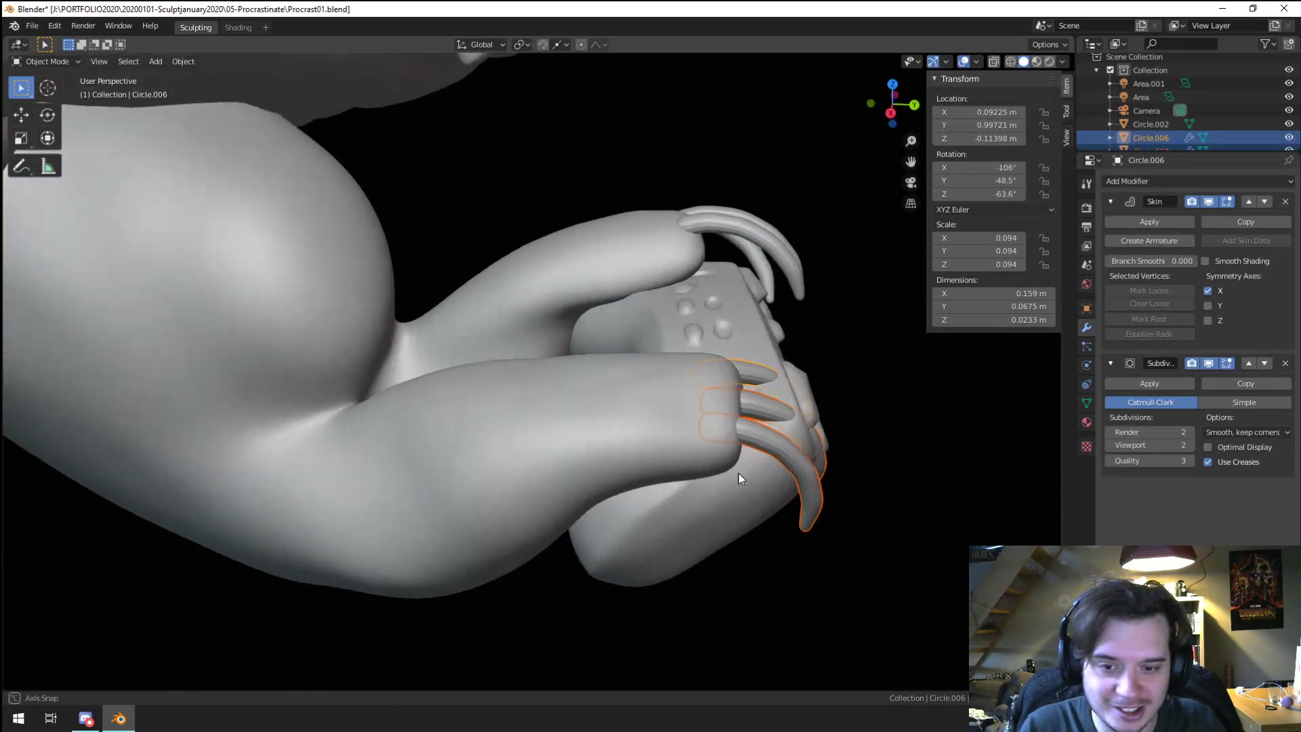
middle_click_drag(738, 473, 768, 453)
key("g")
left_click(760, 425)
key("r")
left_click(754, 538)
key("g")
left_click(744, 530)
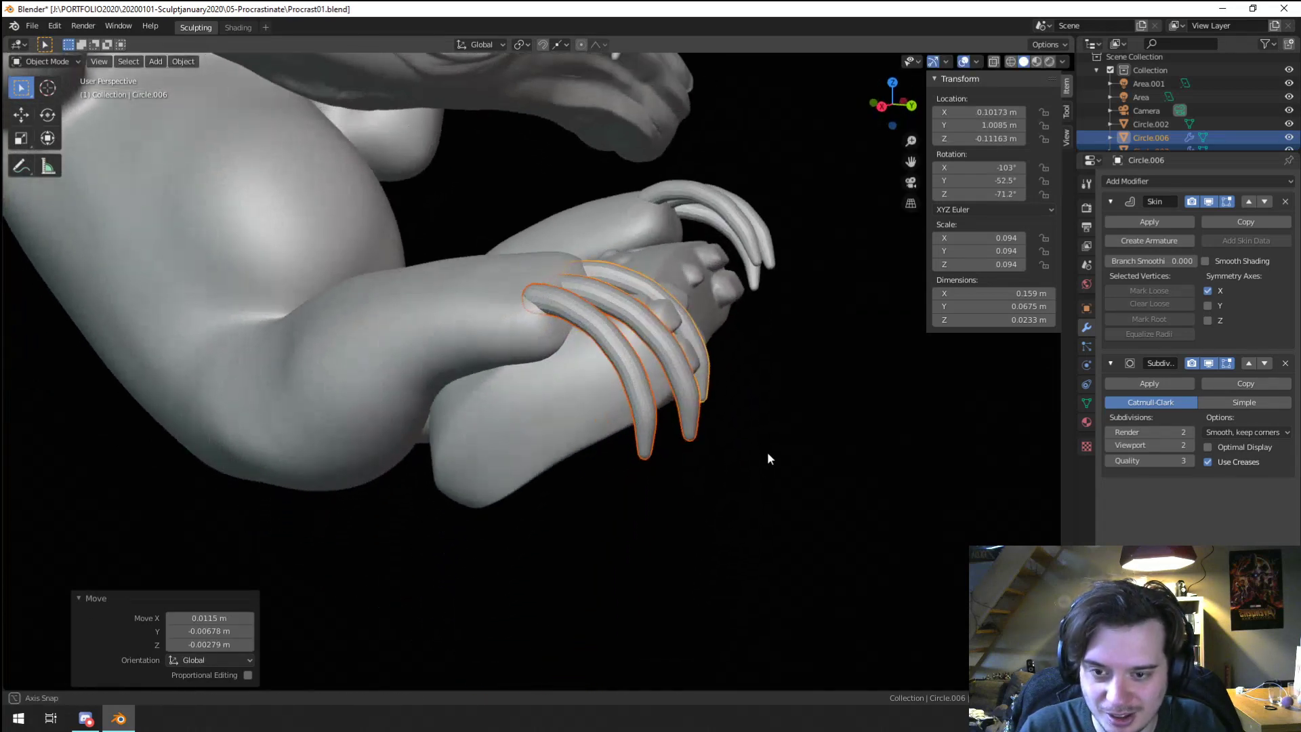
Step: Rotate the near foot's inner claw about -7.61° in the view and move it about 0.012 m in Y
left_click(707, 380)
key("r")
left_click(738, 362)
key("g")
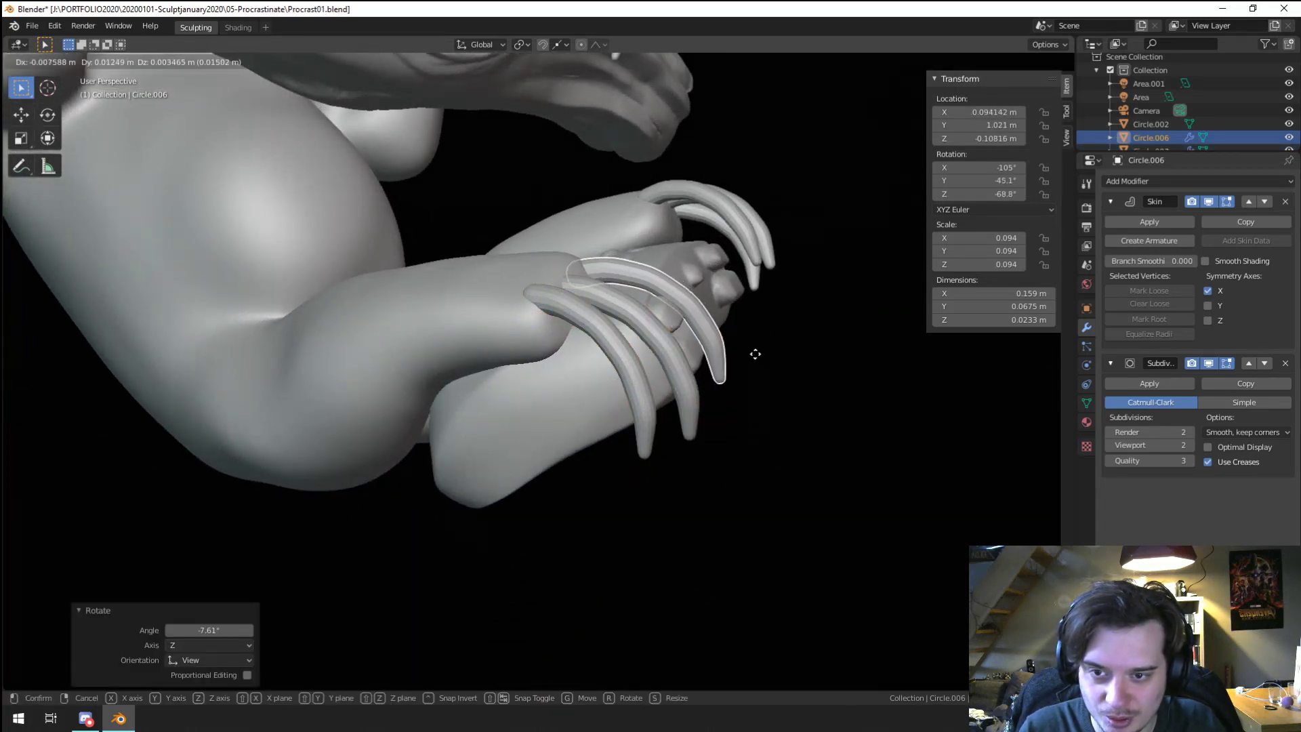
left_click(755, 353)
middle_click_drag(755, 353, 388, 462)
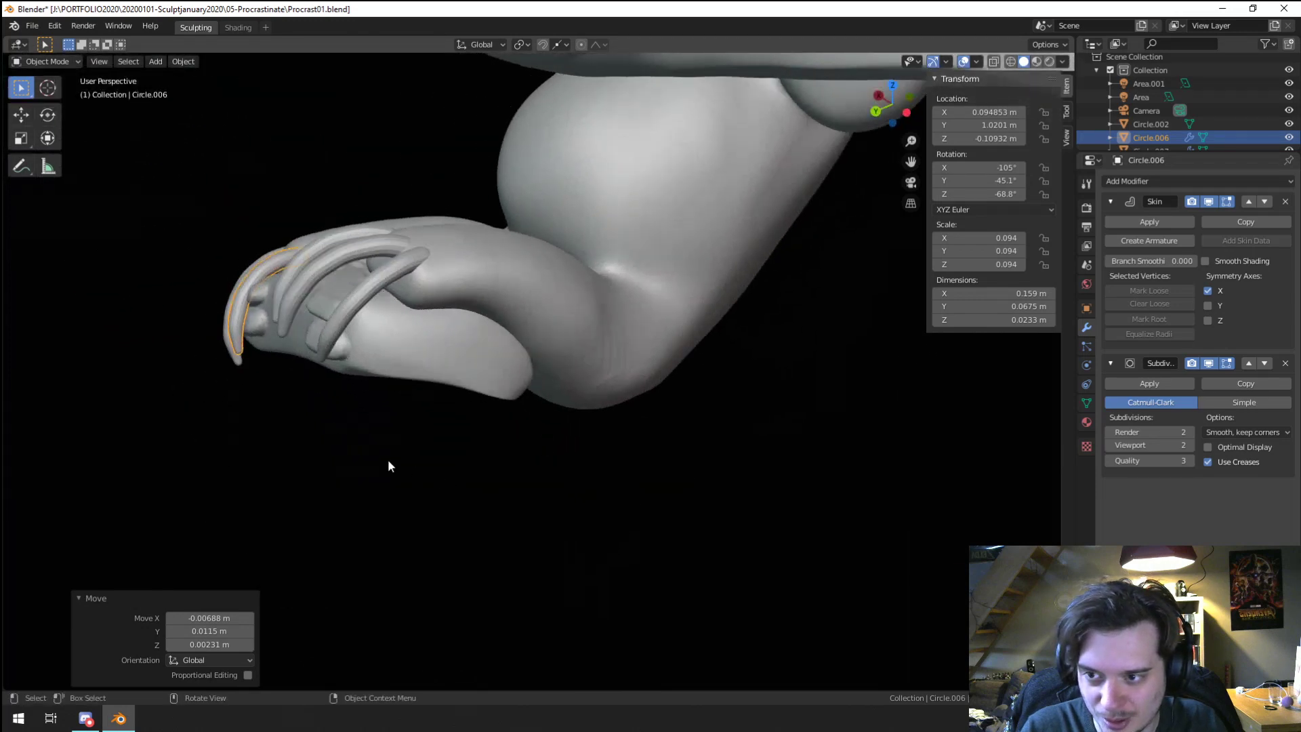
Step: Rotate the same inner claw another 4.99° and shift it so its base sits in the foot
key("g")
right_click(207, 426)
key("r")
left_click(154, 424)
key("g")
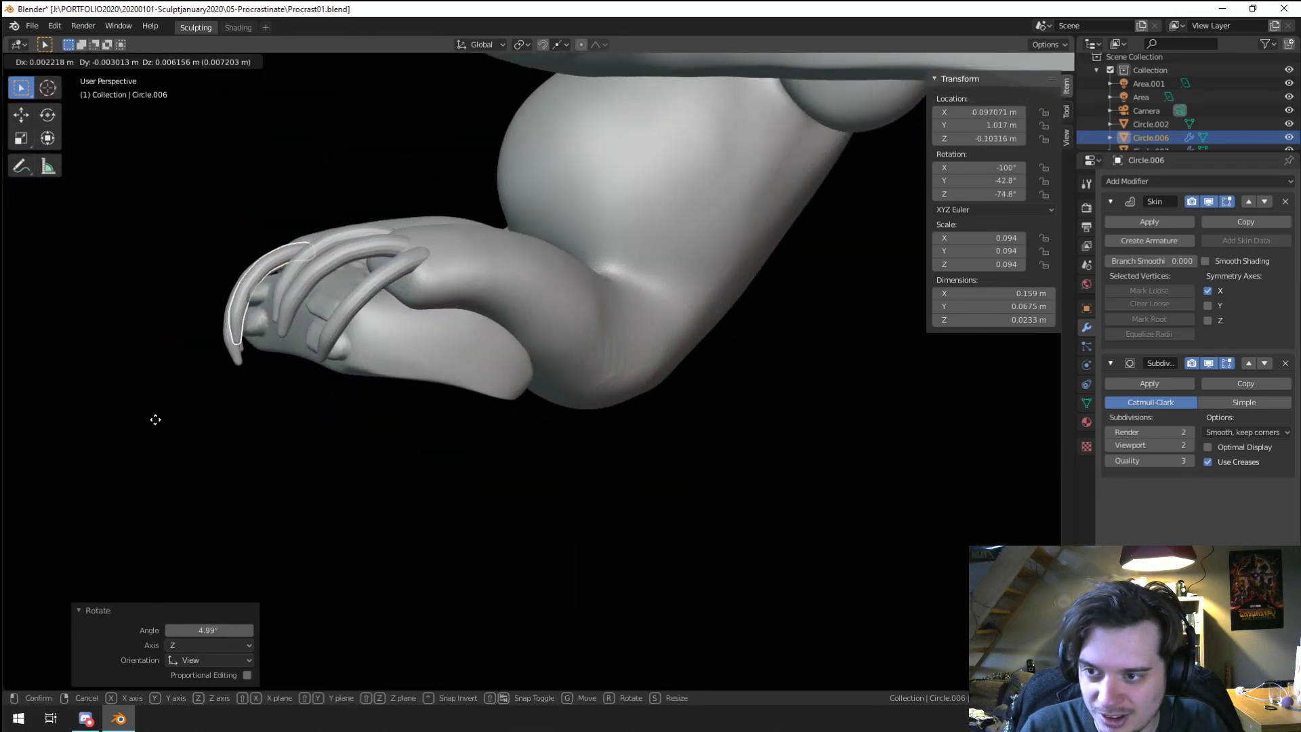
left_click(158, 415)
middle_click_drag(227, 429, 344, 450)
left_click(342, 458)
middle_click_drag(342, 458, 377, 453)
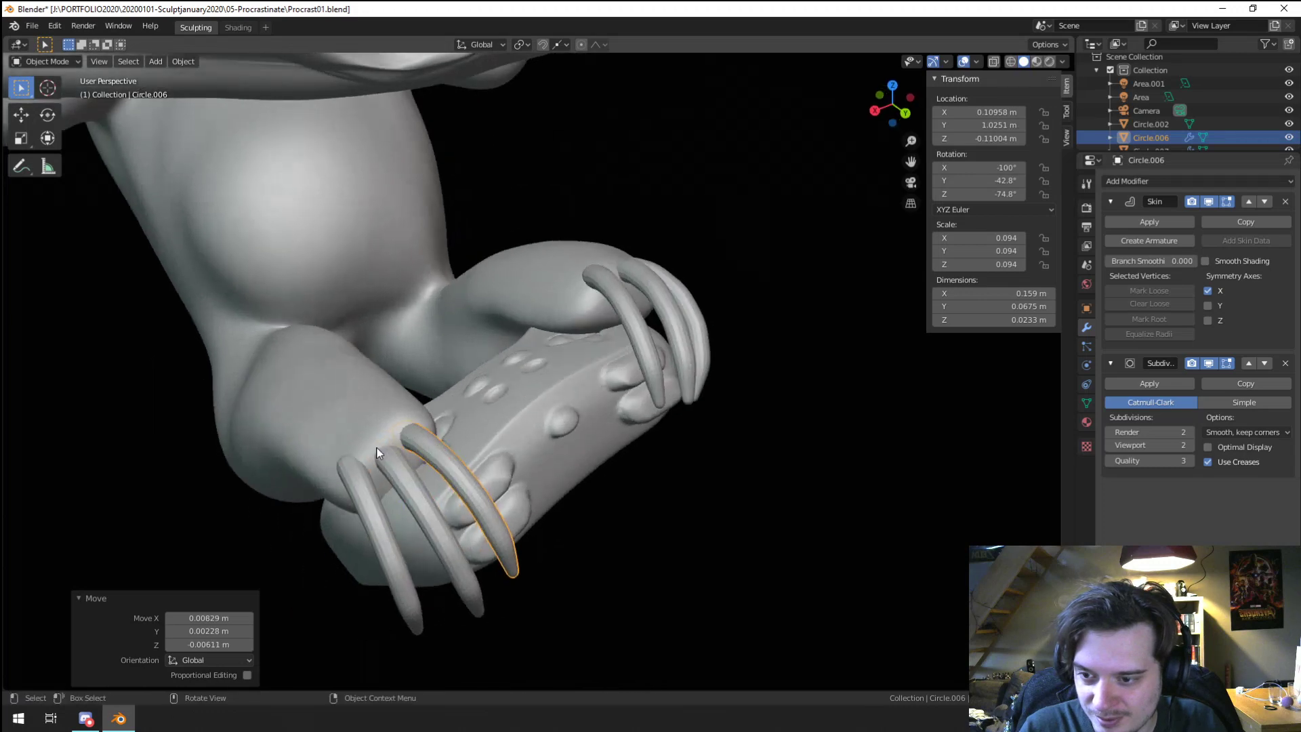
Step: Rotate the near foot's outer claw and move it about -0.021 m in Y to seat it in the foot
middle_click_drag(359, 510, 461, 438)
key("shift+d")
left_click(452, 450)
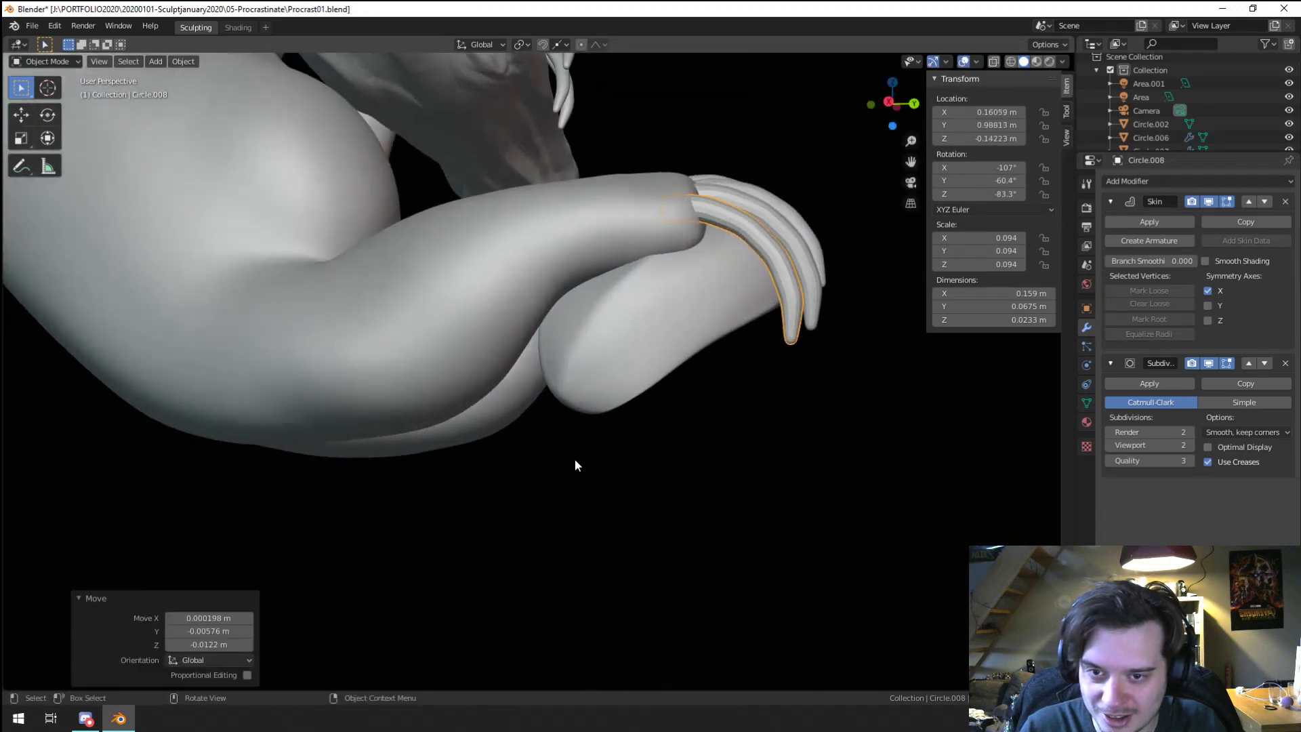
key("r")
key("g")
left_click(721, 514)
middle_click_drag(721, 514, 401, 340)
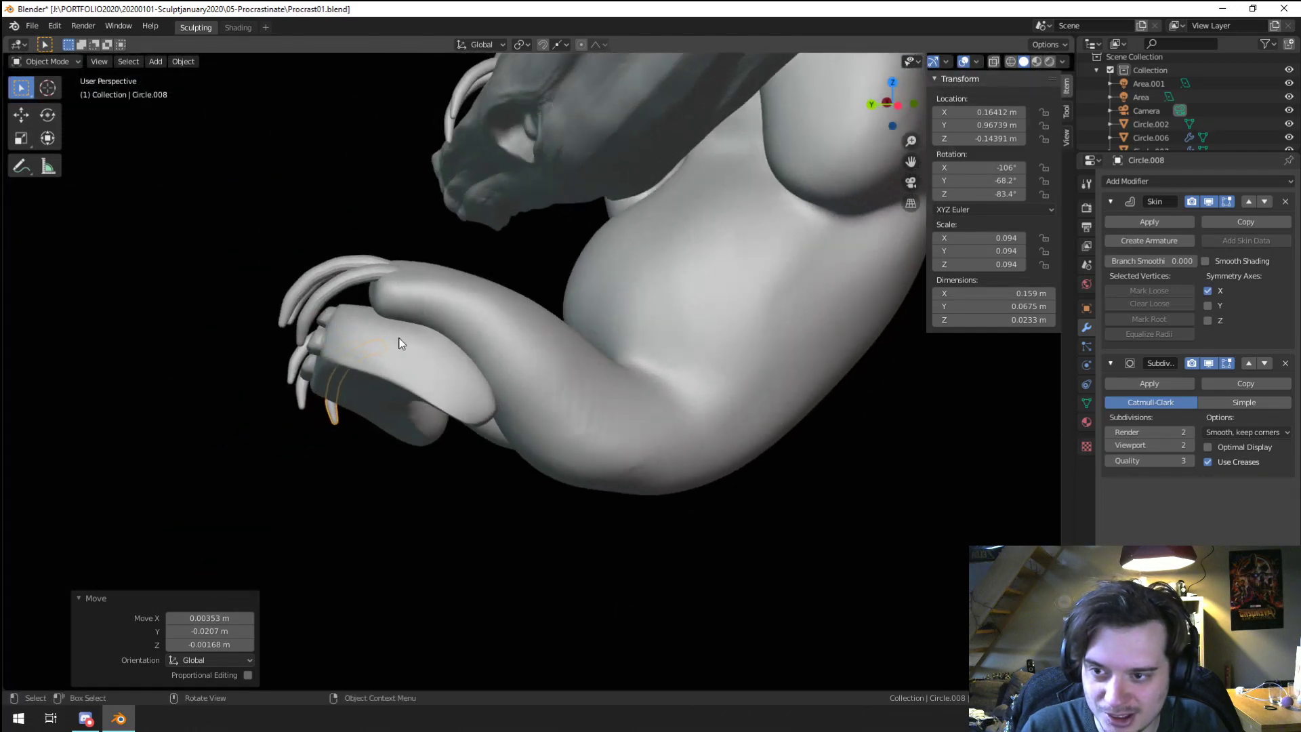
Step: Select the far foot's three claws and move them about -0.012 m in X, -0.022 m in Y and -0.013 m in Z
left_click(370, 283)
middle_click_drag(370, 283, 515, 351)
left_click(325, 302, "shift")
key("g")
left_click(460, 358)
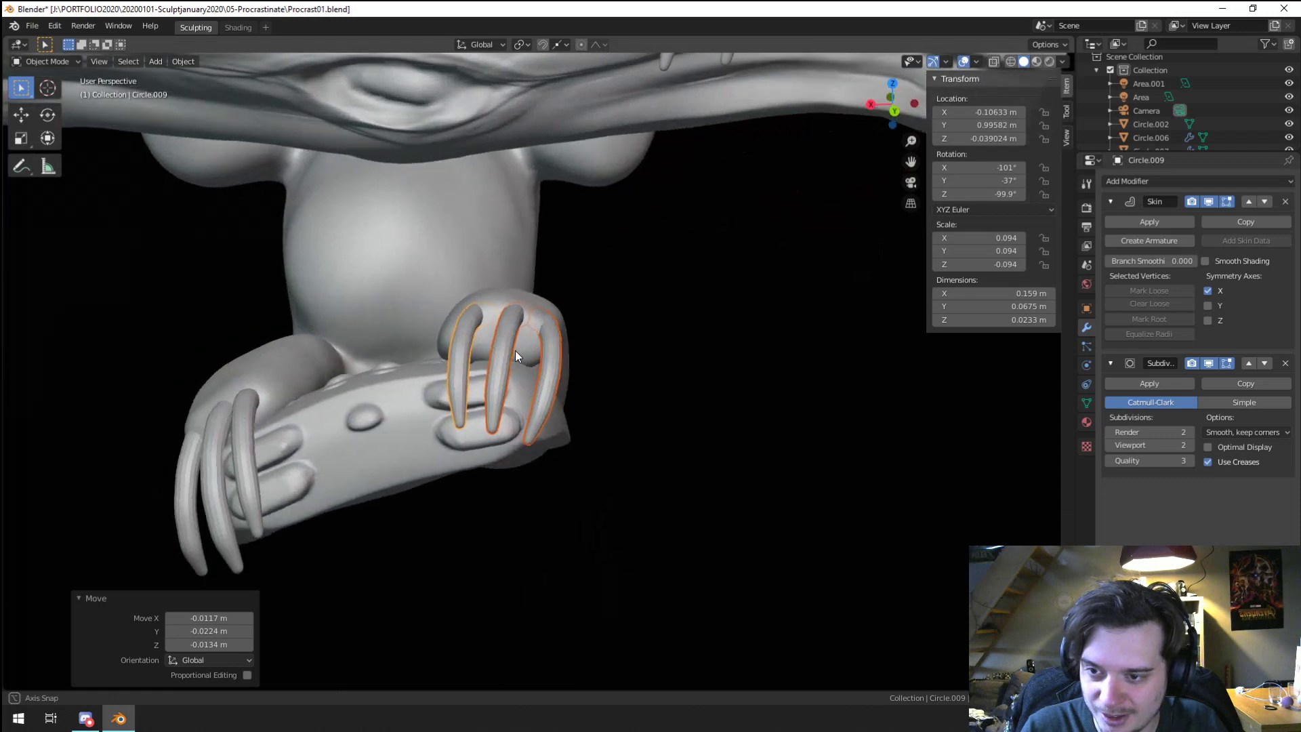
Step: Switch to the camera view, reposition the camera around the sloth and move it -0.837 m along its local Z axis
scroll(515, 351, "down", 3)
middle_click_drag(575, 390, 618, 427)
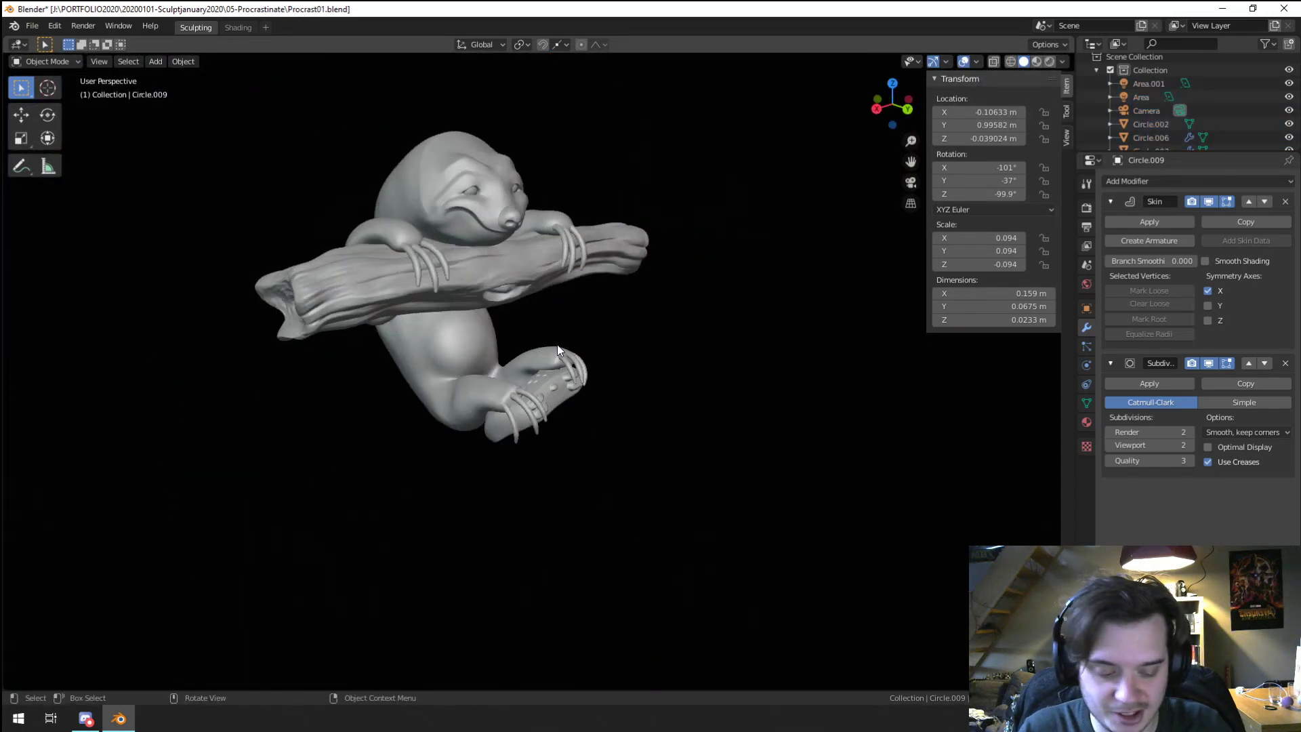
key("KP_0")
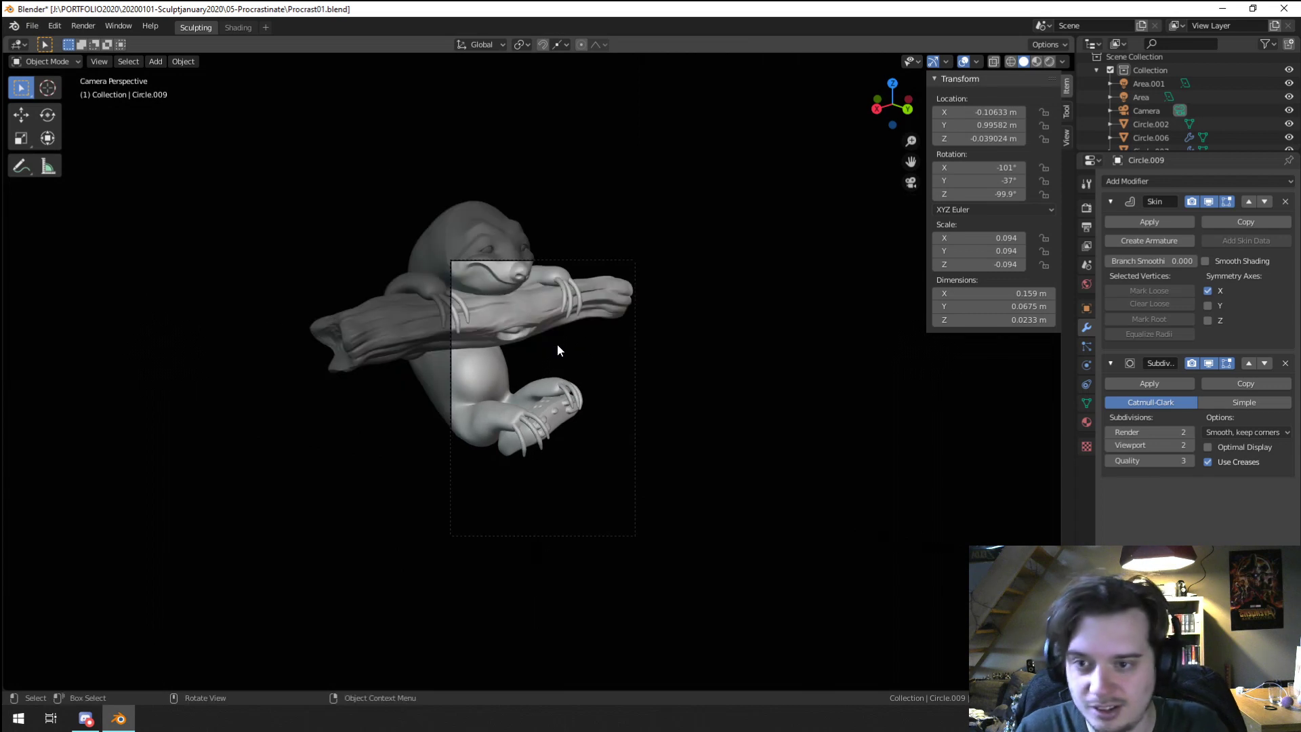
left_click(632, 394)
key("g")
left_click(670, 452)
scroll(637, 416, "up", 3)
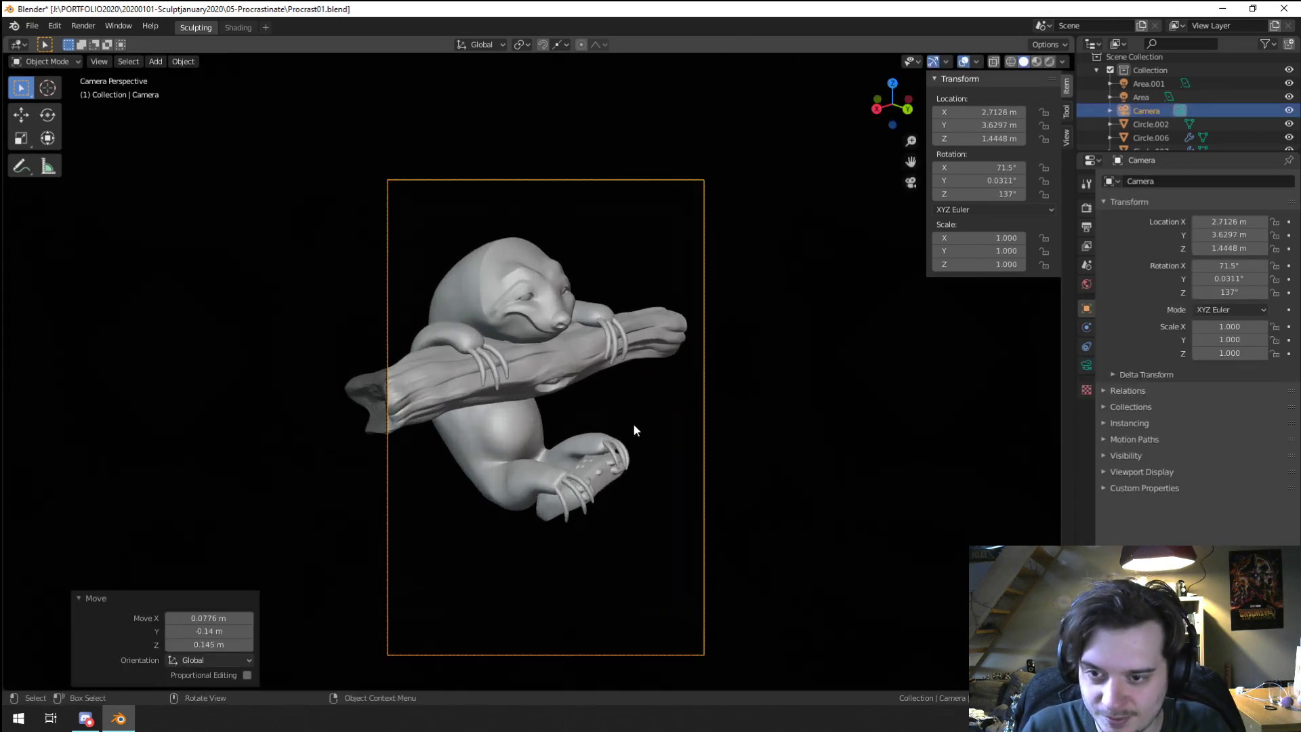
key("g")
key("z")
key("z")
left_click(674, 381)
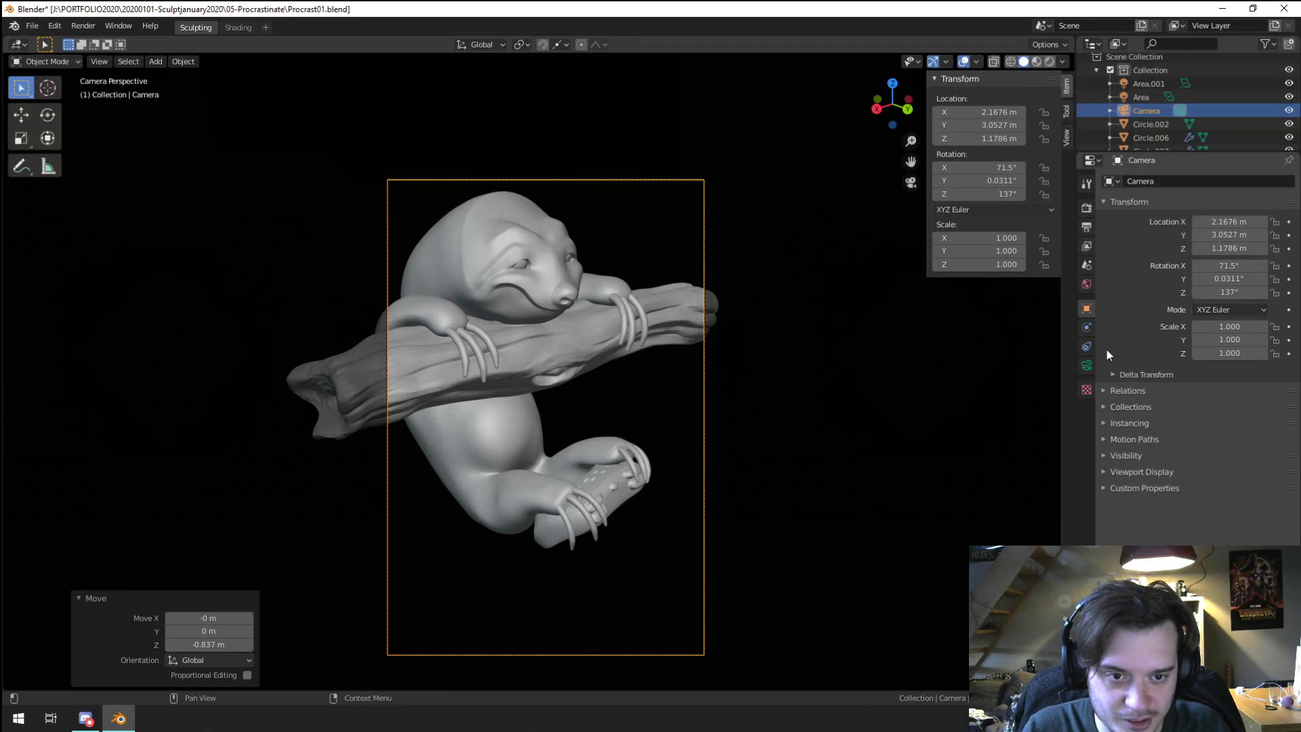
Step: Set the scene's output resolution to 1080 px in X and 720 px in Y
left_click(1087, 366)
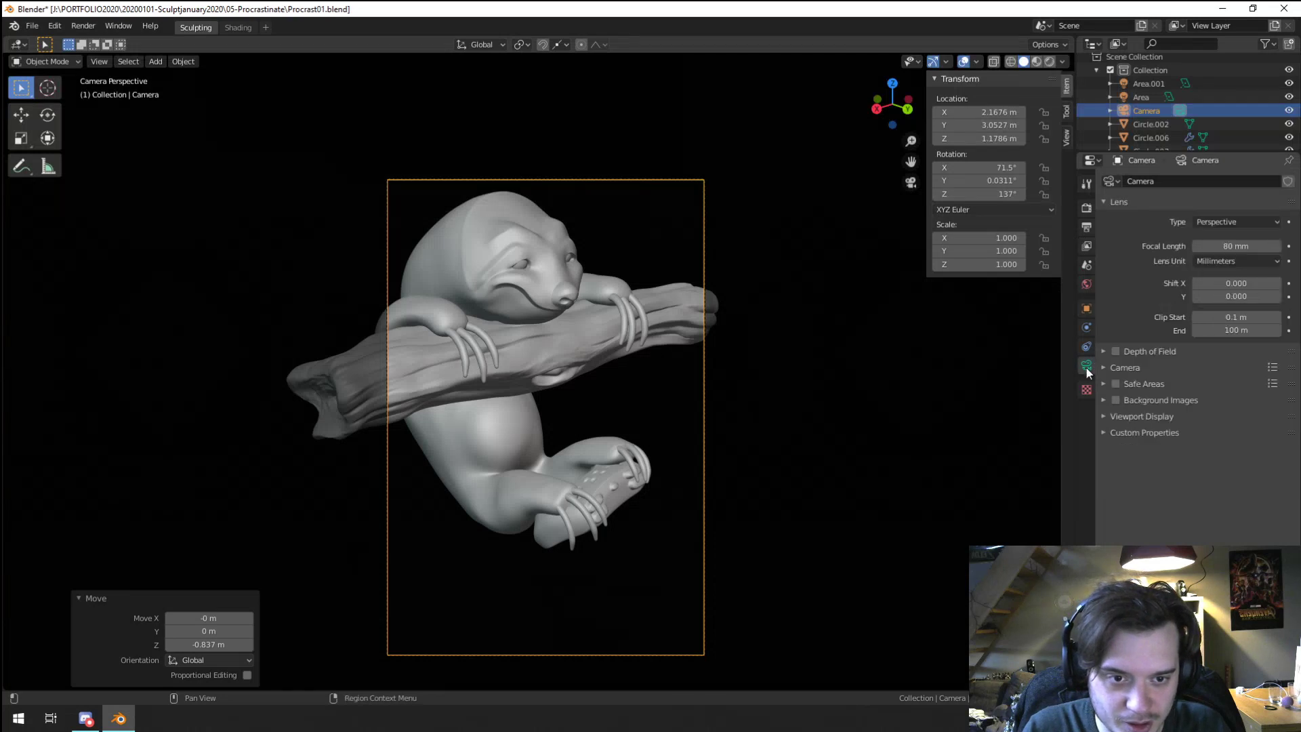
left_click(1087, 227)
left_click(1213, 197)
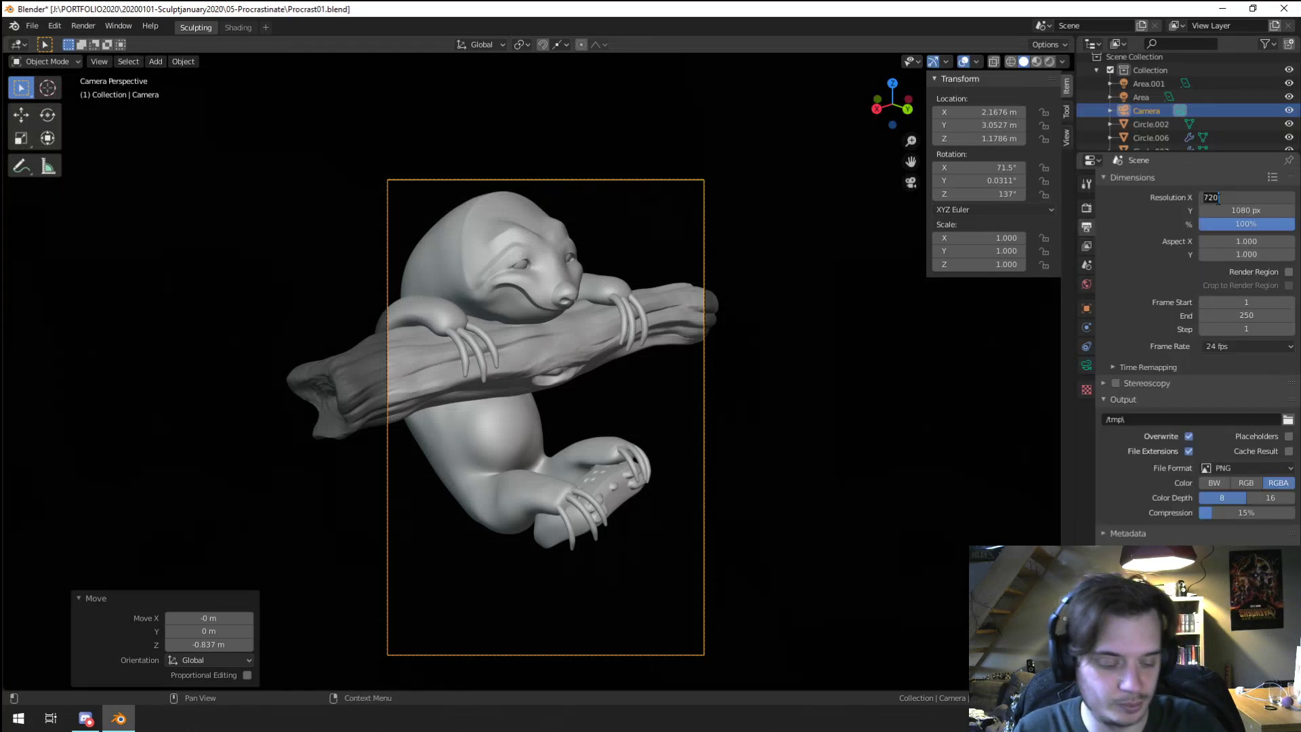
type("1080")
key("Tab")
type("720")
key("Return")
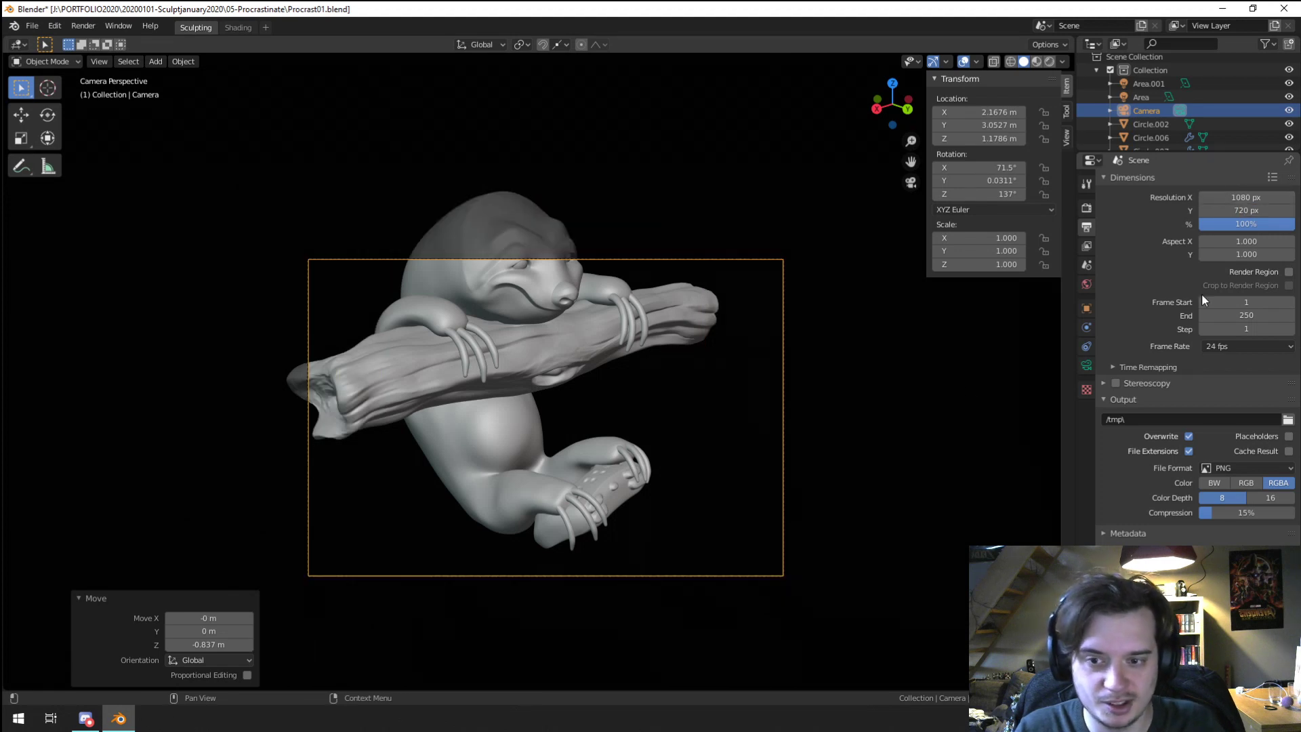
Step: Move the camera back 0.969 m and 0.324 m along its local Z axis and reposition it to frame the whole sloth
key("g")
key("z")
key("z")
left_click(784, 464)
key("g")
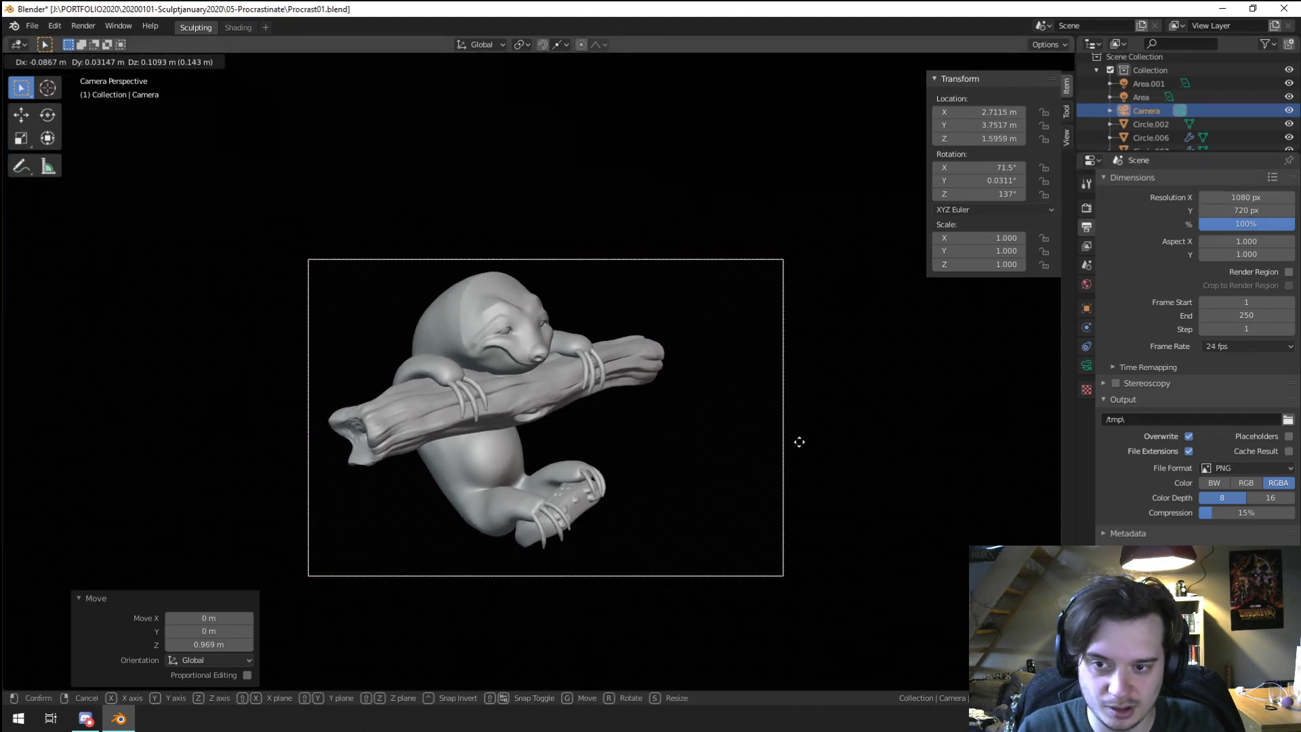
key("z")
left_click(806, 468)
key("g")
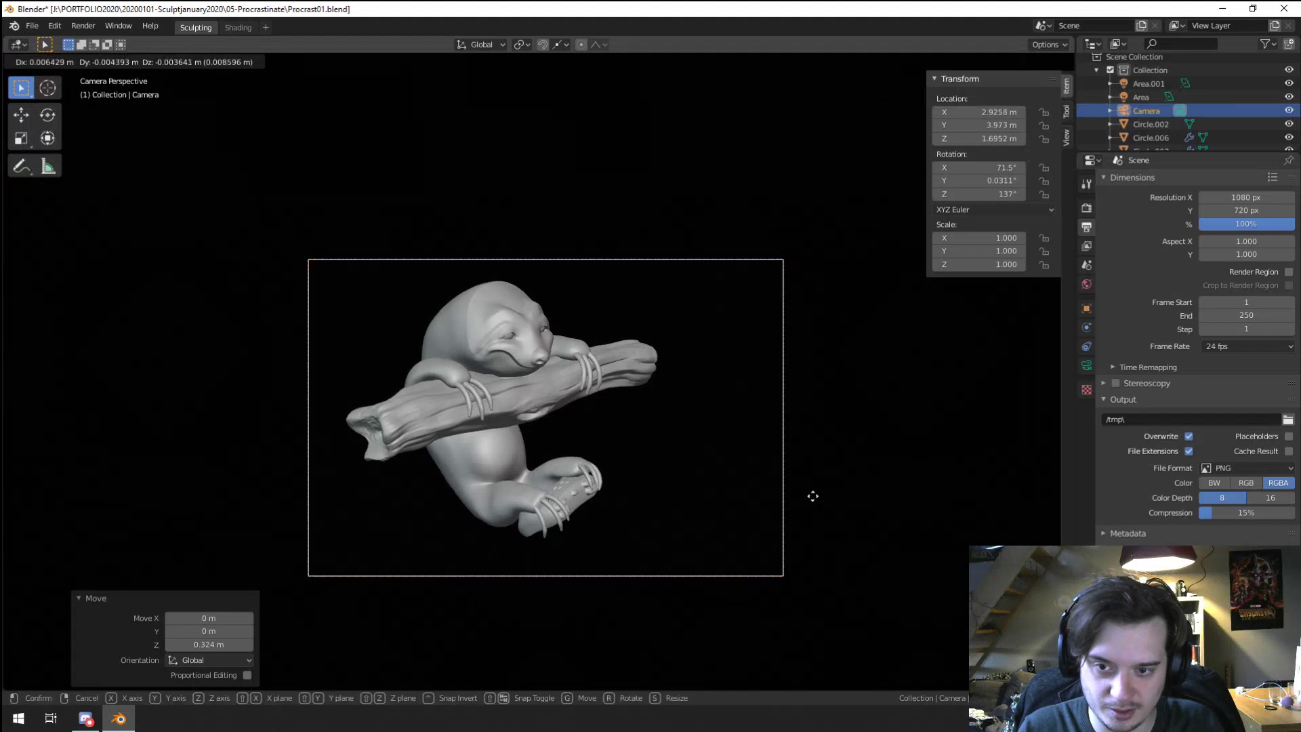
left_click(811, 492)
Step: Set the output resolution percentage to 200%
left_click(1246, 223)
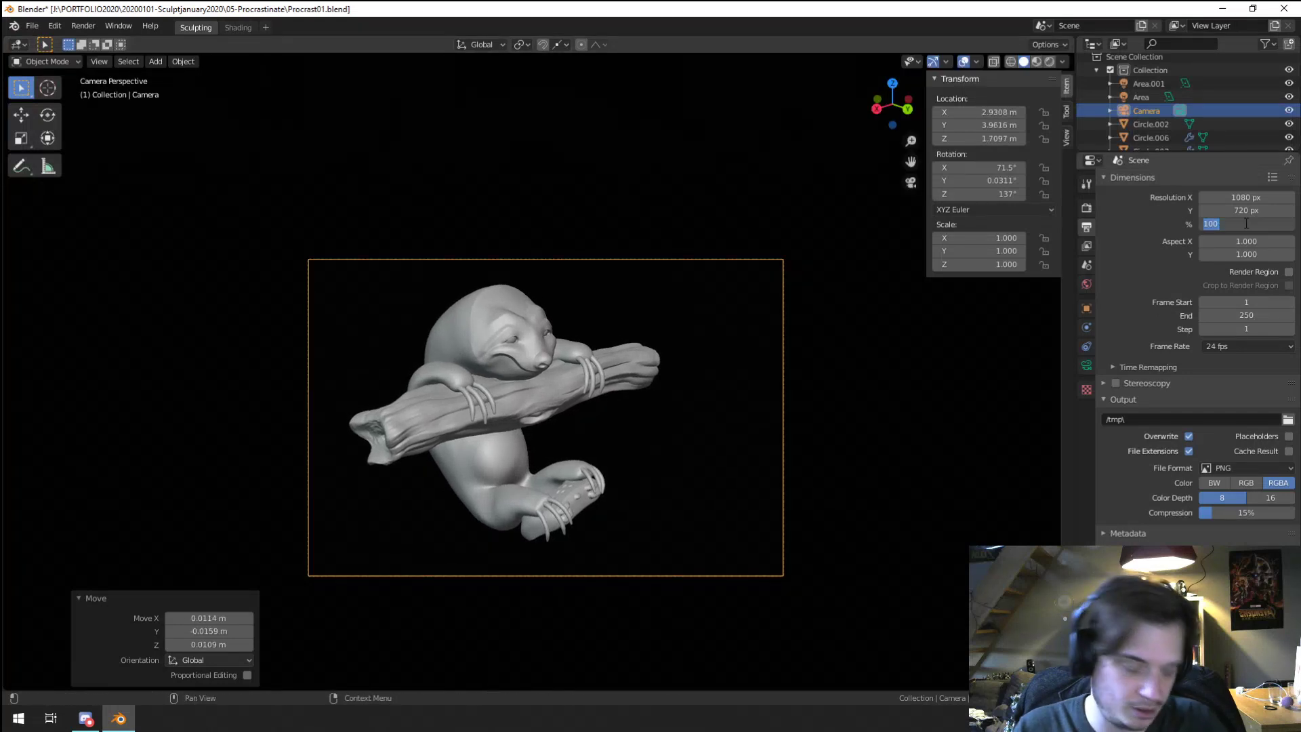
scroll(551, 530, "up", 6)
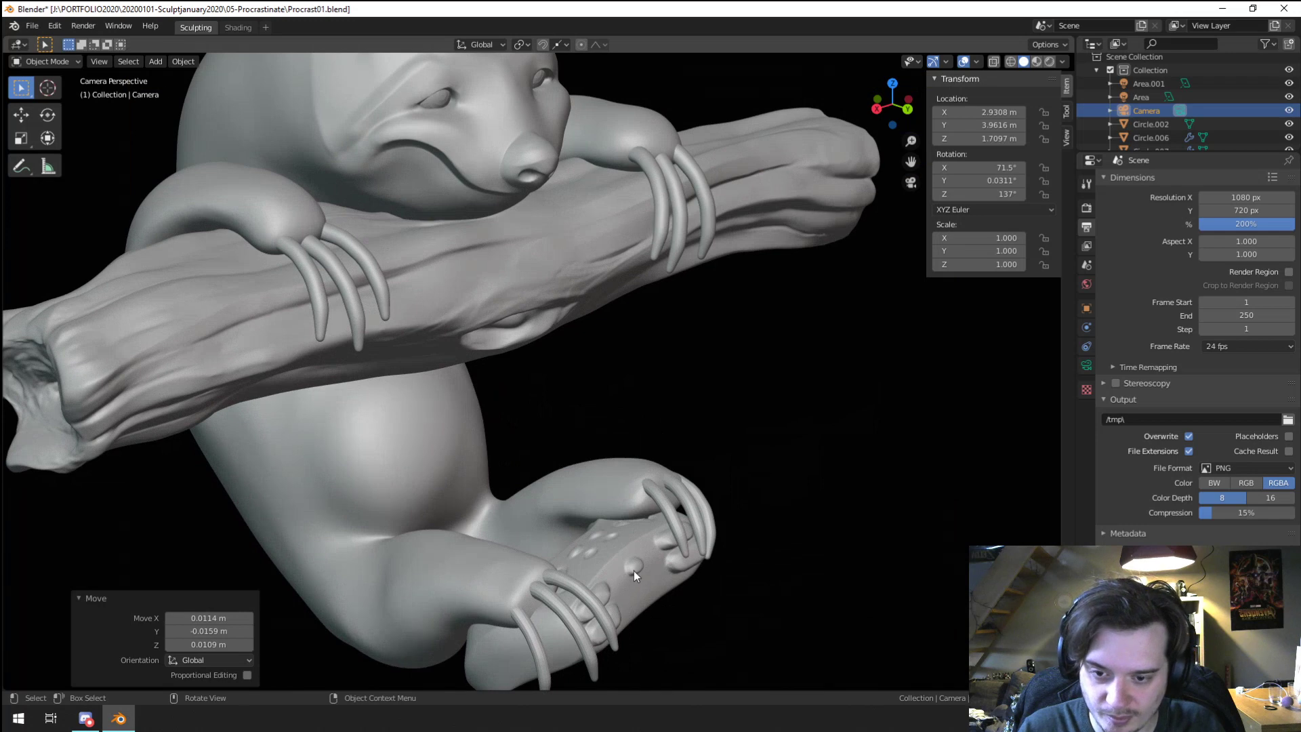
Step: Select the controller, leave the camera view and add a mesh plane to the scene
left_click(633, 571)
key("KP_0")
scroll(573, 576, "up", 8)
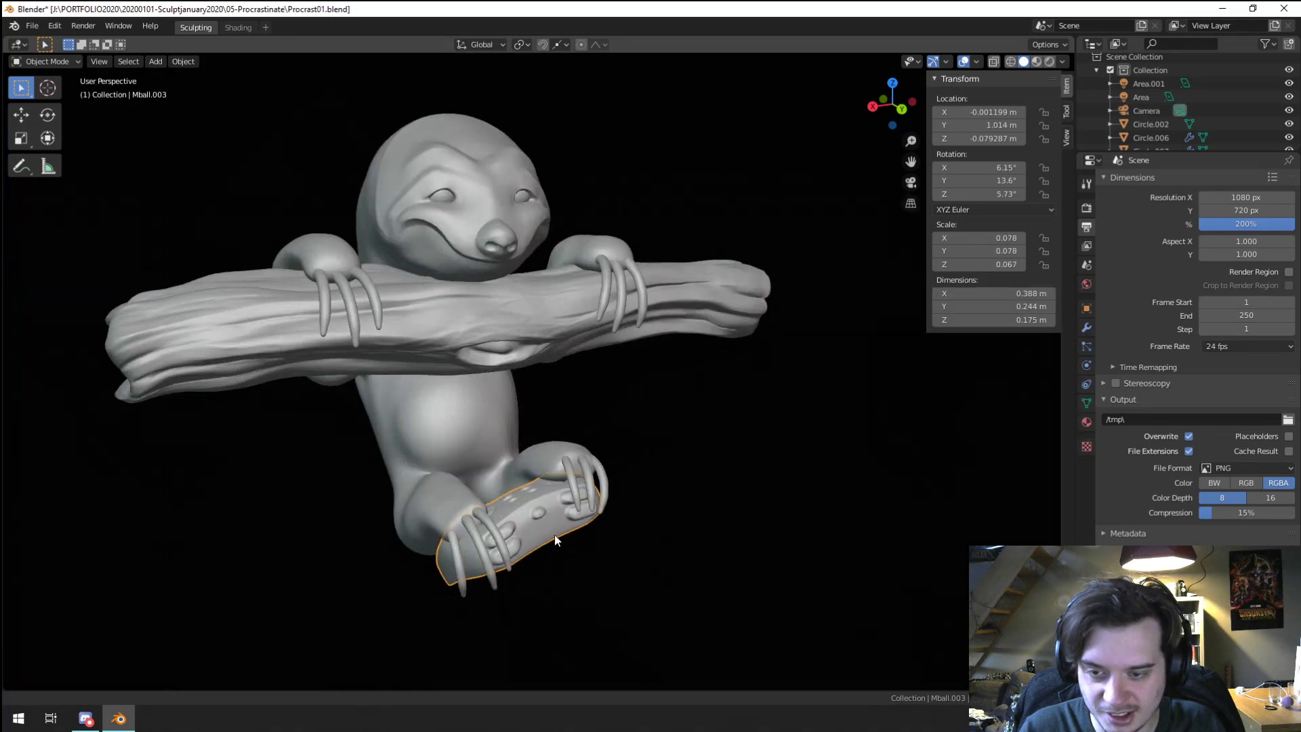
key("shift+a")
mouse_move(535, 441)
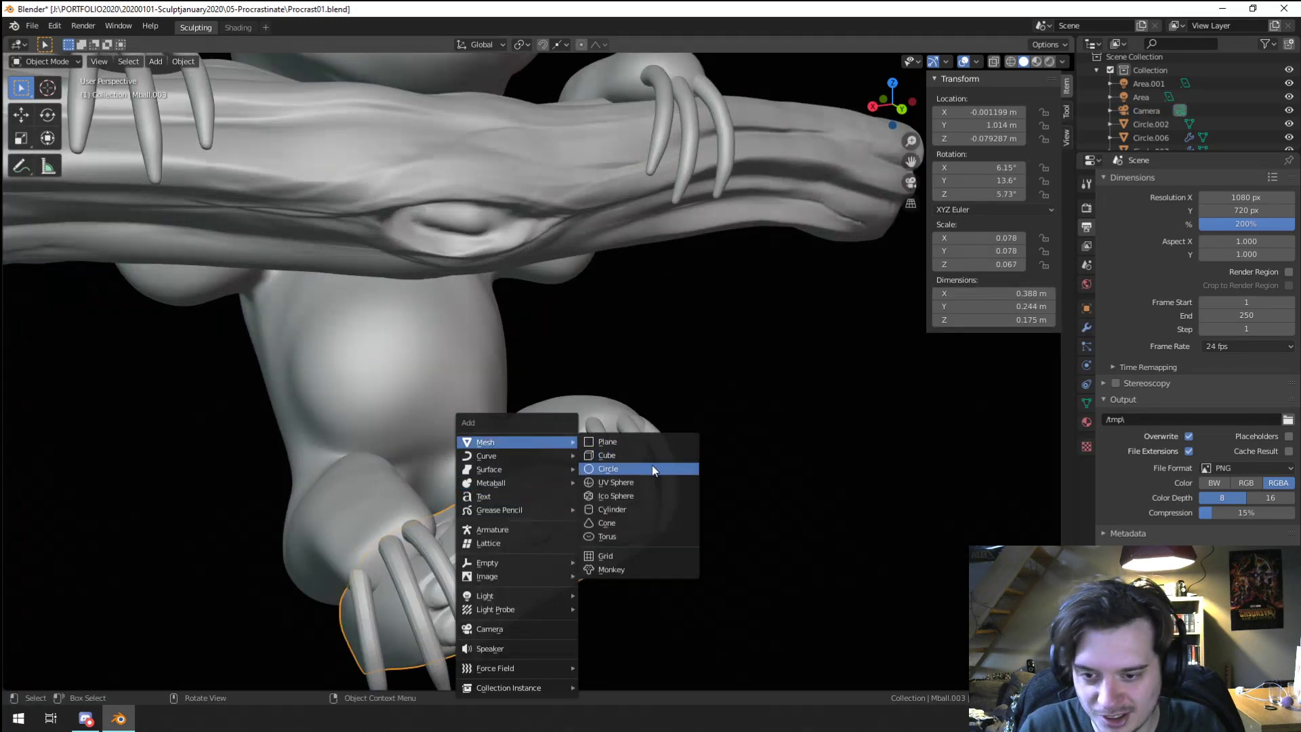
left_click(621, 444)
scroll(740, 457, "down", 6)
Step: Enter Edit Mode on the plane and scale all its vertices to 0 so they collapse to one point
key("Tab")
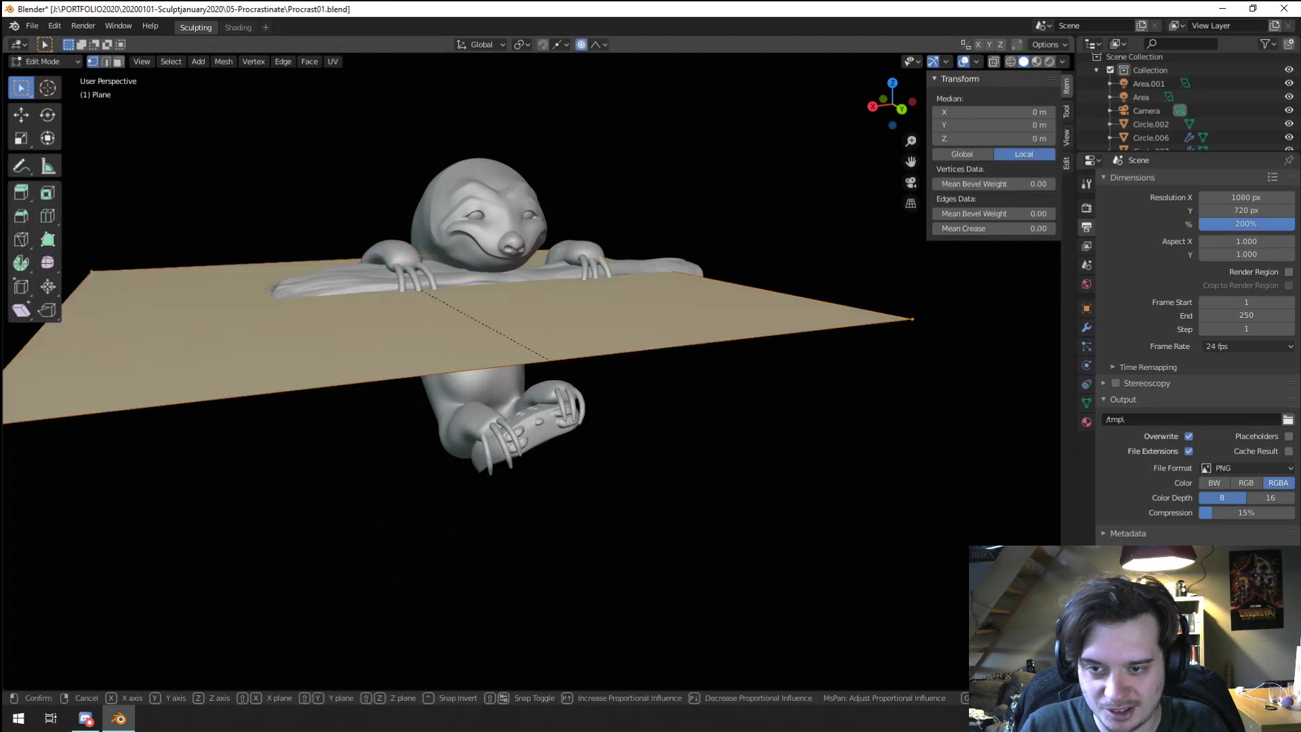
key("s")
key("0")
key("Return")
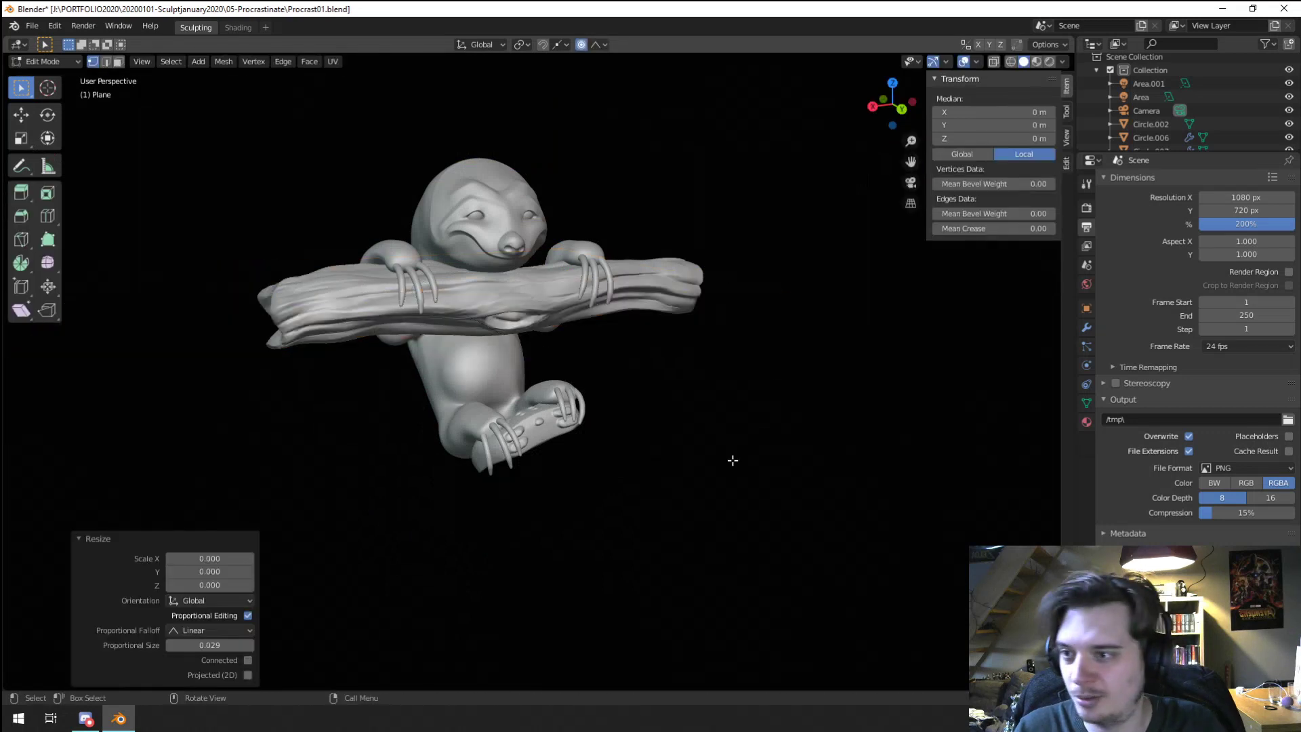
Step: Merge the plane's collapsed vertices into a single vertex at their center
left_click(48, 61)
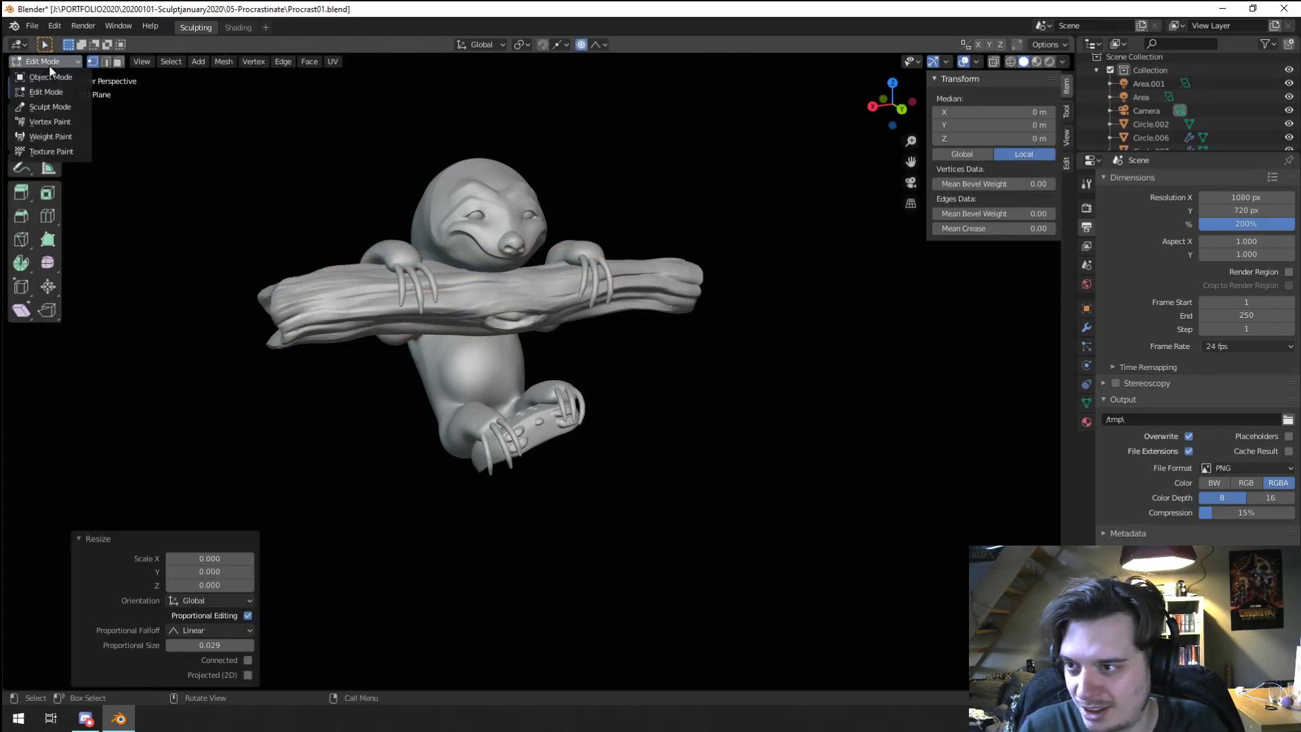
left_click(70, 94)
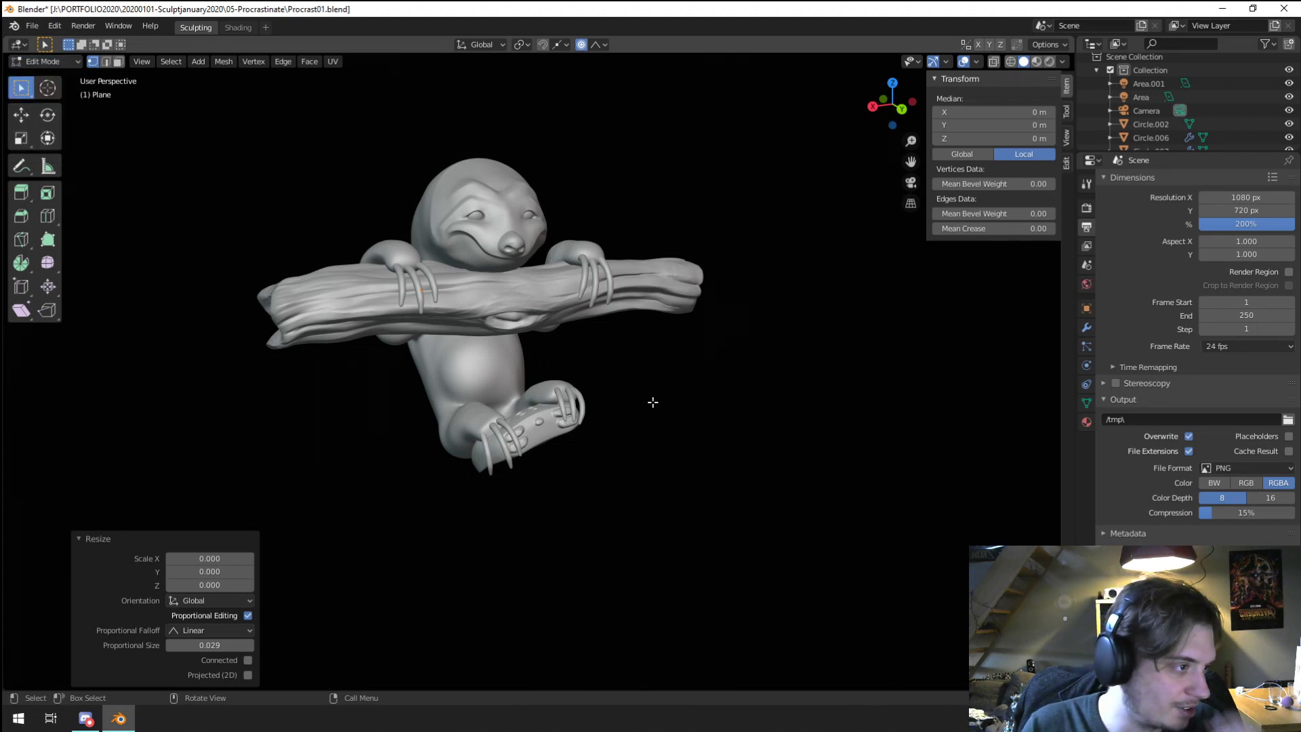
scroll(609, 407, "up", 2)
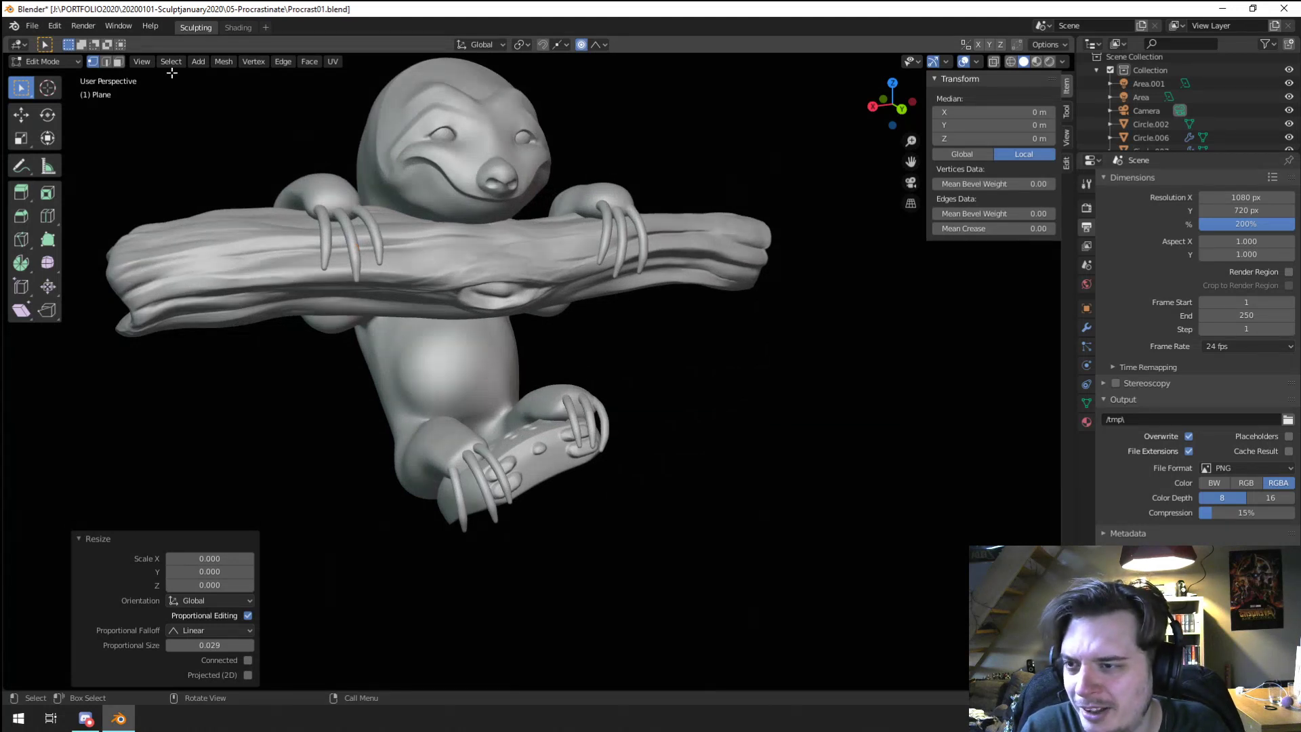
right_click(712, 568)
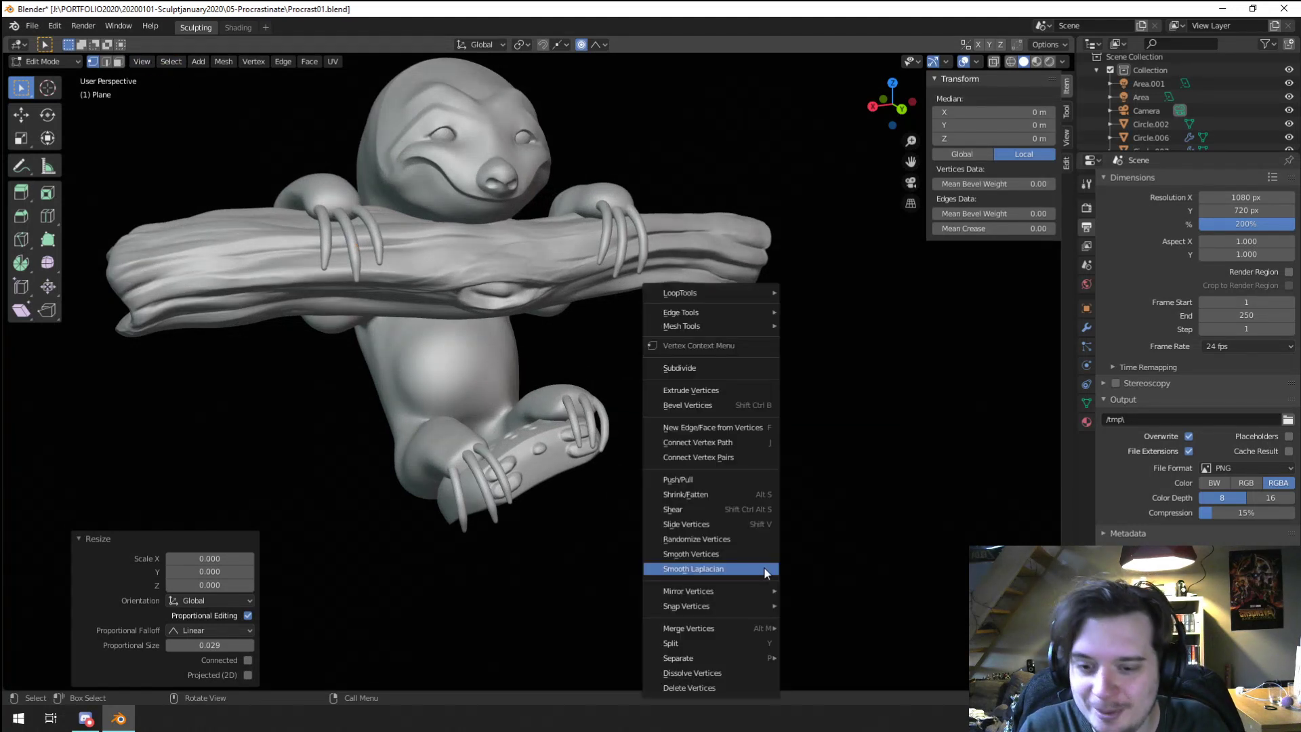
mouse_move(742, 603)
mouse_move(741, 628)
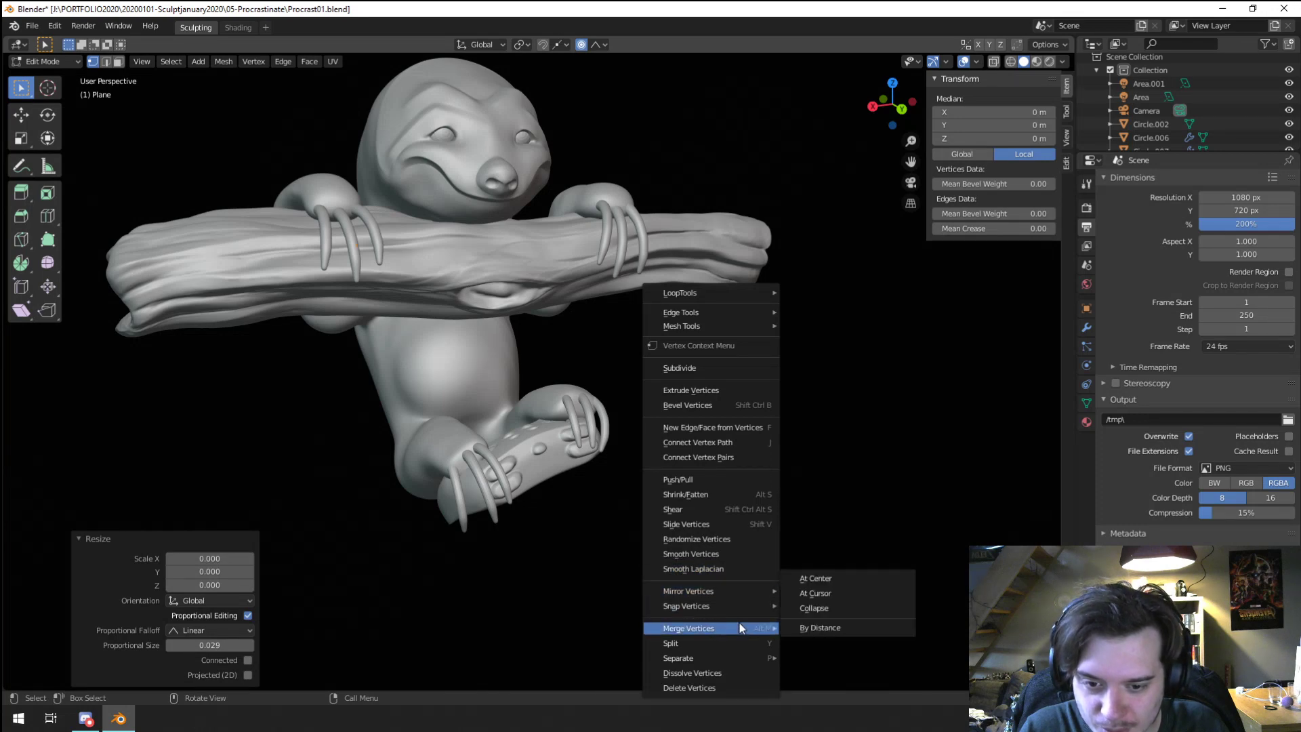
left_click(840, 577)
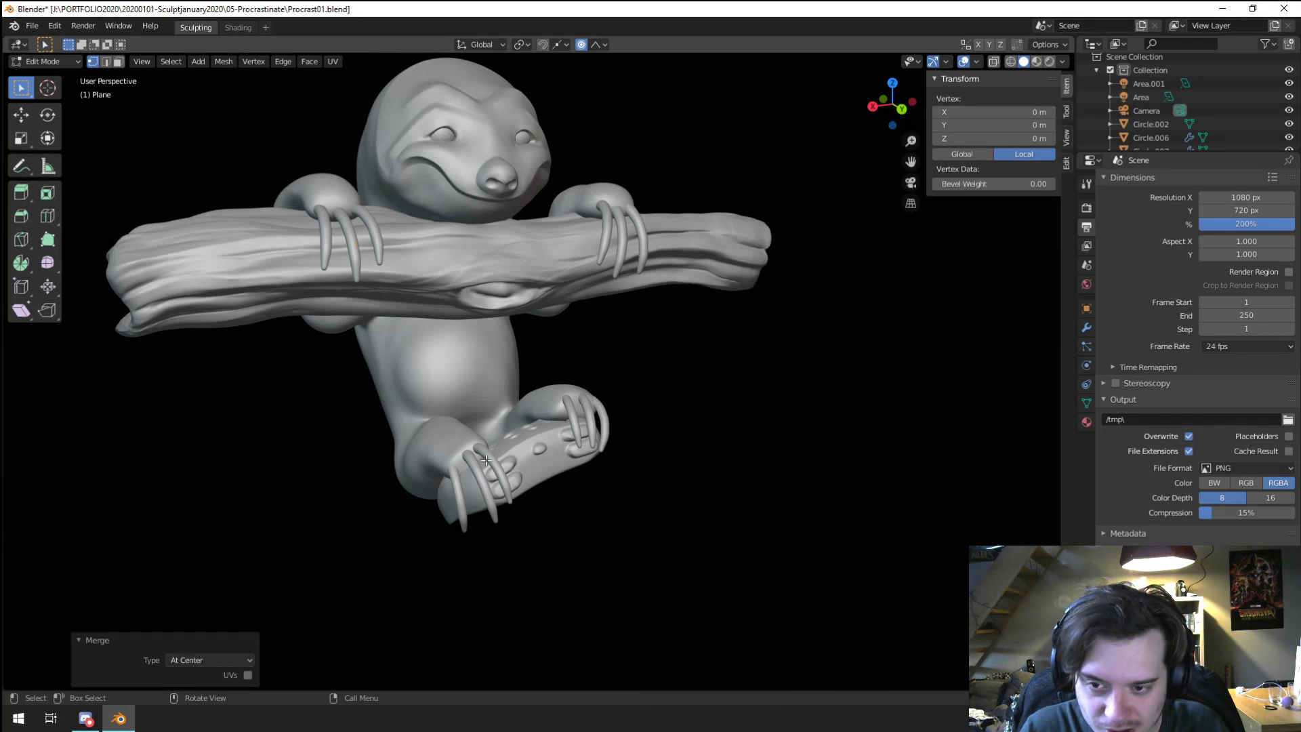
Step: Extrude the vertex into an edge by about -0.23, 0.24 and 0.17 m in X, Y and Z, and place it at the game controller
middle_click_drag(840, 575, 668, 470)
key("g")
left_click(878, 466)
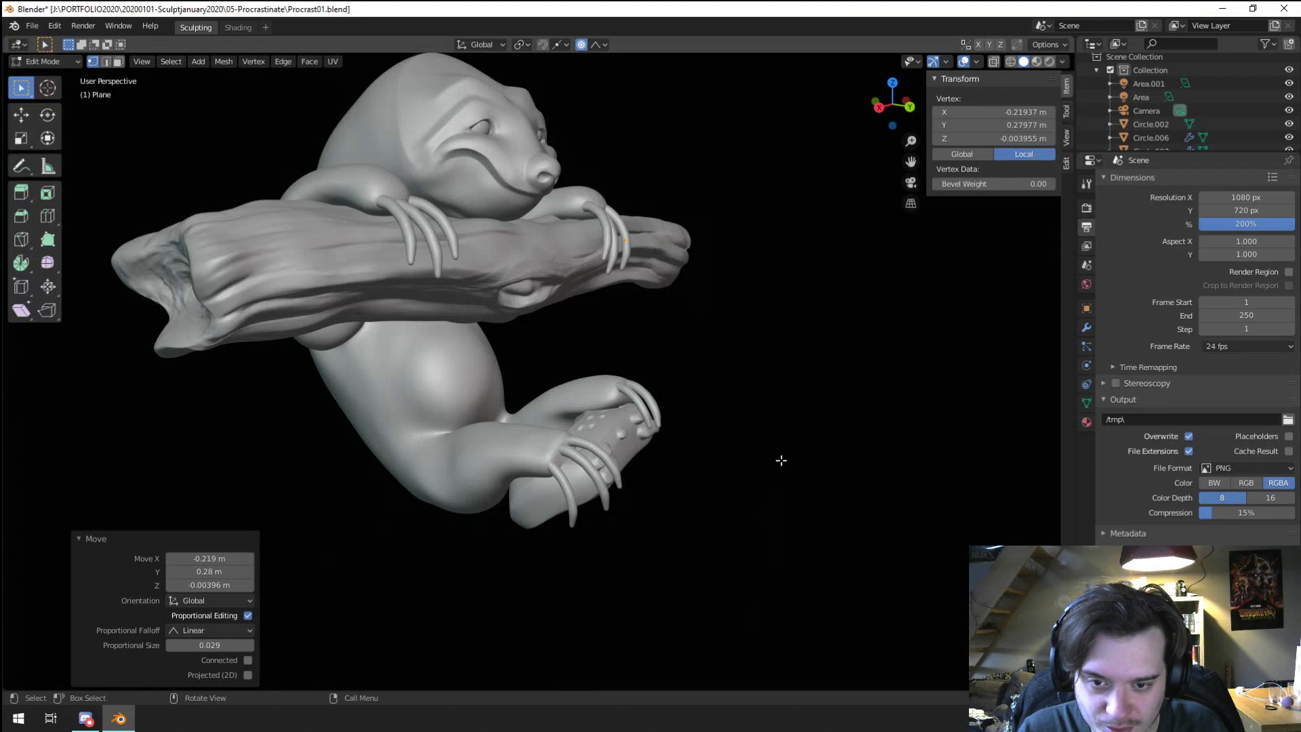
key("e")
left_click(926, 337)
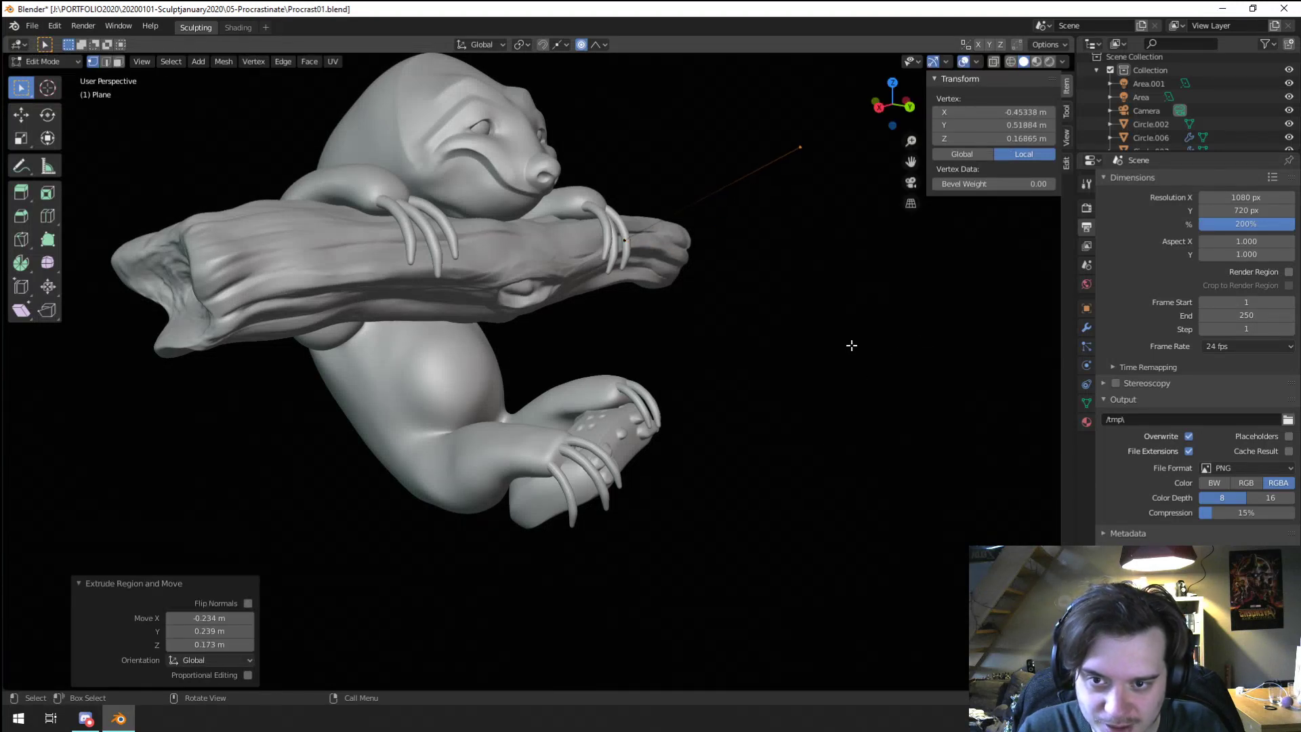
key("g")
left_click(736, 473)
scroll(717, 479, "up", 2)
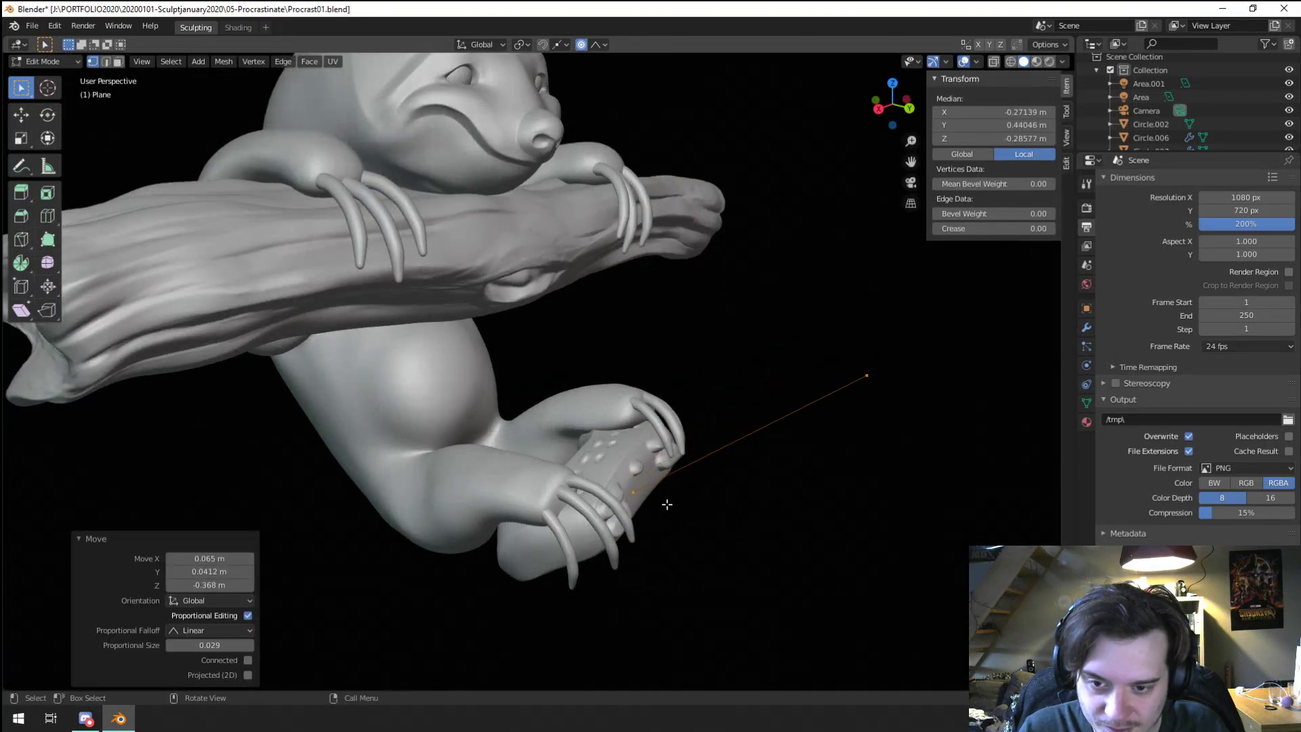
Step: Turn on snapping and snap the edge's inner end vertex onto the front of the game controller
left_click(638, 492)
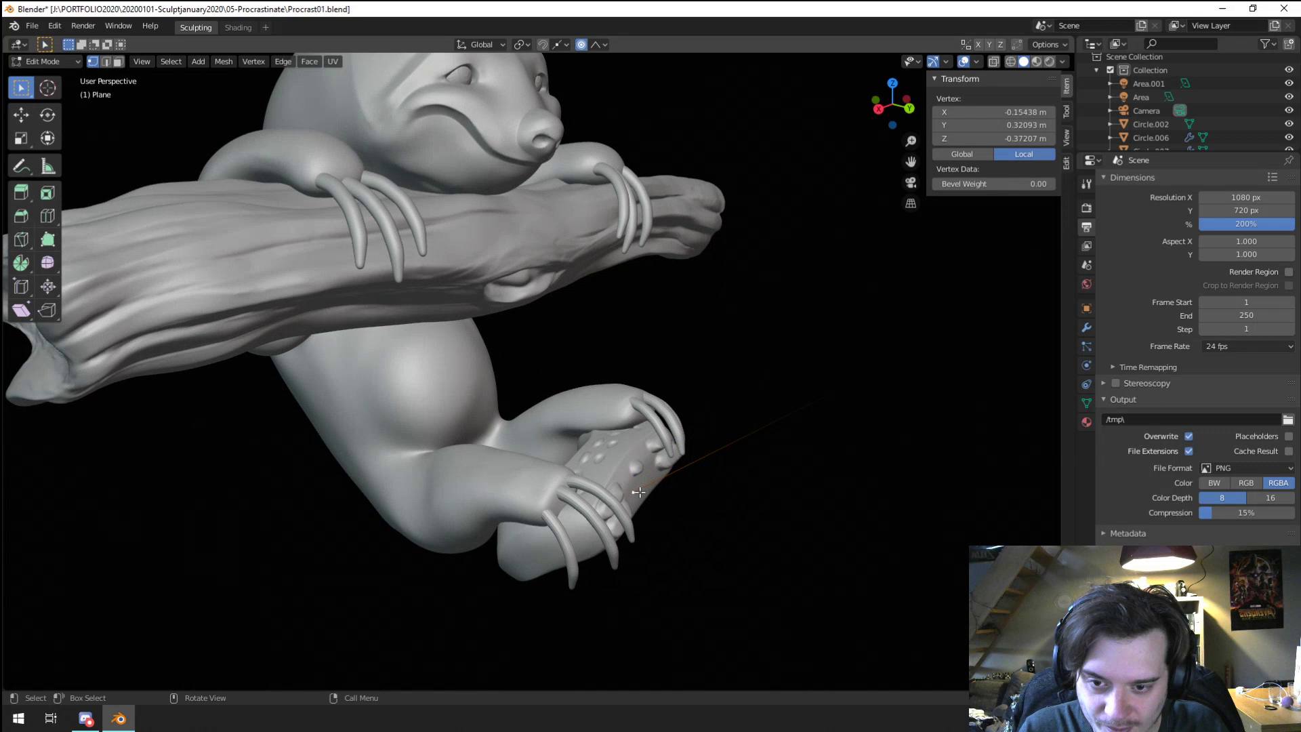
left_click(563, 44)
left_click(548, 132)
key("g")
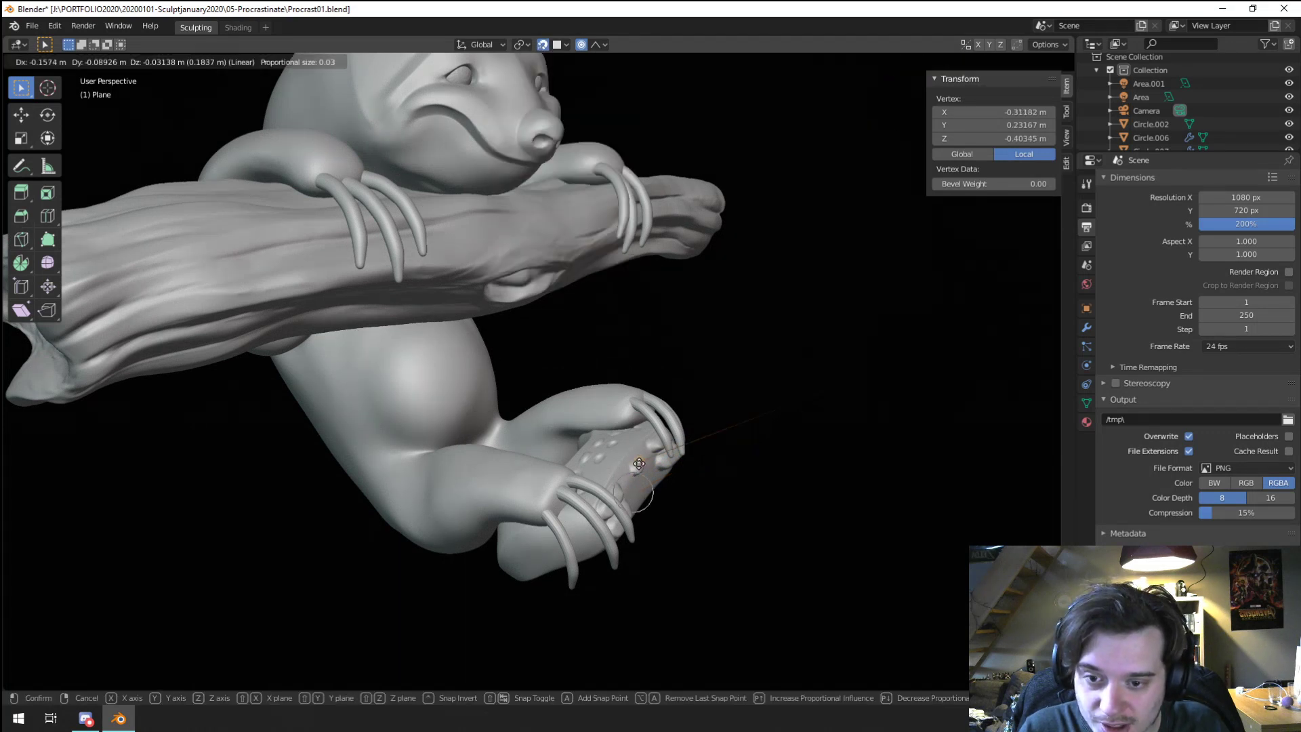
left_click(638, 468)
Step: Move the edge's free vertex nearer the claws and extrude it down and back up into a zigzag cable path
key("g")
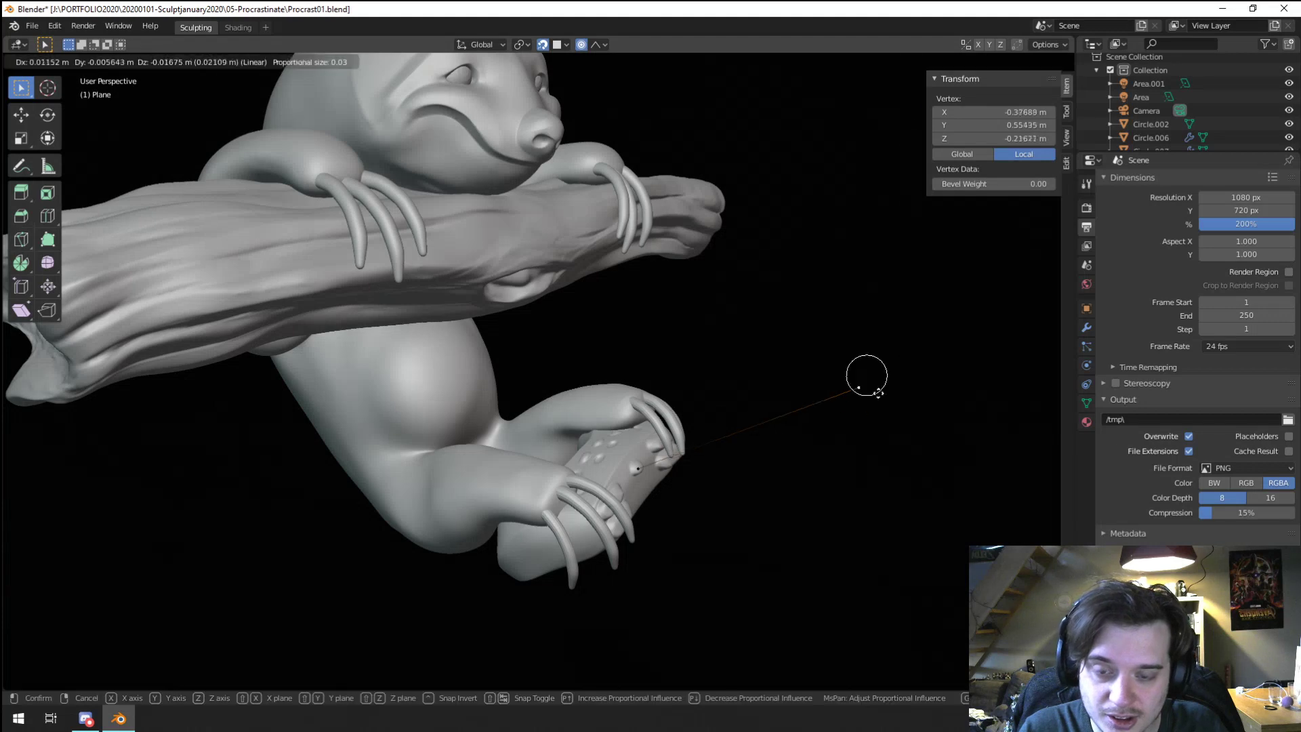
key("Escape")
scroll(803, 440, "down", 2)
middle_click_drag(787, 351, 779, 334)
key("e")
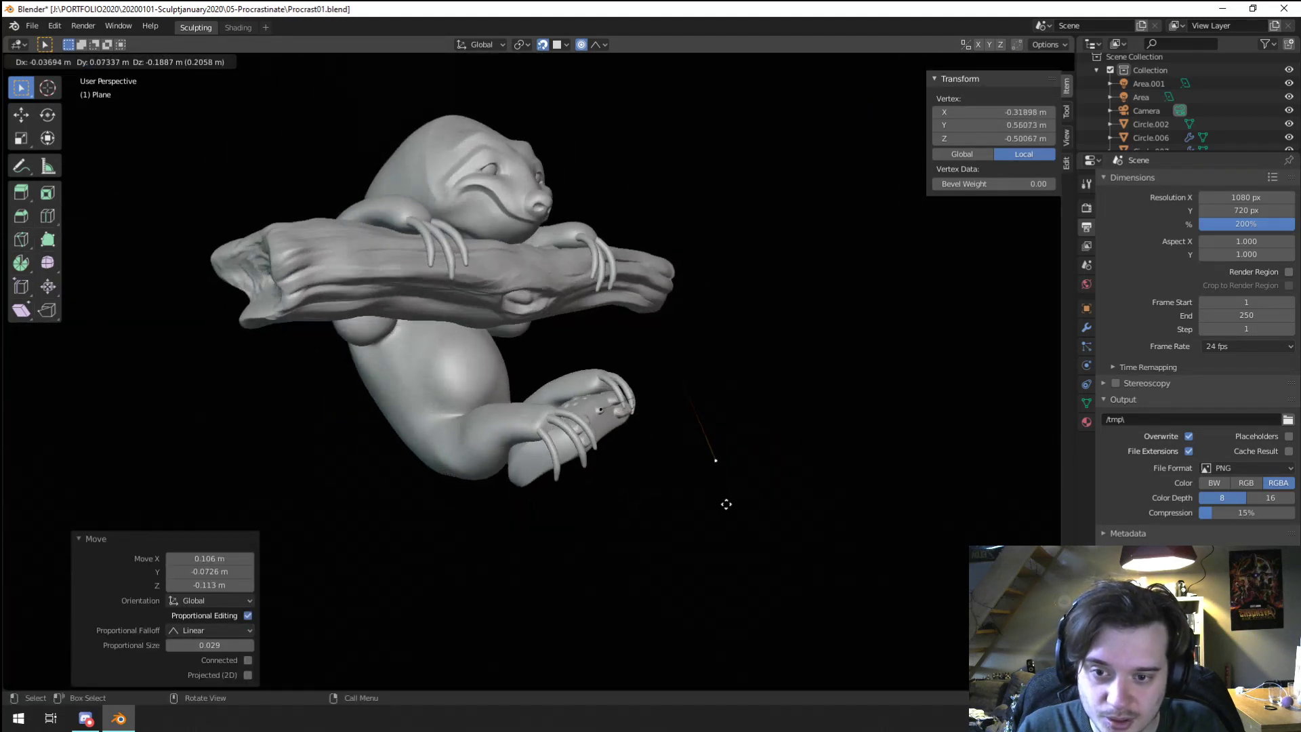
left_click(839, 458)
Step: From the camera view, extrude the path's end about 0.10 m downward and raise the peak vertex before it slightly
key("KP_0")
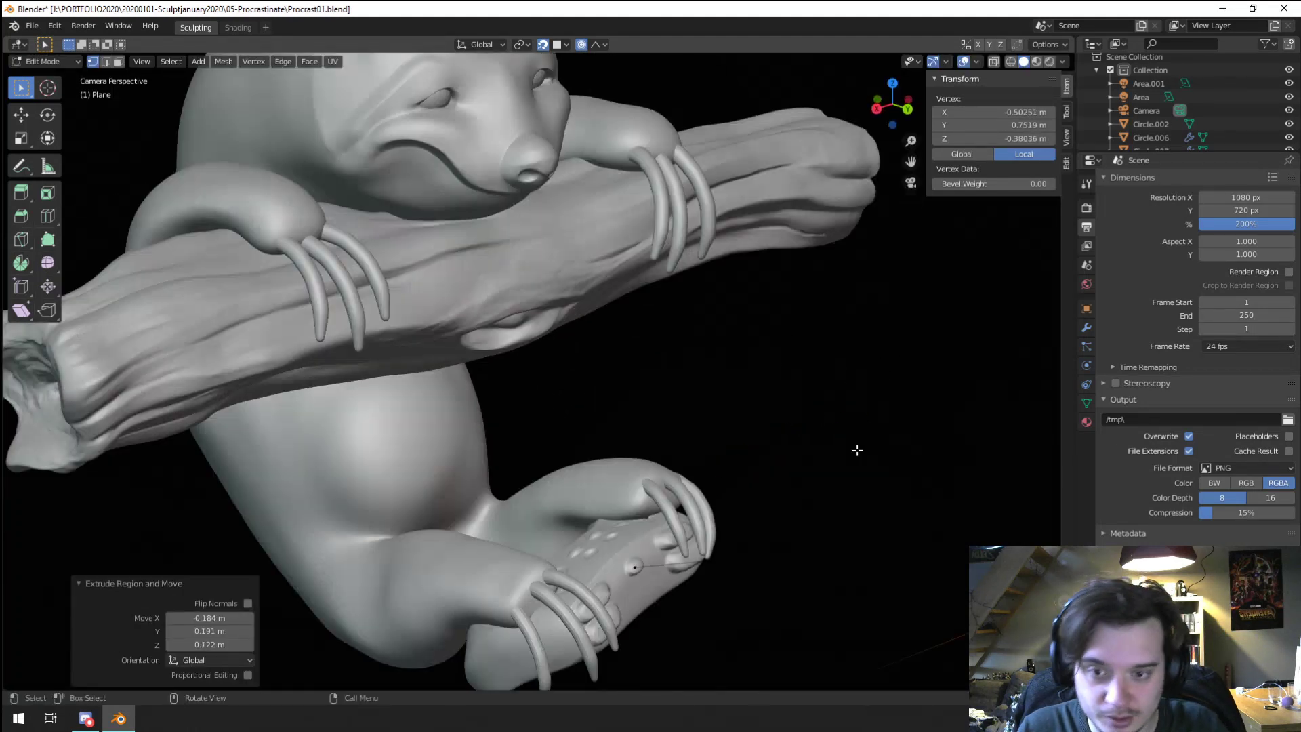
scroll(799, 471, "down", 3)
key("e")
left_click(817, 508)
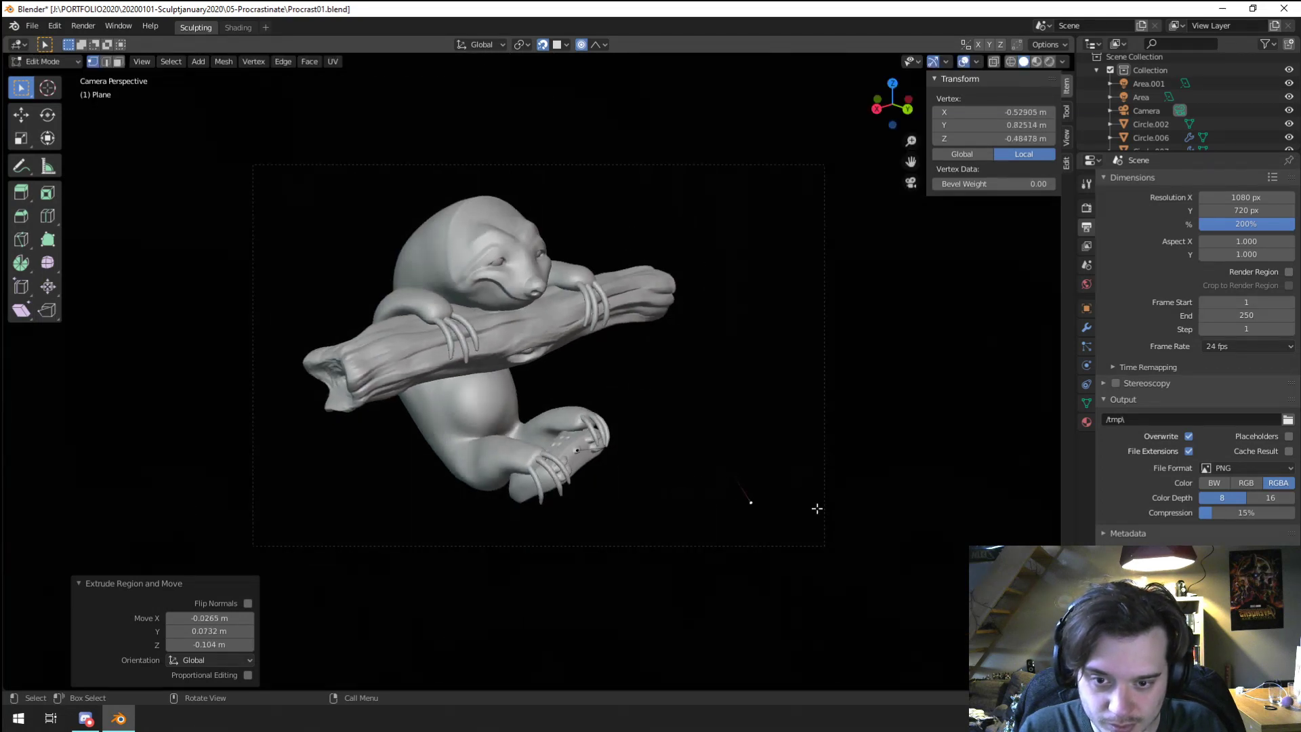
left_click(740, 467)
key("g")
left_click(730, 444)
Step: Add a Skin modifier to the cable path and scale the skin radius of all its vertices down to about 0.008
key("a")
scroll(710, 483, "up", 2)
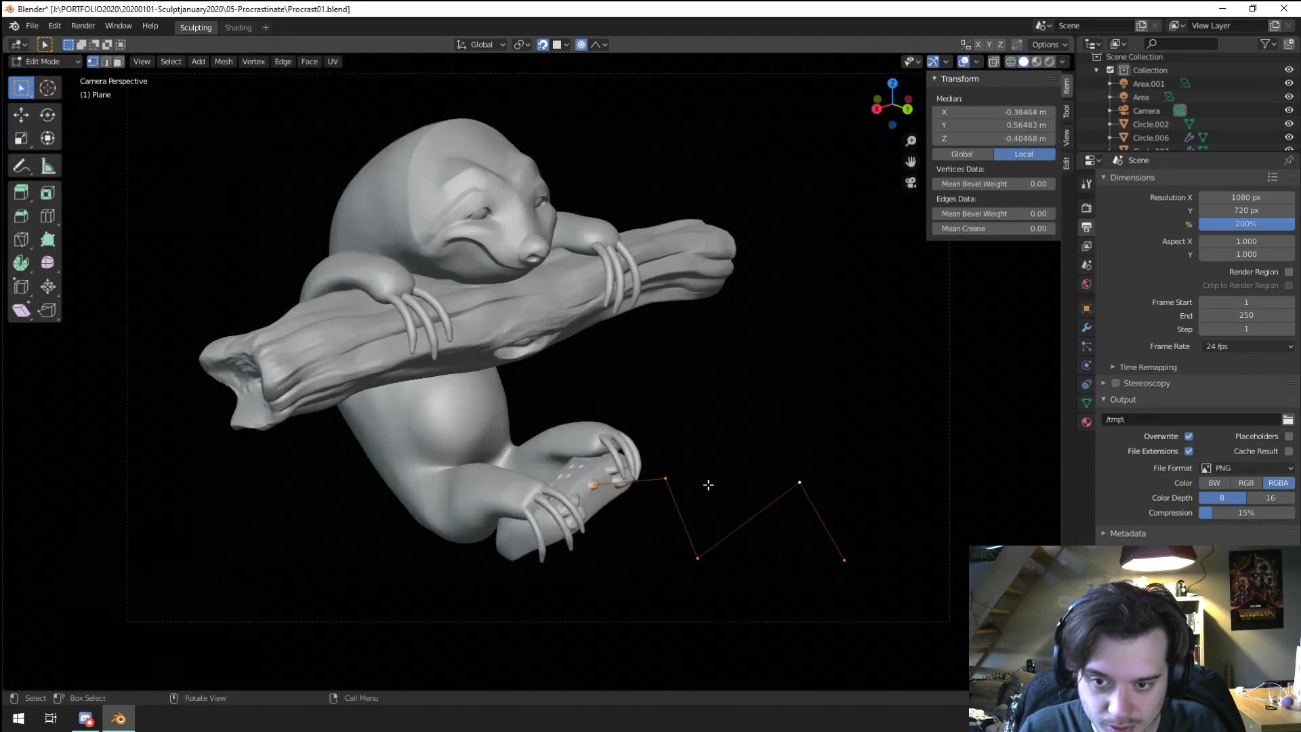
middle_click_drag(708, 484, 653, 405, "shift")
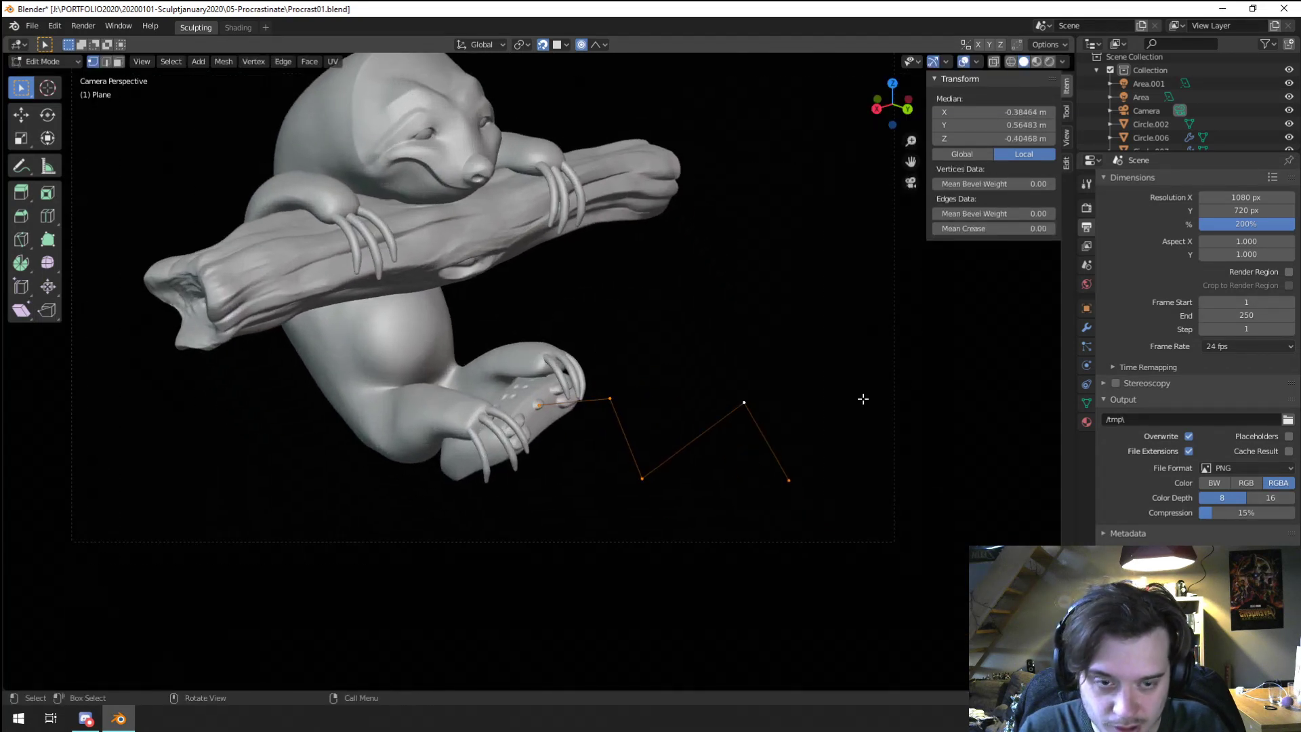
left_click(1086, 328)
left_click(1202, 181)
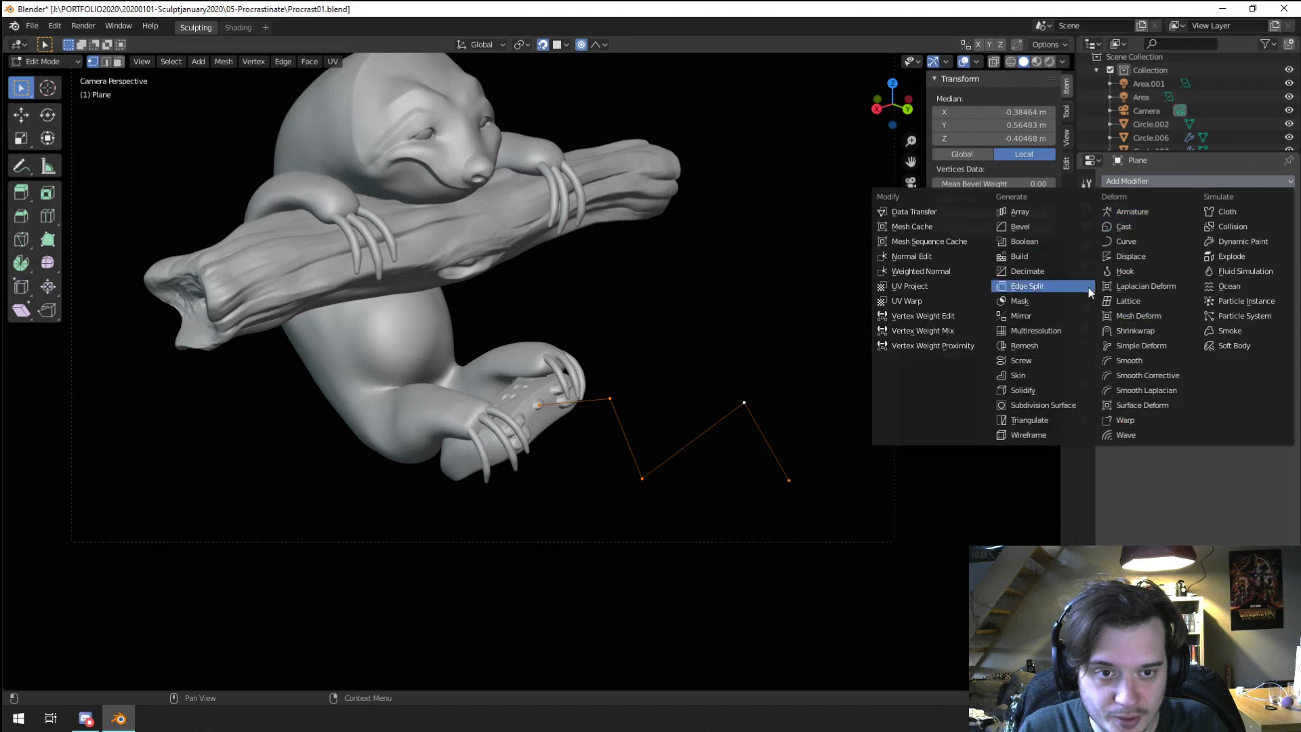
left_click(1018, 375)
key("ctrl+a")
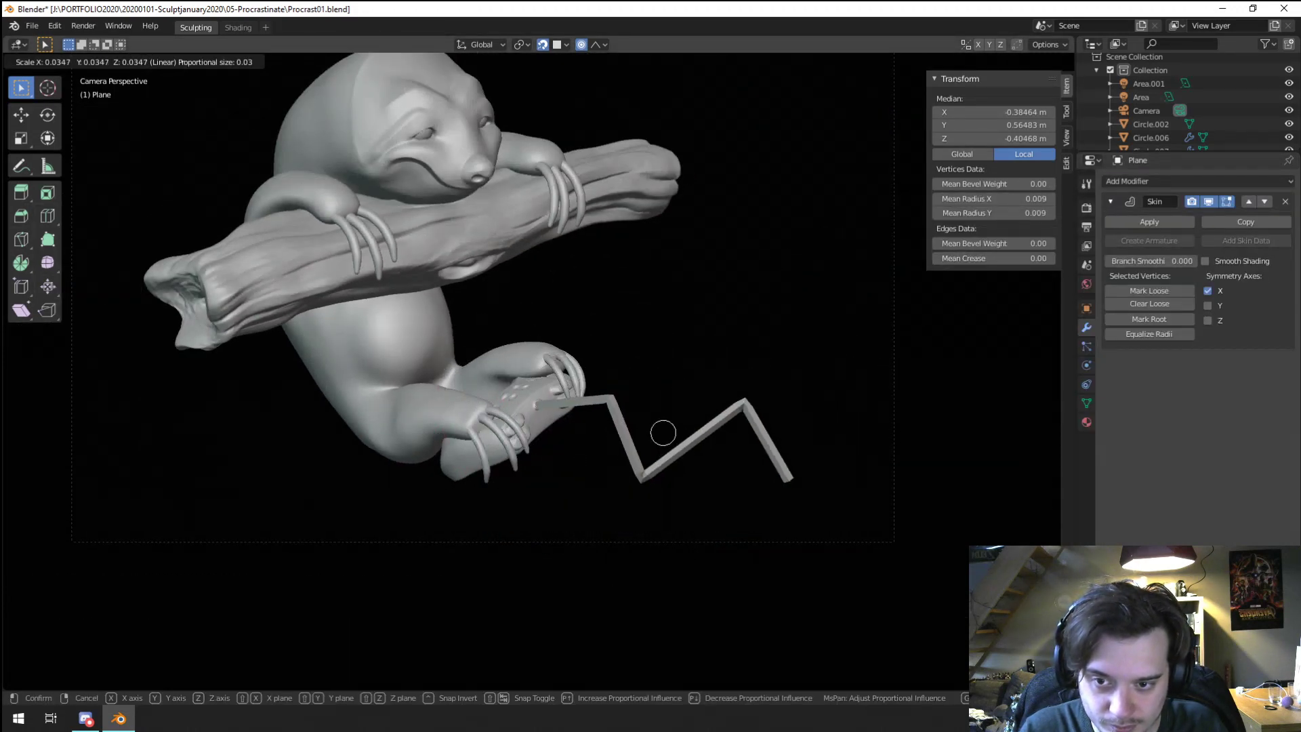
left_click(664, 432)
scroll(678, 406, "up", 2)
Step: In Object Mode, add a level 2 Subdivision modifier to the cable and place a copy of it above the Skin modifier
left_click(1156, 181)
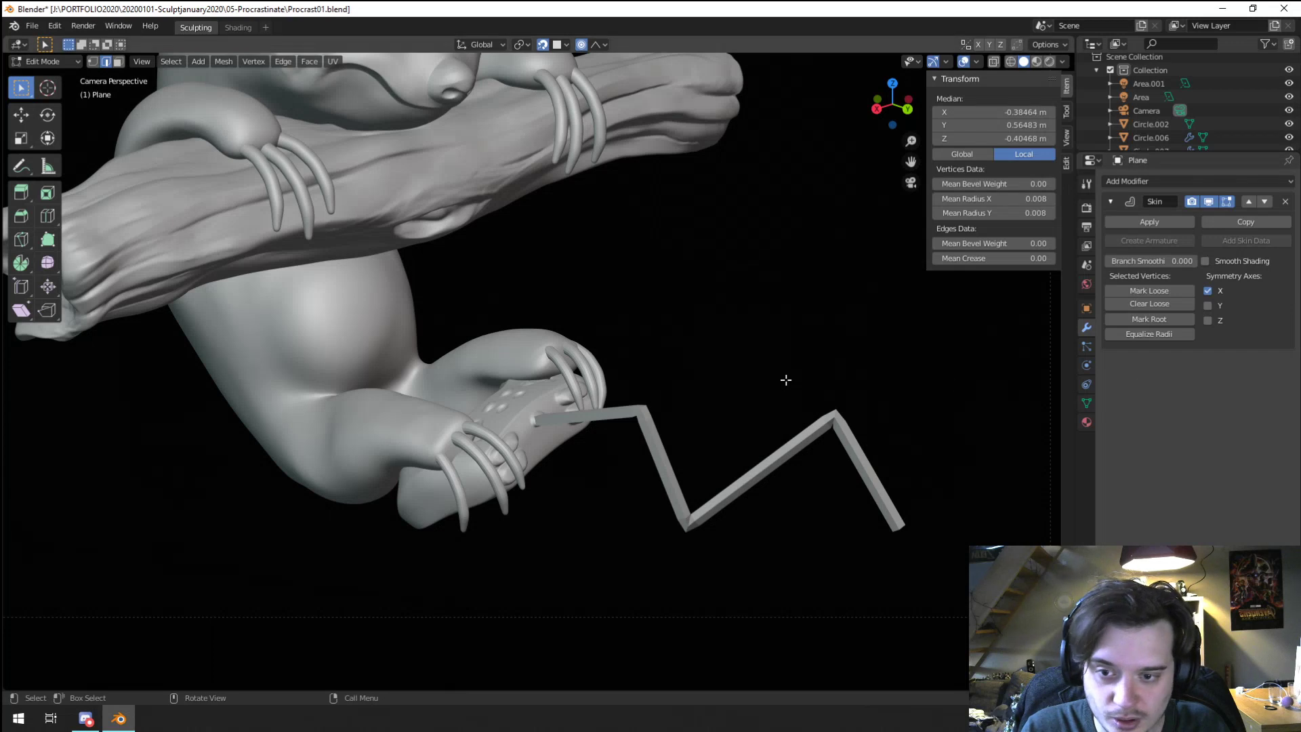
left_click(45, 61)
left_click(42, 76)
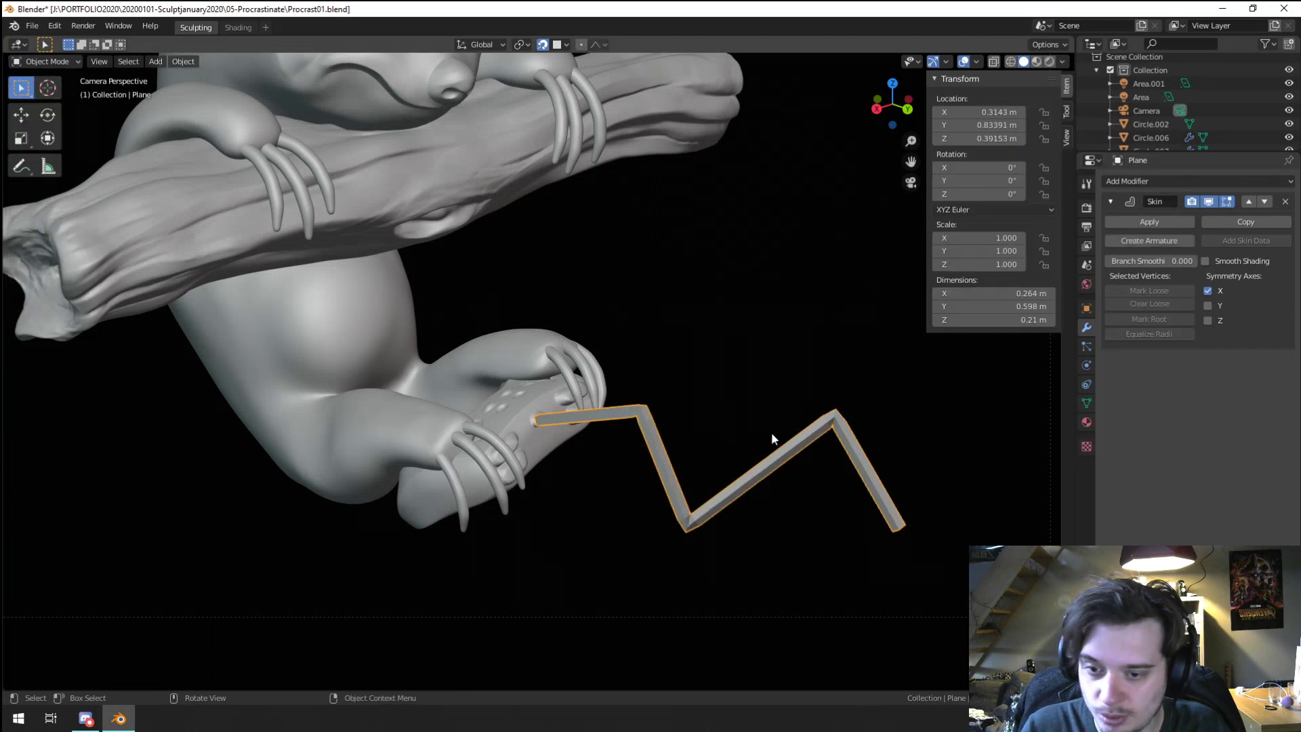
key("ctrl+2")
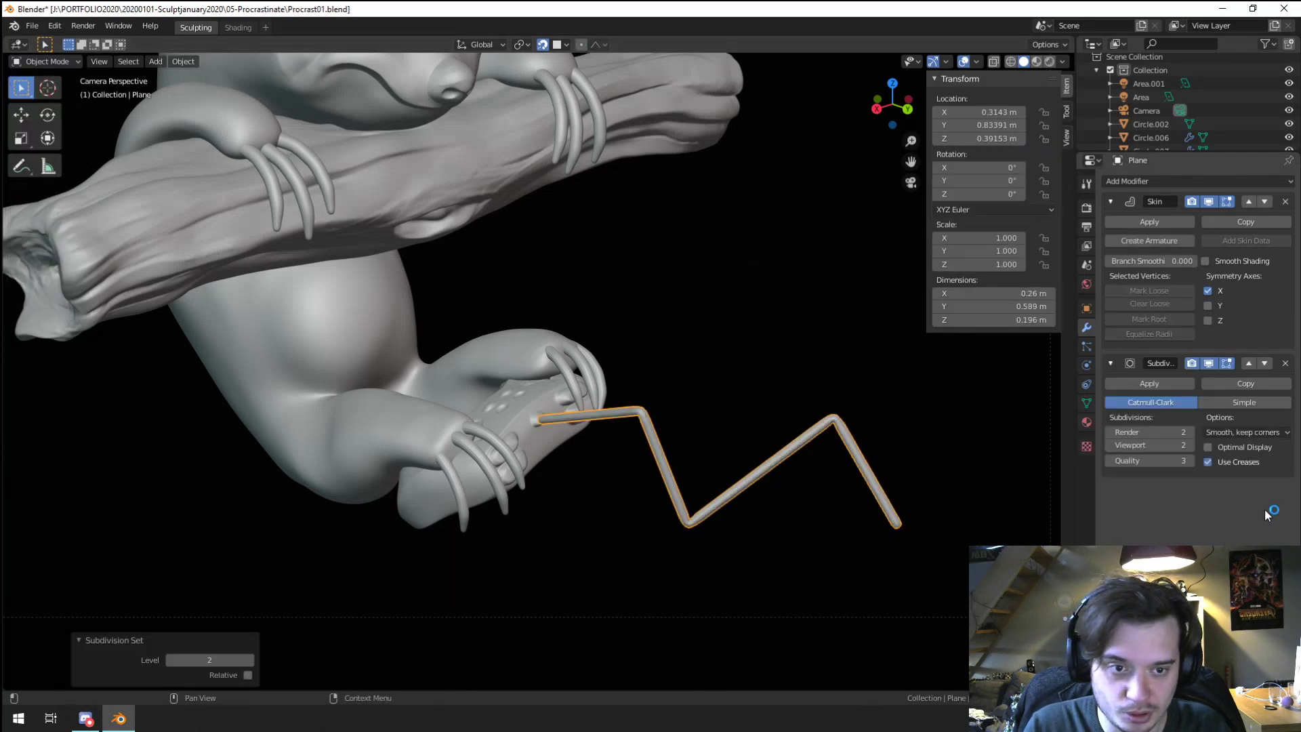
left_click(1248, 382)
left_click(1248, 363)
scroll(961, 442, "up", 2)
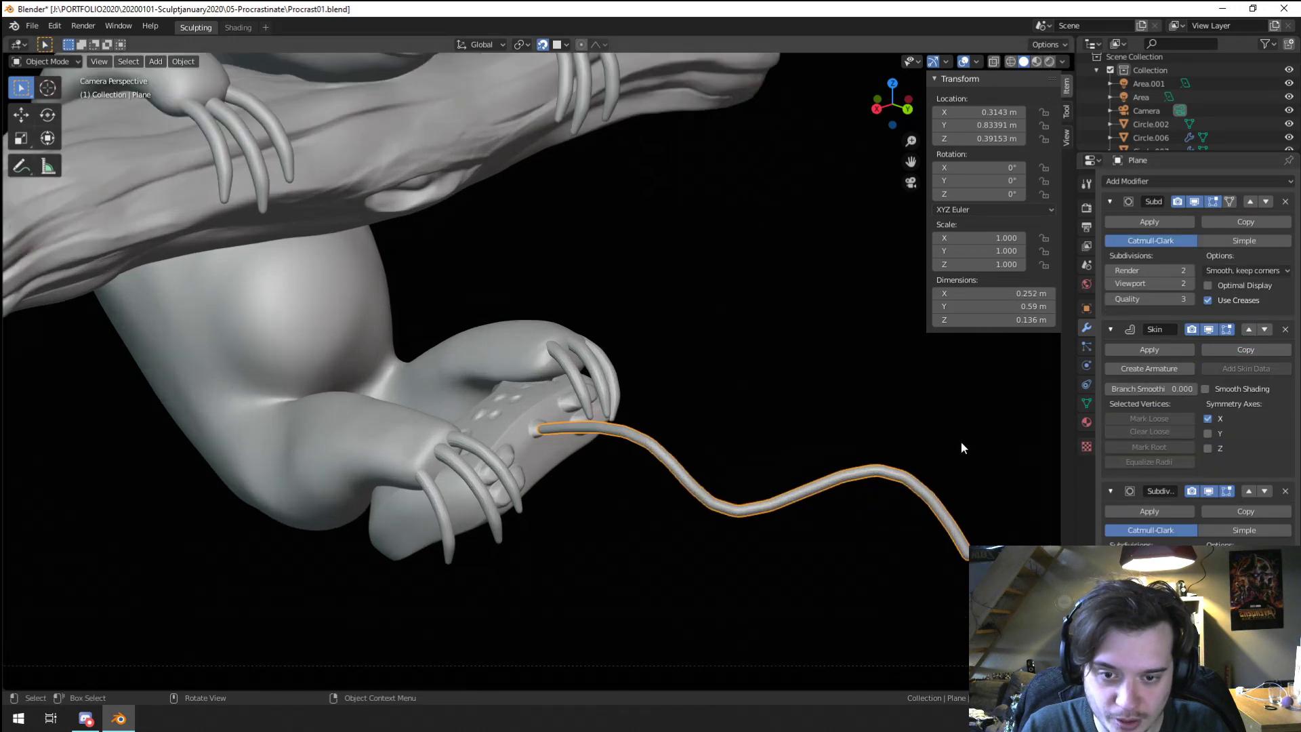
Step: Enter Edit Mode on the cable and raise the vertex next to the controller so the cord arches over the claws
scroll(960, 442, "down", 2)
key("Tab")
key("g")
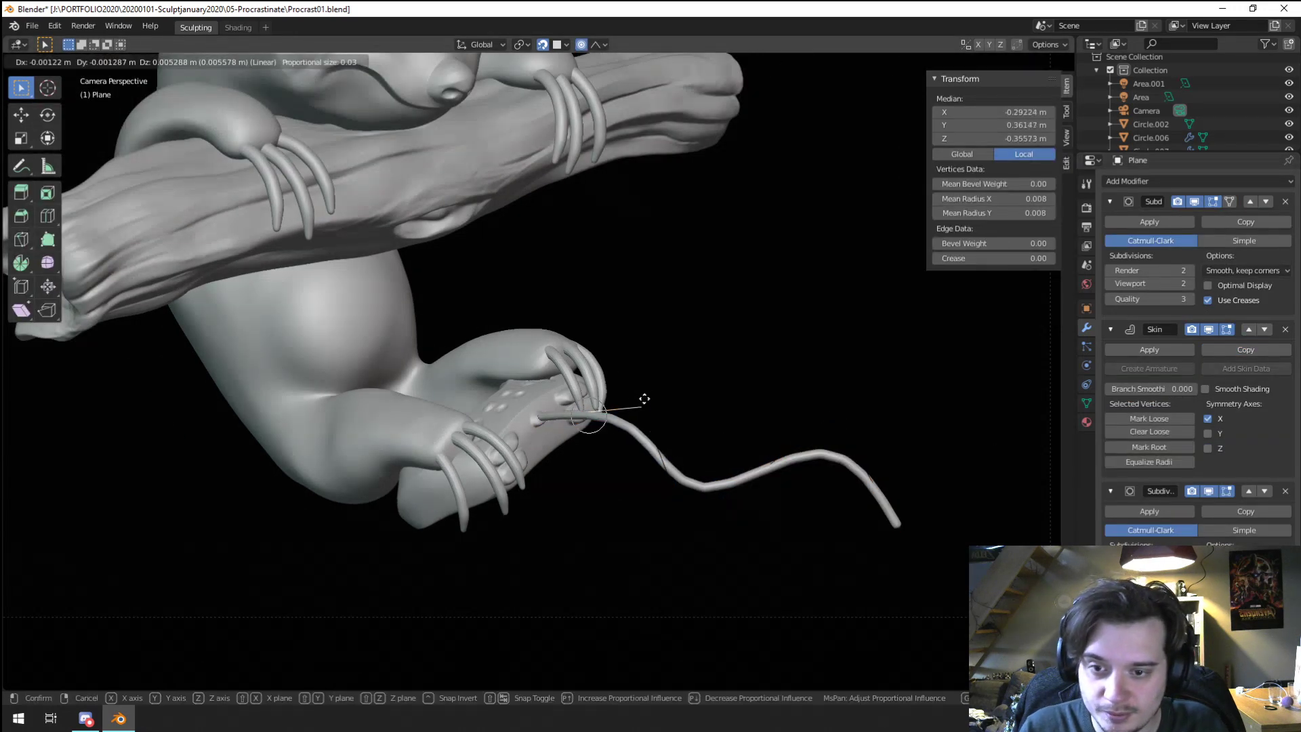
scroll(652, 393, "up", 3)
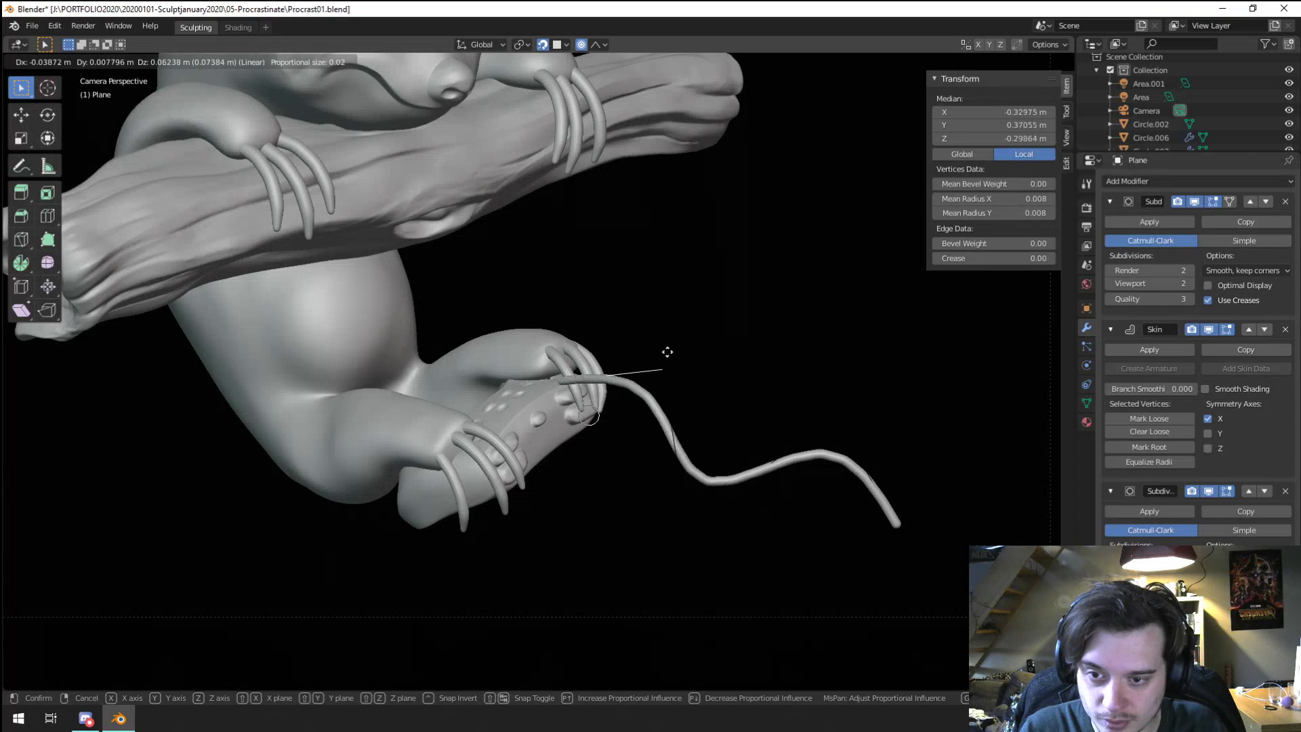
left_click(627, 388)
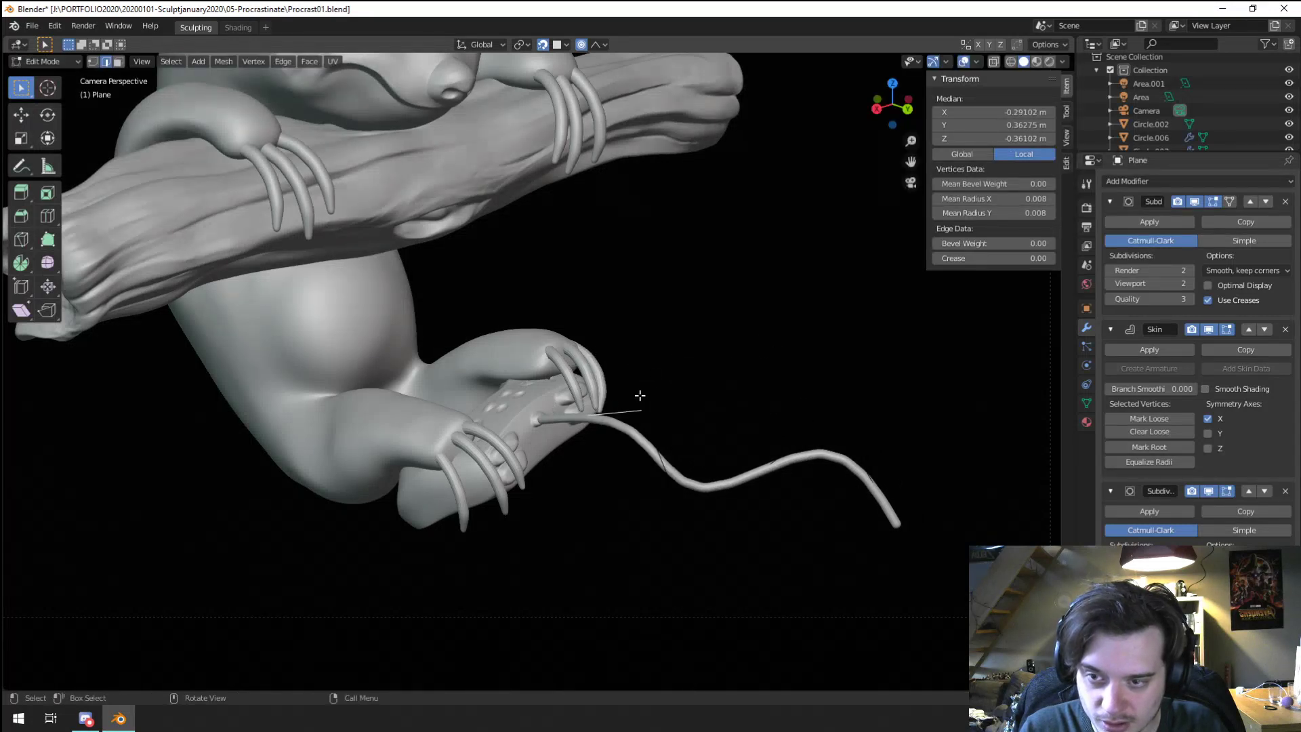
left_click(635, 410)
key("g")
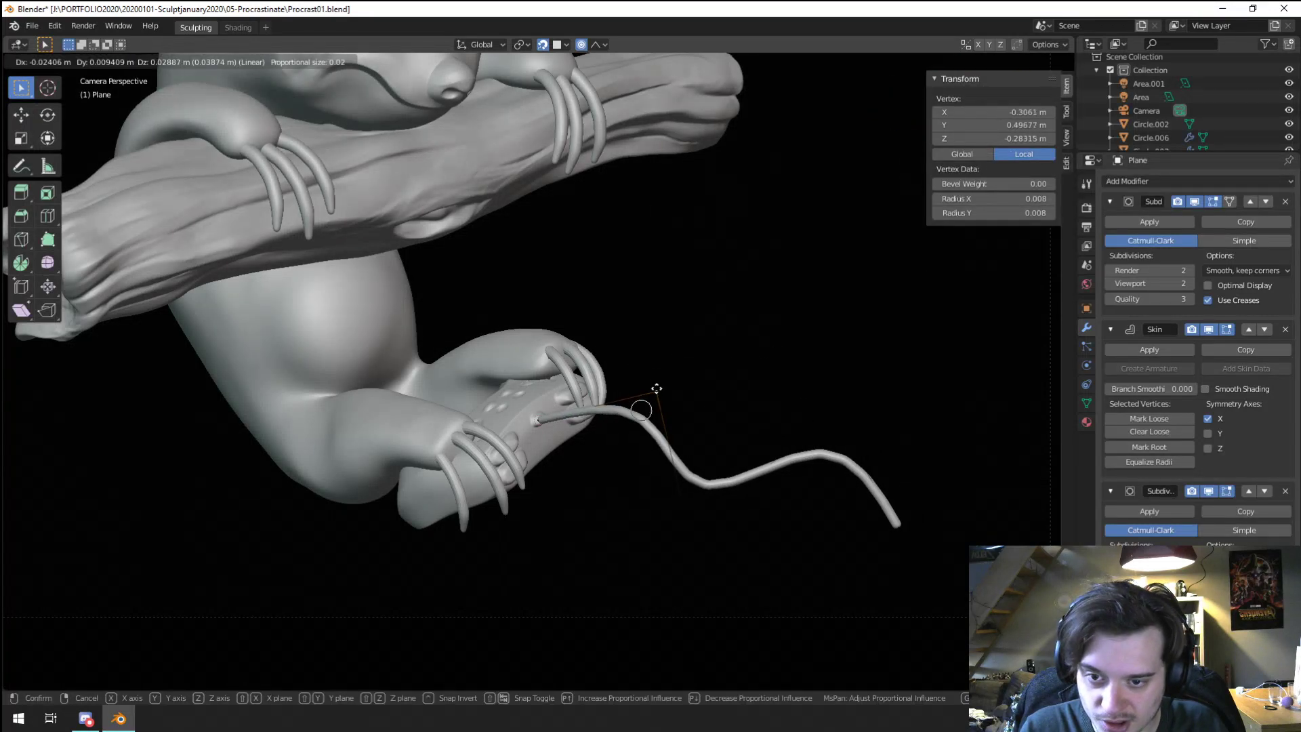
left_click(658, 367)
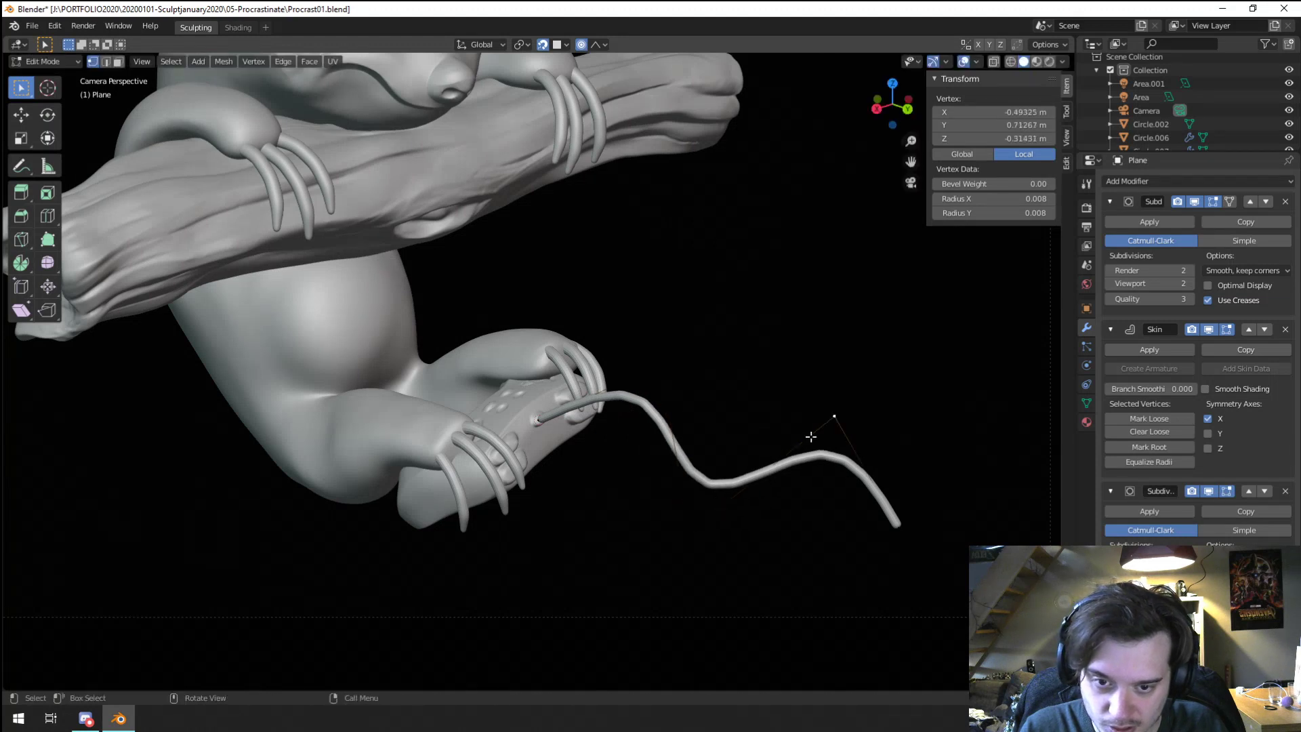
Step: Scale the skin radius of the cable's outer end vertex to 0 so it tapers to a point, and return to Object Mode
left_click(913, 542)
key("ctrl+a")
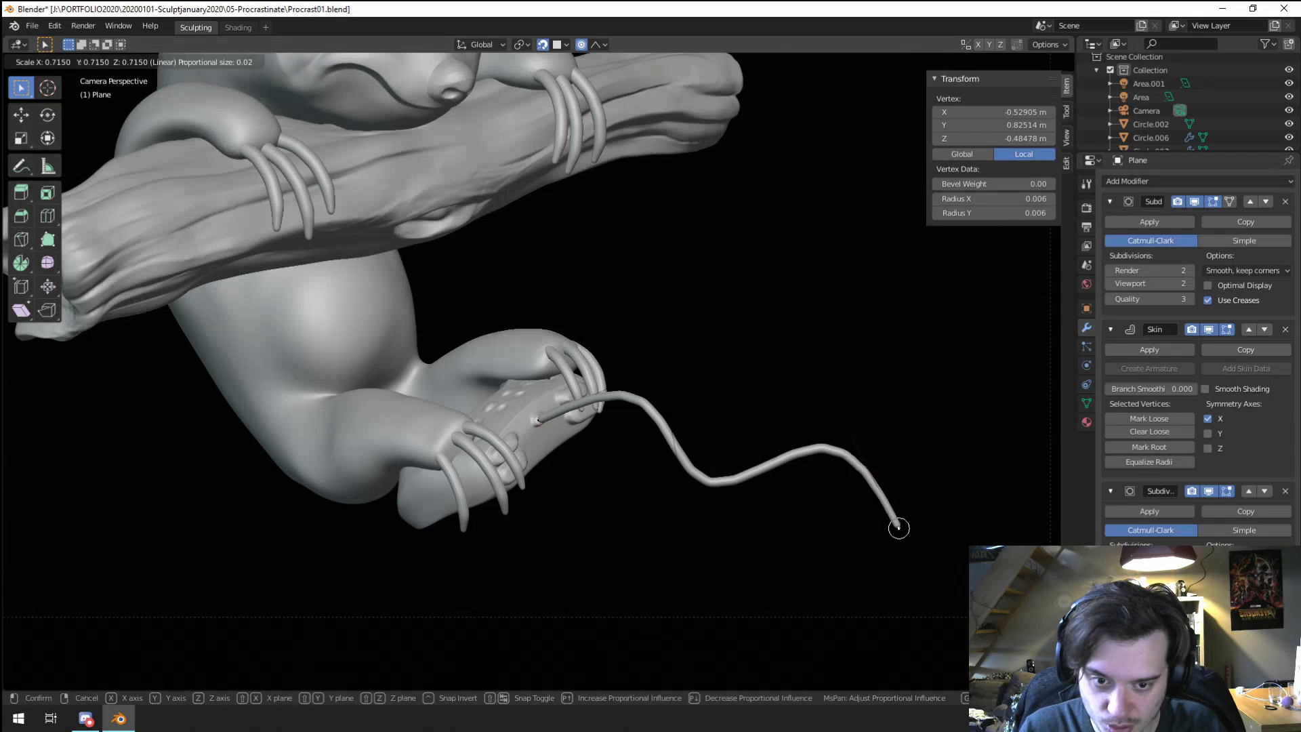
key("0")
key("Return")
key("Tab")
scroll(537, 371, "down", 2)
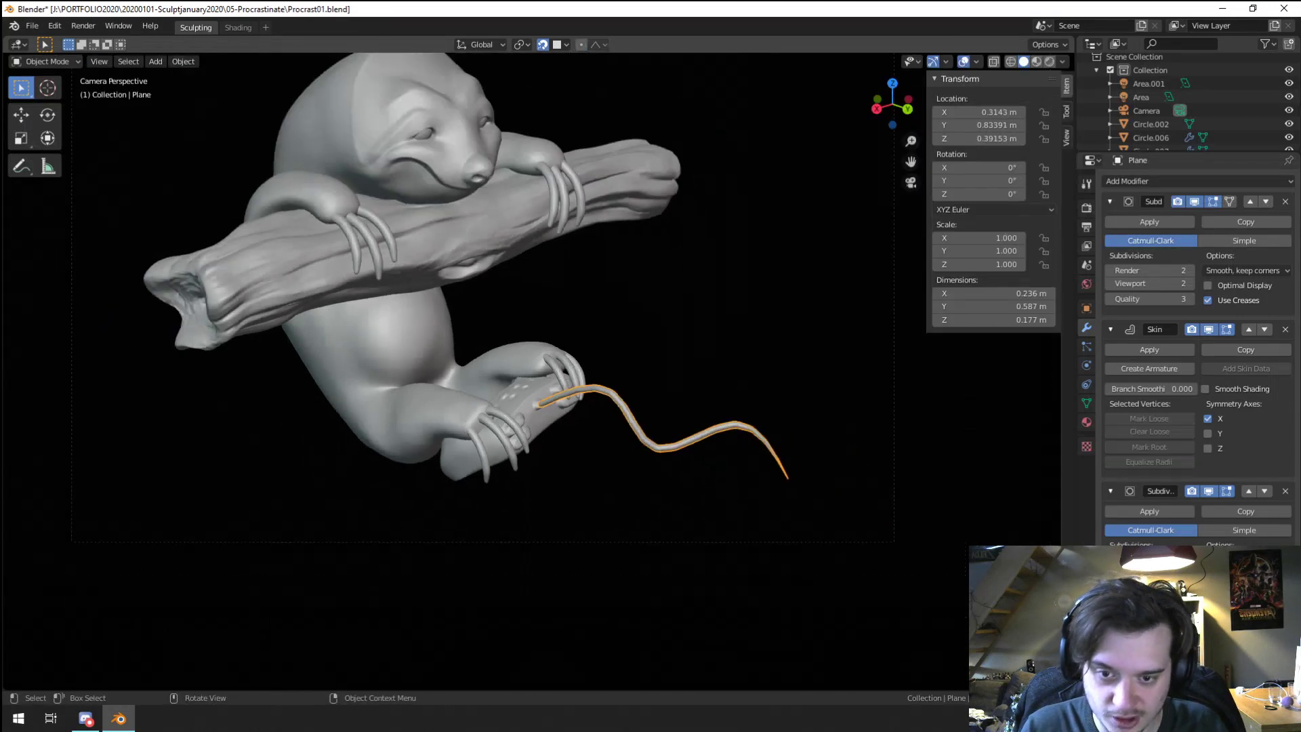
key("alt+a")
scroll(858, 535, "down", 2)
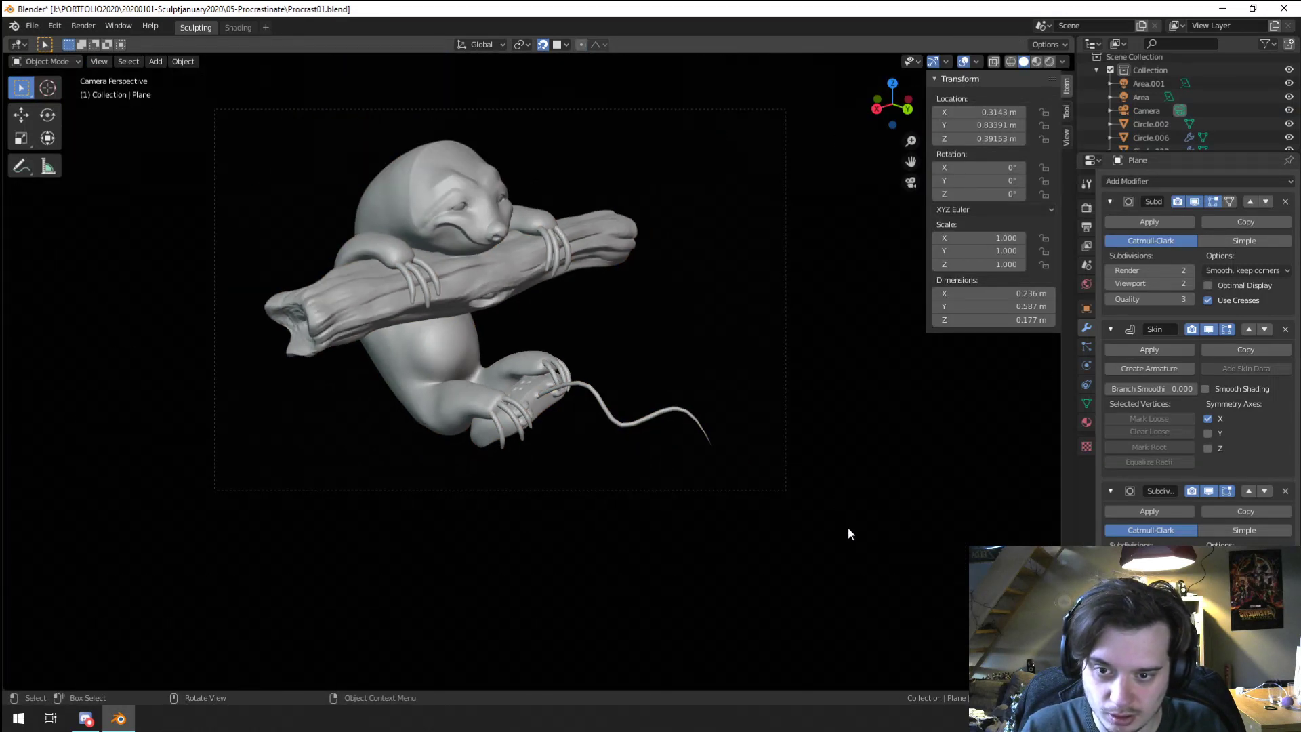
Step: In Edit Mode, lower the cable vertex next to the controller and raise the following one about 0.28 m into a high arch
key("Tab")
scroll(848, 532, "up", 5)
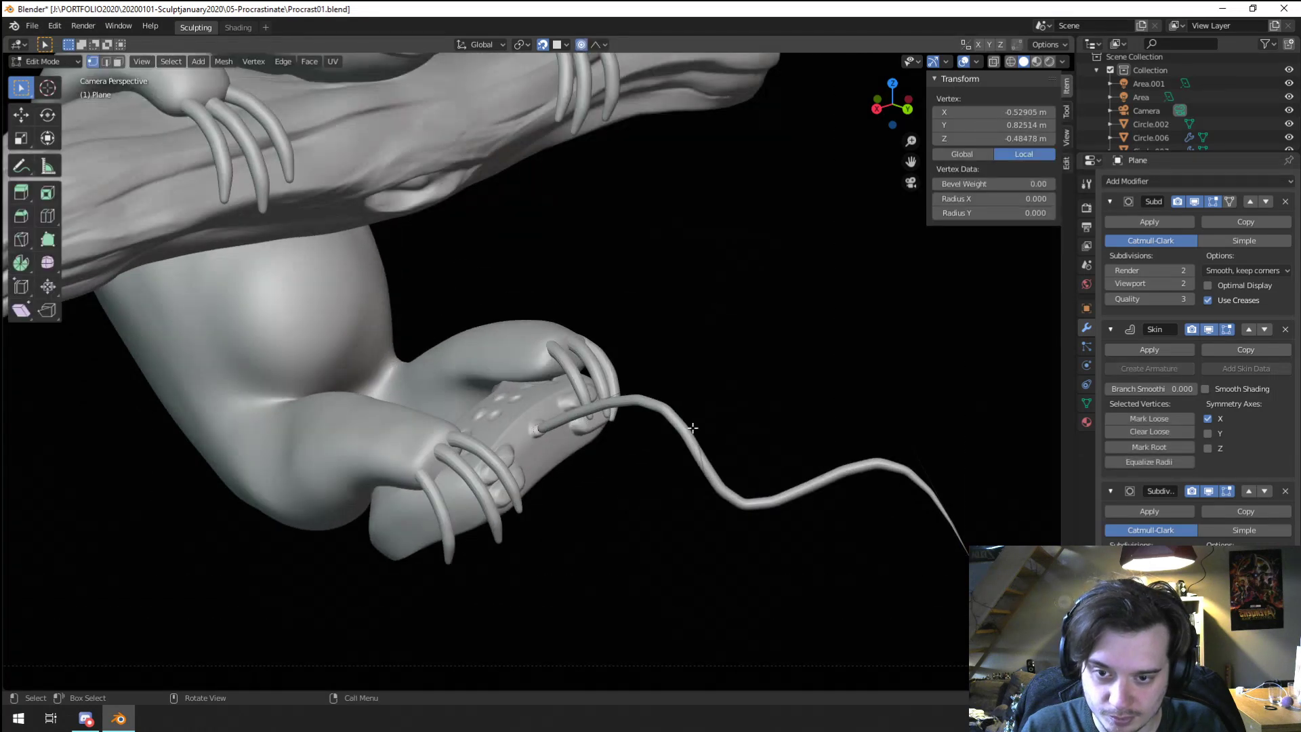
key("g")
left_click(720, 561)
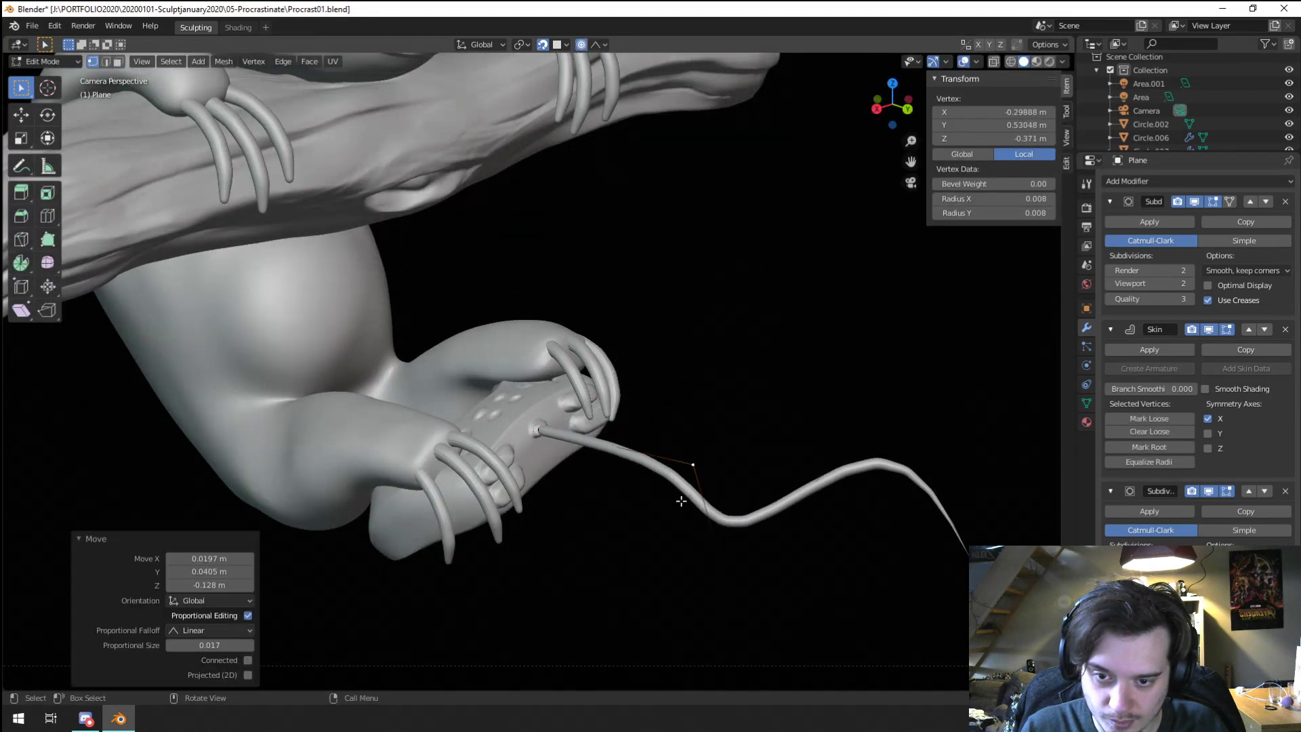
key("g")
left_click(786, 372)
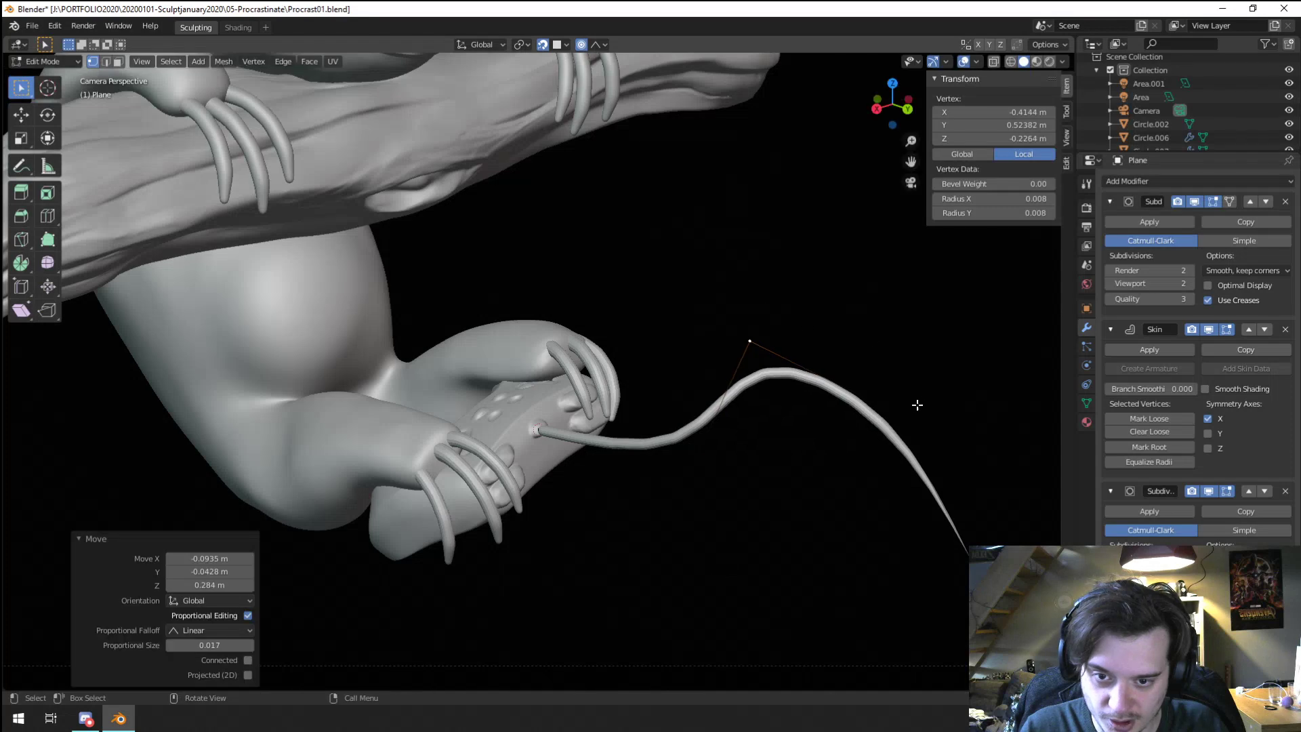
Step: Move the cable vertex before the tip about 0.05 m up and outward to round the arch's outer side, and return to Object Mode
left_click(921, 419)
key("ctrl+z")
key("g")
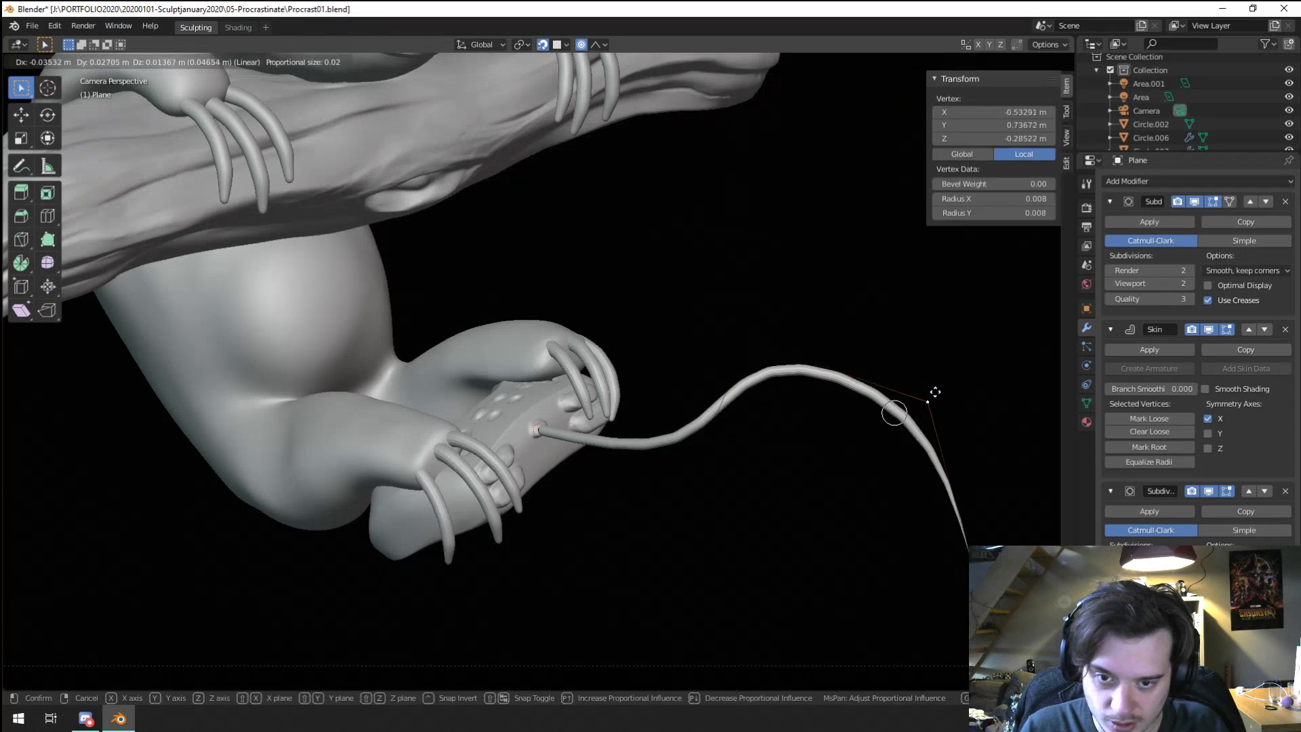
left_click(932, 394)
left_click(955, 400)
scroll(813, 393, "down", 4)
left_click(669, 435)
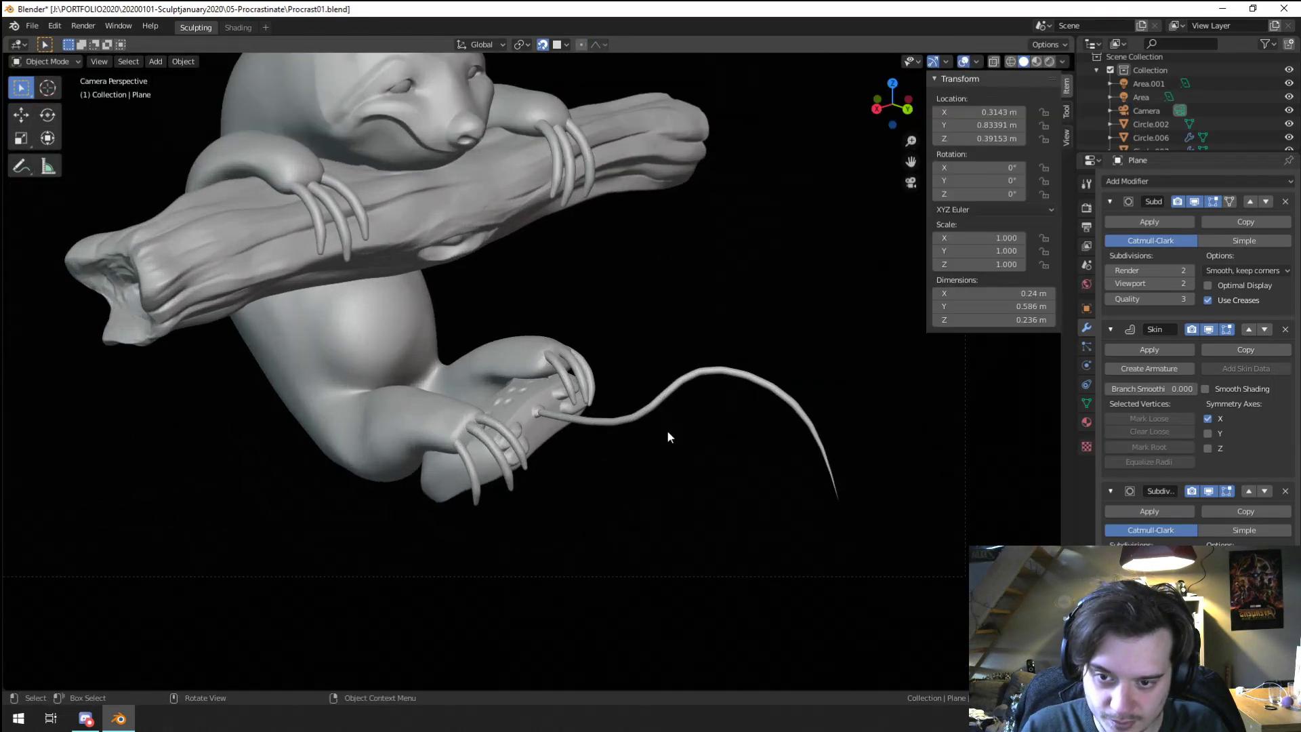
Step: In Edit Mode, lower the cable vertex at the dip between the controller and the arch
left_click(650, 437)
key("g")
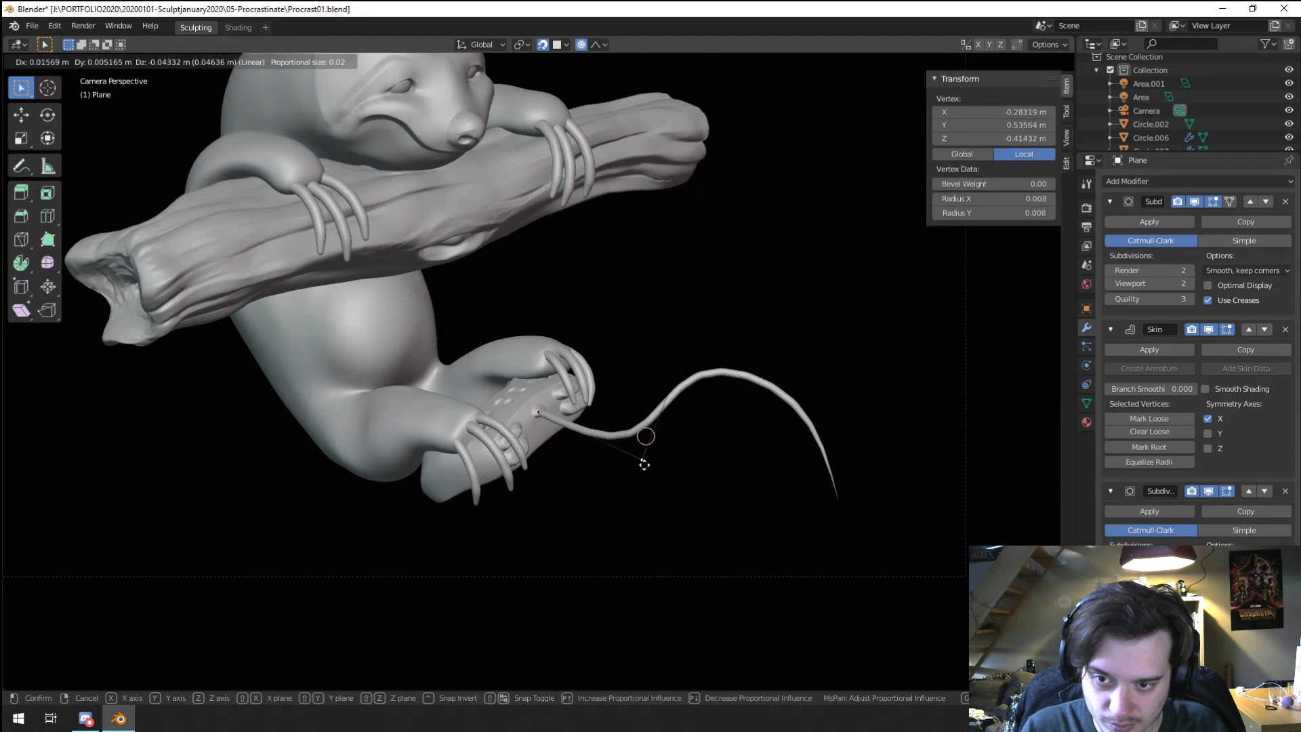
left_click(641, 450)
Step: Add one loop cut to the cable segment next to the controller and raise the new vertex with snapping off
scroll(597, 453, "up", 2)
key("ctrl+r")
left_click(606, 454)
right_click(609, 454)
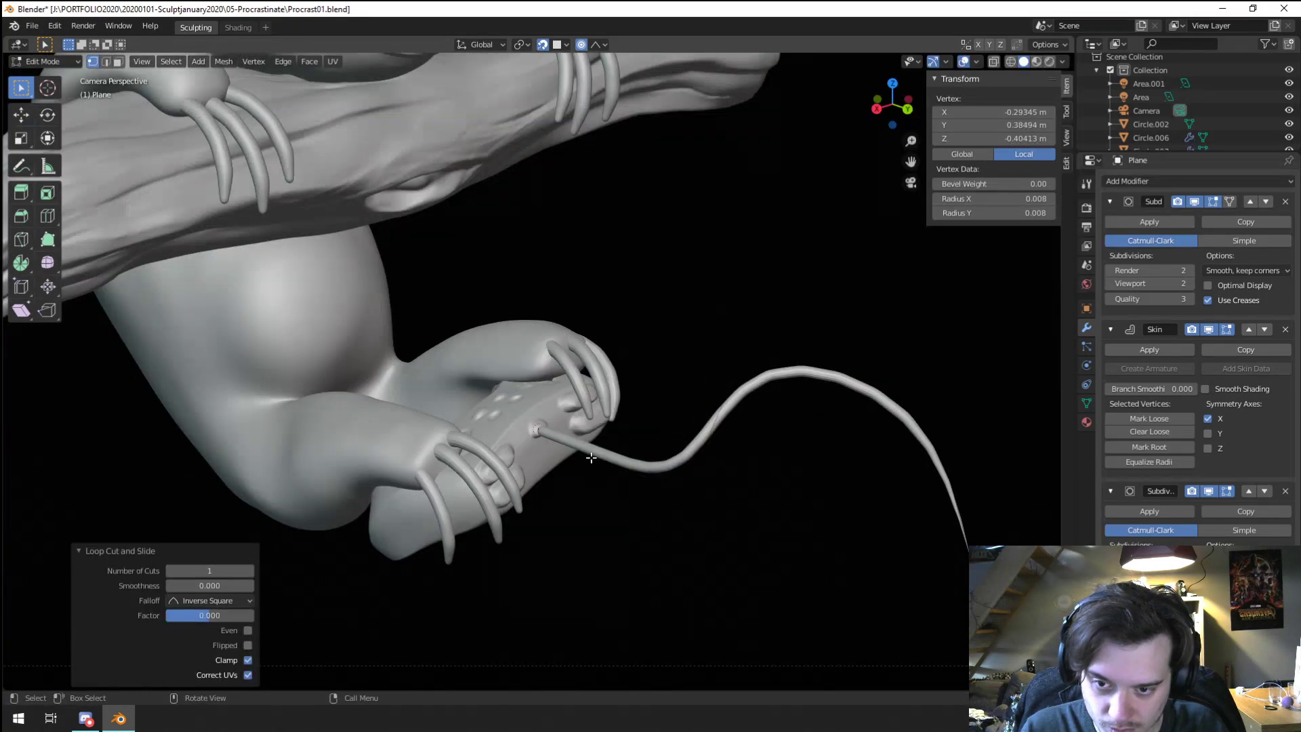
key("g")
left_click(578, 430)
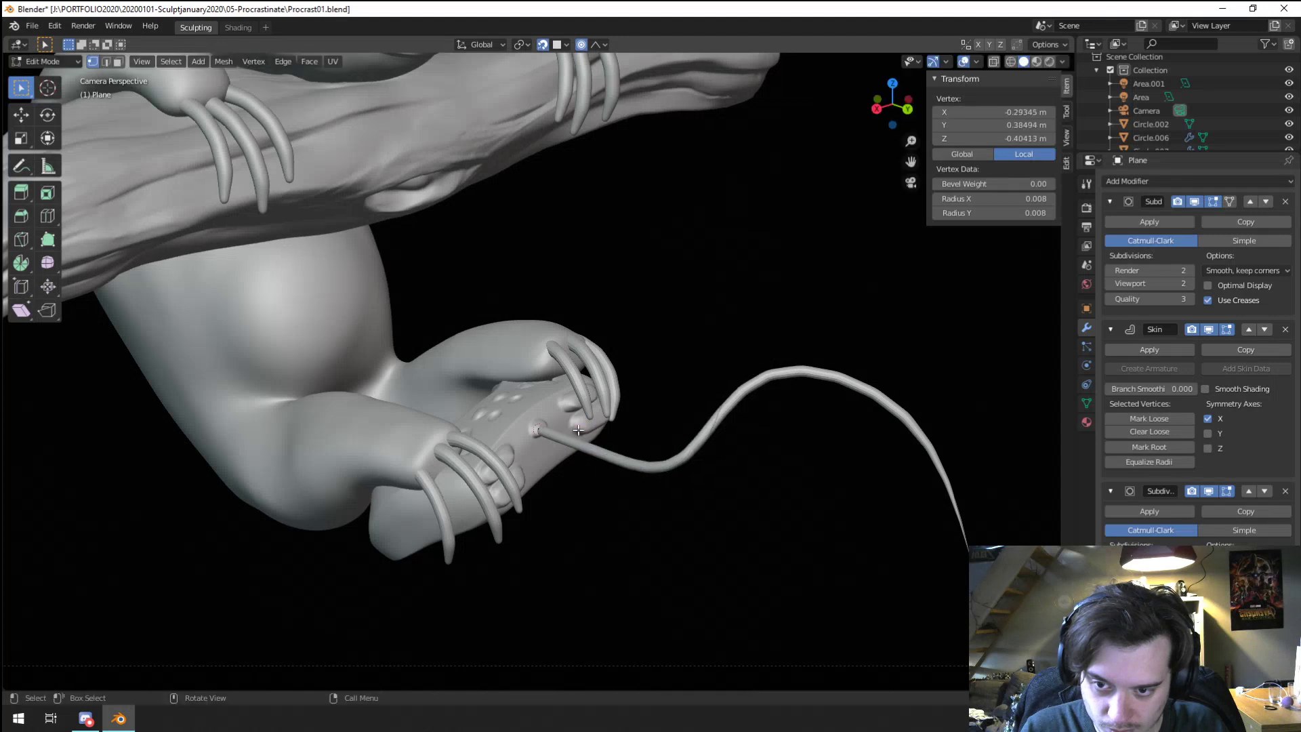
key("g")
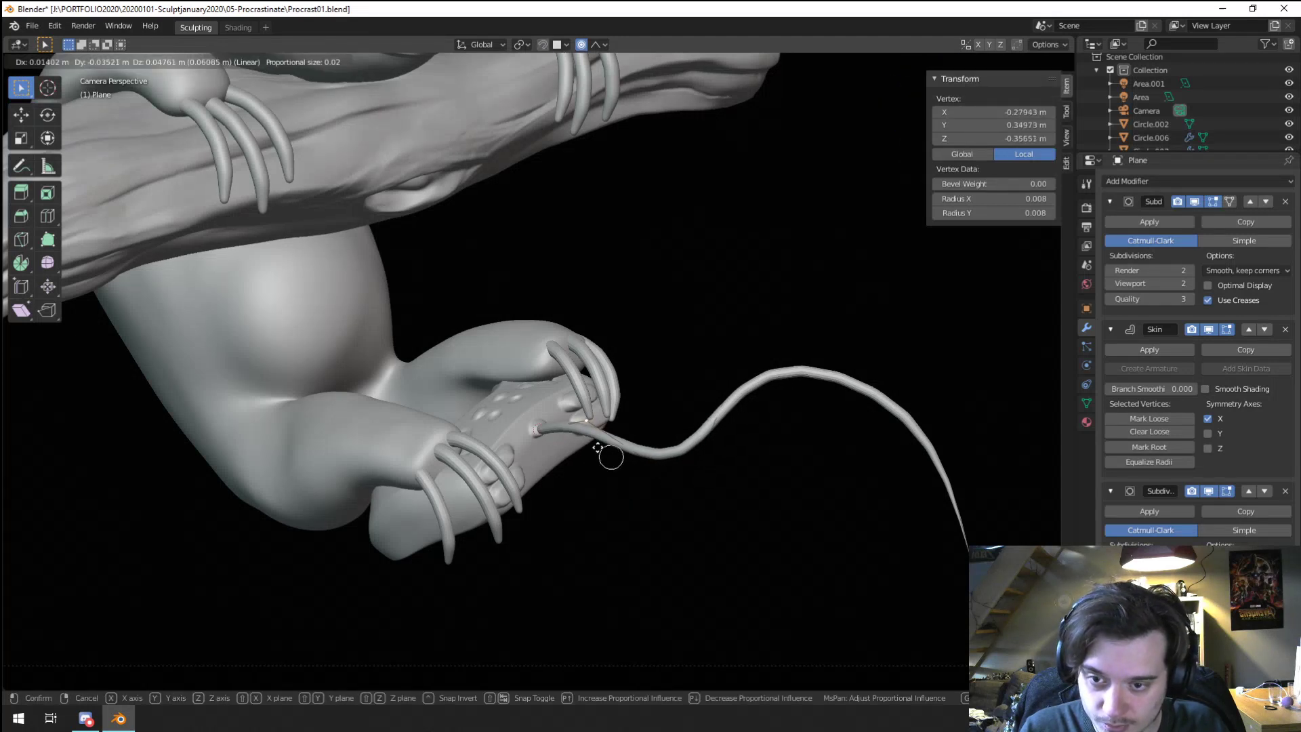
left_click(609, 450)
Step: Reposition the cable's start vertex from several angles so the cord meets the controller's socket
scroll(574, 362, "up", 3)
middle_click_drag(574, 362, 667, 382)
key("KP_Decimal")
key("g")
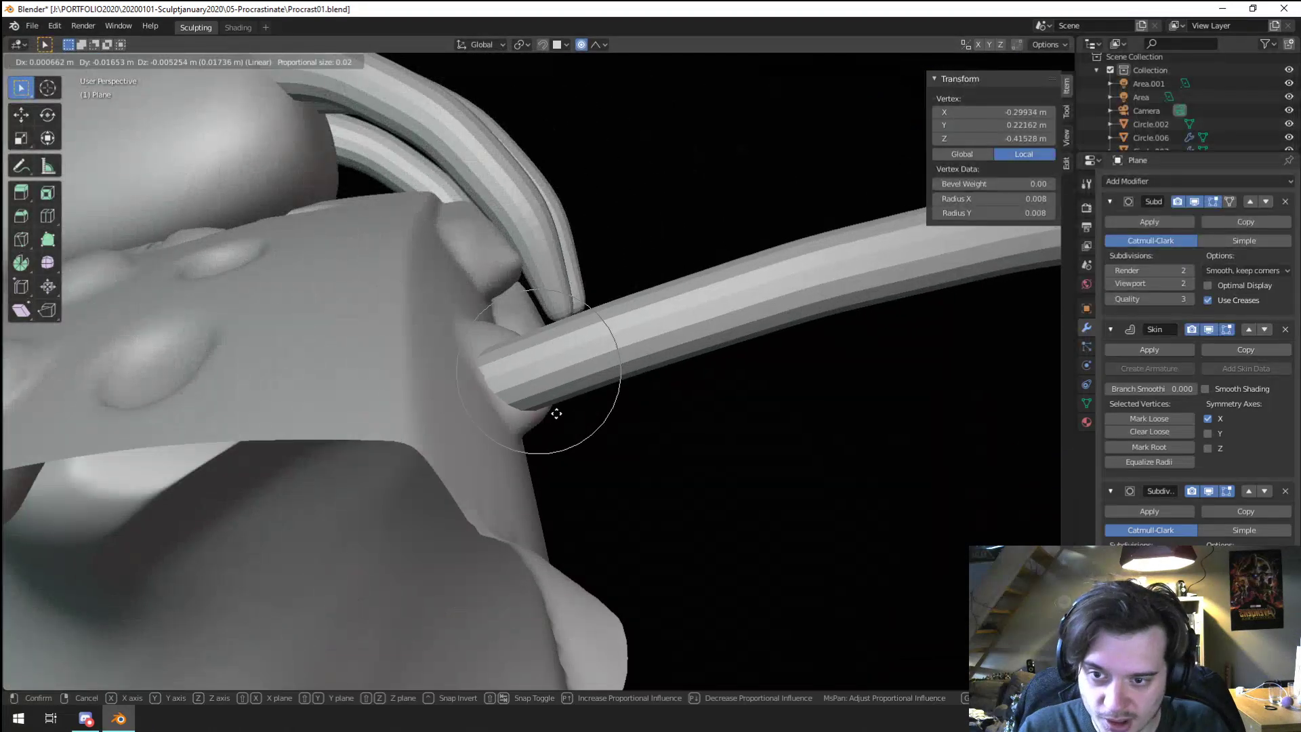
left_click(553, 423)
middle_click_drag(553, 423, 515, 531)
key("g")
left_click(555, 485)
Step: Shift the vertex just outside the controller about 0.04 m along negative X and fine-tune the start vertex in the socket
middle_click_drag(555, 485, 701, 445)
key("g")
left_click(708, 375)
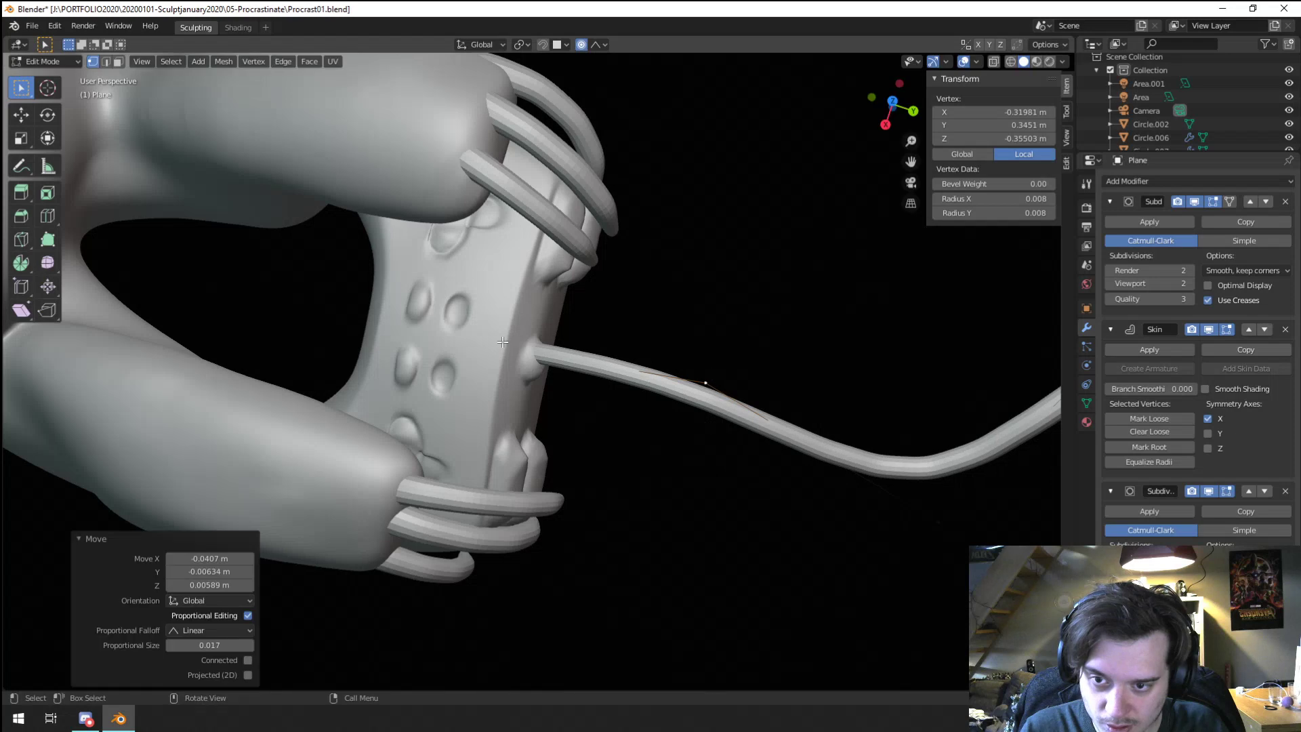
key("g")
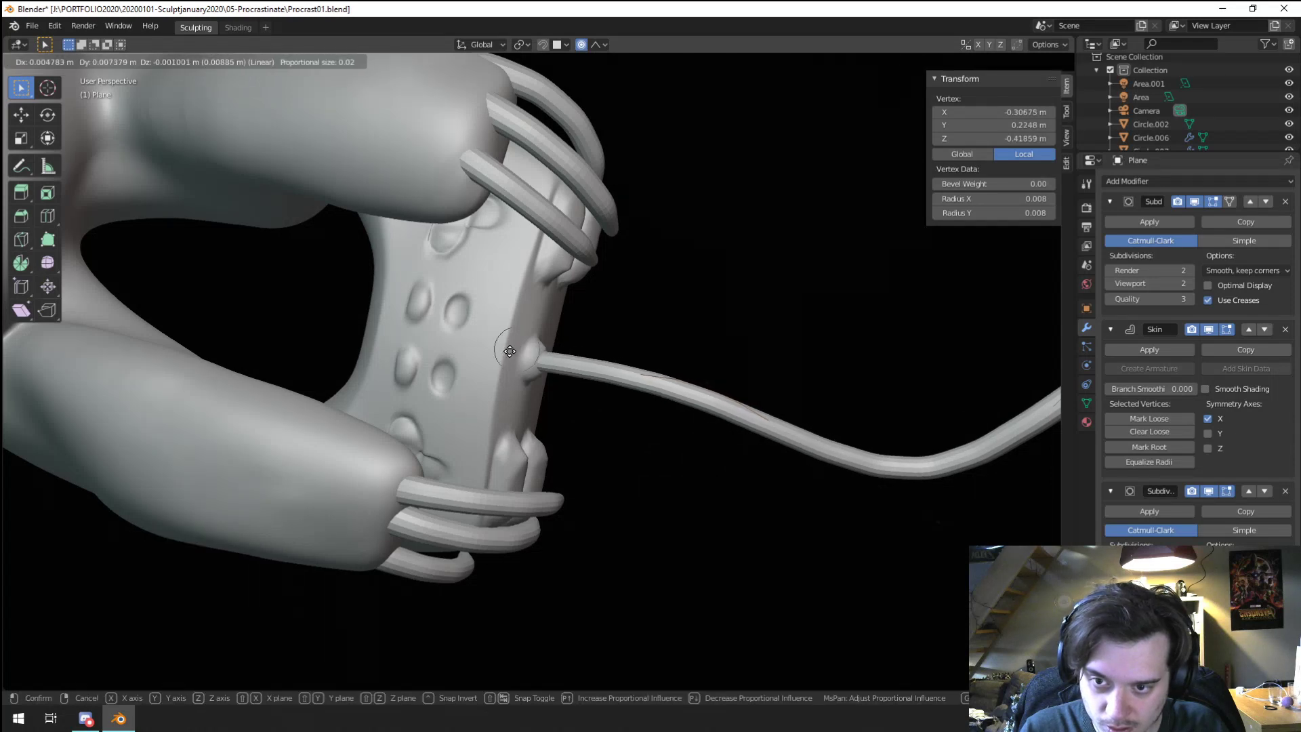
left_click(512, 349)
middle_click_drag(512, 349, 609, 405)
left_click(609, 404)
key("KP_0")
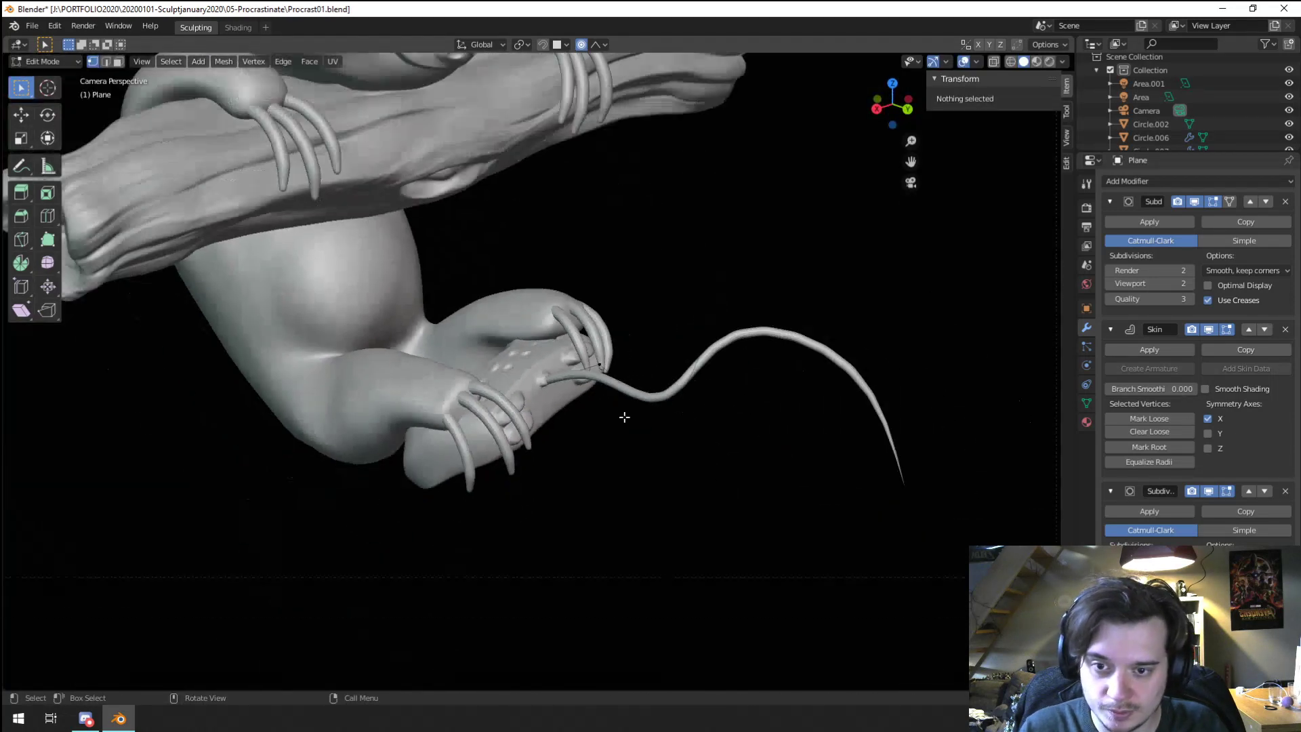
Step: Move the arch's peak vertex about 0.07 m up and outward for a higher curve
left_click(720, 315)
key("g")
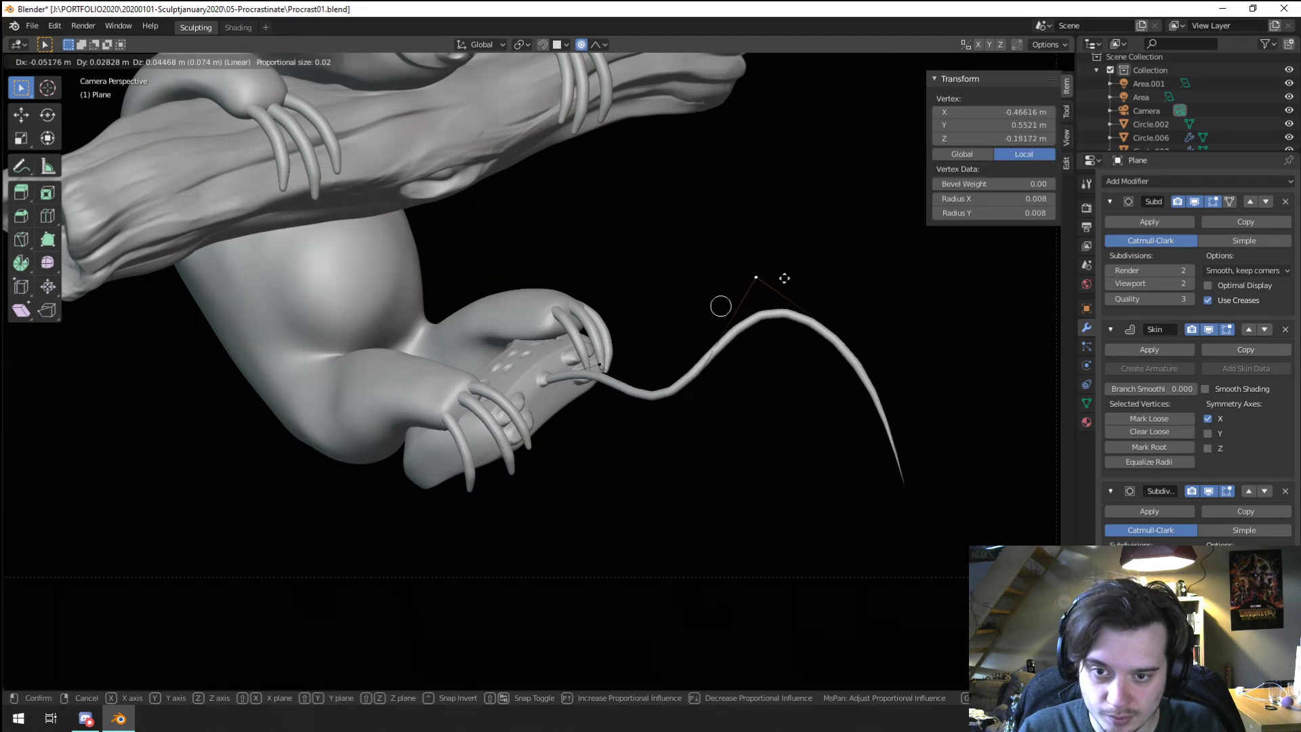
left_click(790, 282)
Step: Enable Smooth Shading on the Skin modifier and set the first Subdivision modifier's viewport level to 3
scroll(726, 390, "down", 2)
key("a")
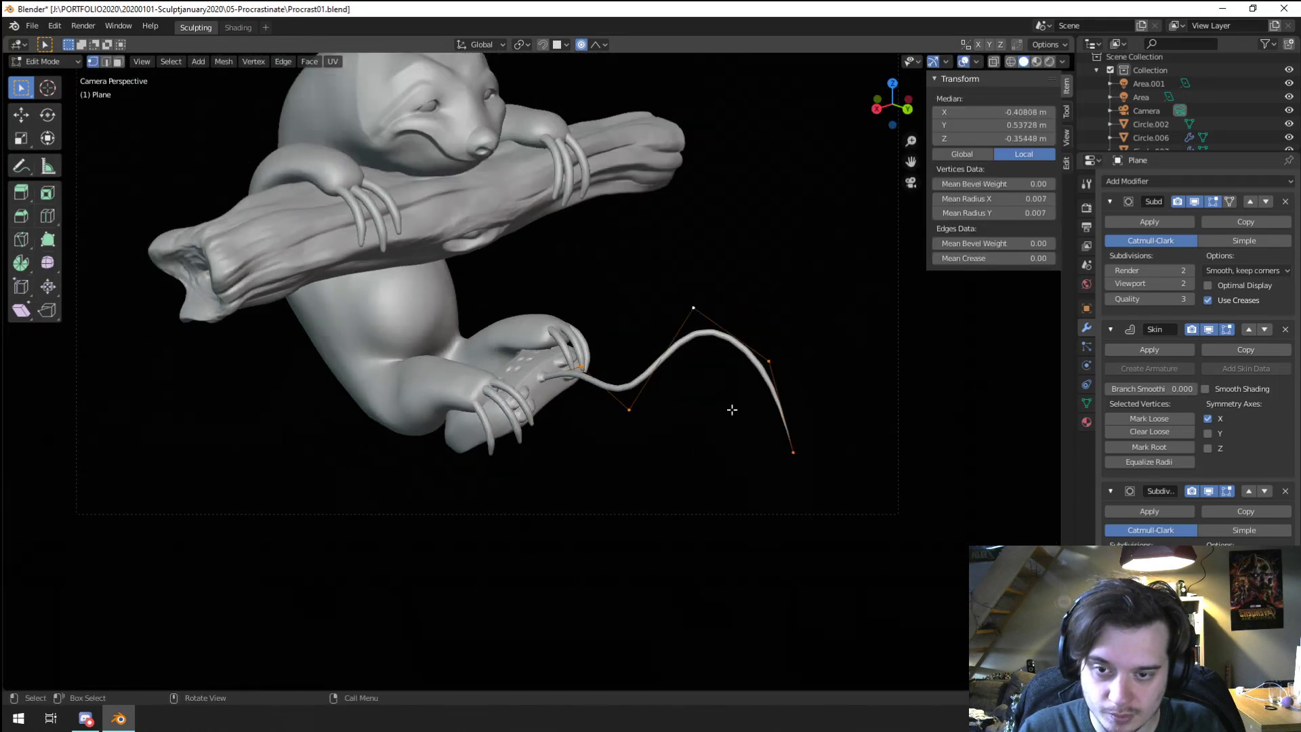
scroll(732, 409, "up", 4)
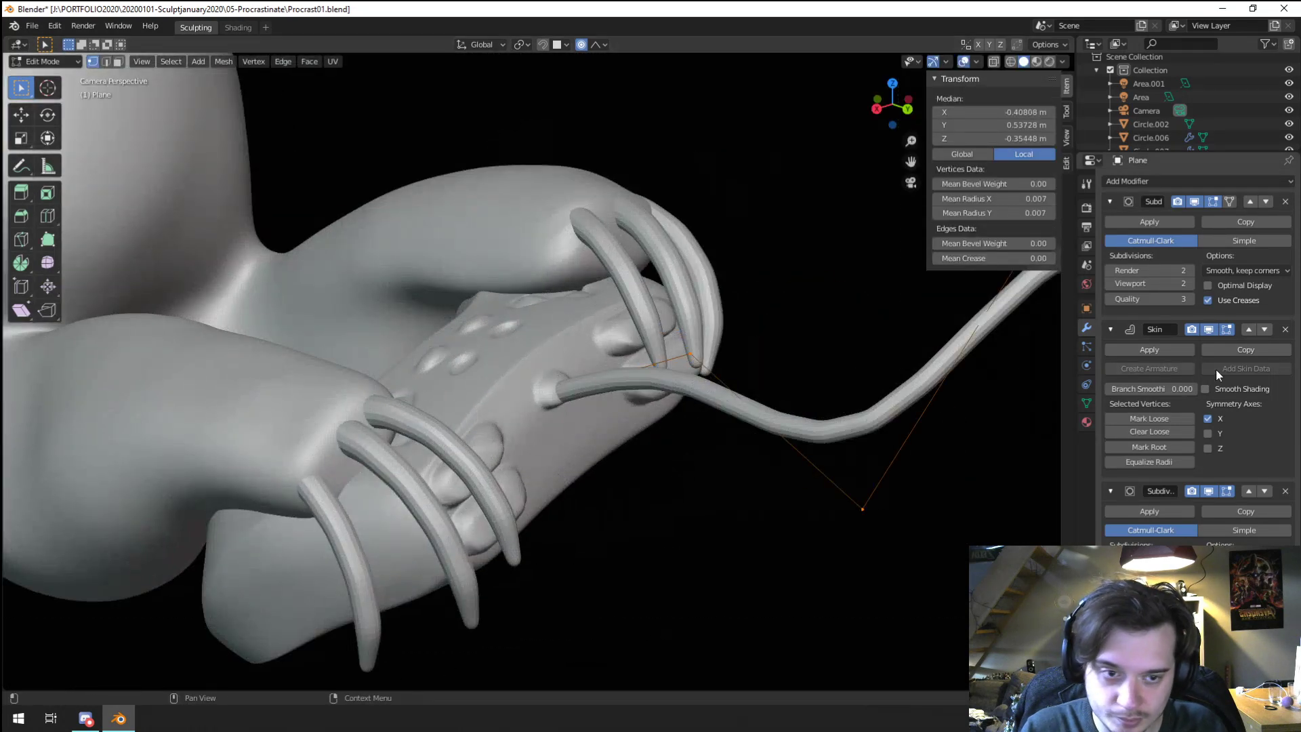
scroll(856, 436, "down", 3)
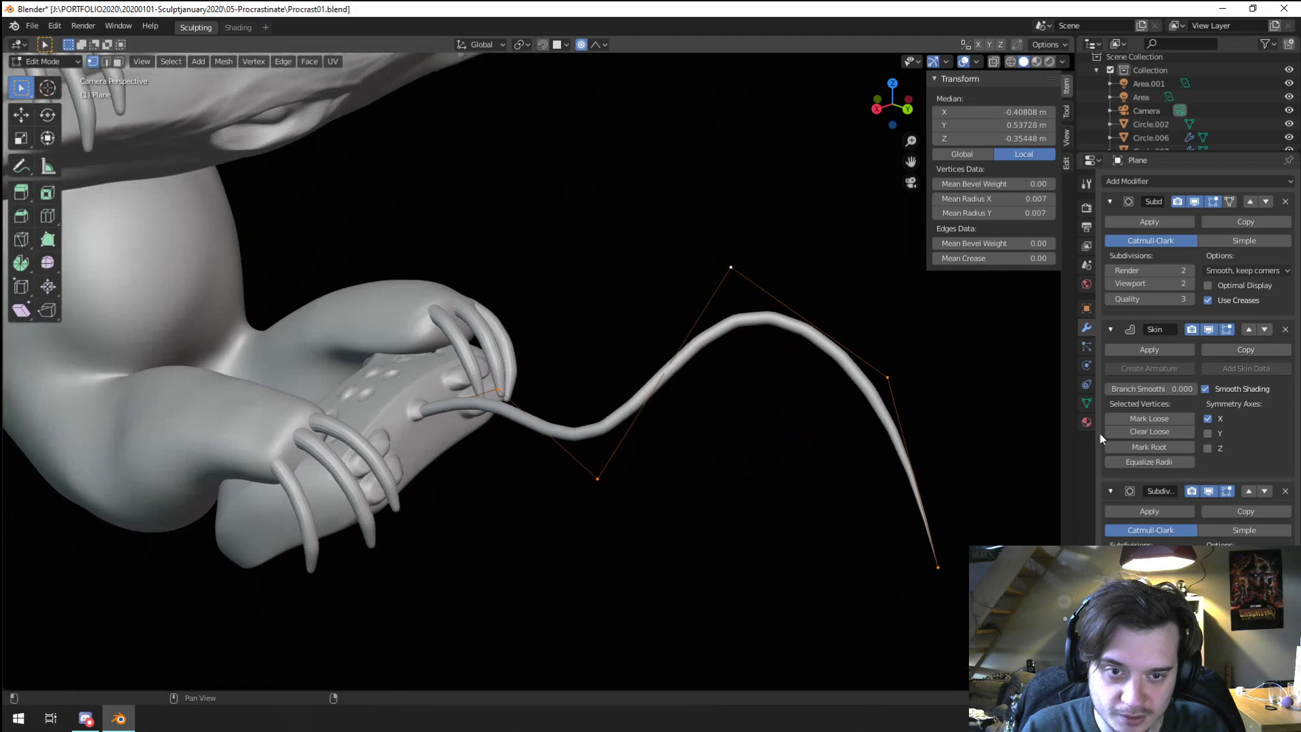
left_click(1190, 283)
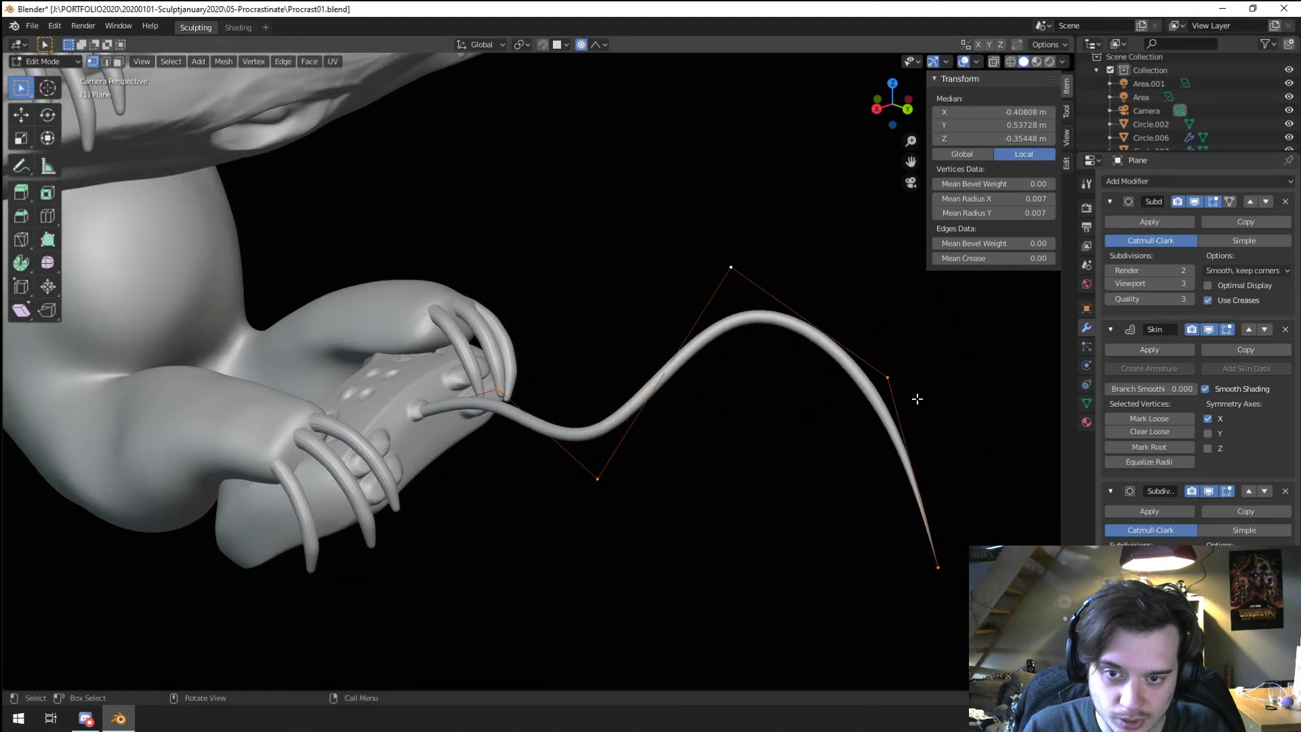
key("alt+a")
scroll(908, 406, "down", 5)
middle_click_drag(635, 422, 736, 551, "shift")
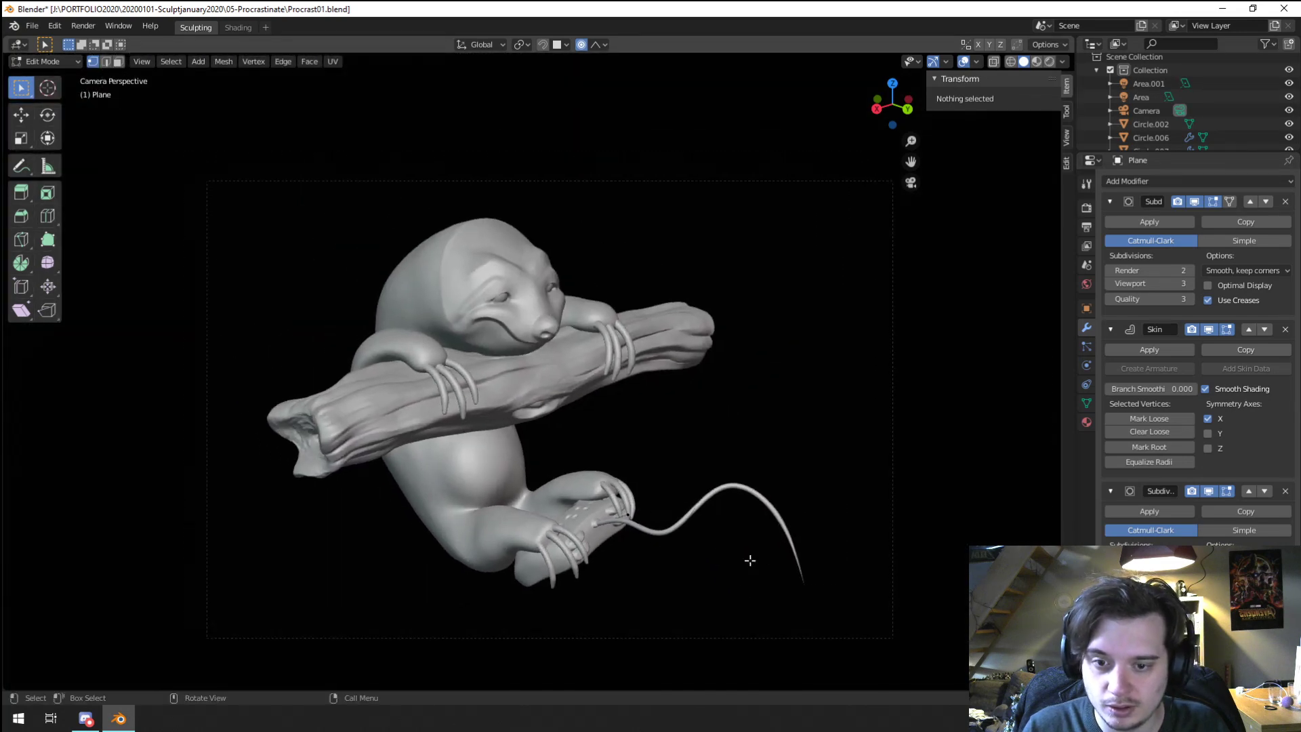
Step: Raise the cable's tip vertex to shorten the drop and pull the vertex above it outward for a rounder end
key("Tab")
key("Tab")
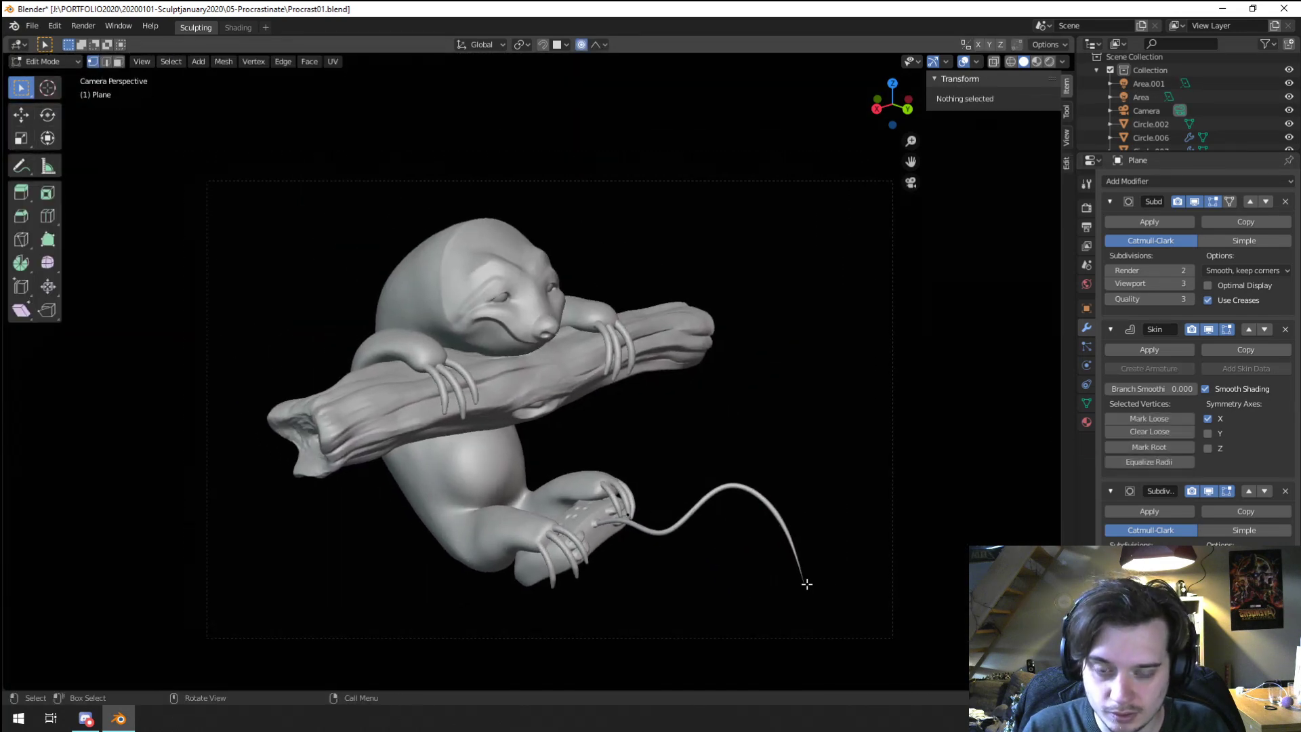
left_click(759, 500)
key("g")
left_click(790, 506)
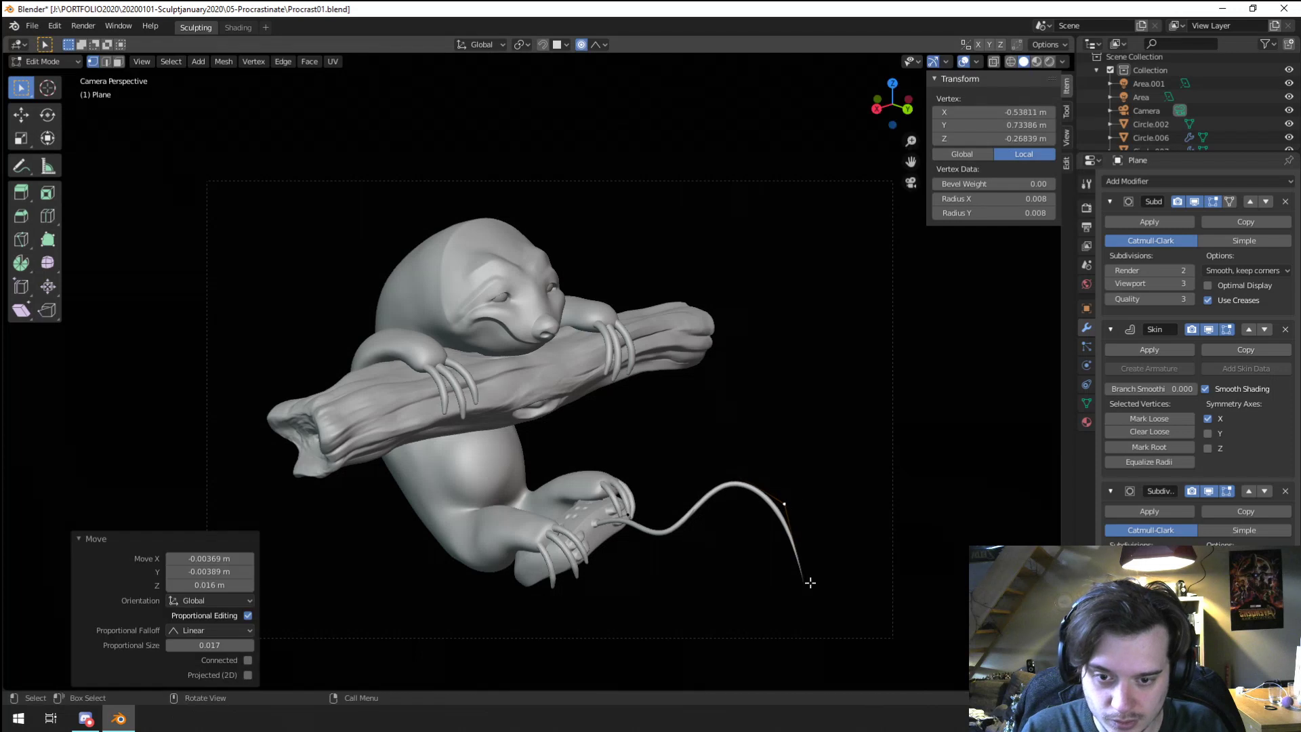
left_click(811, 583)
key("g")
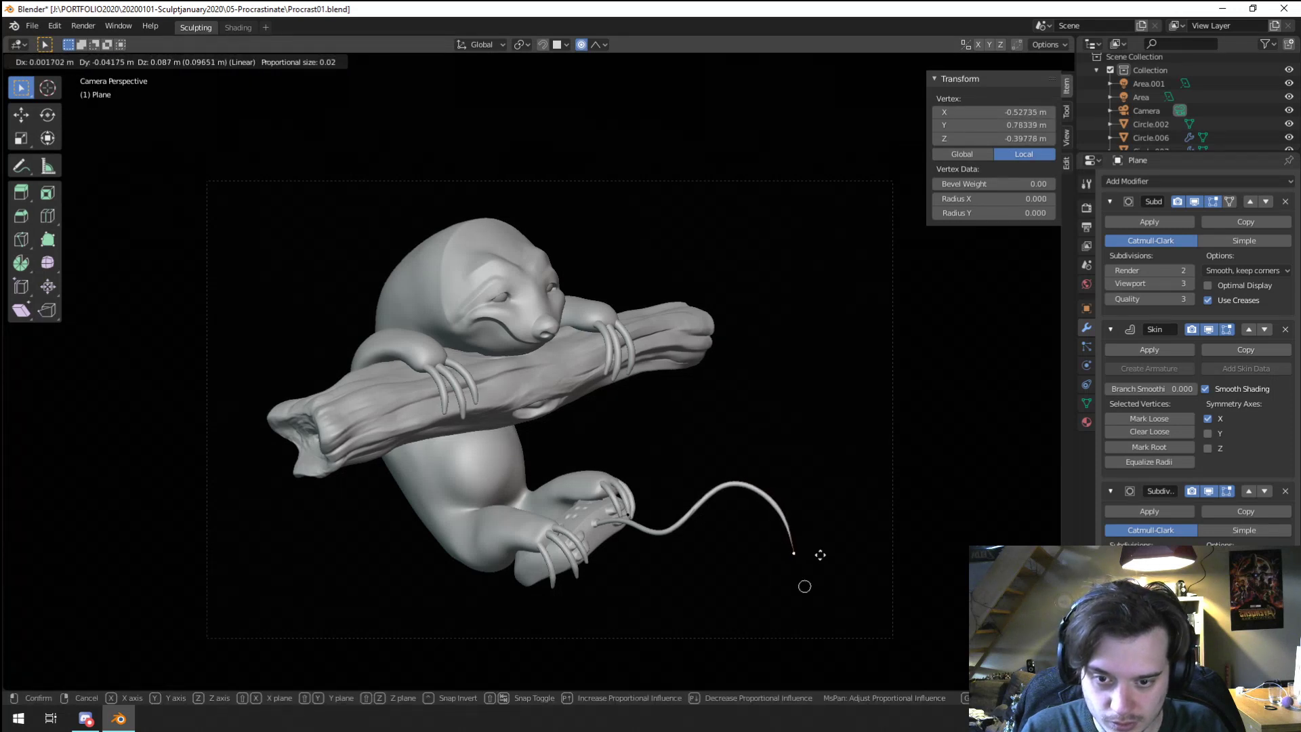
left_click(818, 571)
left_click(791, 513)
key("g")
left_click(810, 508)
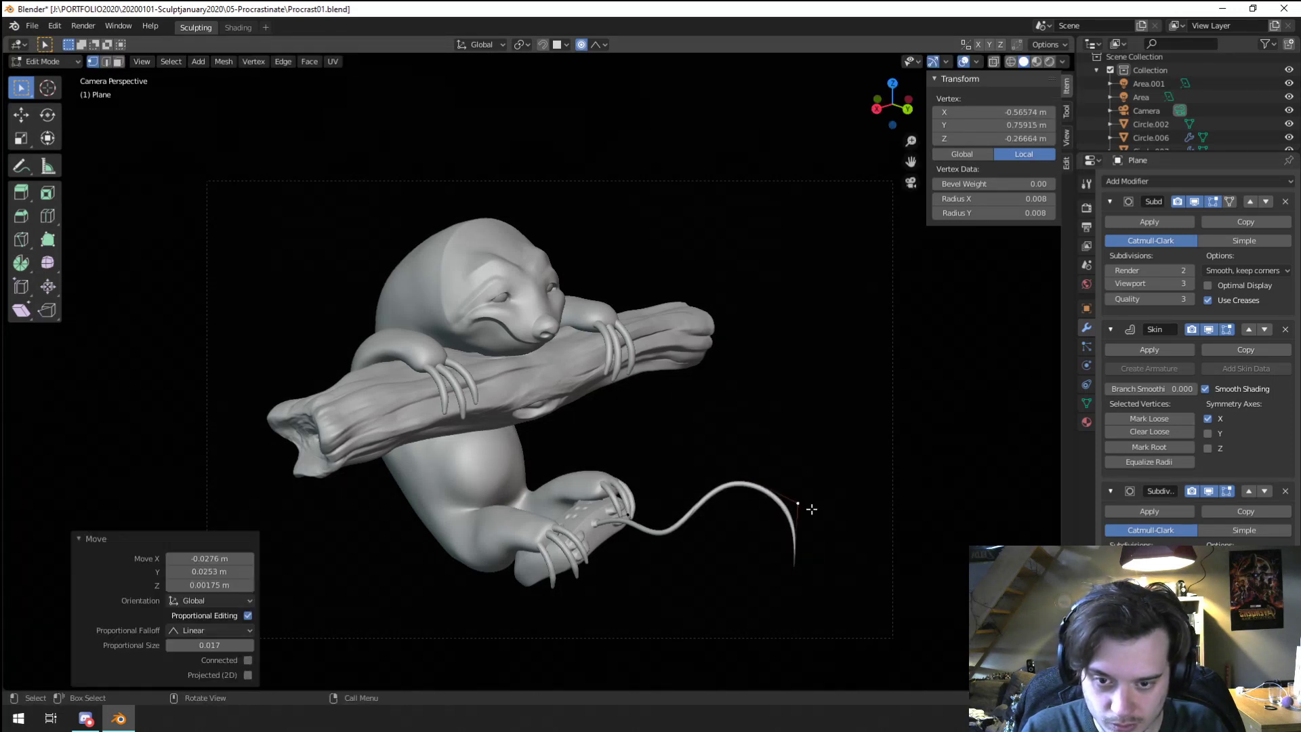
left_click(843, 501)
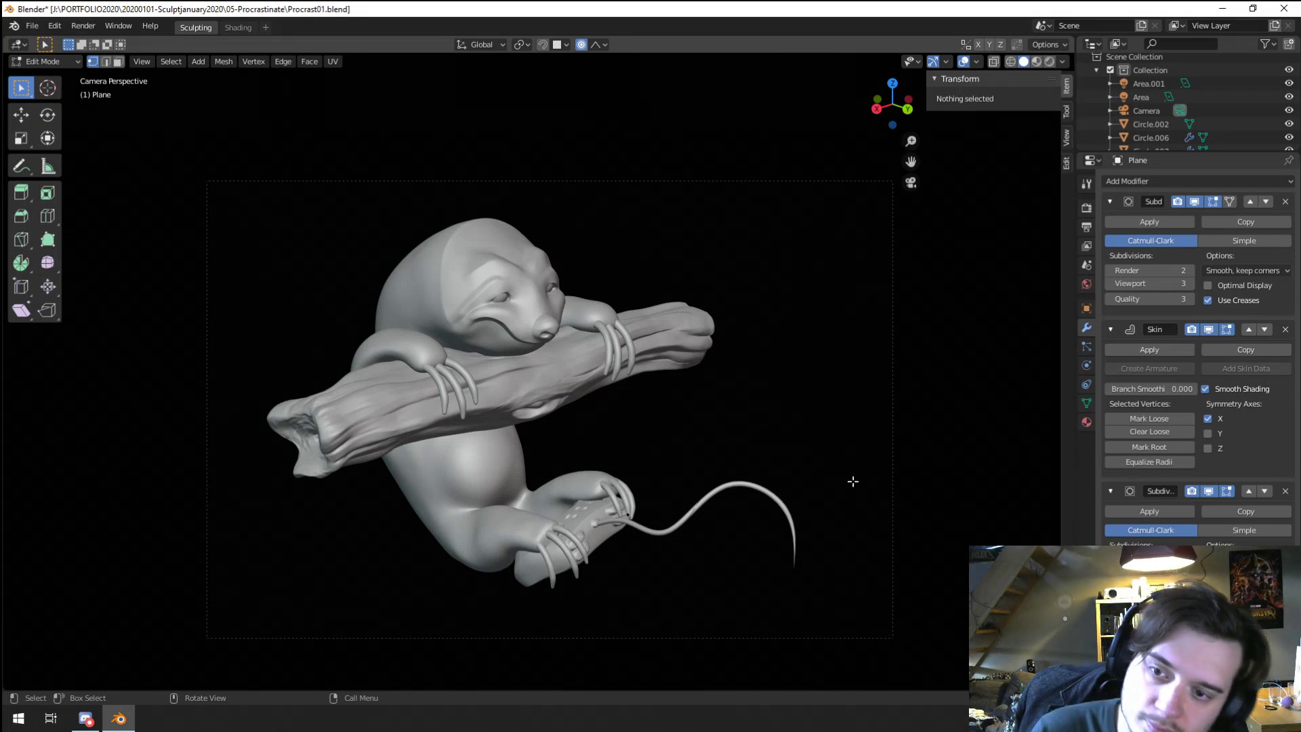
Step: In Object Mode, move the camera to about X 2.92, Y 4.27, Z 1.18 m so the sloth and cable fit the frame
scroll(787, 456, "down", 2)
mouse_move(712, 445)
middle_mouse_down()
mouse_move(668, 427)
mouse_move(711, 433)
middle_mouse_up()
scroll(709, 435, "up", 2)
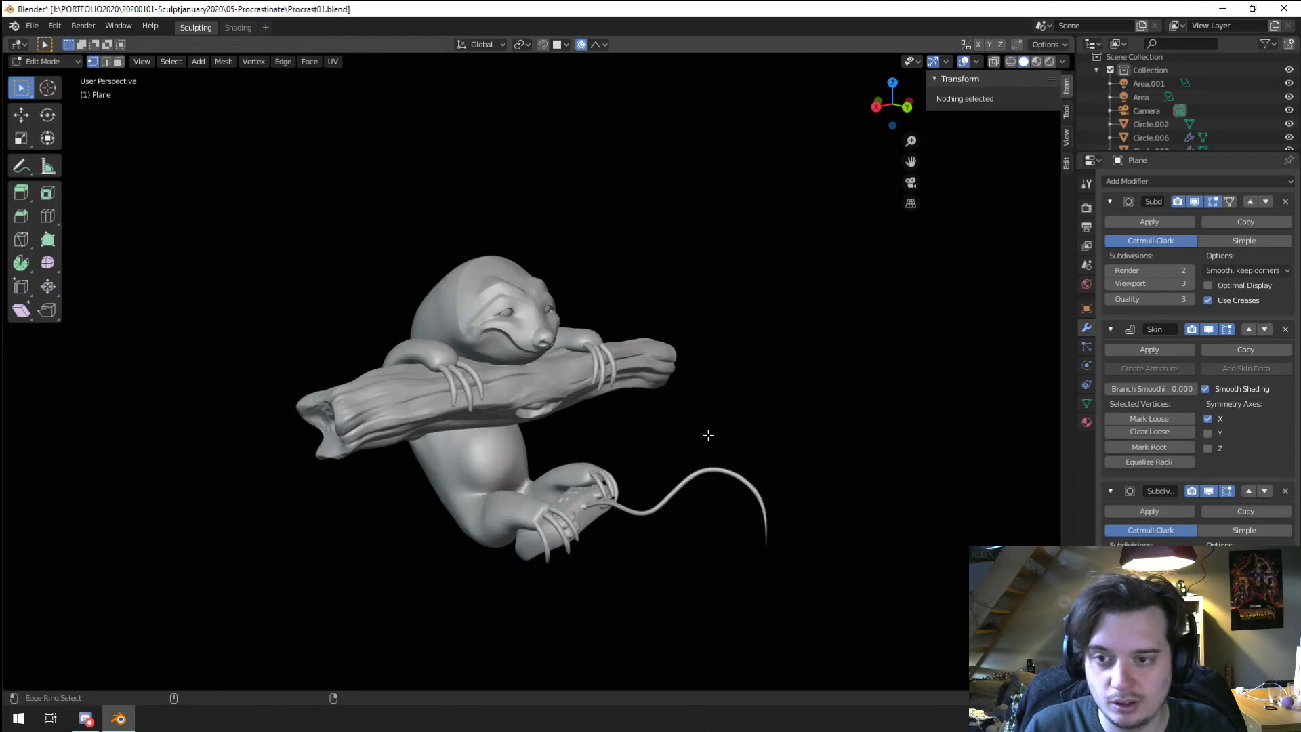
key("KP_0")
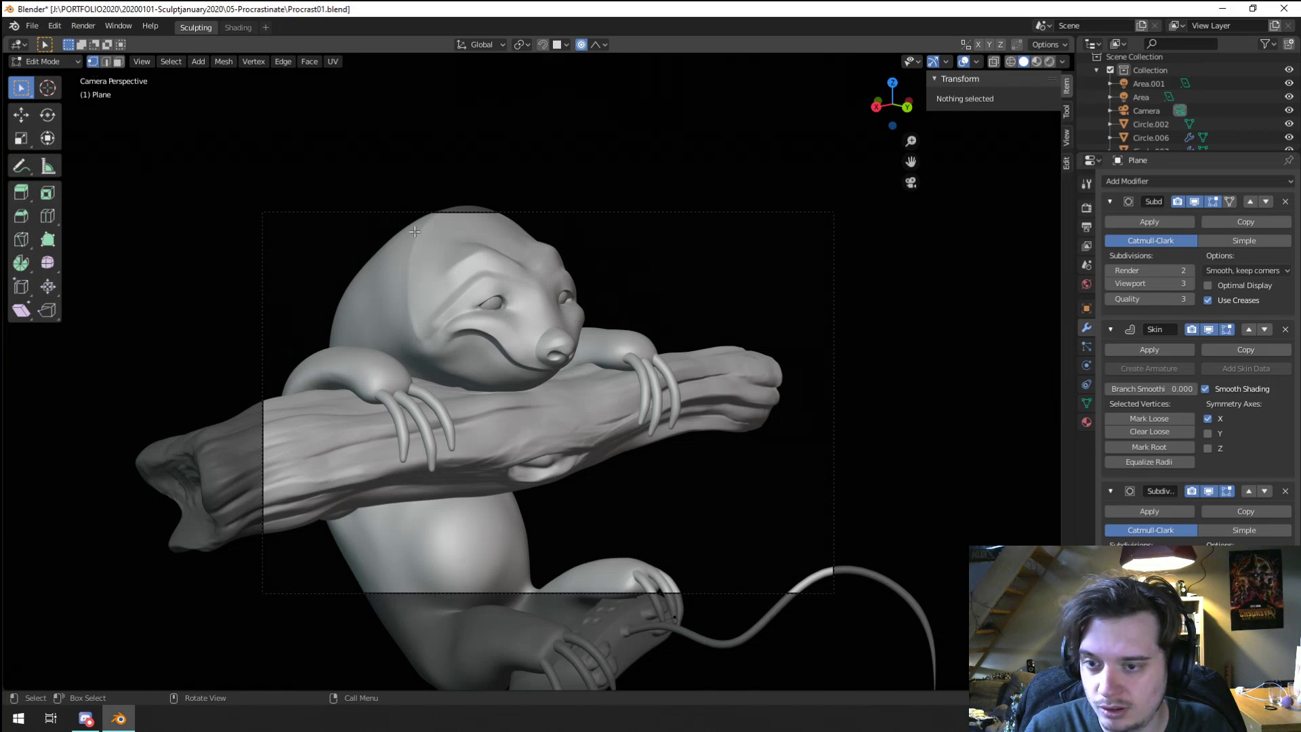
key("Tab")
left_click(704, 211)
key("g")
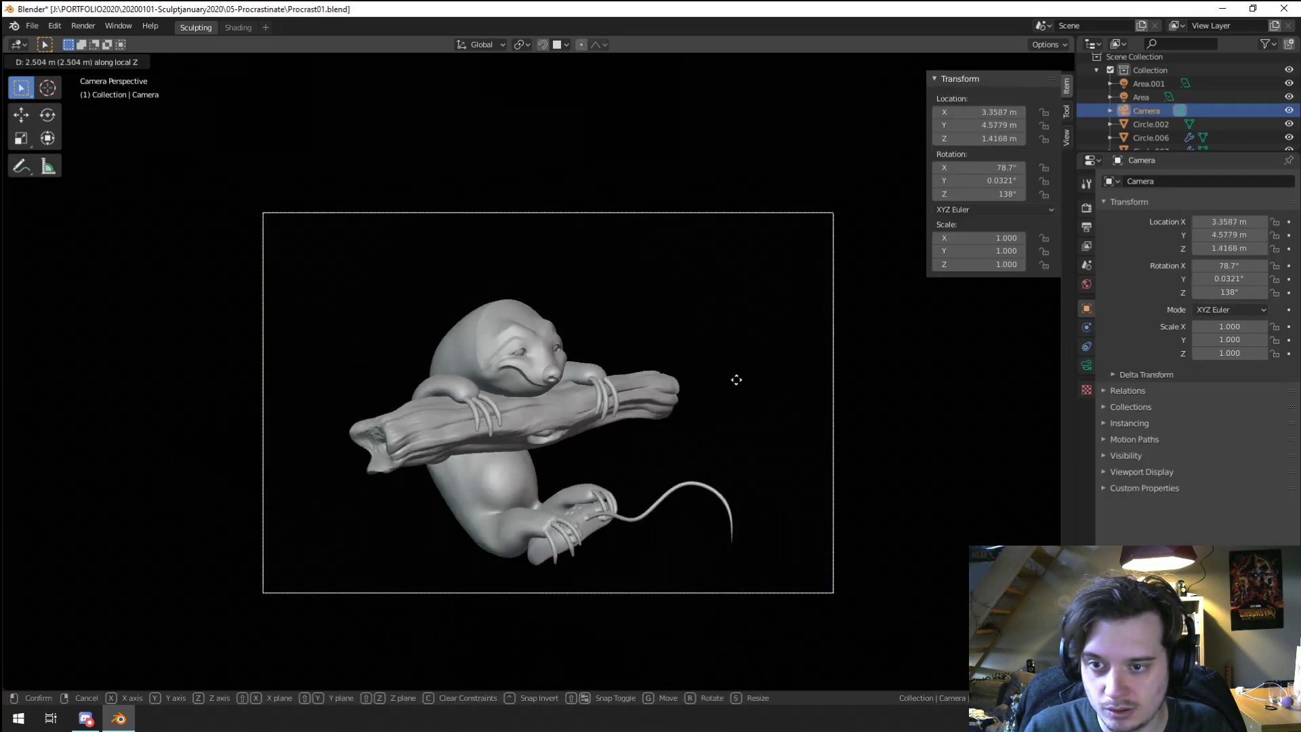
left_click(759, 424)
key("g")
key("z")
key("z")
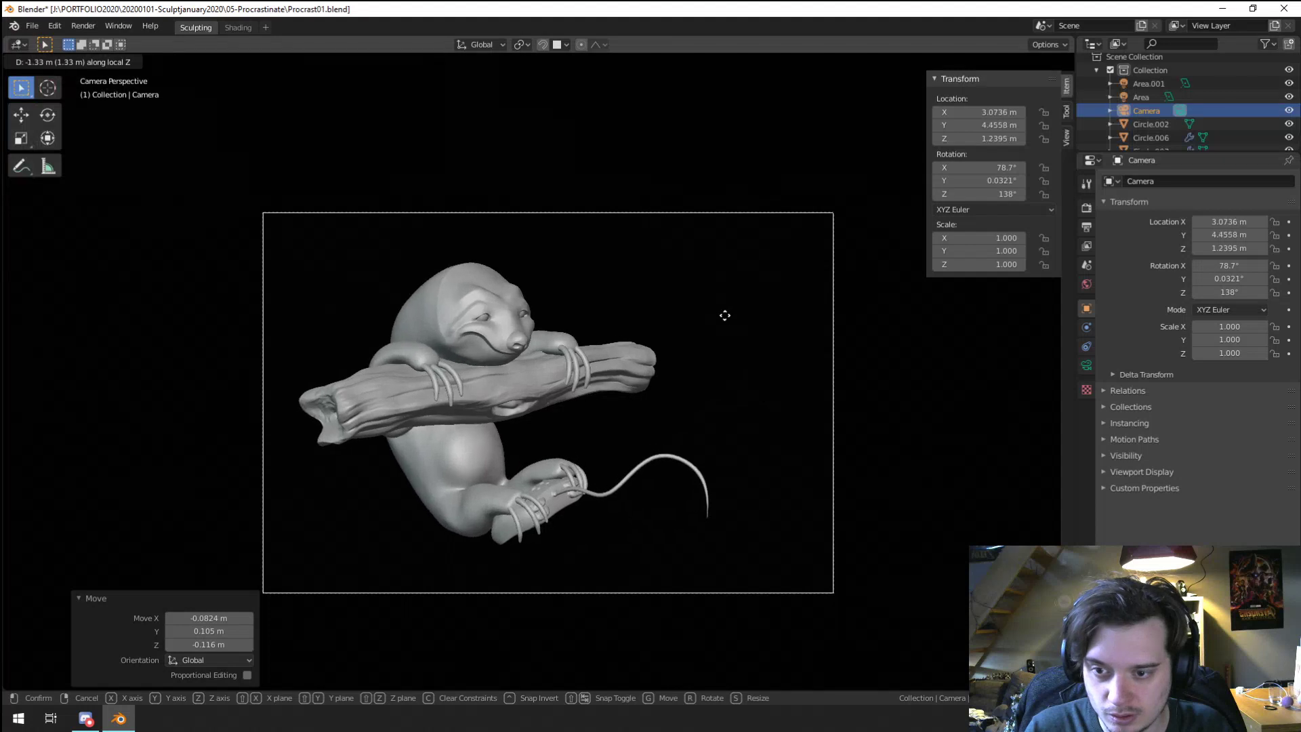
left_click(723, 310)
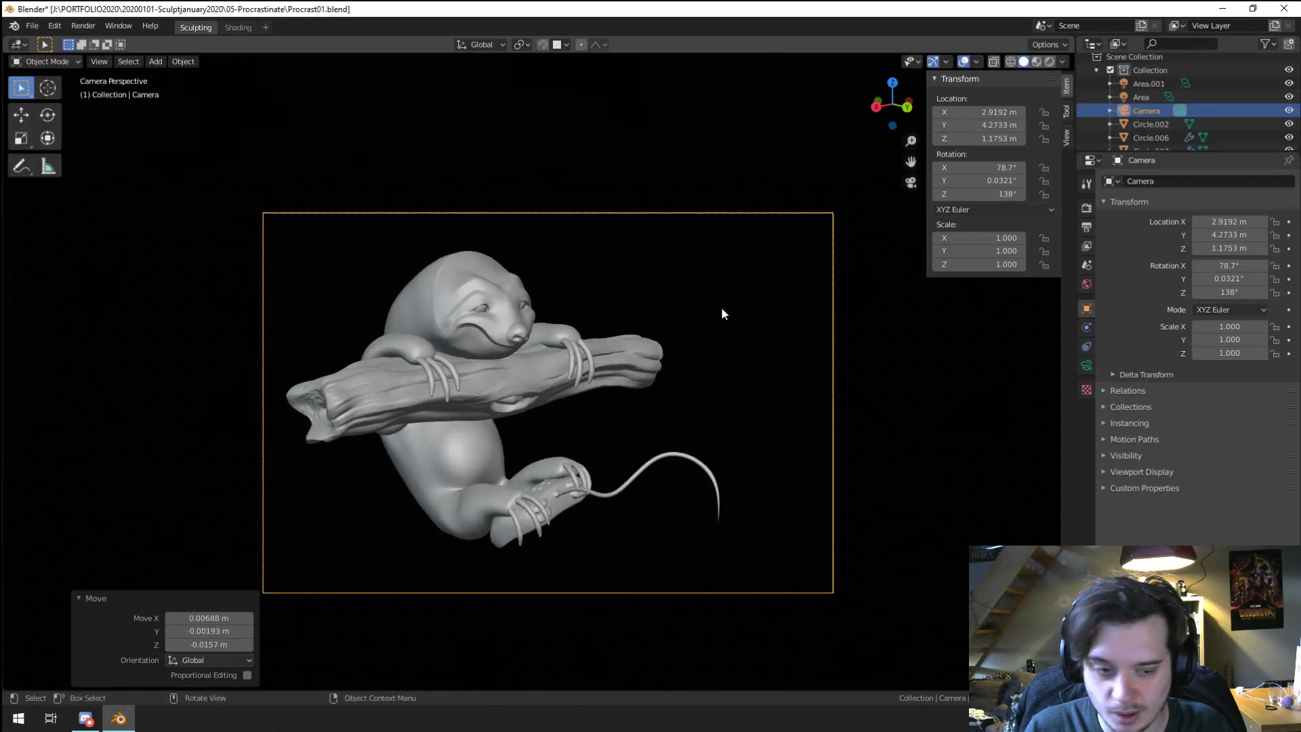
Step: Select the sloth's body, switch it to Sculpt Mode and frame the face
left_click(478, 376)
middle_click_drag(478, 377, 610, 473)
scroll(550, 417, "up", 4)
left_click(489, 426)
left_click(55, 65)
left_click(50, 107)
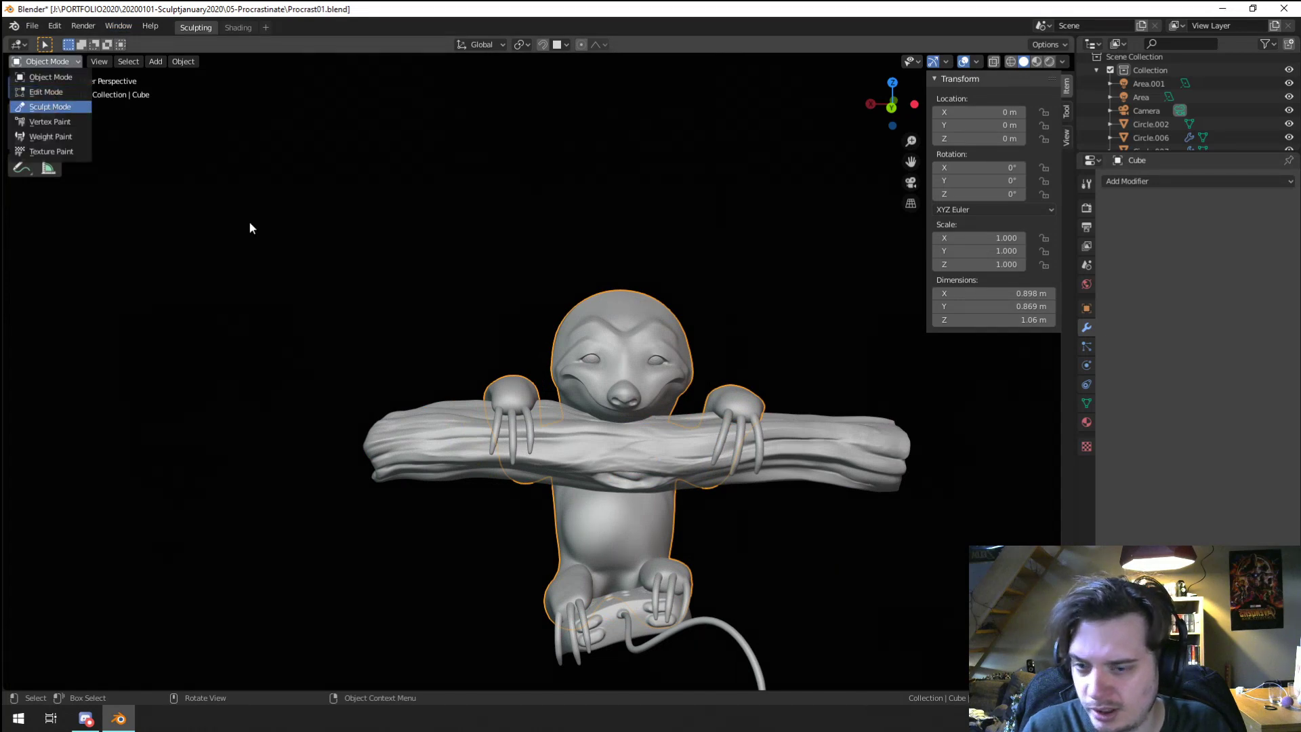
scroll(407, 285, "up", 6)
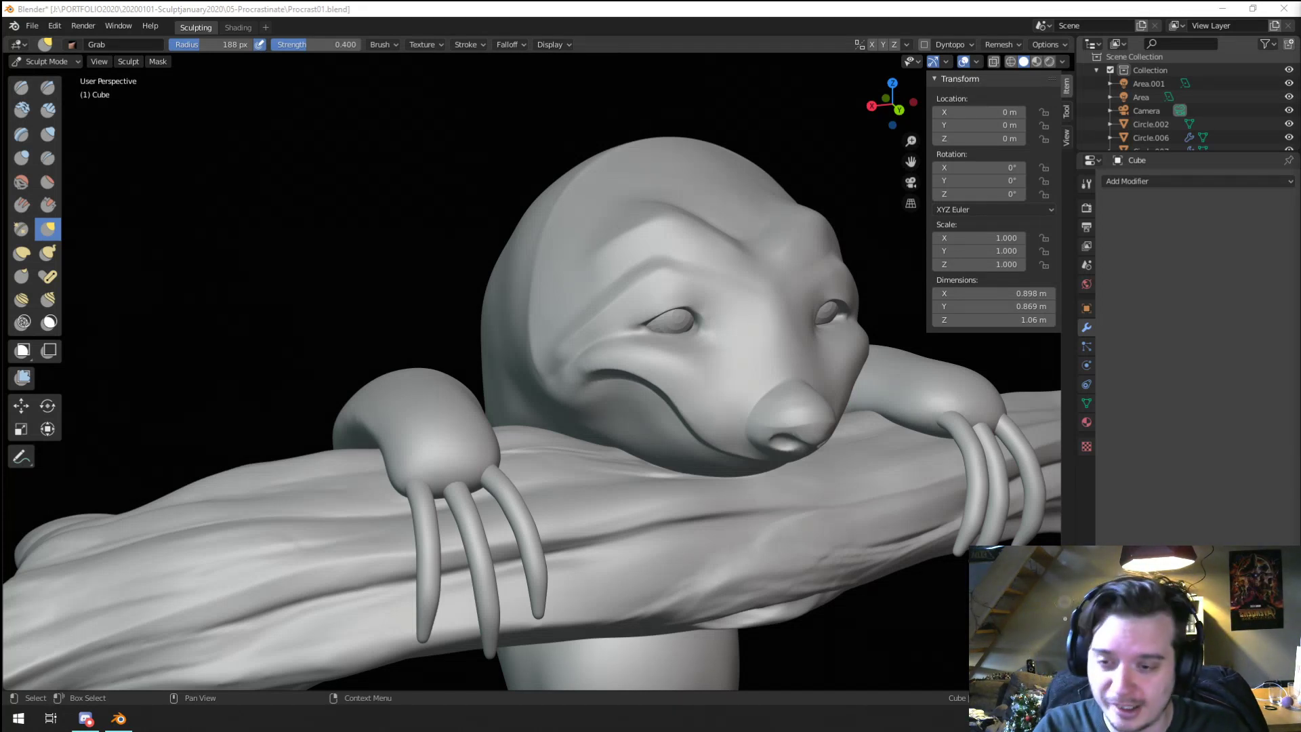
Step: Choose the Snake Hook brush with a 90 px radius and frame the brow above the sloth's eye
left_click(48, 252)
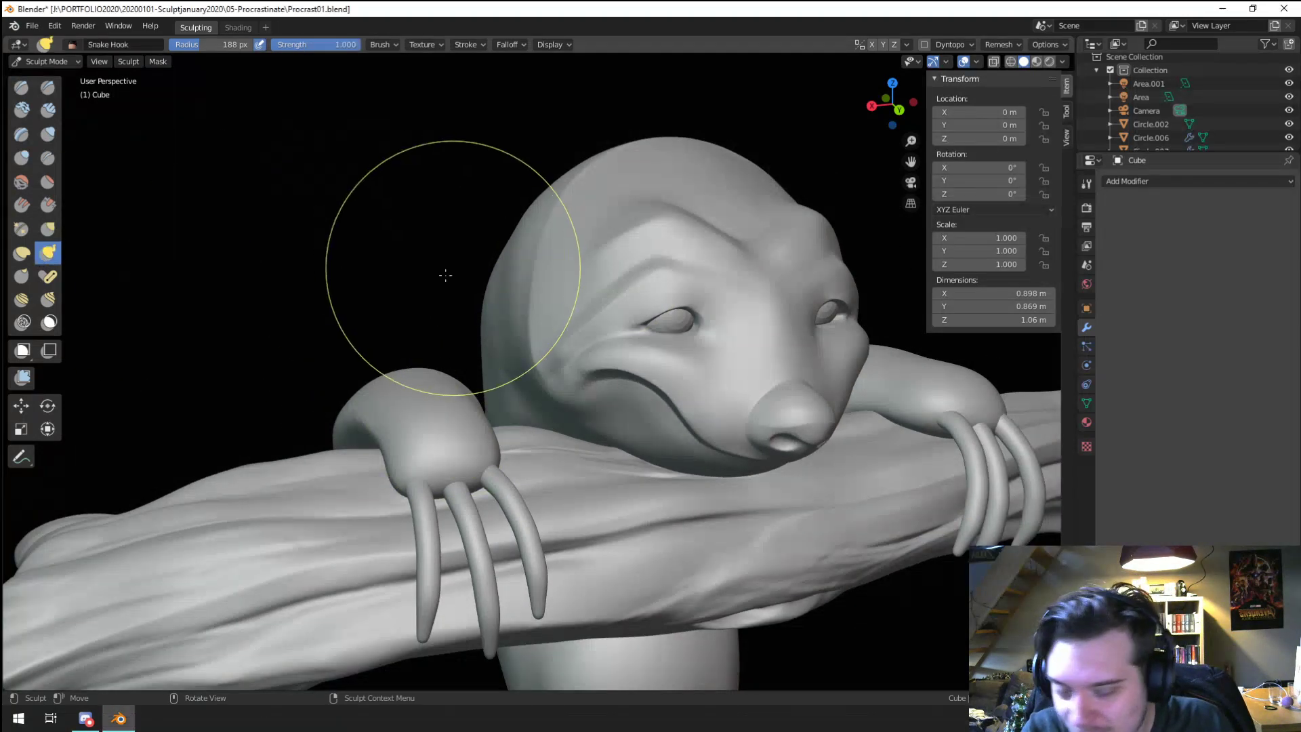
mouse_move(445, 274)
middle_mouse_down()
mouse_move(249, 668)
mouse_move(552, 522)
middle_mouse_up()
key("f")
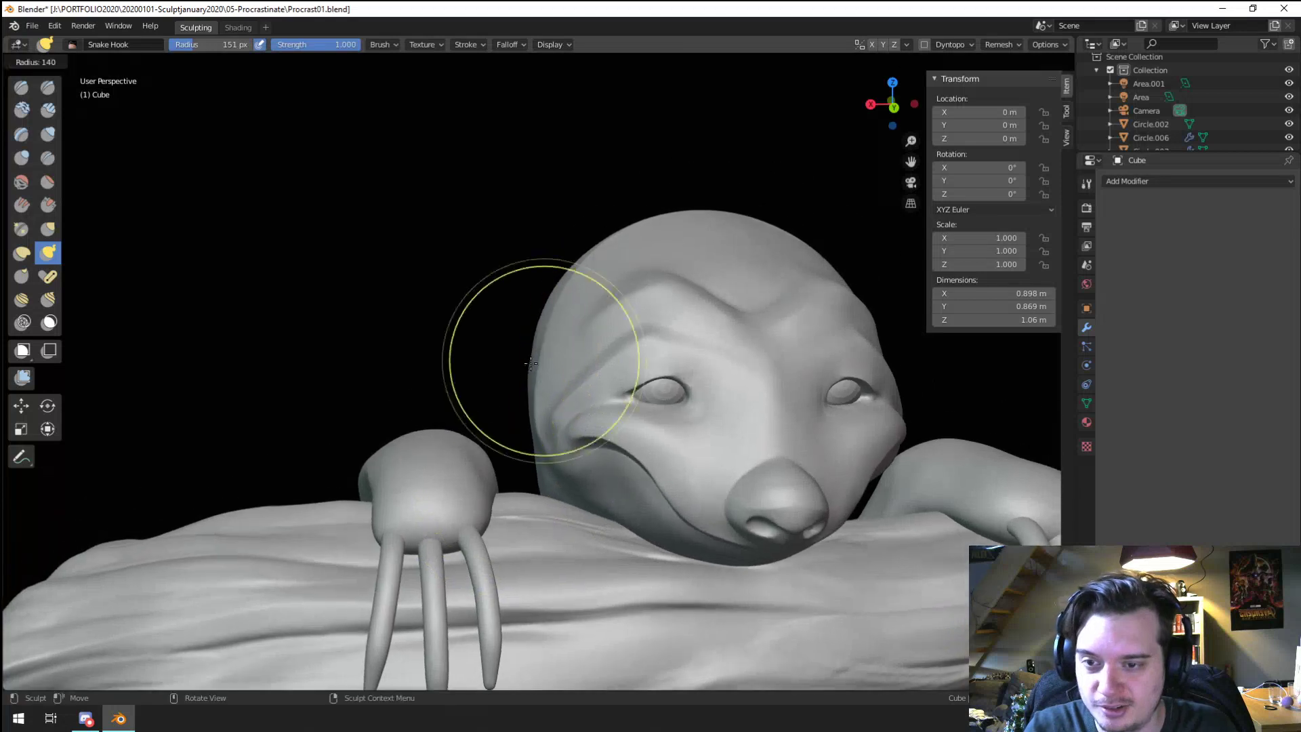
left_click(515, 372)
scroll(532, 339, "up", 3)
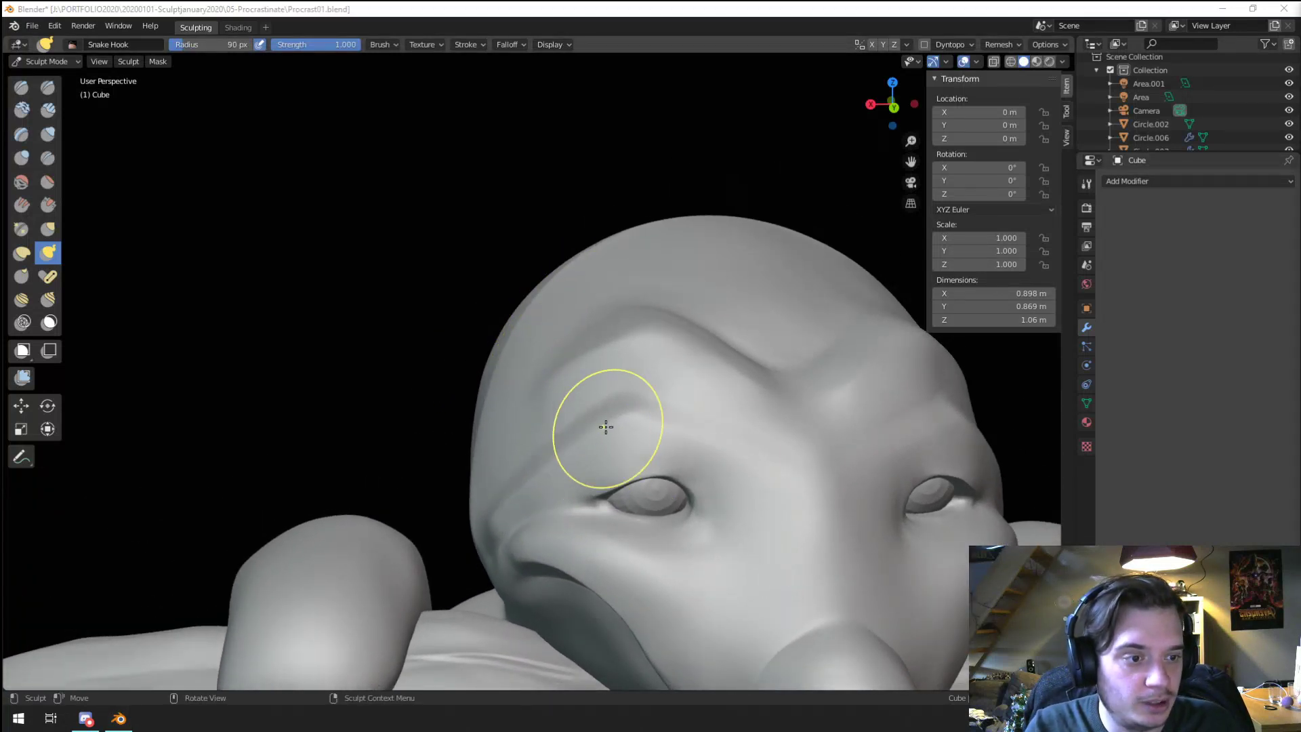
scroll(603, 427, "down", 1)
scroll(461, 371, "up", 2)
scroll(460, 371, "up", 1)
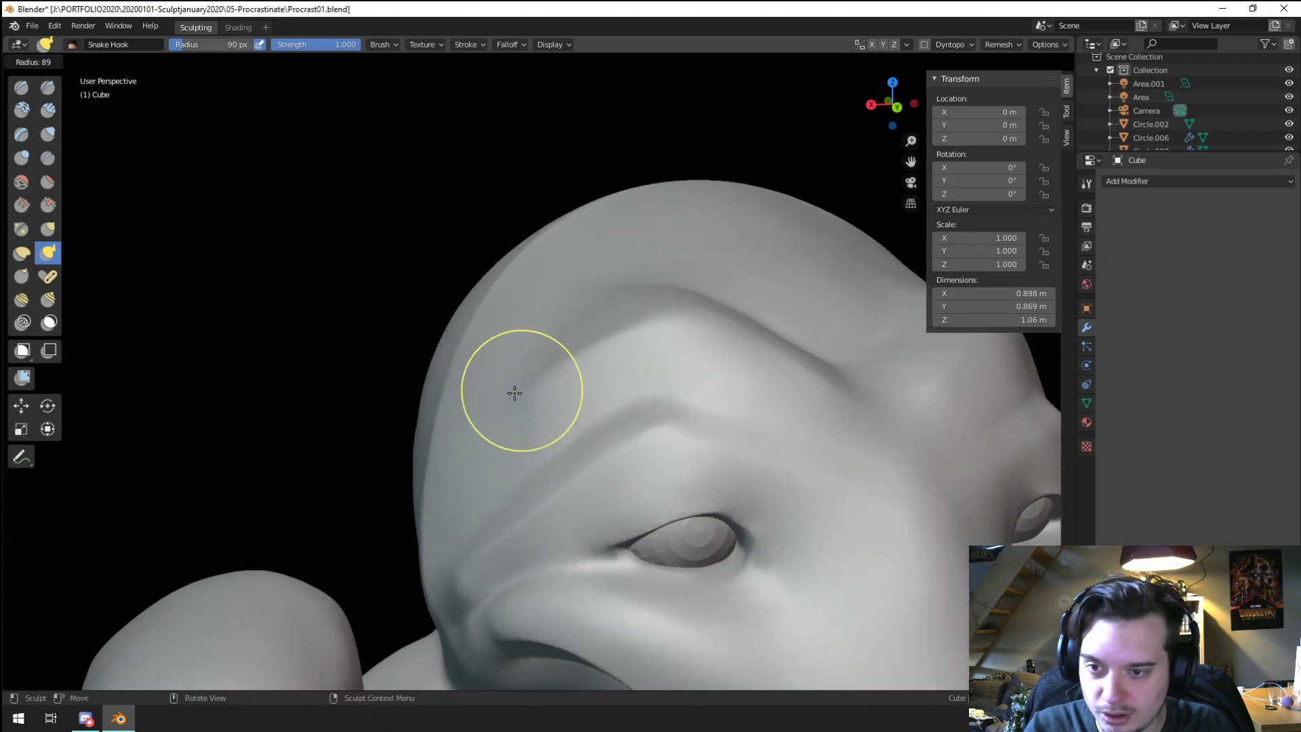
Step: Try pulling a tuft from the outer brow ridge with the Snake Hook radius reduced to 48 px
key("f")
left_click(522, 416)
left_click_drag(523, 415, 500, 390)
key("ctrl+z")
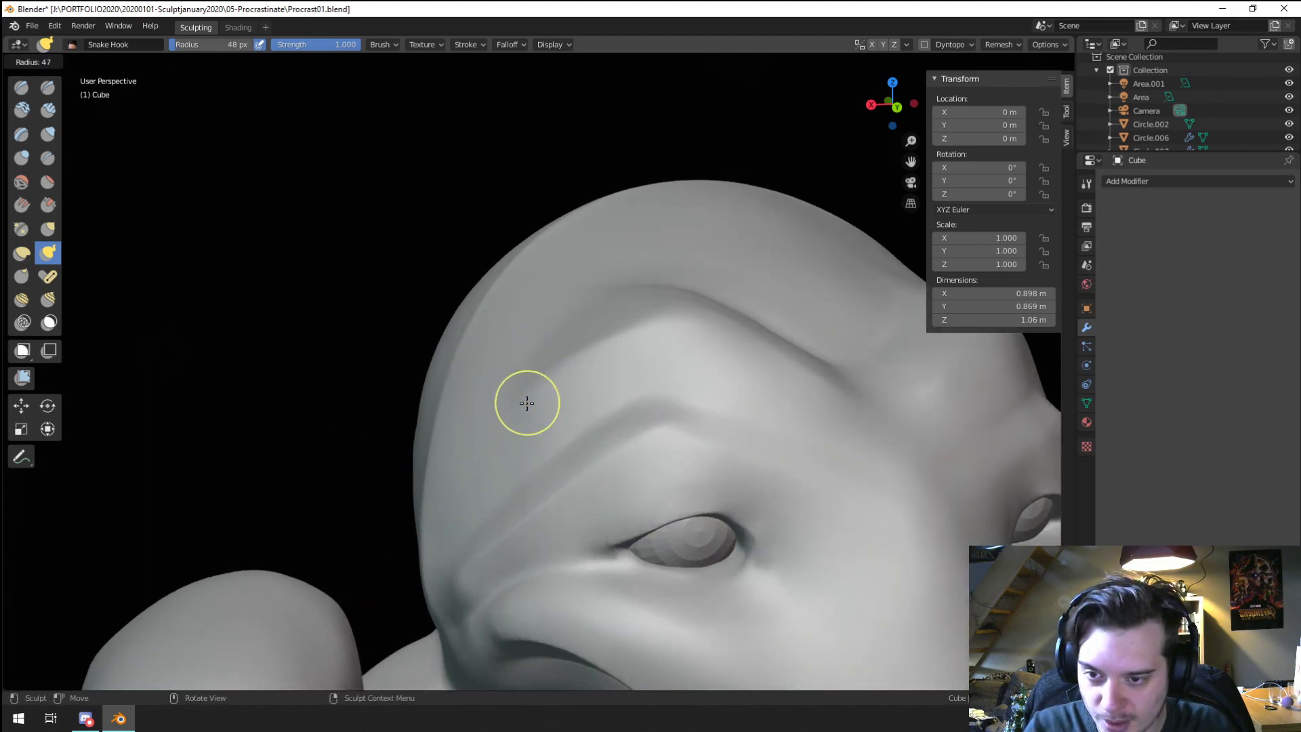
Step: Try pulling a row of fur tufts down the outer brow ridge with the Snake Hook radius reduced to 35 px
key("f")
left_click(522, 398)
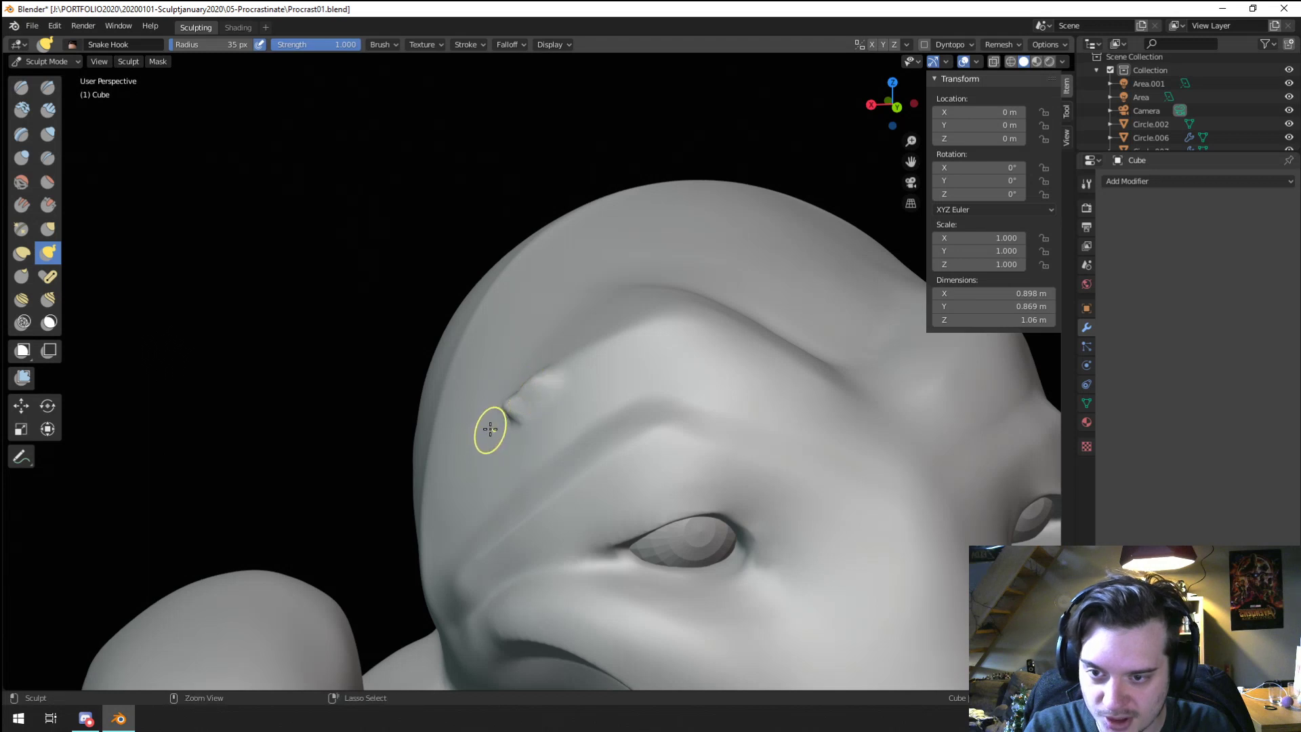
mouse_move(488, 427)
middle_mouse_down("ctrl")
mouse_move(442, 465)
mouse_move(450, 444)
mouse_move(592, 436)
middle_mouse_up("ctrl")
mouse_move(592, 436)
left_mouse_down()
mouse_move(516, 476)
mouse_move(493, 513)
left_mouse_up()
mouse_move(493, 514)
middle_mouse_down()
mouse_move(401, 532)
mouse_move(480, 526)
middle_mouse_up()
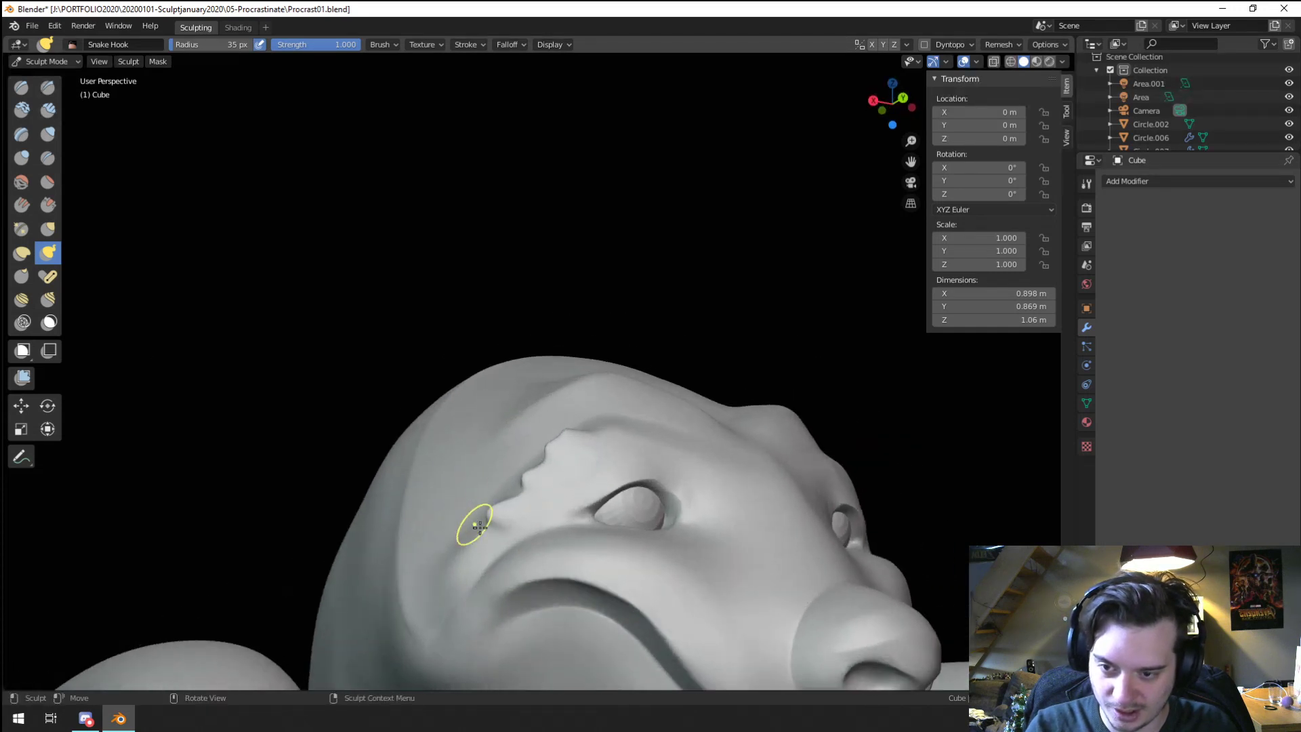
left_click_drag(479, 526, 450, 566)
middle_click_drag(450, 567, 491, 523)
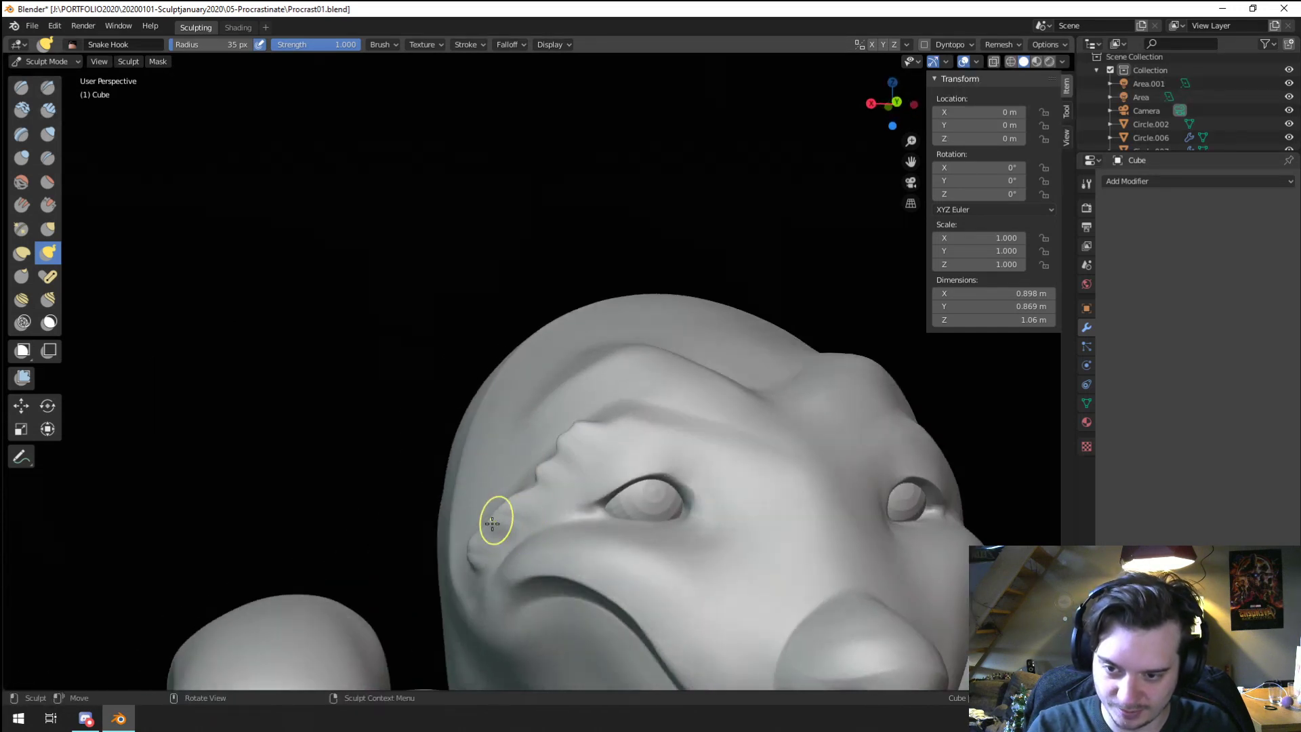
left_click_drag(491, 539, 532, 513)
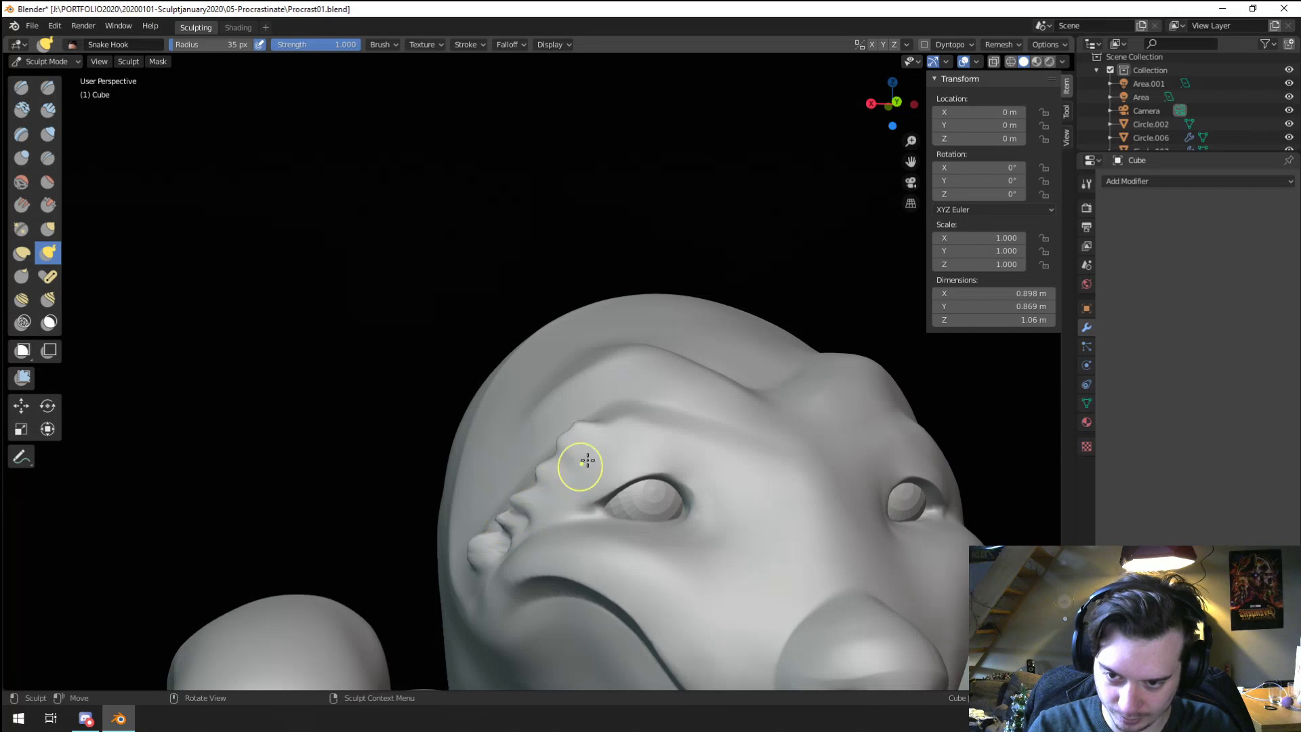
Step: Retry the lower tufts and extend the row over the eye with Snake Hook strokes, and undo the row
key("ctrl+z")
key("ctrl+z")
key("ctrl+z")
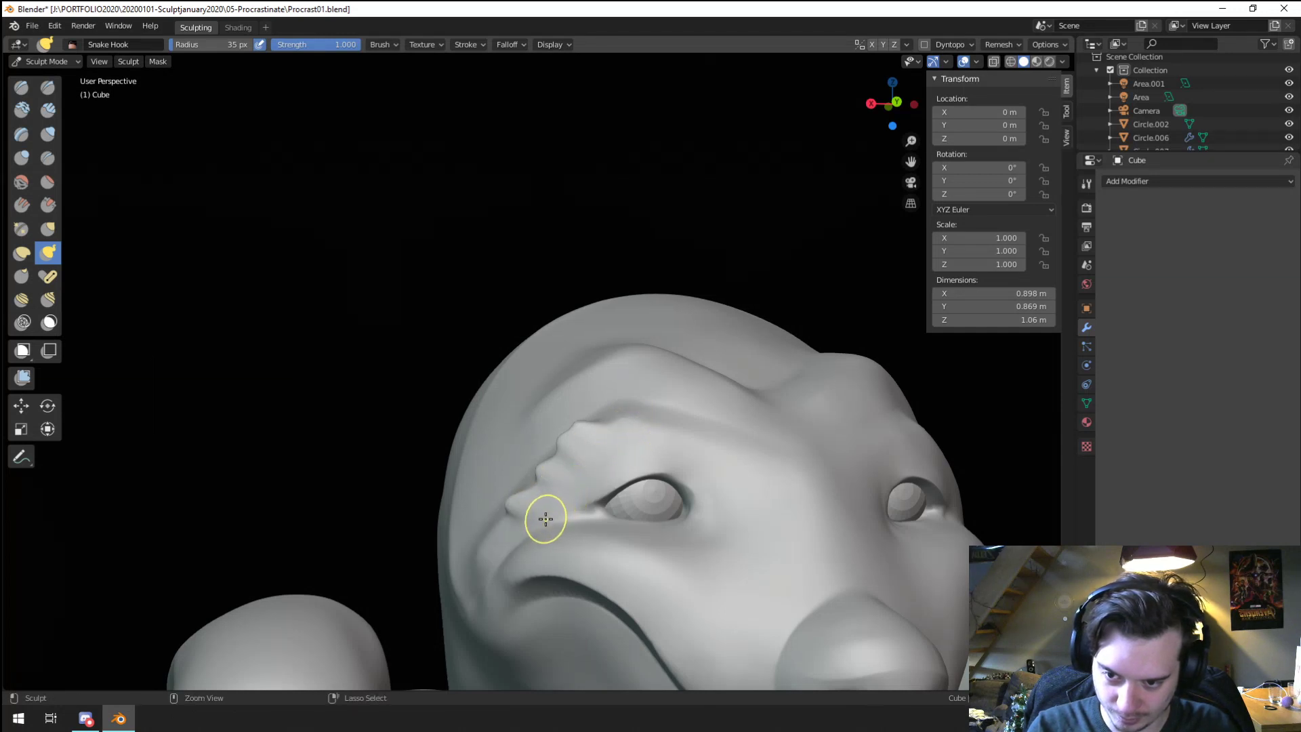
left_click_drag(502, 533, 474, 554)
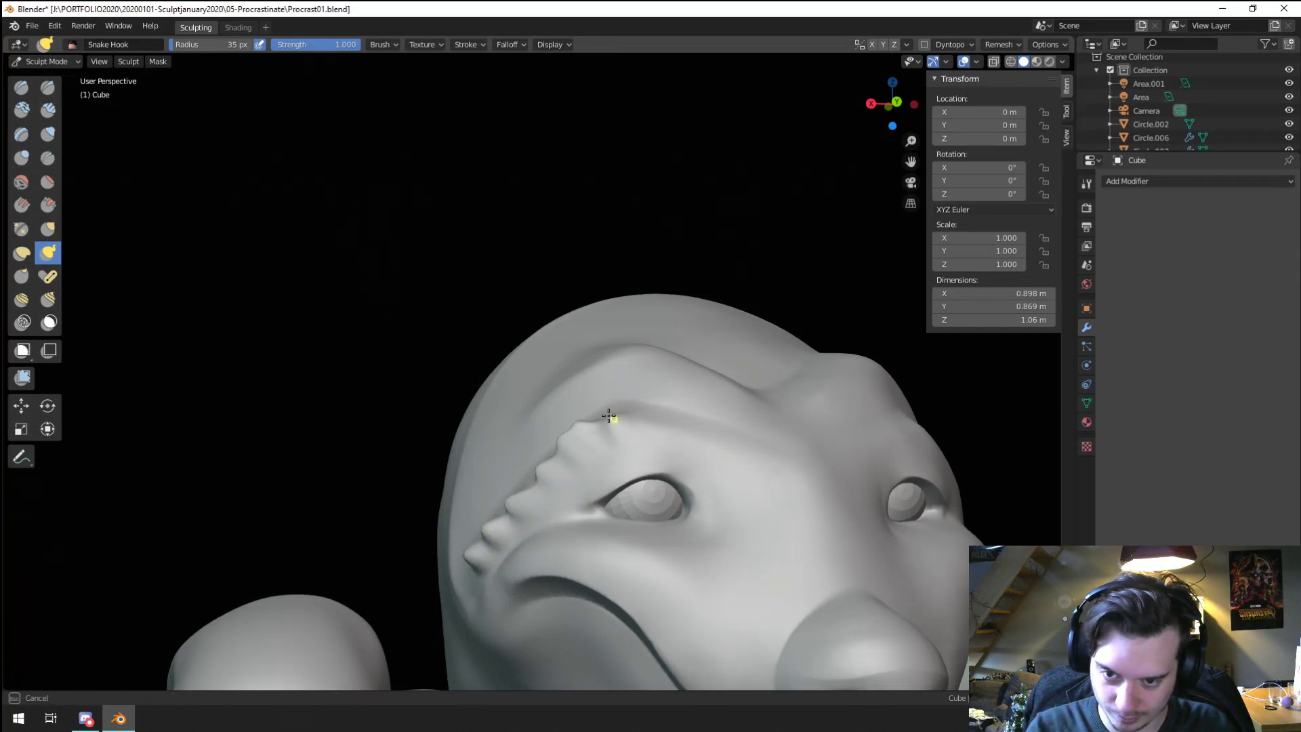
left_click_drag(635, 418, 796, 450)
mouse_move(795, 450)
middle_mouse_down()
mouse_move(718, 522)
mouse_move(674, 505)
mouse_move(651, 561)
mouse_move(699, 510)
middle_mouse_up()
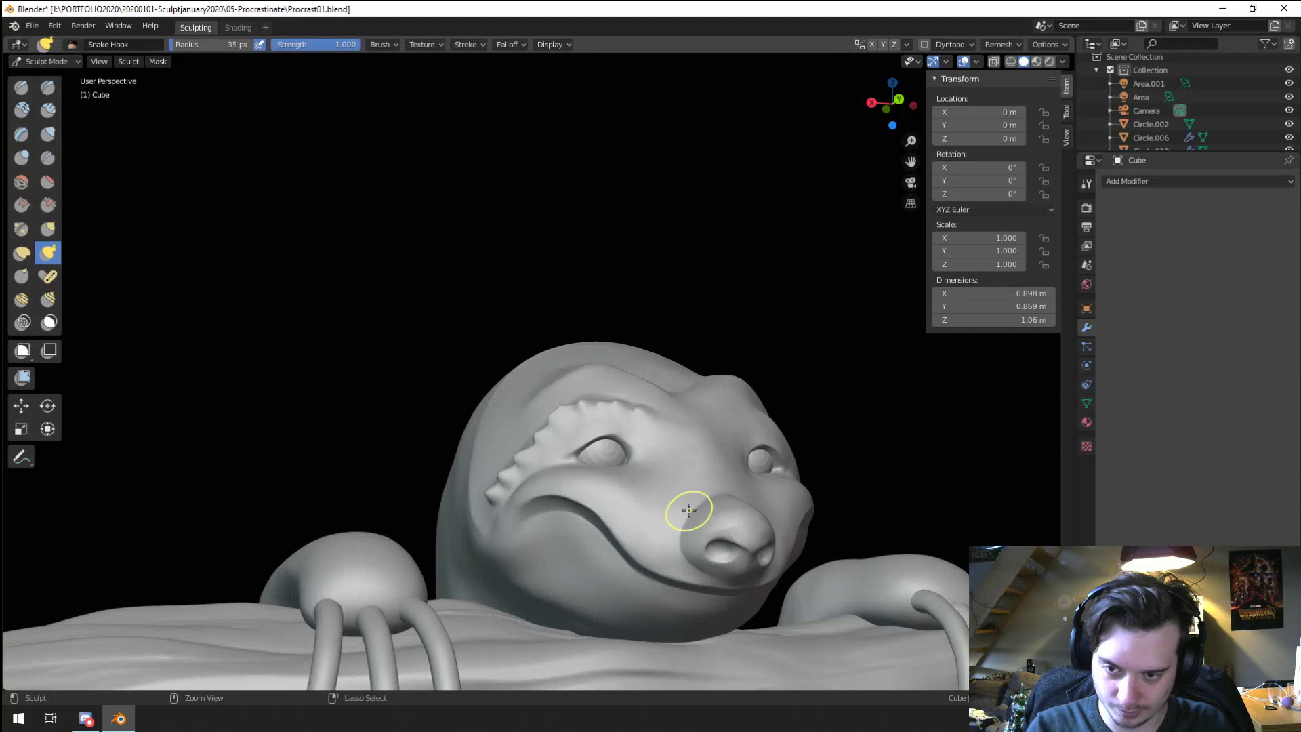
key("ctrl+z")
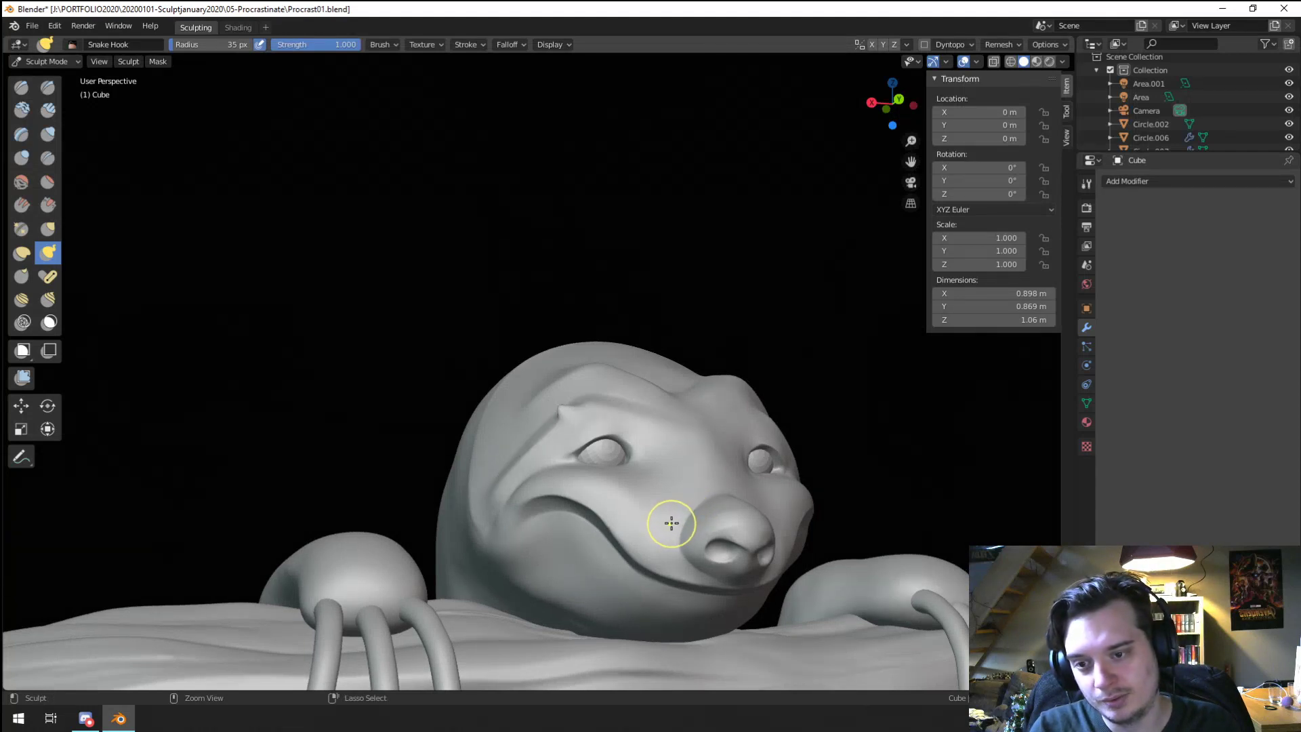
Step: Shape the edge of the sloth's right front paw around its claw bases with the Grab brush at 67 px radius
mouse_move(675, 518)
middle_mouse_down()
mouse_move(616, 532)
mouse_move(589, 612)
mouse_move(558, 575)
mouse_move(616, 378)
mouse_move(589, 456)
middle_mouse_up()
scroll(569, 413, "up", 5)
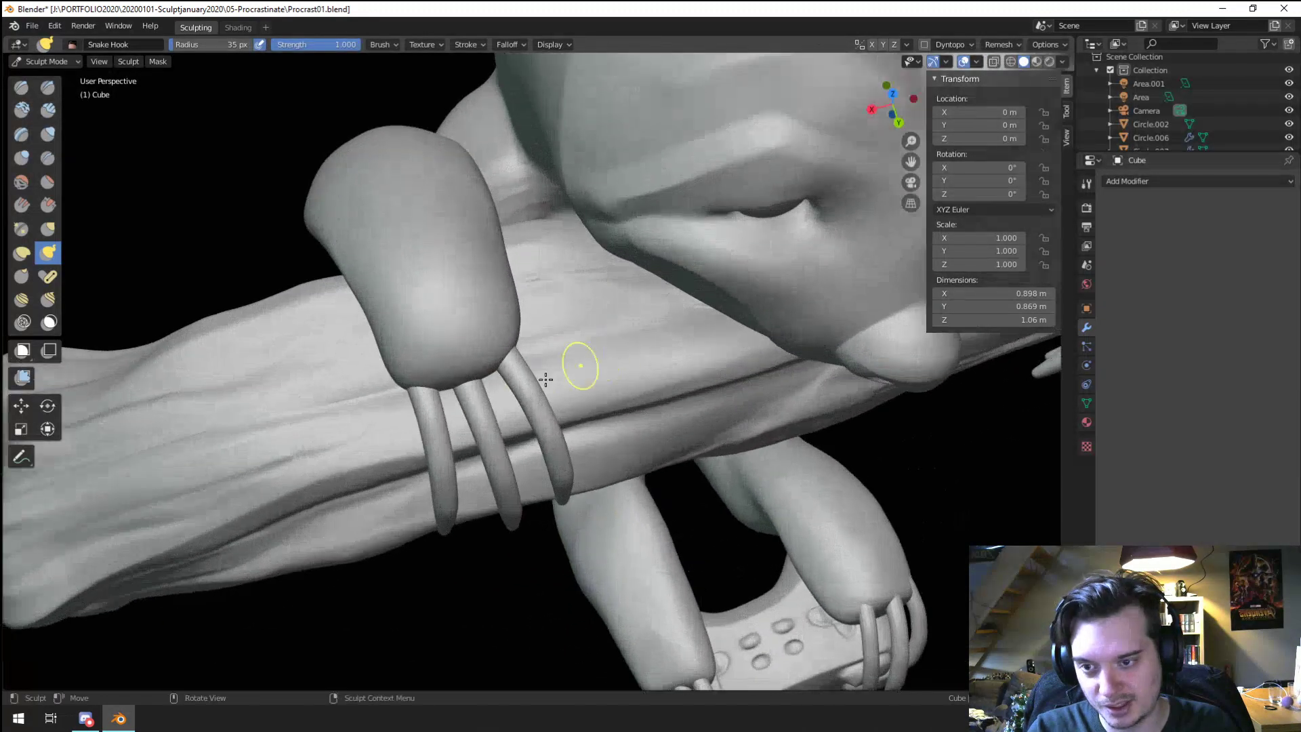
key("g")
key("f")
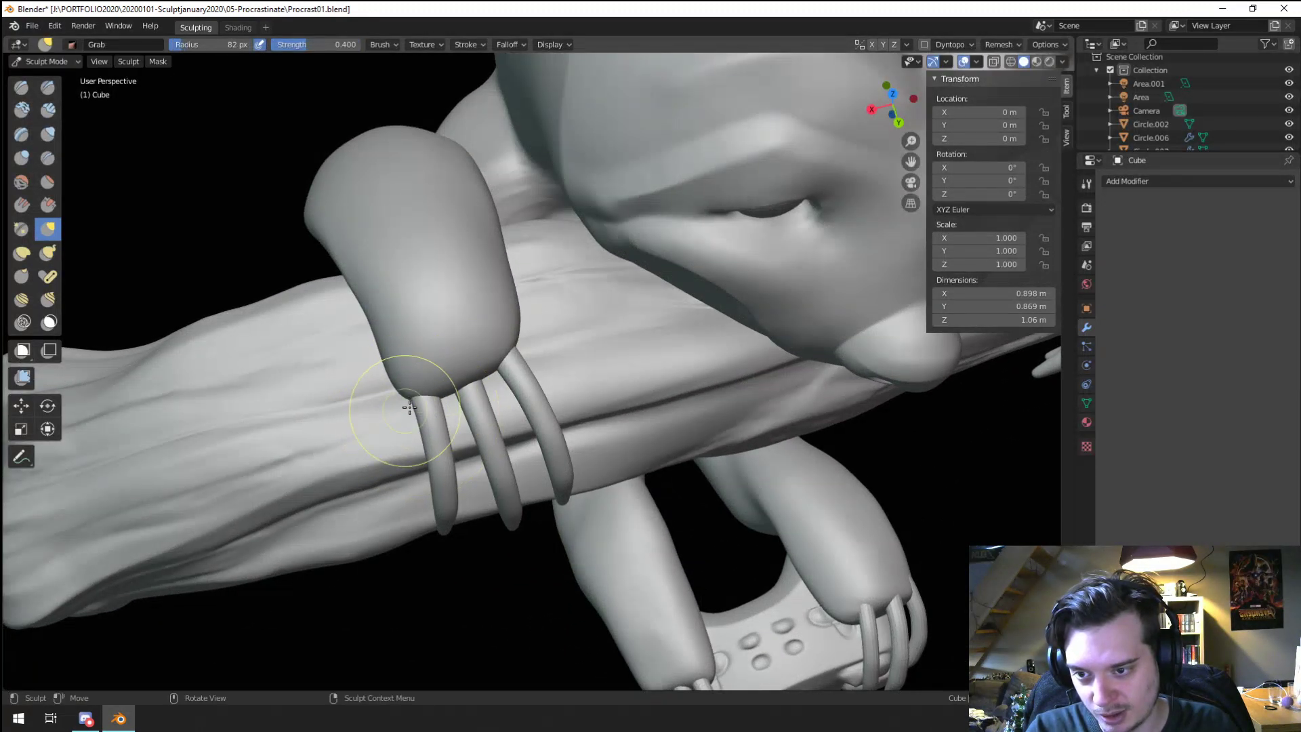
left_click(429, 405)
key("f")
left_click(464, 379)
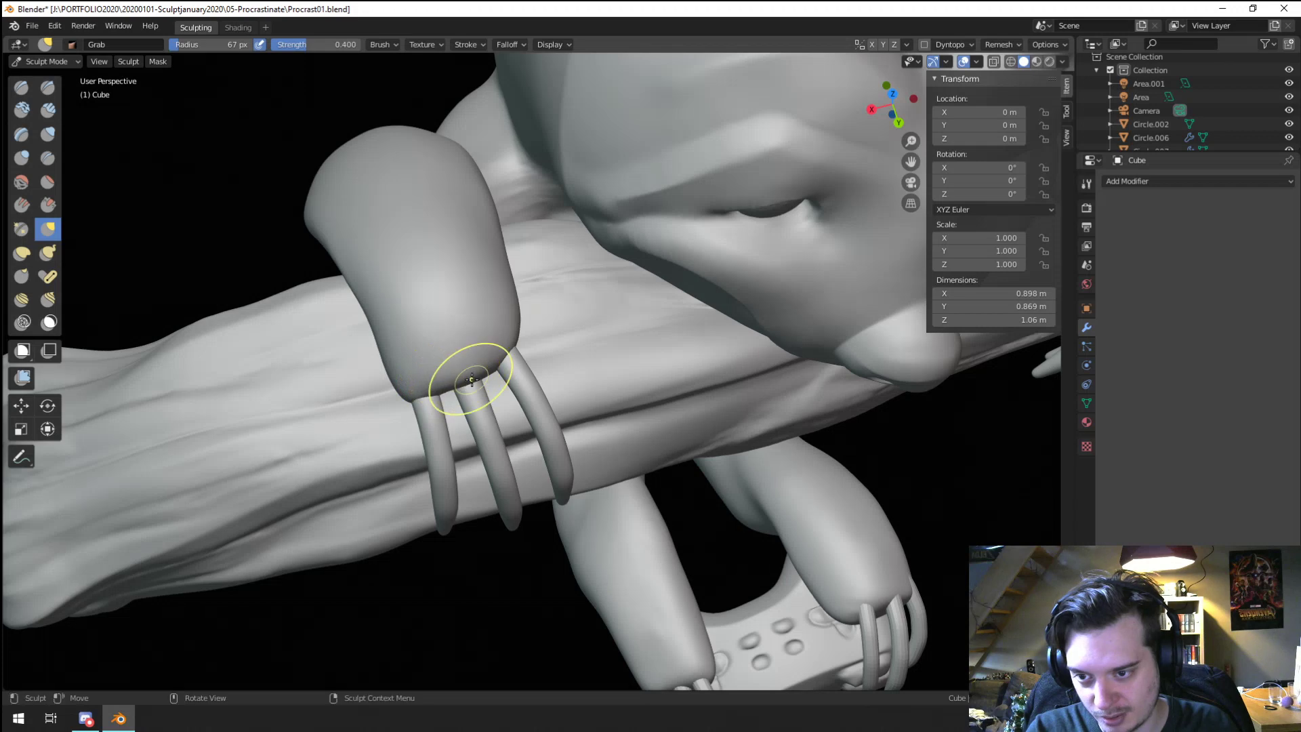
mouse_move(504, 352)
middle_mouse_down()
mouse_move(500, 291)
mouse_move(483, 339)
middle_mouse_up()
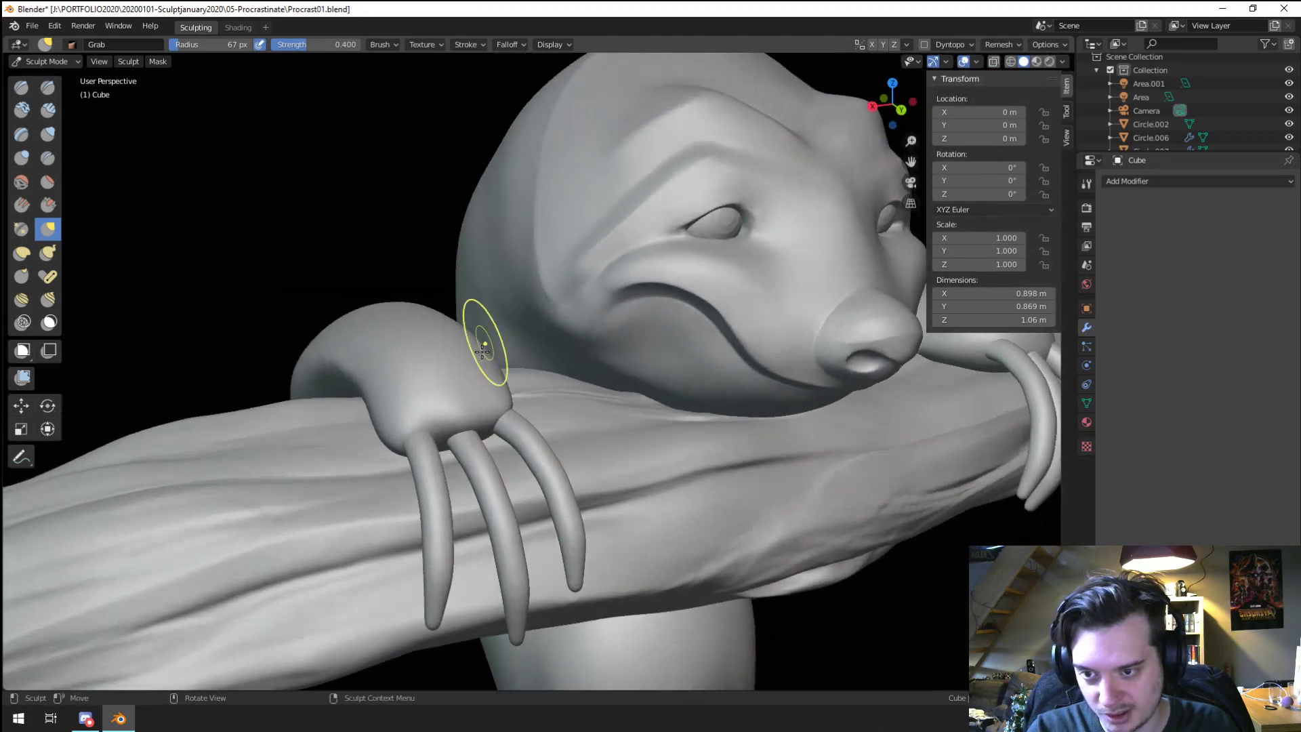
mouse_move(501, 397)
left_mouse_down()
mouse_move(500, 421)
mouse_move(462, 436)
left_mouse_up()
mouse_move(465, 398)
middle_mouse_down()
mouse_move(494, 378)
mouse_move(617, 397)
mouse_move(343, 407)
middle_mouse_up()
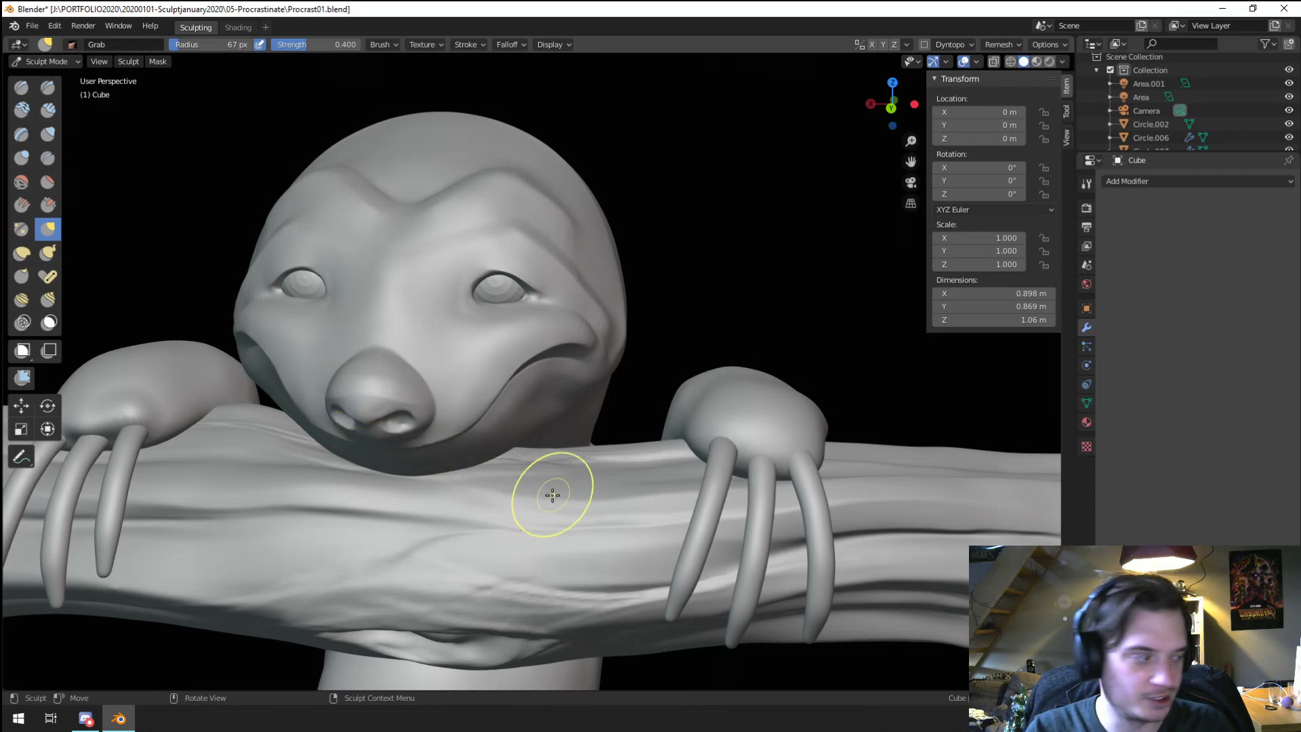
Step: Pull the edge of the sloth's left front paw over its claw bases with the Grab brush at 77 px radius
mouse_move(551, 494)
middle_mouse_down()
mouse_move(511, 500)
mouse_move(516, 553)
mouse_move(548, 591)
middle_mouse_up()
key("f")
left_click(620, 502)
key("f")
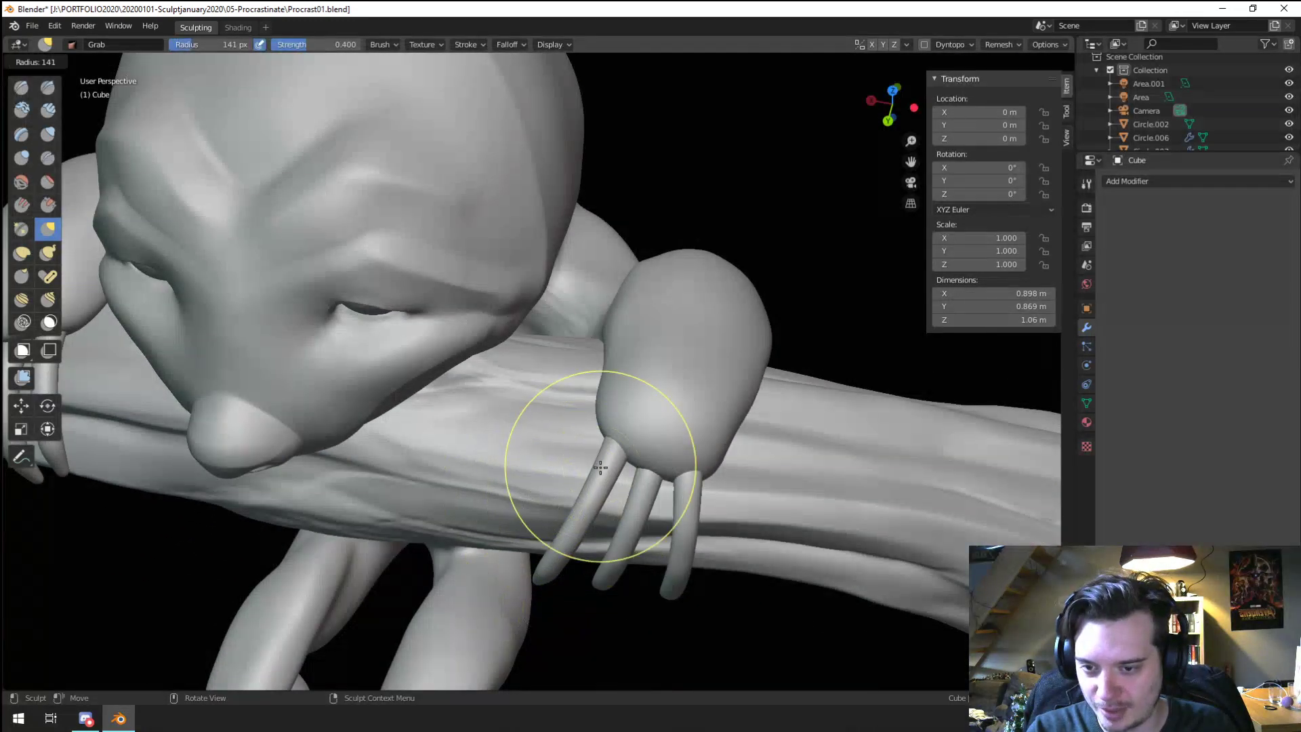
left_click(554, 475)
left_click_drag(610, 431, 598, 465)
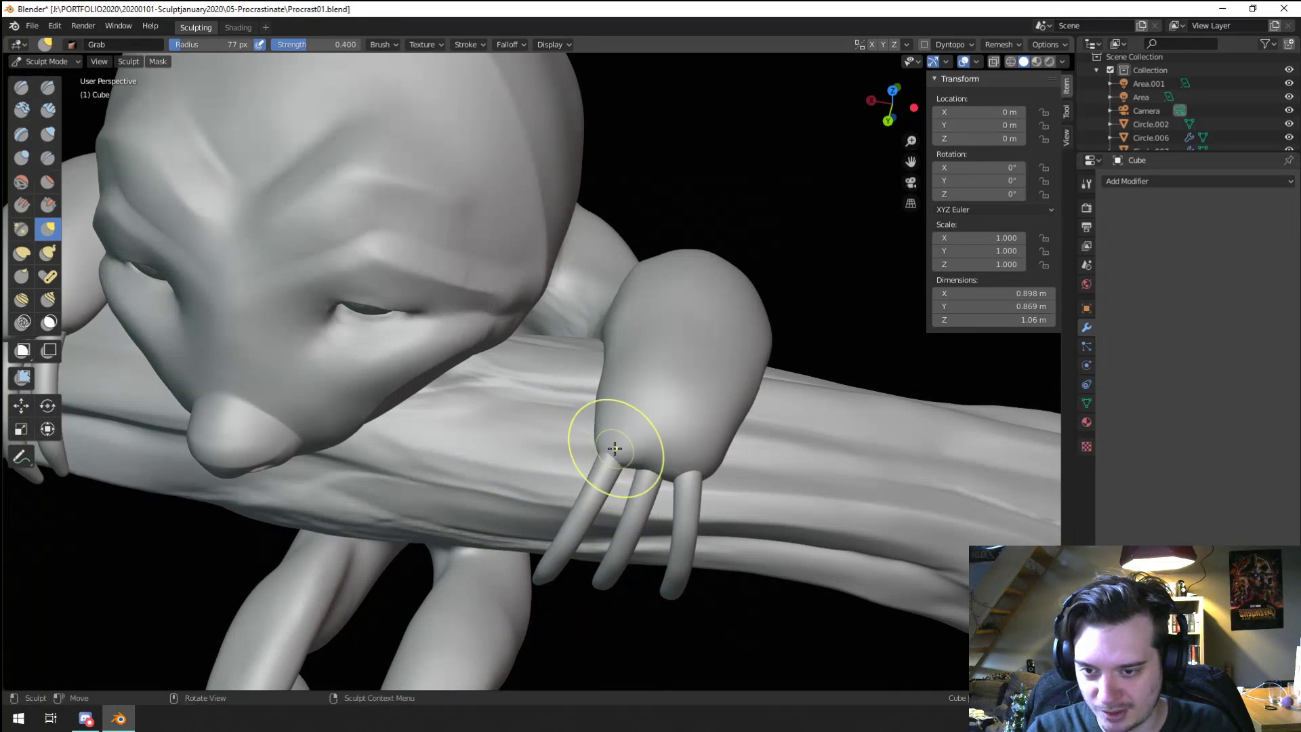
middle_click_drag(614, 433, 565, 373)
mouse_move(563, 450)
left_mouse_down()
mouse_move(590, 424)
mouse_move(614, 444)
left_mouse_up()
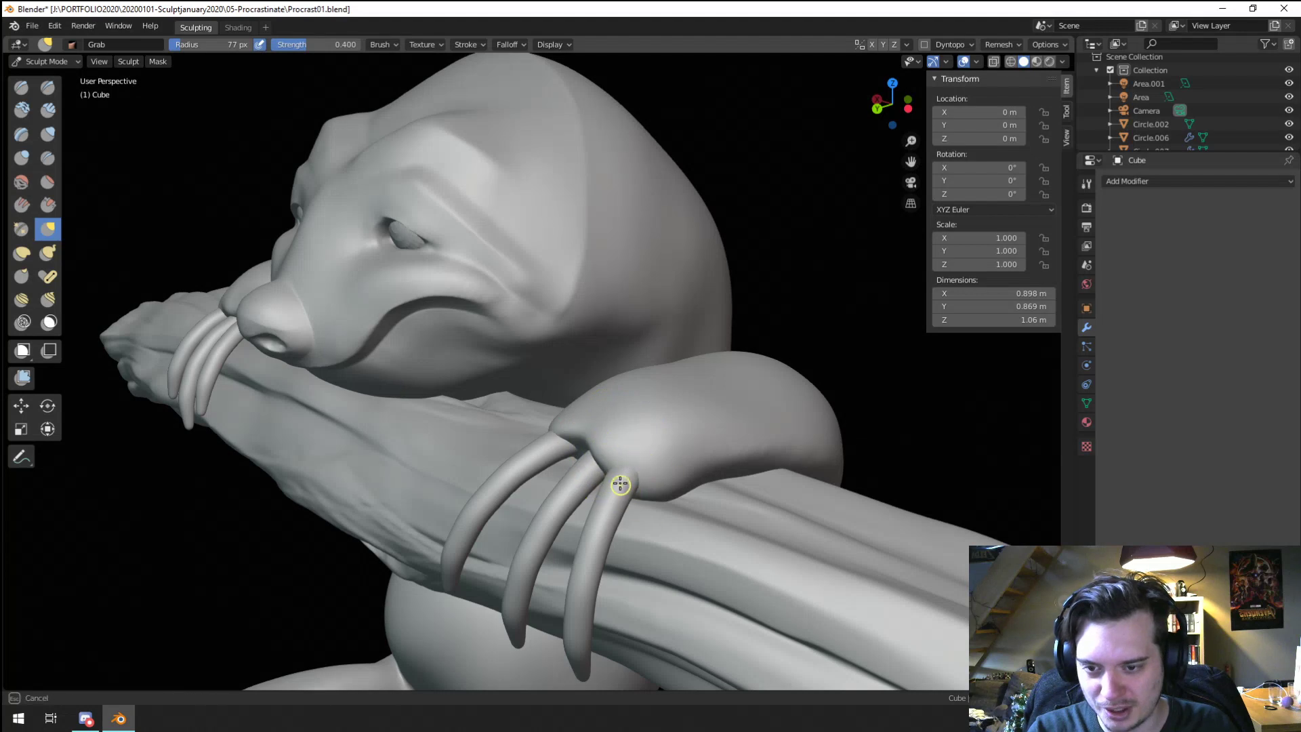
Step: Refine the left front paw around the outermost claw's base with the Grab radius reduced to 48 px
mouse_move(657, 450)
middle_mouse_down()
mouse_move(534, 487)
mouse_move(562, 525)
mouse_move(532, 526)
middle_mouse_up()
key("f")
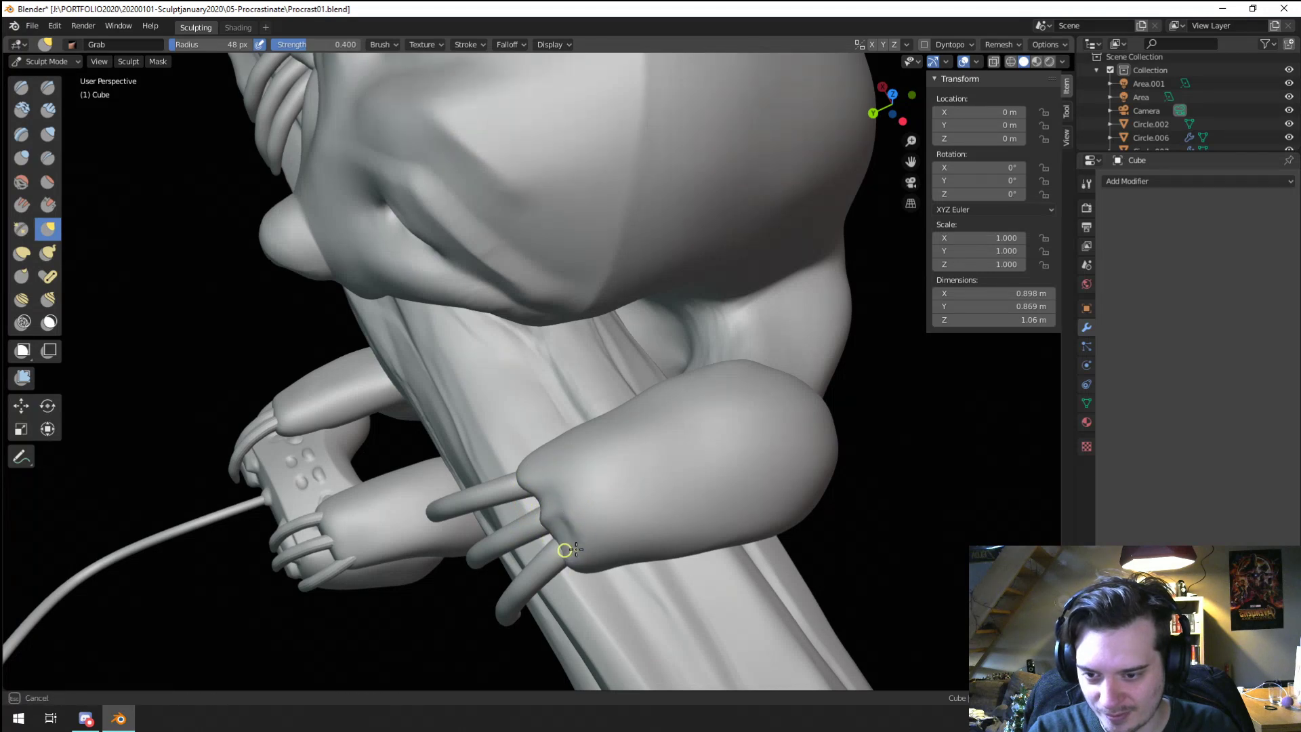
mouse_move(587, 414)
middle_mouse_down()
mouse_move(572, 508)
mouse_move(553, 520)
mouse_move(546, 435)
middle_mouse_up()
middle_click_drag(546, 435, 503, 461)
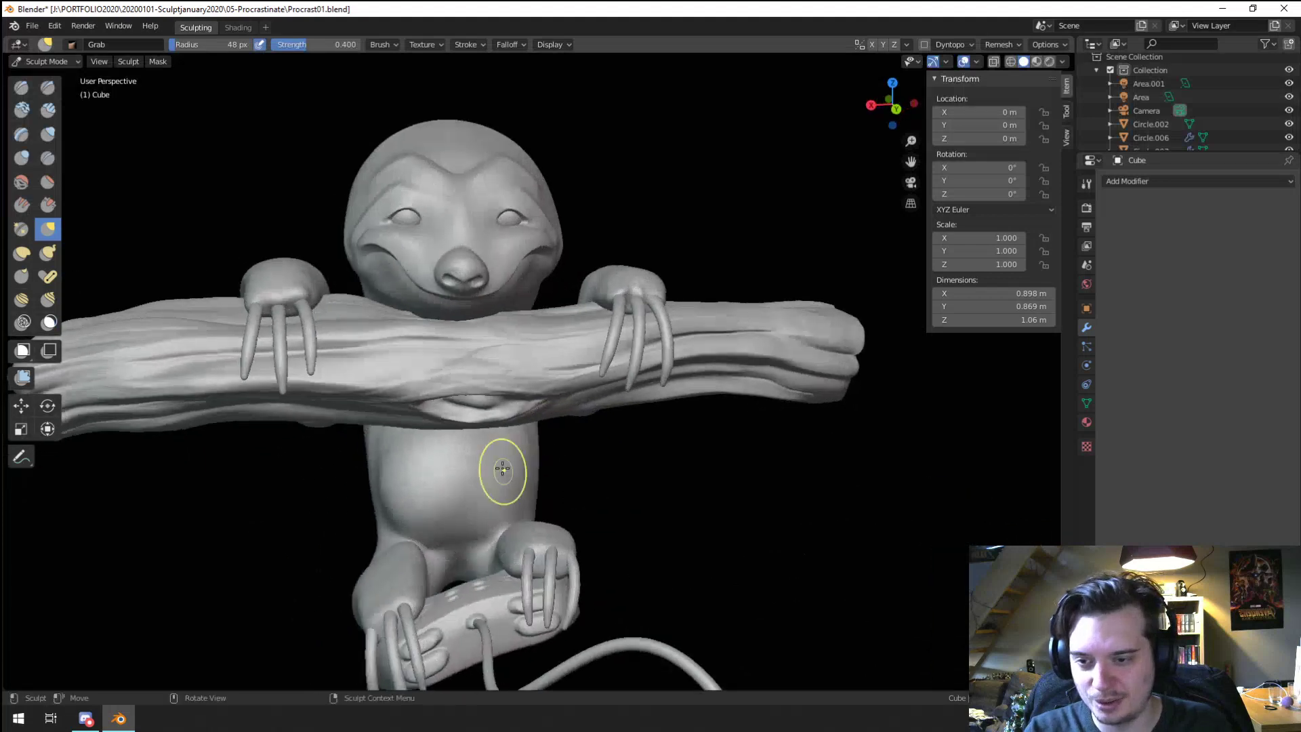
Step: Adjust the shape of the sloth's belly below the branch with larger Grab strokes, ending at 128 px radius
key("f")
left_click(507, 491)
left_click_drag(469, 489, 478, 468)
key("f")
left_click(417, 476)
left_click_drag(396, 480, 416, 474)
mouse_move(385, 512)
middle_mouse_down()
mouse_move(454, 460)
mouse_move(449, 524)
mouse_move(450, 484)
mouse_move(616, 256)
middle_mouse_up()
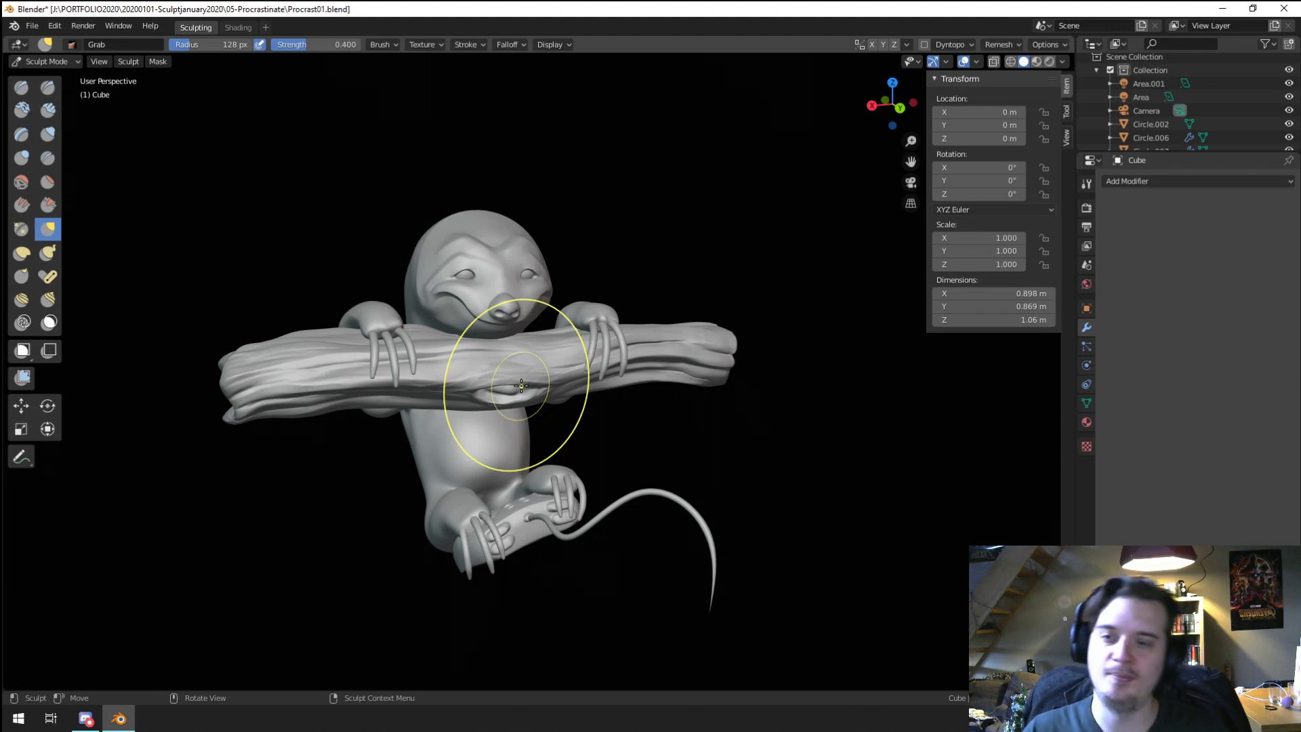
Step: Reshape the sloth's head with the Grab brush enlarged to 246 px radius
middle_click_drag(521, 385, 604, 349)
scroll(535, 246, "up", 5)
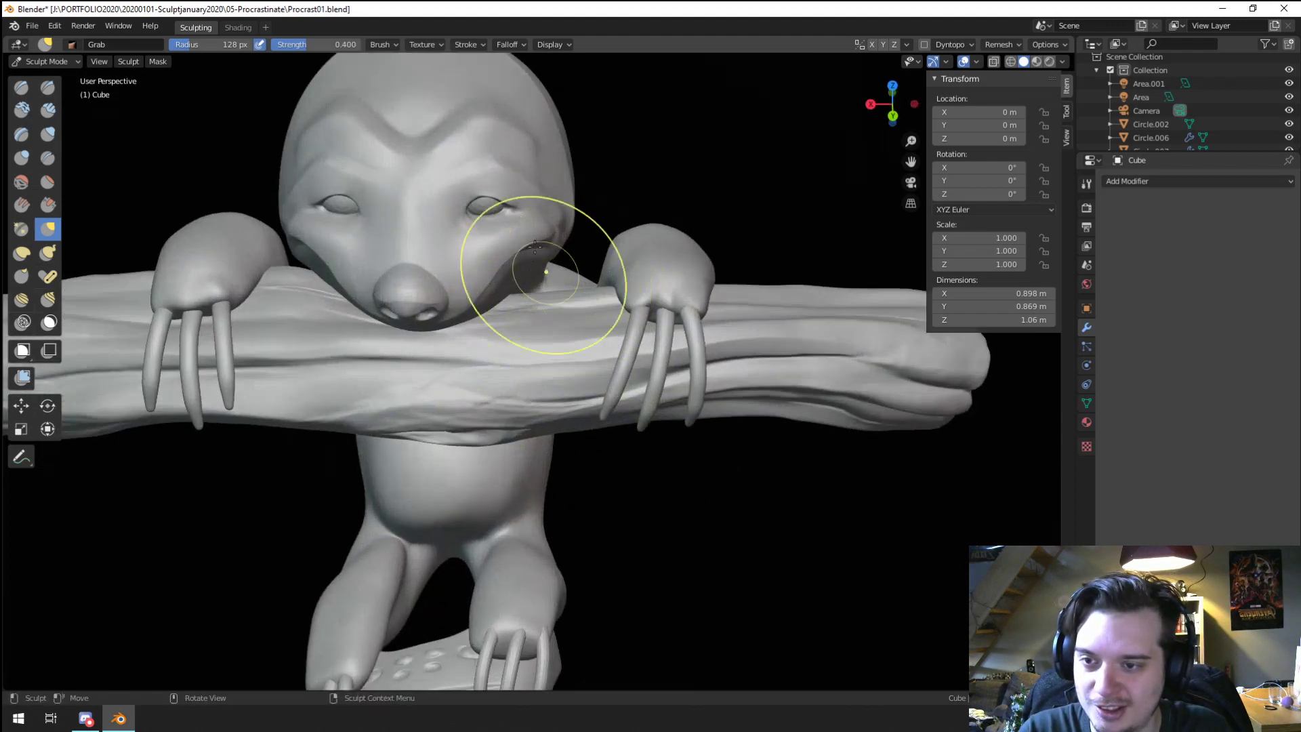
mouse_move(535, 247)
middle_mouse_down()
mouse_move(429, 337)
mouse_move(408, 278)
middle_mouse_up()
key("f")
left_click(535, 195)
middle_click_drag(534, 194, 497, 176)
left_click_drag(525, 172, 543, 169)
middle_click_drag(535, 174, 647, 180)
middle_click_drag(525, 247, 614, 214)
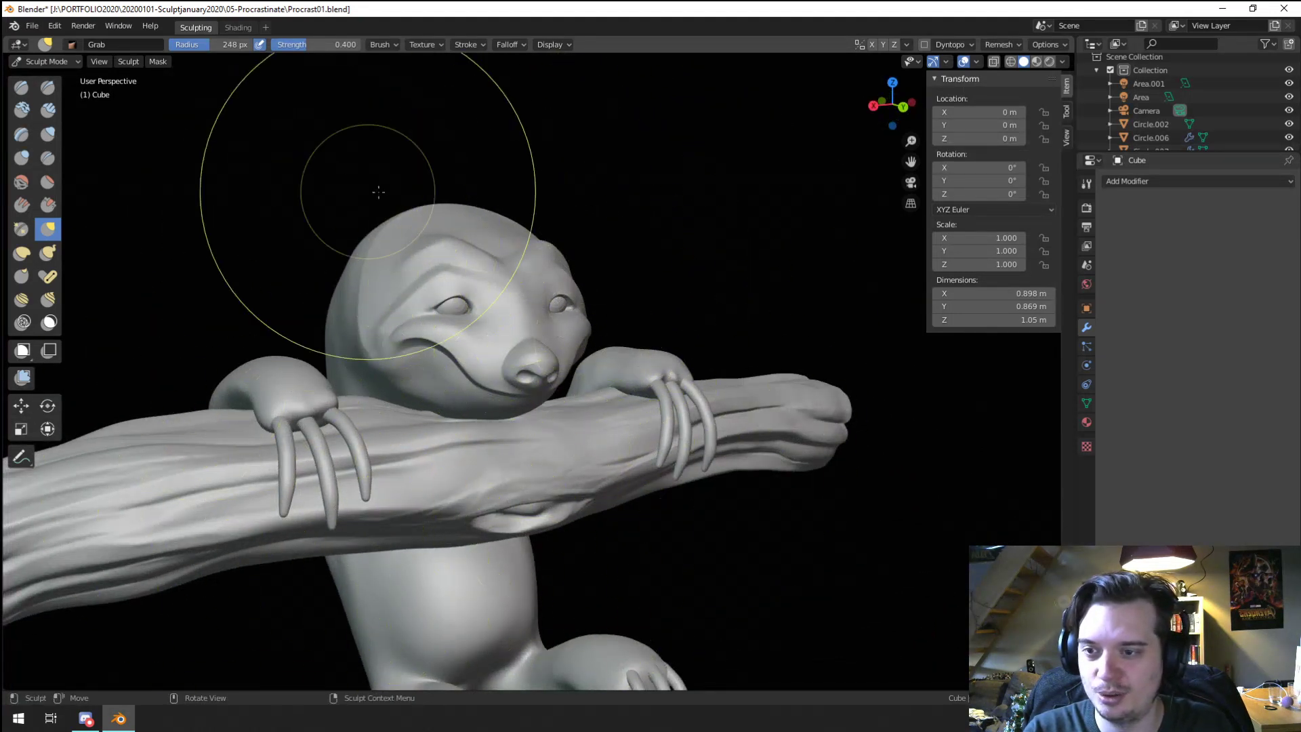
Step: Sharpen the face edge from the brow to the back of the right cheek with the Crease brush at 70 px radius
mouse_move(484, 315)
middle_mouse_down("ctrl")
mouse_move(420, 298)
mouse_move(415, 366)
mouse_move(518, 391)
middle_mouse_up("ctrl")
key("f")
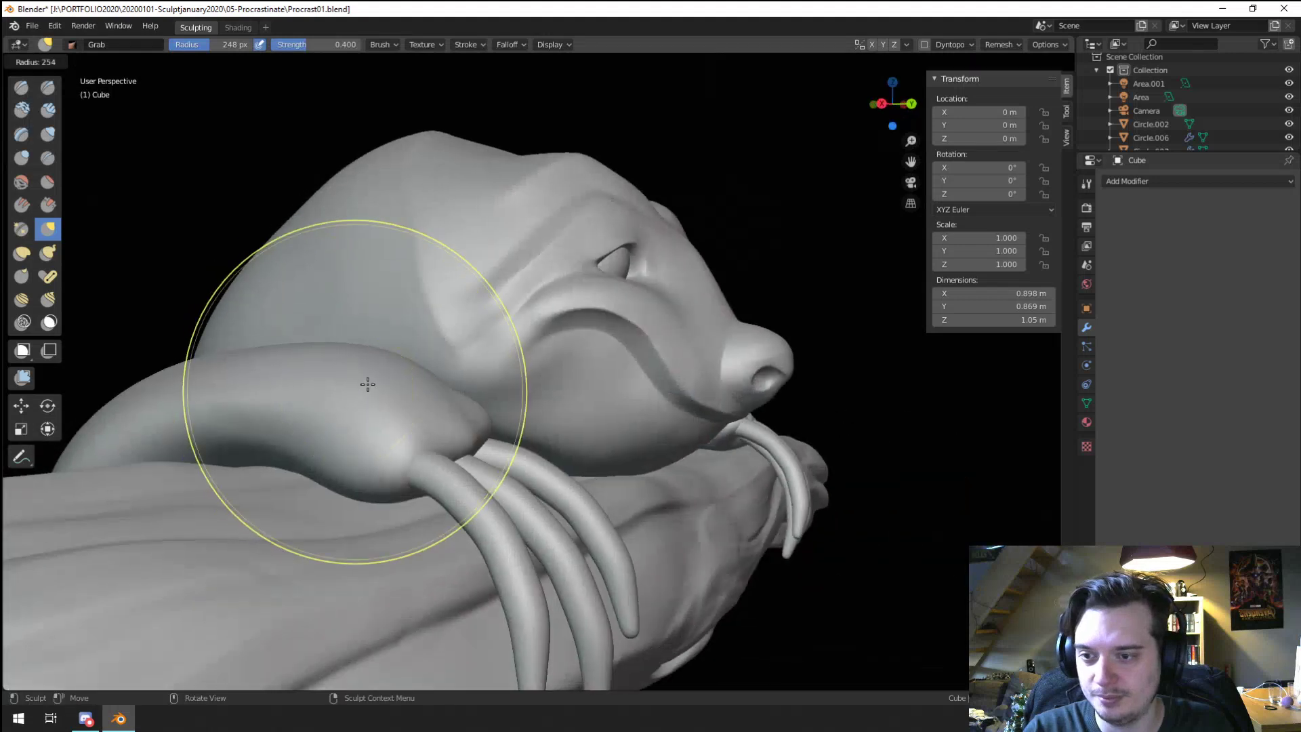
left_click(369, 383)
mouse_move(372, 383)
middle_mouse_down()
mouse_move(386, 380)
mouse_move(389, 334)
middle_mouse_up()
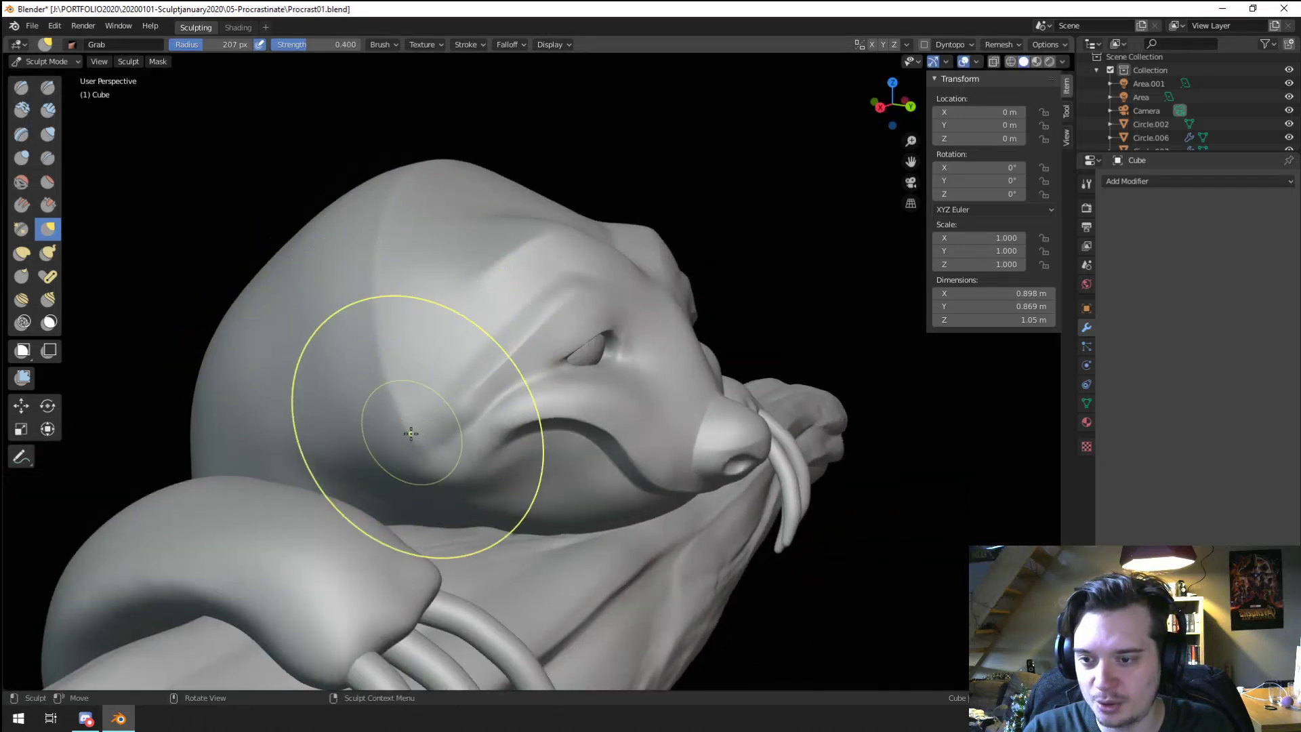
middle_click_drag(427, 436, 404, 344)
middle_click_drag(404, 344, 430, 399)
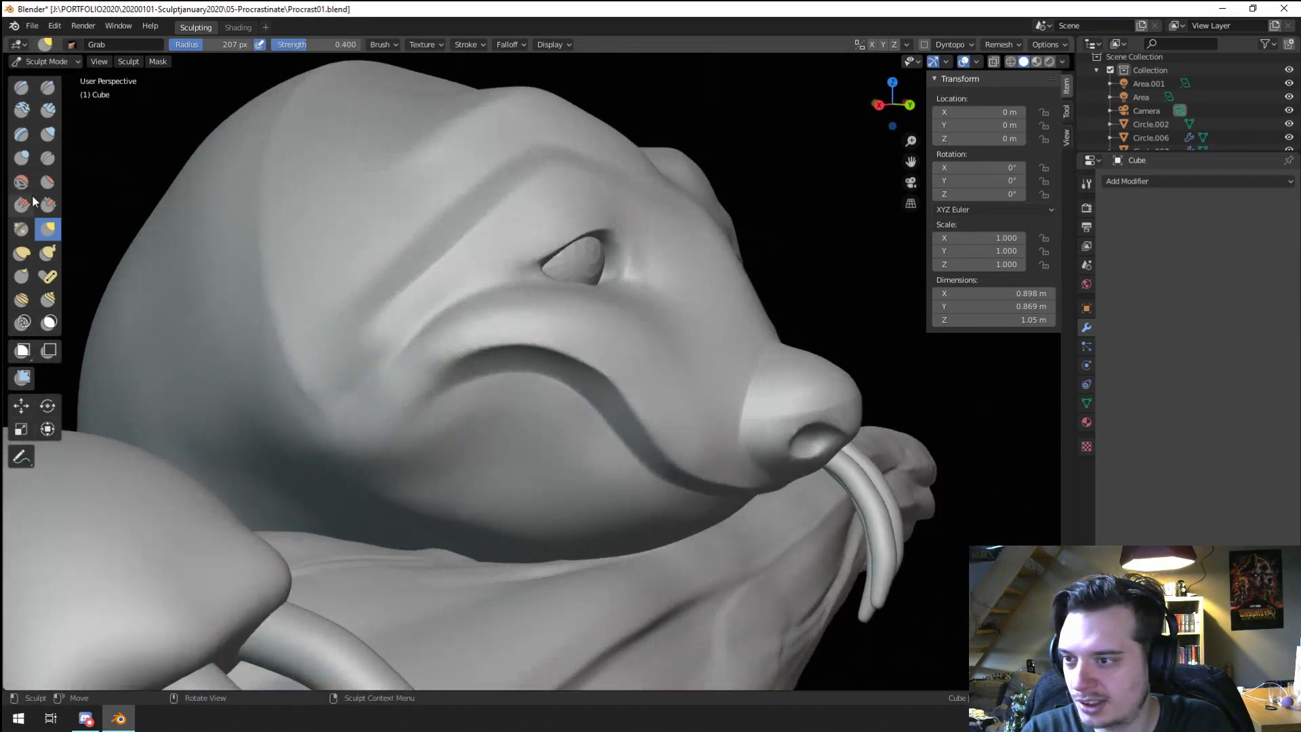
left_click(56, 160)
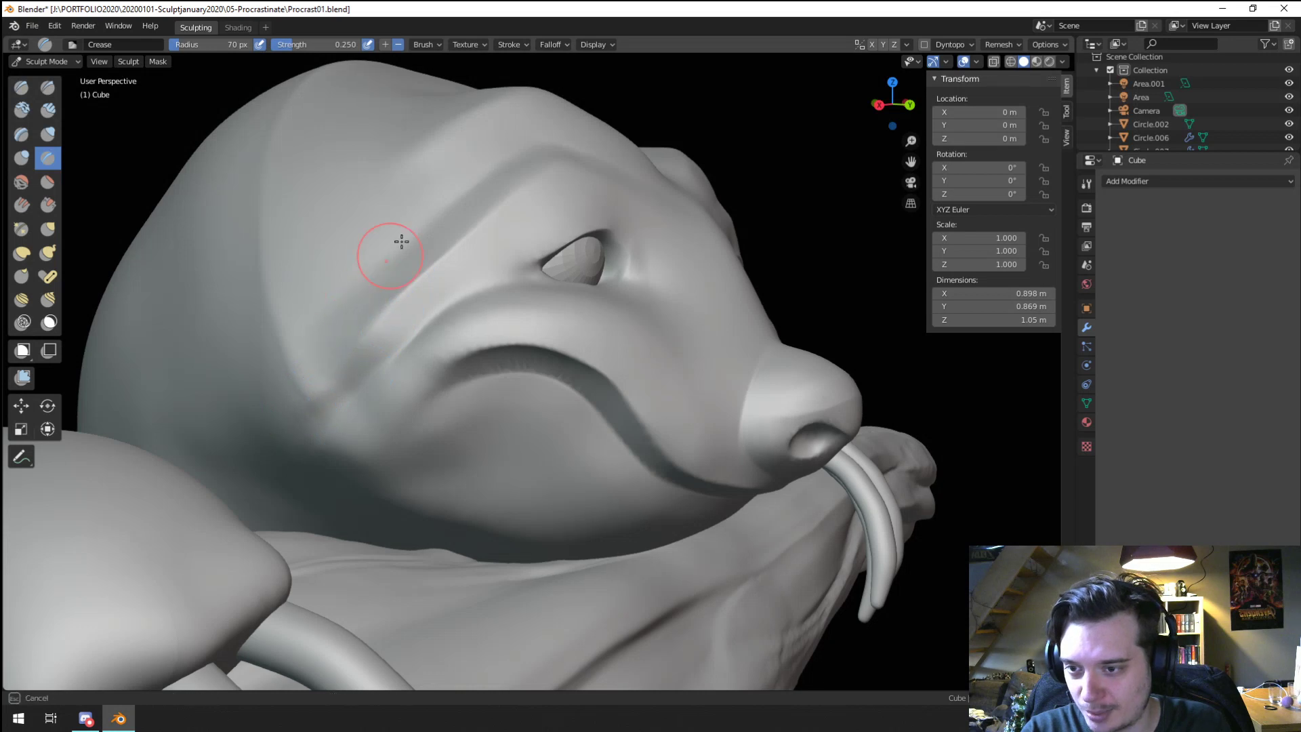
mouse_move(299, 384)
left_mouse_down()
mouse_move(289, 401)
mouse_move(273, 395)
mouse_move(305, 434)
mouse_move(323, 408)
mouse_move(351, 447)
left_mouse_up()
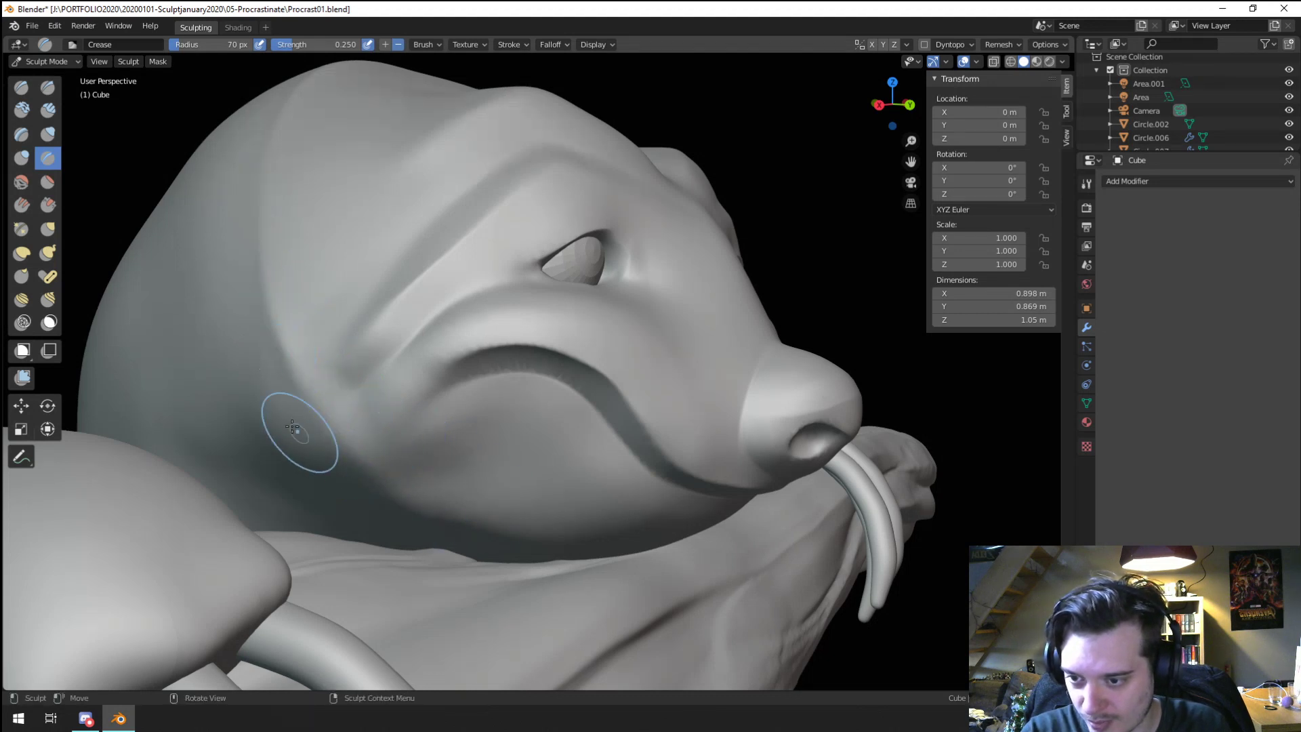
Step: Smooth the creased edge behind the cheek and the surface around the mouth corner
mouse_move(288, 417)
left_mouse_down("shift")
mouse_move(236, 387)
mouse_move(260, 404)
left_mouse_up("shift")
mouse_move(472, 418)
left_mouse_down("shift")
mouse_move(502, 404)
mouse_move(446, 390)
mouse_move(393, 421)
mouse_move(452, 341)
left_mouse_up("shift")
left_click_drag(411, 396, 543, 314, "shift")
middle_click_drag(592, 345, 569, 434, "ctrl")
middle_click_drag(515, 420, 413, 420)
mouse_move(400, 427)
middle_mouse_down("ctrl")
mouse_move(355, 488)
mouse_move(354, 558)
middle_mouse_up("ctrl")
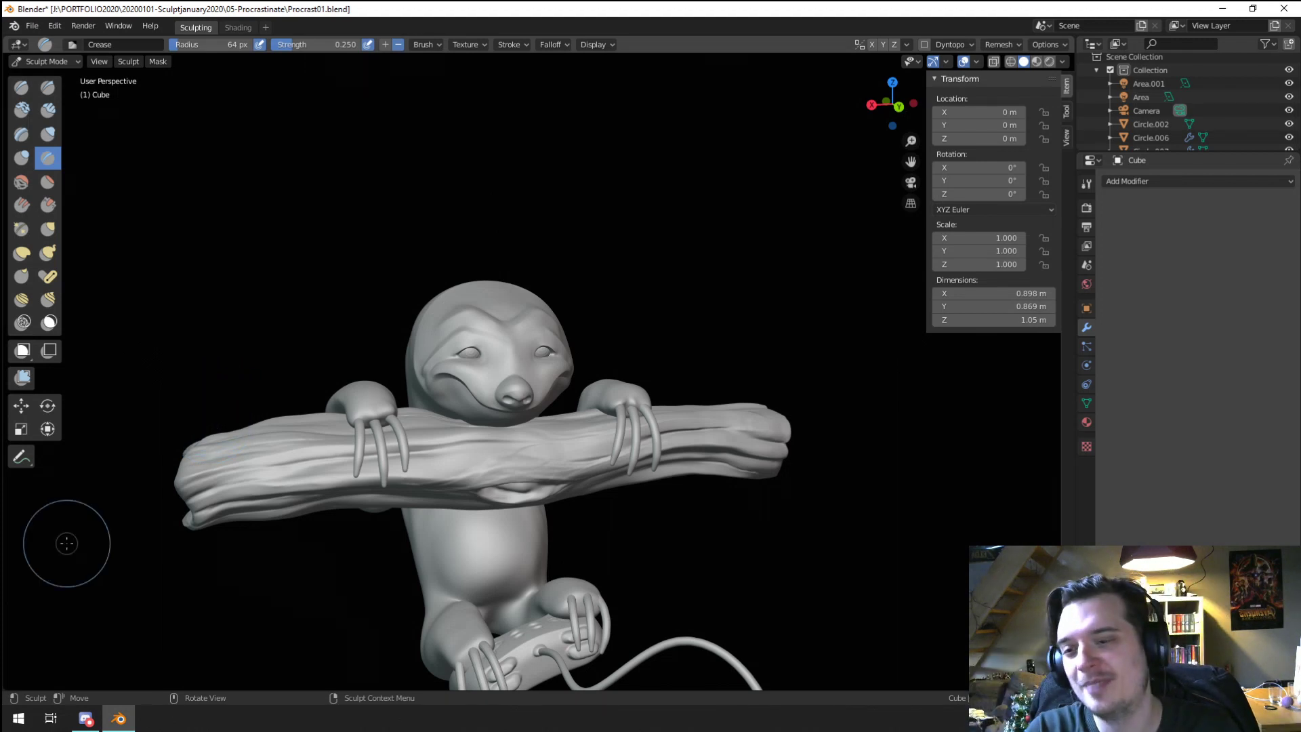
Step: Switch back to the Grab brush with a 148 px radius over the sloth's right front paw
mouse_move(658, 393)
middle_mouse_down()
mouse_move(617, 478)
mouse_move(542, 408)
middle_mouse_up()
mouse_move(326, 491)
middle_mouse_down()
mouse_move(367, 499)
mouse_move(427, 409)
mouse_move(400, 357)
middle_mouse_up()
key("g")
key("f")
left_click(328, 465)
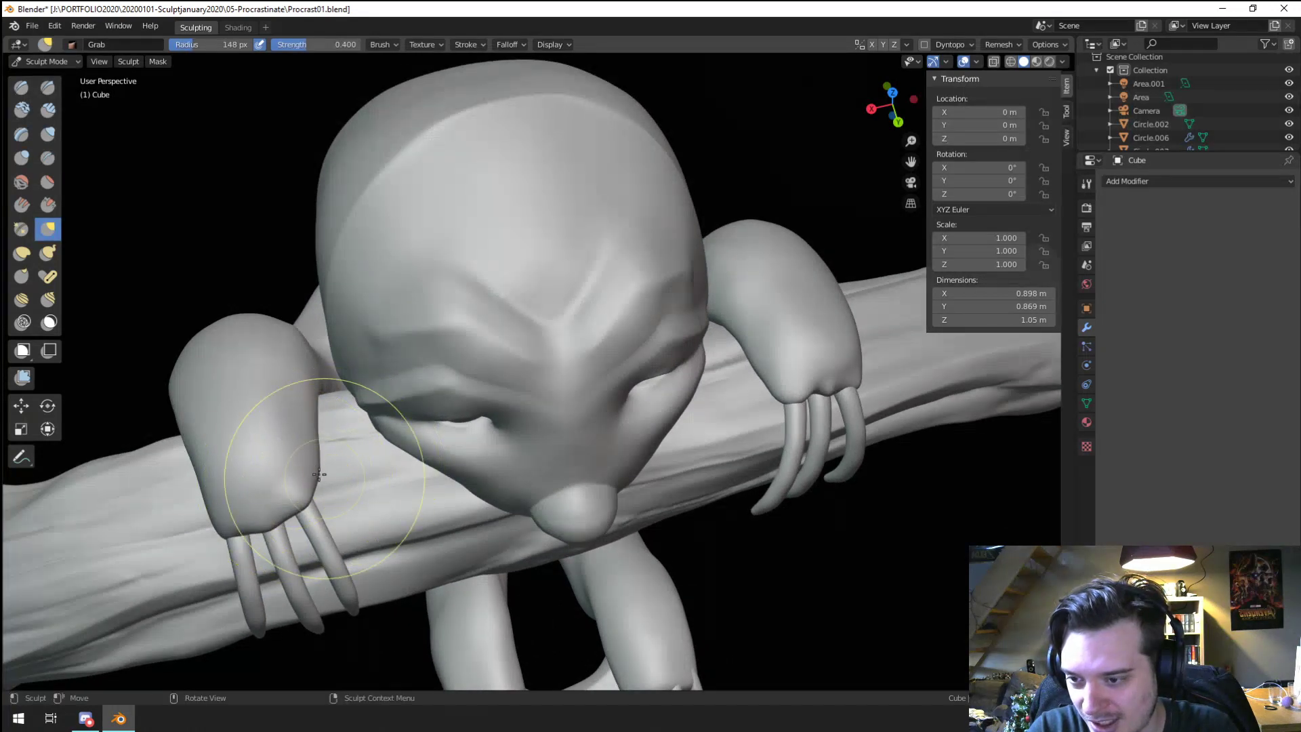
middle_click_drag(313, 406, 363, 378)
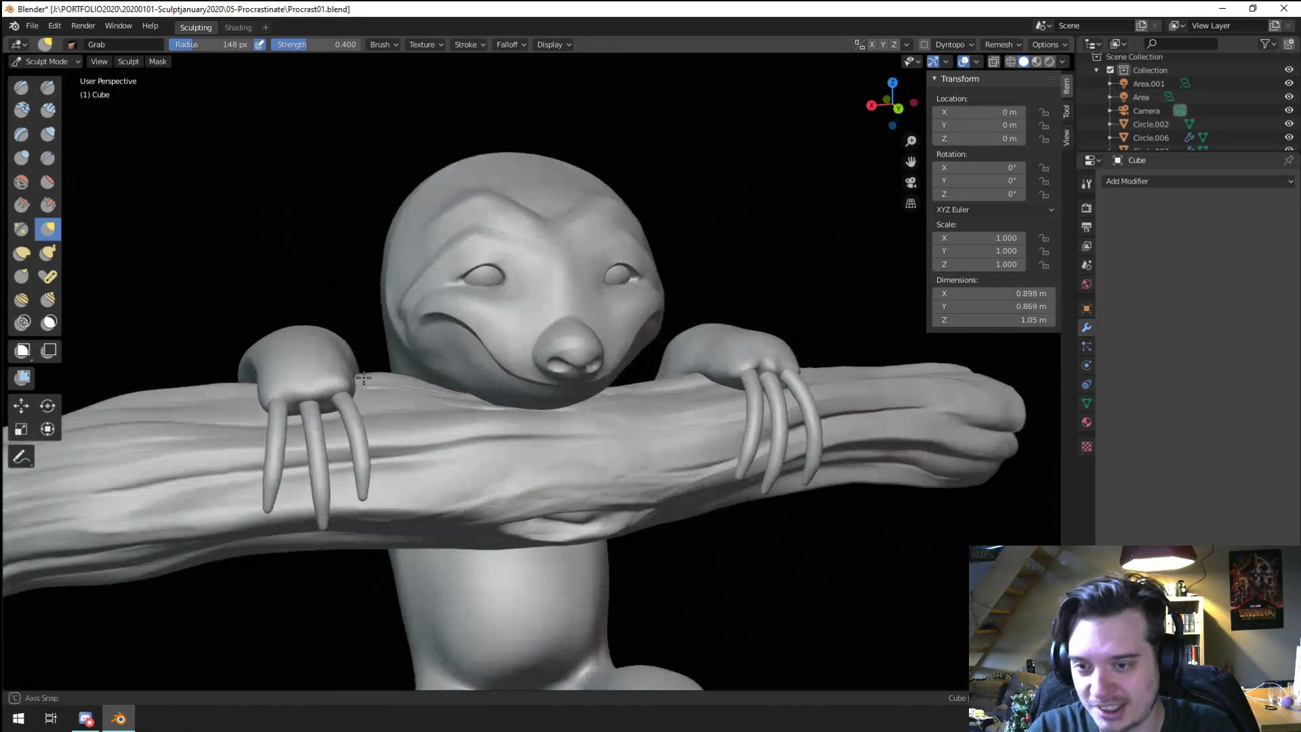
scroll(363, 378, "down", 2)
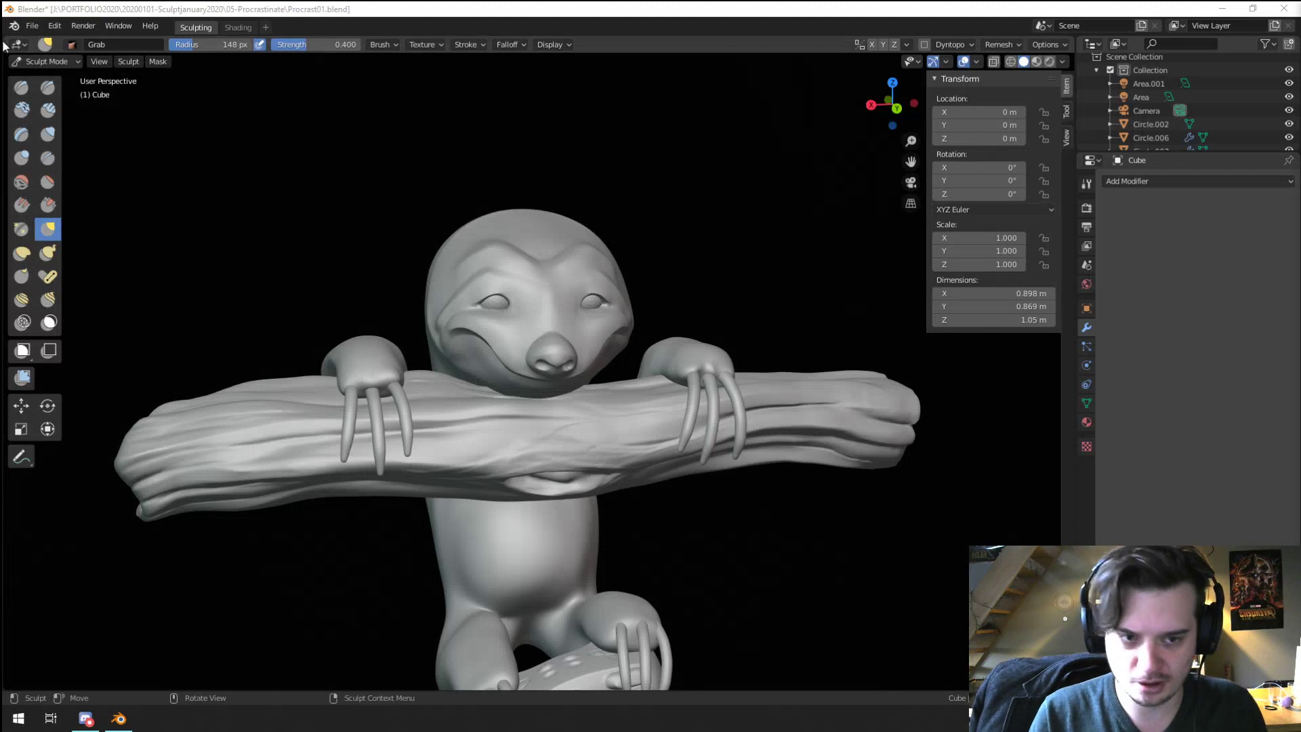
Step: Switch the sloth's body from Sculpt Mode to Object Mode and frame the feet holding the controller
middle_click_drag(427, 298, 471, 356)
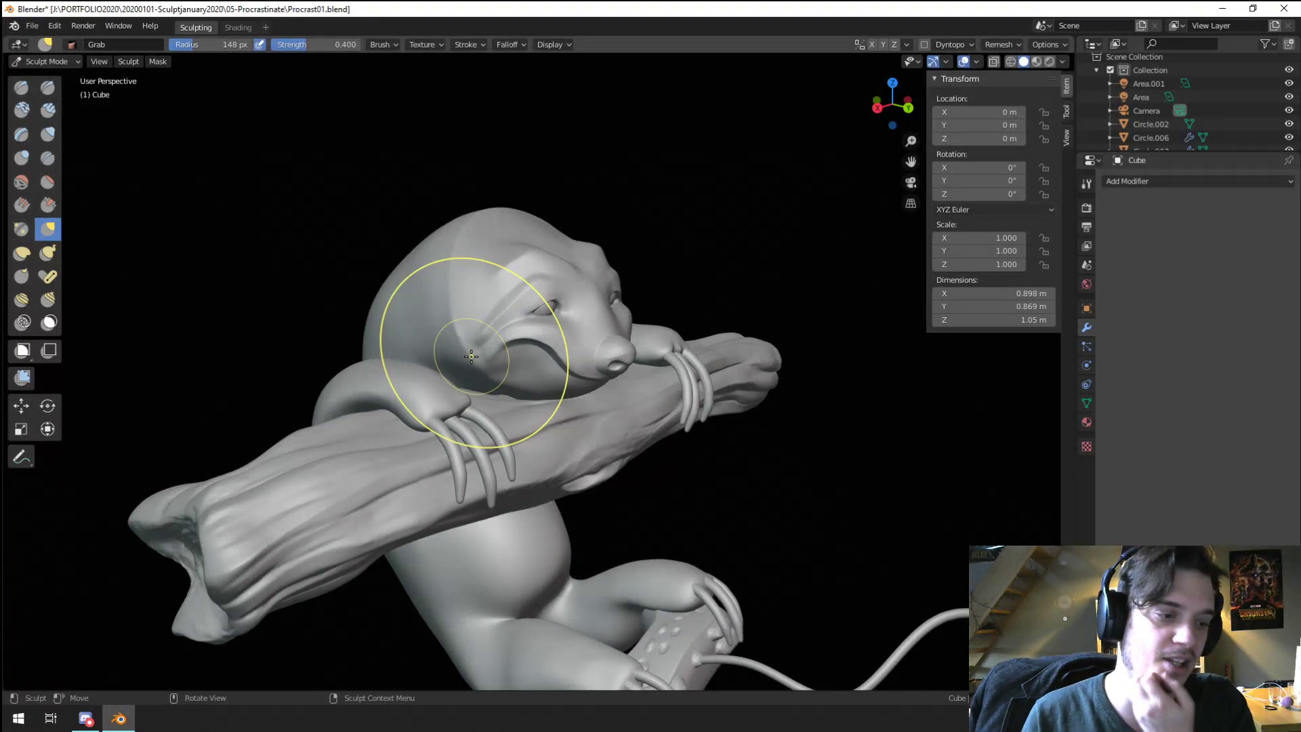
middle_click_drag(522, 346, 695, 437)
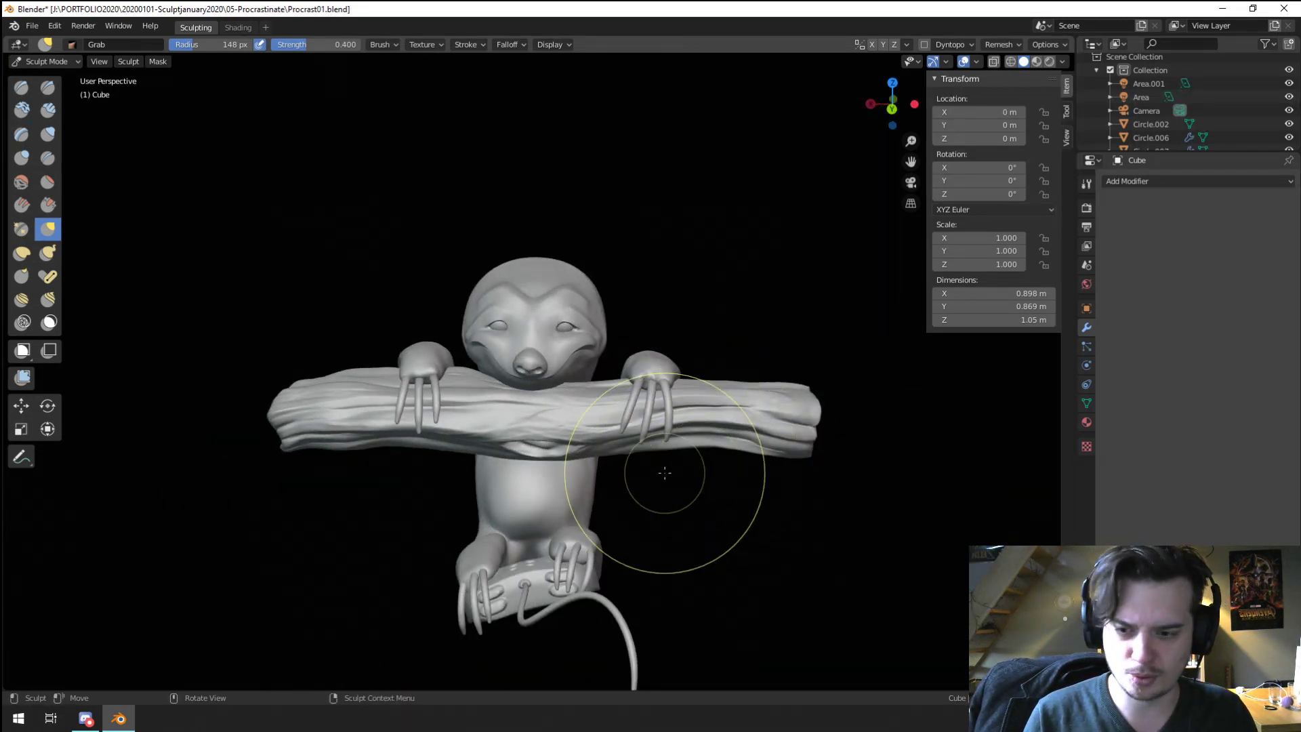
scroll(633, 545, "up", 2)
middle_click_drag(633, 545, 625, 421, "shift")
scroll(625, 421, "up", 2)
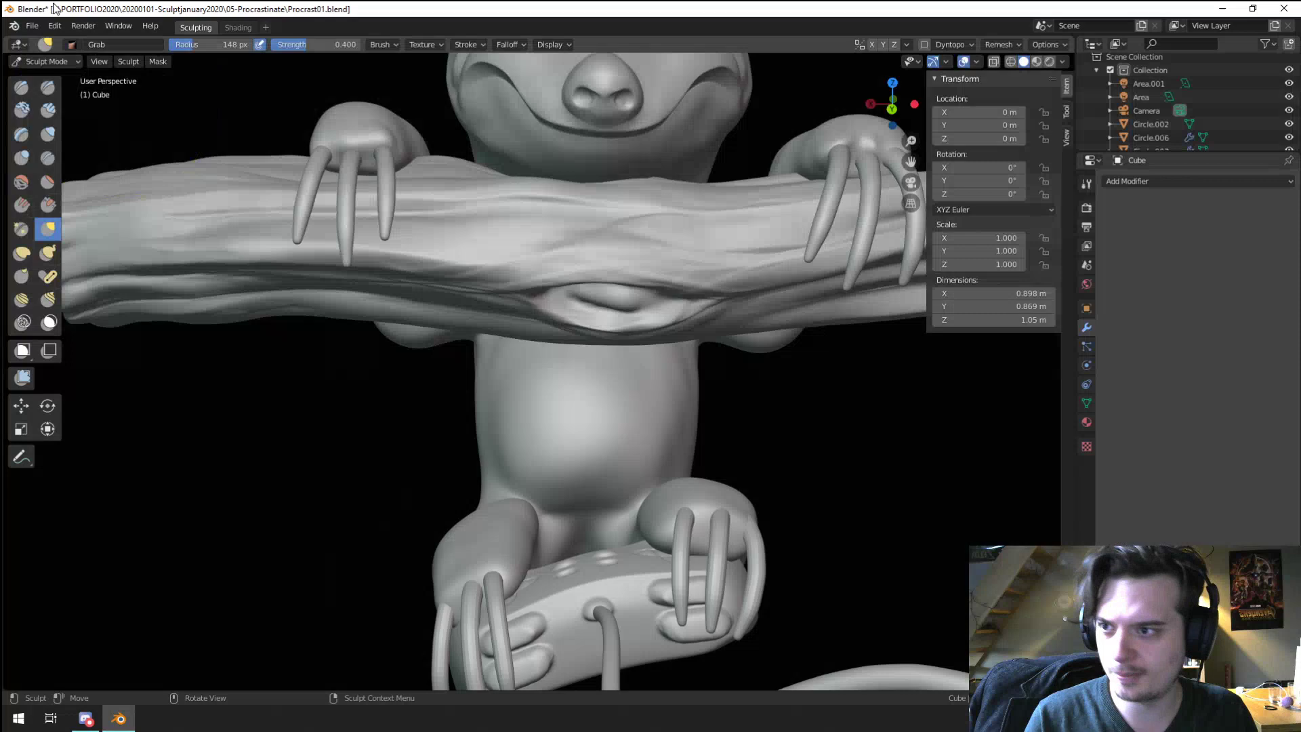
left_click(48, 61)
left_click(54, 76)
middle_click_drag(385, 408, 405, 299, "shift")
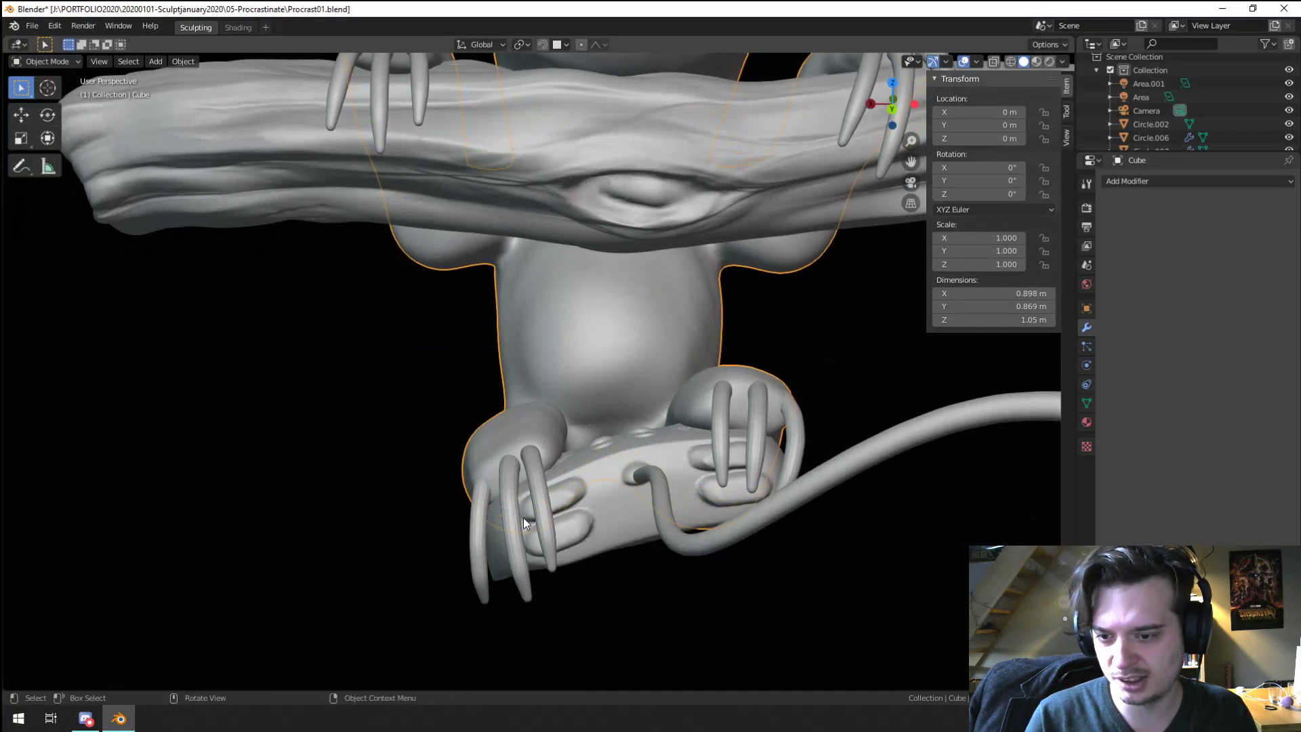
Step: Reposition the claws on the sloth's right foot so they wrap around the game controller, and clear the selection
left_click(519, 517)
middle_click_drag(519, 516, 644, 507)
key("g")
left_click(554, 541)
key("g")
left_click(645, 507)
left_click(758, 522)
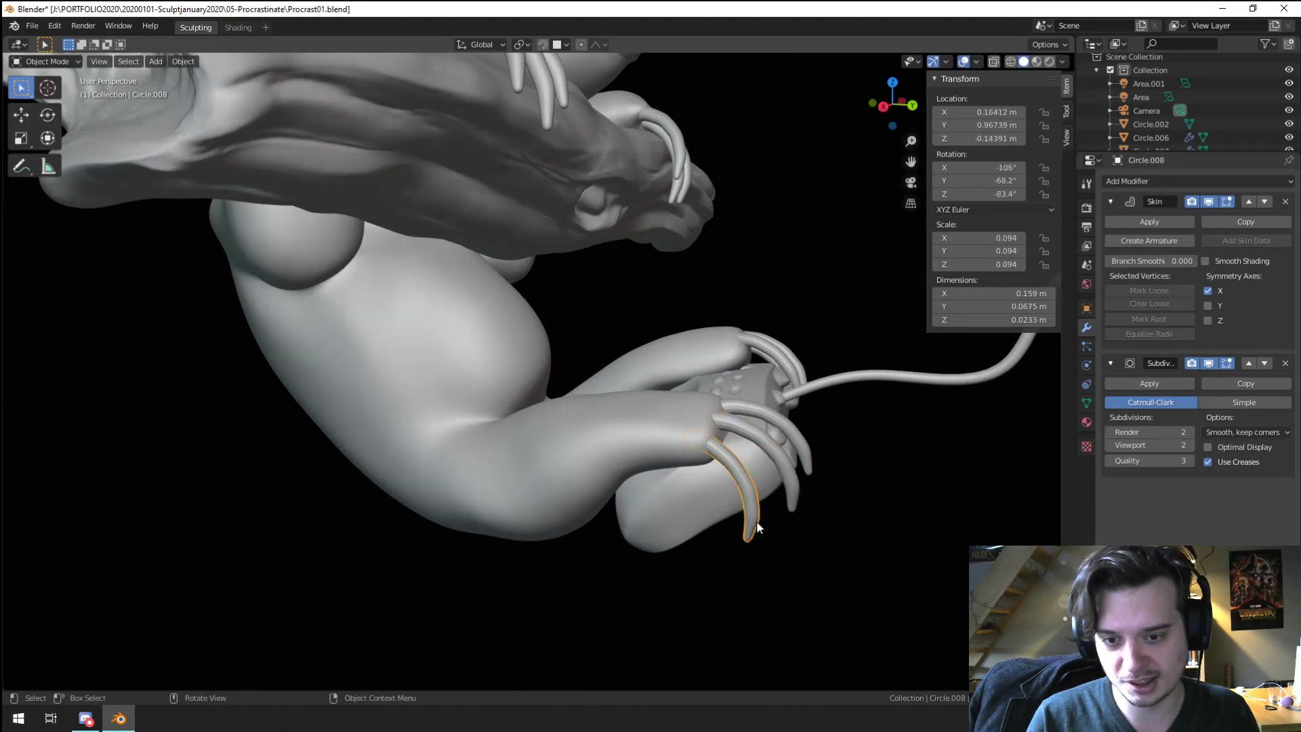
key("g")
left_click(754, 520)
middle_click_drag(754, 521, 666, 500)
key("a")
key("a")
scroll(646, 498, "down", 6)
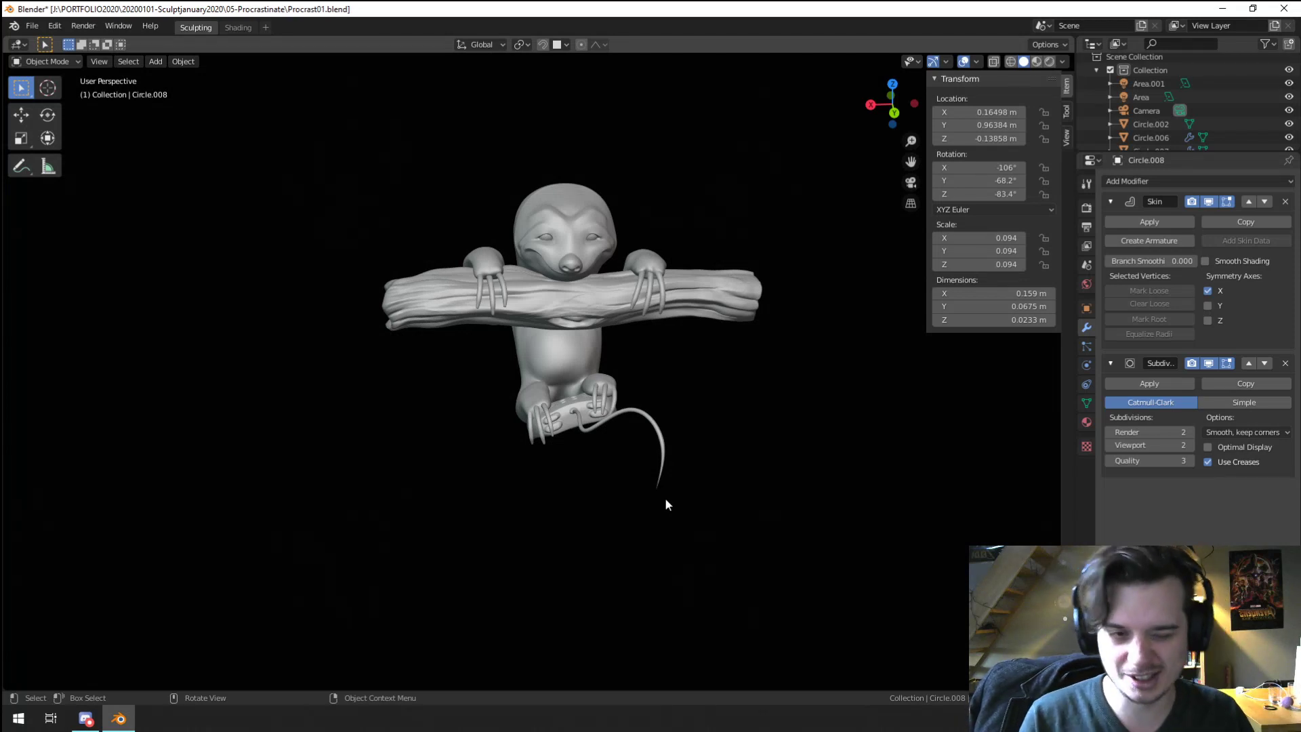
middle_click_drag(647, 487, 288, 339)
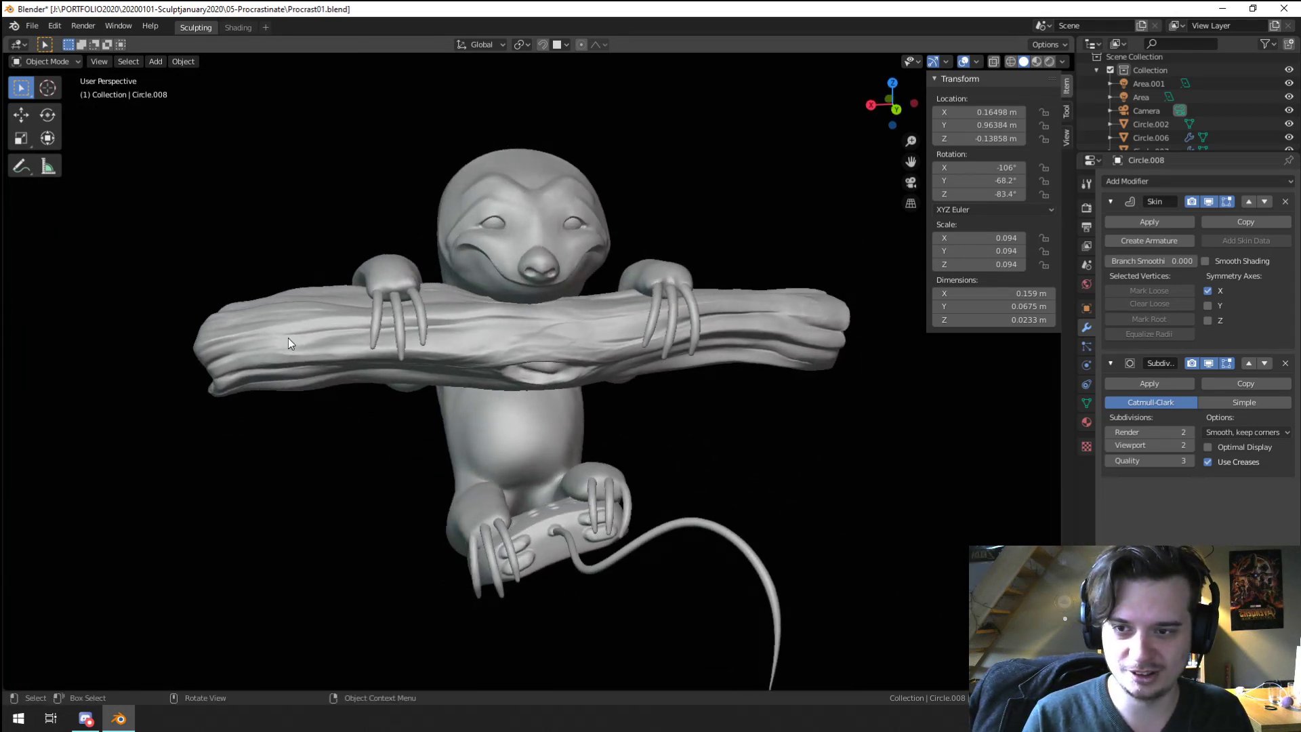
Step: Select the sloth's mirrored eyeball sphere and switch it to Sculpt Mode
scroll(464, 221, "up", 8)
left_click(400, 355)
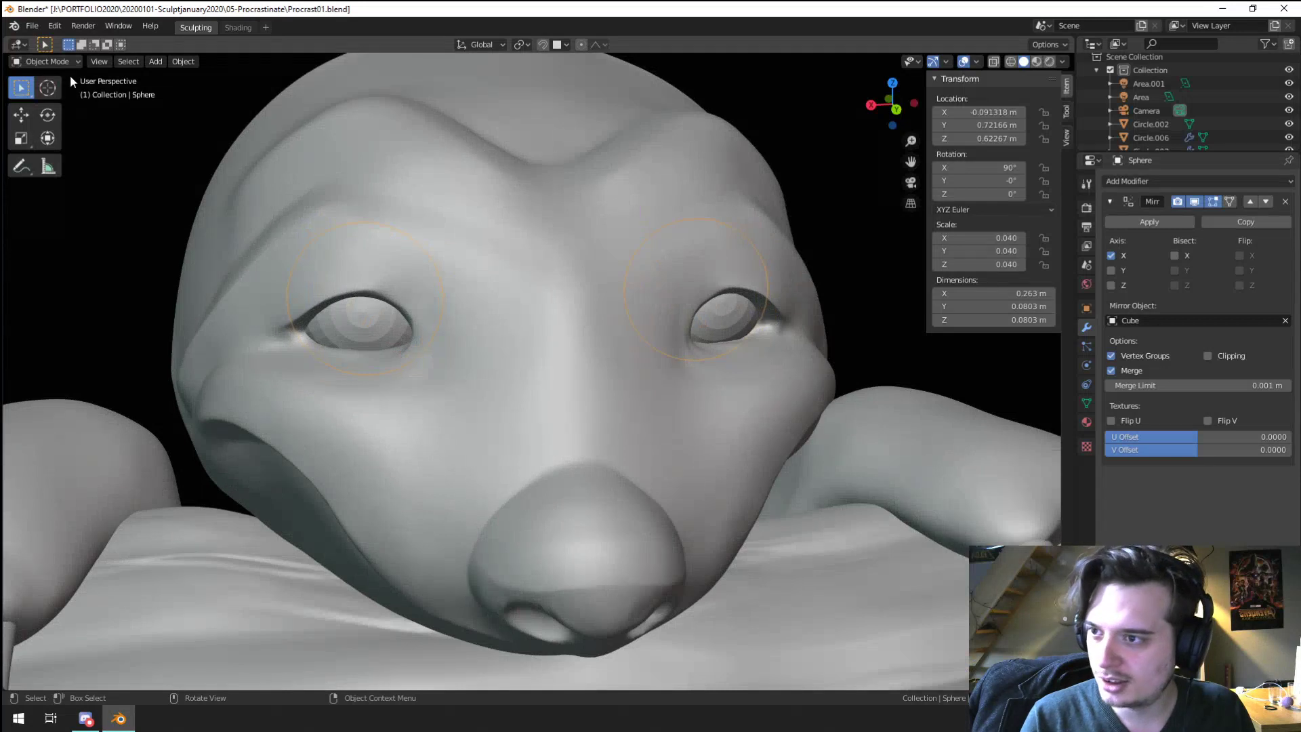
left_click(44, 61)
left_click(62, 99)
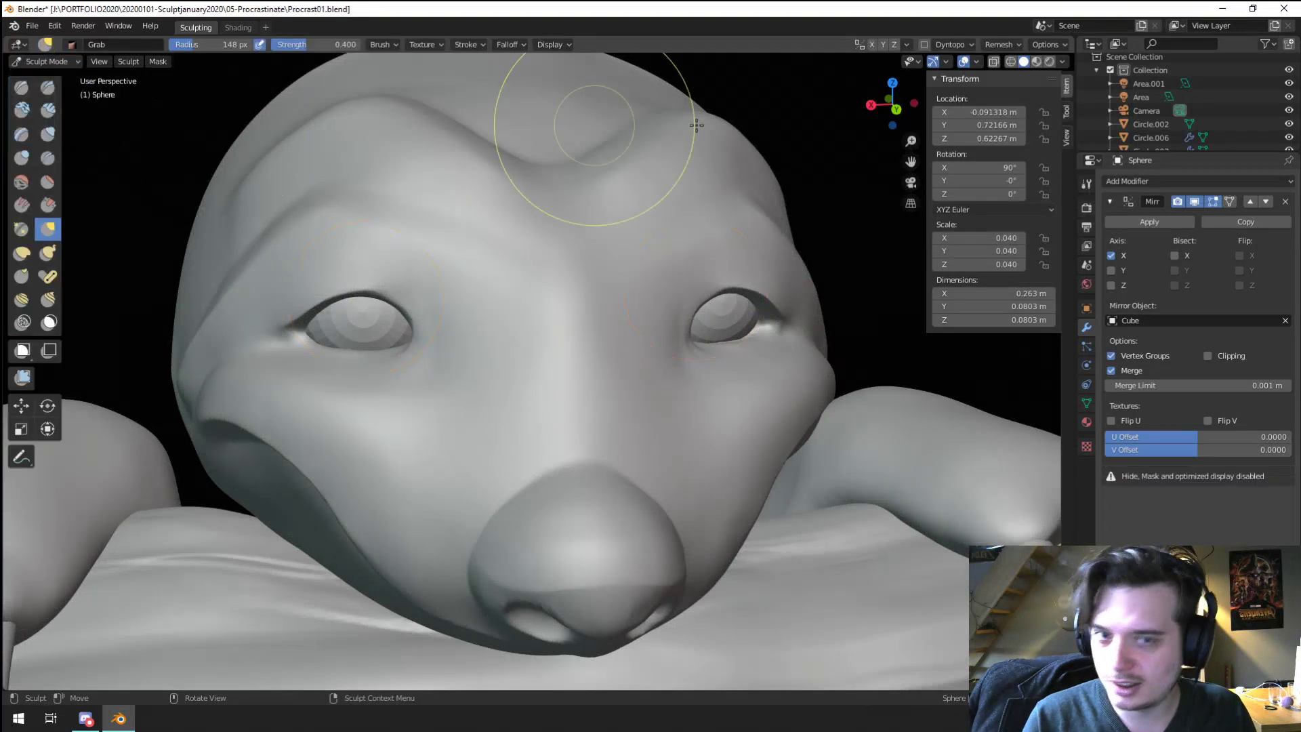
Step: Remesh the eyeball with a voxel size of 0.035 m
left_click(940, 45)
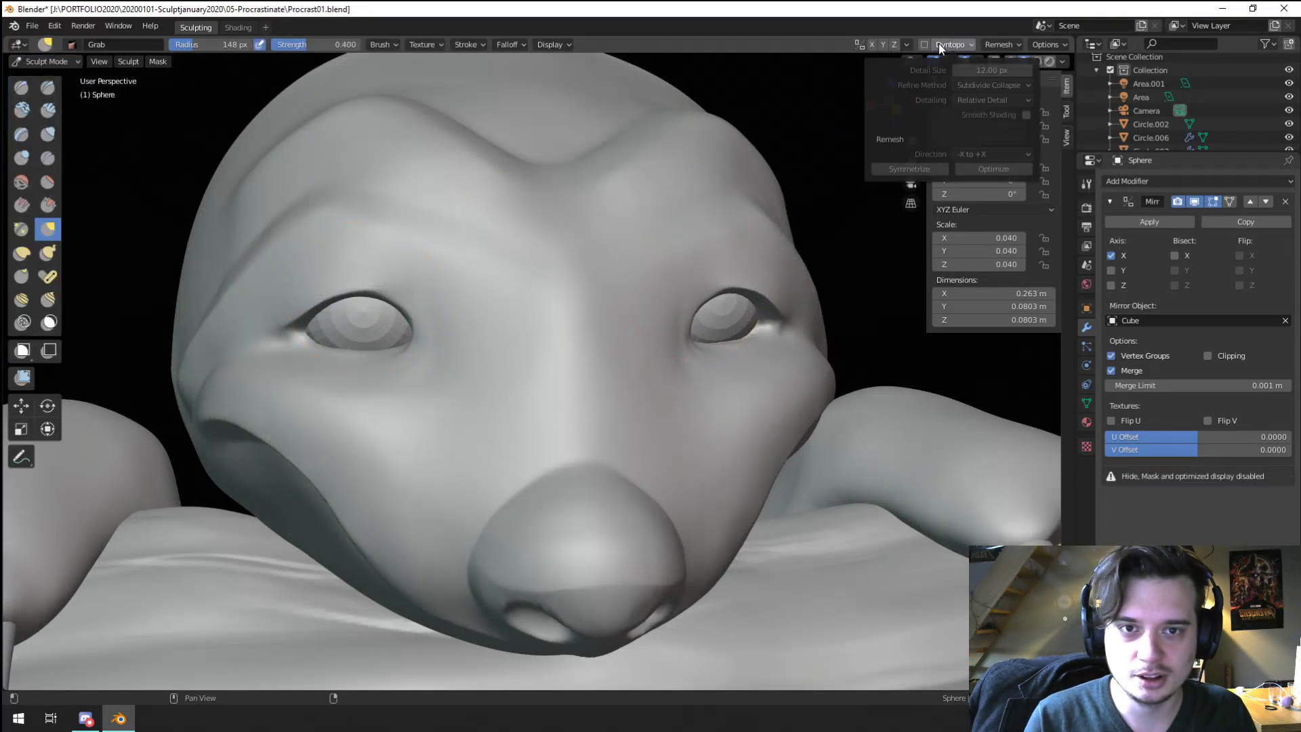
left_click(1016, 45)
left_click(1029, 66)
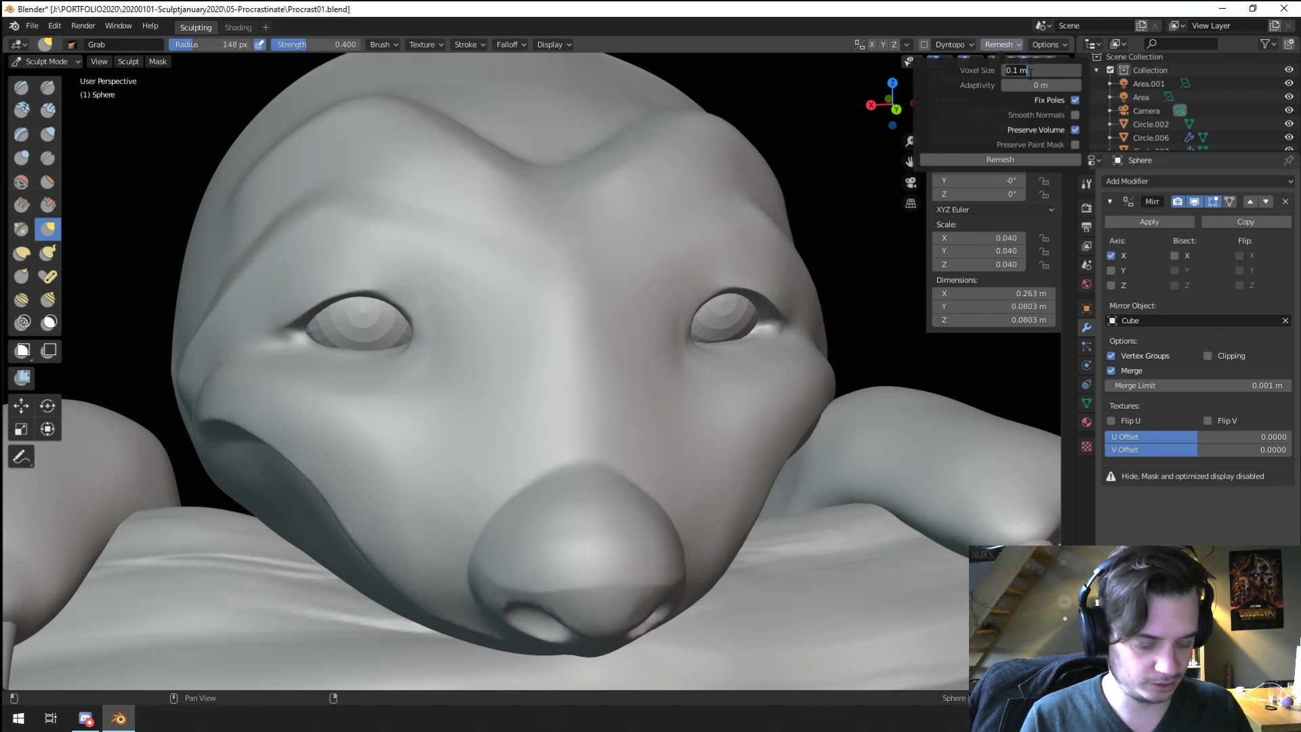
type("0.035")
key("Return")
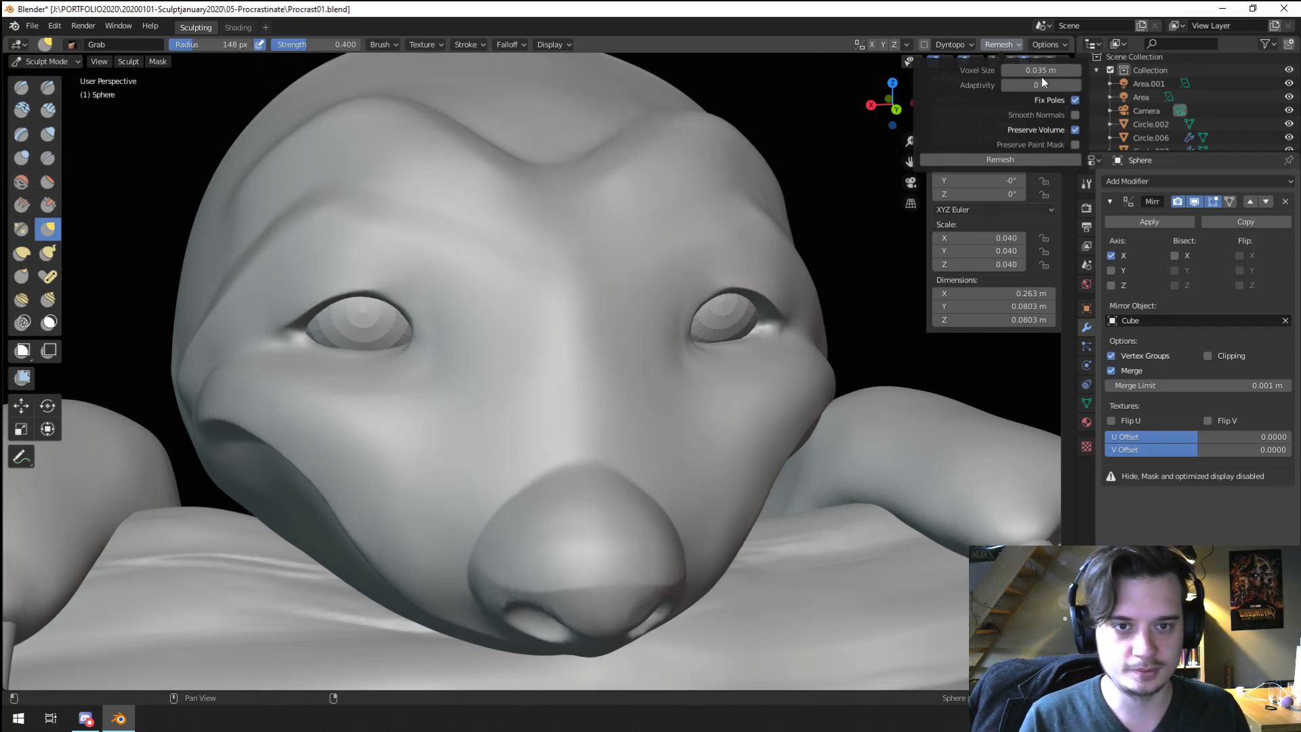
left_click(1014, 159)
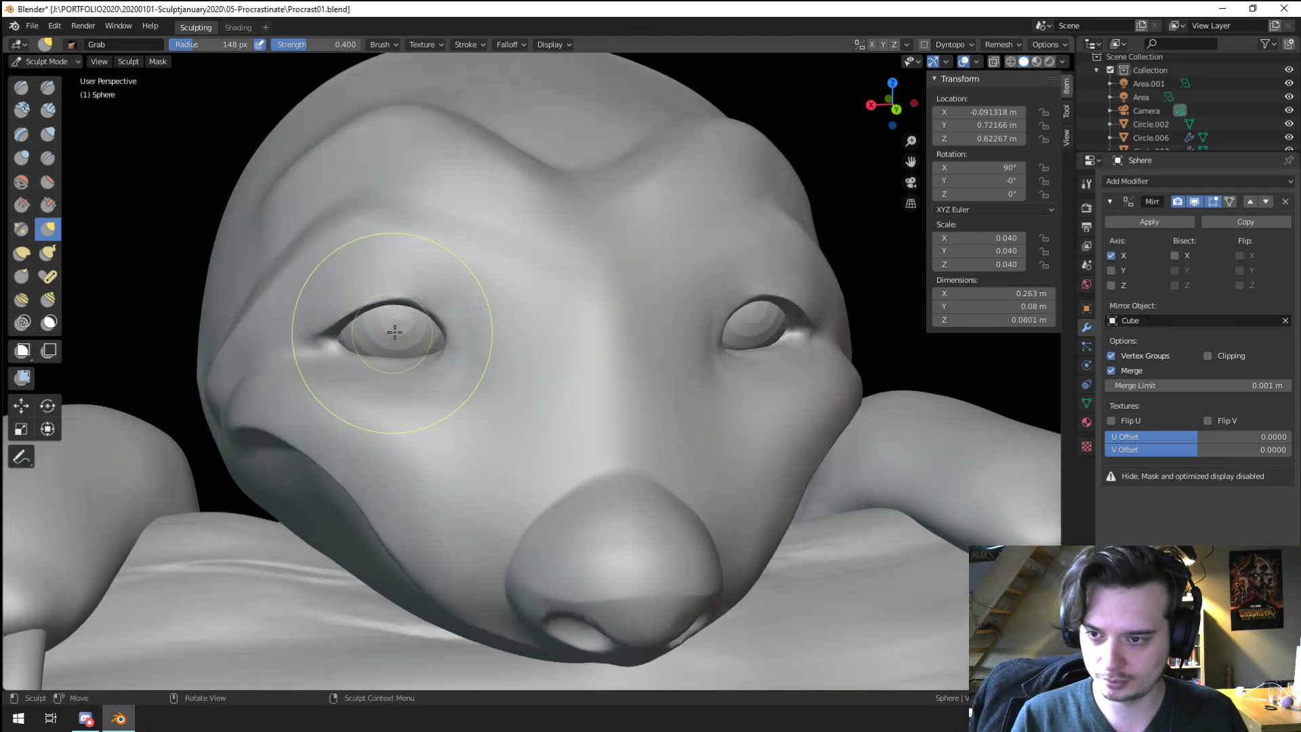
Step: Adjust the eyeball's shape inside the eyelids with the Grab brush at 223 px radius, with X mirroring toggled
mouse_move(400, 317)
left_mouse_down()
mouse_move(444, 322)
mouse_move(410, 310)
mouse_move(383, 331)
mouse_move(504, 256)
mouse_move(370, 363)
left_mouse_up()
left_click(872, 44)
key("f")
left_click(415, 321)
mouse_move(509, 214)
middle_mouse_down()
mouse_move(476, 220)
mouse_move(431, 291)
mouse_move(443, 247)
middle_mouse_up()
left_click_drag(677, 356, 686, 345)
mouse_move(685, 345)
middle_mouse_down()
mouse_move(589, 355)
mouse_move(604, 337)
mouse_move(647, 349)
middle_mouse_up()
middle_click_drag(647, 349, 633, 331, "ctrl")
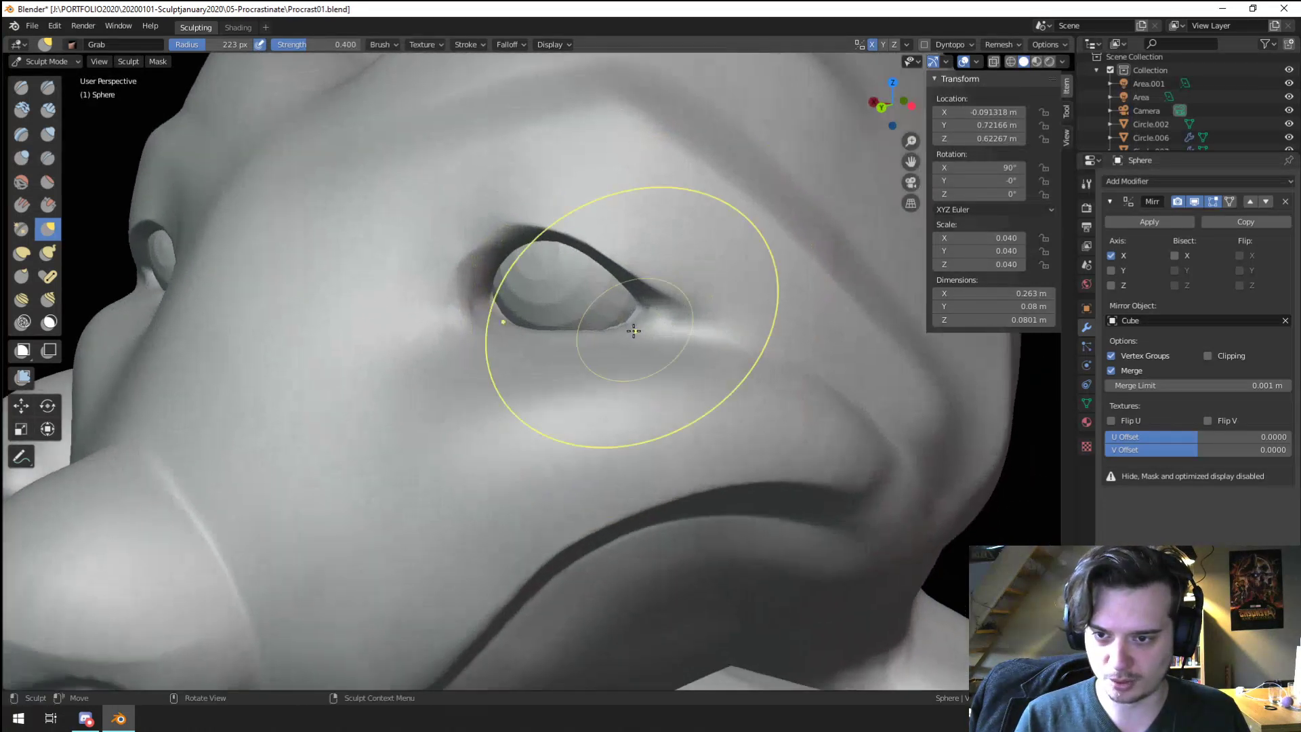
mouse_move(597, 259)
left_mouse_down("shift")
mouse_move(576, 239)
mouse_move(613, 264)
left_mouse_up("shift")
middle_click_drag(608, 290, 663, 288)
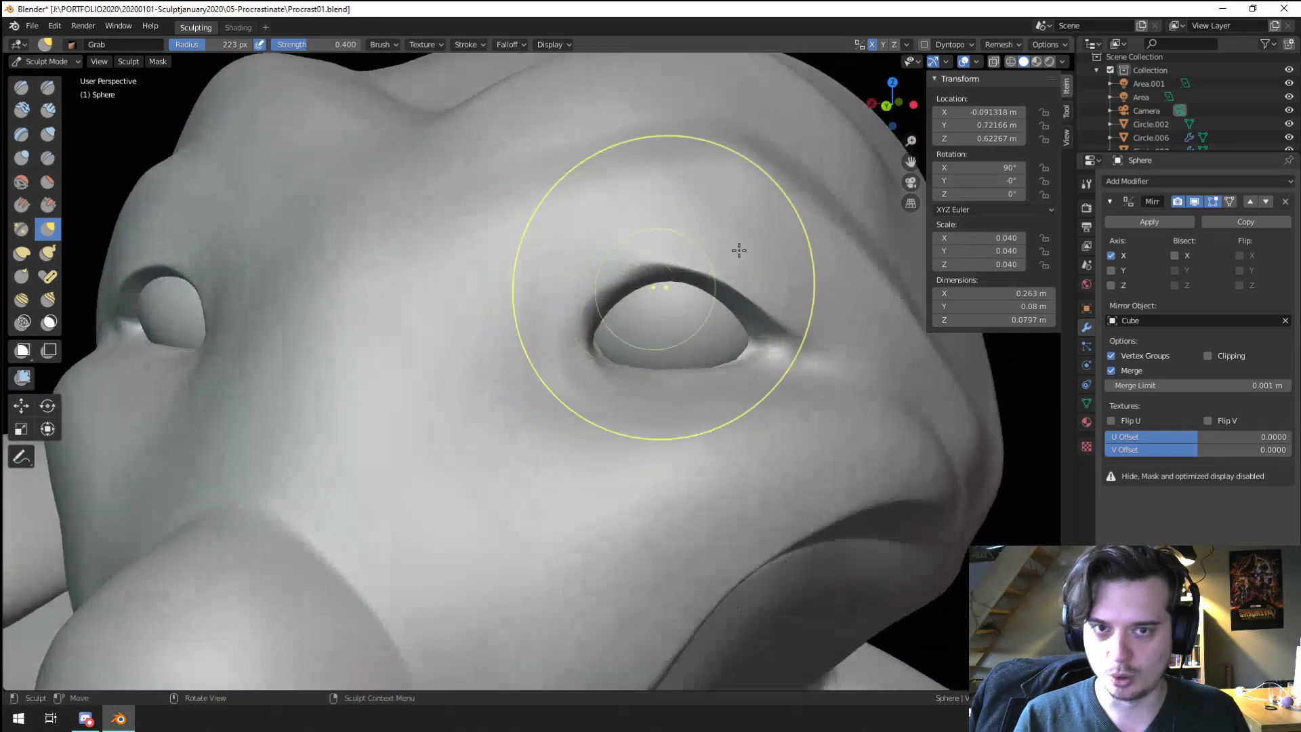
Step: Toggle off X mirroring for the eyeball and set its radial Z symmetry to 6
left_click(872, 44)
left_click(906, 44)
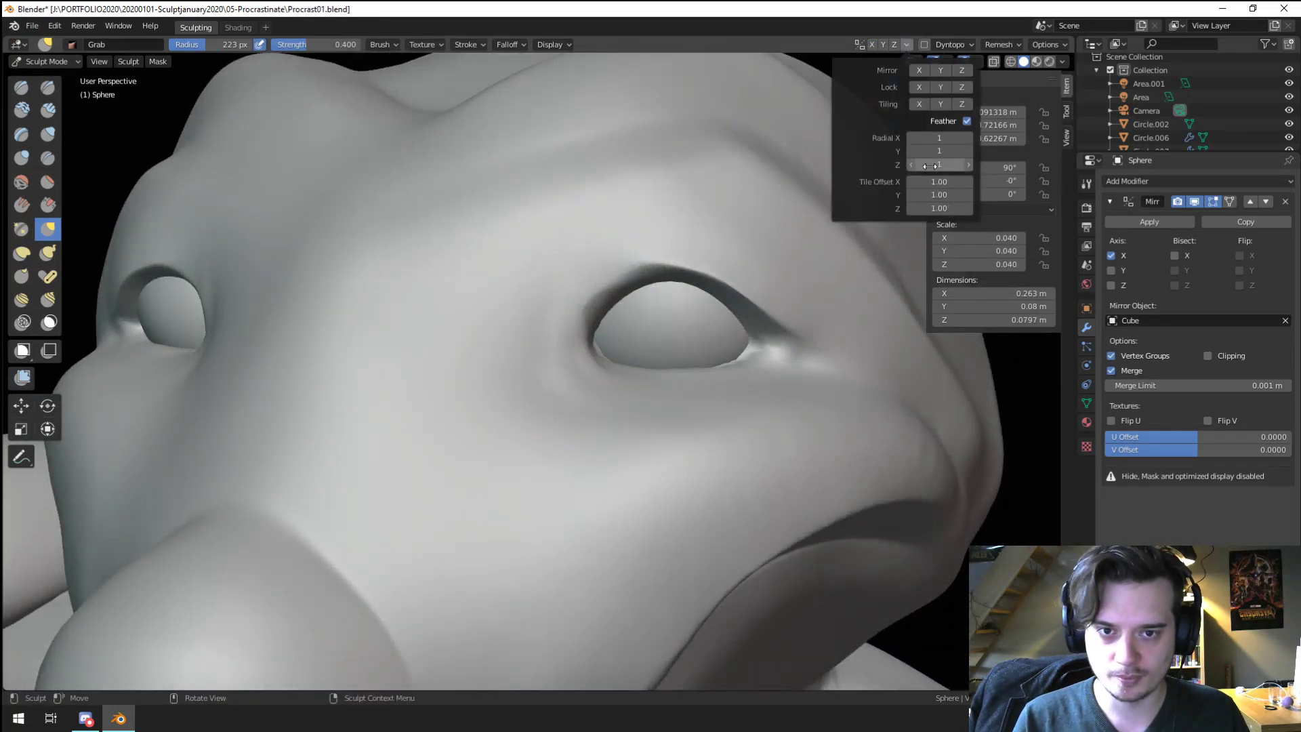
left_click_drag(930, 166, 994, 170)
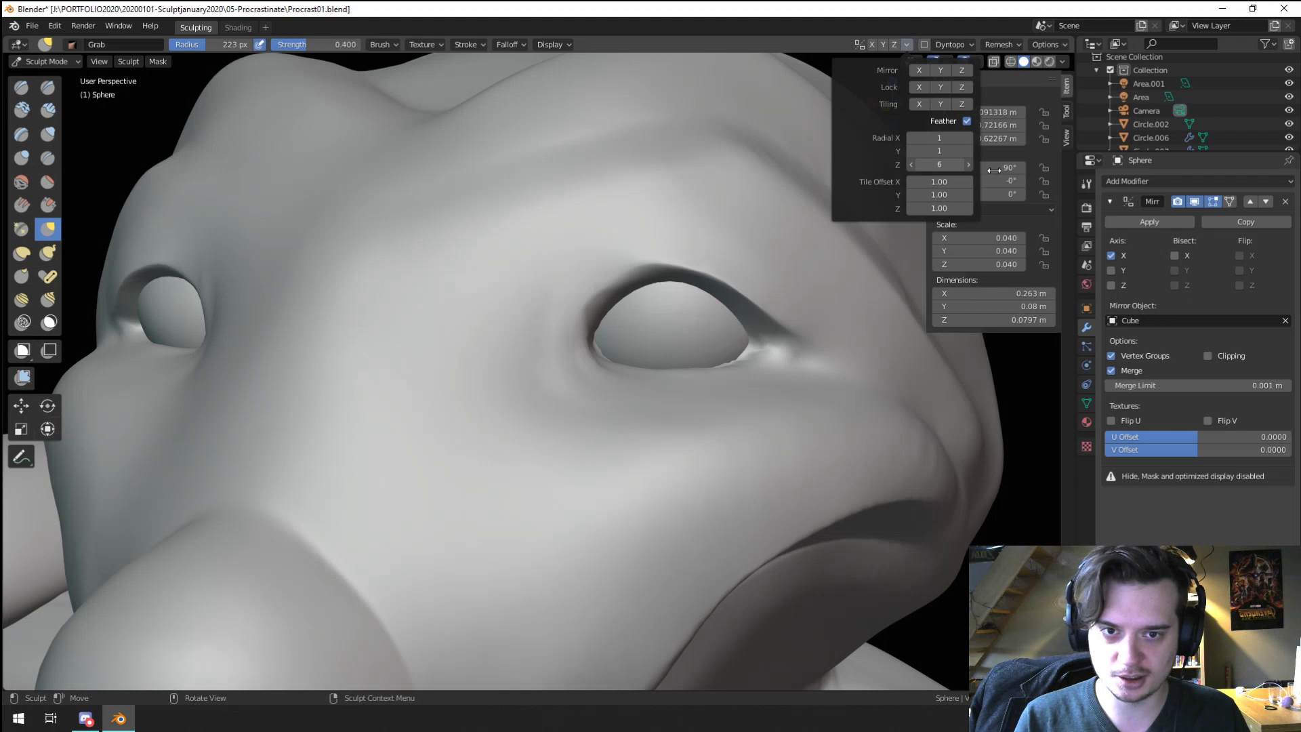
Step: Sculpt a round iris into the front of the eyeball with the Blob brush at 67 px radius
left_click(21, 157)
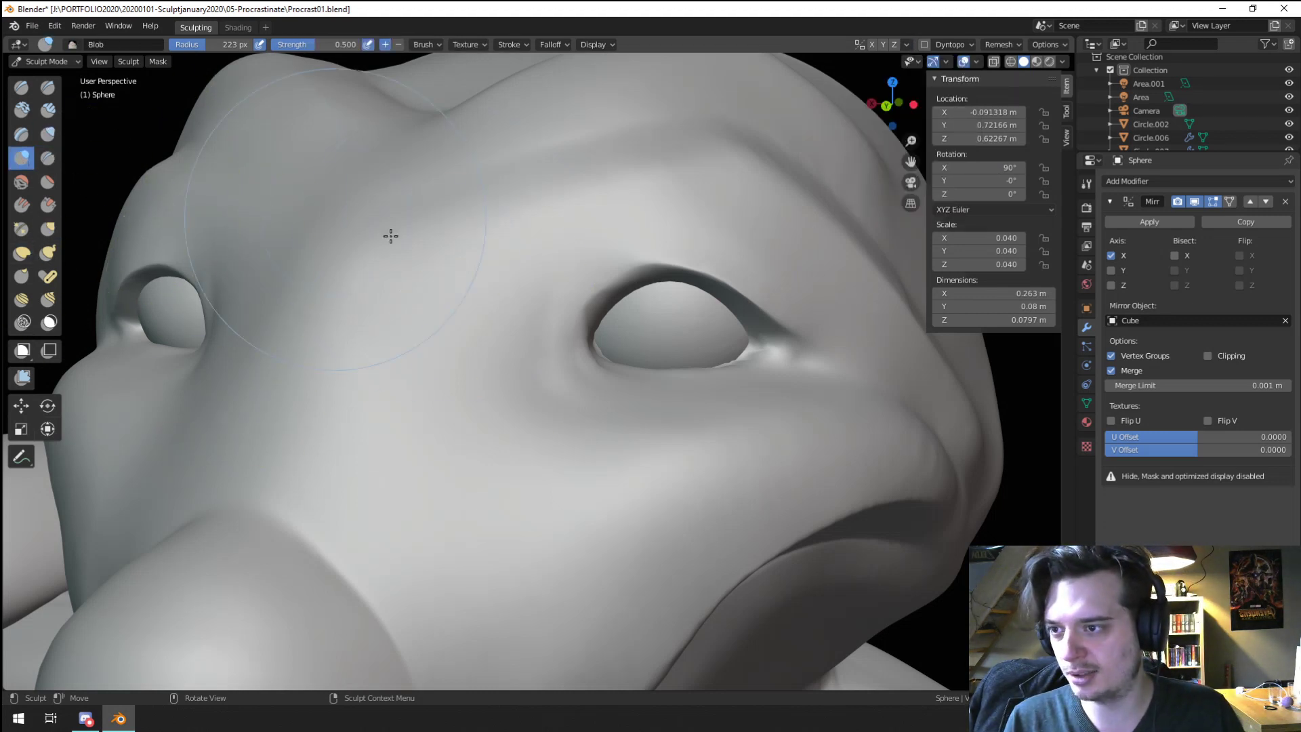
mouse_move(666, 328)
left_mouse_down()
mouse_move(652, 296)
mouse_move(668, 299)
left_mouse_up()
scroll(620, 409, "down", 6)
scroll(620, 409, "up", 8)
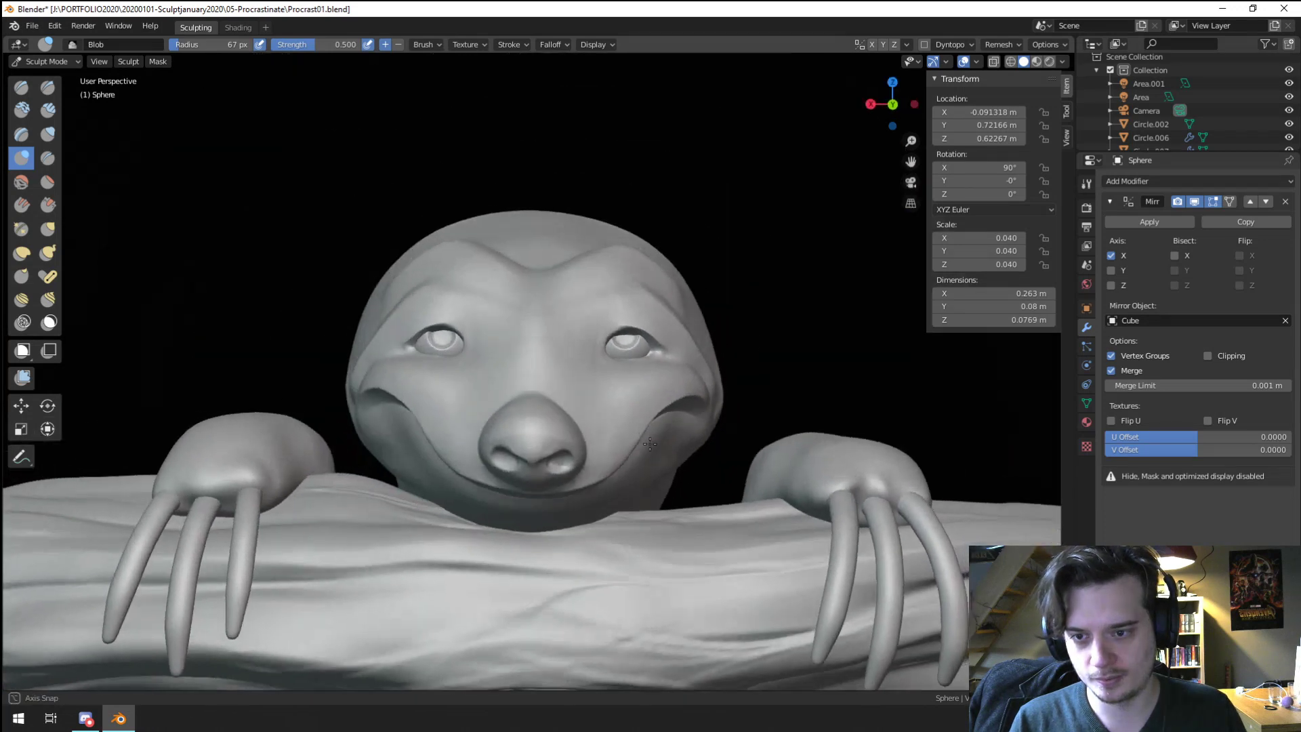
scroll(622, 315, "up", 1)
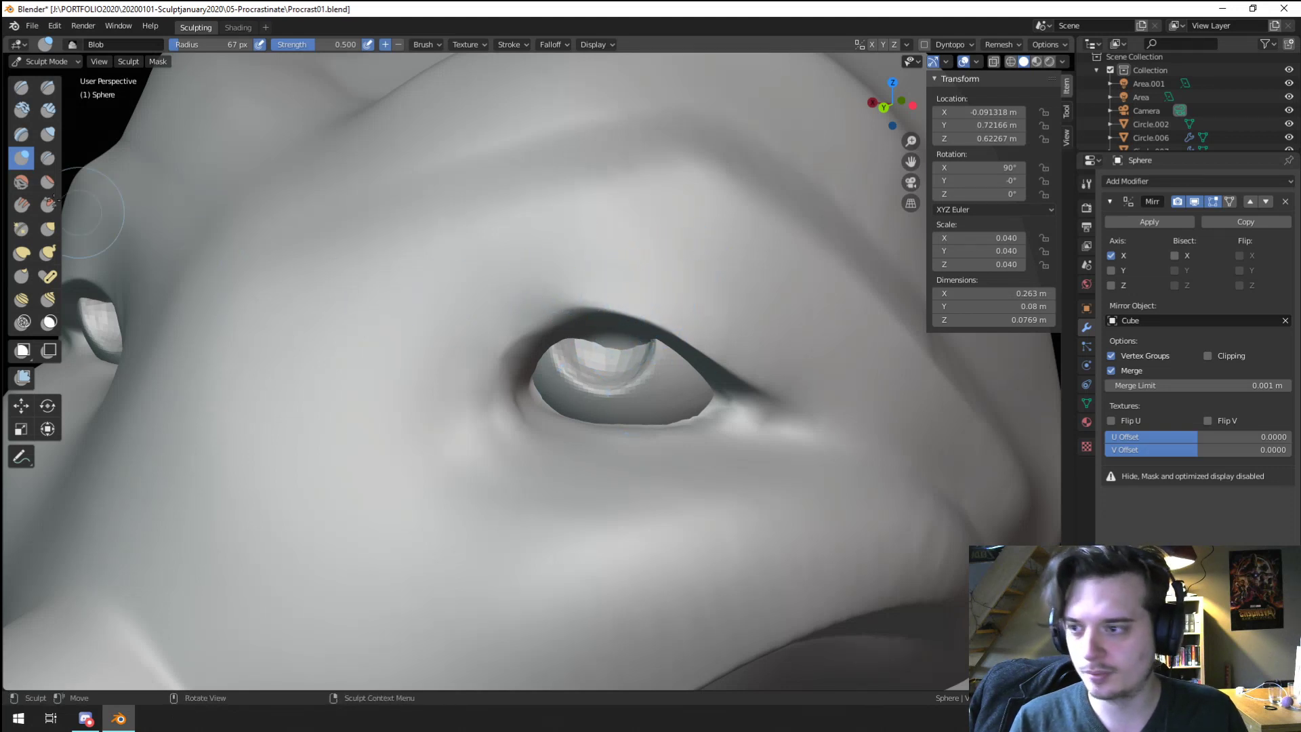
Step: Tighten the iris rim on the eyeball with the Pinch/Magnify brush at 67 px radius
left_click(21, 230)
mouse_move(581, 354)
left_mouse_down()
mouse_move(579, 379)
mouse_move(610, 359)
left_mouse_up()
middle_click_drag(625, 235, 618, 290, "ctrl")
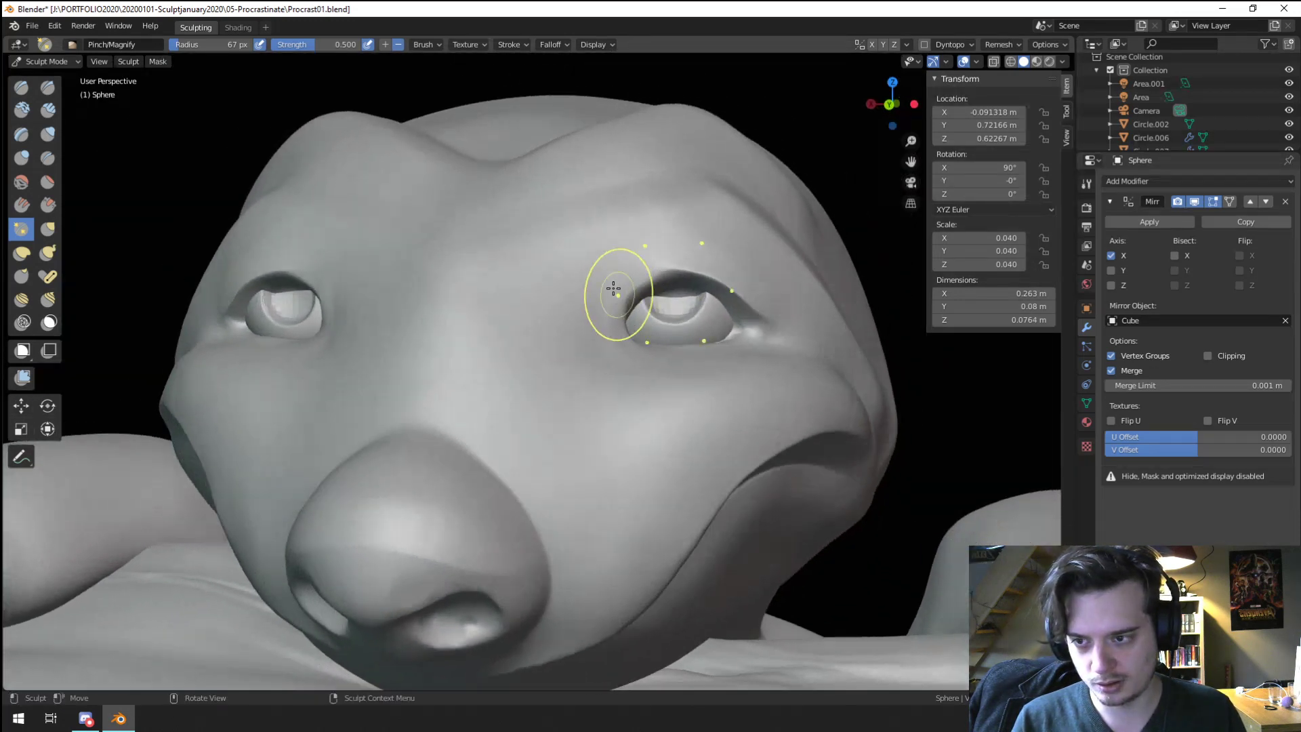
Step: Return the eyeball to Object Mode, select the sloth's body and switch it to Sculpt Mode
left_click(47, 61)
left_click(60, 77)
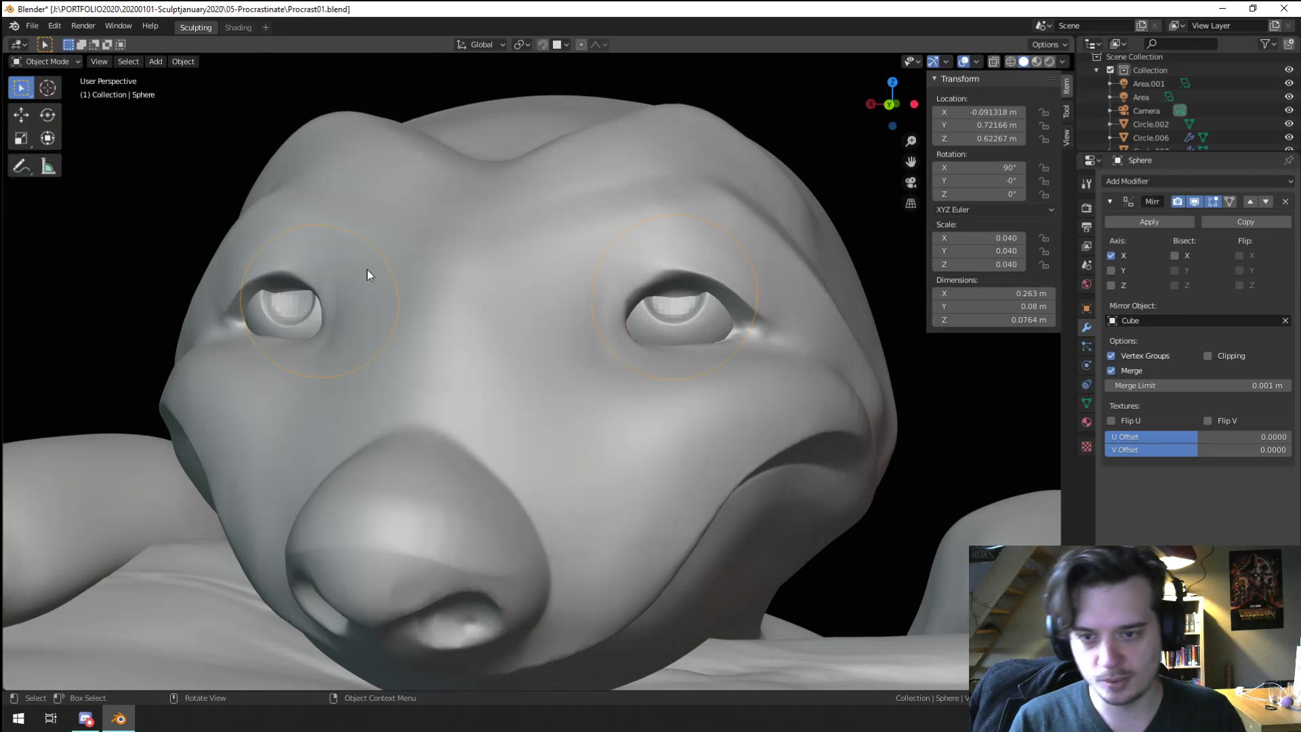
right_click(671, 323)
left_click(668, 326)
middle_click_drag(783, 353, 713, 294)
left_click(298, 231)
left_click(47, 61)
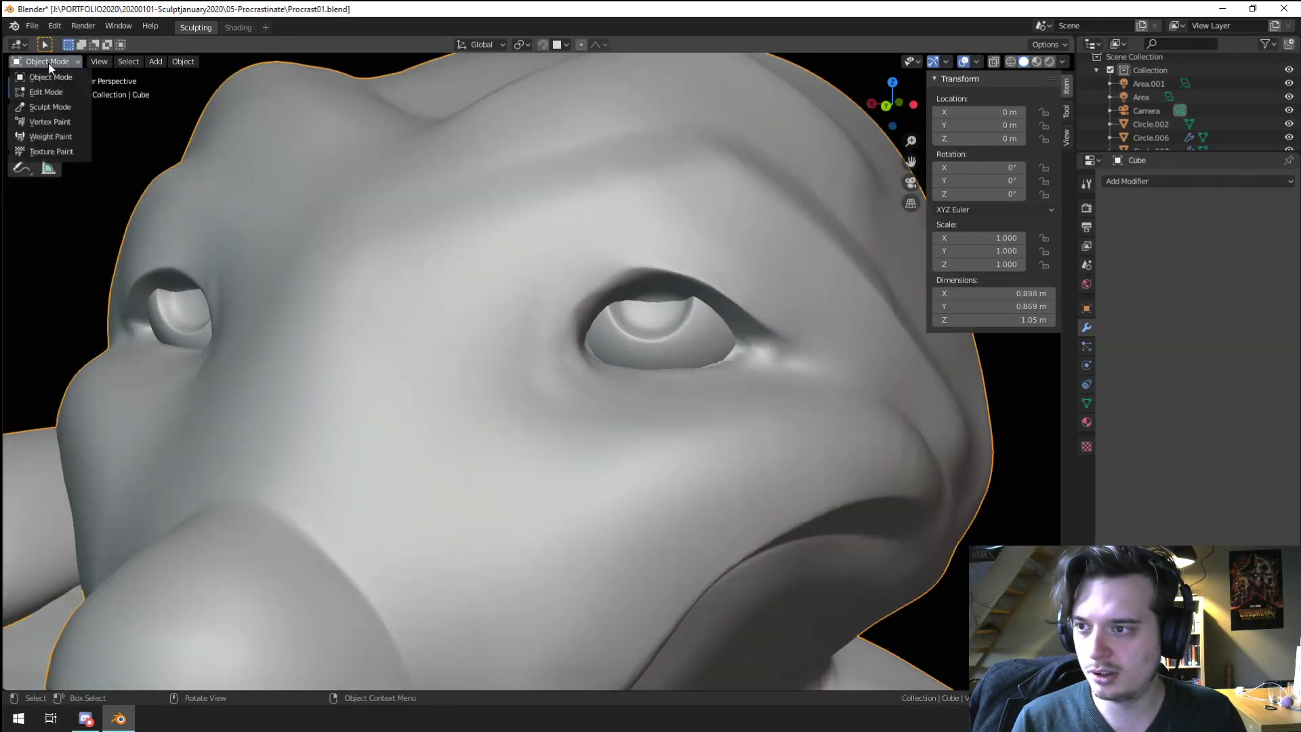
left_click(50, 107)
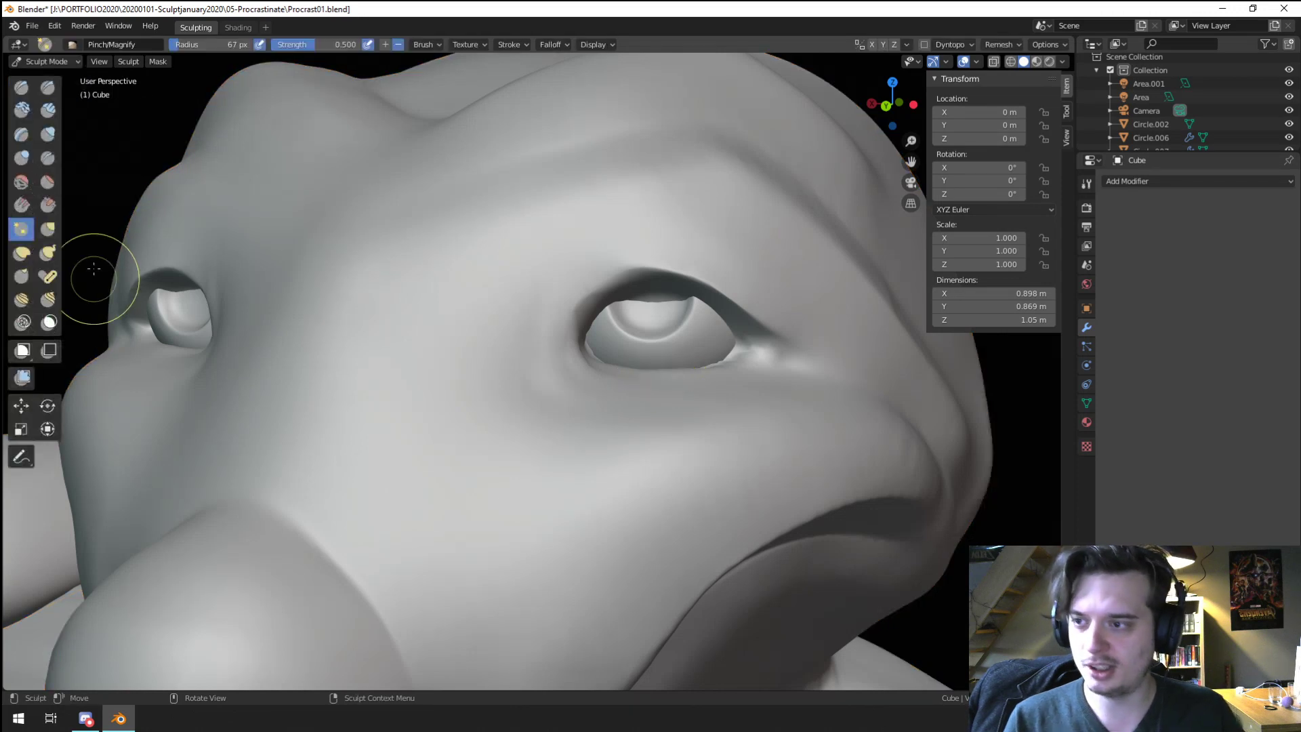
Step: Sculpt the lid area over the sloth's left eye with the Blob brush at 106 px radius
left_click(48, 229)
left_click(21, 157)
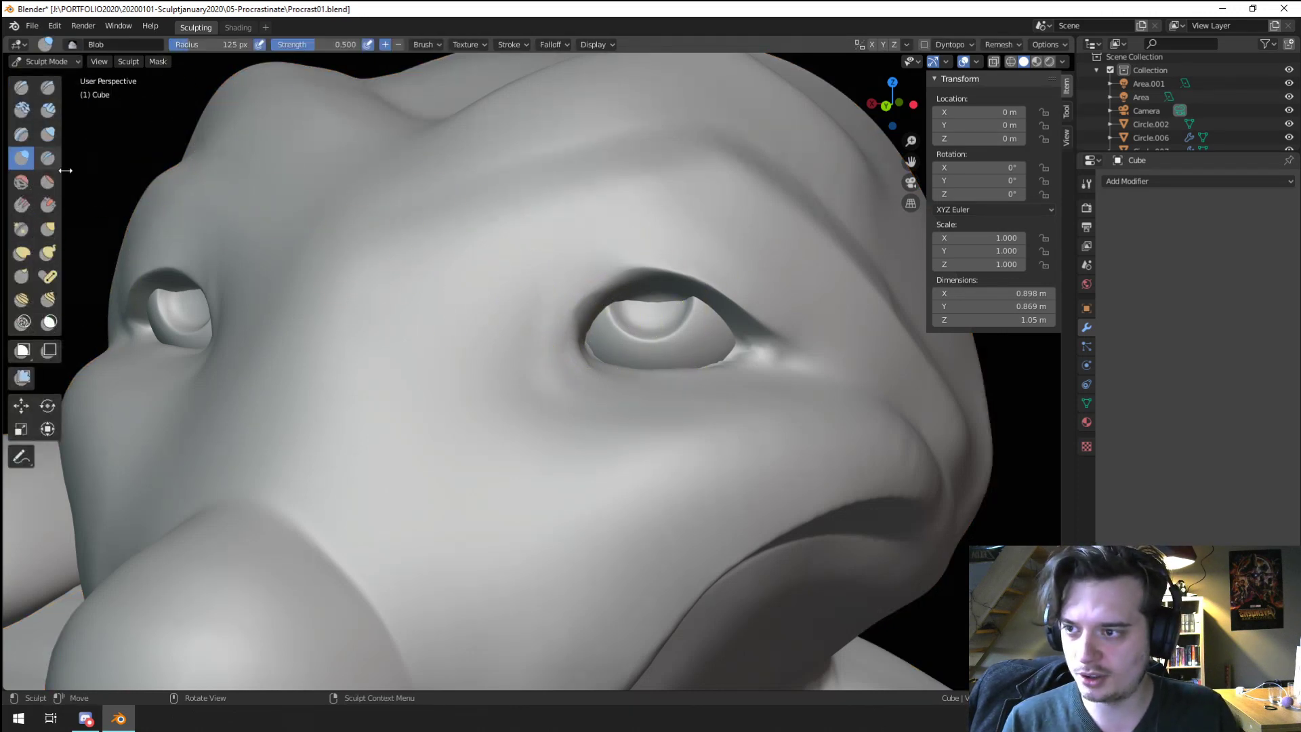
left_click_drag(644, 319, 674, 296)
scroll(633, 291, "down", 10)
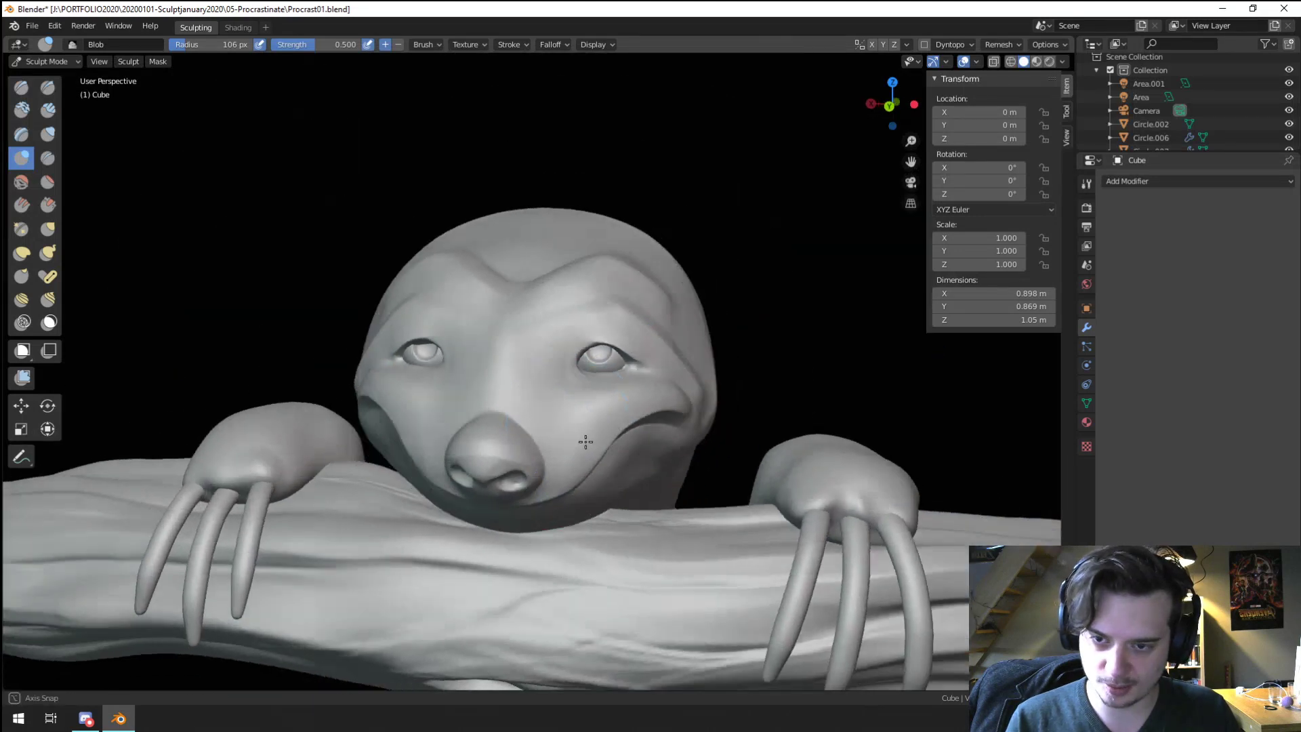
mouse_move(583, 436)
middle_mouse_down("shift")
mouse_move(566, 488)
mouse_move(552, 441)
middle_mouse_up("shift")
scroll(572, 337, "up", 6)
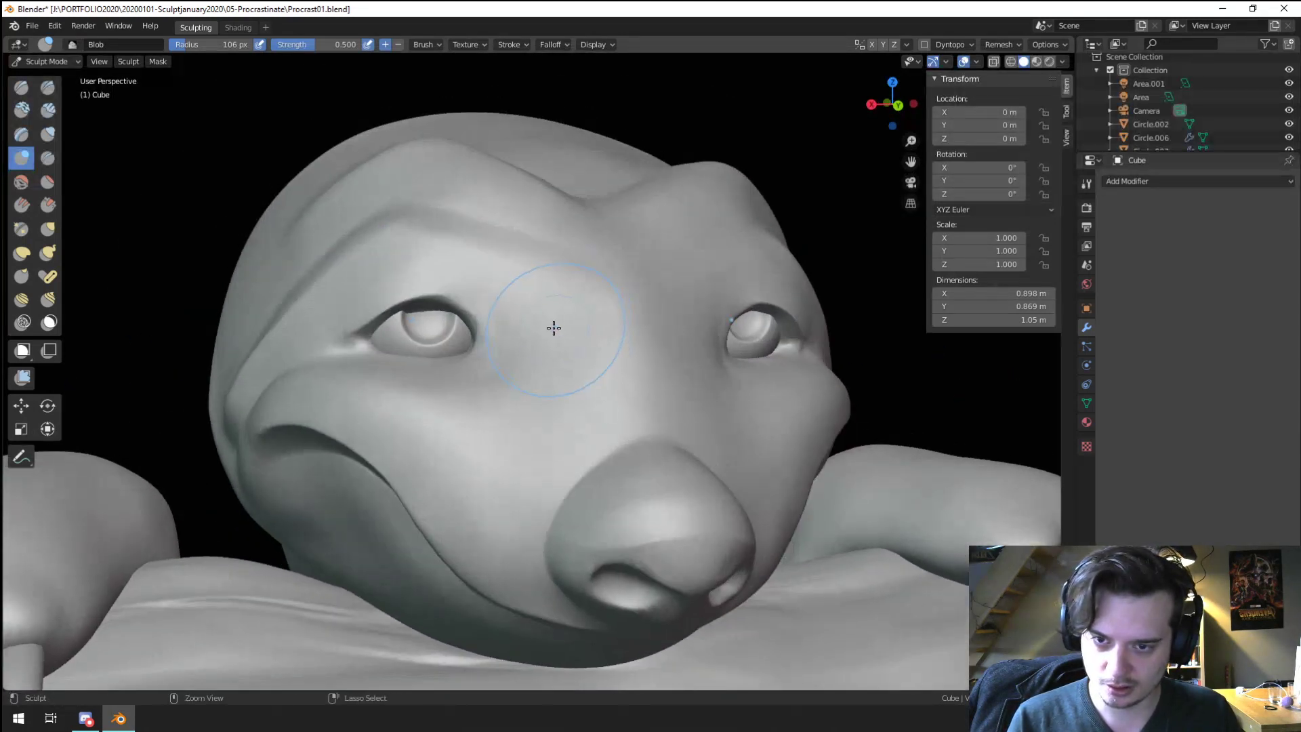
middle_click_drag(556, 339, 572, 319)
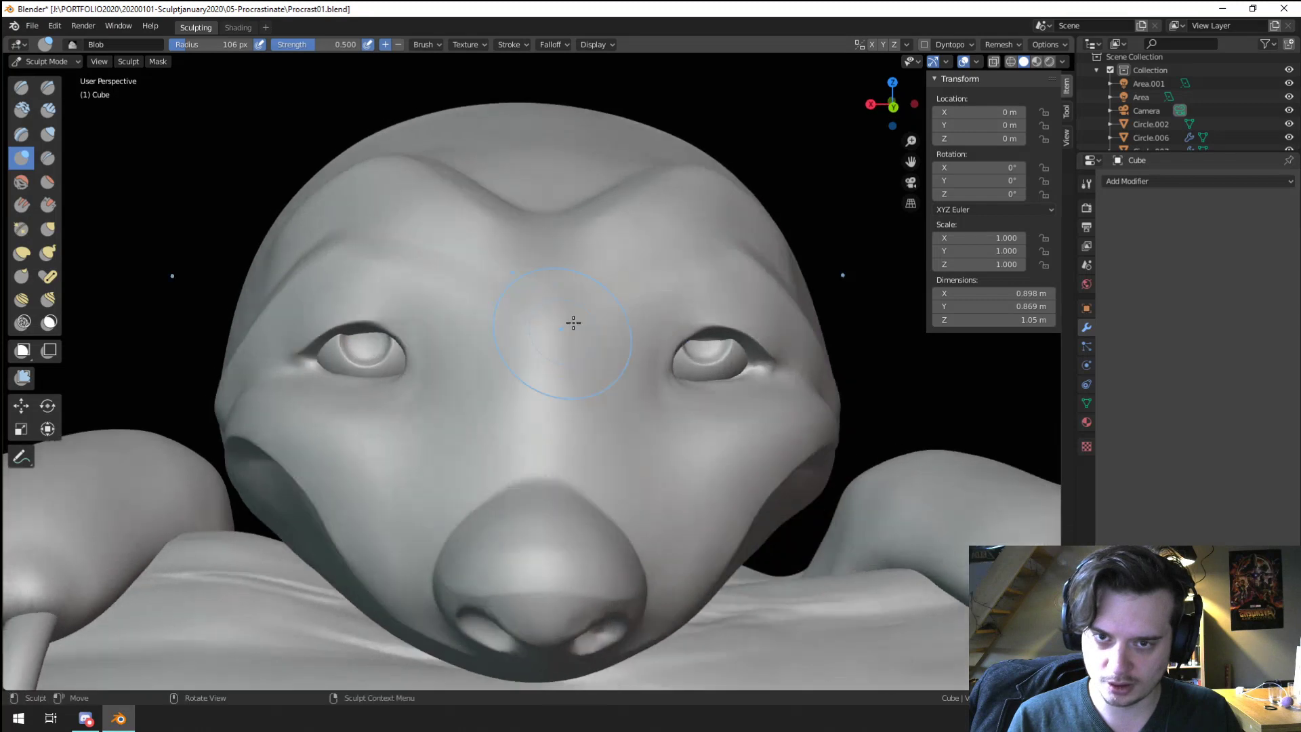
Step: Adjust the body's sculpt symmetry and shape the left eye's upper lid with the Blob brush at 90 and 67 px radius
left_click(872, 44)
left_click(907, 44)
mouse_move(788, 184)
middle_mouse_down()
mouse_move(561, 262)
mouse_move(649, 266)
middle_mouse_up()
mouse_move(648, 266)
left_mouse_down()
mouse_move(678, 261)
mouse_move(678, 278)
left_mouse_up()
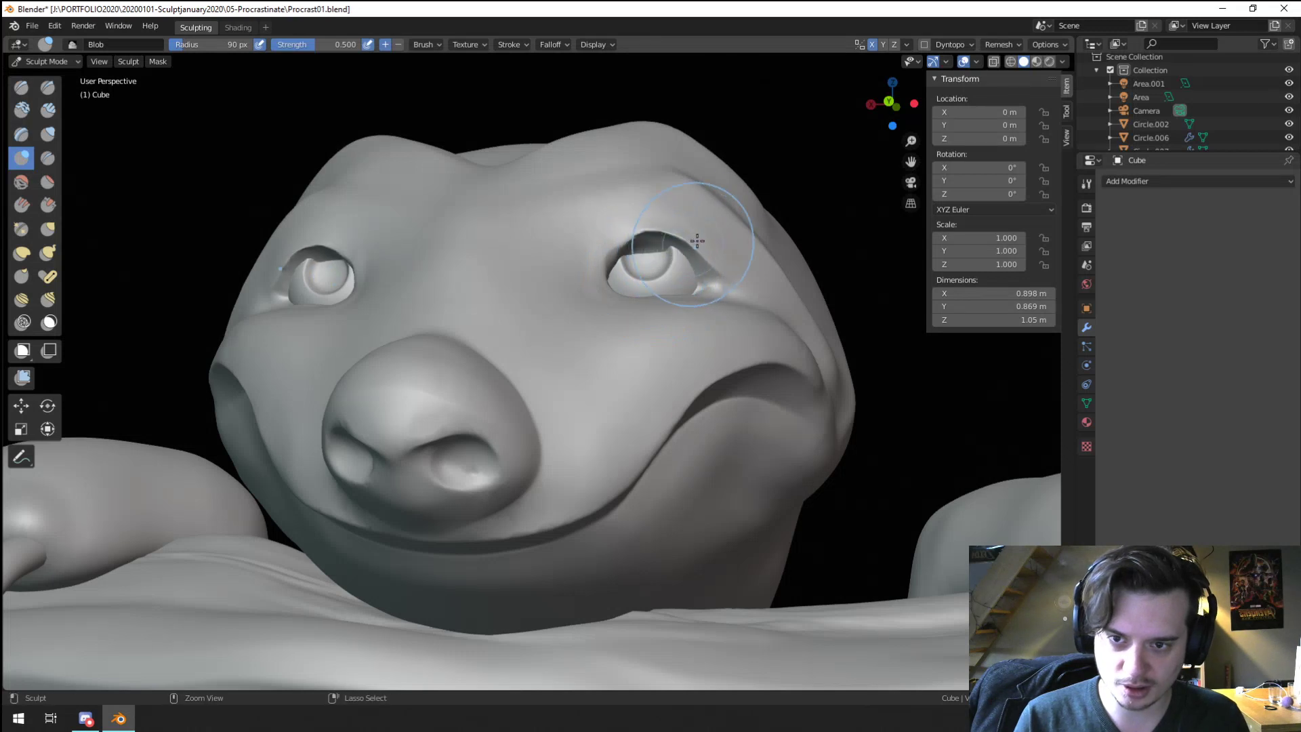
left_click(872, 44)
middle_click_drag(637, 302, 603, 292)
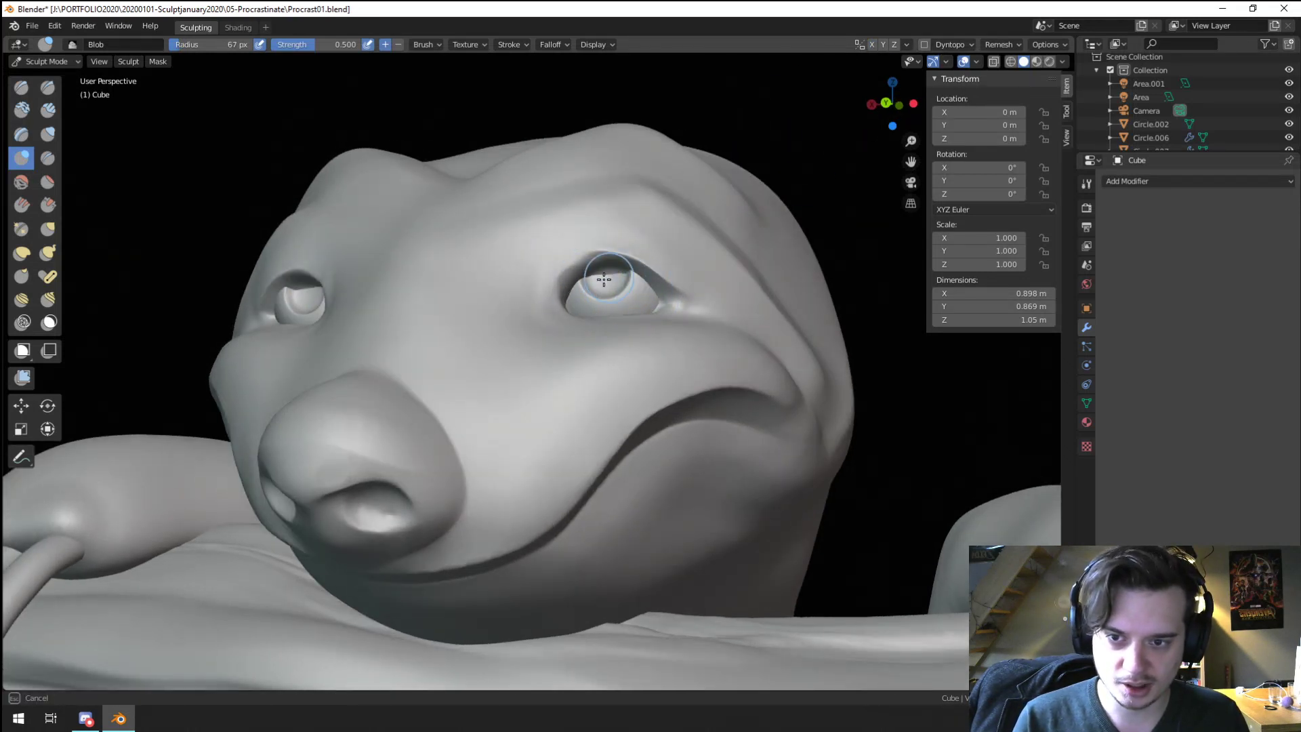
scroll(598, 273, "up", 5)
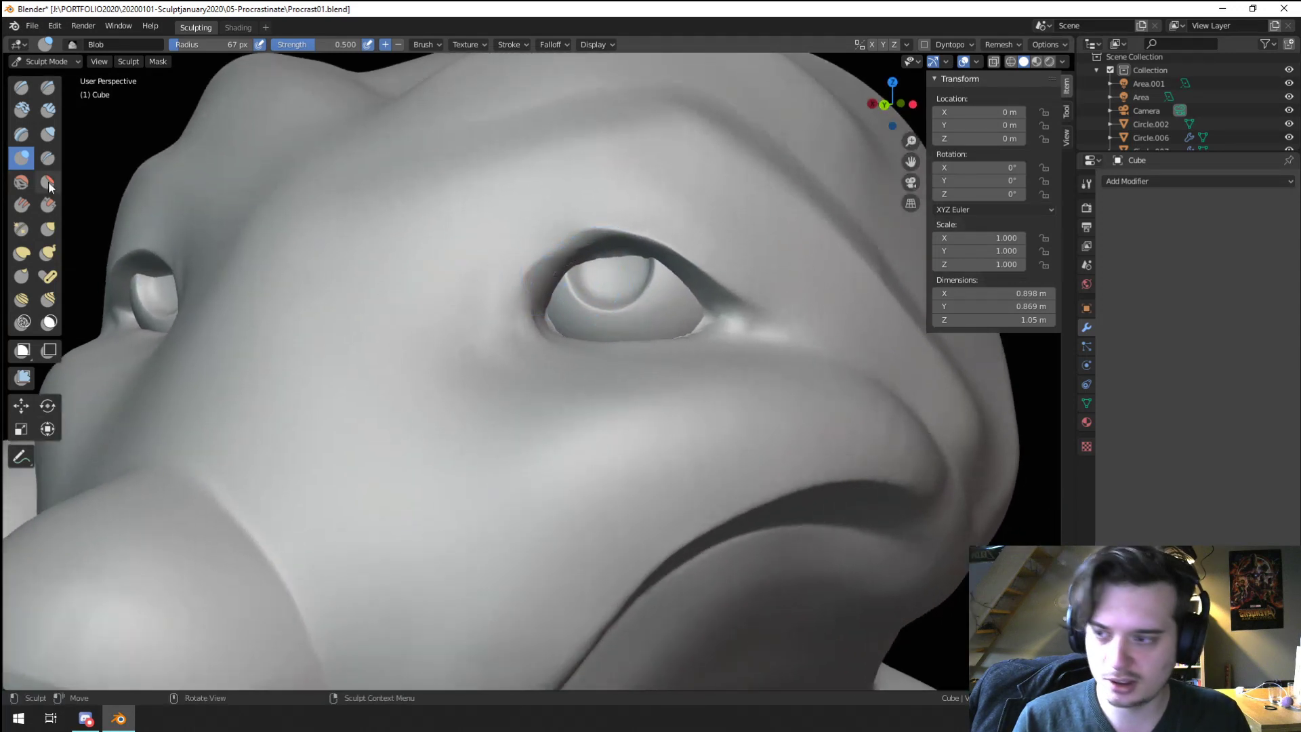
Step: Pinch the left eye's inner corner and shape the right eye's upper lid with the Blob brush, both at 67 px radius
left_click(21, 230)
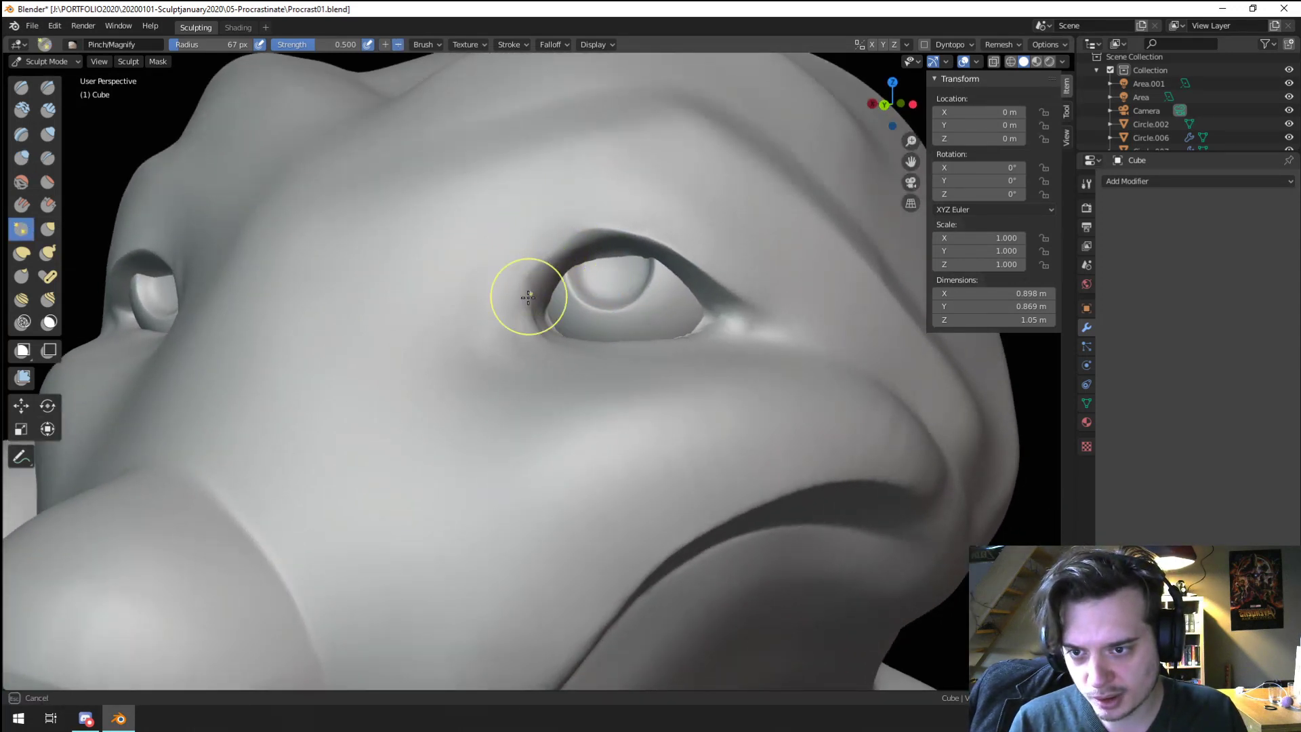
middle_click_drag(619, 140, 489, 216)
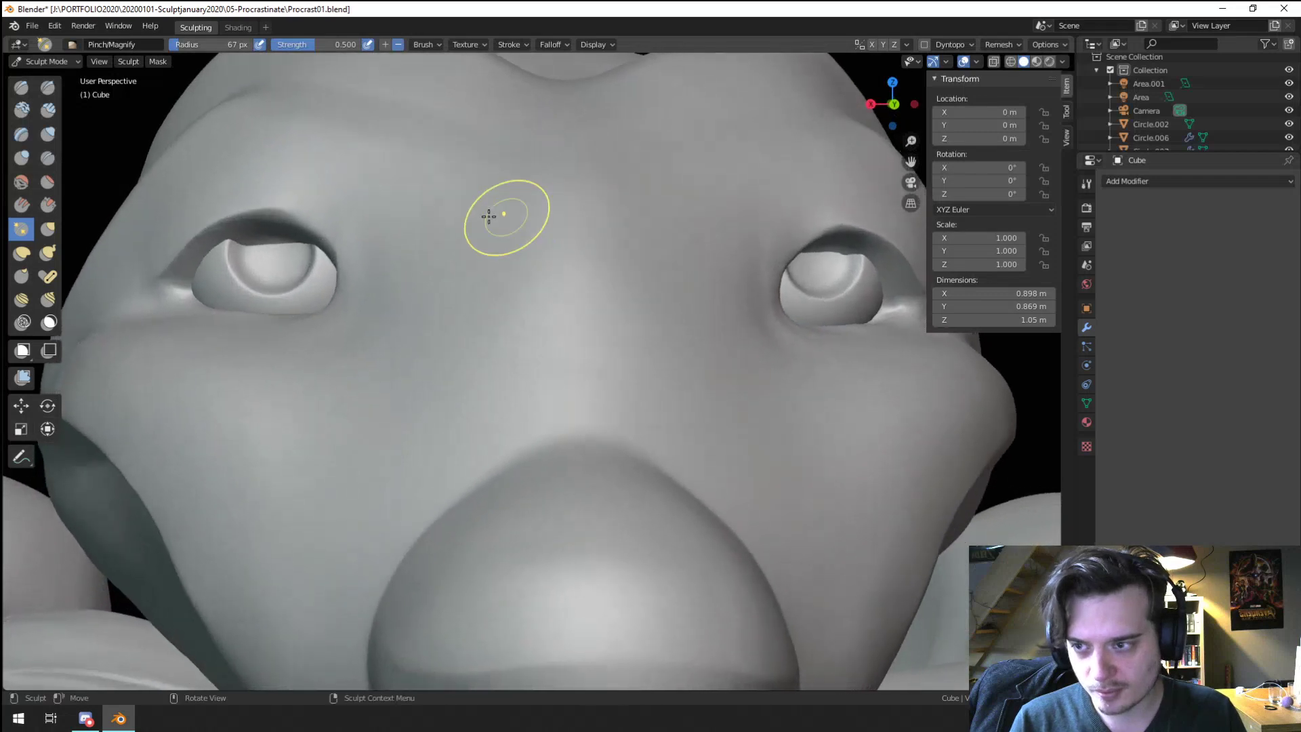
left_click_drag(270, 257, 272, 254)
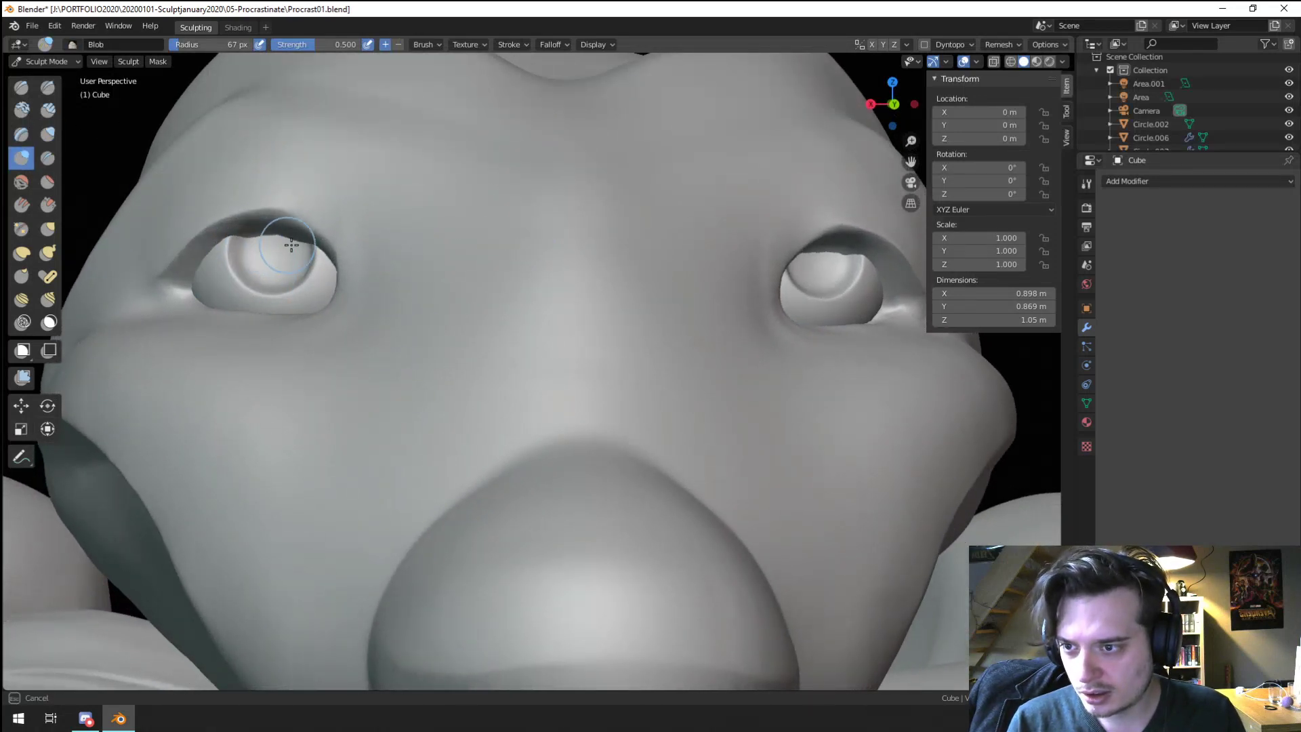
scroll(212, 302, "down", 8)
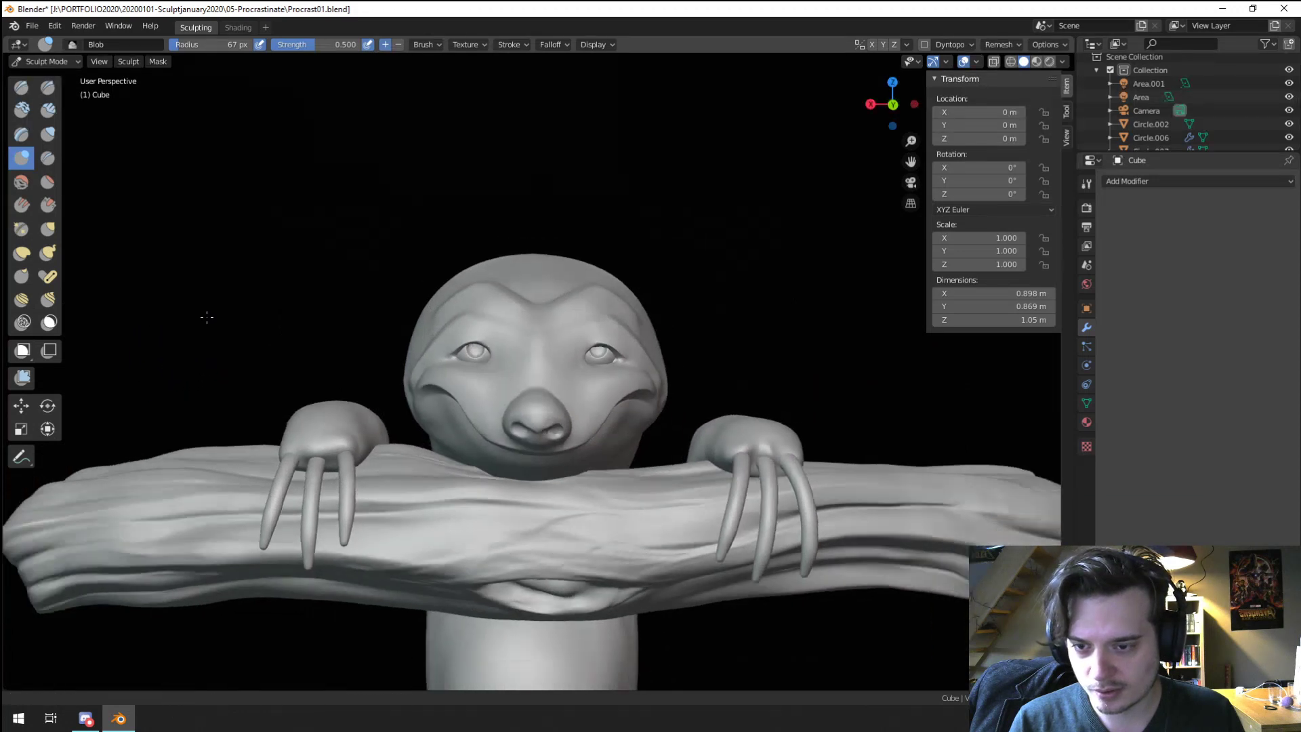
scroll(398, 269, "up", 4)
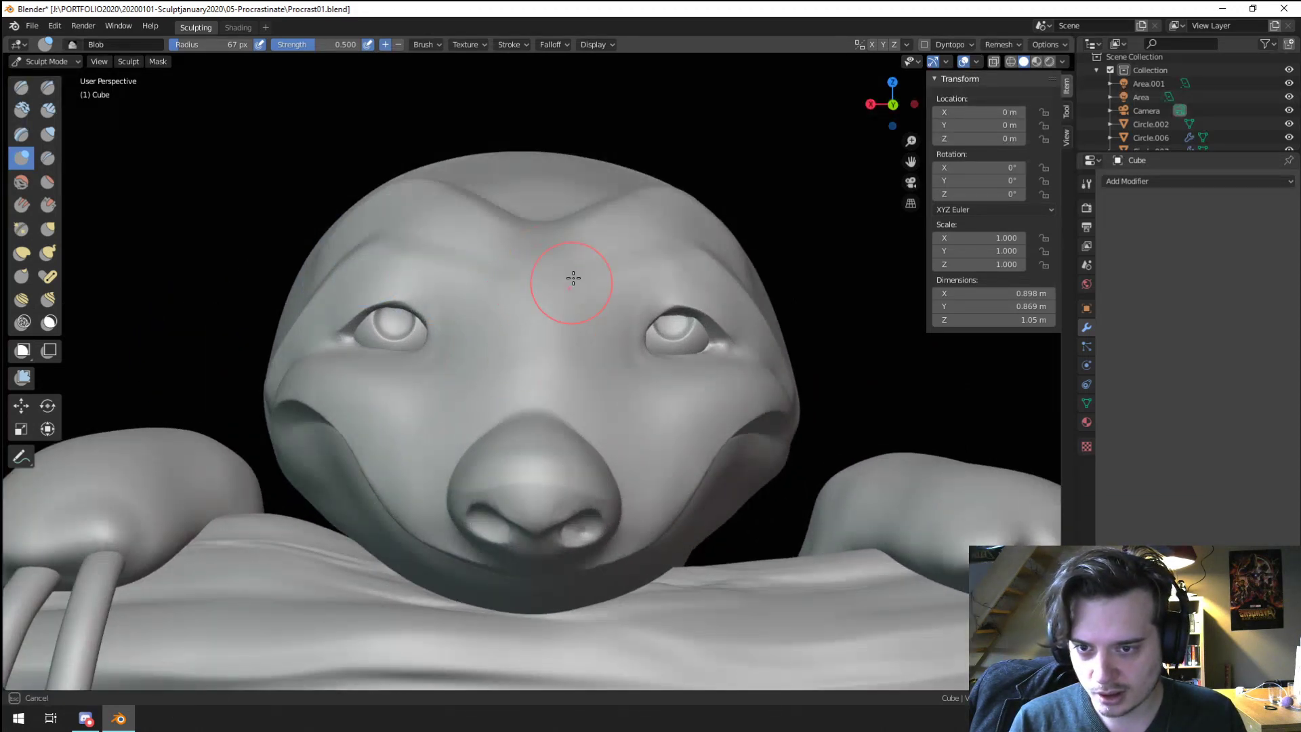
middle_click_drag(573, 278, 483, 302)
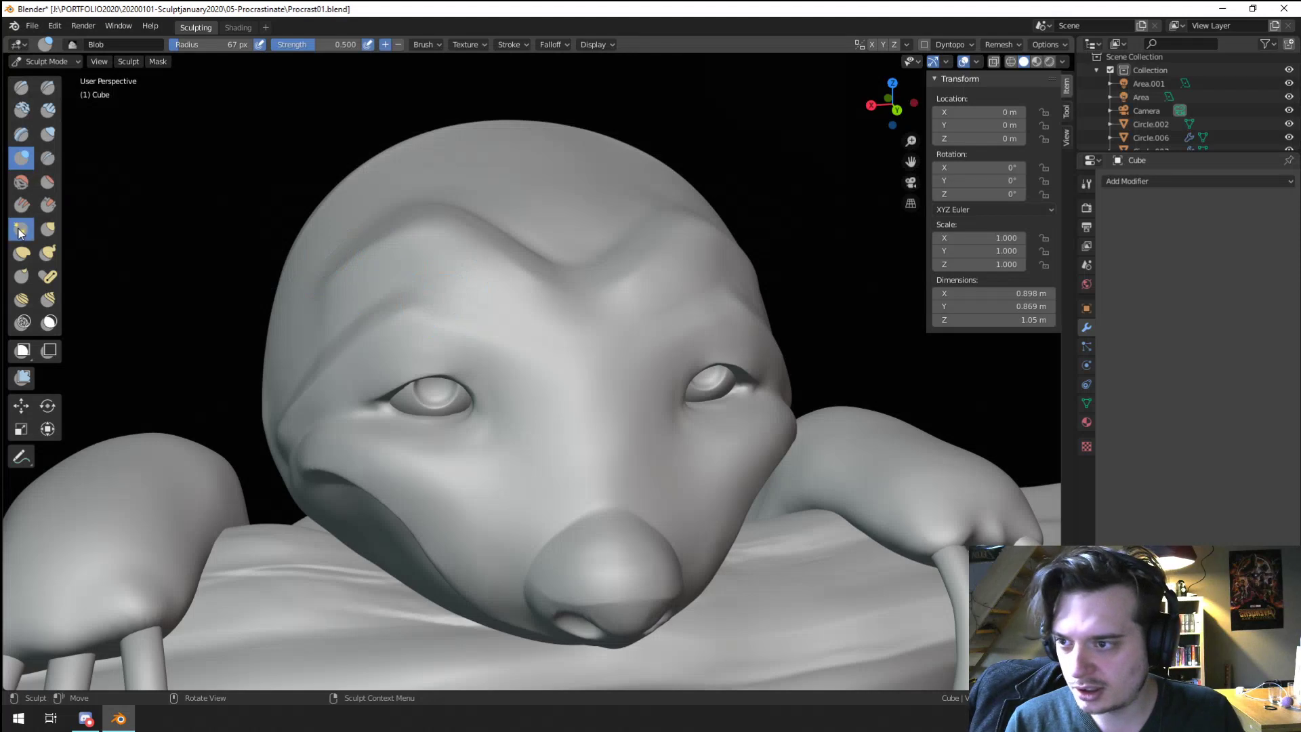
Step: Sharpen the mouth corner and cheek edge on the sloth's right side with the Crease brush at 57 and 38 px radius
key("shift+c")
middle_click_drag(435, 287, 526, 327)
scroll(366, 420, "down", 5)
middle_click_drag(371, 444, 356, 353)
scroll(352, 329, "up", 5)
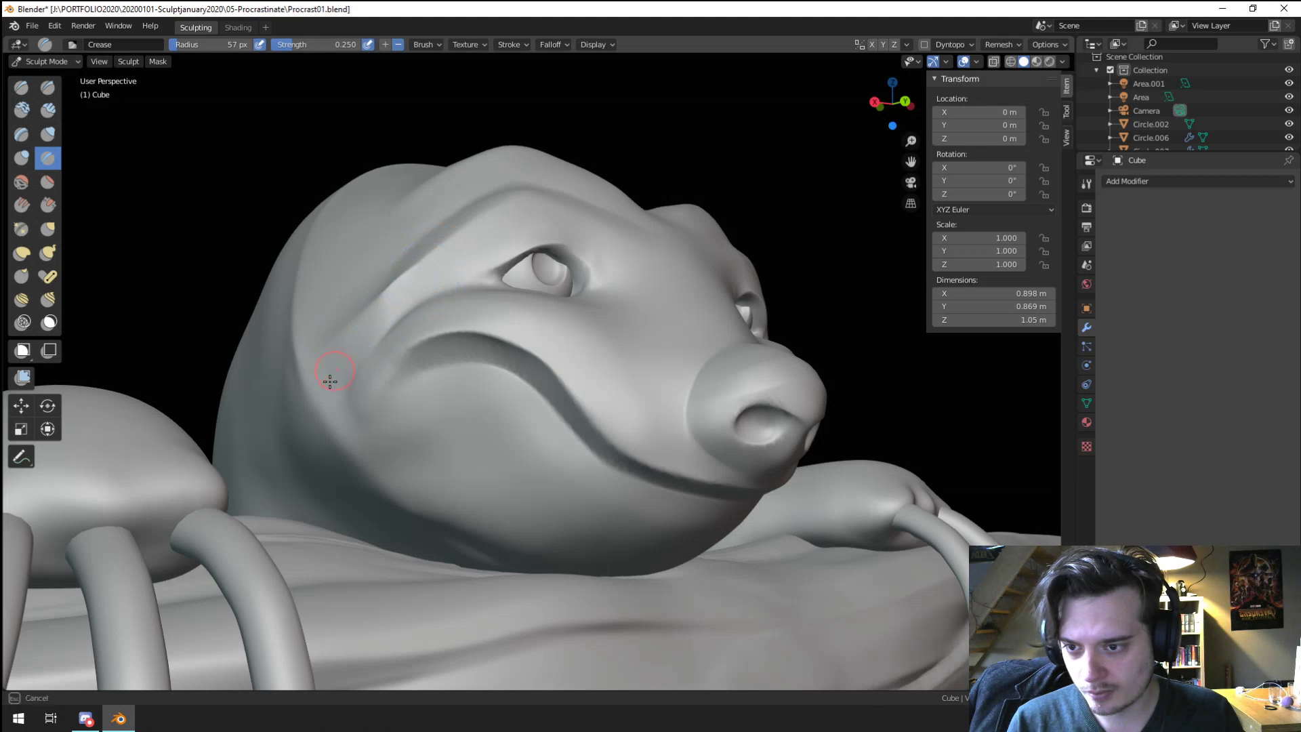
left_click(378, 377)
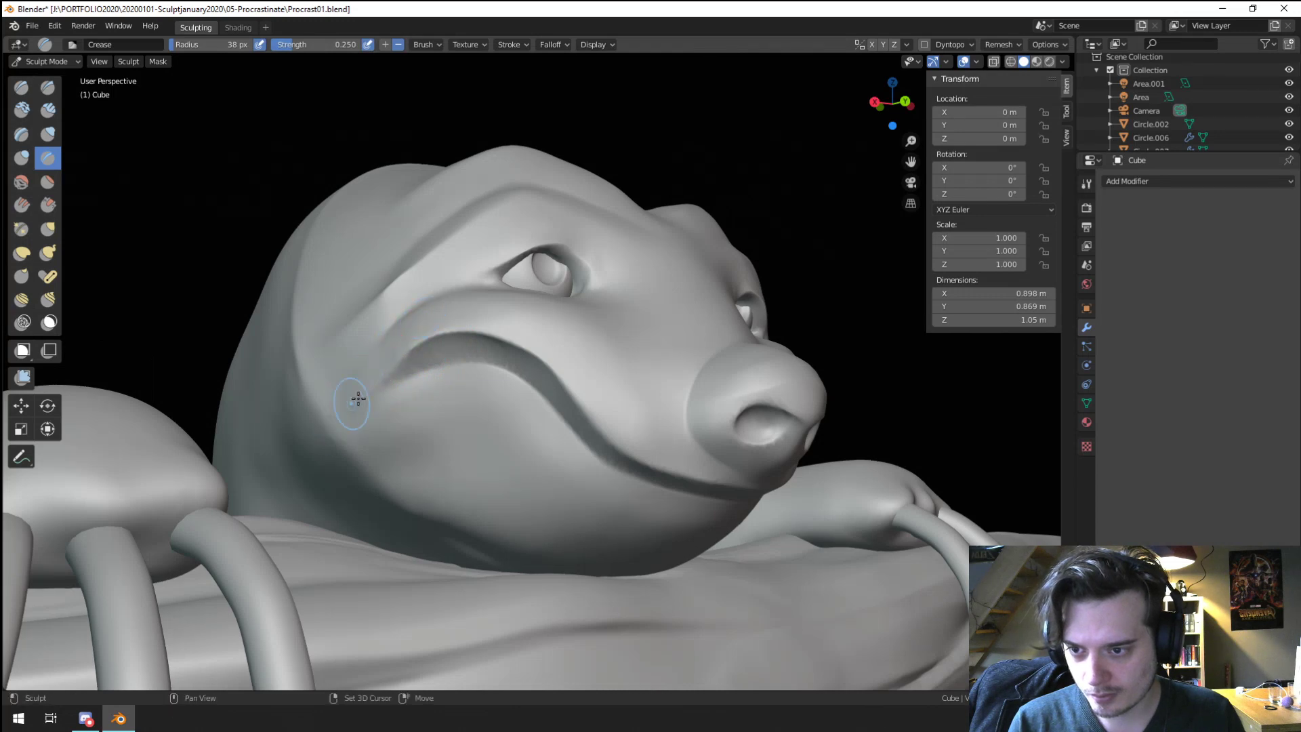
Step: Examine the whole sloth, its branch and the controller from several distances and angles
scroll(358, 398, "down", 4)
middle_click_drag(325, 392, 304, 441)
scroll(304, 440, "down", 4)
scroll(353, 459, "up", 4)
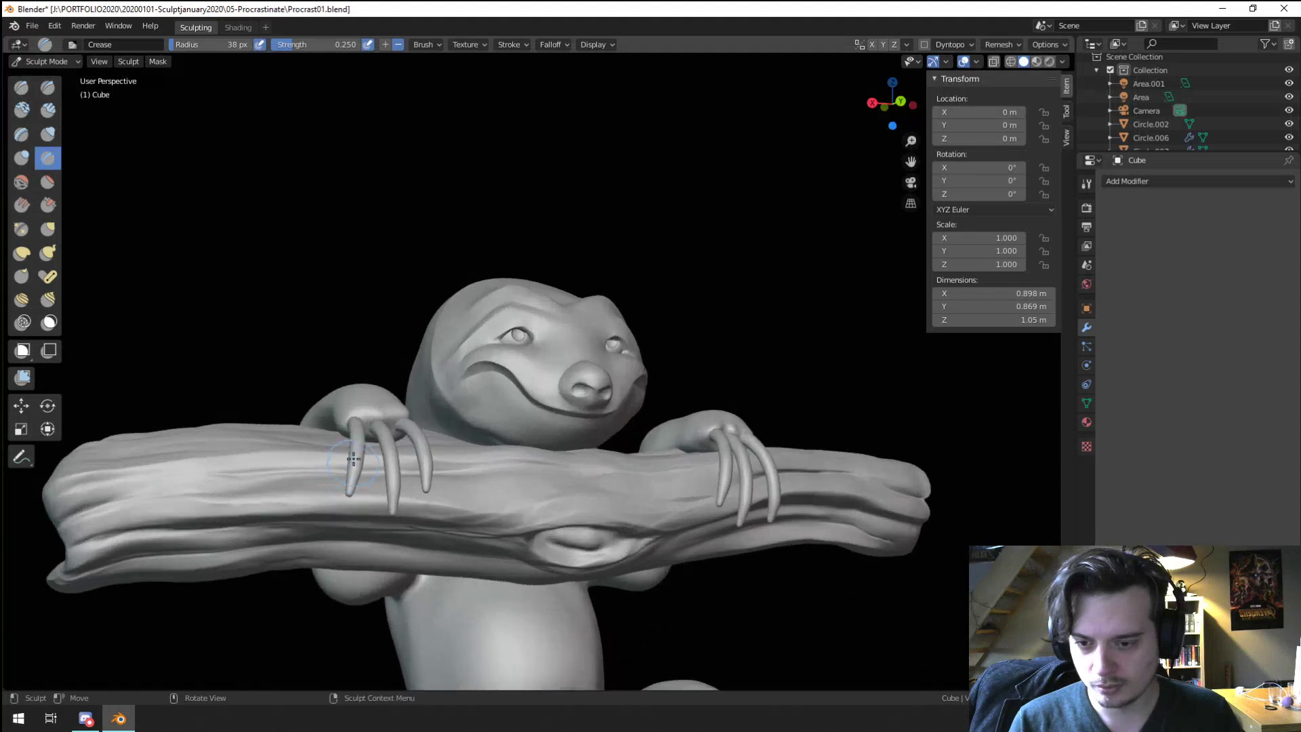
scroll(353, 458, "down", 3)
middle_click_drag(349, 514, 457, 427)
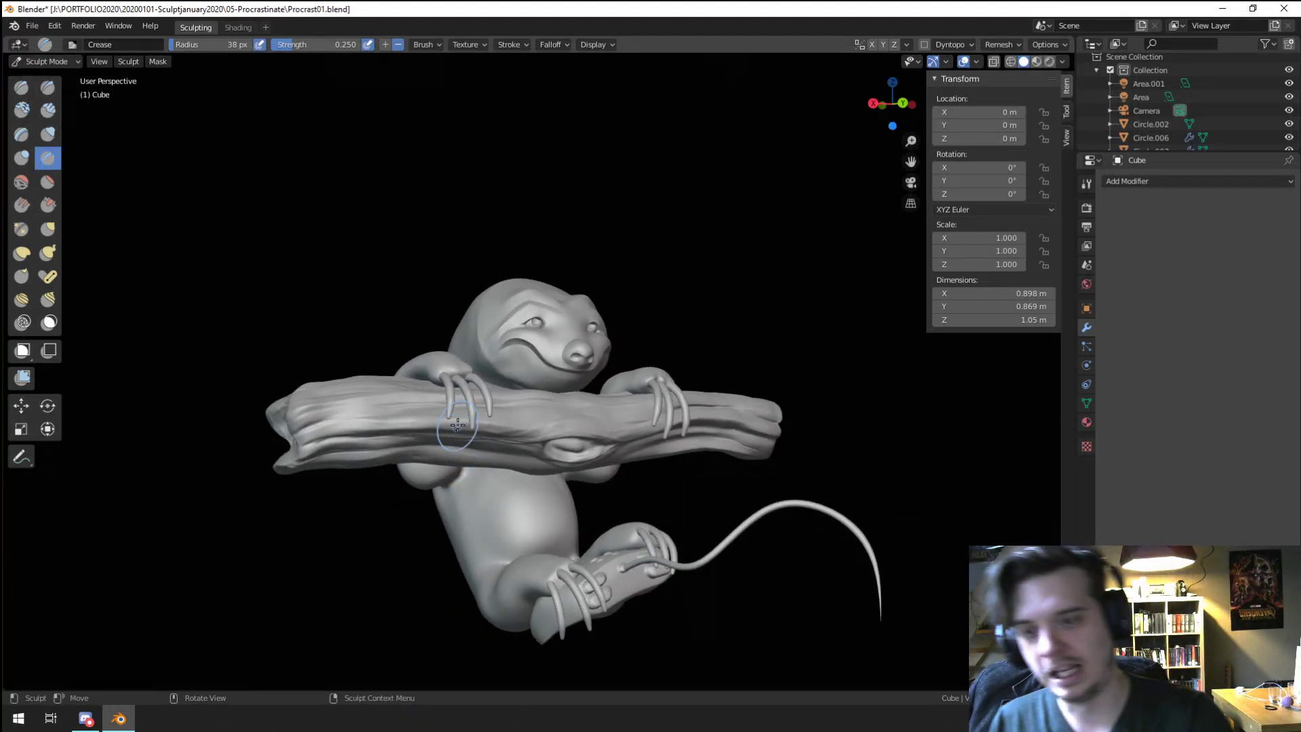
scroll(445, 258, "up", 2)
scroll(446, 258, "down", 3)
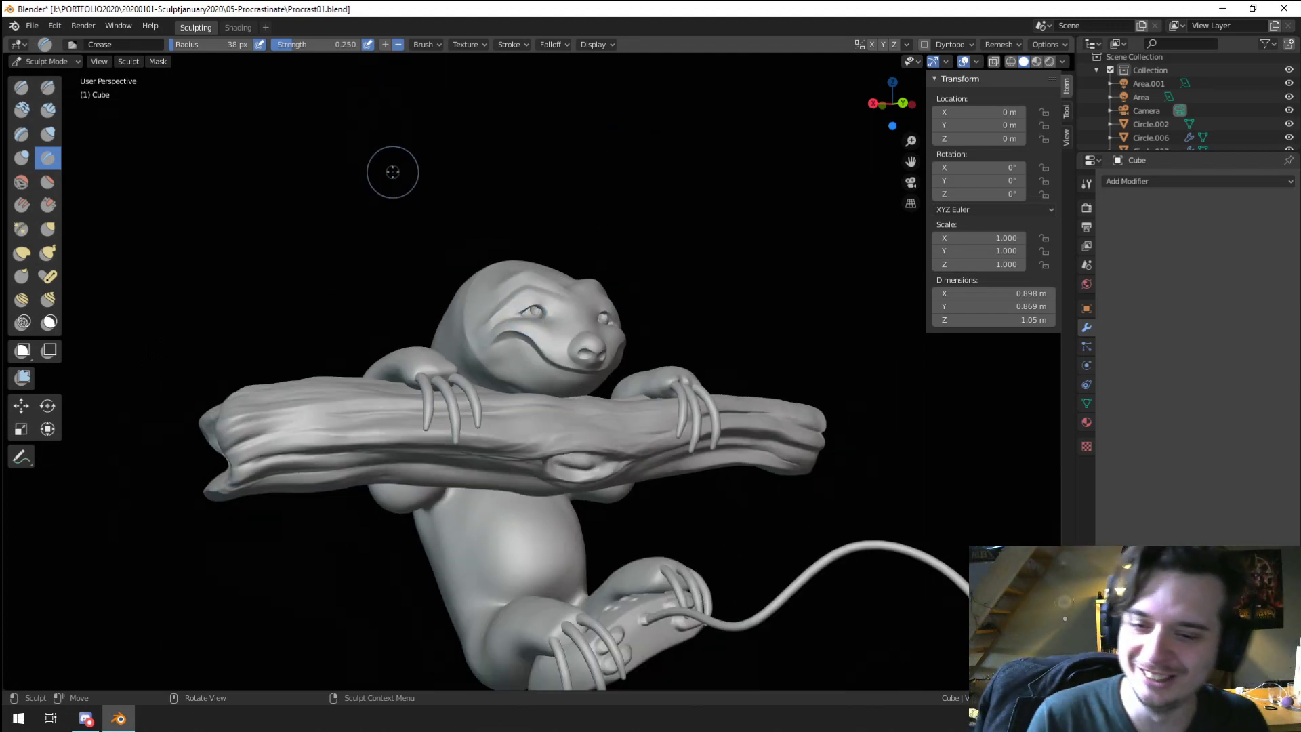
mouse_move(393, 172)
middle_mouse_down()
mouse_move(380, 273)
mouse_move(194, 284)
mouse_move(468, 259)
middle_mouse_up()
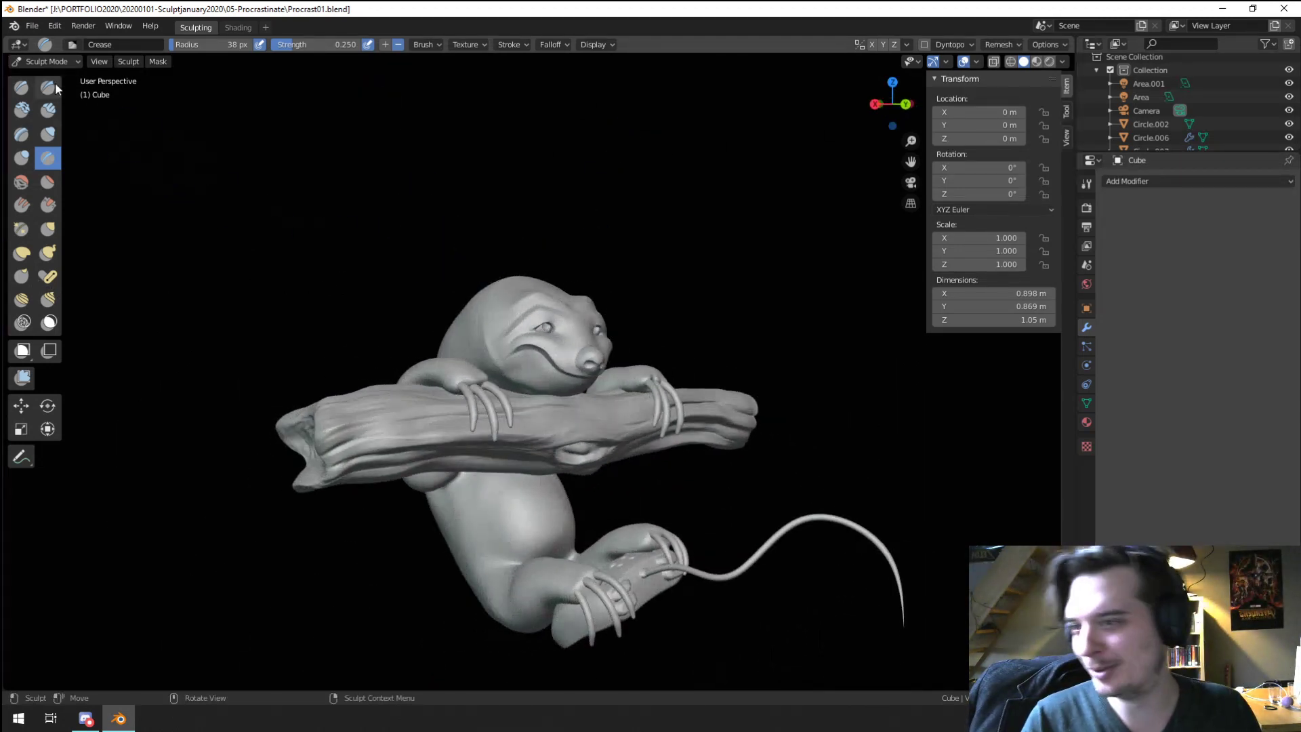
Step: Switch to Object Mode and examine the sloth's pose and face up to a close frontal view
left_click(45, 61)
left_click(57, 77)
middle_click_drag(324, 191, 525, 302)
scroll(501, 353, "up", 3)
scroll(500, 373, "down", 2)
middle_click_drag(499, 376, 471, 376)
scroll(444, 345, "up", 4)
middle_click_drag(457, 325, 473, 319)
scroll(399, 286, "up", 2)
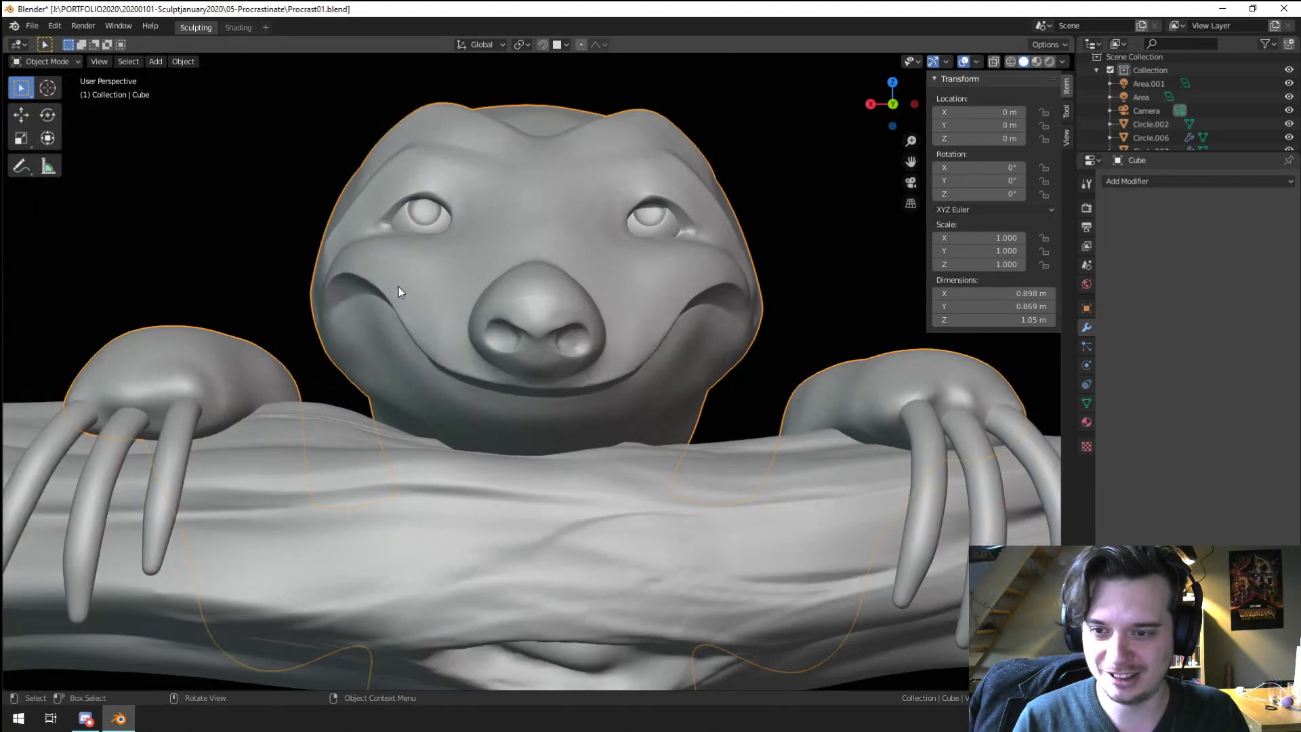
Step: Return to Sculpt Mode and reshape the nose around the sloth's right nostril with the Grab brush at 105 px radius
left_click(47, 62)
left_click(51, 108)
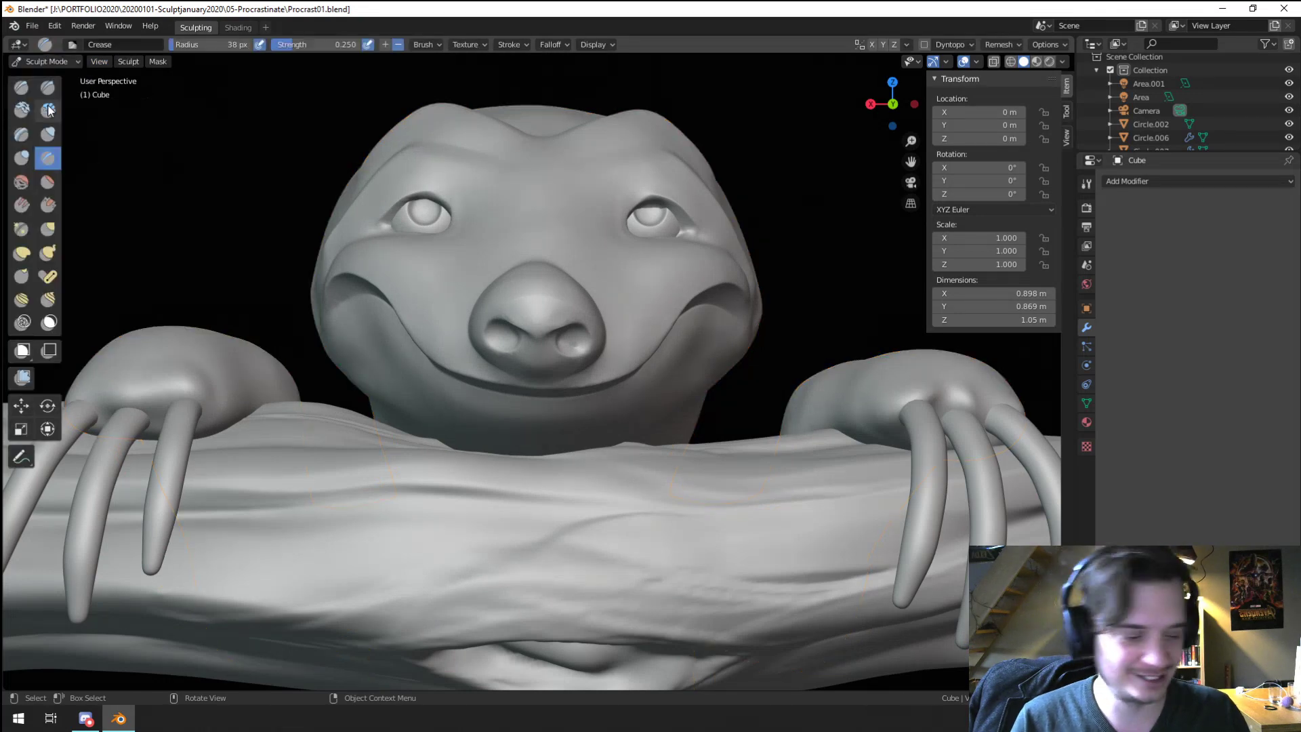
key("g")
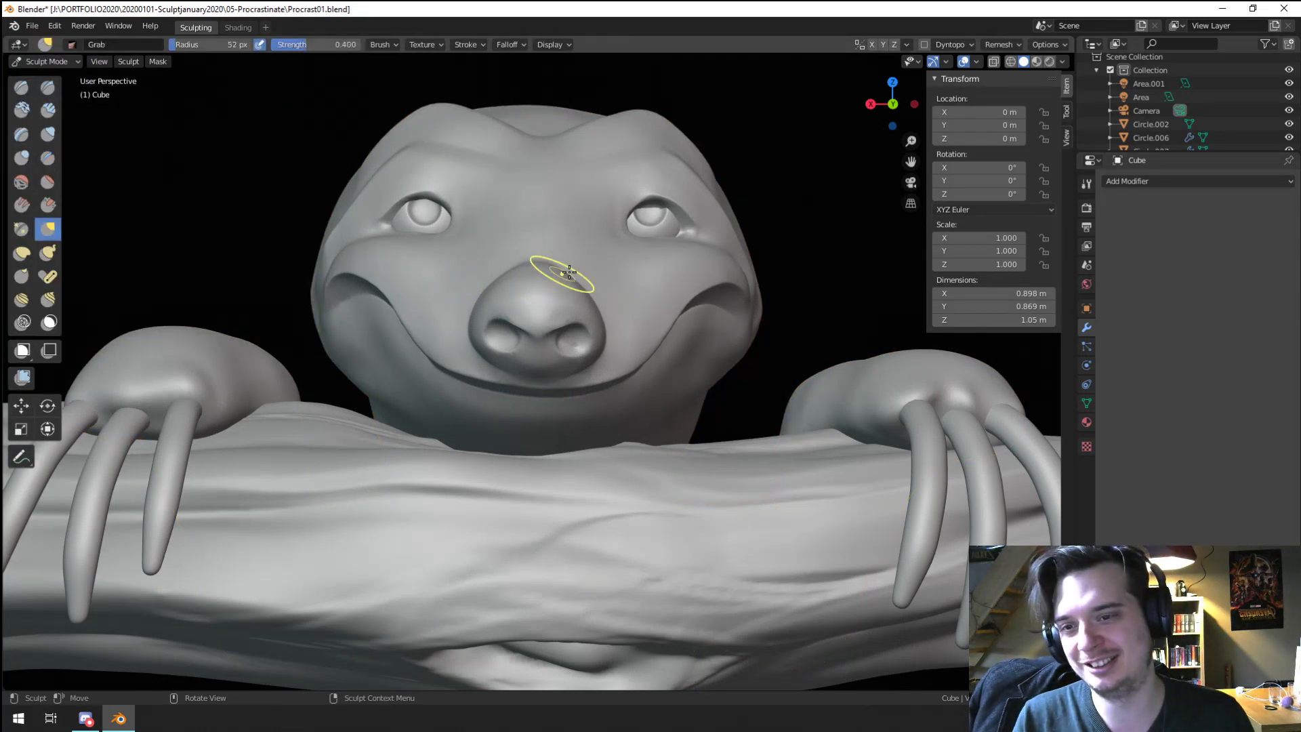
middle_click_drag(557, 286, 543, 313)
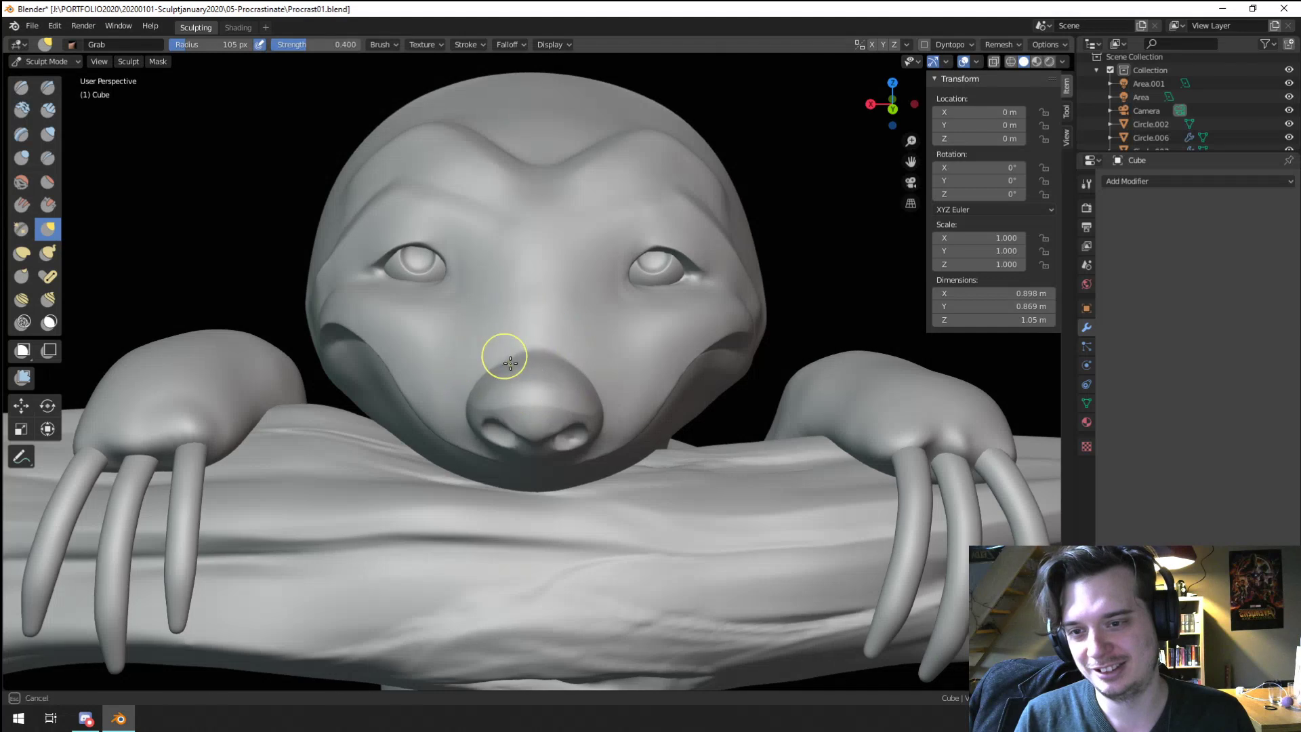
middle_click_drag(502, 354, 511, 342)
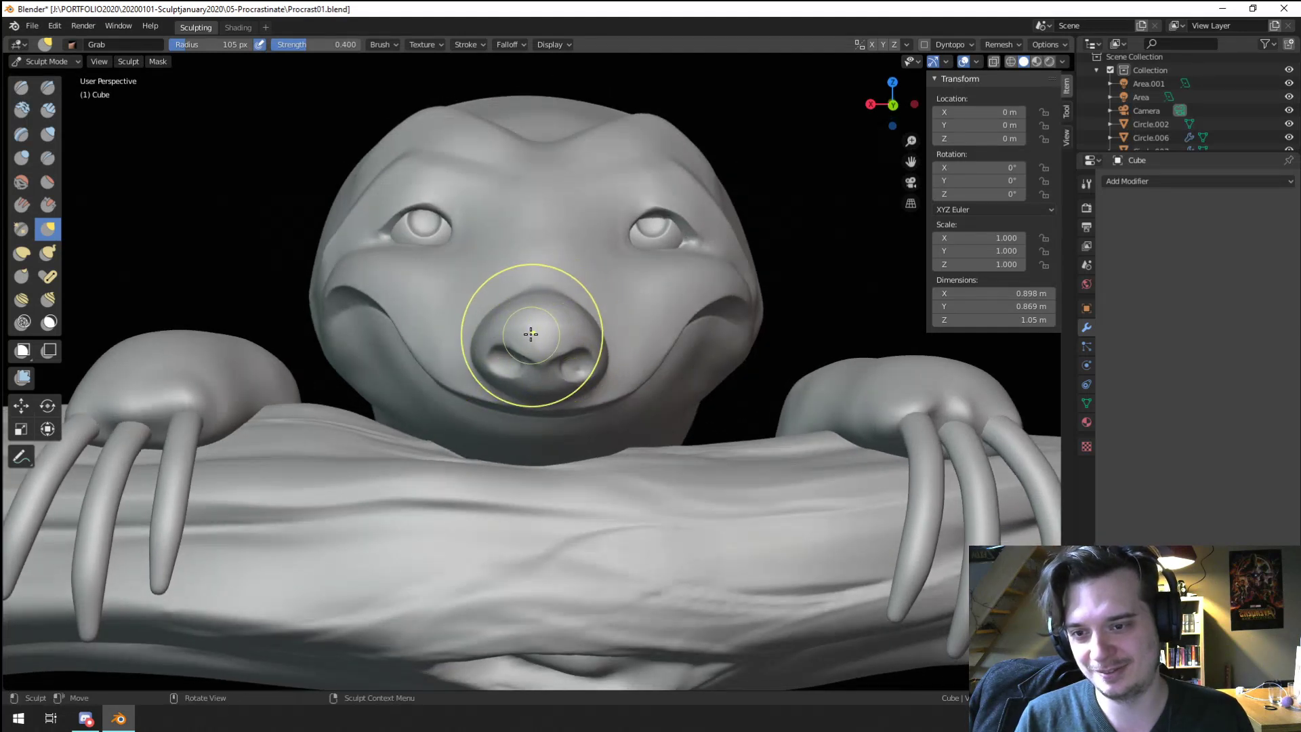
left_click_drag(492, 354, 480, 350)
Step: Refine the nose and nostril shapes with the Grab brush, adjusting its radius to 67, 59 and 75 px
key("bracketleft")
key("bracketleft")
key("bracketleft")
key("bracketleft")
middle_click_drag(517, 343, 531, 325)
scroll(524, 300, "up", 1)
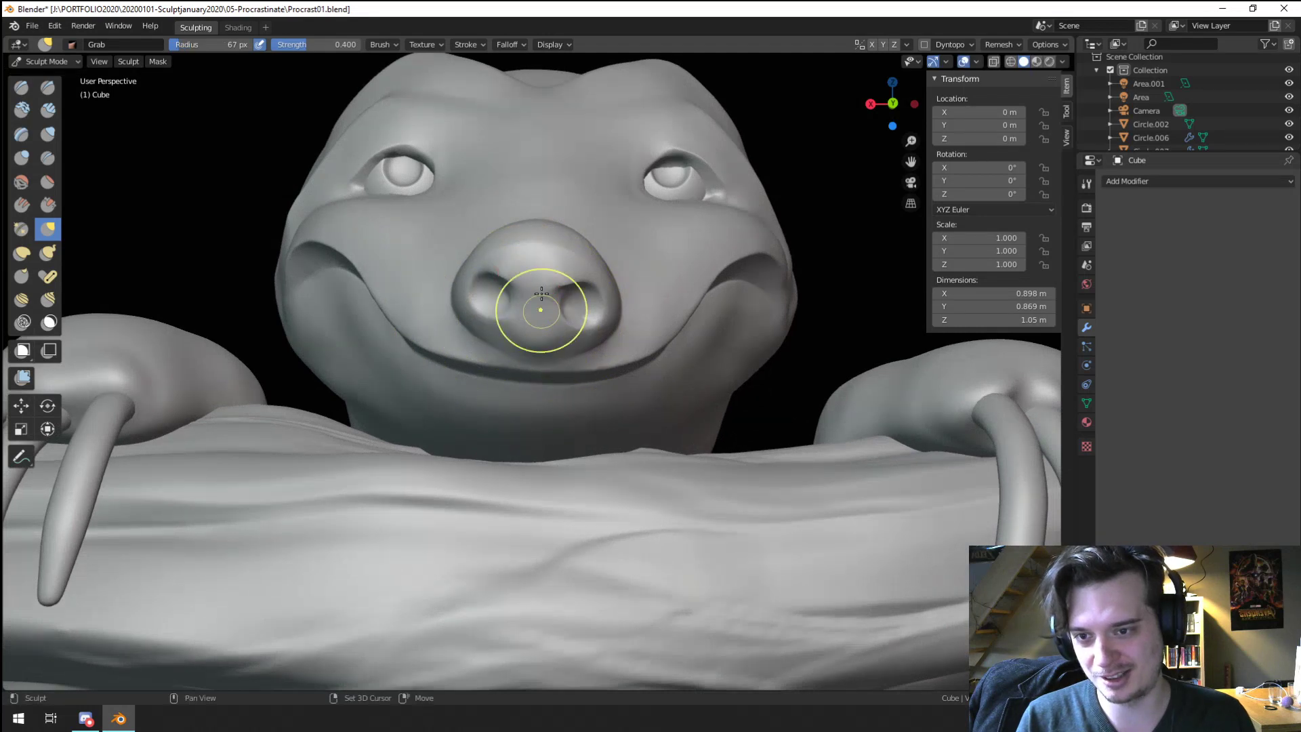
scroll(535, 307, "down", 4)
key("bracketleft")
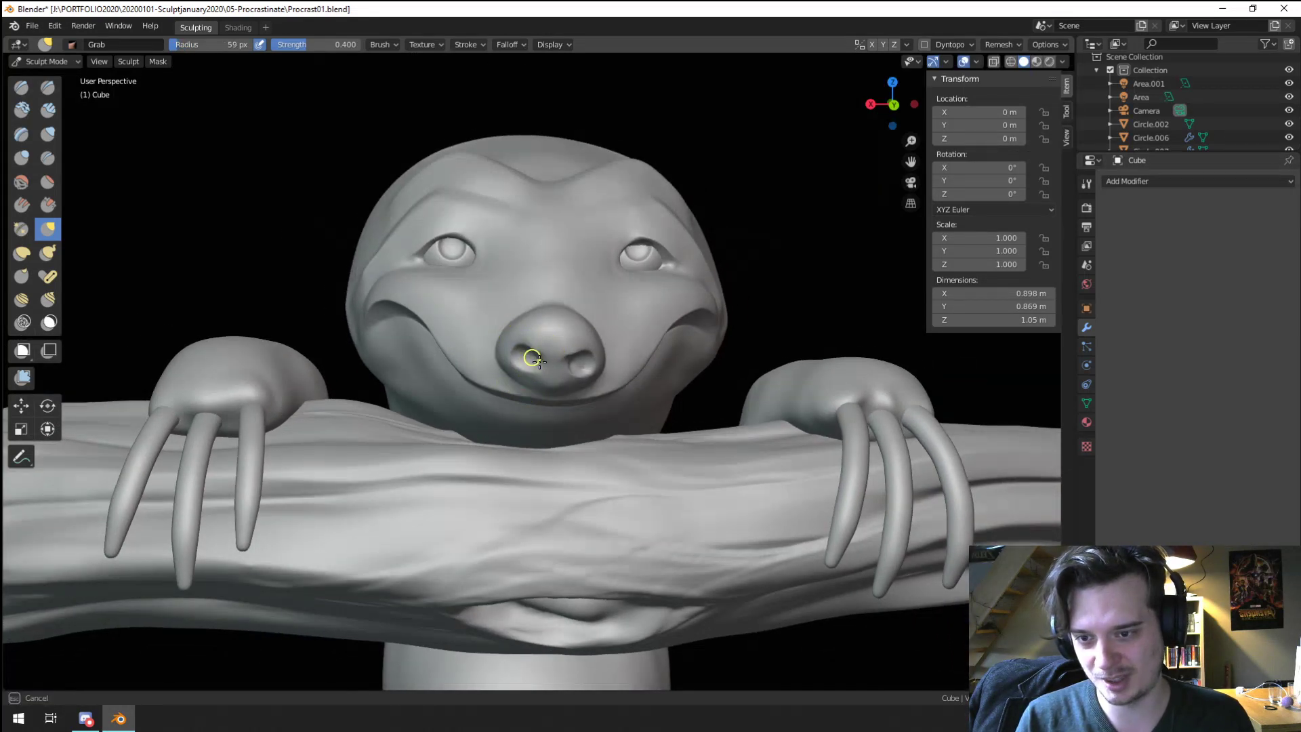
mouse_move(532, 349)
middle_mouse_down()
mouse_move(528, 328)
mouse_move(494, 343)
mouse_move(488, 319)
middle_mouse_up()
scroll(529, 328, "up", 1)
key("f")
left_click(515, 331)
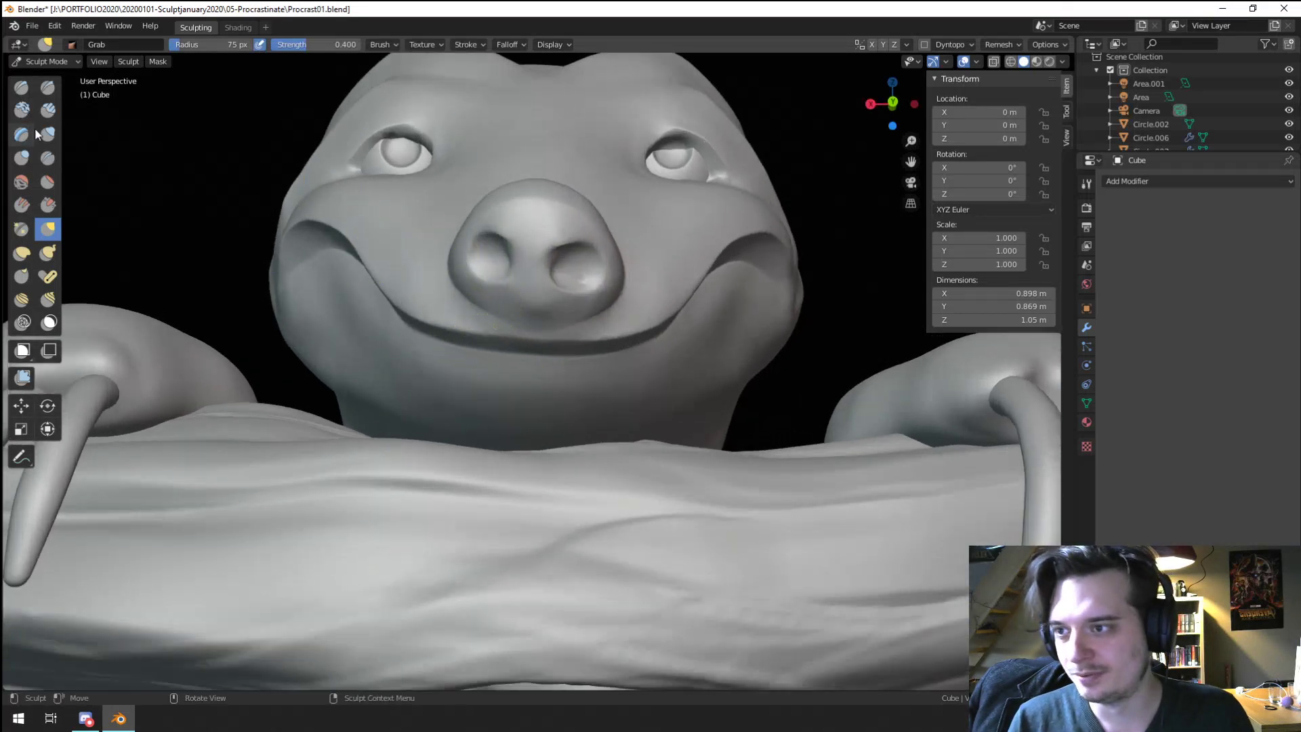
Step: Build up the underside of the nose below the nostrils with the Clay Strips brush at 40 px radius
left_click(47, 110)
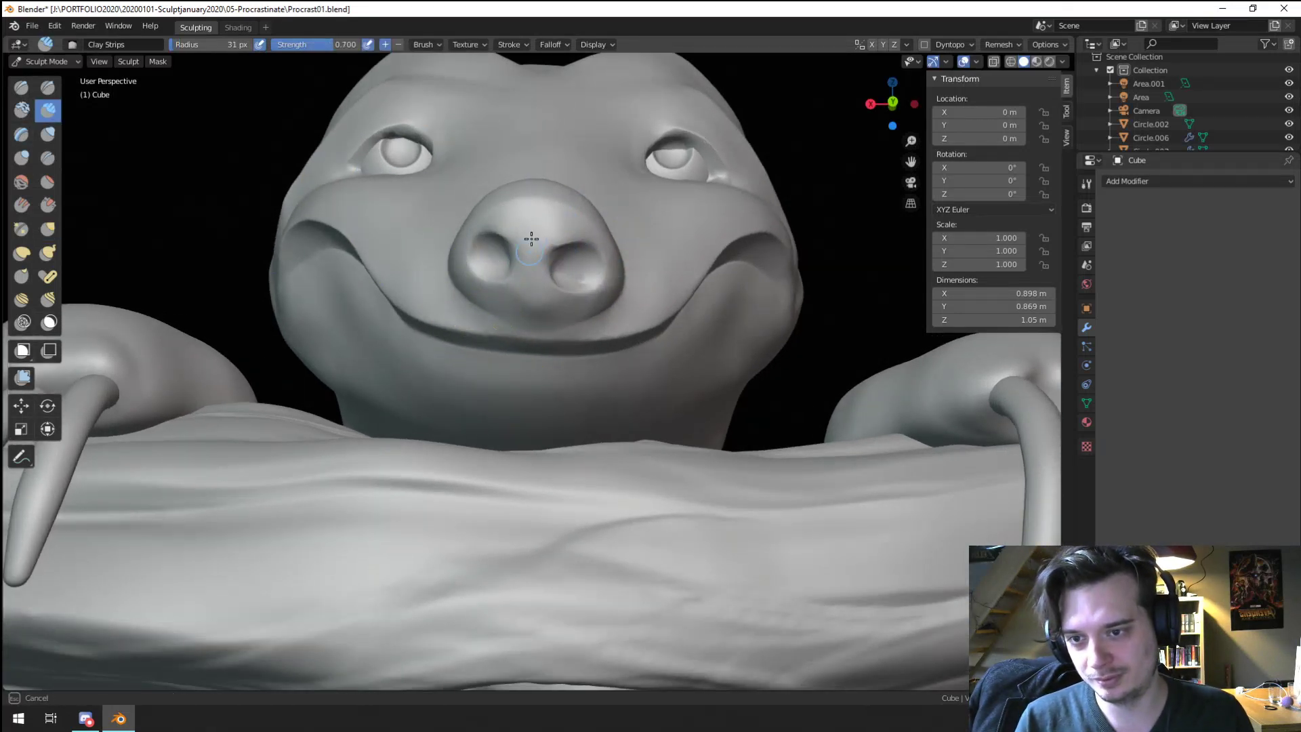
key("g")
key("f")
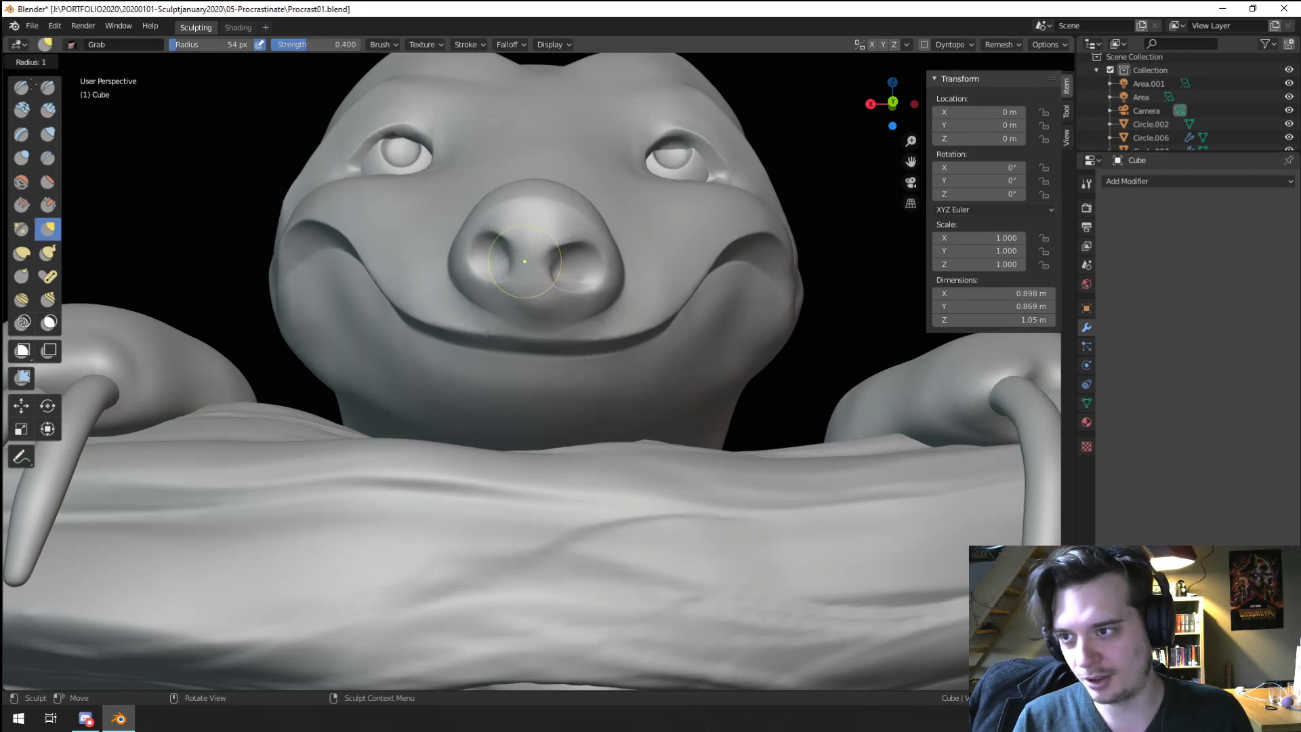
left_click(49, 110)
left_click(49, 110)
key("f")
left_click(569, 277)
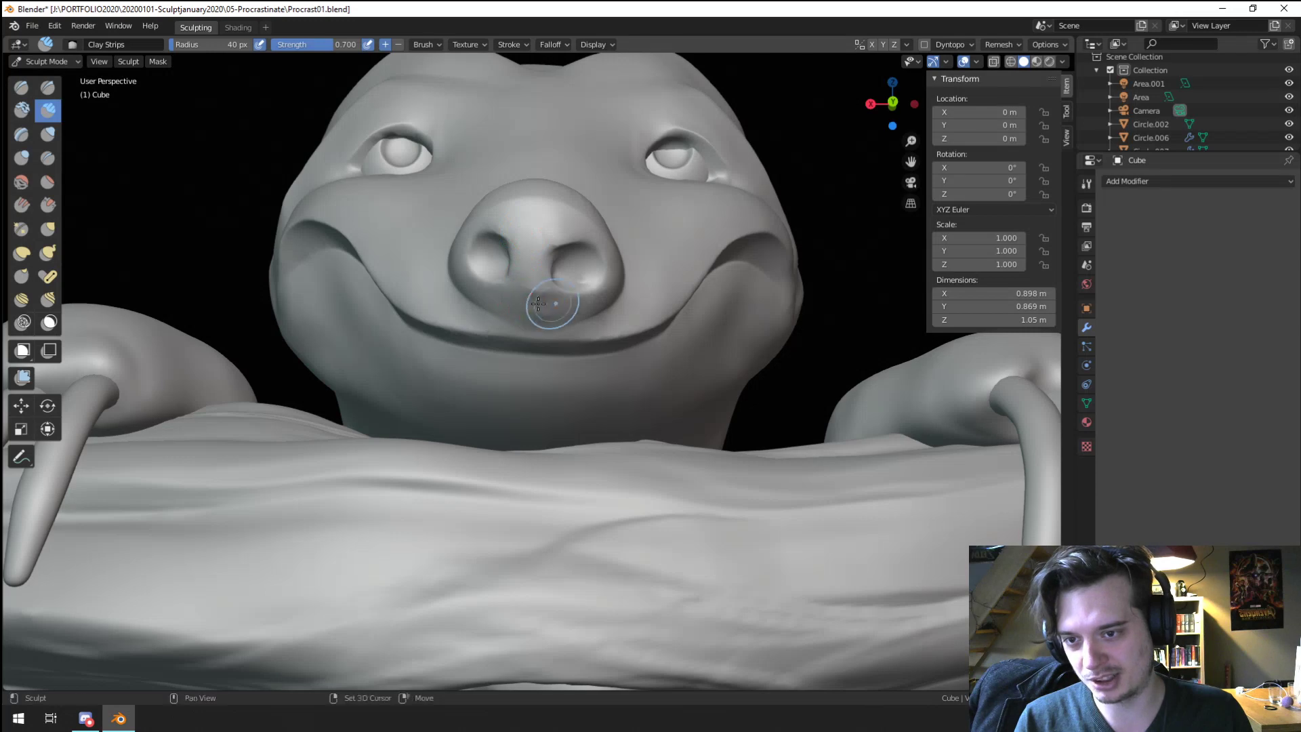
mouse_move(538, 303)
left_mouse_down()
mouse_move(512, 272)
mouse_move(515, 303)
mouse_move(535, 288)
mouse_move(528, 319)
mouse_move(554, 233)
mouse_move(551, 290)
left_mouse_up()
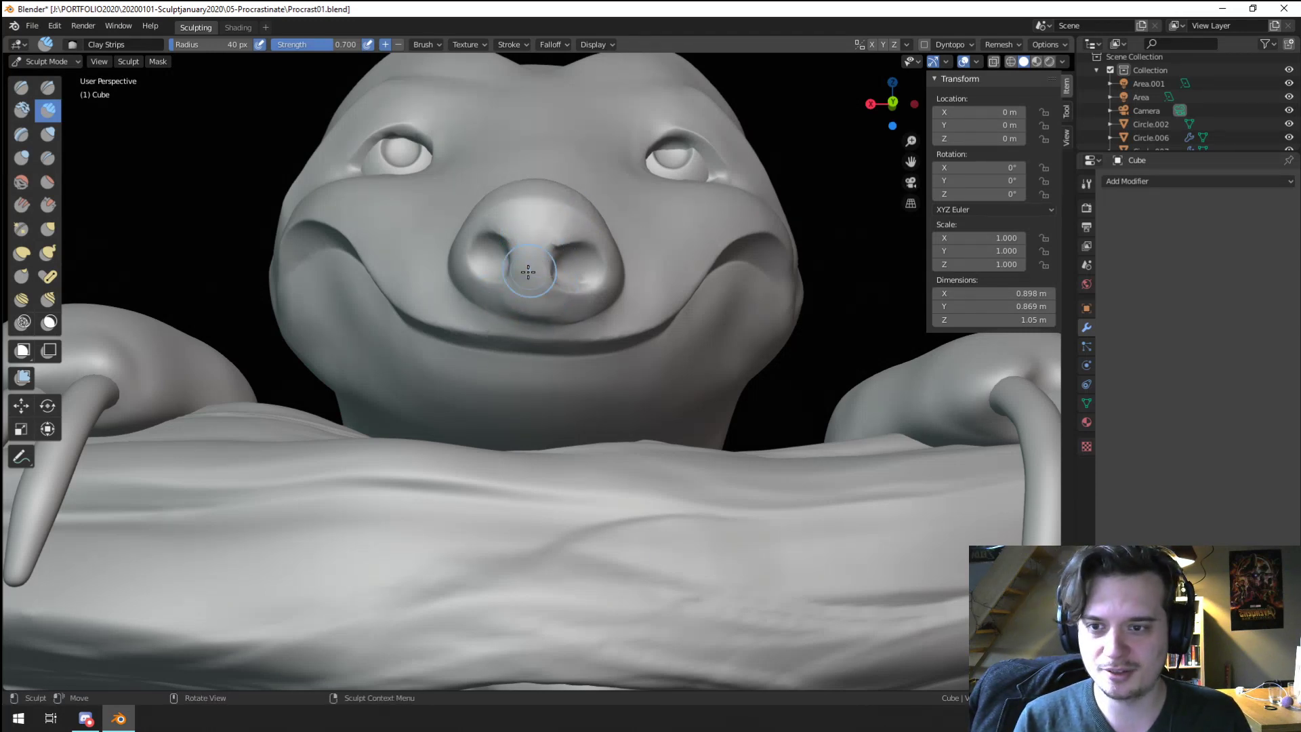
Step: Sharpen the upper edge of the sloth's left nostril with the Crease brush at 40 px radius
middle_click_drag(528, 272, 516, 253, "ctrl")
left_click(48, 157)
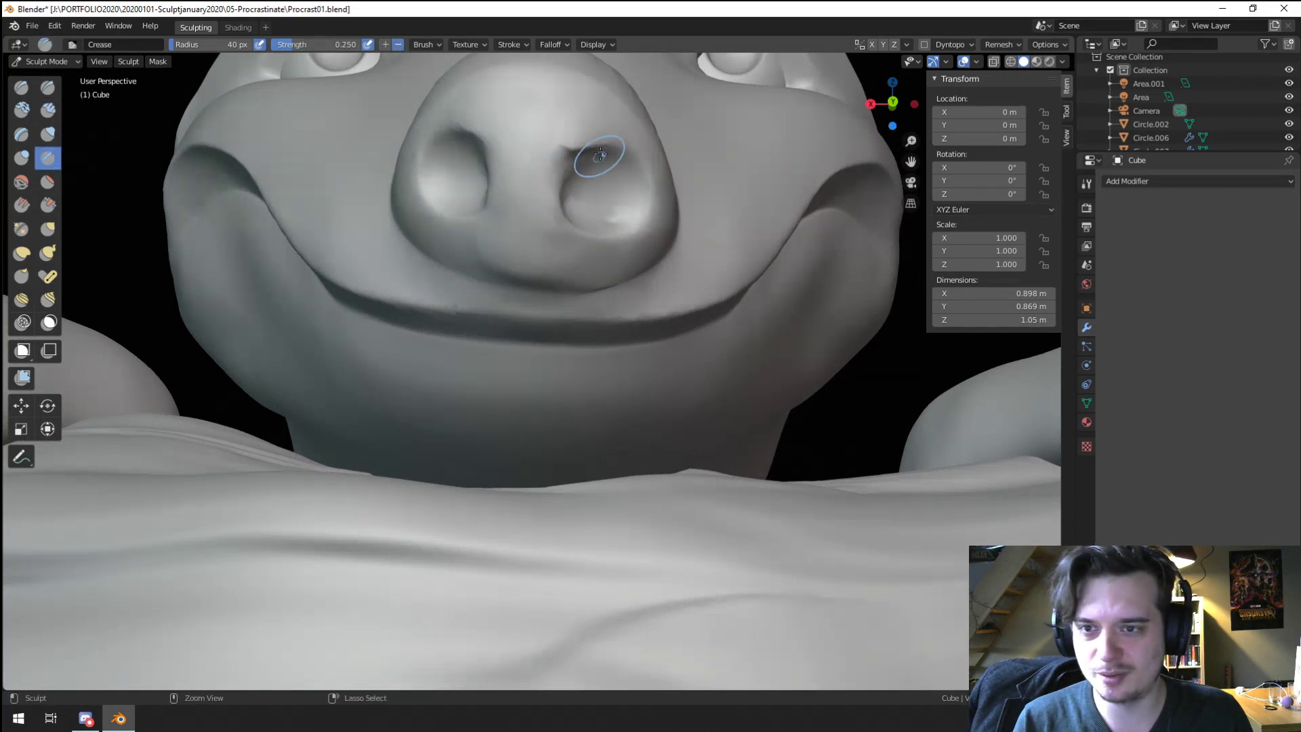
mouse_move(599, 156)
left_mouse_down()
mouse_move(558, 179)
mouse_move(575, 154)
mouse_move(543, 201)
left_mouse_up()
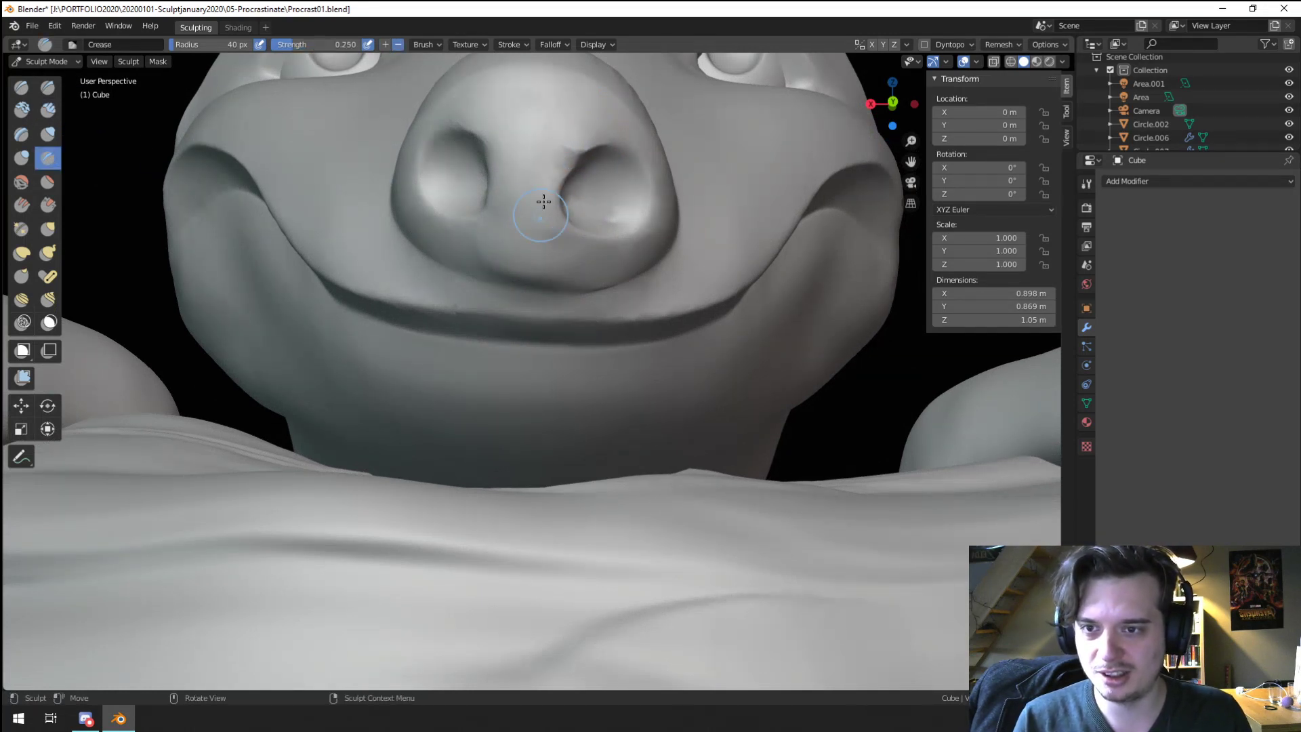
Step: Switch to Object Mode in the Shading workspace and save the scene as Procrast02.blend
middle_click_drag(543, 201, 322, 305, "ctrl")
left_click(30, 61)
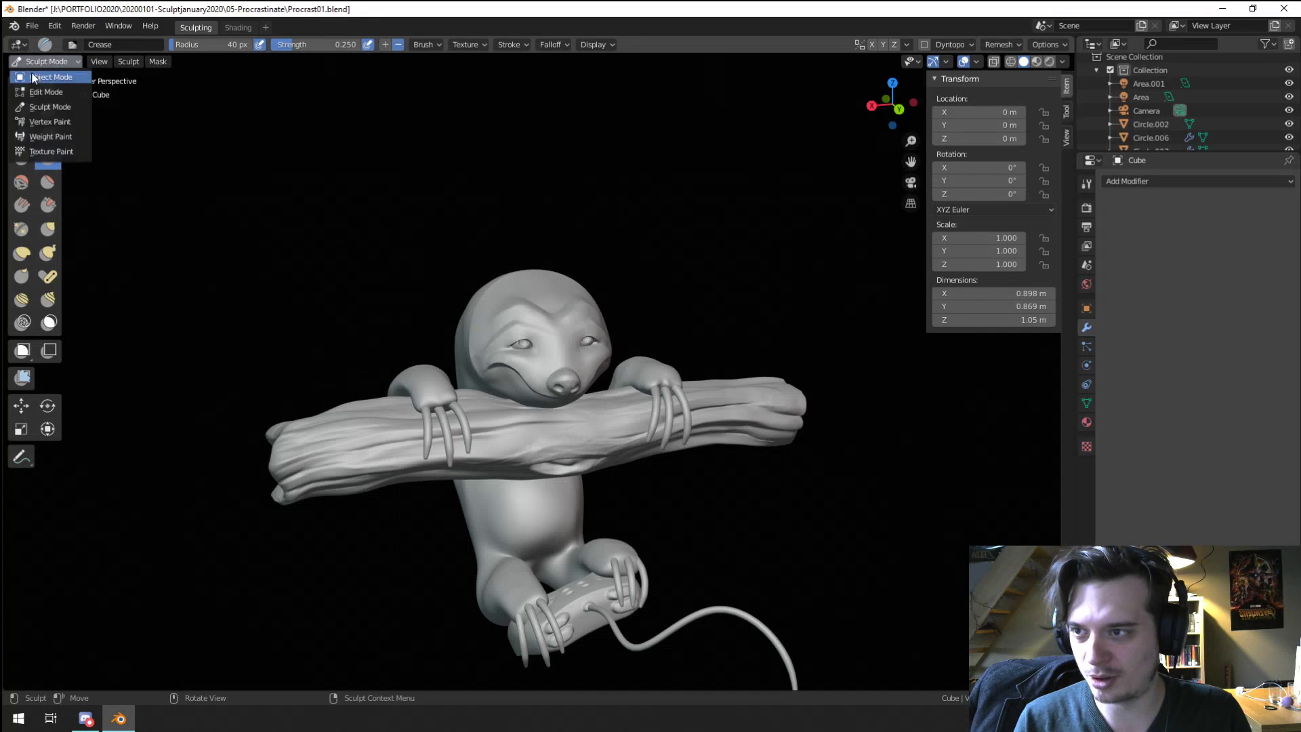
left_click(34, 76)
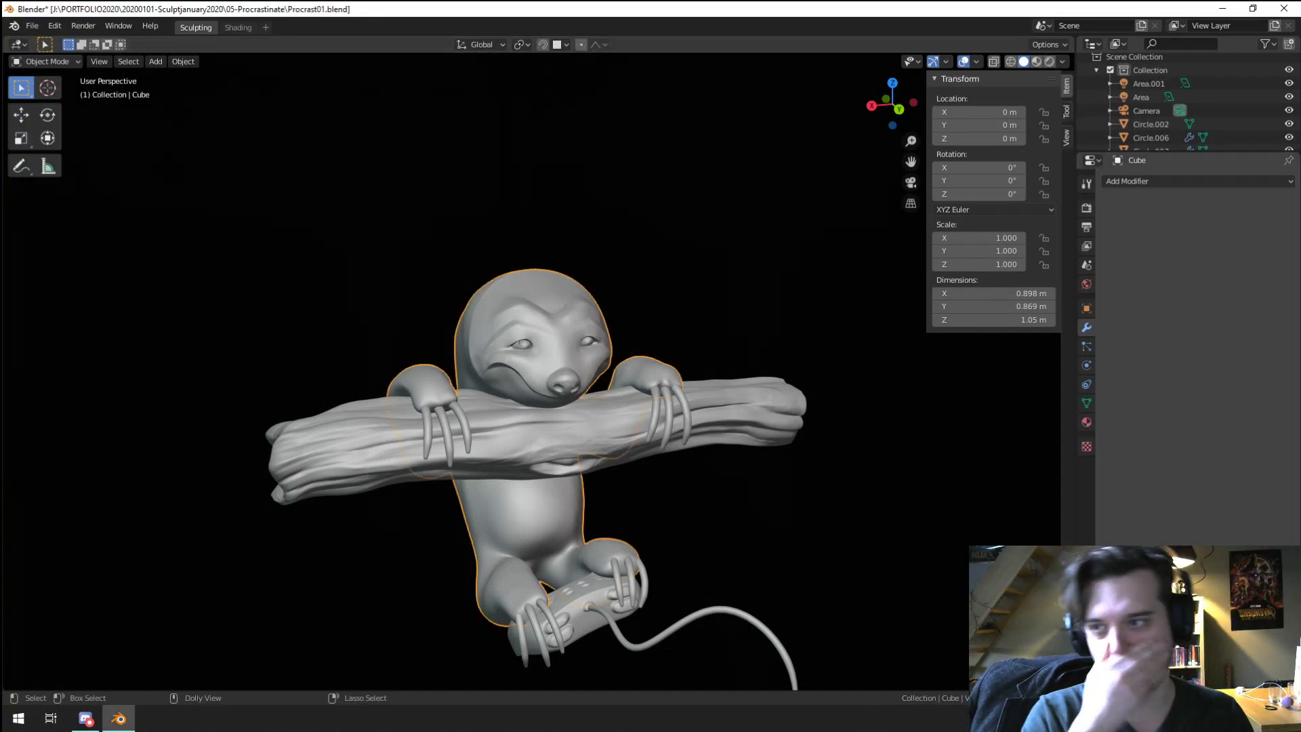
left_click(242, 27)
middle_click_drag(616, 271, 359, 248)
scroll(627, 256, "up", 9)
scroll(627, 256, "down", 4)
scroll(359, 248, "up", 4)
left_click(27, 30)
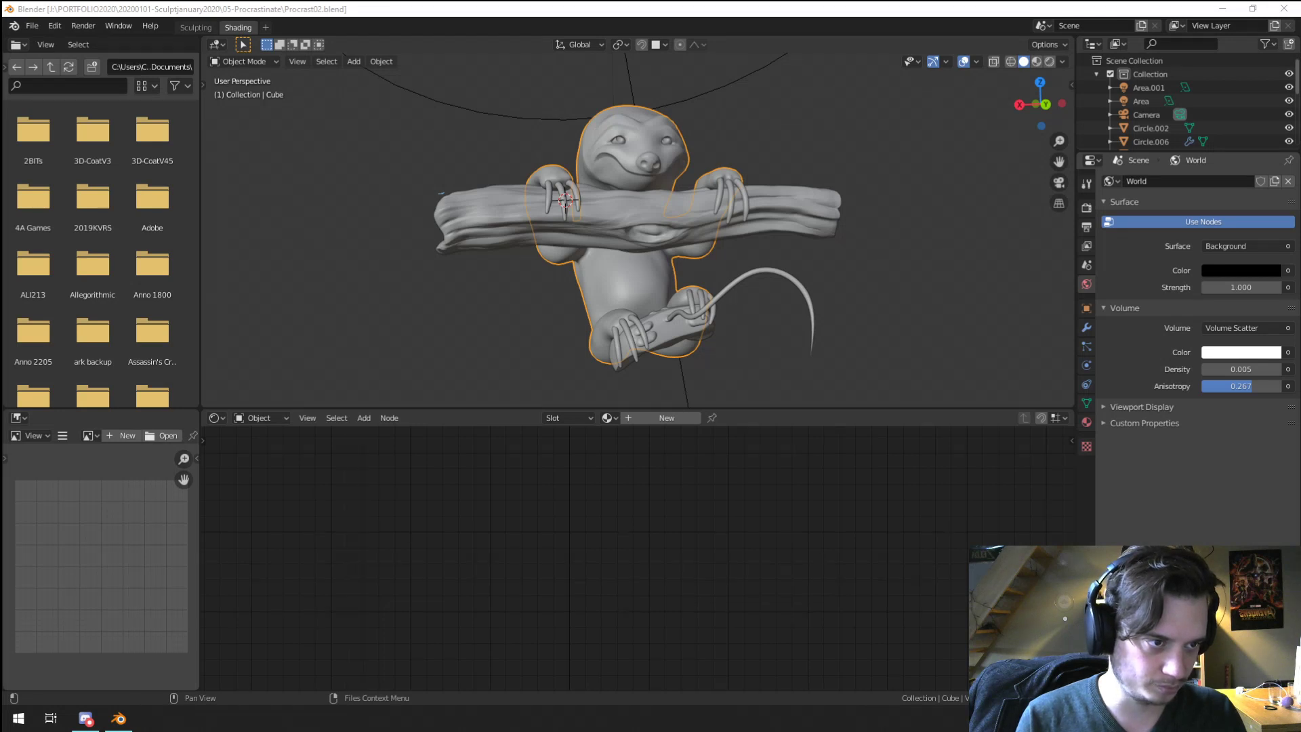
Step: Assign the existing clayNew material to the sloth's body
scroll(593, 230, "up", 3)
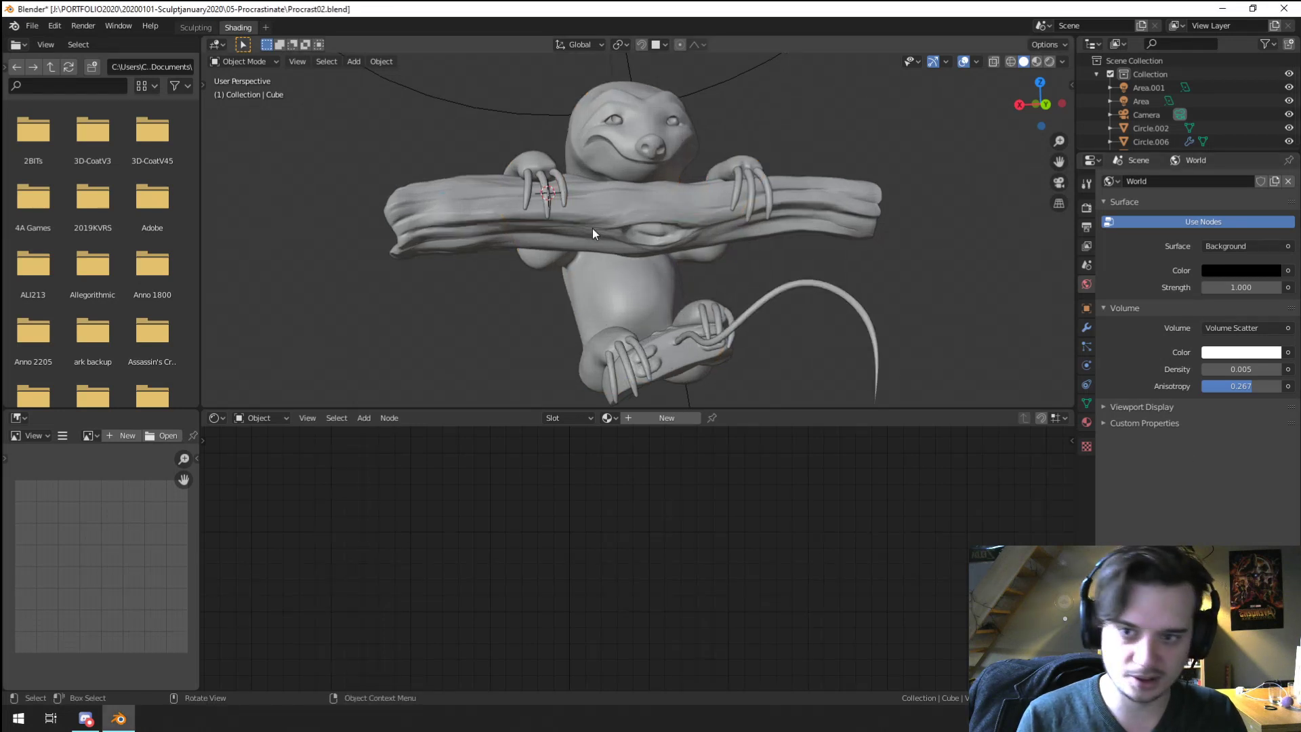
left_click(607, 418)
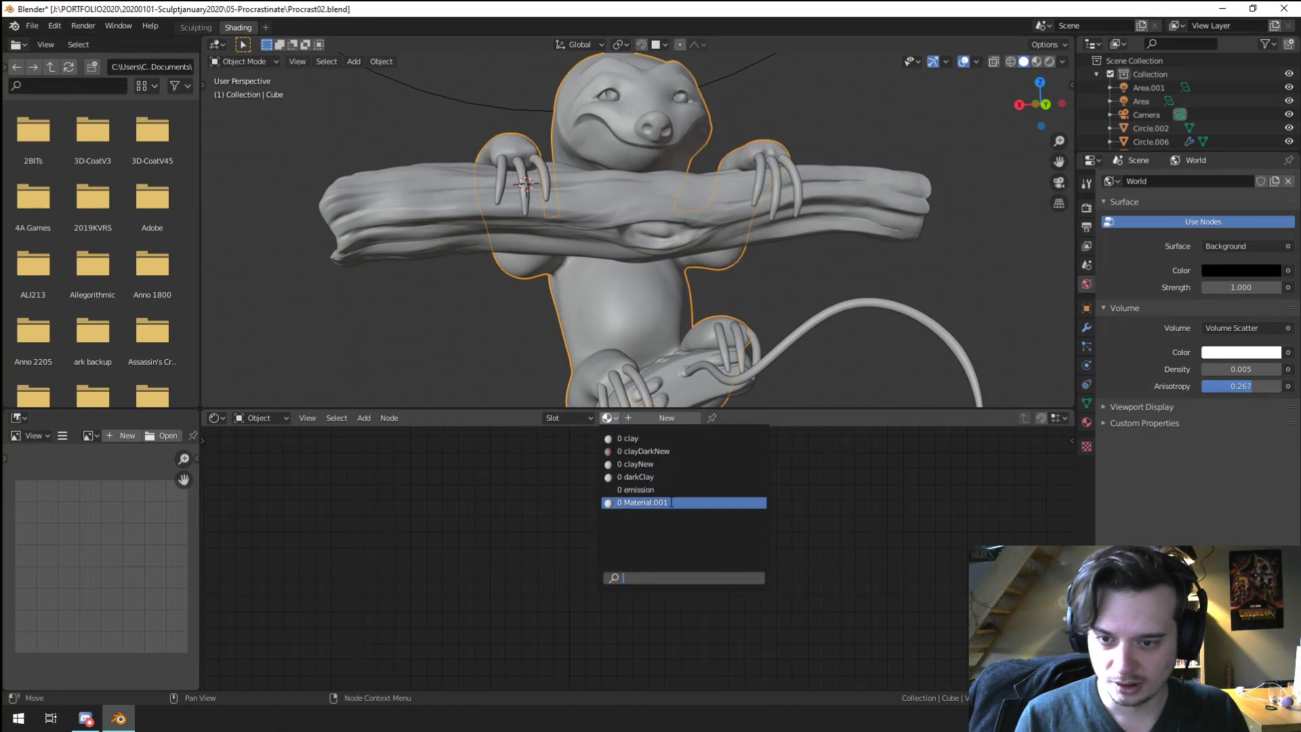
left_click(681, 464)
Step: Join the claws of both feet into one object
middle_click_drag(675, 346, 696, 304)
left_click(718, 312)
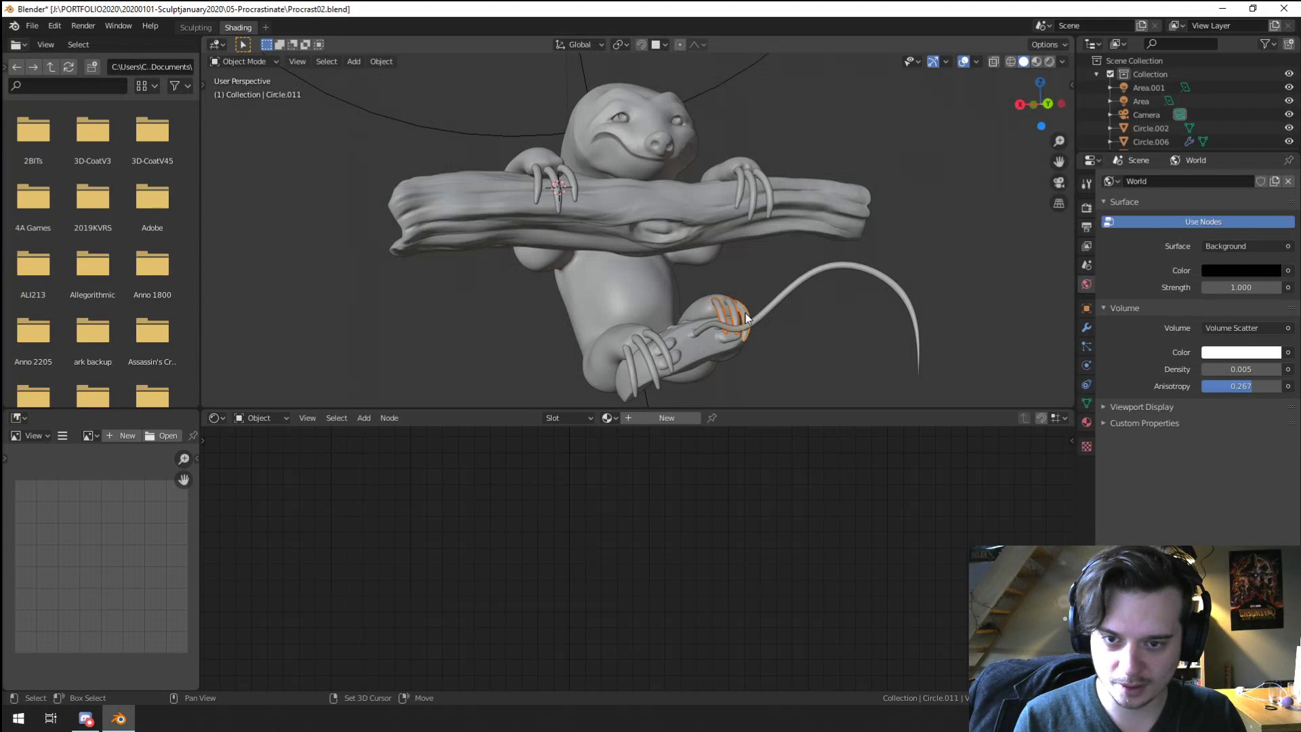
left_click(647, 342, "shift")
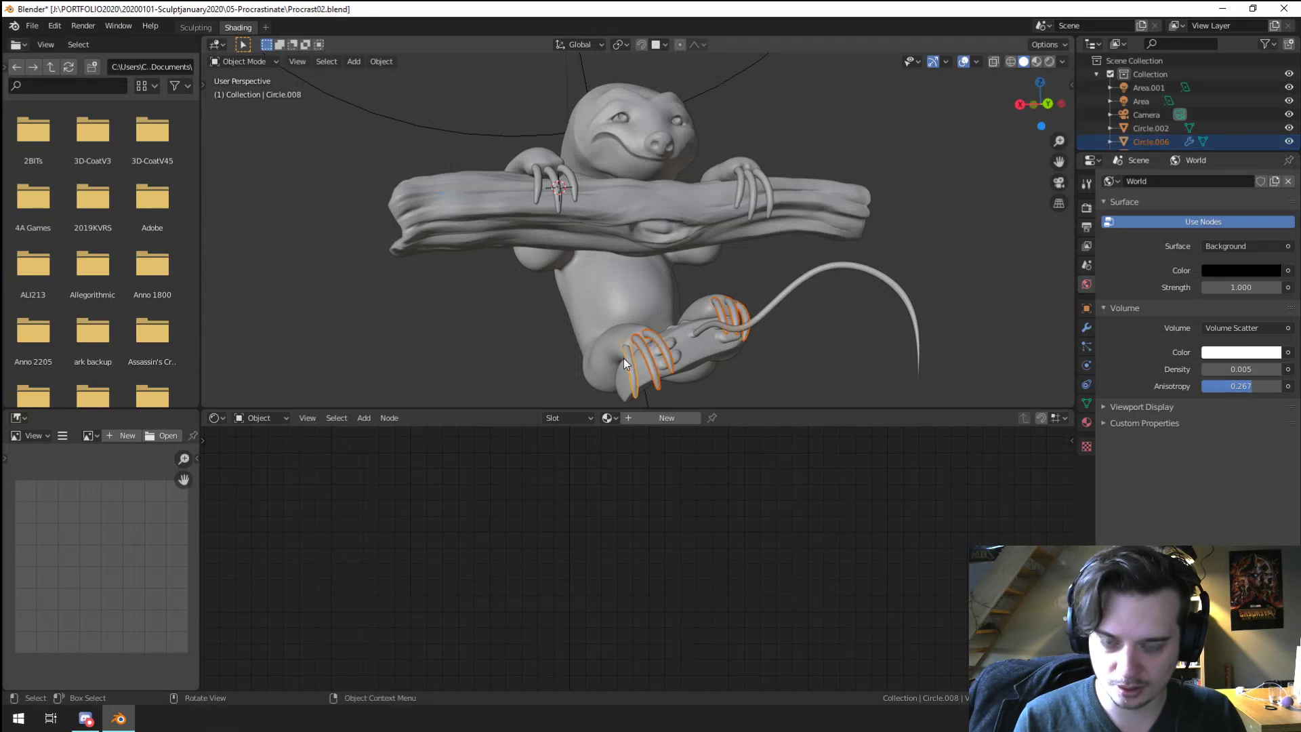
key("ctrl+j")
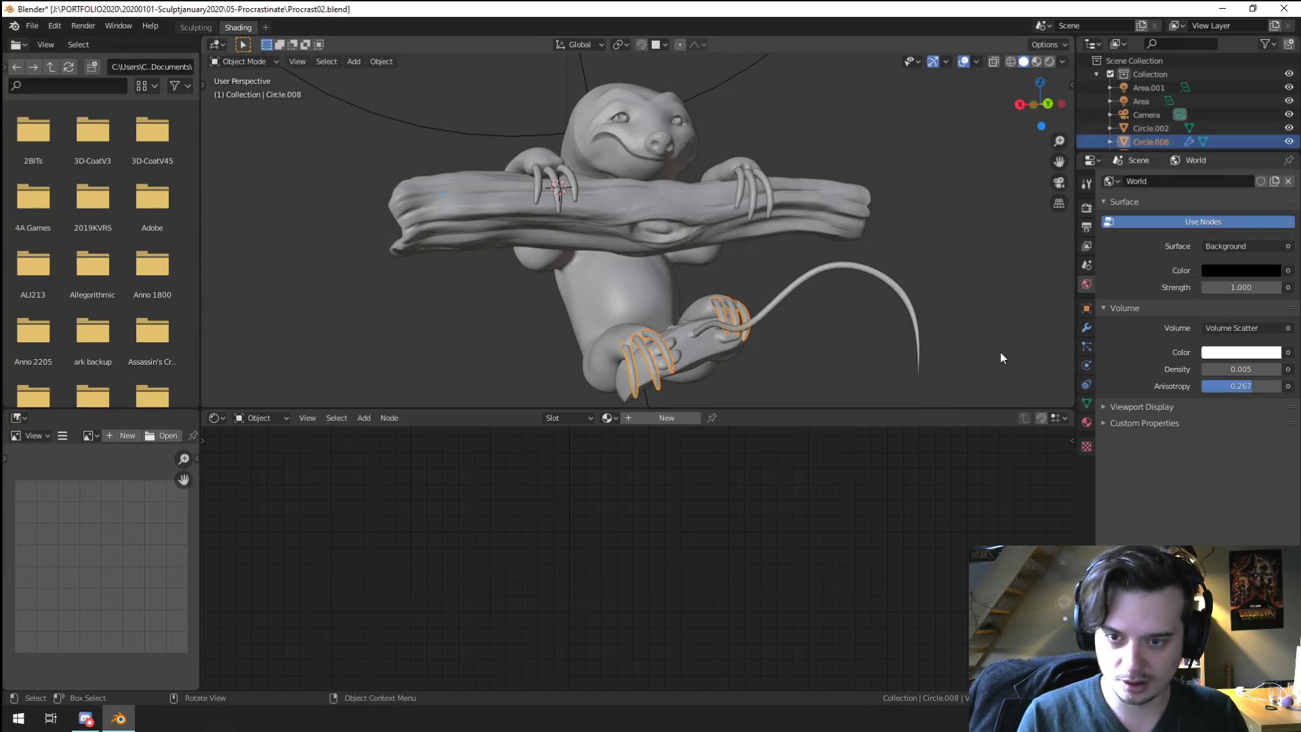
Step: Apply the joined foot claws' modifiers and join them with the hand claws
left_click(1087, 327)
left_click(1136, 221)
left_click(1136, 221)
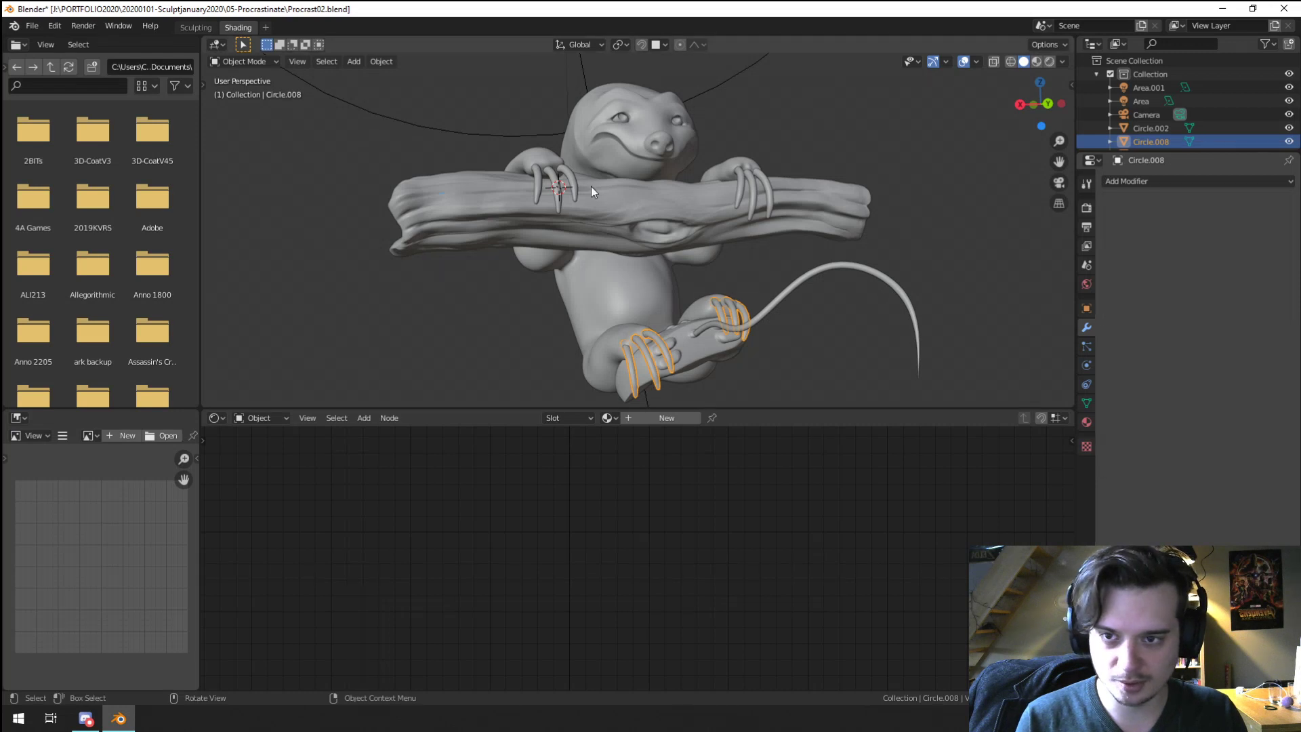
left_click(575, 182, "shift")
key("ctrl+j")
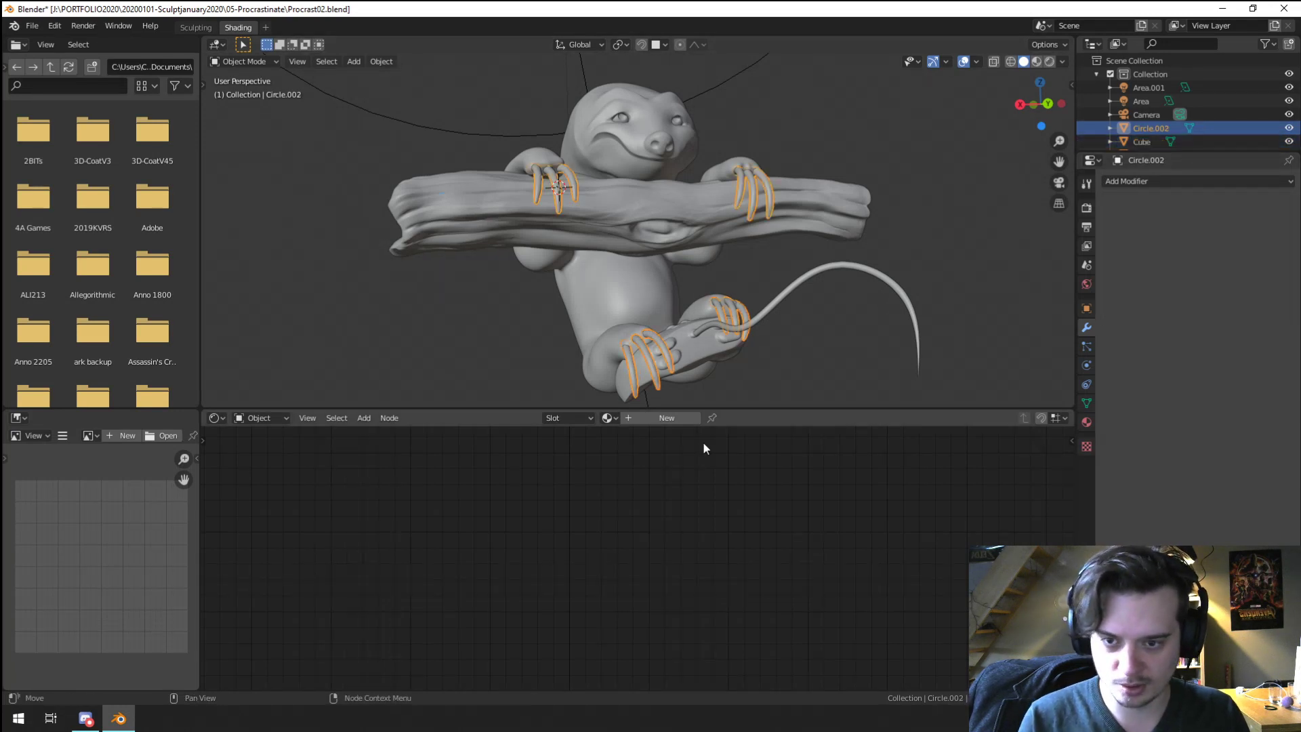
Step: Assign the existing clayDarkNew material to the joined claws
right_click(677, 364)
left_click(677, 364)
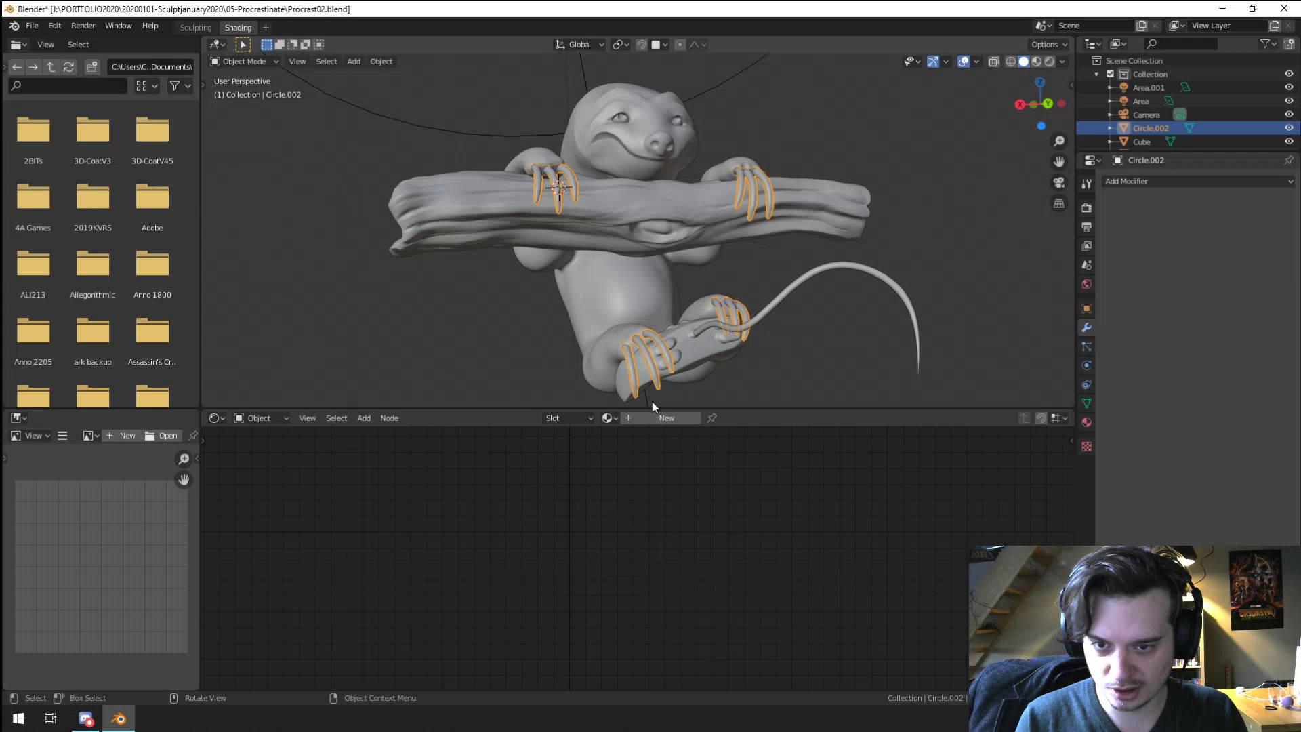
left_click(608, 418)
left_click(677, 451)
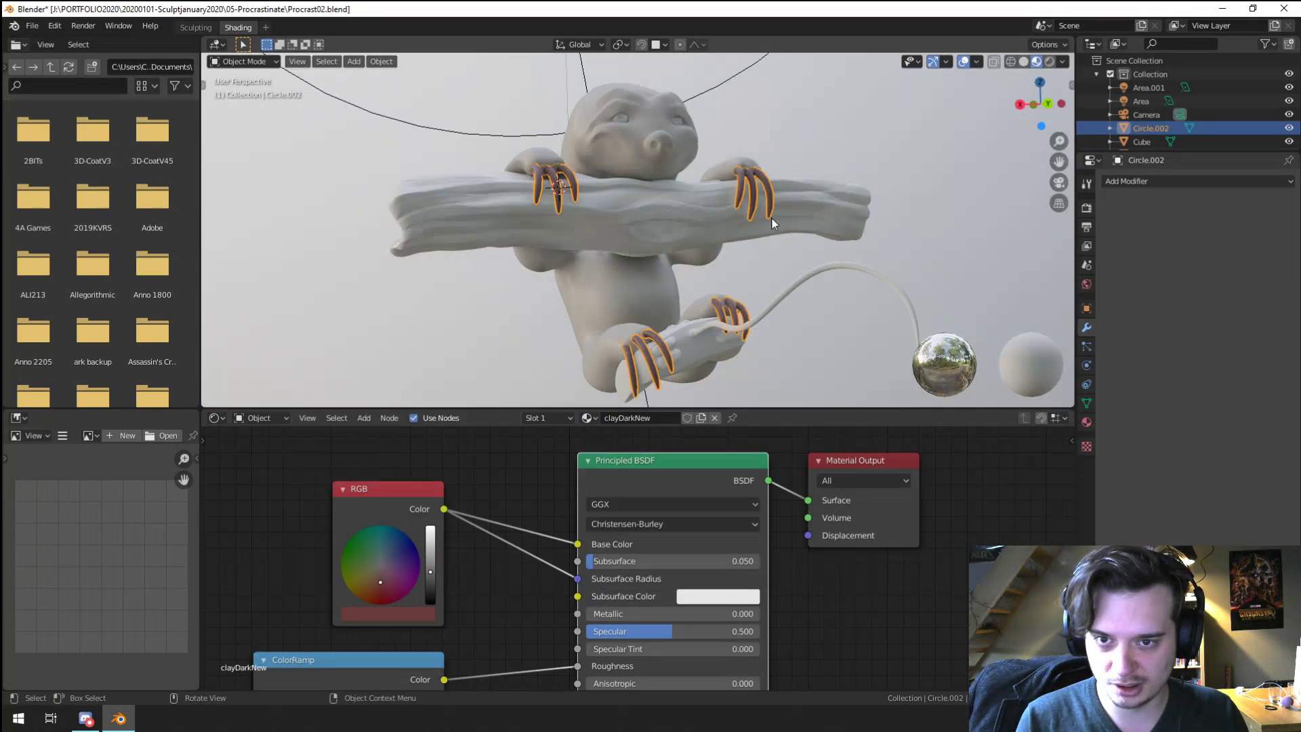
Step: Change the joined claws' material to the existing clayNew material
middle_click_drag(771, 218, 786, 236)
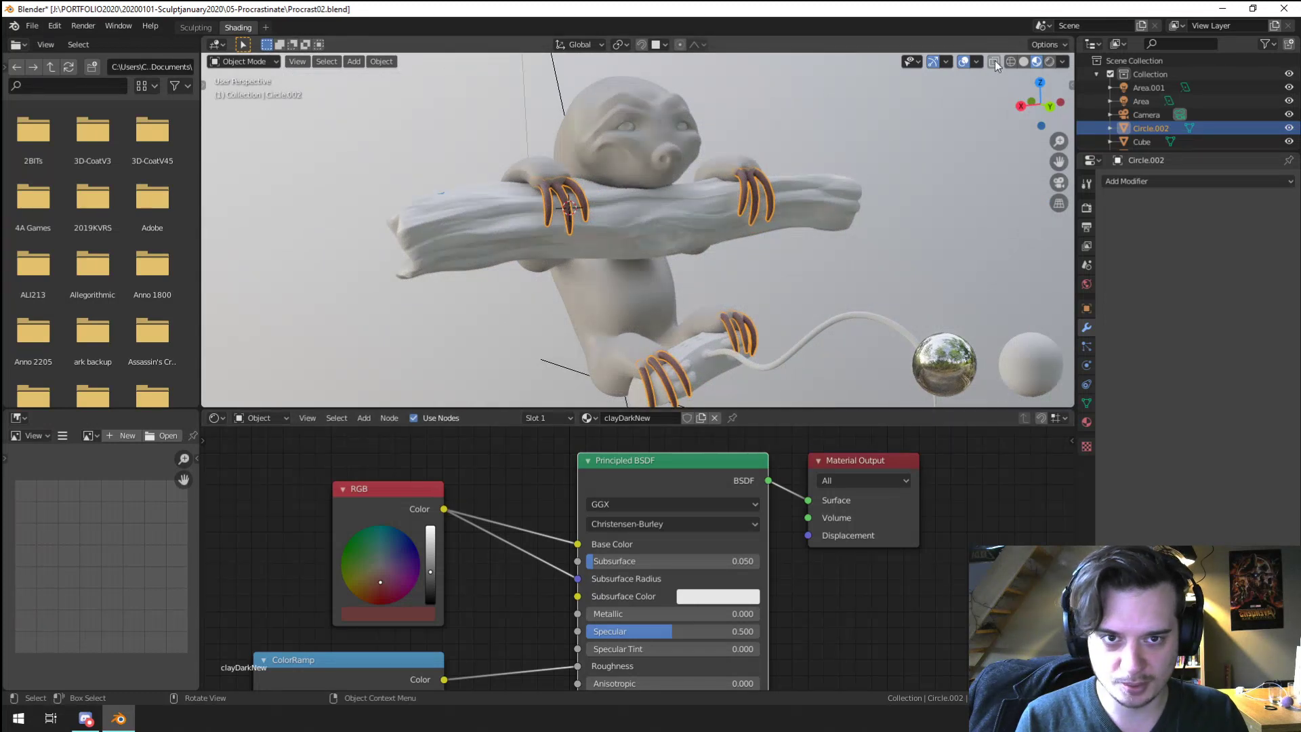
left_click(601, 418)
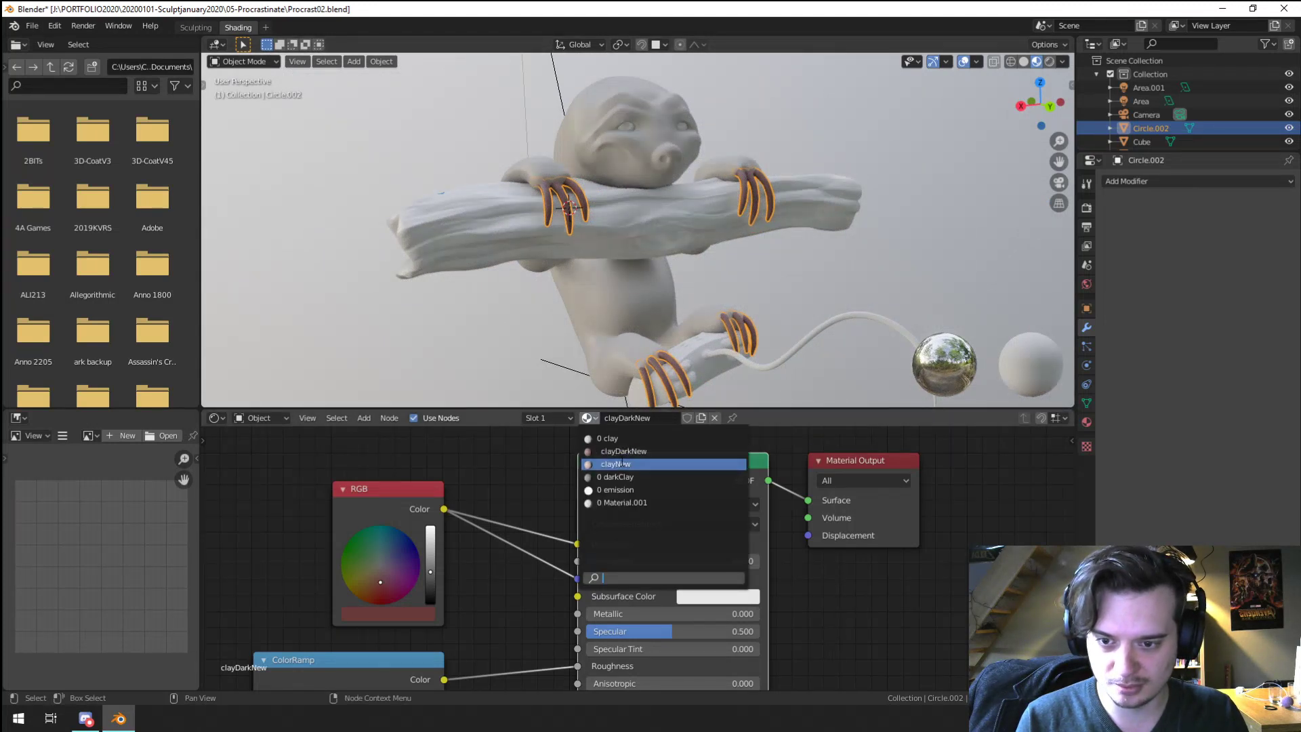
Step: Assign the clayDarkNew material to the controller's cable and link that material to the branch and the controller
left_click(701, 219)
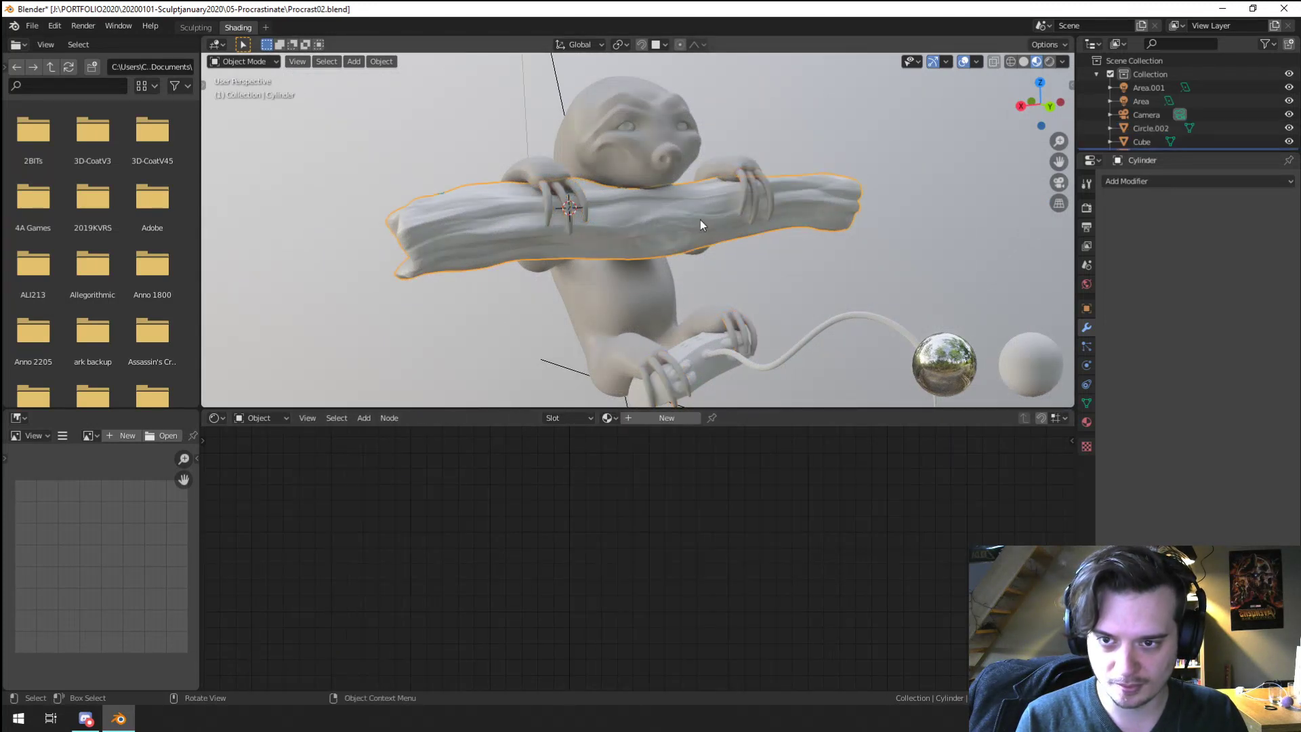
left_click(701, 360, "shift")
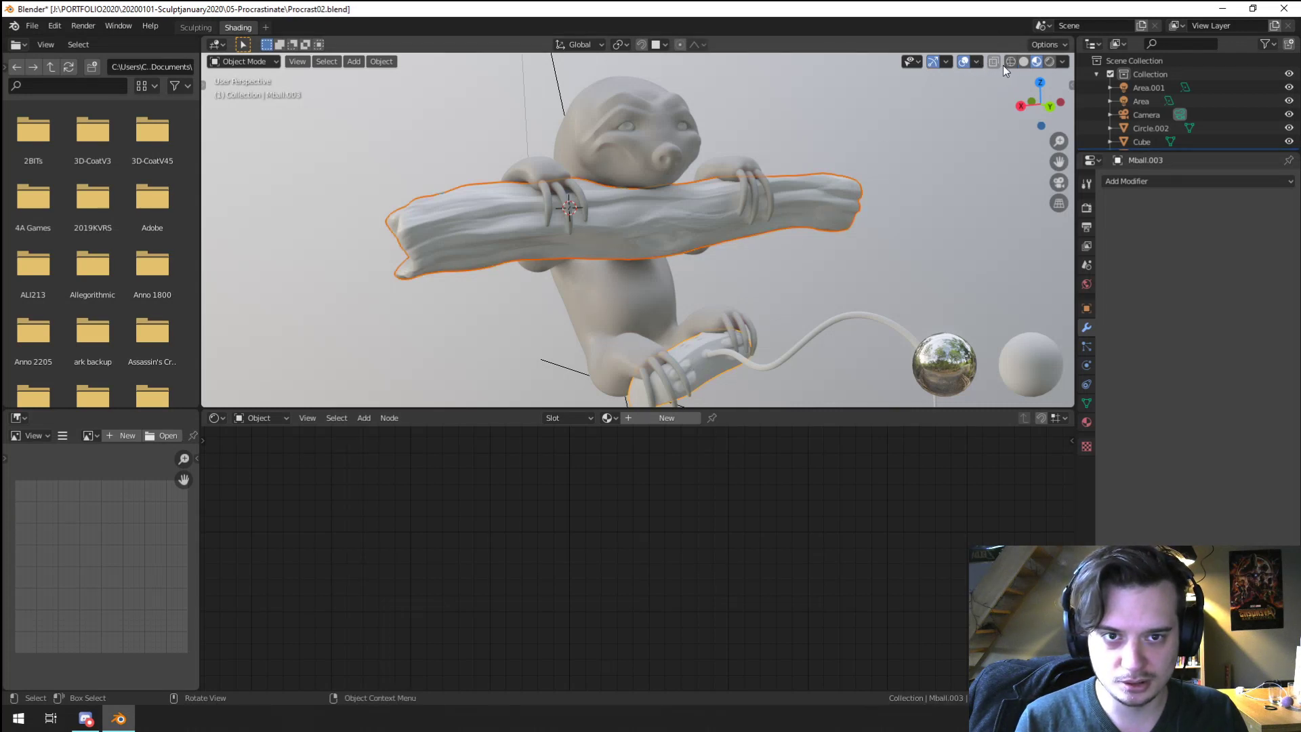
left_click(838, 317, "shift")
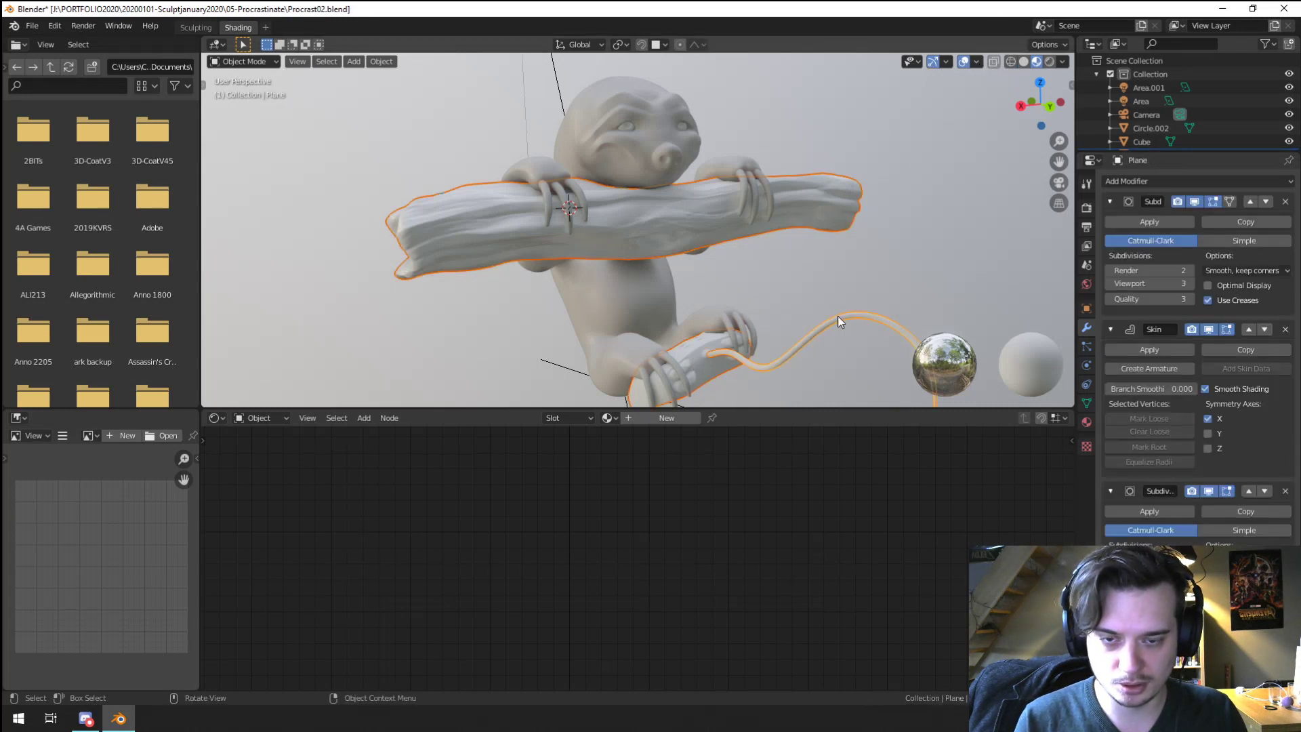
left_click(607, 417)
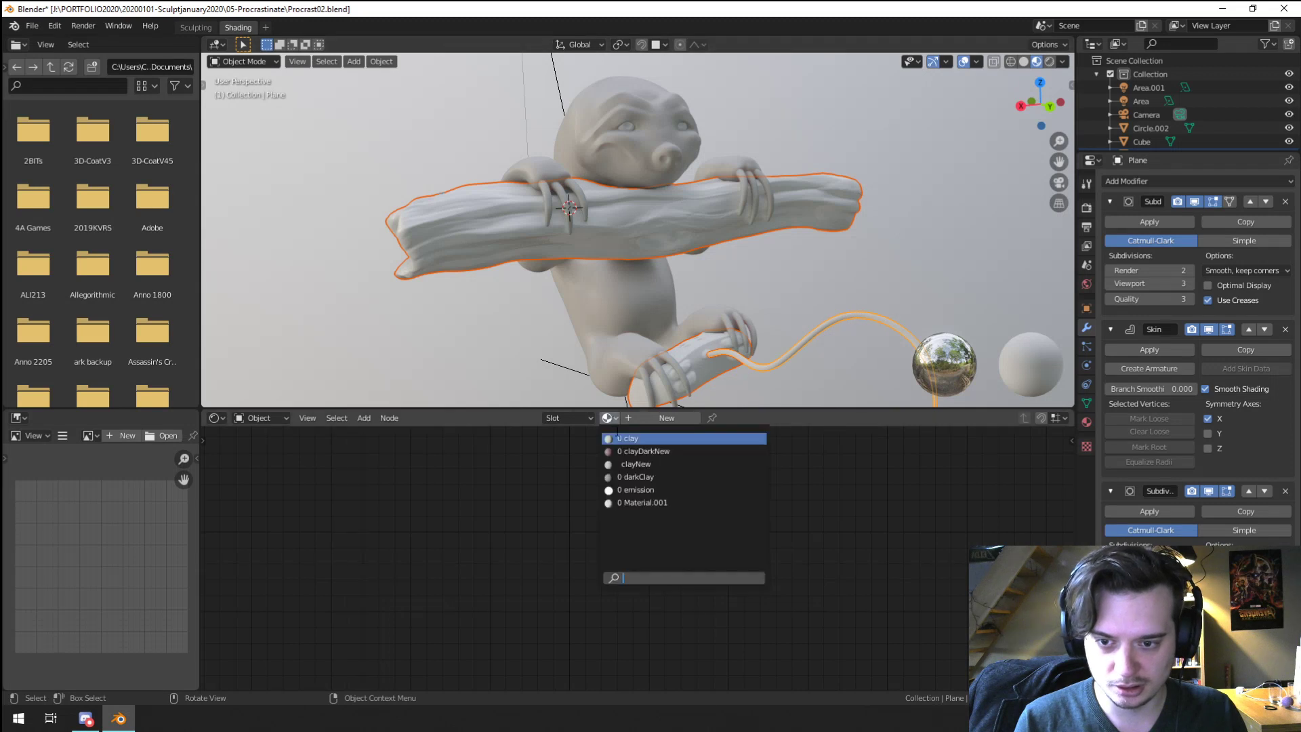
left_click(684, 452)
key("ctrl+l")
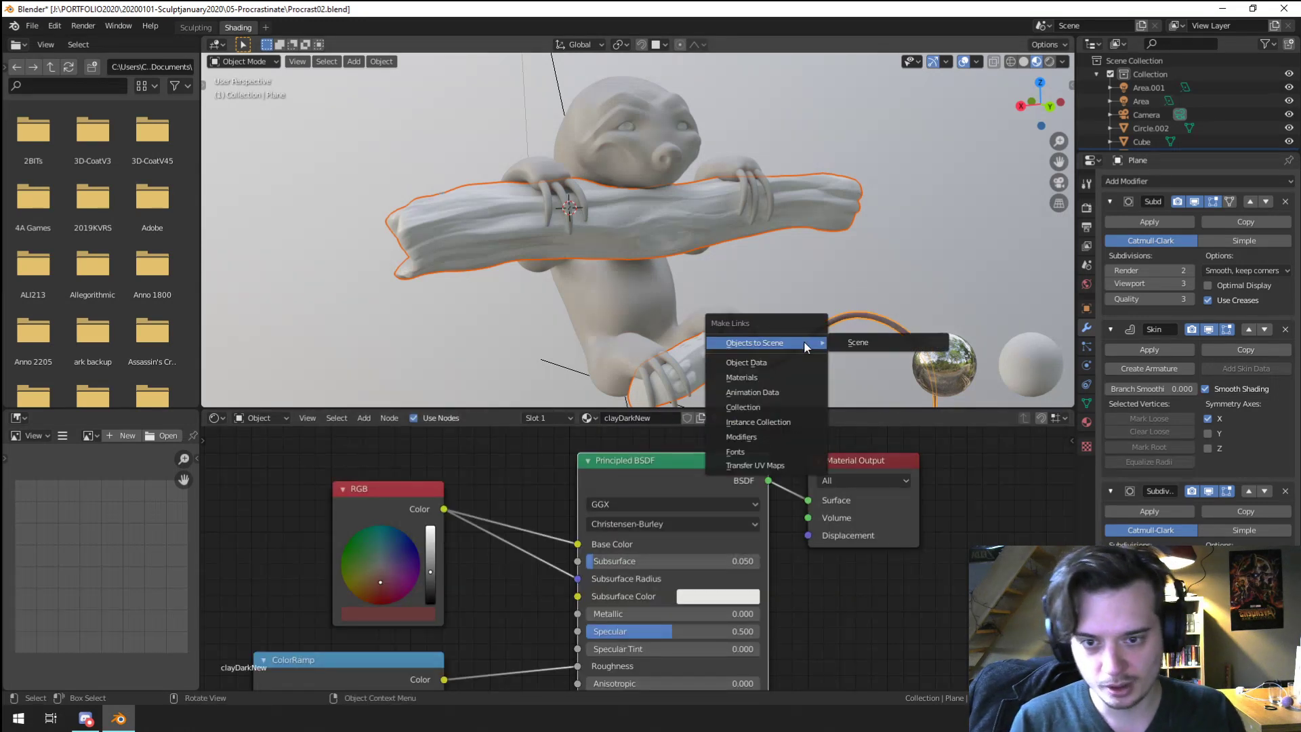
left_click(775, 380)
key("alt+a")
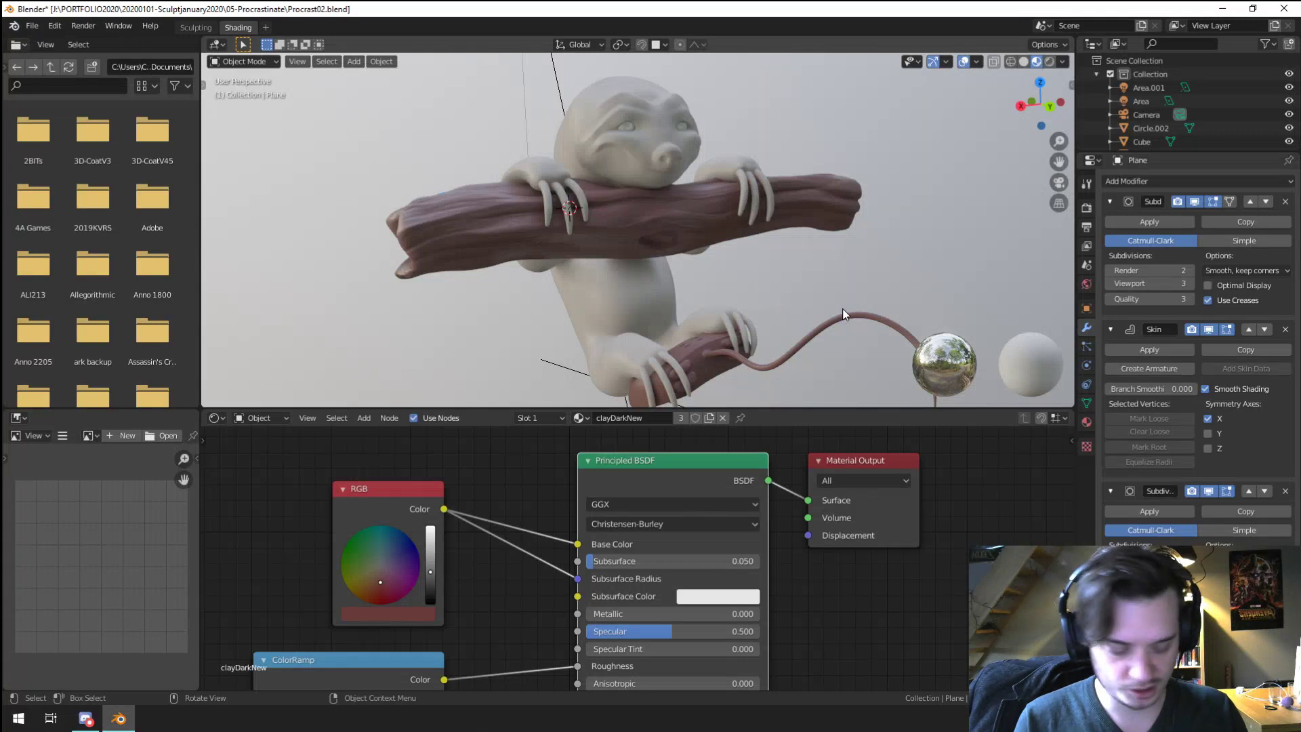
Step: Show the sloth through the camera with rendered viewport shading
key("KP_0")
scroll(784, 240, "down", 3)
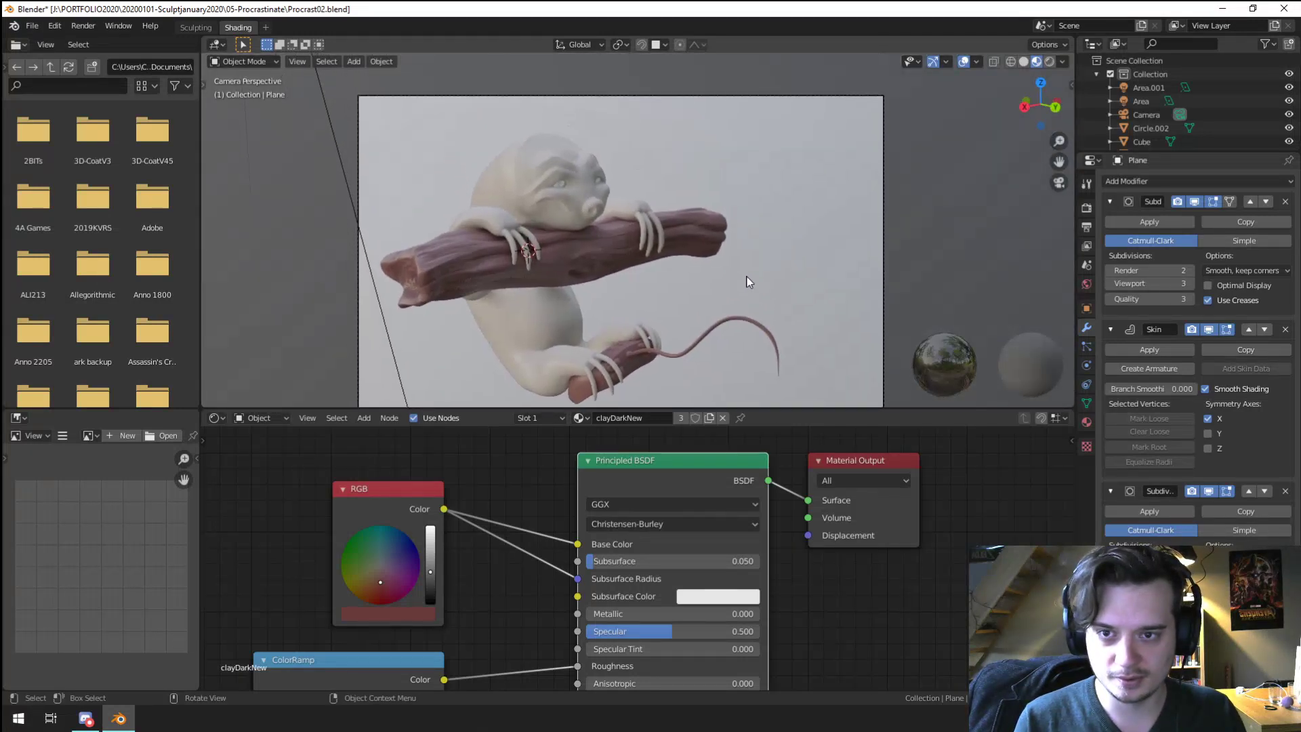
left_click(1050, 62)
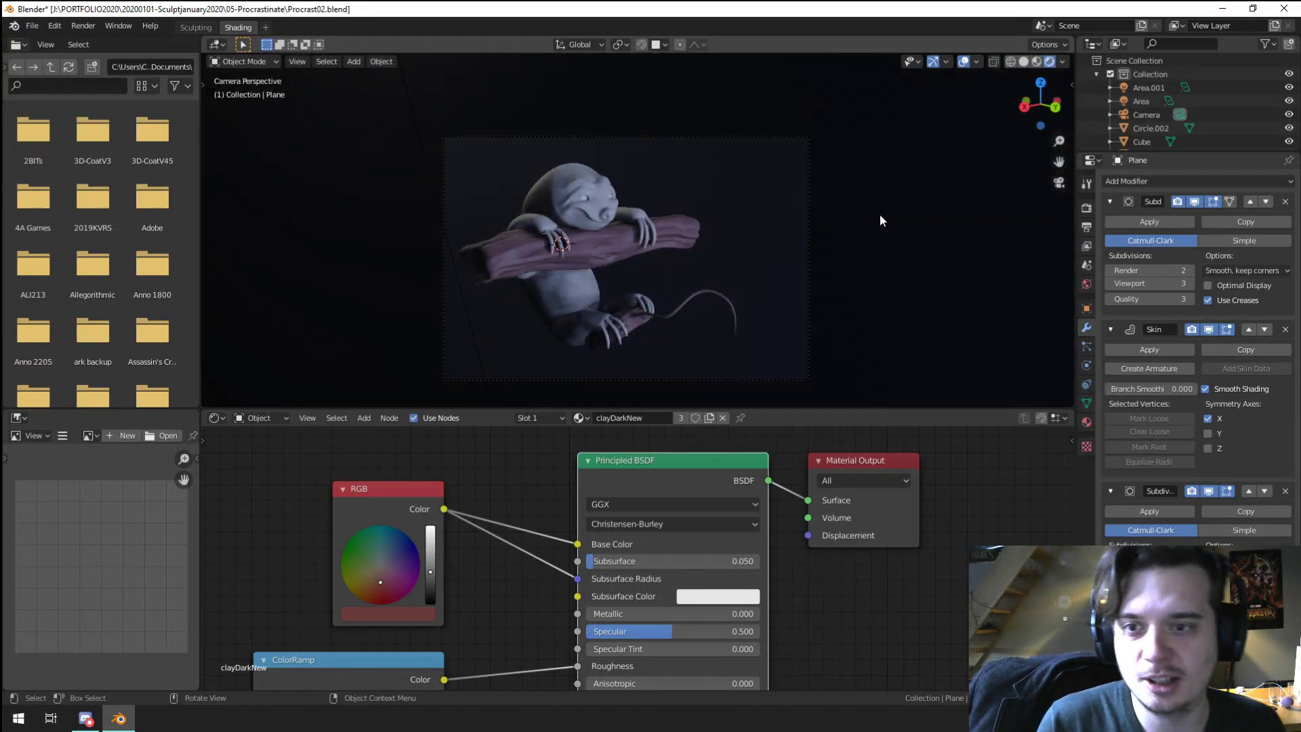
scroll(880, 214, "down", 4)
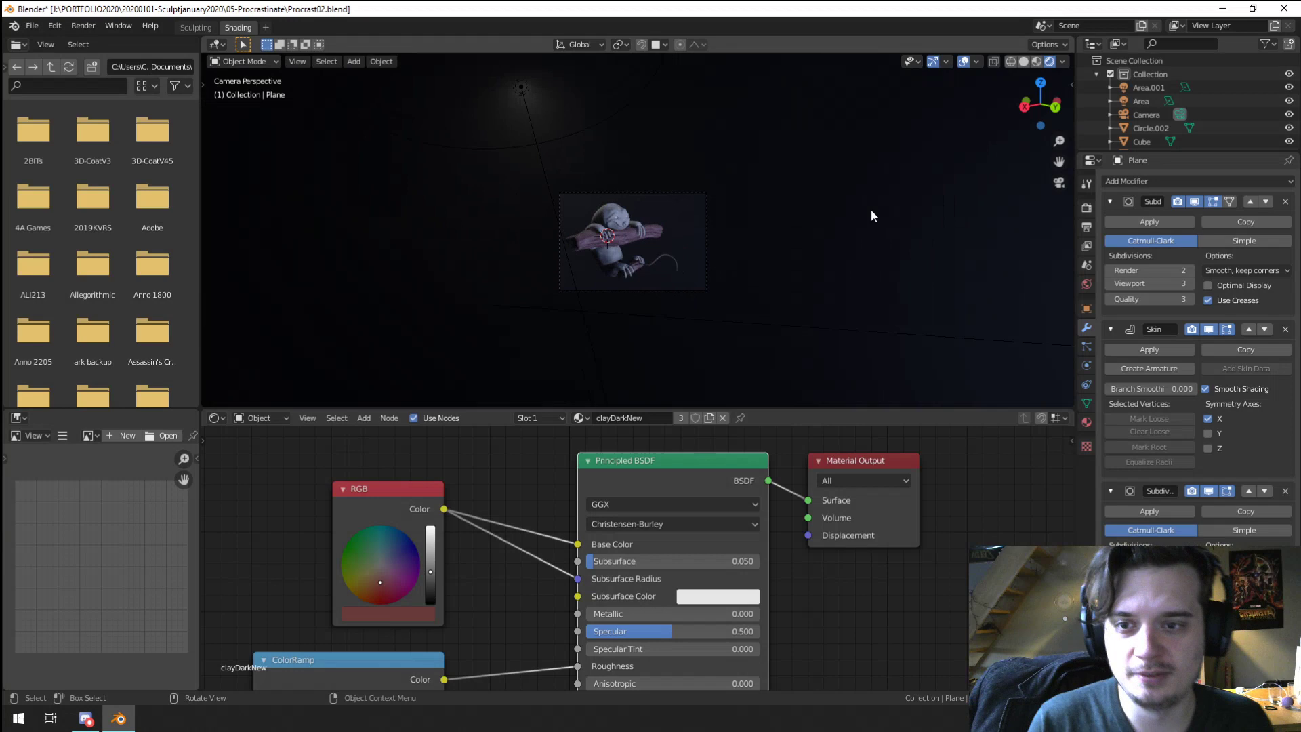
Step: Move the Area.001 light in front of the sloth, rotate it toward the figure and scale it down to 2.560
left_click(920, 335)
key("g")
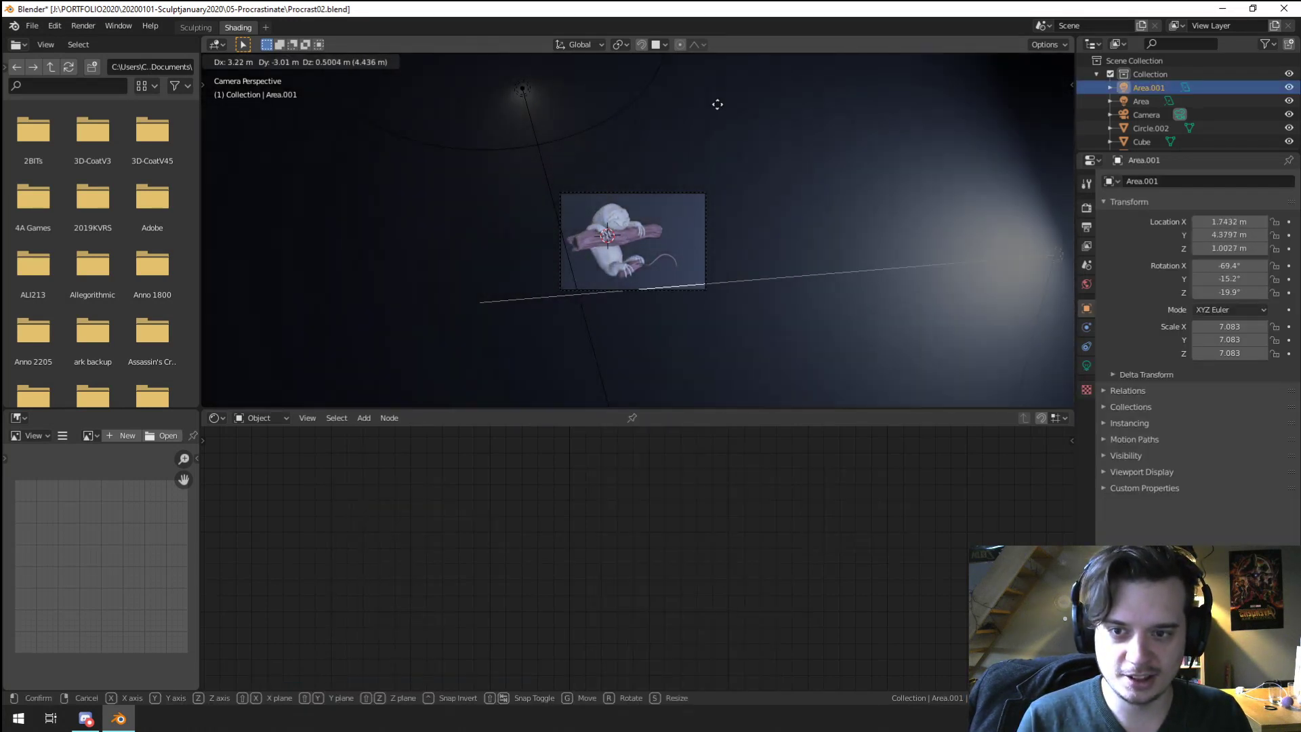
left_click(527, 106)
middle_click_drag(918, 186, 626, 270)
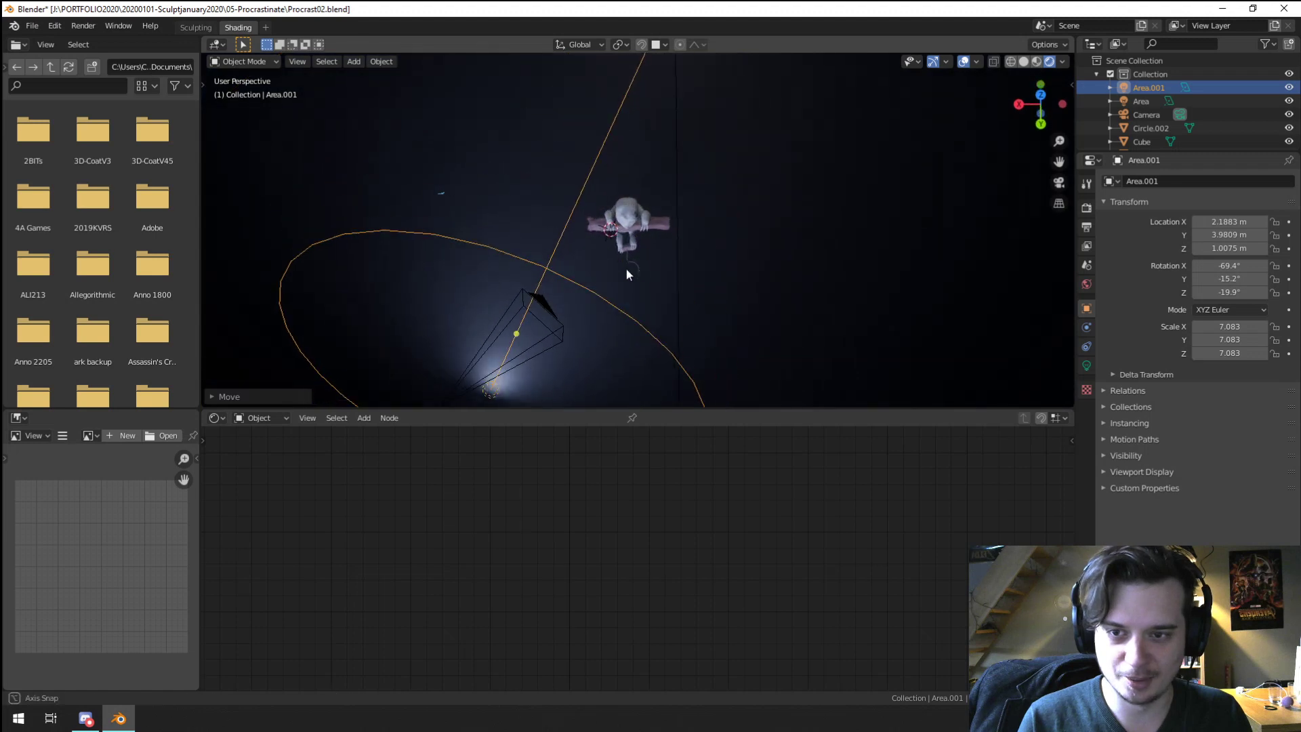
key("r")
key("g")
key("s")
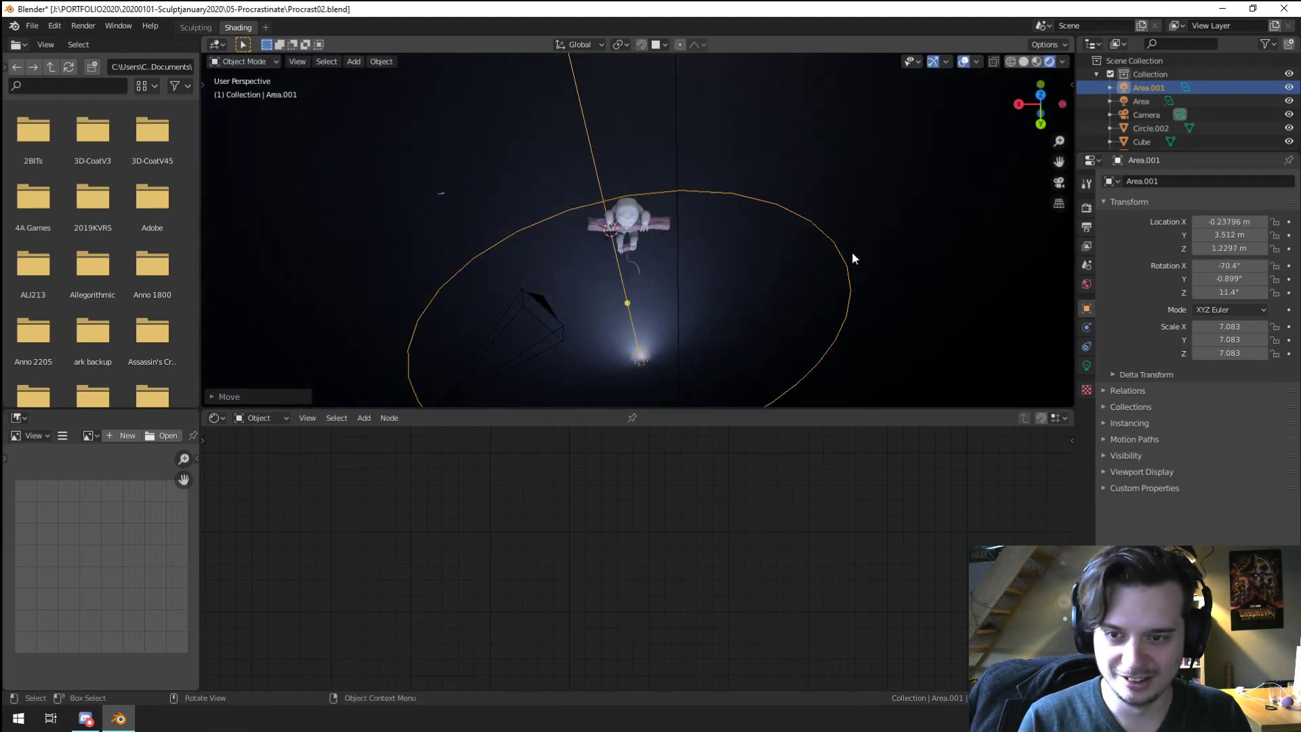
left_click(733, 316)
Step: Fine-tune the position and rotation of the Area.001 light so it illuminates the sloth from the front in the camera view
key("r")
left_click(751, 340)
key("g")
left_click(730, 327)
key("KP_0")
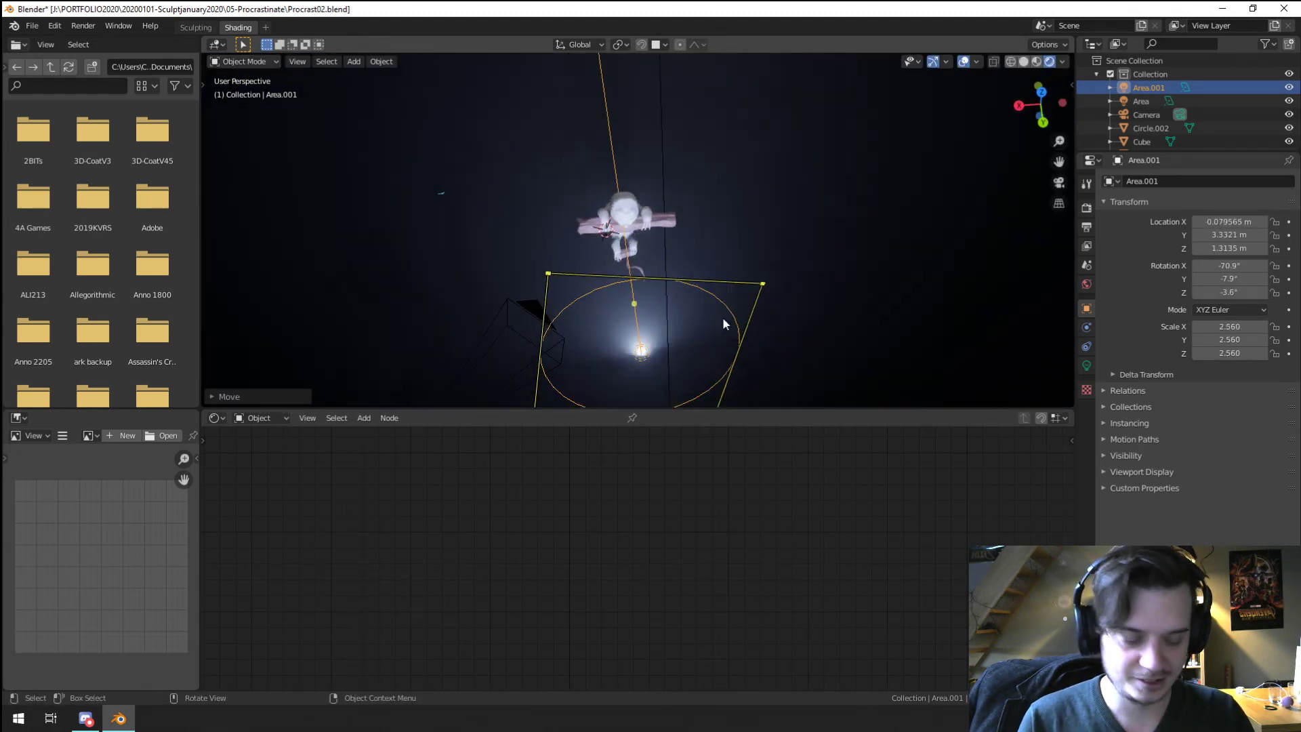
scroll(722, 317, "up", 3)
key("g")
left_click(876, 257)
key("r")
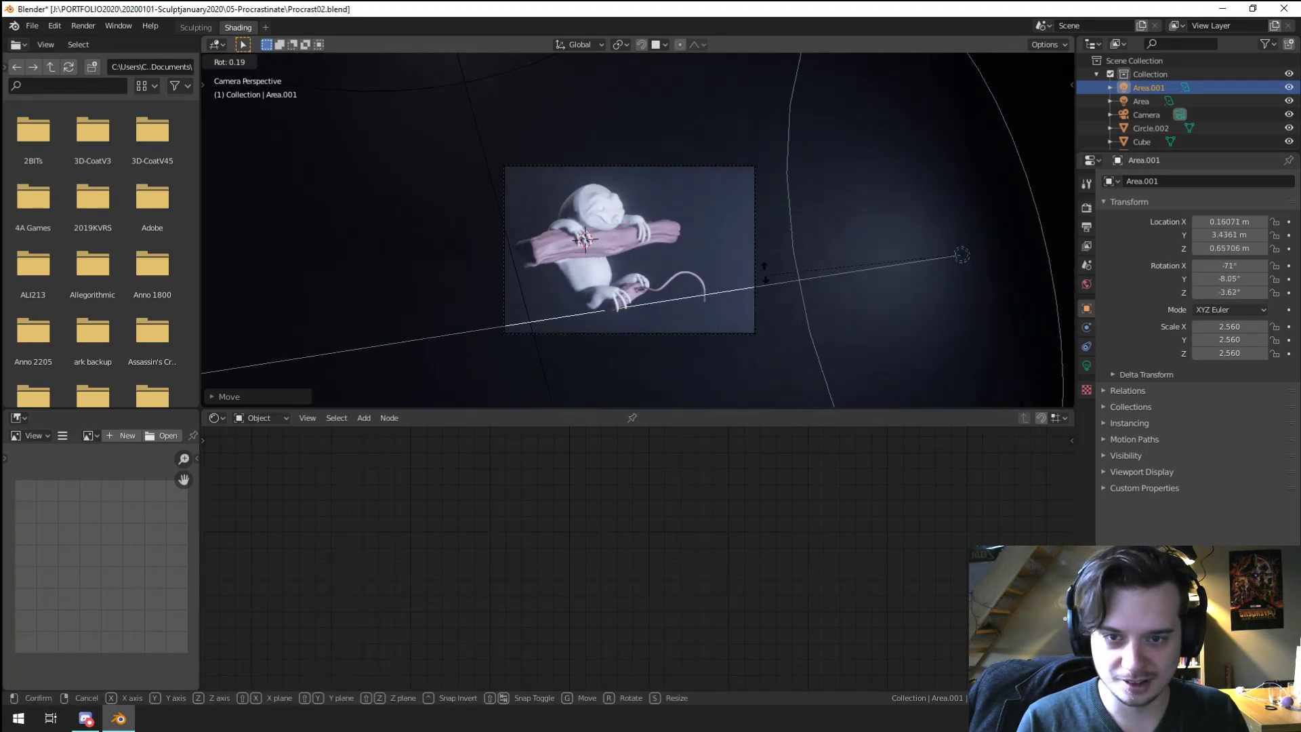
left_click(817, 213)
key("g")
left_click(795, 237)
Step: Set the Area.001 light's power to 129.2 W and its colour to pale cyan
left_click(1086, 365)
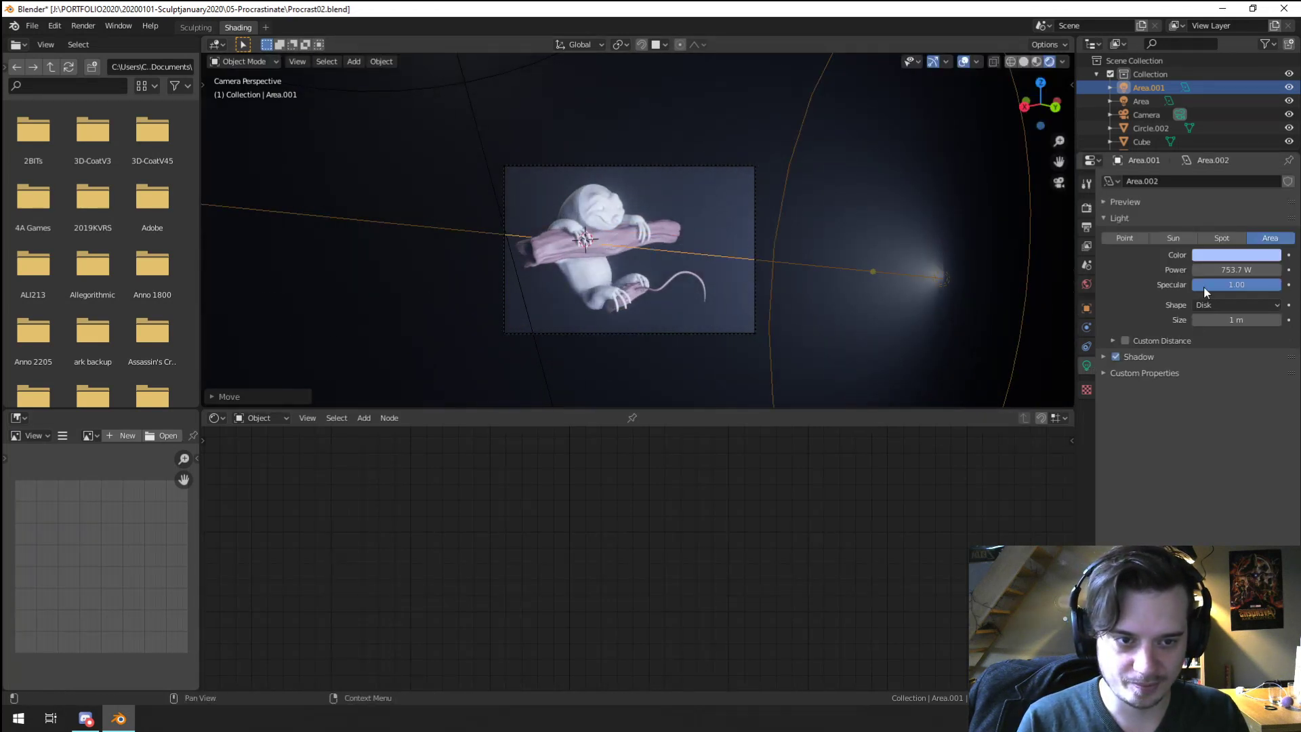
left_click_drag(1236, 270, 1224, 270)
mouse_move(1222, 269)
left_mouse_down()
mouse_move(1206, 269)
mouse_move(1223, 266)
left_mouse_up()
left_click(1234, 255)
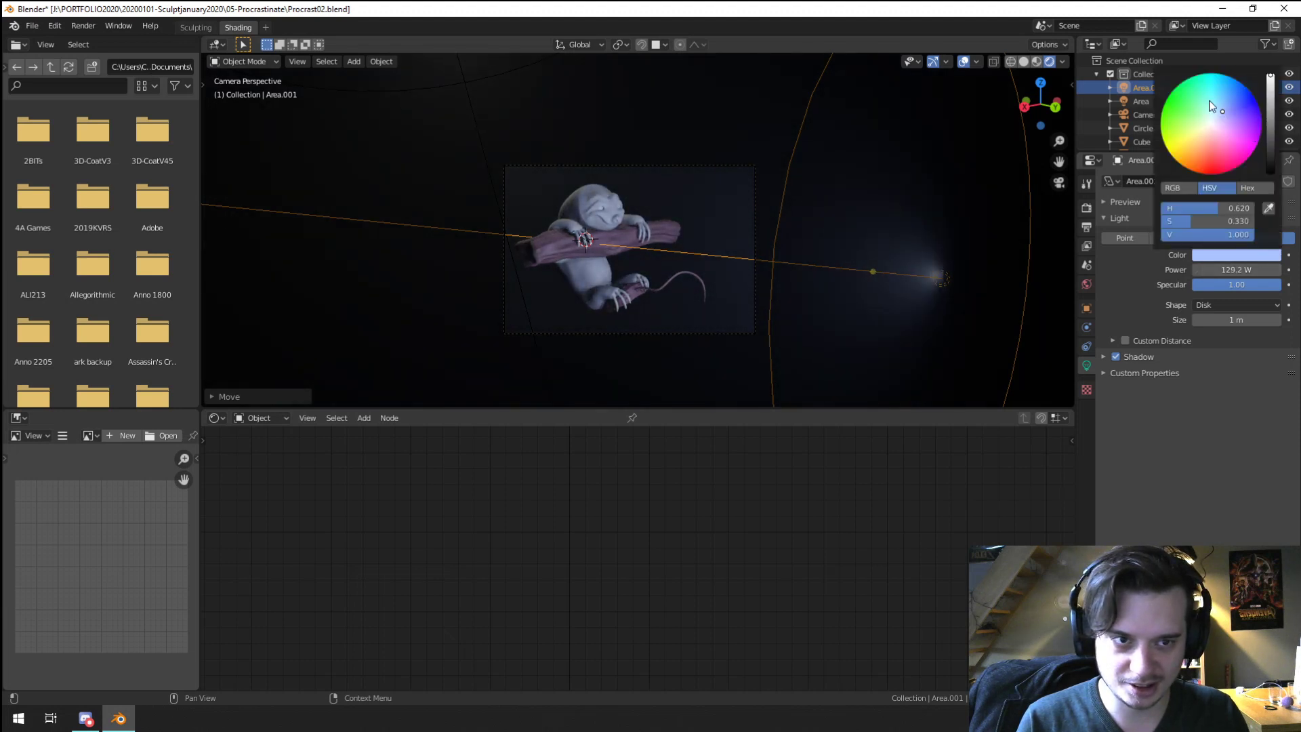
left_click_drag(1211, 107, 1203, 110)
scroll(578, 230, "up", 6)
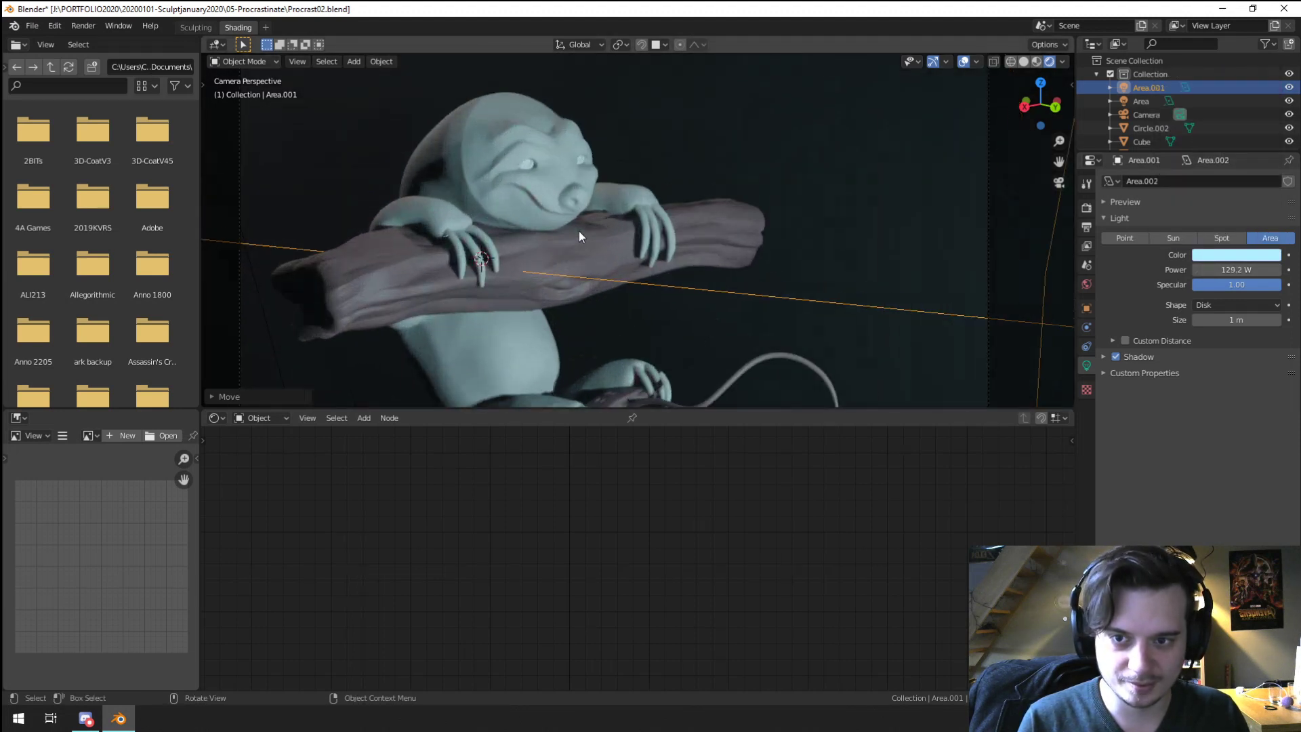
scroll(909, 232, "down", 5)
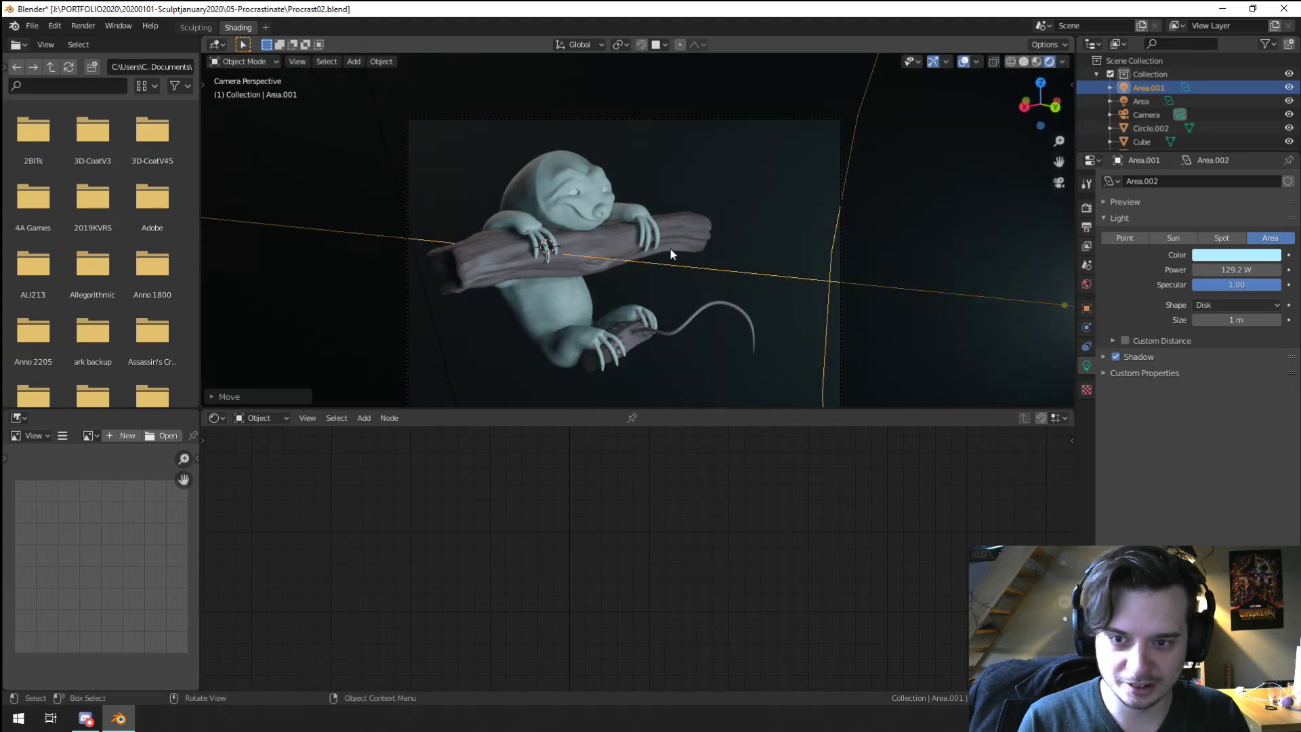
scroll(660, 235, "up", 2)
scroll(660, 235, "down", 7)
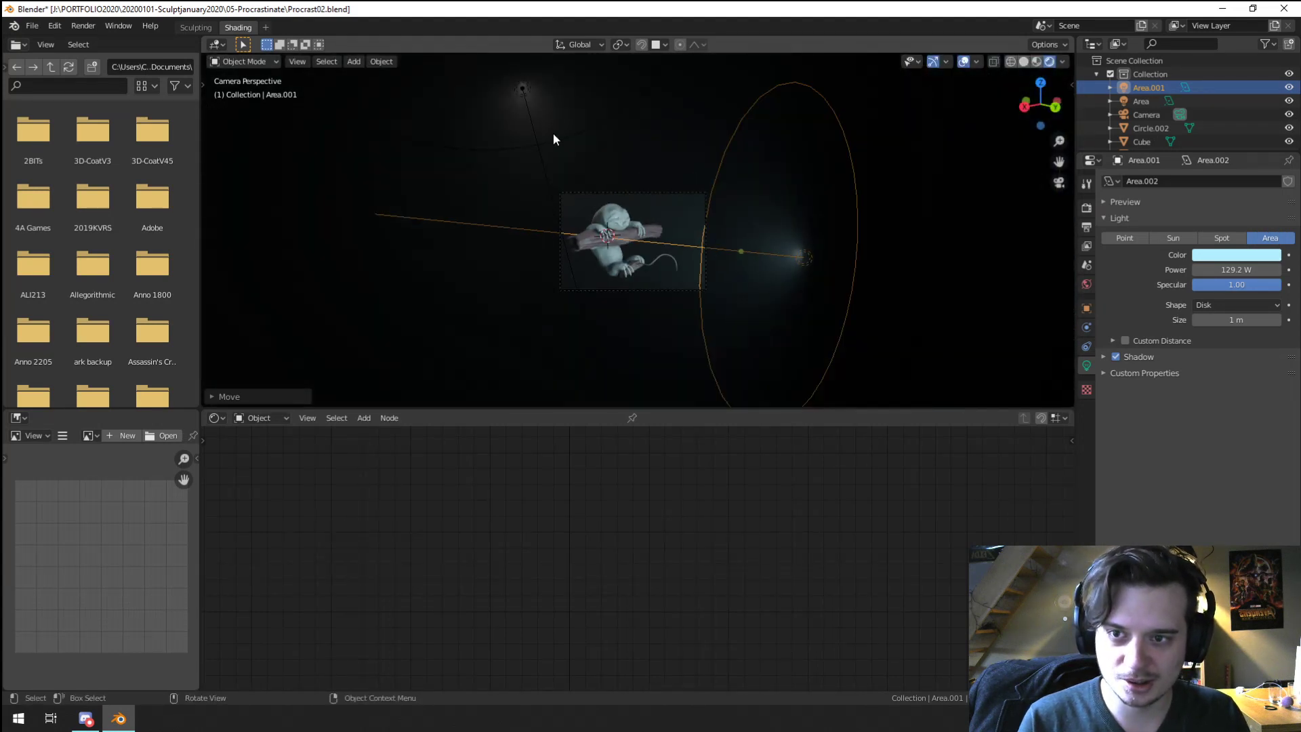
Step: Reposition the overhead Area light slightly and set its power to 160.6 W
left_click(526, 92)
scroll(610, 237, "up", 5)
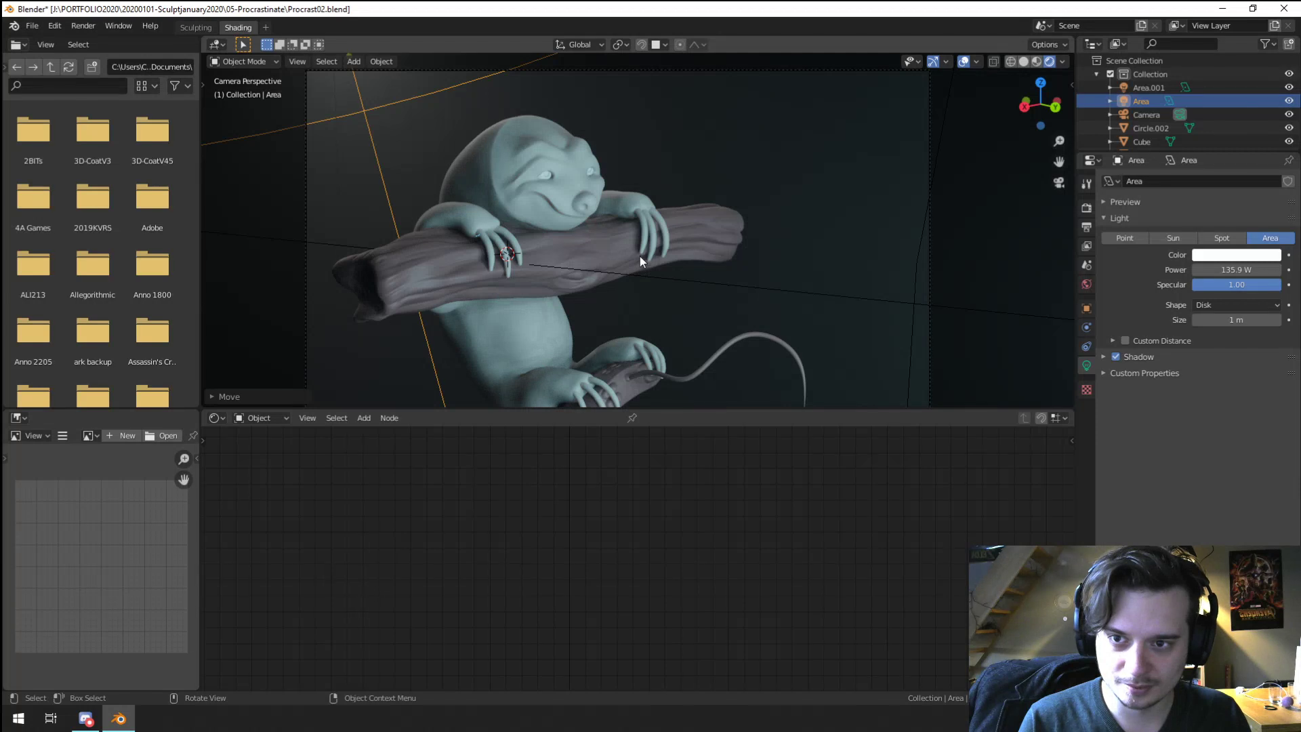
key("g")
left_click(705, 250)
left_click_drag(1218, 269, 1235, 269)
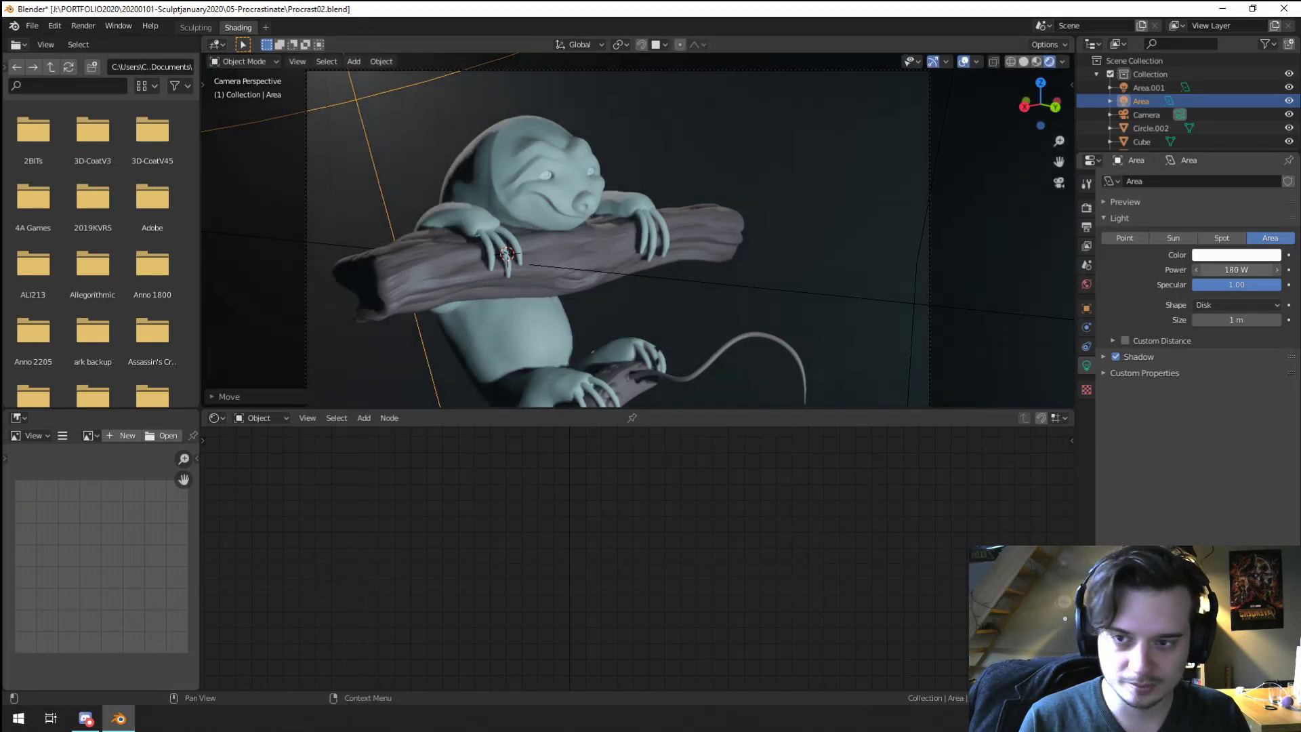
Step: Try pink, warm orange and light blue tints on the overhead Area light
left_click(1247, 256)
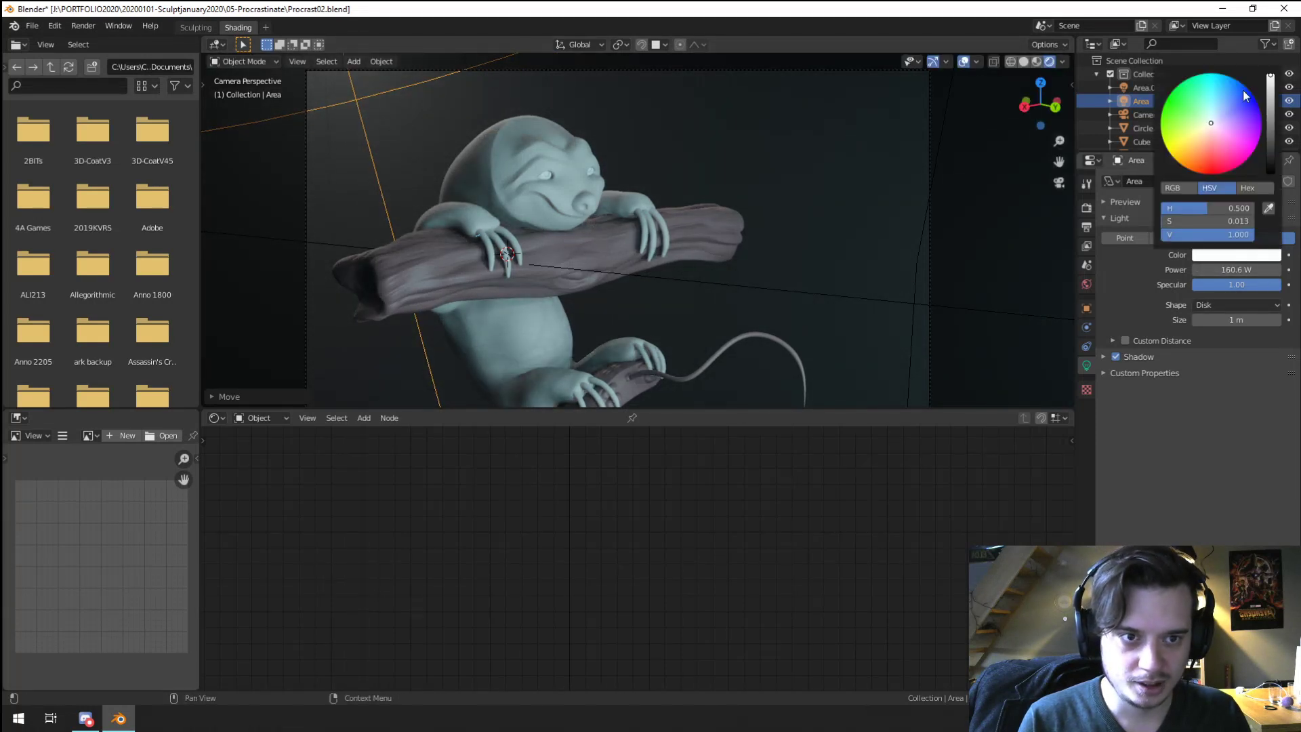
left_click(1224, 133)
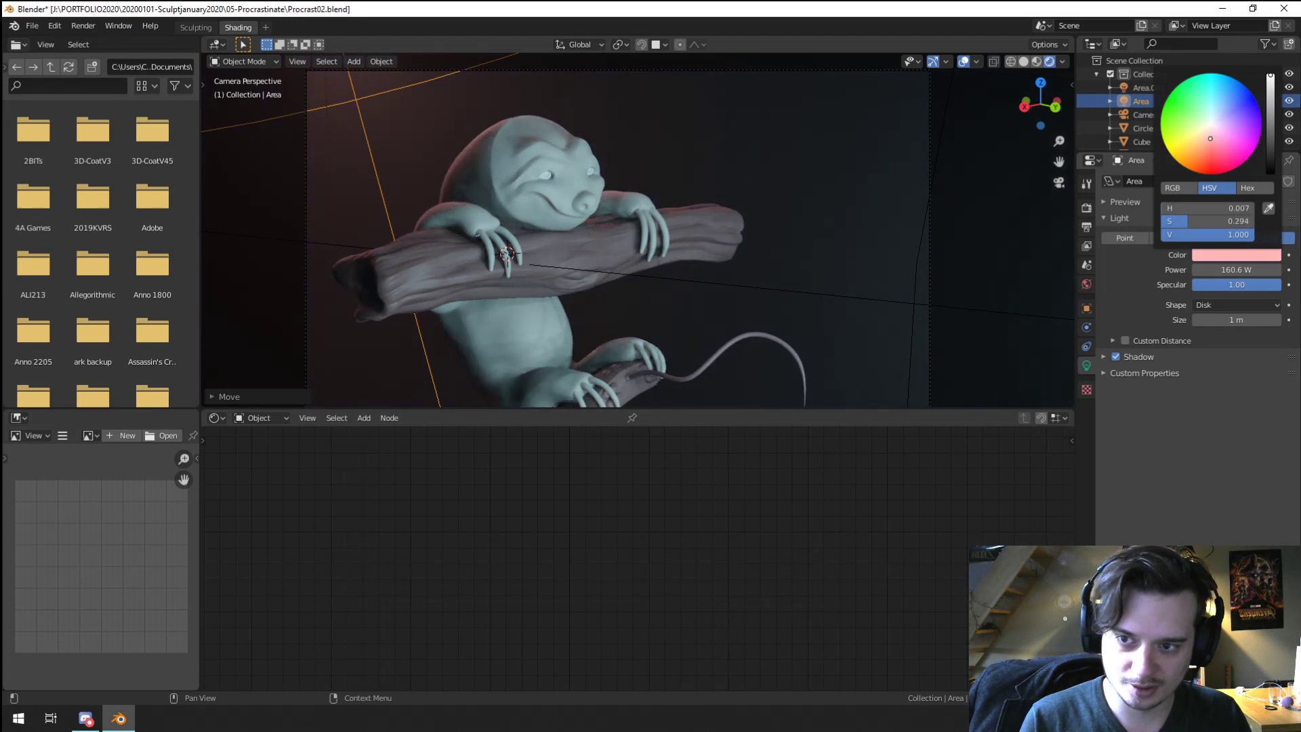
left_click(1199, 139)
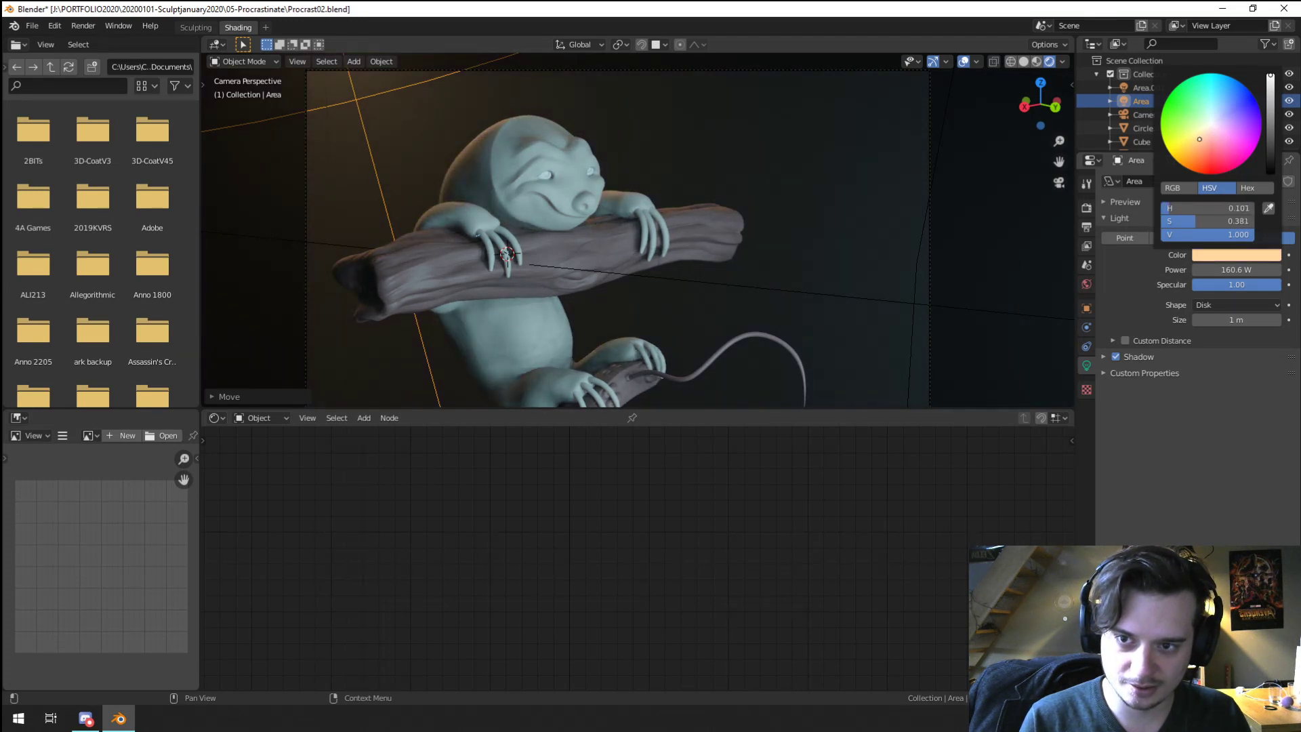
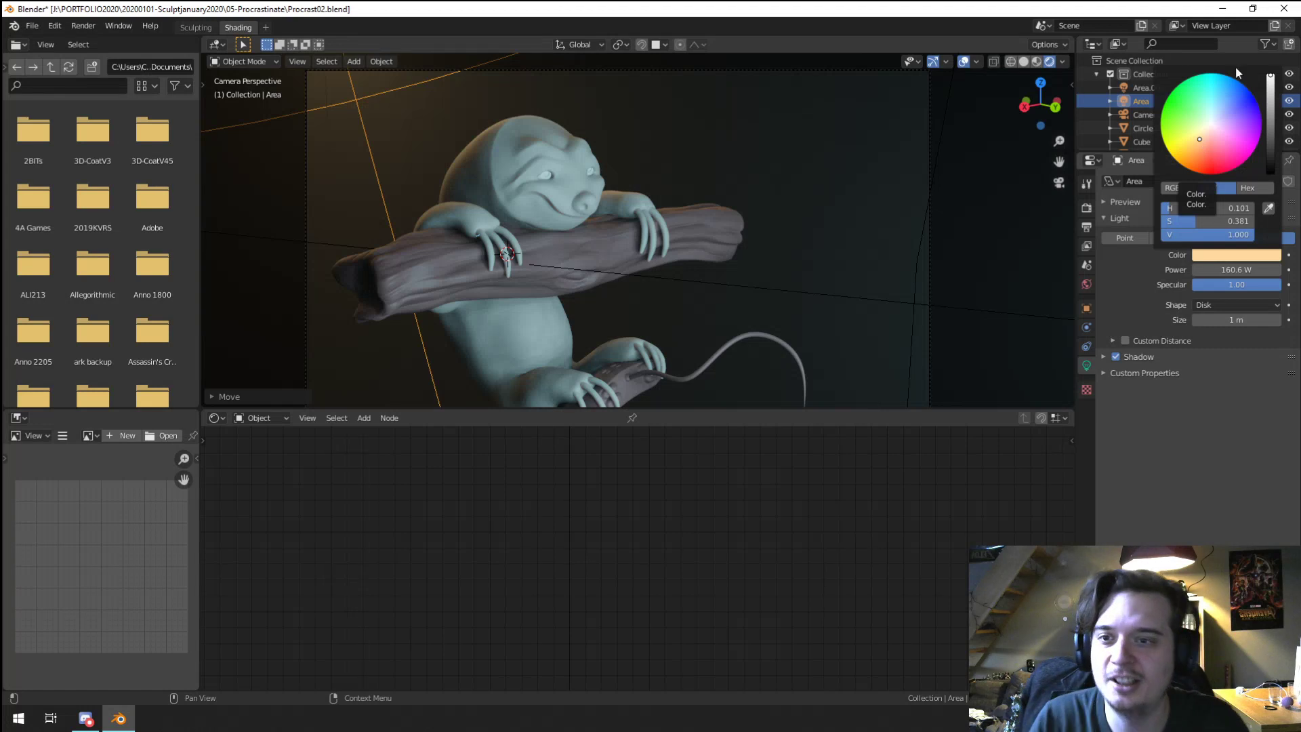
left_click(1243, 255)
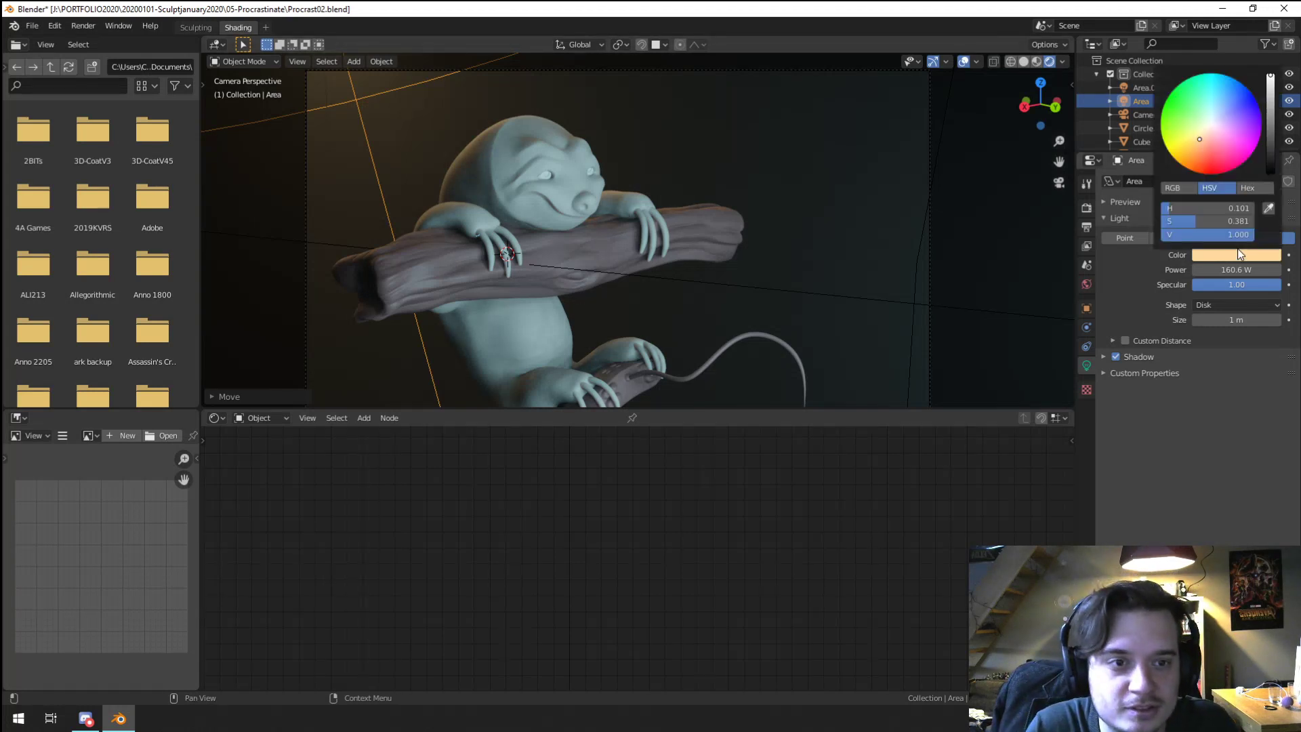
mouse_move(1213, 137)
left_mouse_down()
mouse_move(1188, 141)
mouse_move(1219, 101)
left_mouse_up()
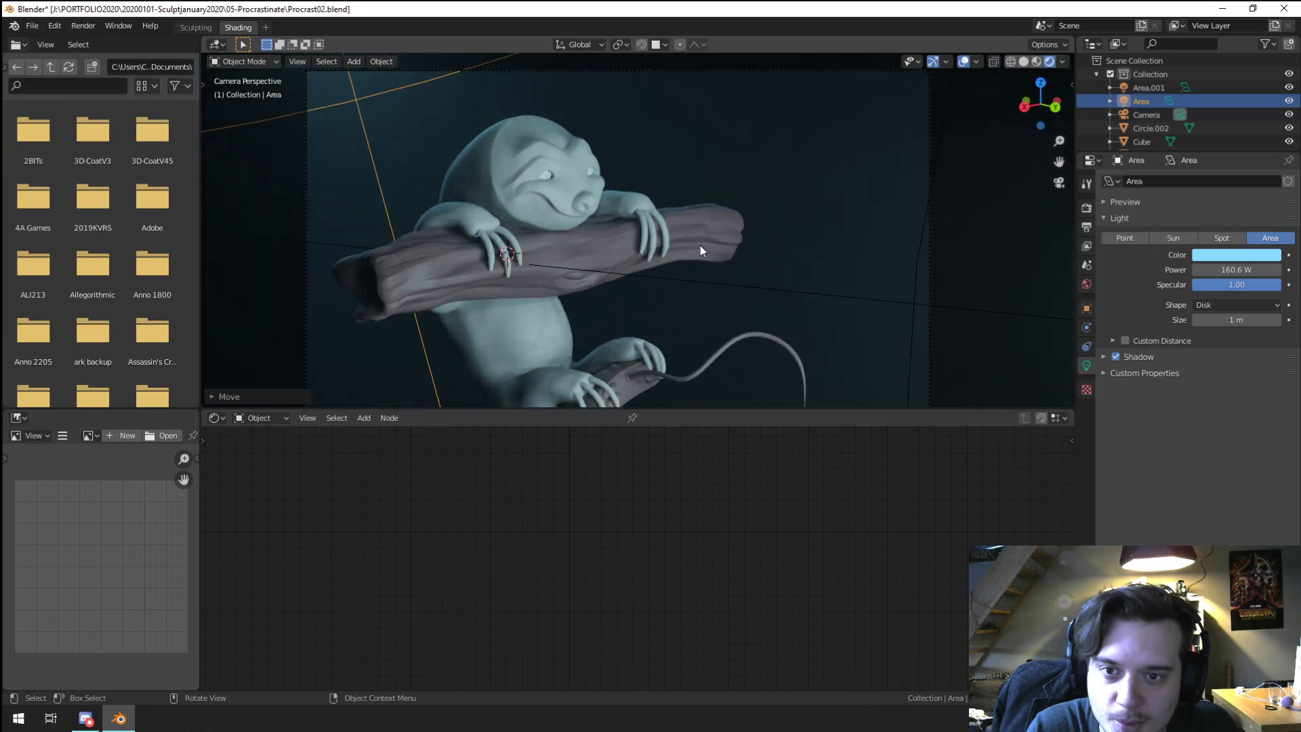
Step: Change the RGB colour of the branch's clayDarkNew material to a dark neutral grey and save the file
left_click(701, 245)
left_click_drag(370, 571, 430, 581)
left_click(821, 302)
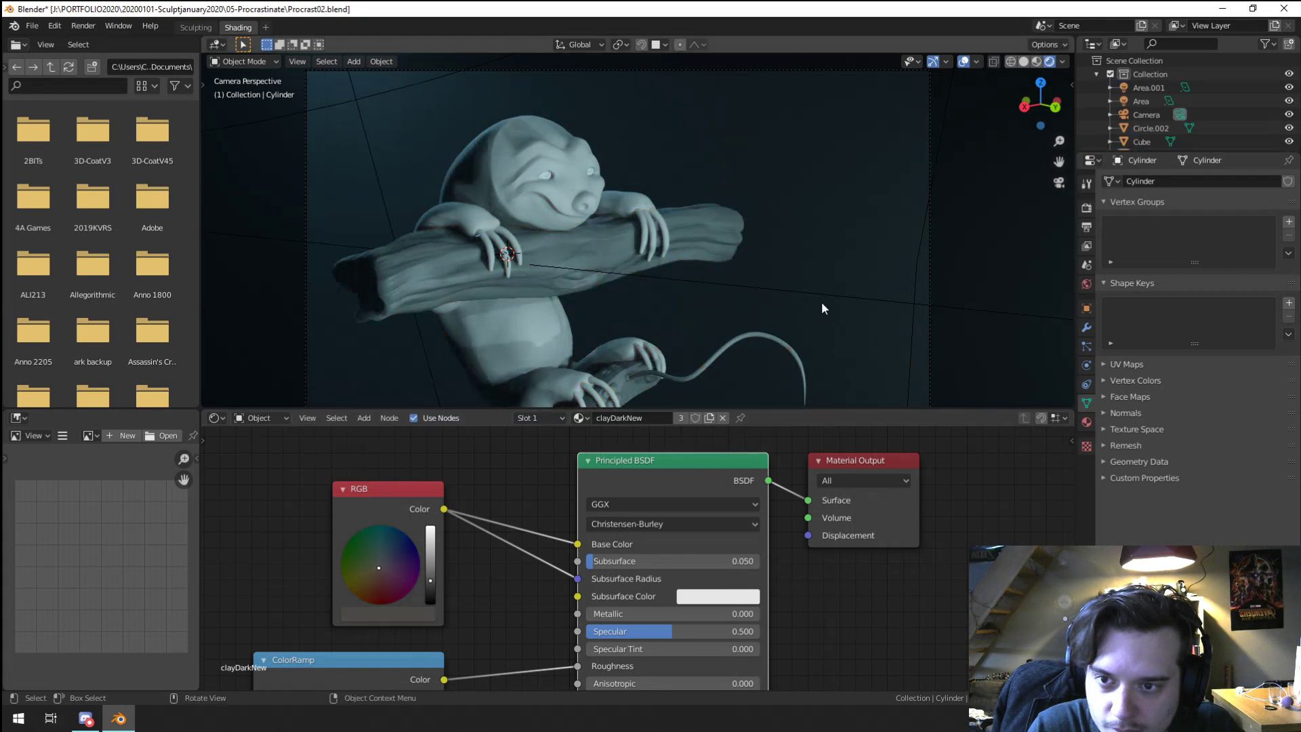
scroll(794, 283, "down", 4)
scroll(767, 271, "up", 2)
key("ctrl+s")
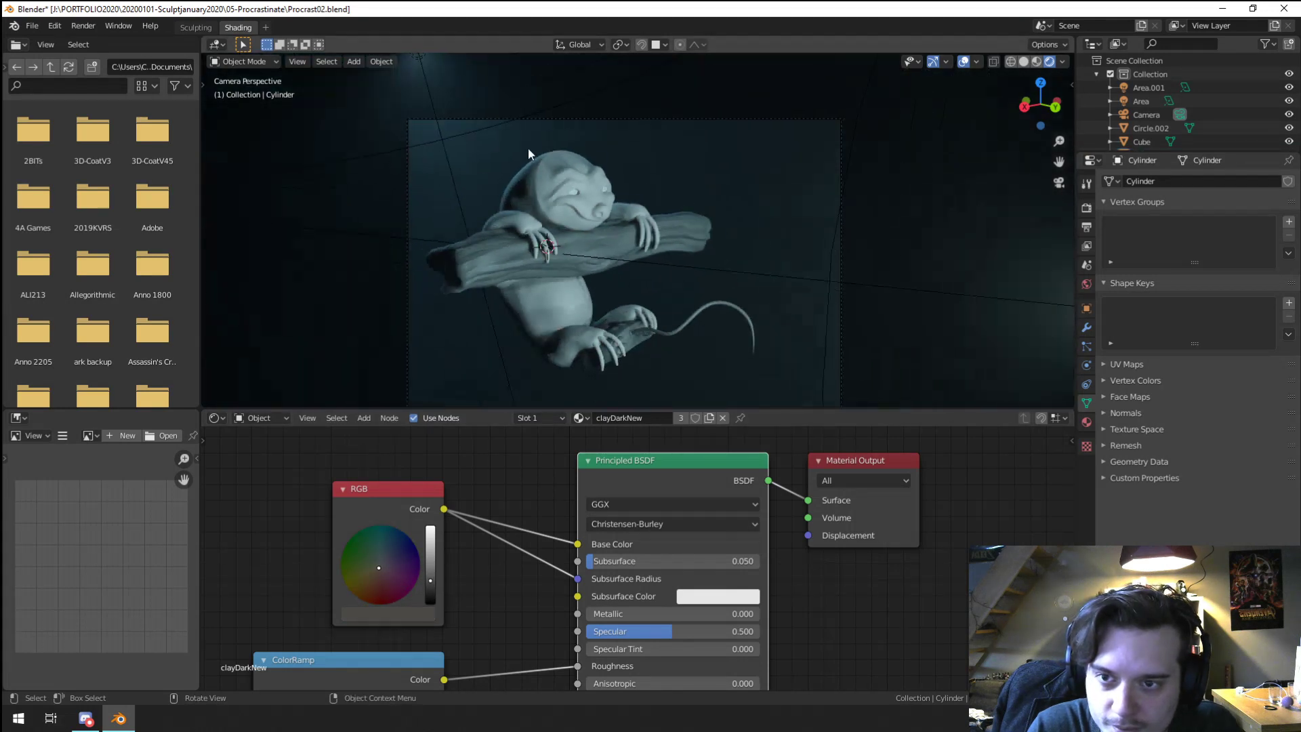
Step: Set the overhead Area light's colour to pale yellow-green with hue 0.220 and saturation 0.353, and deselect everything
left_click(614, 82)
left_click(1225, 254)
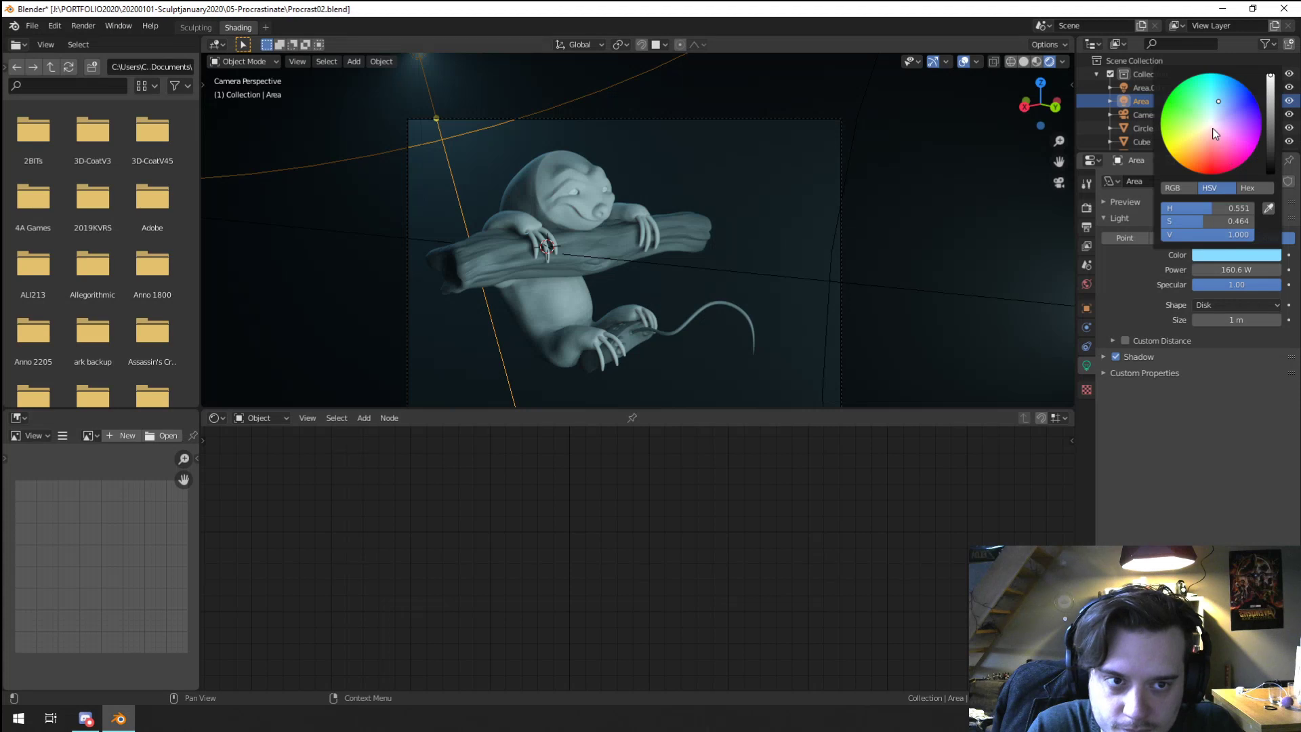
left_click_drag(1213, 128, 1194, 127)
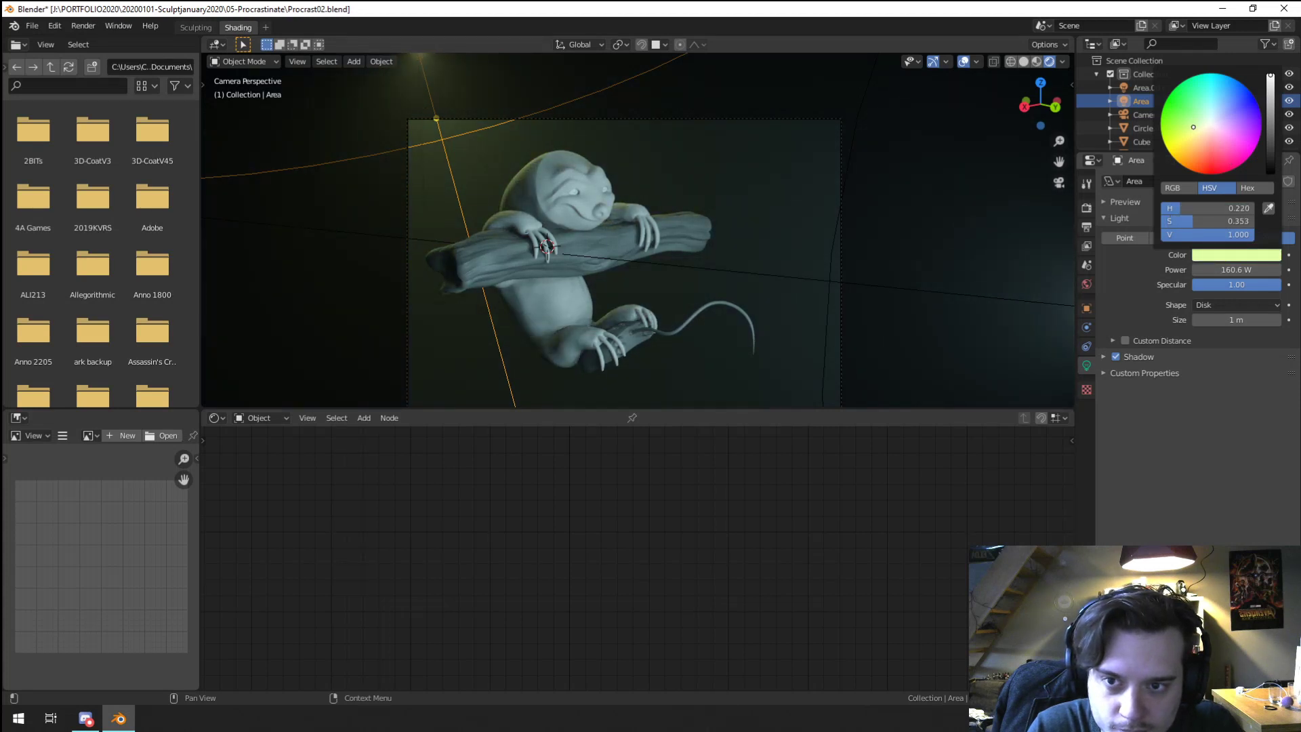
scroll(555, 233, "up", 2)
scroll(555, 233, "down", 4)
key("a")
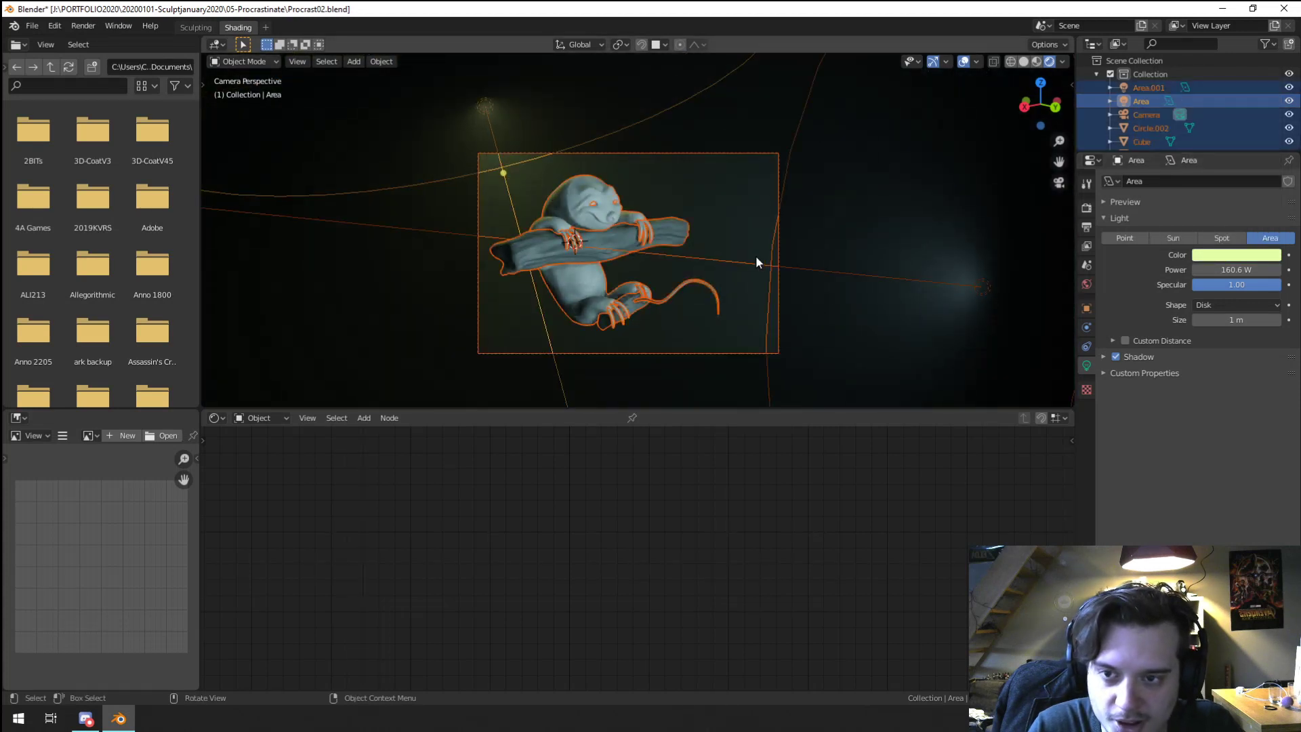
key("alt+a")
scroll(694, 248, "up", 5)
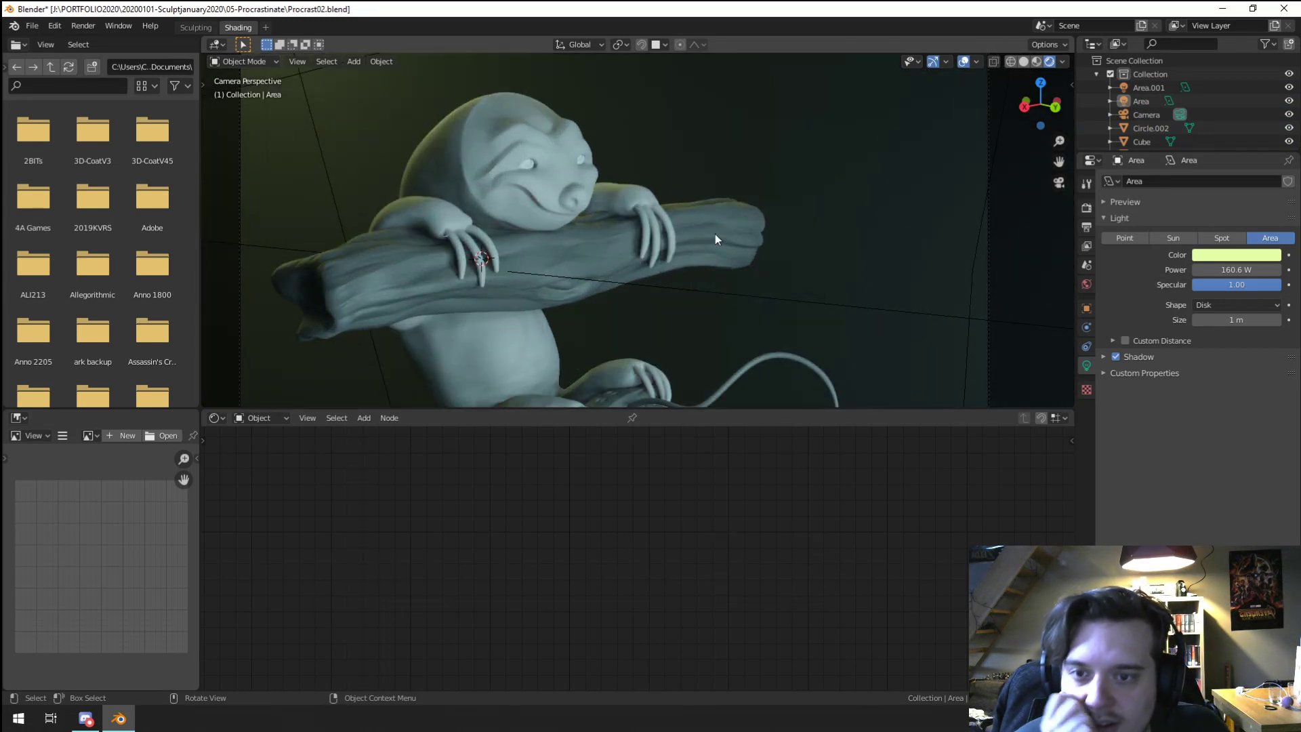
Step: Try Eevee Bloom thresholds of 0.1, 0.4 and 2.490 together with a Bloom radius of 3.142
scroll(693, 240, "down", 3)
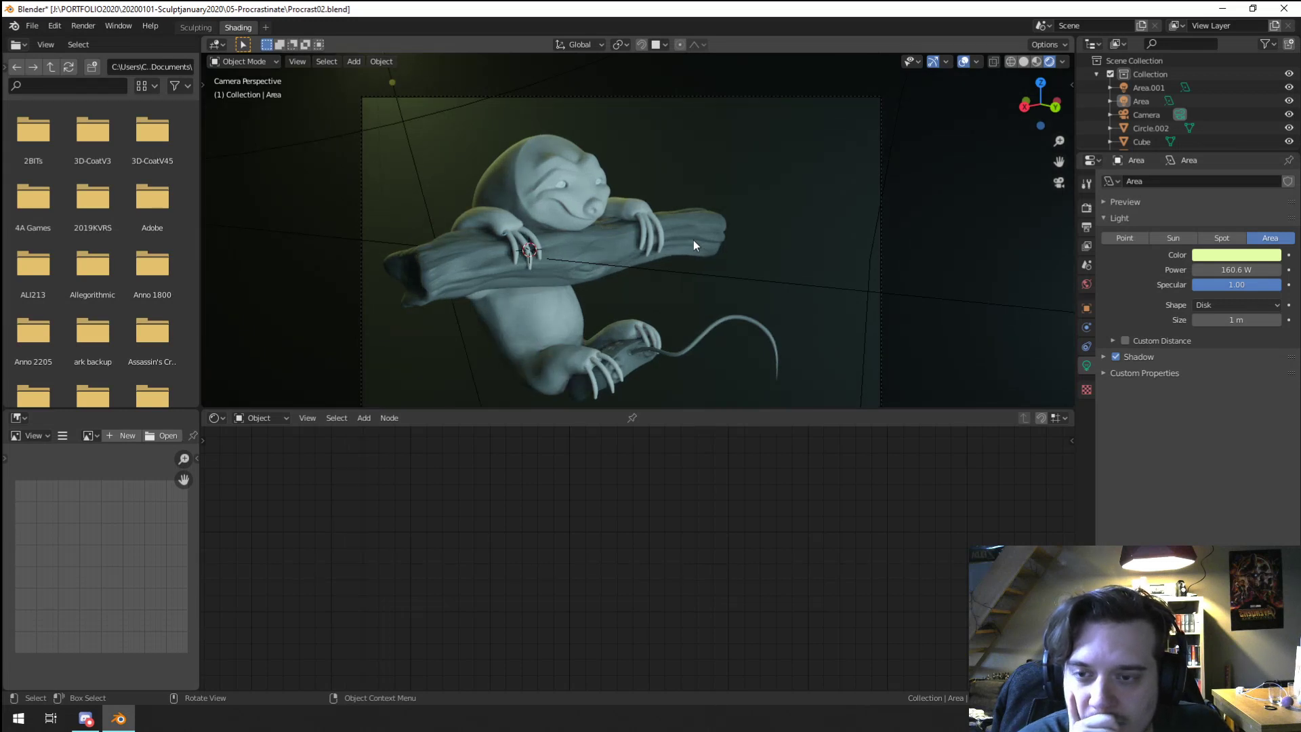
left_click(1084, 210)
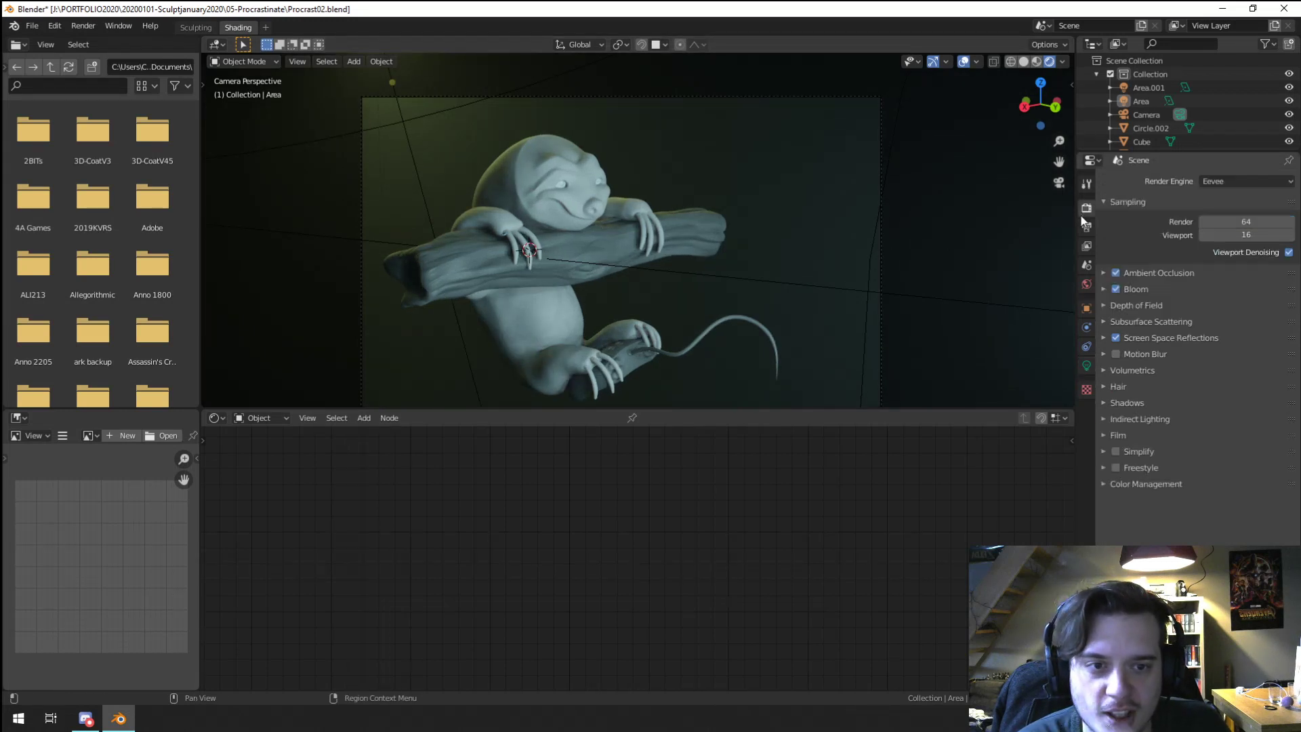
left_click(1148, 291)
left_click(1232, 311)
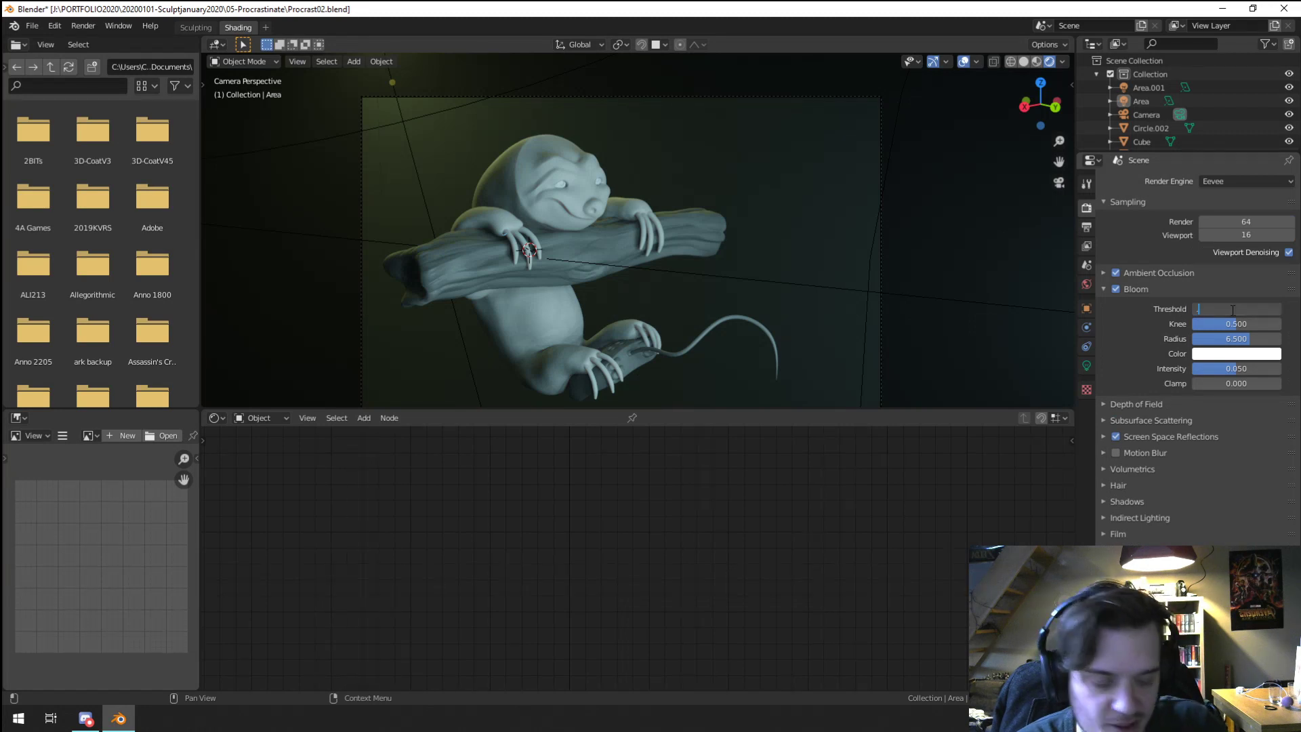
type(".1")
key("Return")
left_click(1232, 310)
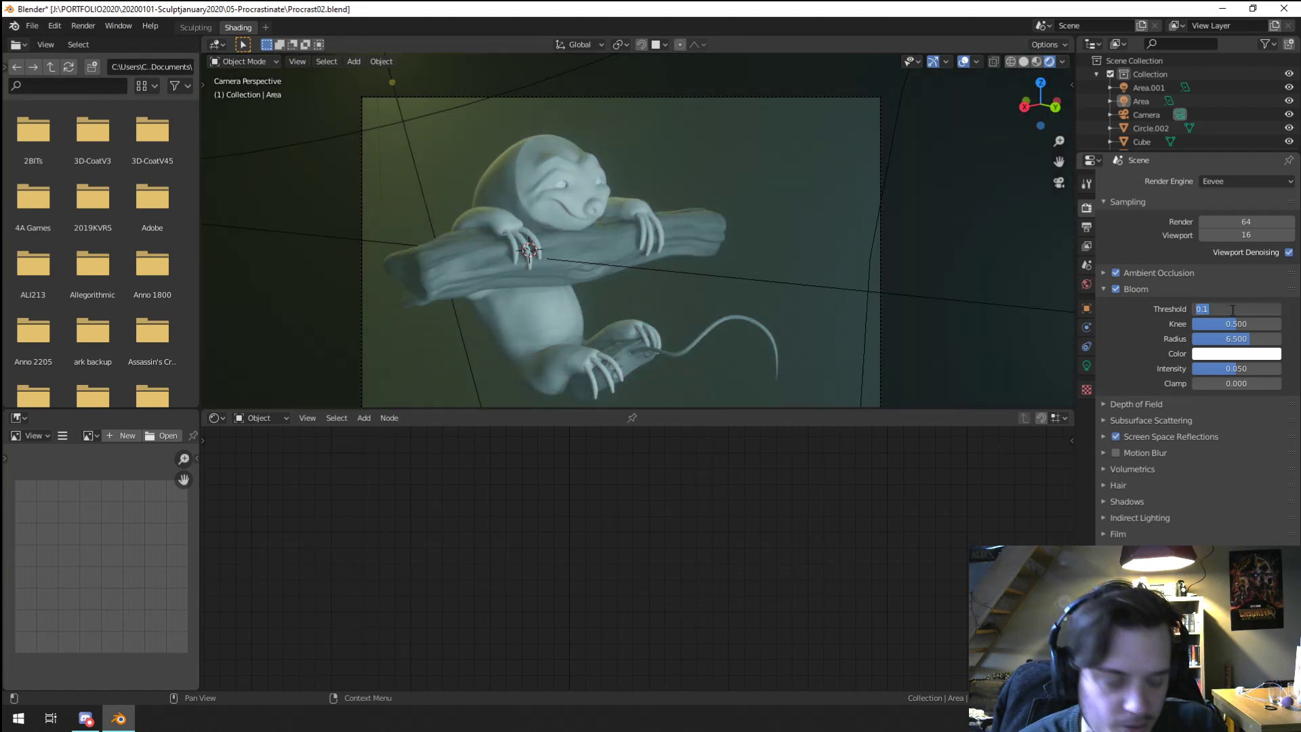
type(".4")
key("Return")
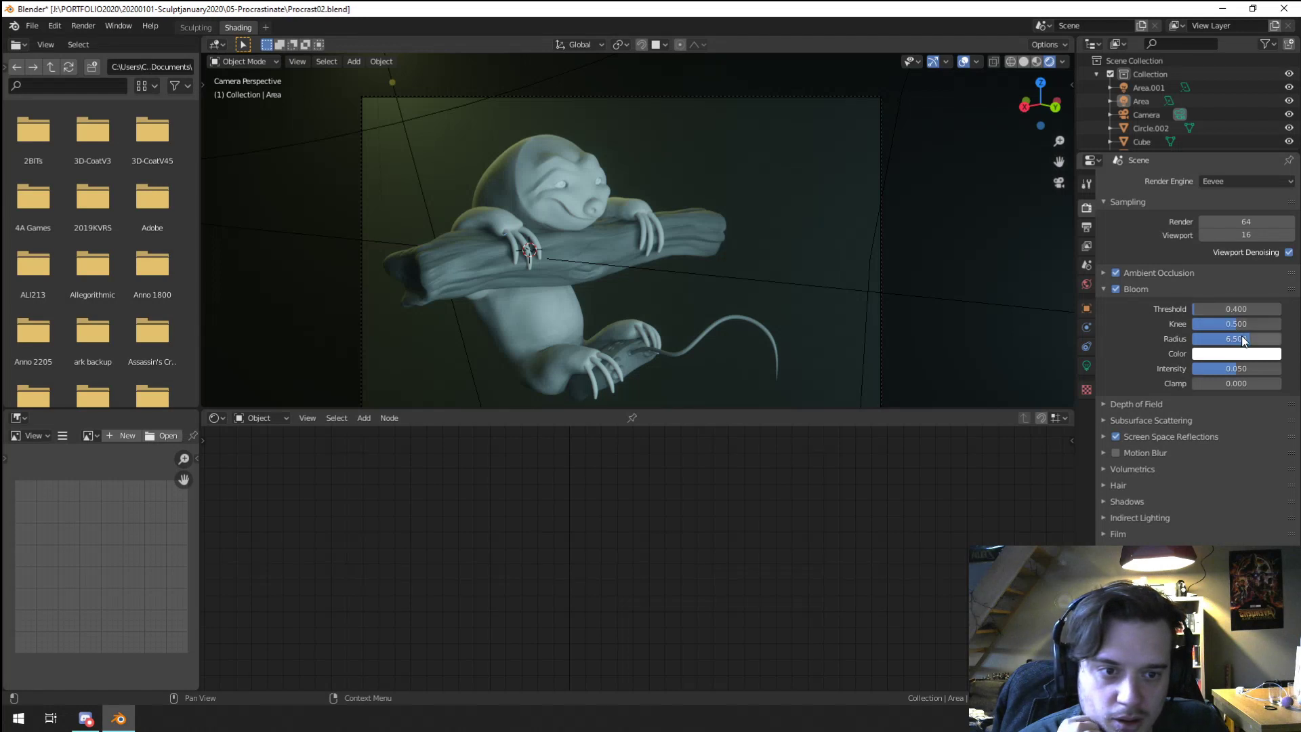
left_click_drag(1230, 338, 1214, 308)
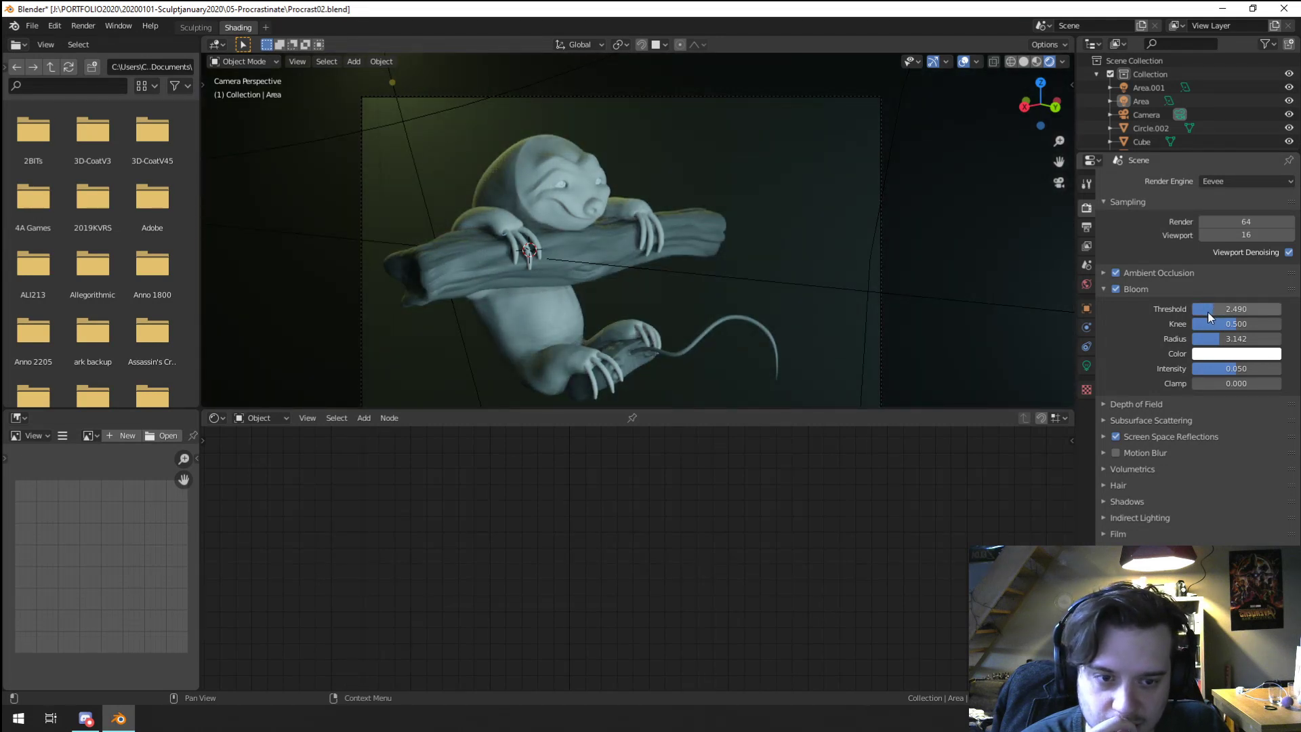
Step: Set the World's Volume Scatter density to 0.002
left_click(1087, 285)
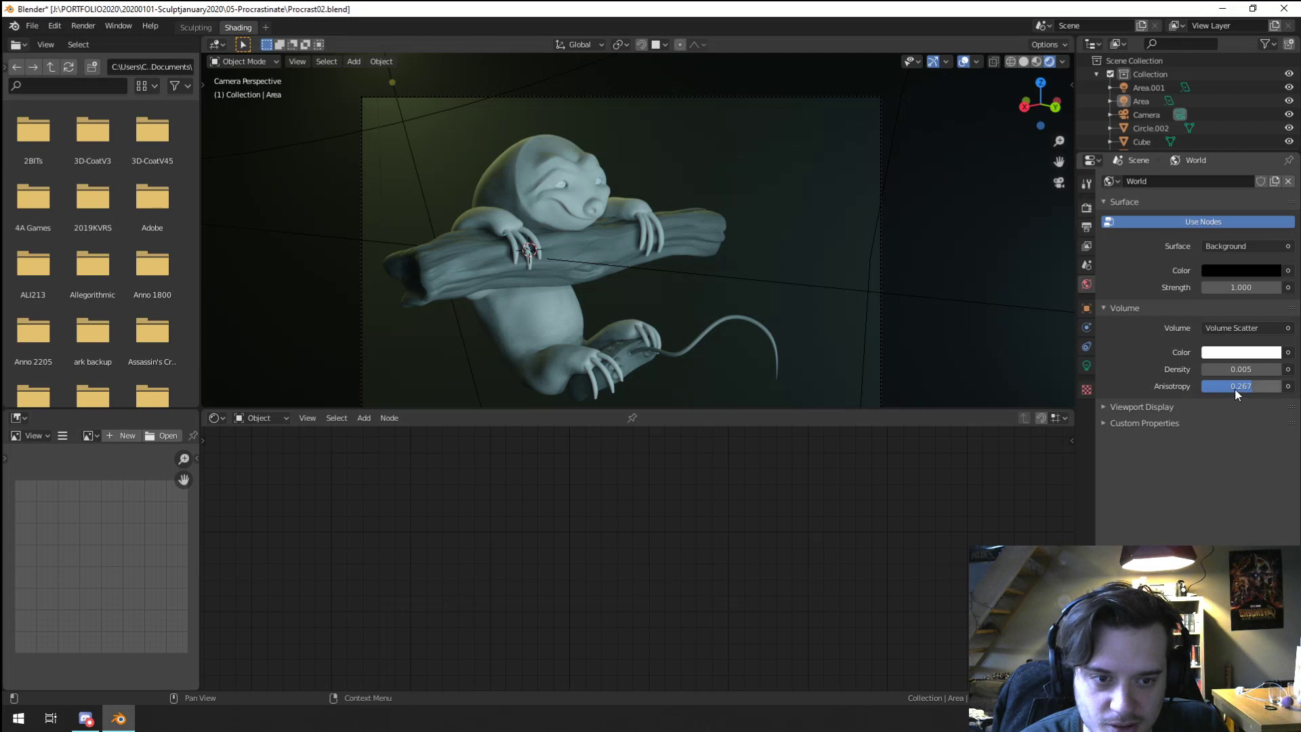
left_click(1247, 371)
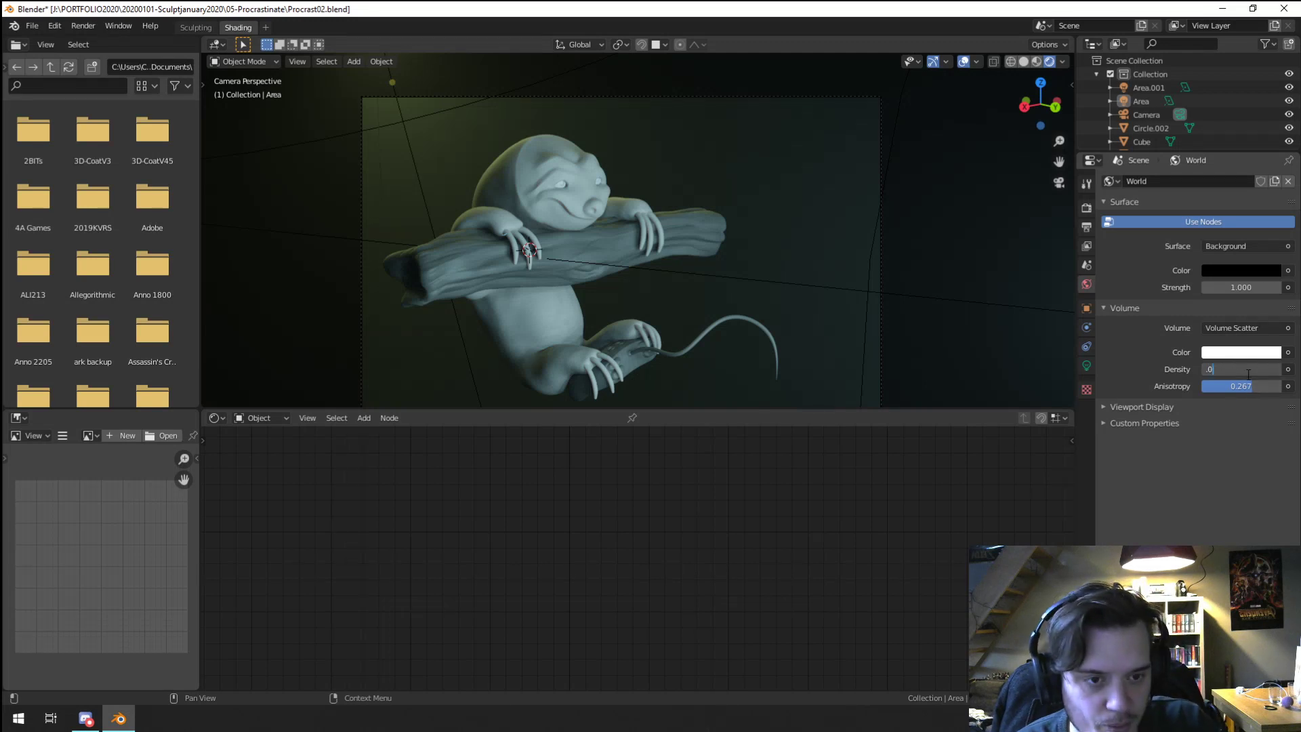
type(".002")
key("Return")
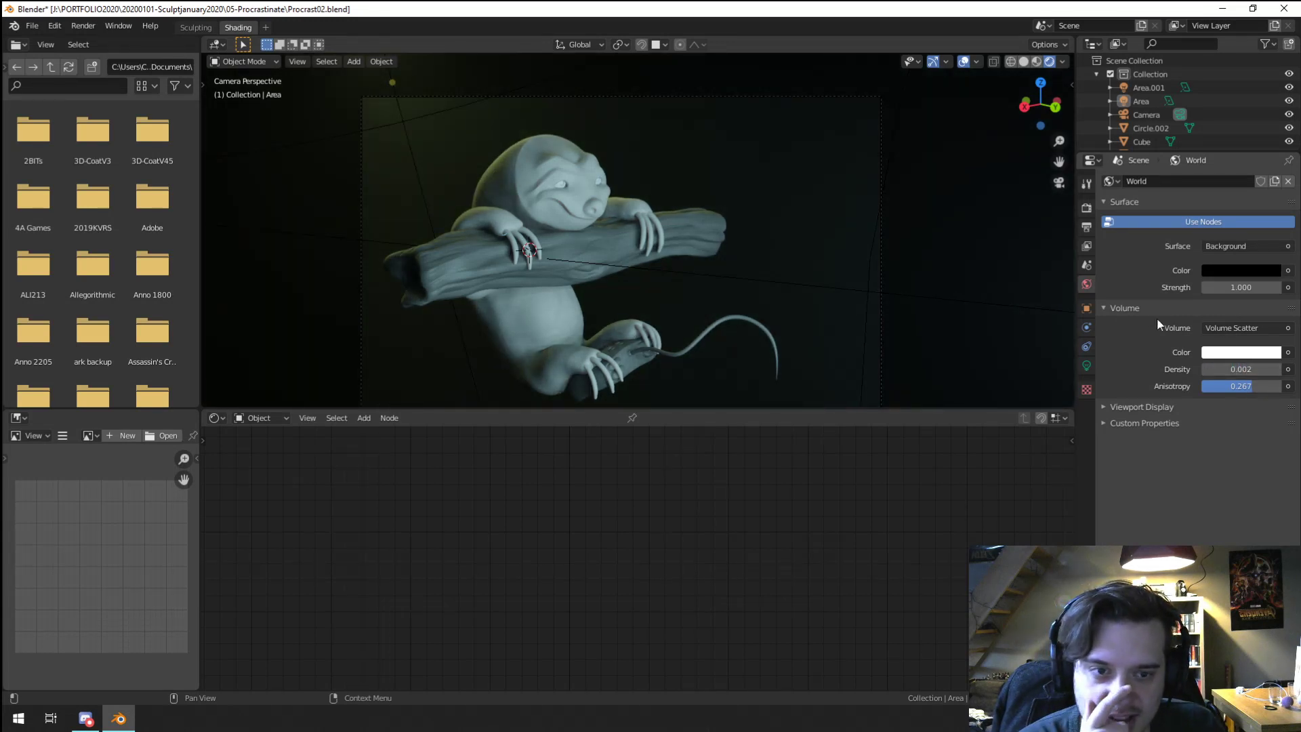
Step: Set the Bloom threshold to 0.176, its radius to 2.172 and its intensity to 0.053 in the render settings
left_click(1086, 226)
left_click(1086, 207)
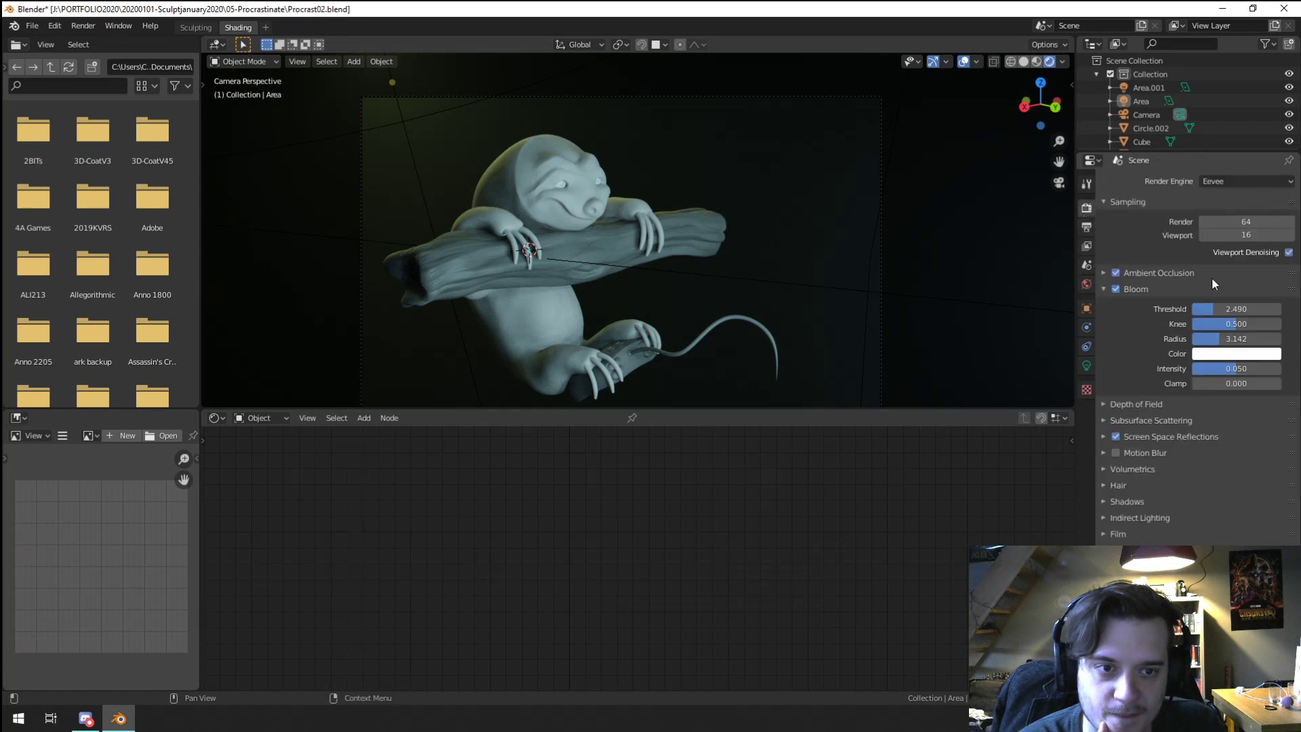
left_click_drag(1243, 311, 1194, 313)
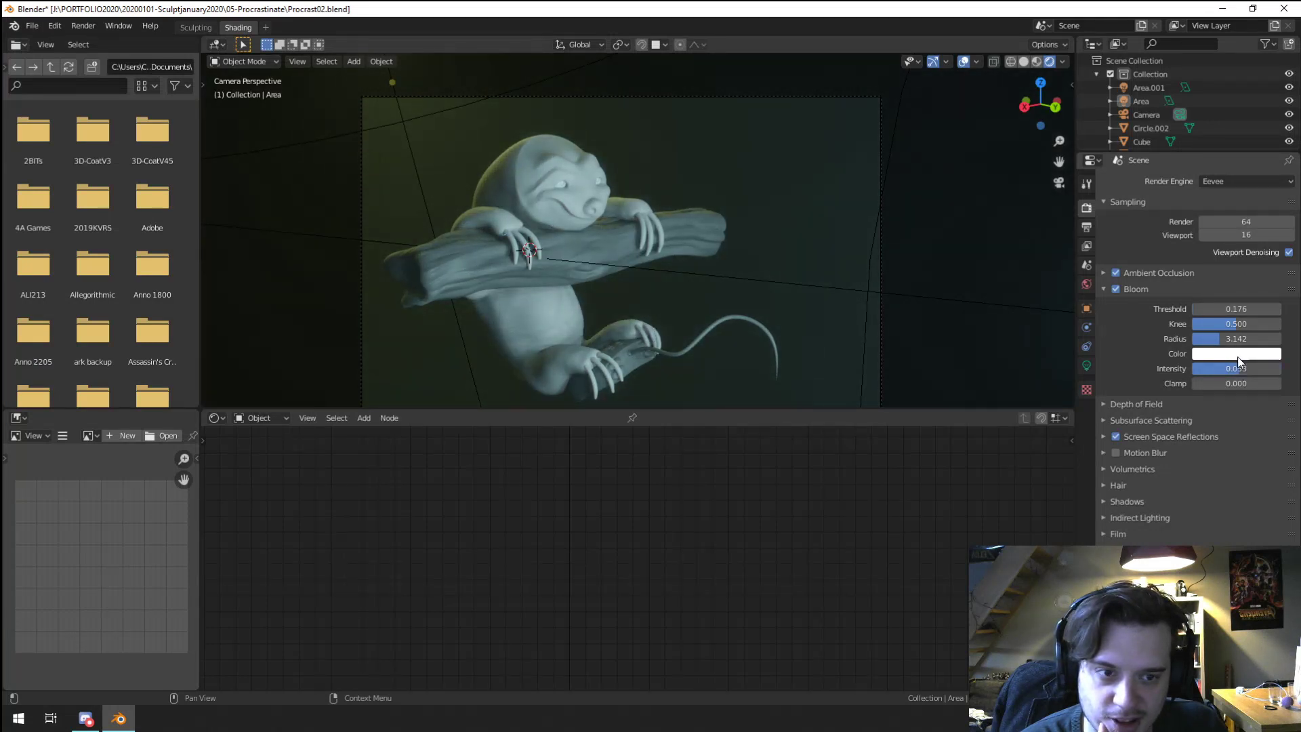
left_click_drag(1242, 338, 1213, 343)
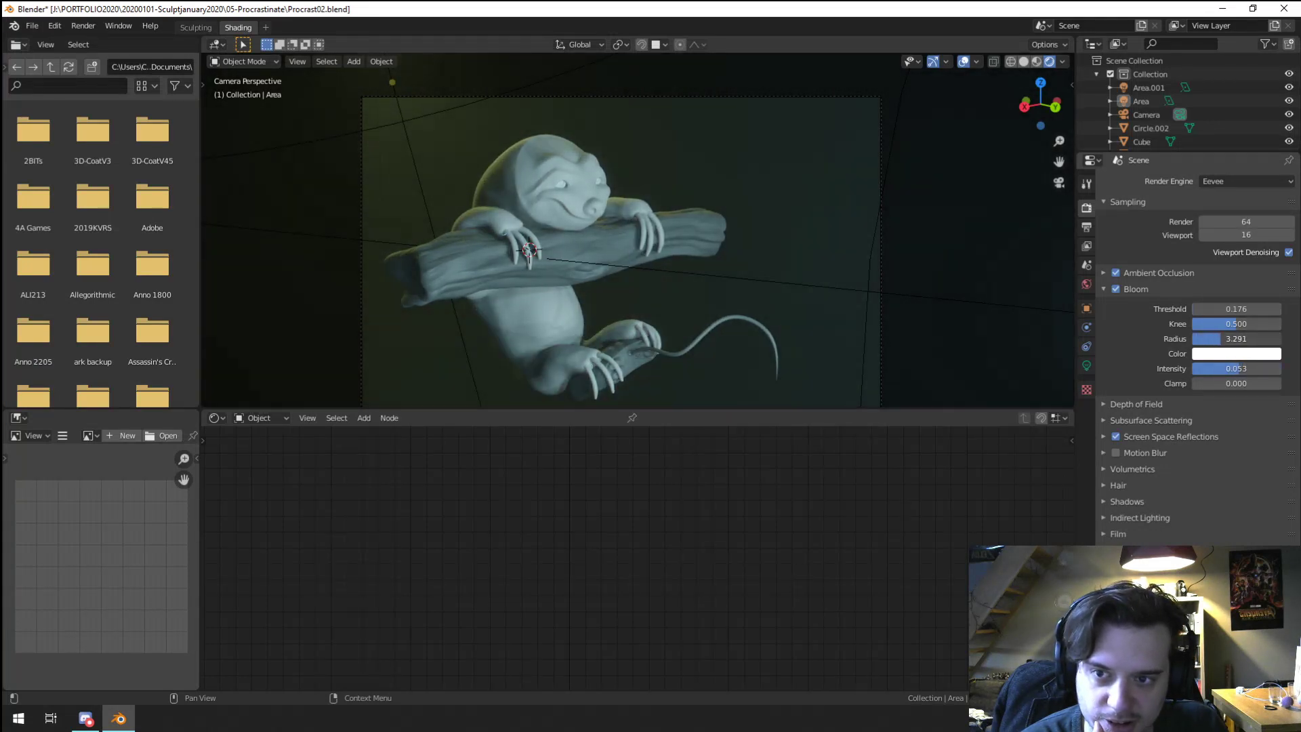
Step: Select the overhead Area light and raise its power to 1056.2 W
scroll(604, 139, "down", 3)
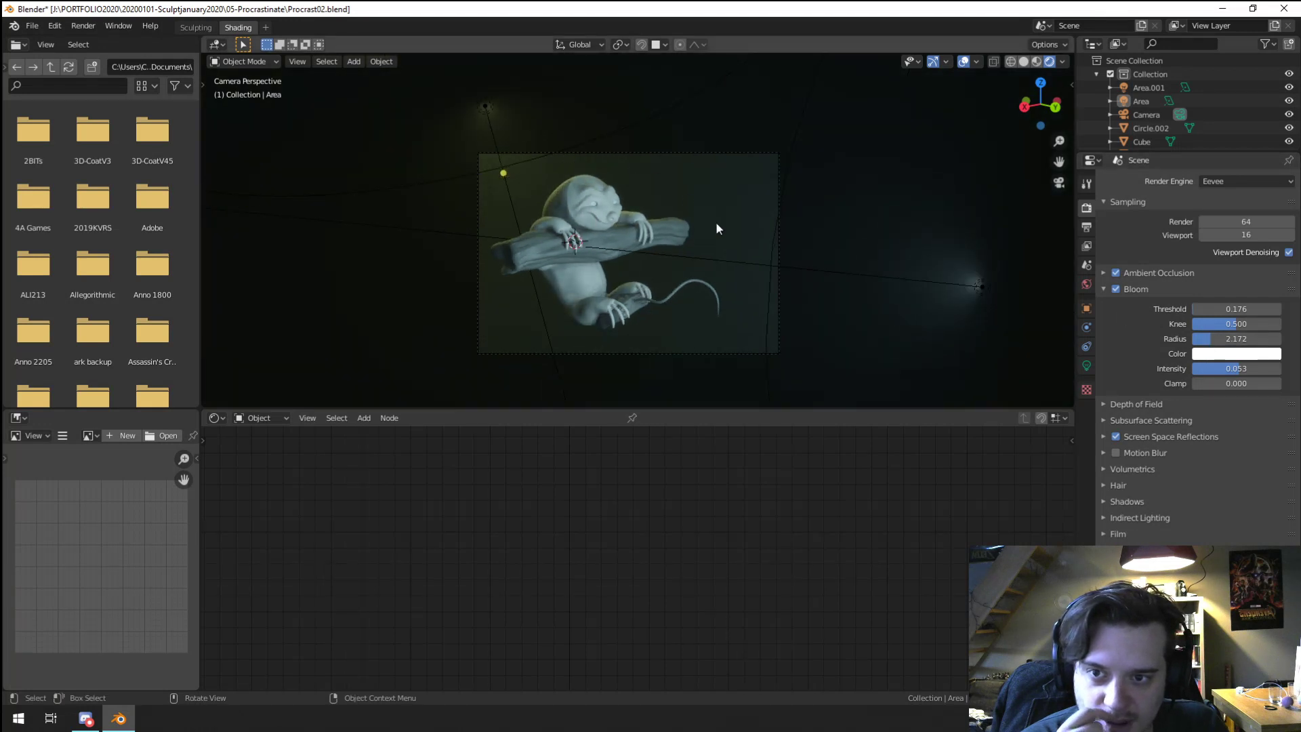
scroll(708, 238, "up", 1)
scroll(703, 254, "down", 3)
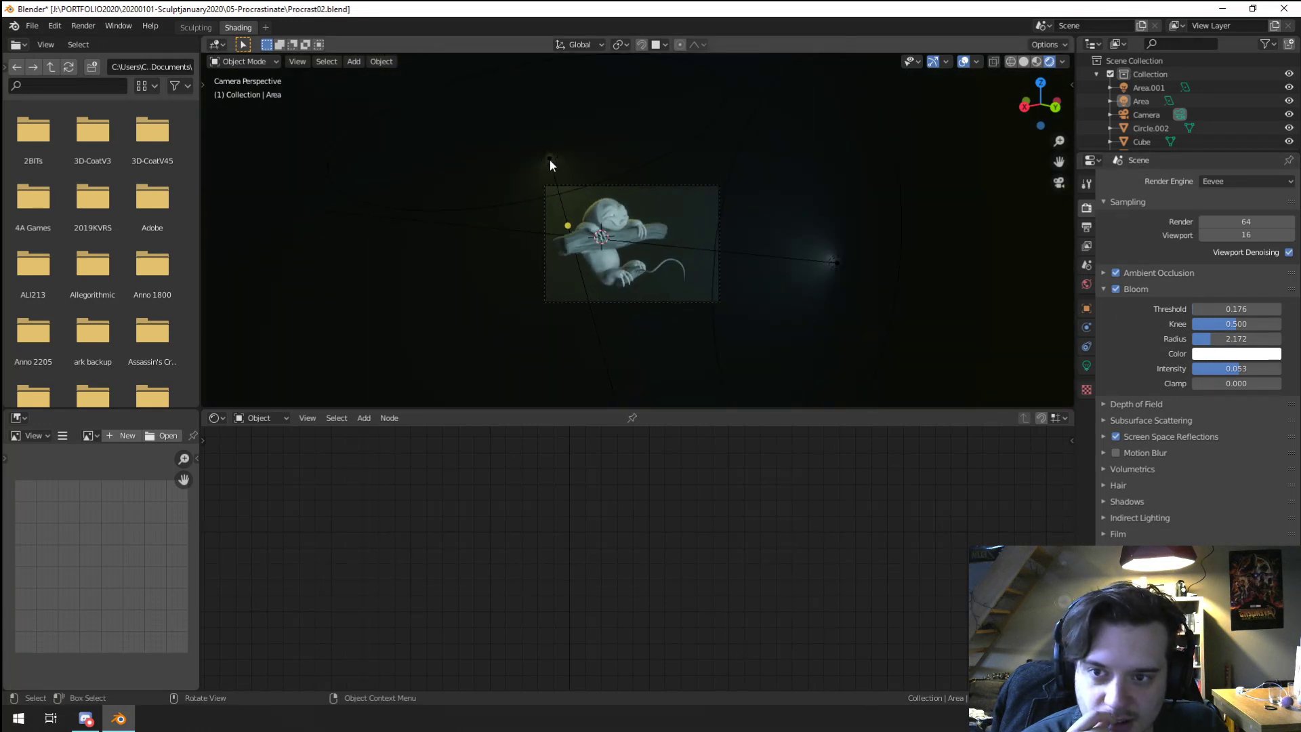
left_click(550, 160)
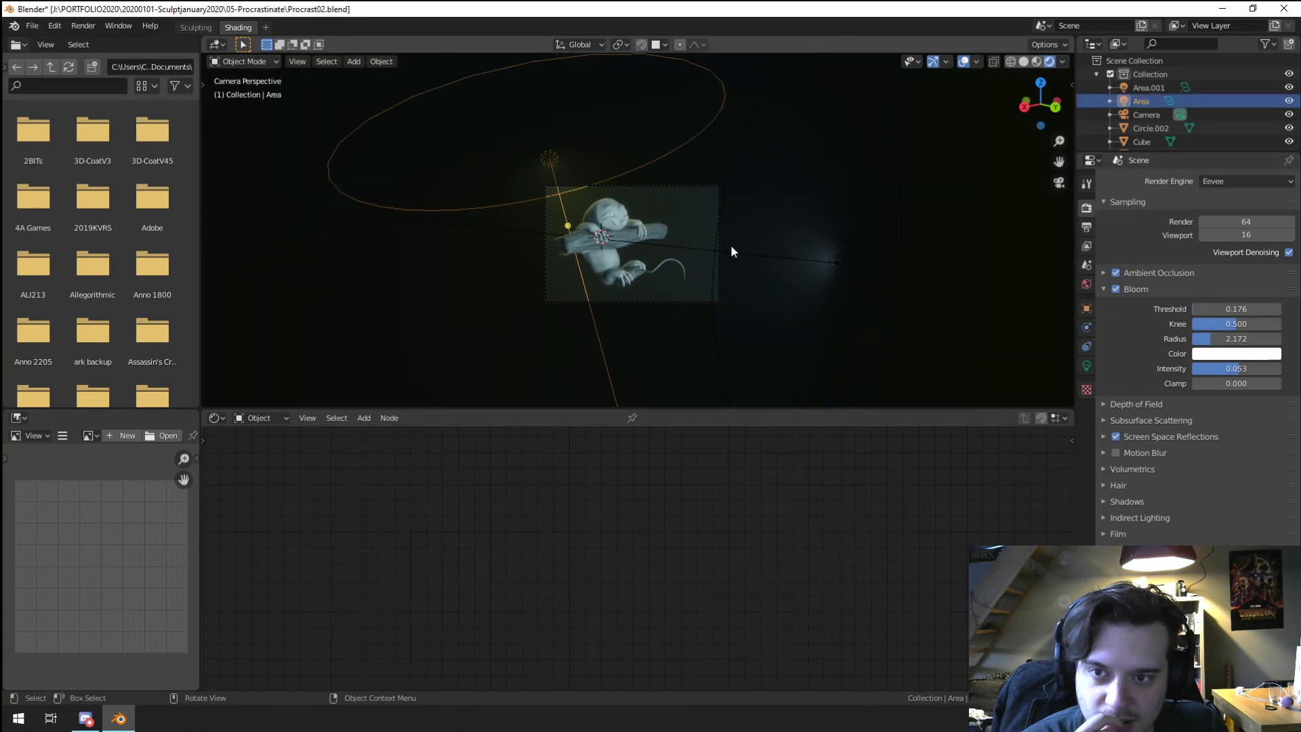
scroll(730, 246, "up", 2)
left_click(1086, 365)
left_click_drag(1235, 269, 1277, 269)
scroll(729, 265, "up", 3)
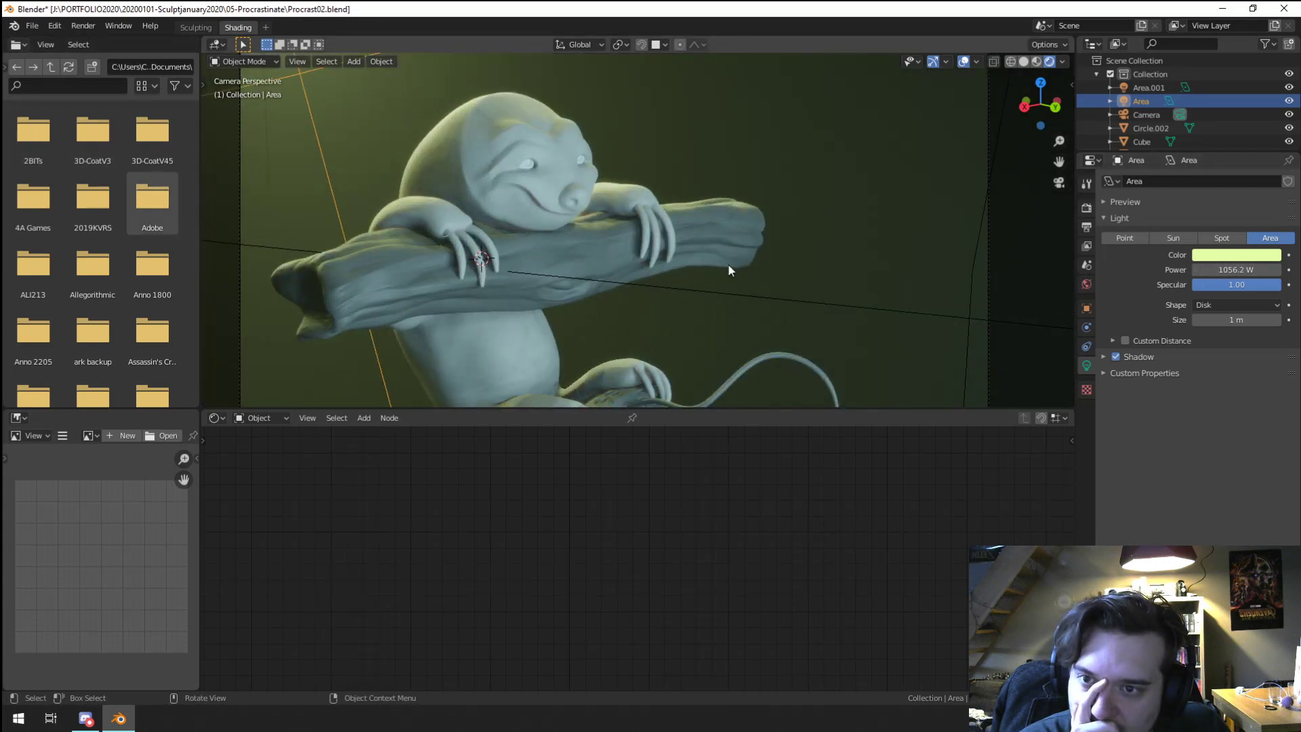
Step: Lower the World's Volume Scatter density to a near-zero value of 0.0001
scroll(729, 265, "down", 4)
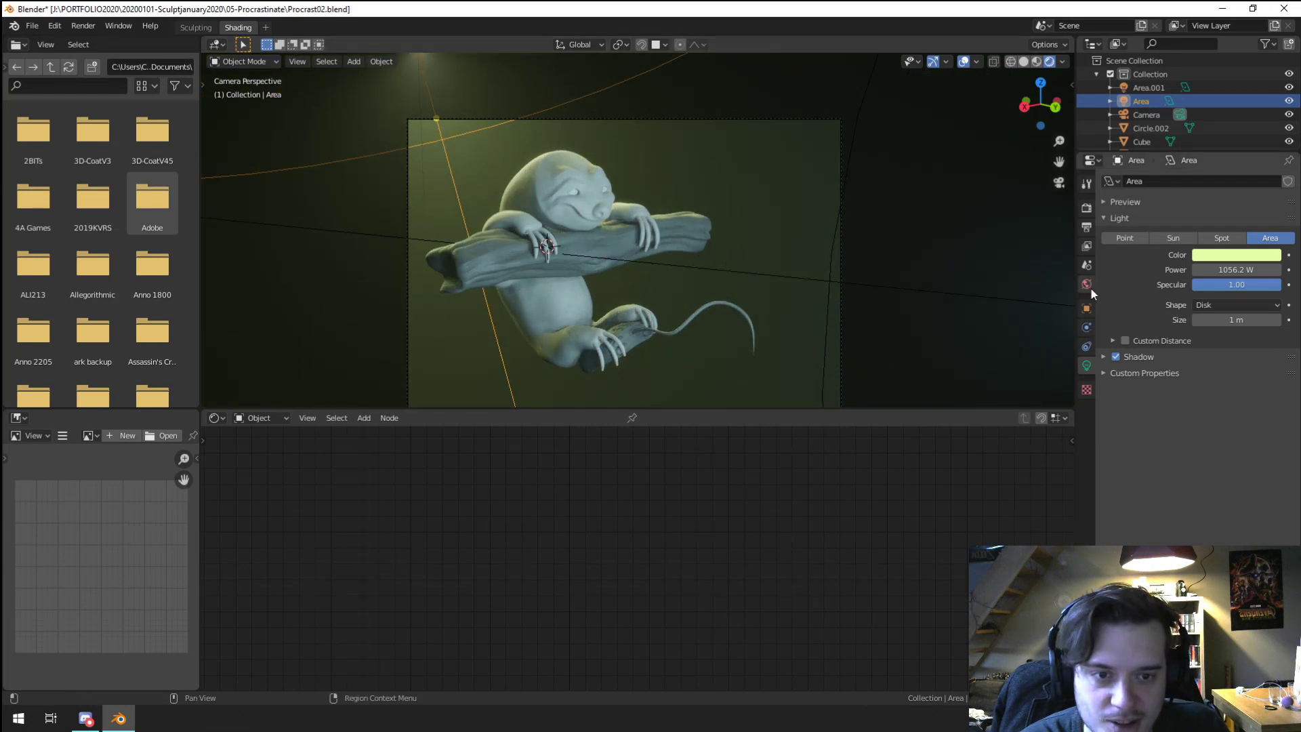
left_click(1088, 286)
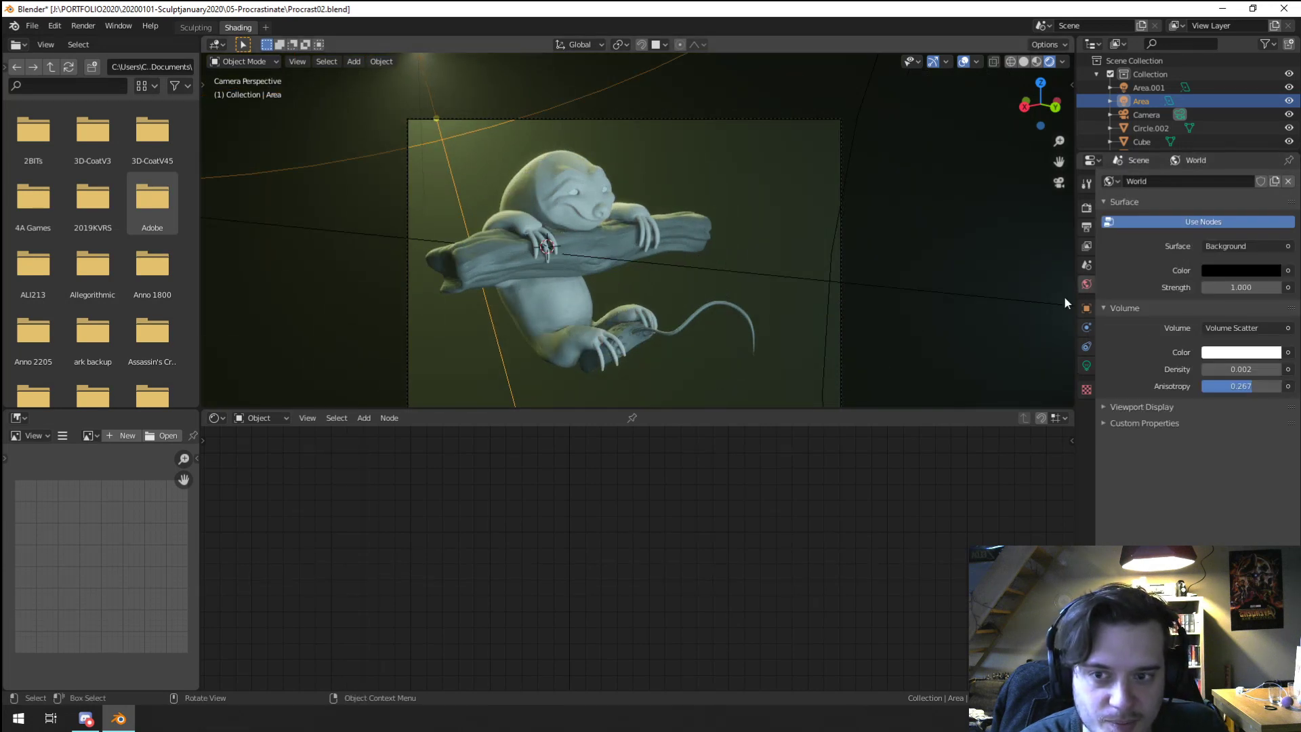
double_click(1250, 369)
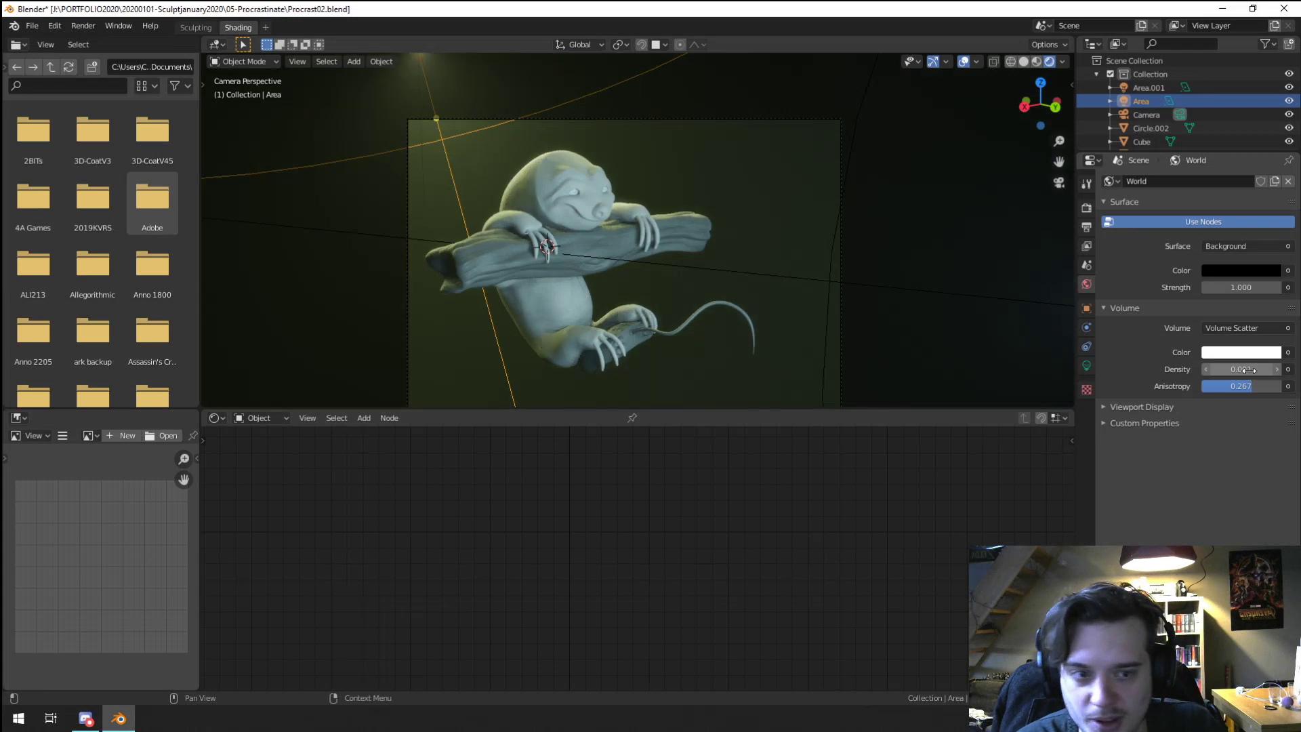
key("ctrl+a")
type("0.00")
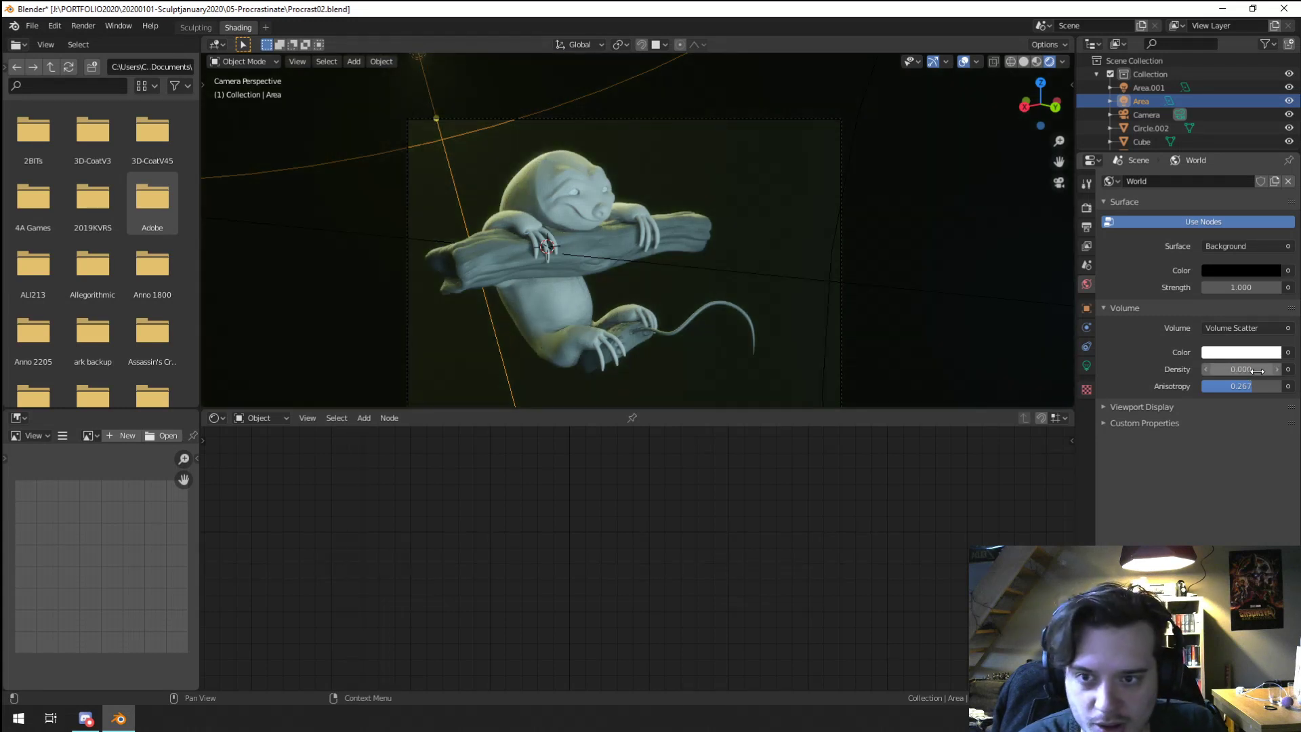
type("01")
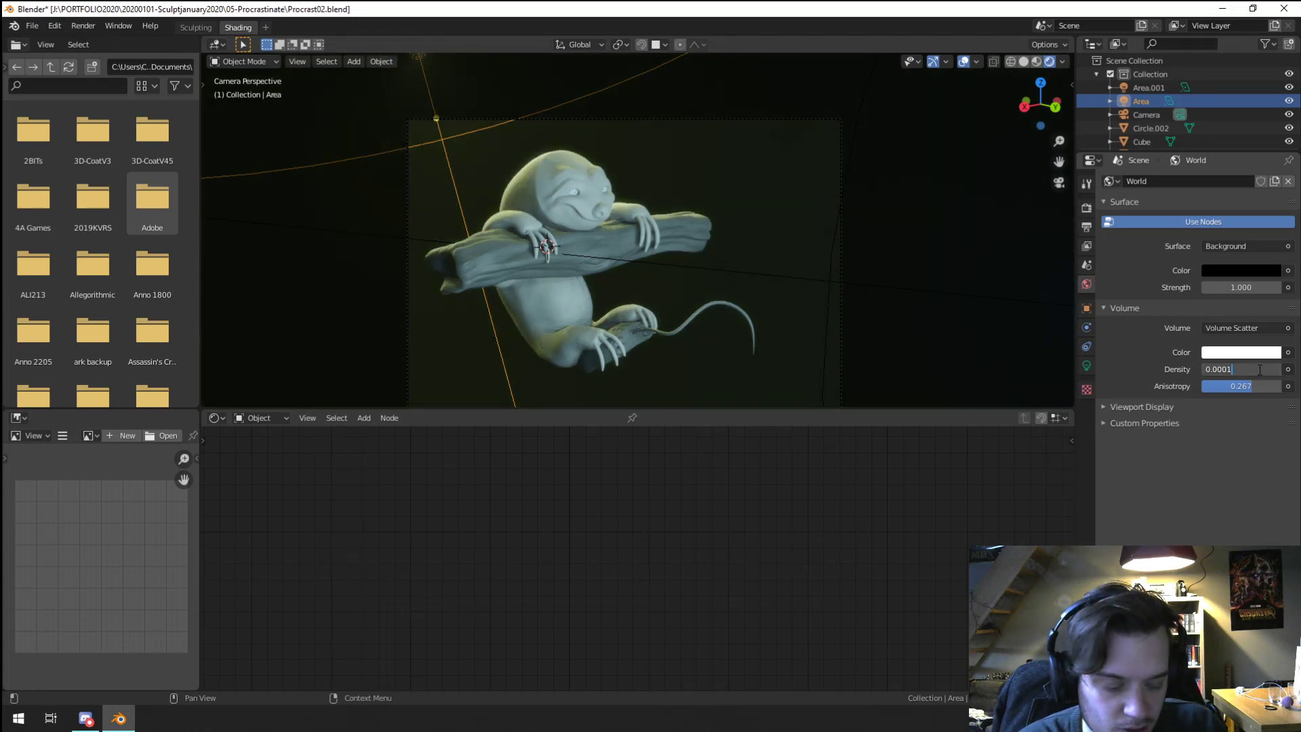
key("Return")
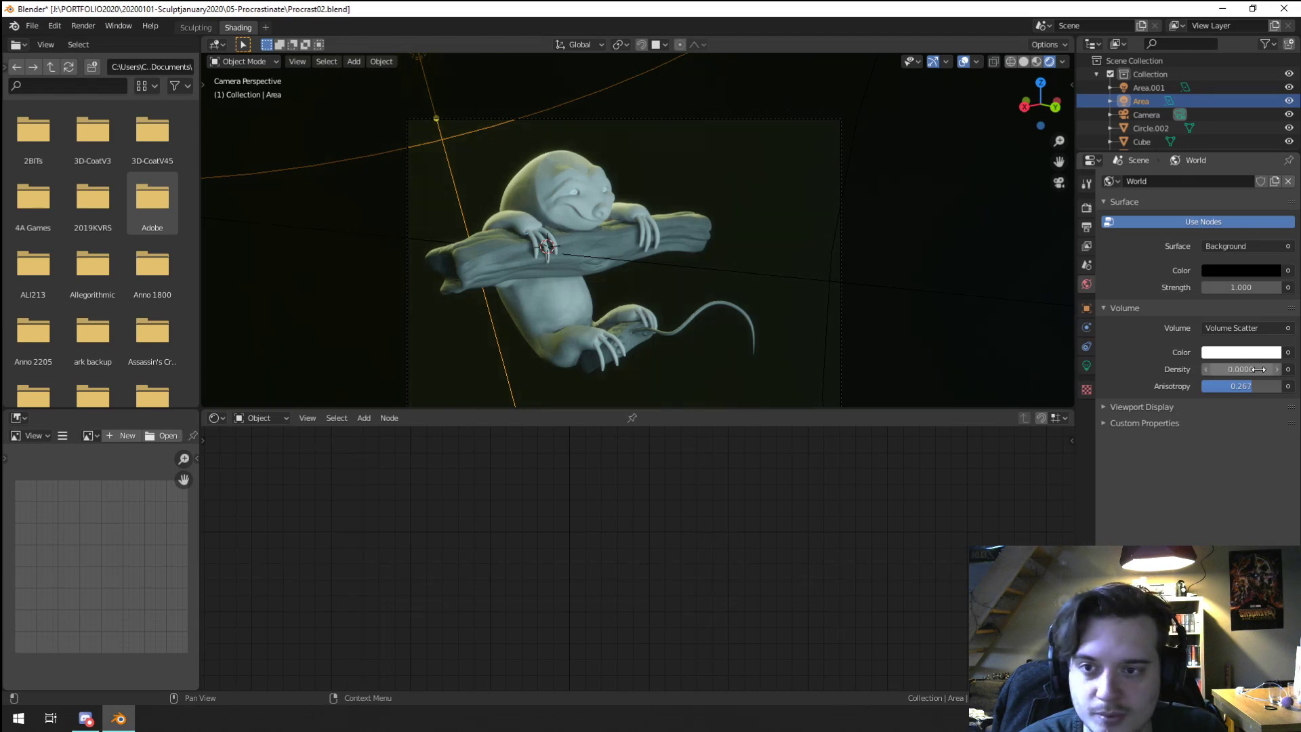
Step: Check the sloth up close and from afar, and reduce the overhead Area light's power to 288.4 W
scroll(791, 182, "up", 5)
scroll(791, 182, "down", 5)
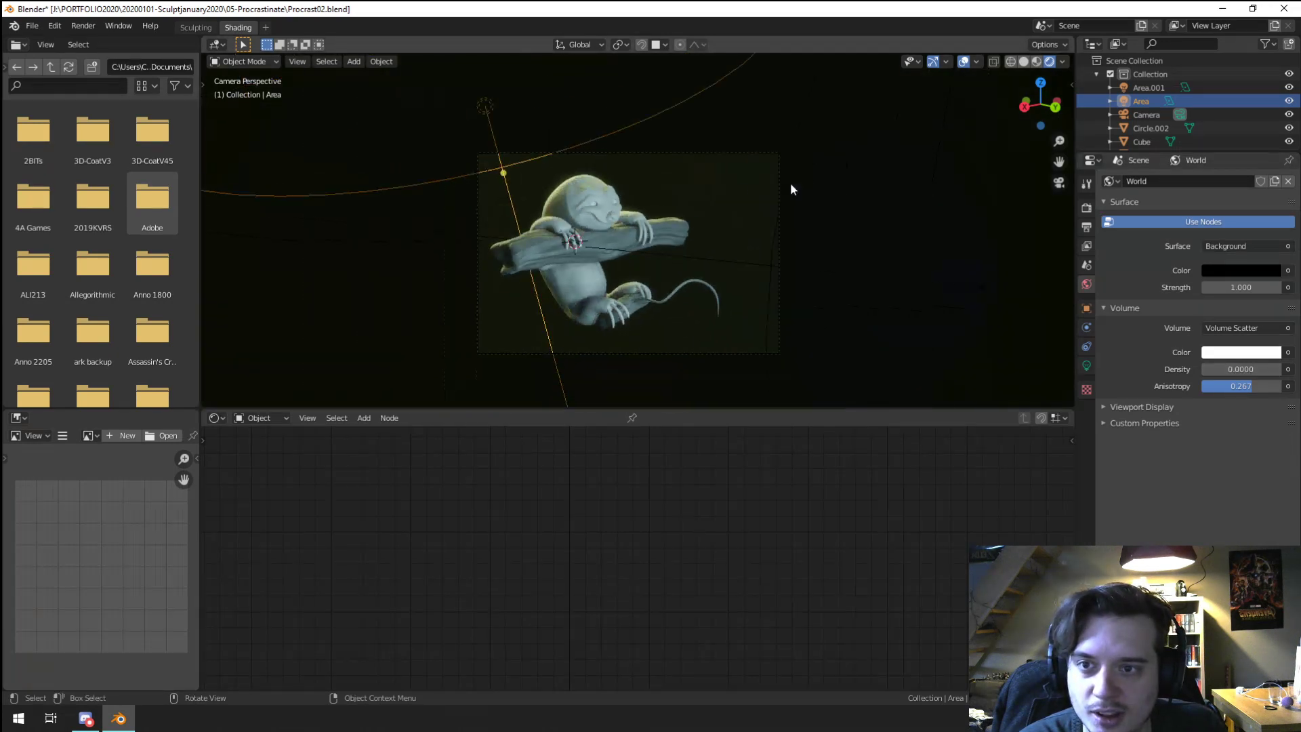
scroll(835, 211, "up", 5)
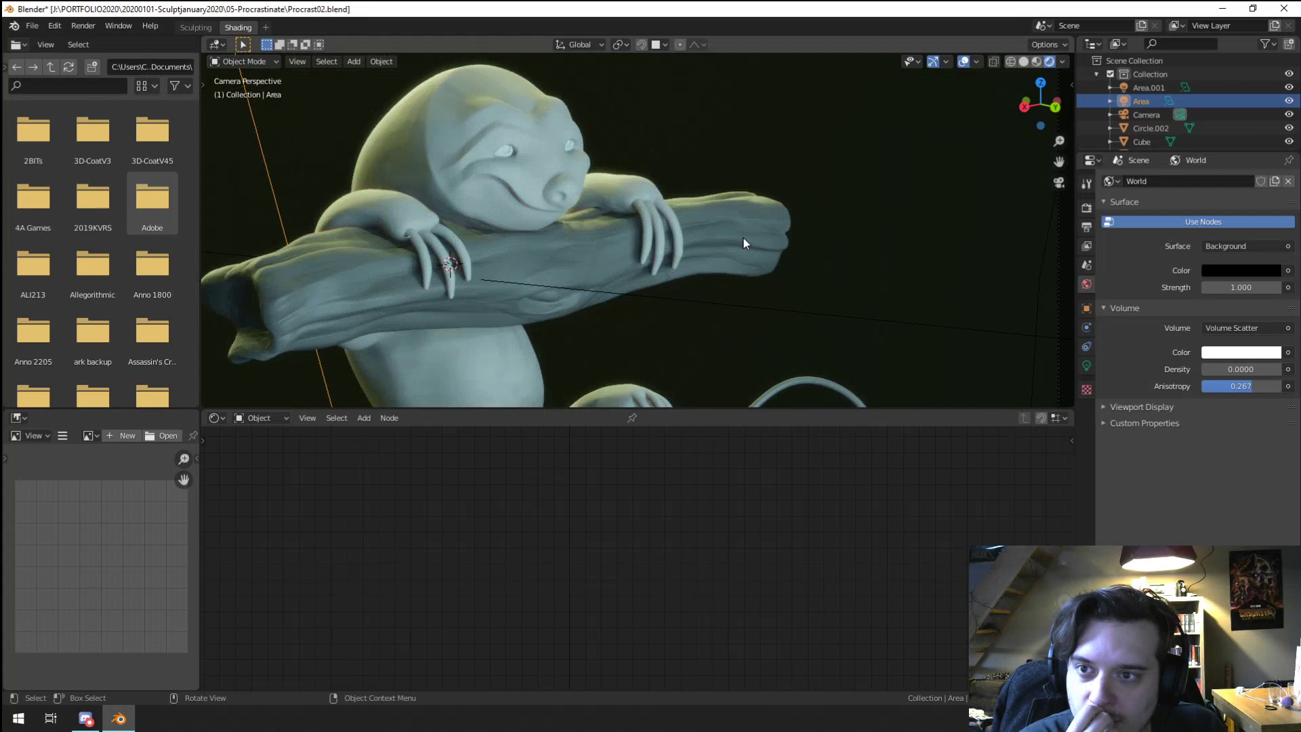
scroll(743, 237, "down", 5)
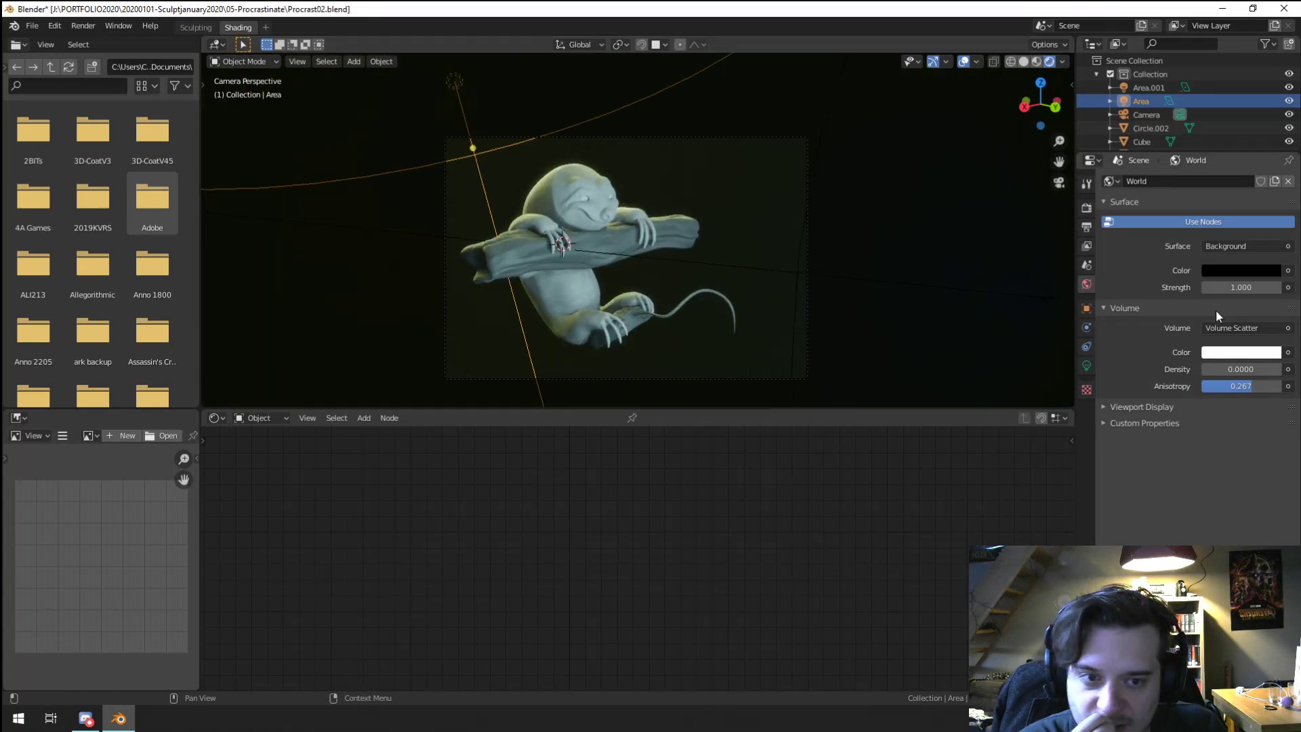
left_click(1090, 361)
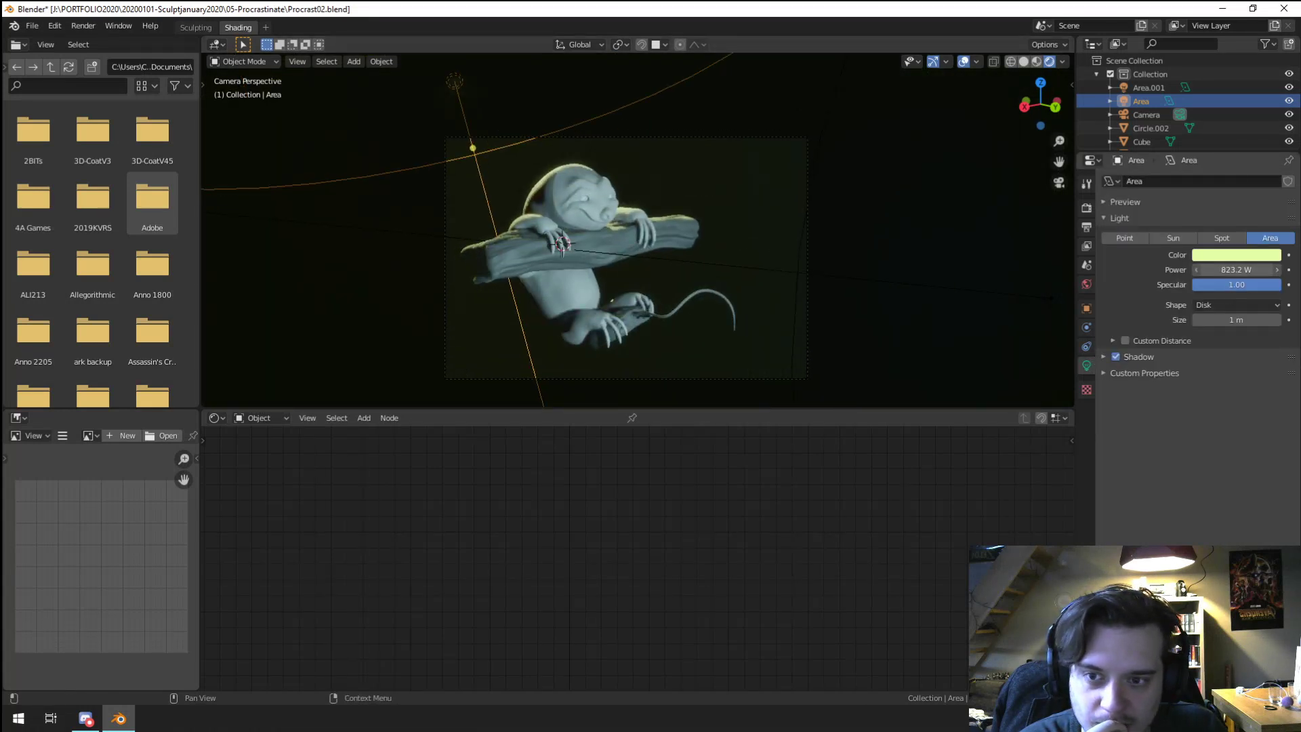
mouse_move(1236, 269)
left_mouse_down()
mouse_move(1208, 270)
mouse_move(1247, 269)
left_mouse_up()
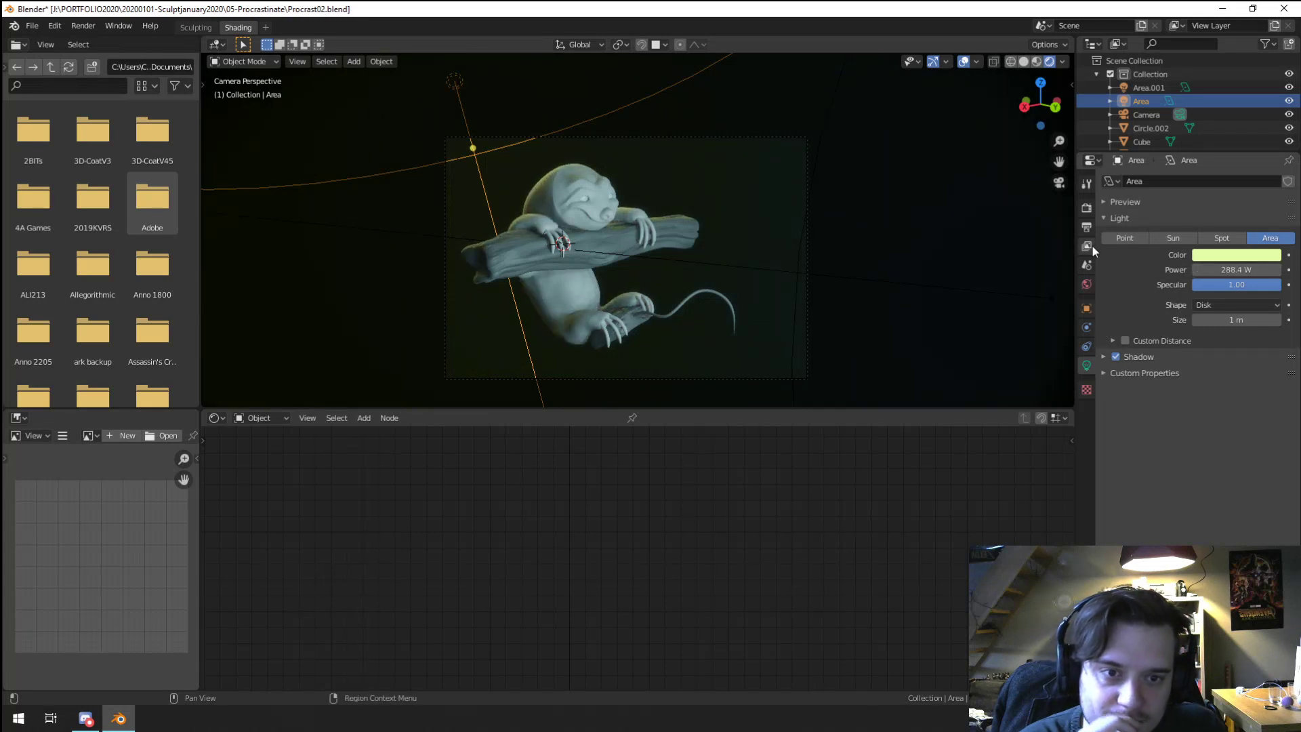
Step: Set the anisotropy of the World's Volume Scatter to 0.667 and check the sloth's face up close
left_click(1086, 284)
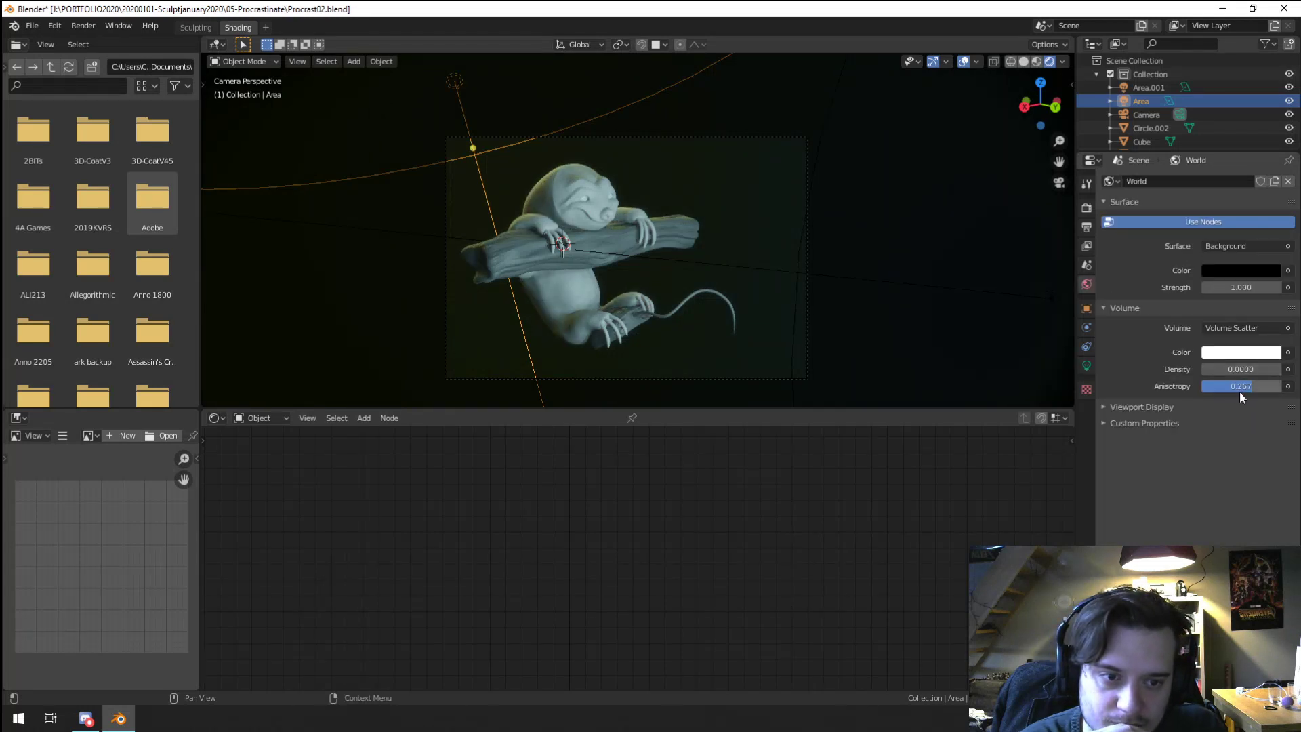
mouse_move(1251, 386)
left_mouse_down()
mouse_move(1201, 386)
mouse_move(1292, 386)
mouse_move(1201, 386)
mouse_move(1267, 386)
left_mouse_up()
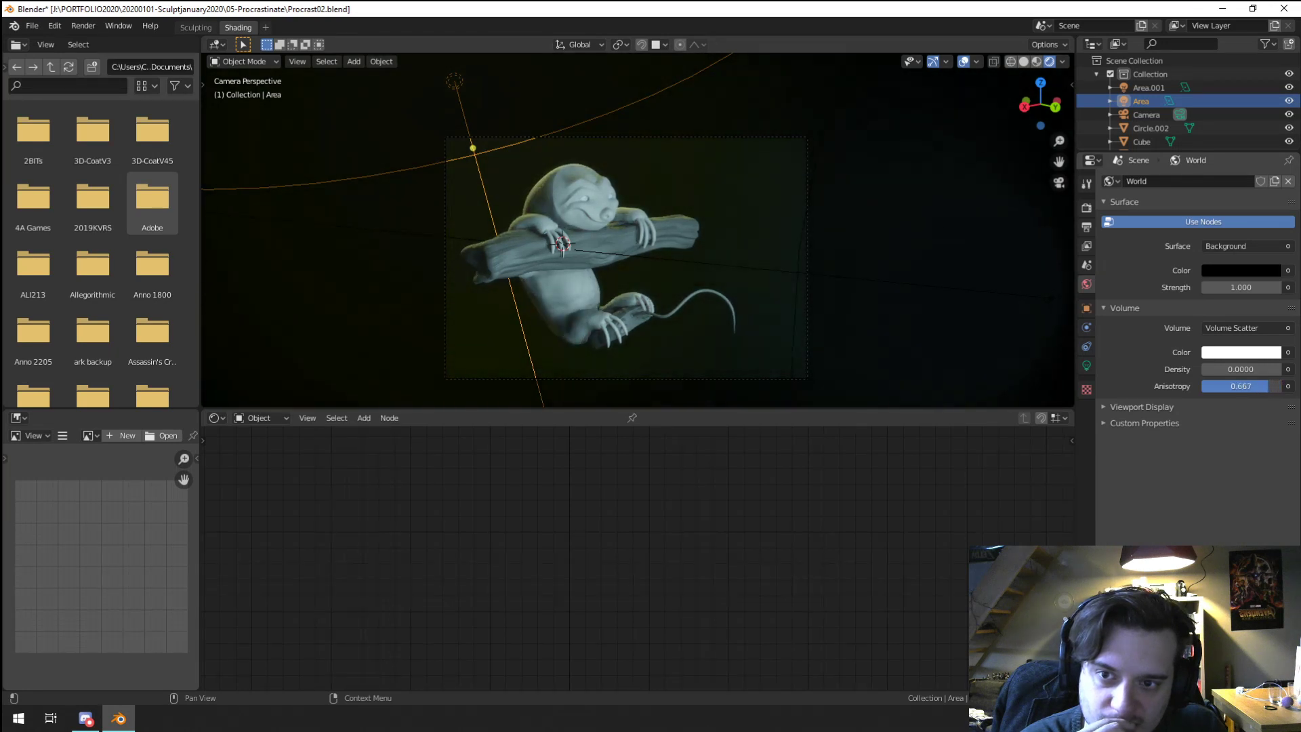
scroll(738, 195, "up", 5)
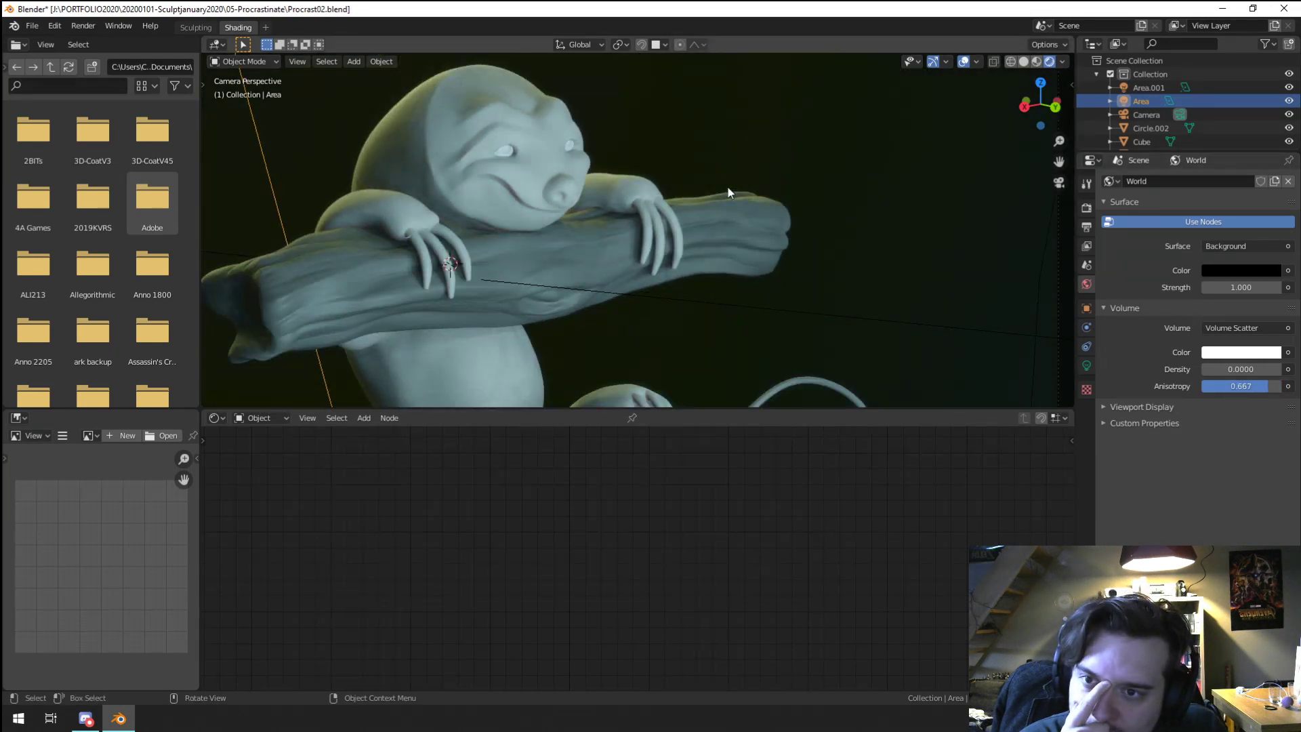
scroll(464, 145, "up", 2)
scroll(462, 145, "down", 1)
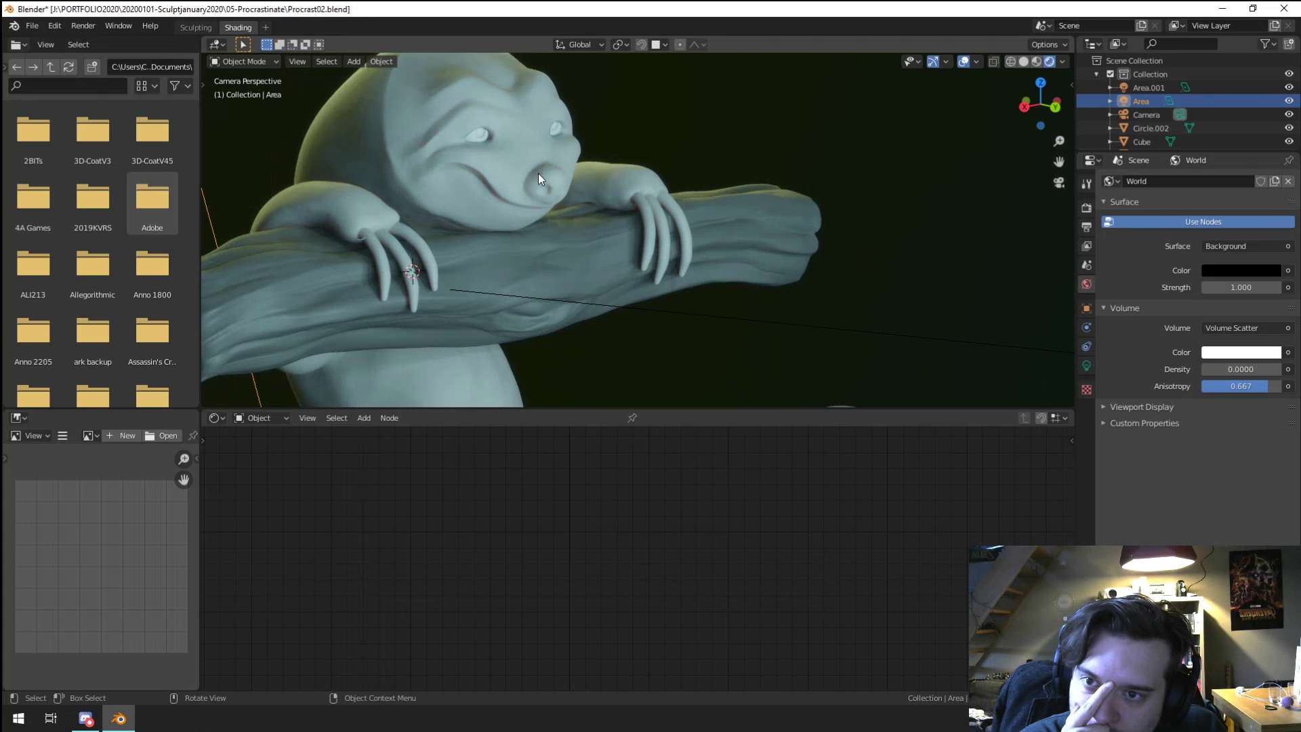
Step: Assign the existing clayDarkNew material to the sloth's eyes
left_click(479, 137)
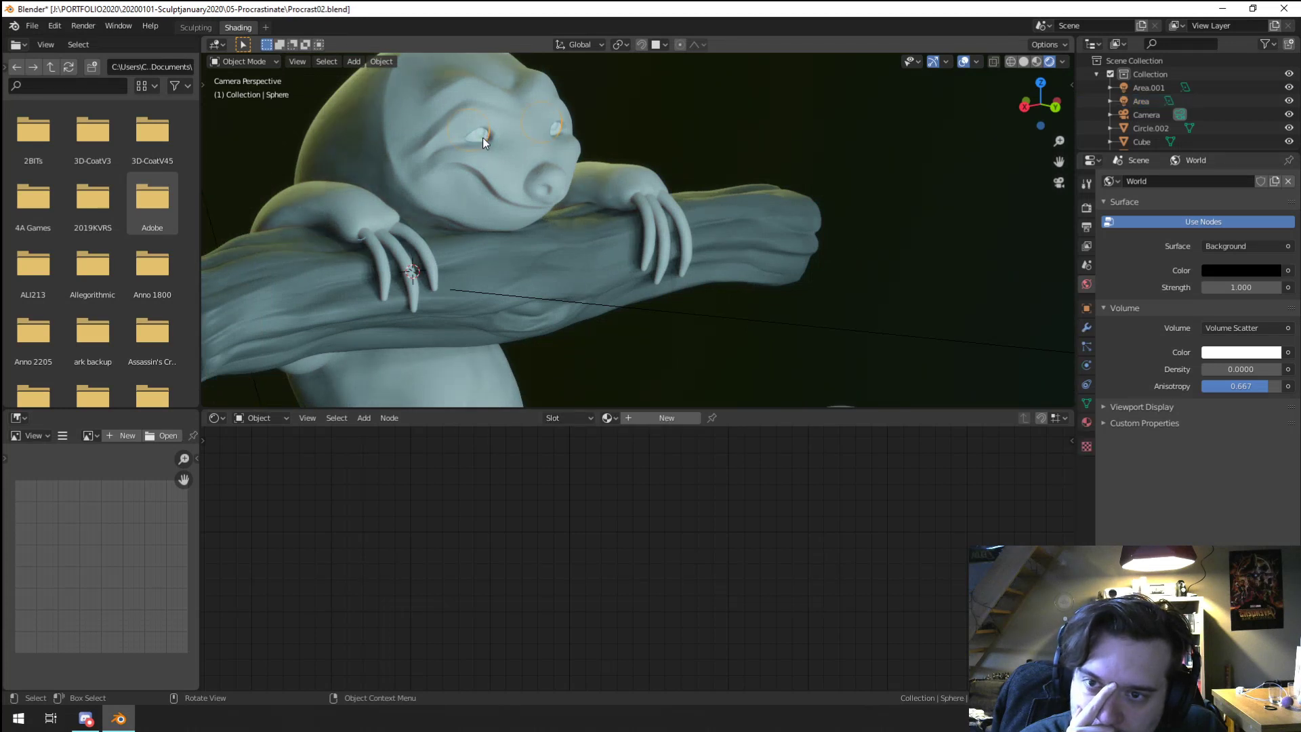
scroll(482, 137, "up", 1)
left_click(608, 418)
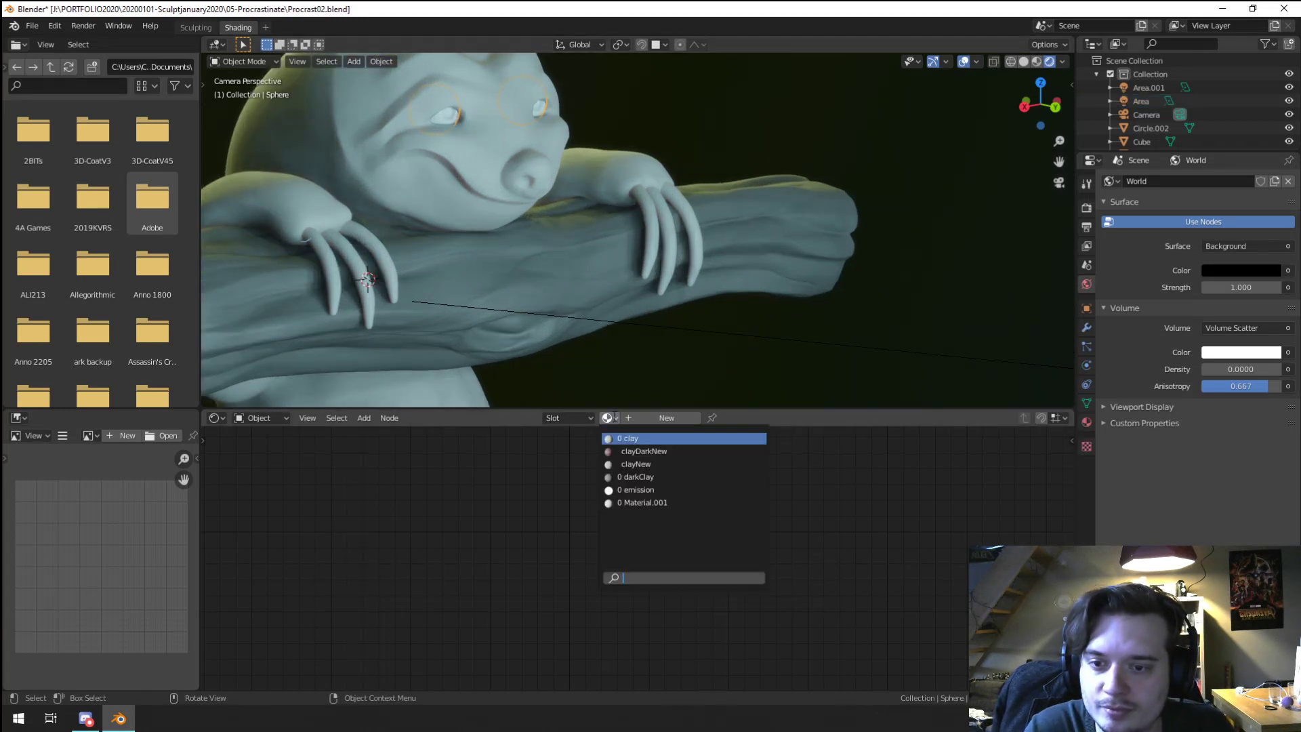
left_click(643, 450)
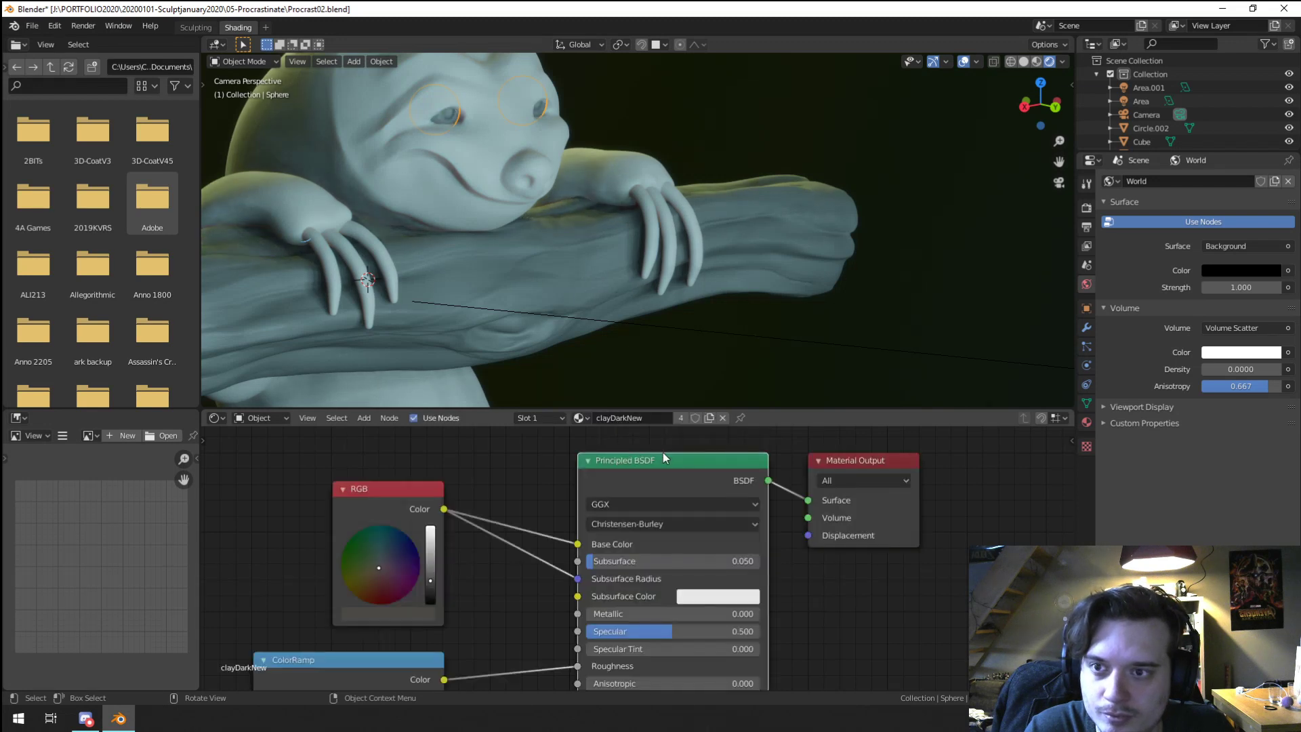
scroll(664, 324, "down", 2)
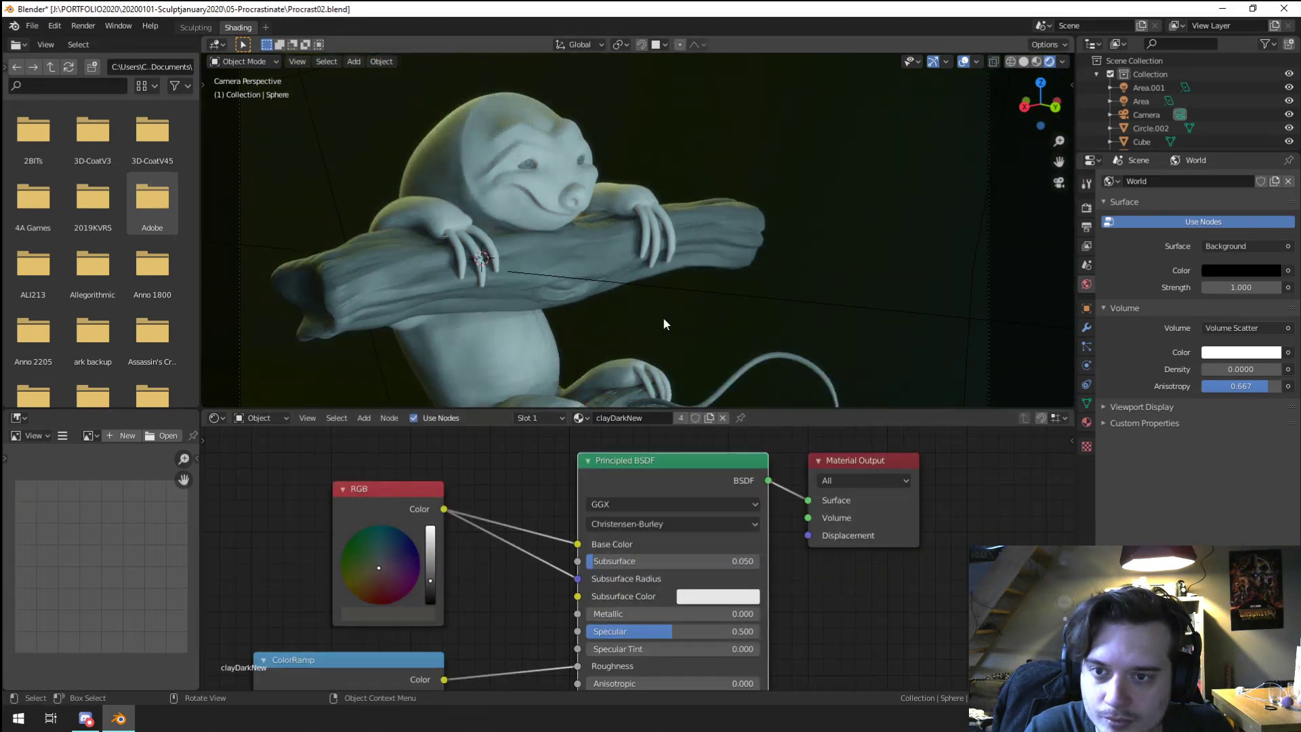
Step: Try the clayNew and Material.001 materials on the sloth's eyes, and reassign clayDarkNew to them
scroll(589, 271, "down", 2)
scroll(588, 262, "up", 3)
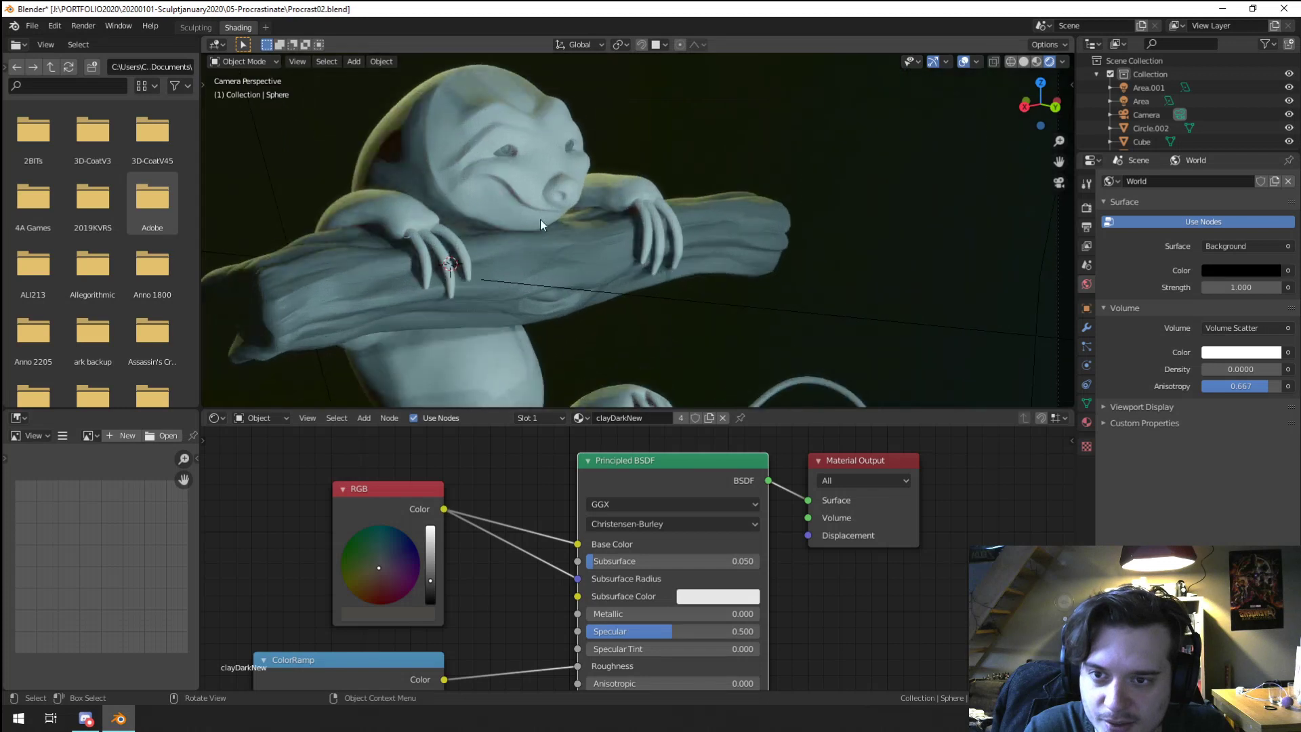
left_click(509, 153)
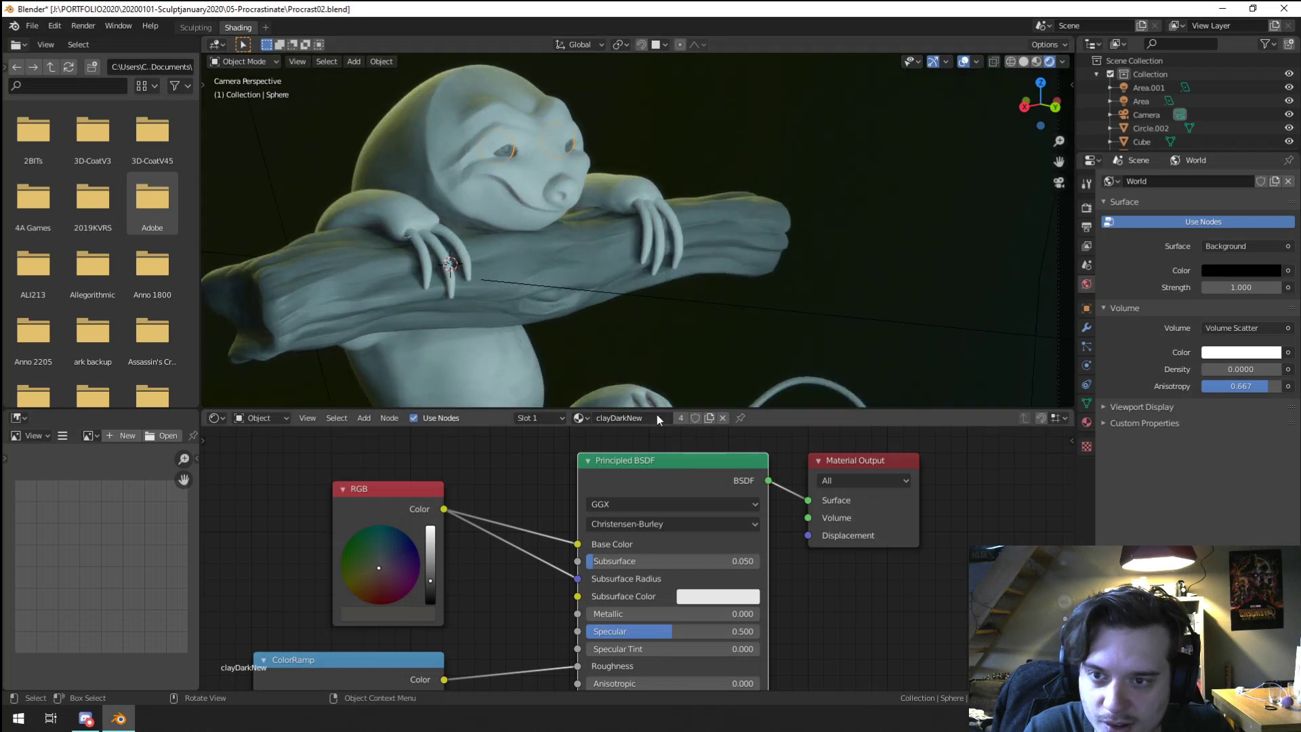
left_click(581, 418)
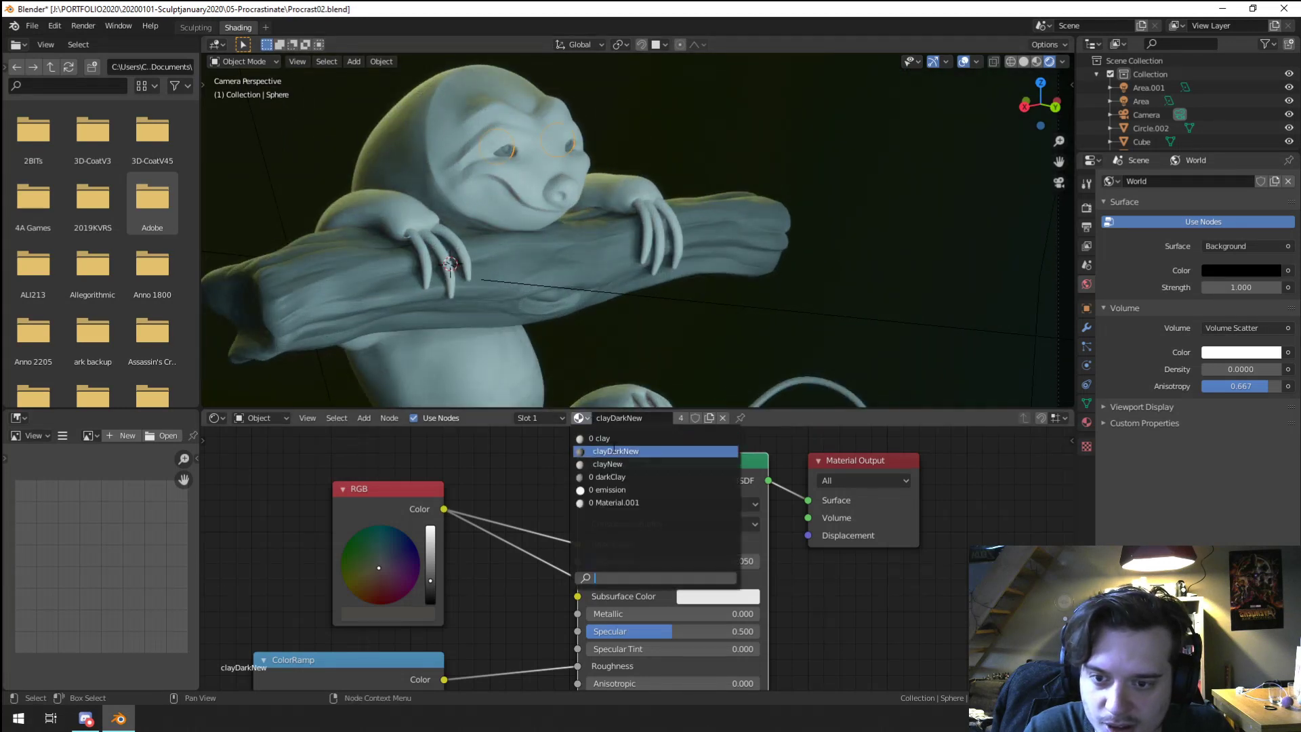
left_click(622, 467)
left_click(581, 418)
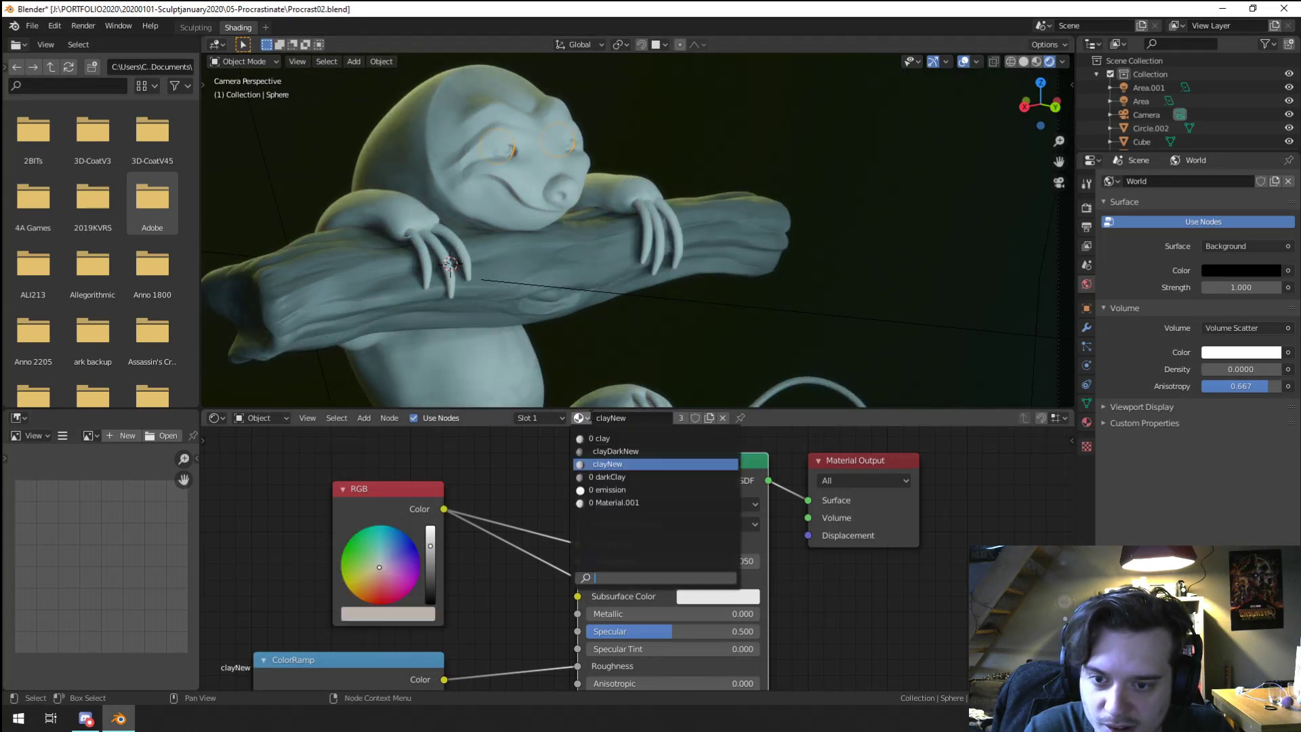
left_click(629, 503)
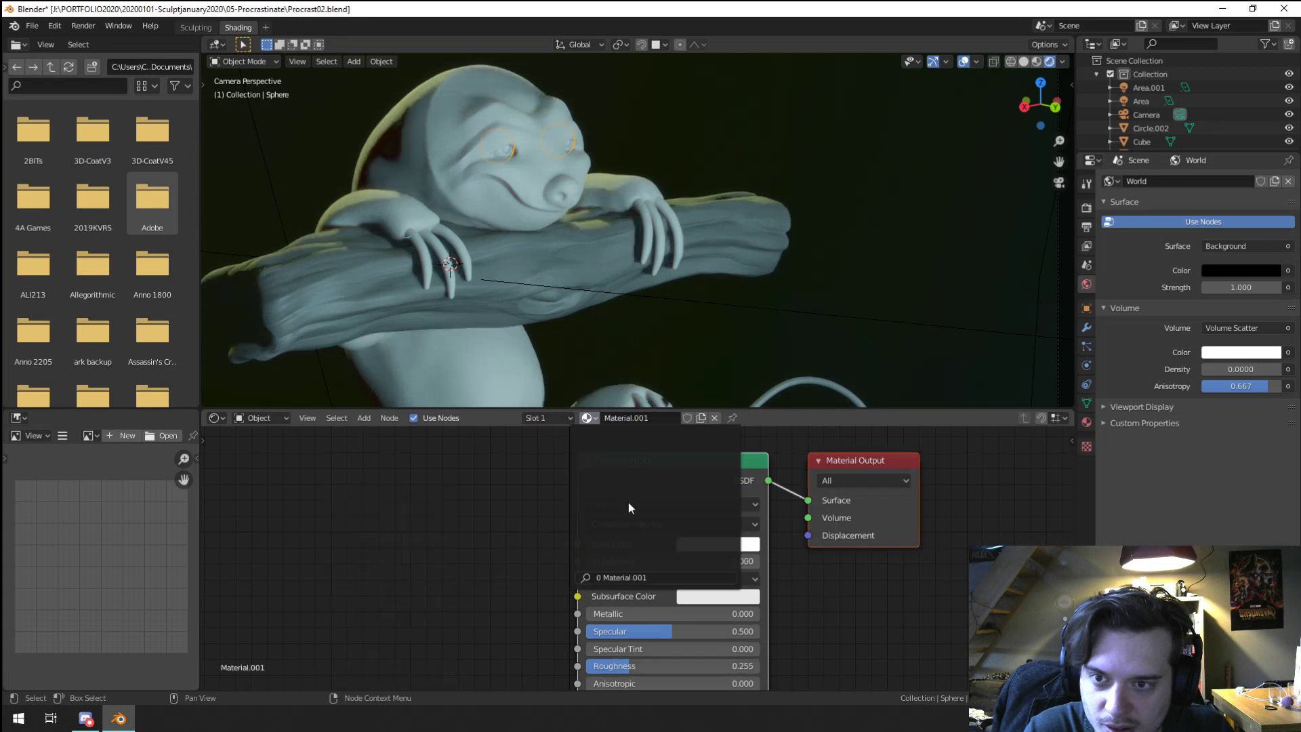
left_click(587, 417)
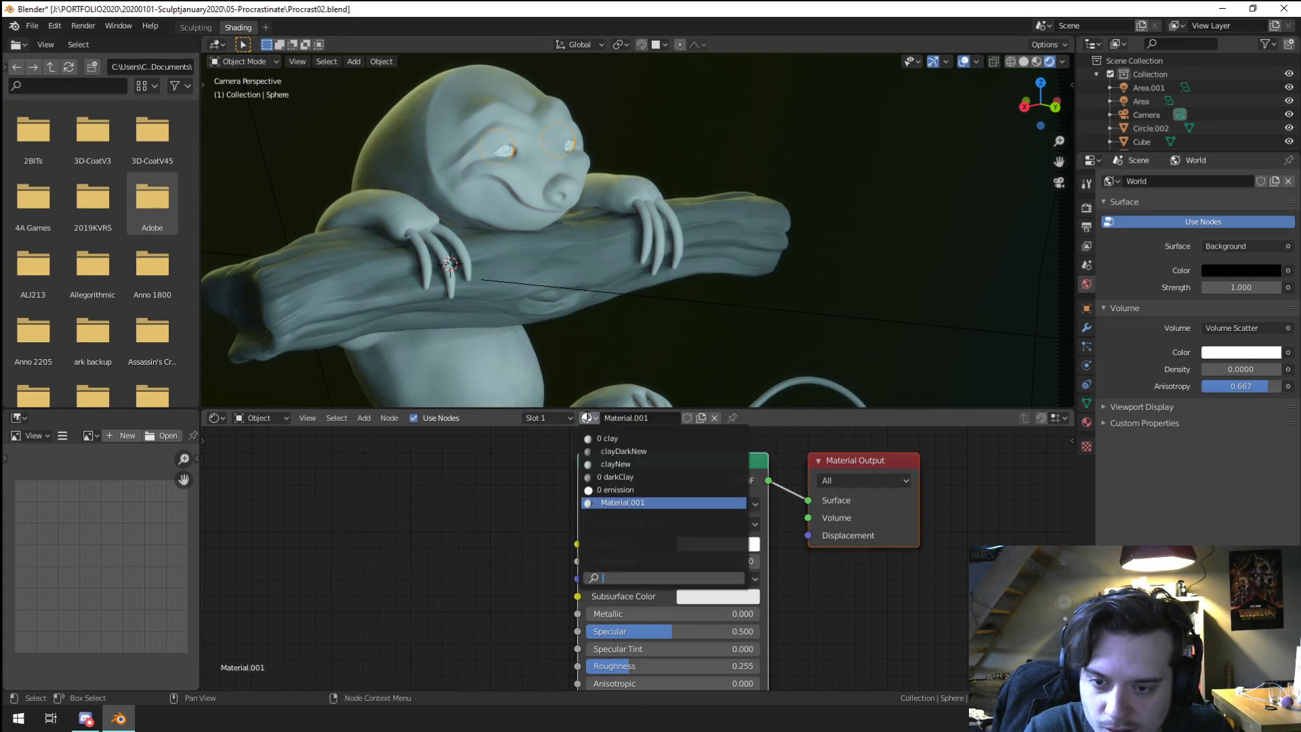
left_click(633, 450)
key("a")
key("a")
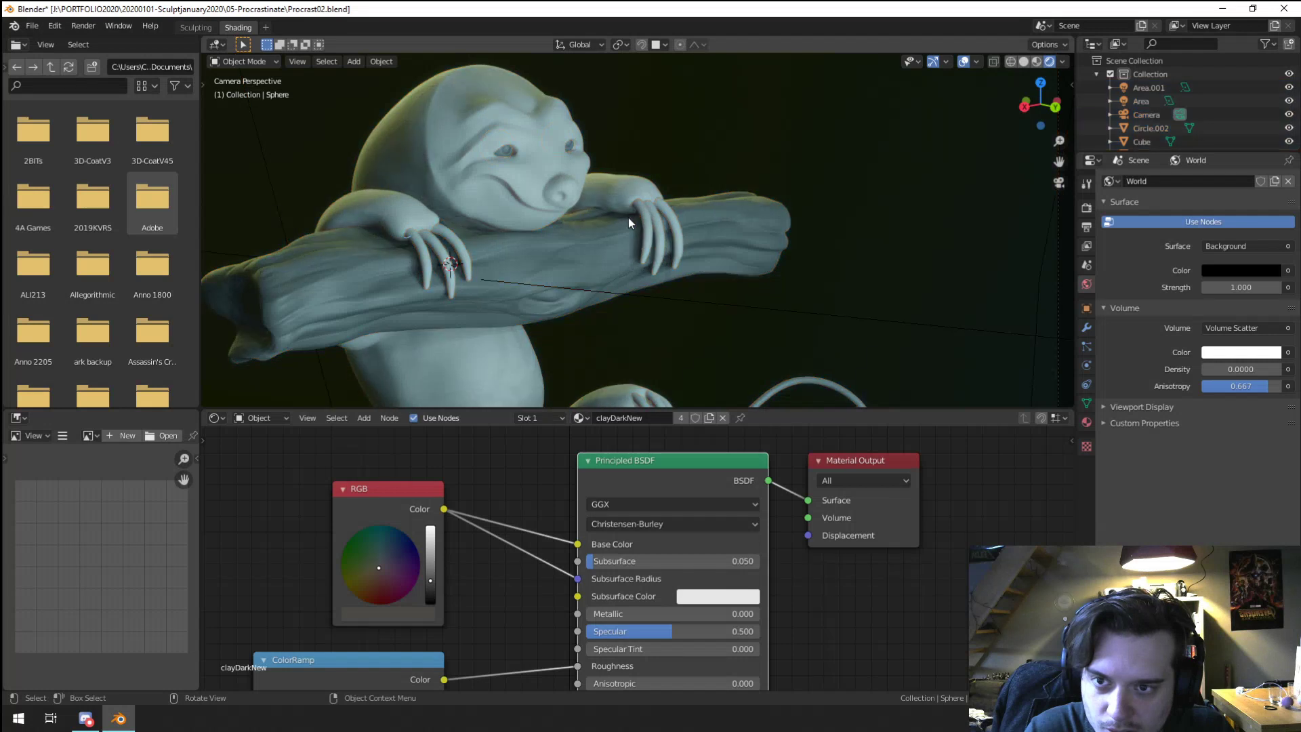
Step: Move the light-blue Area.001 side light closer to the sloth in the camera view
scroll(624, 218, "up", 1)
scroll(620, 218, "down", 3)
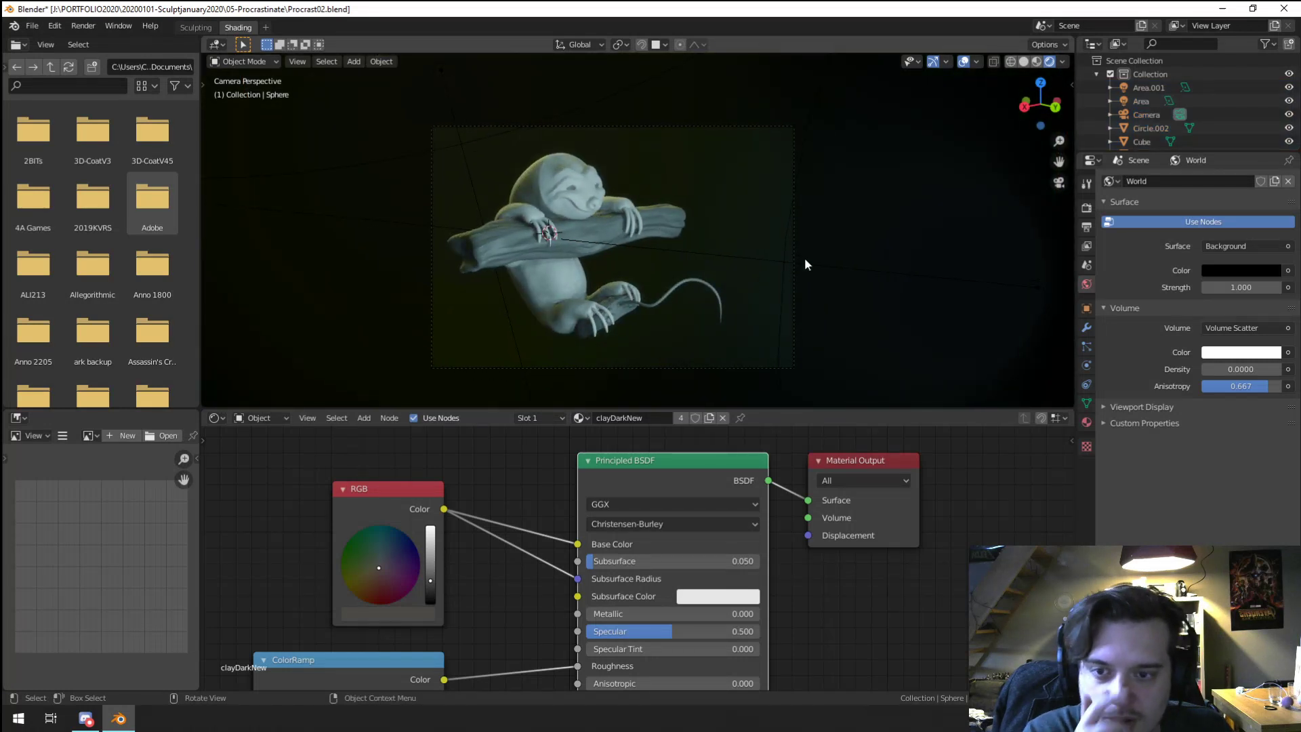
scroll(536, 213, "up", 1)
scroll(606, 242, "down", 3)
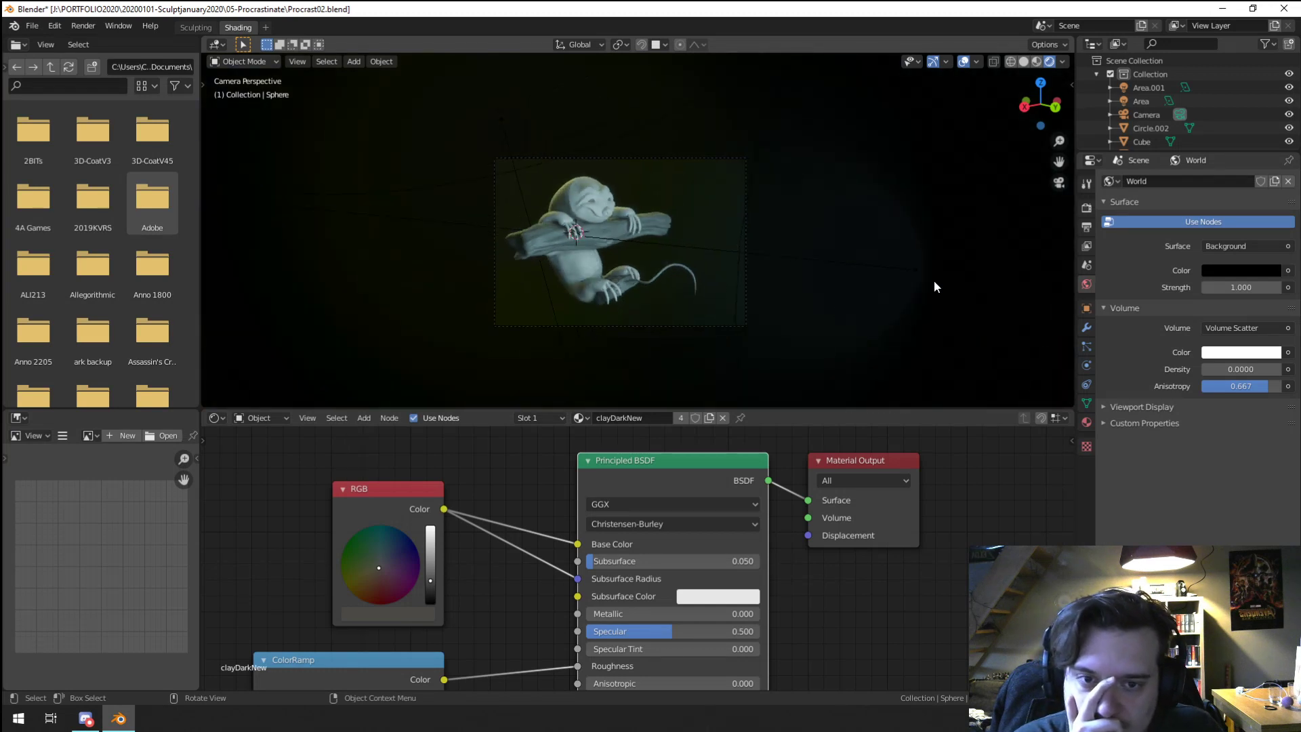
left_click(917, 270)
left_click(1087, 366)
scroll(899, 347, "up", 1)
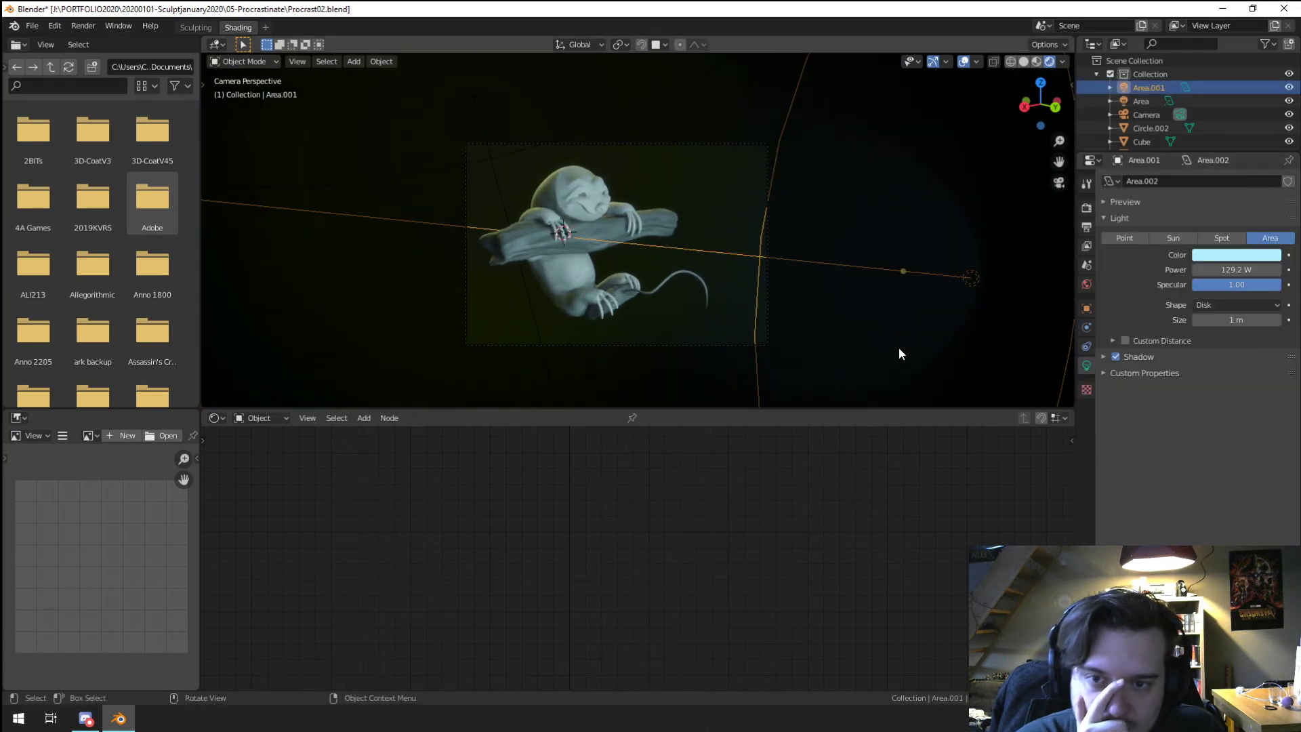
key("g")
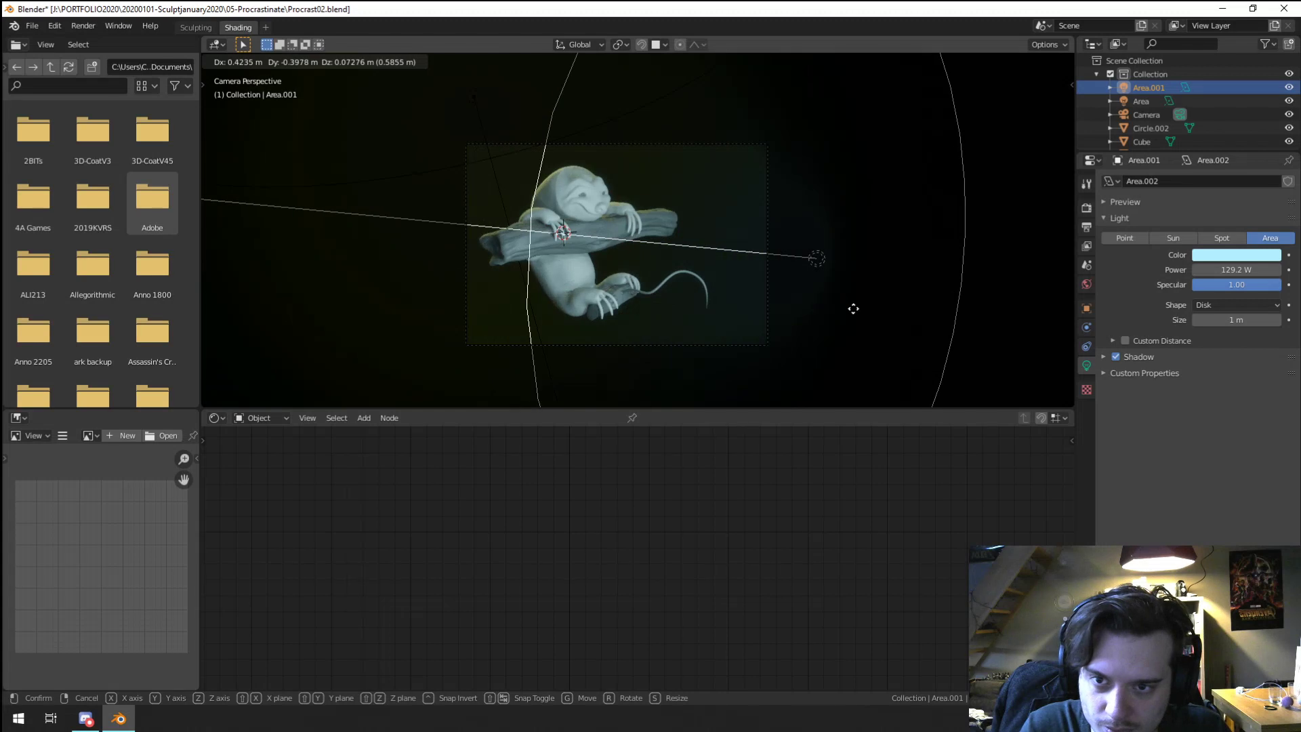
left_click(866, 310)
scroll(597, 214, "up", 2)
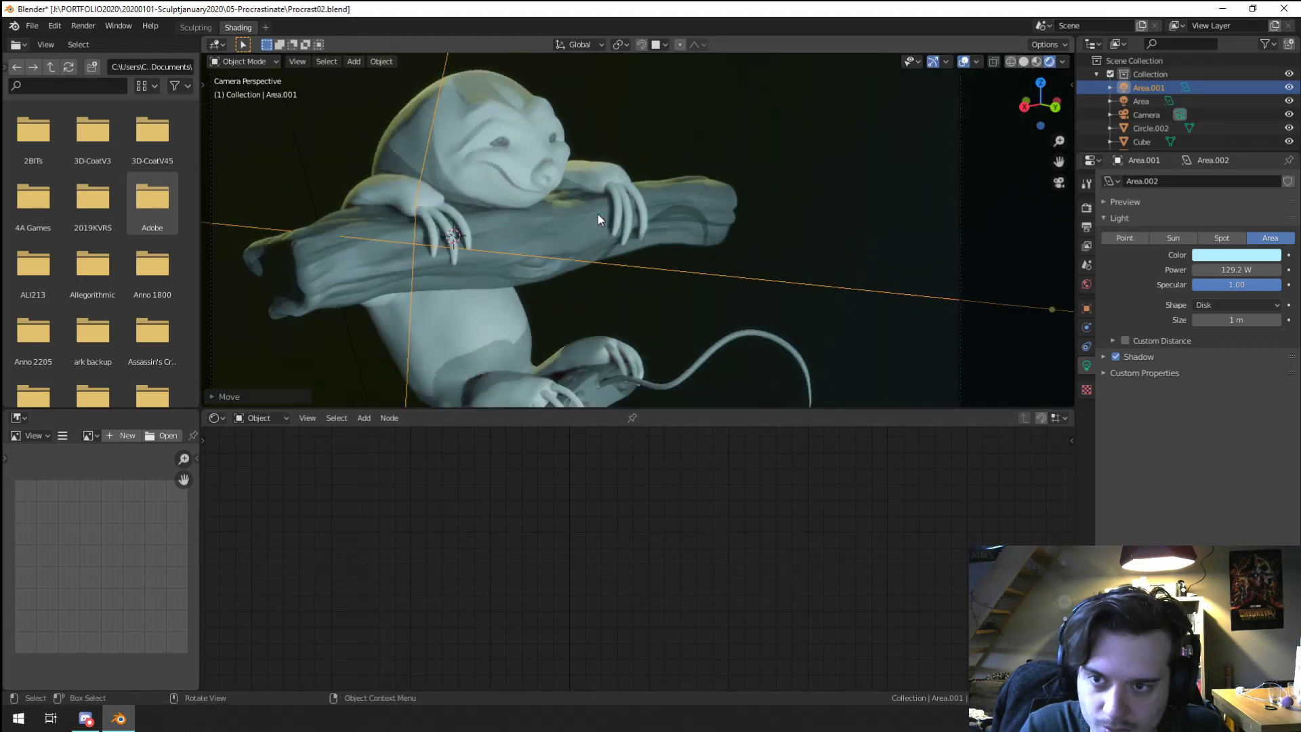
Step: Rotate and reposition the Area.001 light to face the sloth from a new side angle, checking the result through the camera
middle_click_drag(597, 214, 734, 329)
key("r")
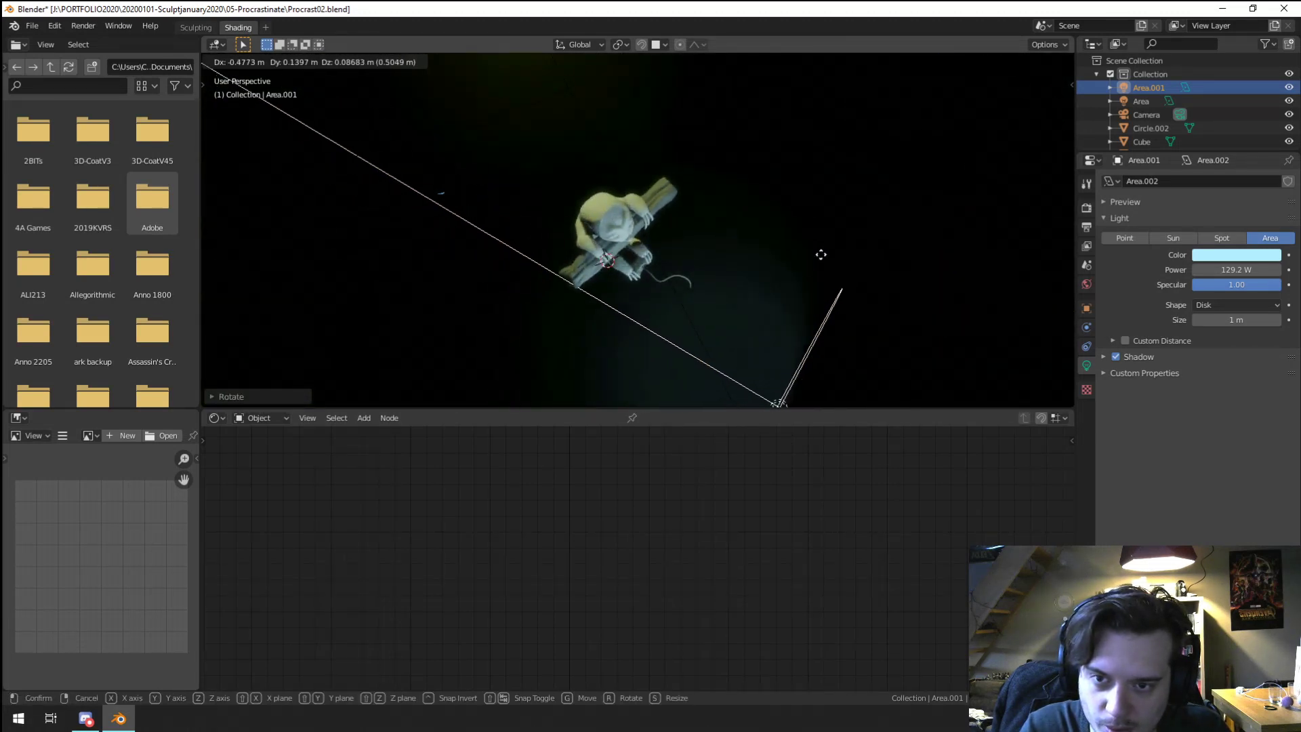
left_click(862, 218)
scroll(862, 218, "up", 4)
key("KP_0")
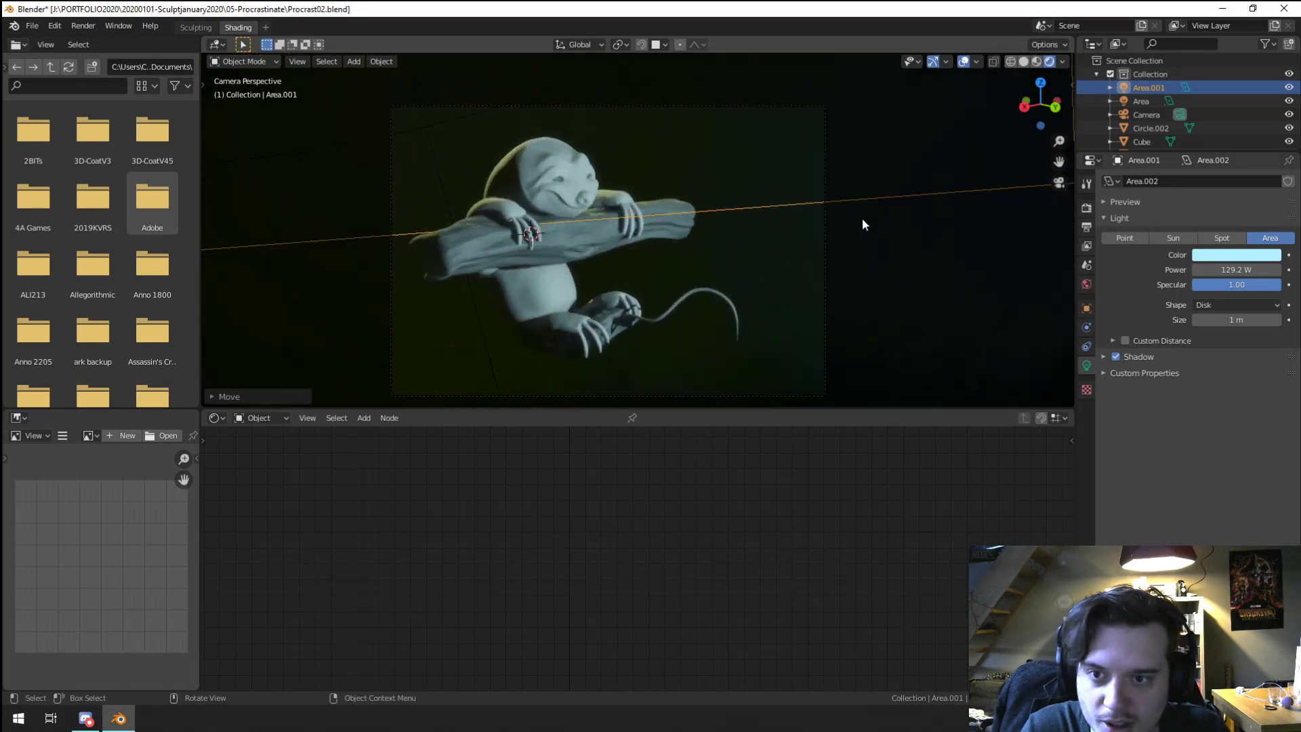
scroll(652, 205, "up", 3)
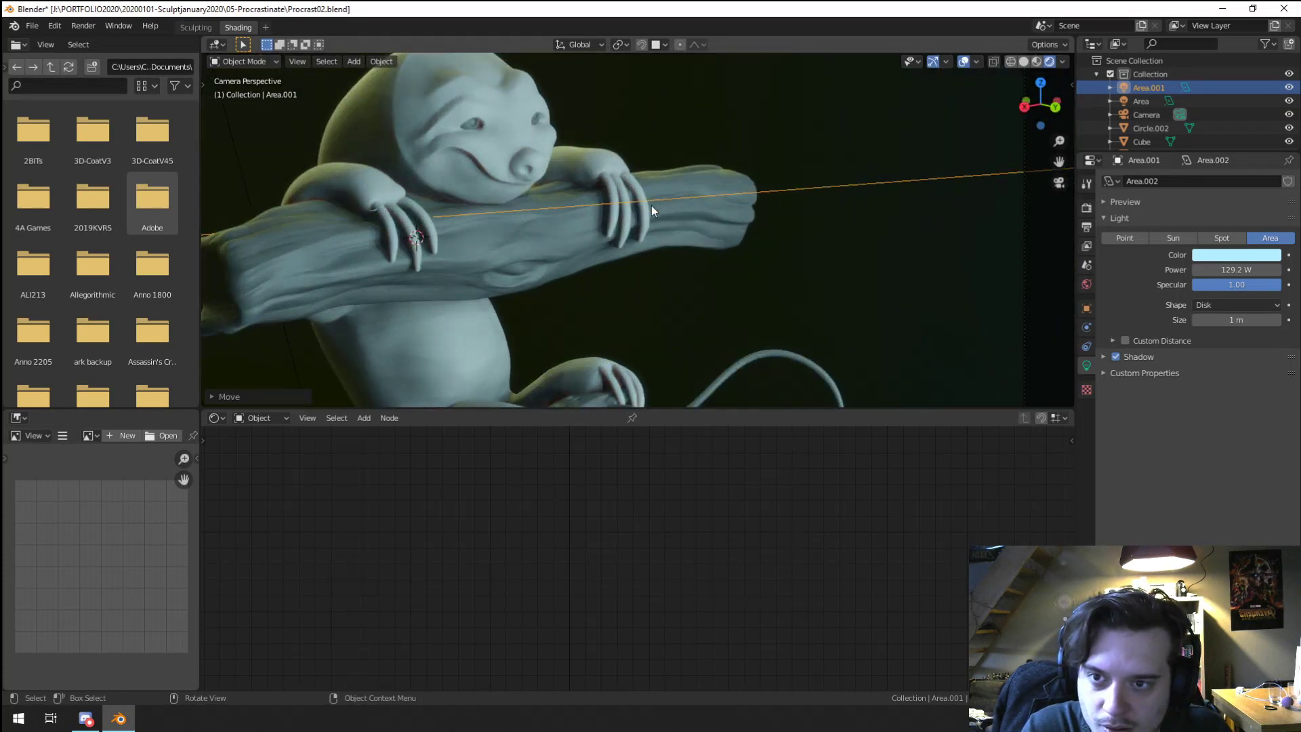
scroll(651, 206, "down", 3)
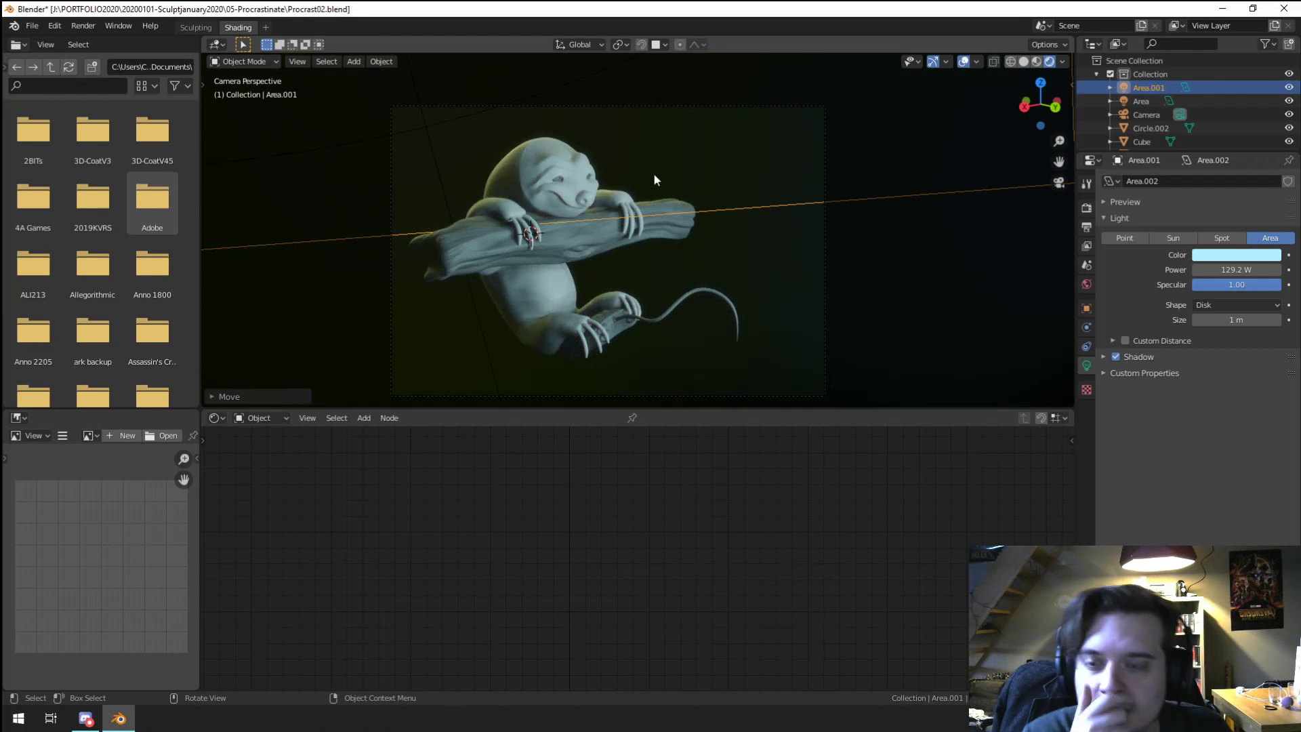
scroll(630, 143, "up", 3)
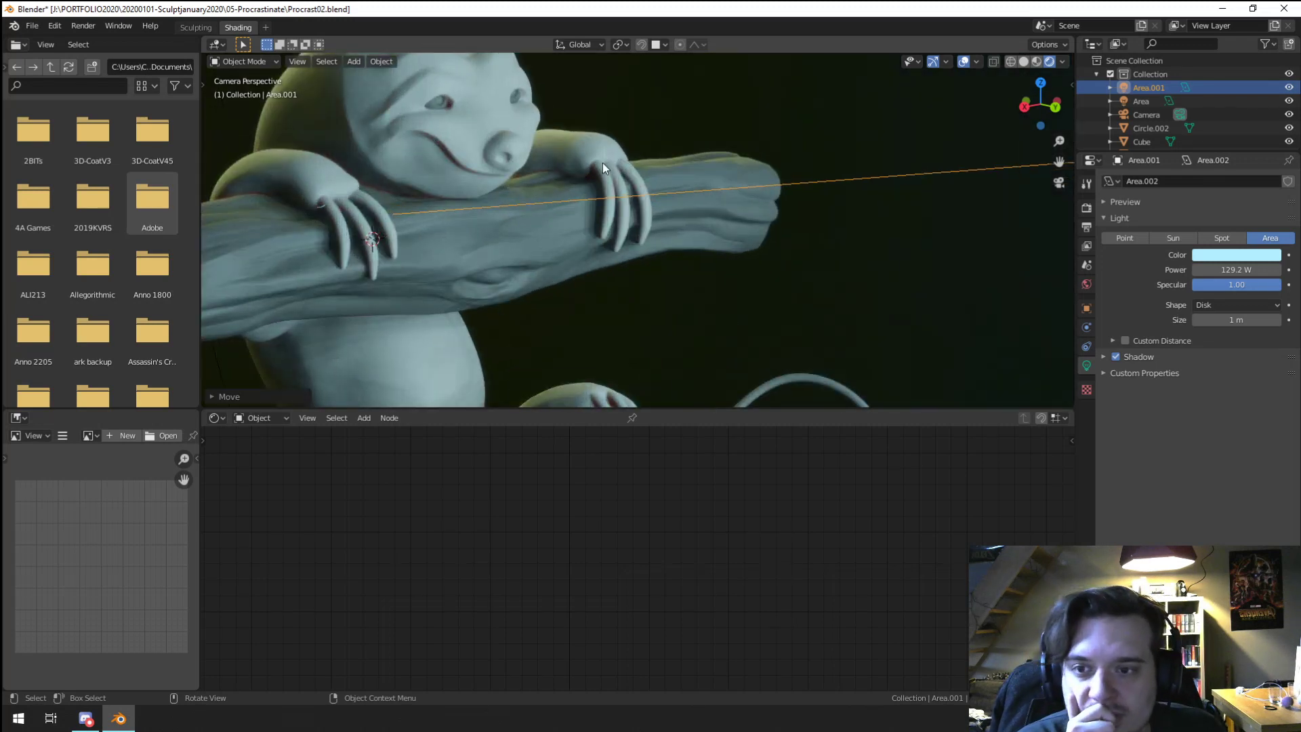
Step: Set the overhead Area light's colour to orange with hue 0.077, saturation 0.602 and value 1.000
scroll(604, 163, "down", 6)
left_click(503, 119)
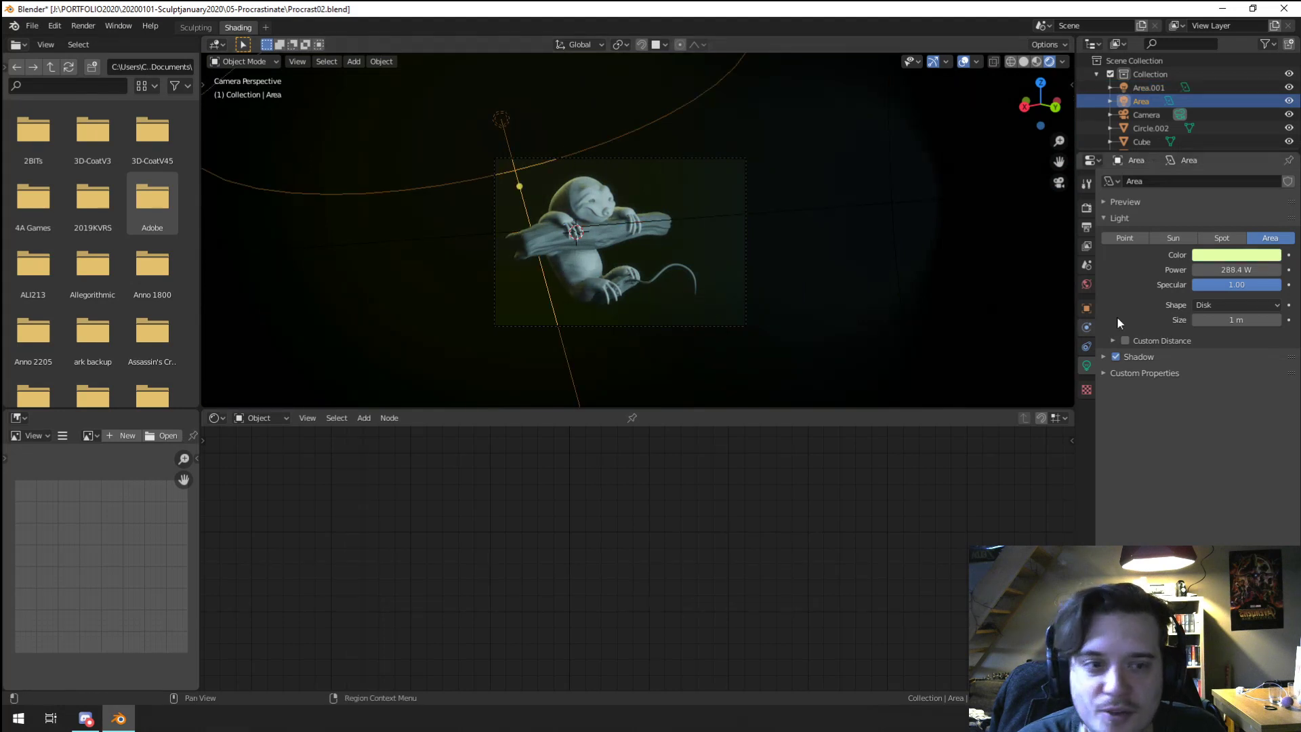
left_click(1237, 255)
left_click(1213, 136)
scroll(909, 192, "up", 4)
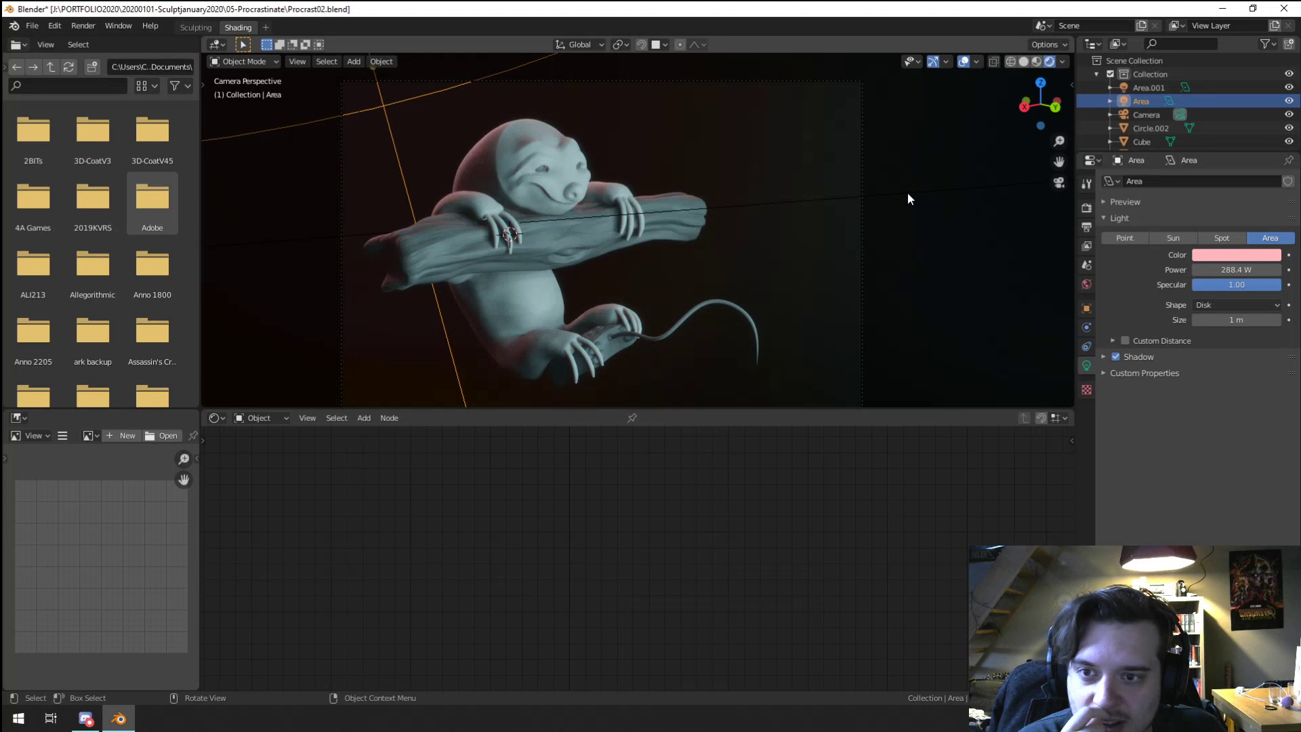
left_click(1235, 255)
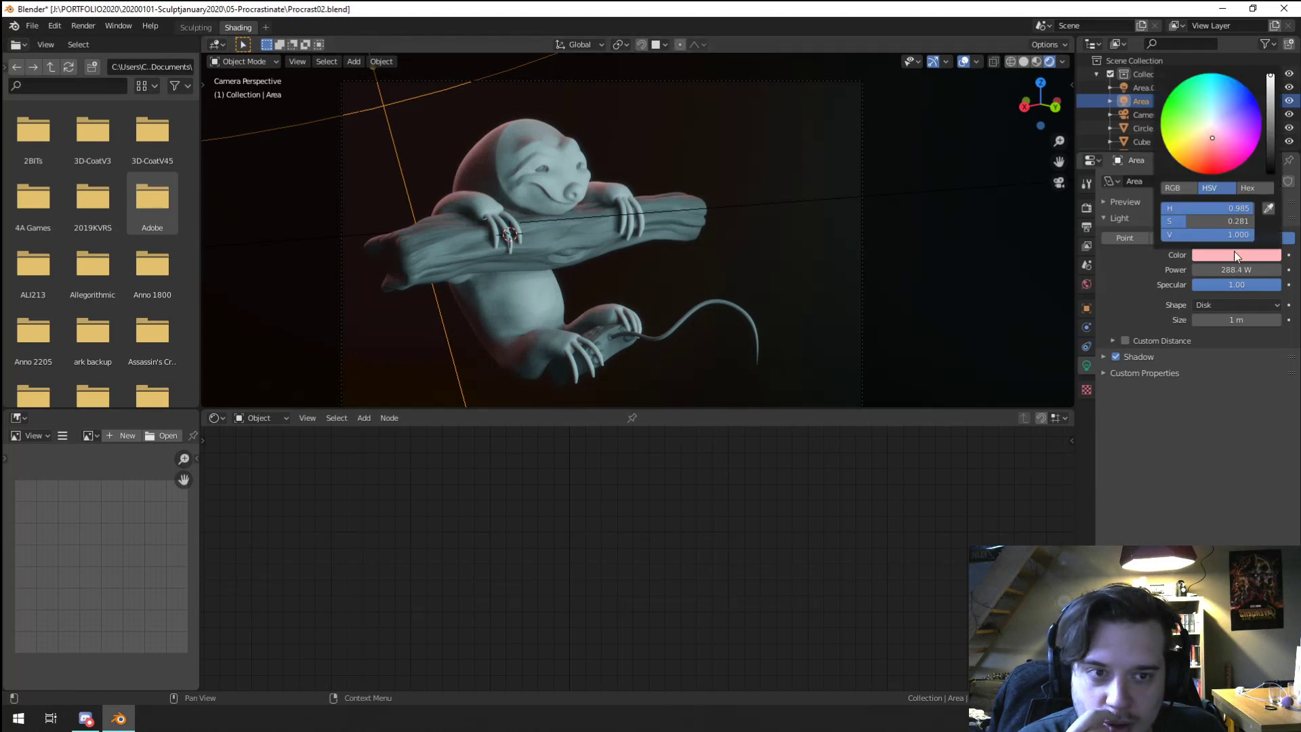
mouse_move(1201, 141)
left_mouse_down()
mouse_move(1192, 168)
mouse_move(1197, 150)
left_mouse_up()
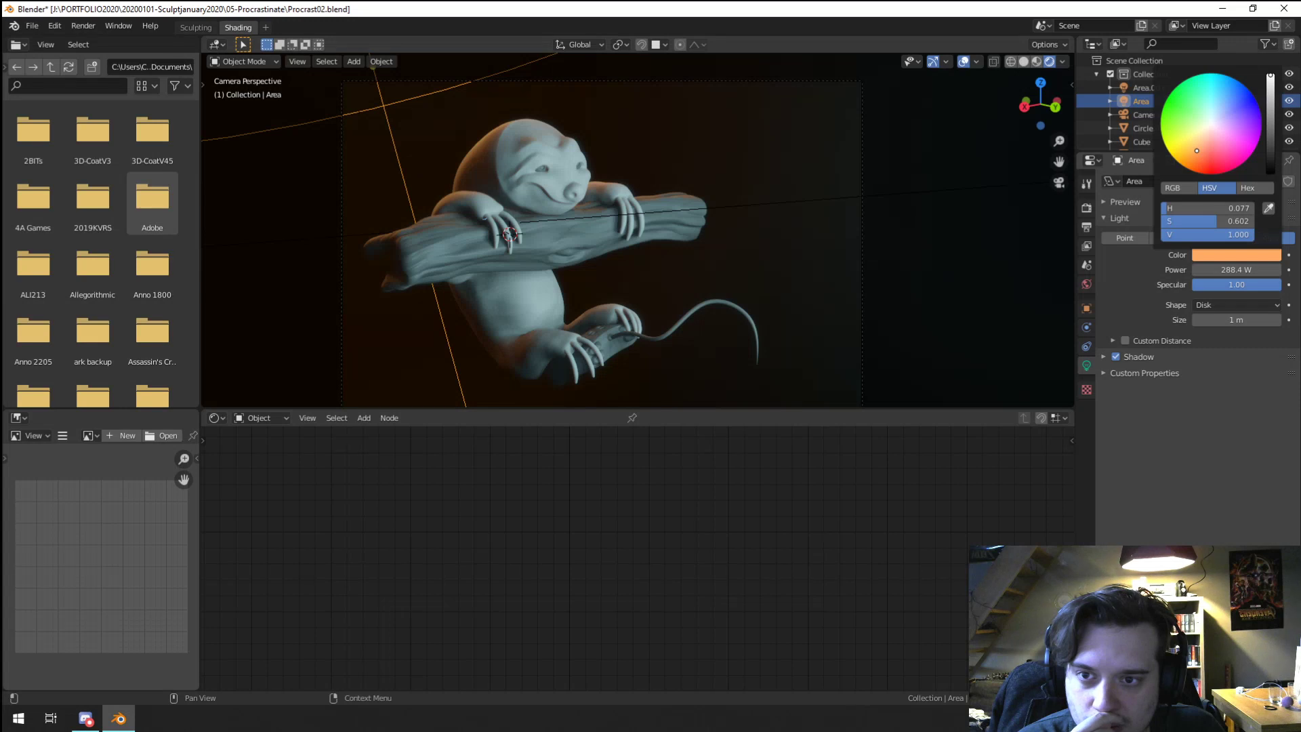
scroll(676, 214, "up", 6)
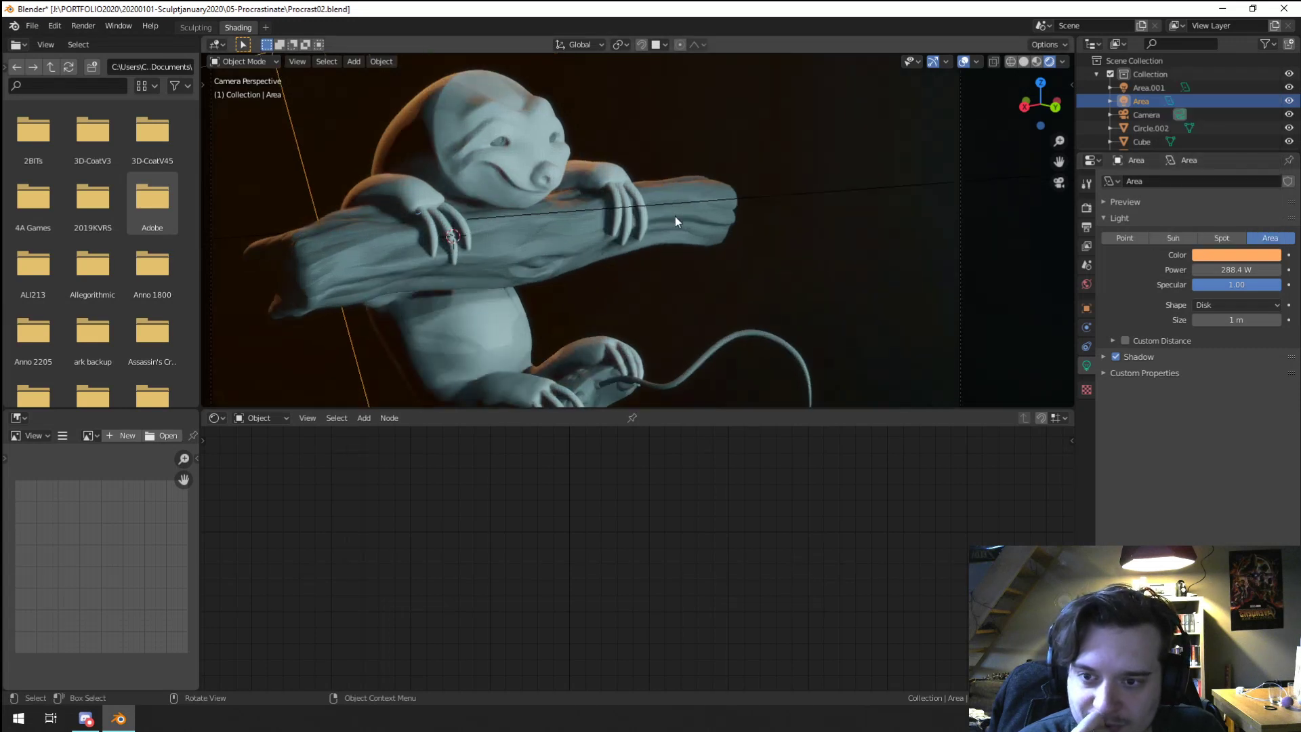
Step: Move the Area.001 side light nearer to the sloth and lower its power to 70.1 W
left_click(718, 221)
scroll(824, 233, "down", 6)
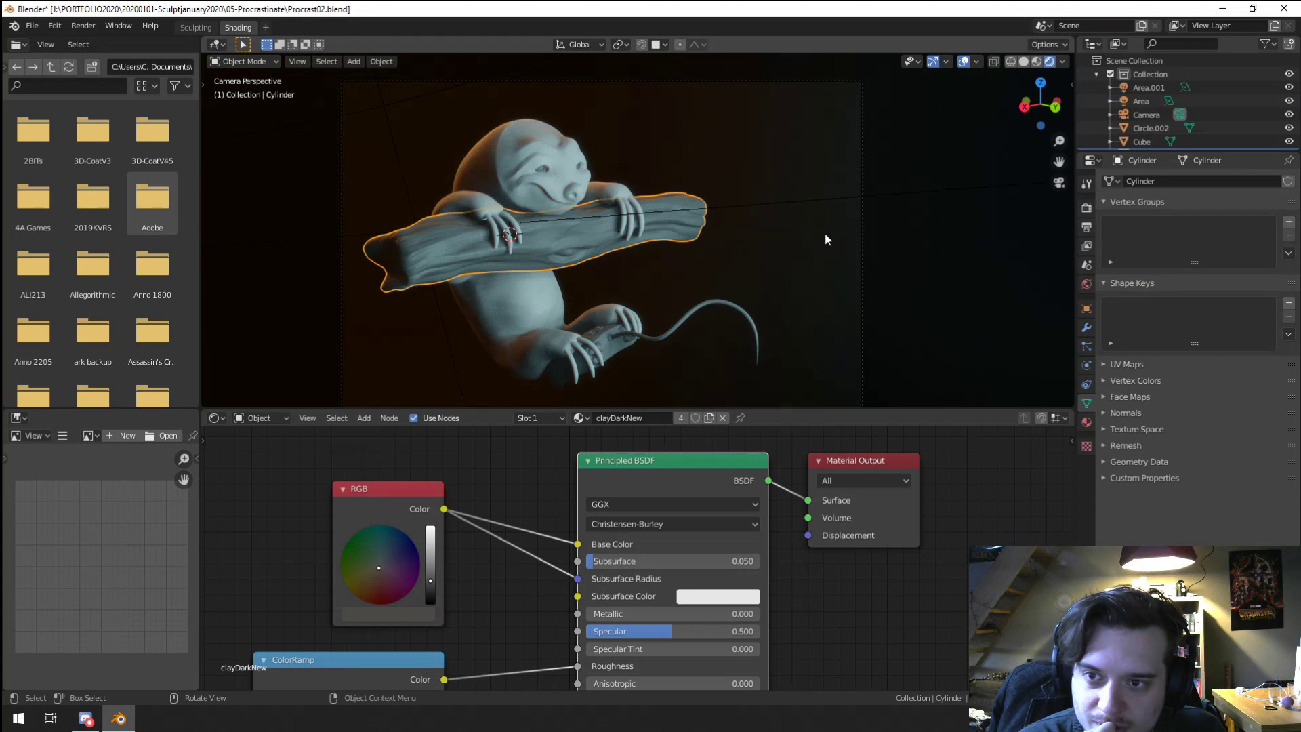
scroll(824, 233, "up", 5)
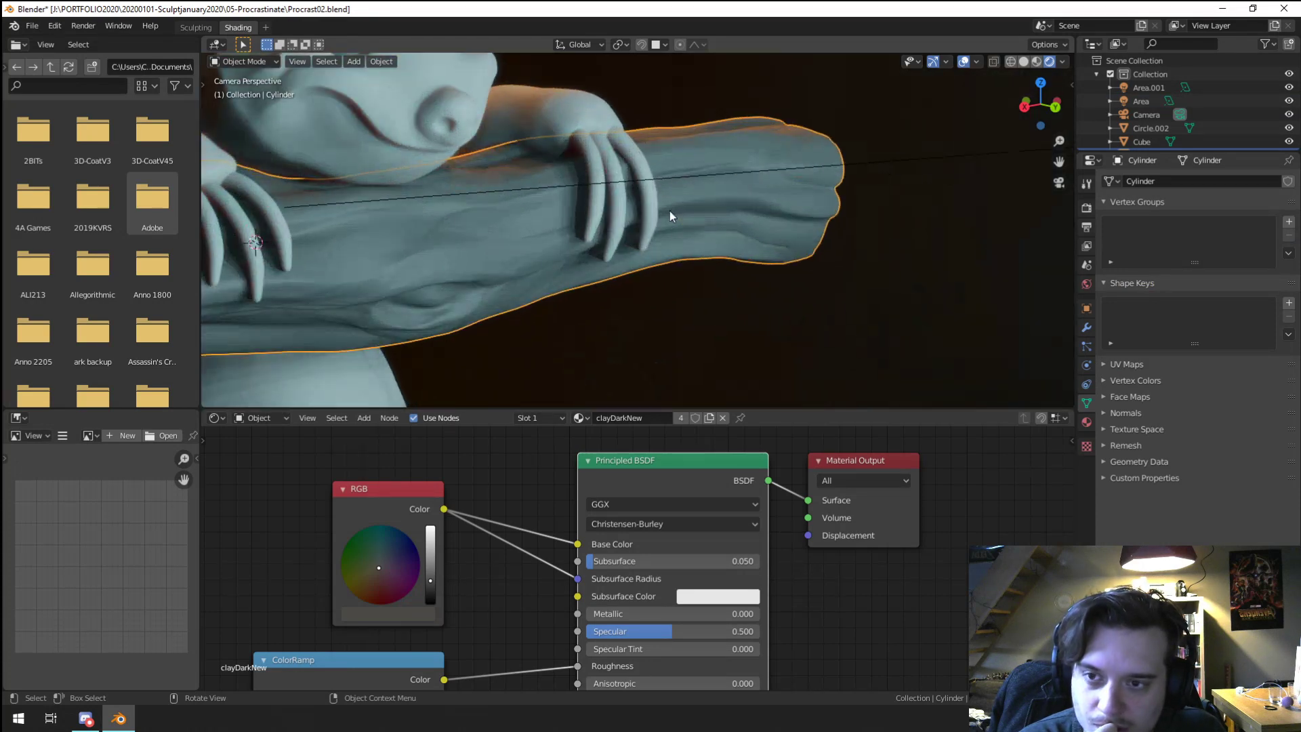
scroll(670, 210, "down", 8)
left_click(819, 210)
scroll(947, 278, "up", 2)
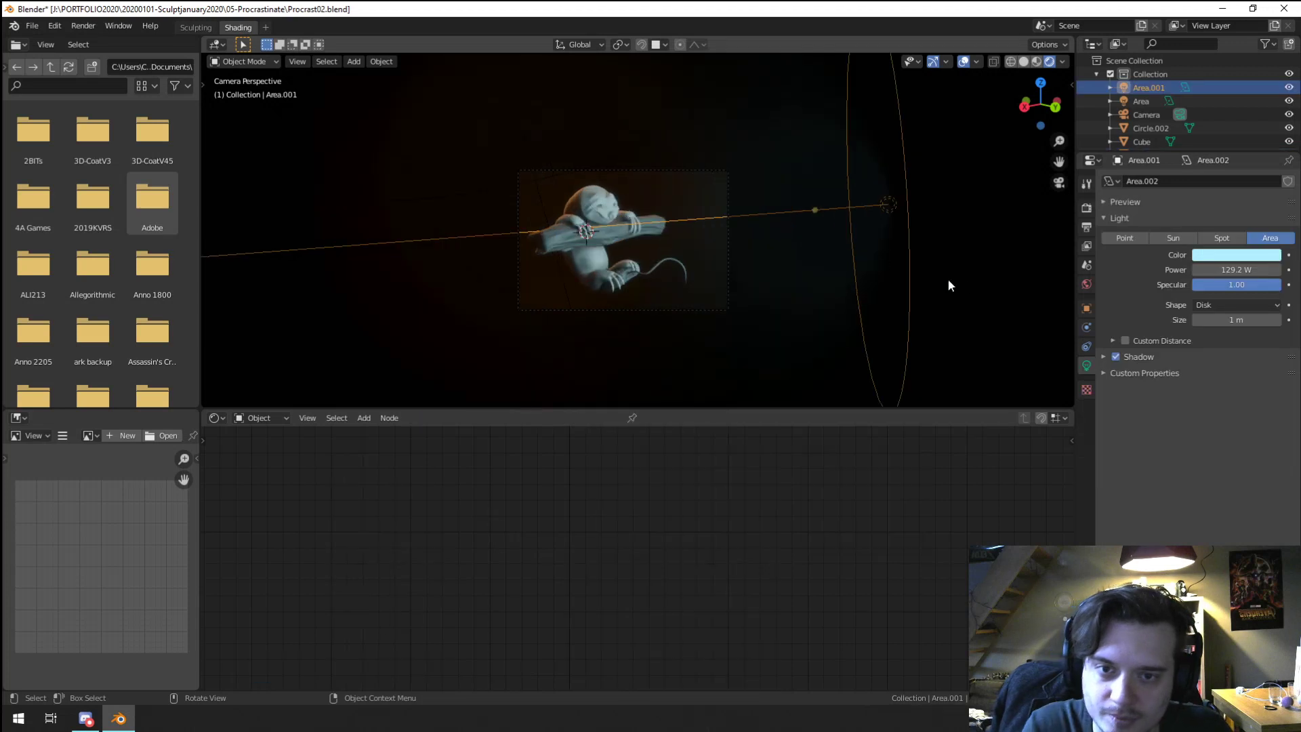
key("g")
left_click(866, 285)
scroll(861, 277, "up", 2)
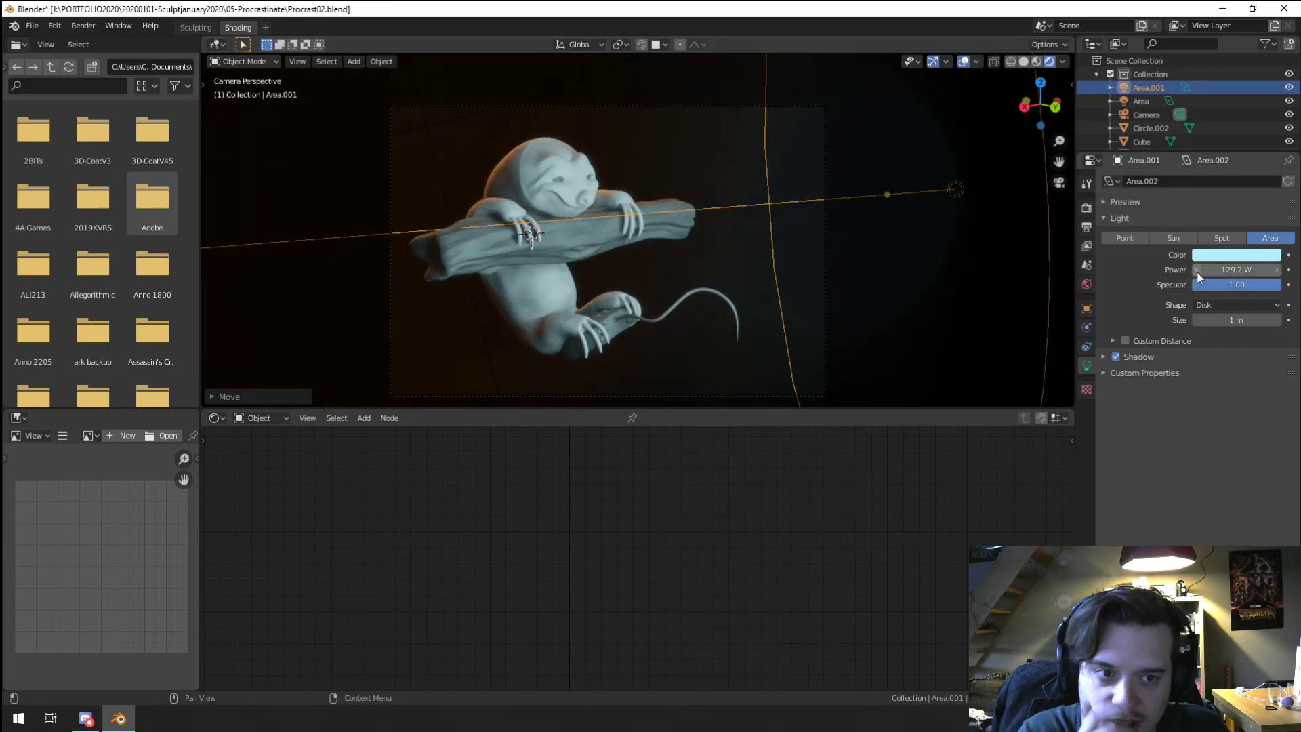
left_click_drag(1239, 270, 1199, 270)
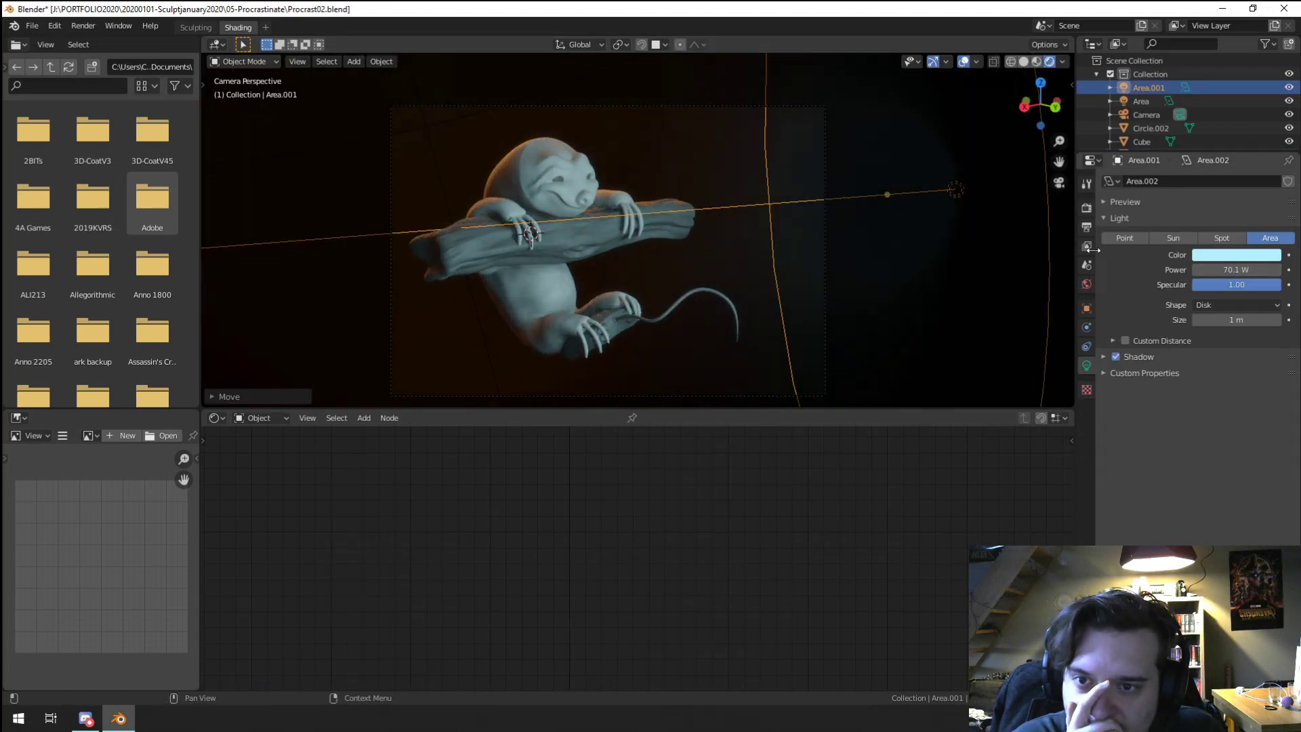
Step: Reposition and rotate the Area.001 light around the sloth, and check the lighting on the face through the camera
scroll(734, 197, "up", 2)
scroll(735, 193, "down", 5)
middle_click_drag(738, 194, 843, 284)
key("r")
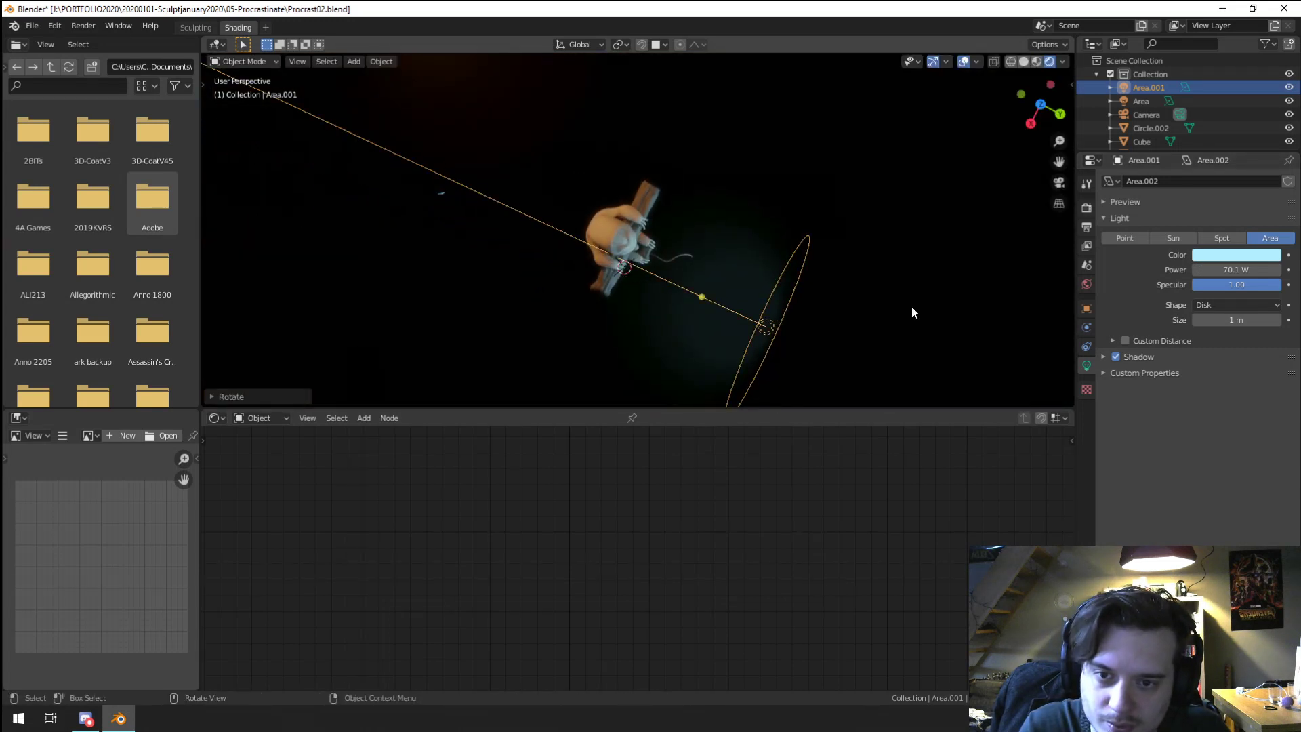
left_click(945, 280)
key("KP_0")
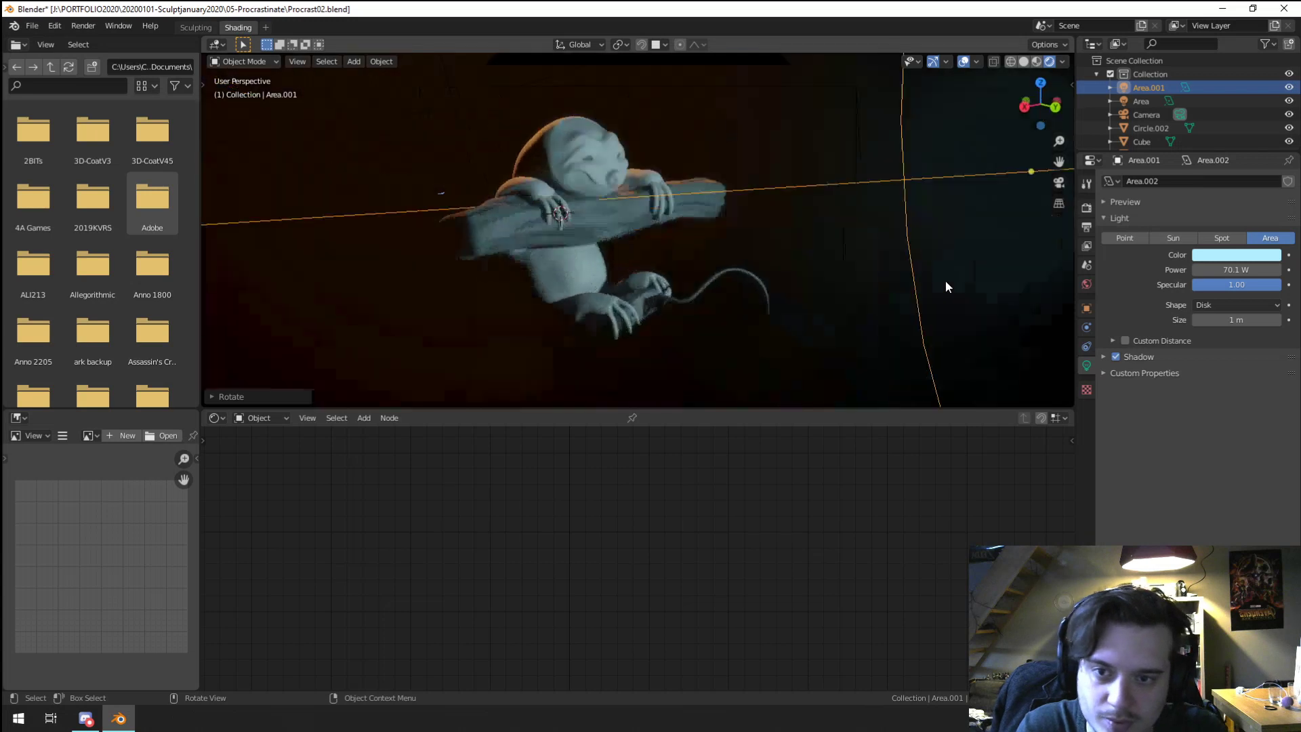
scroll(697, 189, "up", 2)
scroll(698, 188, "down", 3)
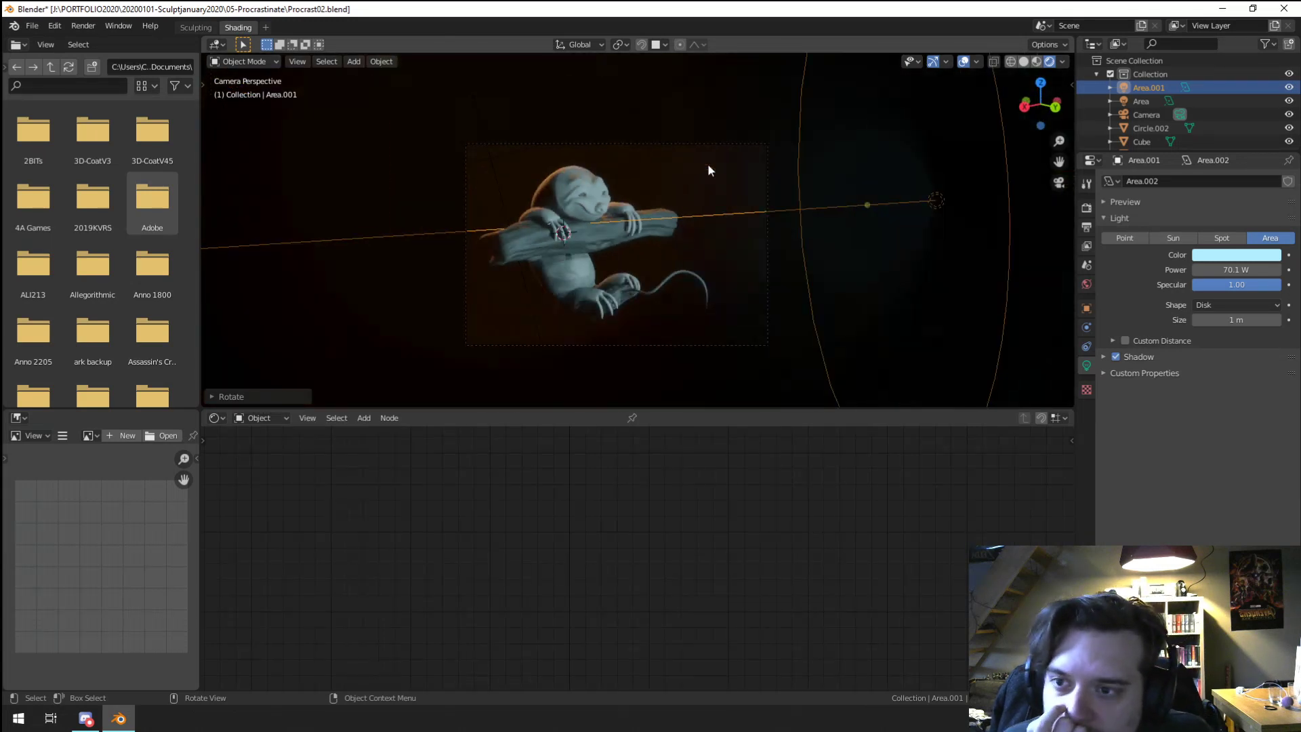
middle_click_drag(654, 186, 616, 170)
key("KP_0")
scroll(618, 172, "up", 4)
scroll(609, 168, "down", 1)
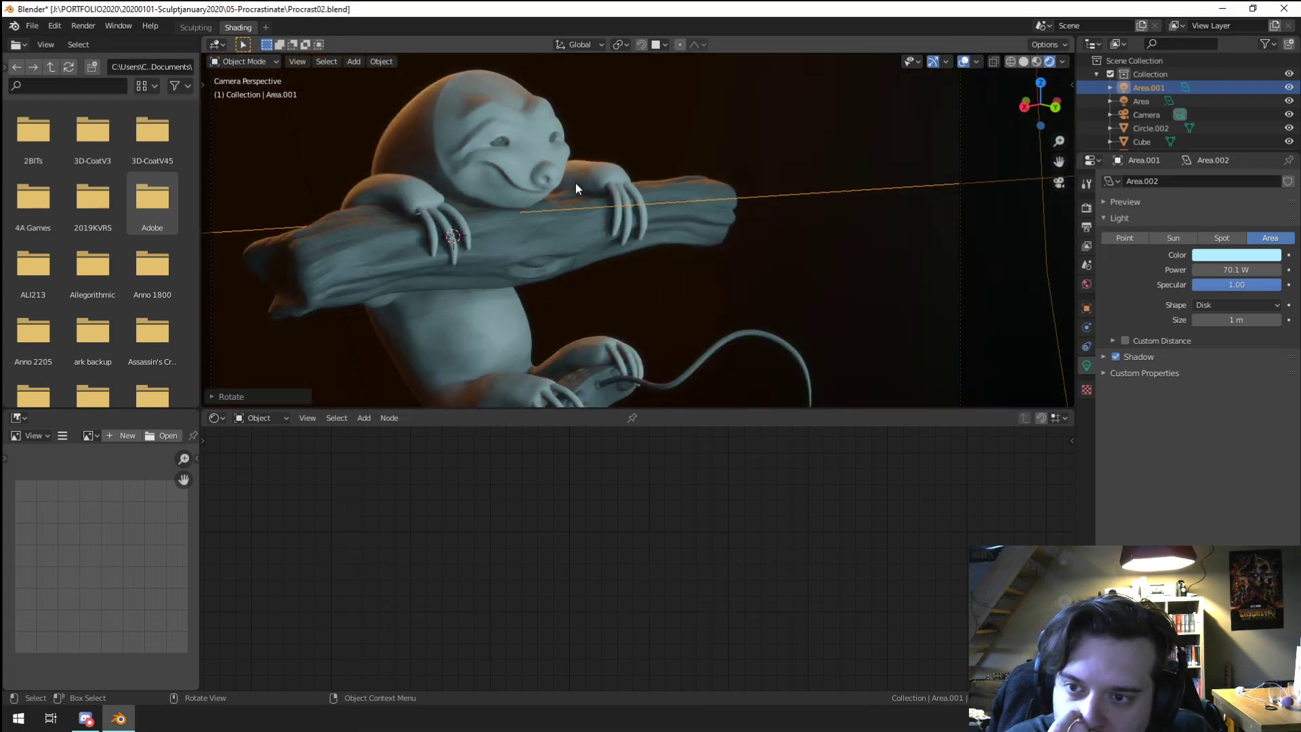
Step: Render a still image of the sloth scene from the camera
scroll(576, 183, "down", 3)
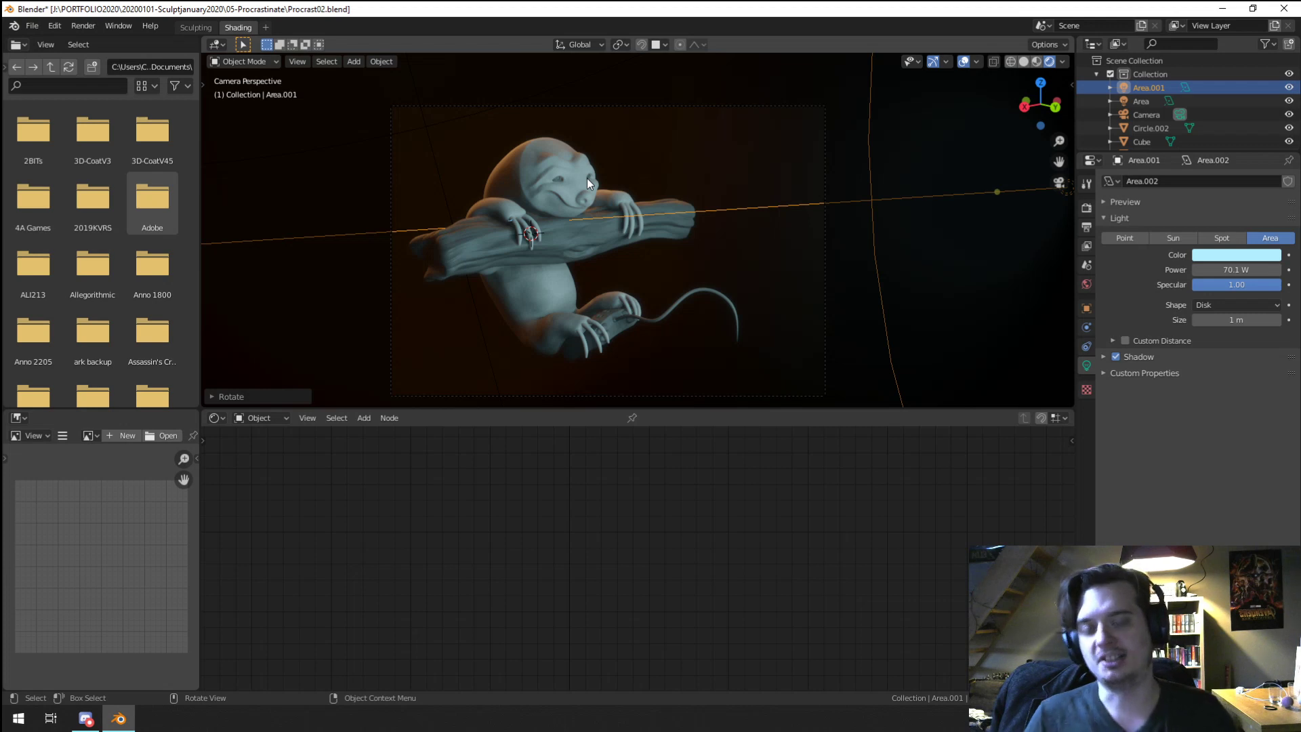
key("F12")
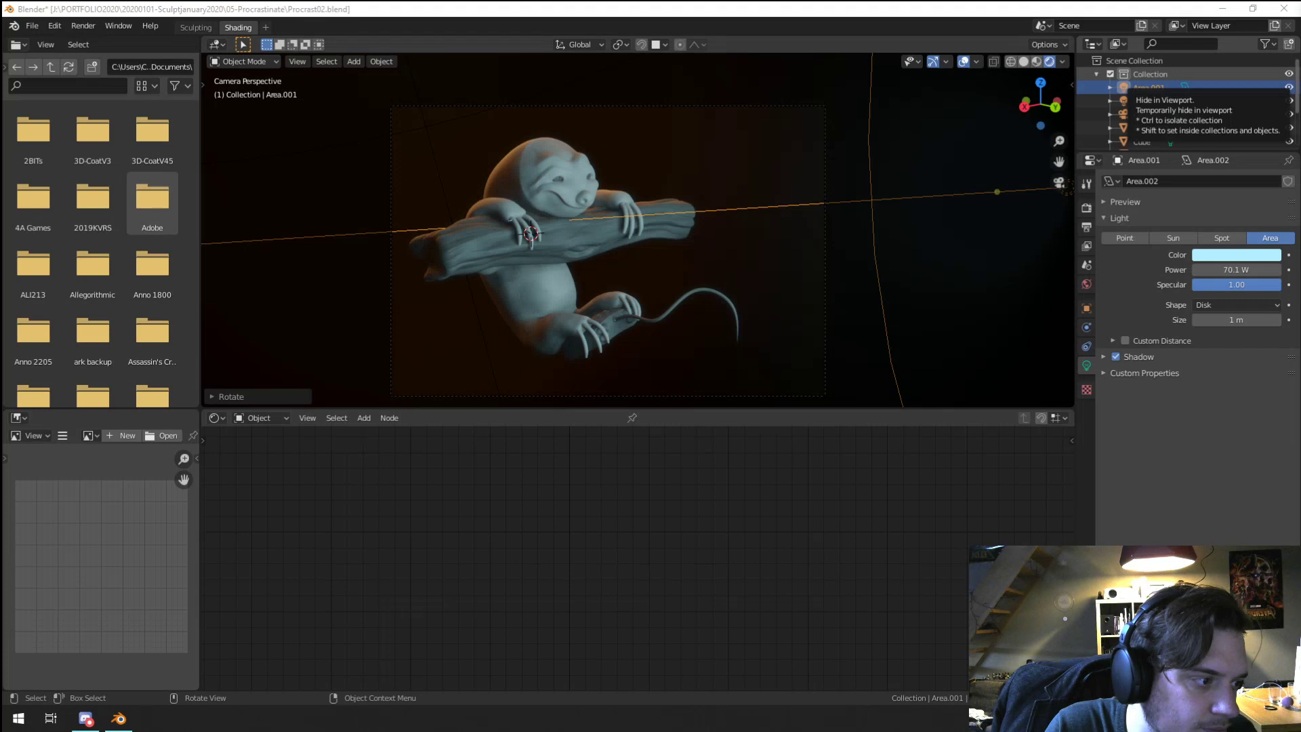
key("F12")
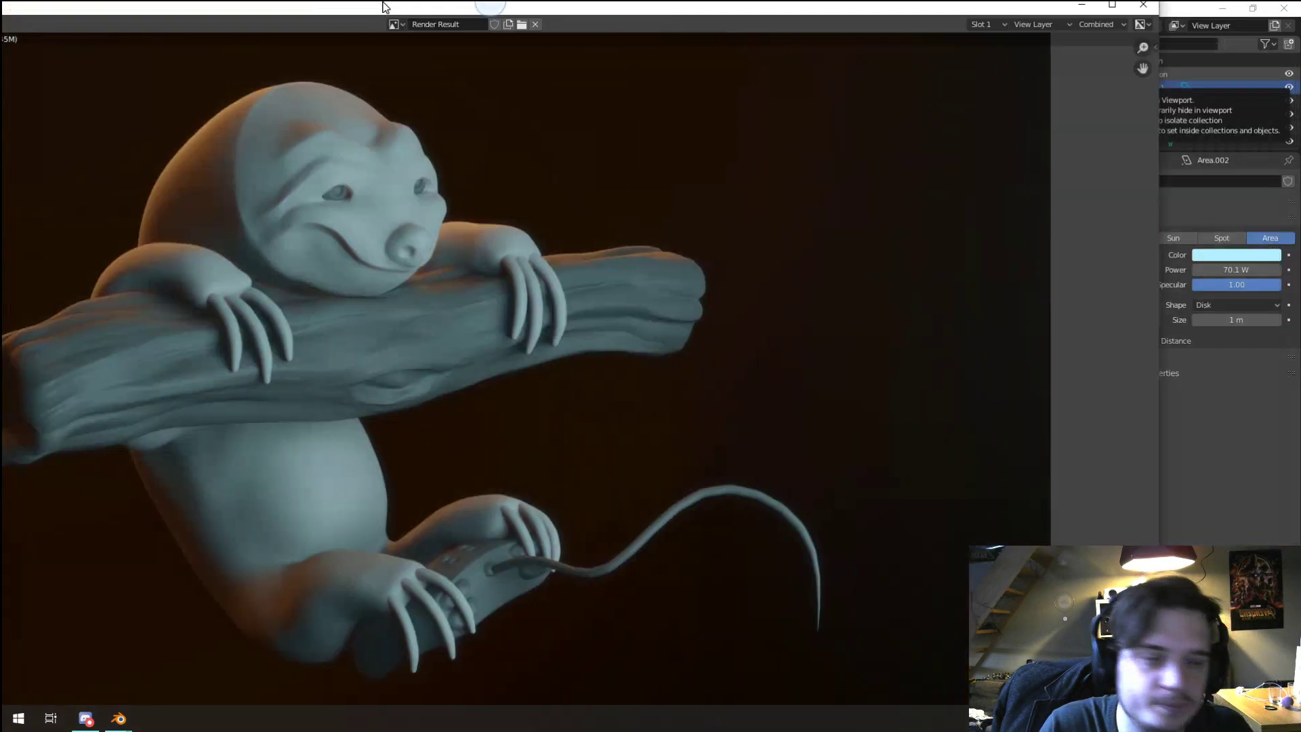